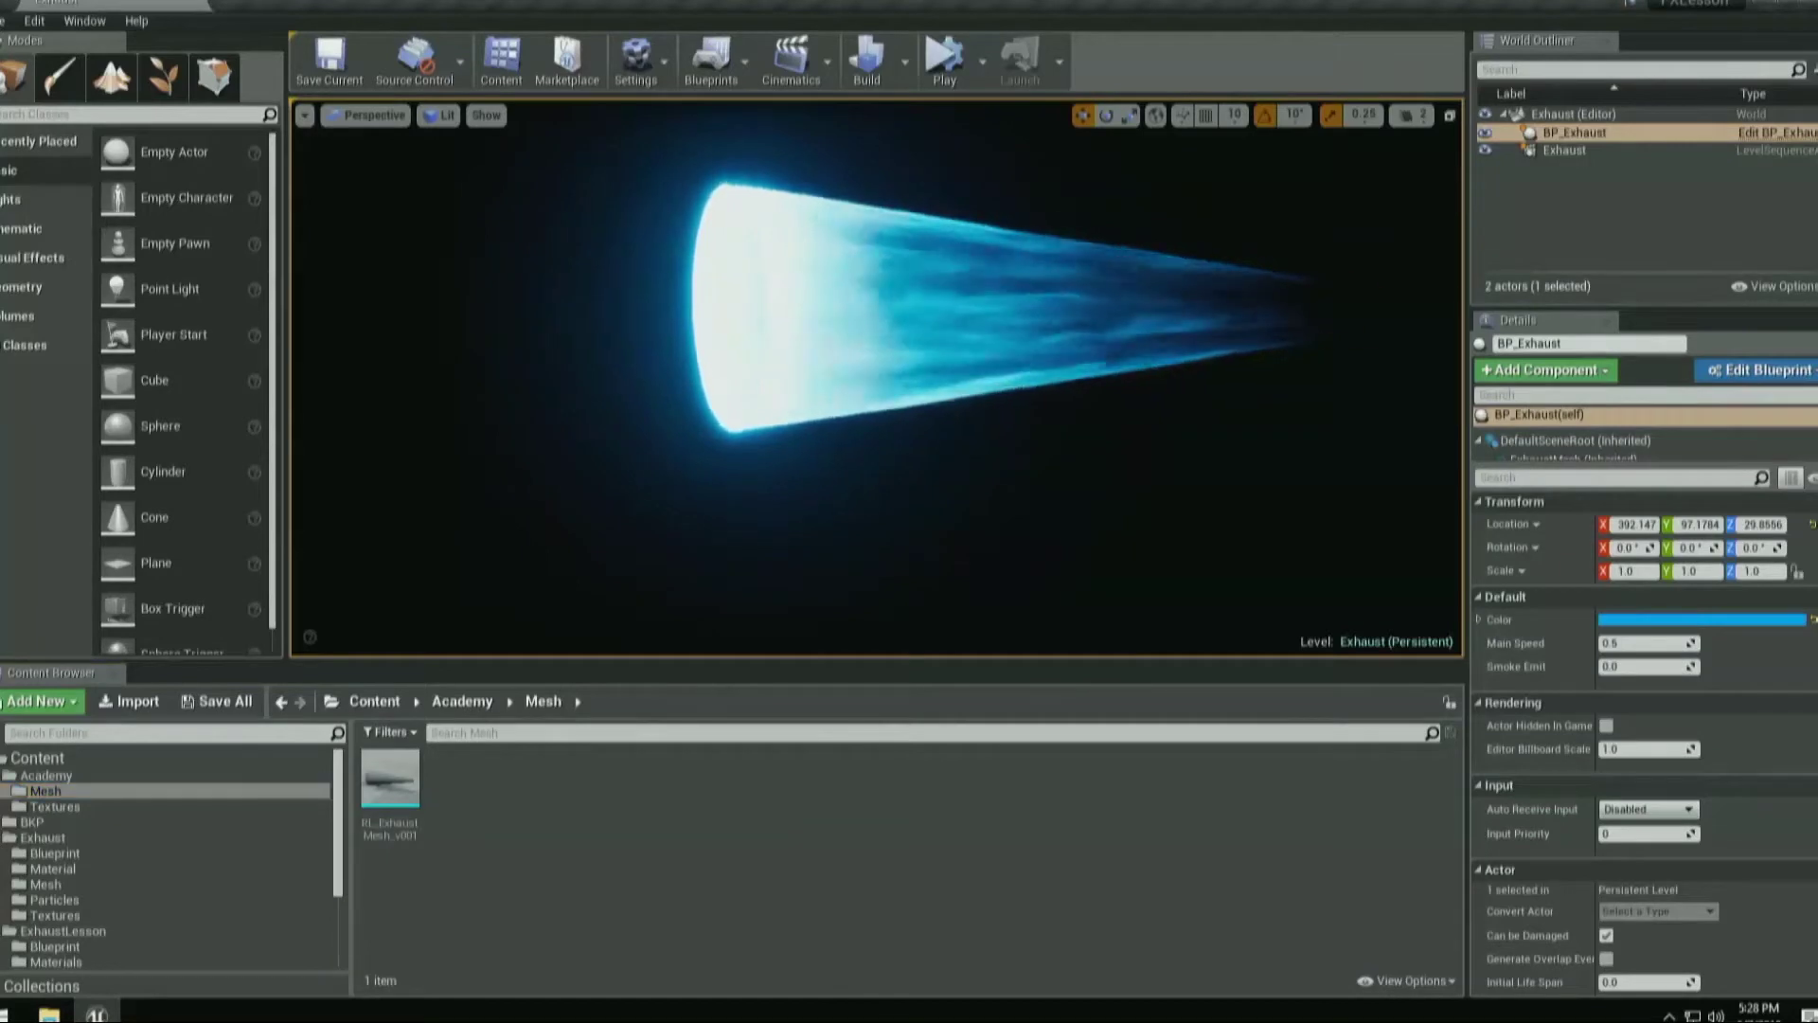
Set the BP_Exhaust actor's Main Speed to 1 and its Smoke Emit to 1.
{"action": "key", "text": "f"}
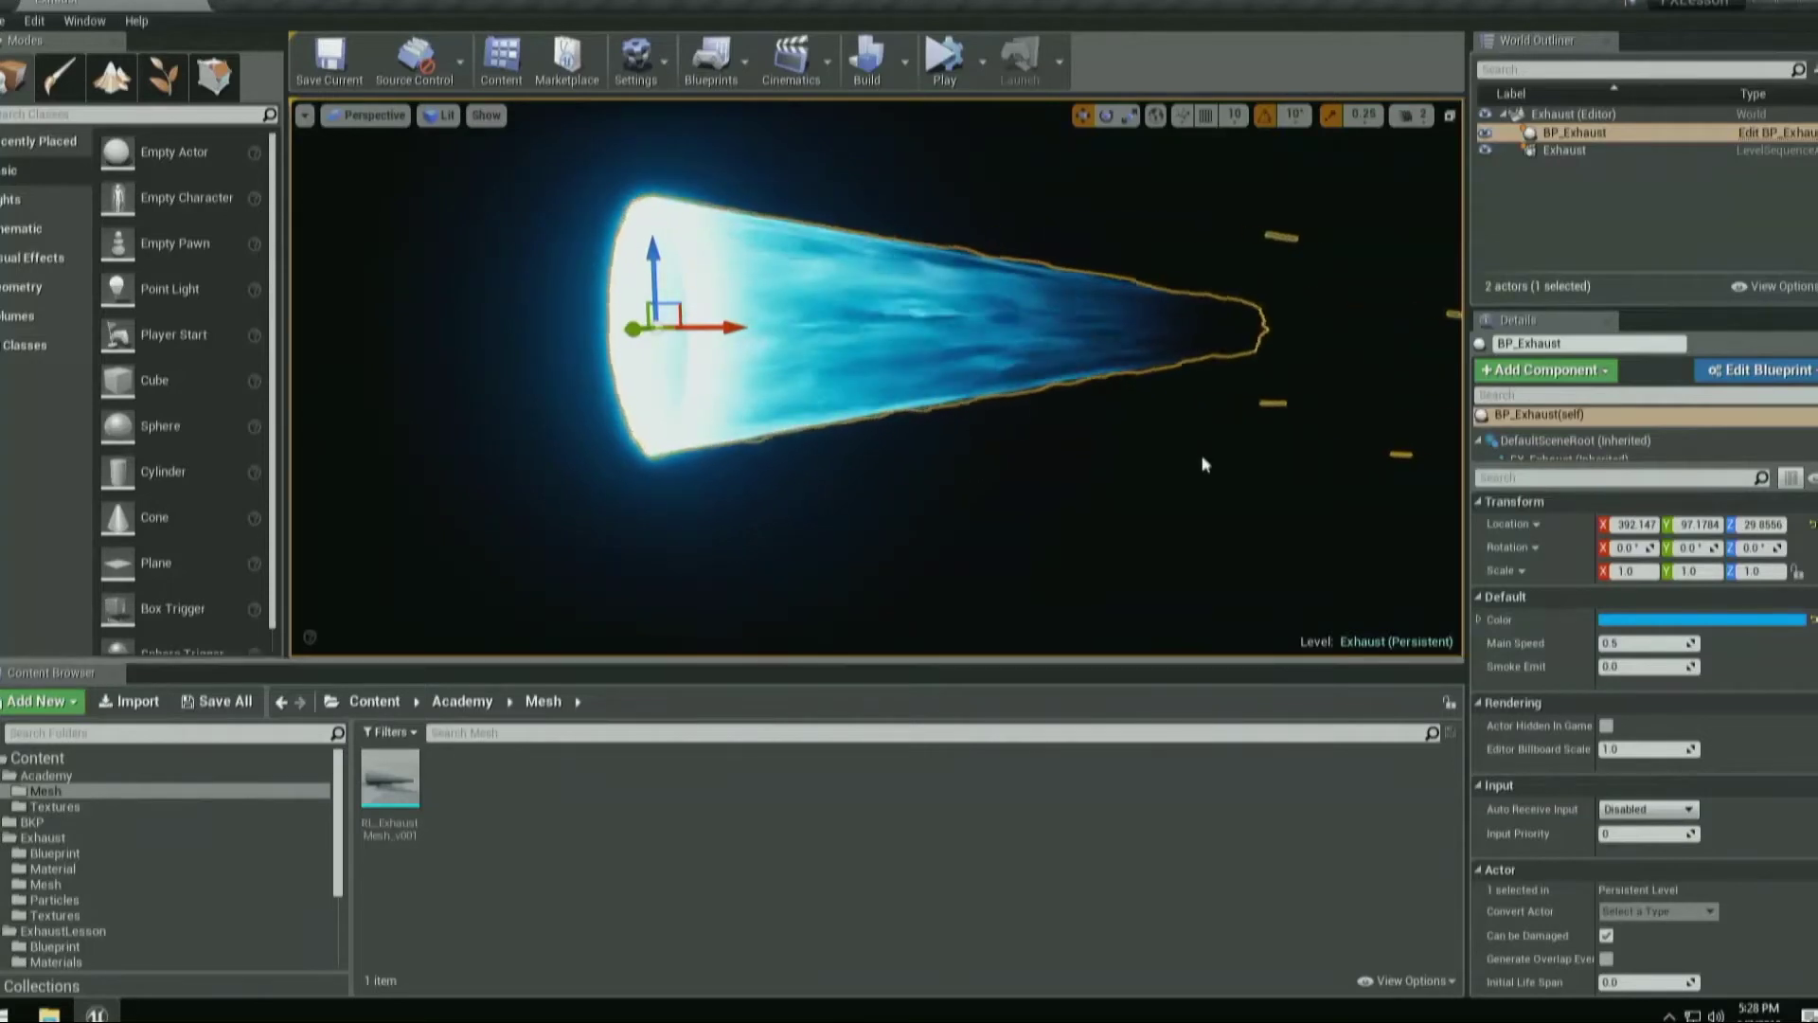
{"action": "left_click_drag", "start_coordinate": [1653, 644], "coordinate": [1659, 644]}
{"action": "left_click", "coordinate": [1659, 644]}
{"action": "type", "text": "1"}
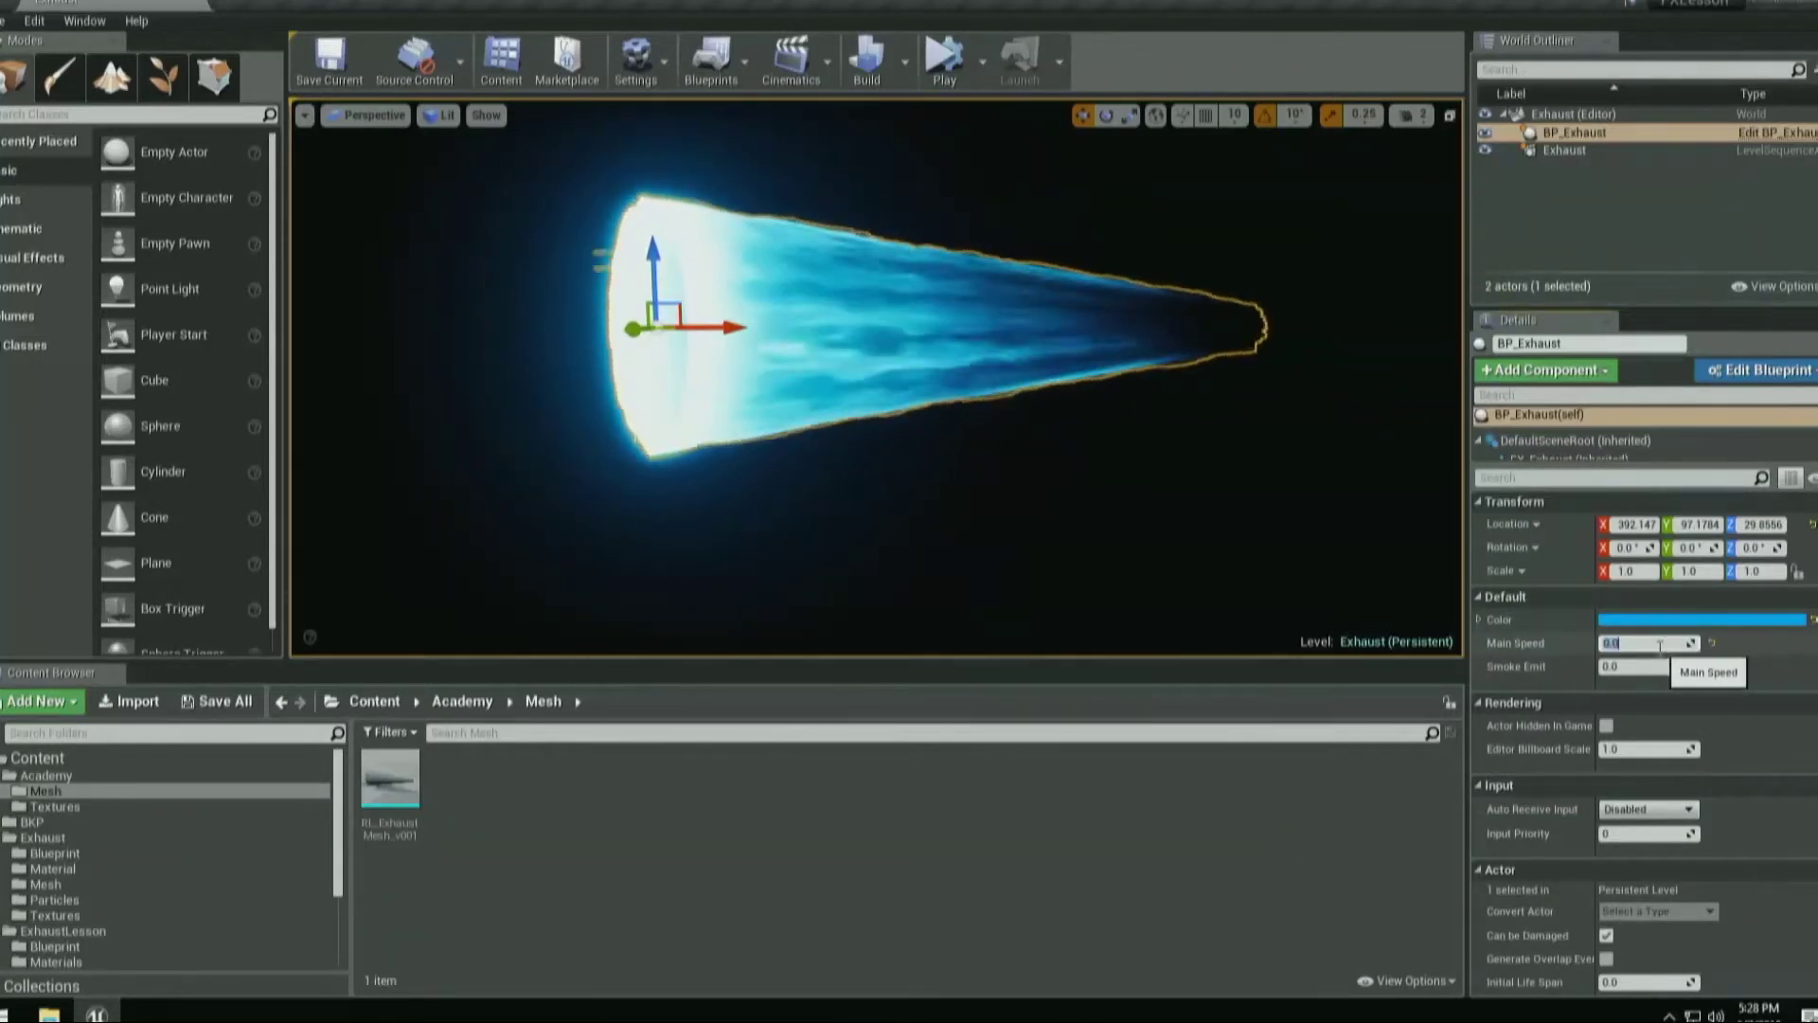
{"action": "left_click_drag", "start_coordinate": [1637, 665], "coordinate": [1643, 665]}
{"action": "left_click", "coordinate": [1632, 668]}
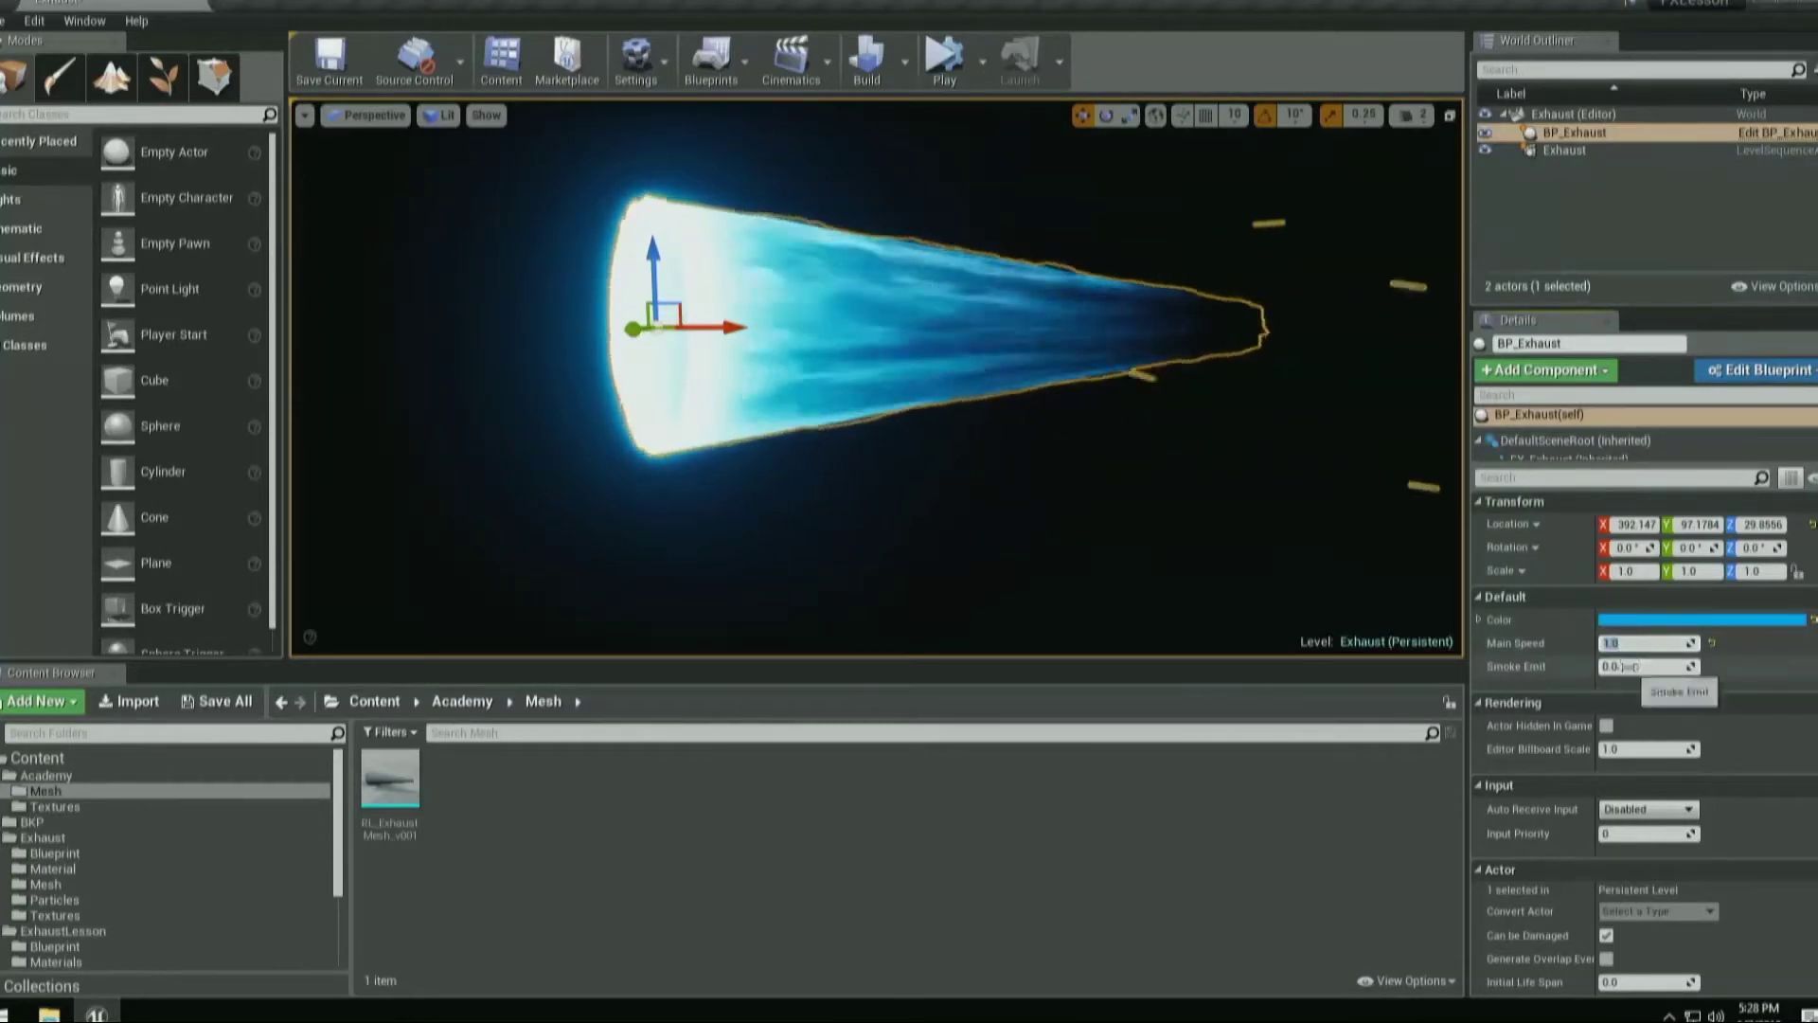
{"action": "type", "text": "0"}
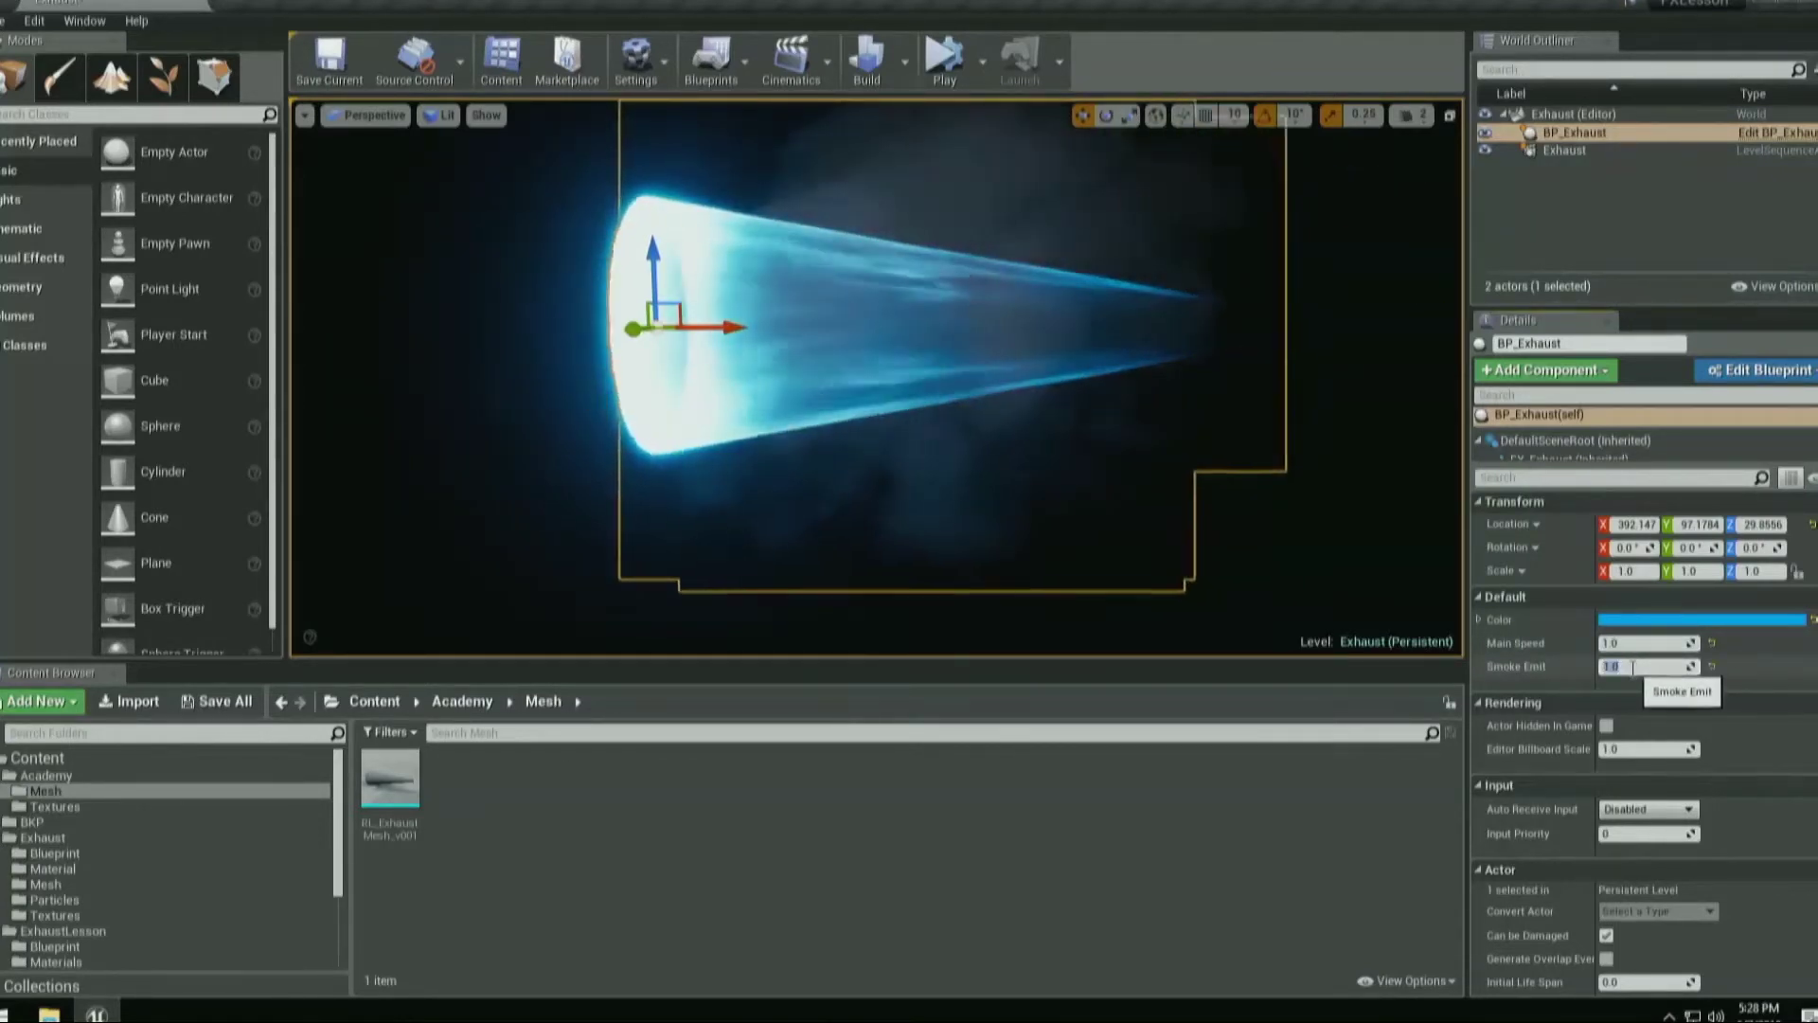
{"action": "key", "text": "Return"}
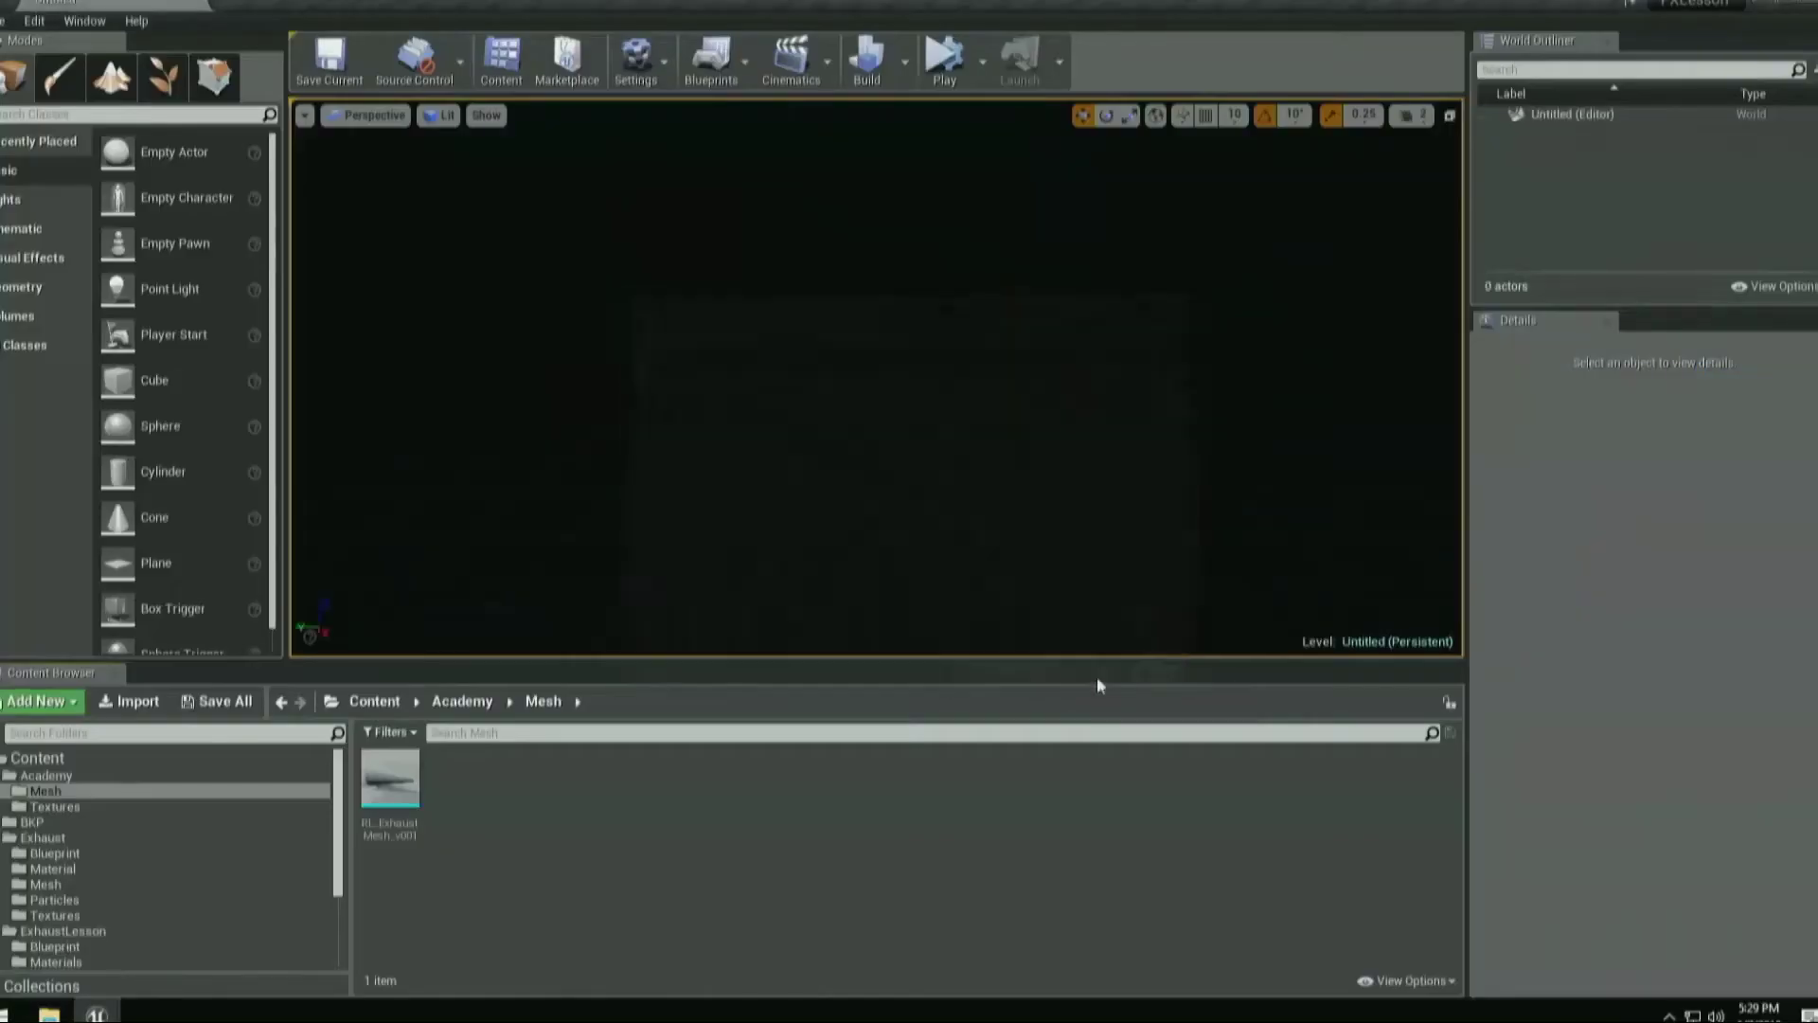
Open the exhaust mesh from the Academy Mesh folder and display its UV Channel 0 layout.
{"action": "double_click", "coordinate": [371, 778]}
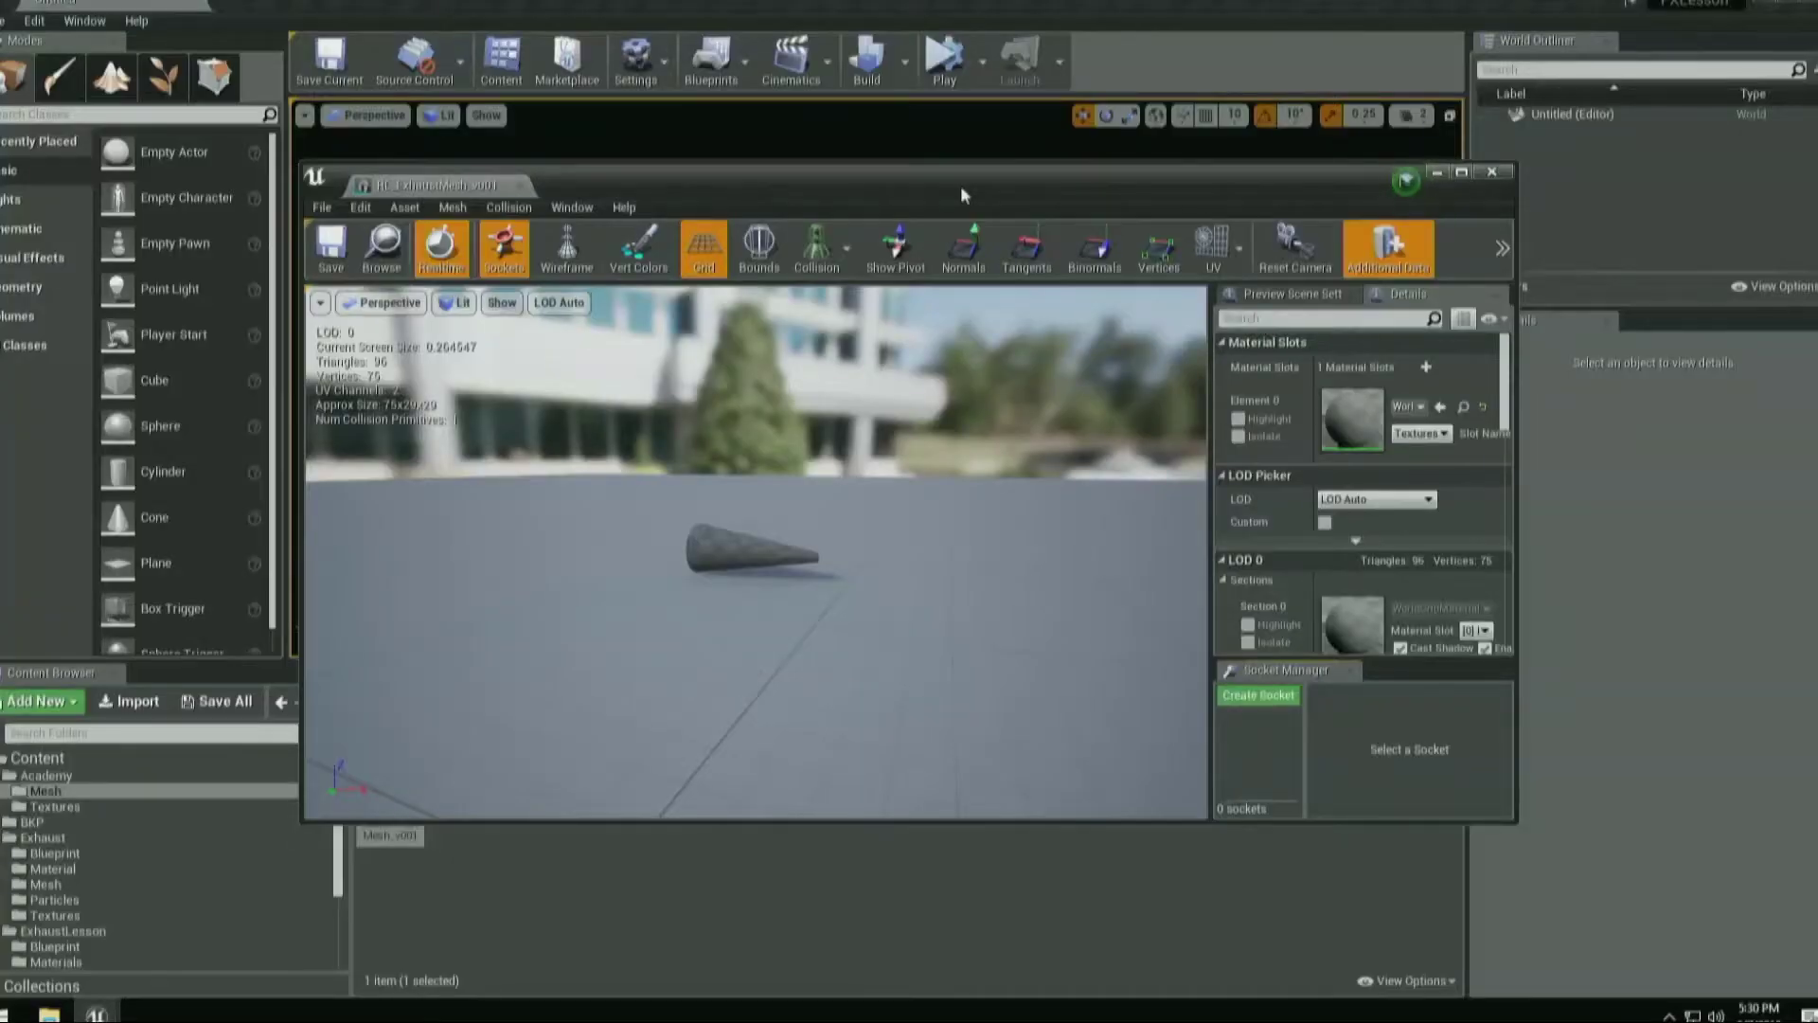
{"action": "double_click", "coordinate": [965, 184]}
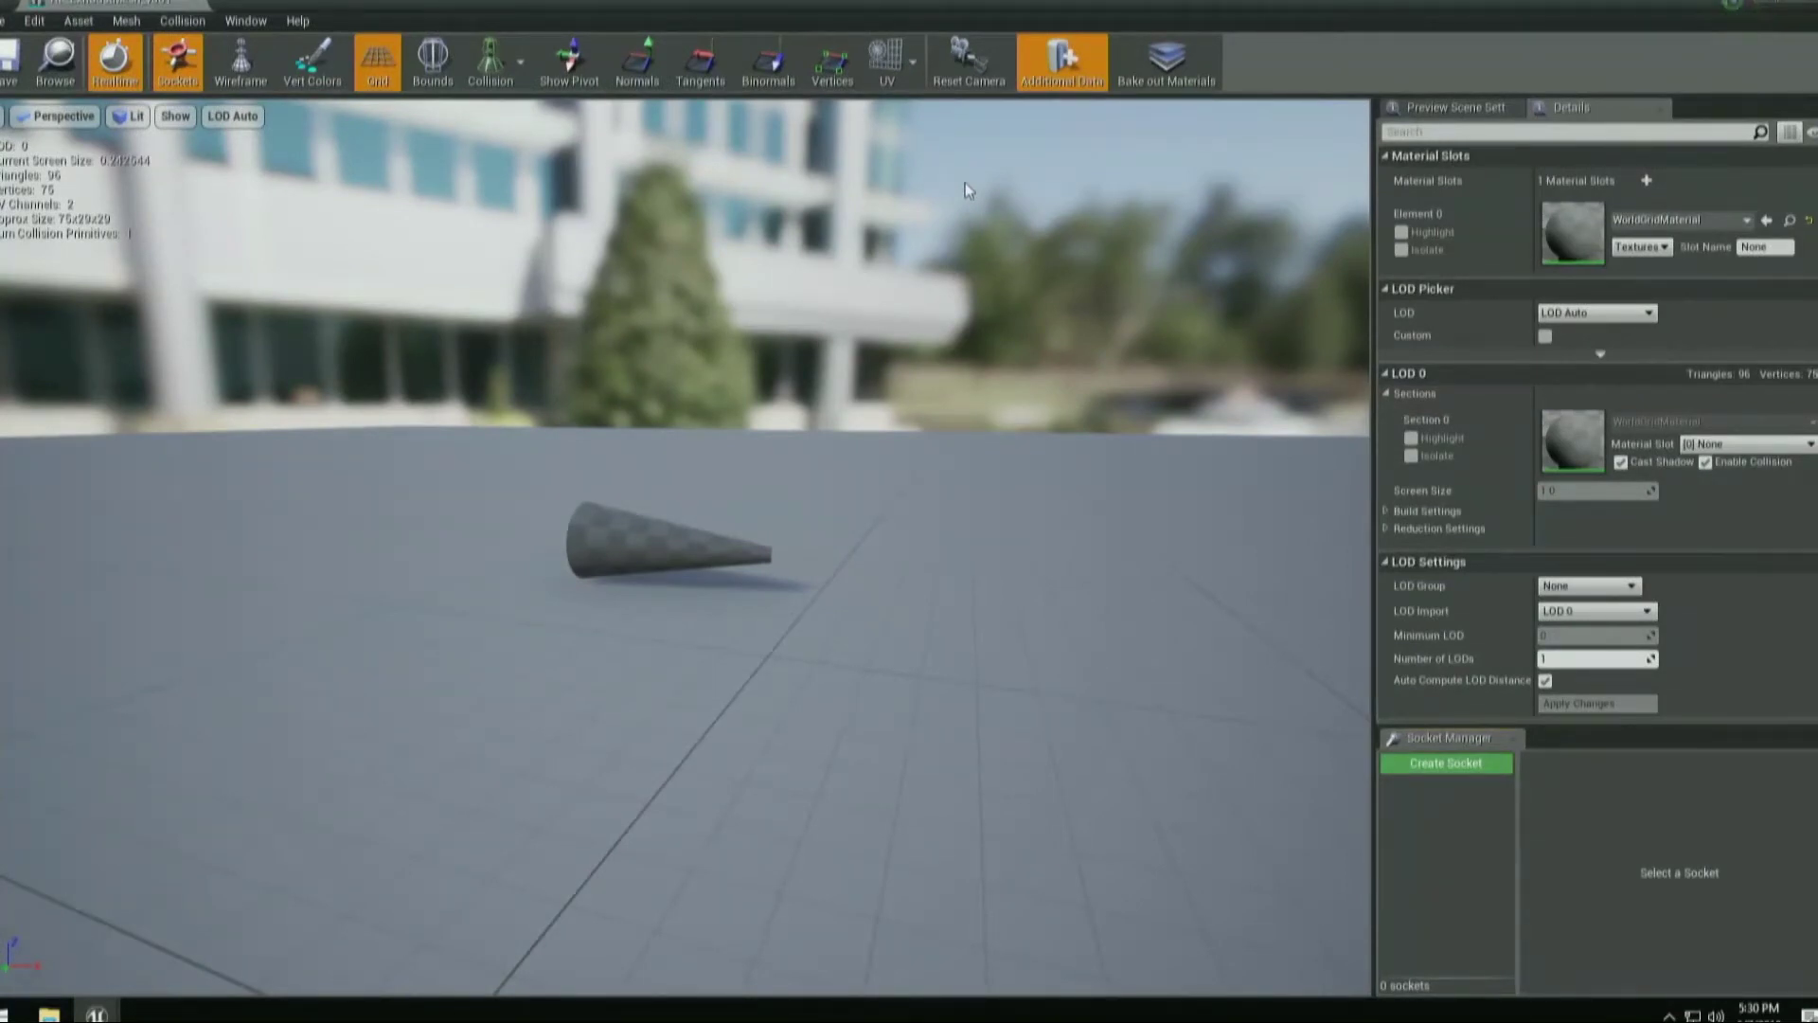
{"action": "mouse_move", "coordinate": [566, 575]}
{"action": "left_mouse_down"}
{"action": "mouse_move", "coordinate": [521, 526]}
{"action": "mouse_move", "coordinate": [535, 549]}
{"action": "mouse_move", "coordinate": [455, 587]}
{"action": "mouse_move", "coordinate": [540, 568]}
{"action": "left_mouse_up"}
{"action": "left_click", "coordinate": [912, 62]}
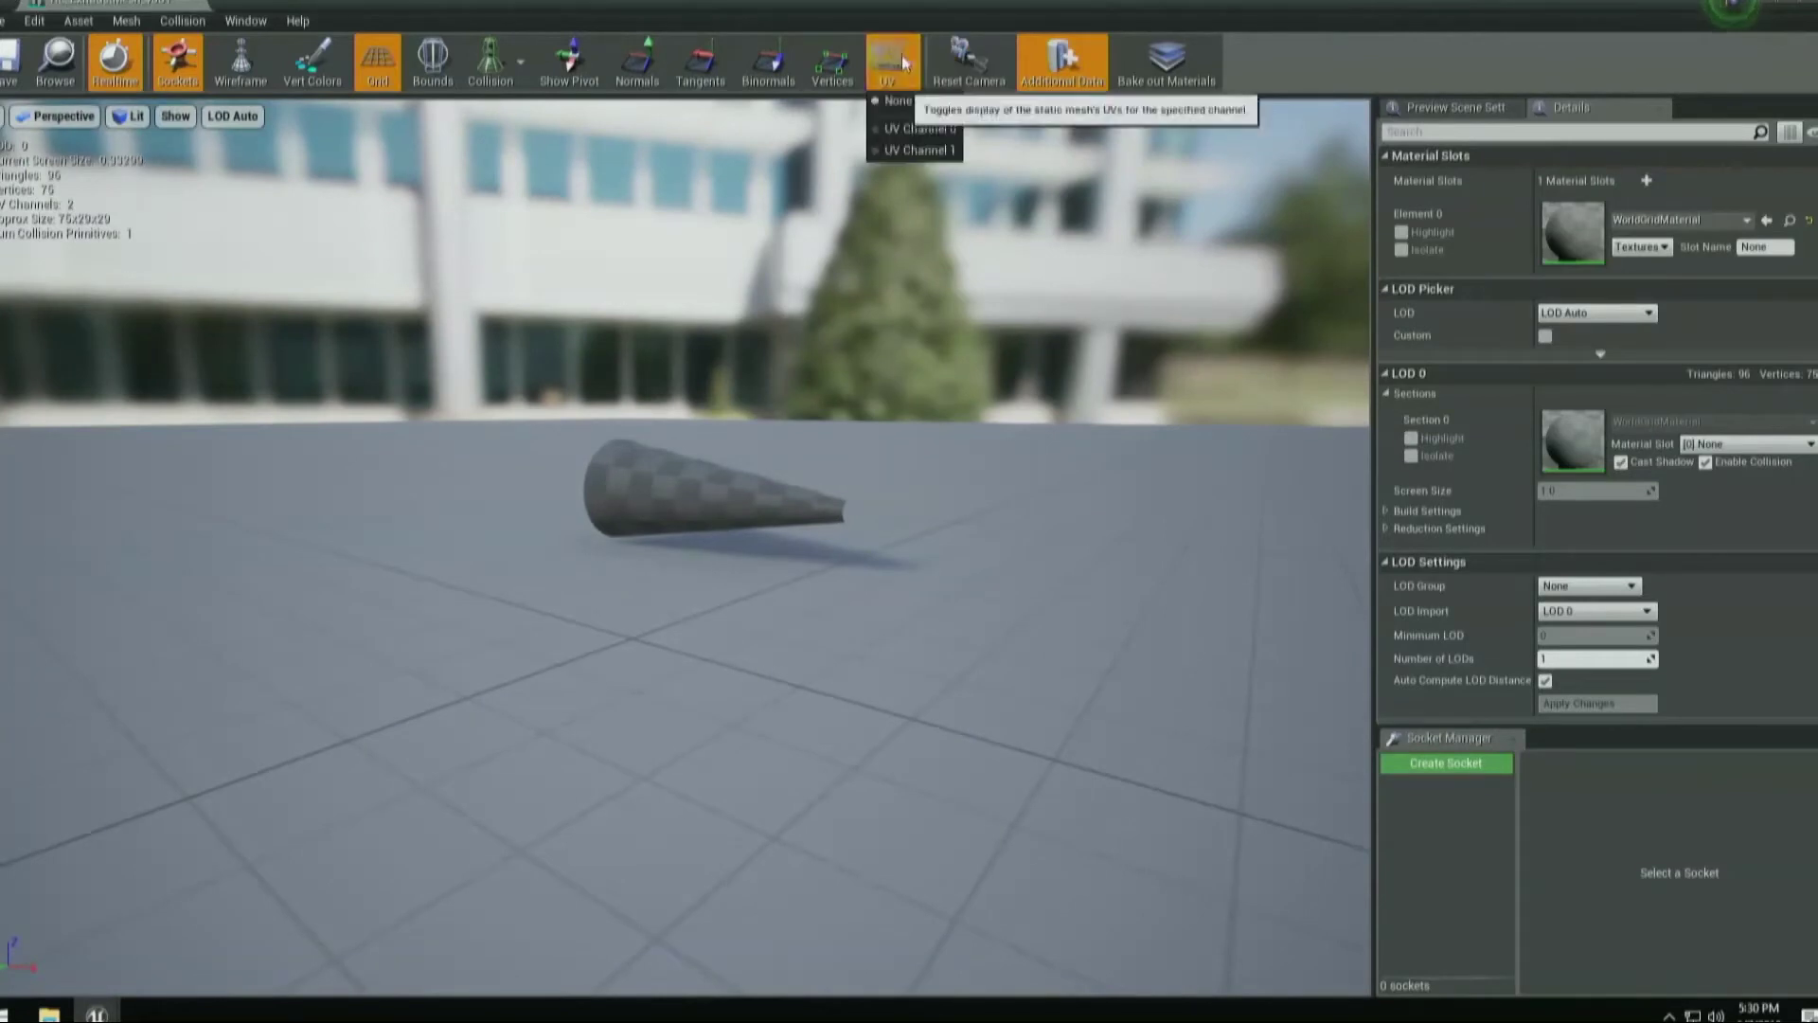
{"action": "left_click", "coordinate": [907, 137]}
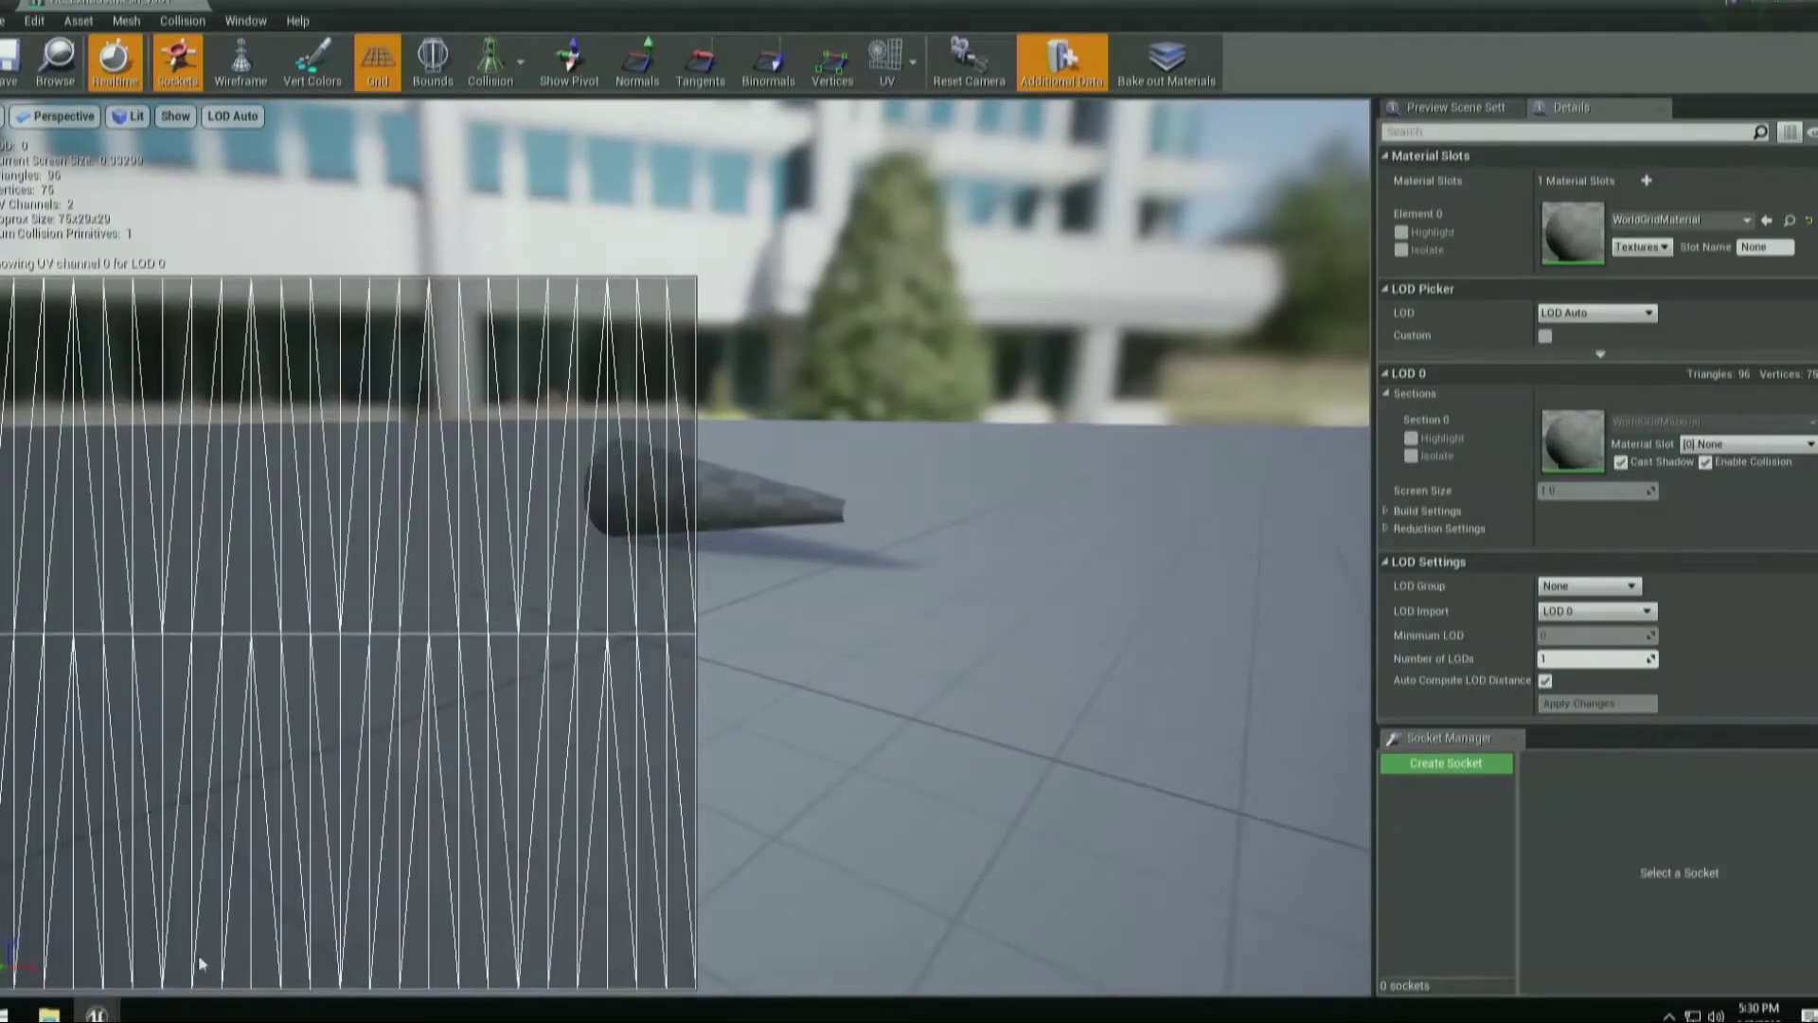
{"action": "left_click_drag", "start_coordinate": [781, 582], "coordinate": [794, 409]}
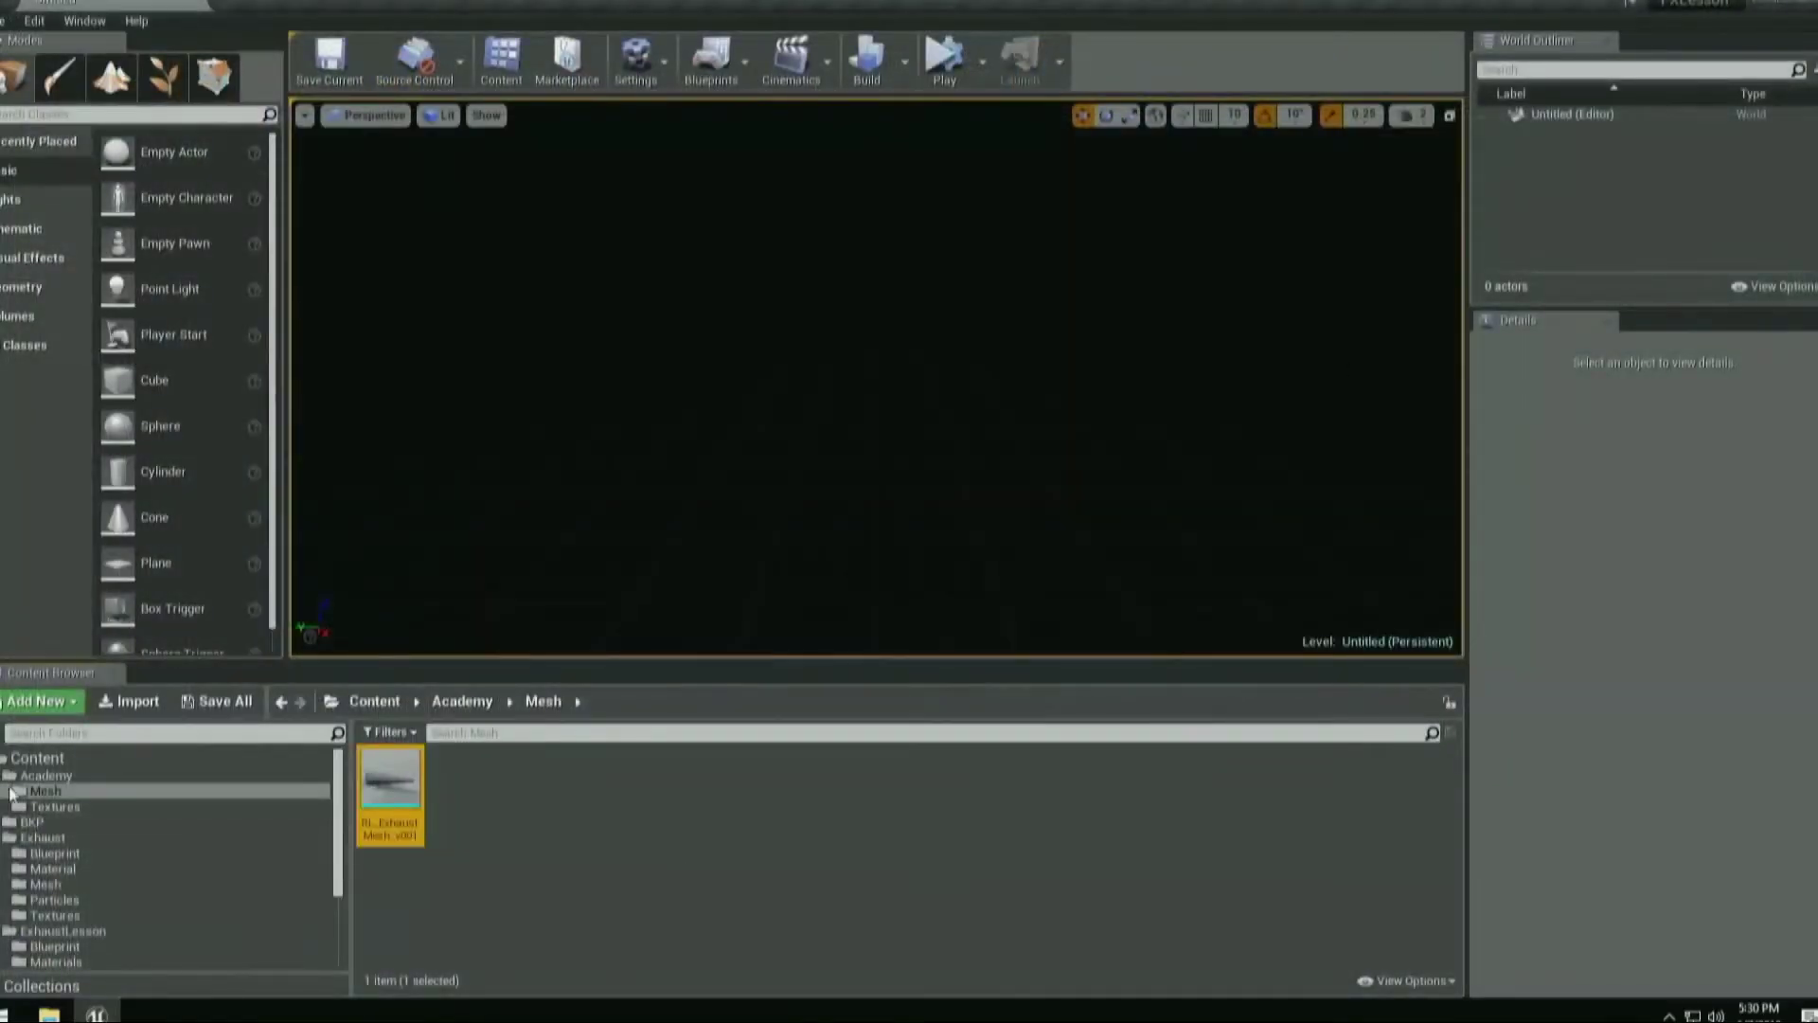
Open the FX_Curtain_002 texture from the Academy Textures folder and examine its individual colour channels.
{"action": "left_click", "coordinate": [43, 806]}
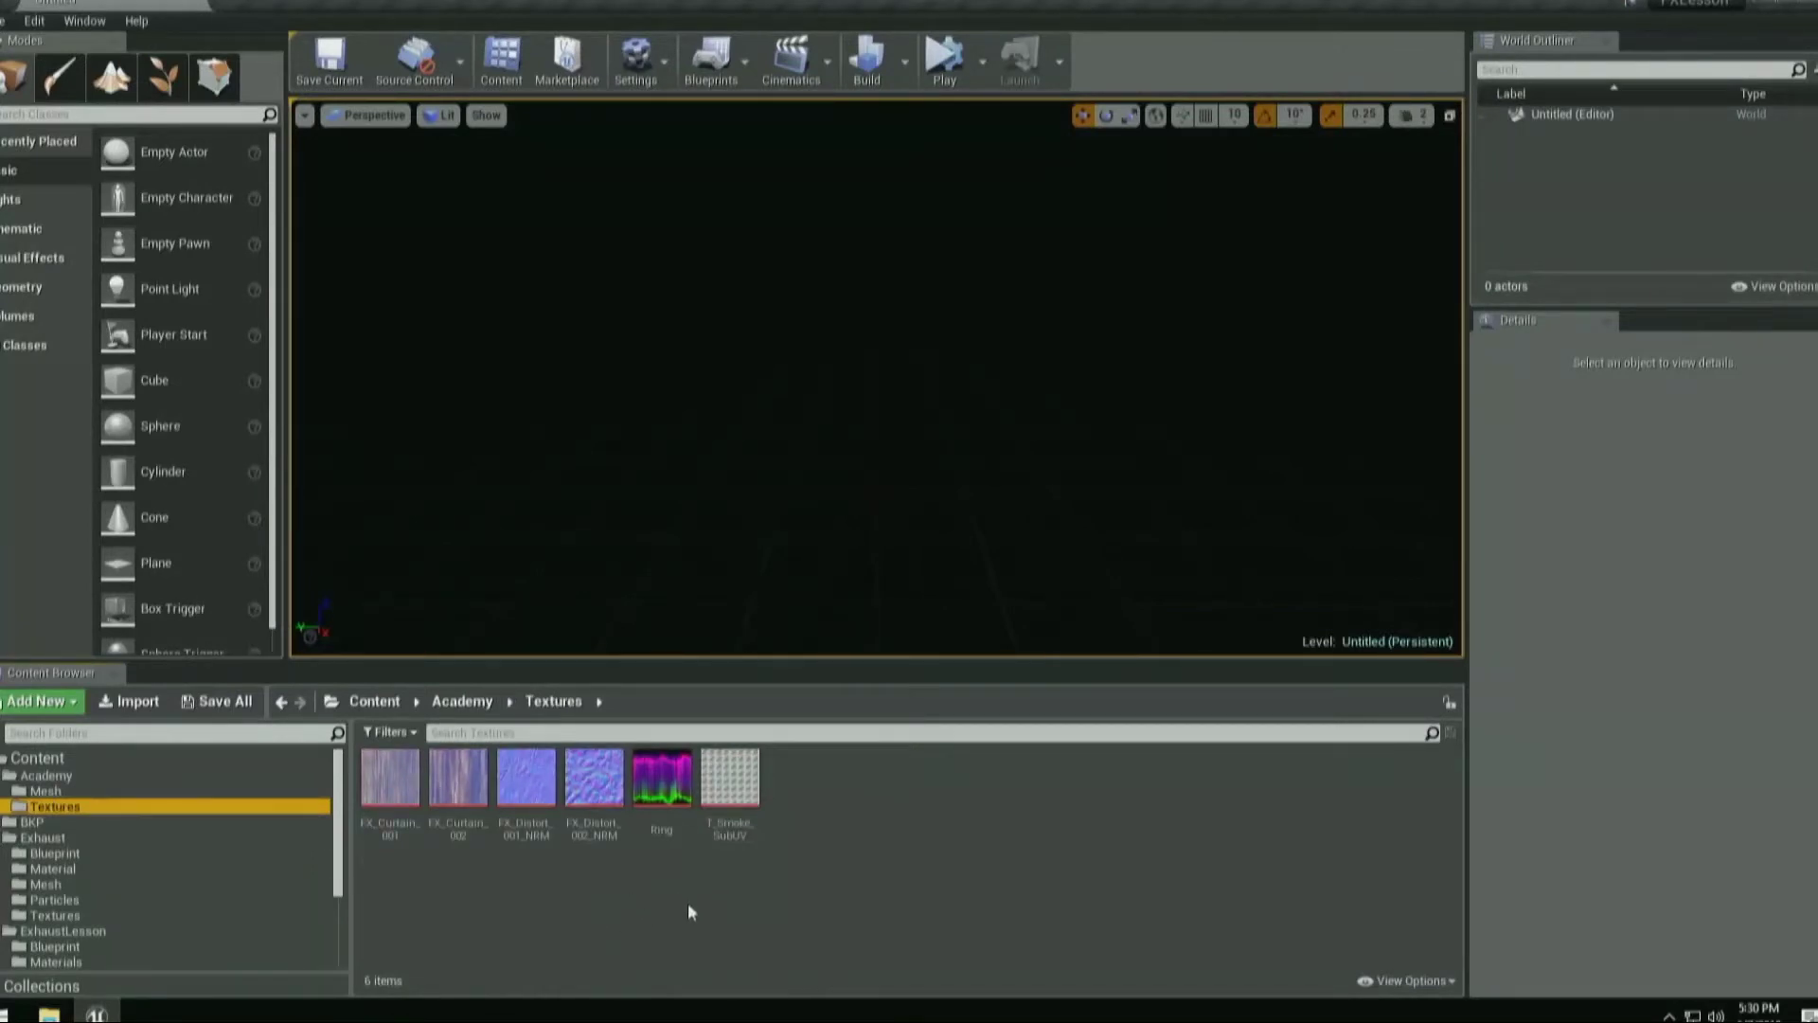
{"action": "double_click", "coordinate": [464, 784]}
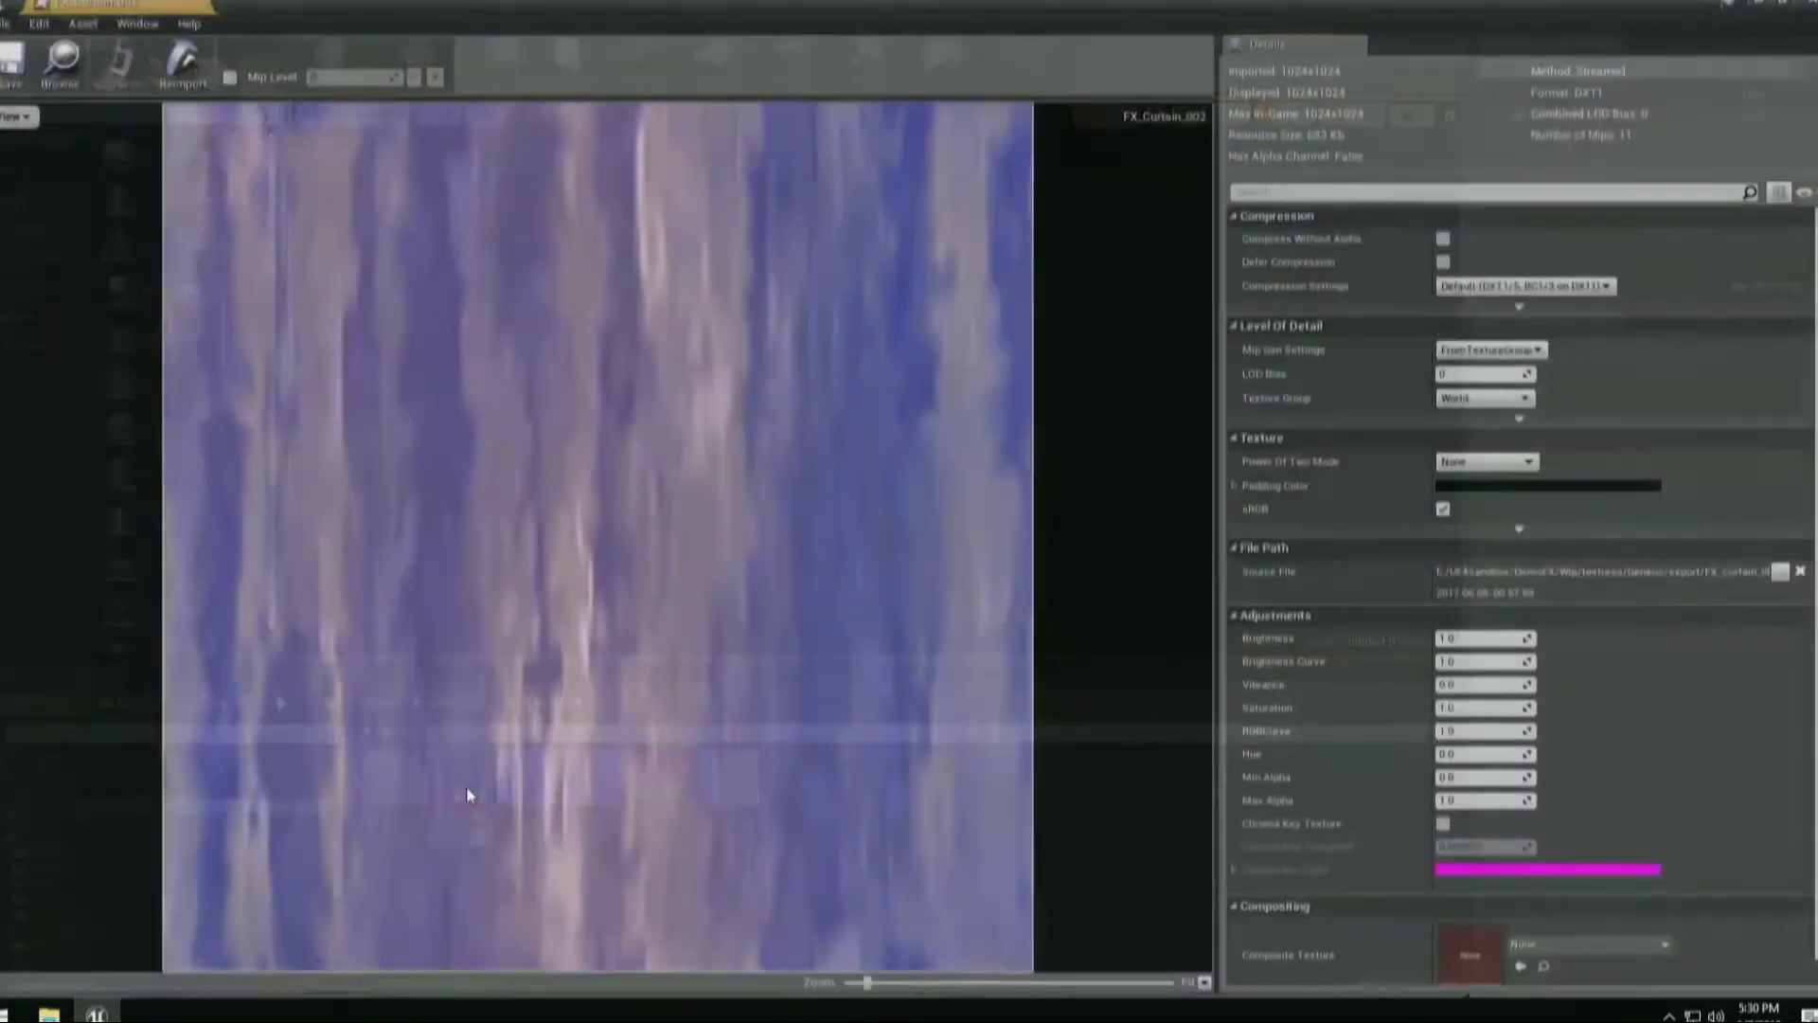
{"action": "left_click", "coordinate": [19, 115]}
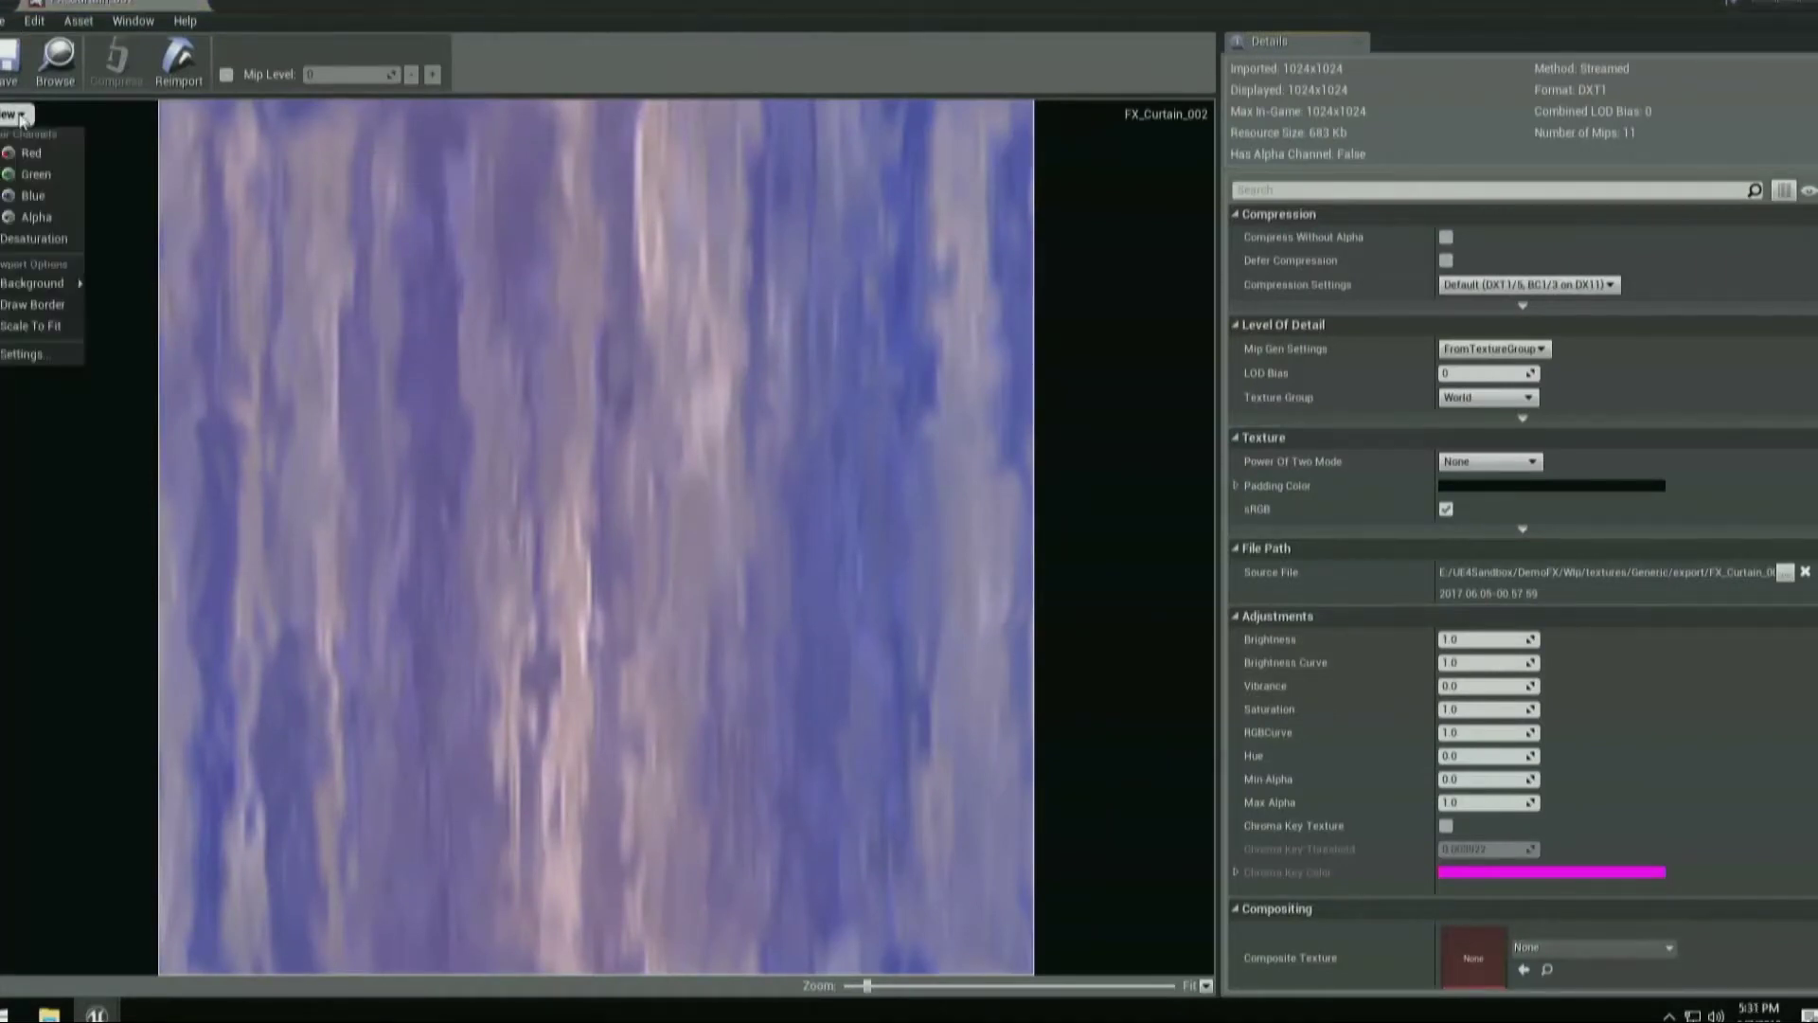
{"action": "left_click", "coordinate": [23, 175]}
{"action": "left_click", "coordinate": [26, 155]}
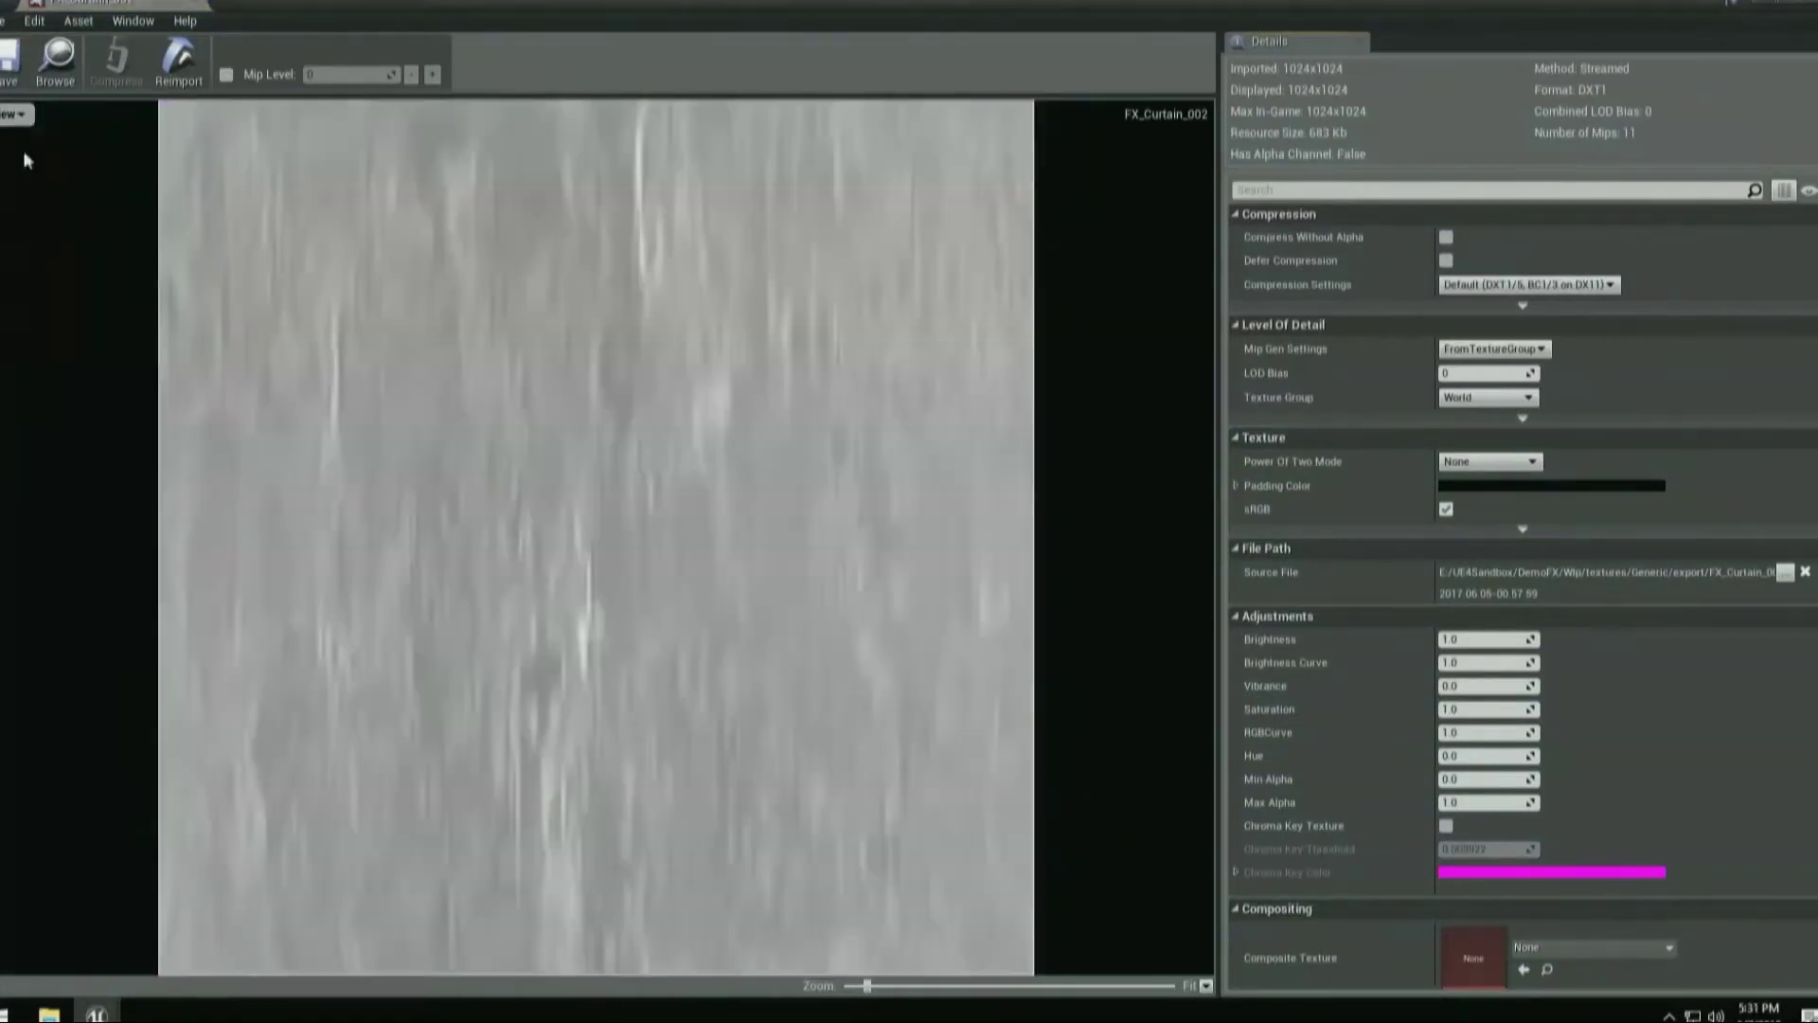
{"action": "left_click", "coordinate": [33, 216]}
{"action": "left_click", "coordinate": [11, 115]}
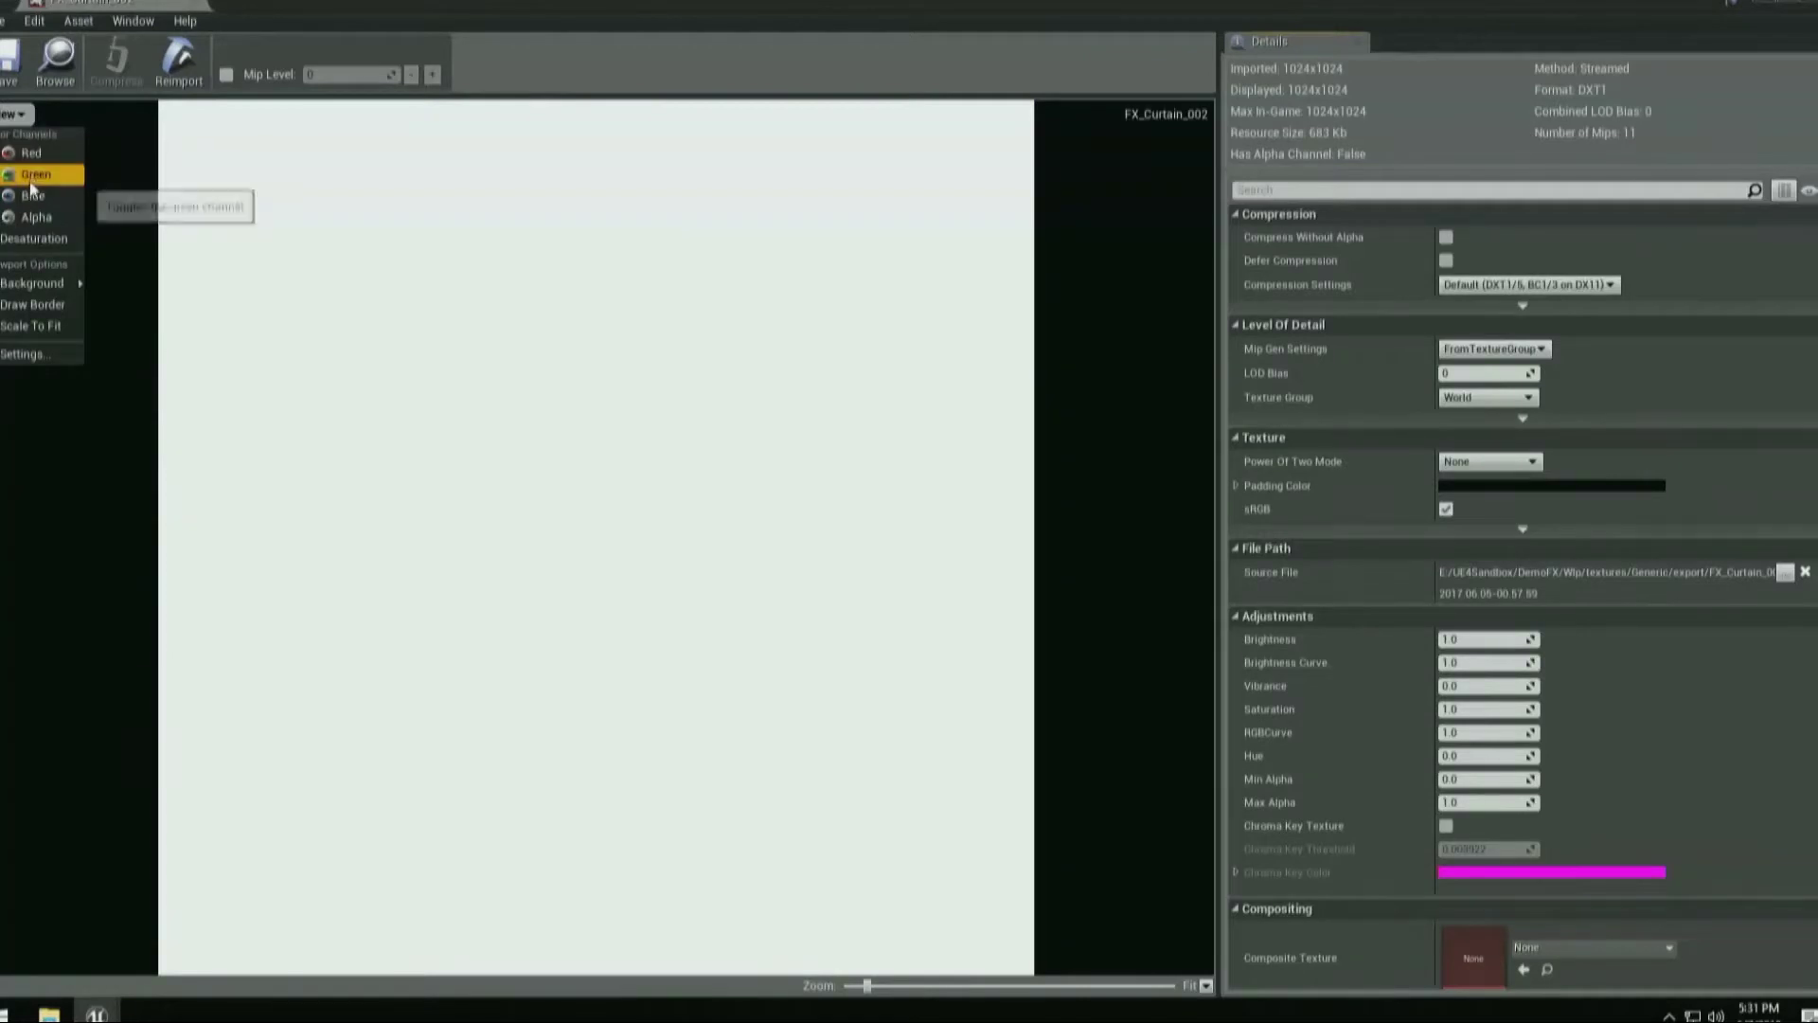
{"action": "left_click", "coordinate": [32, 187]}
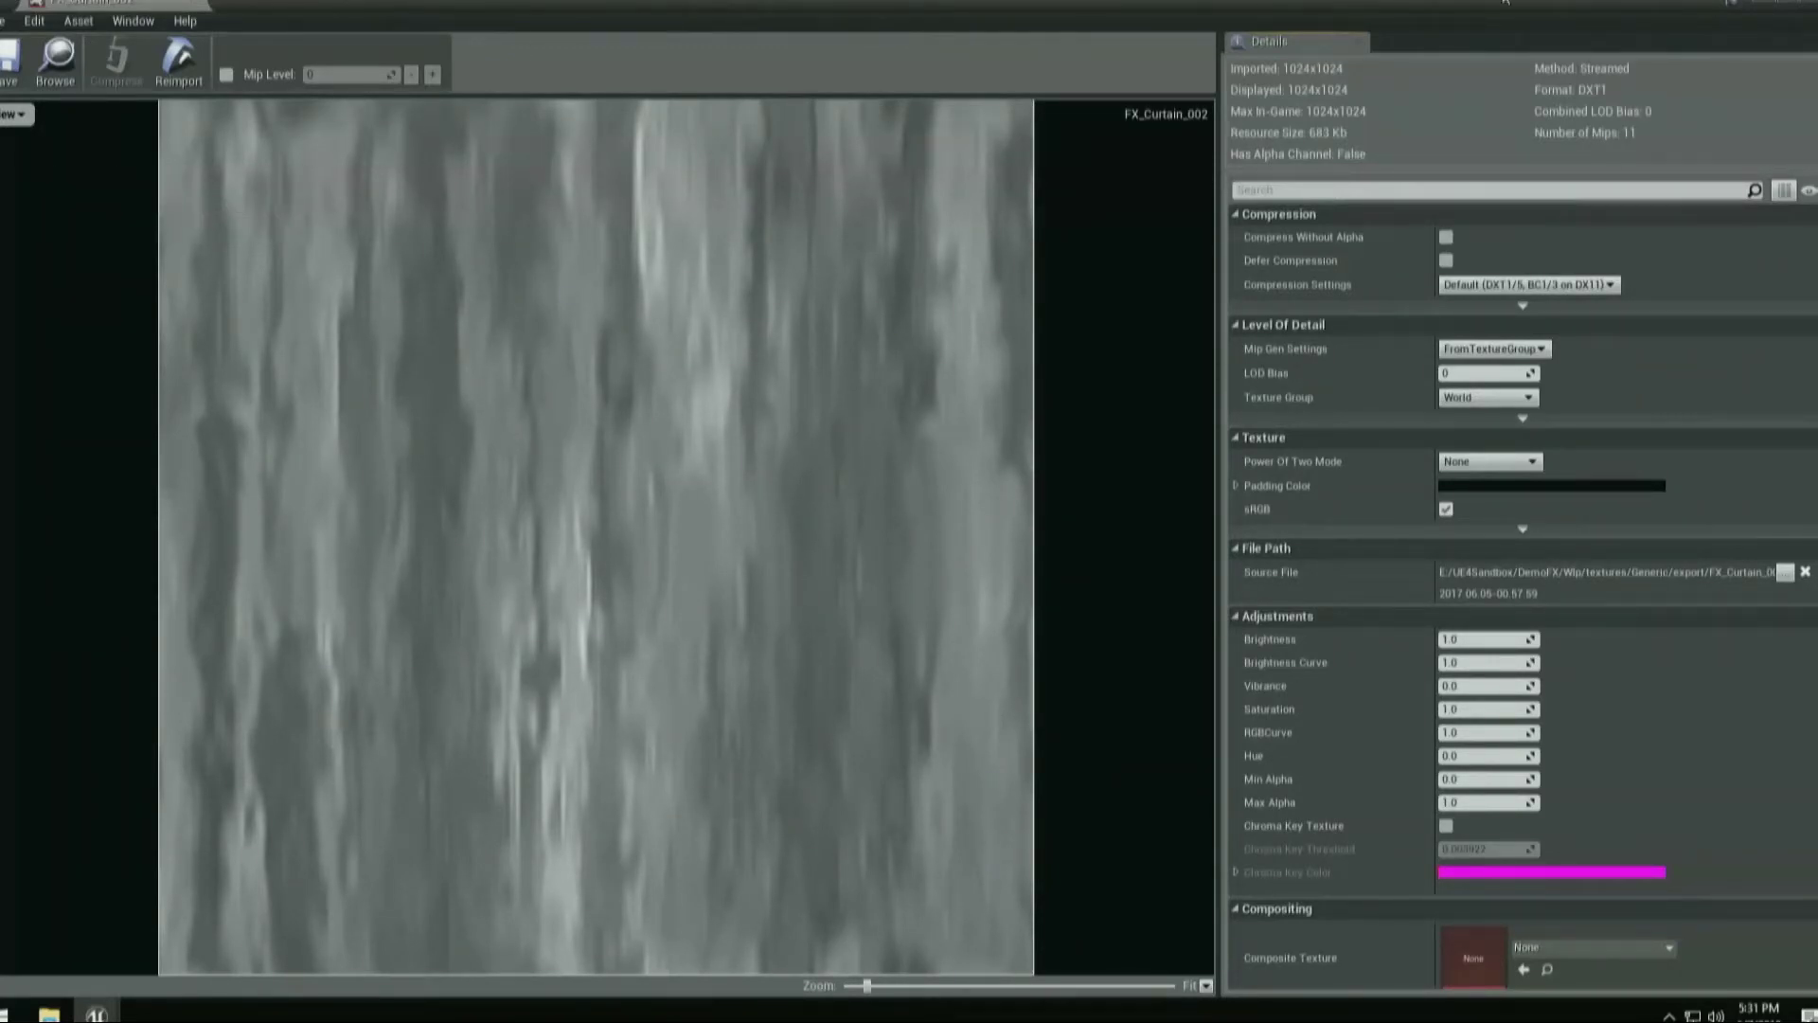
{"action": "left_click", "coordinate": [1815, 3]}
Open the Ring texture and isolate its red channel by hiding green and blue.
{"action": "double_click", "coordinate": [648, 790]}
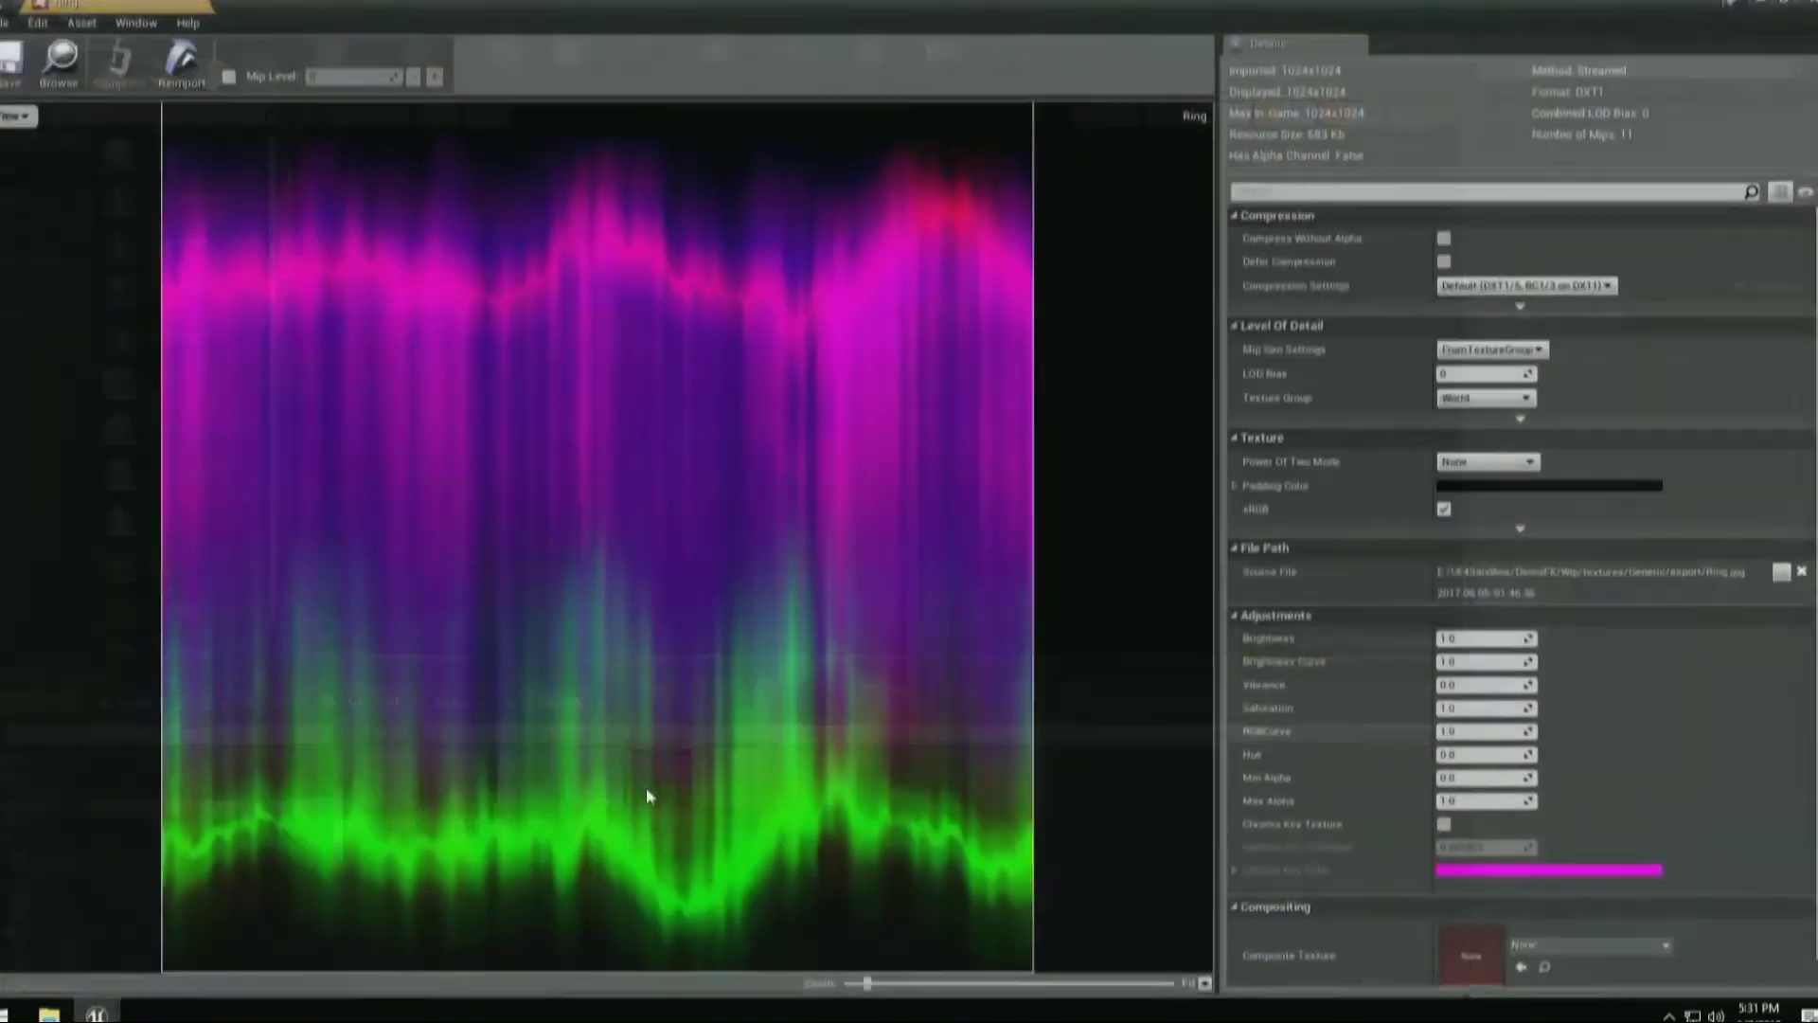
{"action": "left_click", "coordinate": [12, 115]}
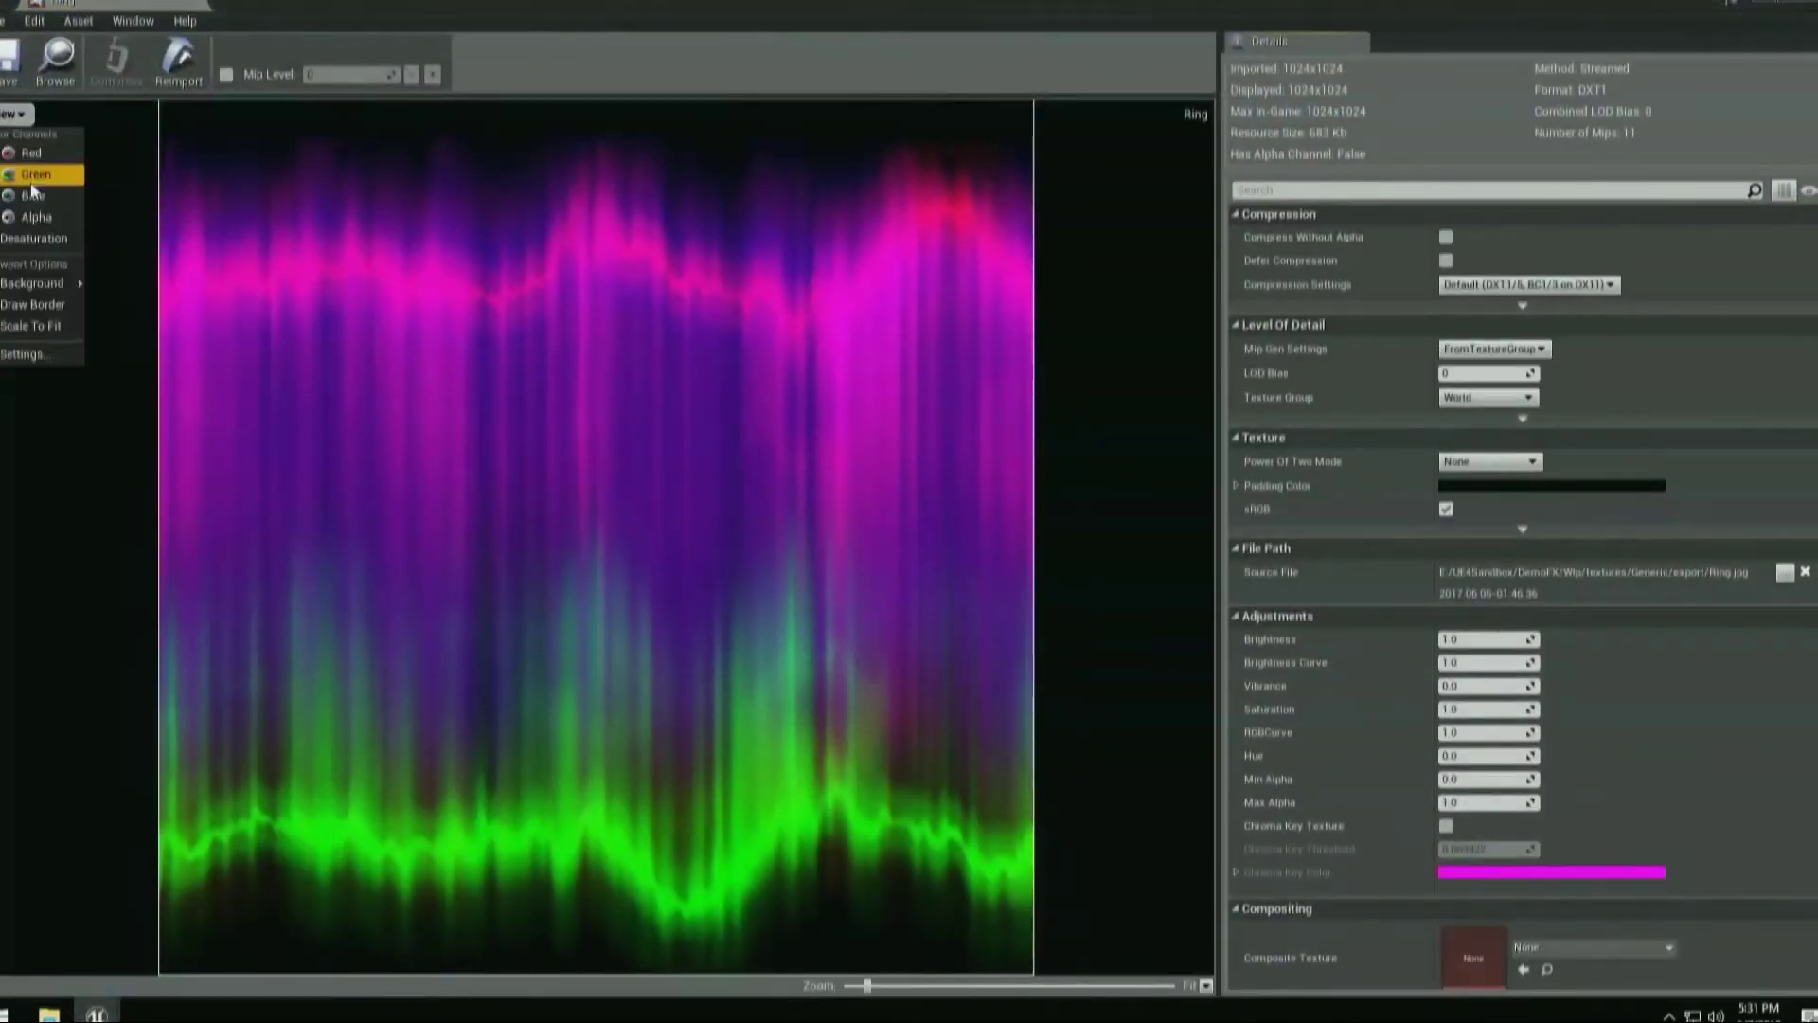
{"action": "left_click", "coordinate": [33, 195]}
{"action": "left_click", "coordinate": [12, 114]}
{"action": "left_click", "coordinate": [27, 184]}
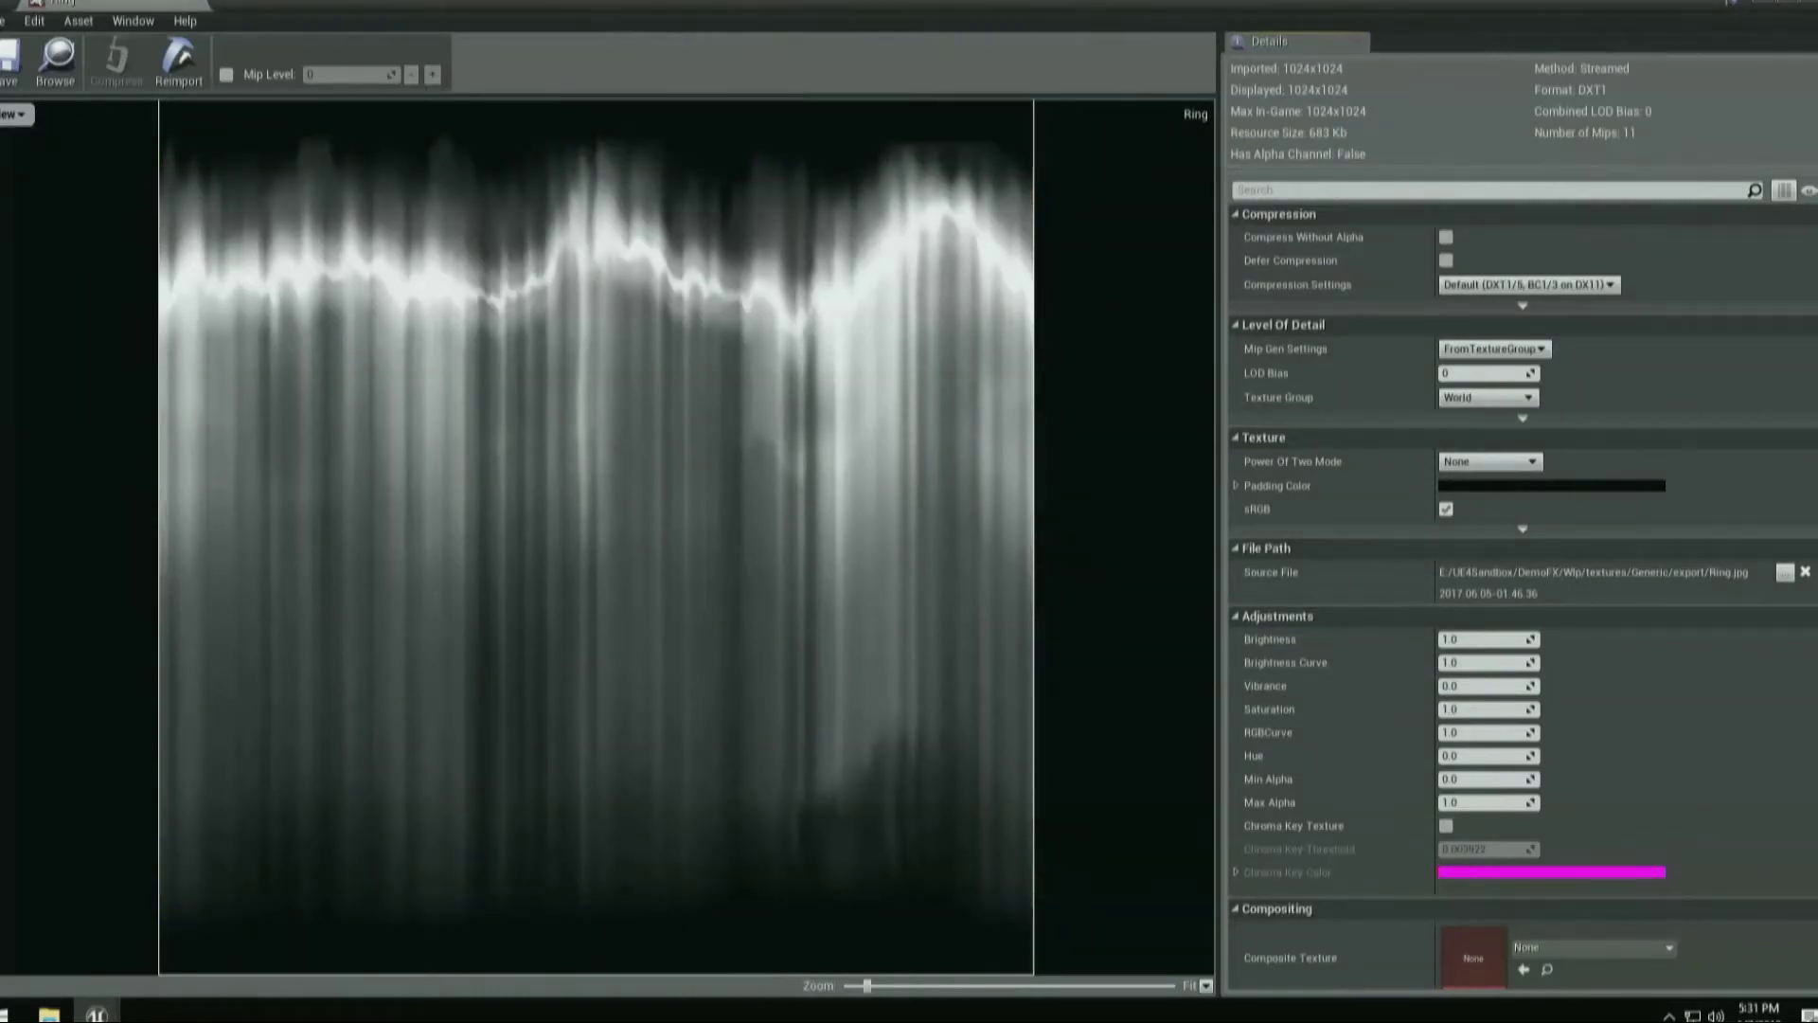
Switch the Ring texture preview from the red channel to the green channel.
{"action": "left_click", "coordinate": [14, 118]}
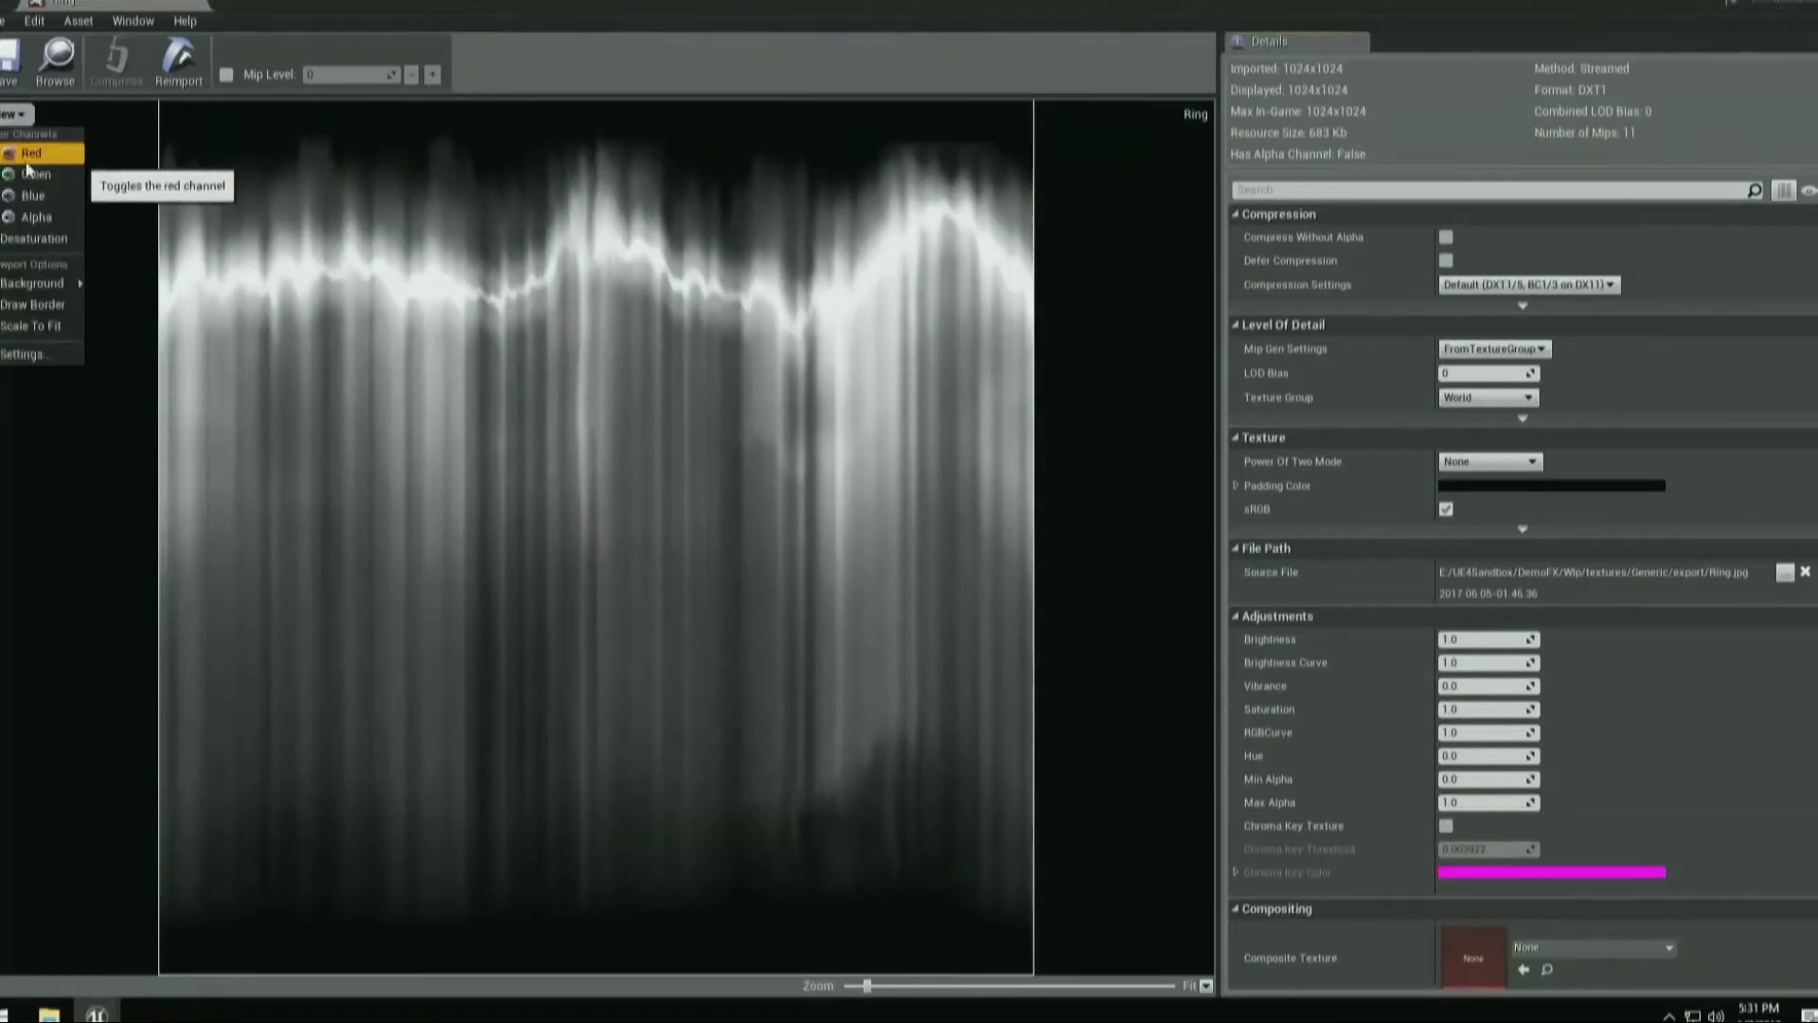
{"action": "left_click", "coordinate": [28, 161]}
{"action": "left_click", "coordinate": [9, 114]}
{"action": "left_click", "coordinate": [34, 175]}
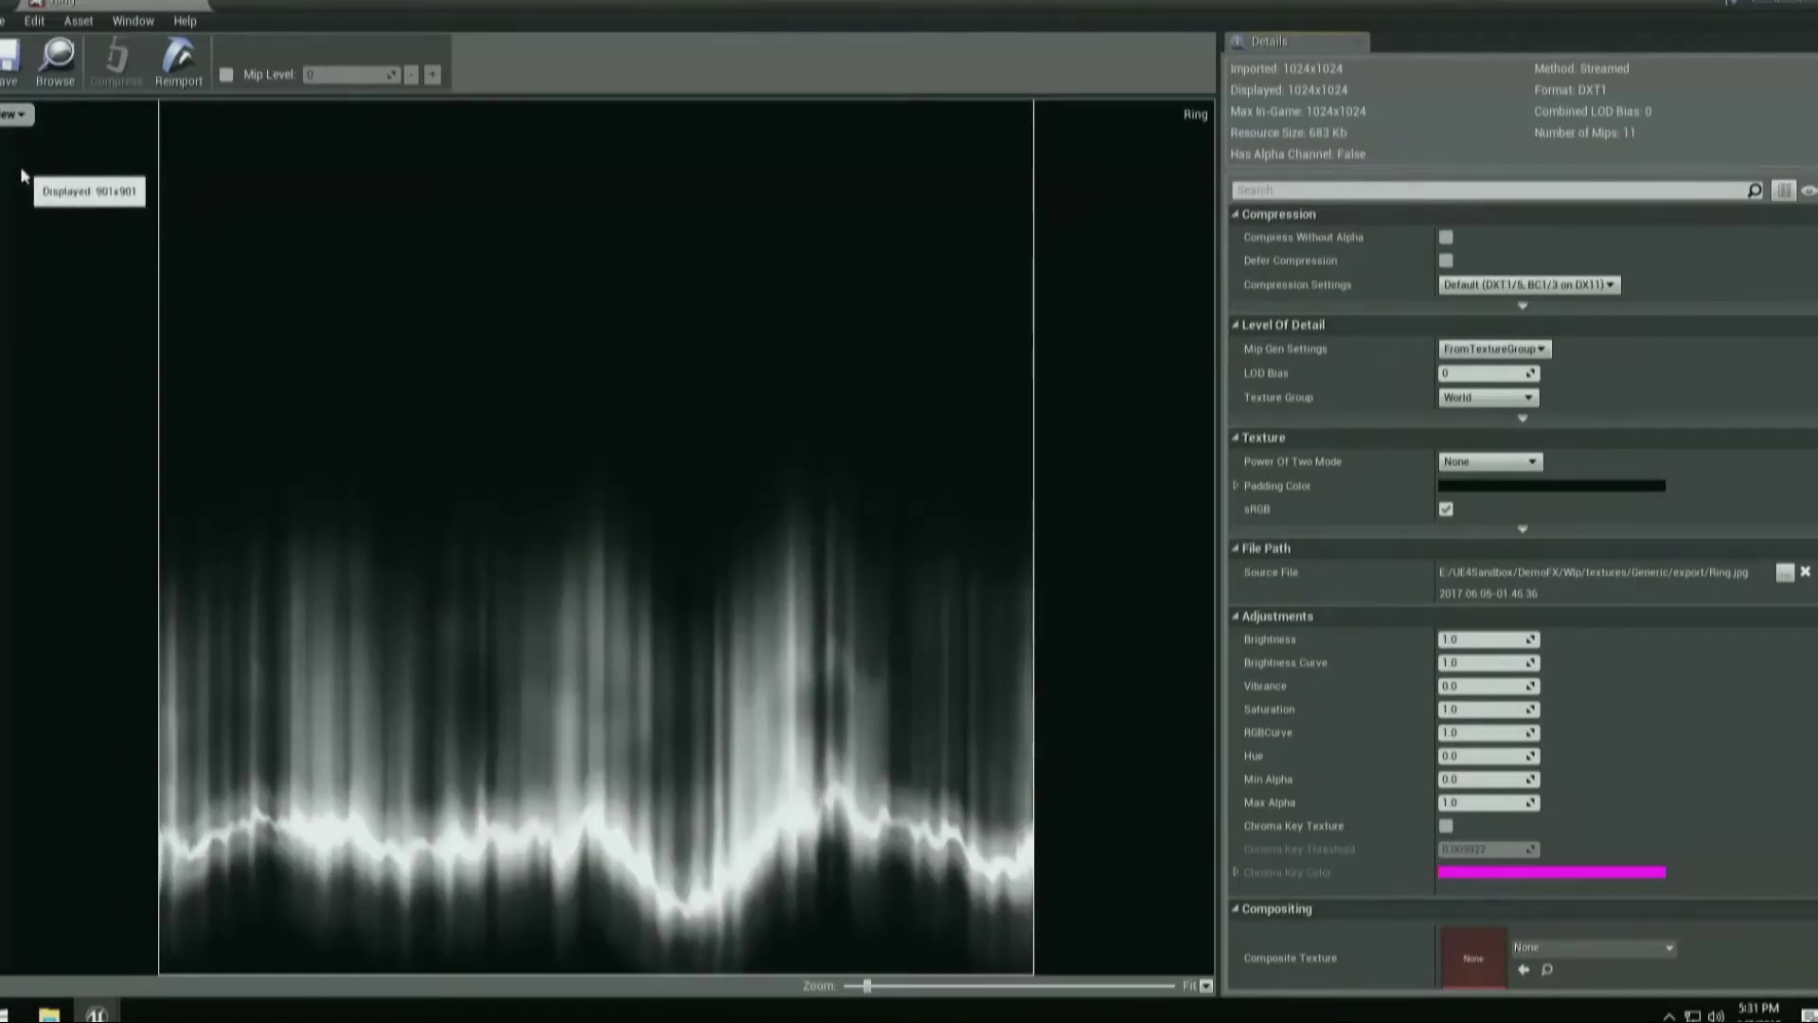
Show the Ring texture's red and blue channels again and close the texture.
{"action": "left_click", "coordinate": [15, 114]}
{"action": "left_click", "coordinate": [29, 161]}
{"action": "left_click", "coordinate": [11, 114]}
{"action": "left_click", "coordinate": [34, 188]}
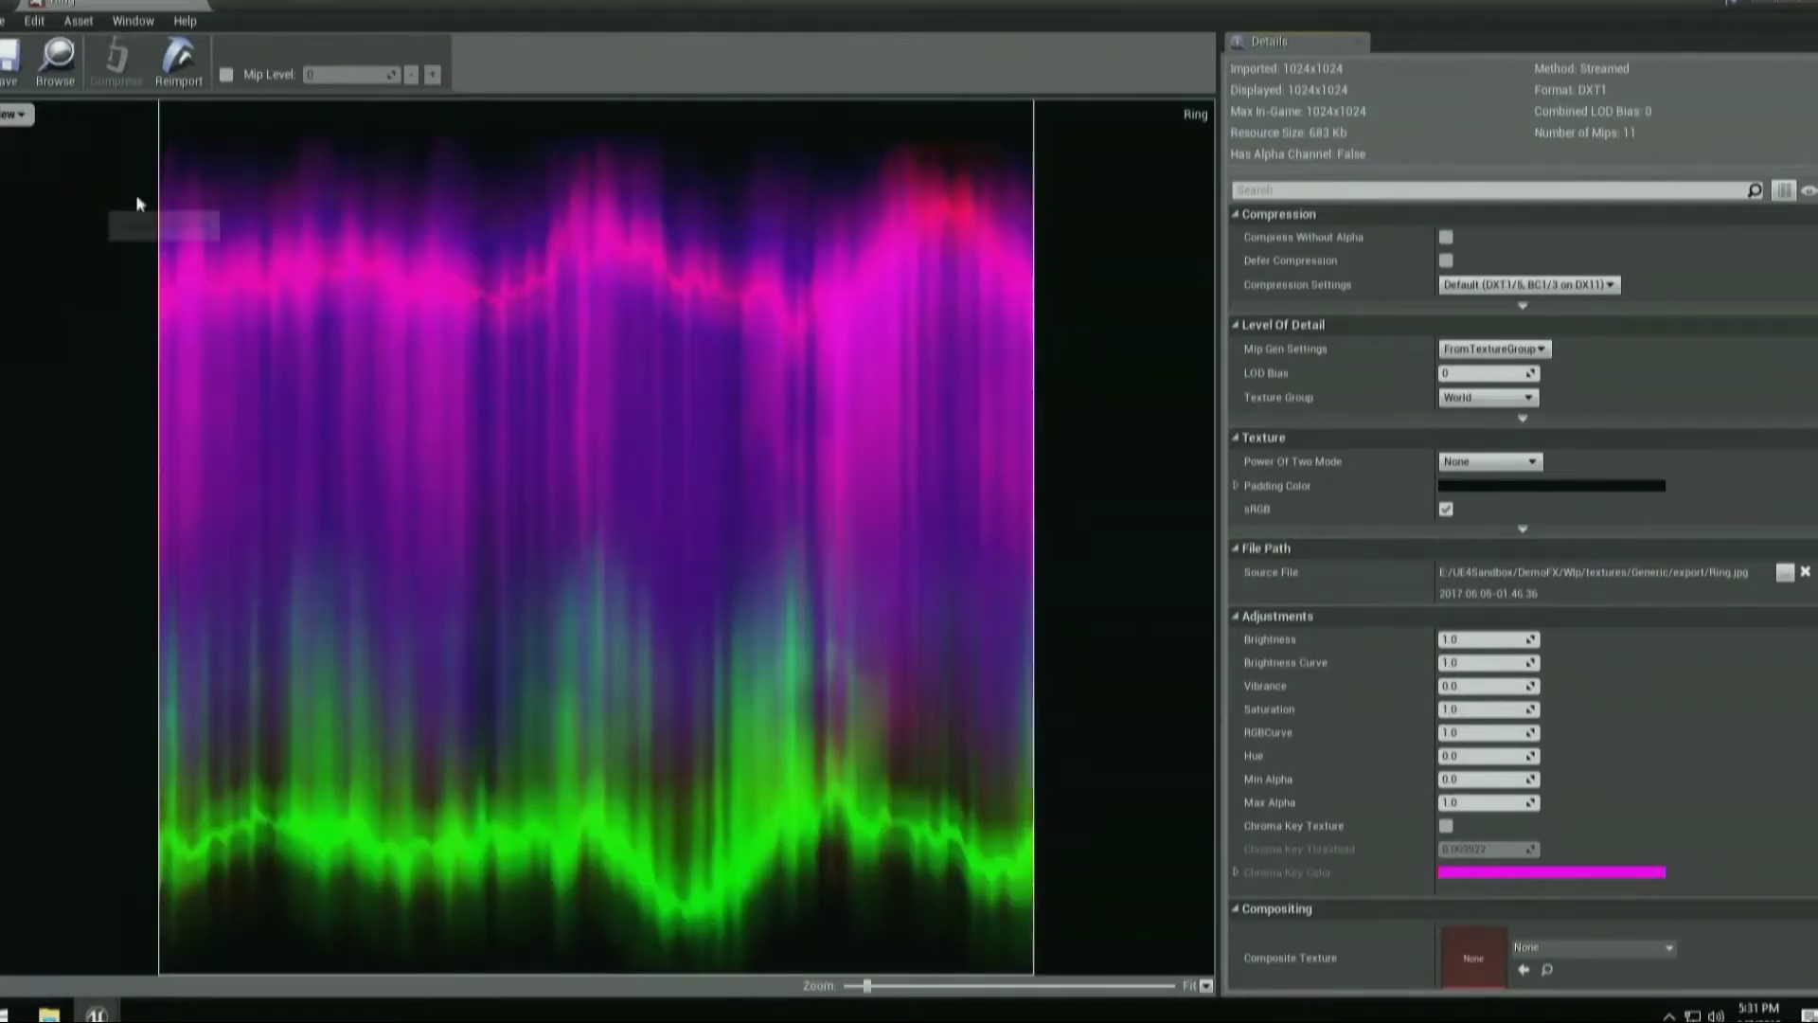
{"action": "key", "text": "alt+F4"}
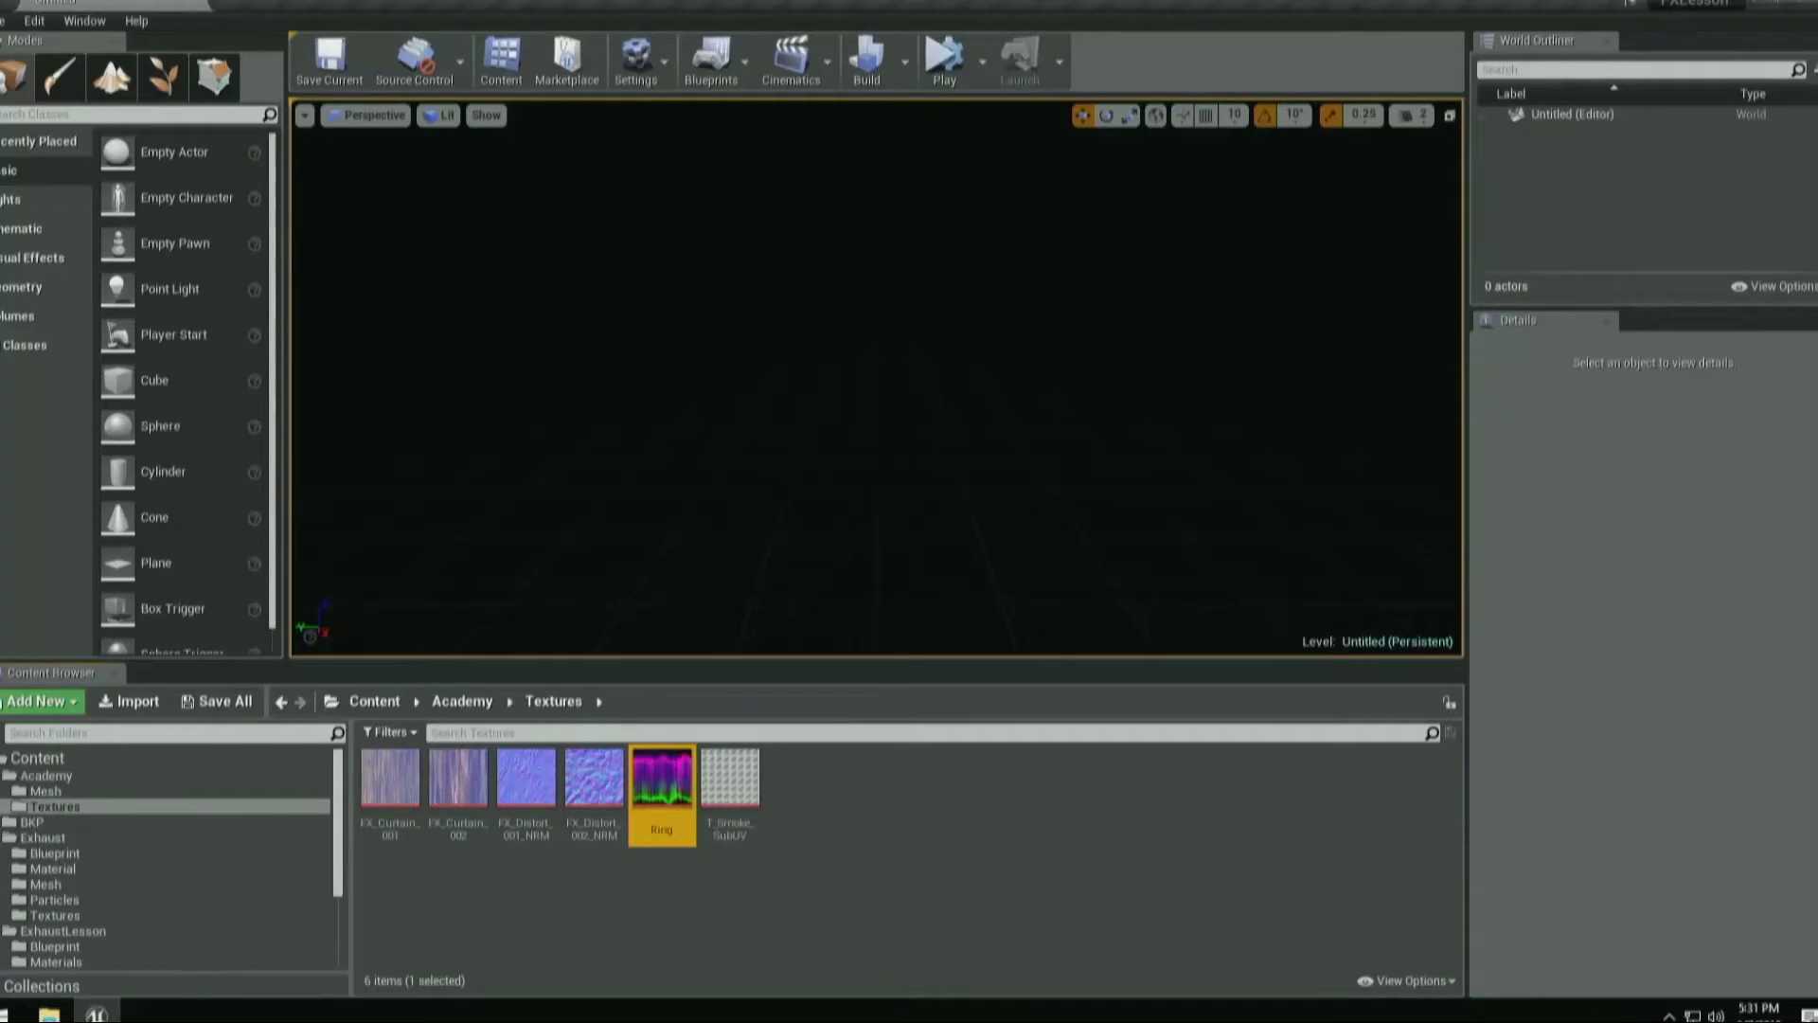
Create a material named MT_Exhaust in the Academy Mesh folder and open it for editing.
{"action": "left_click", "coordinate": [44, 791]}
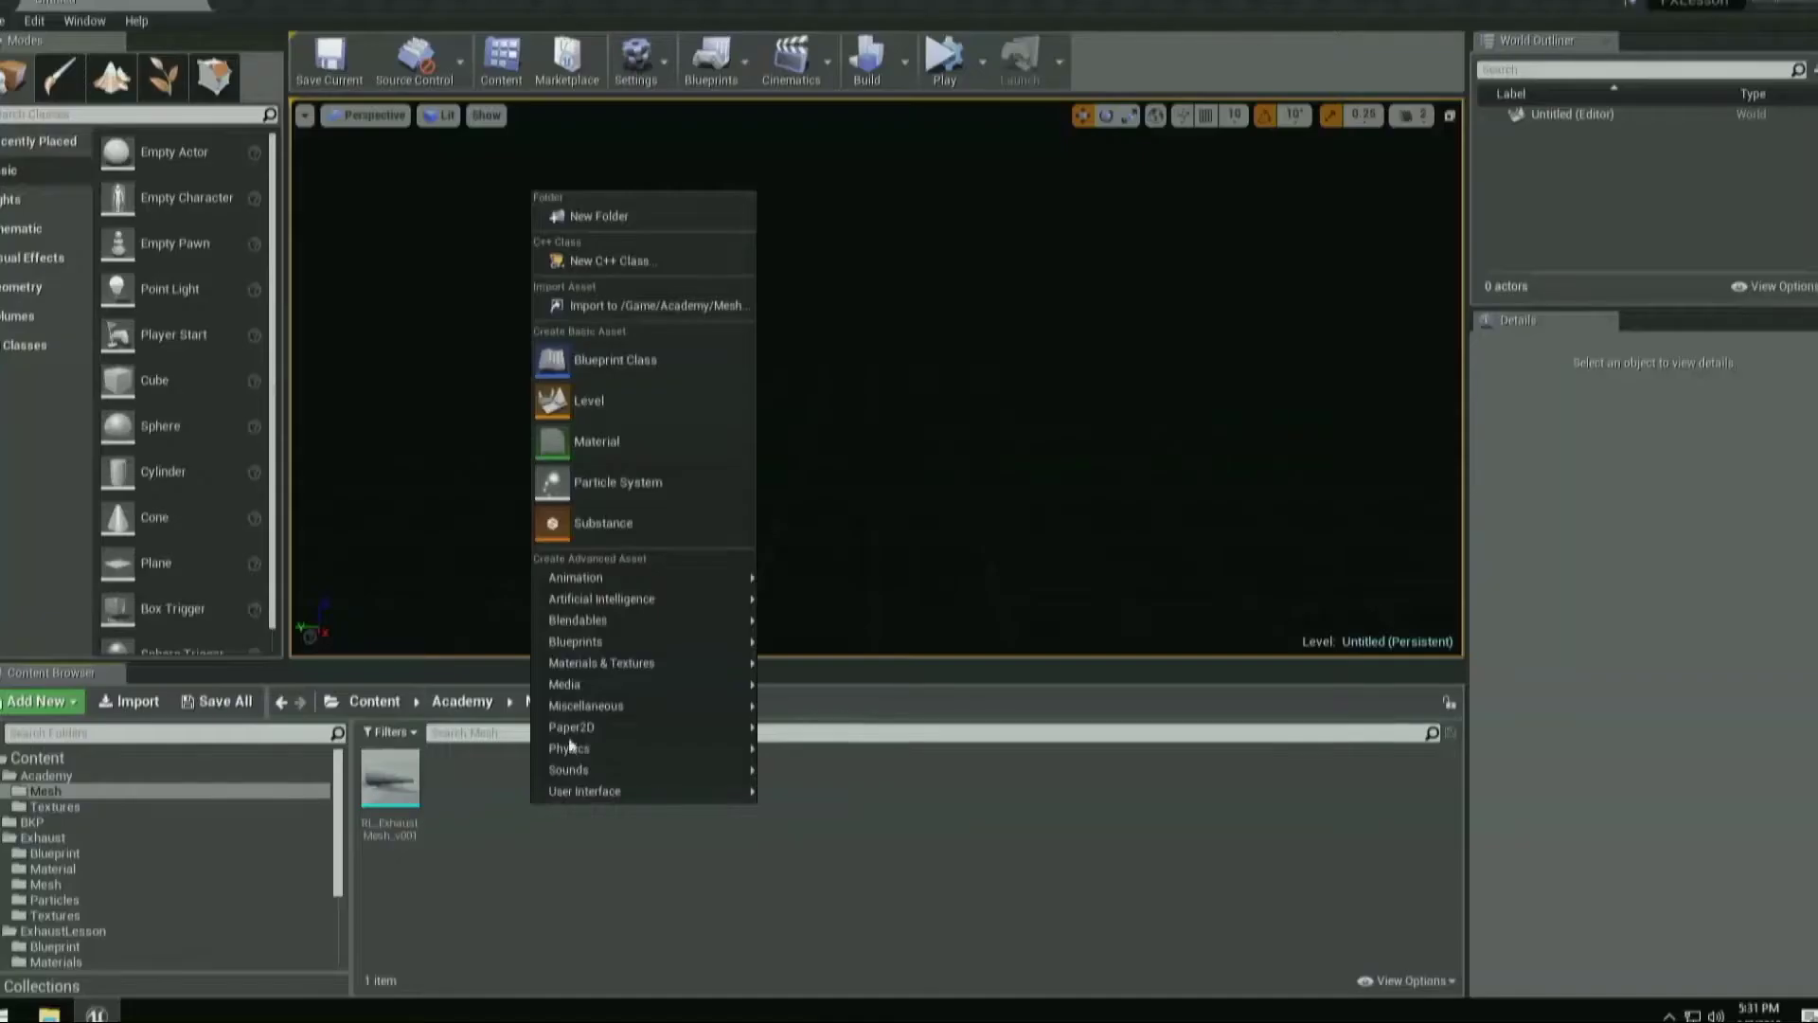
{"action": "left_click", "coordinate": [606, 441]}
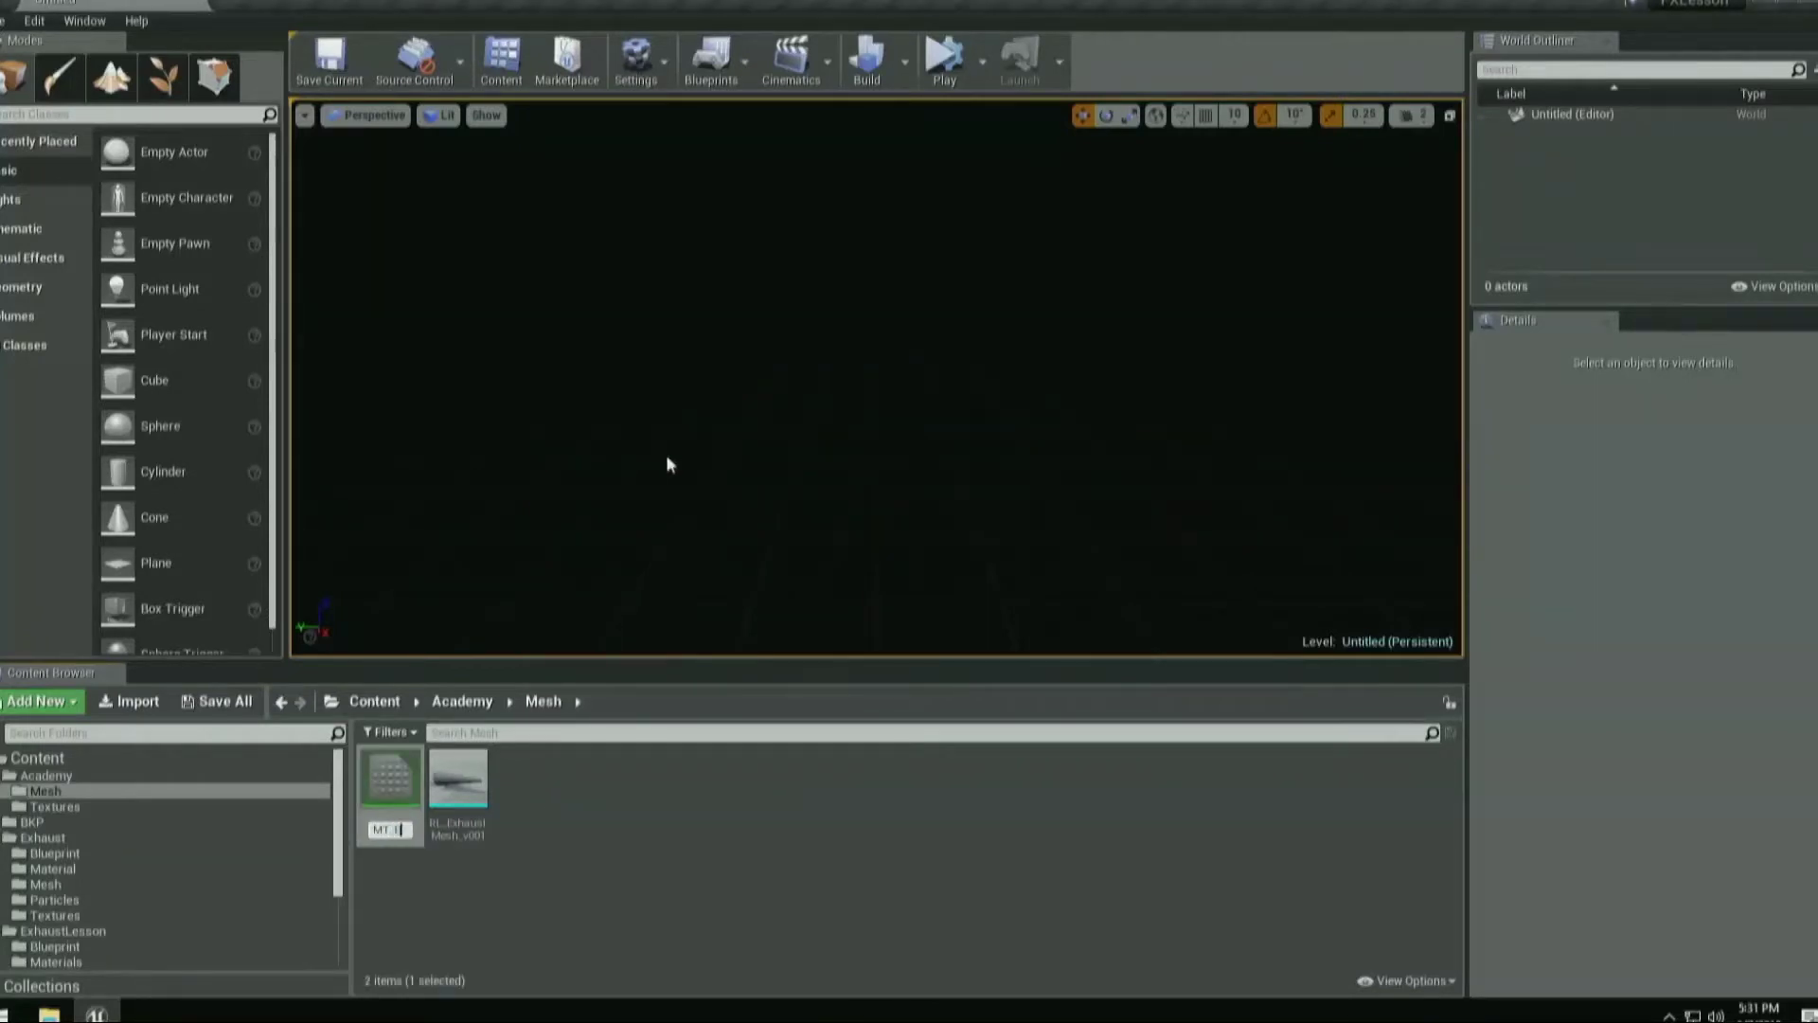
{"action": "type", "text": "ust"}
{"action": "key", "text": "Return"}
{"action": "key", "text": "Return"}
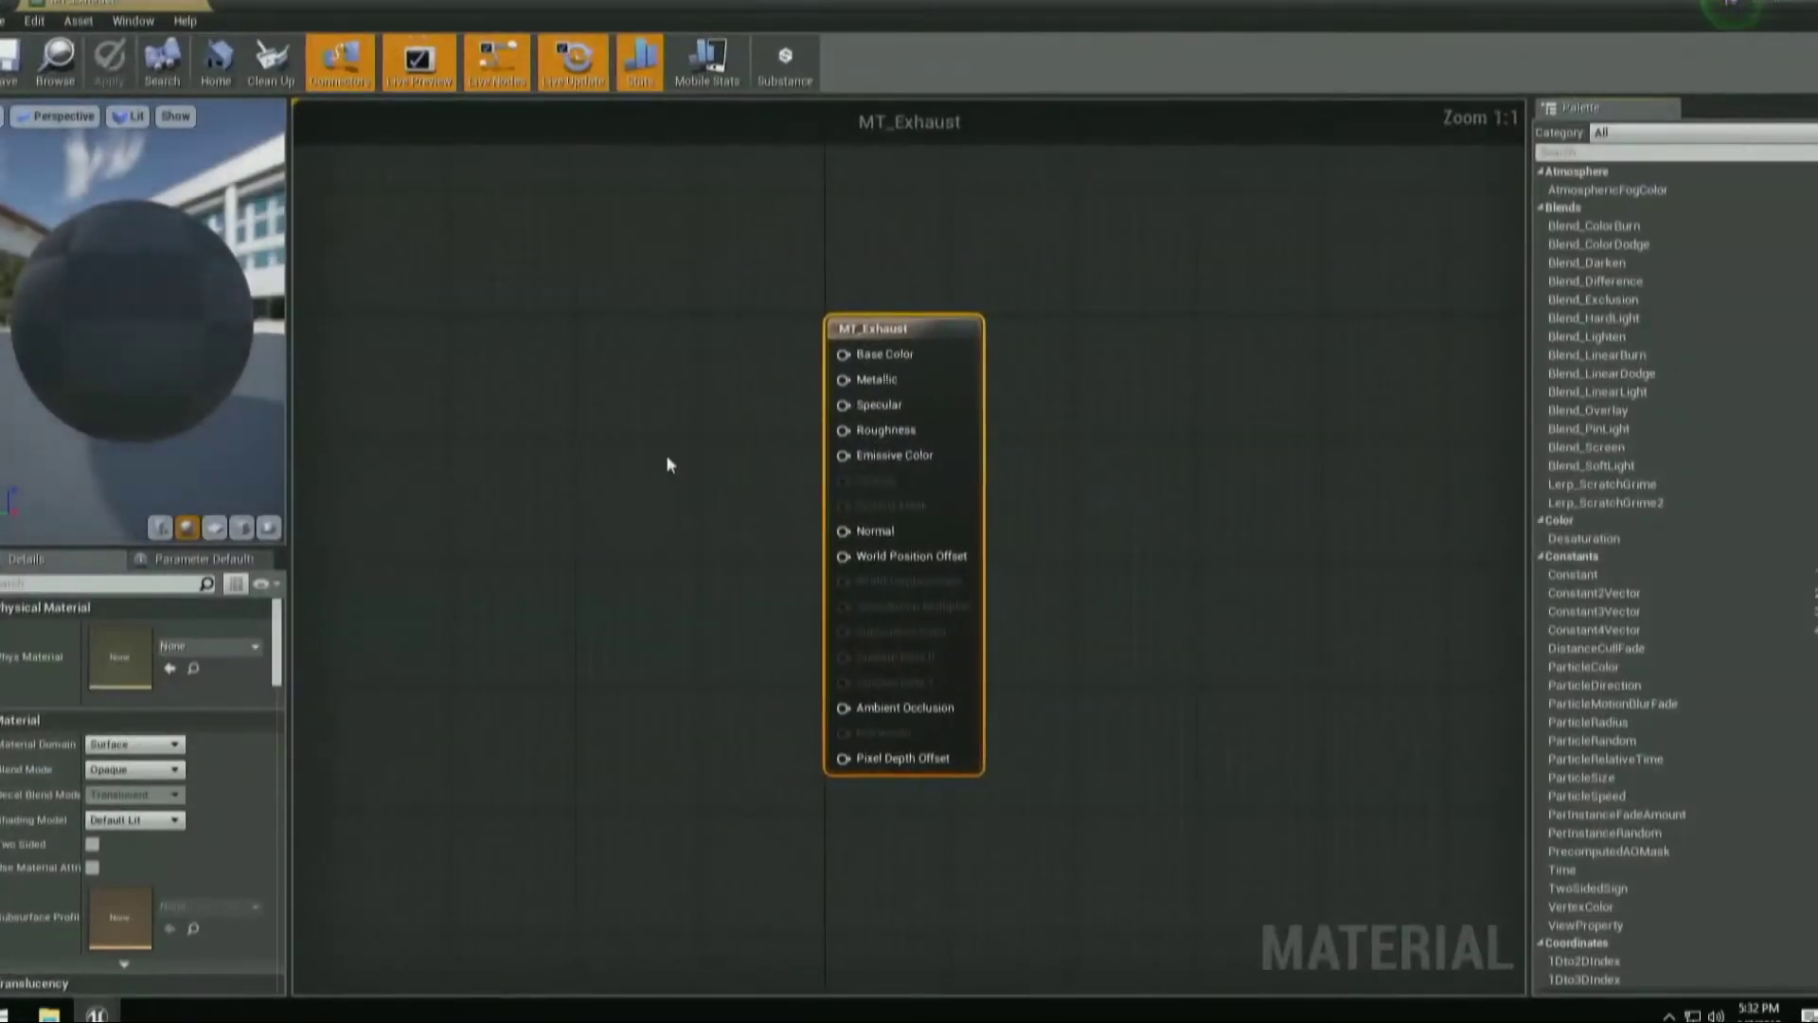
Use the exhaust mesh from the Mesh folder as MT_Exhaust's preview mesh and frame it in the preview.
{"action": "left_click_drag", "start_coordinate": [597, 9], "coordinate": [1004, 19]}
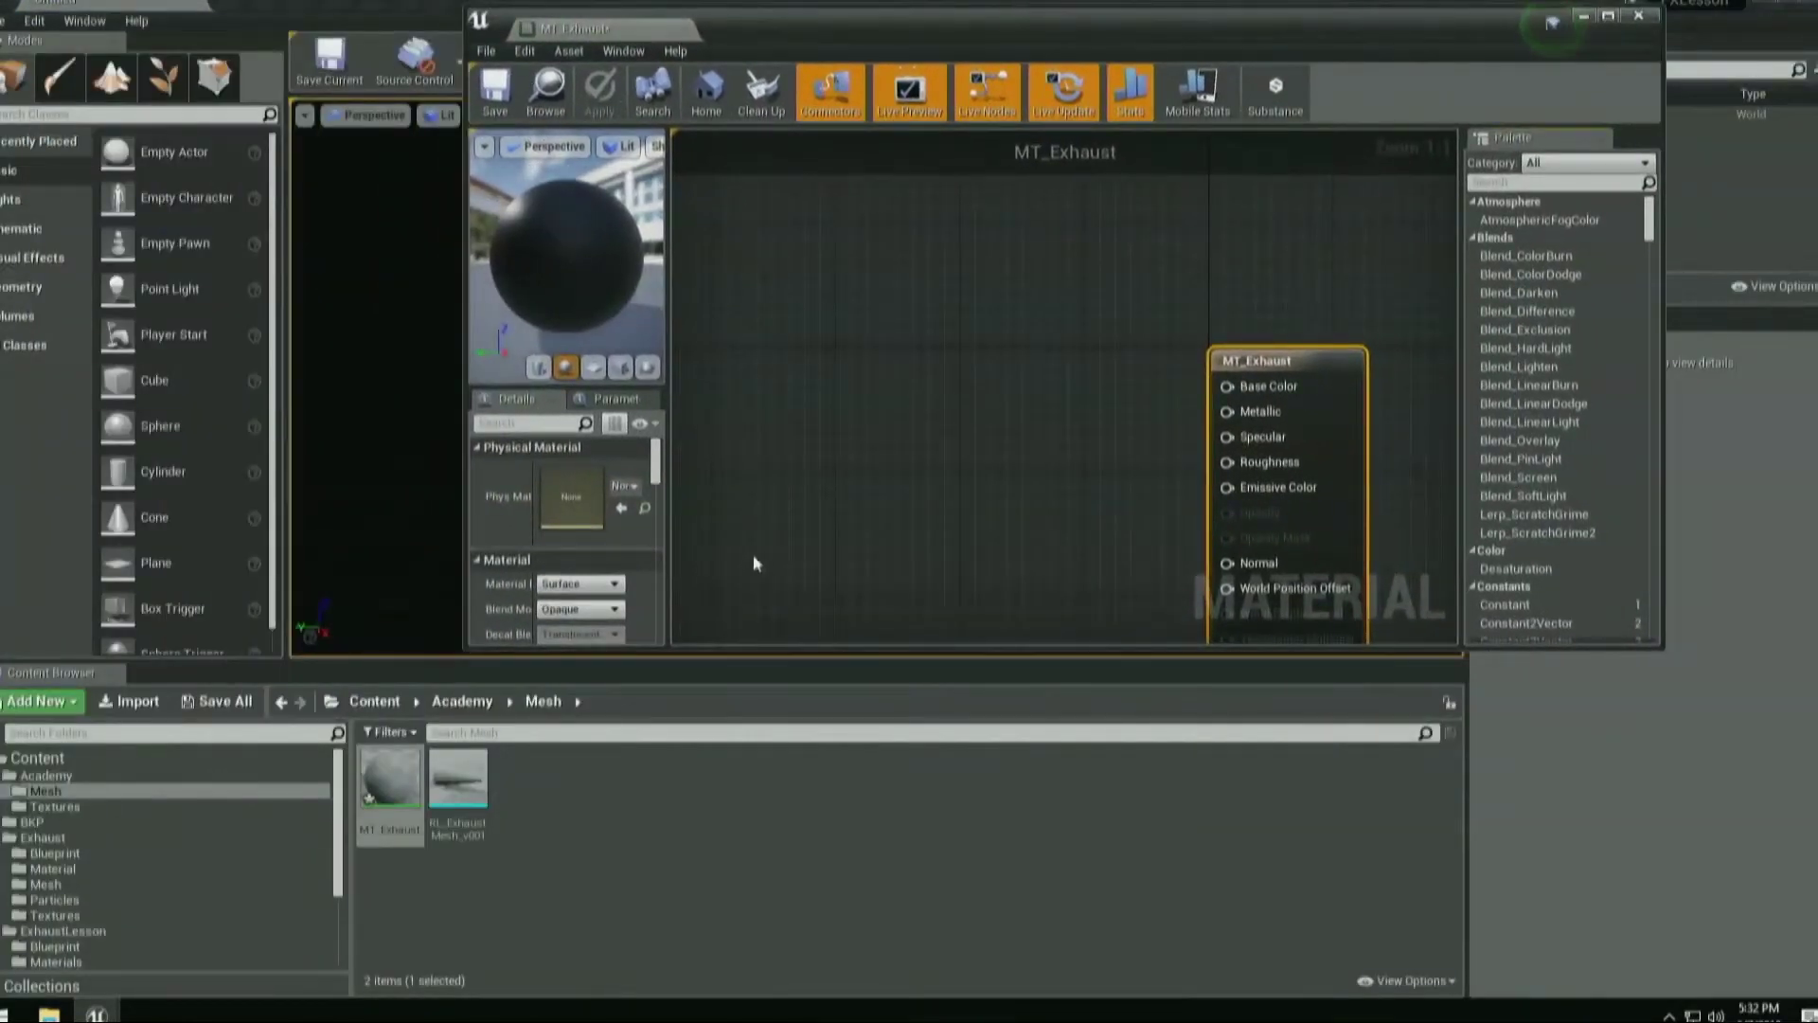
{"action": "left_click", "coordinate": [458, 786]}
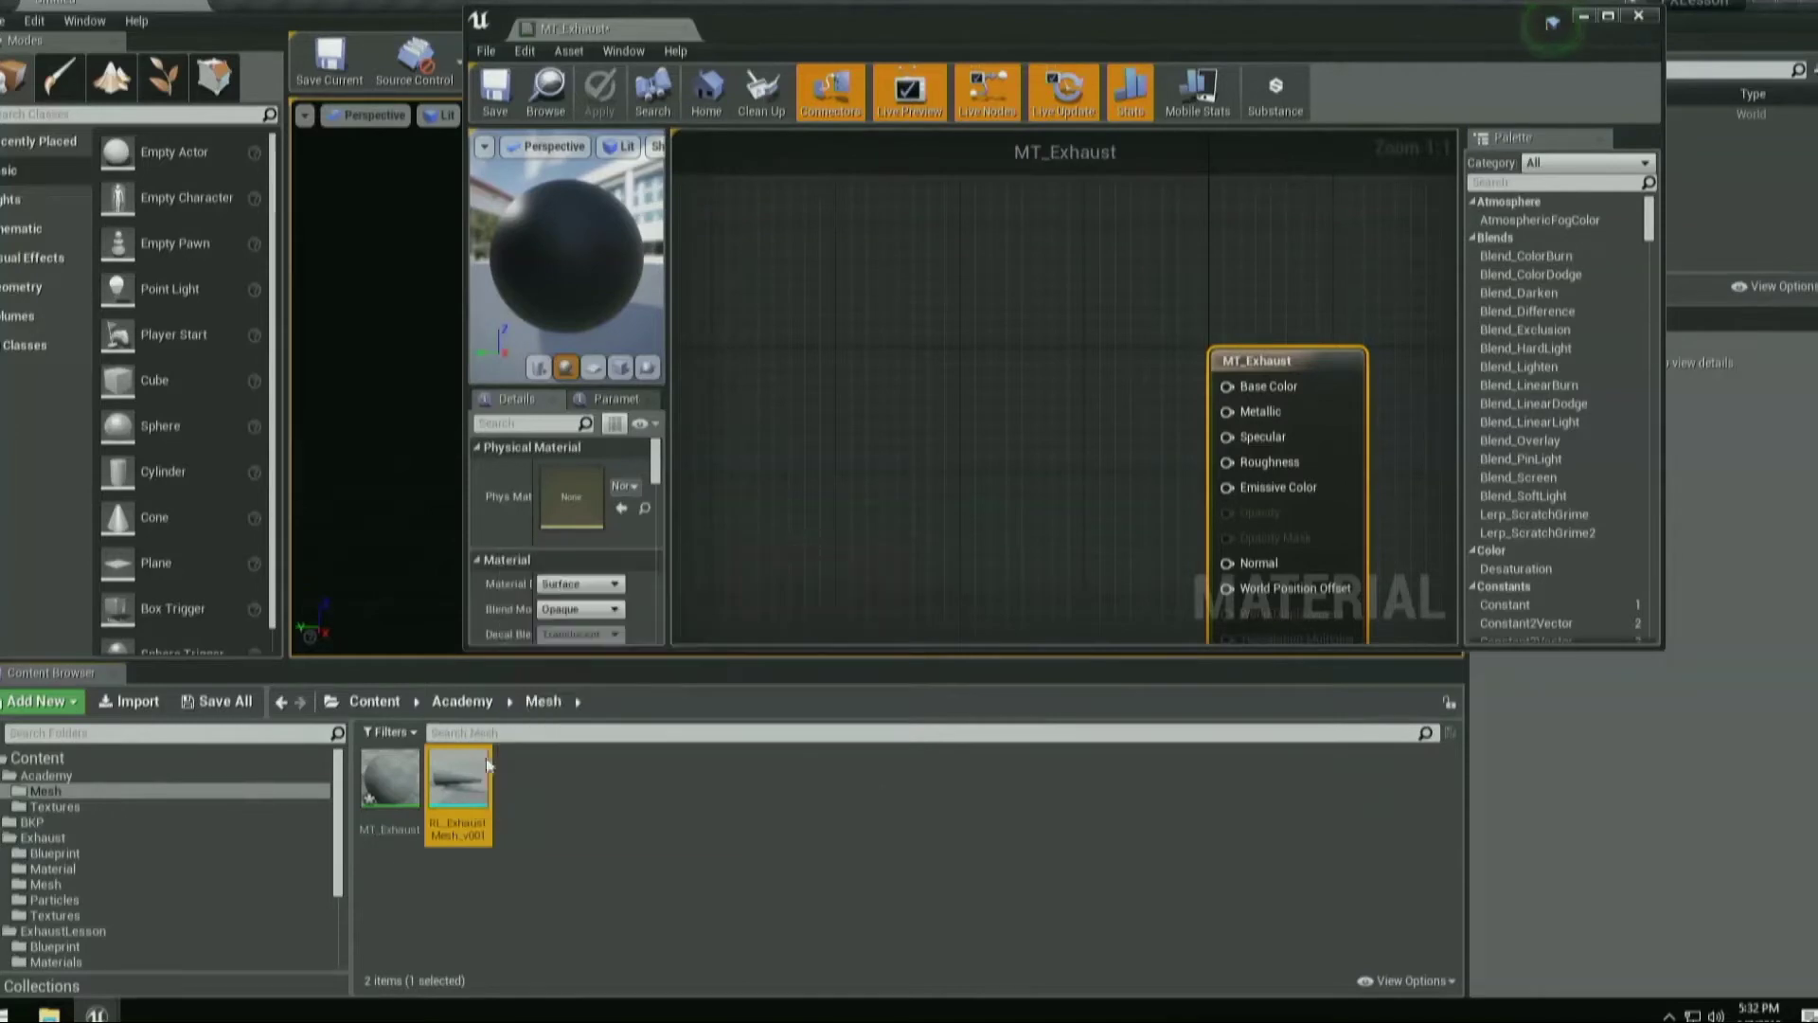
{"action": "left_click", "coordinate": [649, 370]}
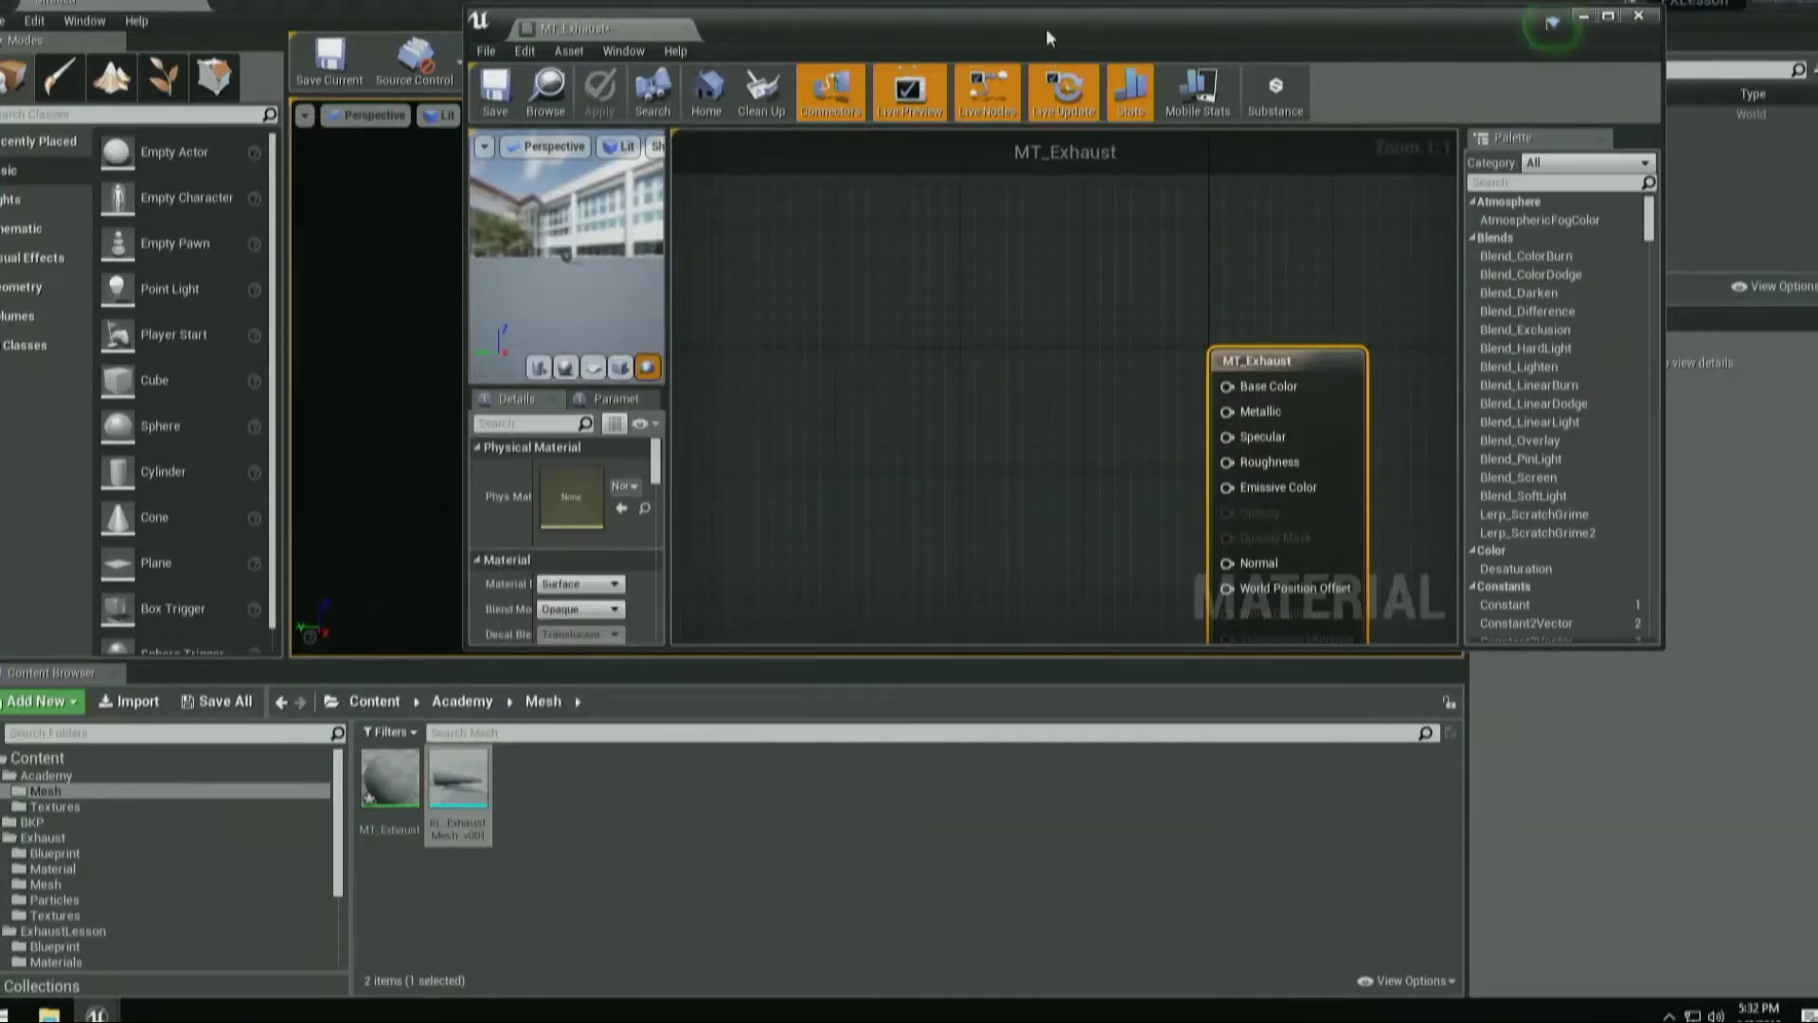
{"action": "double_click", "coordinate": [1046, 27]}
{"action": "mouse_move", "coordinate": [116, 325]}
{"action": "left_mouse_down"}
{"action": "mouse_move", "coordinate": [99, 337]}
{"action": "mouse_move", "coordinate": [128, 341]}
{"action": "left_mouse_up"}
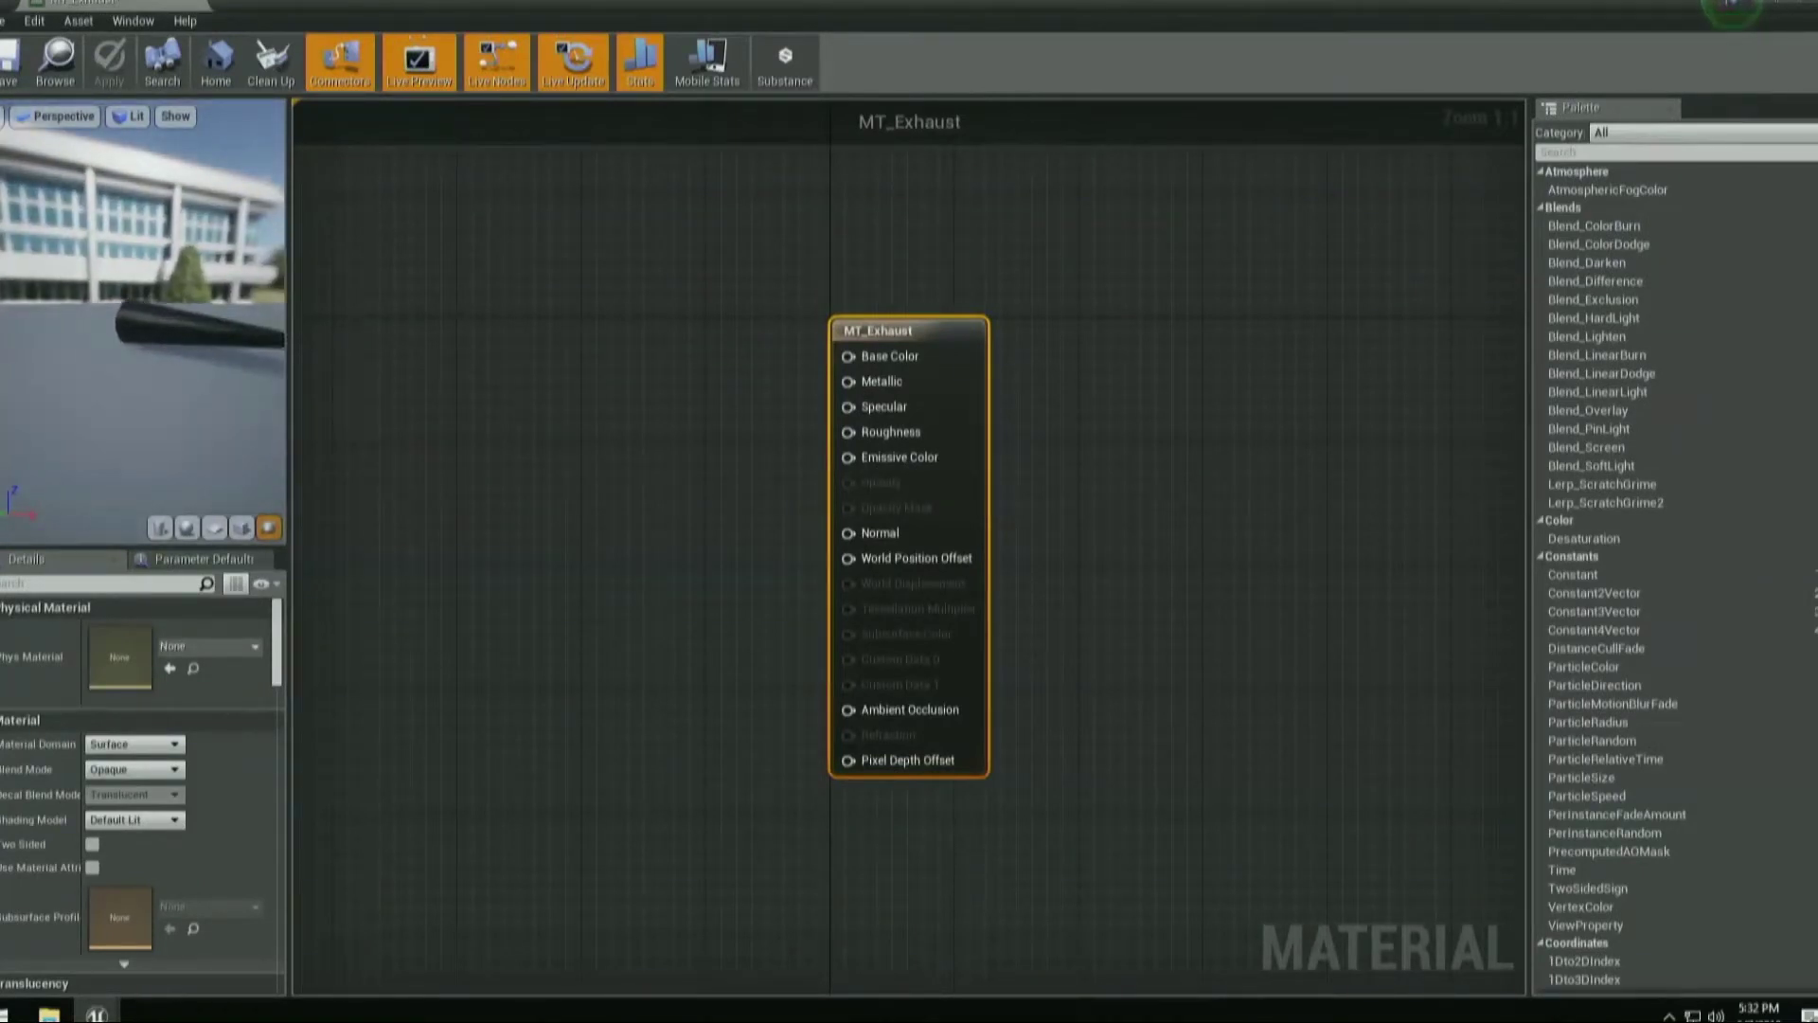
{"action": "scroll", "coordinate": [128, 341], "scroll_direction": "up", "scroll_amount": 3}
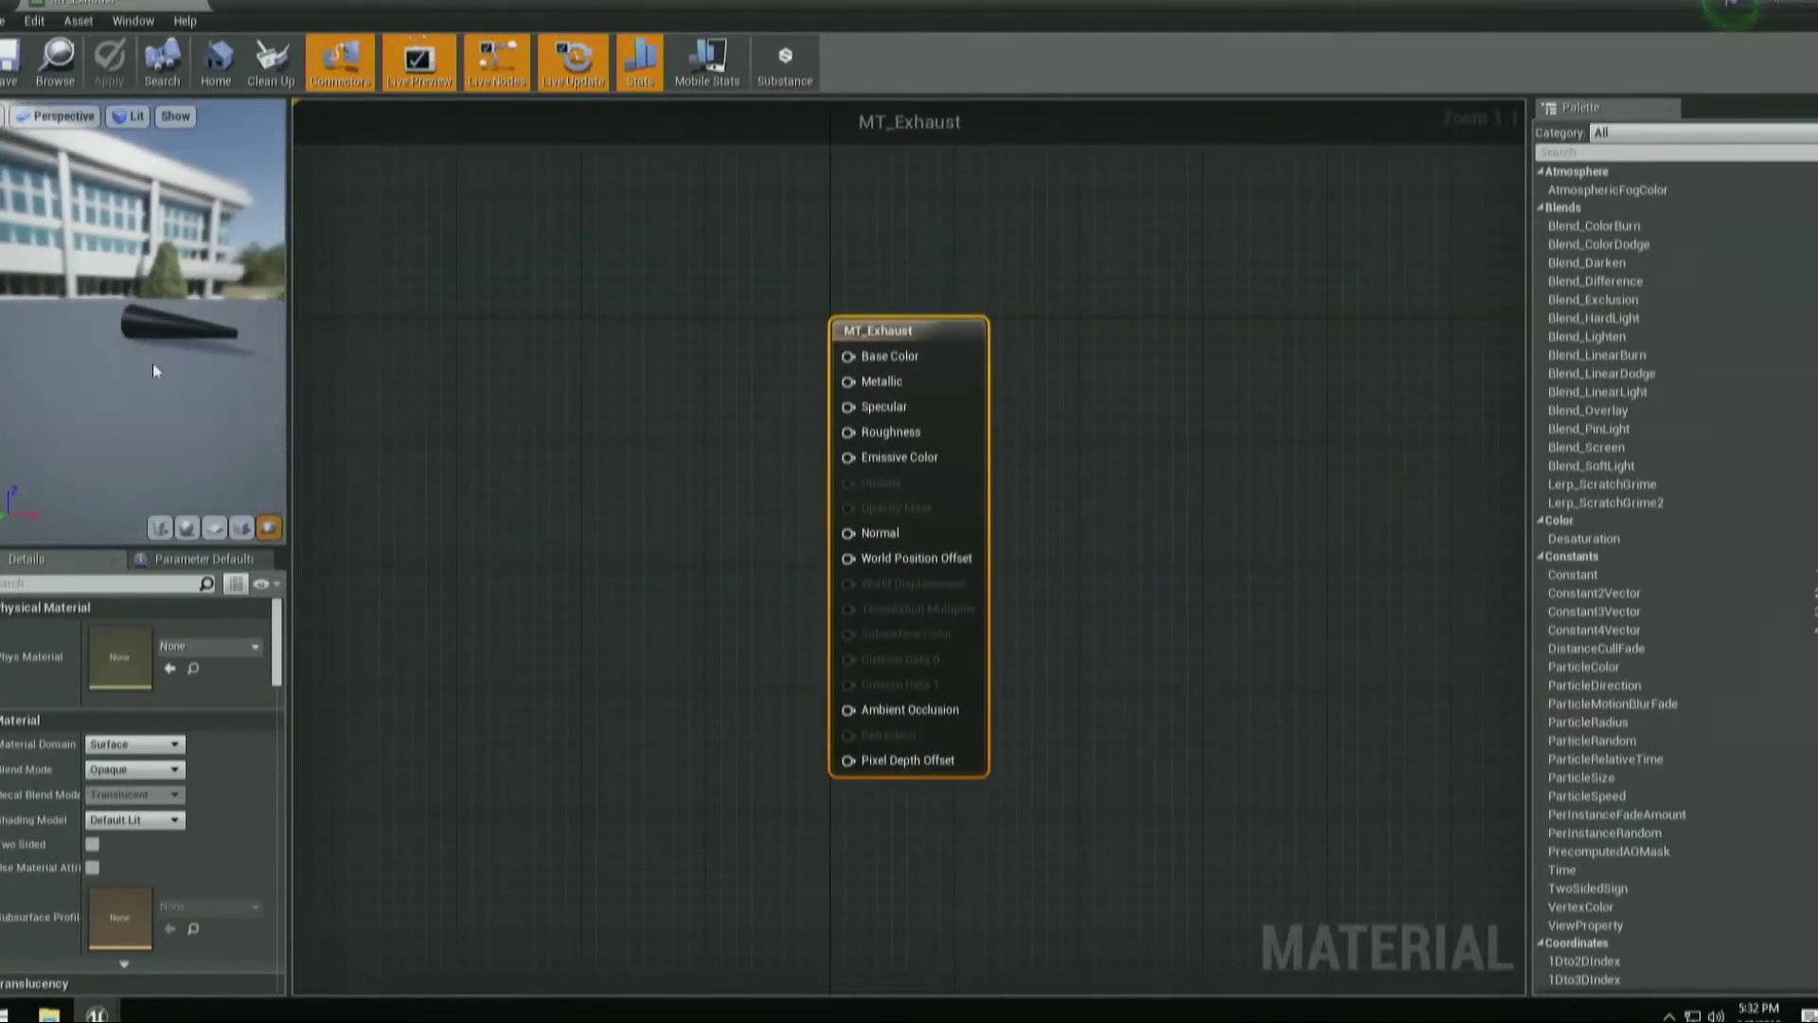
Set MT_Exhaust's Blend Mode to Translucent and Shading Model to Unlit, and enable Two Sided.
{"action": "right_click_drag", "start_coordinate": [467, 451], "coordinate": [738, 428]}
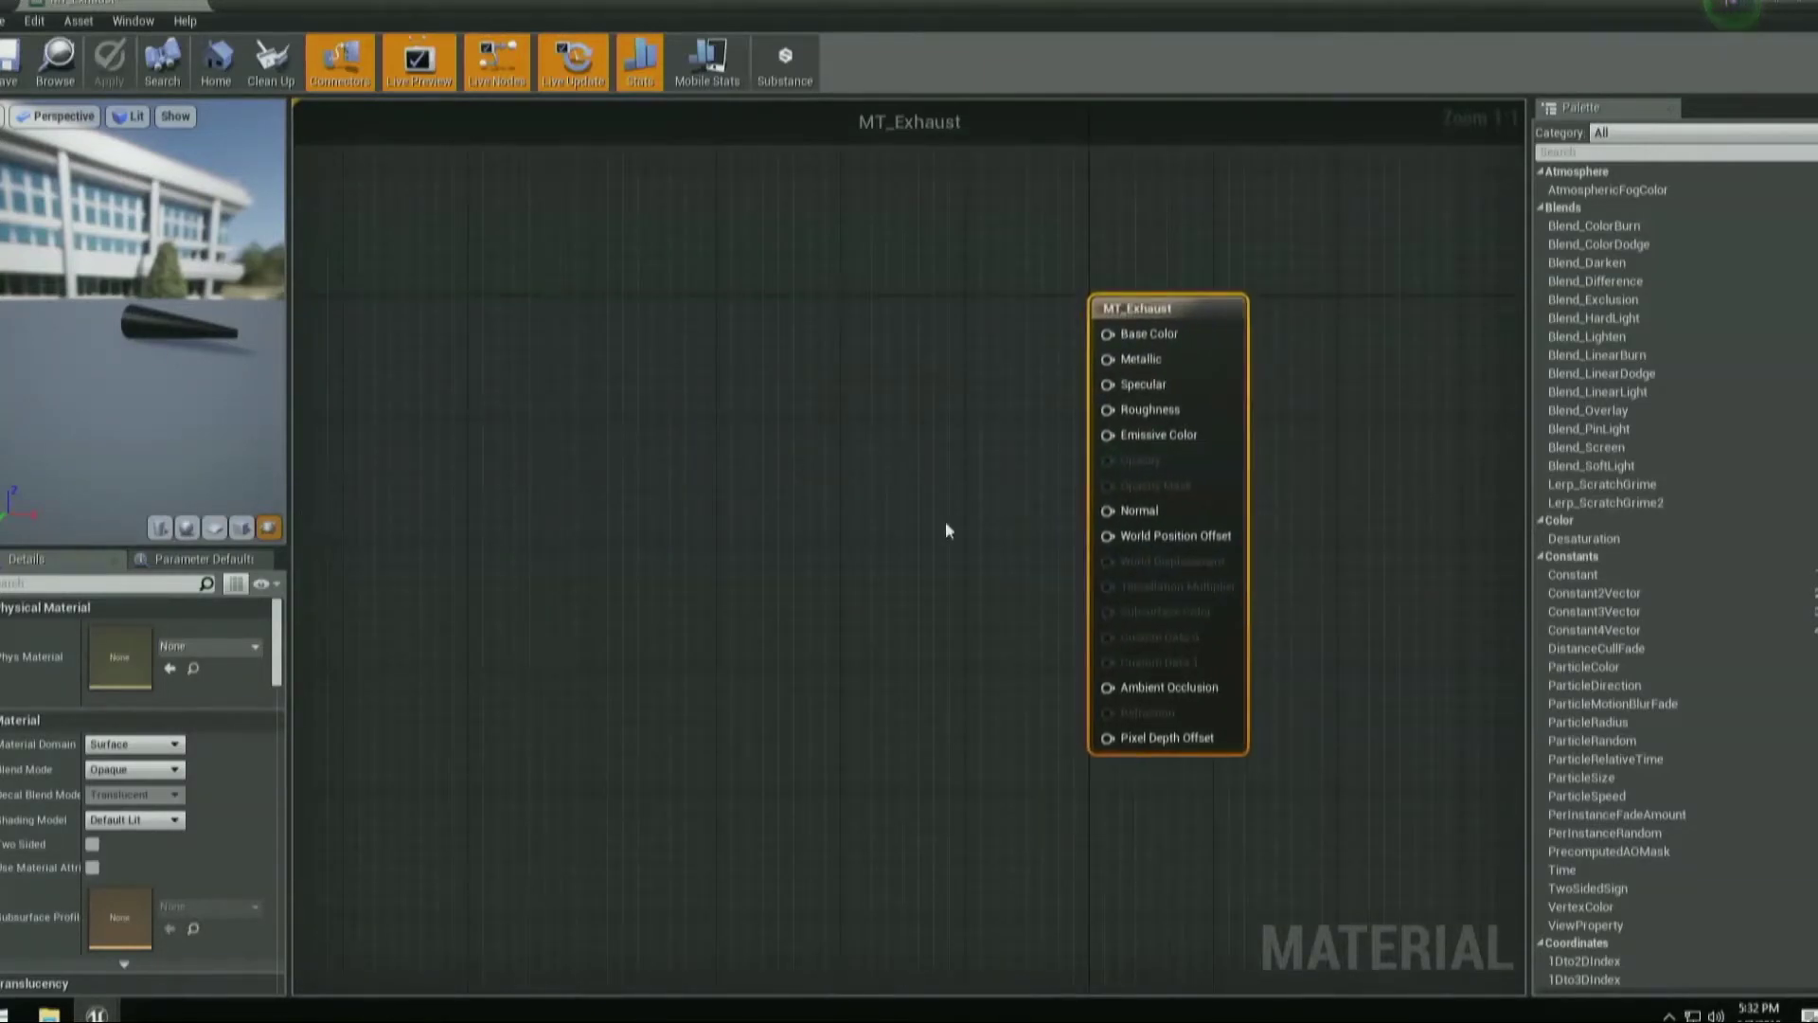
{"action": "left_click", "coordinate": [103, 774]}
{"action": "left_click", "coordinate": [158, 805]}
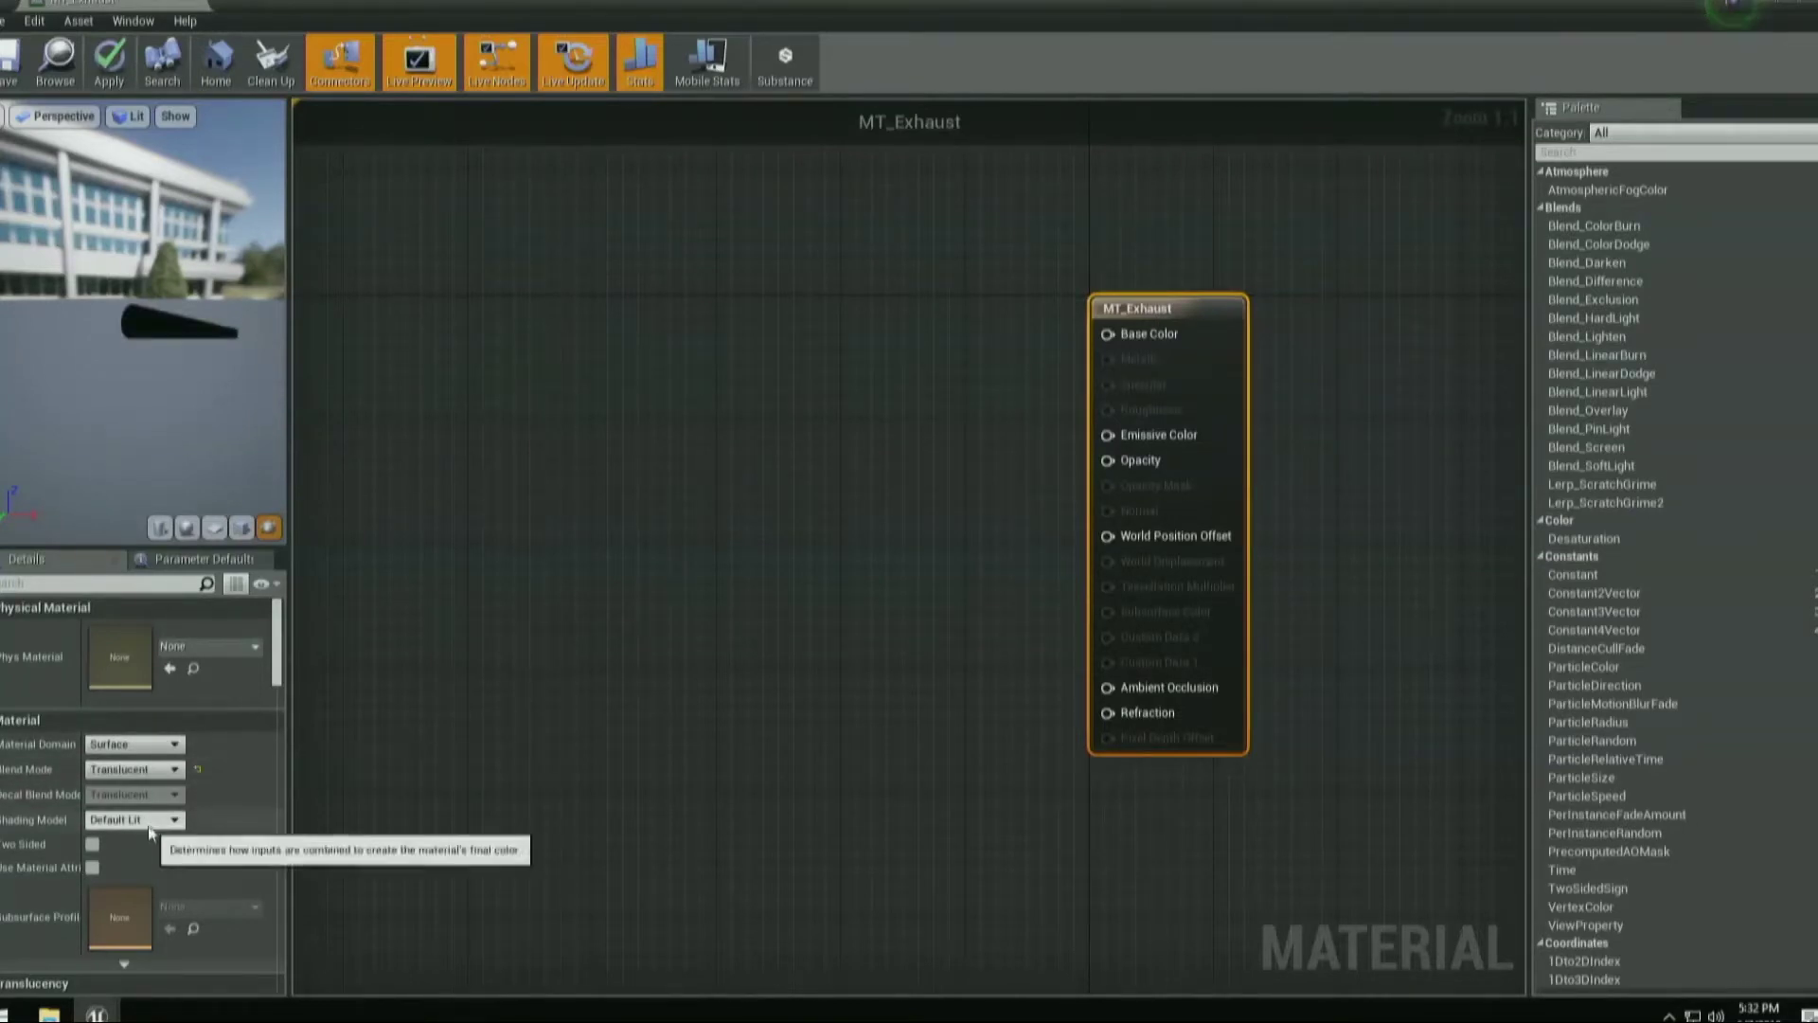
{"action": "left_click", "coordinate": [148, 824]}
{"action": "left_click", "coordinate": [139, 842]}
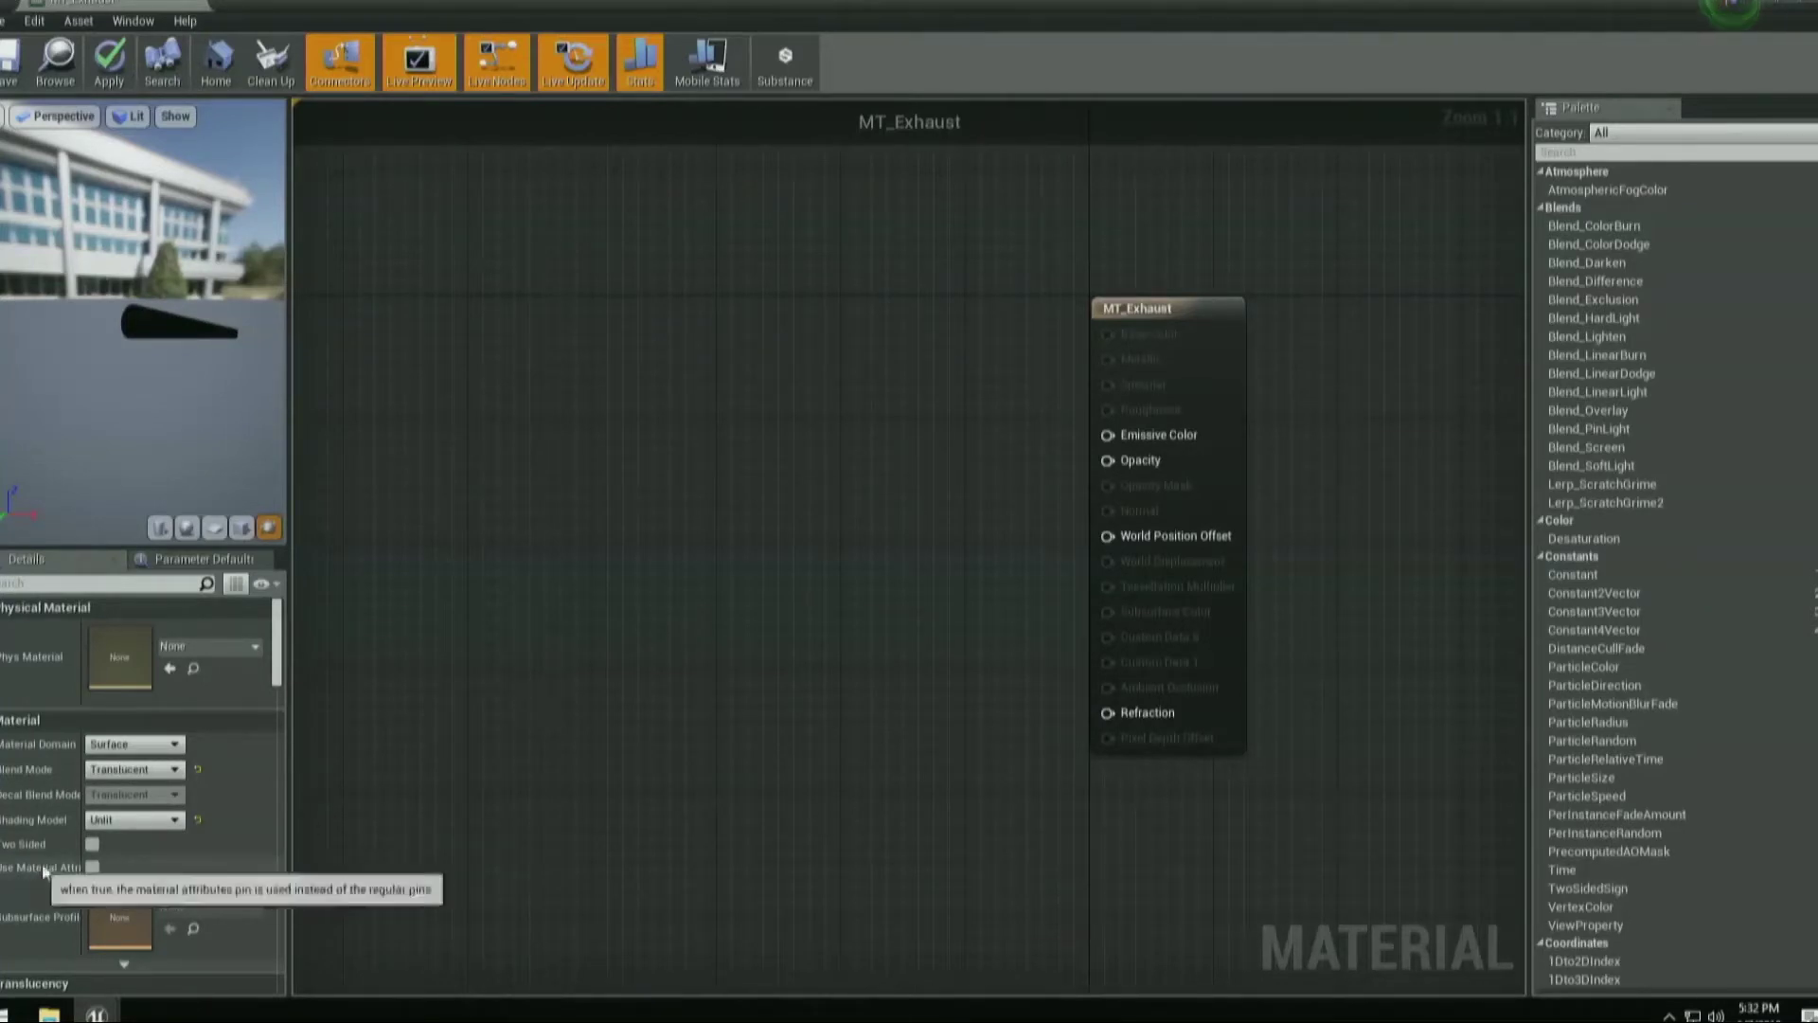
{"action": "left_click", "coordinate": [91, 846]}
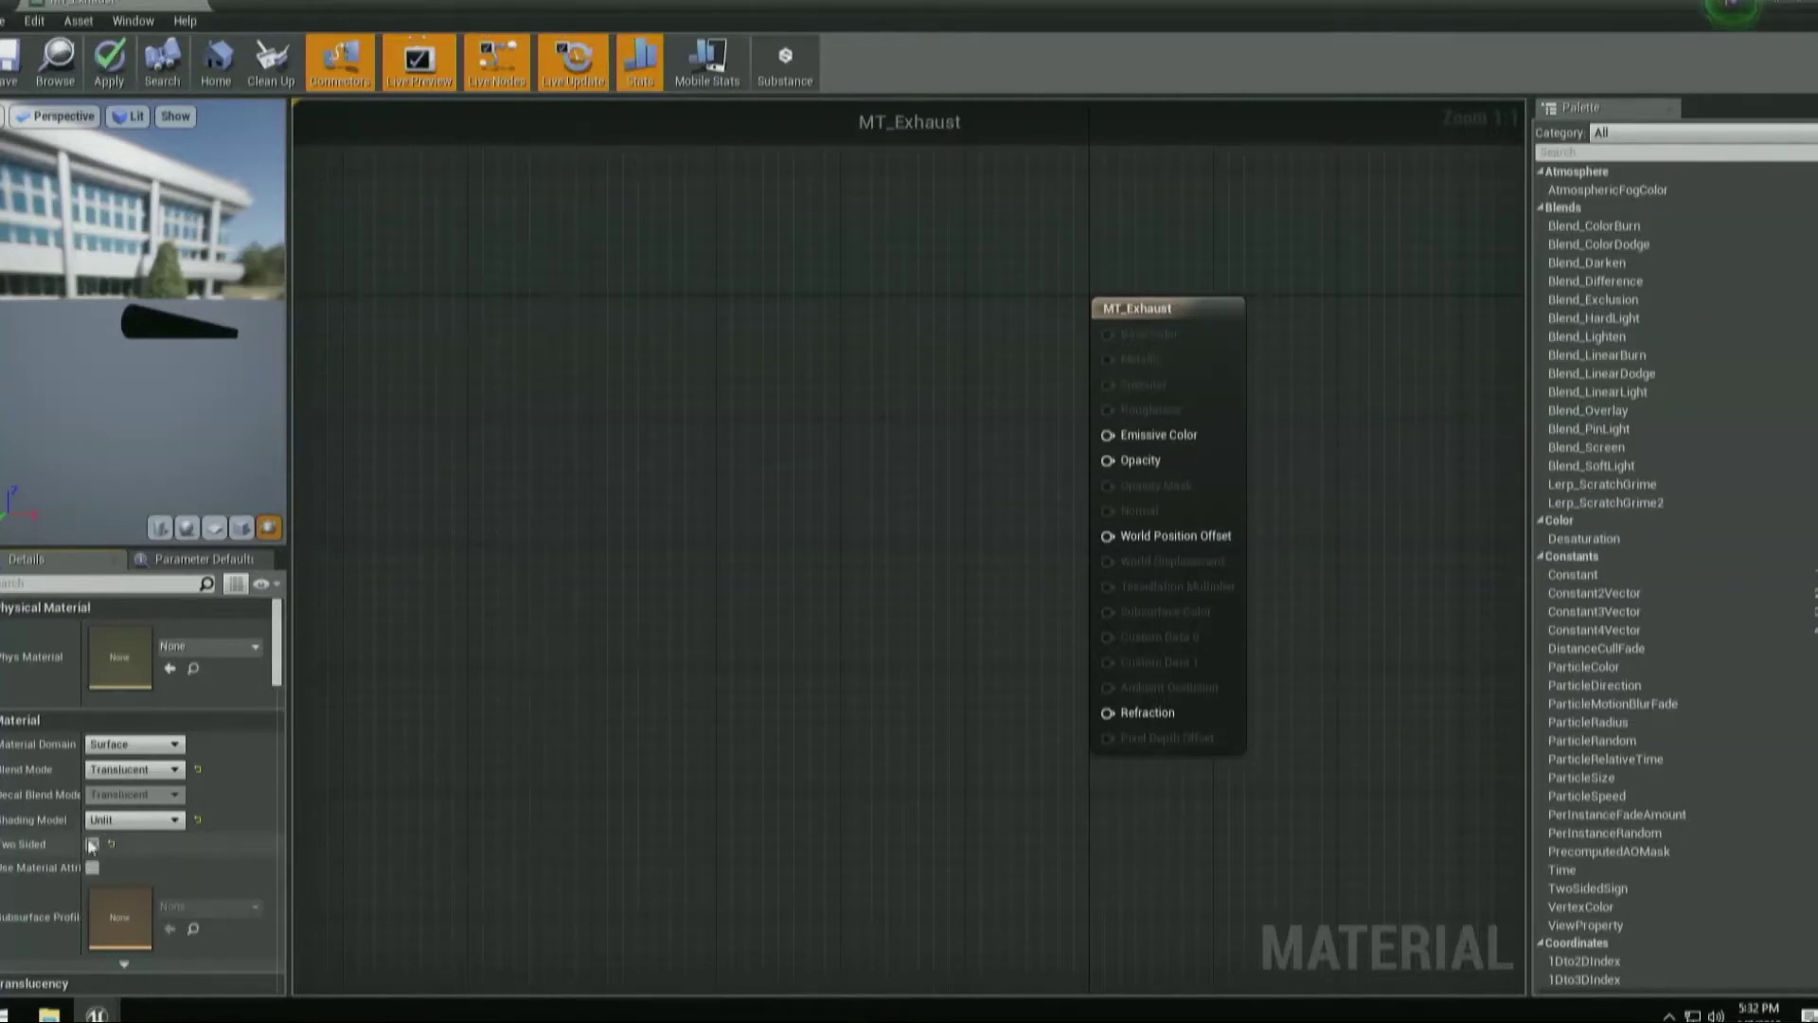
Add the FX_Curtain_002 texture from the Academy Textures folder to the MT_Exhaust graph, below and away from the material node.
{"action": "right_click_drag", "start_coordinate": [787, 409], "coordinate": [821, 478]}
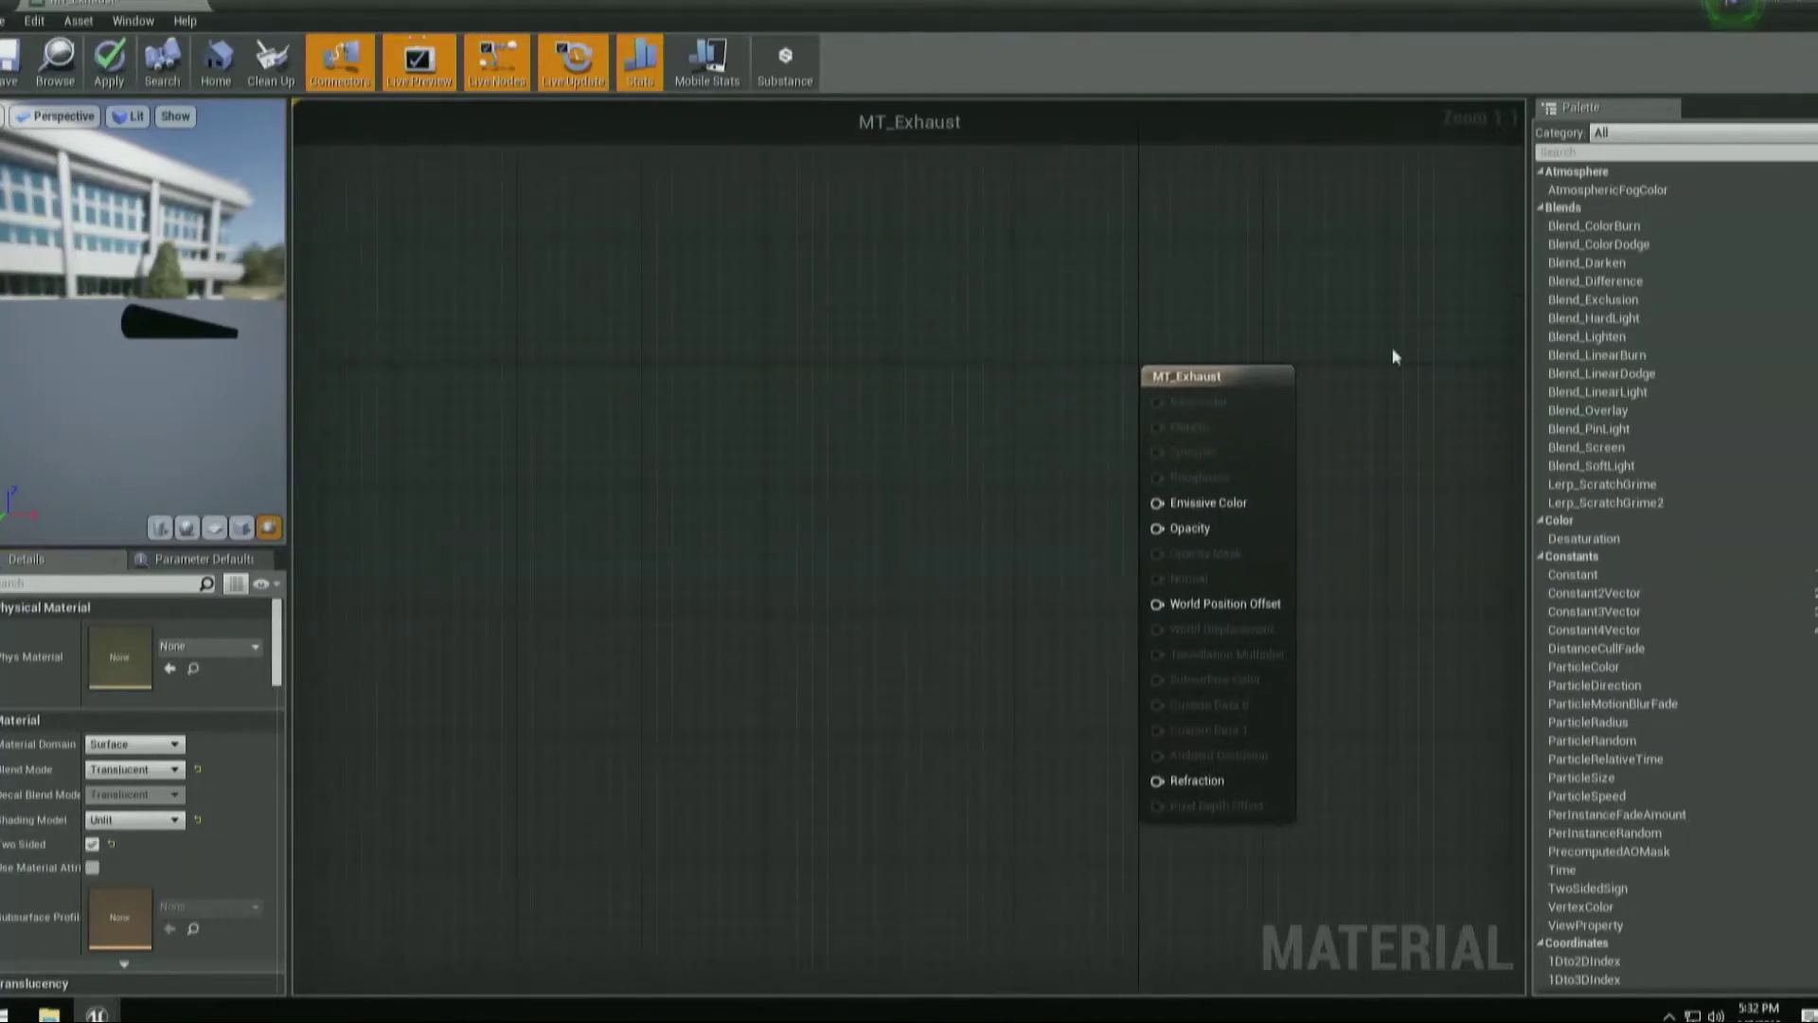
{"action": "left_click_drag", "start_coordinate": [1252, 400], "coordinate": [1318, 385]}
{"action": "left_click_drag", "start_coordinate": [753, 6], "coordinate": [974, 49]}
{"action": "left_click", "coordinate": [42, 806]}
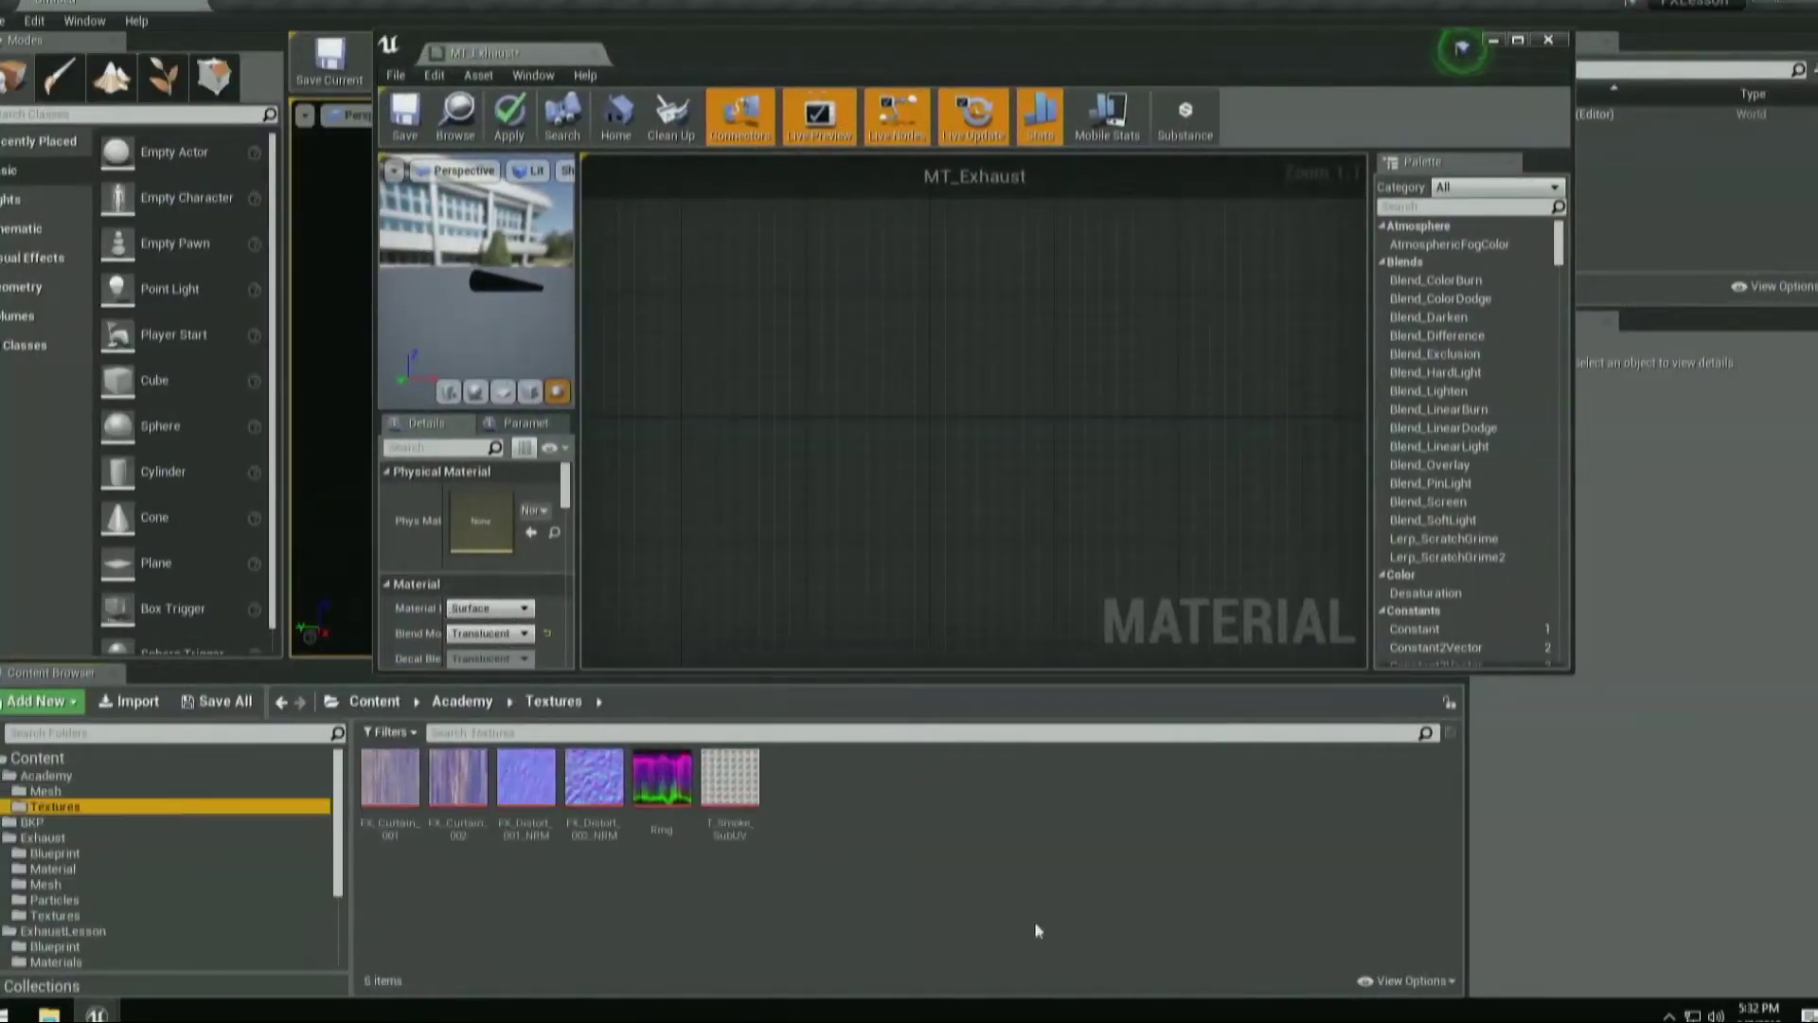
{"action": "left_click_drag", "start_coordinate": [447, 762], "coordinate": [1037, 322]}
{"action": "double_click", "coordinate": [1285, 59]}
{"action": "left_click_drag", "start_coordinate": [805, 284], "coordinate": [591, 677]}
{"action": "mouse_move", "coordinate": [902, 515]}
{"action": "right_mouse_down"}
{"action": "mouse_move", "coordinate": [895, 478]}
{"action": "mouse_move", "coordinate": [912, 524]}
{"action": "right_mouse_up"}
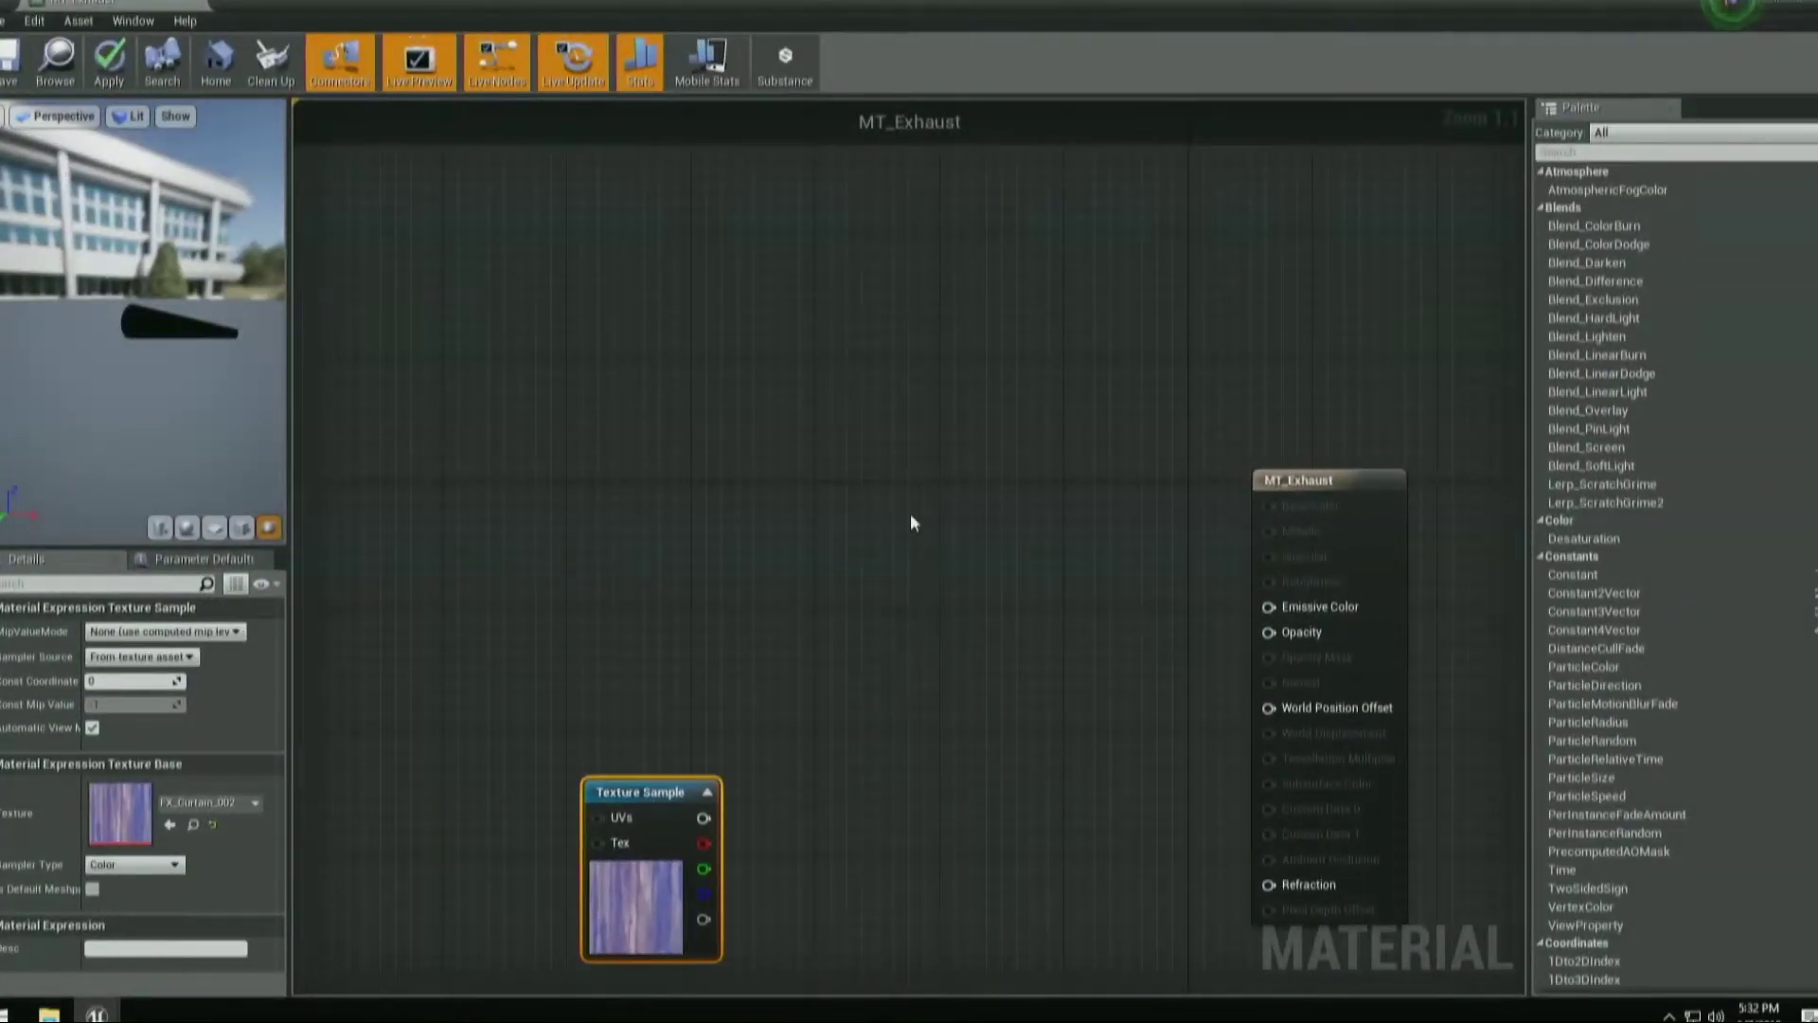
Add a Constant3Vector node above the texture sample and set its colour to white (1,1,1).
{"action": "left_click", "coordinate": [841, 419]}
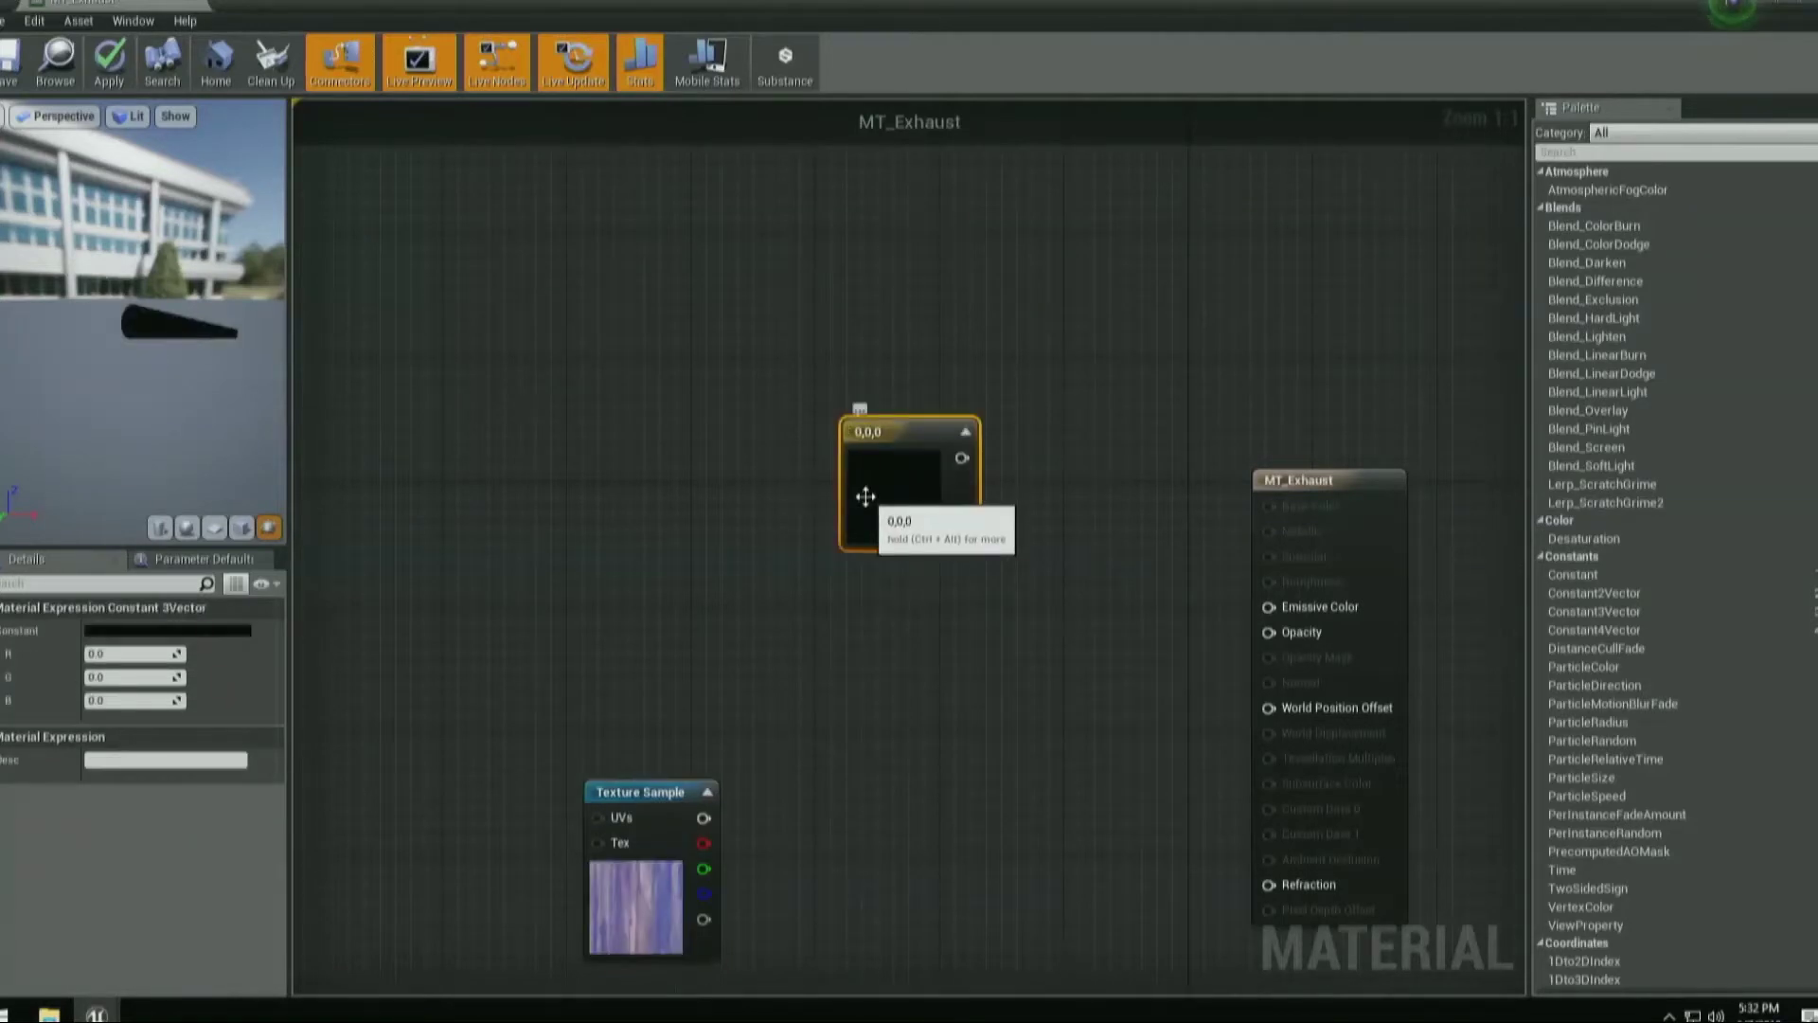
{"action": "double_click", "coordinate": [868, 497]}
{"action": "left_click_drag", "start_coordinate": [1145, 645], "coordinate": [1157, 547]}
{"action": "left_click", "coordinate": [1170, 945]}
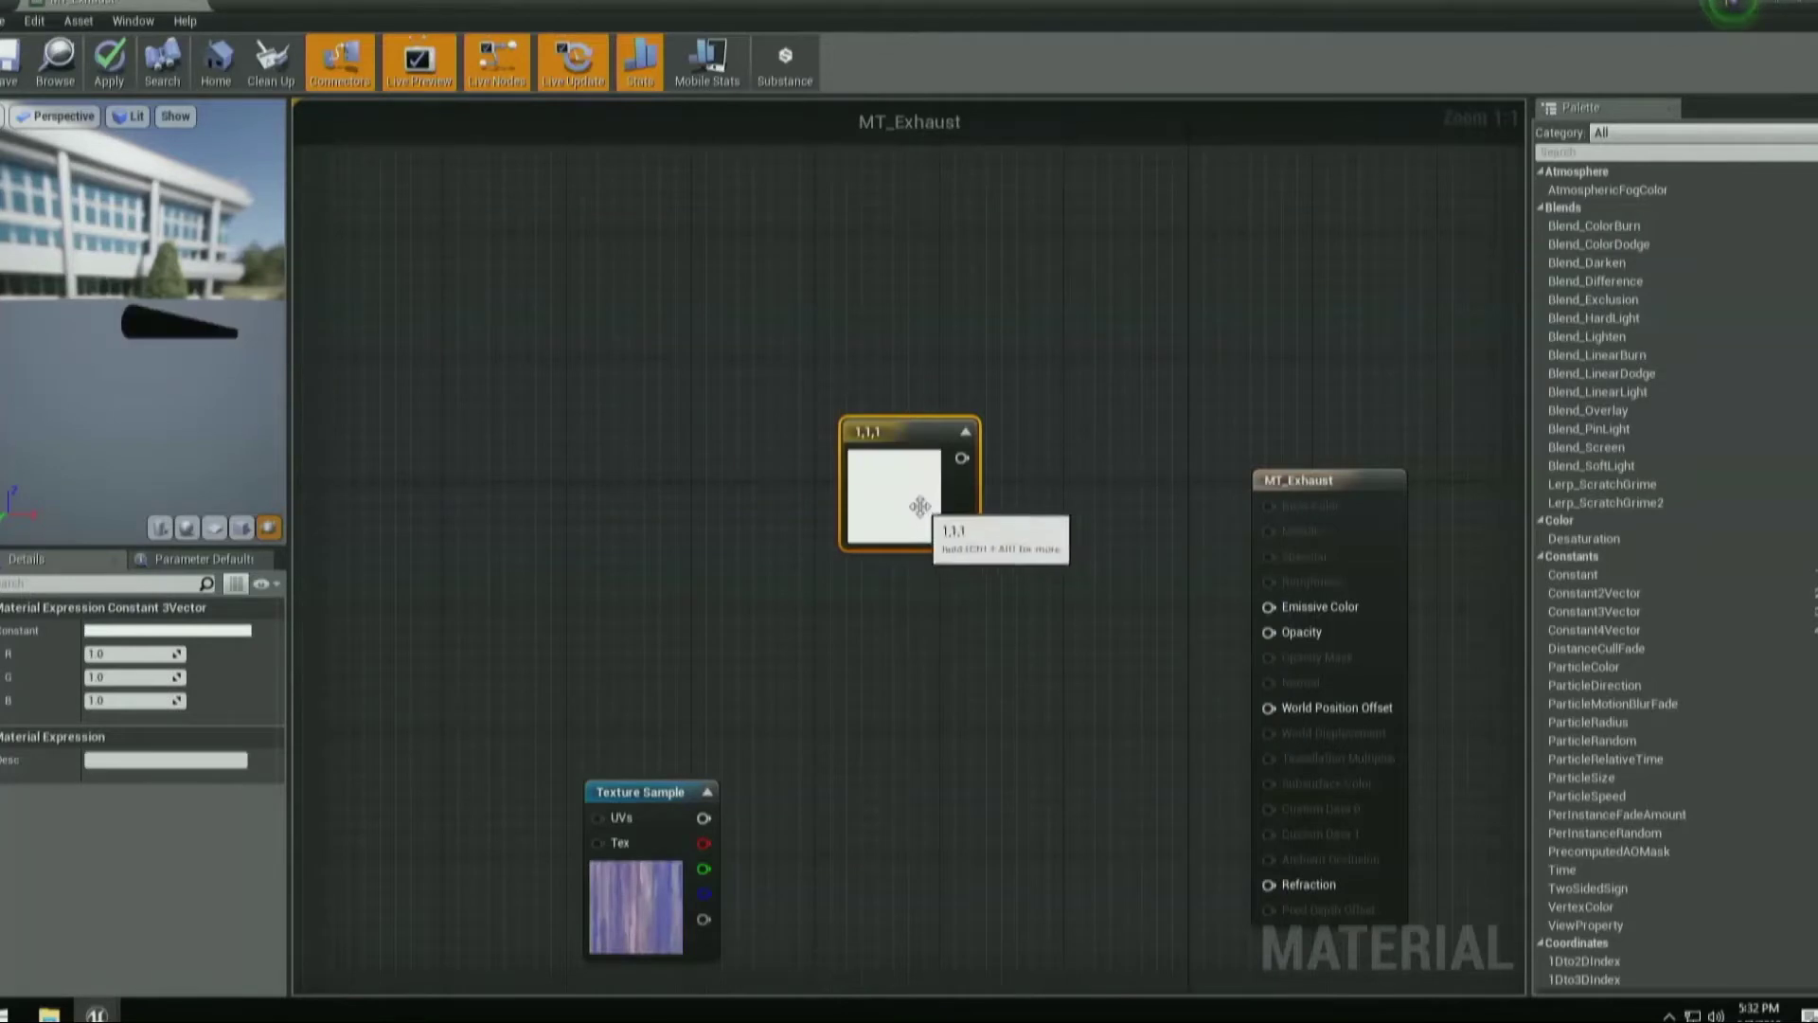
Convert the white constant to a vector parameter named Color.
{"action": "right_click_drag", "start_coordinate": [917, 496], "coordinate": [810, 462]}
{"action": "right_click", "coordinate": [788, 445]}
{"action": "left_click", "coordinate": [829, 453]}
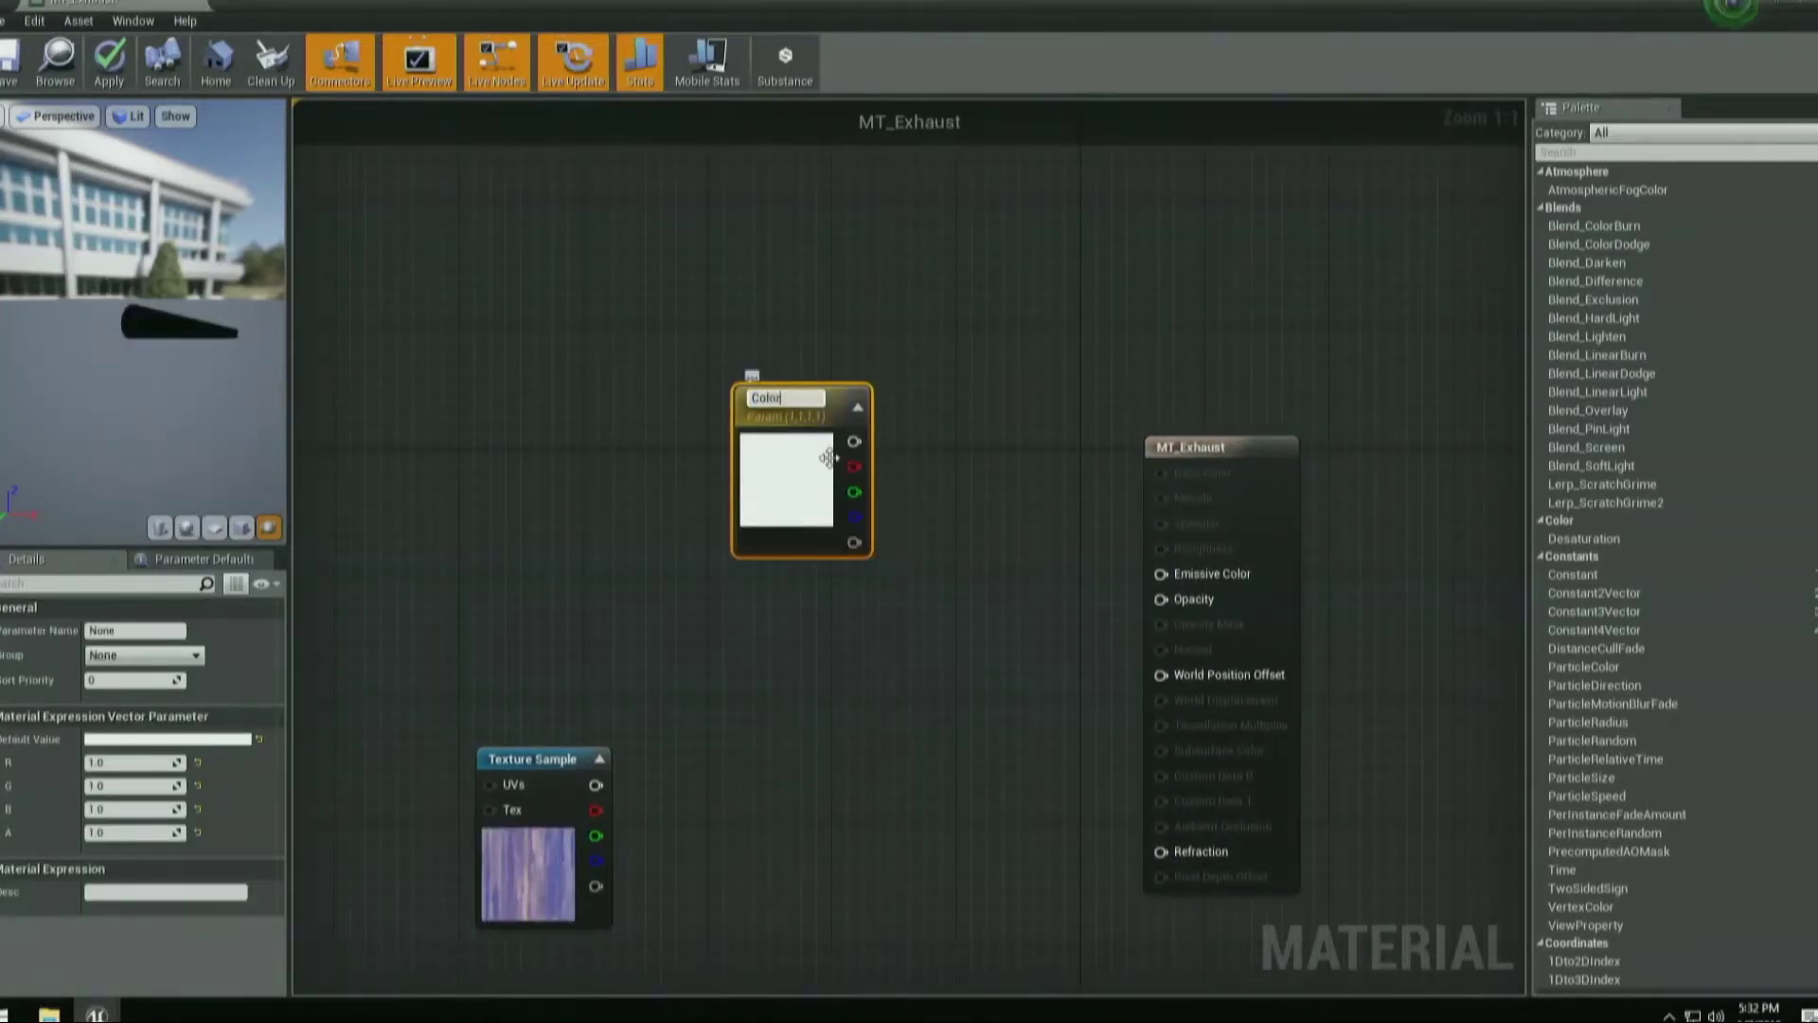
{"action": "key", "text": "Return"}
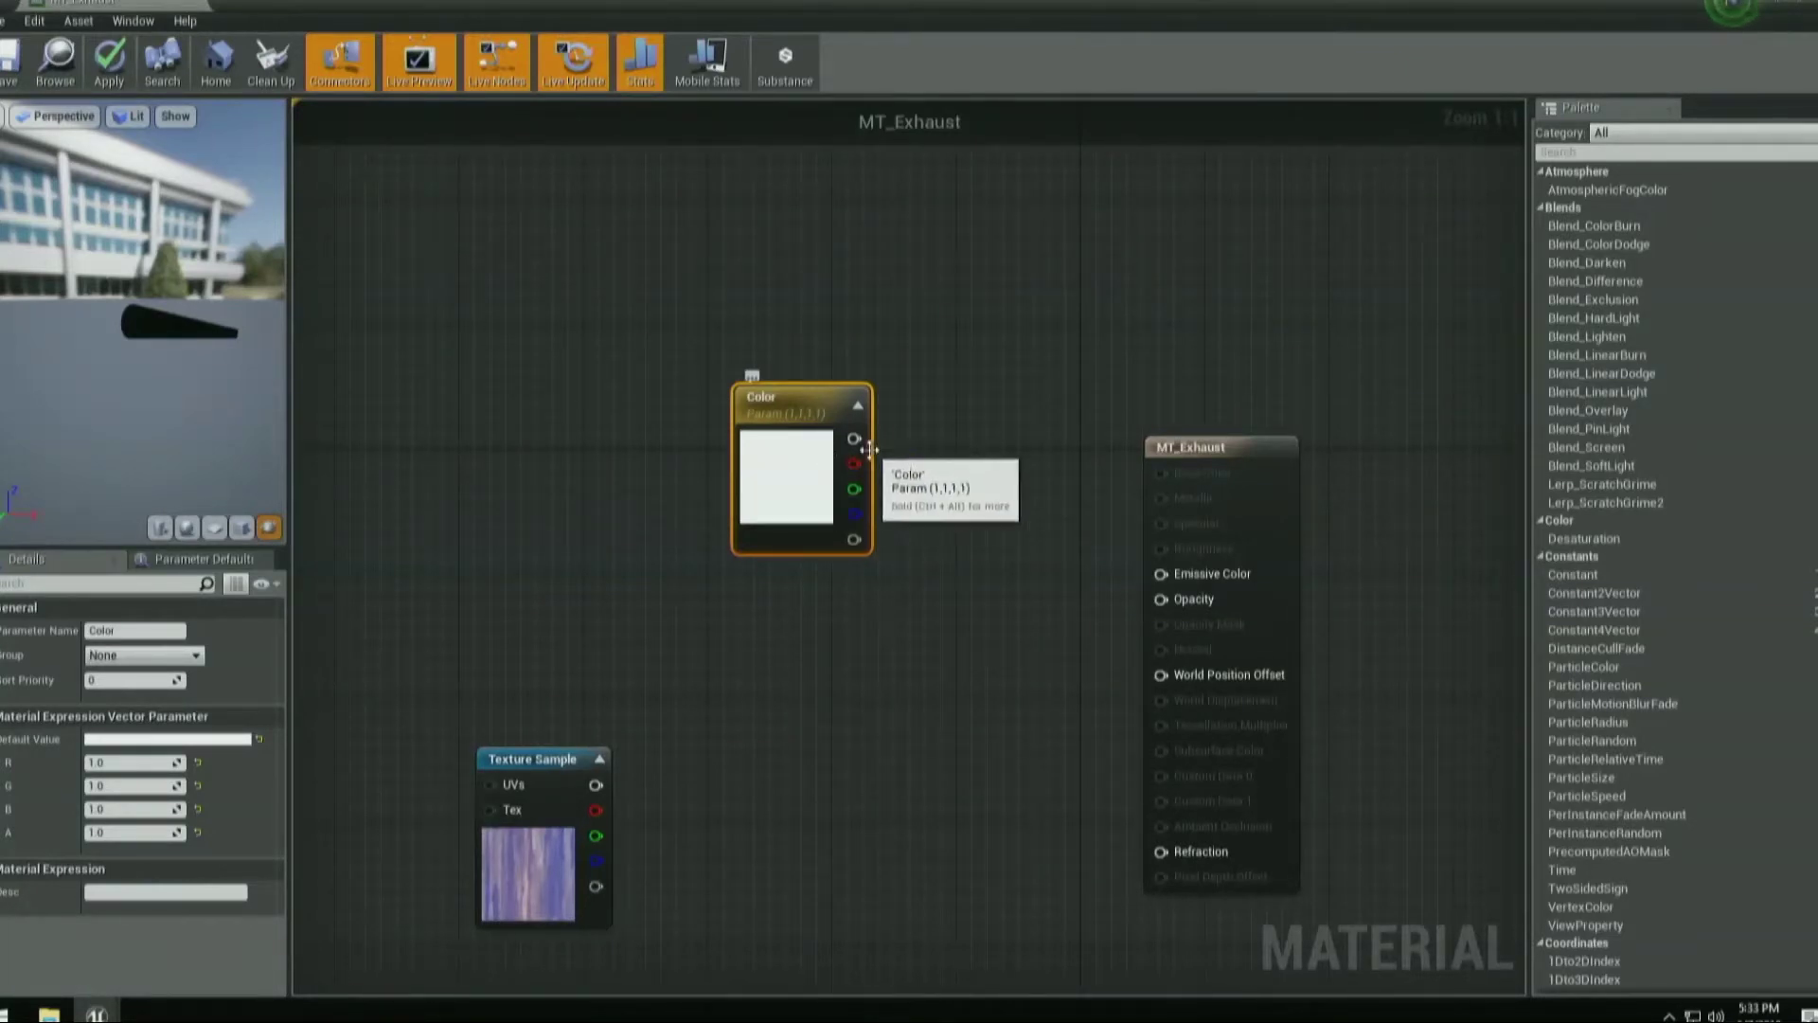
Connect the Color parameter to the material's Emissive Color and move the texture sample up beneath it.
{"action": "left_click_drag", "start_coordinate": [758, 495], "coordinate": [608, 404]}
{"action": "left_click_drag", "start_coordinate": [701, 348], "coordinate": [1161, 574]}
{"action": "left_click_drag", "start_coordinate": [587, 865], "coordinate": [587, 726]}
Widen the mesh preview area and close the node Palette to make room for the graph.
{"action": "right_click_drag", "start_coordinate": [795, 679], "coordinate": [889, 647]}
{"action": "left_click_drag", "start_coordinate": [294, 371], "coordinate": [622, 387]}
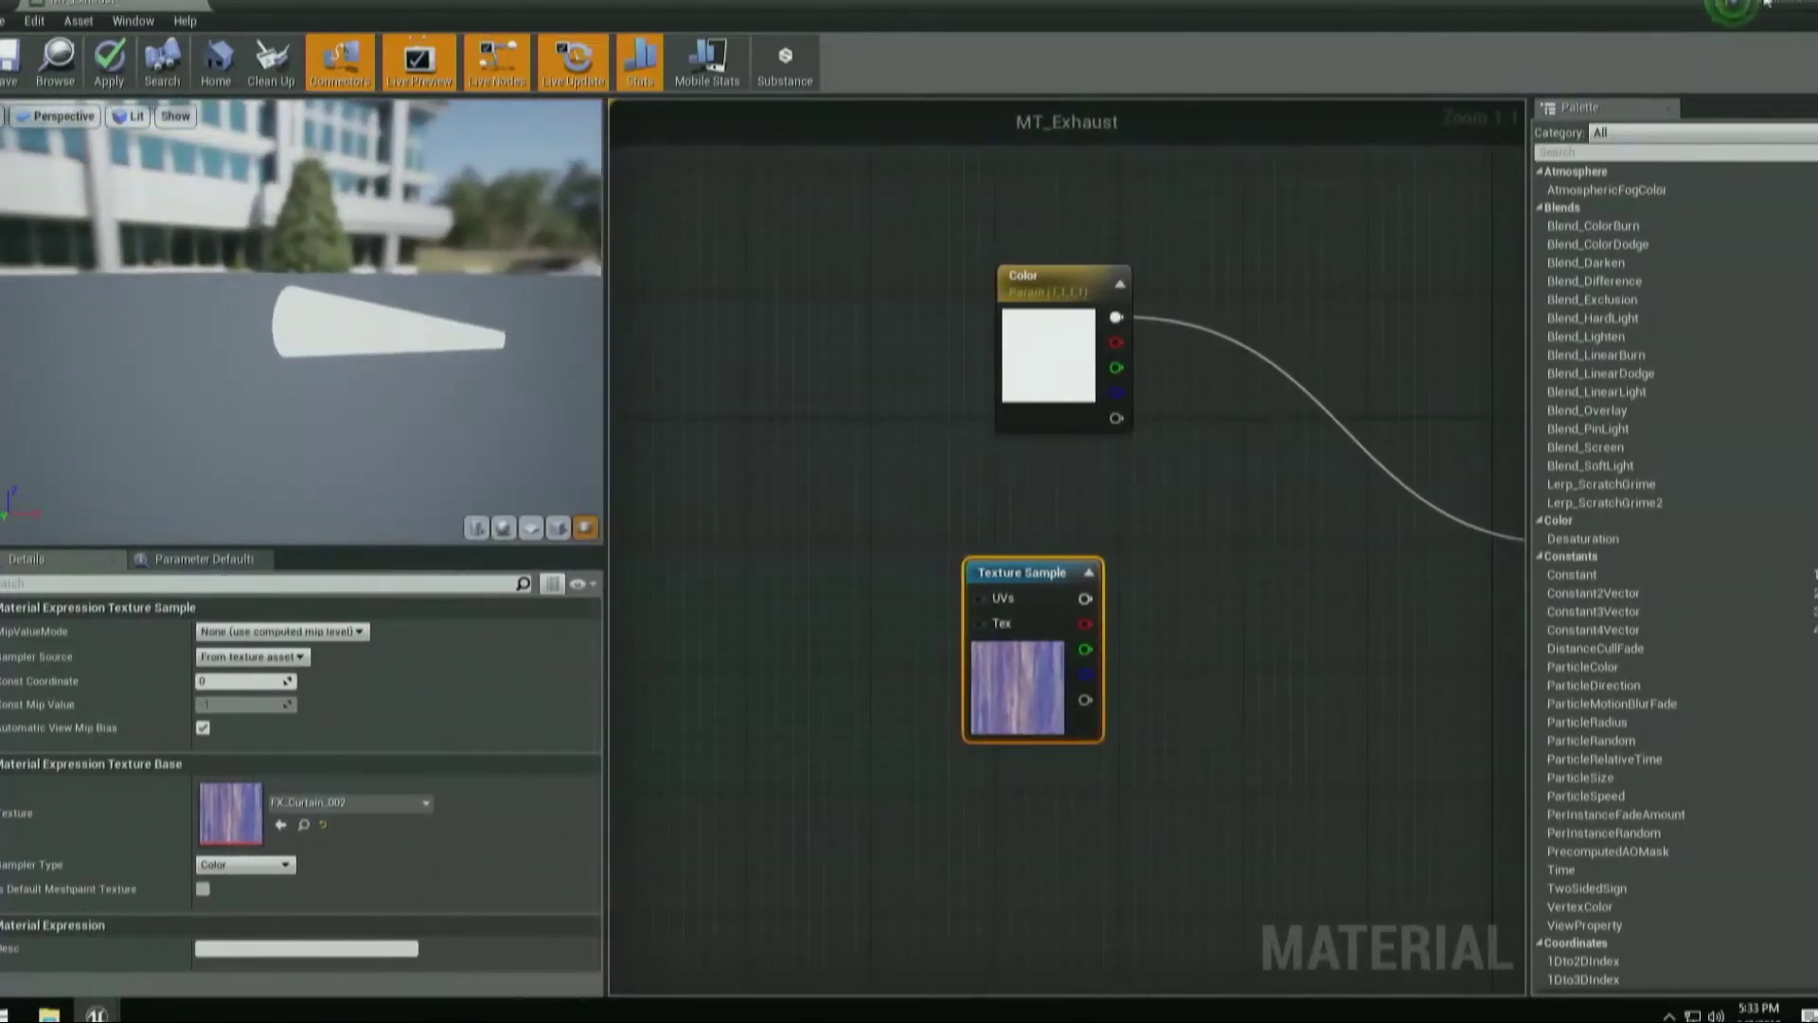
{"action": "left_click", "coordinate": [1669, 110]}
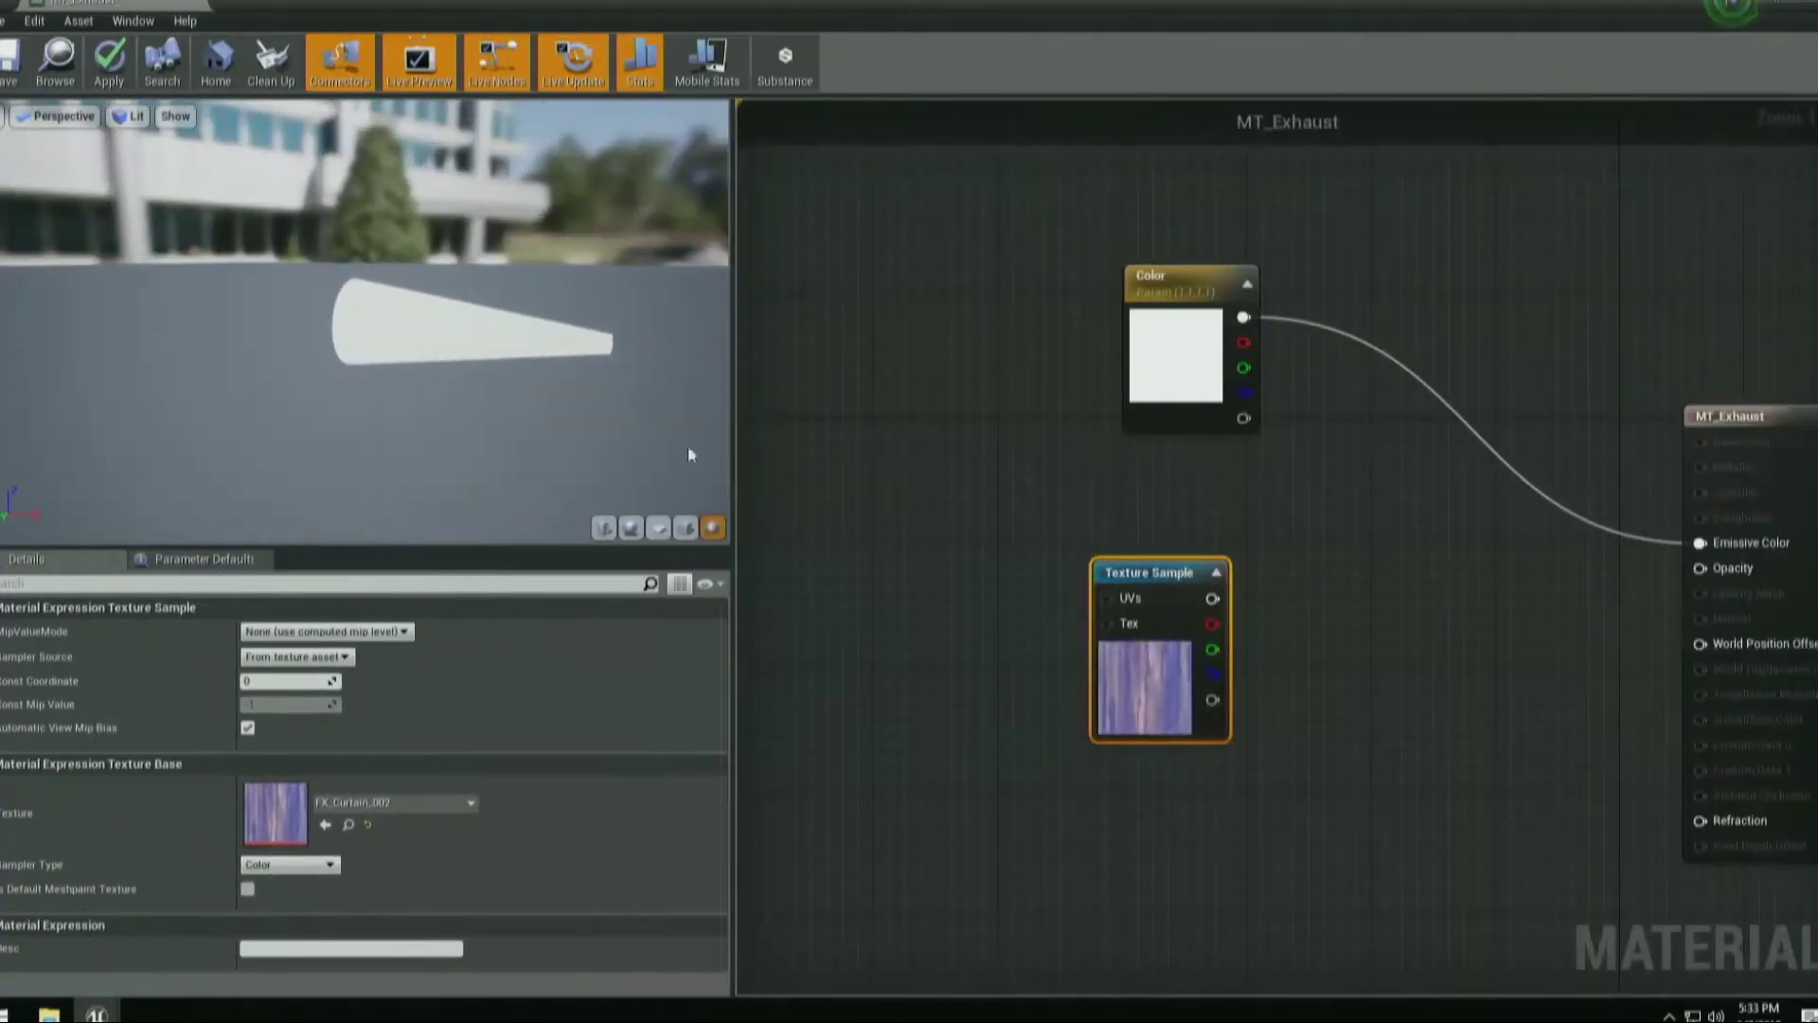
{"action": "left_click_drag", "start_coordinate": [735, 418], "coordinate": [909, 417]}
{"action": "key", "text": "Home"}
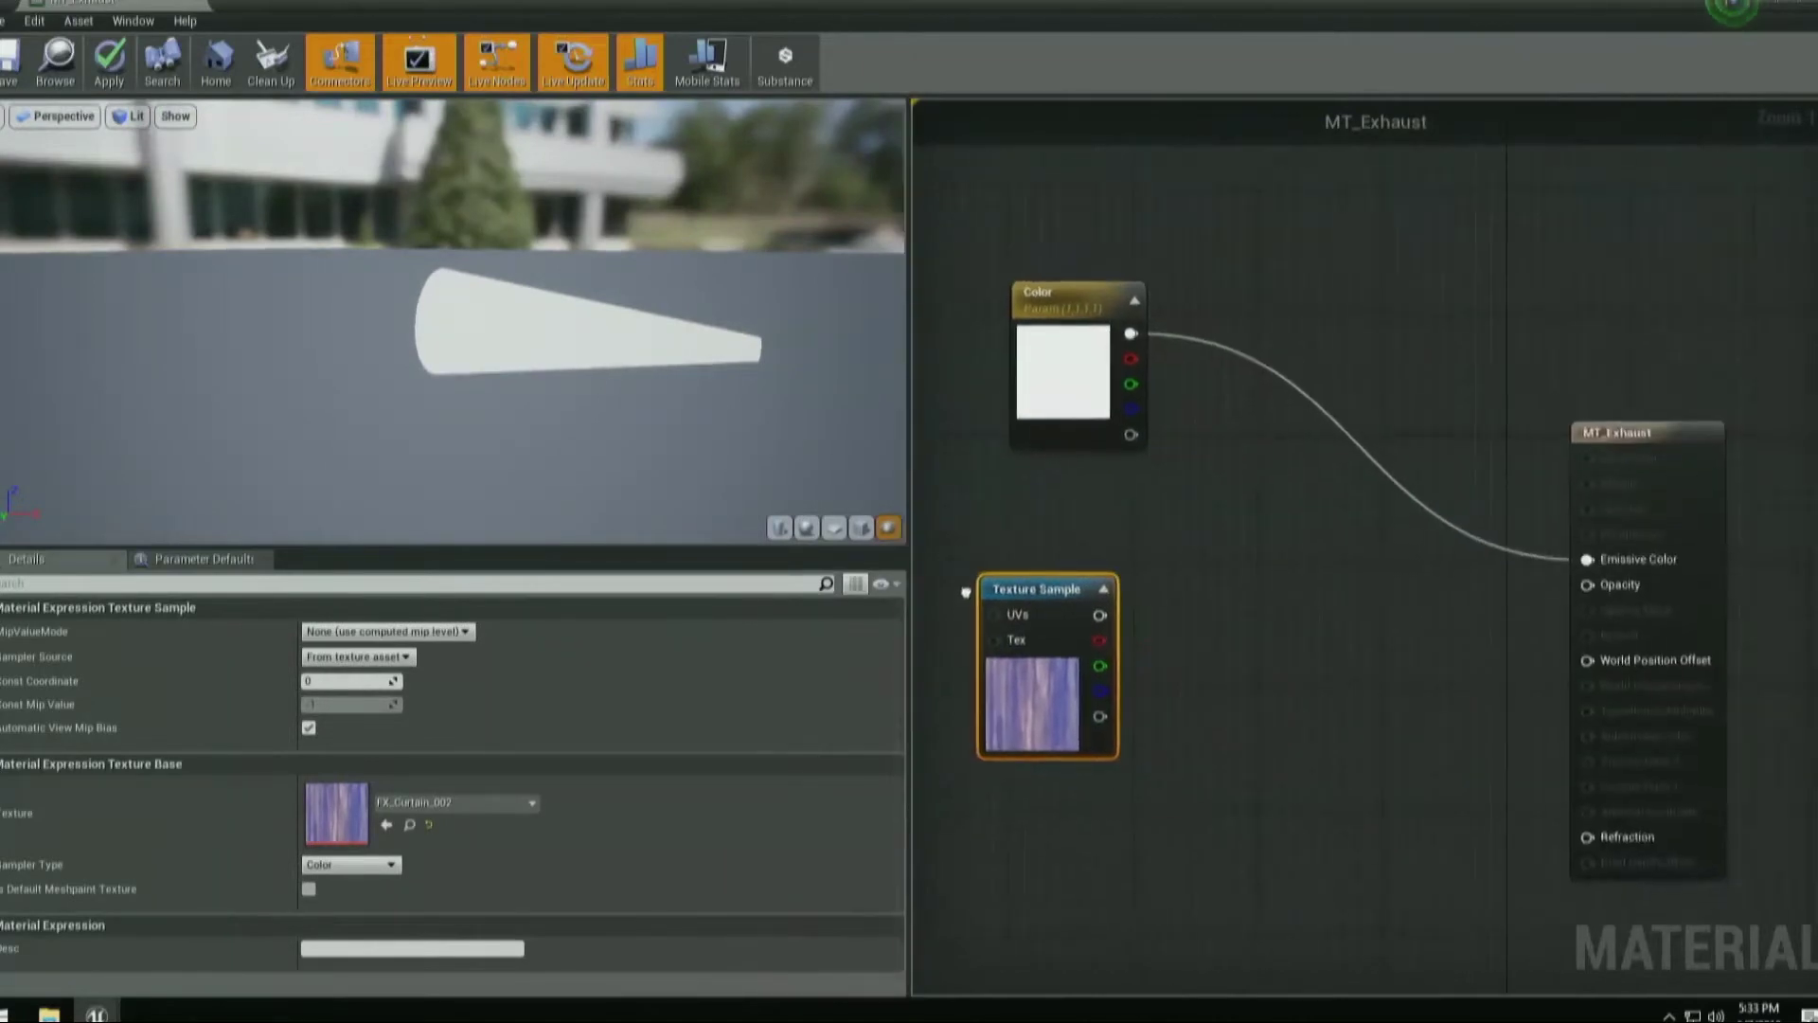
Connect the curtain texture's red channel to Opacity and examine the streaks on the exhaust mesh up close.
{"action": "left_click_drag", "start_coordinate": [1203, 609], "coordinate": [1230, 581]}
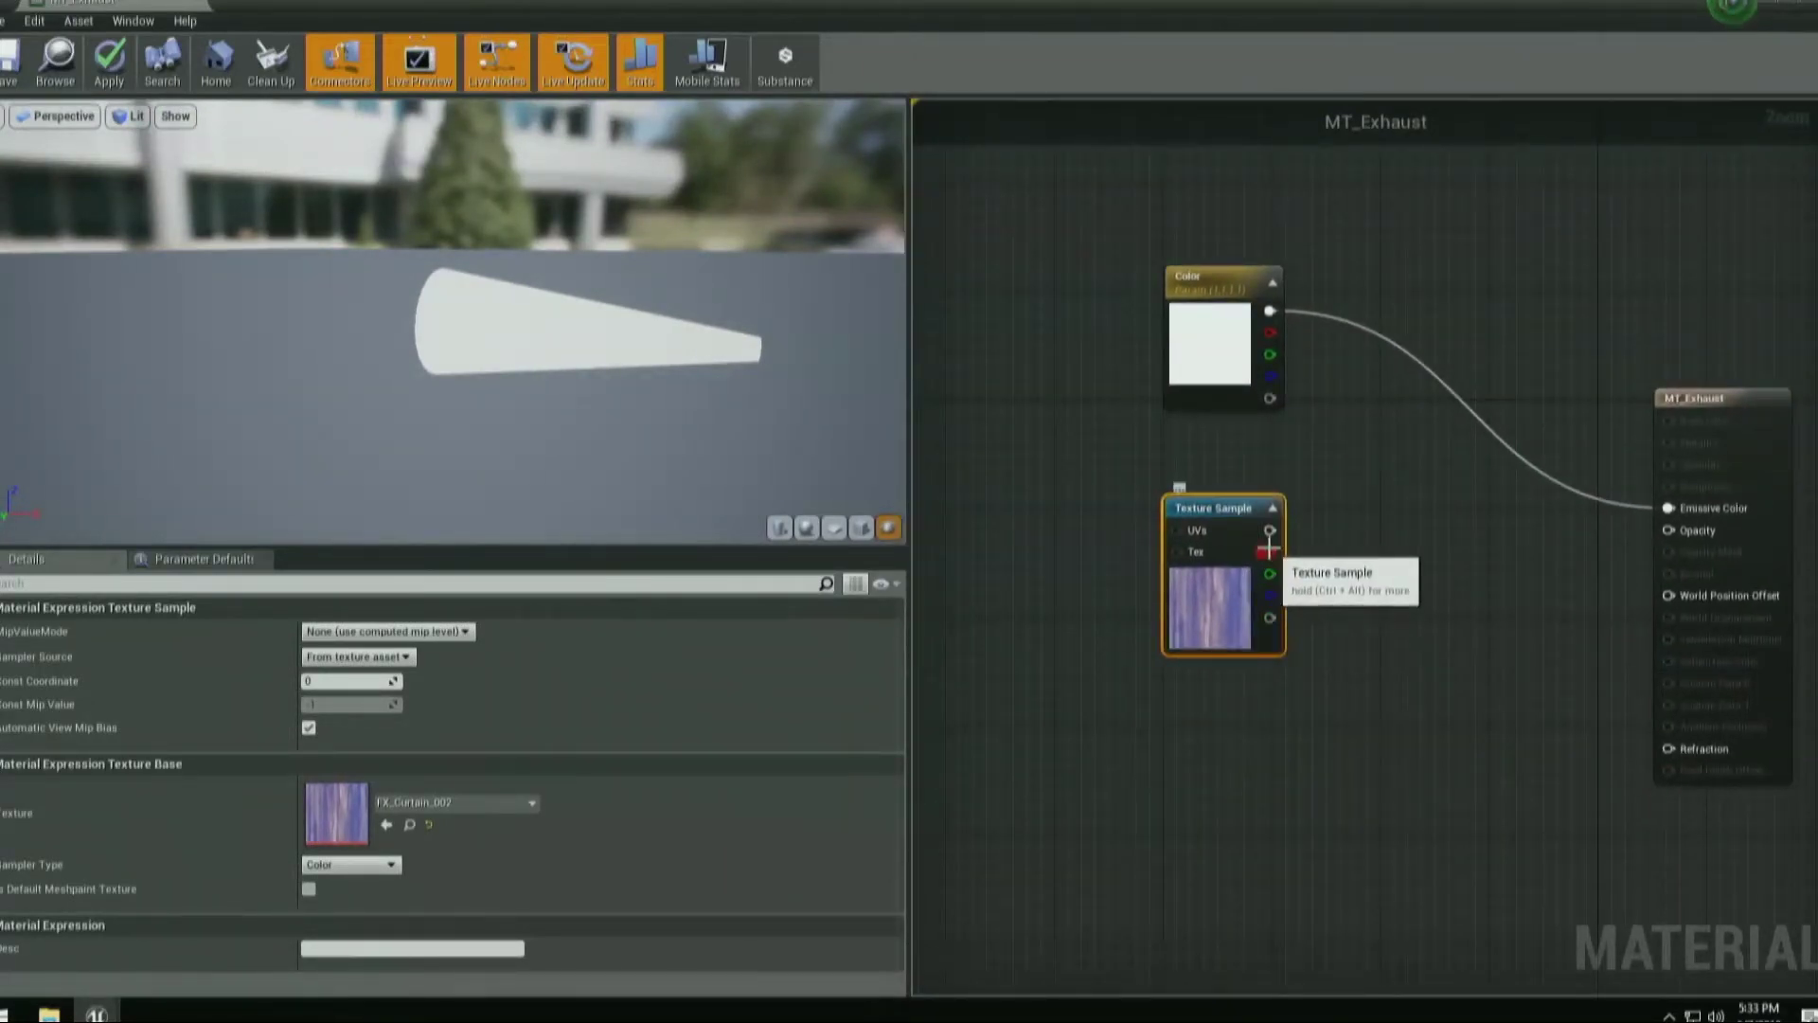
{"action": "left_click_drag", "start_coordinate": [1692, 537], "coordinate": [1692, 531]}
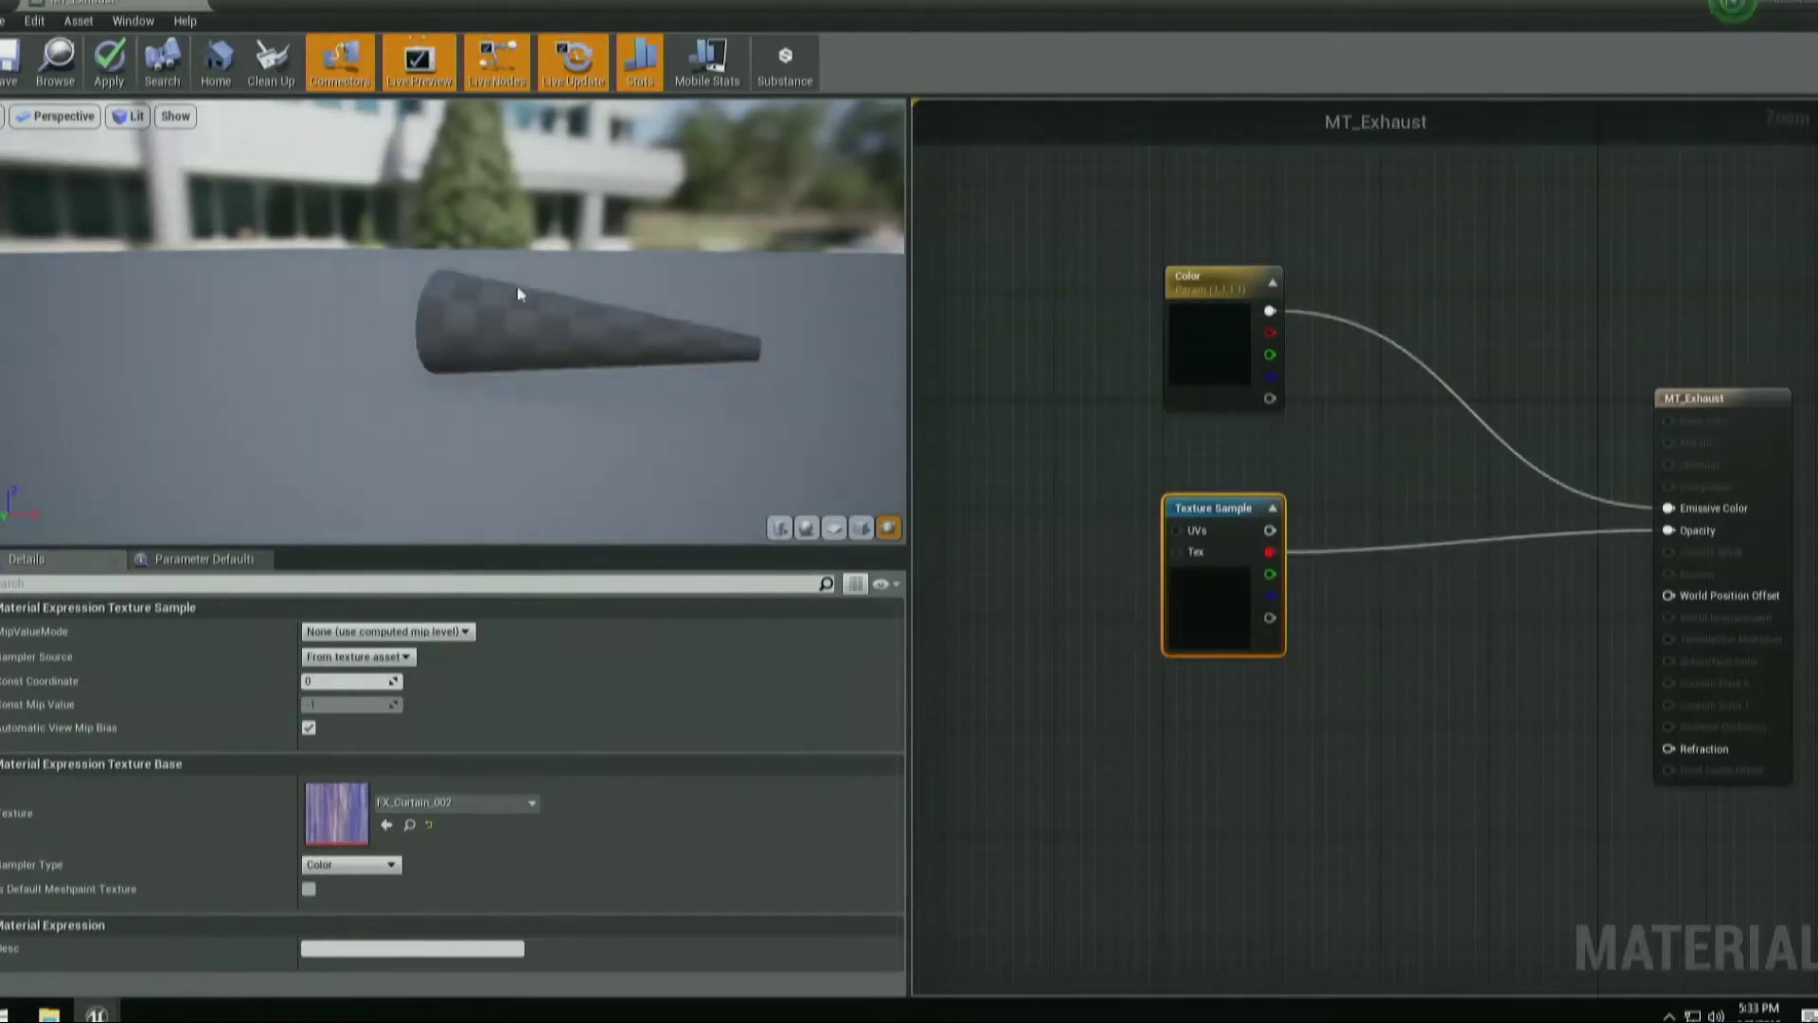
{"action": "left_click_drag", "start_coordinate": [503, 357], "coordinate": [426, 357]}
{"action": "scroll", "coordinate": [531, 353], "scroll_direction": "up", "scroll_amount": 5}
{"action": "left_click_drag", "start_coordinate": [568, 288], "coordinate": [606, 292]}
{"action": "left_click_drag", "start_coordinate": [752, 434], "coordinate": [681, 434]}
Add a Panner node, connect it to the curtain texture's UVs and align the two nodes.
{"action": "right_click_drag", "start_coordinate": [1326, 633], "coordinate": [1492, 656]}
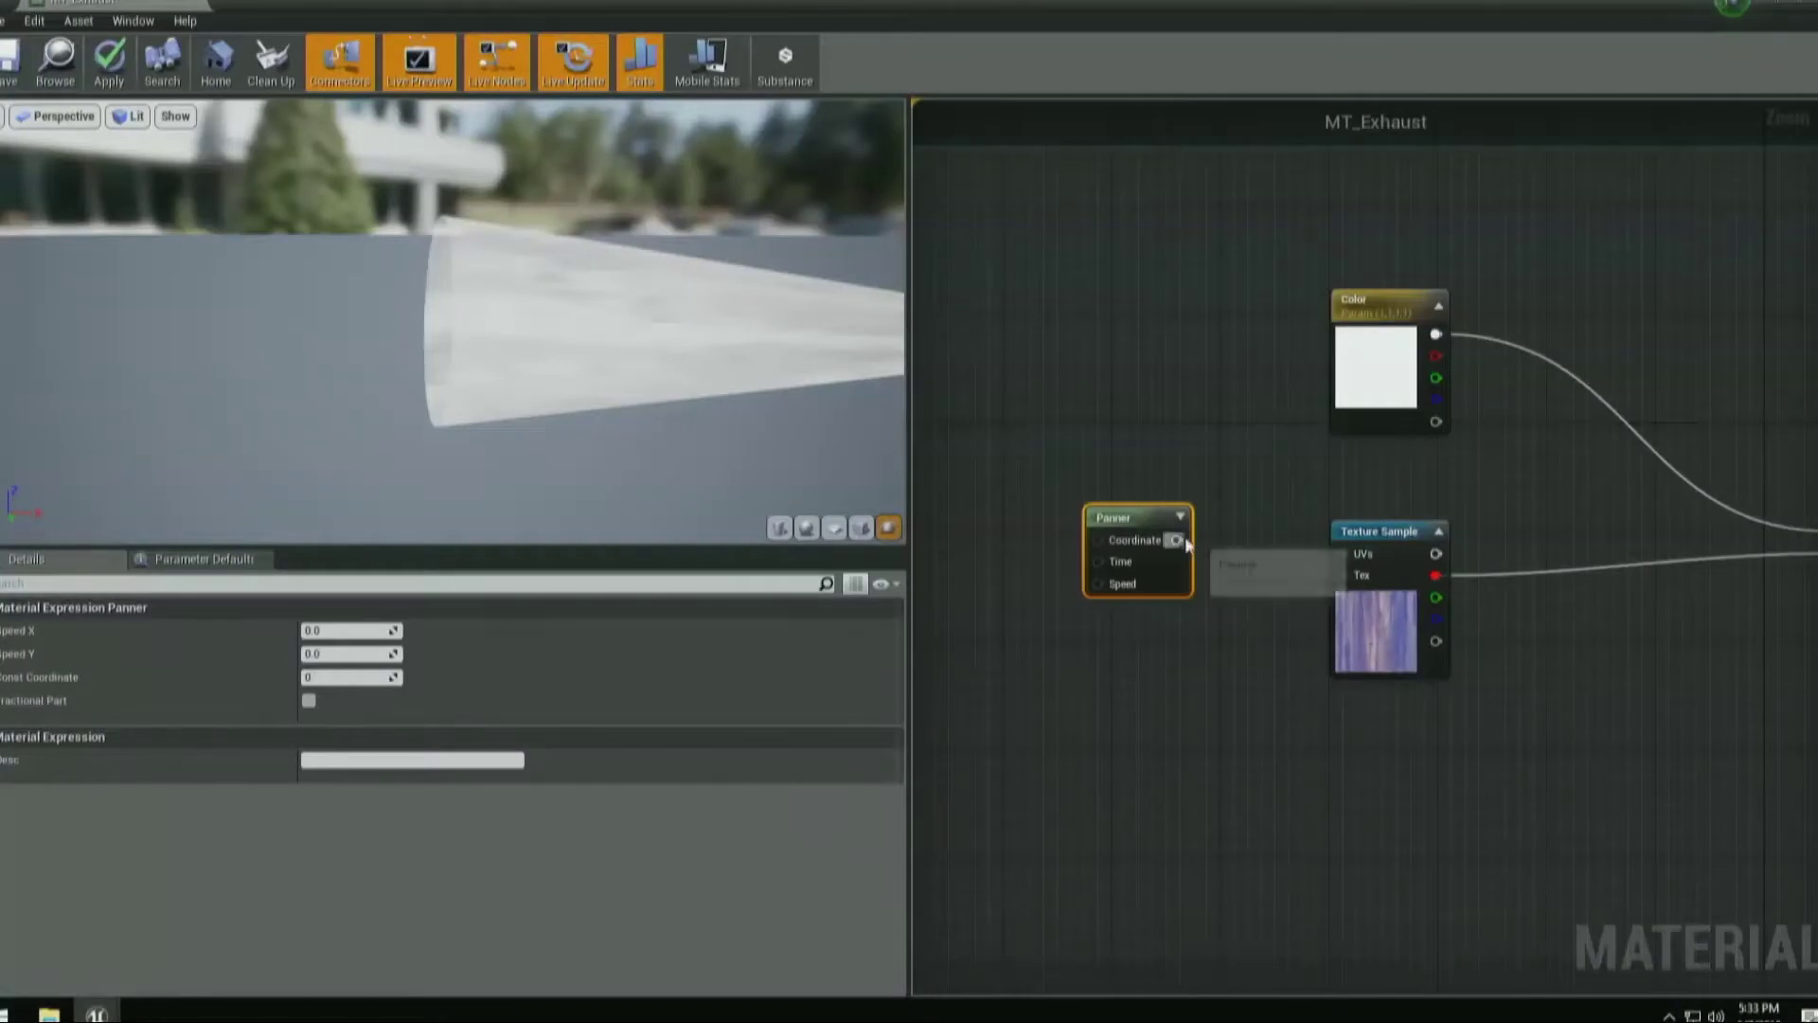
{"action": "left_click_drag", "start_coordinate": [1185, 536], "coordinate": [1342, 553]}
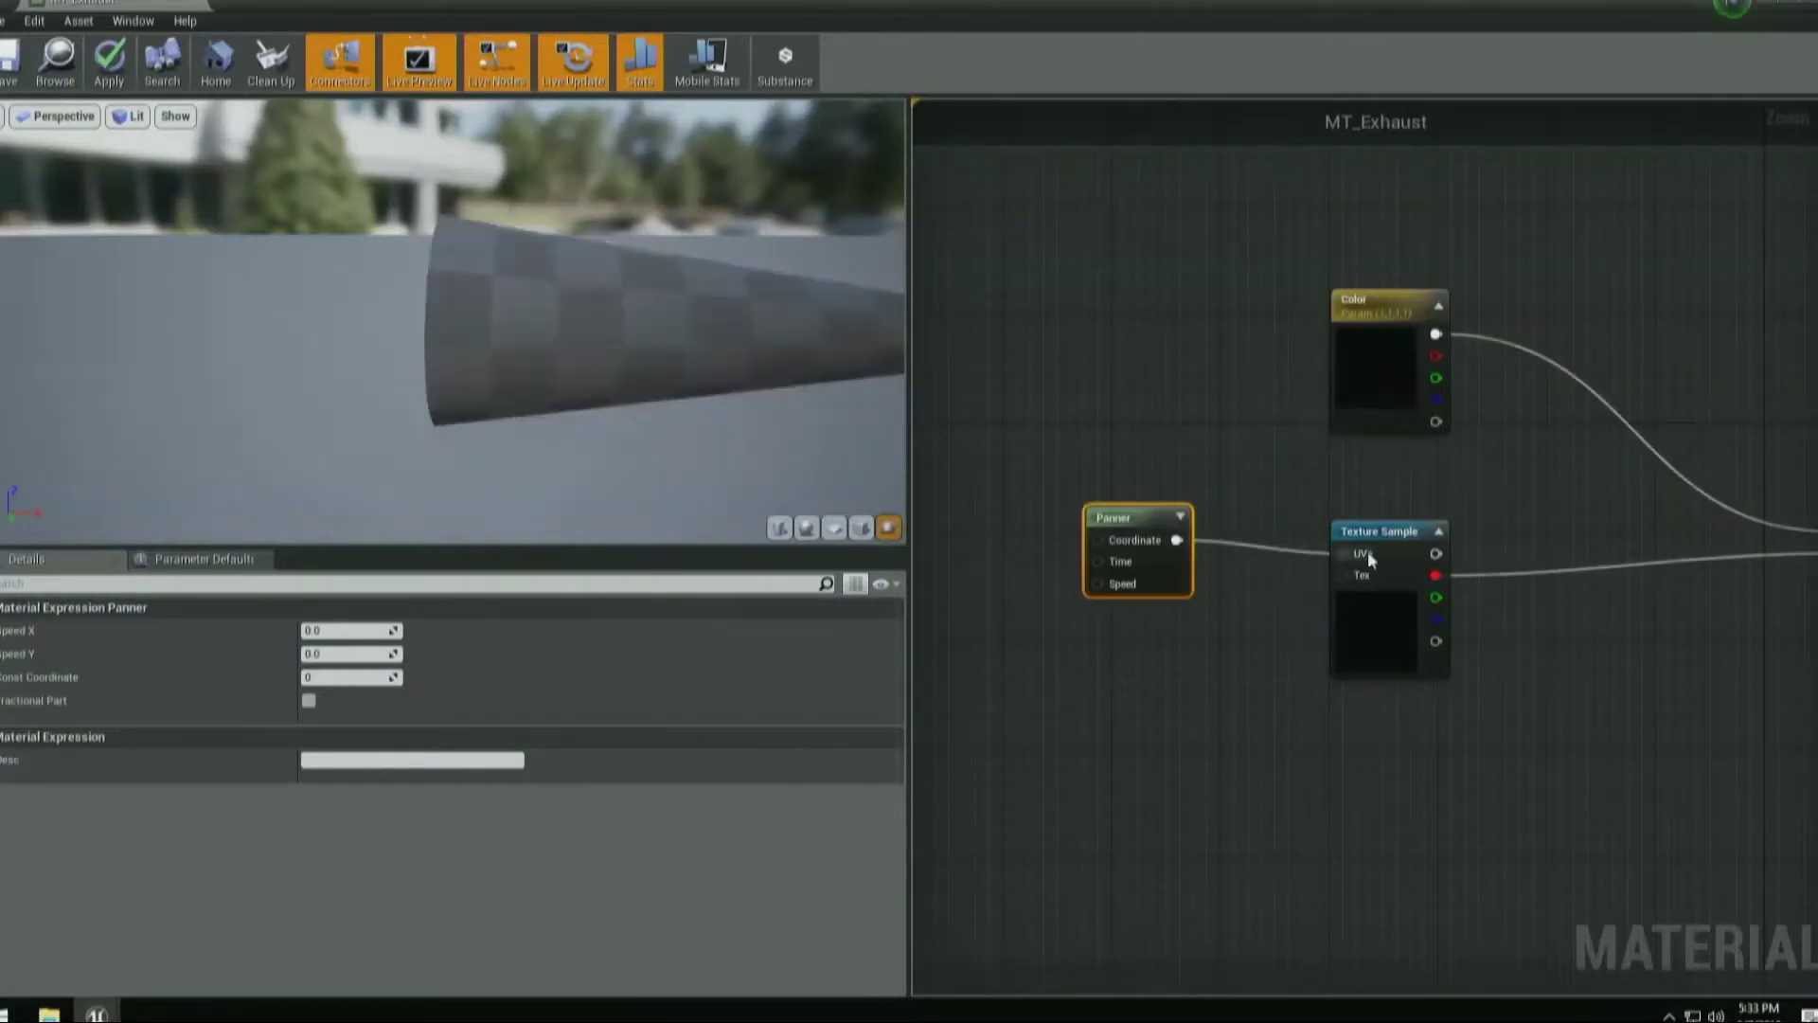
{"action": "left_click_drag", "start_coordinate": [1108, 515], "coordinate": [1106, 526]}
Set the Panner's Speed Y to 1 and view the movement along the whole exhaust mesh.
{"action": "left_click", "coordinate": [343, 651]}
{"action": "type", "text": "1"}
{"action": "key", "text": "Return"}
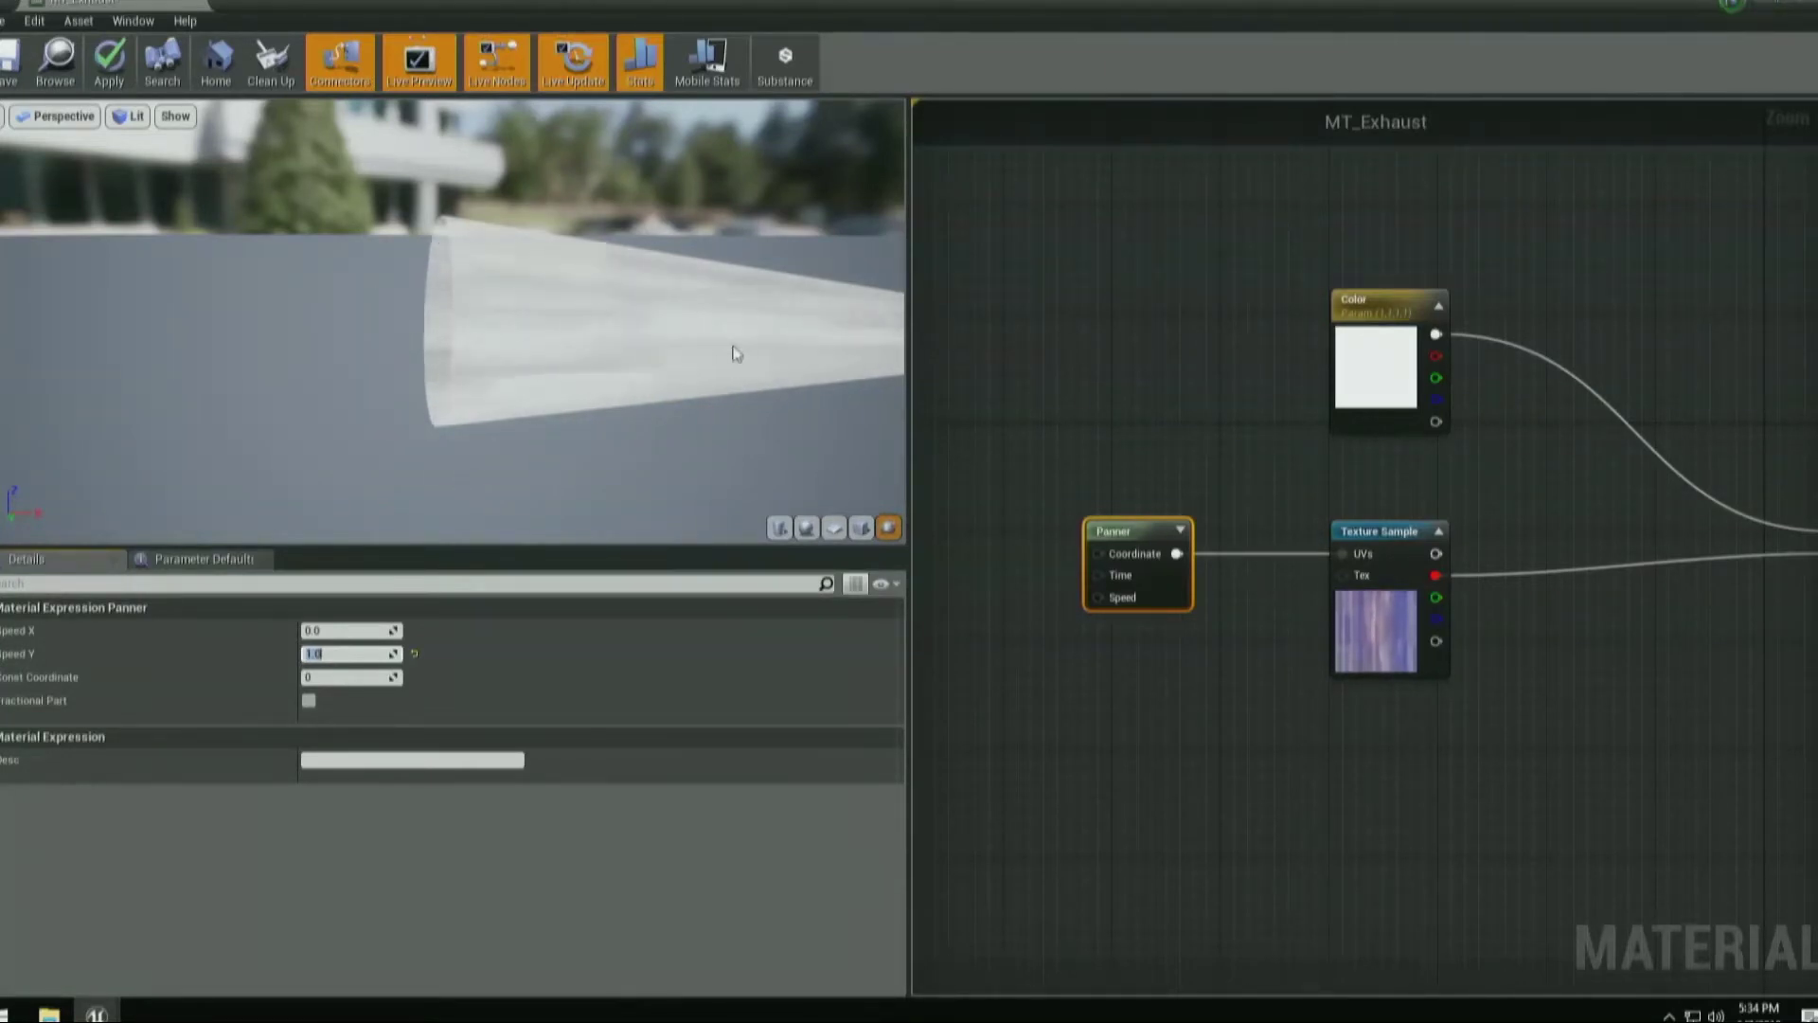
{"action": "scroll", "coordinate": [737, 354], "scroll_direction": "down", "scroll_amount": 4}
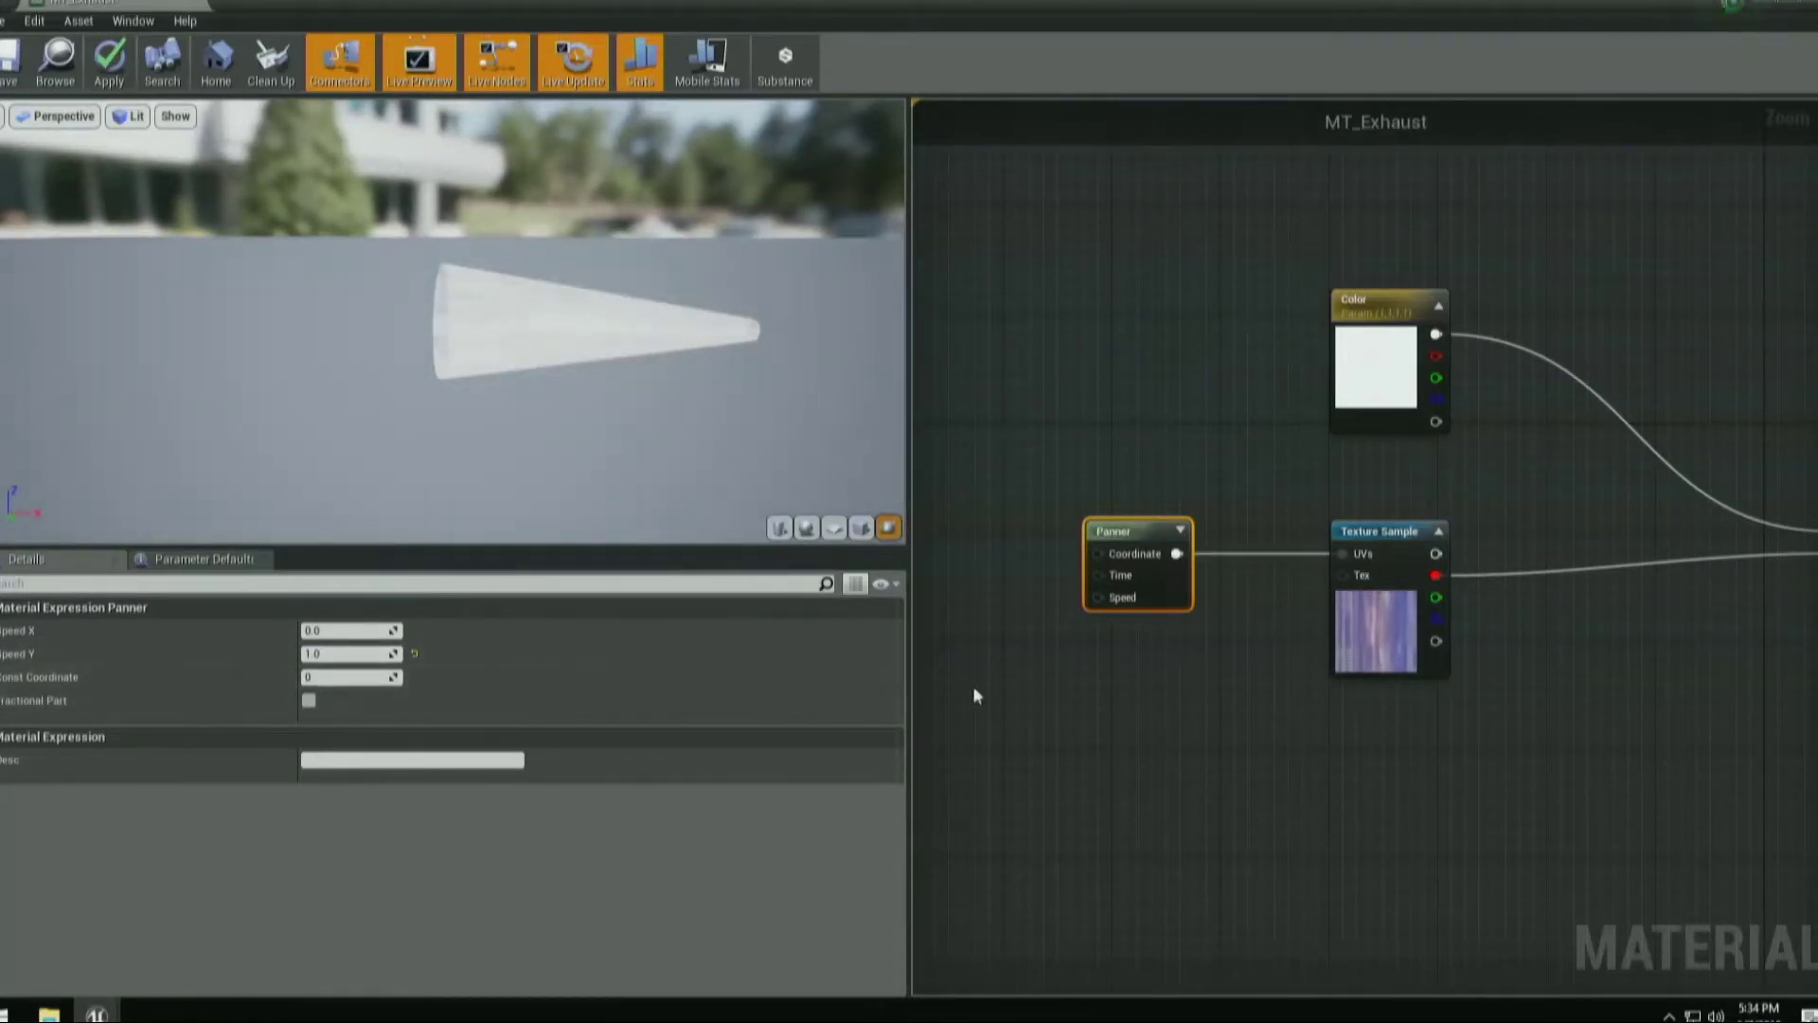
Move the Panner and Texture Sample pair farther from the material node and place a copy of the pair beneath it.
{"action": "right_click_drag", "start_coordinate": [1051, 709], "coordinate": [1260, 727]}
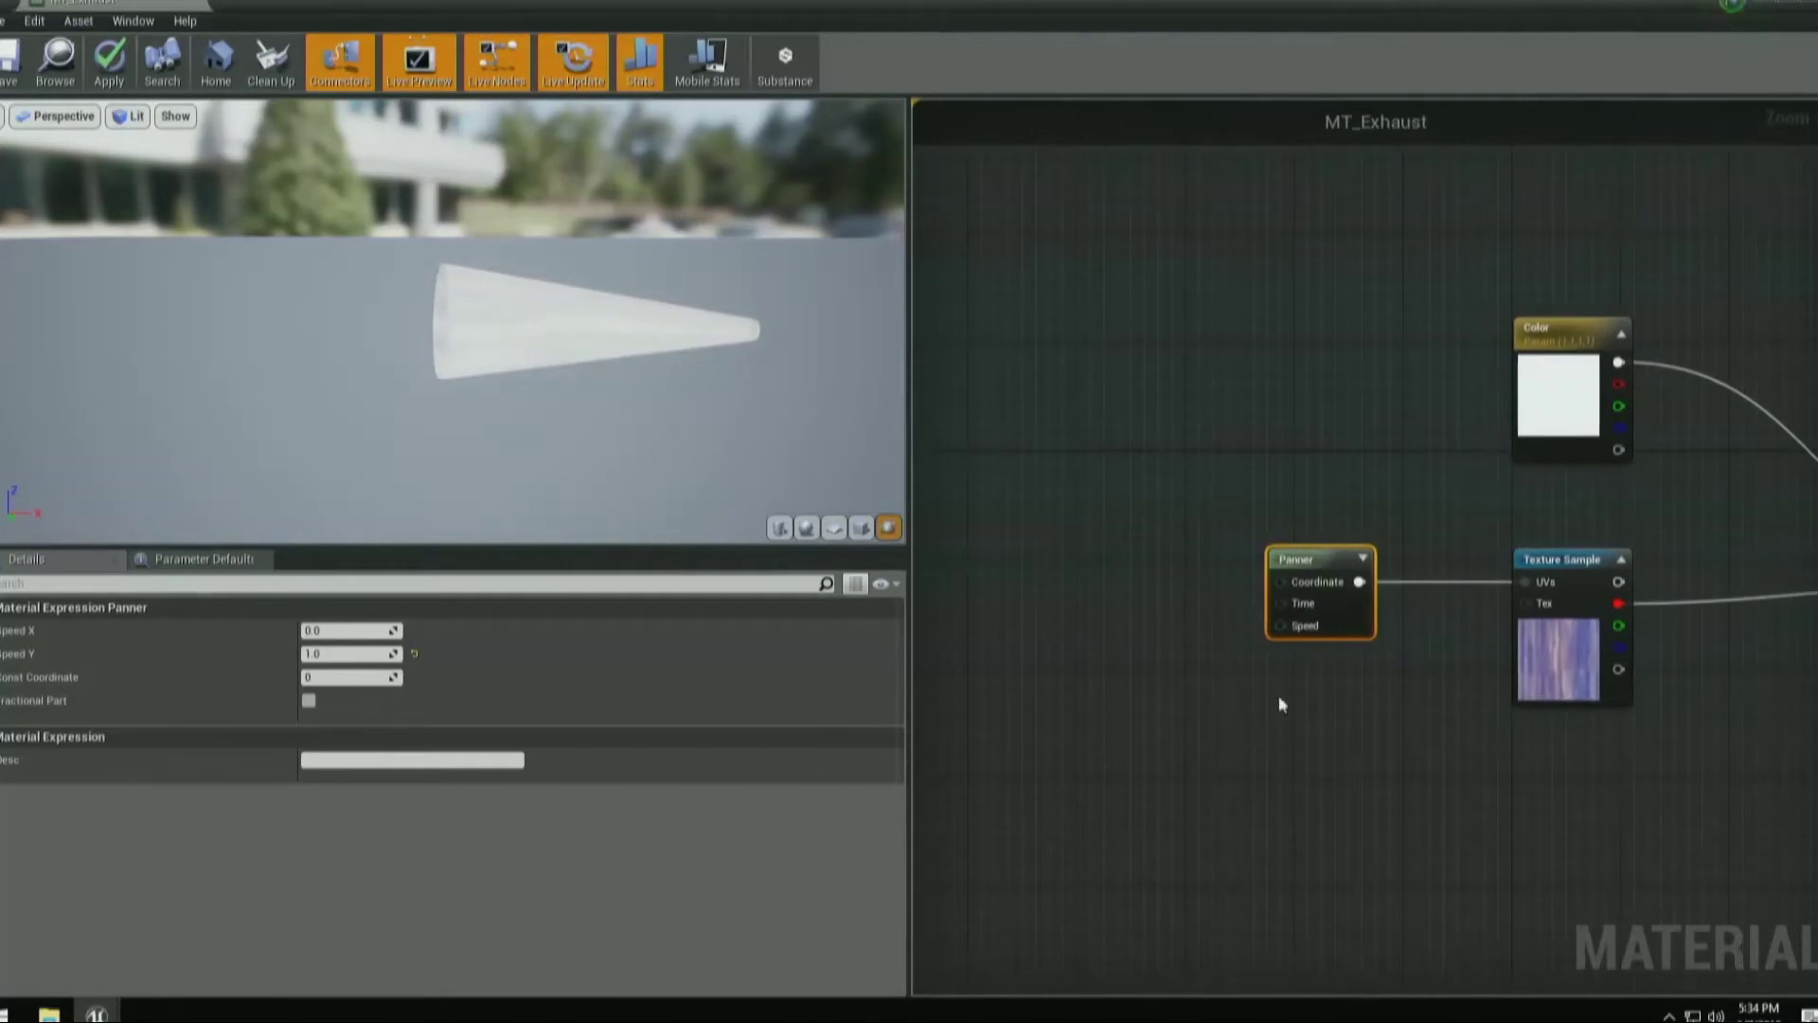
{"action": "left_click_drag", "start_coordinate": [1316, 548], "coordinate": [1288, 549]}
{"action": "right_click_drag", "start_coordinate": [1423, 689], "coordinate": [1193, 620]}
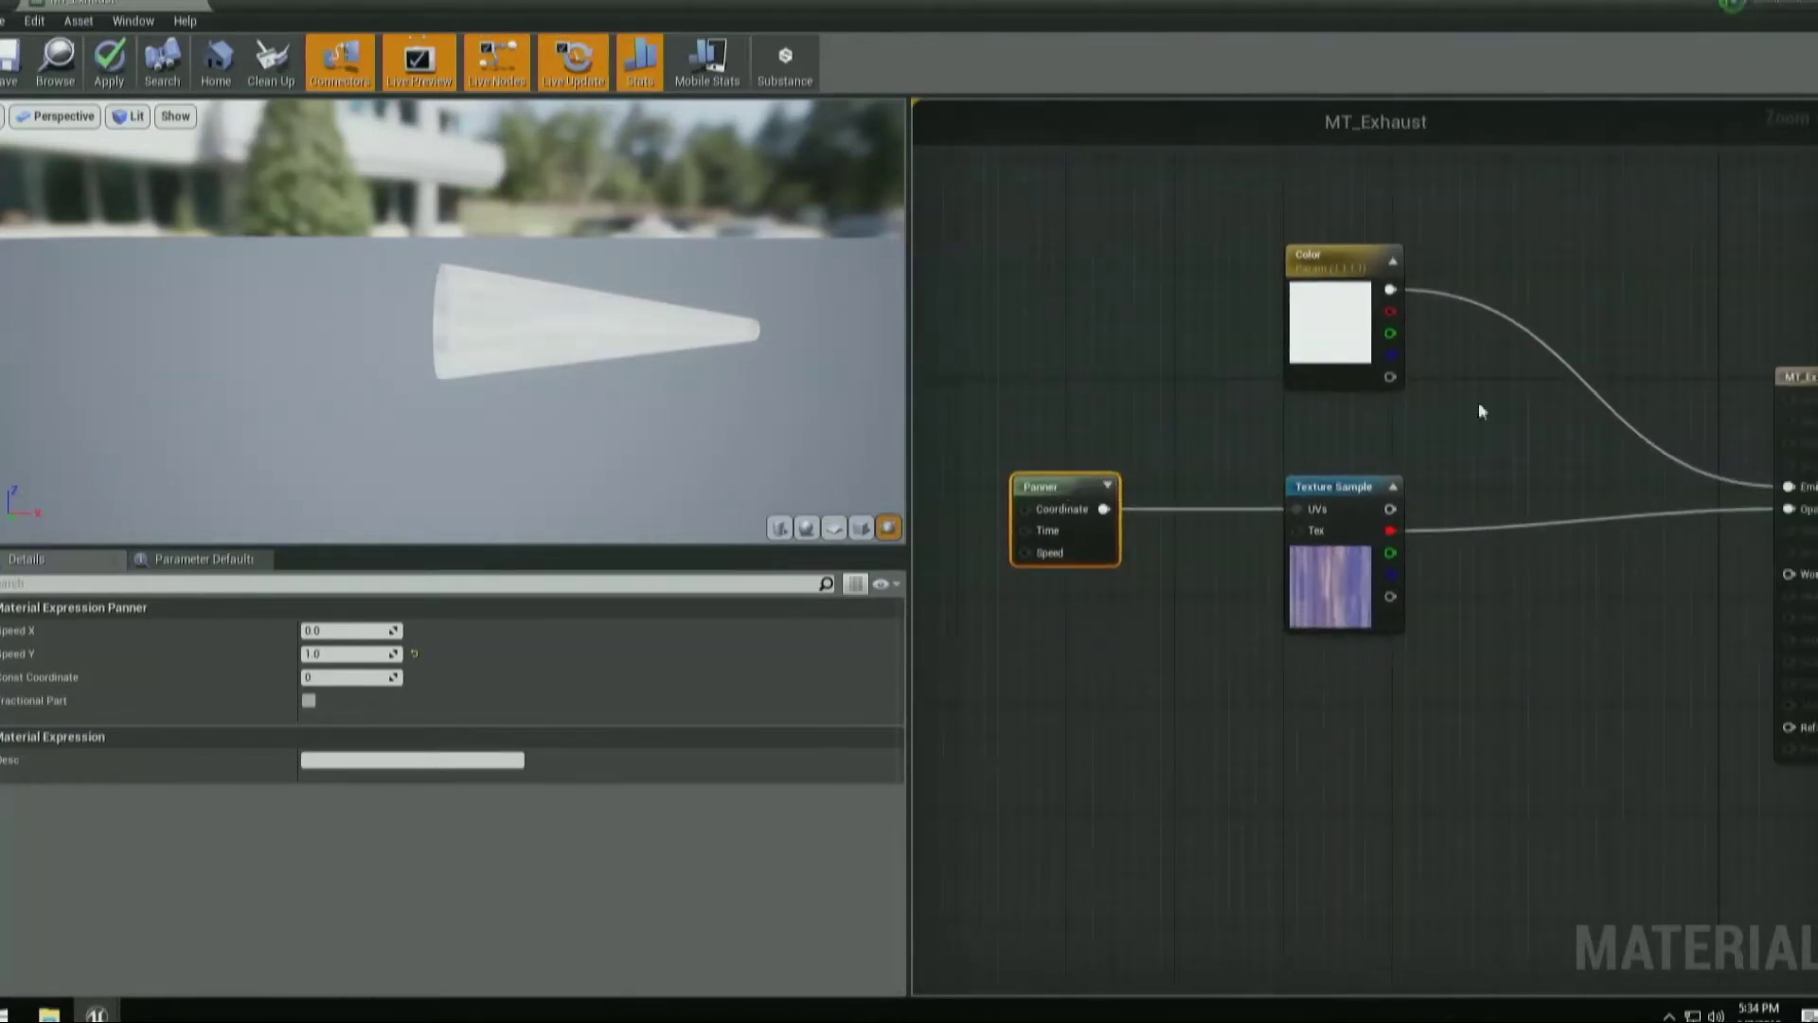
{"action": "left_click_drag", "start_coordinate": [1022, 464], "coordinate": [1397, 733]}
{"action": "left_click_drag", "start_coordinate": [1325, 585], "coordinate": [1208, 583]}
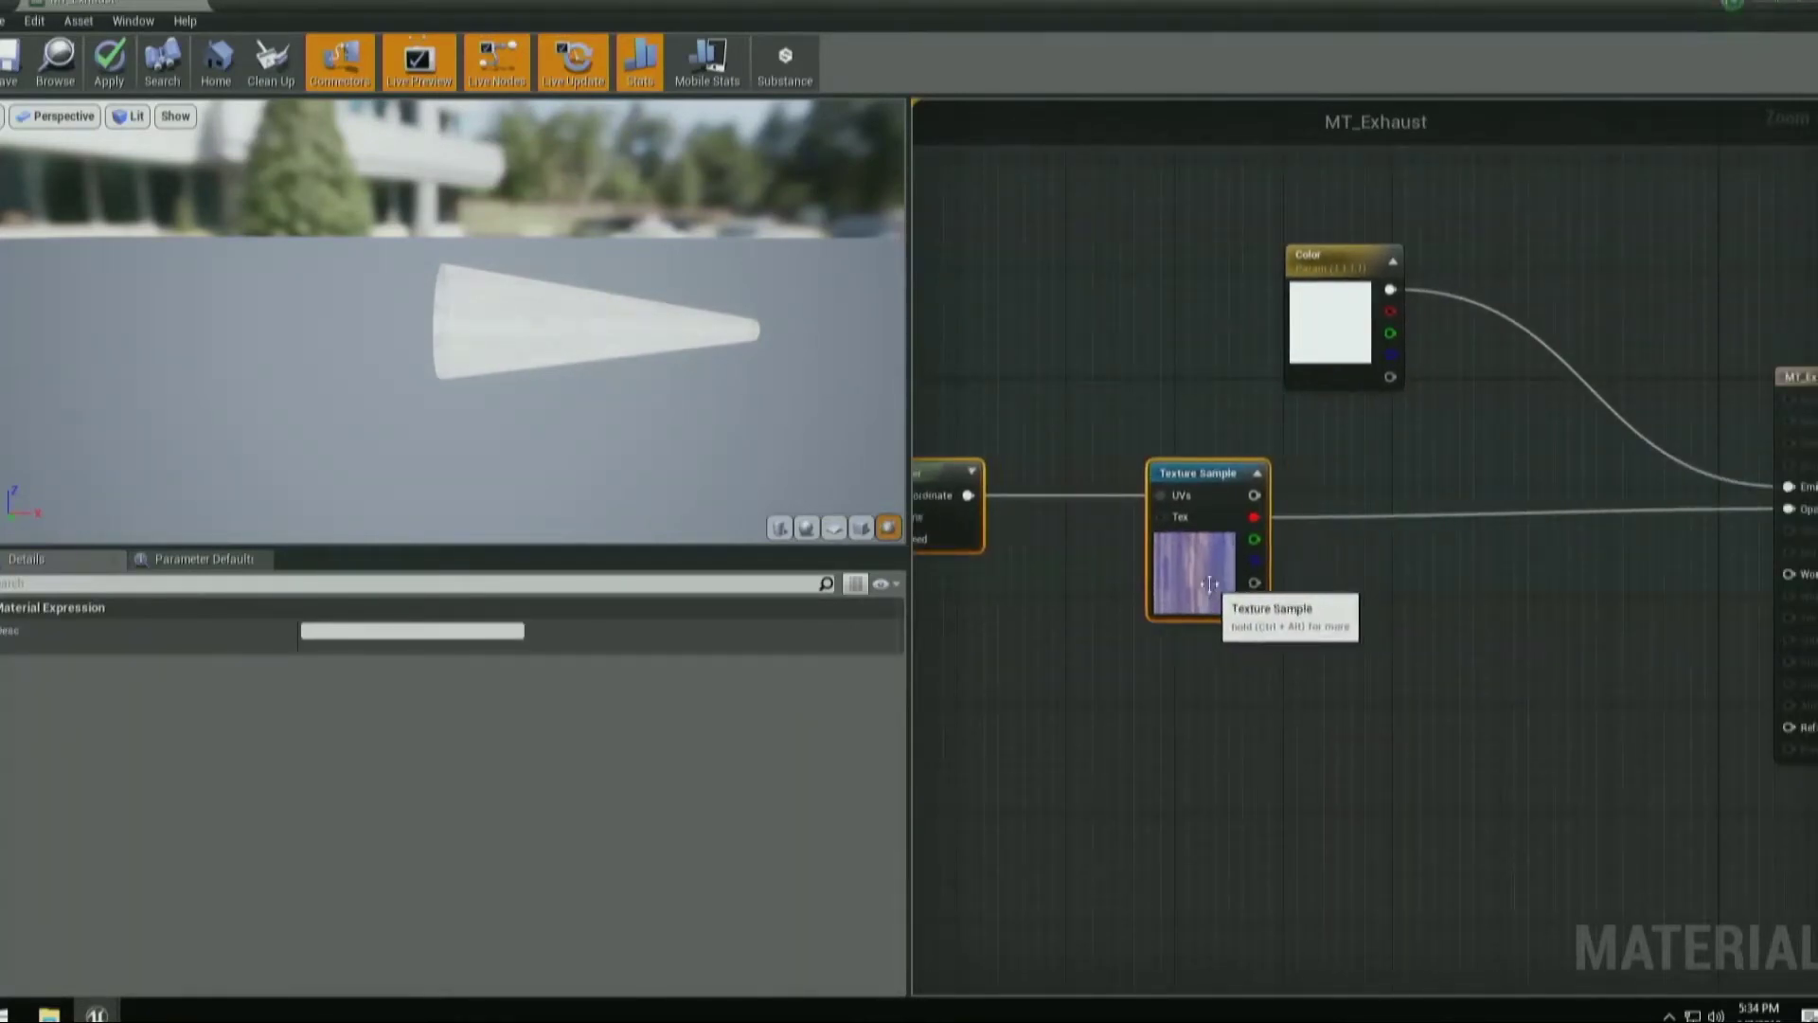
{"action": "right_click_drag", "start_coordinate": [1118, 623], "coordinate": [1305, 583]}
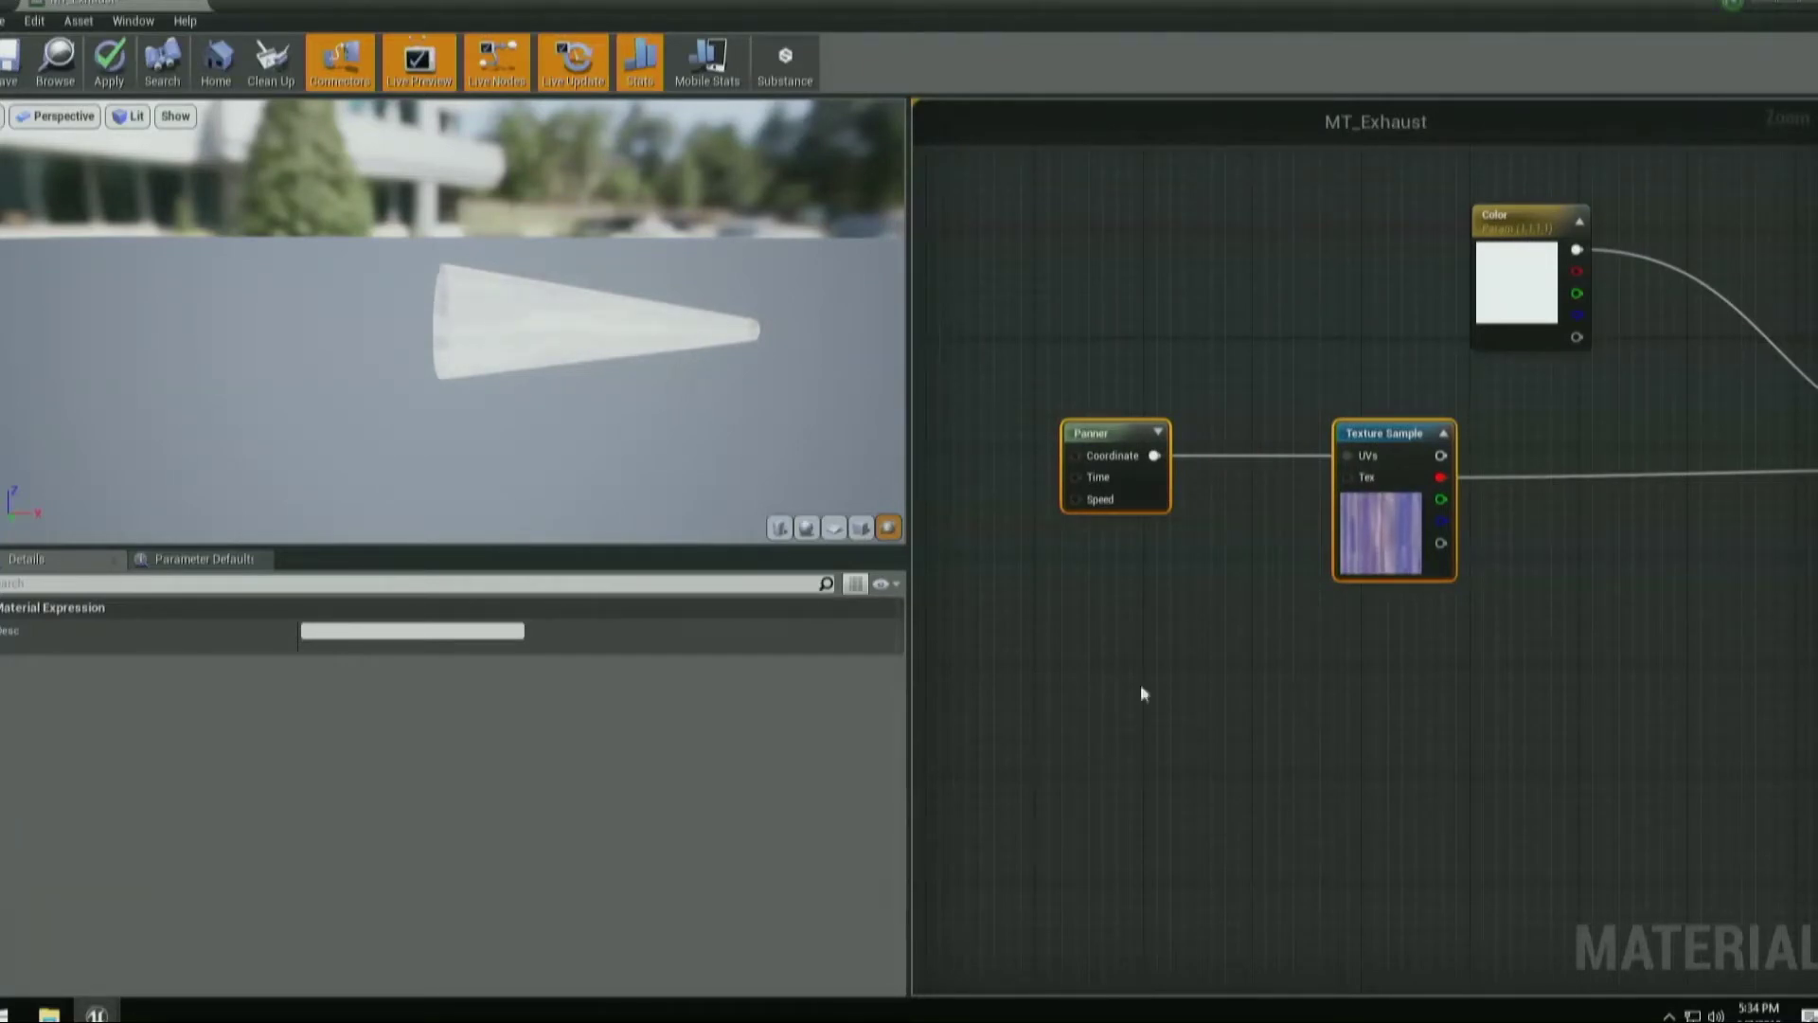
{"action": "key", "text": "ctrl+v"}
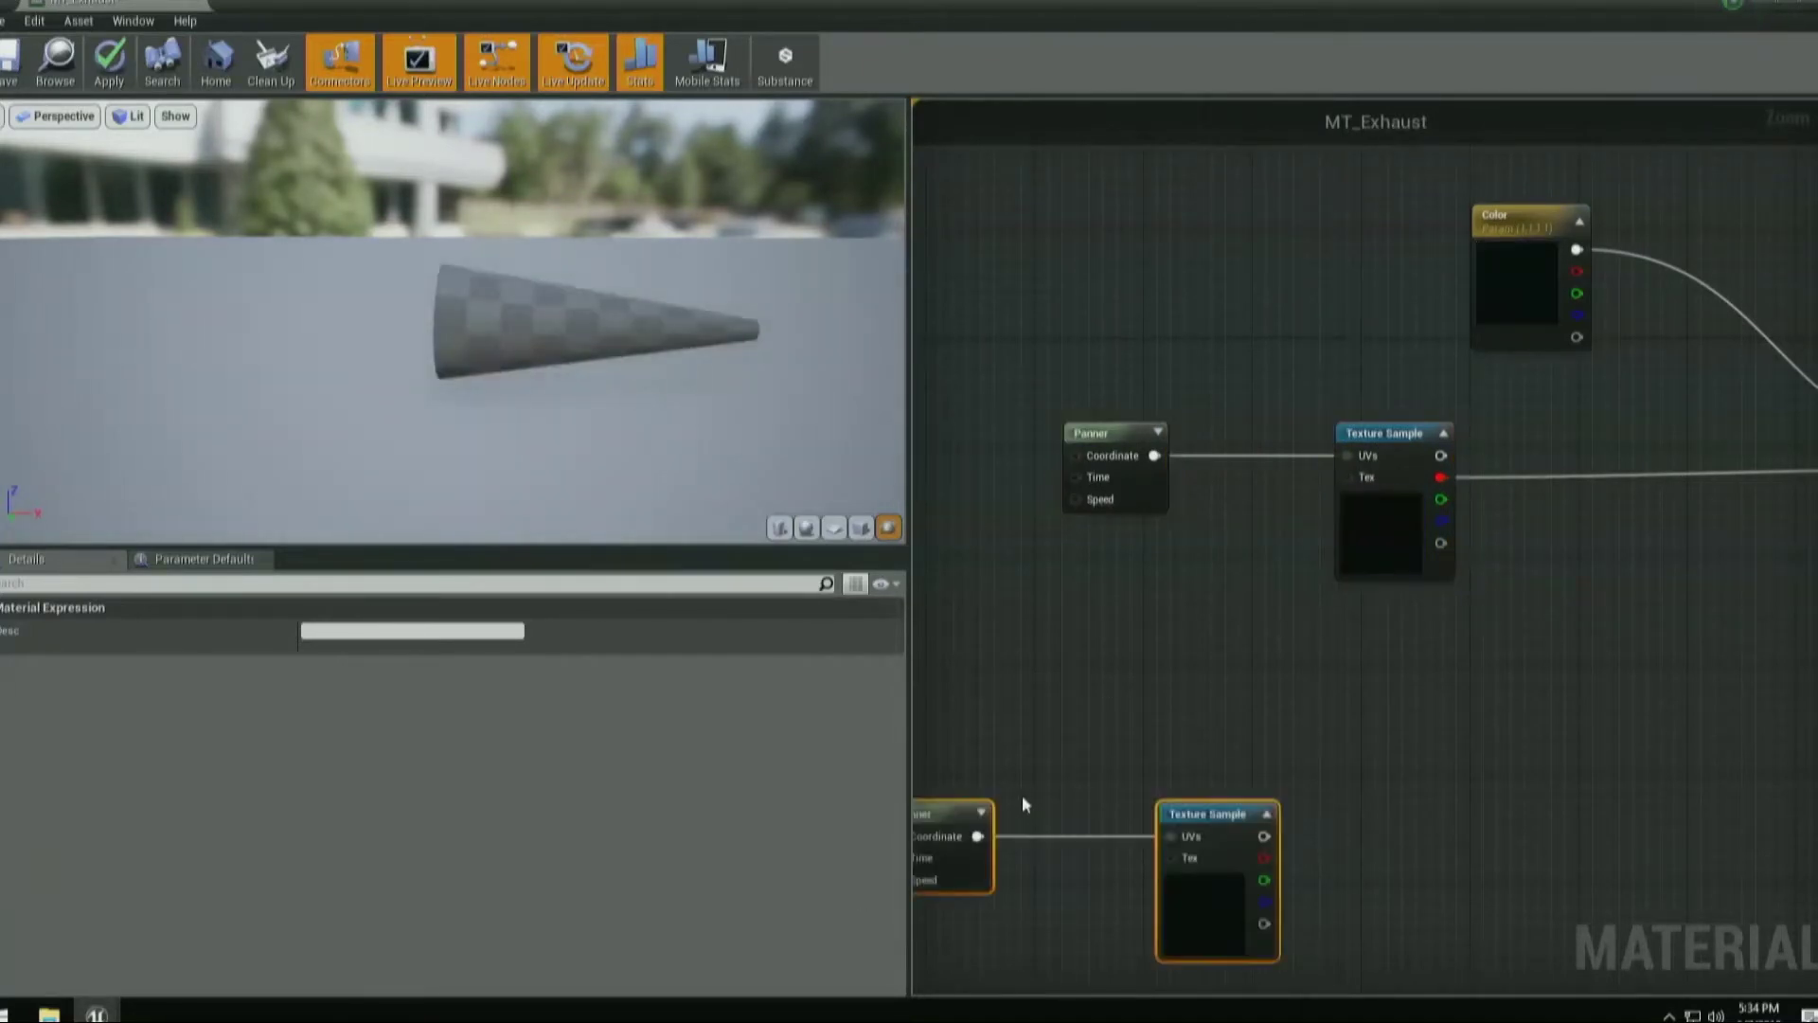
{"action": "left_click_drag", "start_coordinate": [951, 811], "coordinate": [1128, 705]}
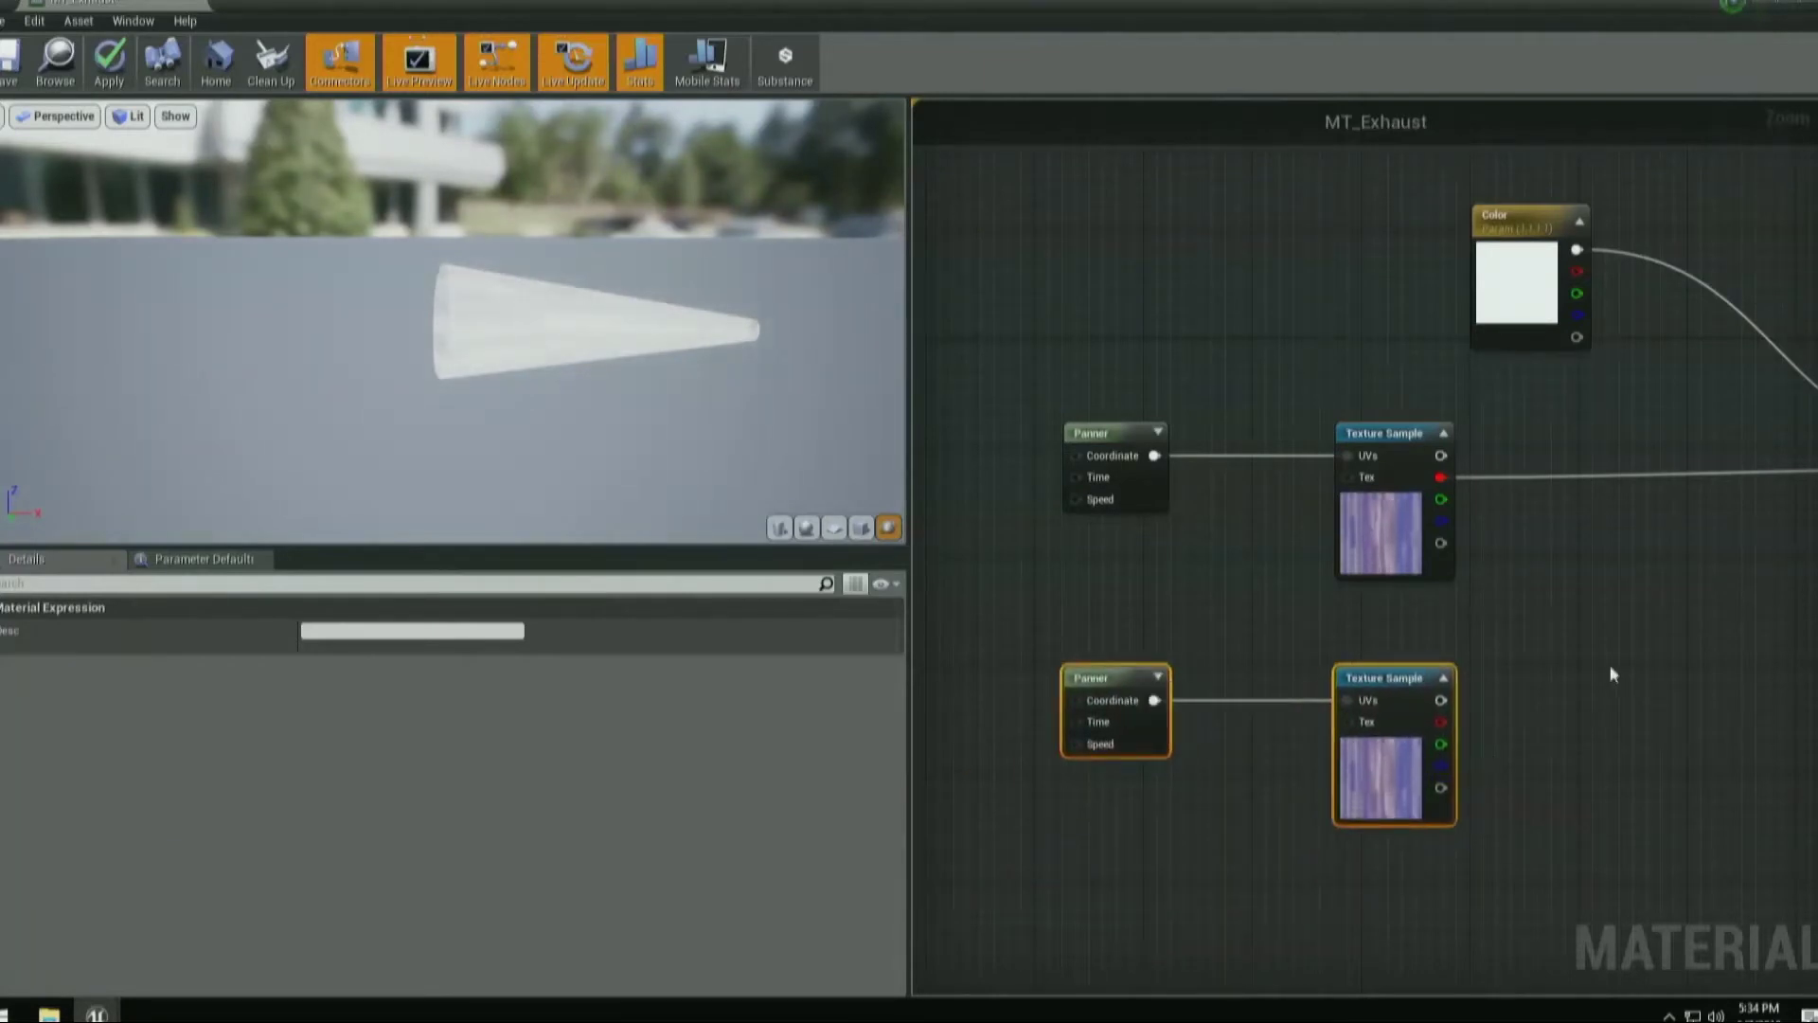
Multiply the first texture's red channel by the second texture's green channel, keeping only one Multiply node.
{"action": "right_click_drag", "start_coordinate": [1610, 667], "coordinate": [1359, 717]}
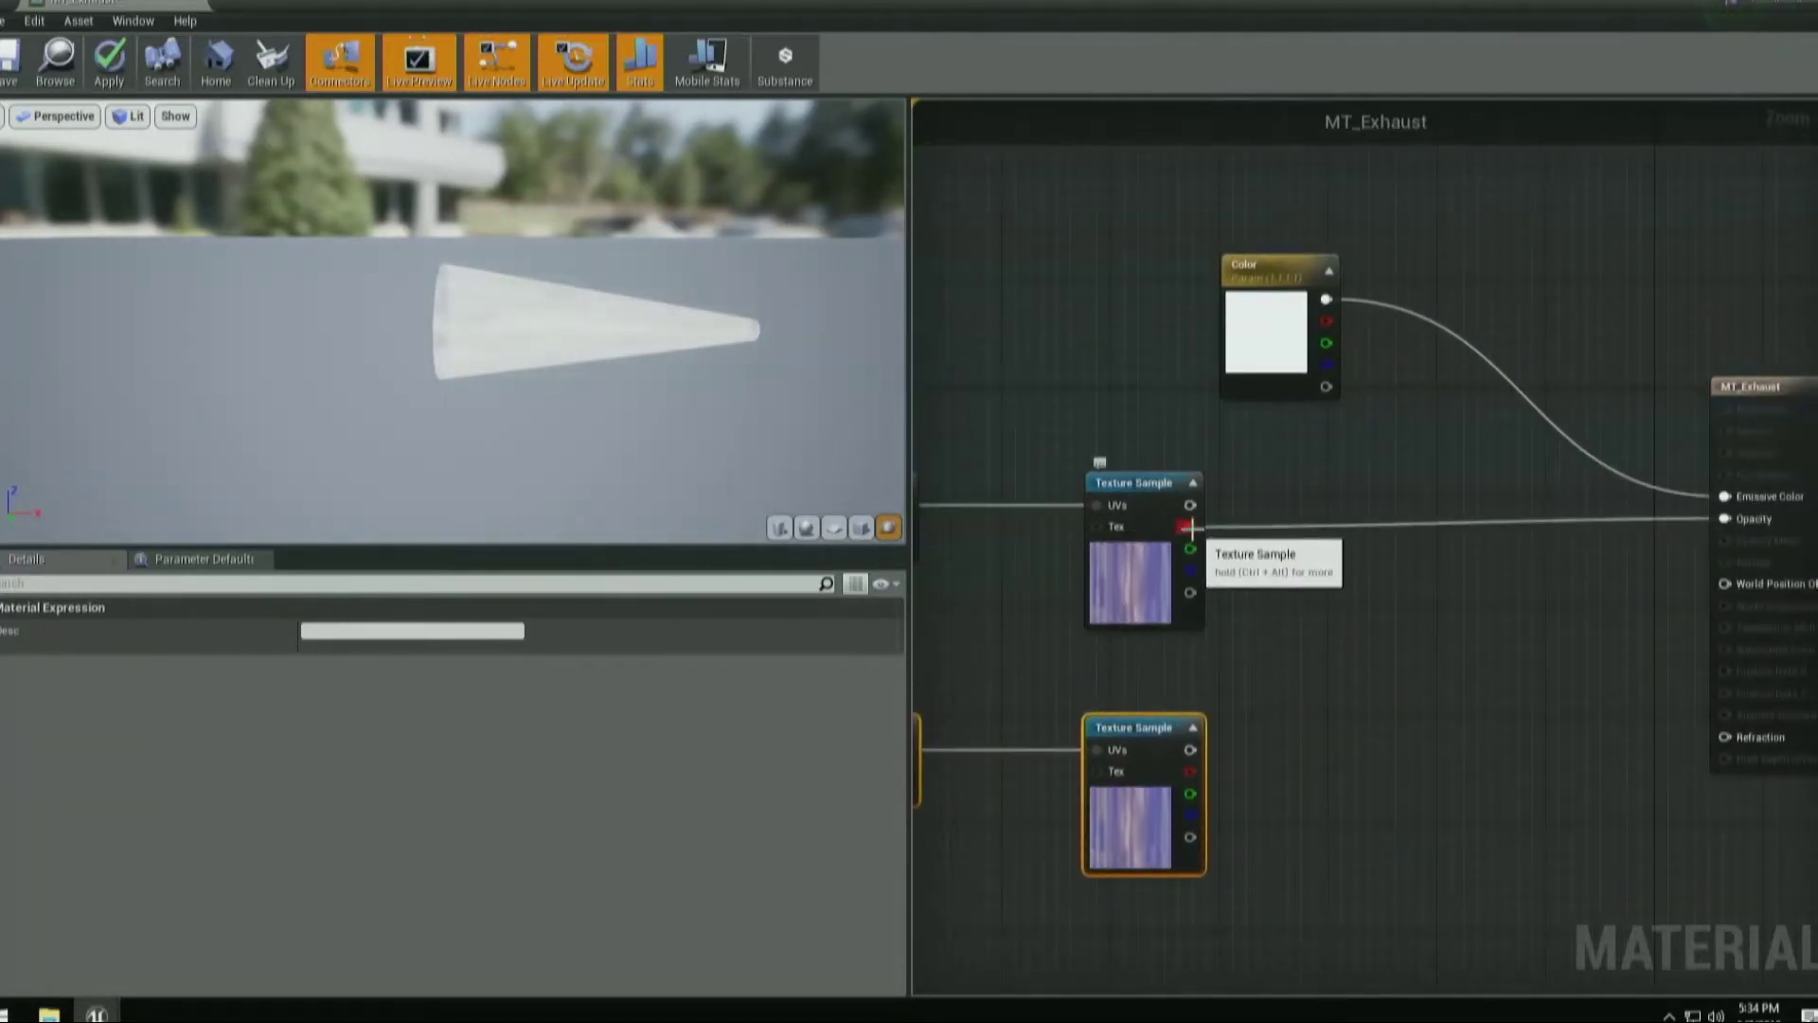
{"action": "left_click_drag", "start_coordinate": [1190, 526], "coordinate": [1326, 646]}
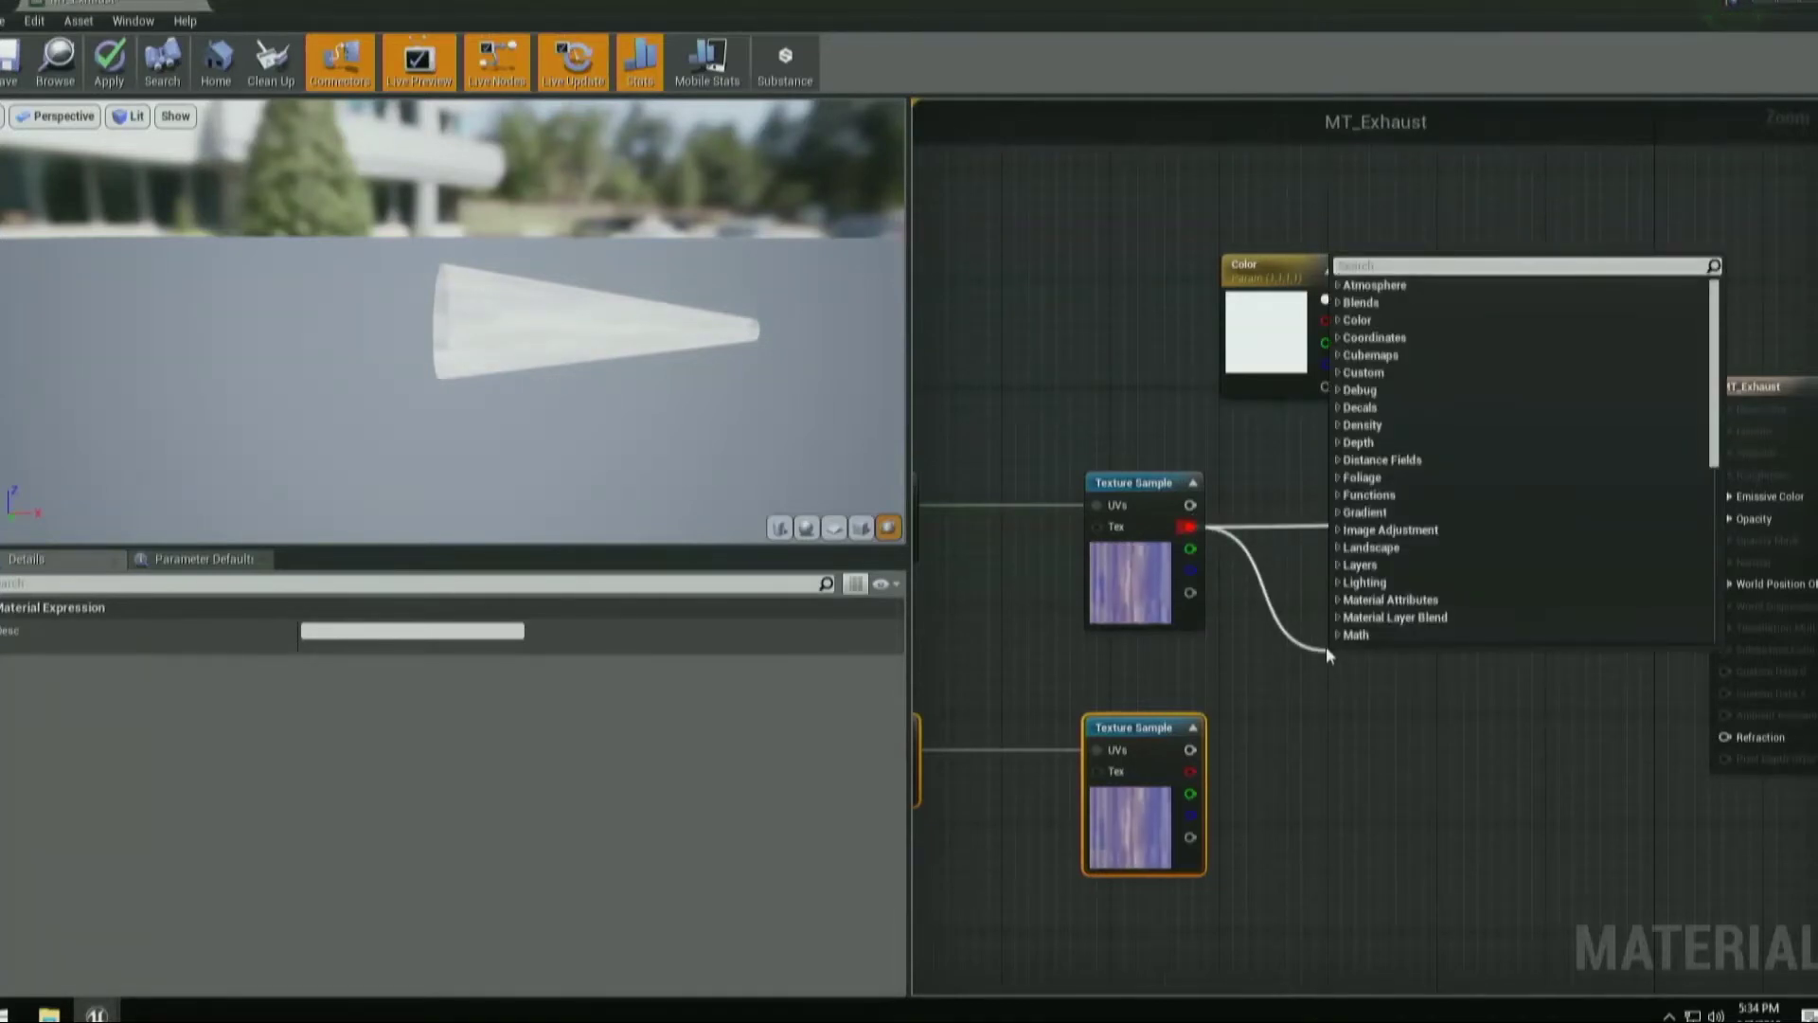
{"action": "type", "text": "multi"}
{"action": "key", "text": "Return"}
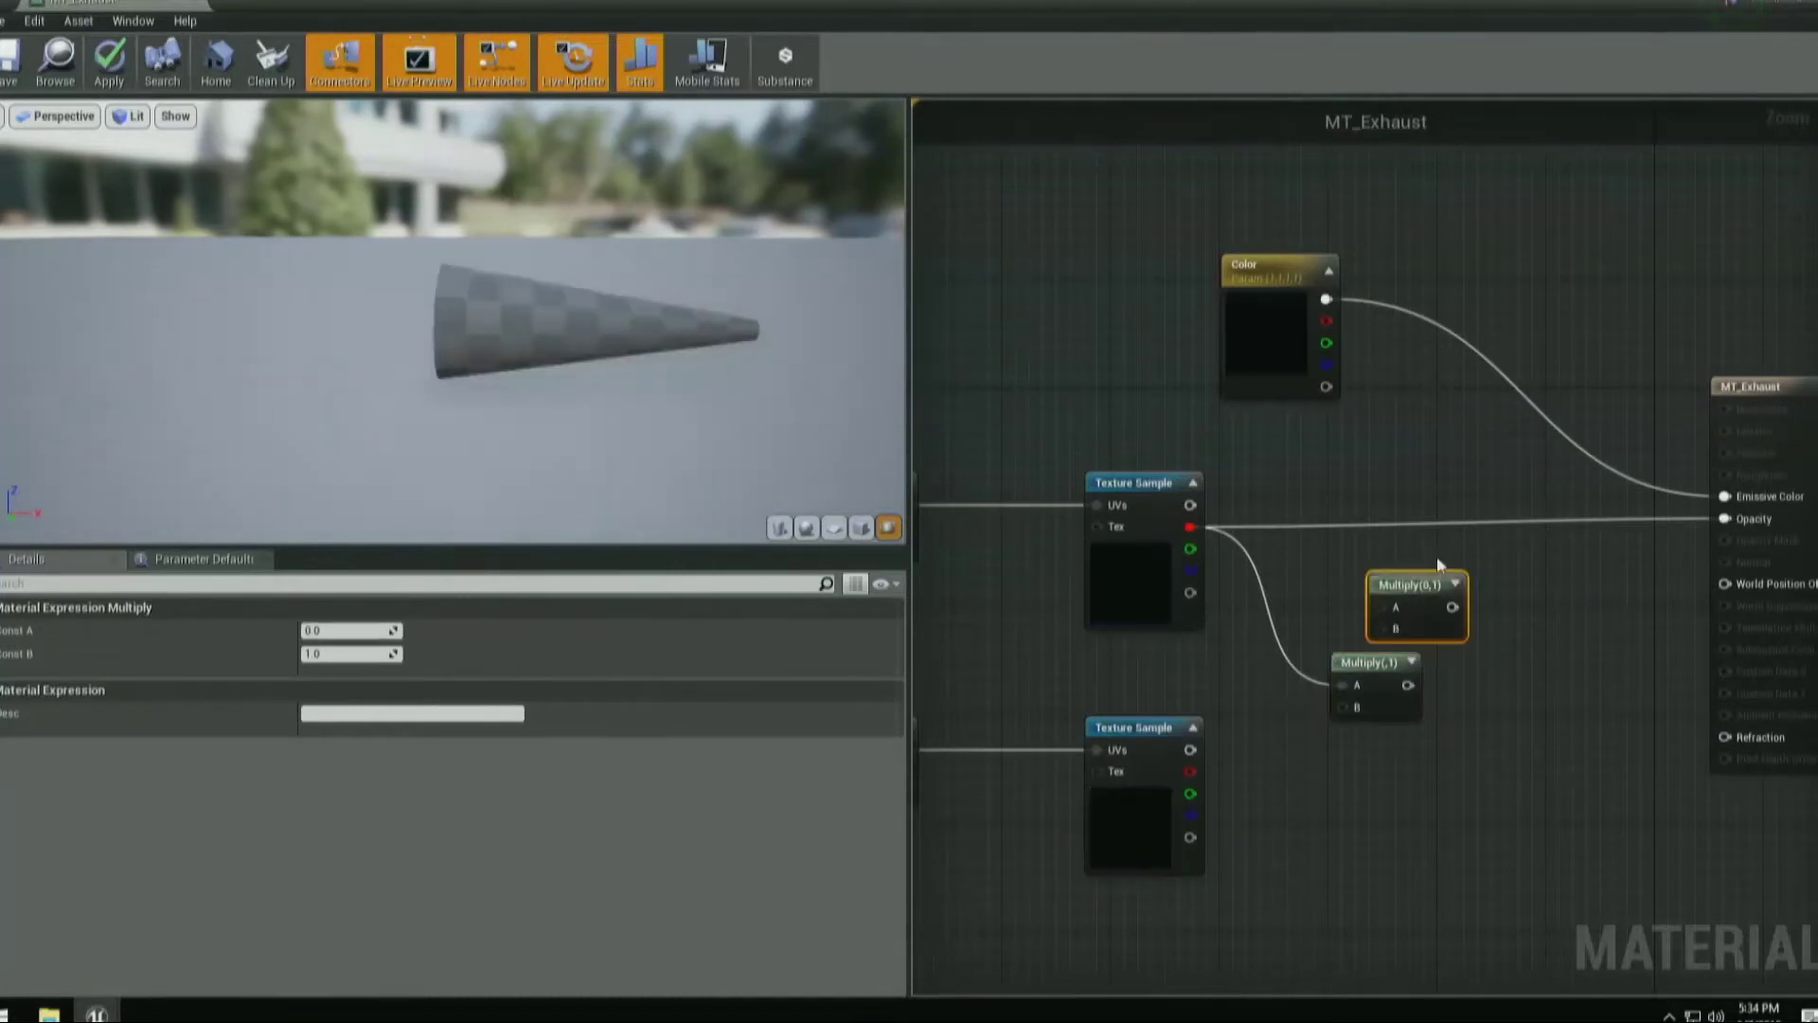
{"action": "left_click", "coordinate": [1474, 608]}
{"action": "left_click_drag", "start_coordinate": [1191, 794], "coordinate": [1343, 707]}
{"action": "right_click_drag", "start_coordinate": [1399, 584], "coordinate": [1325, 587]}
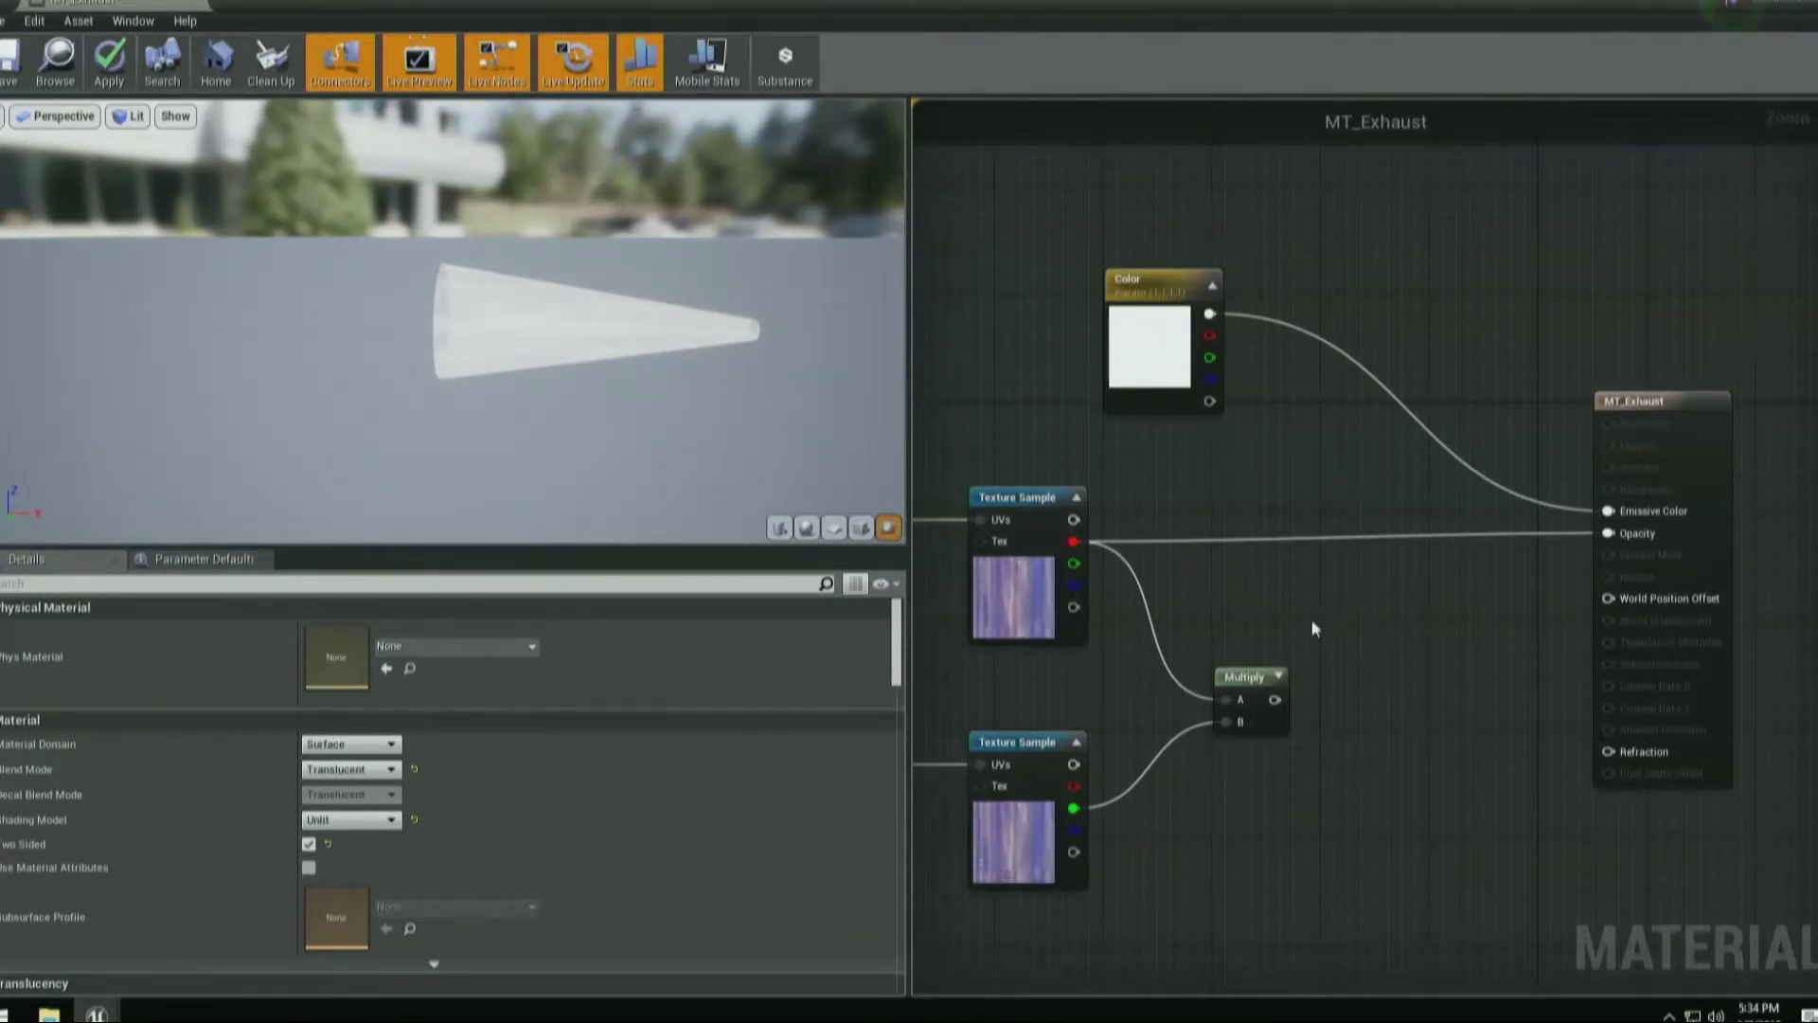
{"action": "right_click", "coordinate": [1247, 675]}
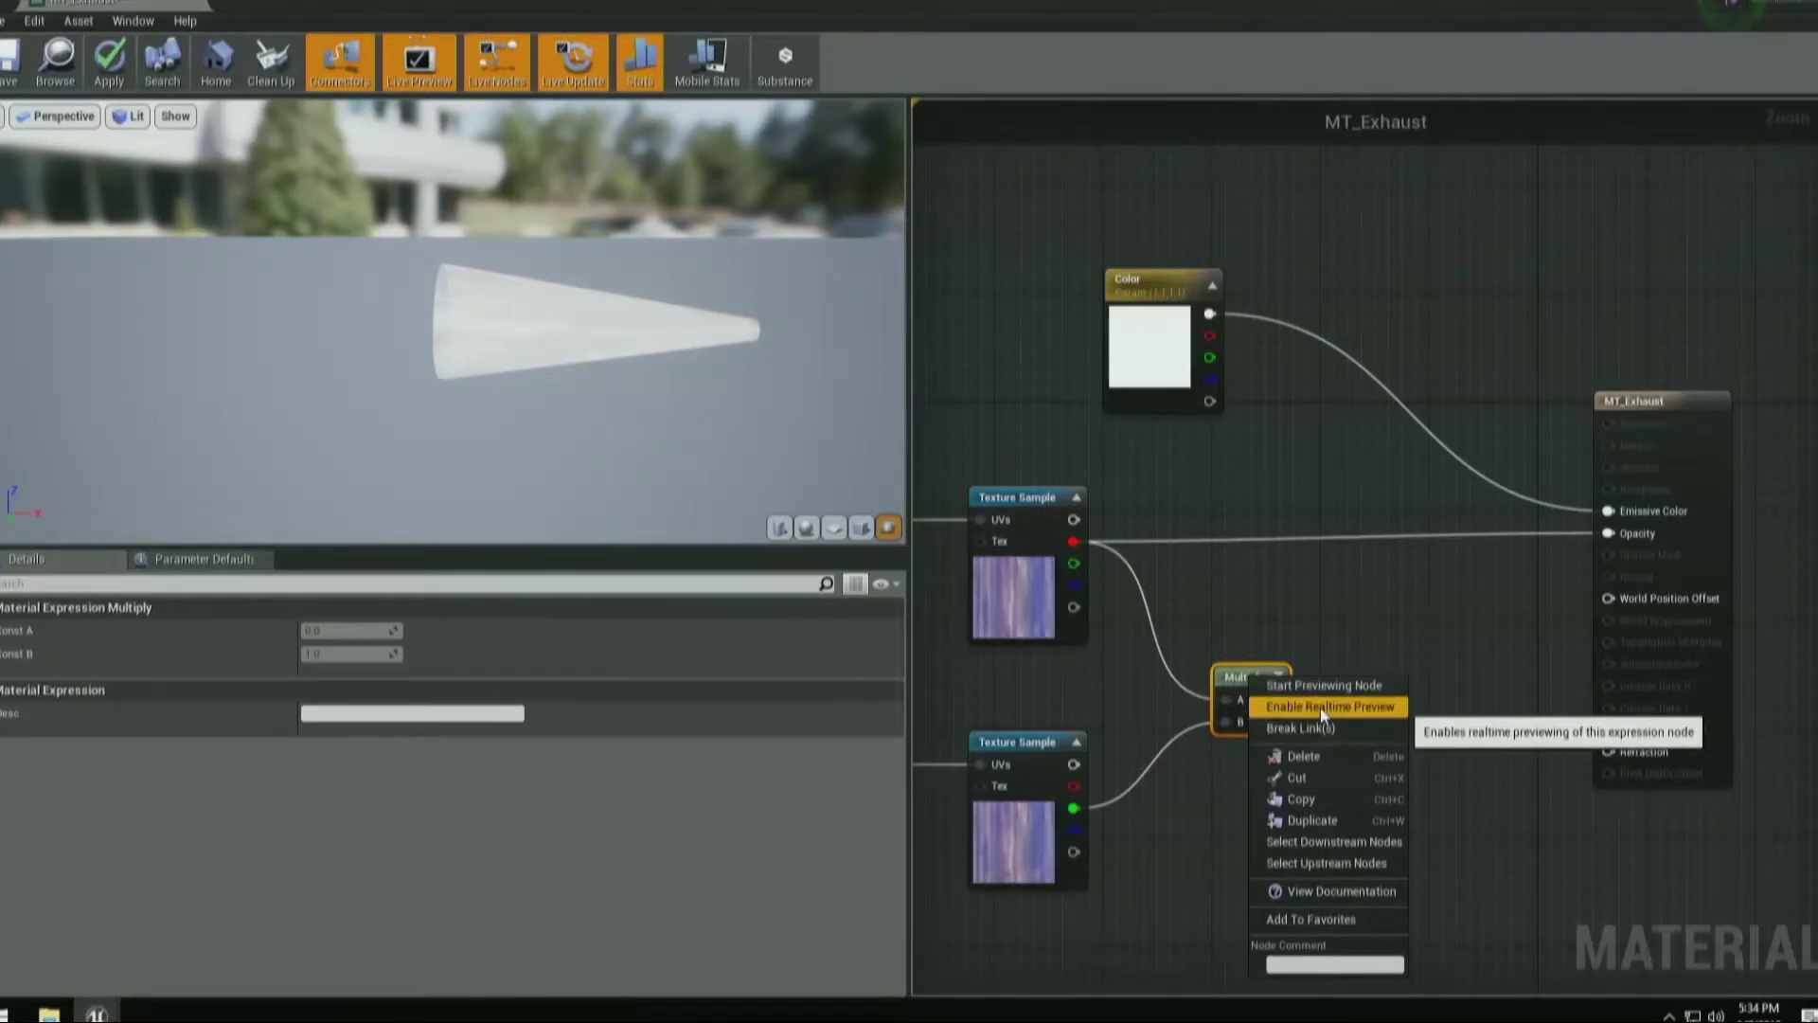
{"action": "left_click", "coordinate": [1321, 707]}
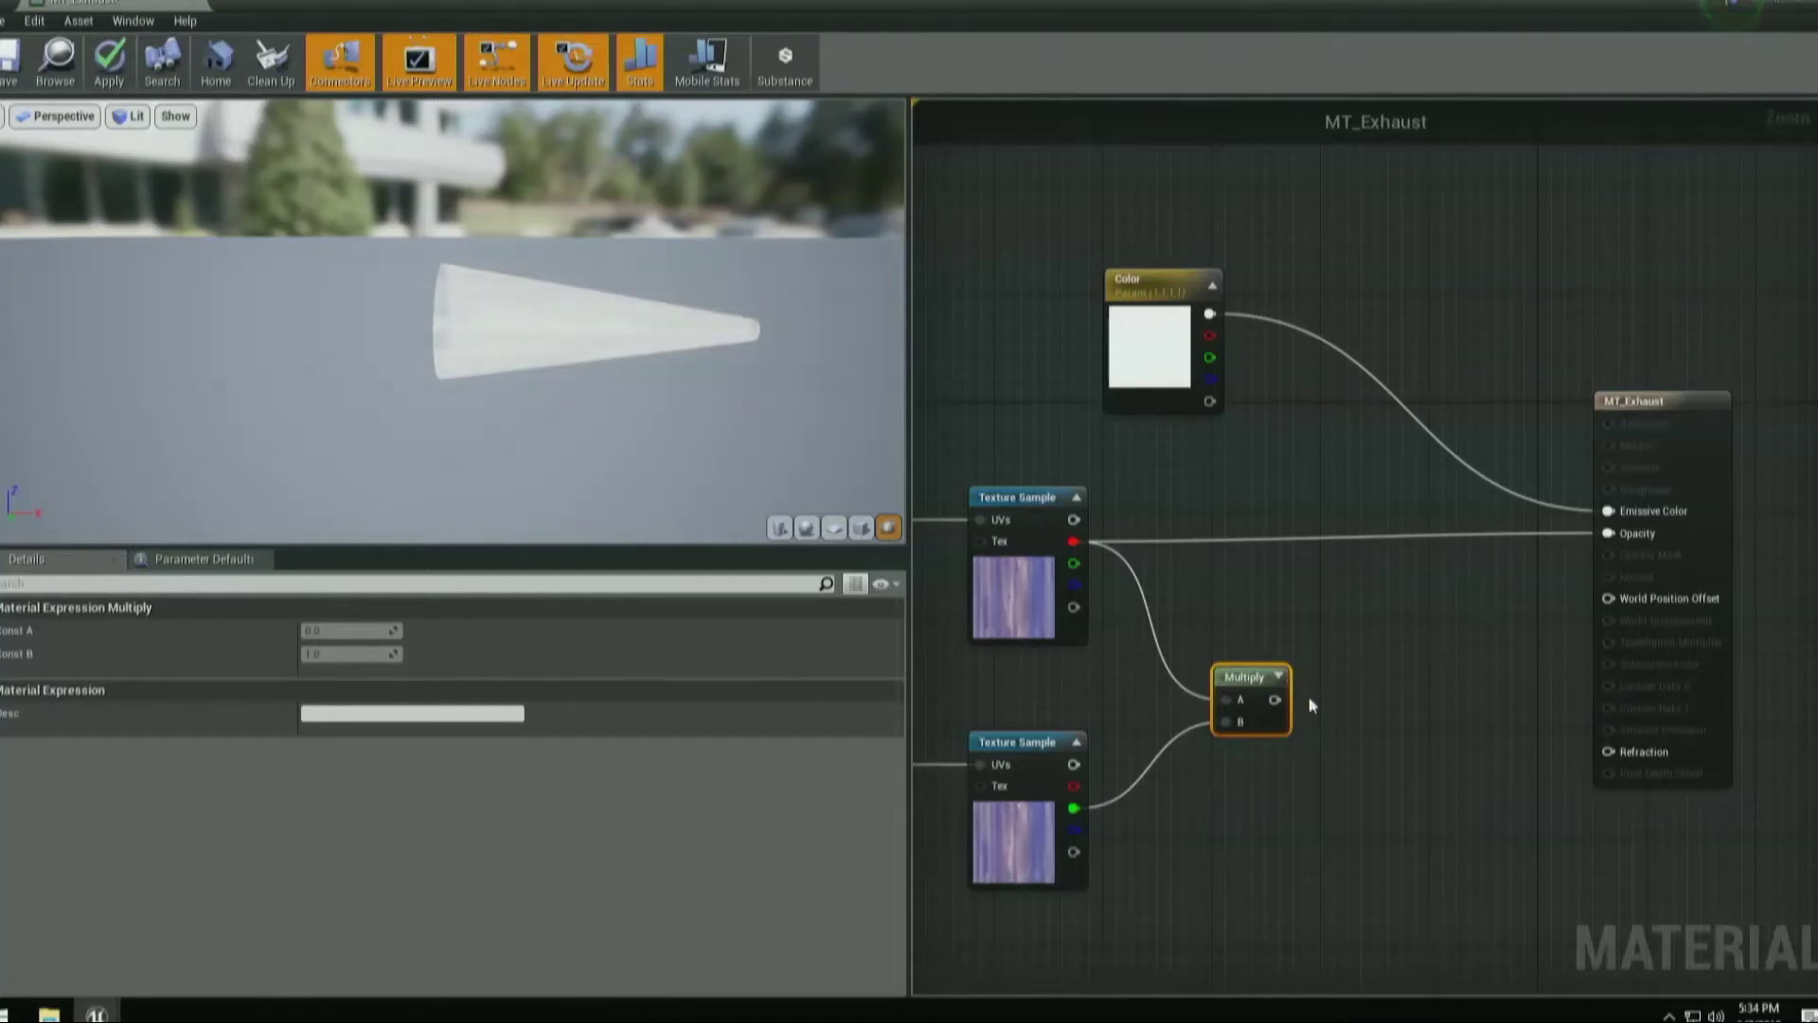
{"action": "right_click", "coordinate": [1262, 679]}
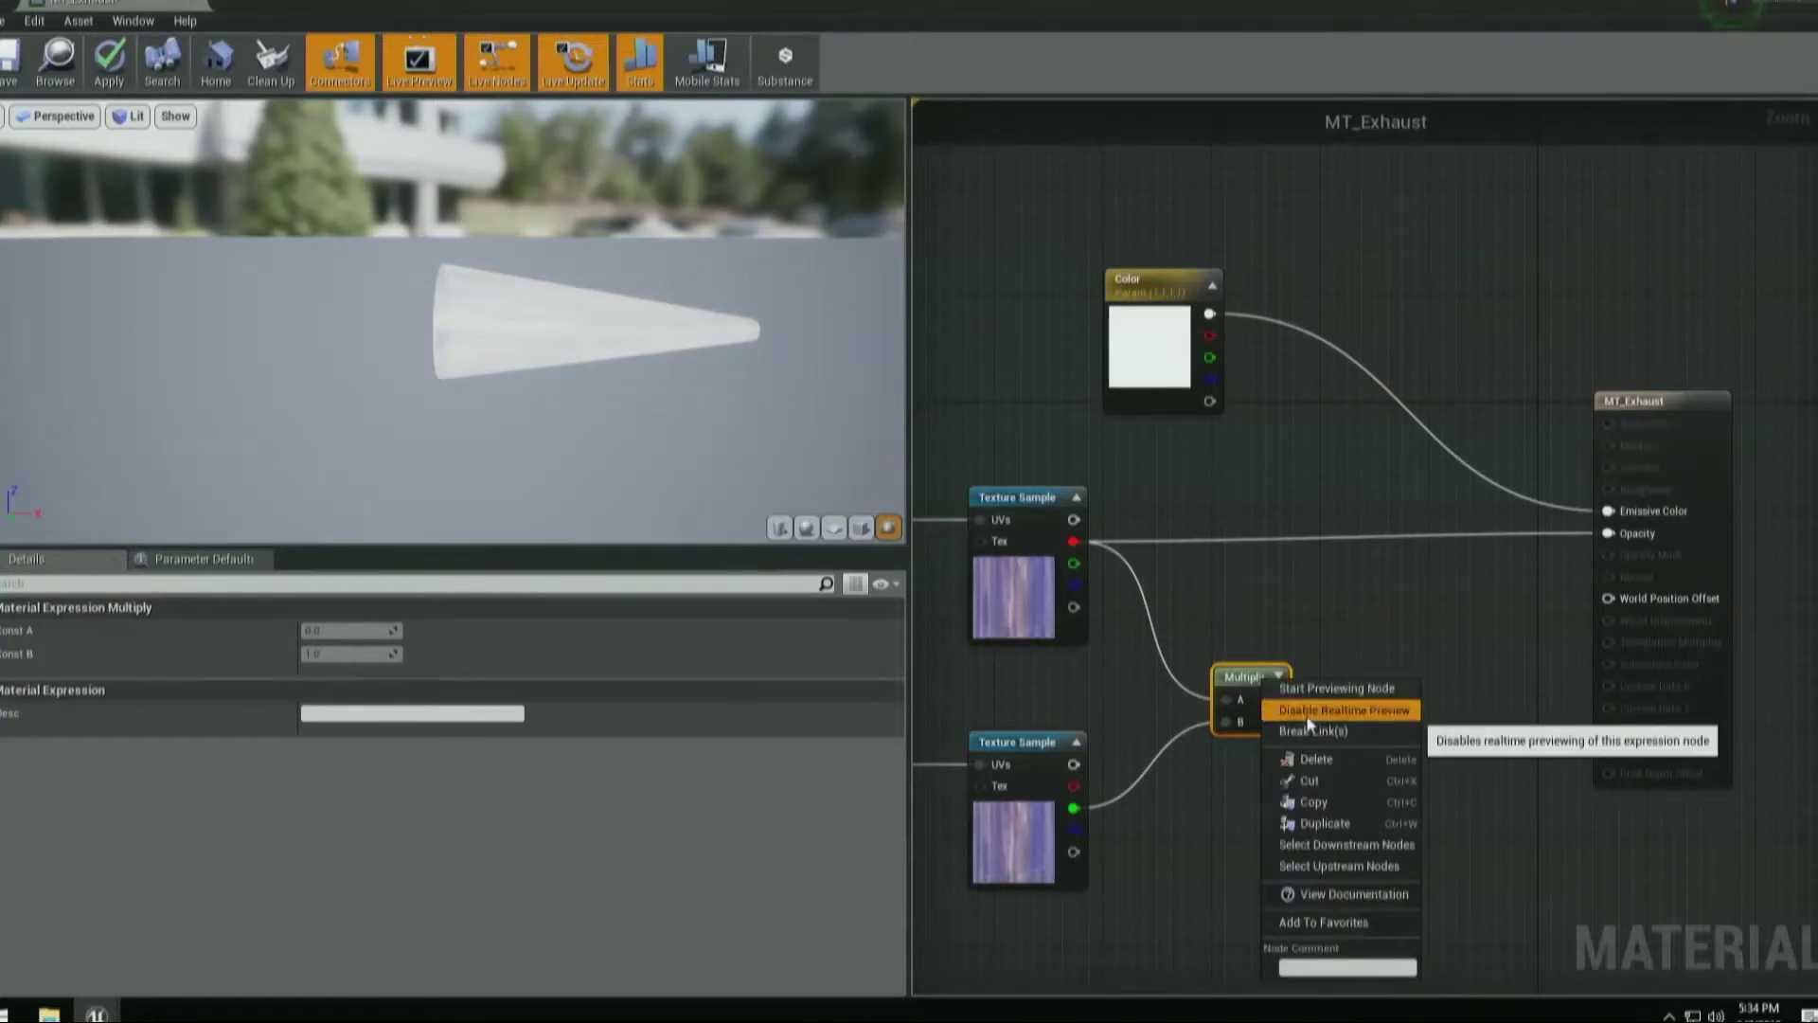
{"action": "left_click", "coordinate": [1308, 717]}
Start previewing the Multiply node on the exhaust mesh and nudge the node slightly upward.
{"action": "right_click", "coordinate": [1260, 678]}
{"action": "left_click", "coordinate": [1331, 689]}
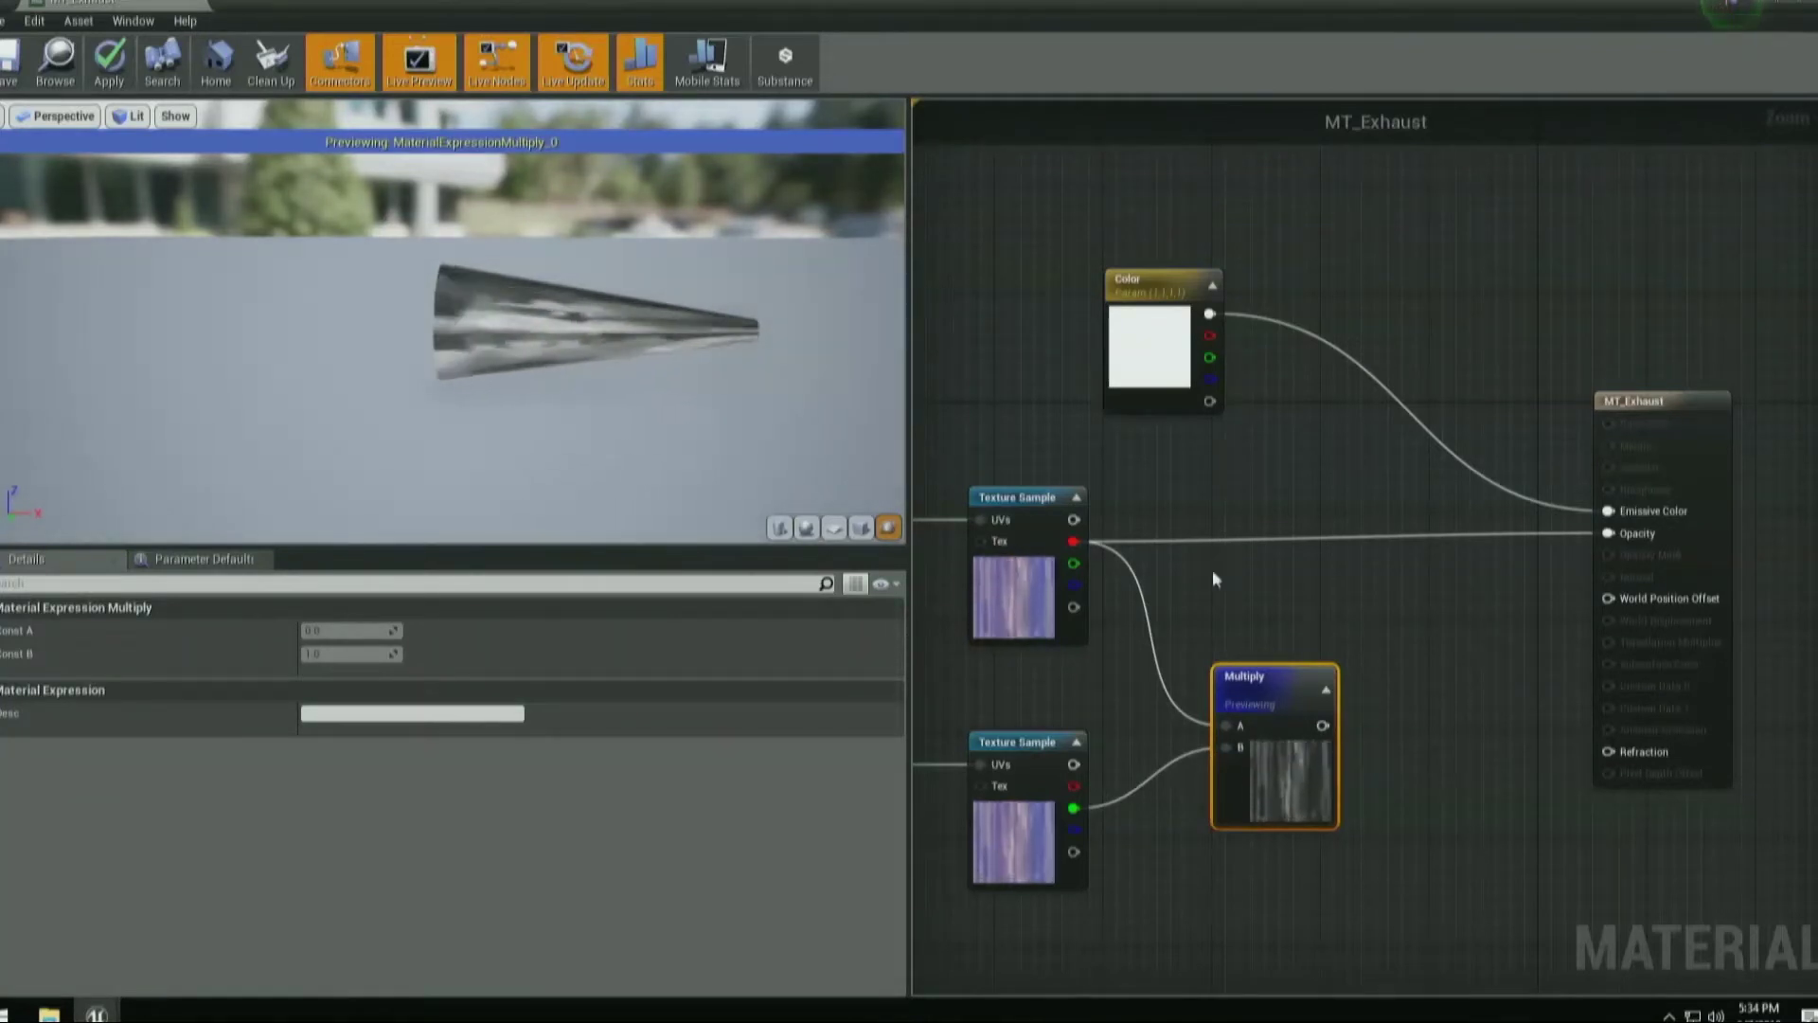
{"action": "left_click_drag", "start_coordinate": [1263, 679], "coordinate": [1262, 661]}
{"action": "right_click", "coordinate": [1264, 654]}
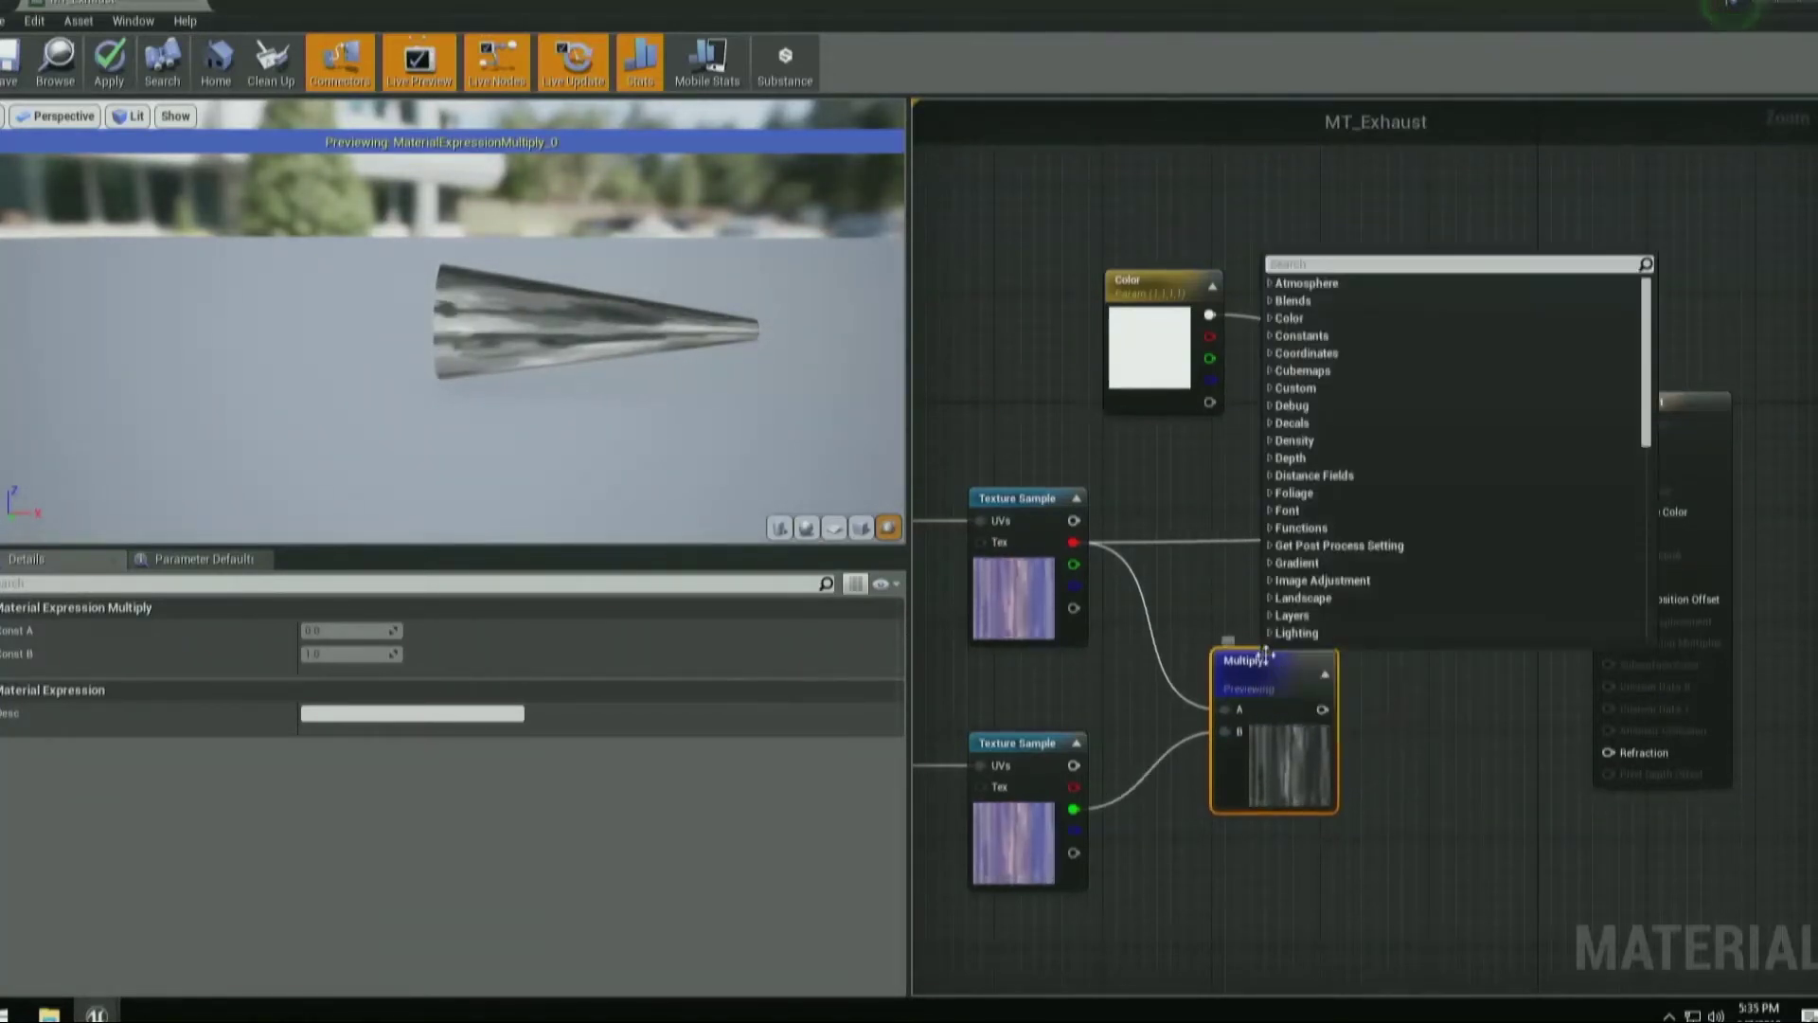
{"action": "left_click", "coordinate": [1269, 663]}
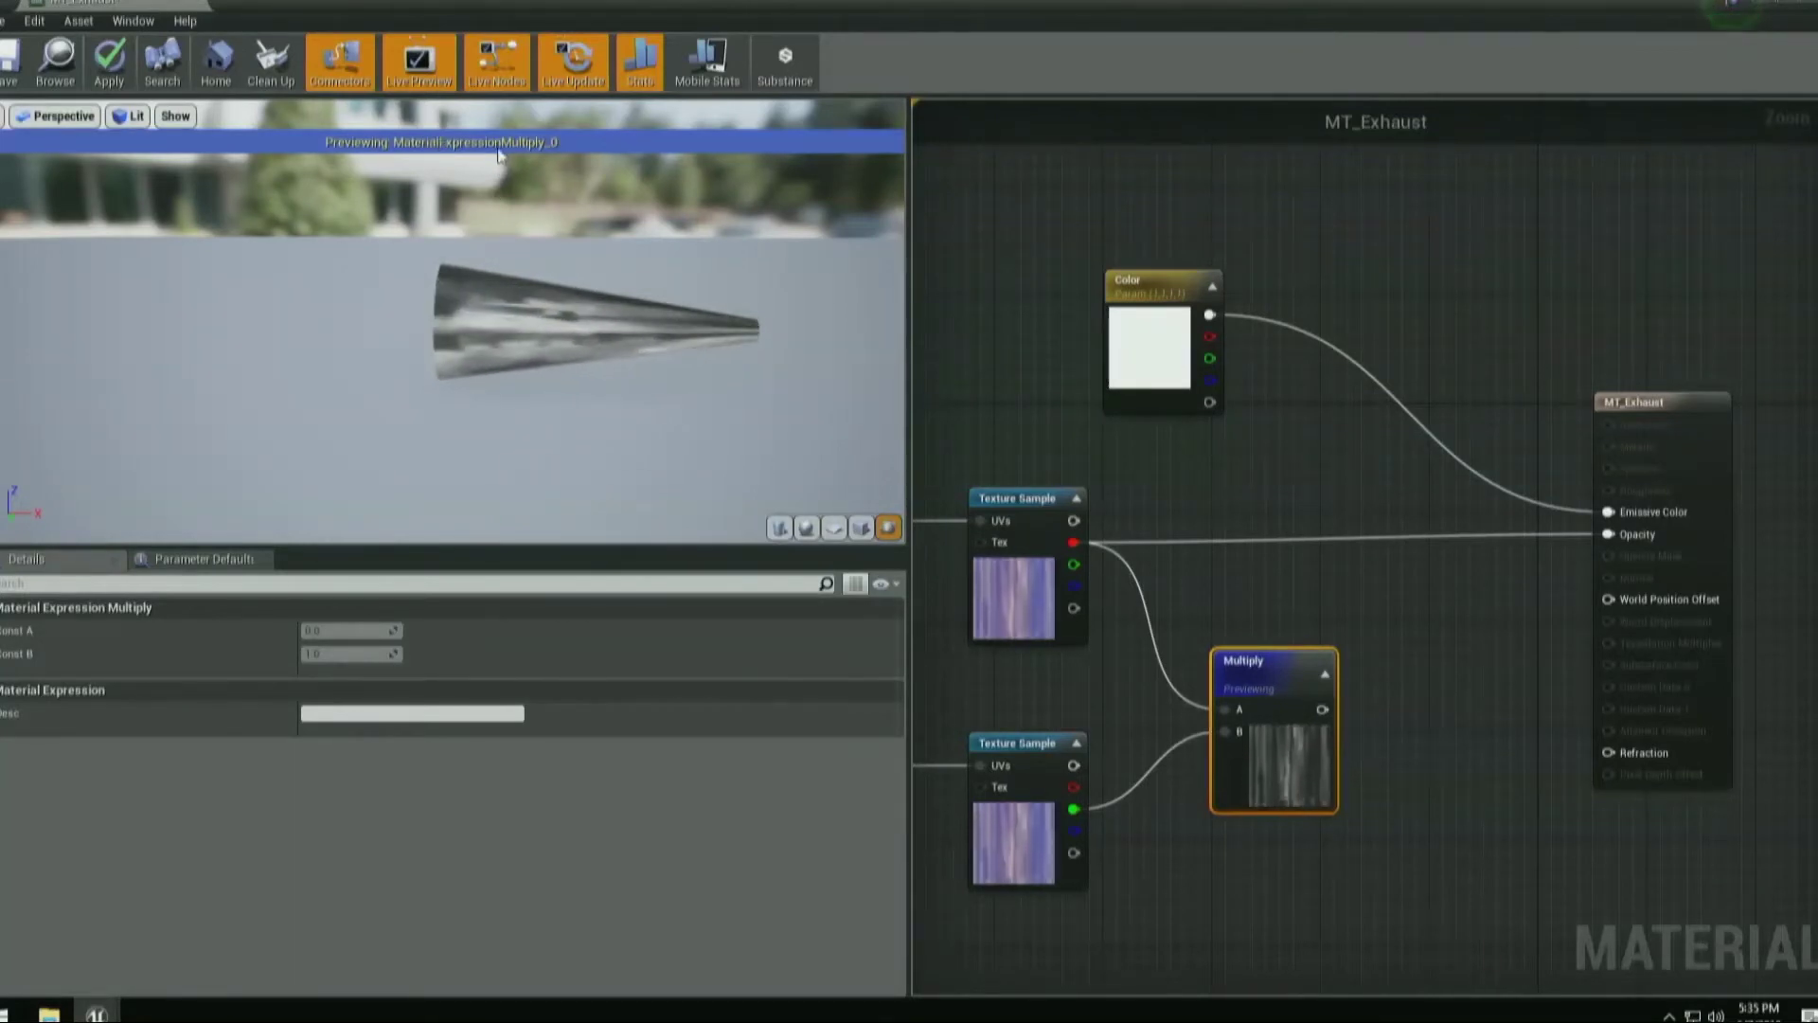
Turn off Live Nodes, Live Update and Live Preview for the material graph.
{"action": "left_click", "coordinate": [497, 62]}
{"action": "left_click", "coordinate": [573, 61]}
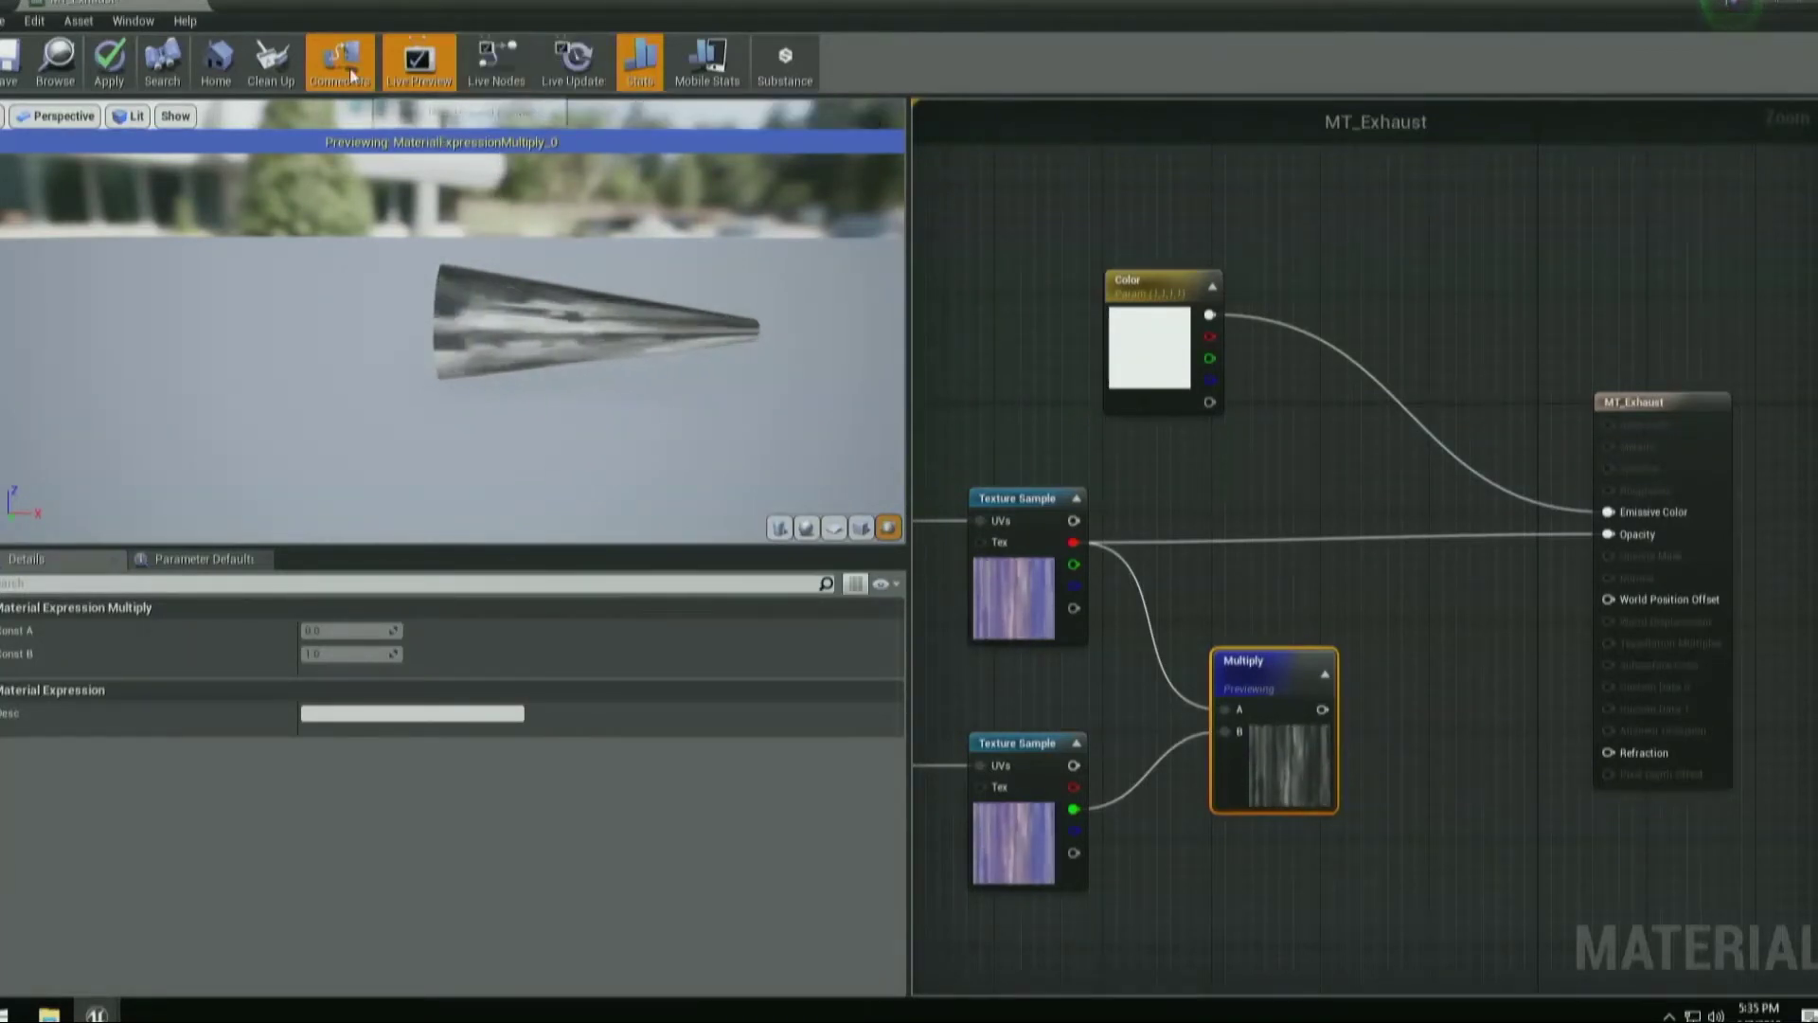
{"action": "left_click", "coordinate": [417, 62]}
{"action": "right_click_drag", "start_coordinate": [1095, 736], "coordinate": [1228, 696]}
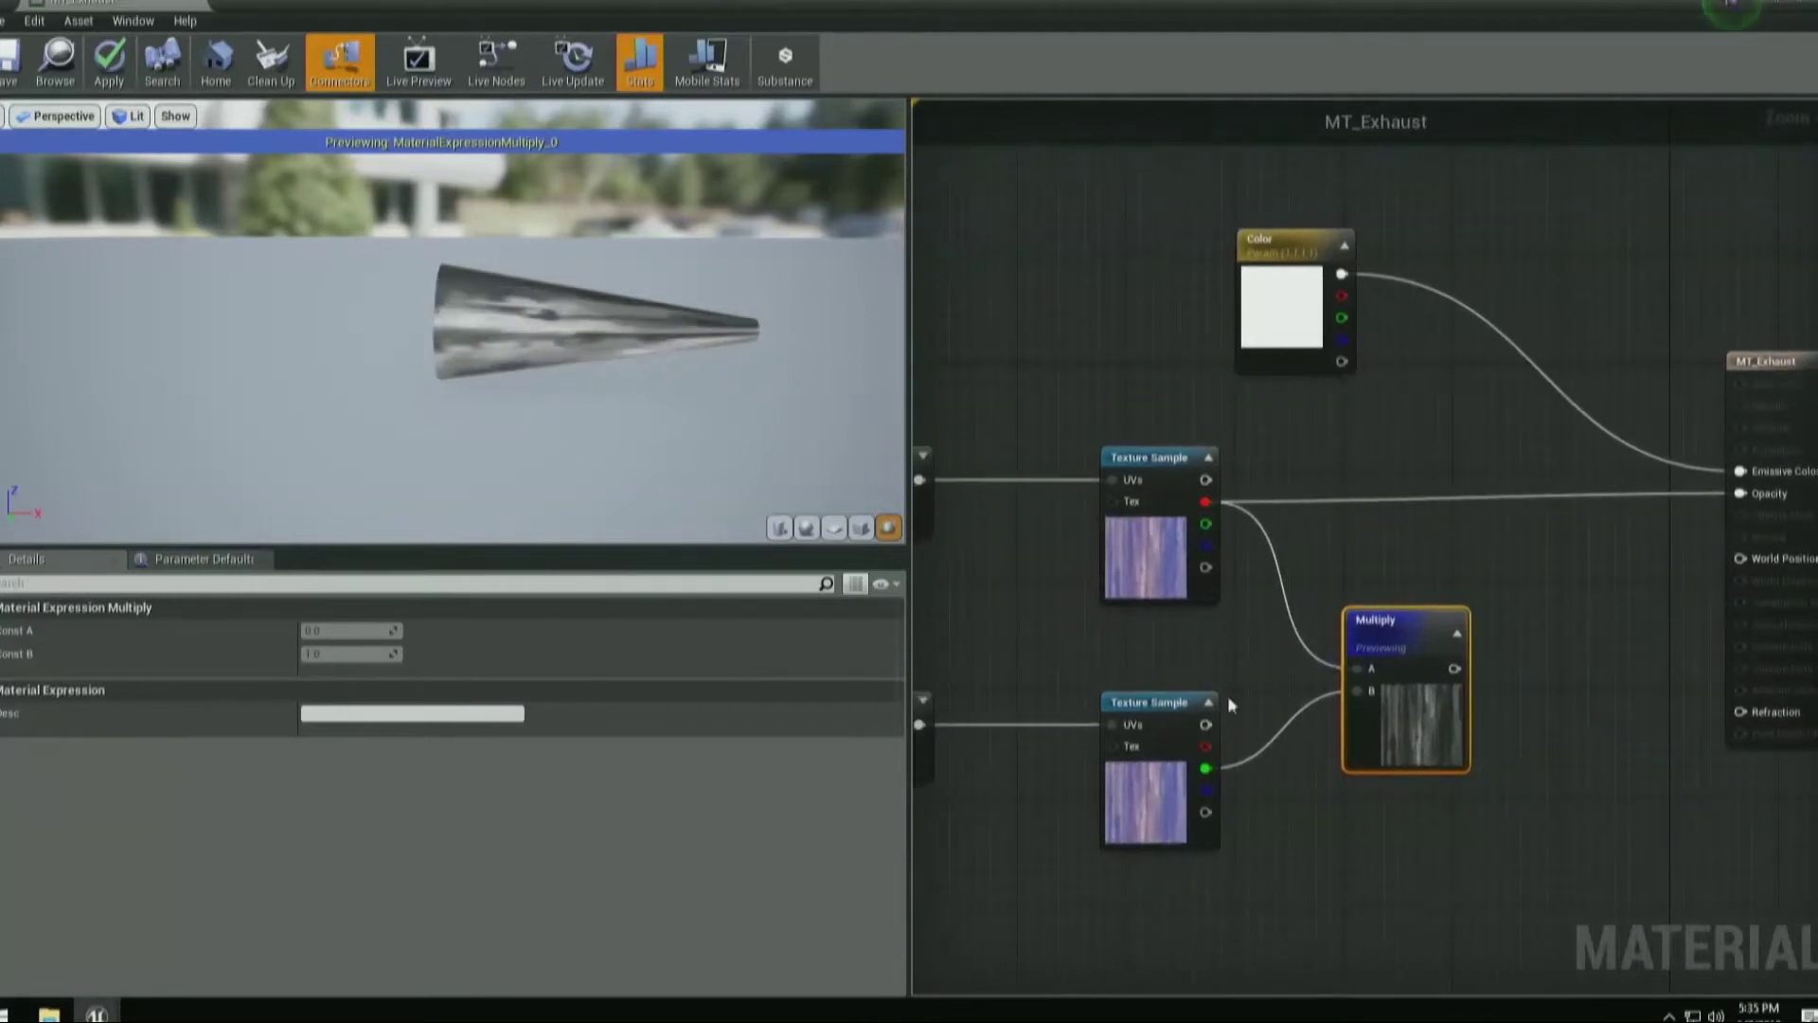
{"action": "right_click_drag", "start_coordinate": [1161, 637], "coordinate": [1323, 625]}
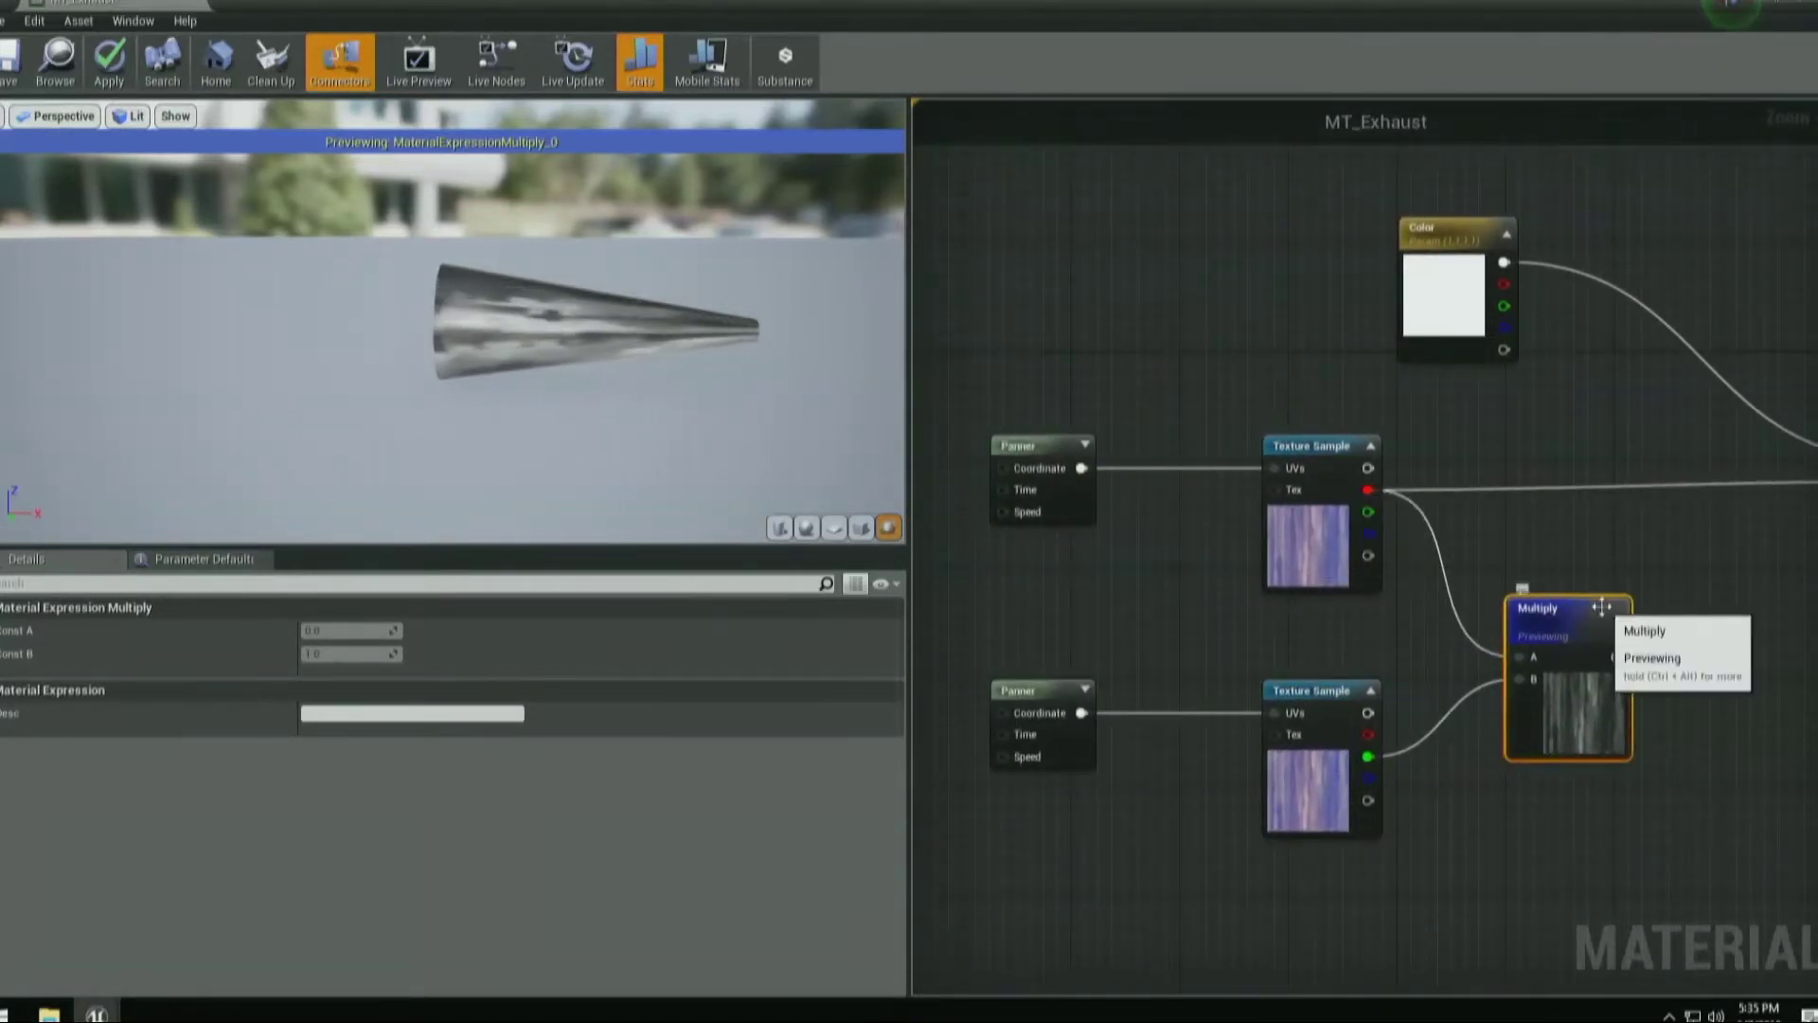
Turn Live Nodes, Live Preview and Live Update back on and view the multiplied textures panning on the exhaust mesh.
{"action": "left_click", "coordinate": [496, 62]}
{"action": "left_click", "coordinate": [417, 61]}
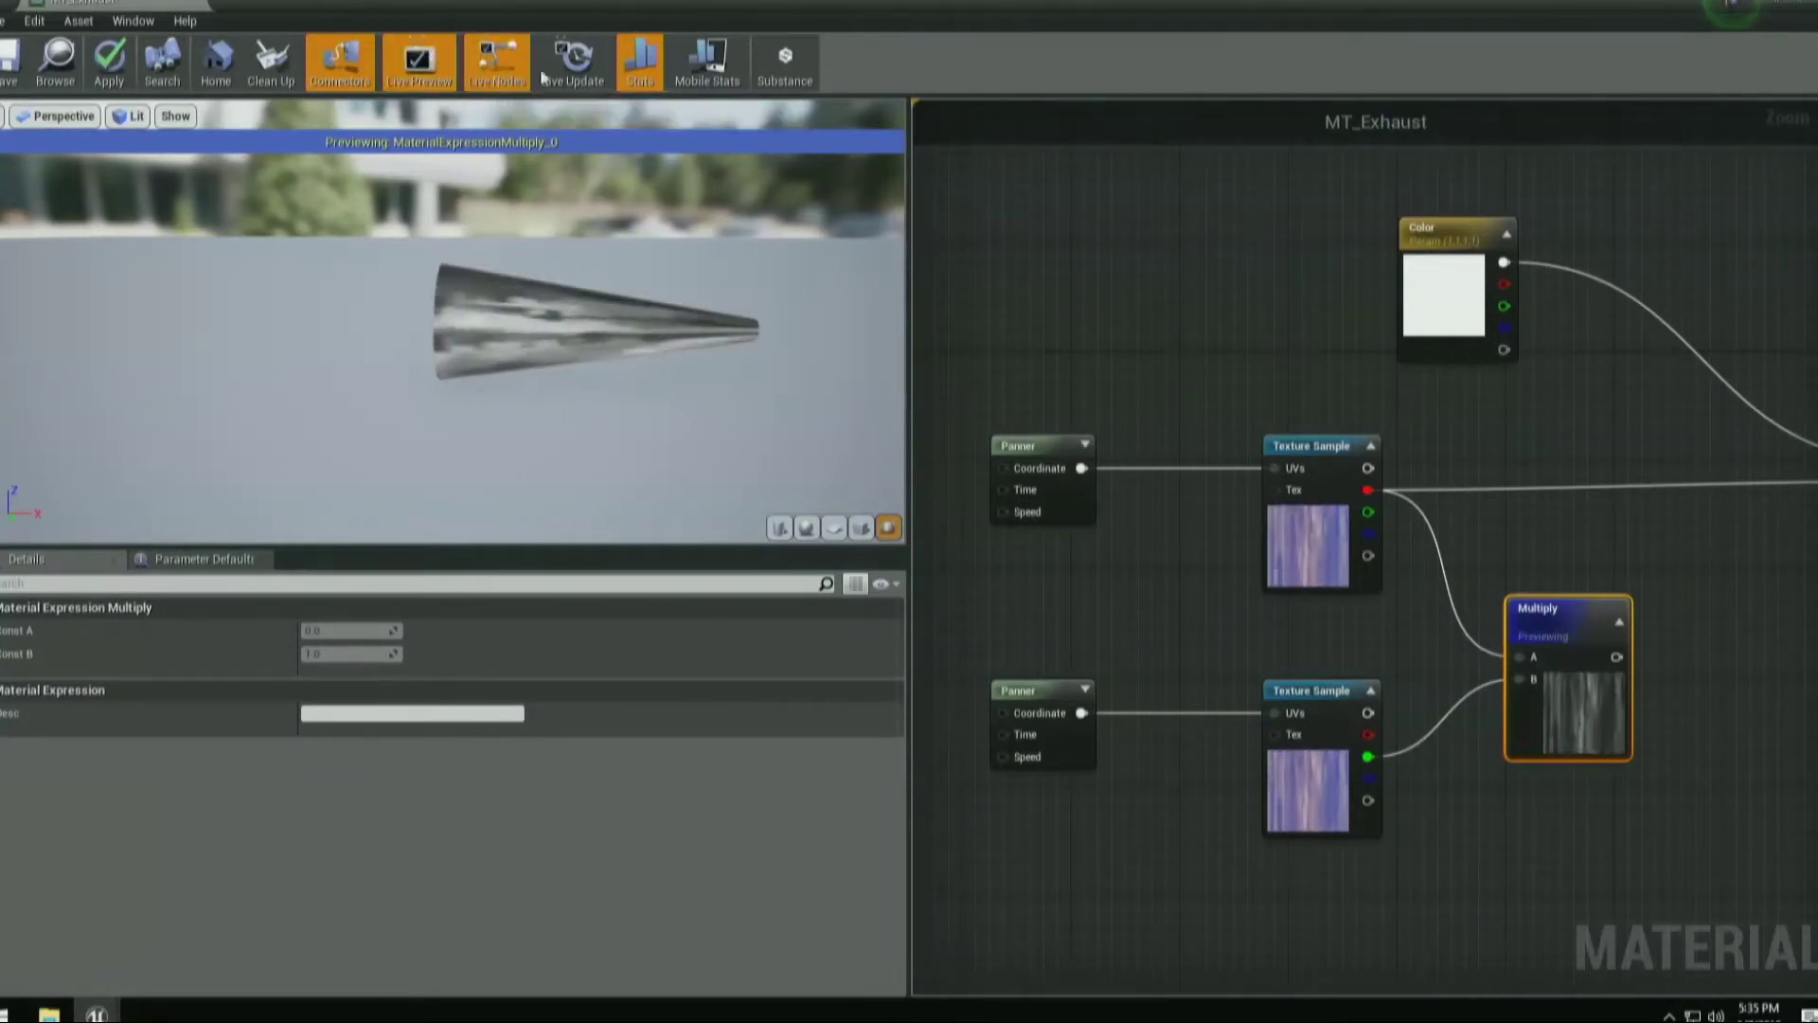
{"action": "left_click", "coordinate": [573, 62]}
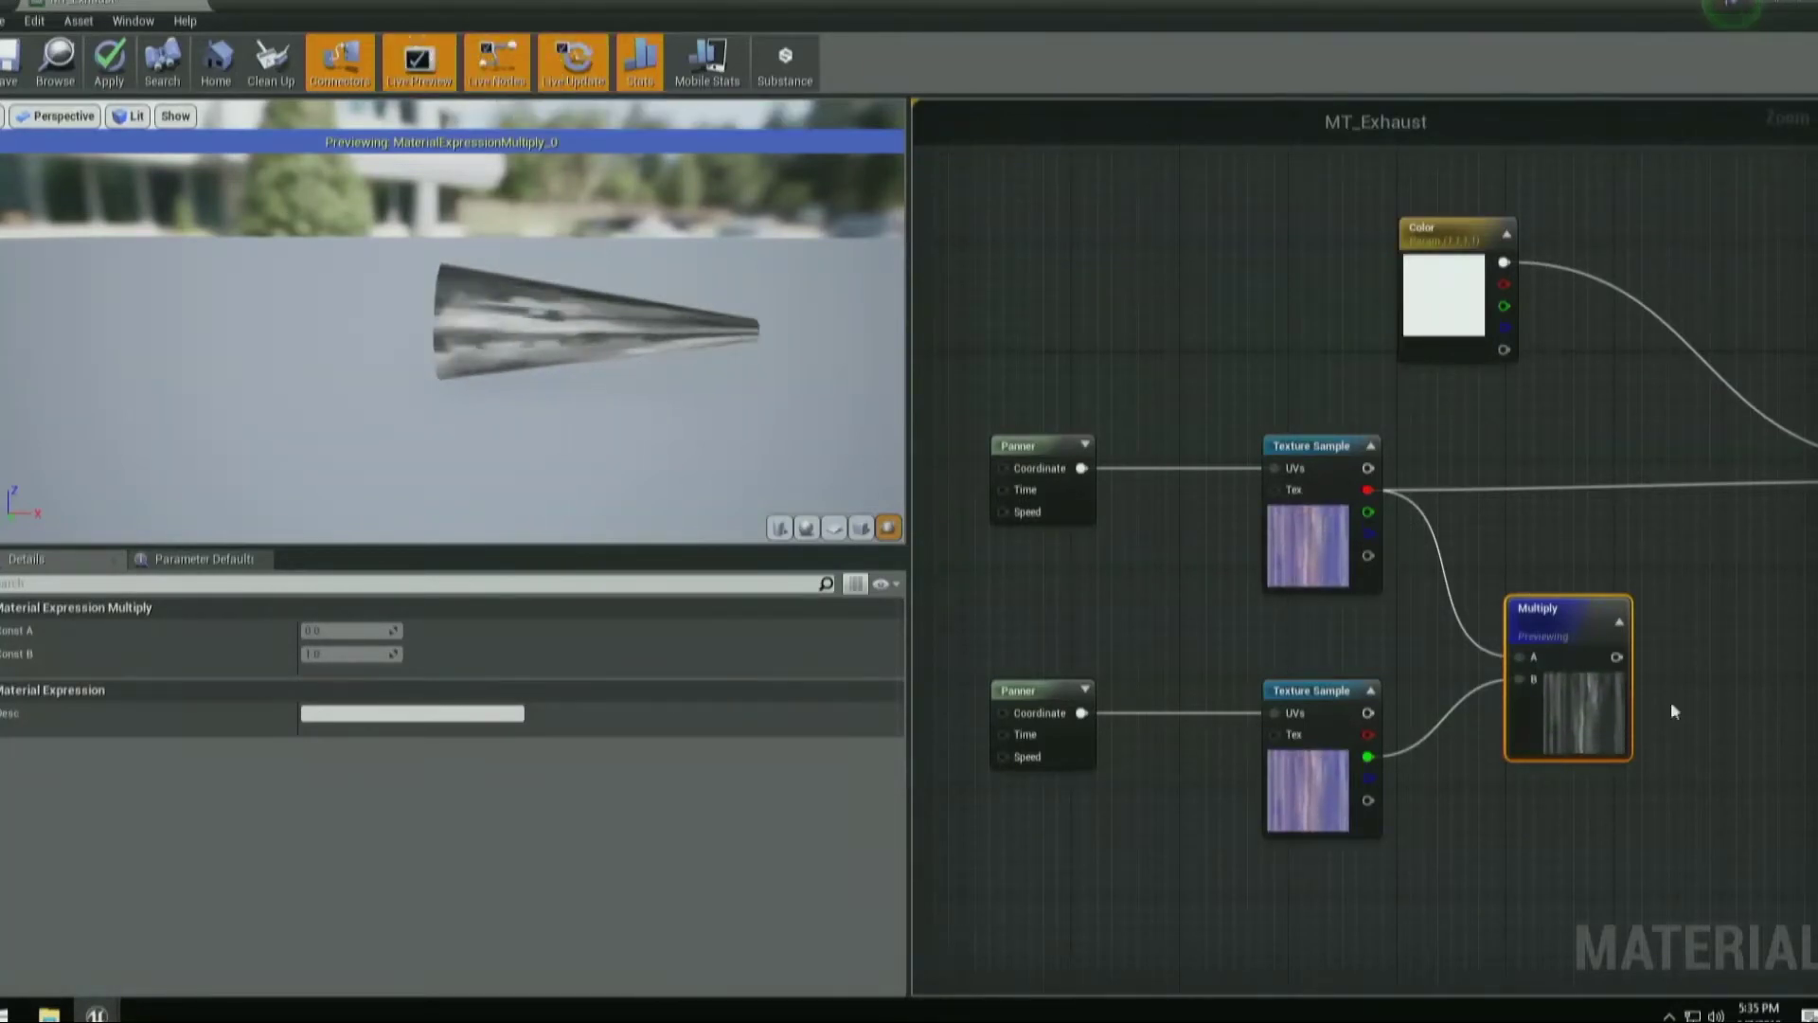
{"action": "right_click_drag", "start_coordinate": [1671, 701], "coordinate": [1544, 689]}
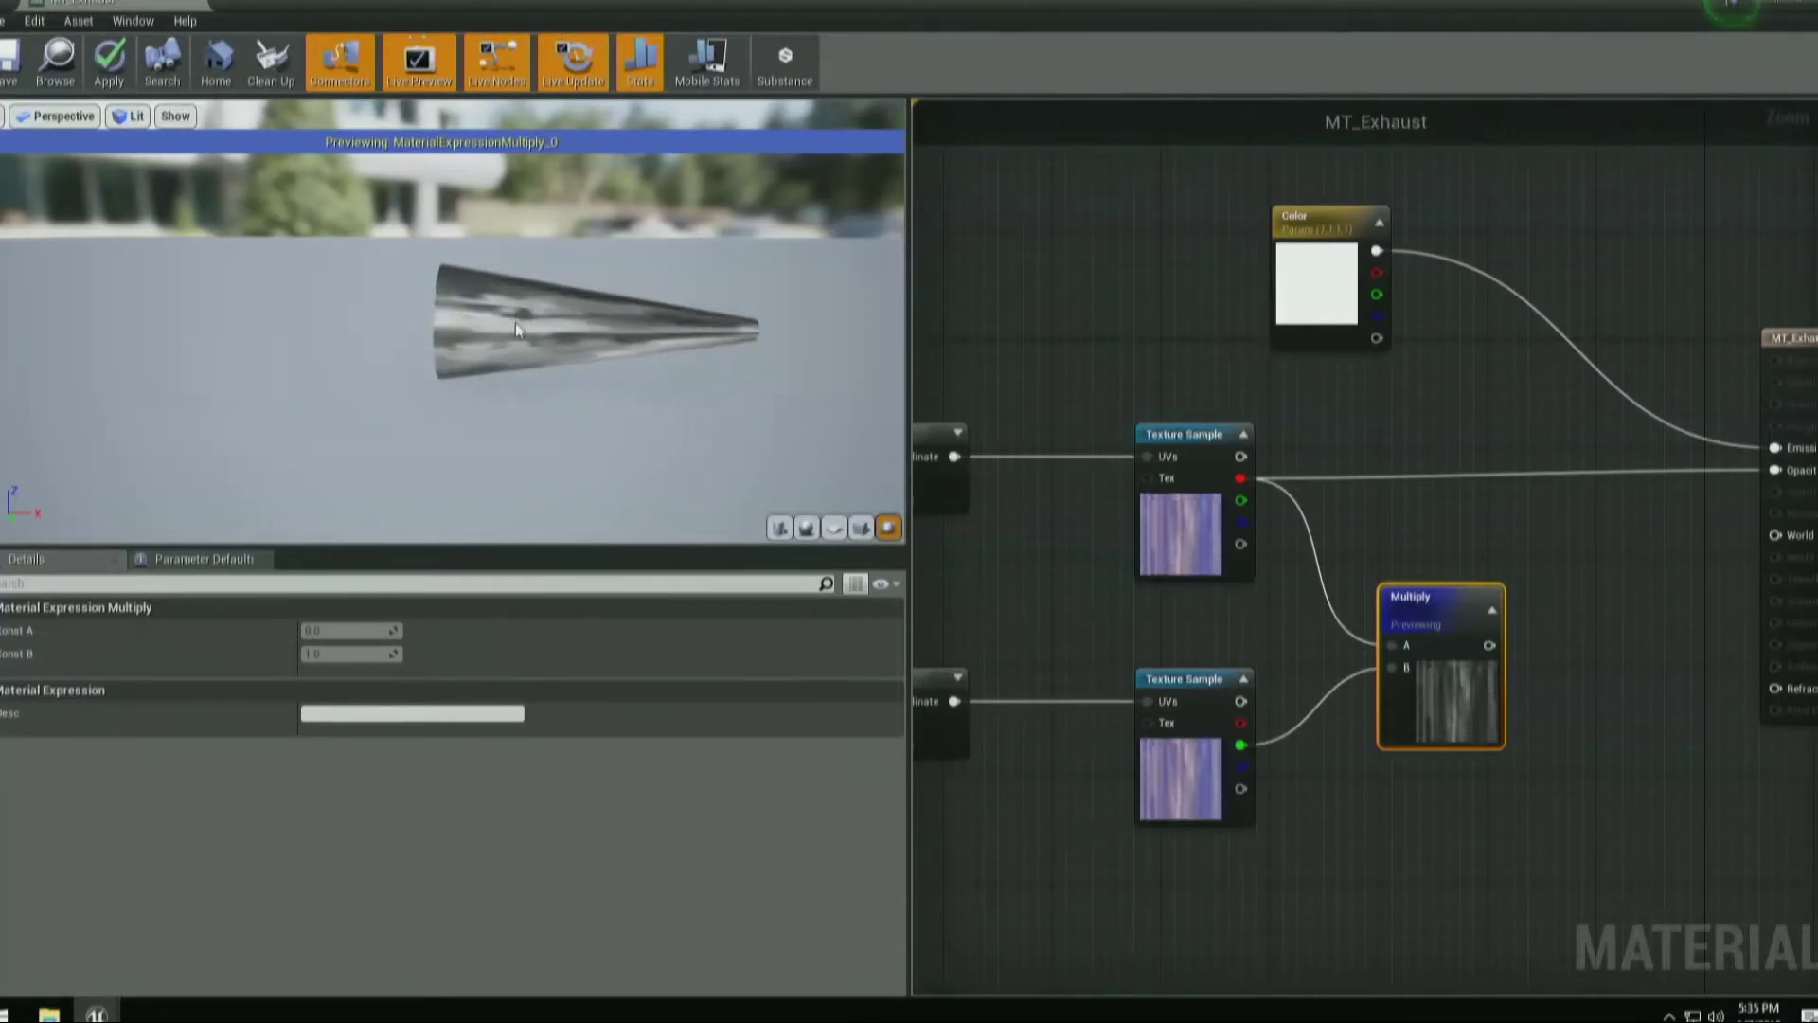
{"action": "left_click_drag", "start_coordinate": [526, 346], "coordinate": [478, 352]}
{"action": "right_click_drag", "start_coordinate": [1068, 595], "coordinate": [1375, 618]}
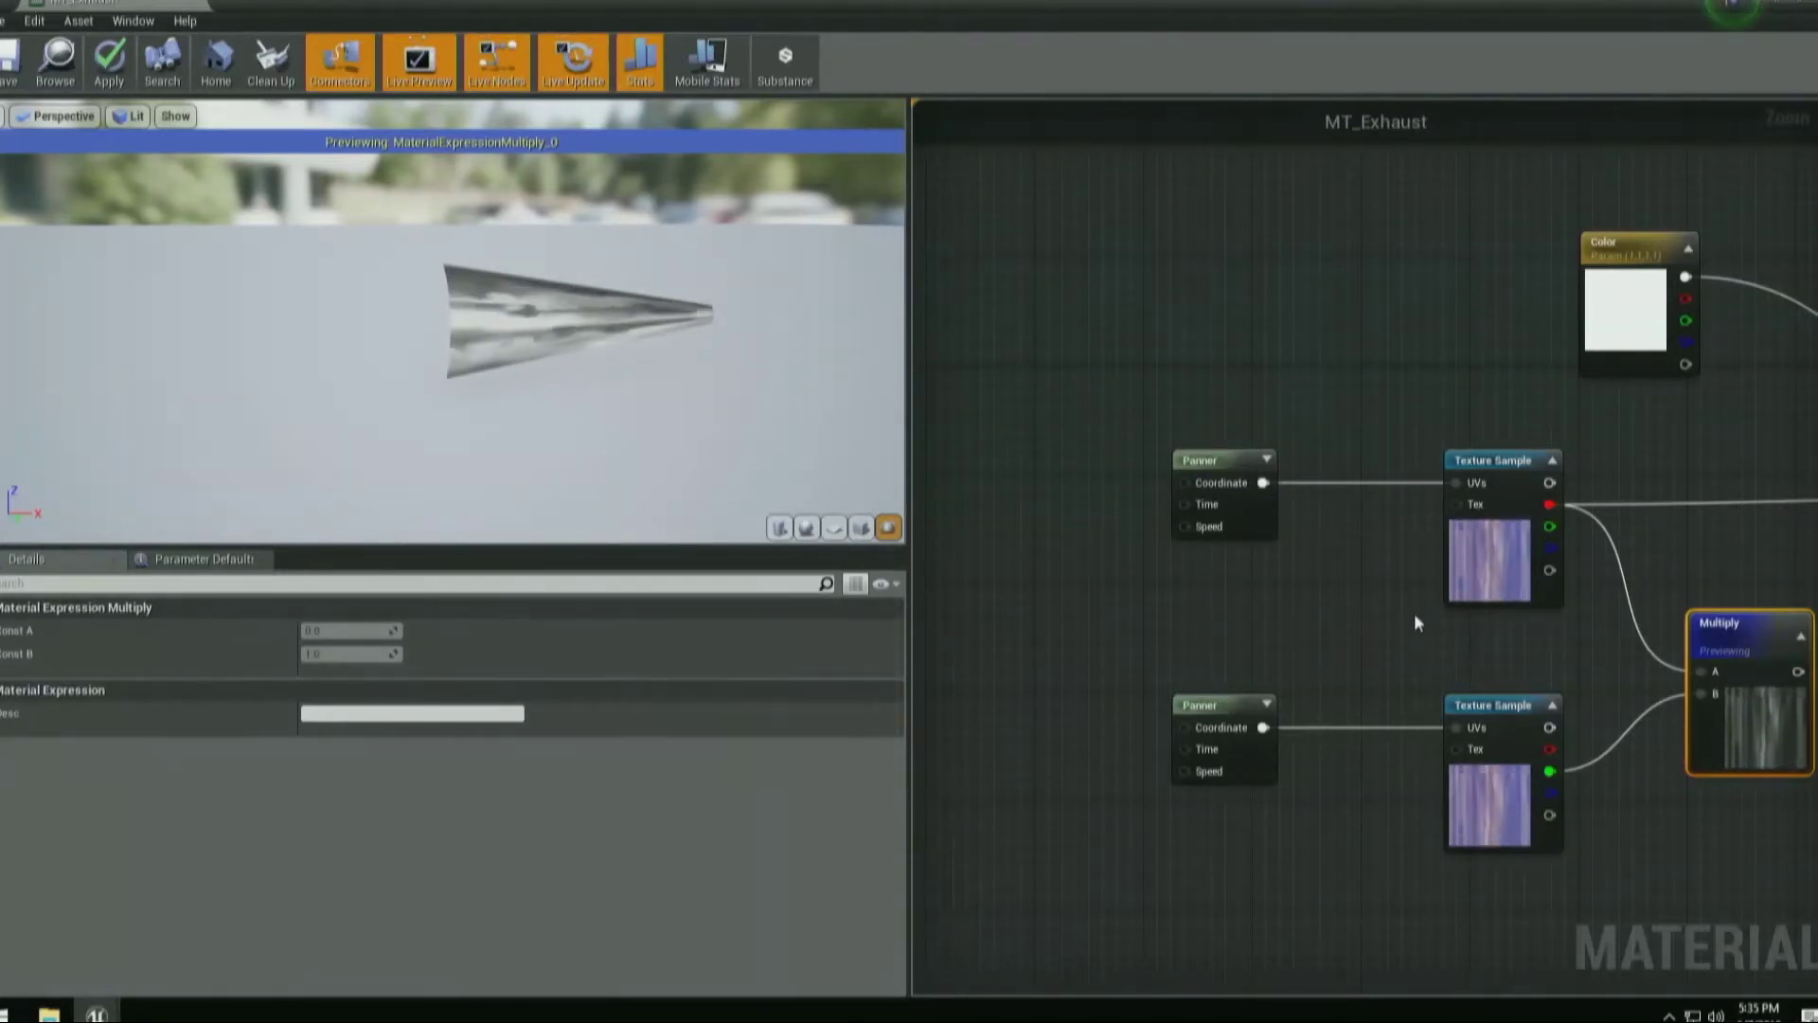
{"action": "right_click_drag", "start_coordinate": [1212, 566], "coordinate": [1221, 549]}
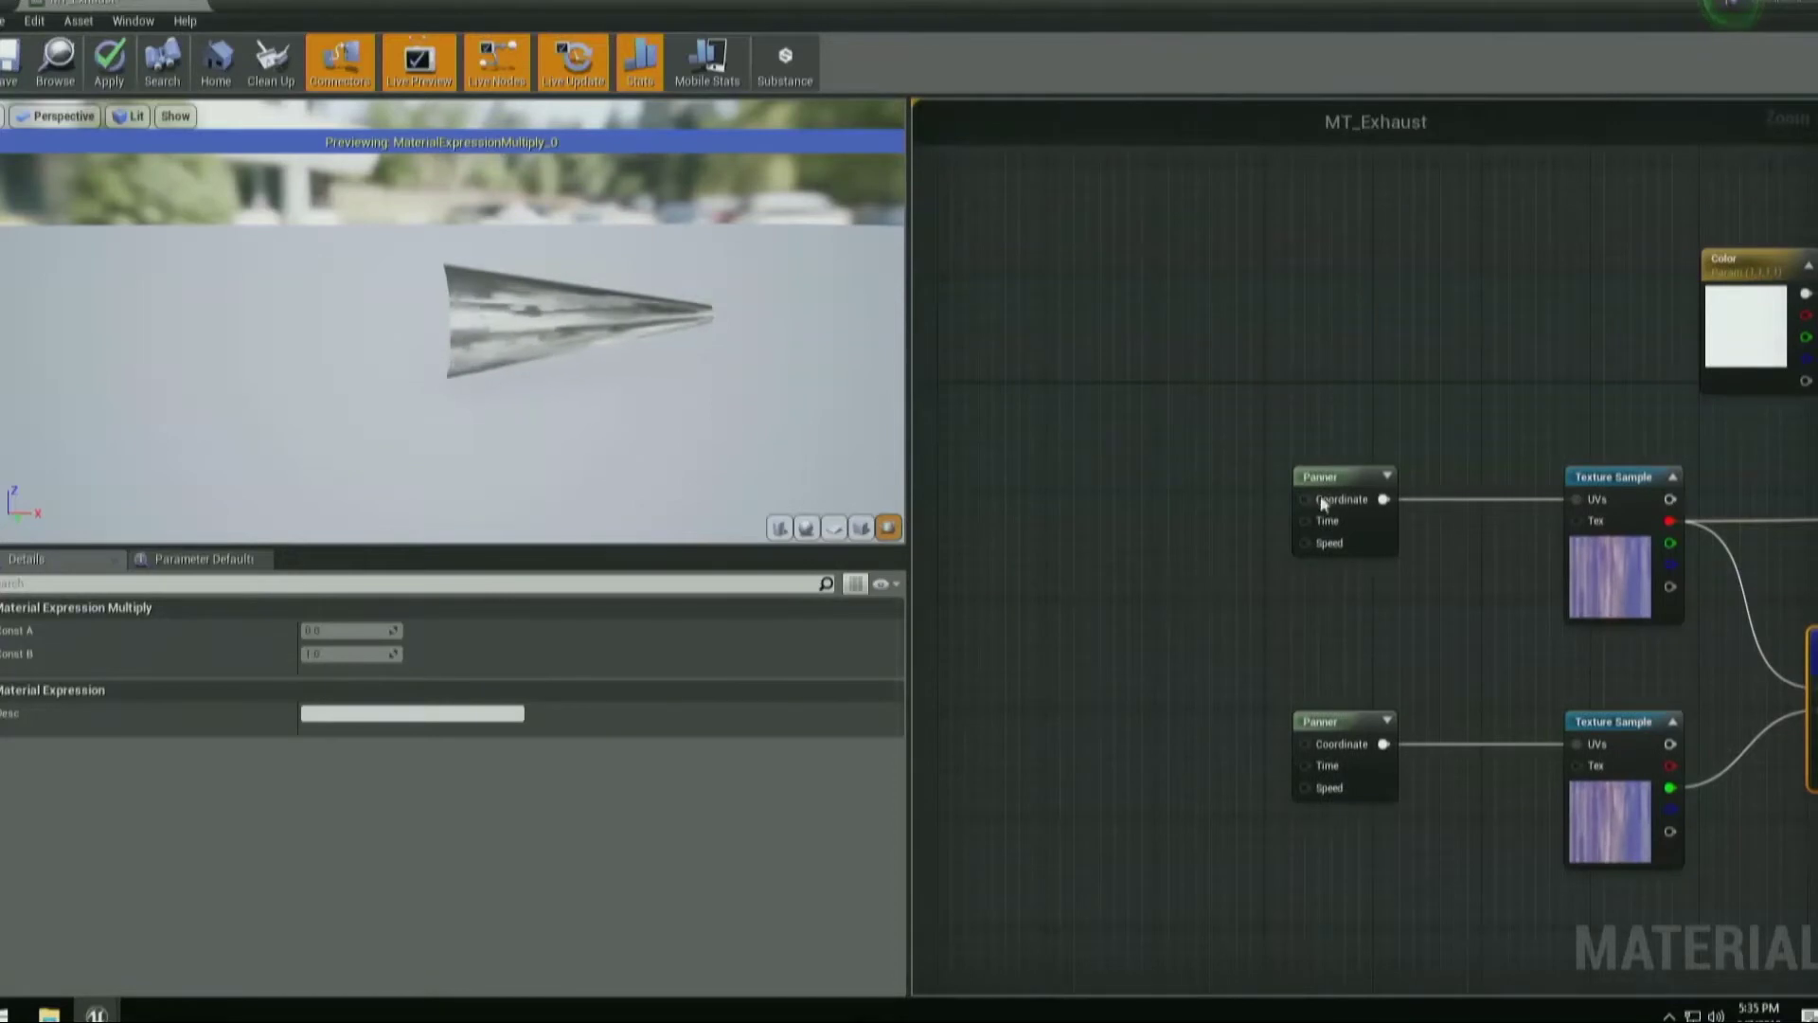
Add a scalar parameter named MainSpeed in the free space ahead of the two Panner nodes.
{"action": "left_click_drag", "start_coordinate": [1323, 520], "coordinate": [1309, 512]}
{"action": "right_click_drag", "start_coordinate": [1195, 573], "coordinate": [1310, 546]}
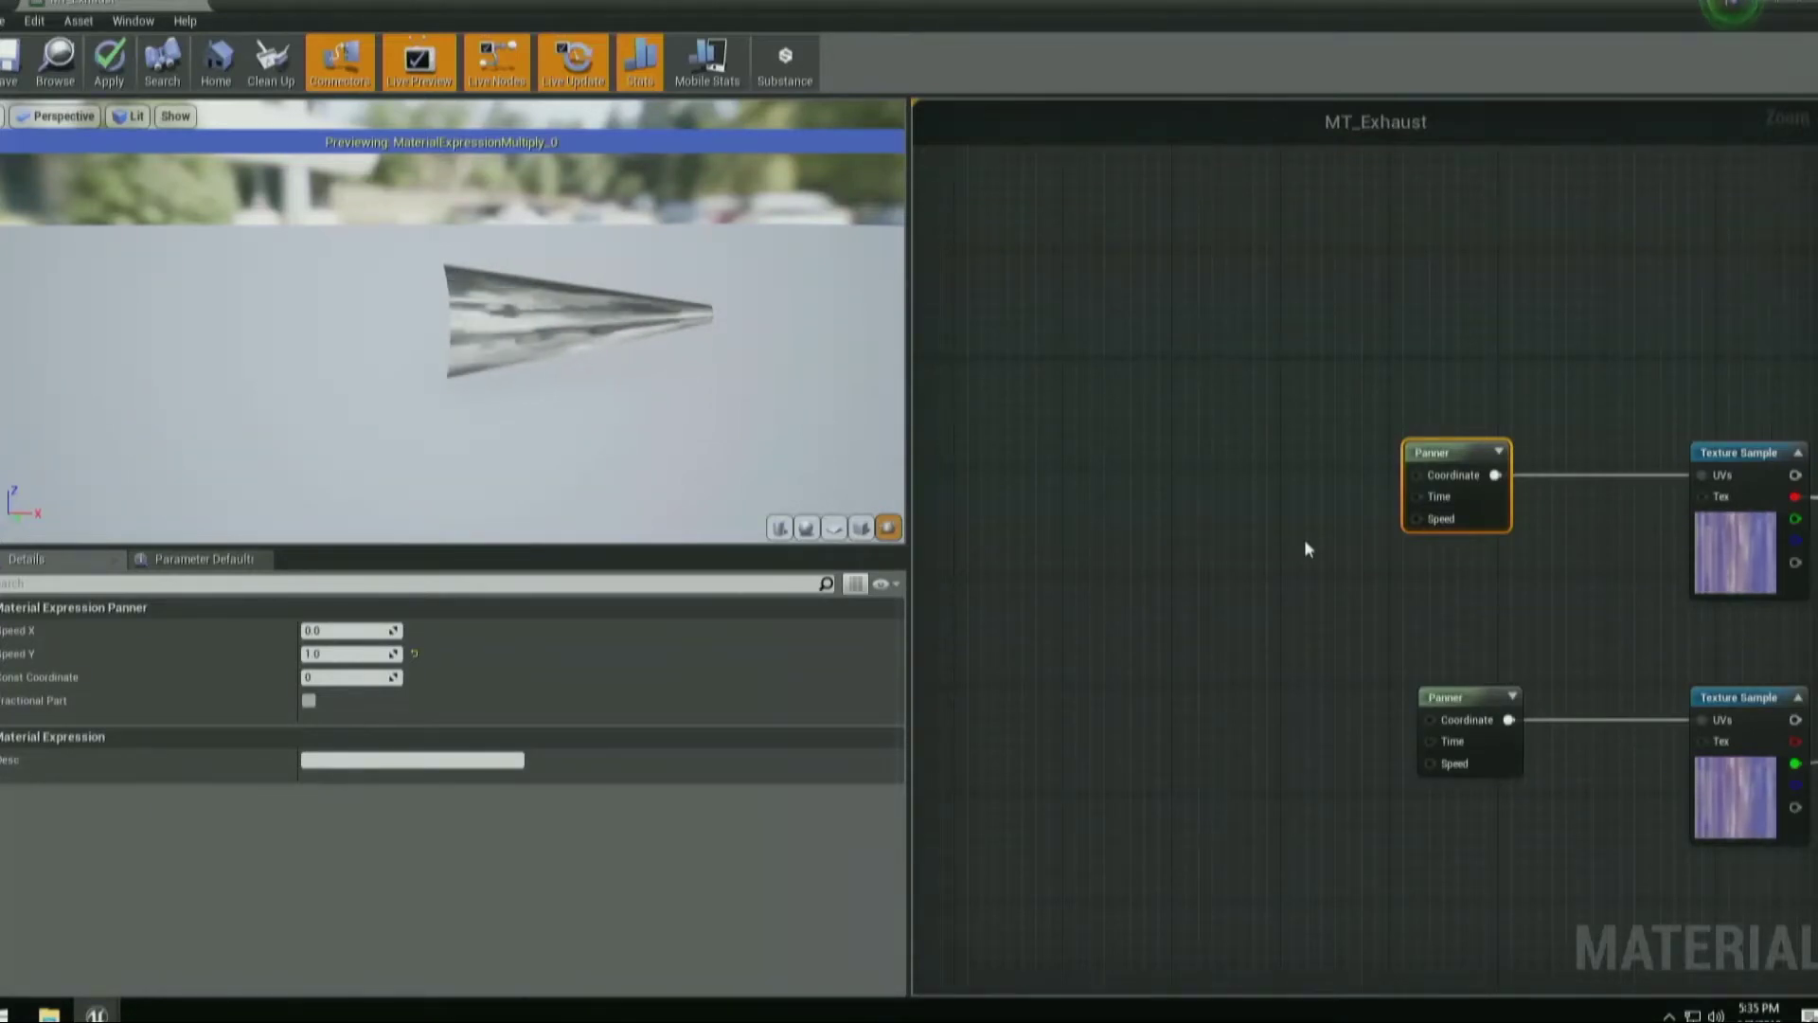
{"action": "right_click_drag", "start_coordinate": [1358, 591], "coordinate": [1307, 588]}
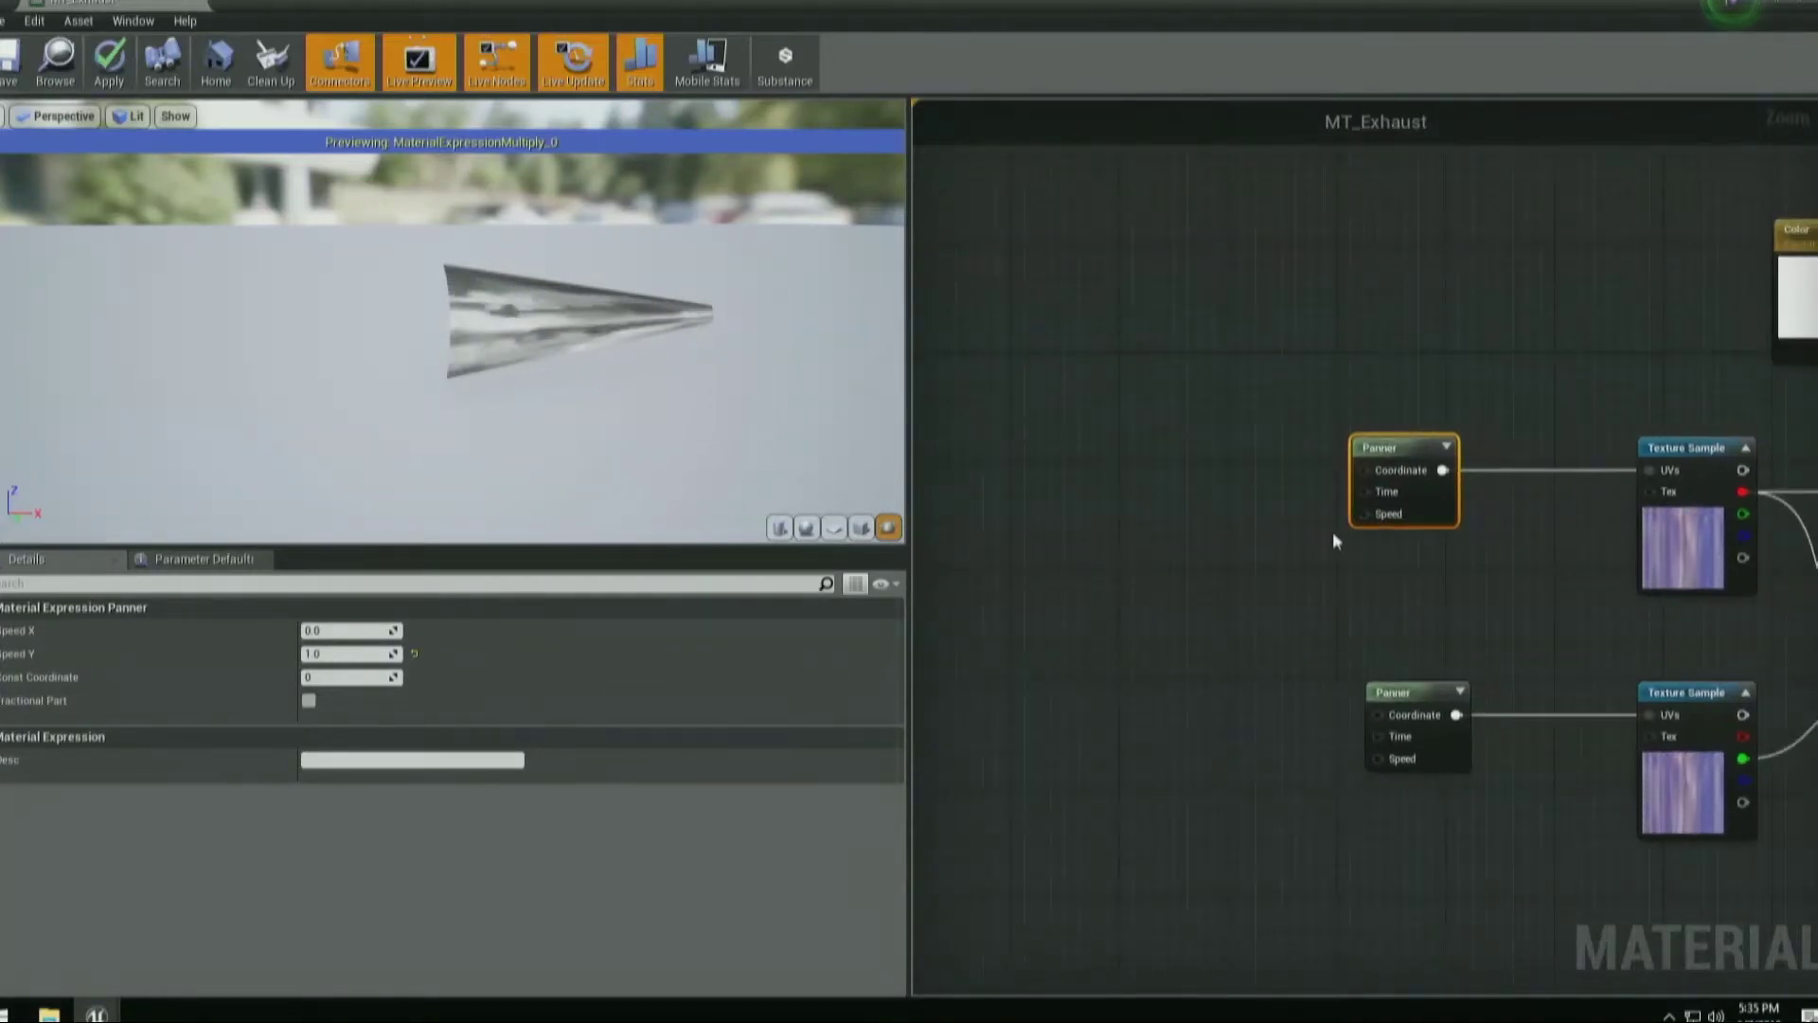
{"action": "mouse_move", "coordinate": [1323, 516]}
{"action": "right_mouse_down"}
{"action": "mouse_move", "coordinate": [1282, 532]}
{"action": "mouse_move", "coordinate": [1308, 538]}
{"action": "right_mouse_up"}
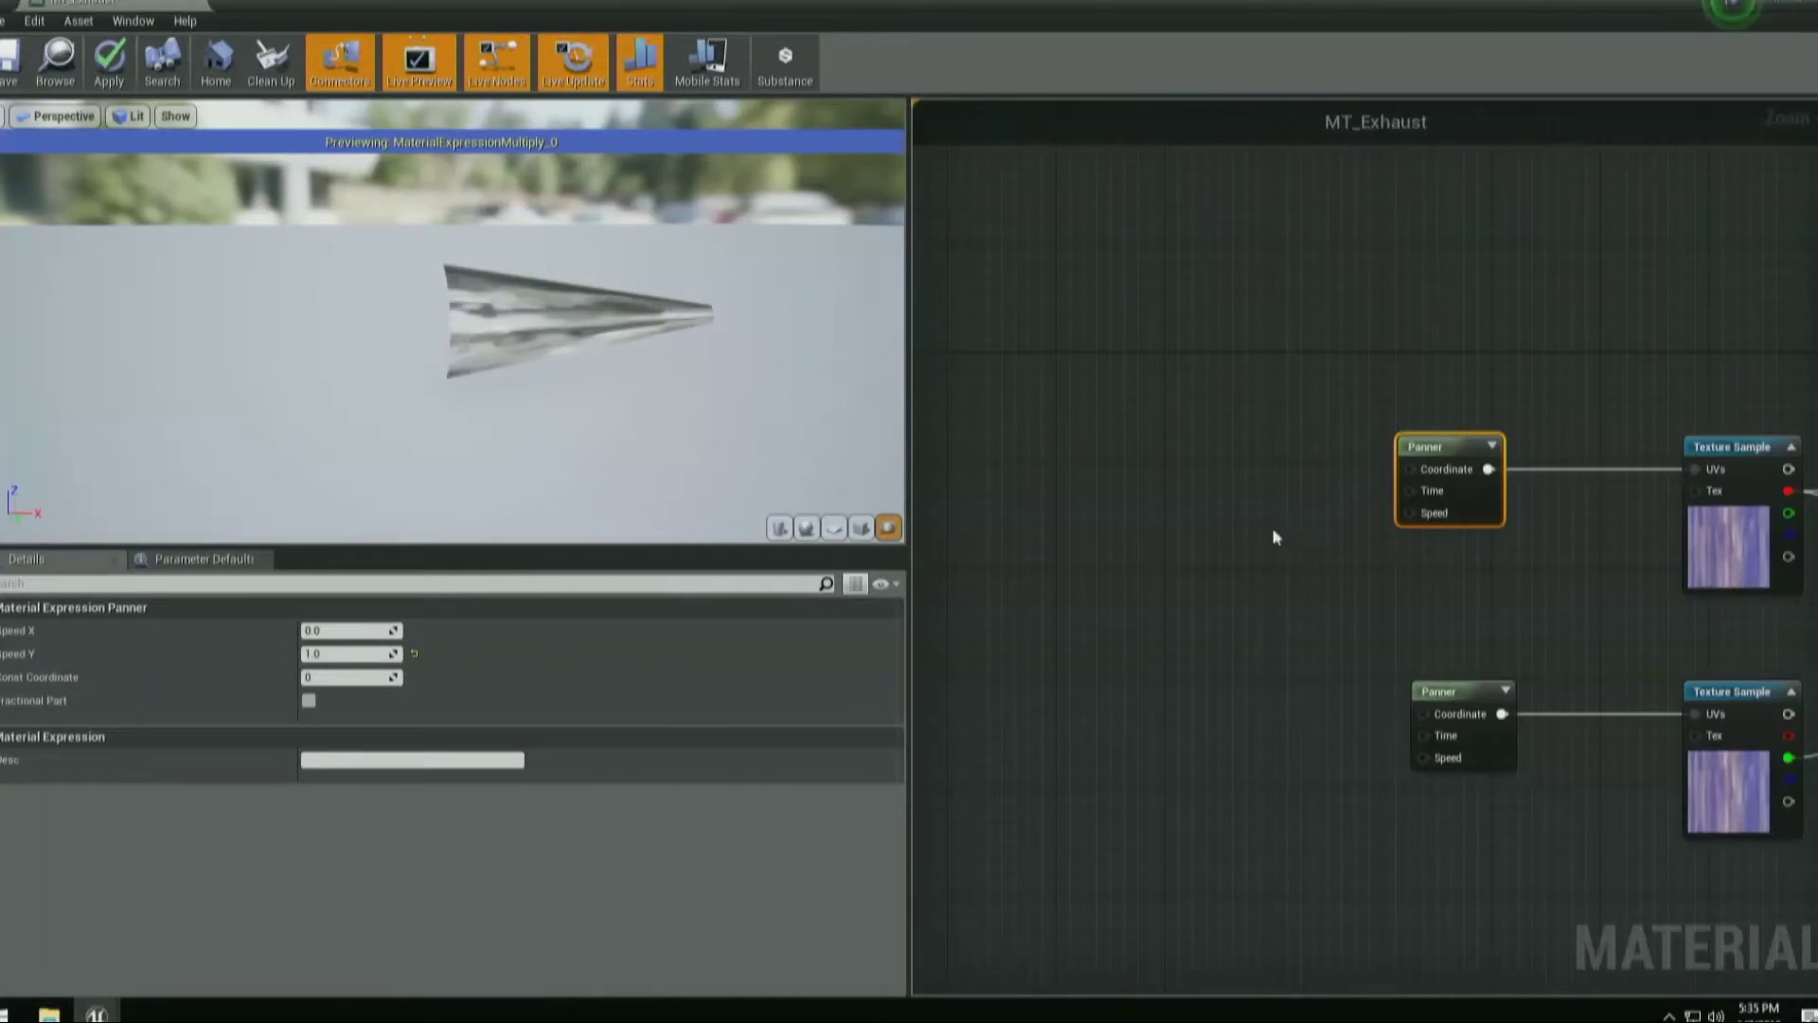
{"action": "left_click", "coordinate": [1122, 401]}
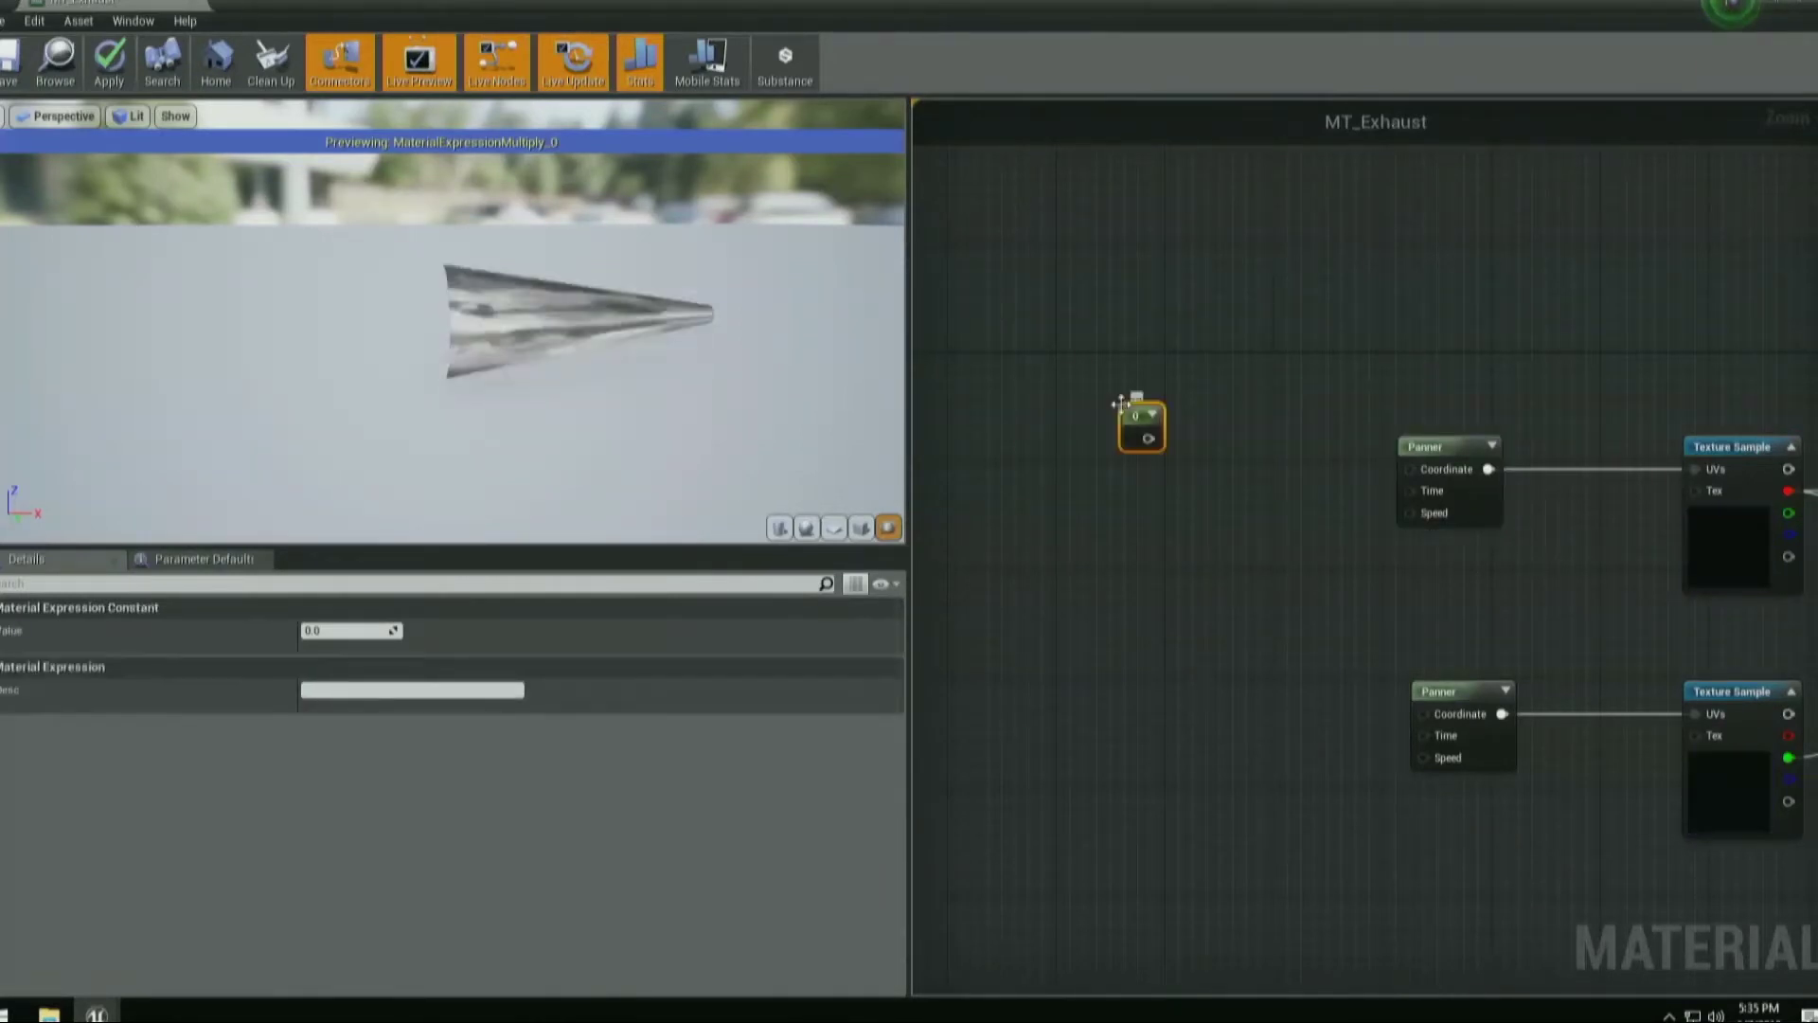
{"action": "left_click", "coordinate": [1129, 551]}
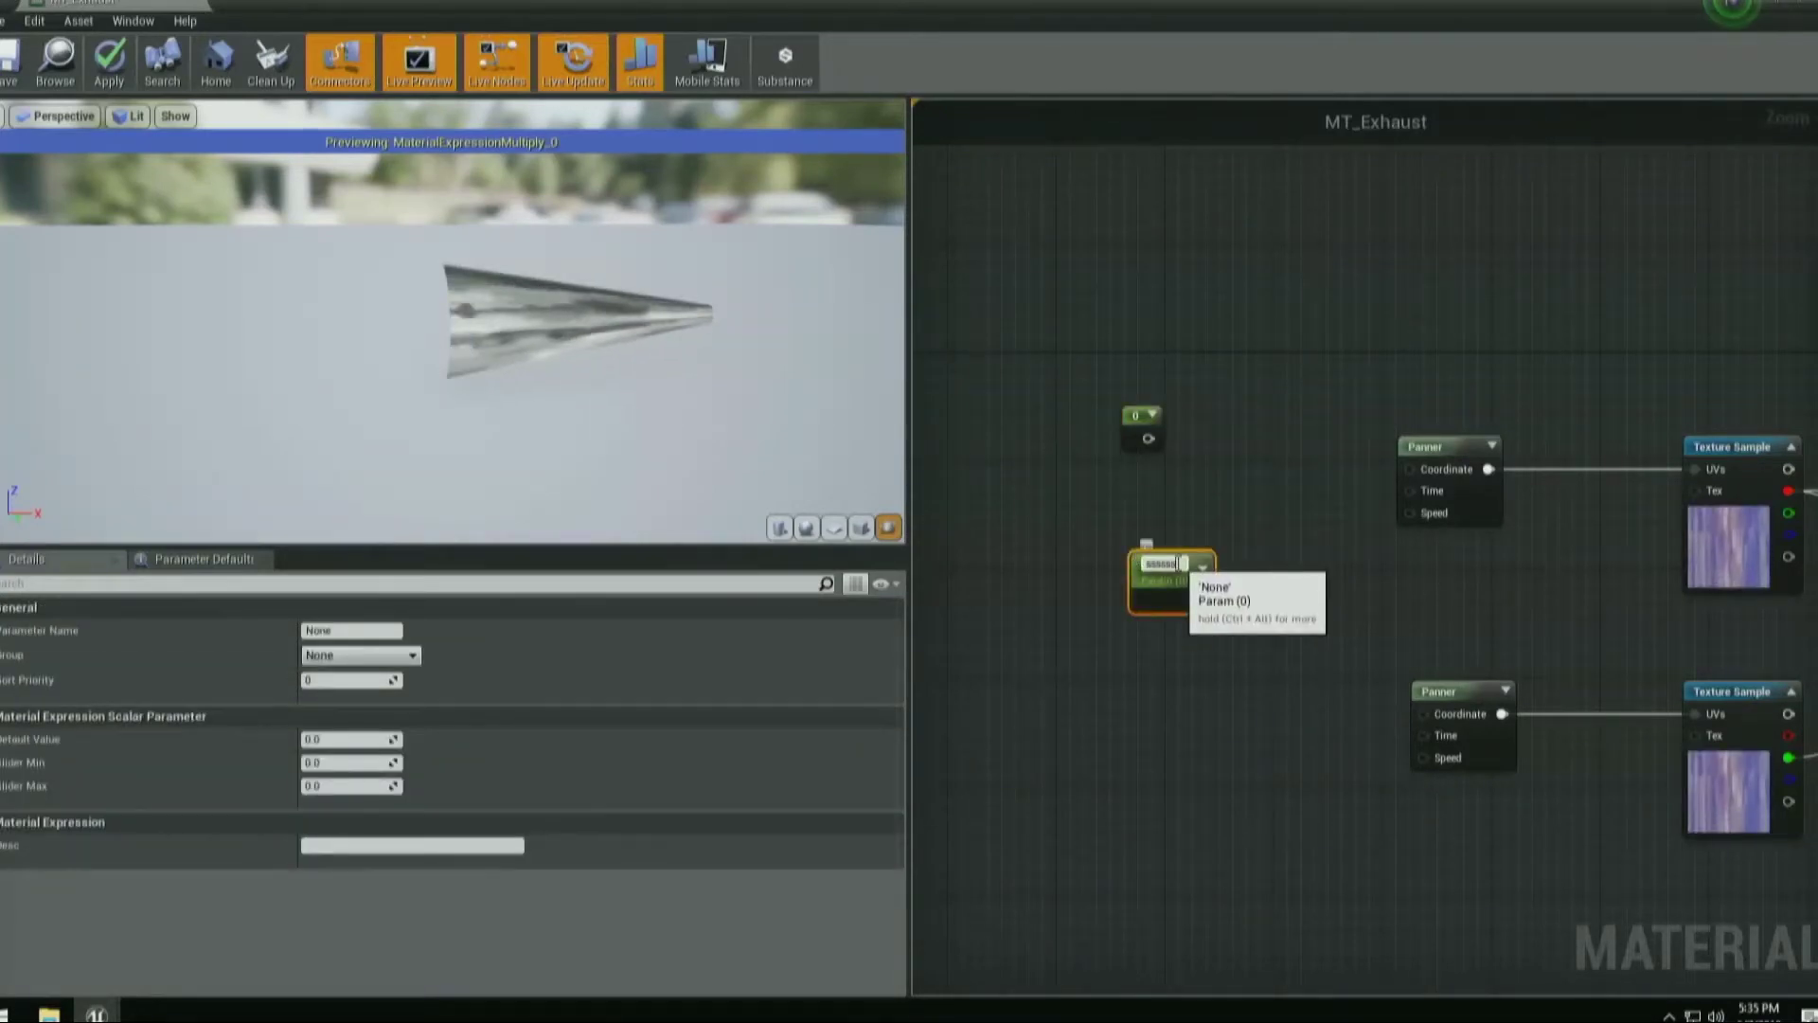
{"action": "type", "text": "MainSpeed"}
{"action": "key", "text": "Return"}
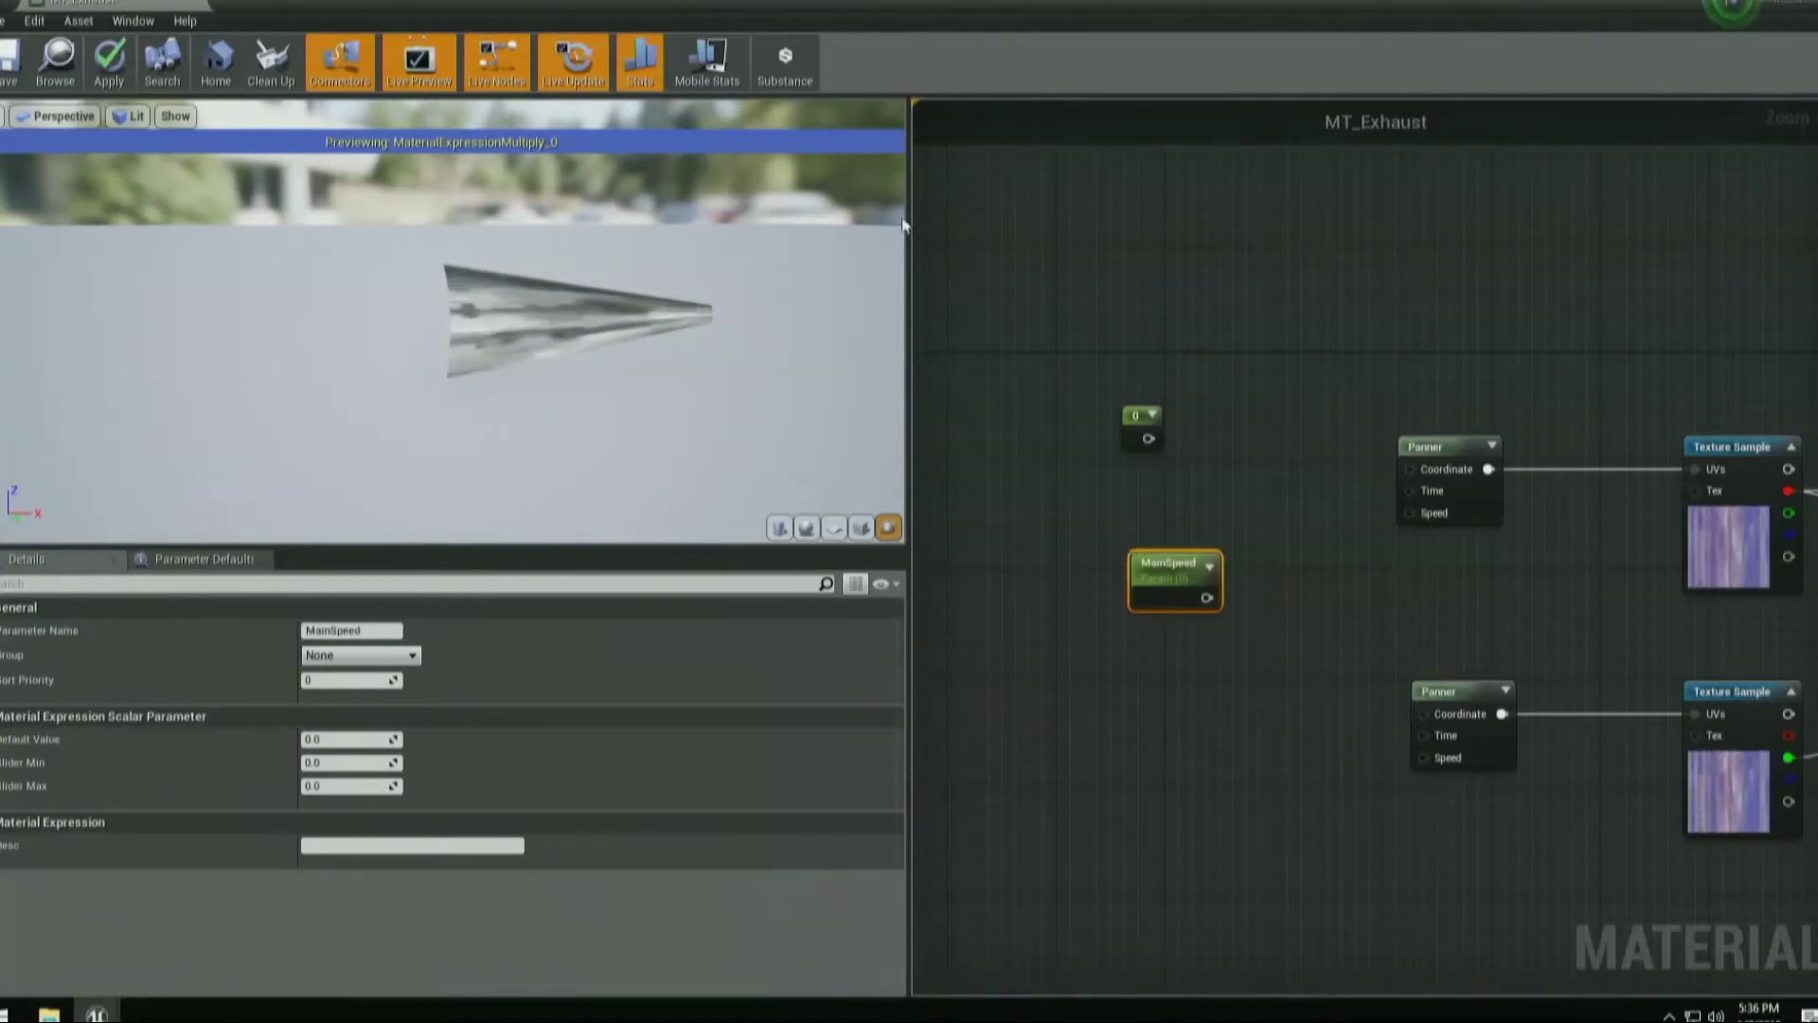
Delete the unneeded 0 constant and move the MainSpeed parameter farther from the Panners.
{"action": "left_click", "coordinate": [1136, 417]}
{"action": "key", "text": "Delete"}
{"action": "left_click_drag", "start_coordinate": [1174, 566], "coordinate": [1104, 531]}
{"action": "right_click_drag", "start_coordinate": [1419, 531], "coordinate": [1468, 527]}
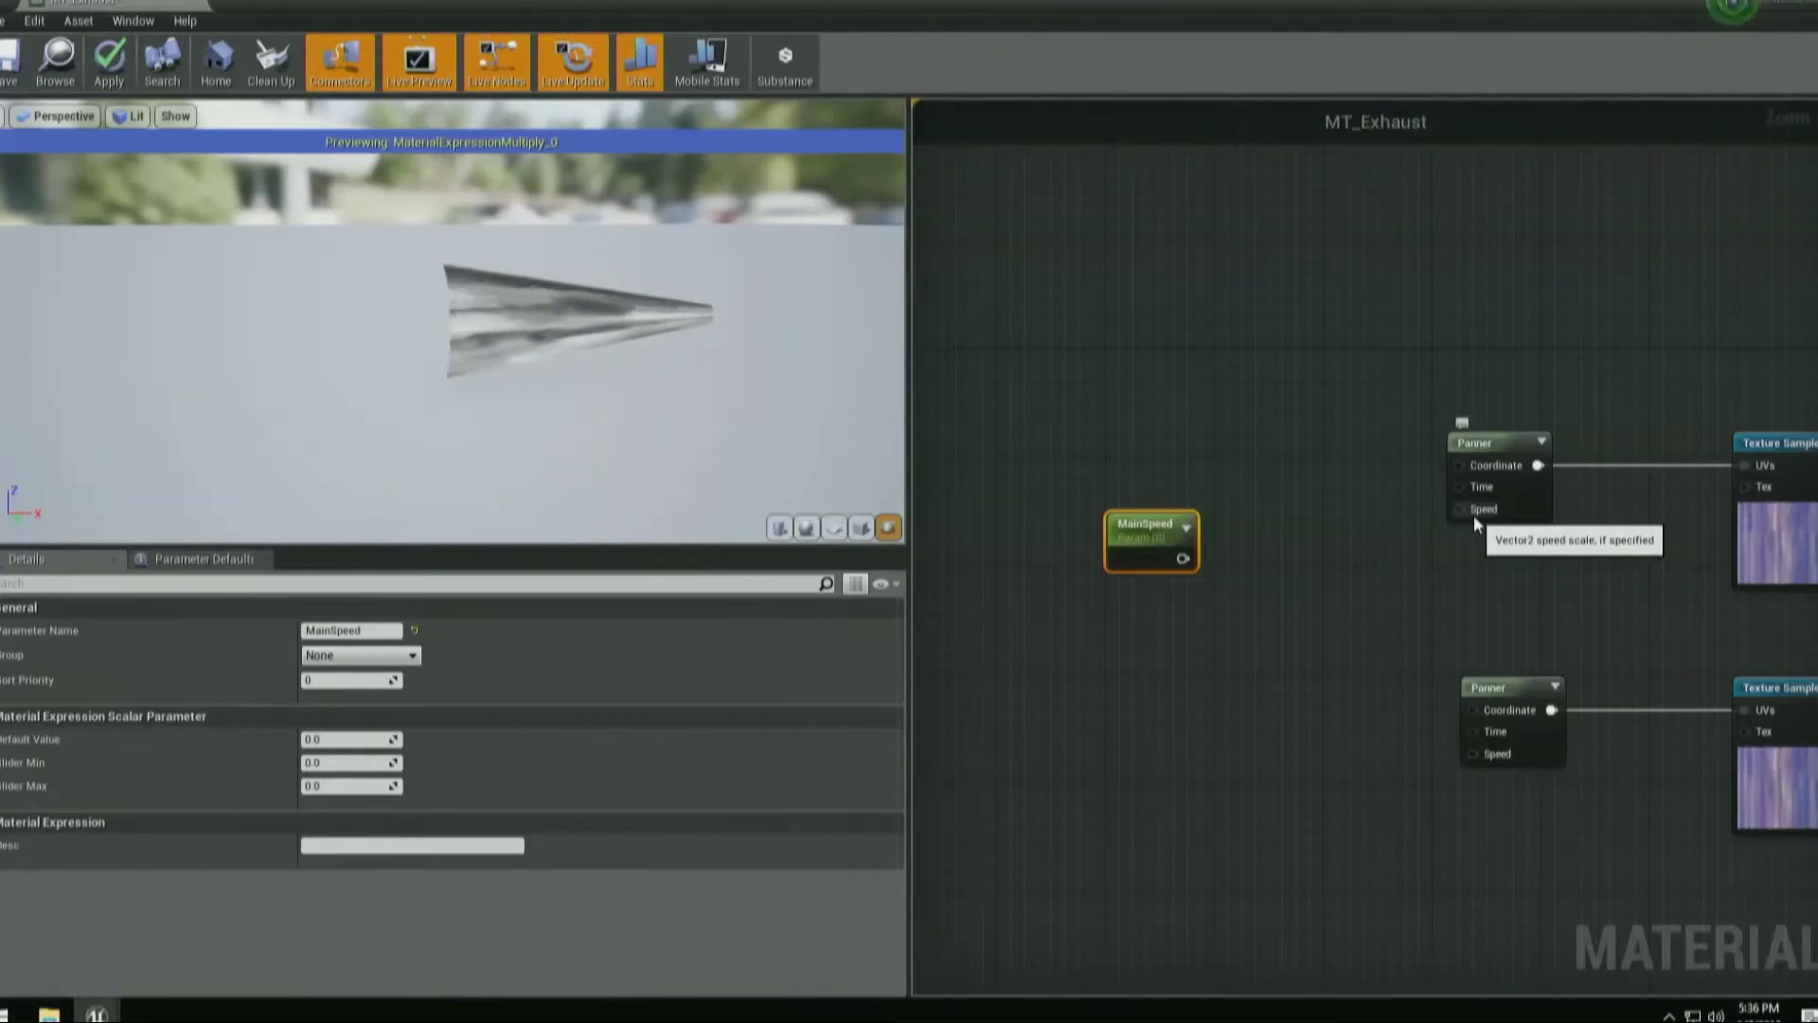
Move MainSpeed farther away from the Panners and set its default value to 1.
{"action": "left_click_drag", "start_coordinate": [1184, 559], "coordinate": [1424, 551]}
{"action": "left_click", "coordinate": [1380, 527]}
{"action": "left_click", "coordinate": [1129, 548]}
{"action": "left_click_drag", "start_coordinate": [1129, 548], "coordinate": [1037, 506]}
{"action": "left_click", "coordinate": [347, 740]}
{"action": "key", "text": "Return"}
Add an Append node fed by MainSpeed and line it up level with the parameter.
{"action": "mouse_move", "coordinate": [1087, 516]}
{"action": "left_mouse_down"}
{"action": "mouse_move", "coordinate": [1061, 502]}
{"action": "mouse_move", "coordinate": [1082, 520]}
{"action": "mouse_move", "coordinate": [1189, 520]}
{"action": "left_mouse_up"}
{"action": "type", "text": "append"}
{"action": "key", "text": "Return"}
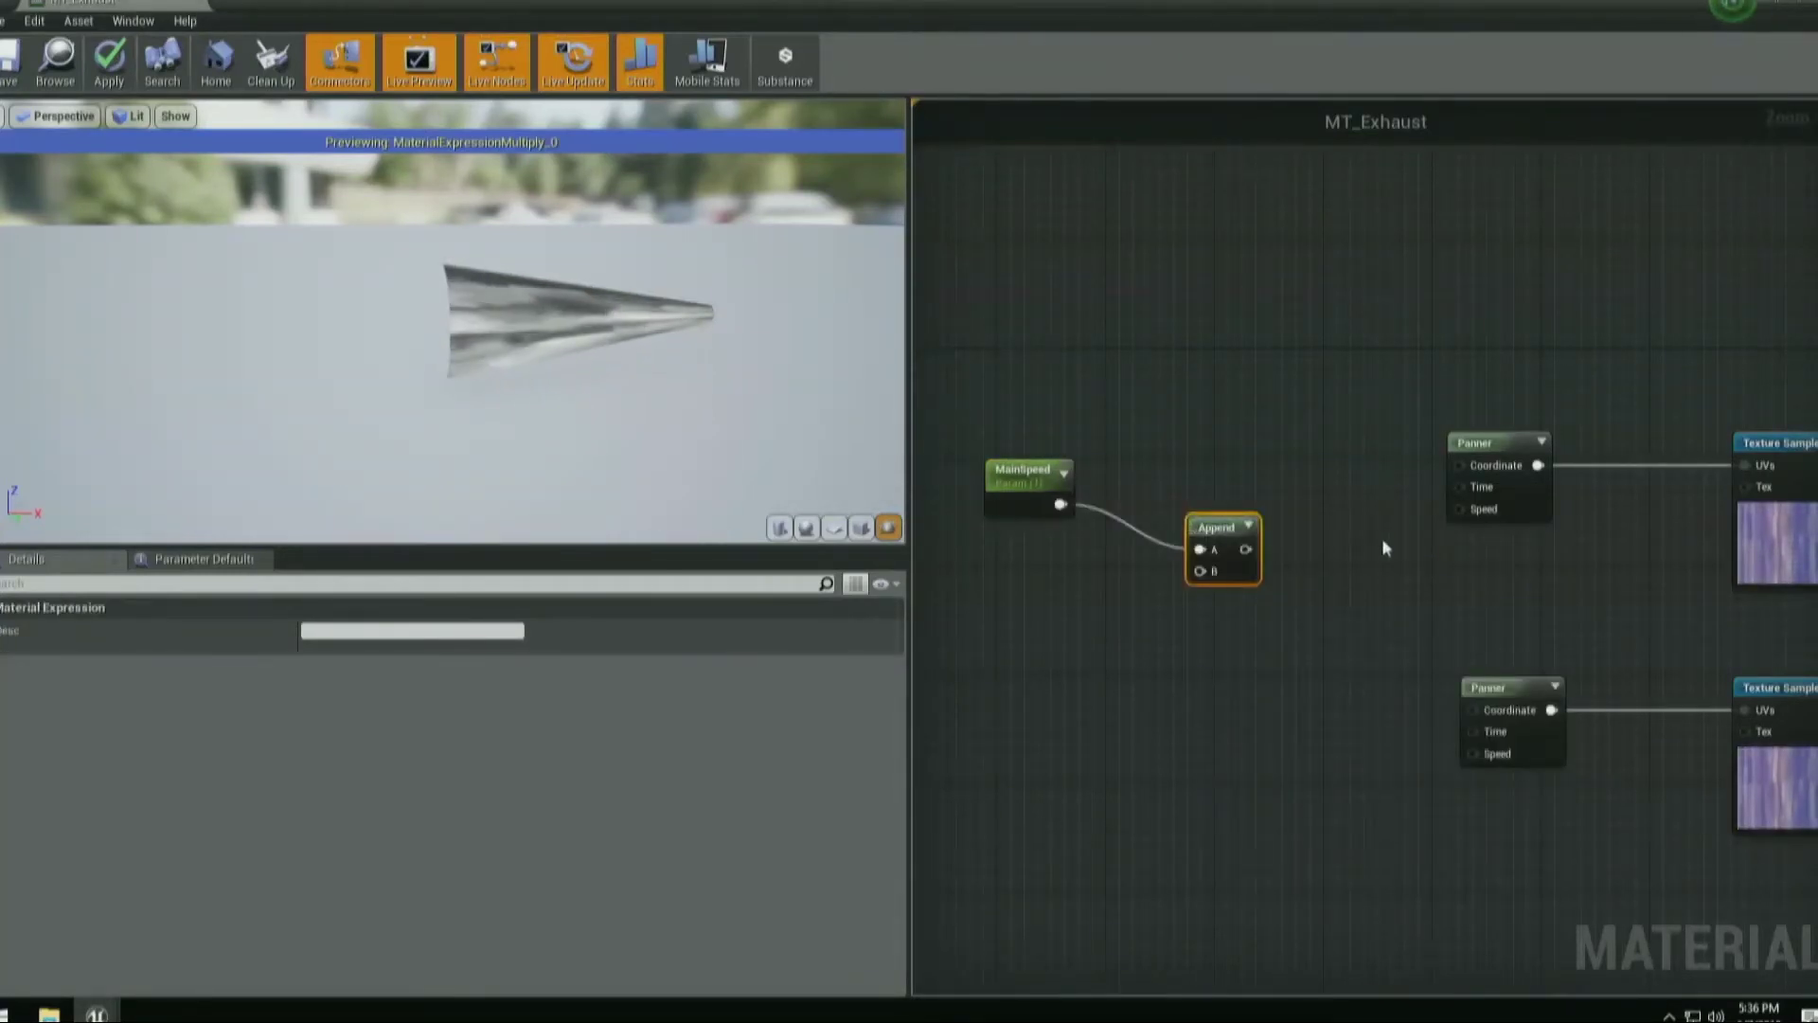
{"action": "right_click_drag", "start_coordinate": [1229, 479], "coordinate": [1659, 616]}
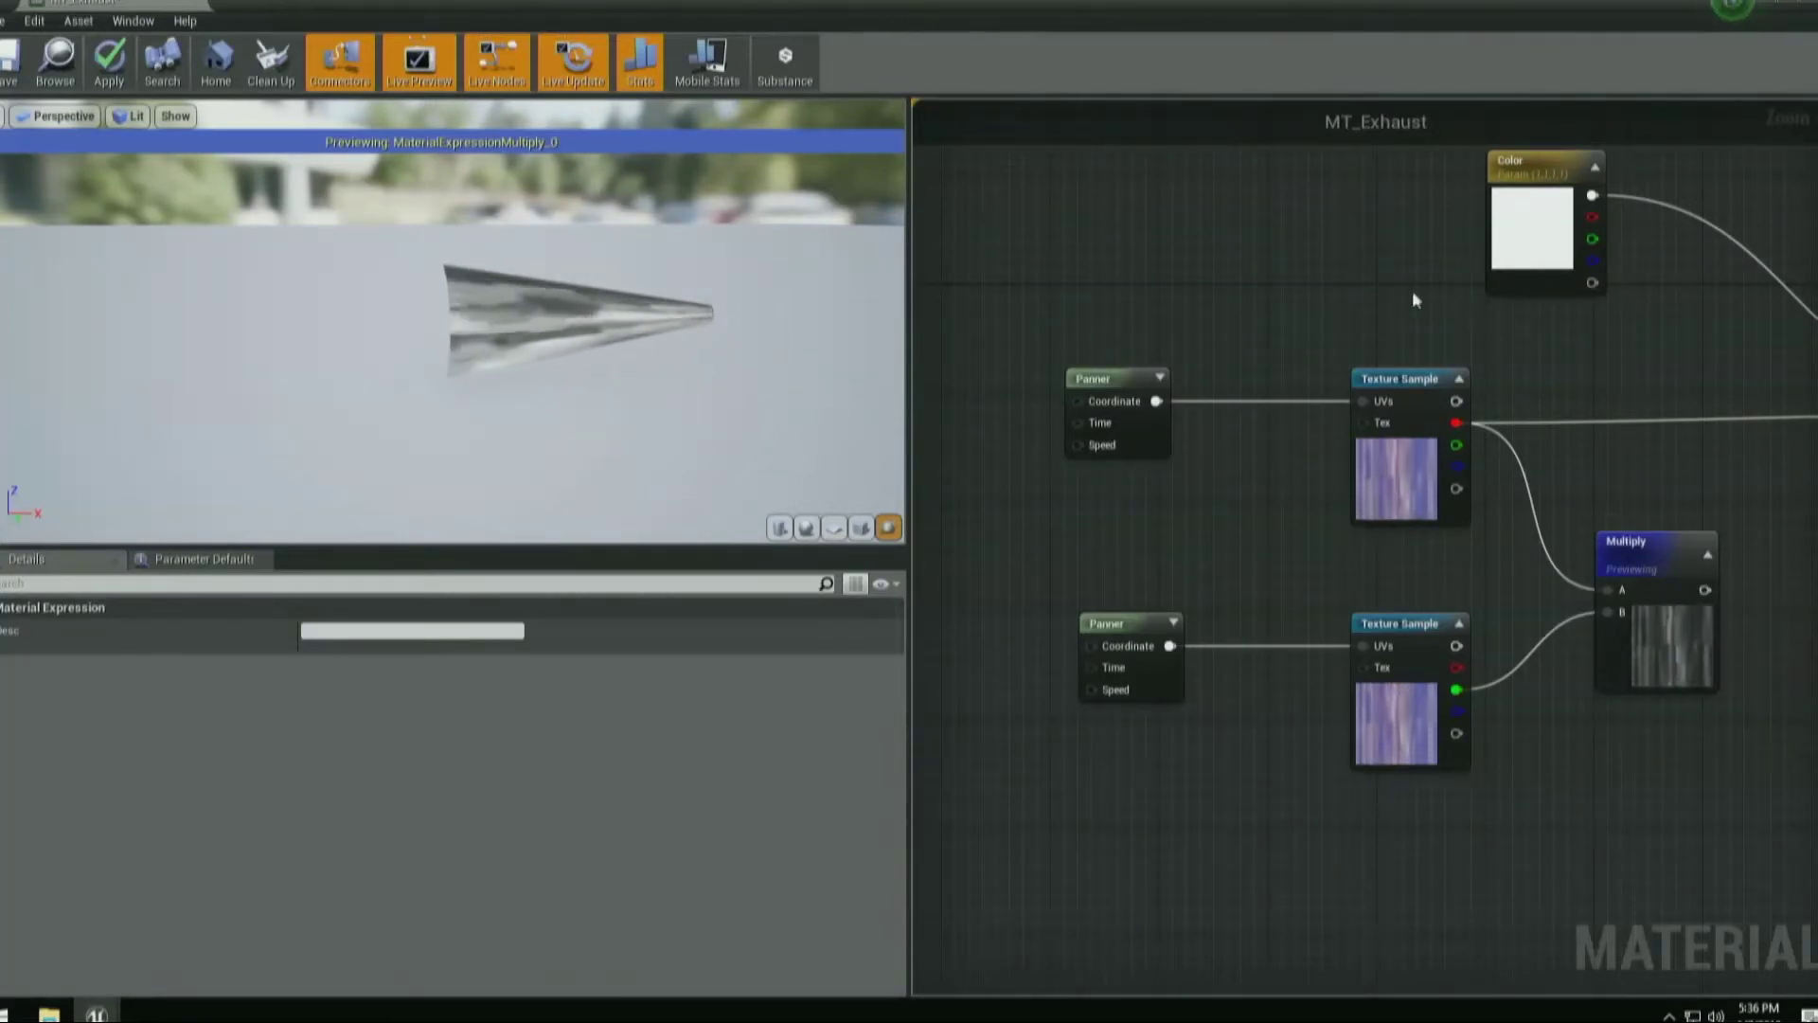
{"action": "right_click_drag", "start_coordinate": [1110, 514], "coordinate": [1477, 520]}
{"action": "right_click_drag", "start_coordinate": [1072, 556], "coordinate": [1238, 556]}
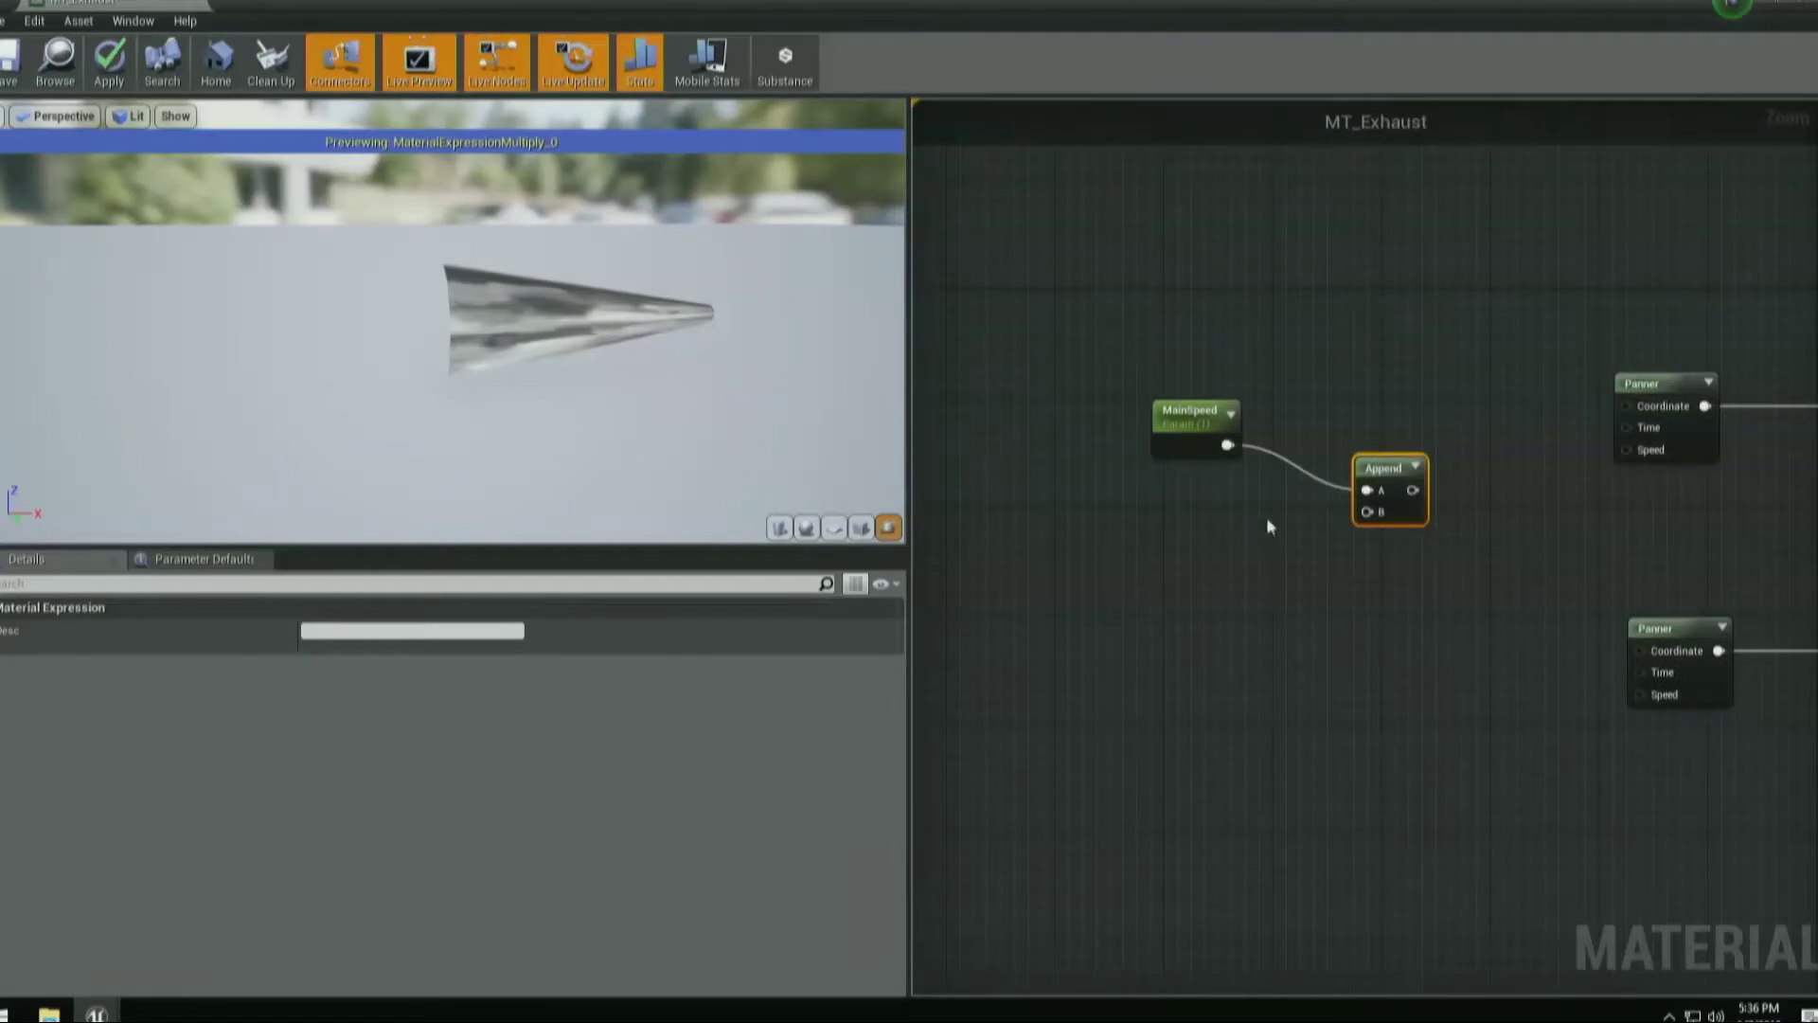
{"action": "left_click_drag", "start_coordinate": [1386, 423], "coordinate": [1394, 459]}
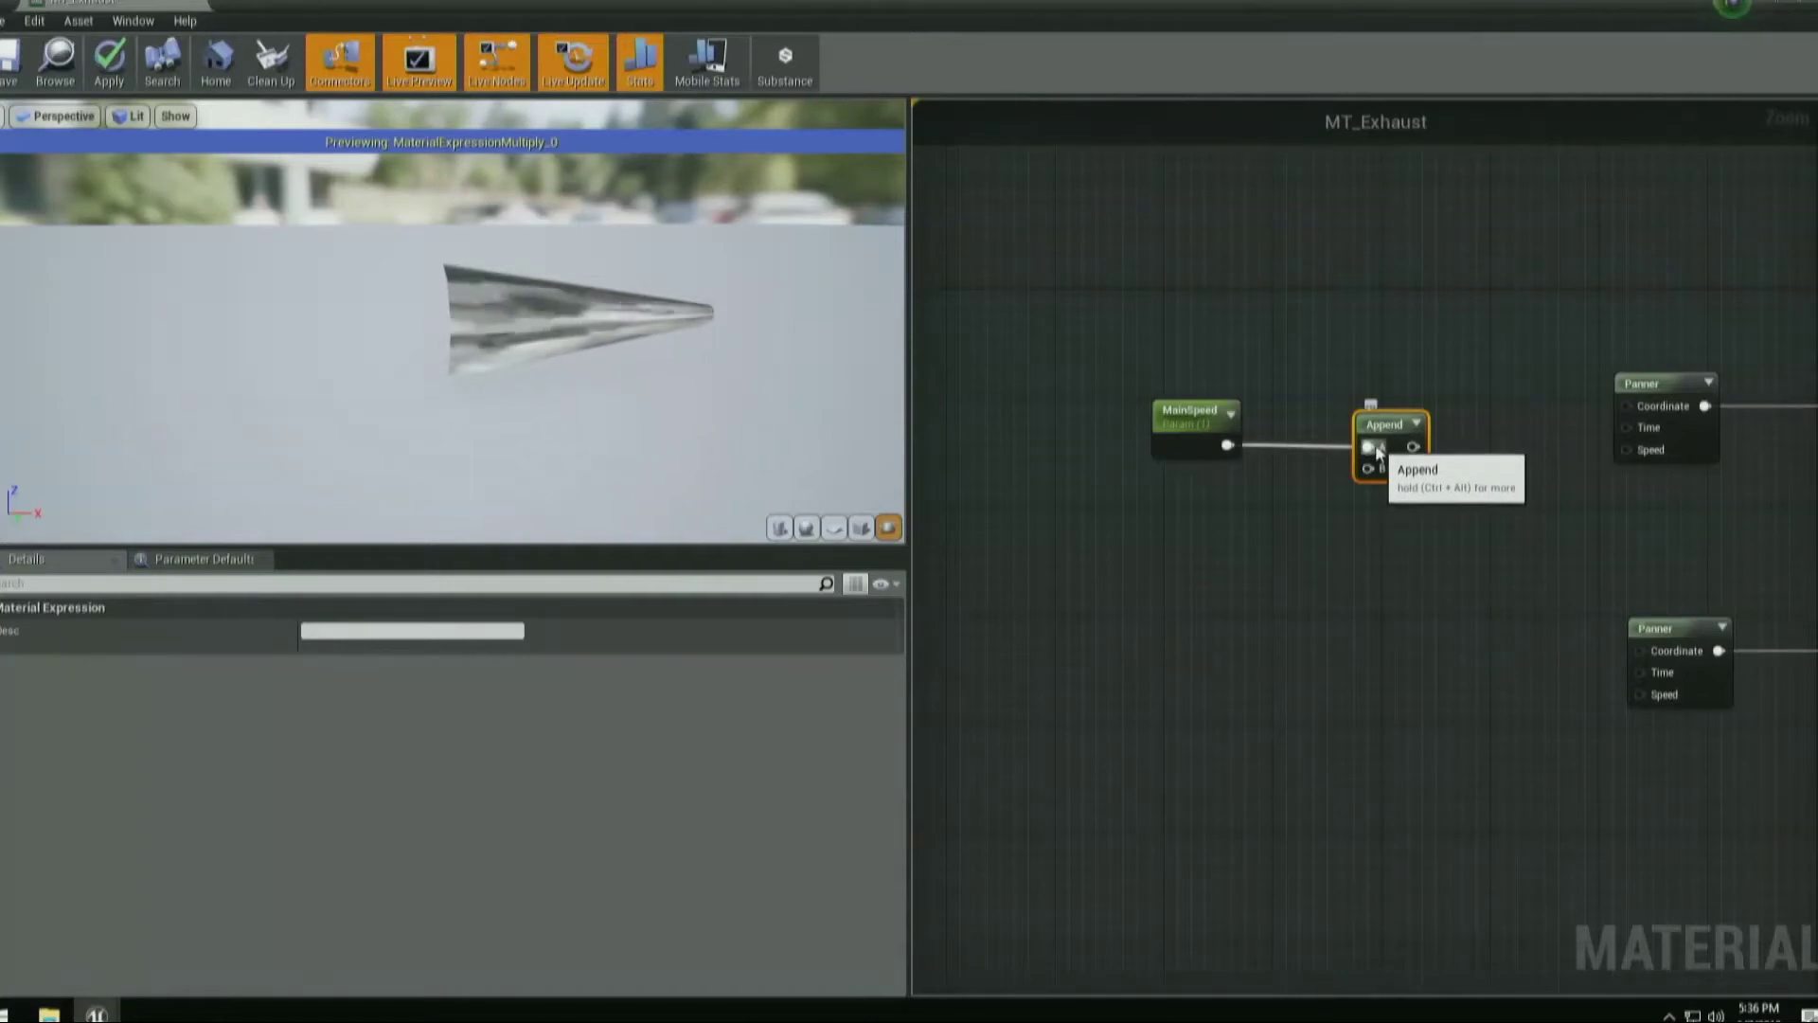
Switch the MainSpeed wire from the Append's A input to its B input and place MainSpeed below the Append.
{"action": "left_click_drag", "start_coordinate": [1372, 445], "coordinate": [1284, 343], "text": "ctrl"}
{"action": "left_click_drag", "start_coordinate": [1540, 669], "coordinate": [1482, 520], "text": "ctrl"}
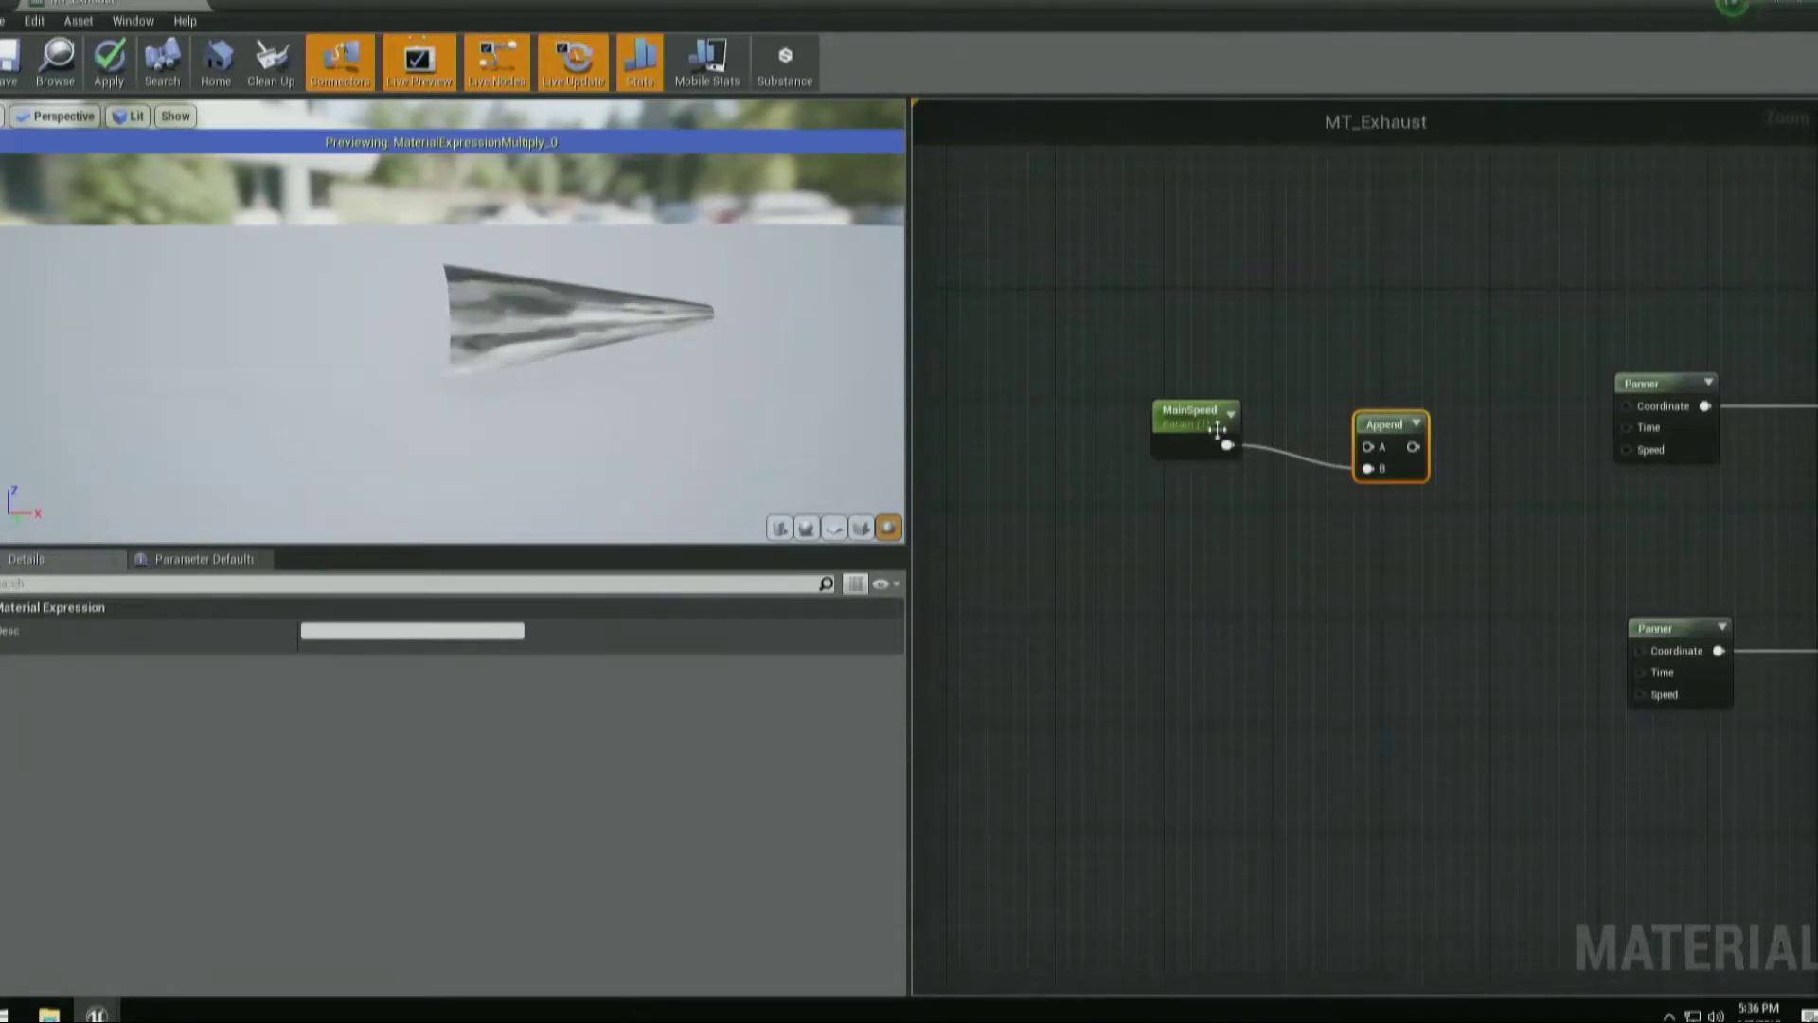
{"action": "left_click_drag", "start_coordinate": [1217, 428], "coordinate": [1136, 565]}
{"action": "left_click_drag", "start_coordinate": [1382, 430], "coordinate": [1327, 443]}
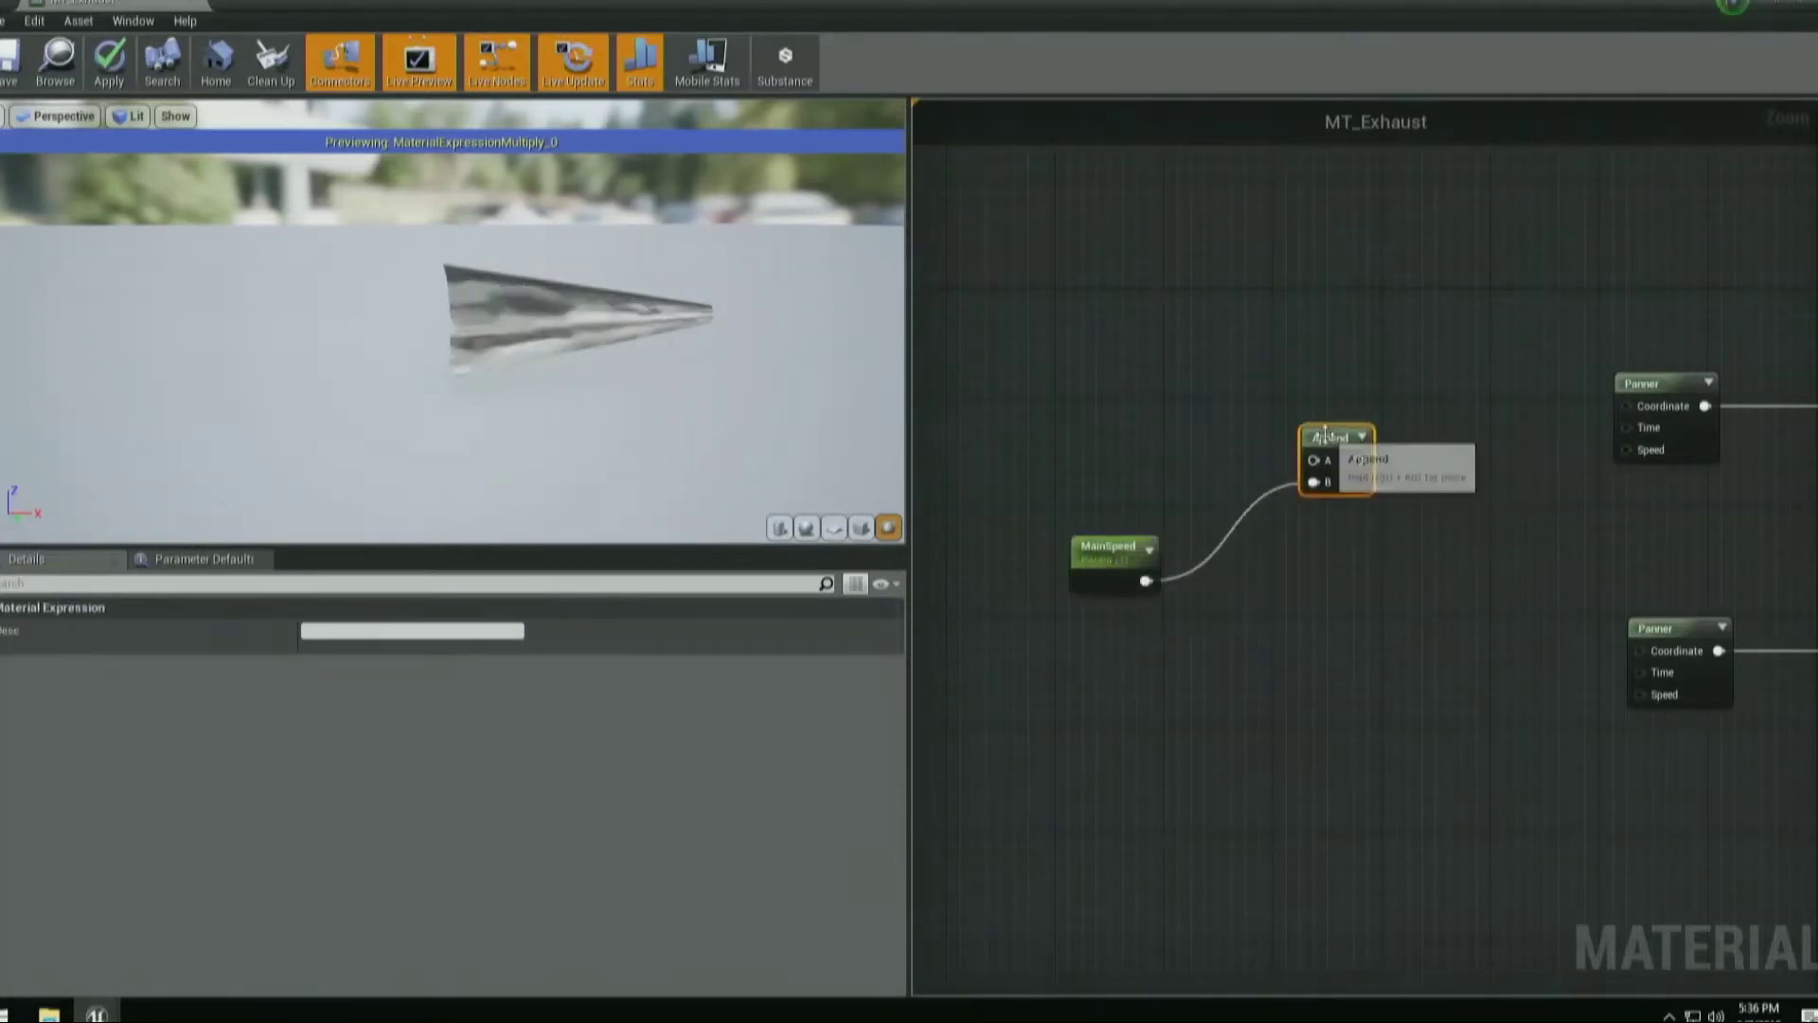
Add a 0.15 constant into the Append's A input and connect the Append to the upper Panner's Speed.
{"action": "left_click", "coordinate": [1153, 392]}
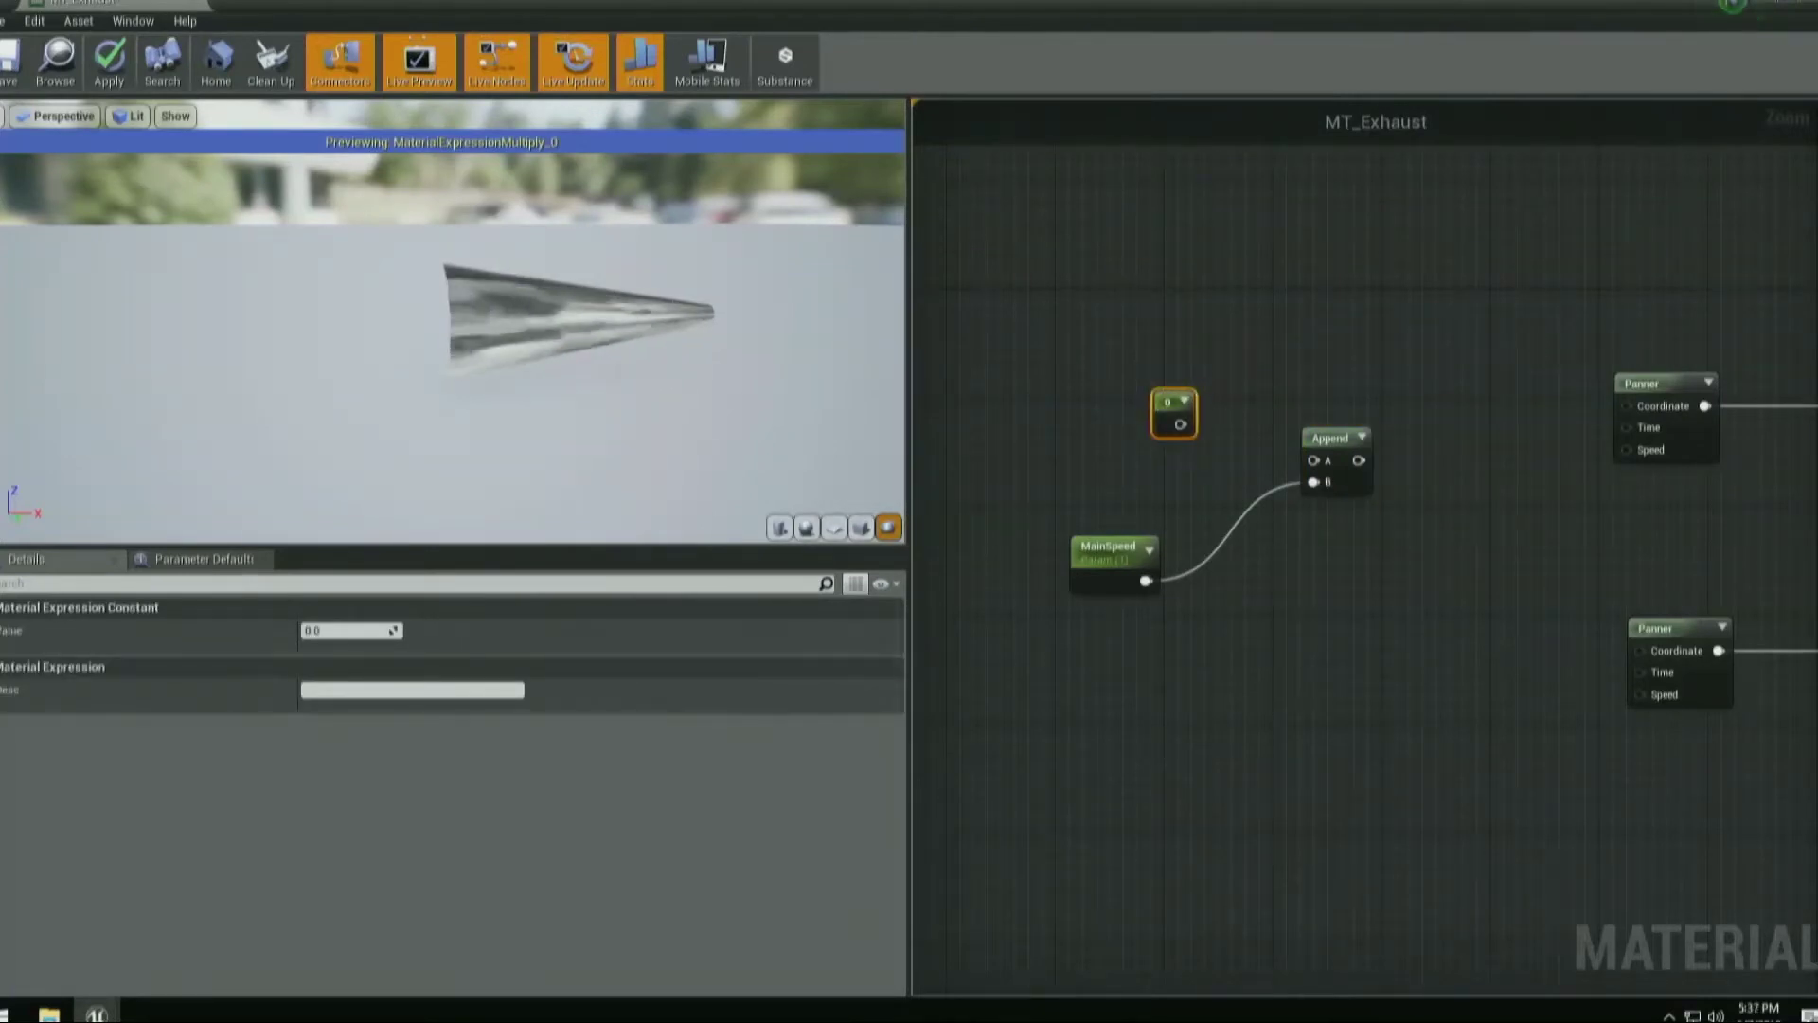
{"action": "left_click", "coordinate": [326, 630]}
{"action": "type", "text": "0.15"}
{"action": "key", "text": "Return"}
{"action": "left_click_drag", "start_coordinate": [1196, 425], "coordinate": [1627, 449]}
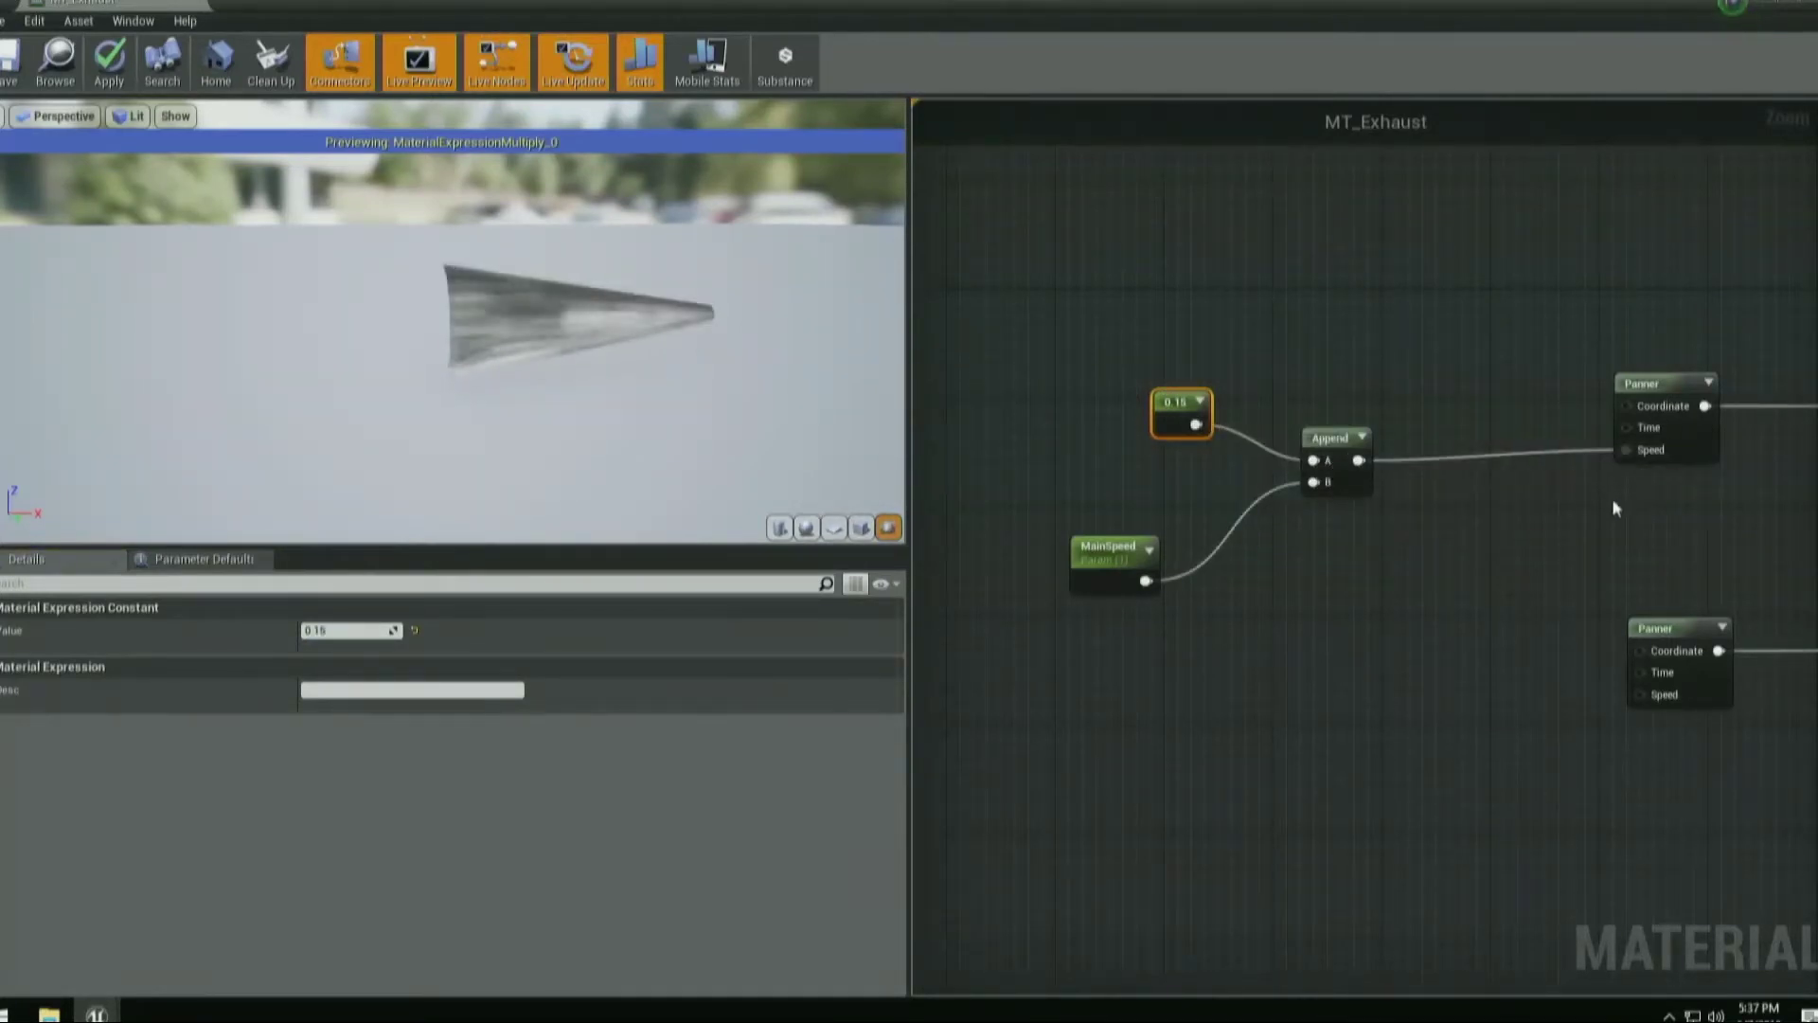
Duplicate the 0.15 constant together with its Append node and place the copies below the originals.
{"action": "right_click_drag", "start_coordinate": [1566, 540], "coordinate": [1477, 522]}
{"action": "left_click", "coordinate": [1246, 409]}
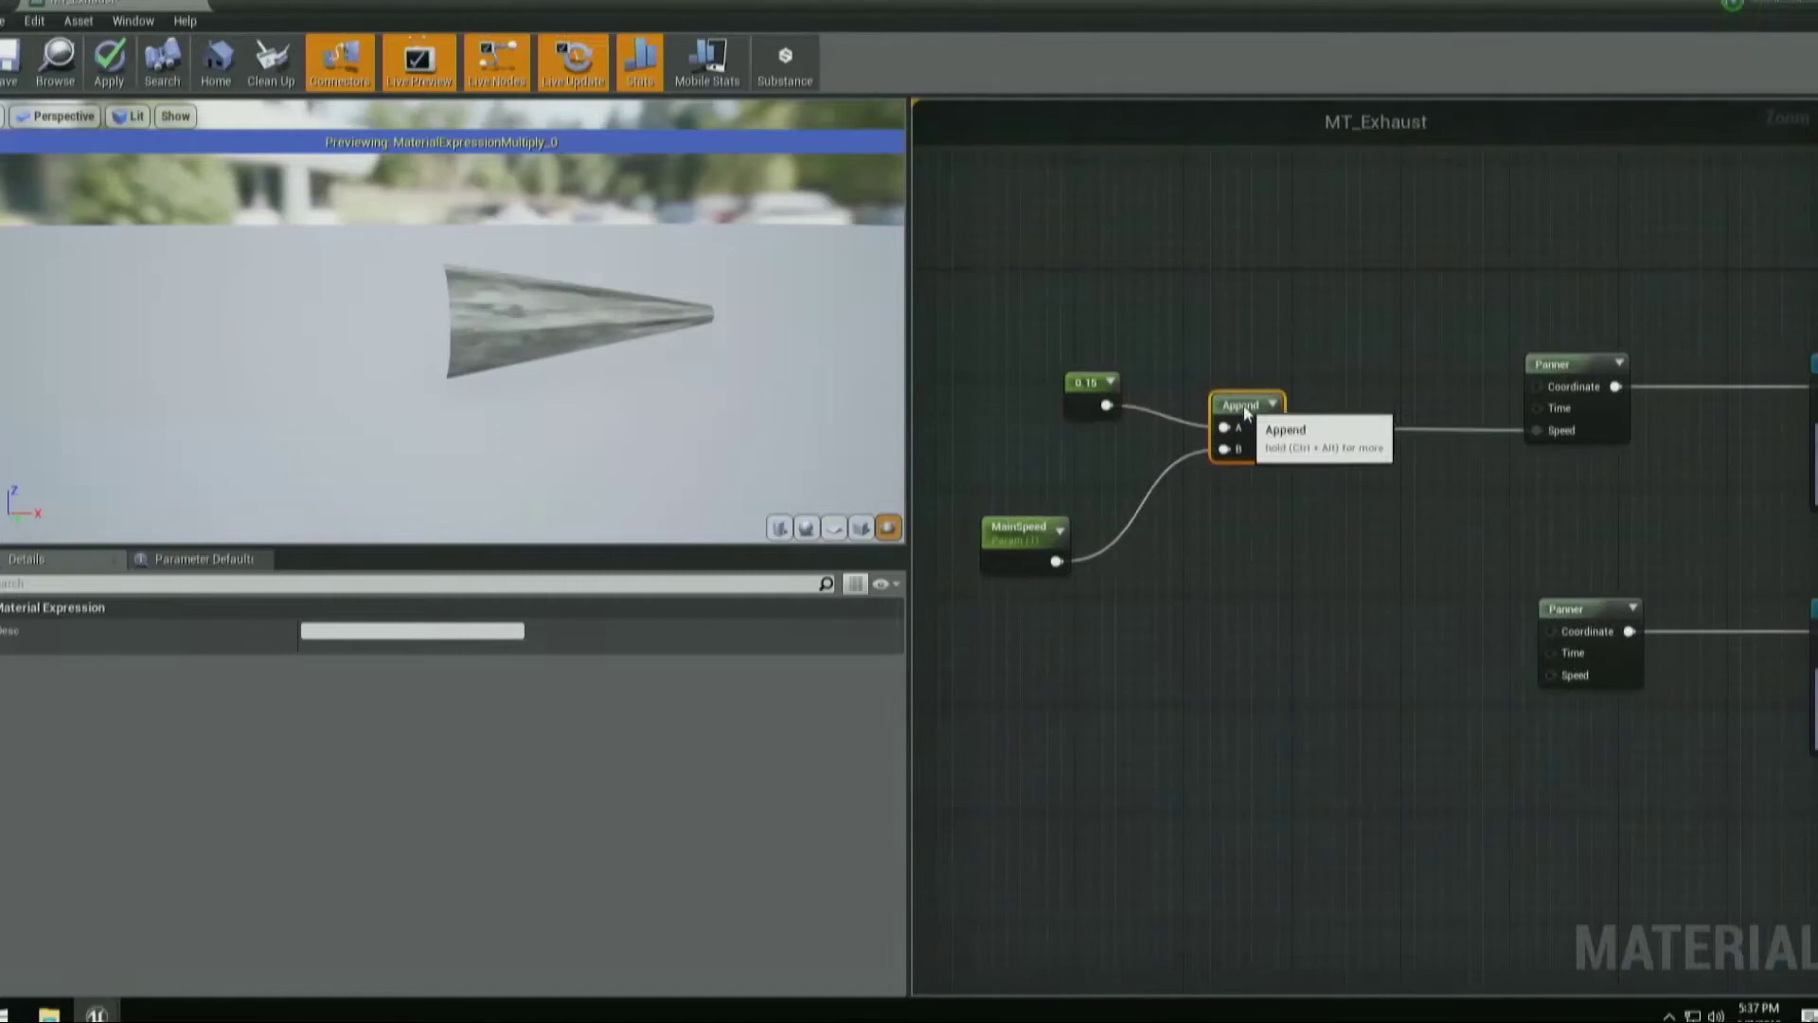
{"action": "right_click_drag", "start_coordinate": [1600, 542], "coordinate": [1444, 482]}
{"action": "right_click_drag", "start_coordinate": [1165, 544], "coordinate": [1365, 550]}
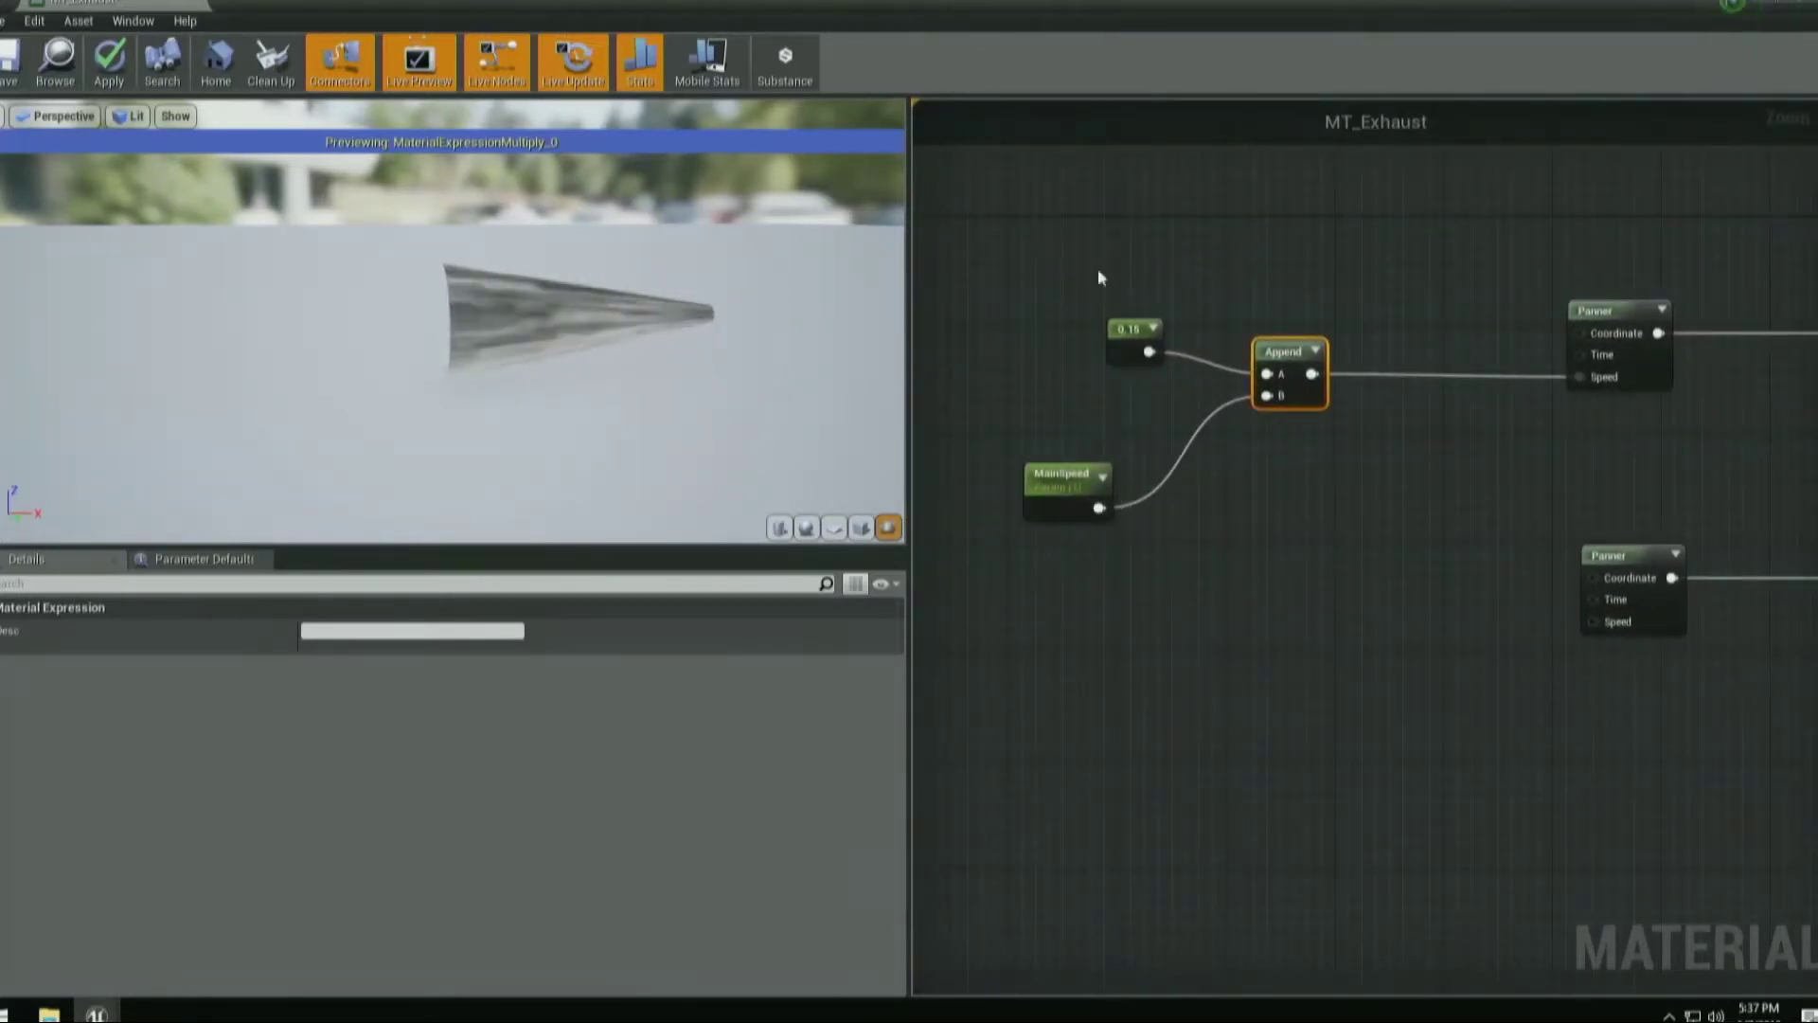
{"action": "key", "text": "ctrl+w"}
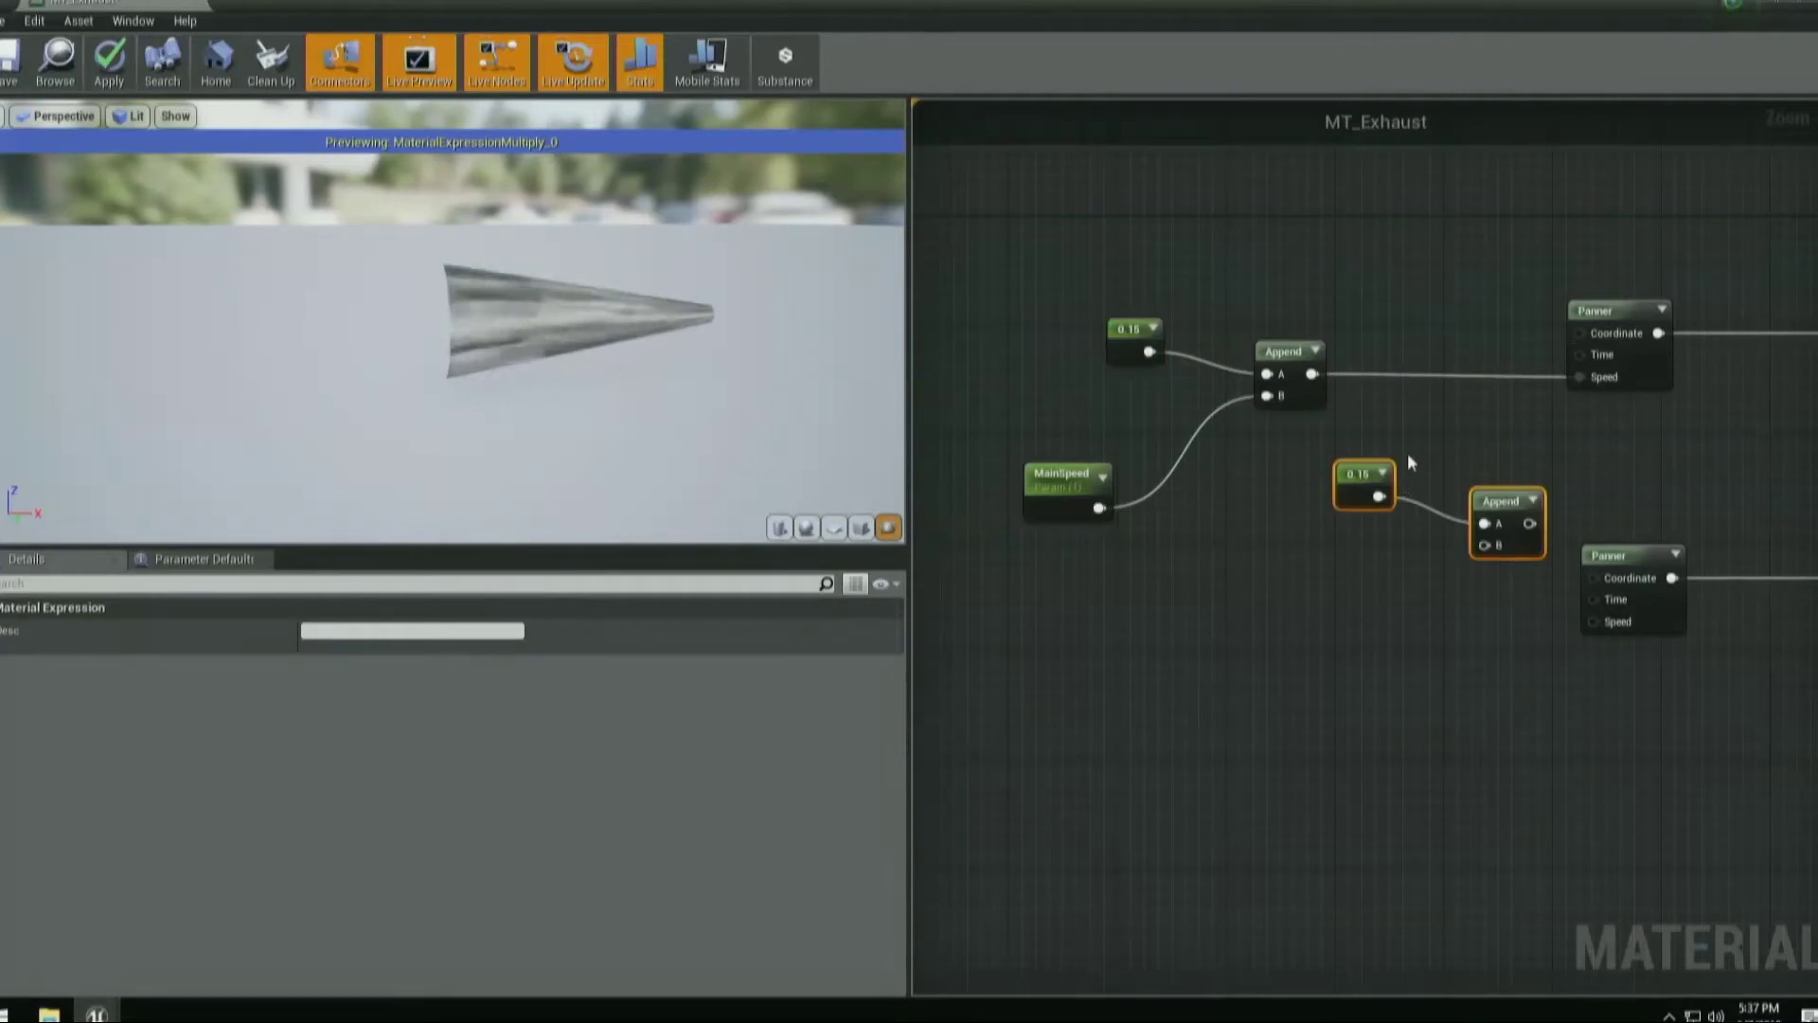
{"action": "left_click_drag", "start_coordinate": [1500, 520], "coordinate": [1318, 644]}
{"action": "left_click", "coordinate": [1326, 536]}
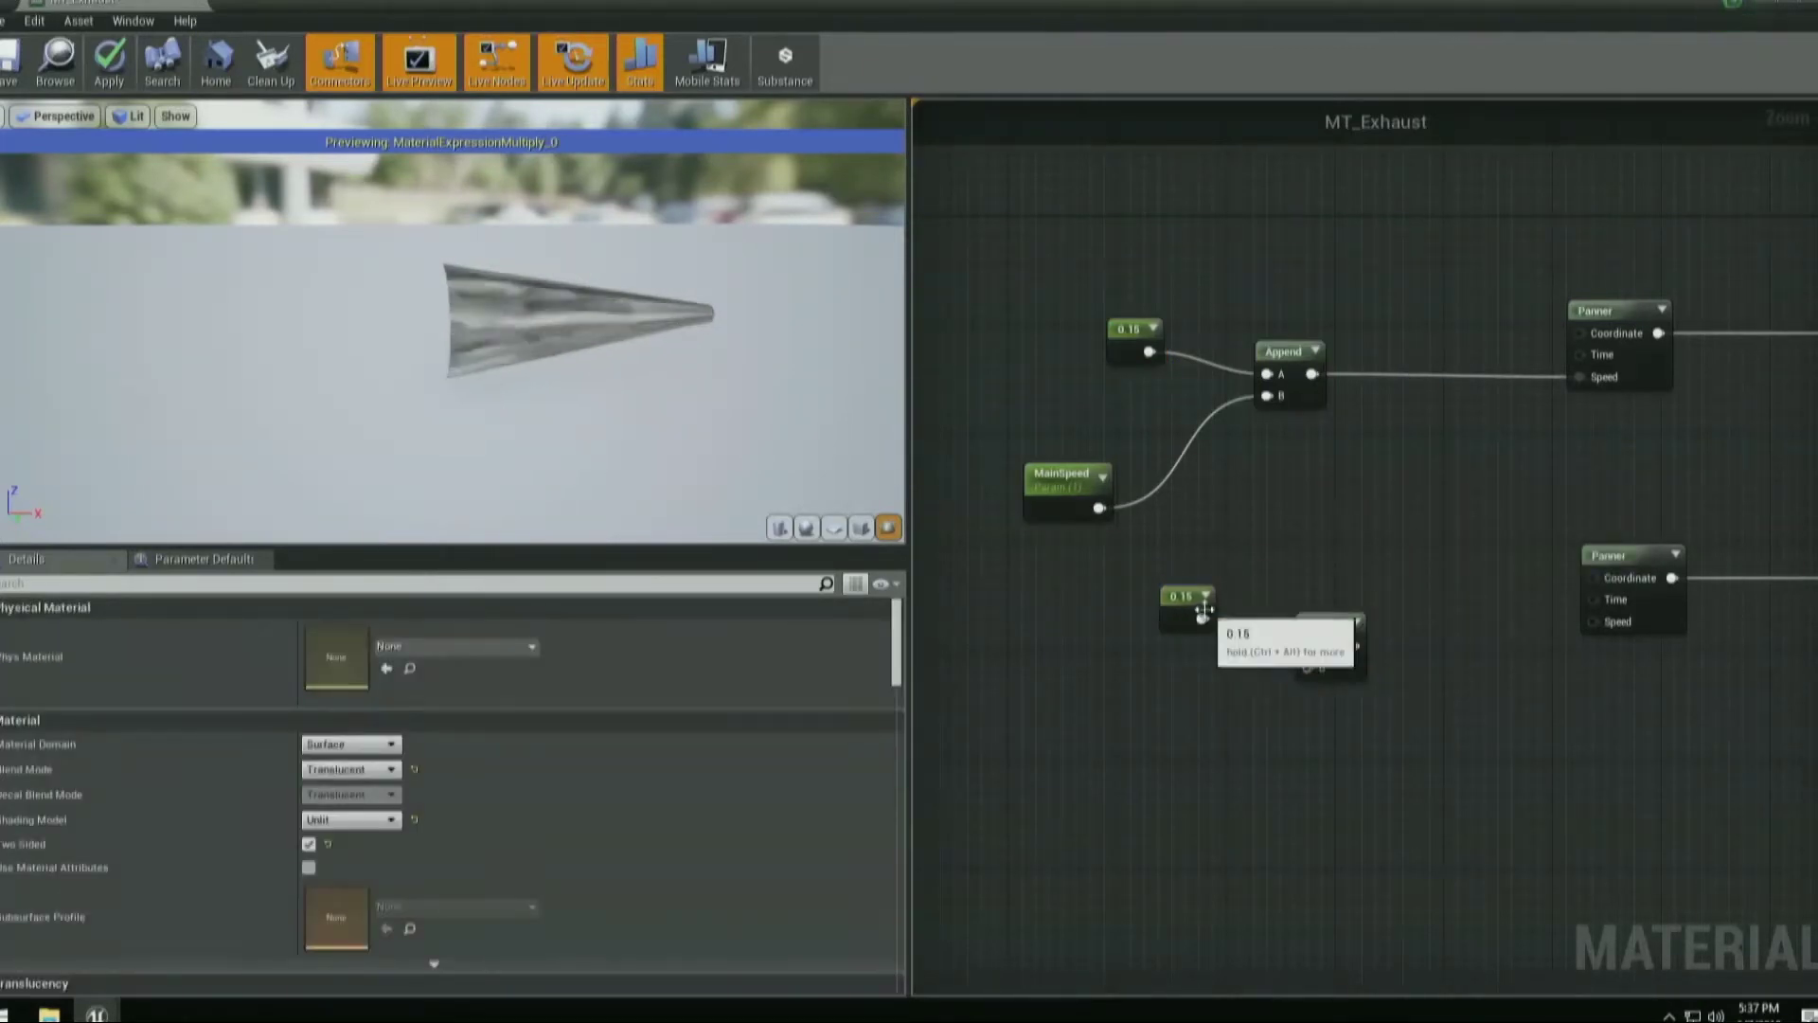
Move the duplicated constant slightly away from its Append and set its value to -0.15.
{"action": "left_click", "coordinate": [1172, 618]}
{"action": "left_click", "coordinate": [348, 632]}
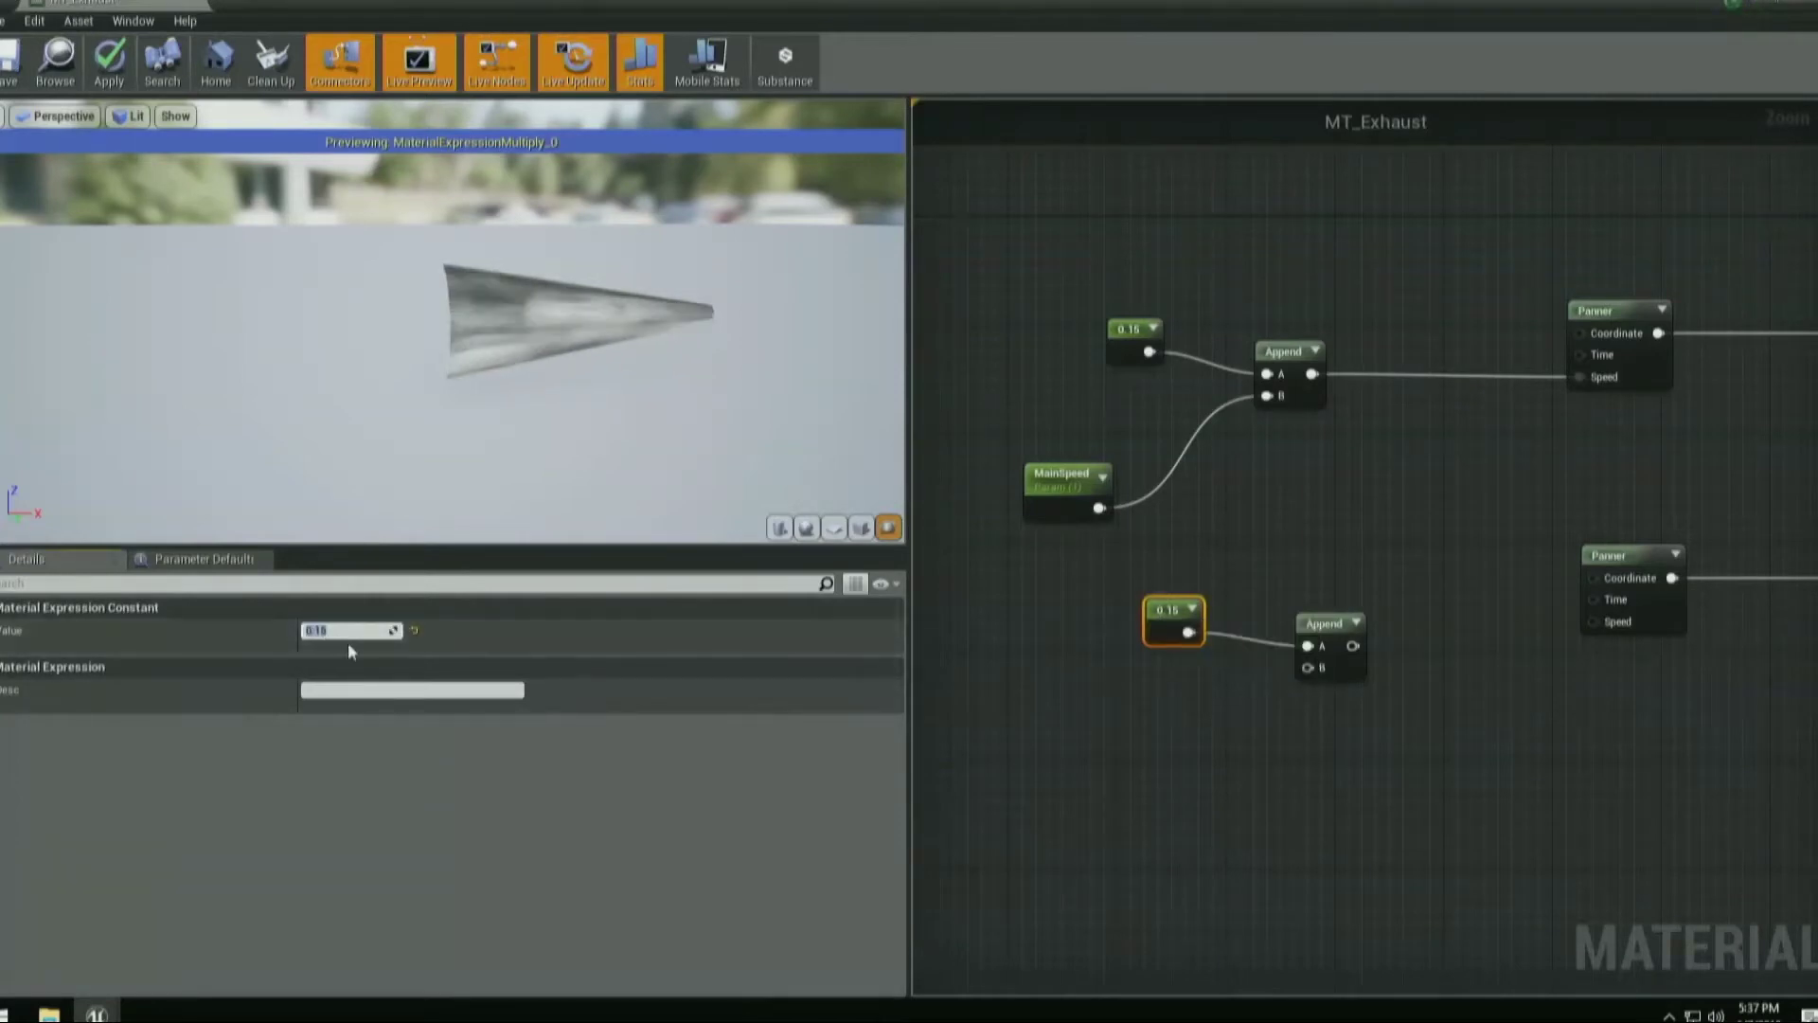
{"action": "type", "text": "-0.15"}
{"action": "key", "text": "Return"}
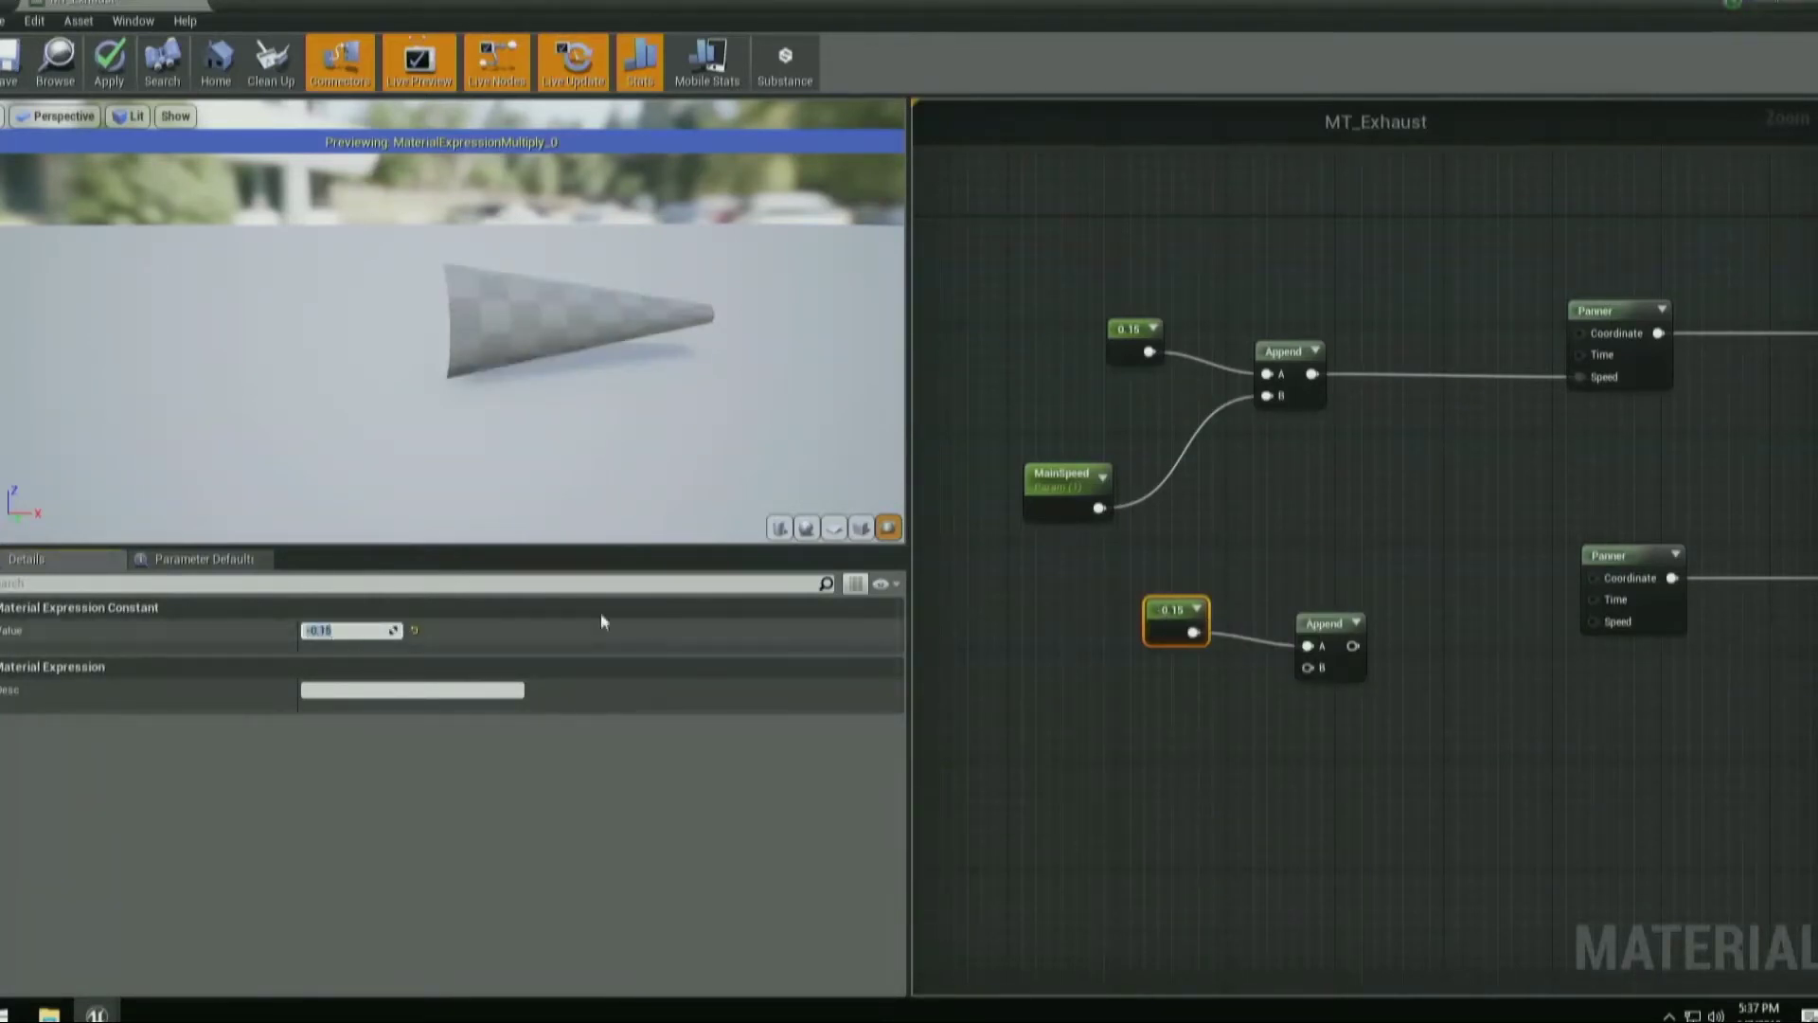
Add a Multiply node fed by MainSpeed and set its constant B to 1.1.
{"action": "left_click_drag", "start_coordinate": [1105, 511], "coordinate": [1305, 669]}
{"action": "left_click_drag", "start_coordinate": [1215, 525], "coordinate": [1203, 528]}
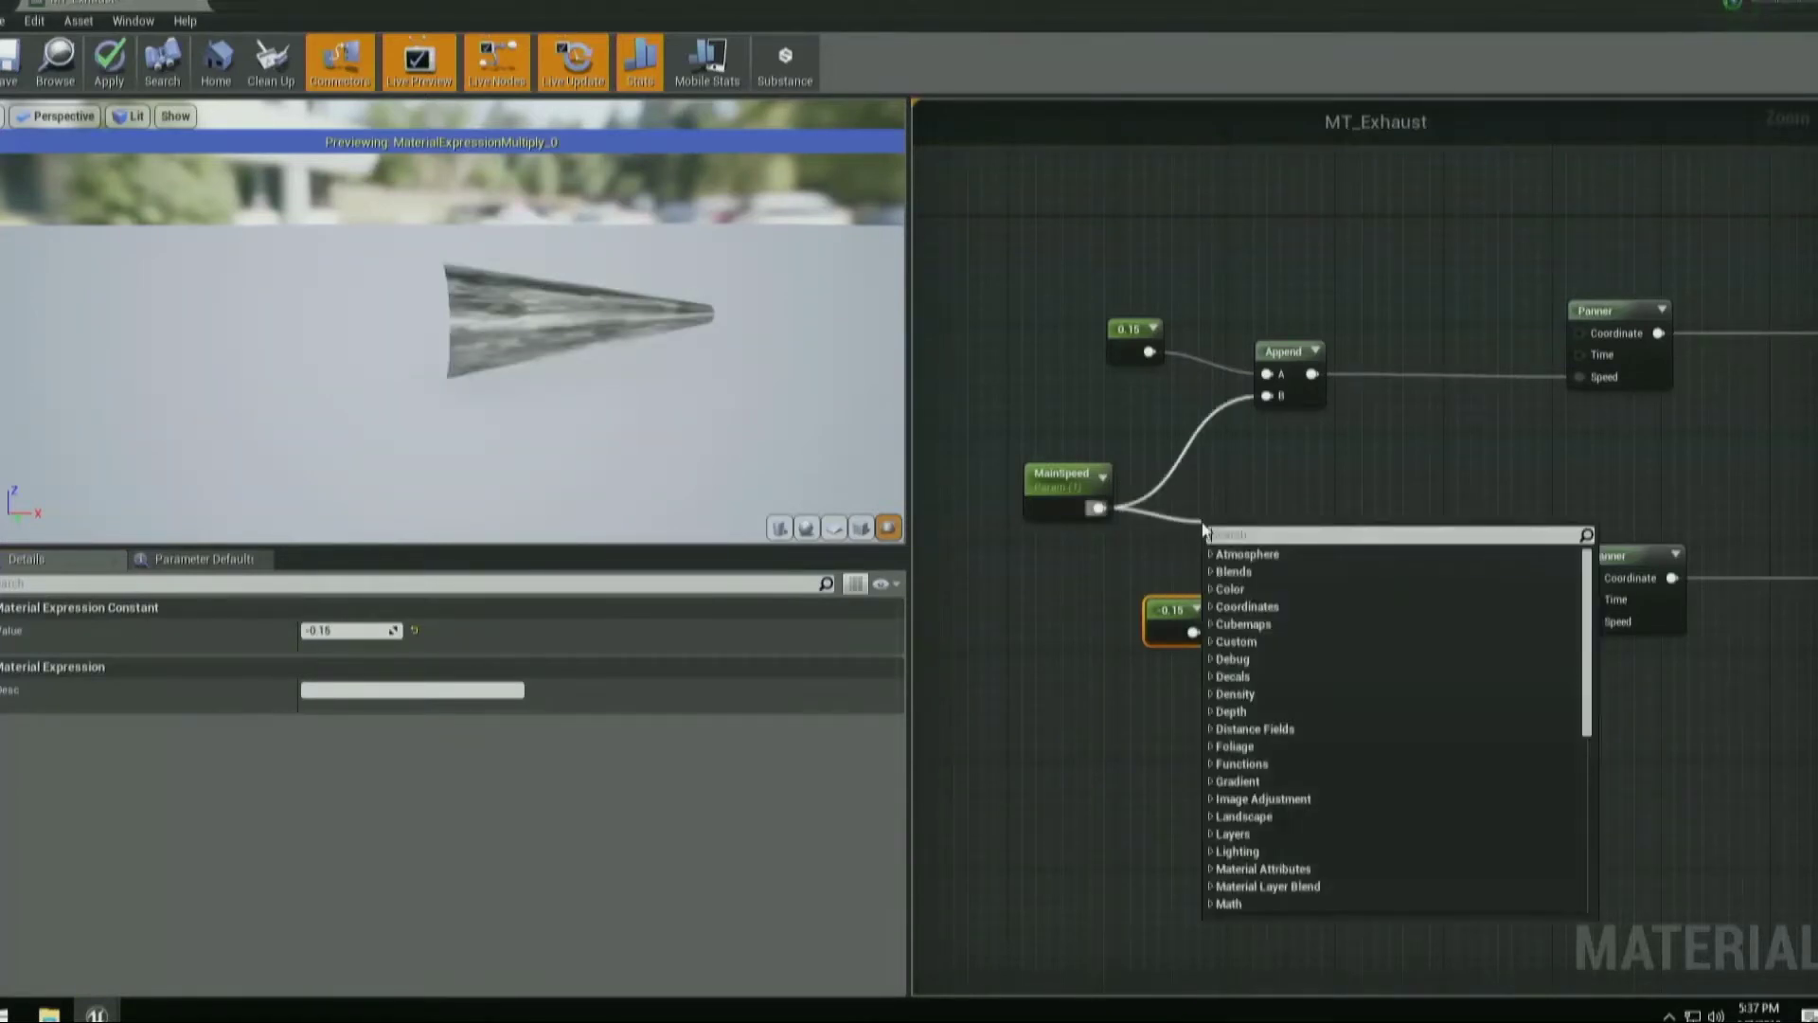
{"action": "type", "text": "multiply"}
{"action": "key", "text": "Return"}
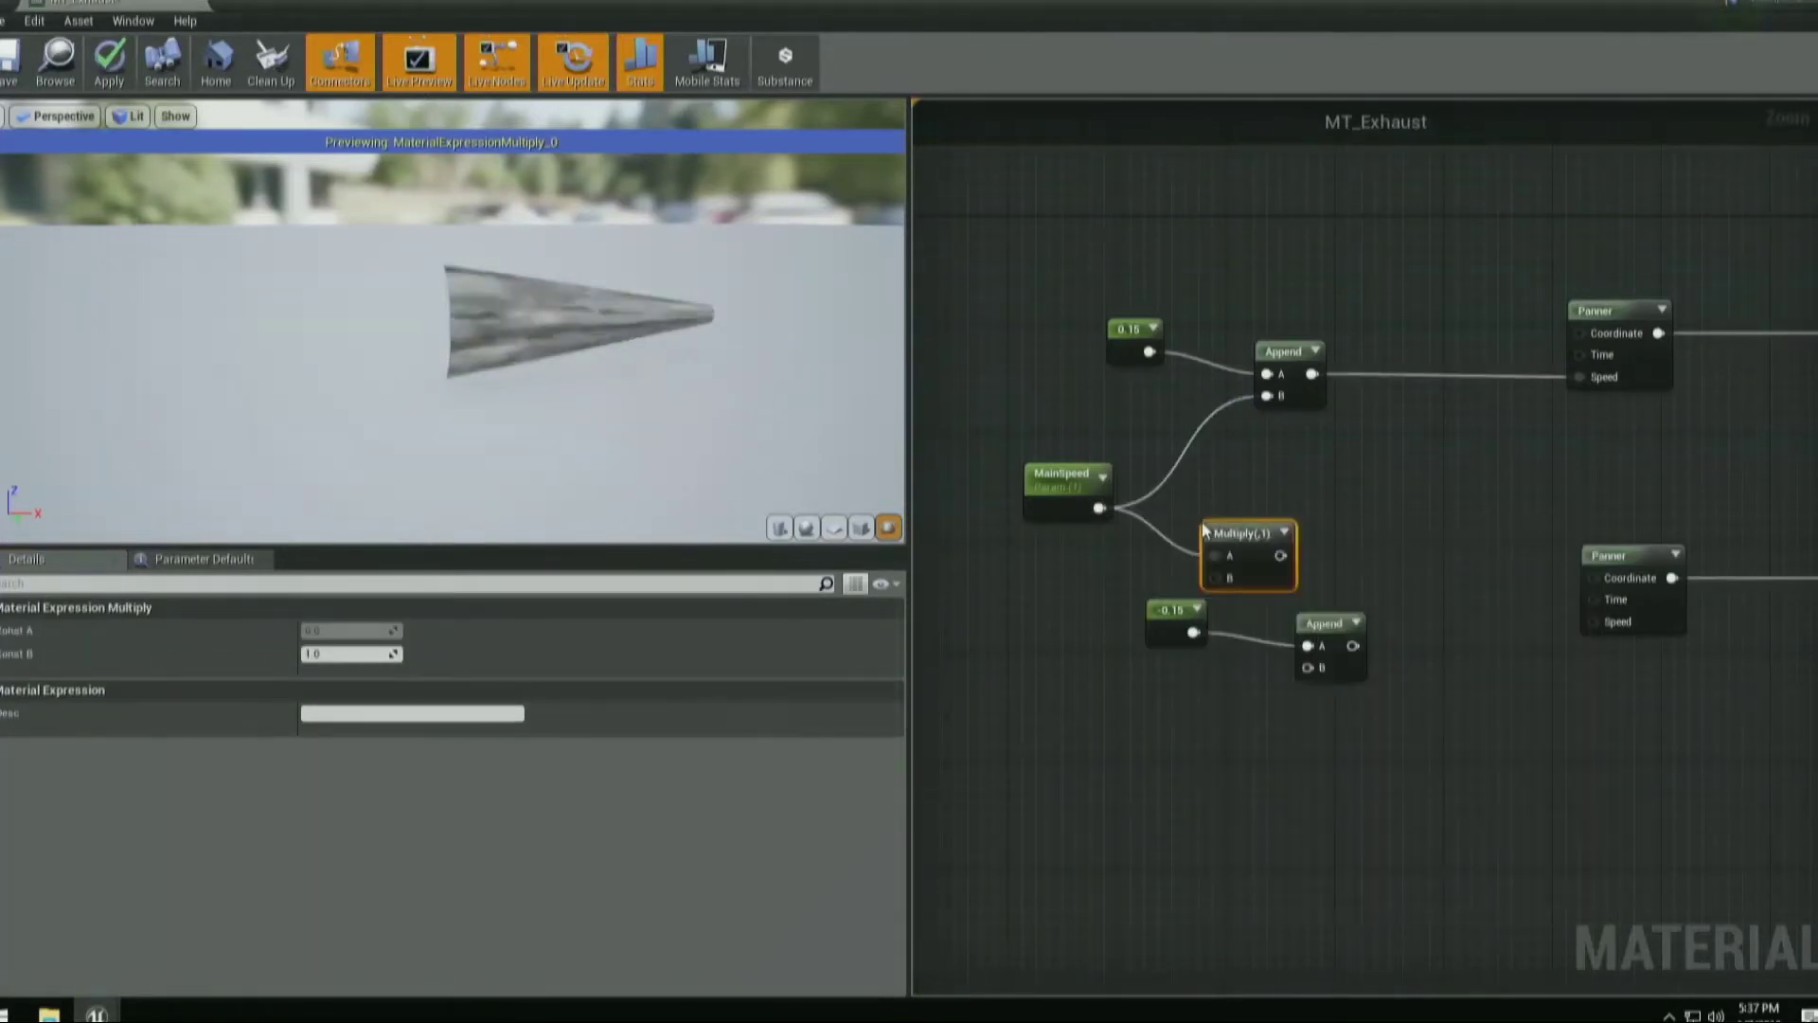
{"action": "left_click", "coordinate": [343, 657]}
{"action": "type", "text": "1"}
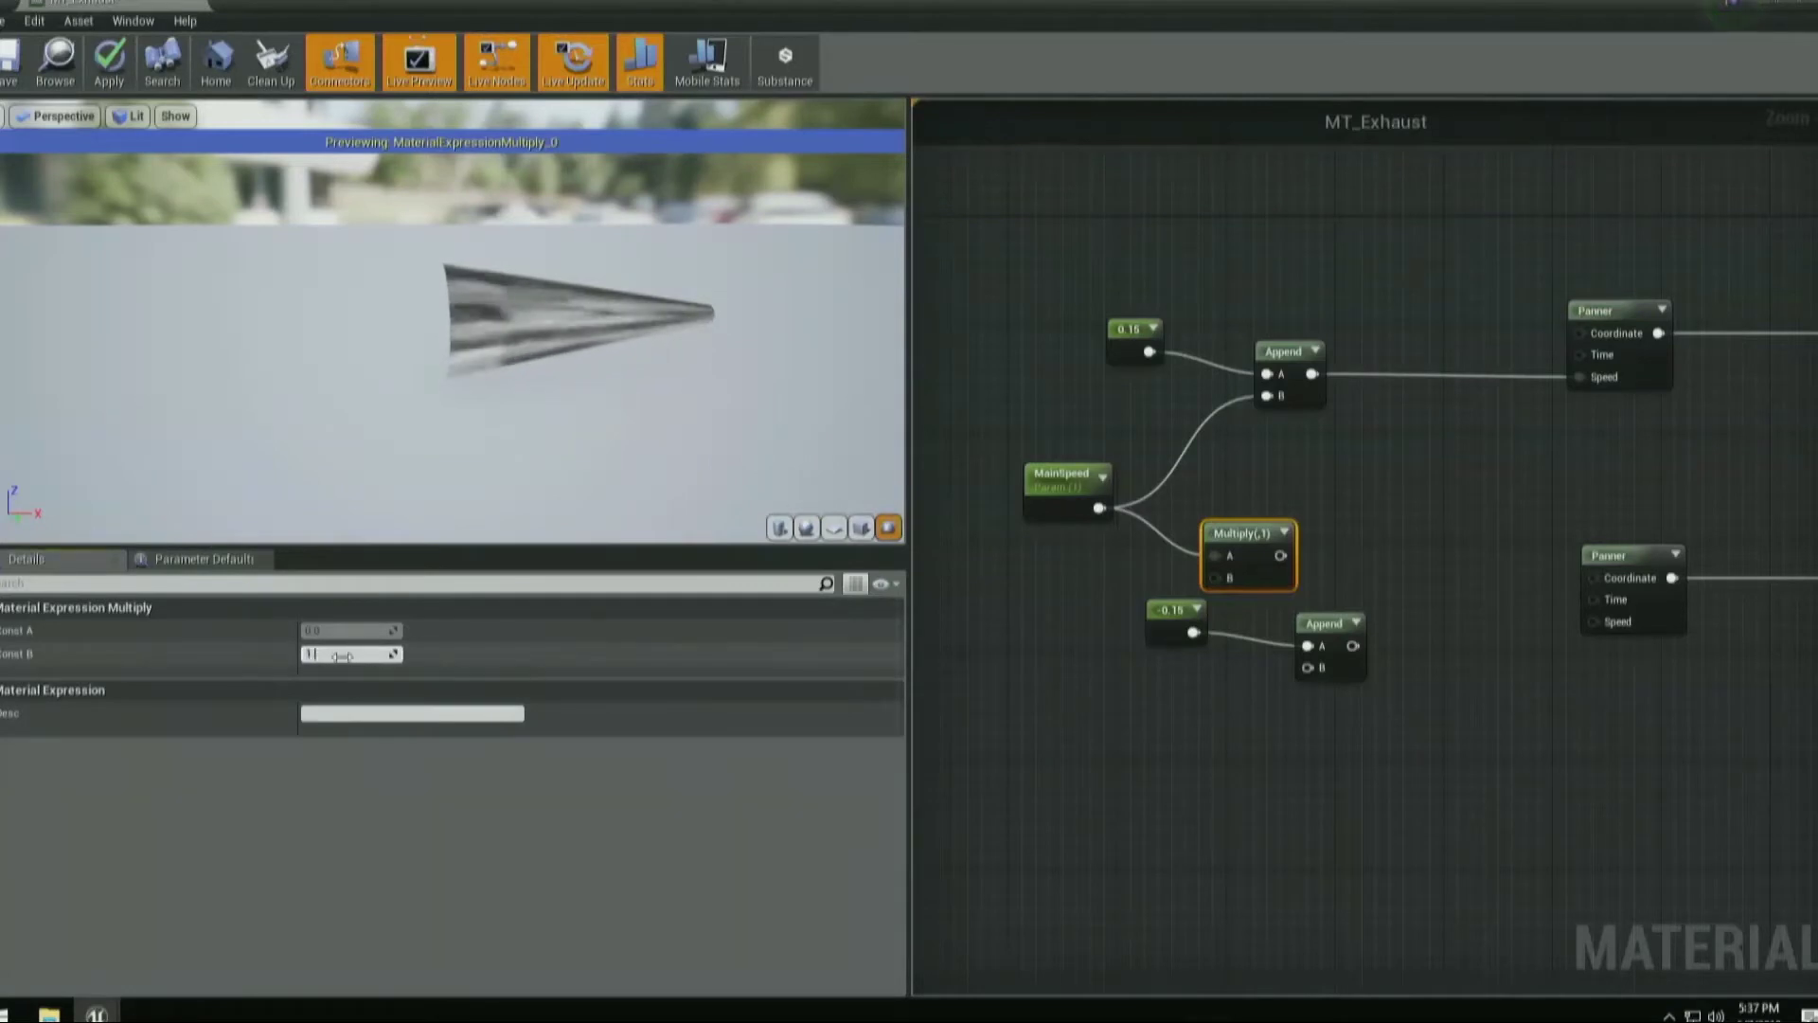
{"action": "type", "text": ".1"}
{"action": "key", "text": "Return"}
Reposition Multiply and MainSpeed, then wire Multiply into the lower Append's B and that Append into the lower Panner's Coordinate.
{"action": "left_click_drag", "start_coordinate": [1248, 532], "coordinate": [1115, 677]}
{"action": "left_click_drag", "start_coordinate": [1037, 495], "coordinate": [940, 454]}
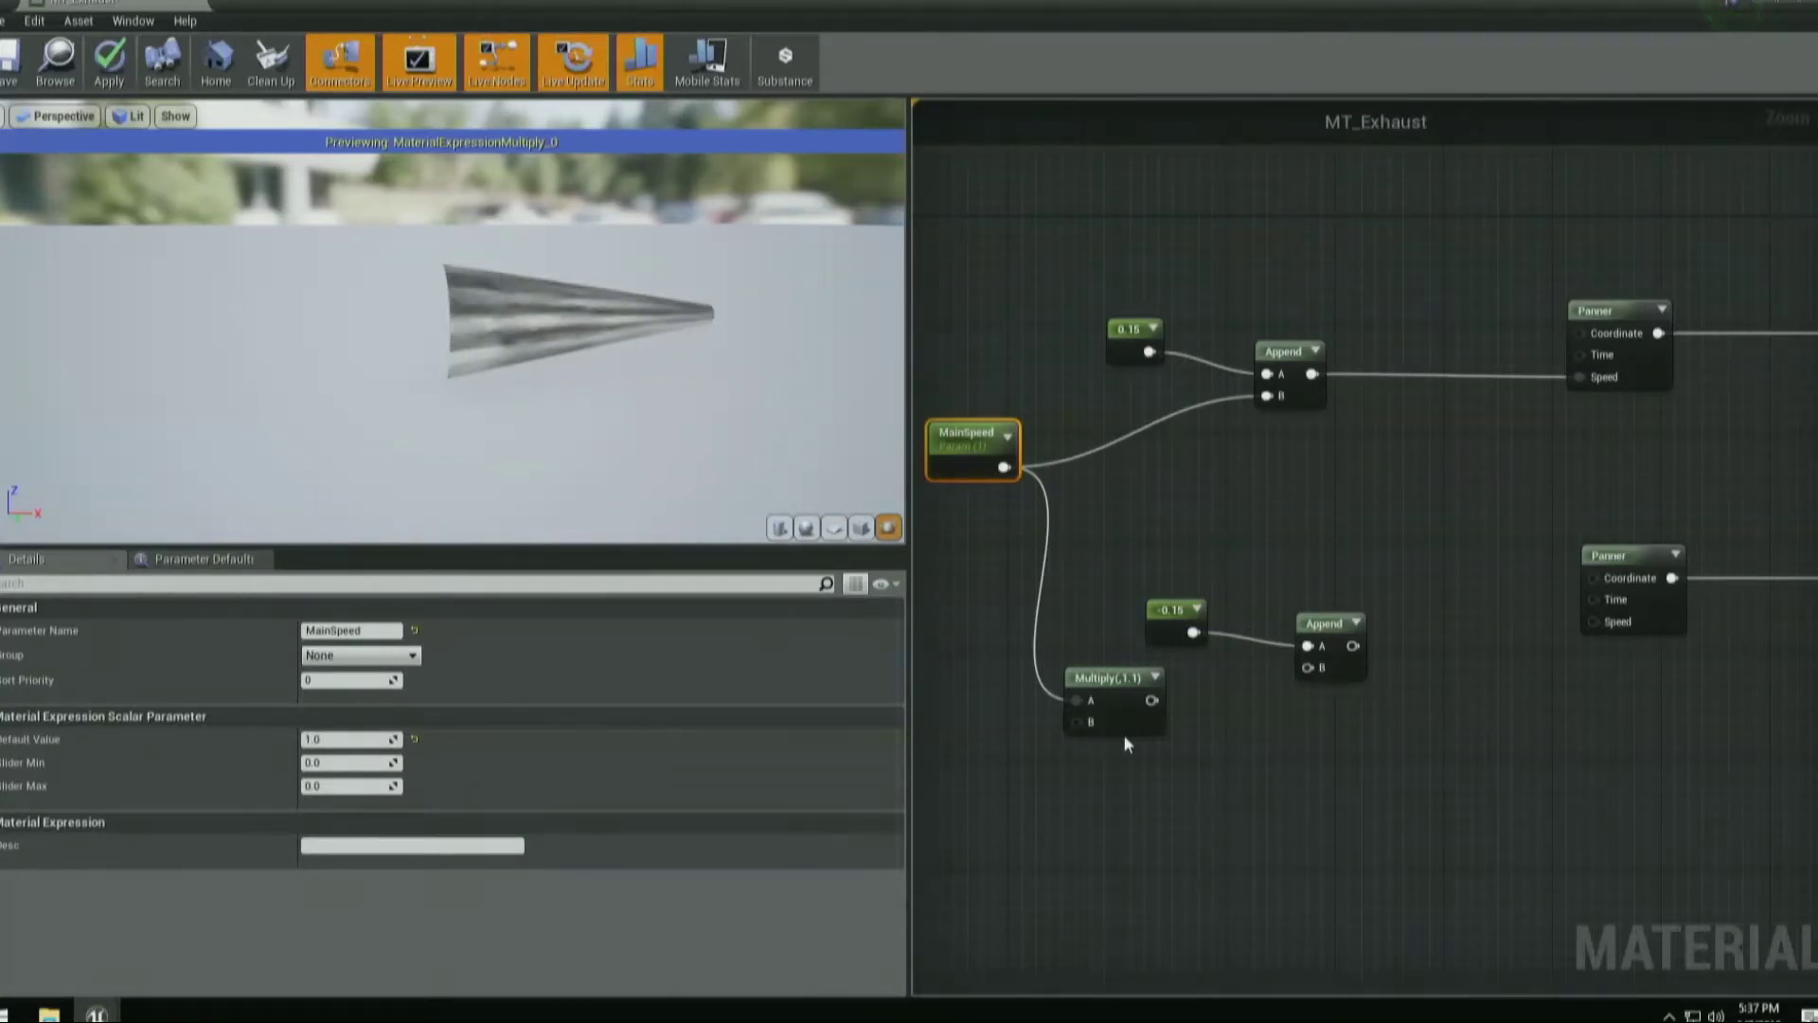
{"action": "left_click_drag", "start_coordinate": [1150, 702], "coordinate": [1483, 624]}
{"action": "left_click_drag", "start_coordinate": [1592, 580], "coordinate": [1593, 580]}
Move the -0.15 constant and the Multiply node closer to the lower Append.
{"action": "right_click_drag", "start_coordinate": [1415, 547], "coordinate": [1265, 606]}
{"action": "right_click_drag", "start_coordinate": [1097, 655], "coordinate": [1190, 669]}
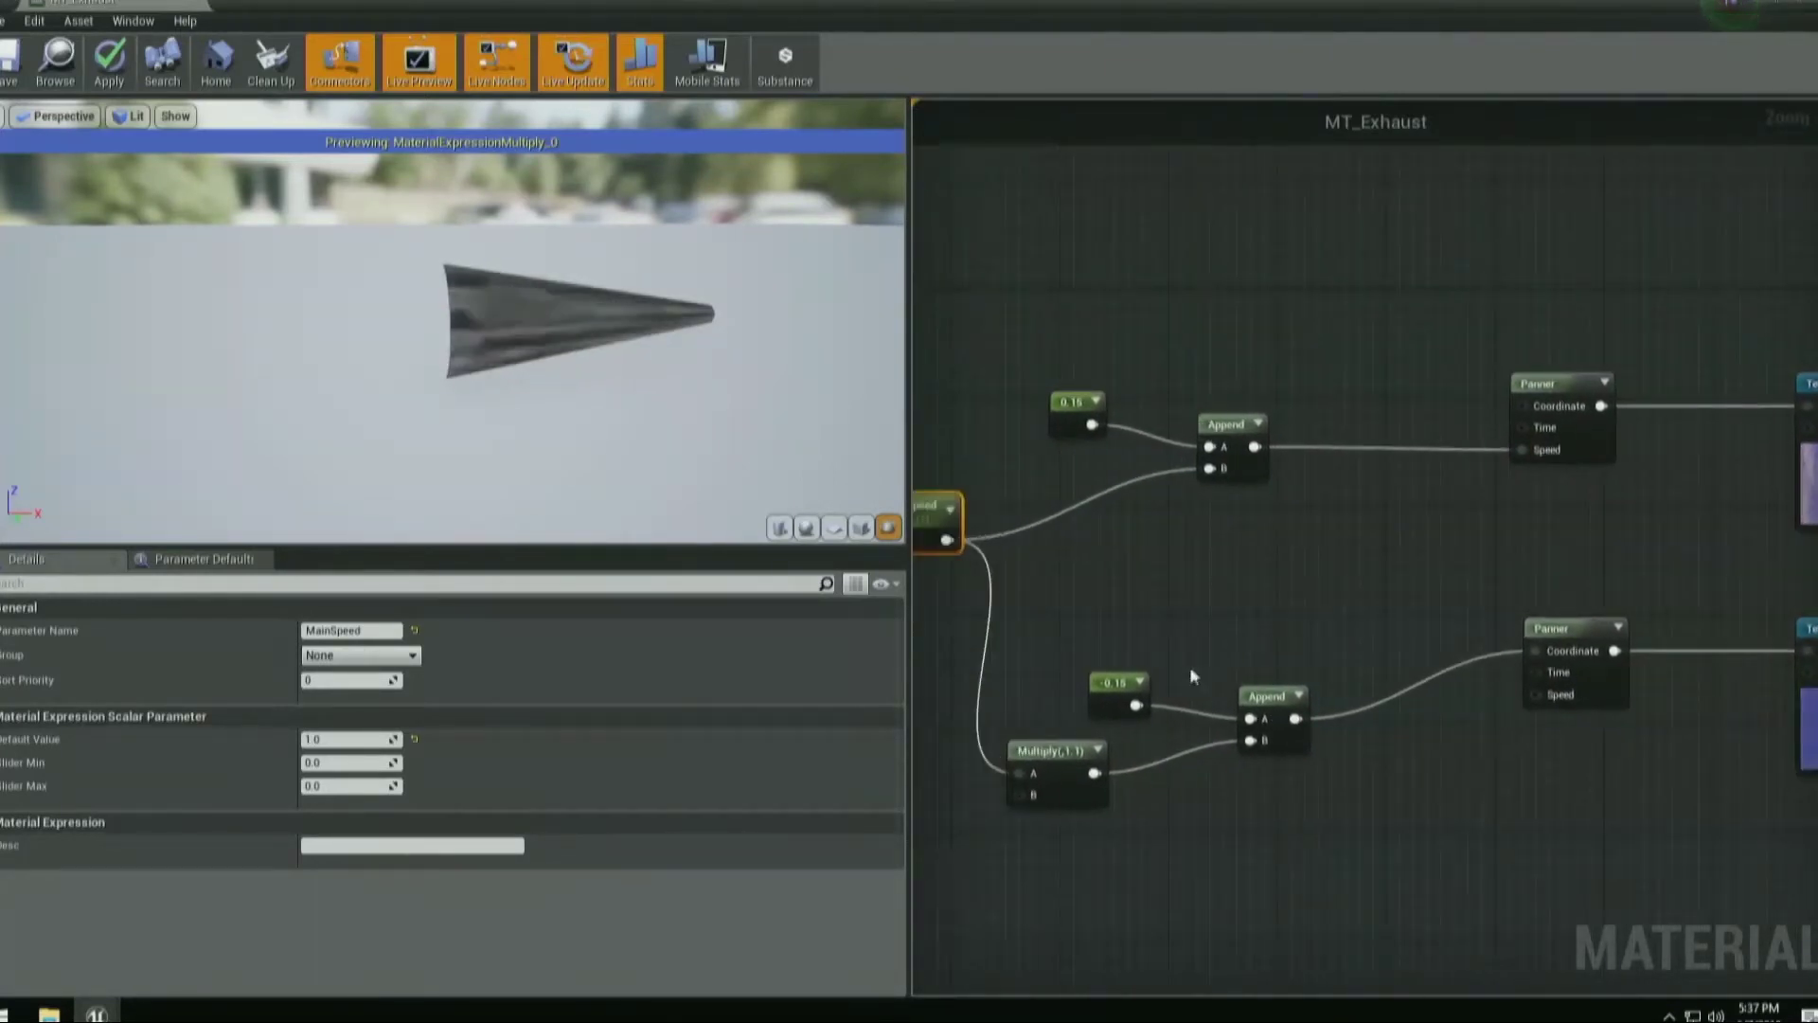
{"action": "left_click_drag", "start_coordinate": [1042, 750], "coordinate": [1130, 656]}
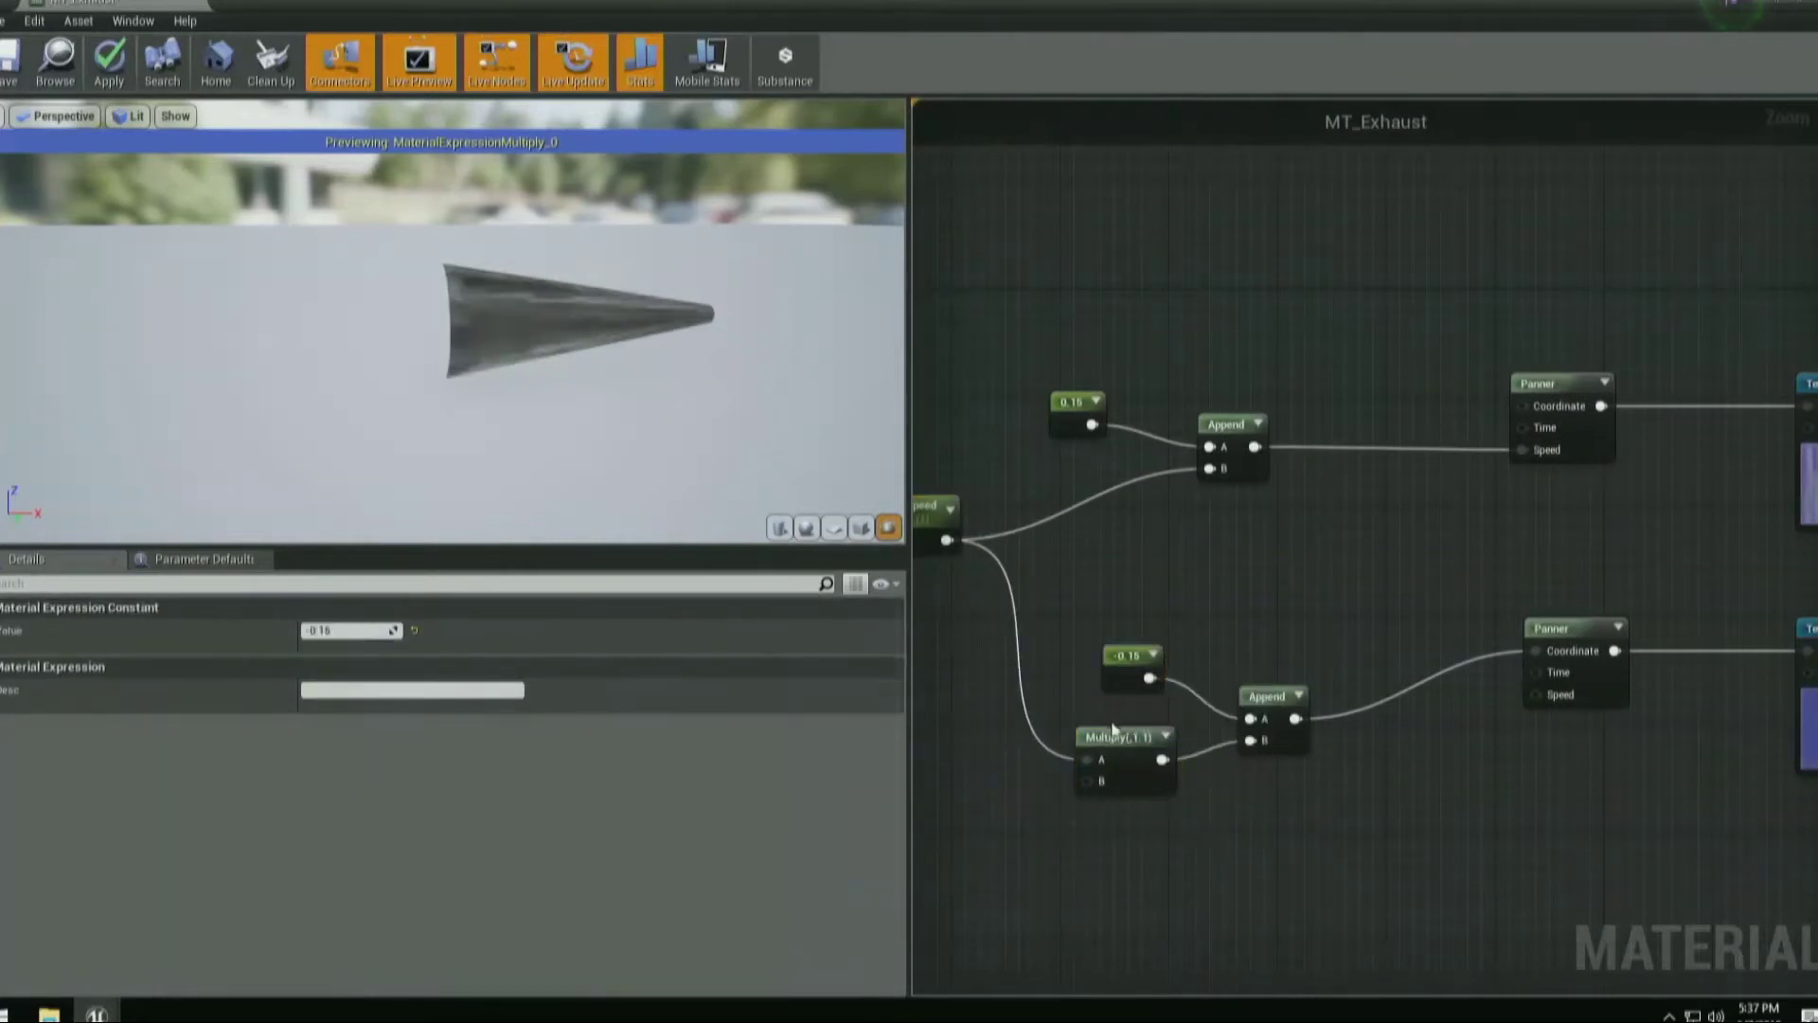
Review both speed branches from MainSpeed through to the Panners and inspect the lower Panner's settings.
{"action": "left_click", "coordinate": [1075, 583]}
{"action": "right_click_drag", "start_coordinate": [1075, 580], "coordinate": [1263, 625]}
{"action": "left_click", "coordinate": [1079, 559]}
{"action": "right_click_drag", "start_coordinate": [1474, 582], "coordinate": [1079, 649]}
{"action": "right_click_drag", "start_coordinate": [1290, 718], "coordinate": [1519, 646]}
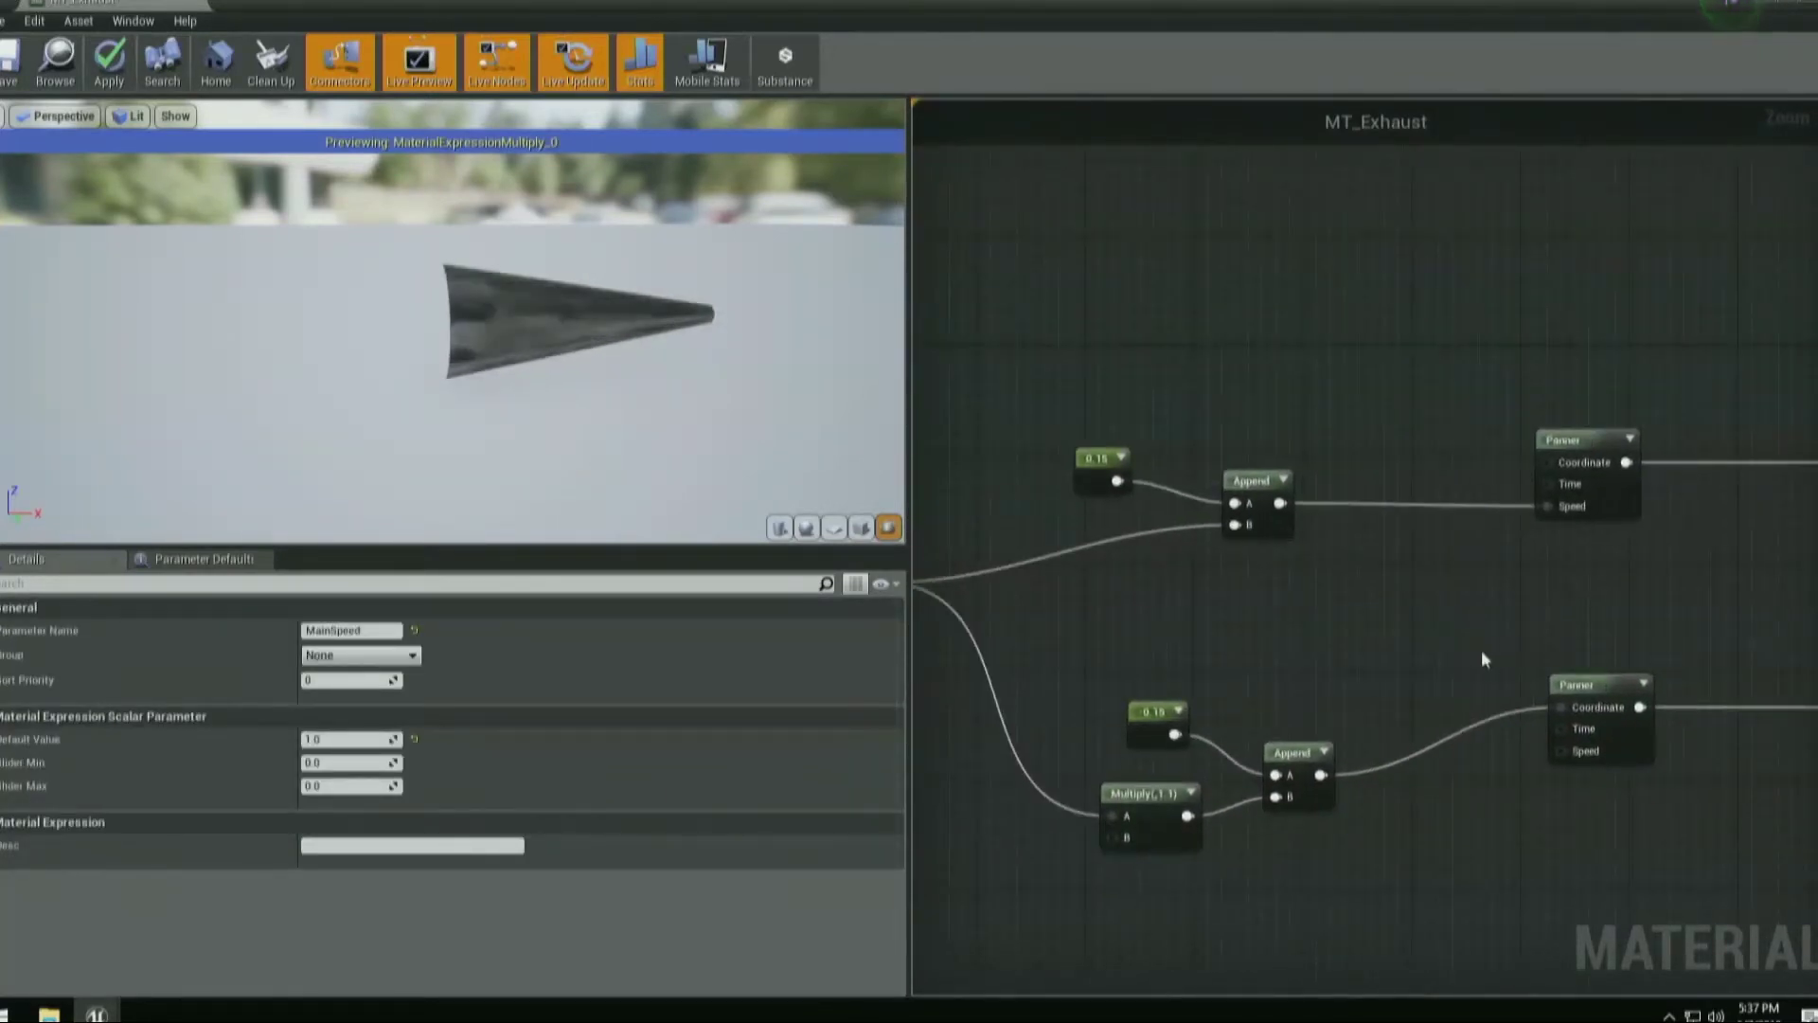
{"action": "right_click_drag", "start_coordinate": [1326, 669], "coordinate": [1446, 671]}
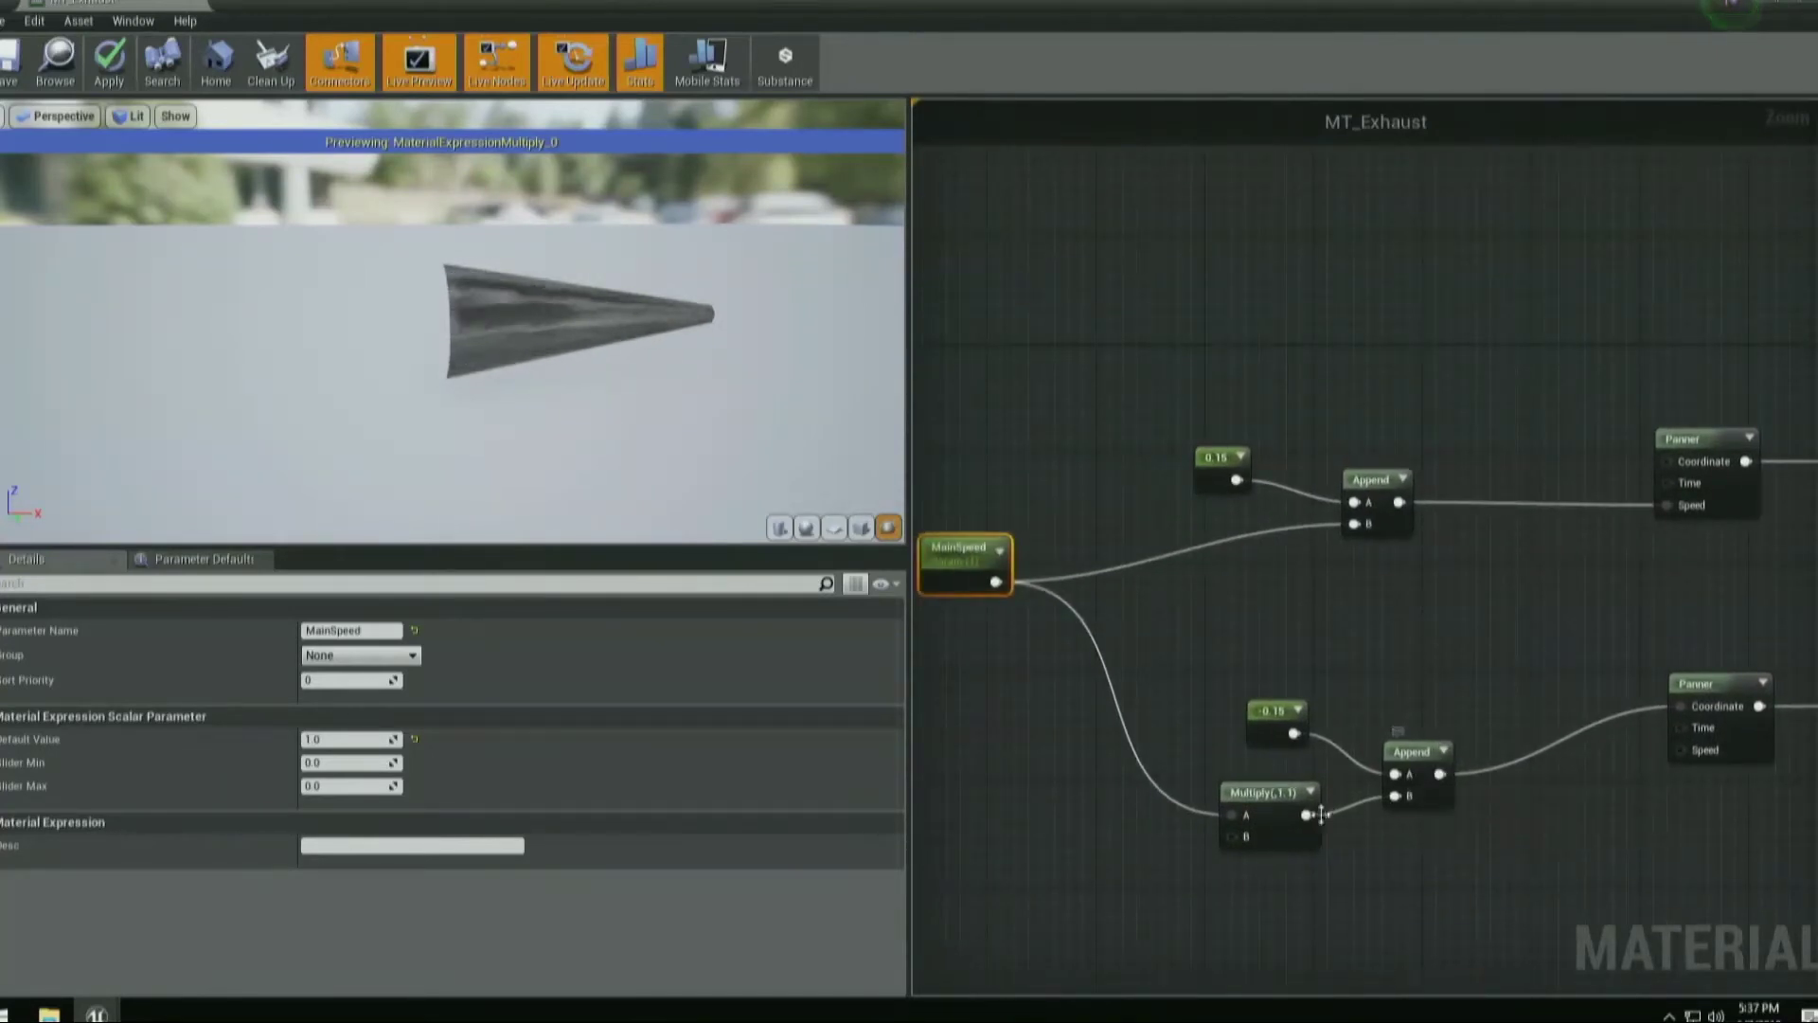
{"action": "right_click_drag", "start_coordinate": [1575, 757], "coordinate": [1367, 793]}
{"action": "left_click", "coordinate": [1508, 765]}
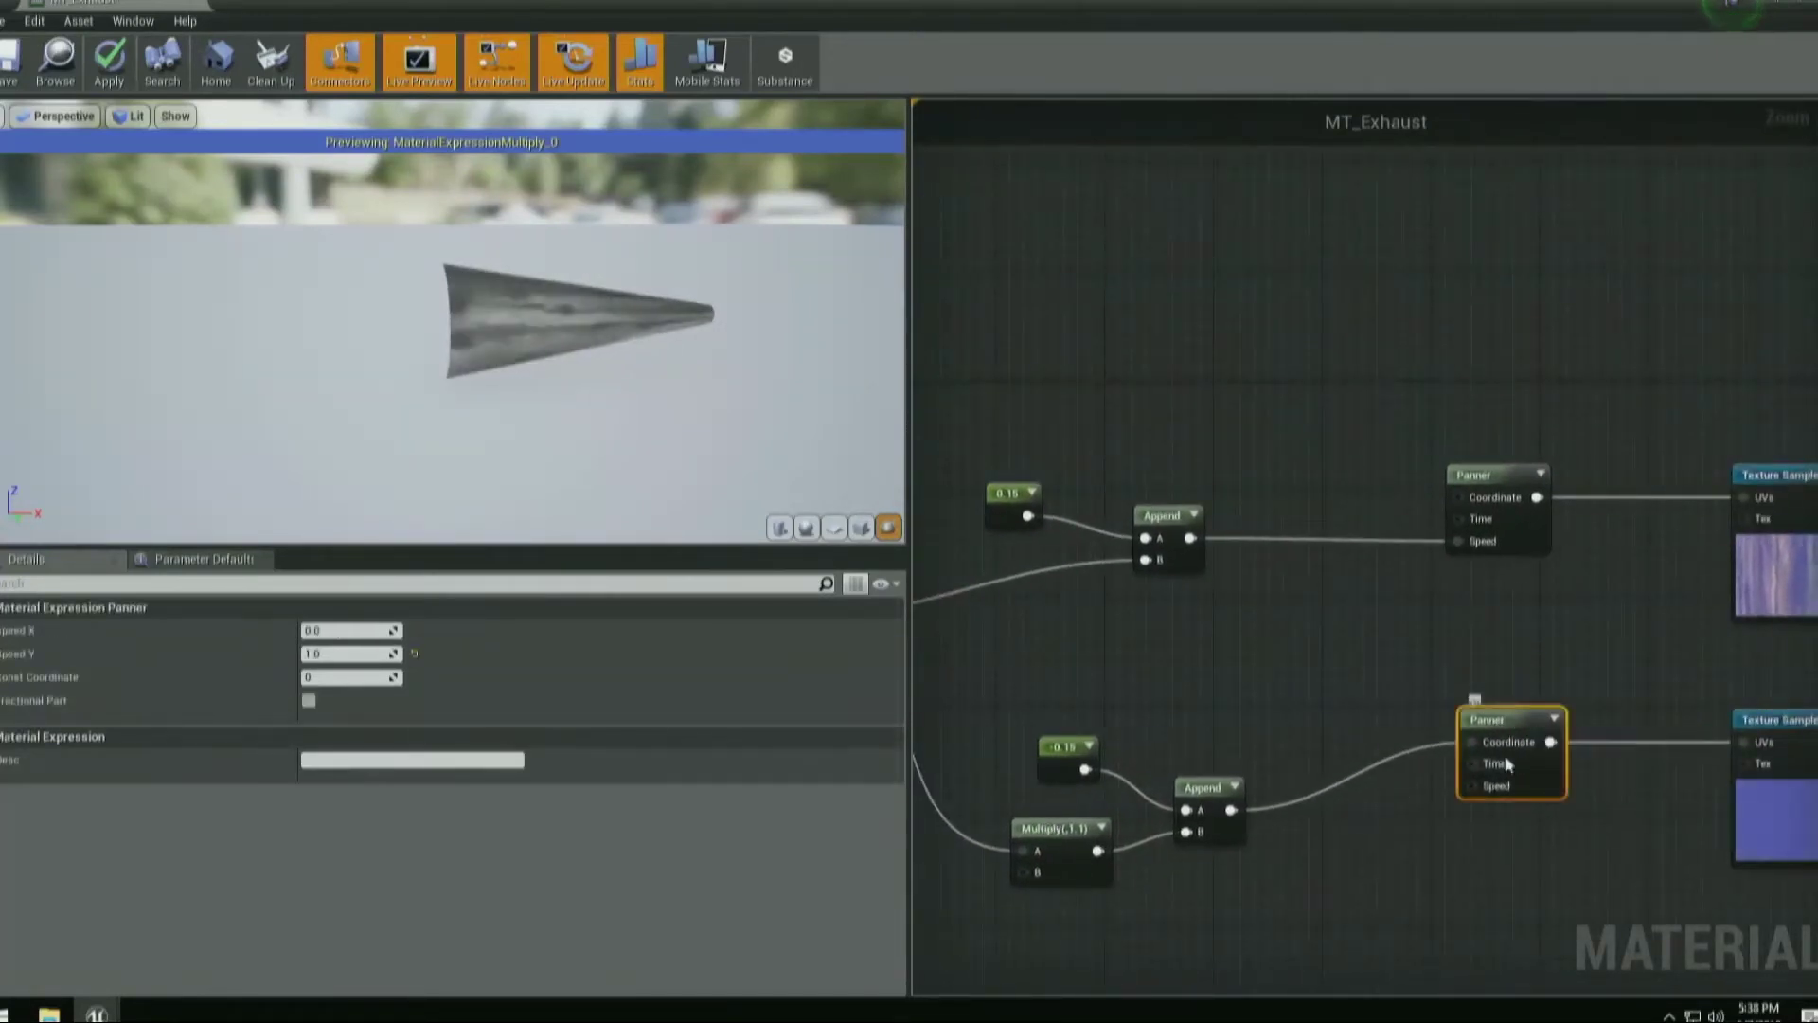
Move the lower Append's connection to the lower Panner's Speed input and reposition its feeding nodes and MainSpeed.
{"action": "left_click_drag", "start_coordinate": [1475, 744], "coordinate": [1479, 793], "text": "ctrl"}
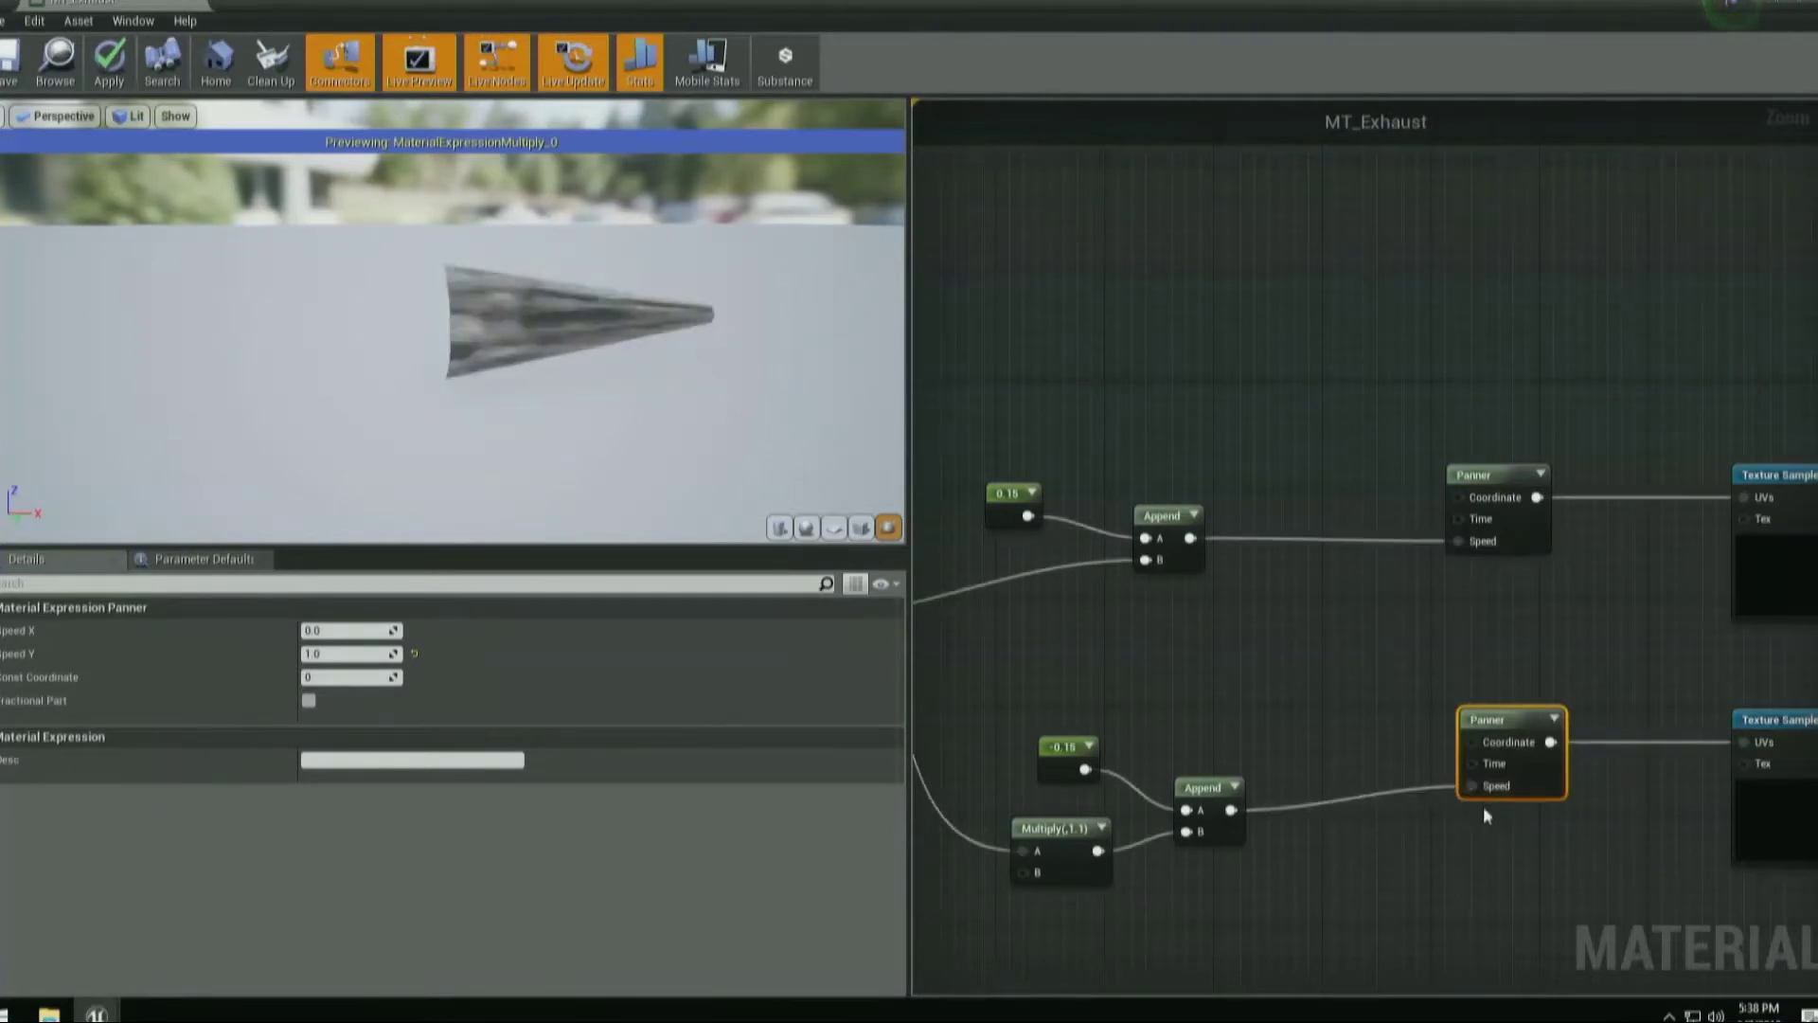
{"action": "left_click_drag", "start_coordinate": [995, 676], "coordinate": [1260, 946]}
{"action": "left_click_drag", "start_coordinate": [1206, 768], "coordinate": [1234, 741]}
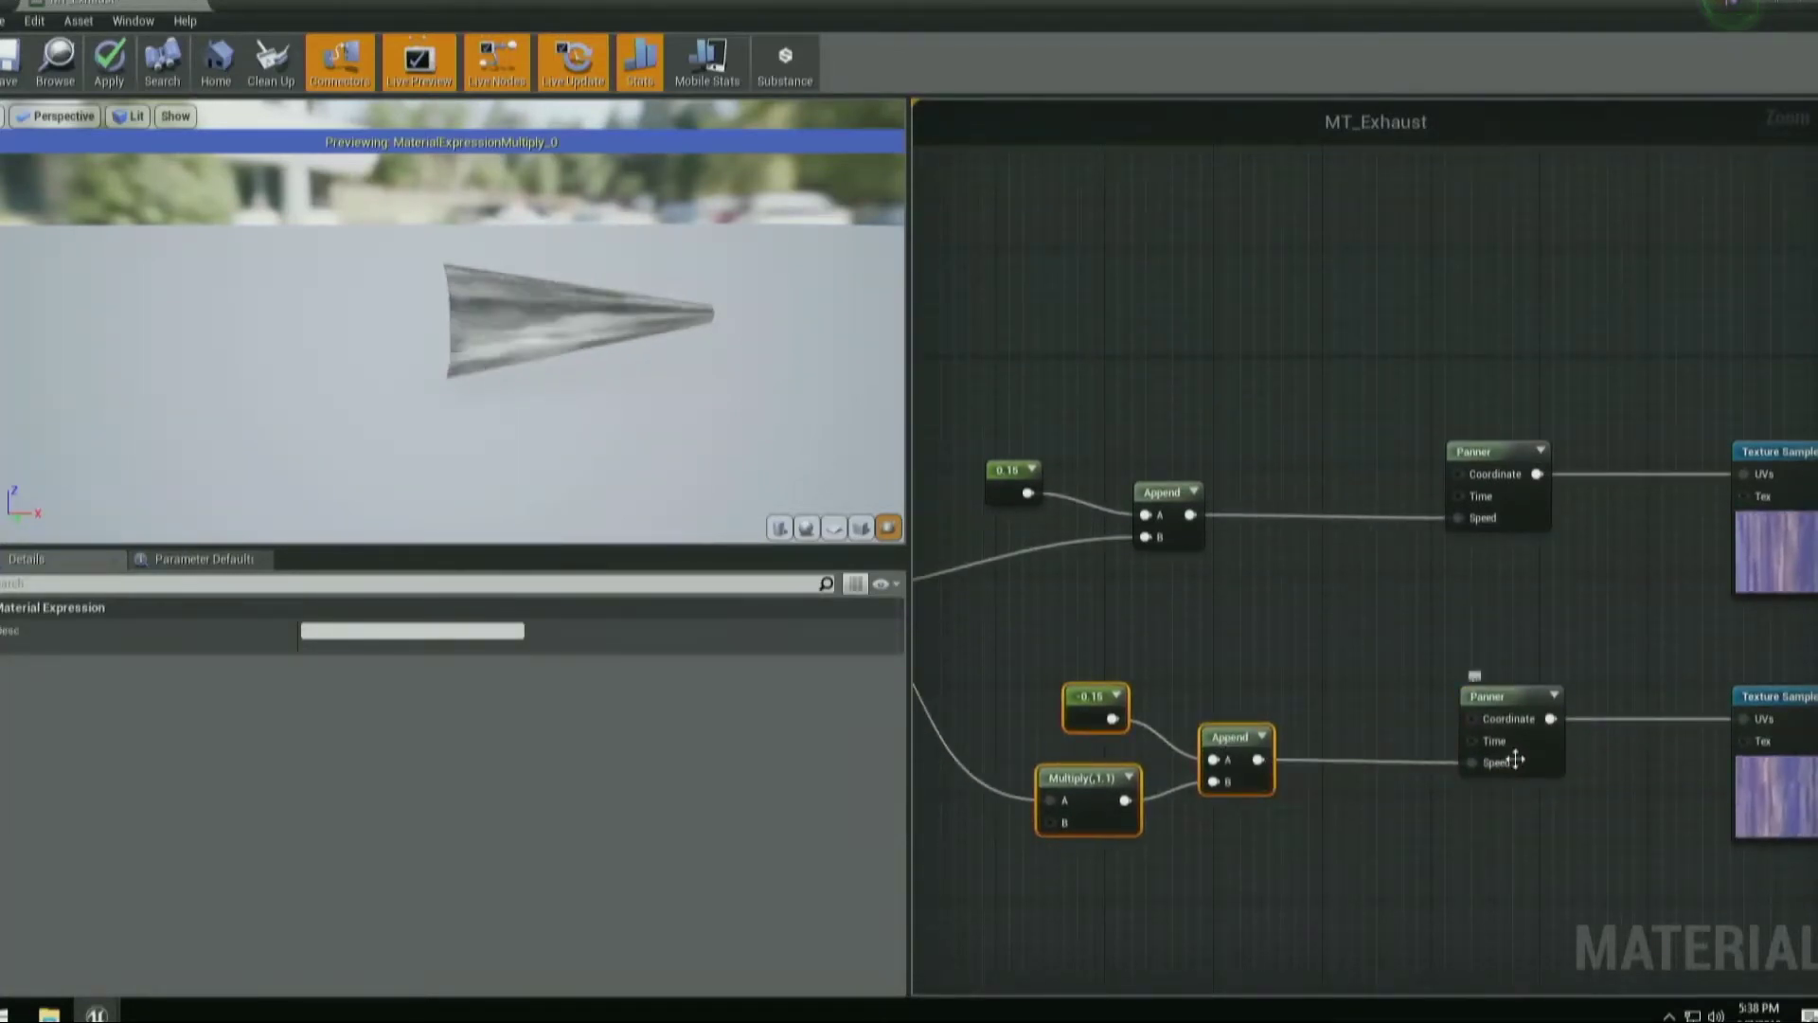
{"action": "right_click_drag", "start_coordinate": [1473, 738], "coordinate": [1586, 725]}
{"action": "left_click_drag", "start_coordinate": [985, 616], "coordinate": [1349, 552]}
Review the two speed branches through the Panners to the curtain Texture Samples and inspect the upper sample.
{"action": "right_click_drag", "start_coordinate": [1567, 644], "coordinate": [995, 685]}
{"action": "right_click_drag", "start_coordinate": [1714, 744], "coordinate": [1169, 730]}
{"action": "scroll", "coordinate": [1169, 730], "scroll_direction": "down", "scroll_amount": 1}
{"action": "scroll", "coordinate": [1509, 644], "scroll_direction": "up", "scroll_amount": 1}
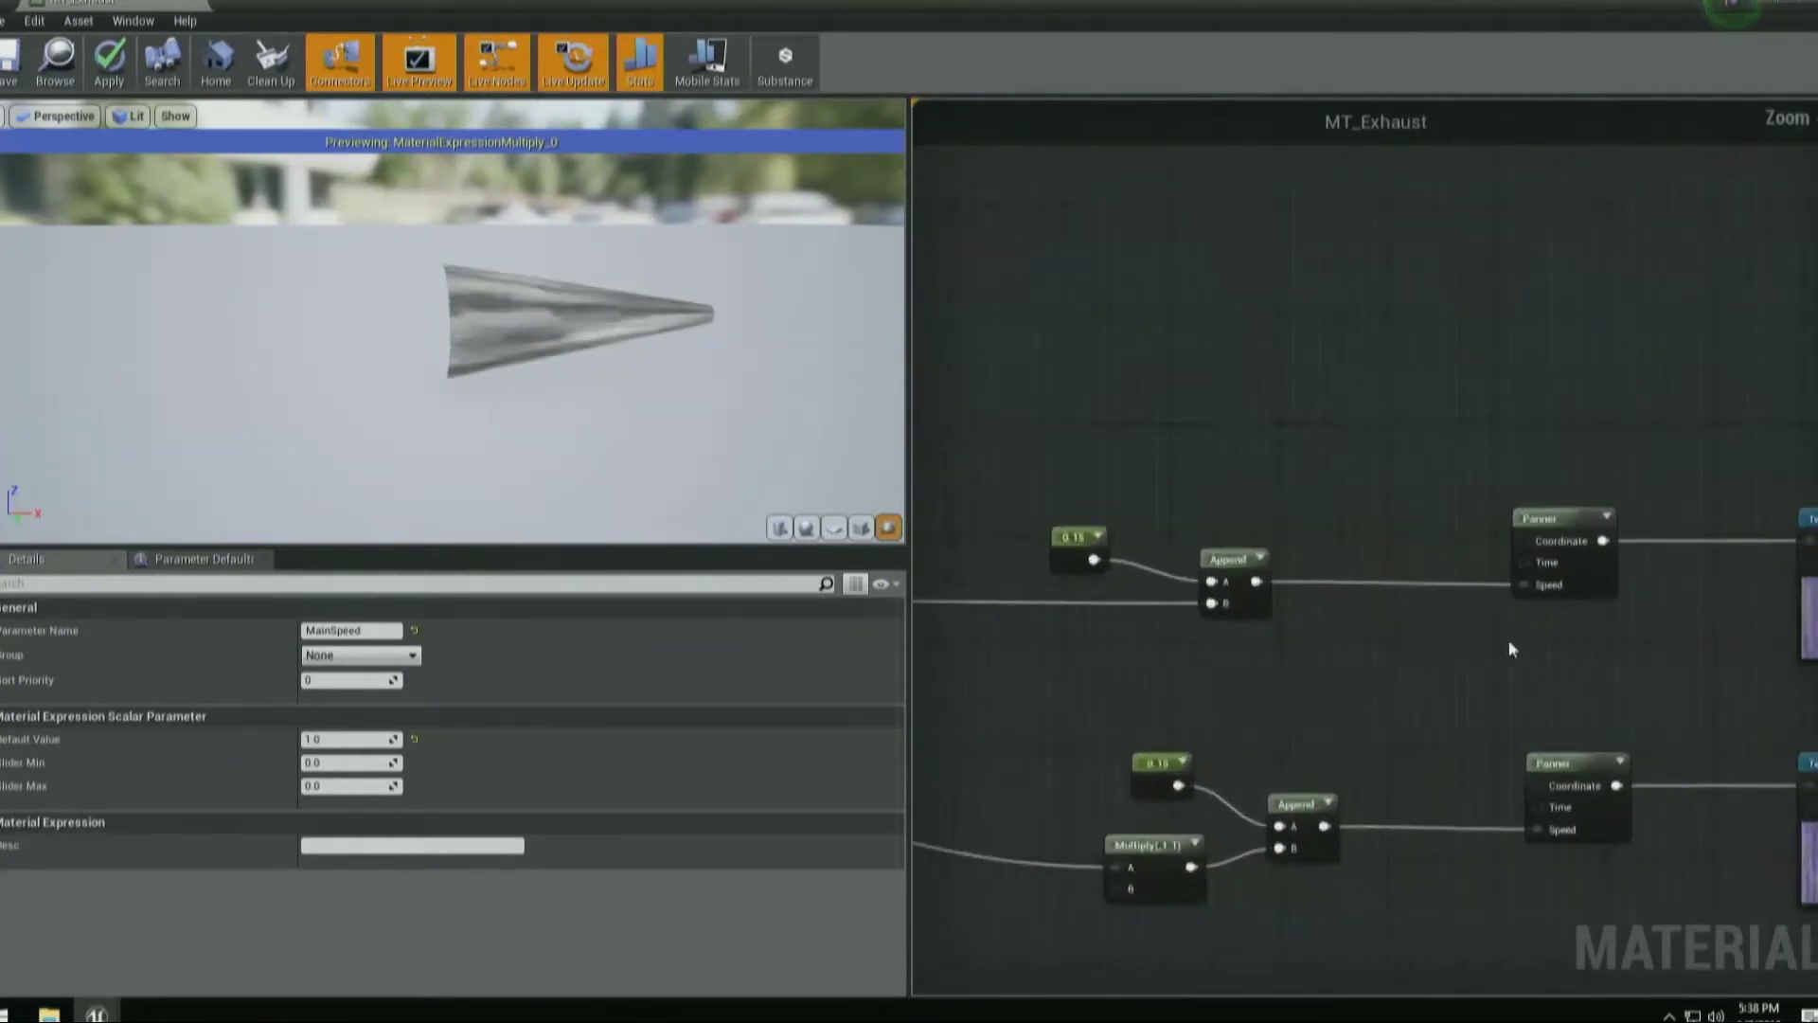
{"action": "right_click_drag", "start_coordinate": [1508, 640], "coordinate": [1132, 662]}
{"action": "left_click", "coordinate": [1508, 644]}
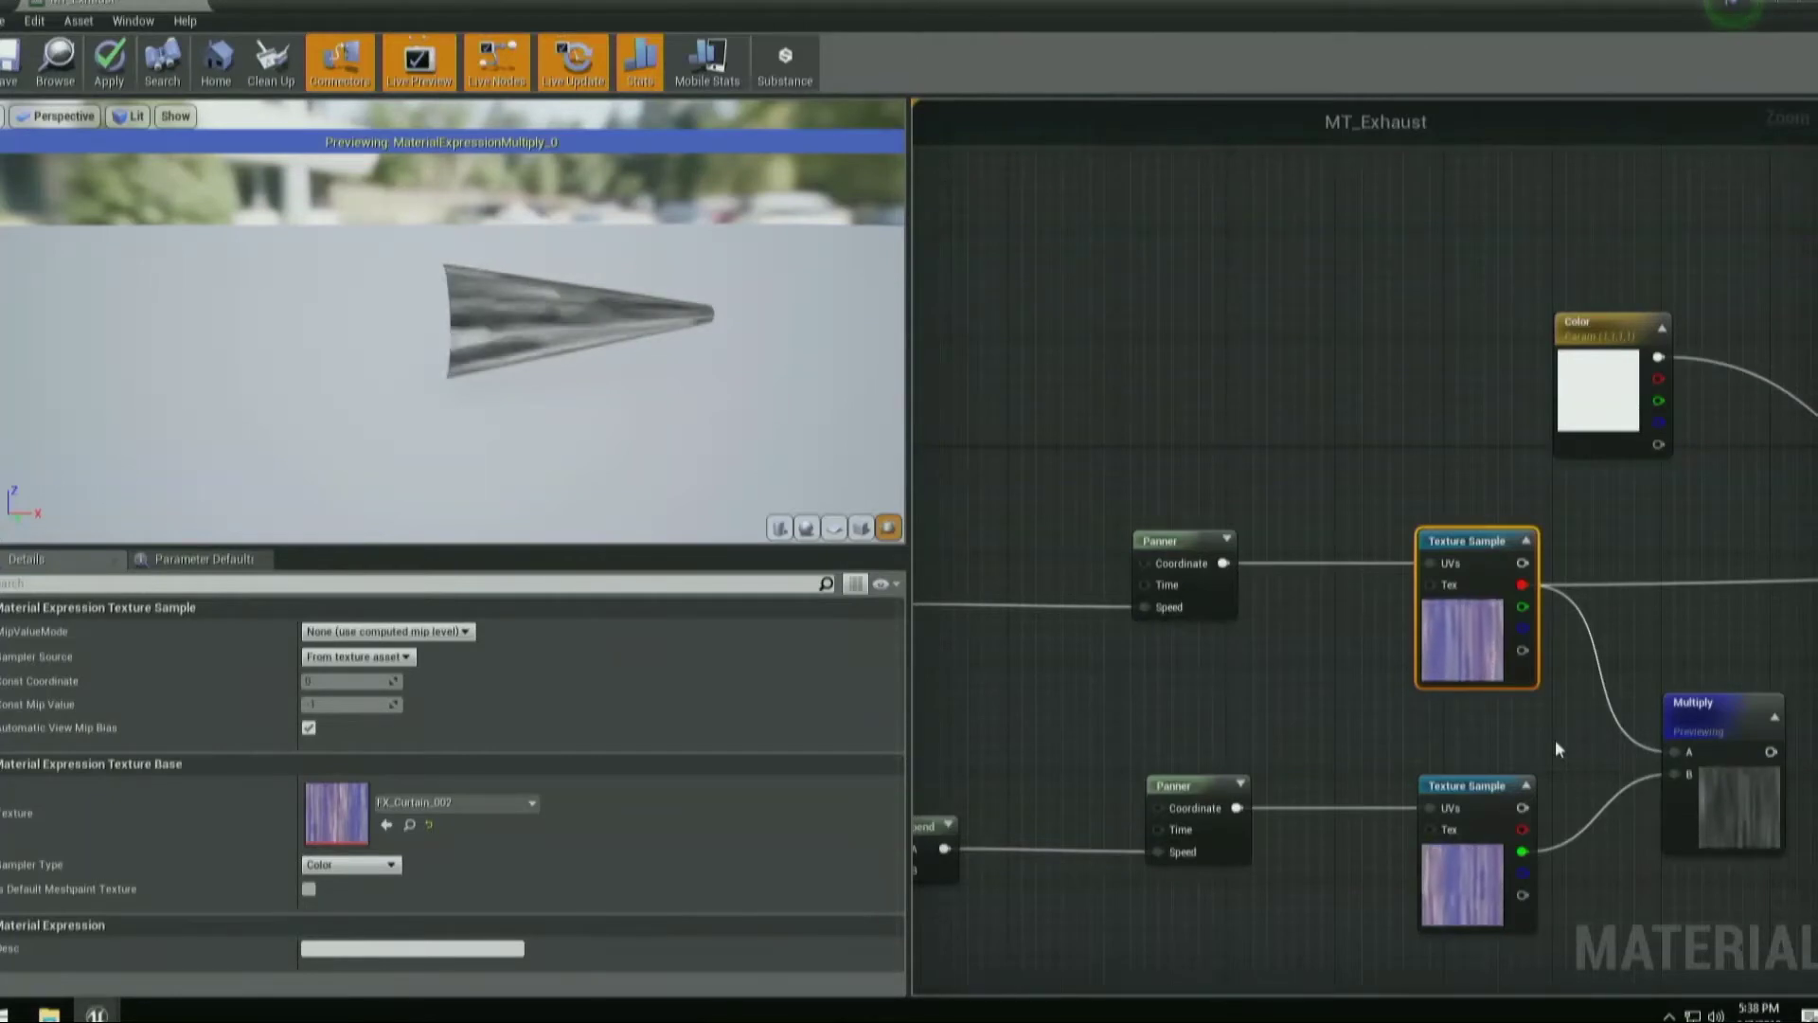
Add a TexCoord node in the empty area above the upper Panner branch and preview it.
{"action": "right_click_drag", "start_coordinate": [1127, 322], "coordinate": [1356, 379]}
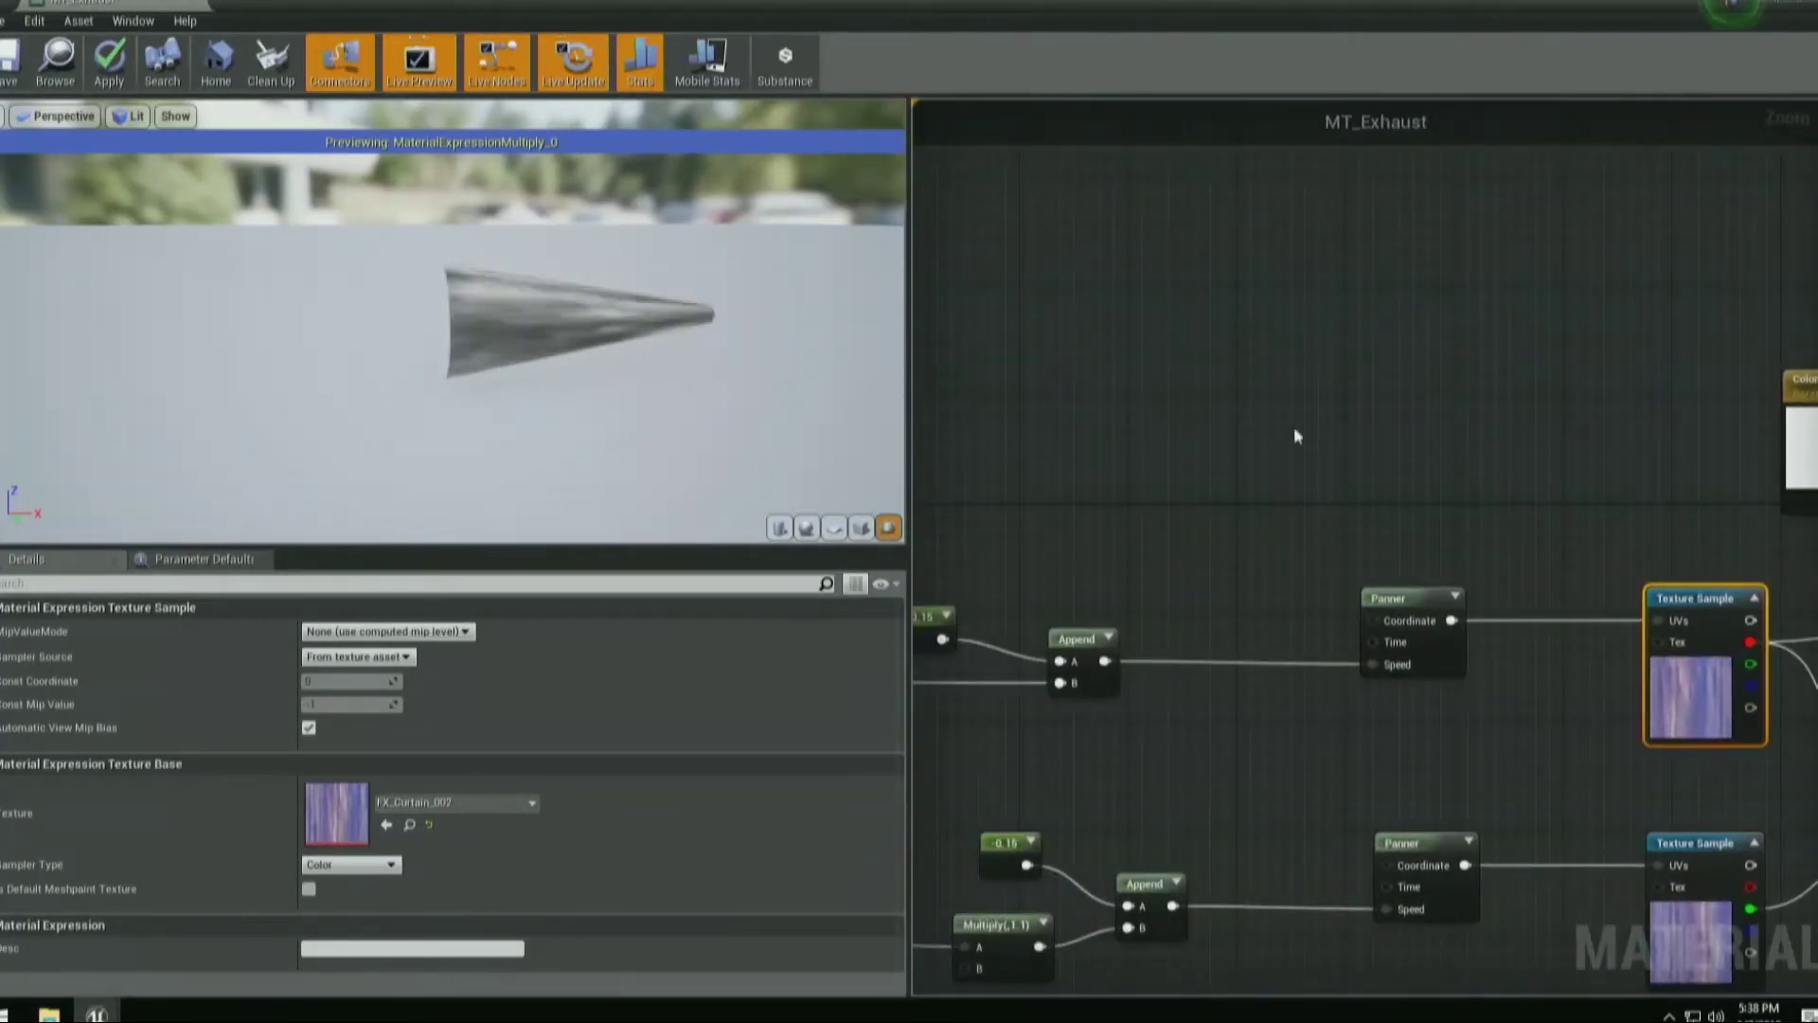
{"action": "left_click", "coordinate": [1271, 379]}
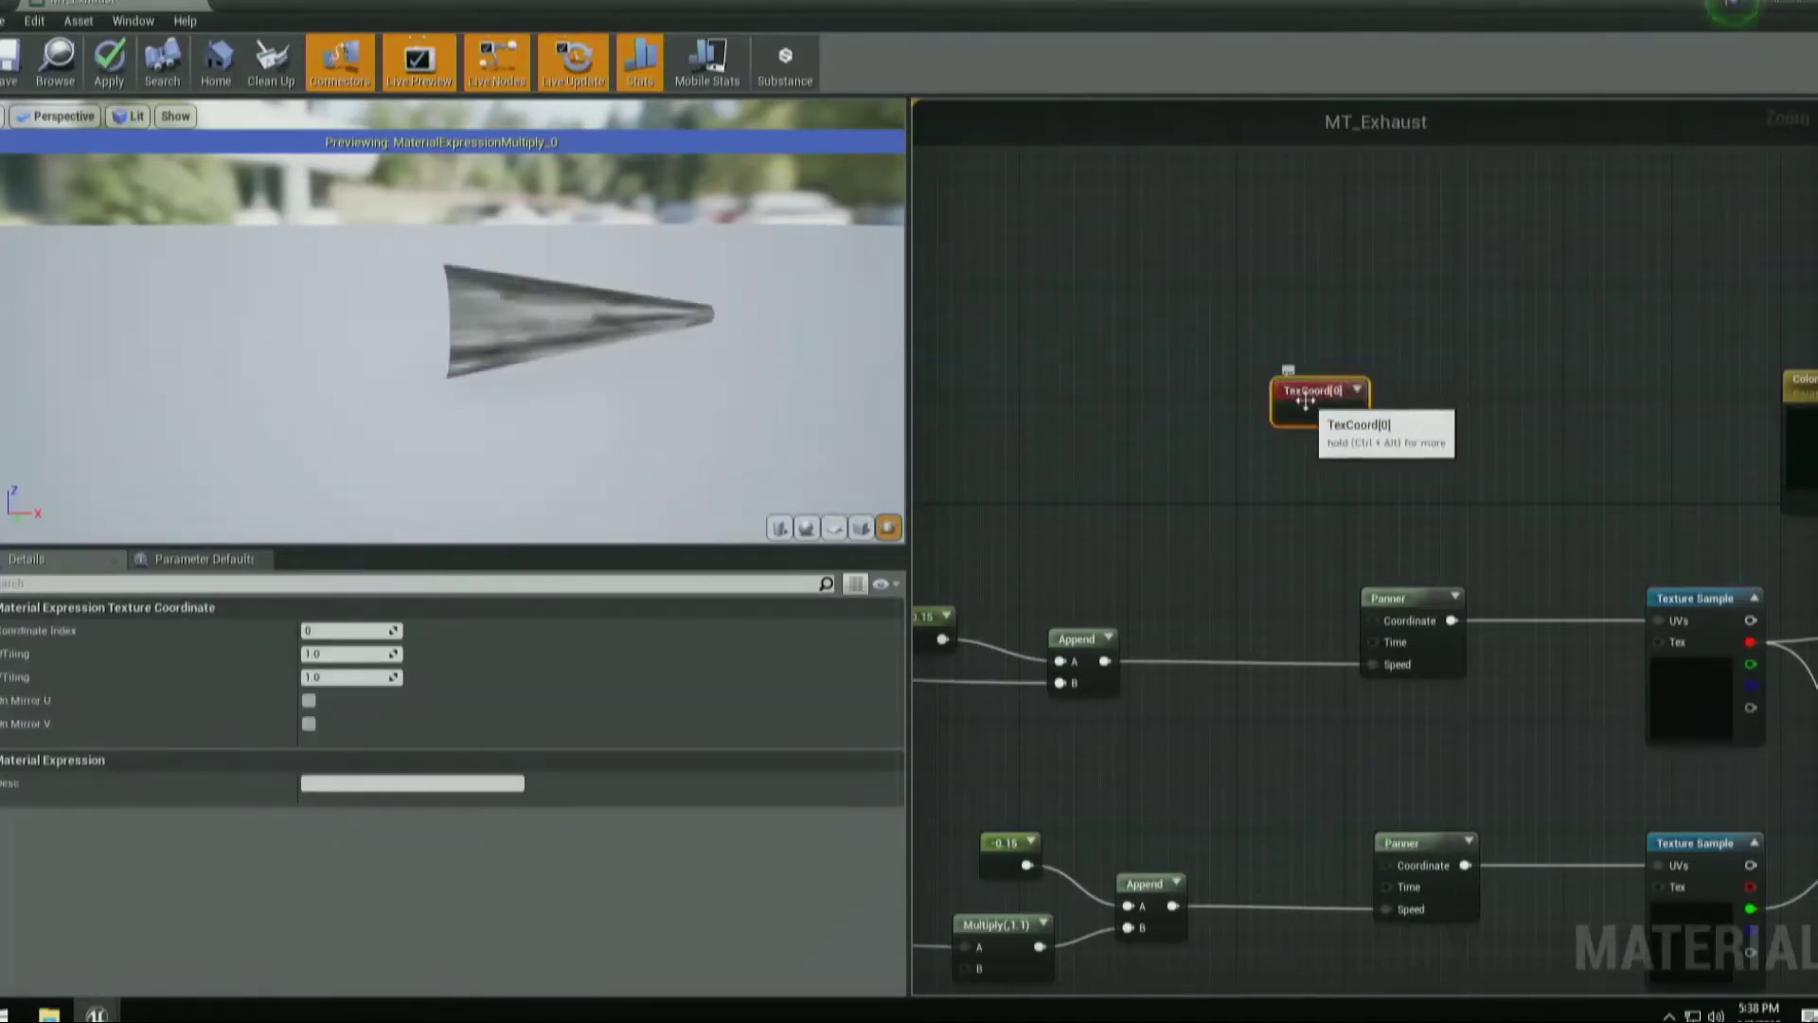
{"action": "left_click_drag", "start_coordinate": [1305, 401], "coordinate": [1256, 358]}
{"action": "left_click", "coordinate": [1267, 353]}
{"action": "right_click", "coordinate": [1242, 398]}
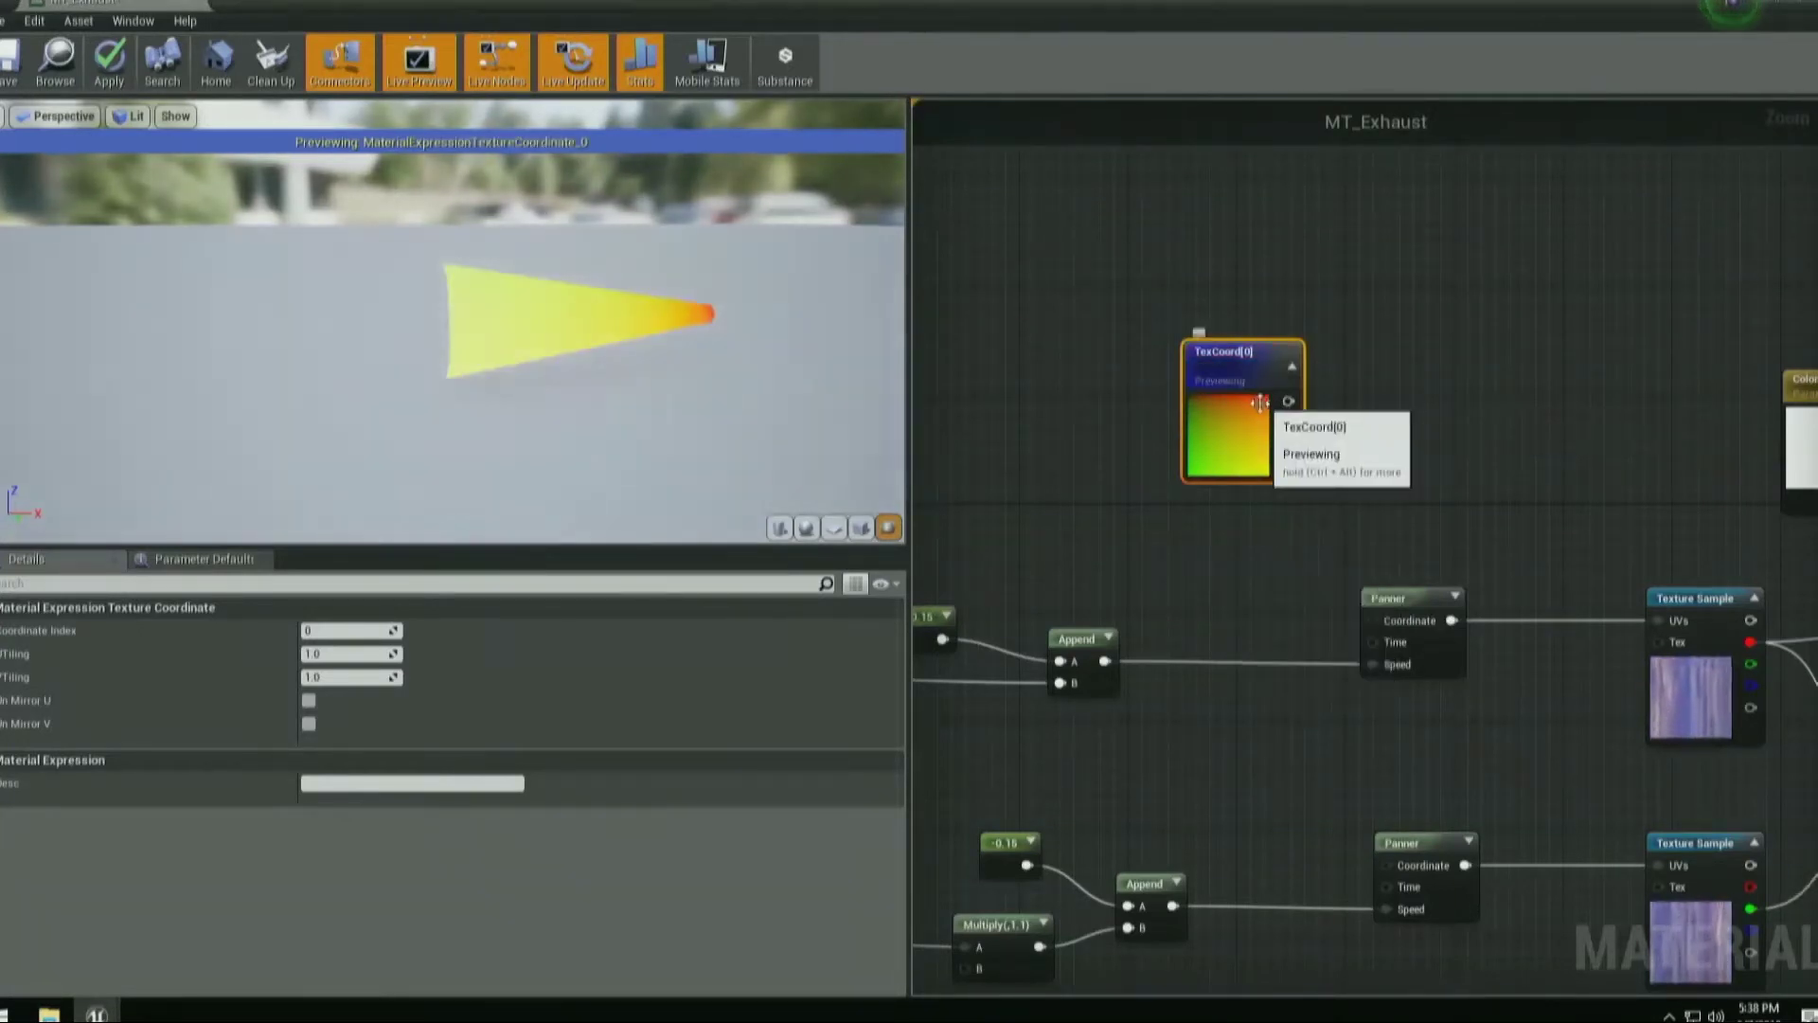
Switch the material preview to a plane and orient it to examine the TexCoord gradient across its surface.
{"action": "left_click", "coordinate": [834, 527]}
{"action": "left_click_drag", "start_coordinate": [625, 396], "coordinate": [395, 427]}
{"action": "right_click_drag", "start_coordinate": [395, 426], "coordinate": [395, 519]}
{"action": "left_click_drag", "start_coordinate": [394, 519], "coordinate": [531, 511]}
{"action": "right_click_drag", "start_coordinate": [395, 519], "coordinate": [395, 542]}
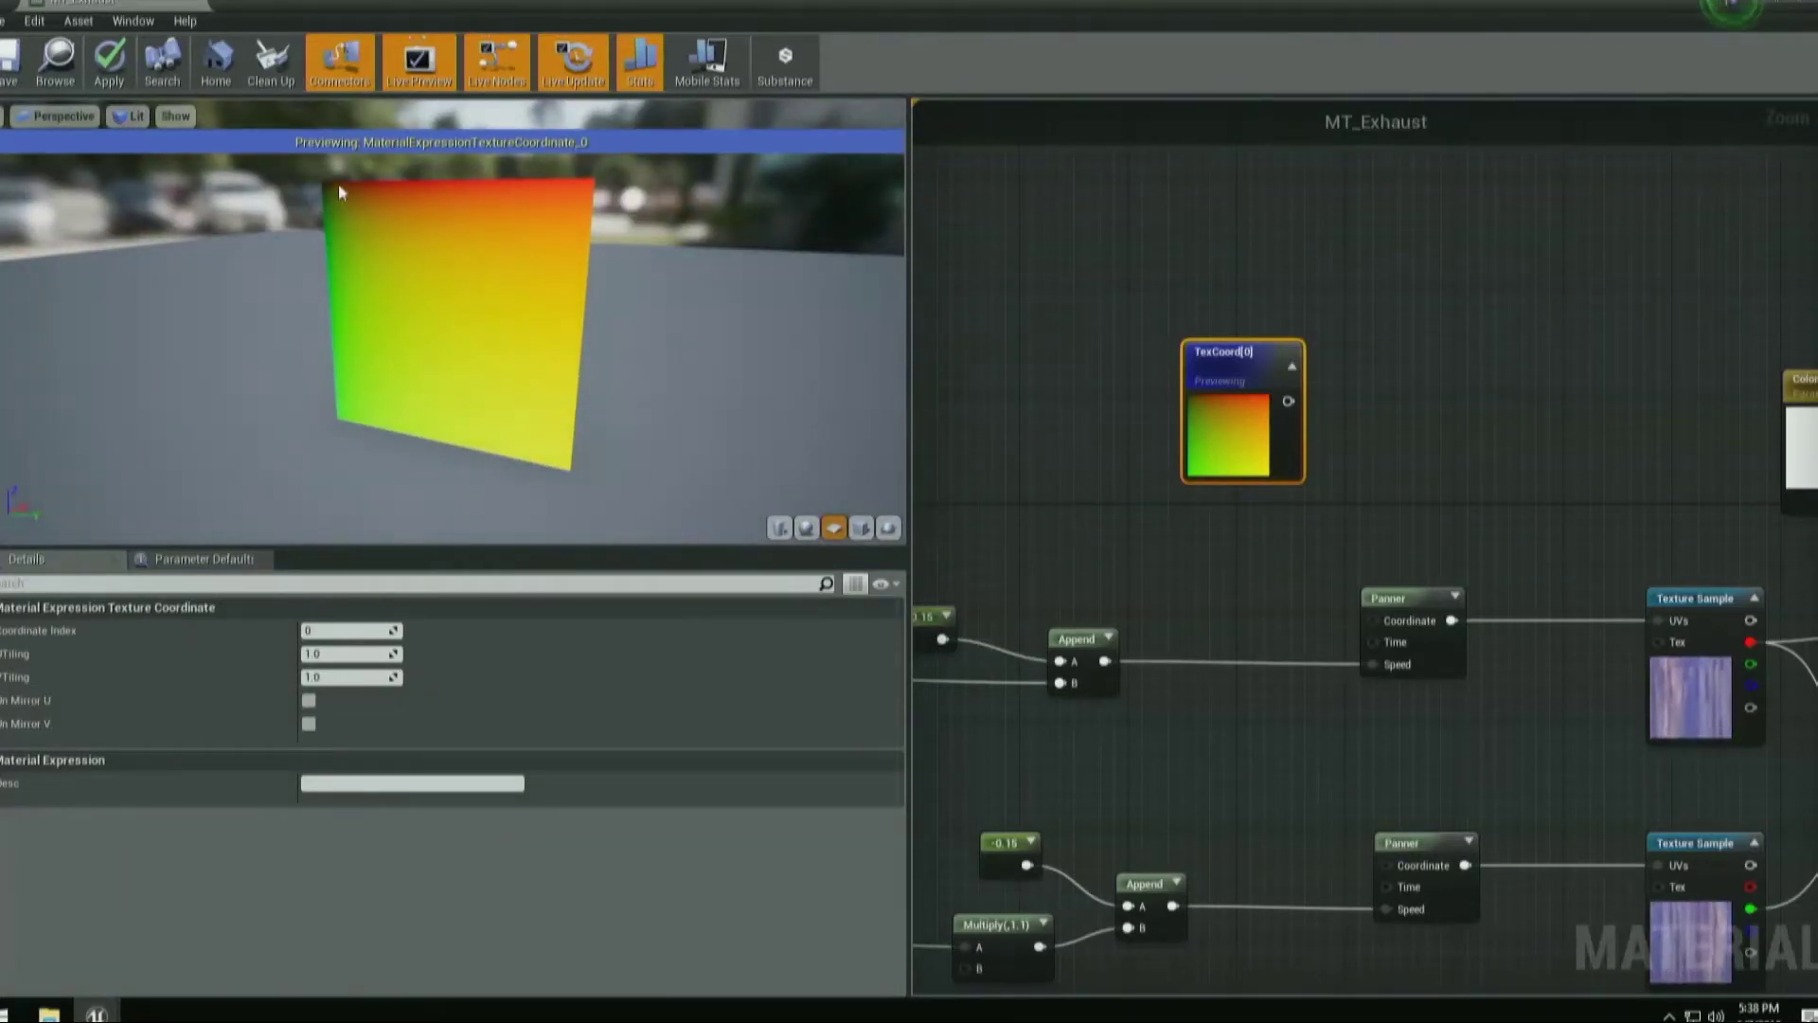
Add a Component Mask node fed by TexCoord and preview it.
{"action": "left_click_drag", "start_coordinate": [1287, 401], "coordinate": [1414, 408]}
{"action": "type", "text": "mask"}
{"action": "key", "text": "Return"}
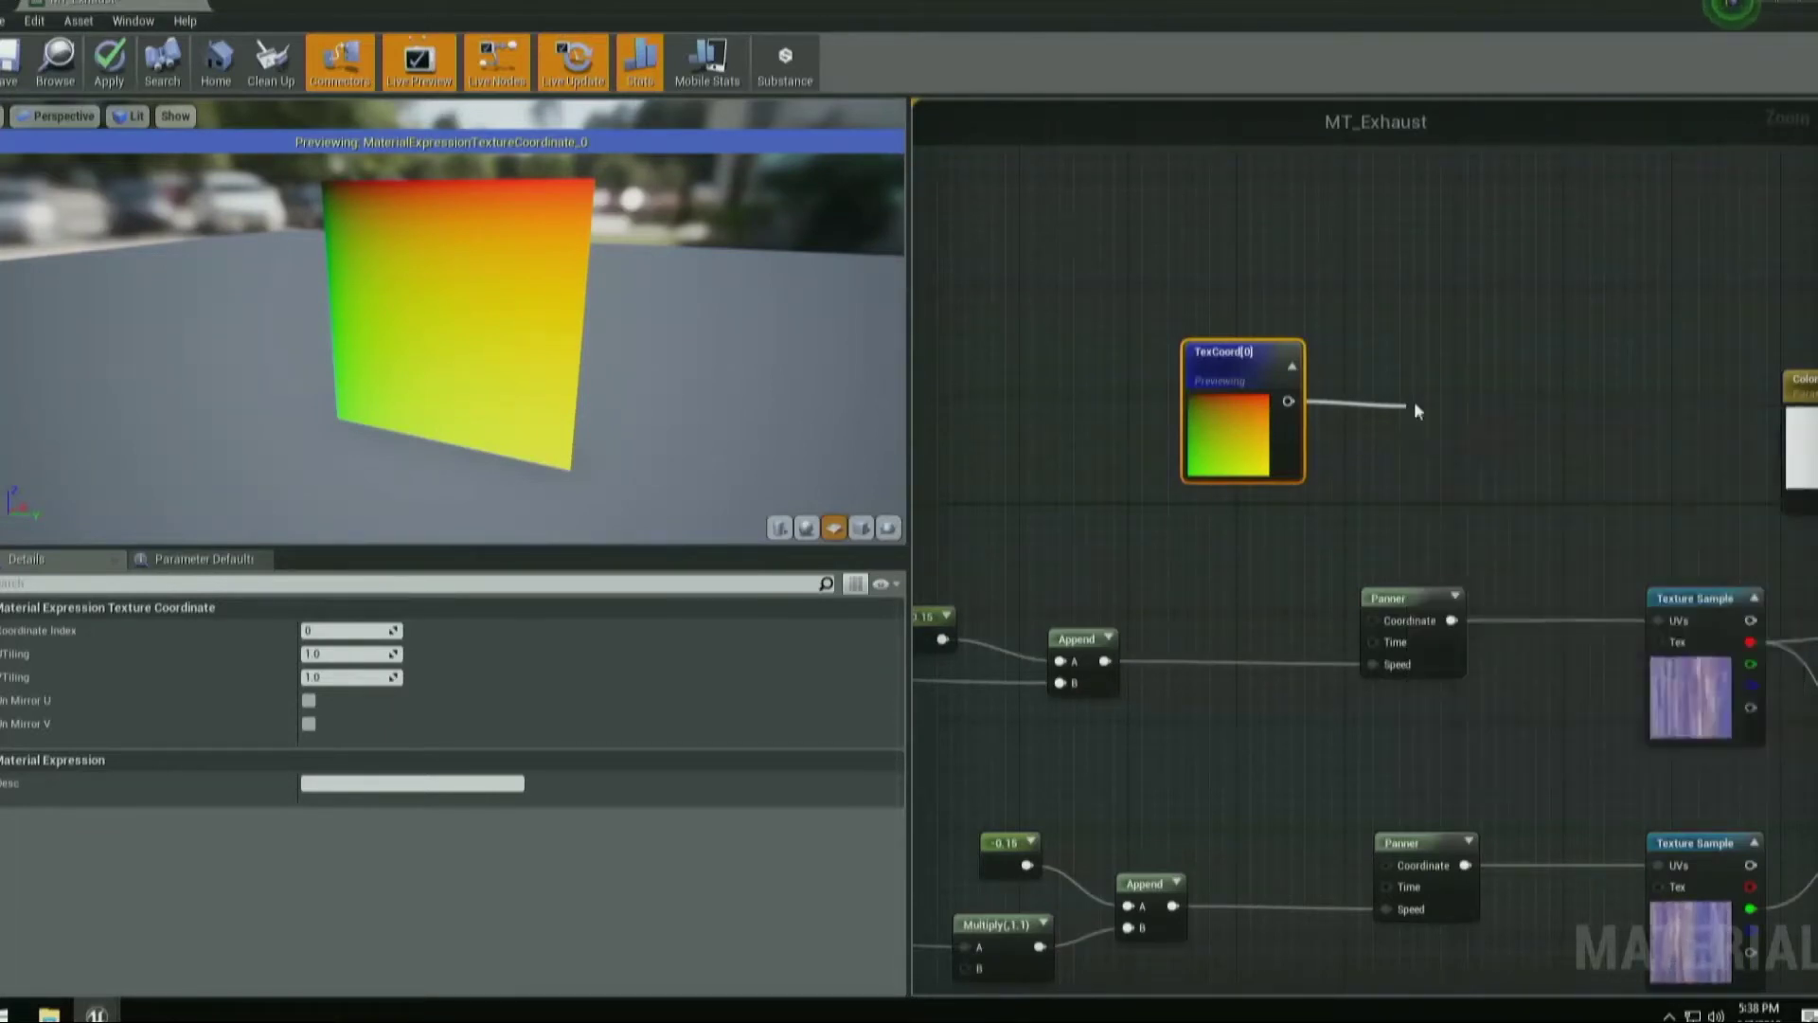
{"action": "right_click", "coordinate": [1447, 417]}
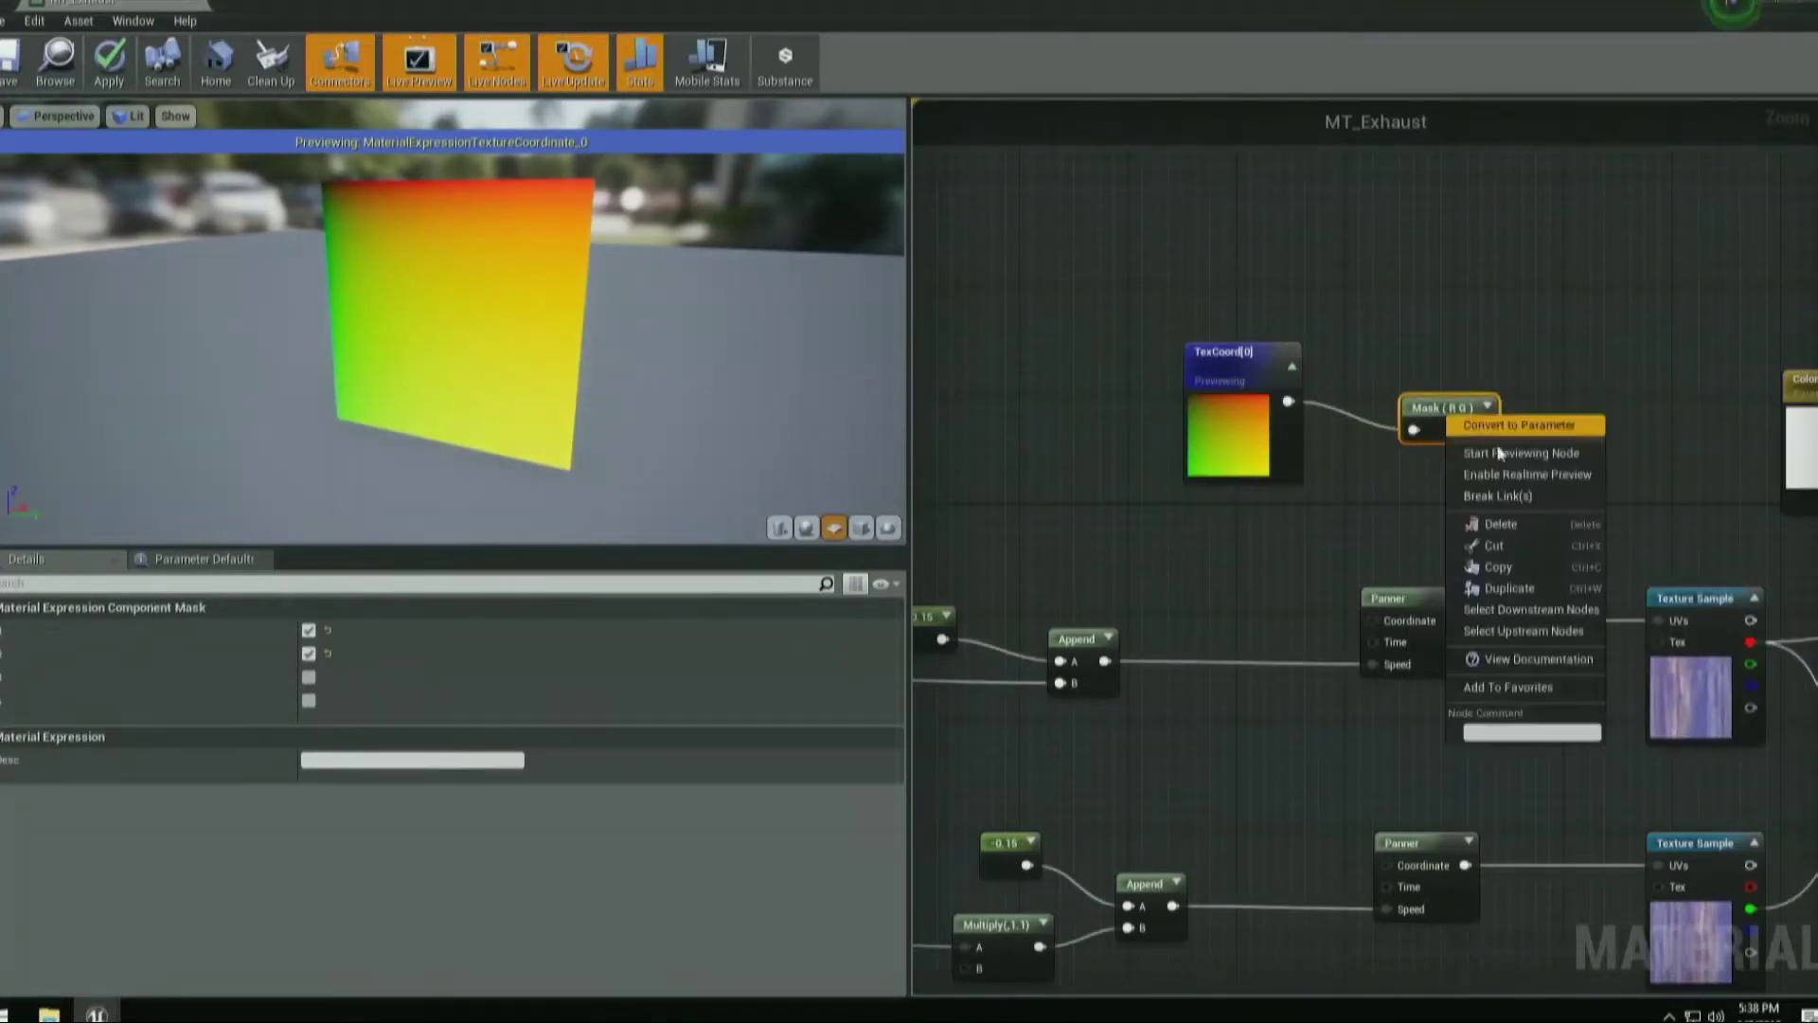
{"action": "left_click", "coordinate": [1507, 451]}
Preview the mask with only R and with only G enabled, and clear all its channels.
{"action": "left_click", "coordinate": [309, 653]}
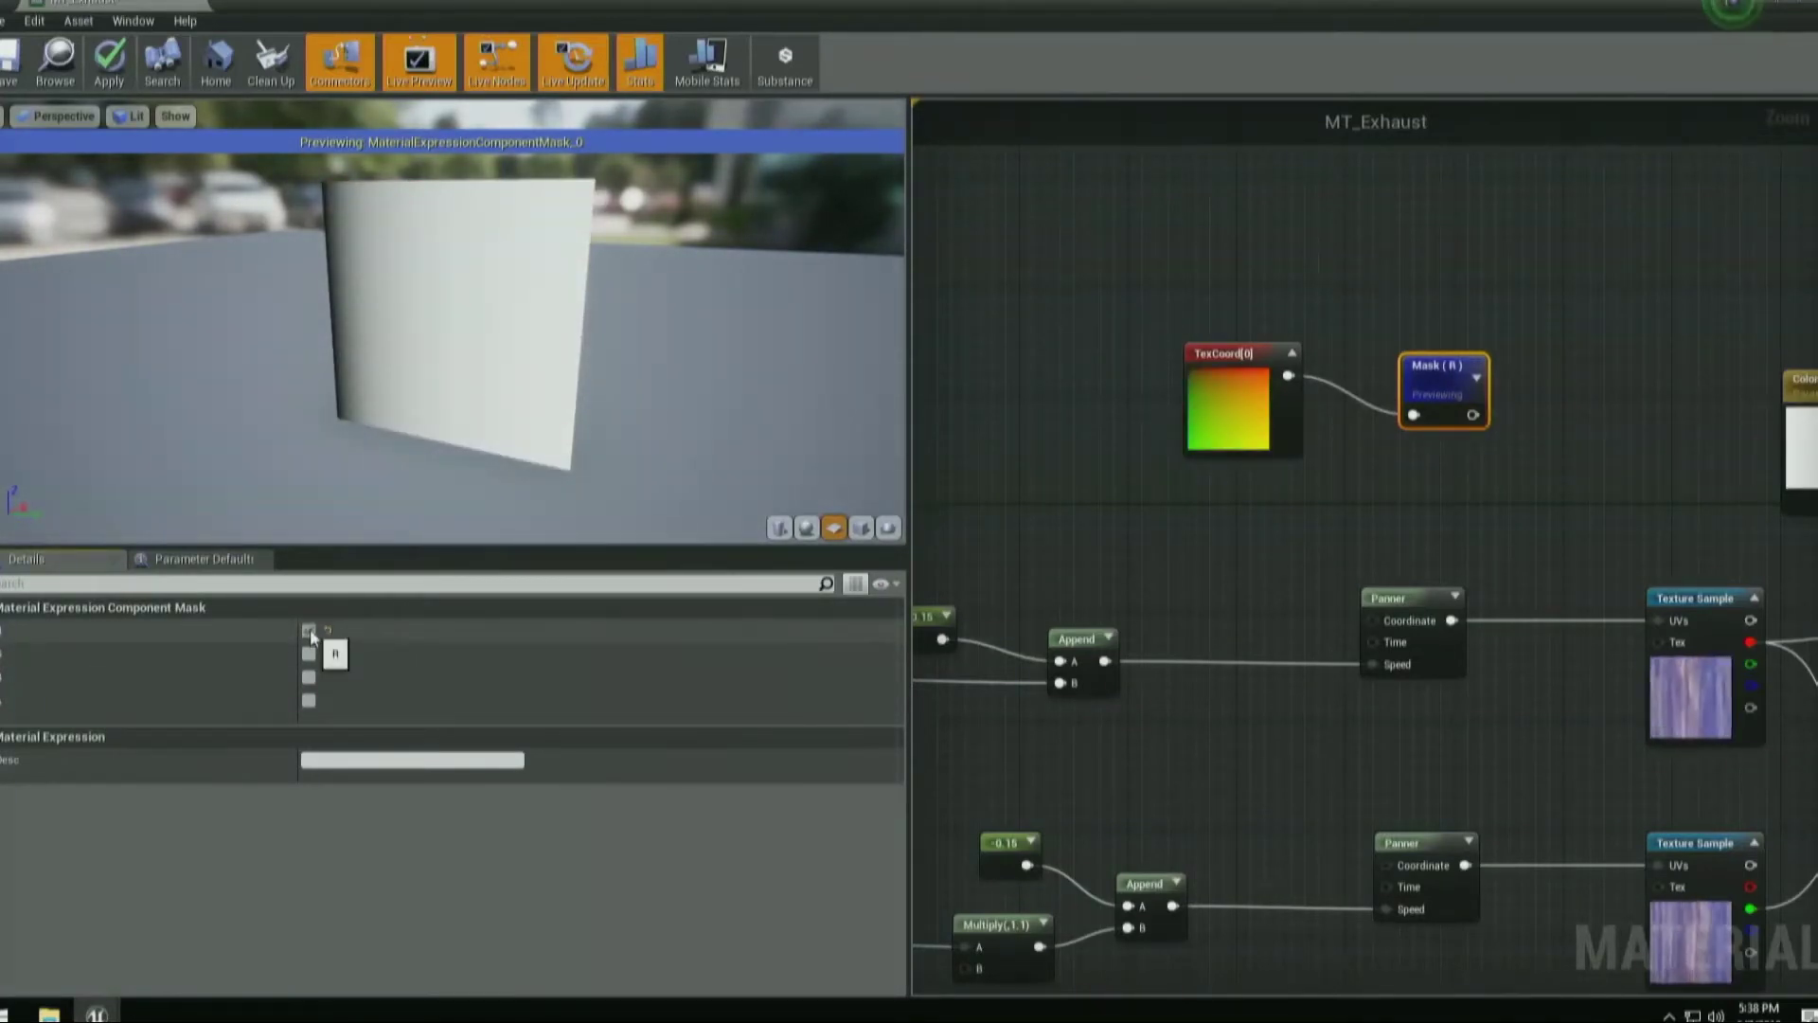
{"action": "left_click", "coordinate": [309, 630]}
{"action": "left_click", "coordinate": [309, 654]}
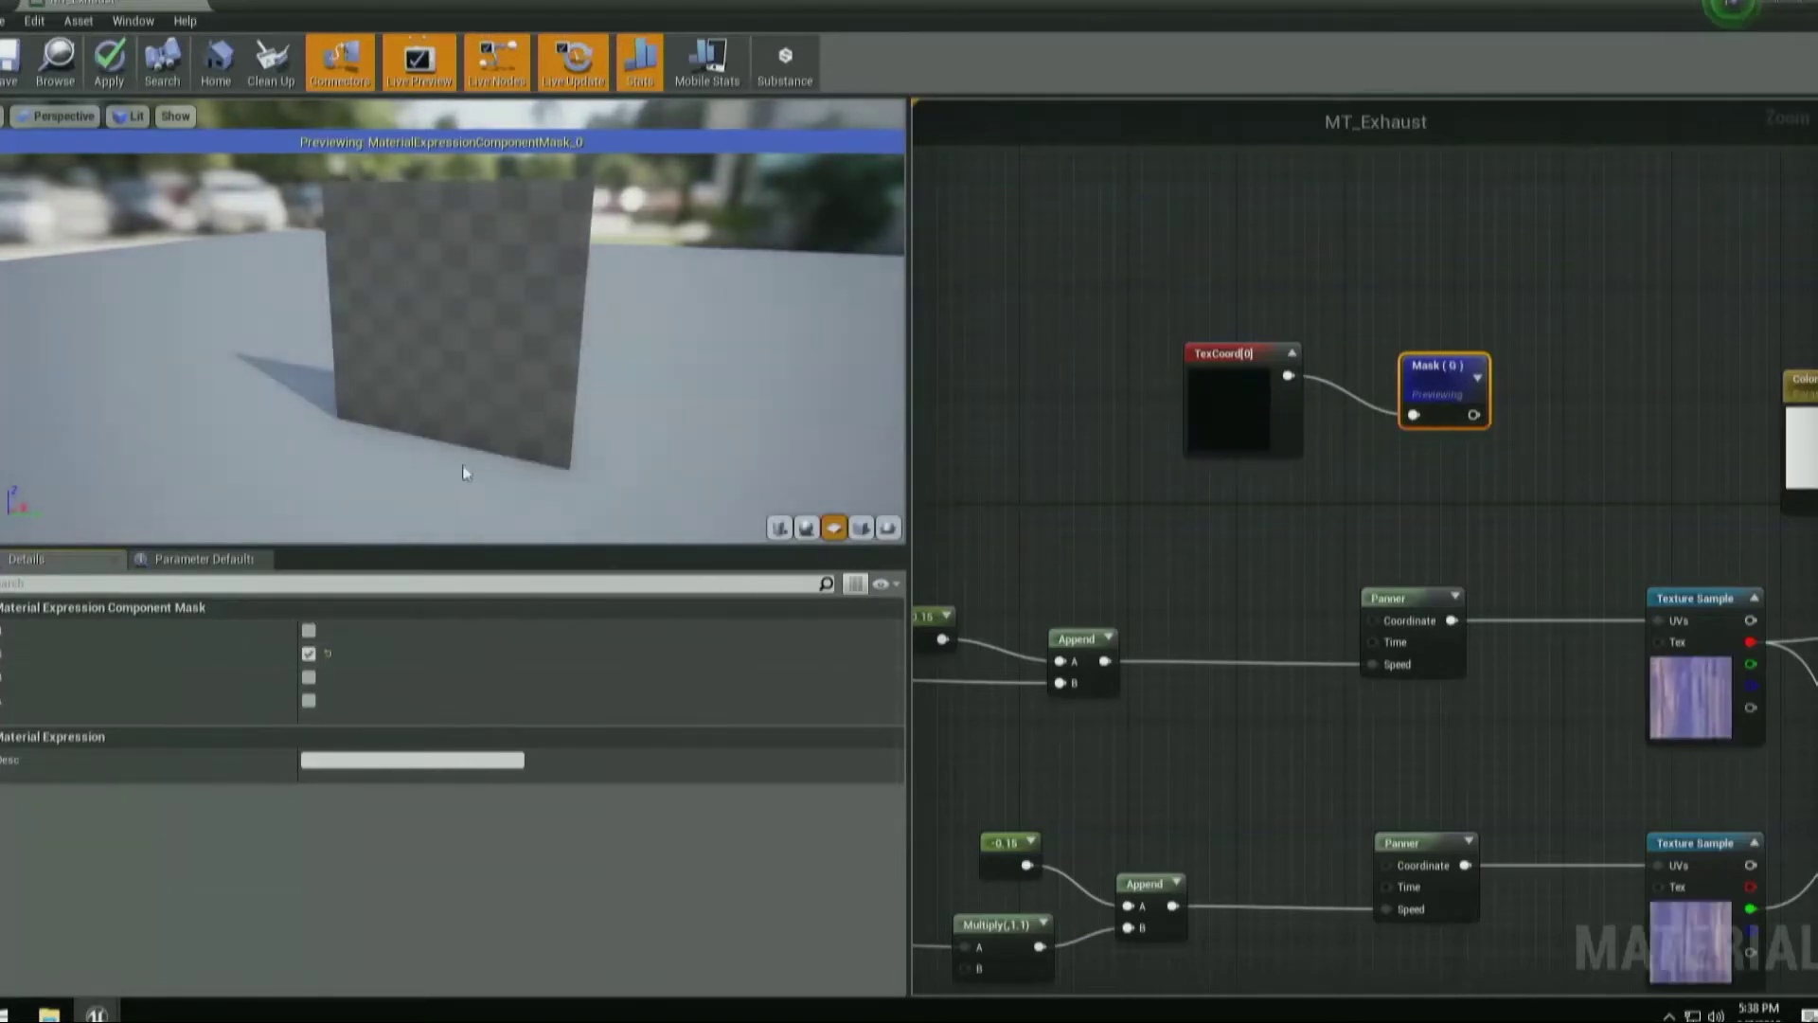
{"action": "left_click", "coordinate": [309, 654]}
Preview TexCoord again and examine its UV gradient alongside the Panner and Texture Sample branches.
{"action": "left_click", "coordinate": [1231, 393]}
{"action": "right_click", "coordinate": [1215, 387]}
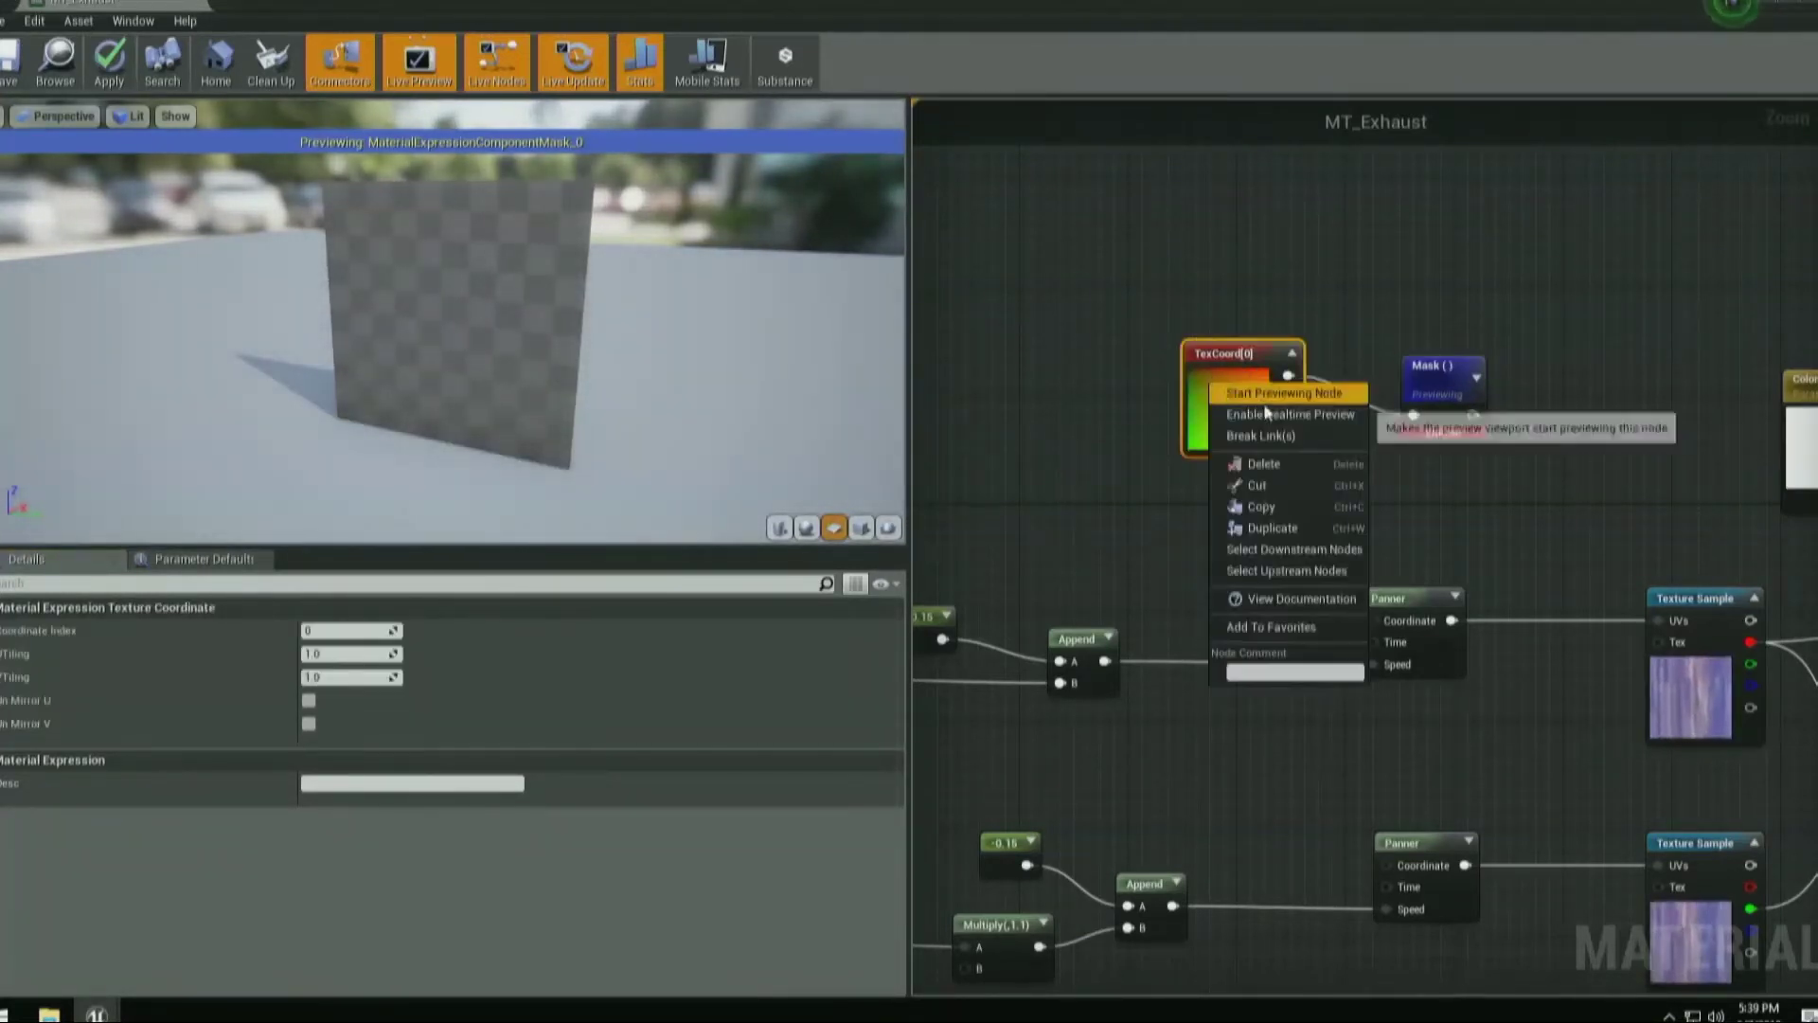
{"action": "left_click", "coordinate": [1269, 396]}
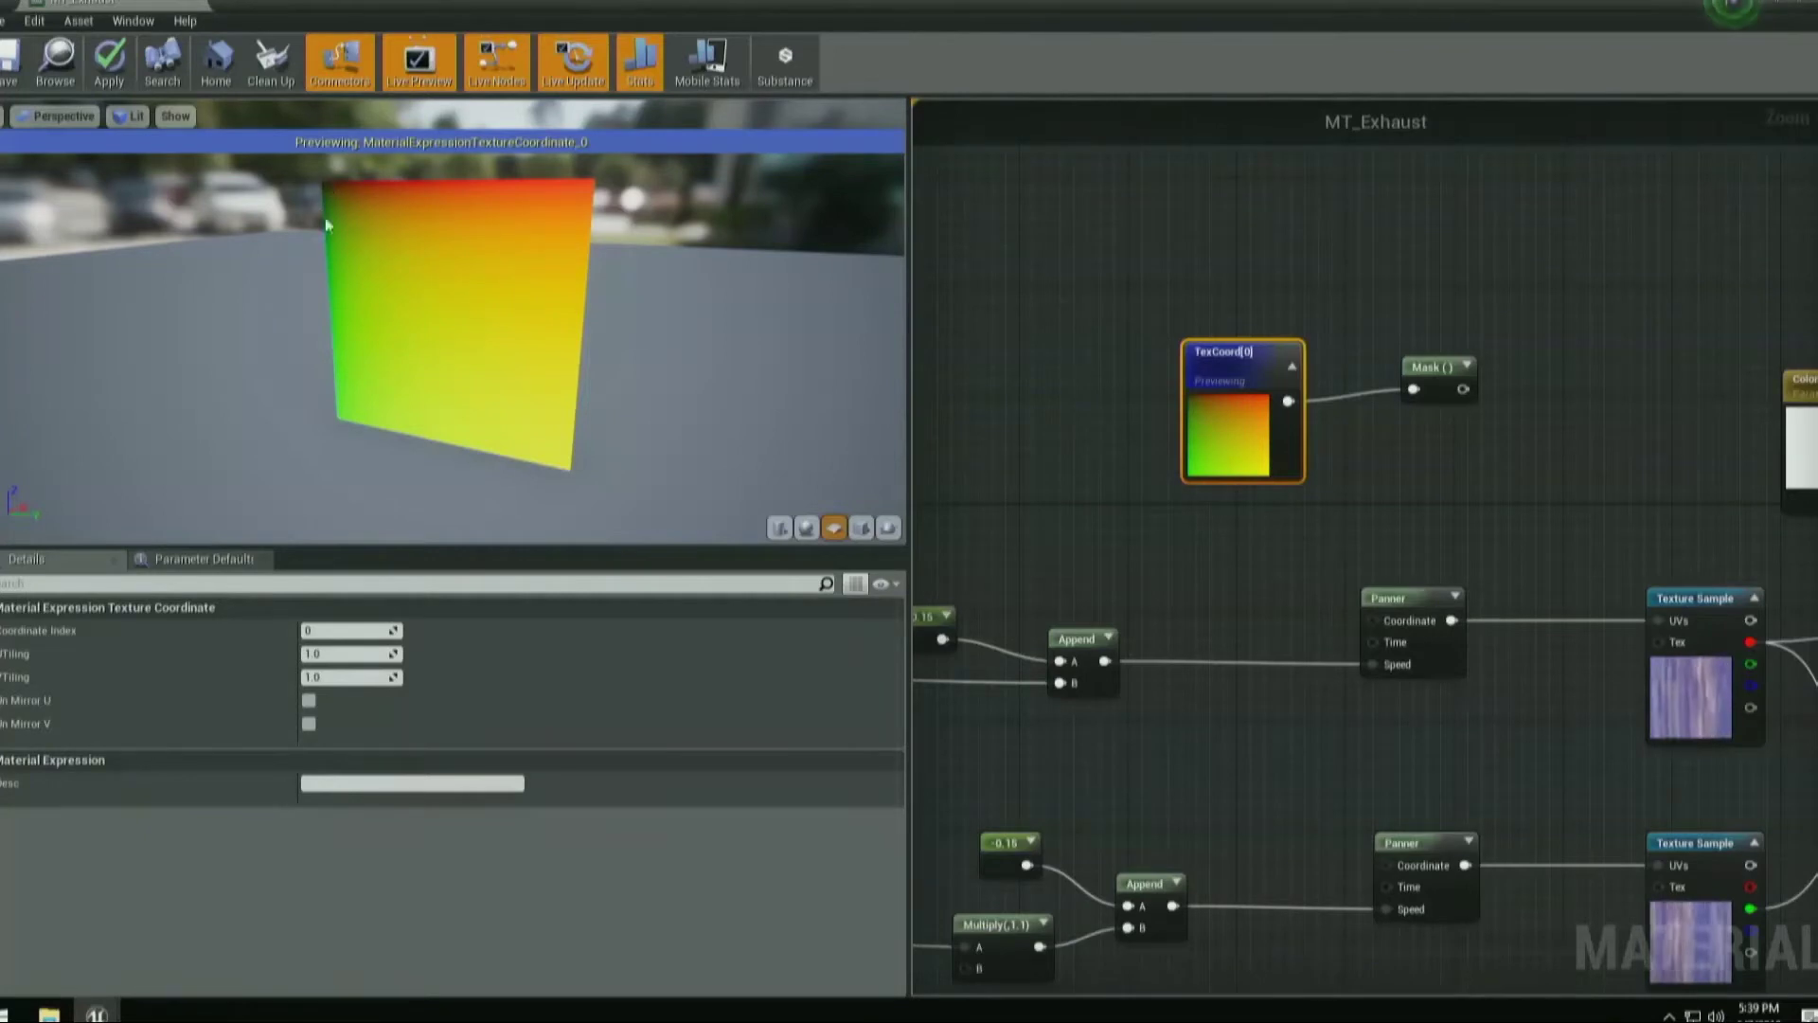
{"action": "right_click_drag", "start_coordinate": [1507, 407], "coordinate": [1496, 437]}
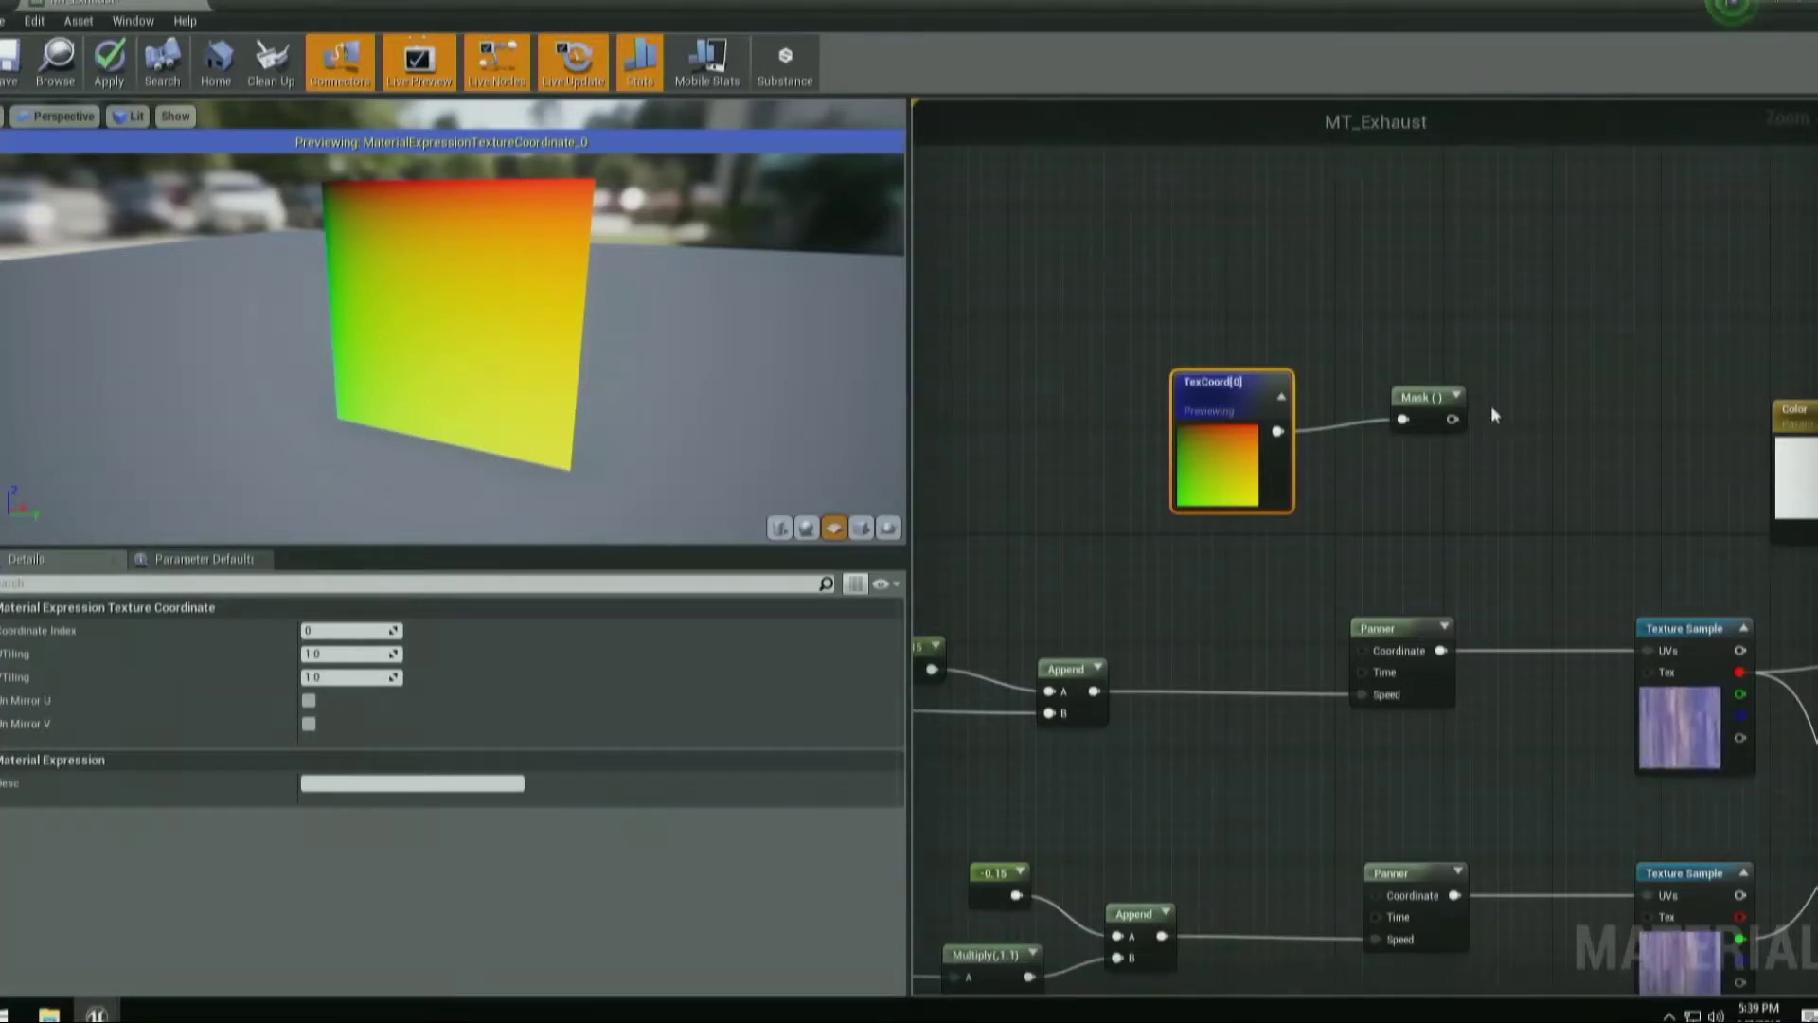
{"action": "right_click_drag", "start_coordinate": [1263, 462], "coordinate": [1197, 473]}
{"action": "left_click_drag", "start_coordinate": [1196, 473], "coordinate": [1187, 454]}
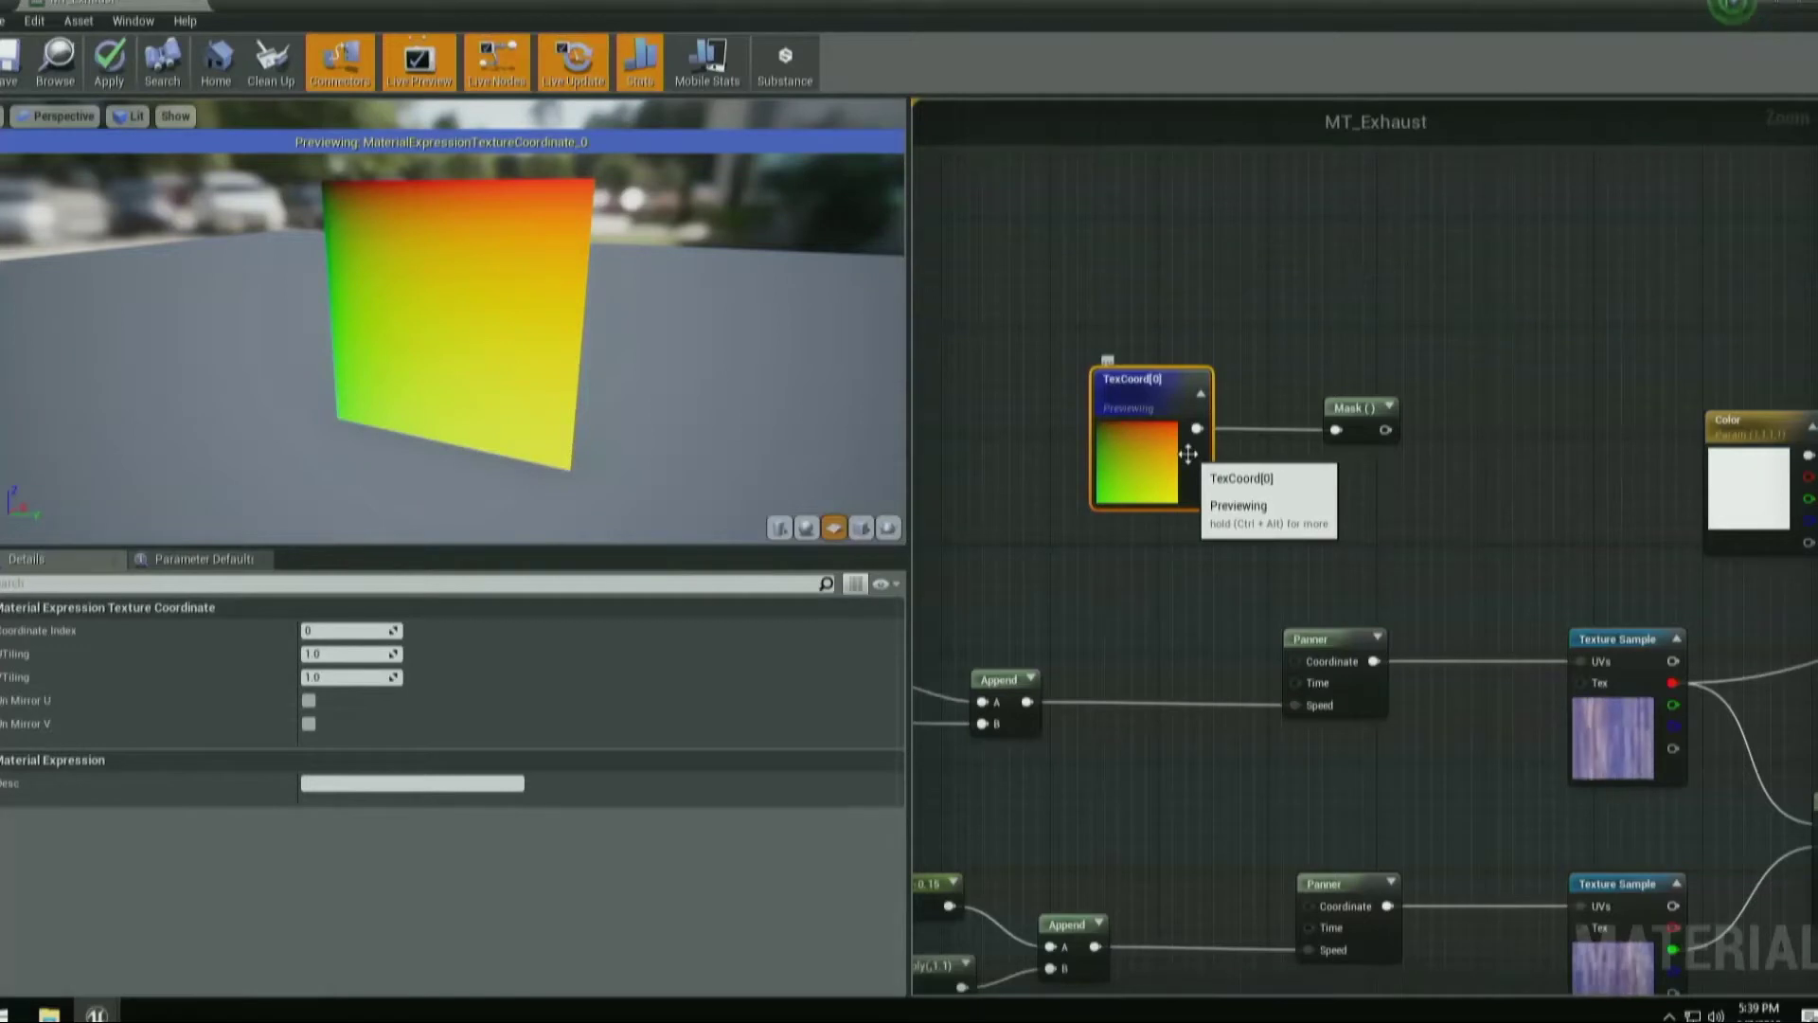
{"action": "right_click_drag", "start_coordinate": [1487, 411], "coordinate": [1348, 311]}
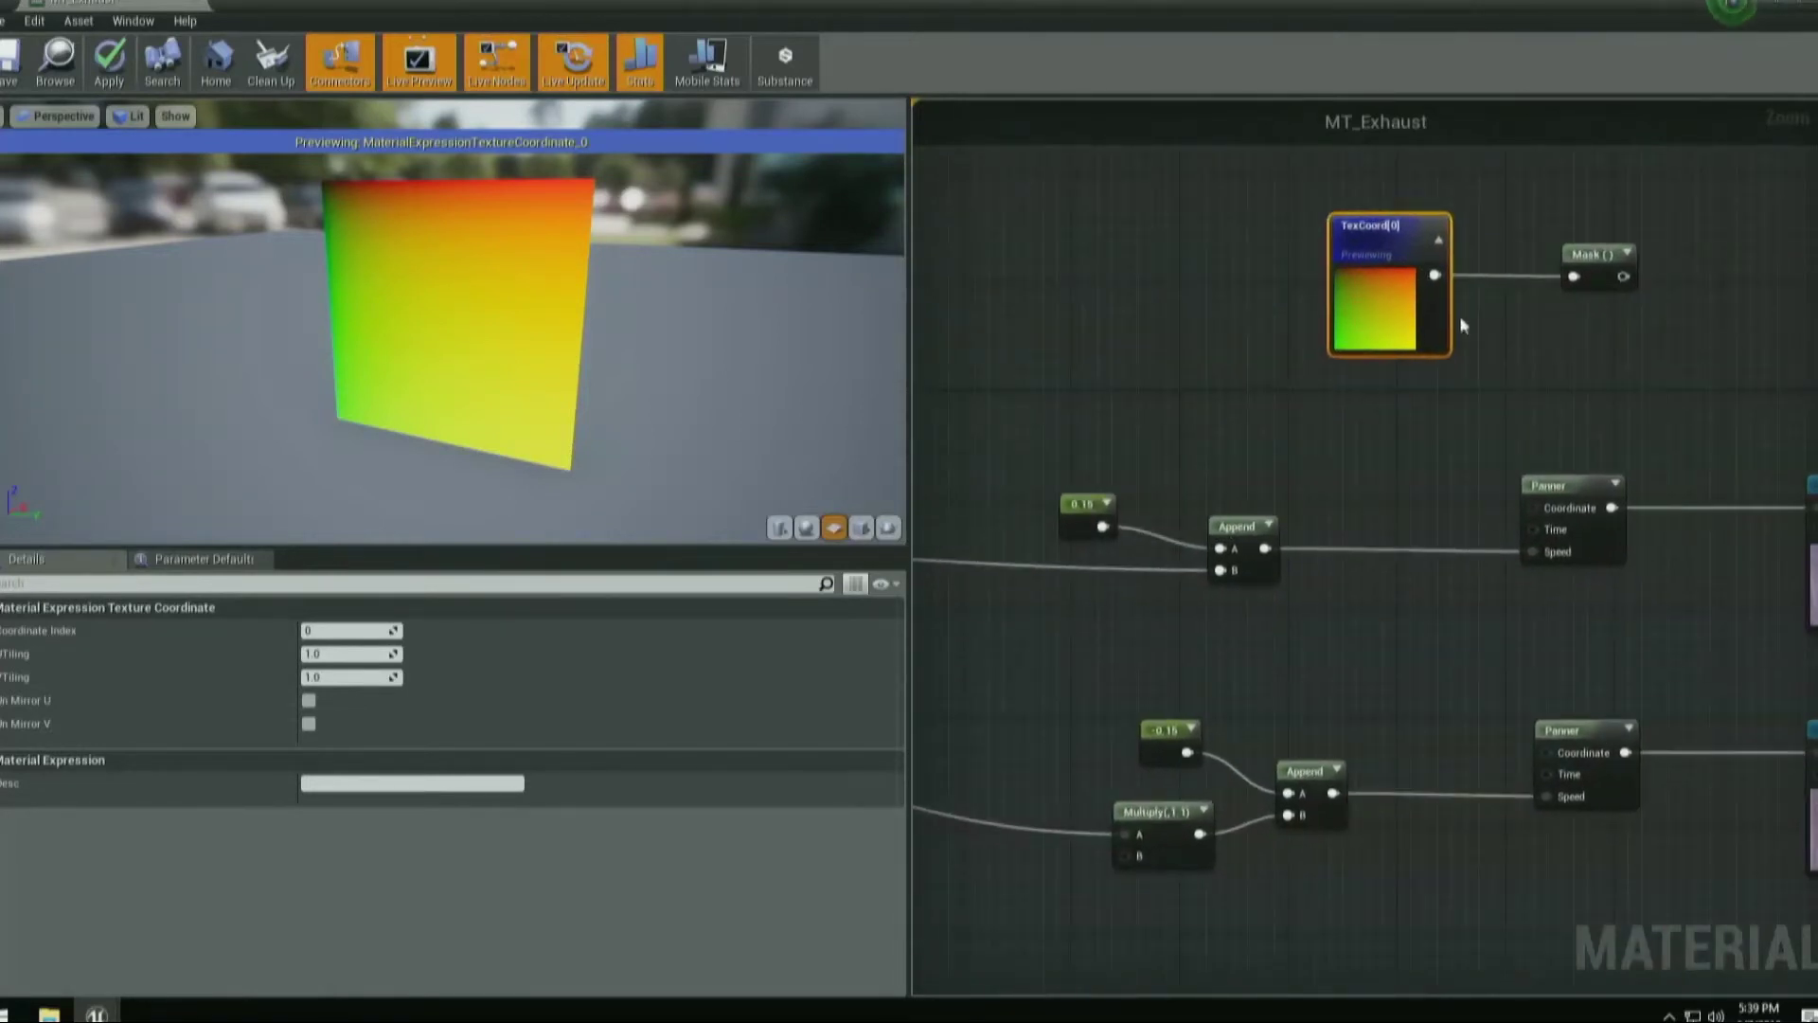
{"action": "left_click_drag", "start_coordinate": [1348, 310], "coordinate": [1321, 311]}
{"action": "right_click_drag", "start_coordinate": [1522, 568], "coordinate": [1129, 557]}
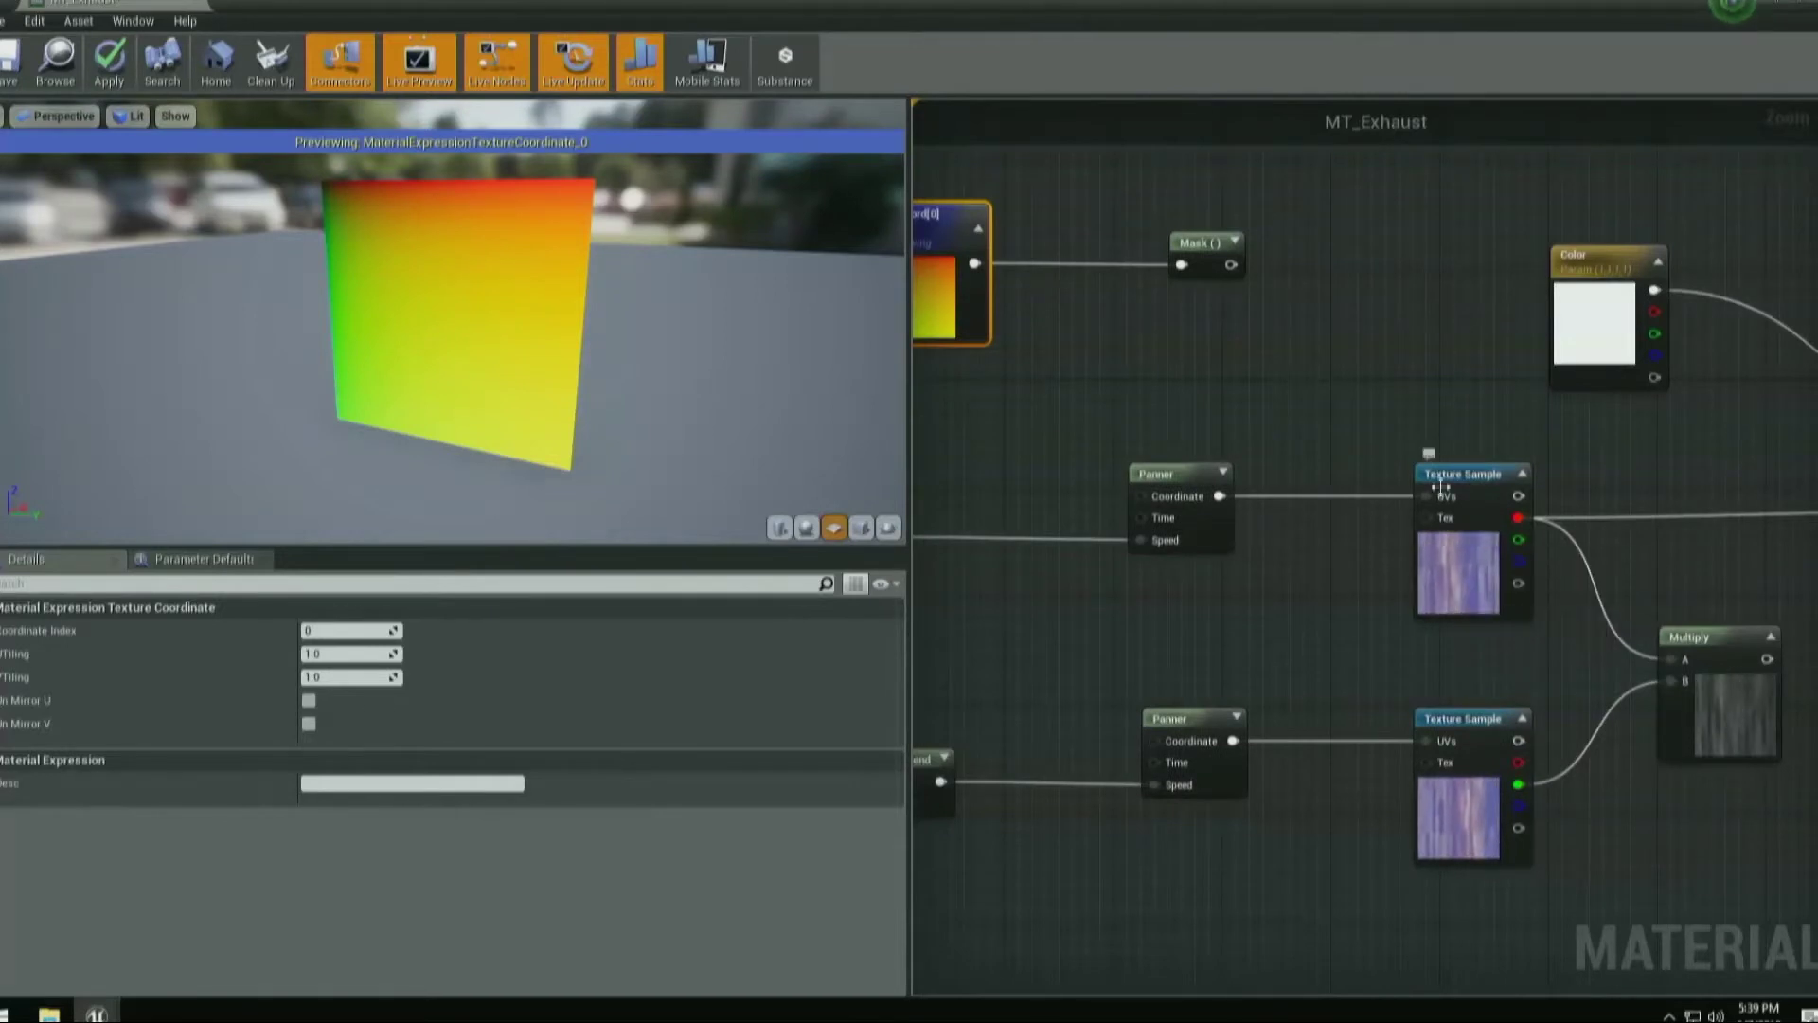
{"action": "right_click_drag", "start_coordinate": [1089, 352], "coordinate": [1472, 428]}
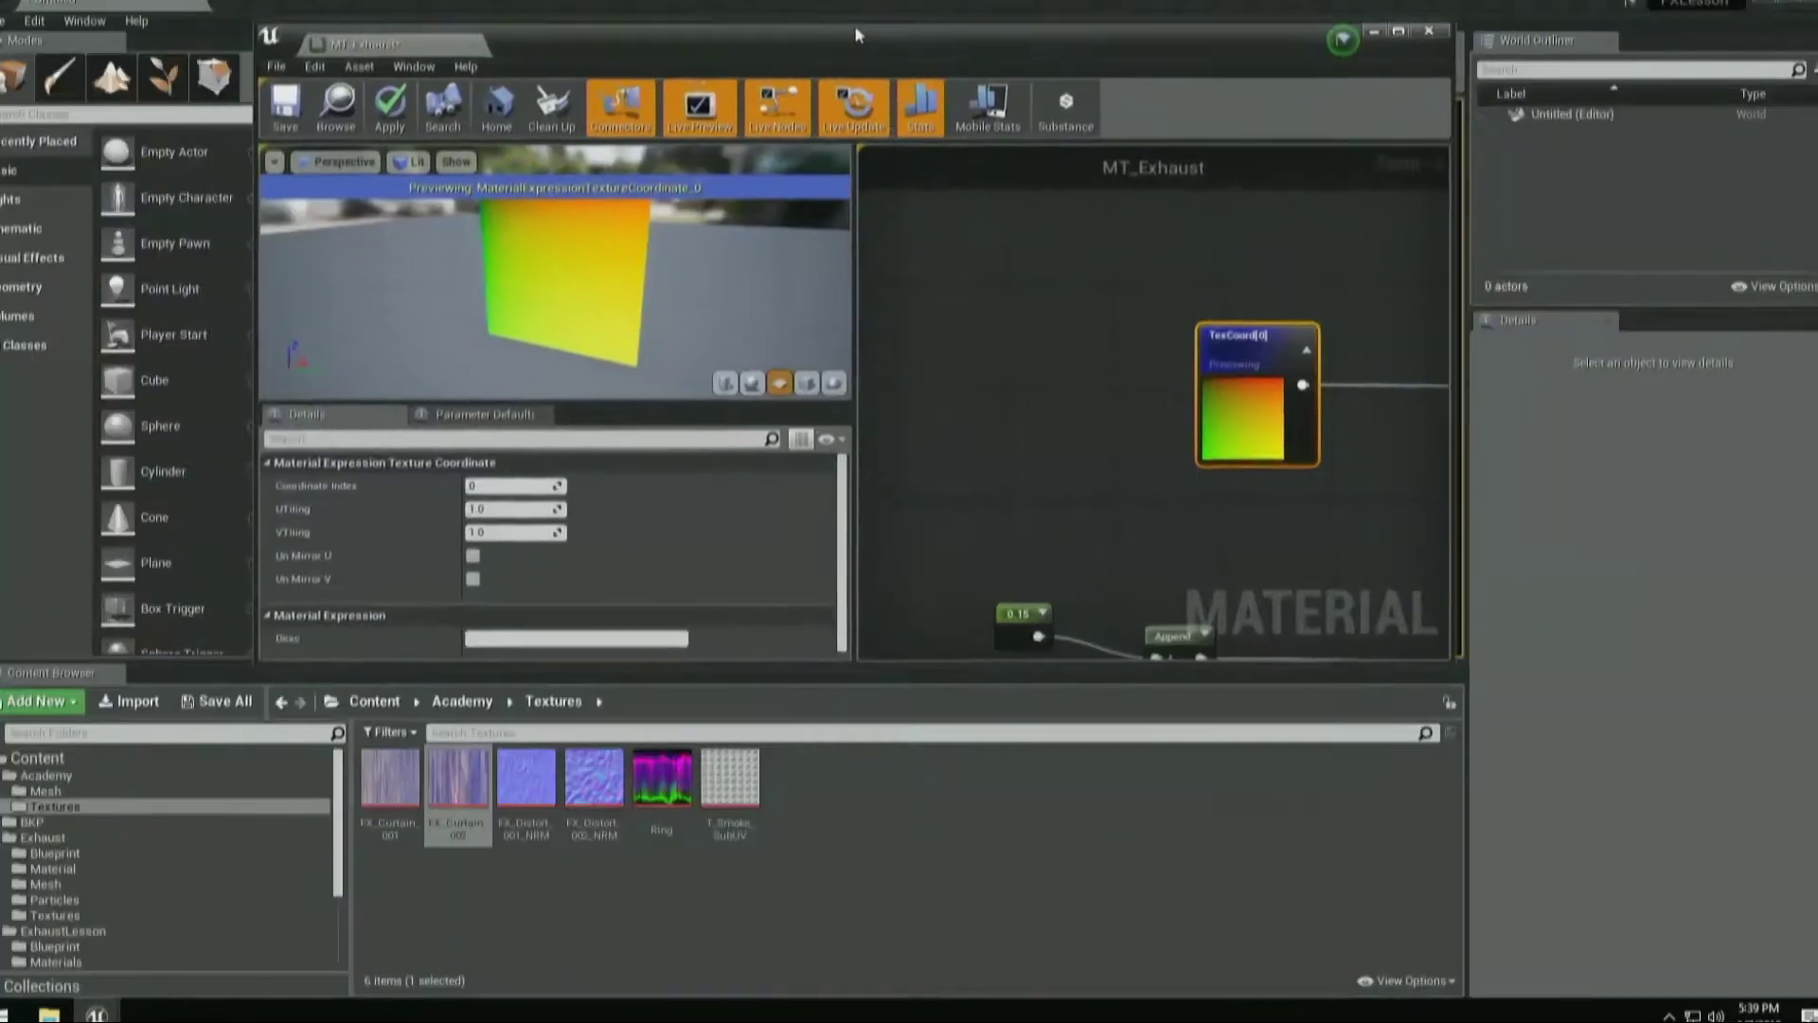
Inspect the FX_Distort_001_NRM texture and add it to the MT_Exhaust graph as a Texture Sample beside TexCoord.
{"action": "double_click", "coordinate": [509, 802]}
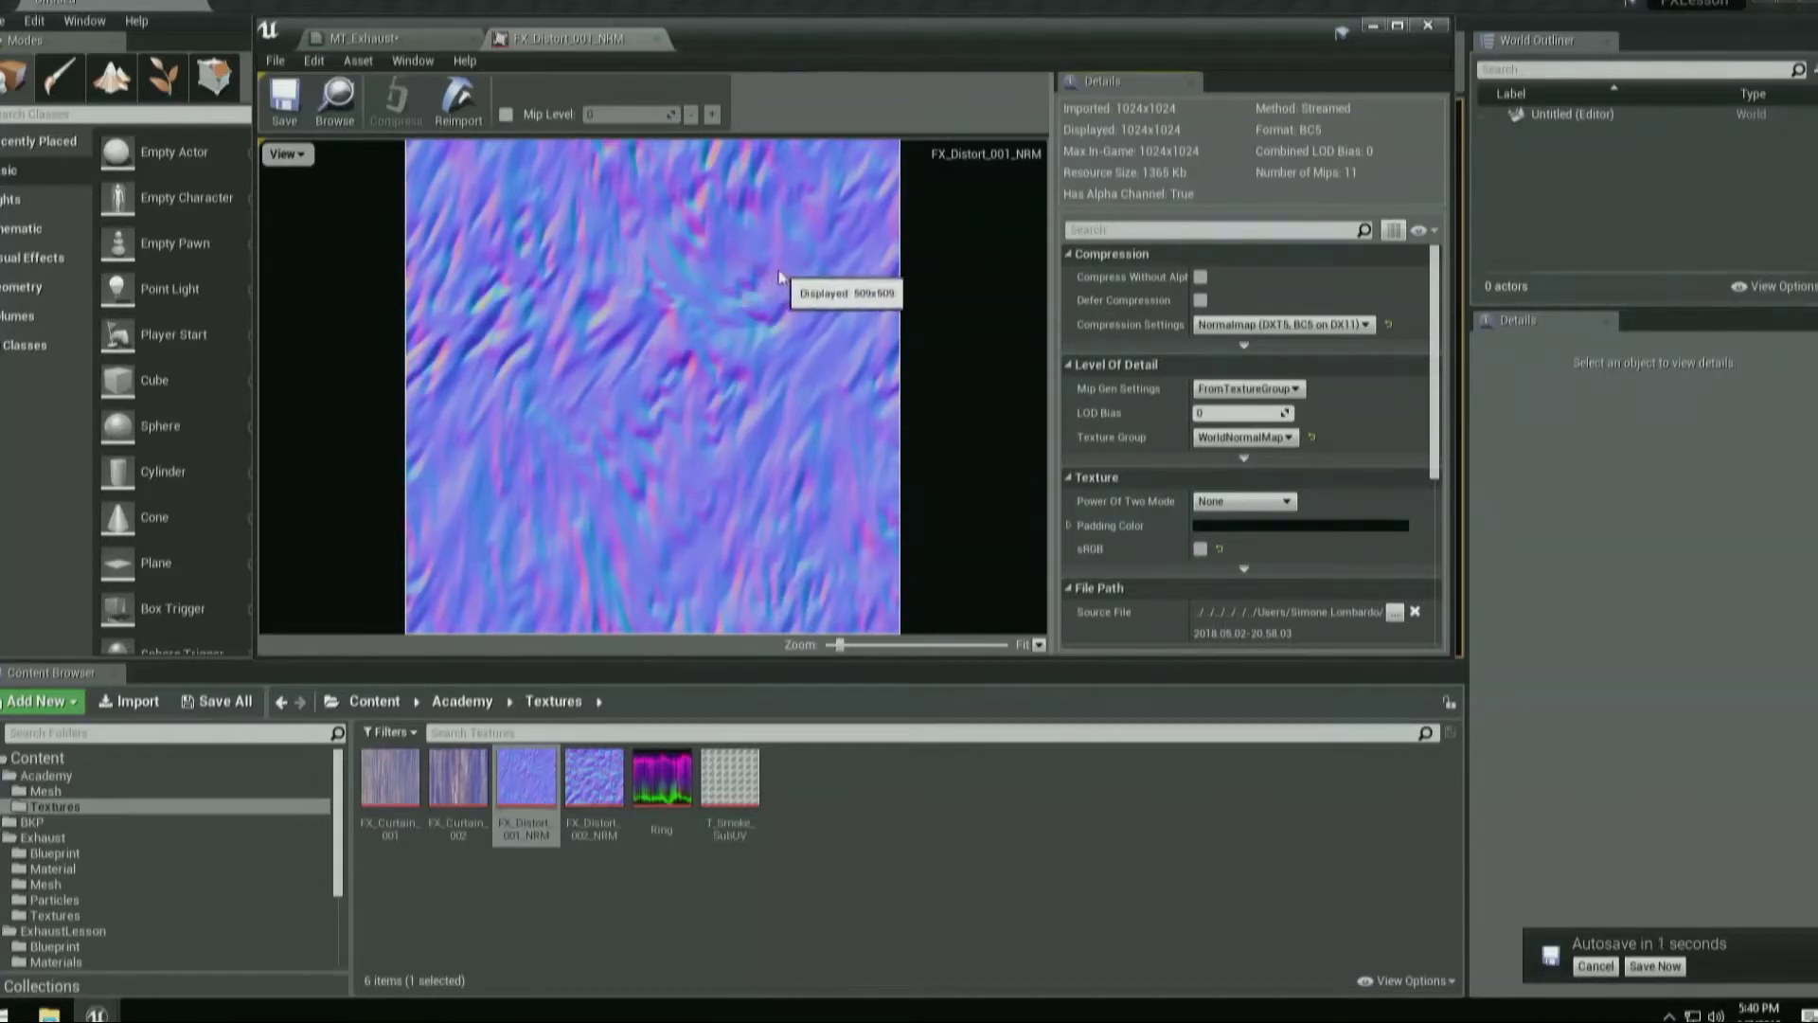
{"action": "left_click_drag", "start_coordinate": [719, 45], "coordinate": [959, 350]}
{"action": "left_click_drag", "start_coordinate": [640, 351], "coordinate": [825, 186]}
{"action": "left_click_drag", "start_coordinate": [533, 796], "coordinate": [1482, 469]}
{"action": "double_click", "coordinate": [1565, 167]}
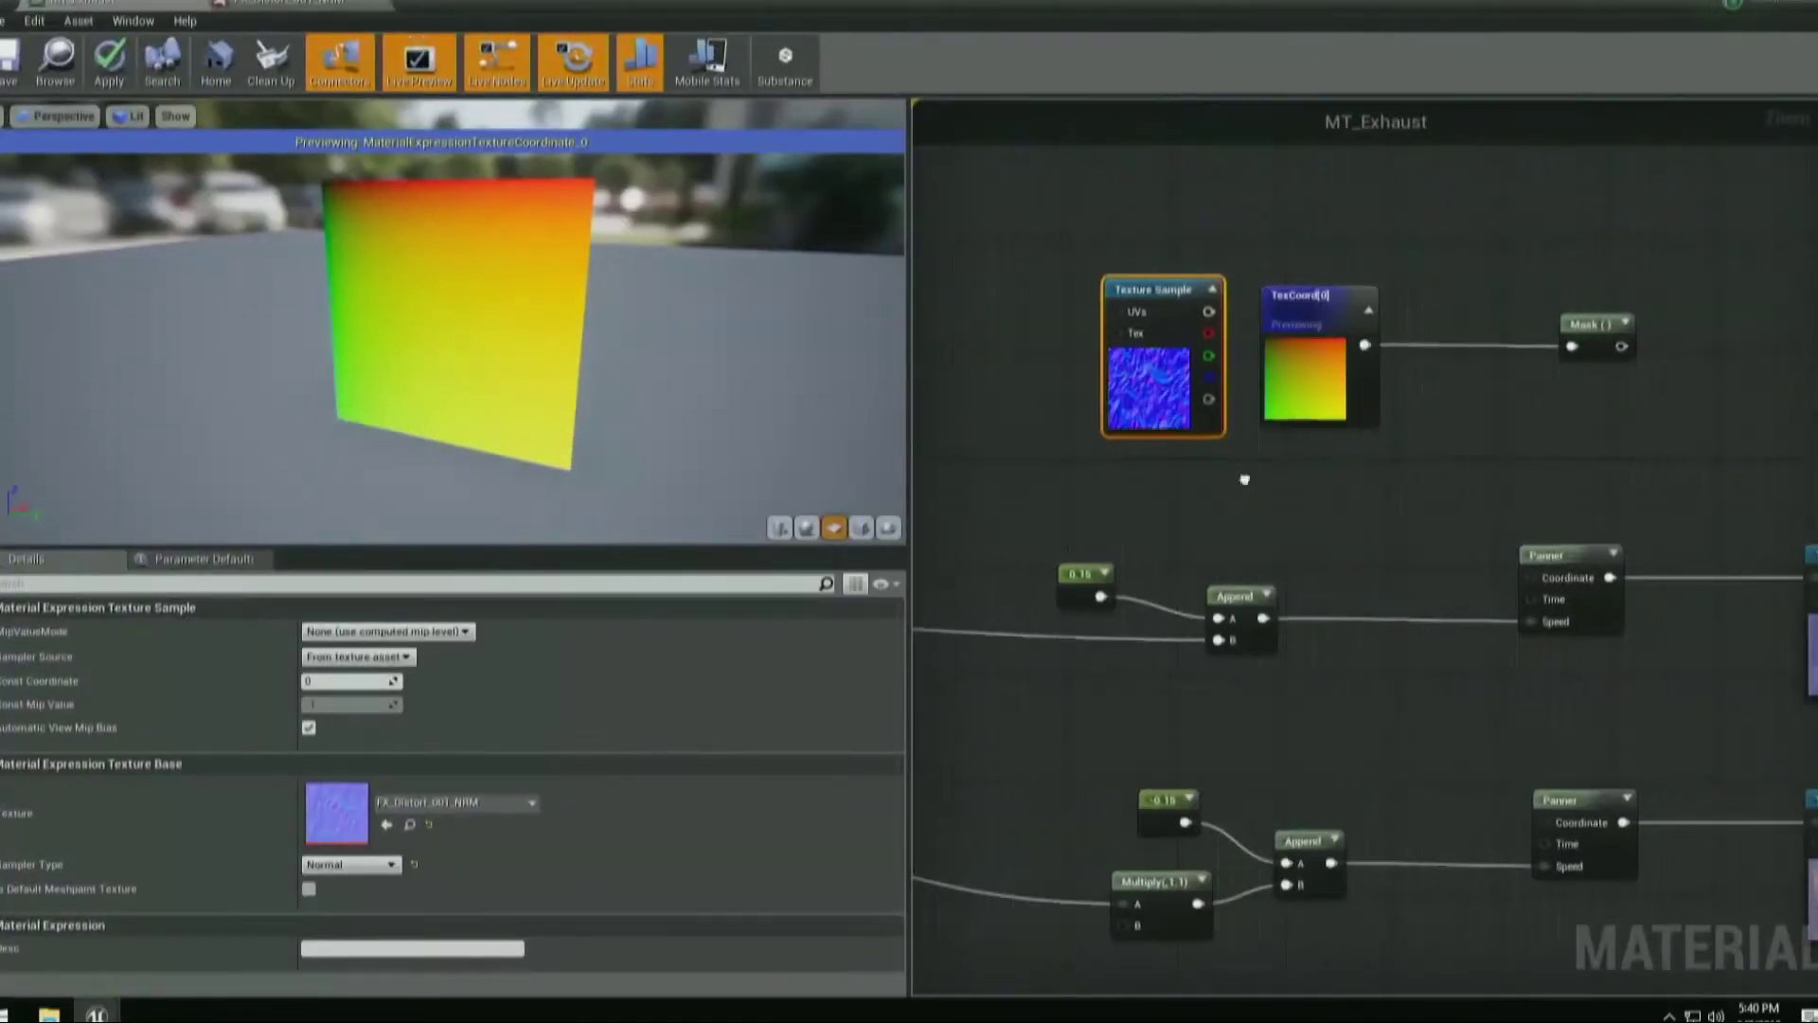
{"action": "right_click_drag", "start_coordinate": [1198, 397], "coordinate": [1450, 398]}
{"action": "left_click_drag", "start_coordinate": [1450, 398], "coordinate": [1250, 402]}
Duplicate the upper 0.15 constant, Append and Panner before the distortion Texture Sample and wire the new Panner into its UVs.
{"action": "right_click_drag", "start_coordinate": [1338, 494], "coordinate": [1263, 437]}
{"action": "scroll", "coordinate": [1263, 438], "scroll_direction": "down", "scroll_amount": 1}
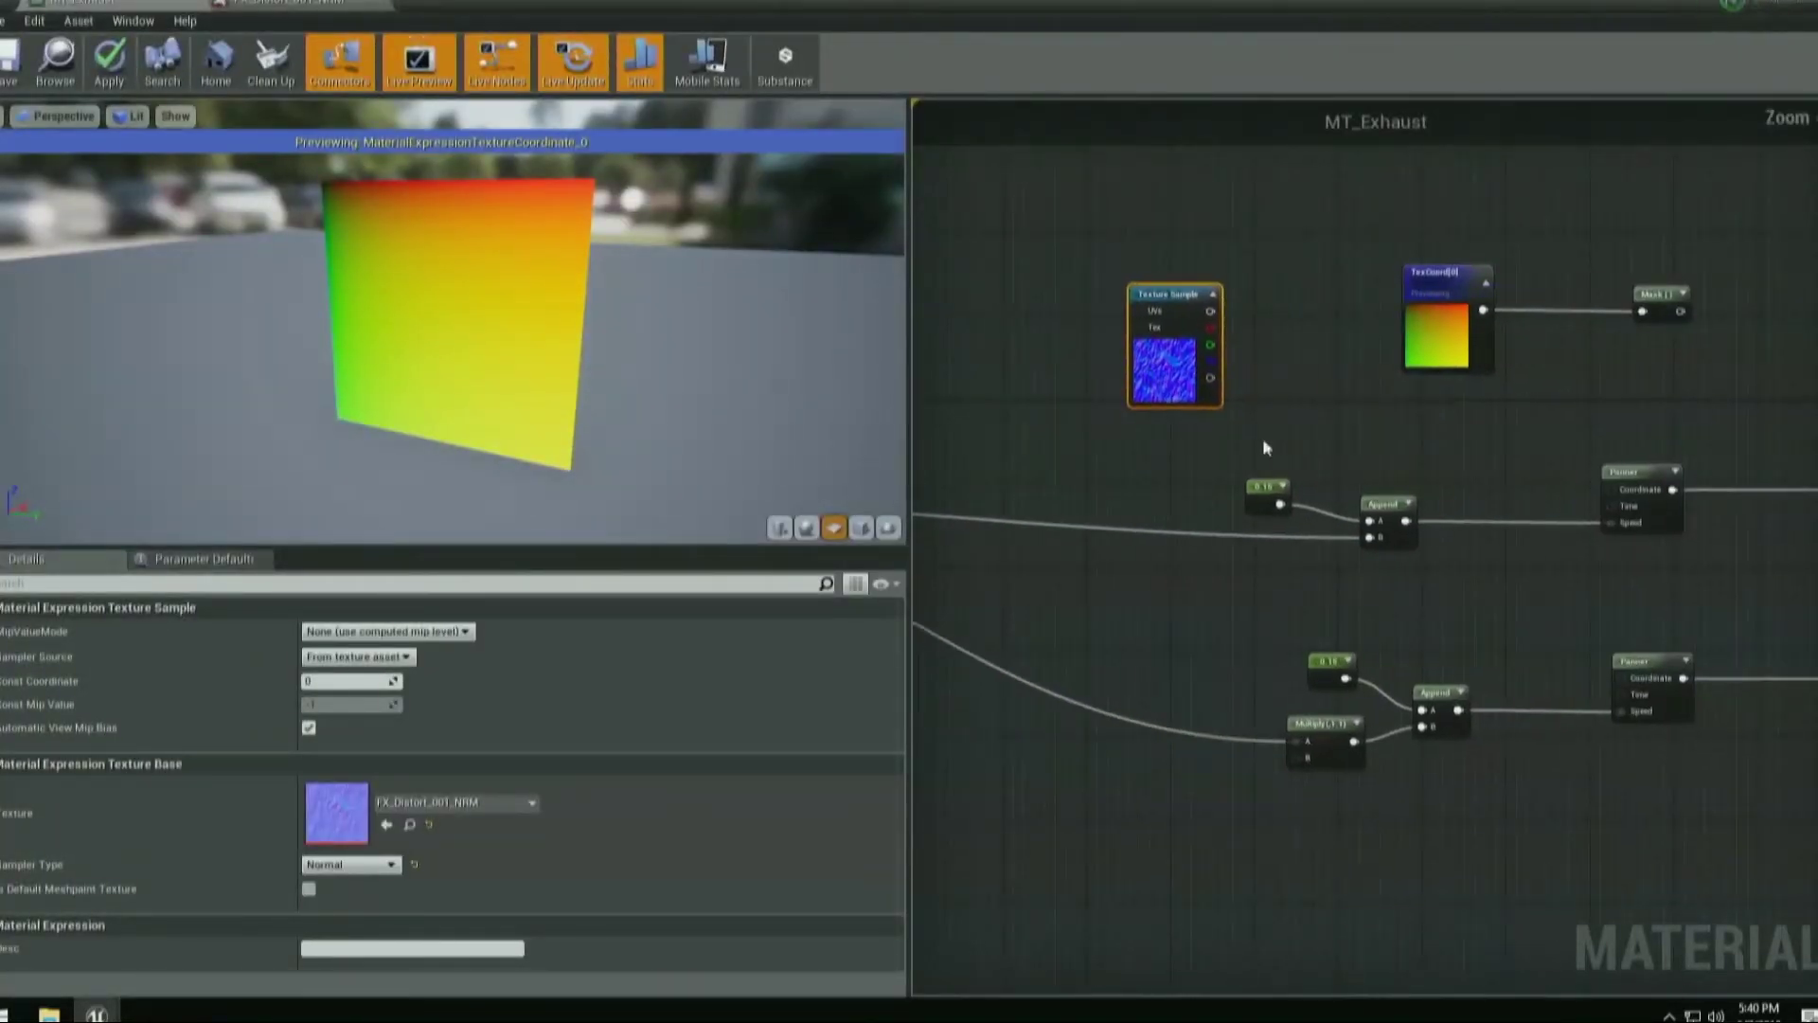
{"action": "left_click_drag", "start_coordinate": [1595, 584], "coordinate": [1610, 587]}
{"action": "right_click_drag", "start_coordinate": [1202, 438], "coordinate": [1381, 517]}
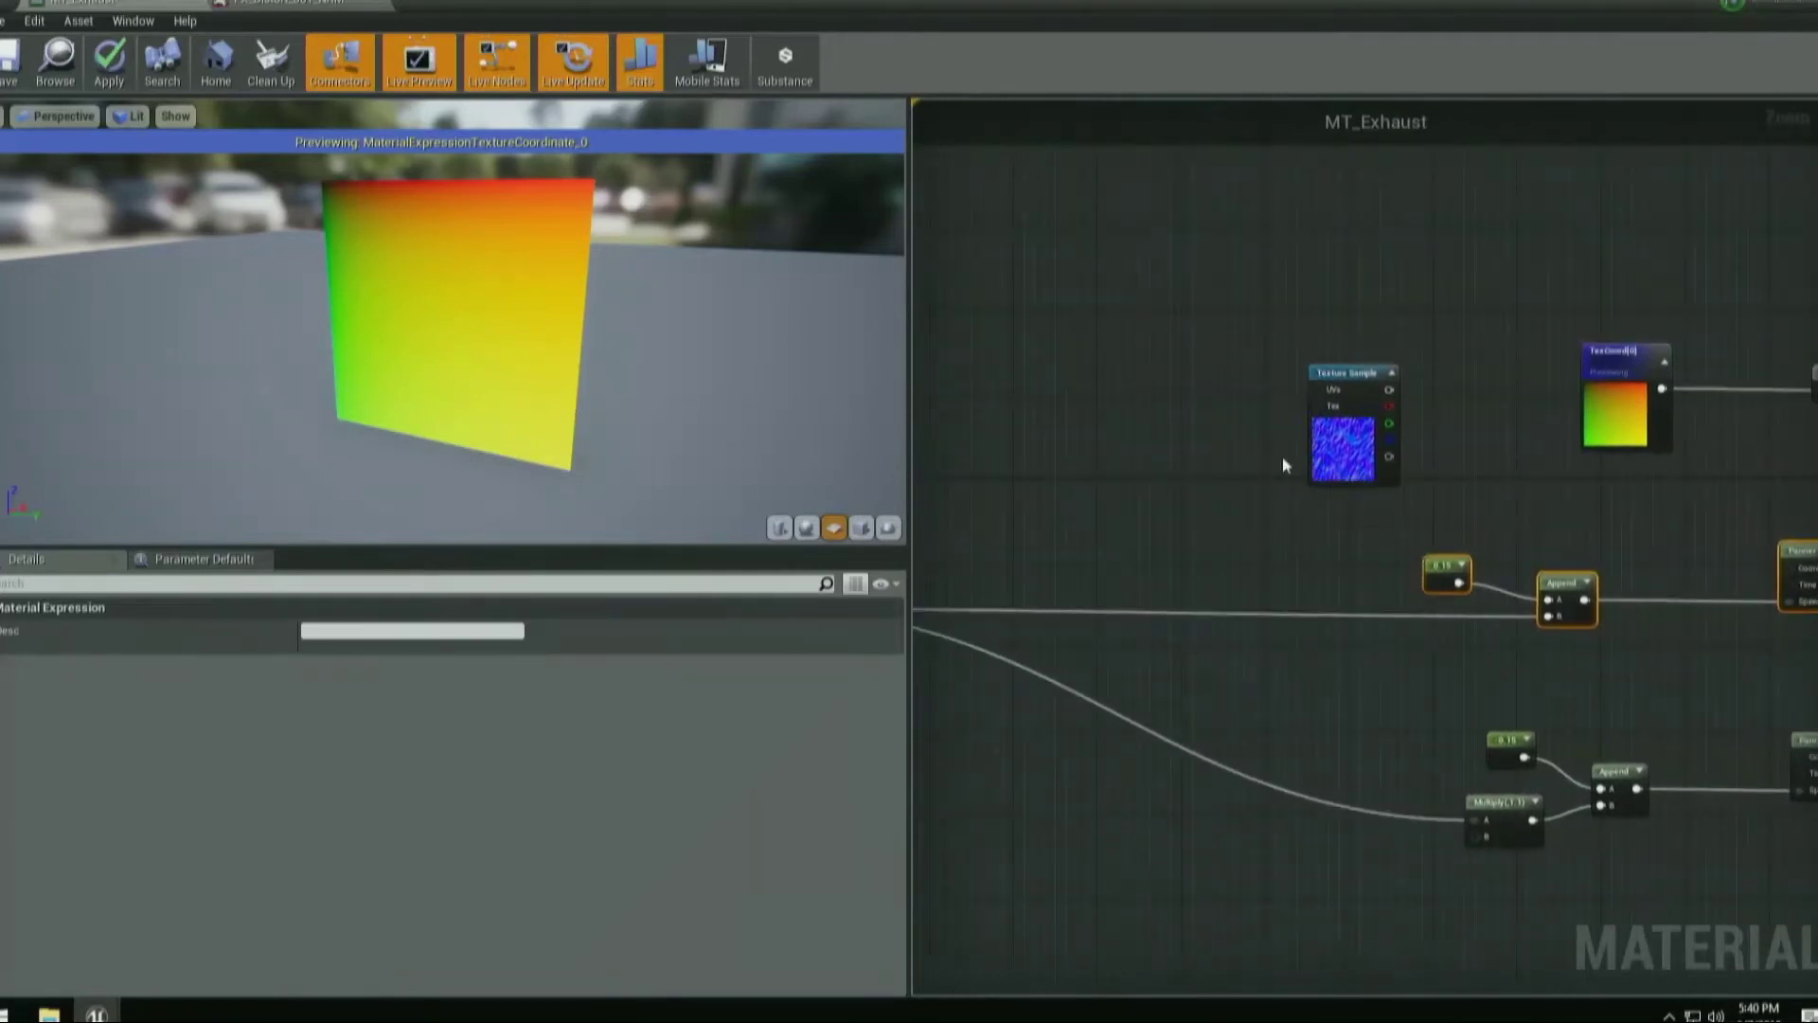
{"action": "key", "text": "ctrl+v"}
{"action": "left_click_drag", "start_coordinate": [1099, 420], "coordinate": [948, 375]}
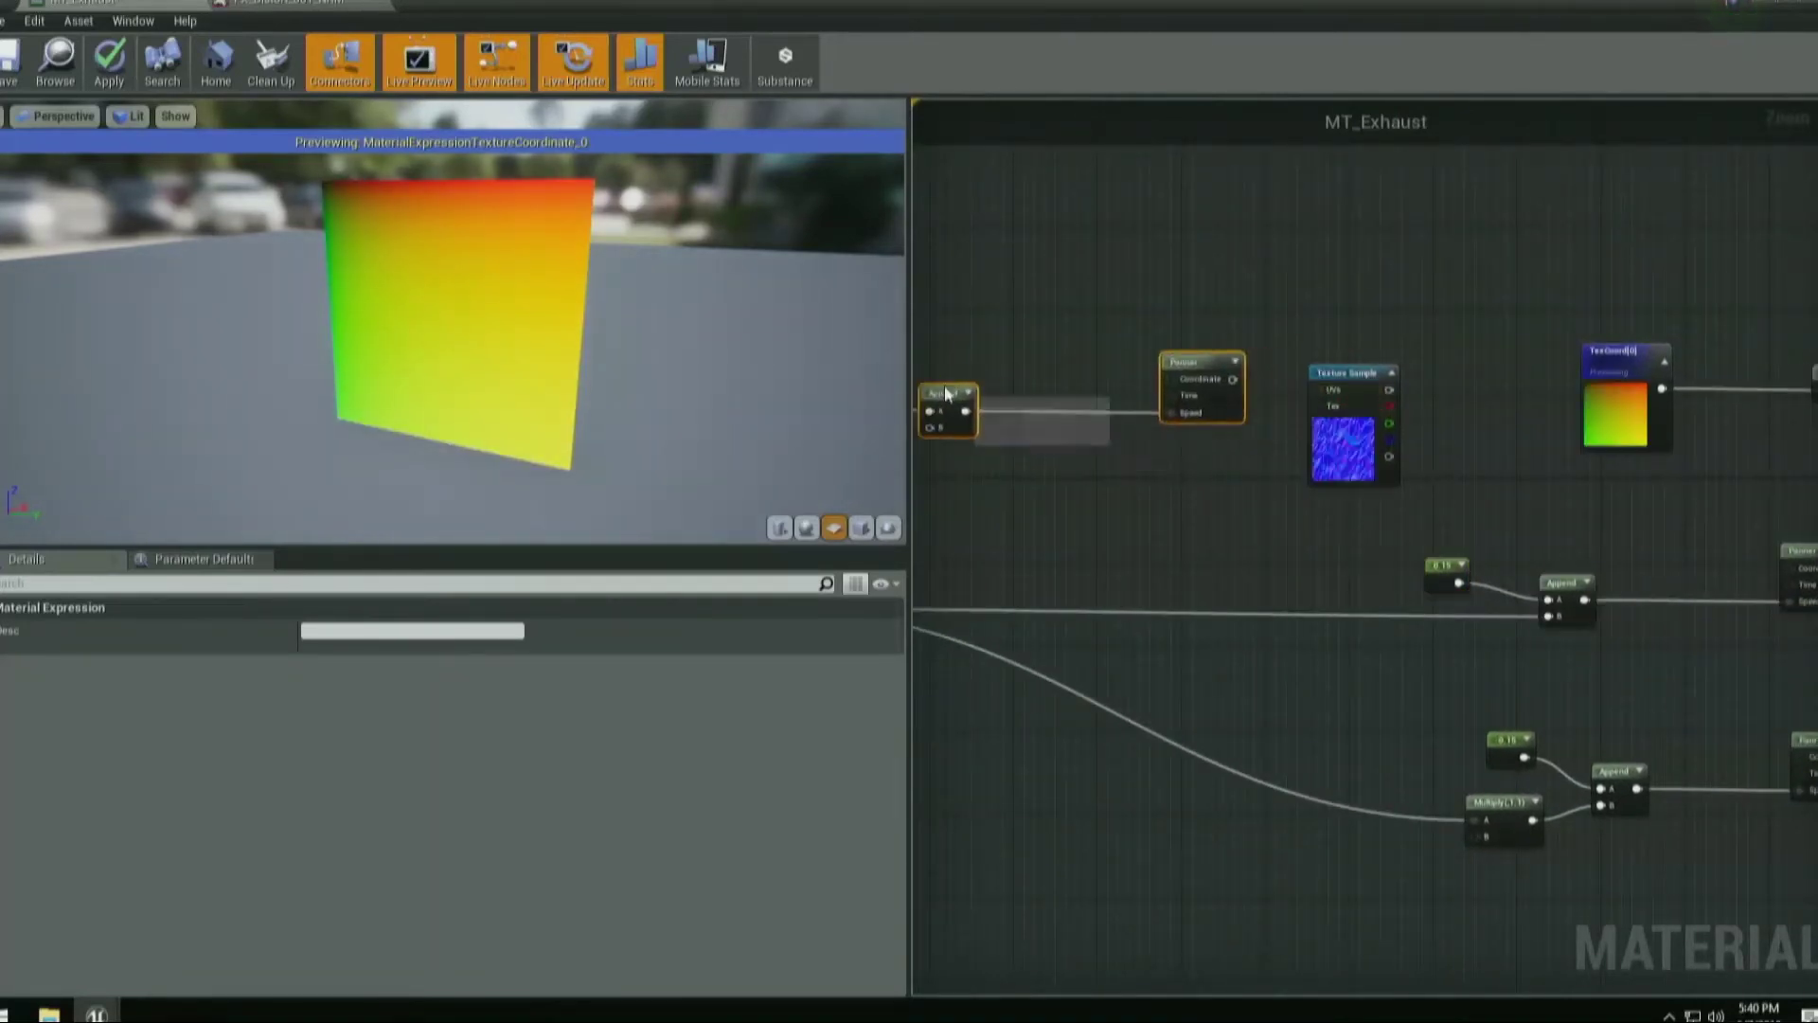
{"action": "right_click_drag", "start_coordinate": [1231, 390], "coordinate": [1382, 436]}
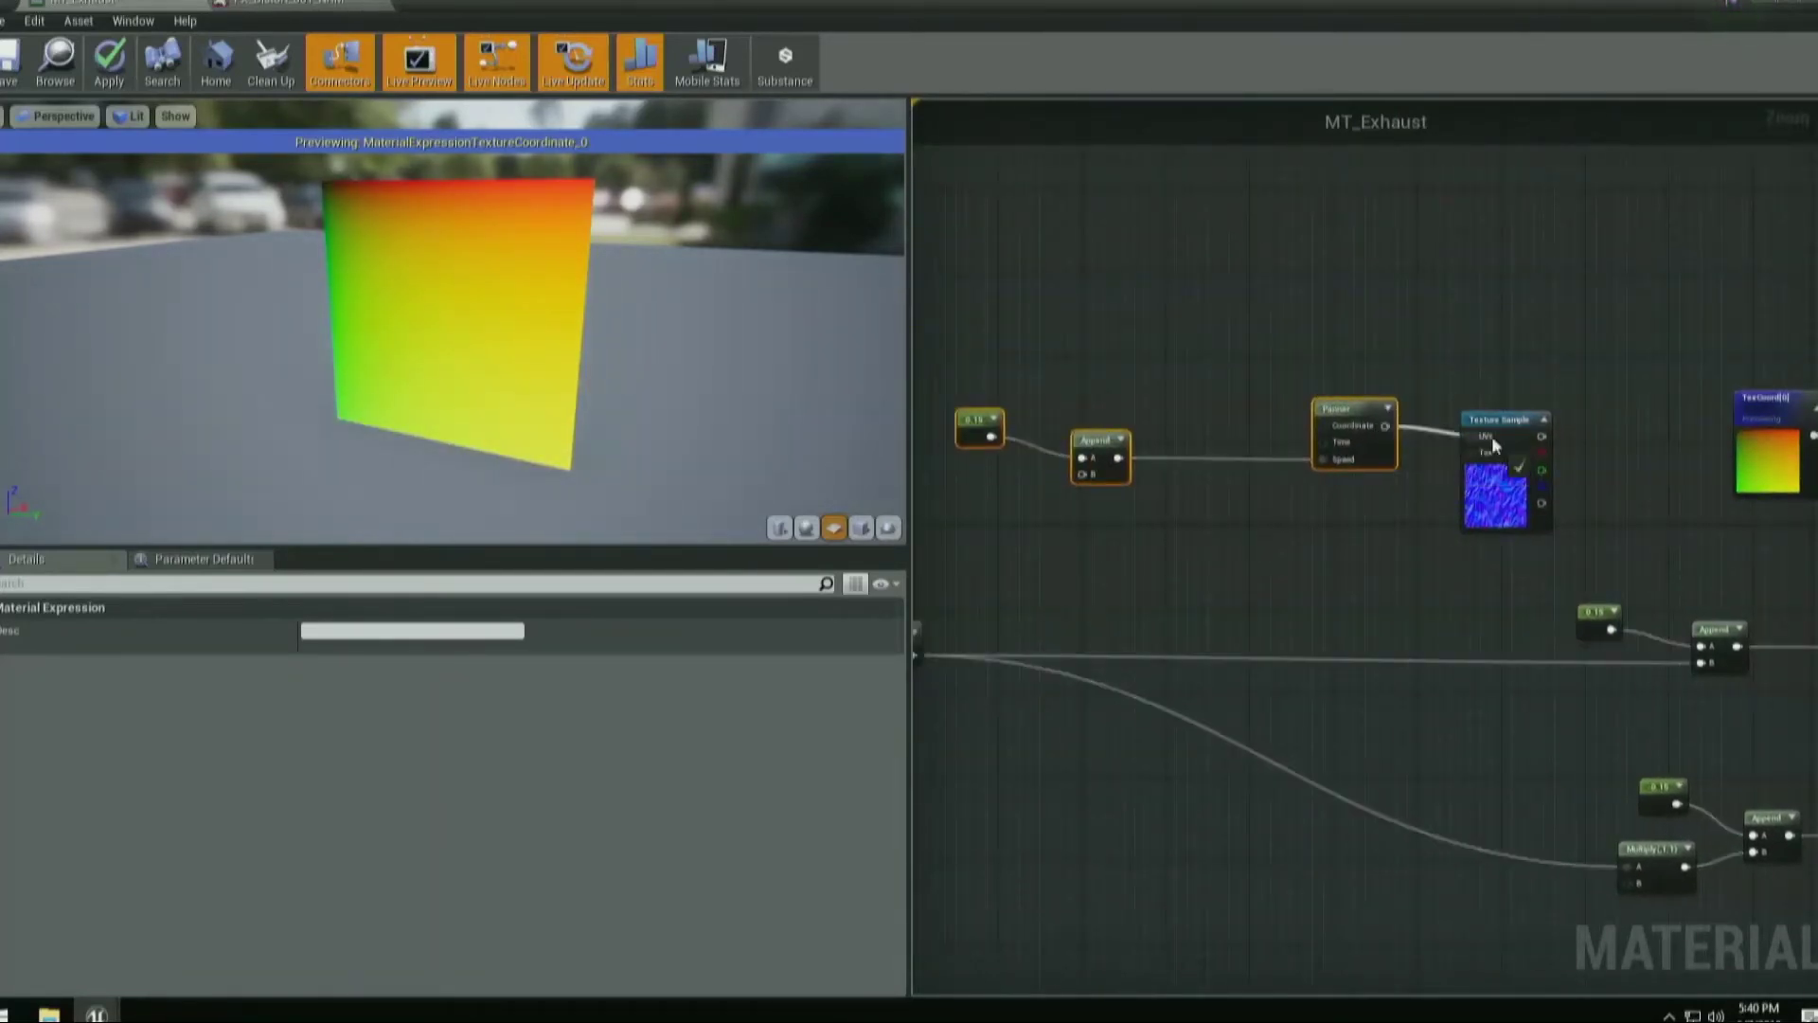
Set the duplicated constant feeding the distortion branch's Append to 0.05.
{"action": "right_click_drag", "start_coordinate": [958, 438], "coordinate": [1278, 428]}
{"action": "left_click", "coordinate": [1290, 416]}
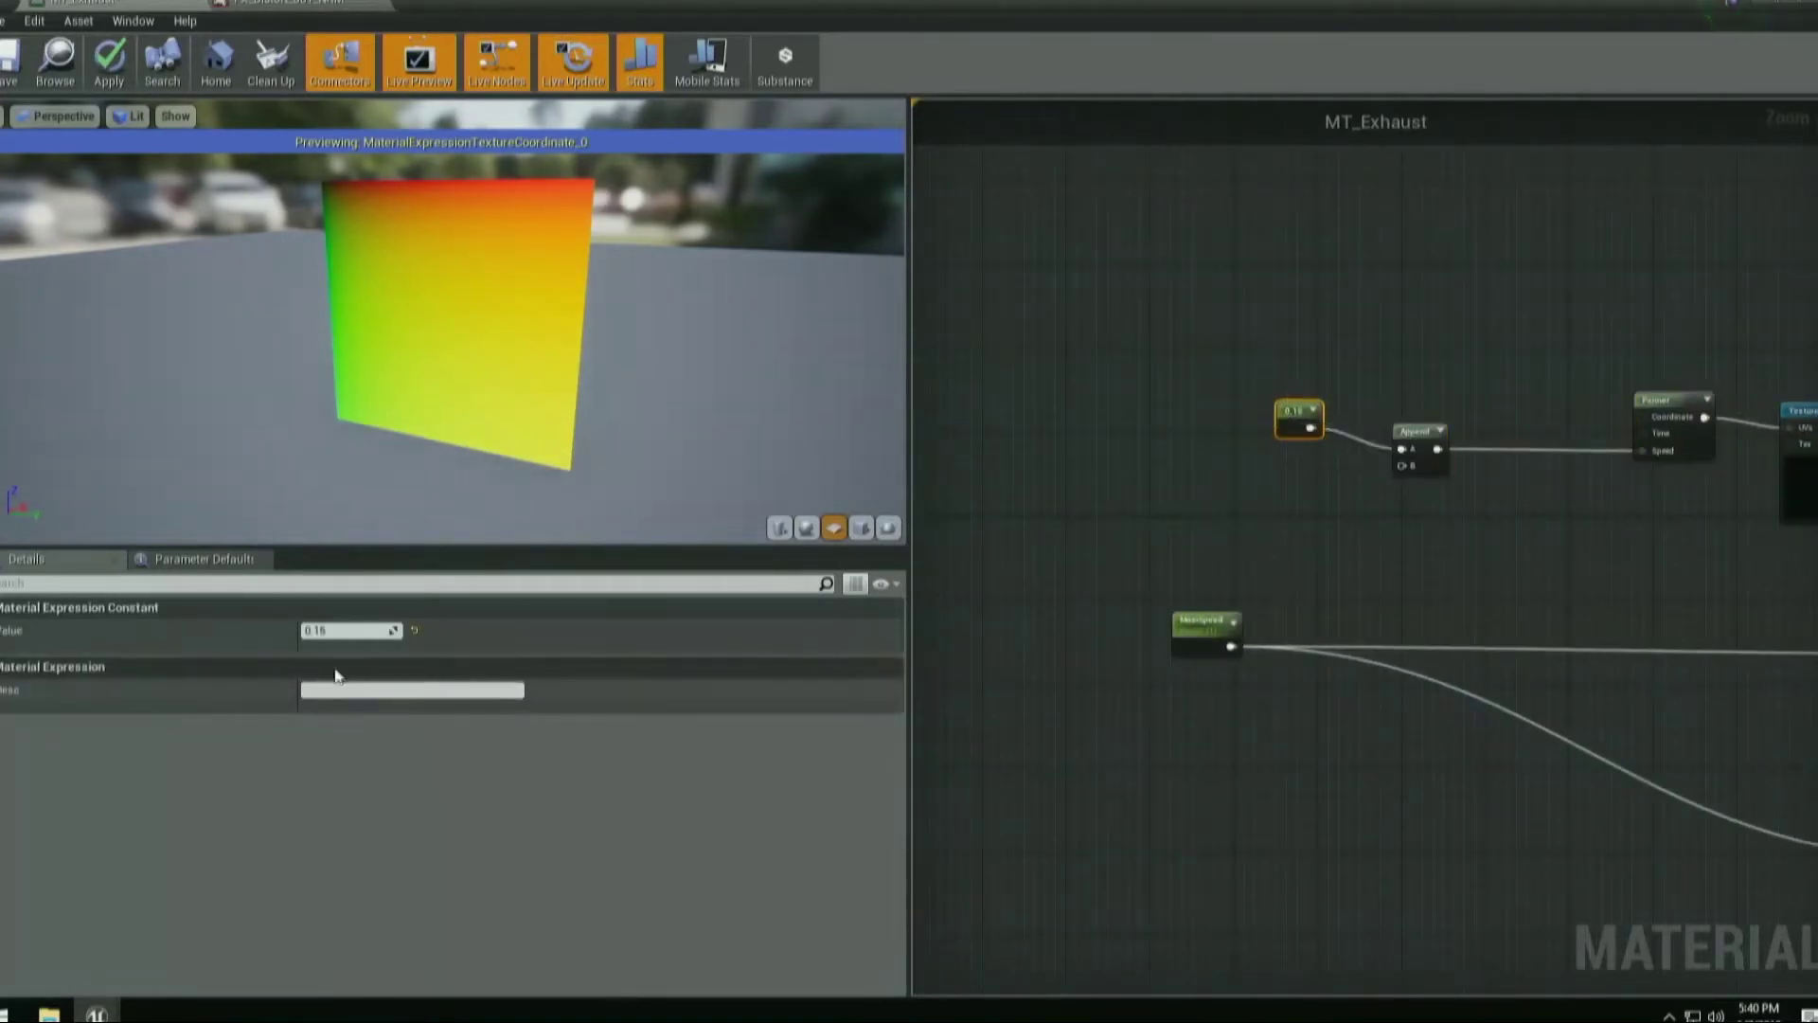
{"action": "left_click", "coordinate": [360, 632]}
{"action": "type", "text": "0.05"}
{"action": "key", "text": "Return"}
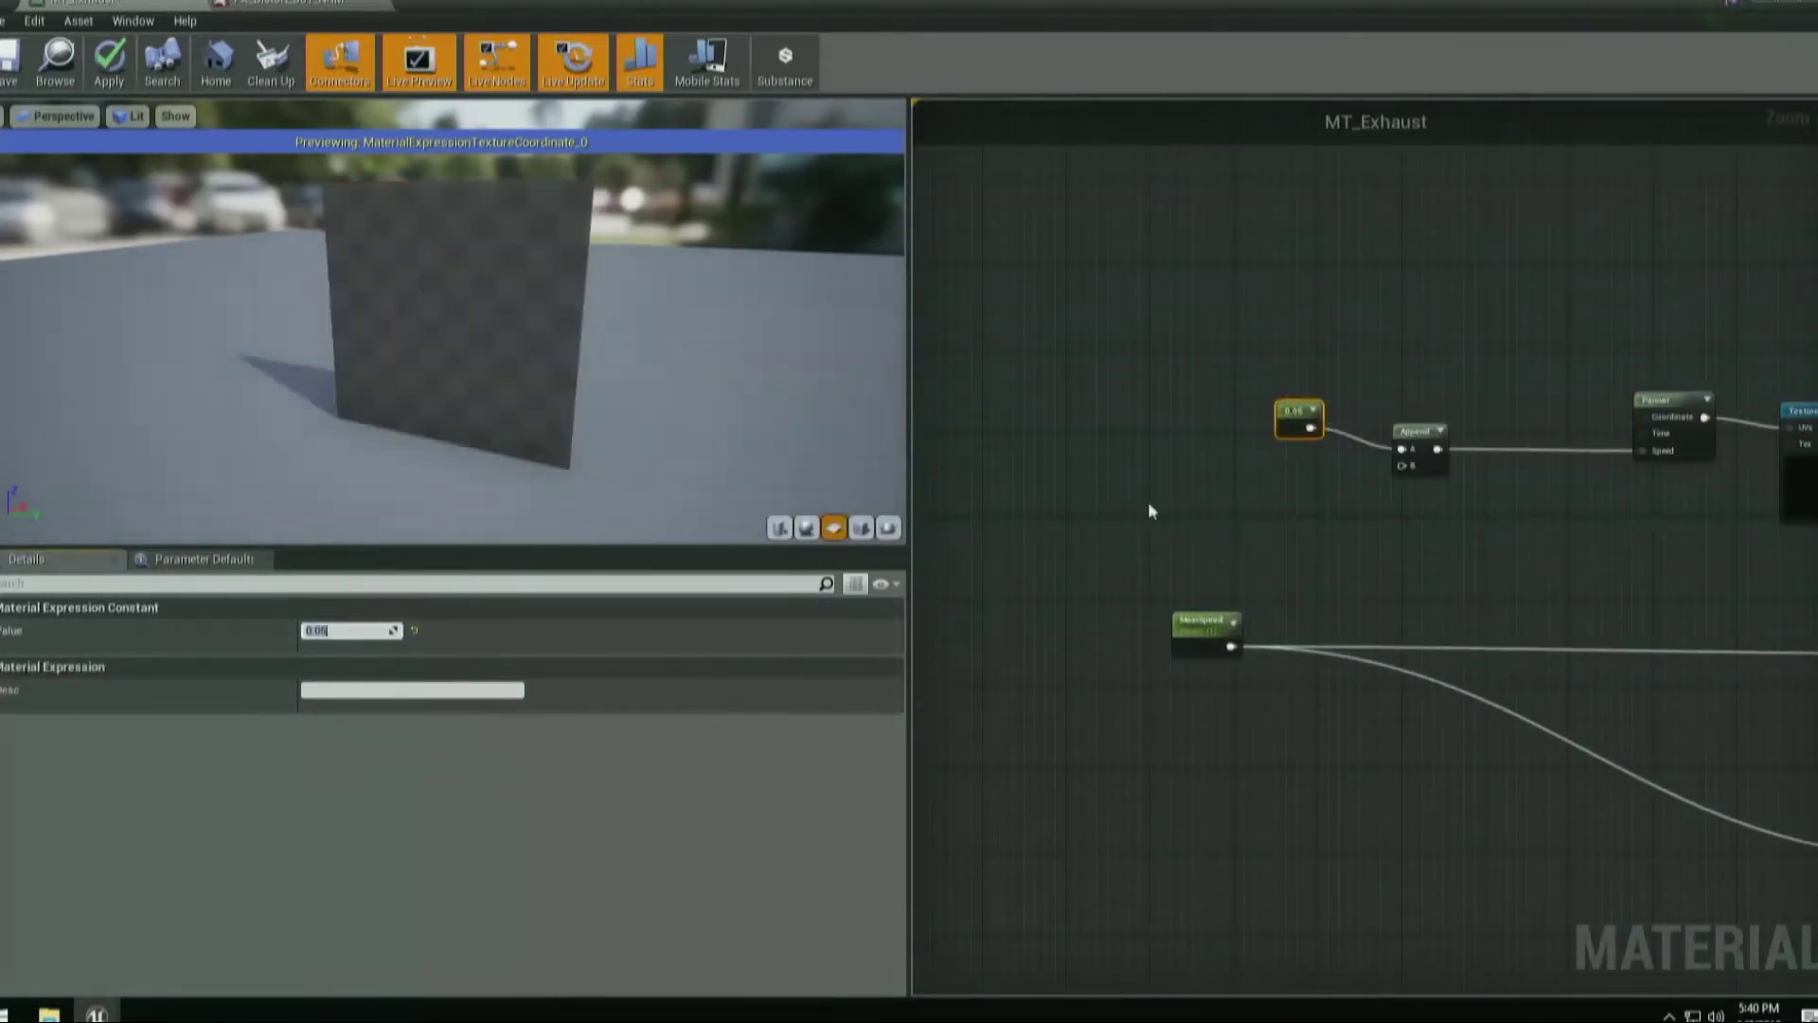
Add a Multiply node fed by MainSpeed, wire it into the distortion Append's B and adjust its constant B.
{"action": "left_click_drag", "start_coordinate": [1232, 647], "coordinate": [1349, 512]}
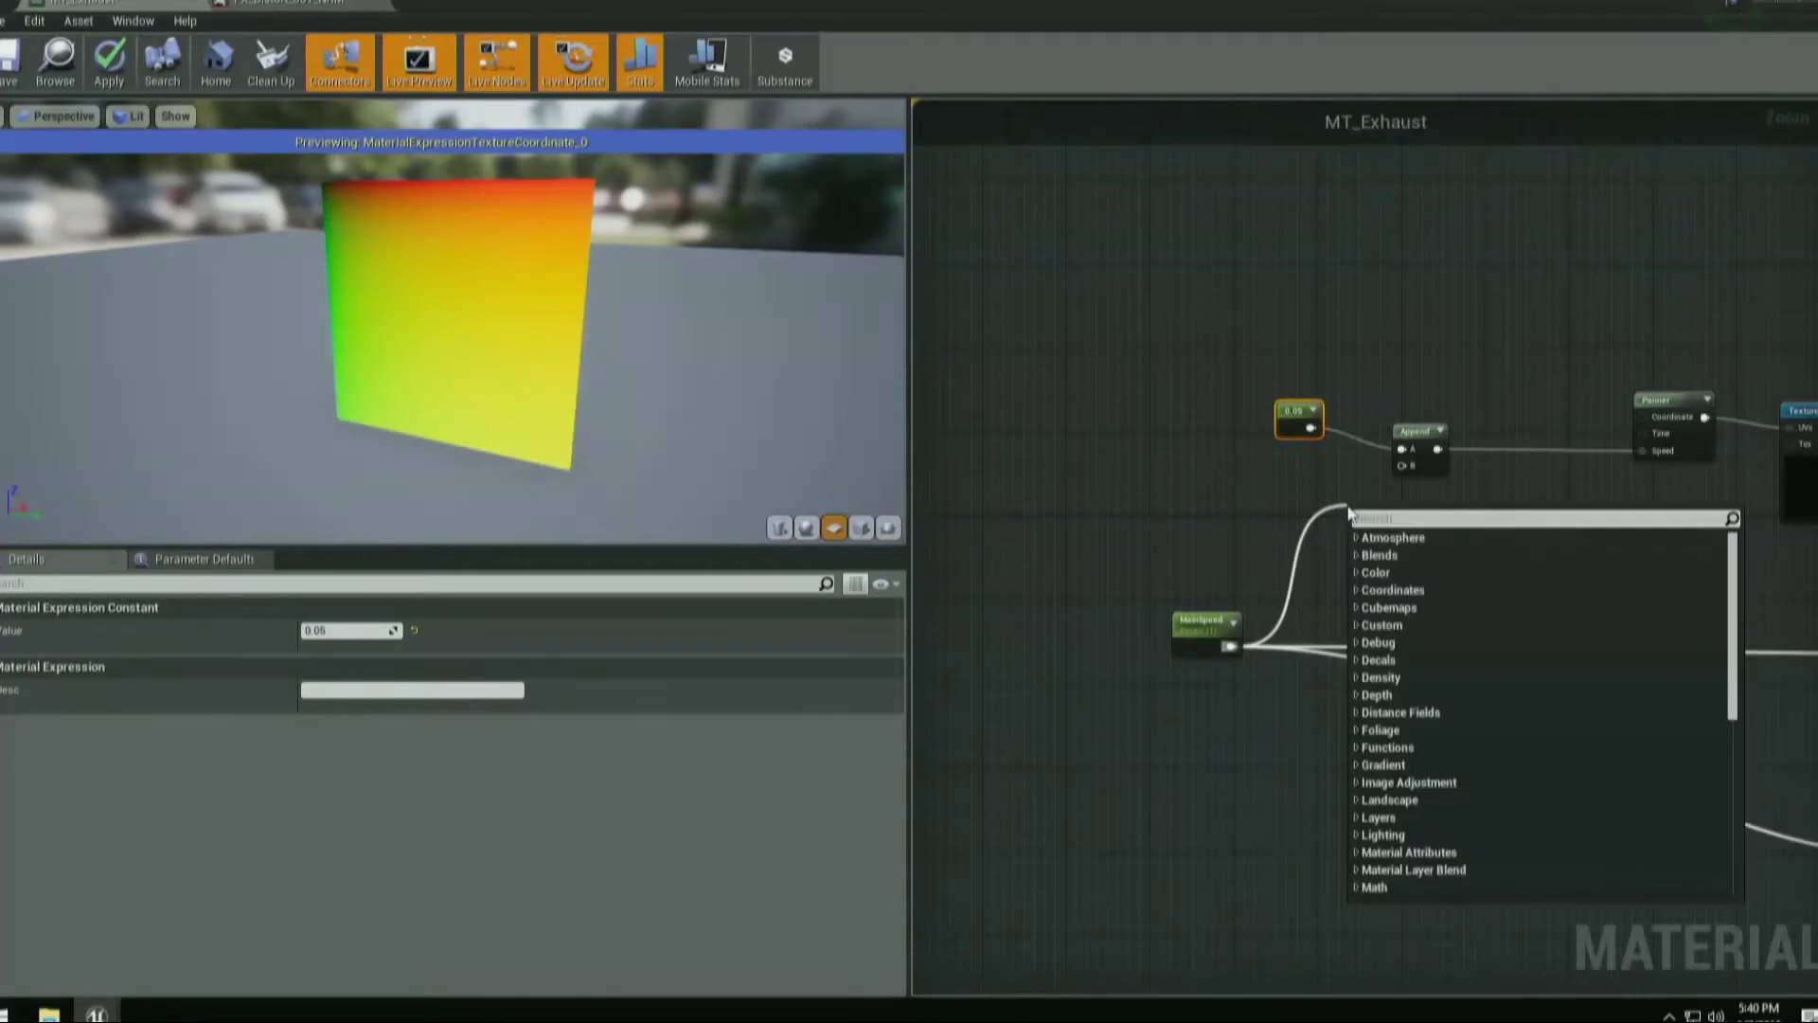
{"action": "type", "text": "multiply"}
{"action": "key", "text": "Return"}
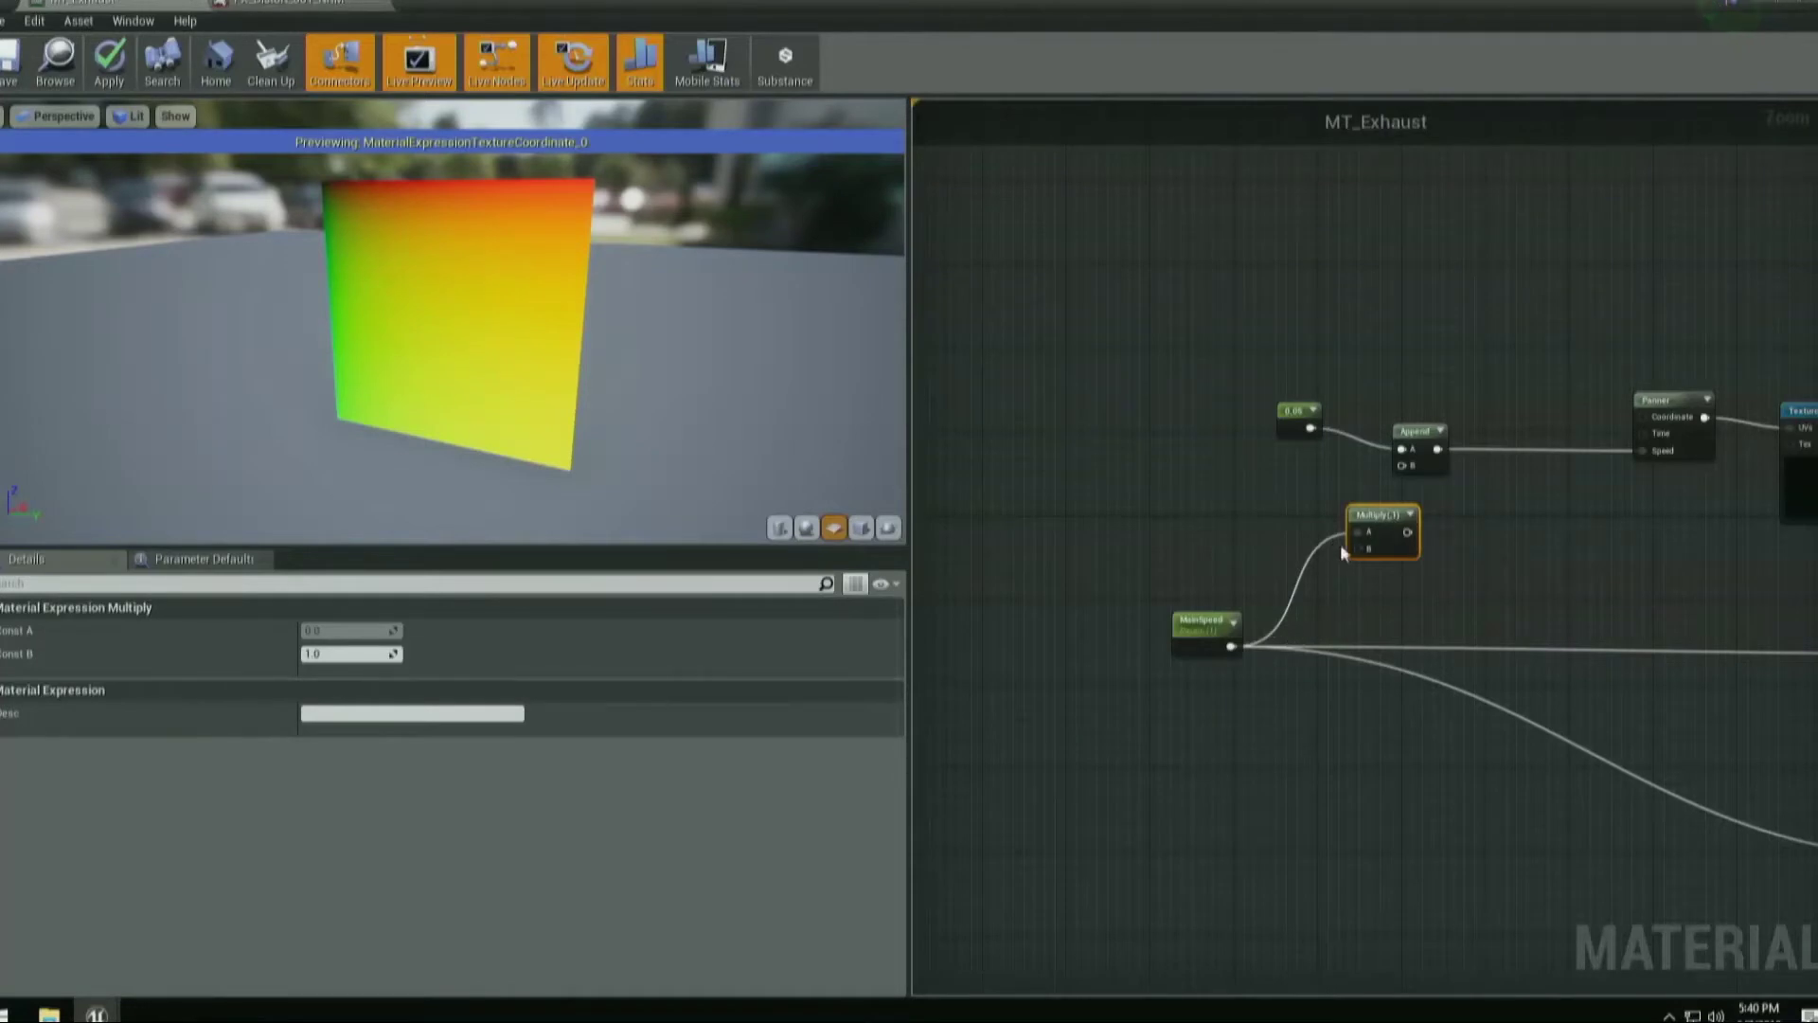
{"action": "left_click_drag", "start_coordinate": [1408, 531], "coordinate": [1338, 515]}
{"action": "left_click", "coordinate": [348, 654]}
{"action": "type", "text": "1"}
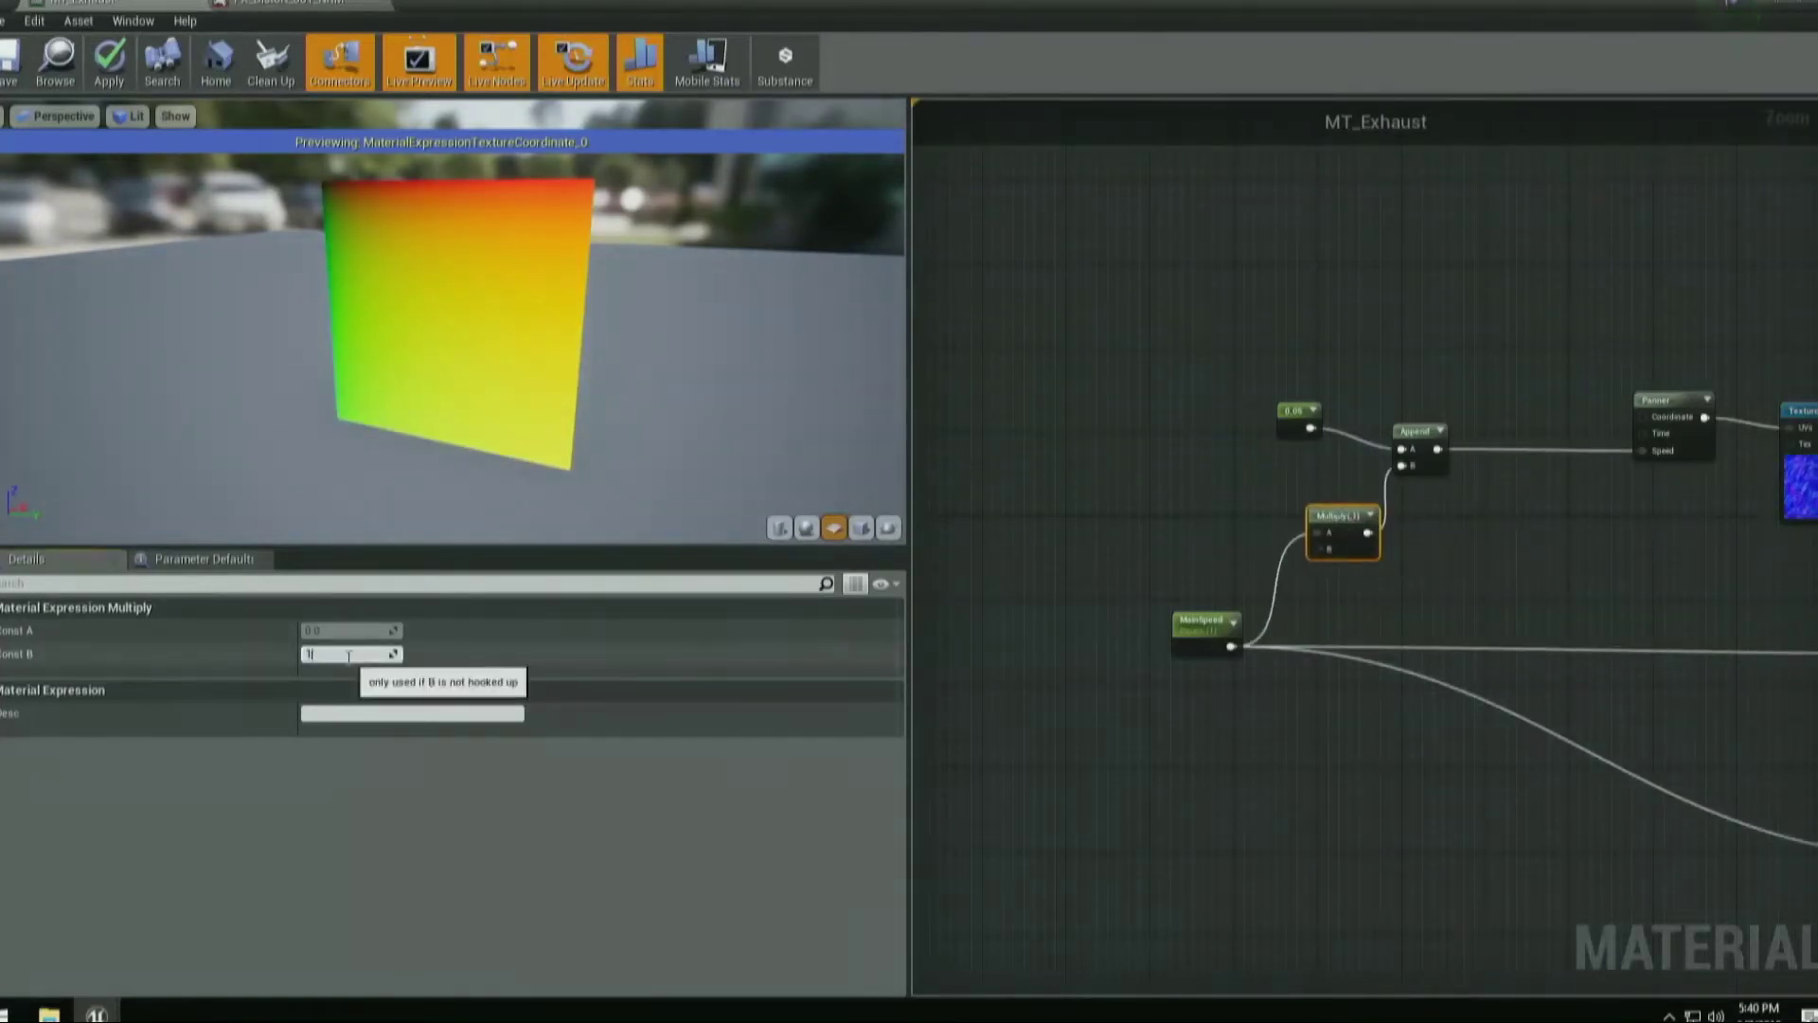
{"action": "key", "text": "Return"}
Preview the FX_Distort_001_NRM Texture Sample node in the viewport.
{"action": "right_click_drag", "start_coordinate": [1781, 492], "coordinate": [1366, 533]}
{"action": "left_click", "coordinate": [1407, 510]}
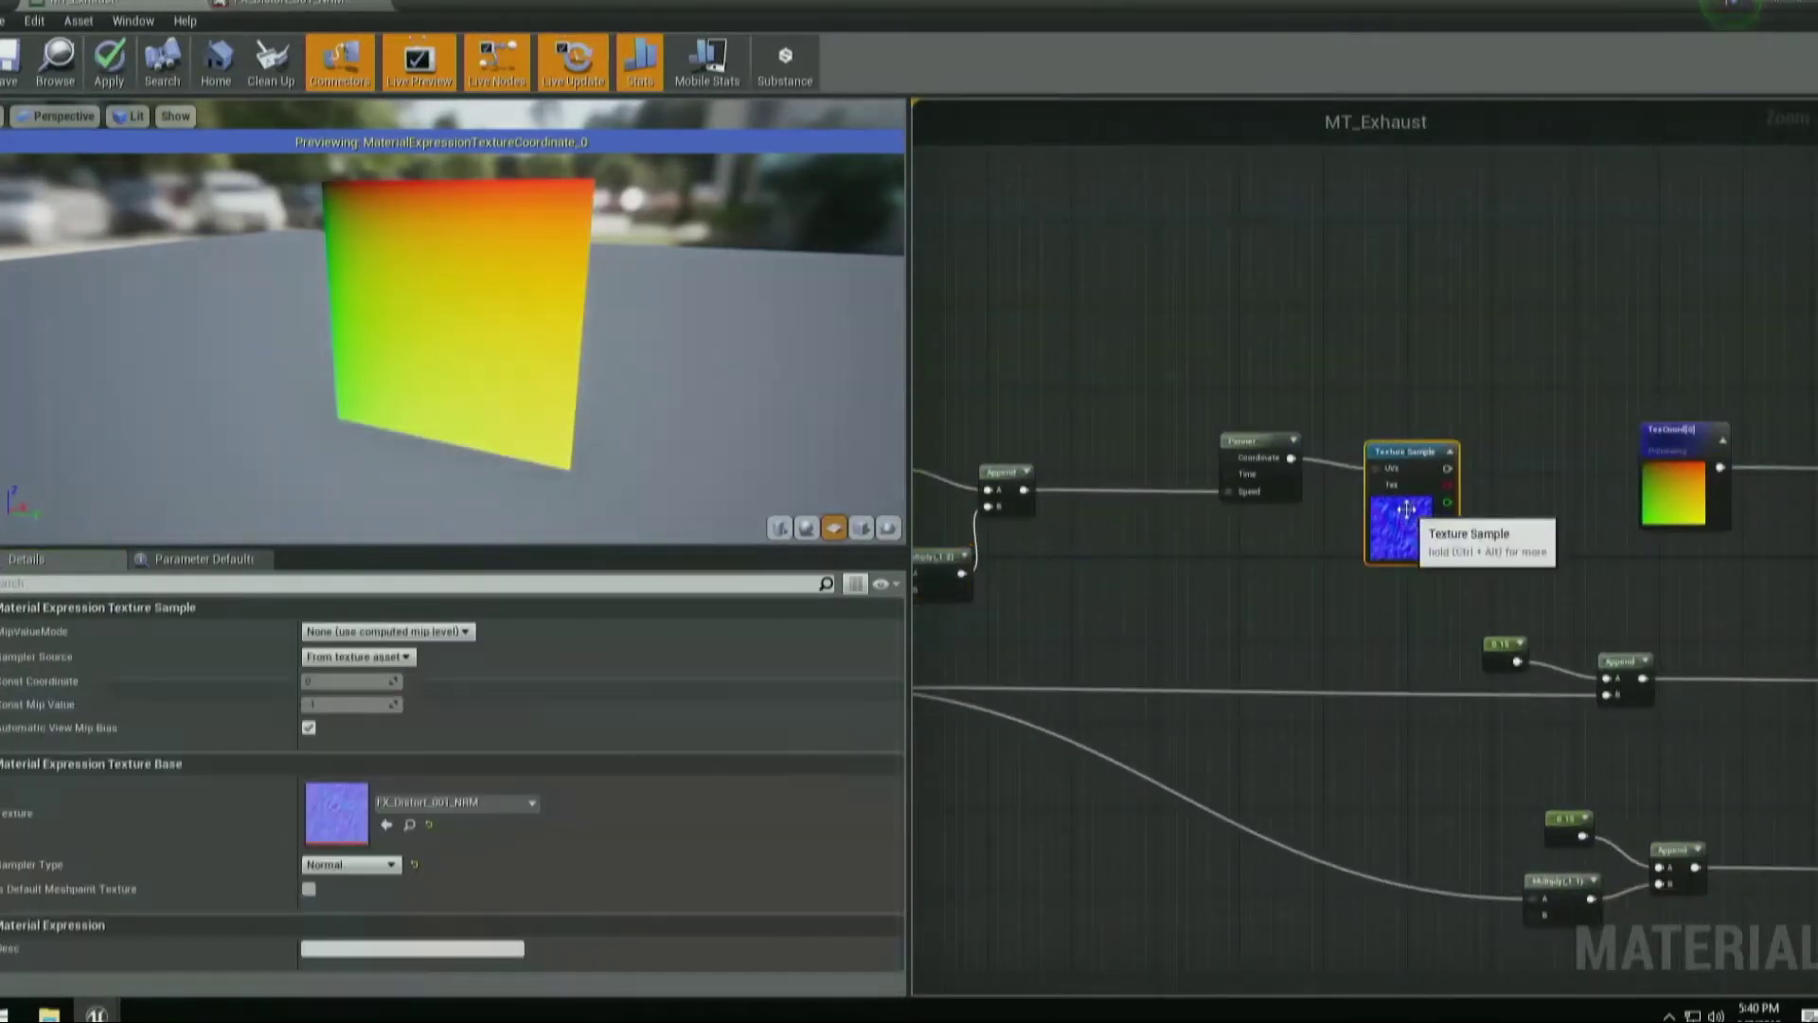
{"action": "right_click", "coordinate": [1407, 509]}
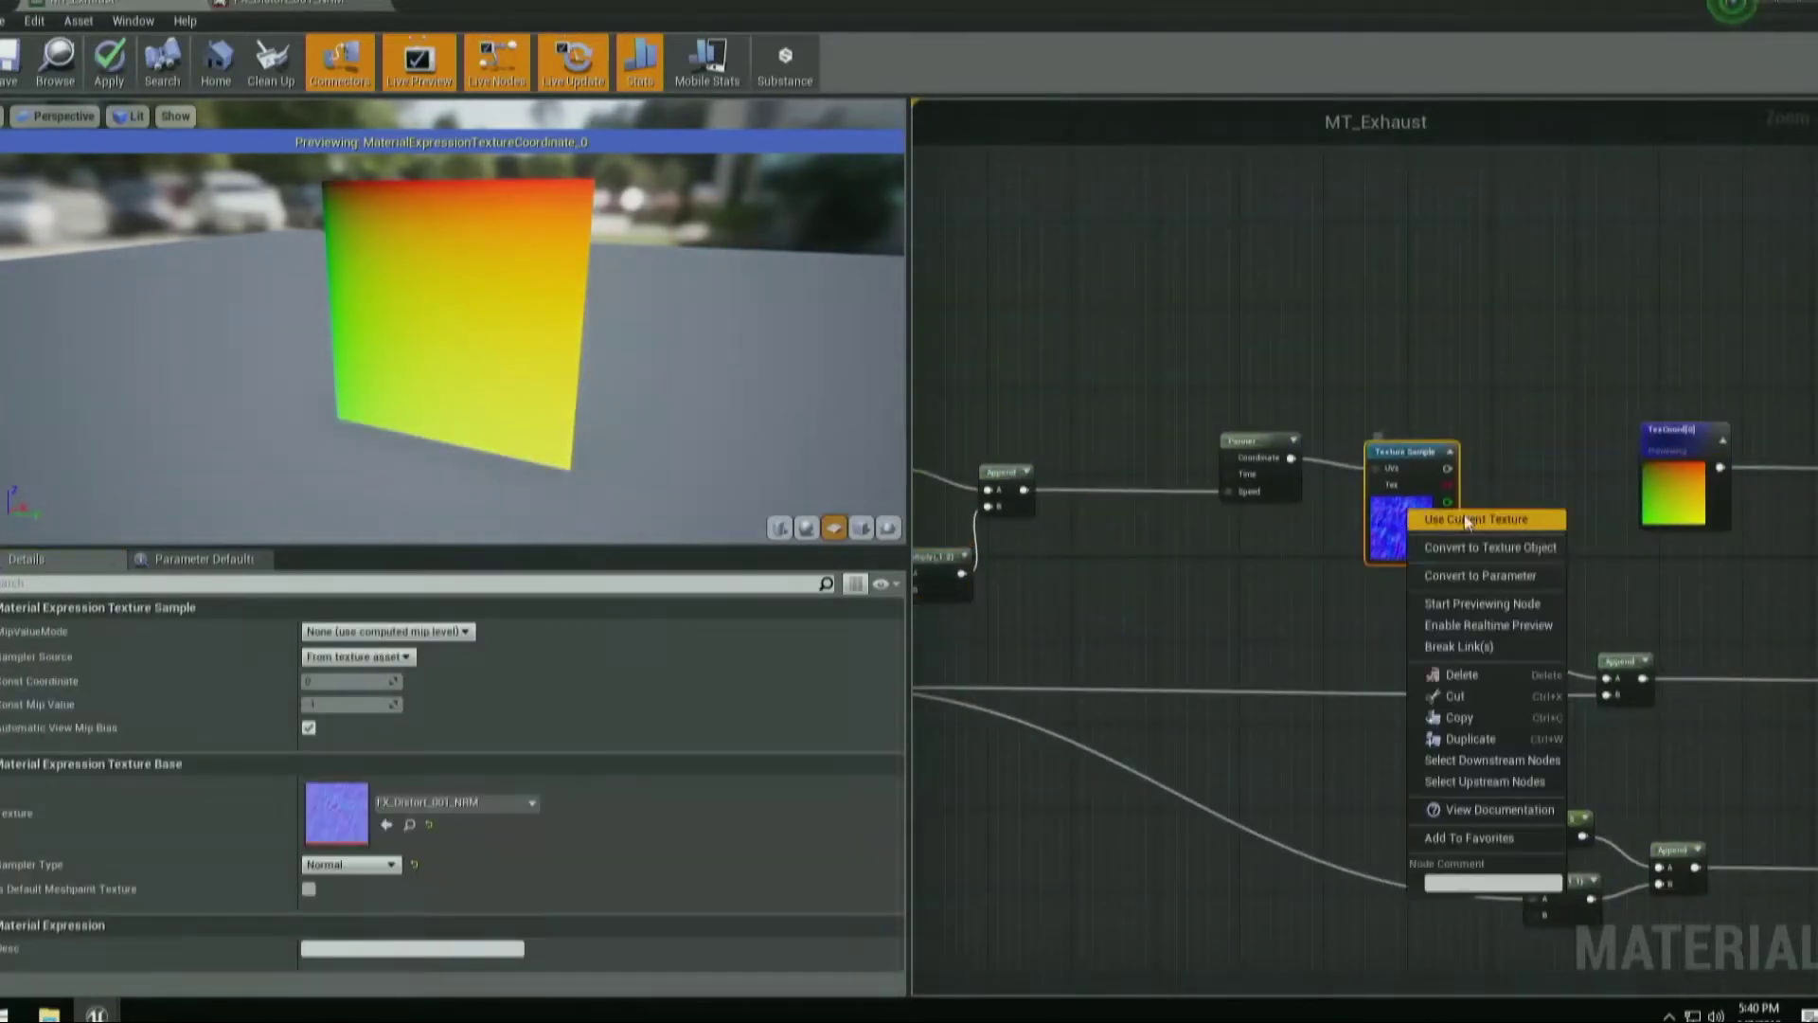
{"action": "left_click", "coordinate": [1466, 604]}
Set the material preview mesh to the exhaust mesh from the Academy Mesh folder and restore the maximized material editor.
{"action": "key", "text": "super+Down"}
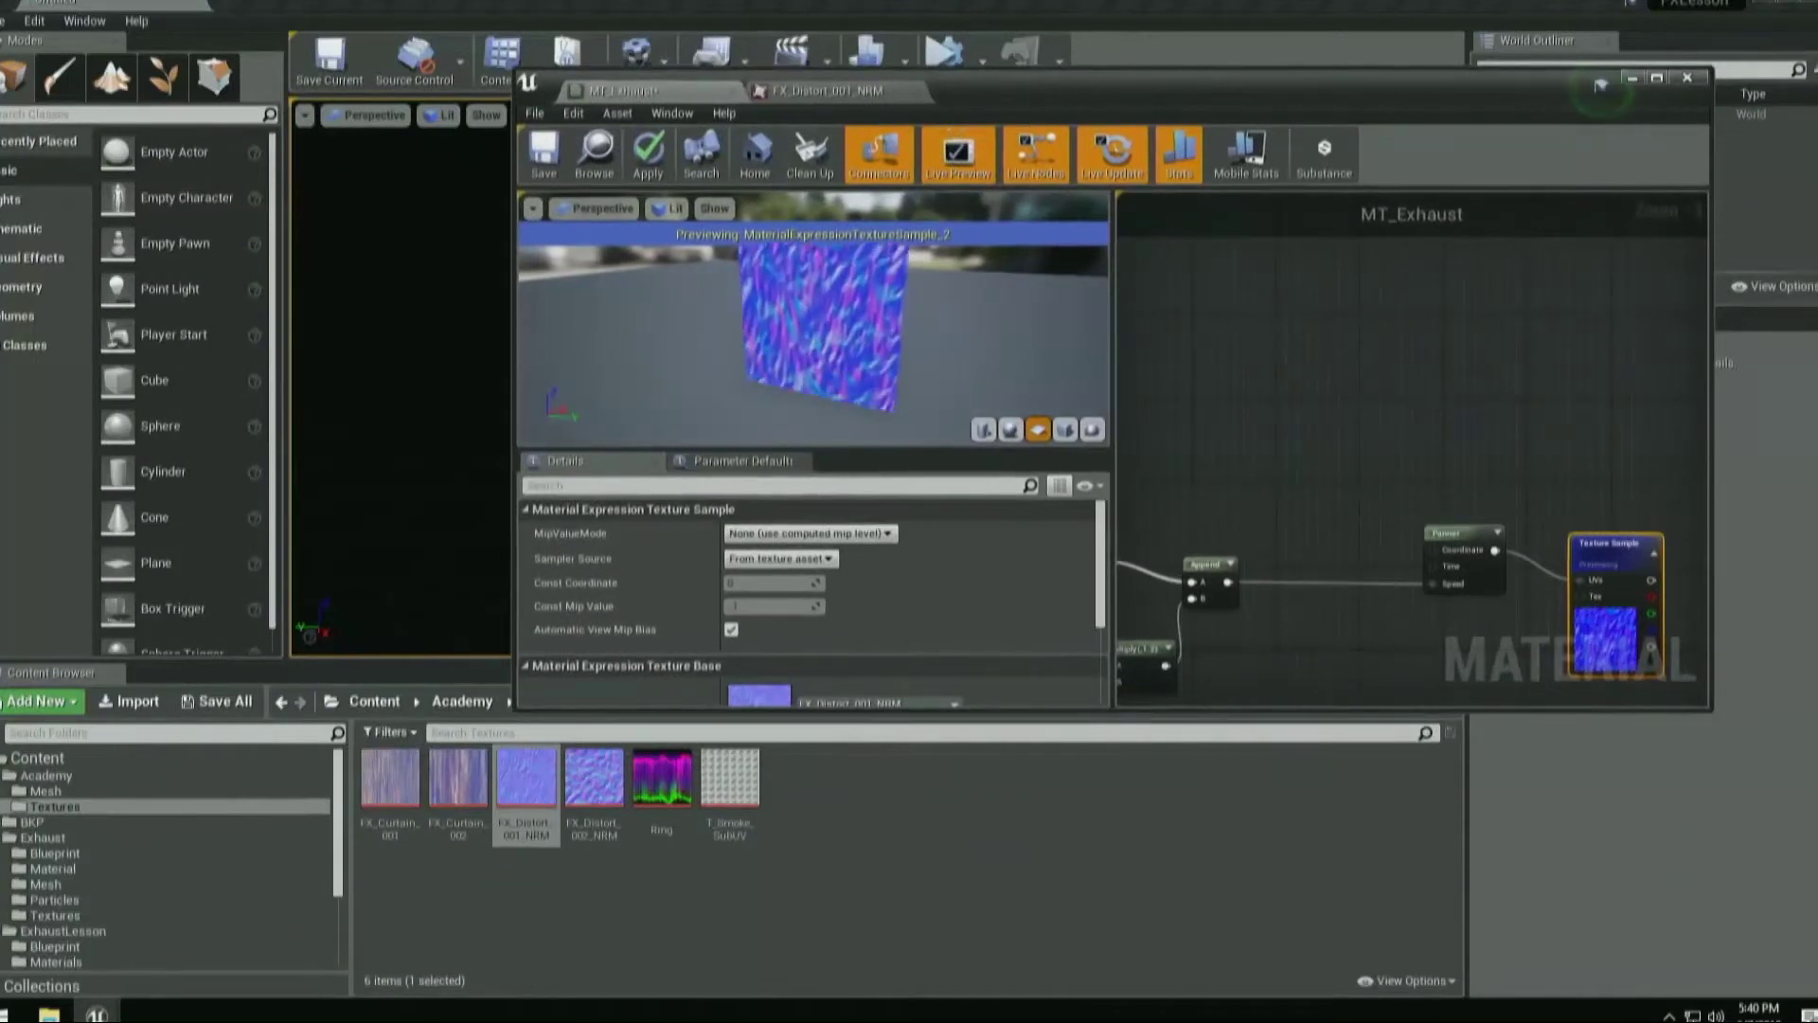
{"action": "left_click", "coordinate": [45, 790]}
{"action": "left_click", "coordinate": [459, 779]}
{"action": "left_click", "coordinate": [1092, 431]}
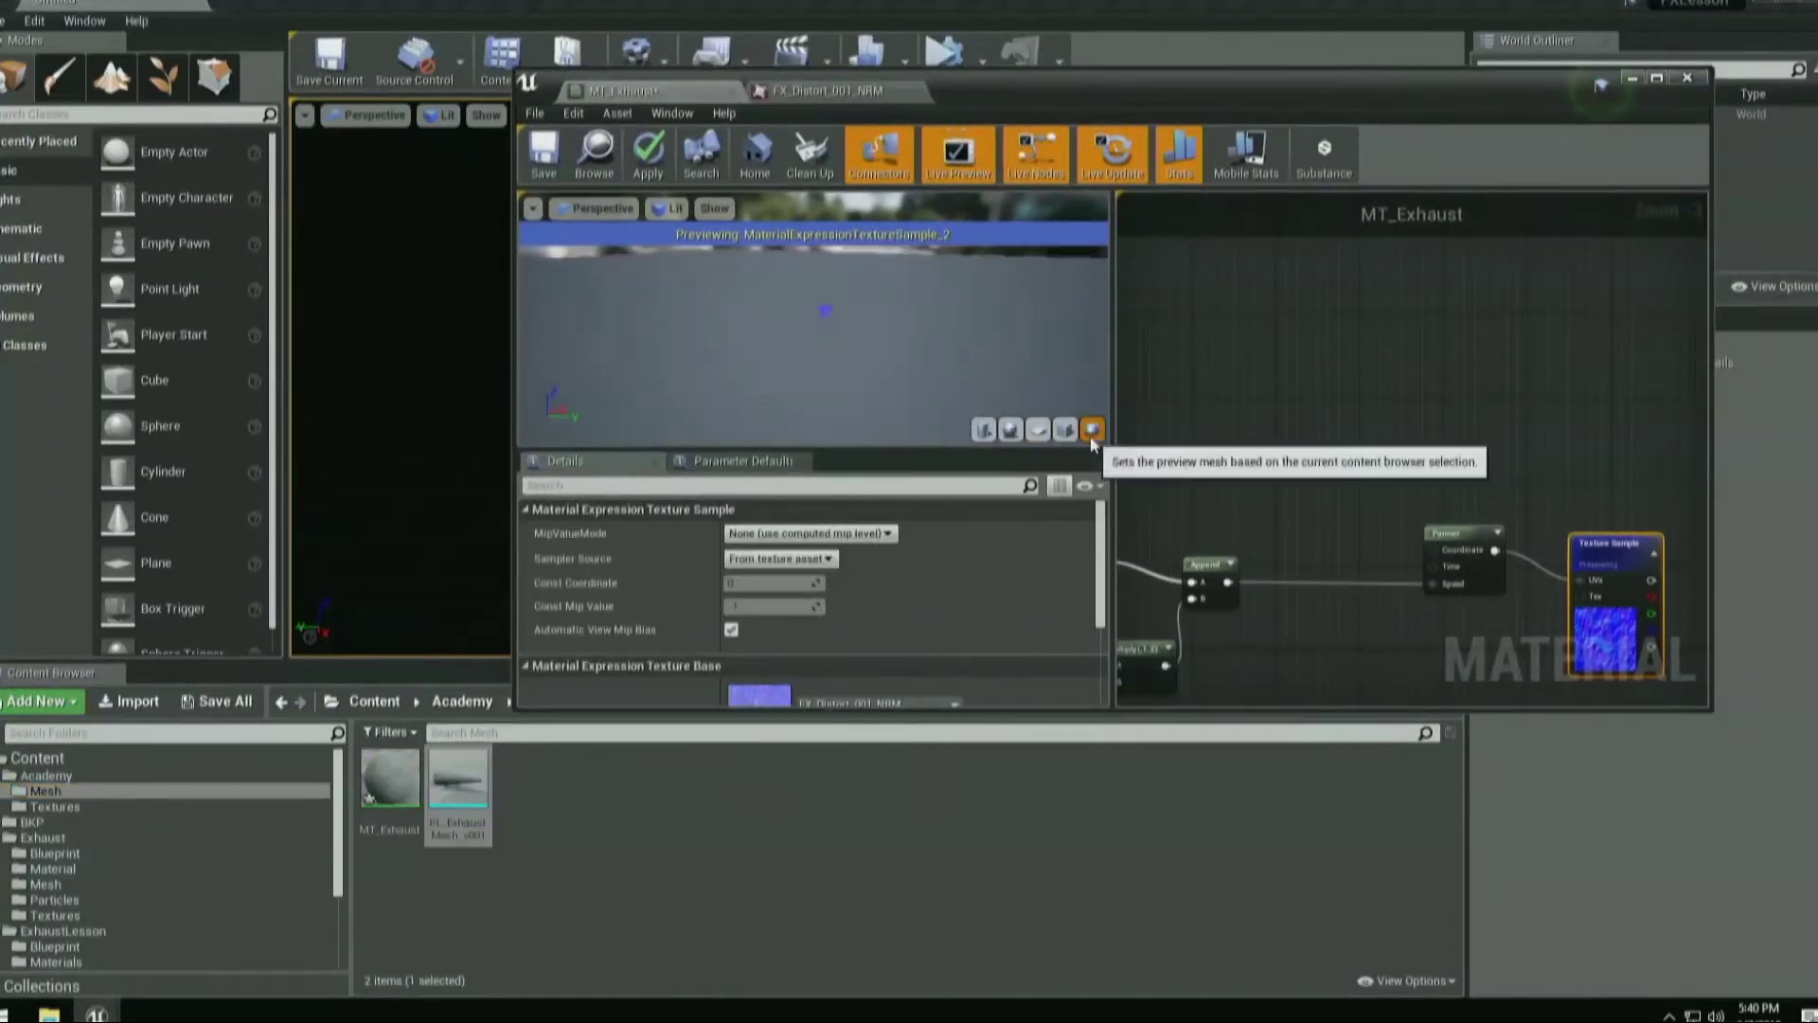
{"action": "double_click", "coordinate": [1055, 94]}
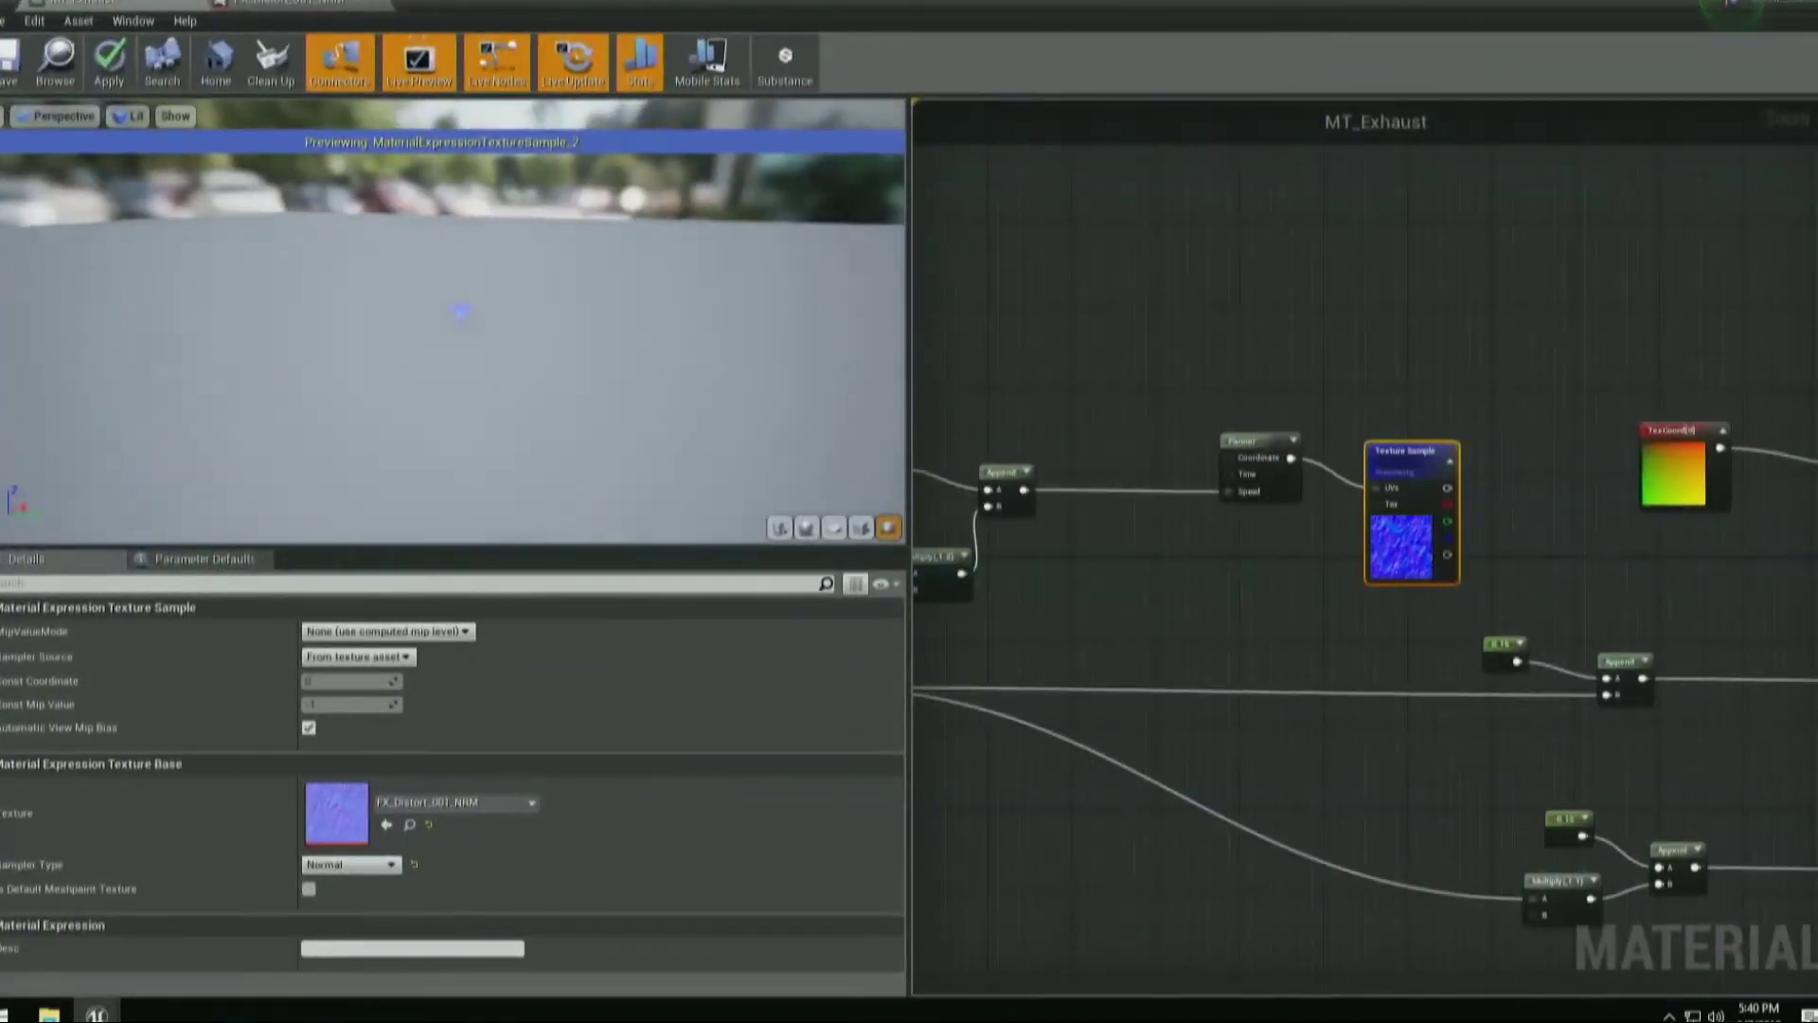
Examine the panning normal-map texture on the exhaust mesh in the preview and the distortion nodes that drive it.
{"action": "left_click_drag", "start_coordinate": [545, 351], "coordinate": [445, 364]}
{"action": "right_click_drag", "start_coordinate": [546, 351], "coordinate": [576, 322]}
{"action": "left_click_drag", "start_coordinate": [576, 349], "coordinate": [609, 350]}
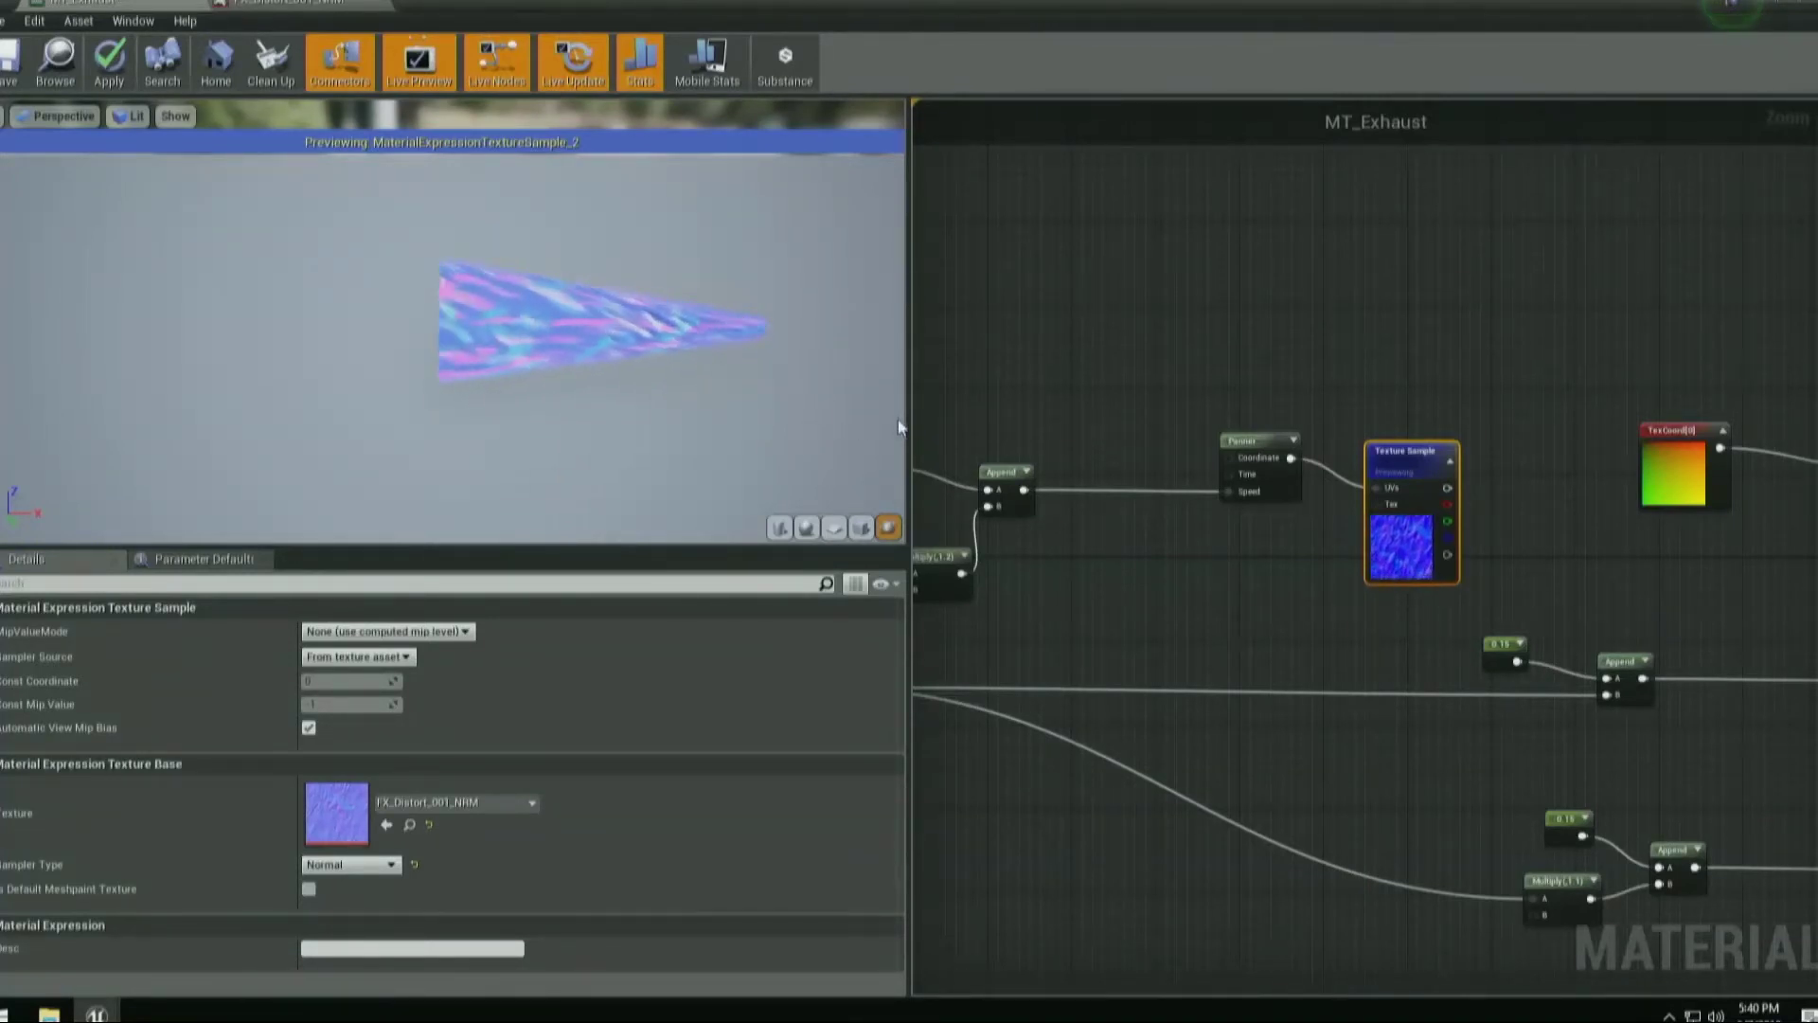
{"action": "right_click_drag", "start_coordinate": [1330, 530], "coordinate": [1505, 529]}
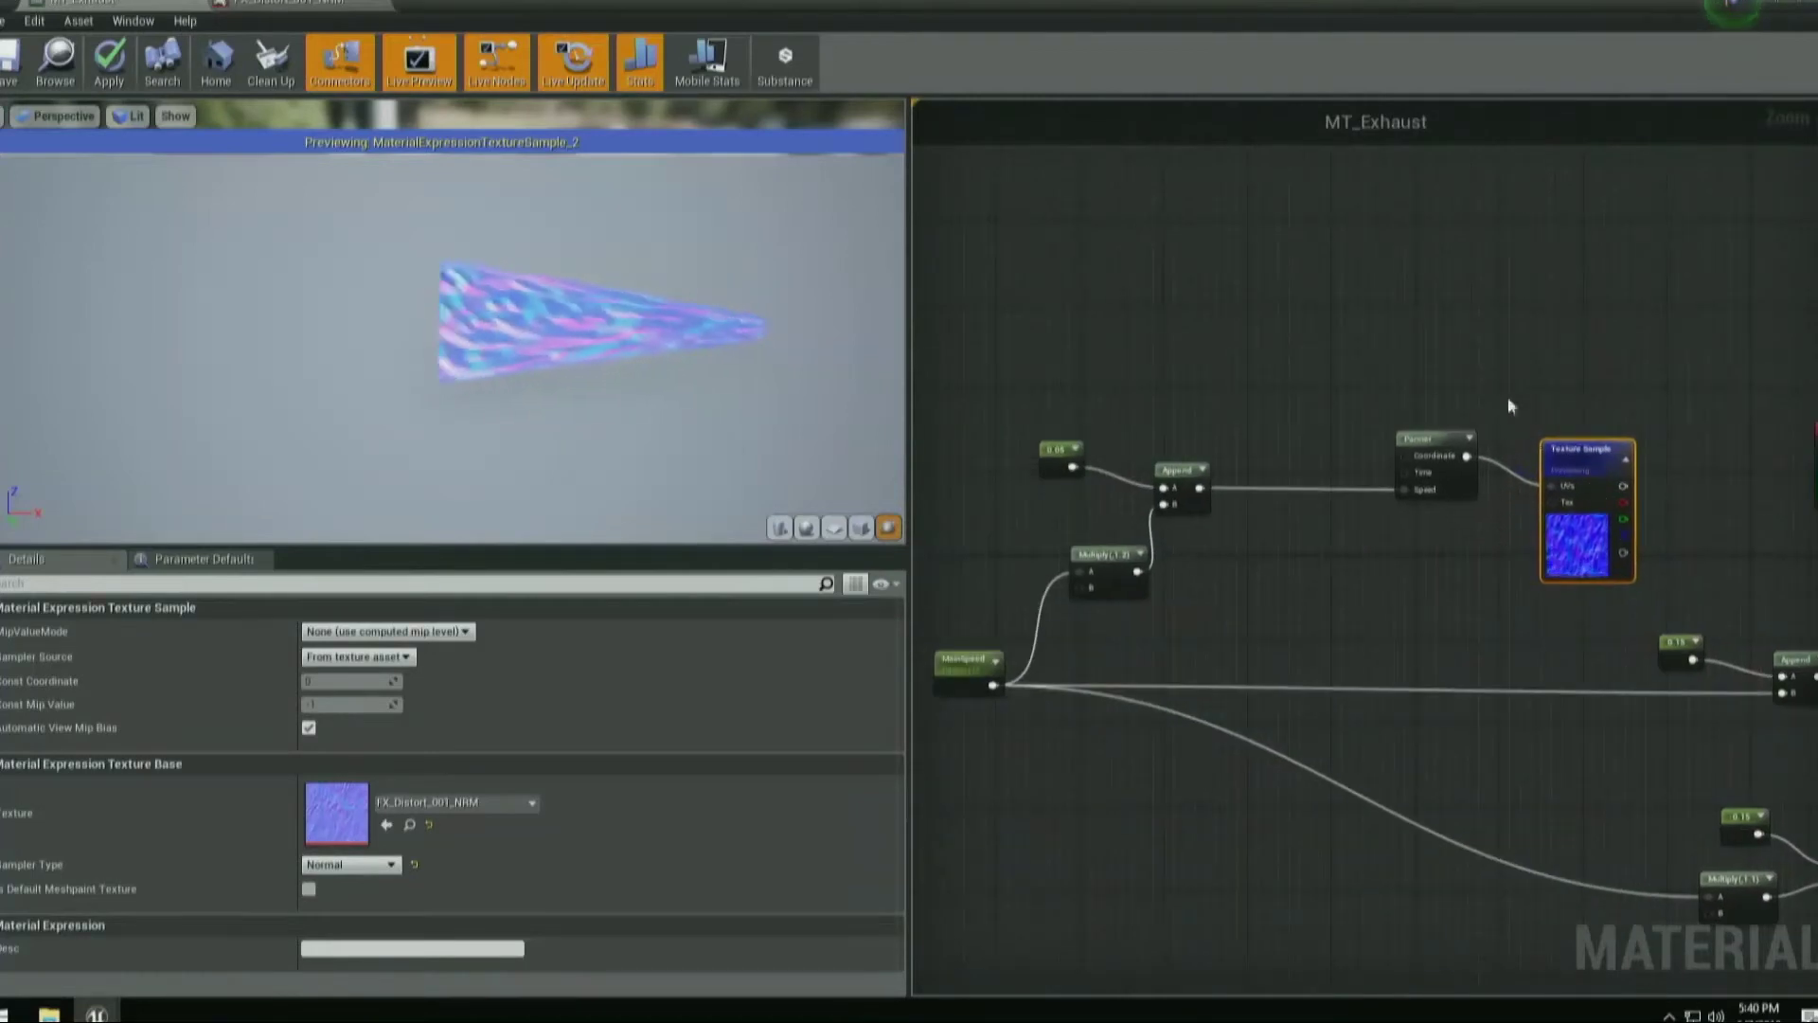
{"action": "right_click_drag", "start_coordinate": [1530, 422], "coordinate": [1324, 430]}
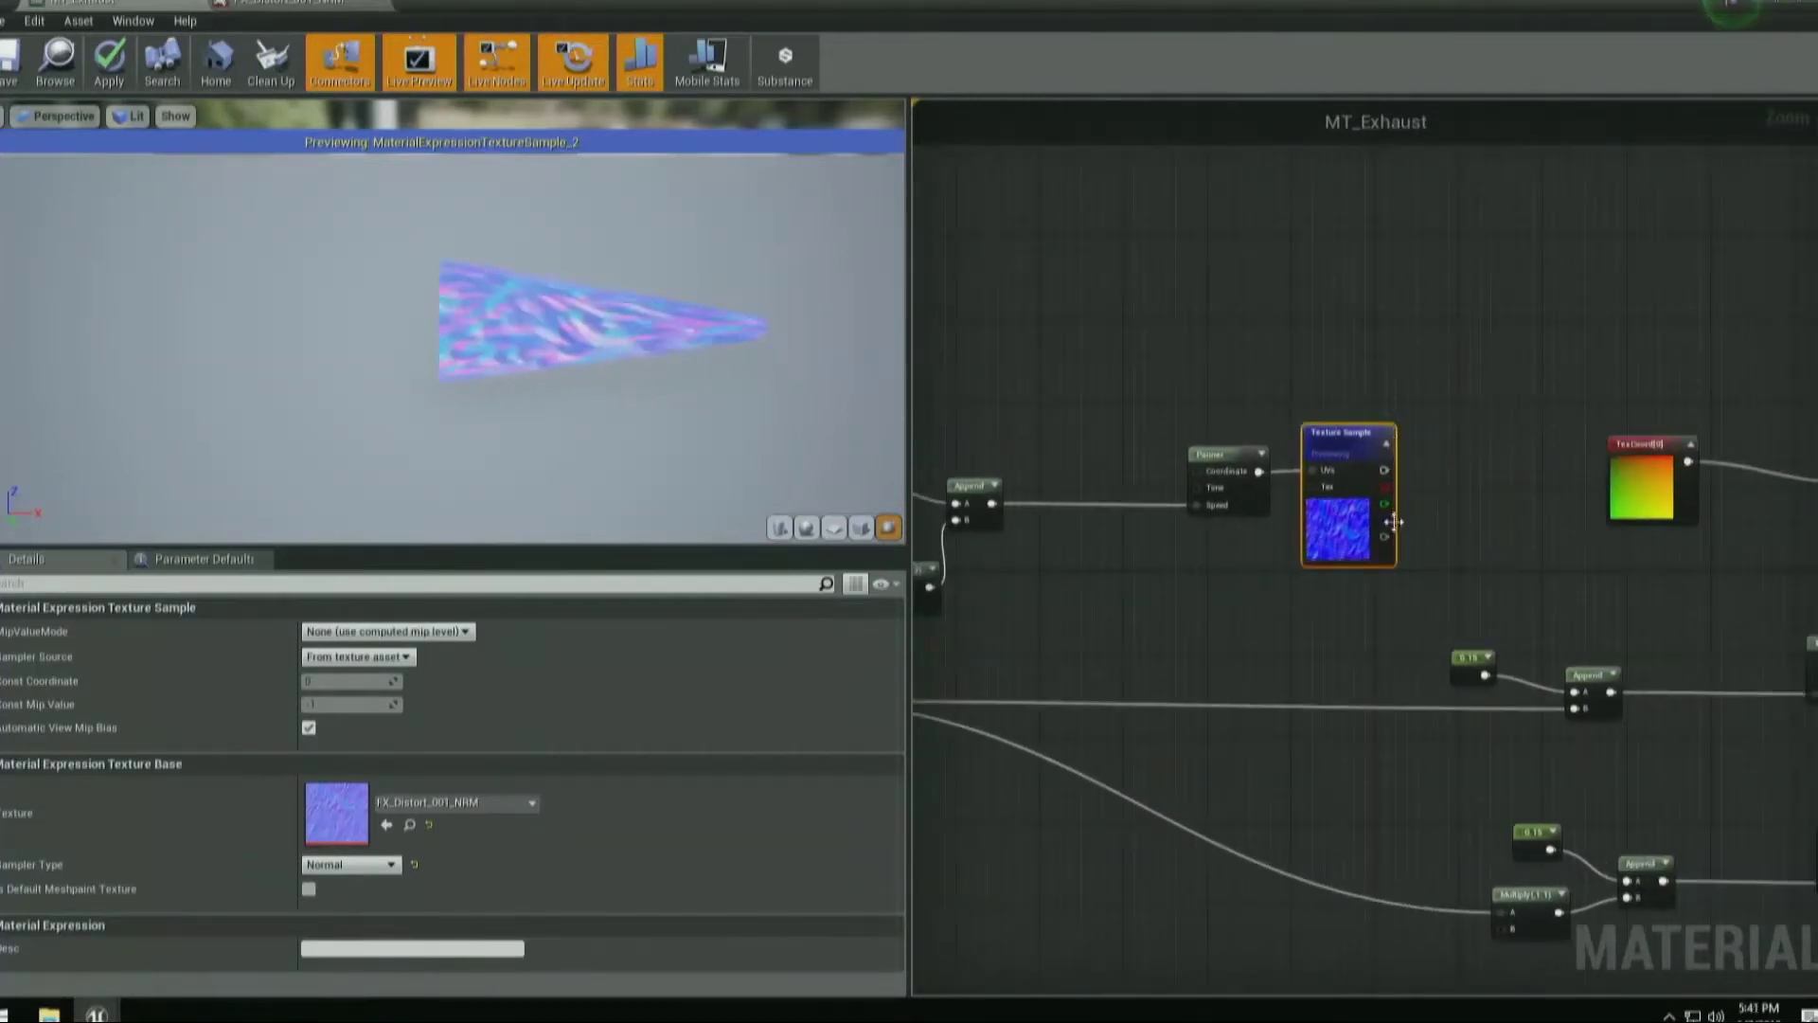
{"action": "right_click_drag", "start_coordinate": [1493, 491], "coordinate": [1303, 511]}
{"action": "left_click_drag", "start_coordinate": [1010, 386], "coordinate": [1064, 549]}
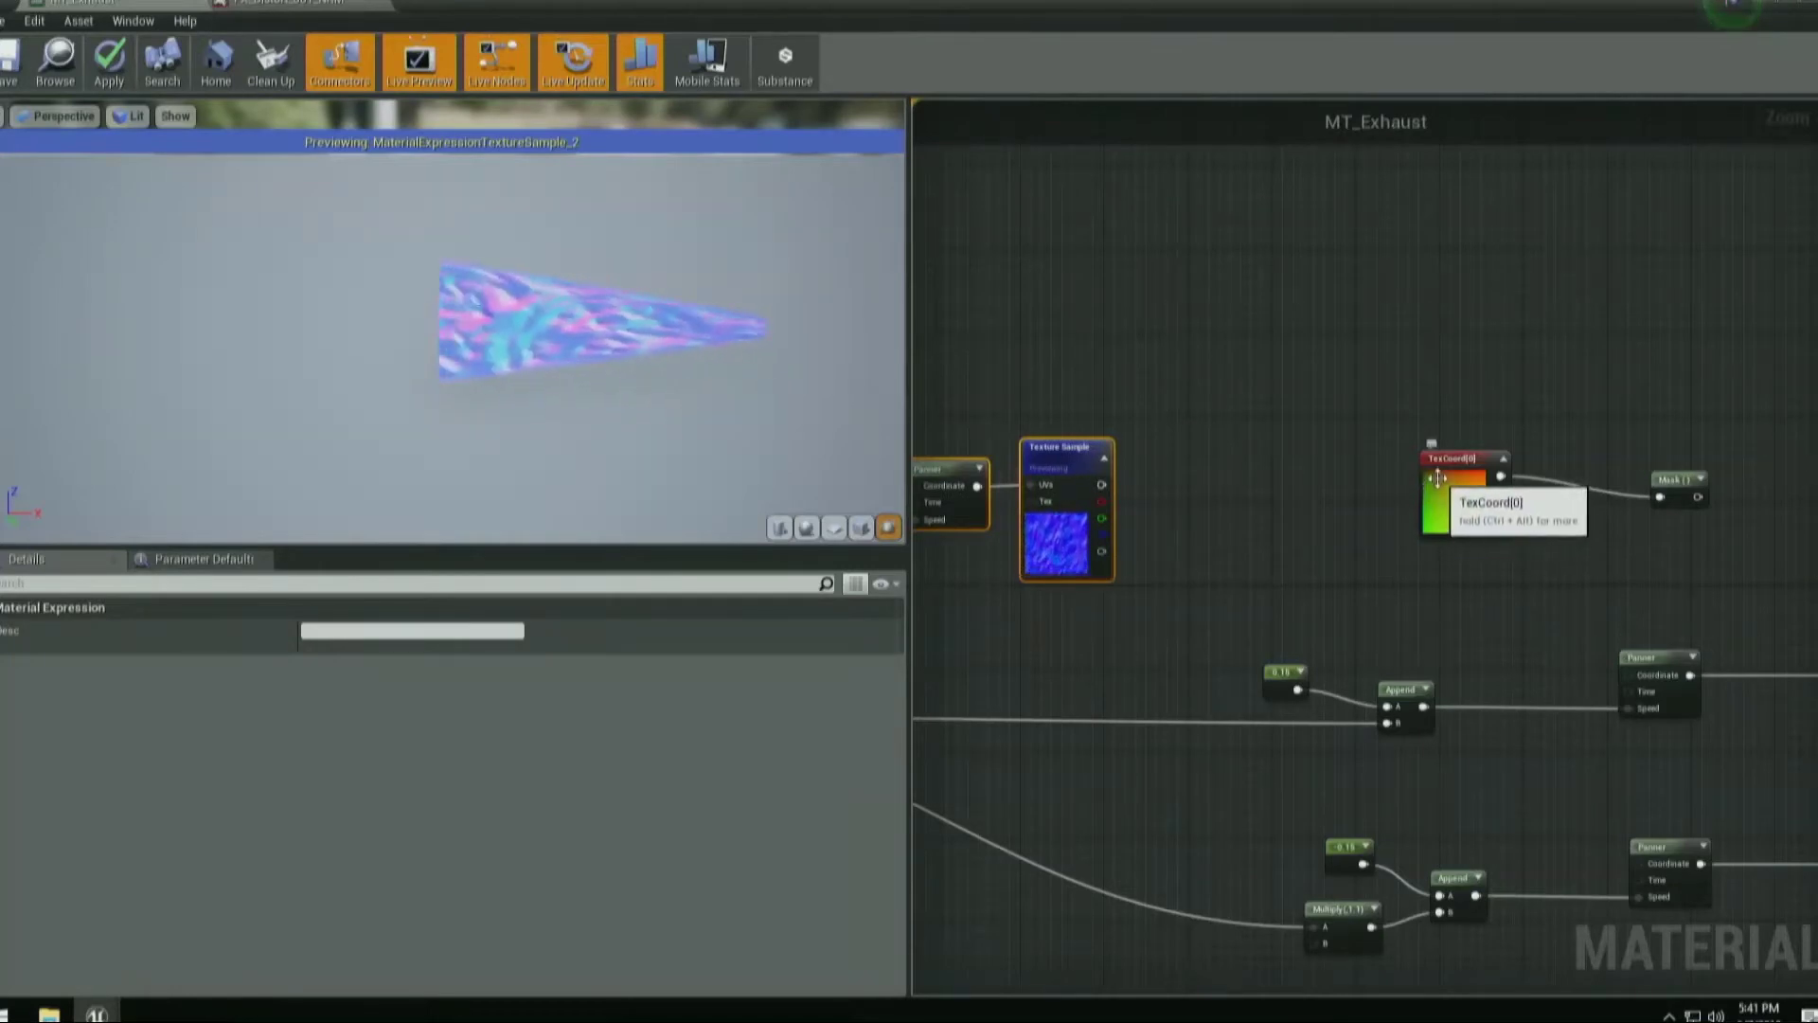
Preview the TexCoord node on the exhaust mesh.
{"action": "left_click", "coordinate": [1476, 499]}
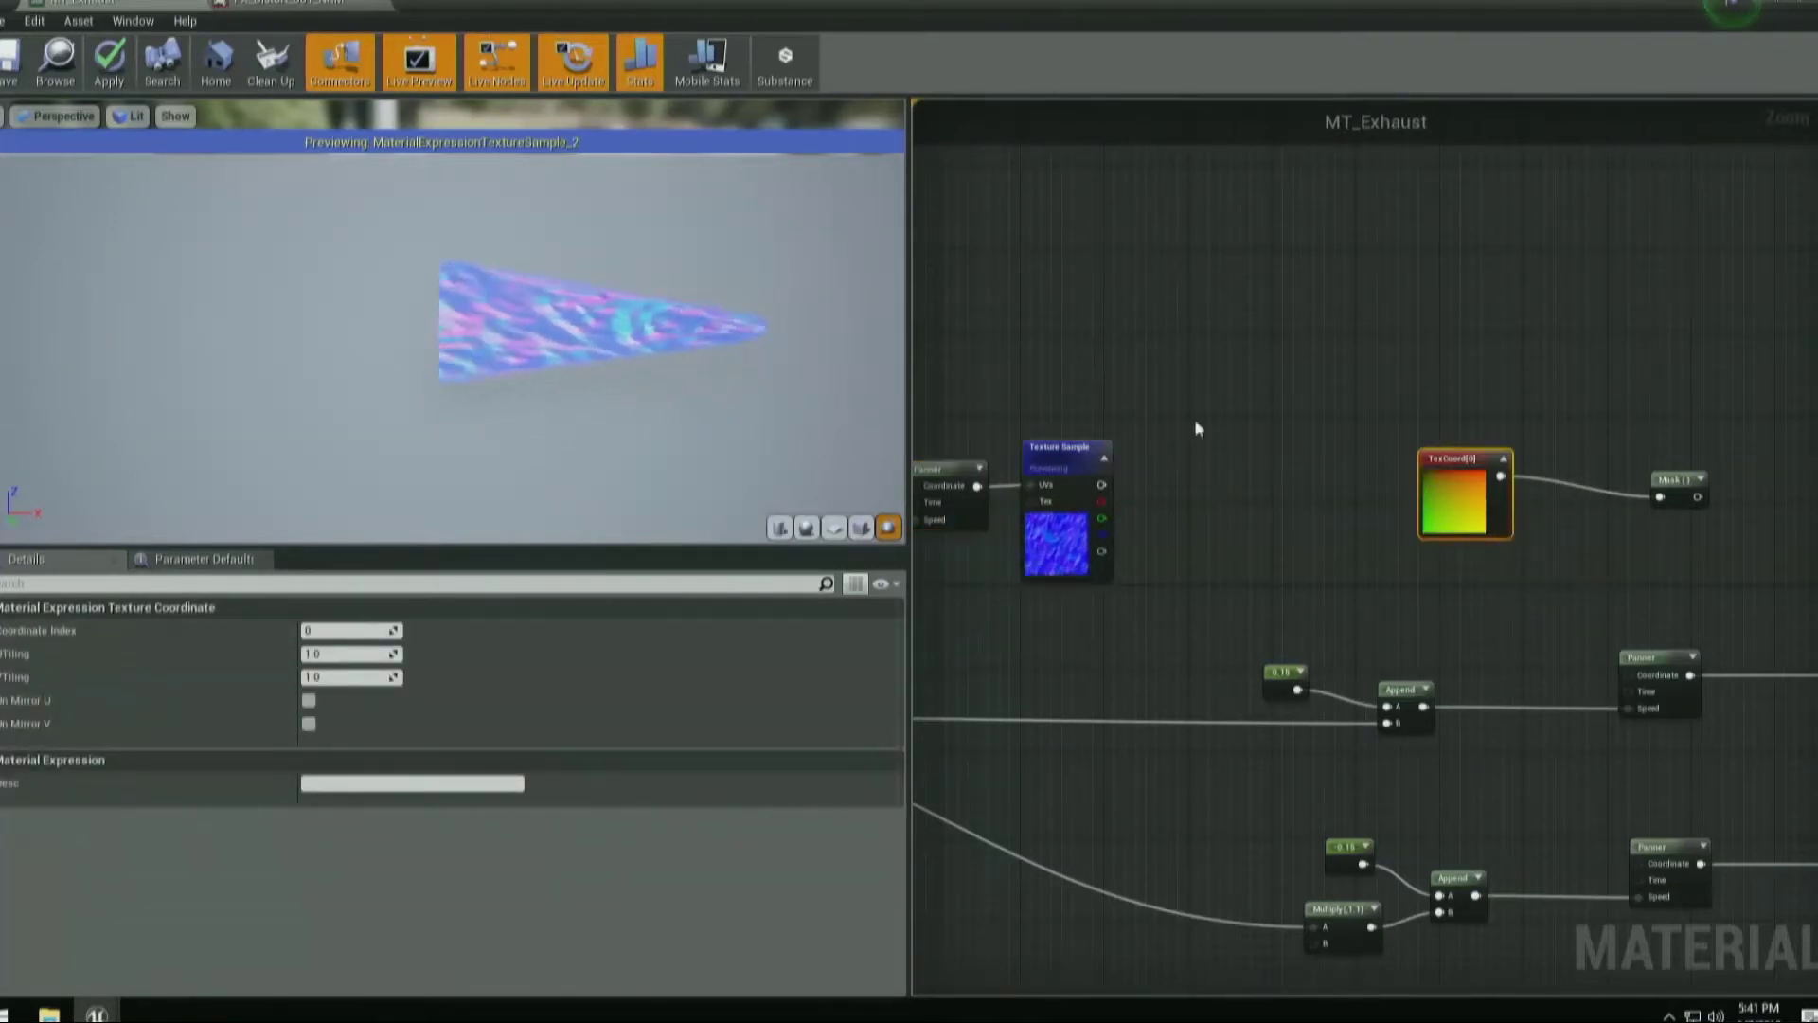
{"action": "right_click", "coordinate": [1483, 501]}
{"action": "left_click", "coordinate": [1543, 509]}
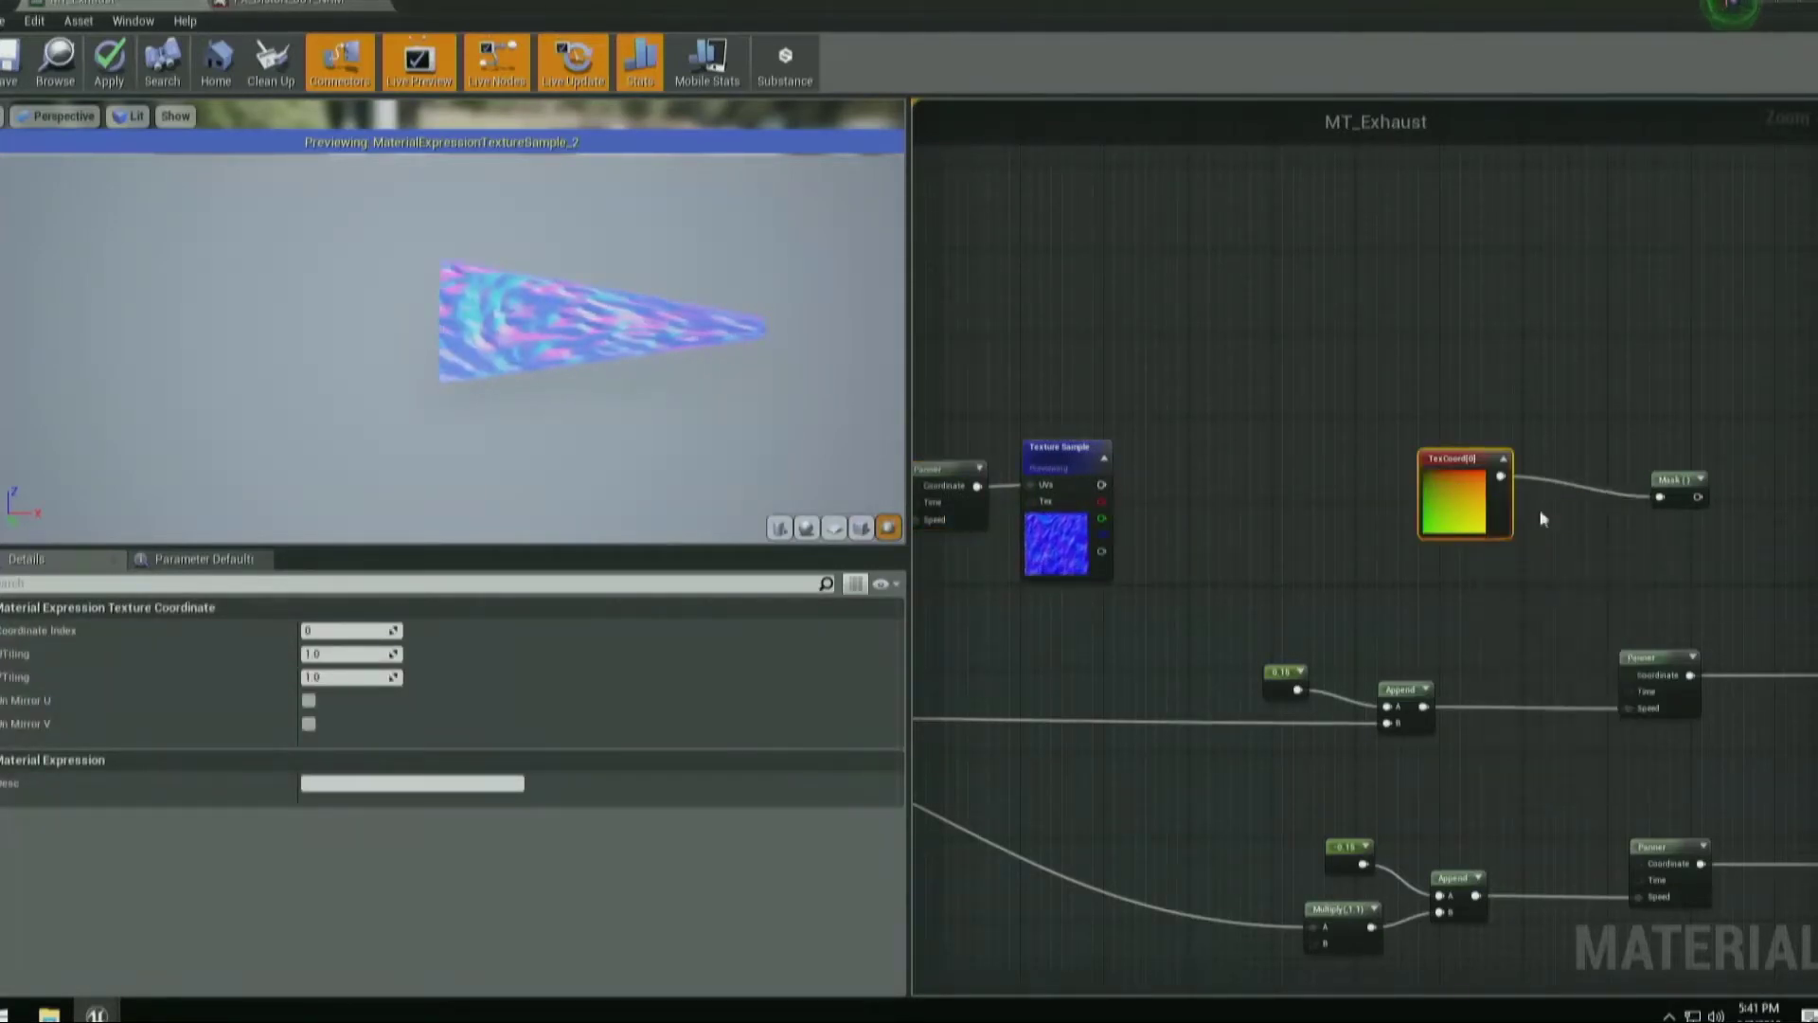
Add a Component Mask node with R and G enabled, fed by the normal-map Texture Sample, and preview it on the mesh.
{"action": "right_click_drag", "start_coordinate": [1242, 475], "coordinate": [1334, 519]}
{"action": "left_click_drag", "start_coordinate": [1195, 509], "coordinate": [1349, 502]}
{"action": "type", "text": "mask"}
{"action": "key", "text": "Return"}
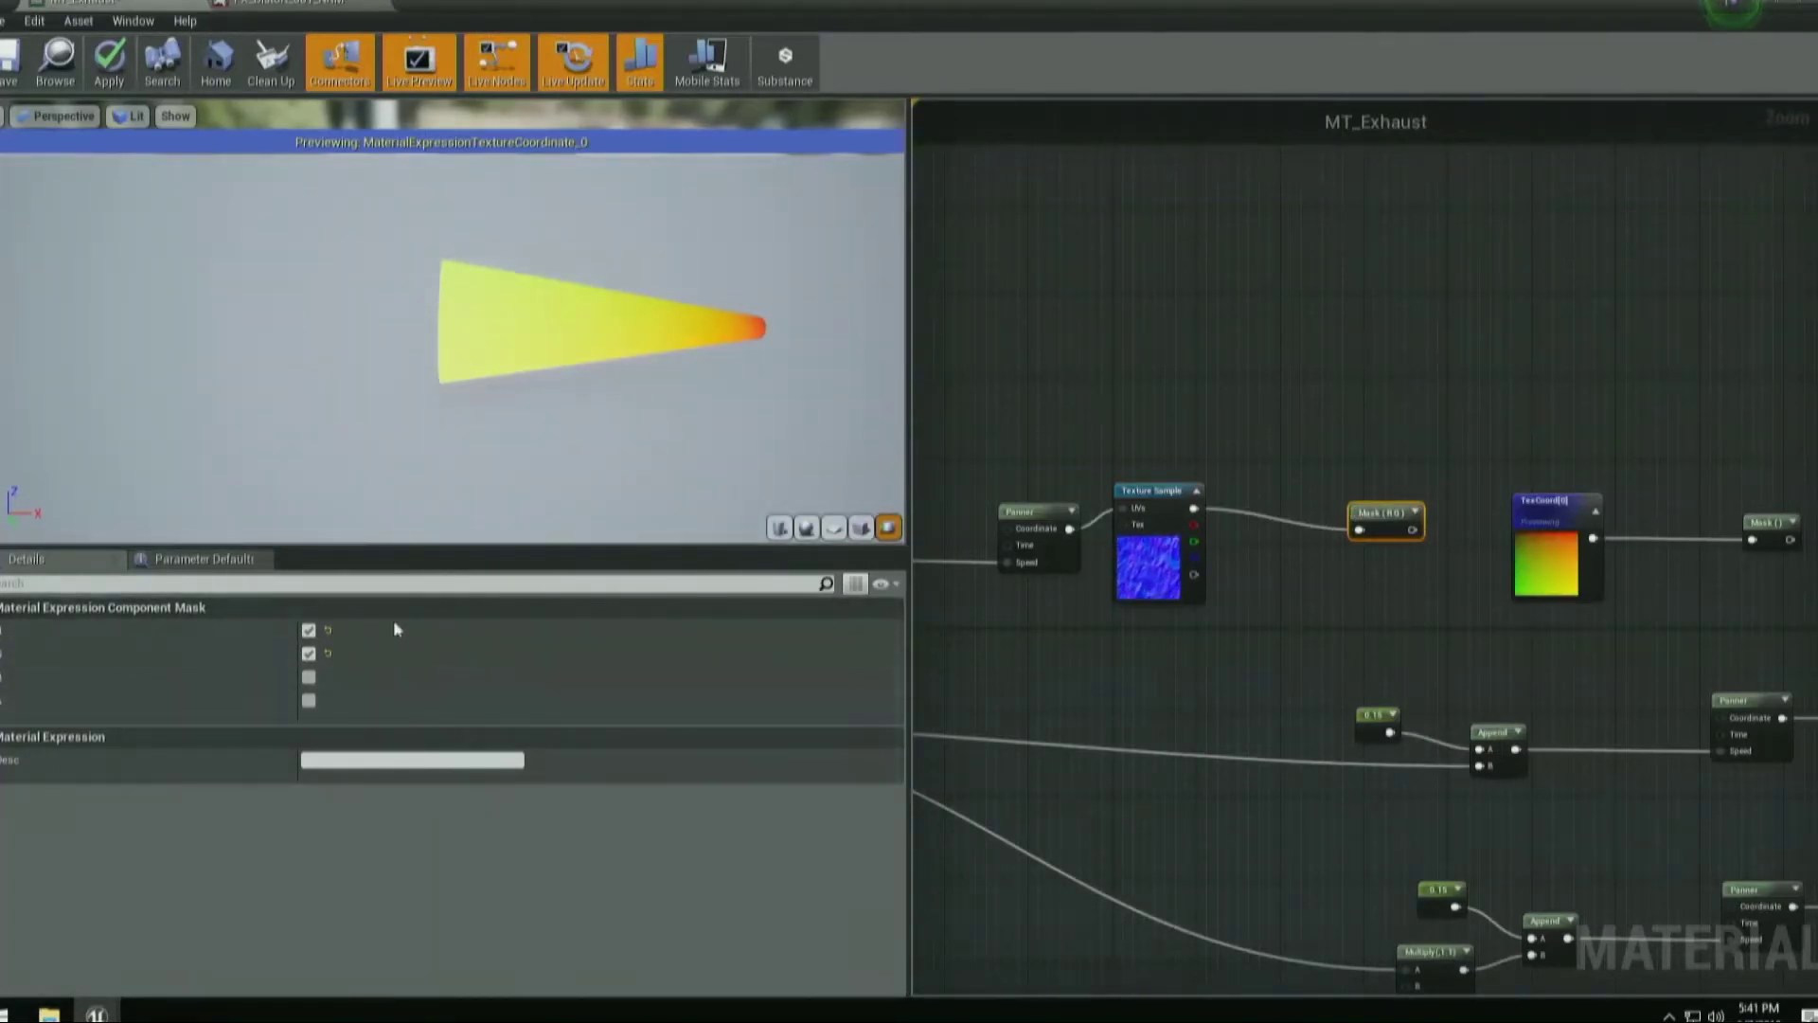
{"action": "right_click", "coordinate": [1382, 513]}
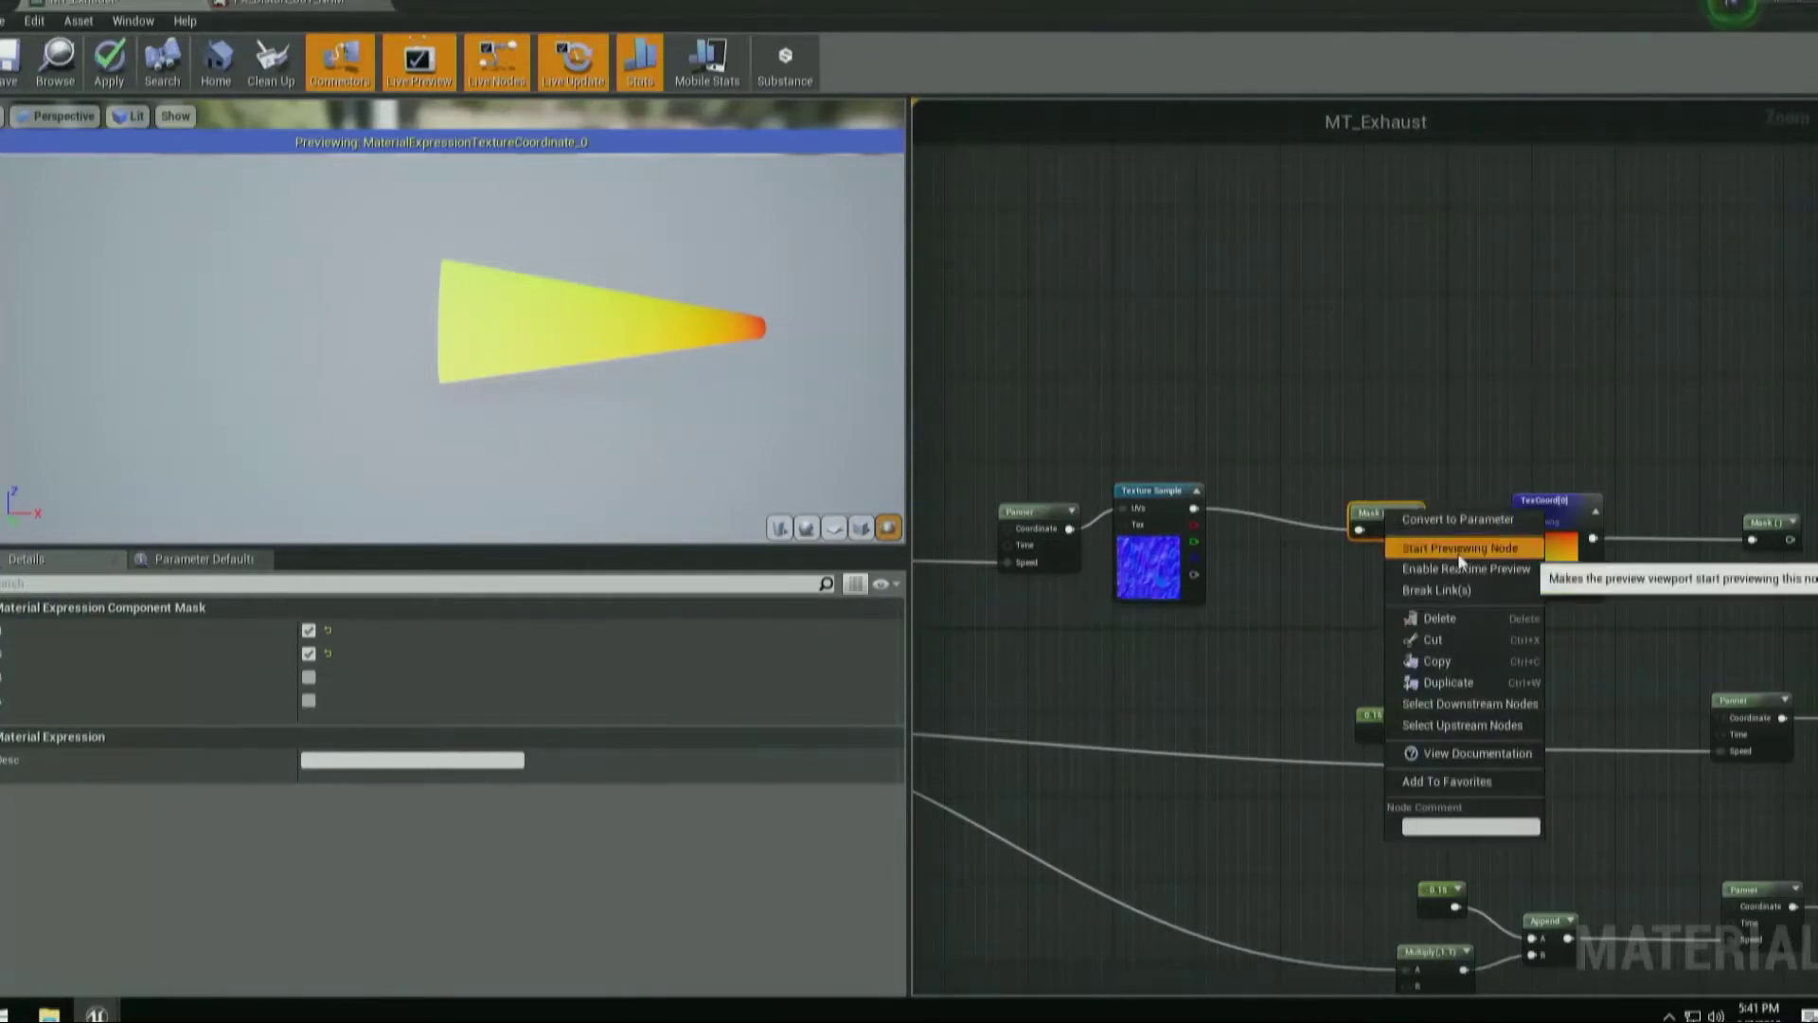
{"action": "left_click", "coordinate": [1462, 549]}
{"action": "left_click_drag", "start_coordinate": [497, 347], "coordinate": [511, 322]}
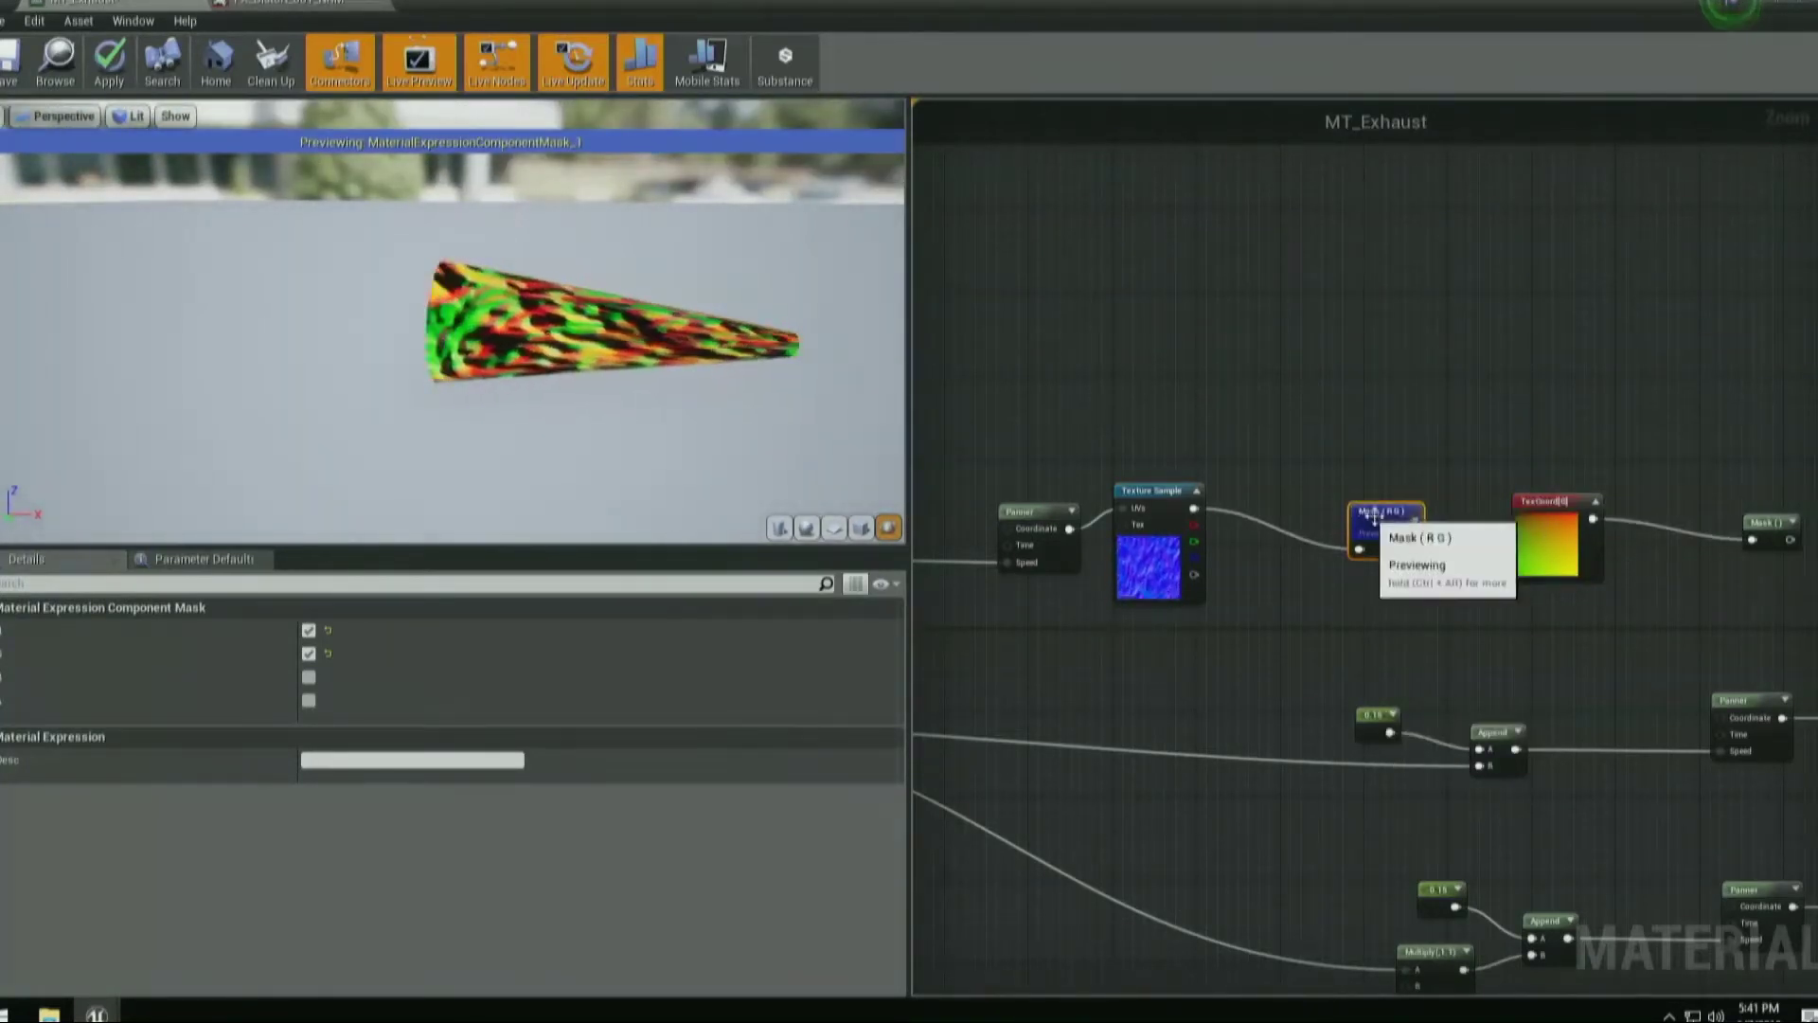
Line up the R G Mask node beside the normal-map Texture Sample and raise the TexCoord node in the graph.
{"action": "left_click_drag", "start_coordinate": [1382, 516], "coordinate": [1314, 473]}
{"action": "left_click_drag", "start_coordinate": [1577, 554], "coordinate": [1542, 469]}
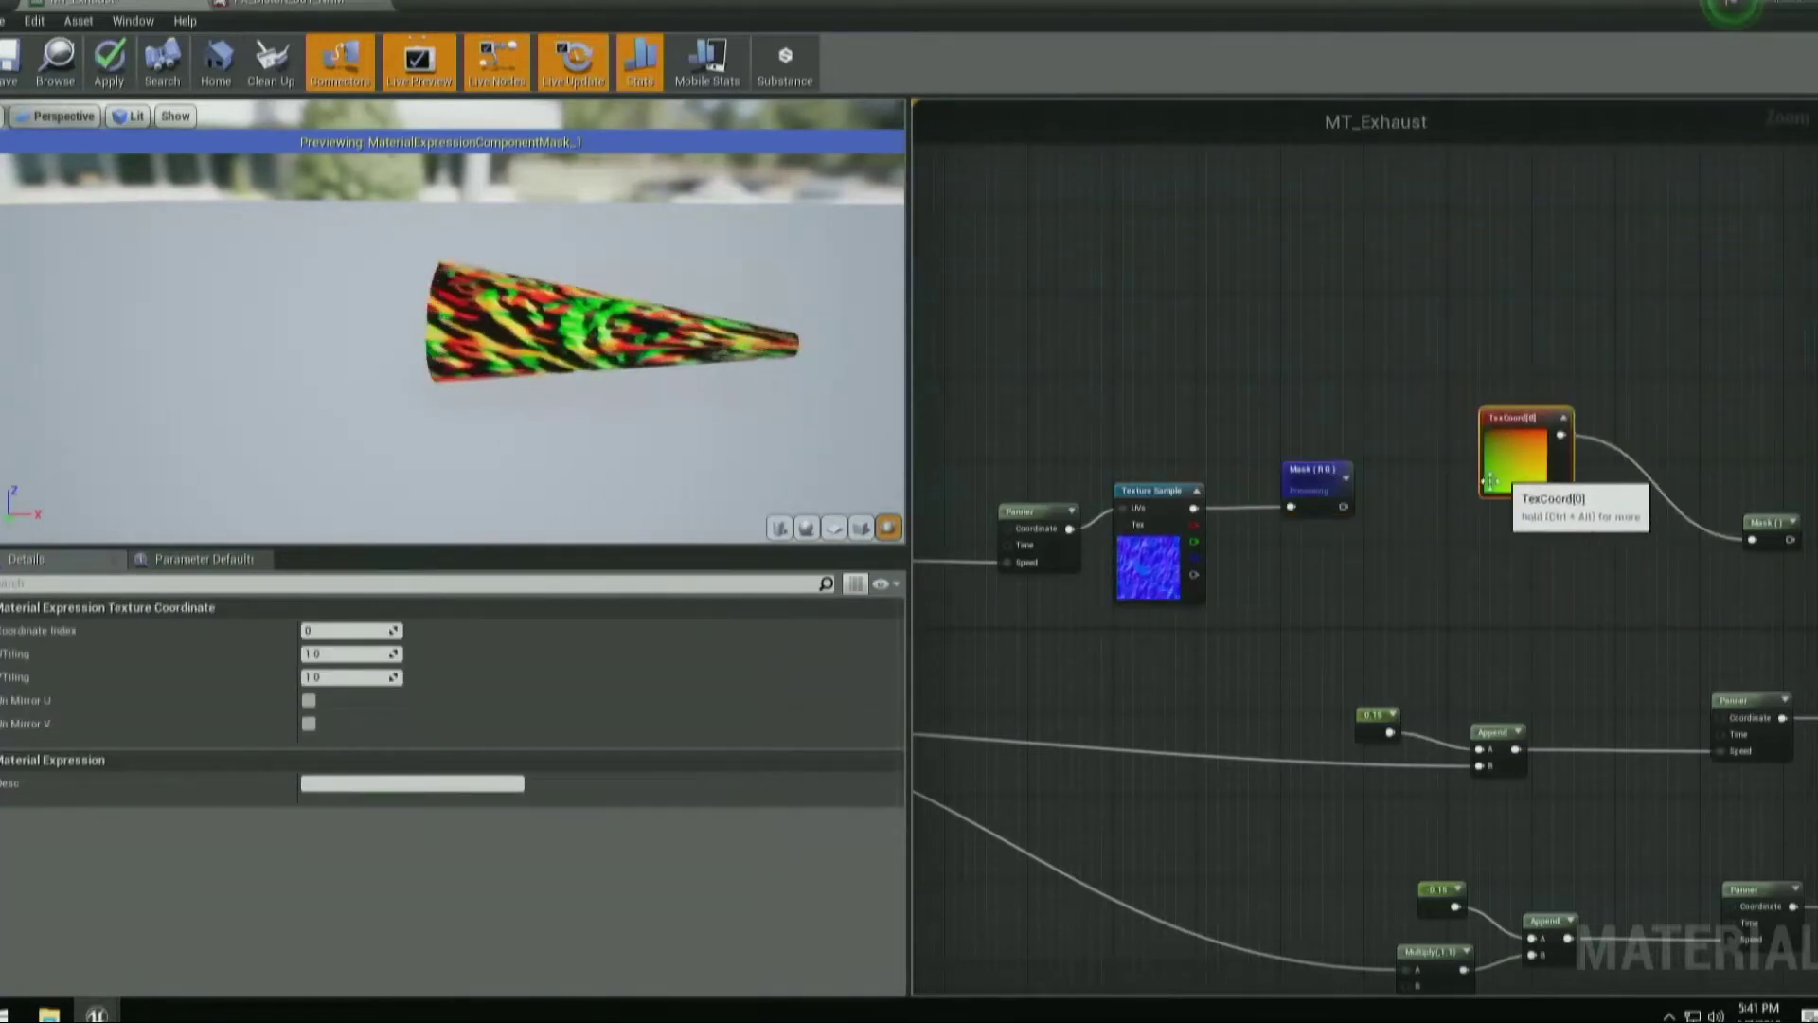
{"action": "right_click_drag", "start_coordinate": [1524, 530], "coordinate": [1346, 442]}
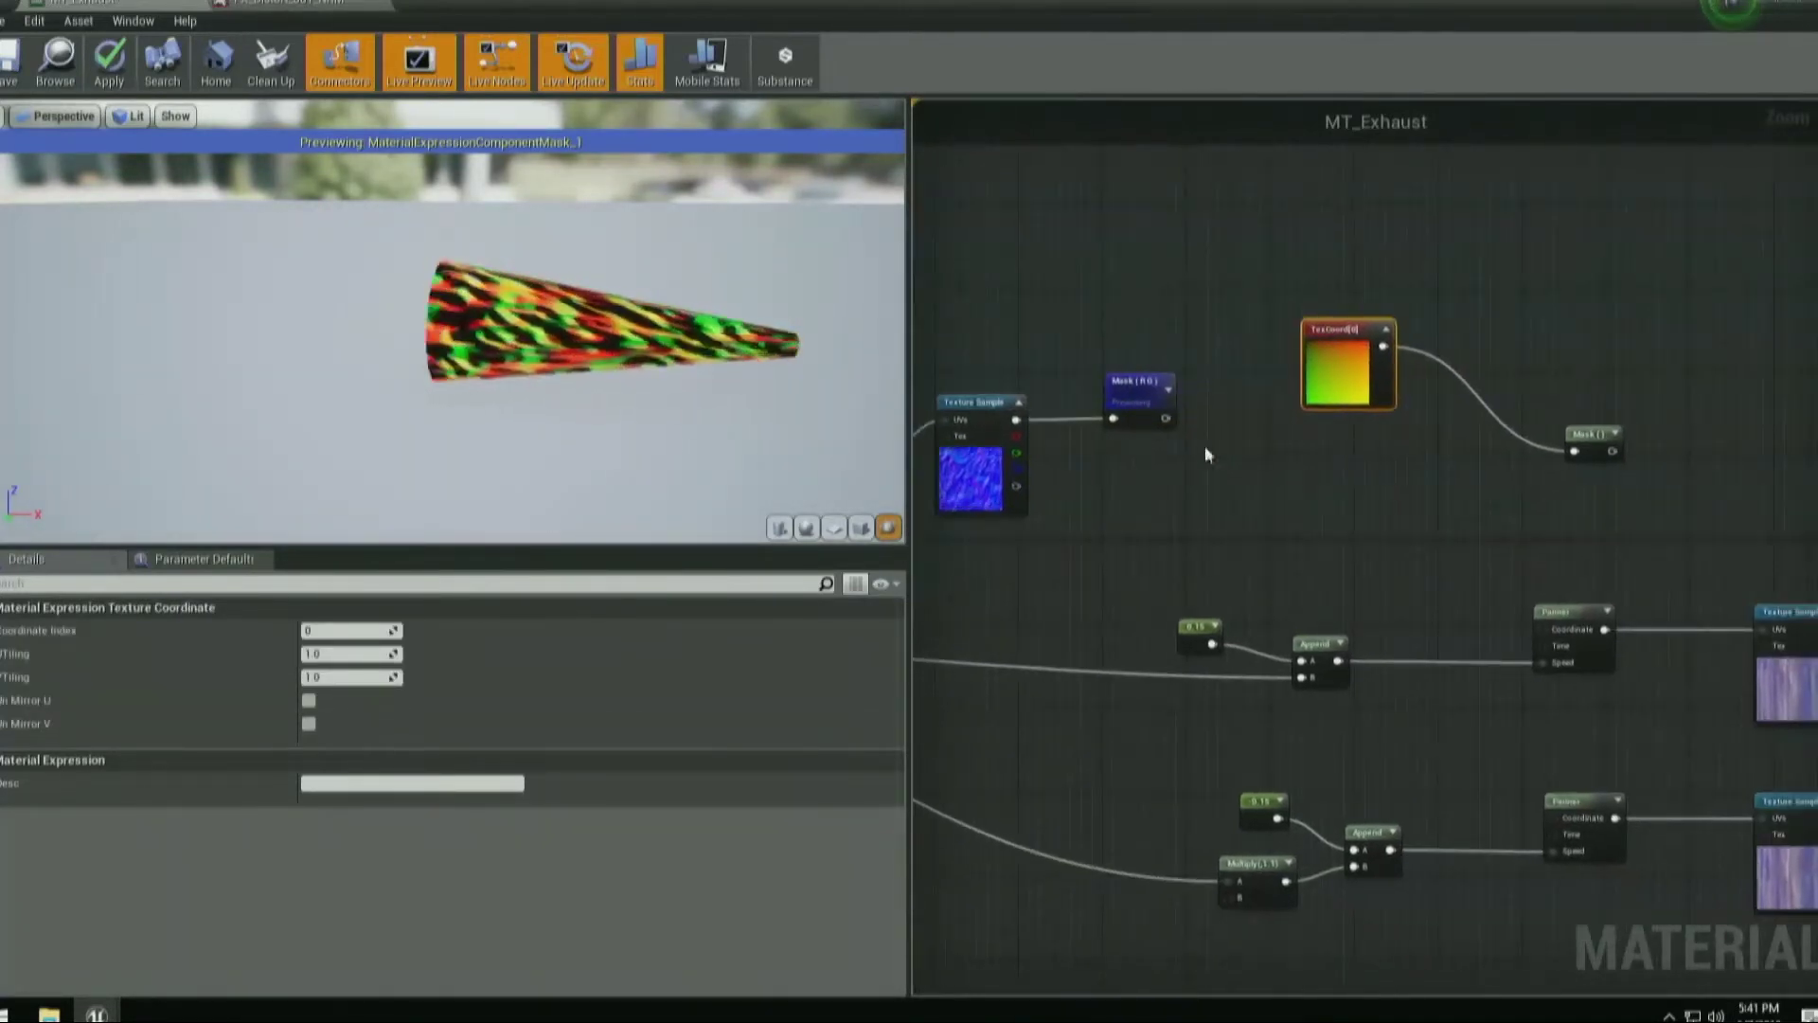
Add a Multiply node fed by the R G Mask and set its constant B to 0.05.
{"action": "left_click", "coordinate": [1149, 398]}
{"action": "scroll", "coordinate": [1211, 456], "scroll_direction": "up", "scroll_amount": 2}
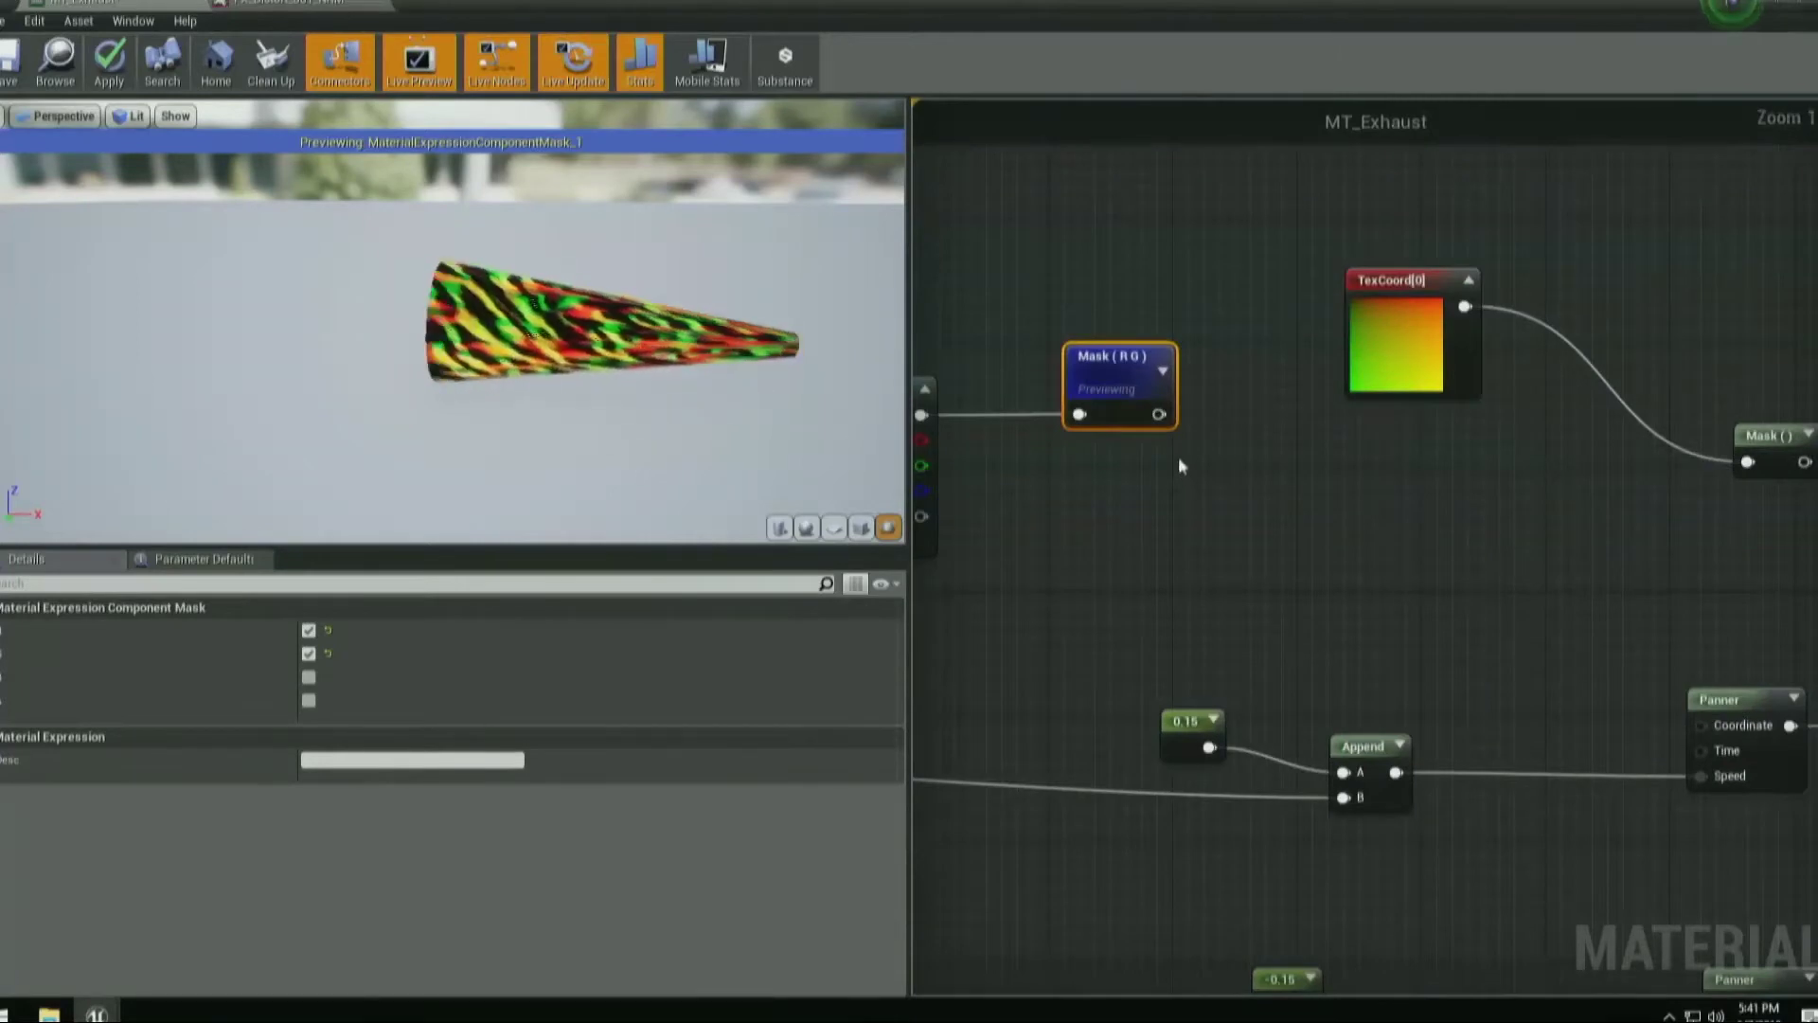
{"action": "right_click_drag", "start_coordinate": [1149, 451], "coordinate": [1223, 496]}
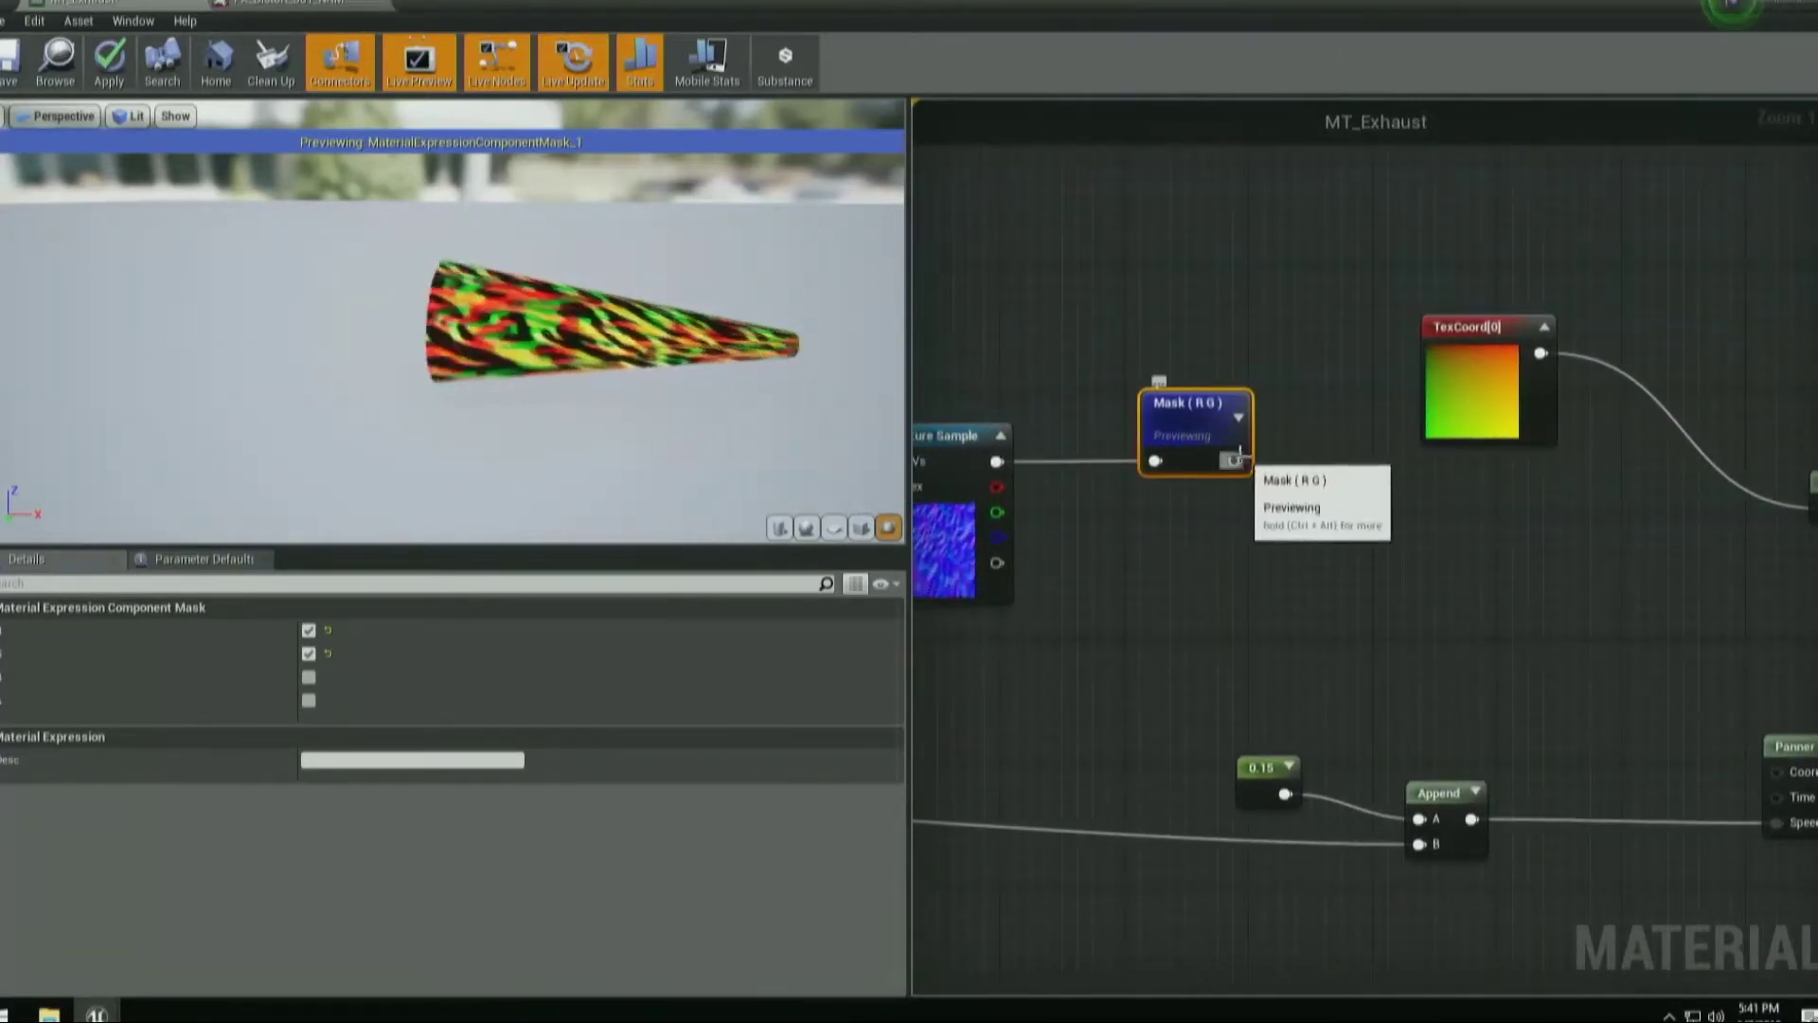
{"action": "left_click_drag", "start_coordinate": [1235, 461], "coordinate": [1342, 507]}
{"action": "type", "text": "mul"}
{"action": "key", "text": "Return"}
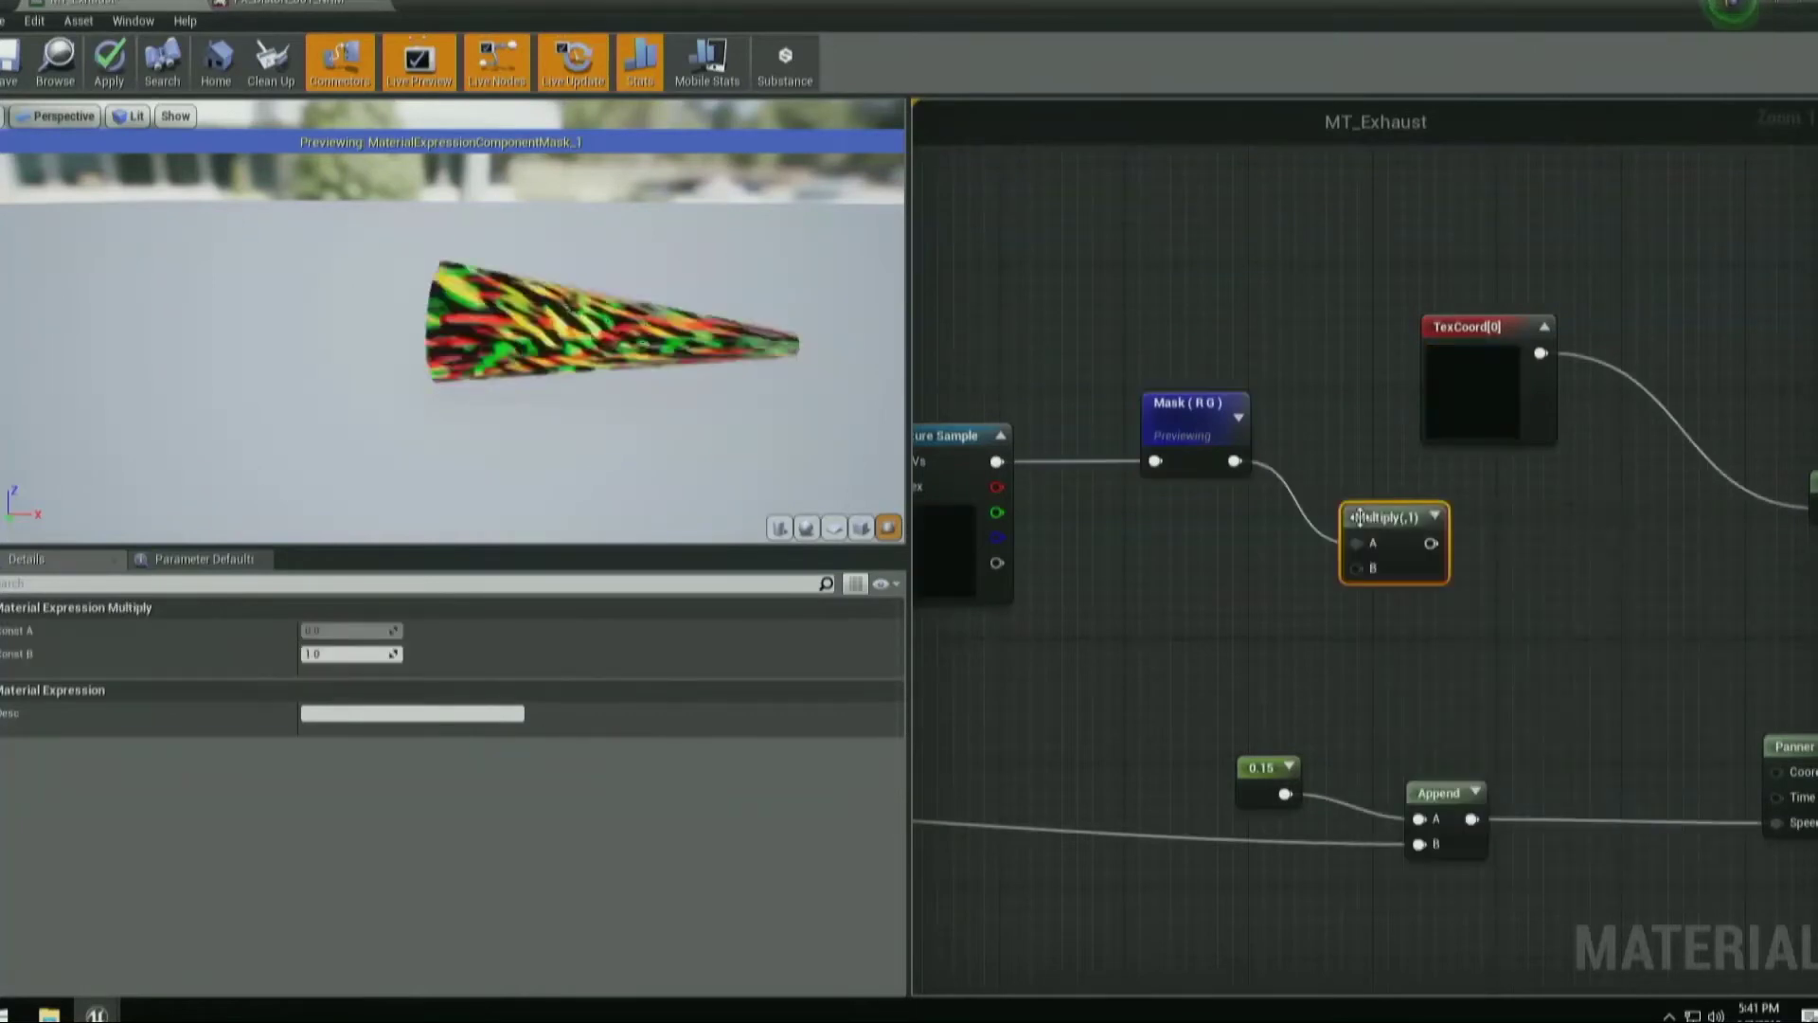
{"action": "left_click_drag", "start_coordinate": [1400, 527], "coordinate": [1356, 446]}
{"action": "left_click", "coordinate": [350, 655]}
{"action": "type", "text": "0.0"}
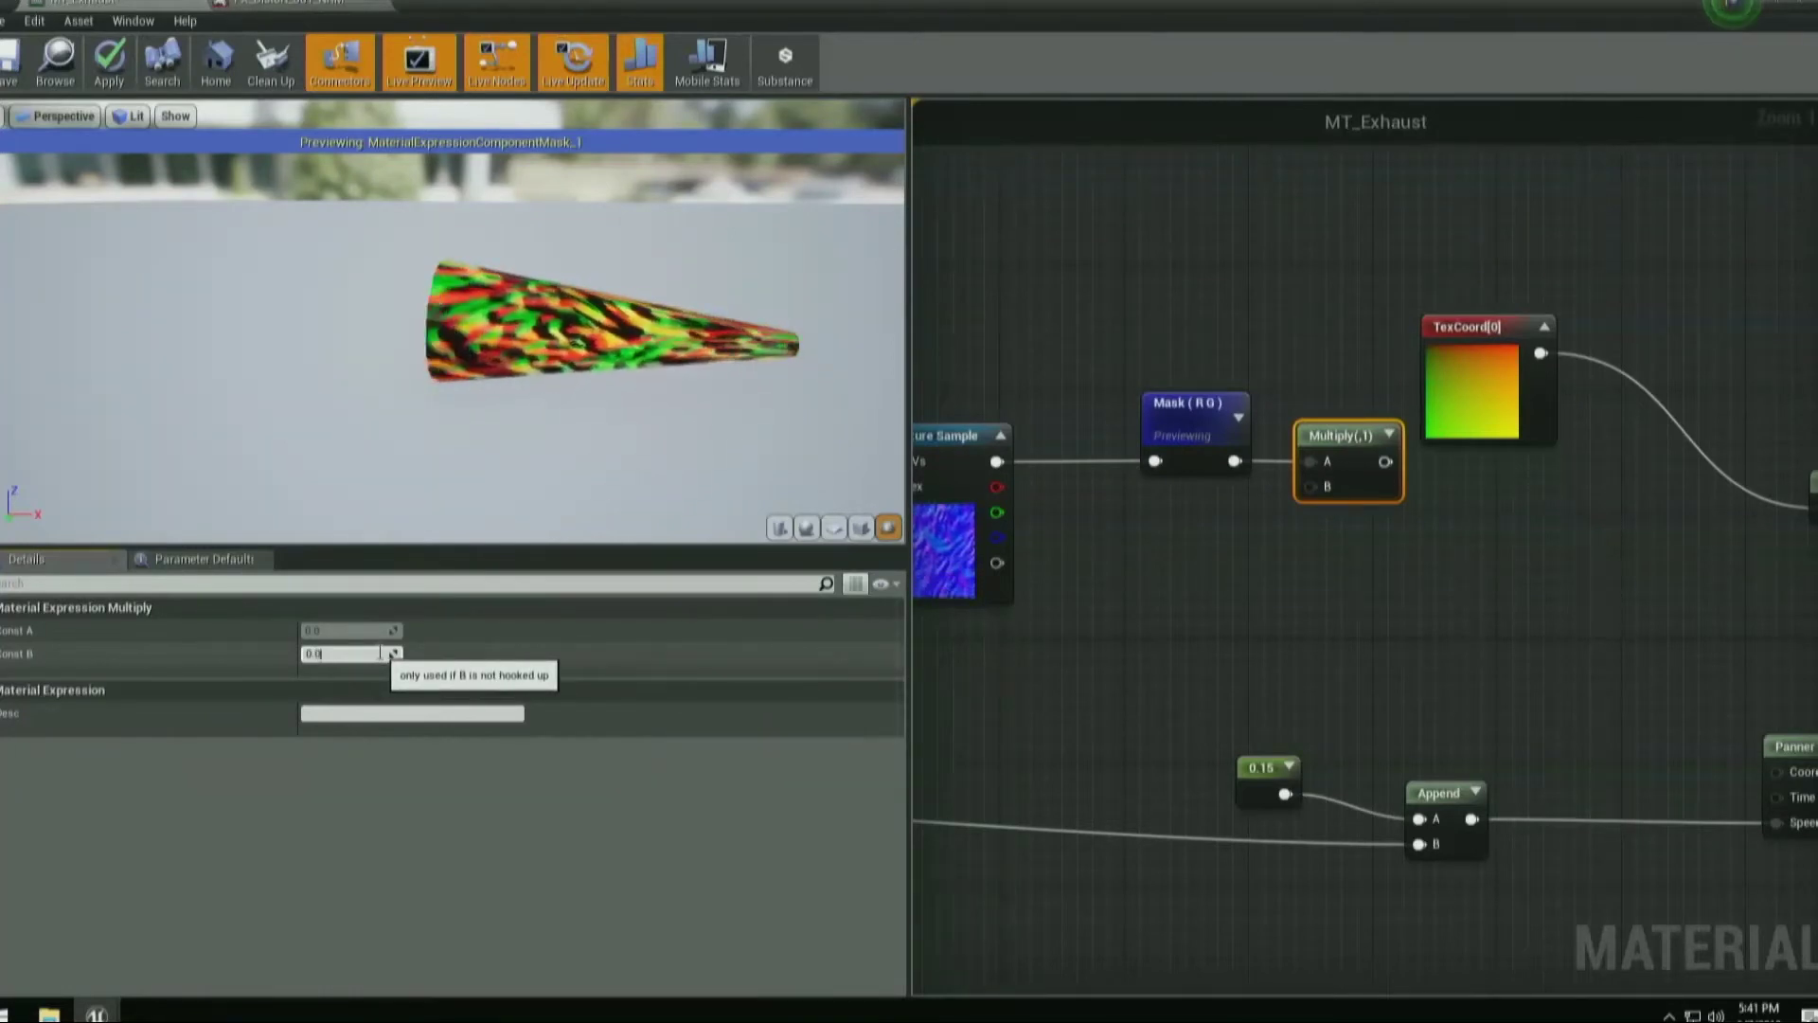
{"action": "type", "text": "5"}
{"action": "key", "text": "Return"}
Move the TexCoord and its empty Mask up clear of the Multiply, and align the normal-map Texture Sample with its Panner.
{"action": "right_click_drag", "start_coordinate": [1252, 610], "coordinate": [982, 593]}
{"action": "scroll", "coordinate": [982, 593], "scroll_direction": "down", "scroll_amount": 2}
{"action": "right_click_drag", "start_coordinate": [1116, 593], "coordinate": [1243, 570]}
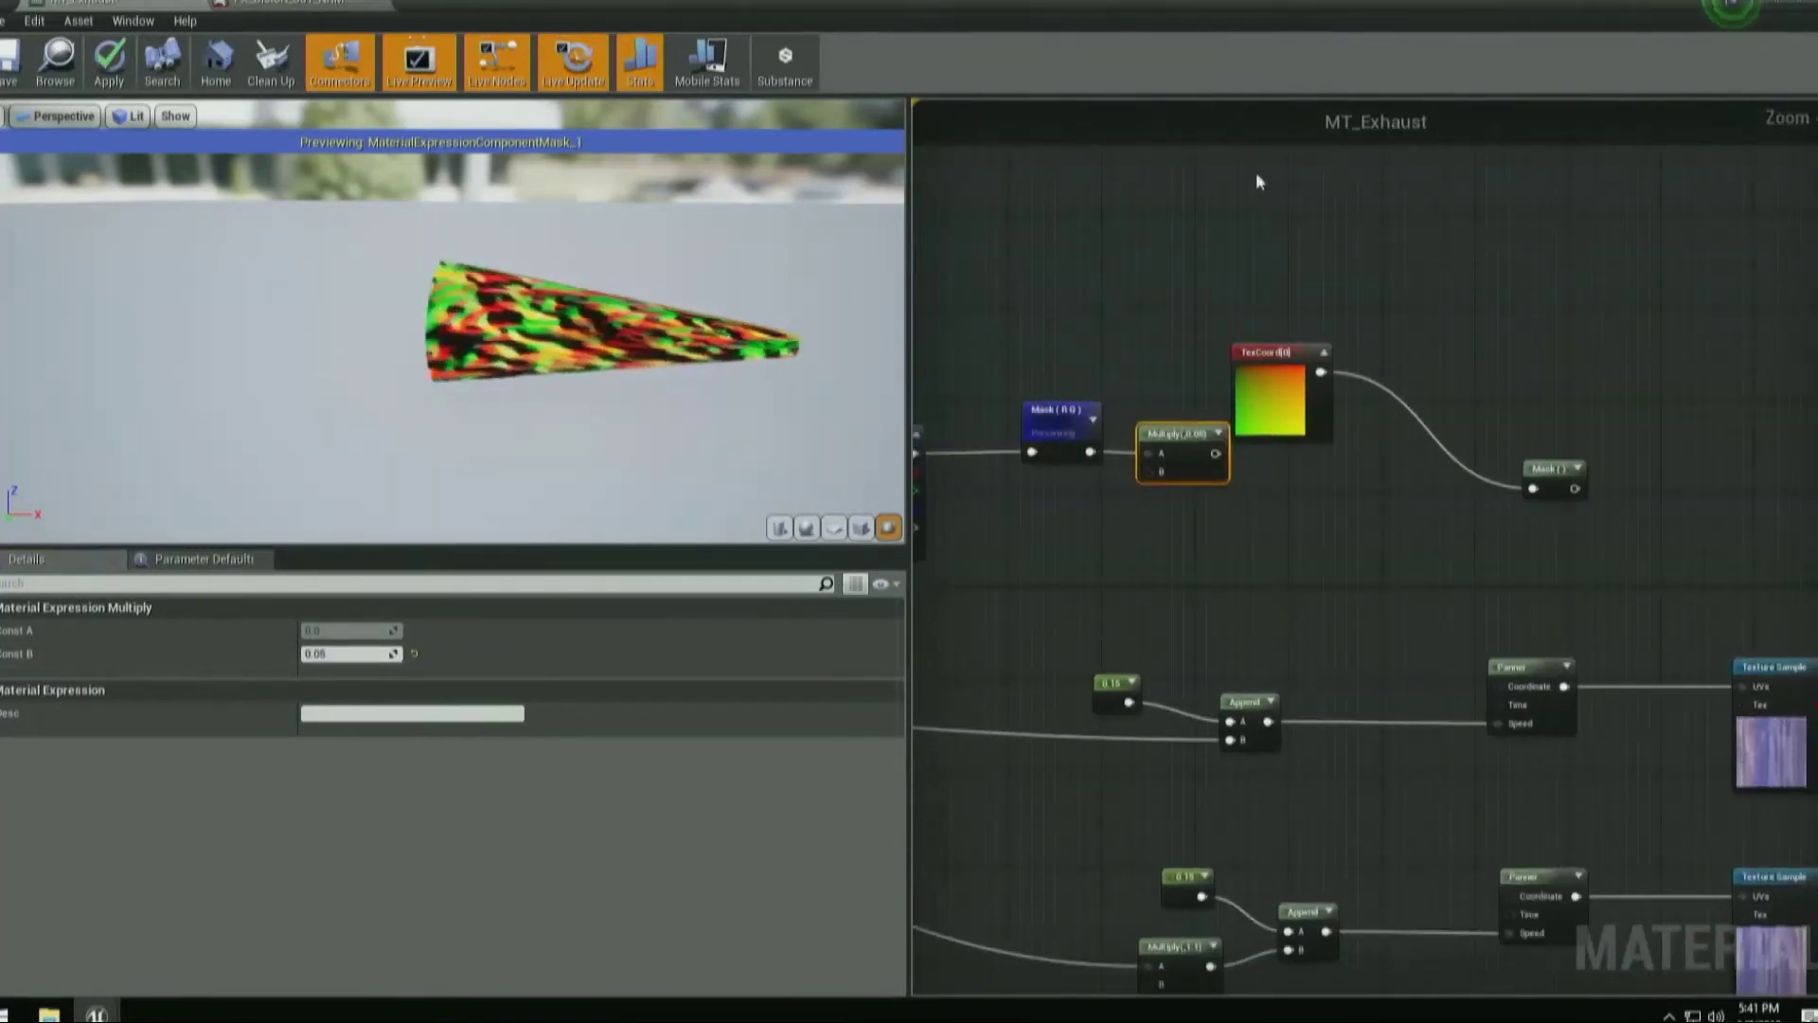
{"action": "left_click", "coordinate": [1269, 398]}
{"action": "left_click_drag", "start_coordinate": [1269, 398], "coordinate": [1357, 261]}
{"action": "right_click_drag", "start_coordinate": [1305, 349], "coordinate": [1486, 327]}
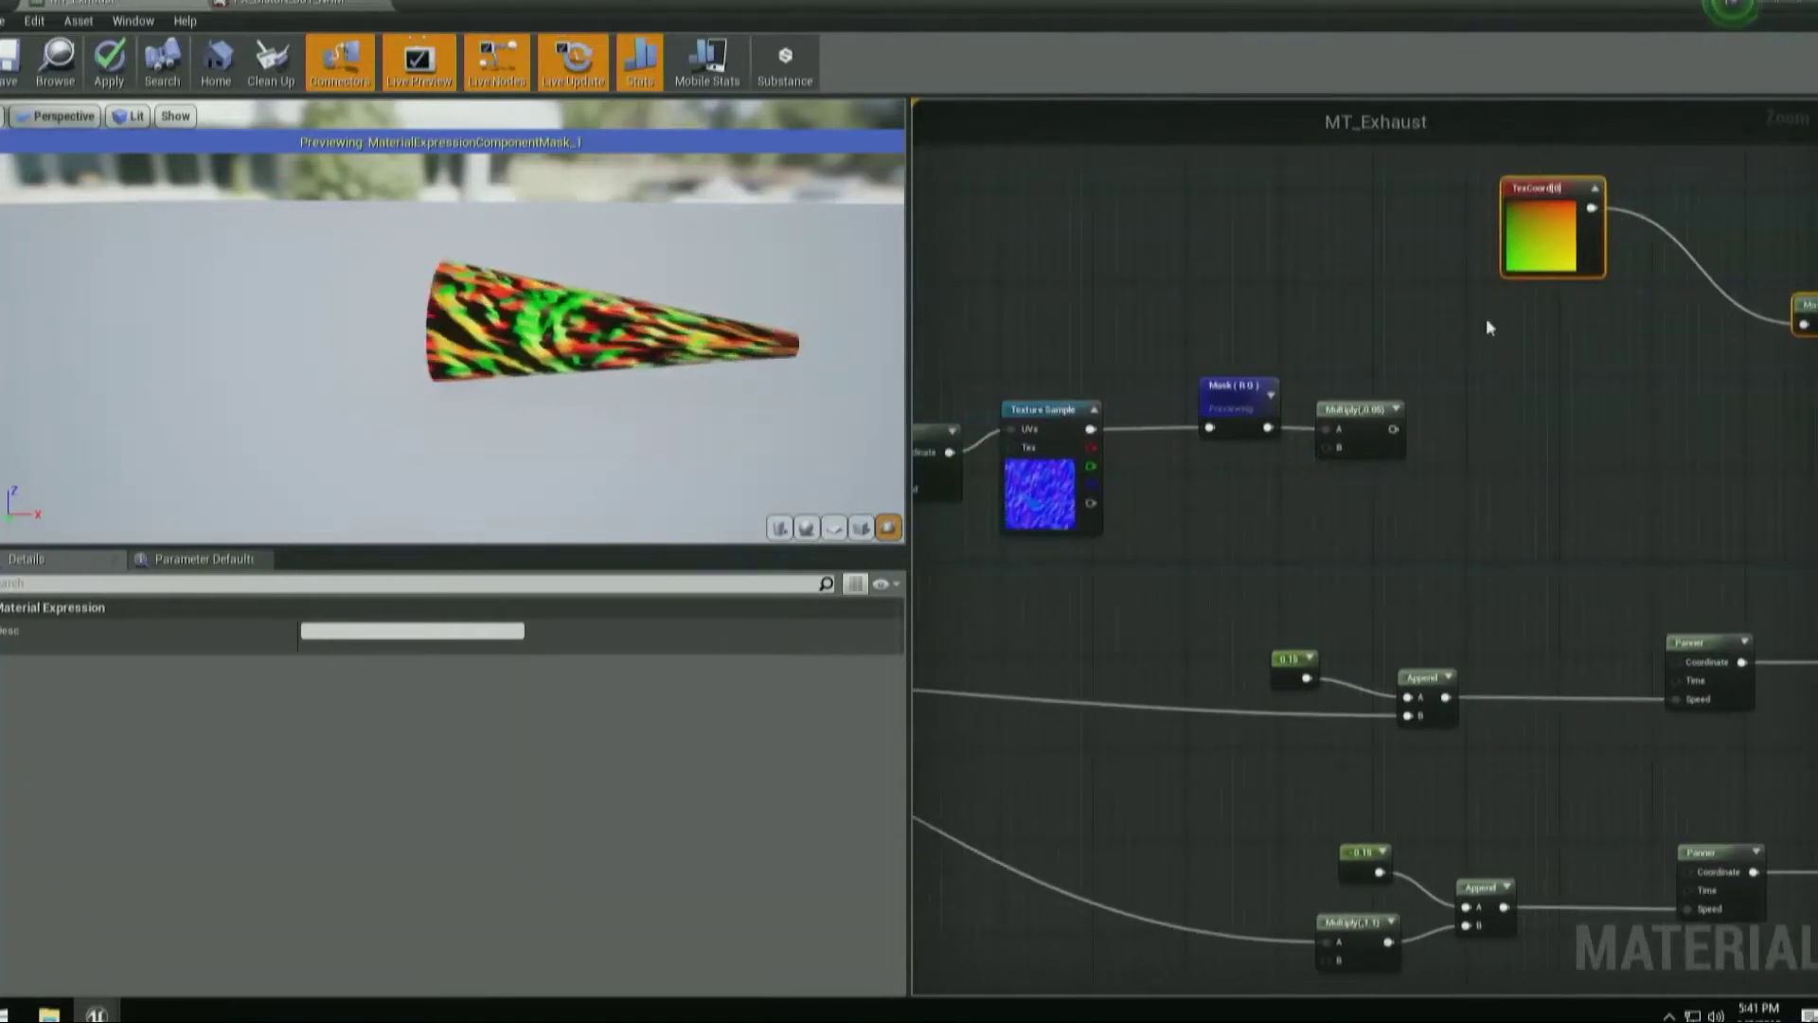
{"action": "right_click_drag", "start_coordinate": [1135, 500], "coordinate": [1298, 496]}
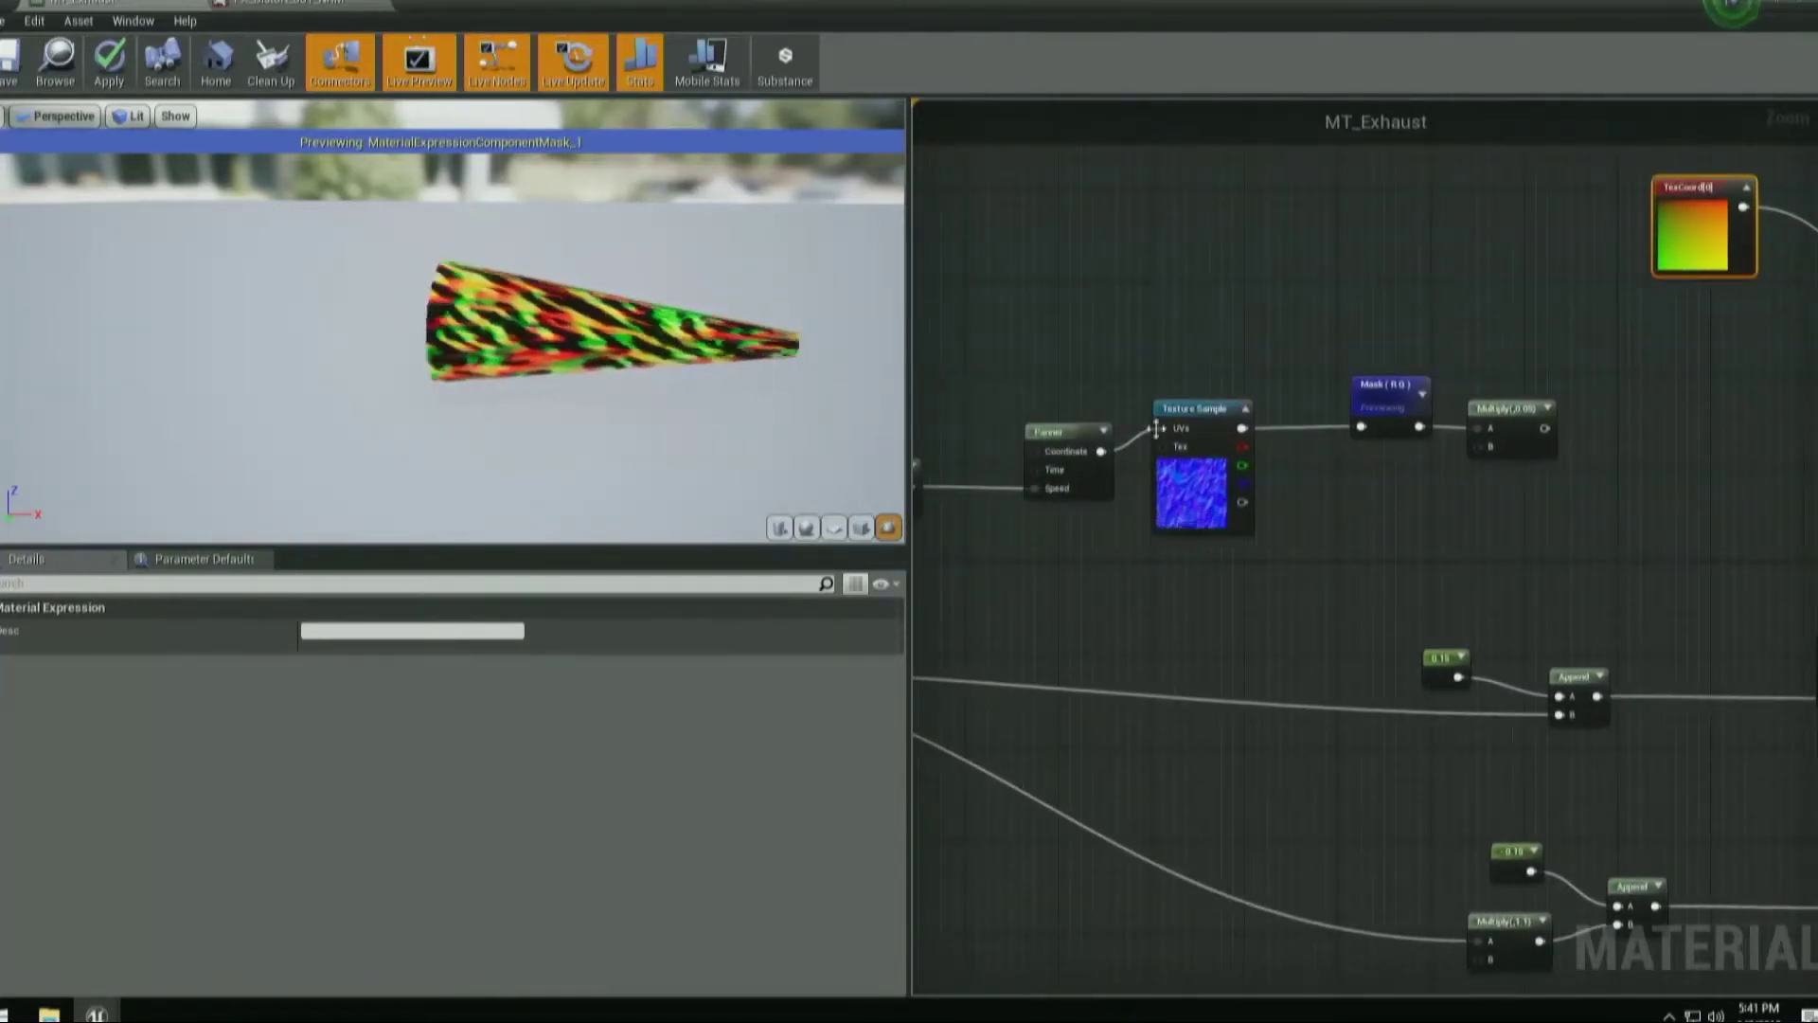
{"action": "left_click_drag", "start_coordinate": [1206, 488], "coordinate": [1217, 512]}
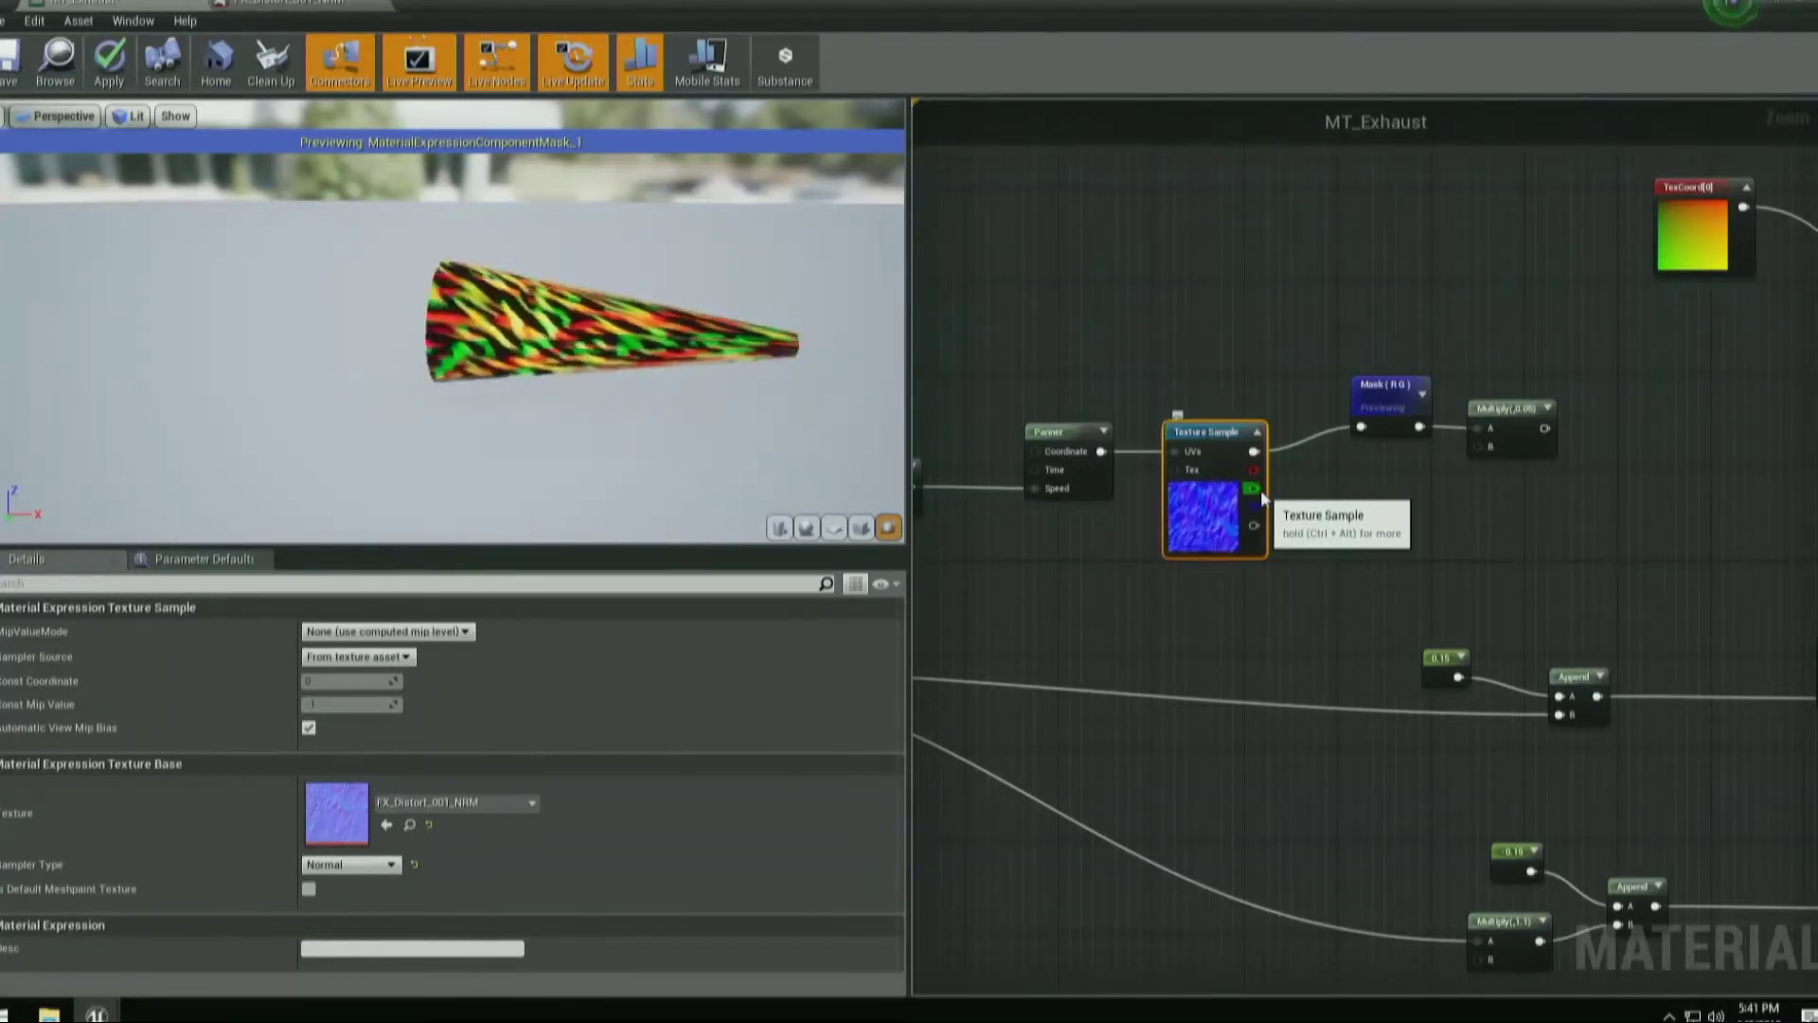
Wire the distortion Multiply into the upper curtain Panner's Coordinate and preview the curtain Texture Sample it feeds.
{"action": "right_click_drag", "start_coordinate": [1477, 495], "coordinate": [1139, 407]}
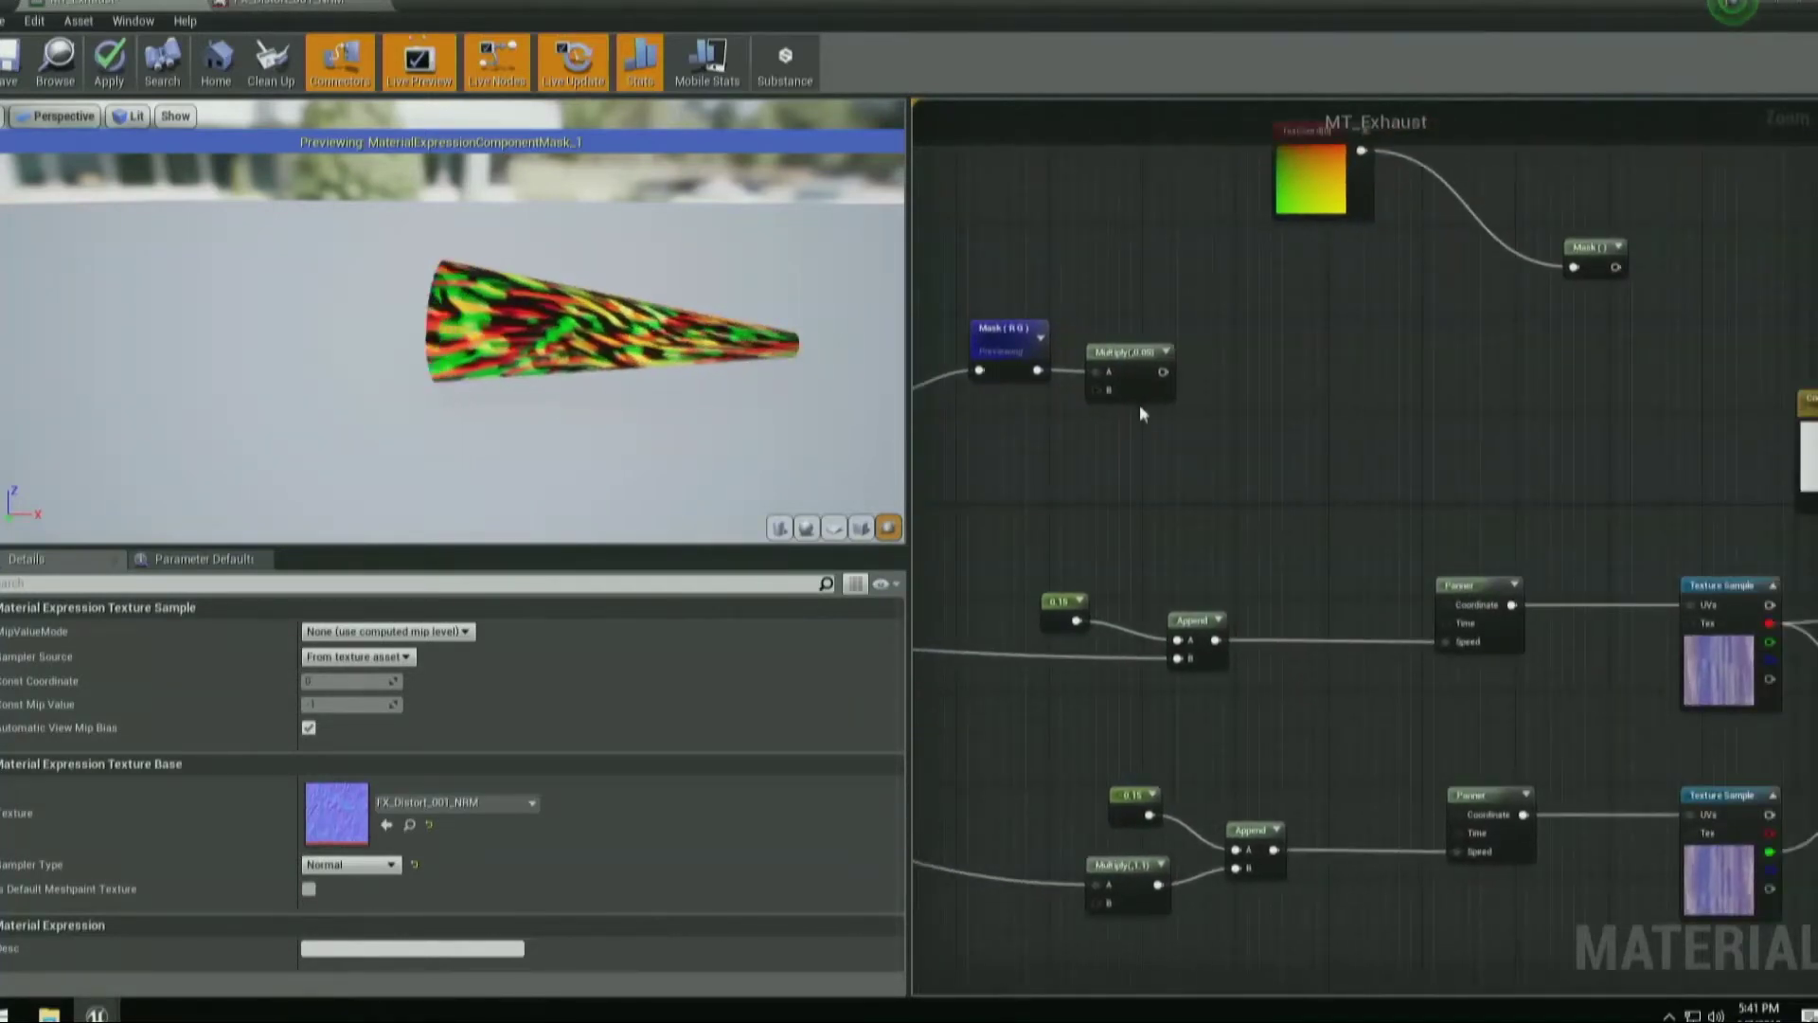
{"action": "left_click_drag", "start_coordinate": [1163, 371], "coordinate": [1344, 456]}
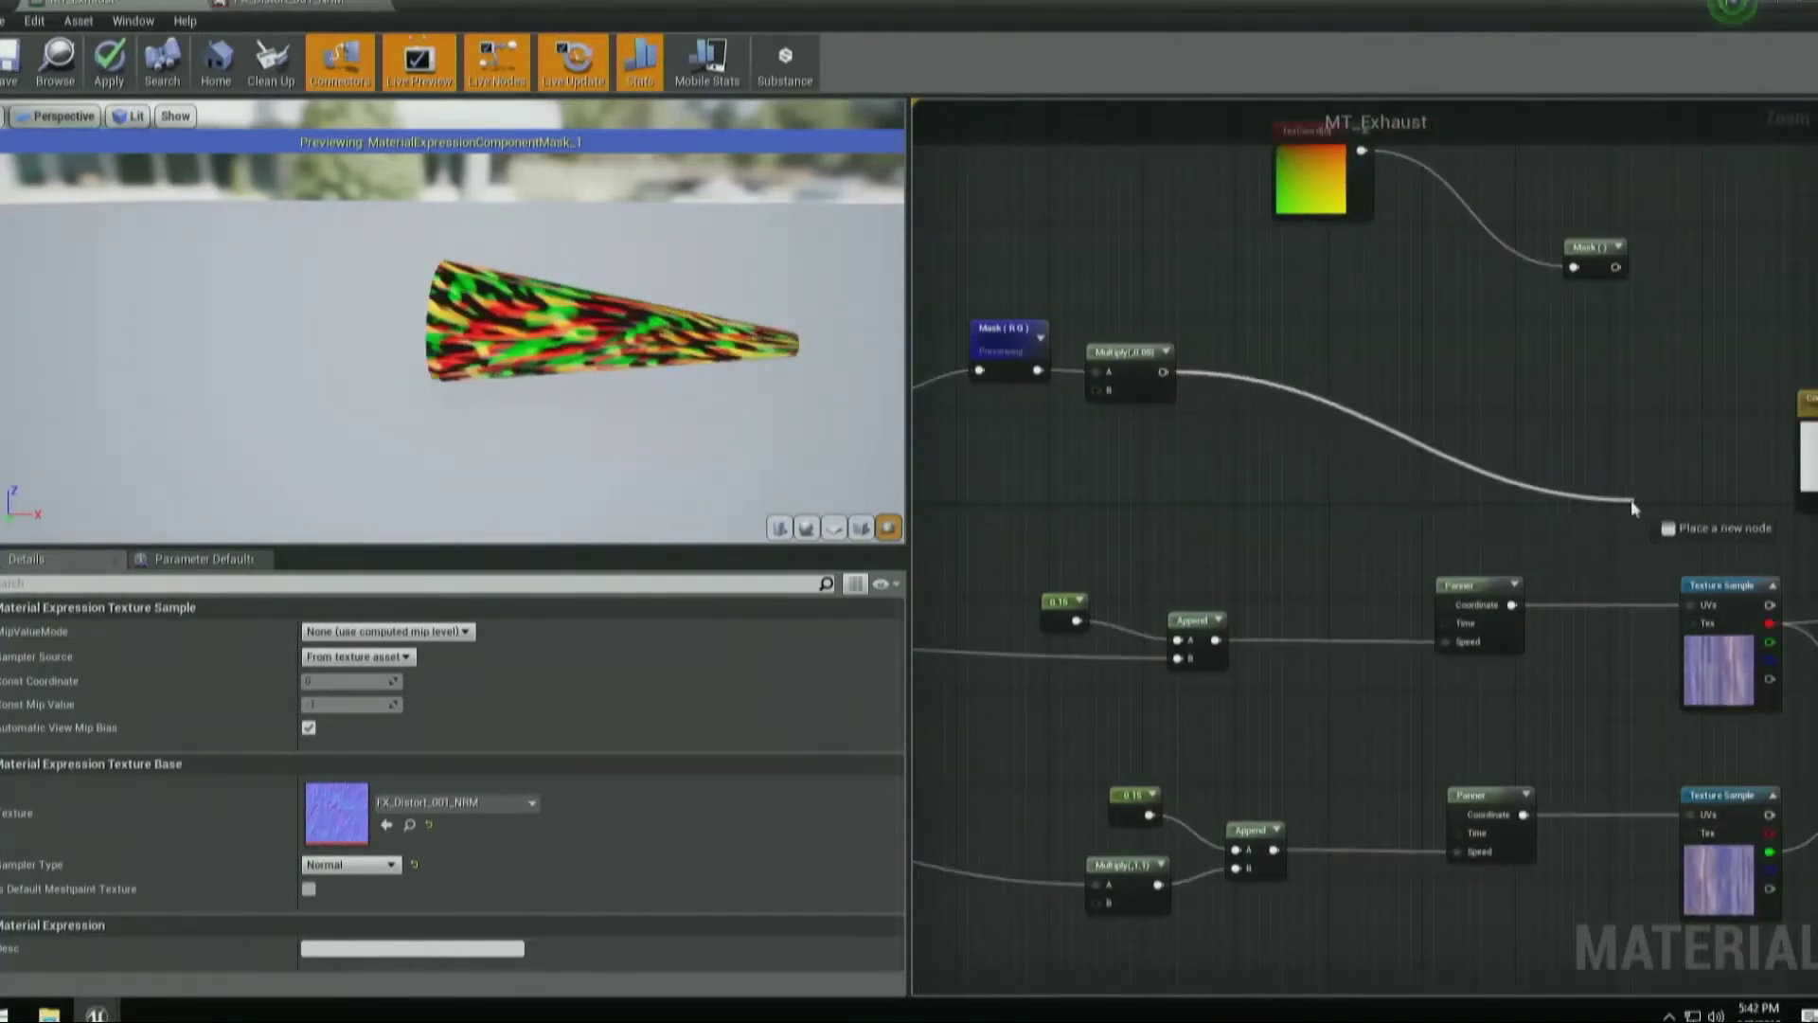
{"action": "left_click_drag", "start_coordinate": [1465, 614], "coordinate": [1466, 611]}
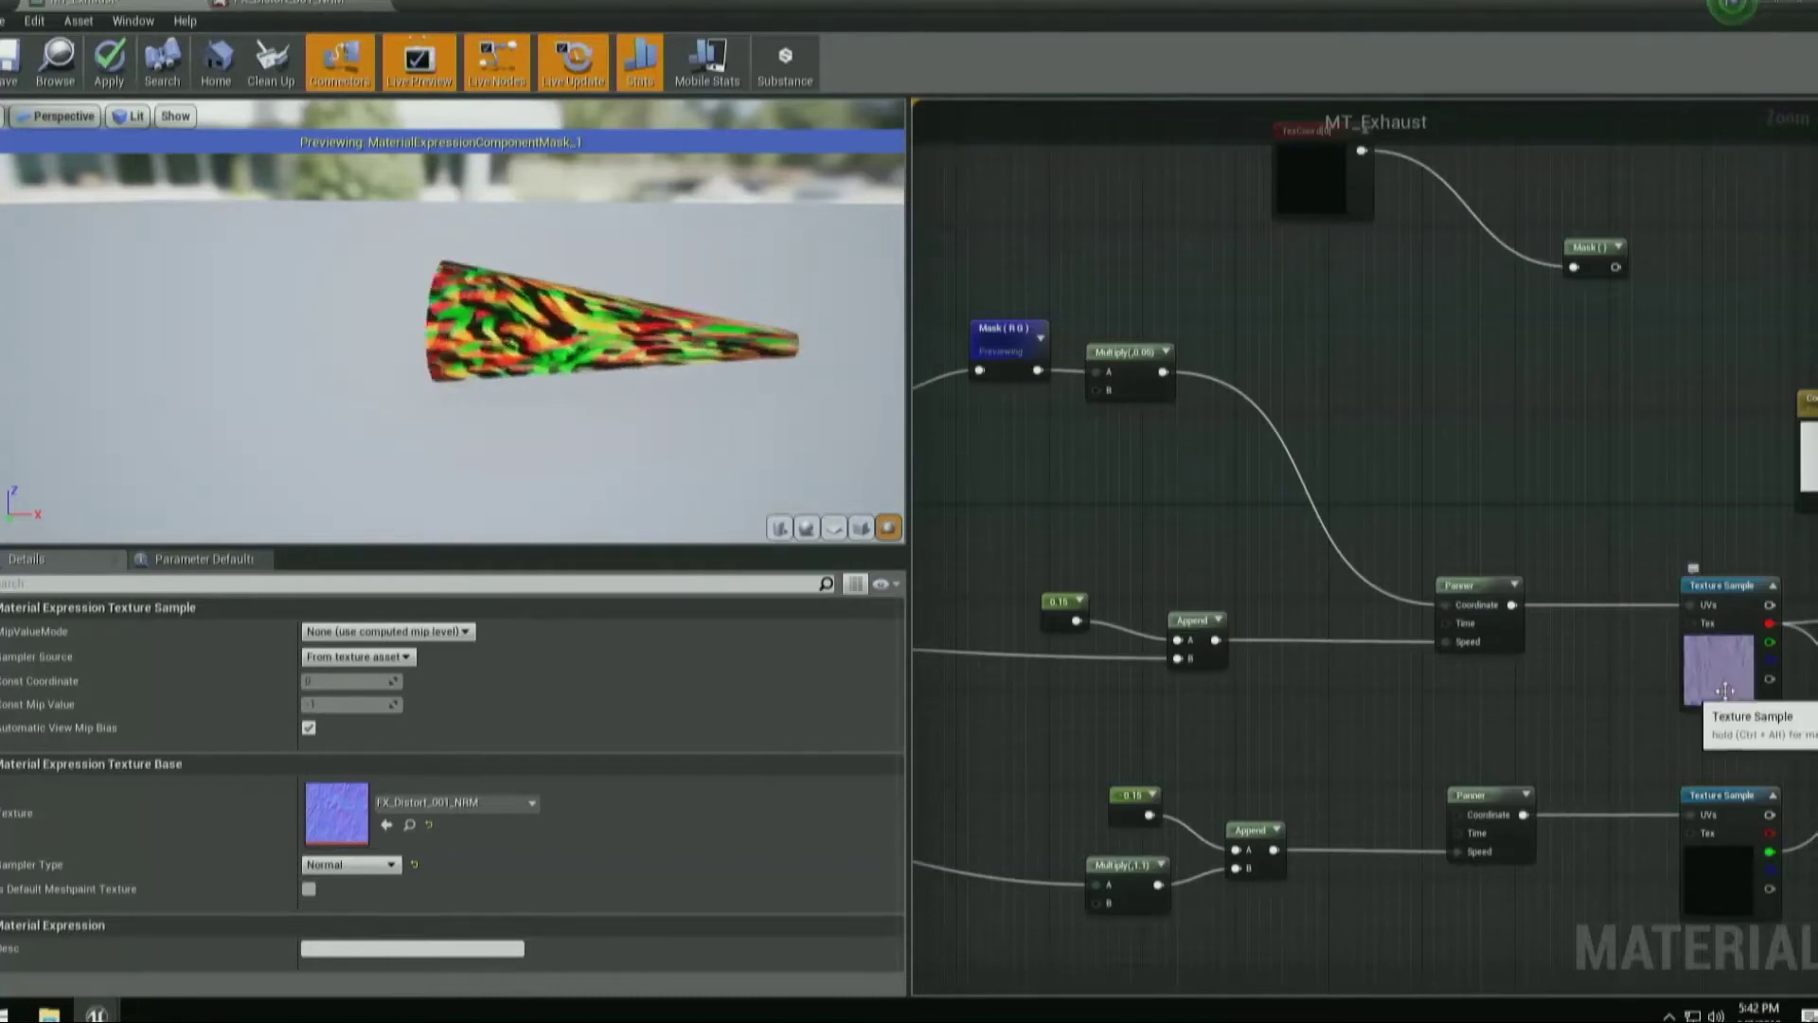
{"action": "left_click", "coordinate": [1719, 674]}
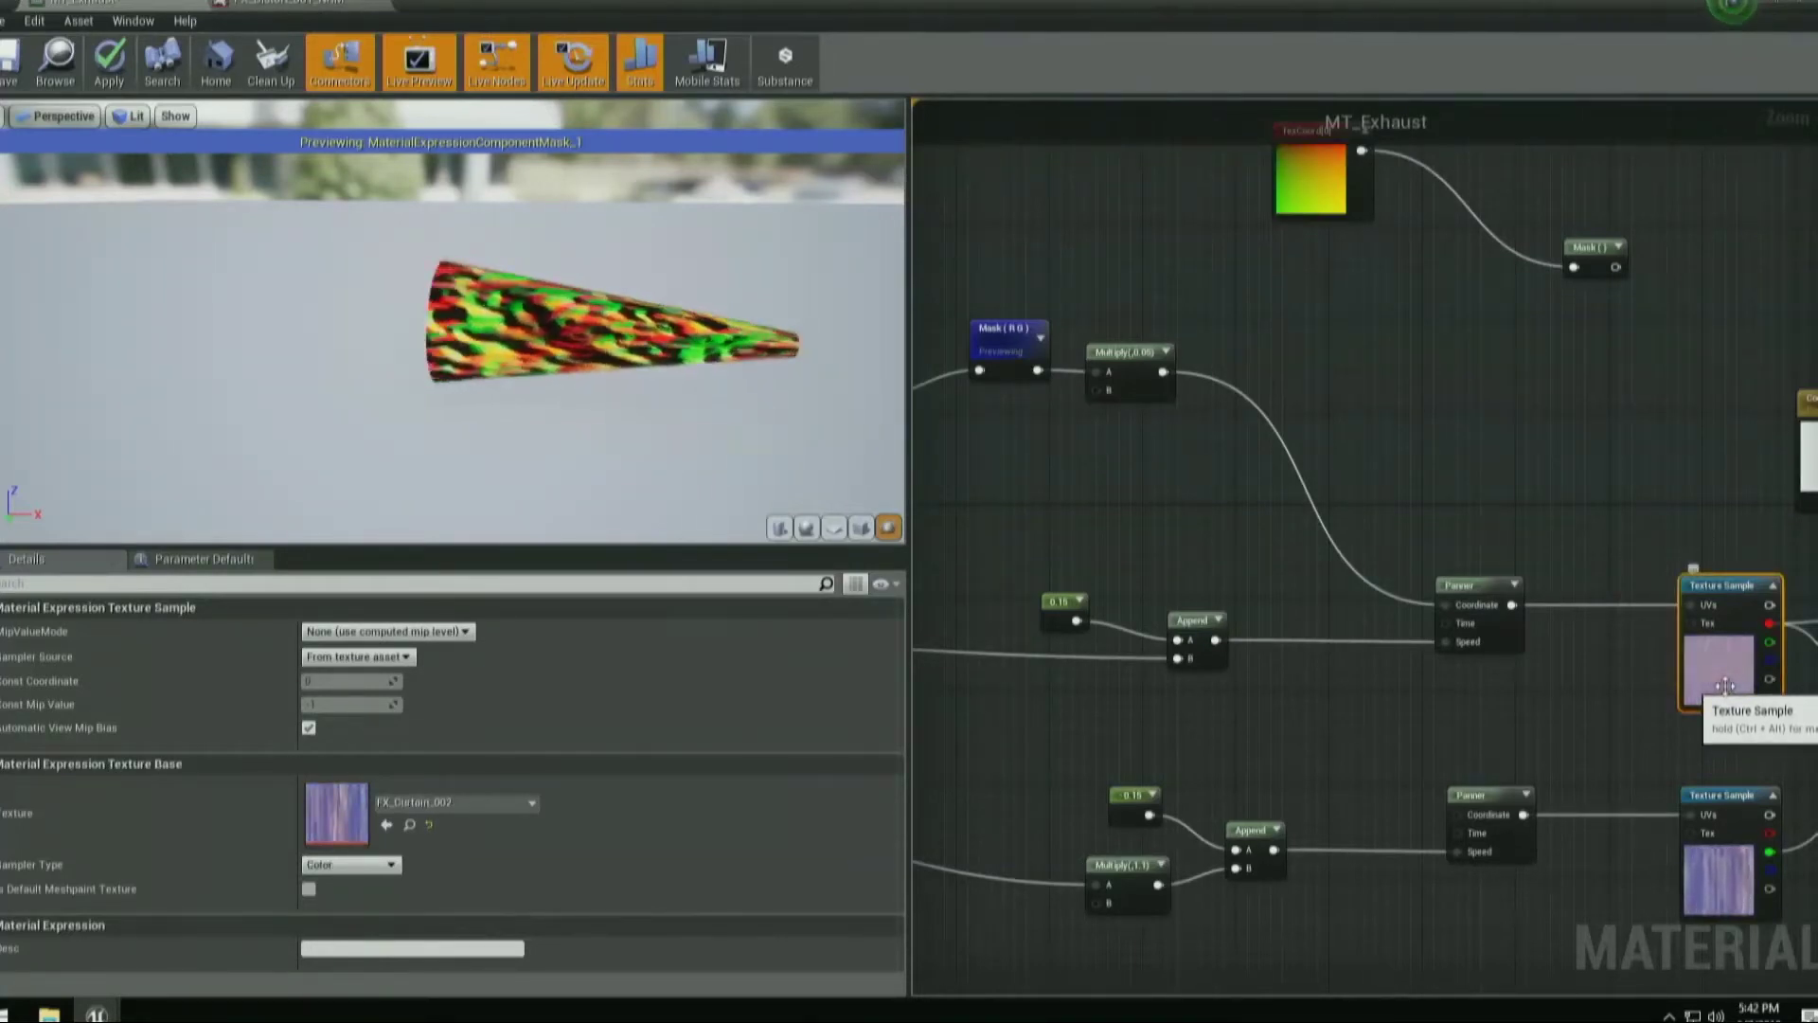
{"action": "right_click", "coordinate": [1725, 683]}
{"action": "left_click", "coordinate": [1769, 392]}
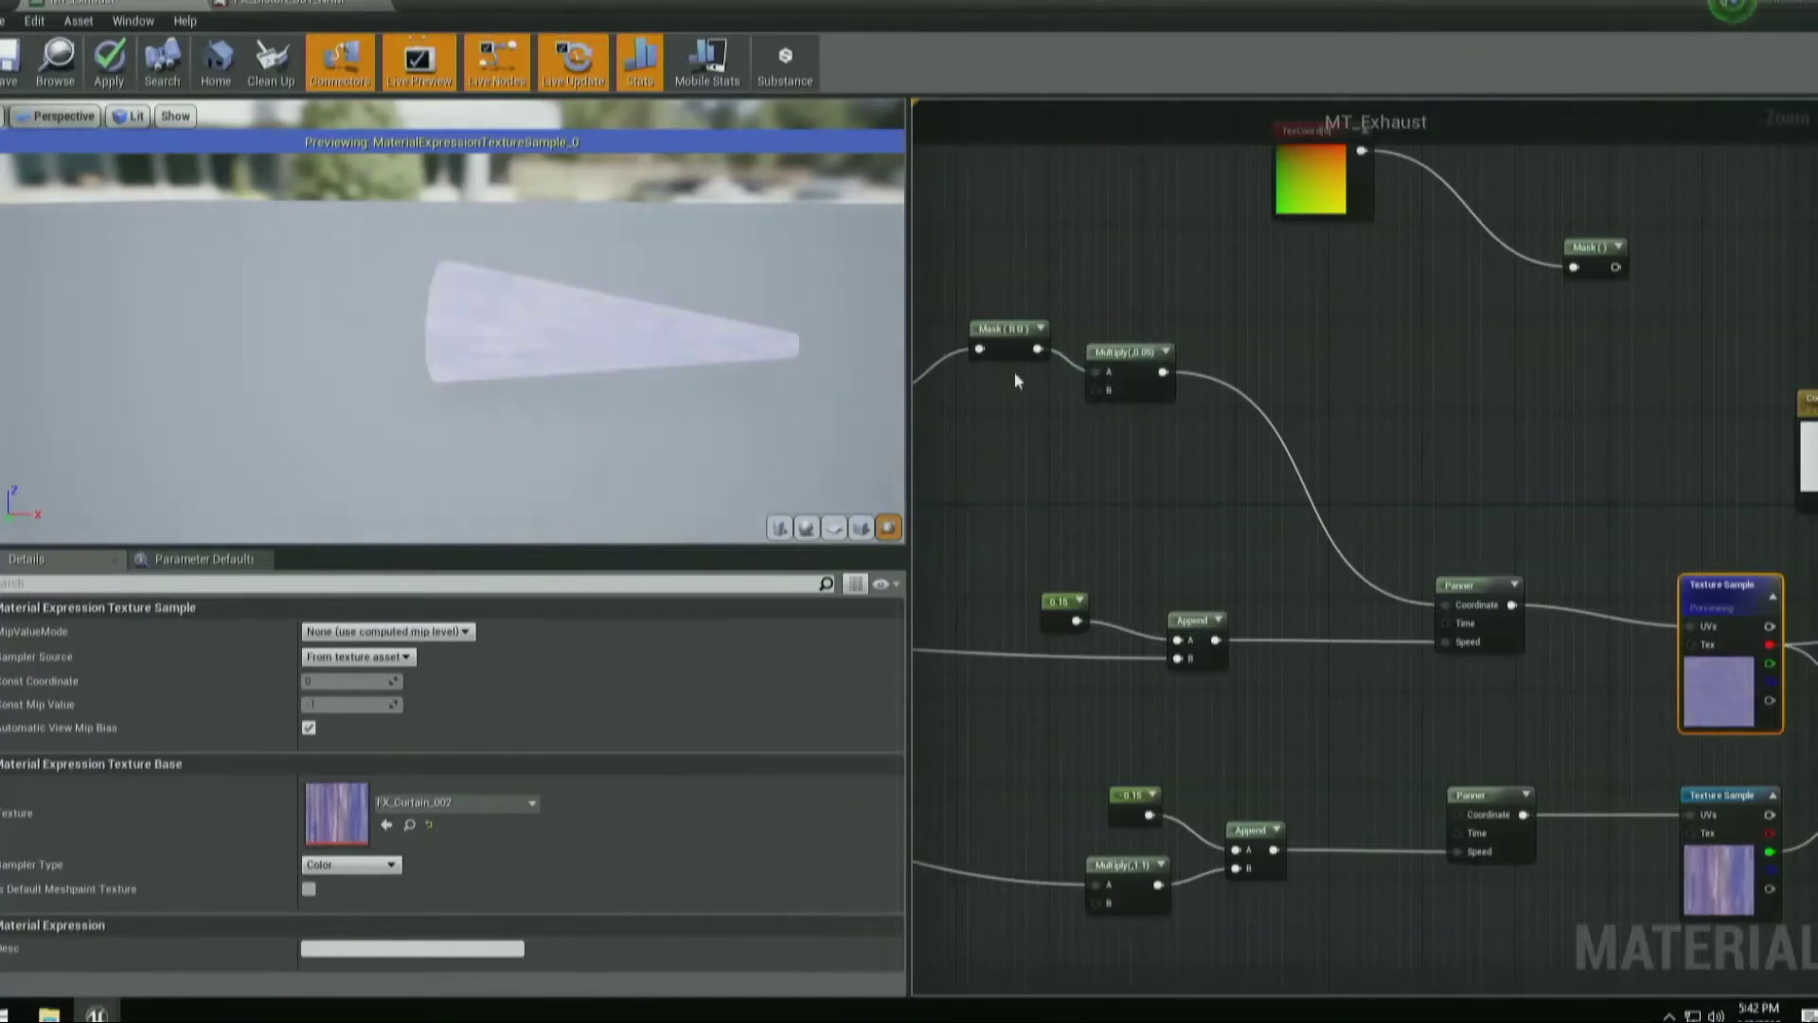
Place the TexCoord node, with its preview collapsed, below the distortion Multiply and delete the unused empty Mask.
{"action": "right_click_drag", "start_coordinate": [1080, 449], "coordinate": [1191, 473]}
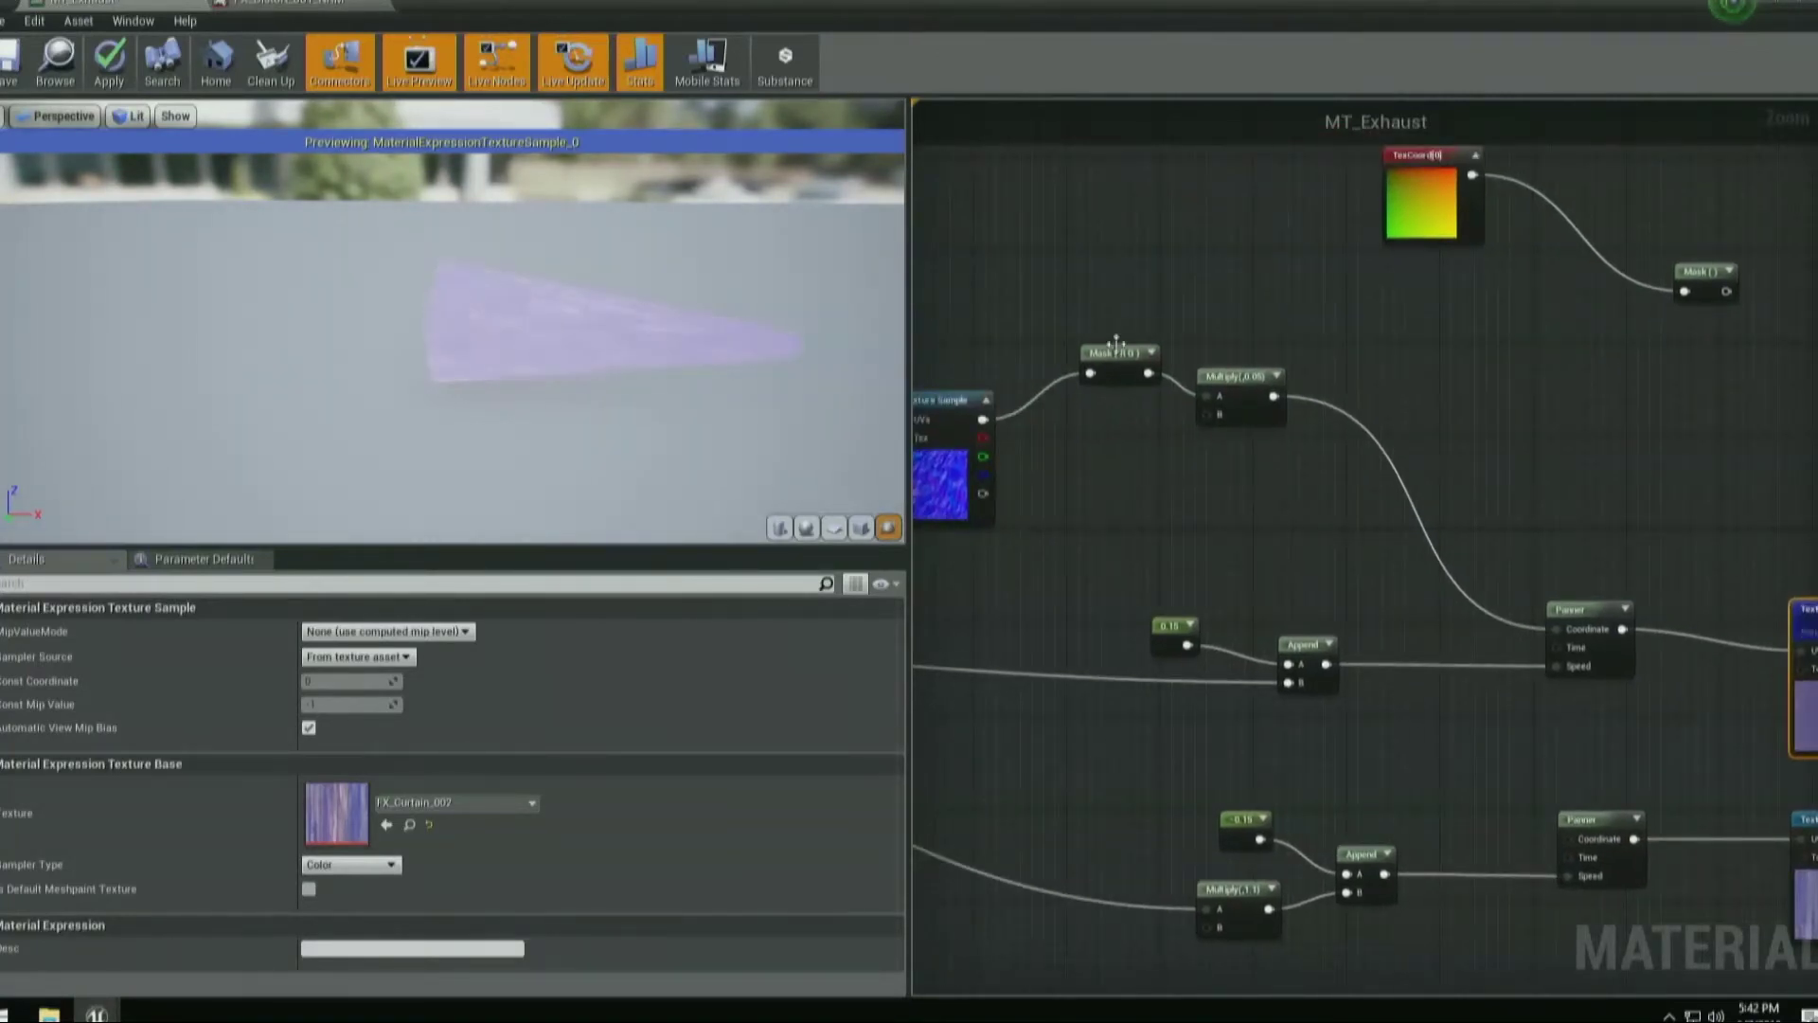
{"action": "left_click", "coordinate": [1135, 368]}
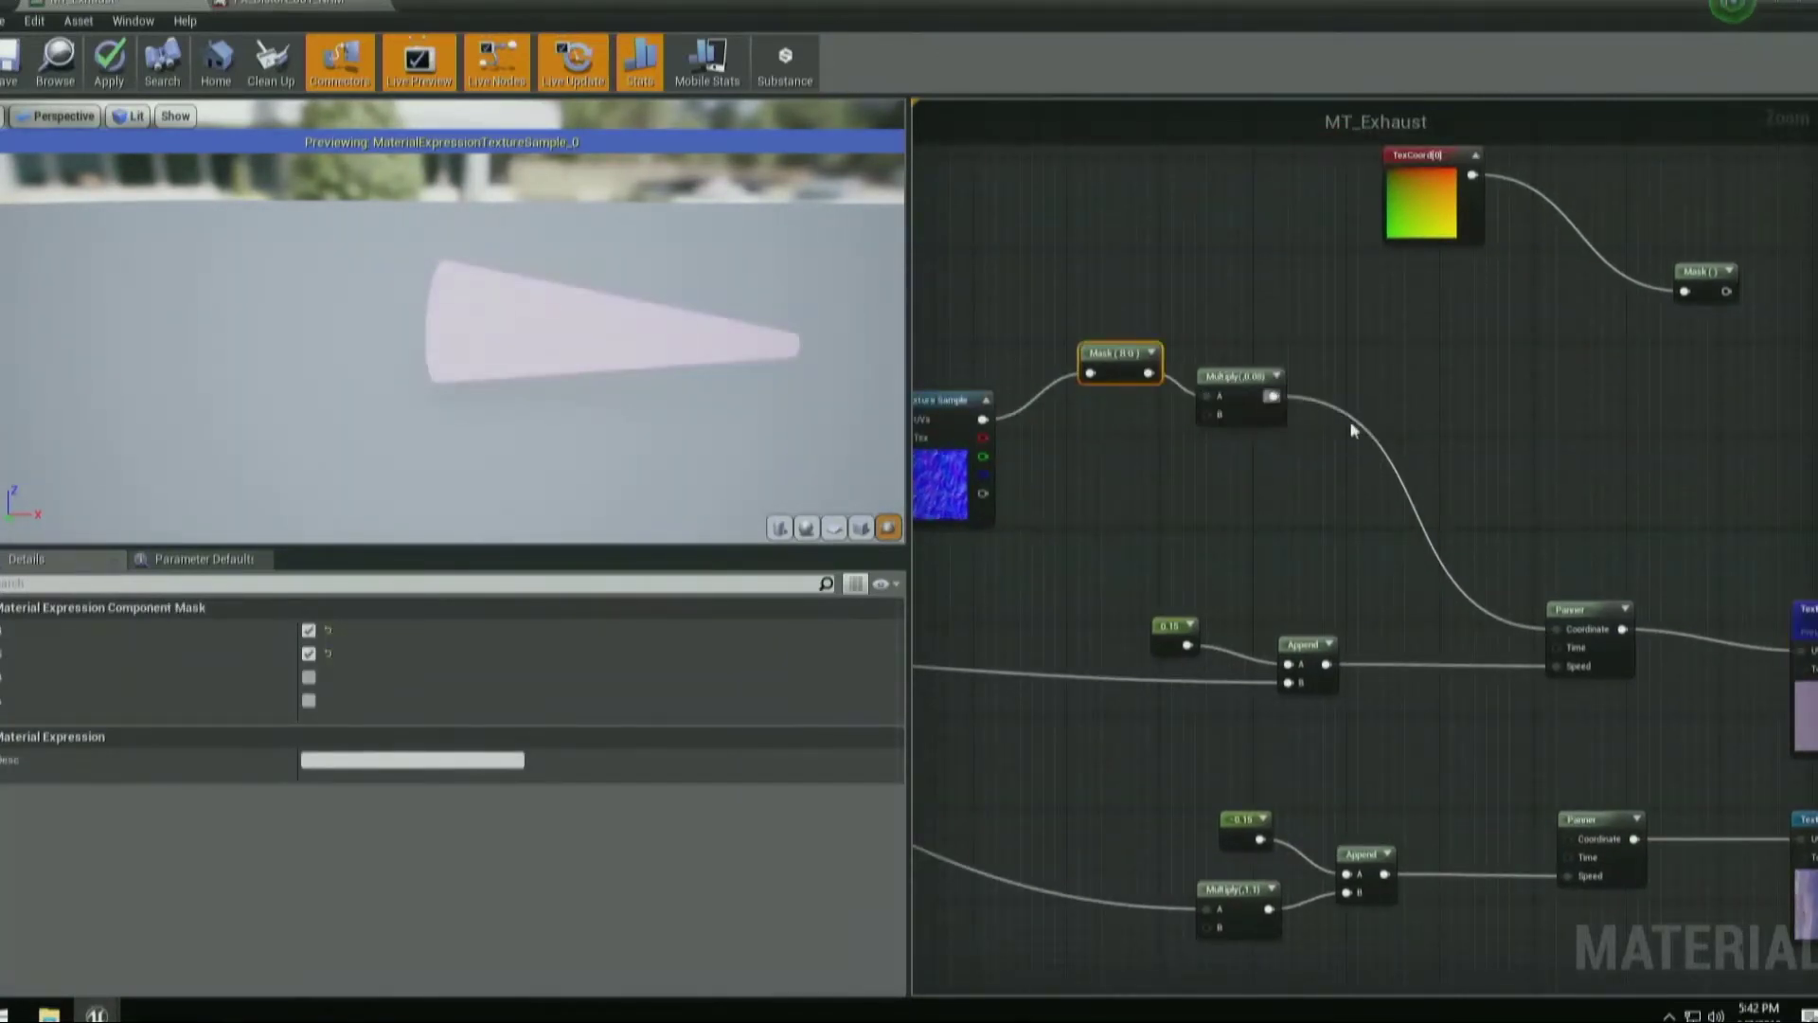
{"action": "left_click_drag", "start_coordinate": [1424, 200], "coordinate": [1207, 468]}
{"action": "left_click", "coordinate": [1705, 274]}
{"action": "key", "text": "Delete"}
{"action": "left_click", "coordinate": [1252, 468]}
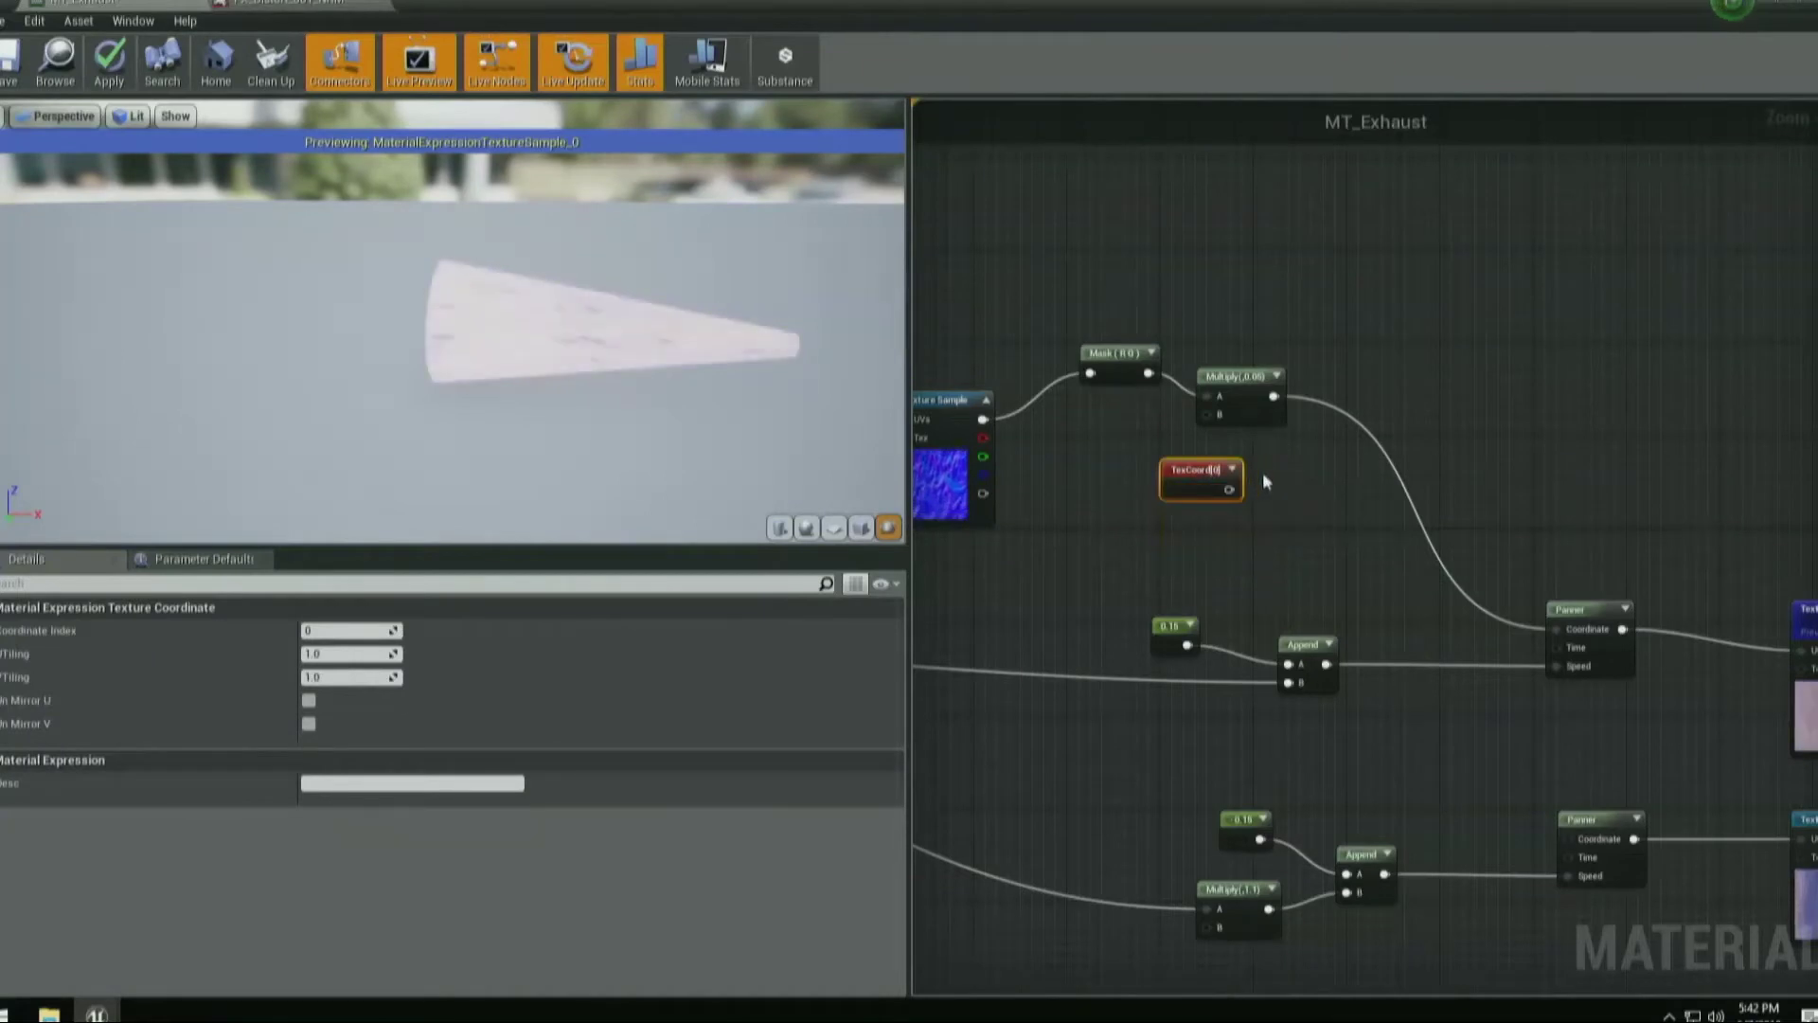
{"action": "key", "text": "ctrl+c"}
{"action": "key", "text": "ctrl+v"}
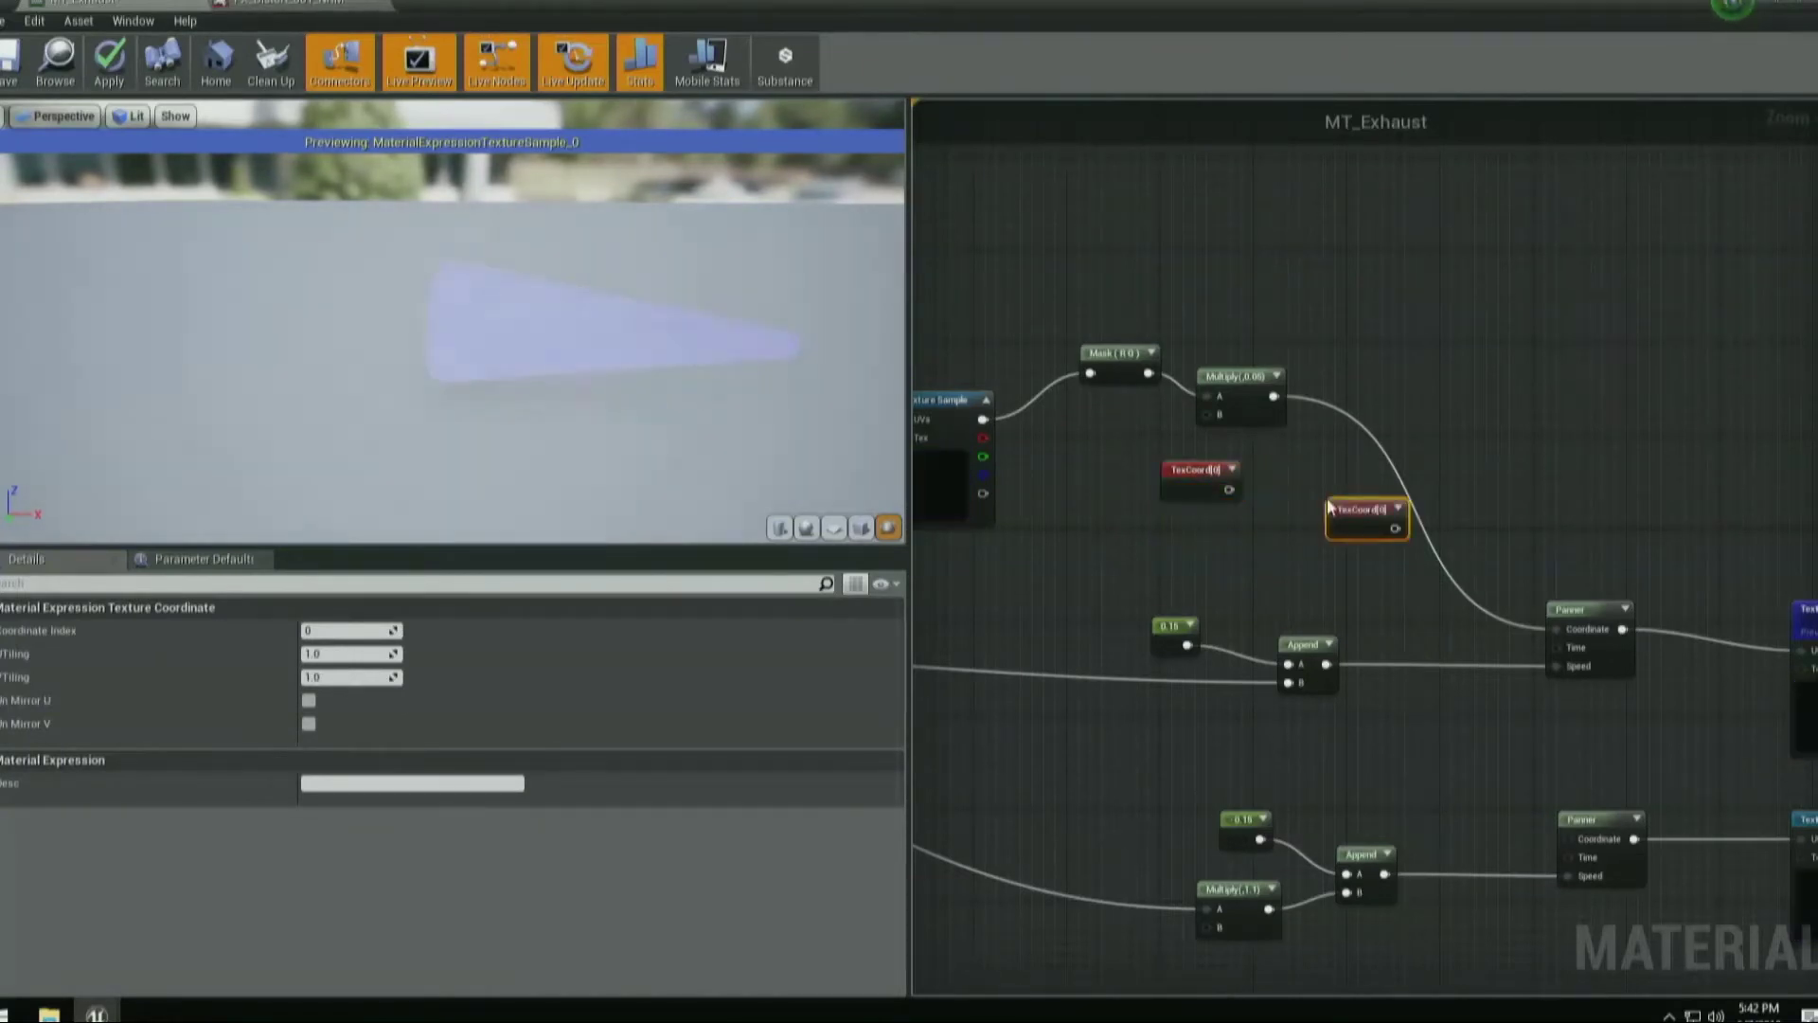
{"action": "key", "text": "Delete"}
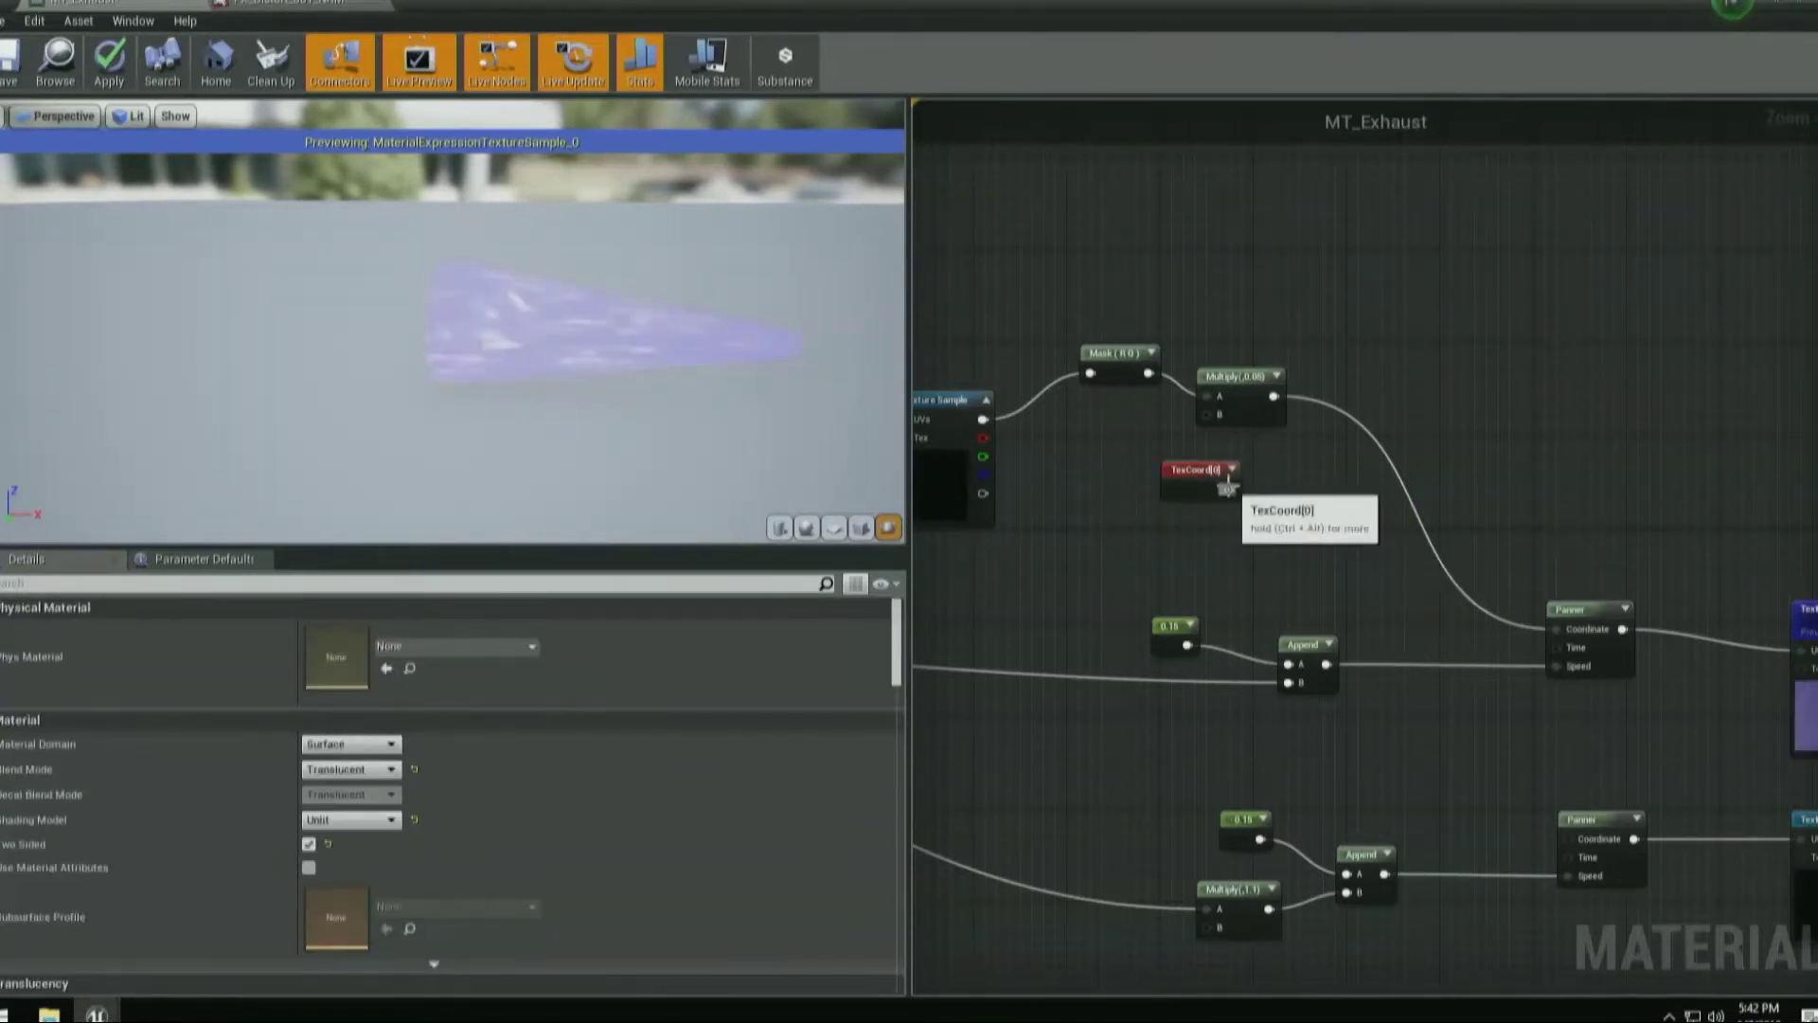
Add an Add node combining the distortion Multiply as A and TexCoord as B, and wire it into the upper Panner's Coordinate.
{"action": "left_click_drag", "start_coordinate": [1273, 396], "coordinate": [1380, 471]}
{"action": "type", "text": "add"}
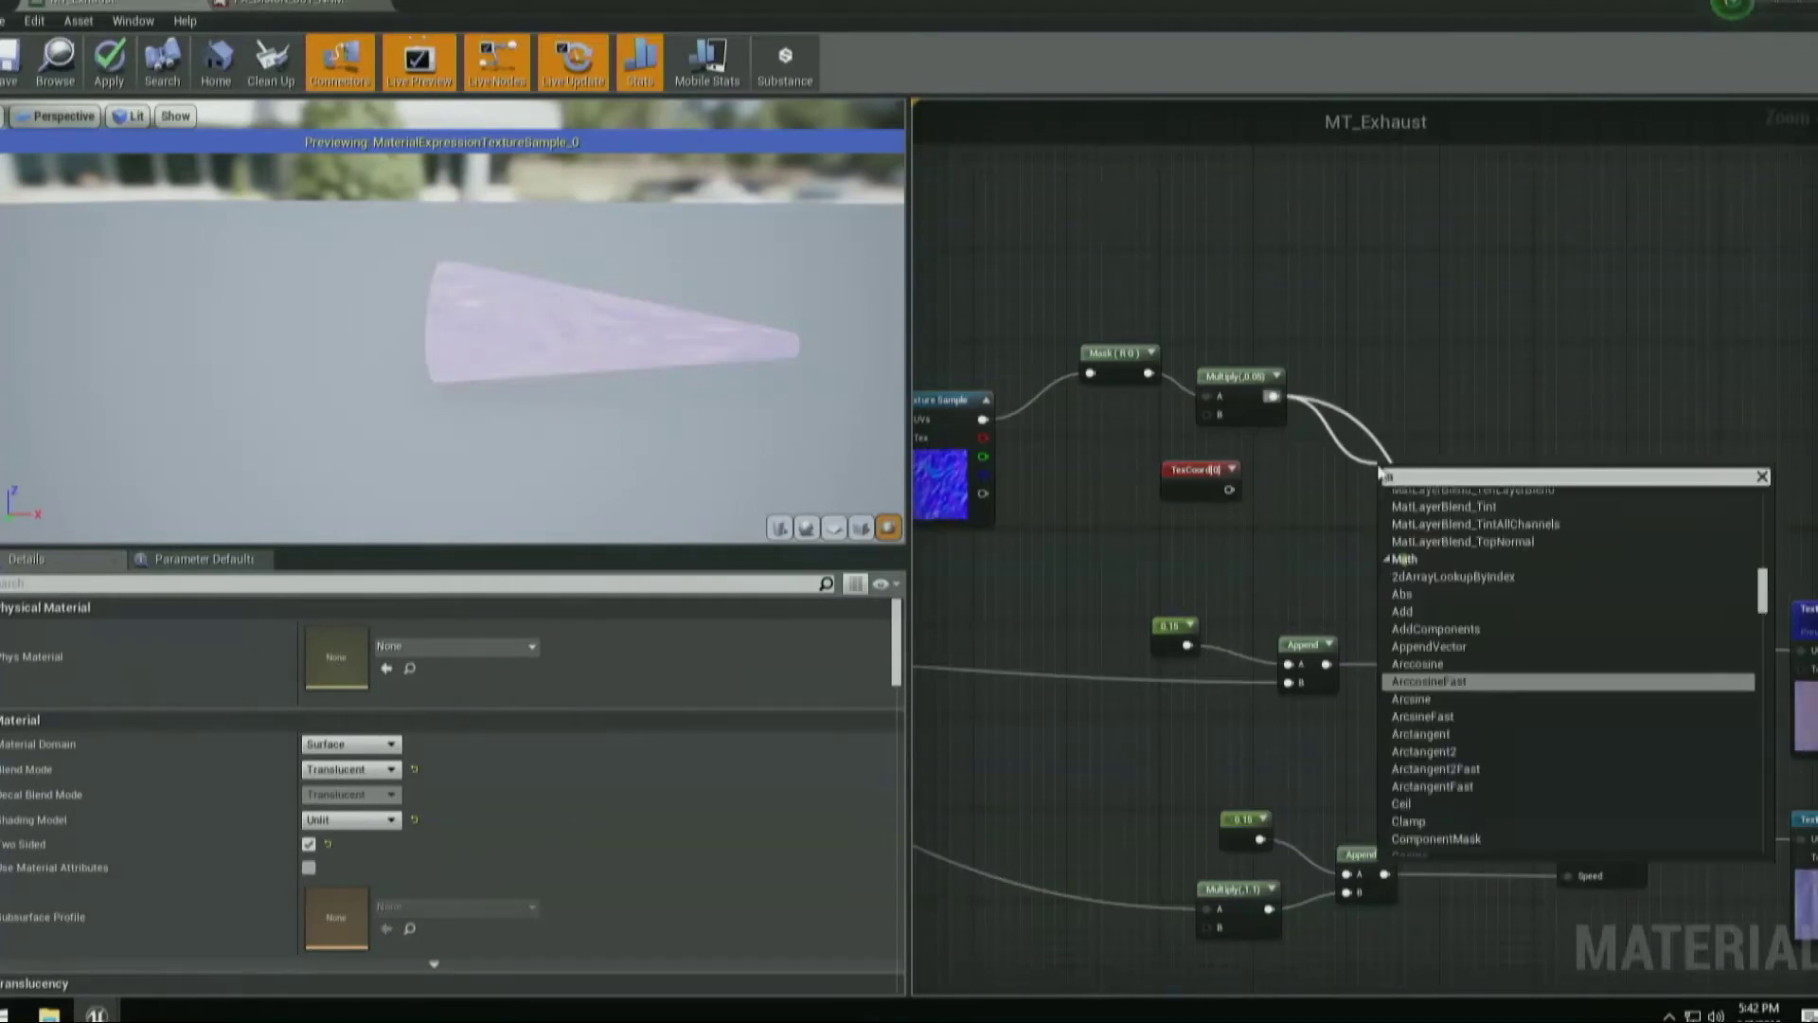
{"action": "key", "text": "Return"}
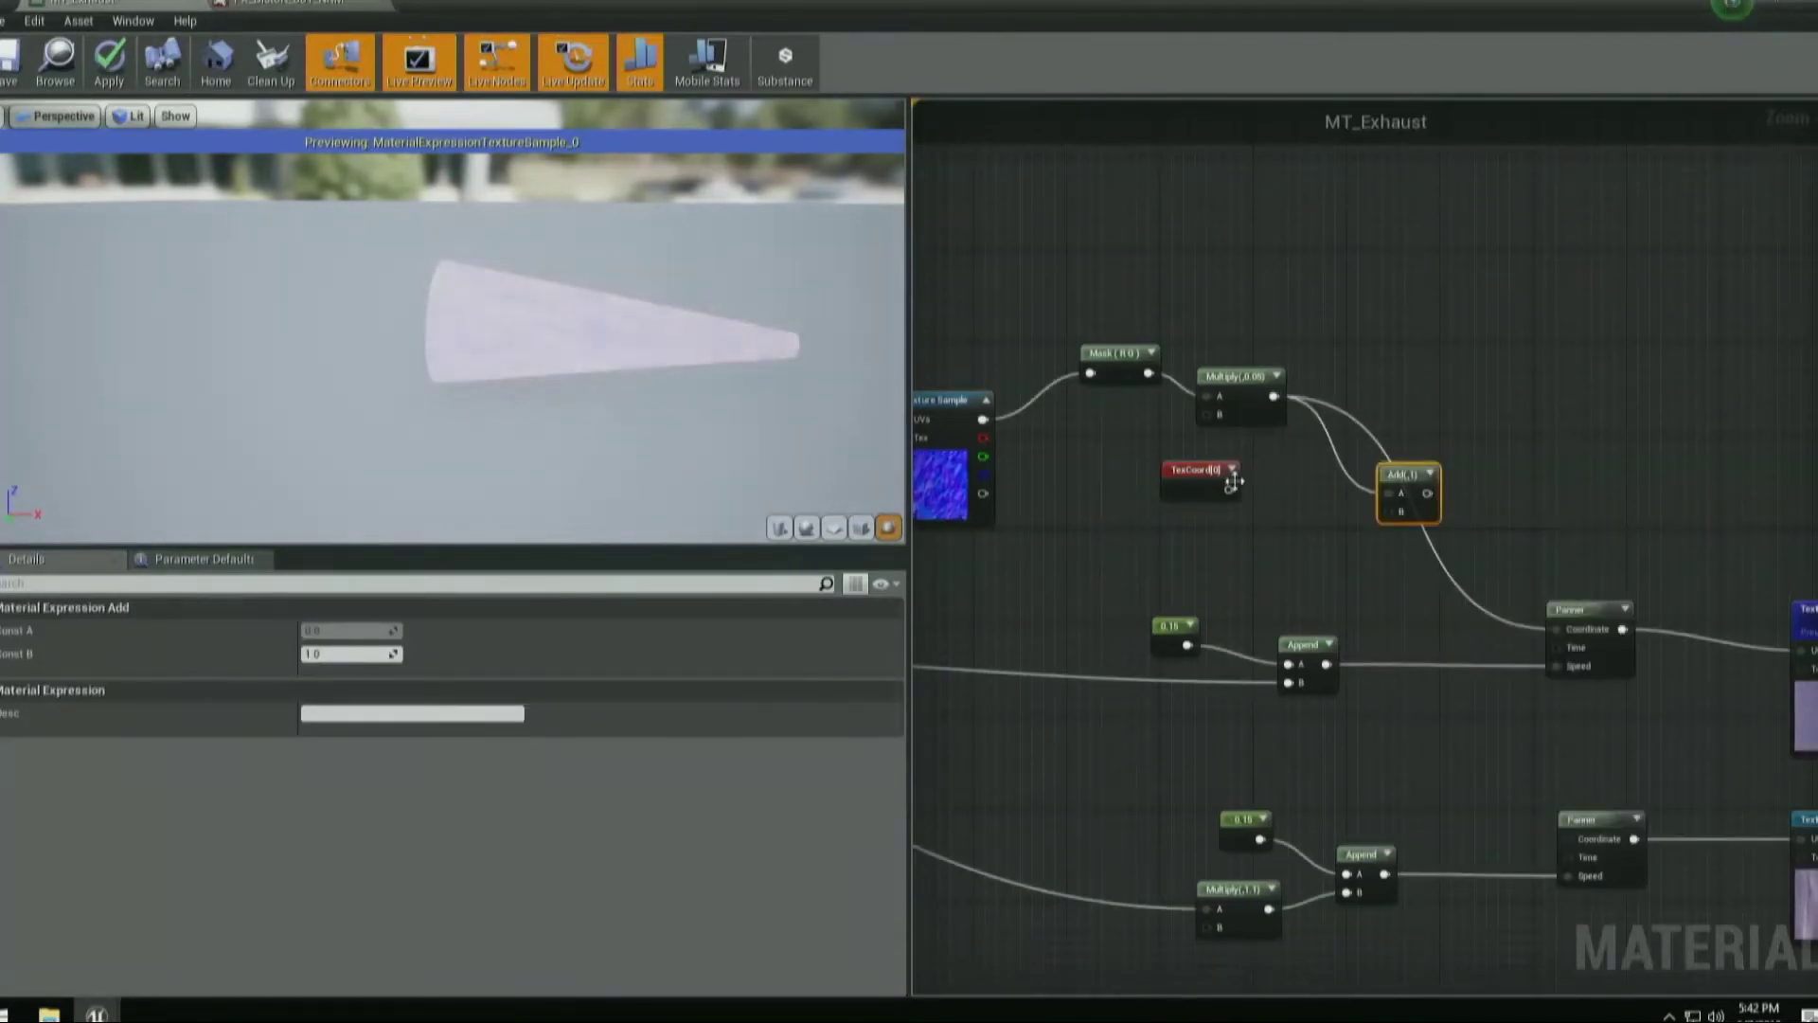
{"action": "left_click_drag", "start_coordinate": [1229, 490], "coordinate": [1253, 499]}
{"action": "left_click_drag", "start_coordinate": [1379, 511], "coordinate": [1568, 636]}
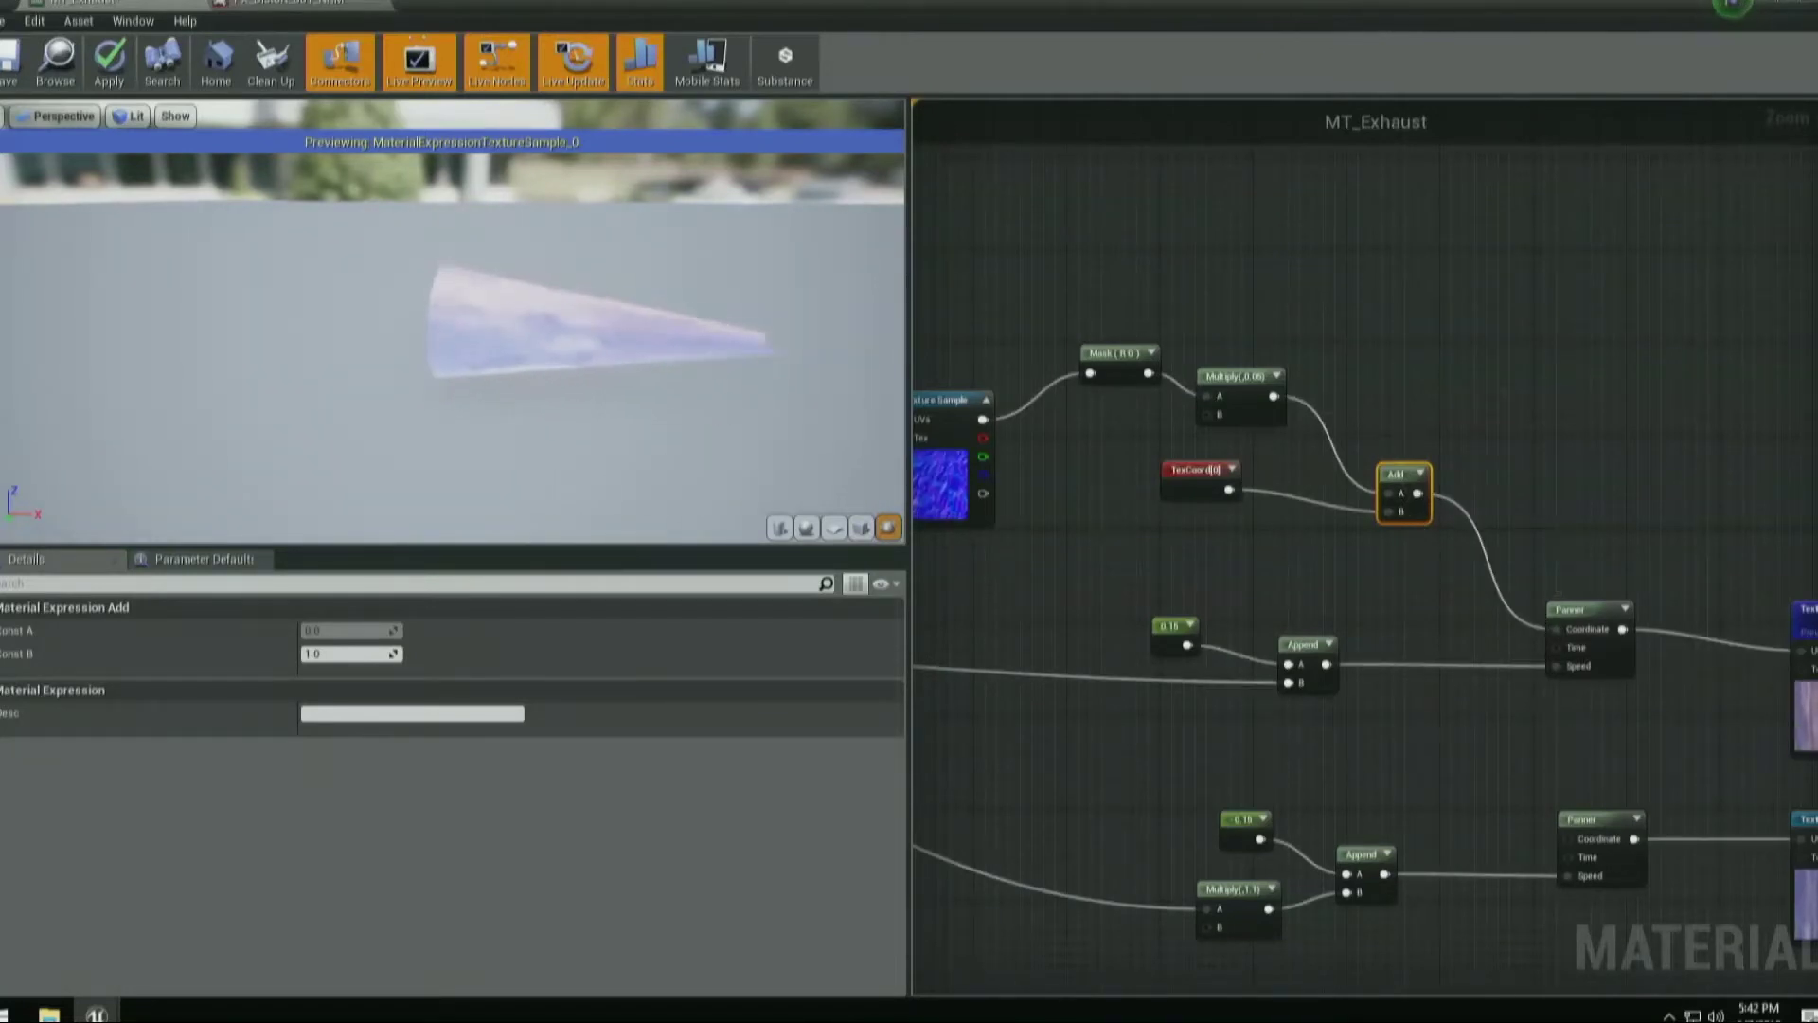
Set the constant B of the Multiply controlling the distortion strength to 0.5.
{"action": "scroll", "coordinate": [597, 382], "scroll_direction": "up", "scroll_amount": 5}
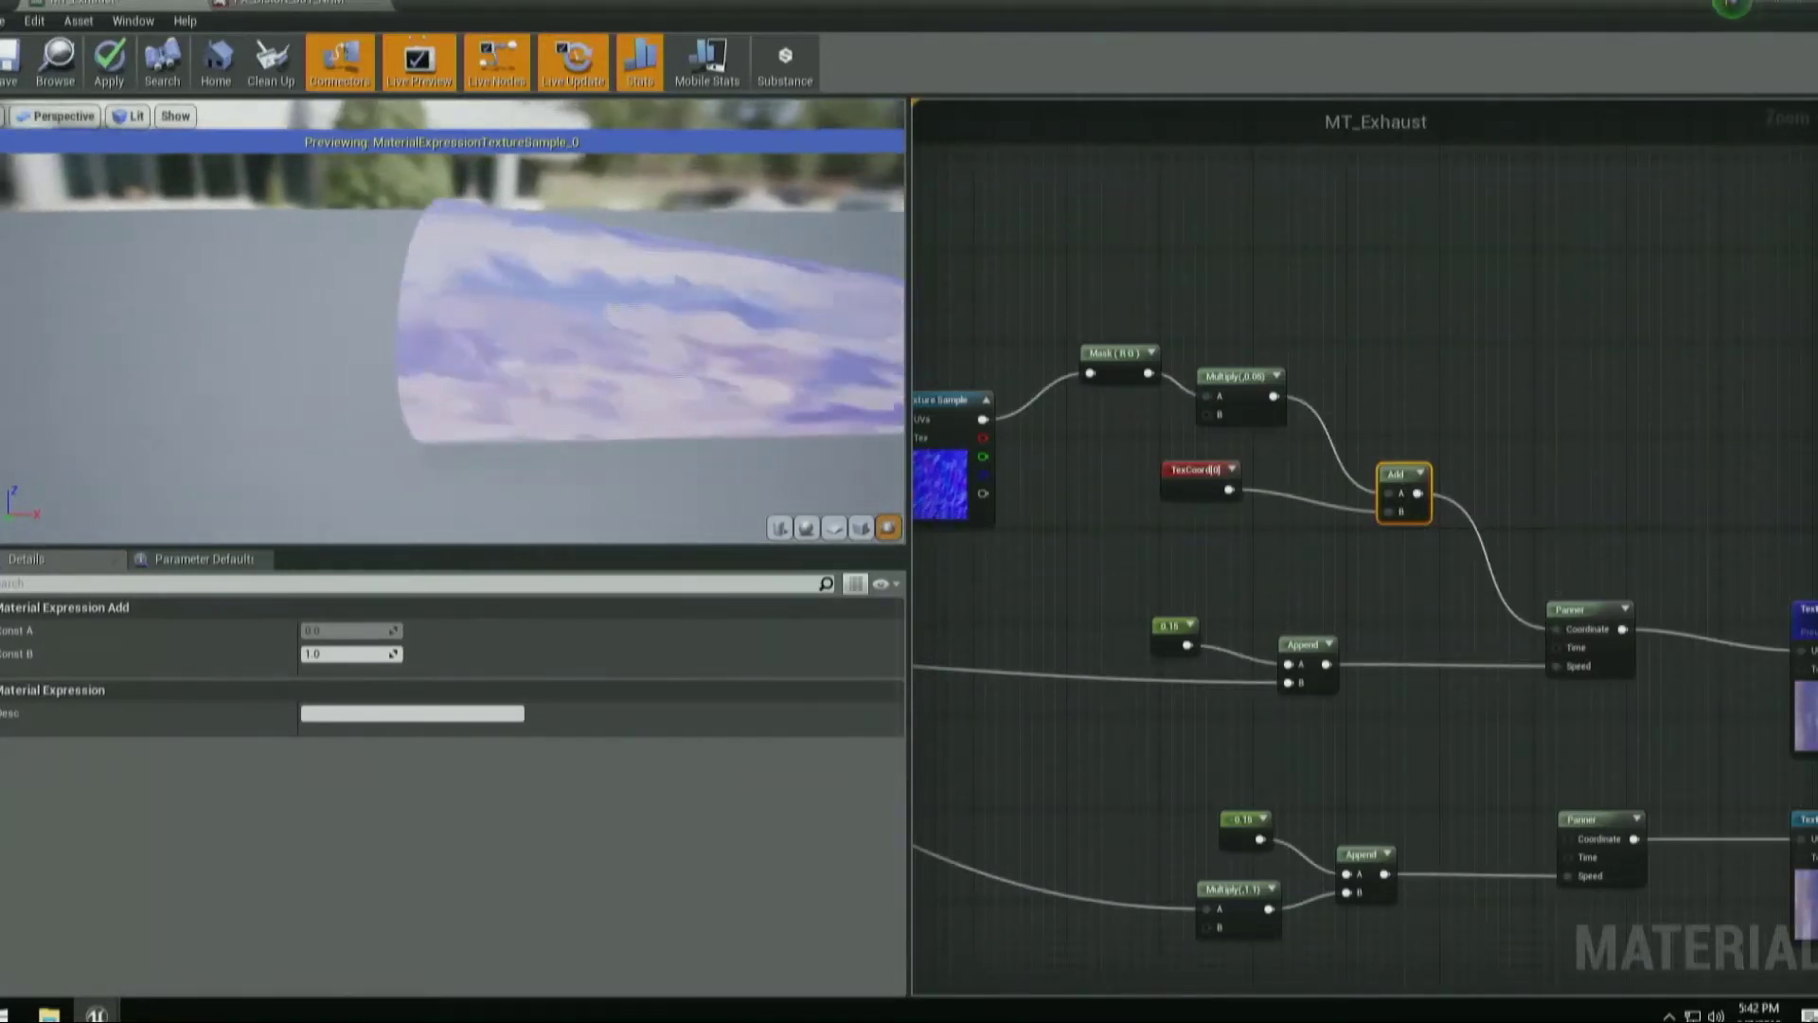
{"action": "right_click_drag", "start_coordinate": [1137, 507], "coordinate": [1341, 529]}
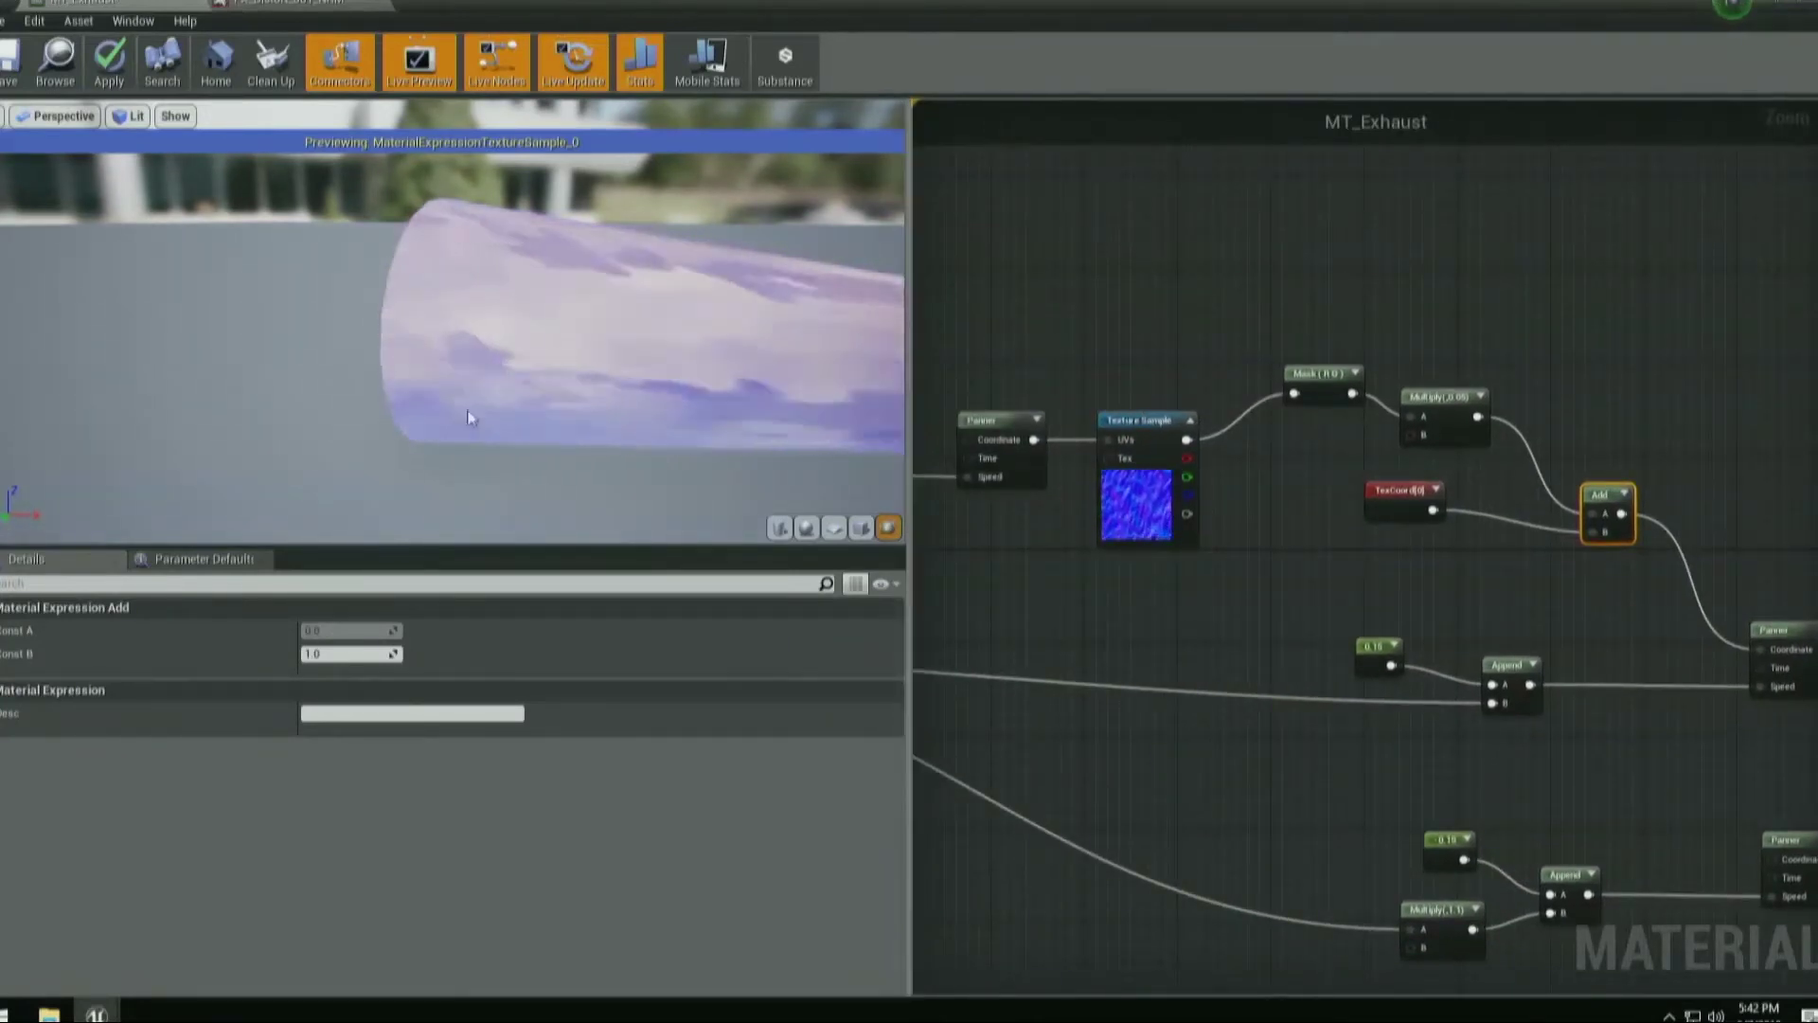
{"action": "left_click", "coordinate": [1430, 402]}
{"action": "left_click", "coordinate": [350, 654]}
{"action": "type", "text": "0.5"}
{"action": "key", "text": "Return"}
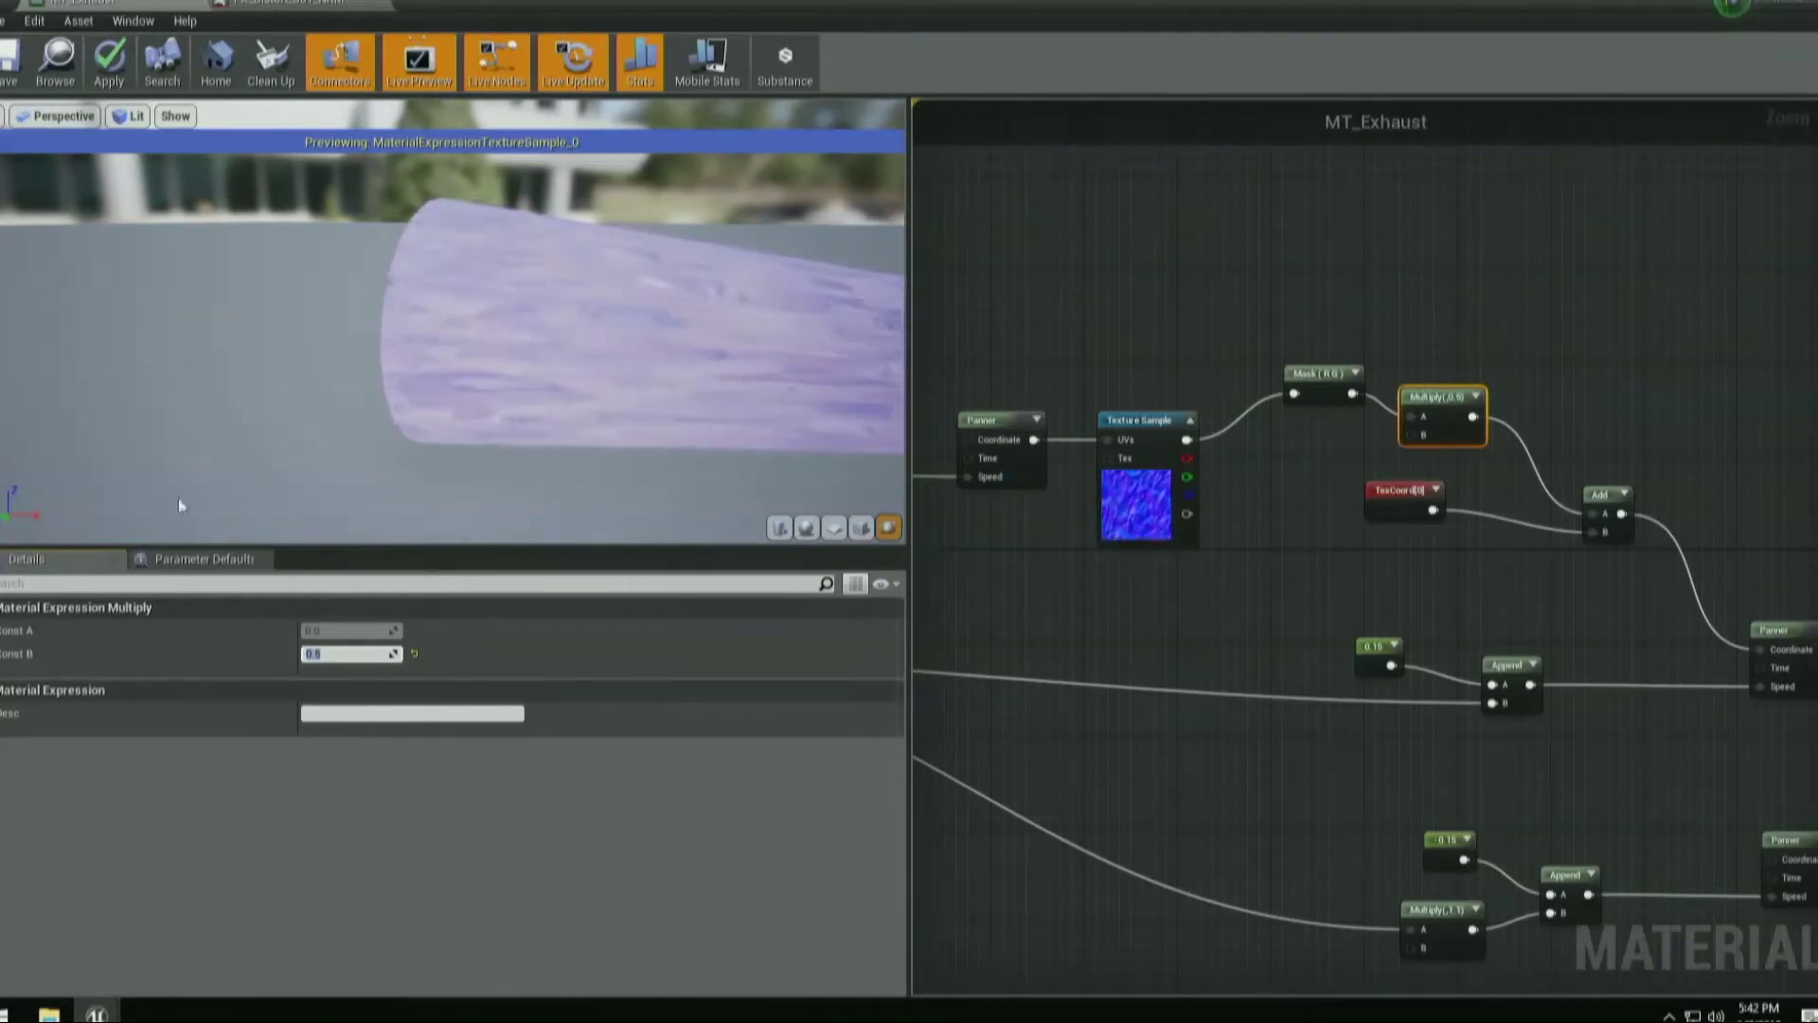
Set the distortion Multiply's constant B to 0.02 and line up the Mask, Multiply and Add nodes with the normal map sample.
{"action": "type", "text": "2"}
{"action": "key", "text": "Return"}
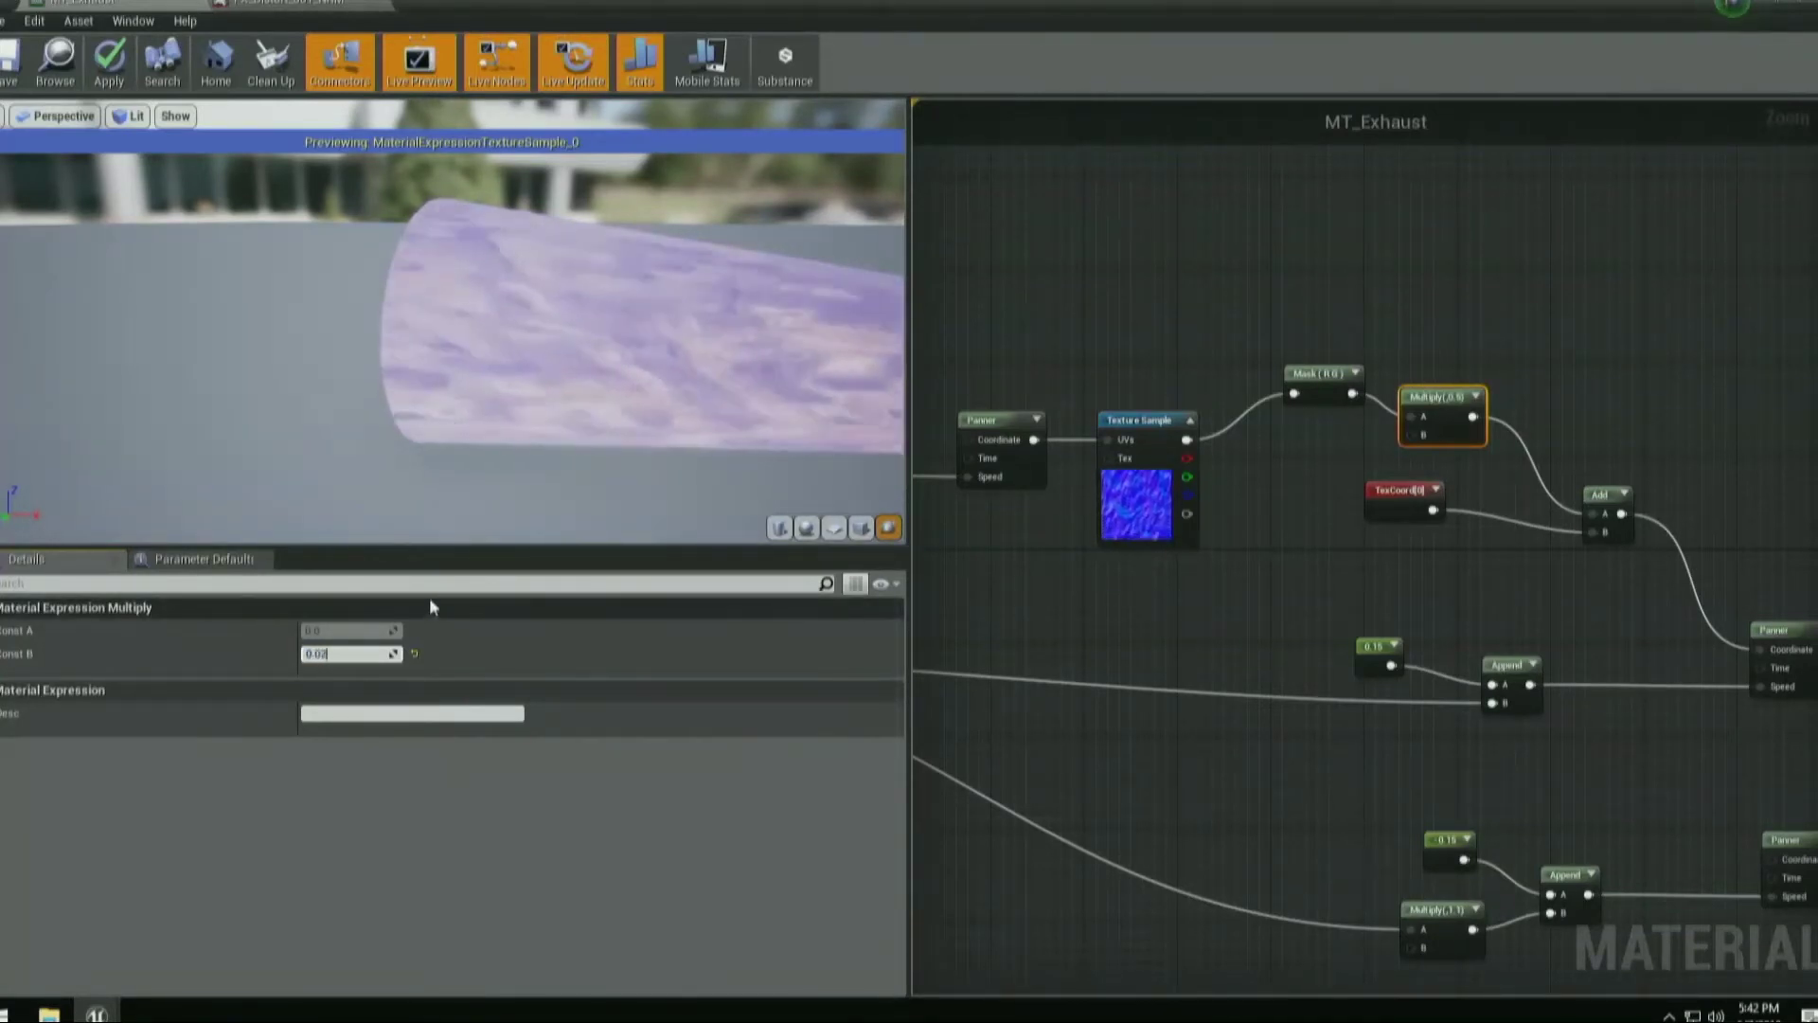
{"action": "right_click_drag", "start_coordinate": [1417, 612], "coordinate": [1450, 583]}
{"action": "left_click_drag", "start_coordinate": [1202, 252], "coordinate": [1326, 395]}
{"action": "left_click", "coordinate": [1418, 330]}
{"action": "left_click_drag", "start_coordinate": [1440, 406], "coordinate": [1439, 394]}
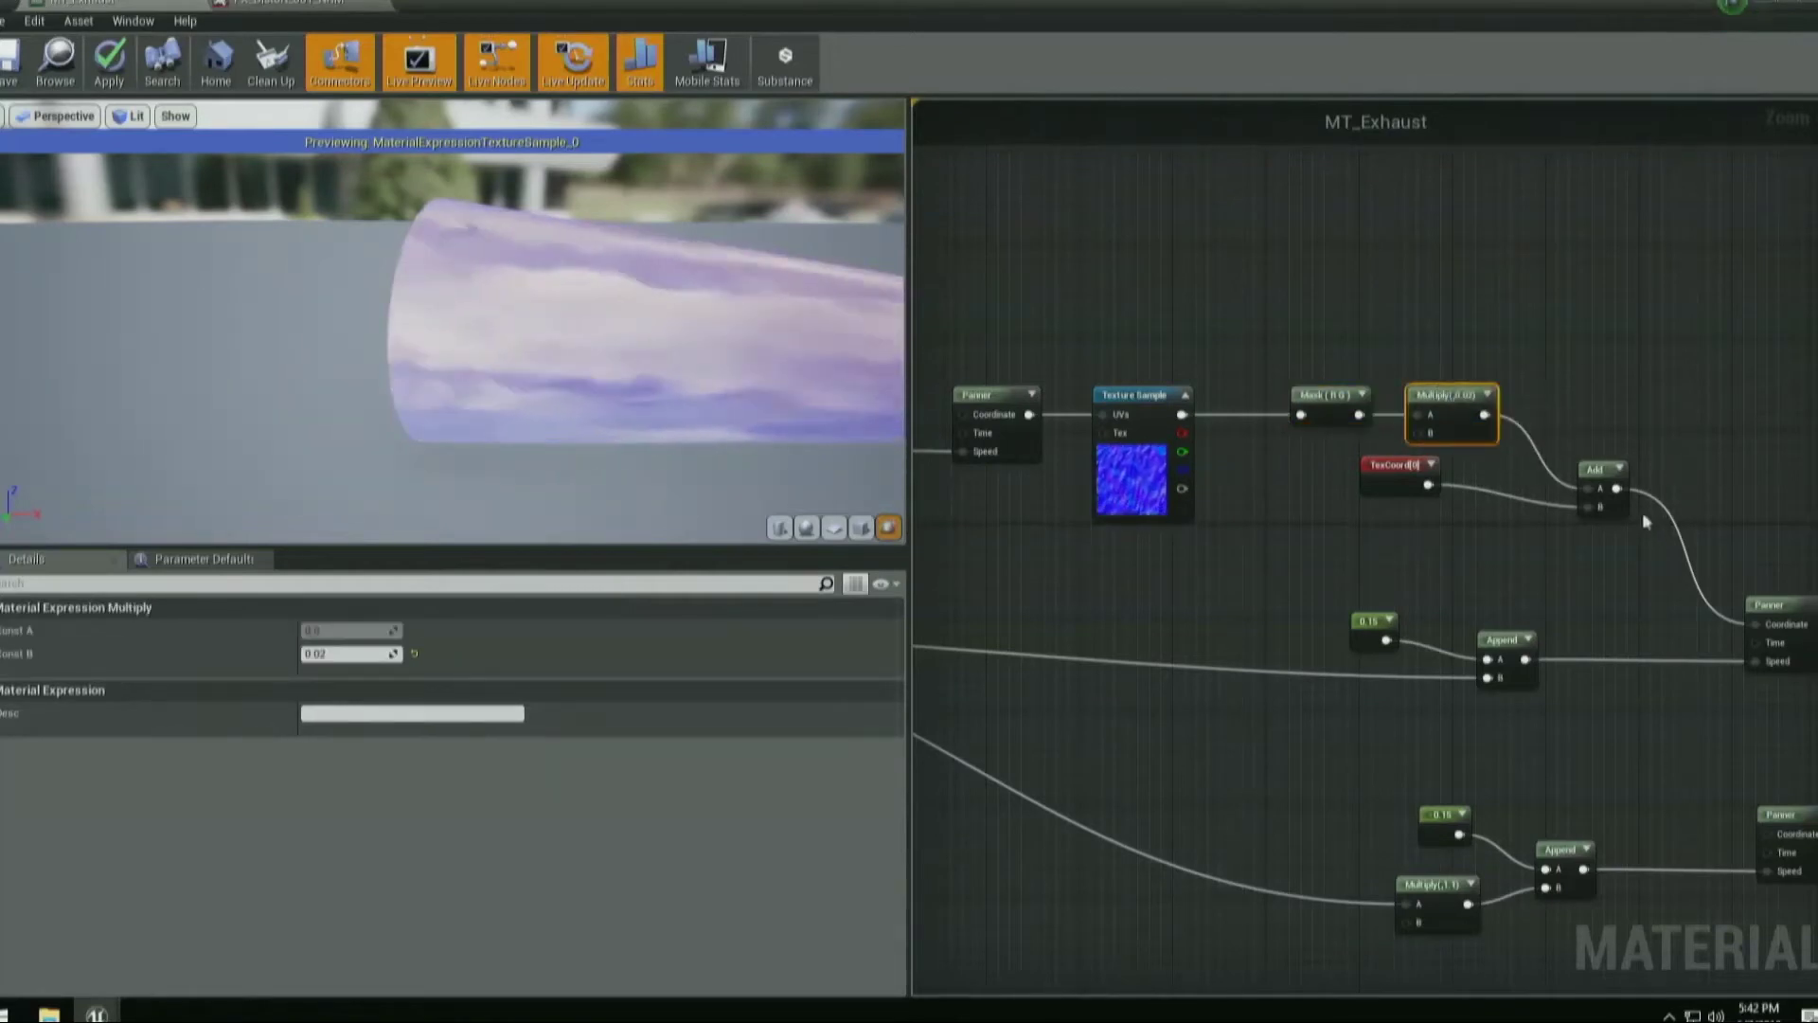
{"action": "left_click_drag", "start_coordinate": [1597, 470], "coordinate": [1649, 409]}
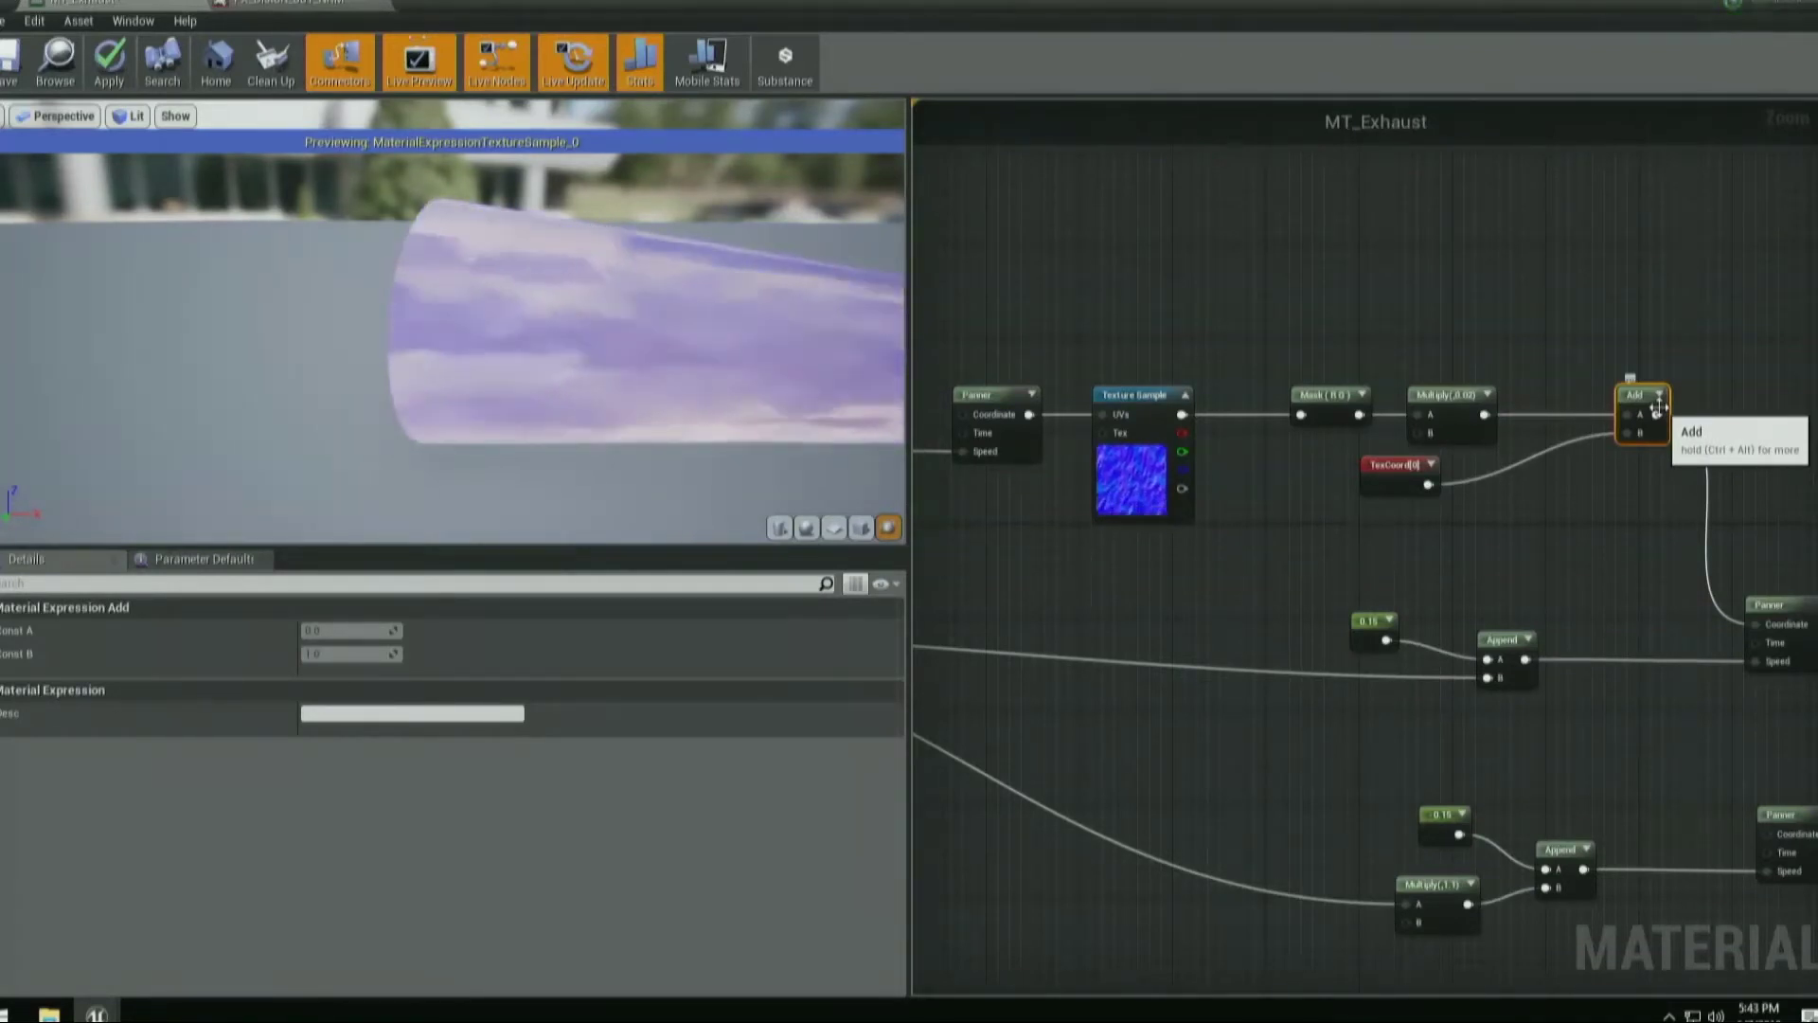
Move the MT_Exhaust result node farther from the curtain nodes and wire the curtain Multiply into its Opacity.
{"action": "scroll", "coordinate": [1430, 558], "scroll_direction": "down", "scroll_amount": 5}
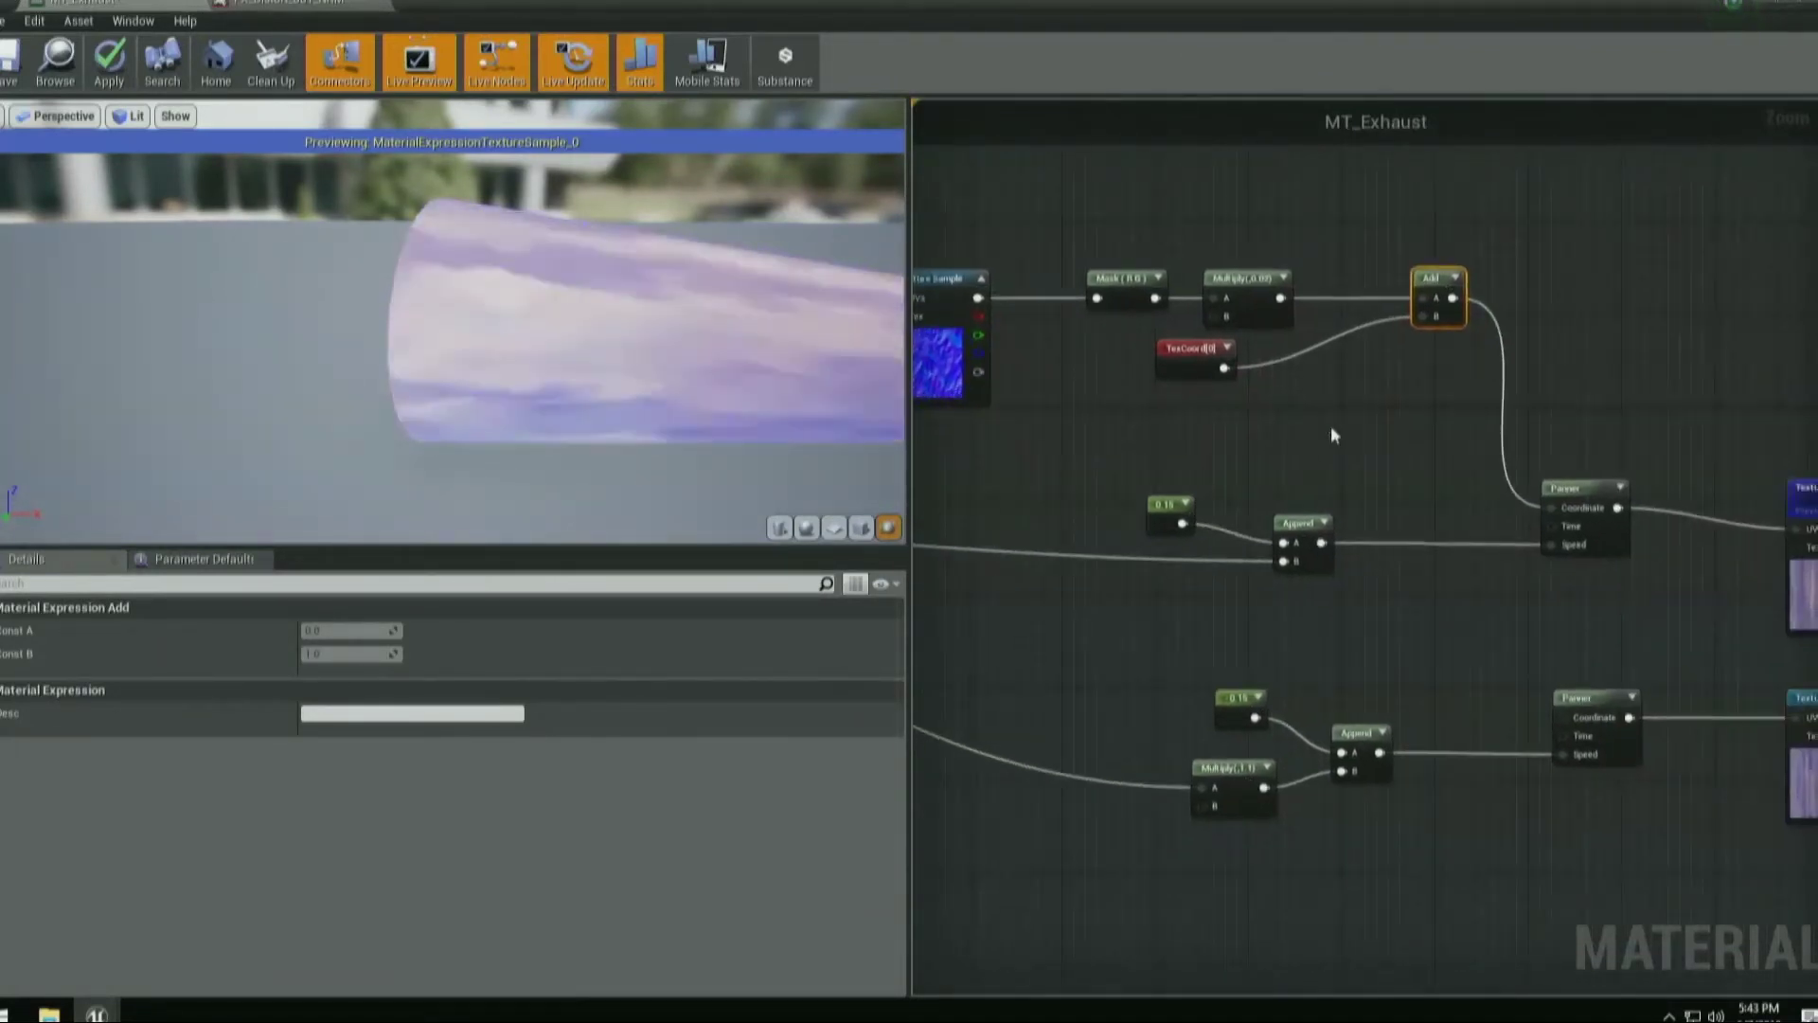
{"action": "scroll", "coordinate": [1327, 600], "scroll_direction": "up", "scroll_amount": 5}
{"action": "right_click_drag", "start_coordinate": [1491, 575], "coordinate": [1067, 594]}
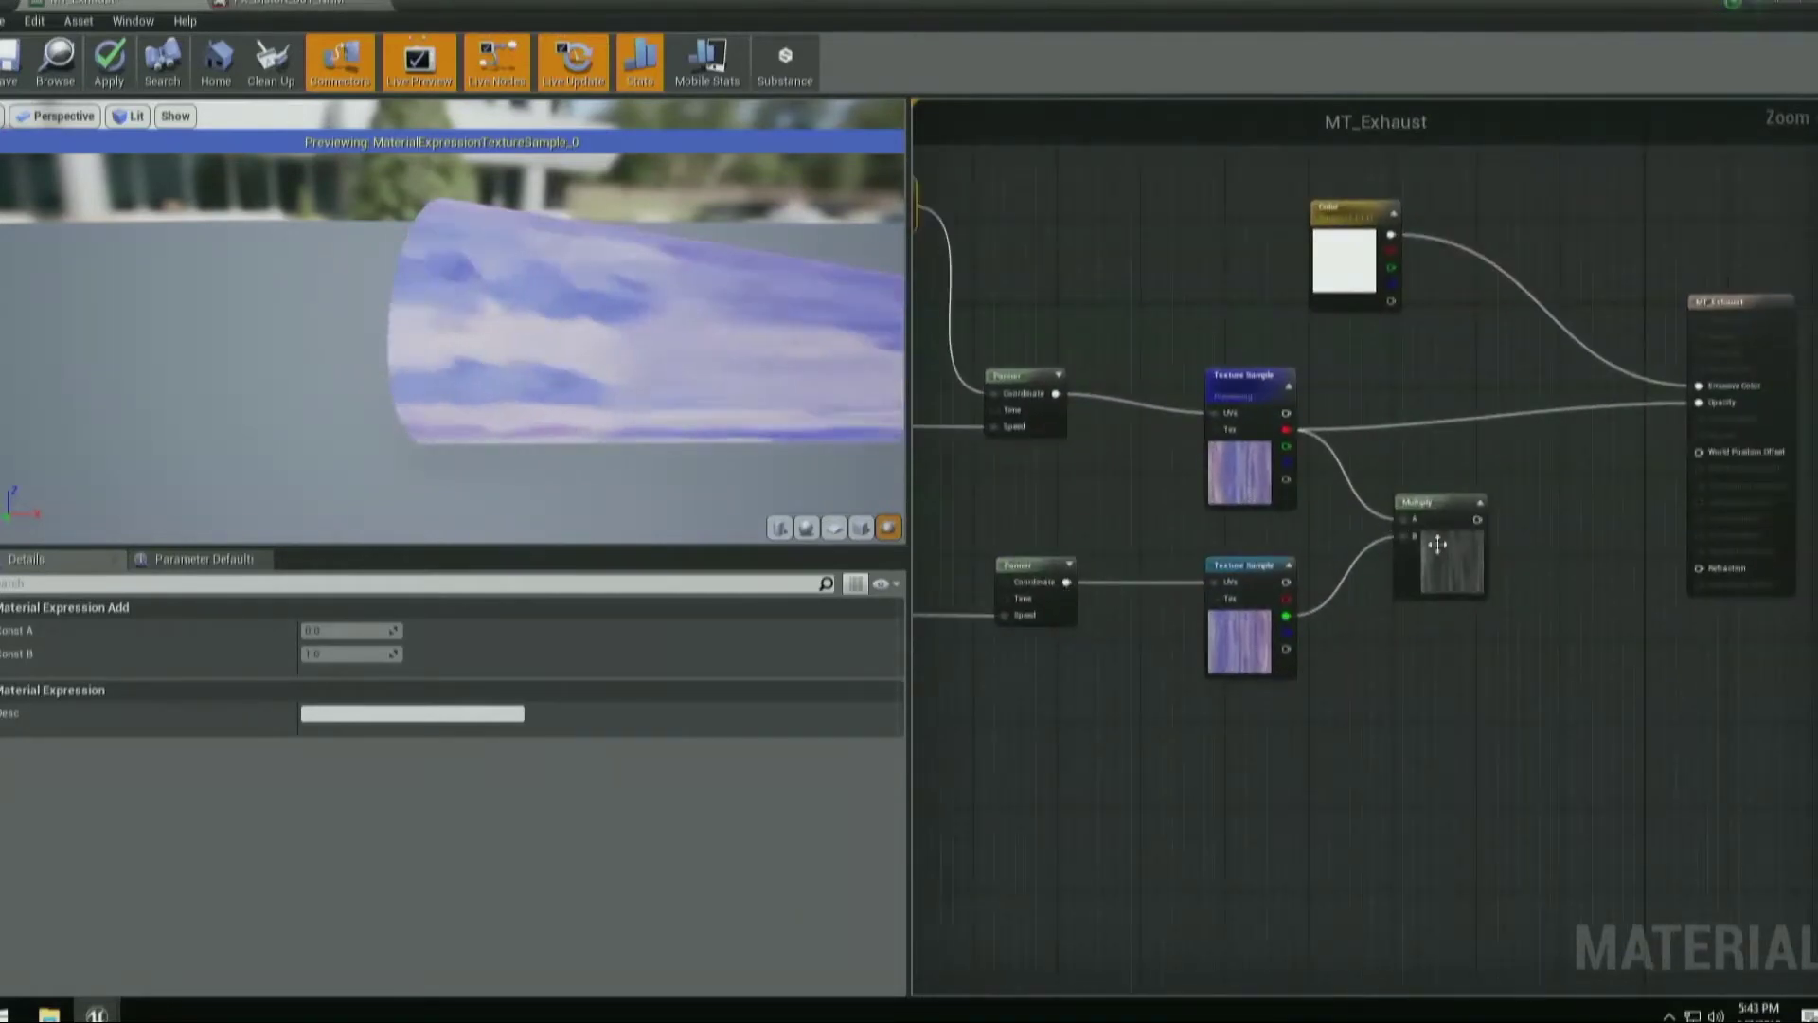
{"action": "right_click_drag", "start_coordinate": [1449, 552], "coordinate": [1354, 589]}
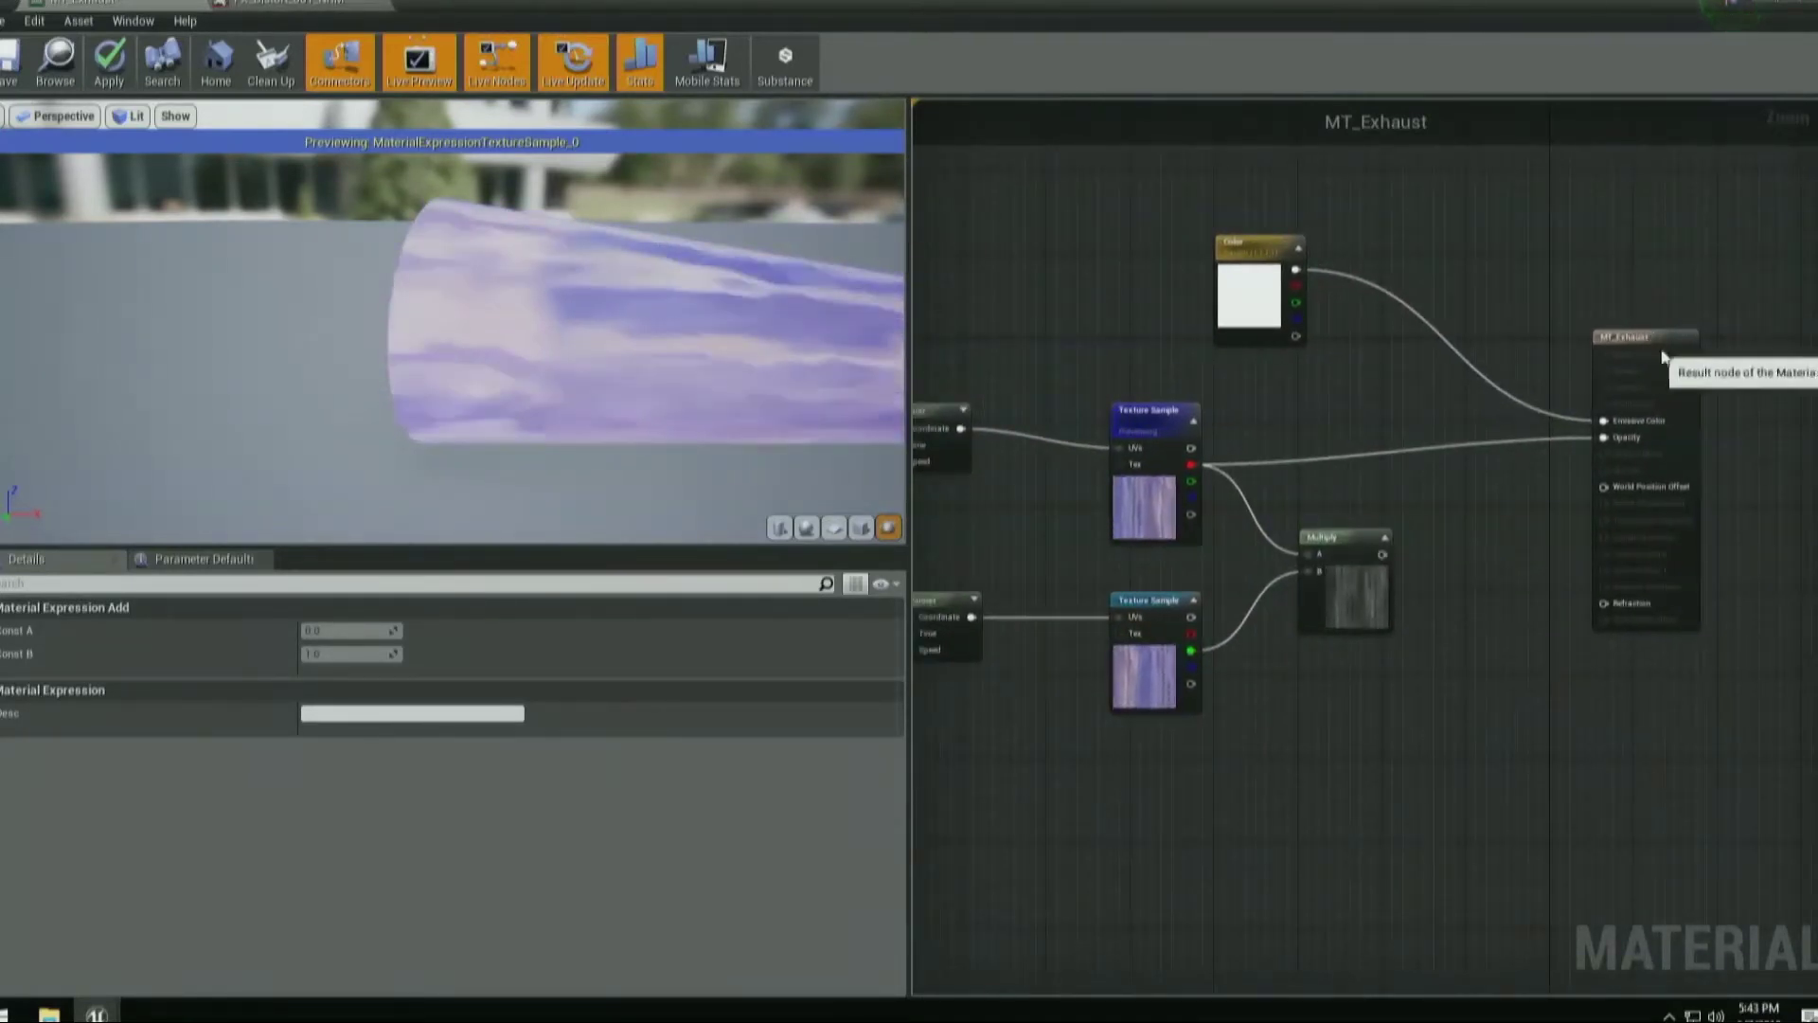
{"action": "left_click_drag", "start_coordinate": [1648, 337], "coordinate": [1747, 368]}
{"action": "left_click_drag", "start_coordinate": [1382, 554], "coordinate": [1727, 470]}
Stop previewing the upper curtain Texture Sample and view the full material on the preview mesh.
{"action": "right_click", "coordinate": [1155, 417]}
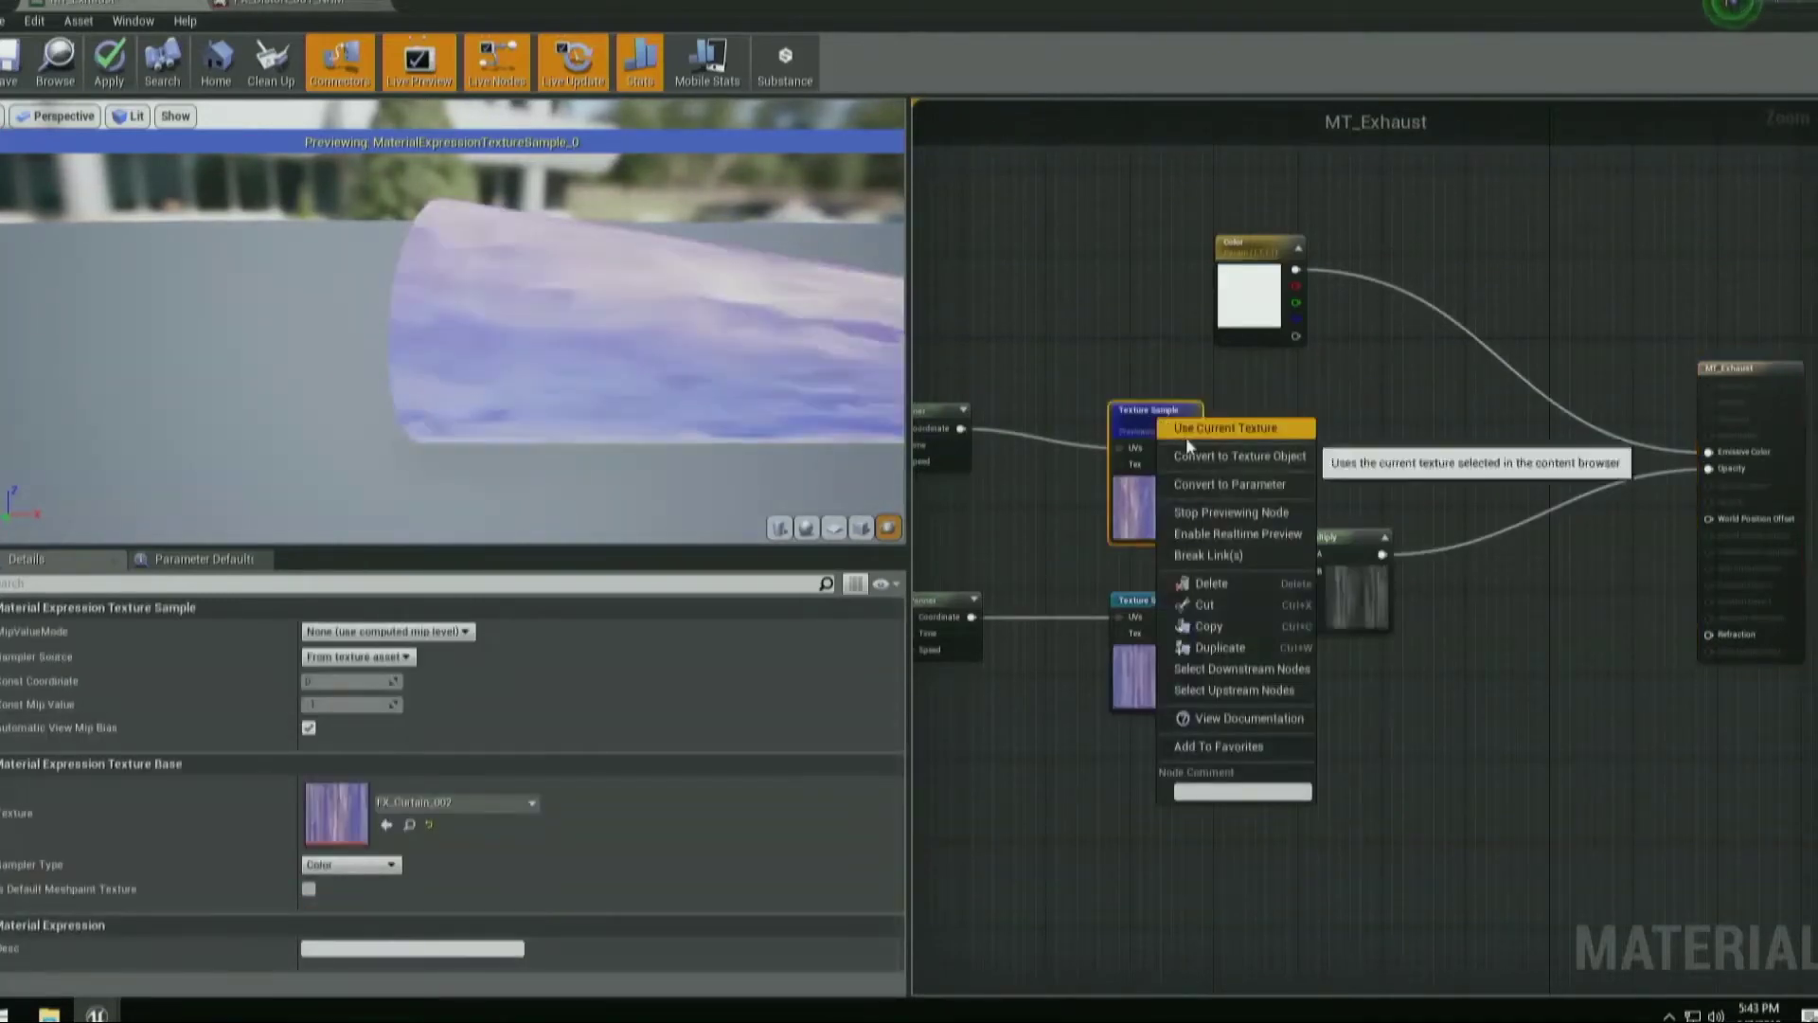
{"action": "left_click", "coordinate": [1205, 512]}
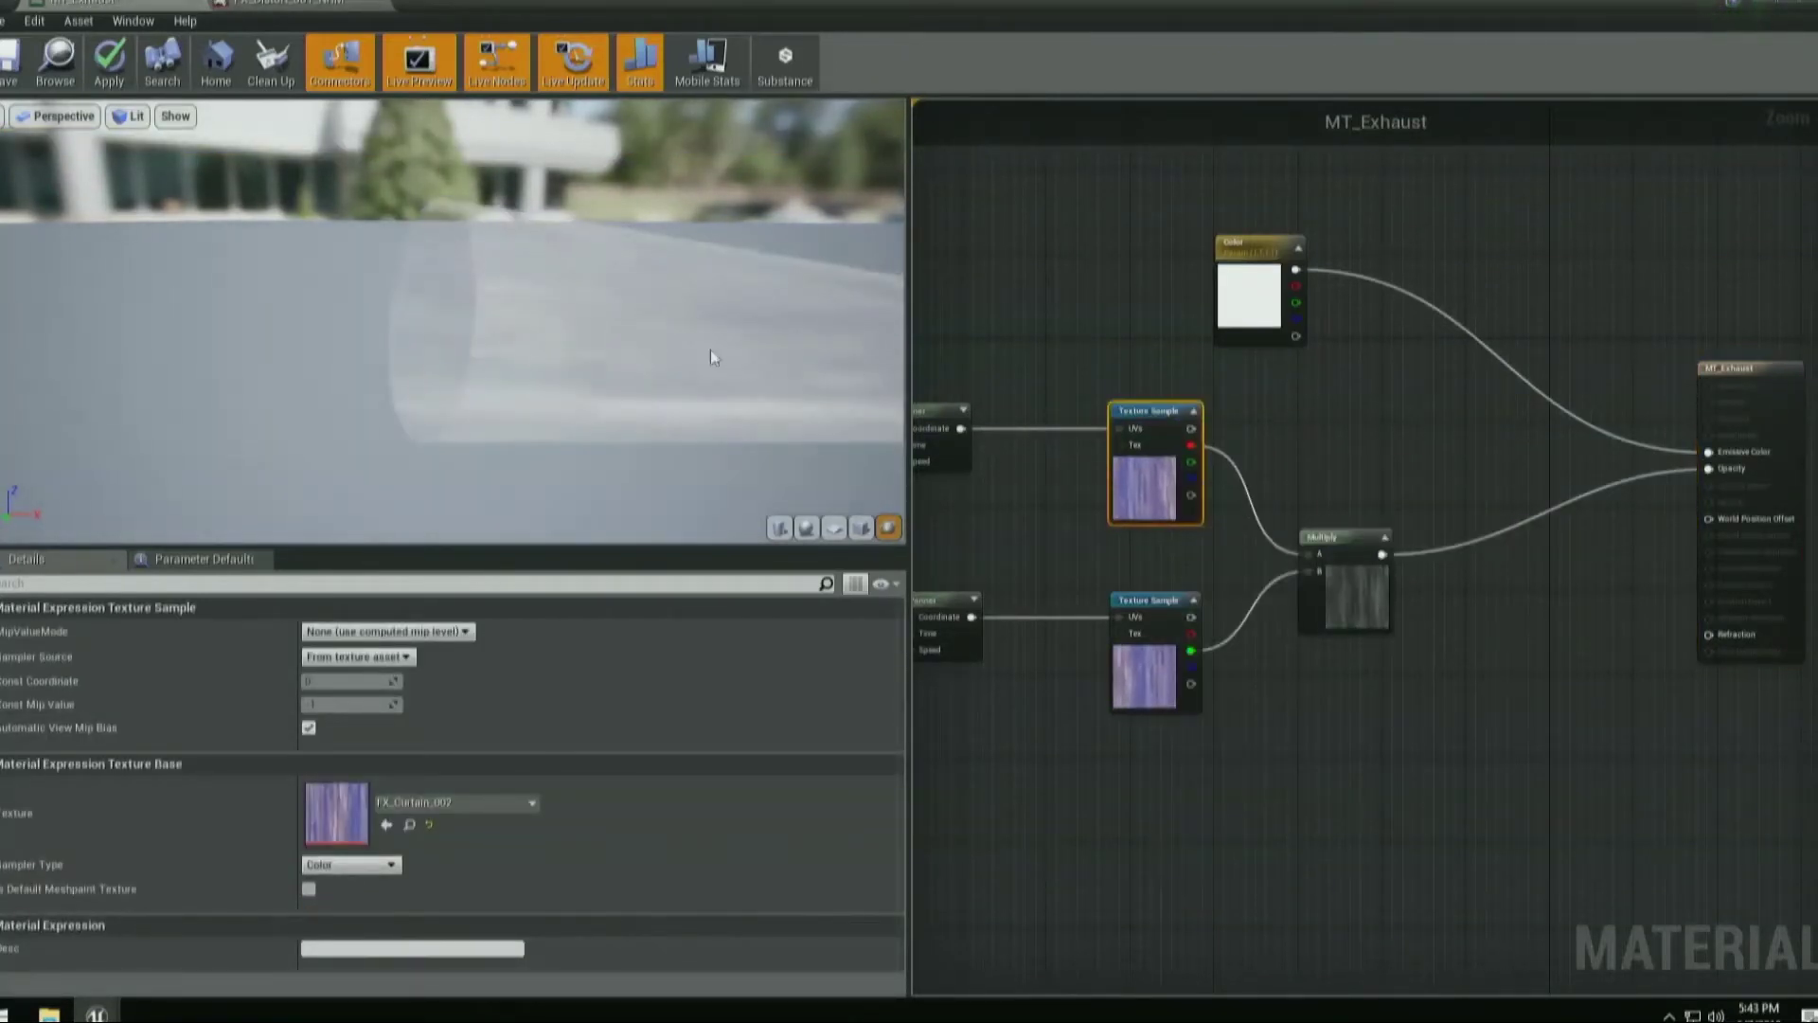
{"action": "left_click_drag", "start_coordinate": [528, 416], "coordinate": [547, 401]}
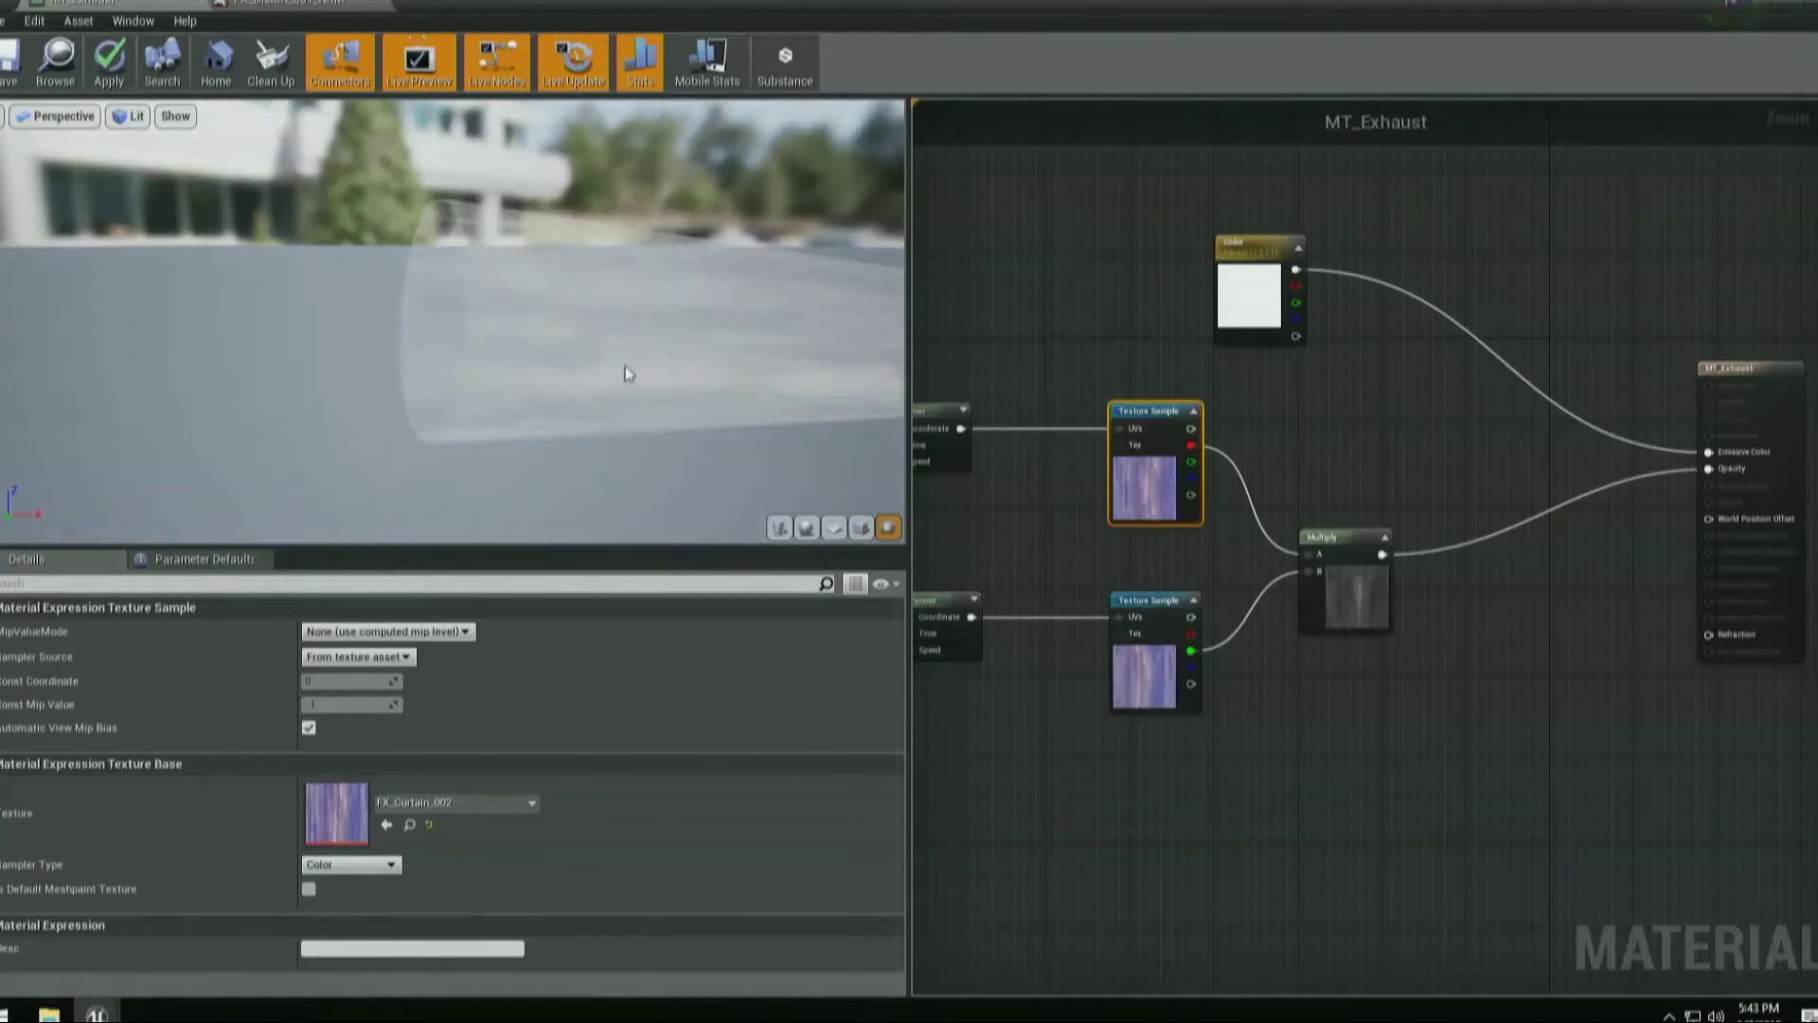
Move both curtain Texture Samples and their Multiply closer to the Panners.
{"action": "right_click_drag", "start_coordinate": [1355, 758], "coordinate": [1437, 750]}
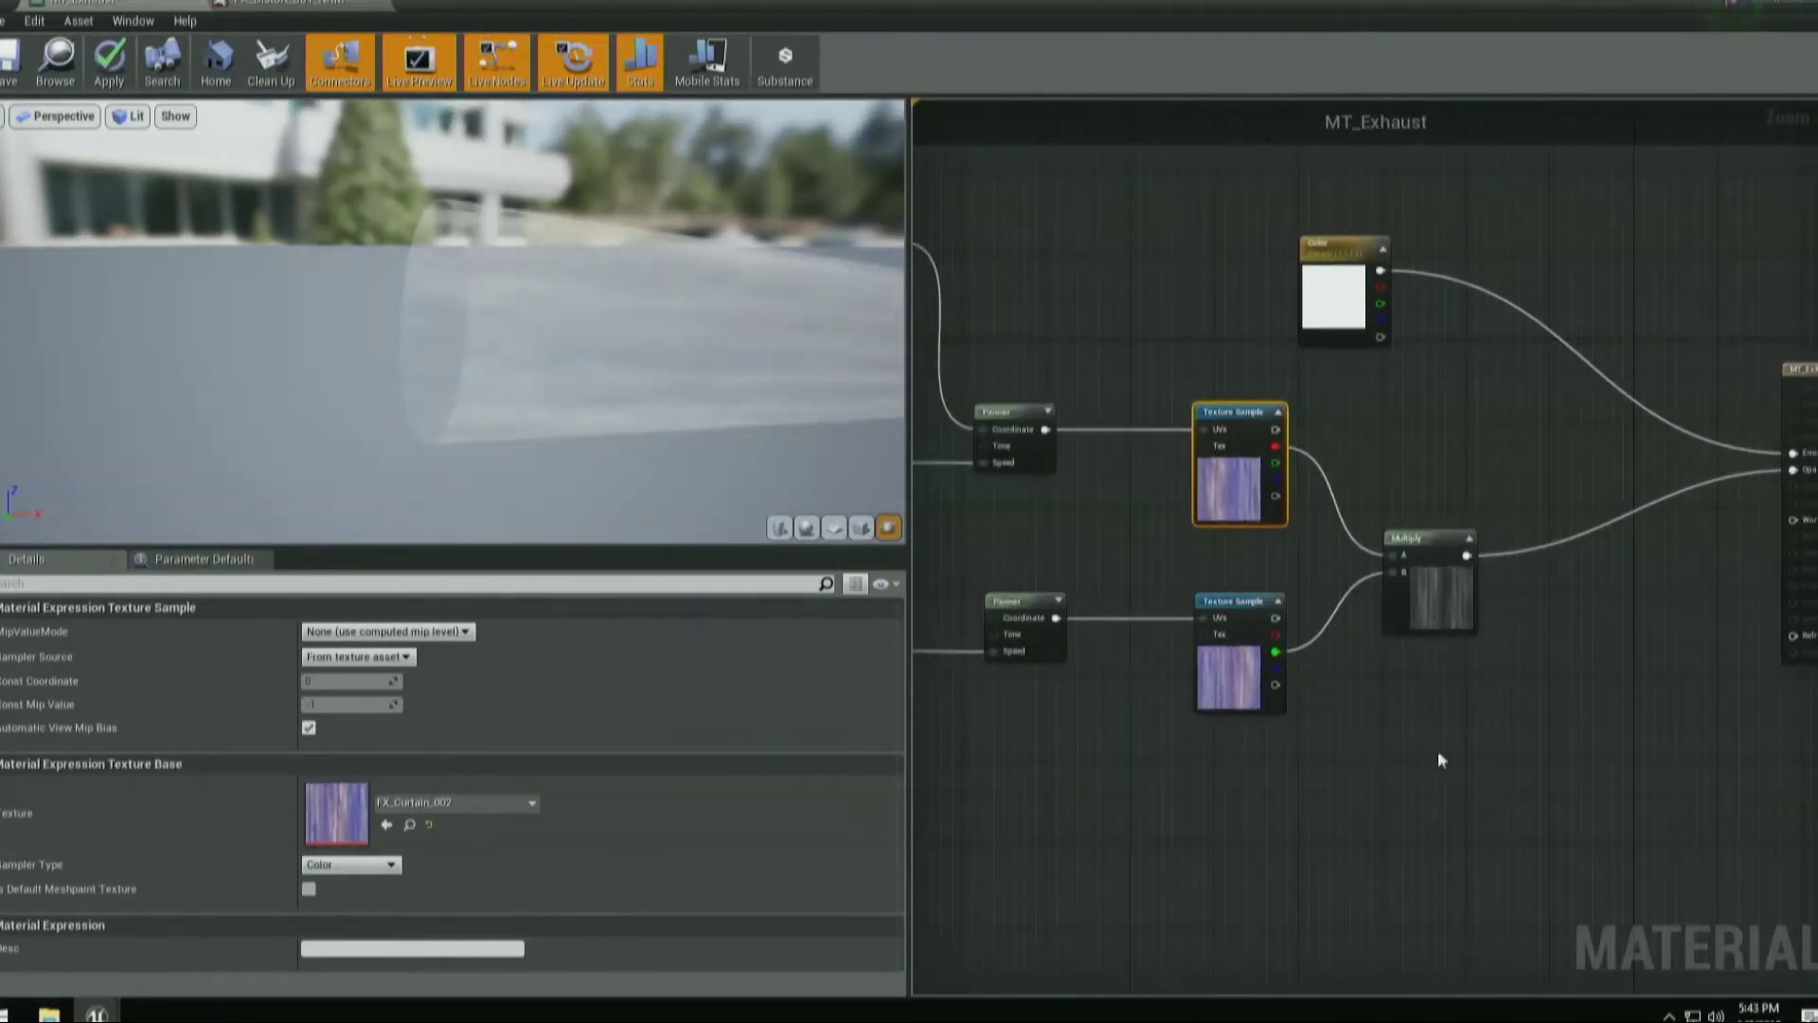
{"action": "left_click_drag", "start_coordinate": [1161, 399], "coordinate": [1523, 794]}
{"action": "left_click_drag", "start_coordinate": [1421, 587], "coordinate": [1371, 588]}
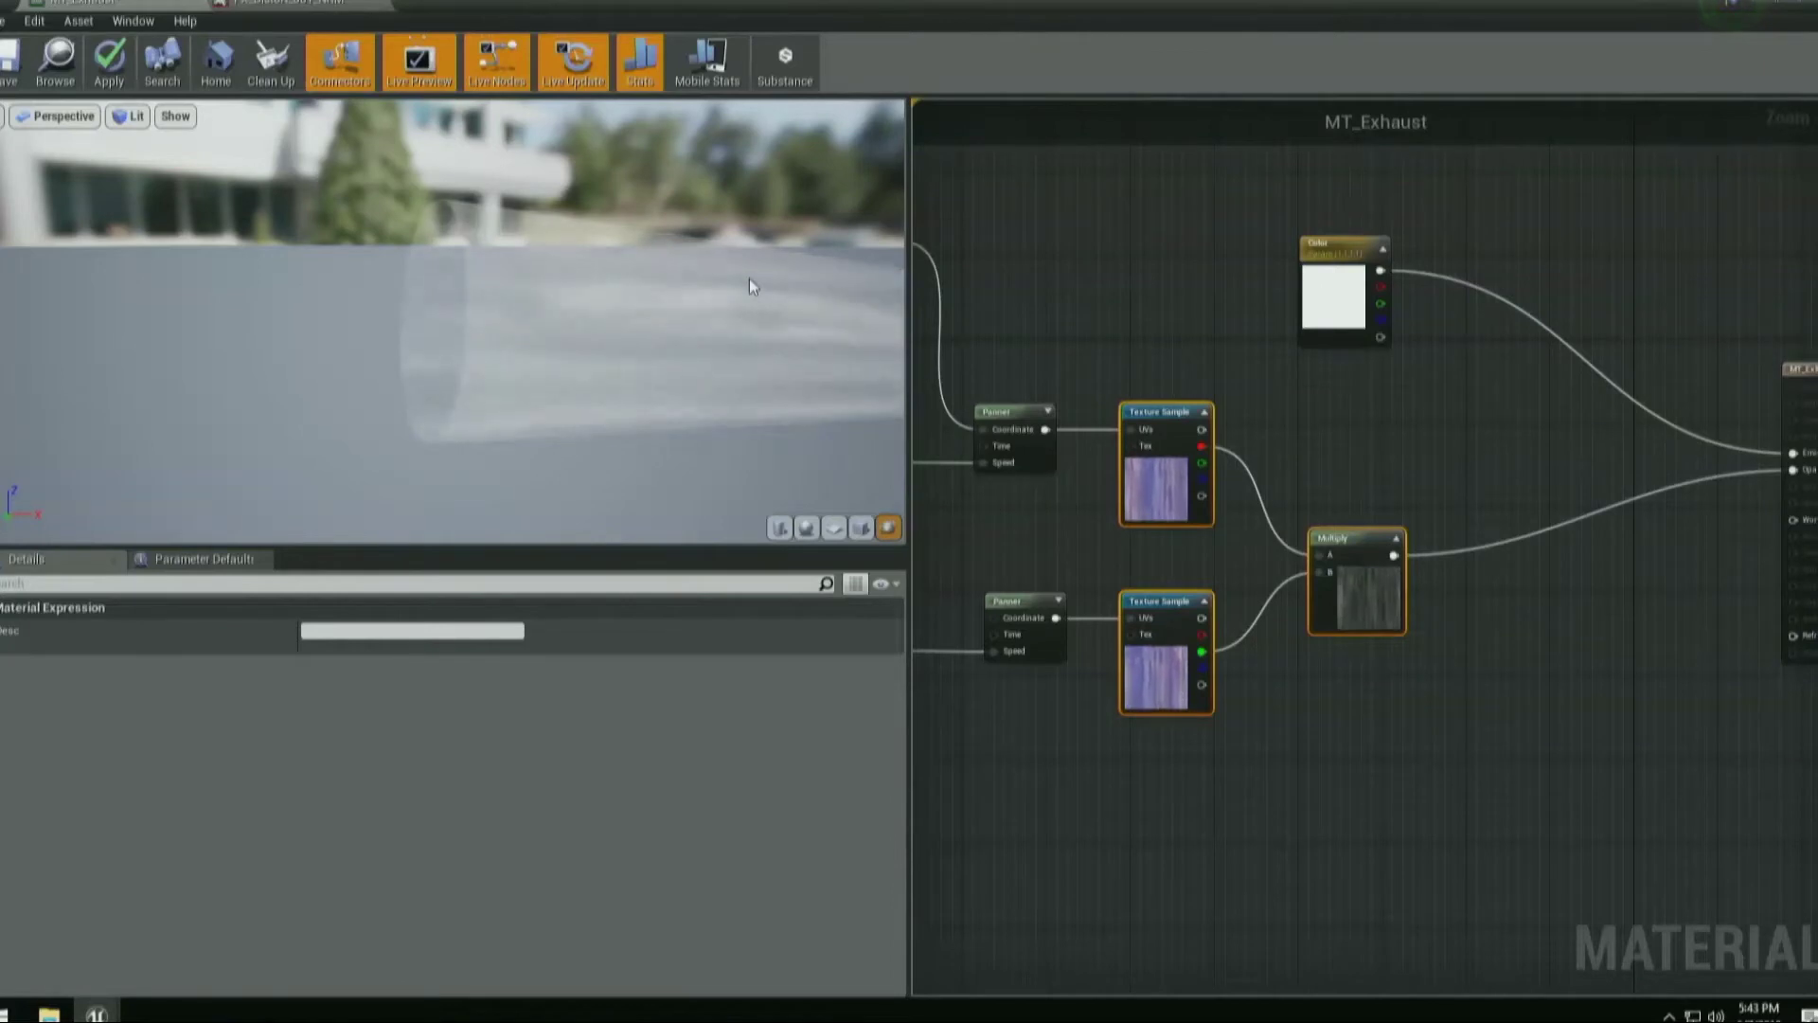
Add a Power node with the curtain Multiply as its Base, wire it into Opacity, and place it beside the Multiply.
{"action": "right_click_drag", "start_coordinate": [1458, 609], "coordinate": [1322, 605]}
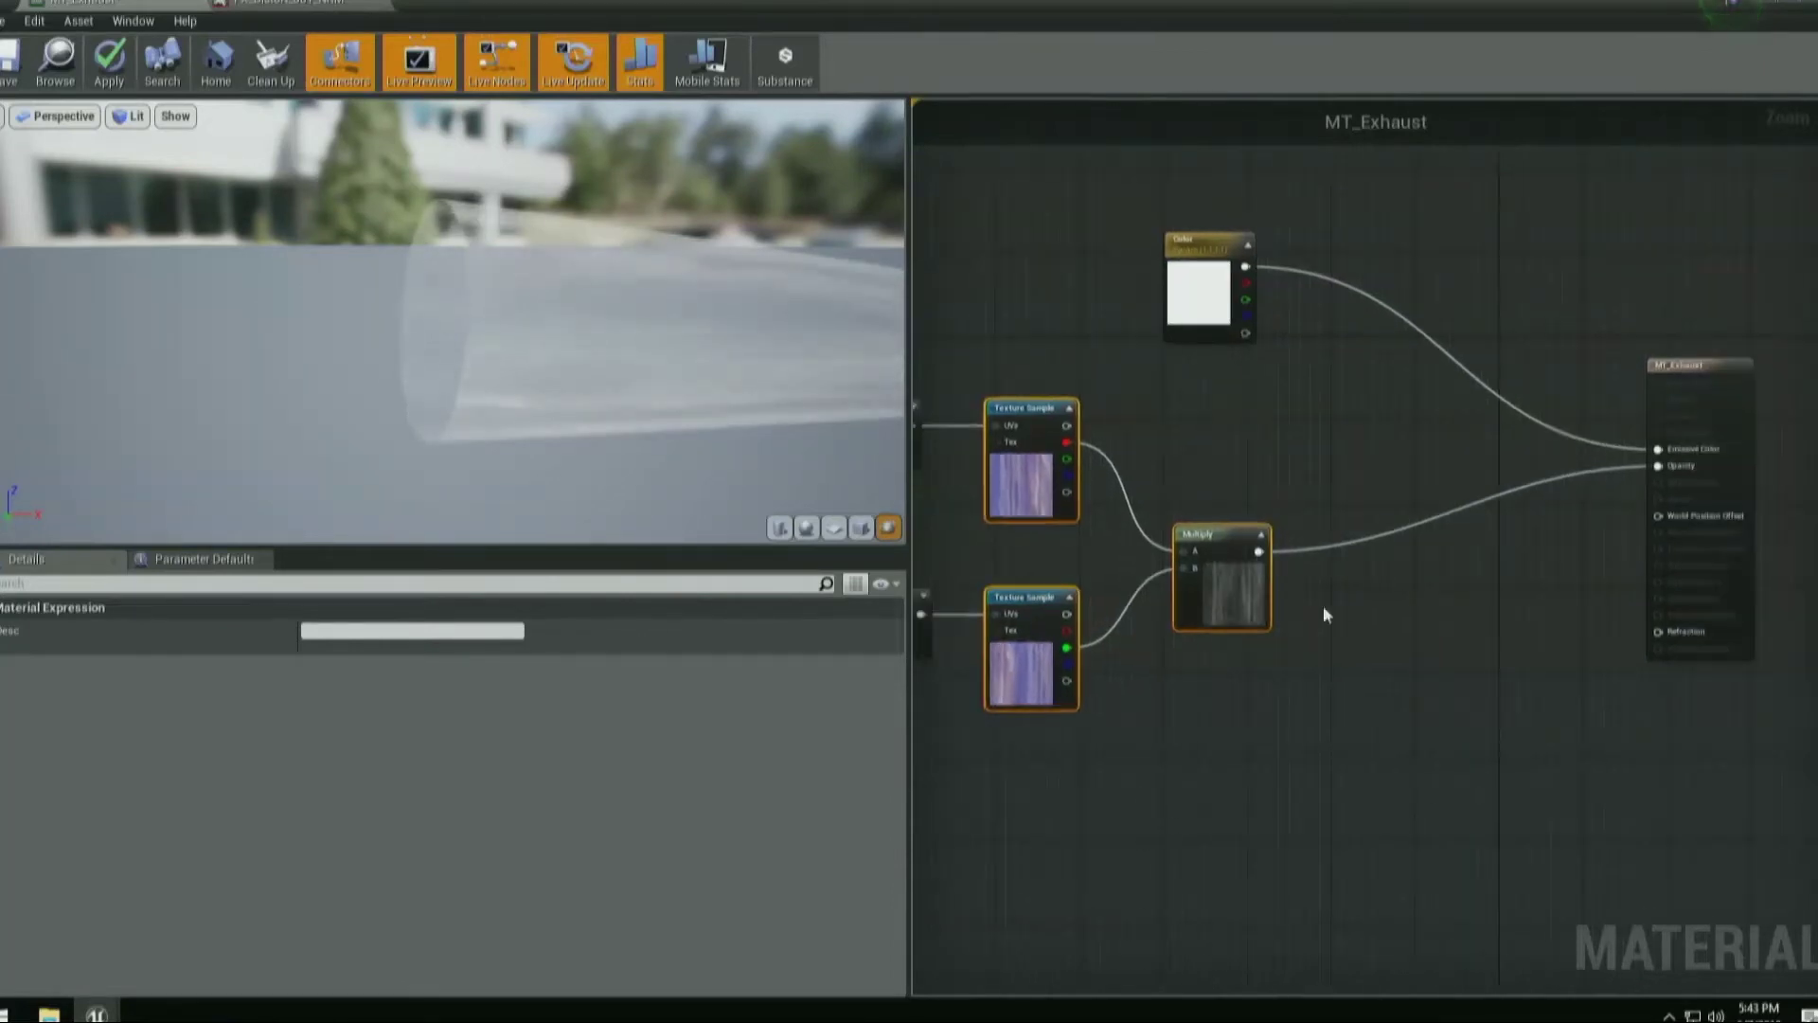
{"action": "left_click", "coordinate": [1322, 605]}
{"action": "left_click_drag", "start_coordinate": [1258, 551], "coordinate": [1356, 577]}
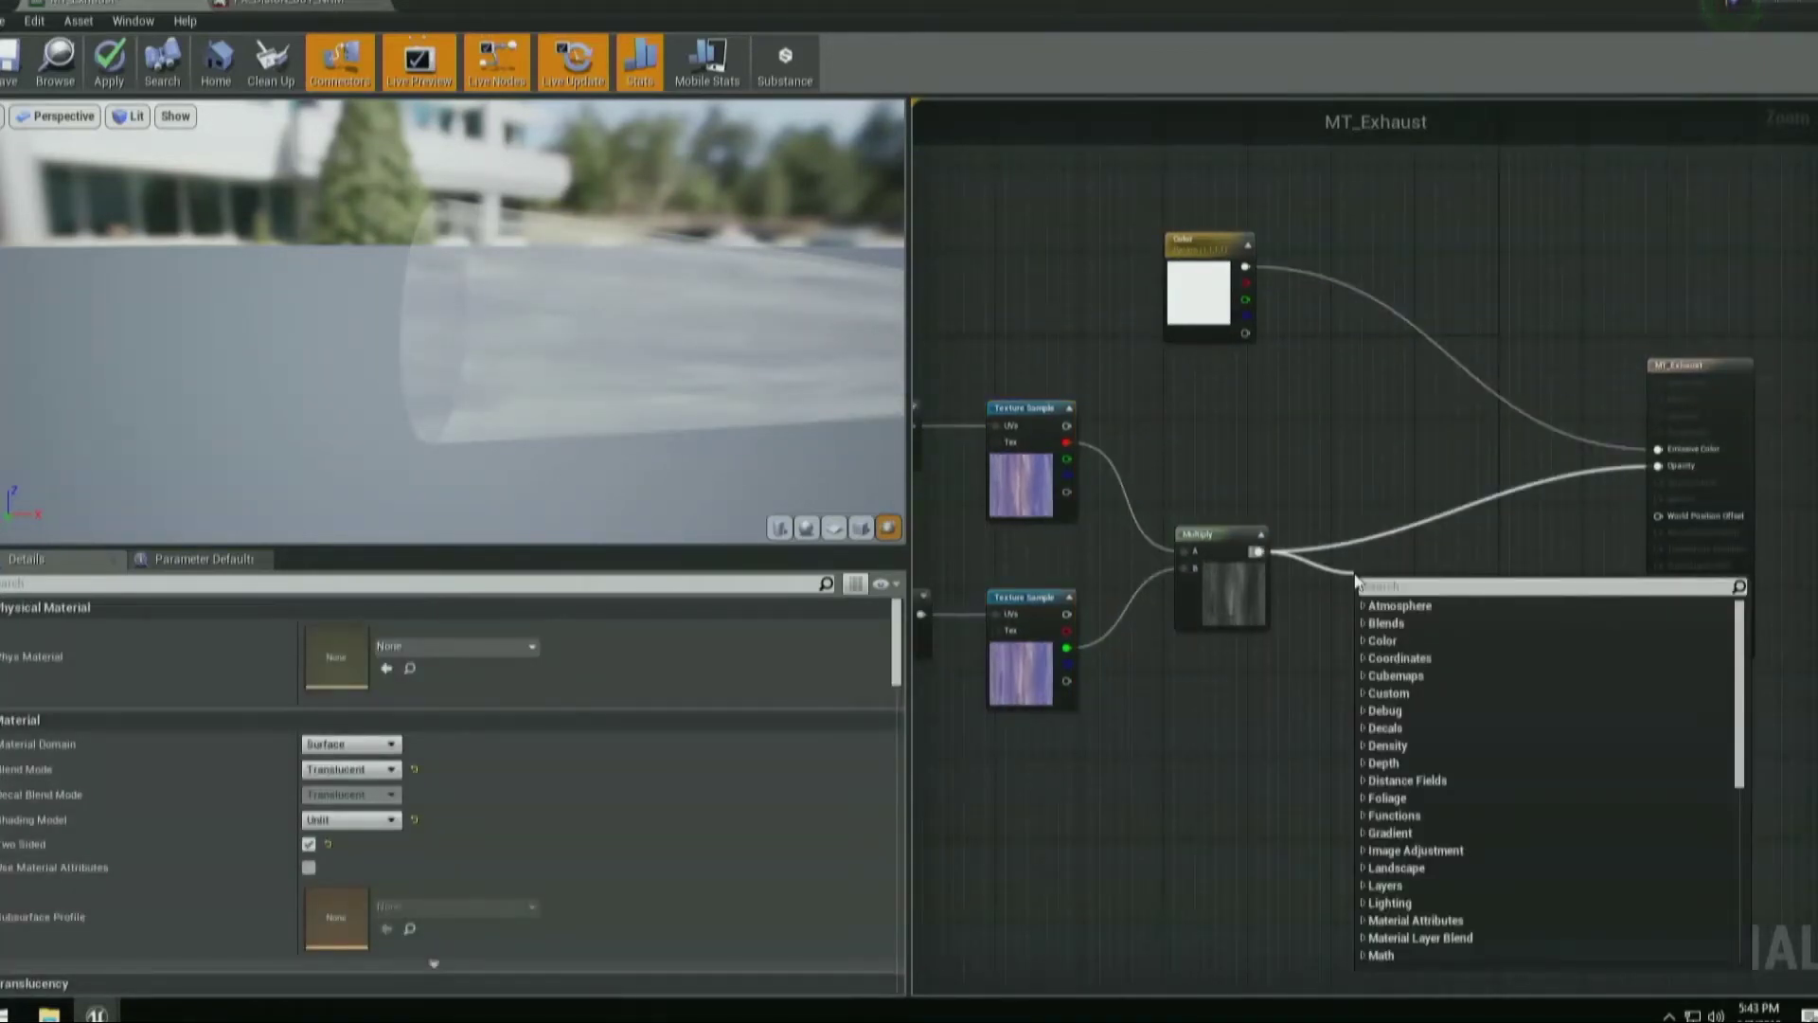
{"action": "type", "text": "power"}
{"action": "key", "text": "Return"}
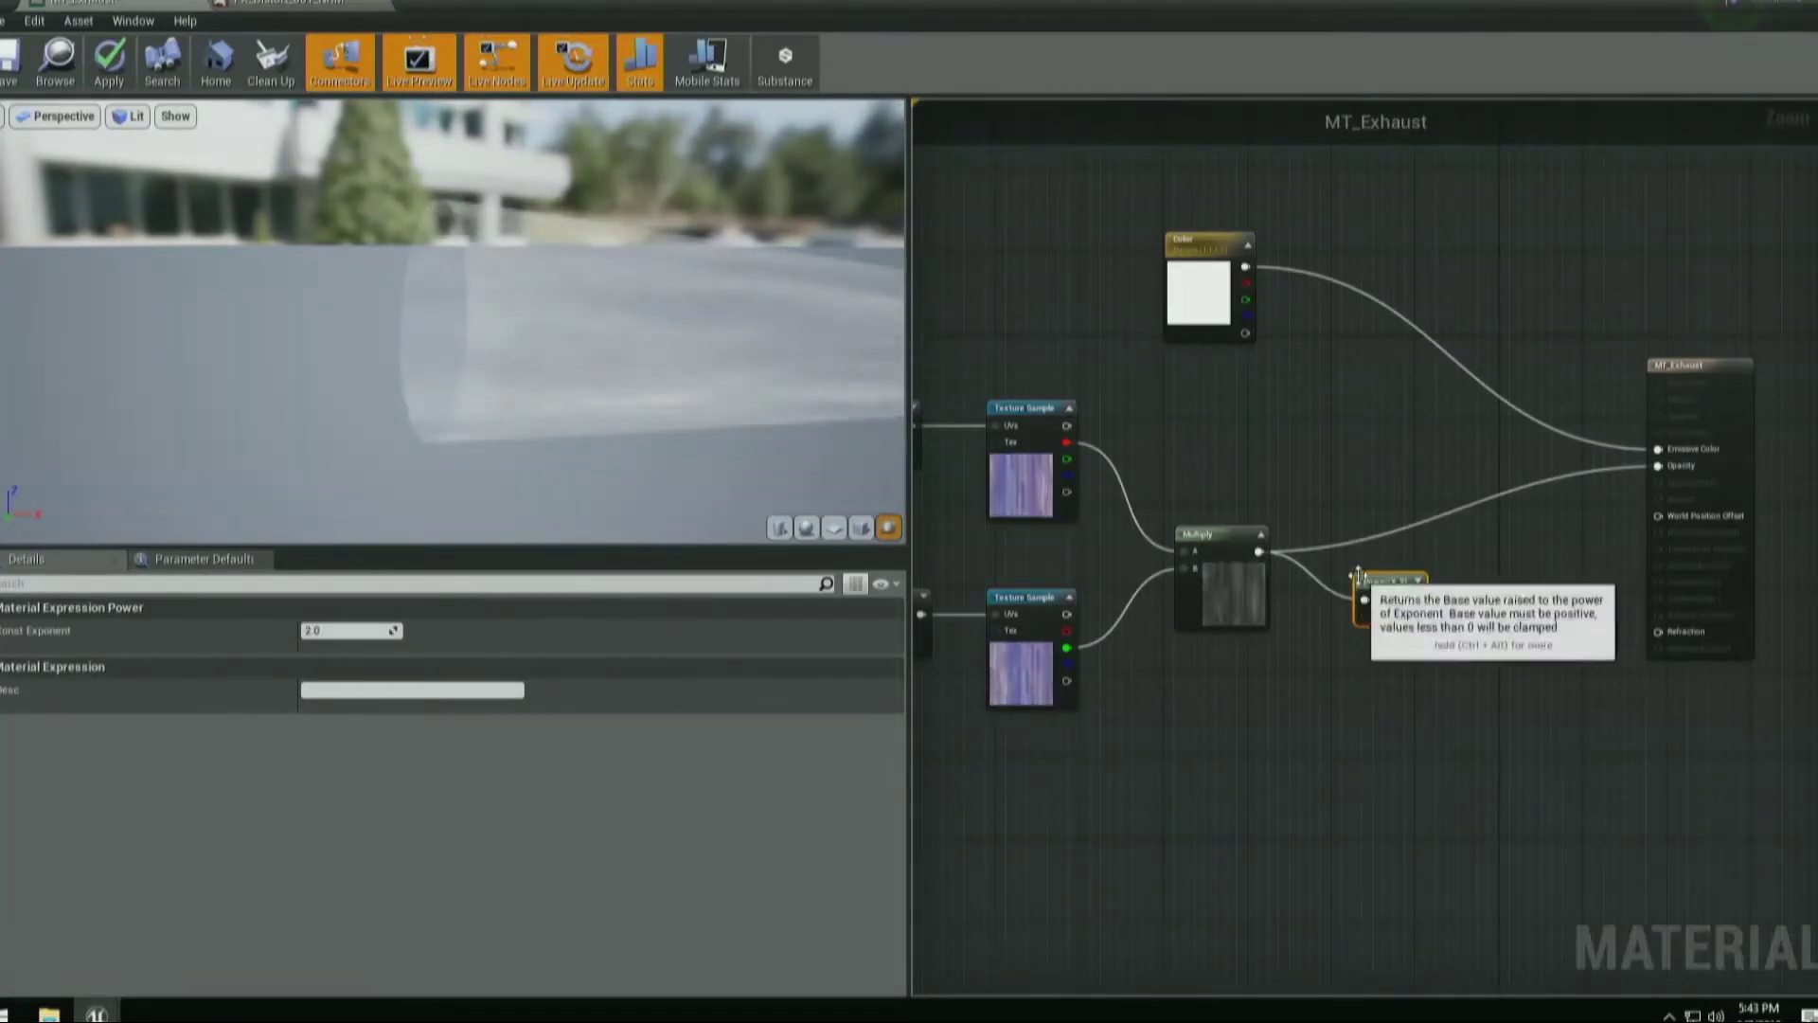
{"action": "left_click_drag", "start_coordinate": [1399, 572], "coordinate": [1640, 491]}
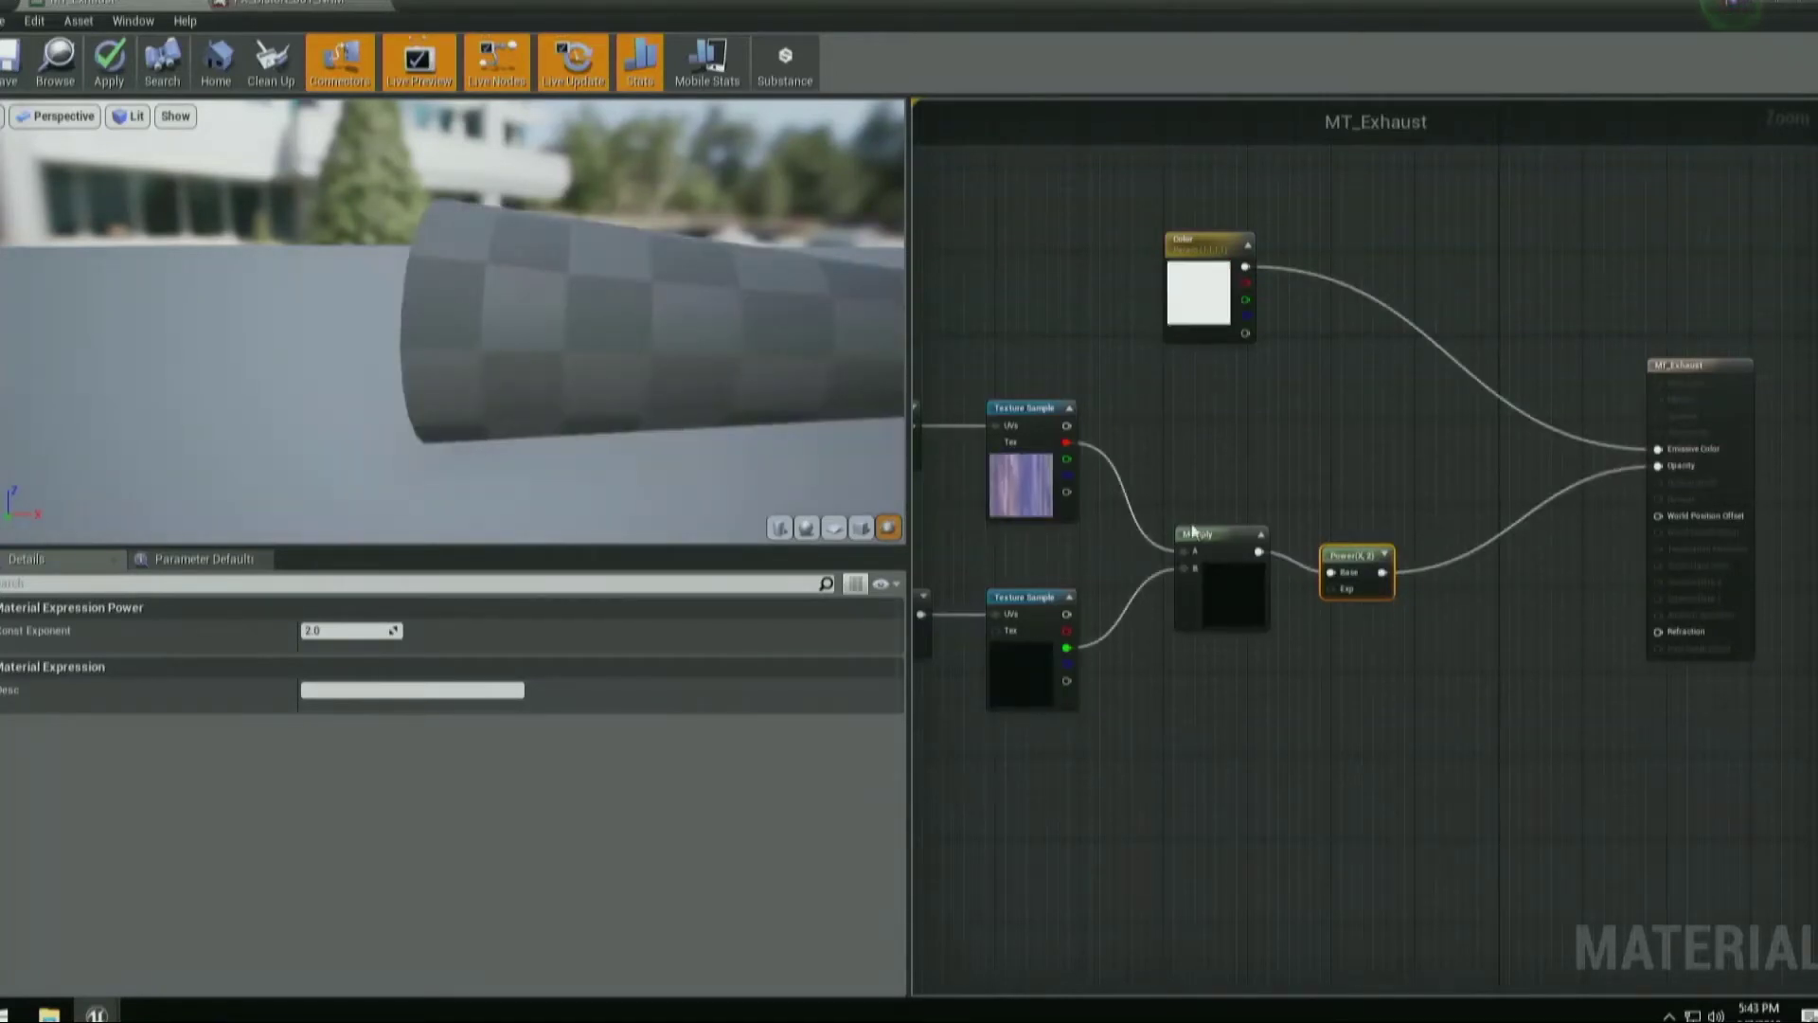
{"action": "left_click_drag", "start_coordinate": [1396, 566], "coordinate": [1407, 556]}
Try an exponent of 8 on the Power node and reset it to the default.
{"action": "left_click", "coordinate": [348, 633]}
{"action": "type", "text": "8"}
{"action": "key", "text": "Return"}
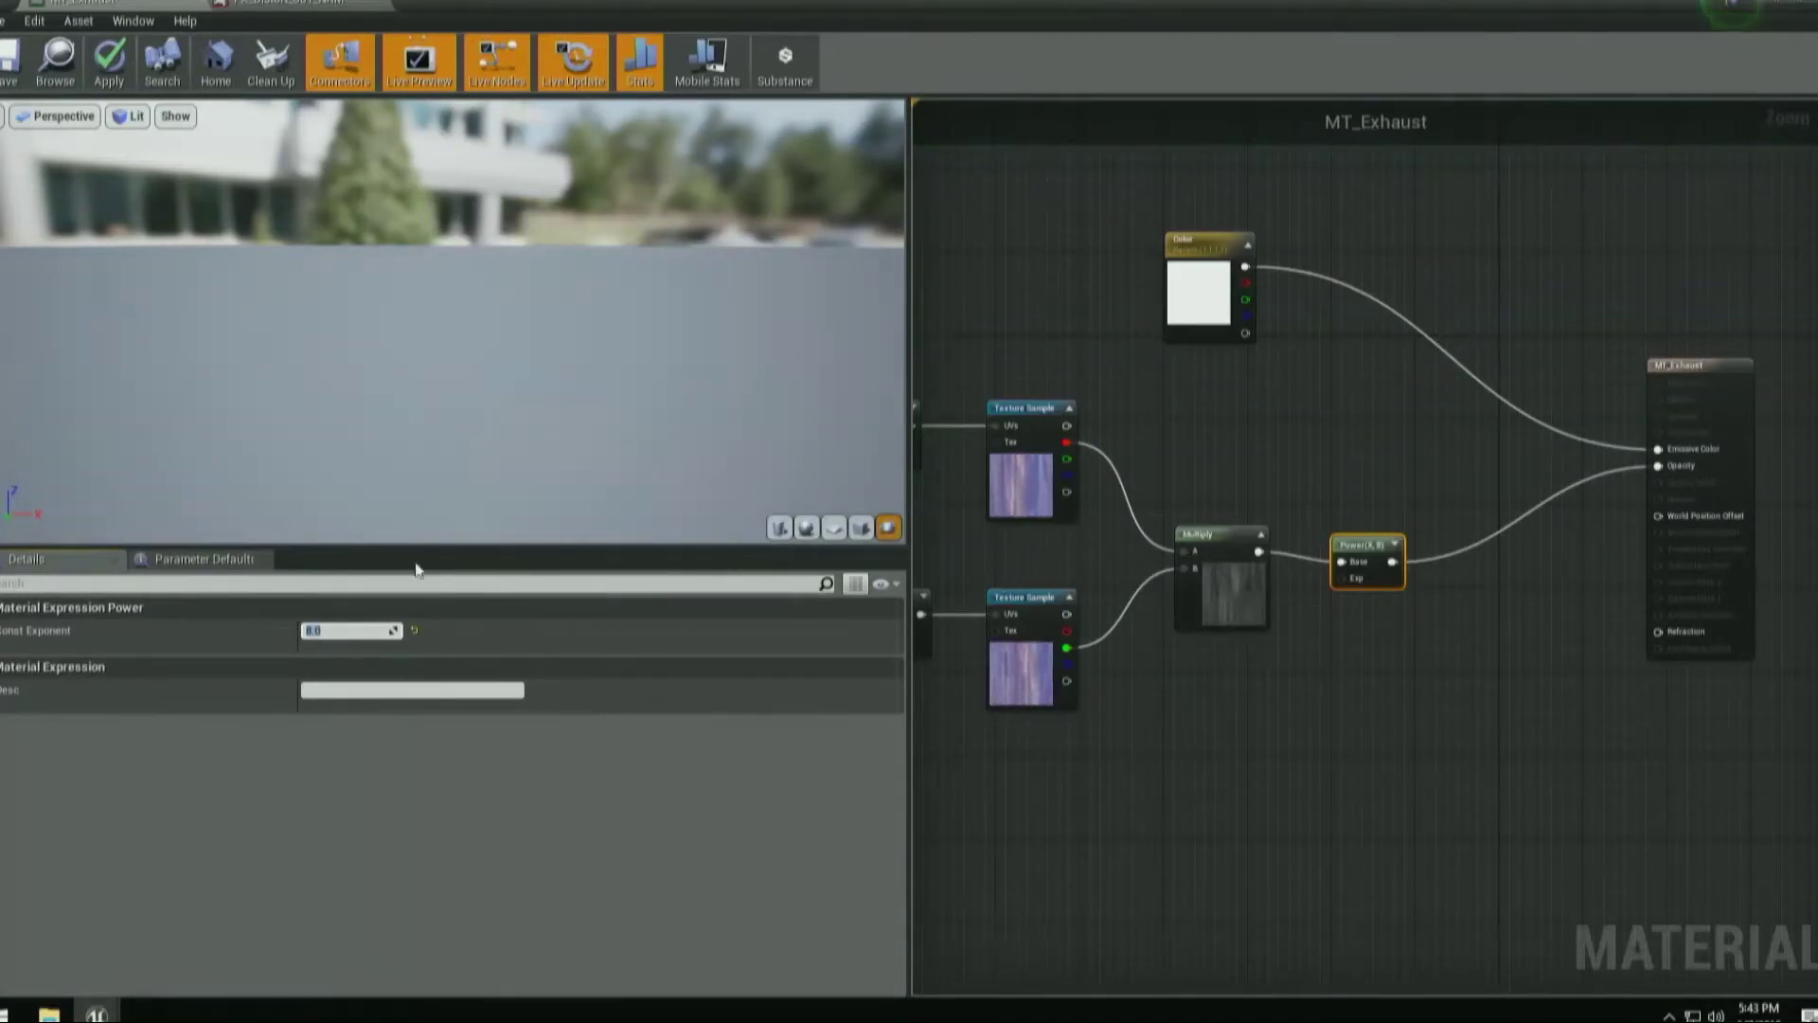
{"action": "left_click", "coordinate": [414, 630]}
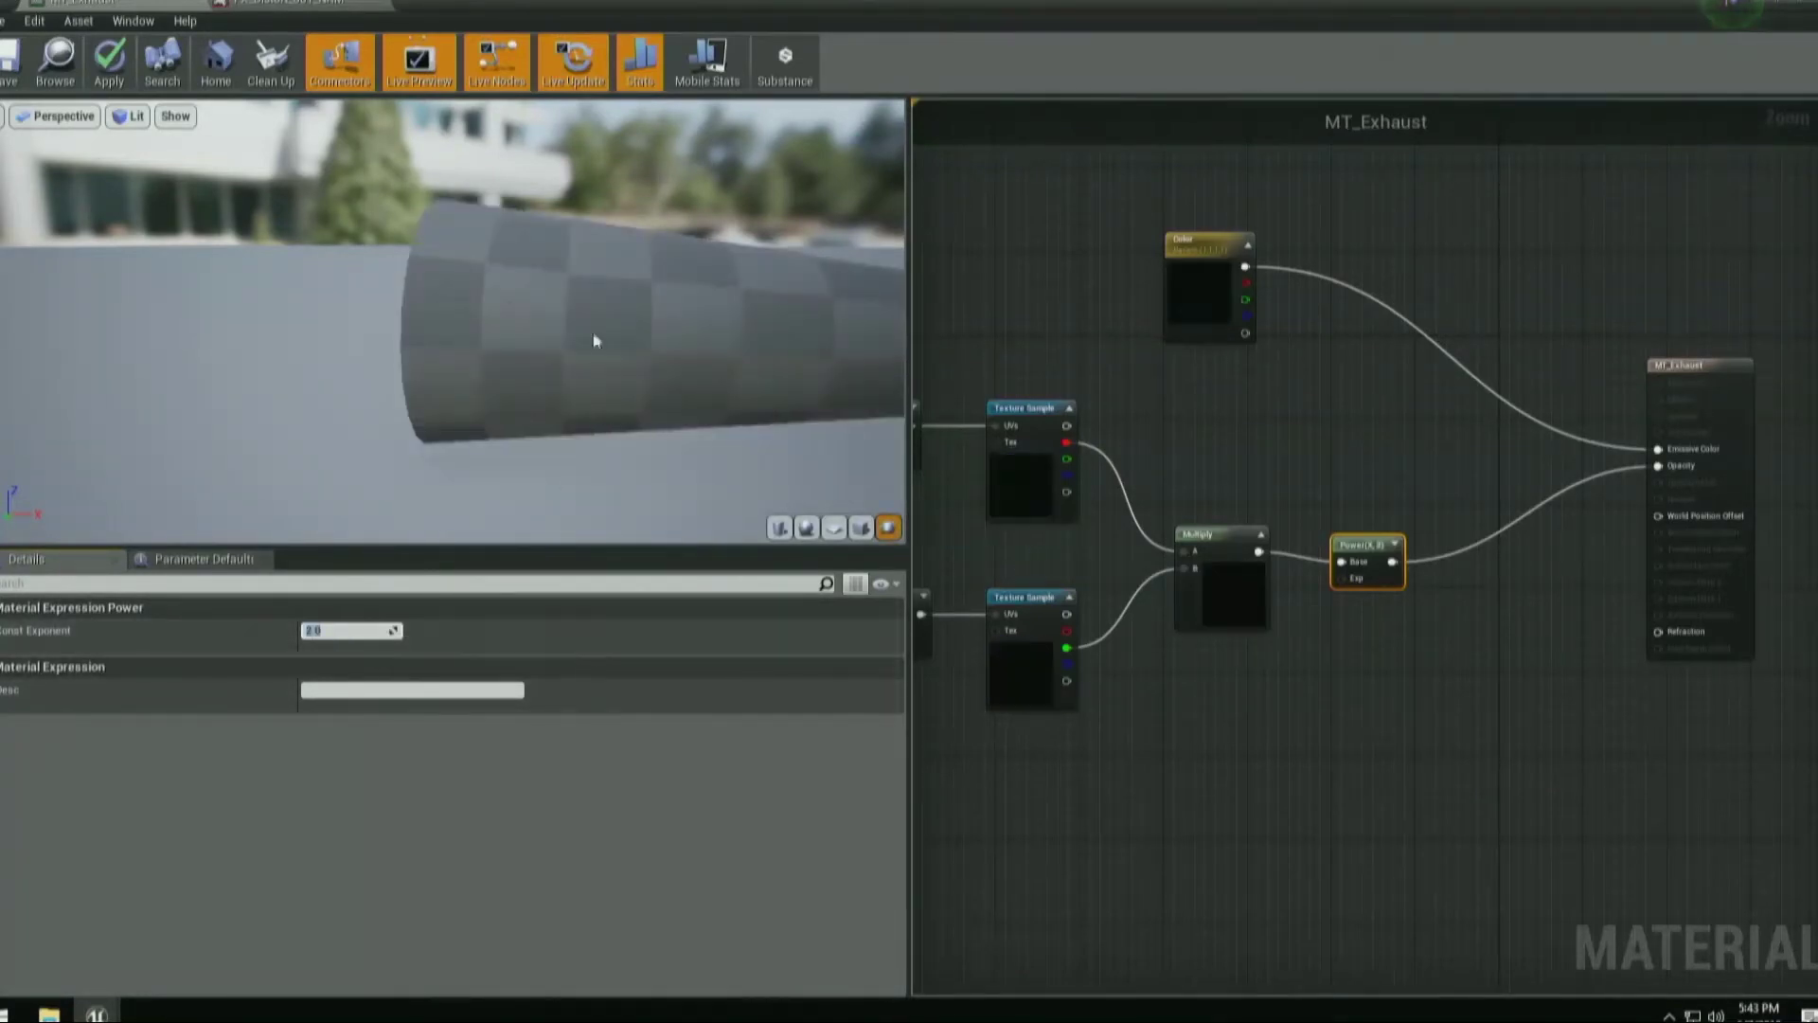
Move the Power node toward the result node and add a Multiply fed by the curtain Multiply, with constant B set to 4.
{"action": "right_click_drag", "start_coordinate": [1236, 445], "coordinate": [1181, 420]}
{"action": "left_click_drag", "start_coordinate": [1389, 528], "coordinate": [1506, 517]}
{"action": "left_click_drag", "start_coordinate": [1165, 571], "coordinate": [1258, 611]}
{"action": "type", "text": "multiply"}
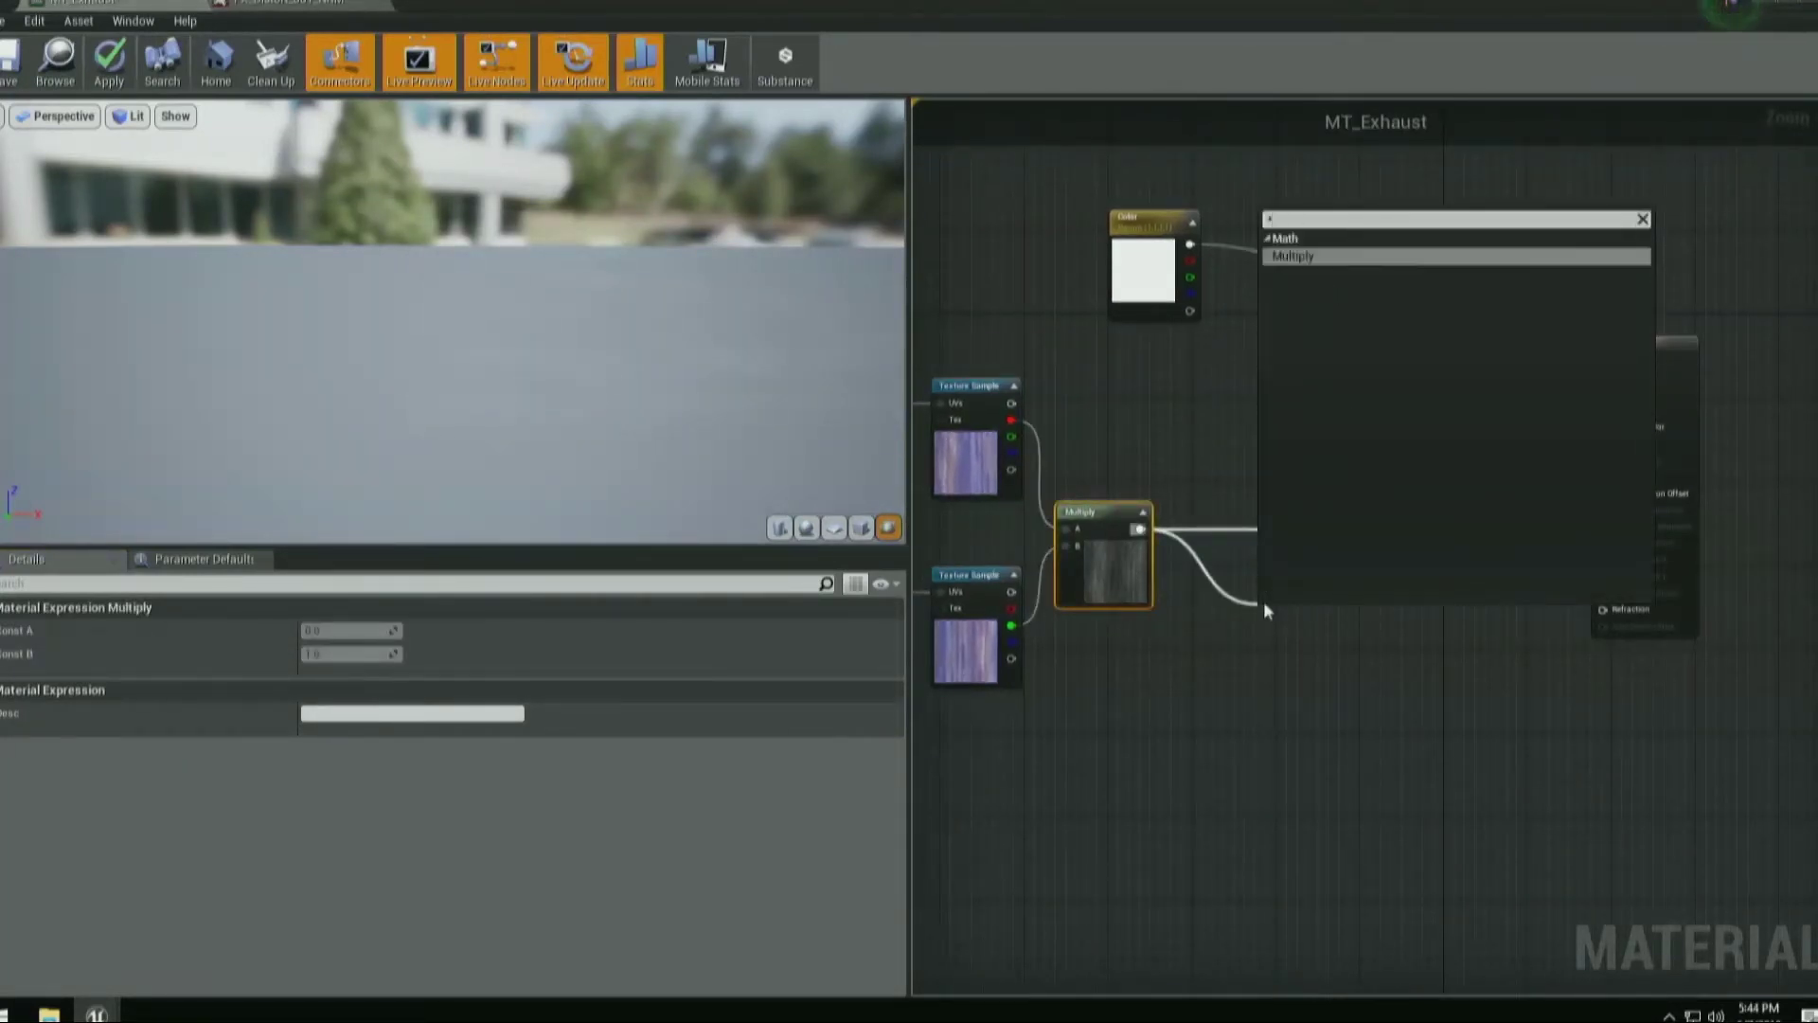
{"action": "key", "text": "Return"}
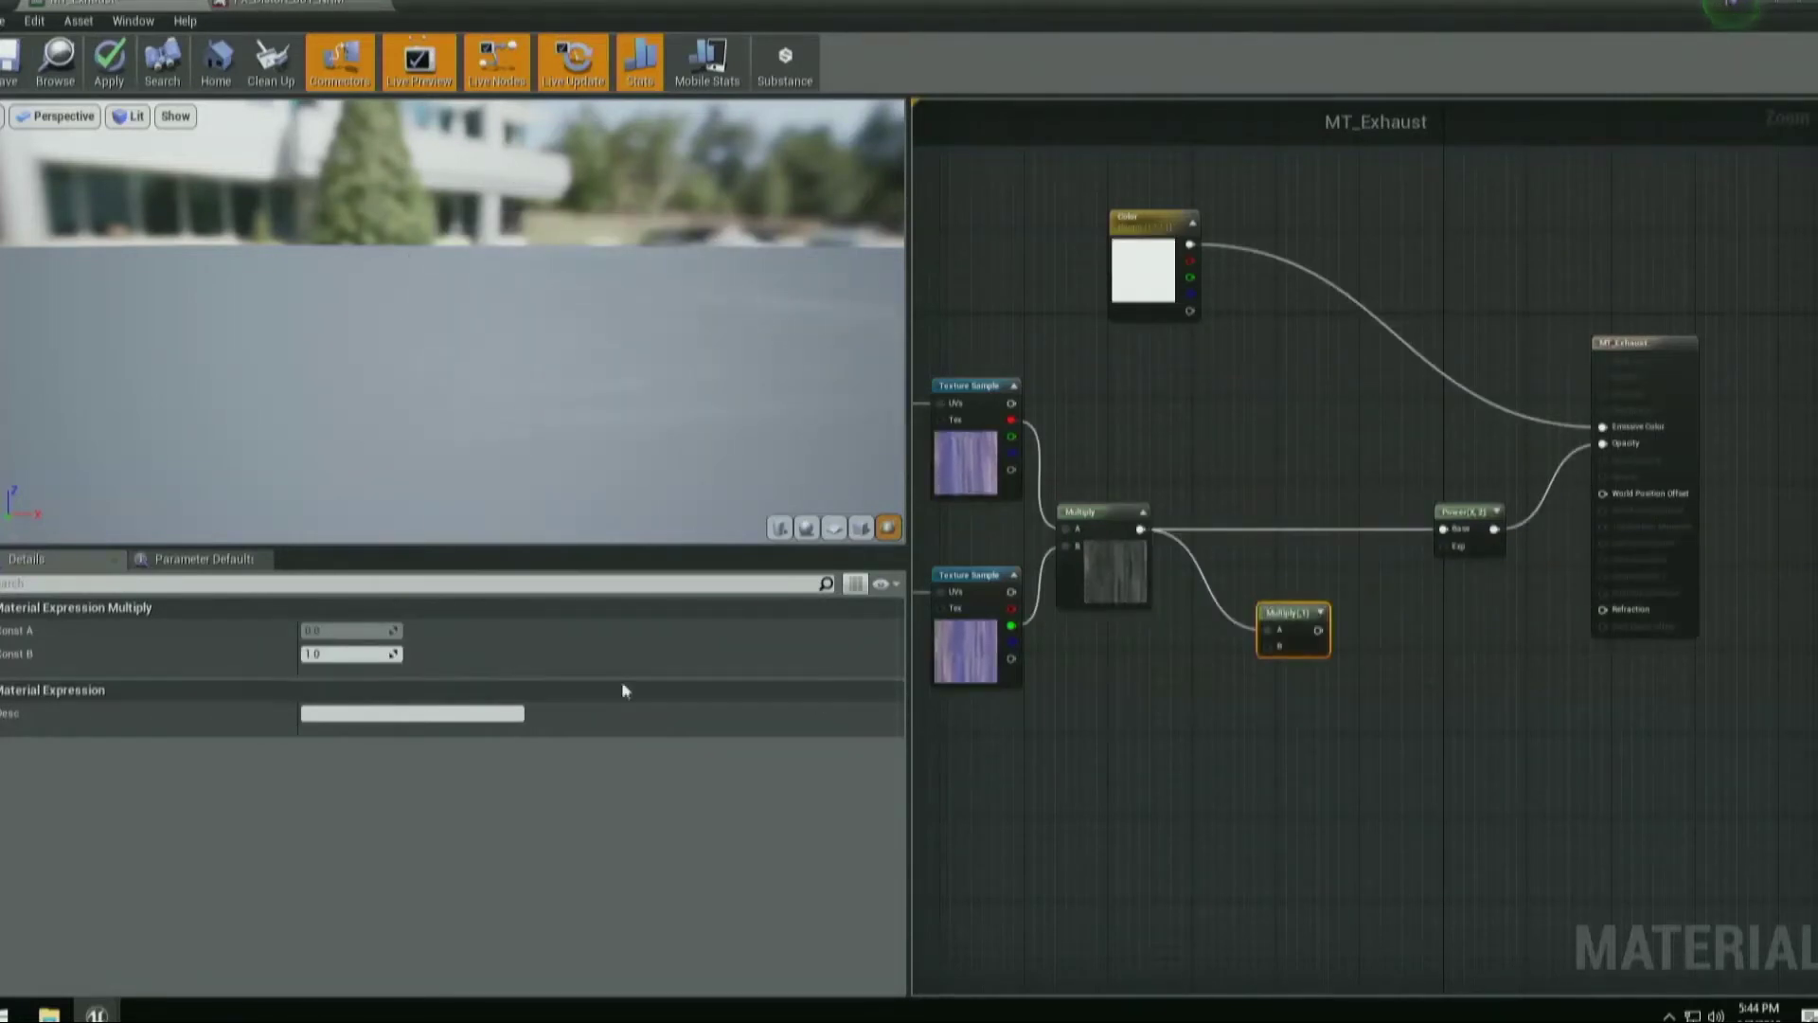
{"action": "type", "text": "4"}
{"action": "key", "text": "Return"}
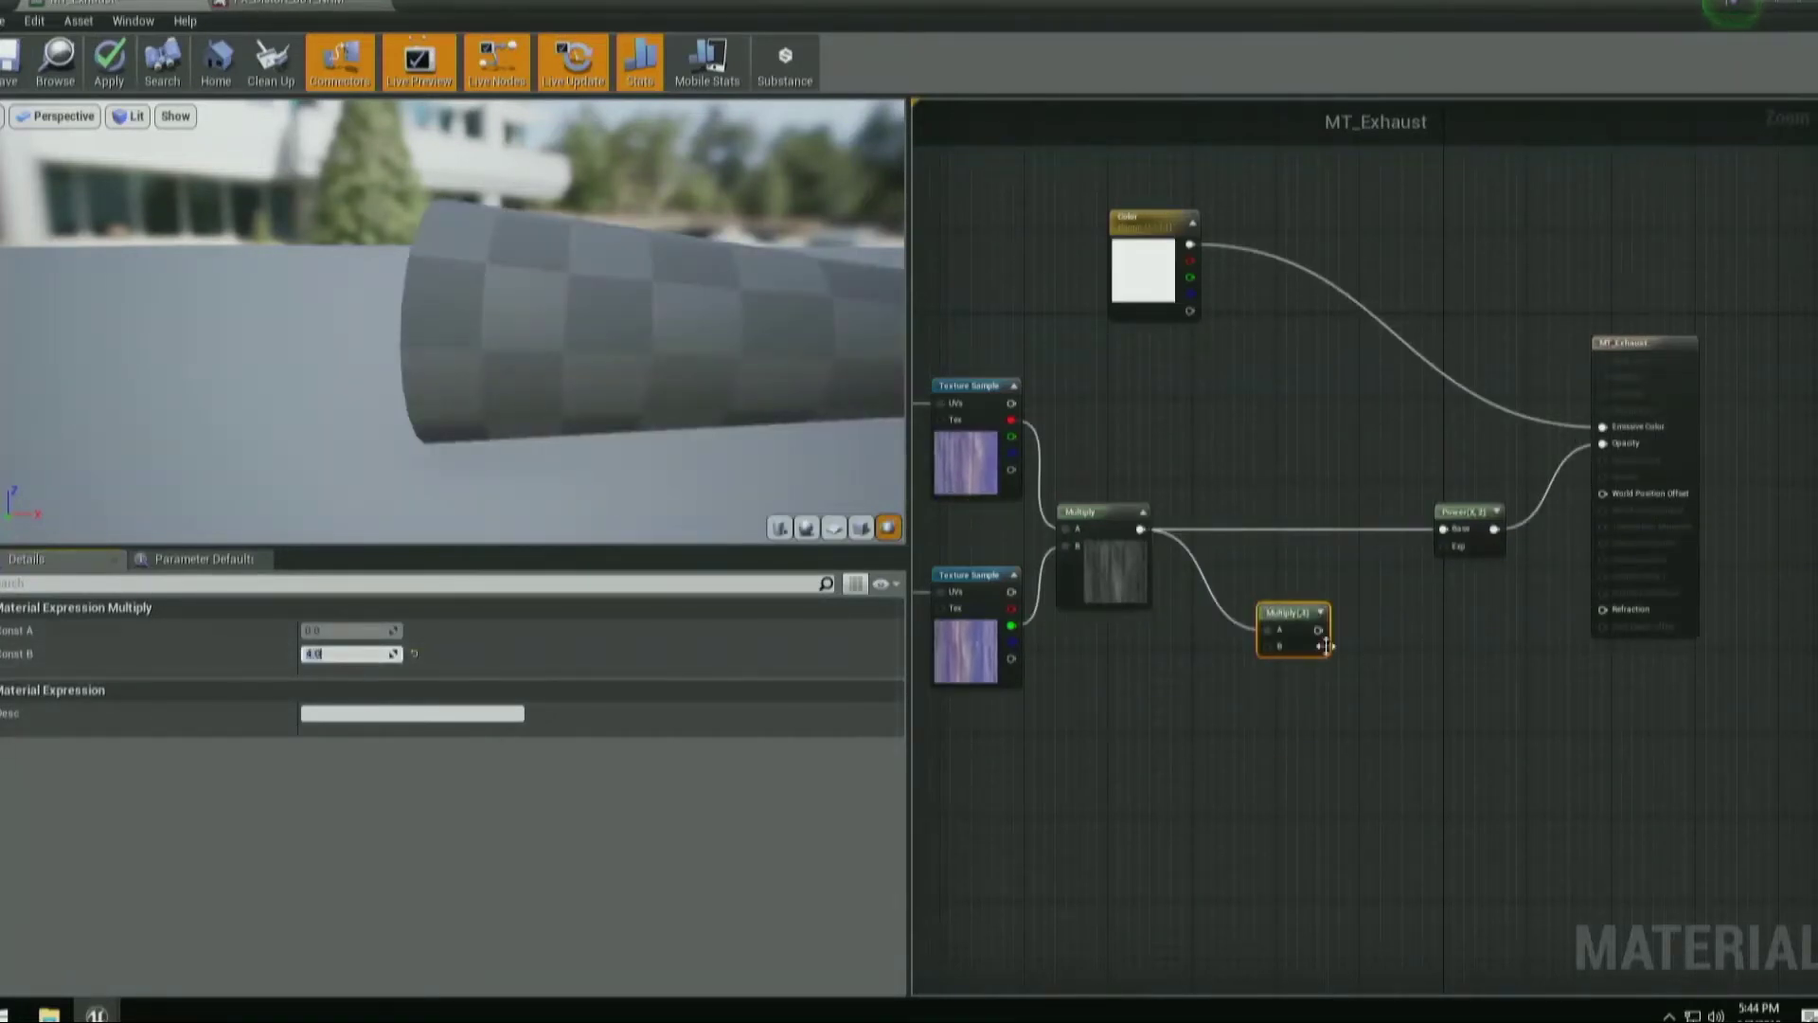
Preview the new Multiply by 4 on the preview mesh.
{"action": "right_click", "coordinate": [1300, 628]}
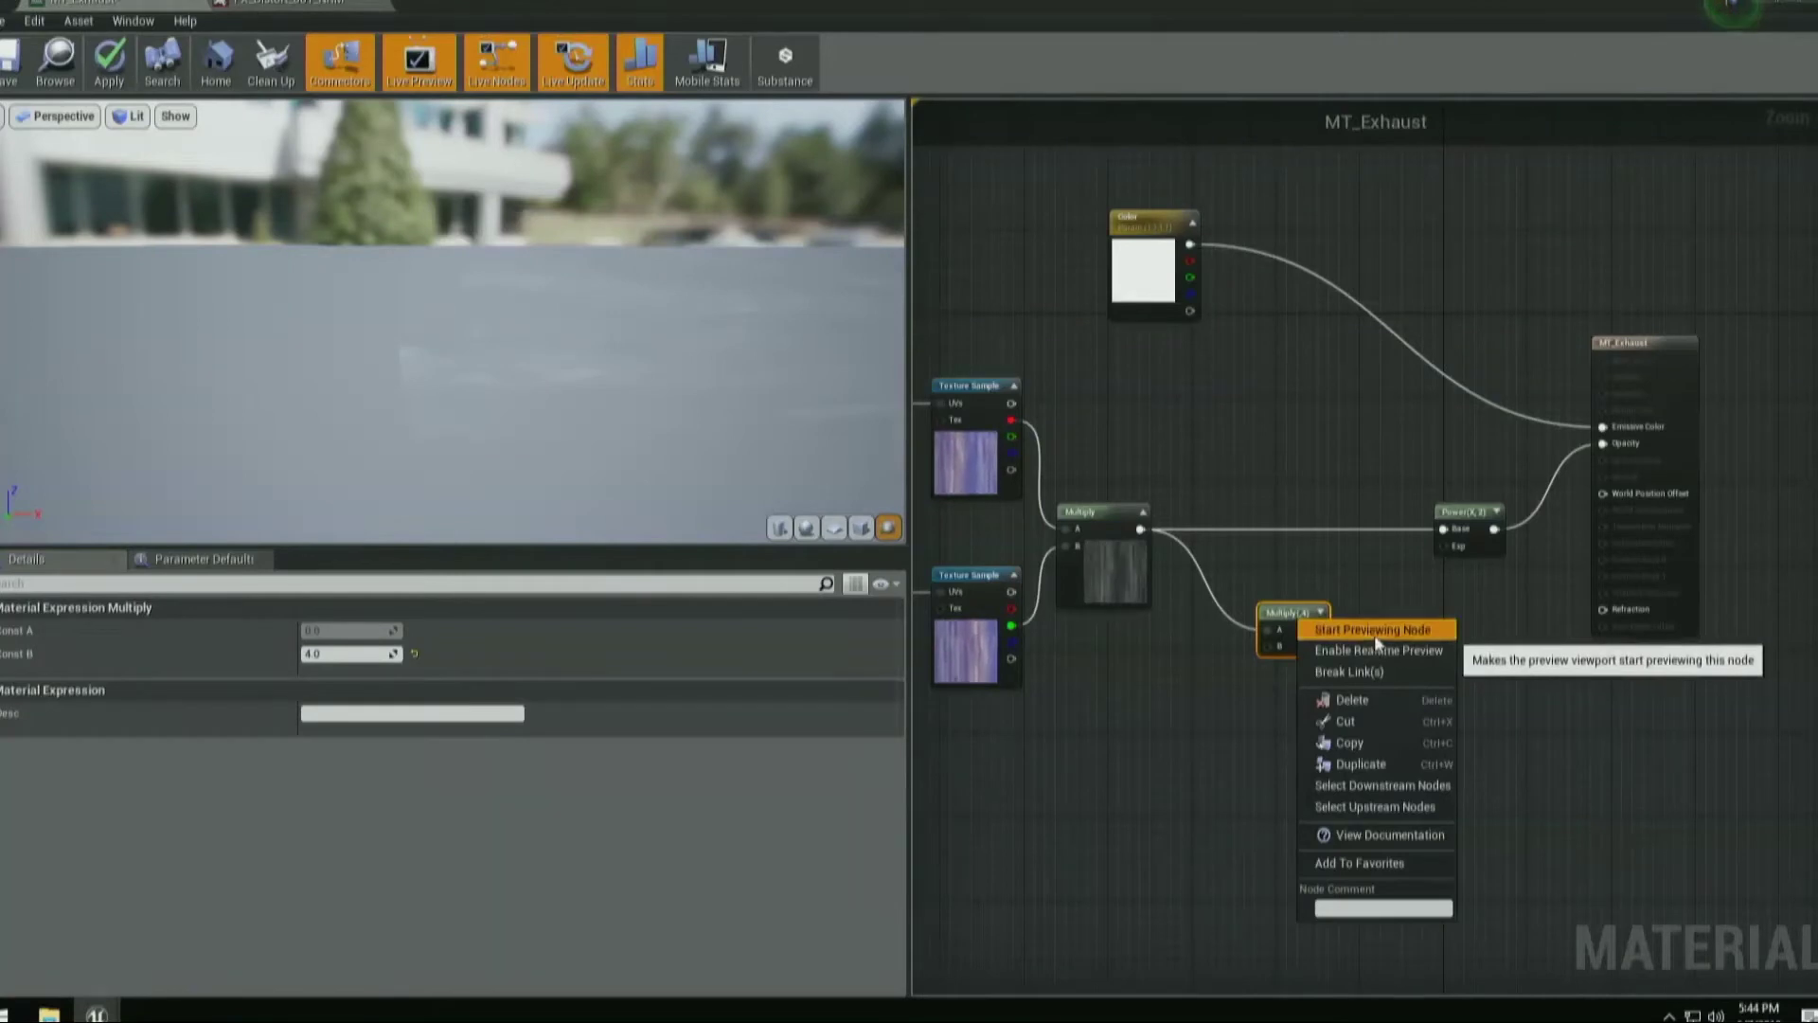
{"action": "left_click", "coordinate": [1373, 634]}
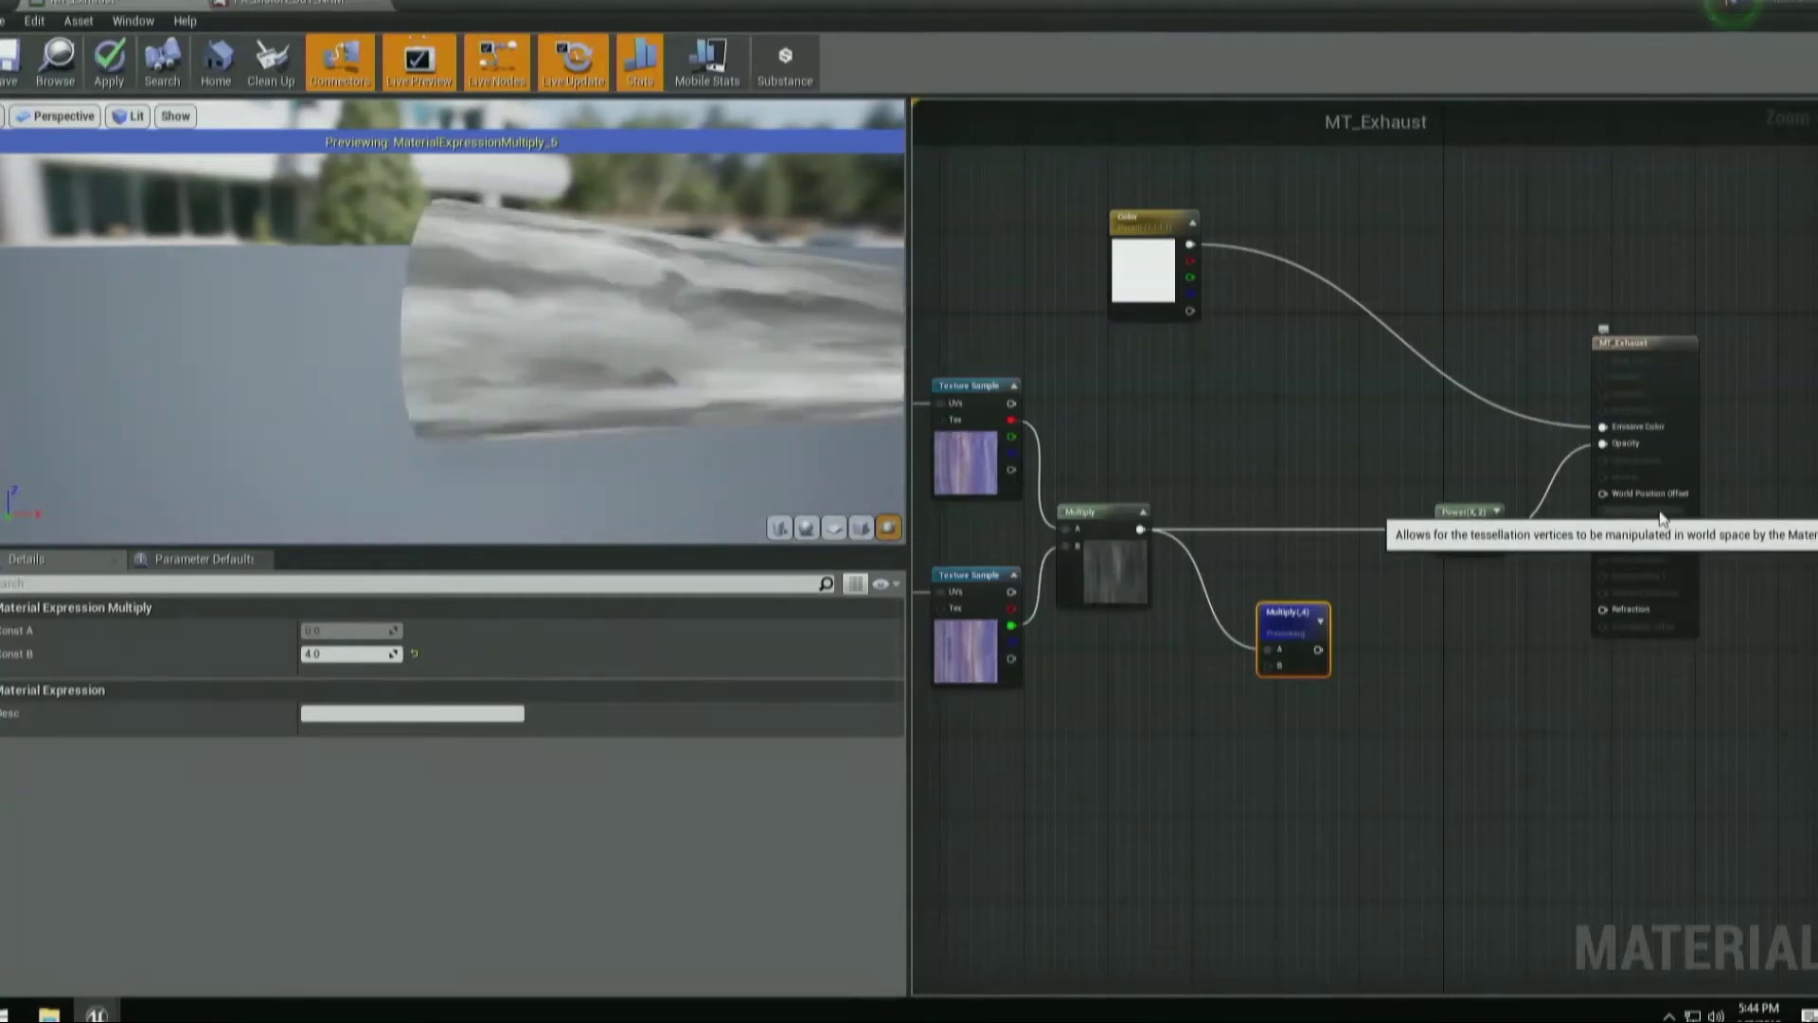
{"action": "right_click_drag", "start_coordinate": [1418, 578], "coordinate": [1520, 533]}
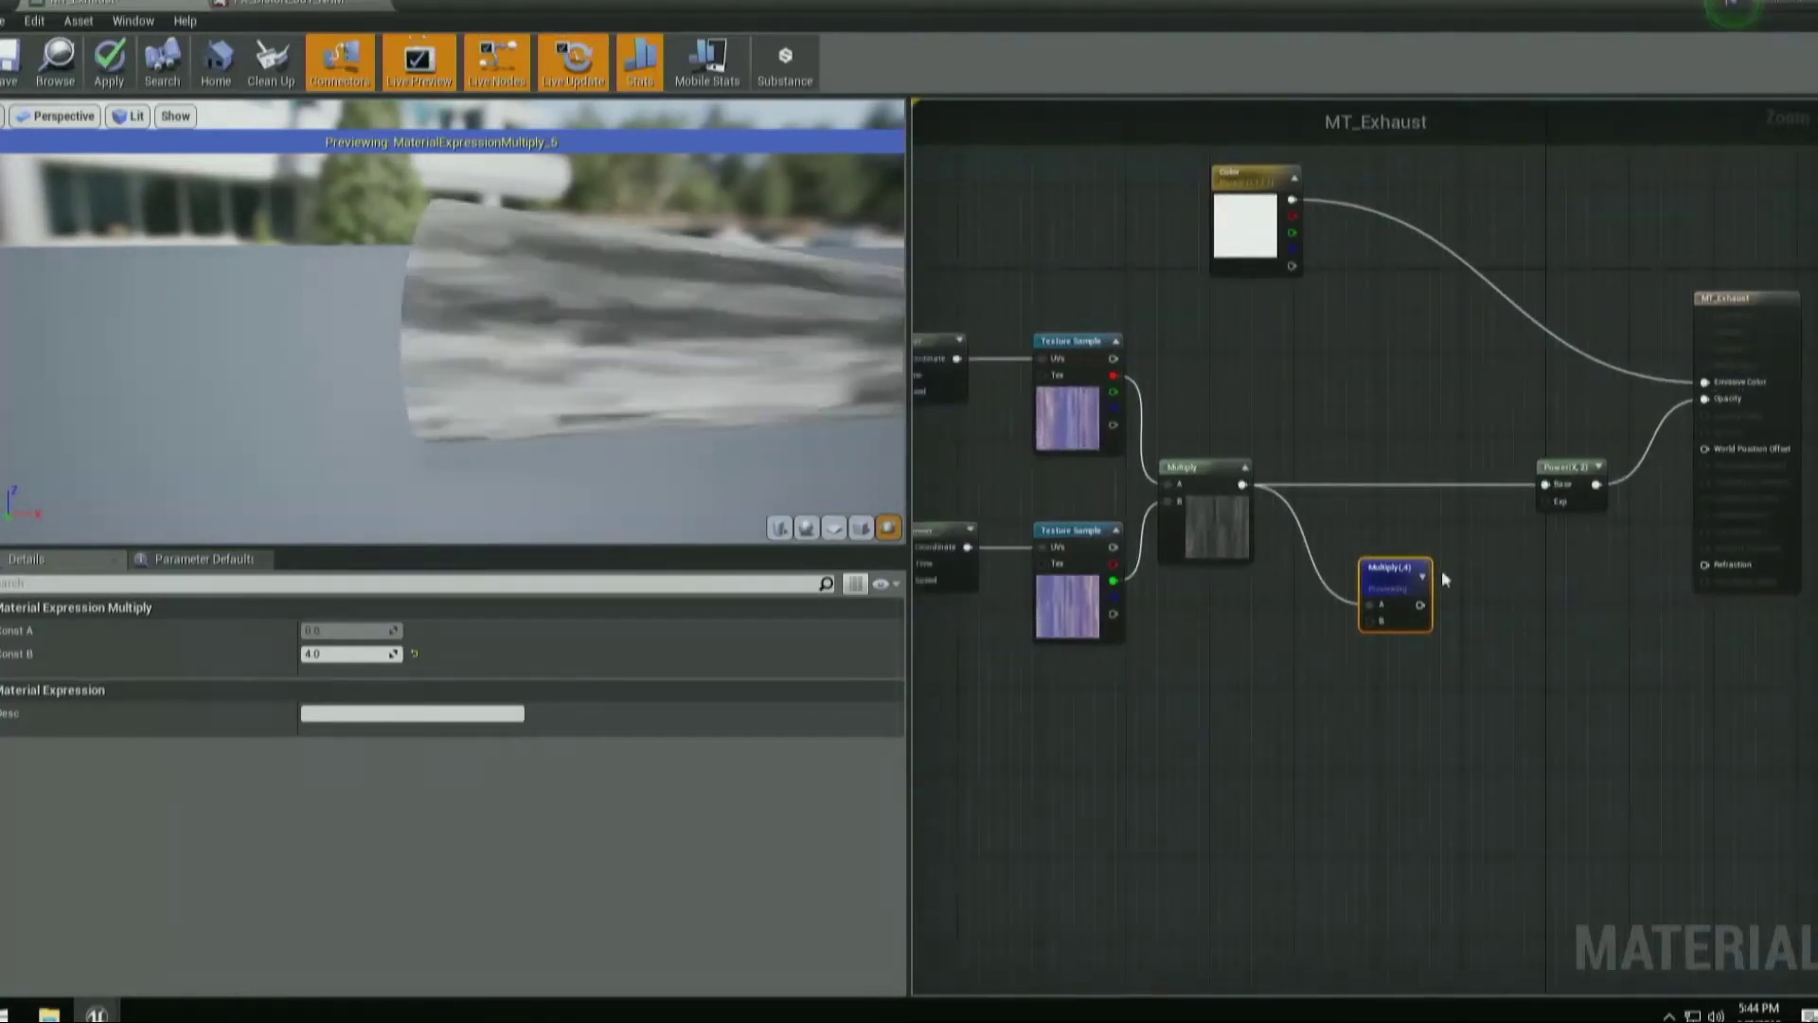
{"action": "left_click", "coordinate": [1324, 588]}
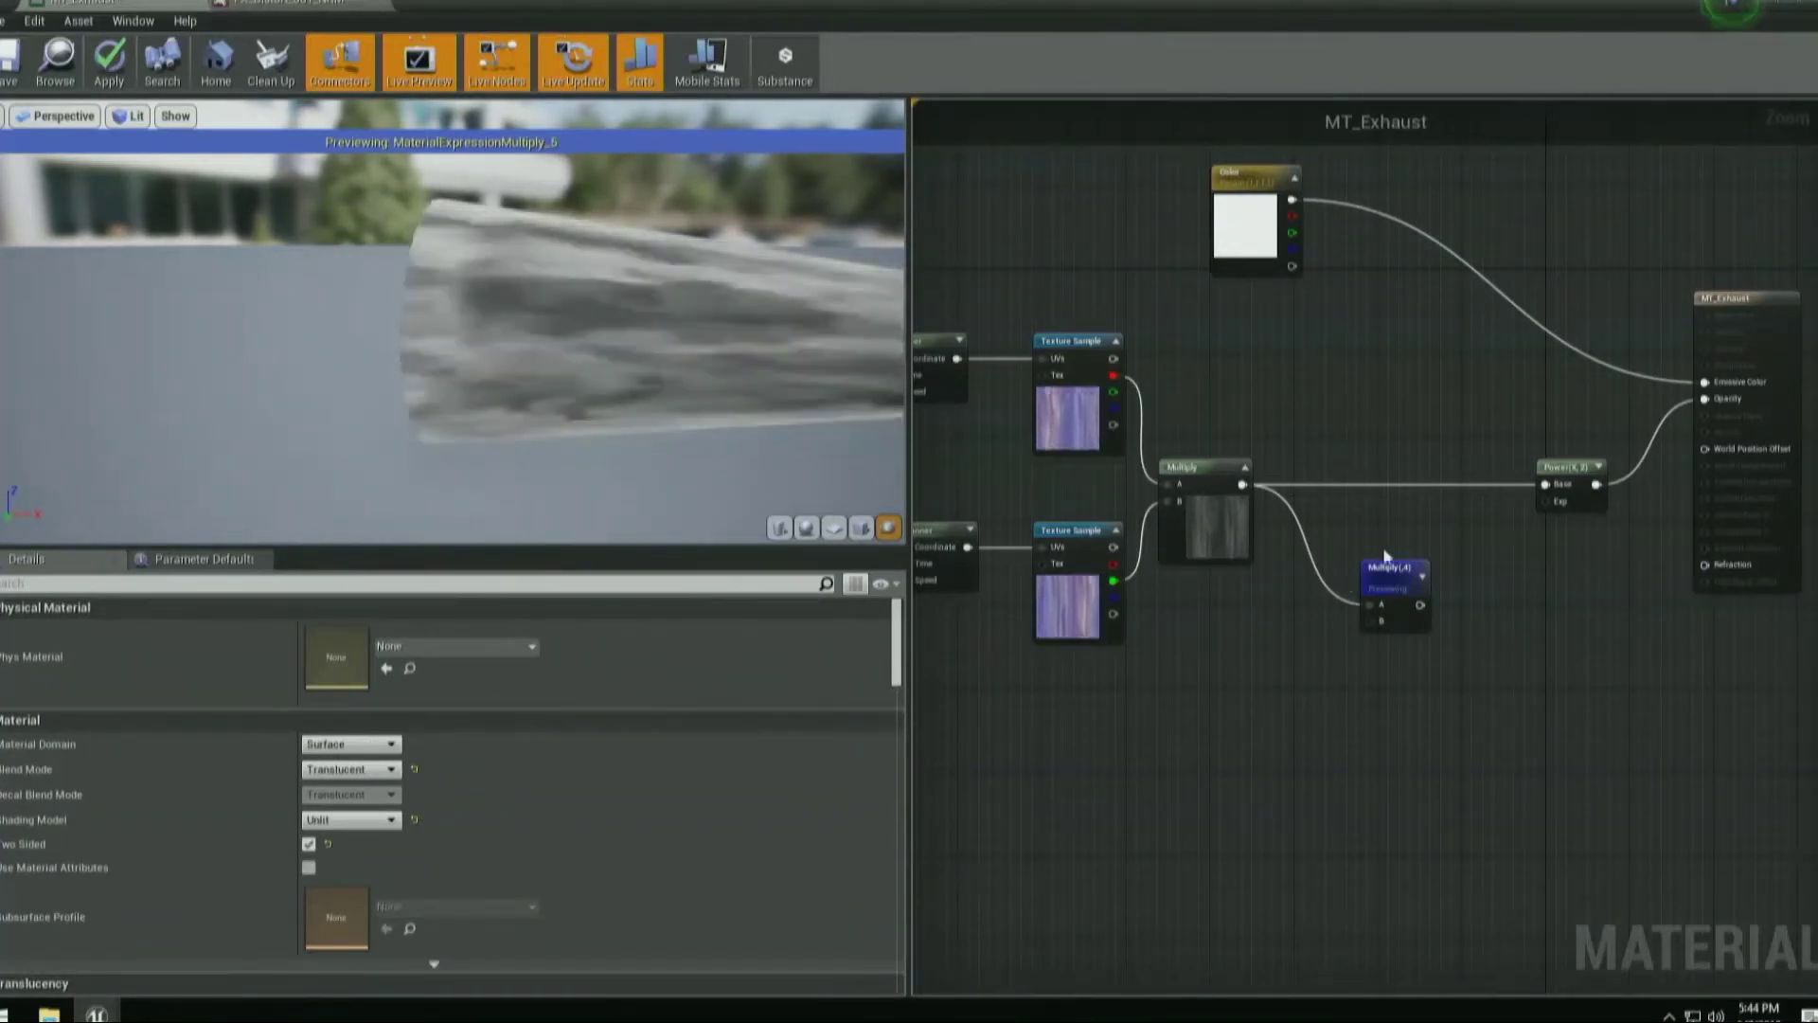
{"action": "left_click_drag", "start_coordinate": [1421, 599], "coordinate": [1443, 606]}
{"action": "type", "text": "clamp"}
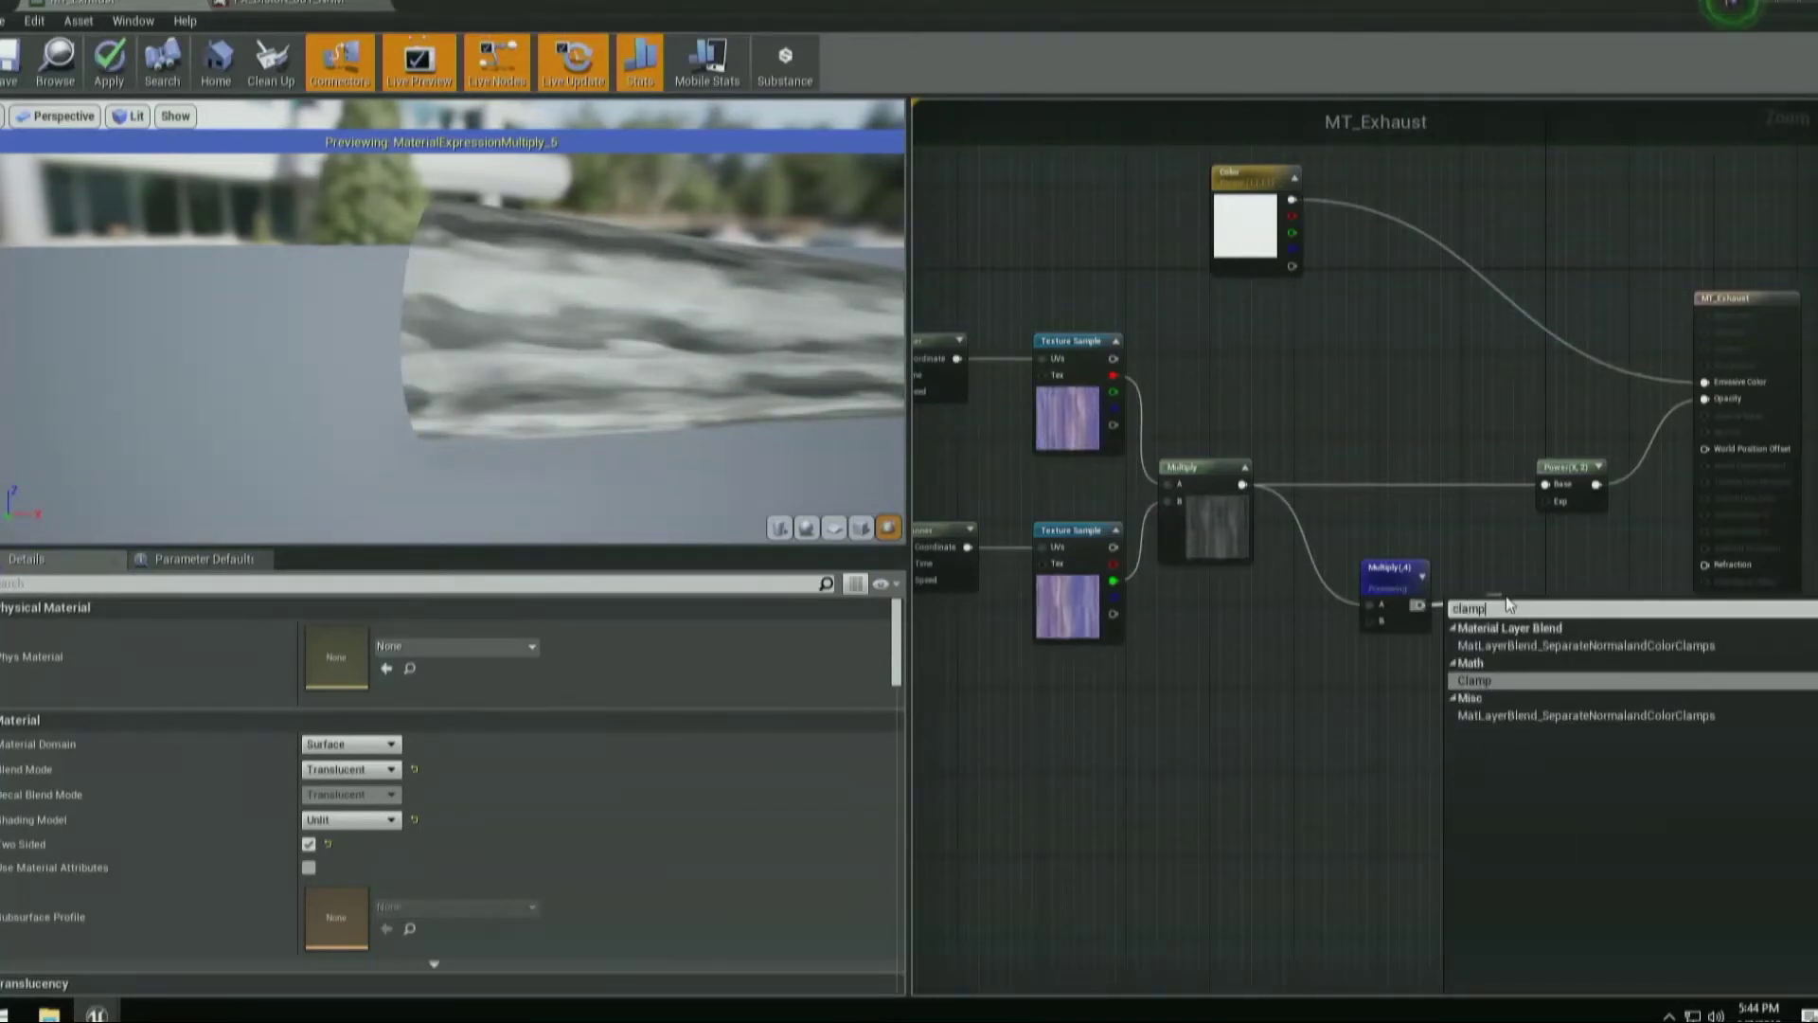
{"action": "left_click", "coordinate": [1332, 761]}
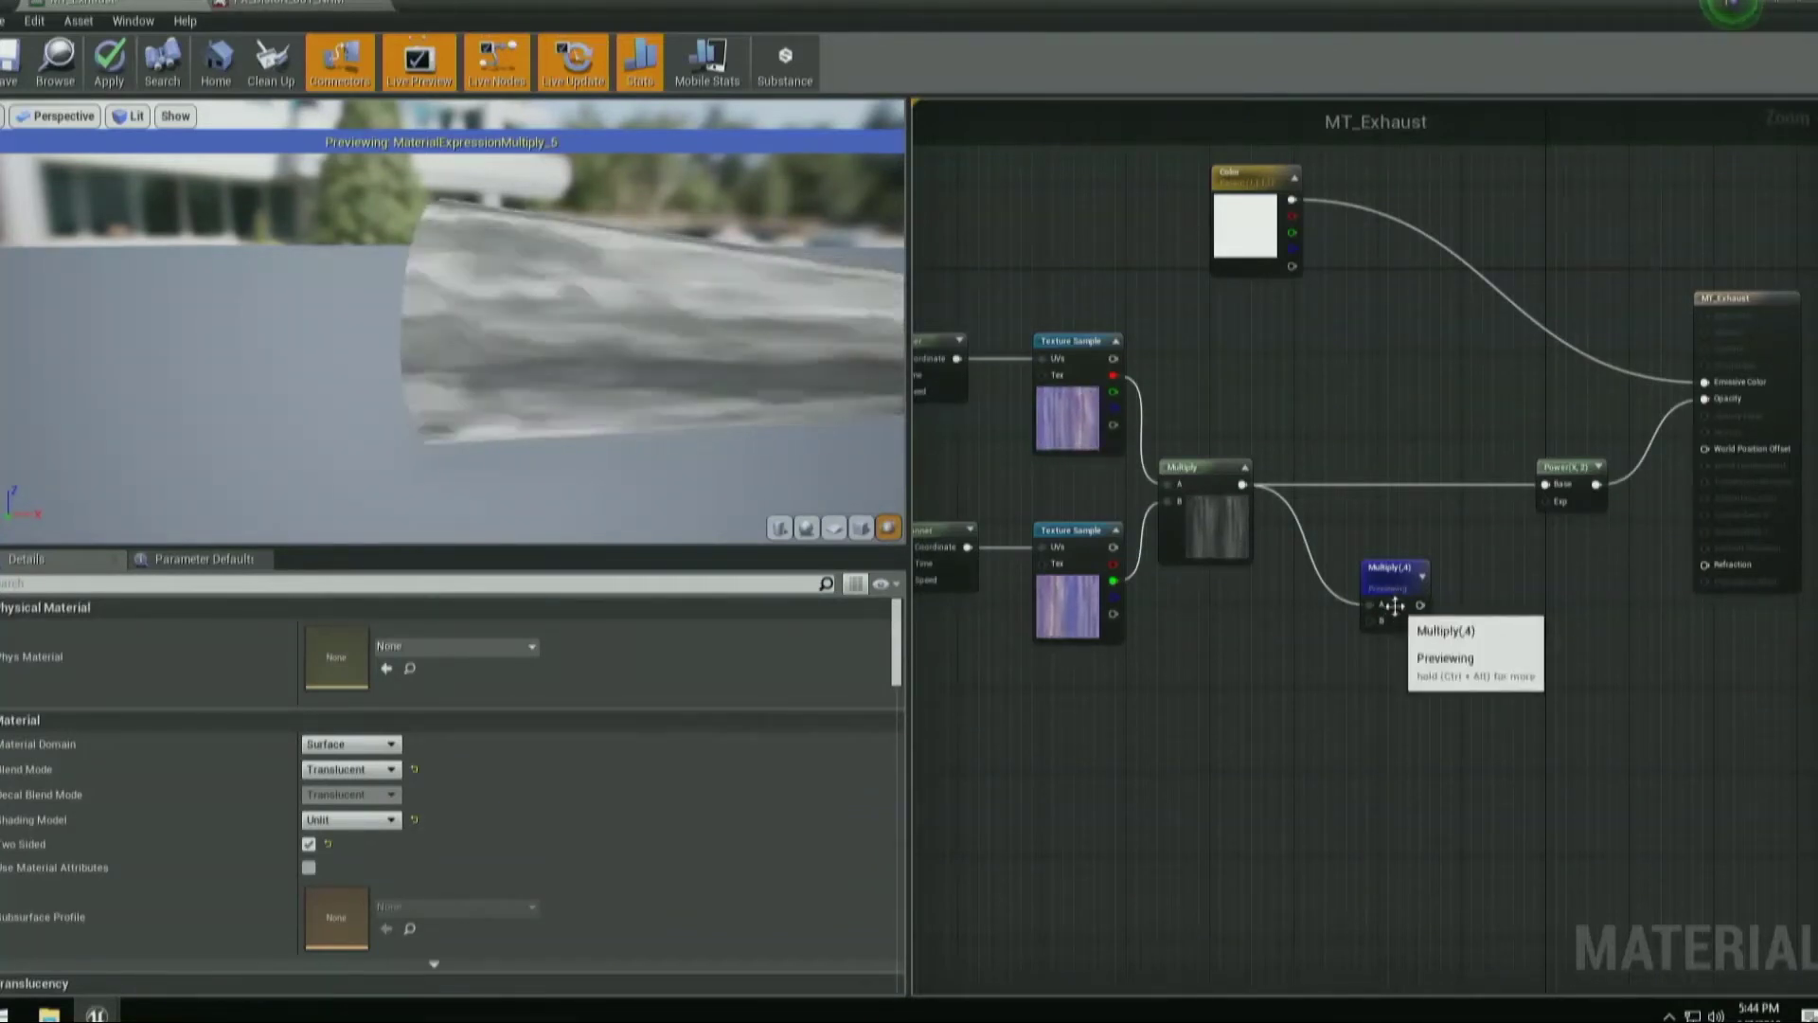
Add a Saturate node after the Multiply by 4, place it beside that node, and wire it into the Power node's Base.
{"action": "left_click_drag", "start_coordinate": [1419, 605], "coordinate": [1485, 606]}
{"action": "type", "text": "sat"}
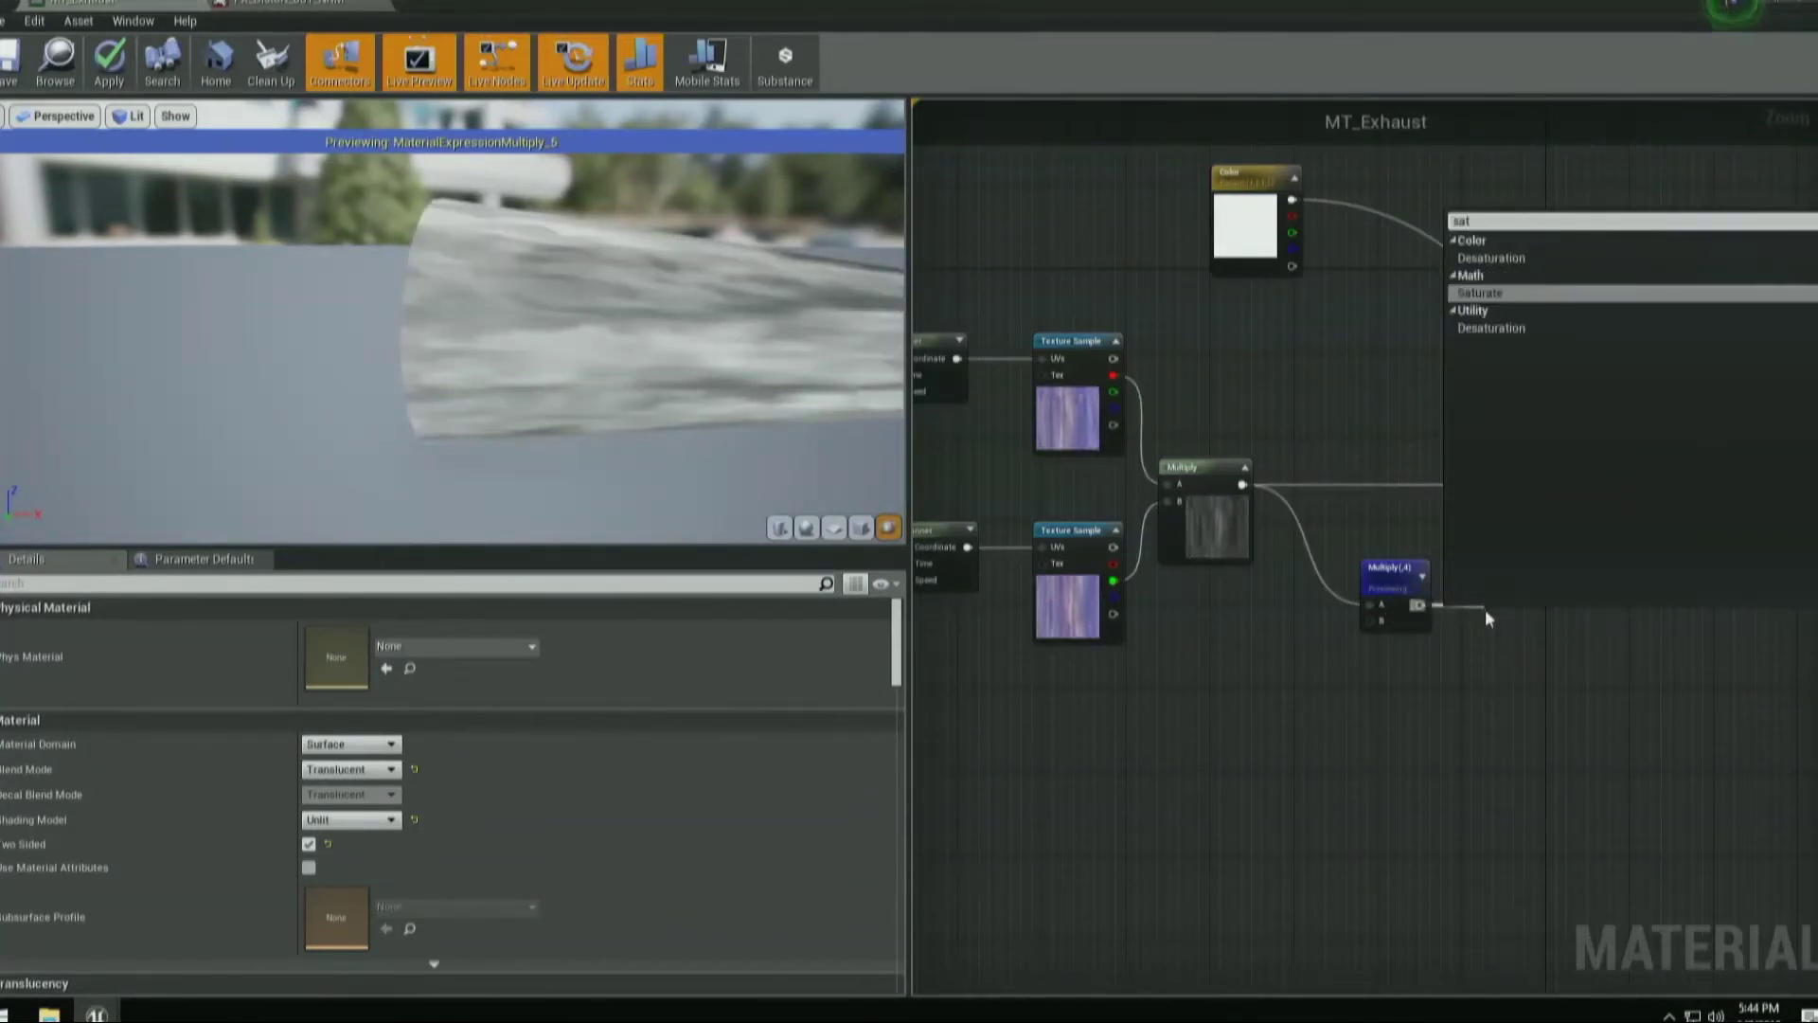
{"action": "key", "text": "Return"}
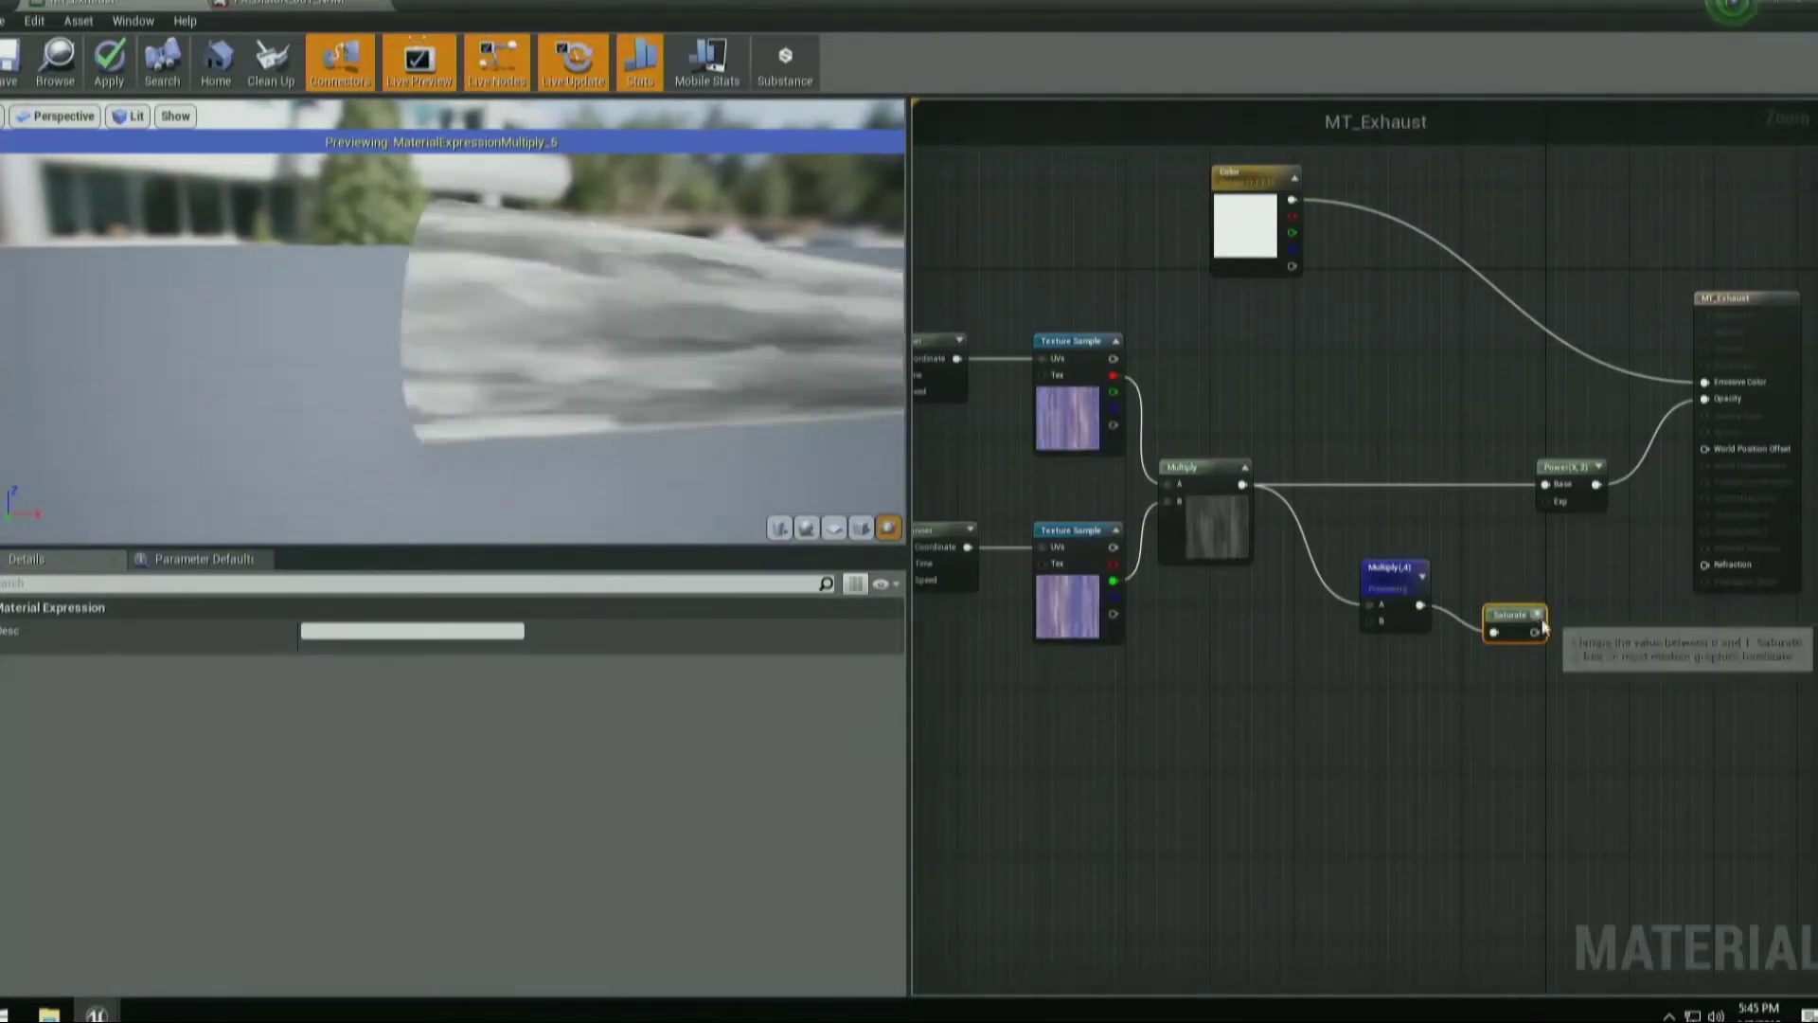
{"action": "left_click_drag", "start_coordinate": [1542, 639], "coordinate": [1519, 619]}
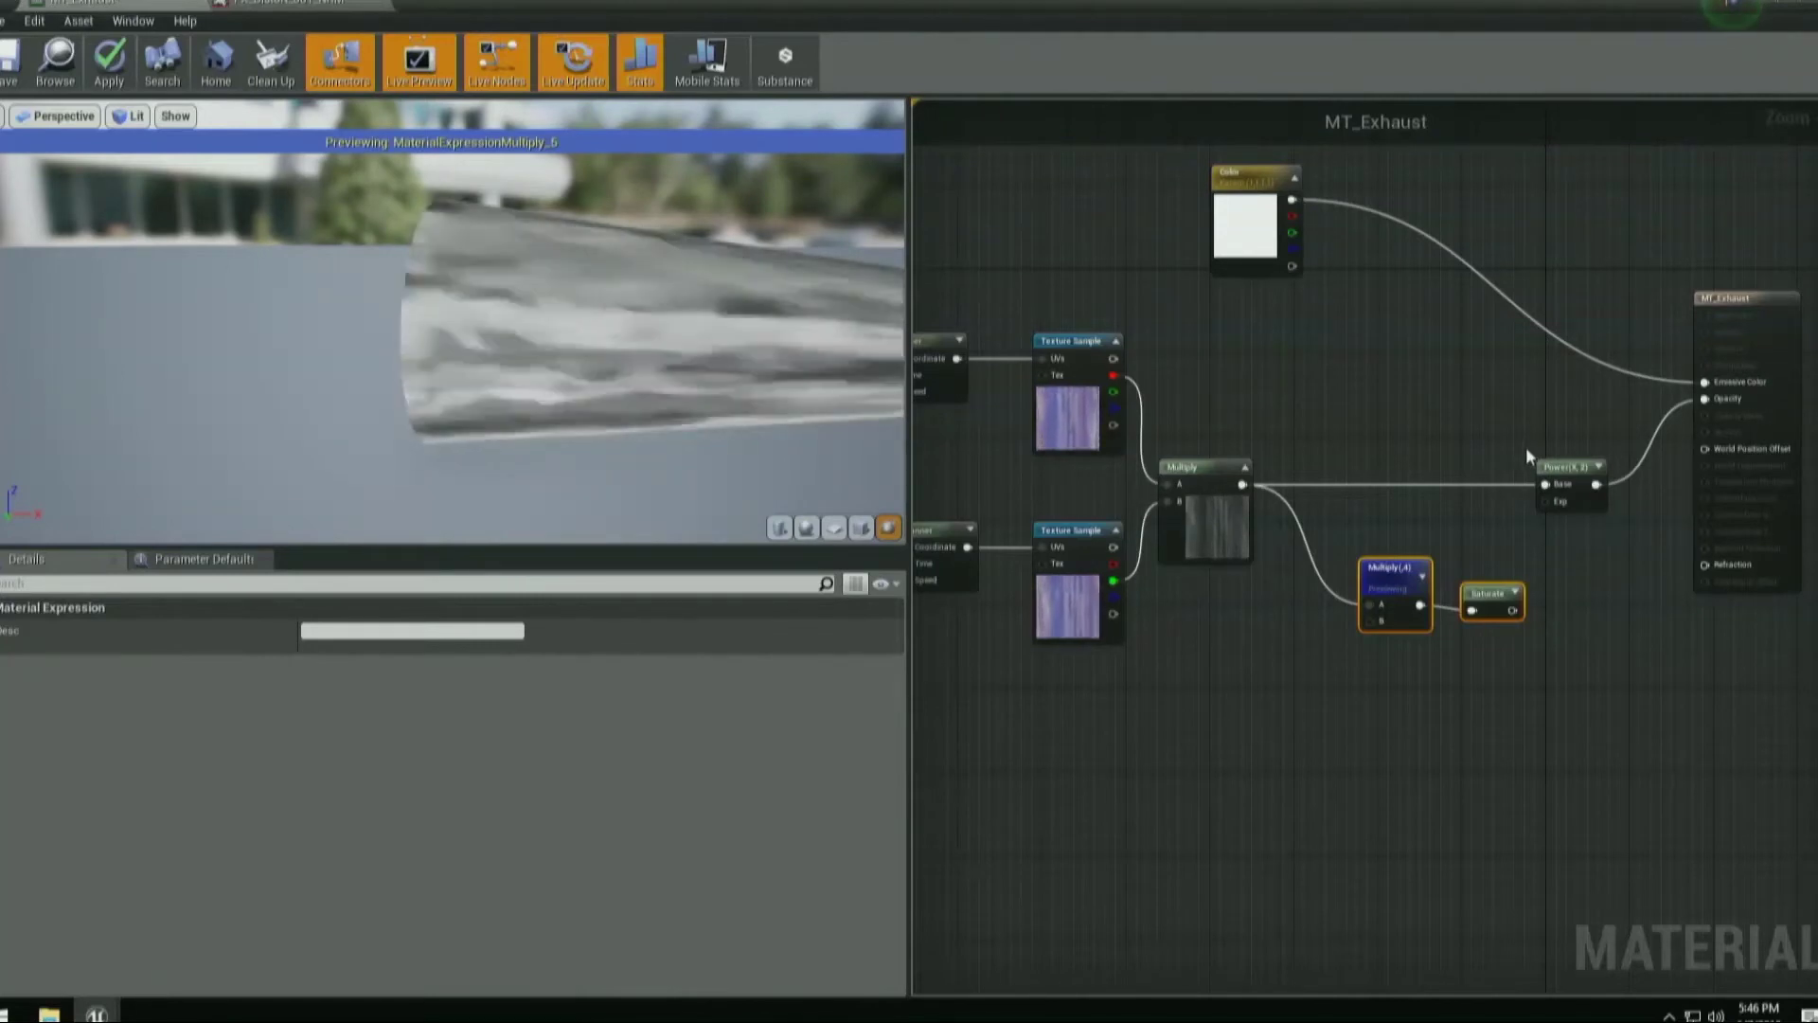
{"action": "left_click", "coordinate": [1374, 795]}
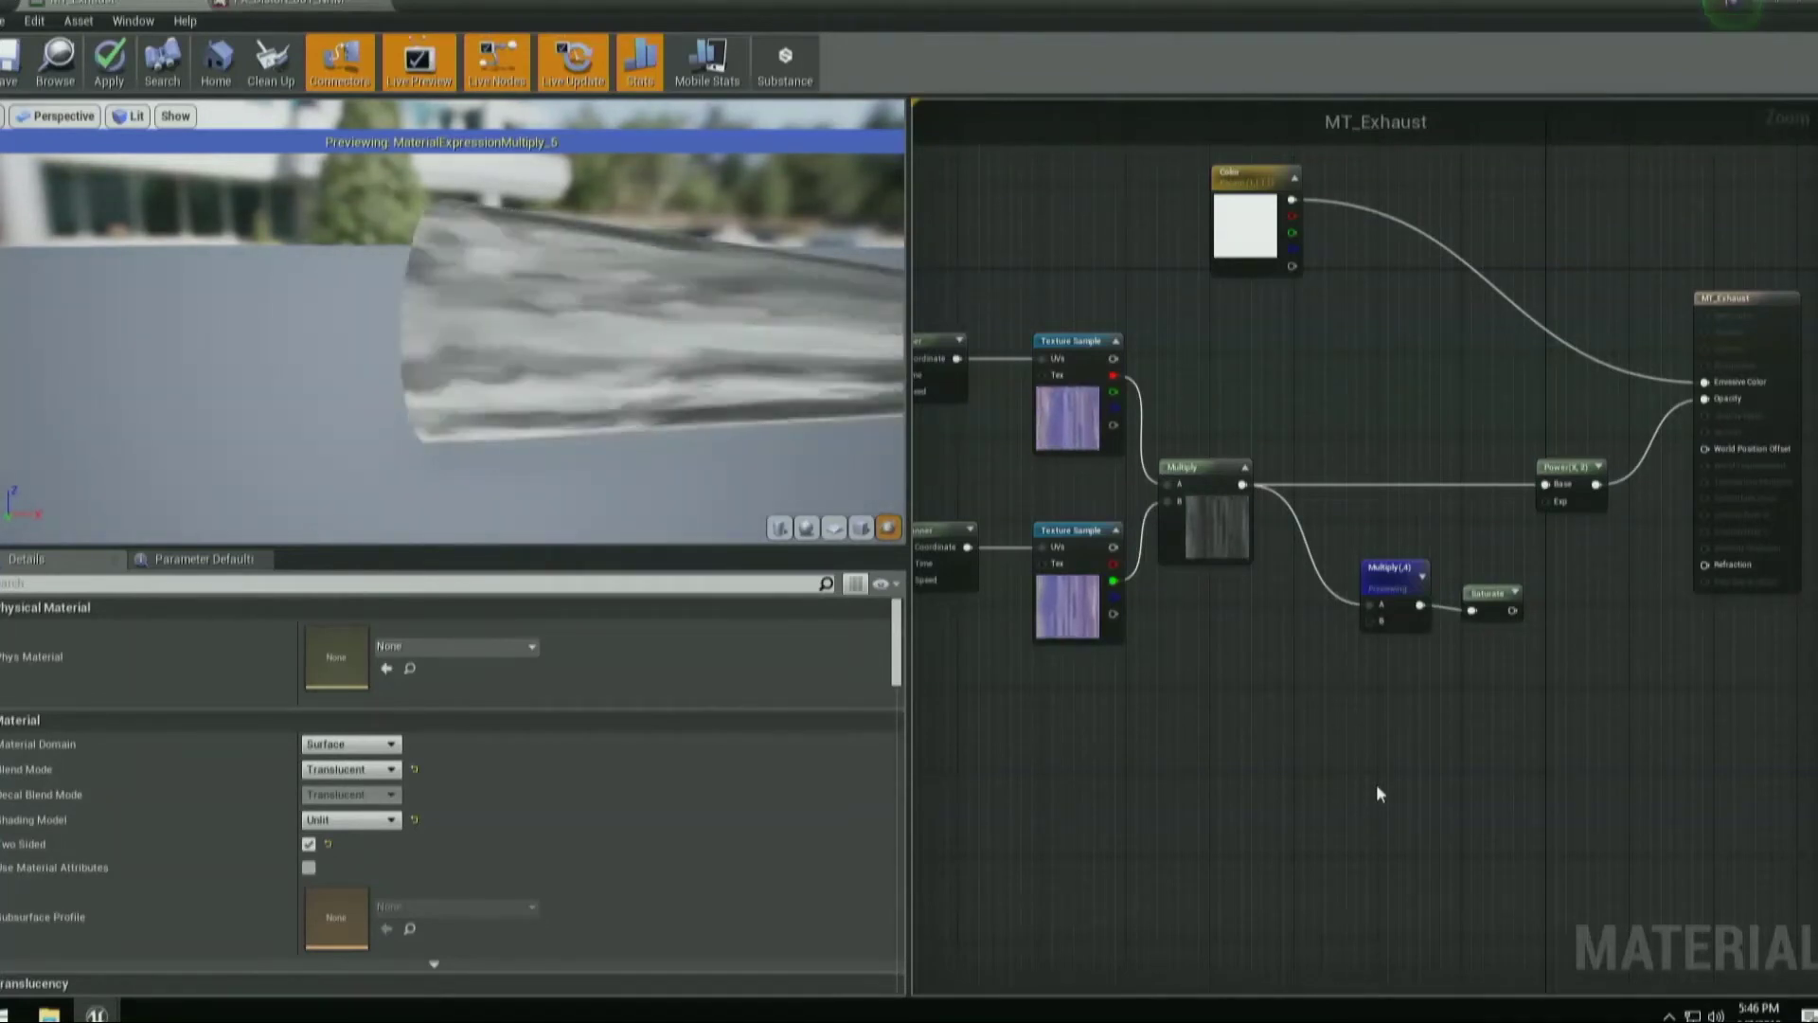
{"action": "left_click_drag", "start_coordinate": [1512, 606], "coordinate": [1546, 484]}
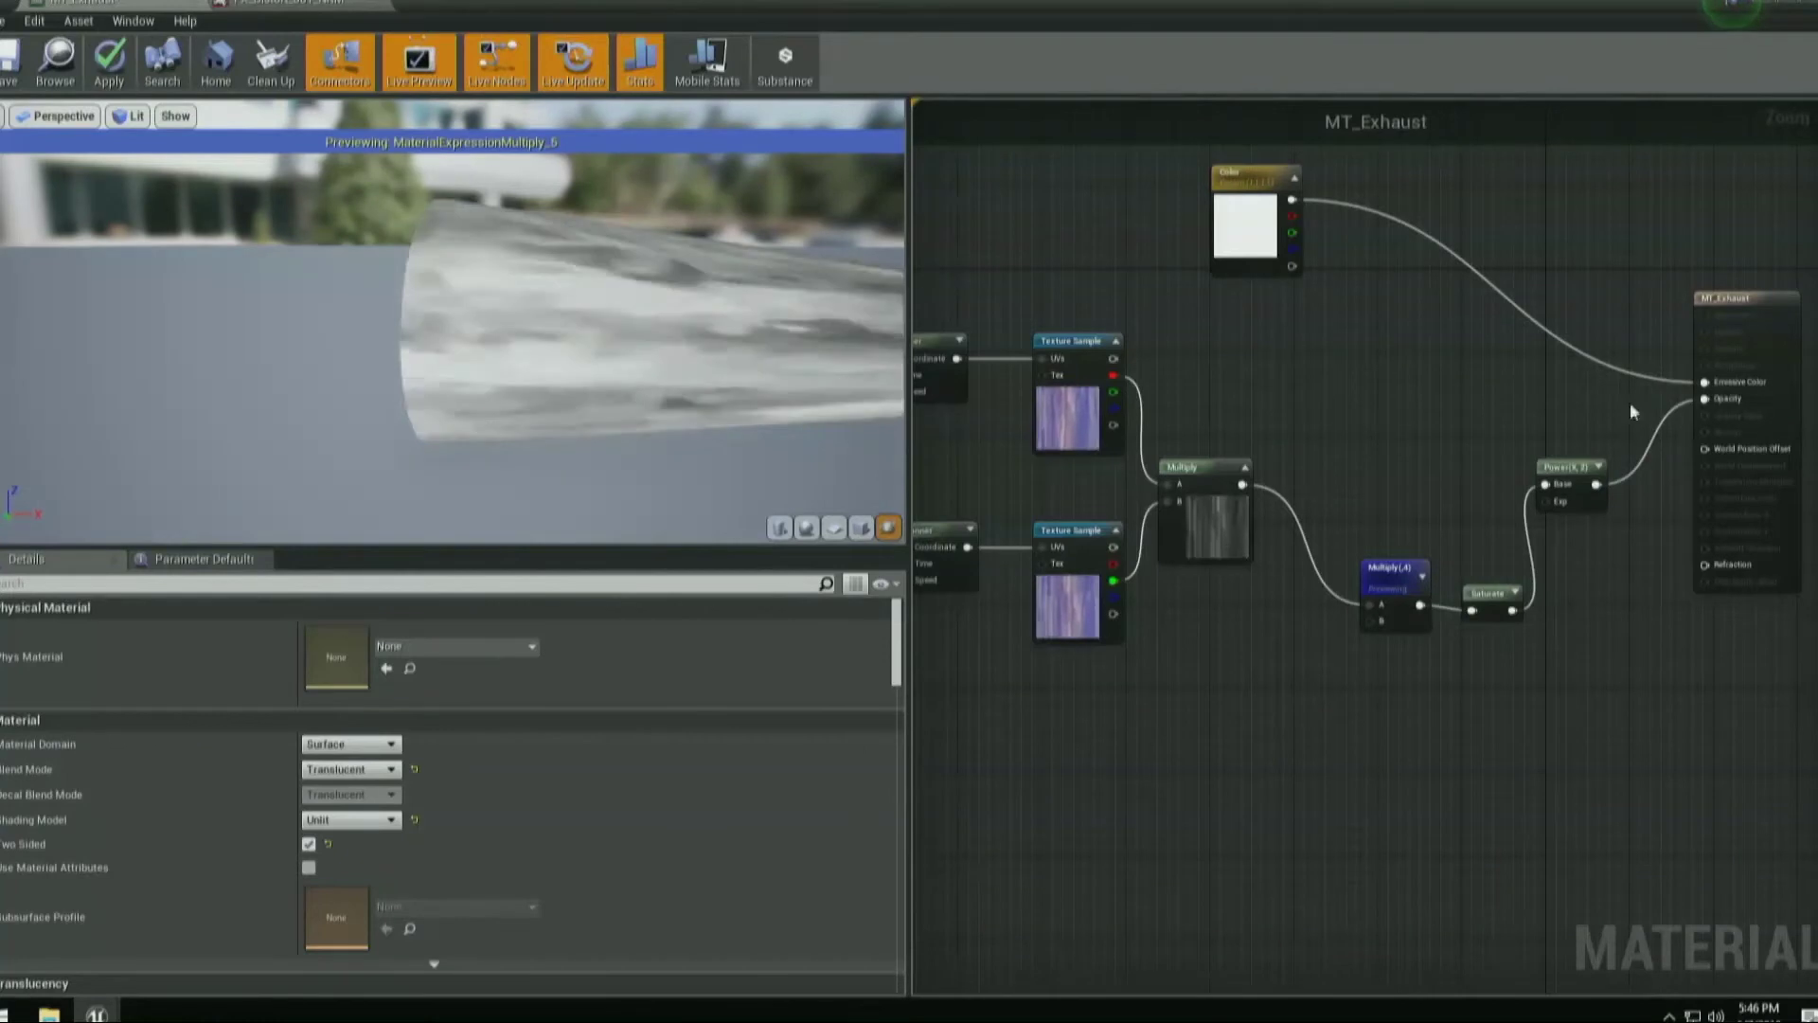
Stop previewing the Multiply by 4 and move it with the Saturate node in between the curtain Multiply and Power nodes.
{"action": "right_click", "coordinate": [1391, 578]}
{"action": "left_click", "coordinate": [1439, 597]}
{"action": "left_click_drag", "start_coordinate": [1362, 526], "coordinate": [1500, 671]}
{"action": "left_click_drag", "start_coordinate": [1386, 557], "coordinate": [1339, 508]}
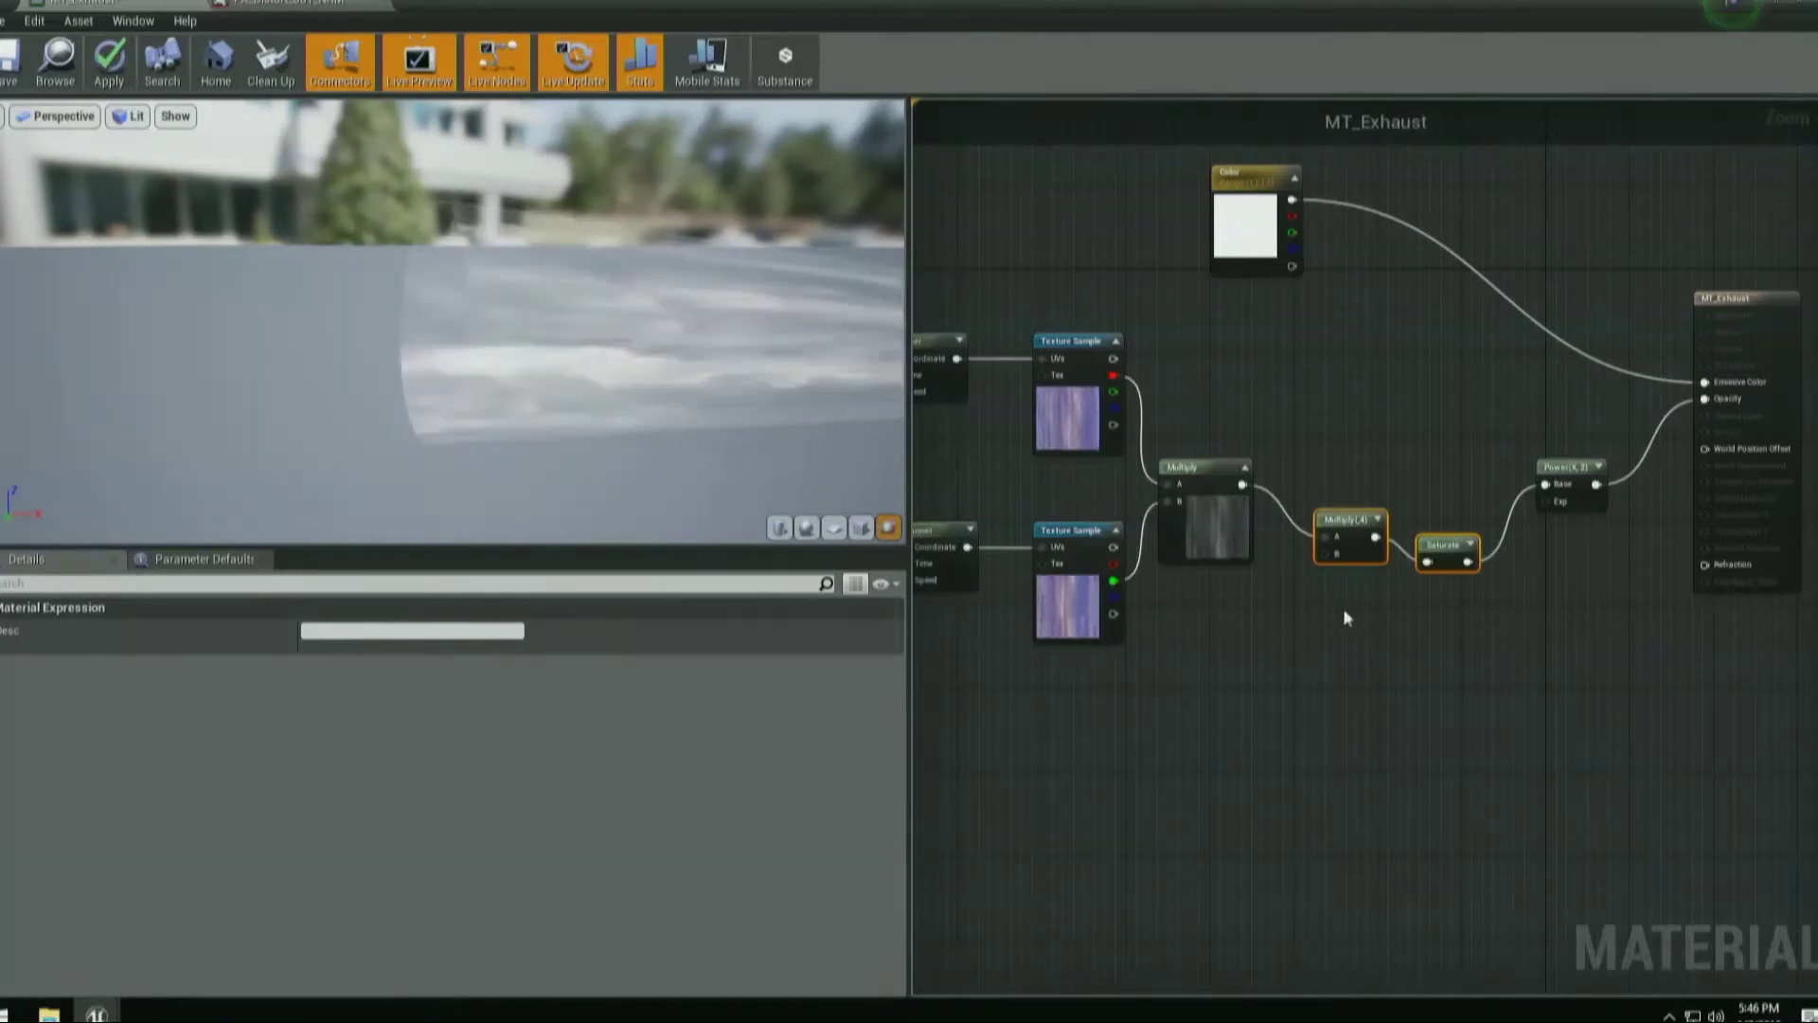
Add a Multiply fed by the Color parameter and set its constant B to 12.
{"action": "right_click_drag", "start_coordinate": [1364, 627], "coordinate": [1358, 852]}
{"action": "left_click_drag", "start_coordinate": [1360, 444], "coordinate": [1494, 581]}
{"action": "type", "text": "multiply"}
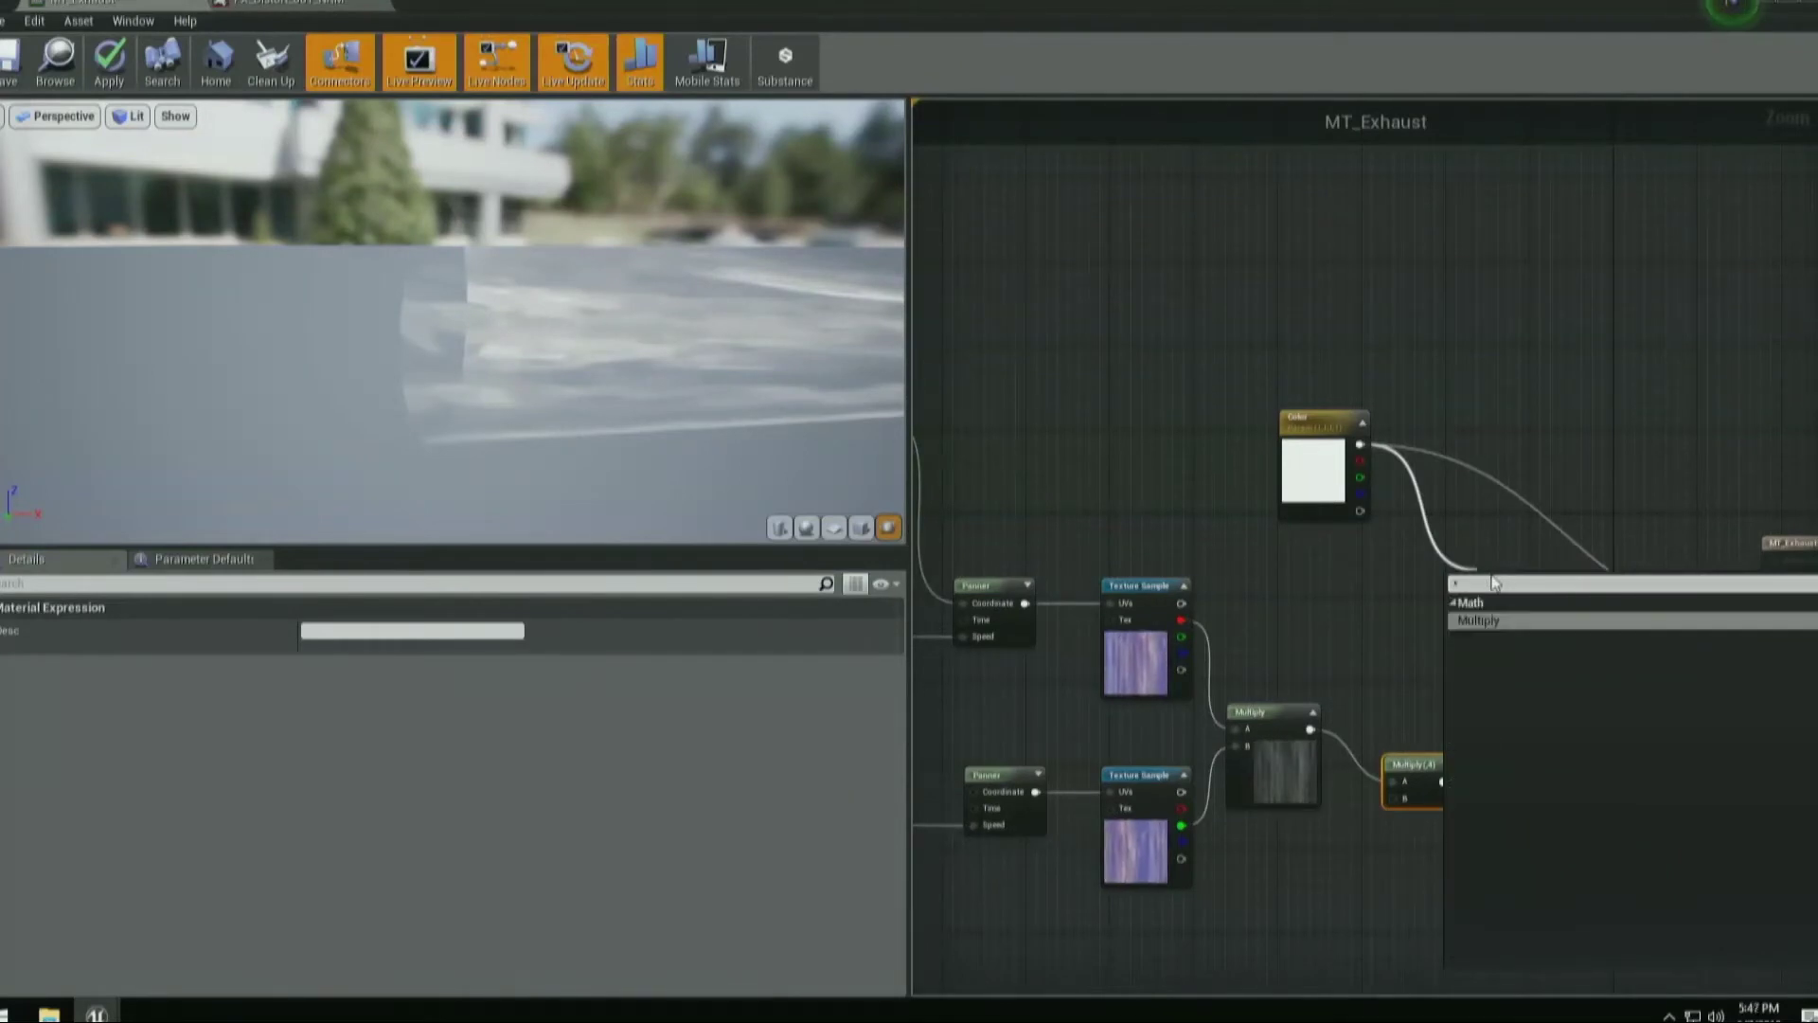
{"action": "key", "text": "Return"}
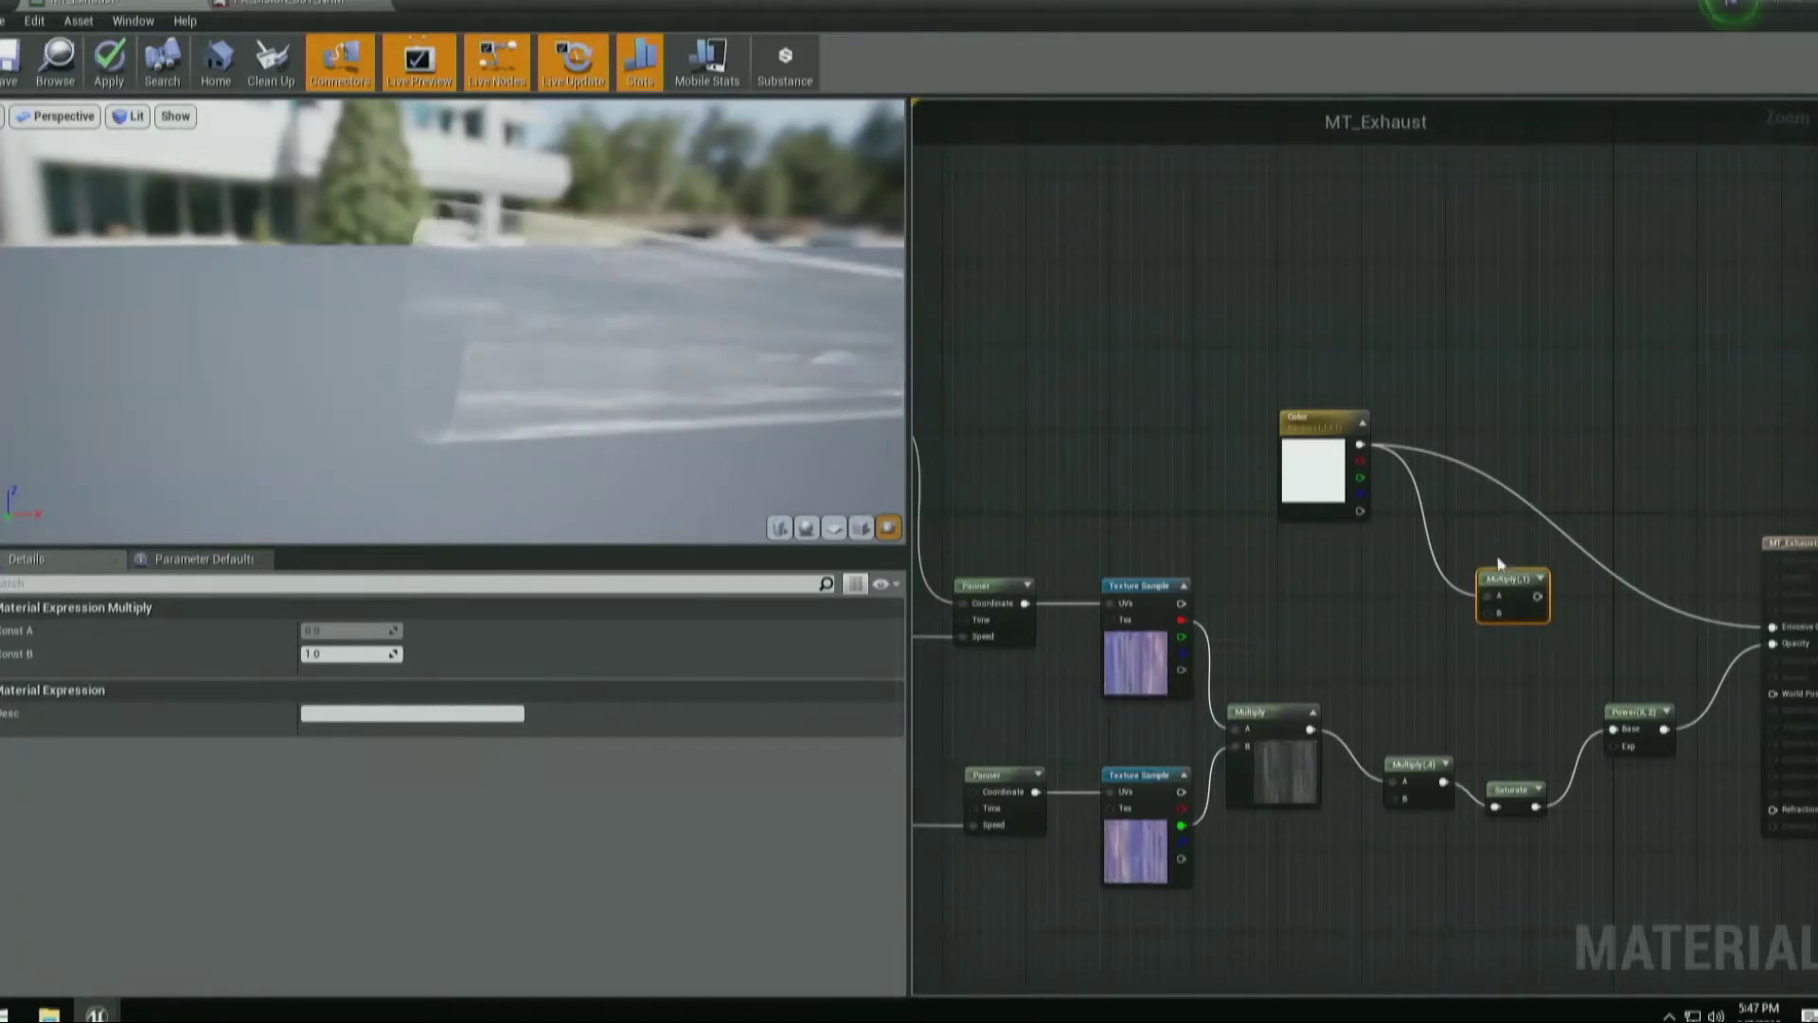
{"action": "left_click", "coordinate": [346, 653]}
{"action": "type", "text": "12"}
{"action": "key", "text": "Return"}
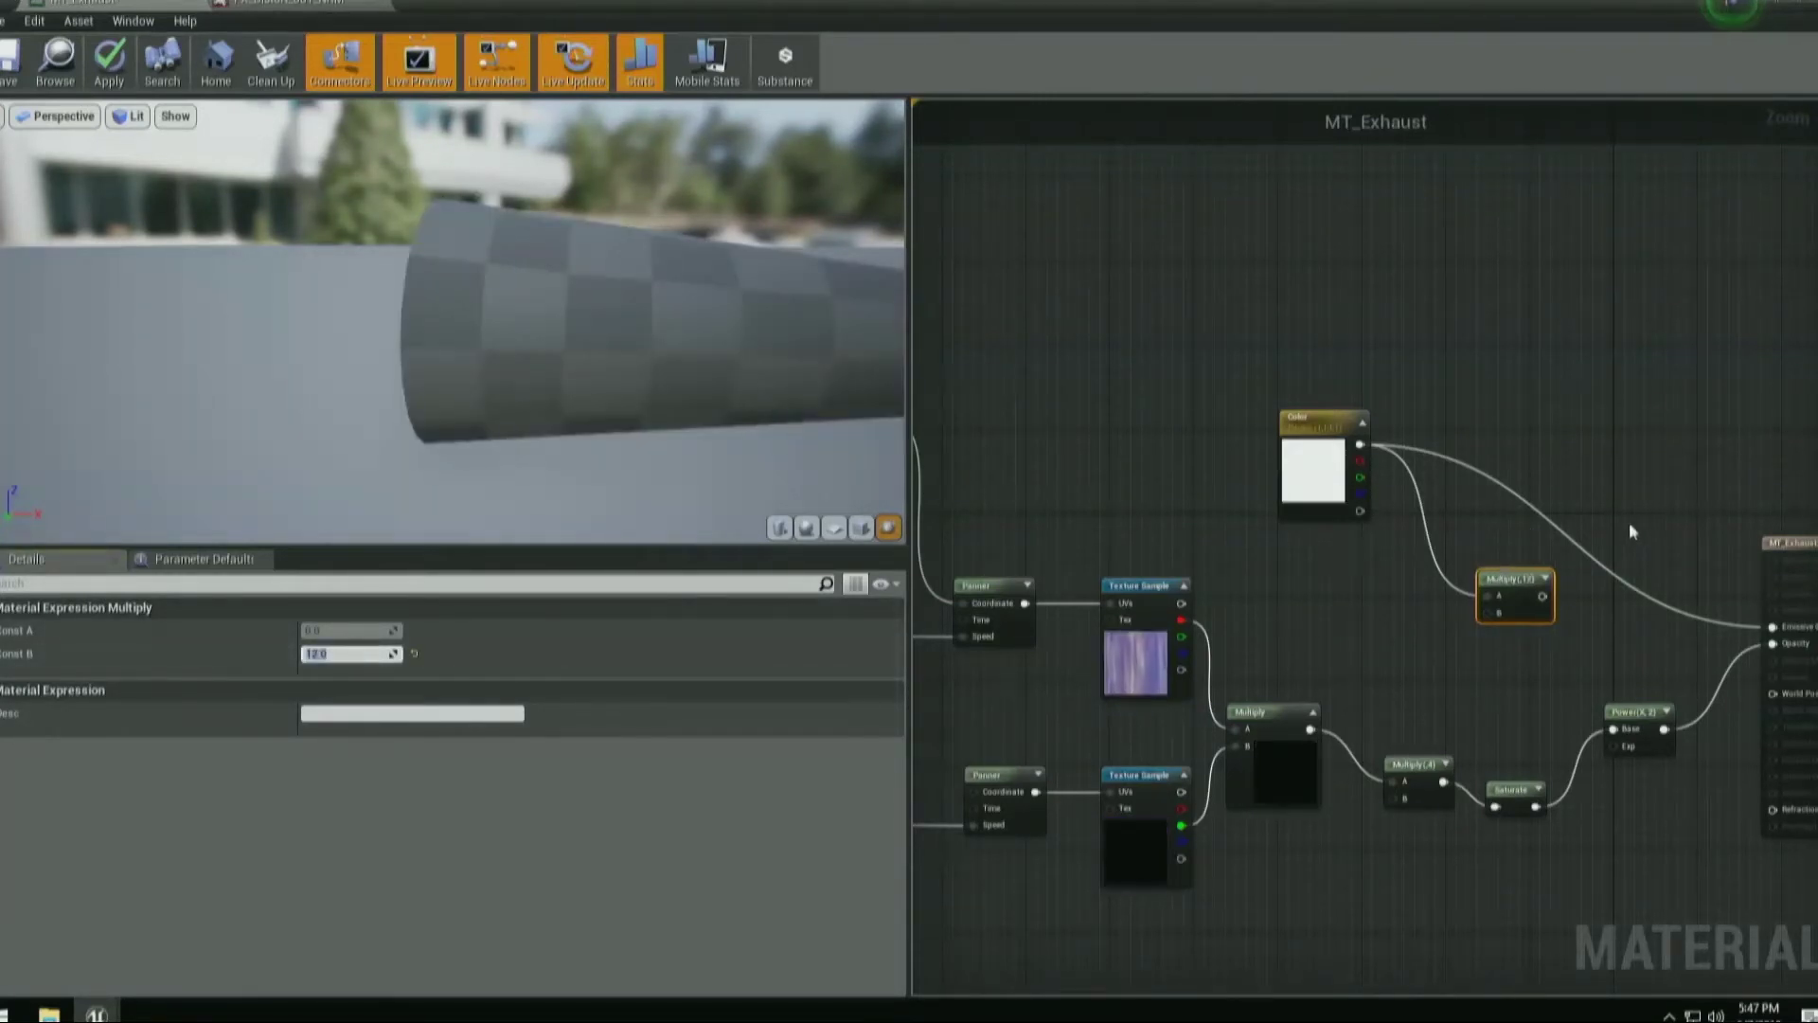
Wire the Multiply by 12 into the material's Emissive Color.
{"action": "left_click_drag", "start_coordinate": [1542, 595], "coordinate": [1772, 627]}
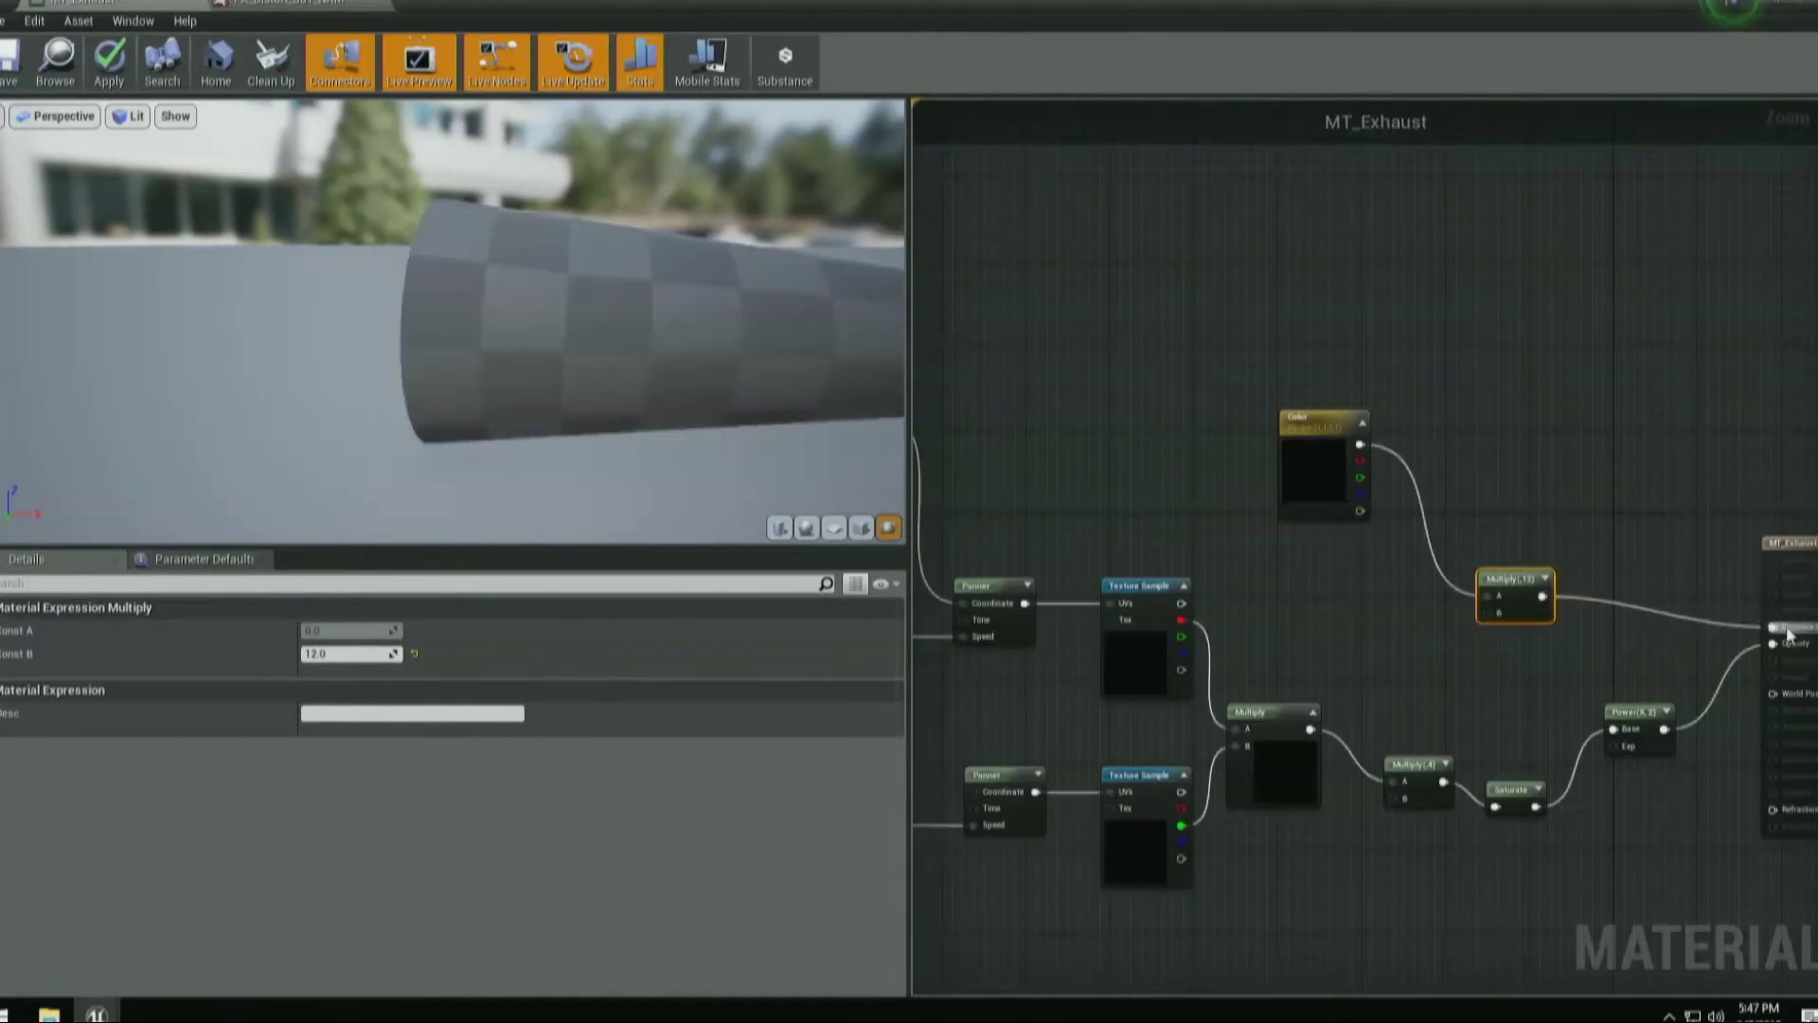
{"action": "left_click_drag", "start_coordinate": [516, 248], "coordinate": [582, 277]}
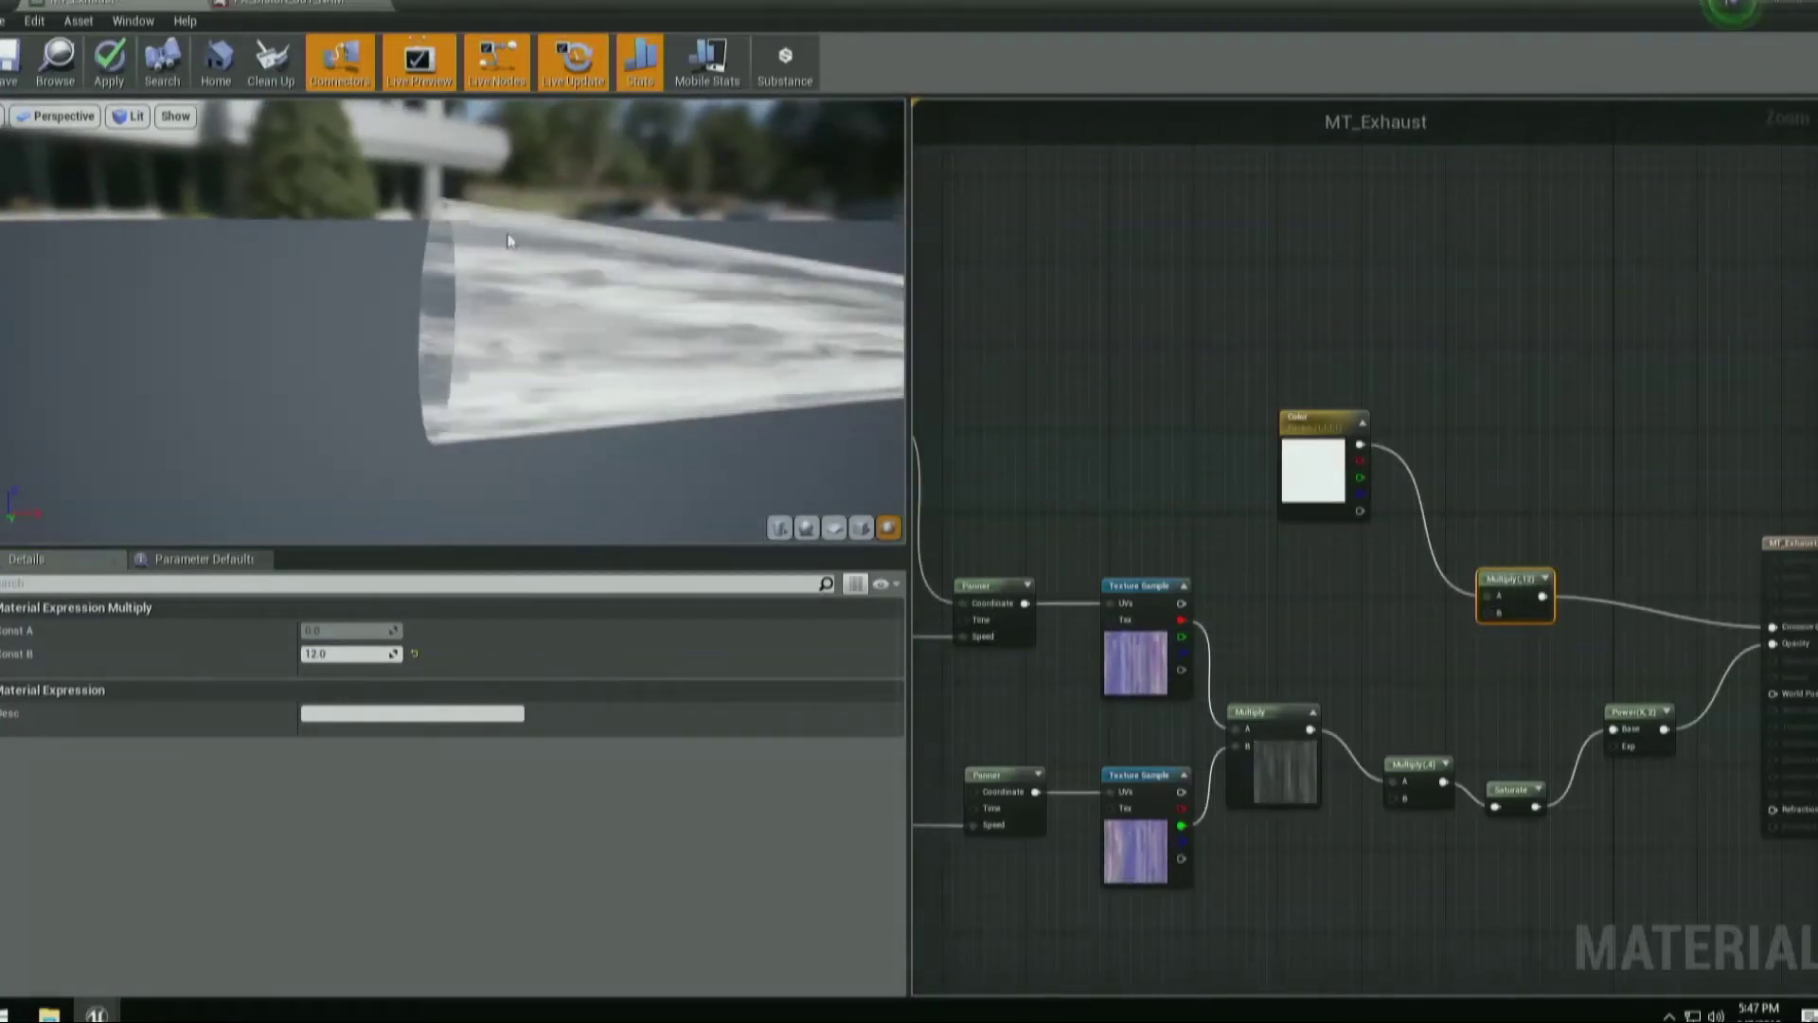
{"action": "right_click", "coordinate": [1320, 481]}
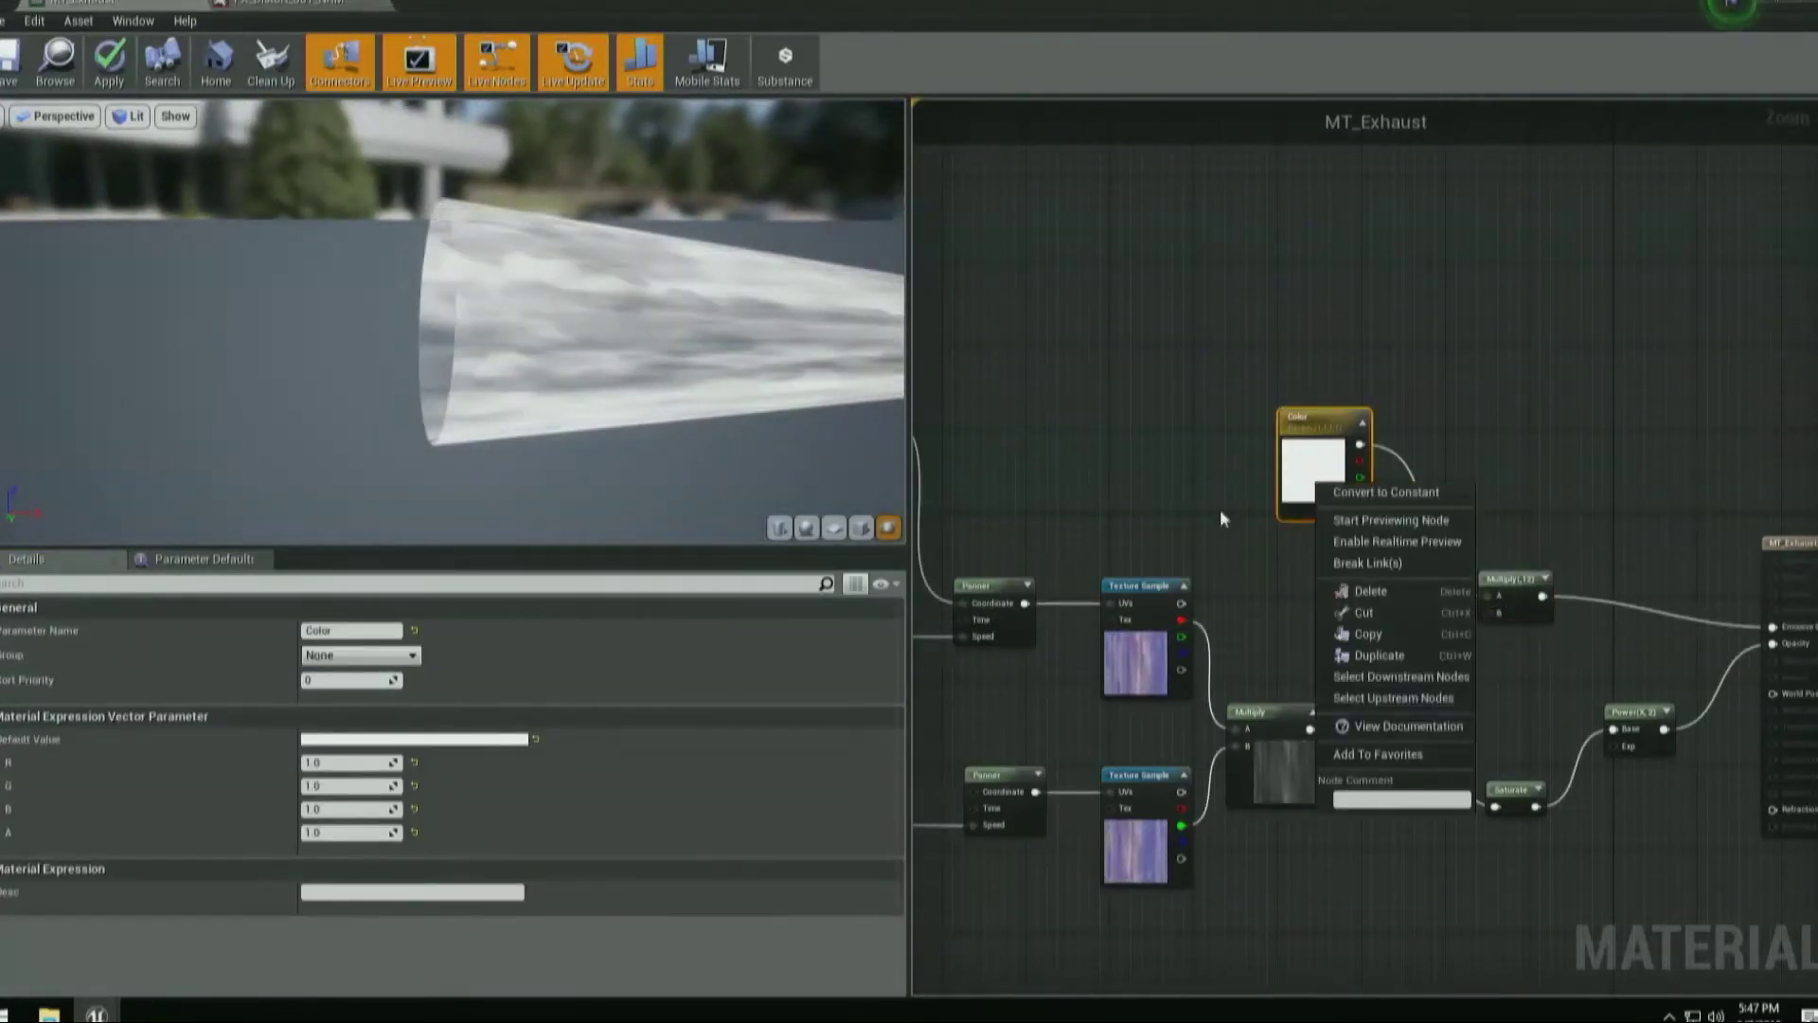
{"action": "left_click", "coordinate": [1175, 500]}
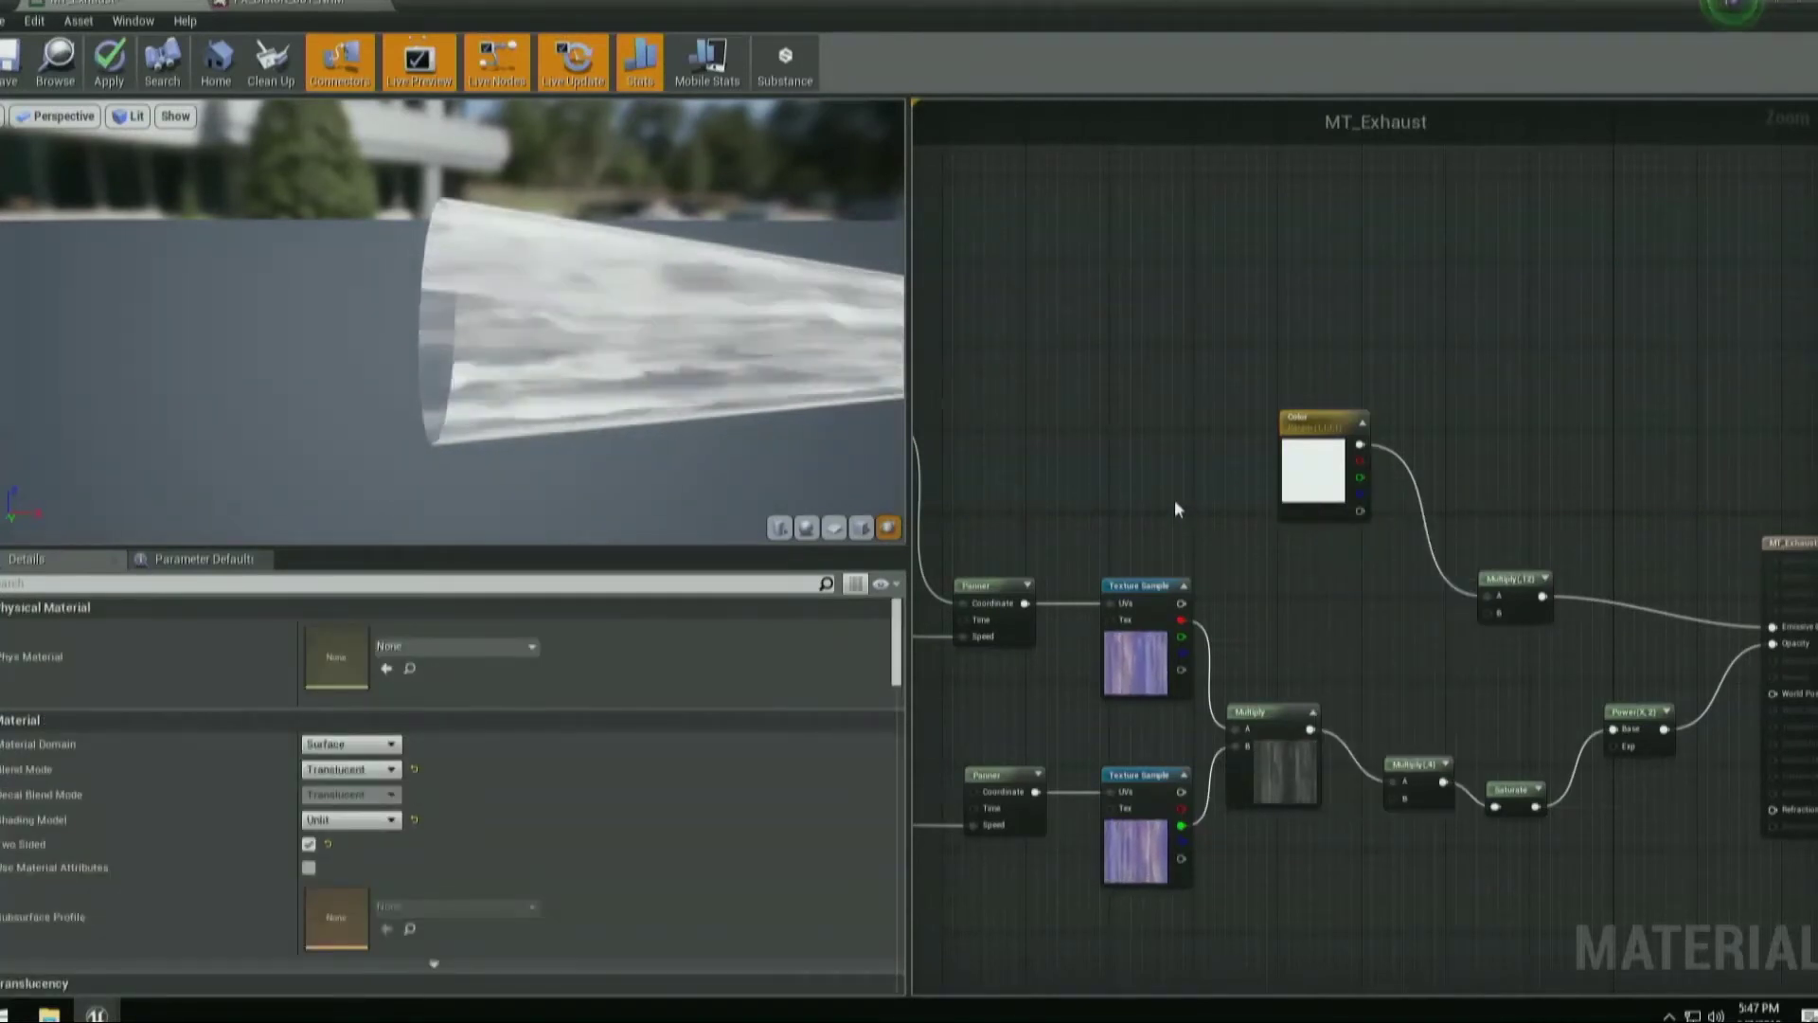
{"action": "left_click", "coordinate": [1312, 480]}
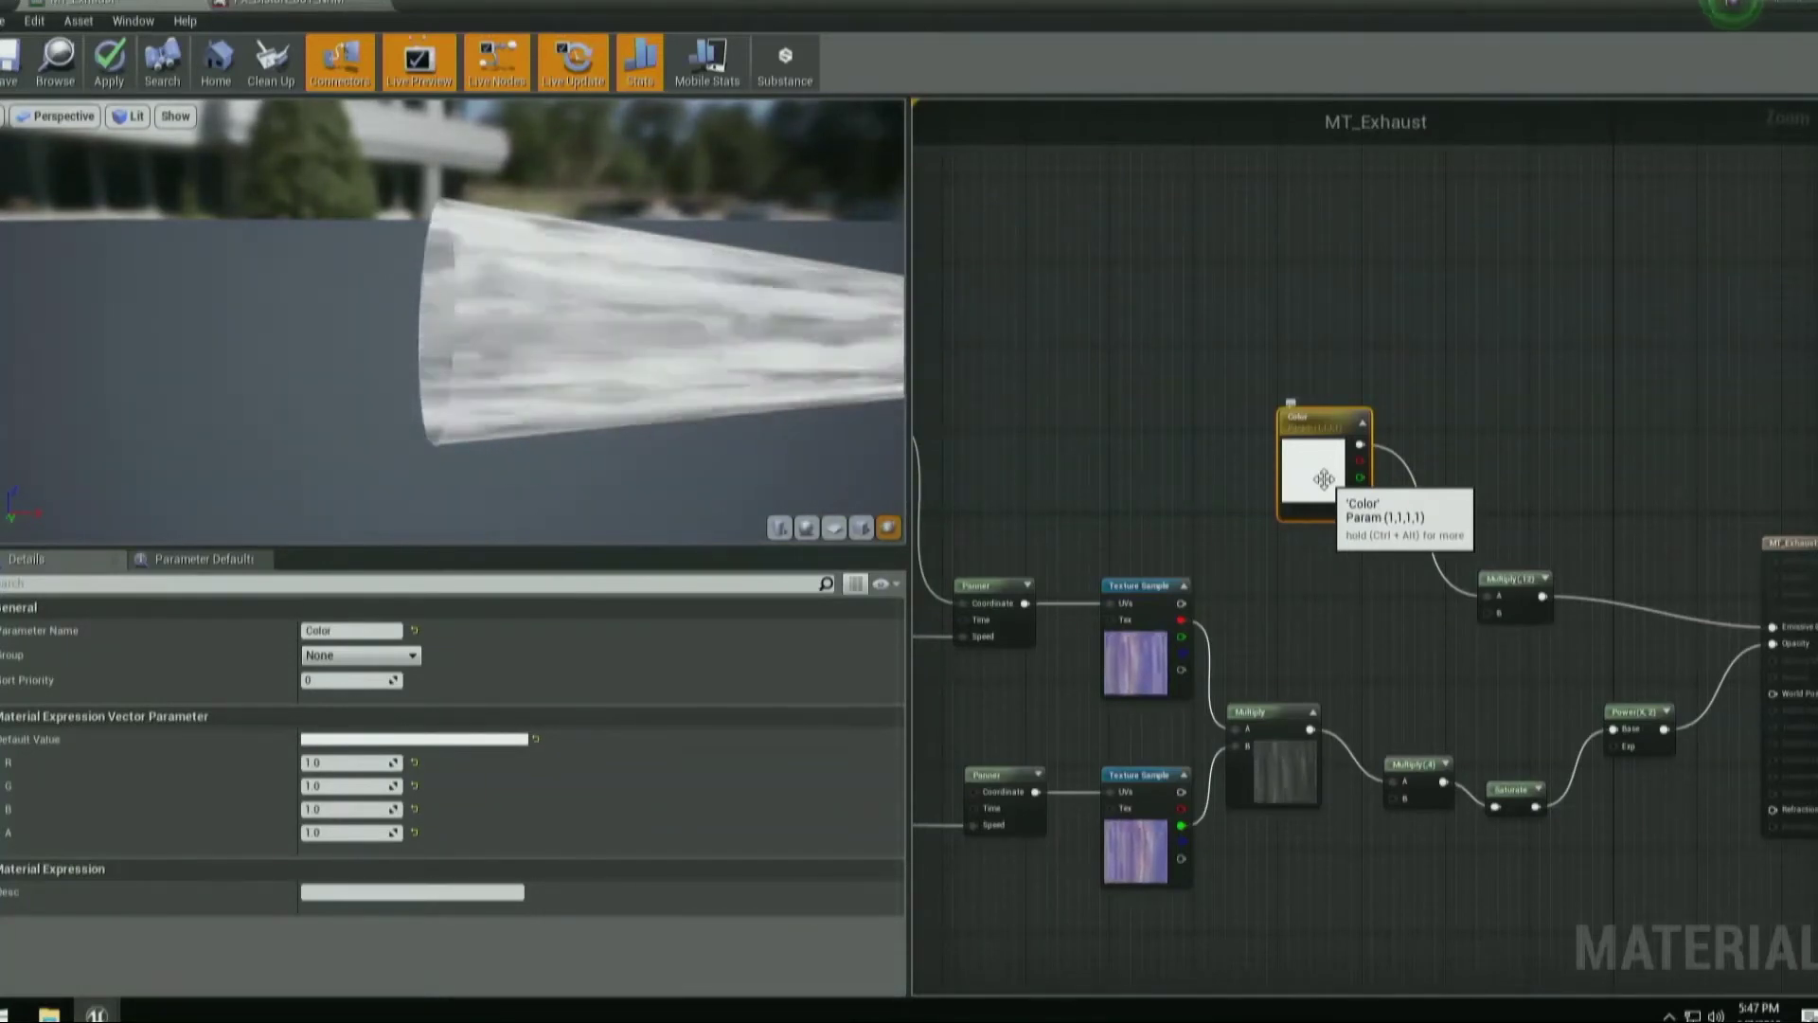
{"action": "right_click", "coordinate": [1324, 478]}
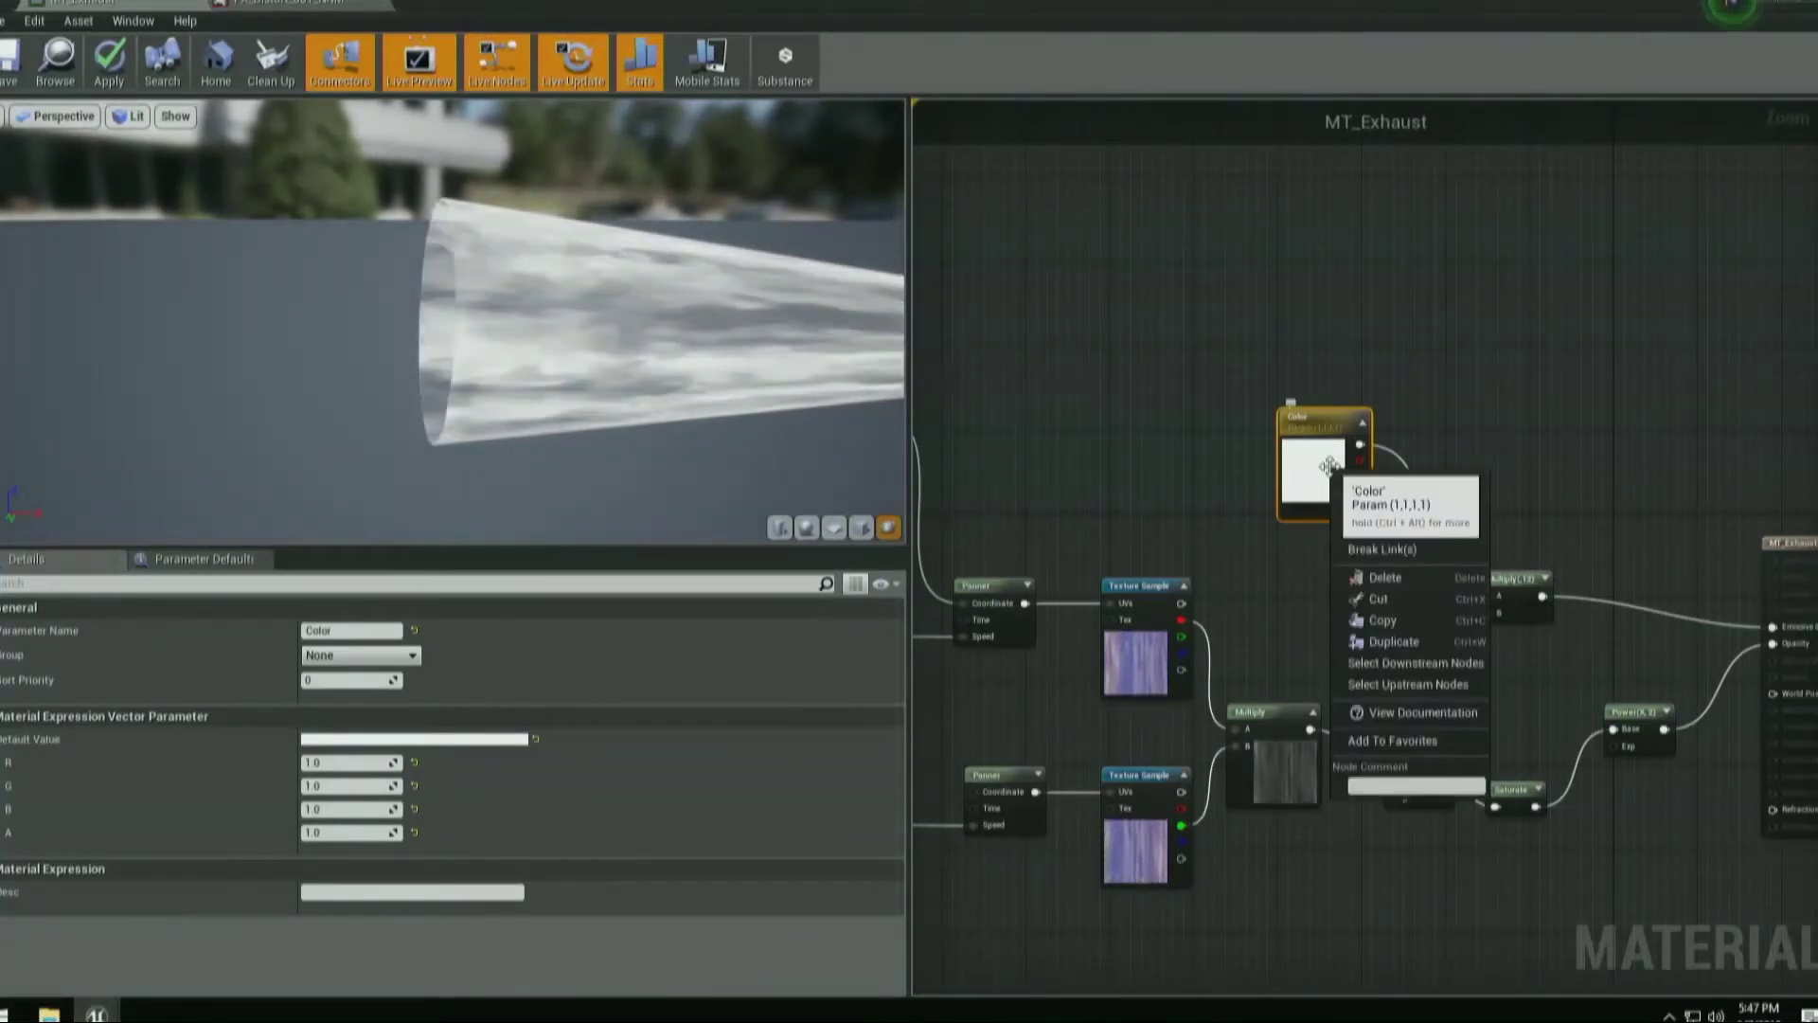
{"action": "left_click", "coordinate": [1287, 464]}
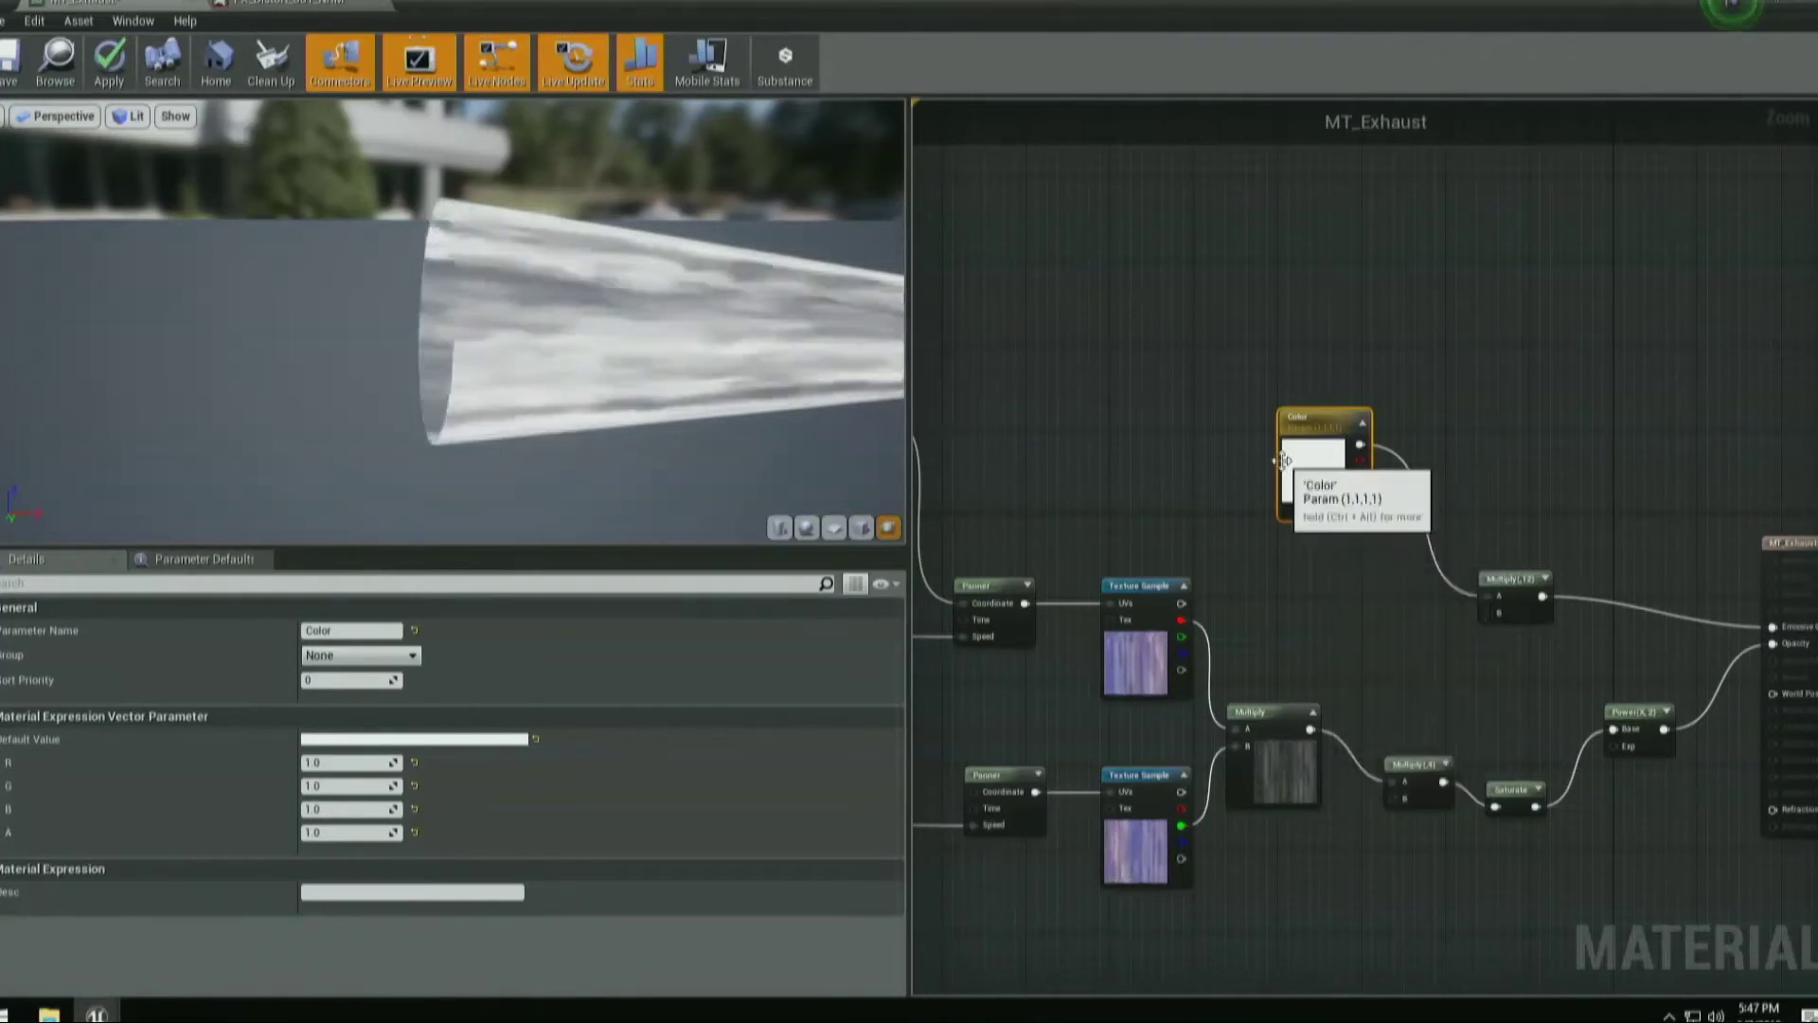
Set the Color parameter's default to blue with R 0, G 0.167942, B 1, and shift its node away from the Multiply by 12.
{"action": "double_click", "coordinate": [1288, 464]}
{"action": "left_click", "coordinate": [1345, 554]}
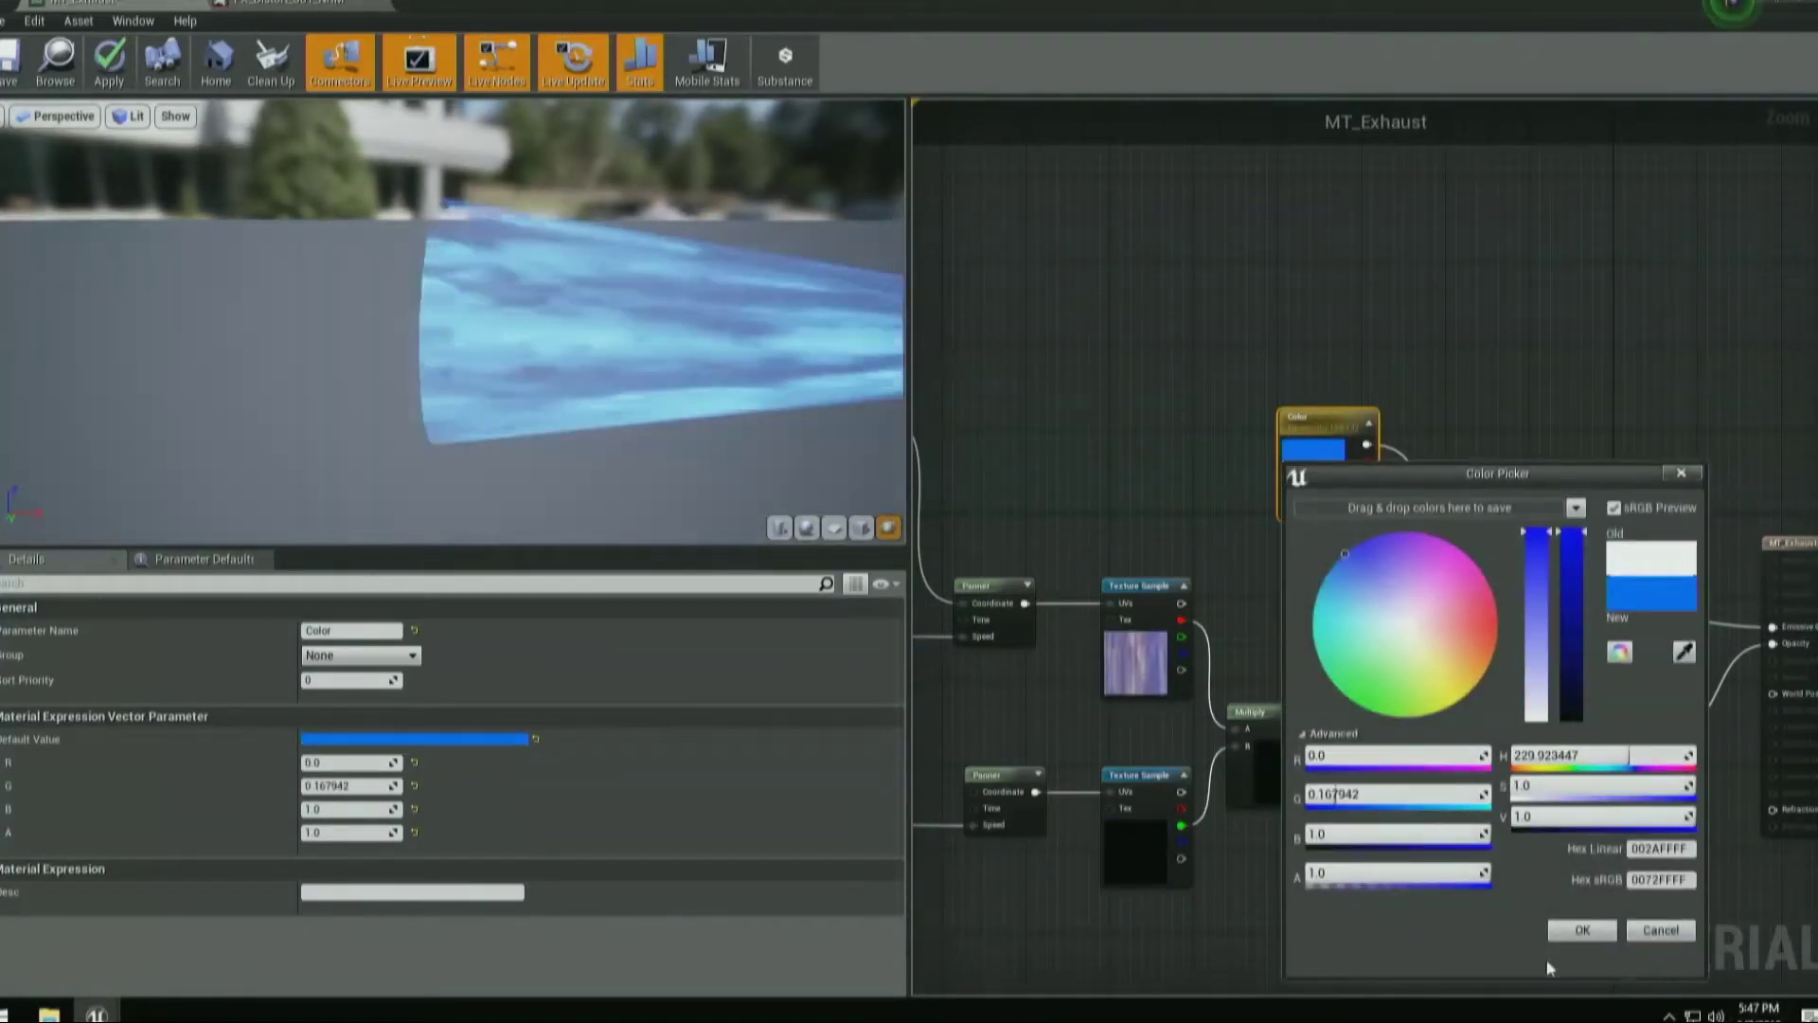
{"action": "left_click", "coordinate": [1582, 930]}
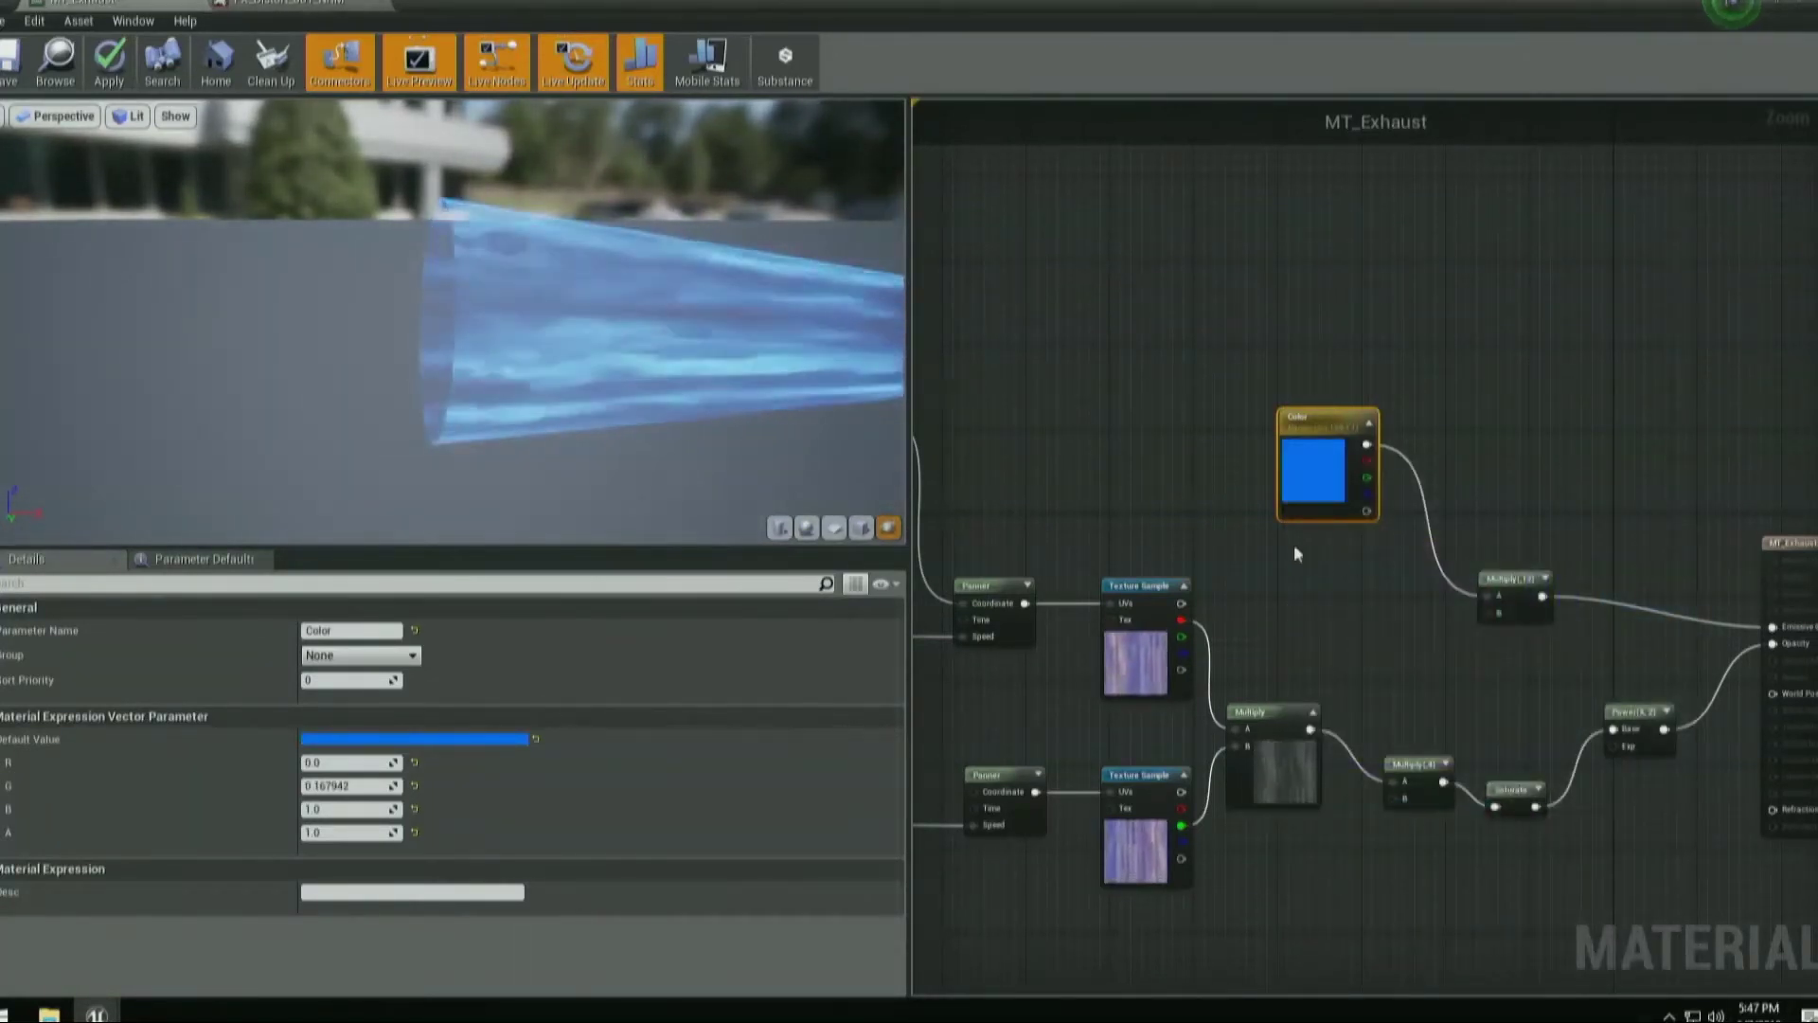
{"action": "right_click_drag", "start_coordinate": [1311, 556], "coordinate": [1296, 529]}
{"action": "left_click_drag", "start_coordinate": [1363, 430], "coordinate": [1311, 463]}
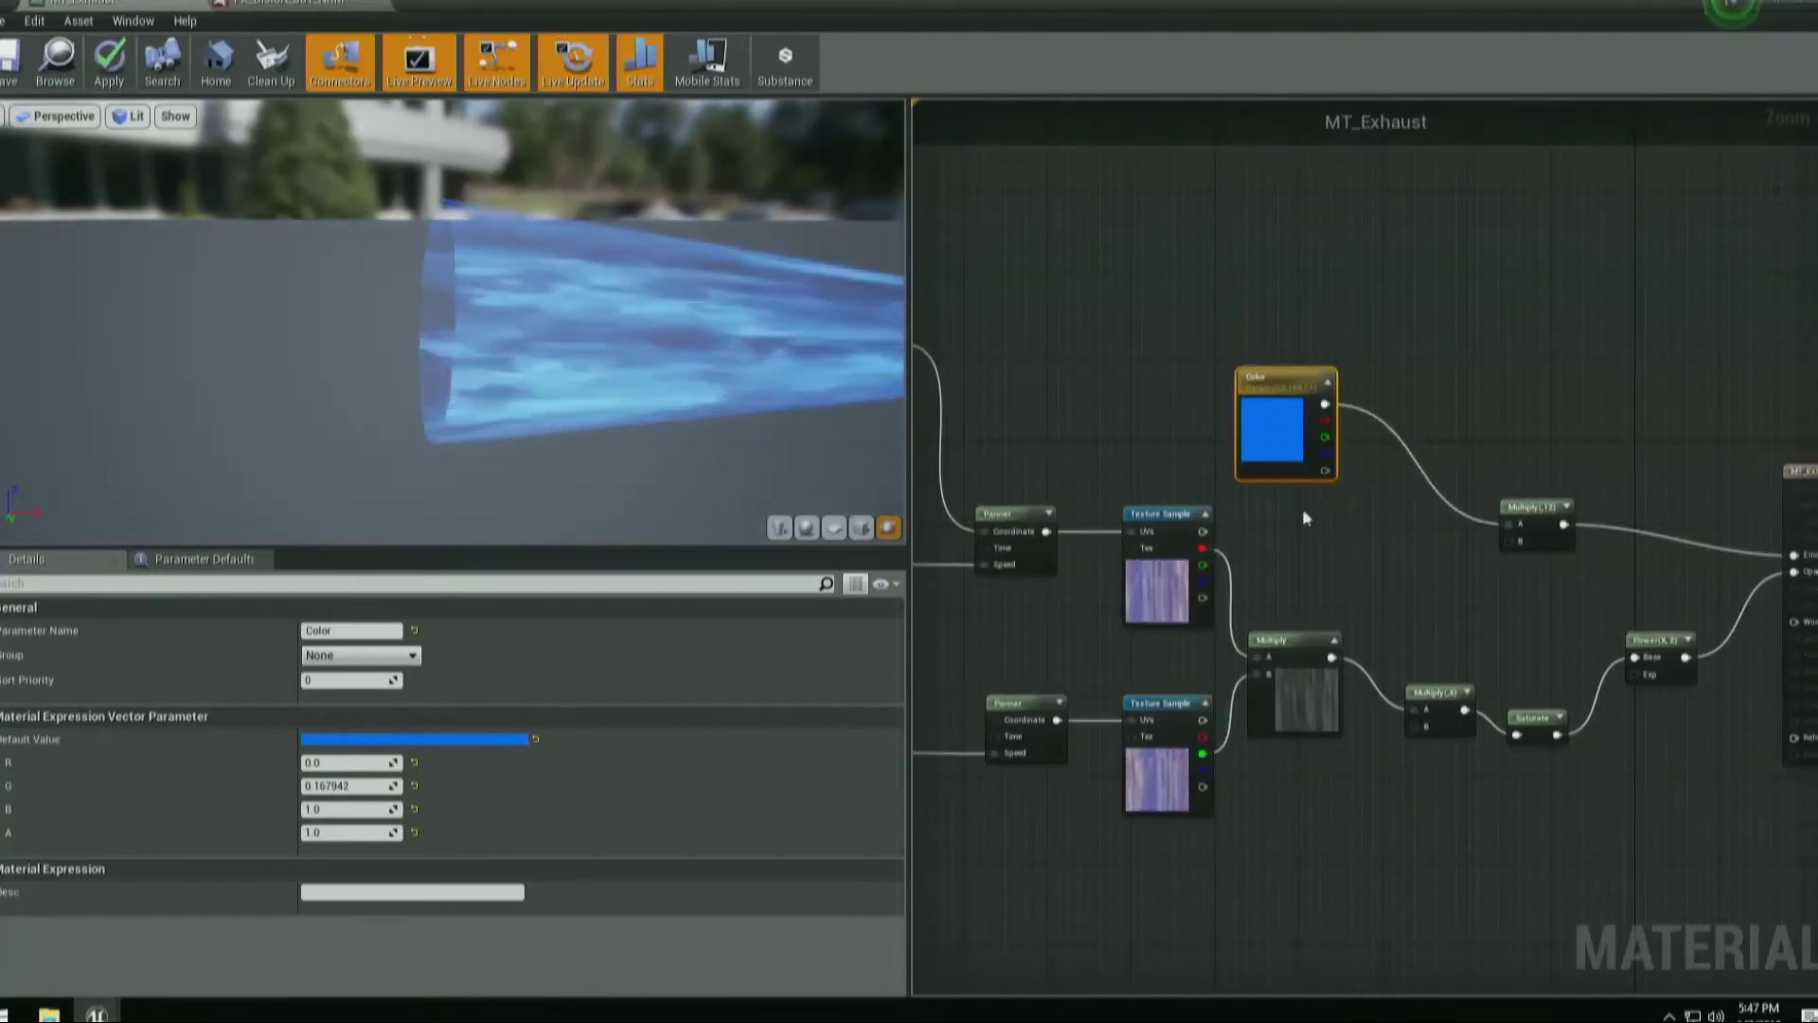
Add a Texture Coordinate node beneath the lower Append chain and expand its preview.
{"action": "right_click_drag", "start_coordinate": [1362, 582], "coordinate": [1263, 394]}
{"action": "right_click_drag", "start_coordinate": [1173, 463], "coordinate": [1271, 539]}
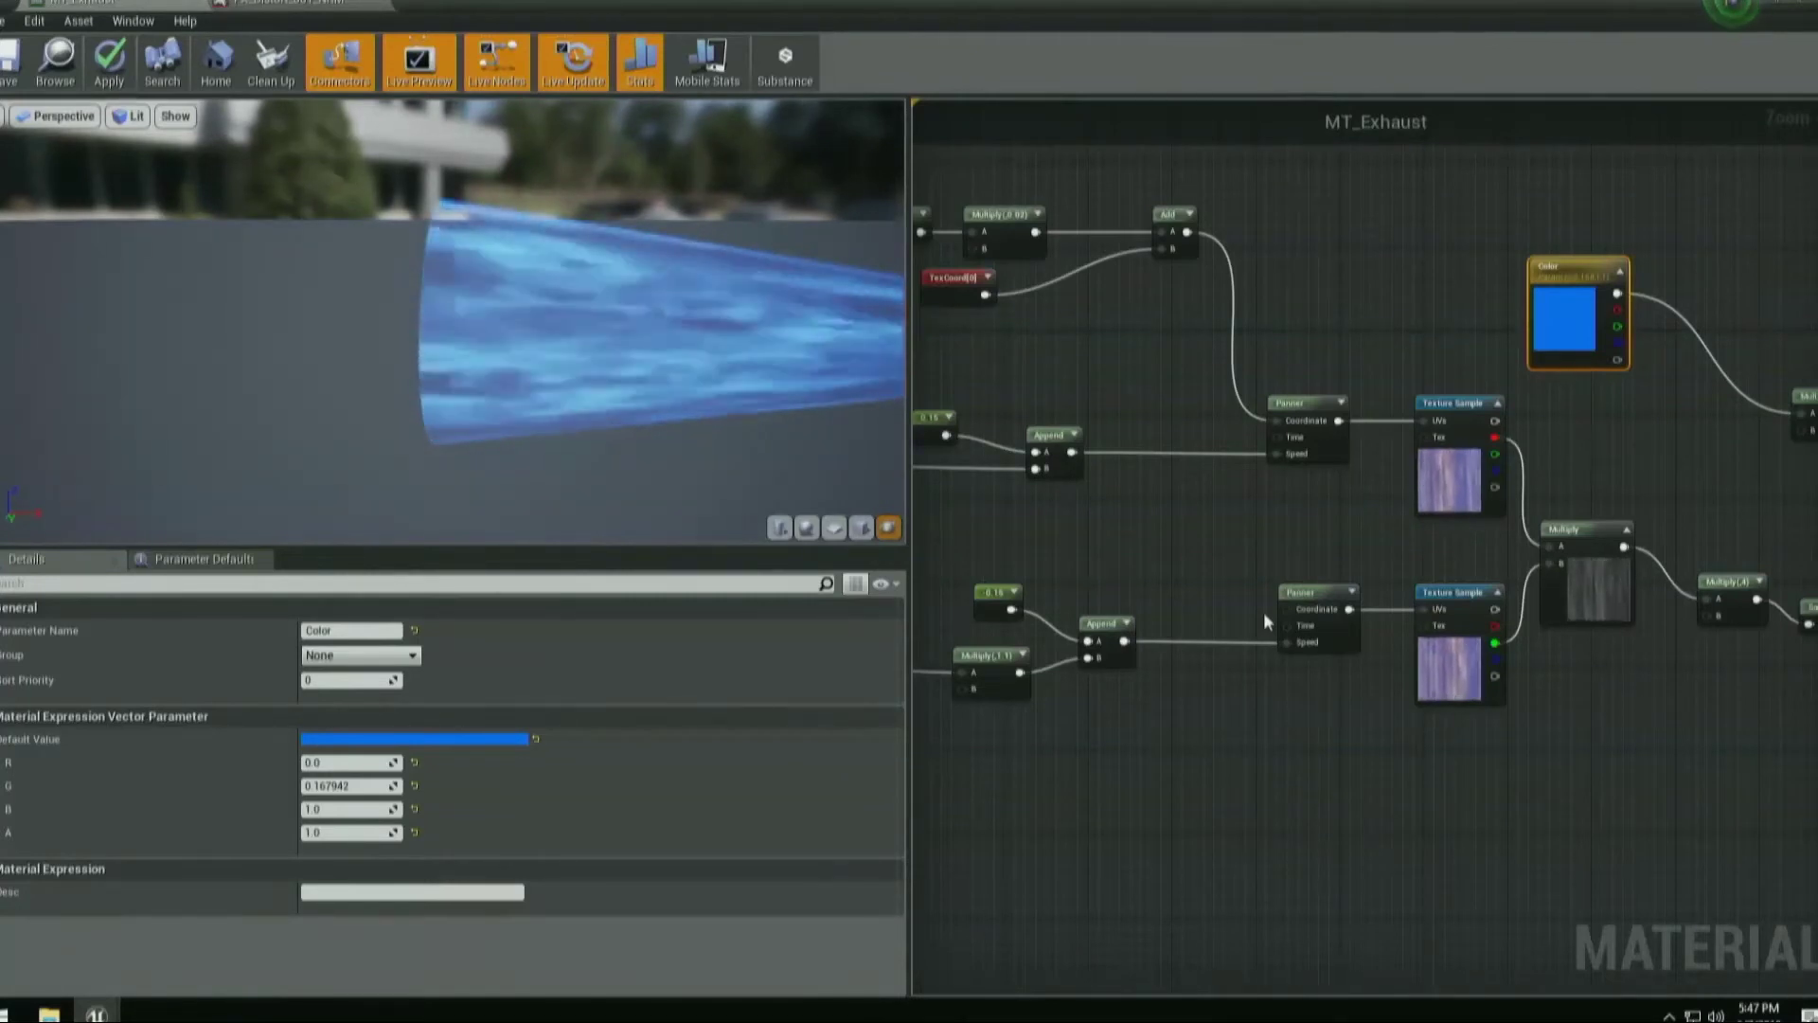
{"action": "right_click_drag", "start_coordinate": [1242, 508], "coordinate": [1351, 487]}
{"action": "scroll", "coordinate": [680, 374], "scroll_direction": "down", "scroll_amount": 5}
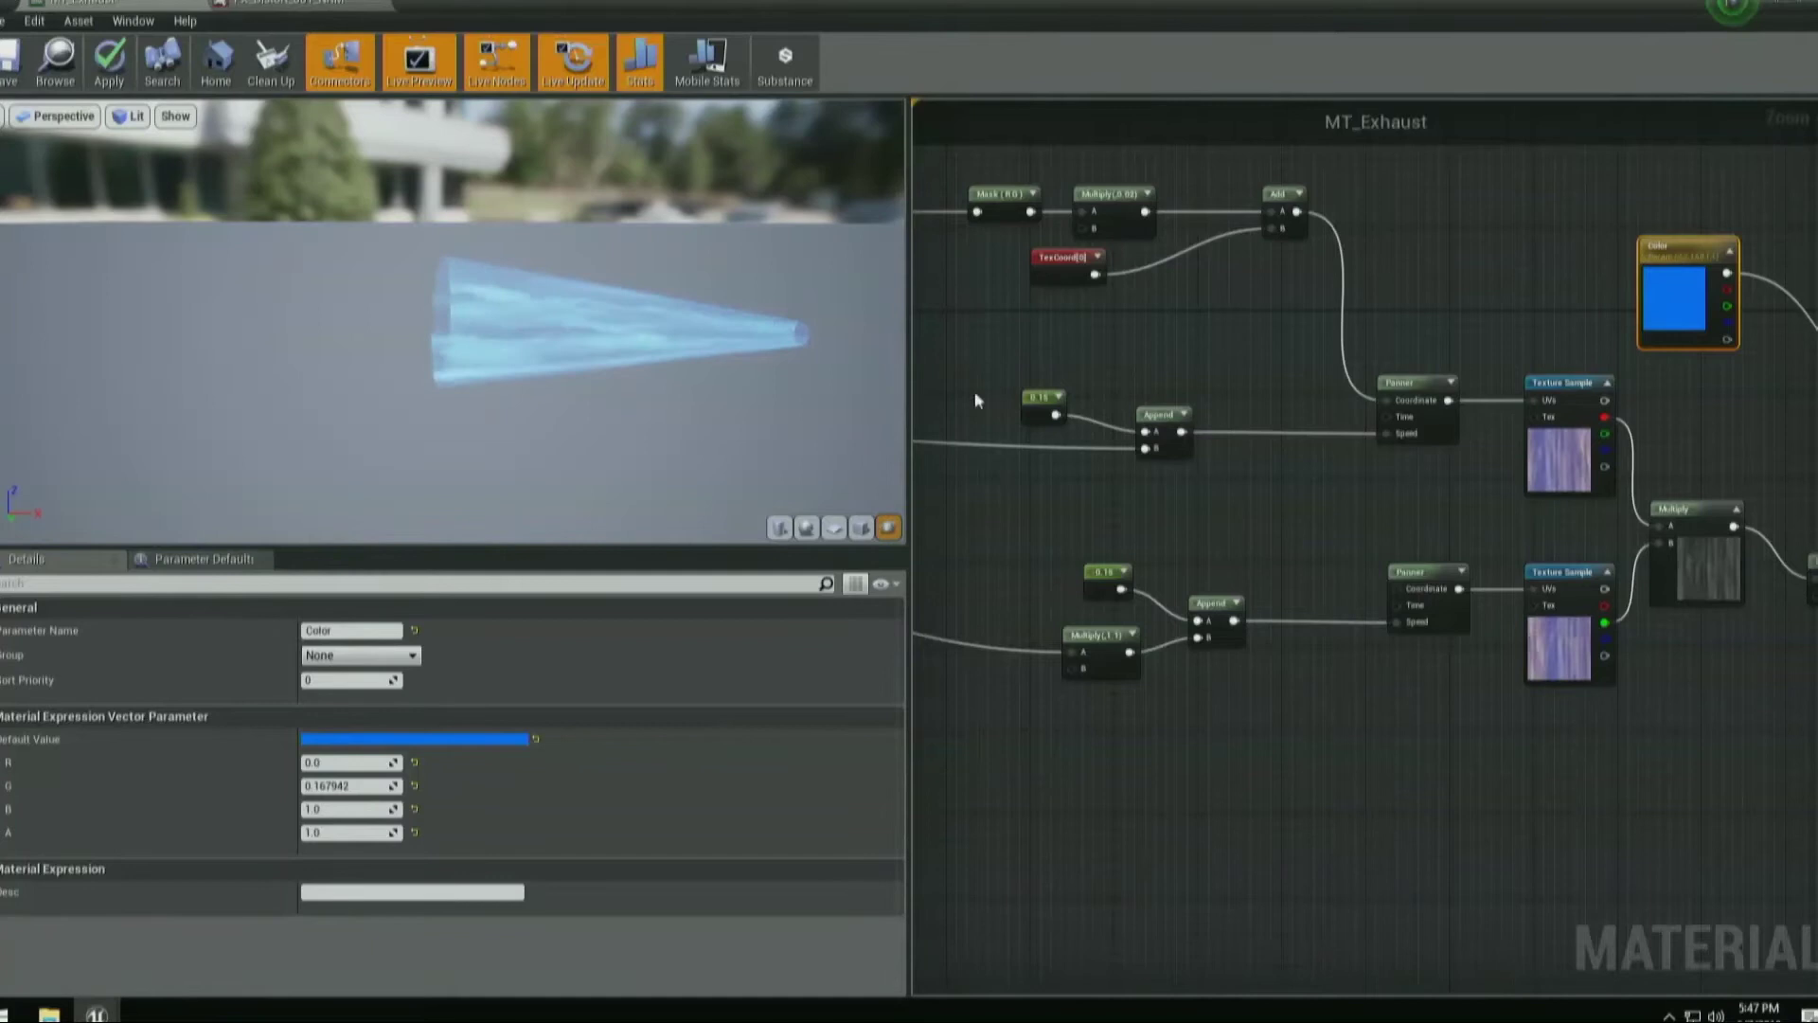
{"action": "right_click_drag", "start_coordinate": [1278, 810], "coordinate": [1407, 795]}
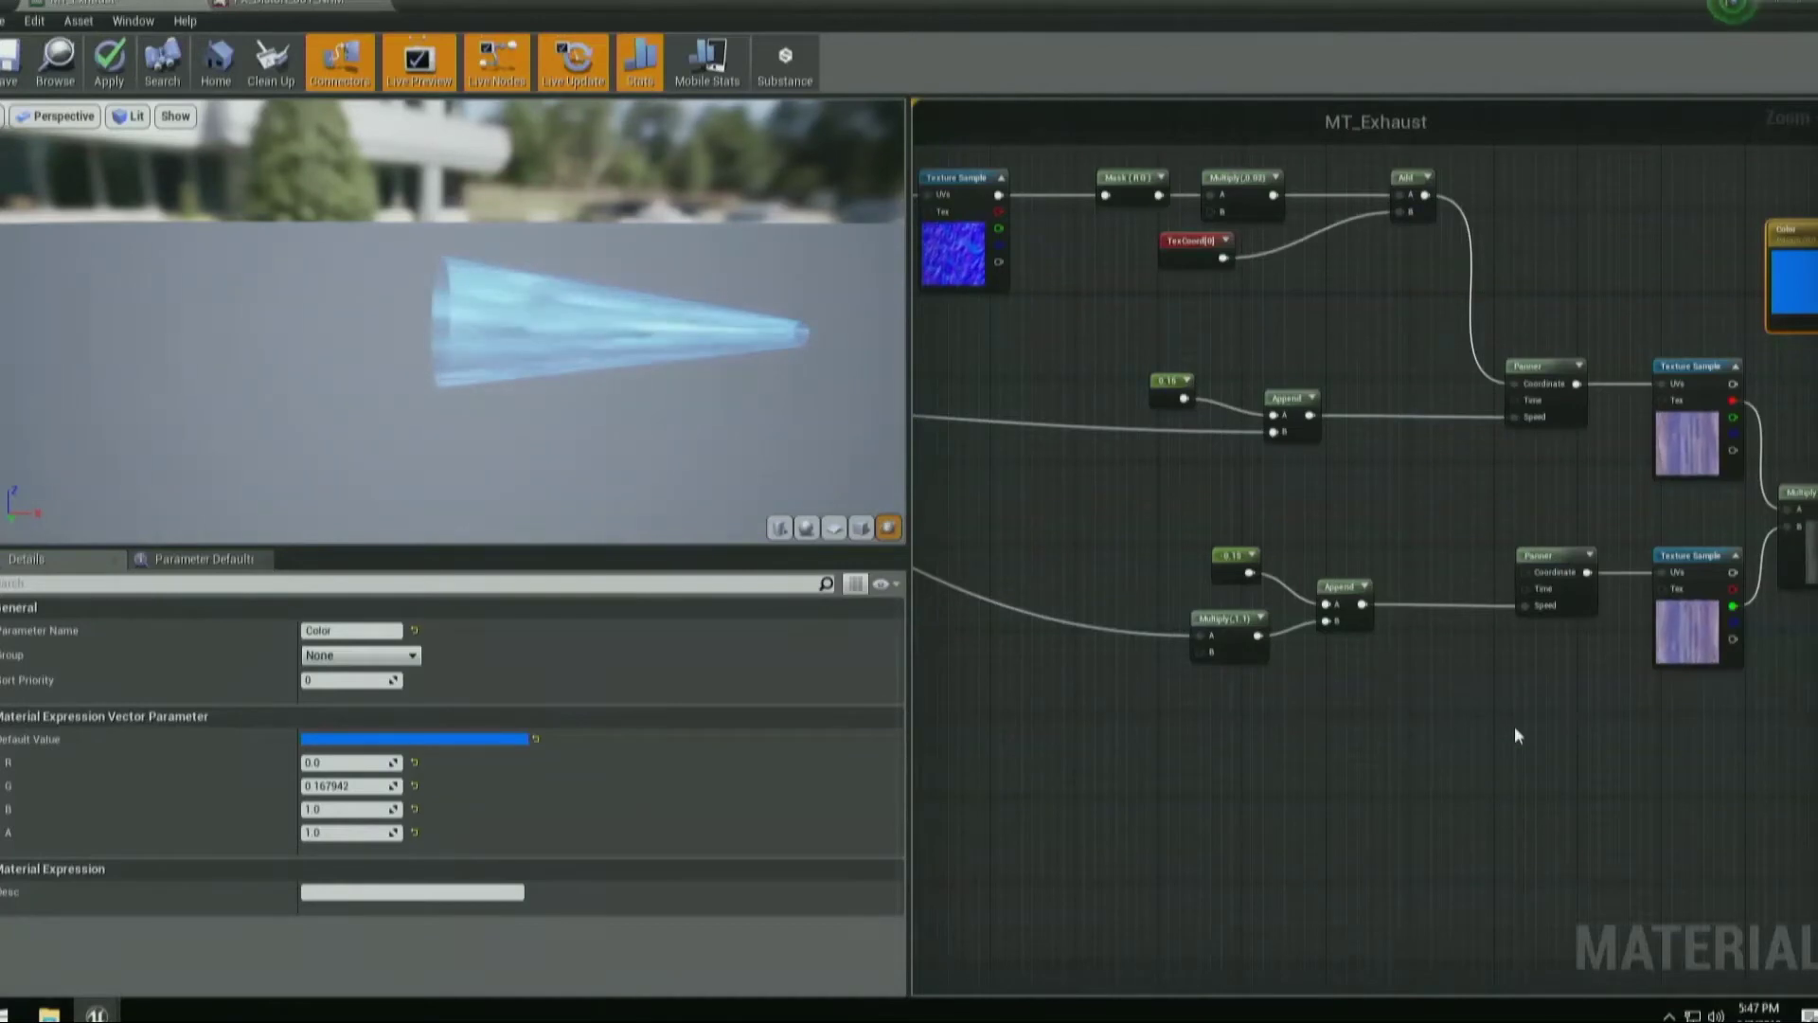
{"action": "right_click_drag", "start_coordinate": [1168, 458], "coordinate": [1442, 609]}
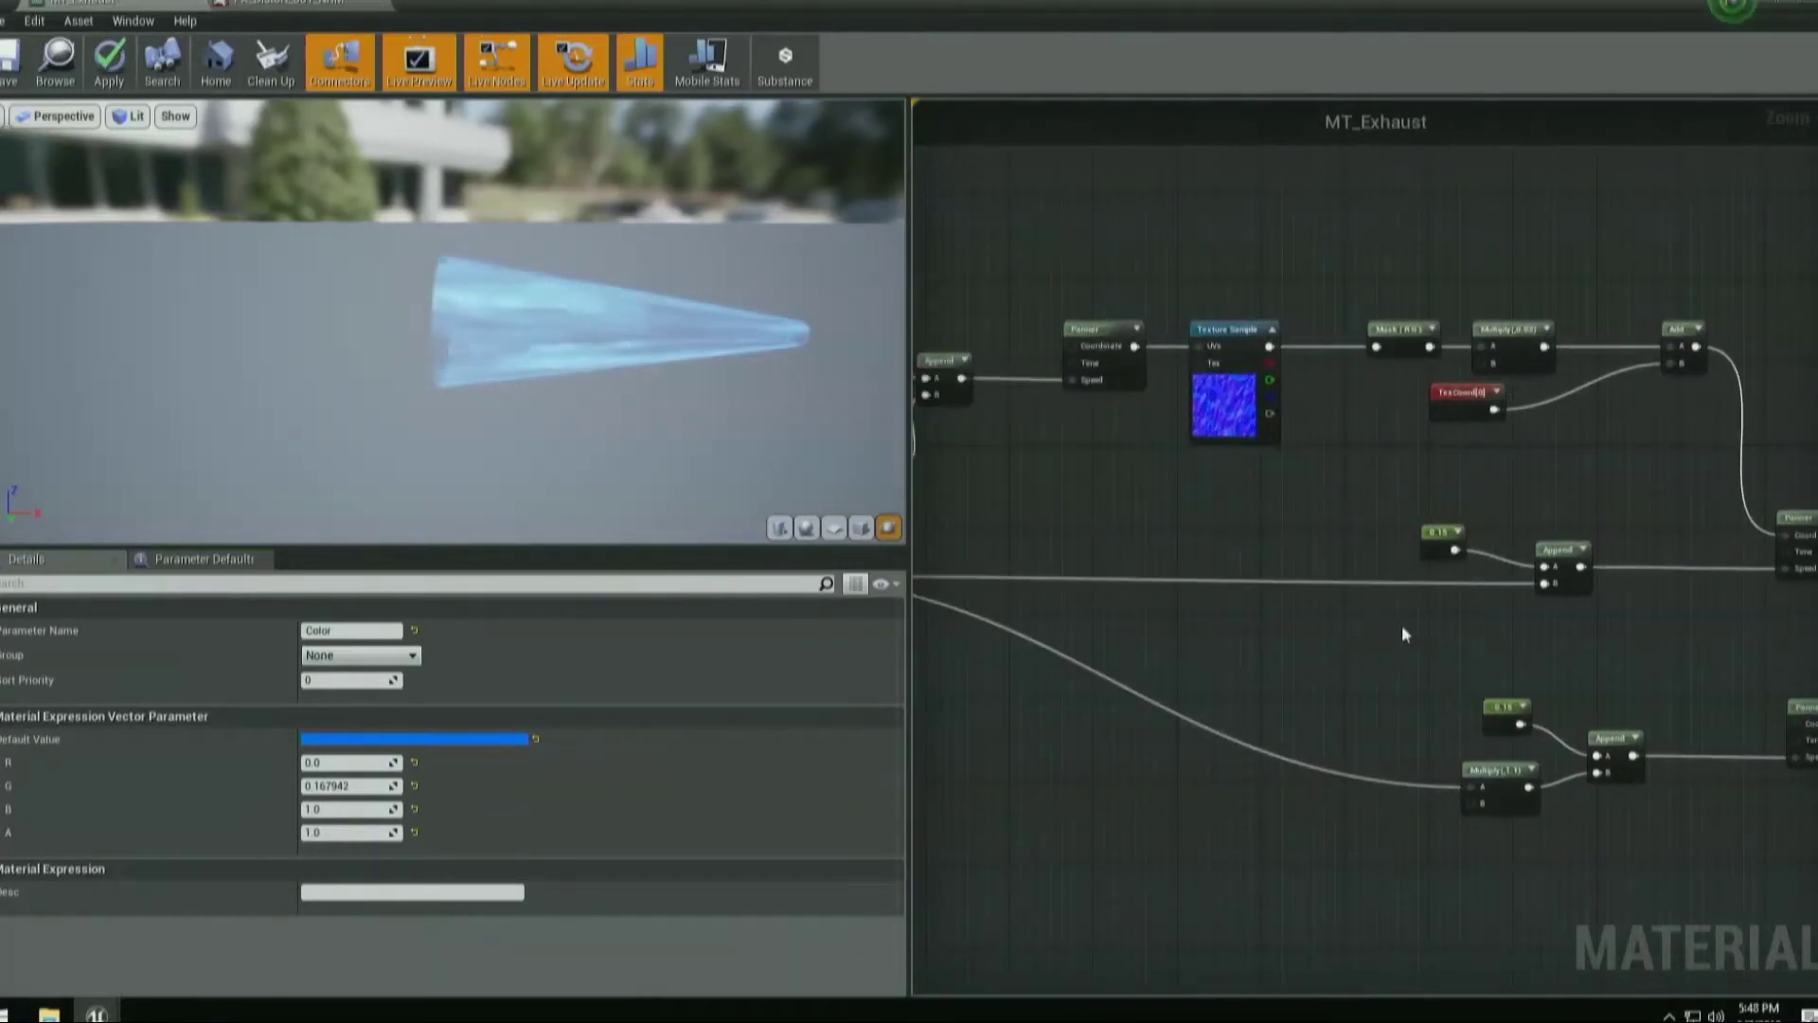
{"action": "right_click_drag", "start_coordinate": [1373, 770], "coordinate": [1336, 675]}
{"action": "left_click", "coordinate": [1209, 822]}
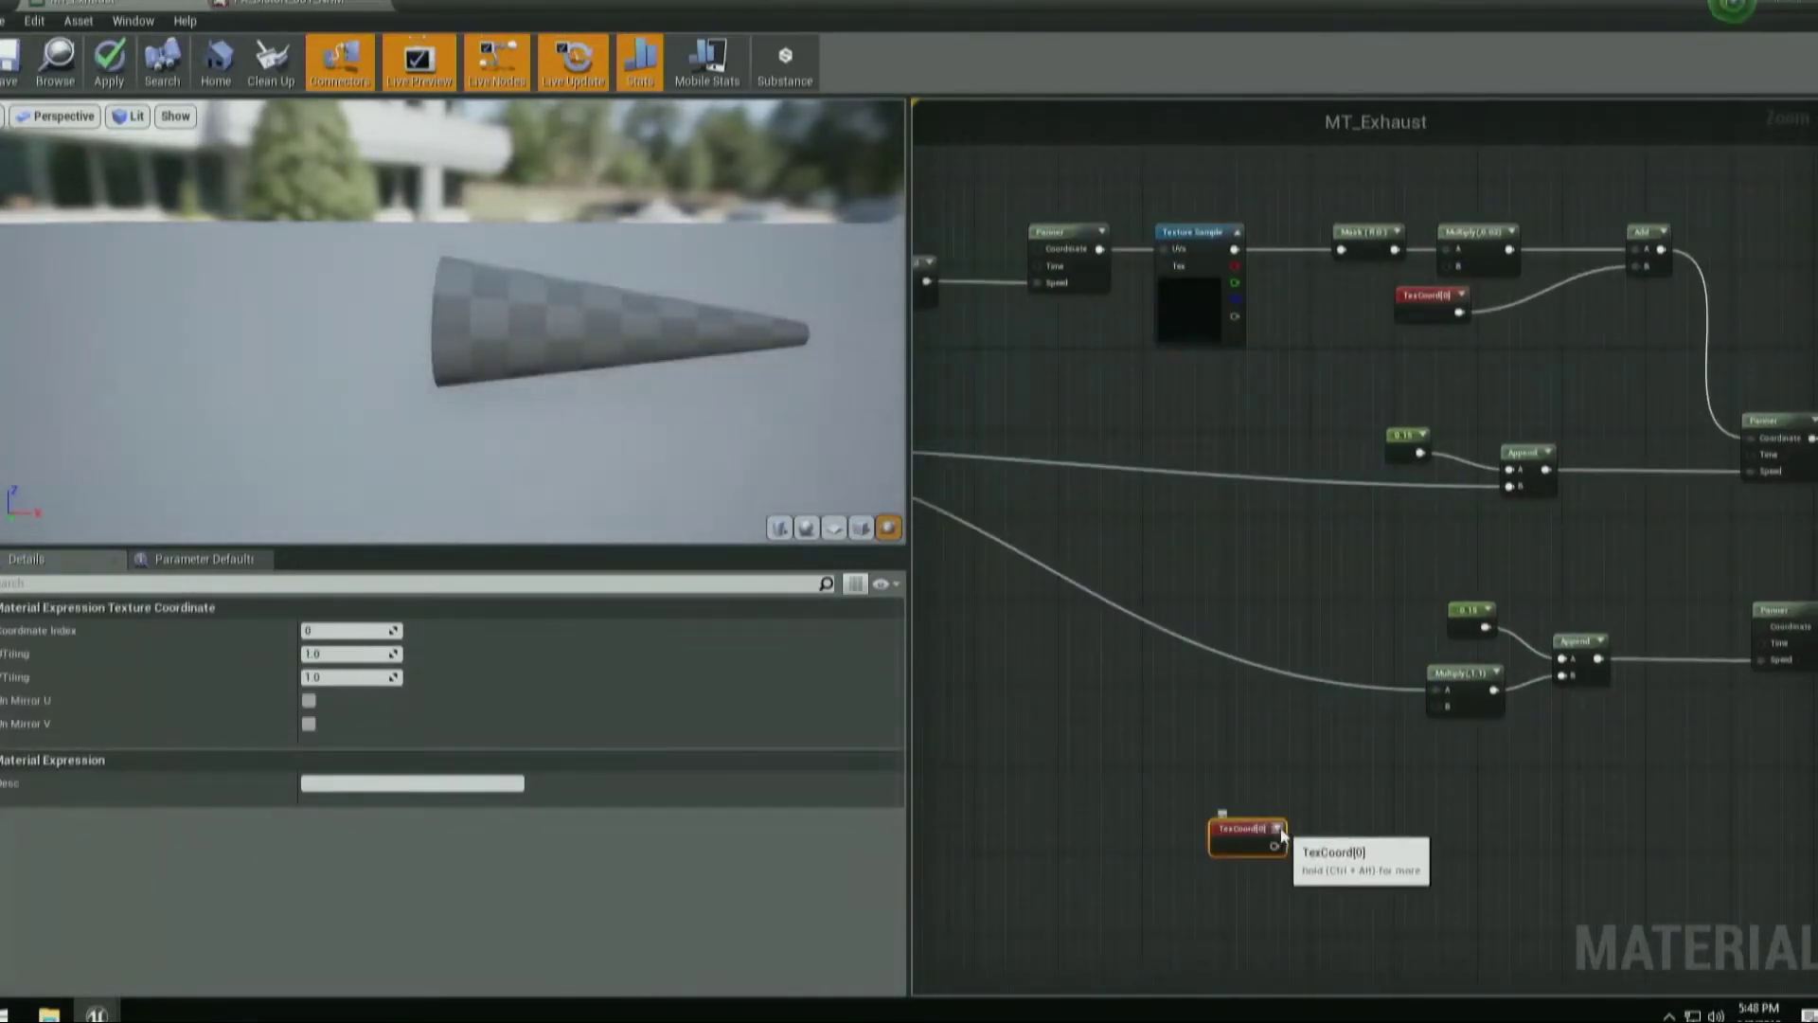
{"action": "left_click_drag", "start_coordinate": [1262, 832], "coordinate": [1280, 790]}
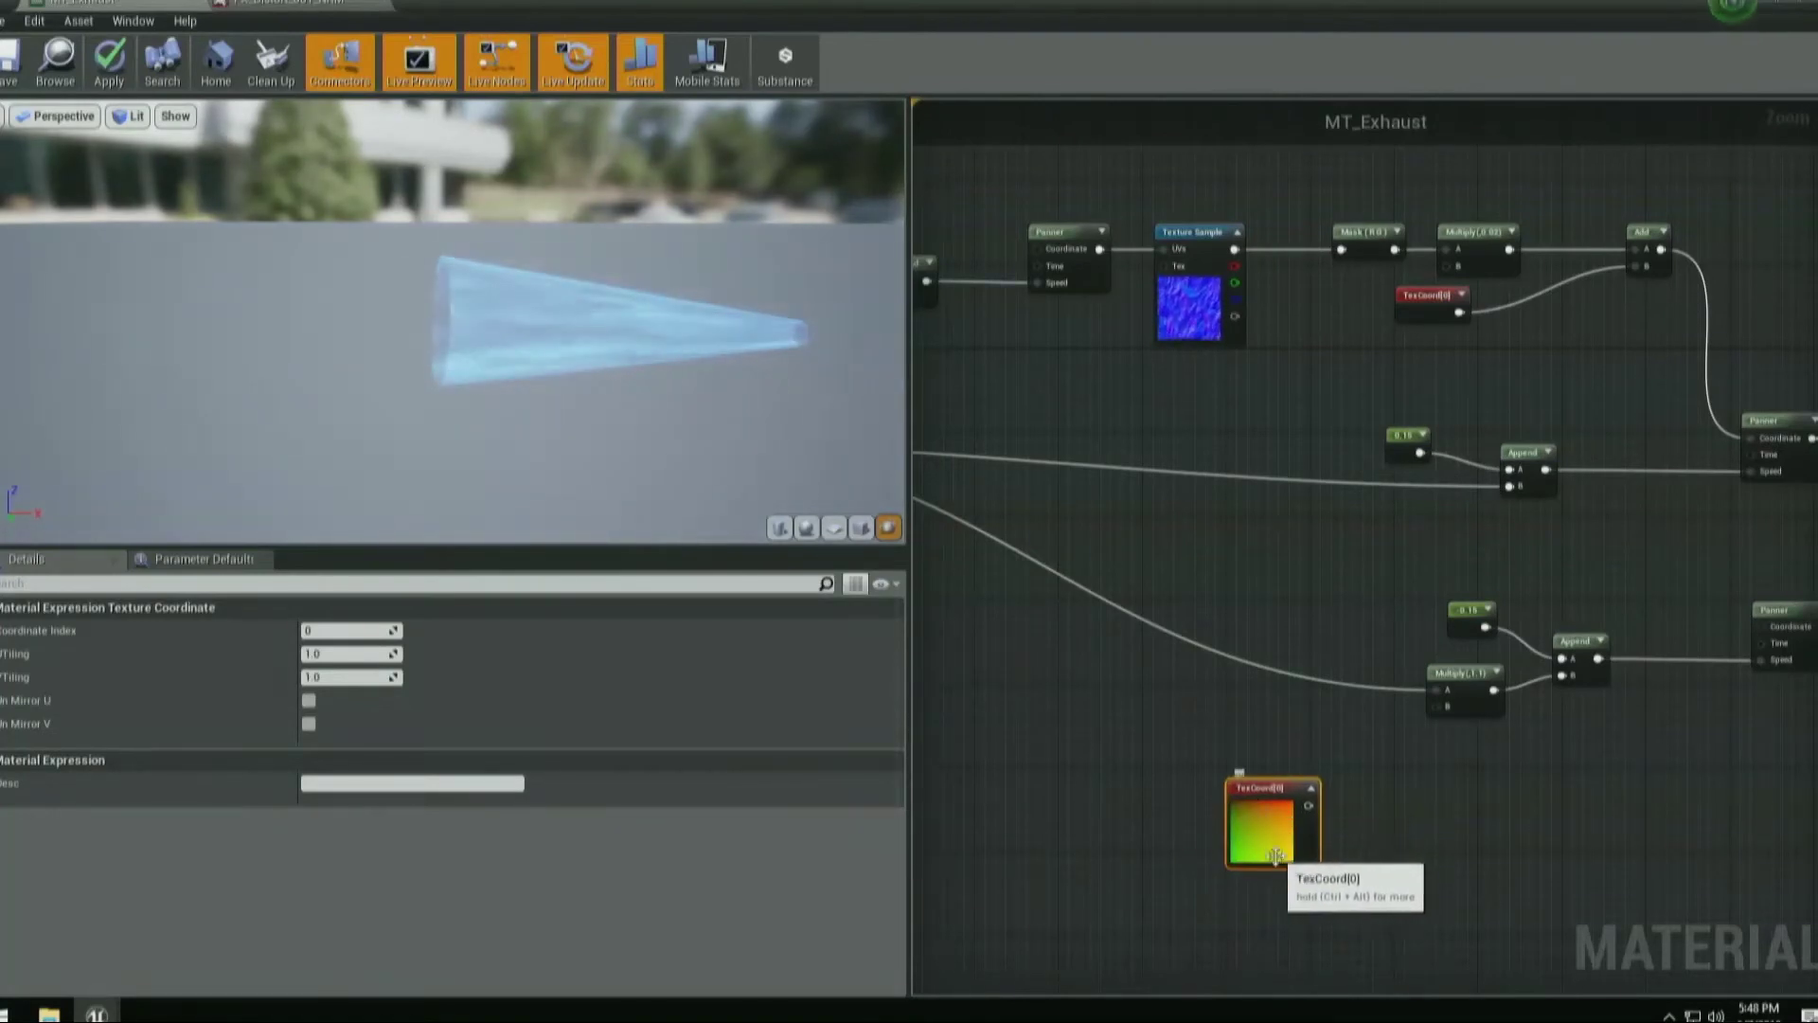
Move the new Texture Coordinate node along the graph to sit below the second curtain Texture Sample.
{"action": "right_click_drag", "start_coordinate": [1407, 839], "coordinate": [1268, 798]}
{"action": "left_click_drag", "start_coordinate": [1119, 755], "coordinate": [1234, 762]}
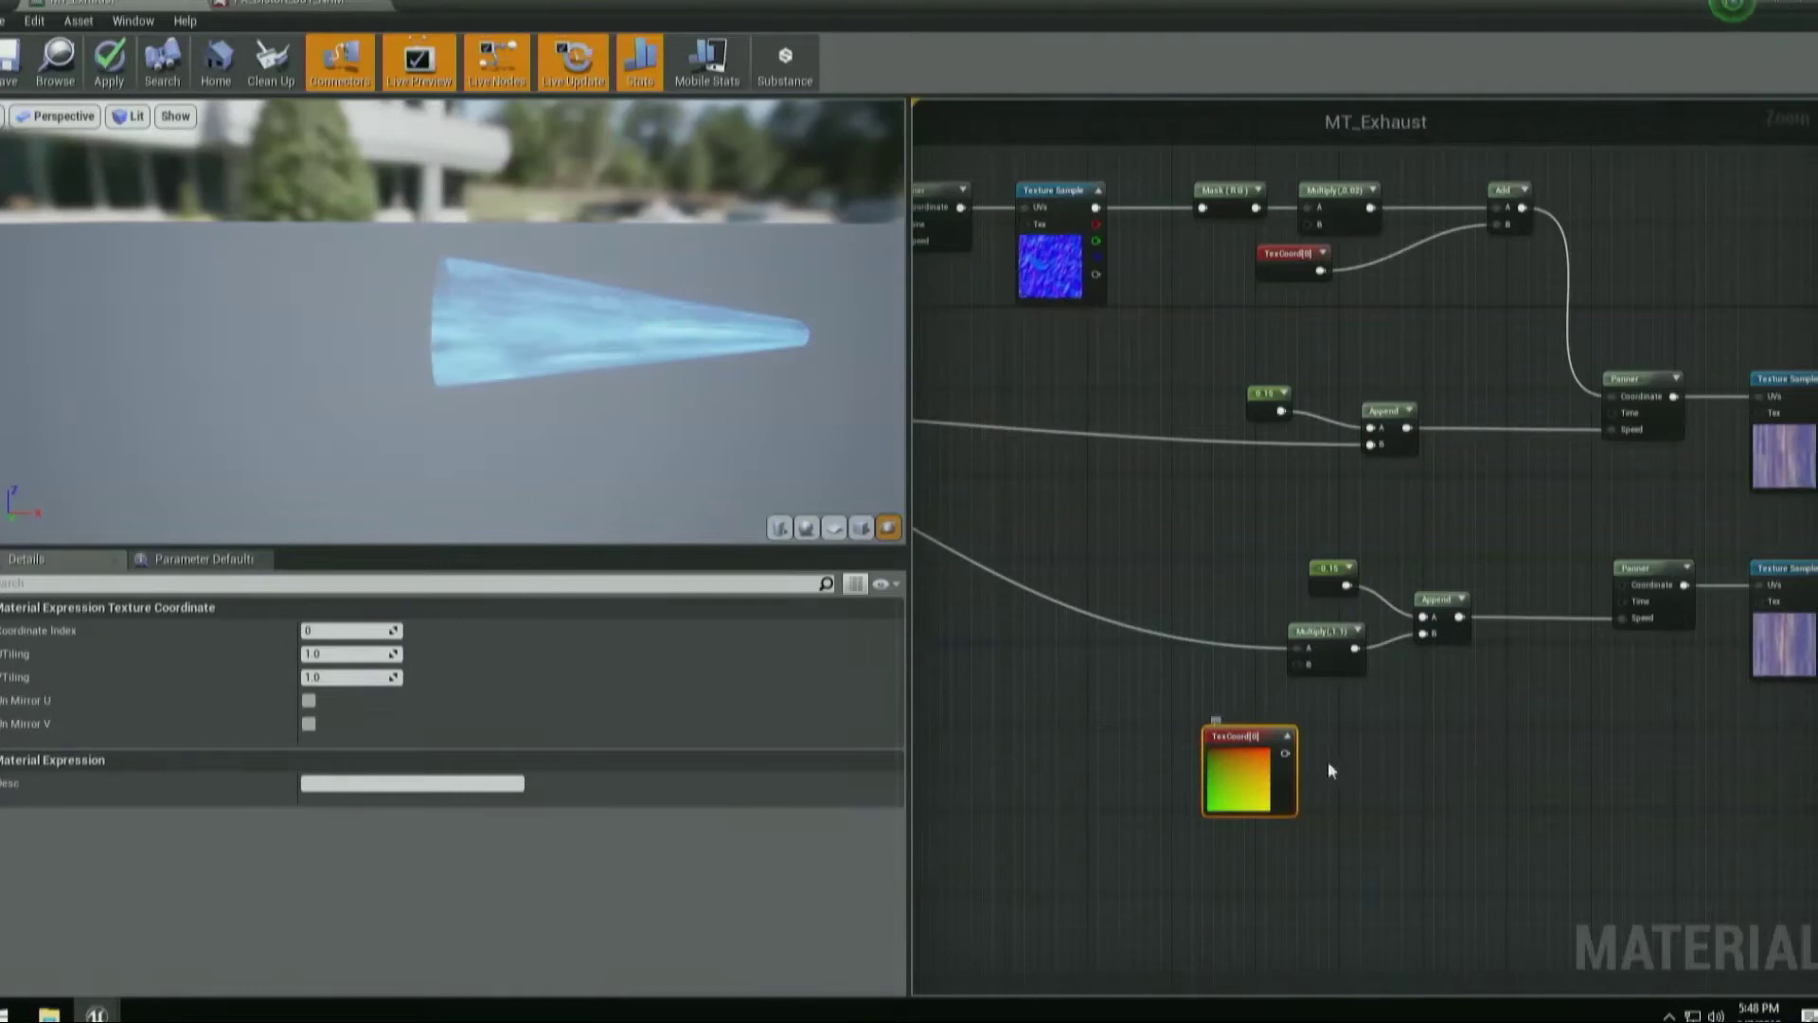
{"action": "right_click_drag", "start_coordinate": [1370, 792], "coordinate": [1094, 818]}
{"action": "left_click_drag", "start_coordinate": [1004, 779], "coordinate": [1475, 838]}
{"action": "right_click_drag", "start_coordinate": [1525, 832], "coordinate": [1203, 752]}
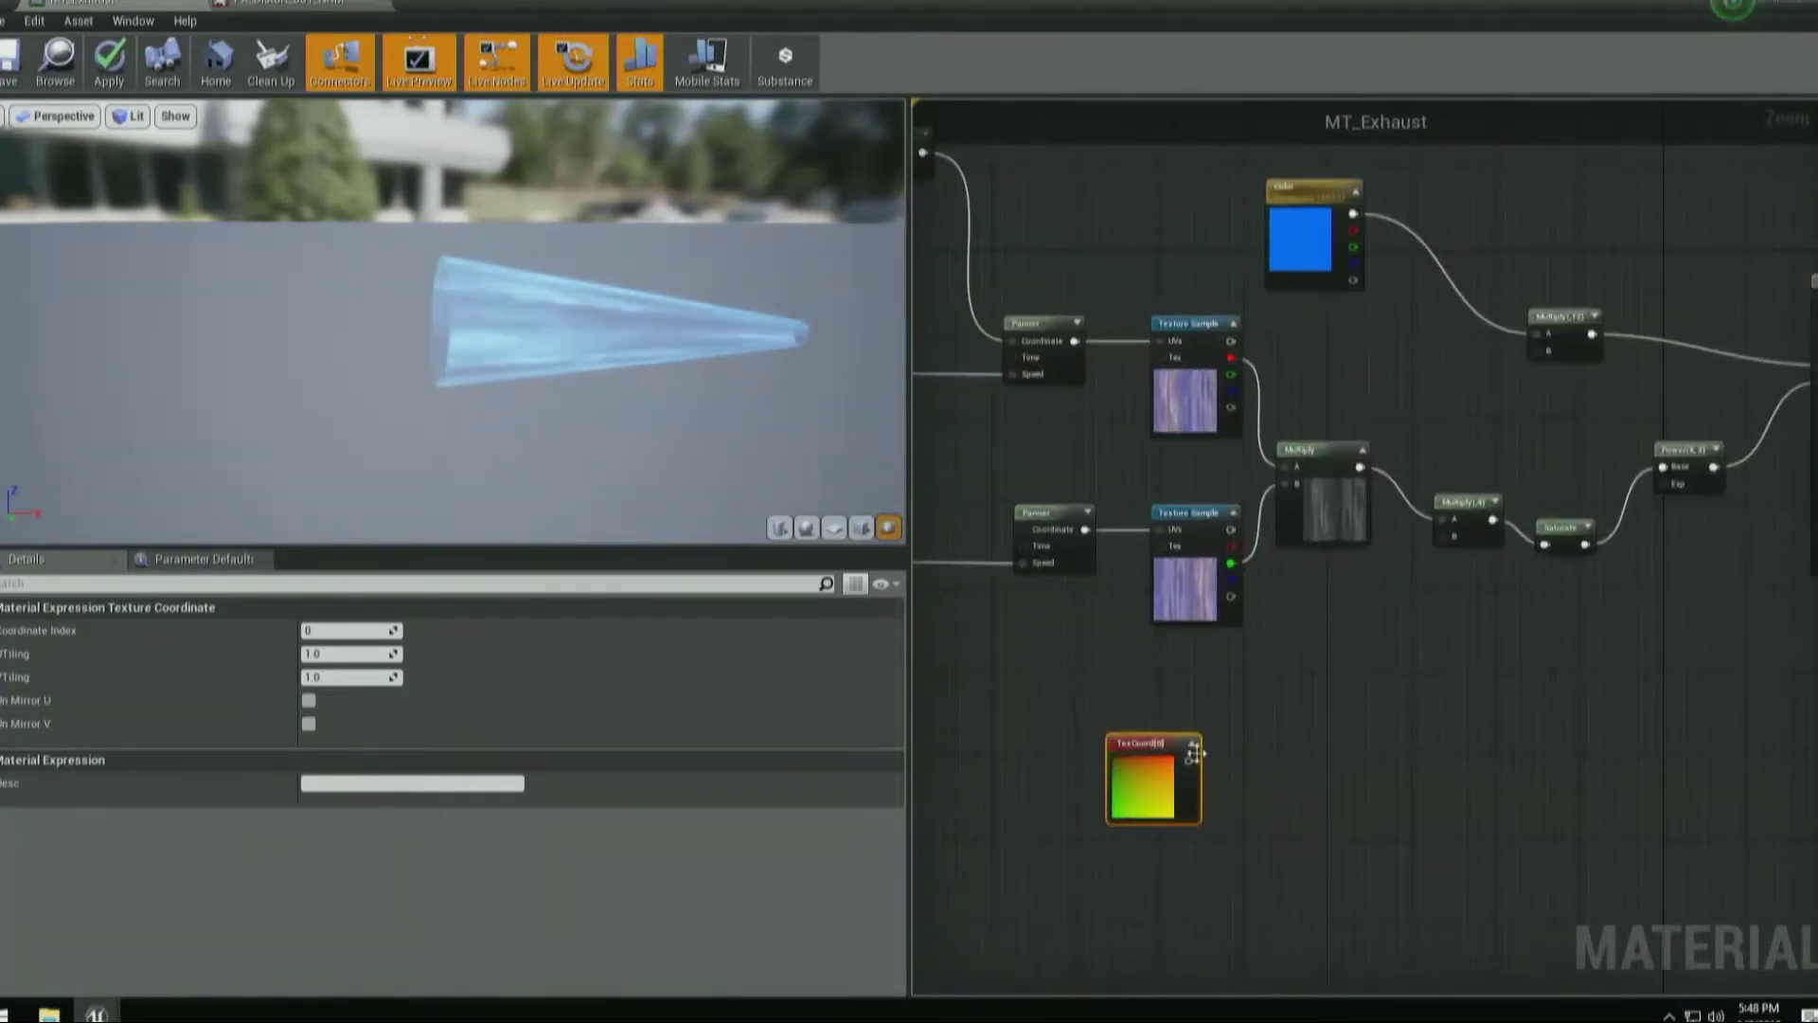
Add a Component Mask fed by the new Texture Coordinate node, with only the G channel enabled.
{"action": "left_click_drag", "start_coordinate": [1188, 761], "coordinate": [1358, 767]}
{"action": "type", "text": "mask"}
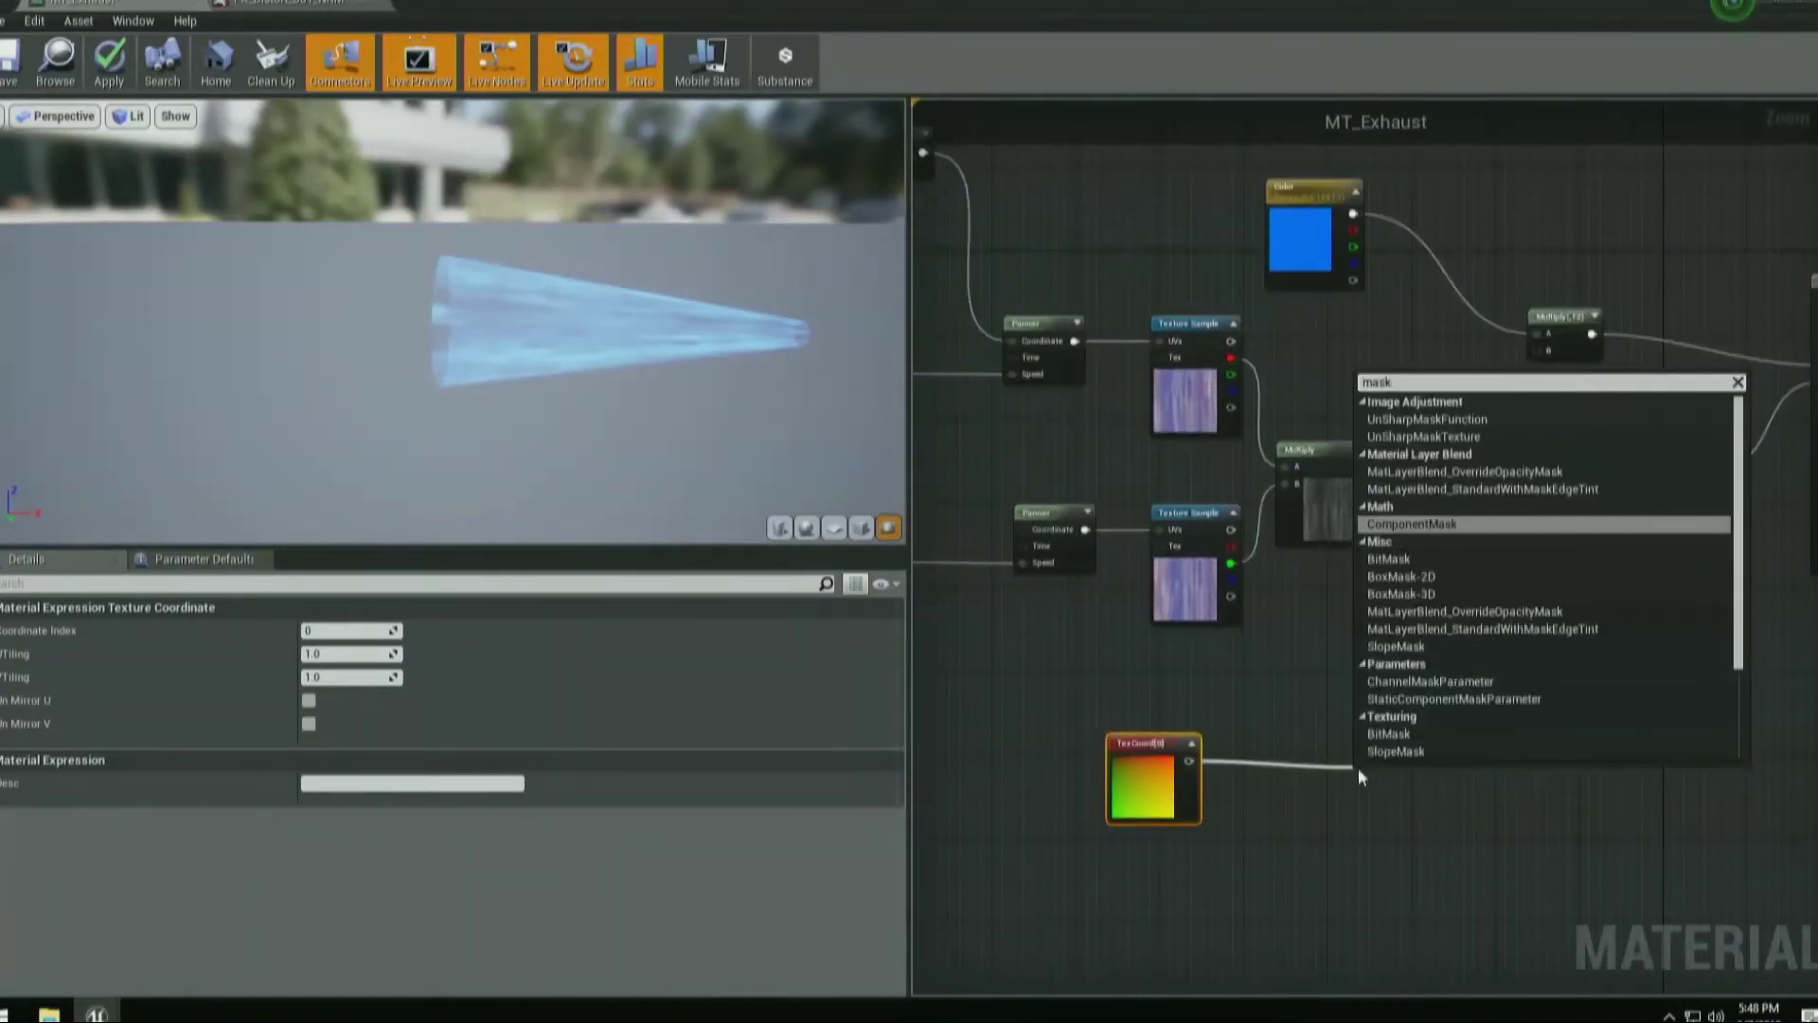
{"action": "key", "text": "Return"}
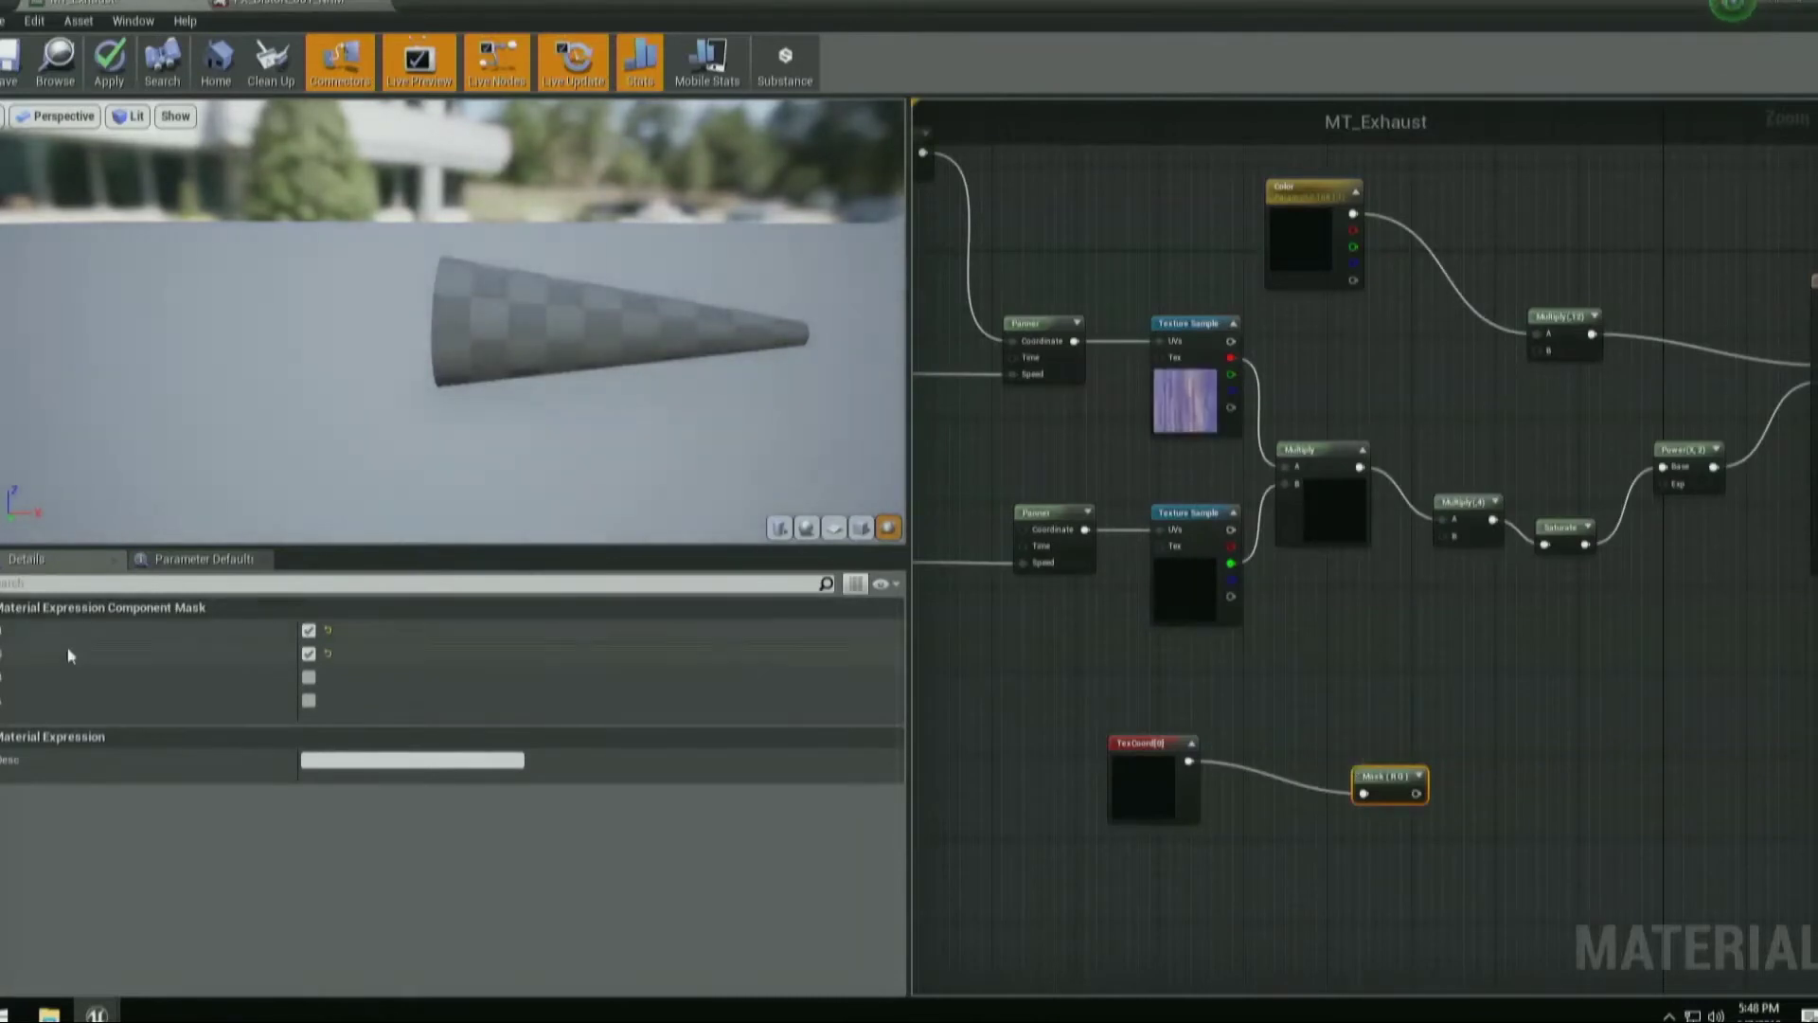
{"action": "left_click", "coordinate": [308, 630]}
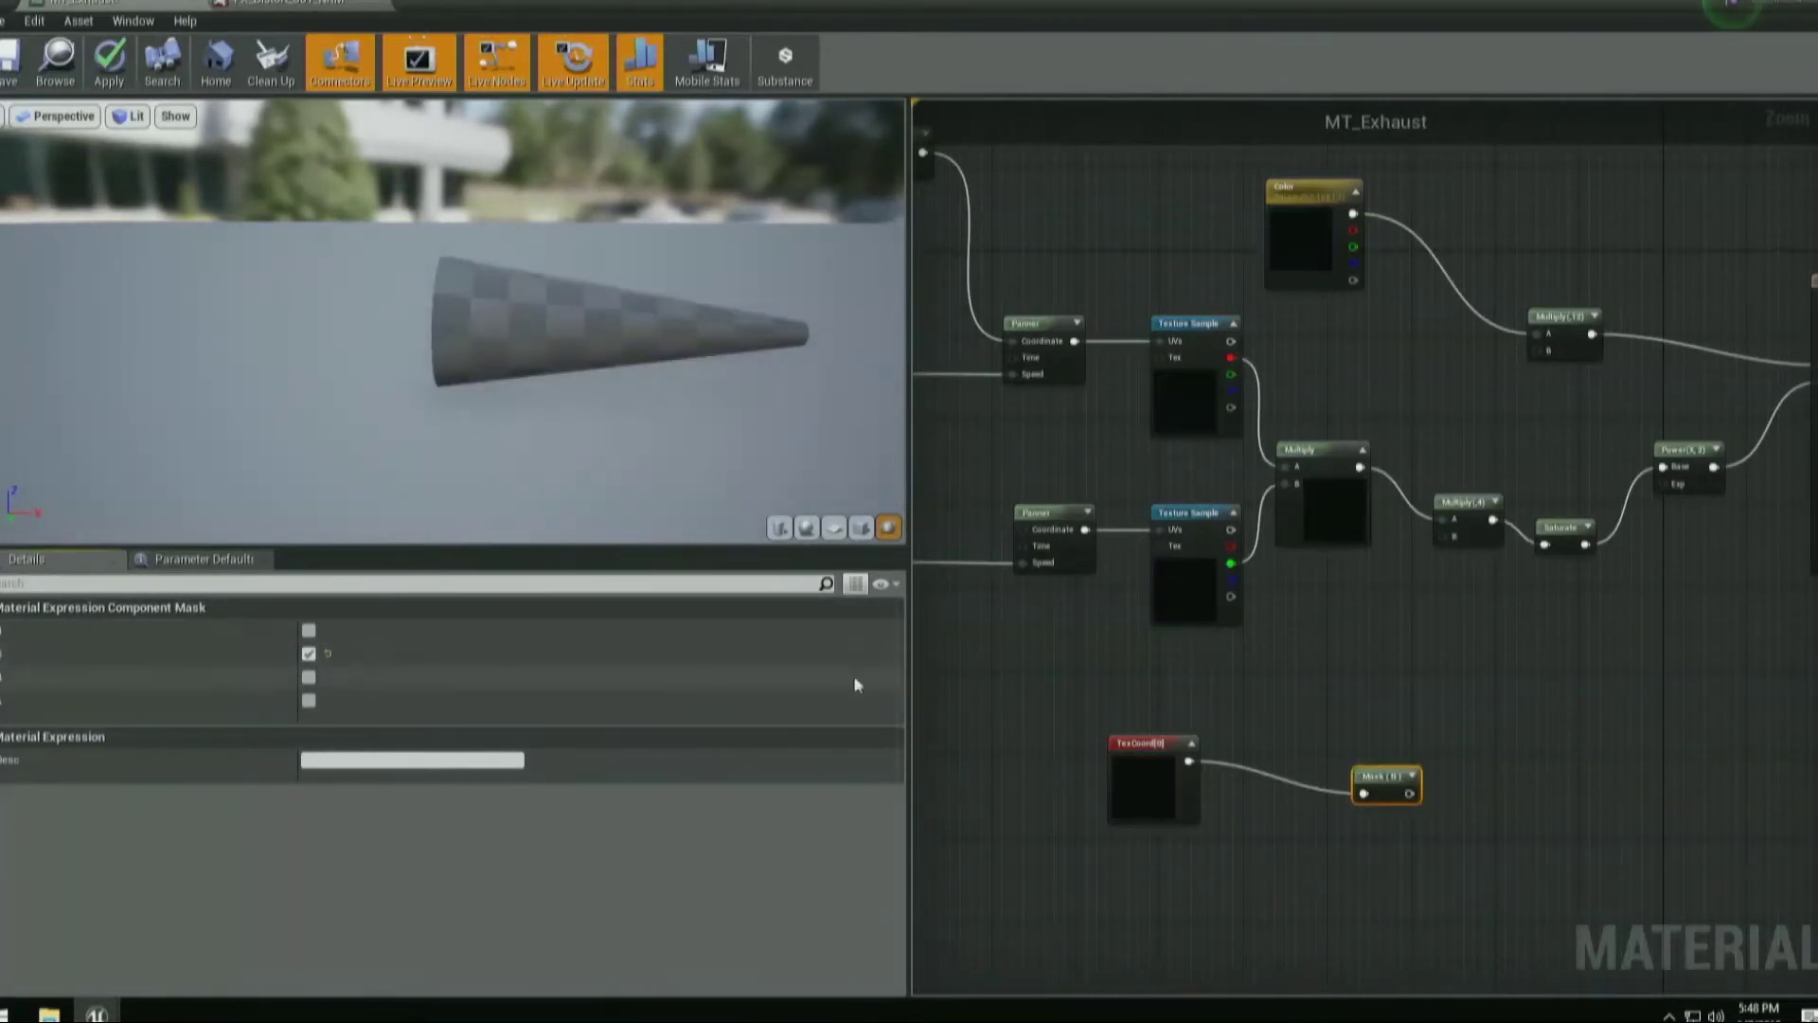
Preview the G Component Mask on the mesh and place the node beside its Texture Coordinate node.
{"action": "right_click", "coordinate": [1397, 775]}
{"action": "left_click", "coordinate": [1473, 479]}
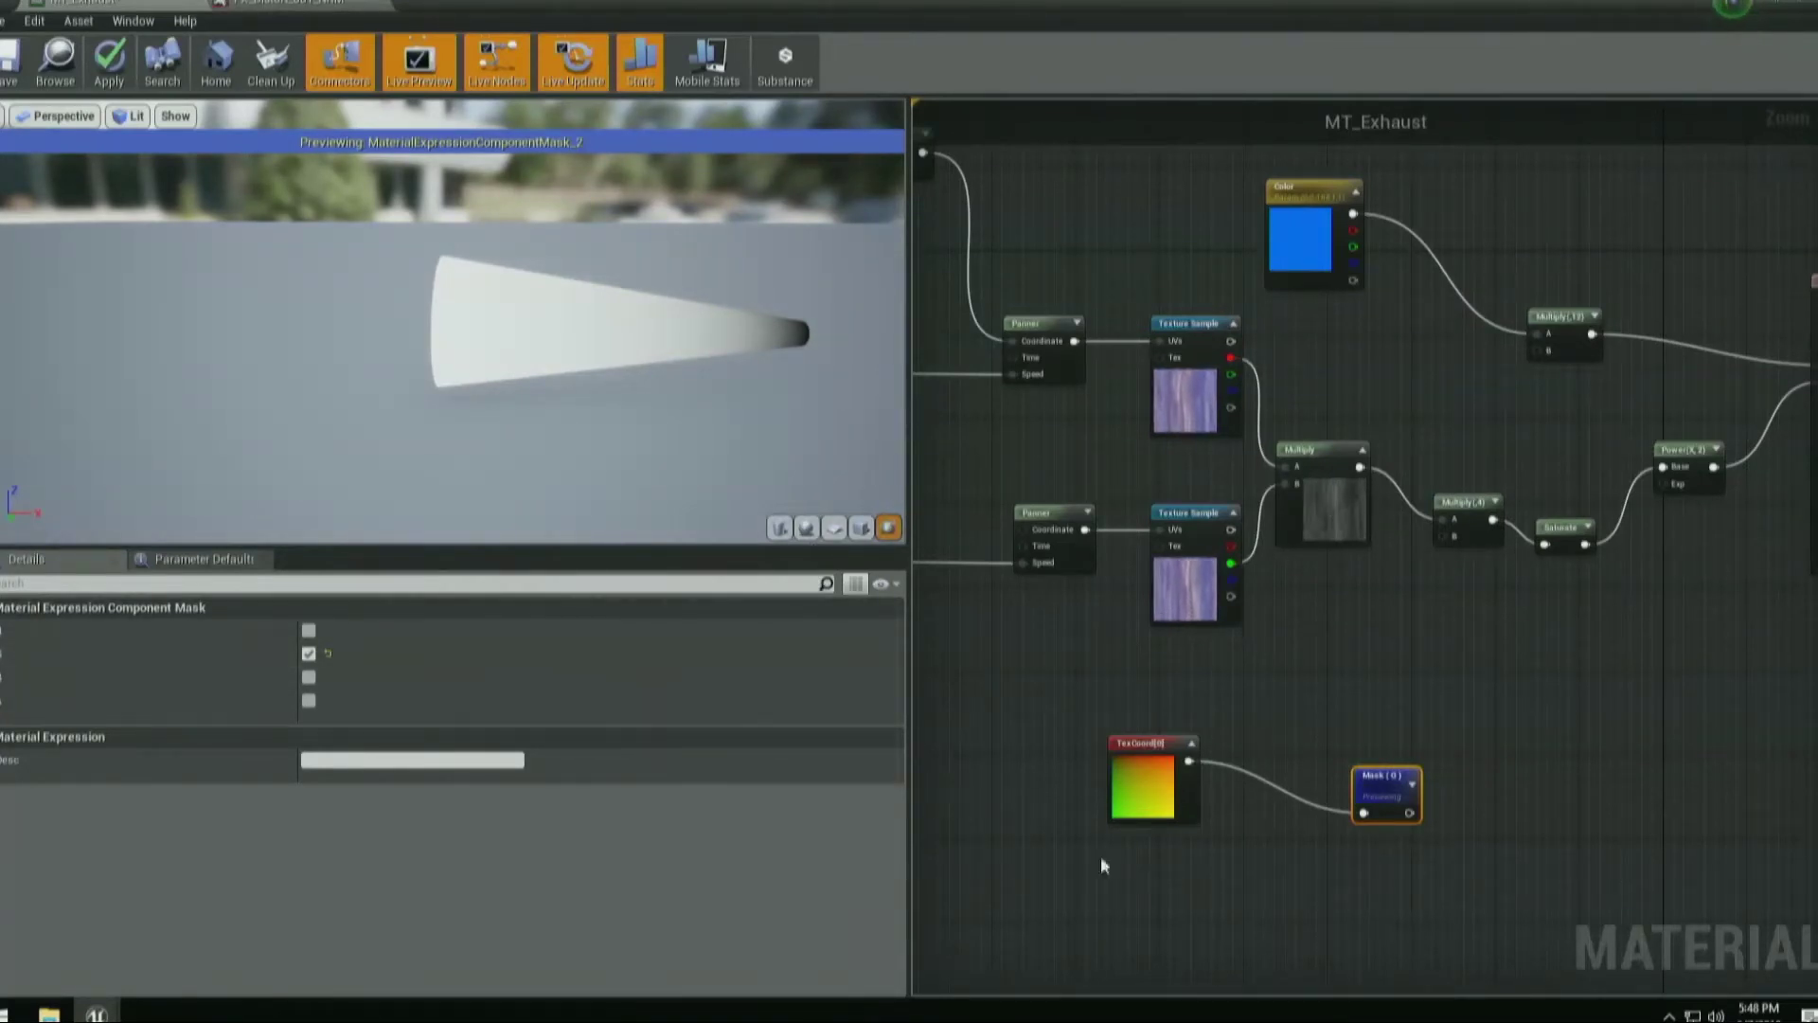
{"action": "left_click_drag", "start_coordinate": [1382, 787], "coordinate": [1263, 732]}
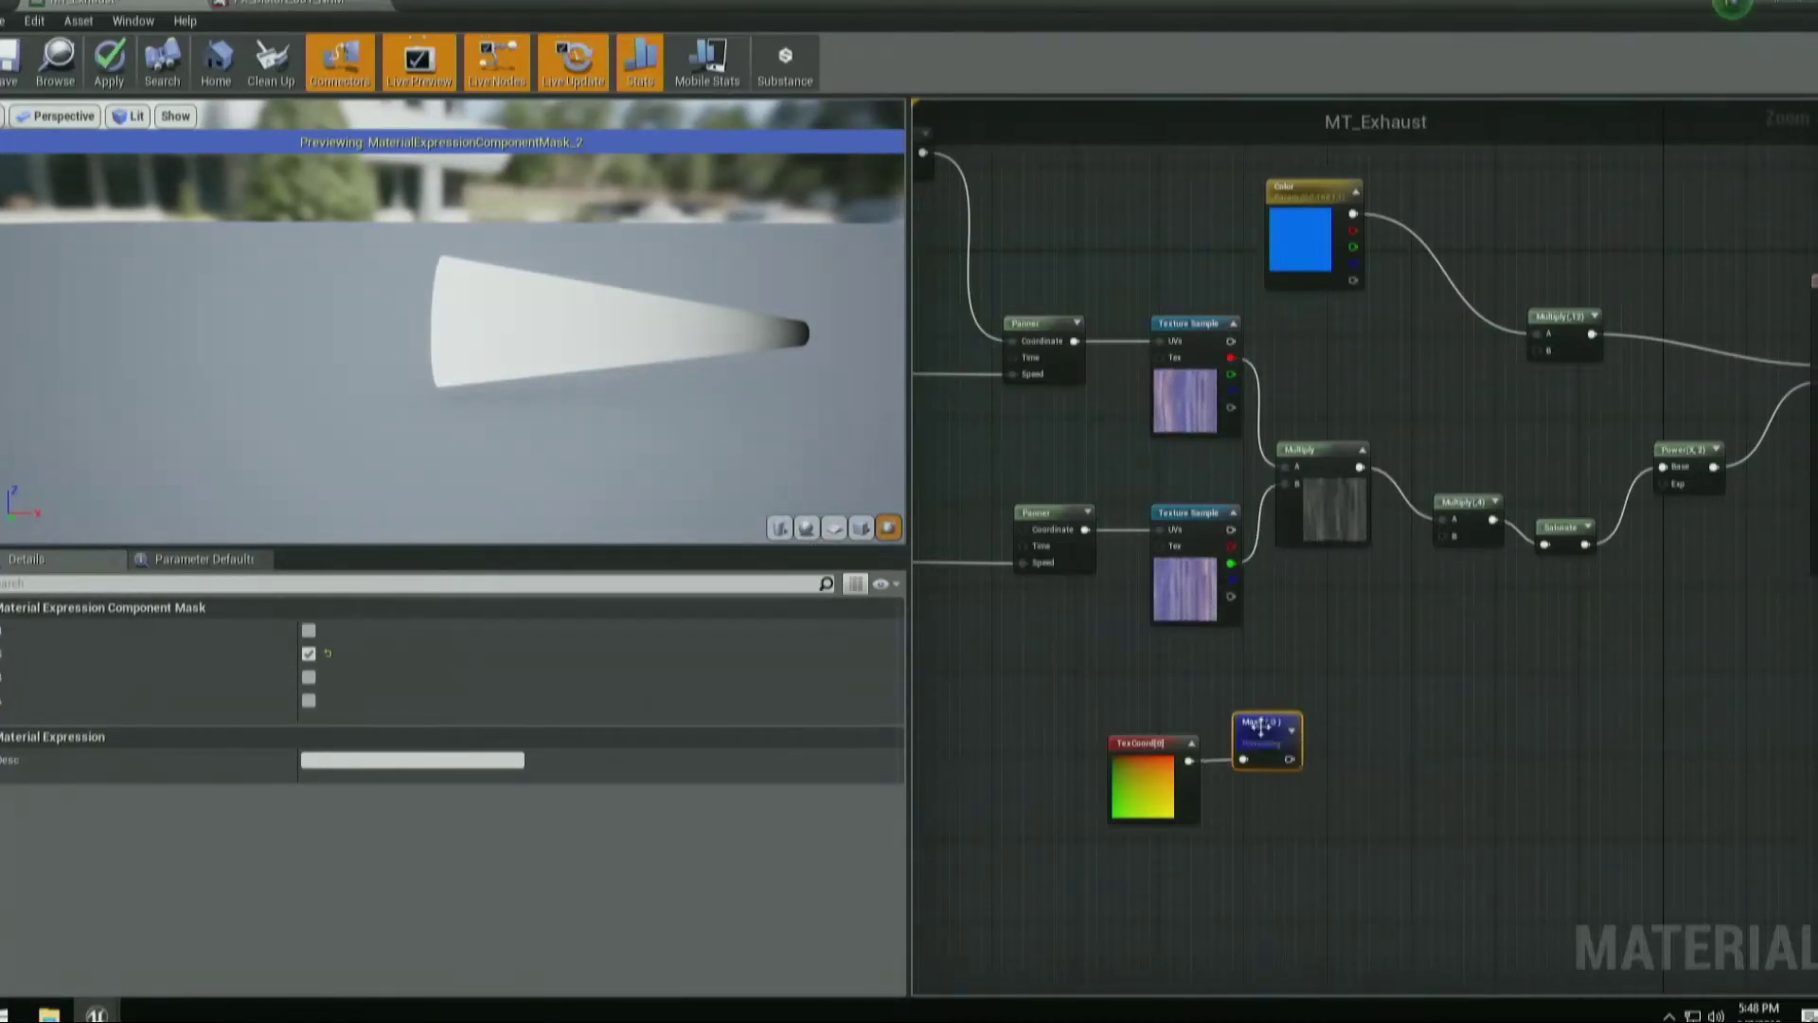
{"action": "right_click", "coordinate": [1262, 732]}
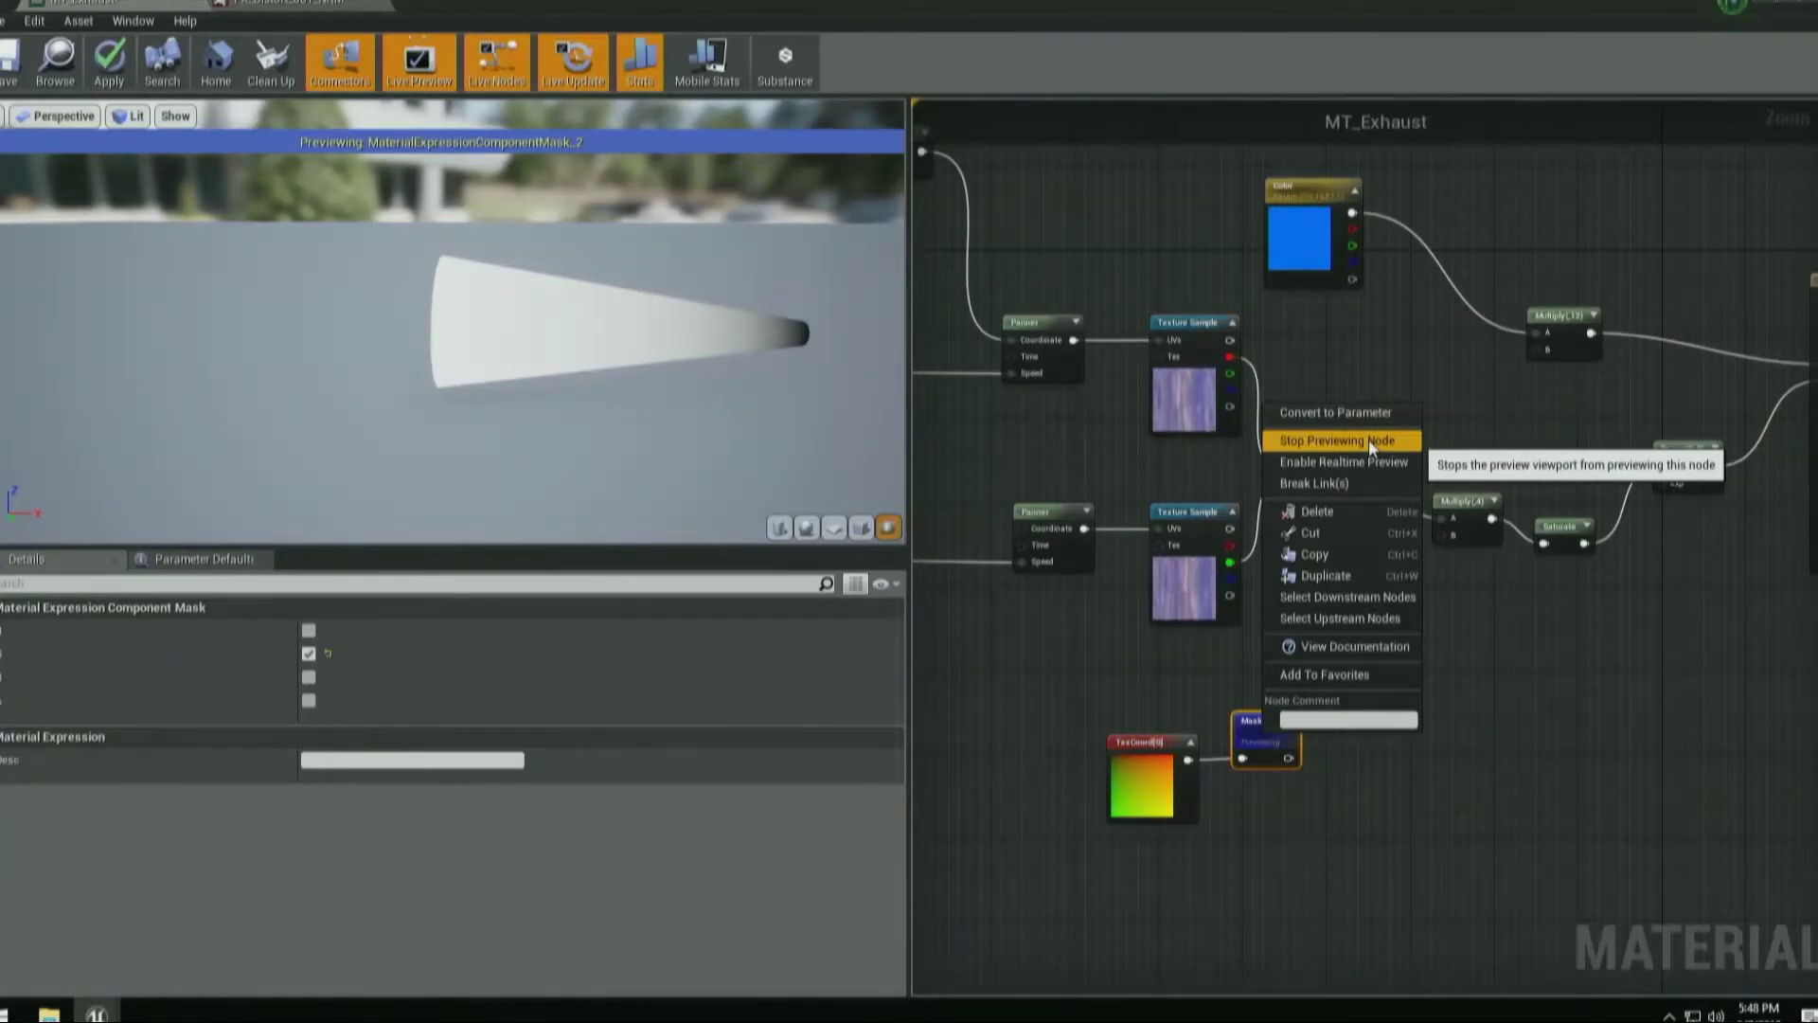
{"action": "left_click", "coordinate": [1436, 843]}
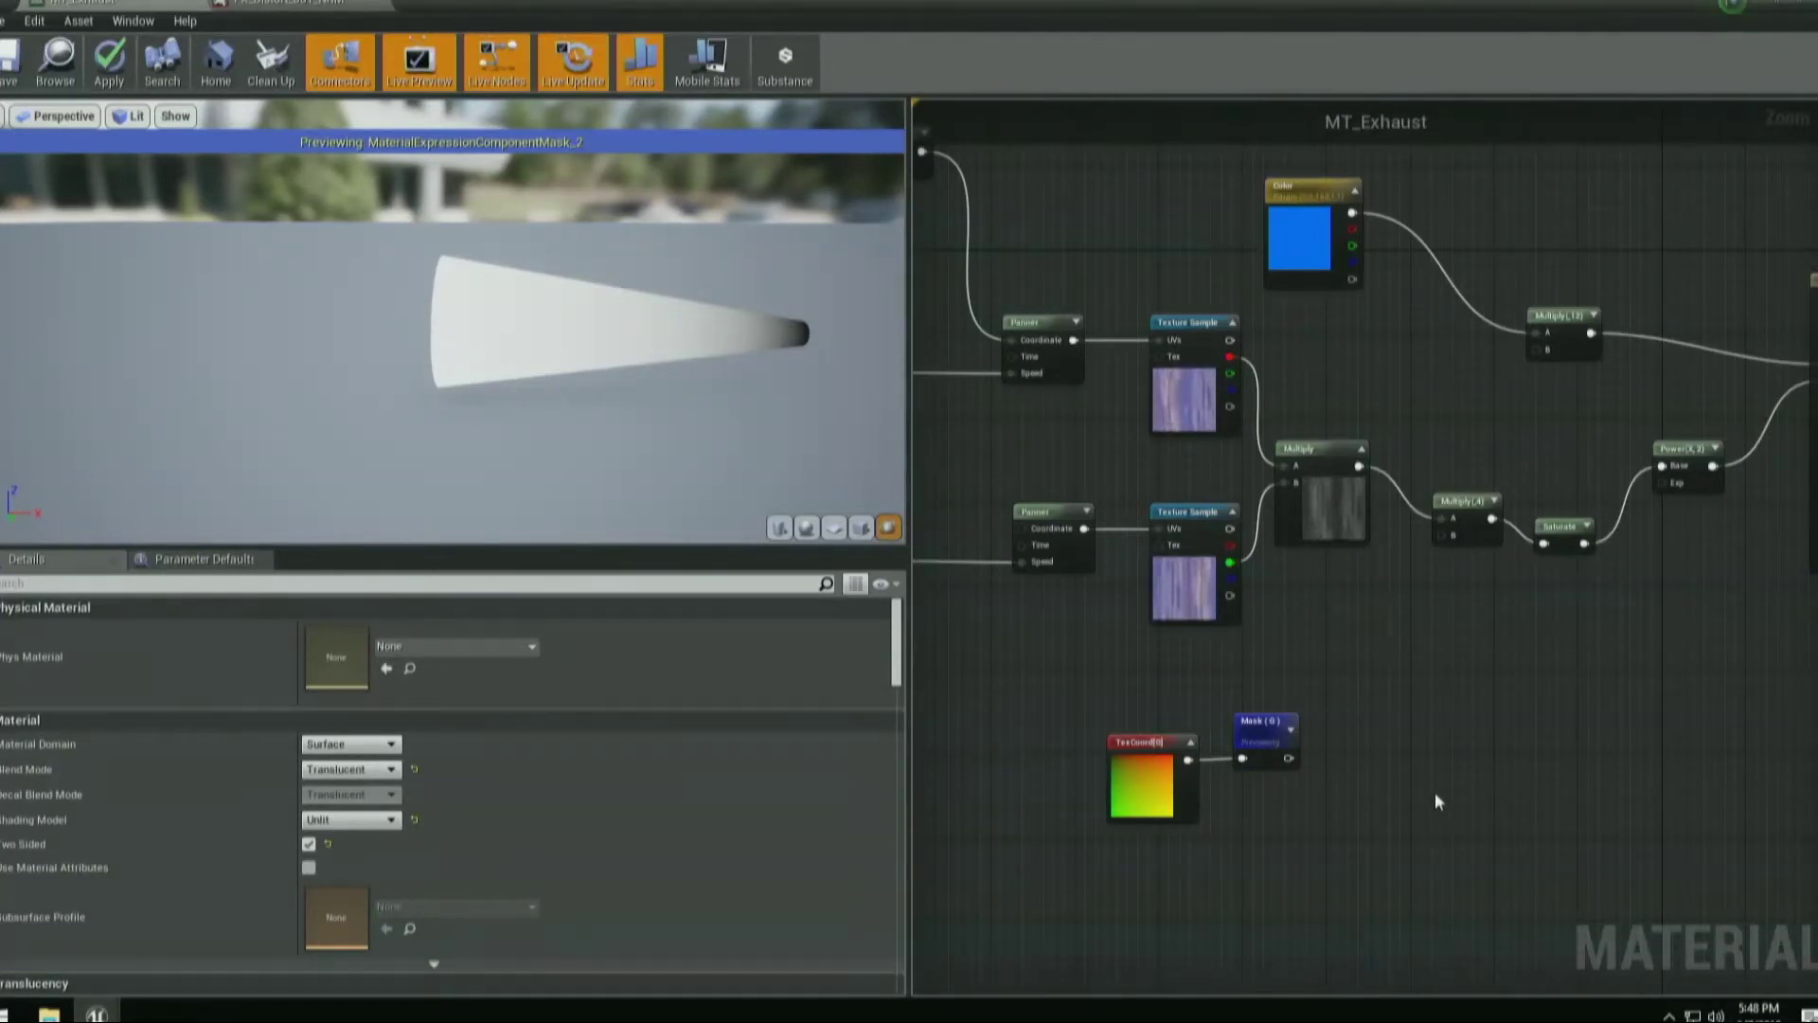
{"action": "left_click_drag", "start_coordinate": [1288, 758], "coordinate": [1356, 753]}
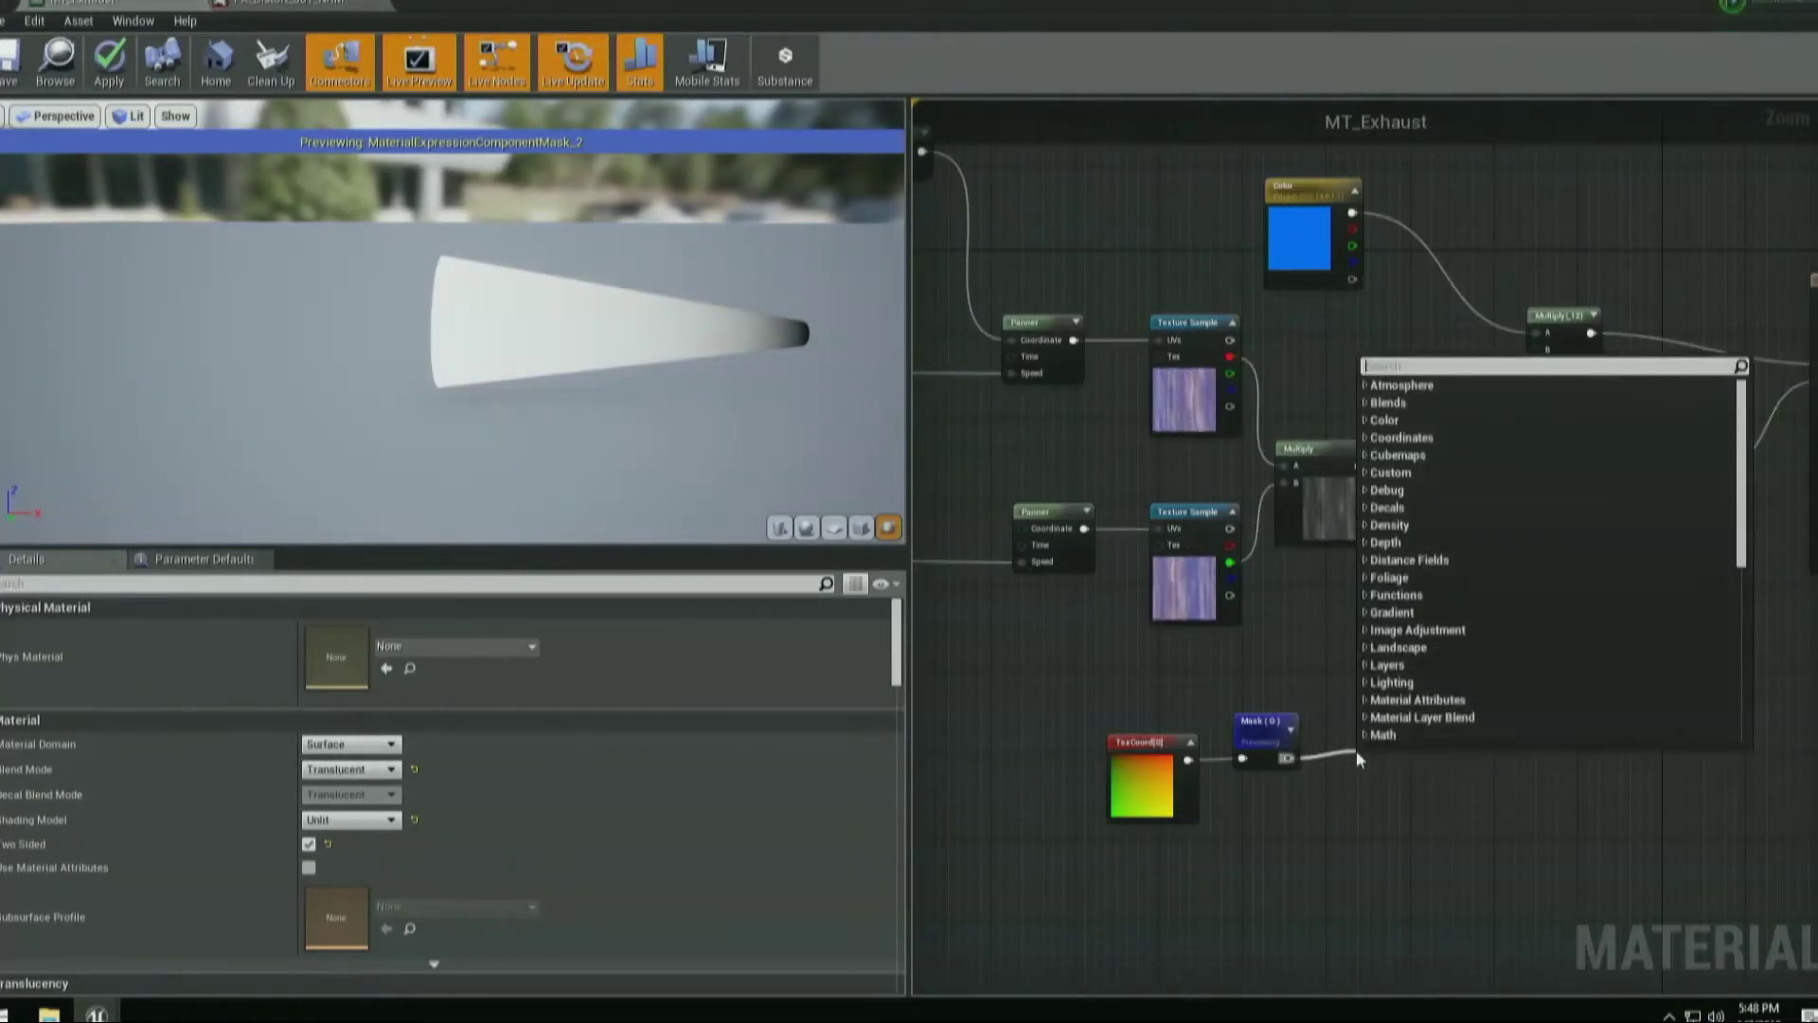
{"action": "left_click", "coordinate": [1396, 804]}
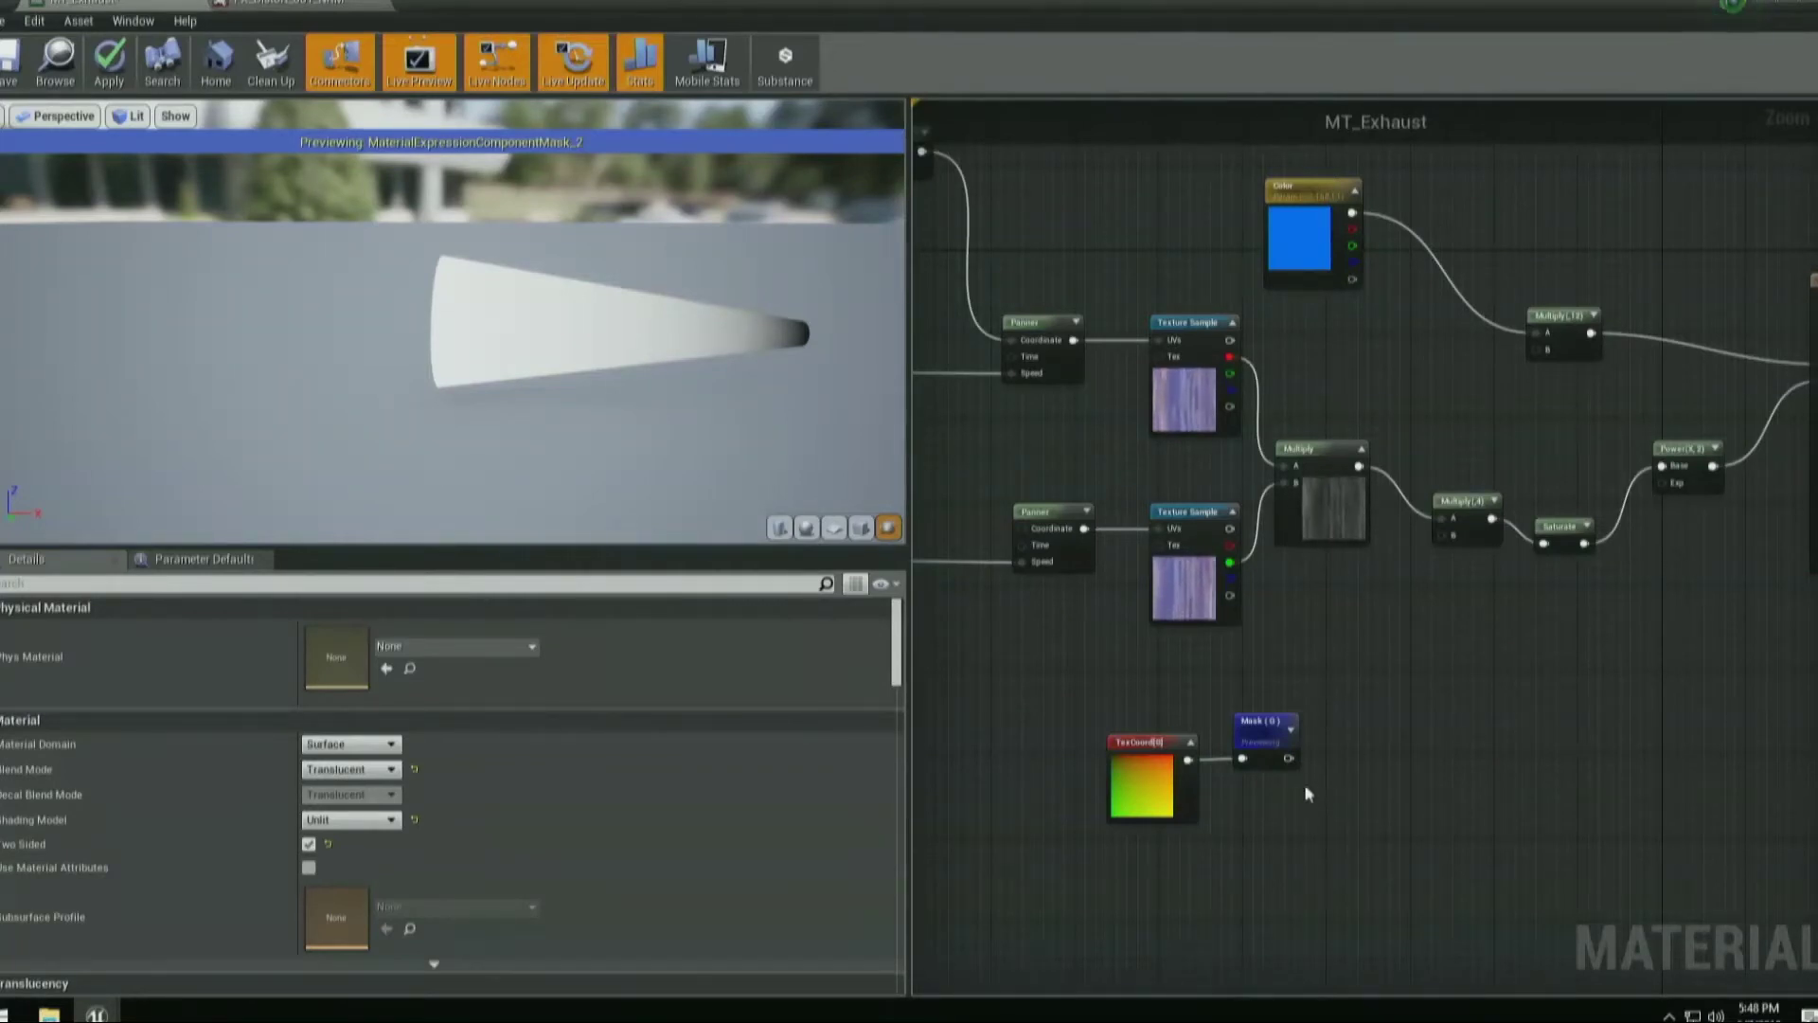
{"action": "left_click_drag", "start_coordinate": [1288, 757], "coordinate": [1452, 762]}
{"action": "key", "text": "Escape"}
Move the Multiply by 4, Saturate and Power nodes away from the material output to free space after the Power node.
{"action": "right_click_drag", "start_coordinate": [1688, 452], "coordinate": [1544, 497]}
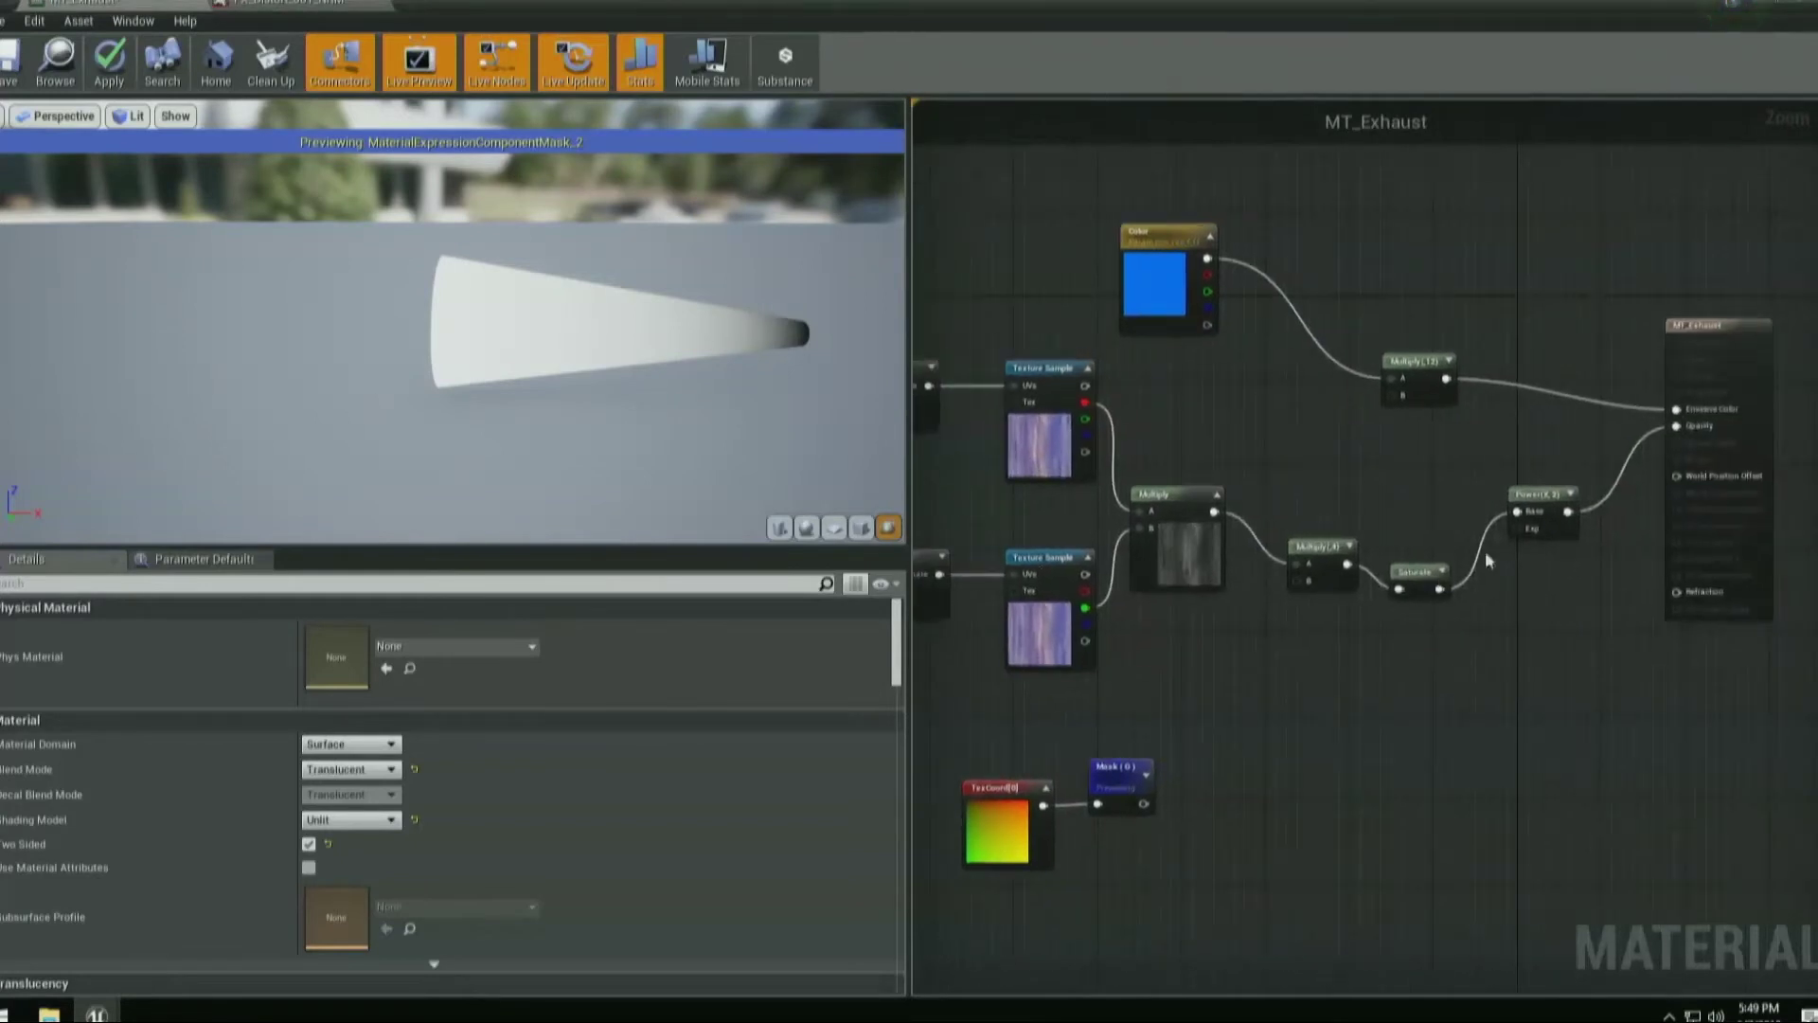
{"action": "left_click_drag", "start_coordinate": [1544, 498], "coordinate": [1504, 564]}
{"action": "left_click_drag", "start_coordinate": [1273, 610], "coordinate": [1515, 566]}
Add a Multiply combining the Power result with the G Component Mask and wire it into the material's Opacity.
{"action": "key", "text": "m"}
{"action": "left_click", "coordinate": [1502, 543]}
{"action": "left_click_drag", "start_coordinate": [1143, 804], "coordinate": [1520, 579]}
{"action": "left_click_drag", "start_coordinate": [1549, 563], "coordinate": [1676, 426]}
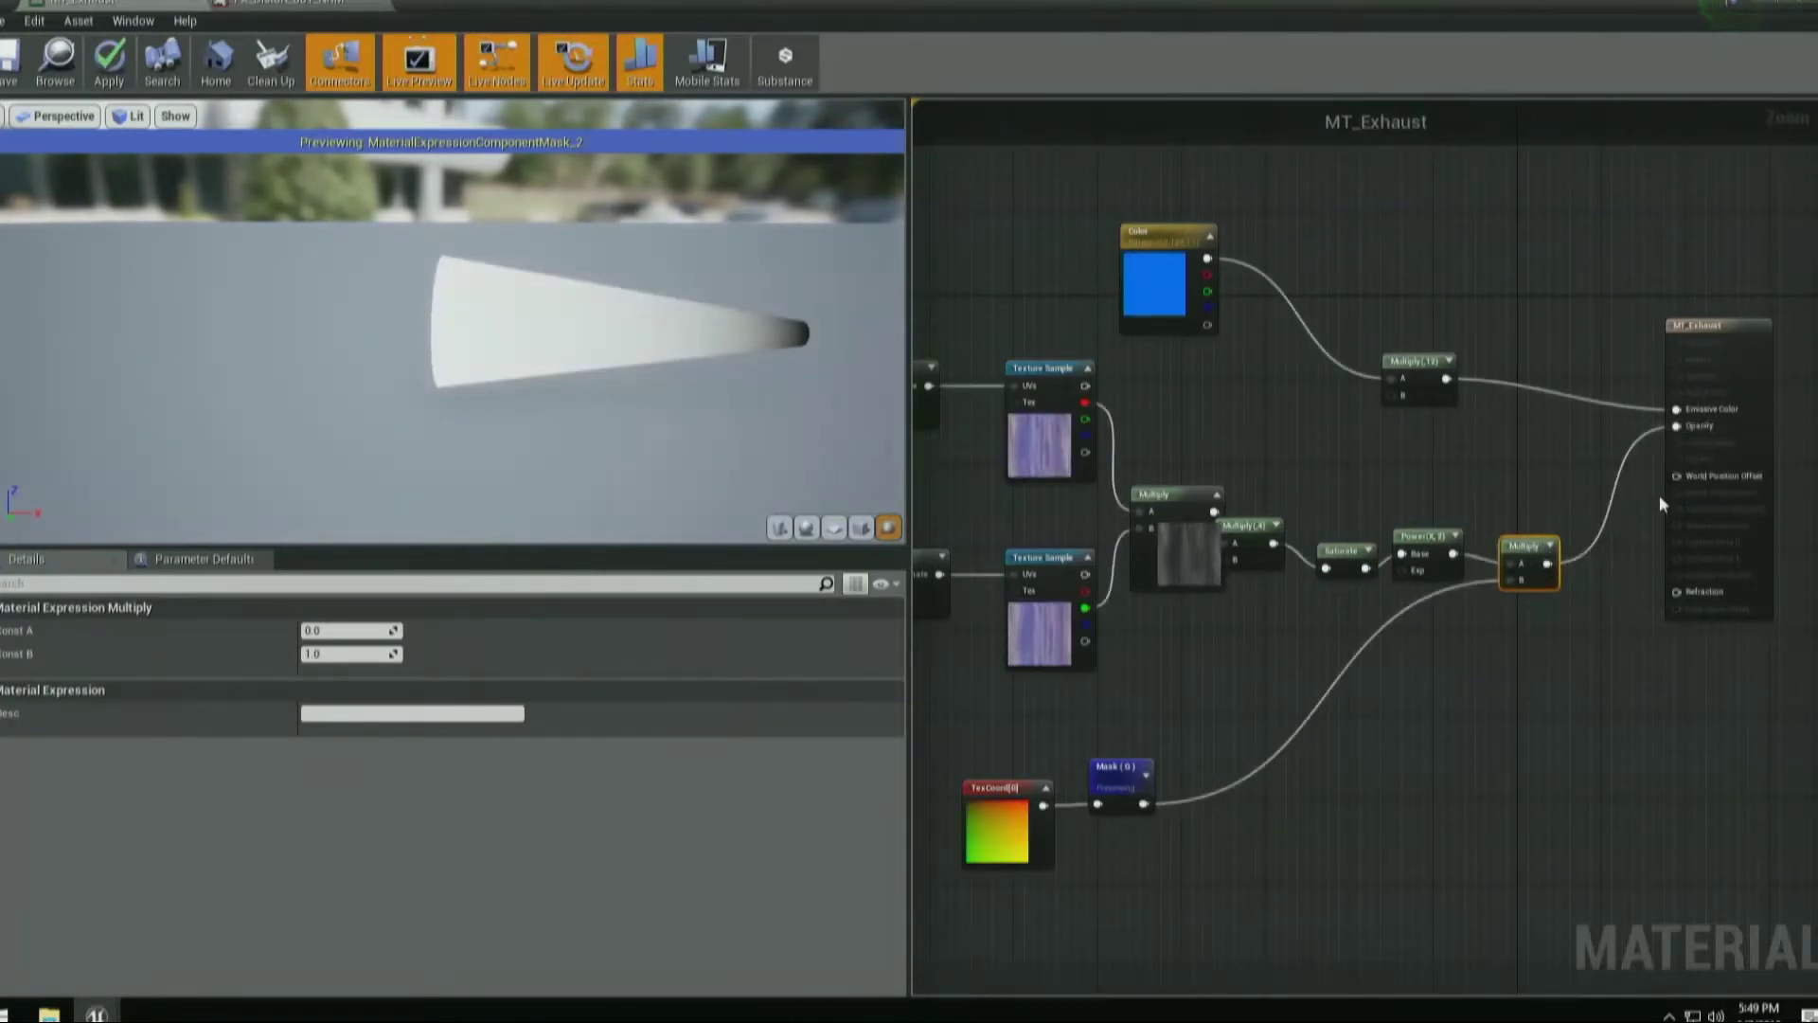
Stop previewing the G Component Mask and tidy the placement of the Multiply by 4 and Texture Coordinate nodes.
{"action": "right_click", "coordinate": [1127, 776]}
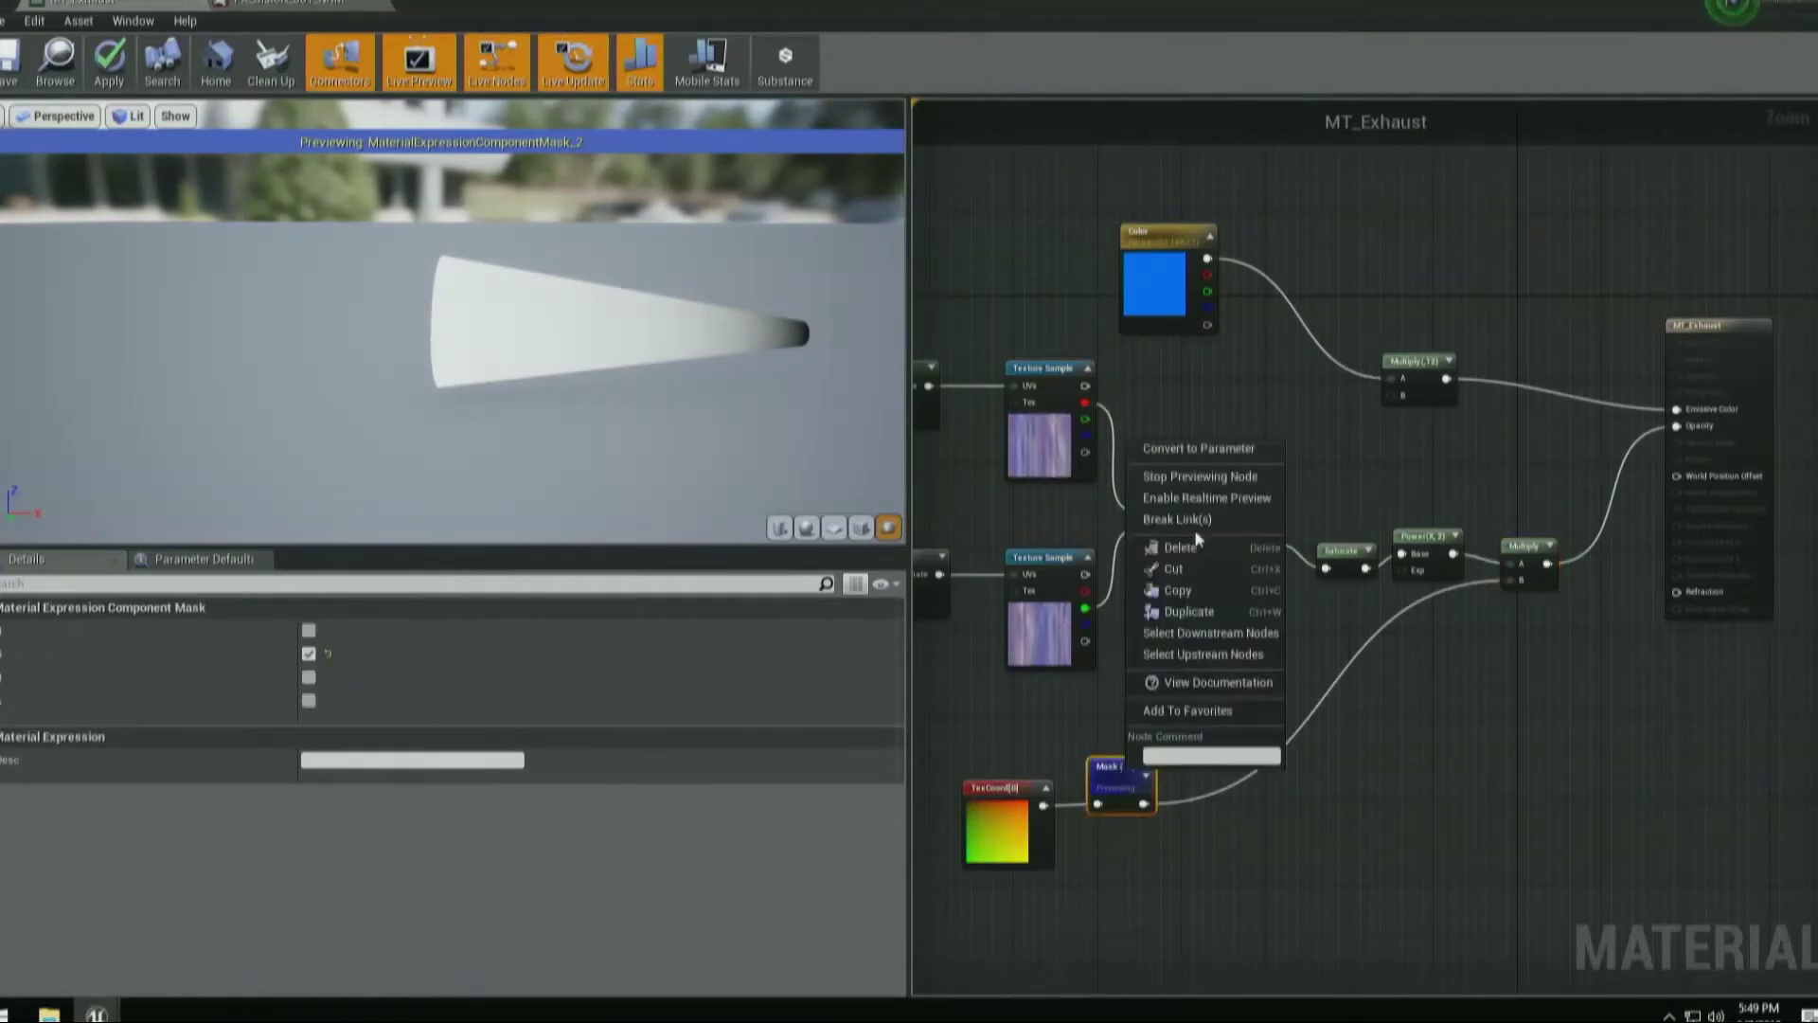
{"action": "left_click", "coordinate": [1184, 469]}
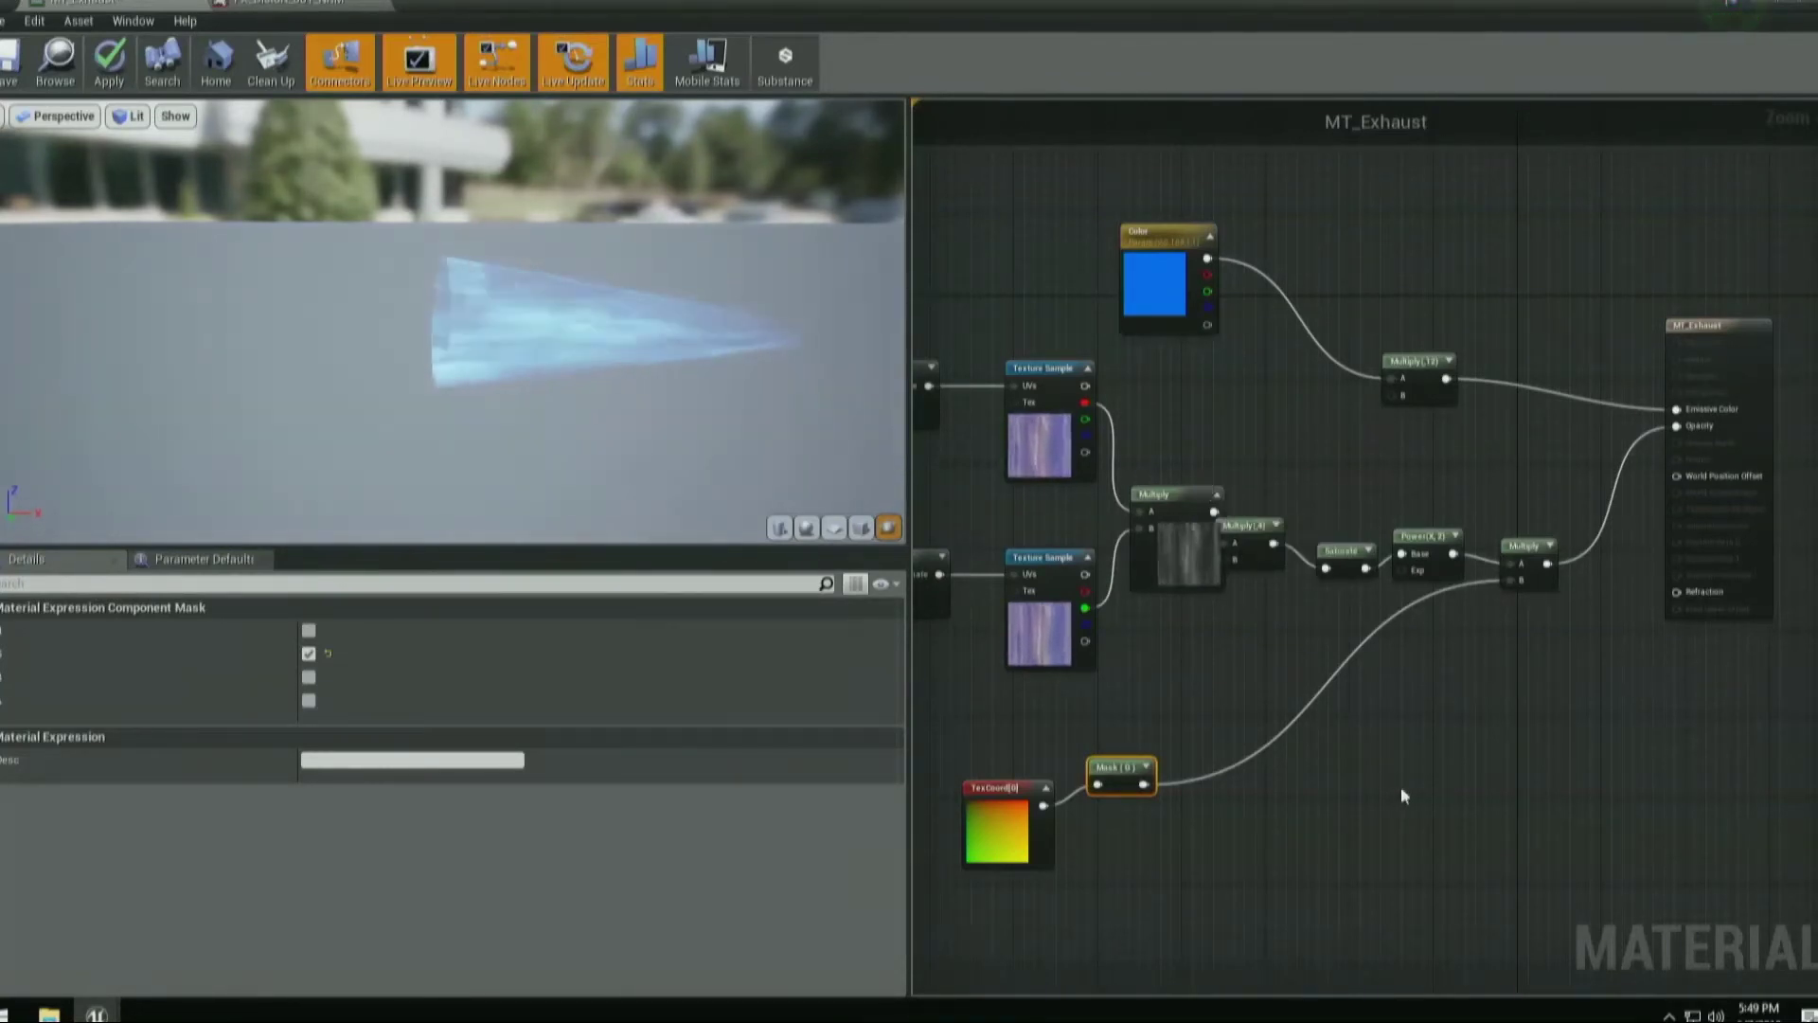
{"action": "right_click_drag", "start_coordinate": [1211, 490], "coordinate": [1417, 446]}
{"action": "left_click_drag", "start_coordinate": [1461, 488], "coordinate": [1490, 488]}
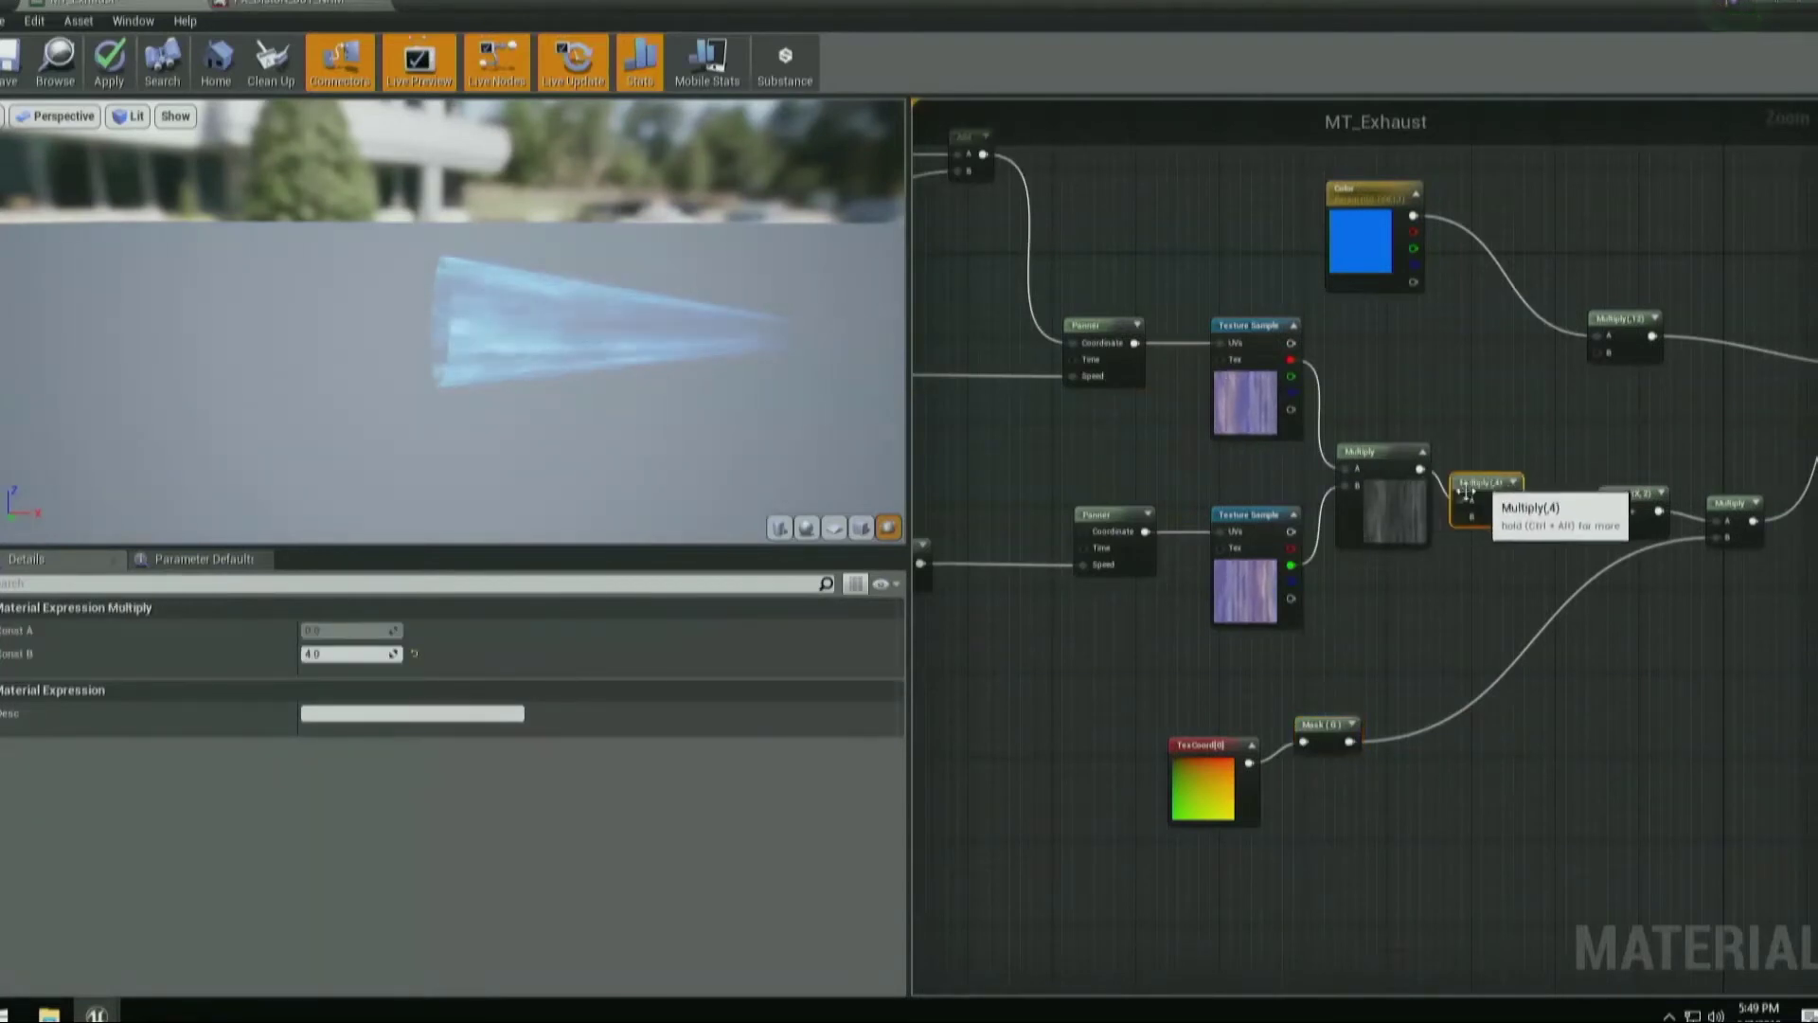
{"action": "left_click_drag", "start_coordinate": [1211, 801], "coordinate": [1198, 779]}
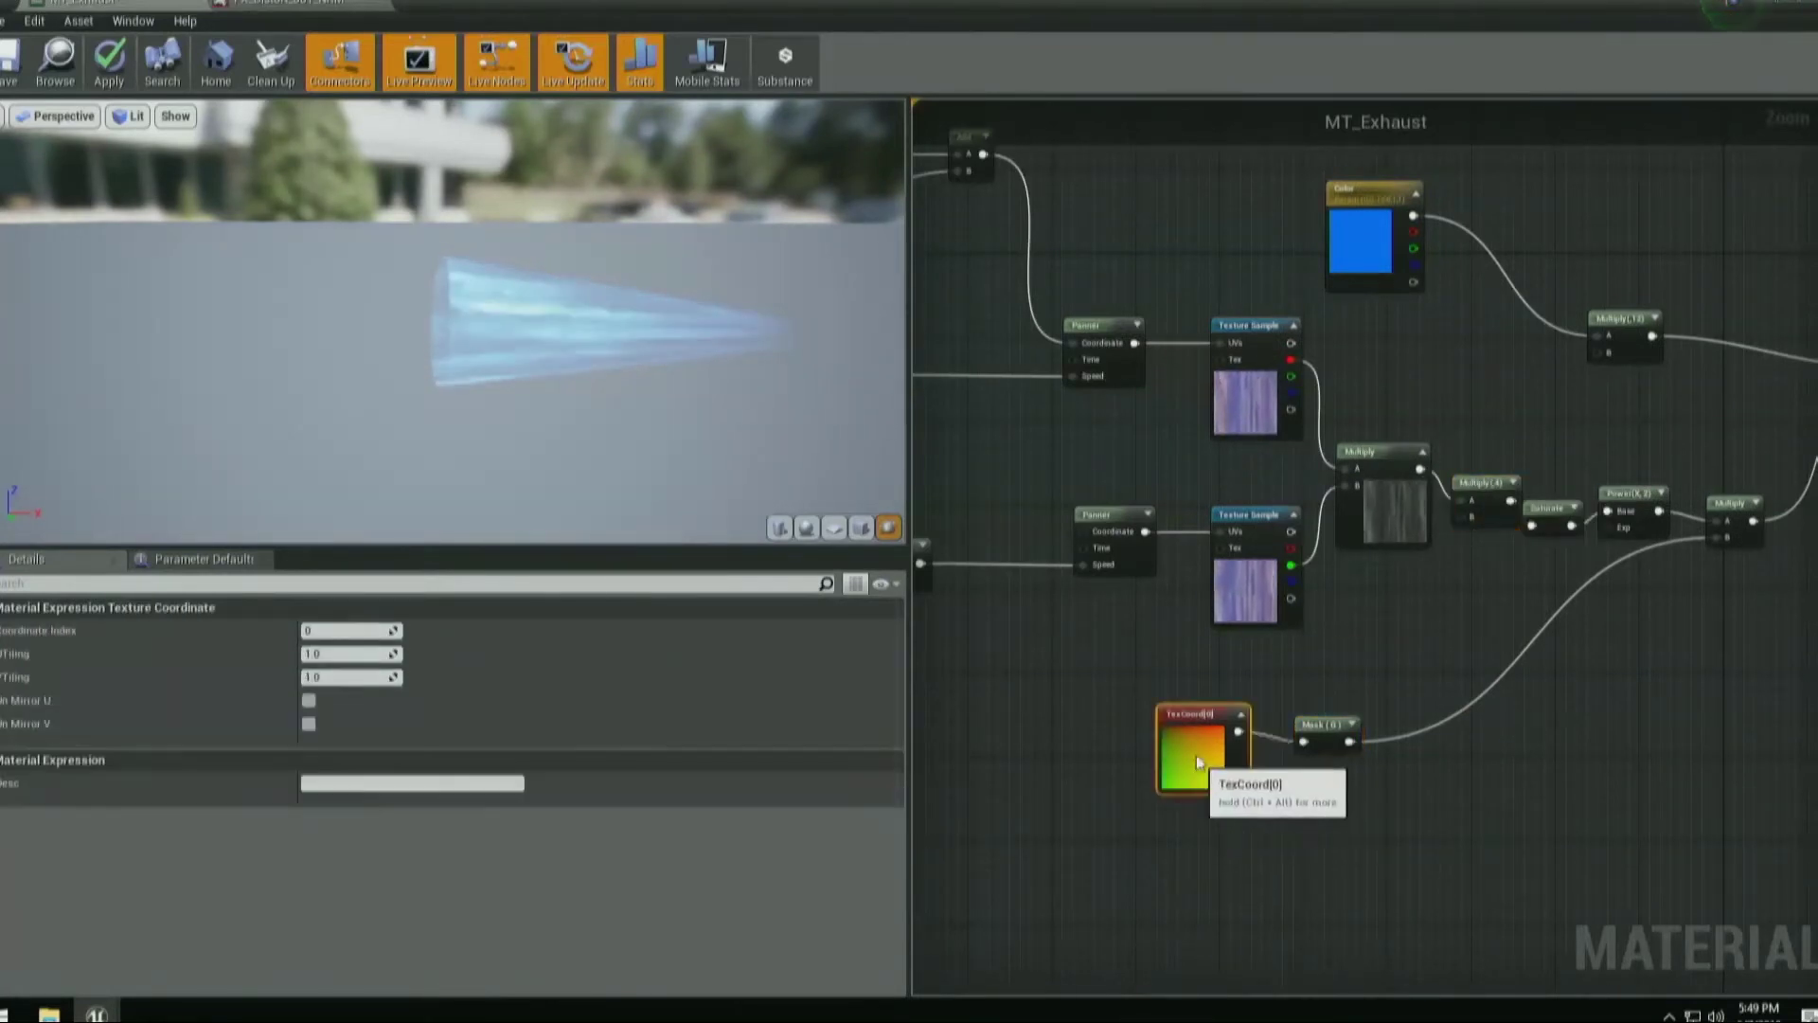
{"action": "left_click", "coordinate": [1316, 731]}
{"action": "right_click_drag", "start_coordinate": [1089, 621], "coordinate": [1213, 611]}
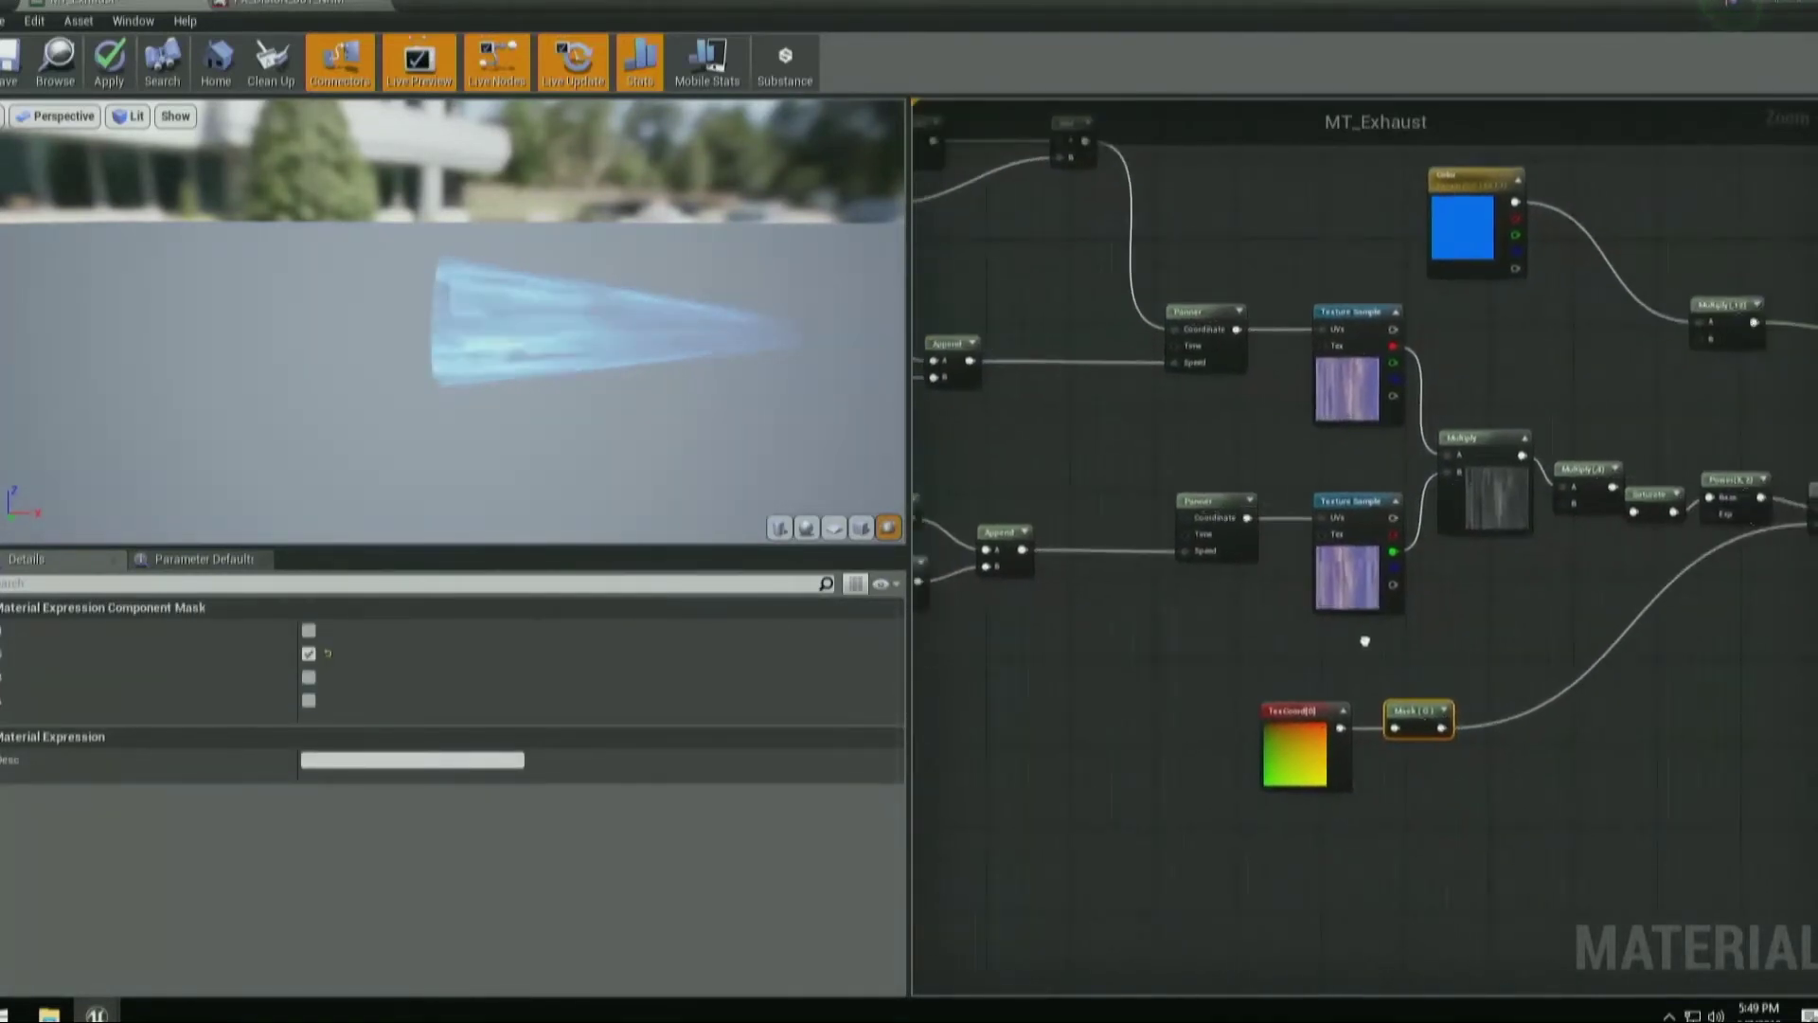
{"action": "right_click_drag", "start_coordinate": [1474, 667], "coordinate": [1229, 679]}
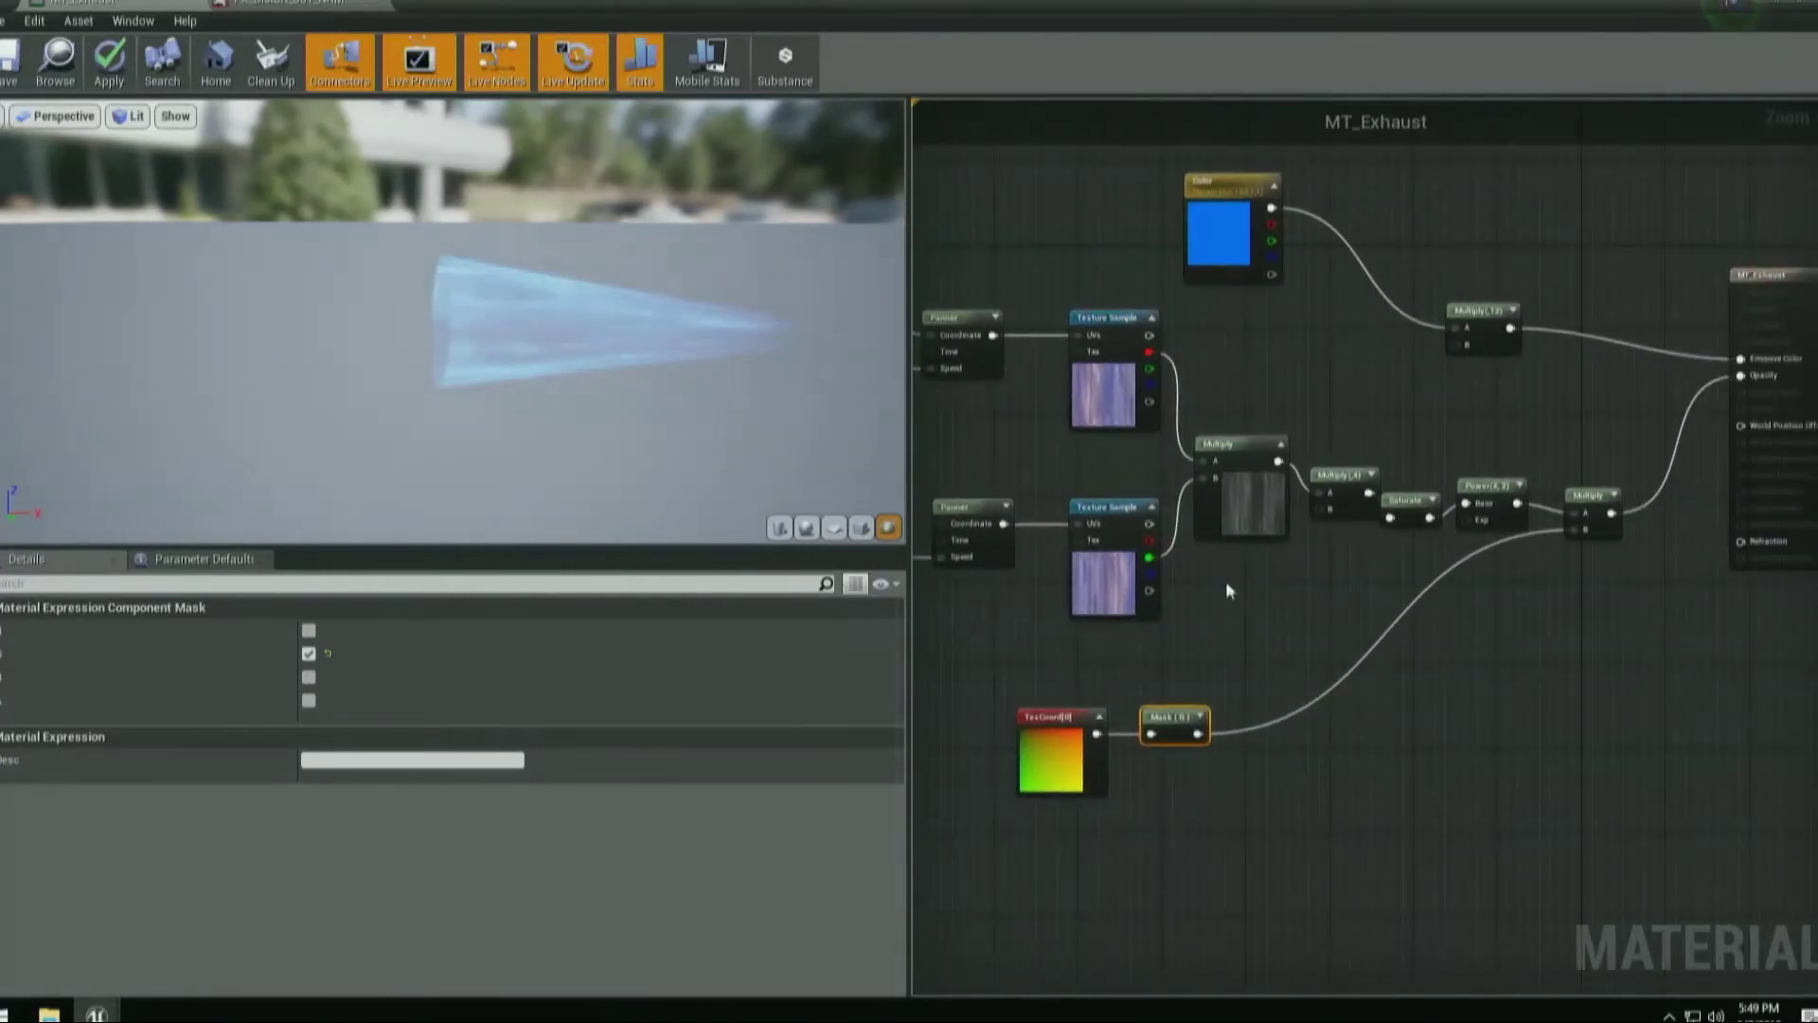
Open the reference material MT_Exhaust_Master from the Exhaust project's Material folder.
{"action": "left_click_drag", "start_coordinate": [1004, 4], "coordinate": [1076, 83]}
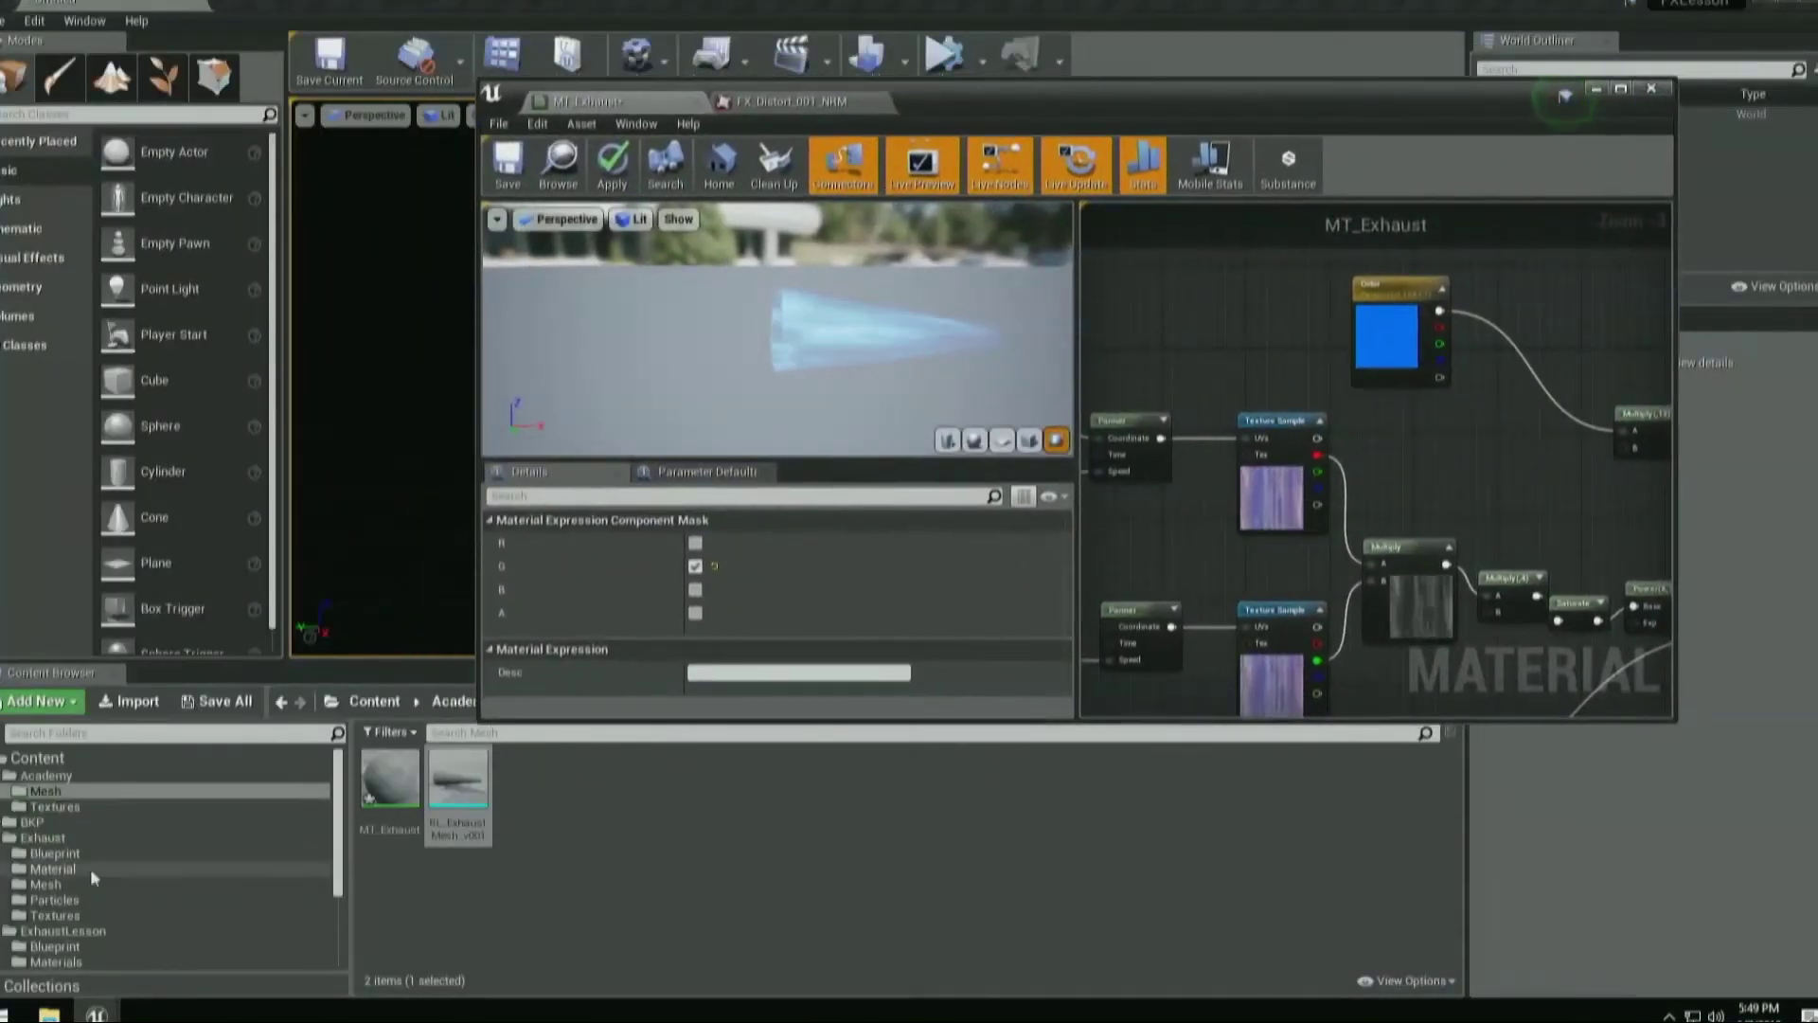
{"action": "scroll", "coordinate": [94, 873], "scroll_direction": "down", "scroll_amount": 1}
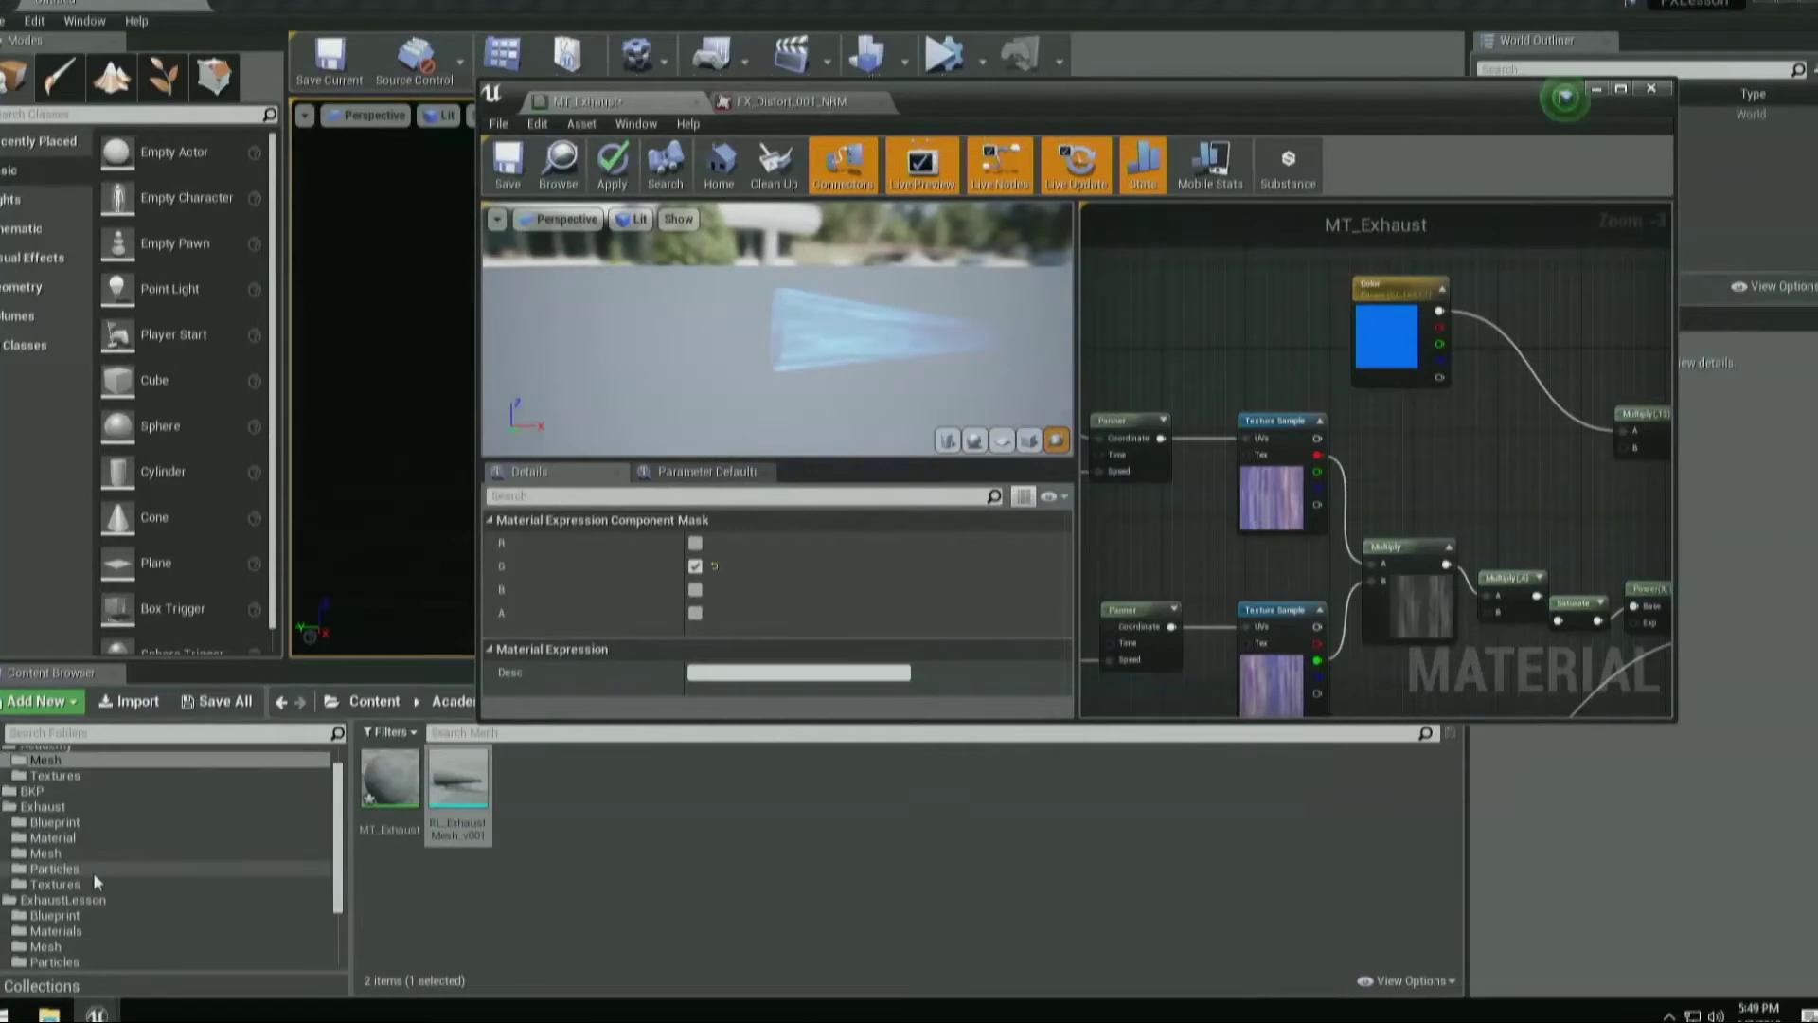
{"action": "left_click", "coordinate": [58, 838]}
{"action": "scroll", "coordinate": [92, 893], "scroll_direction": "down", "scroll_amount": 3}
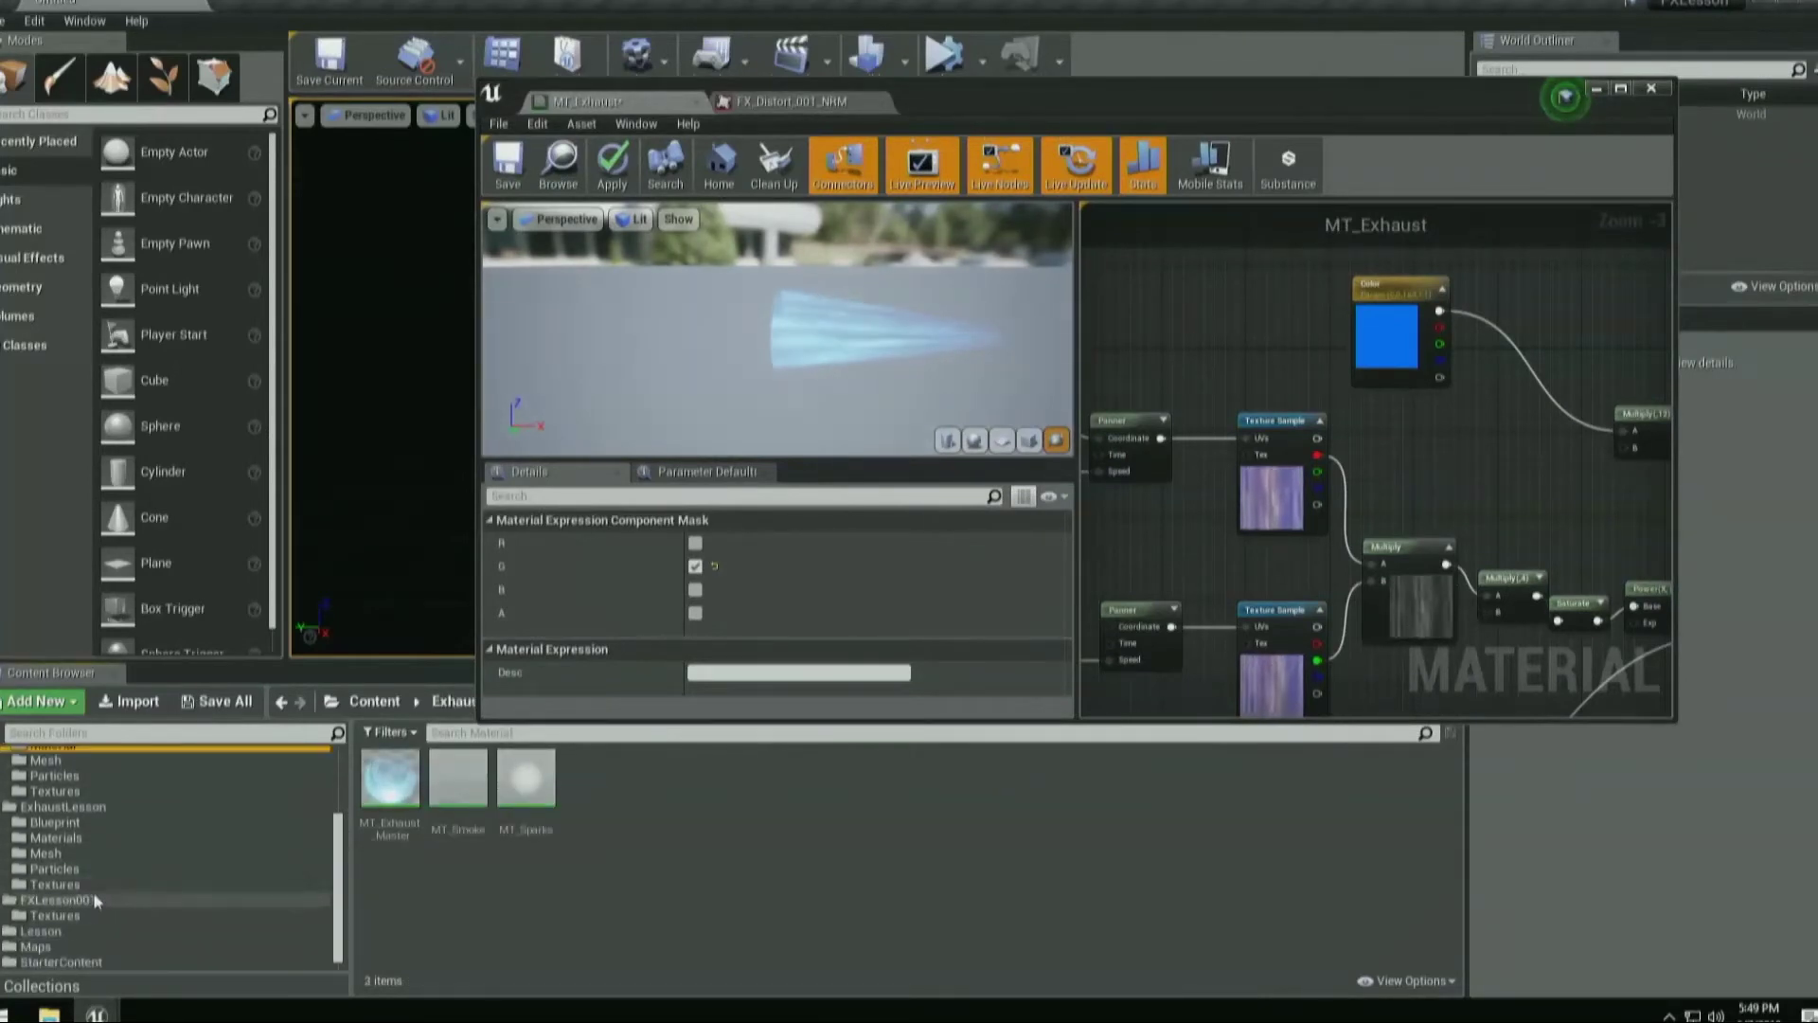
{"action": "left_click", "coordinate": [72, 838]}
{"action": "scroll", "coordinate": [125, 804], "scroll_direction": "up", "scroll_amount": 2}
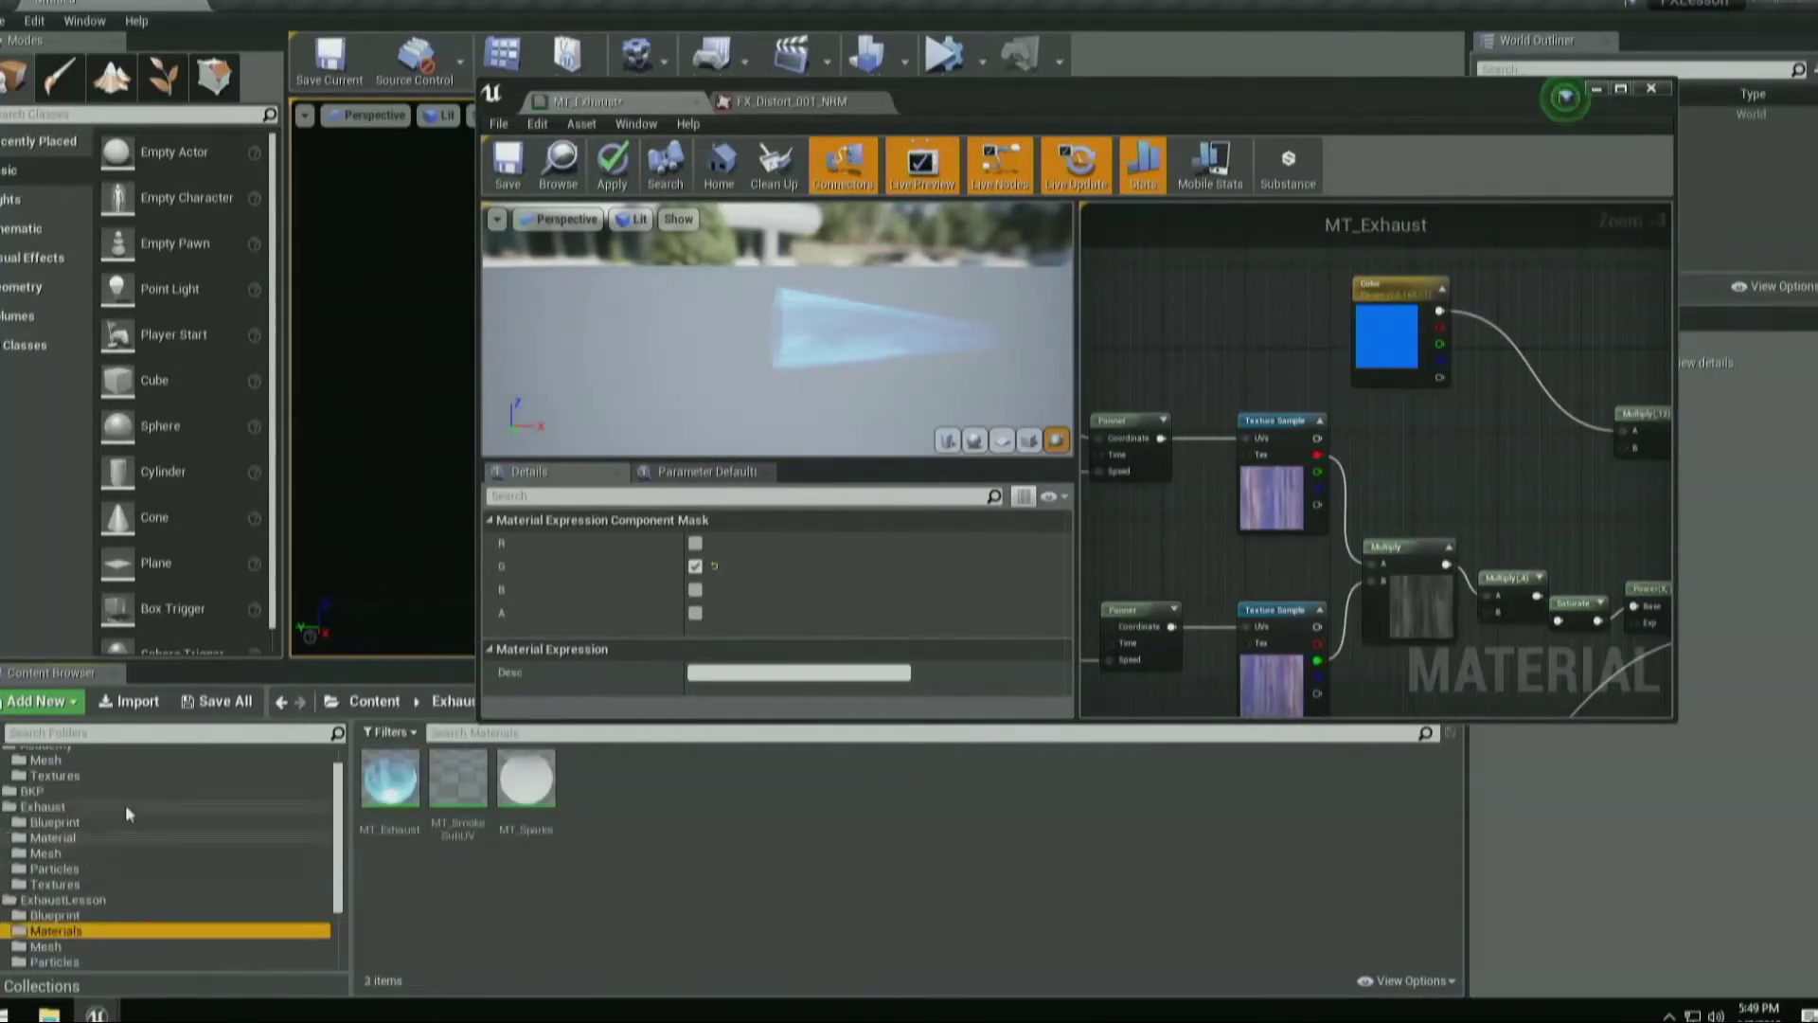
{"action": "left_click", "coordinate": [55, 838]}
{"action": "double_click", "coordinate": [390, 778]}
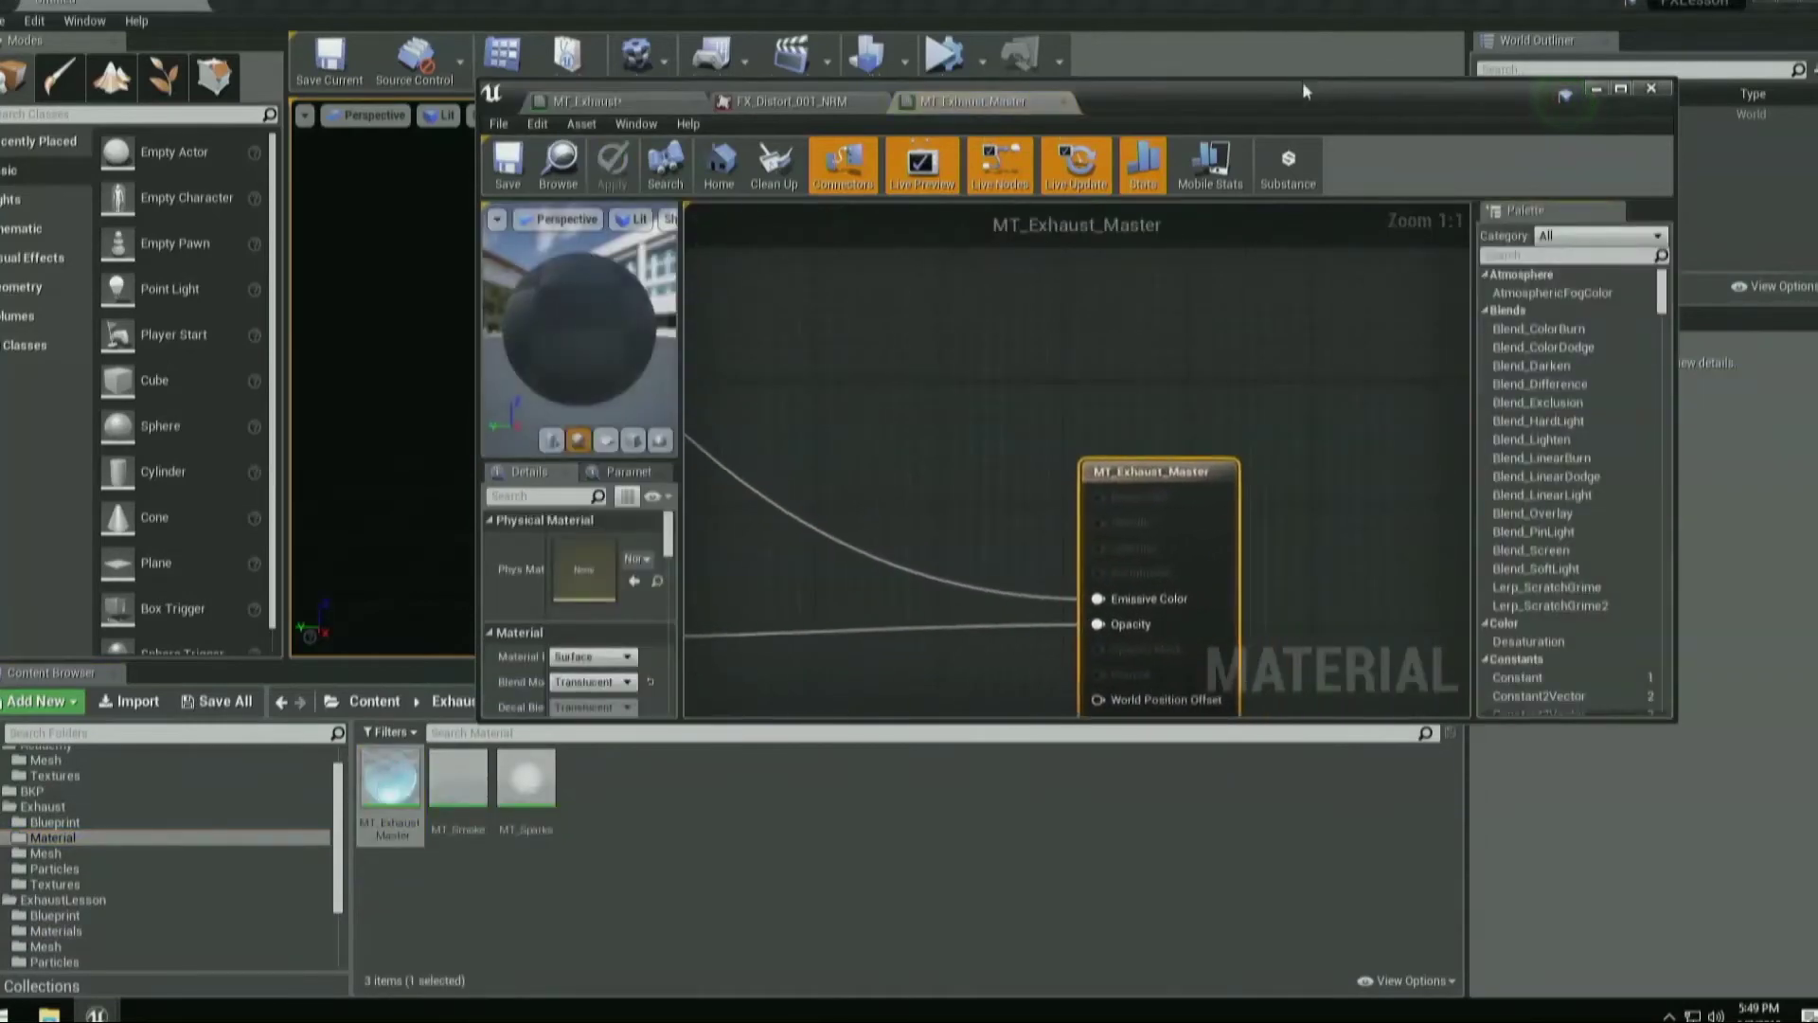
Examine the MT_Exhaust_Master graph, following its panners, texture samples, UV masks and Power nodes through to the material output.
{"action": "double_click", "coordinate": [1297, 91]}
{"action": "scroll", "coordinate": [424, 453], "scroll_direction": "down", "scroll_amount": 2}
{"action": "right_click_drag", "start_coordinate": [424, 453], "coordinate": [912, 433]}
{"action": "scroll", "coordinate": [912, 433], "scroll_direction": "down", "scroll_amount": 7}
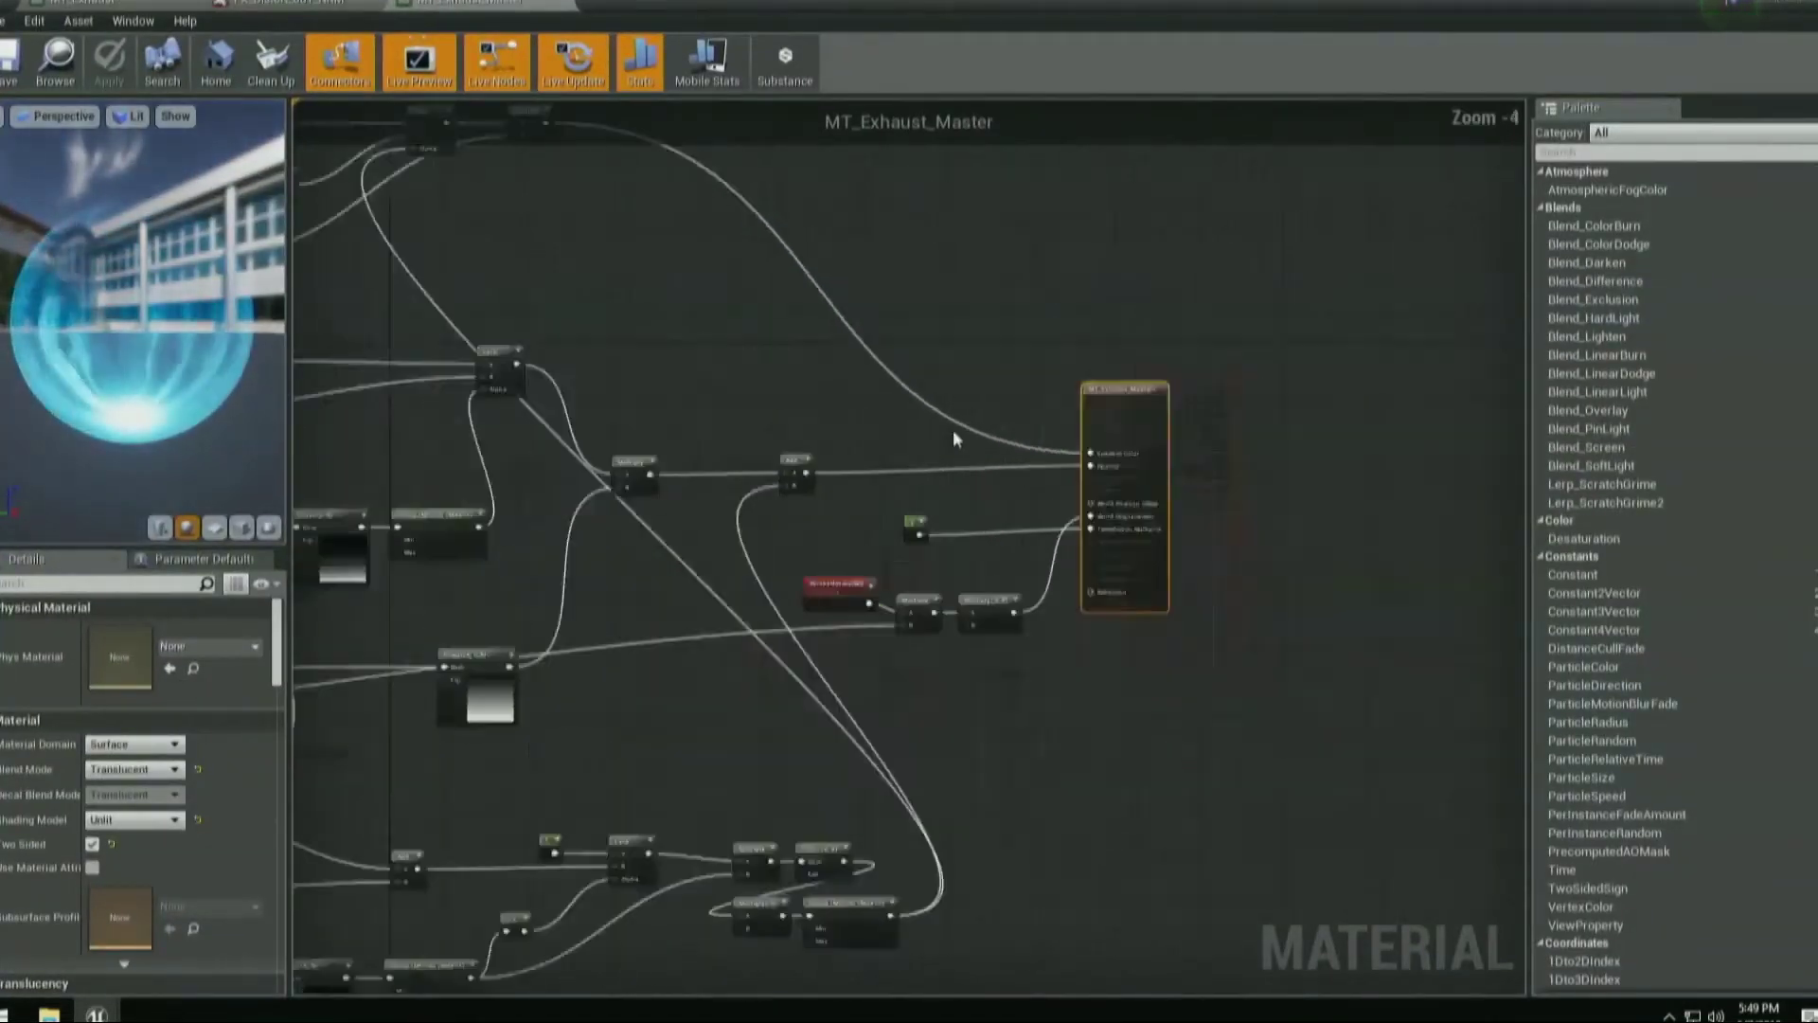
{"action": "double_click", "coordinate": [914, 3]}
{"action": "double_click", "coordinate": [914, 2]}
{"action": "scroll", "coordinate": [928, 610], "scroll_direction": "up", "scroll_amount": 4}
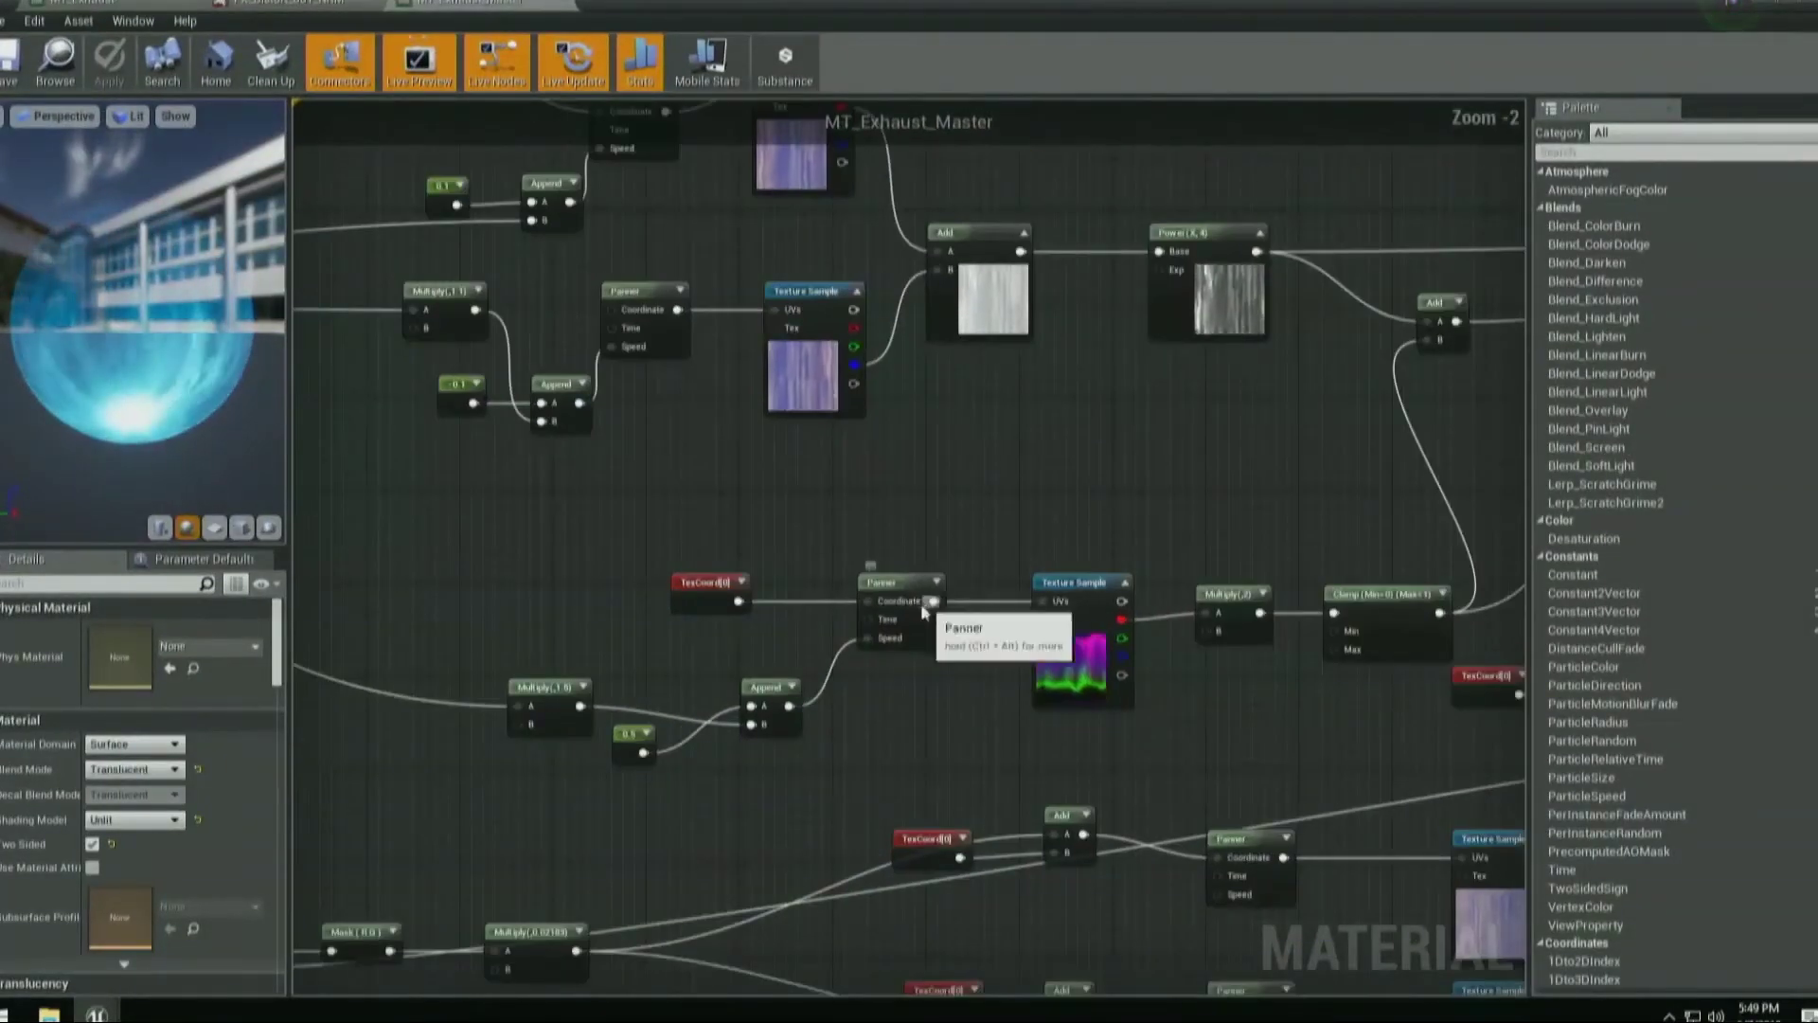
{"action": "right_click_drag", "start_coordinate": [928, 611], "coordinate": [1023, 813]}
{"action": "right_click_drag", "start_coordinate": [482, 293], "coordinate": [1011, 379]}
{"action": "right_click_drag", "start_coordinate": [1420, 871], "coordinate": [973, 539]}
{"action": "right_click_drag", "start_coordinate": [1306, 545], "coordinate": [874, 384]}
{"action": "right_click_drag", "start_coordinate": [746, 687], "coordinate": [355, 544]}
{"action": "right_click_drag", "start_coordinate": [632, 515], "coordinate": [824, 549]}
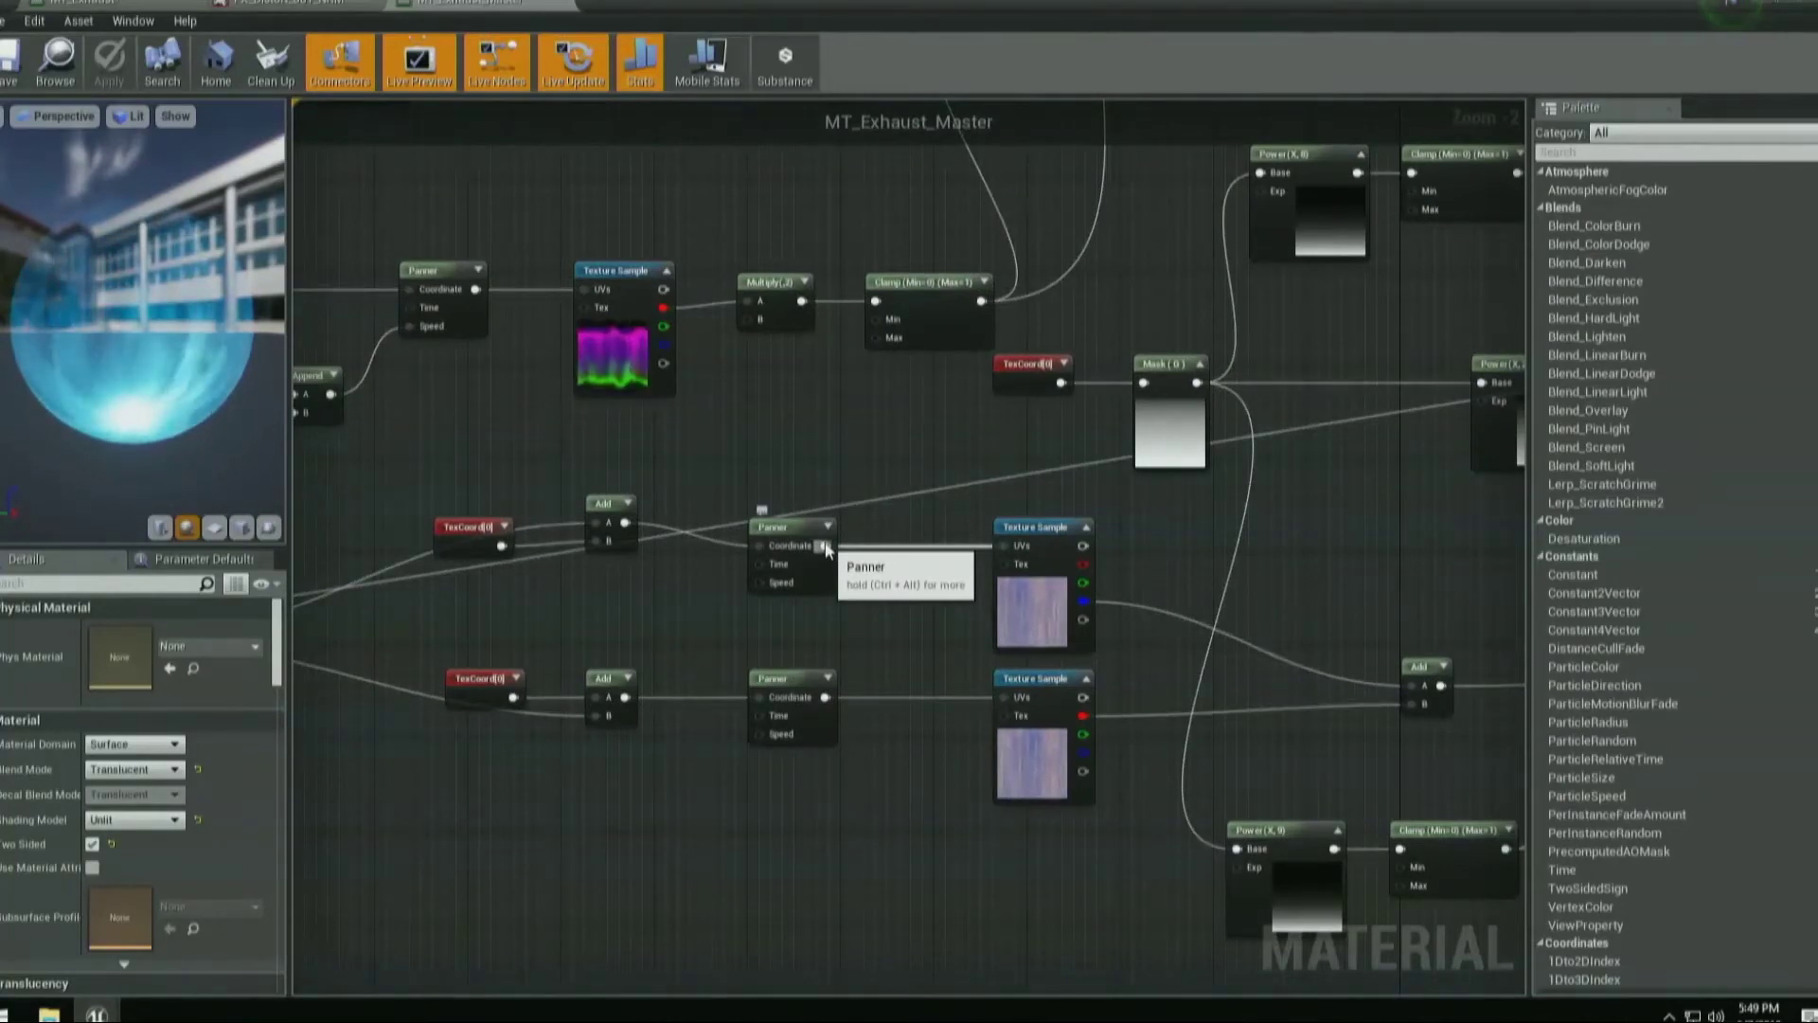
{"action": "right_click_drag", "start_coordinate": [904, 440], "coordinate": [547, 369]}
{"action": "right_click_drag", "start_coordinate": [1101, 846], "coordinate": [642, 801]}
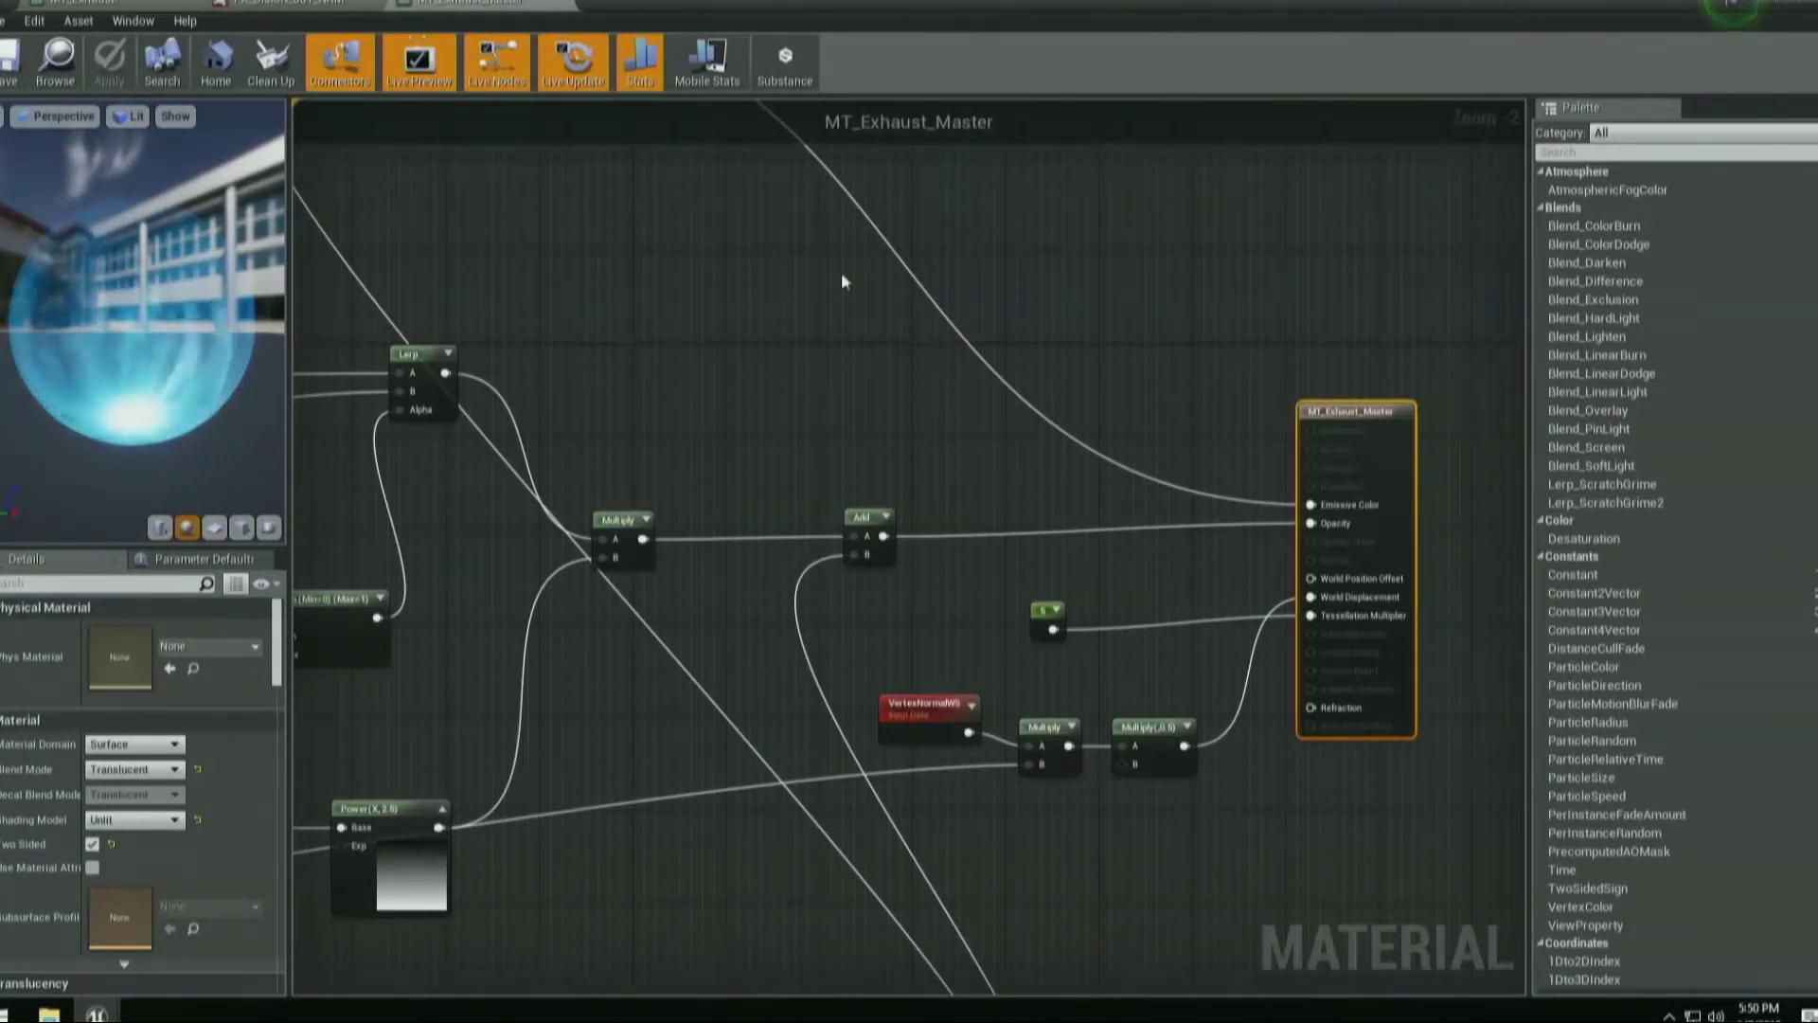
Review the whole MT_Exhaust_Master network again, tracing the branches that feed Emissive Color and Opacity at close range.
{"action": "scroll", "coordinate": [1140, 272], "scroll_direction": "down", "scroll_amount": 2}
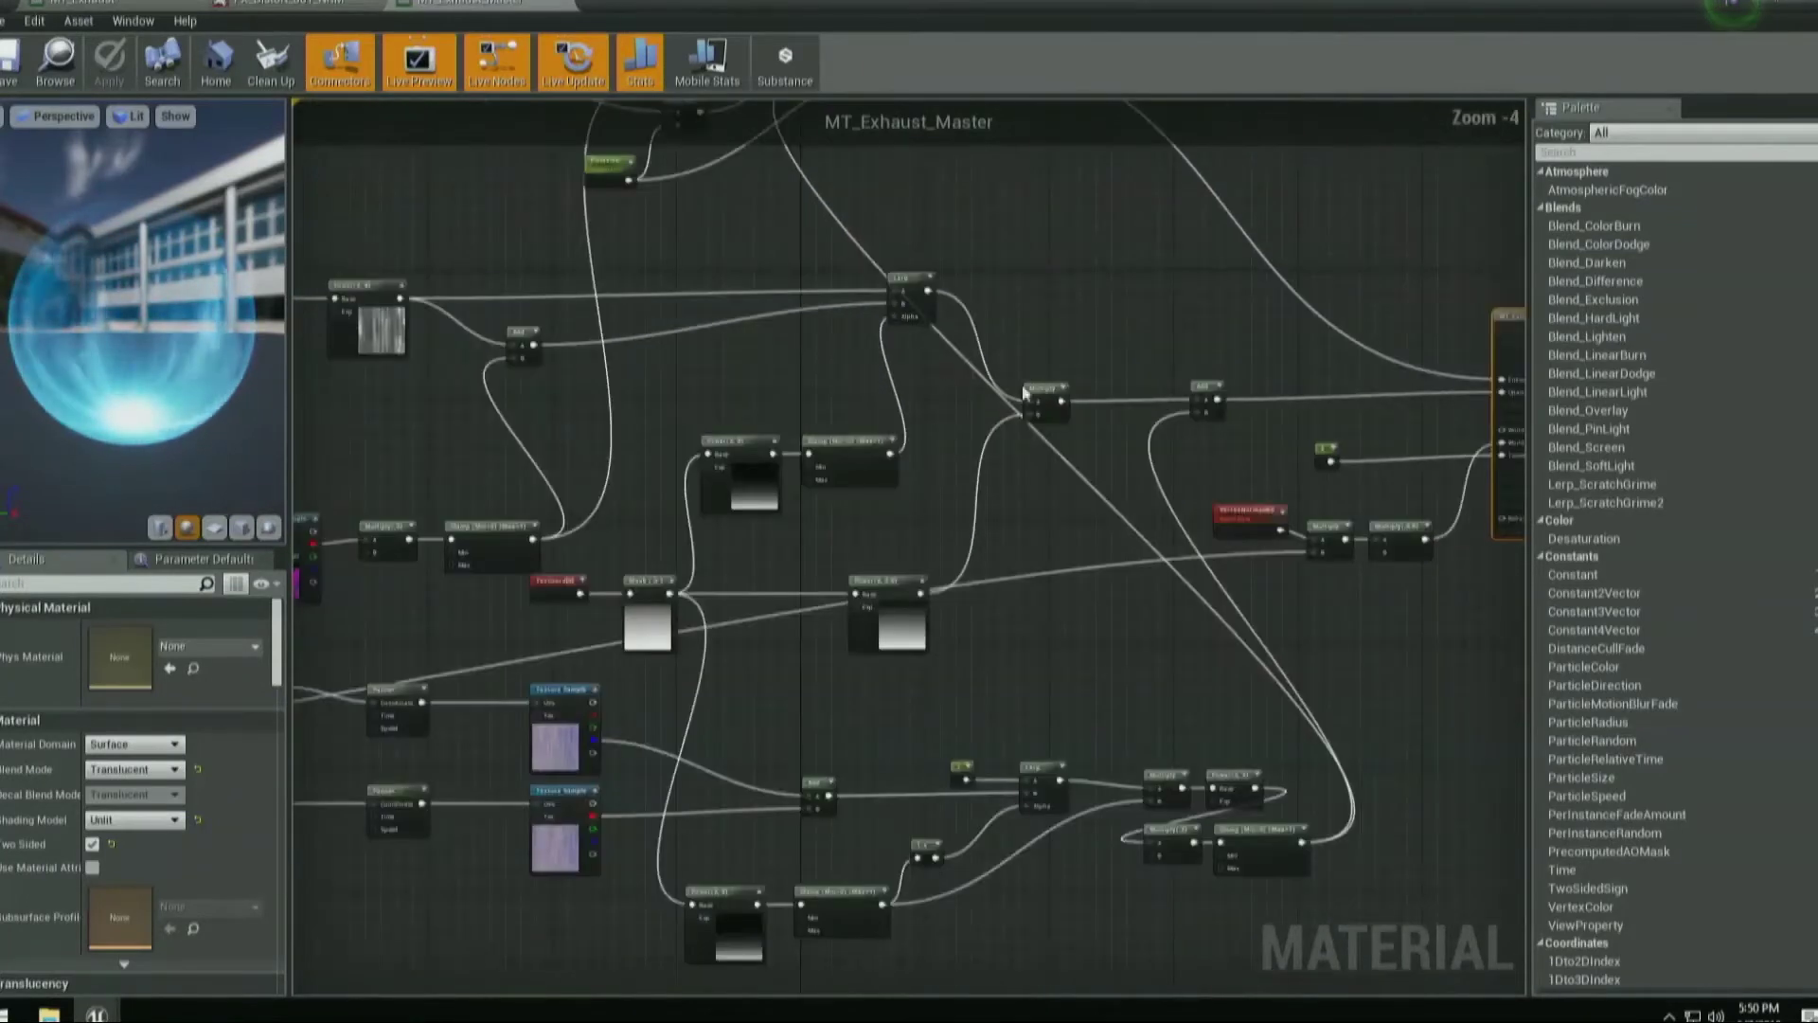
{"action": "scroll", "coordinate": [1084, 369], "scroll_direction": "down", "scroll_amount": 2}
{"action": "scroll", "coordinate": [904, 580], "scroll_direction": "up", "scroll_amount": 3}
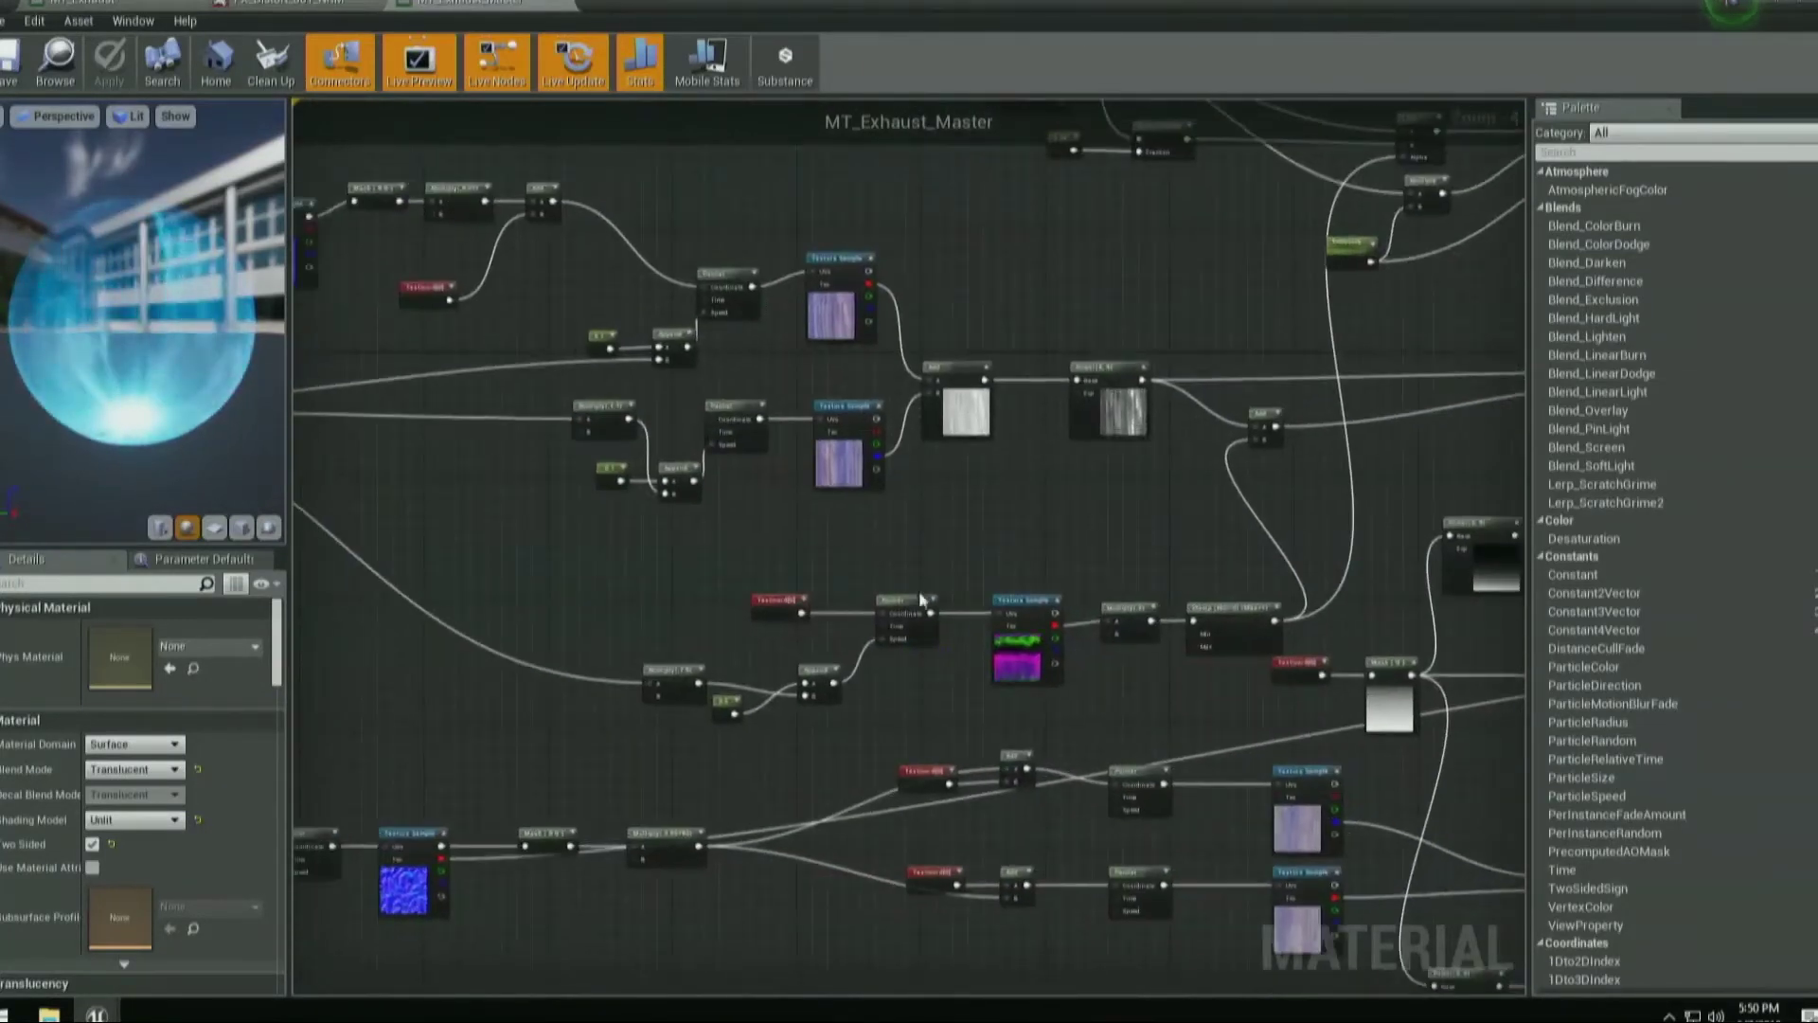
{"action": "scroll", "coordinate": [902, 580], "scroll_direction": "up", "scroll_amount": 3}
{"action": "right_click_drag", "start_coordinate": [1172, 487], "coordinate": [813, 502]}
{"action": "right_click_drag", "start_coordinate": [930, 583], "coordinate": [768, 644]}
{"action": "right_click_drag", "start_coordinate": [968, 403], "coordinate": [575, 606]}
{"action": "right_click_drag", "start_coordinate": [1340, 504], "coordinate": [925, 600]}
{"action": "right_click_drag", "start_coordinate": [1082, 658], "coordinate": [850, 625]}
{"action": "right_click_drag", "start_coordinate": [1355, 630], "coordinate": [997, 589]}
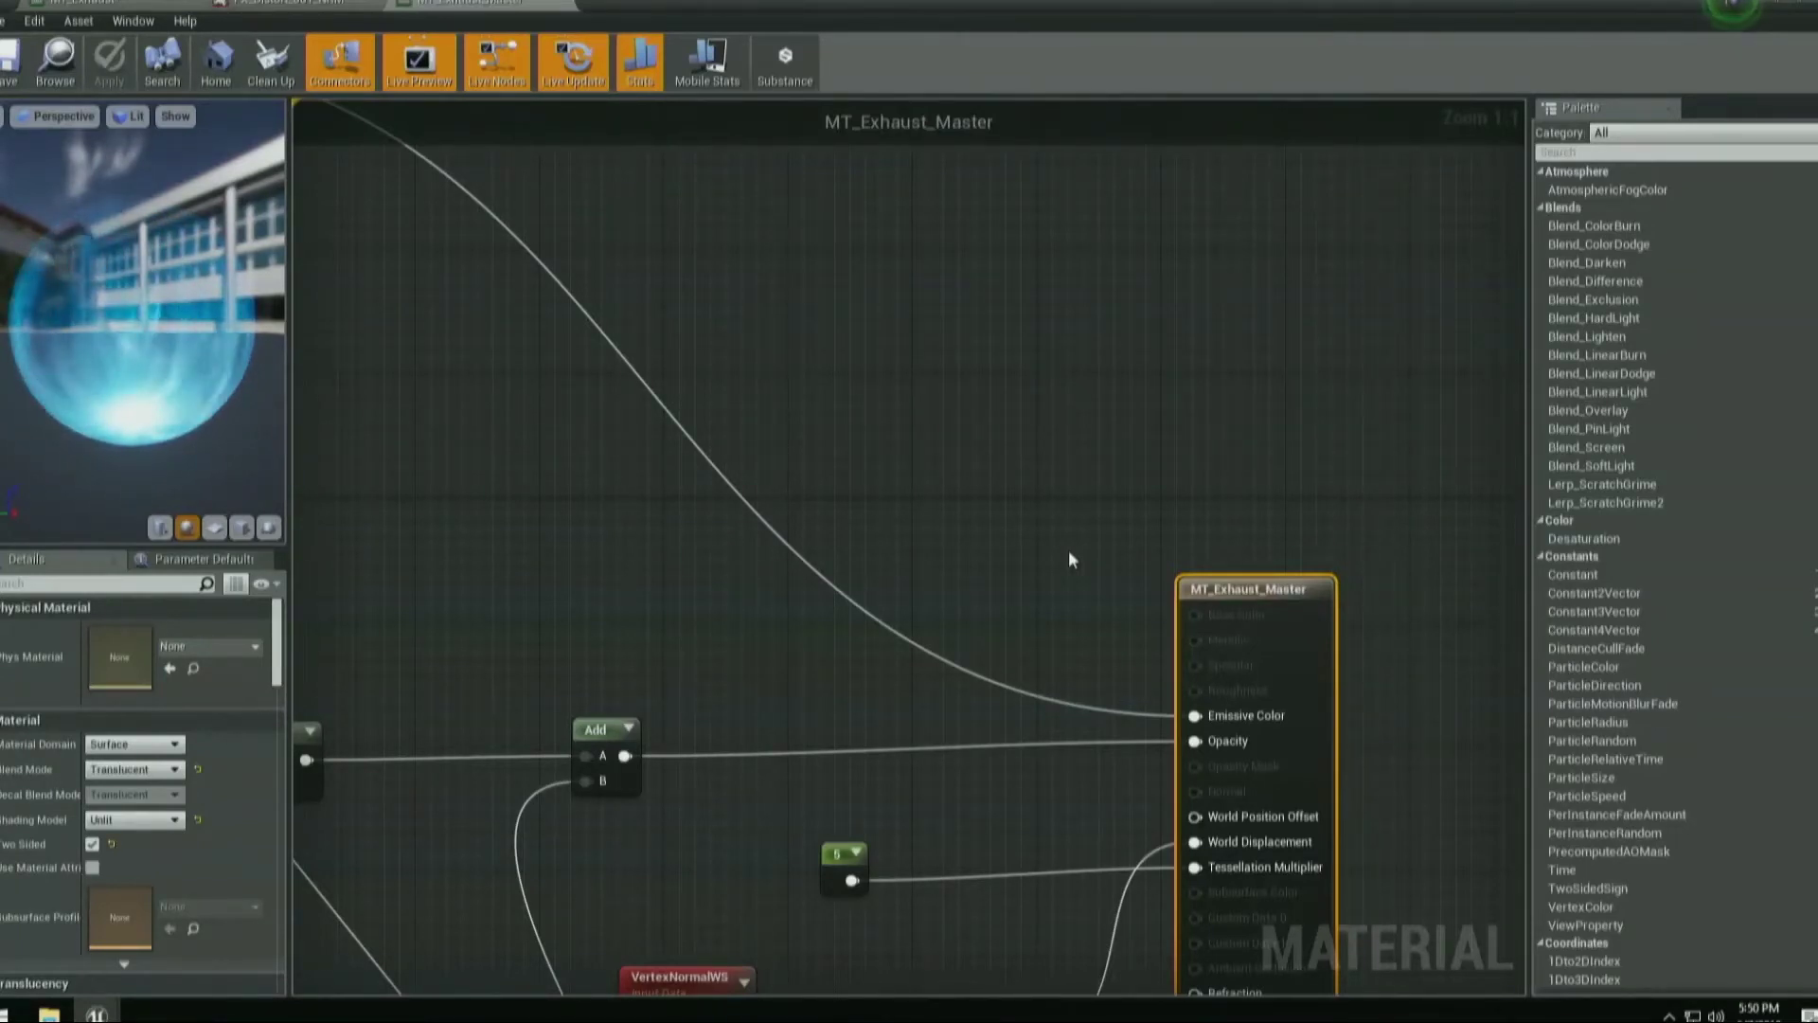
Close the MT_Exhaust_Master material and the FX_Distort_001_NRM texture, and minimize the asset editor window.
{"action": "left_click", "coordinate": [589, 11]}
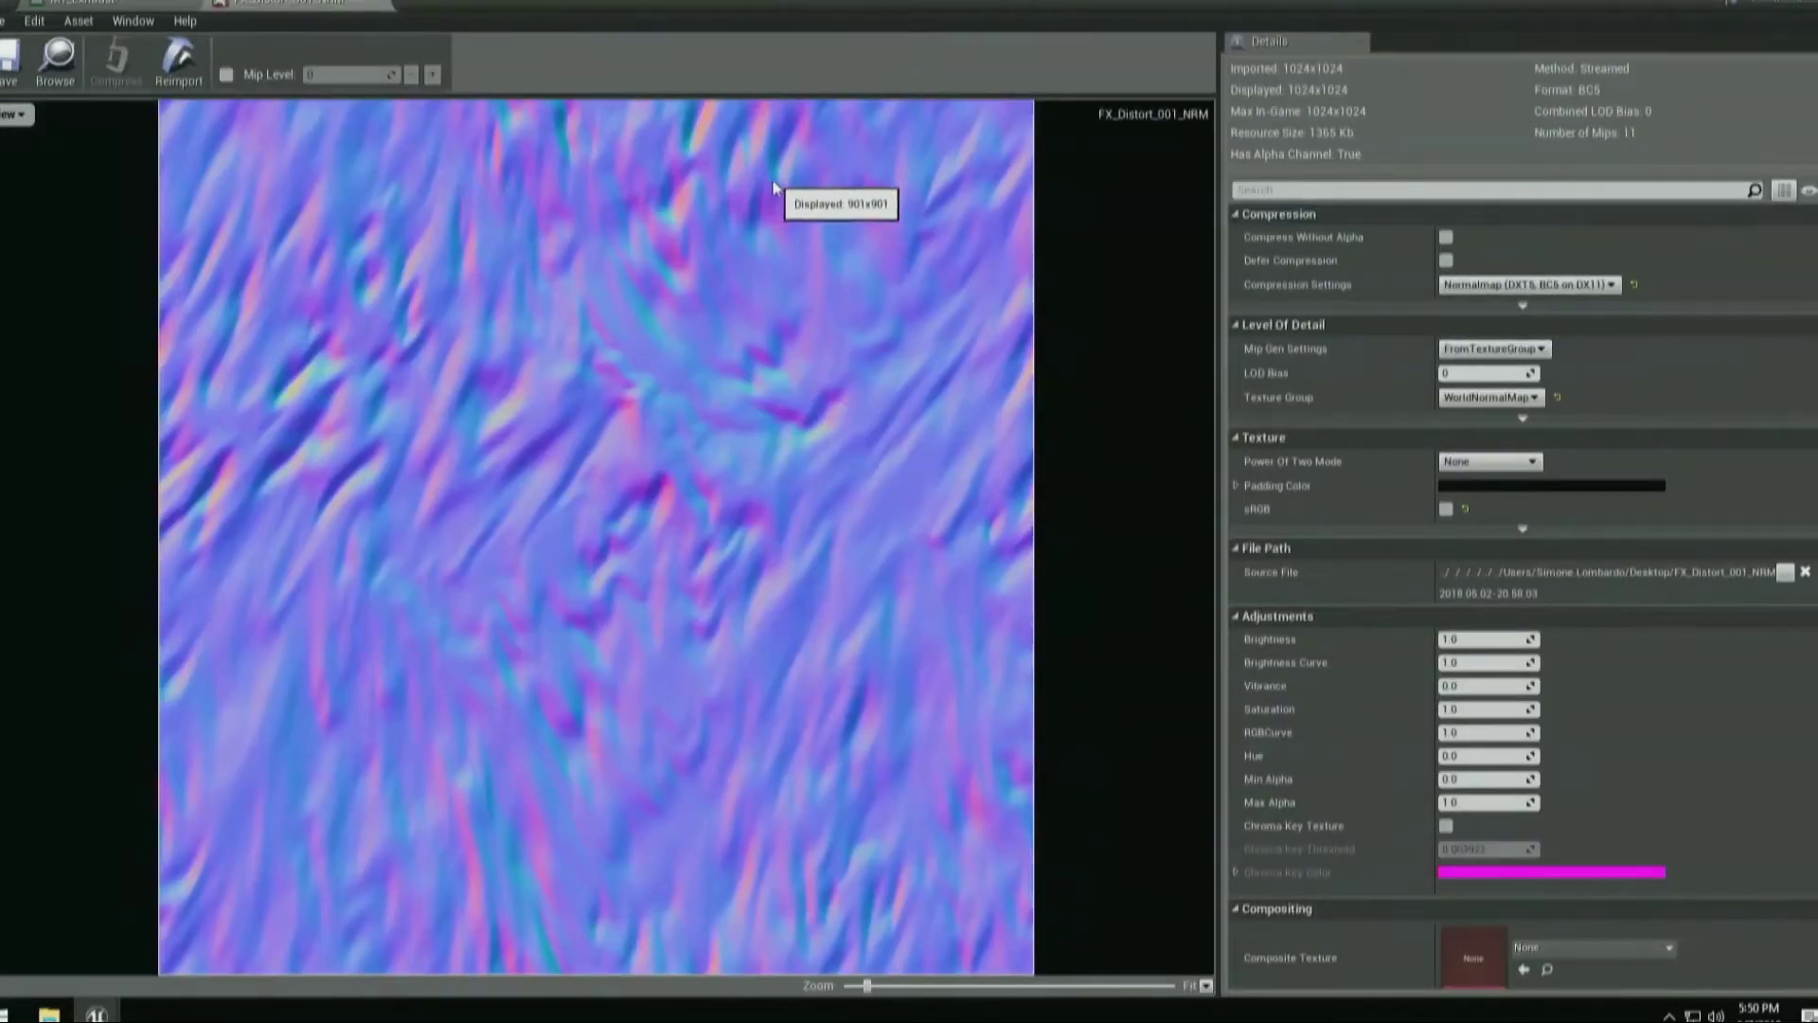
{"action": "left_click", "coordinate": [386, 5]}
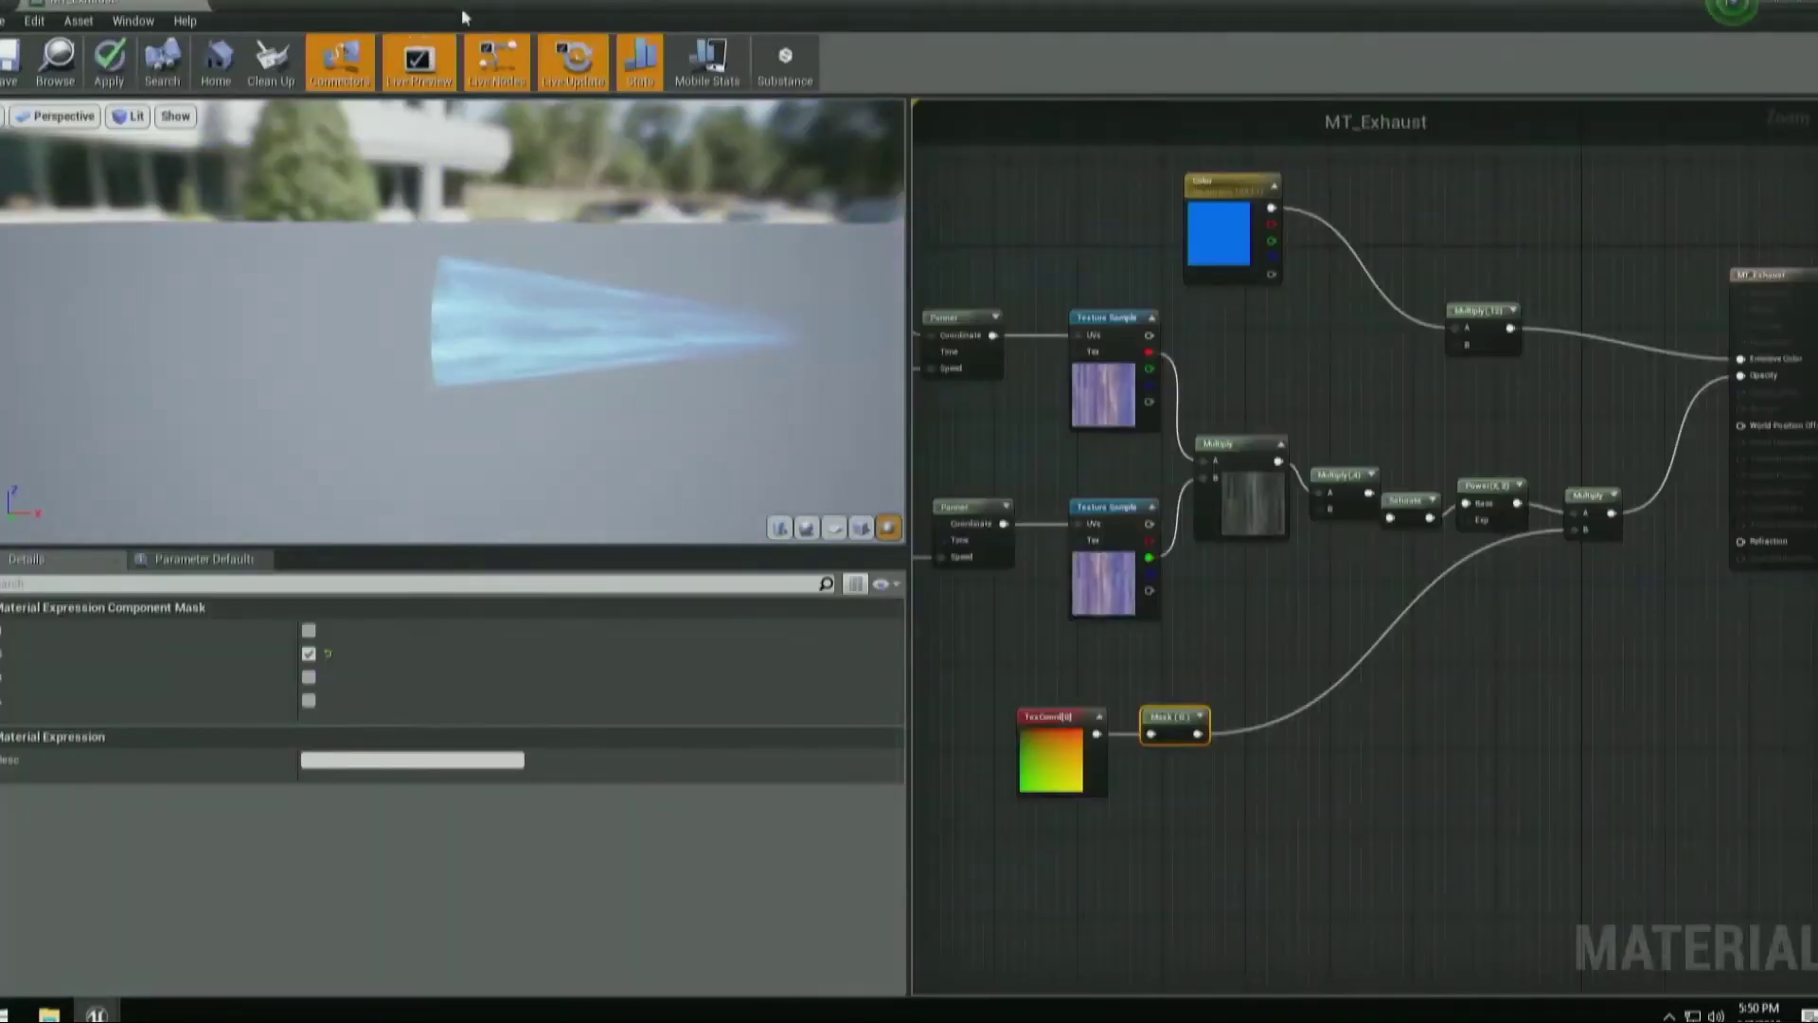
{"action": "left_click_drag", "start_coordinate": [463, 12], "coordinate": [536, 127]}
{"action": "left_click", "coordinate": [1166, 138]}
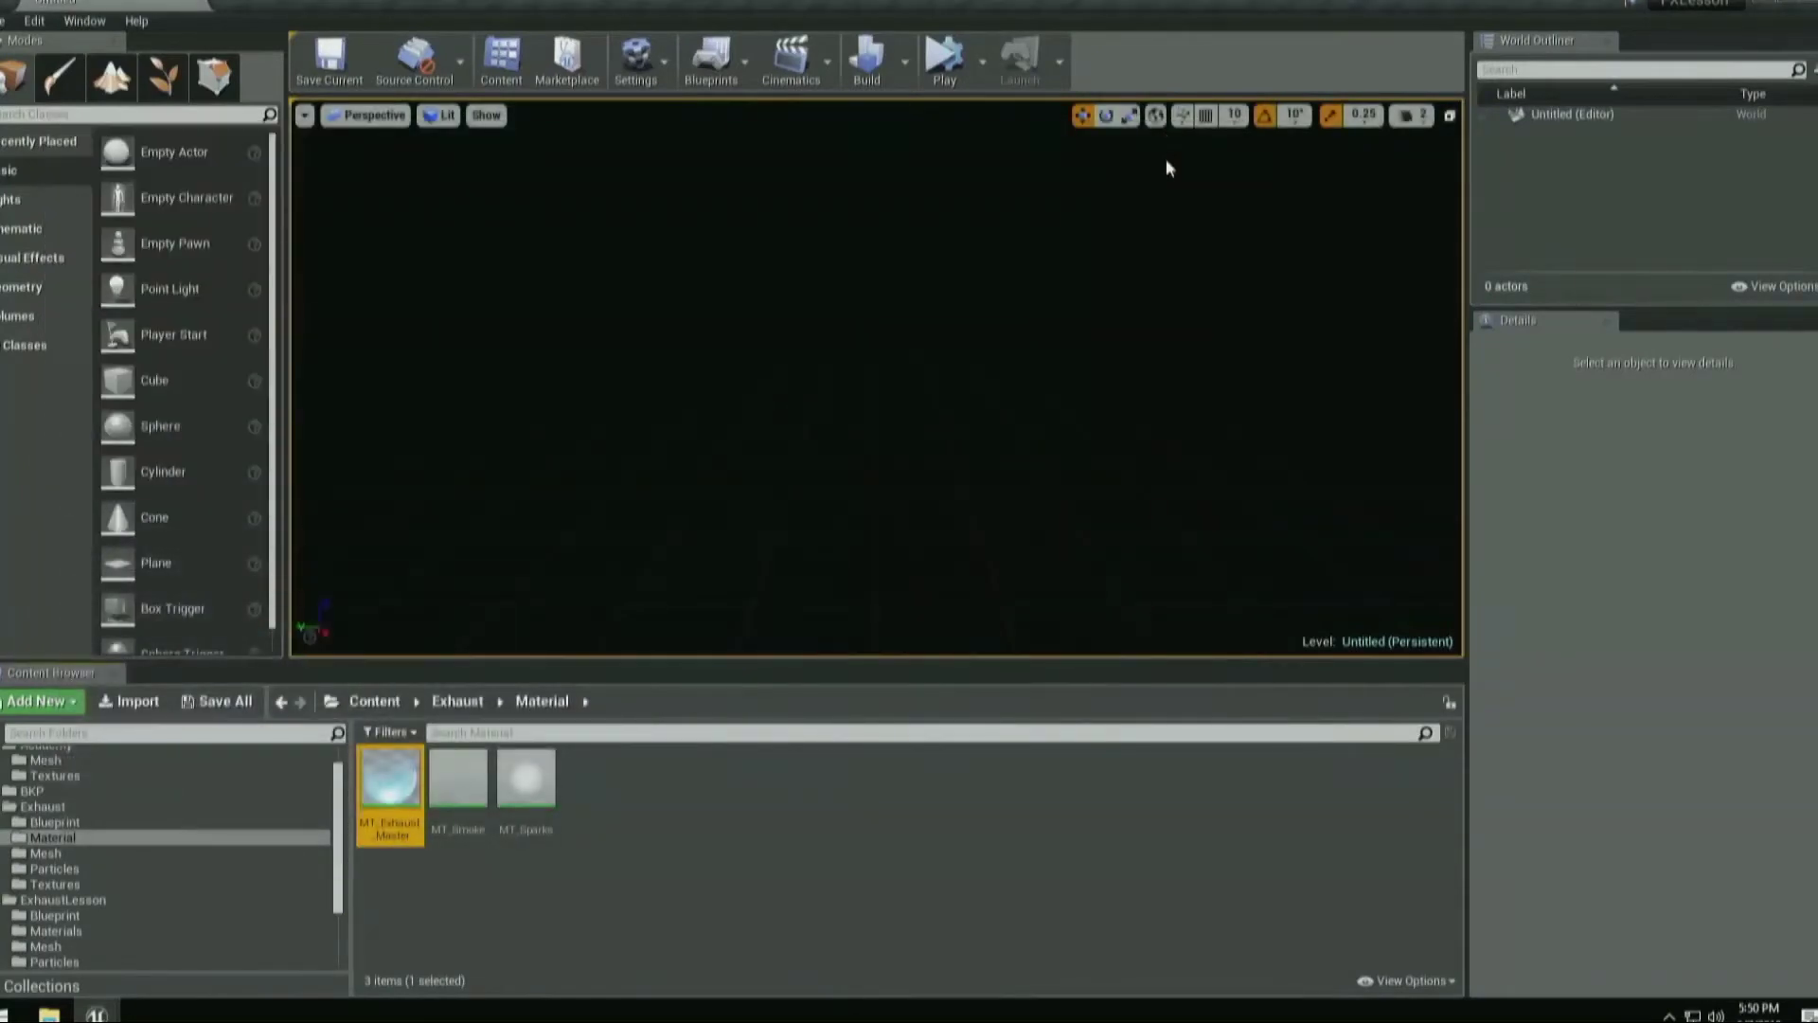
Create a folder named Blueprint inside the Academy folder.
{"action": "scroll", "coordinate": [81, 841], "scroll_direction": "up", "scroll_amount": 1}
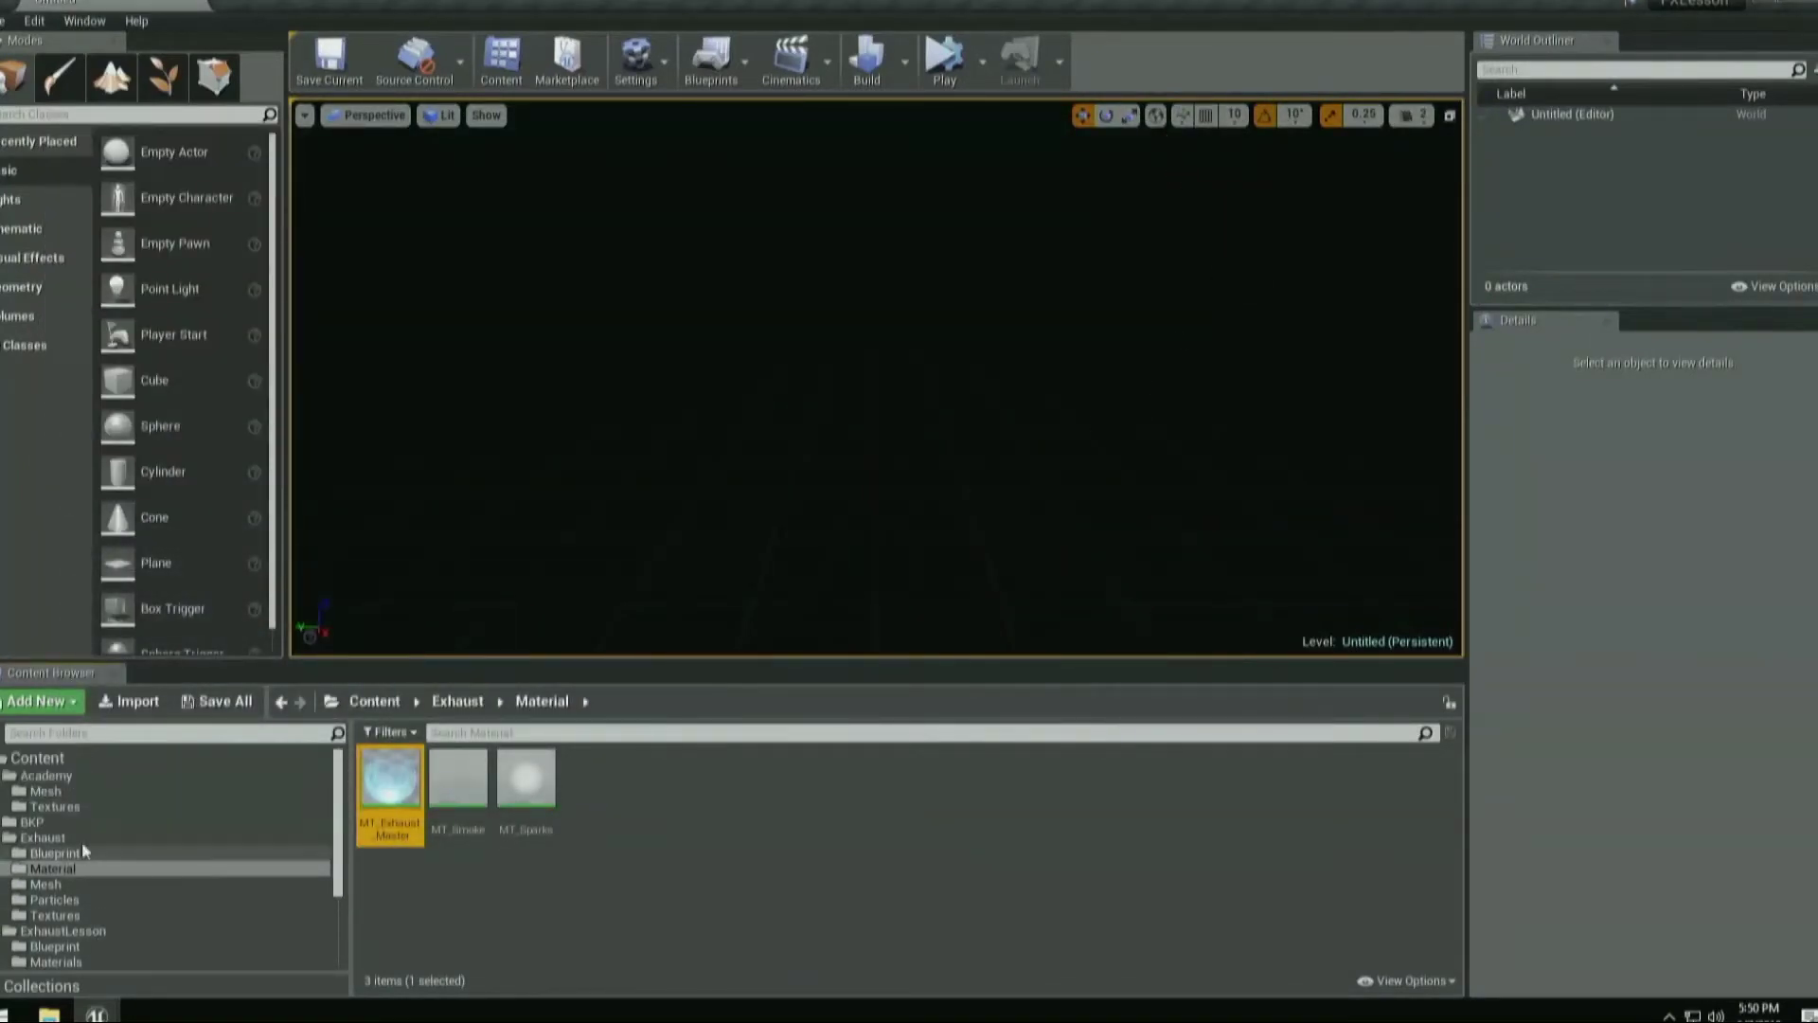
{"action": "left_click", "coordinate": [69, 793]}
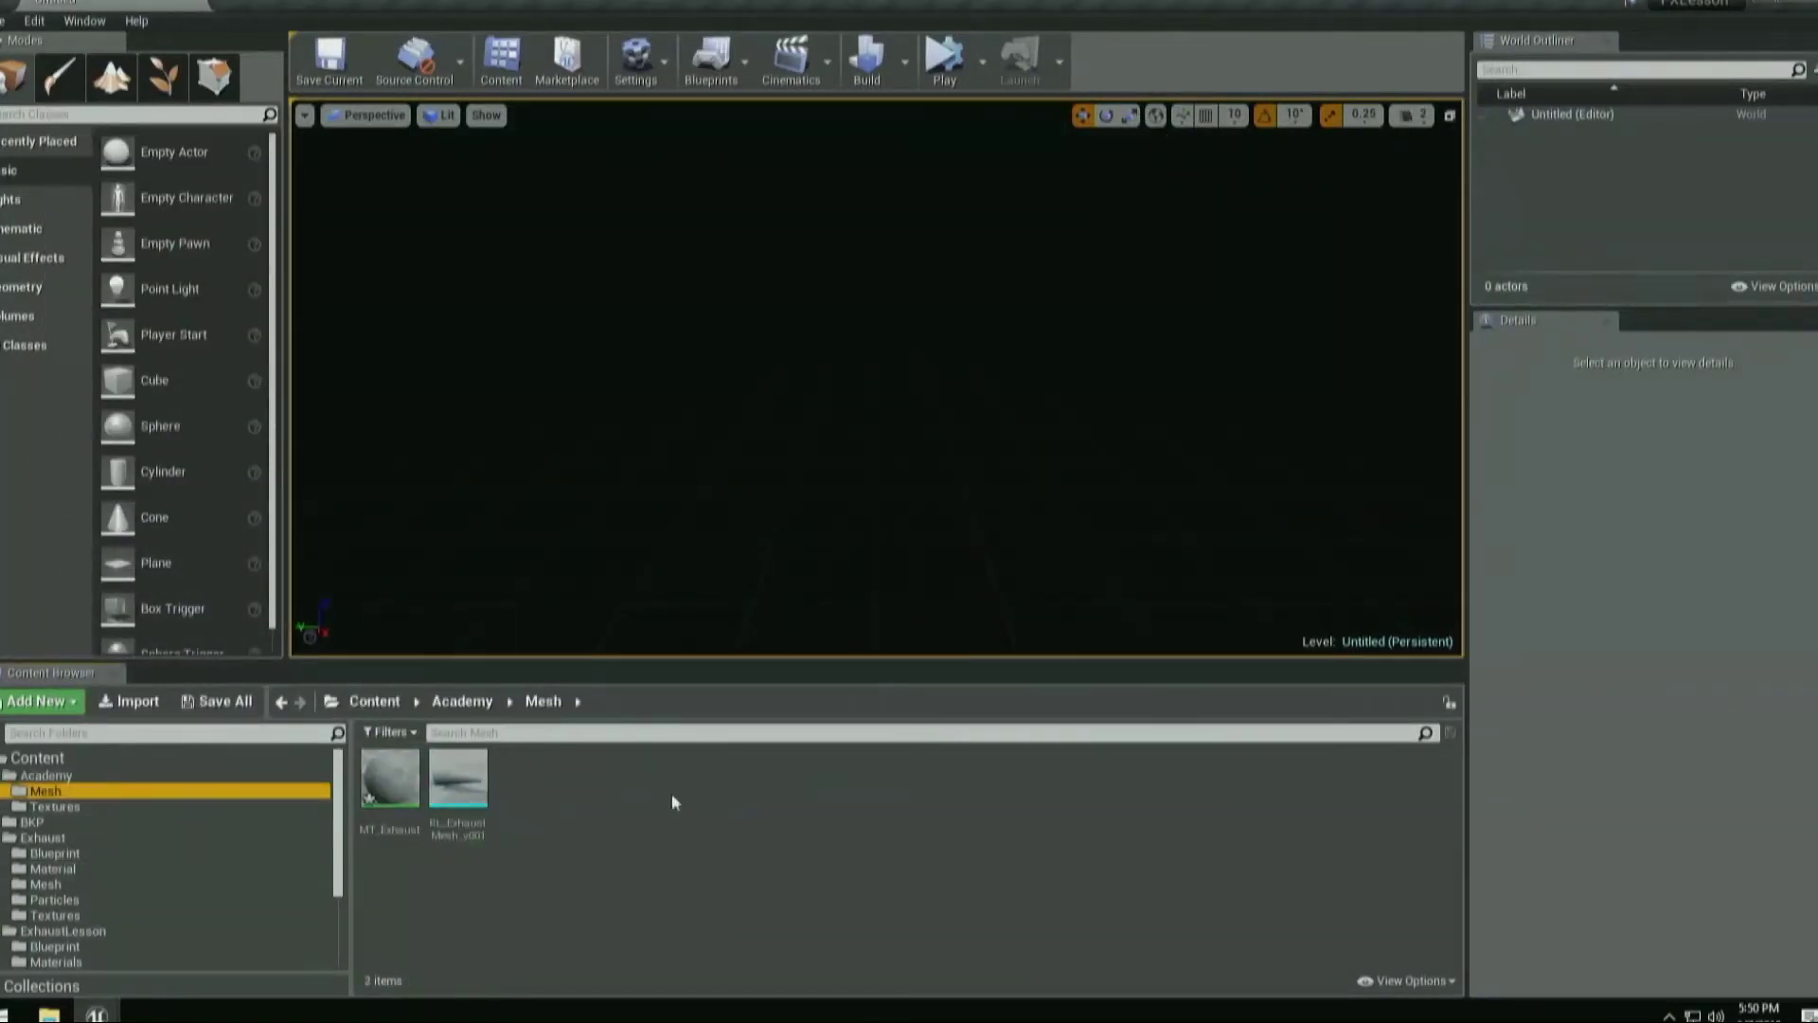
{"action": "left_click", "coordinate": [487, 782]}
{"action": "left_click", "coordinate": [587, 822]}
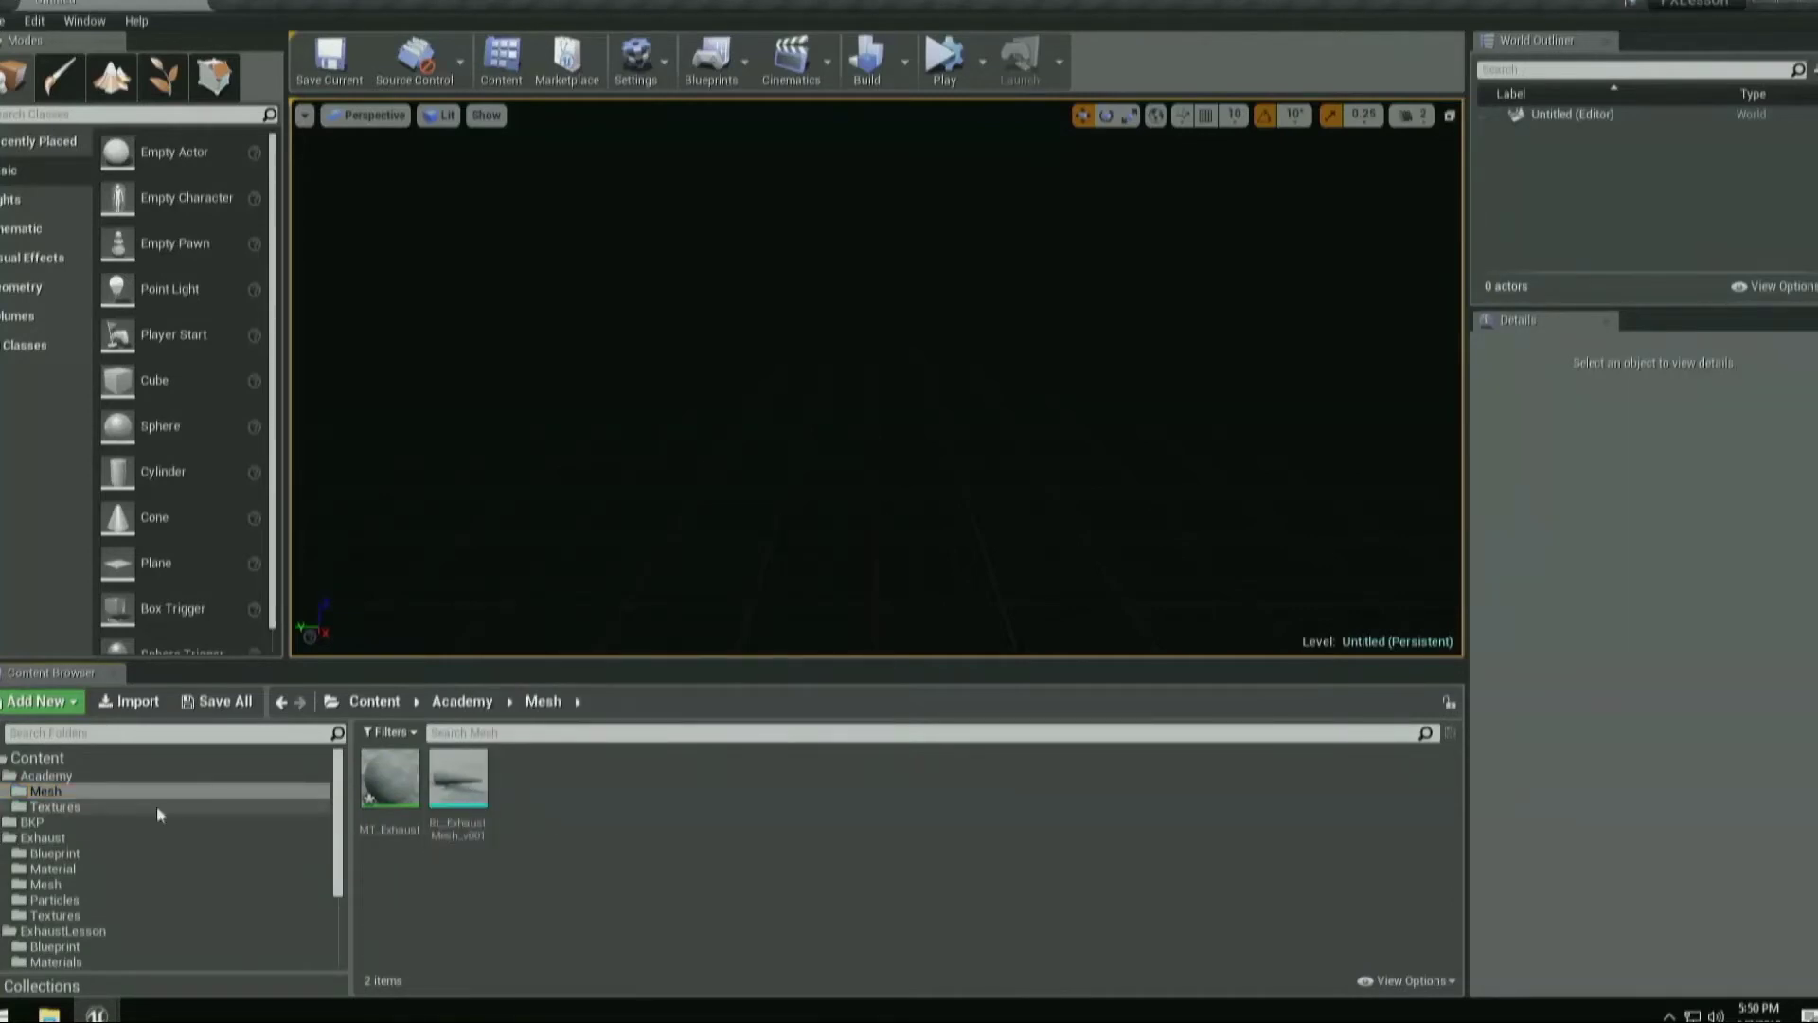
{"action": "left_click", "coordinate": [73, 776]}
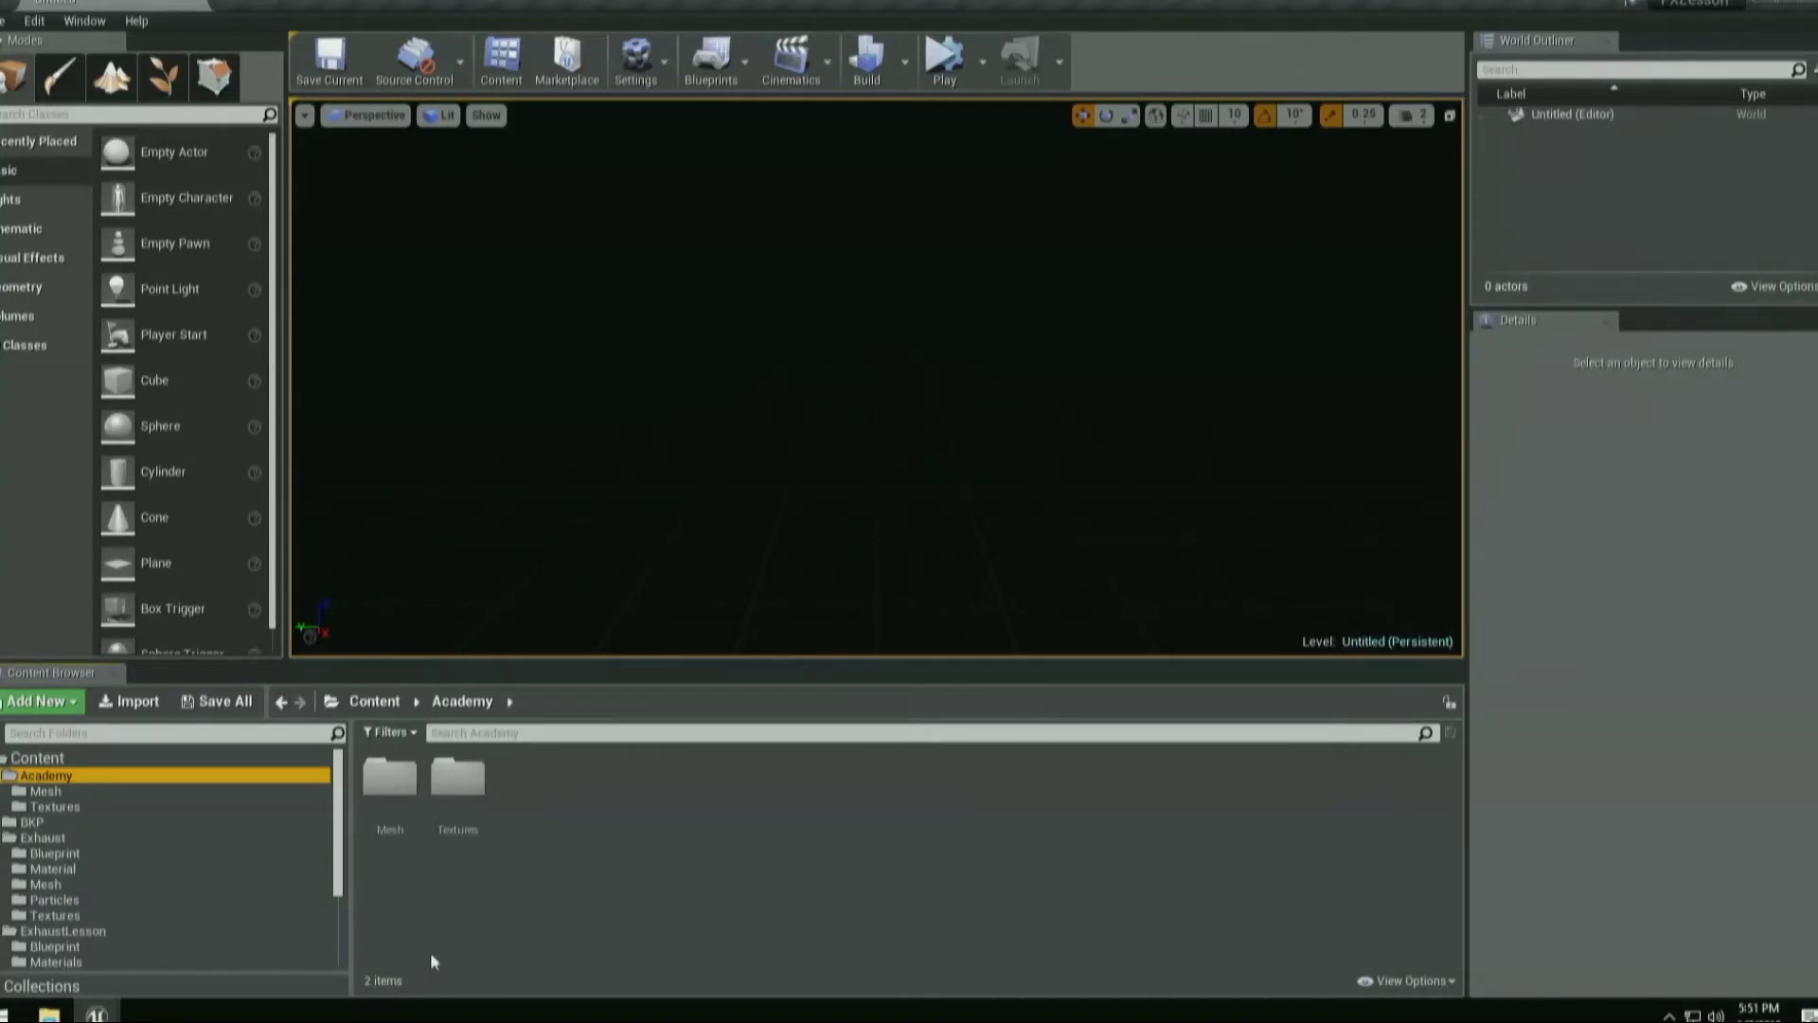
{"action": "left_click", "coordinate": [123, 795]}
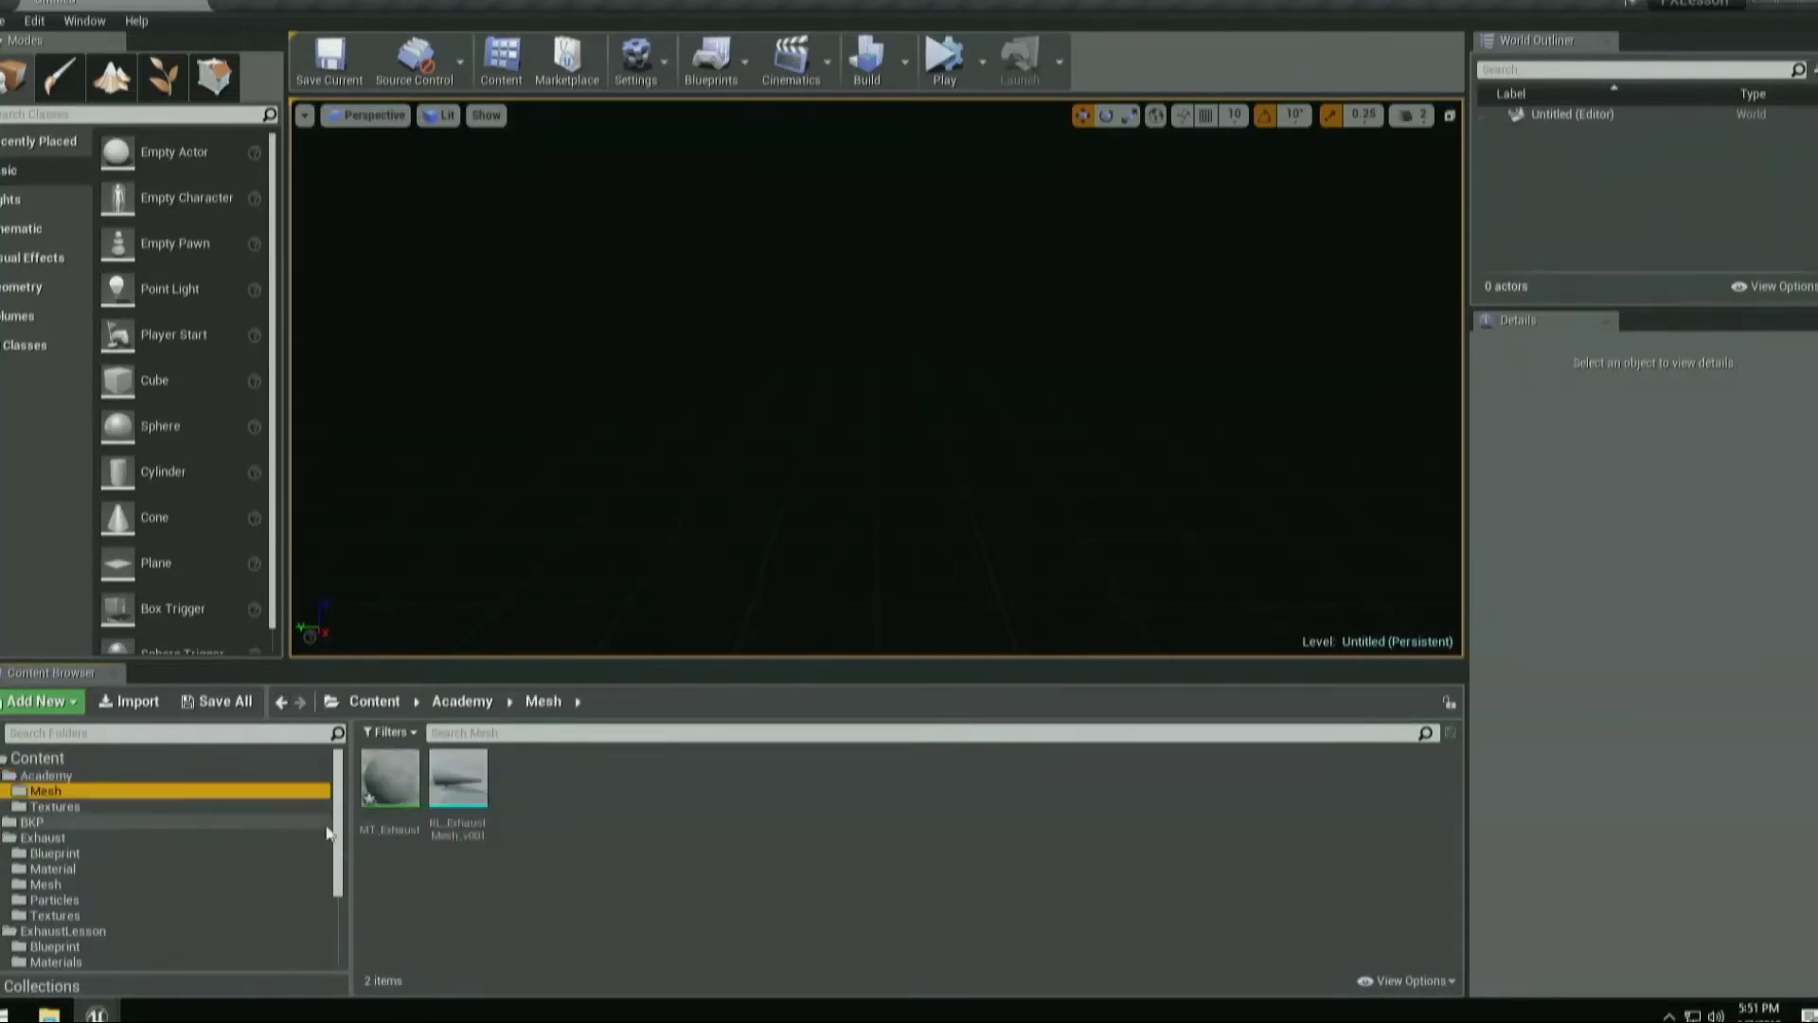
{"action": "left_click", "coordinate": [71, 780]}
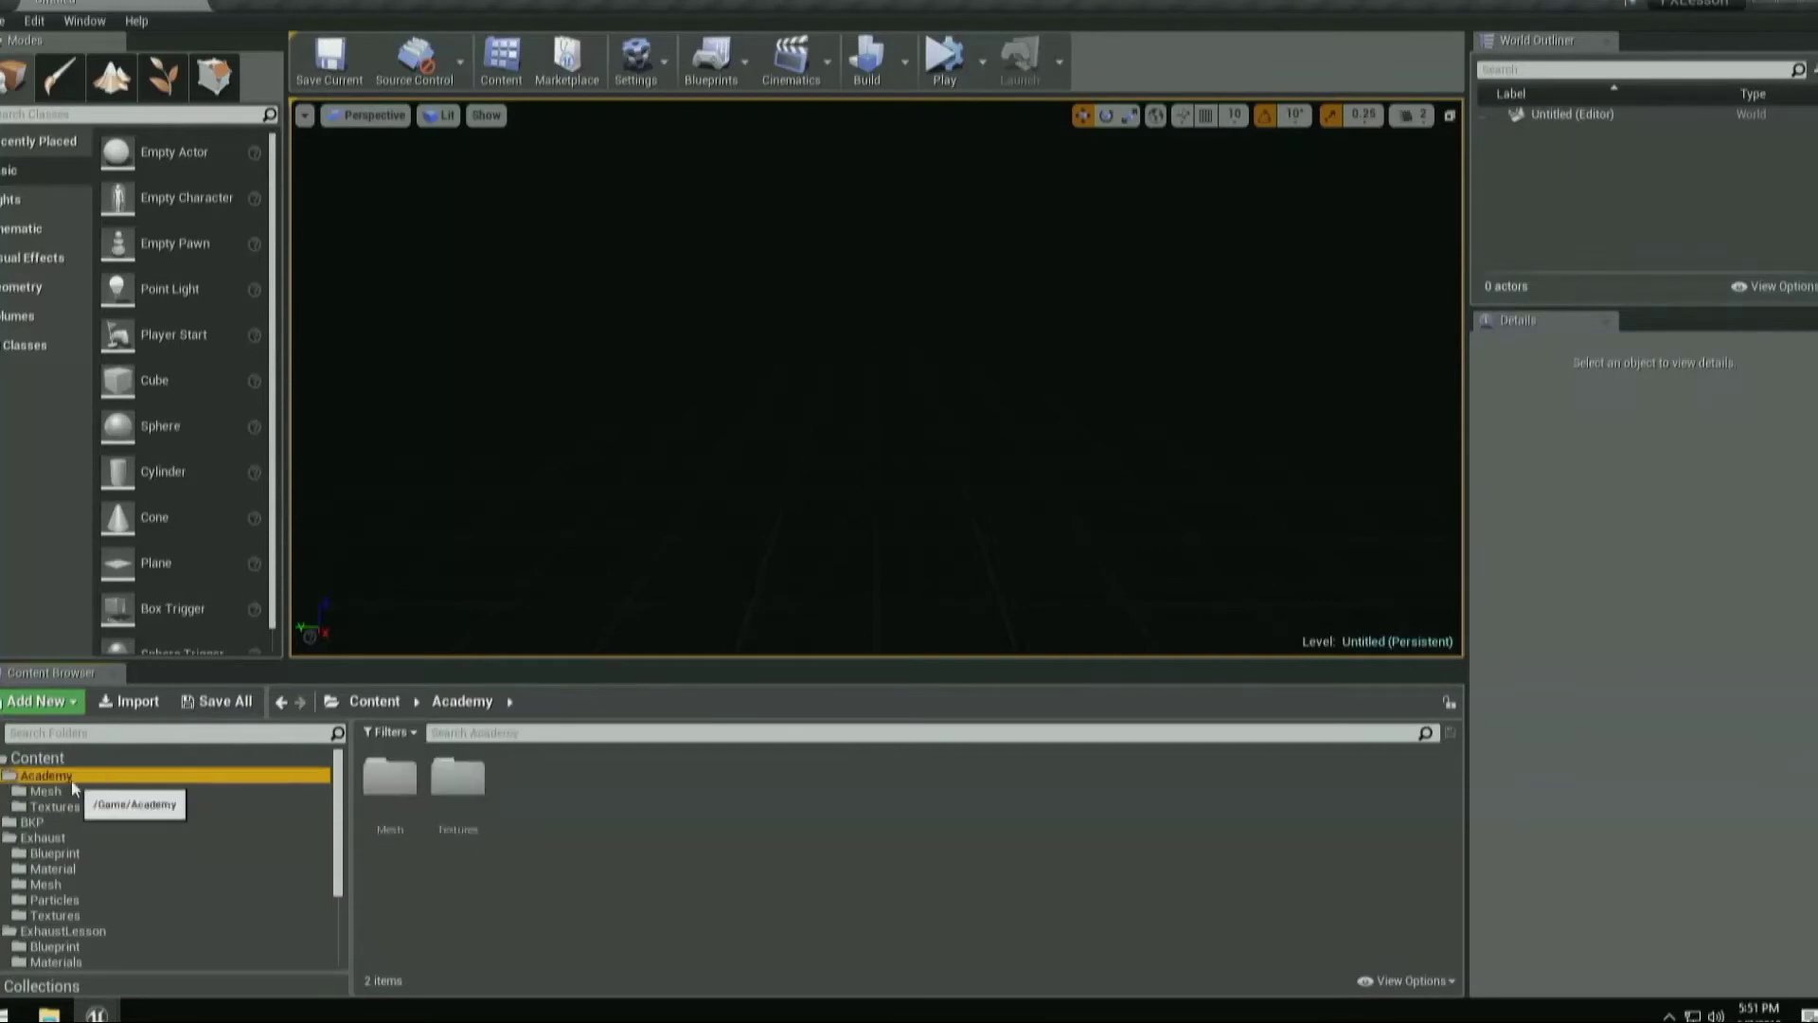
{"action": "right_click", "coordinate": [71, 780]}
{"action": "left_click", "coordinate": [116, 376]}
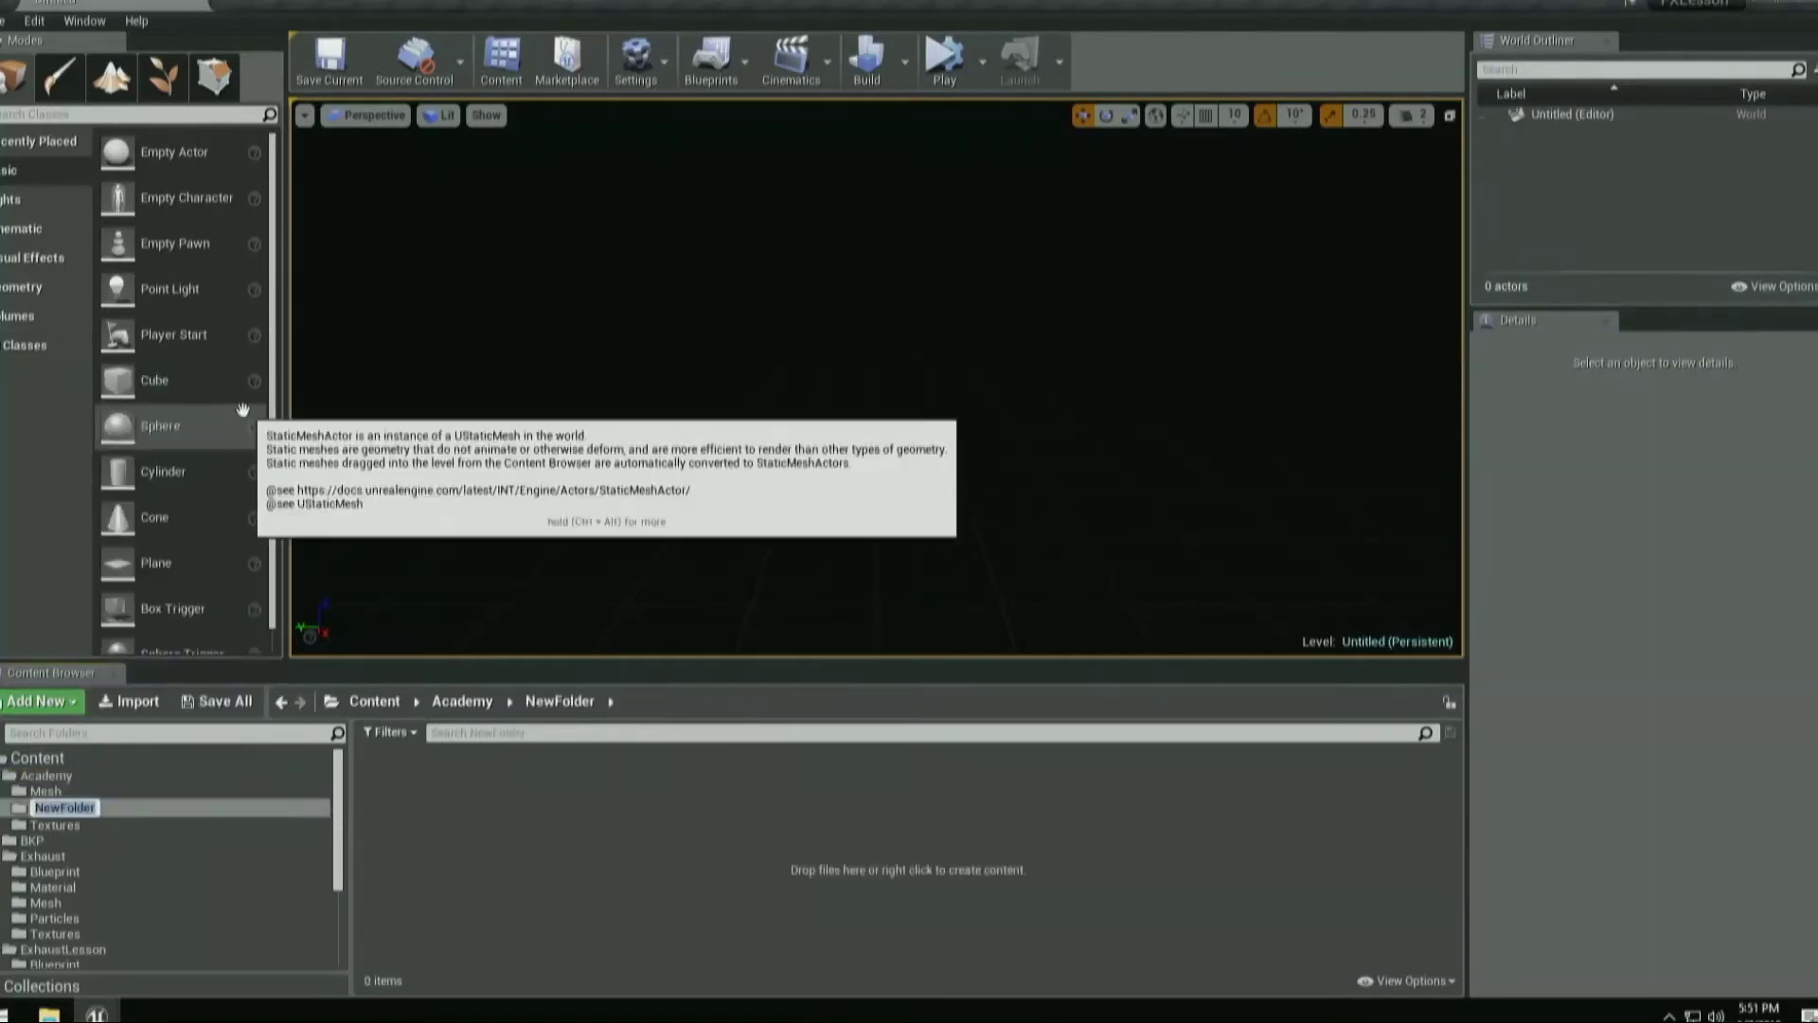
{"action": "type", "text": "Blueprint"}
{"action": "key", "text": "Return"}
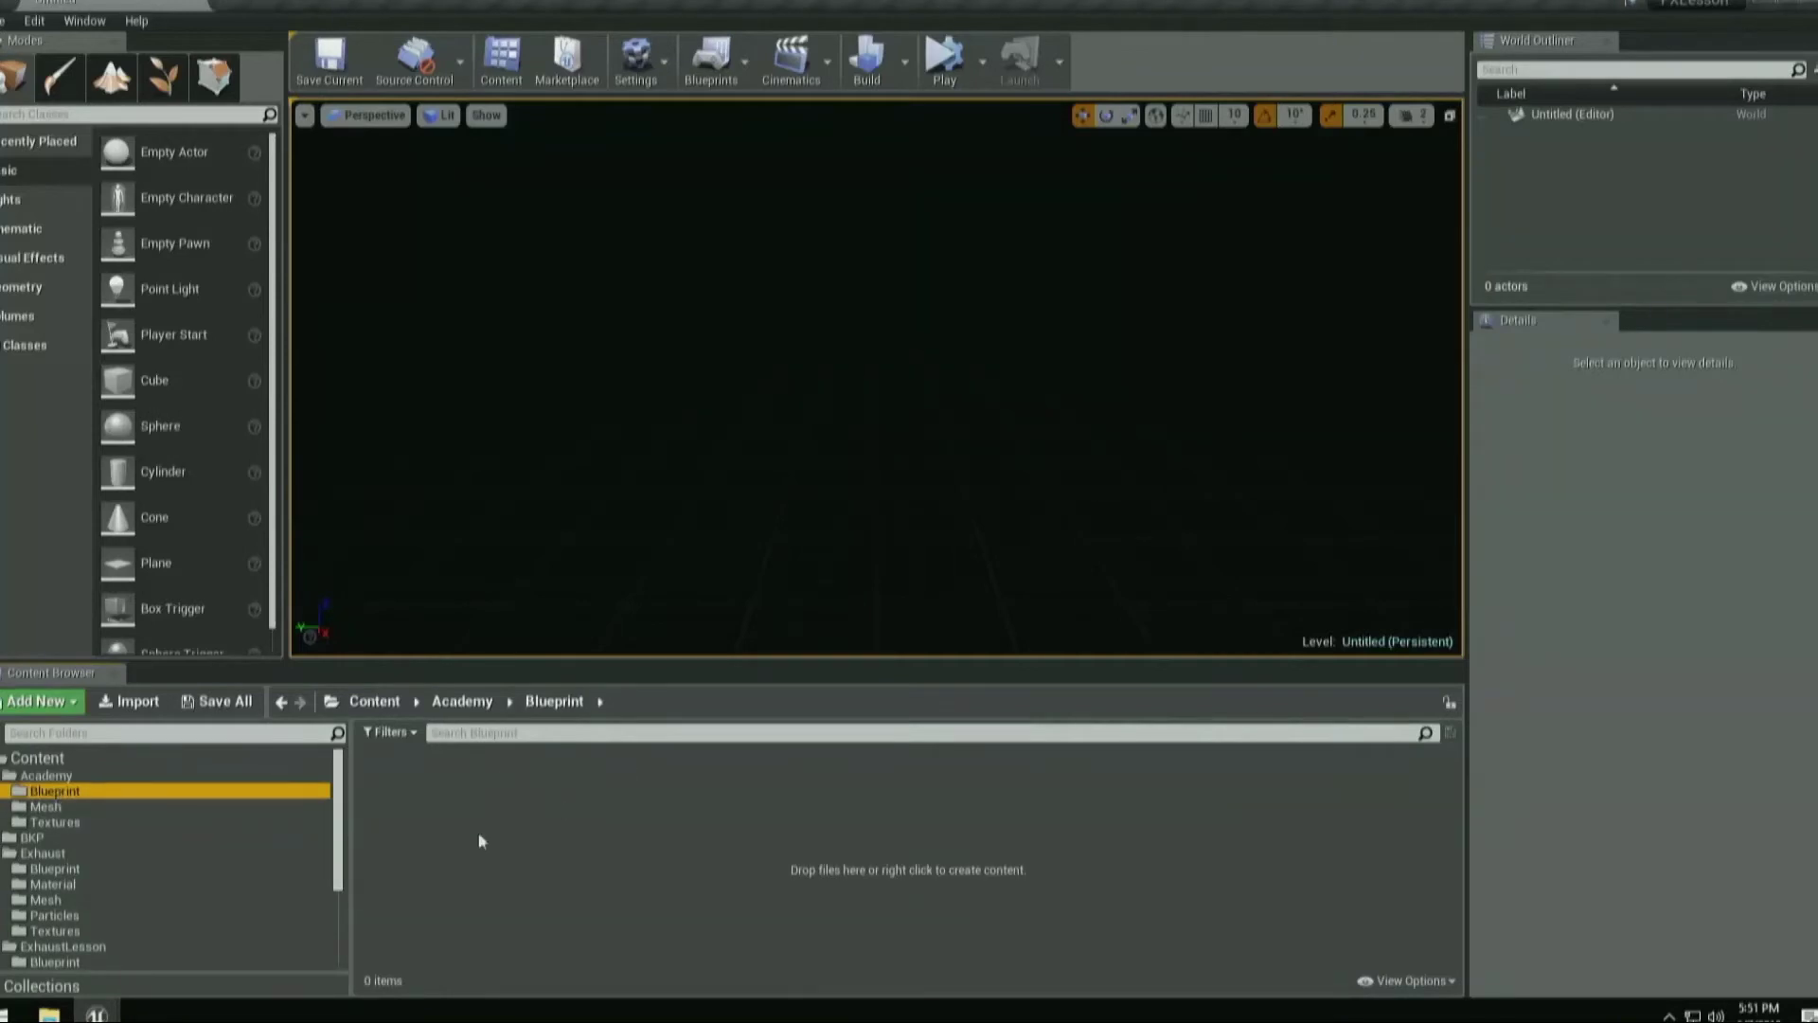
Create an Actor Blueprint class named BP_Exhaust in the Academy Blueprint folder.
{"action": "right_click", "coordinate": [417, 803]}
{"action": "left_click", "coordinate": [459, 390]}
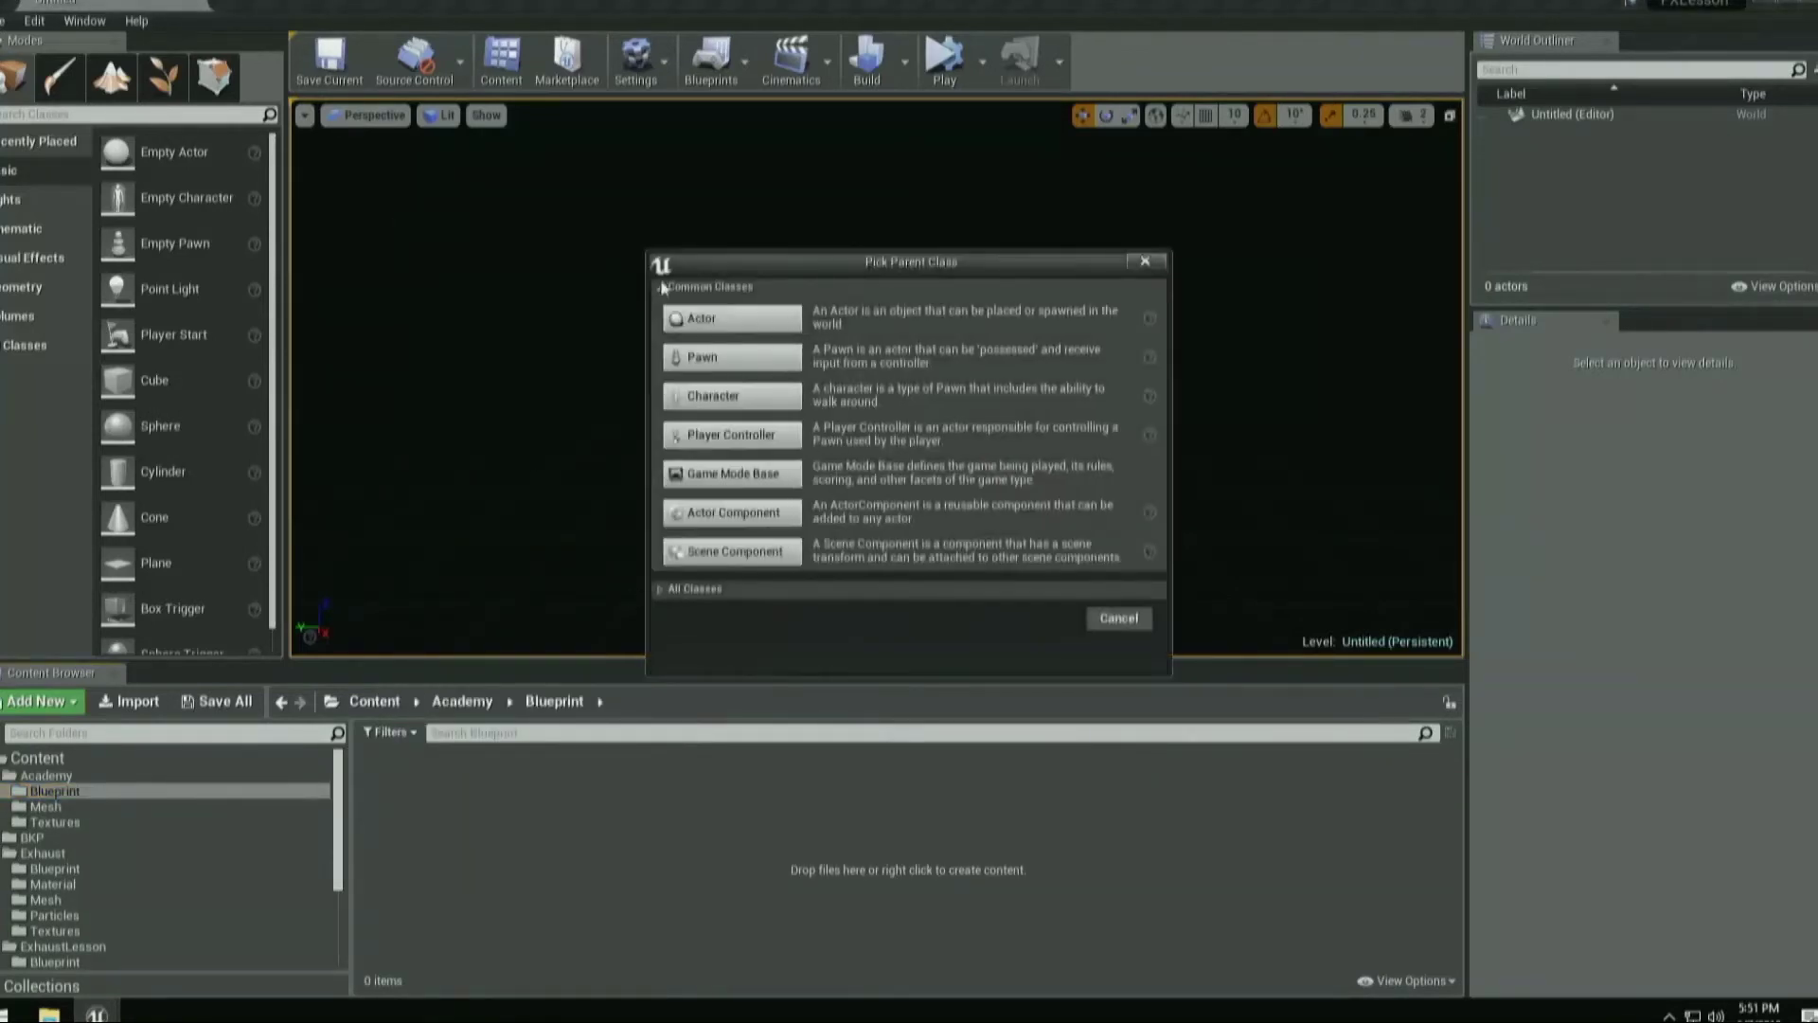
{"action": "left_click", "coordinate": [722, 322]}
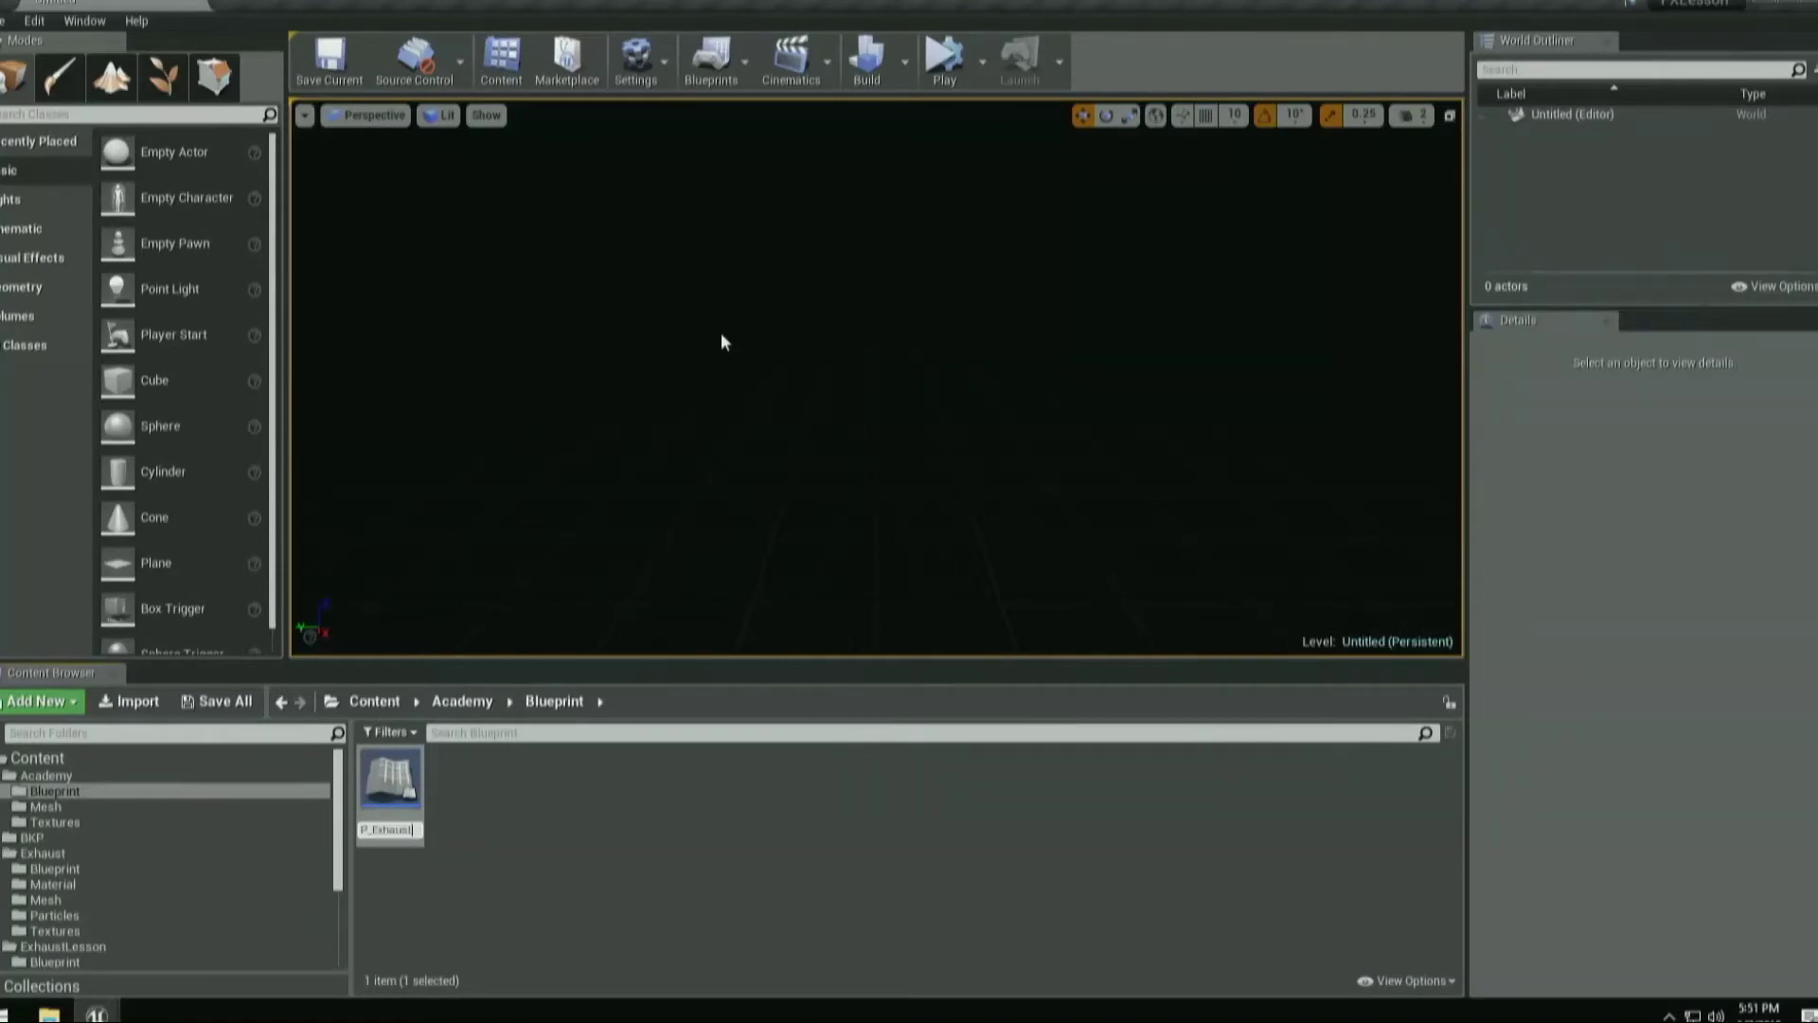
{"action": "key", "text": "Return"}
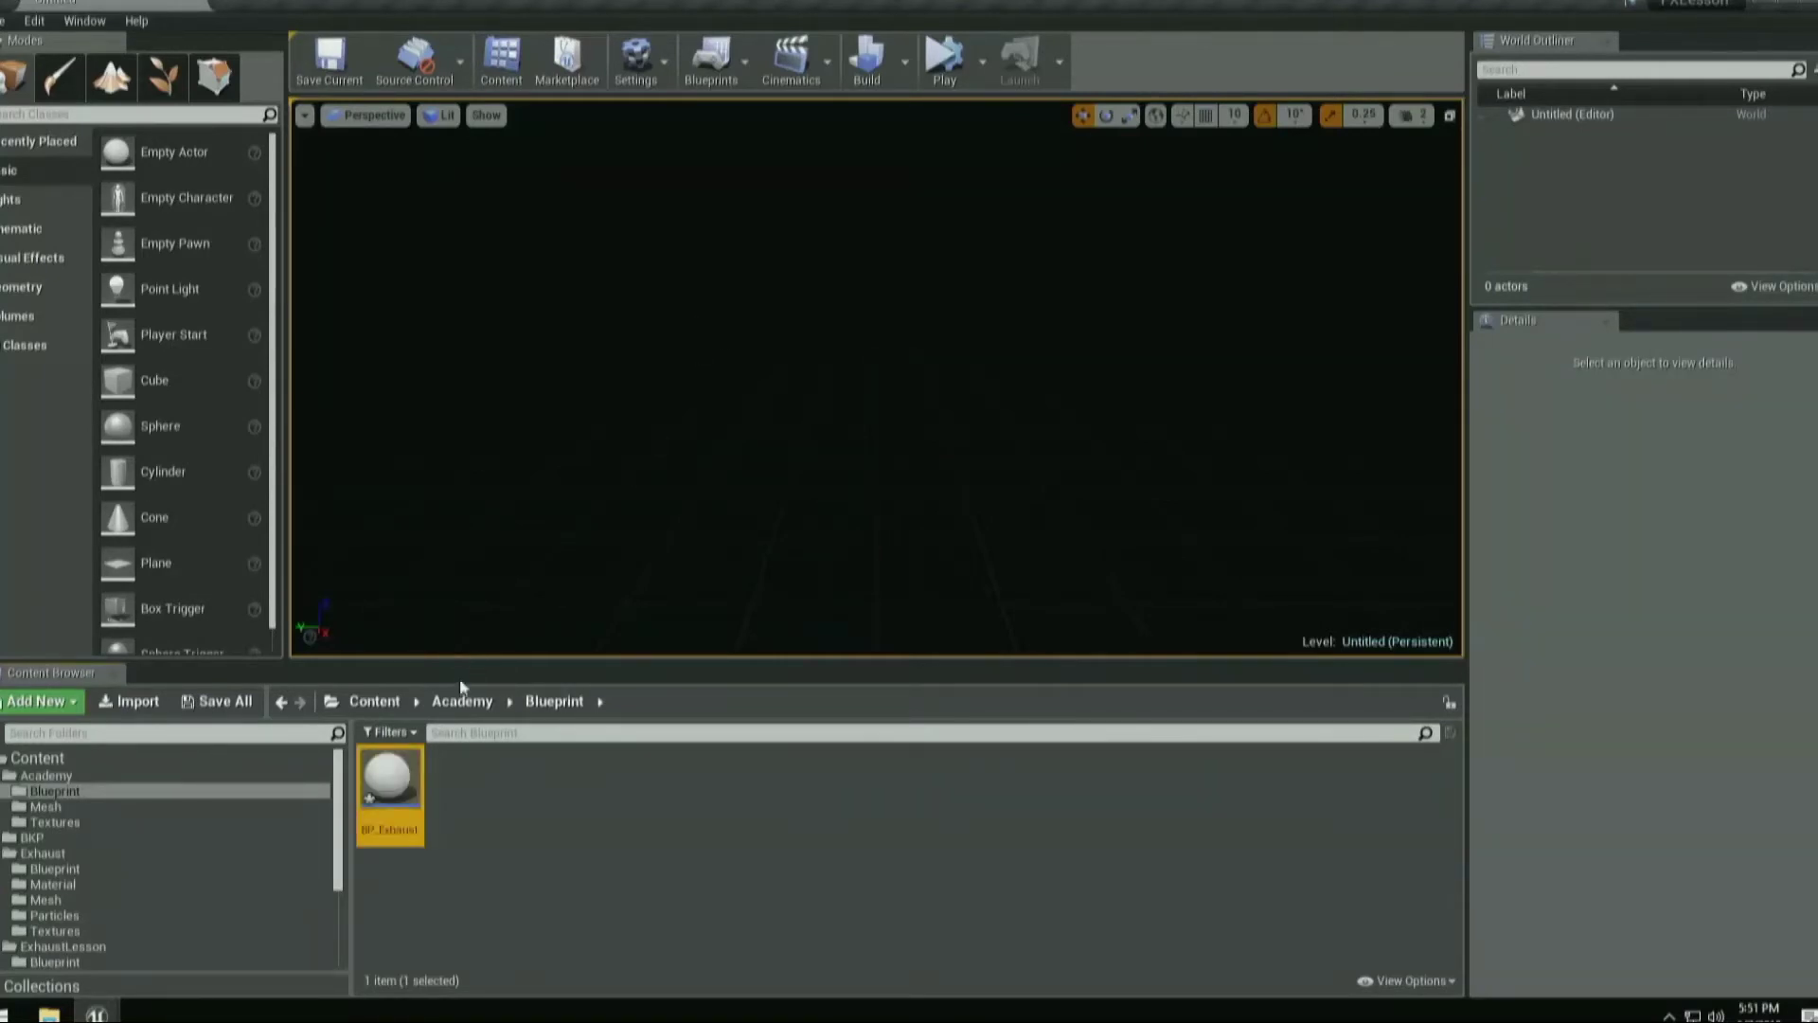
Open BP_Exhaust and add a Static Mesh component named ExhaustStatic.
{"action": "double_click", "coordinate": [401, 779]}
{"action": "left_click_drag", "start_coordinate": [524, 136], "coordinate": [866, 138]}
{"action": "left_click", "coordinate": [471, 219]}
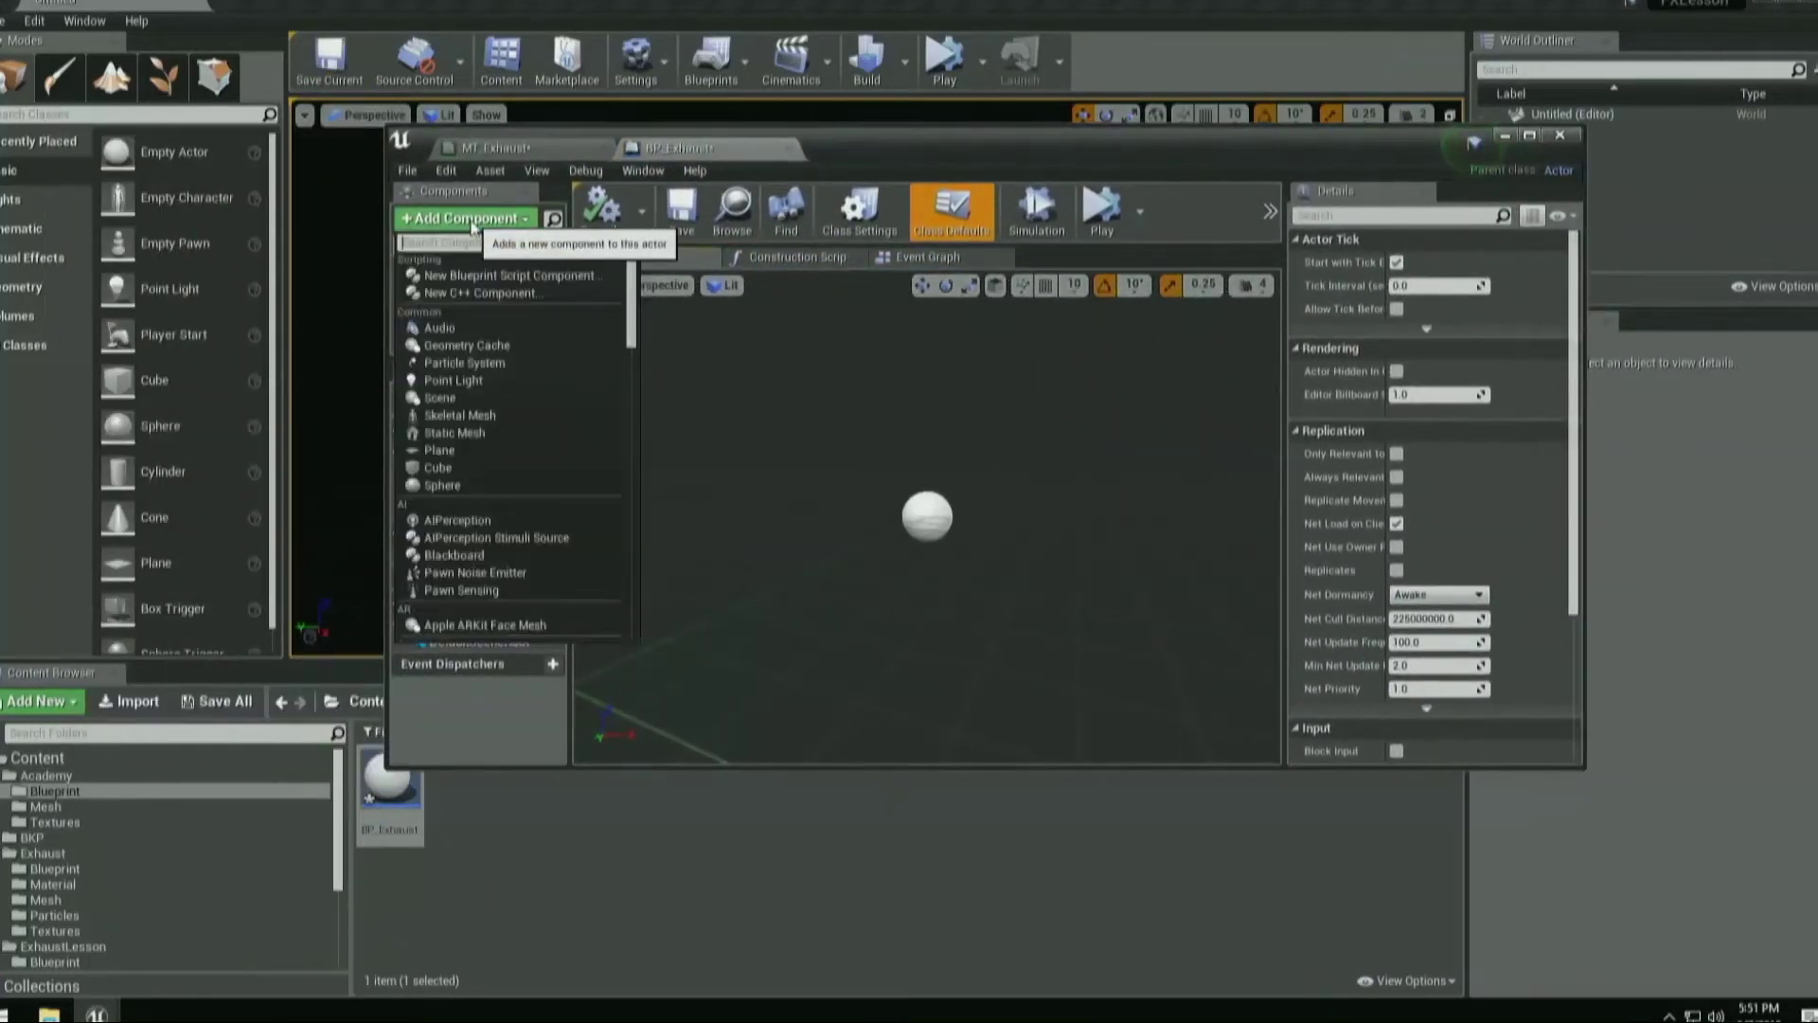
{"action": "type", "text": "staTIC"}
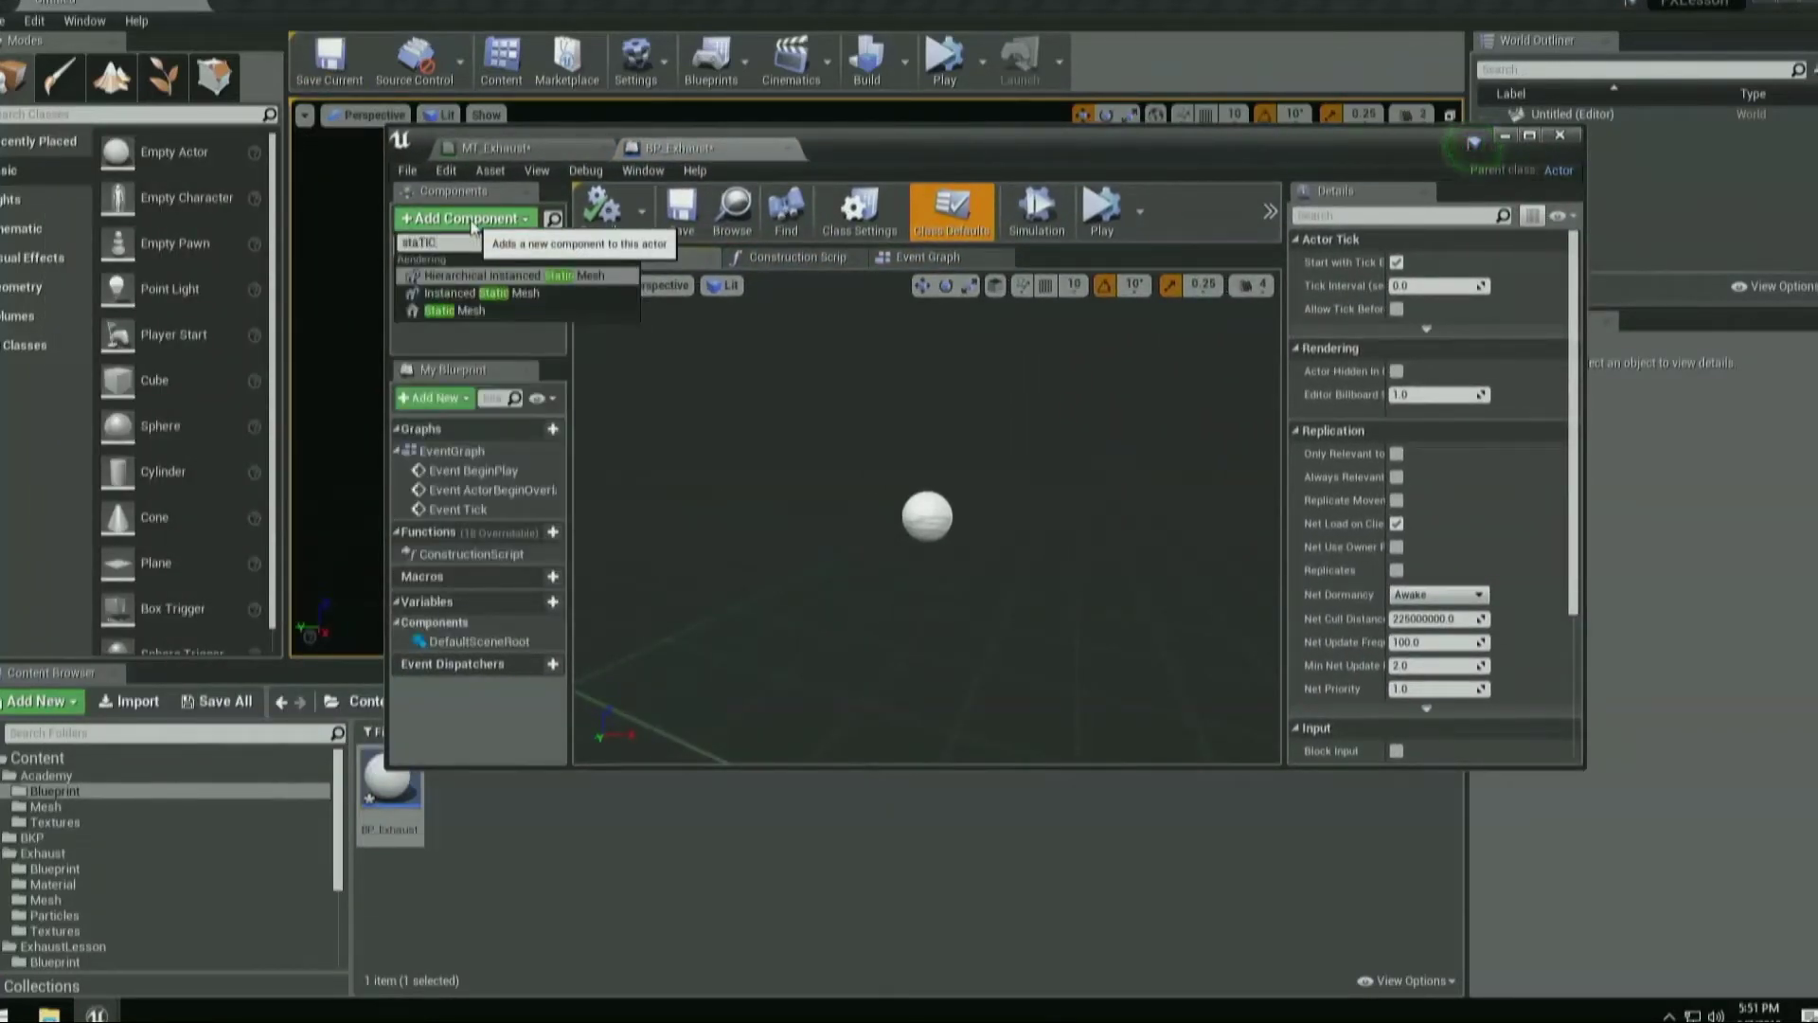
{"action": "left_click_drag", "start_coordinate": [472, 240], "coordinate": [411, 243]}
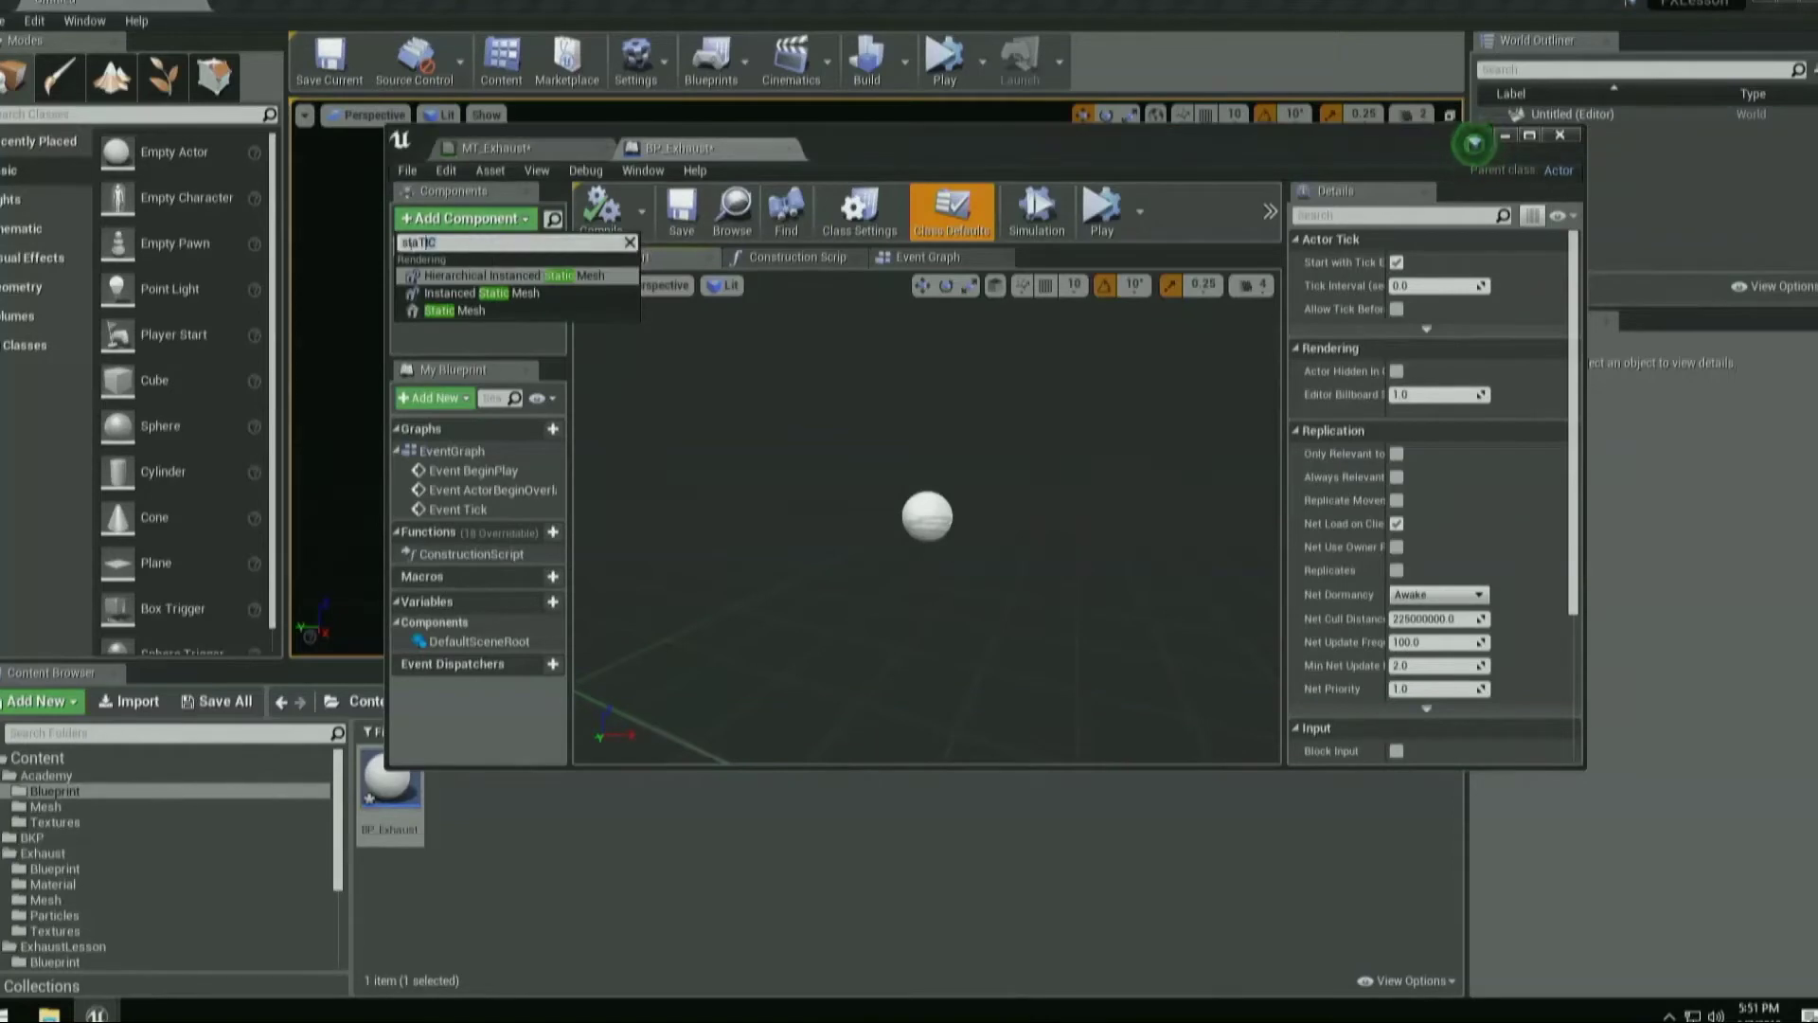
{"action": "left_click", "coordinate": [453, 312]}
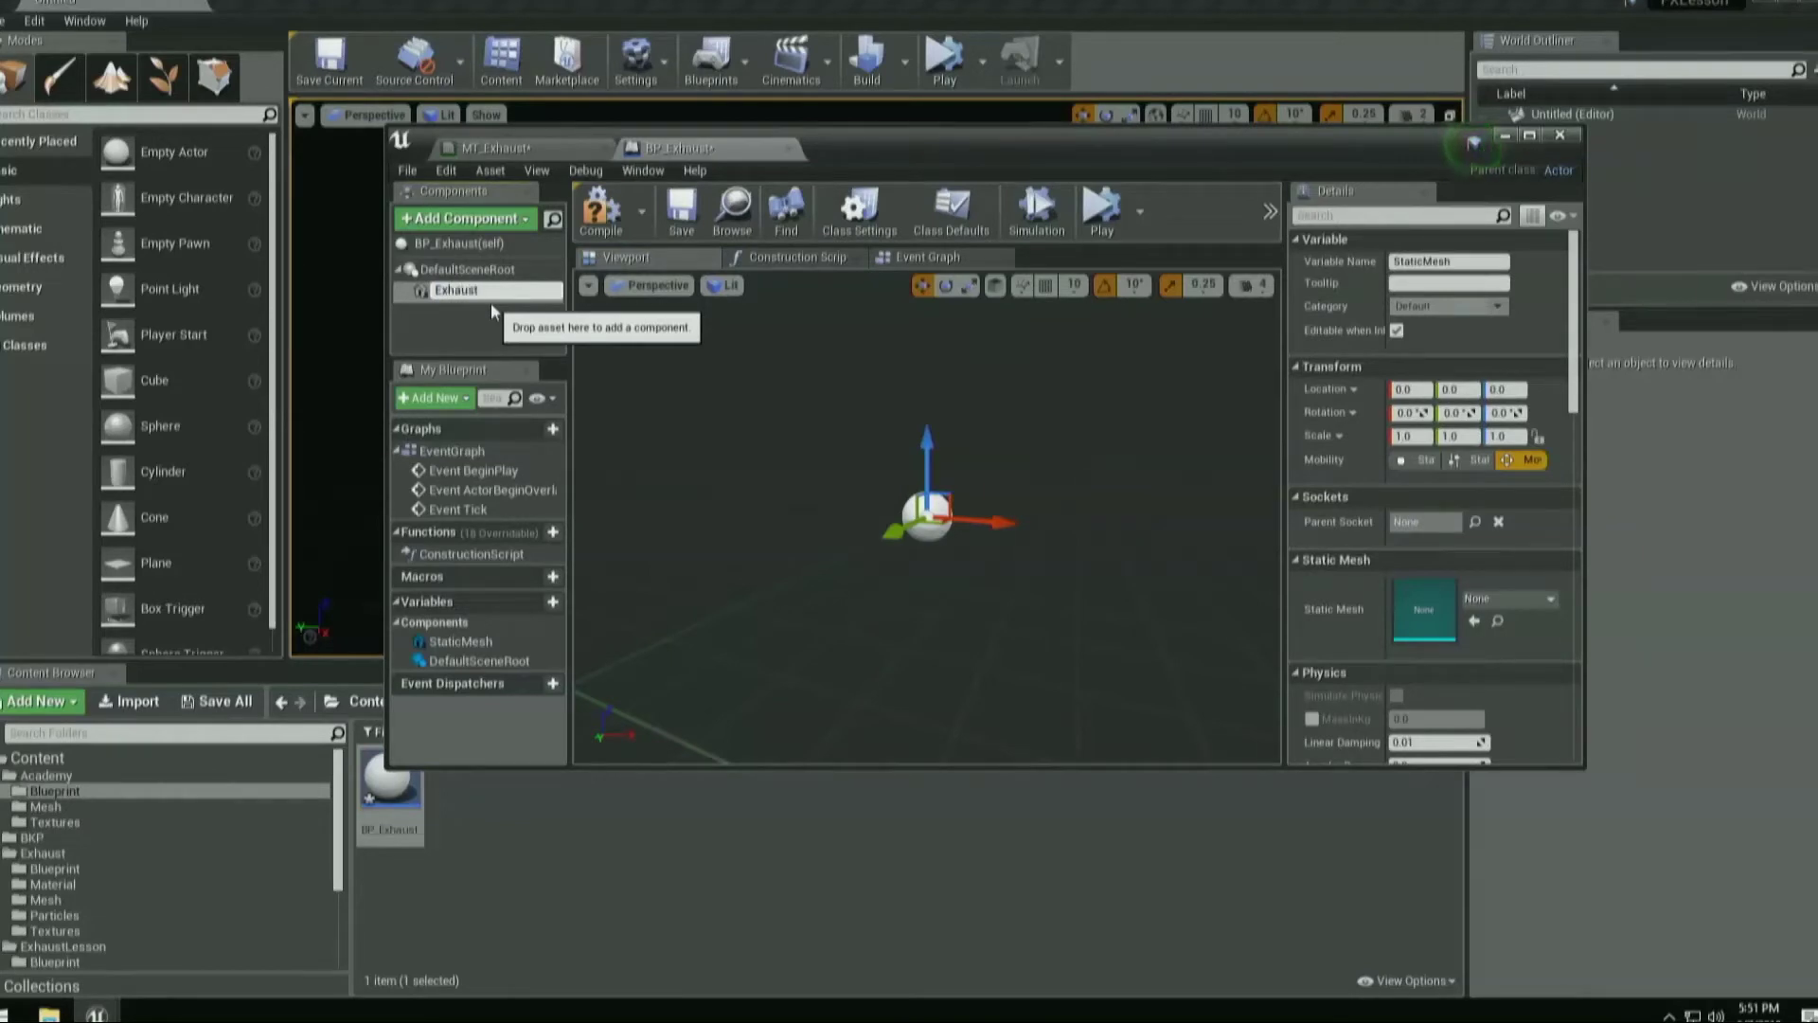
{"action": "type", "text": "ExhaustStatic"}
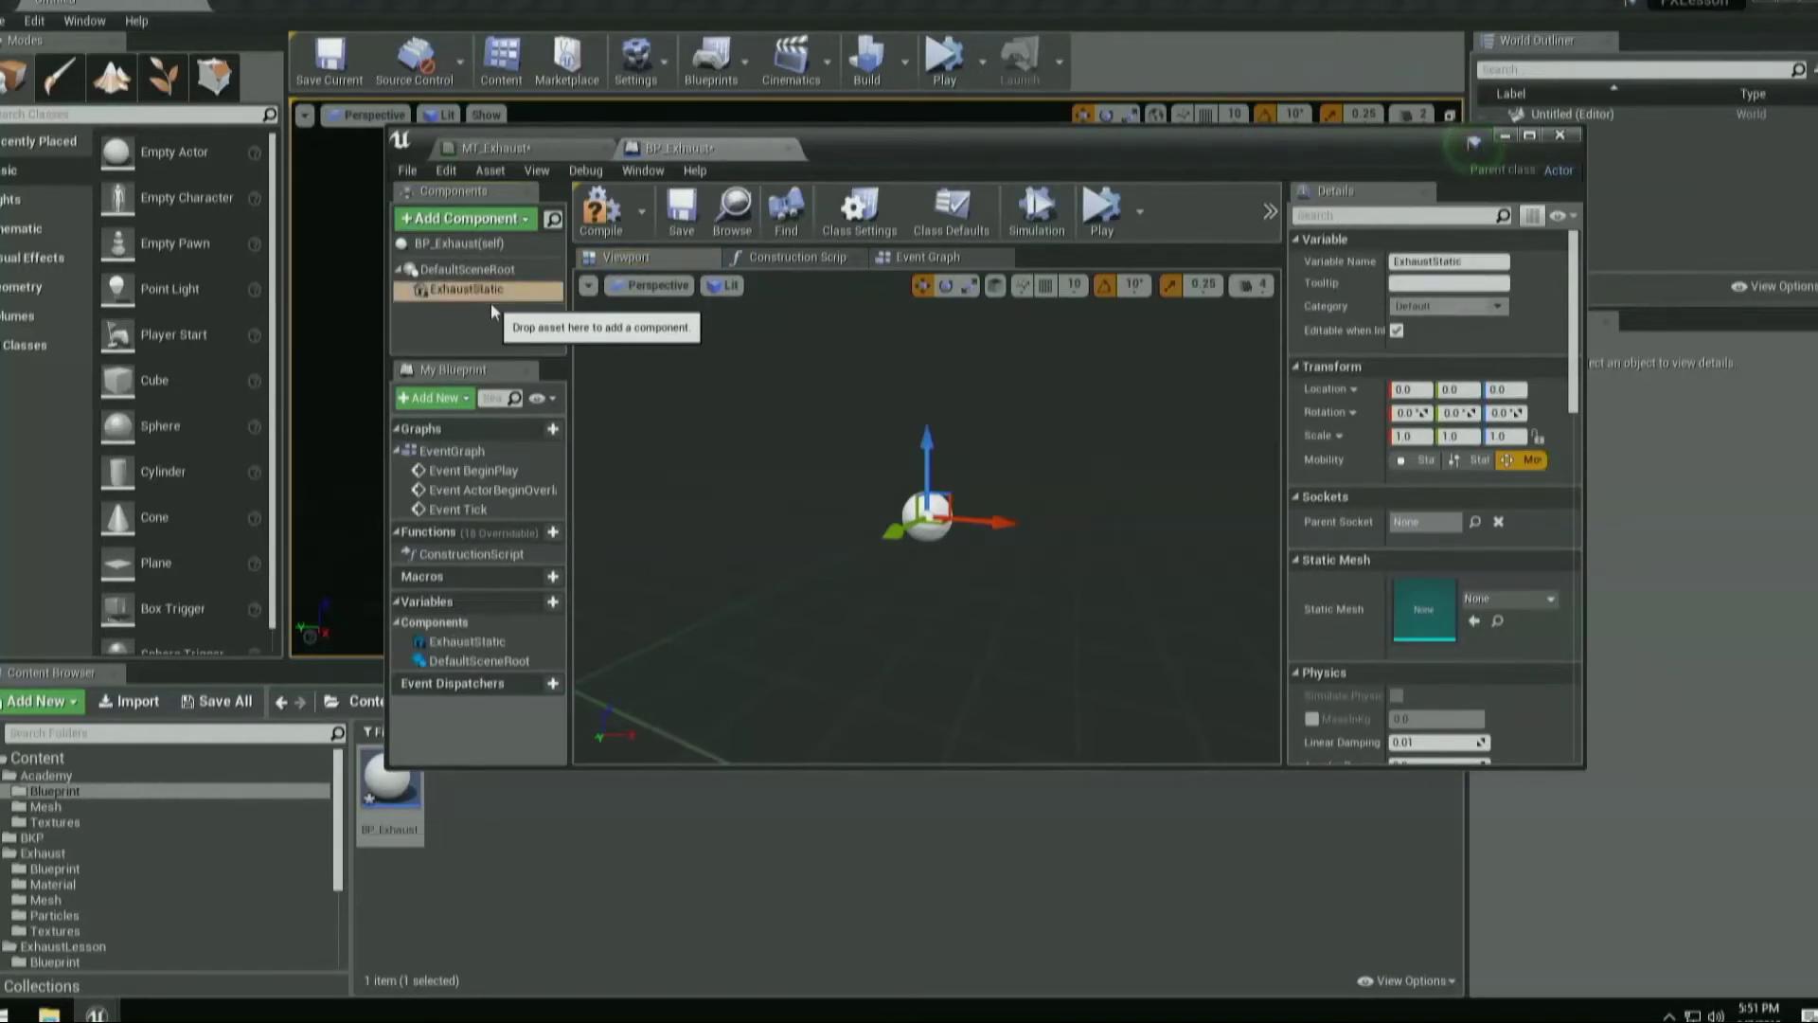
{"action": "key", "text": "Return"}
Assign the RL_ExhaustMesh_v001 mesh from the Academy Mesh folder to the ExhaustStatic component.
{"action": "left_click", "coordinate": [45, 806]}
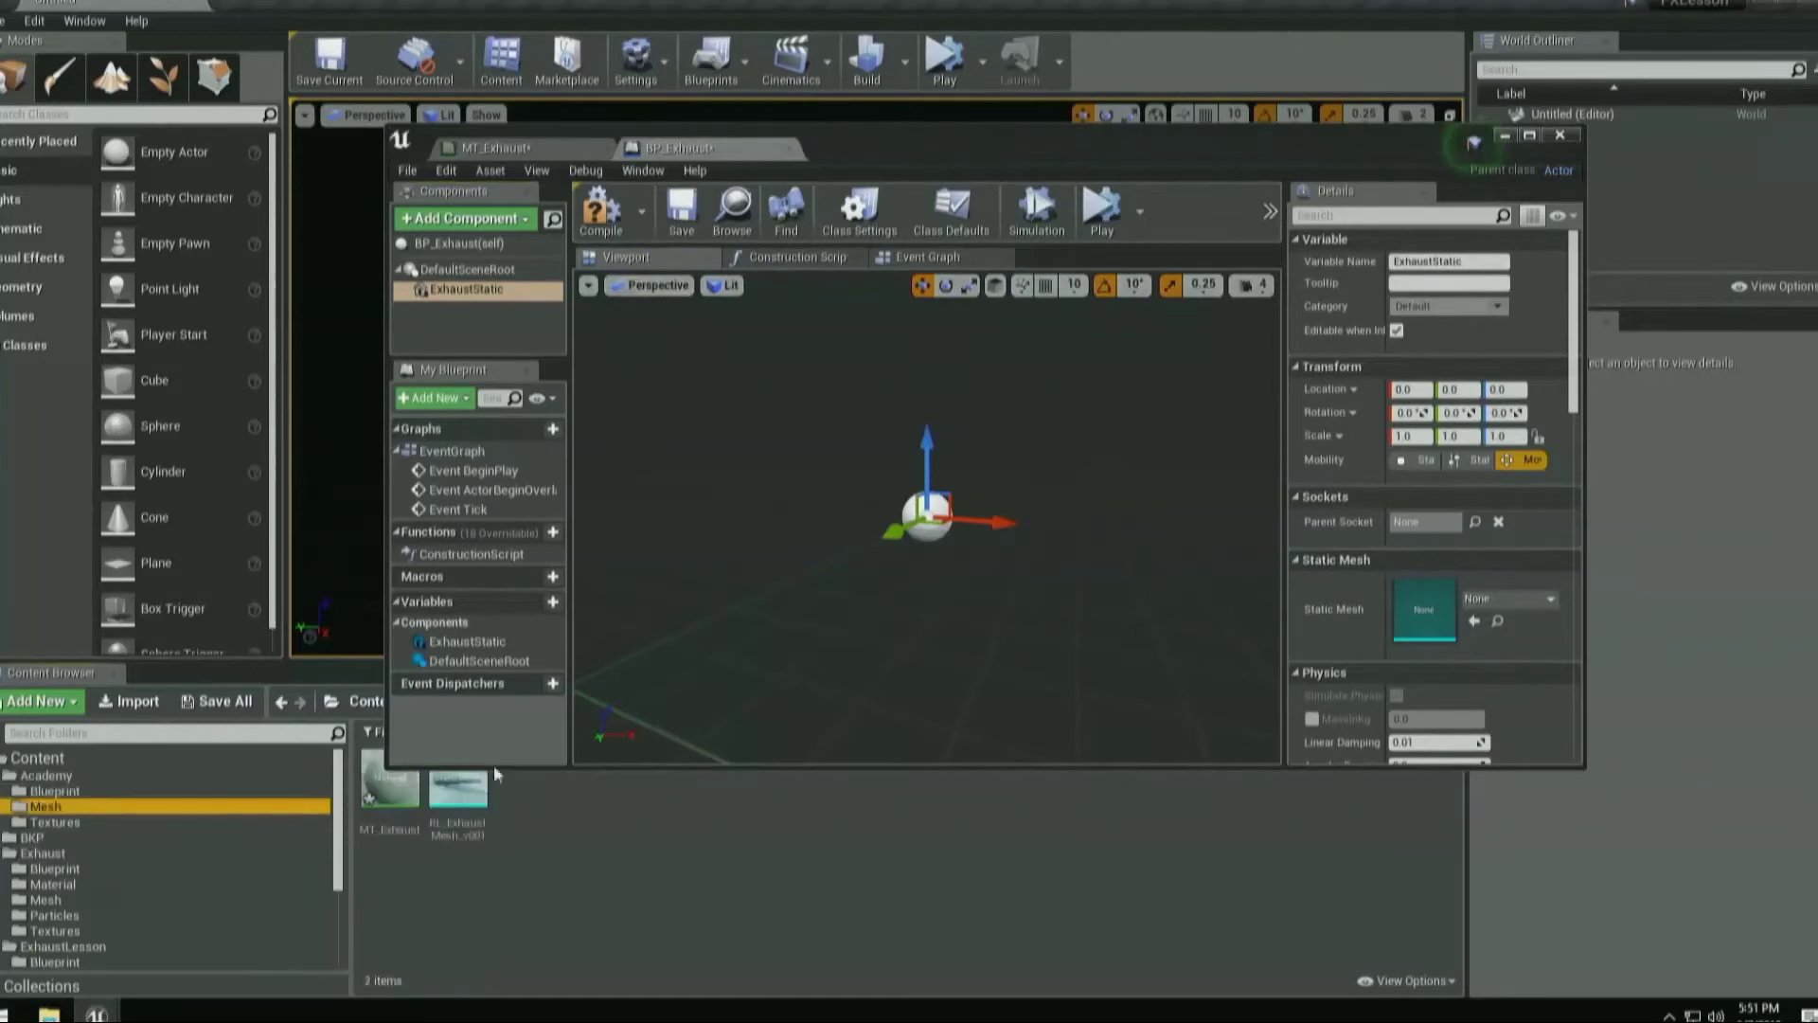
{"action": "left_click", "coordinate": [458, 794]}
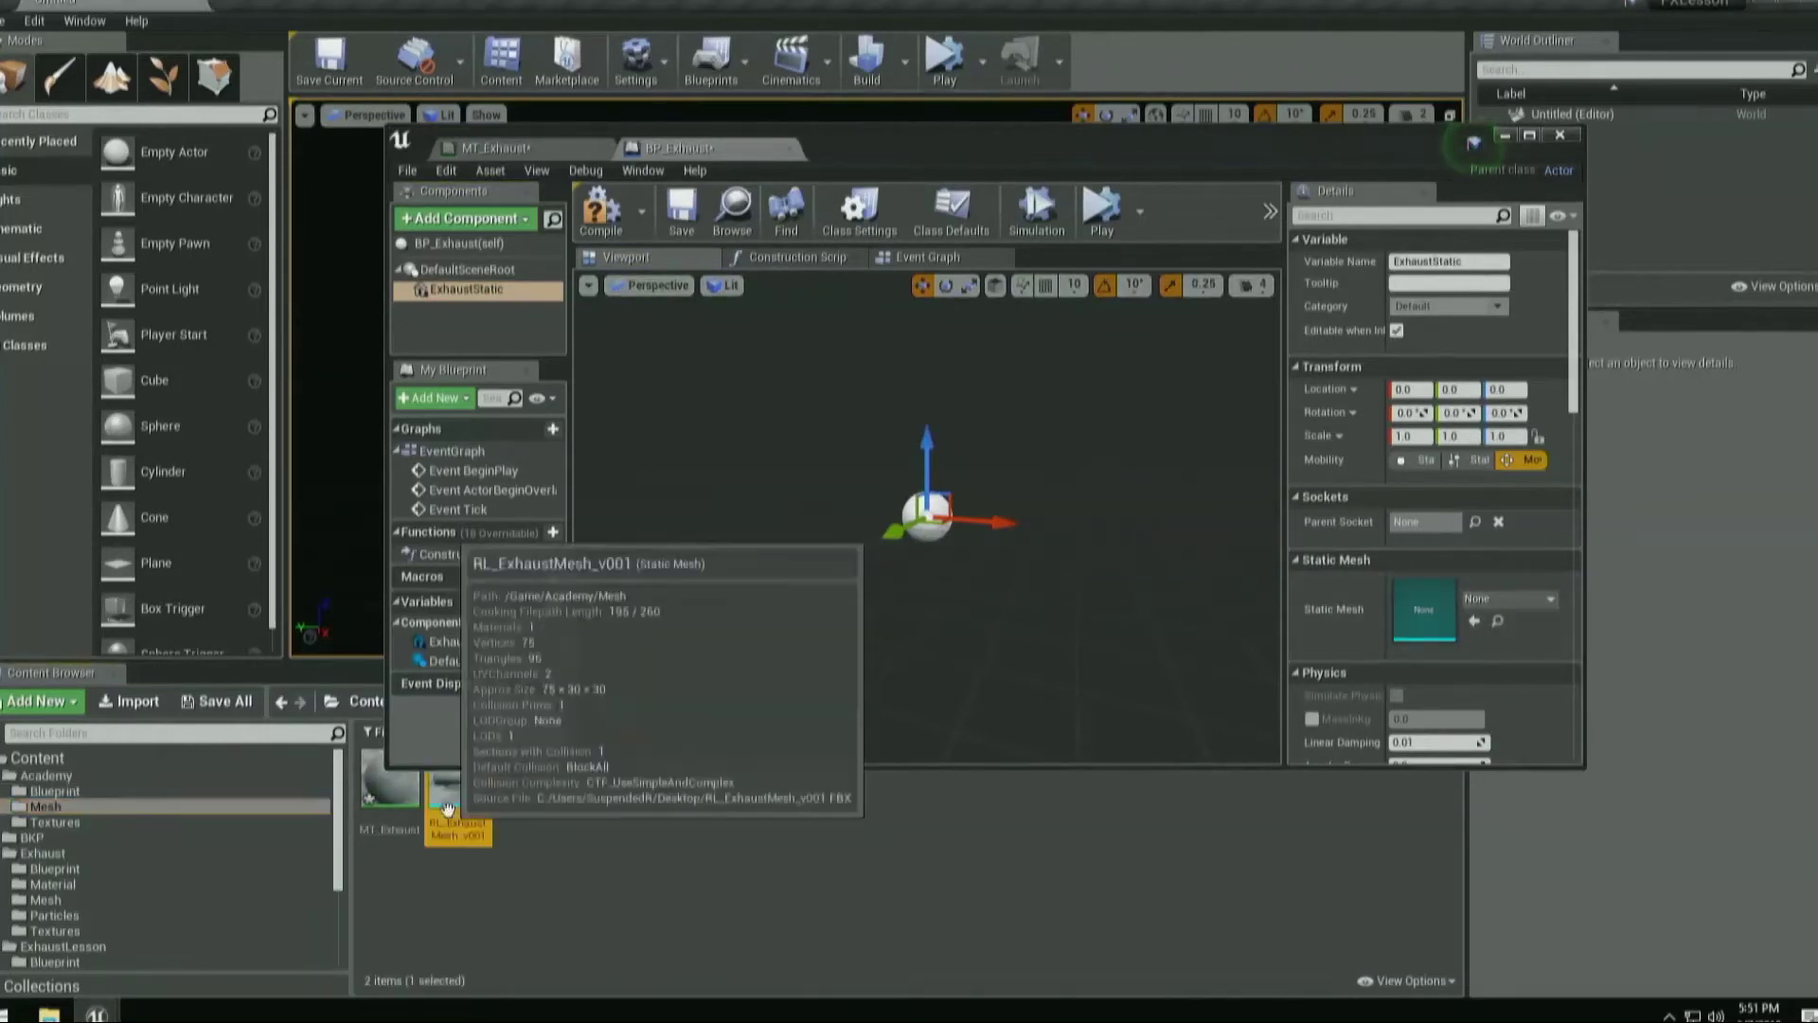
{"action": "left_click", "coordinate": [1472, 622]}
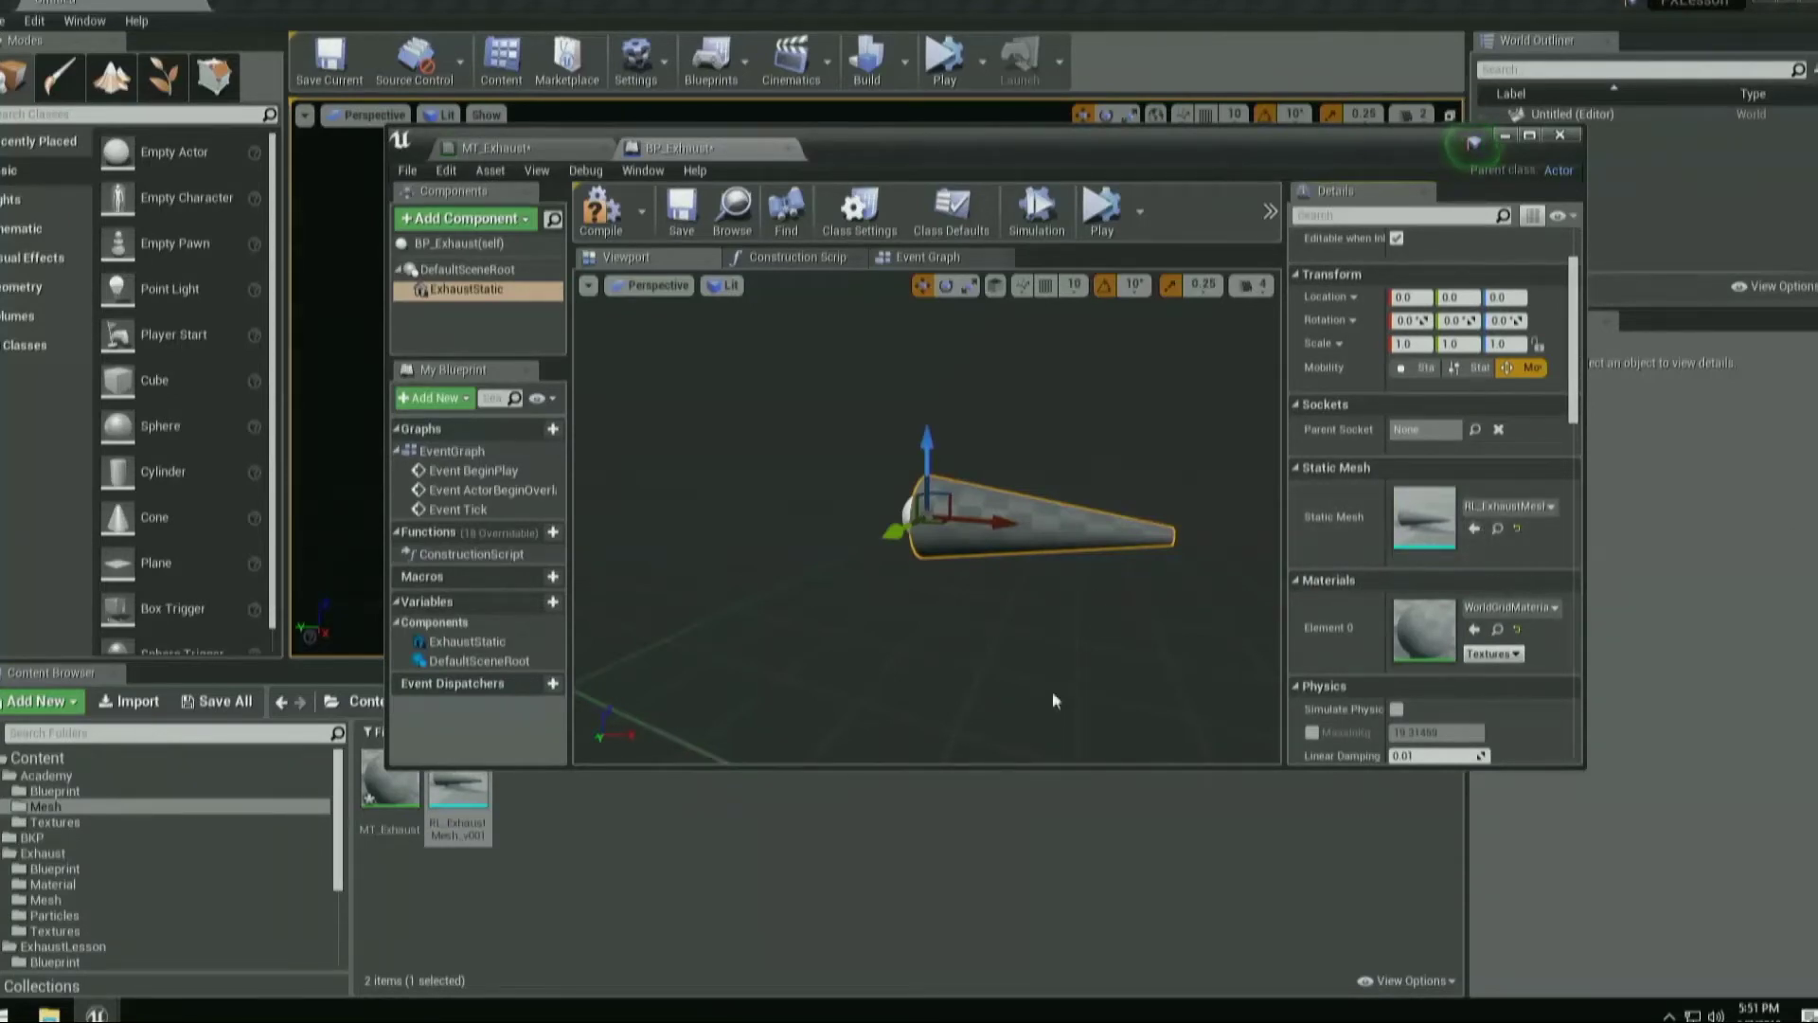
Look over the node graphs of MT_Exhaust and of MT_Exhaust_Master from the Exhaust Material folder, and close the latter.
{"action": "double_click", "coordinate": [388, 822]}
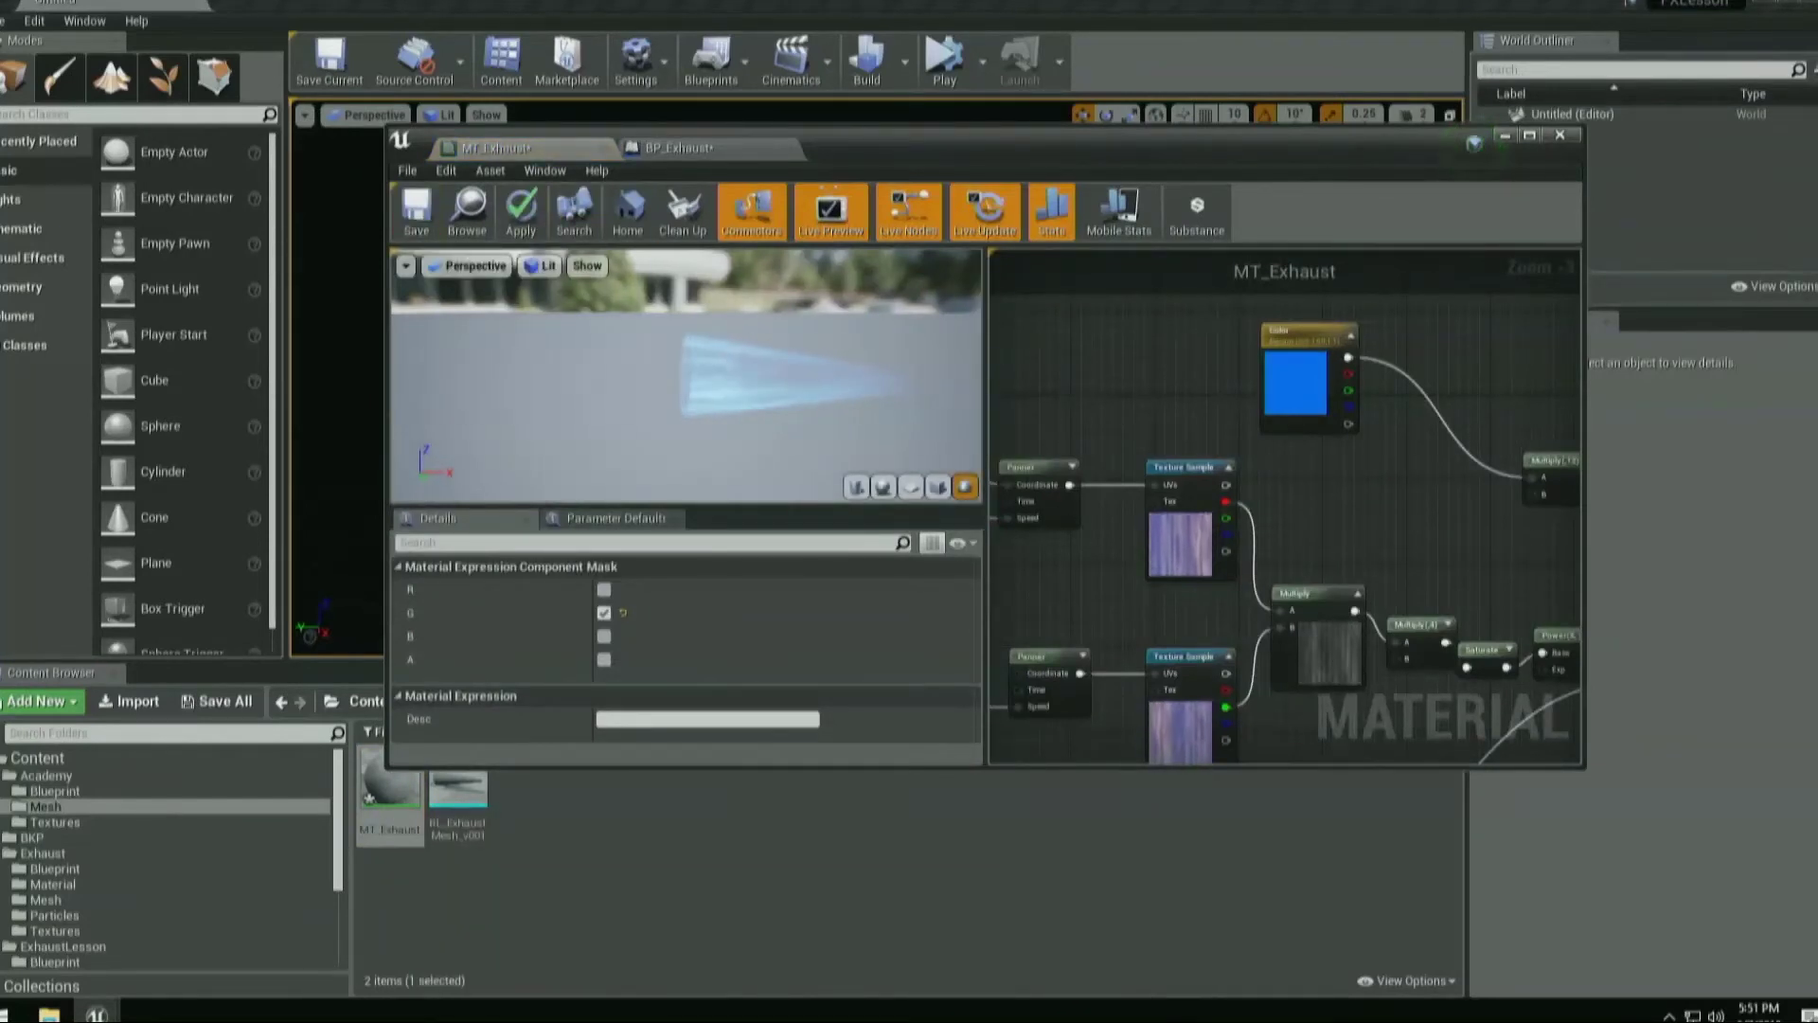
{"action": "left_click", "coordinate": [73, 886]}
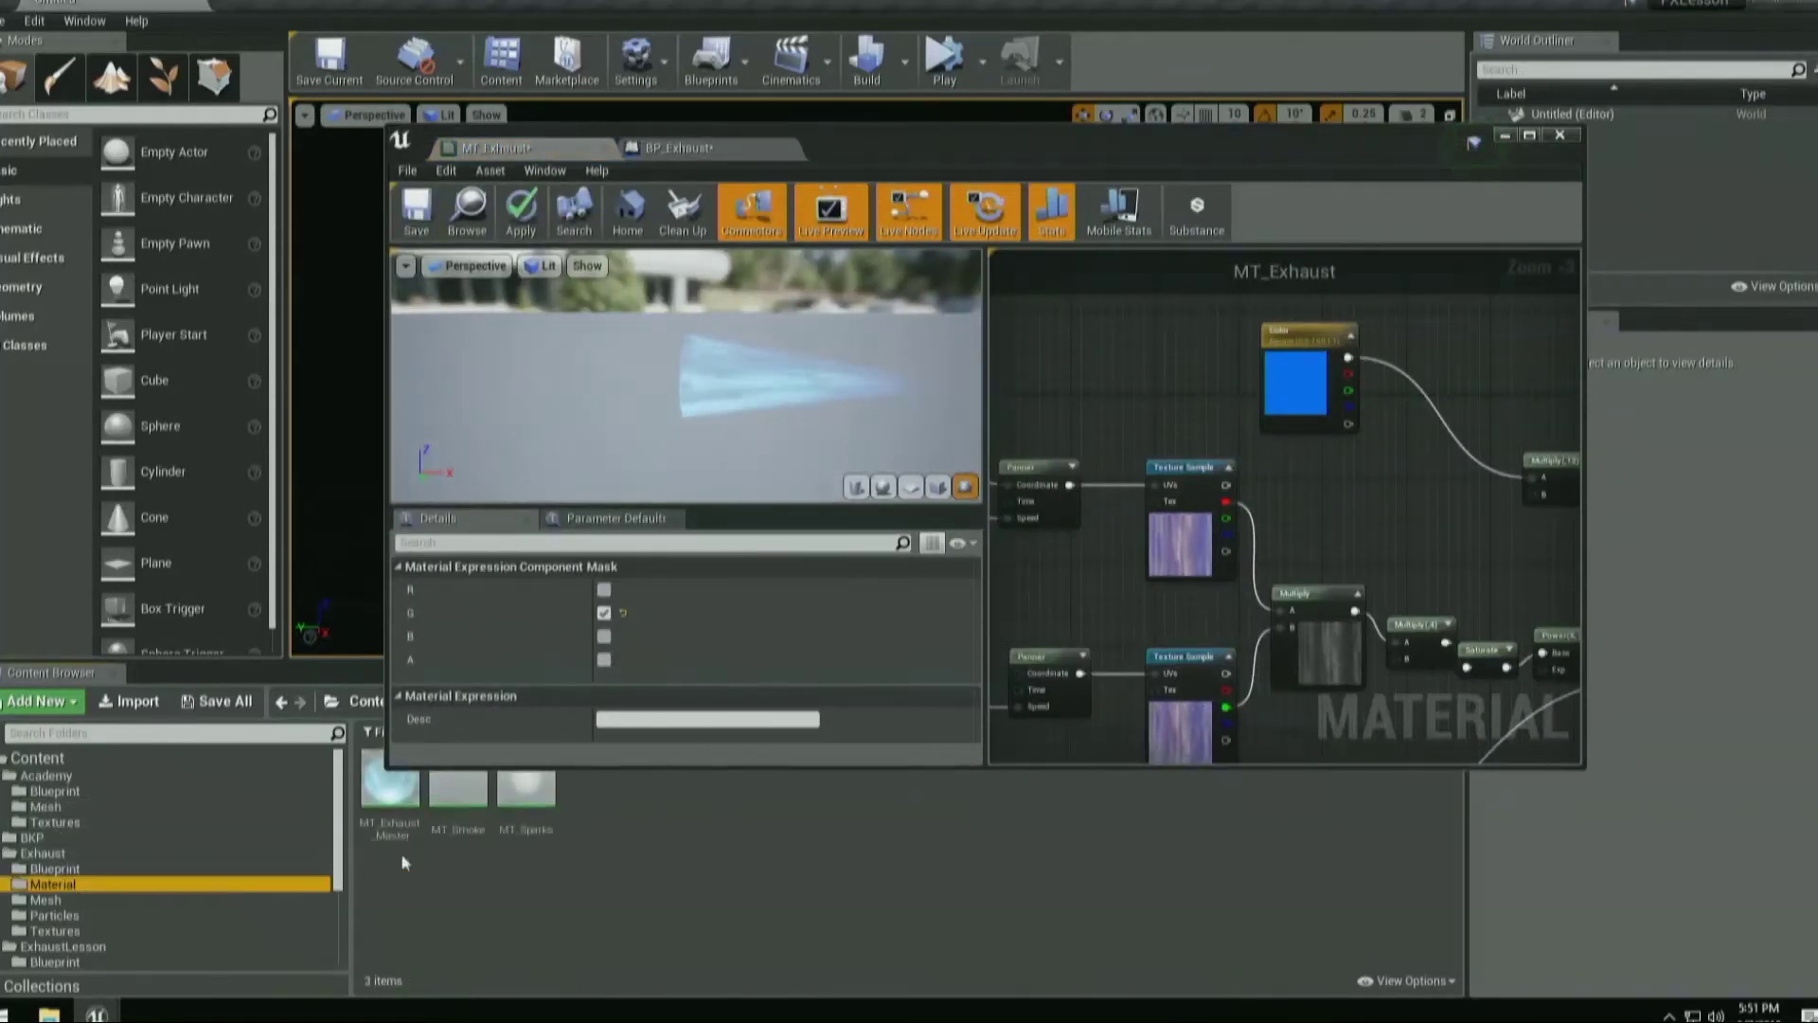
{"action": "left_click", "coordinate": [391, 798]}
{"action": "double_click", "coordinate": [391, 798]}
{"action": "scroll", "coordinate": [796, 311], "scroll_direction": "down", "scroll_amount": 4}
{"action": "scroll", "coordinate": [894, 430], "scroll_direction": "up", "scroll_amount": 3}
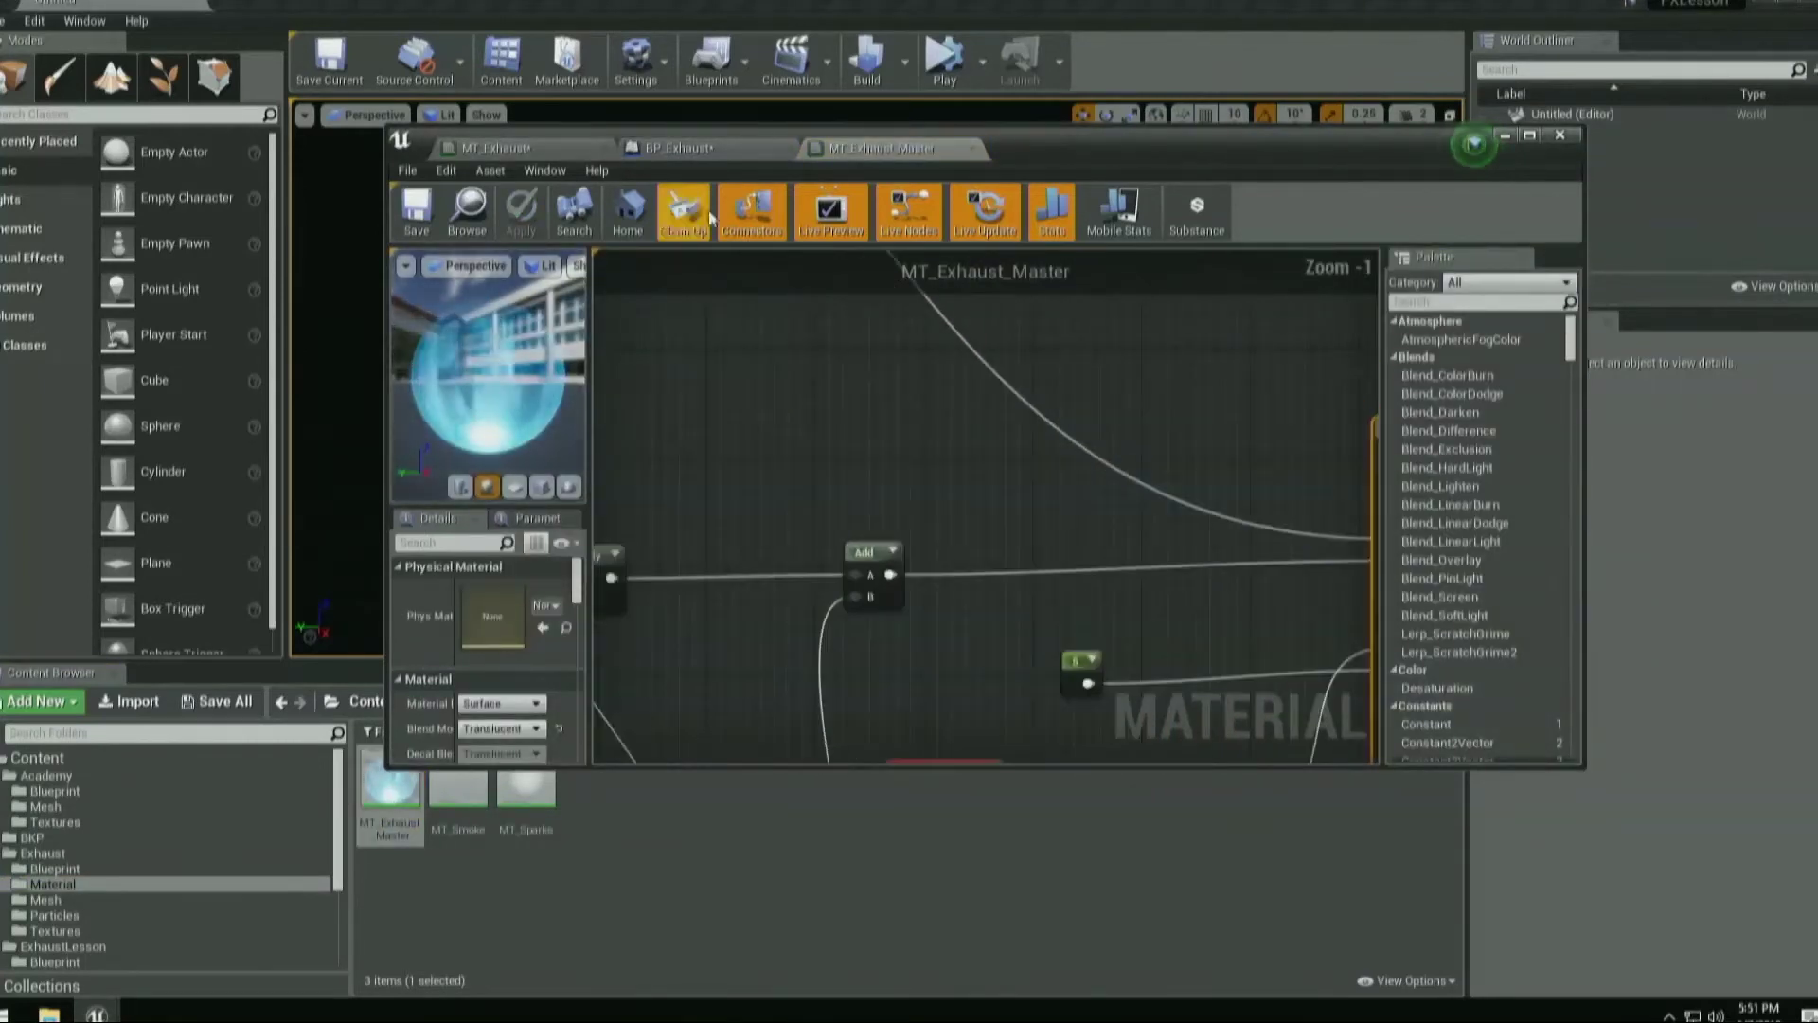
{"action": "left_click", "coordinate": [971, 149]}
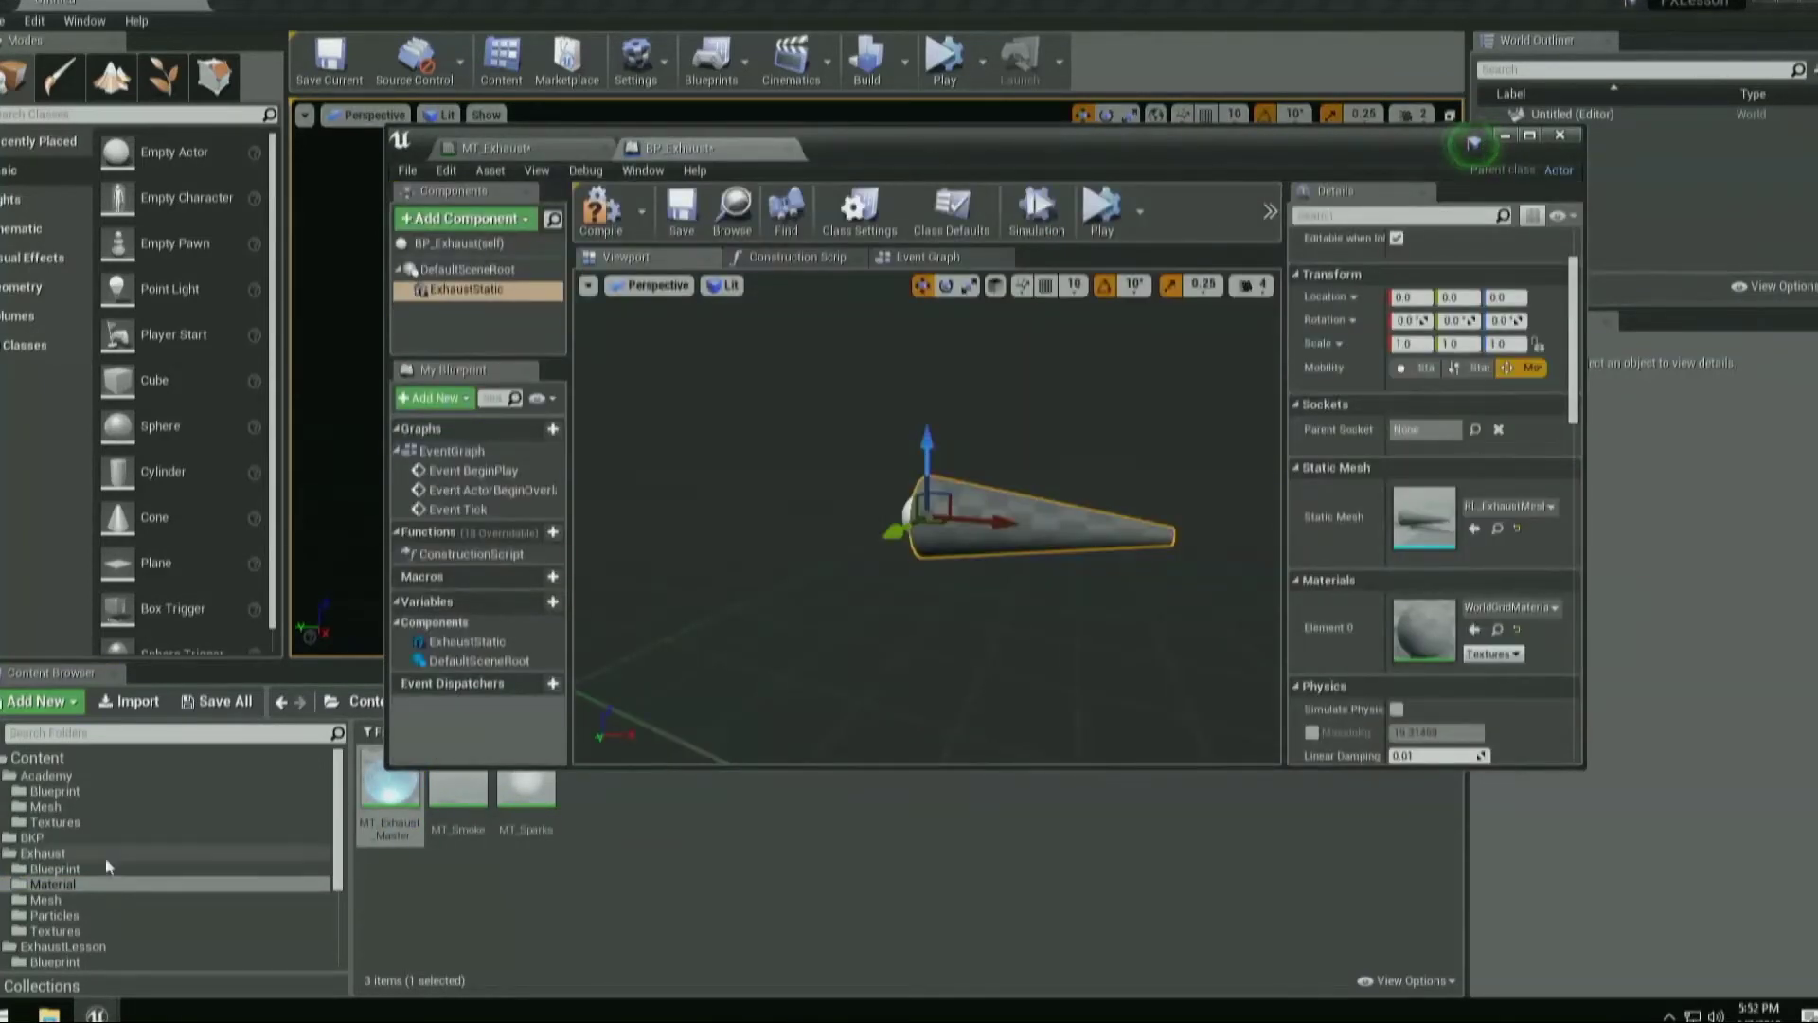
Assign the MT_Exhaust_Master material to the ExhaustStatic component's Element 0 and compile the Blueprint.
{"action": "left_click", "coordinate": [1478, 633]}
{"action": "left_click", "coordinate": [1540, 612]}
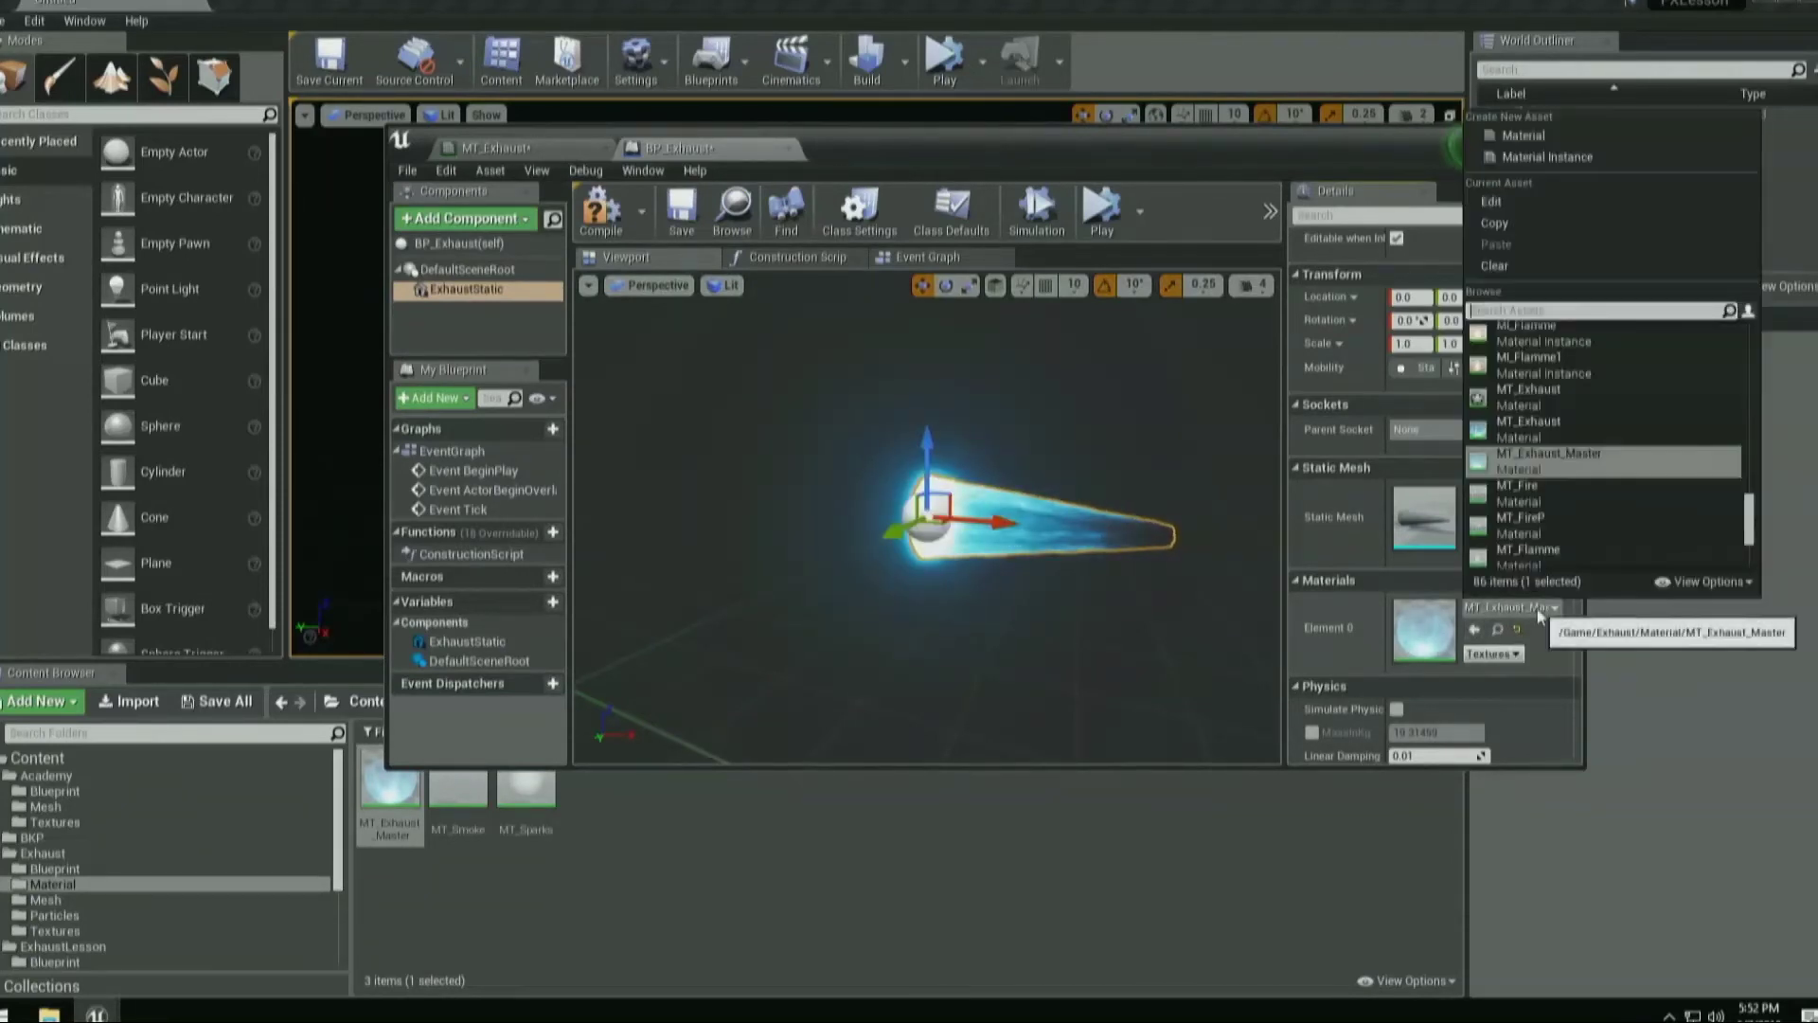
{"action": "left_click", "coordinate": [1540, 612]}
{"action": "key", "text": "f"}
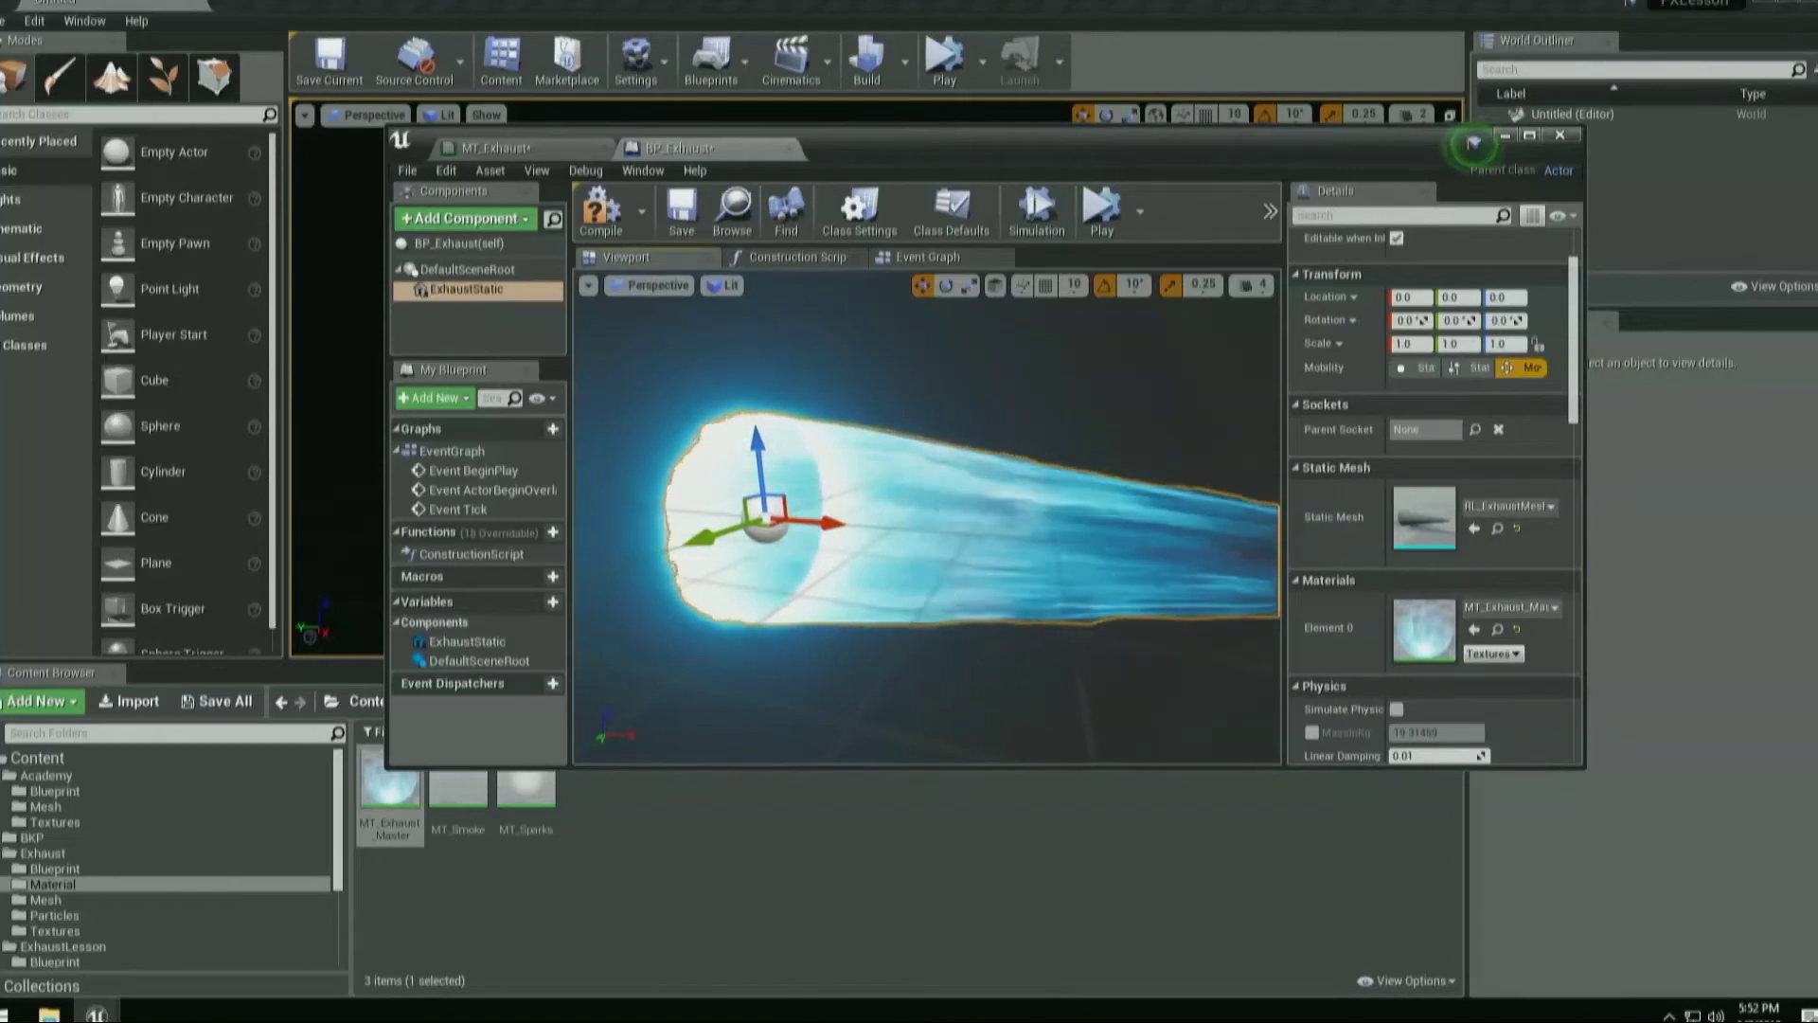
{"action": "left_click", "coordinate": [599, 205]}
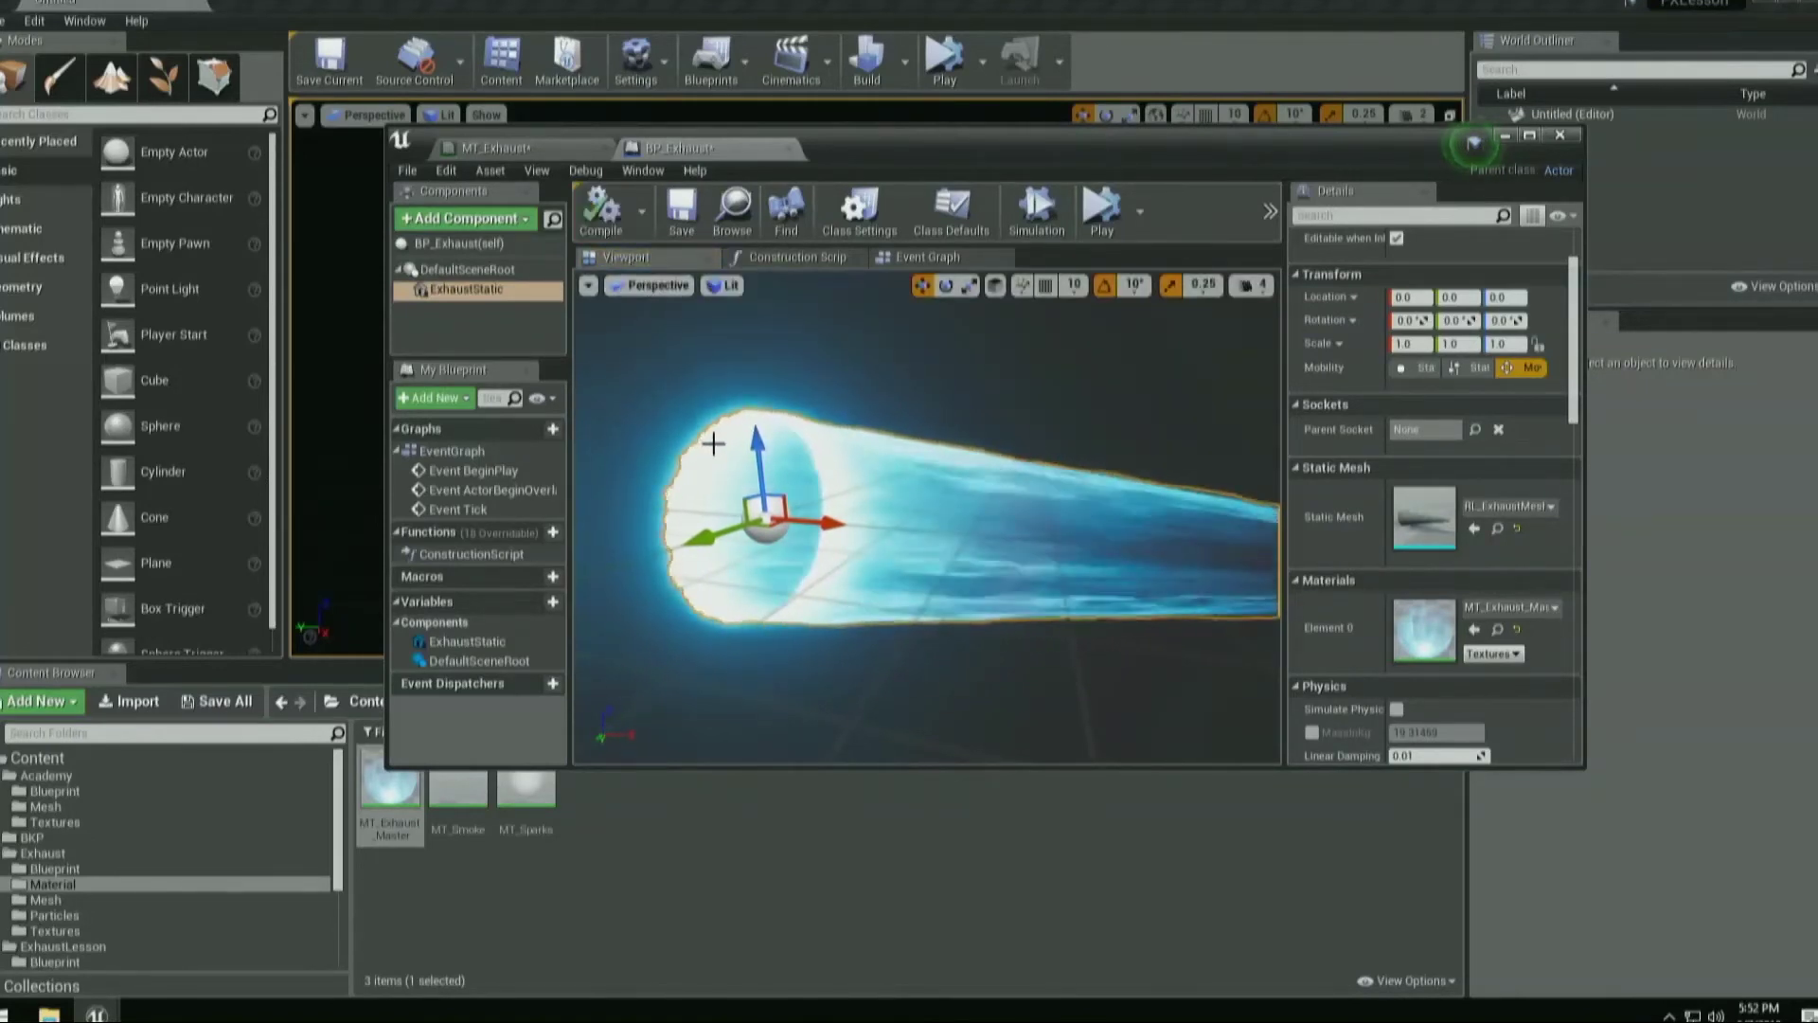
Add a Particle System component named PExhaust under ExhaustStatic and compile the Blueprint.
{"action": "left_click", "coordinate": [490, 221]}
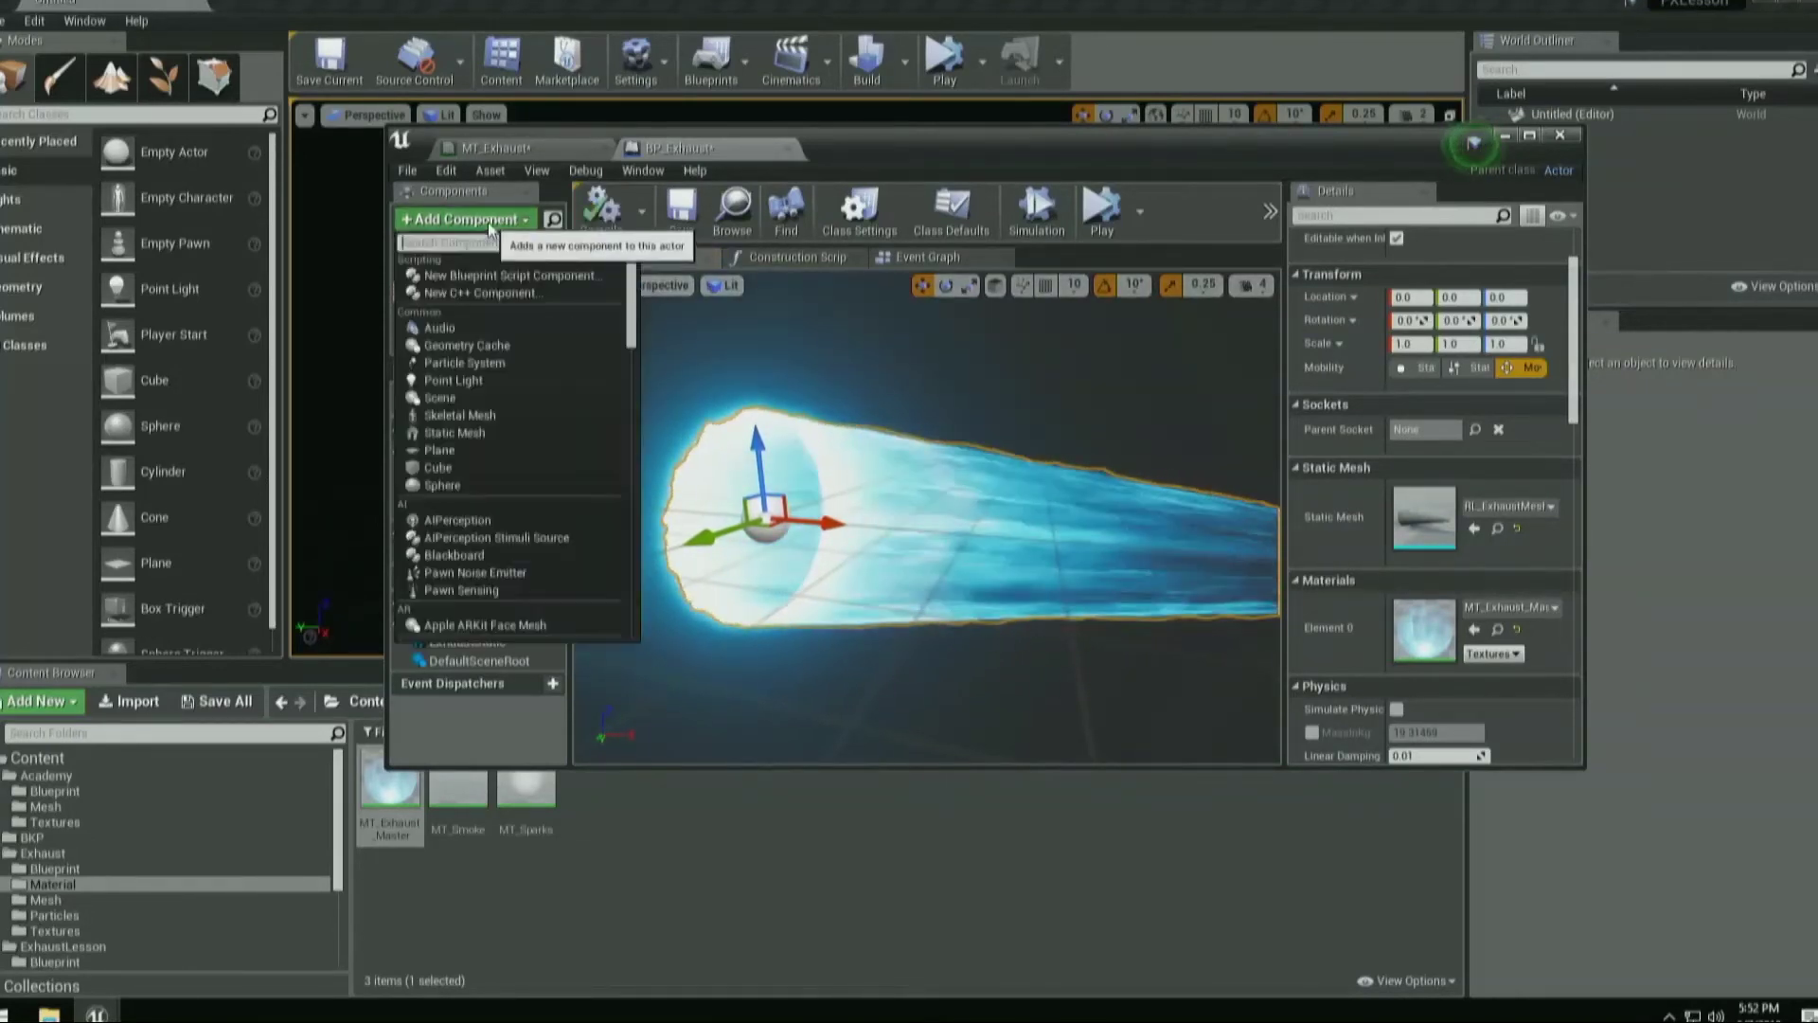
{"action": "type", "text": "part"}
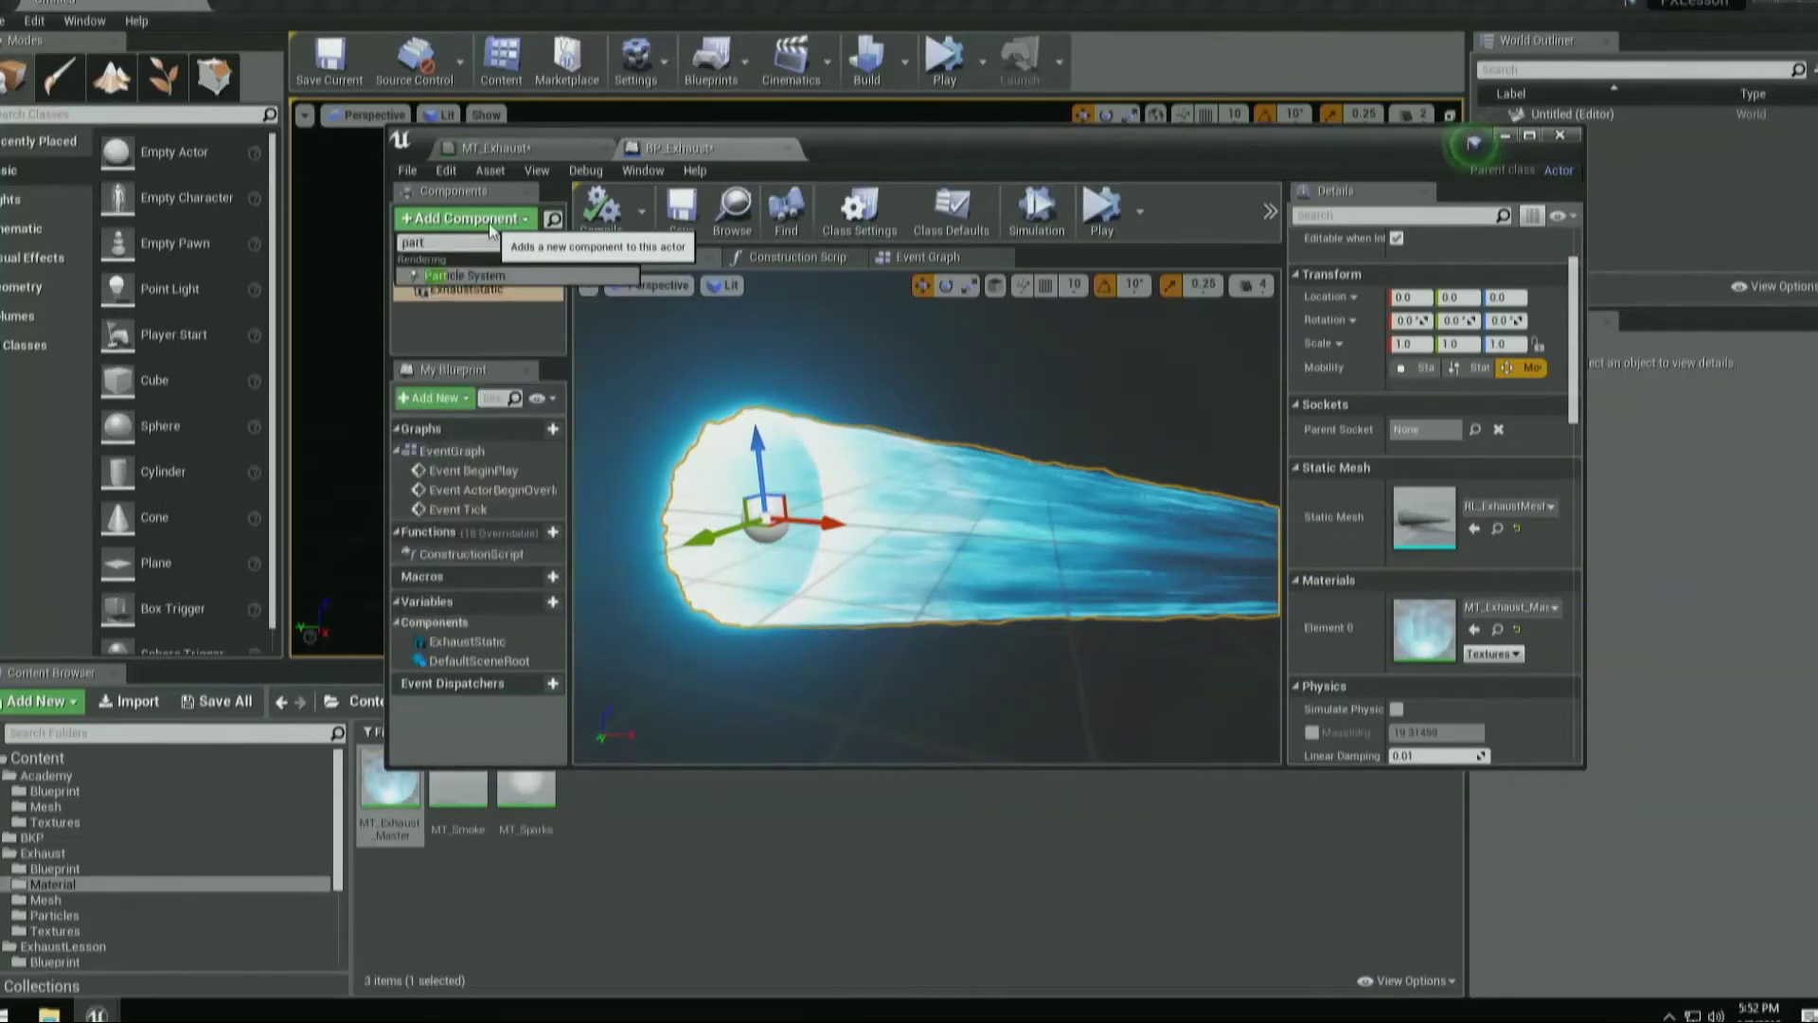
{"action": "key", "text": "Return"}
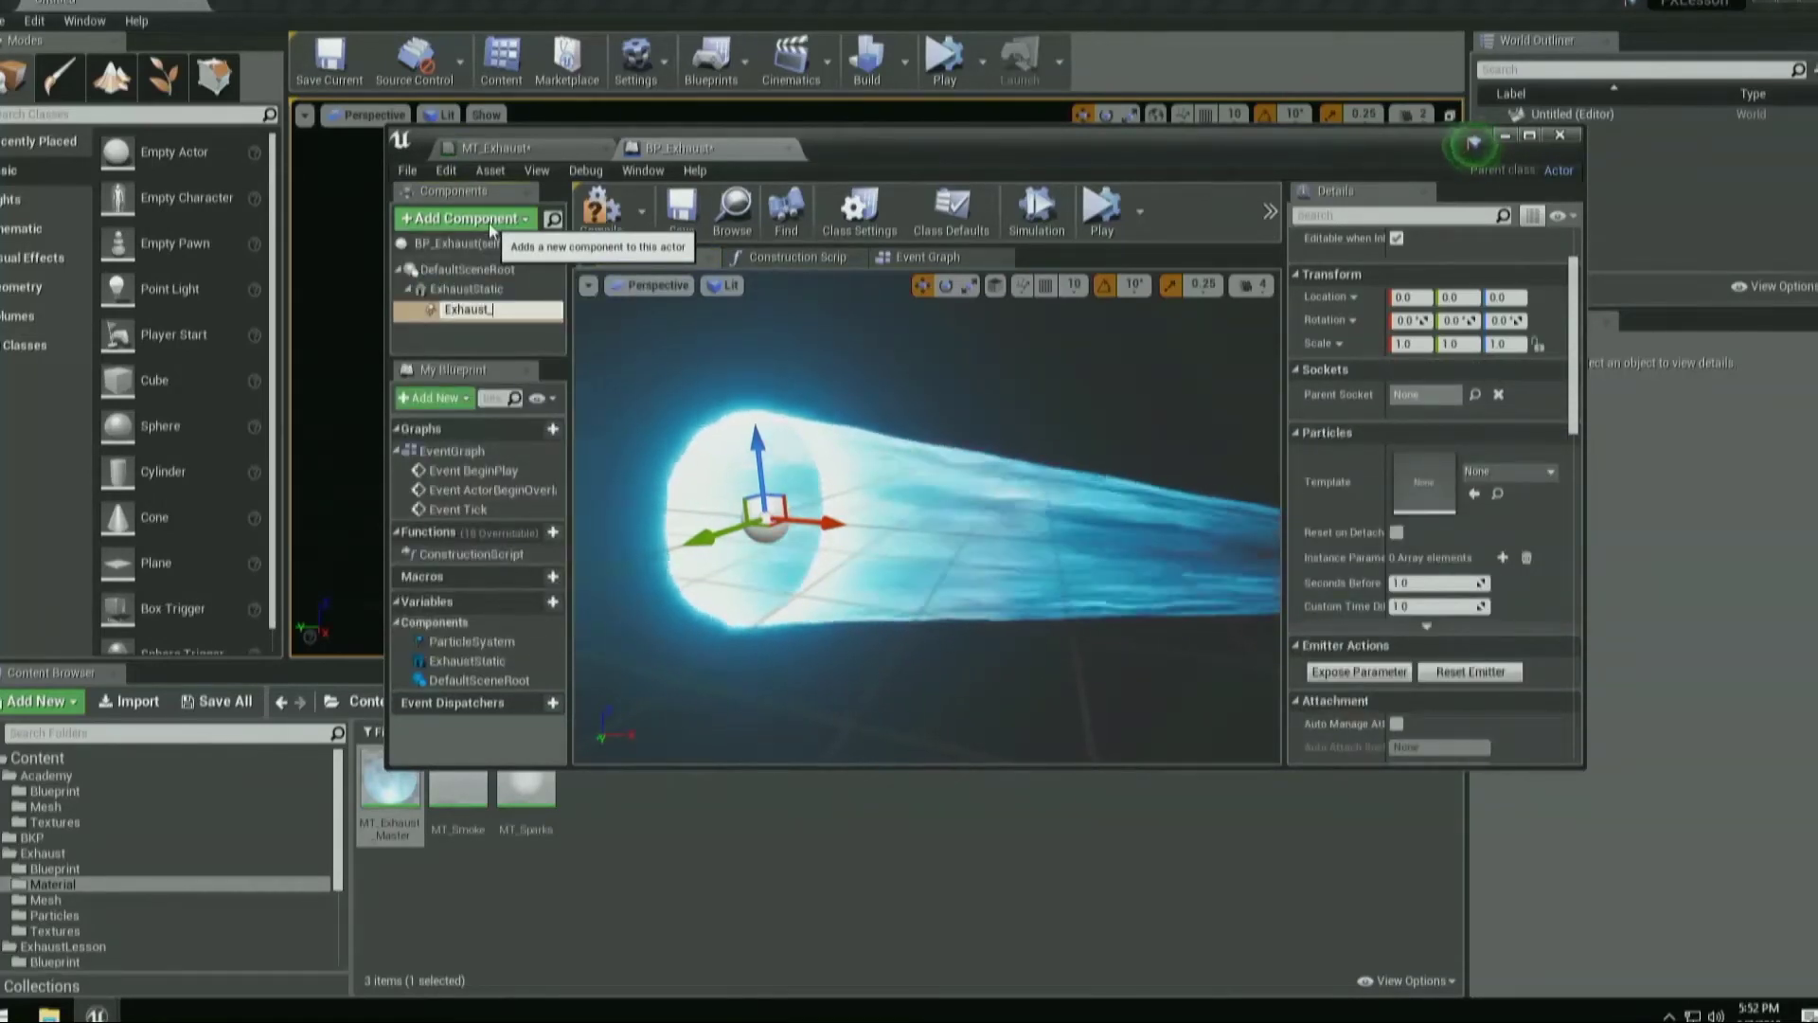
{"action": "type", "text": "PExhaust"}
{"action": "key", "text": "Return"}
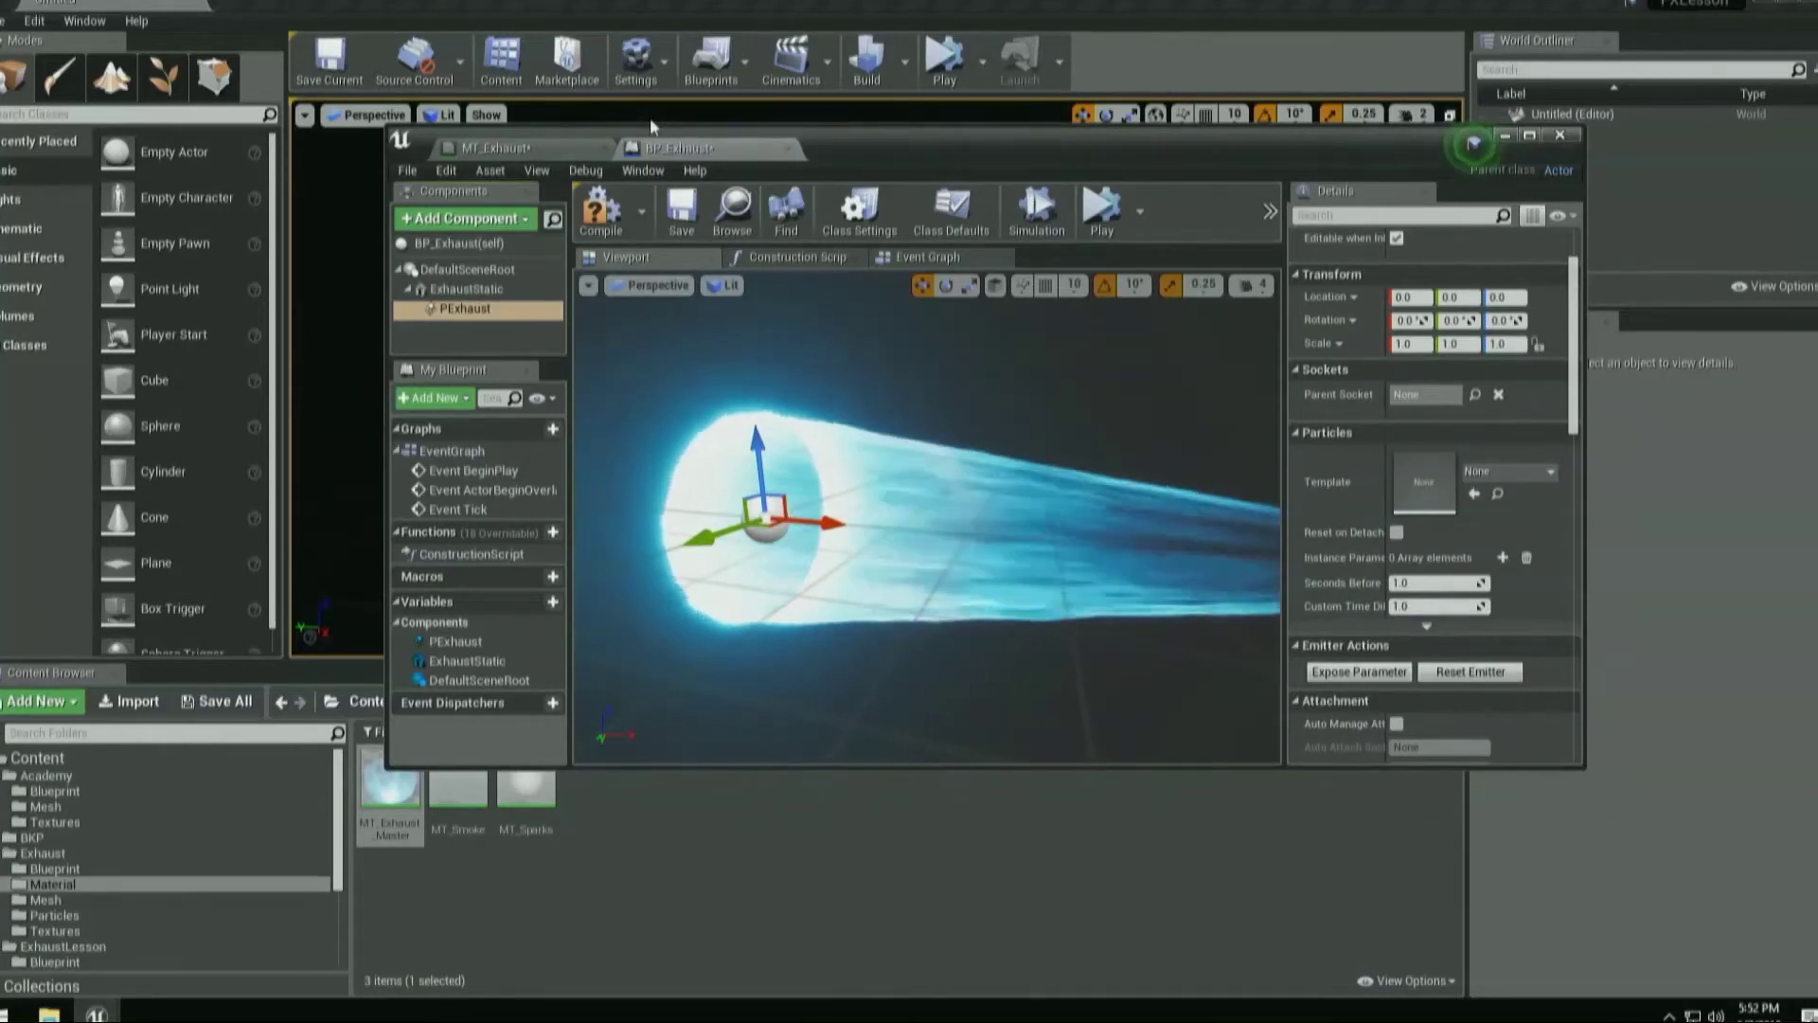
{"action": "left_click", "coordinate": [603, 220]}
Create a folder named Particles inside the Academy folder.
{"action": "left_click", "coordinate": [46, 776]}
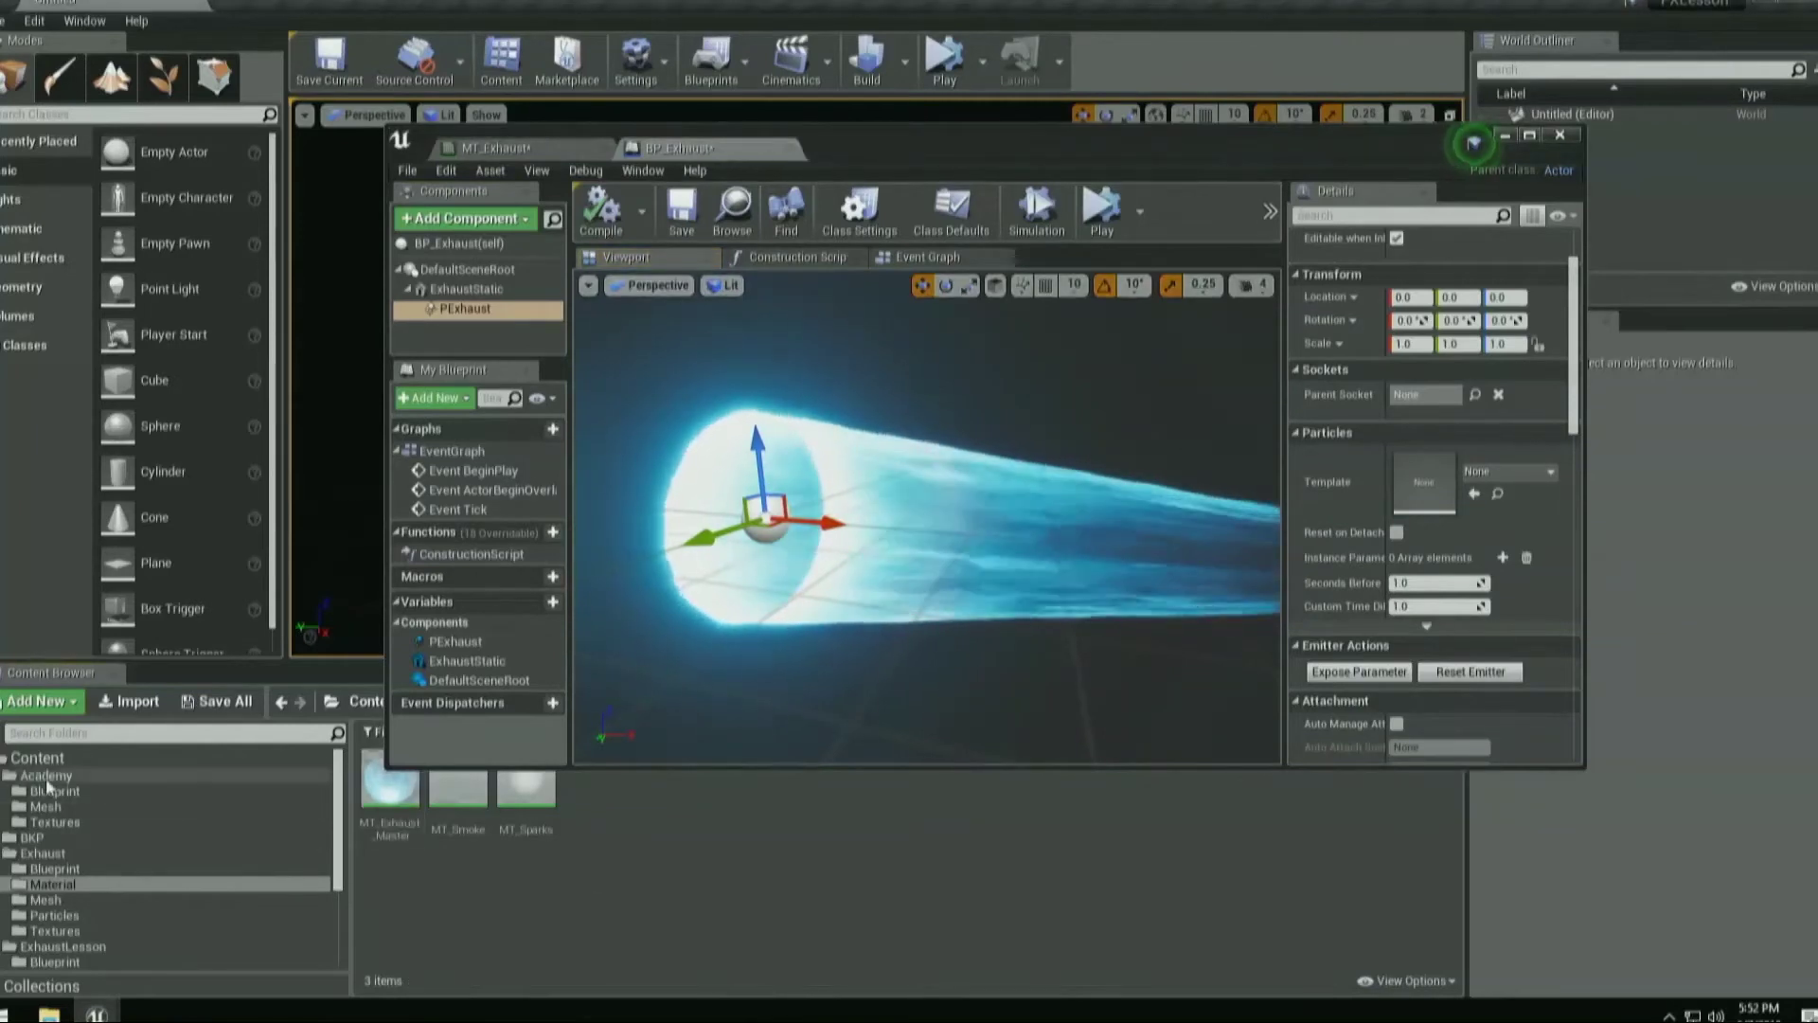
{"action": "right_click", "coordinate": [48, 784]}
{"action": "left_click", "coordinate": [114, 377]}
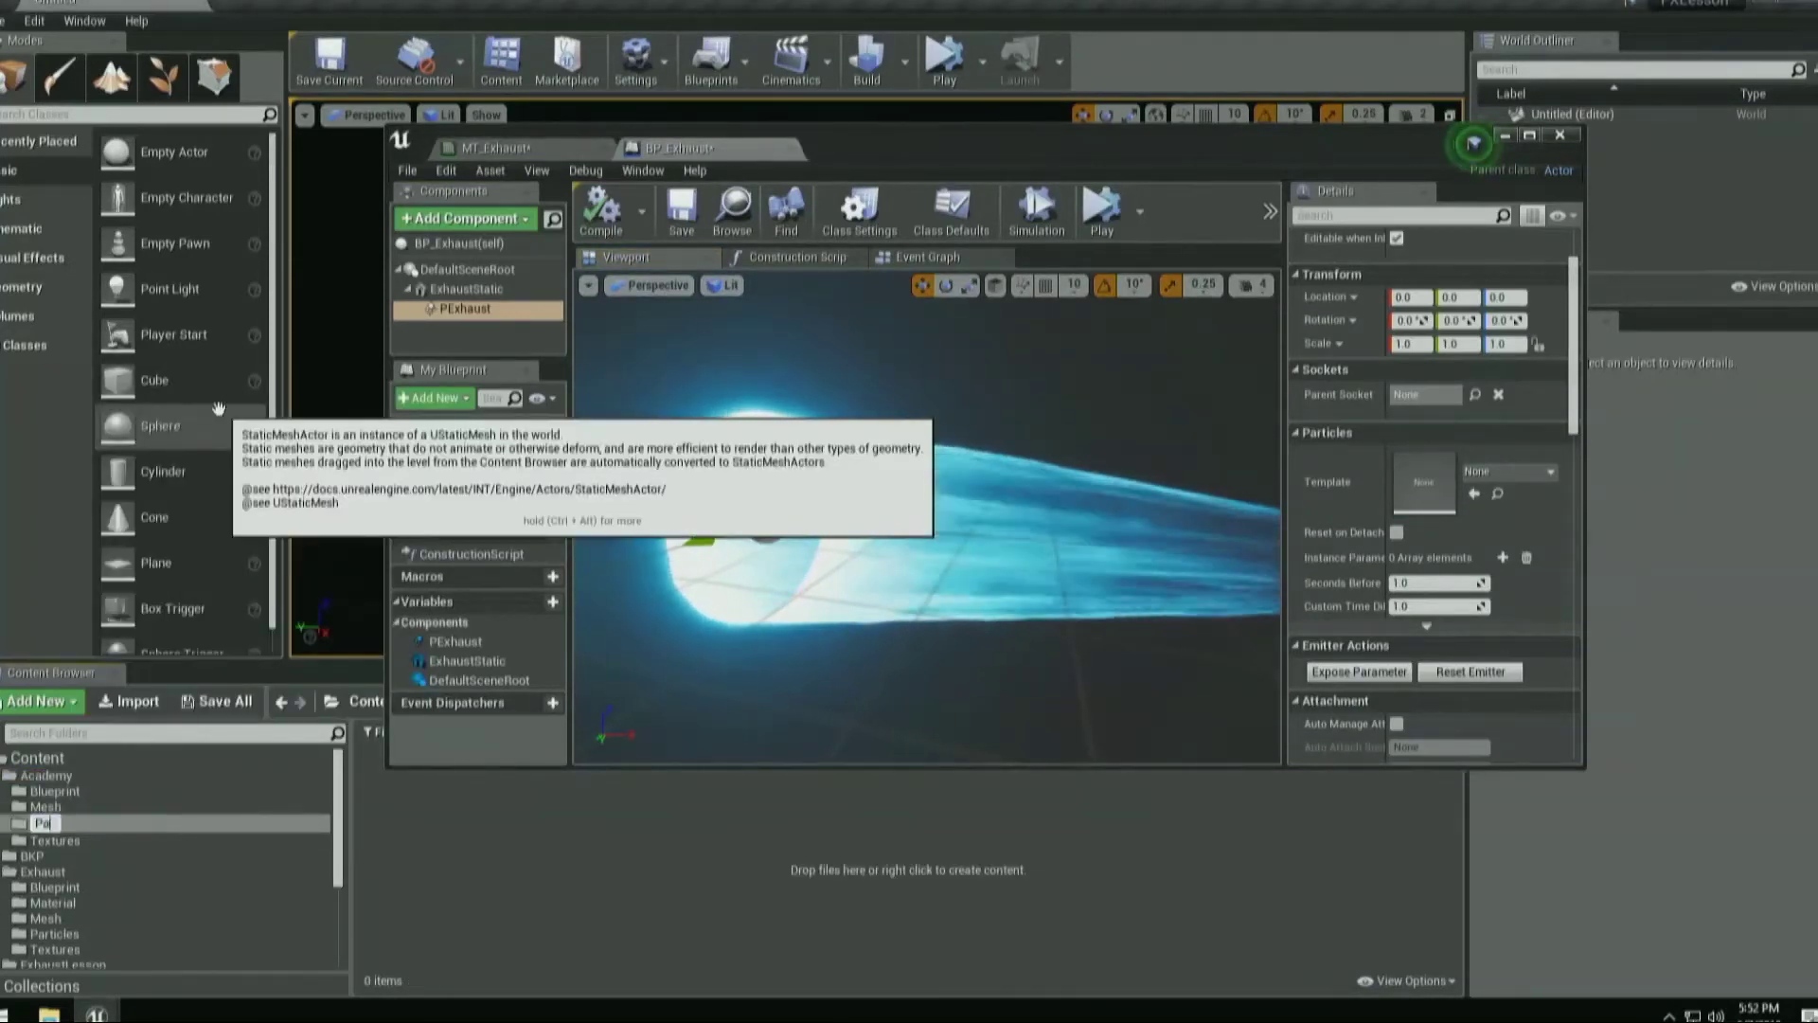
{"action": "type", "text": "Particles"}
{"action": "key", "text": "Return"}
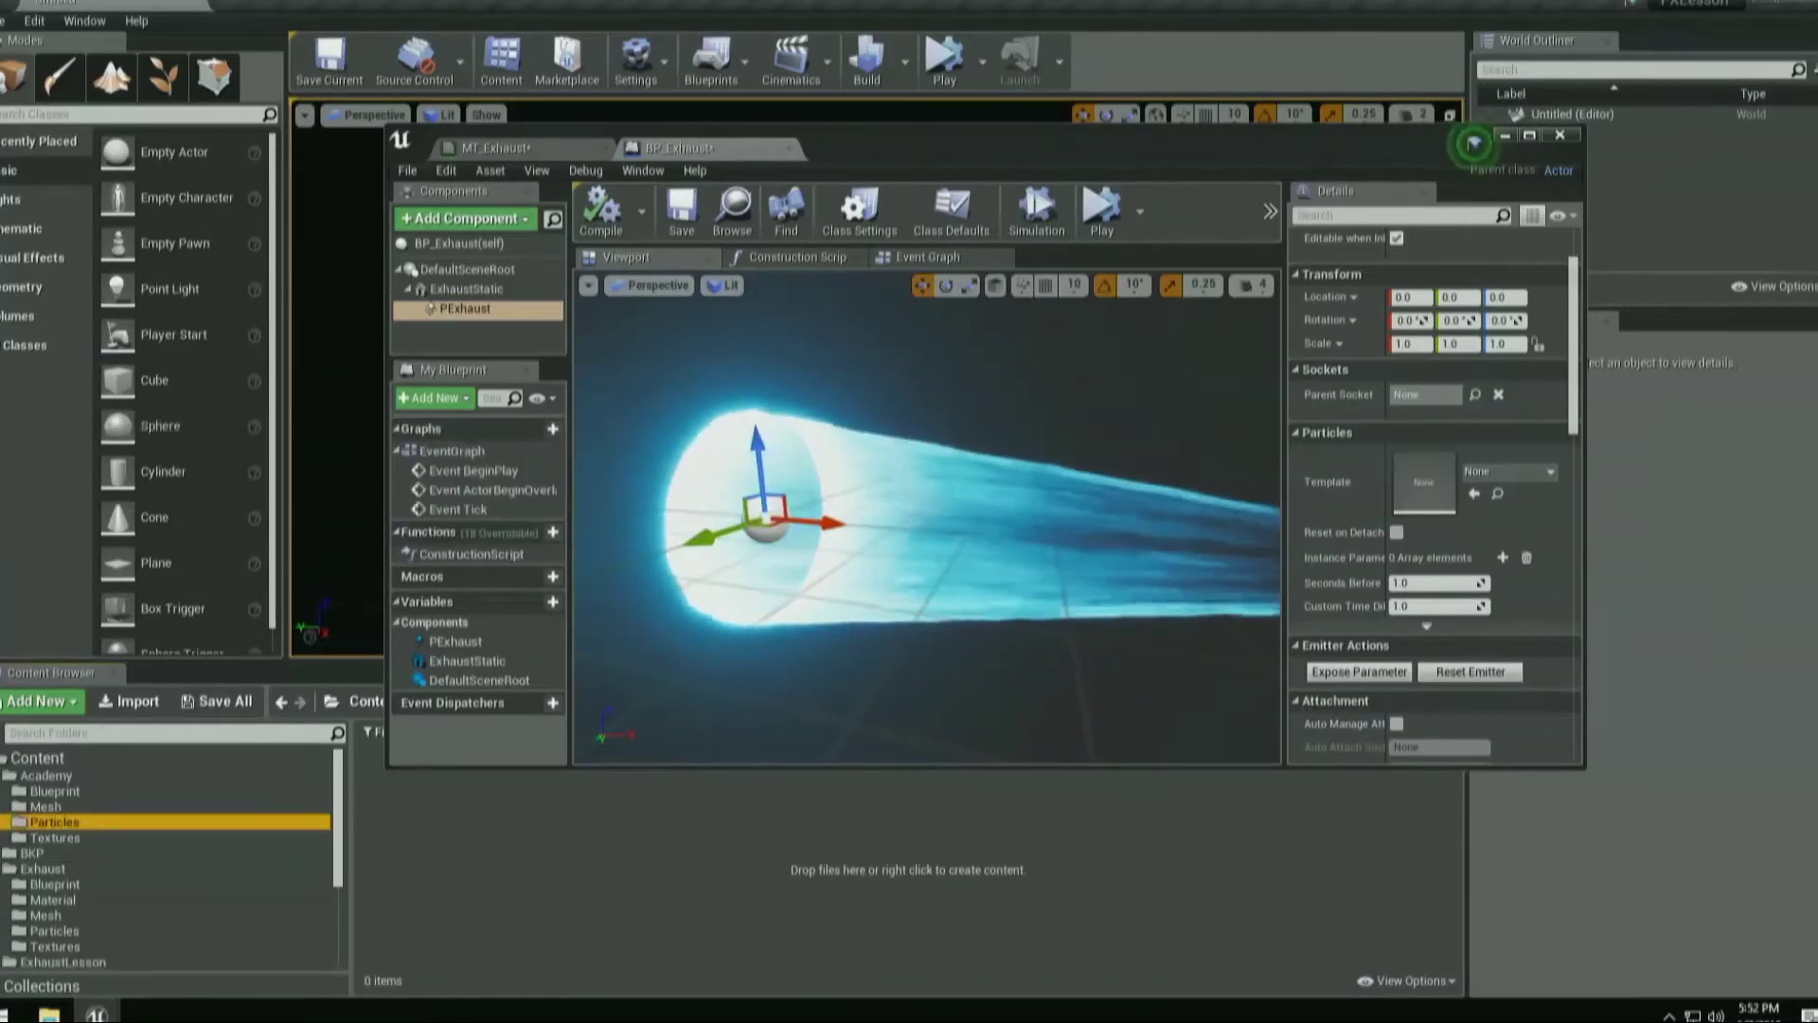
Create a Particle System named P_Exhaust in the Academy Particles folder and assign it as the PExhaust component's template.
{"action": "right_click", "coordinate": [481, 864]}
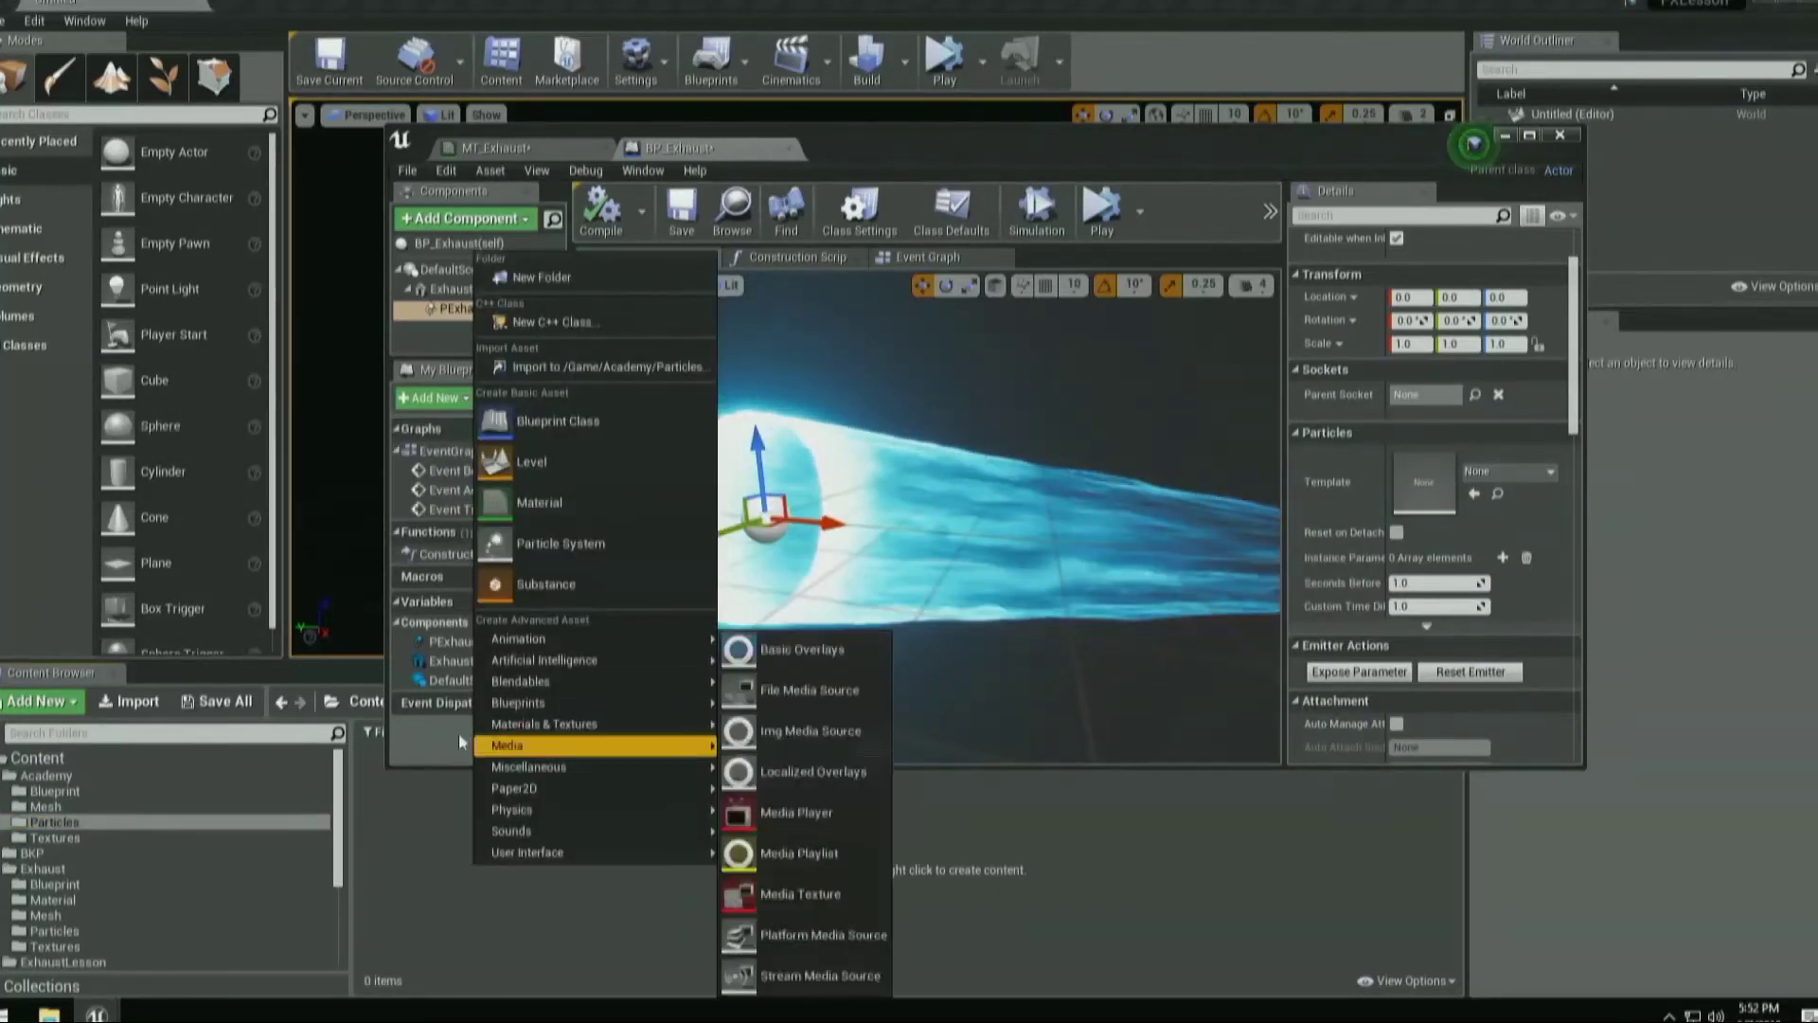
{"action": "left_click", "coordinate": [554, 542]}
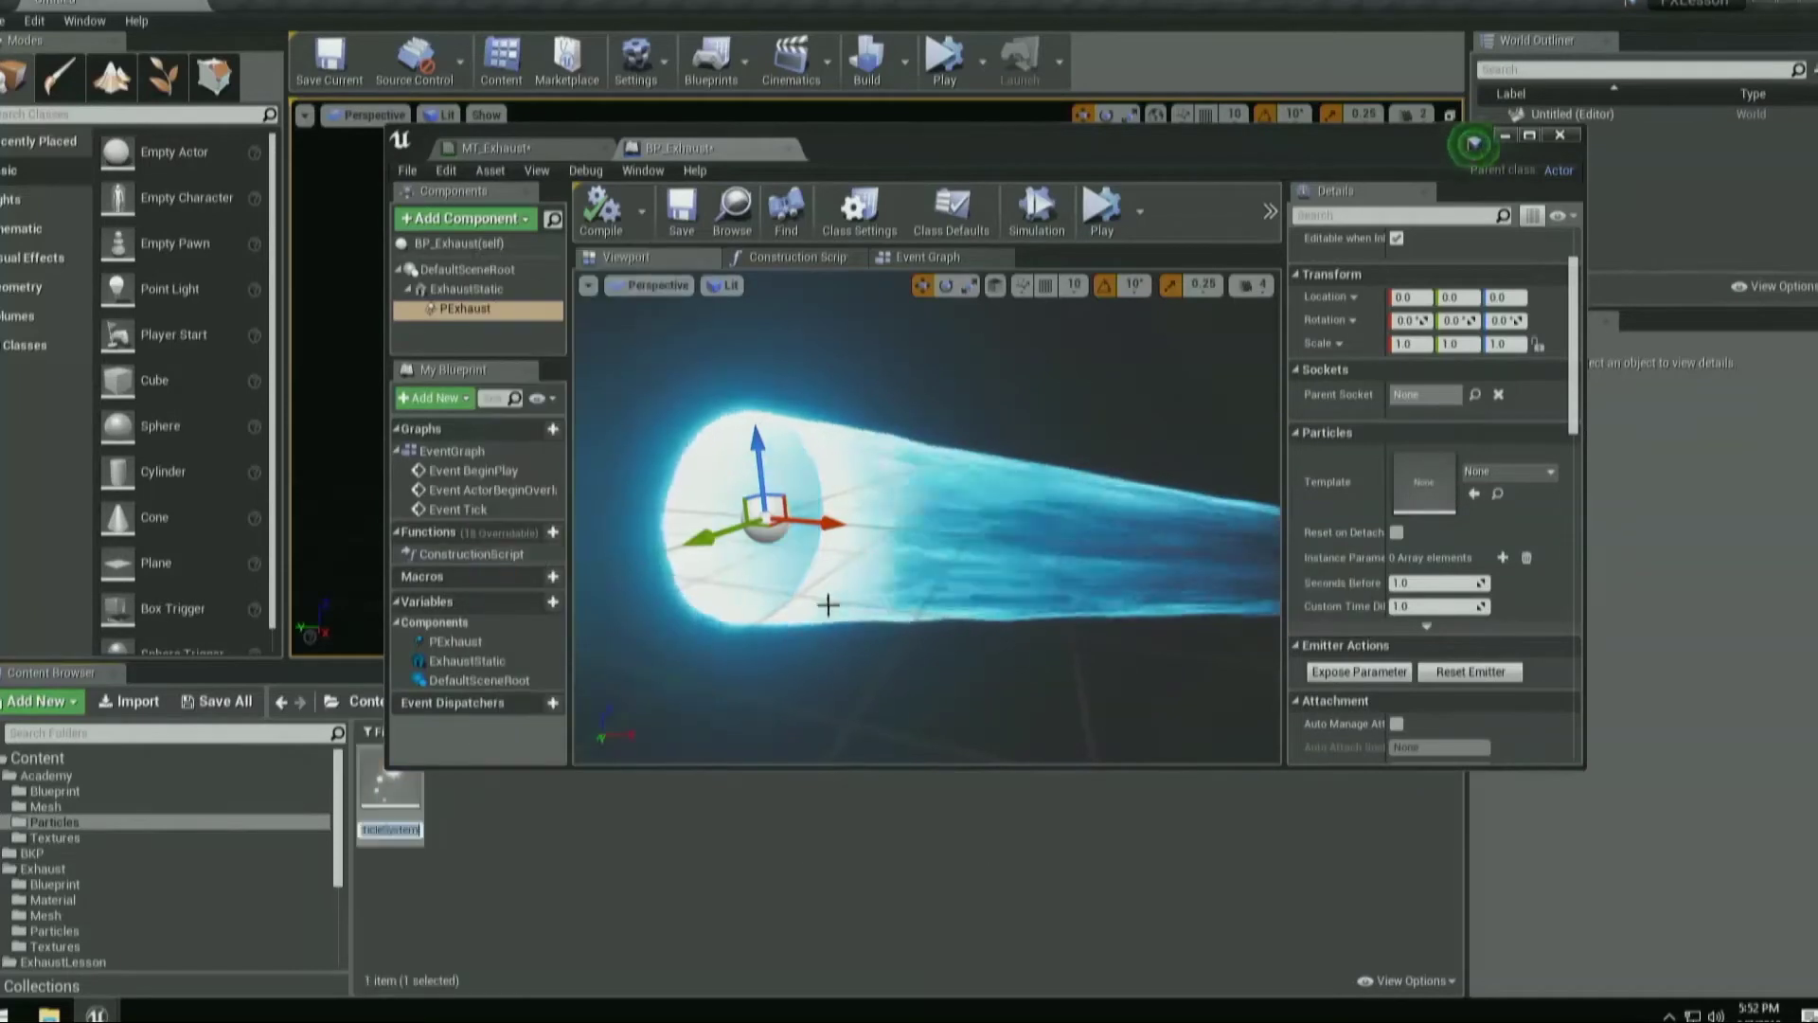
{"action": "type", "text": "P_Exhaust"}
{"action": "key", "text": "Return"}
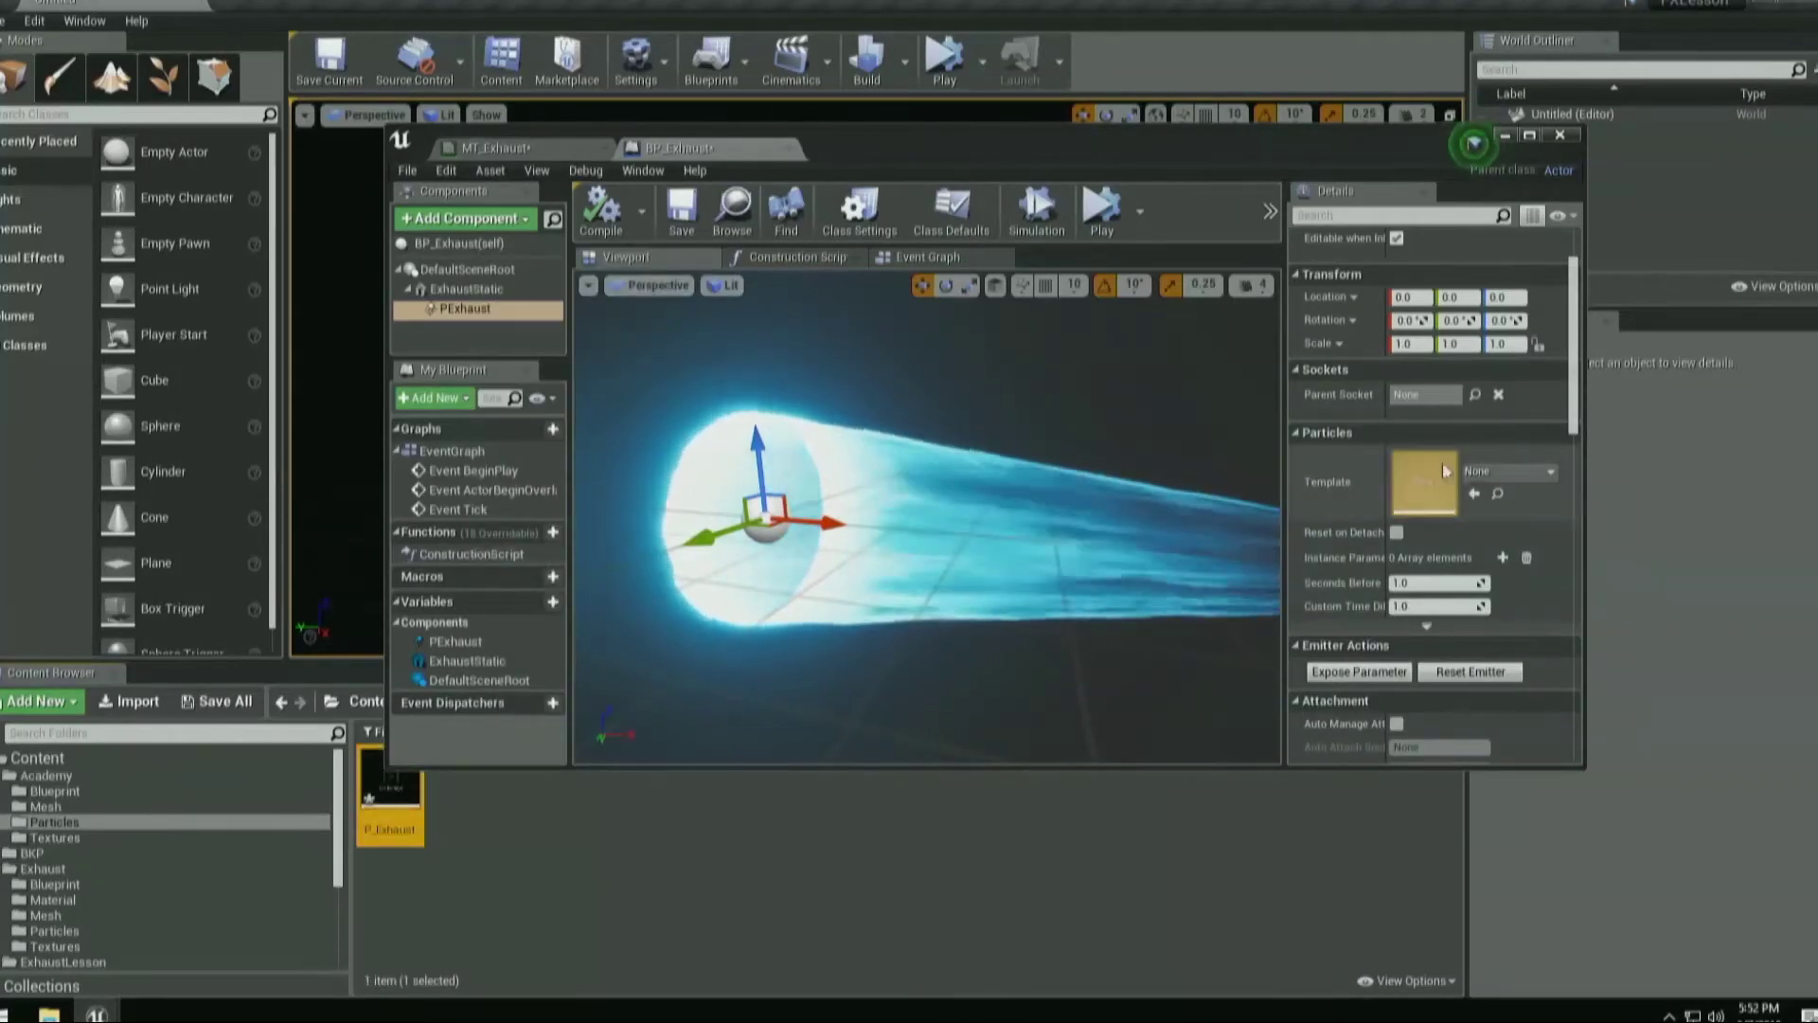
{"action": "left_click", "coordinate": [1475, 493]}
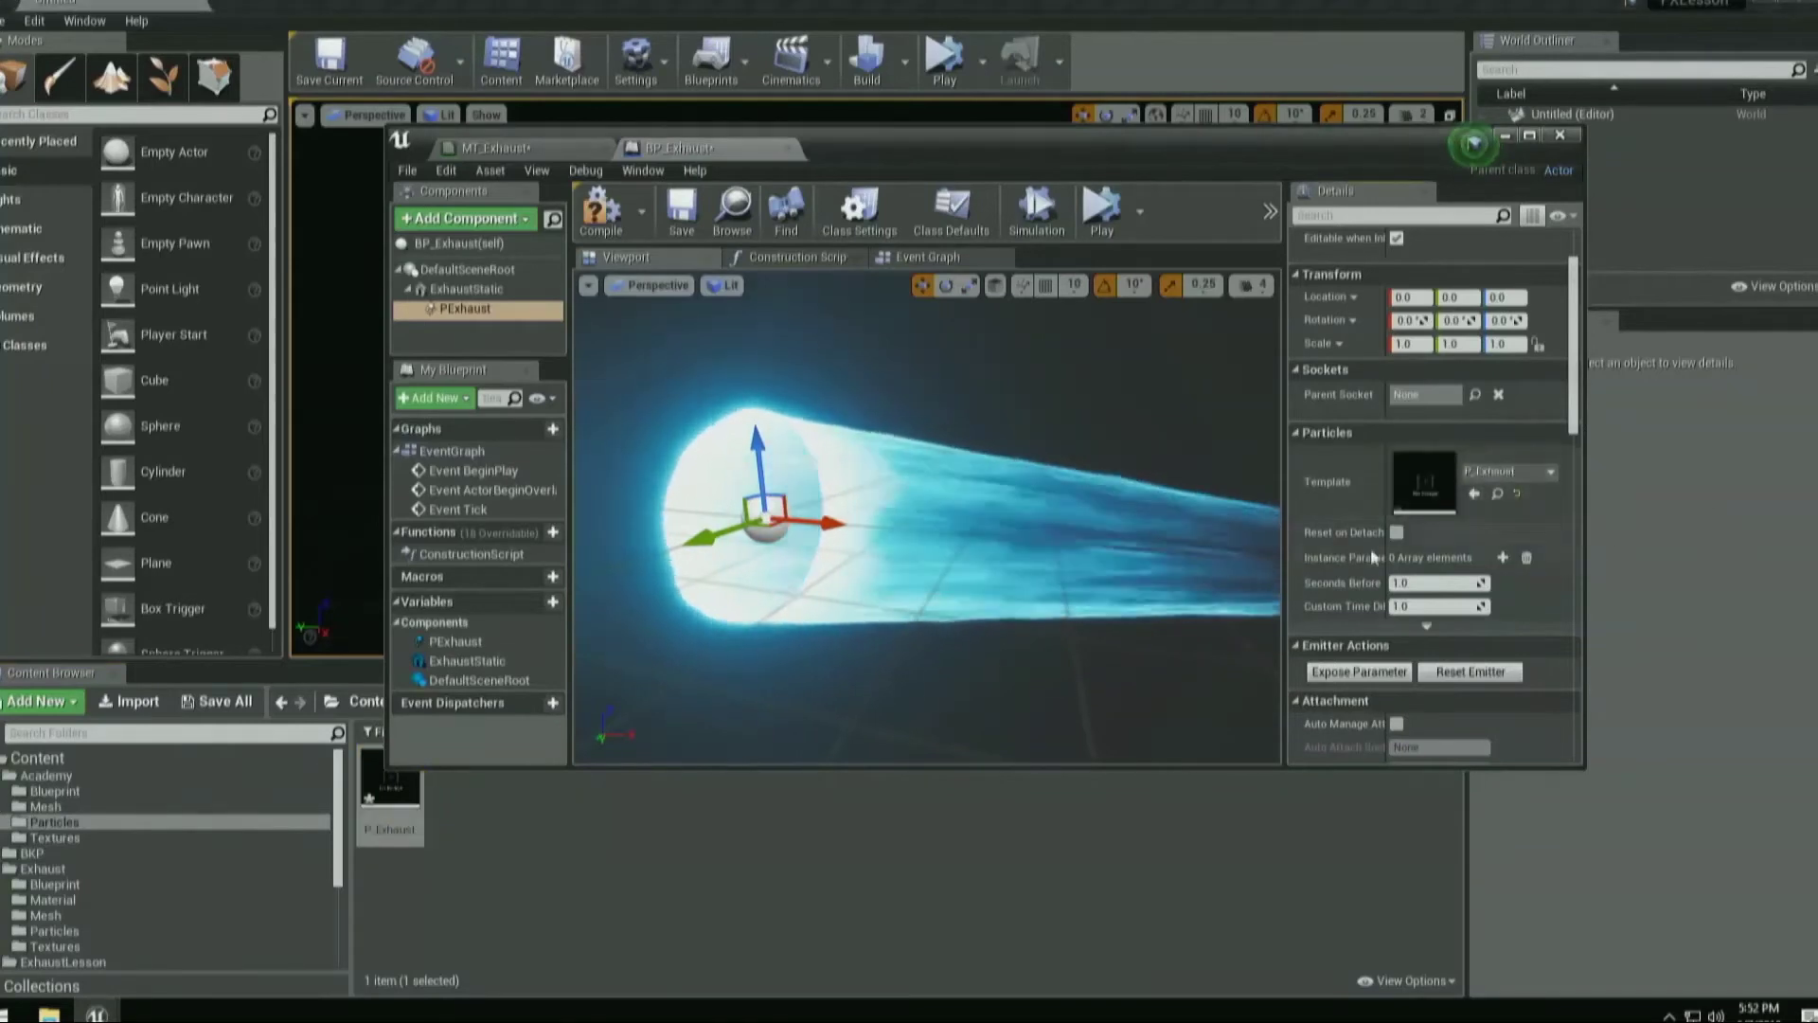
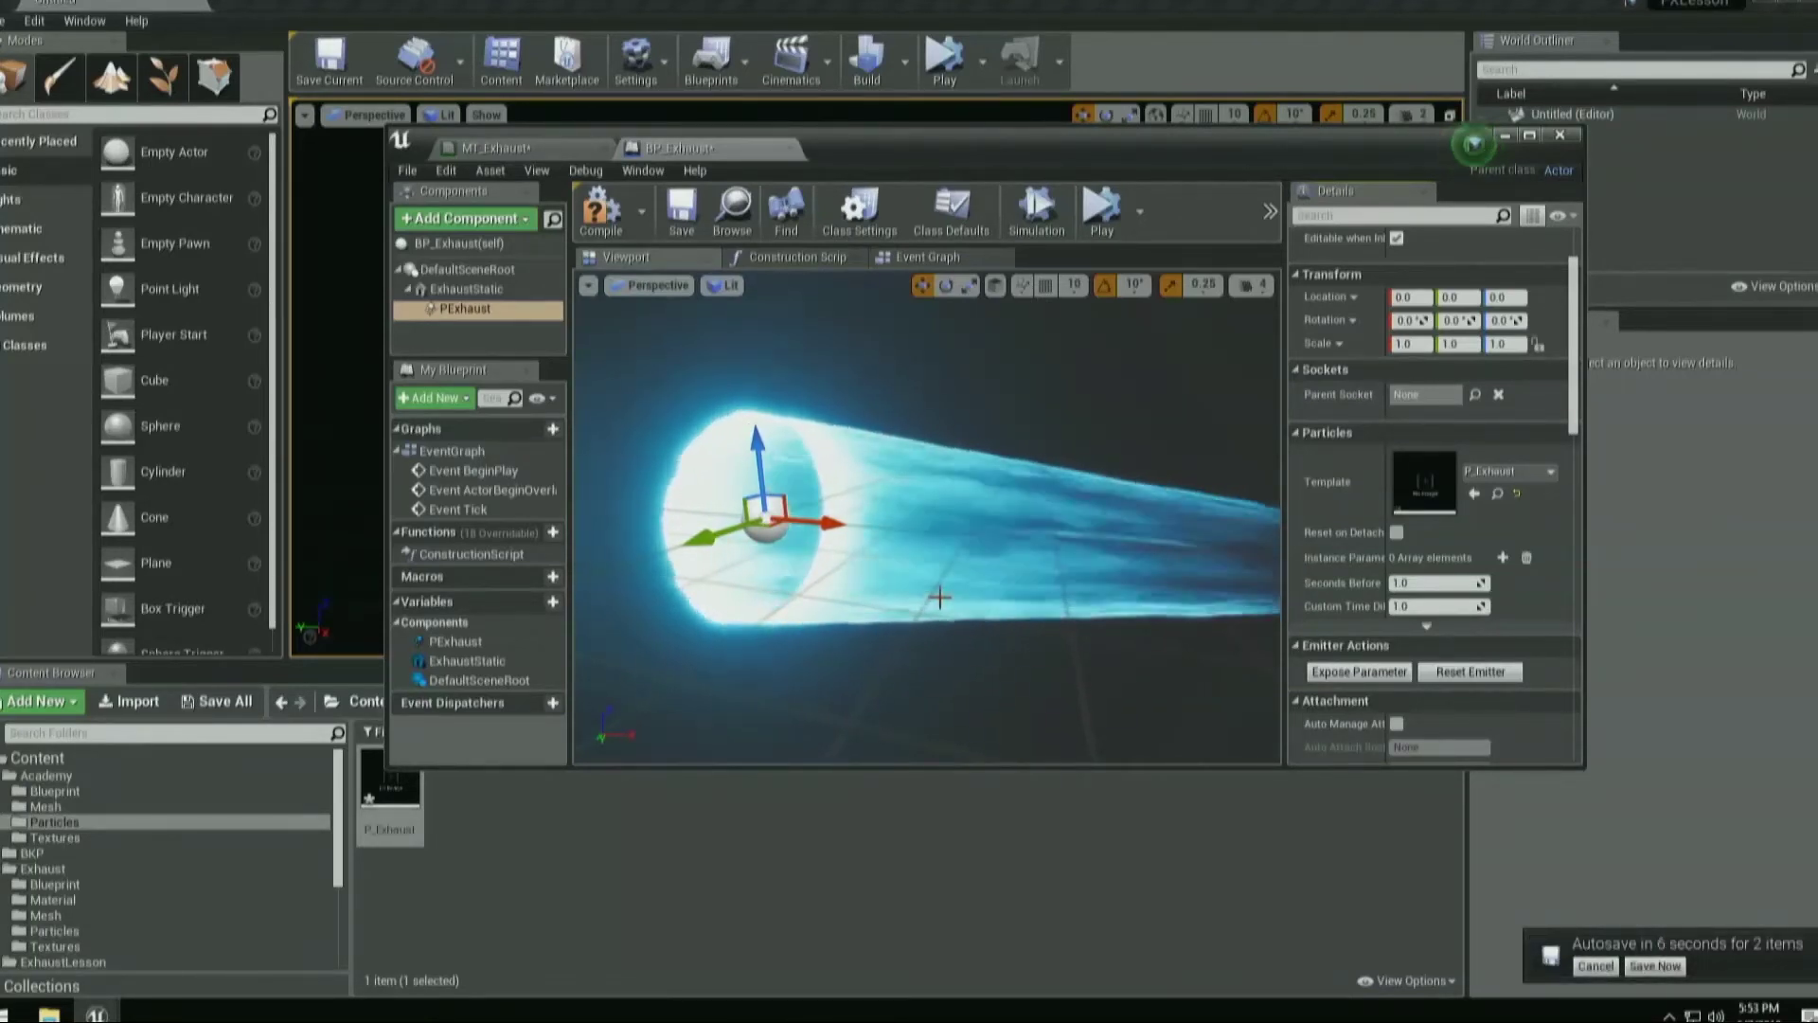
Try a pink default value for the Color parameter in MT_Exhaust and cancel the change.
{"action": "left_click", "coordinate": [571, 147]}
{"action": "double_click", "coordinate": [1161, 429]}
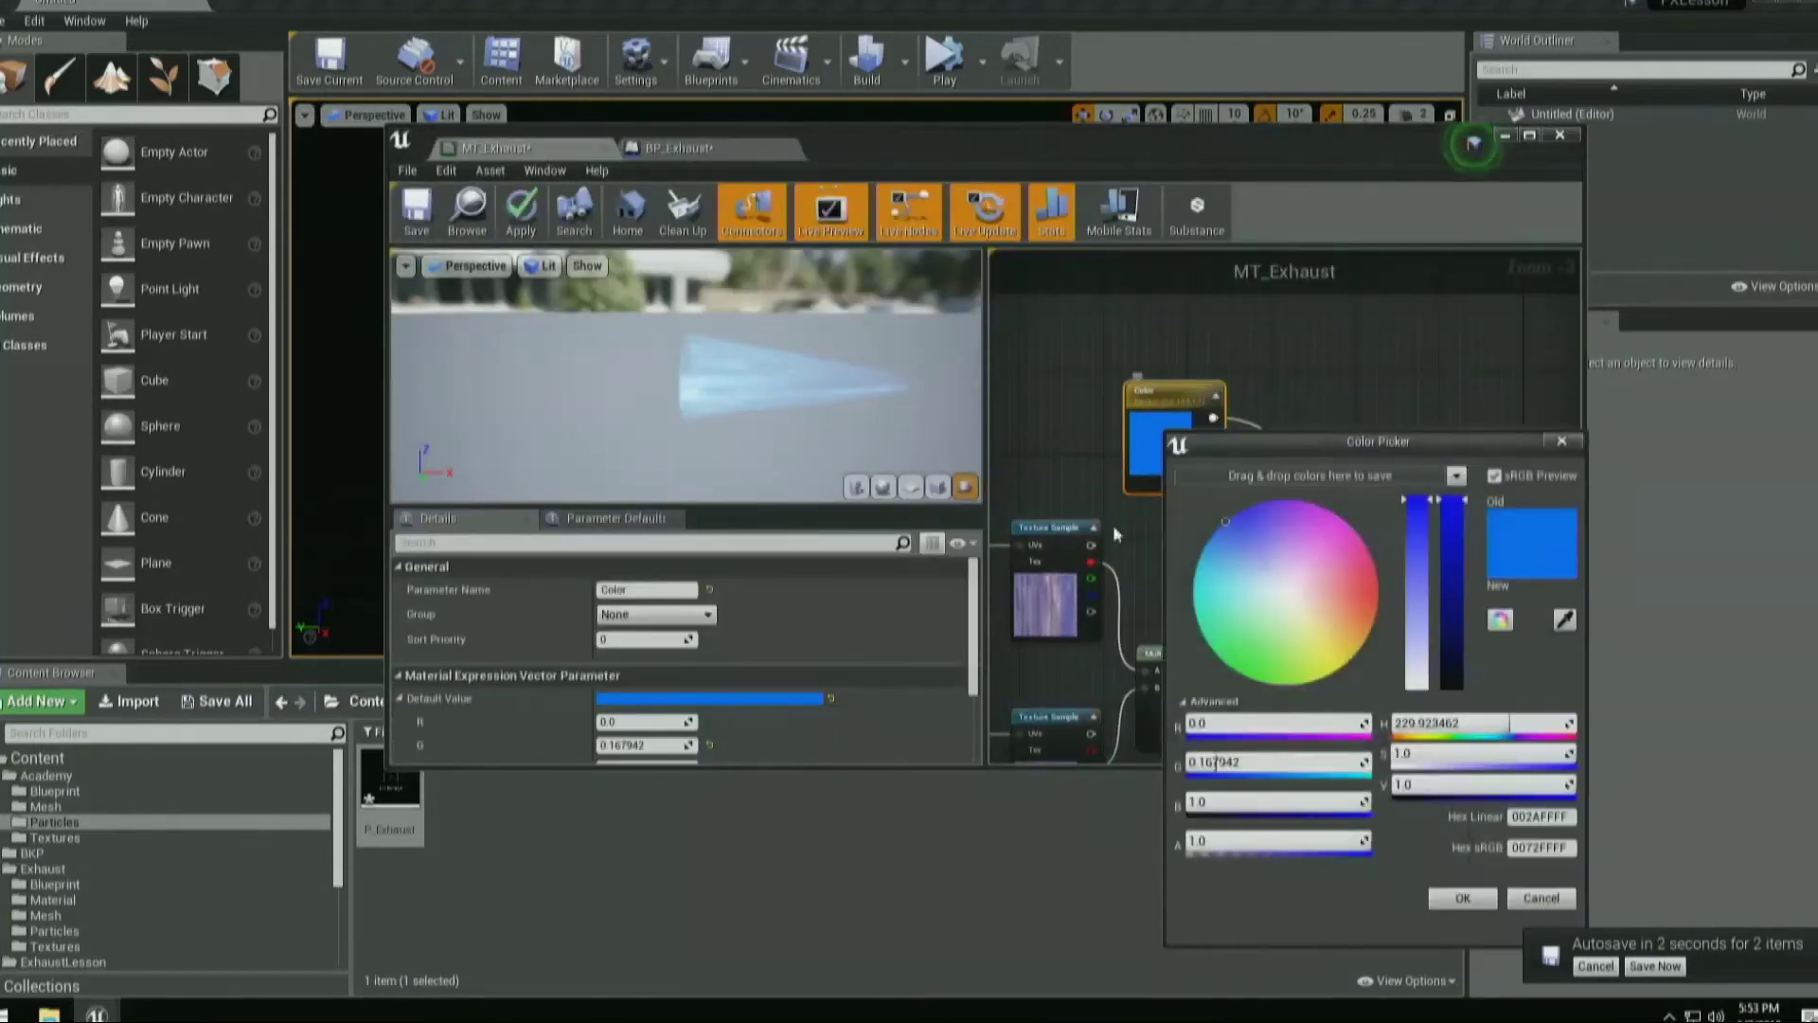
{"action": "left_click_drag", "start_coordinate": [1266, 590], "coordinate": [1370, 550]}
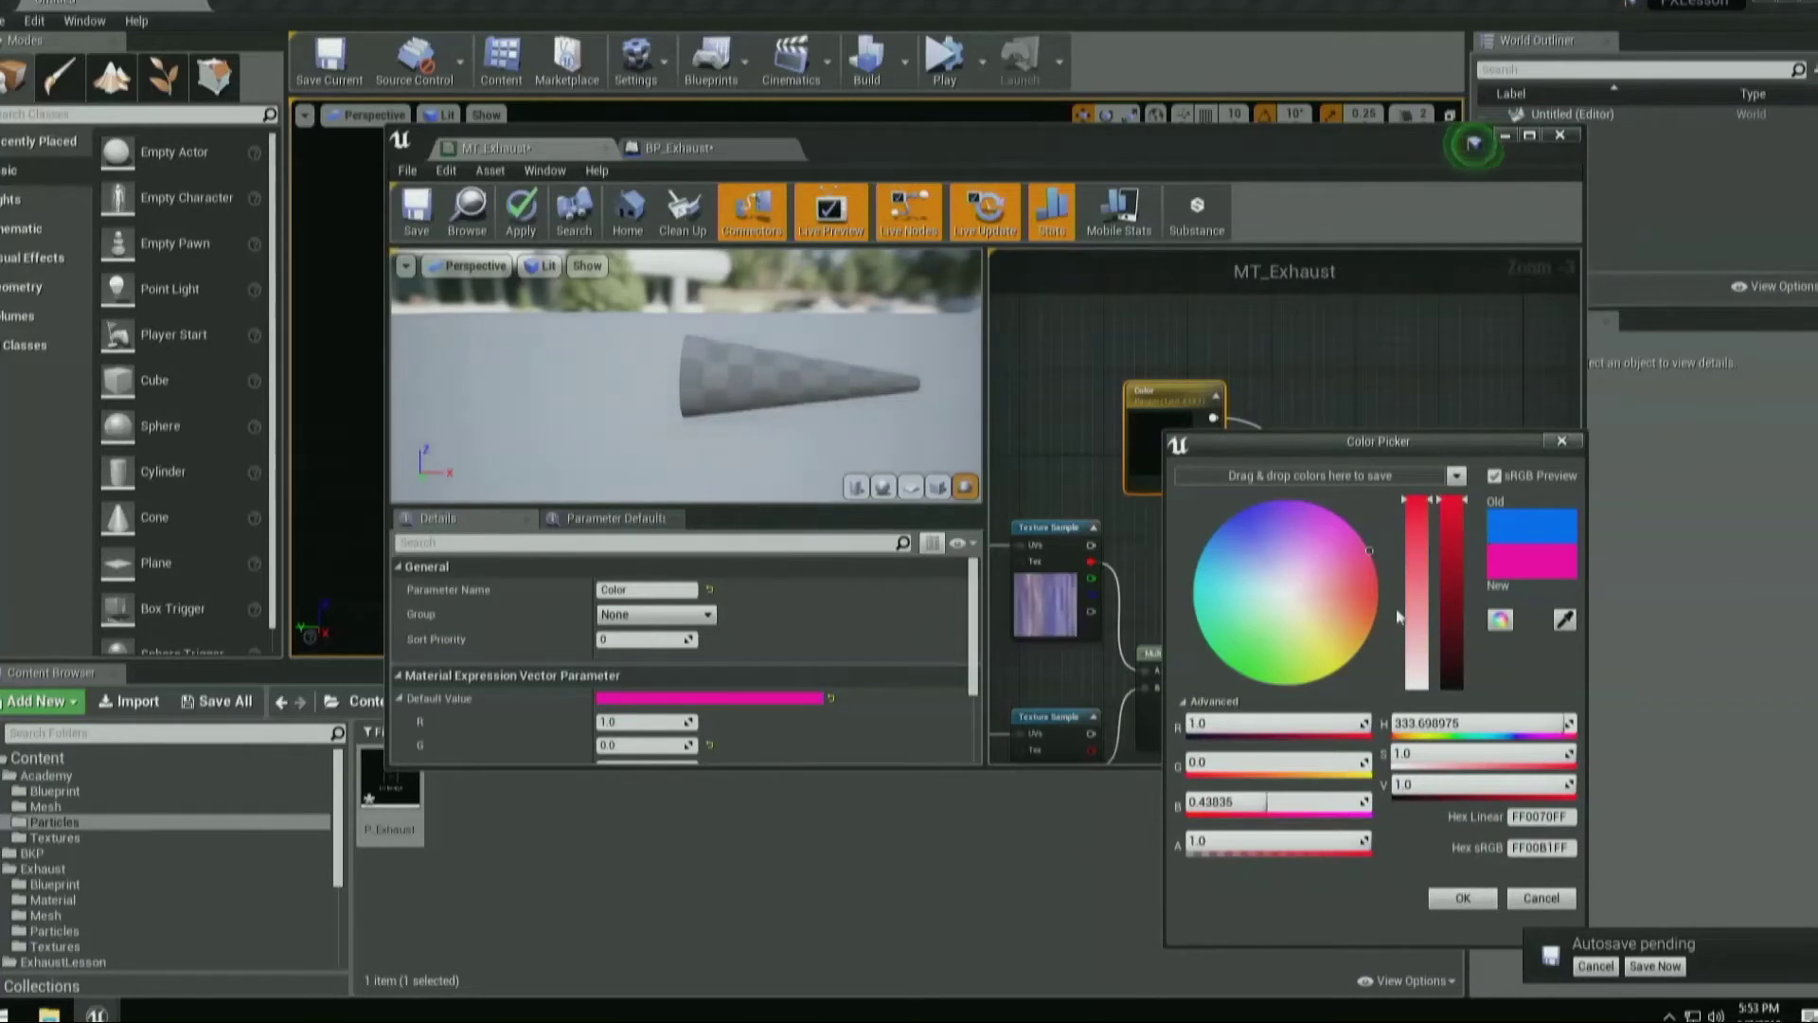
{"action": "left_click", "coordinate": [1541, 898]}
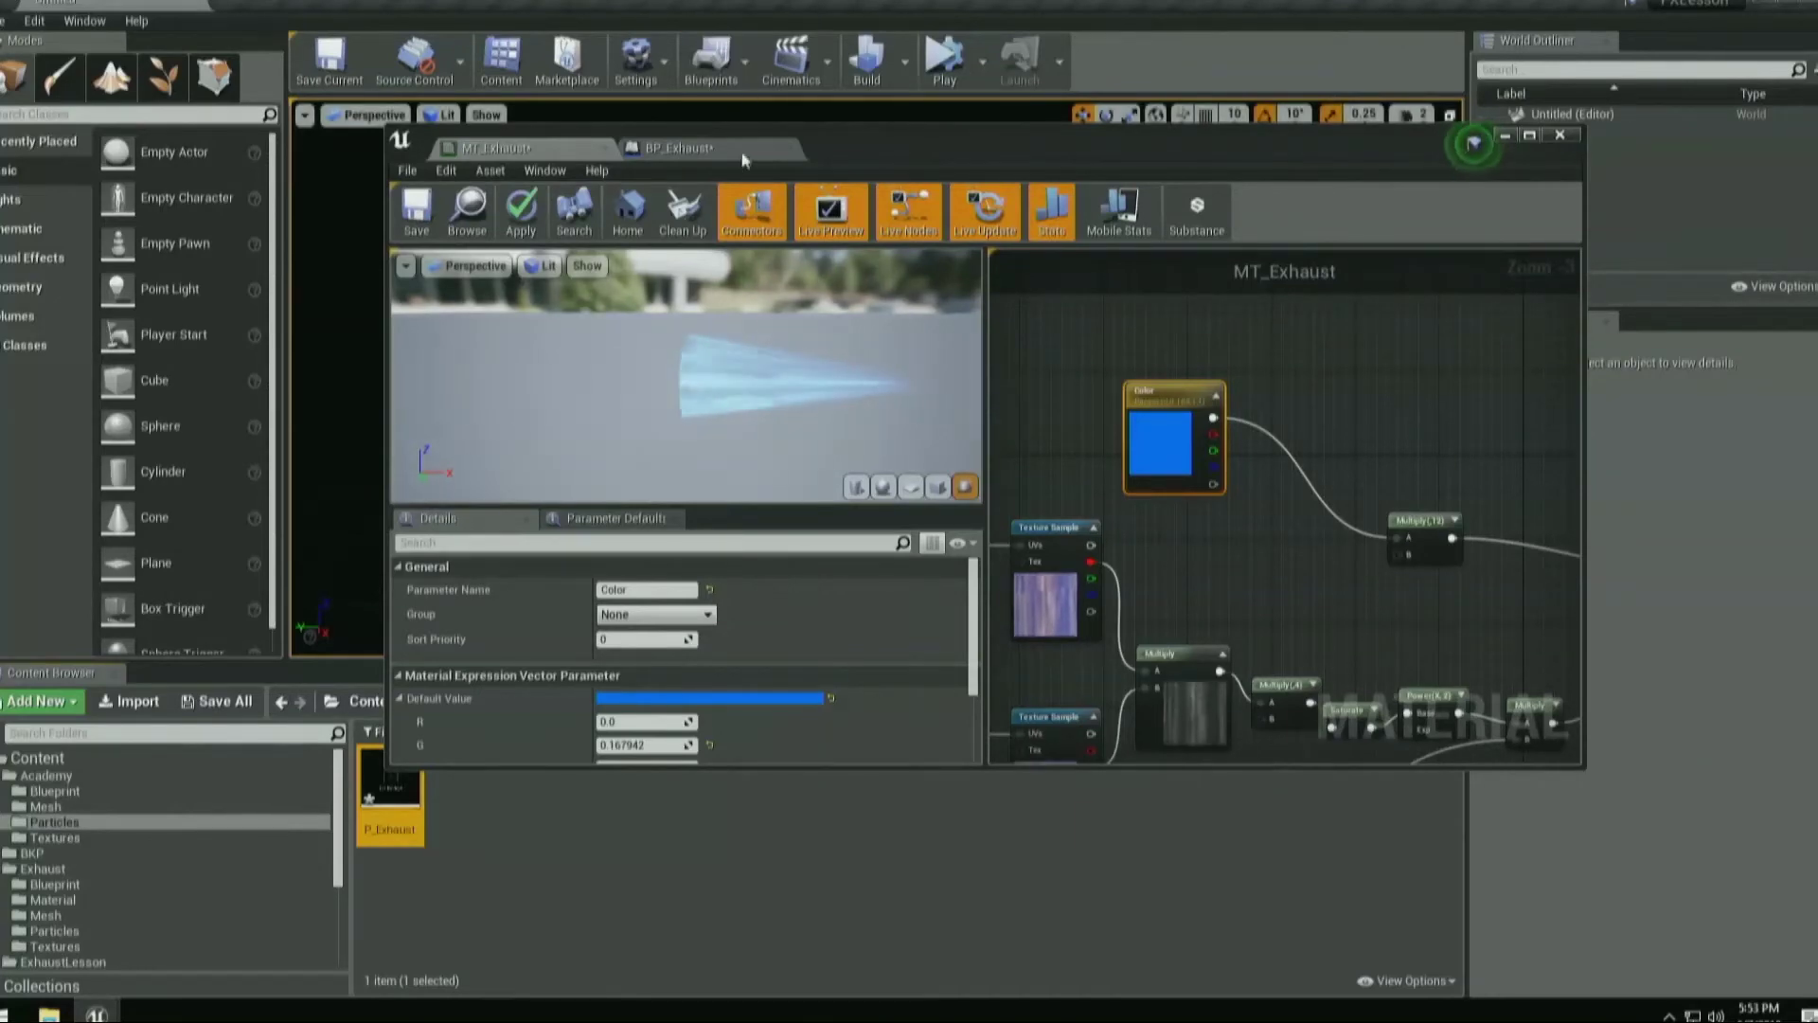
Return to the BP_Exhaust Blueprint and compile it.
{"action": "left_click", "coordinate": [757, 148]}
{"action": "double_click", "coordinate": [922, 137]}
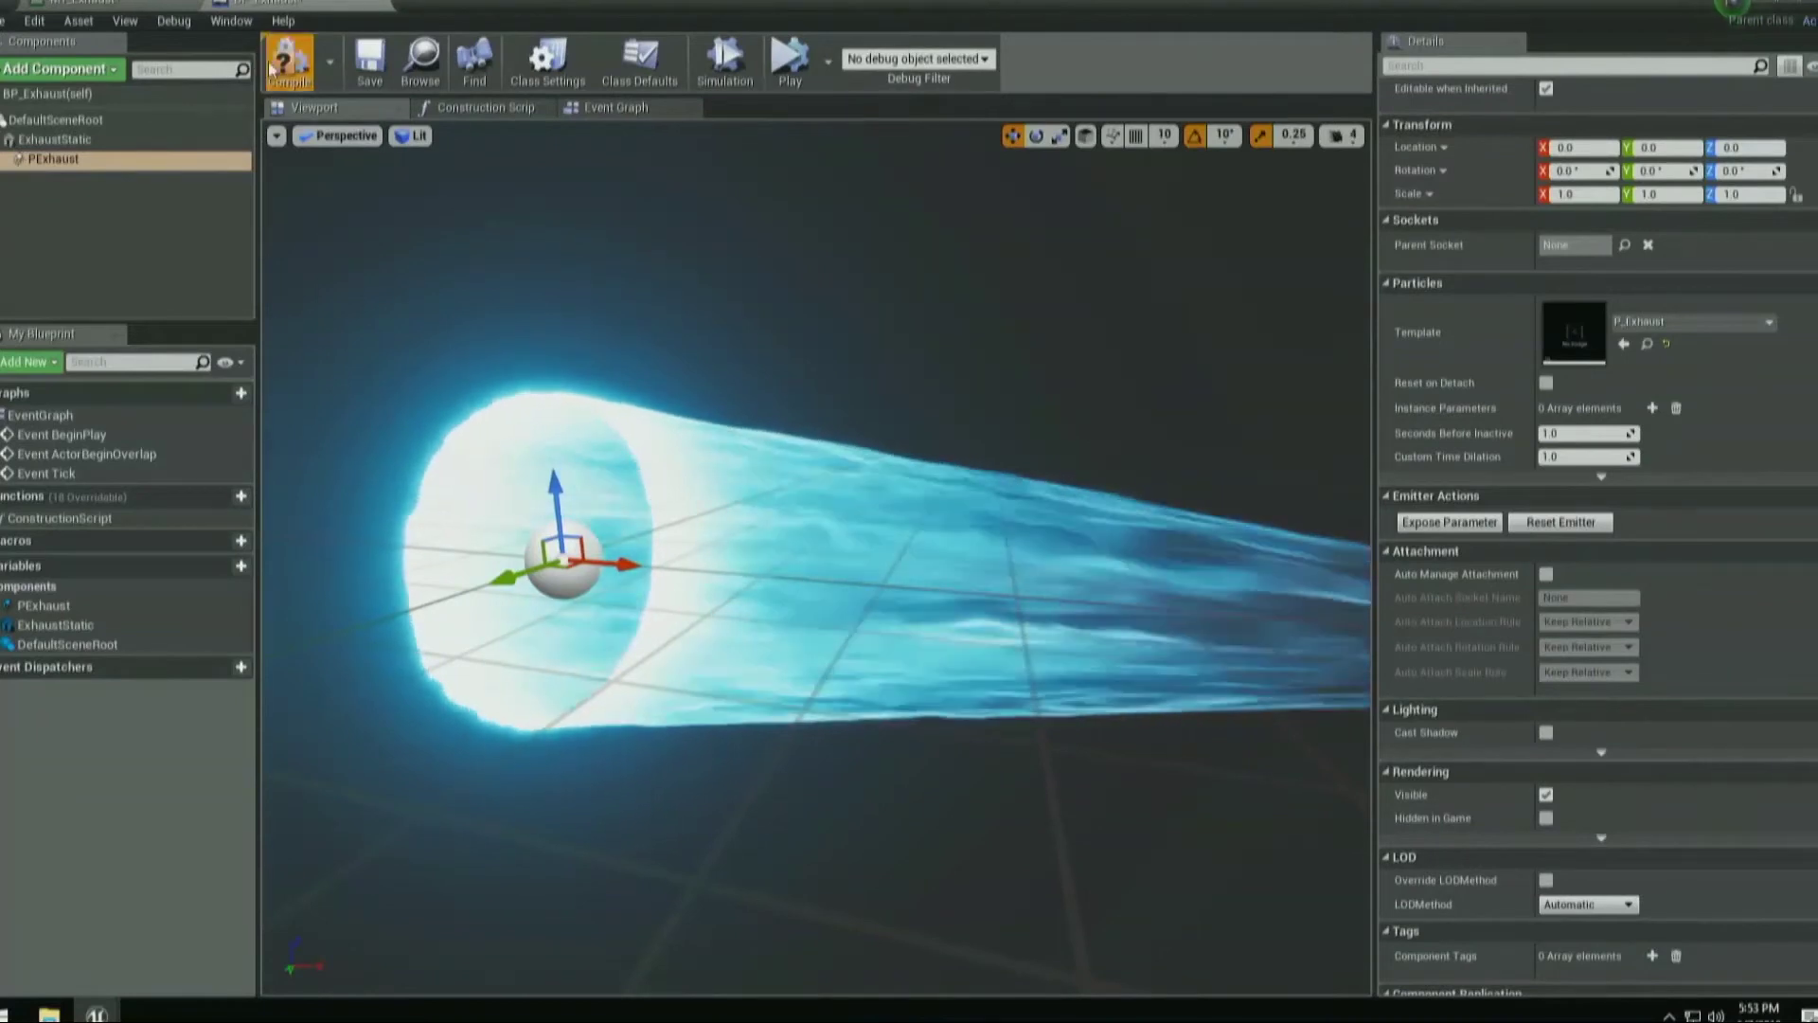
{"action": "left_click_drag", "start_coordinate": [925, 8], "coordinate": [924, 111]}
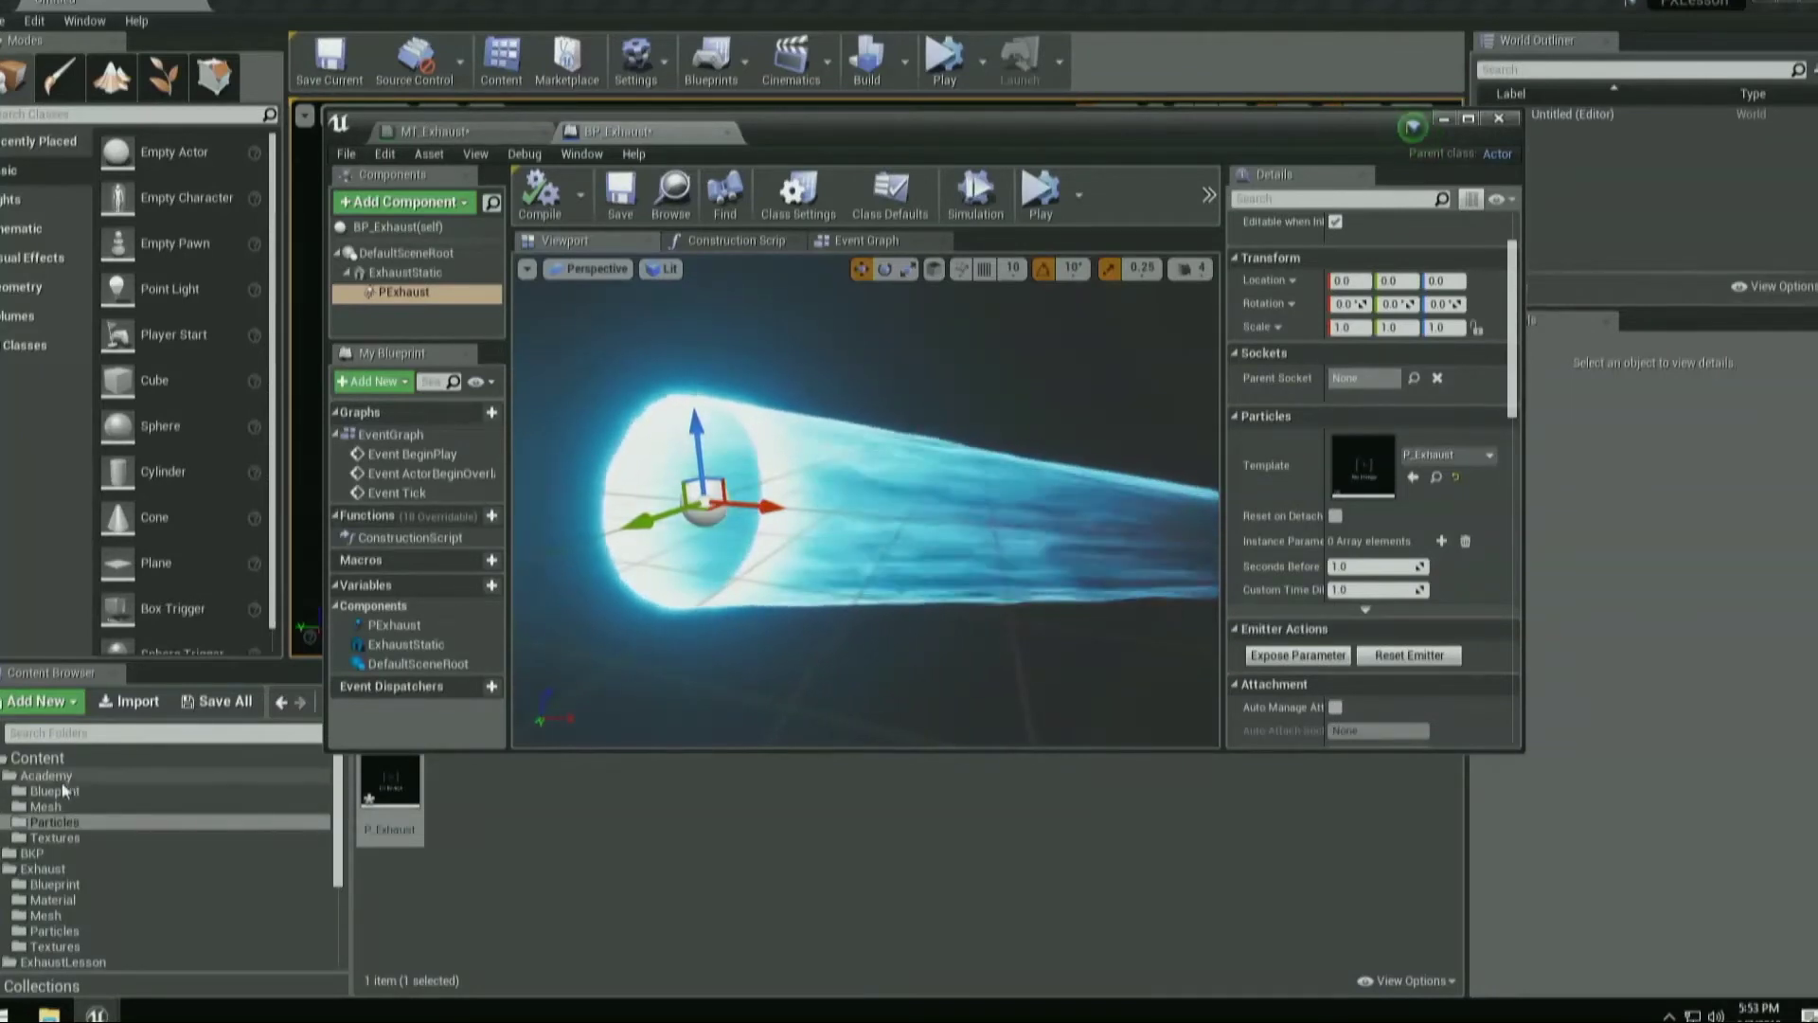
Create a material named MT_Sparks in the Academy Mesh folder.
{"action": "left_click", "coordinate": [57, 808]}
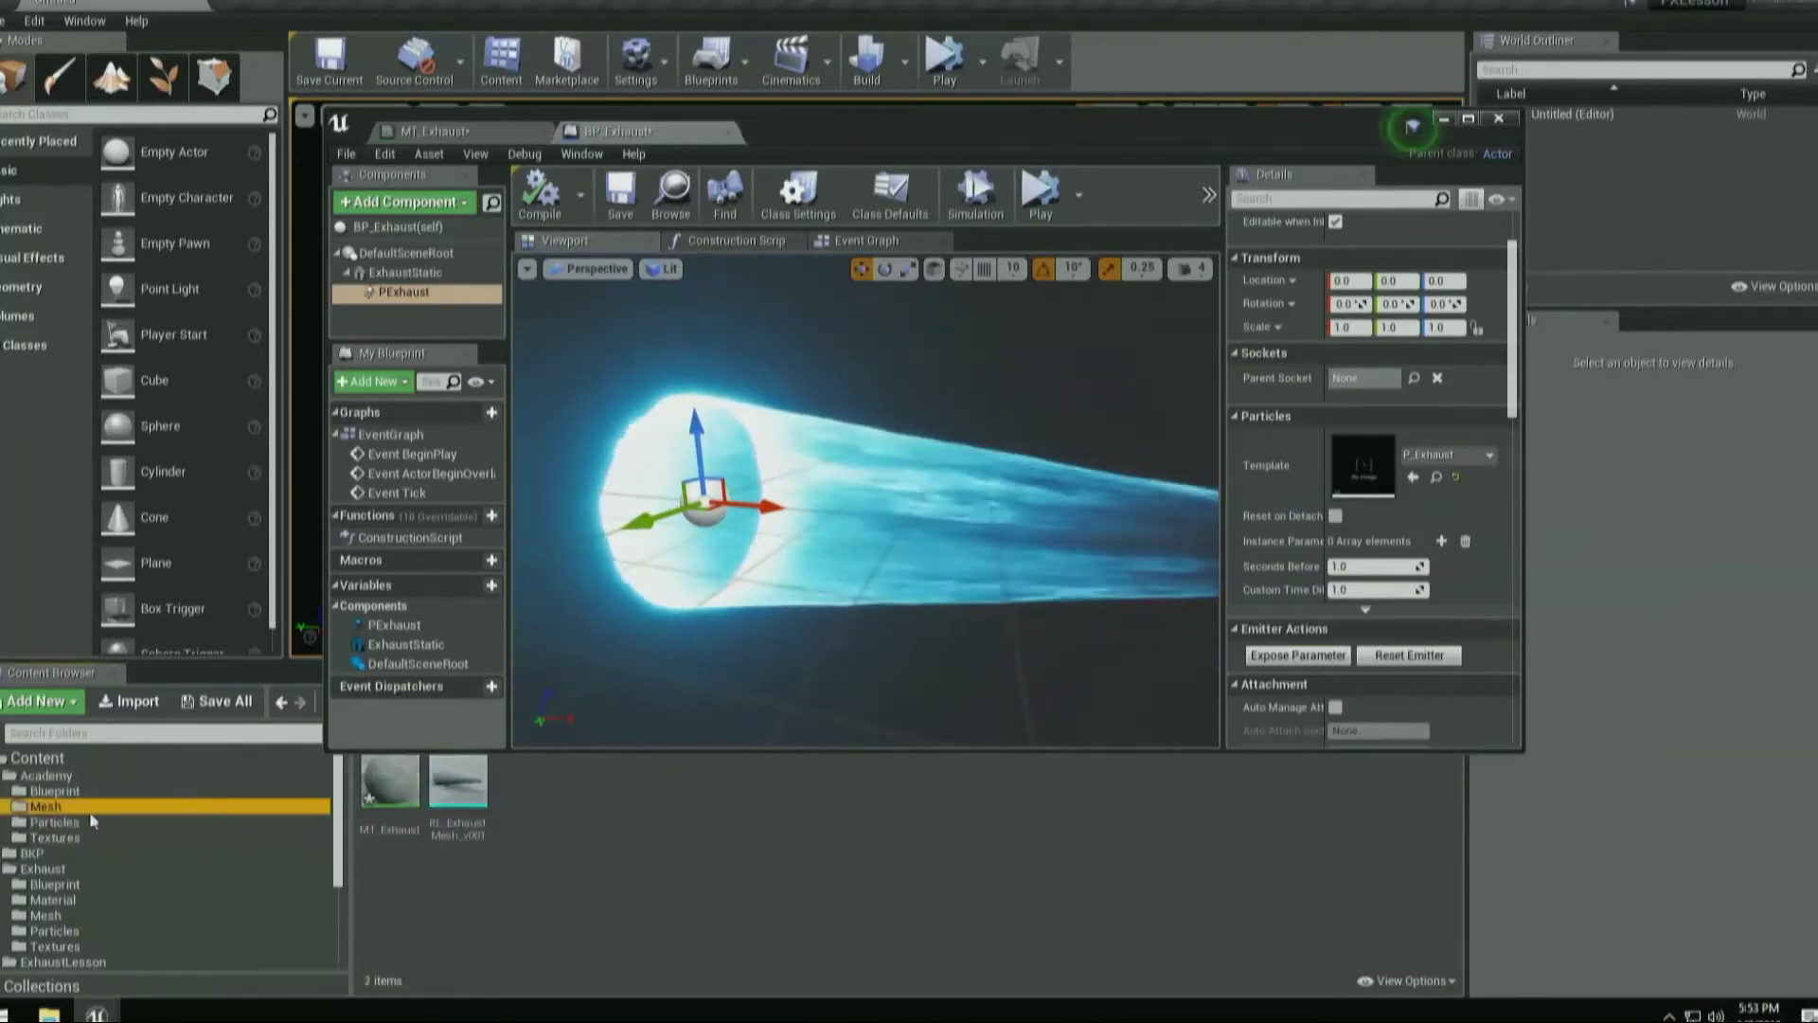
{"action": "right_click", "coordinate": [549, 800]}
{"action": "left_click", "coordinate": [615, 438]}
{"action": "type", "text": "MT_Se"}
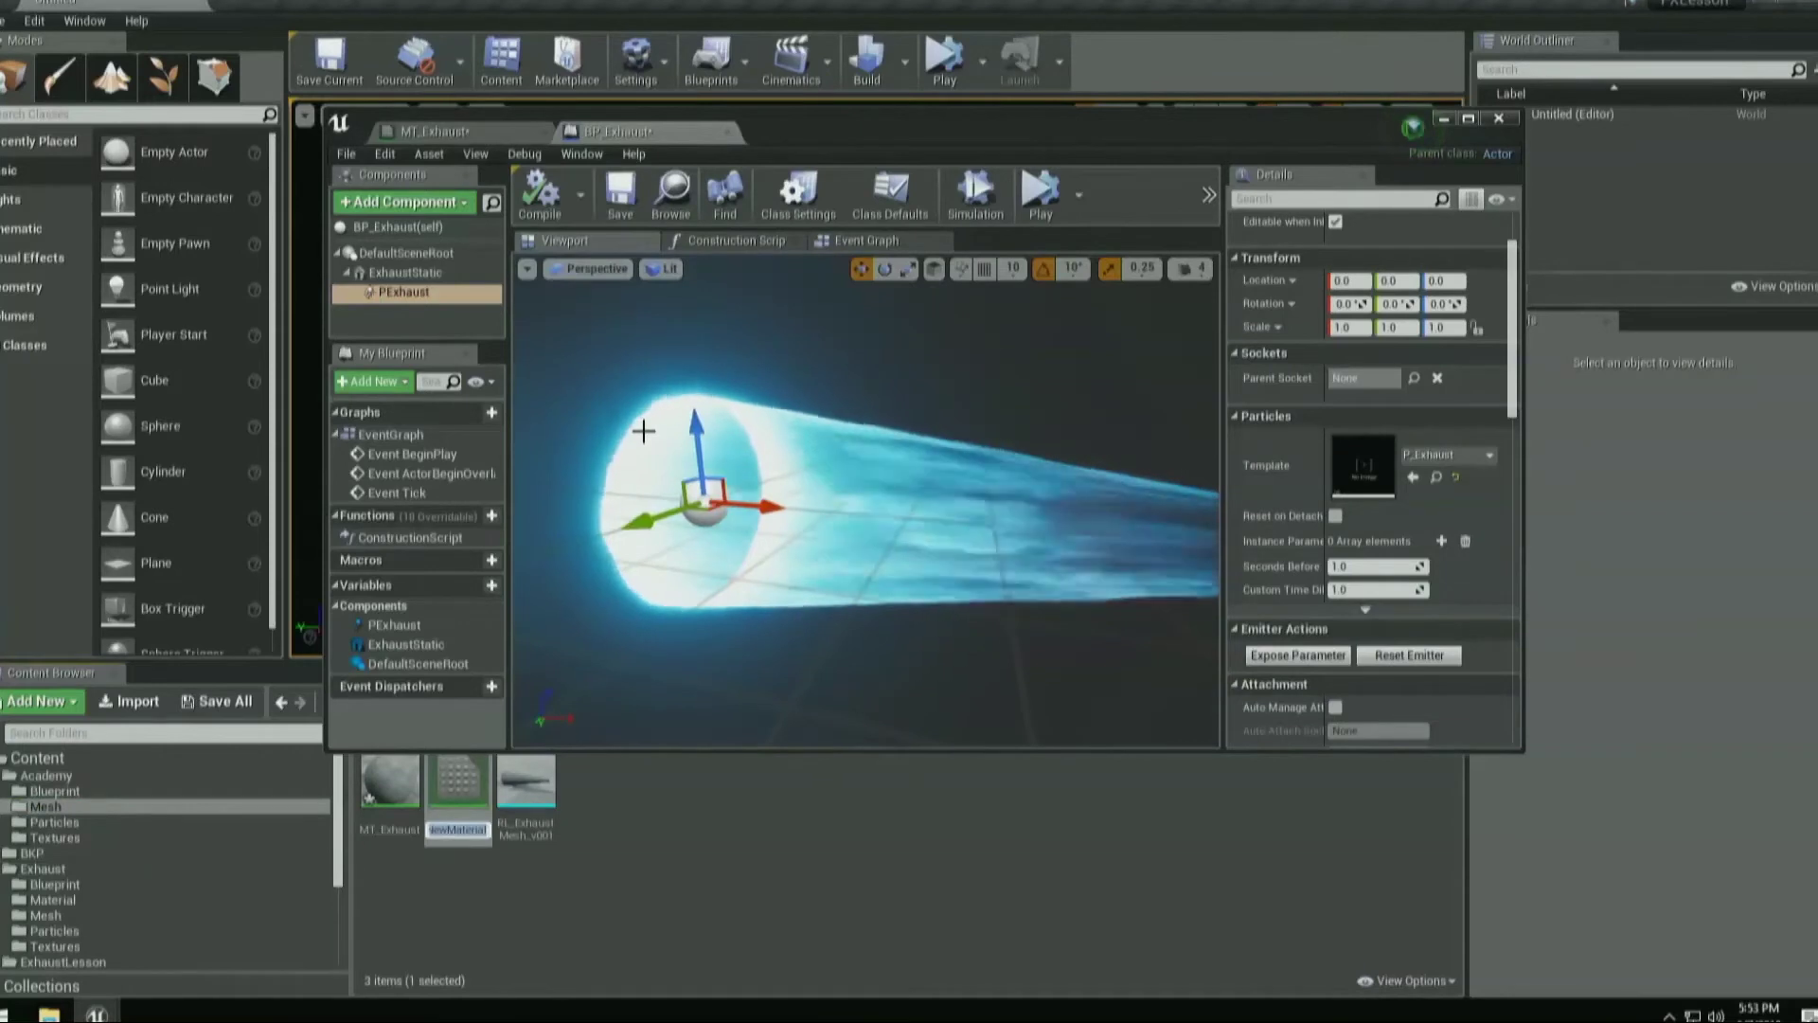
{"action": "type", "text": "parks"}
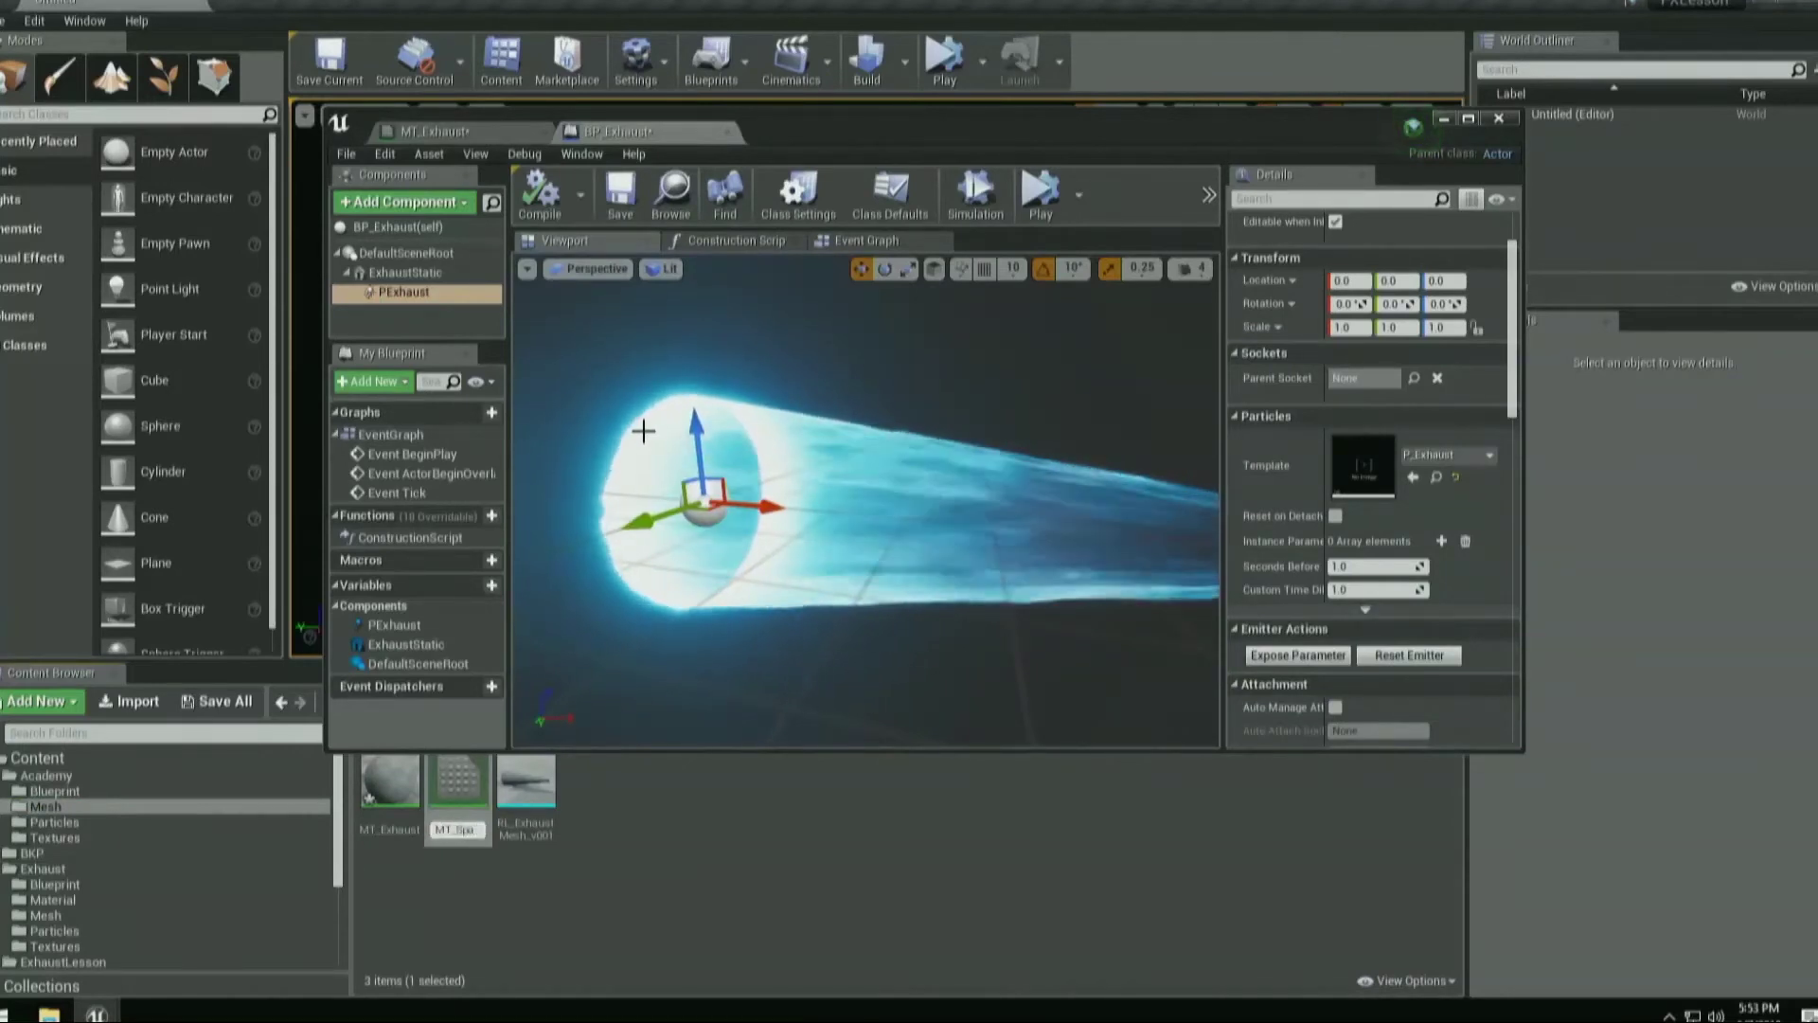
{"action": "key", "text": "Return"}
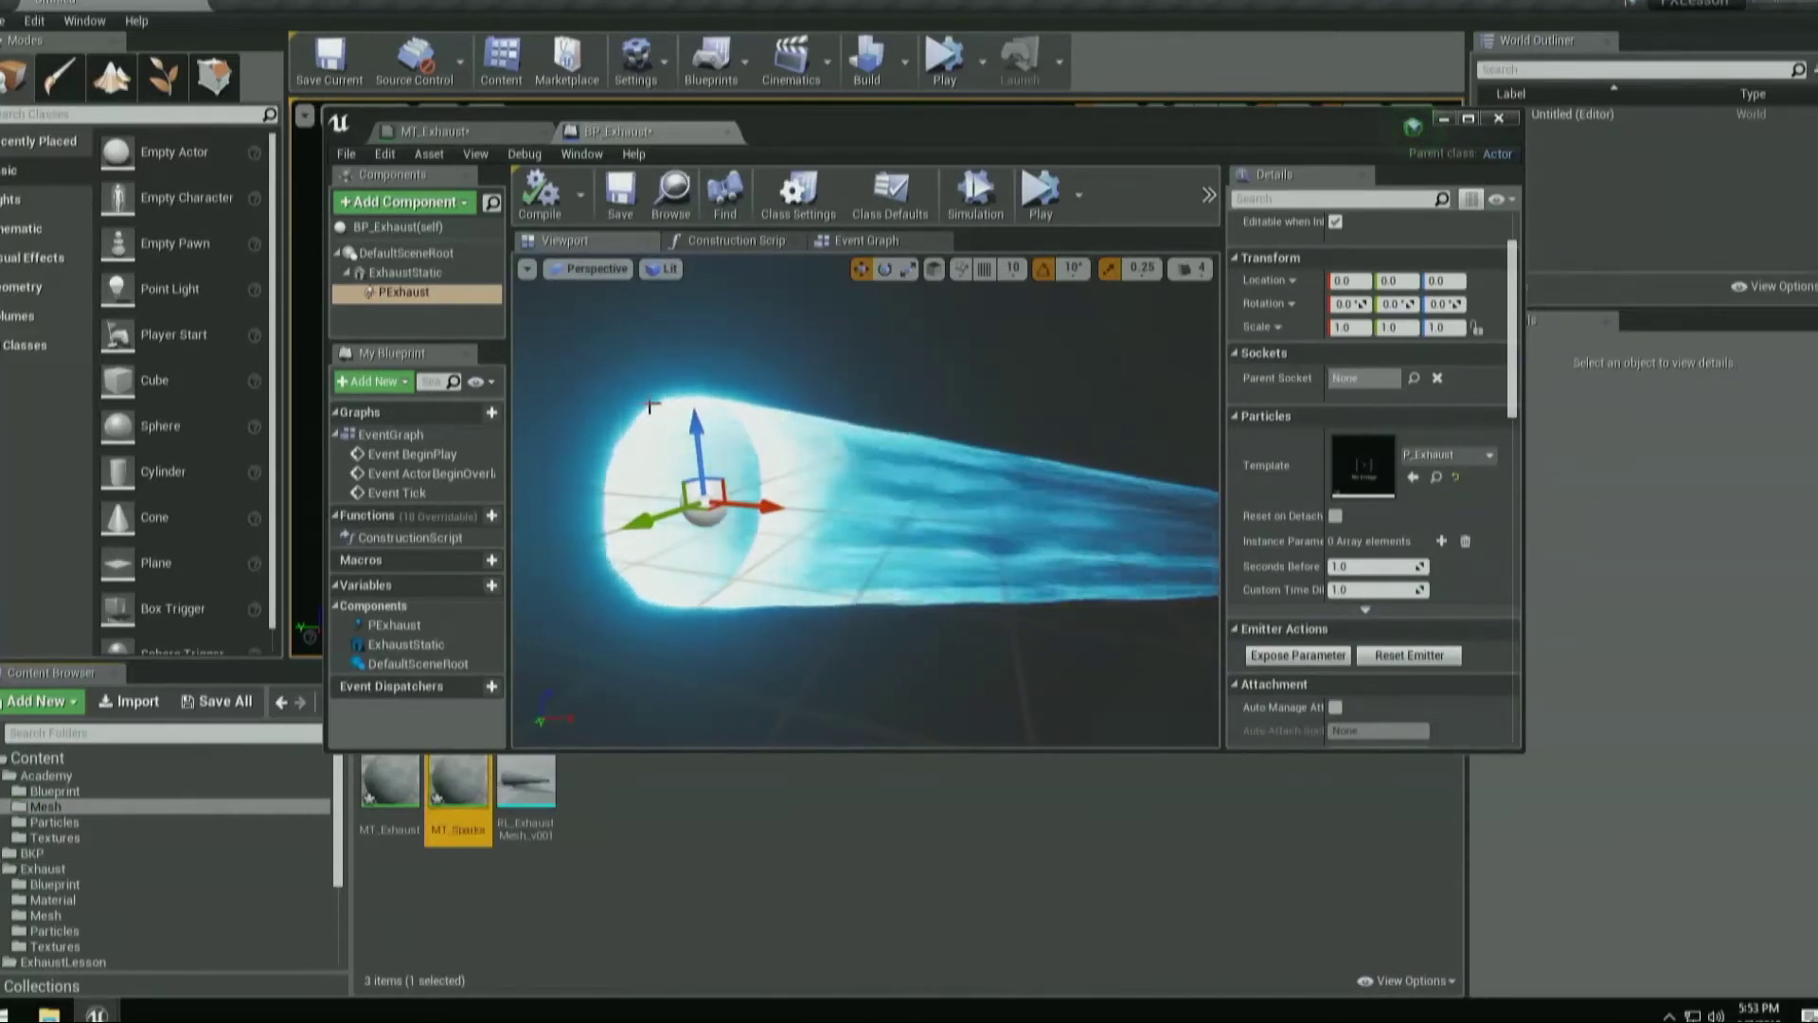
Open MT_Sparks in a maximized editor and add a Particle Color node to the left of the main material node.
{"action": "double_click", "coordinate": [458, 784]}
{"action": "double_click", "coordinate": [1065, 119]}
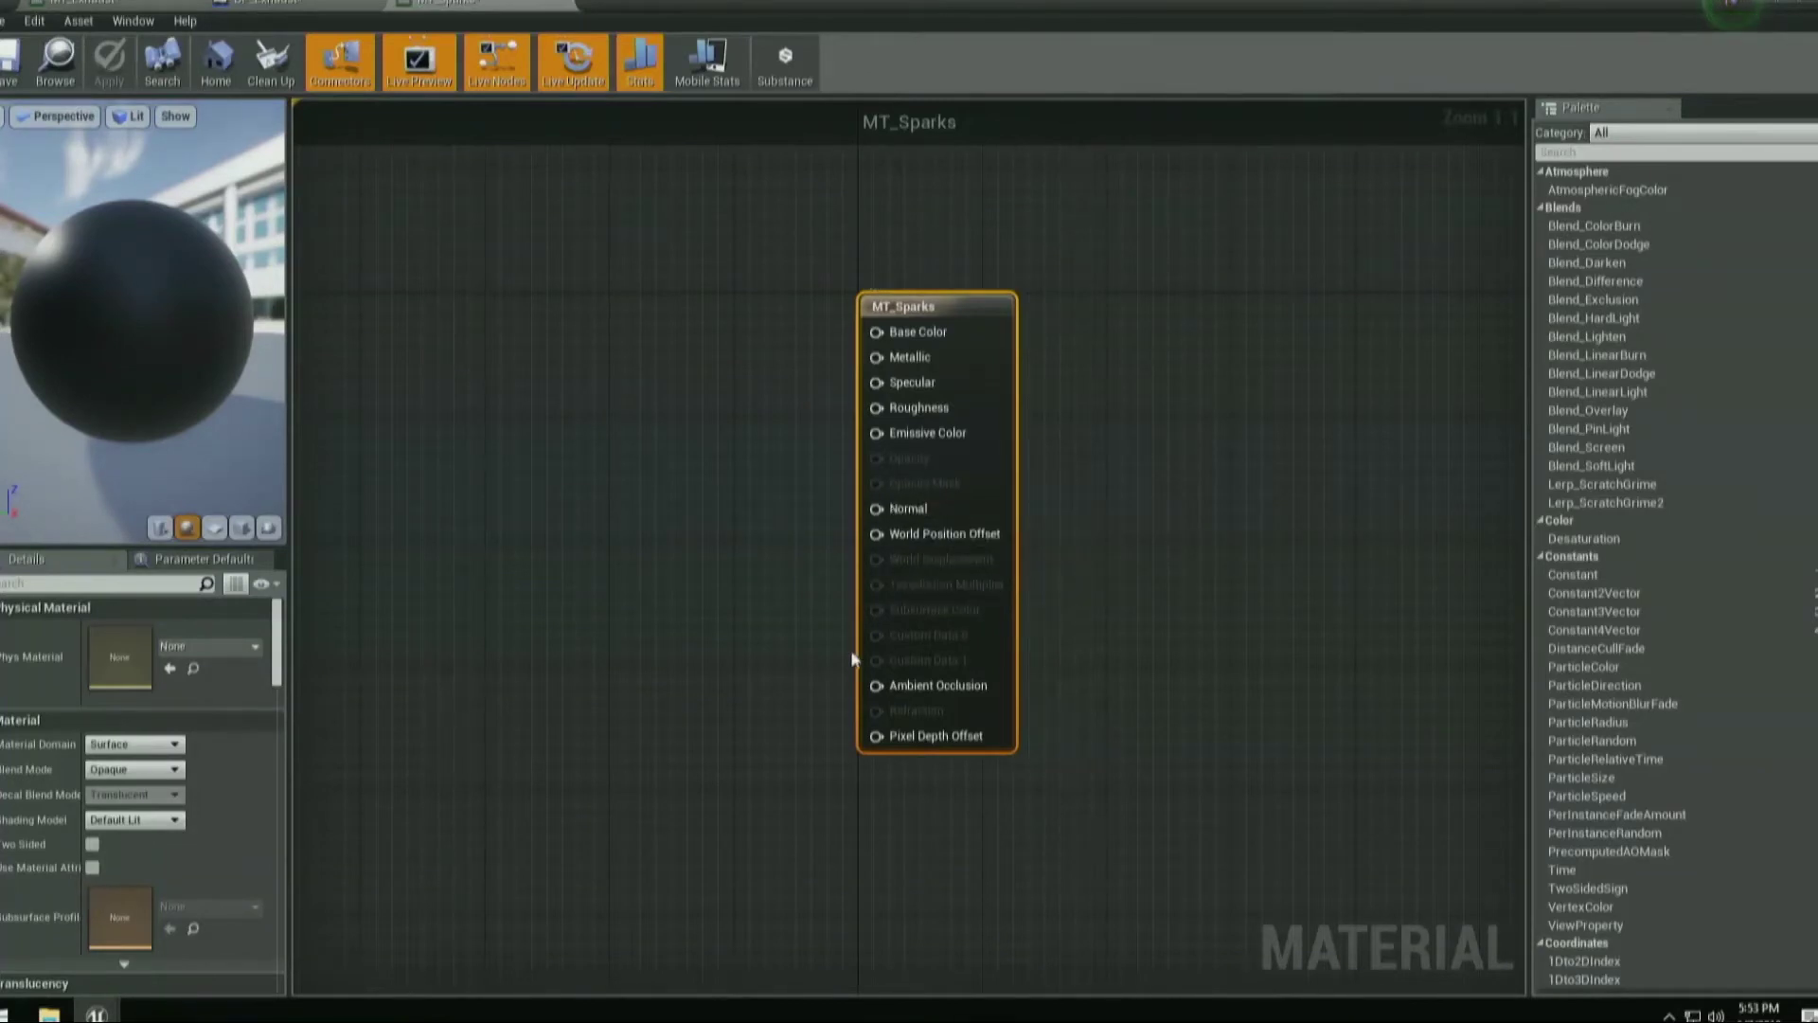
{"action": "right_click", "coordinate": [612, 348]}
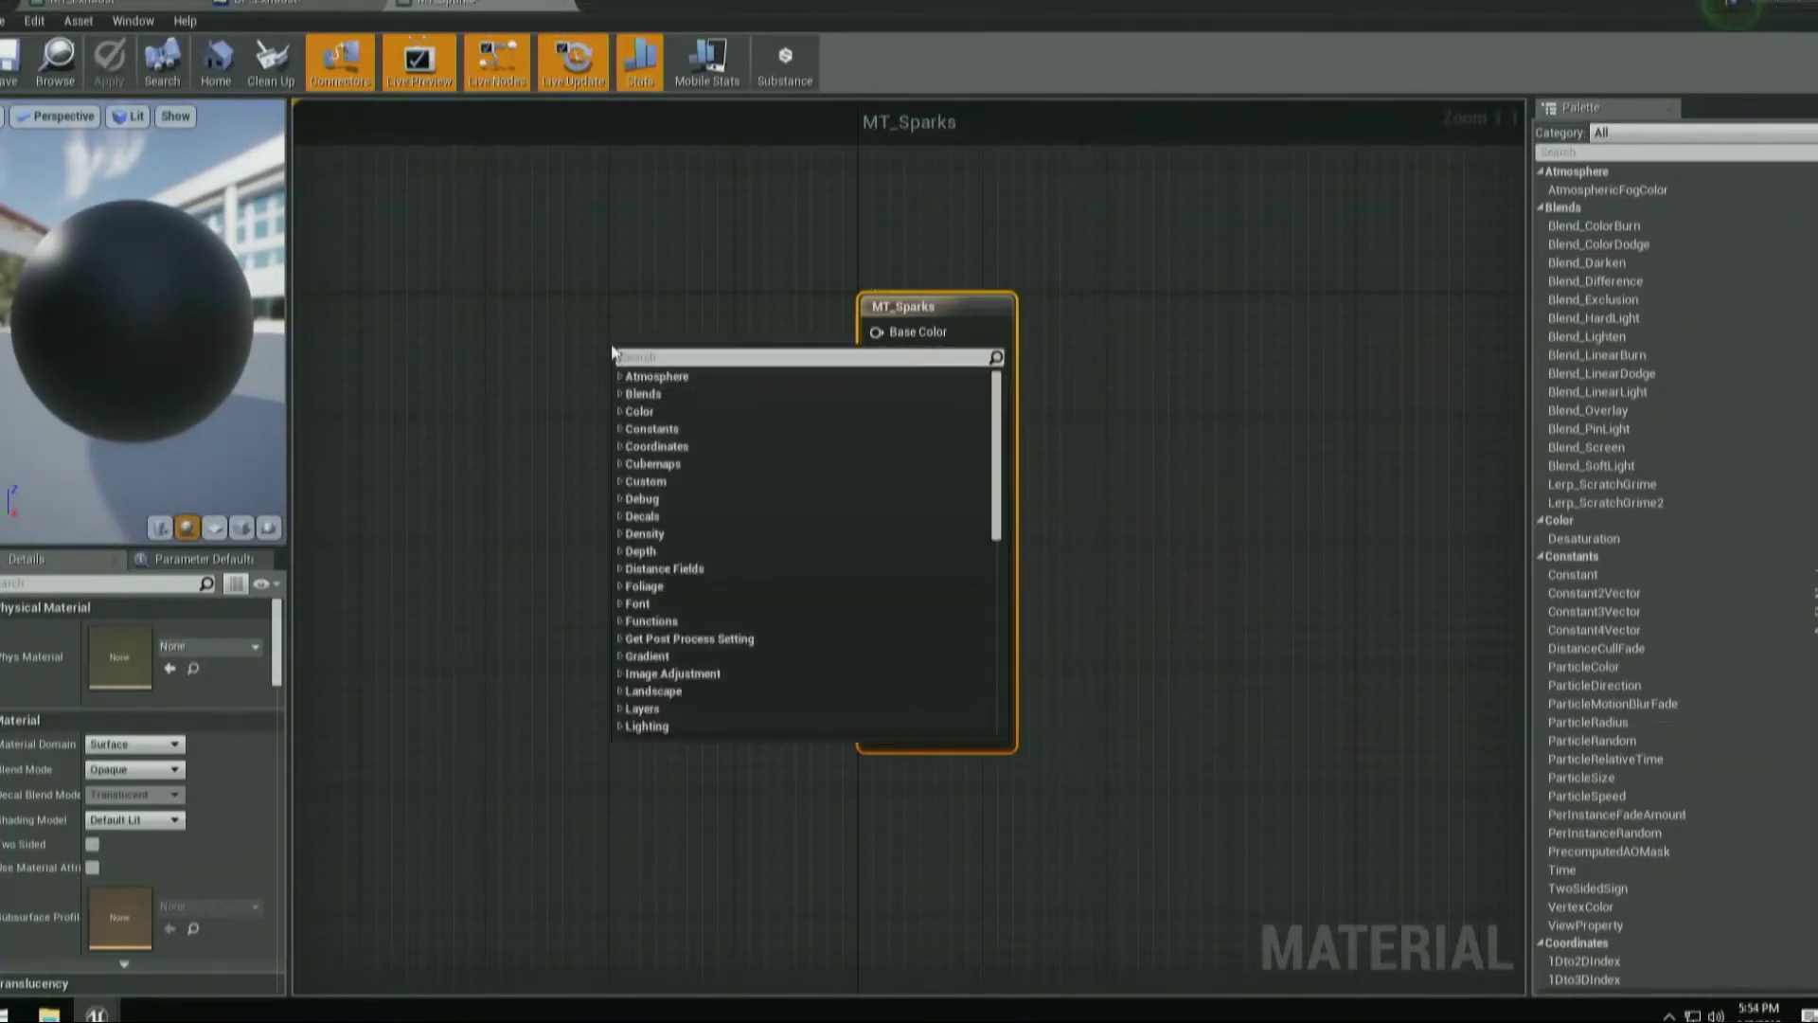
{"action": "type", "text": "part"}
{"action": "key", "text": "Return"}
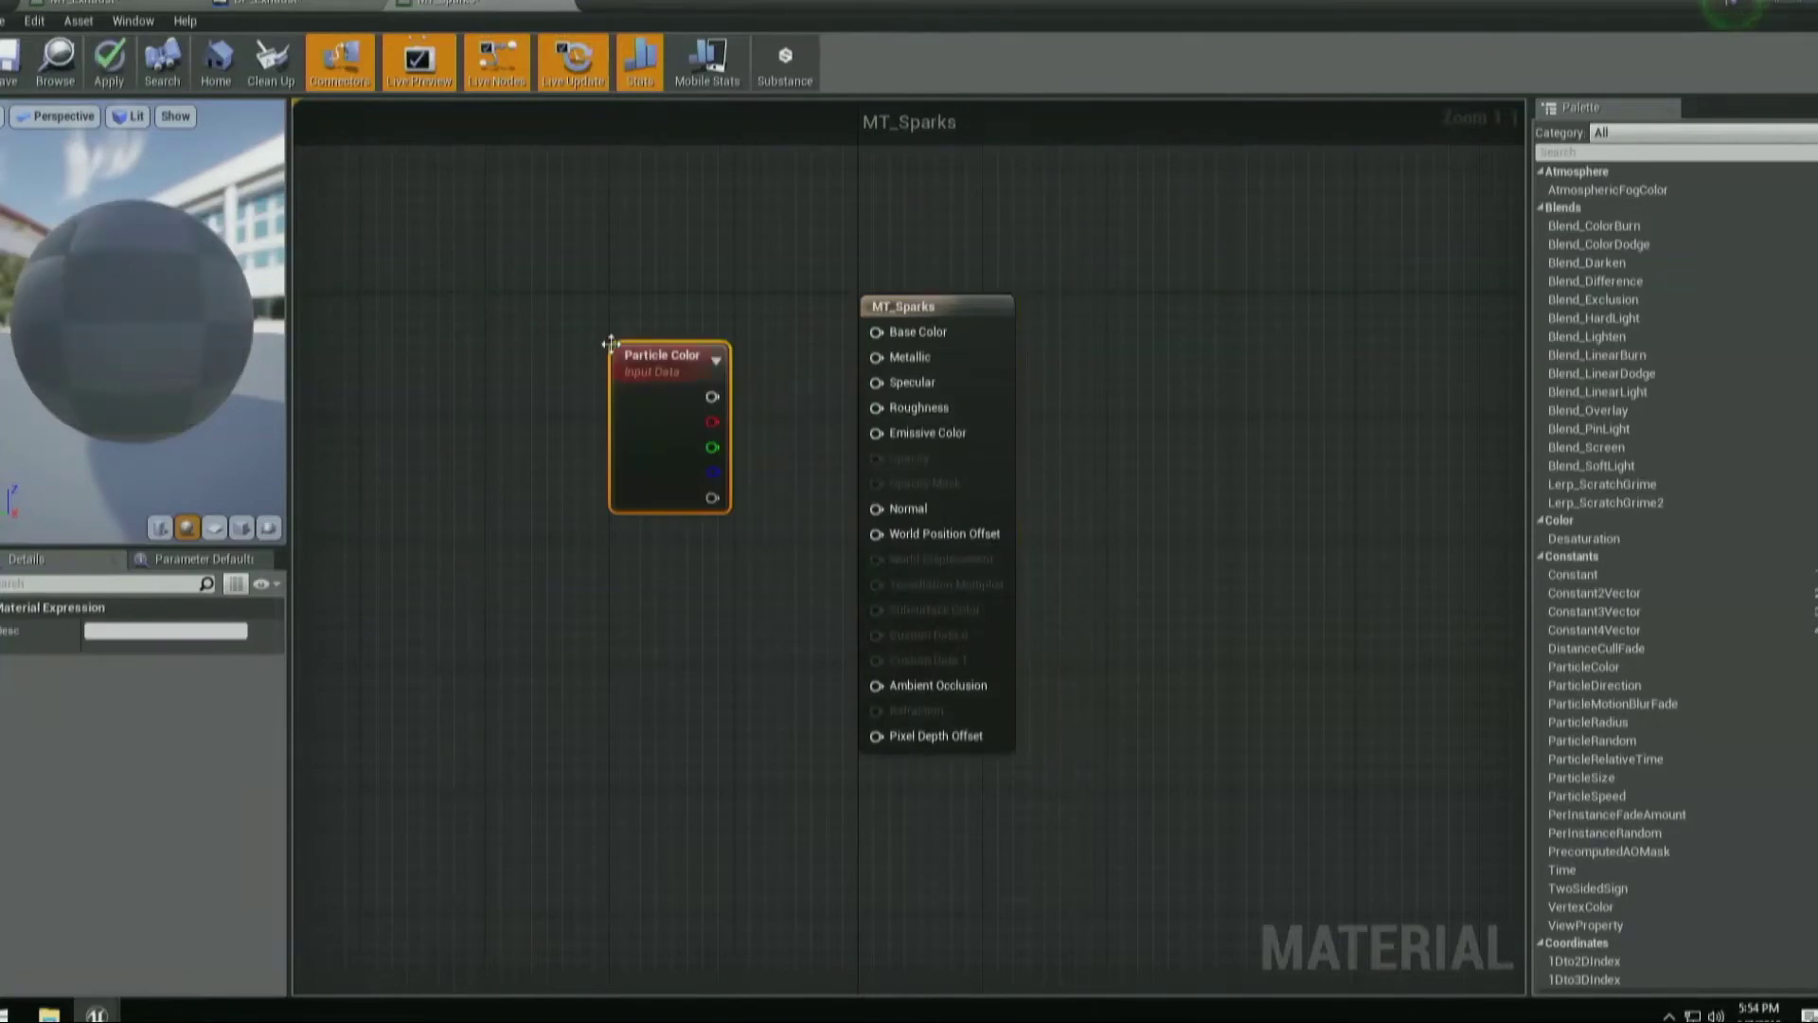
{"action": "left_click_drag", "start_coordinate": [668, 438], "coordinate": [714, 447]}
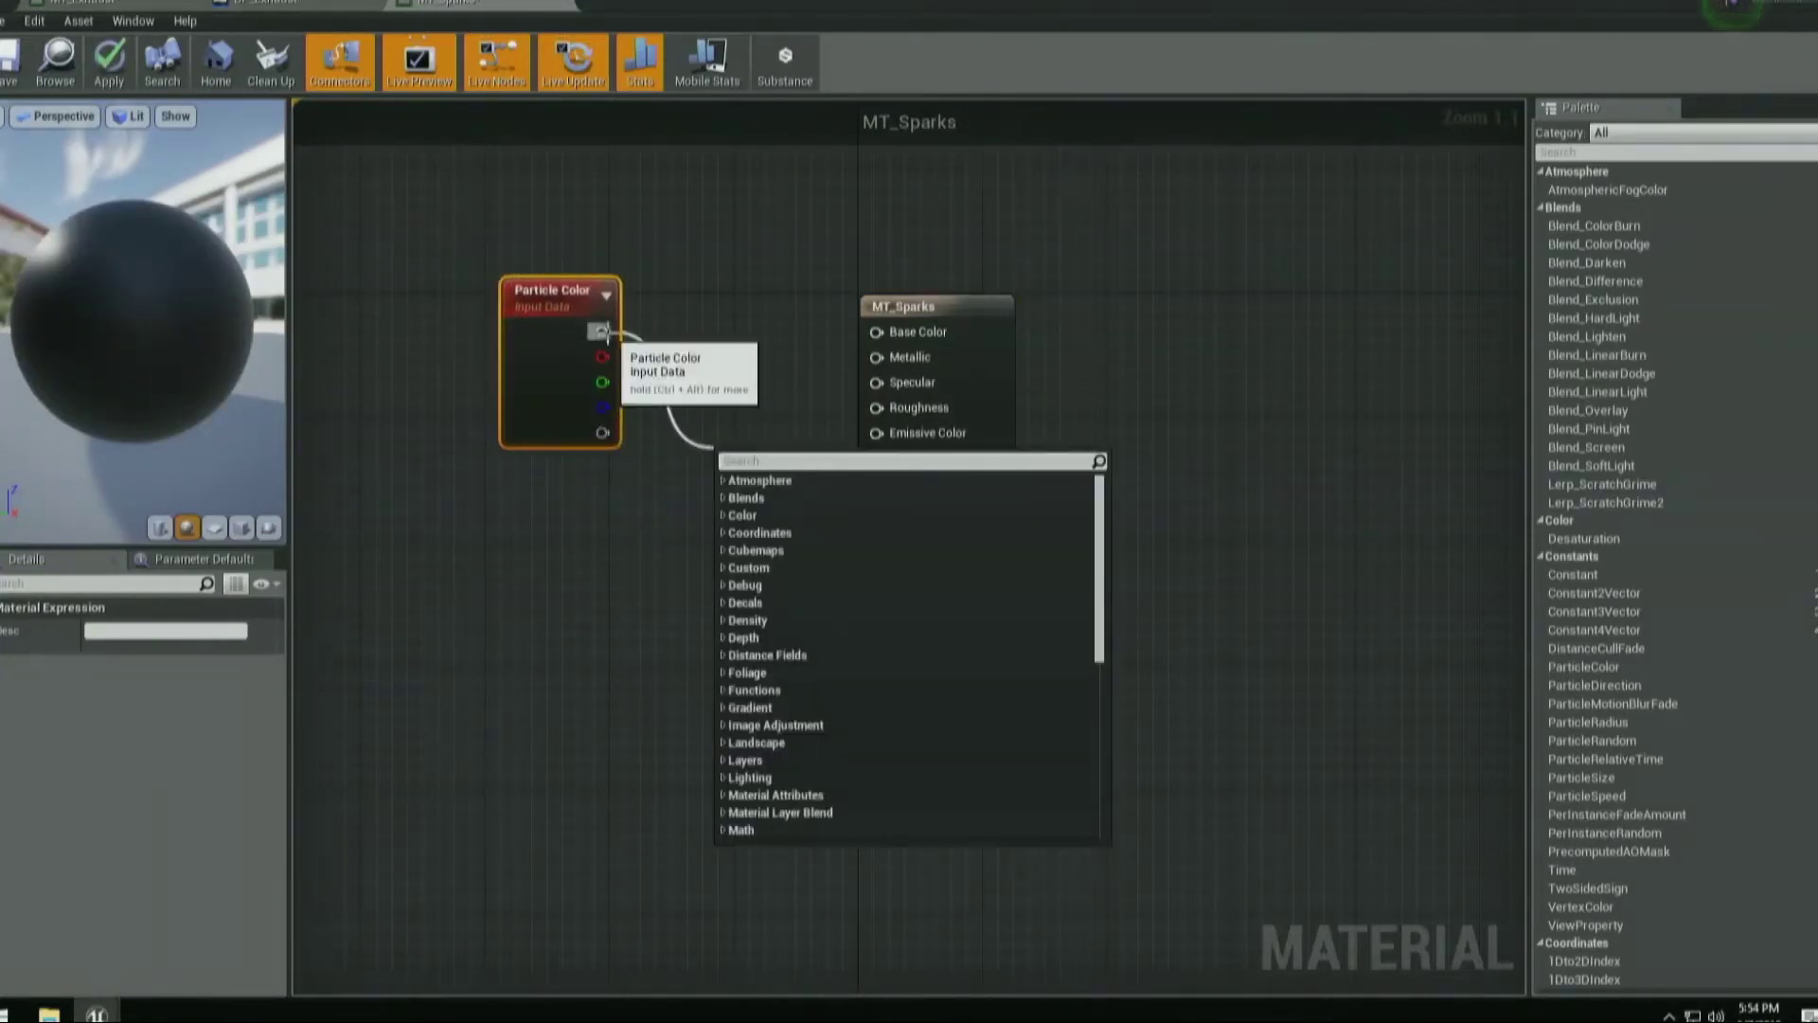
{"action": "left_click", "coordinate": [668, 329]}
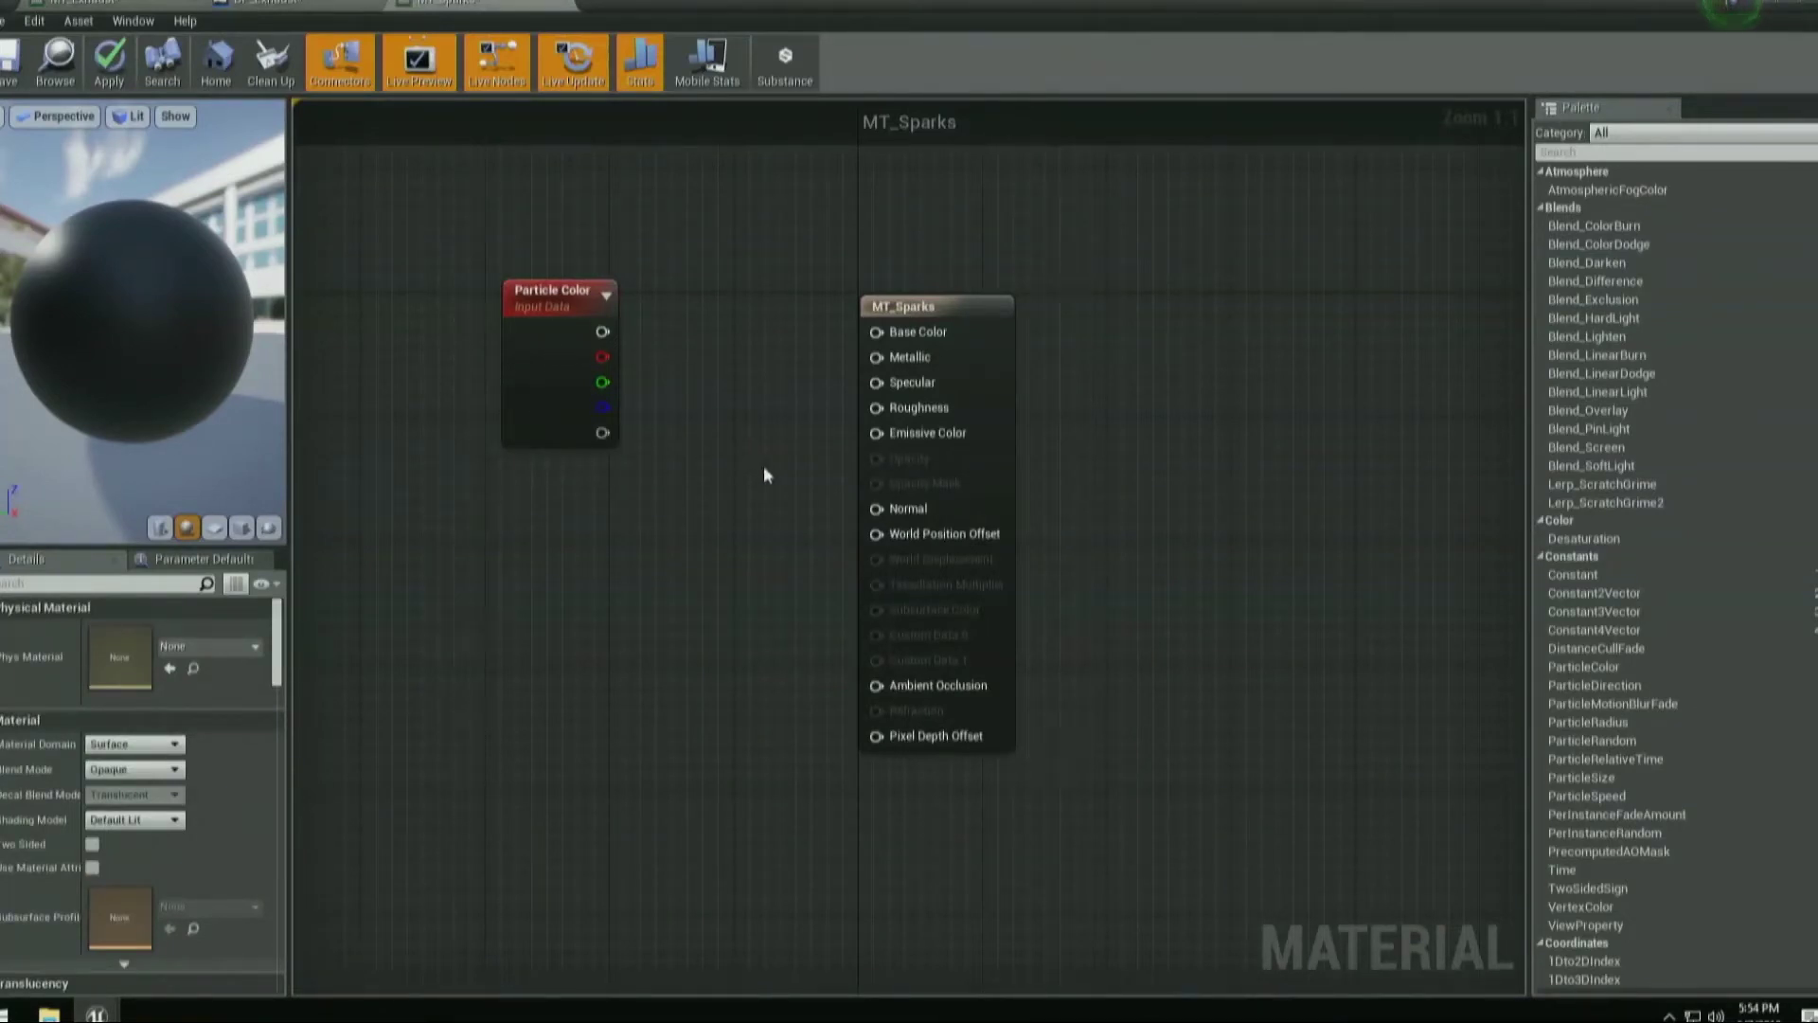
Try a Dynamic Parameter node below the Particle Color node in MT_Sparks and delete it again.
{"action": "right_click_drag", "start_coordinate": [747, 548], "coordinate": [836, 540]}
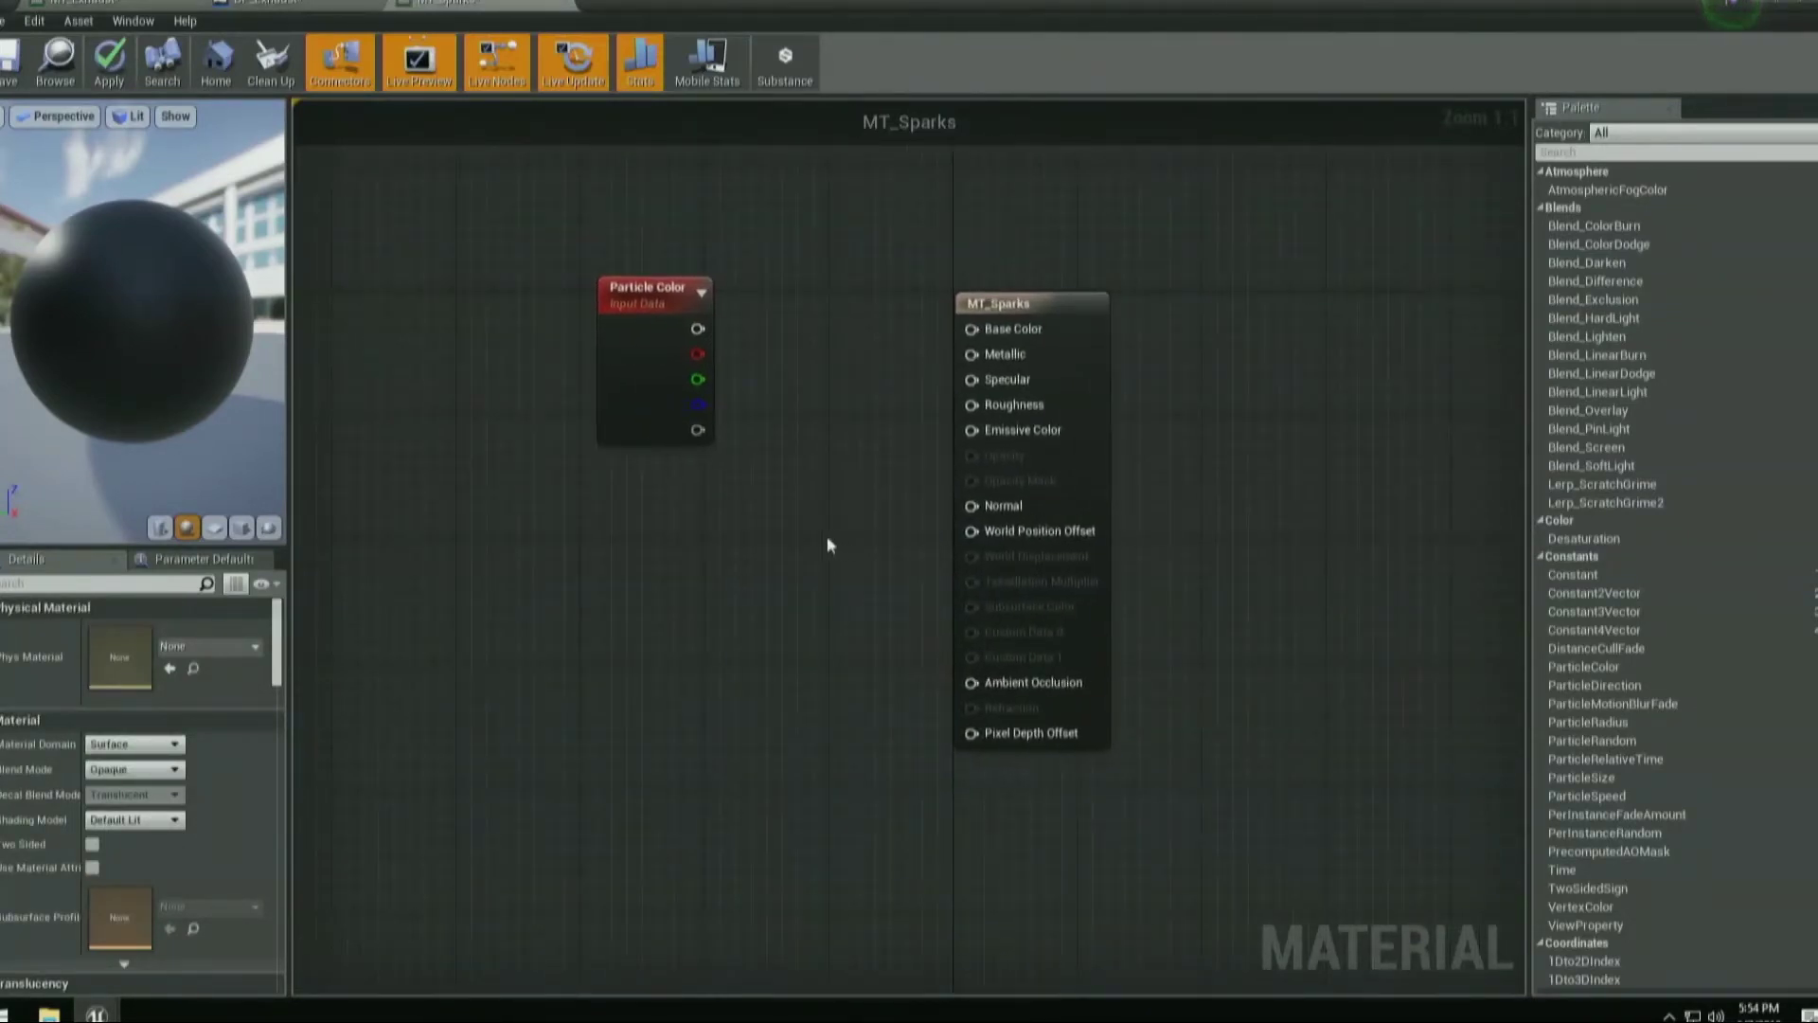
{"action": "right_click", "coordinate": [772, 558]}
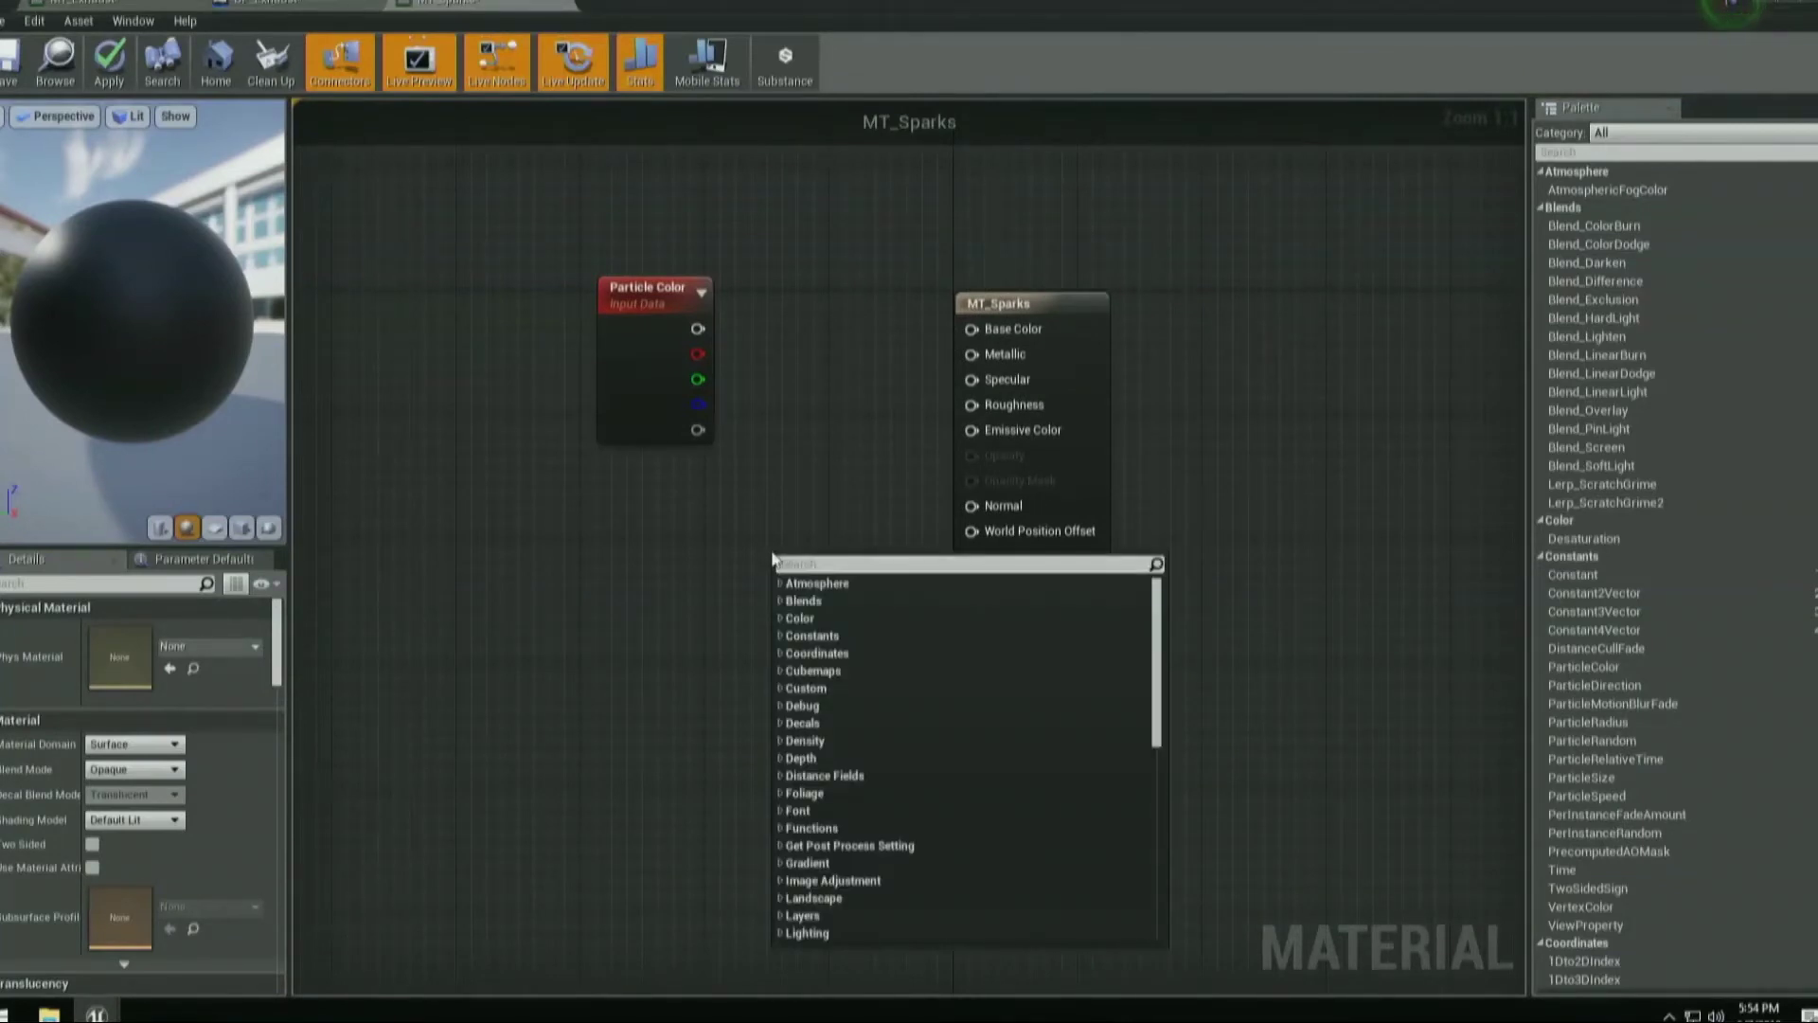
{"action": "type", "text": "par"}
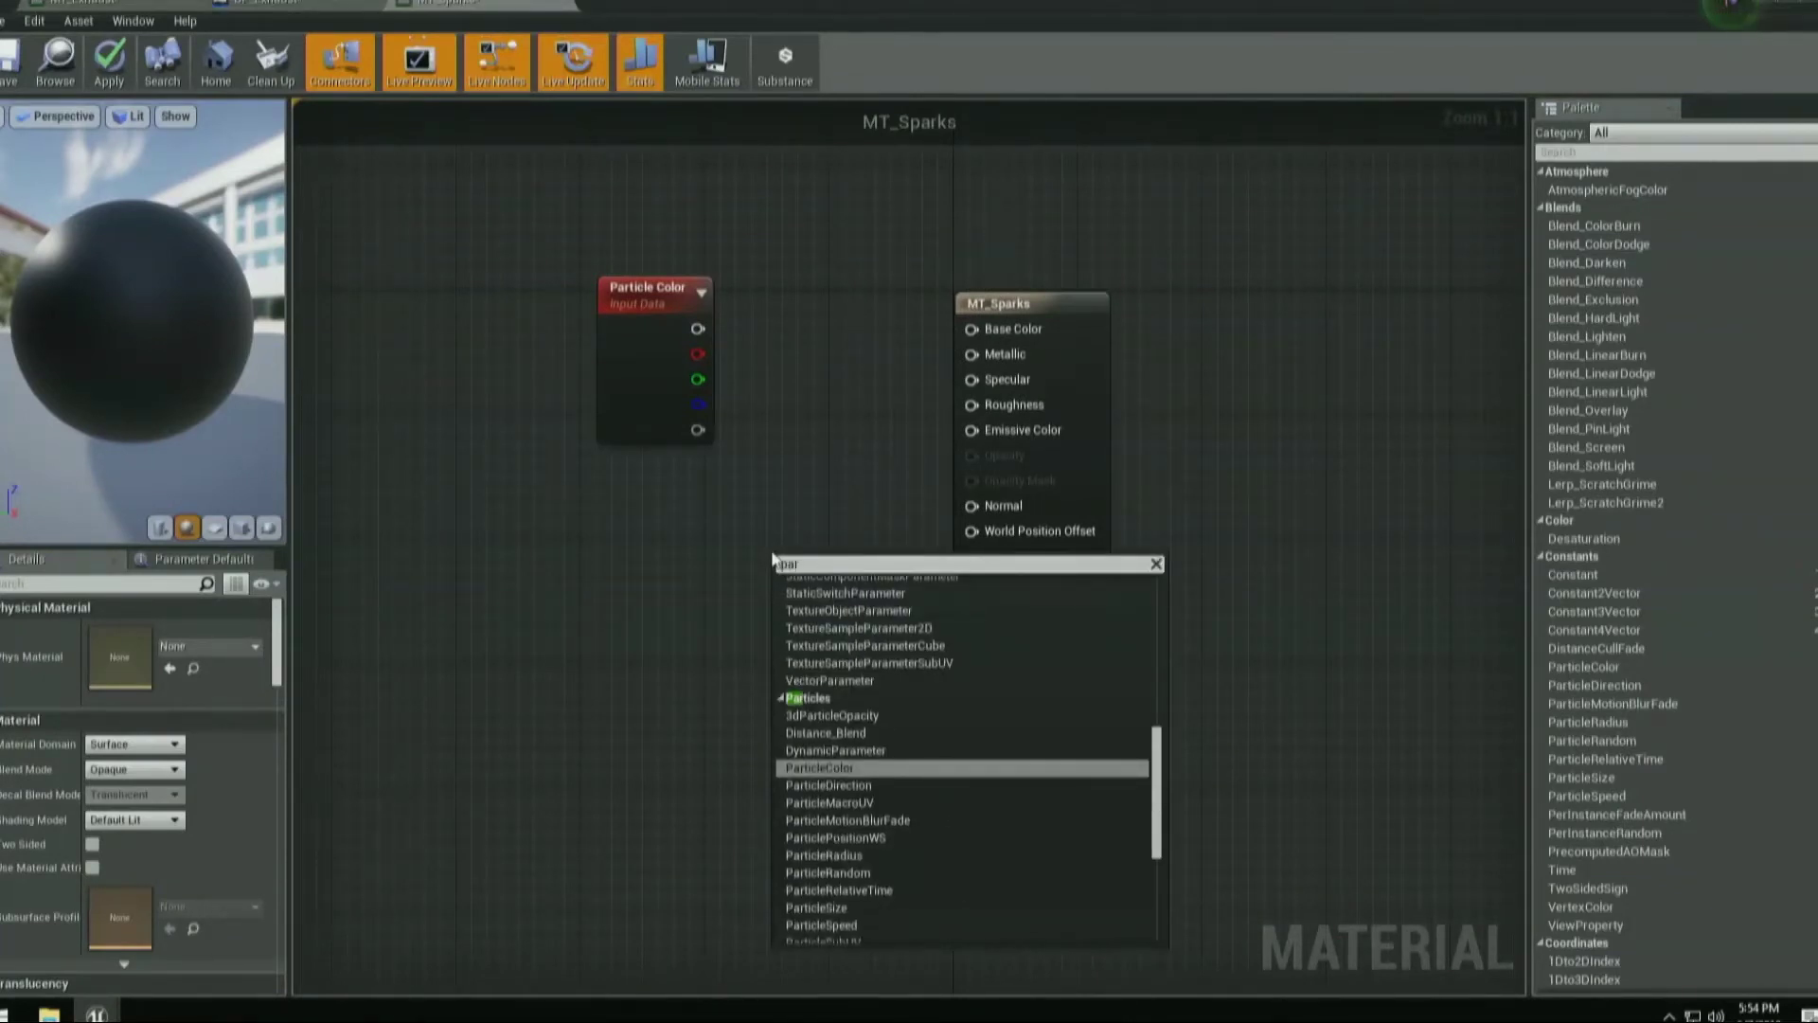
{"action": "key", "text": "BackSpace"}
{"action": "key", "text": "BackSpace"}
{"action": "key", "text": "BackSpace"}
{"action": "type", "text": "dy"}
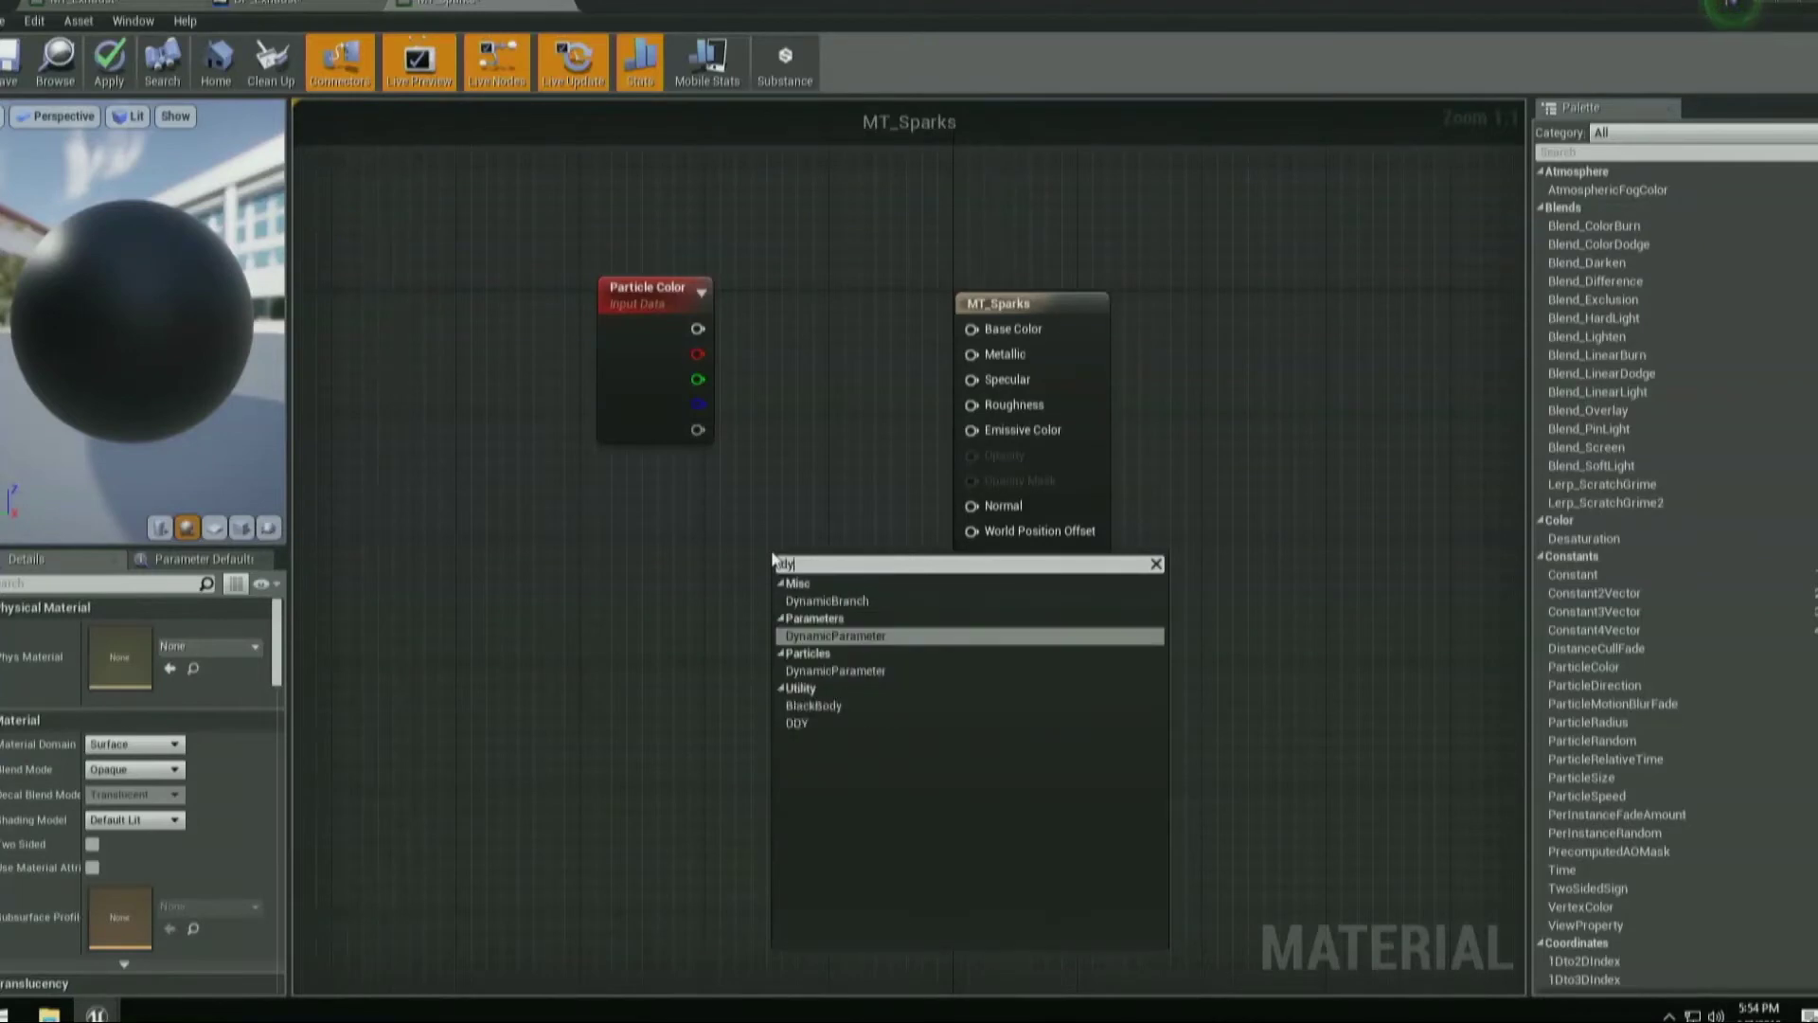
{"action": "type", "text": "na"}
{"action": "key", "text": "Return"}
{"action": "left_click_drag", "start_coordinate": [866, 684], "coordinate": [668, 729]}
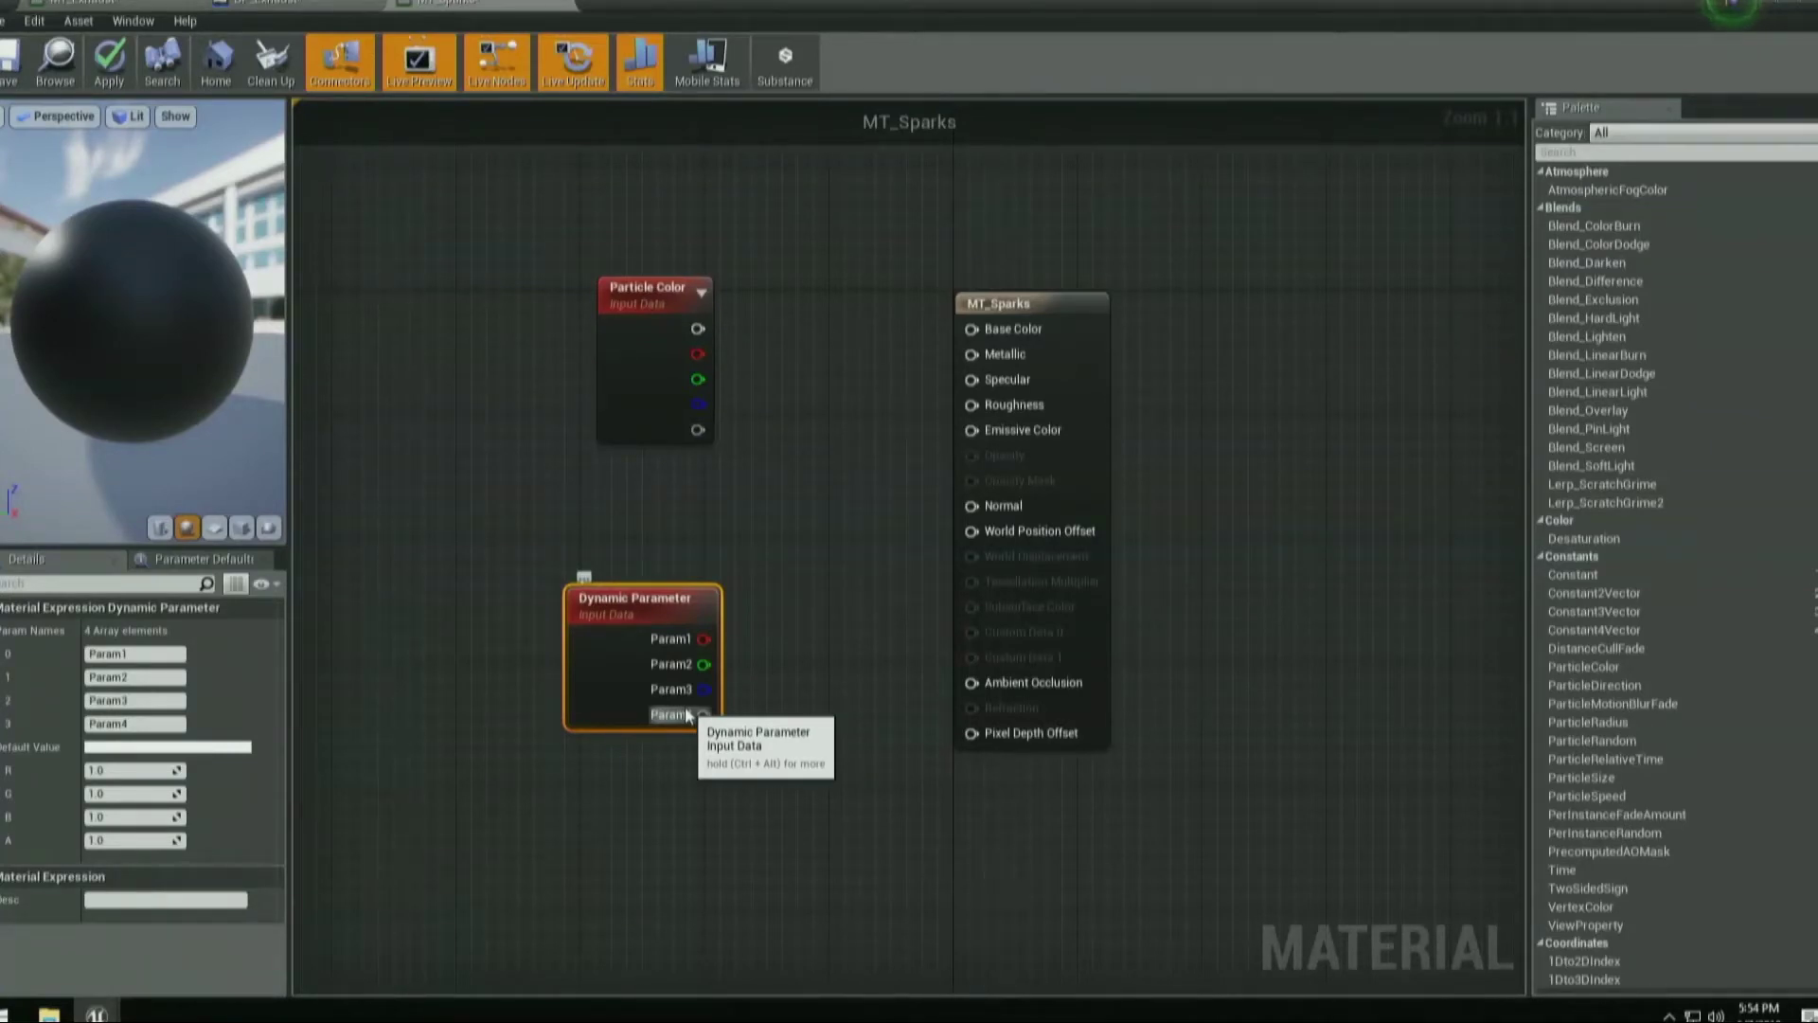
{"action": "left_click_drag", "start_coordinate": [517, 539], "coordinate": [748, 864]}
{"action": "key", "text": "Delete"}
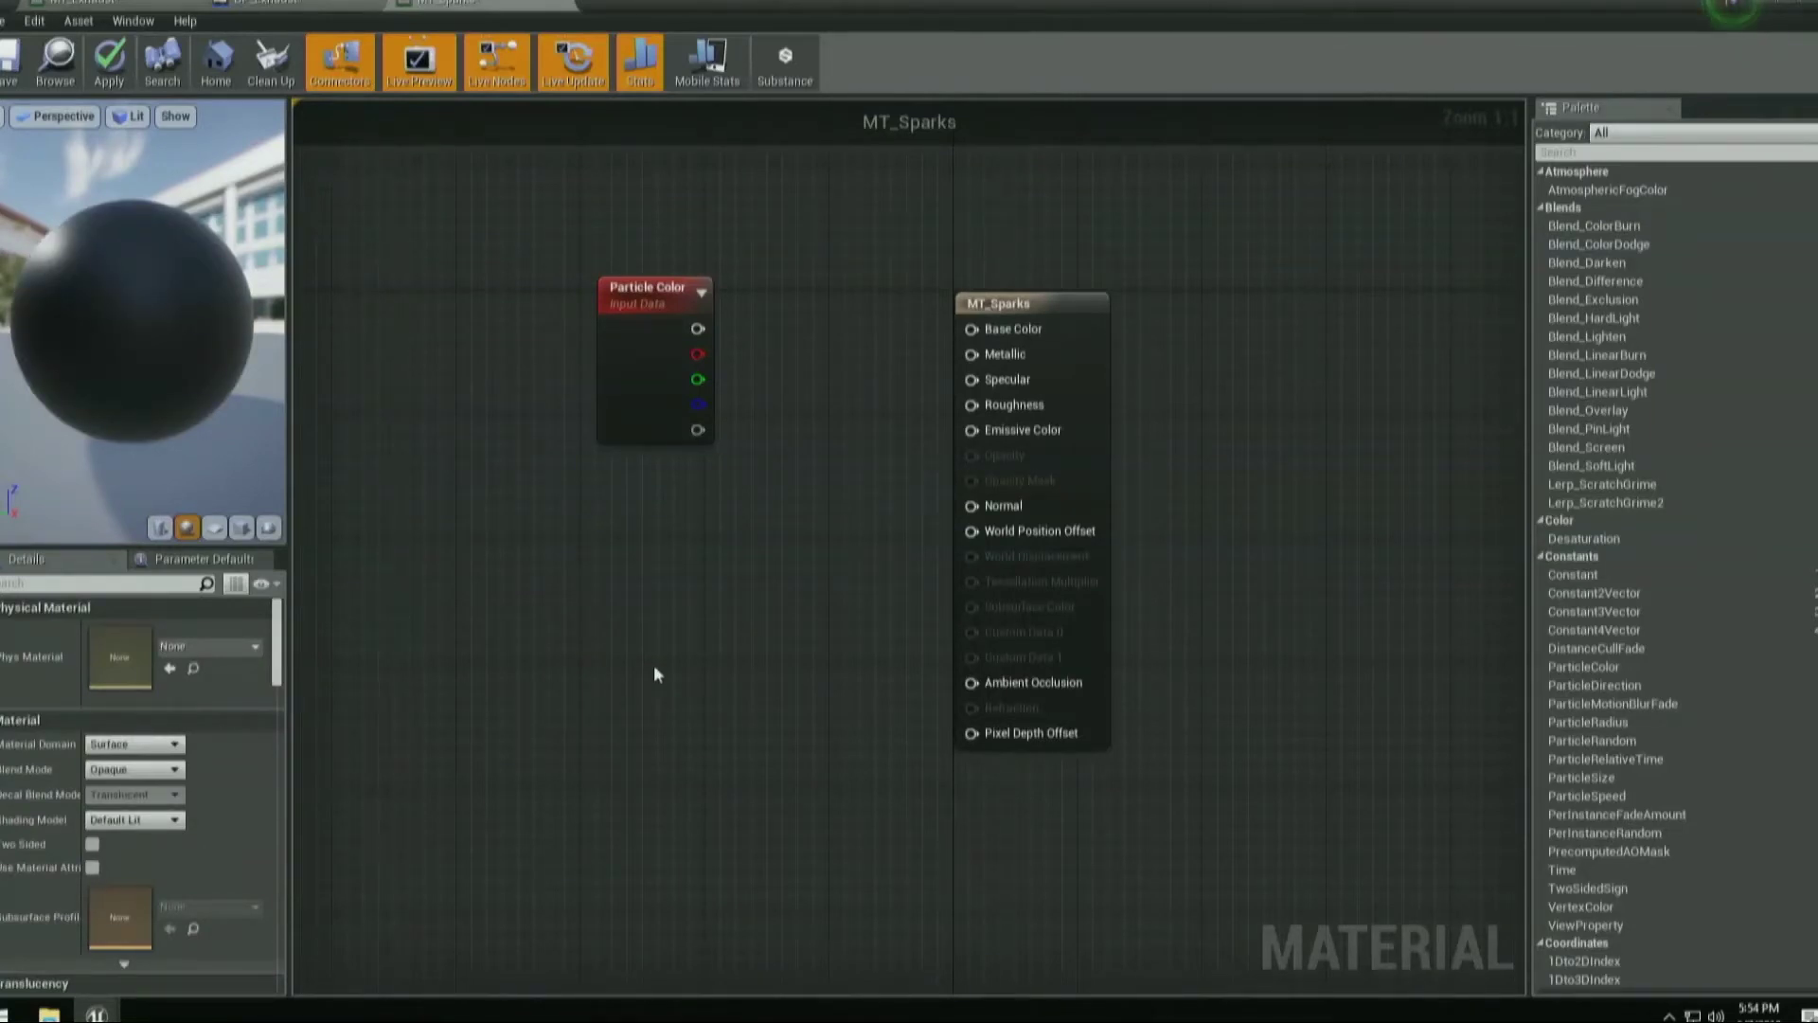
Move Particle Color farther from the main node and set MT_Sparks to the Translucent blend mode and Unlit shading model.
{"action": "left_click_drag", "start_coordinate": [654, 406], "coordinate": [564, 362]}
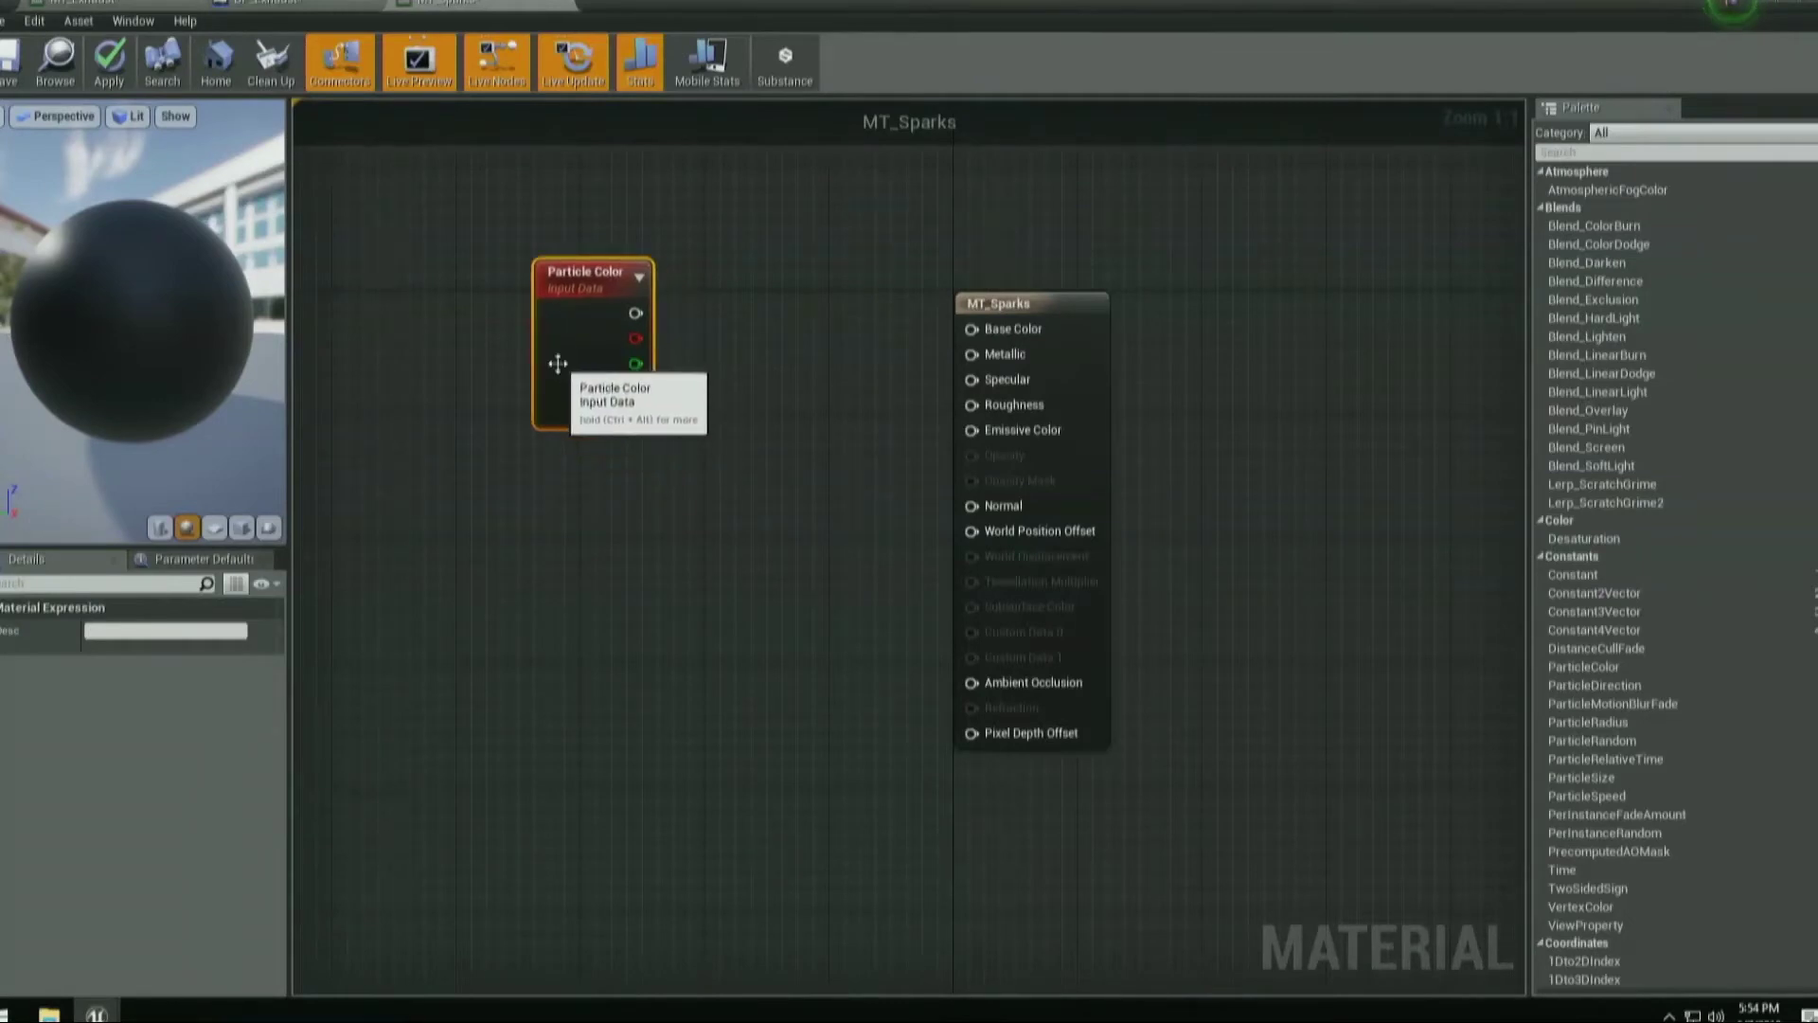
{"action": "left_click", "coordinate": [1096, 313]}
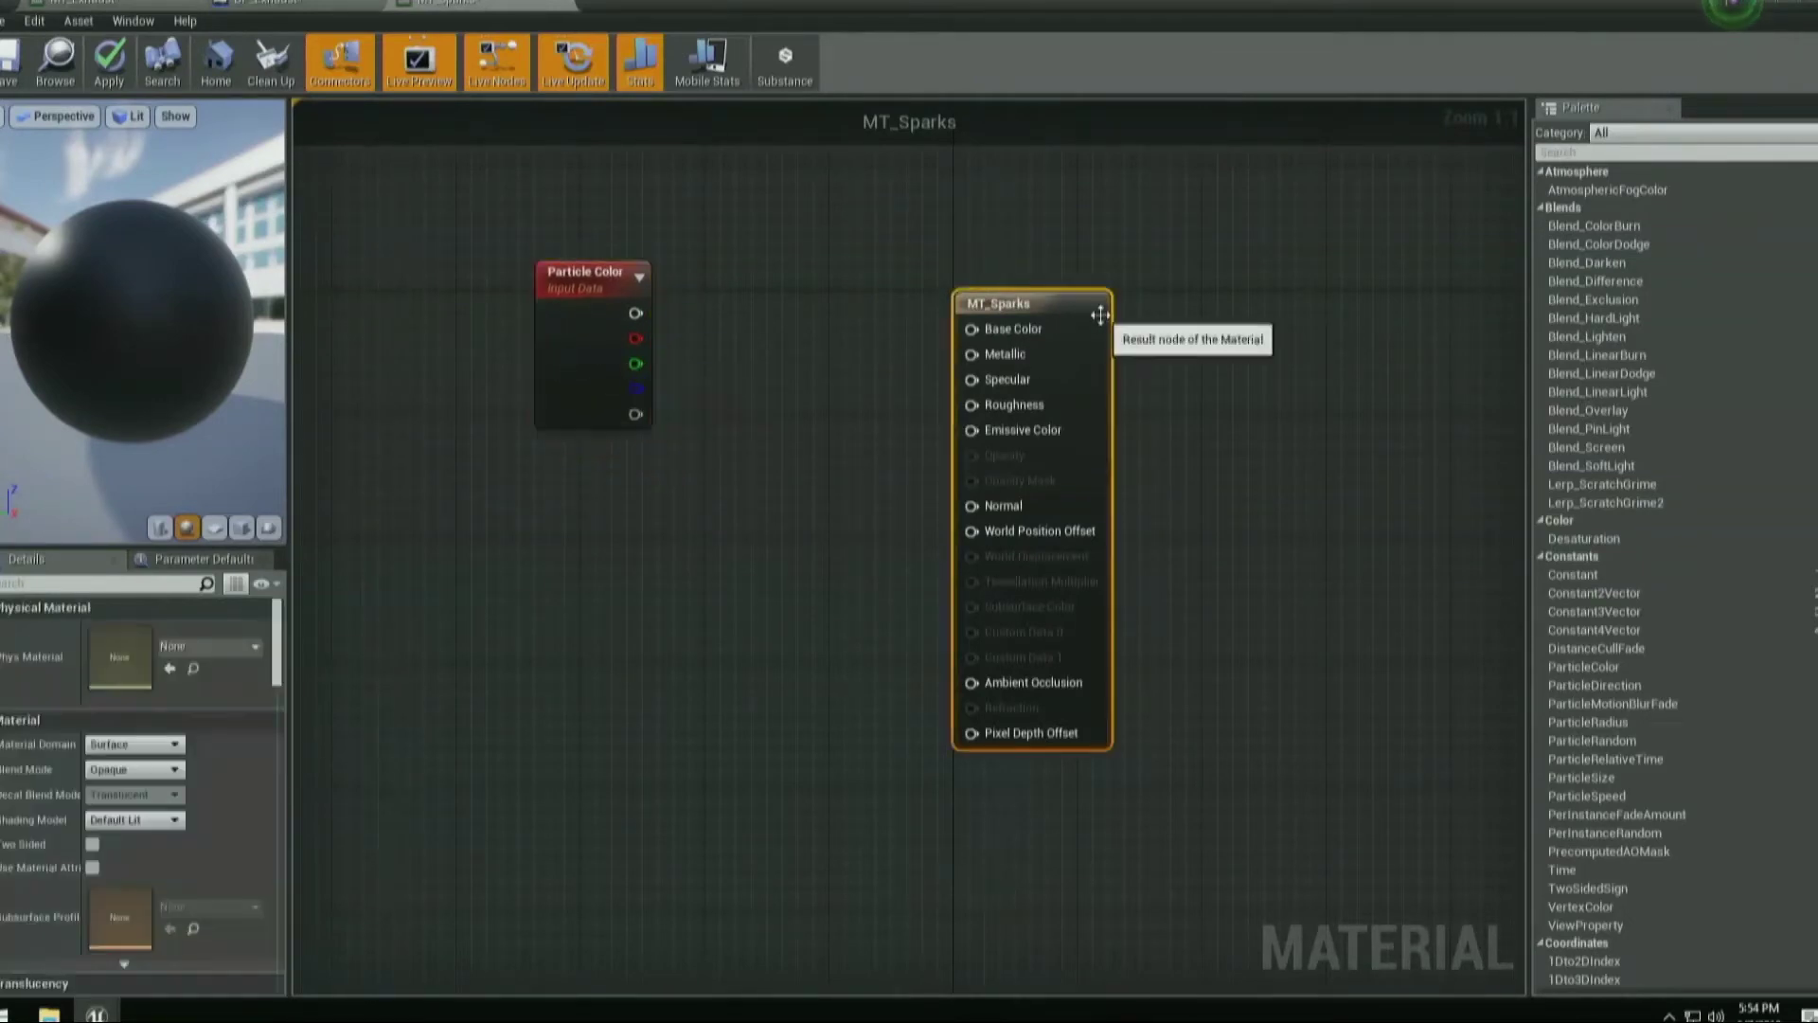
{"action": "left_click", "coordinate": [132, 769]}
{"action": "left_click", "coordinate": [114, 810]}
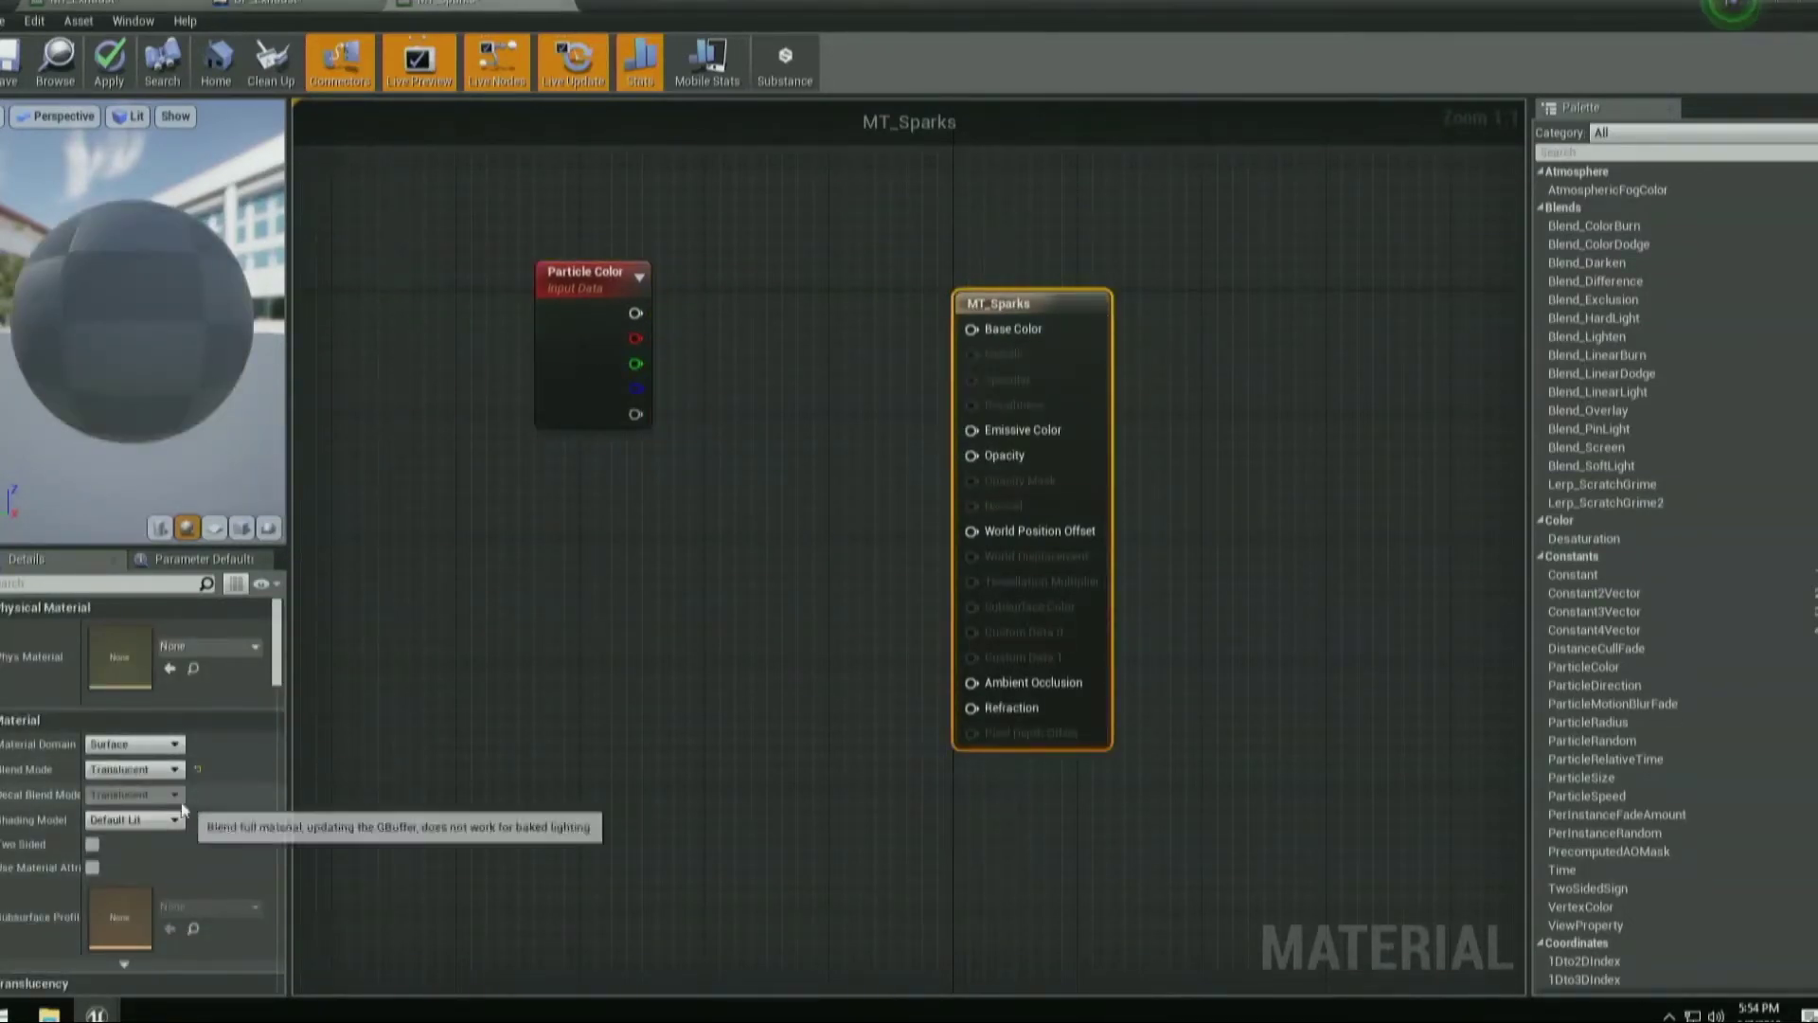
{"action": "left_click", "coordinate": [133, 819]}
{"action": "left_click", "coordinate": [132, 837]}
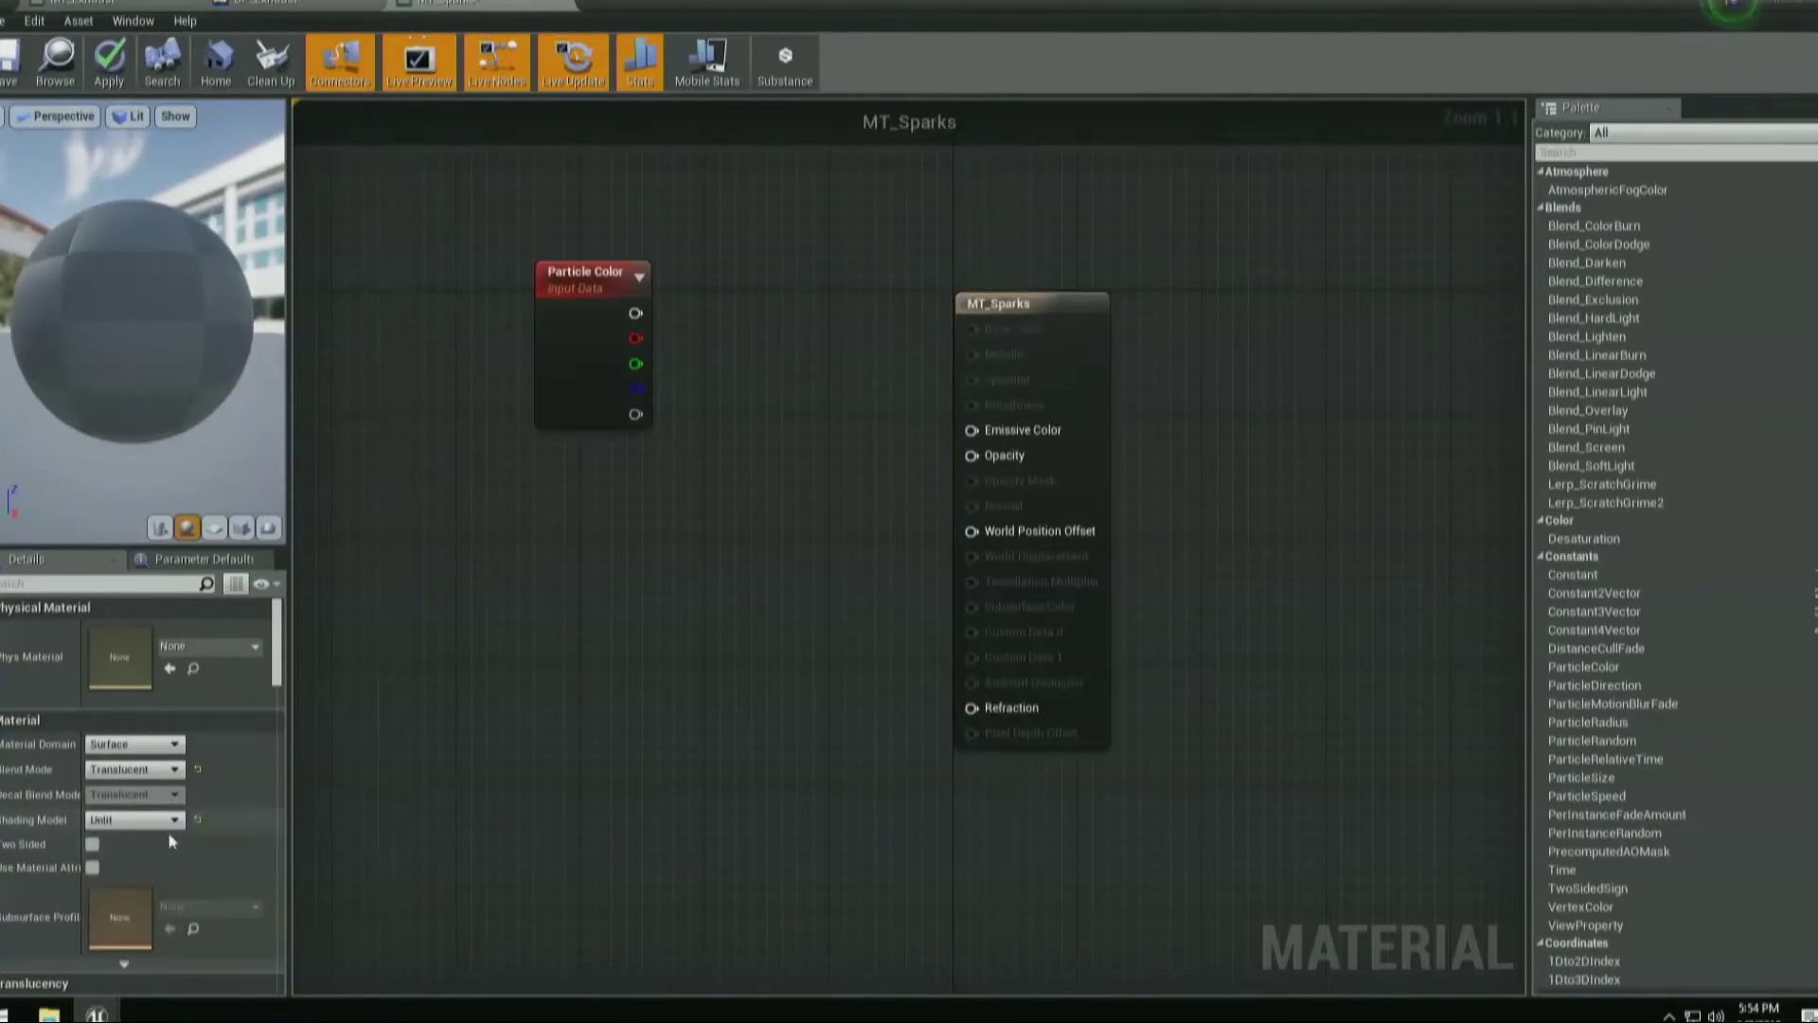
Connect the Particle Color node's combined color output to Emissive Color and preview the material on a plane.
{"action": "left_click_drag", "start_coordinate": [636, 313], "coordinate": [982, 431]}
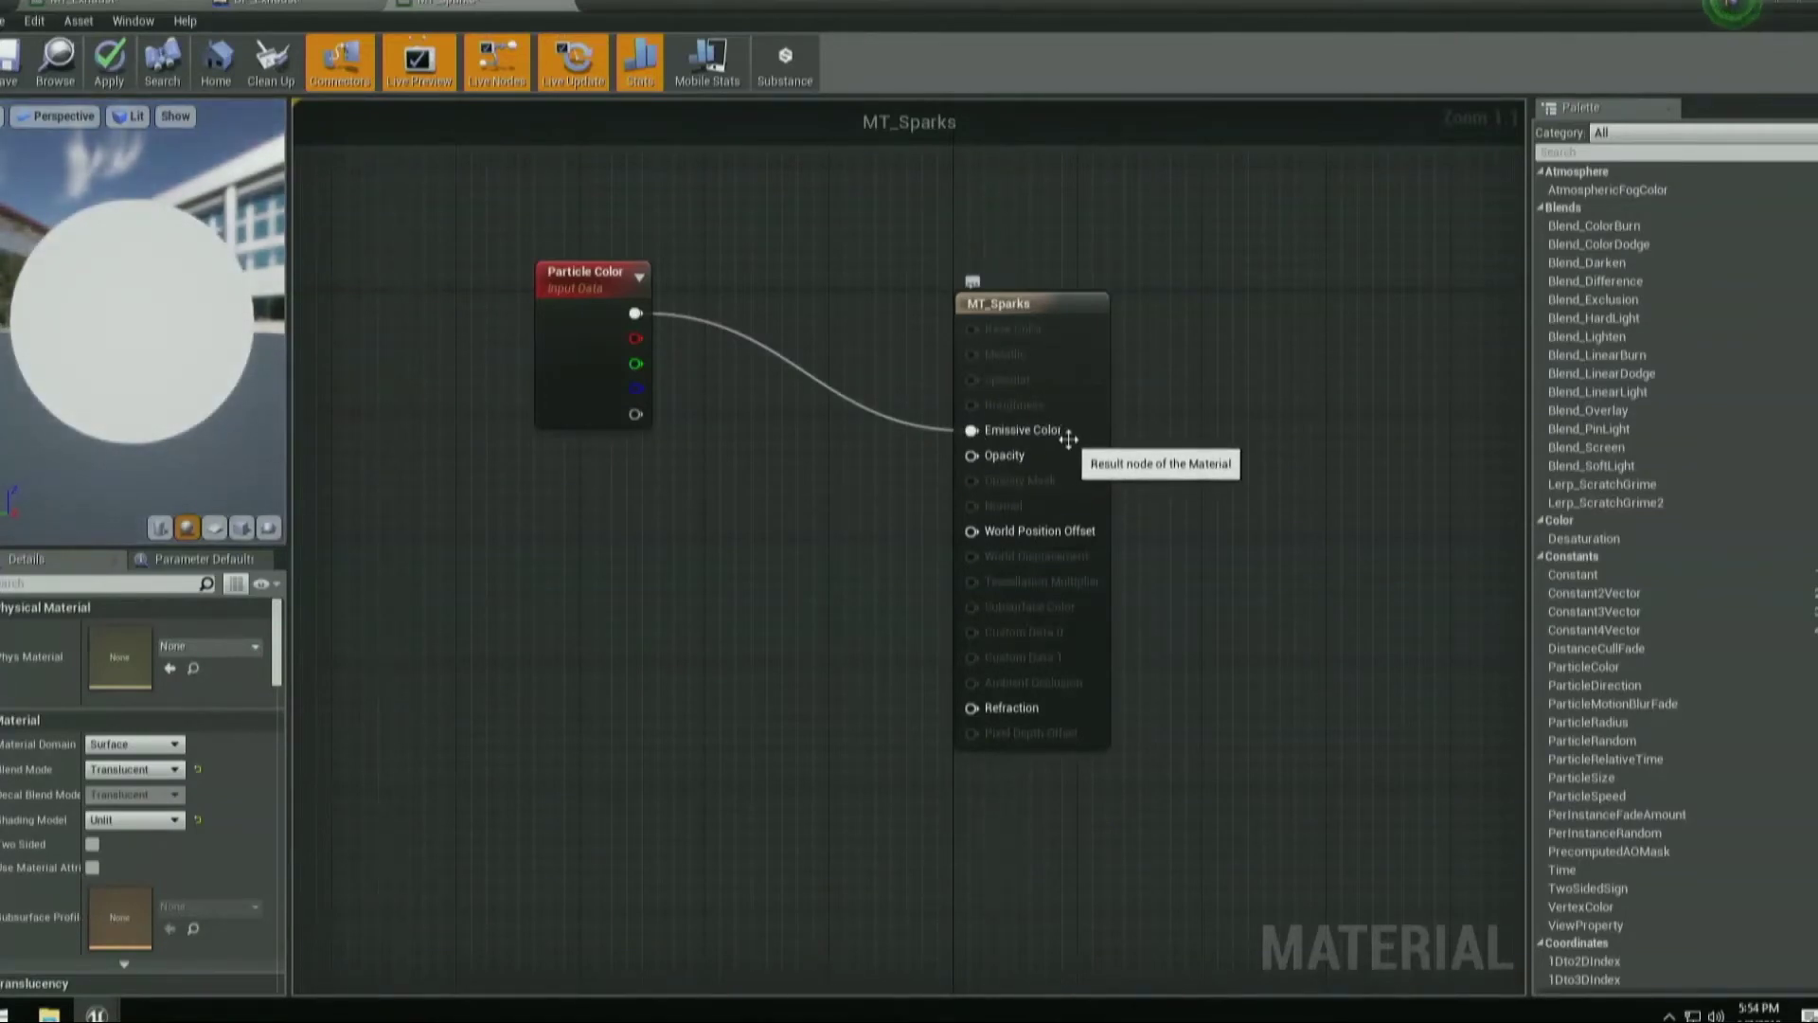
{"action": "right_click_drag", "start_coordinate": [695, 483], "coordinate": [813, 473]}
{"action": "left_click_drag", "start_coordinate": [689, 342], "coordinate": [656, 343]}
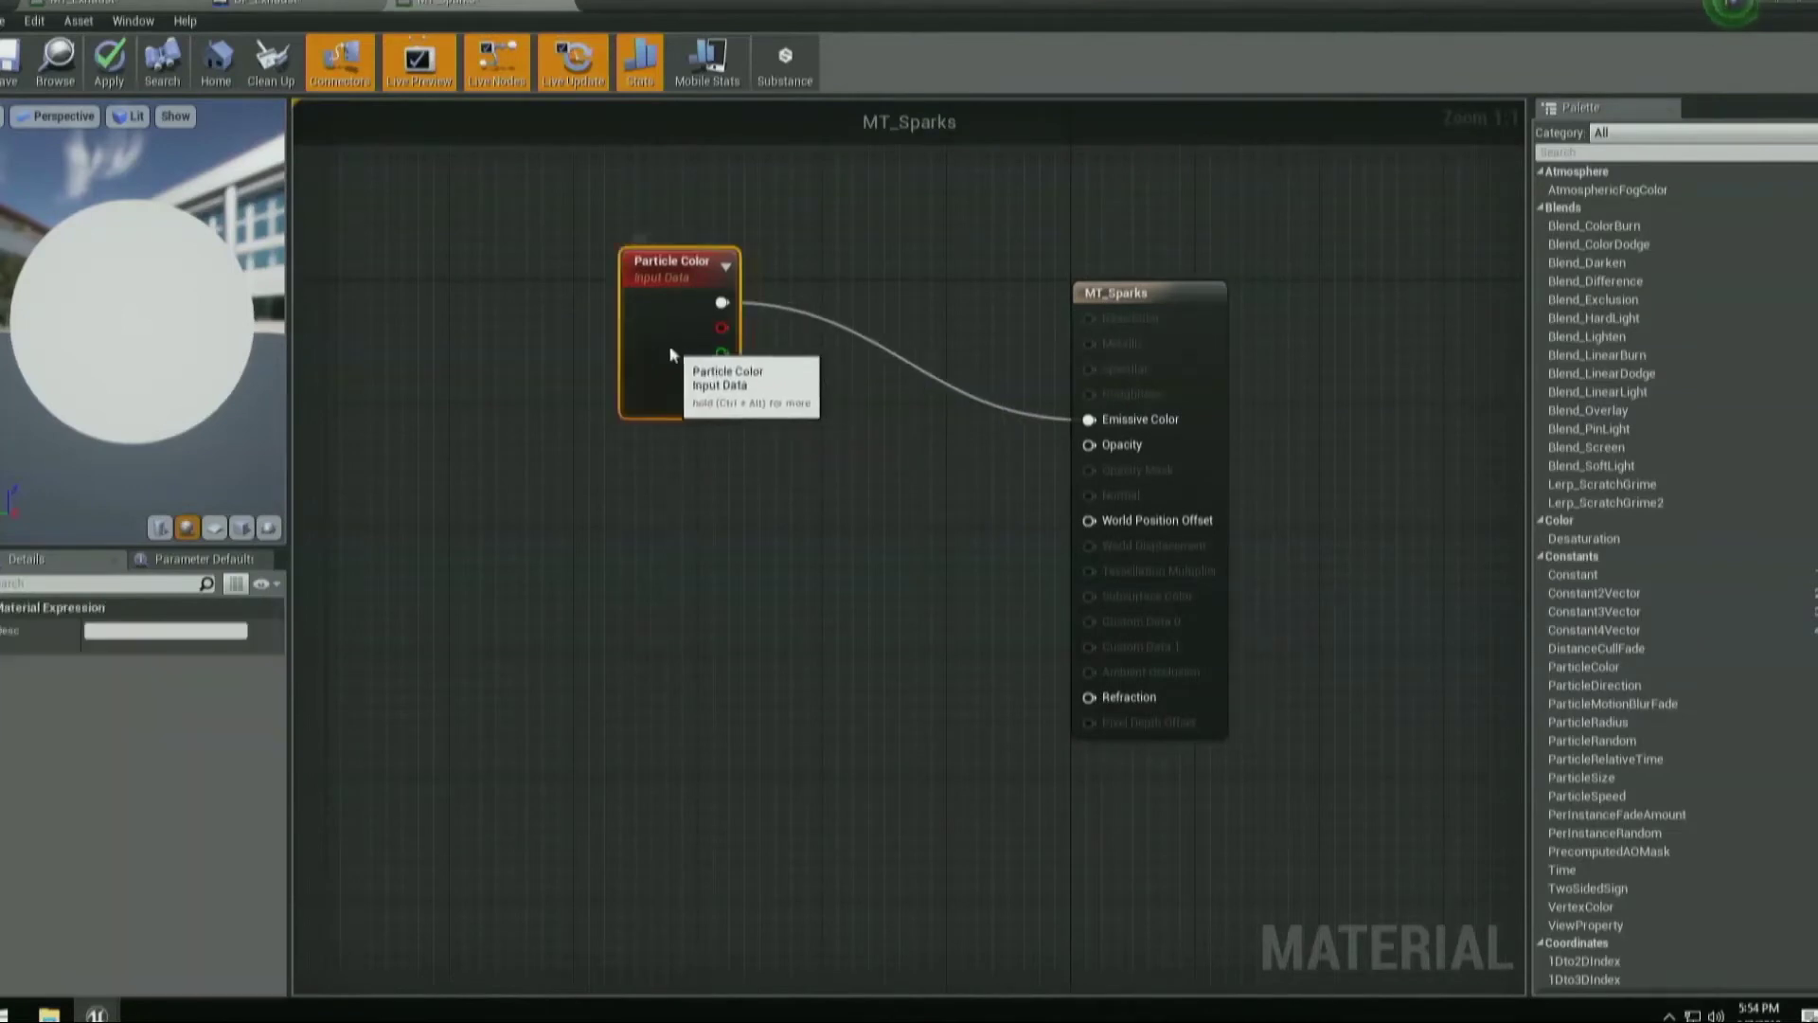
{"action": "left_click", "coordinate": [216, 528]}
{"action": "left_click_drag", "start_coordinate": [151, 377], "coordinate": [4, 401]}
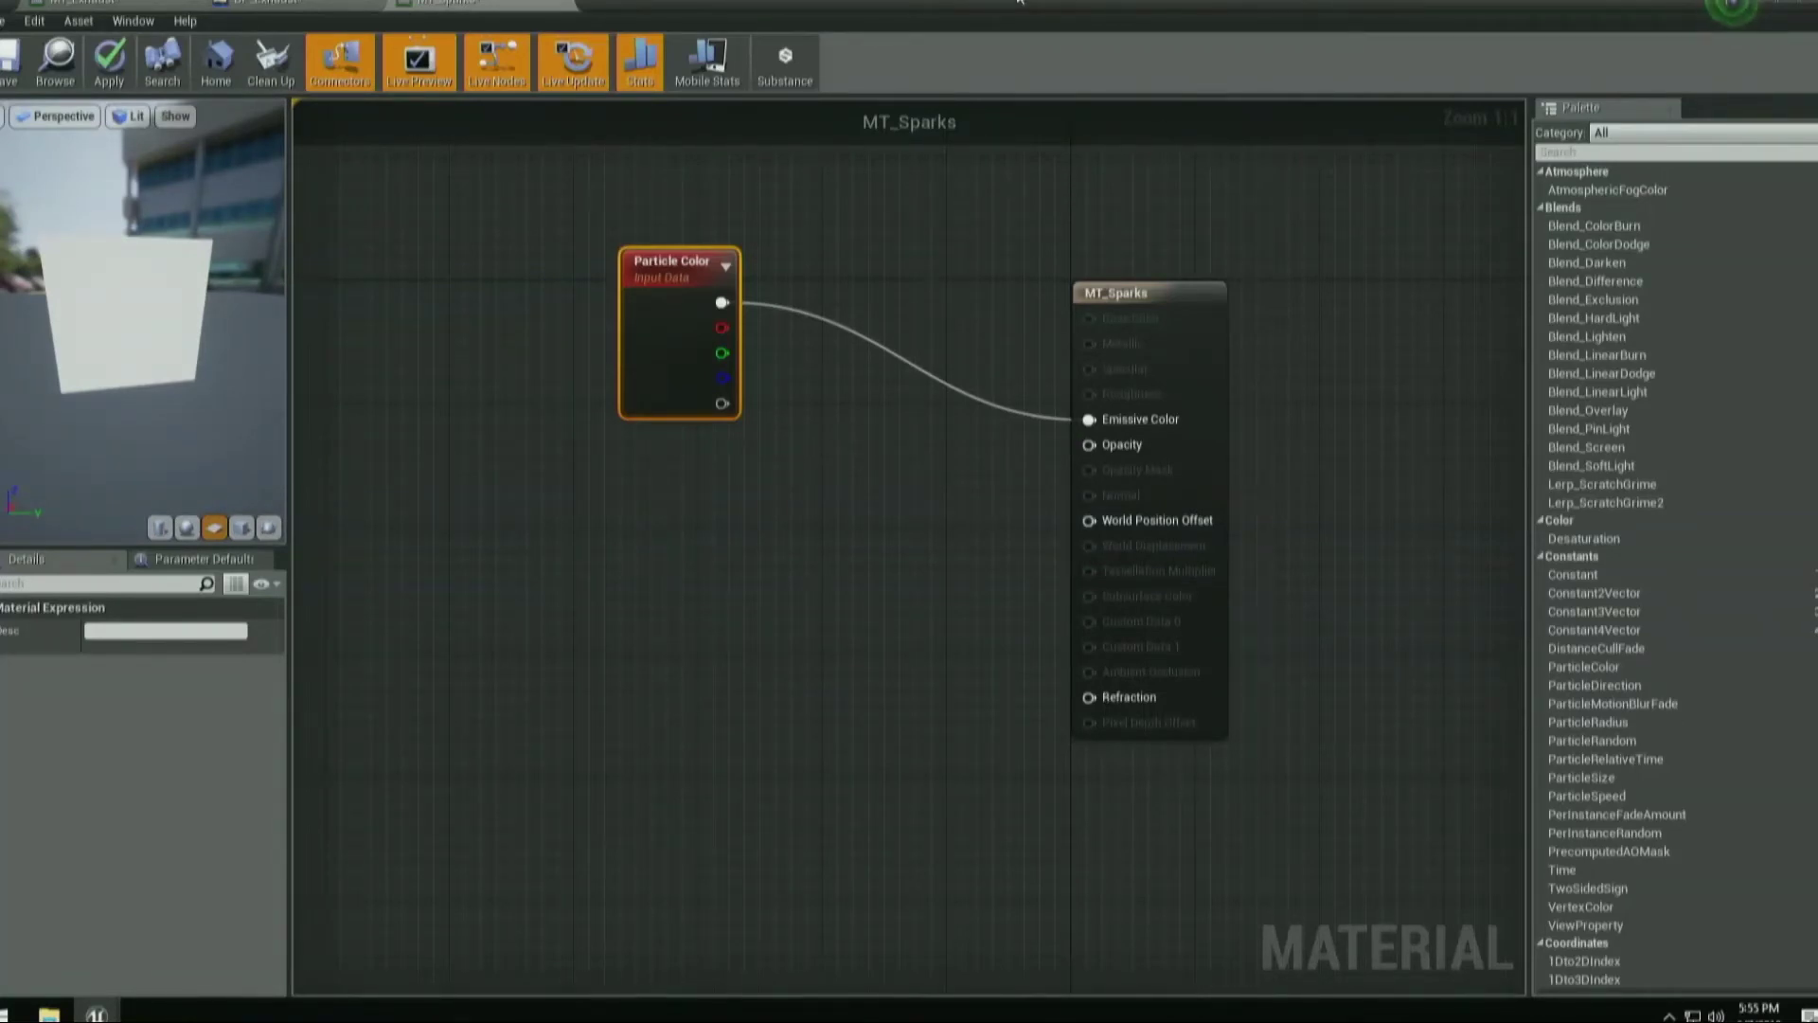
Restore the material editor window to a smaller size and open the Content Browser's view options.
{"action": "left_click_drag", "start_coordinate": [1020, 2], "coordinate": [1149, 30]}
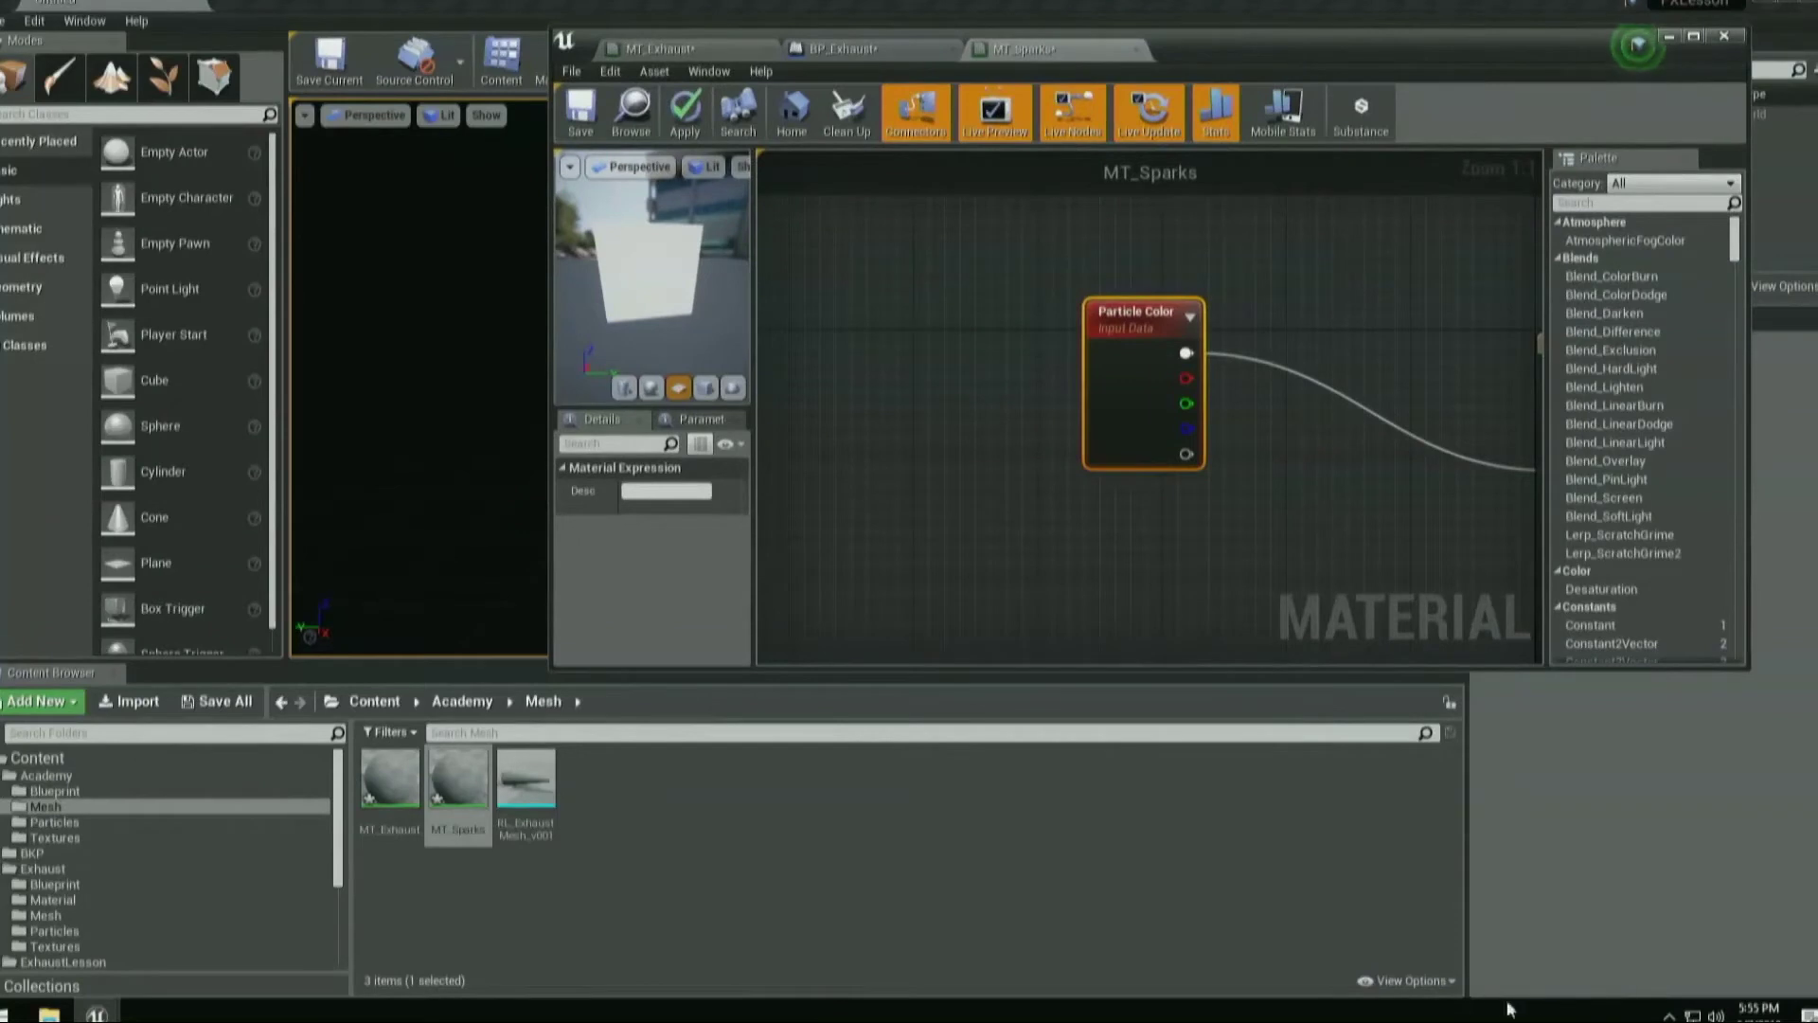
{"action": "left_click", "coordinate": [1412, 982]}
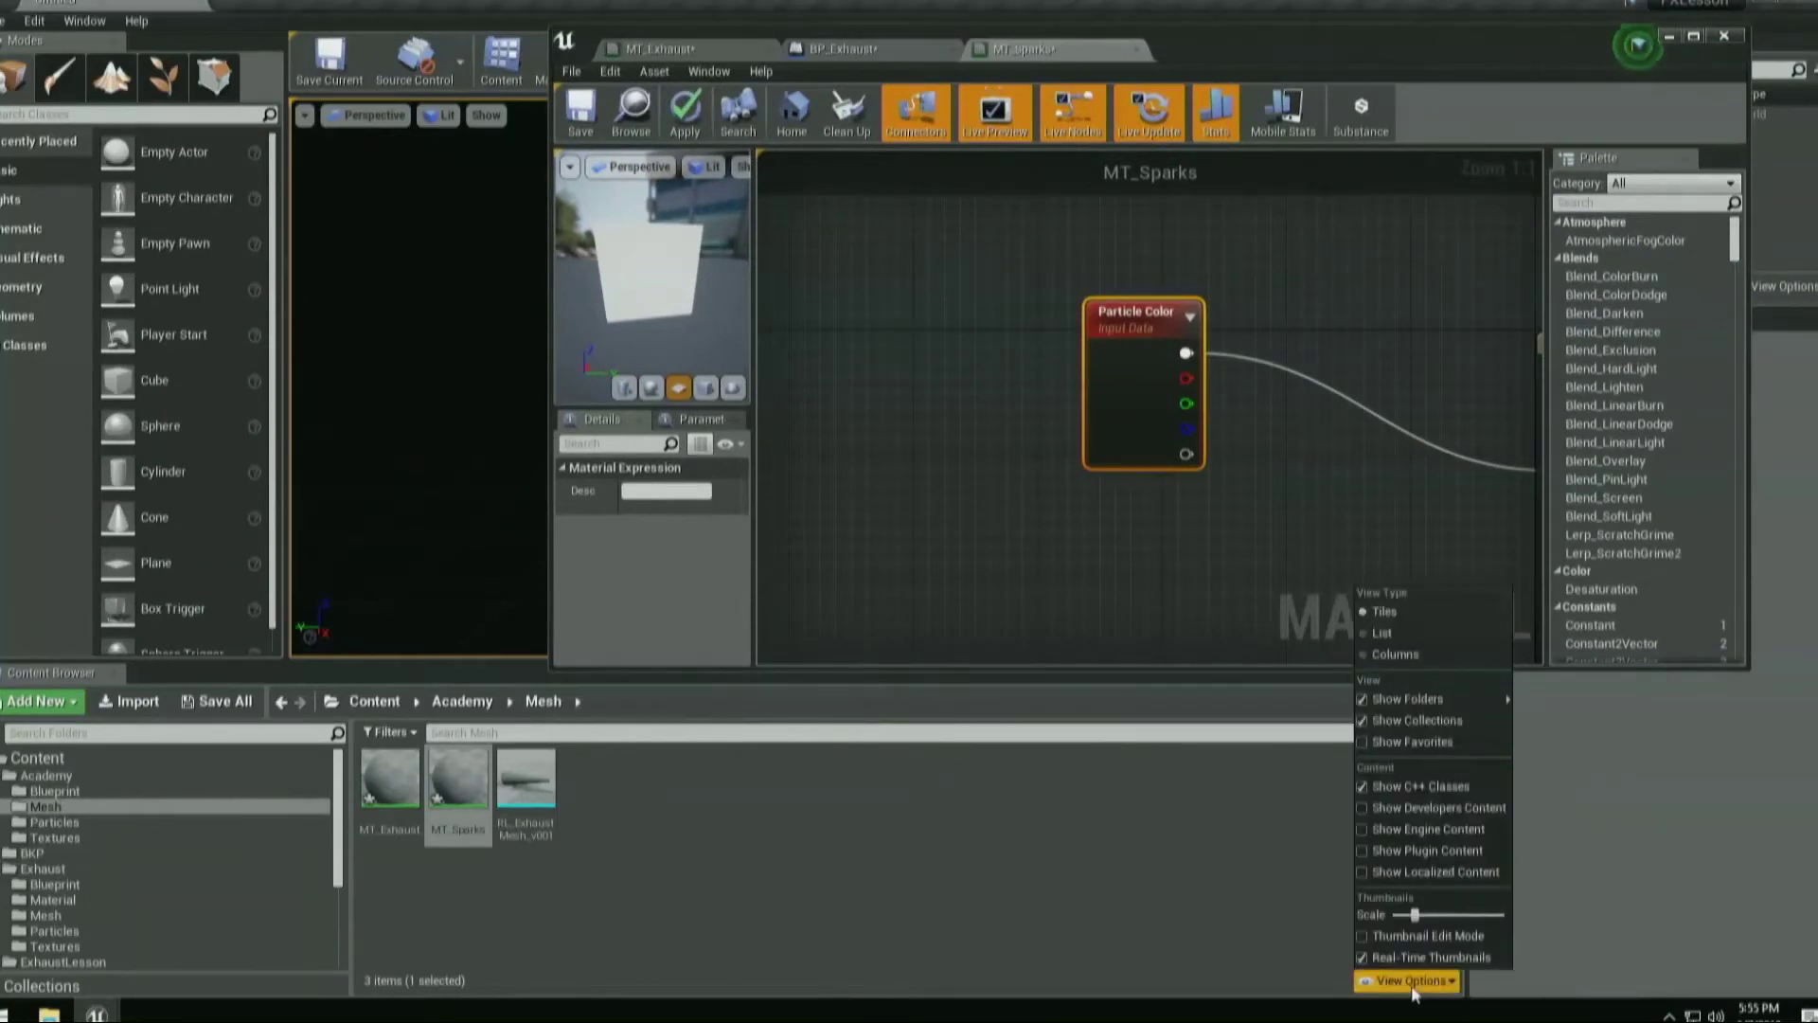
Show engine content in the Content Browser and search the Engine Content folder for "radia".
{"action": "left_click", "coordinate": [1417, 833]}
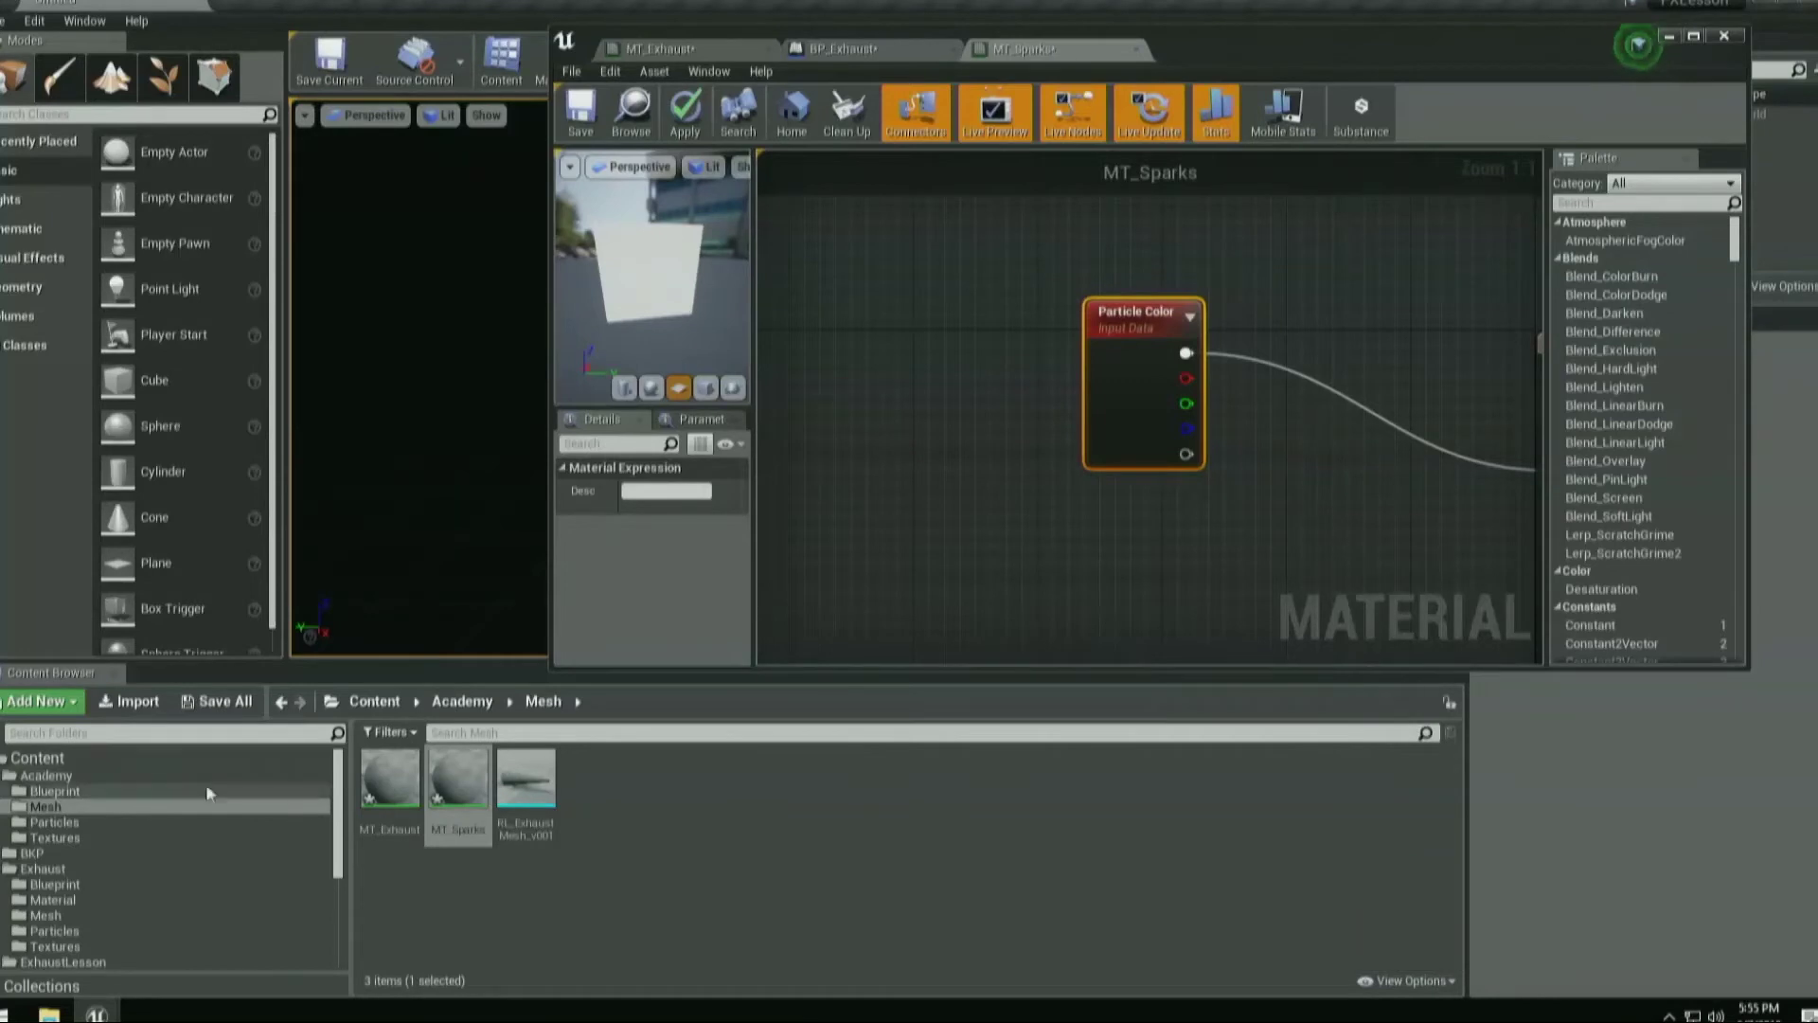
{"action": "double_click", "coordinate": [37, 757]}
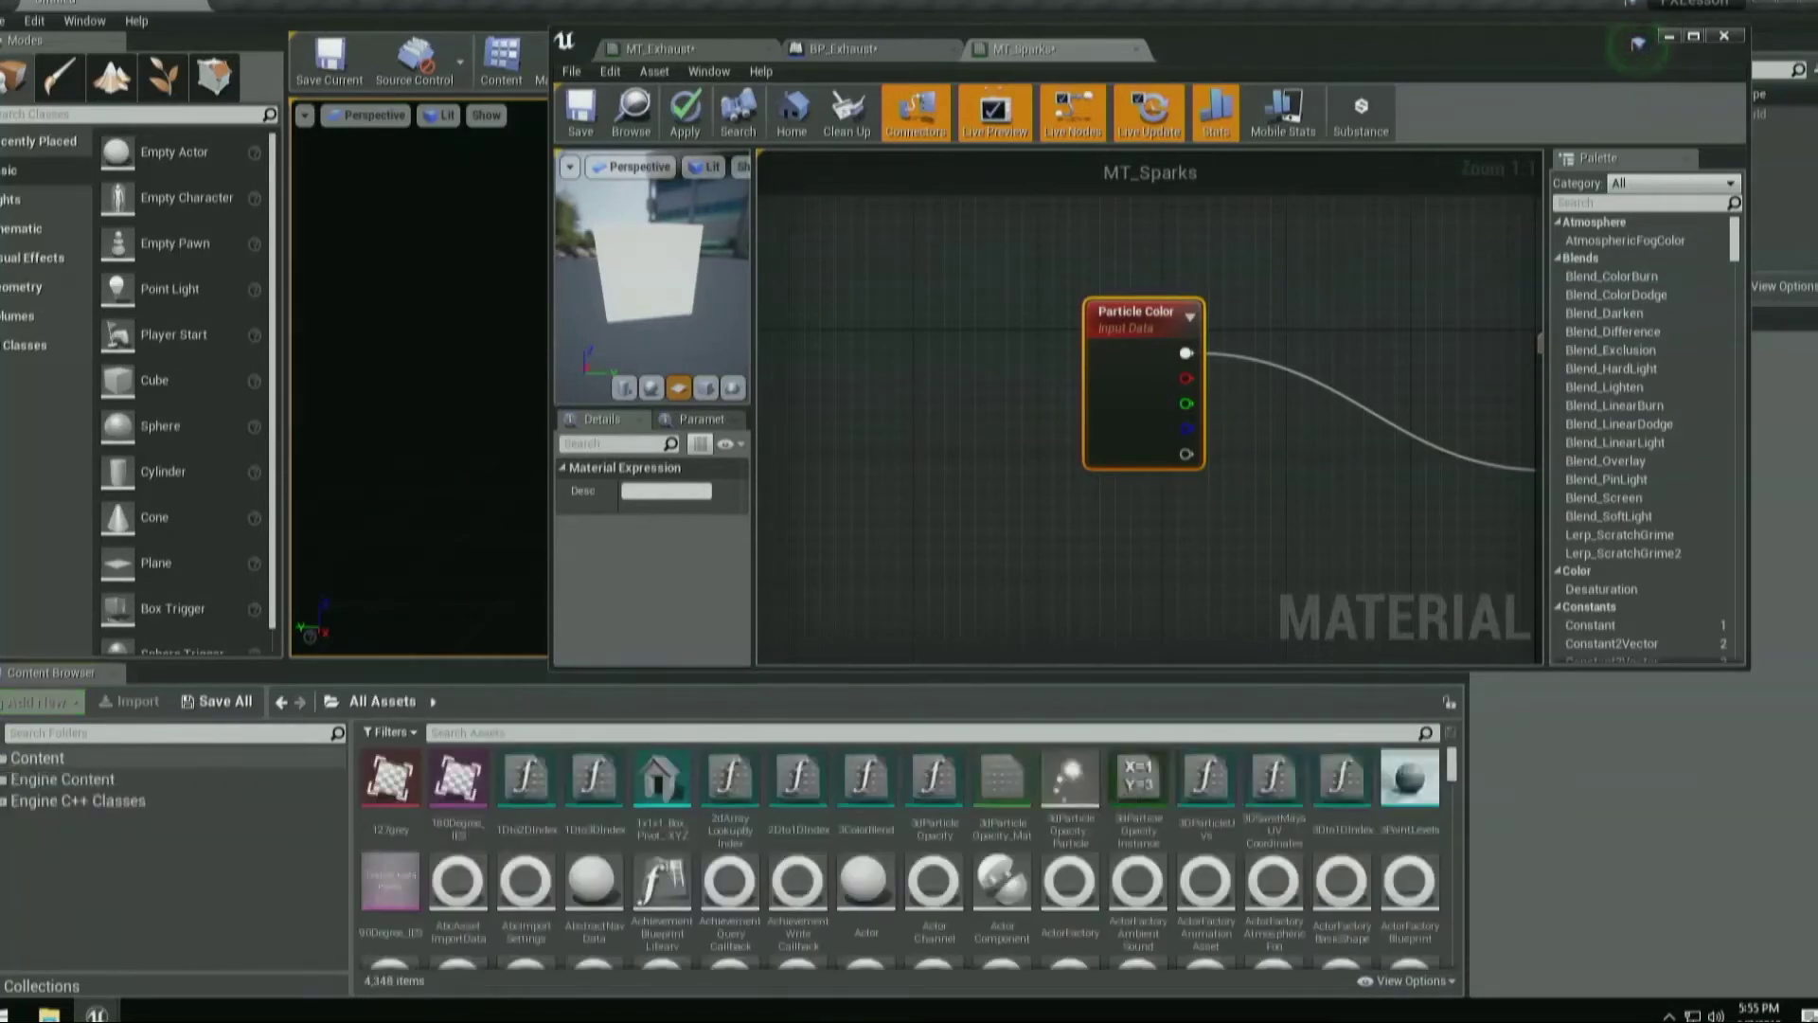
{"action": "left_click", "coordinate": [62, 778]}
{"action": "left_click", "coordinate": [523, 732]}
{"action": "type", "text": "radi"}
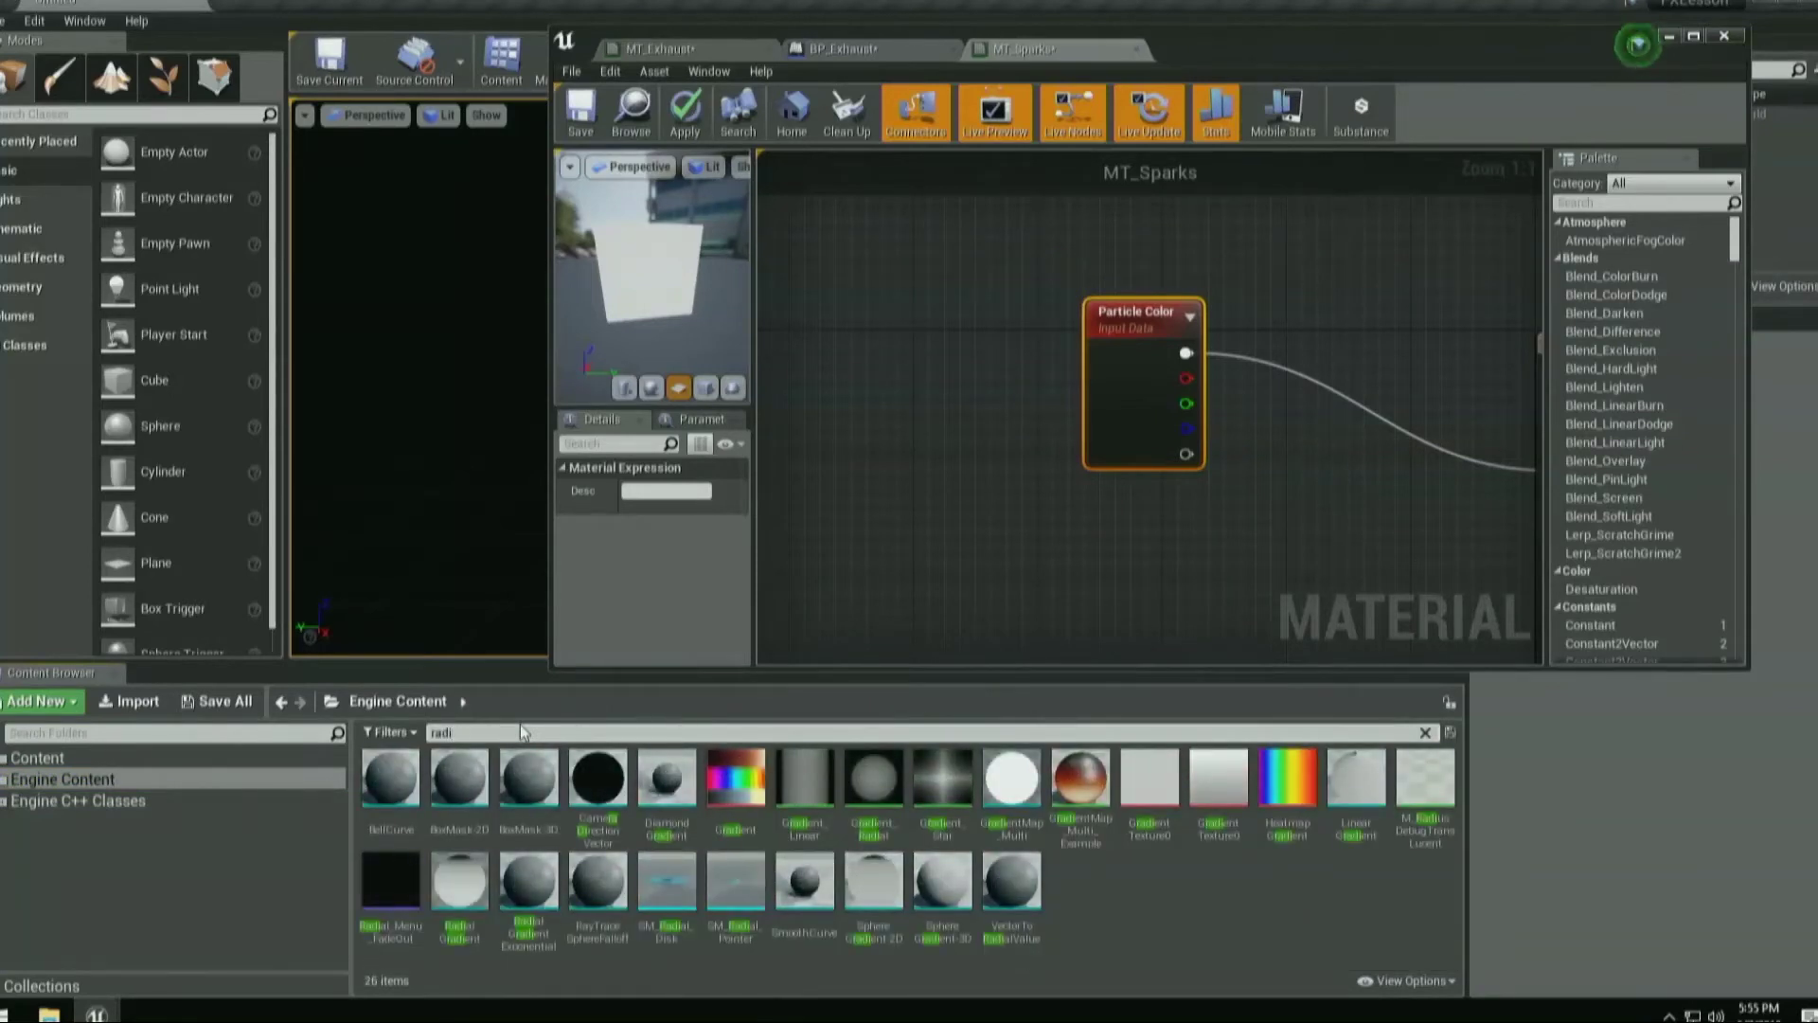
{"action": "type", "text": "a"}
Add the RadialGradient function to the MT_Sparks graph below Particle Color and start previewing it.
{"action": "left_click", "coordinate": [536, 801]}
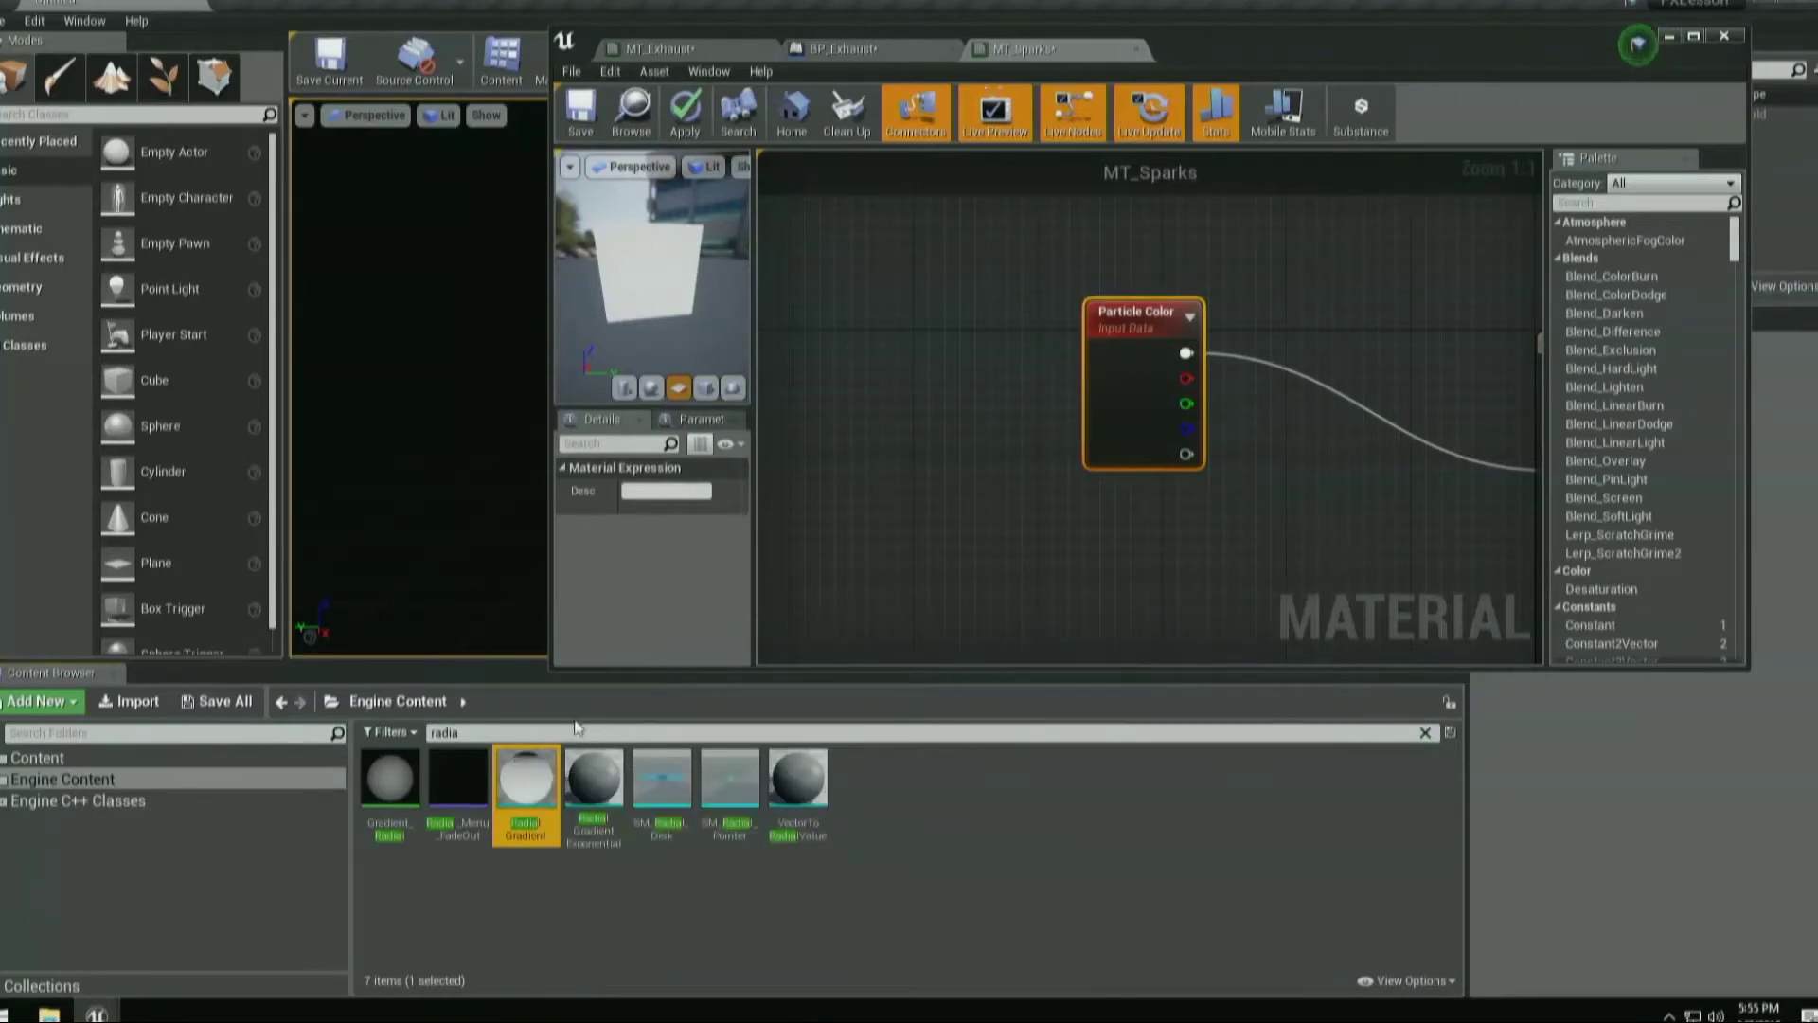
{"action": "left_click_drag", "start_coordinate": [526, 786], "coordinate": [970, 488]}
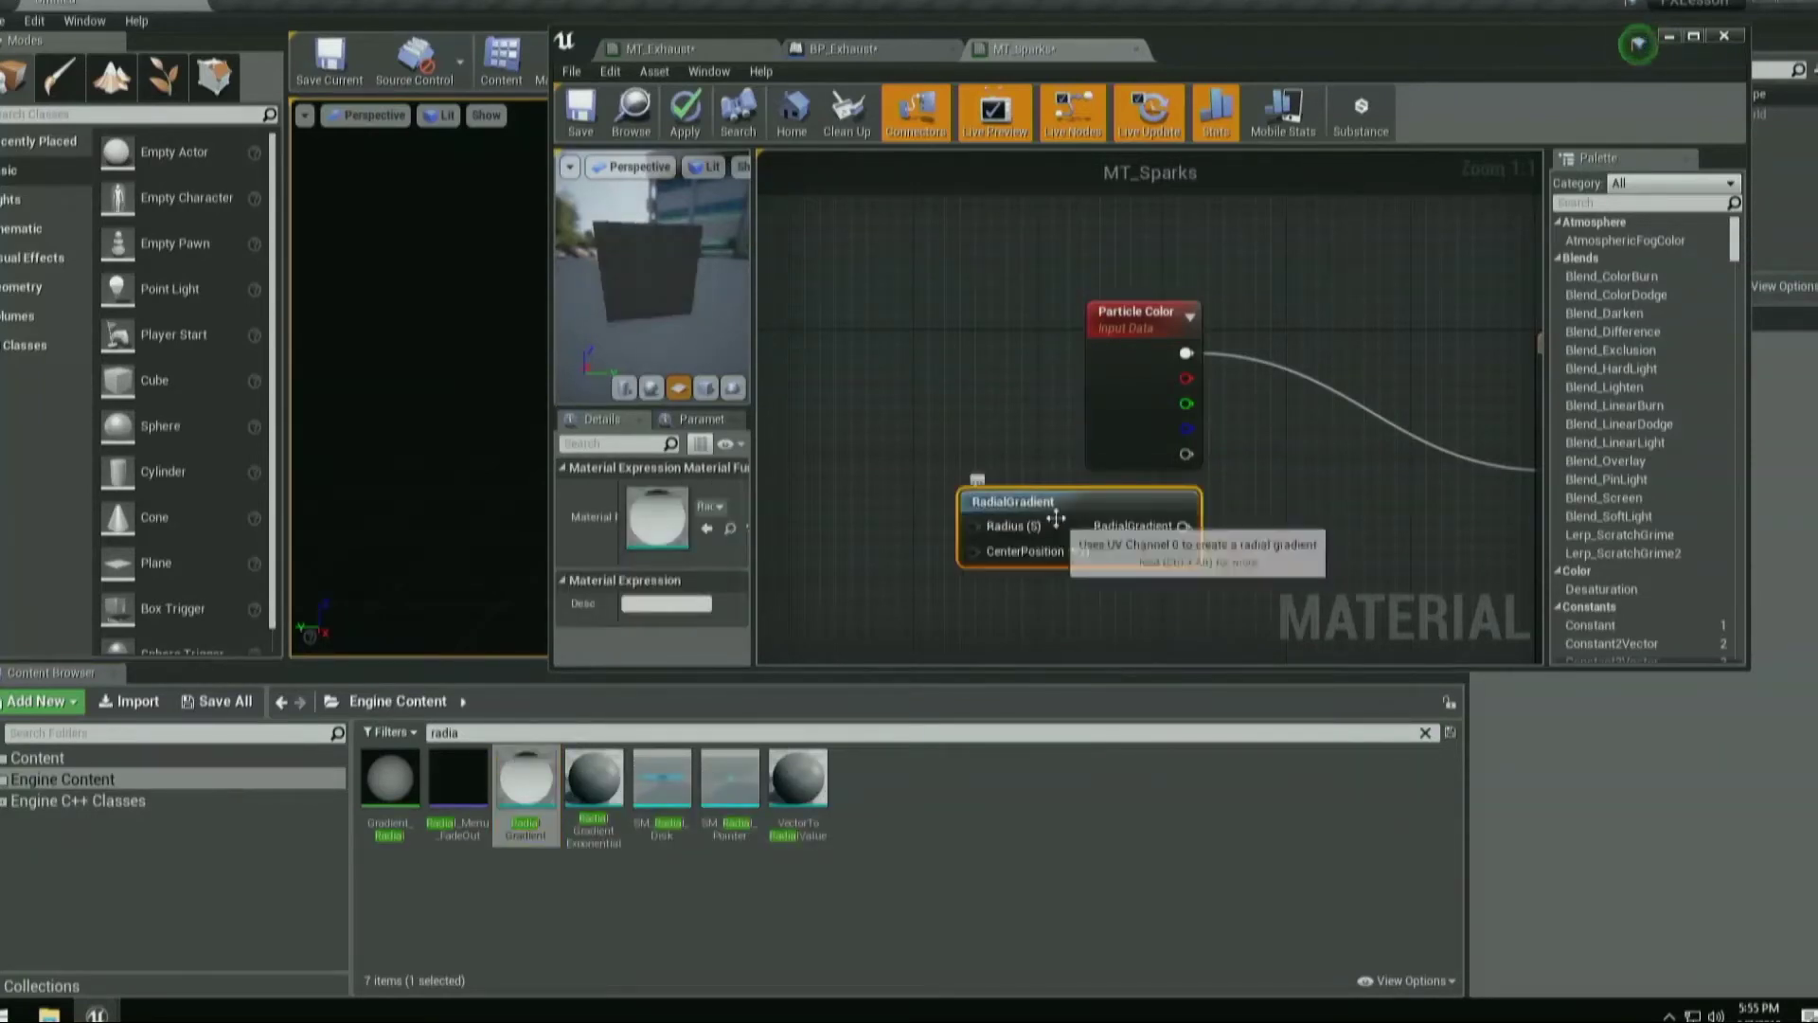
{"action": "right_click", "coordinate": [1111, 521]}
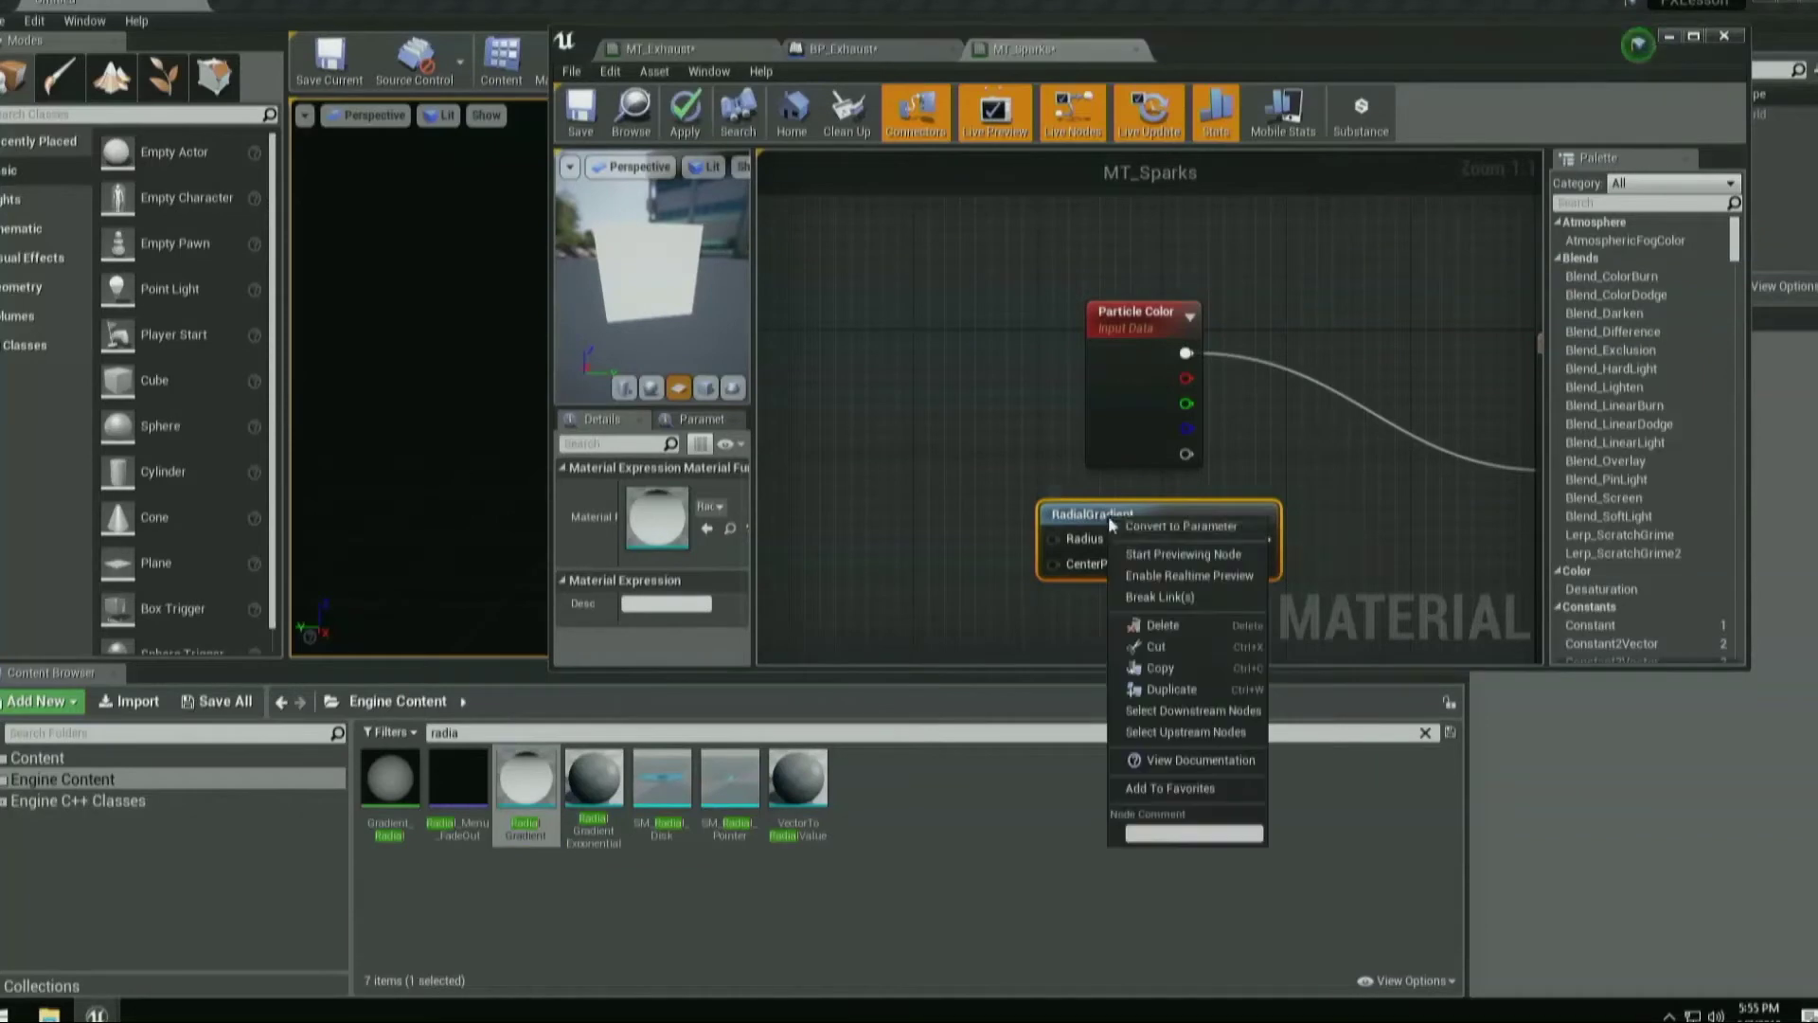
{"action": "left_click", "coordinate": [1193, 559]}
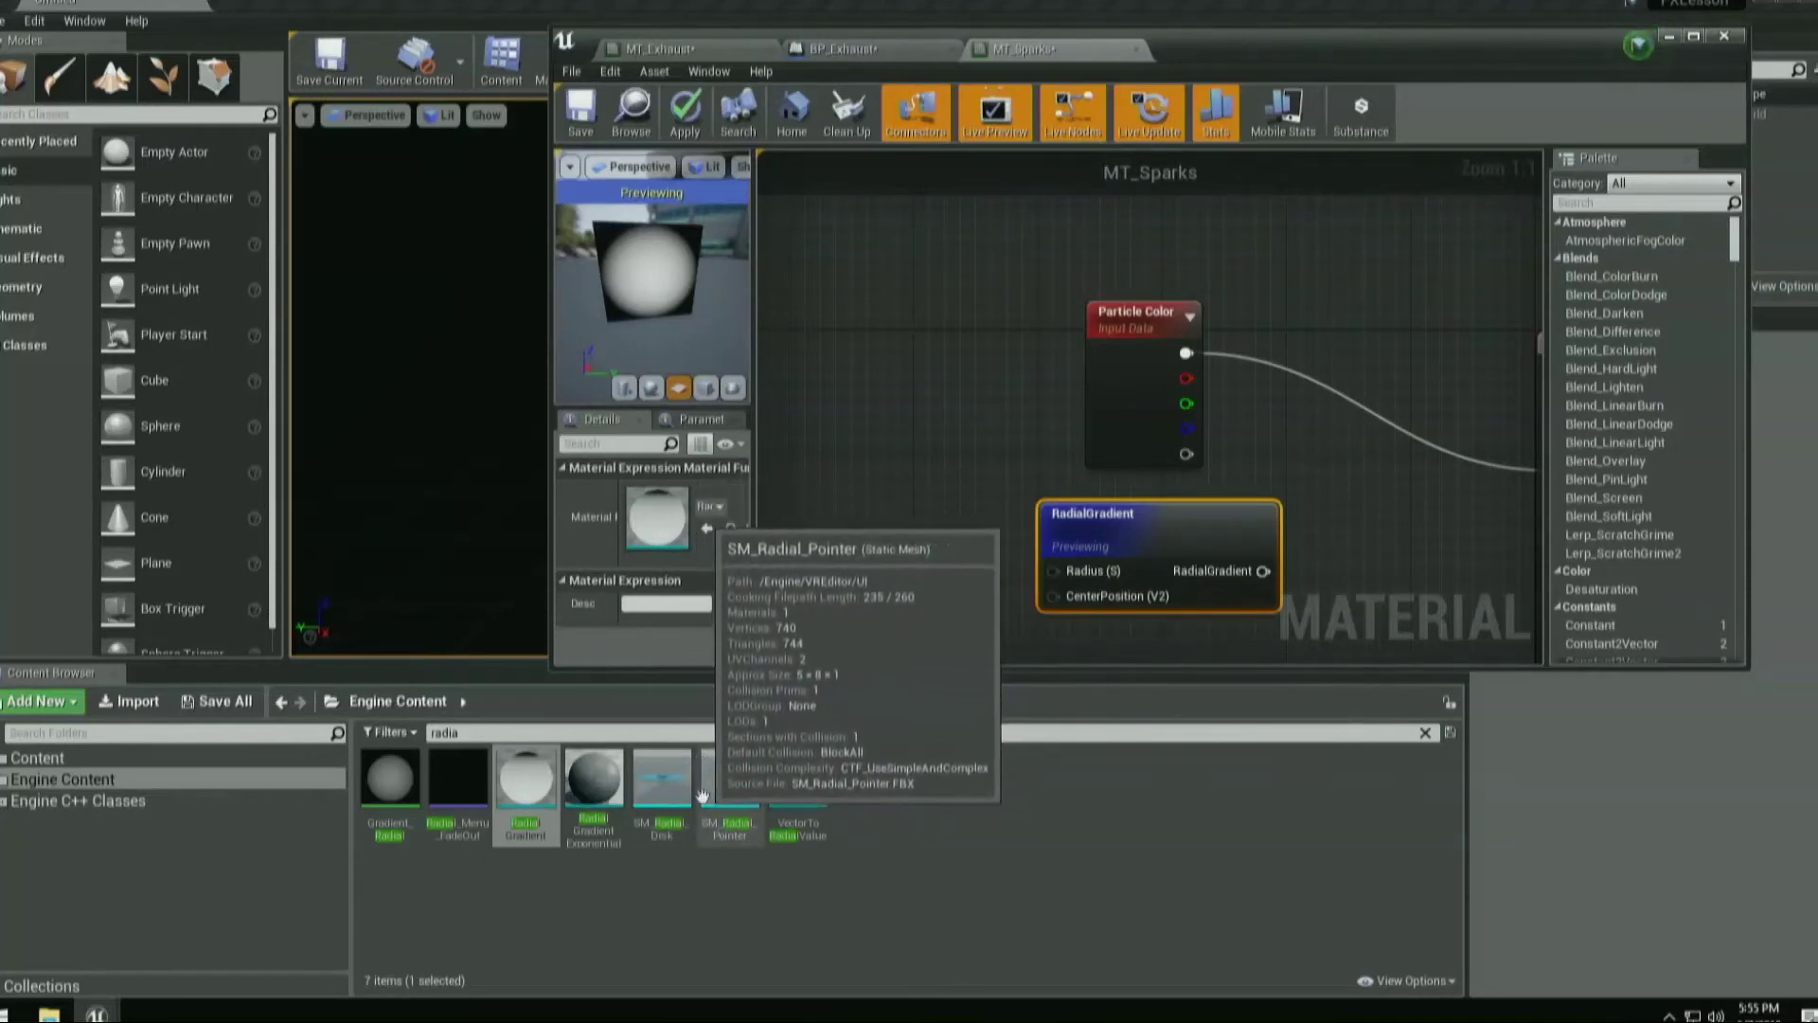
Open the RadialGradient function to examine its node network, and close it to return to MT_Sparks.
{"action": "double_click", "coordinate": [1201, 49]}
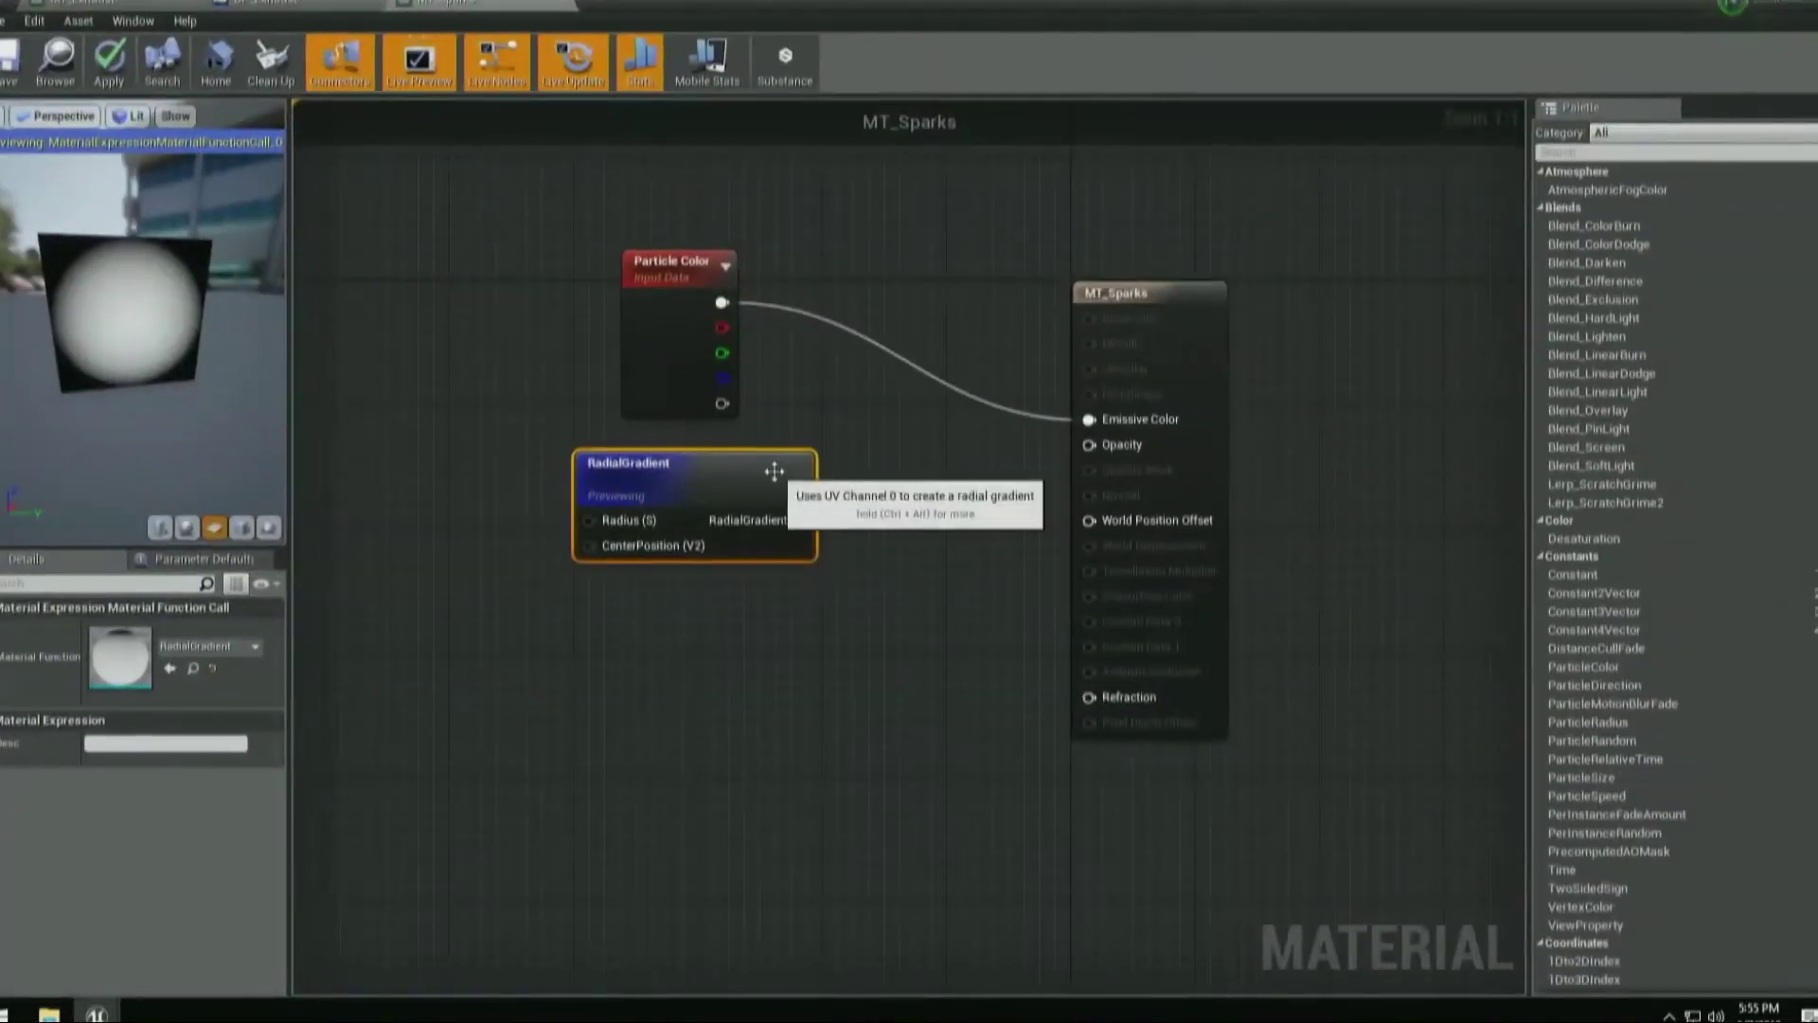
{"action": "left_click_drag", "start_coordinate": [909, 8], "coordinate": [1019, 66]}
{"action": "double_click", "coordinate": [985, 554]}
{"action": "right_click_drag", "start_coordinate": [1102, 432], "coordinate": [1402, 445]}
{"action": "scroll", "coordinate": [1100, 410], "scroll_direction": "down", "scroll_amount": 2}
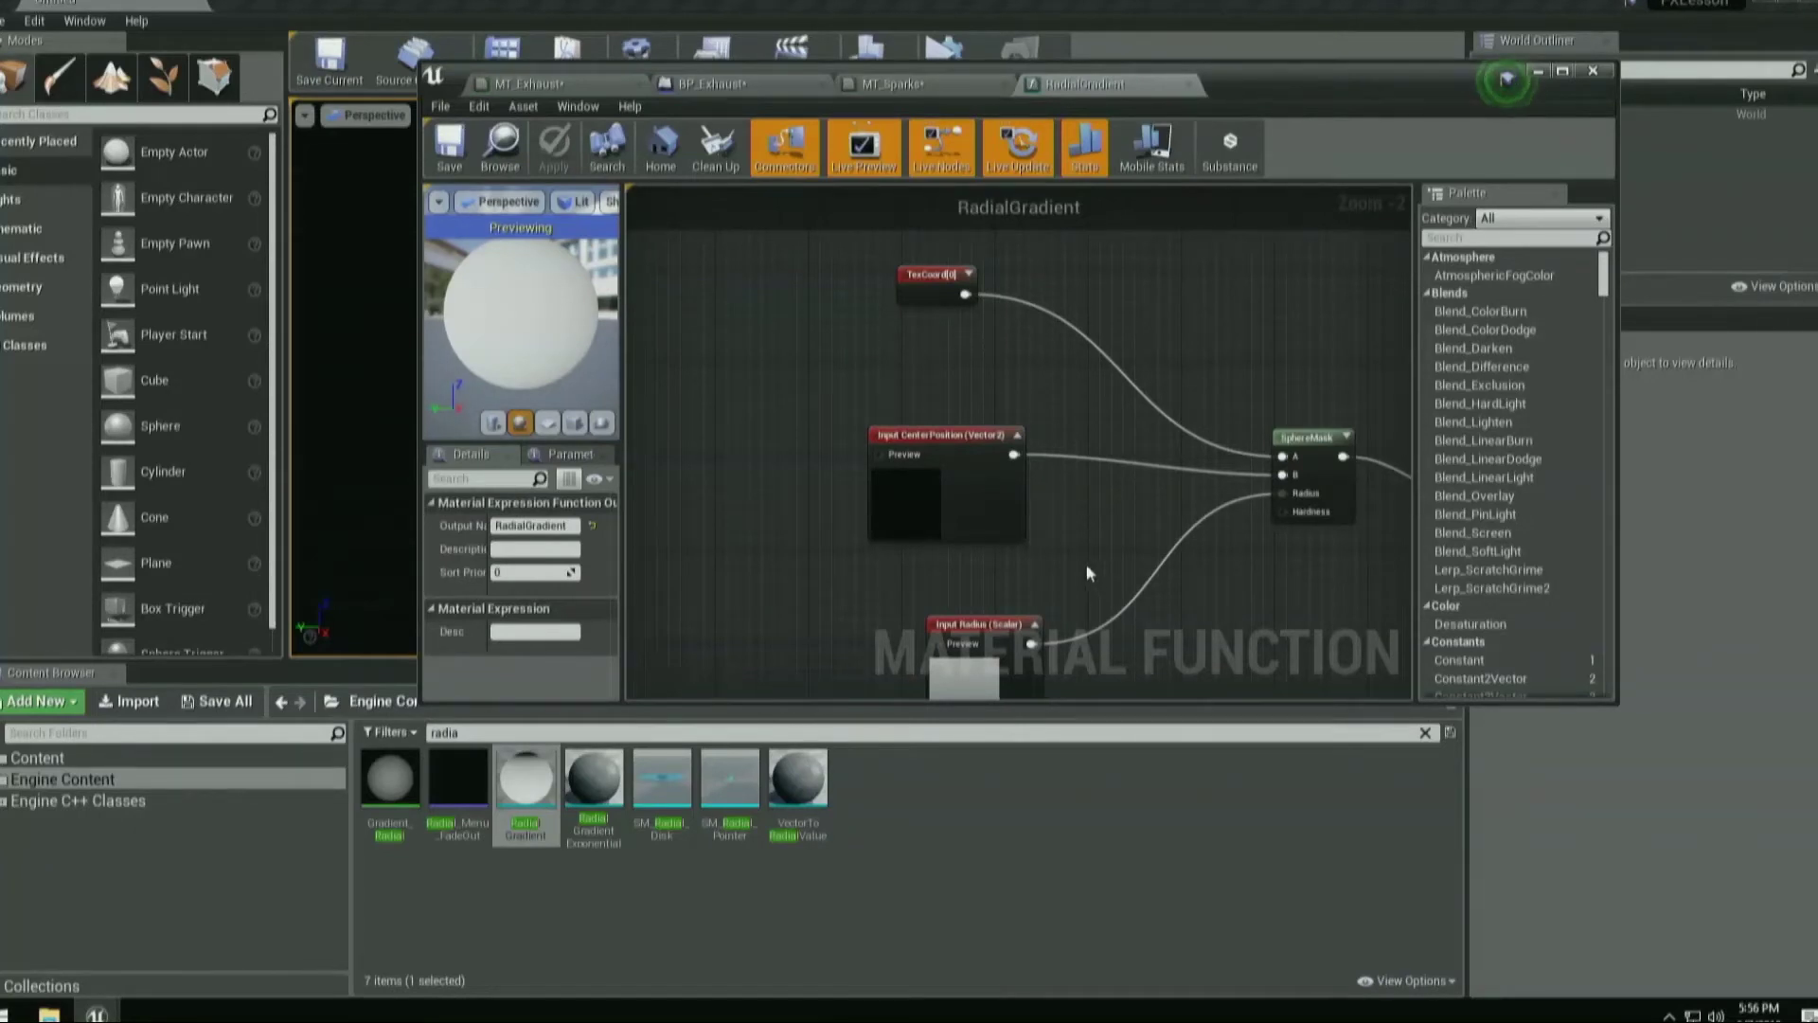
{"action": "left_click", "coordinate": [930, 92]}
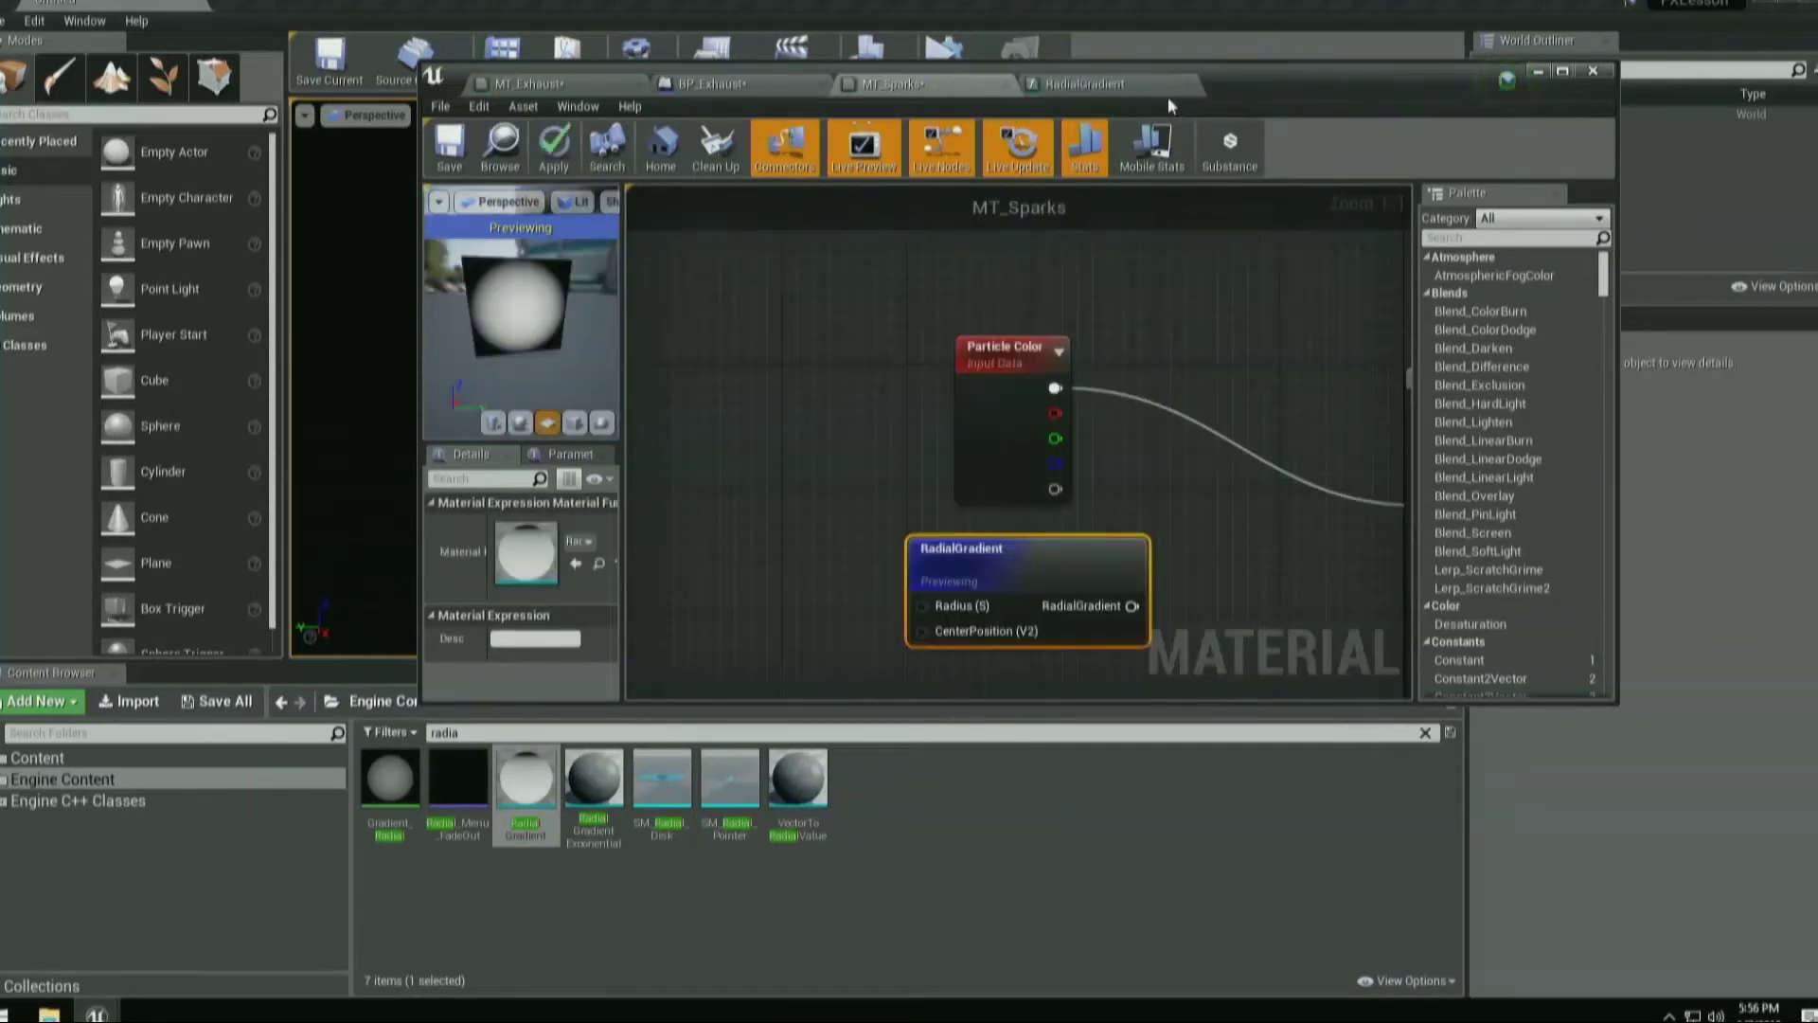
{"action": "left_click", "coordinate": [1187, 85]}
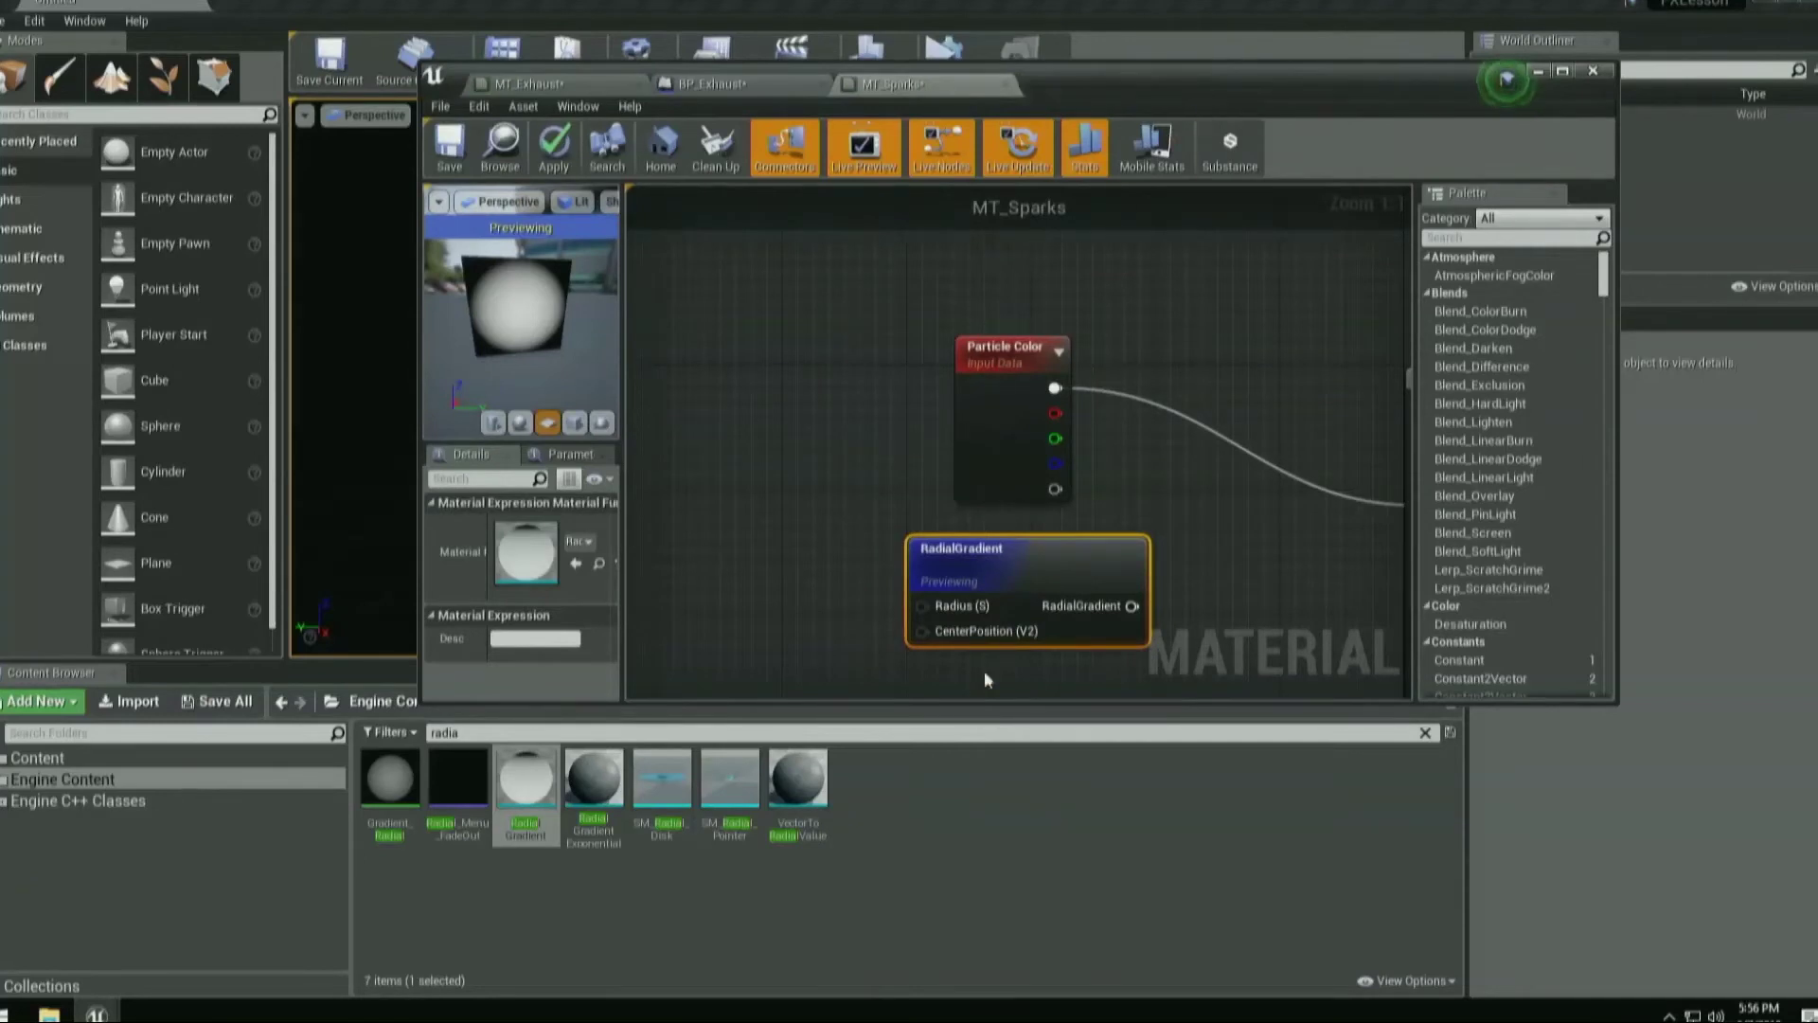
Stop previewing the RadialGradient node in the MT_Sparks graph.
{"action": "right_click", "coordinate": [1026, 560]}
{"action": "left_click", "coordinate": [1089, 596]}
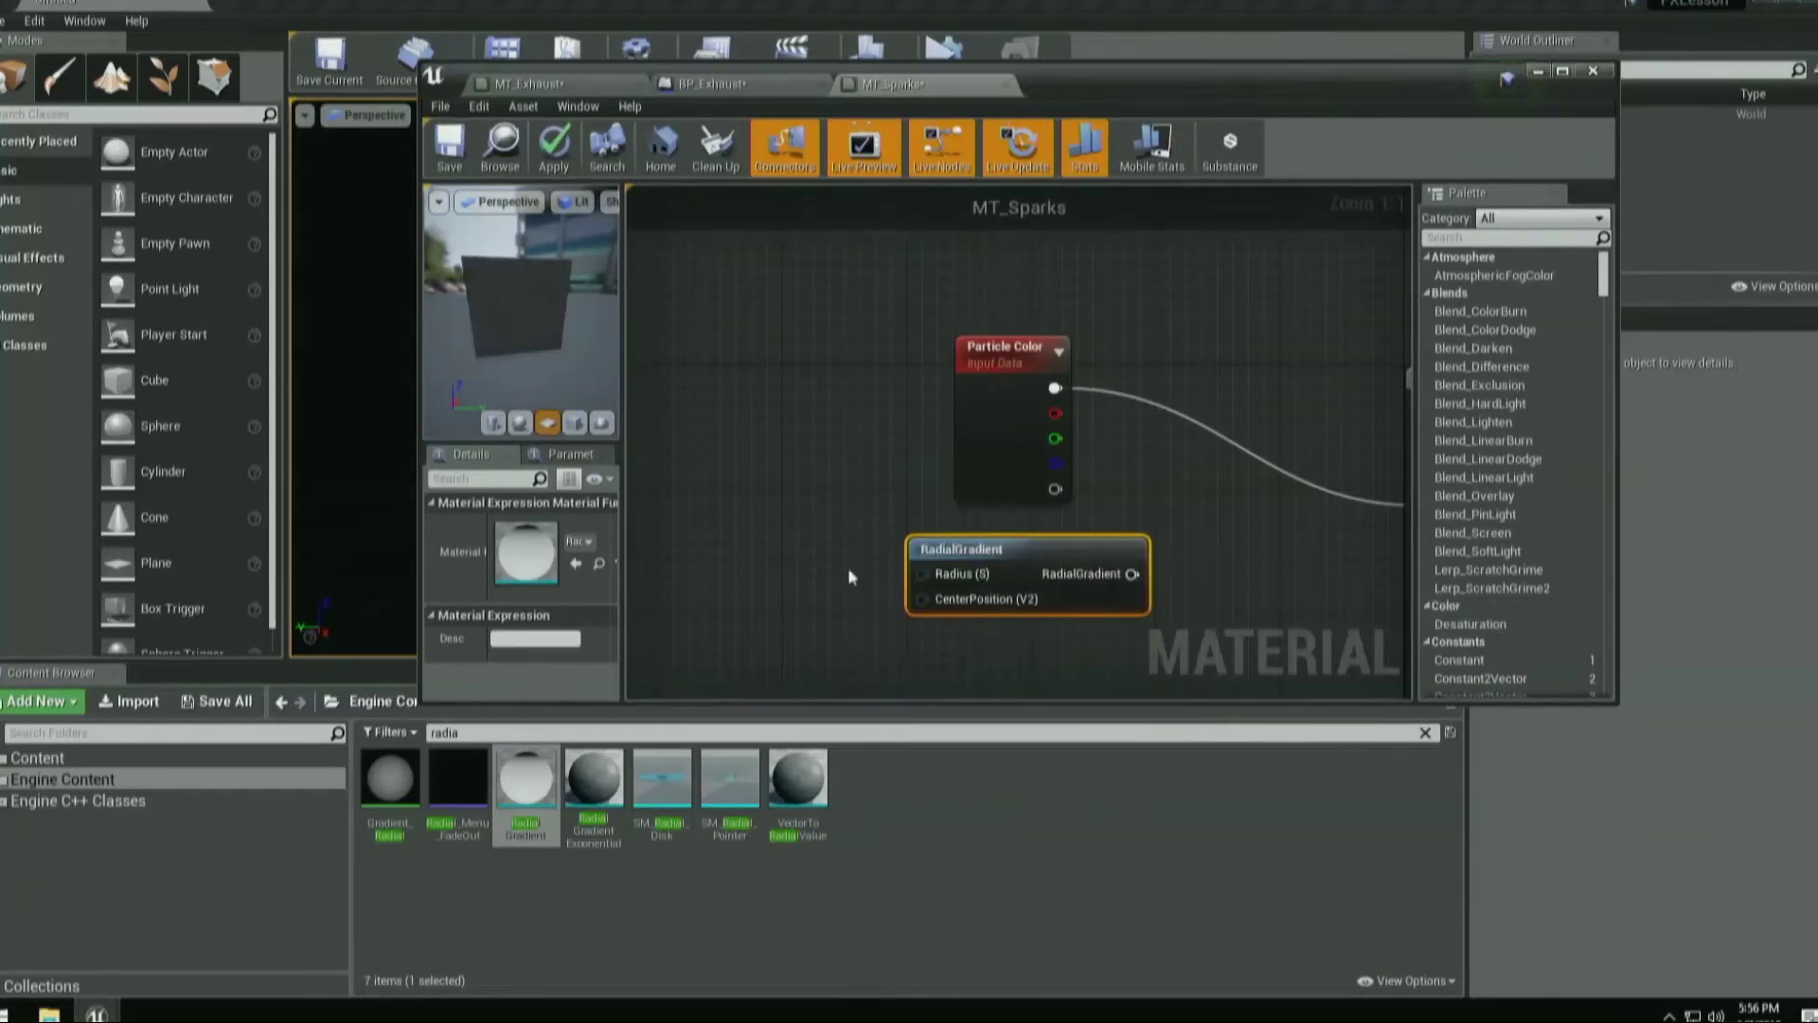
{"action": "right_click_drag", "start_coordinate": [849, 572], "coordinate": [912, 497]}
Search Engine Content for "chao" to locate the Motion_4WayChaos functions, and check the Content Browser's engine content display option.
{"action": "left_click", "coordinate": [66, 779]}
{"action": "left_click", "coordinate": [438, 733]}
{"action": "key", "text": "BackSpace"}
{"action": "type", "text": "chao"}
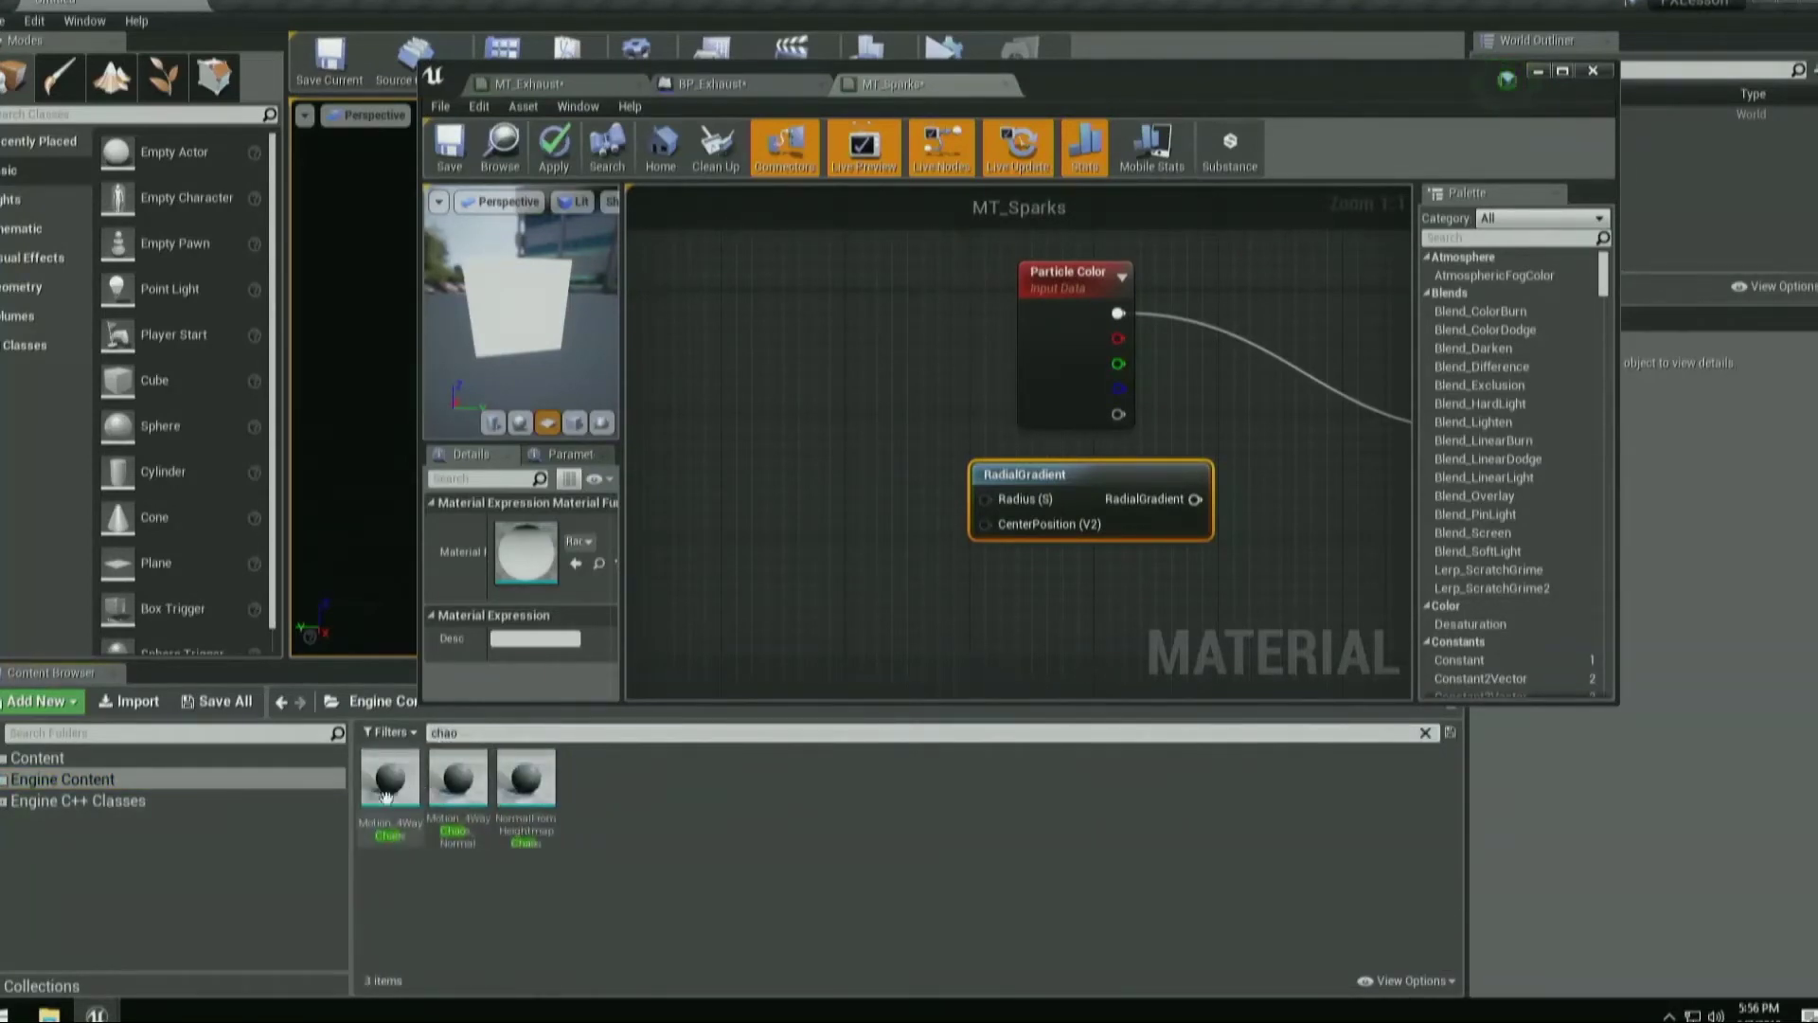
{"action": "left_click", "coordinate": [386, 795]}
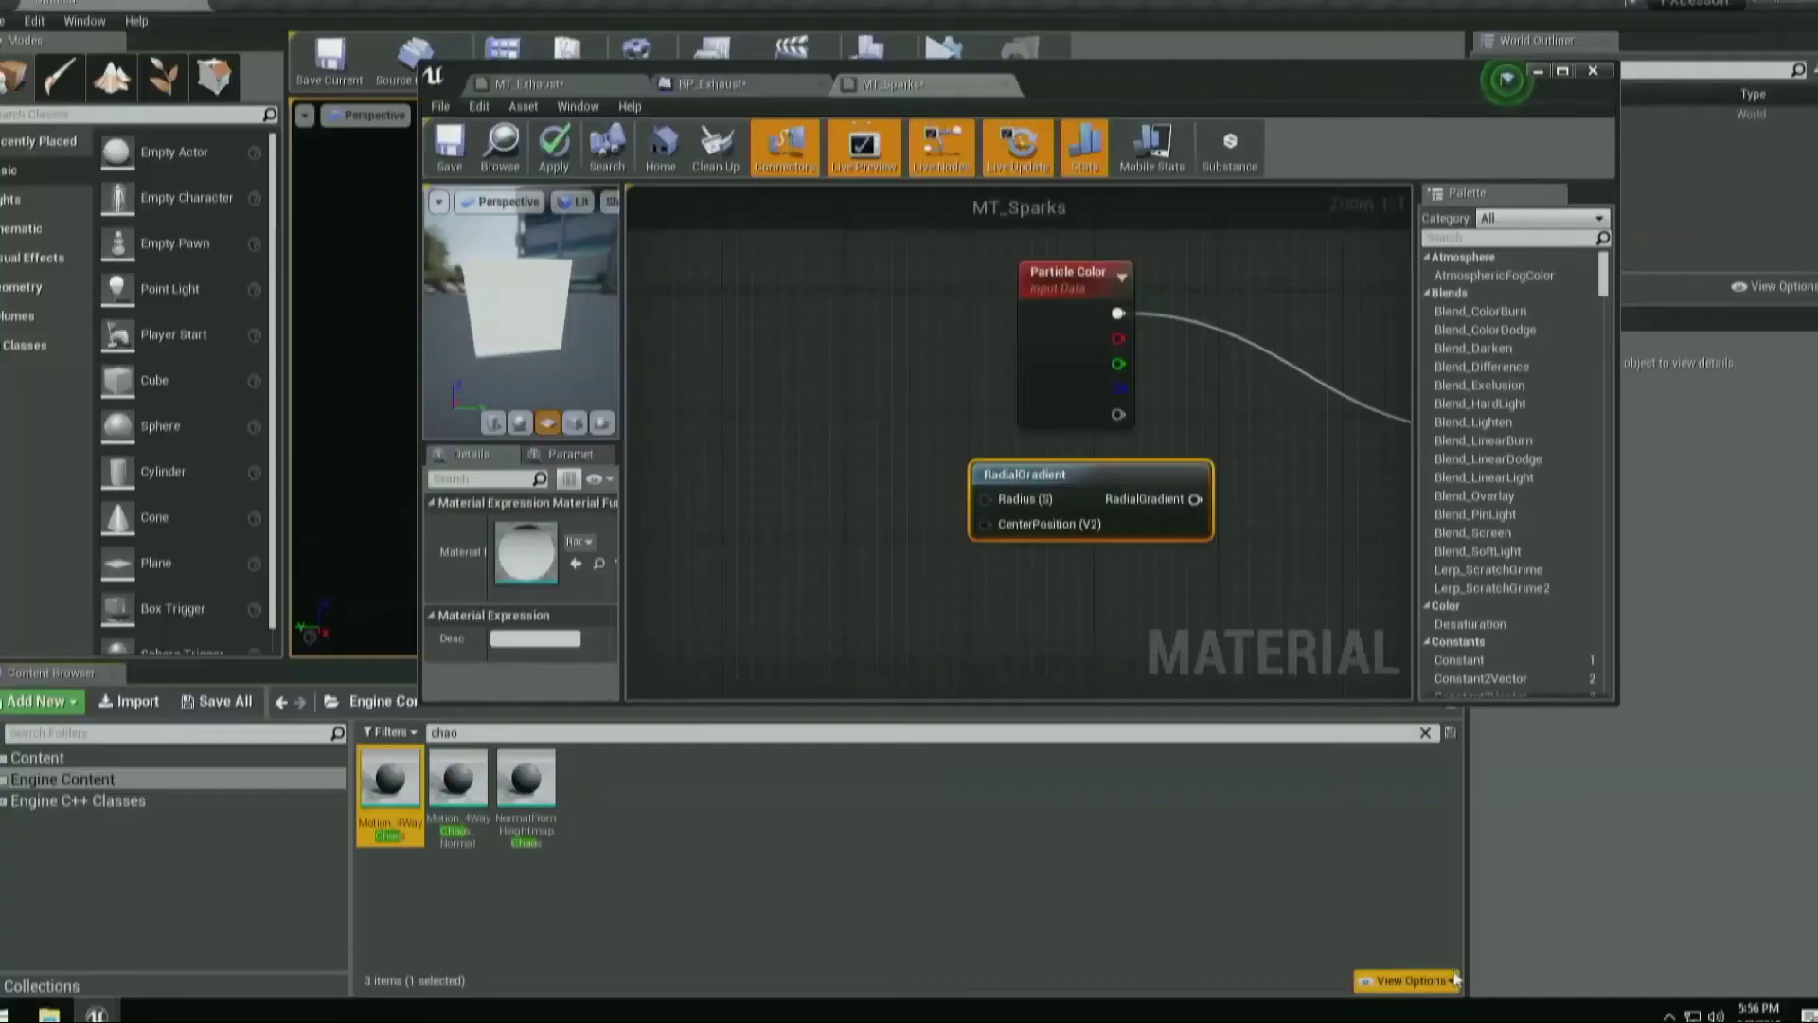
{"action": "left_click", "coordinate": [1456, 978]}
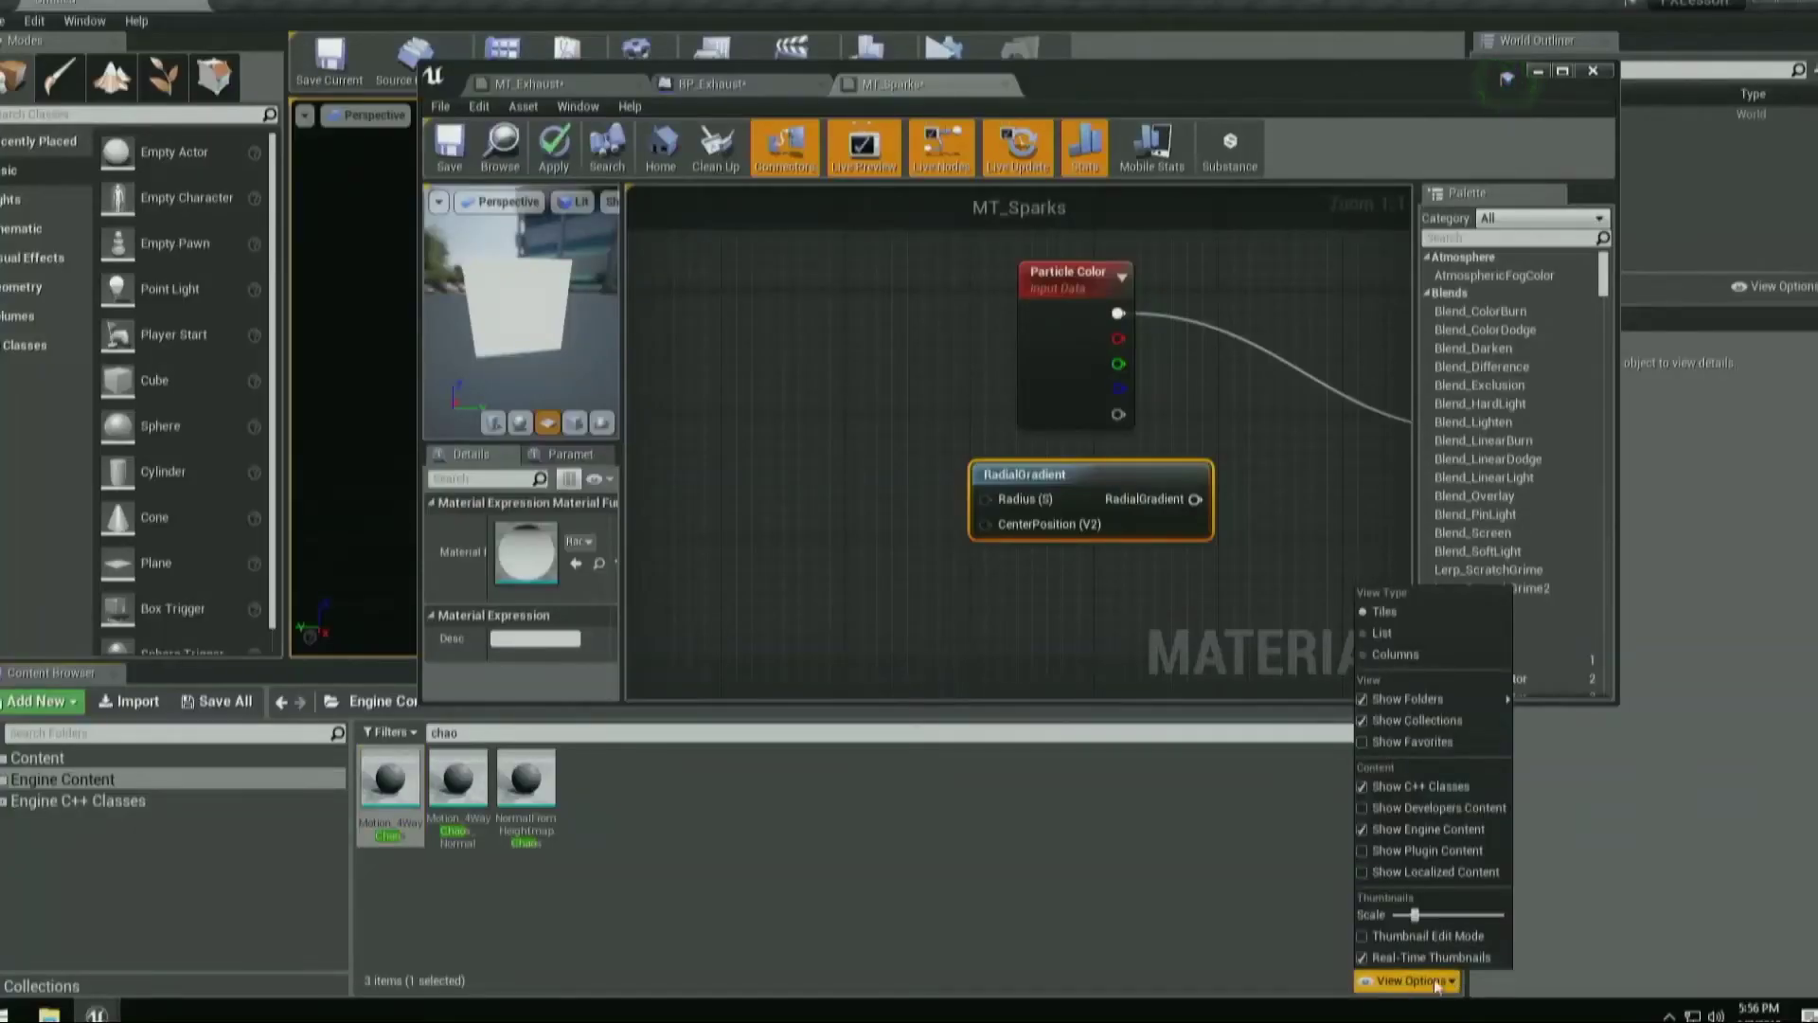
{"action": "left_click", "coordinate": [1082, 847]}
Move RadialGradient further from the material output and add a Multiply node fed by Particle Color's alpha.
{"action": "right_click_drag", "start_coordinate": [1232, 495], "coordinate": [951, 508]}
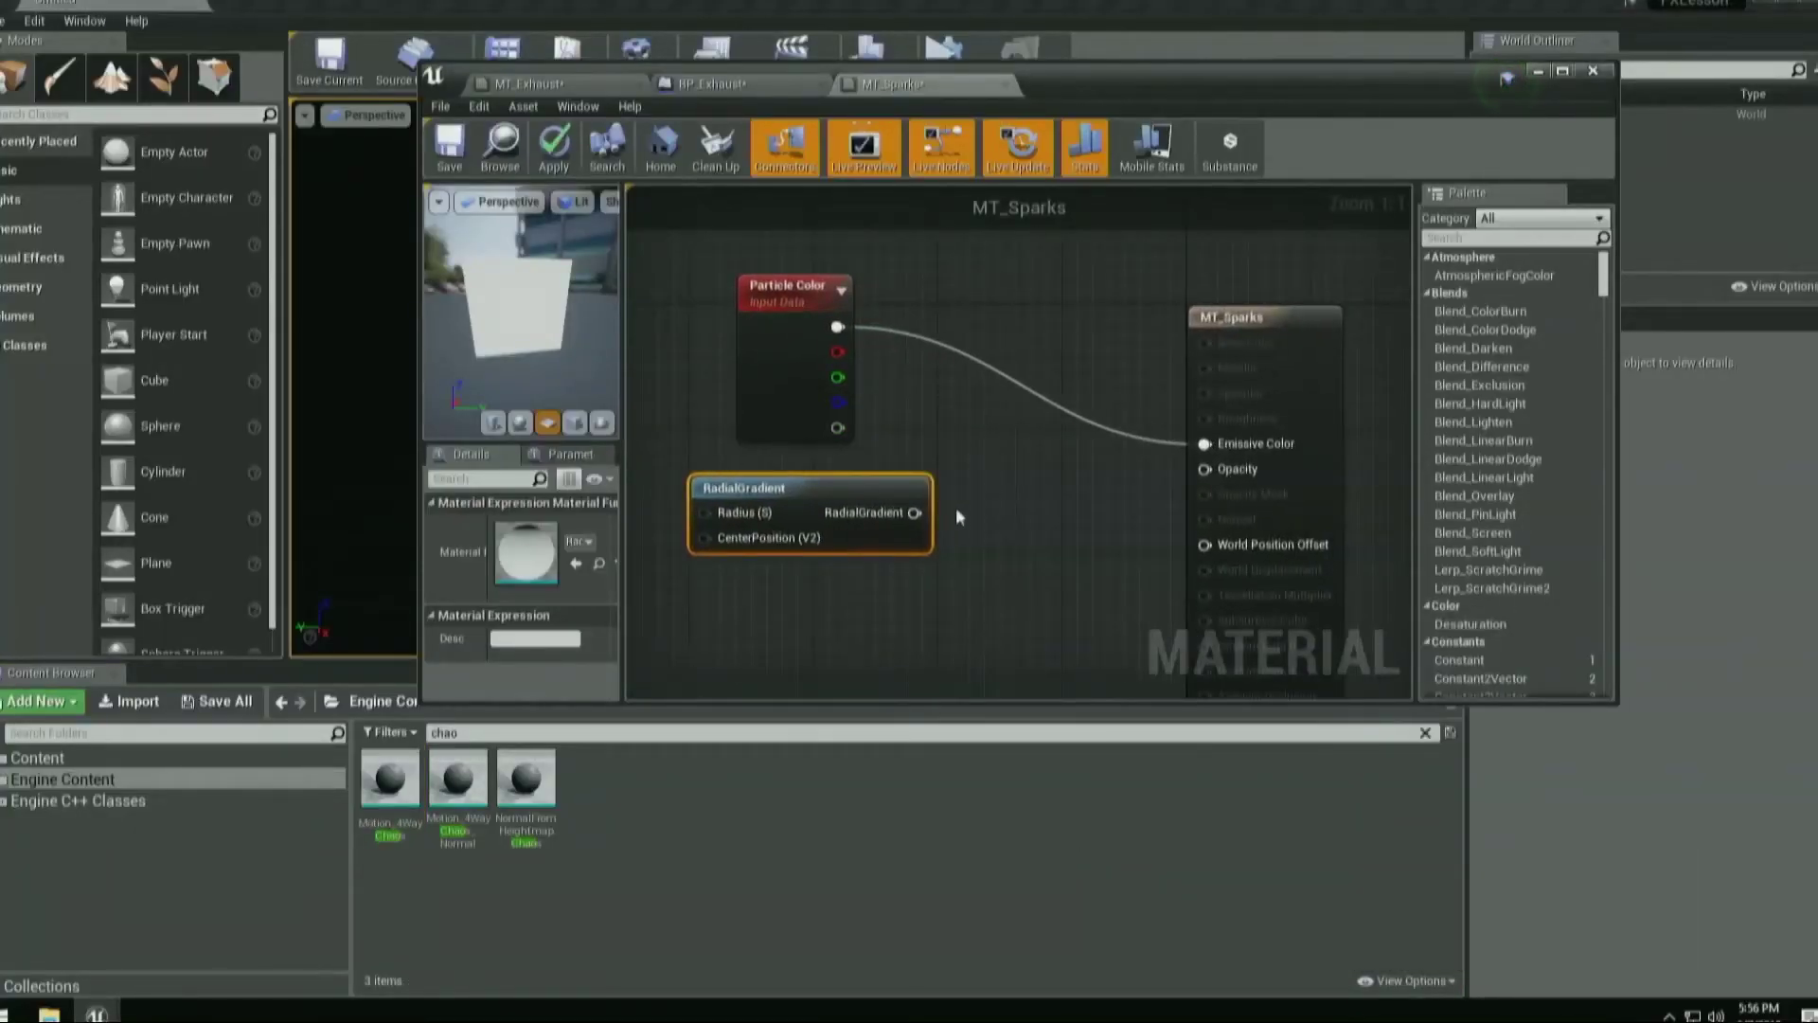
{"action": "left_click_drag", "start_coordinate": [920, 550], "coordinate": [826, 567]}
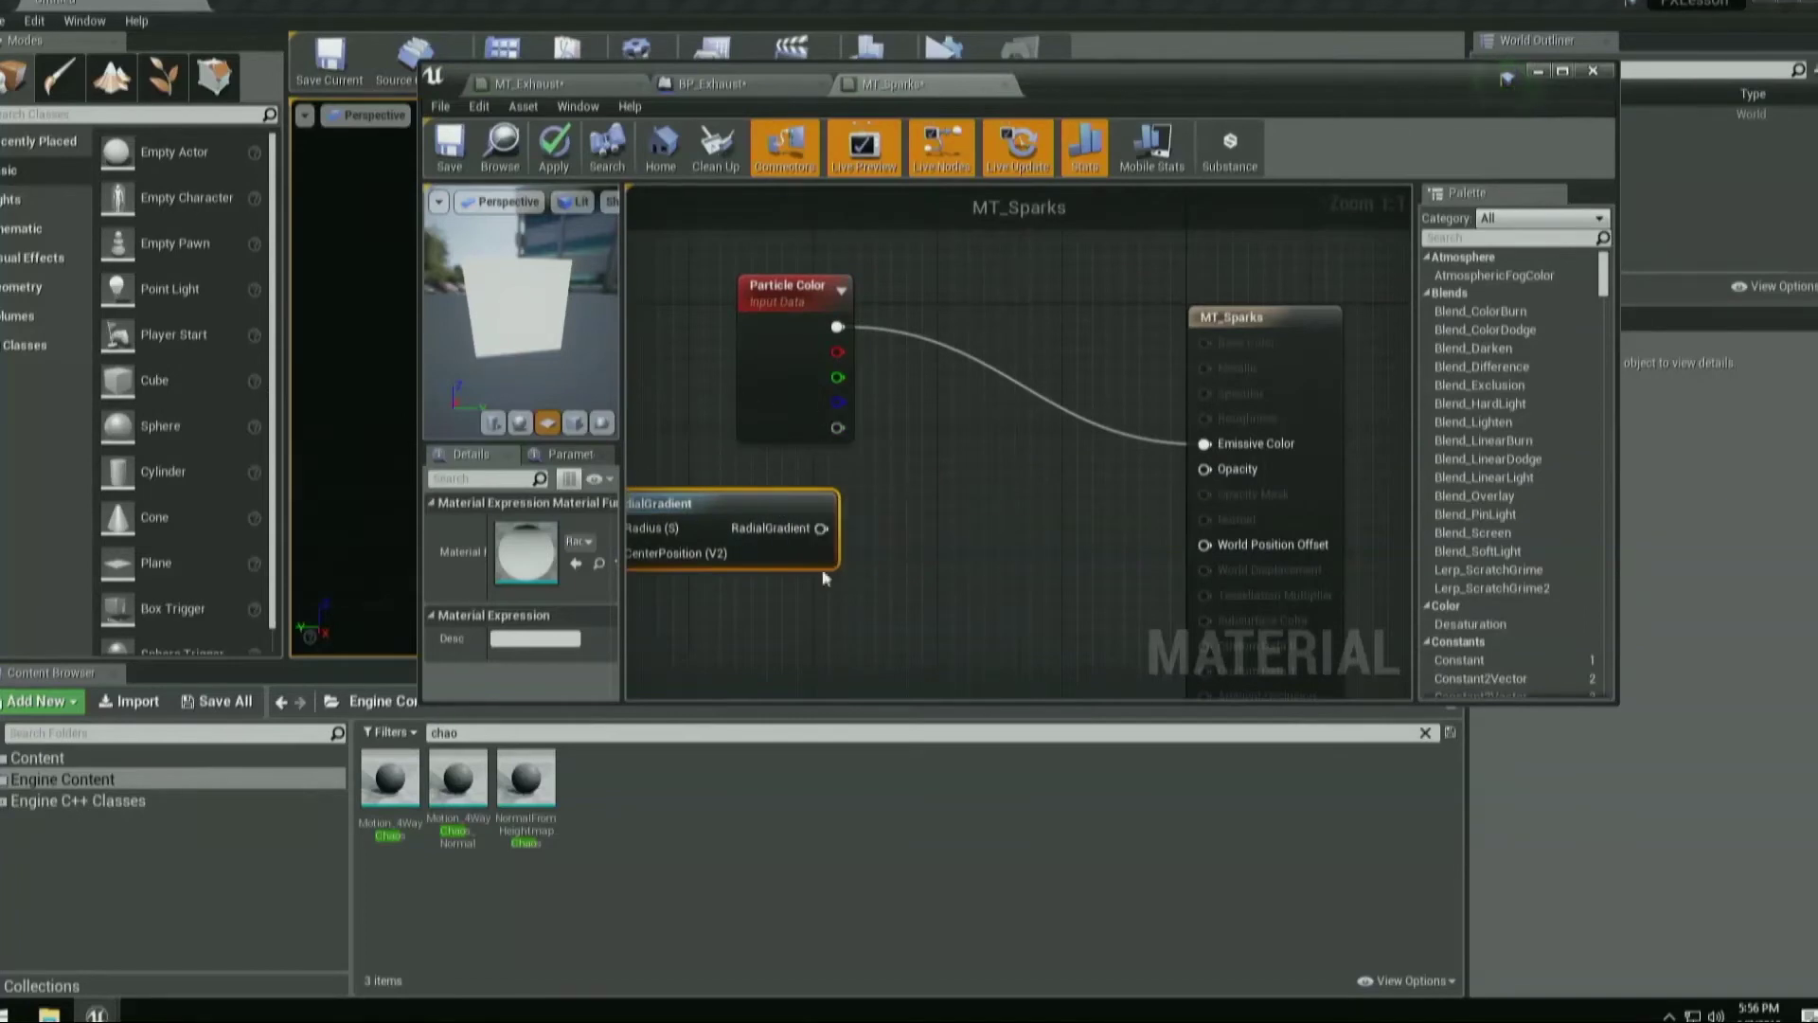
{"action": "left_click_drag", "start_coordinate": [837, 427], "coordinate": [1008, 516]}
{"action": "left_click", "coordinate": [913, 409]}
{"action": "type", "text": "multiply"}
{"action": "key", "text": "Return"}
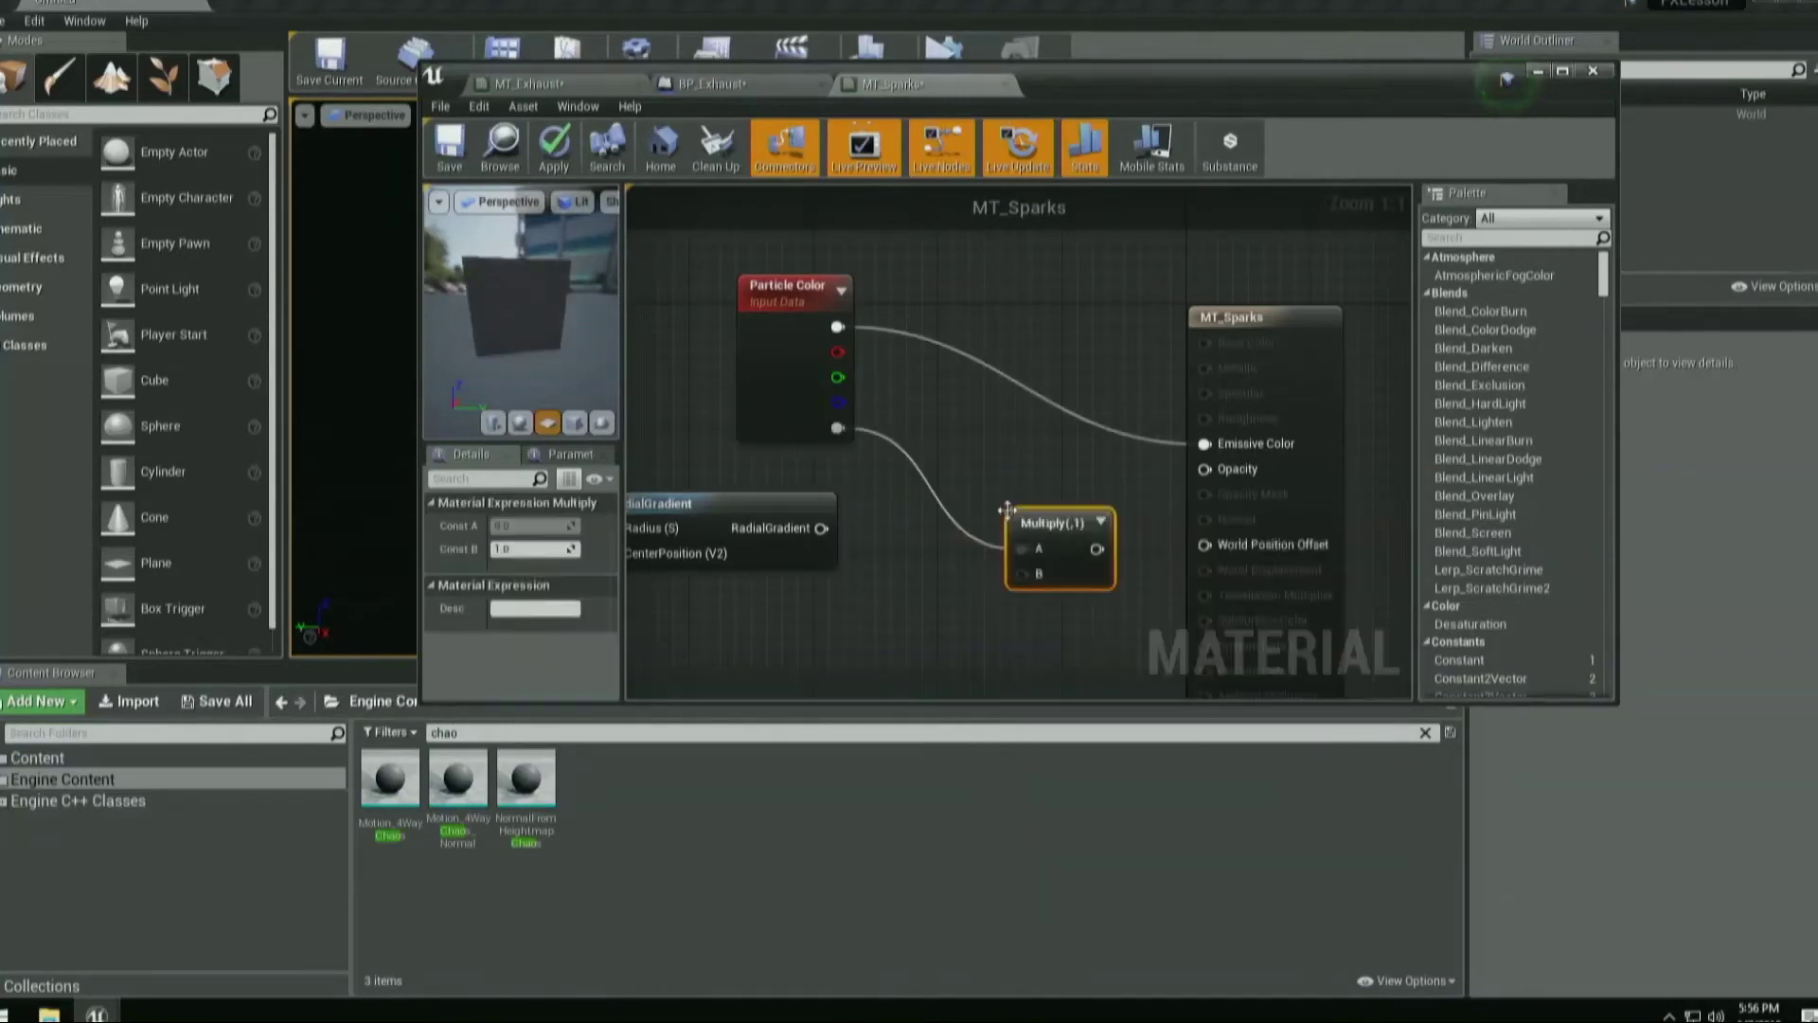
Connect RadialGradient to the Multiply's B input and the Multiply output to Opacity, and apply the MT_Sparks material.
{"action": "left_click_drag", "start_coordinate": [821, 527], "coordinate": [1204, 469]}
{"action": "right_click_drag", "start_coordinate": [964, 424], "coordinate": [1134, 396]}
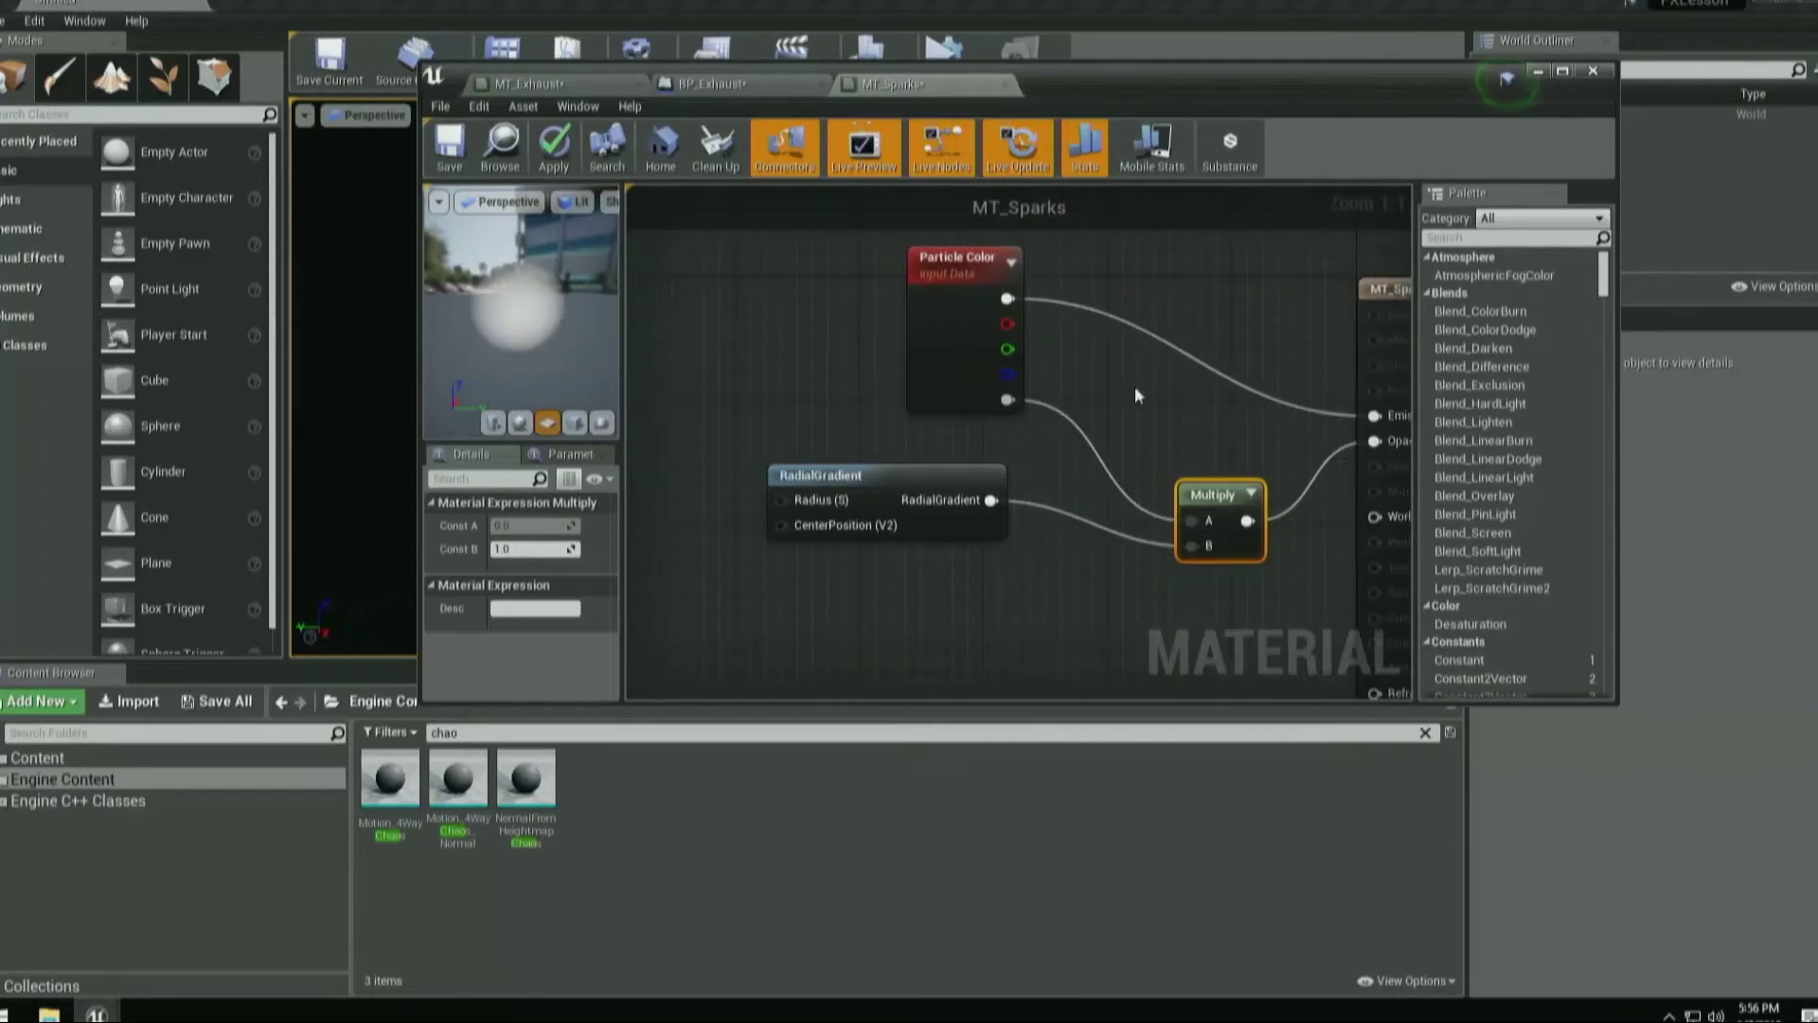
{"action": "left_click_drag", "start_coordinate": [521, 321], "coordinate": [572, 388]}
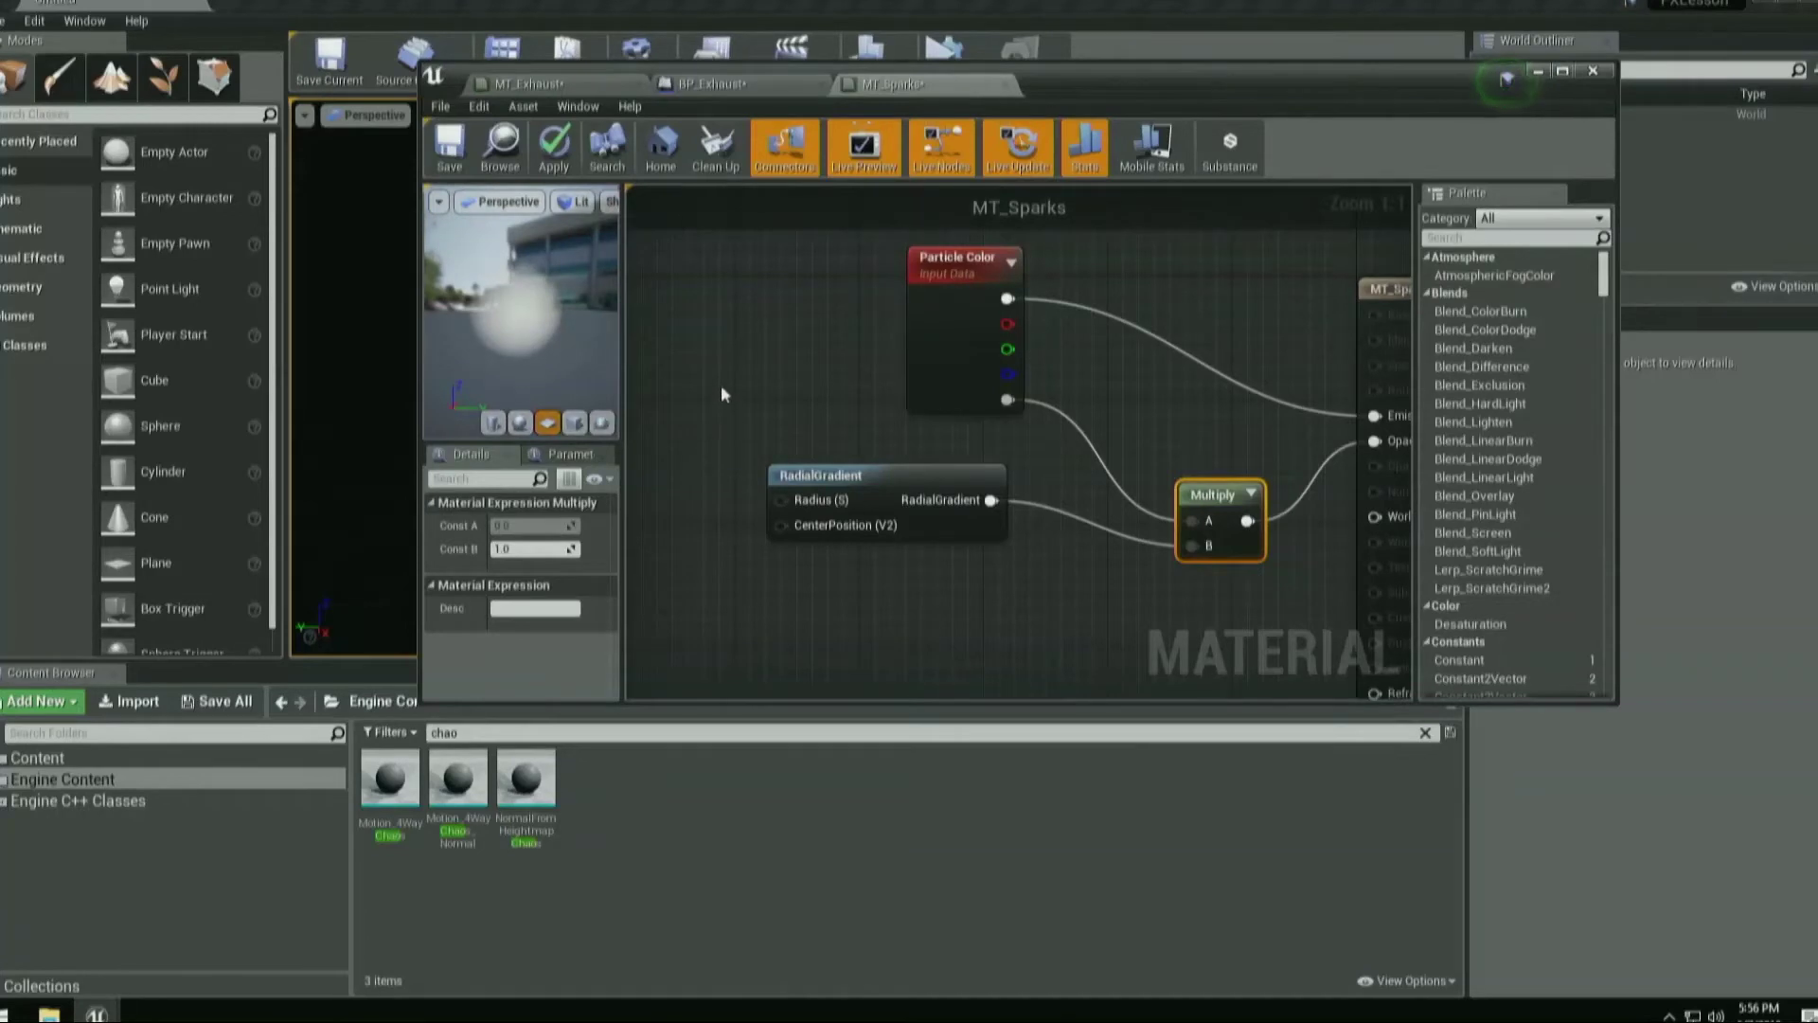
{"action": "left_click", "coordinate": [571, 202]}
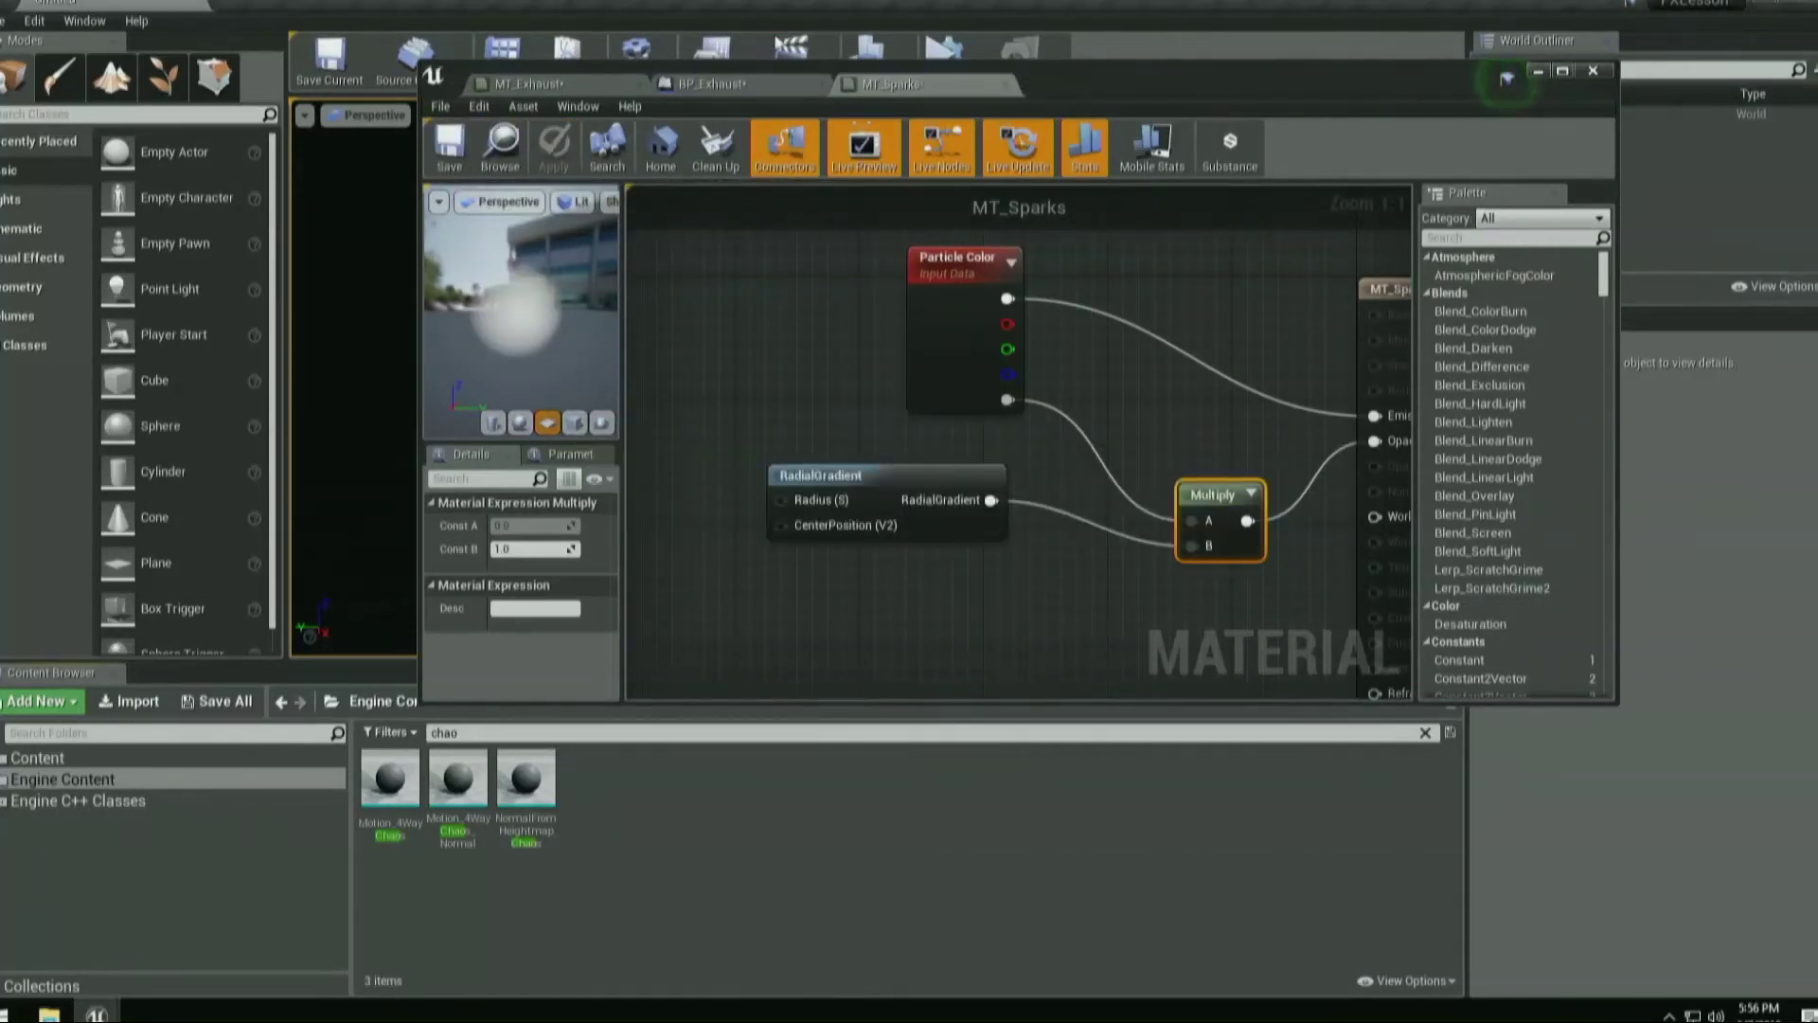
Open the P_Exhaust particle system from the Academy Particles folder and select its emitter's Required module.
{"action": "left_click", "coordinate": [751, 84]}
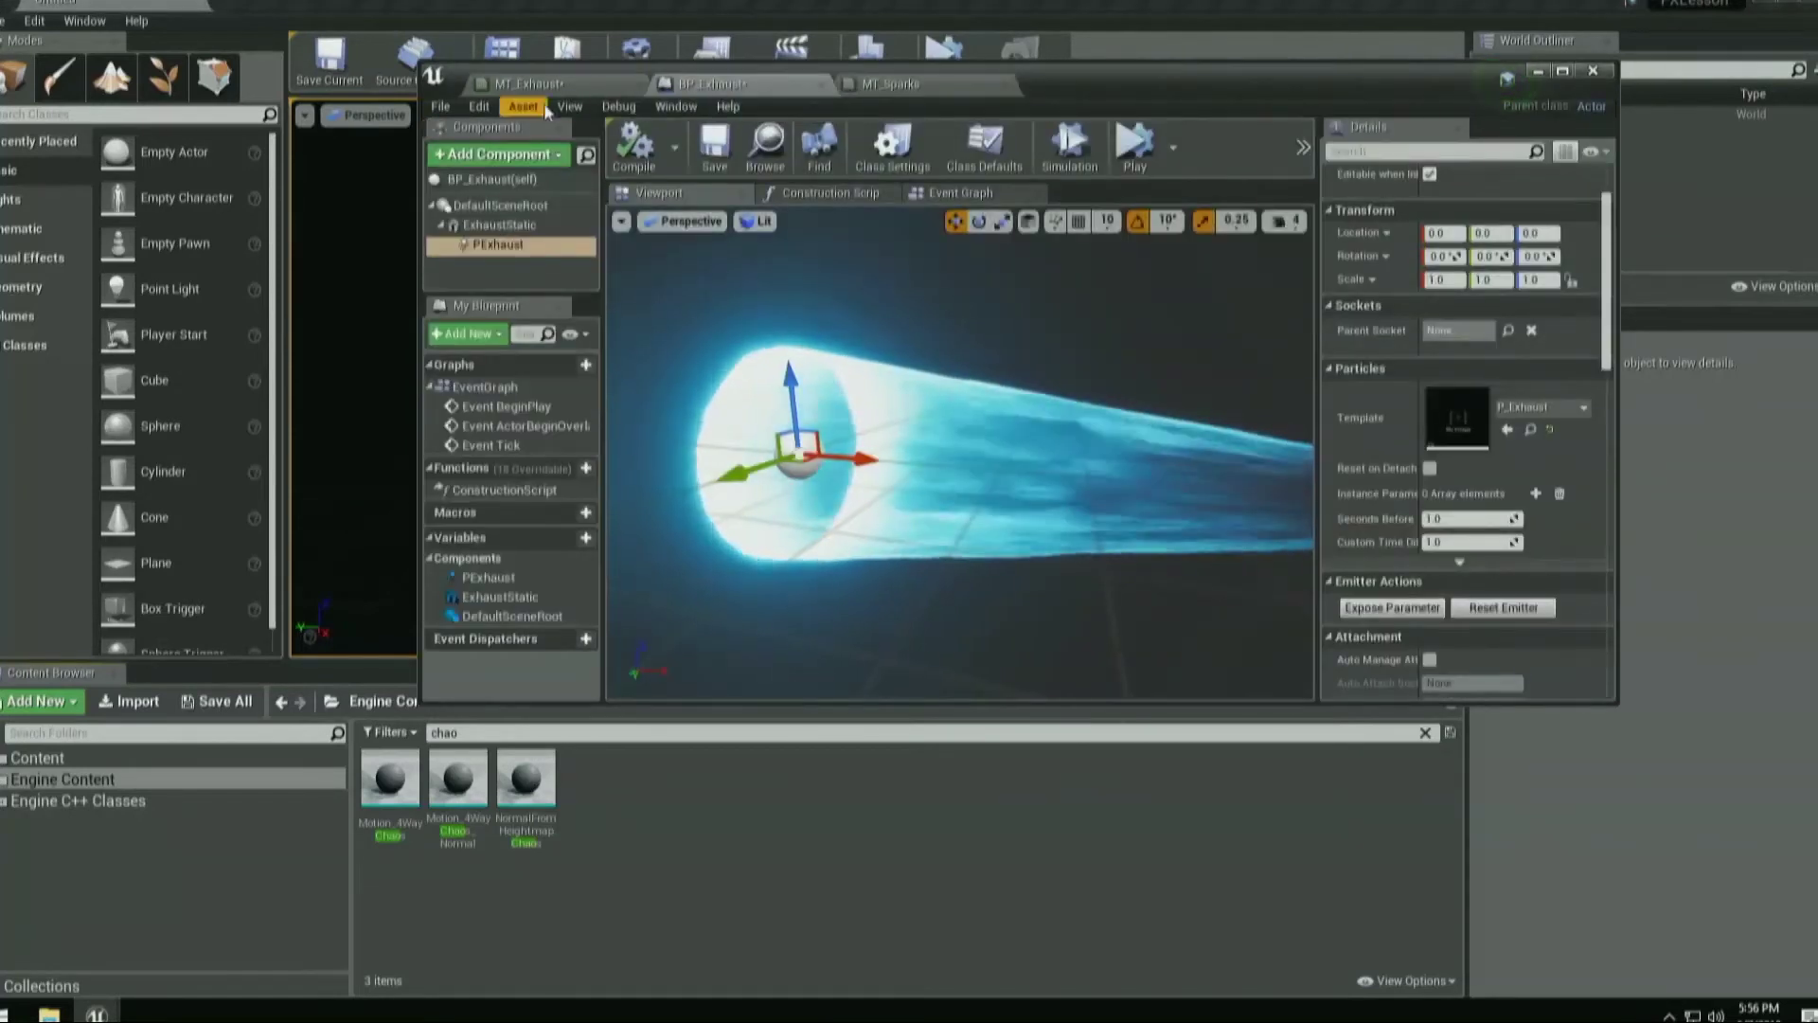
{"action": "left_click", "coordinate": [38, 758]}
{"action": "double_click", "coordinate": [38, 757]}
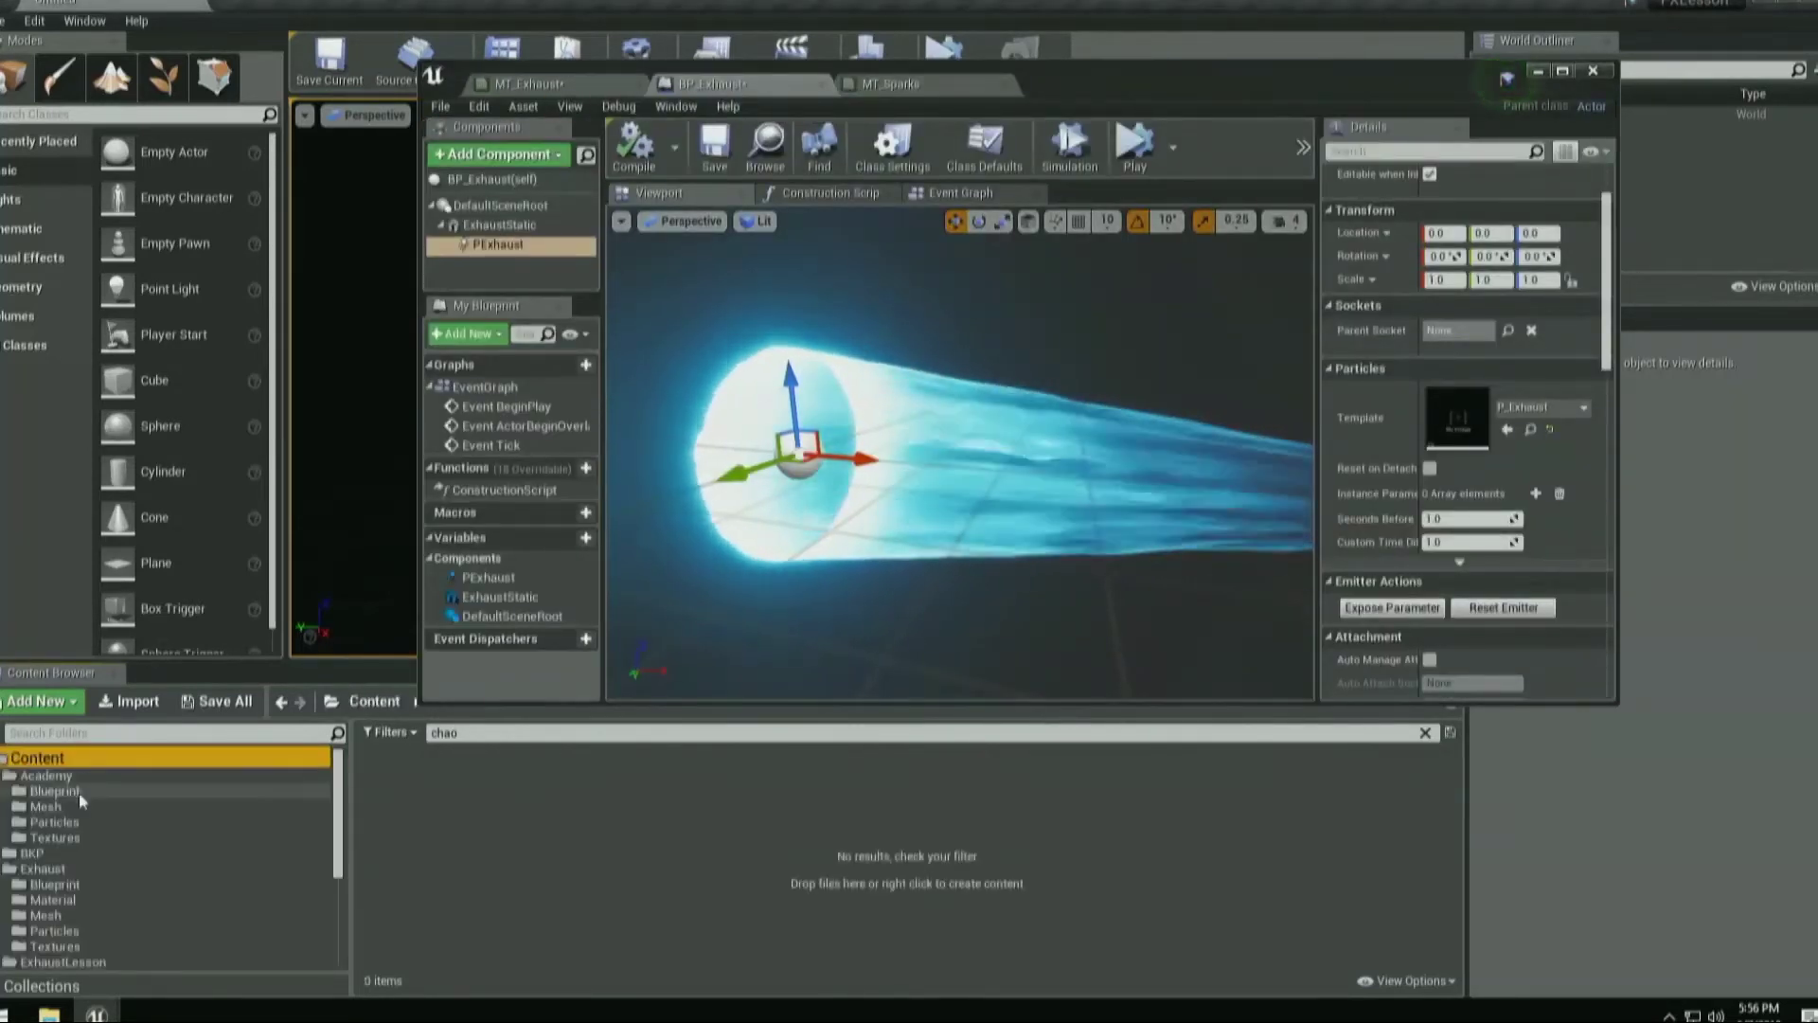
{"action": "left_click", "coordinate": [54, 822]}
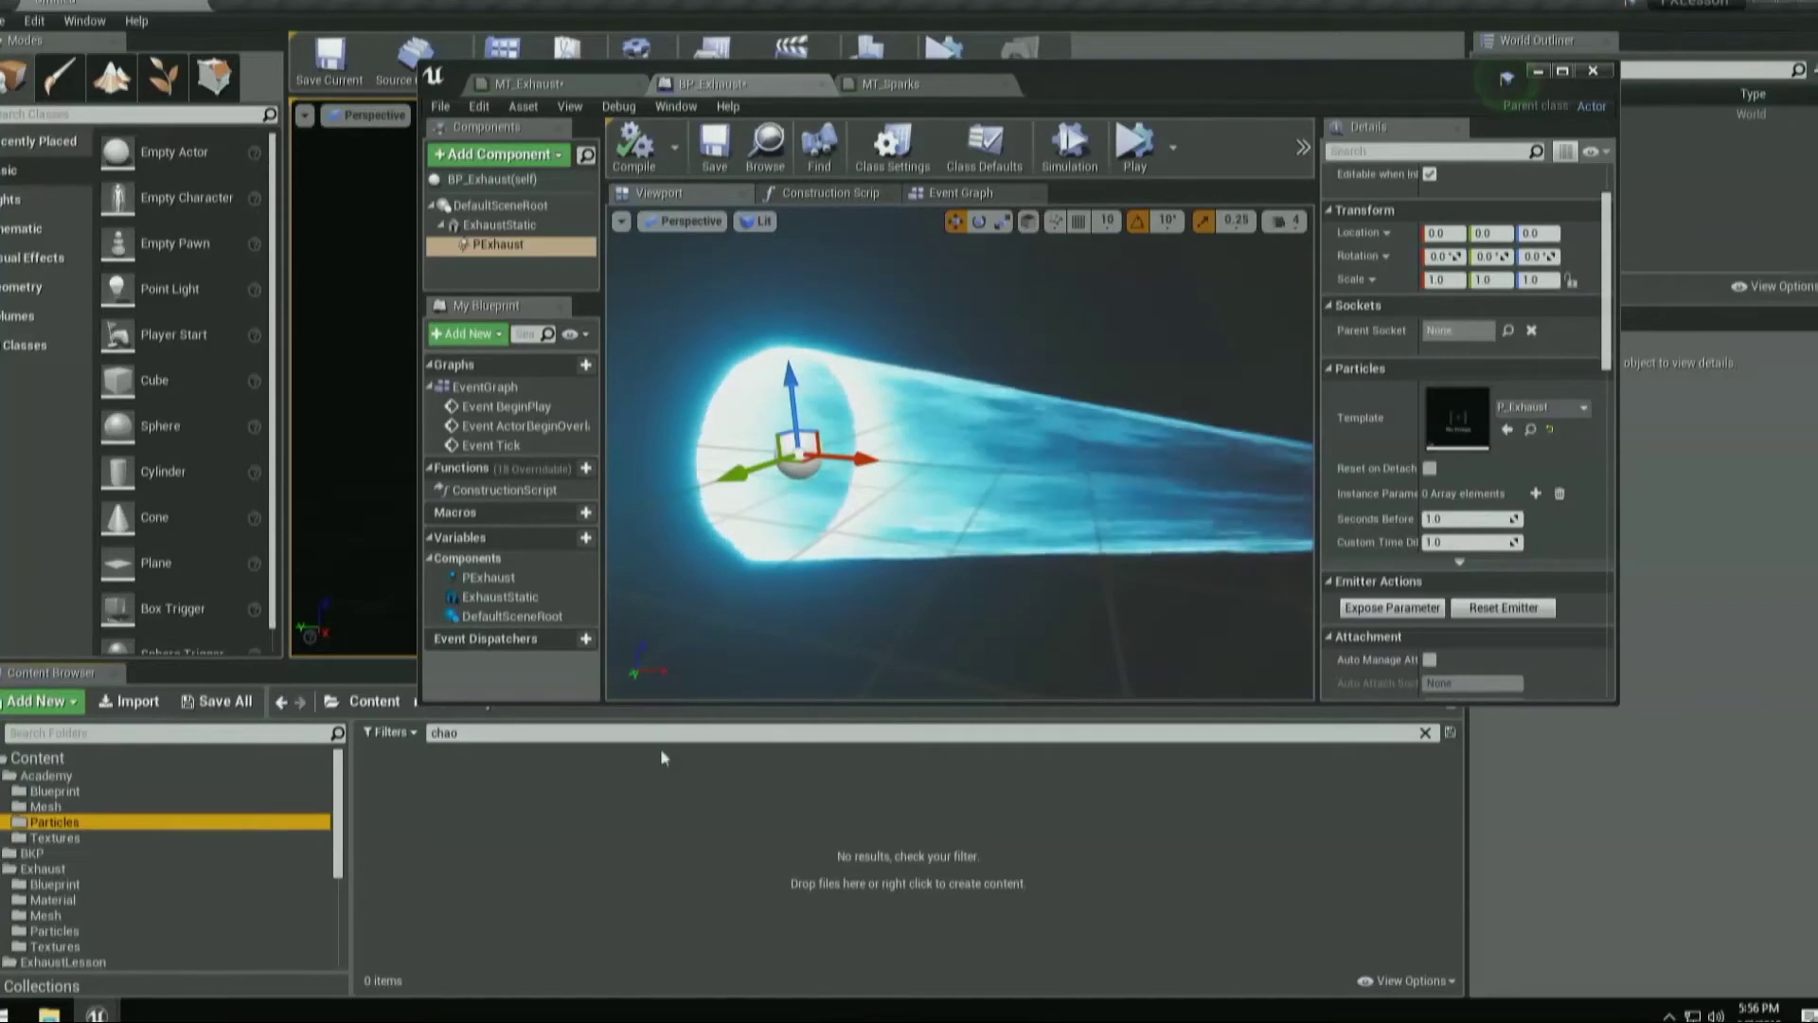
{"action": "left_click", "coordinate": [1425, 732]}
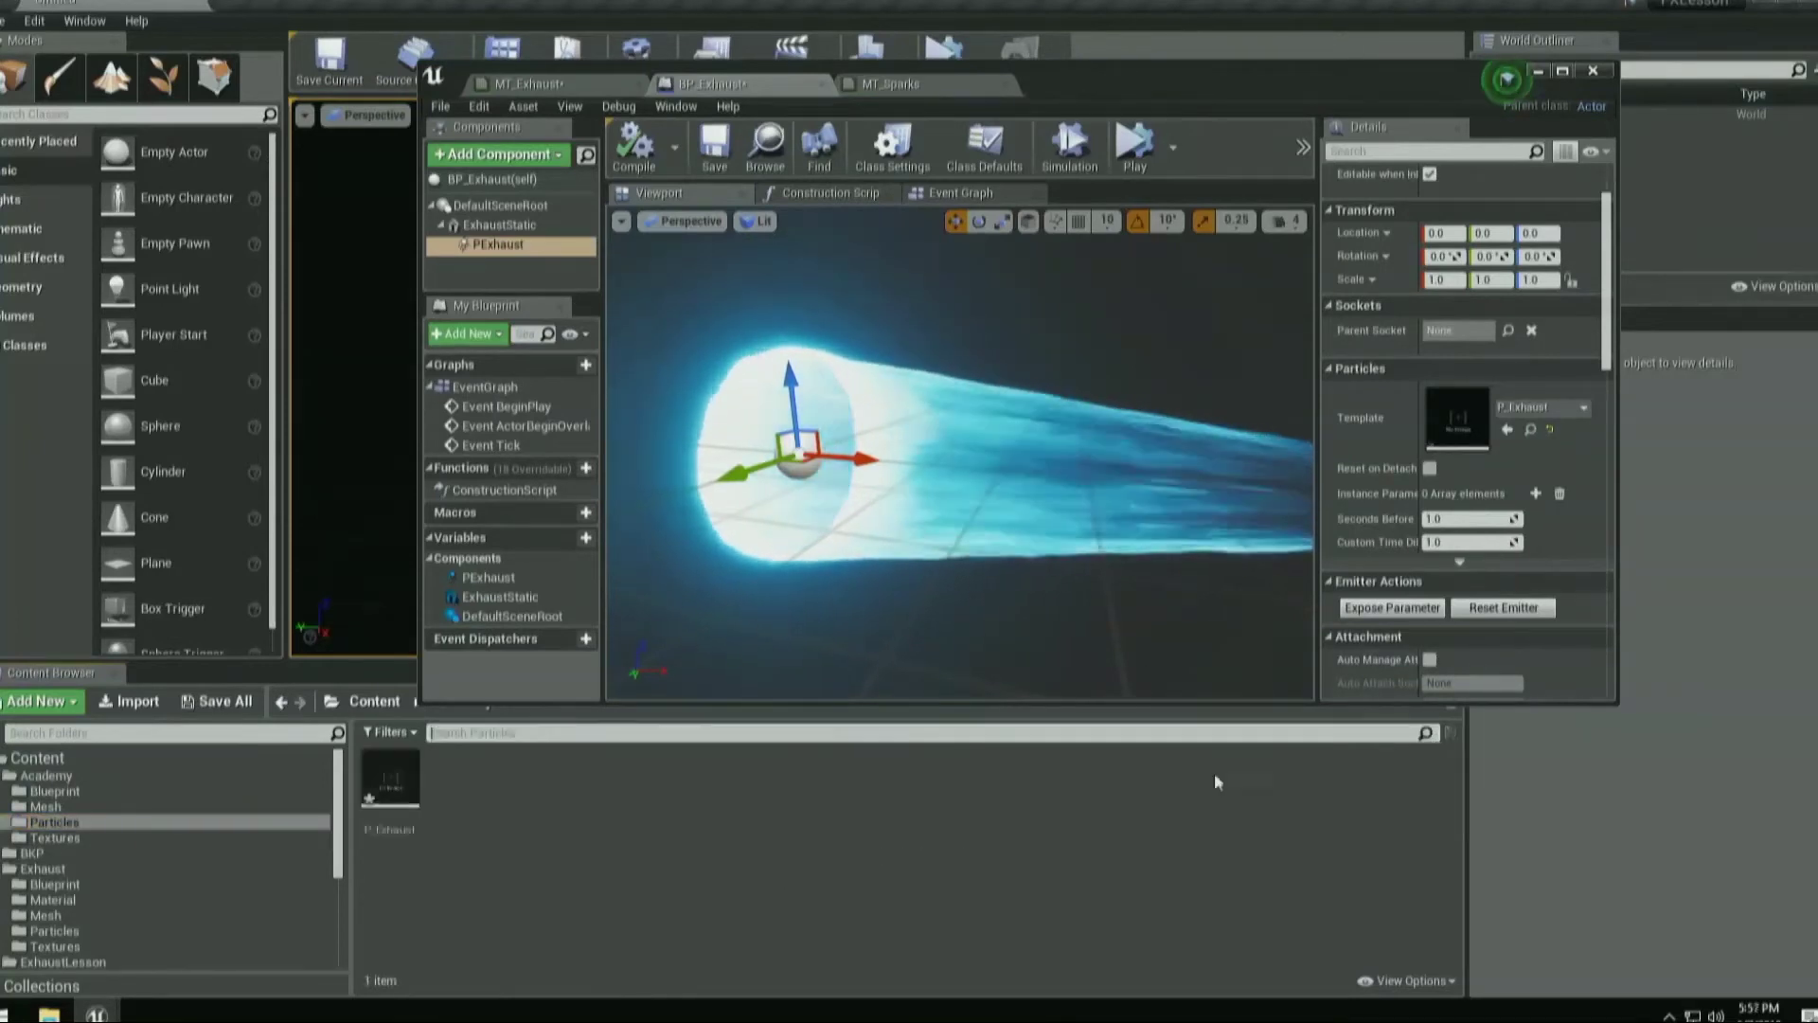
{"action": "double_click", "coordinate": [390, 778]}
{"action": "double_click", "coordinate": [1306, 79]}
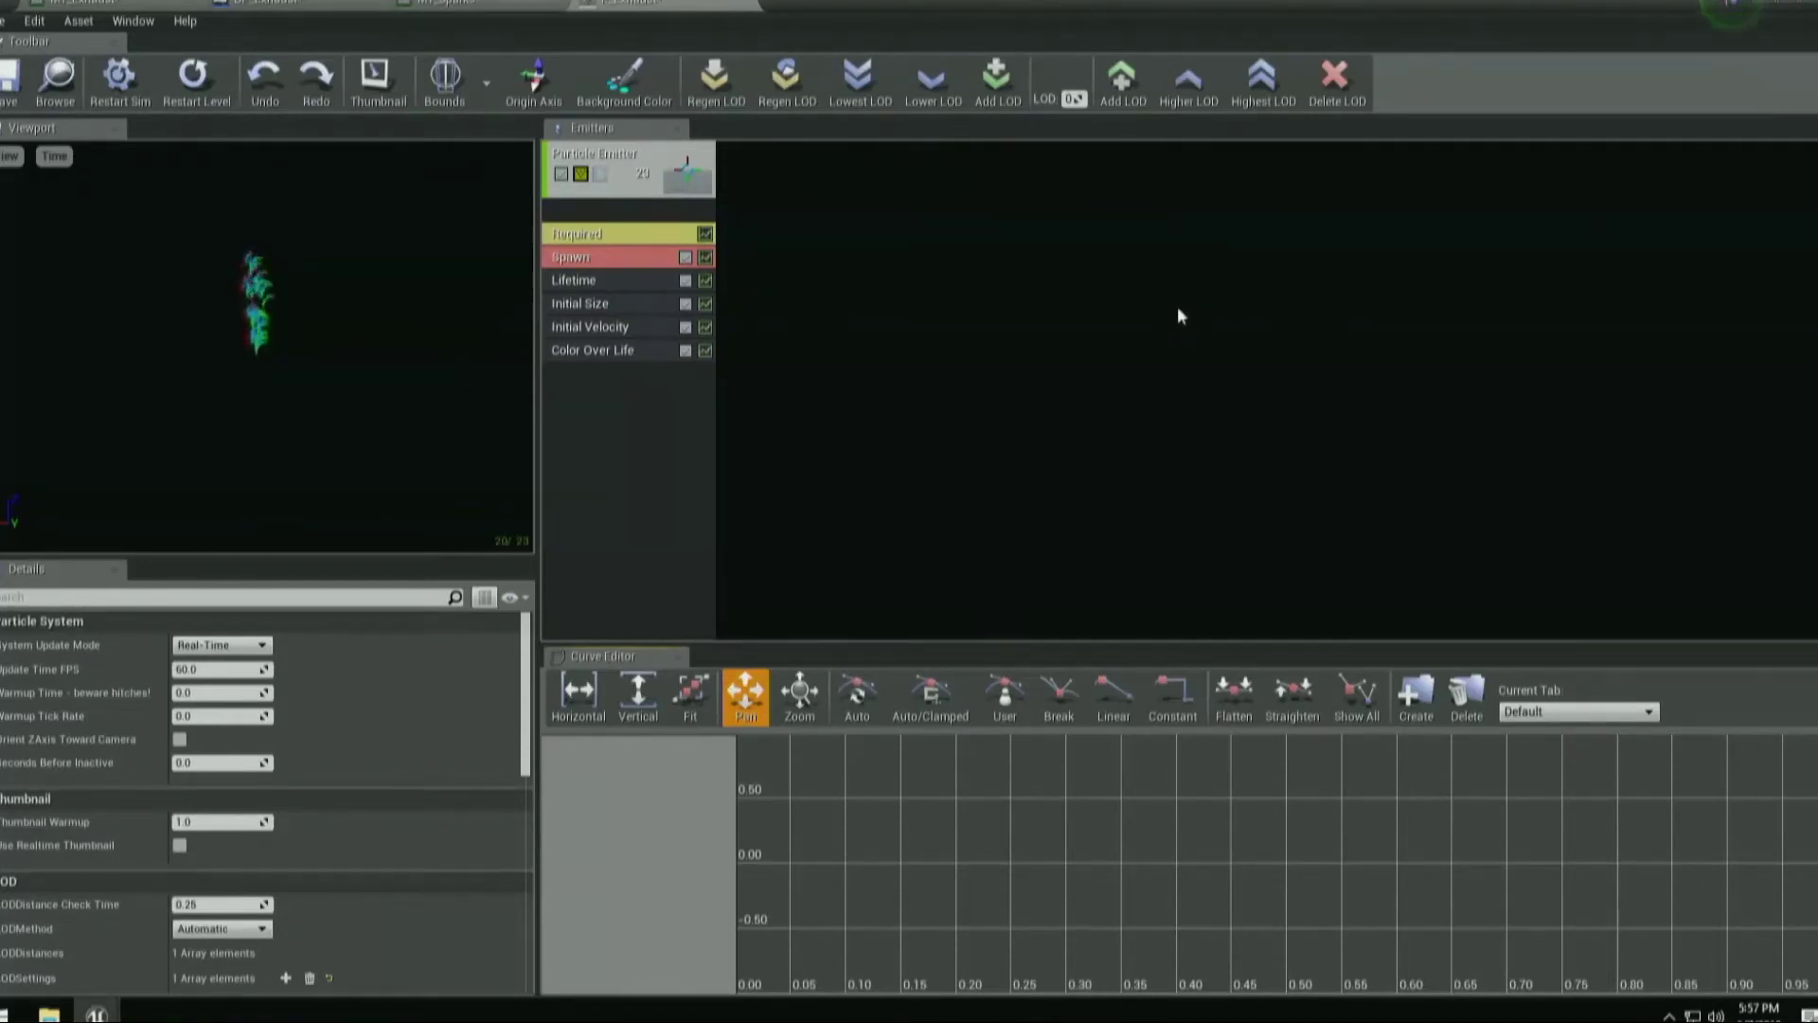
{"action": "left_click", "coordinate": [653, 237]}
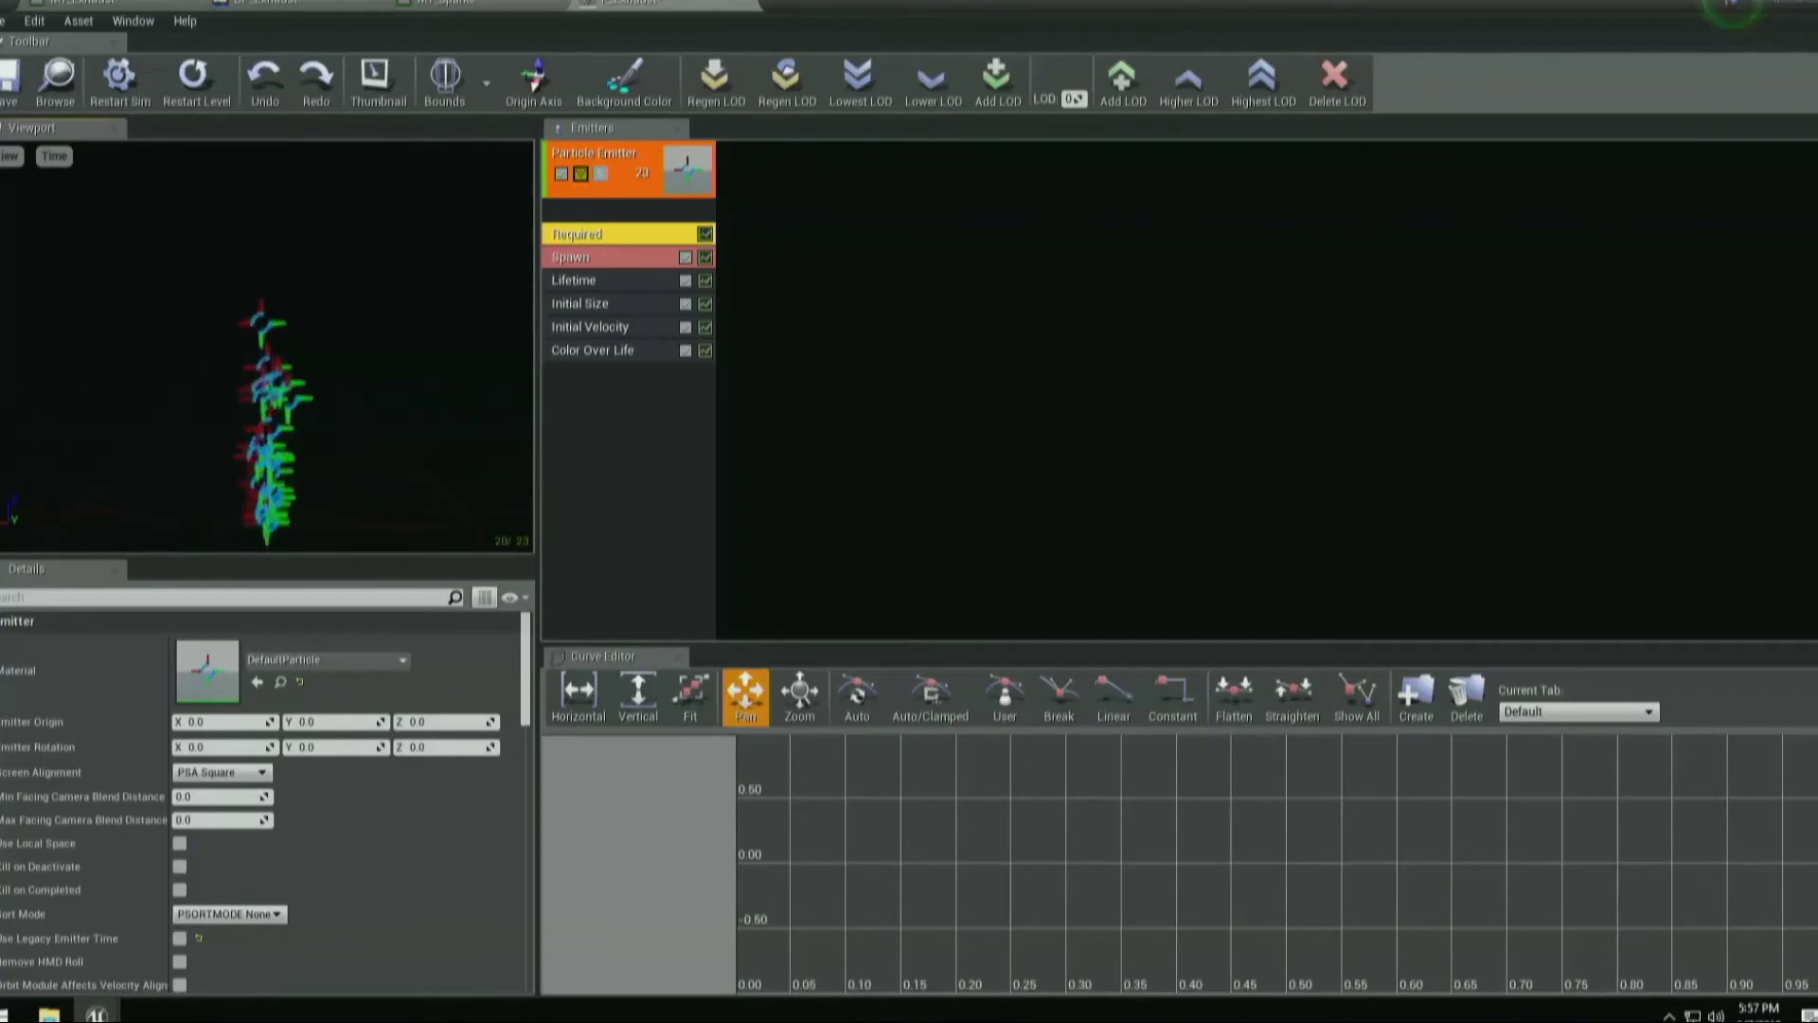
Check how the default particles appear on the exhaust in the BP_Exhaust viewport.
{"action": "left_click", "coordinate": [252, 3]}
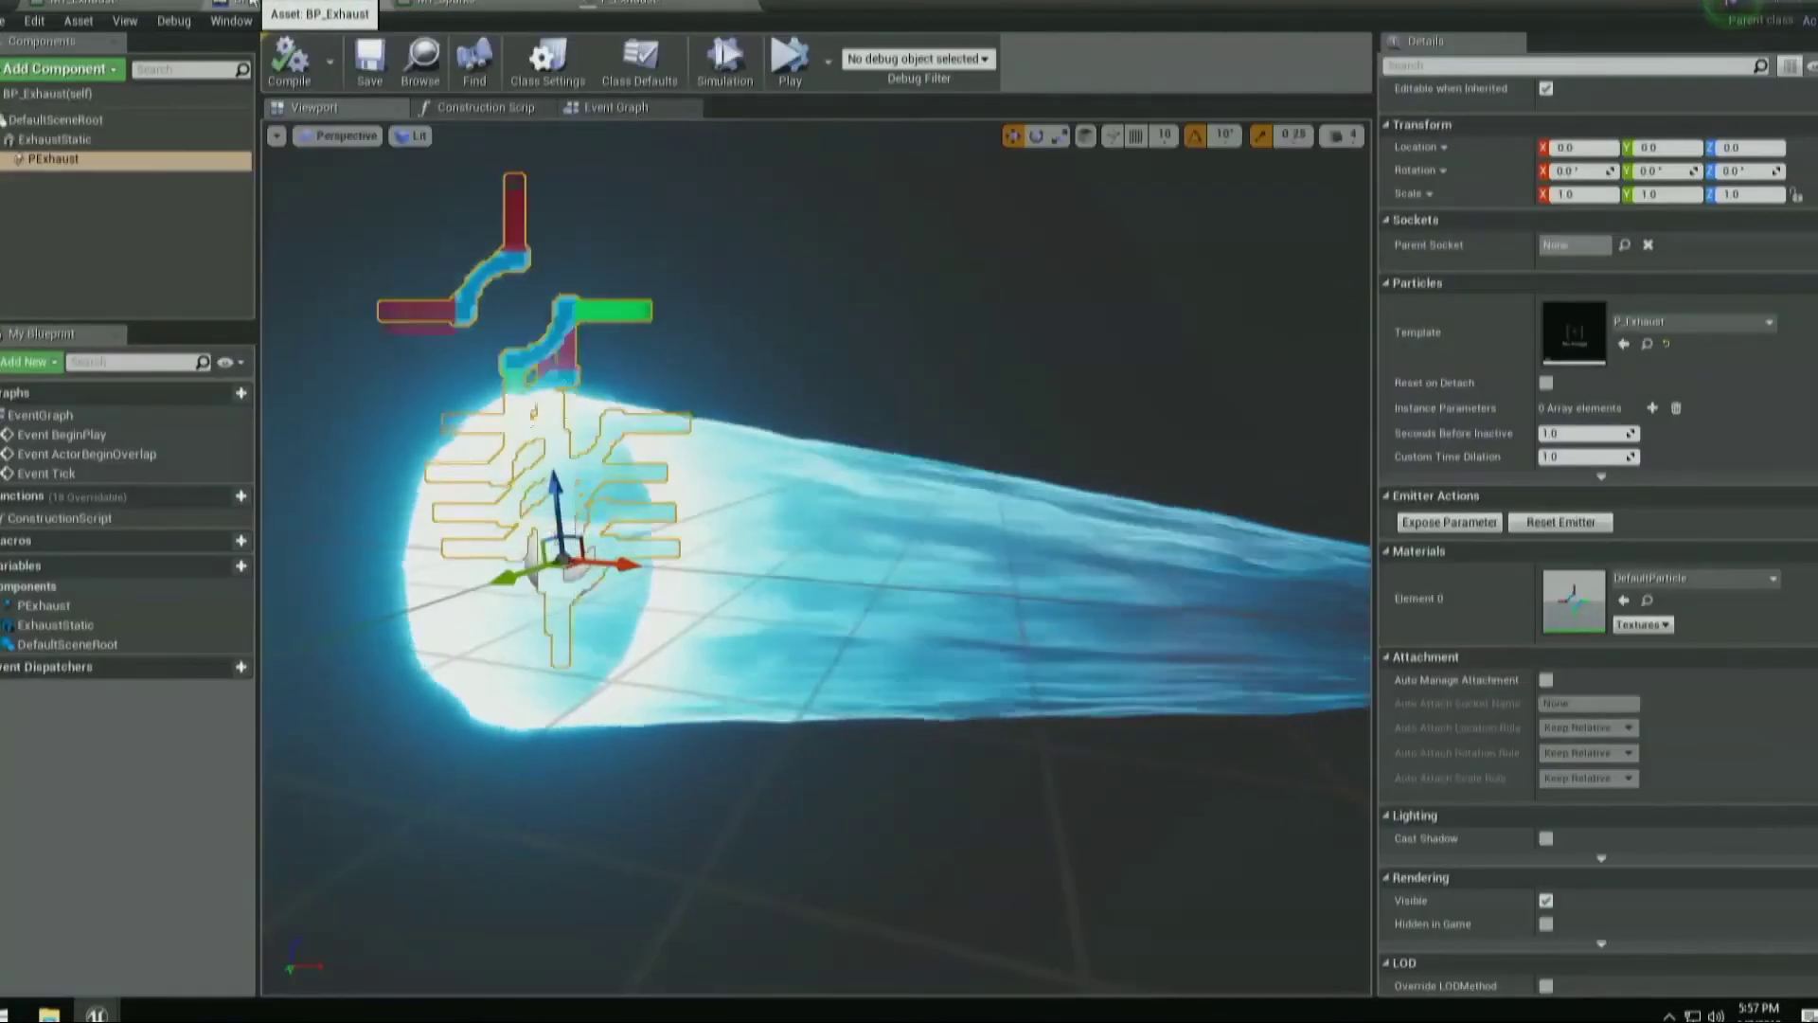
{"action": "right_click_drag", "start_coordinate": [638, 604], "coordinate": [715, 602]}
{"action": "key", "text": "s"}
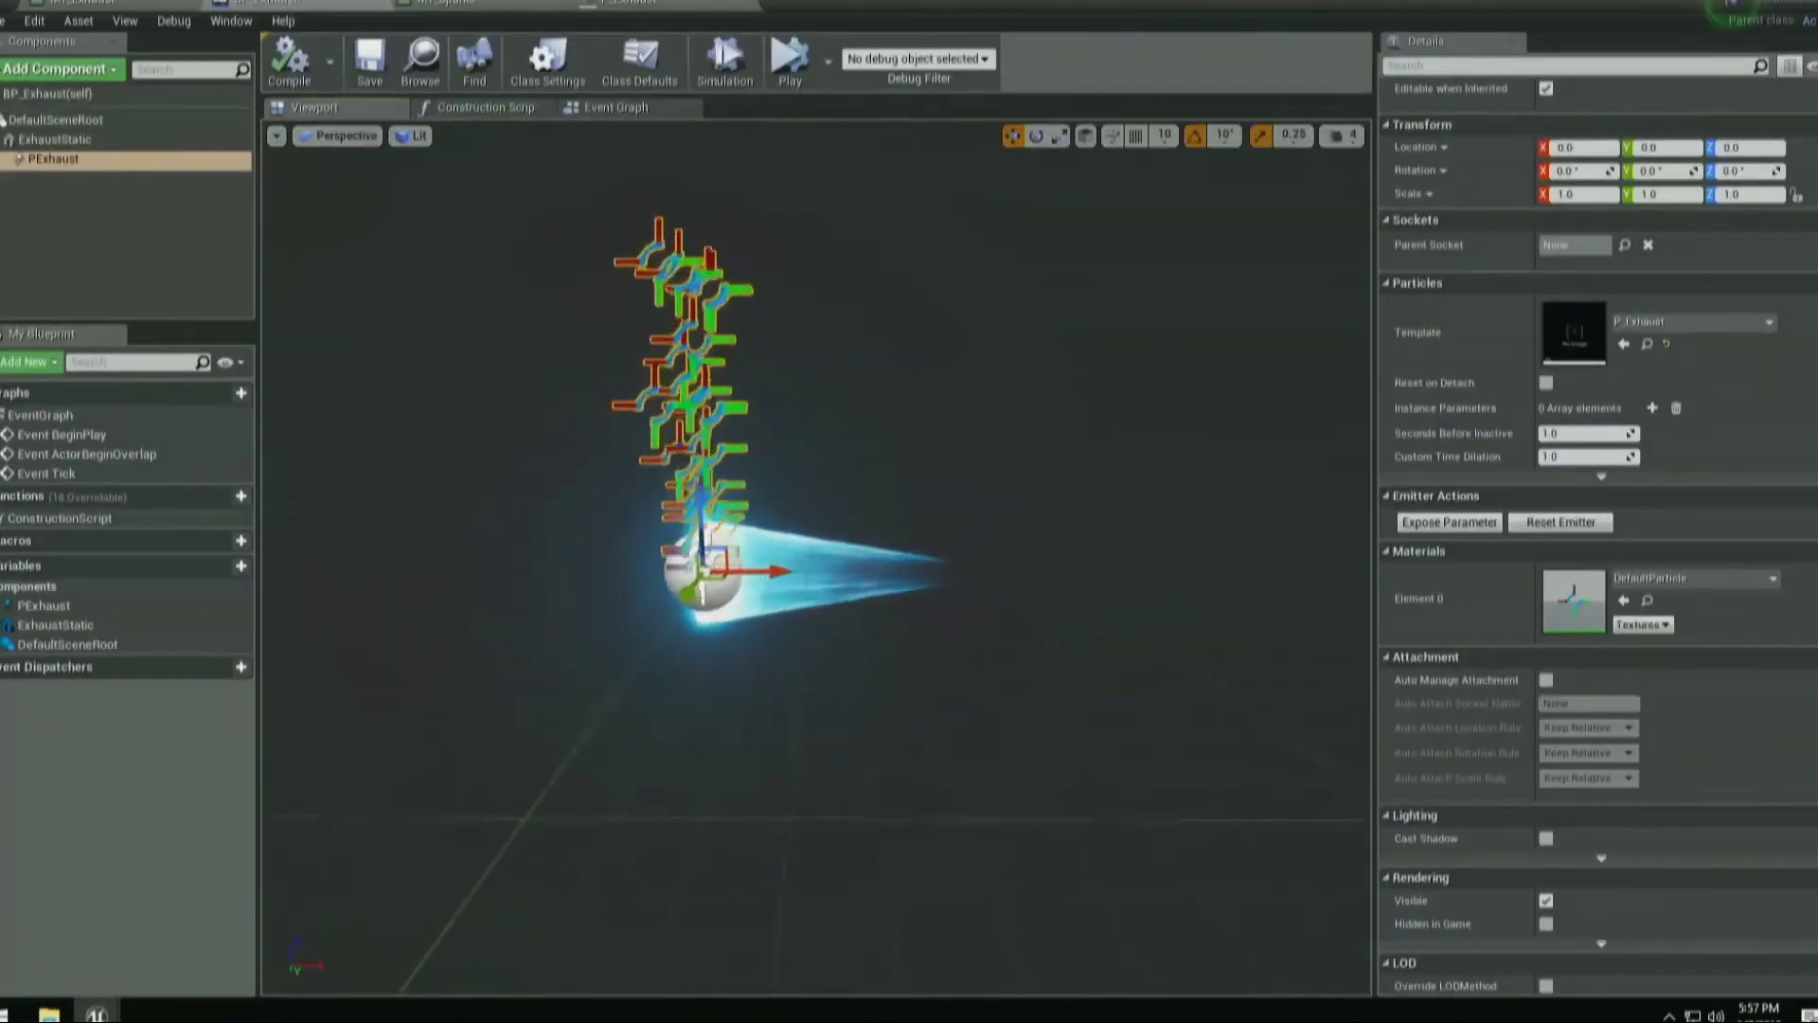
Detach the BP_Exhaust blueprint into its own window, snap it beside the material editors, and show P_Exhaust next to it.
{"action": "left_click_drag", "start_coordinate": [252, 4], "coordinate": [445, 323]}
{"action": "left_click_drag", "start_coordinate": [911, 5], "coordinate": [1120, 471]}
{"action": "left_click_drag", "start_coordinate": [841, 331], "coordinate": [2, 493]}
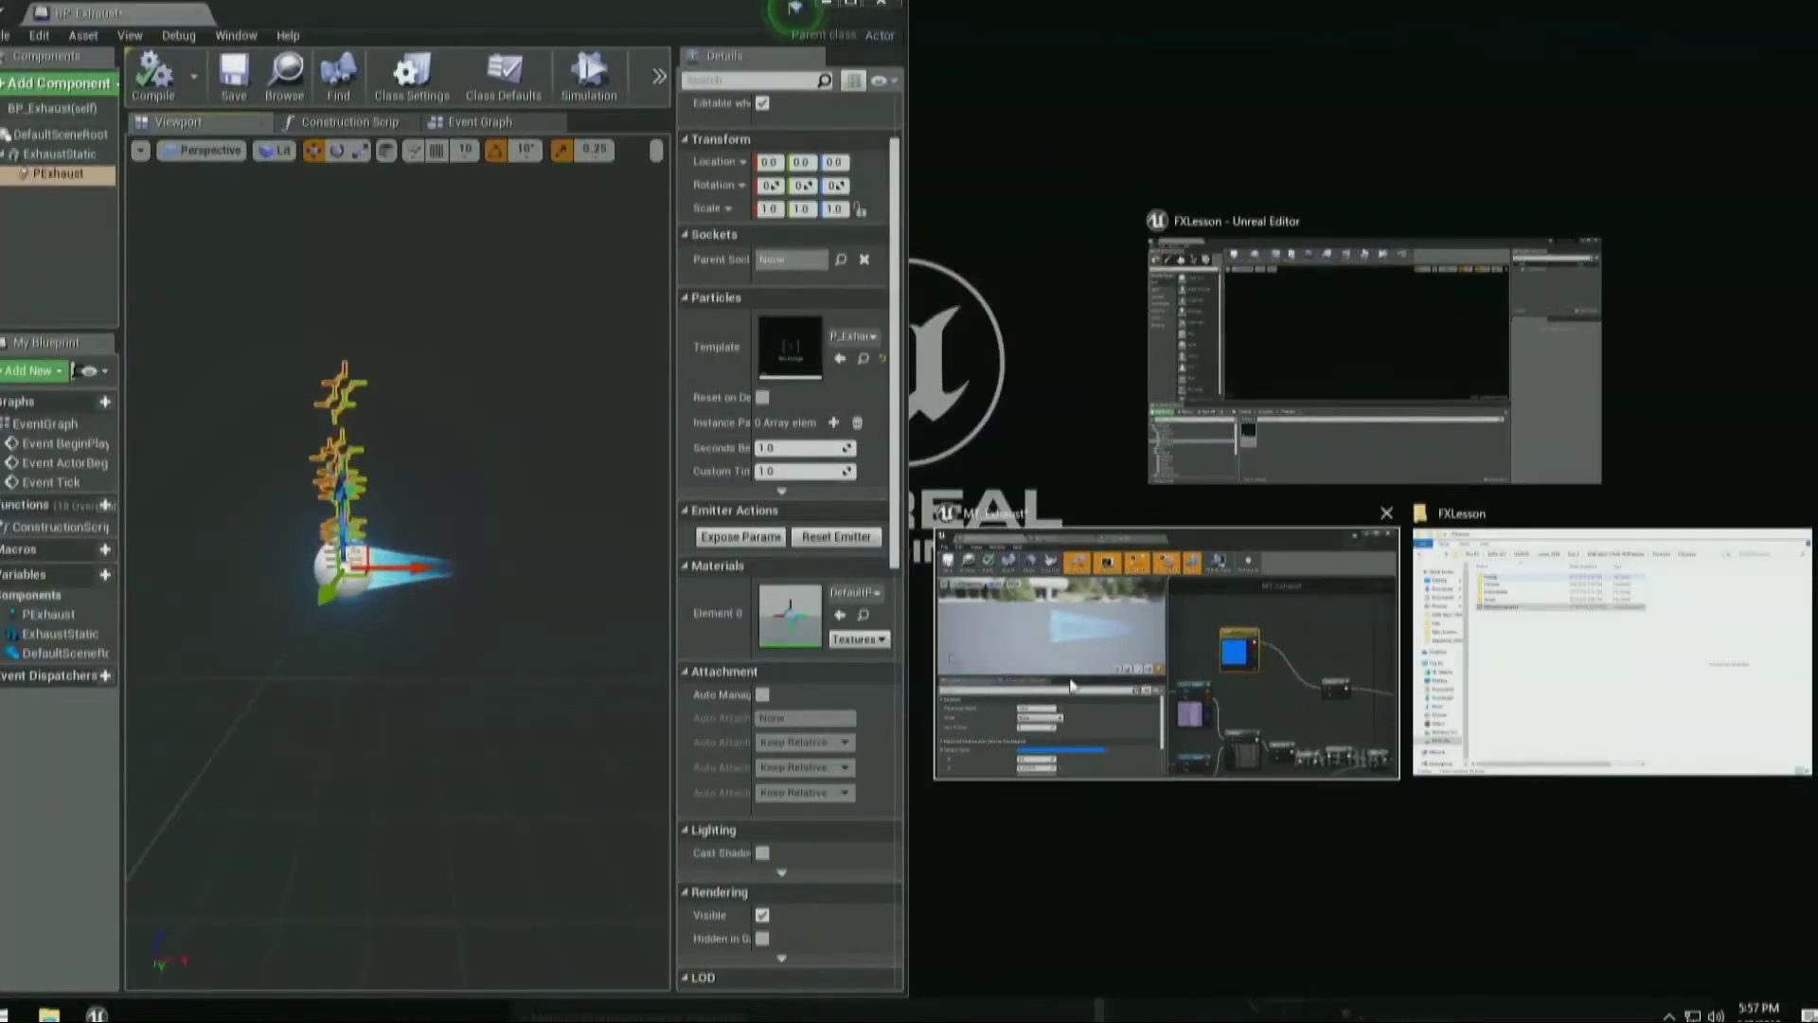
{"action": "left_click", "coordinate": [1080, 630]}
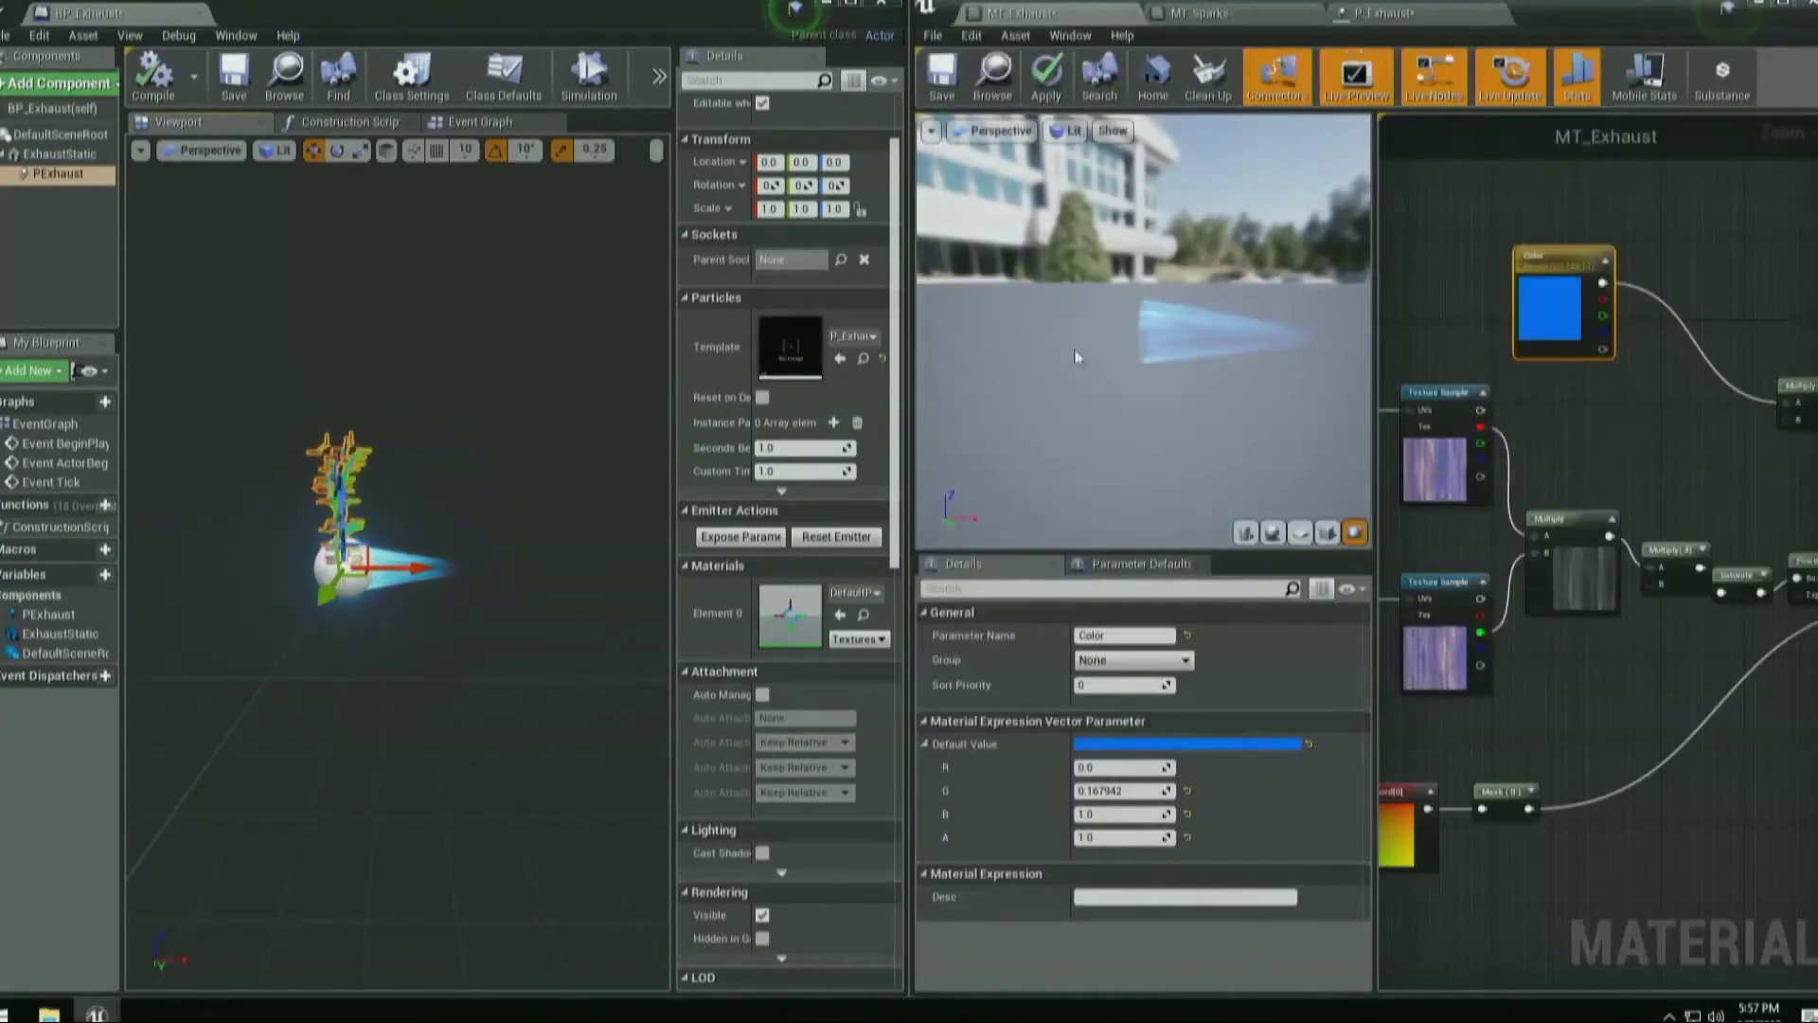
{"action": "left_click", "coordinate": [1244, 20]}
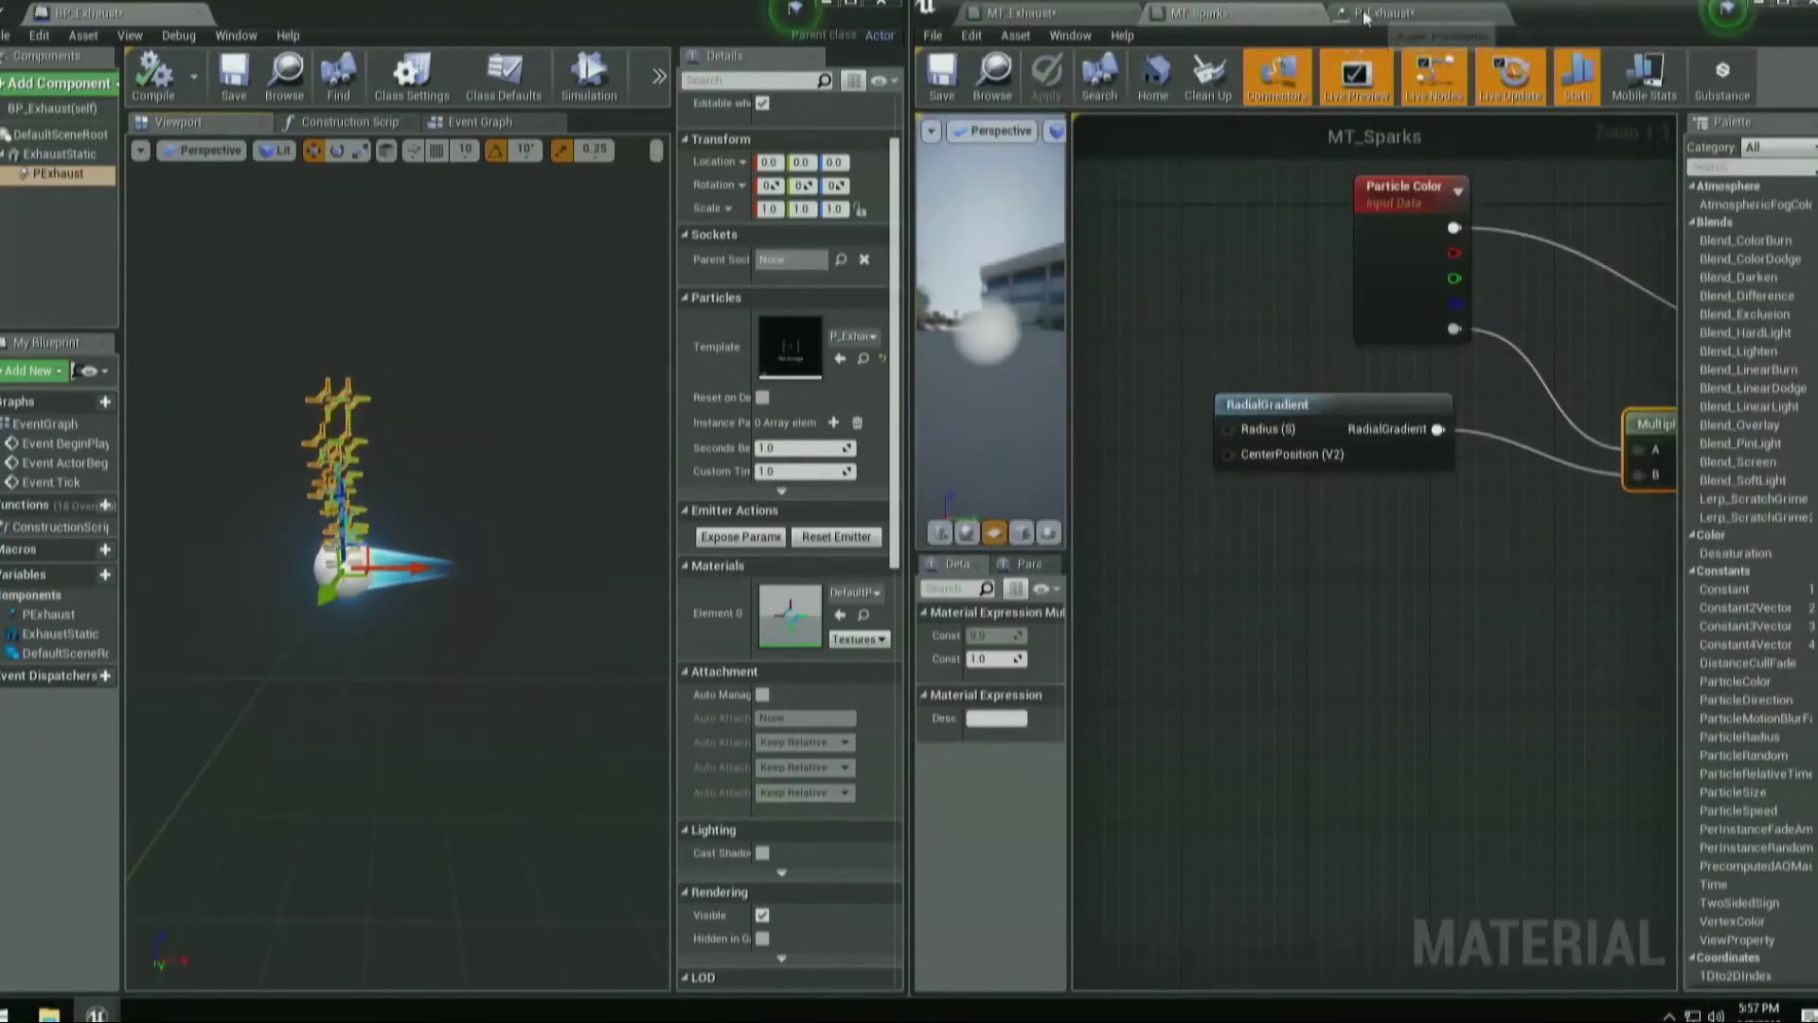
{"action": "left_click", "coordinate": [1415, 13]}
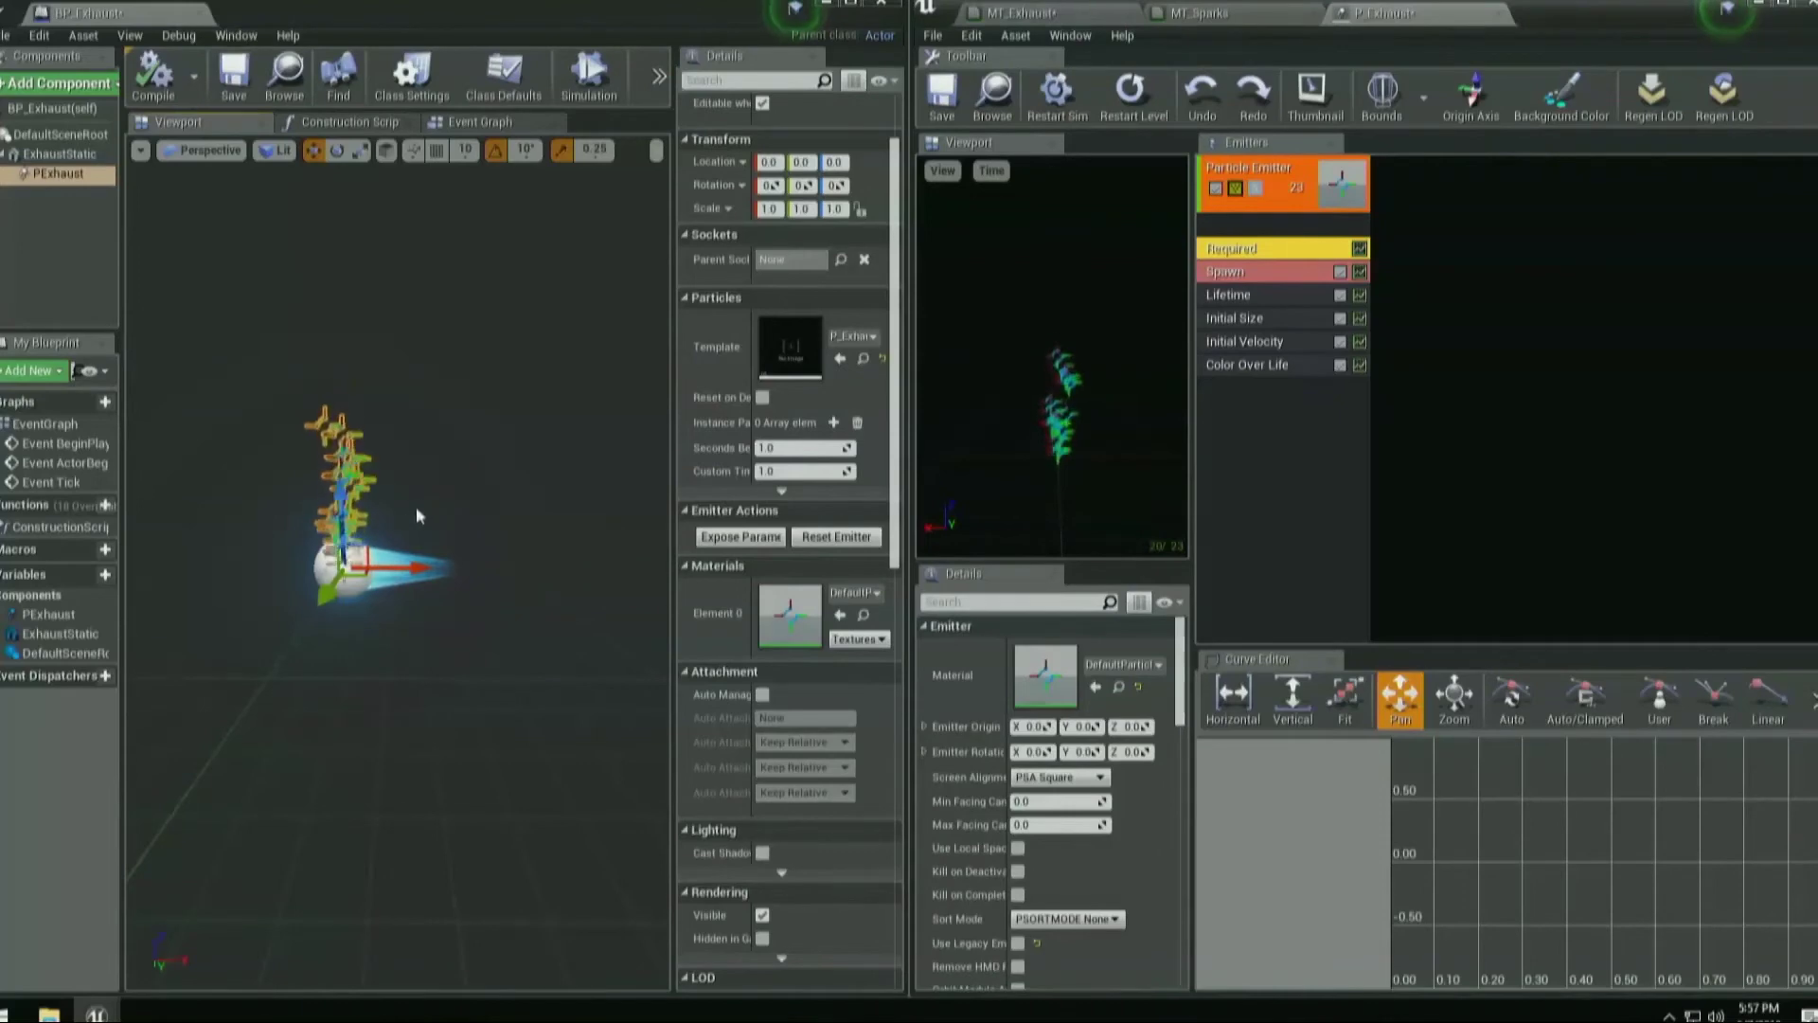
Assign the MT_Sparks material to the P_Exhaust emitter in its Required module.
{"action": "right_click_drag", "start_coordinate": [418, 514], "coordinate": [403, 512]}
{"action": "key", "text": "w"}
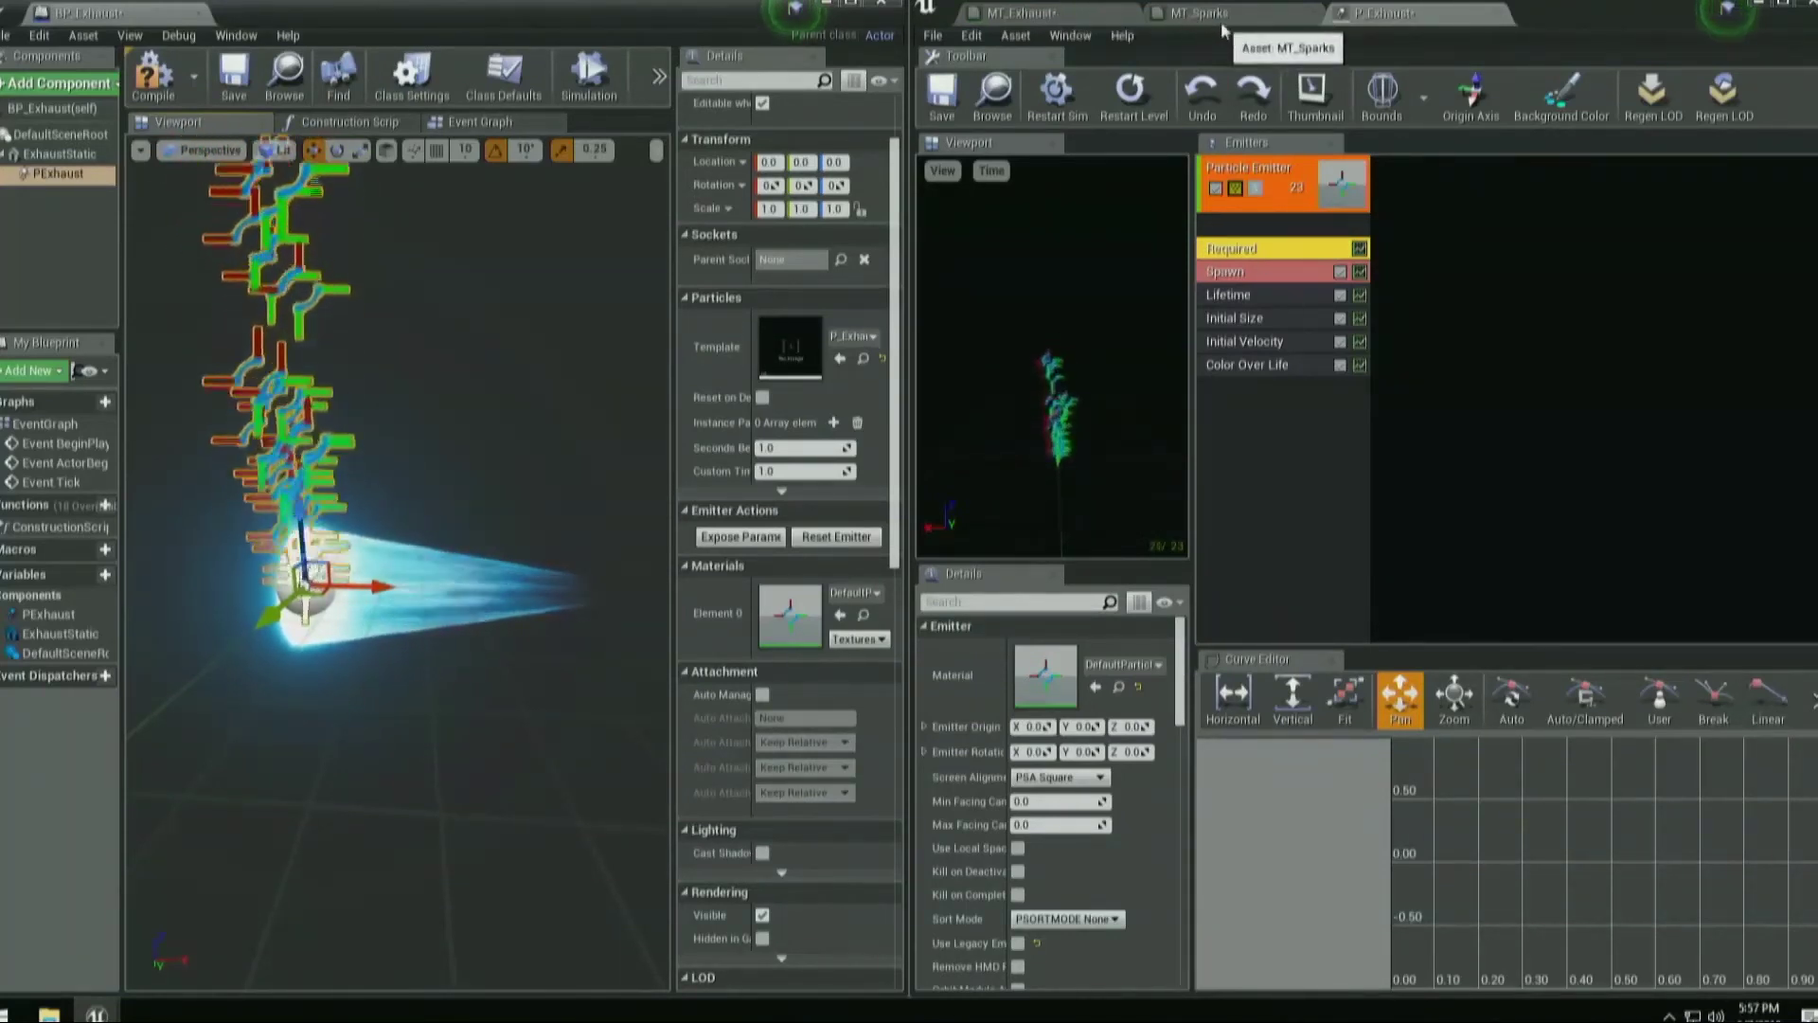
{"action": "left_click", "coordinate": [1184, 14]}
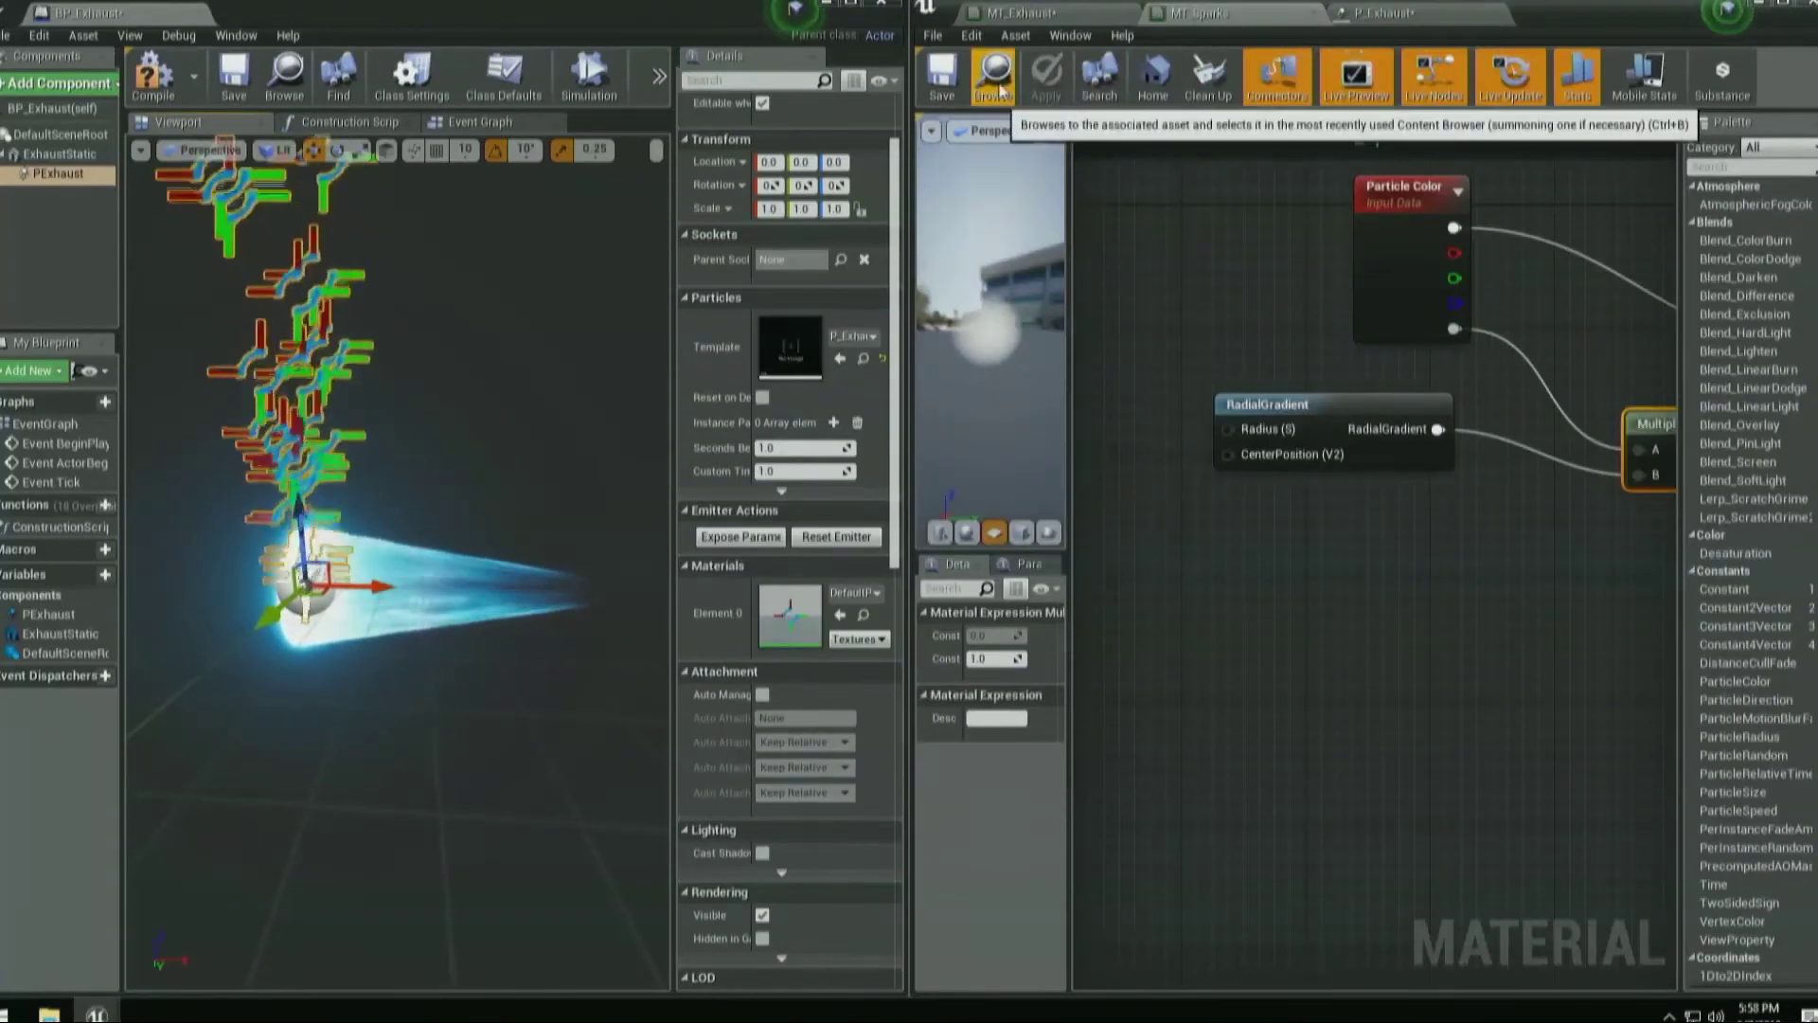
{"action": "left_click", "coordinate": [1401, 13]}
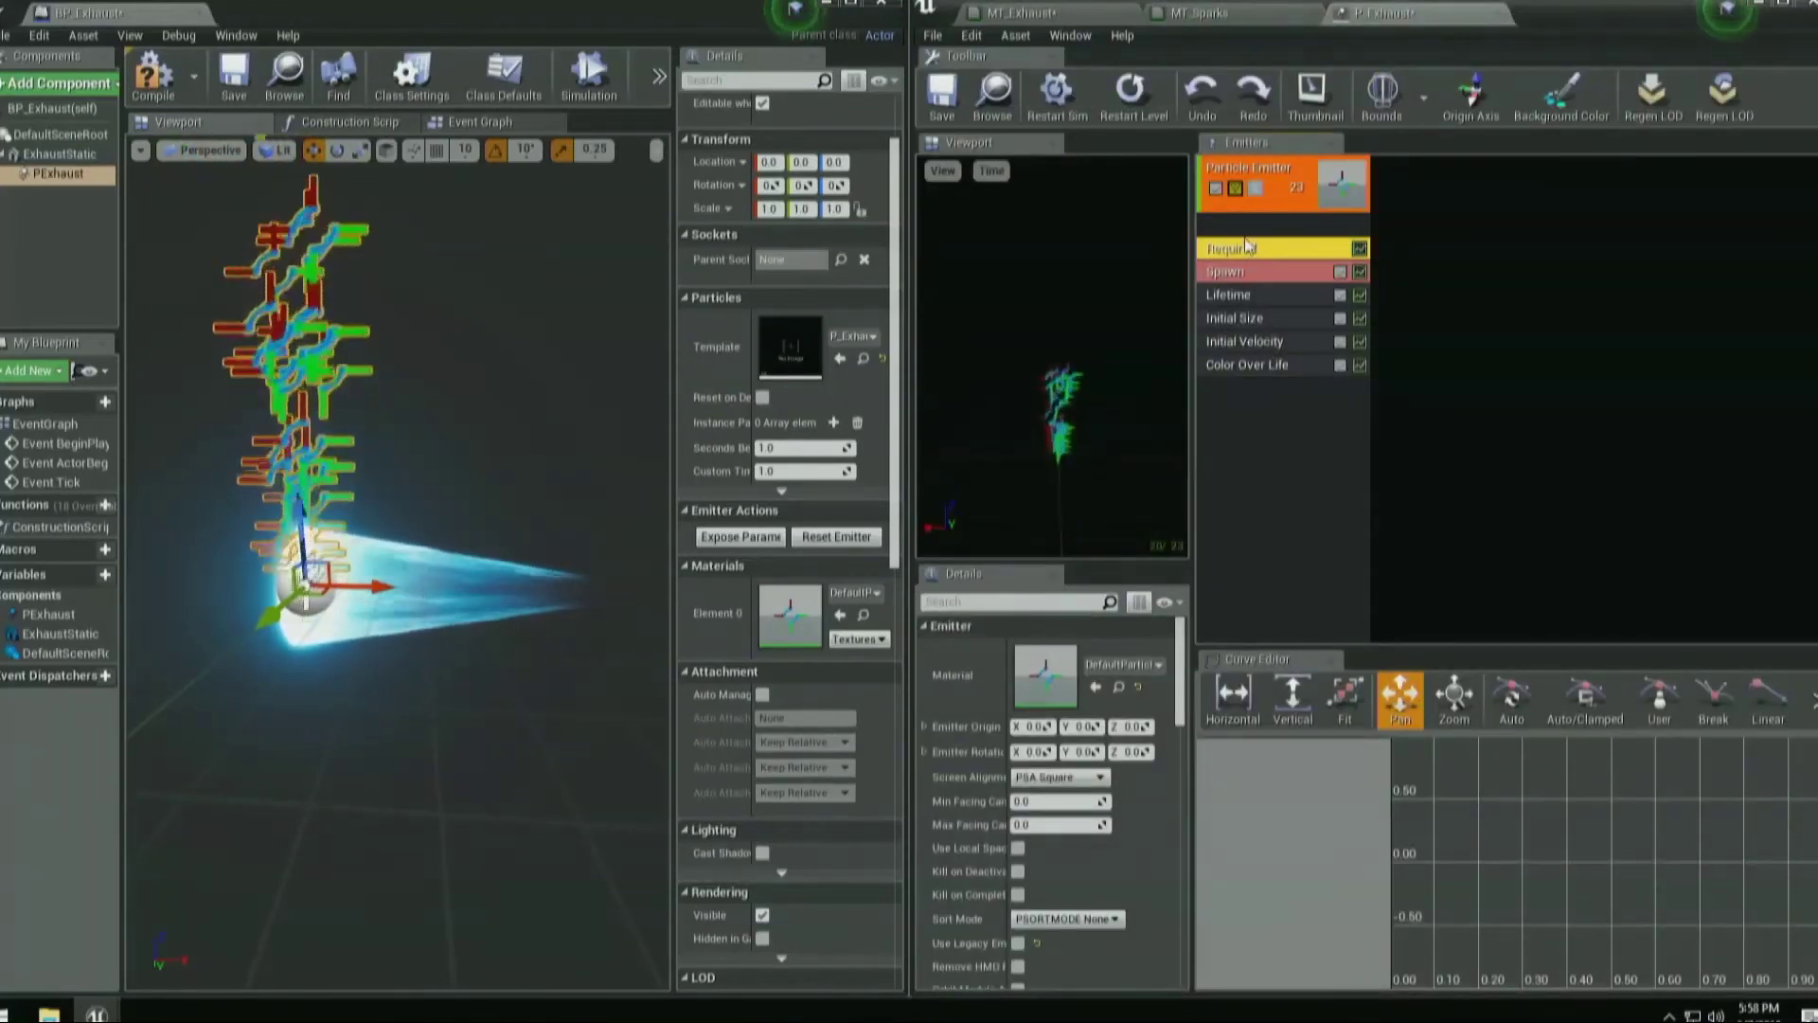
{"action": "left_click", "coordinate": [1097, 687]}
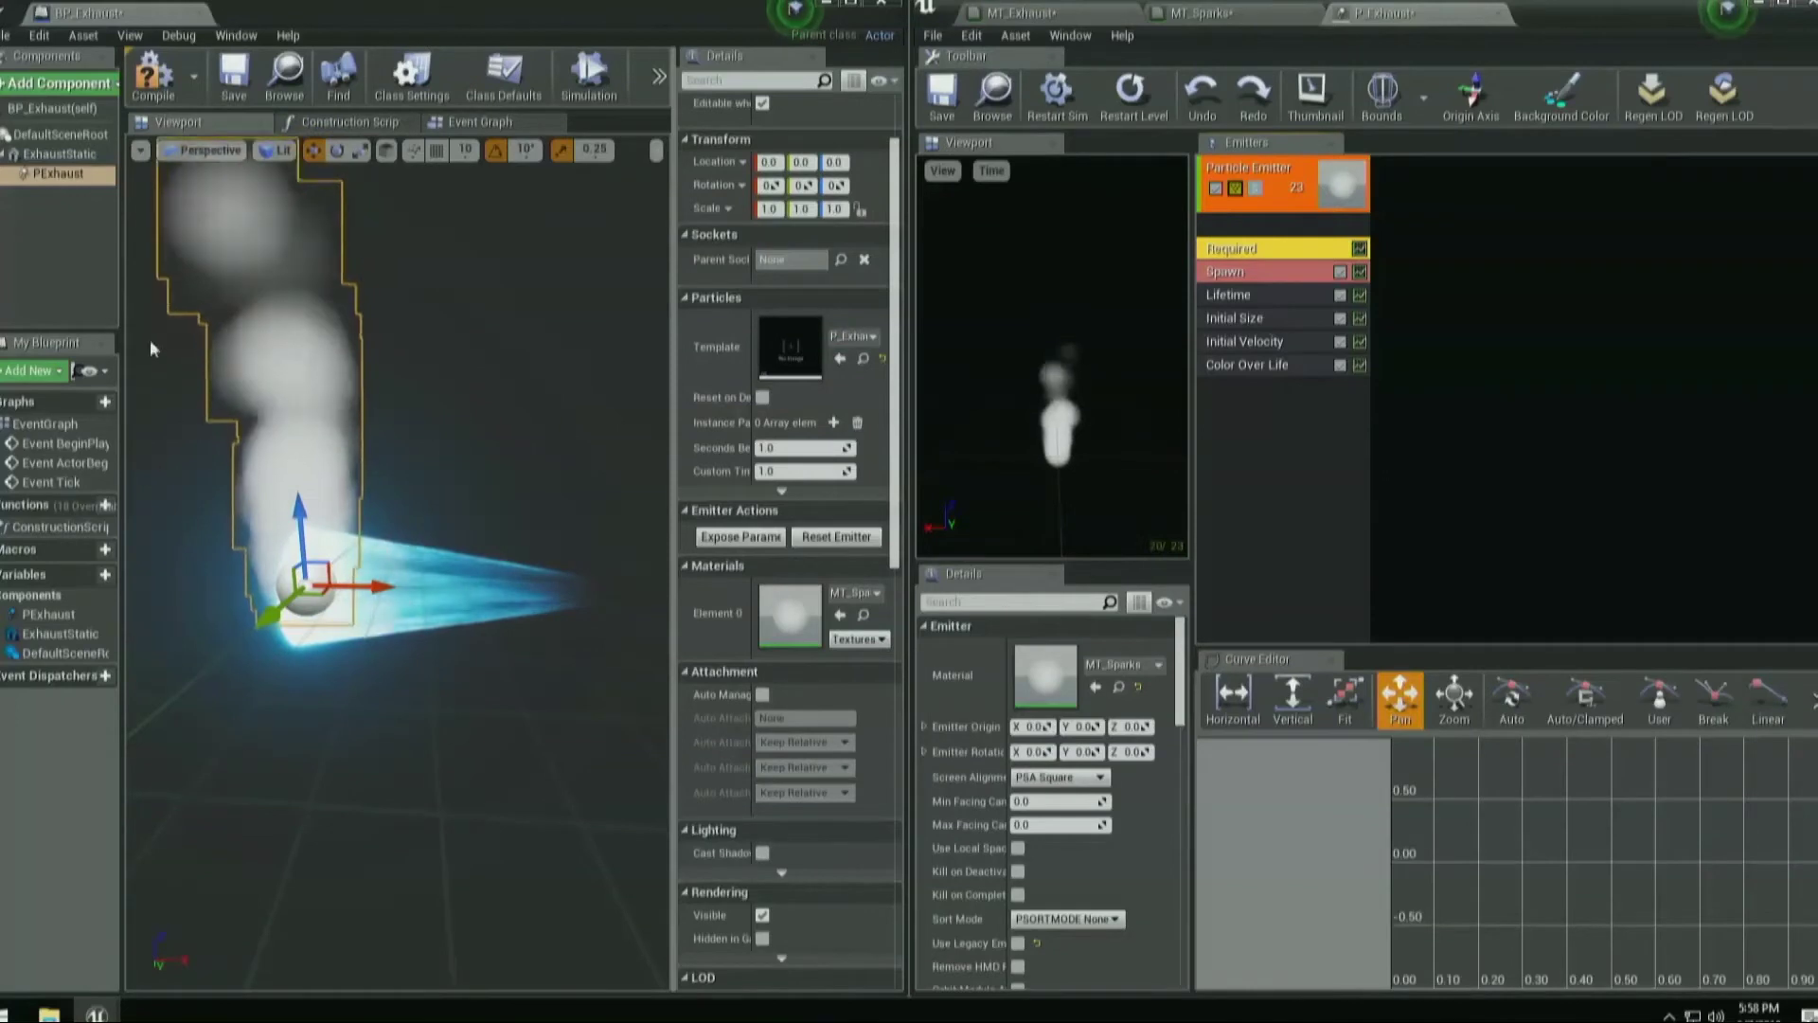
Rotate the PExhaust component so its particles stream along the exhaust cone, and deselect it.
{"action": "key", "text": "e"}
{"action": "left_click_drag", "start_coordinate": [324, 533], "coordinate": [419, 471]}
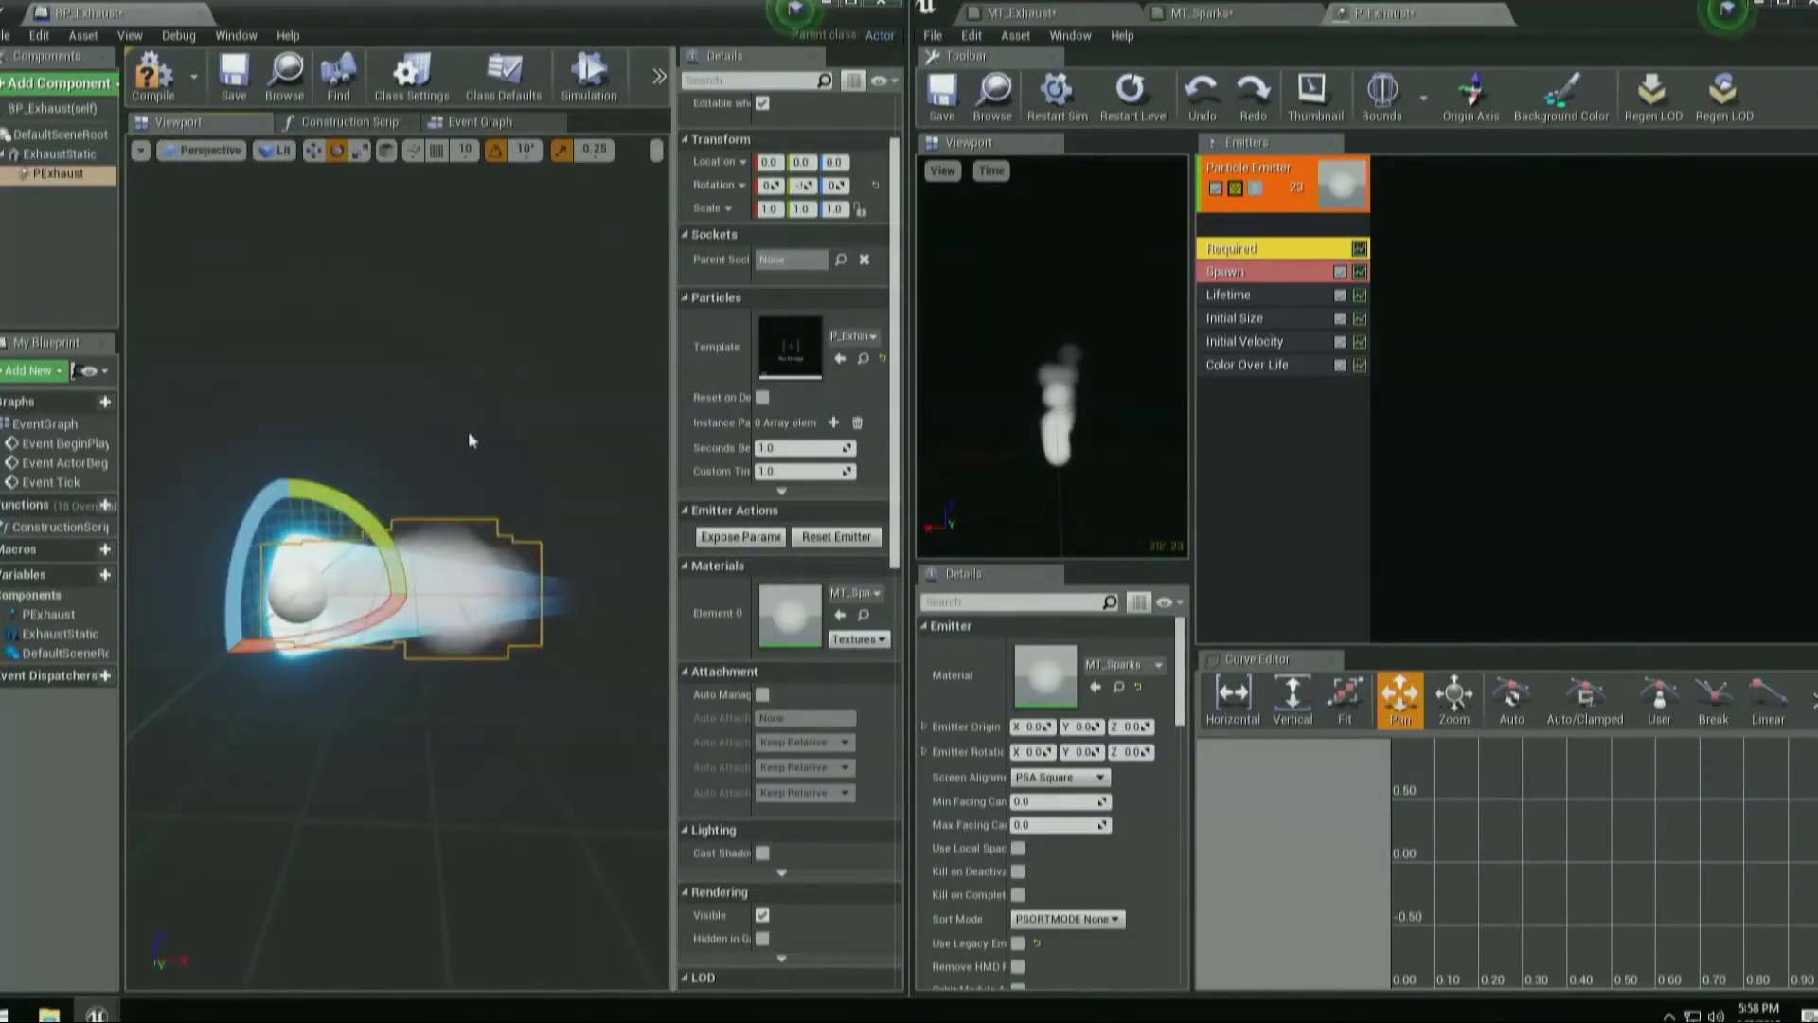
{"action": "left_click", "coordinate": [104, 251]}
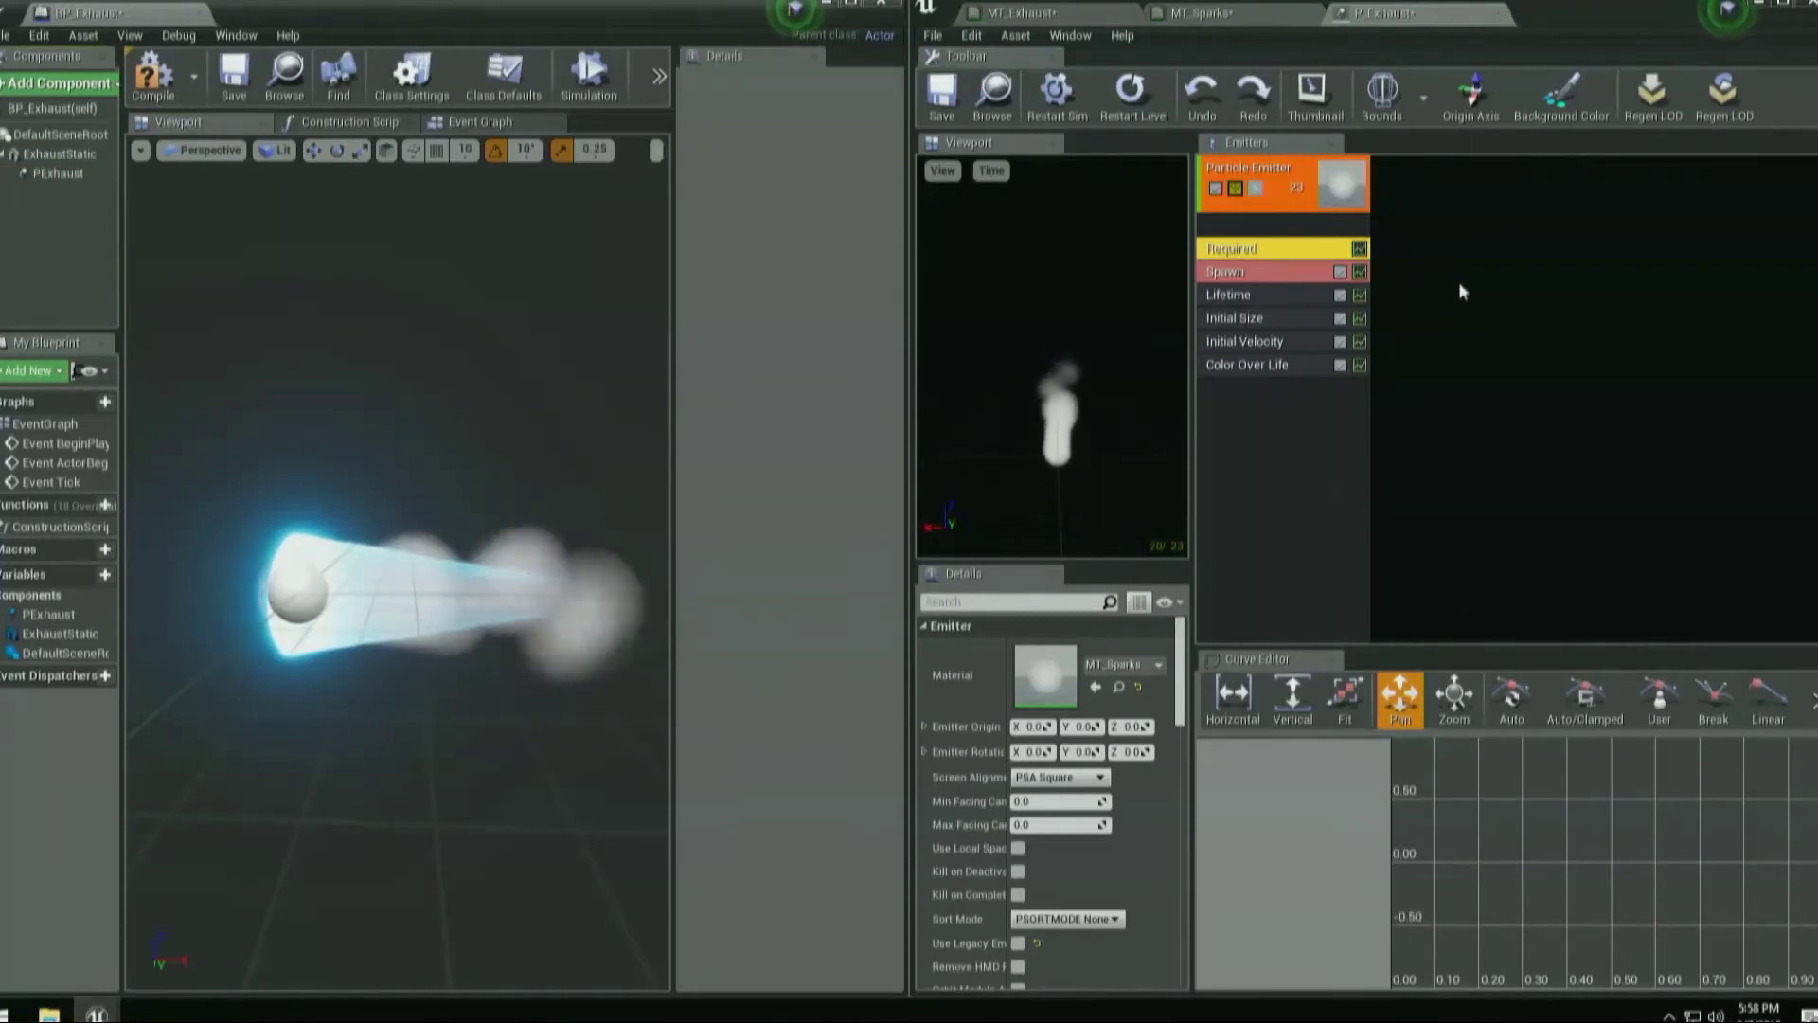
Try adding a second particle emitter beside the existing one in P_Exhaust.
{"action": "left_click", "coordinate": [1234, 319]}
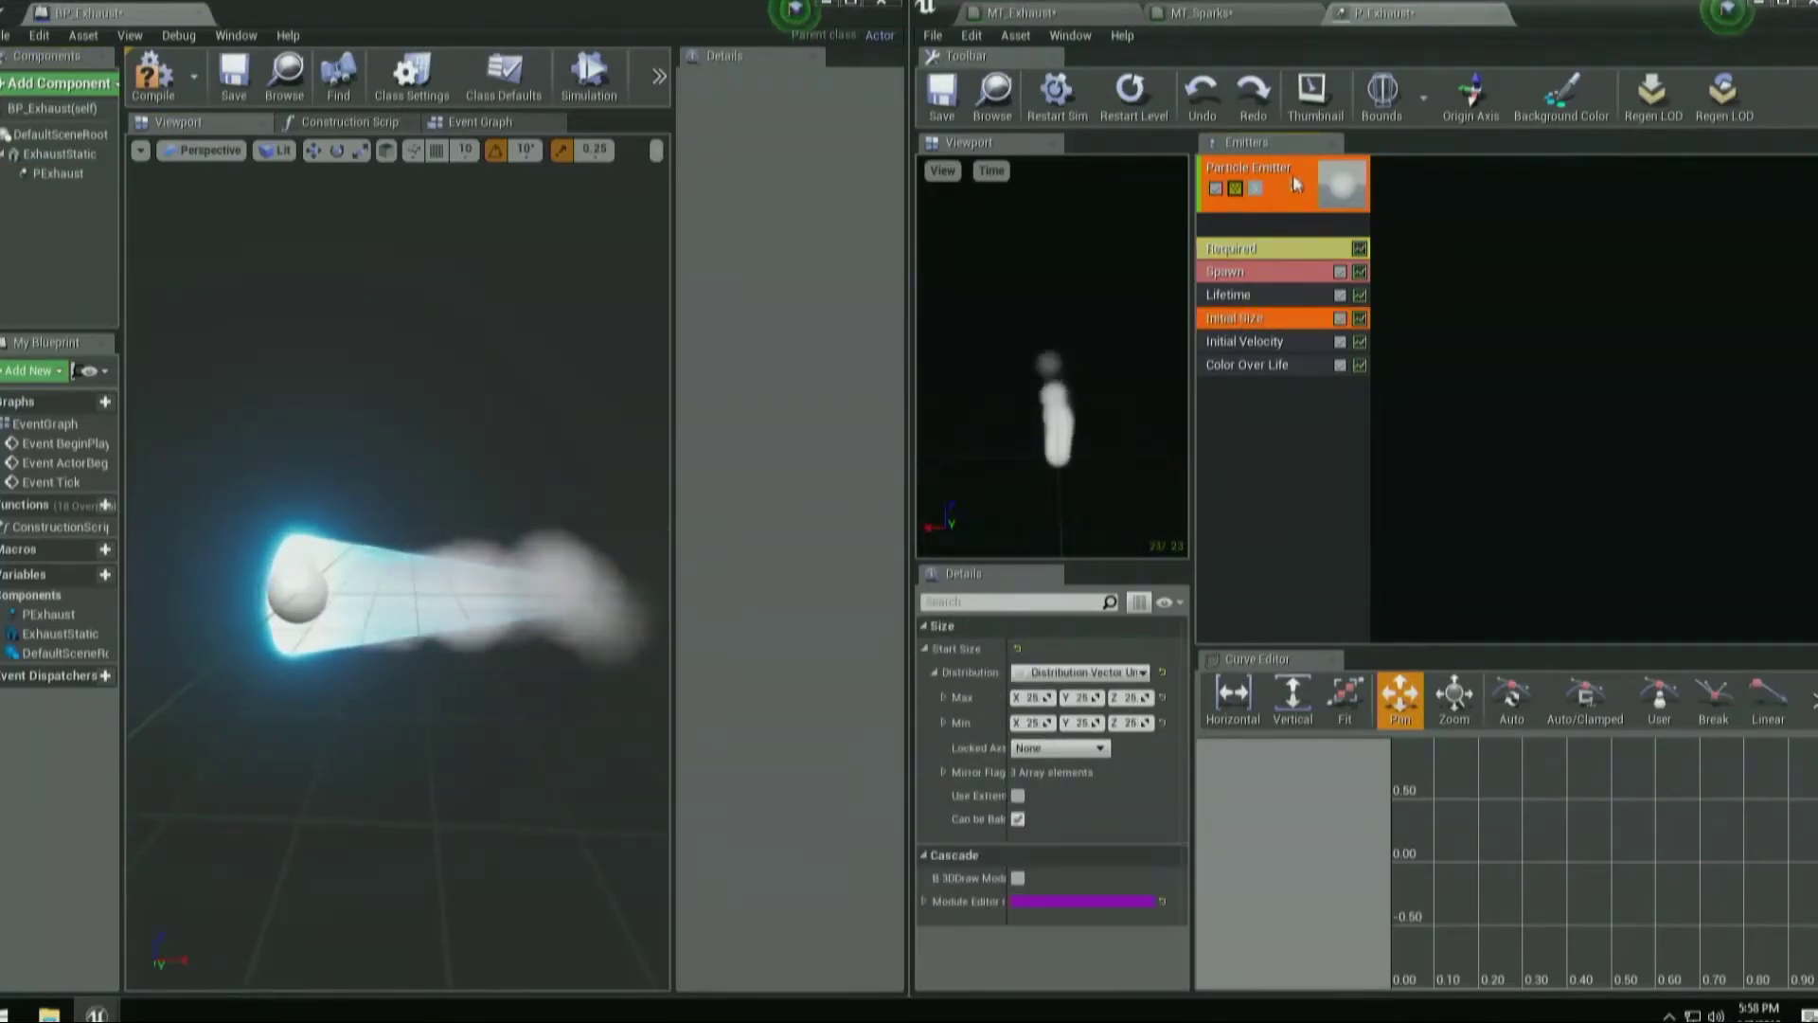
{"action": "left_click", "coordinate": [1458, 179]}
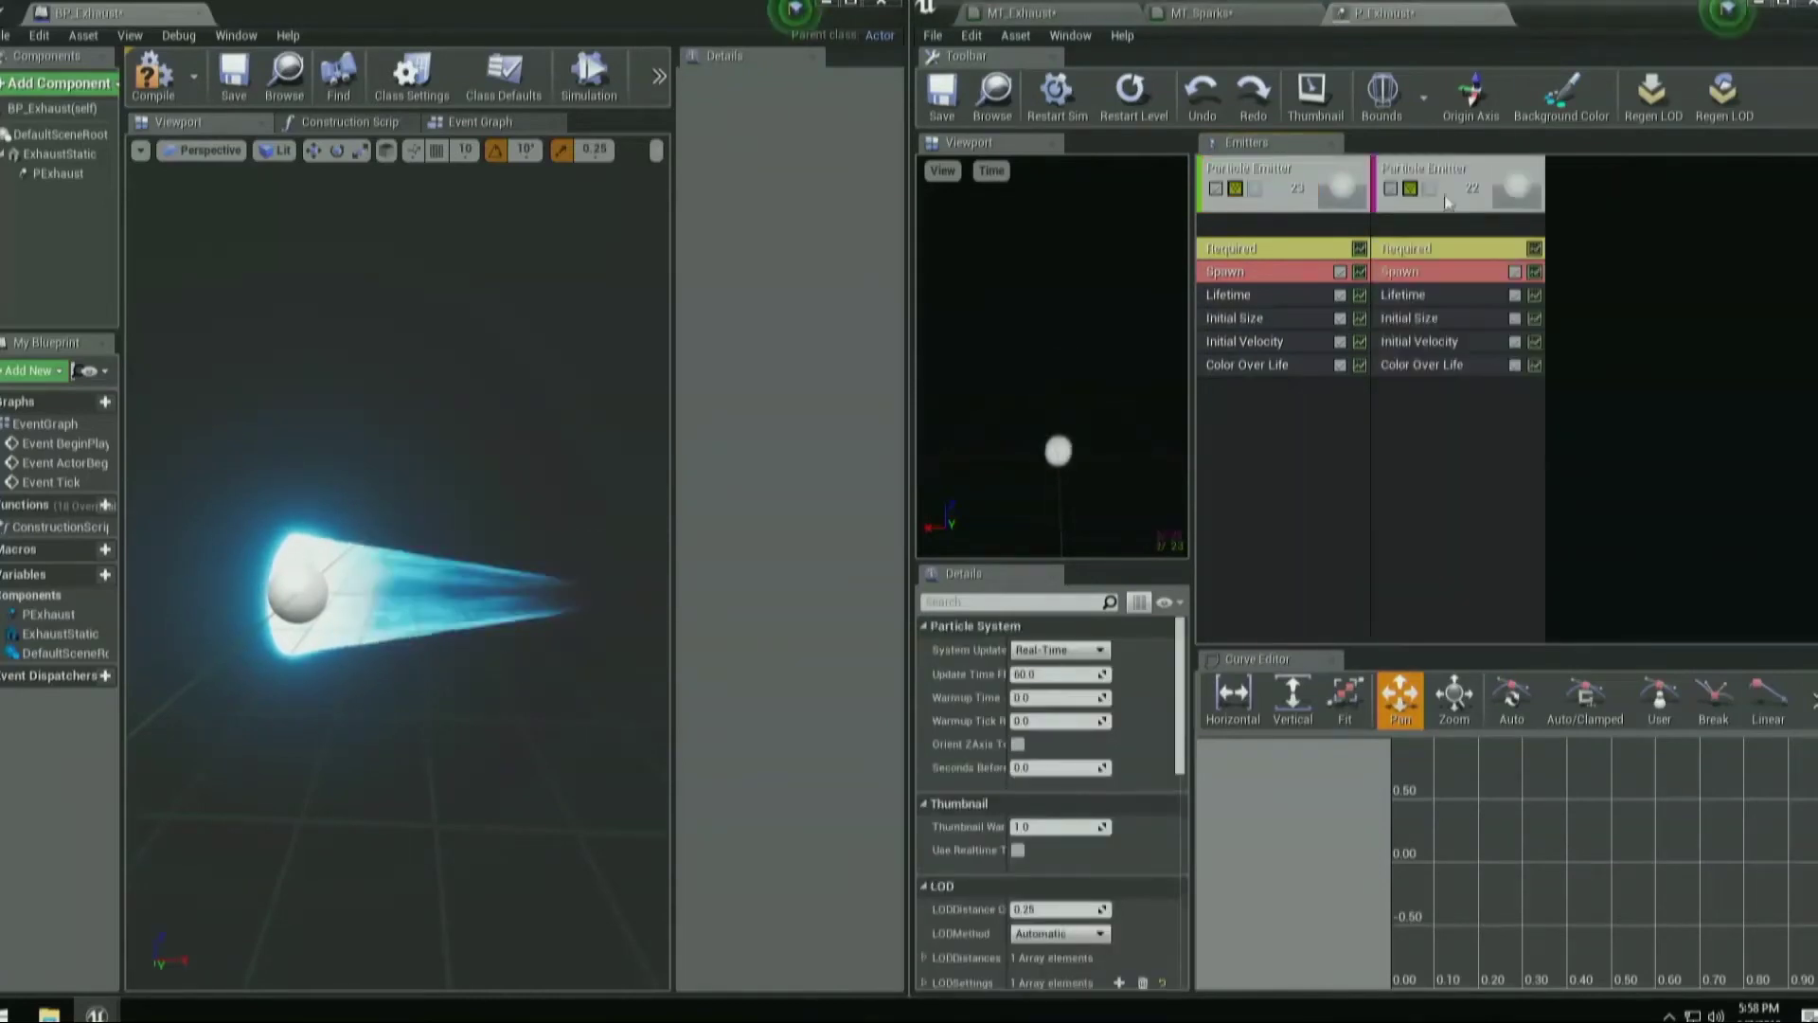
{"action": "right_click", "coordinate": [1463, 169]}
{"action": "mouse_move", "coordinate": [1494, 173]}
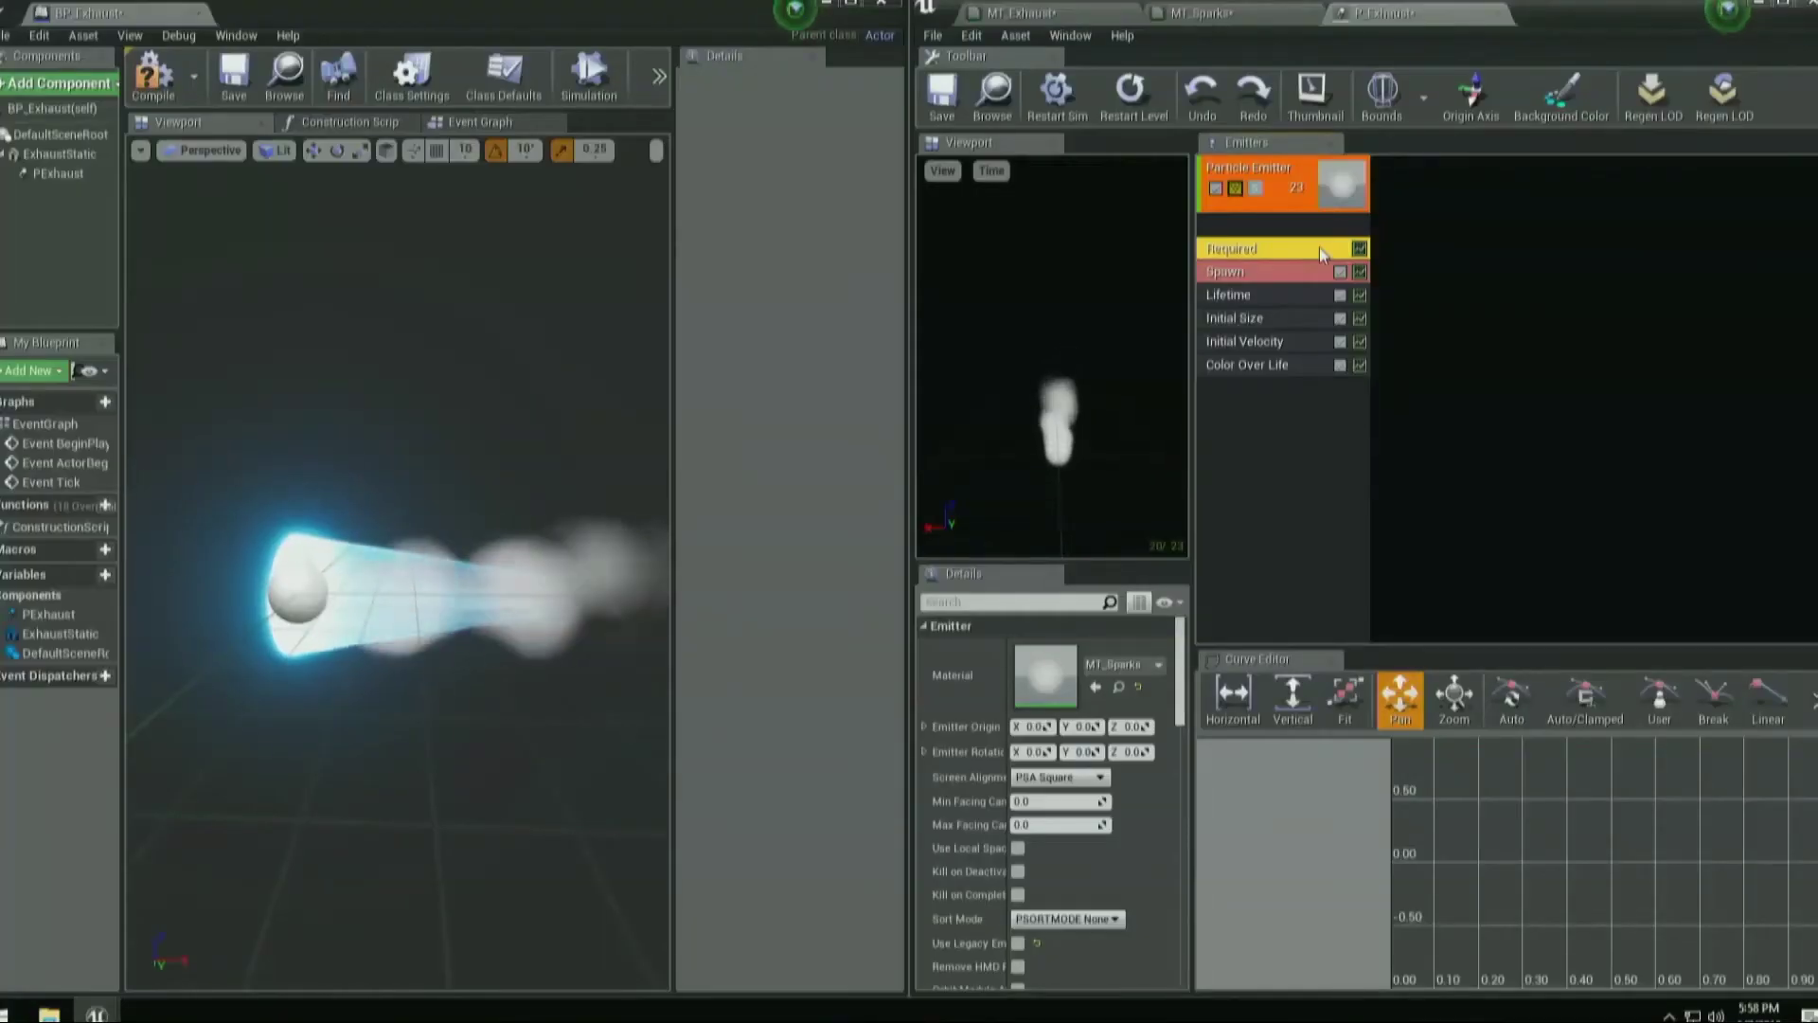
Test the emitter's constant spawn rate at 200 and 1, and restore it to 20.
{"action": "left_click", "coordinate": [1278, 273]}
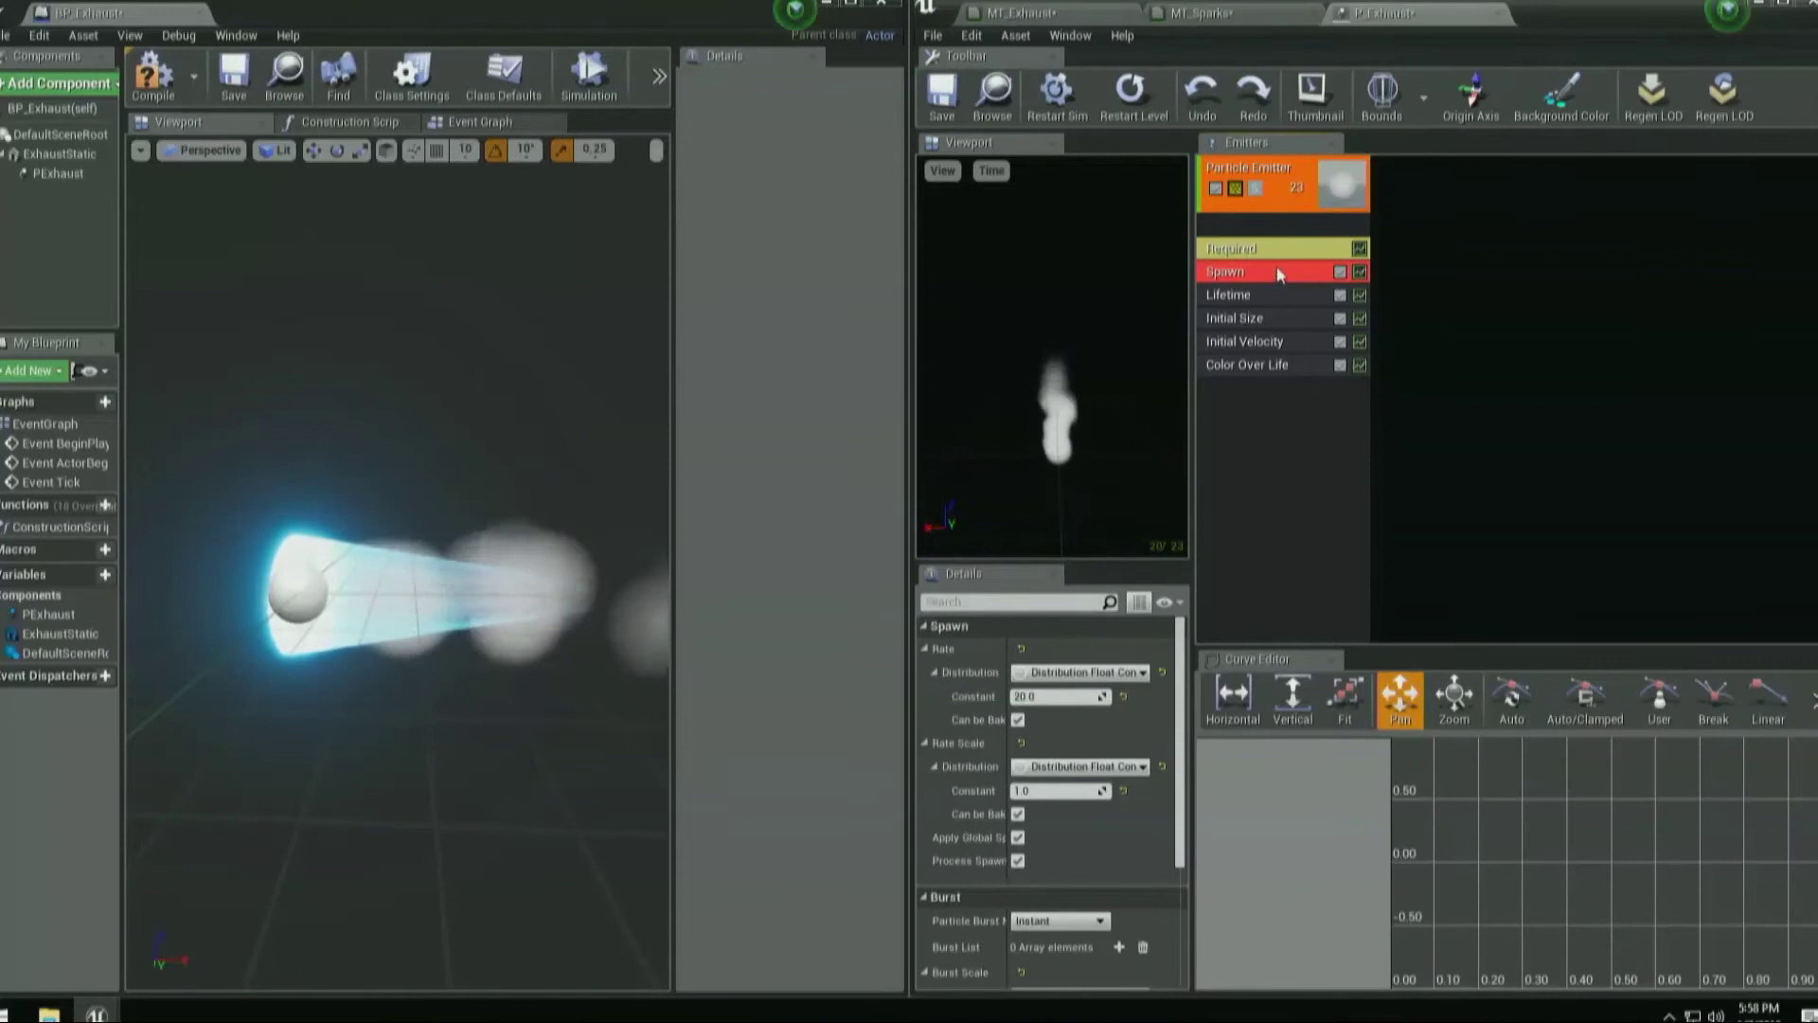
{"action": "left_click", "coordinate": [1084, 697]}
{"action": "type", "text": "200"}
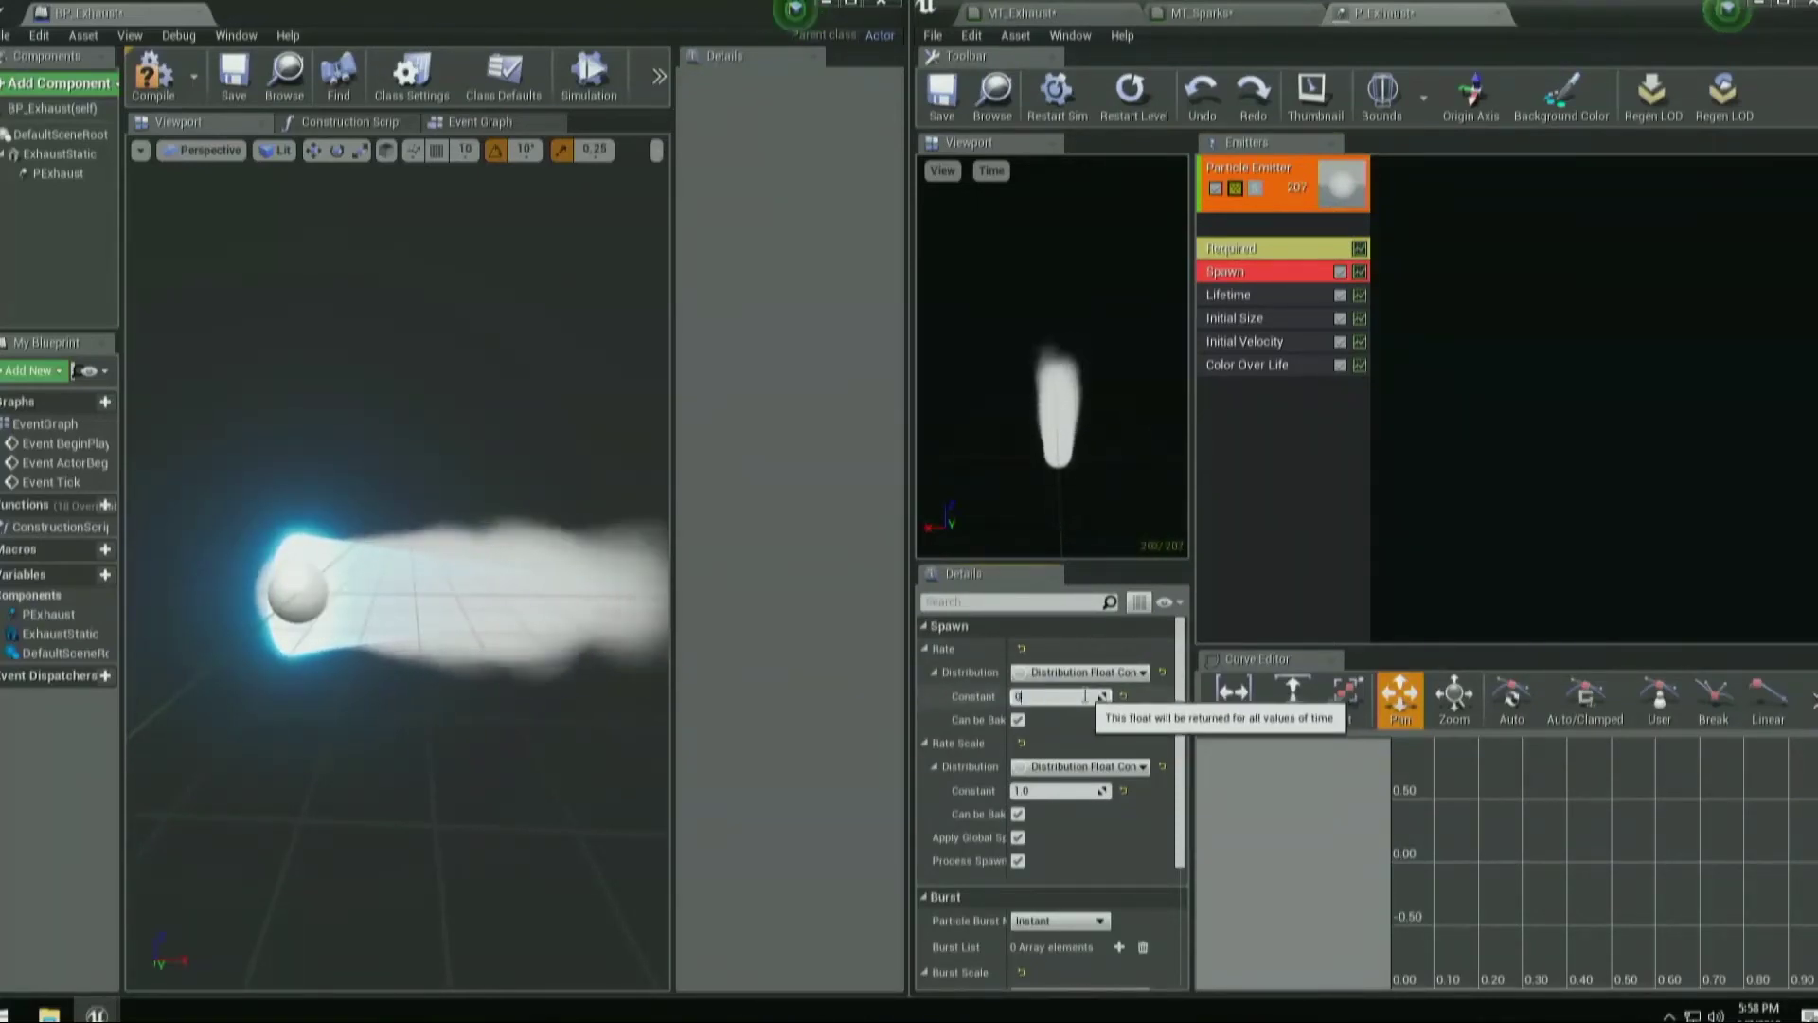
{"action": "type", "text": "1"}
{"action": "key", "text": "Return"}
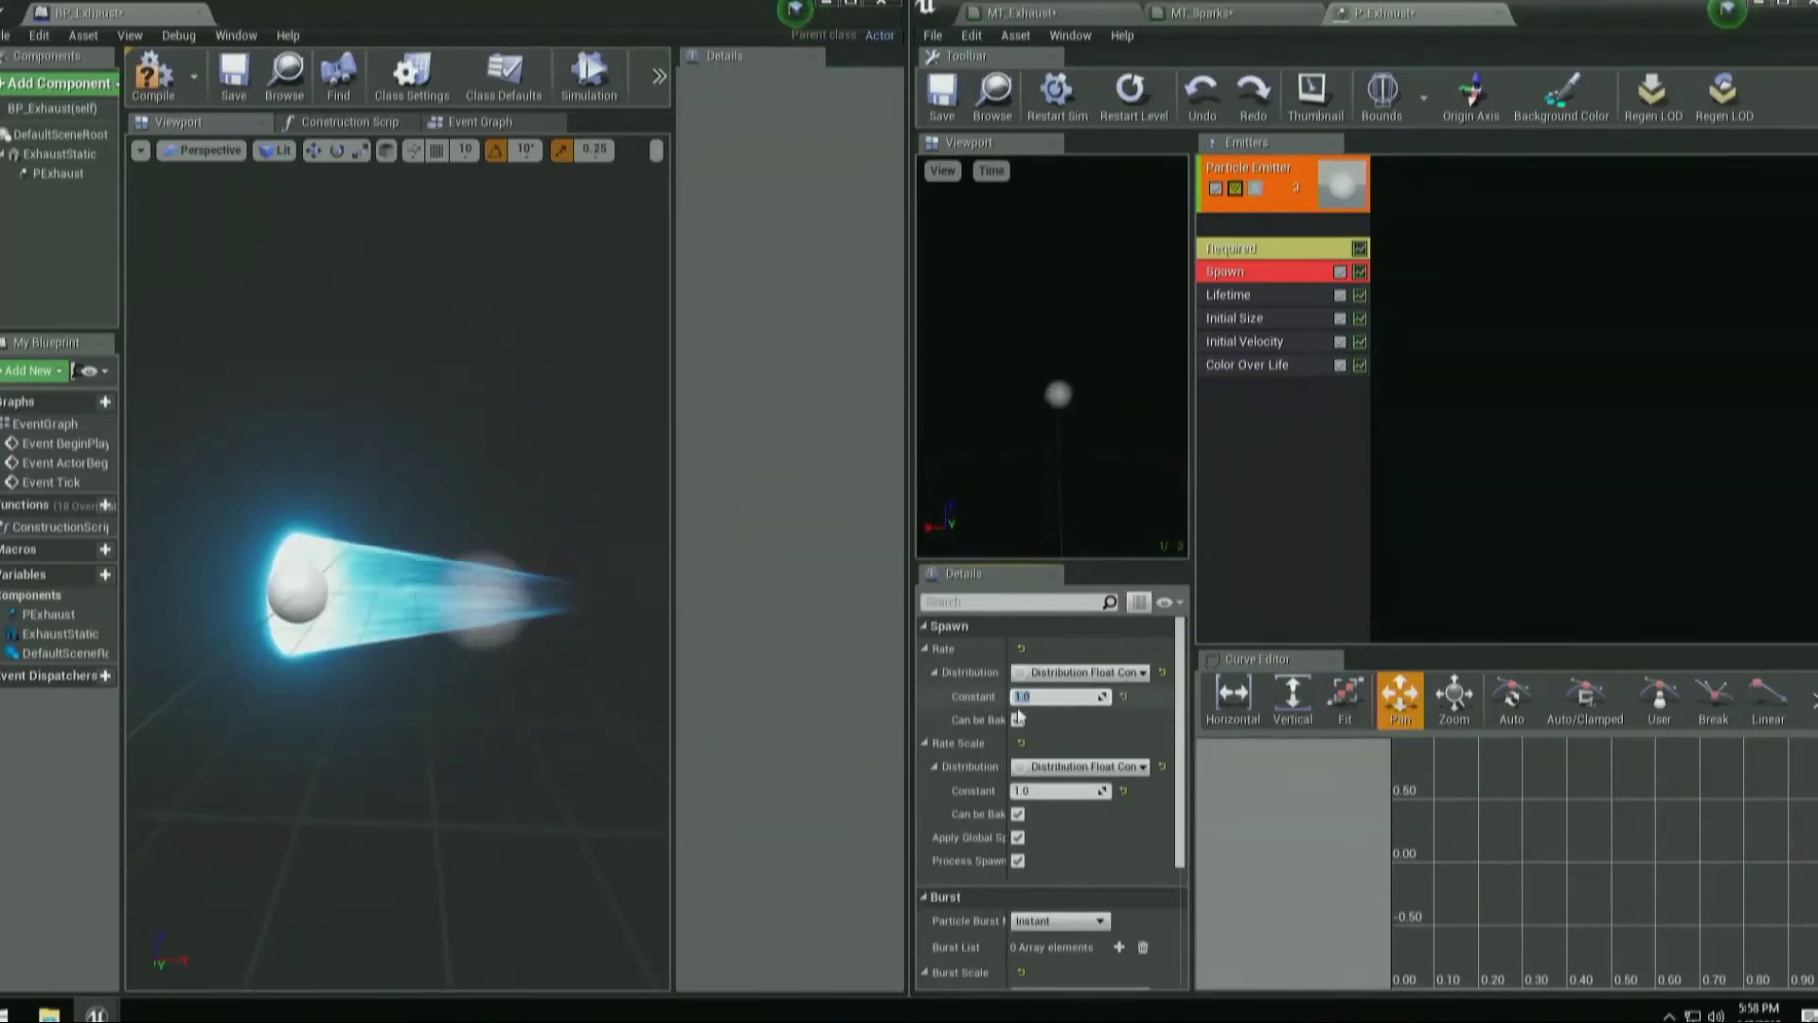
{"action": "type", "text": "20"}
Review the emitter's Lifetime, Required, Initial Size, Color Over Life and Spawn module settings.
{"action": "left_click", "coordinate": [1250, 295]}
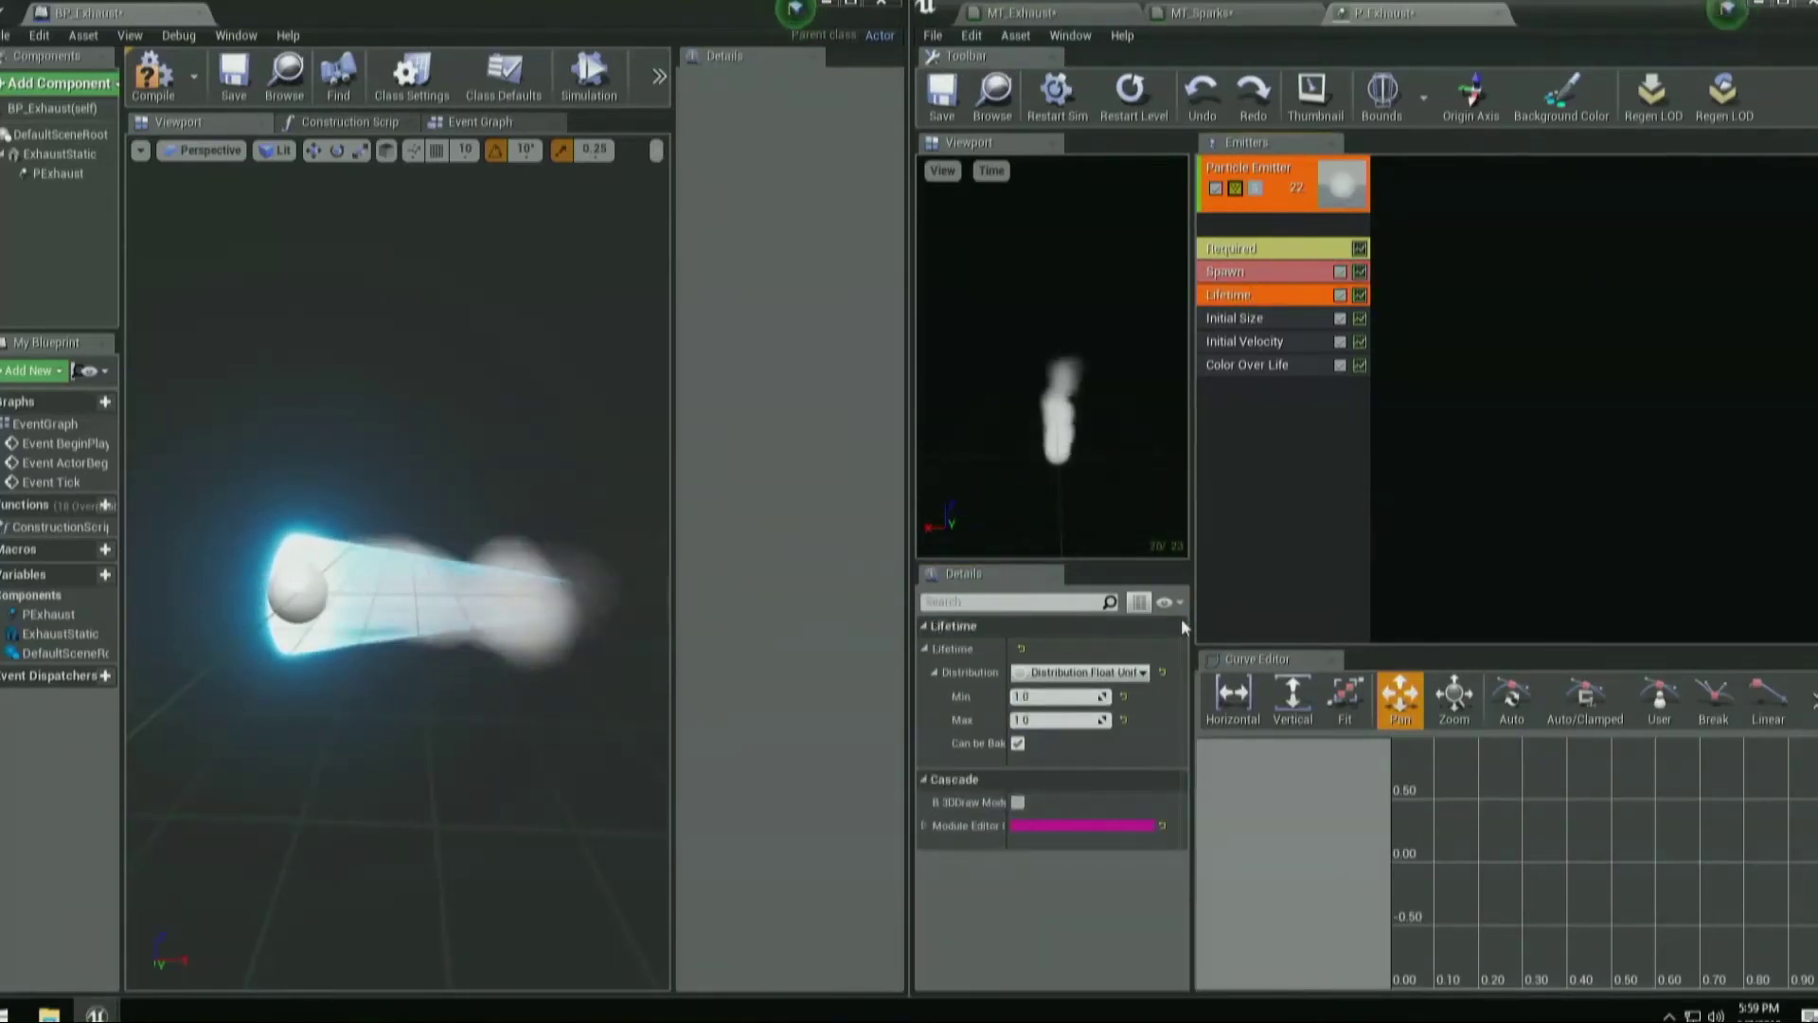
{"action": "left_click", "coordinate": [1248, 252]}
{"action": "scroll", "coordinate": [1020, 828], "scroll_direction": "down", "scroll_amount": 5}
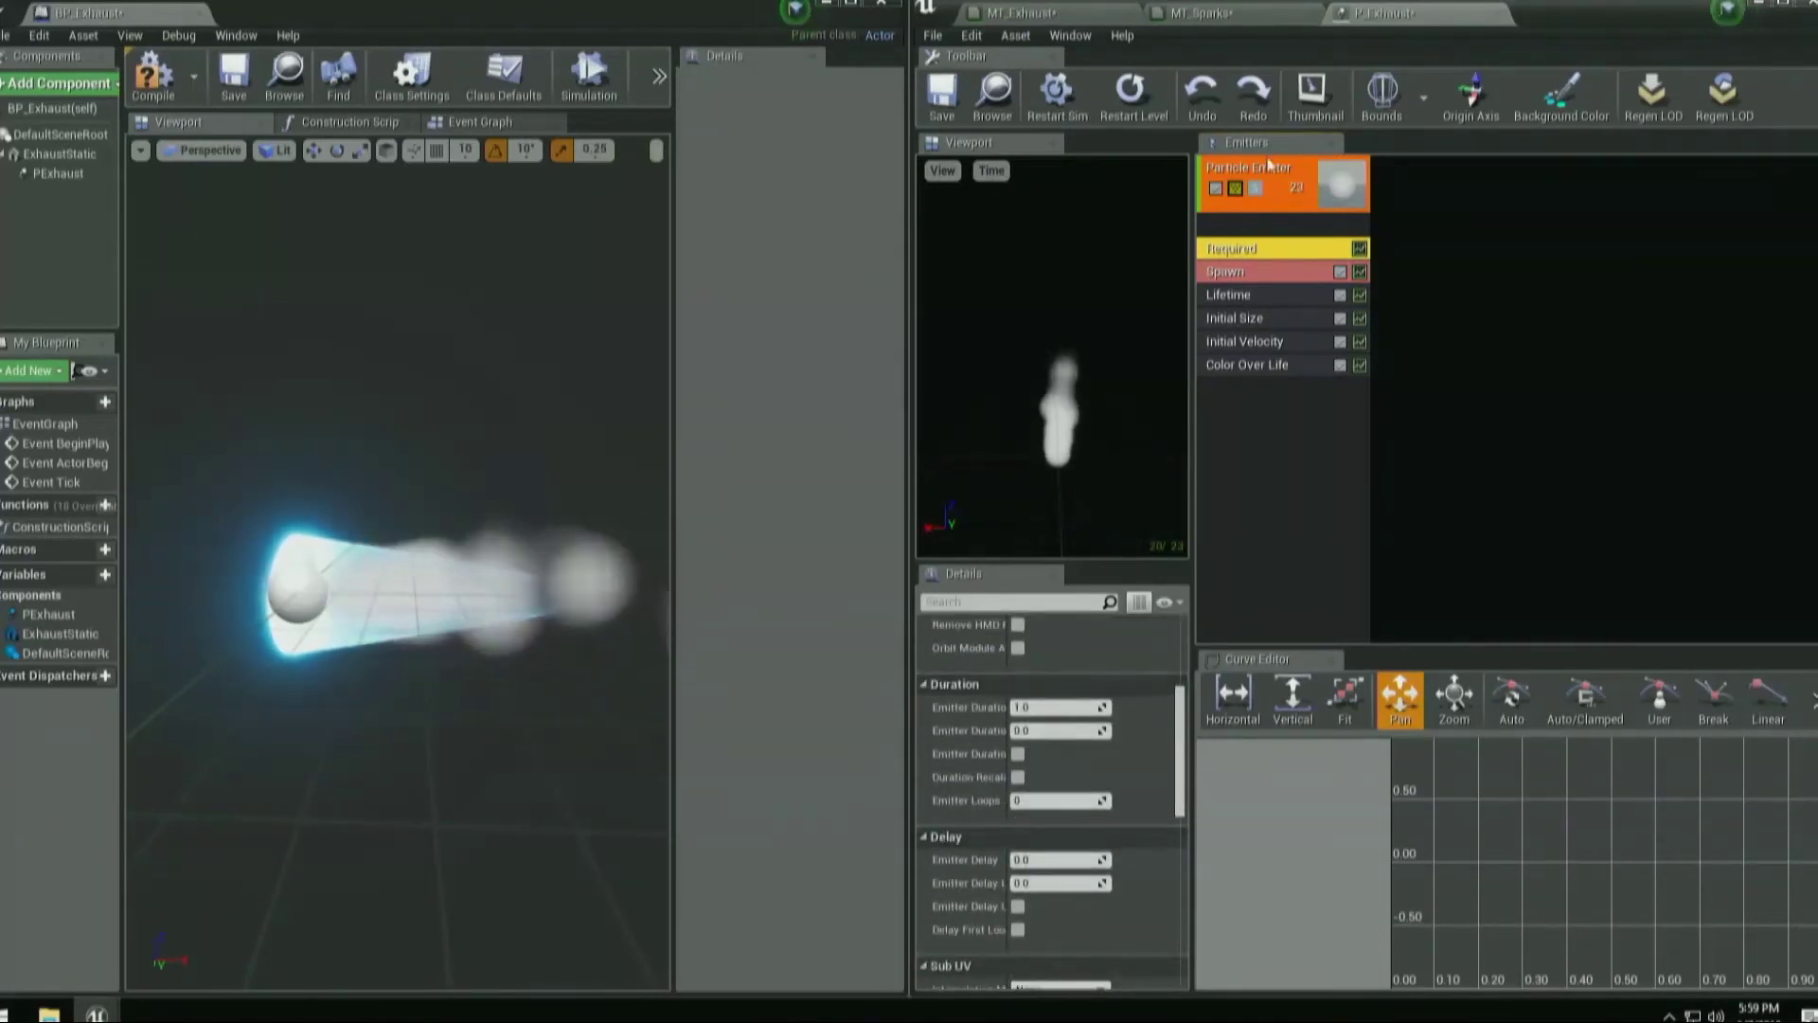
{"action": "left_click", "coordinate": [1261, 296]}
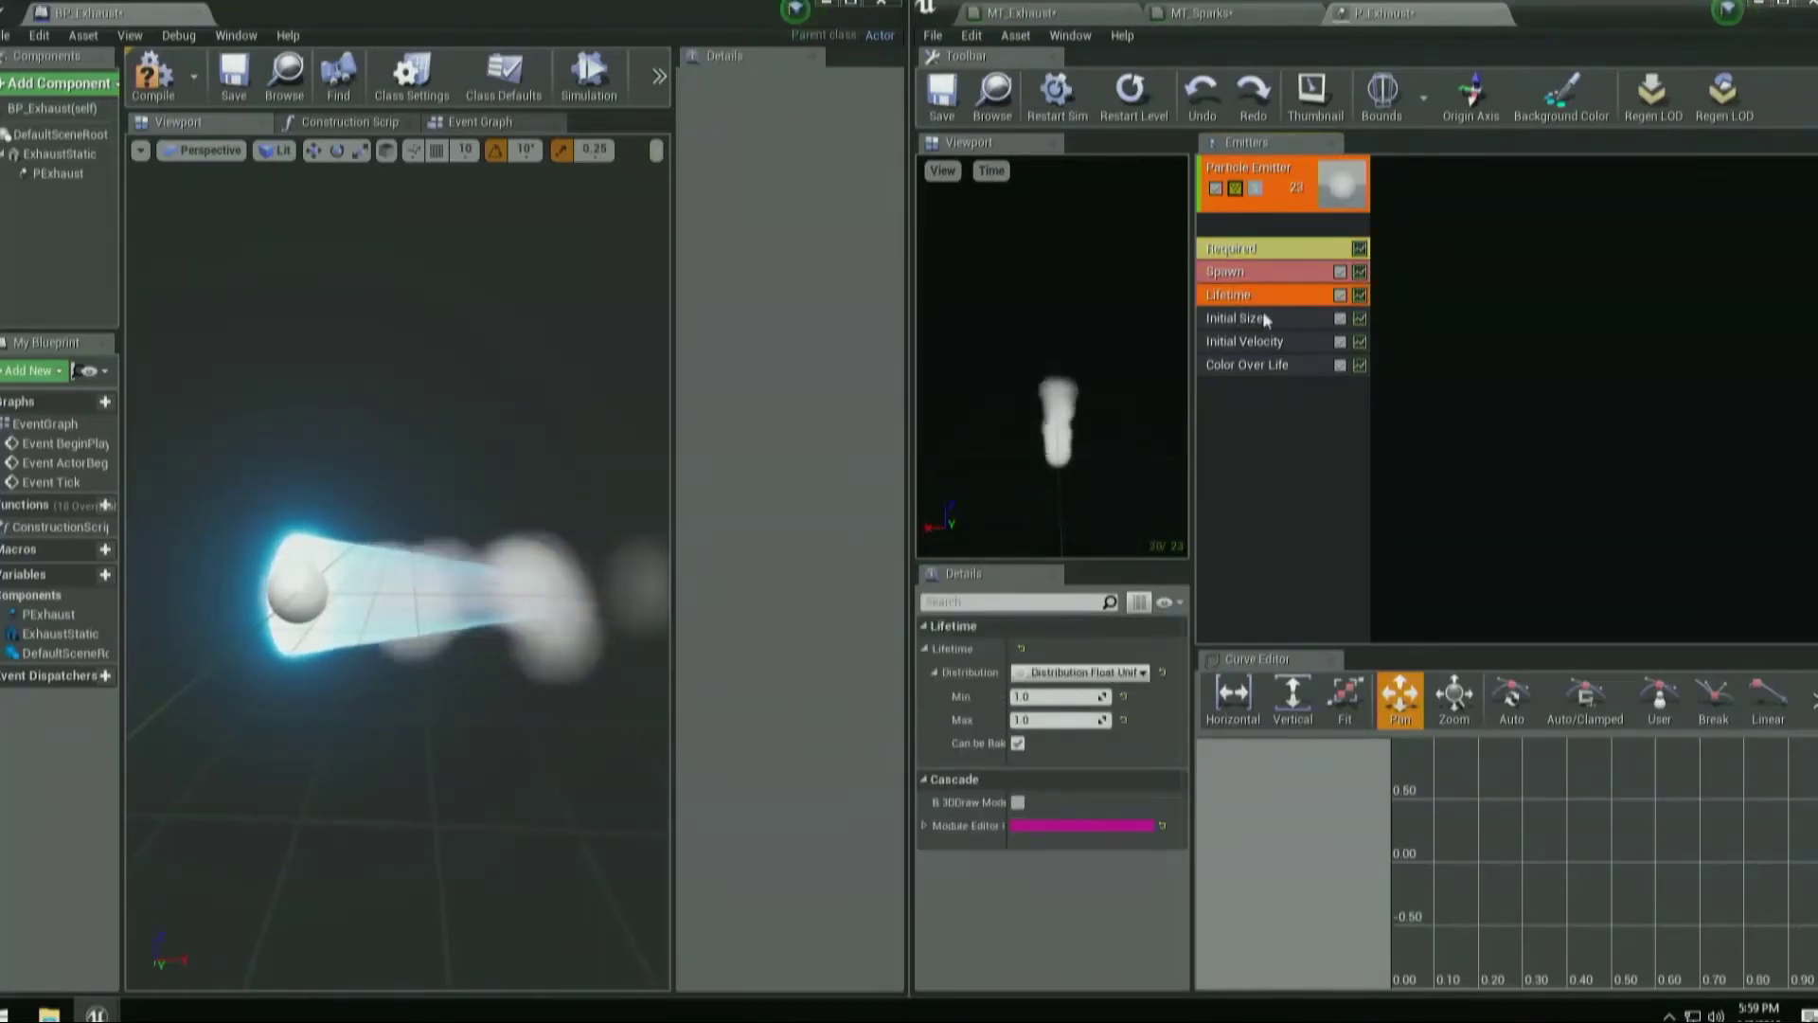
{"action": "left_click", "coordinate": [1266, 320]}
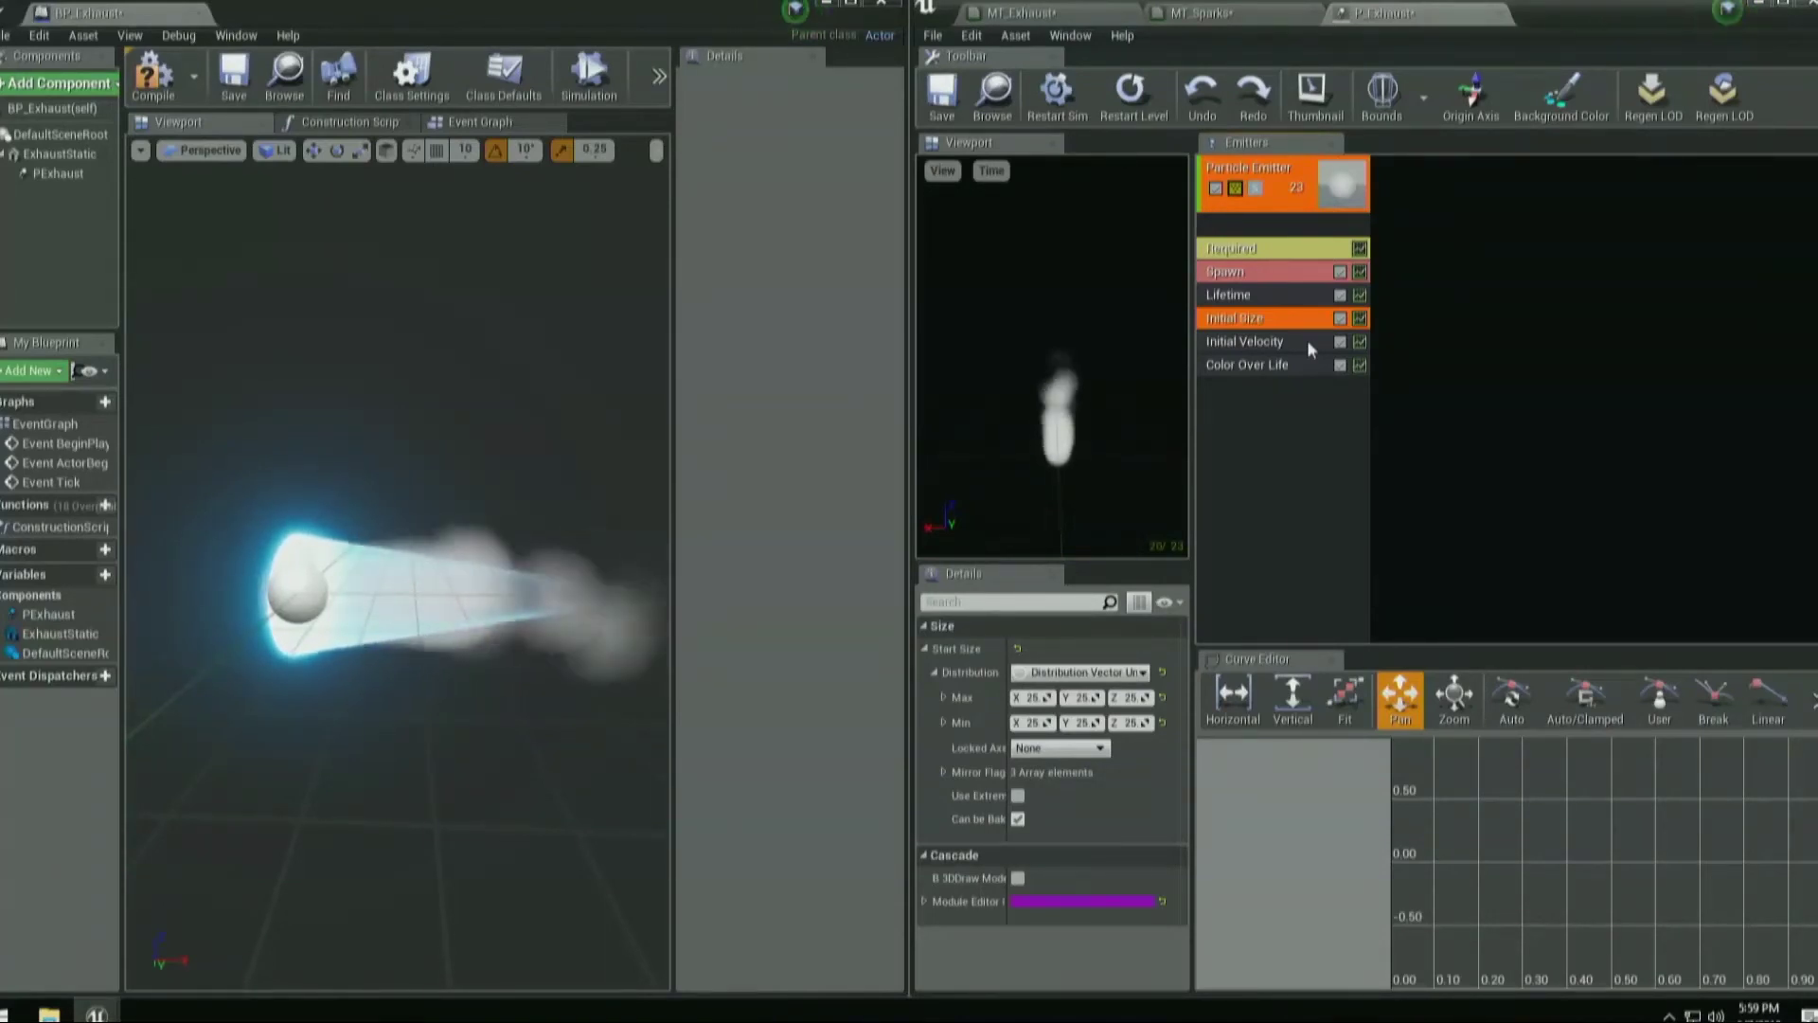
{"action": "left_click", "coordinate": [1283, 370]}
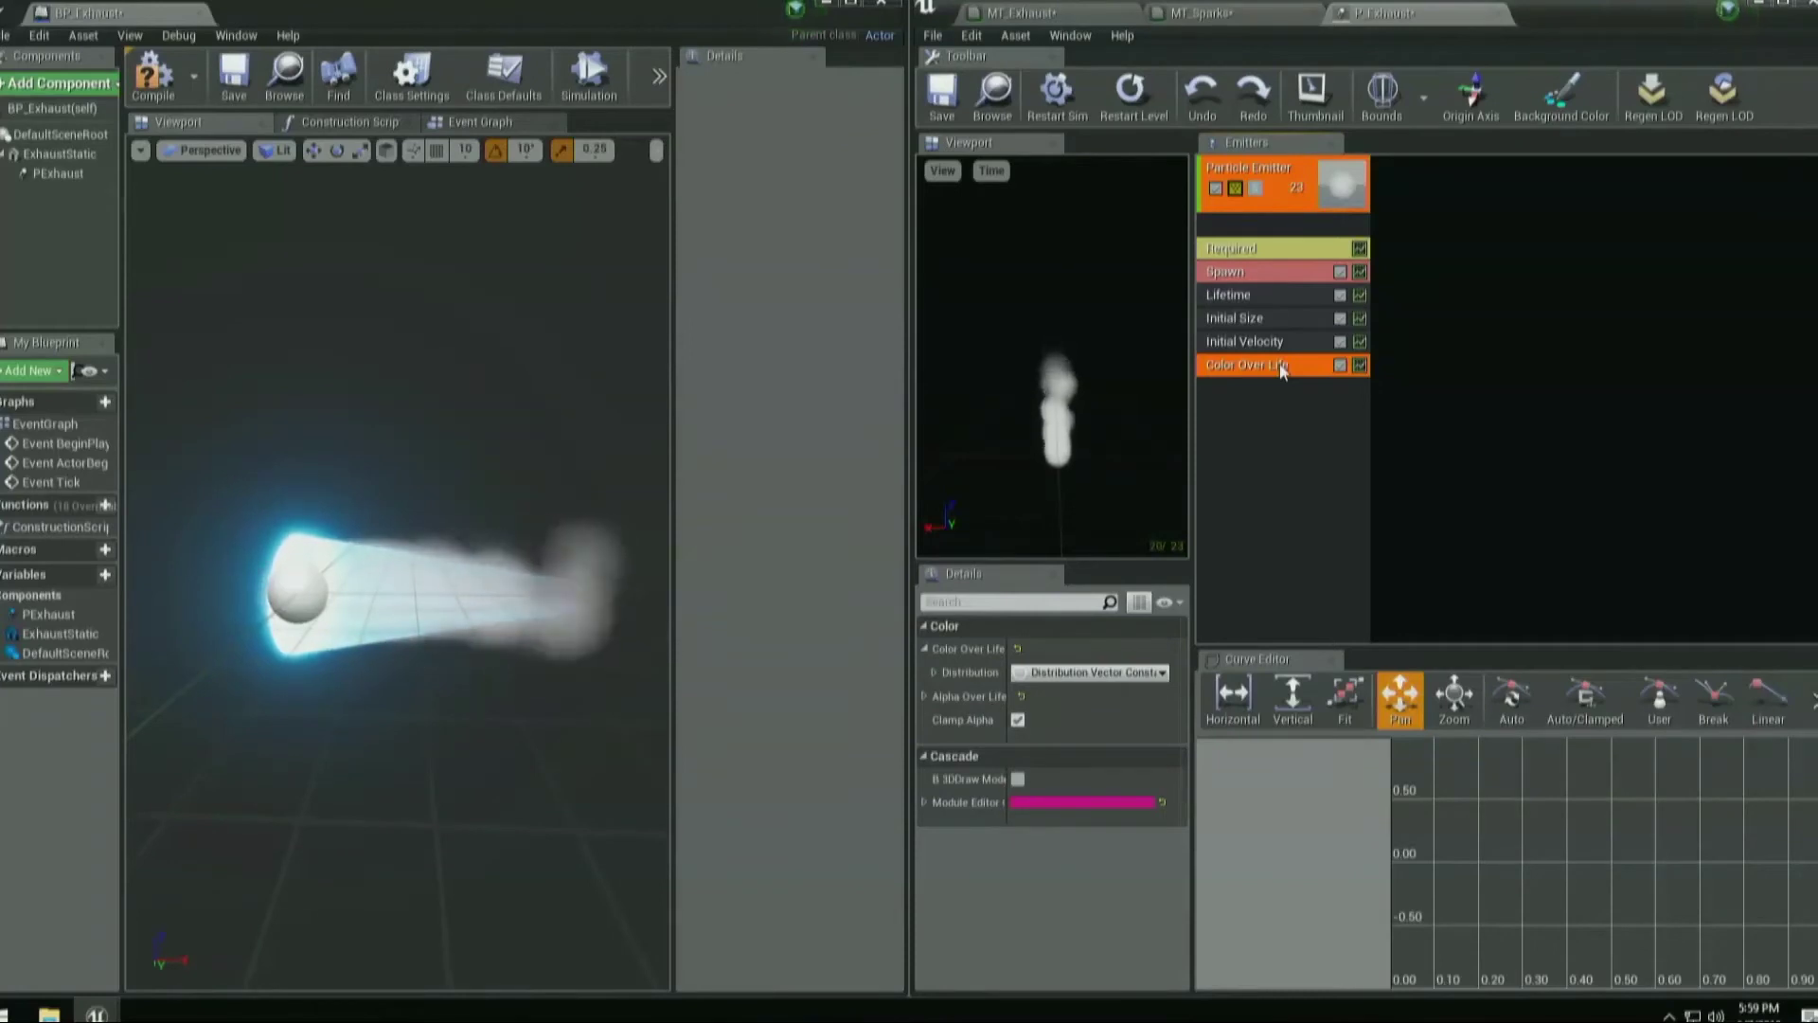
{"action": "left_click", "coordinate": [1265, 295]}
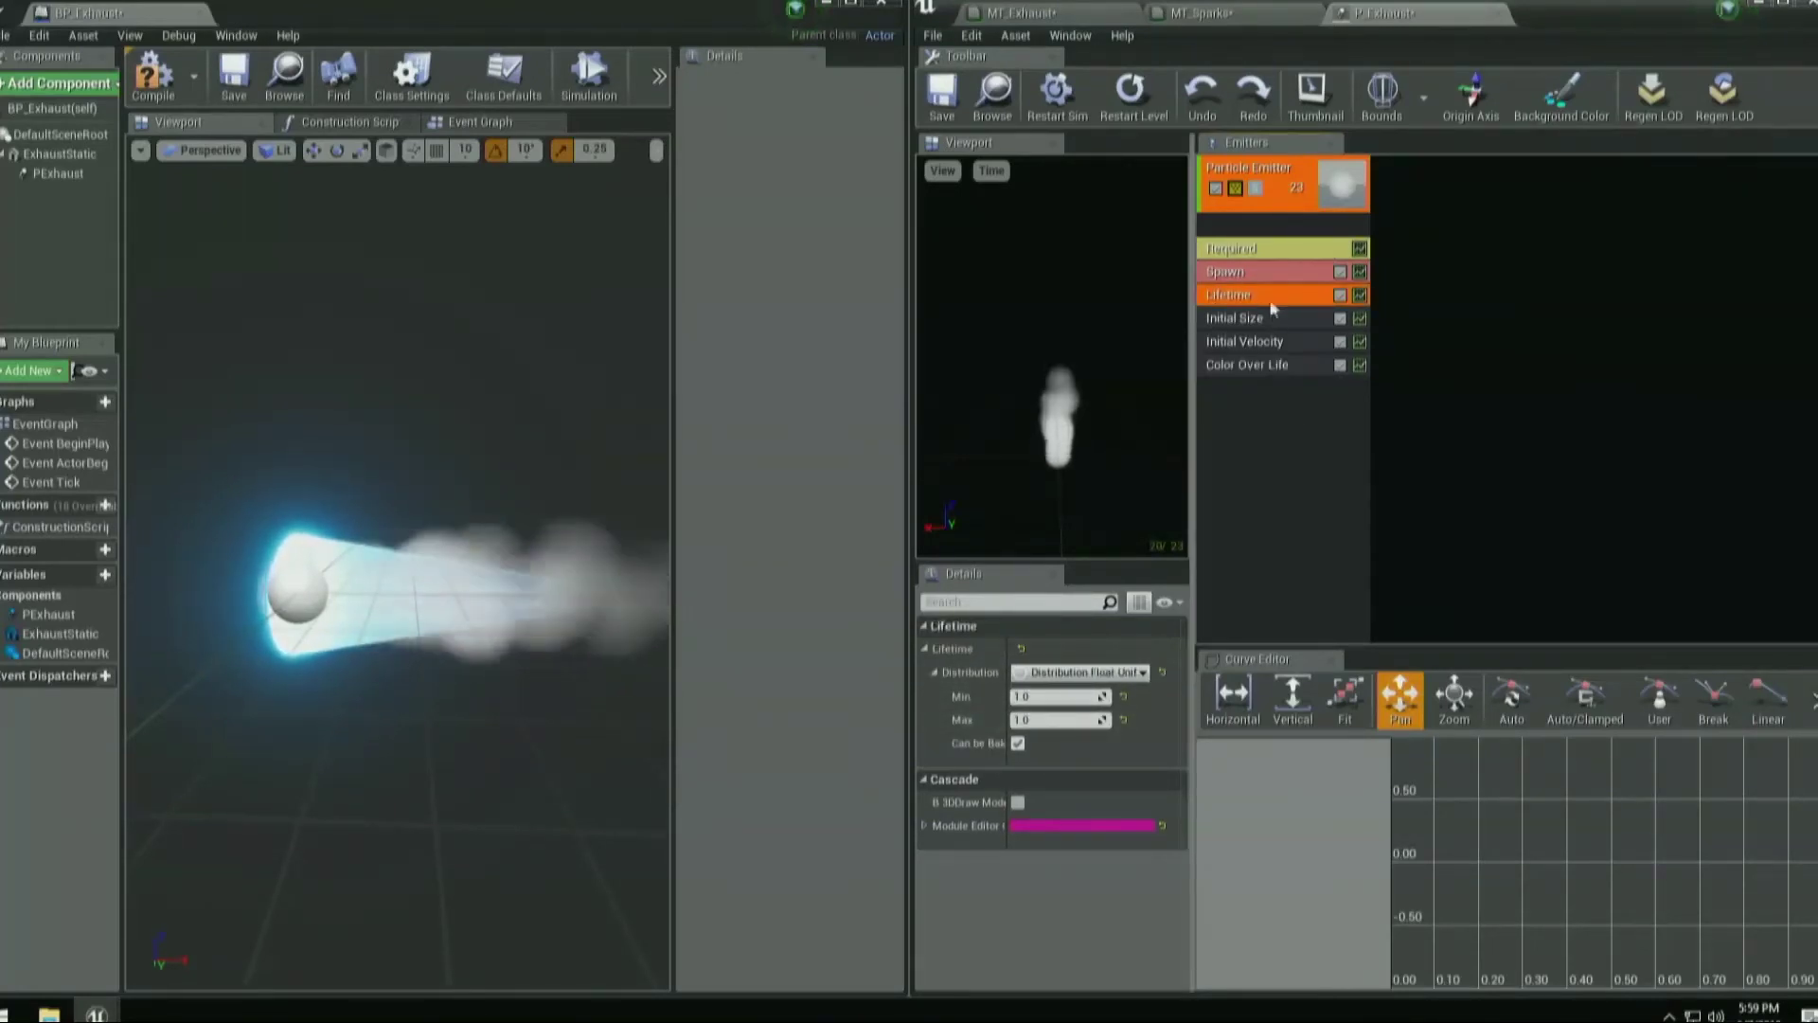
{"action": "left_click", "coordinate": [1252, 275]}
Widen the area showing the module settings and set the Initial Size X maximum to 1 and X minimum to 0.5.
{"action": "left_click", "coordinate": [1258, 321]}
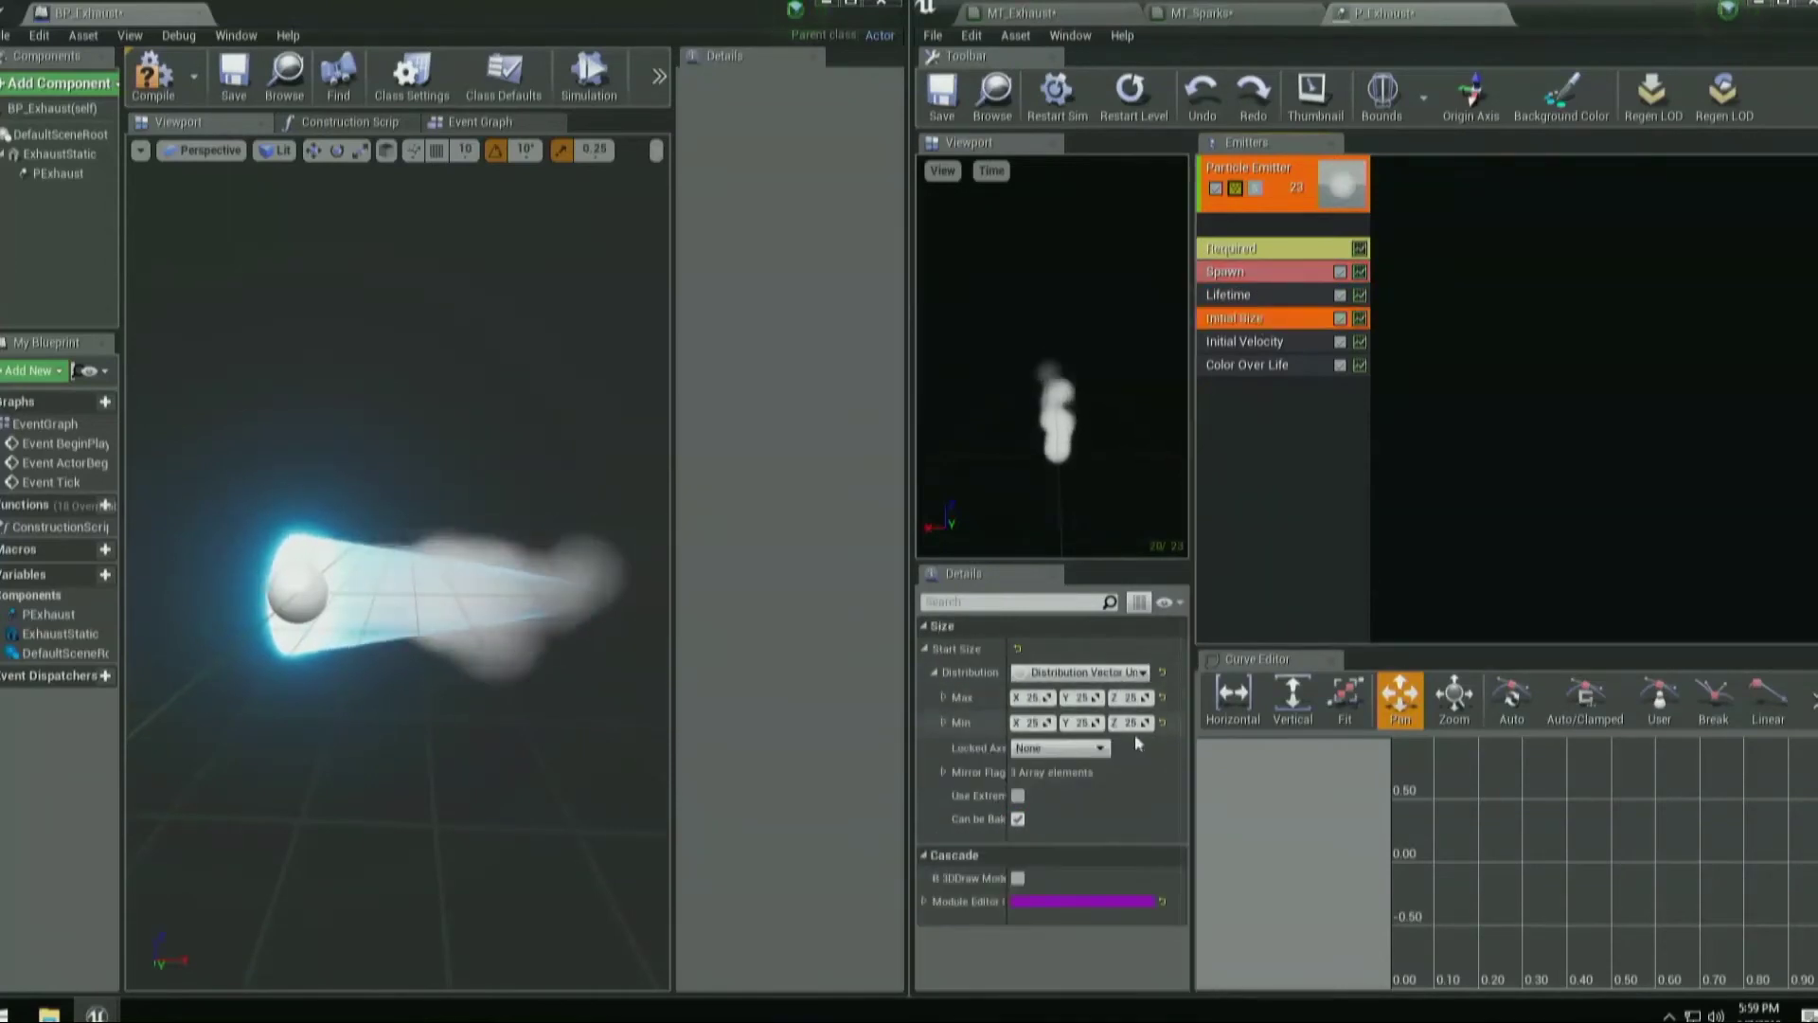
{"action": "left_click_drag", "start_coordinate": [1192, 701], "coordinate": [1359, 696]}
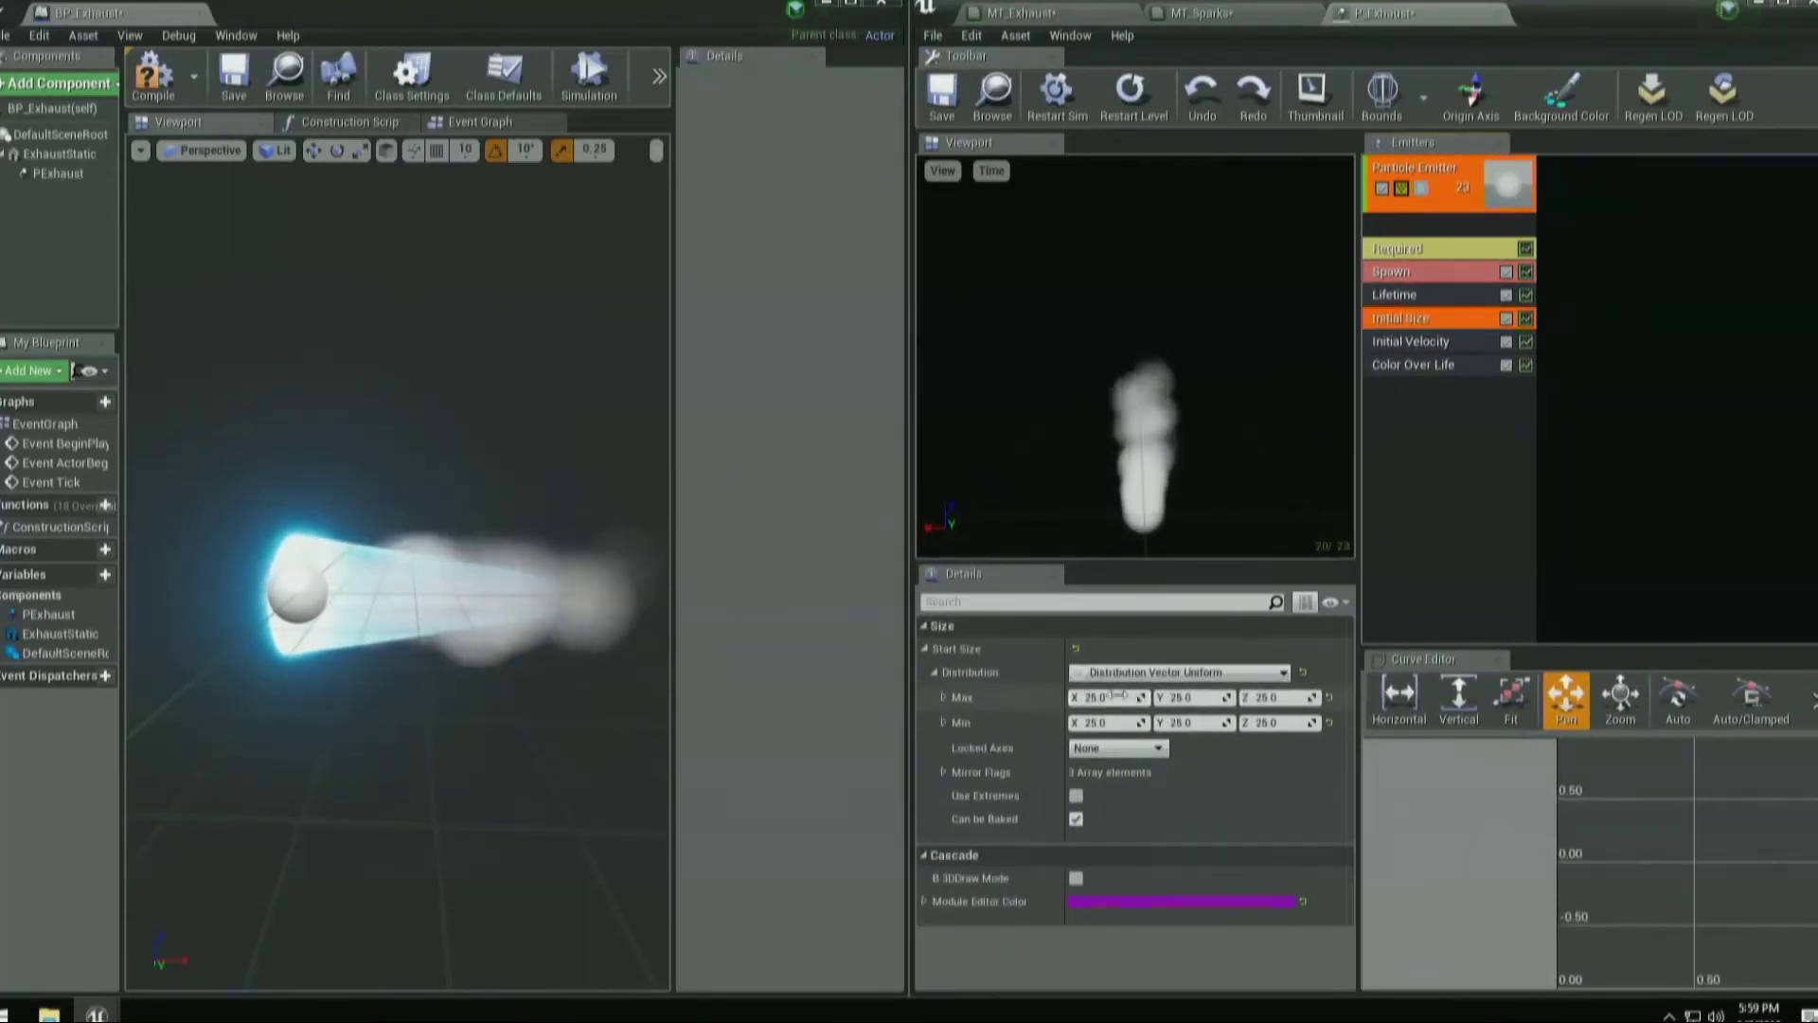
{"action": "left_click", "coordinate": [1411, 248]}
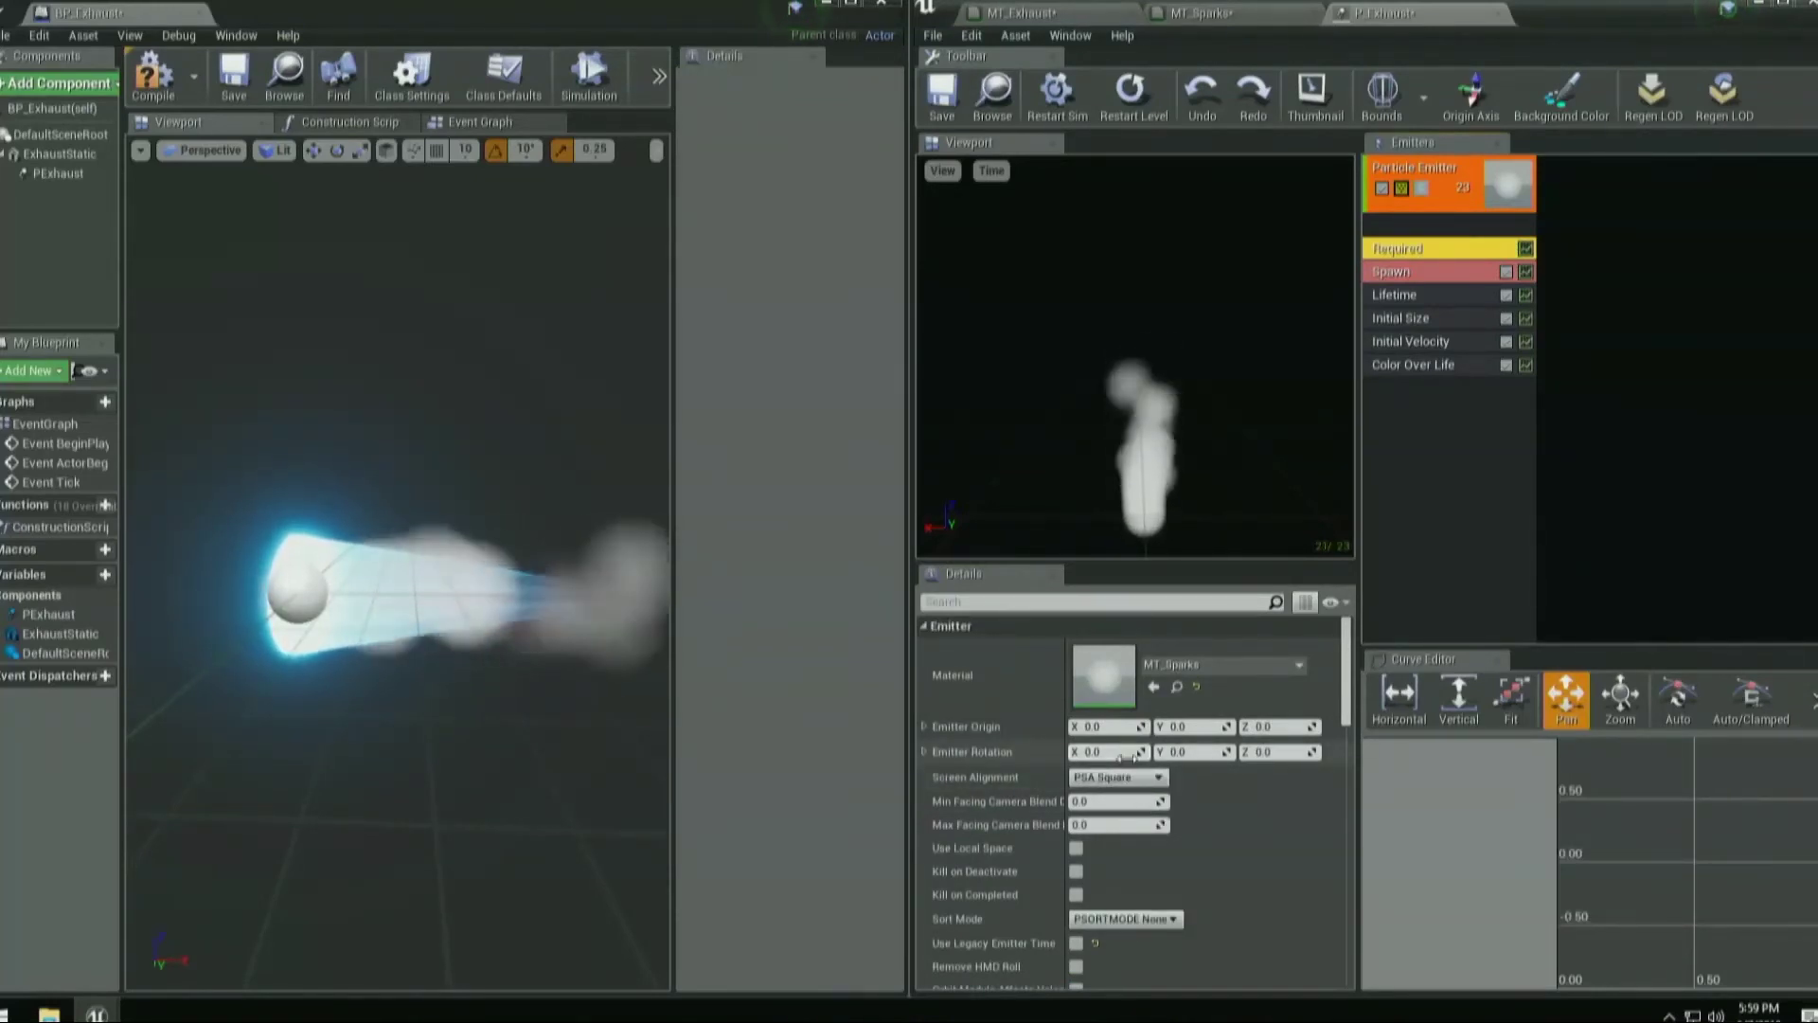
{"action": "left_click", "coordinate": [1401, 318]}
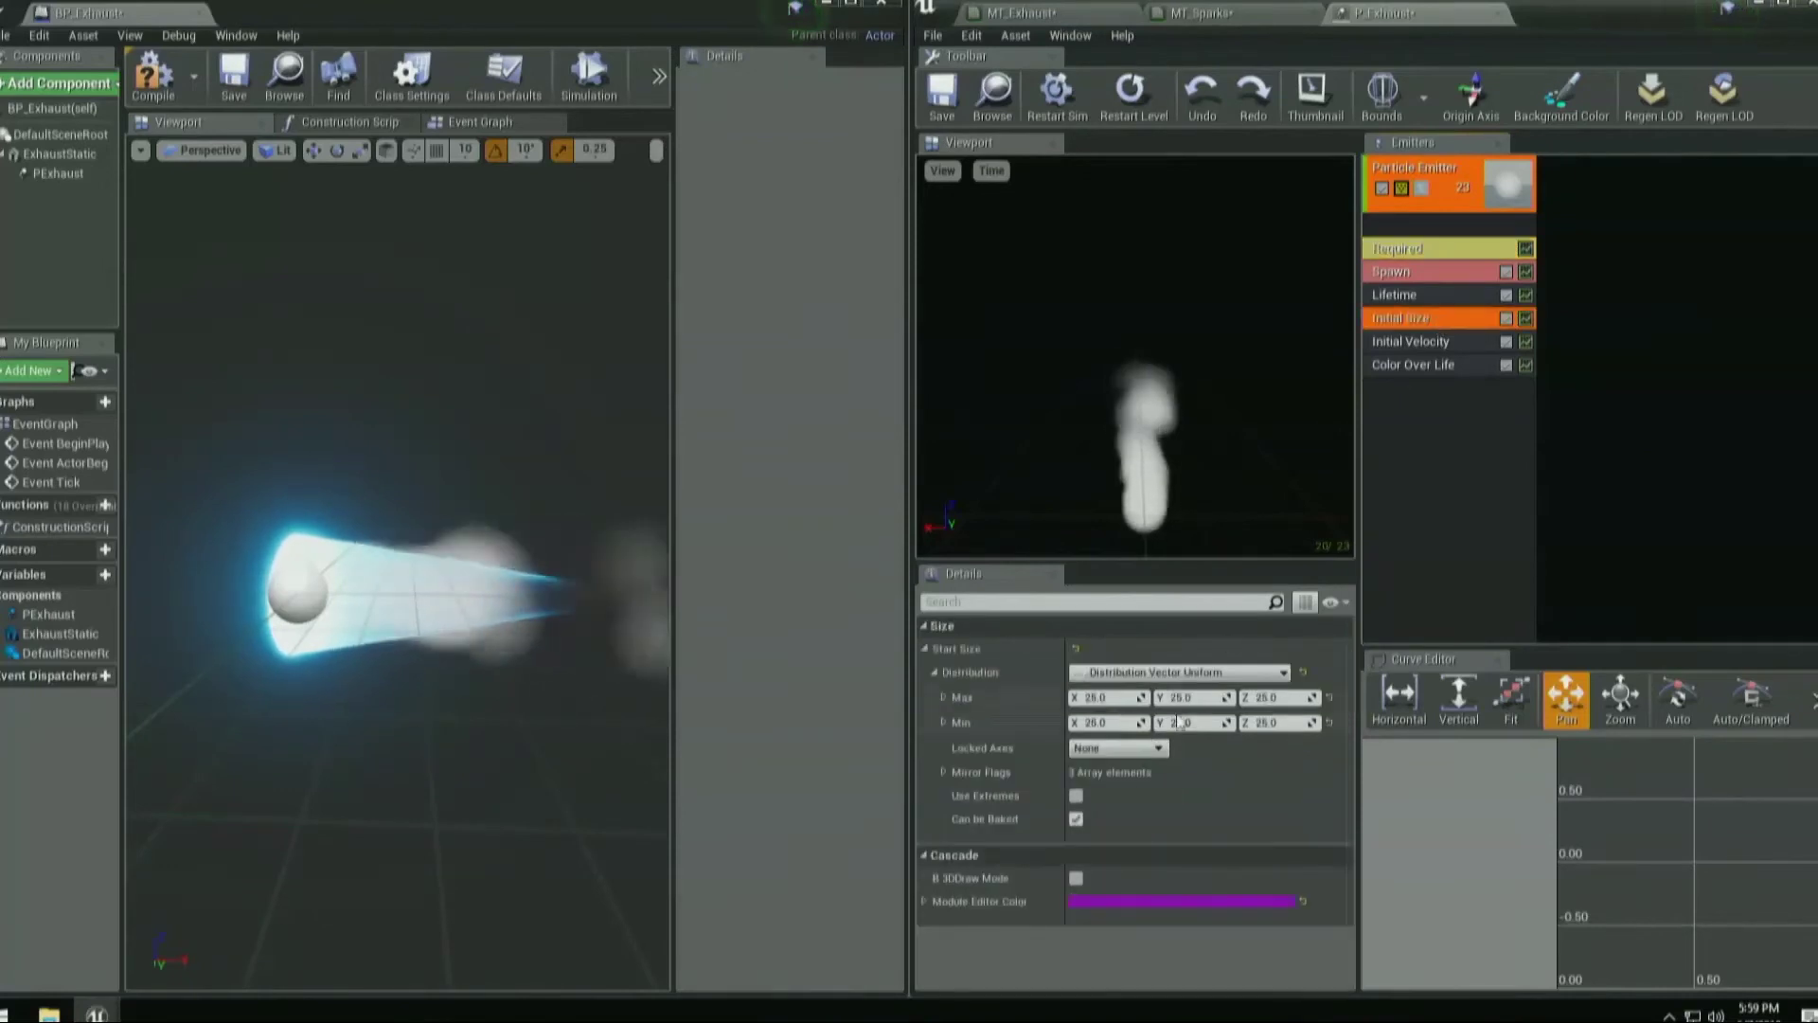
{"action": "left_click", "coordinate": [1103, 698]}
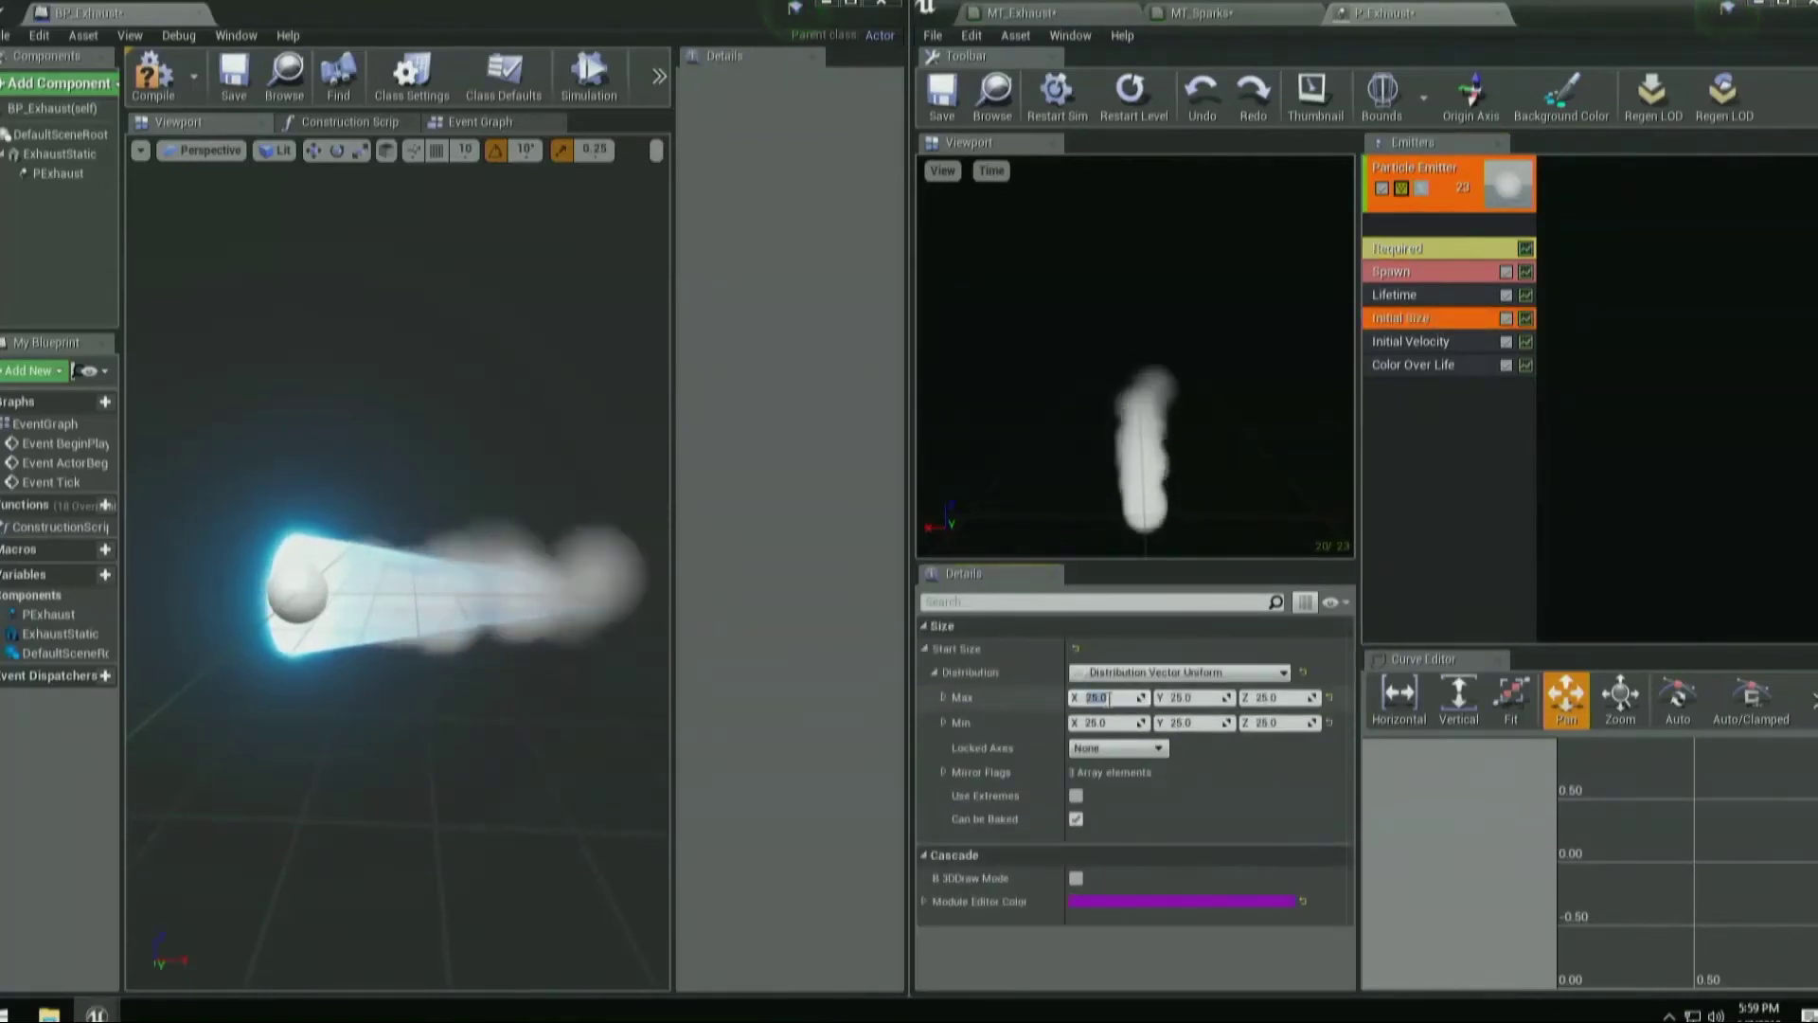
{"action": "type", "text": "2"}
{"action": "key", "text": "Return"}
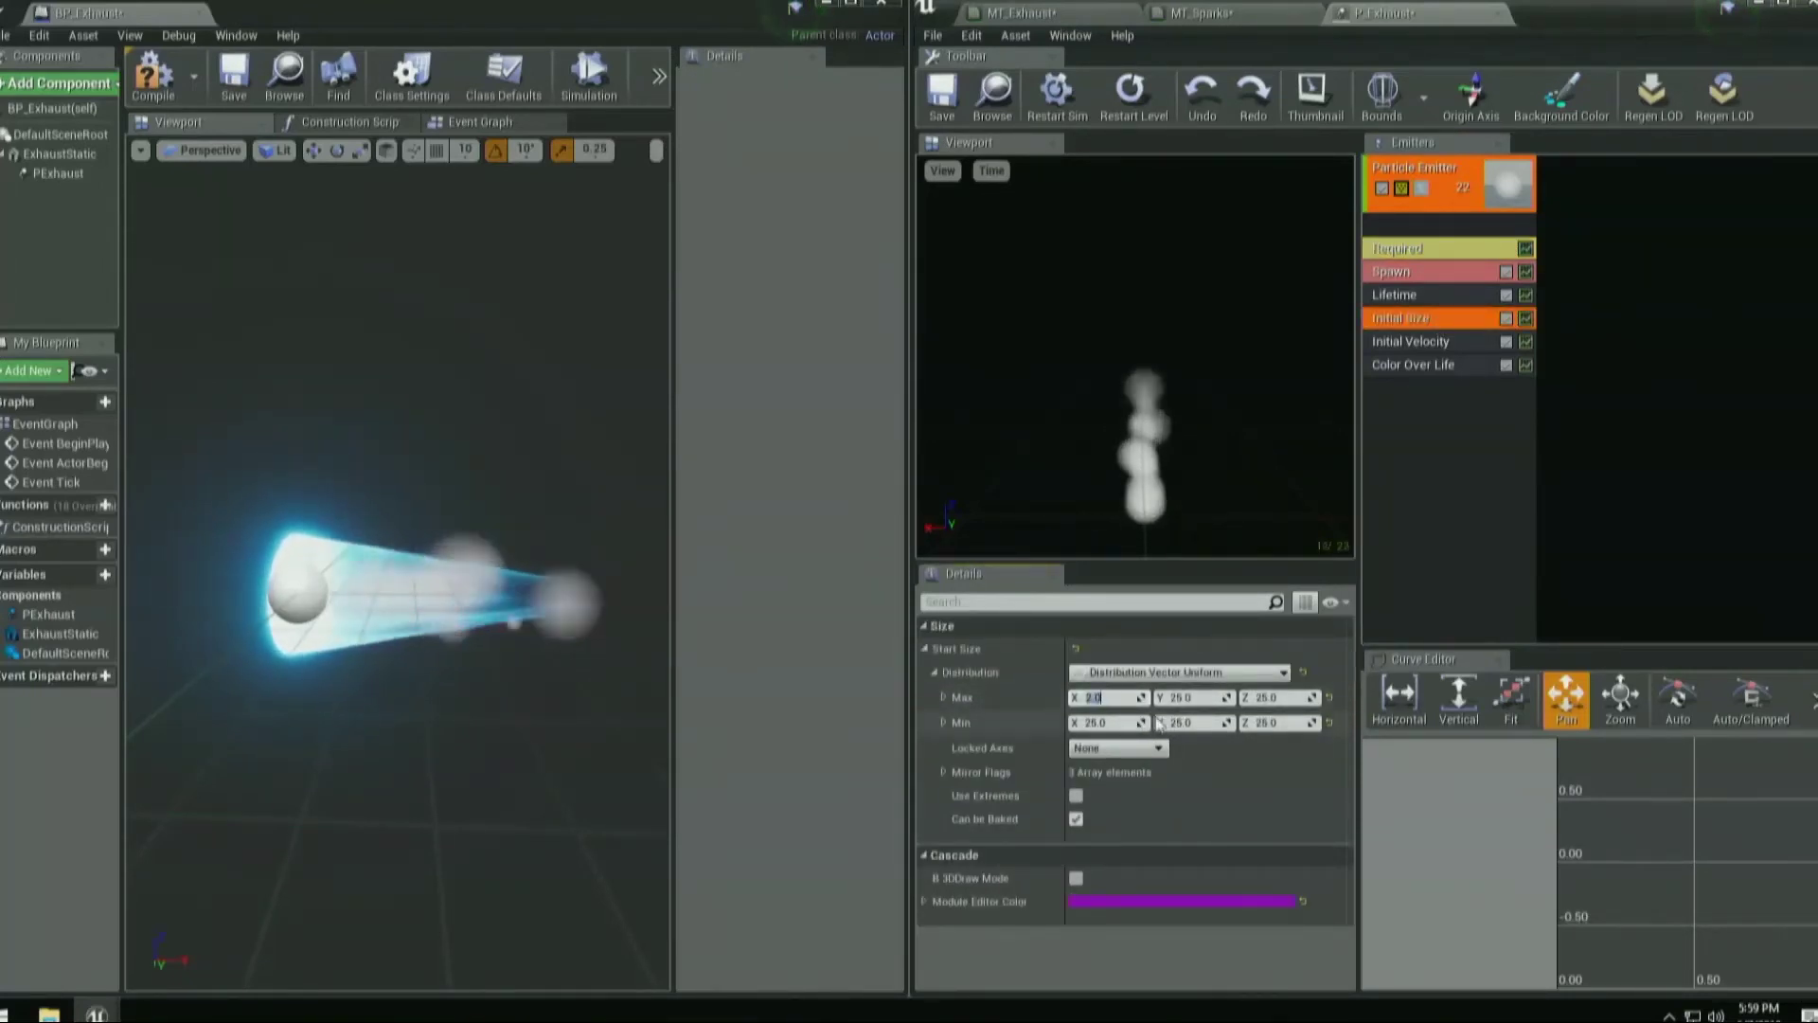
{"action": "type", "text": "1"}
{"action": "left_click", "coordinate": [1126, 723]}
{"action": "type", "text": "0.5"}
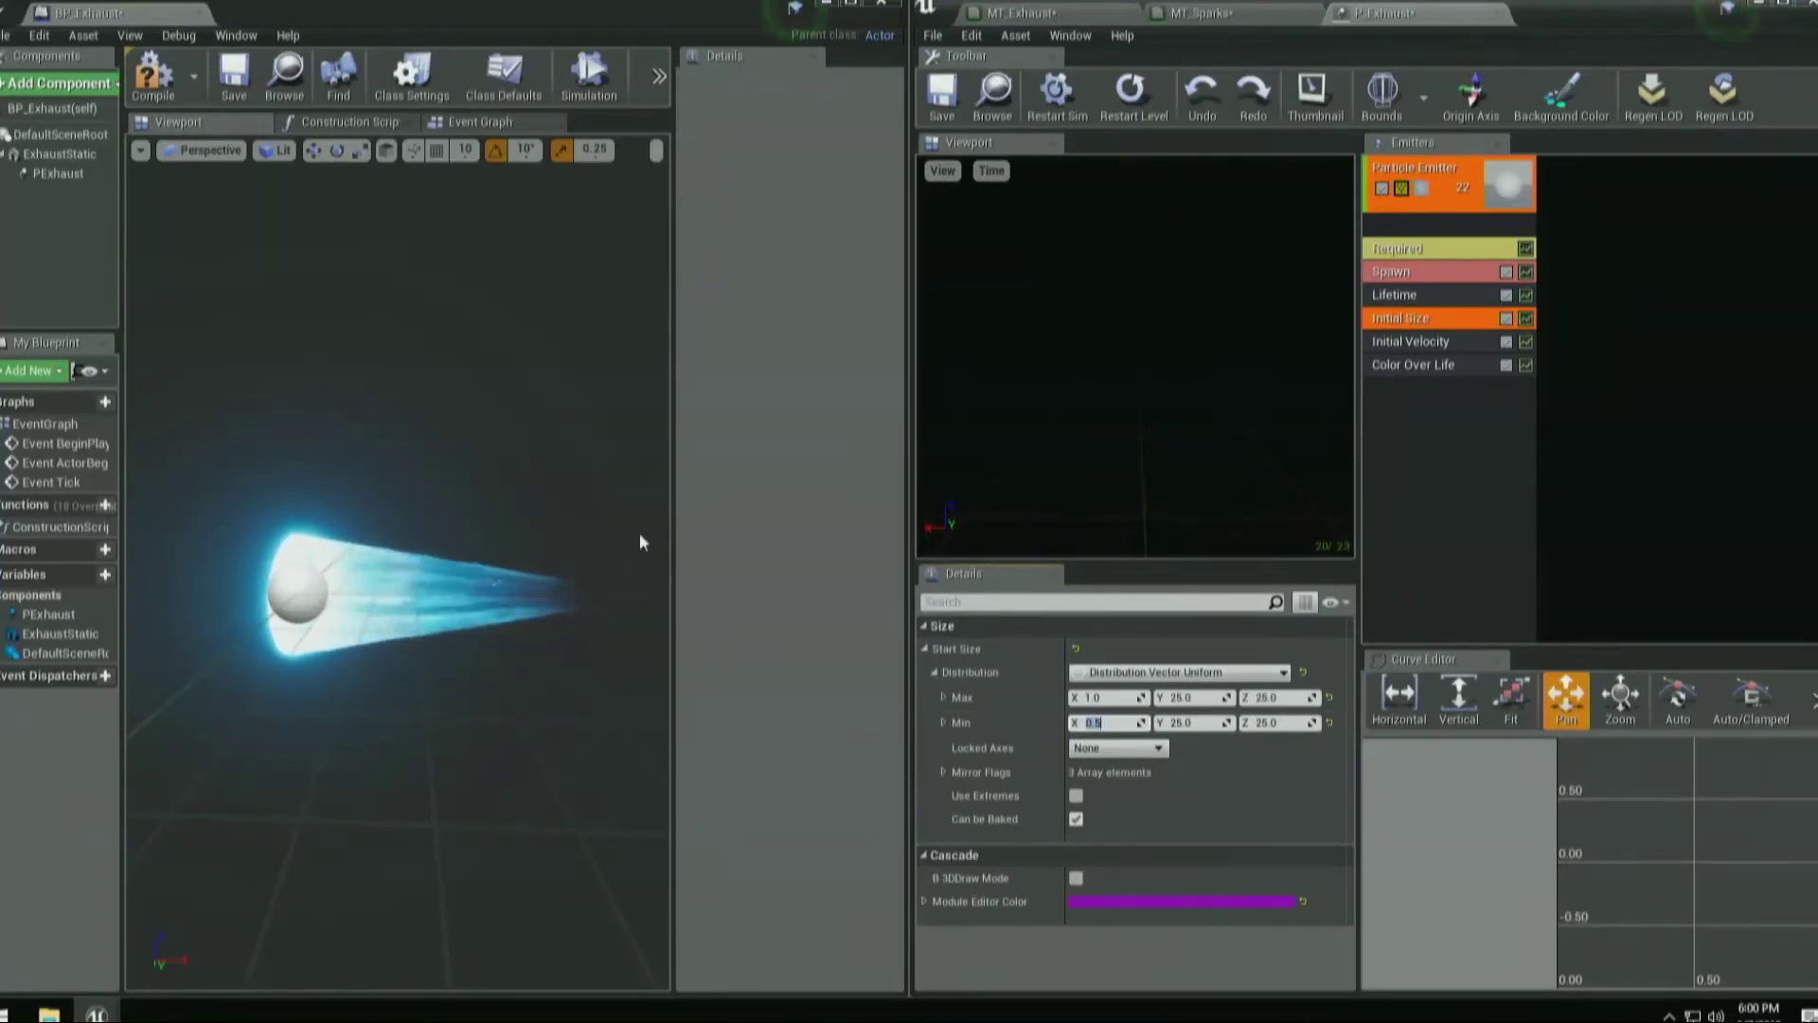
Set the Screen Alignment in the emitter's Required module to PSA Velocity.
{"action": "left_click", "coordinate": [1448, 249]}
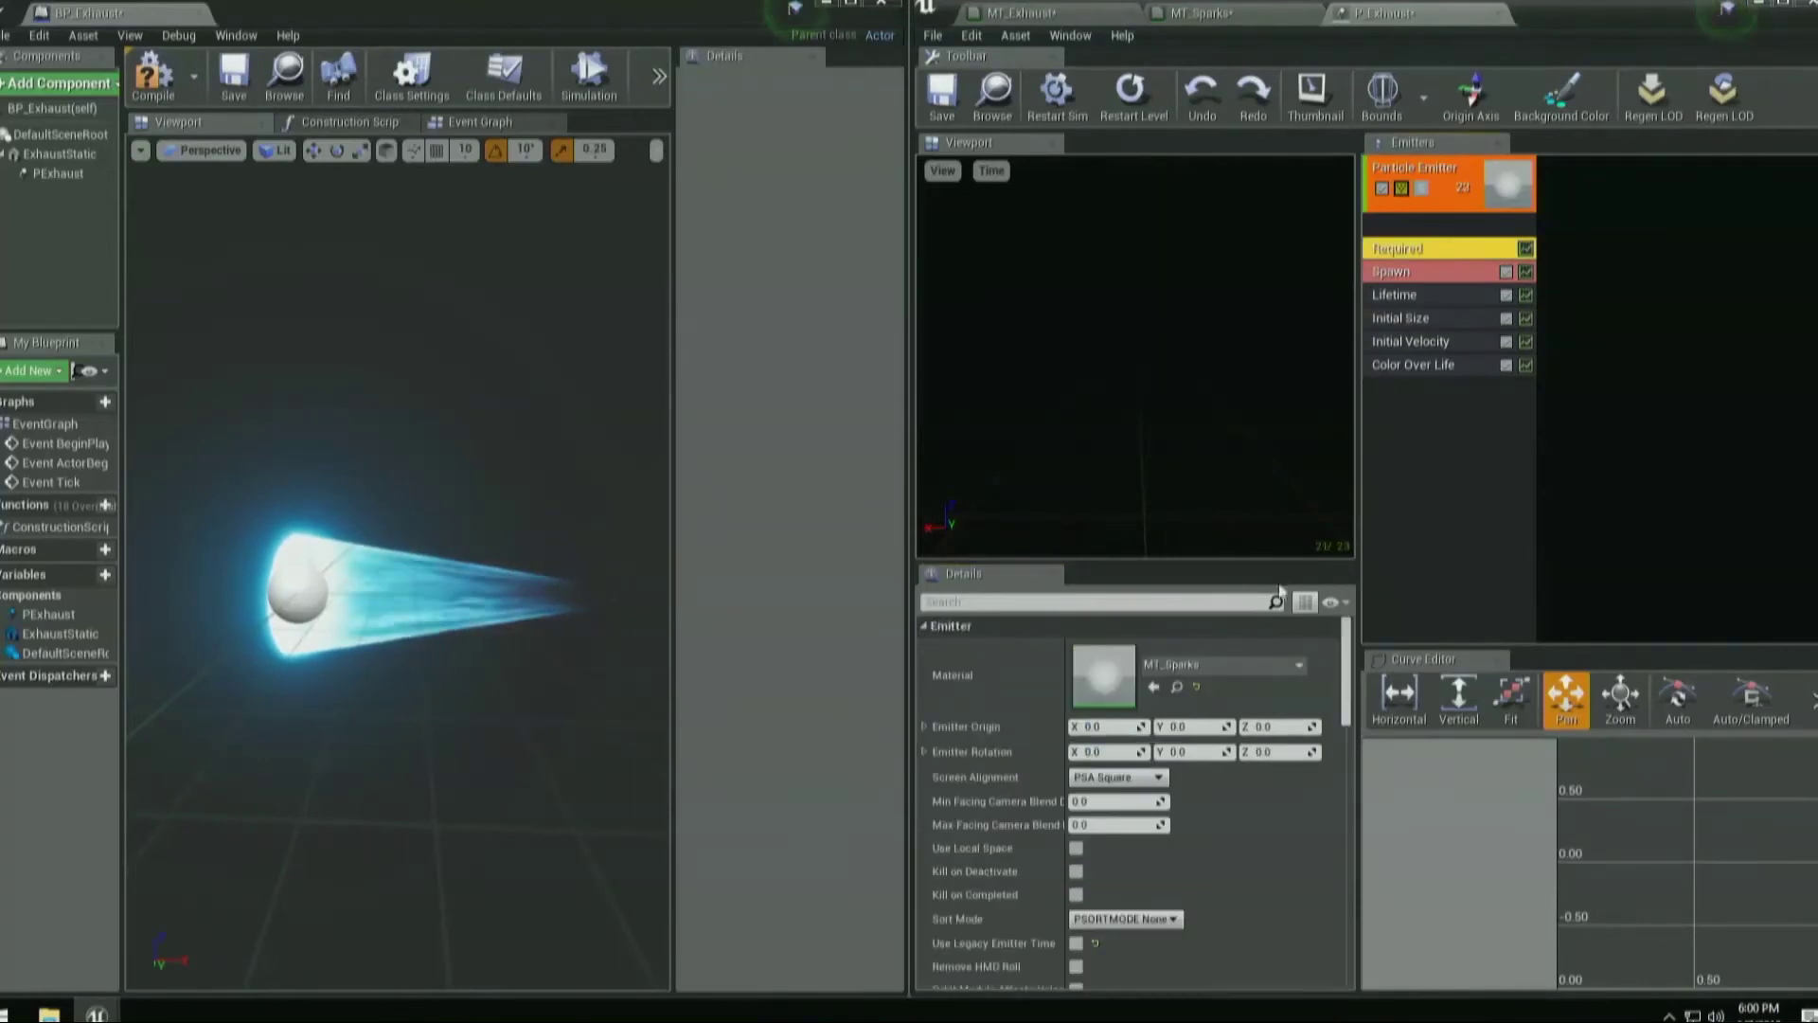
{"action": "left_click", "coordinate": [1123, 777]}
{"action": "left_click", "coordinate": [1122, 778]}
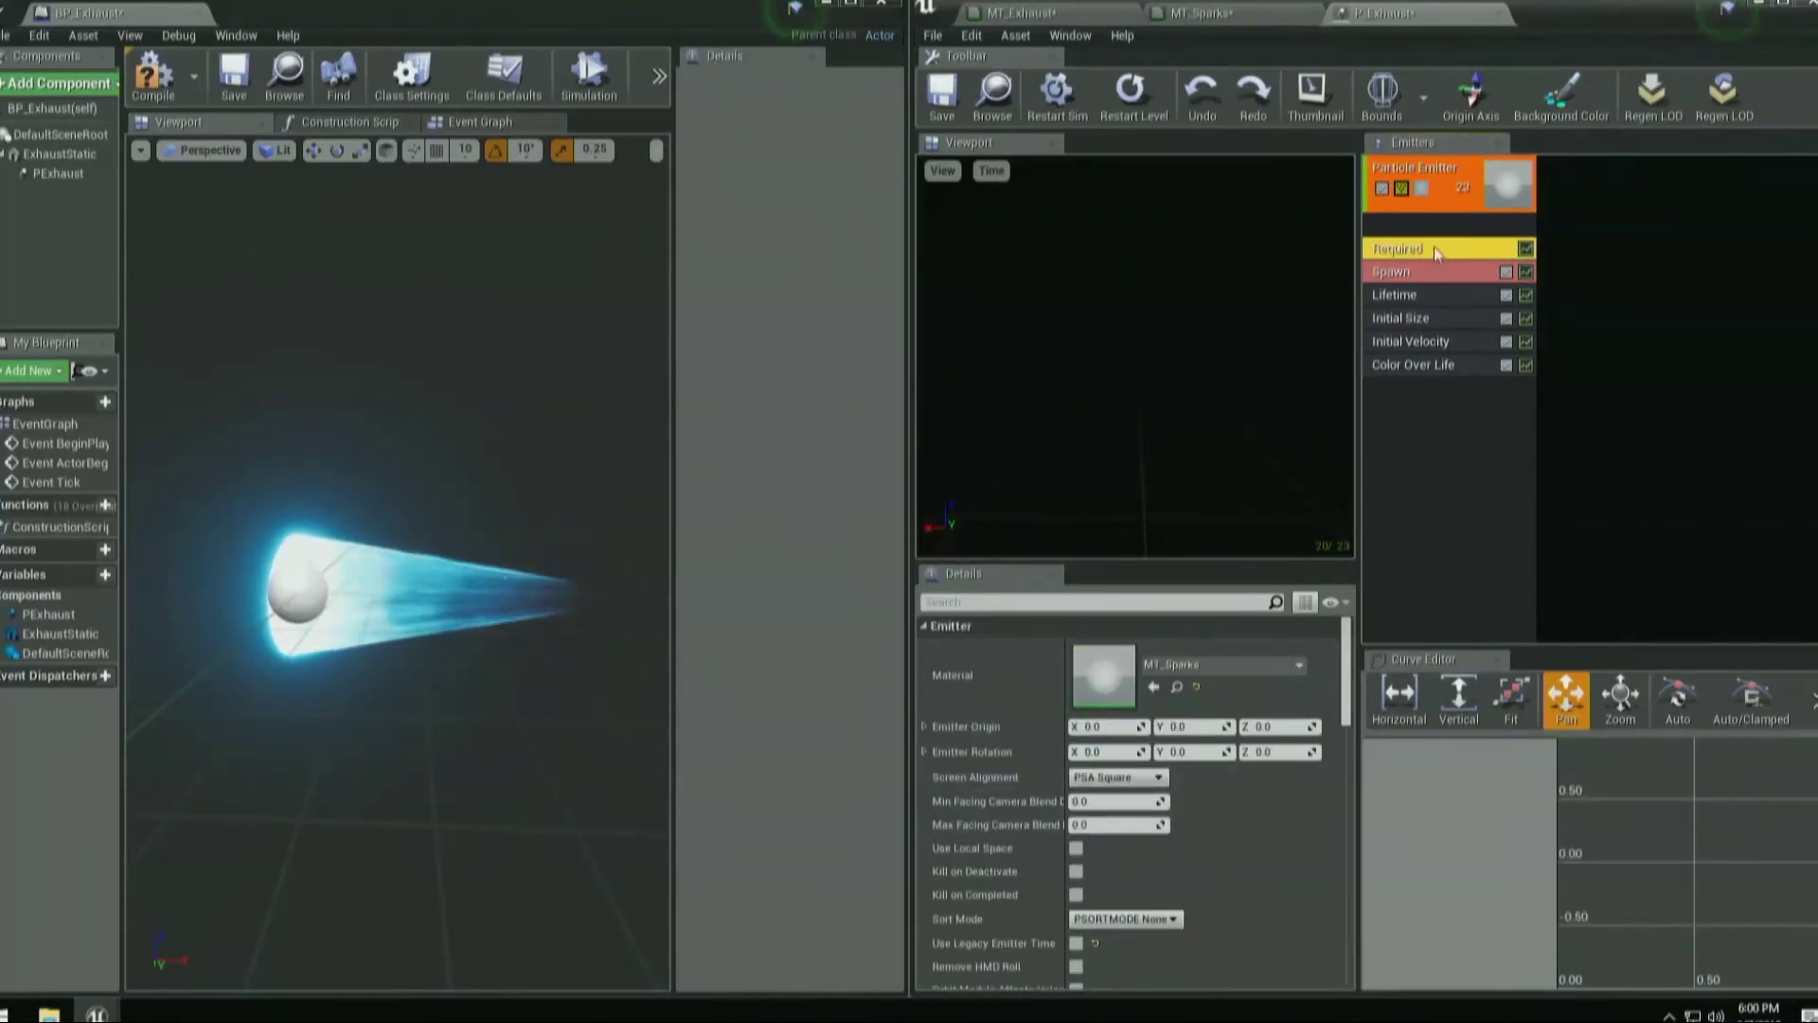
{"action": "left_click", "coordinate": [1117, 777]}
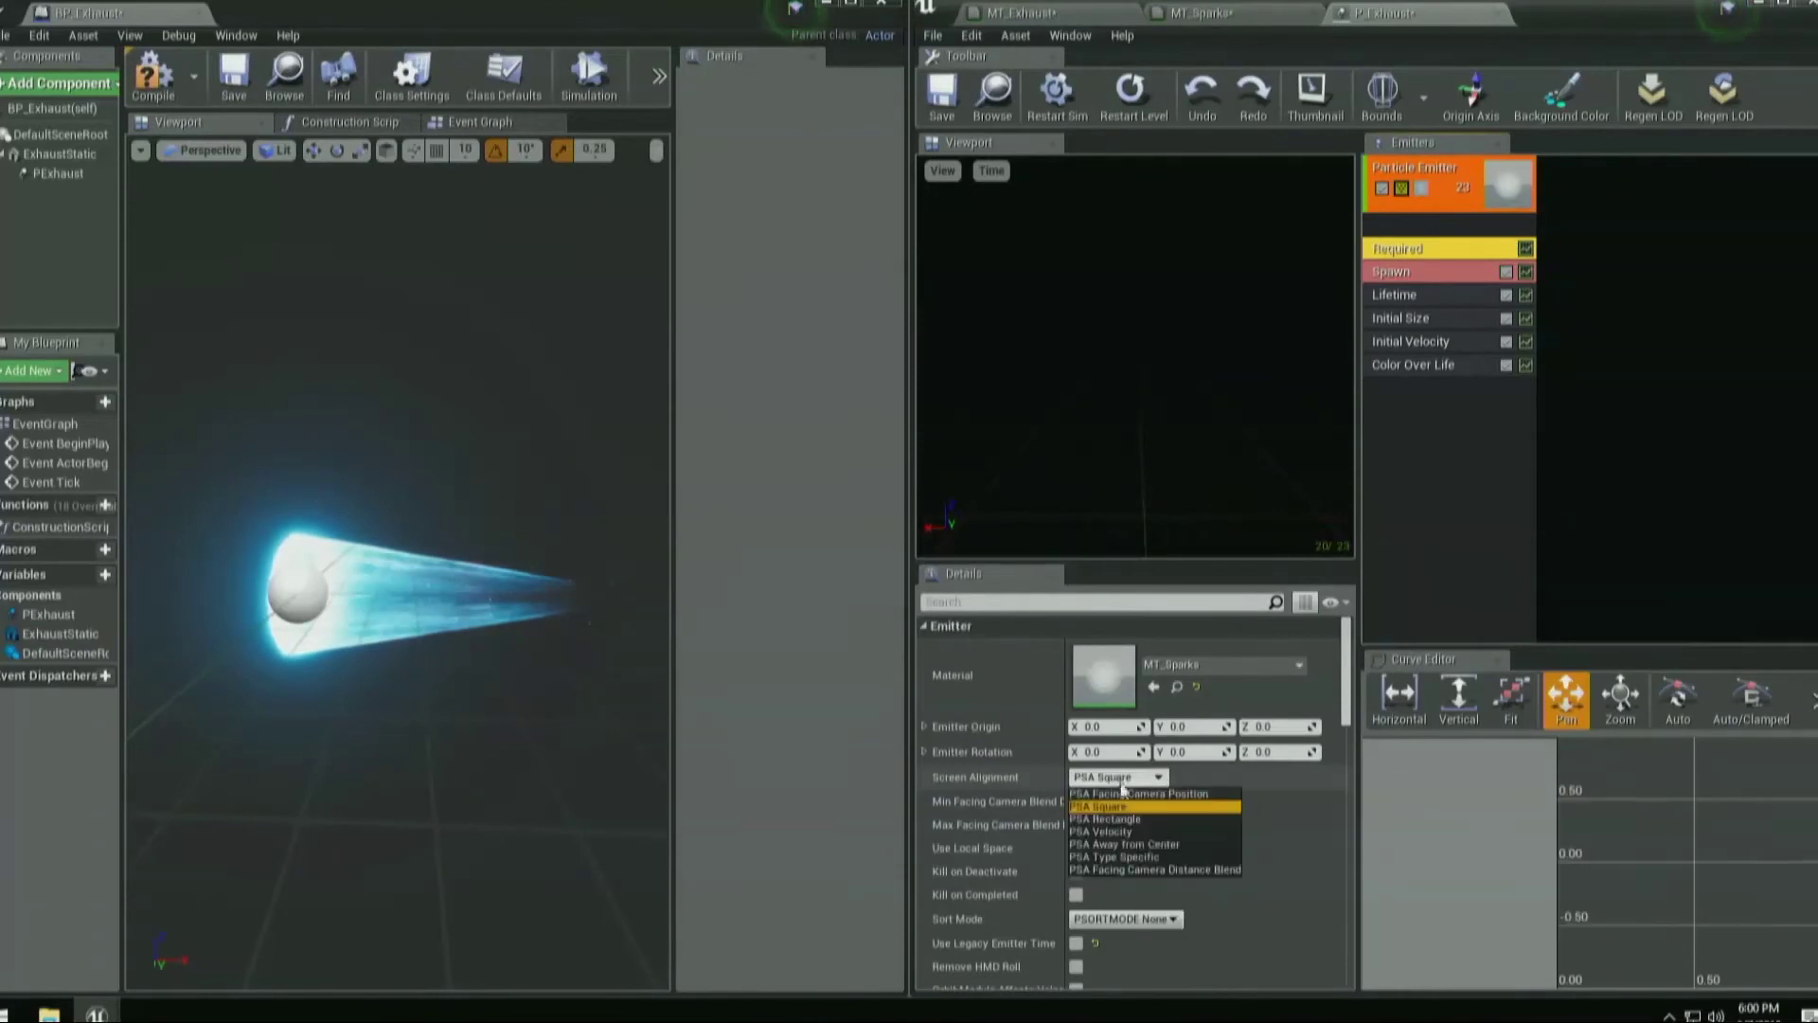
{"action": "left_click", "coordinate": [1130, 828]}
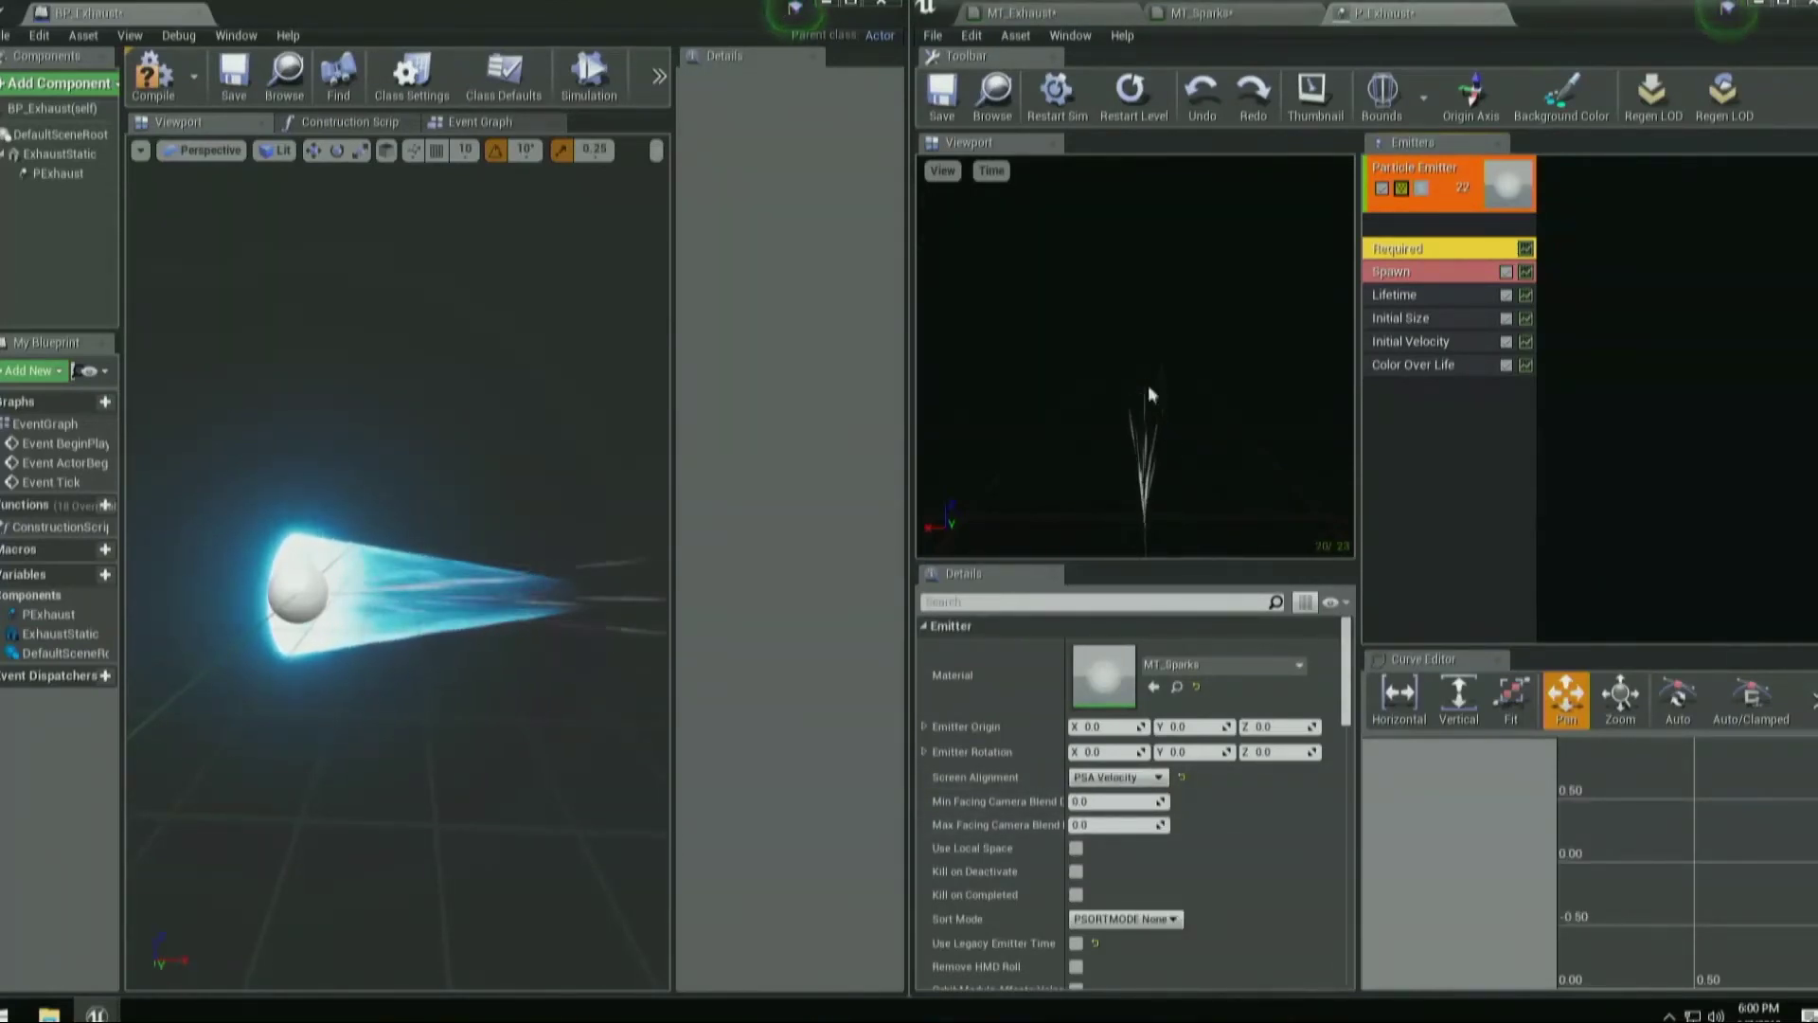
Try Initial Size Y maximums of 250 and 1 for the spark particles.
{"action": "left_click", "coordinate": [1402, 318]}
{"action": "left_click", "coordinate": [1198, 697]}
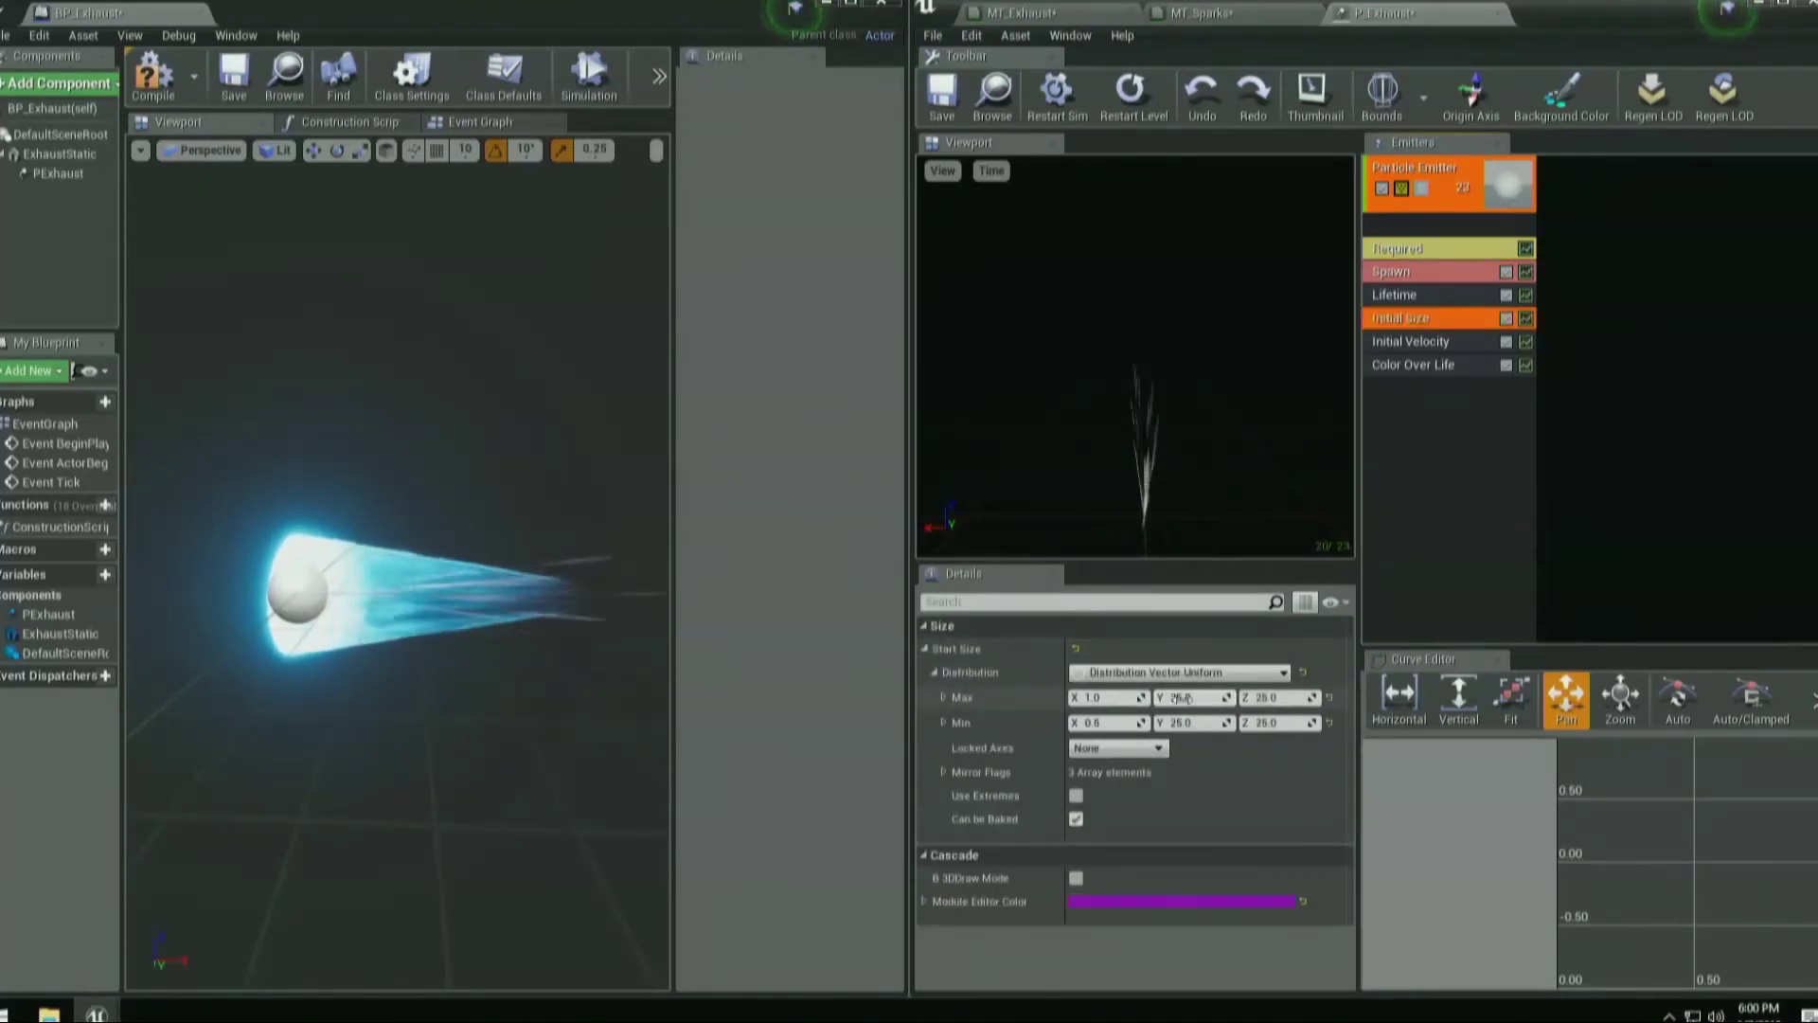
{"action": "type", "text": "250"}
{"action": "key", "text": "Return"}
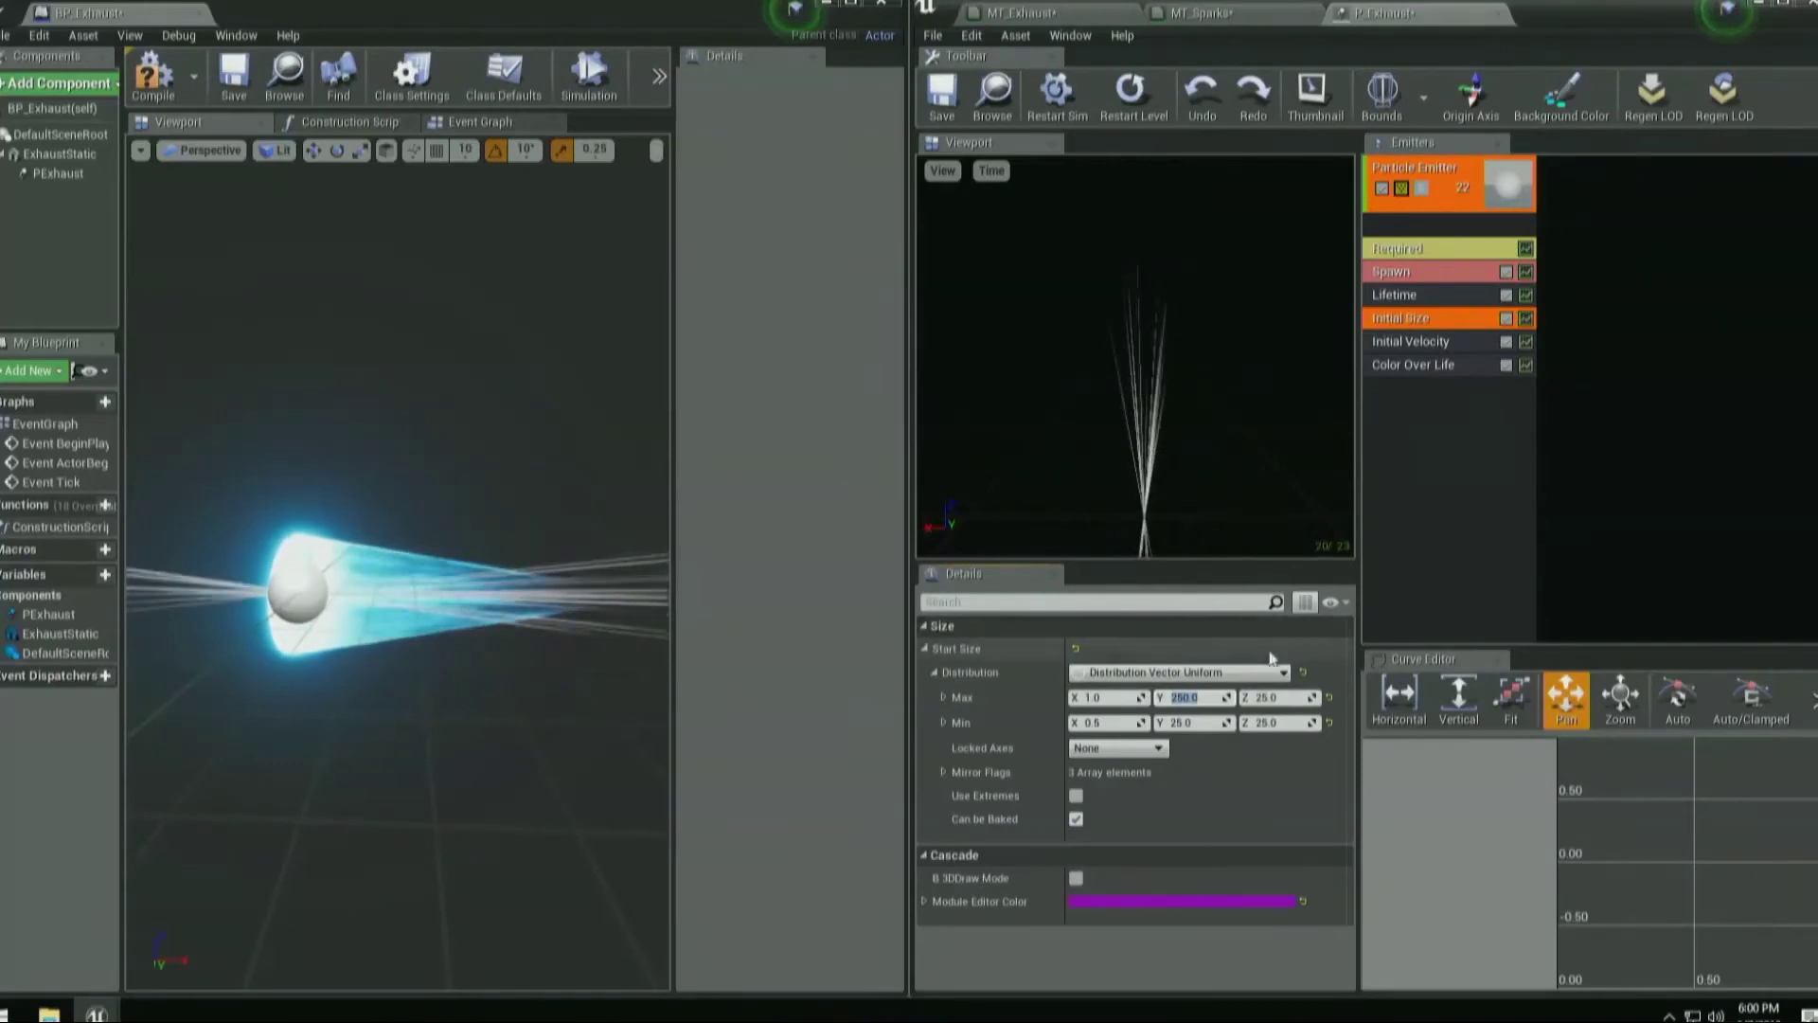
{"action": "type", "text": "1"}
{"action": "key", "text": "Return"}
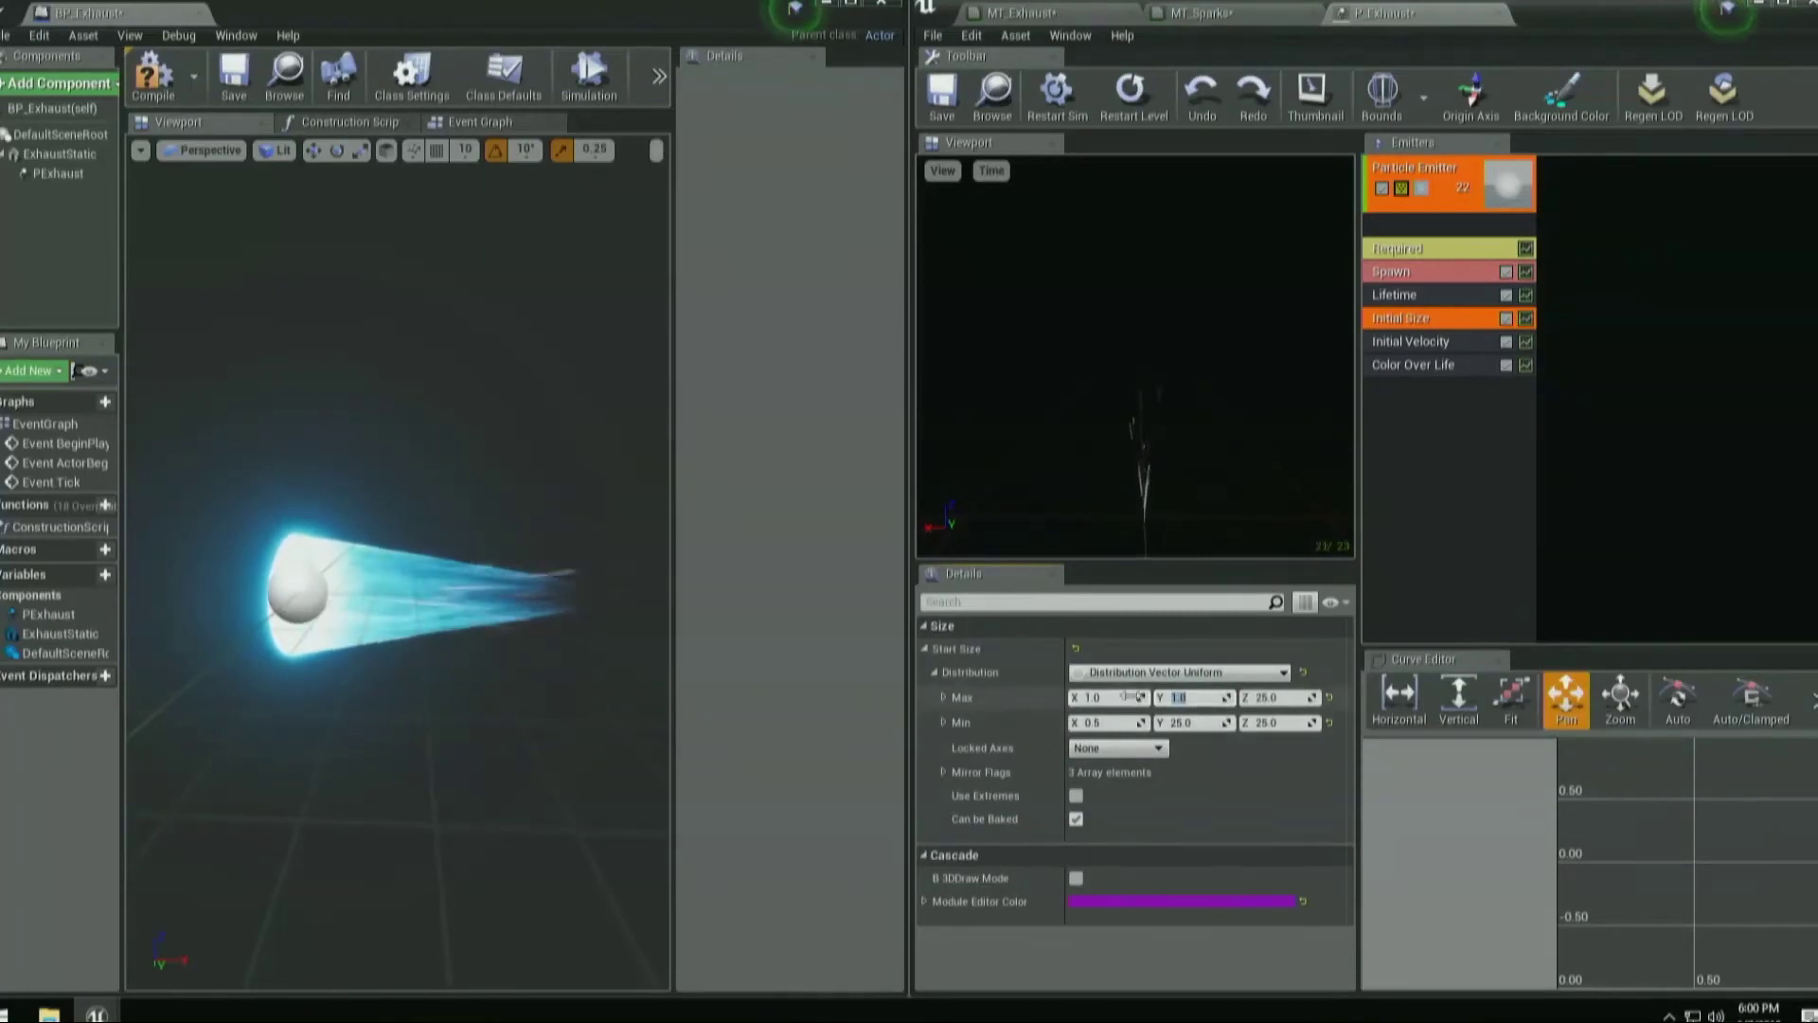
Set the Initial Size maximum to X 0.7 and Y 10, and the minimum Y to 15.
{"action": "type", "text": "3"}
{"action": "key", "text": "Return"}
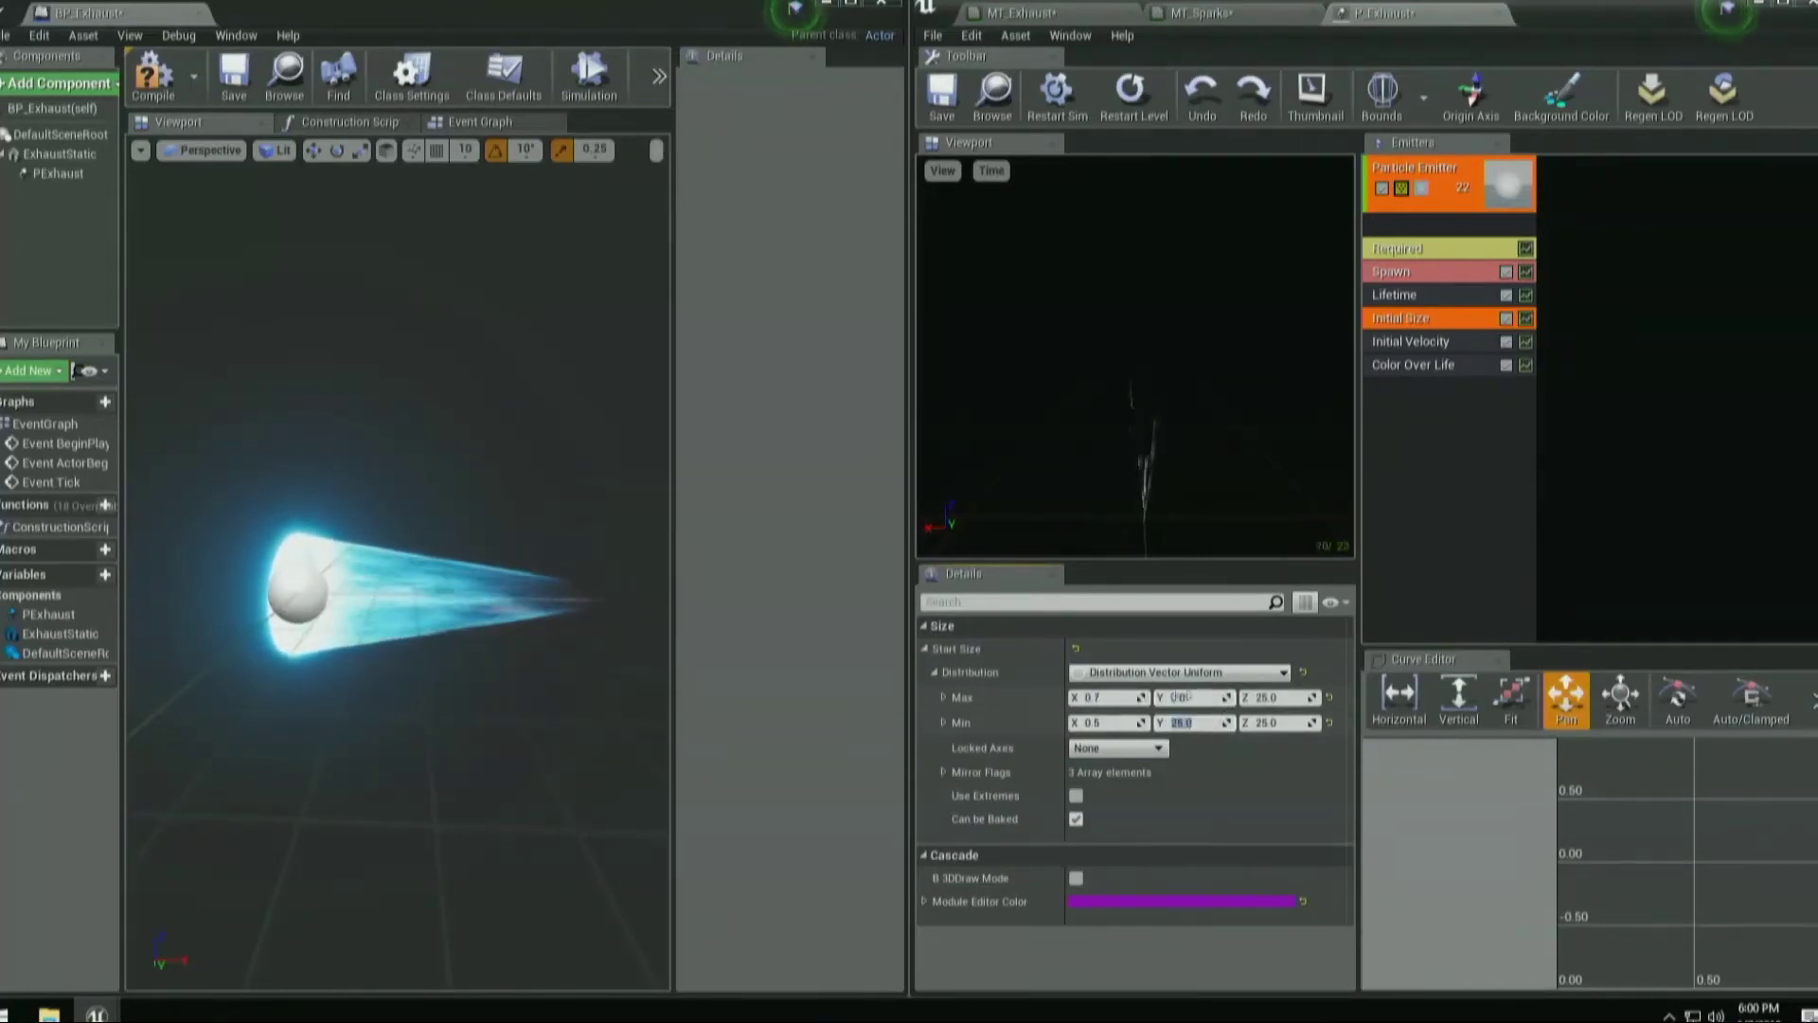
{"action": "type", "text": "10"}
{"action": "key", "text": "Return"}
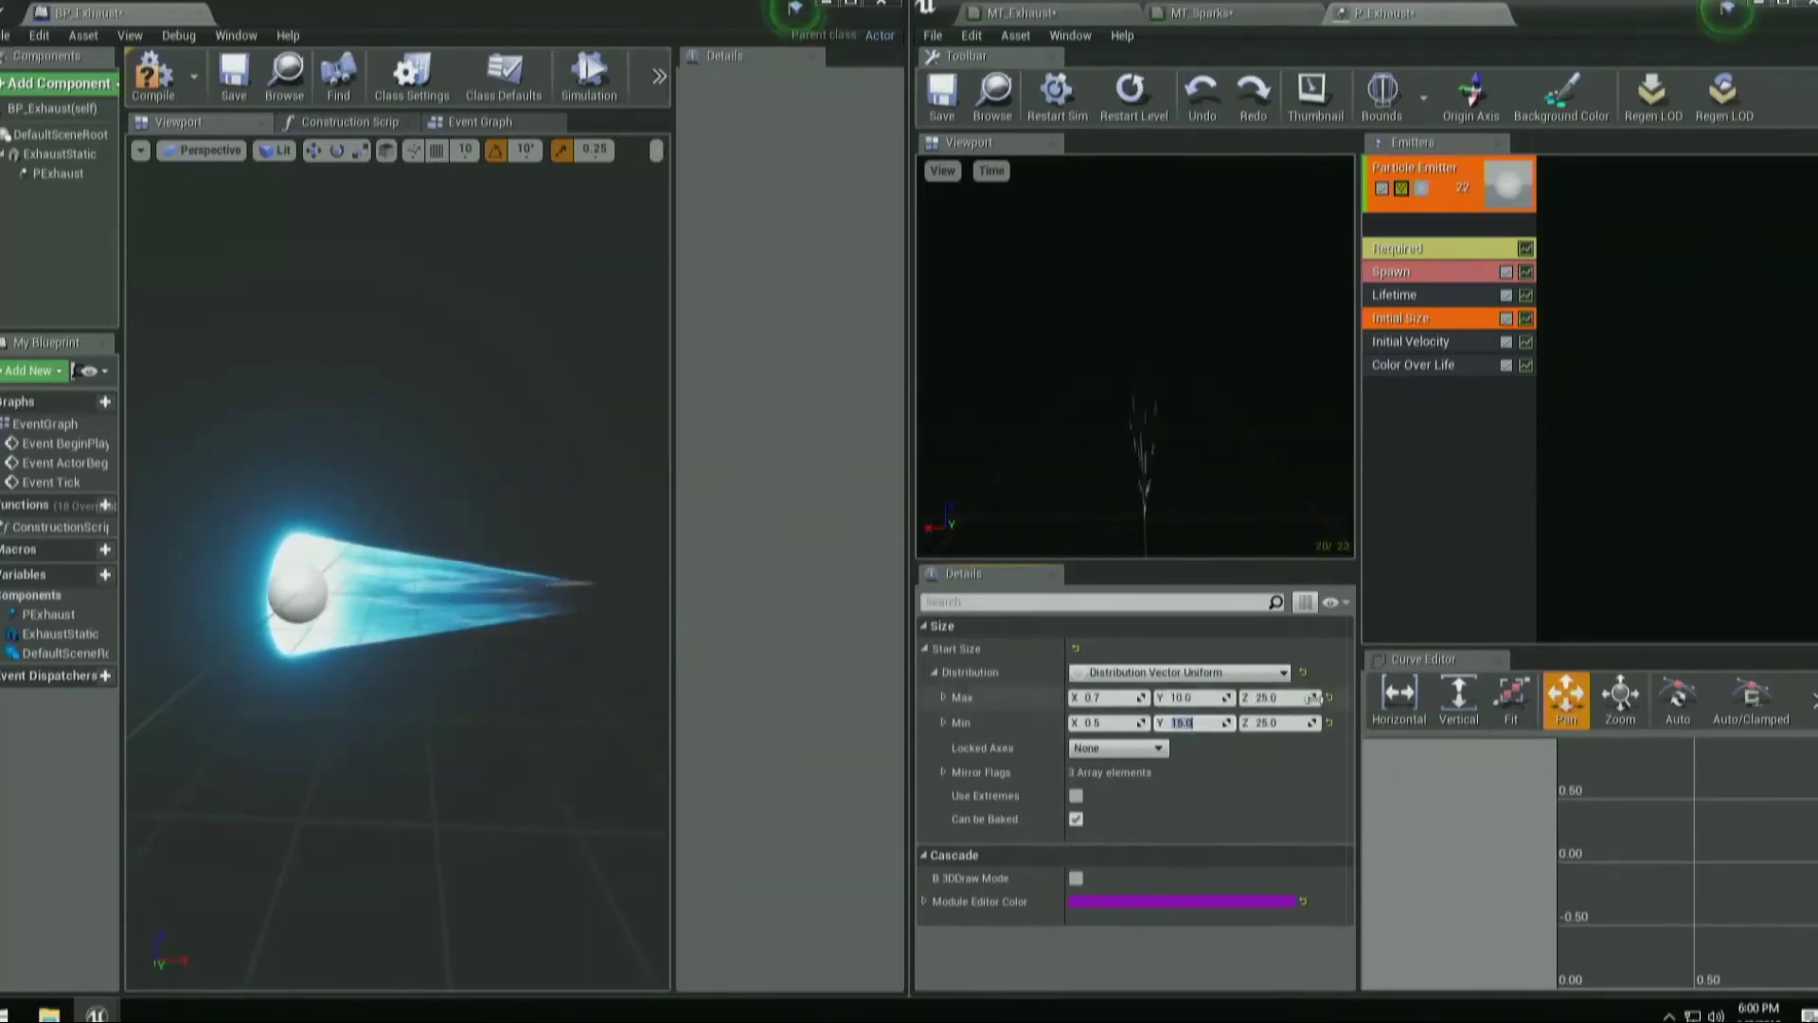
{"action": "type", "text": "8"}
{"action": "key", "text": "Return"}
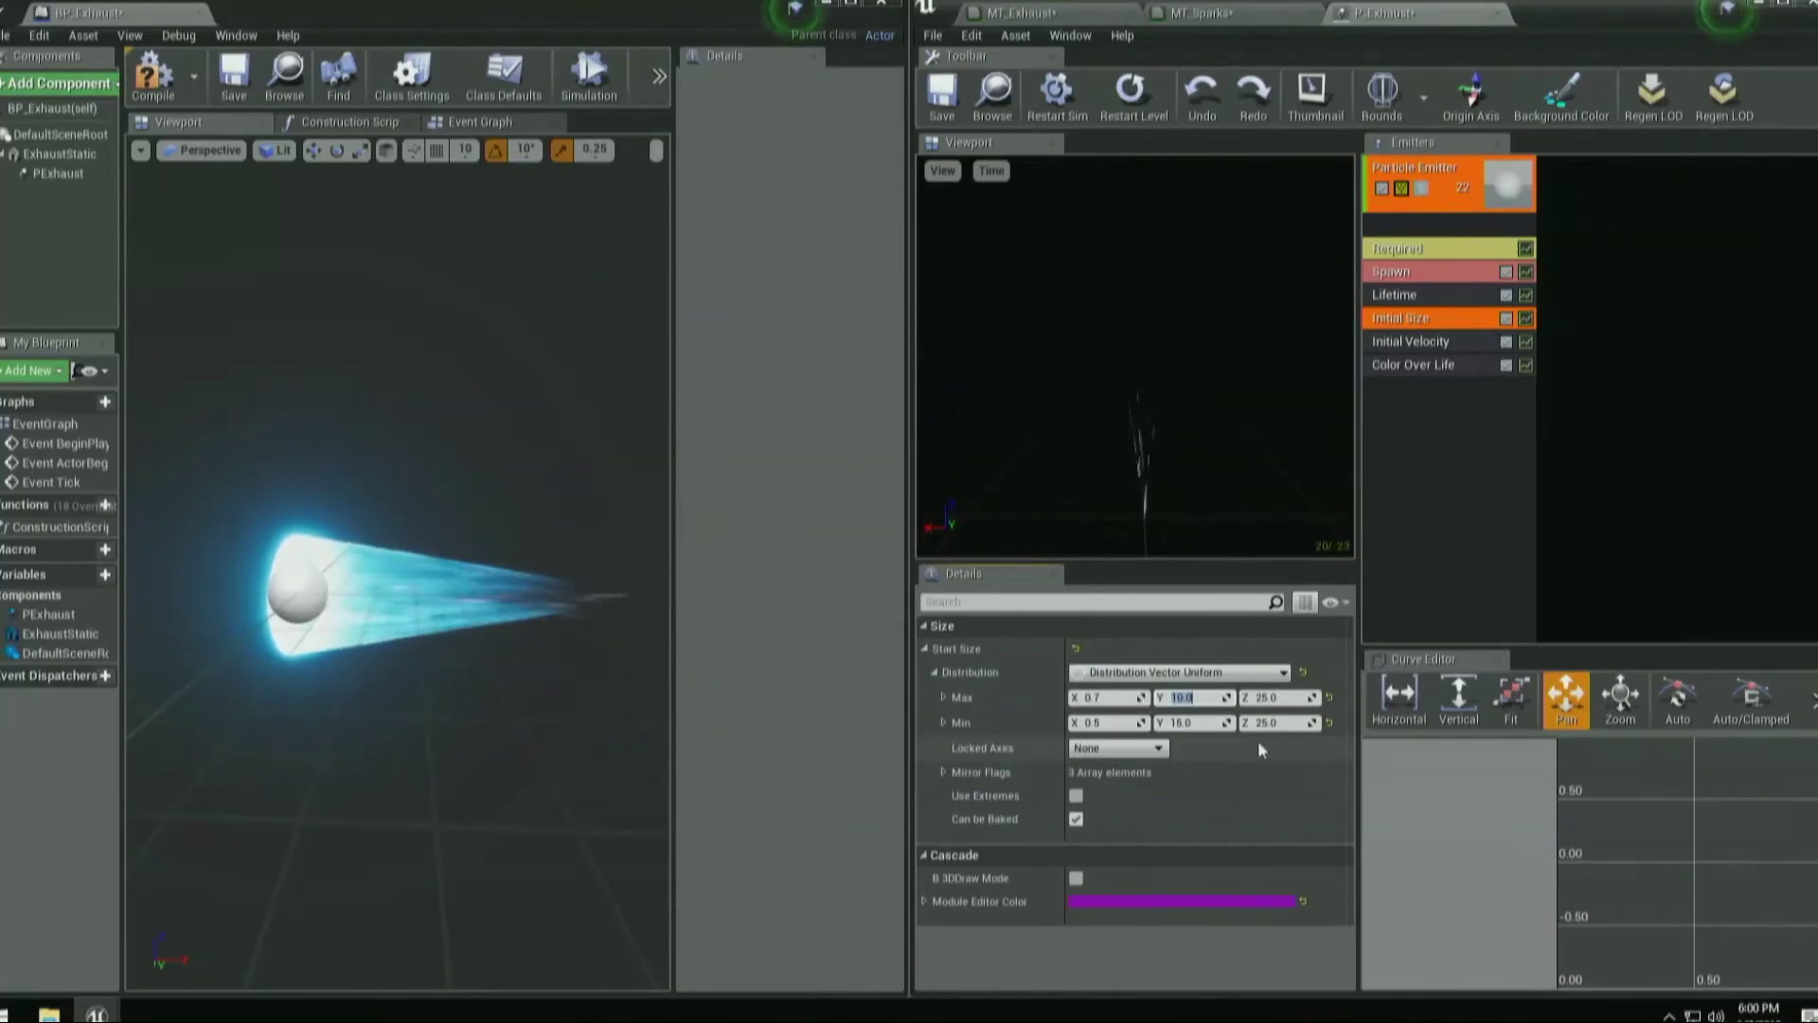
Set the Initial Size Y maximum to 8 and the Y minimum to 6.
{"action": "left_click", "coordinate": [1198, 722]}
{"action": "key", "text": "BackSpace"}
{"action": "type", "text": "6"}
{"action": "key", "text": "Return"}
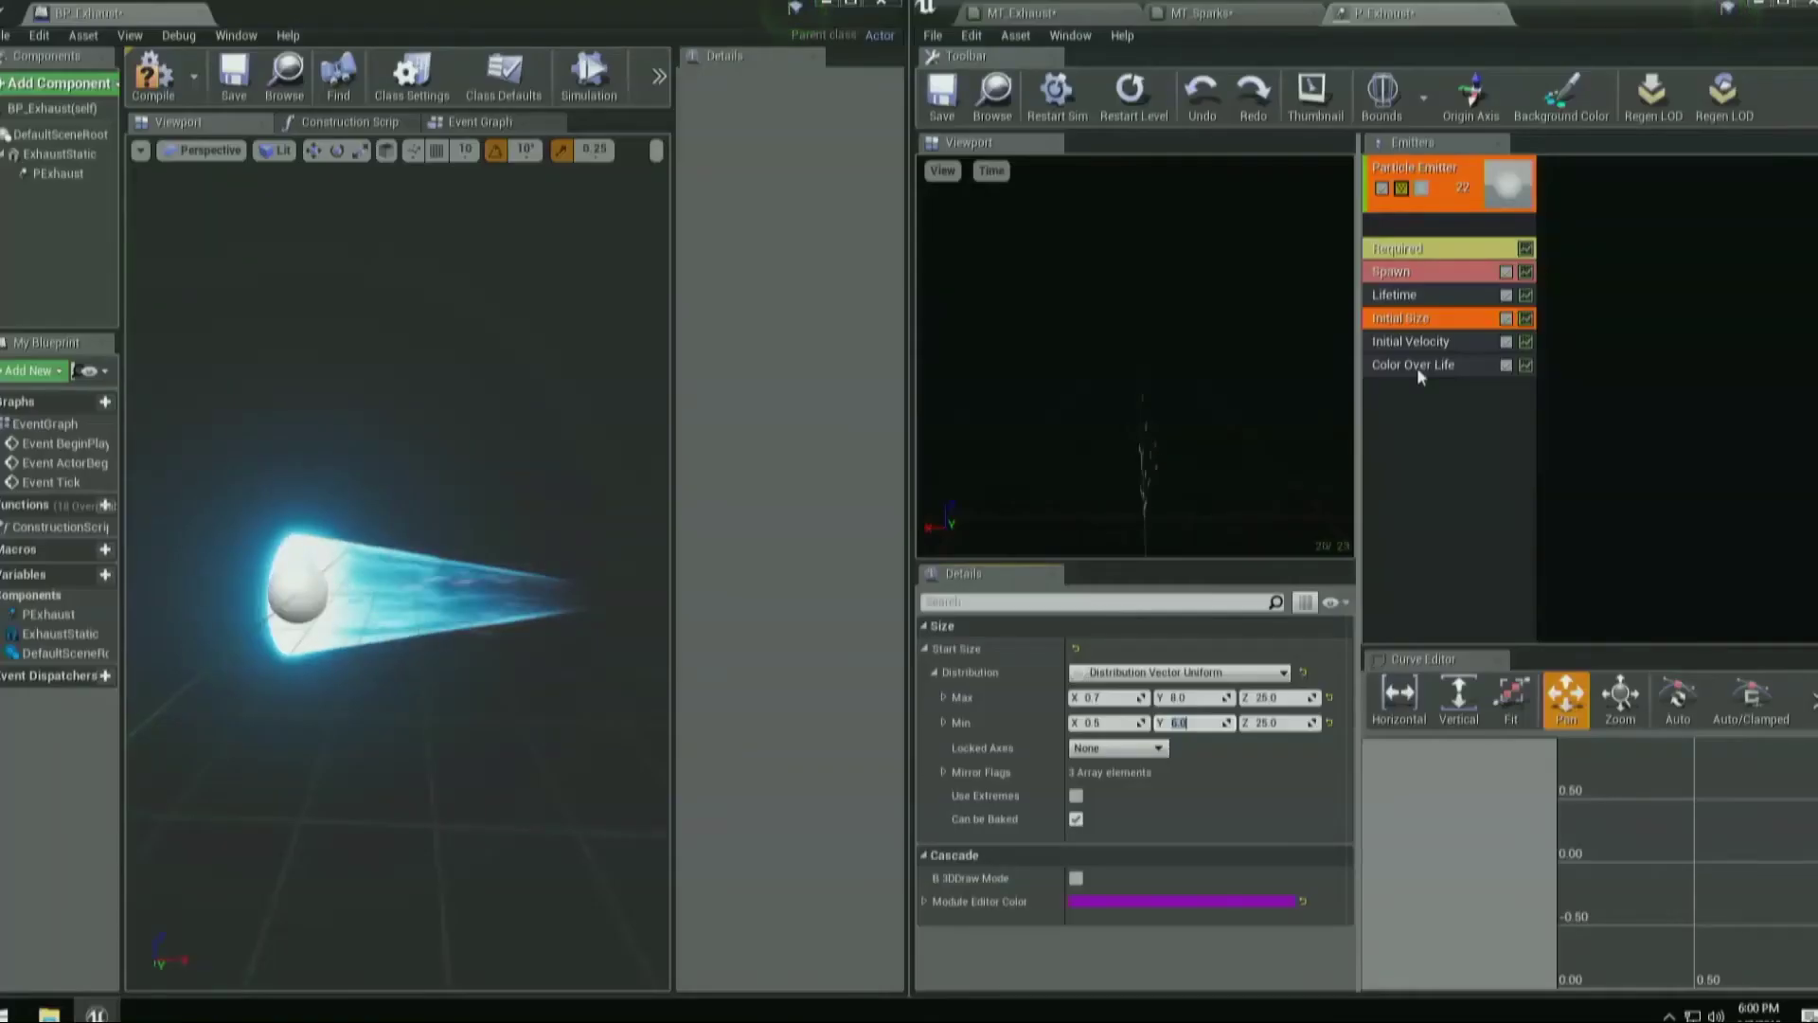
Expand the Color Over Life constant curve's two points and the Out Val channels of point 0.
{"action": "left_click", "coordinate": [1417, 371]}
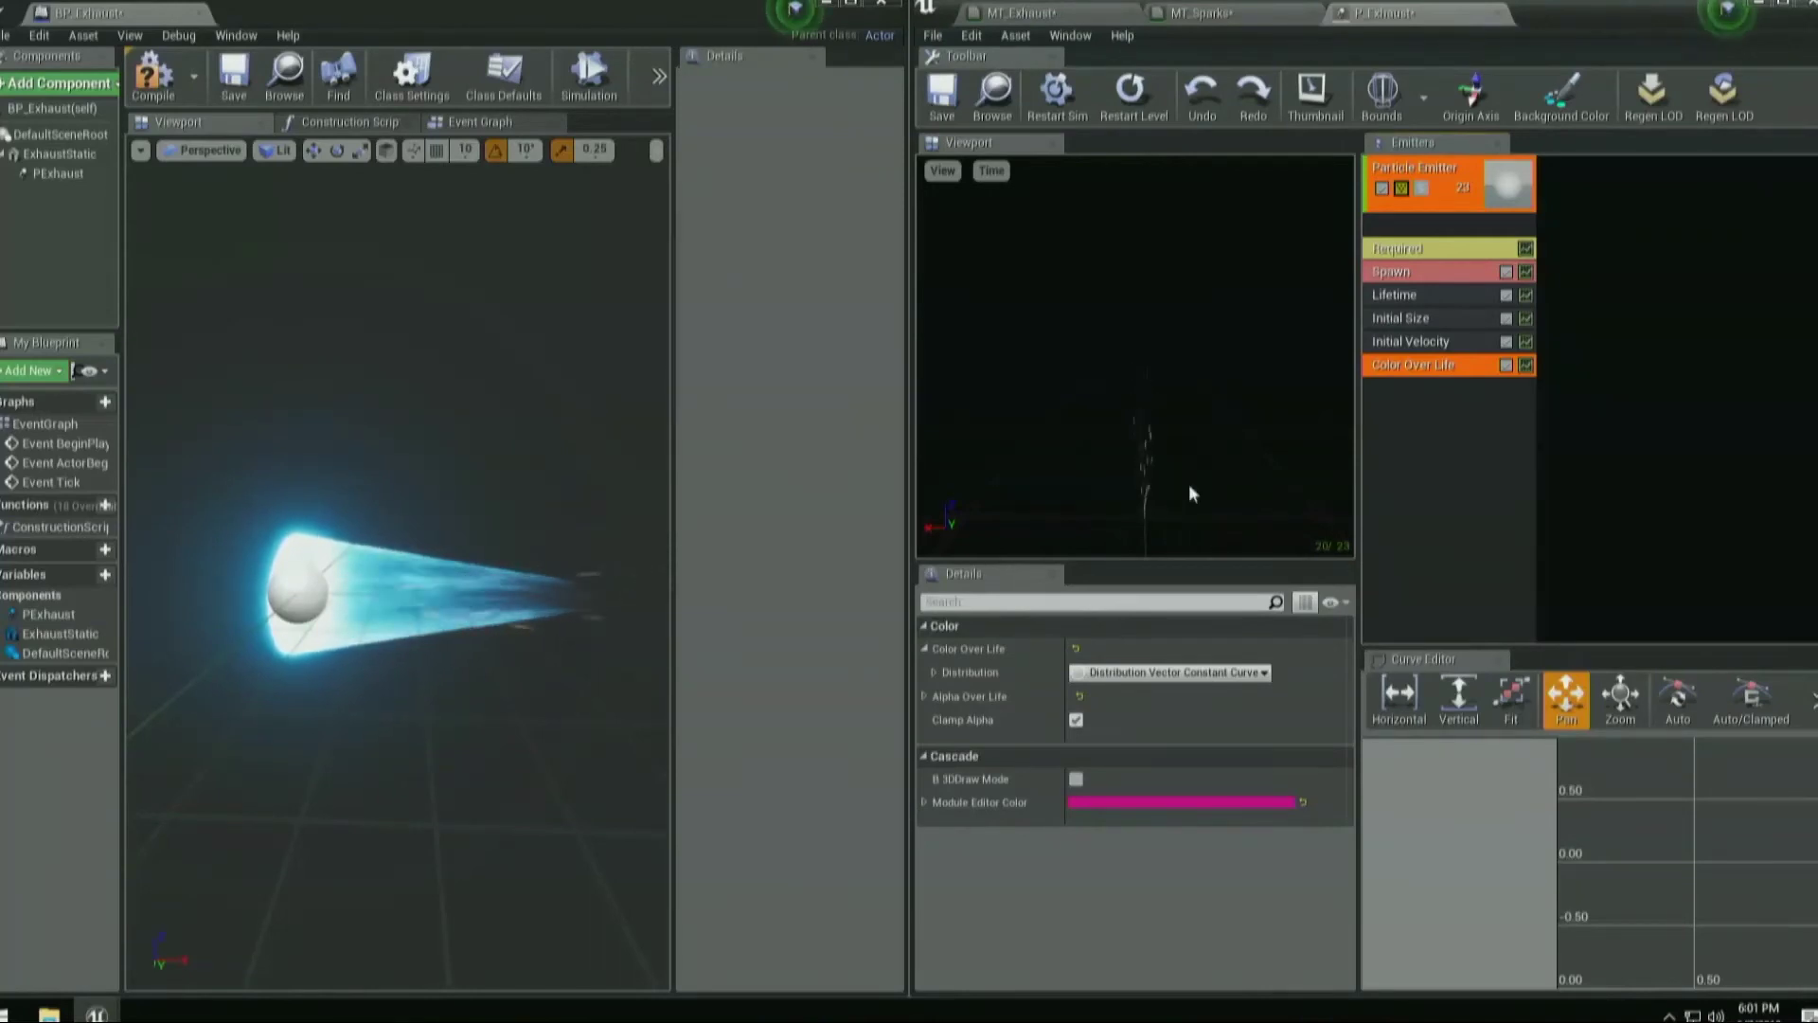
{"action": "left_click", "coordinate": [935, 672]}
{"action": "left_click", "coordinate": [944, 696]}
{"action": "left_click", "coordinate": [955, 722]}
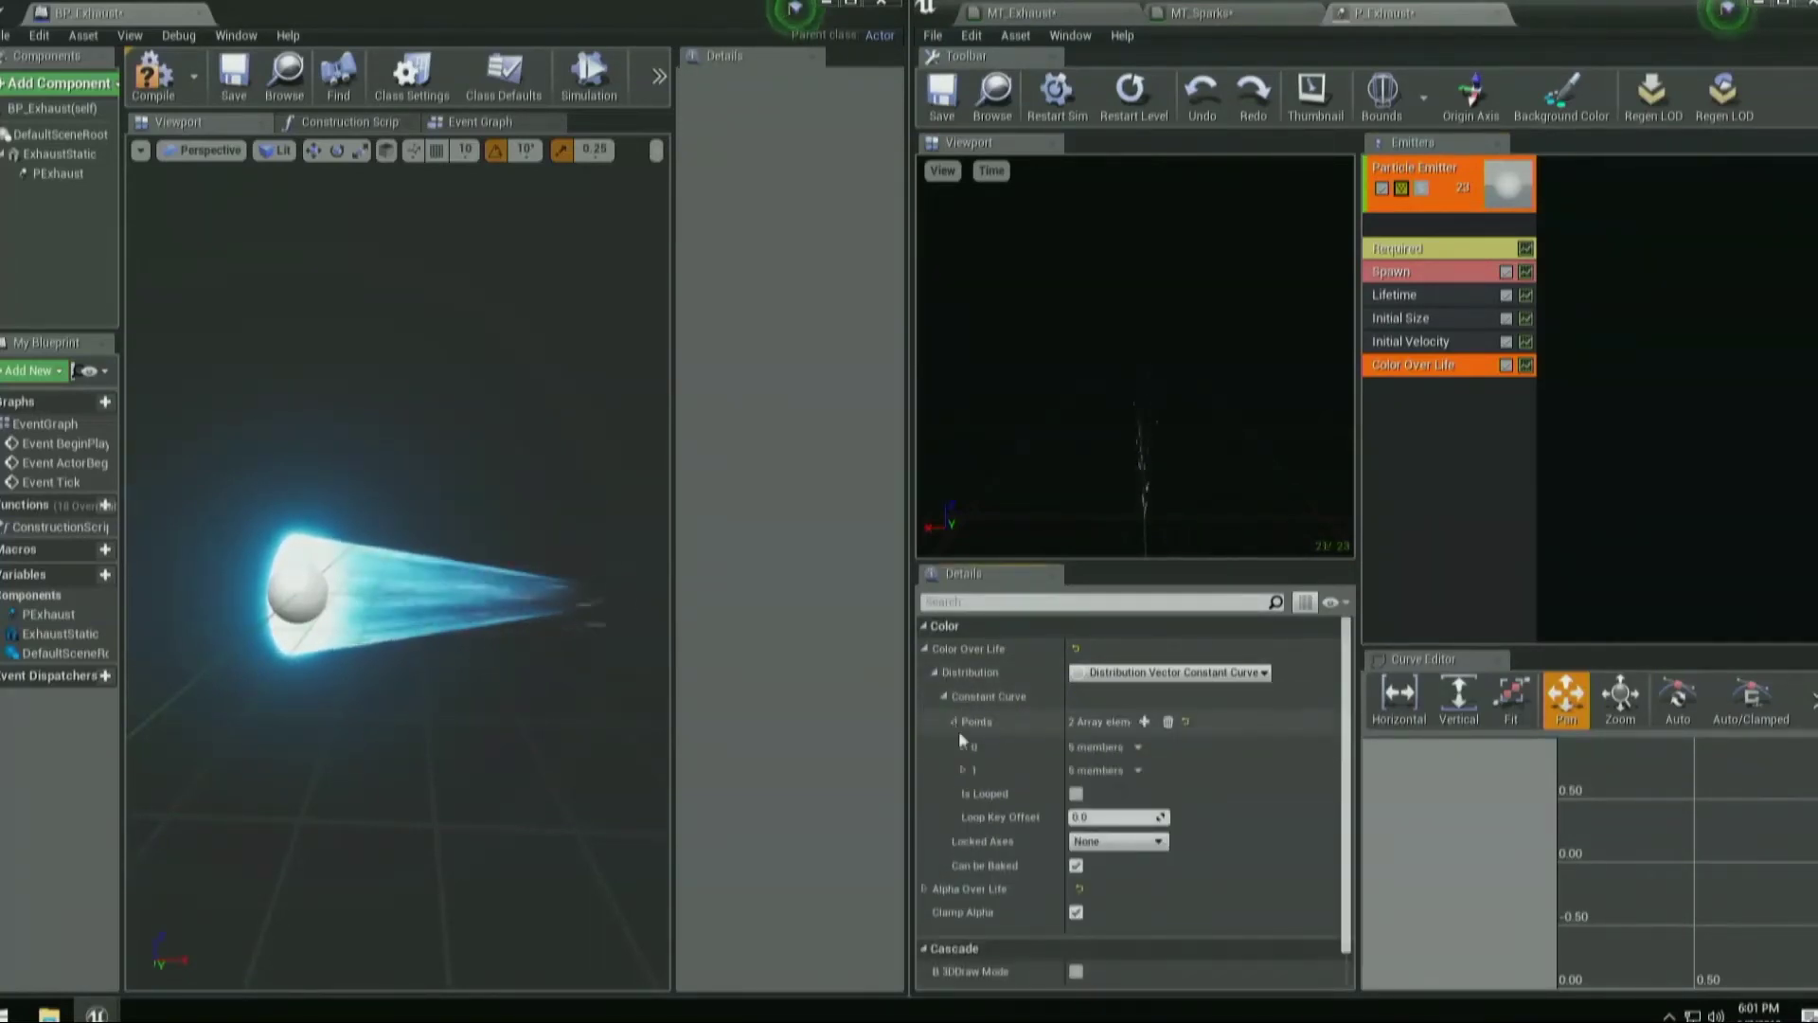
{"action": "left_click", "coordinate": [962, 746]}
{"action": "left_click", "coordinate": [963, 886]}
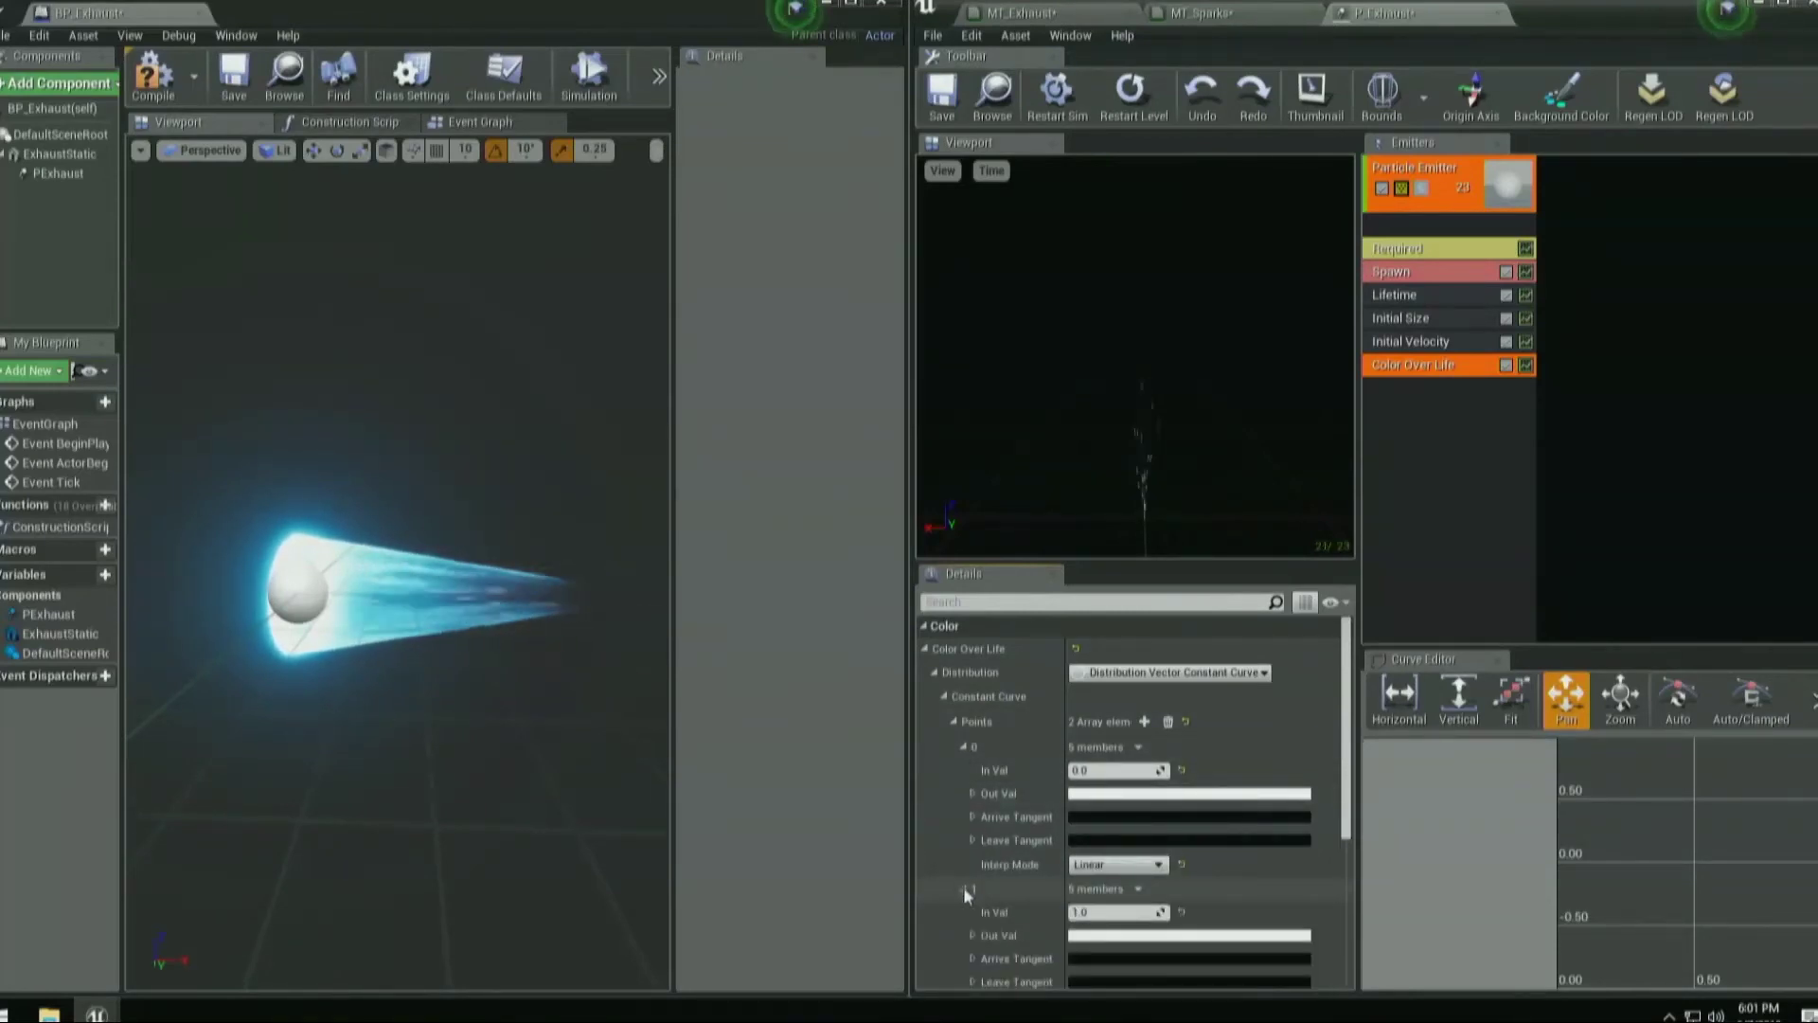
{"action": "scroll", "coordinate": [1038, 790], "scroll_direction": "down", "scroll_amount": 2}
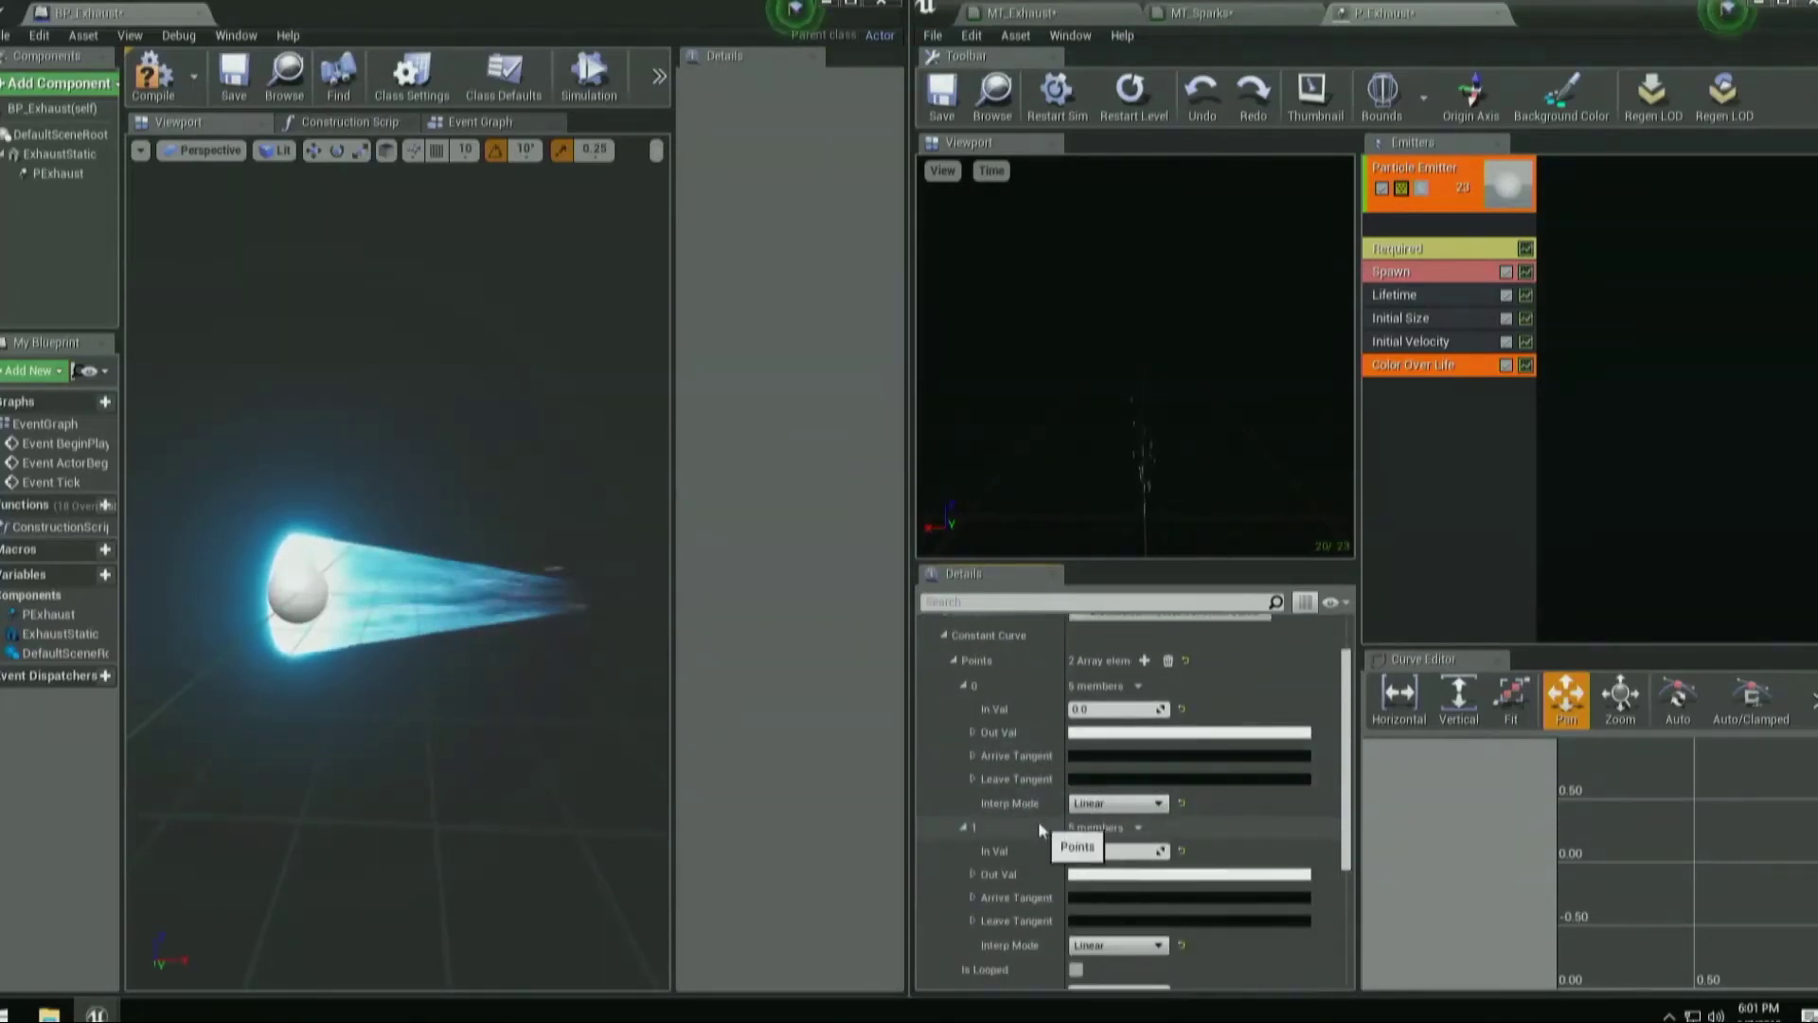
{"action": "scroll", "coordinate": [1054, 809], "scroll_direction": "up", "scroll_amount": 2}
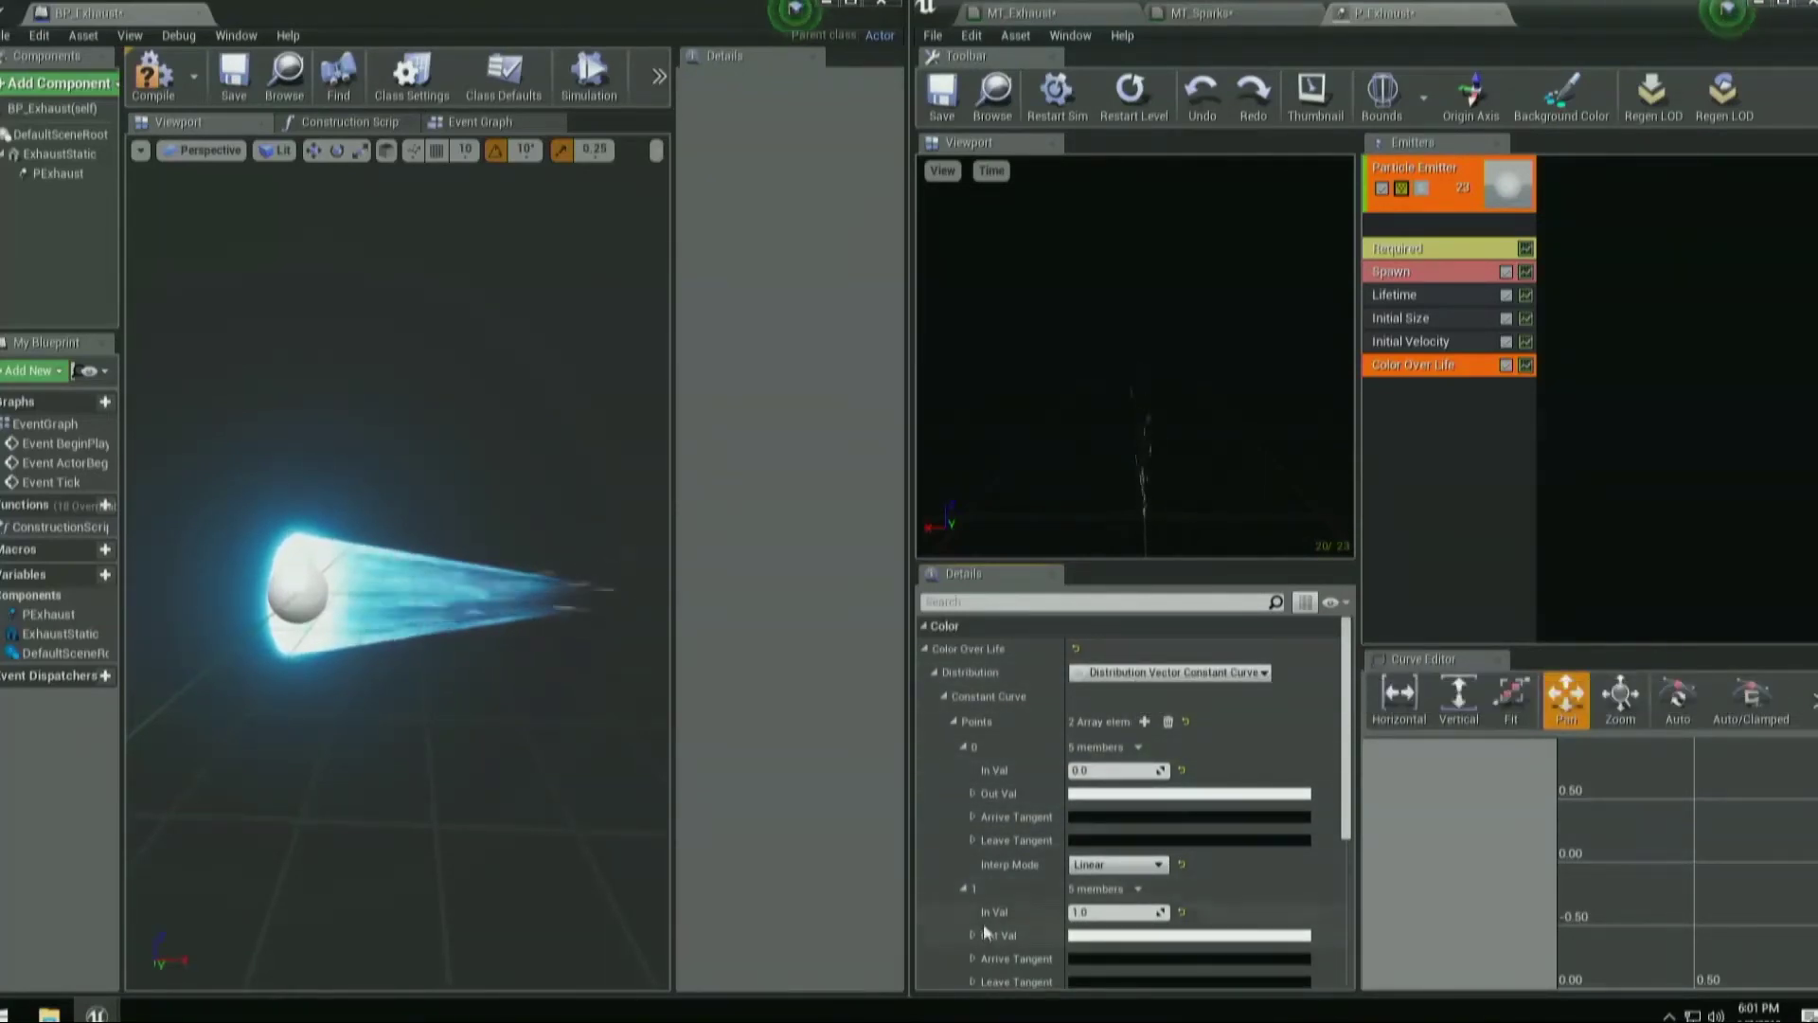
{"action": "left_click", "coordinate": [973, 794]}
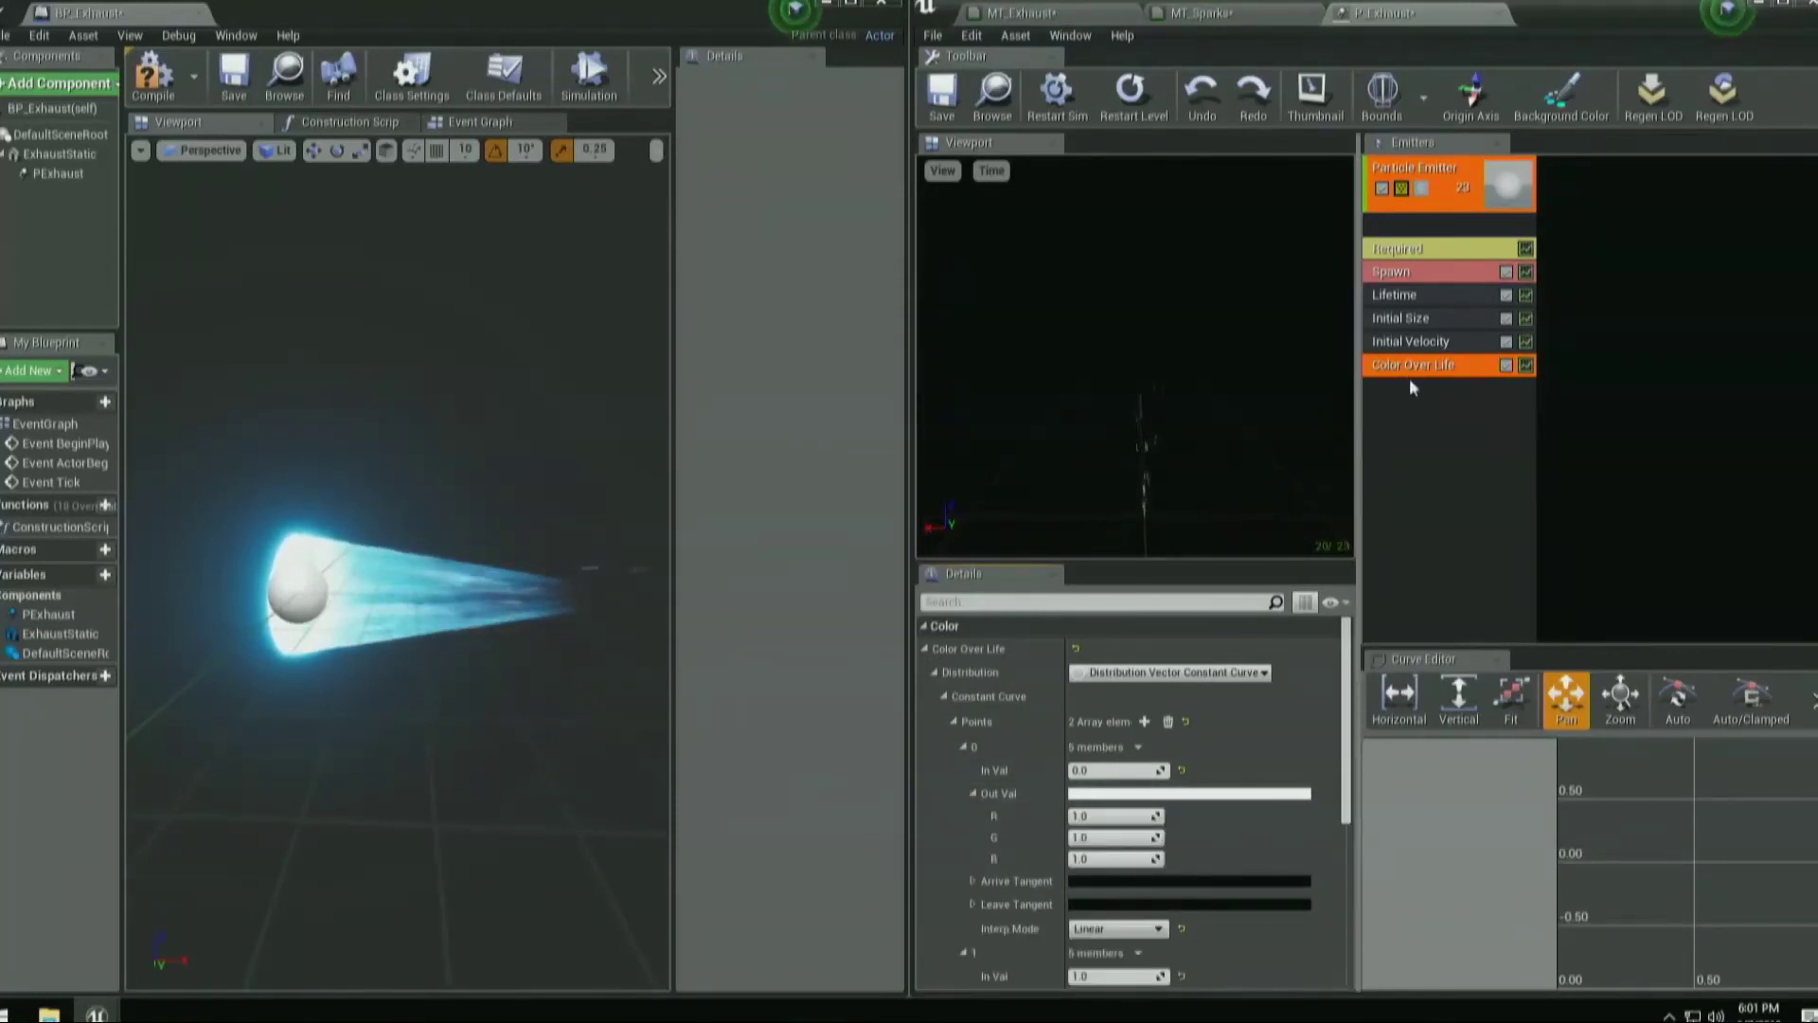
{"action": "left_click", "coordinate": [1080, 816]}
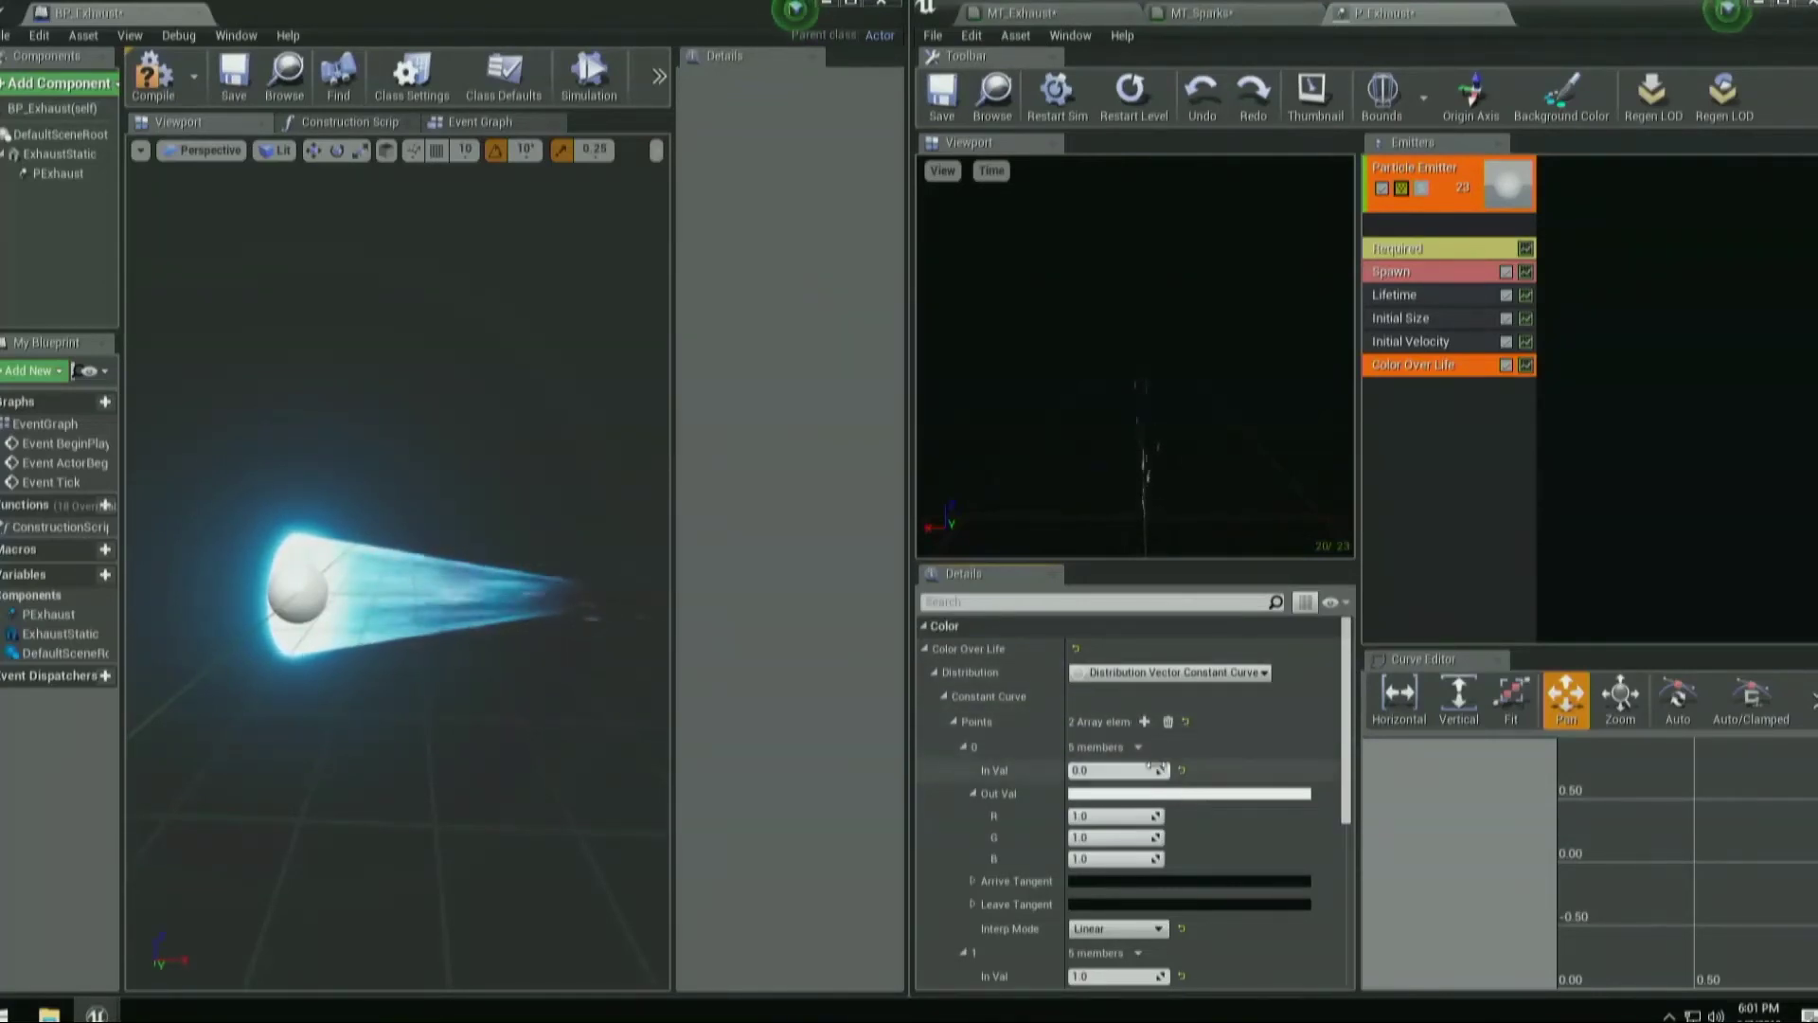
Try a blue Out Val colour for point 0 of the Color Over Life curve.
{"action": "scroll", "coordinate": [1150, 758], "scroll_direction": "down", "scroll_amount": 2}
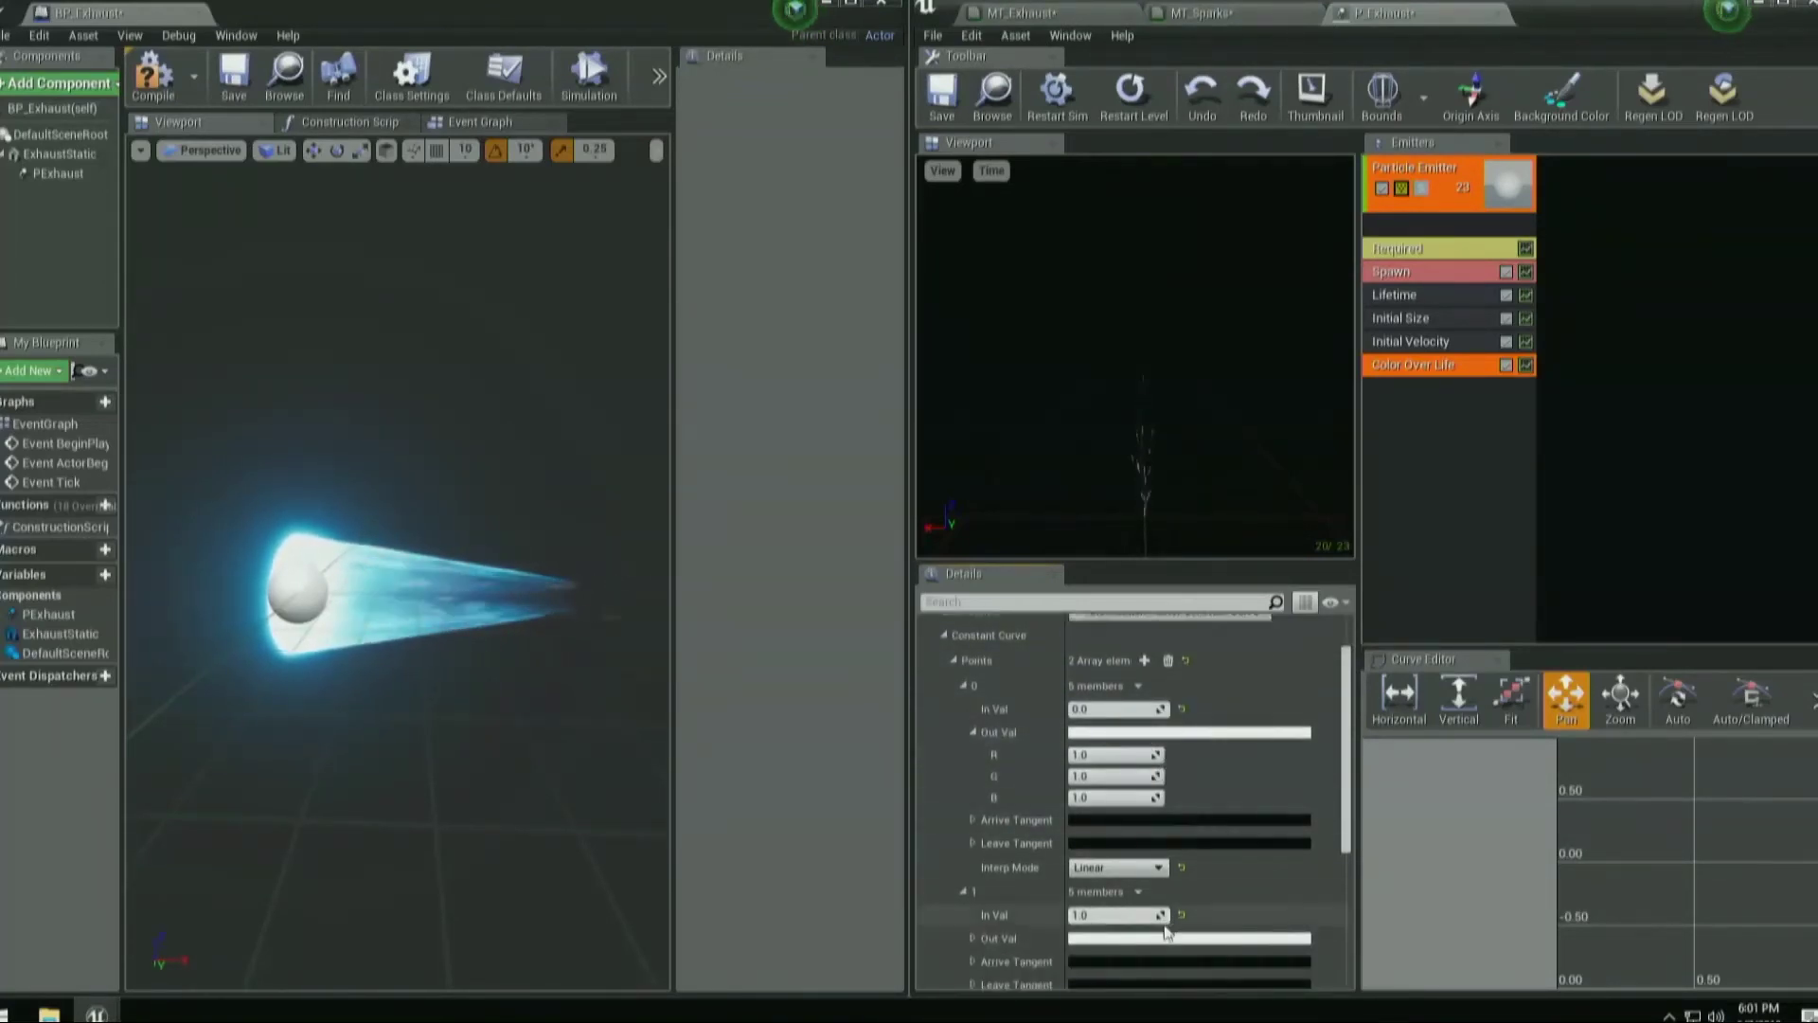
{"action": "left_click", "coordinate": [1188, 734]}
{"action": "left_click", "coordinate": [1236, 585]}
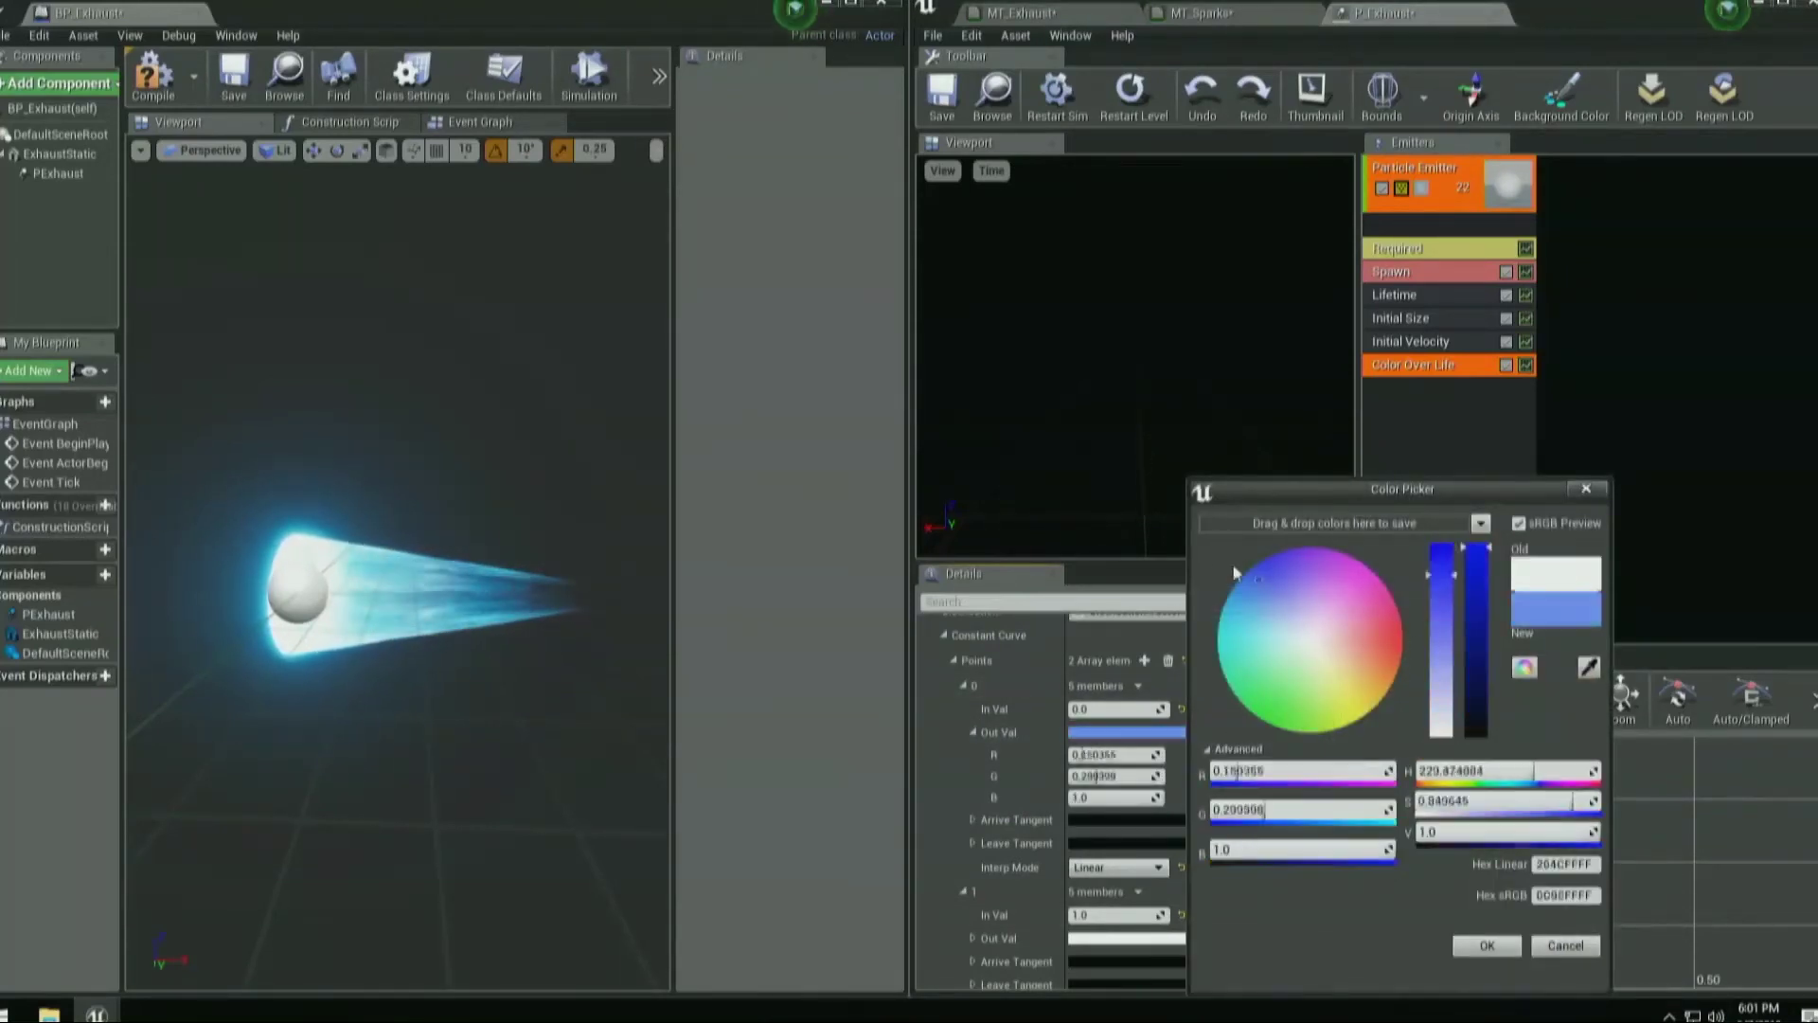
{"action": "left_click", "coordinate": [1487, 946]}
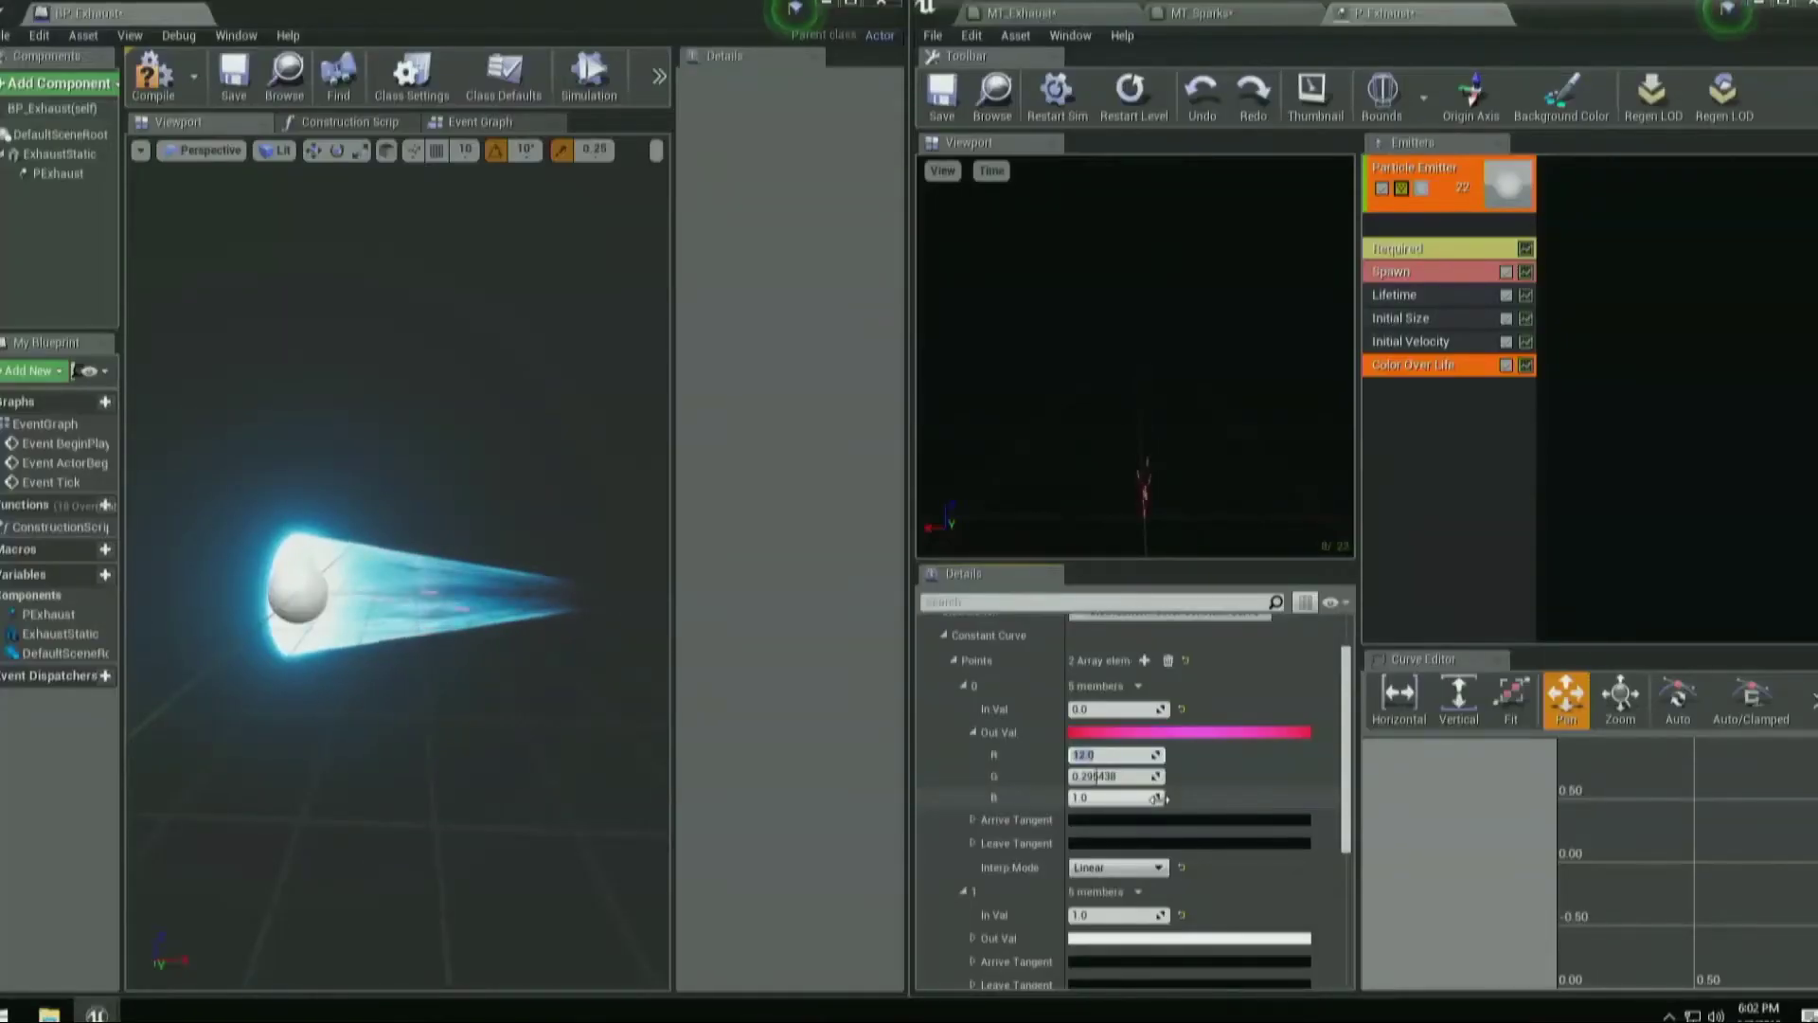
Set the R, G and B of point 0's Out Val in Color Over Life to 12 each.
{"action": "key", "text": "Tab"}
{"action": "type", "text": "12"}
{"action": "key", "text": "Tab"}
{"action": "type", "text": "12"}
{"action": "key", "text": "Return"}
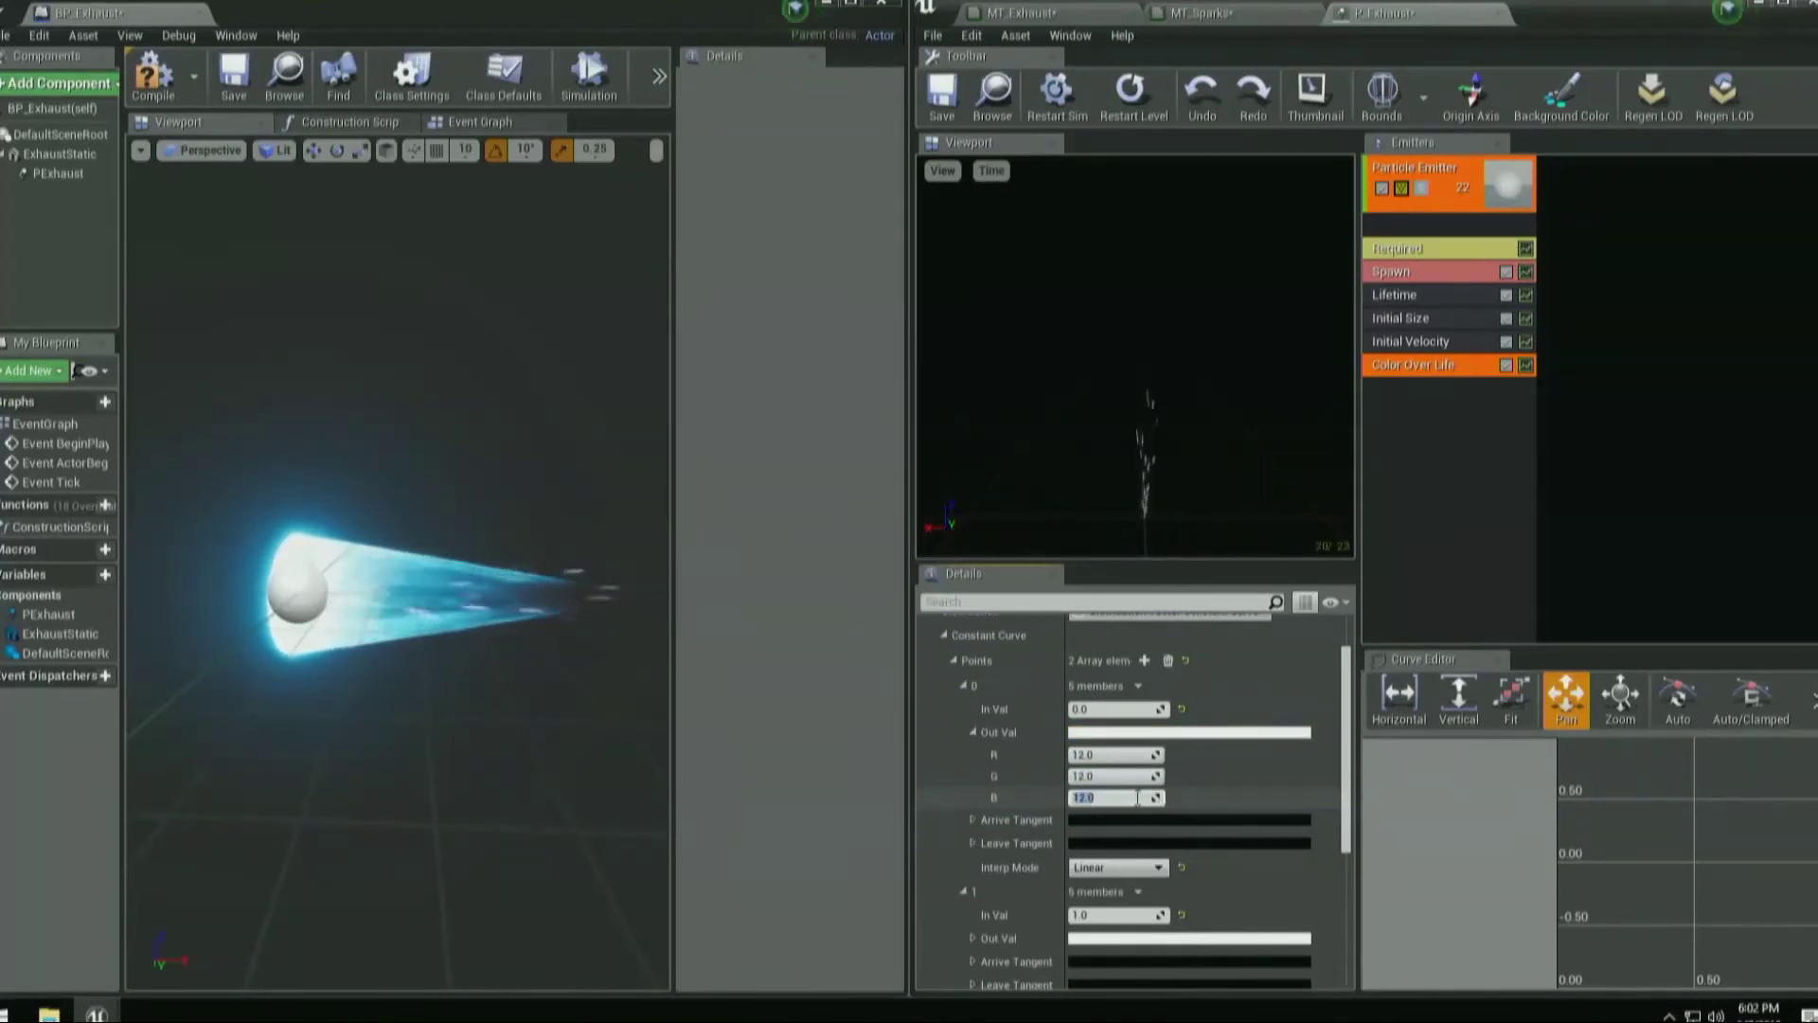
{"action": "scroll", "coordinate": [937, 673], "scroll_direction": "up", "scroll_amount": 2}
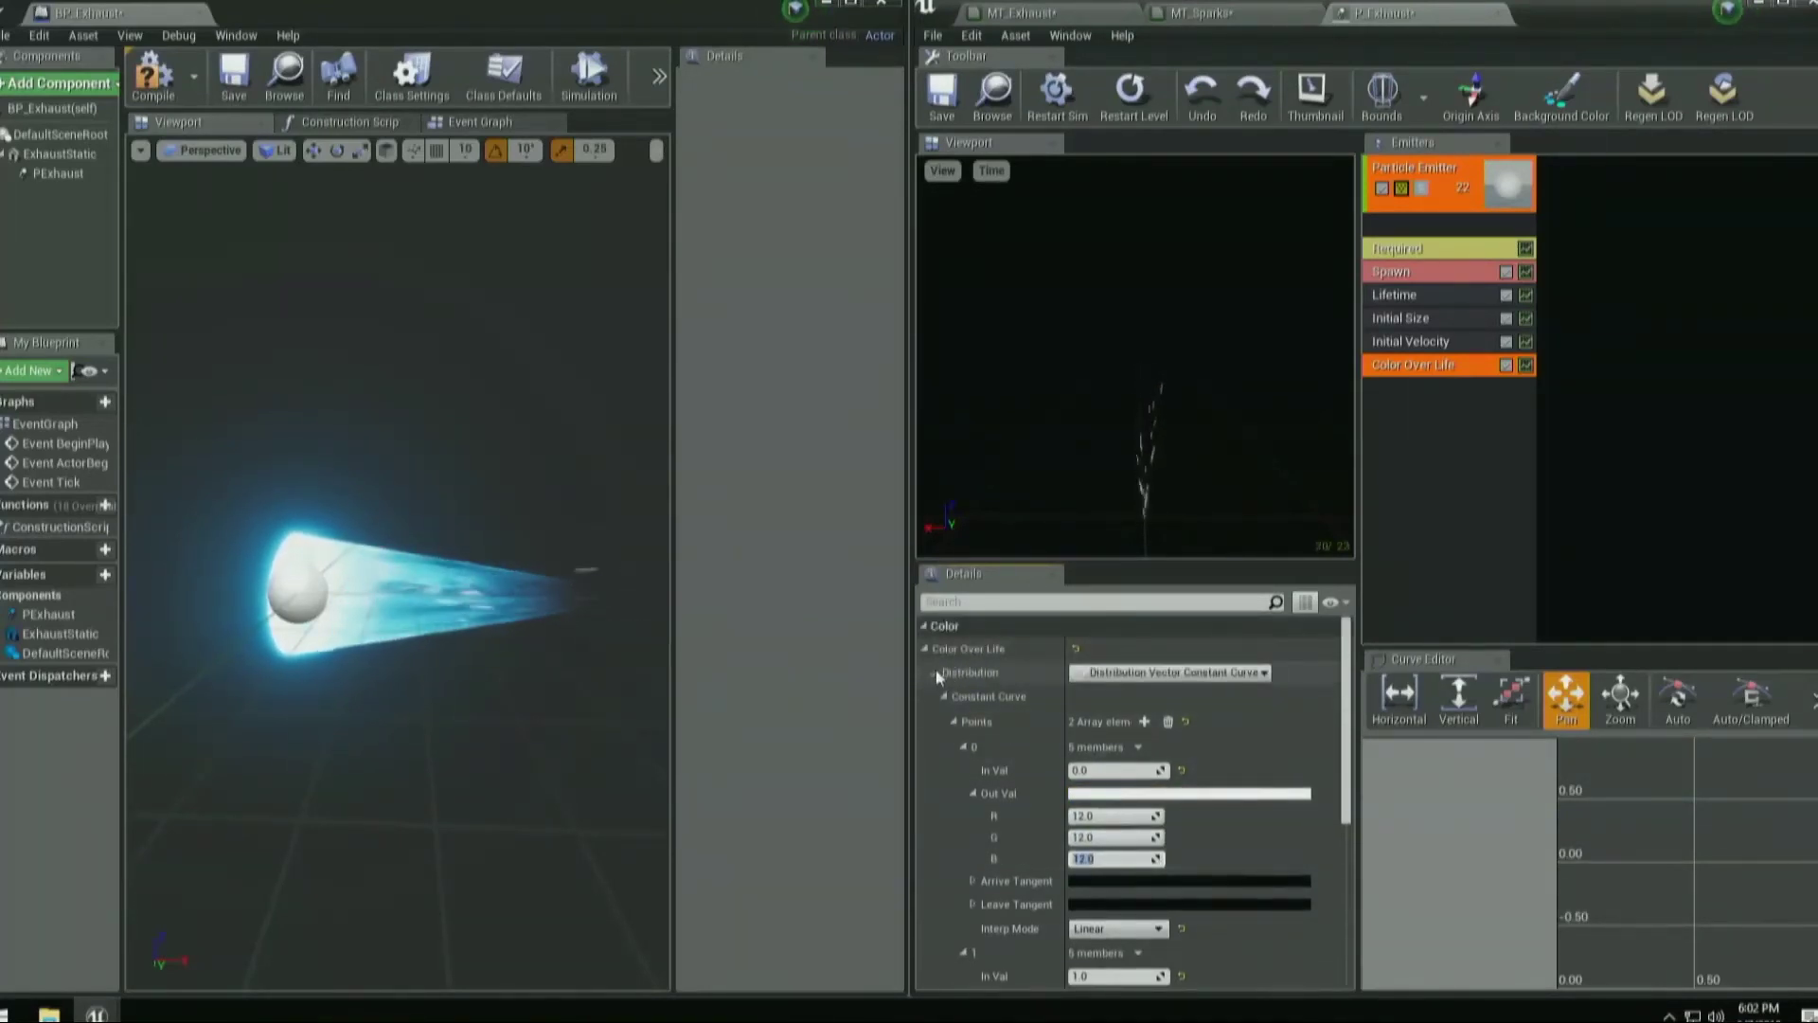
Add a Scale Color / Life module to the spark emitter.
{"action": "left_click", "coordinate": [1424, 414]}
{"action": "right_click", "coordinate": [1425, 388]}
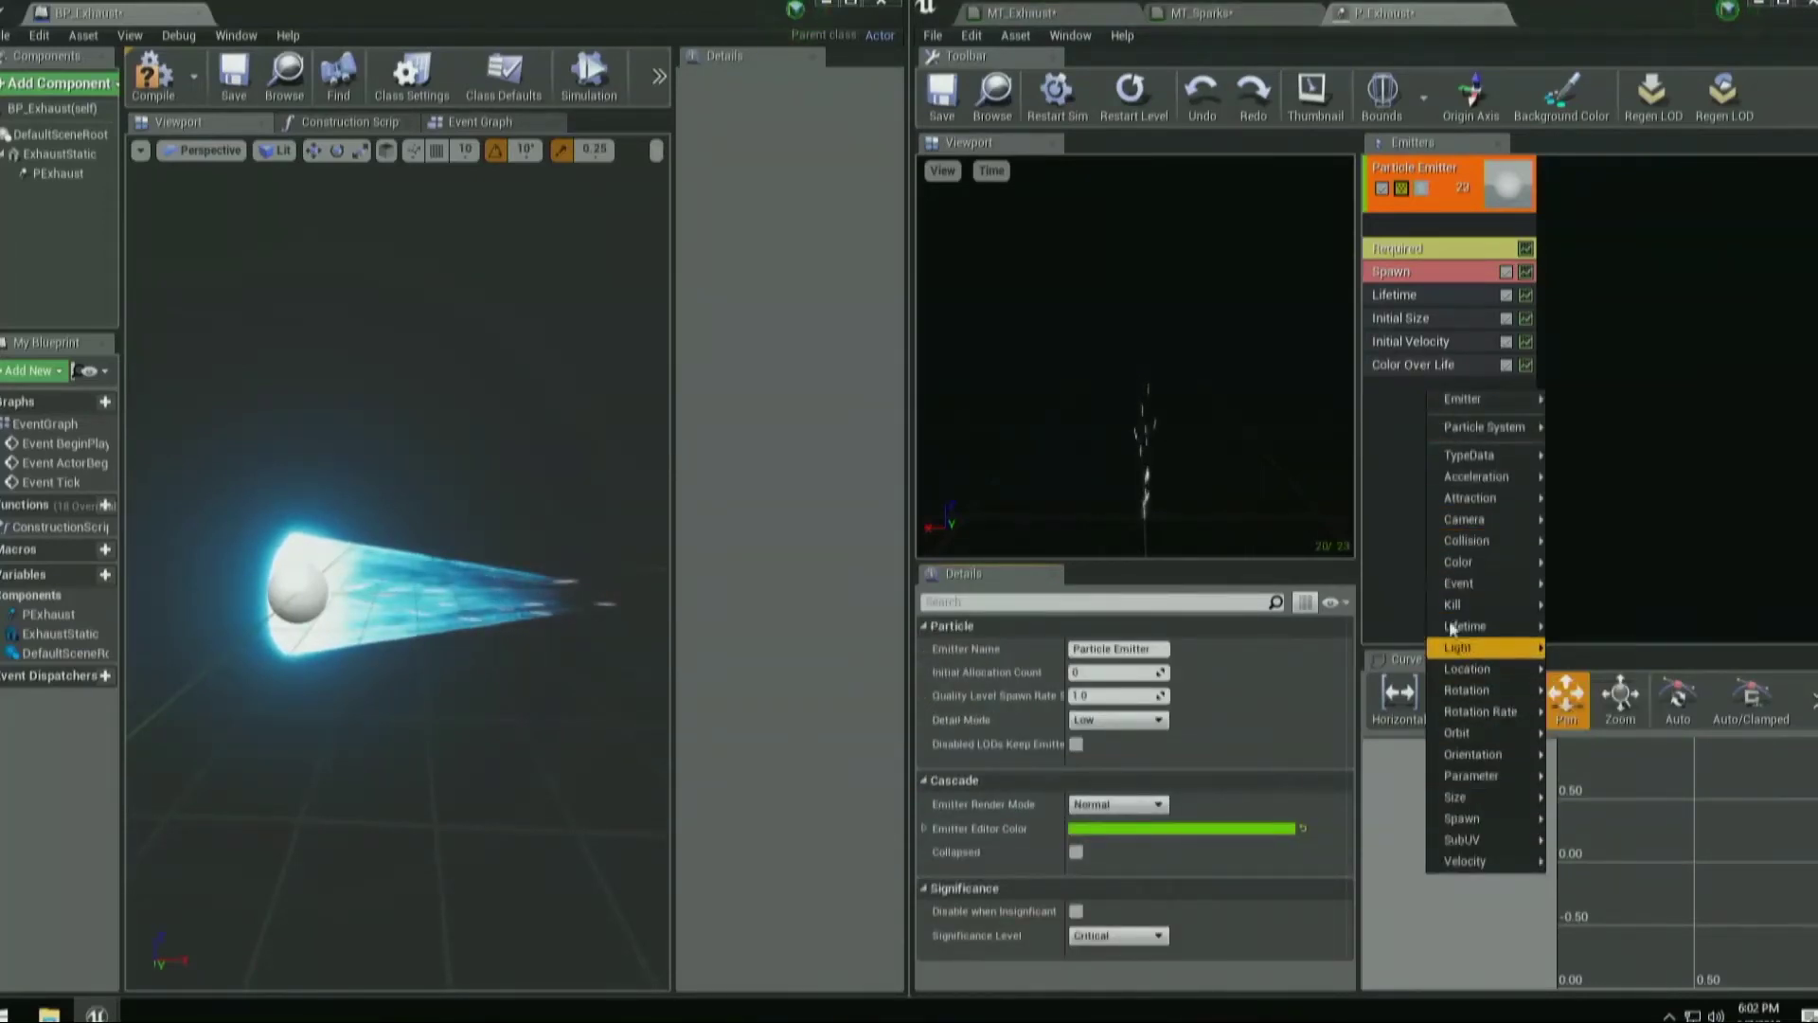
{"action": "mouse_move", "coordinate": [1451, 568]}
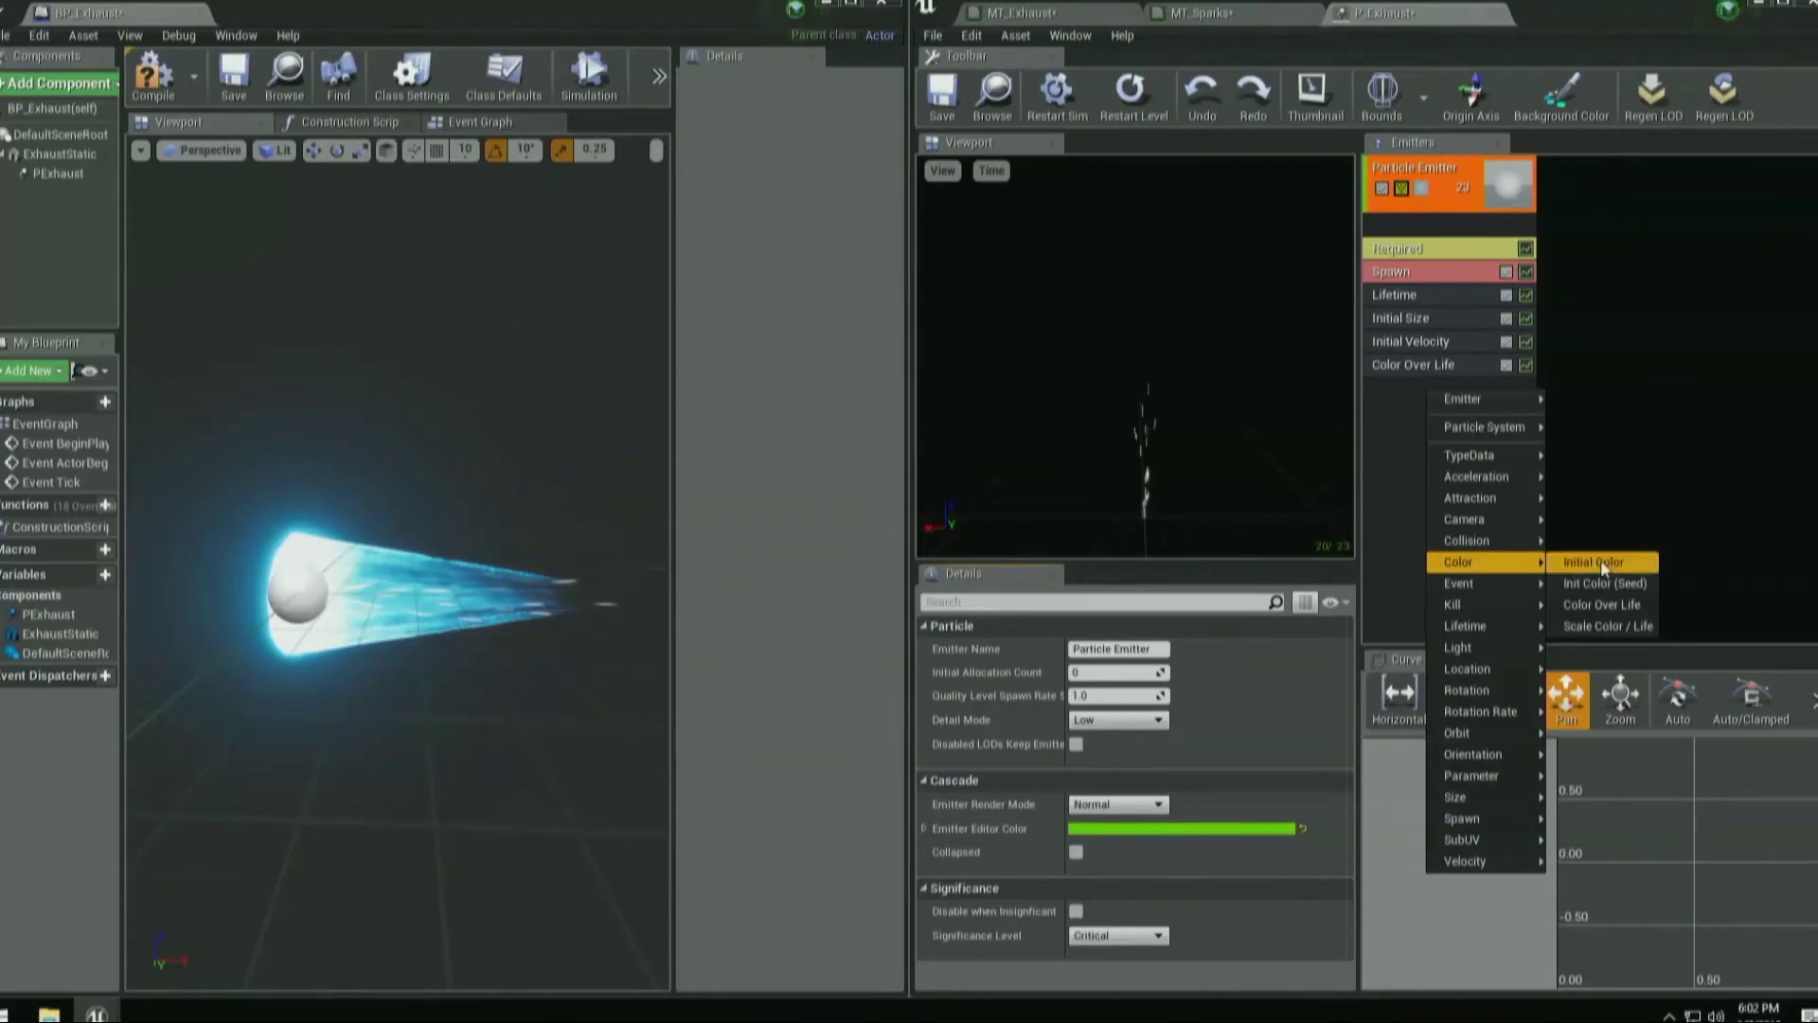
{"action": "left_click", "coordinate": [1600, 627]}
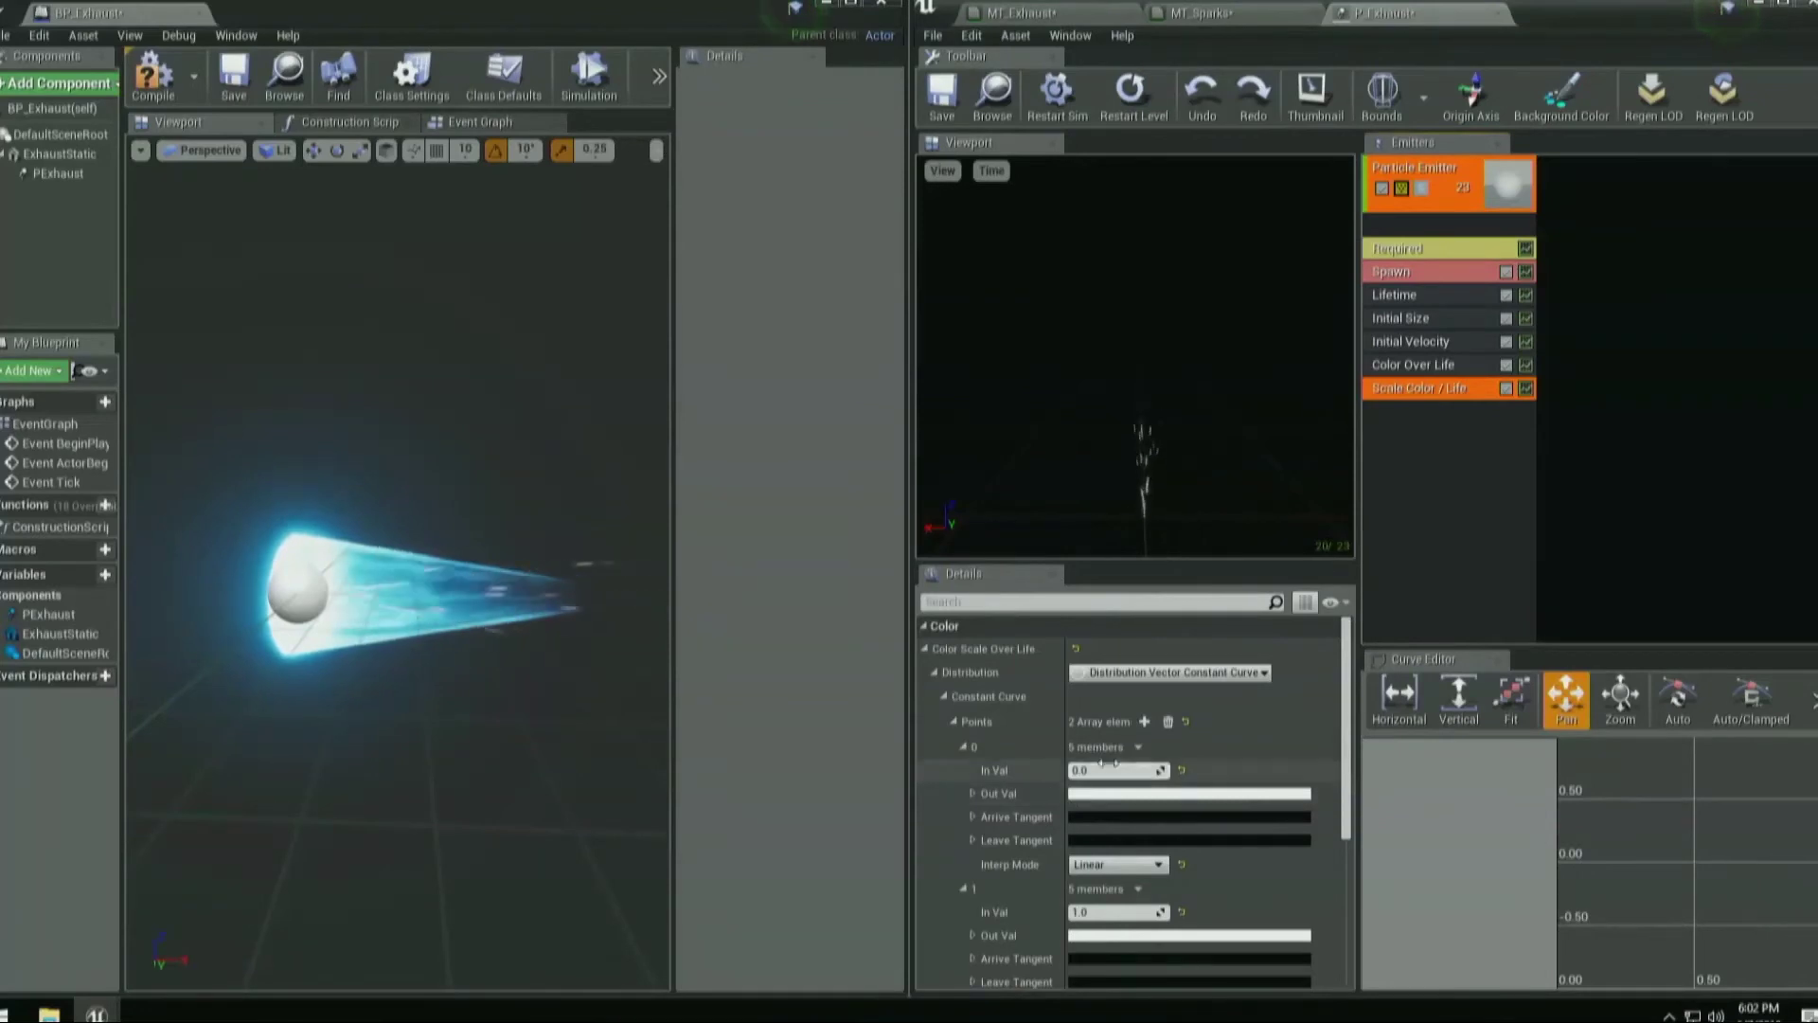
Set up the Scale Color / Life module as a particle parameter and name its colour scale parameter Color.
{"action": "right_click", "coordinate": [1430, 392]}
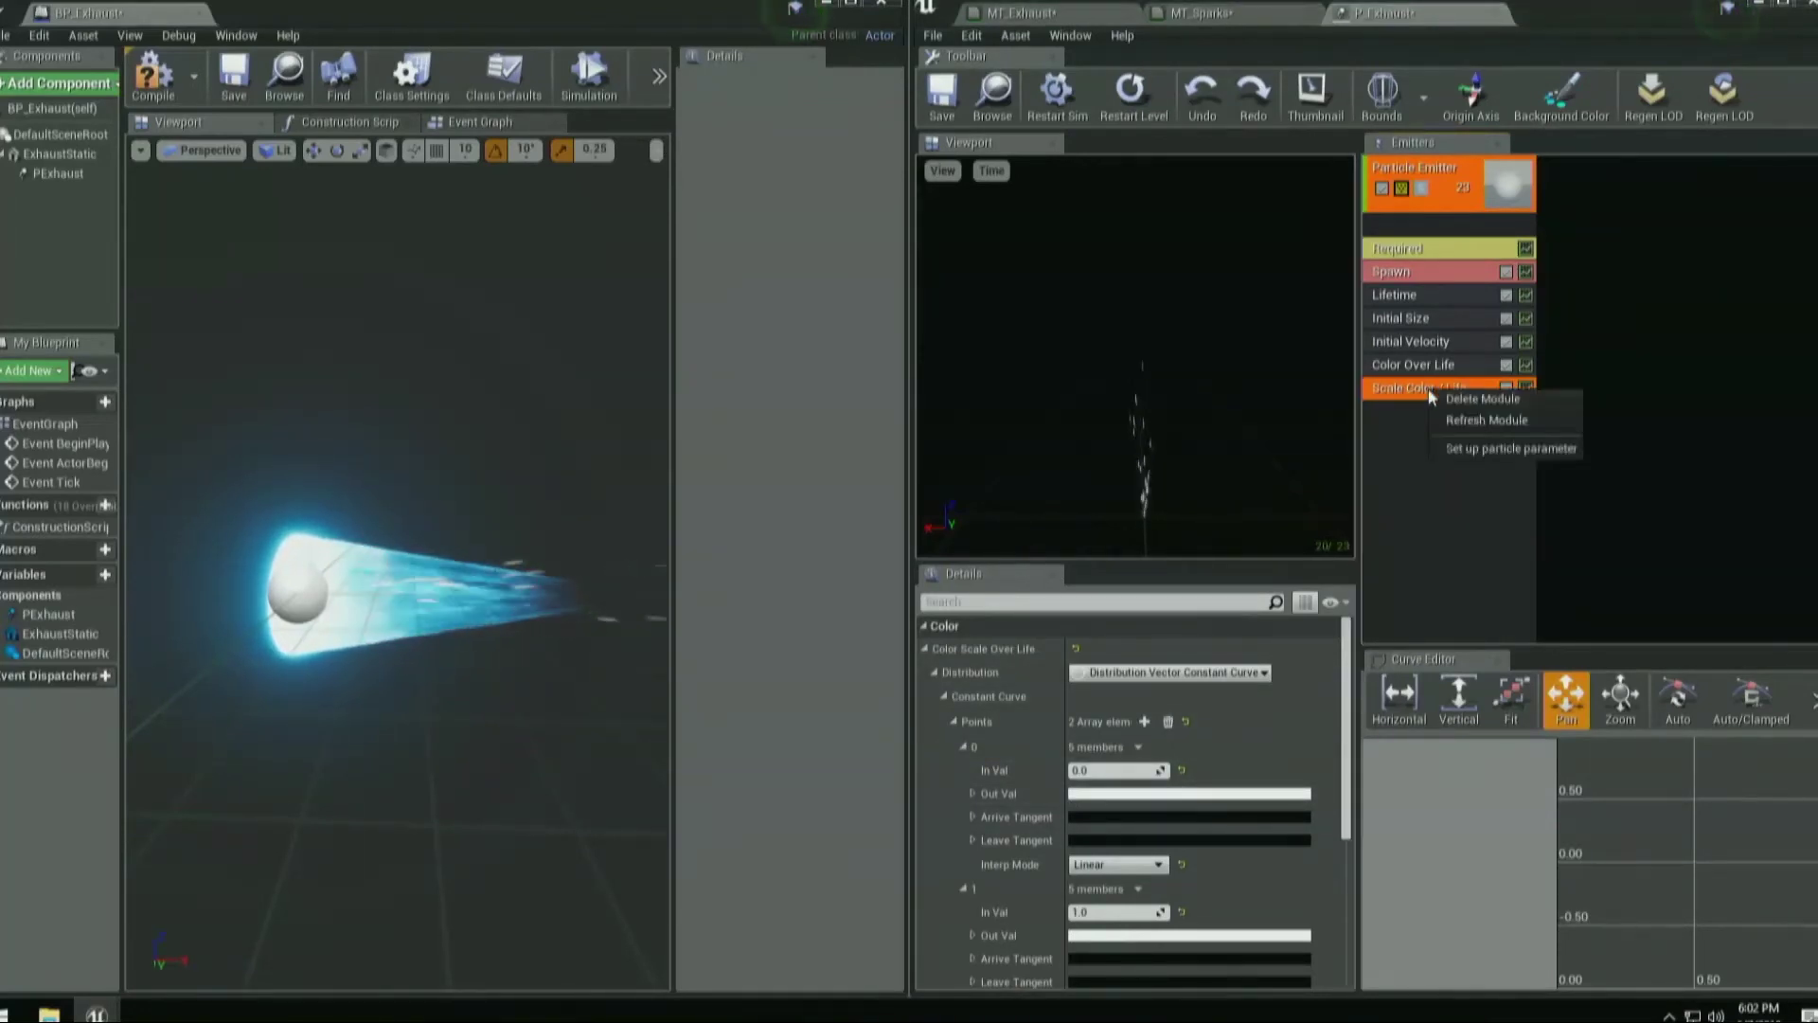
{"action": "left_click", "coordinate": [1482, 455]}
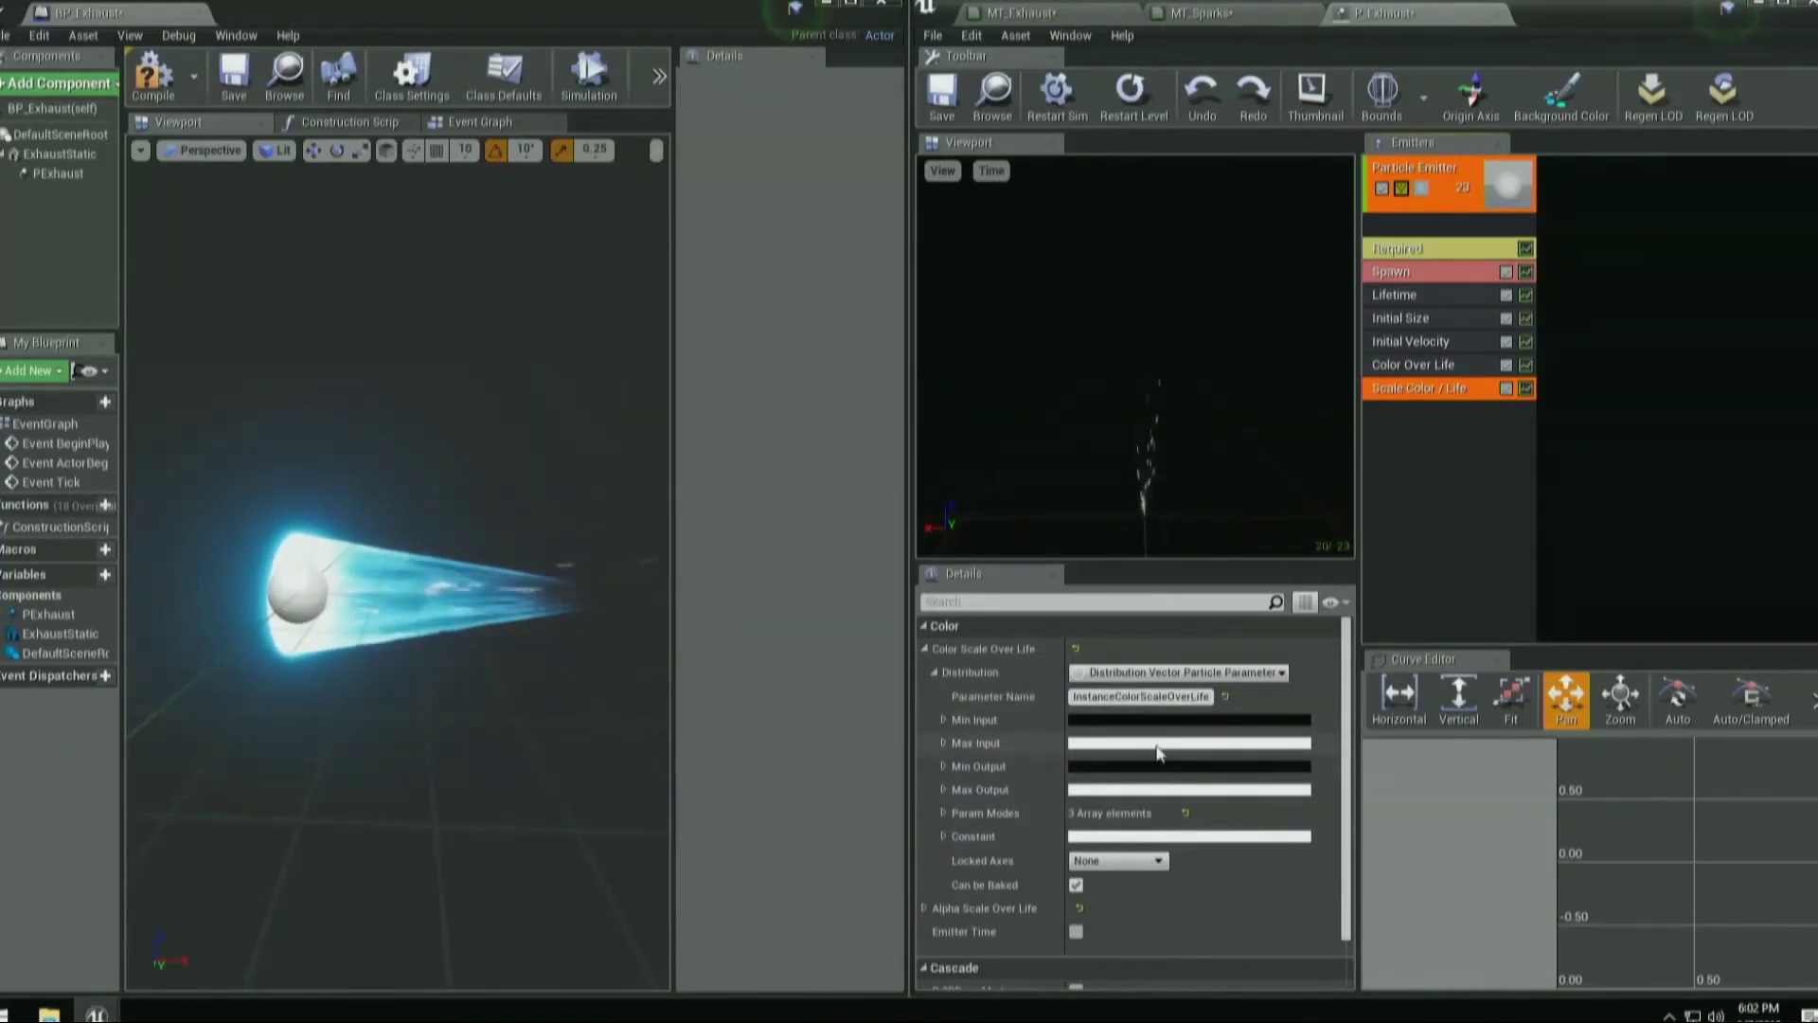
{"action": "left_click", "coordinate": [1173, 696]}
{"action": "type", "text": "Color"}
{"action": "key", "text": "Return"}
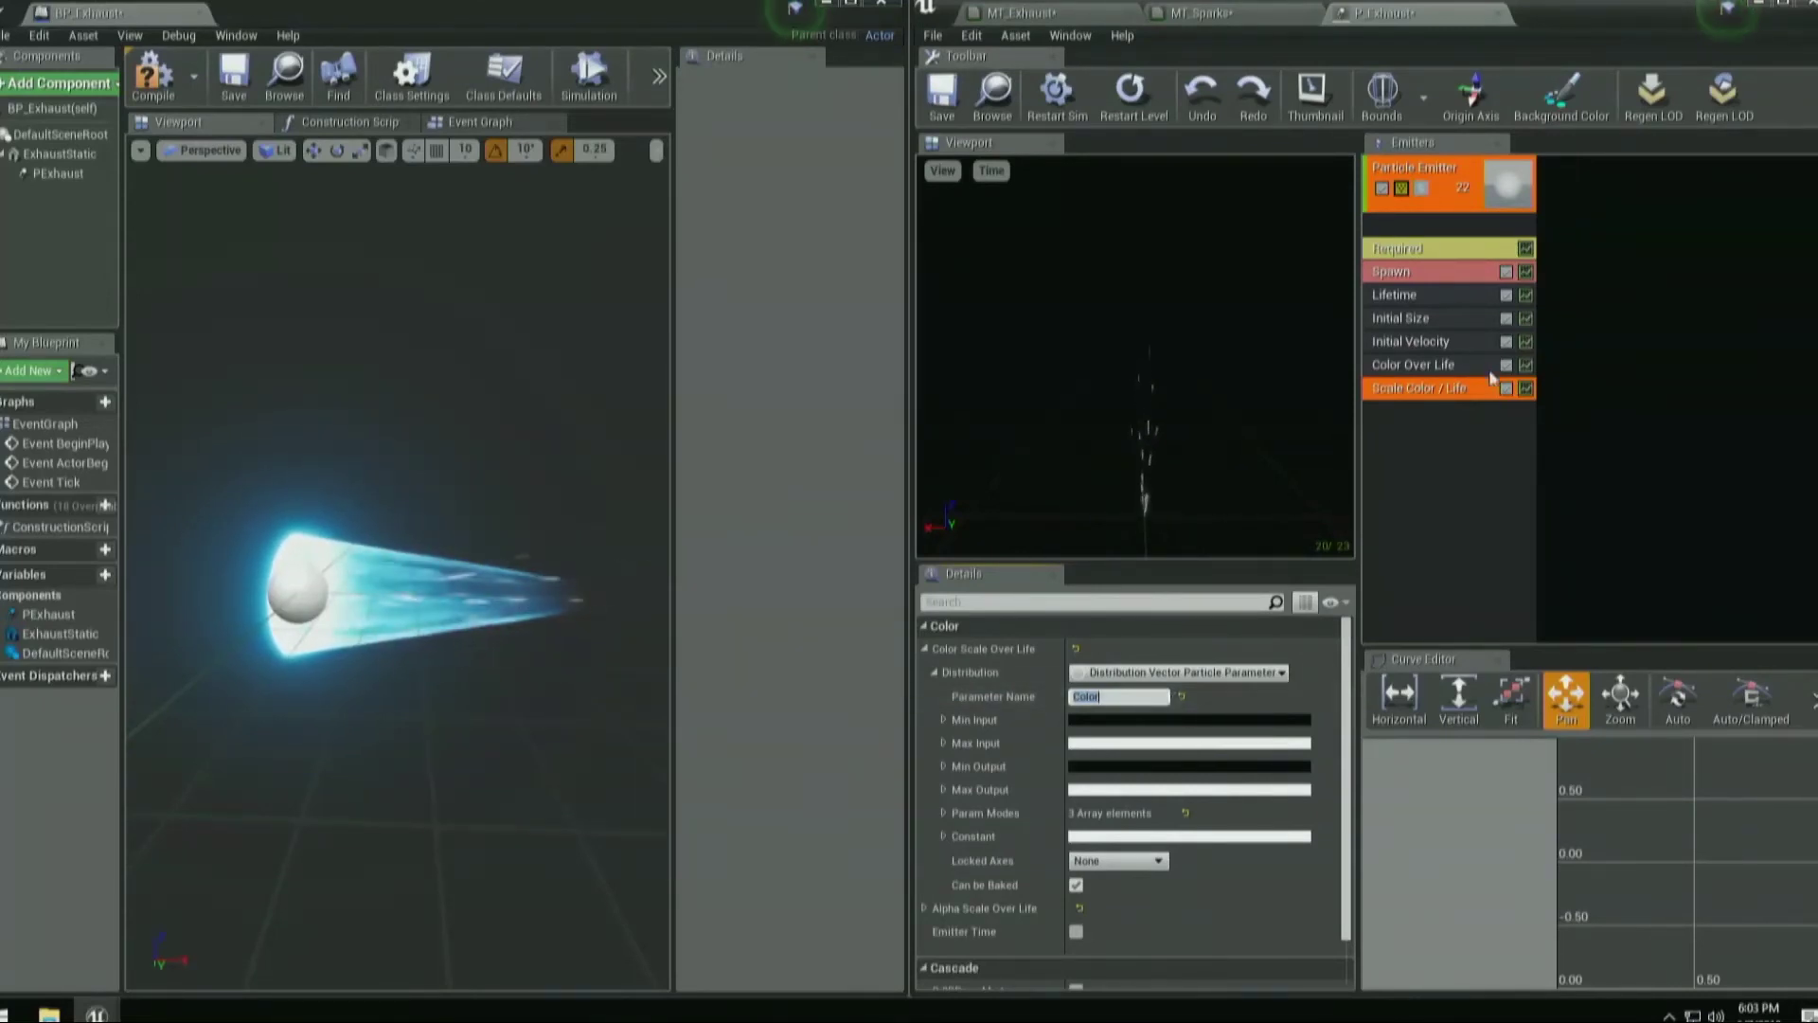
{"action": "left_click", "coordinate": [1449, 368]}
{"action": "left_click", "coordinate": [1408, 433]}
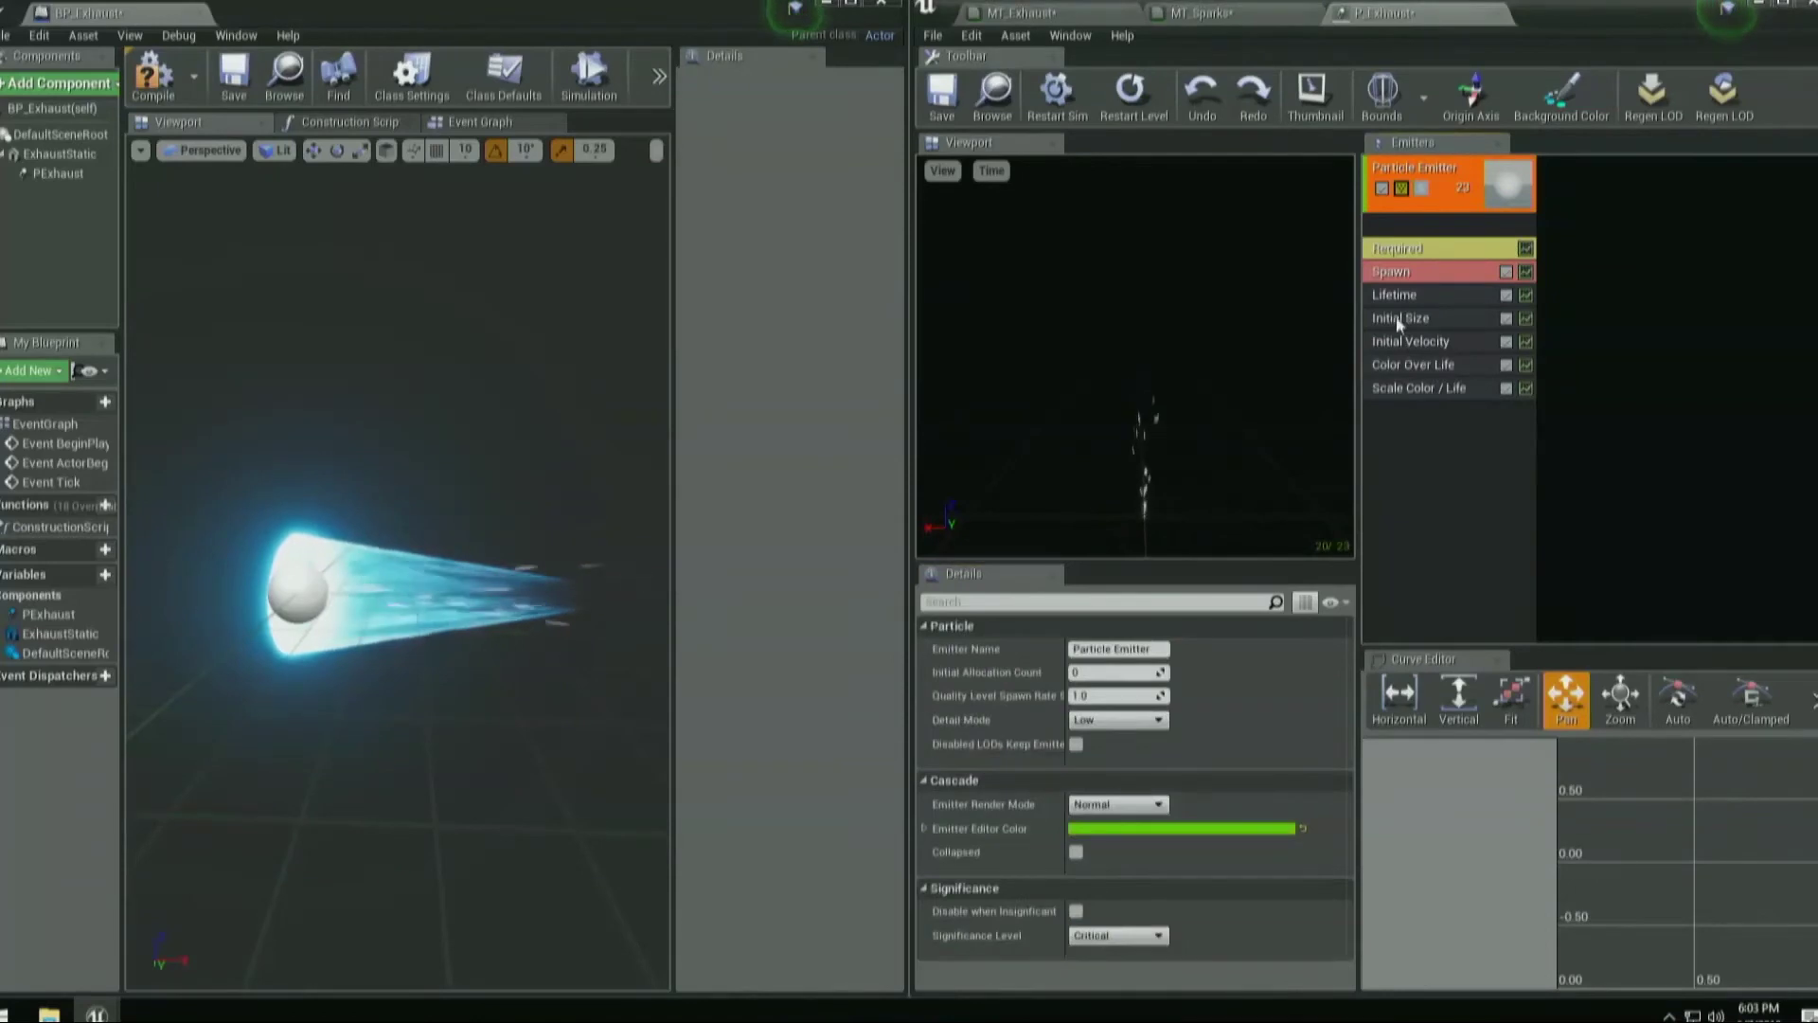
{"action": "left_click", "coordinate": [1399, 325]}
{"action": "left_click", "coordinate": [1413, 405]}
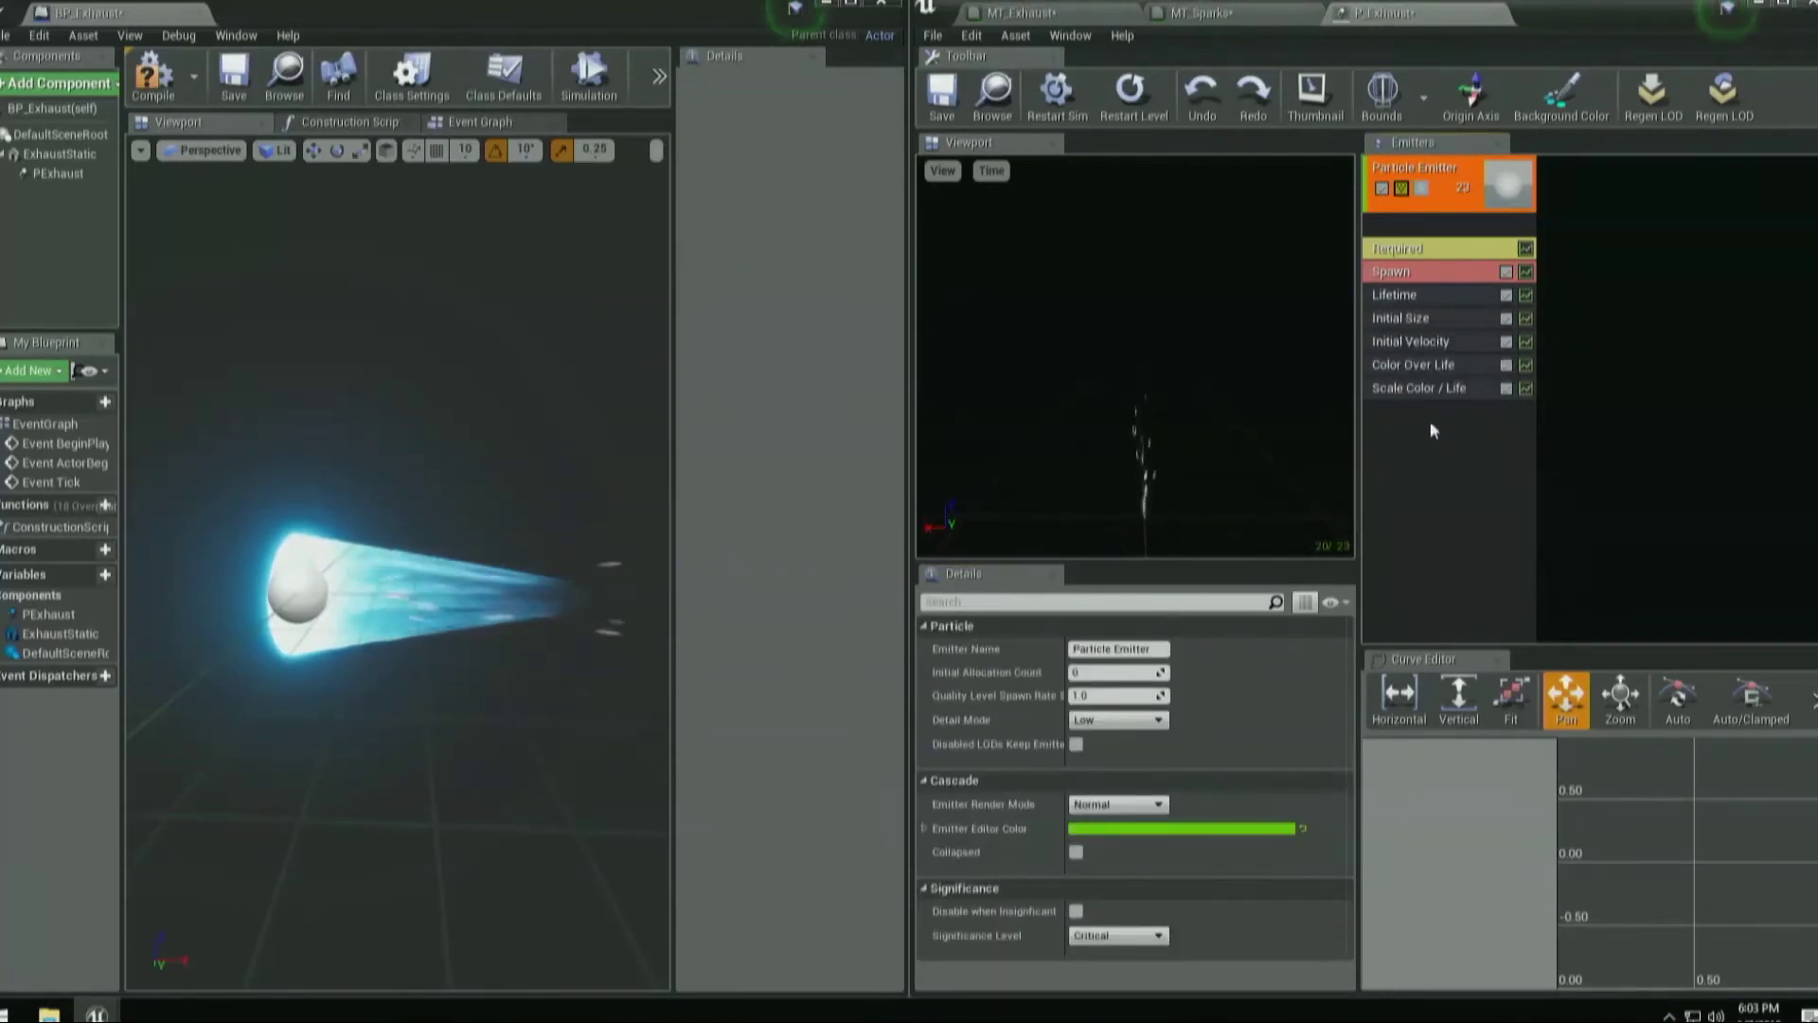
{"action": "left_click", "coordinate": [1454, 389]}
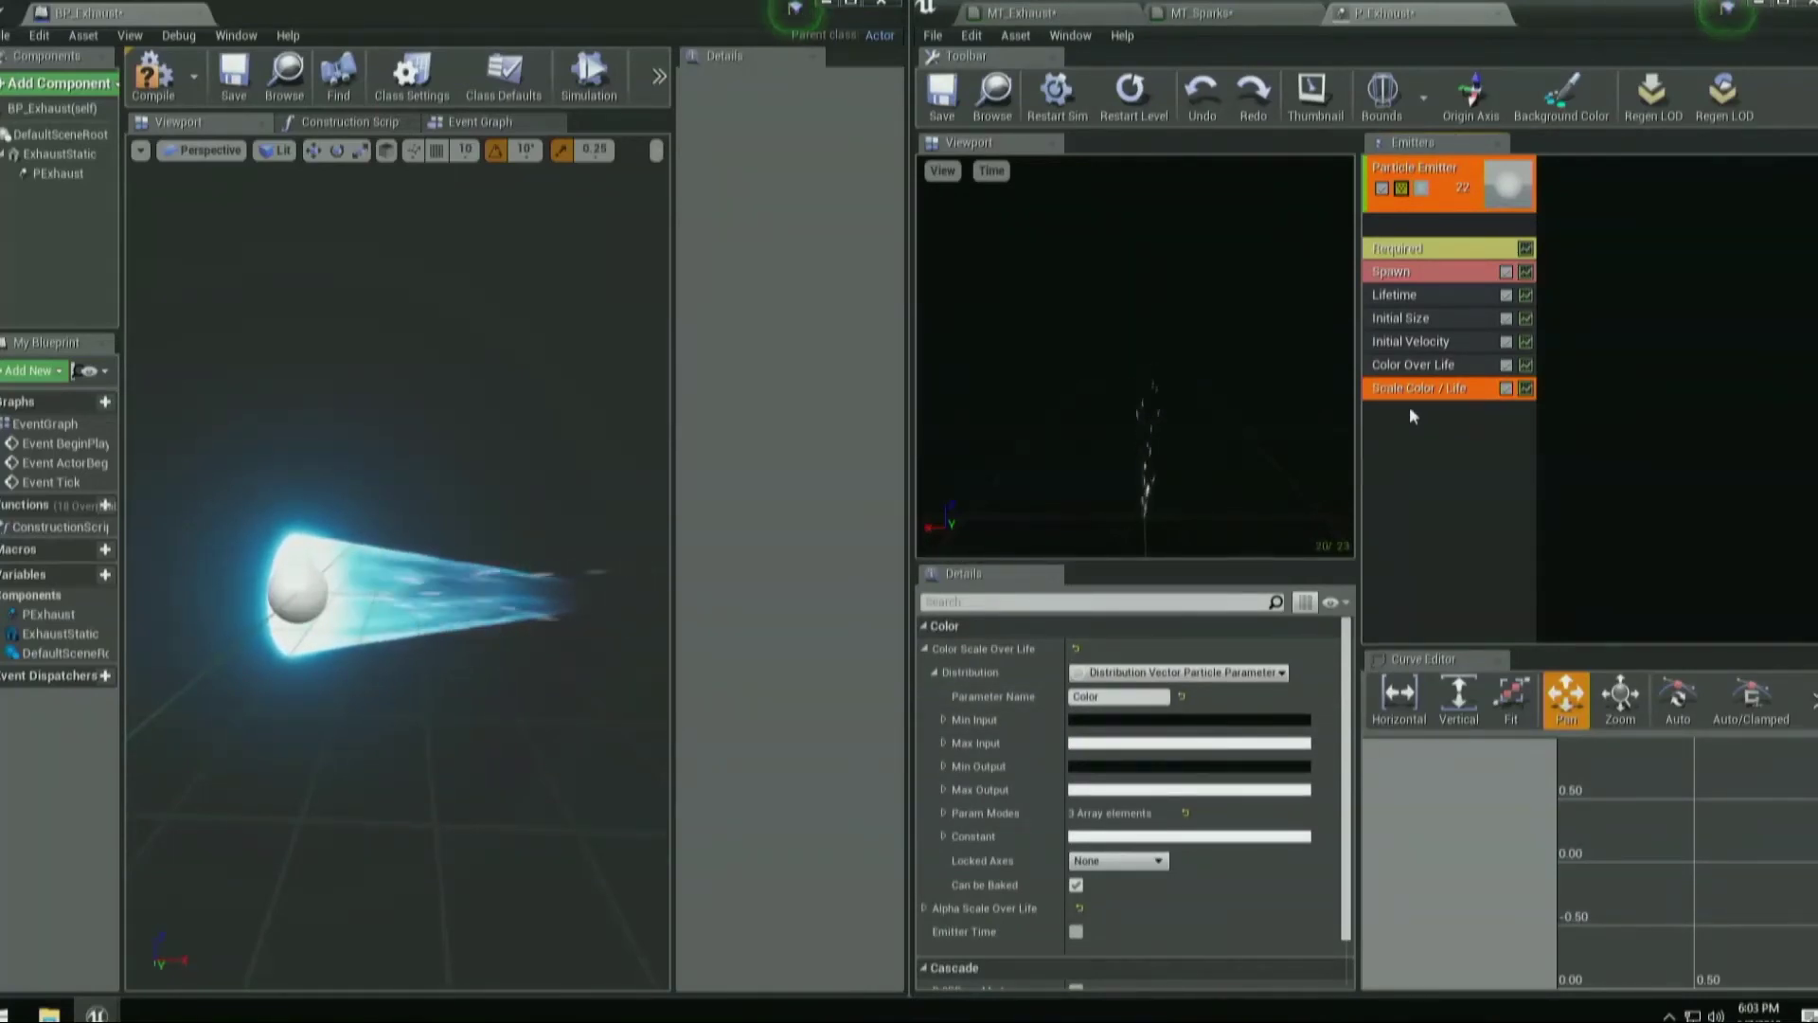
Rename the emitter to P_Sparks and add a new particle sprite emitter beside it.
{"action": "right_click", "coordinate": [1421, 170]}
{"action": "mouse_move", "coordinate": [1479, 177]}
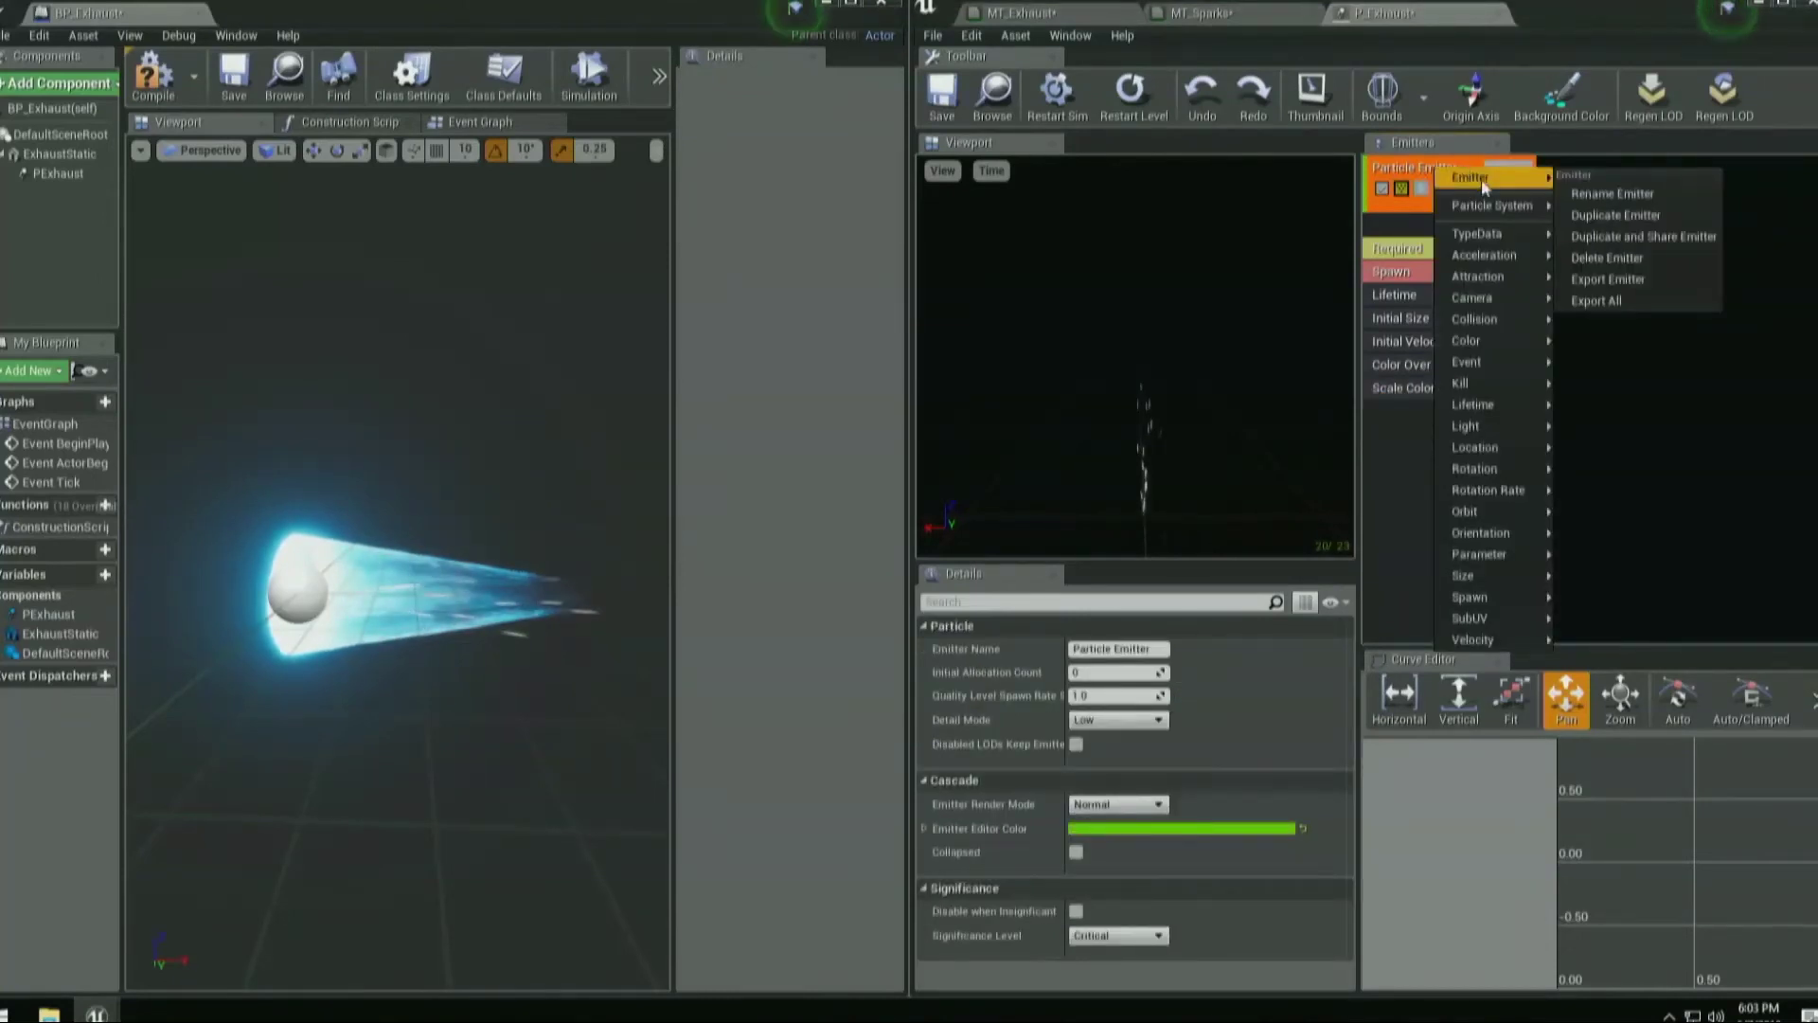
{"action": "left_click", "coordinate": [1614, 194]}
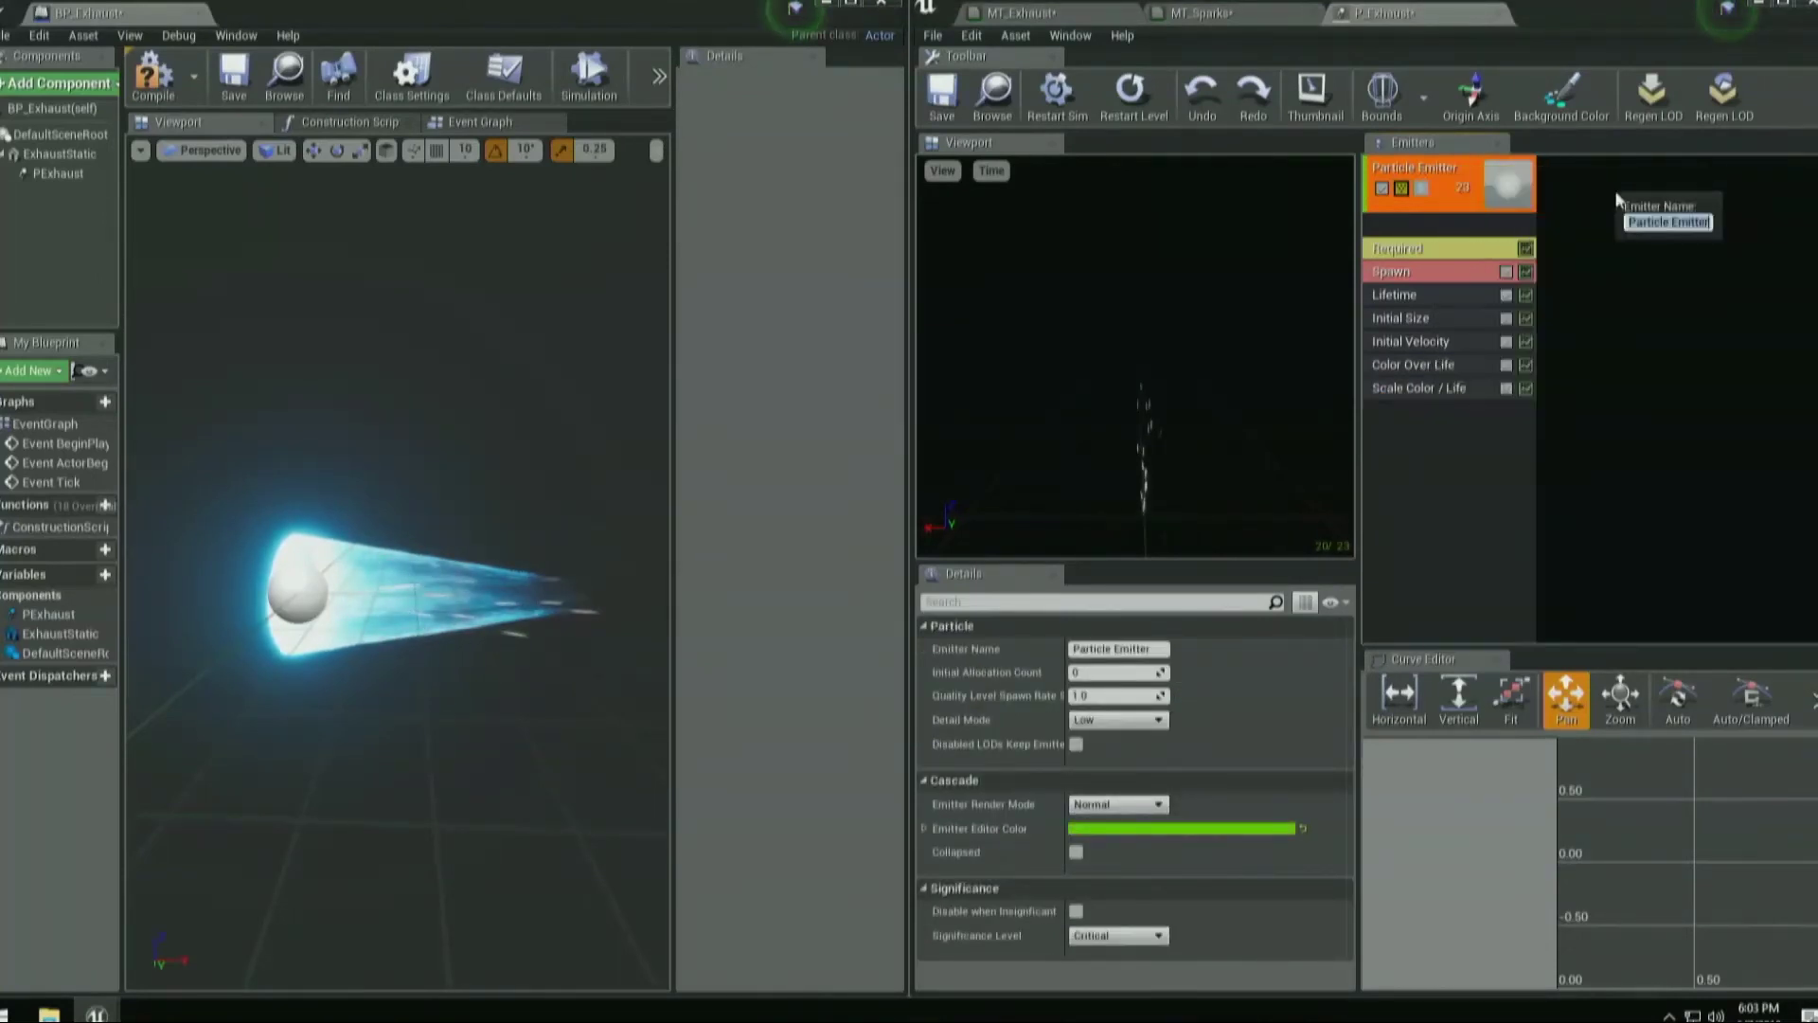
{"action": "type", "text": "P_Sparks"}
{"action": "key", "text": "Return"}
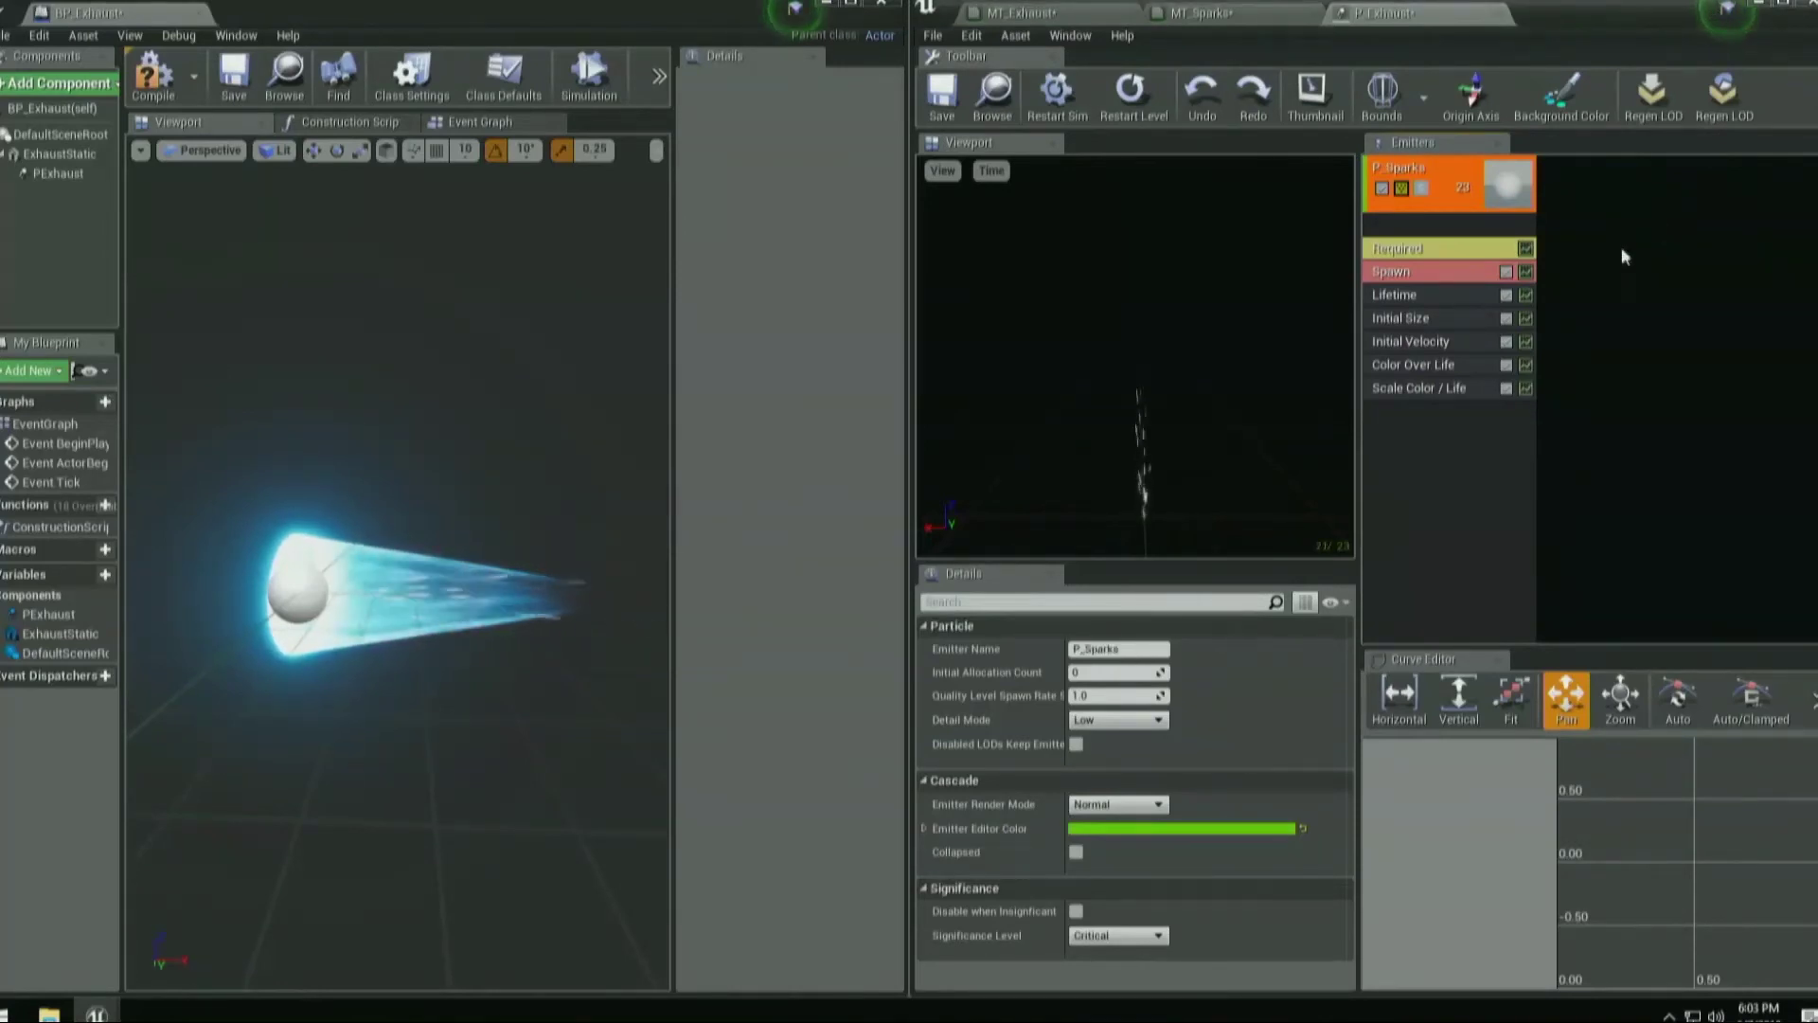
{"action": "left_click", "coordinate": [1566, 176]}
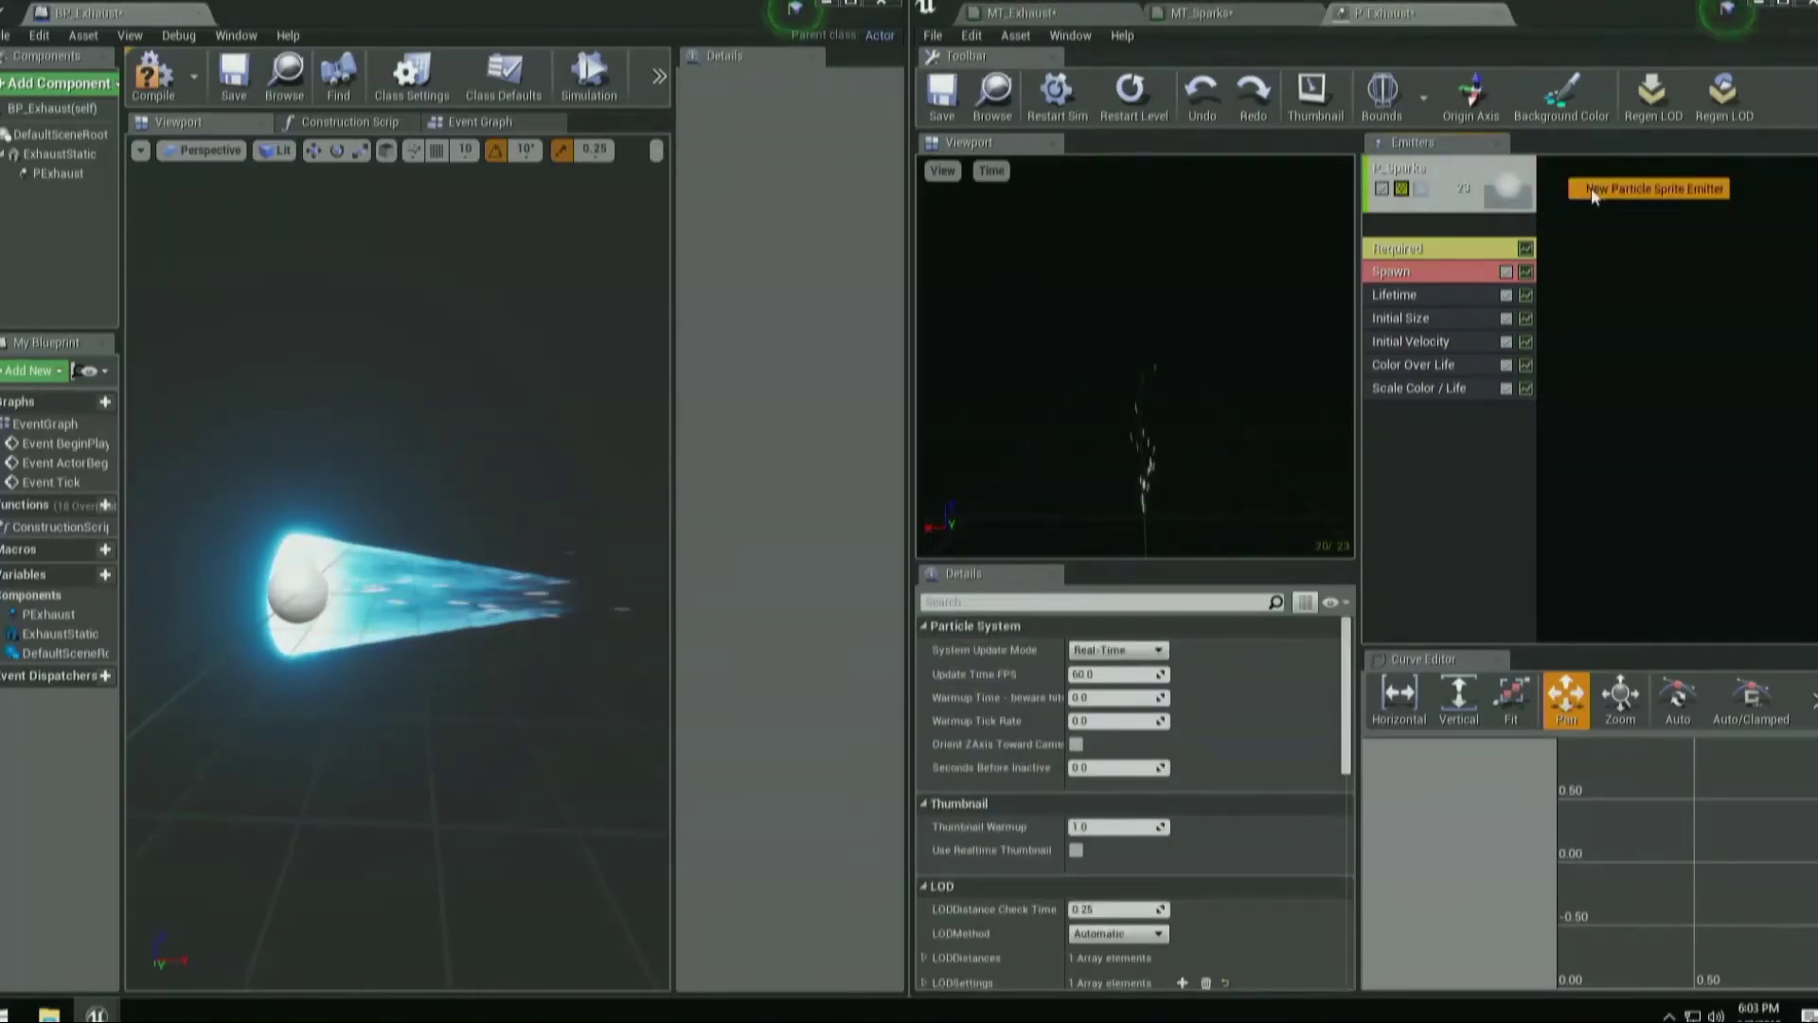
{"action": "left_click", "coordinate": [1591, 187]}
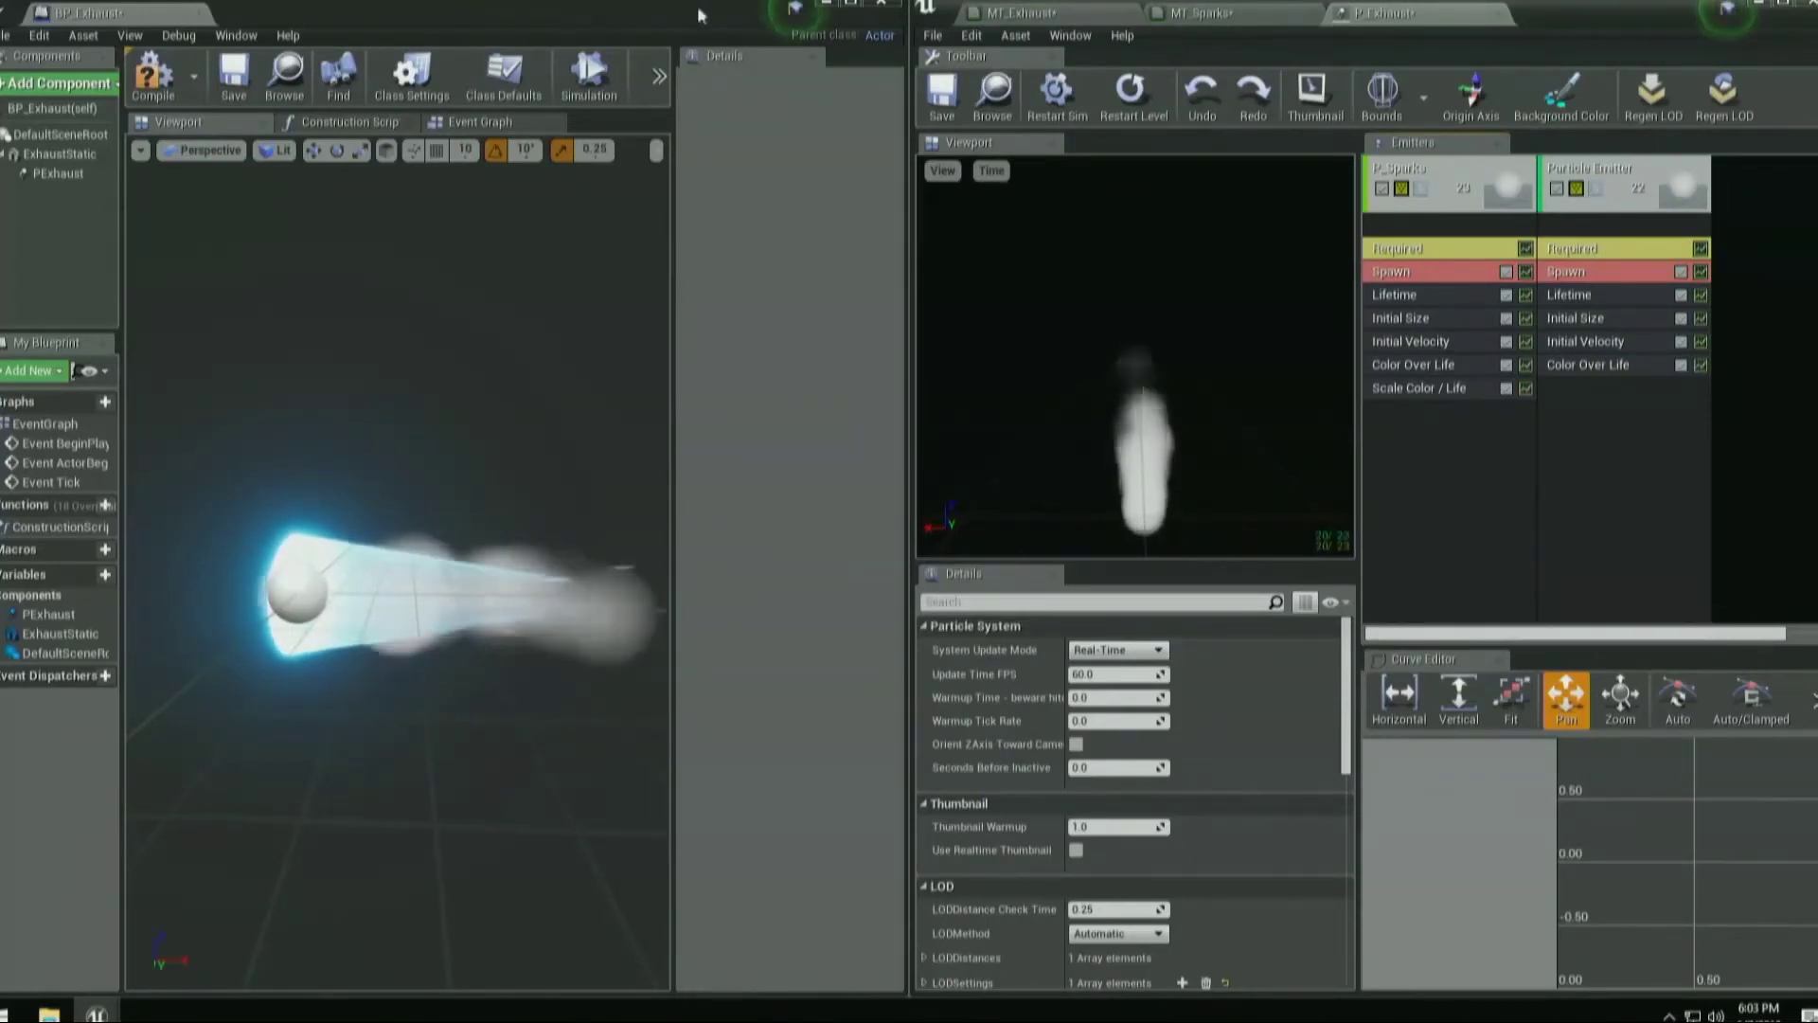
Minimize the particle and blueprint editor windows and save all modified content: BP_Exhaust, MT_Exhaust, MT_Sparks and P_Exhaust.
{"action": "left_click_drag", "start_coordinate": [1630, 14], "coordinate": [1241, 159]}
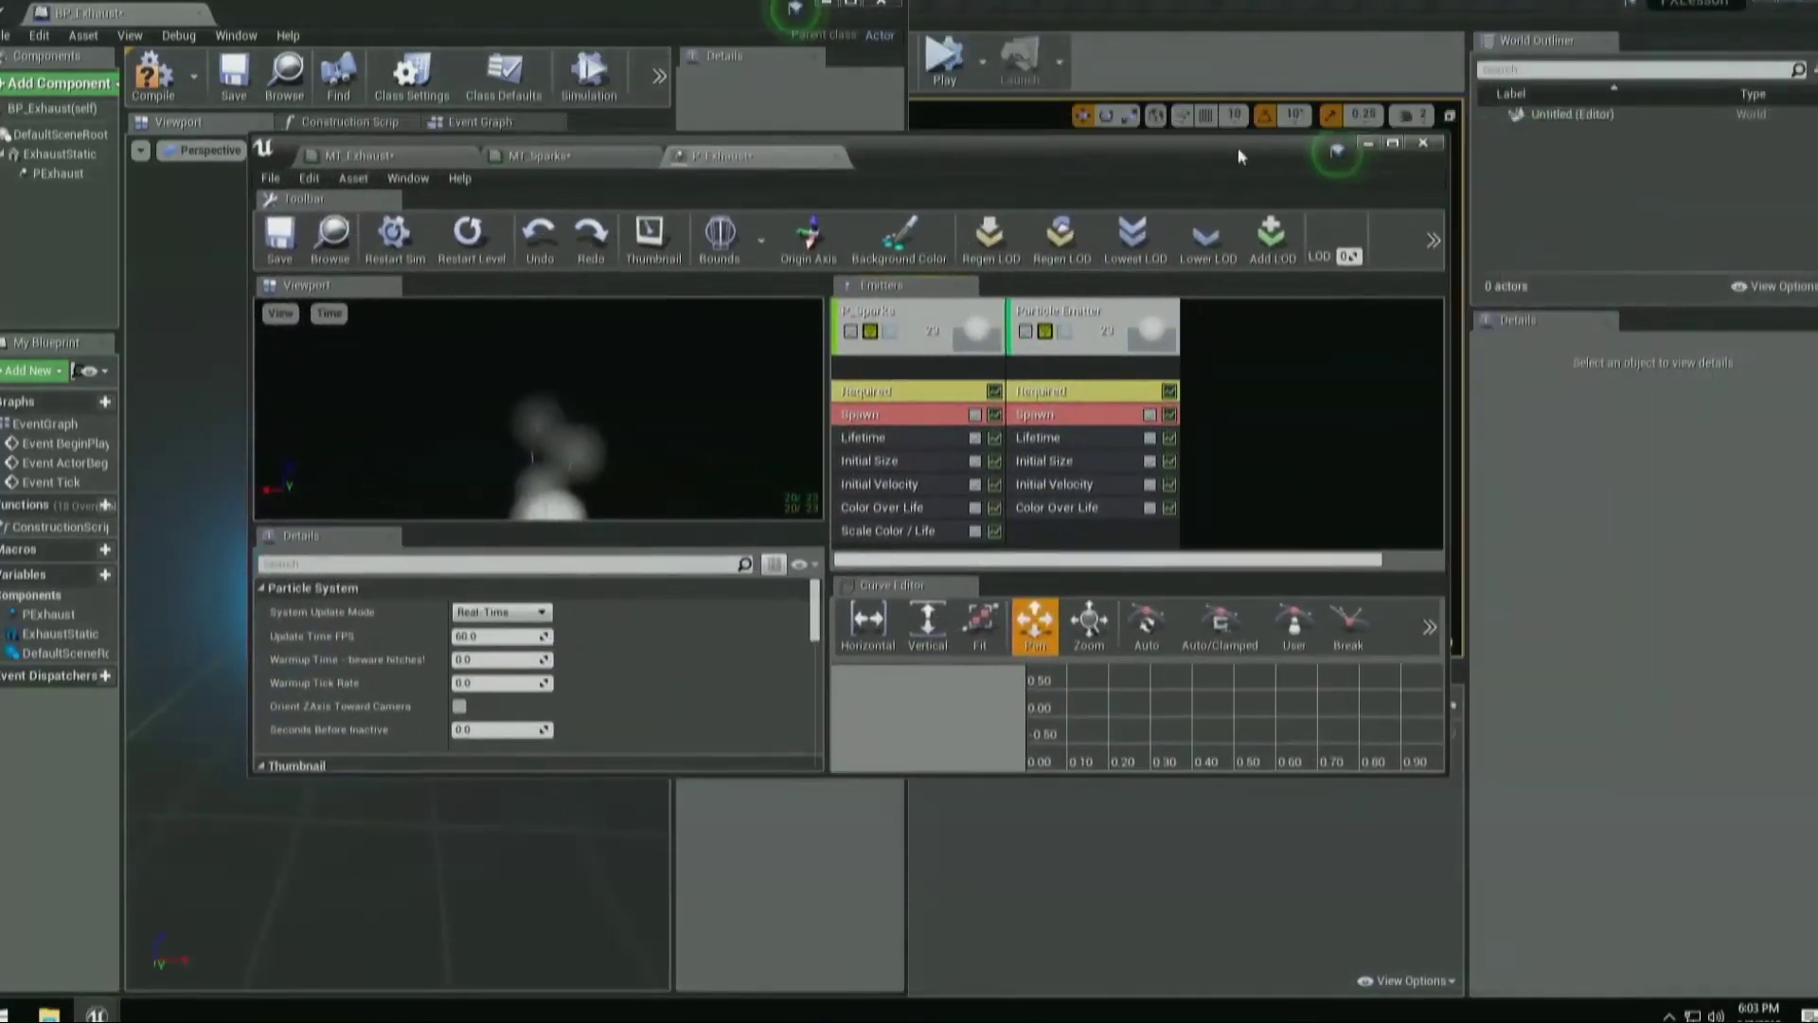
{"action": "left_click", "coordinate": [1367, 145]}
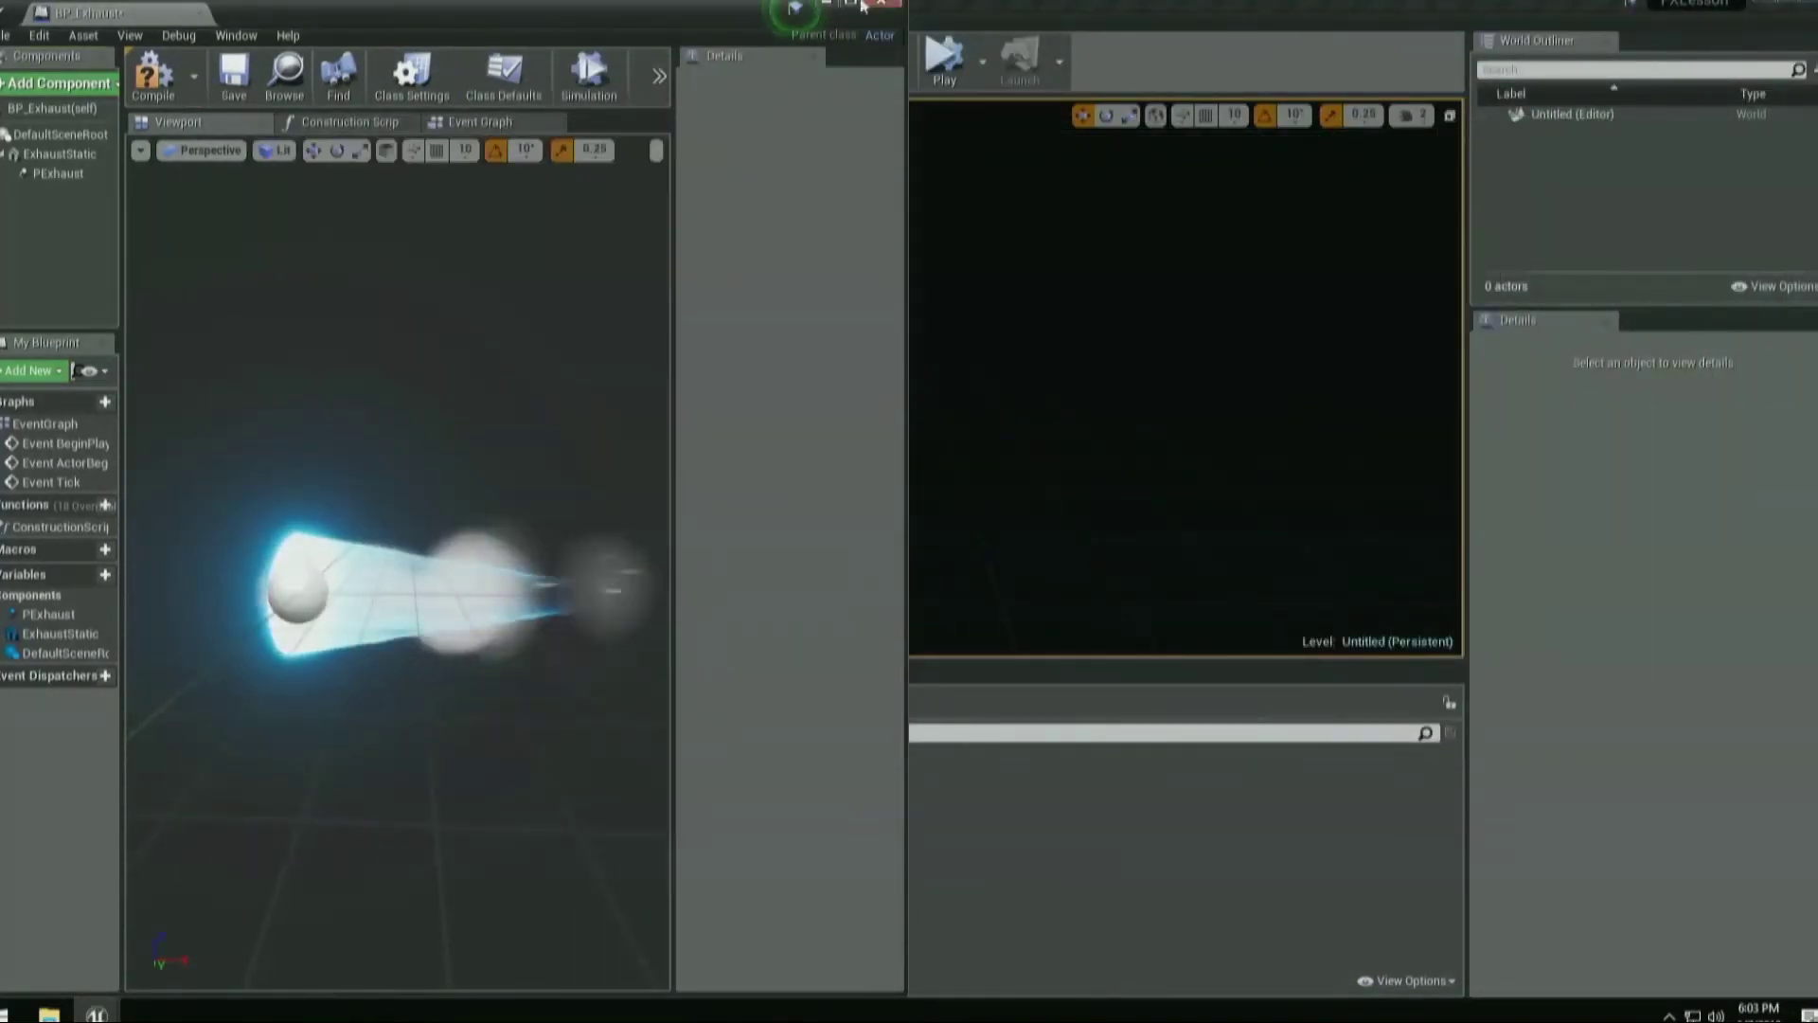
{"action": "left_click", "coordinate": [827, 5]}
{"action": "left_click", "coordinate": [714, 934]}
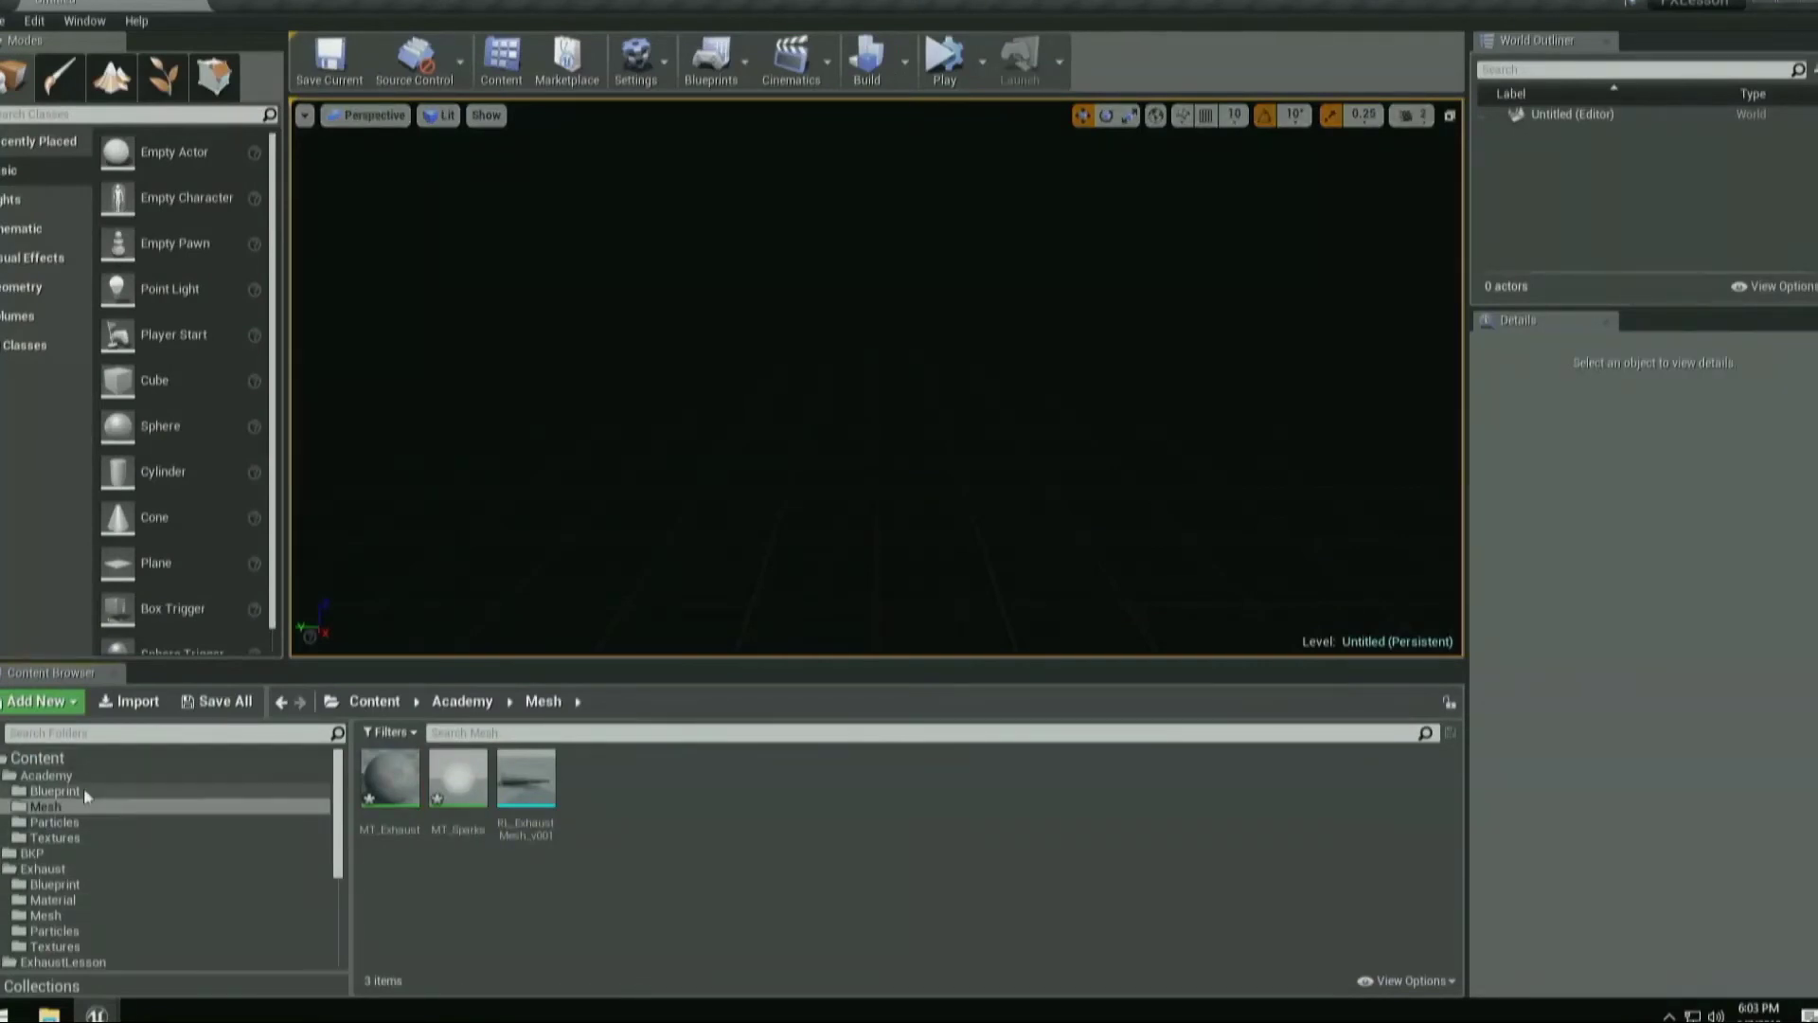
{"action": "right_click", "coordinate": [614, 804]}
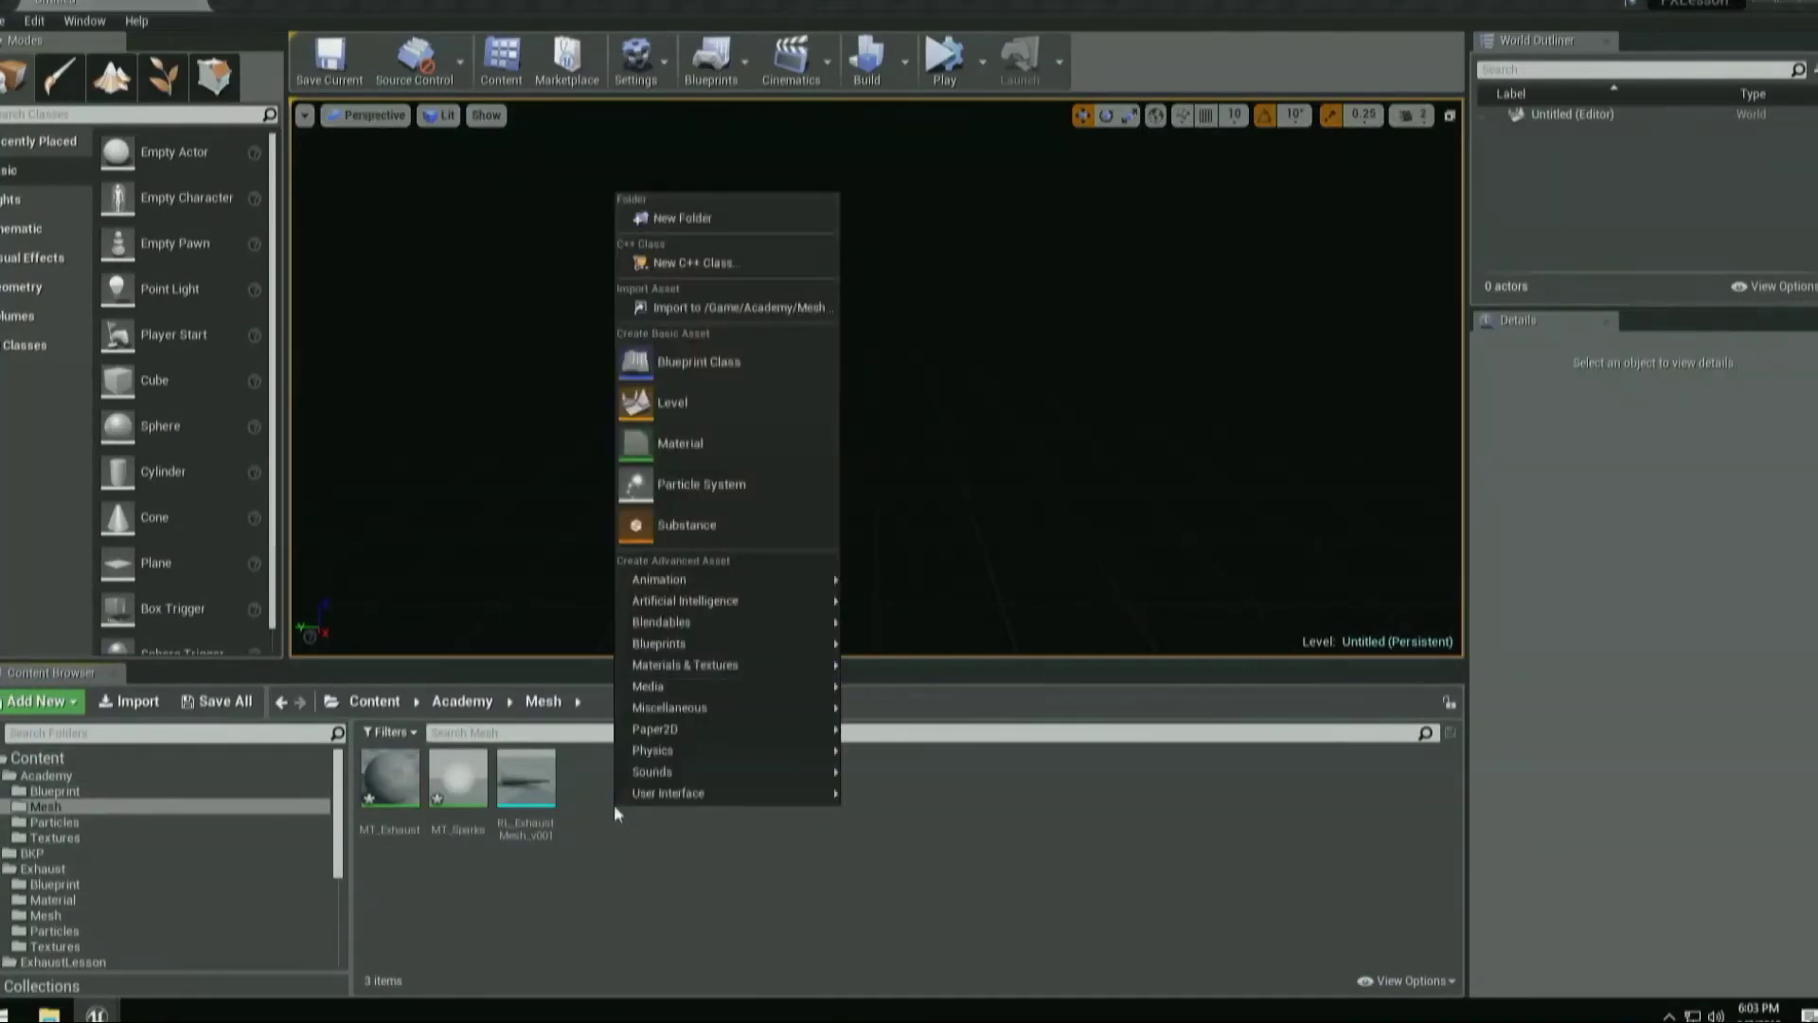
{"action": "left_click", "coordinate": [571, 940]}
{"action": "left_click", "coordinate": [192, 699]}
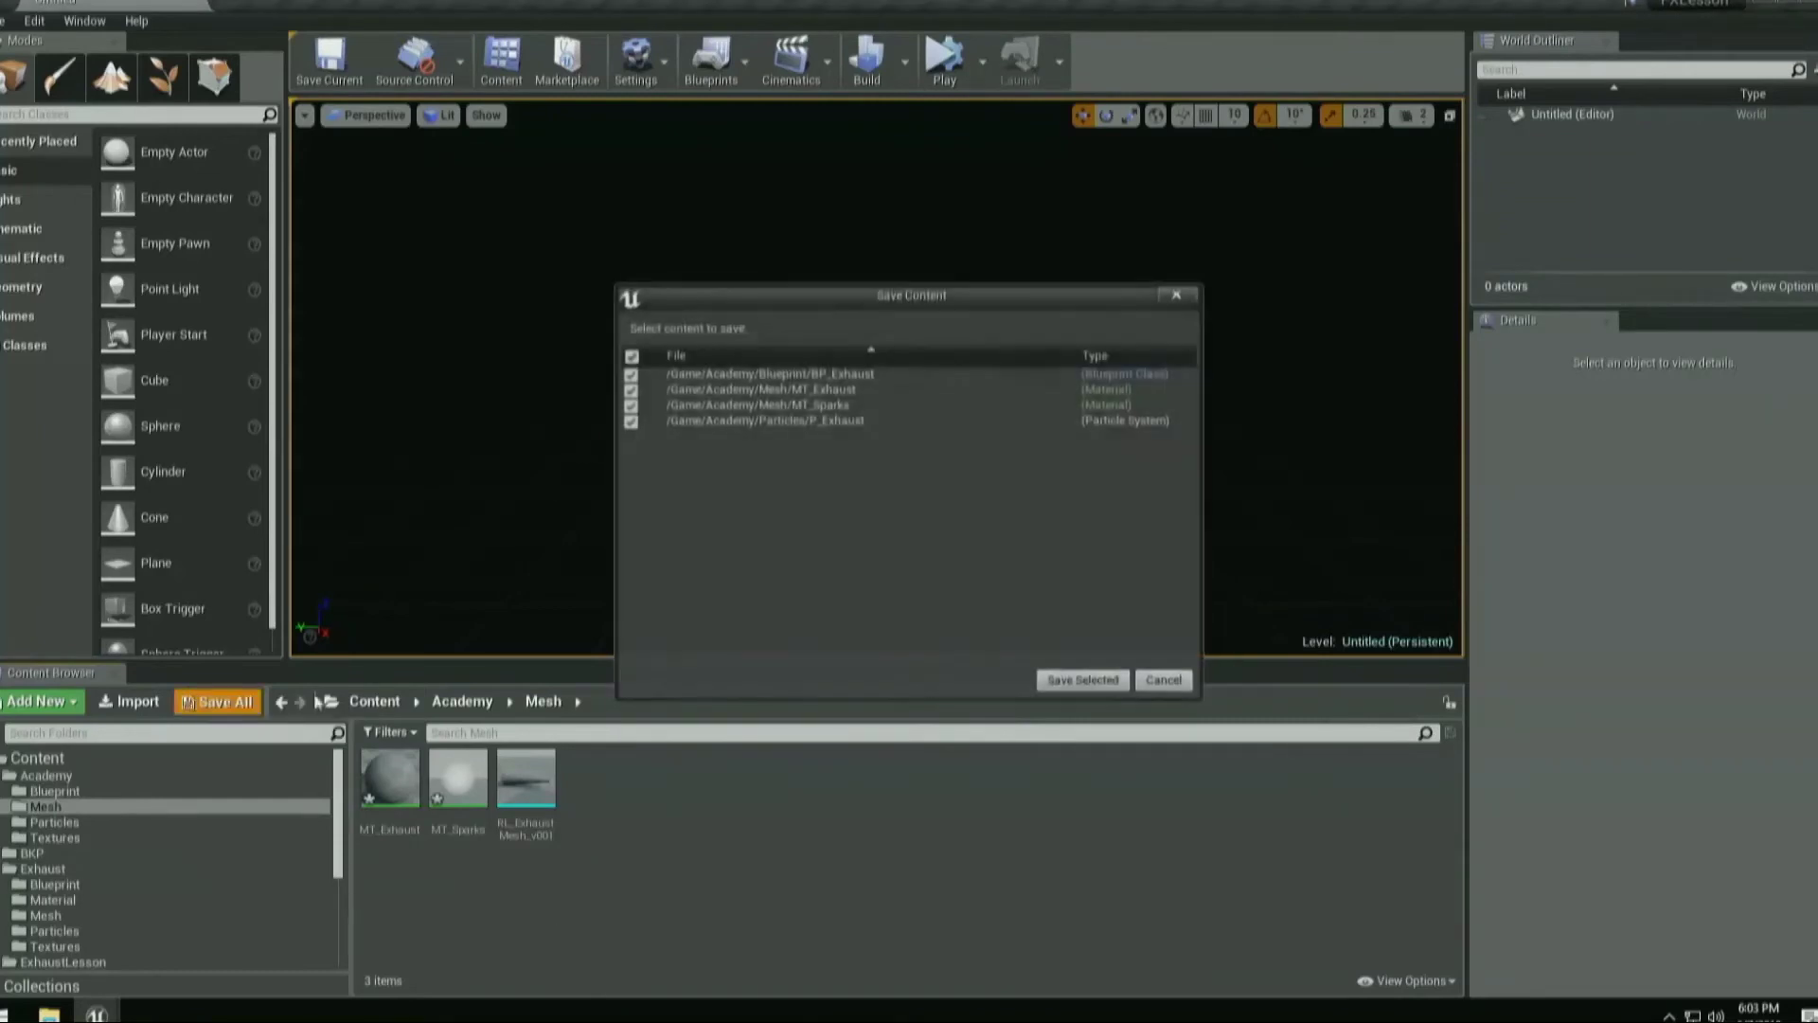
{"action": "left_click", "coordinate": [1060, 680]}
Create a new material named MT_Smoke in the Academy Mesh folder.
{"action": "right_click", "coordinate": [633, 805]}
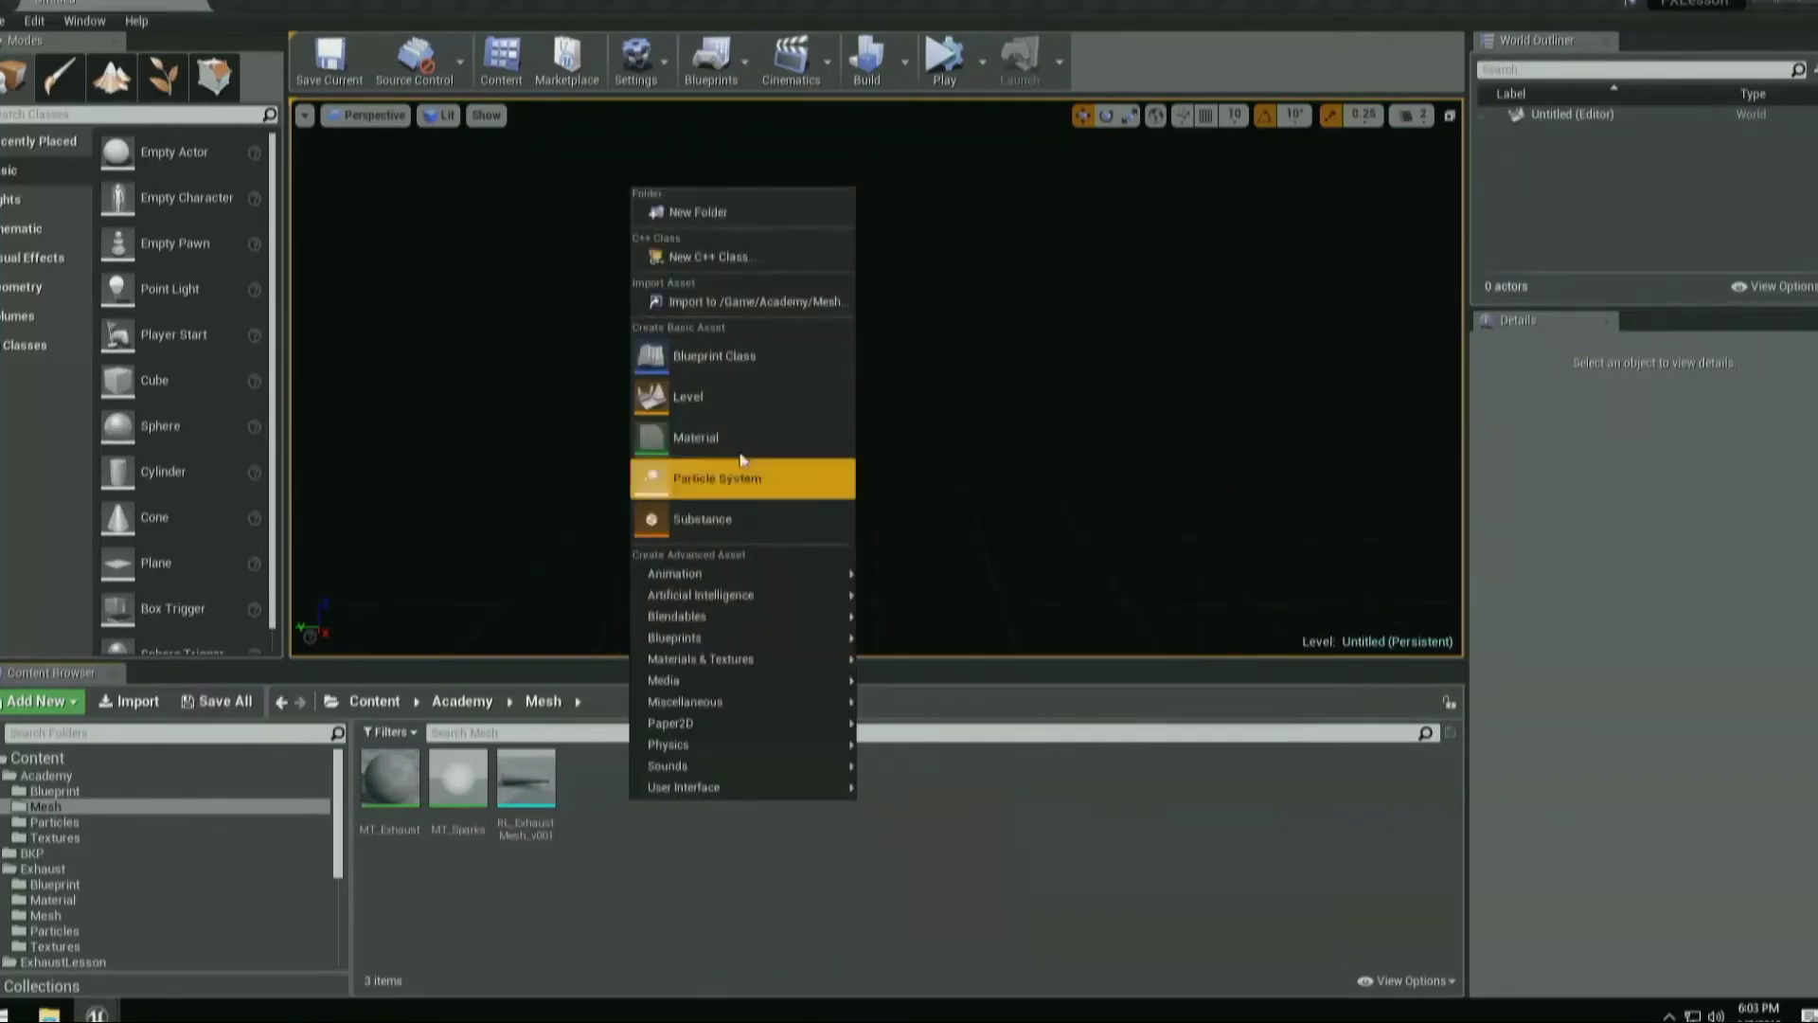
{"action": "left_click", "coordinate": [725, 431]}
{"action": "type", "text": "MT_Sm"}
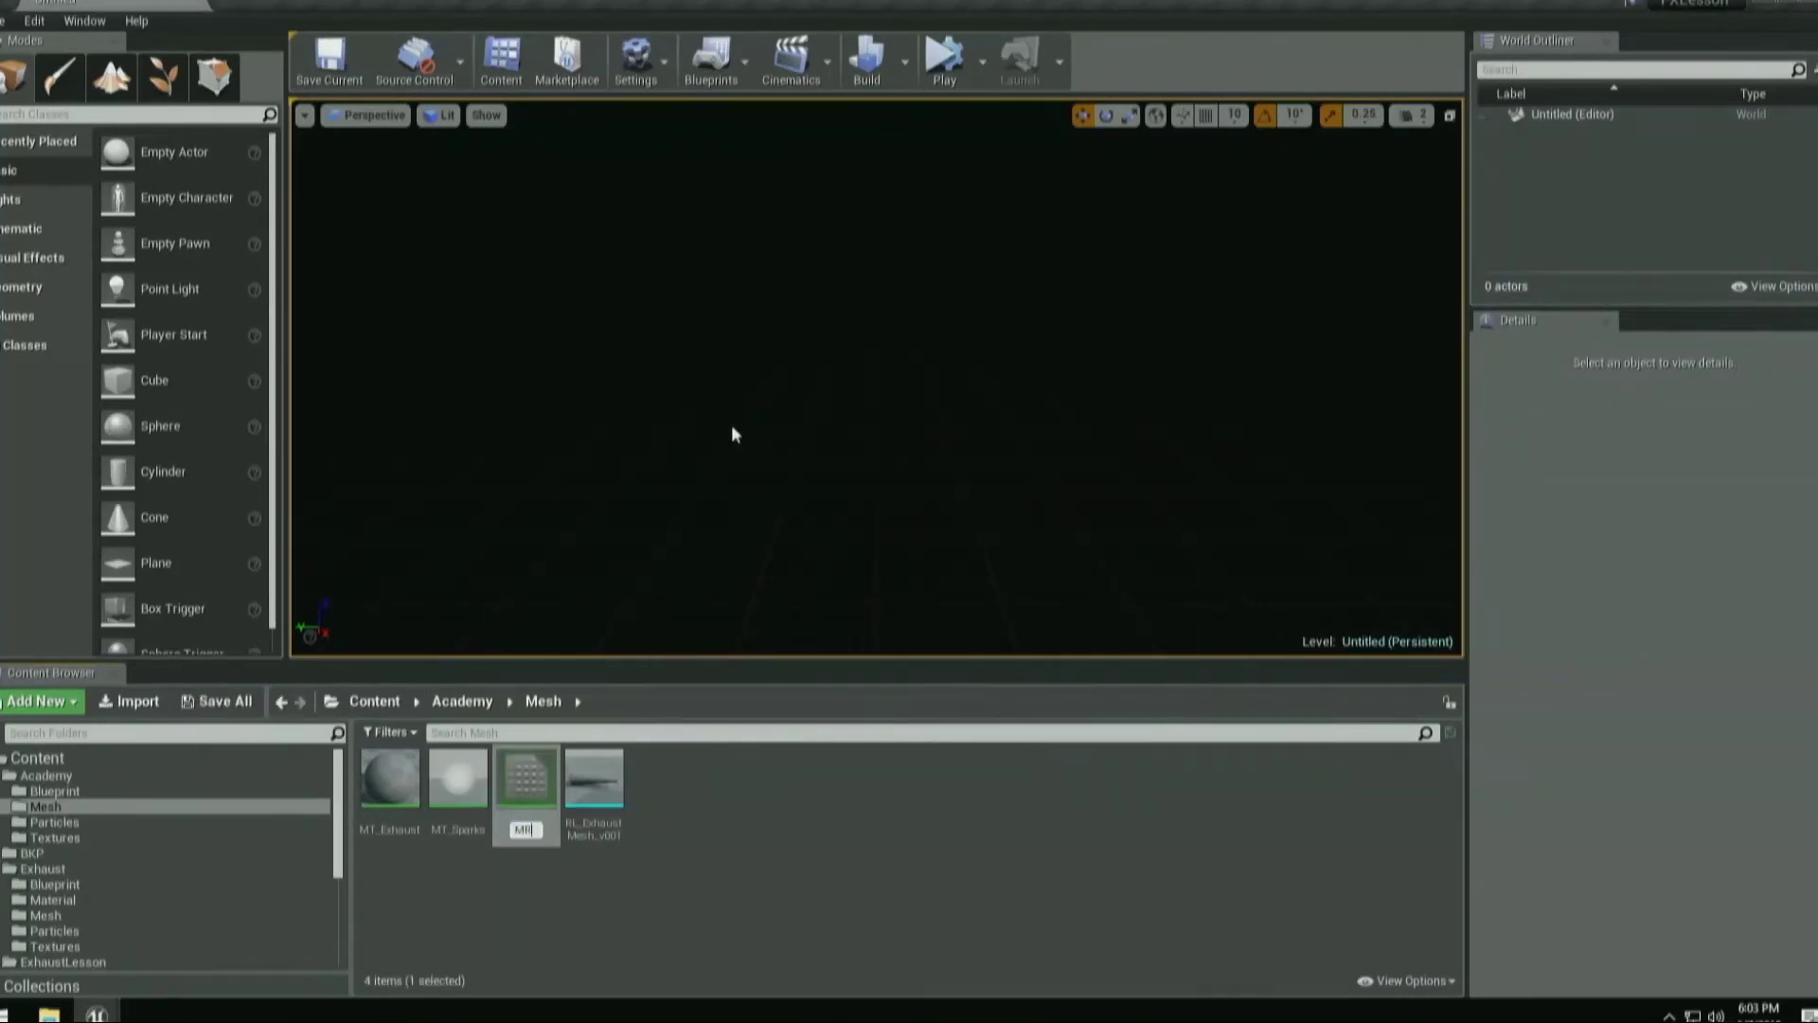
{"action": "type", "text": "oke"}
{"action": "key", "text": "Return"}
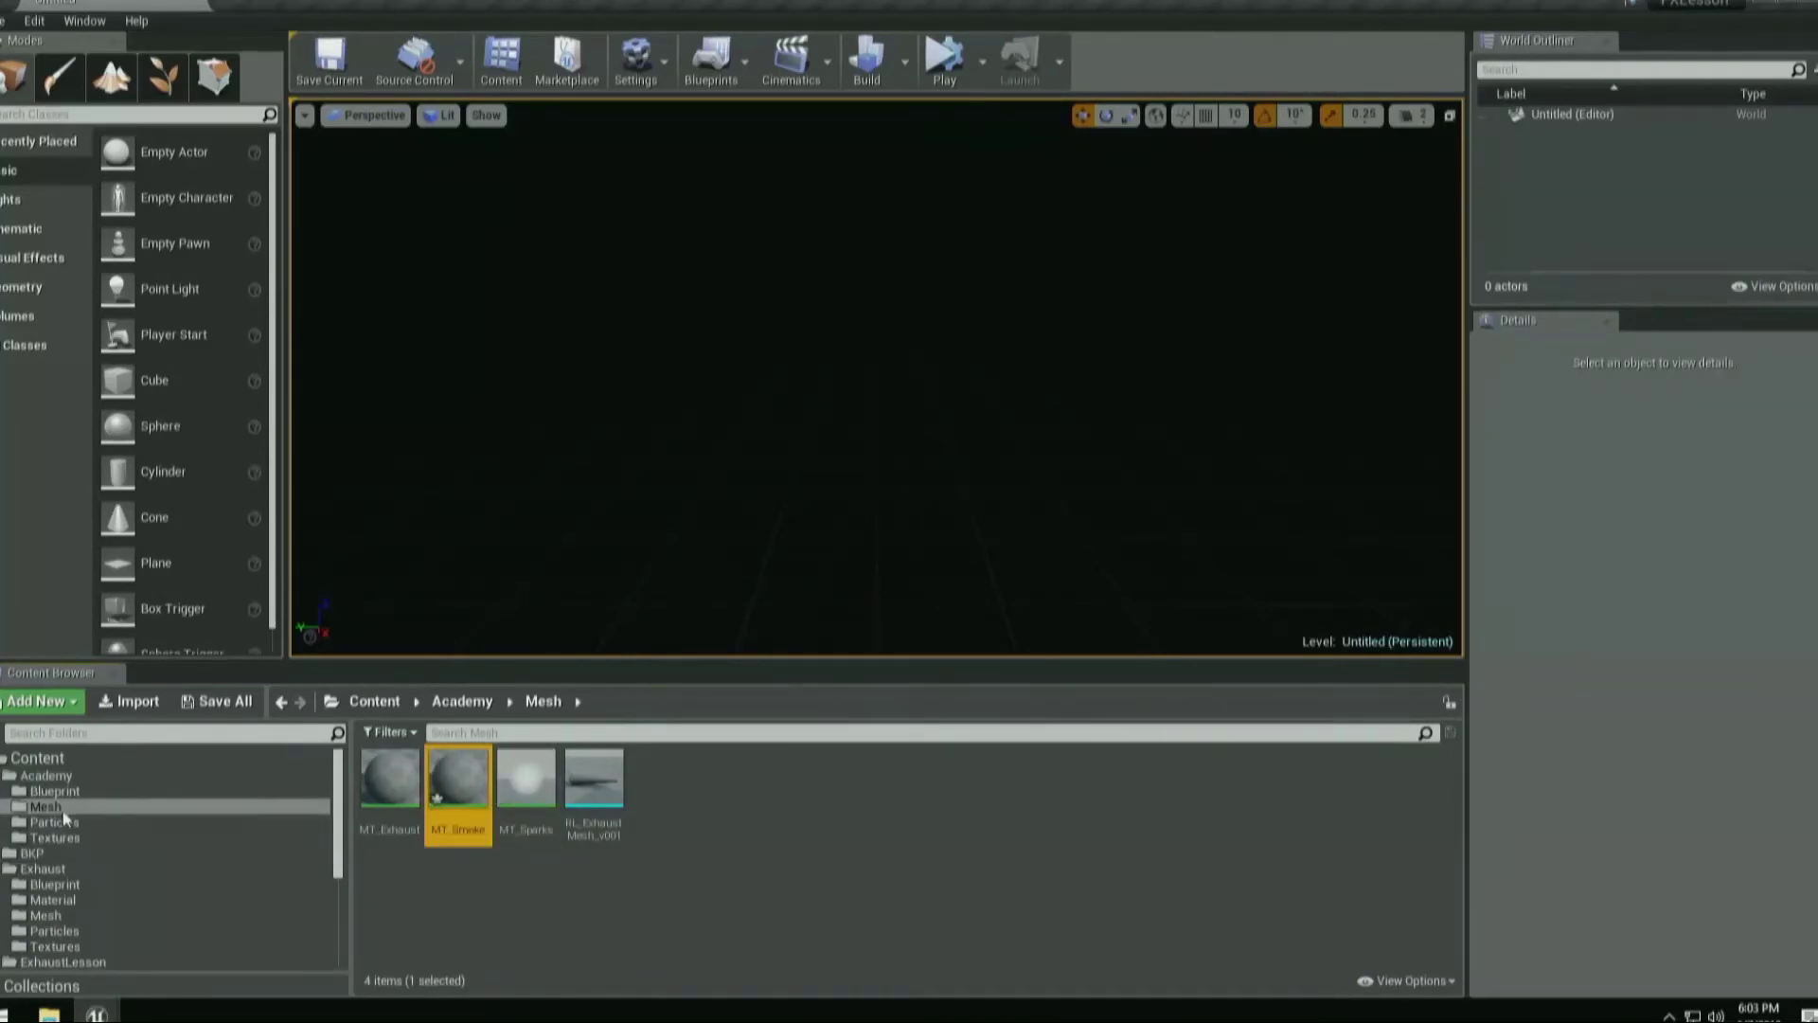
Examine the smoke frame grid of the T_Smoke_SubUV texture with its alpha channel hidden, and restore the alpha display.
{"action": "left_click", "coordinate": [51, 835]}
{"action": "double_click", "coordinate": [727, 798]}
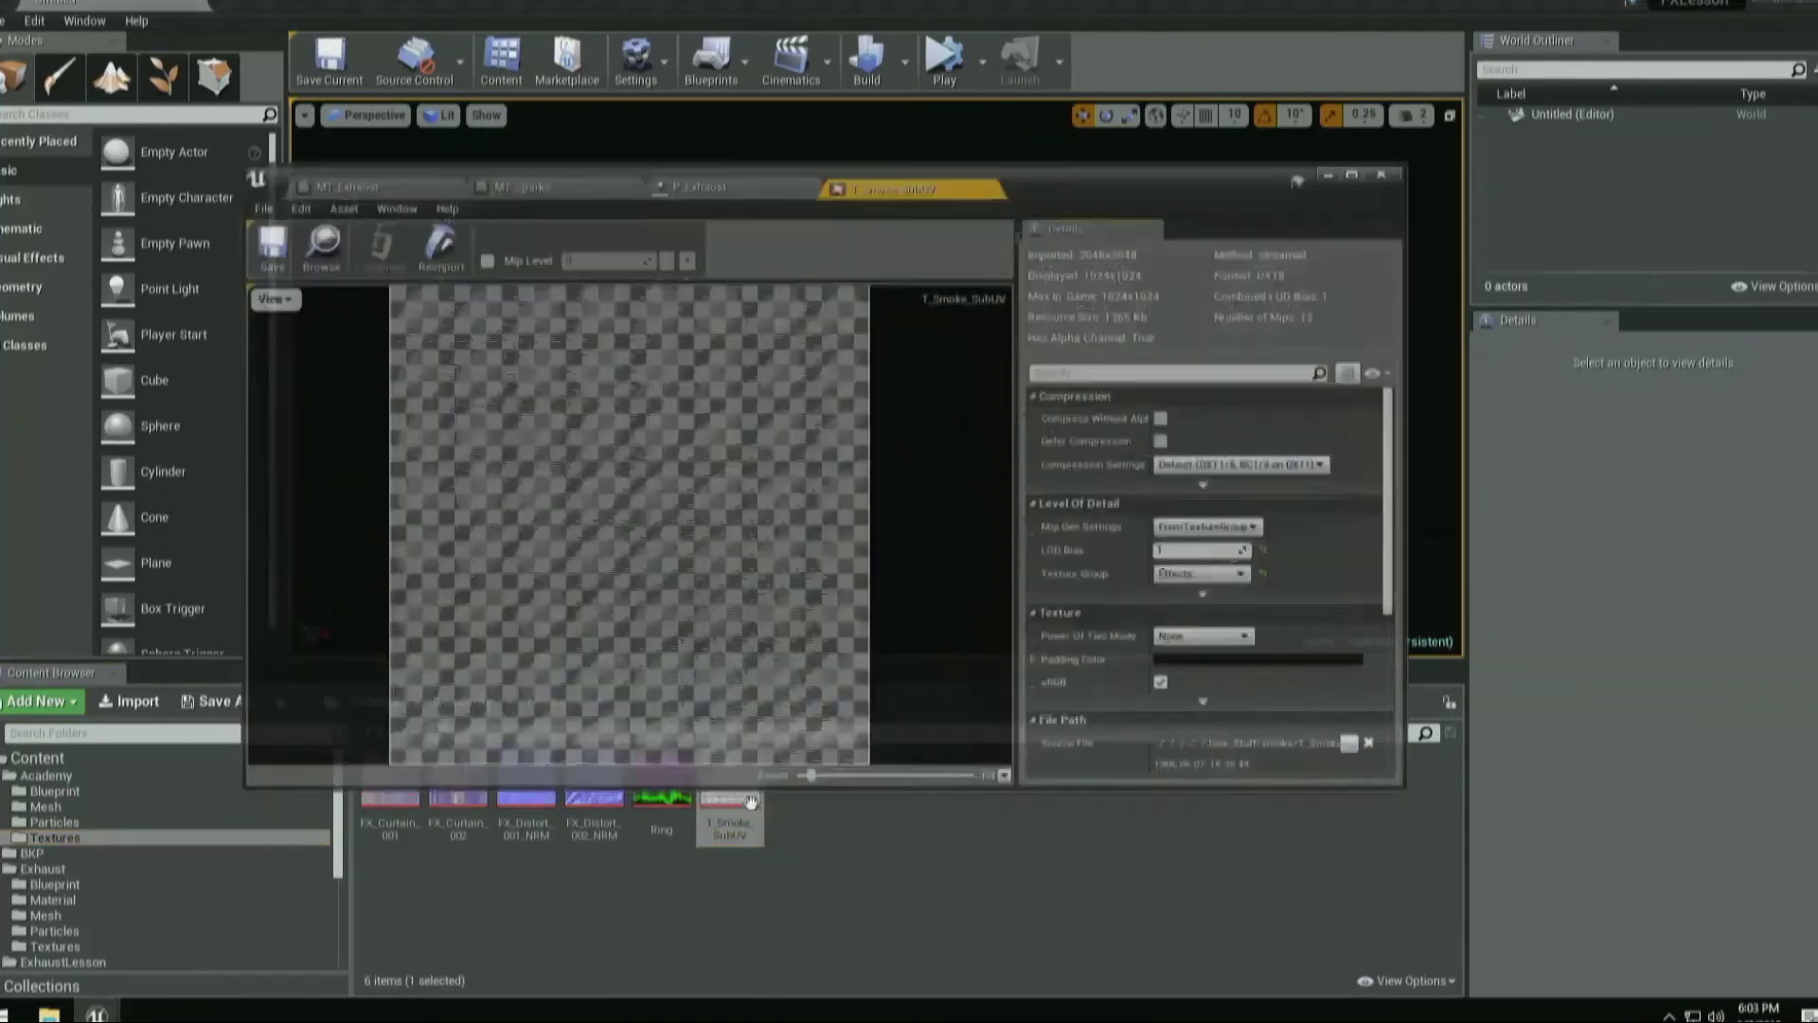
{"action": "left_click", "coordinate": [281, 272]}
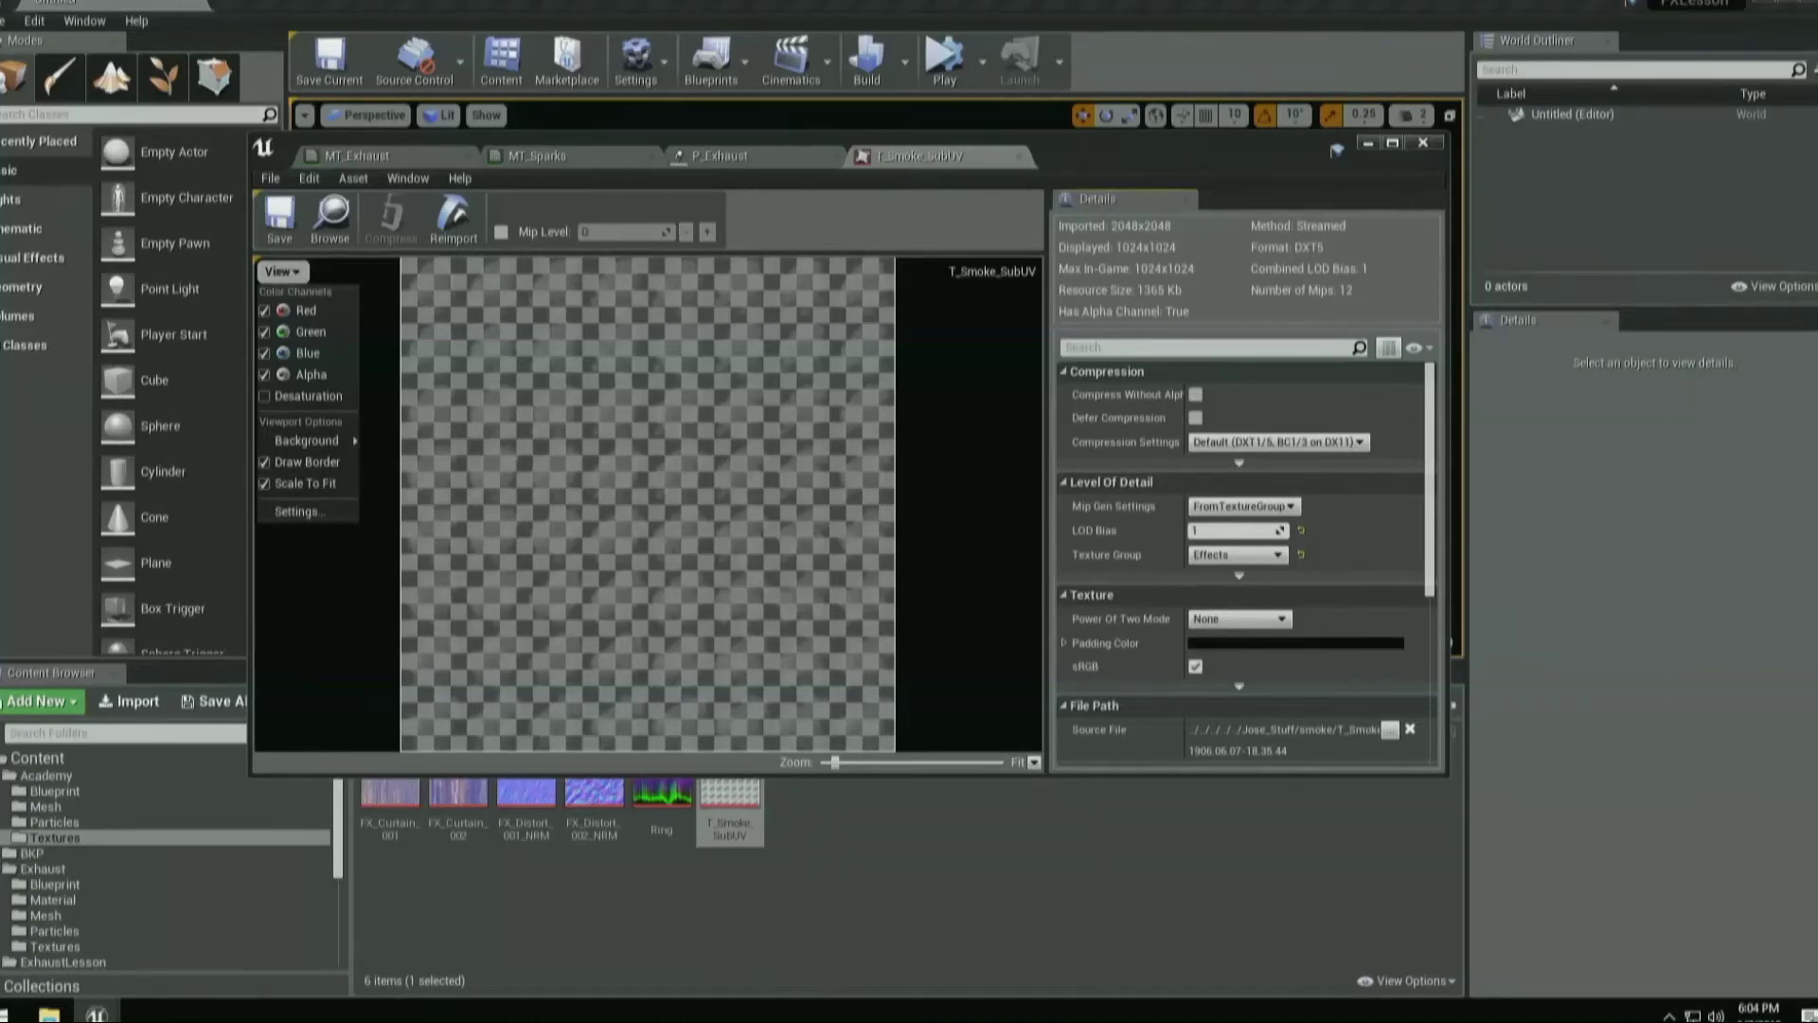
{"action": "left_click", "coordinate": [312, 376]}
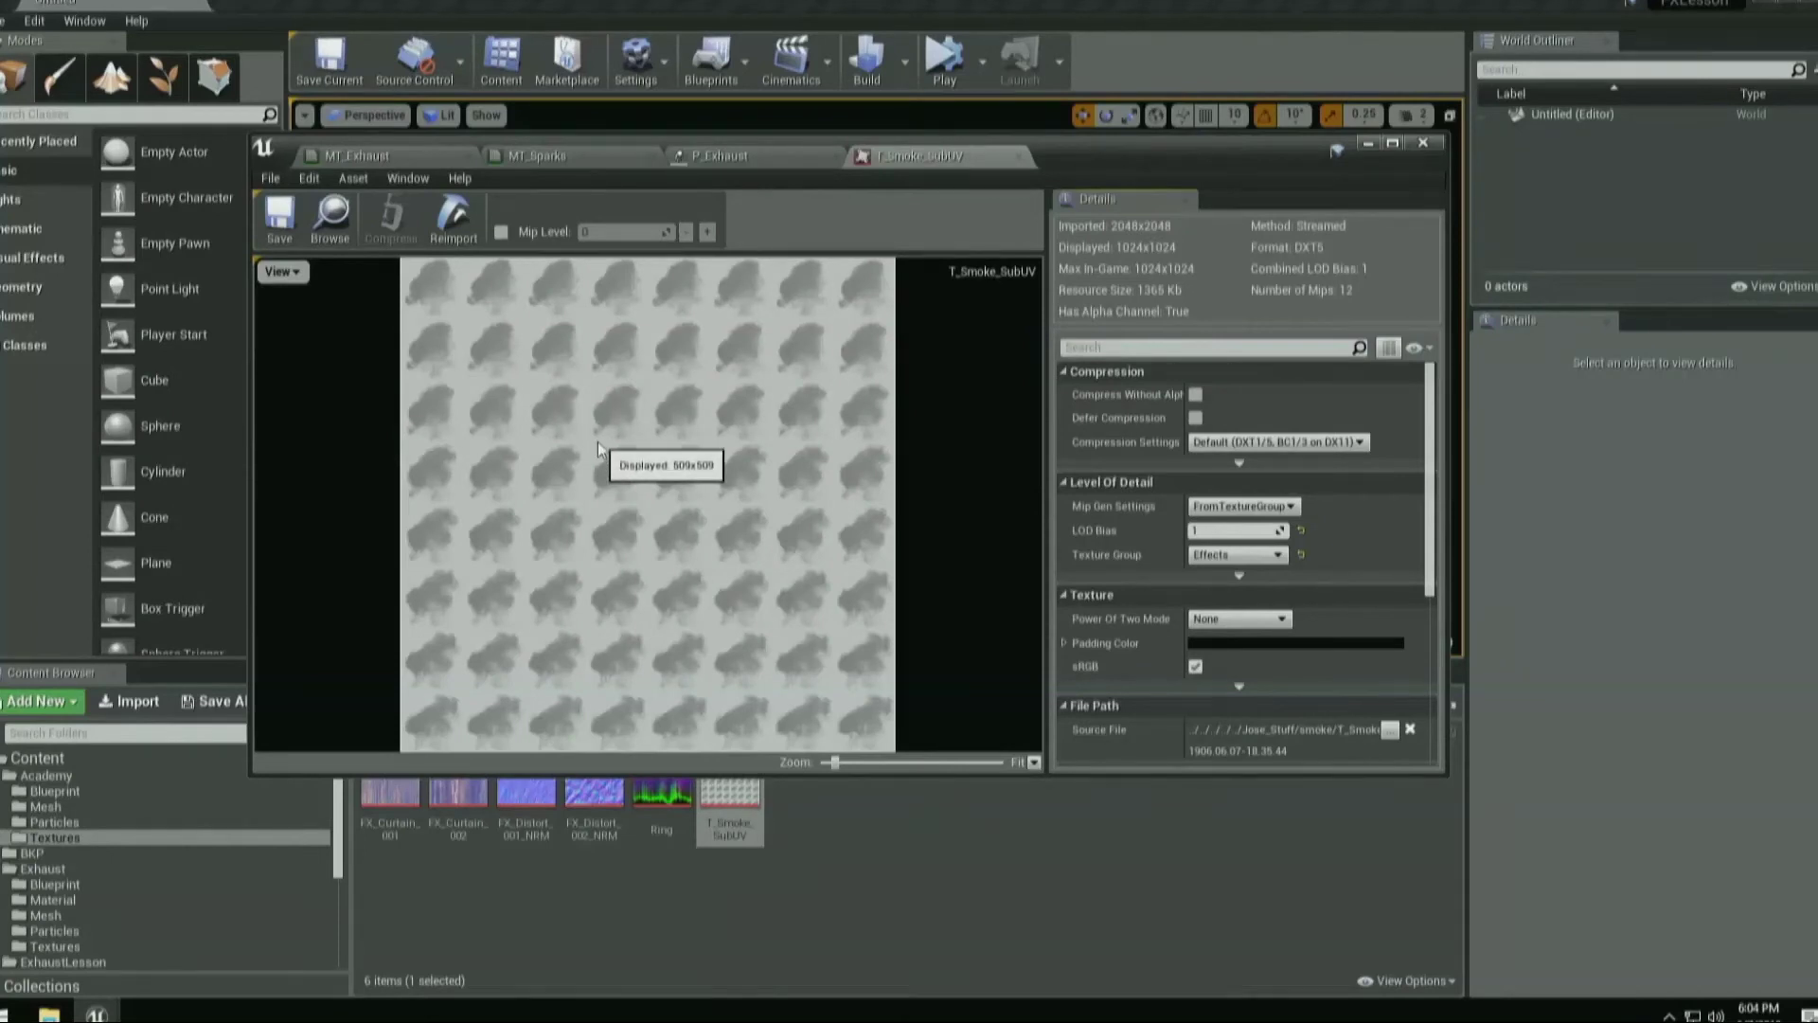
{"action": "double_click", "coordinate": [1106, 153]}
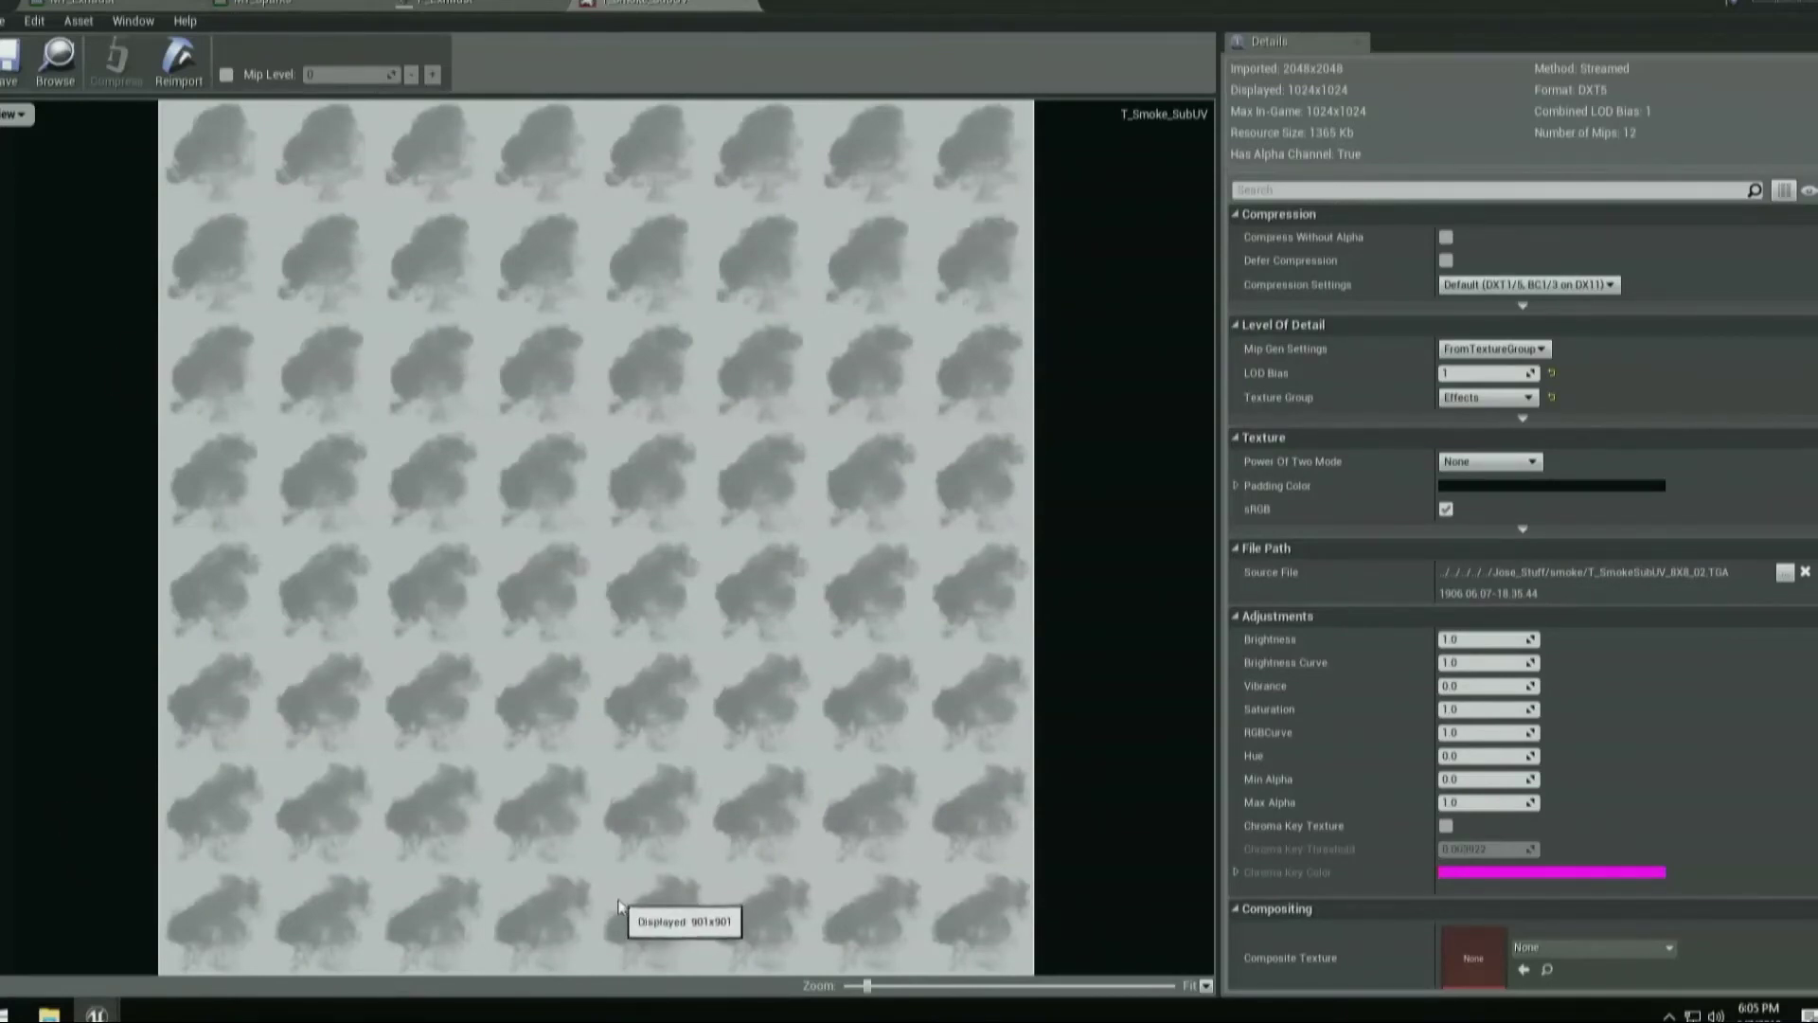
{"action": "left_click", "coordinate": [16, 114]}
{"action": "left_click", "coordinate": [47, 219]}
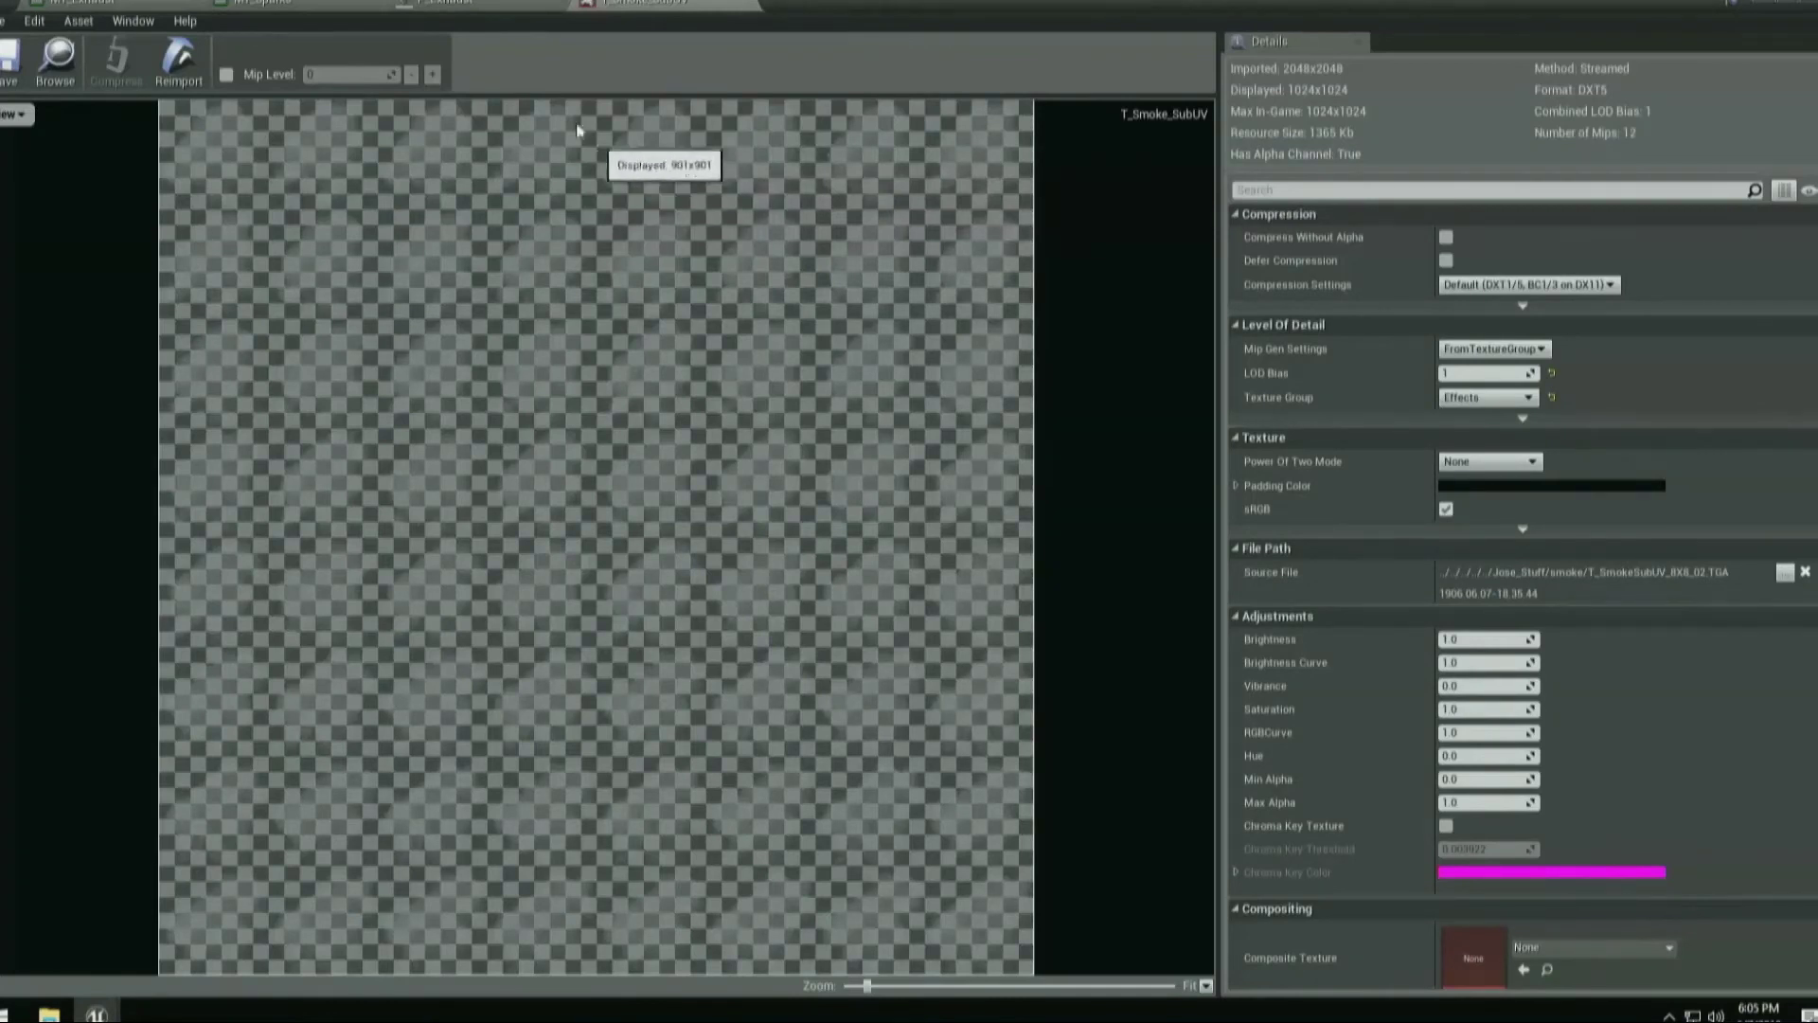
Open the MT_Smoke material and add the T_Smoke_SubUV texture to its graph as a Texture Sample.
{"action": "double_click", "coordinate": [284, 19]}
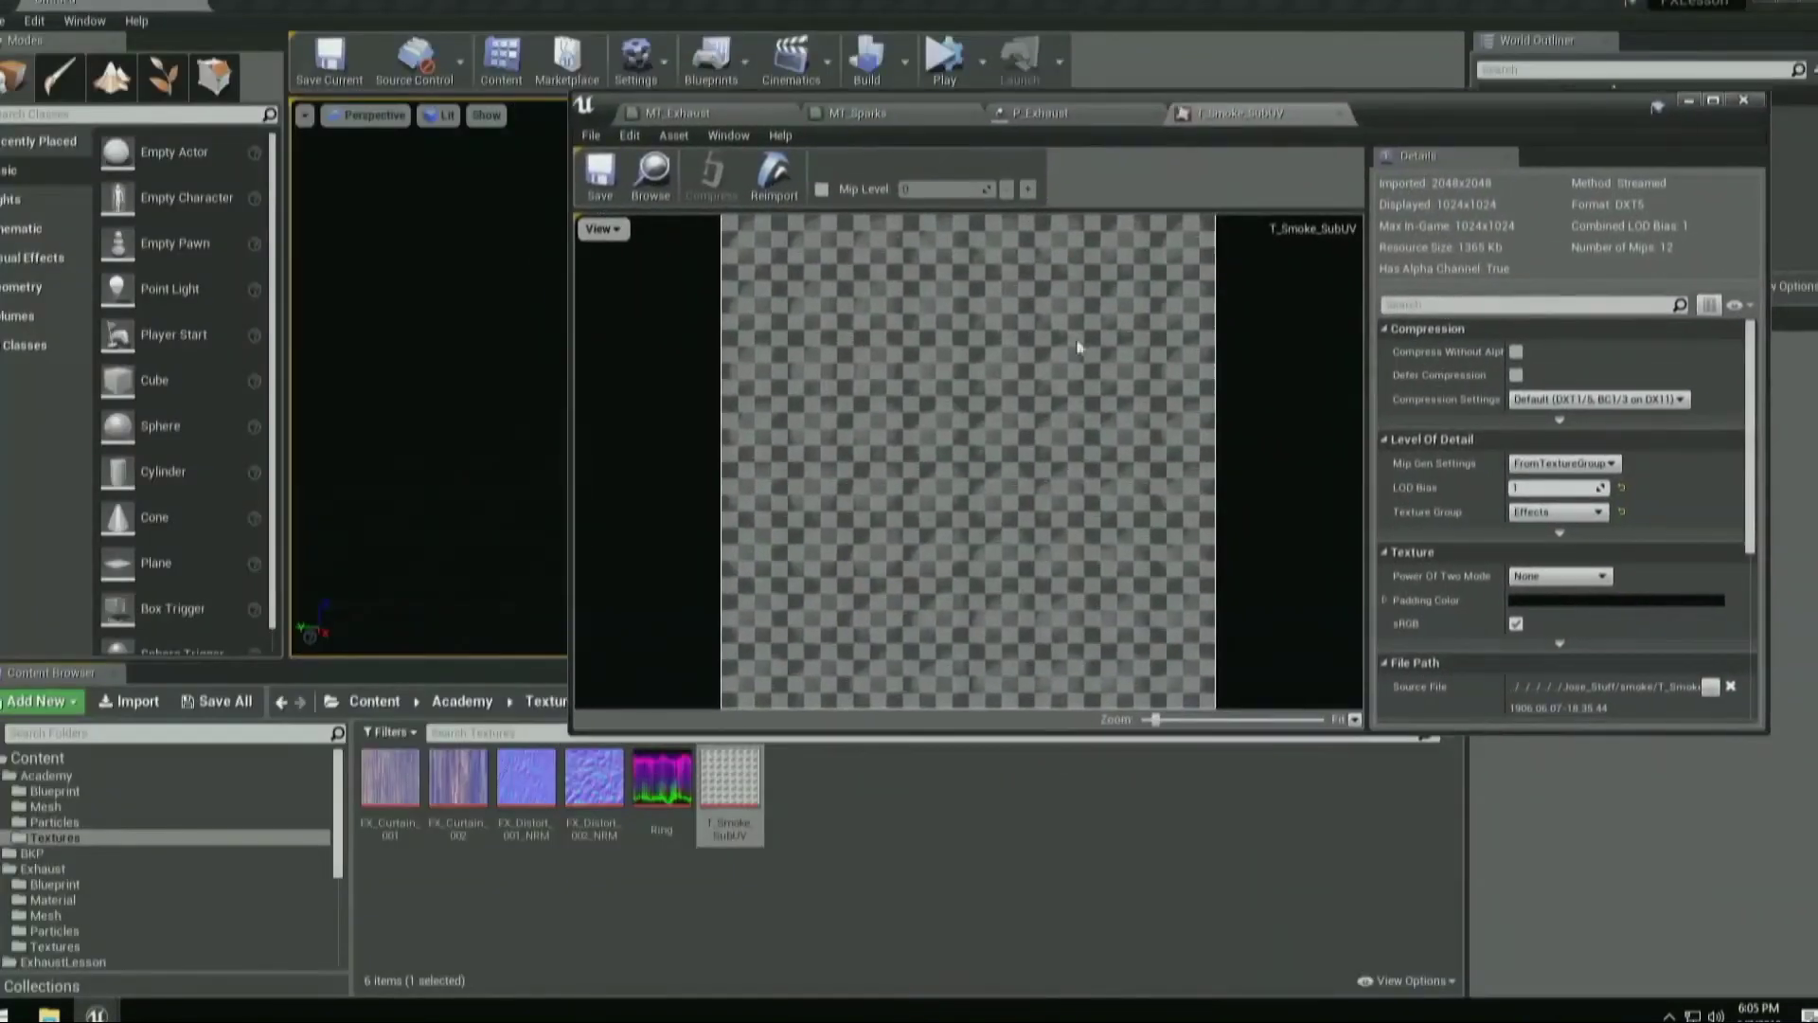
{"action": "left_click", "coordinate": [83, 808]}
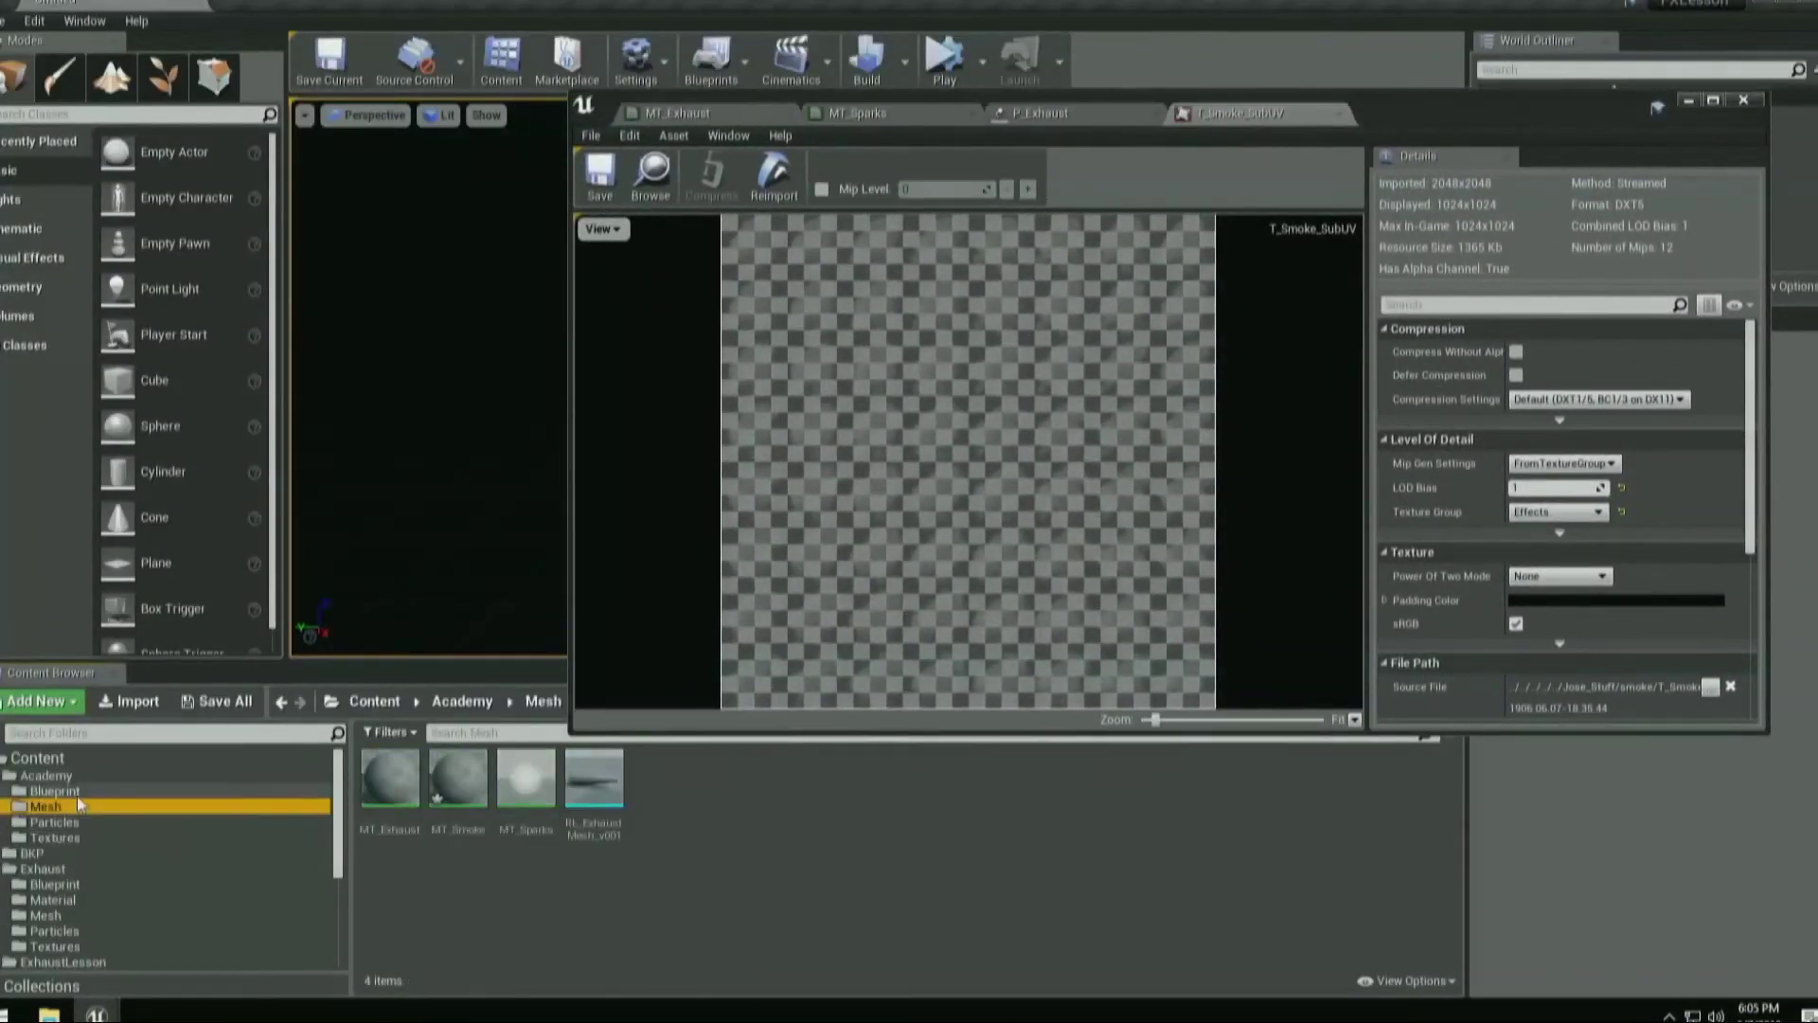
{"action": "double_click", "coordinate": [473, 784]}
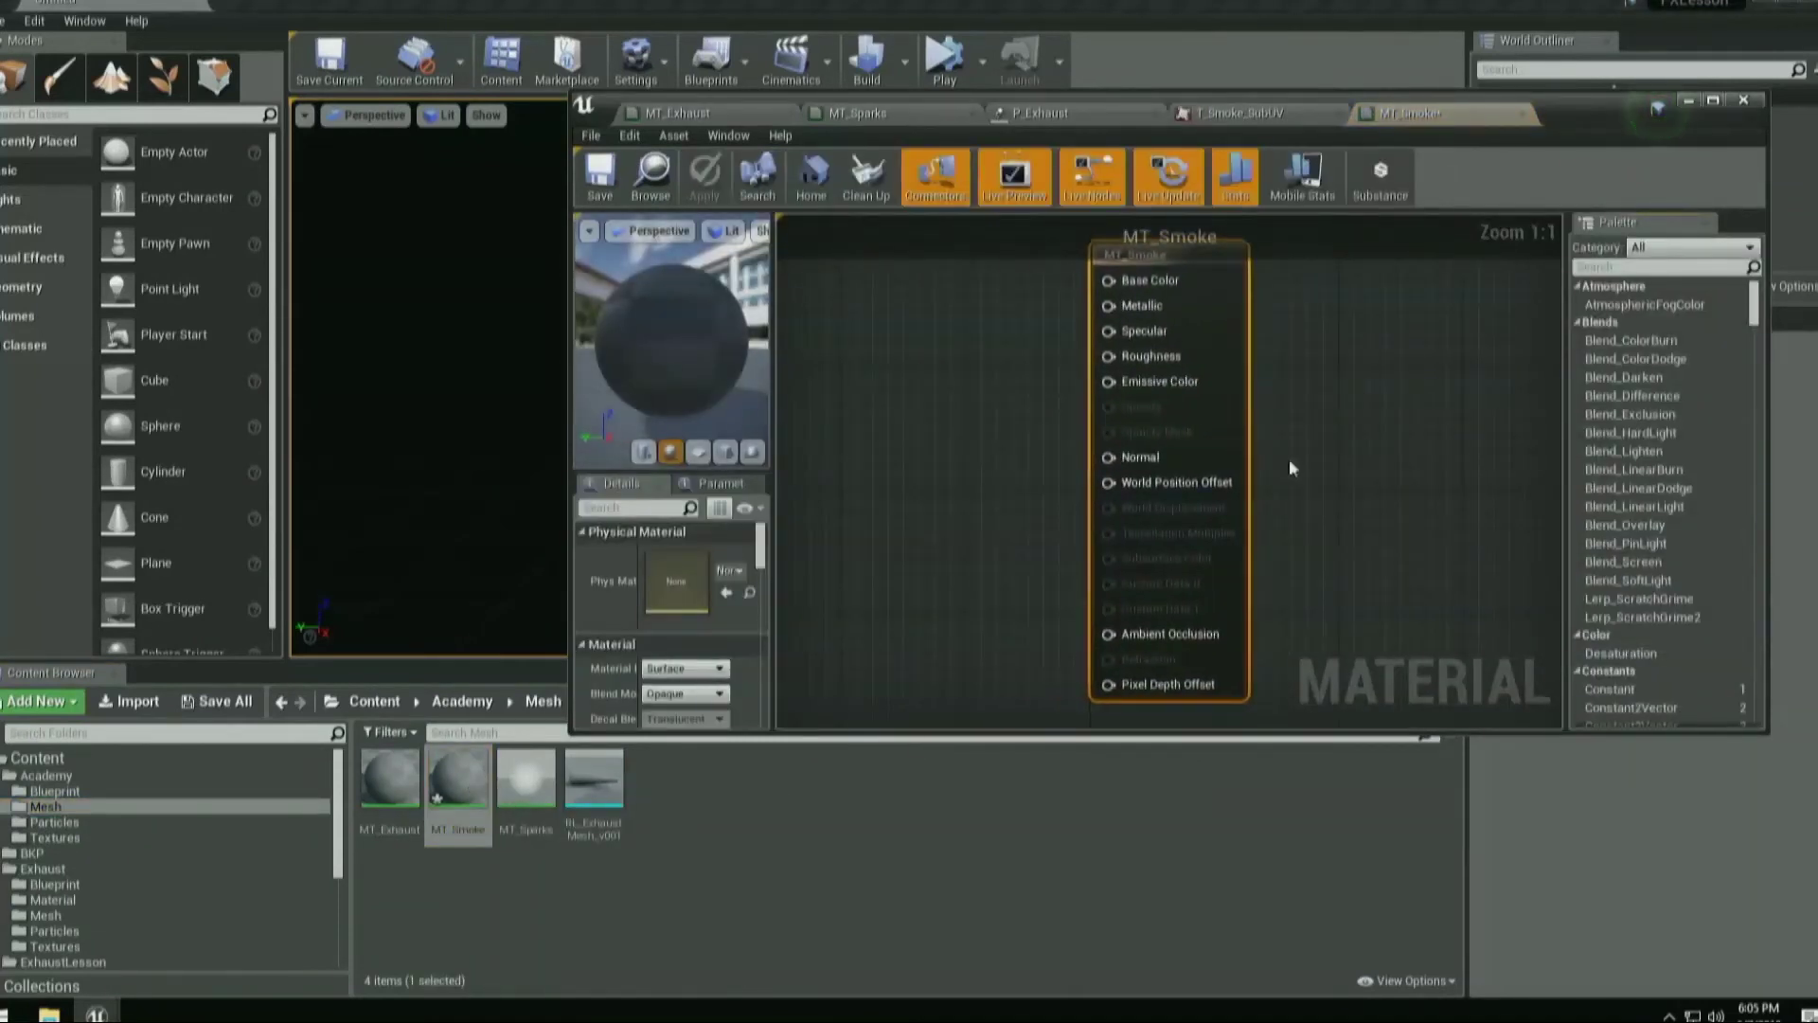
{"action": "left_click", "coordinate": [55, 837]}
{"action": "left_click_drag", "start_coordinate": [730, 786], "coordinate": [909, 334]}
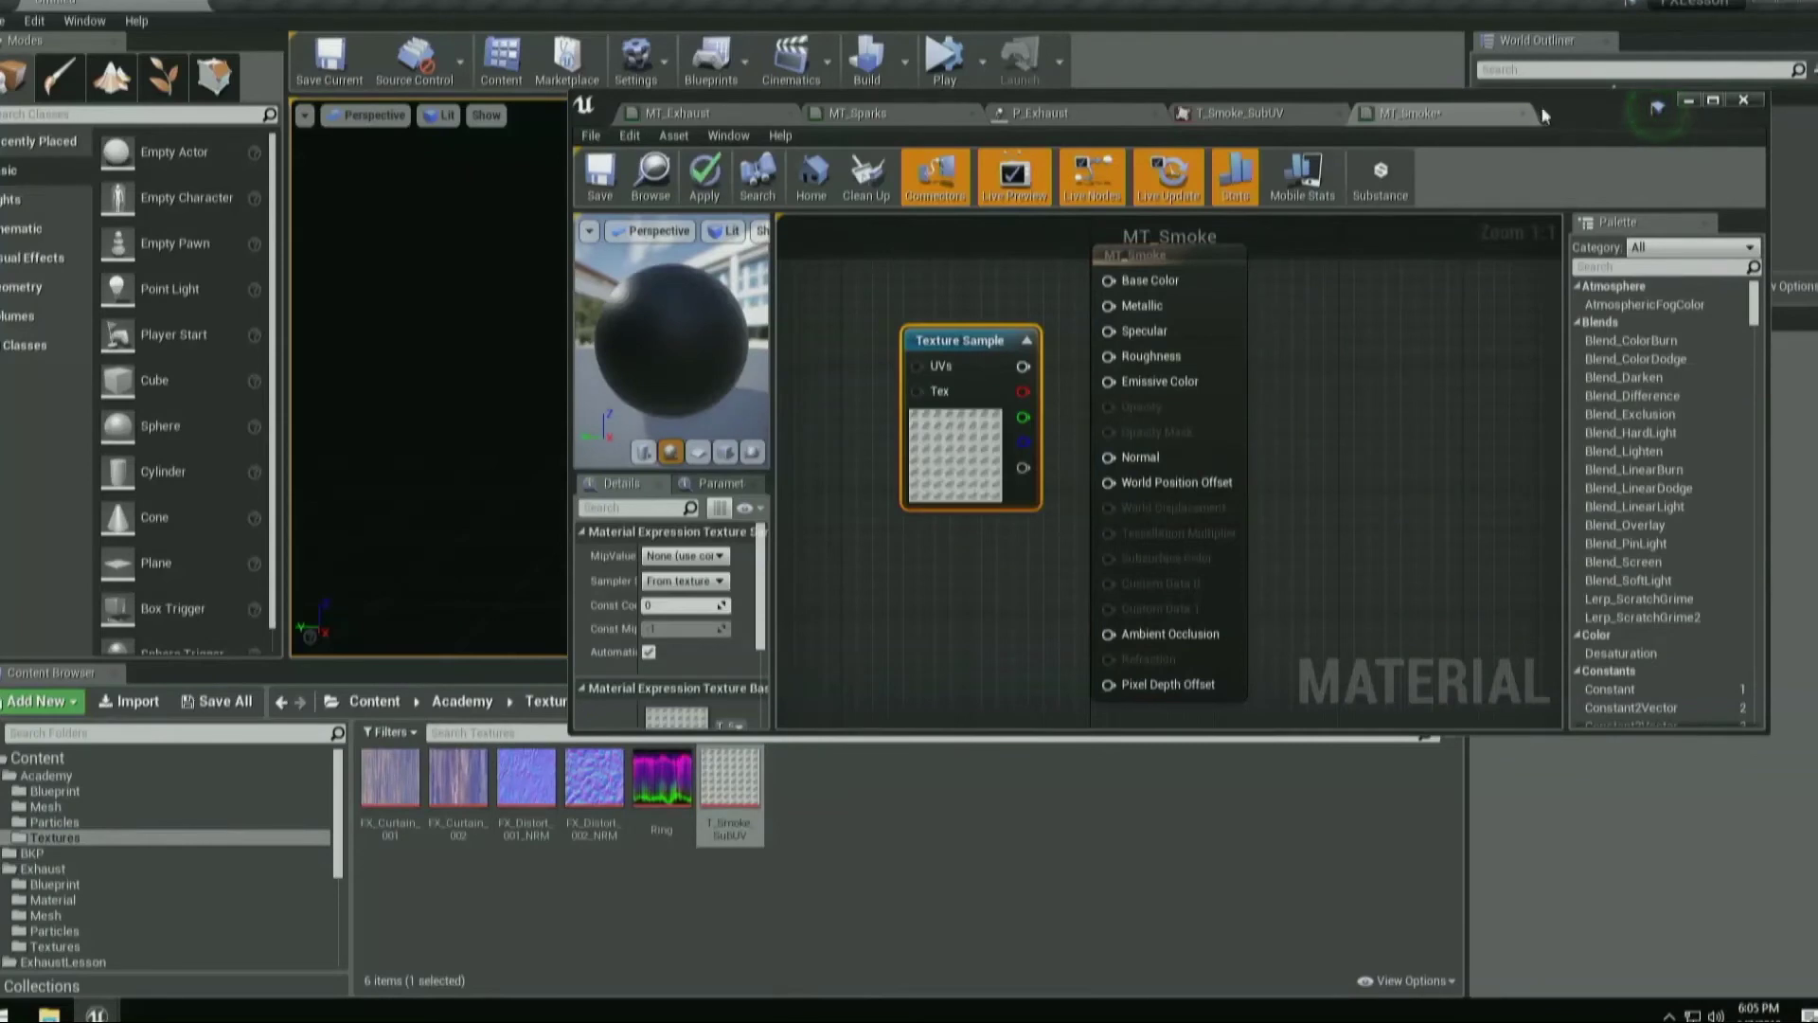
{"action": "double_click", "coordinate": [1561, 112]}
{"action": "left_click_drag", "start_coordinate": [820, 440], "coordinate": [635, 590]}
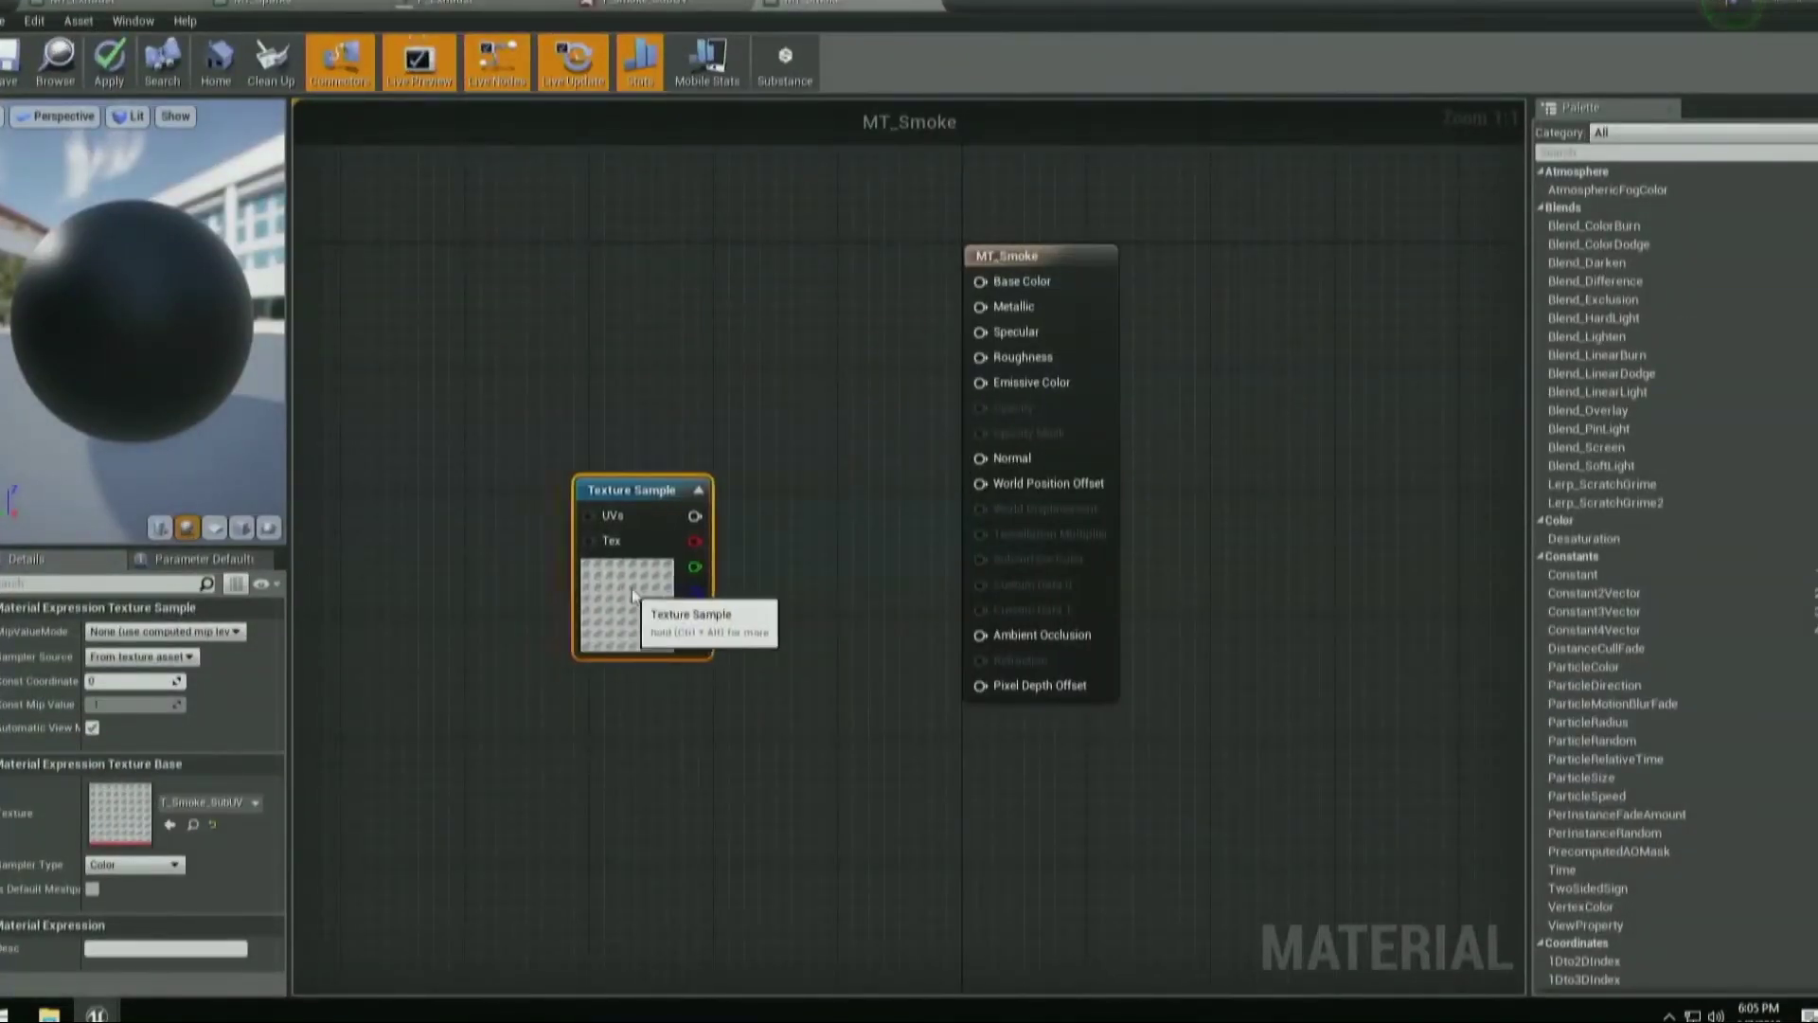
Add a Particle Color node to the MT_Smoke graph and arrange it above the Texture Sample.
{"action": "right_click", "coordinate": [722, 265]}
{"action": "type", "text": "partic"}
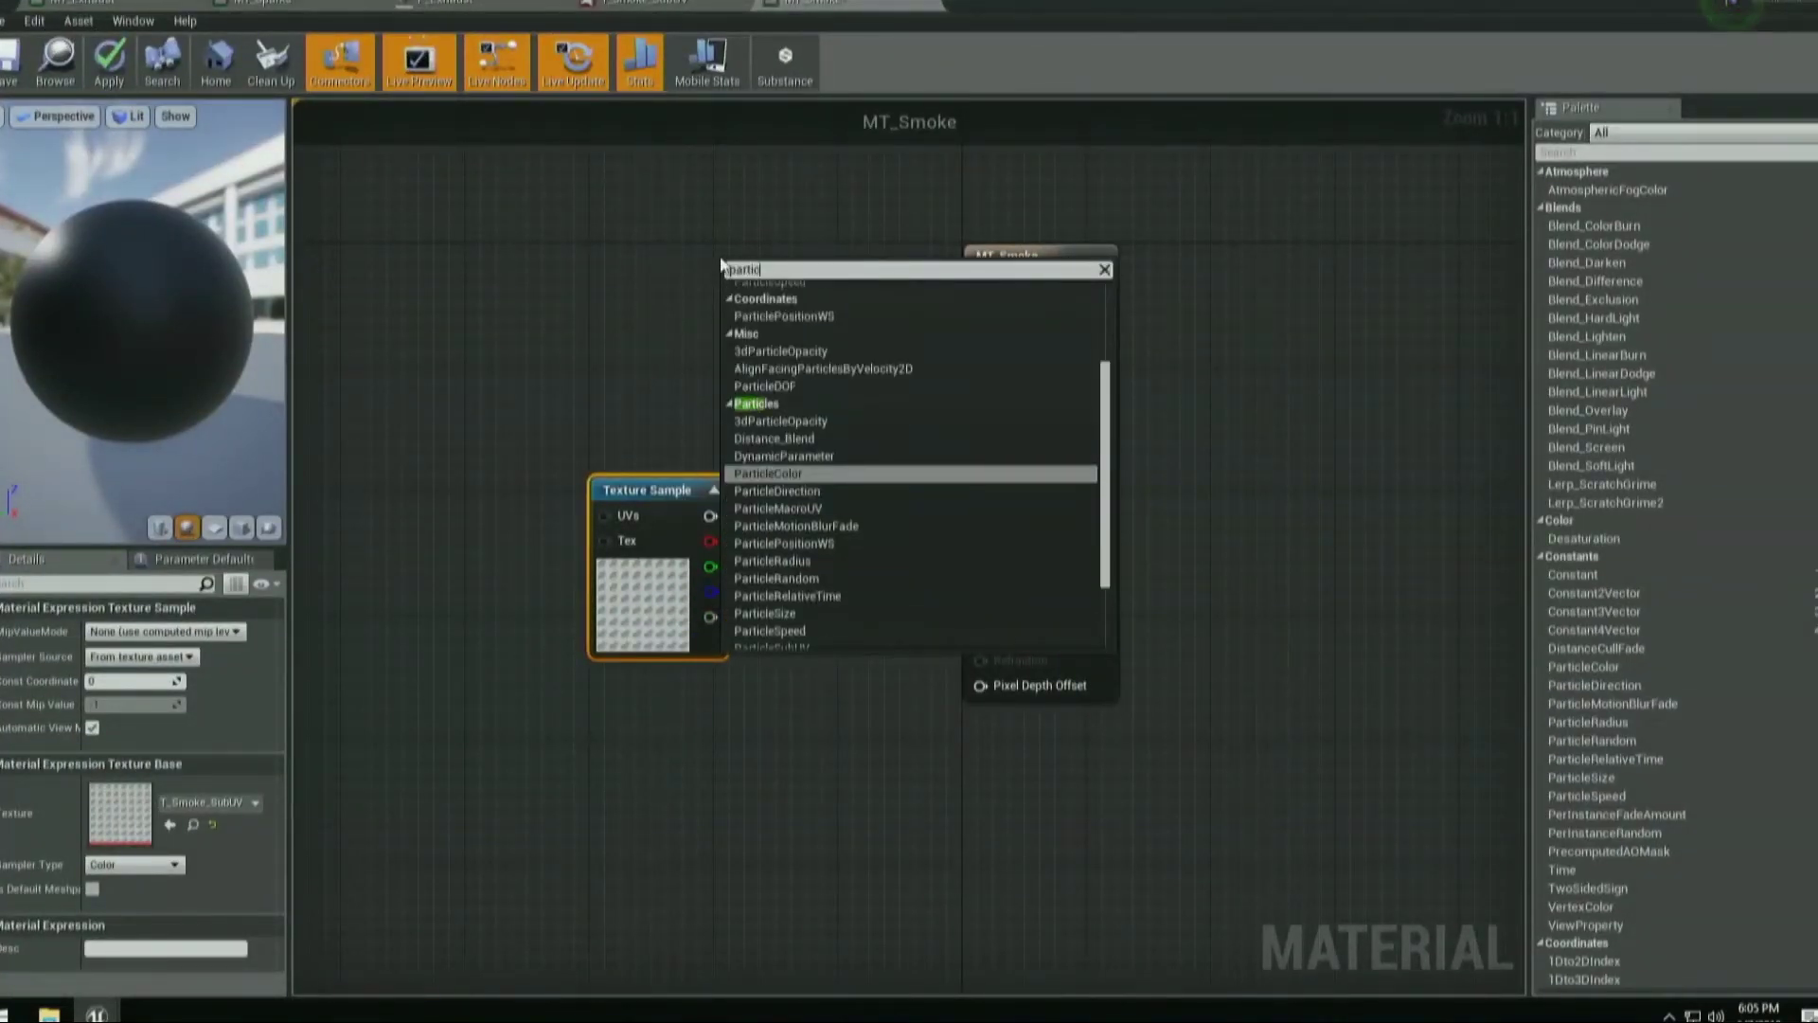
{"action": "key", "text": "Return"}
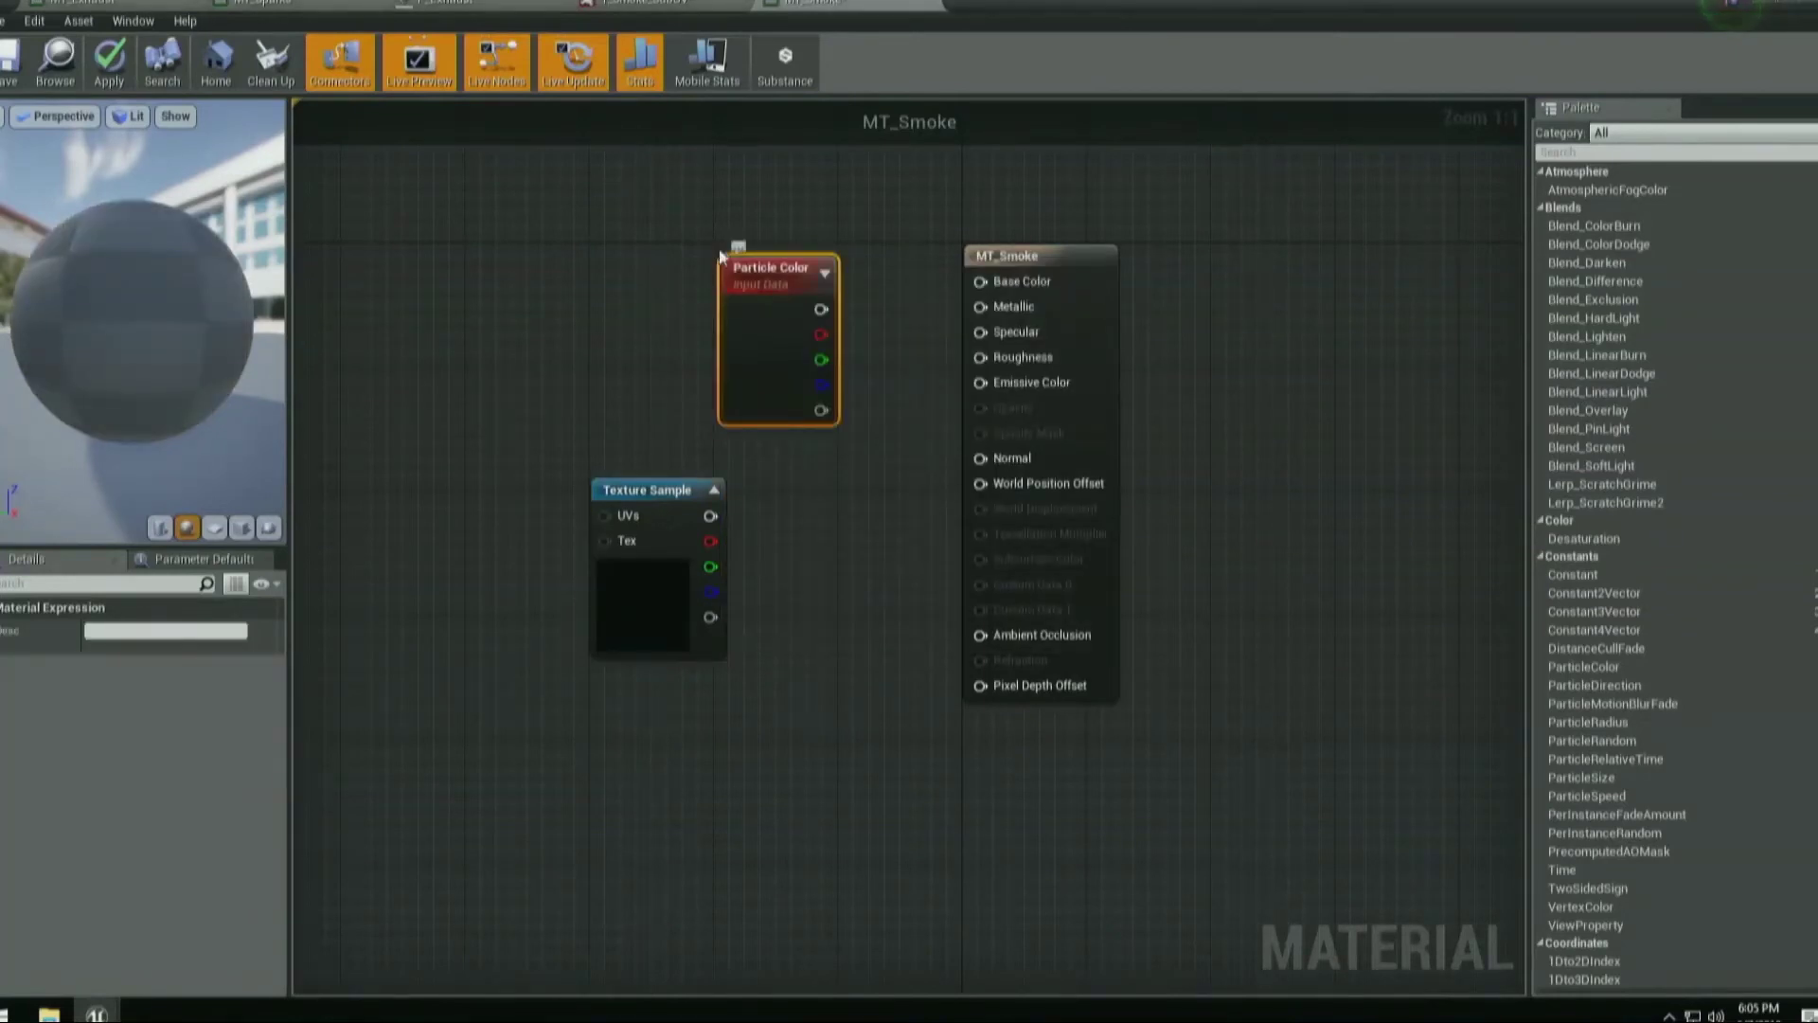
{"action": "left_click_drag", "start_coordinate": [794, 331], "coordinate": [650, 275]}
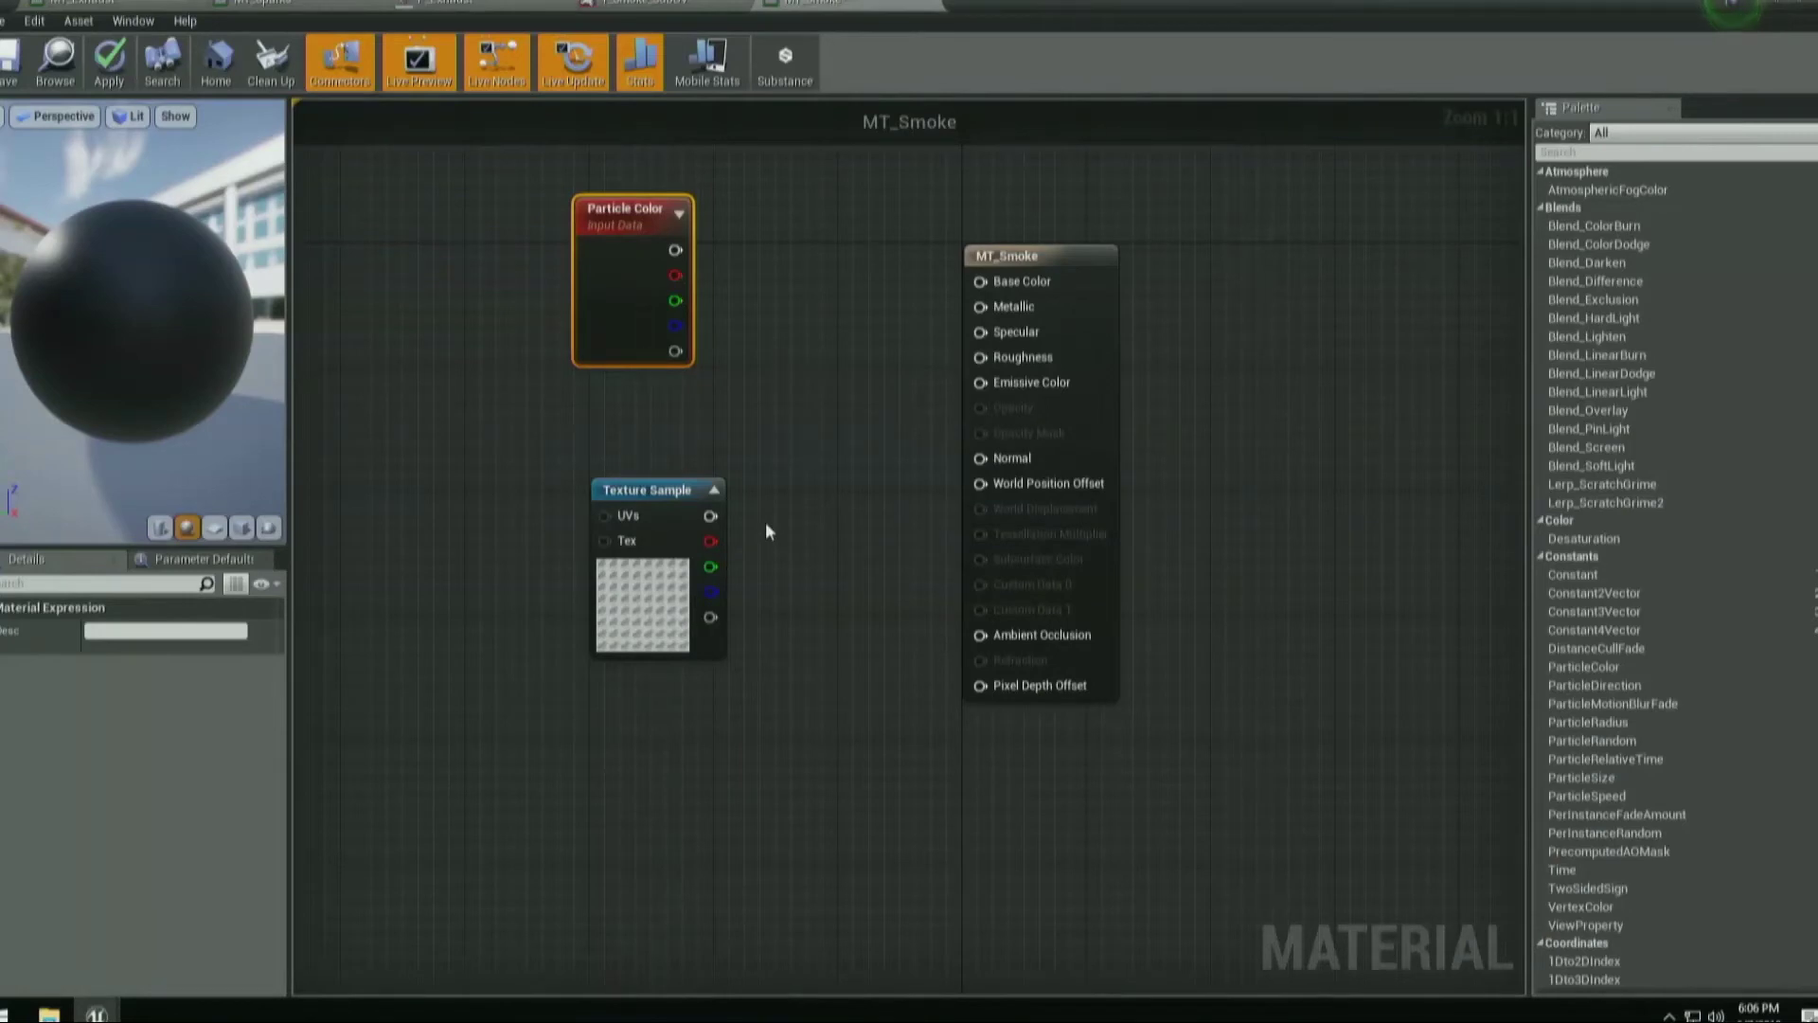
{"action": "left_click_drag", "start_coordinate": [654, 606], "coordinate": [591, 621]}
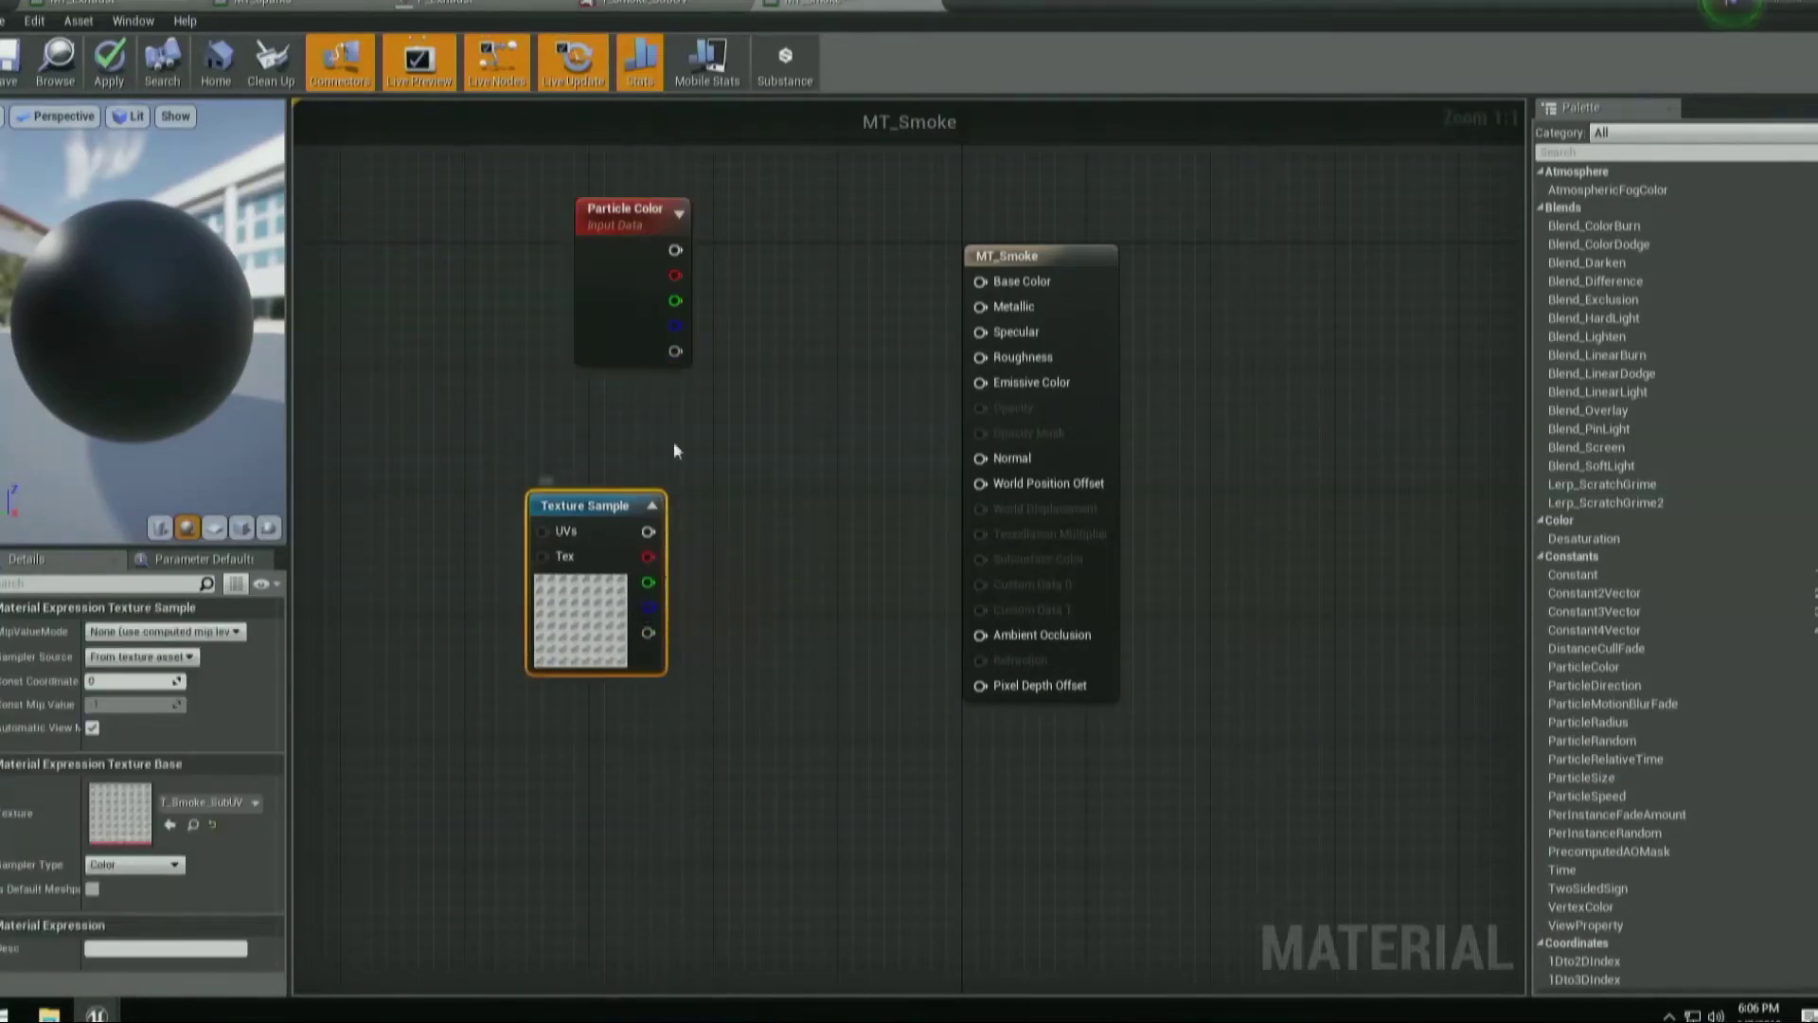
{"action": "left_click_drag", "start_coordinate": [629, 292], "coordinate": [566, 277]}
Connect the Texture Sample's RGB output to Base Color and set the material's blend mode to Translucent.
{"action": "left_click_drag", "start_coordinate": [648, 531], "coordinate": [998, 280]}
{"action": "left_click", "coordinate": [1019, 277]}
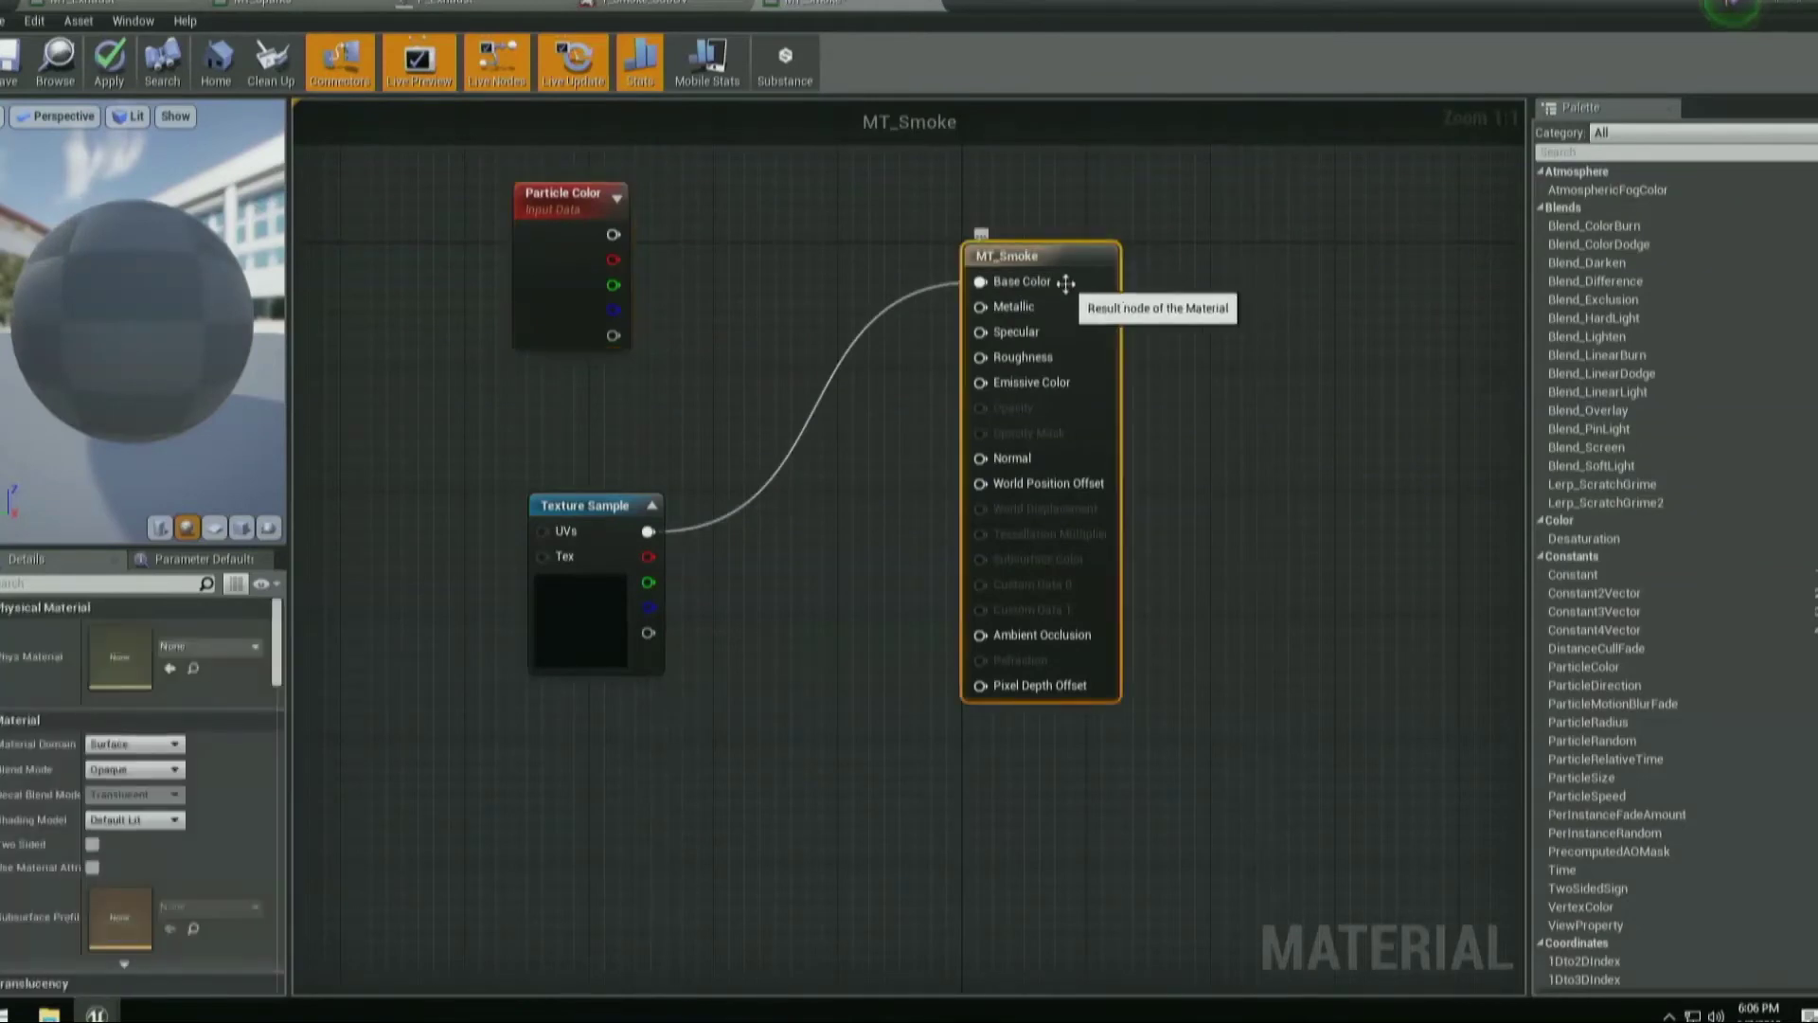
{"action": "left_click", "coordinate": [117, 770]}
{"action": "left_click", "coordinate": [123, 815]}
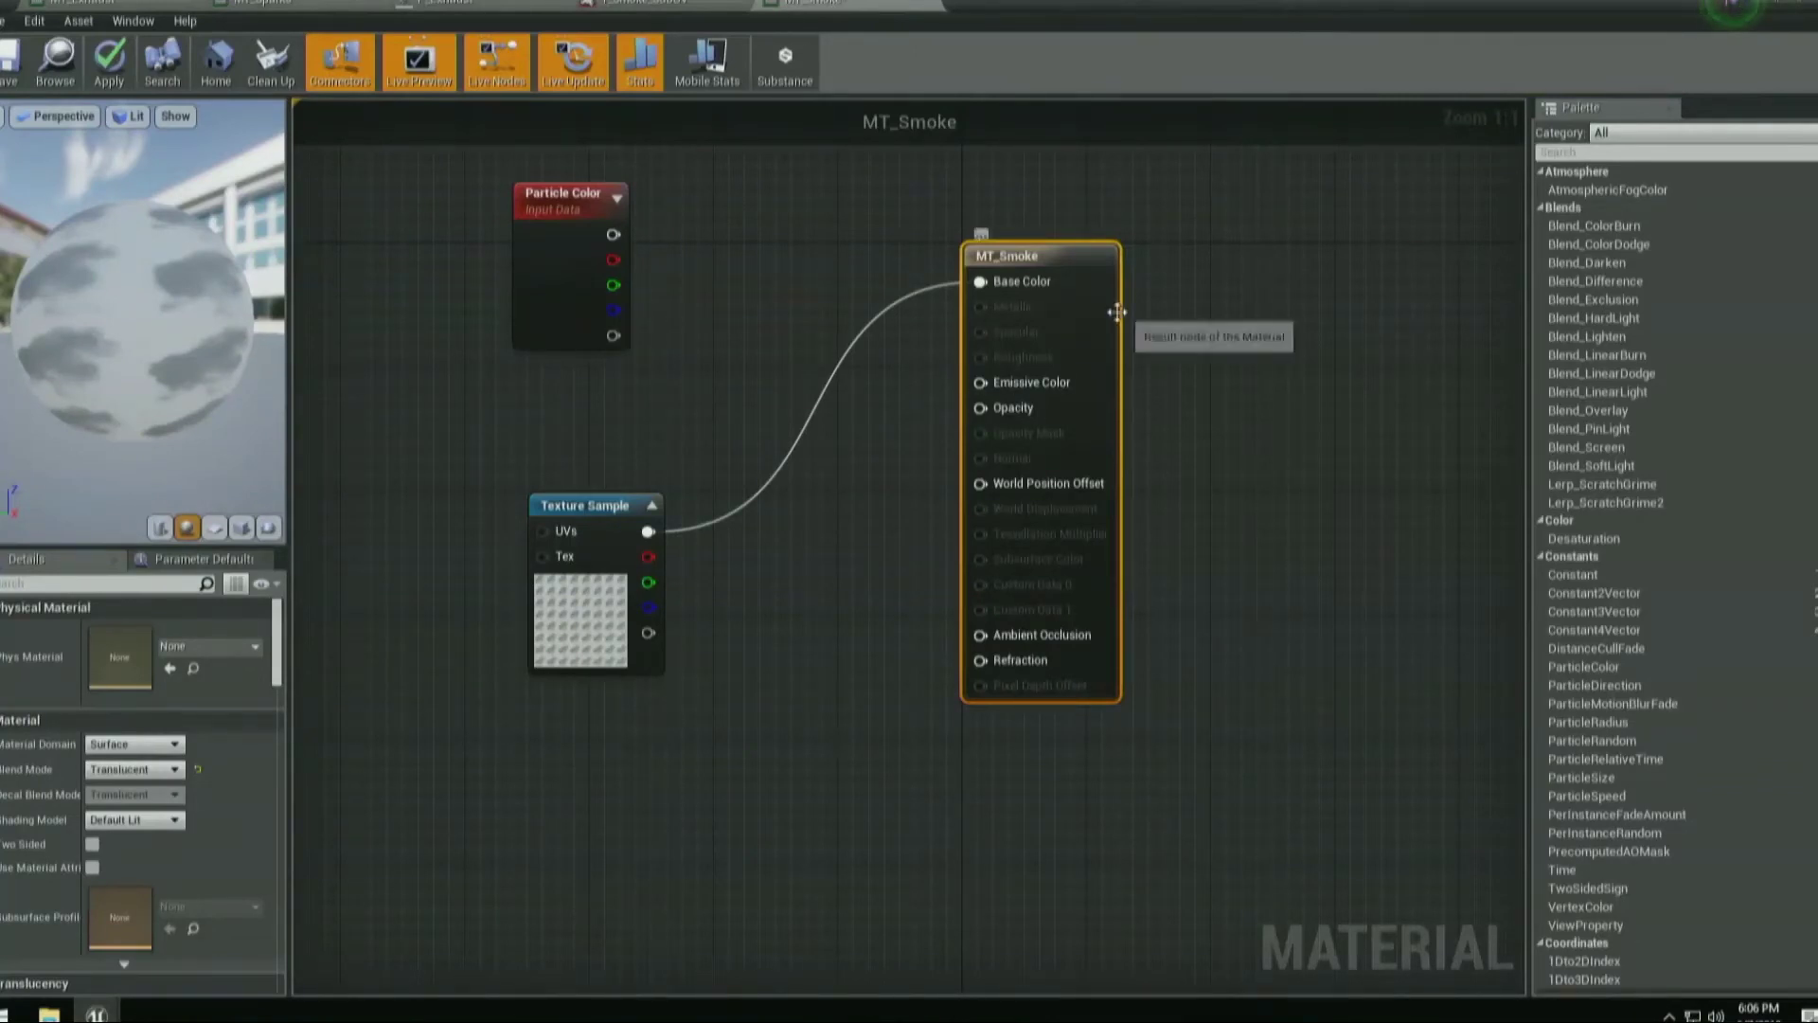
{"action": "left_click_drag", "start_coordinate": [981, 246], "coordinate": [1013, 262]}
Multiply the Particle Color alpha by the Texture Sample alpha and connect the result to the material's Opacity.
{"action": "left_click_drag", "start_coordinate": [657, 622], "coordinate": [532, 544]}
{"action": "left_click_drag", "start_coordinate": [563, 253], "coordinate": [433, 670]}
{"action": "left_click_drag", "start_coordinate": [488, 755], "coordinate": [664, 558]}
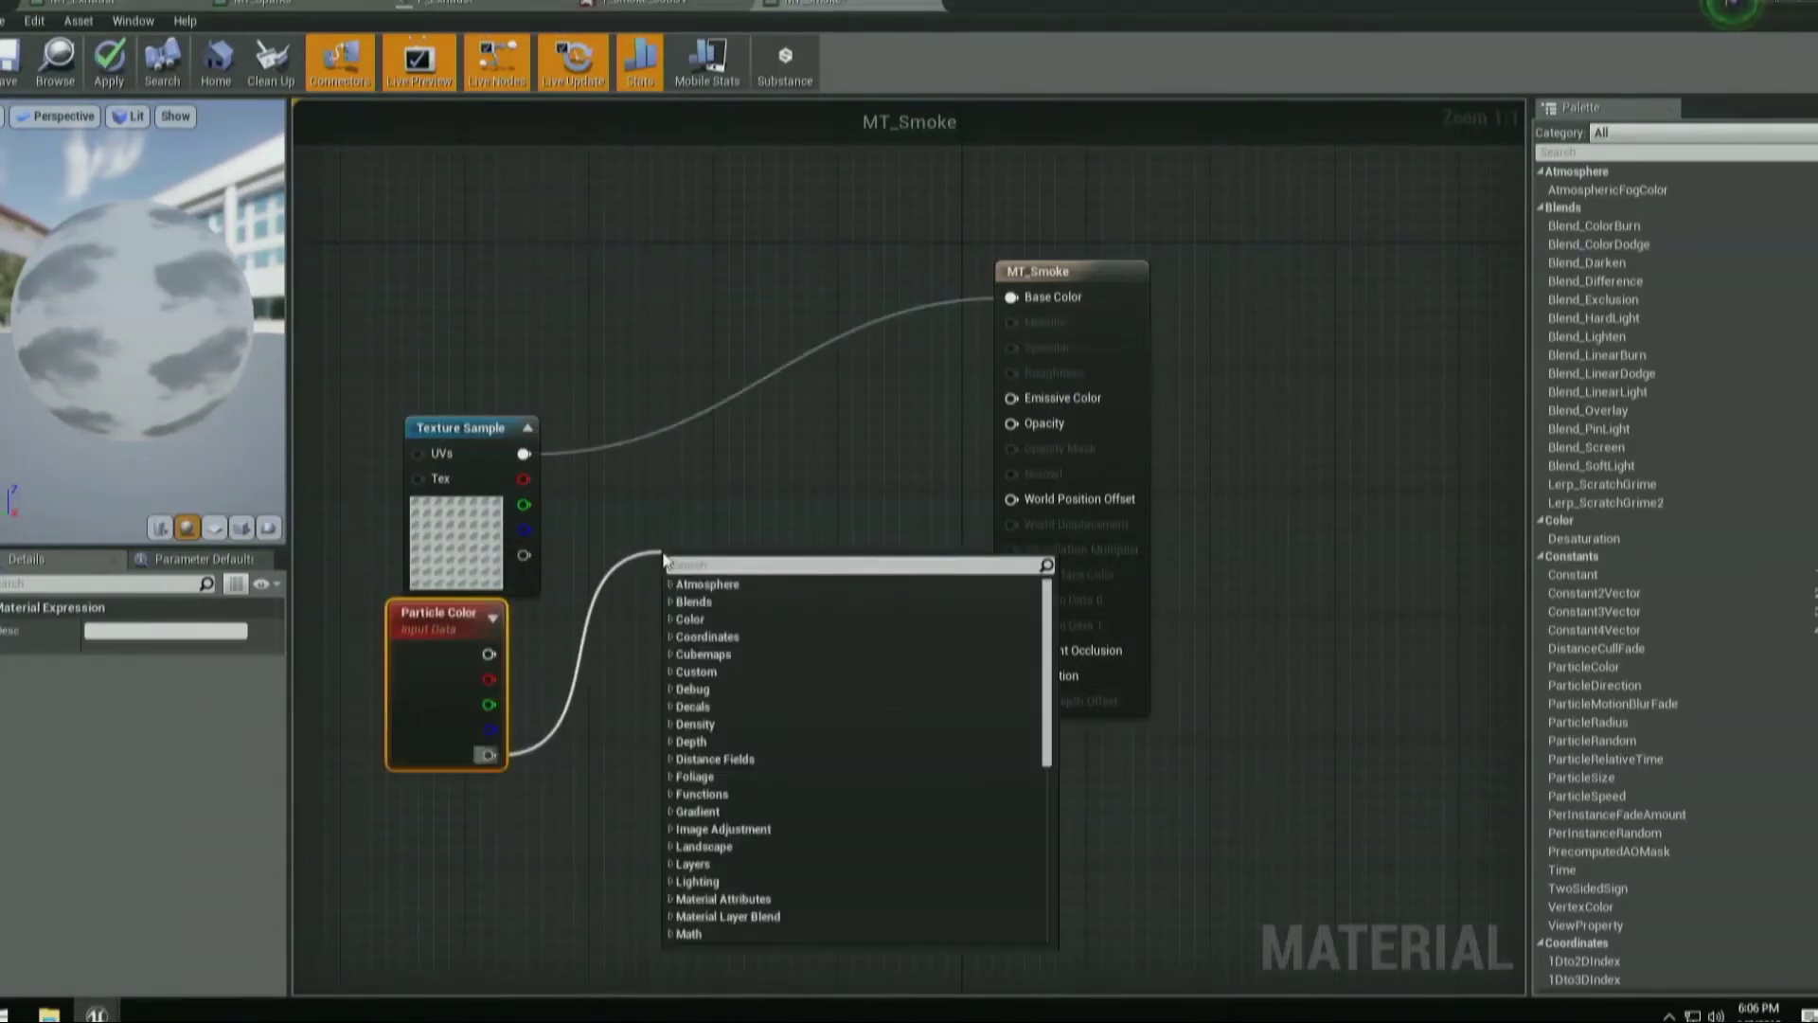
{"action": "type", "text": "multiply"}
{"action": "key", "text": "Return"}
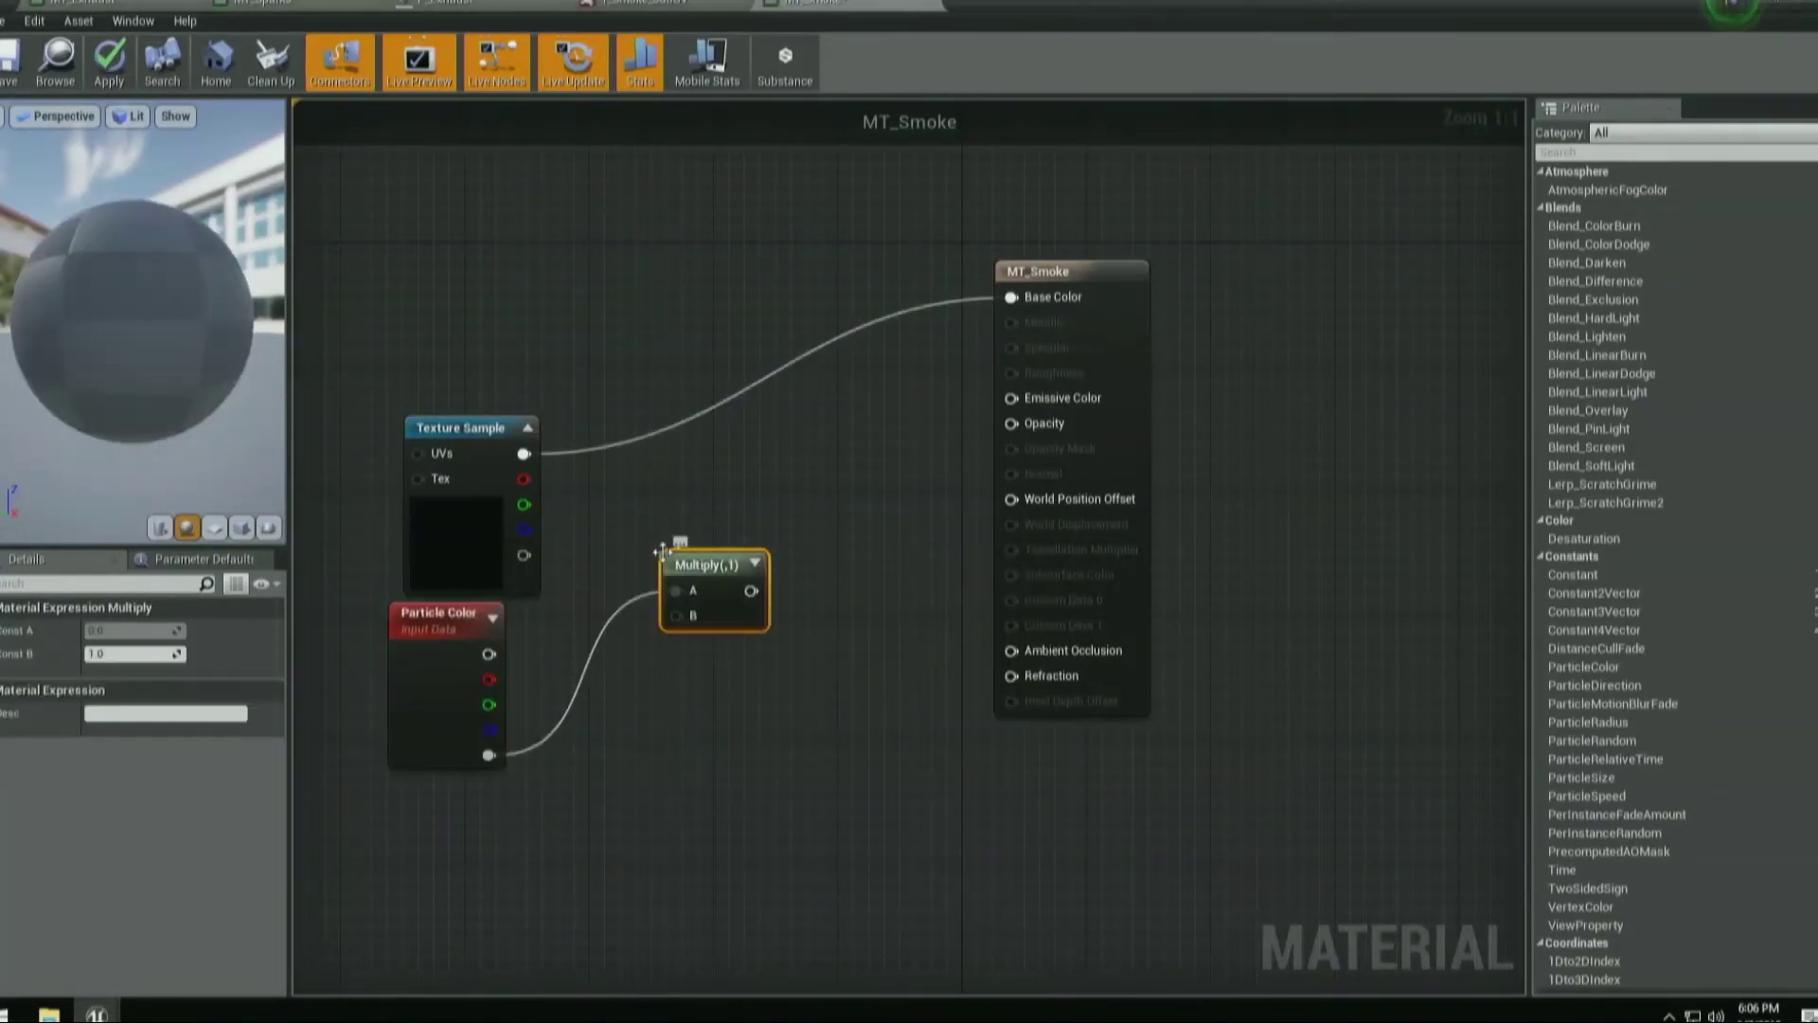
{"action": "left_click_drag", "start_coordinate": [527, 556], "coordinate": [677, 616]}
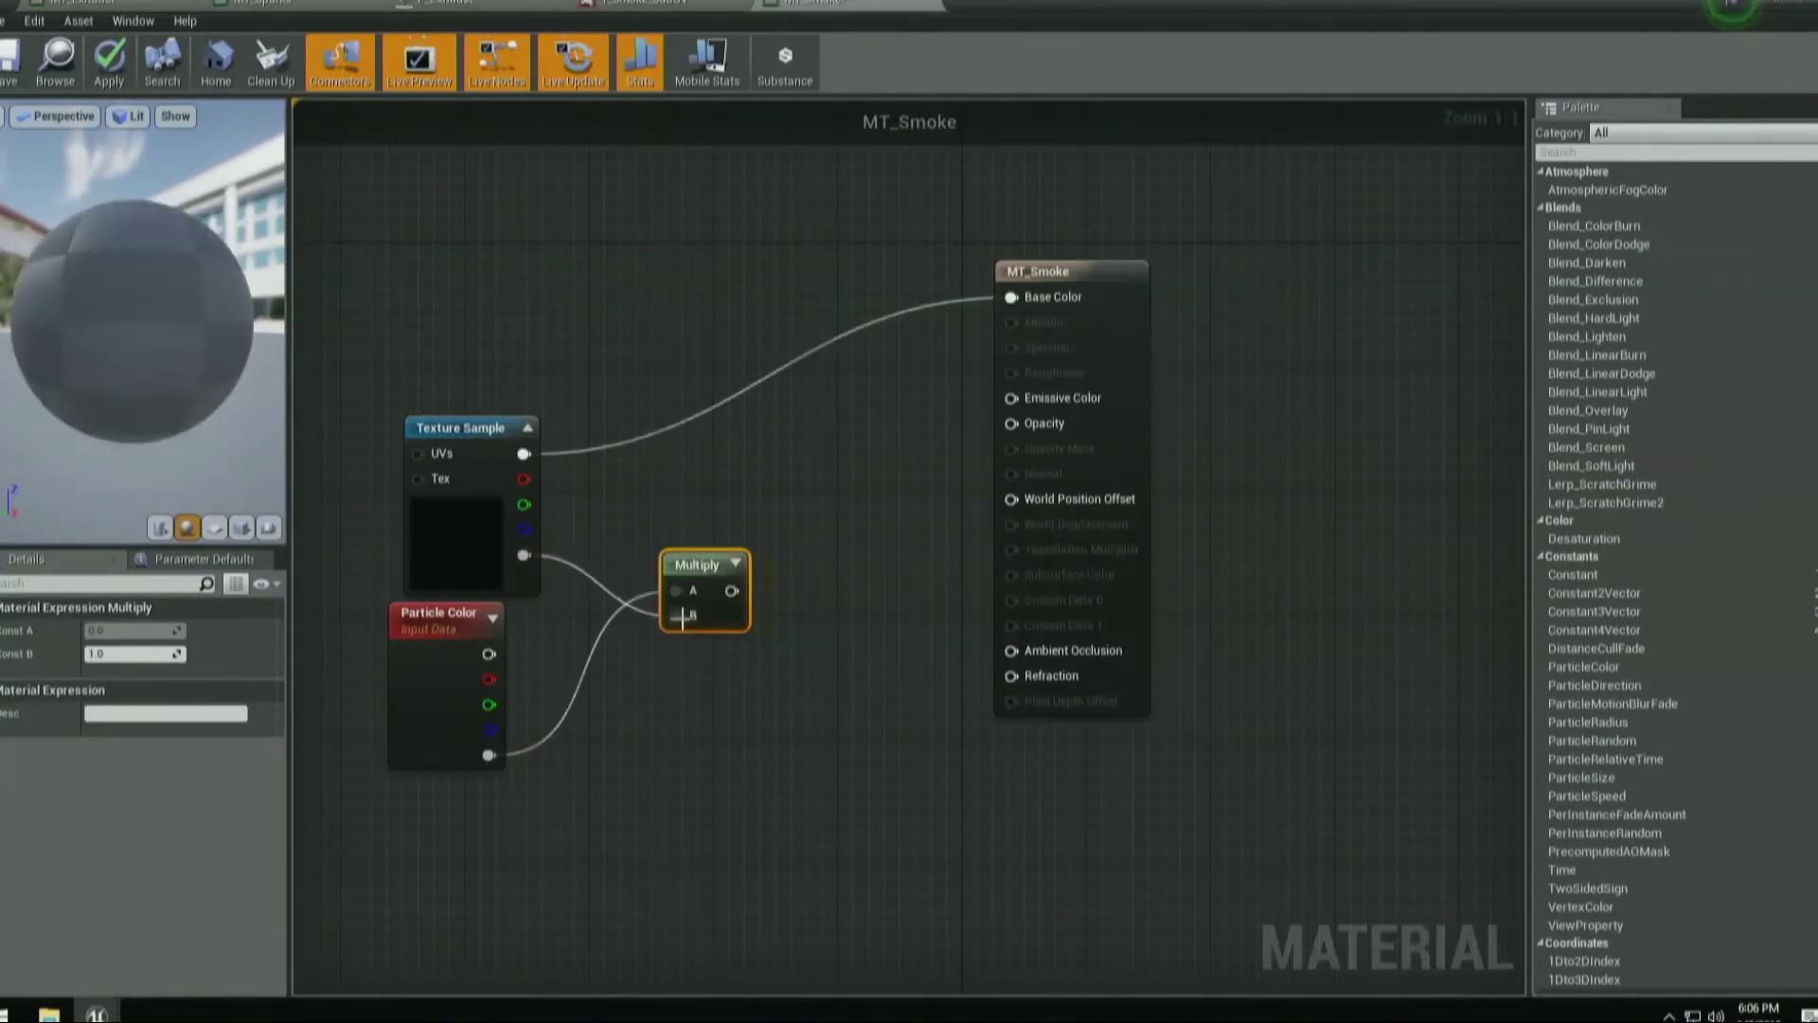
{"action": "left_click_drag", "start_coordinate": [459, 541], "coordinate": [427, 542]}
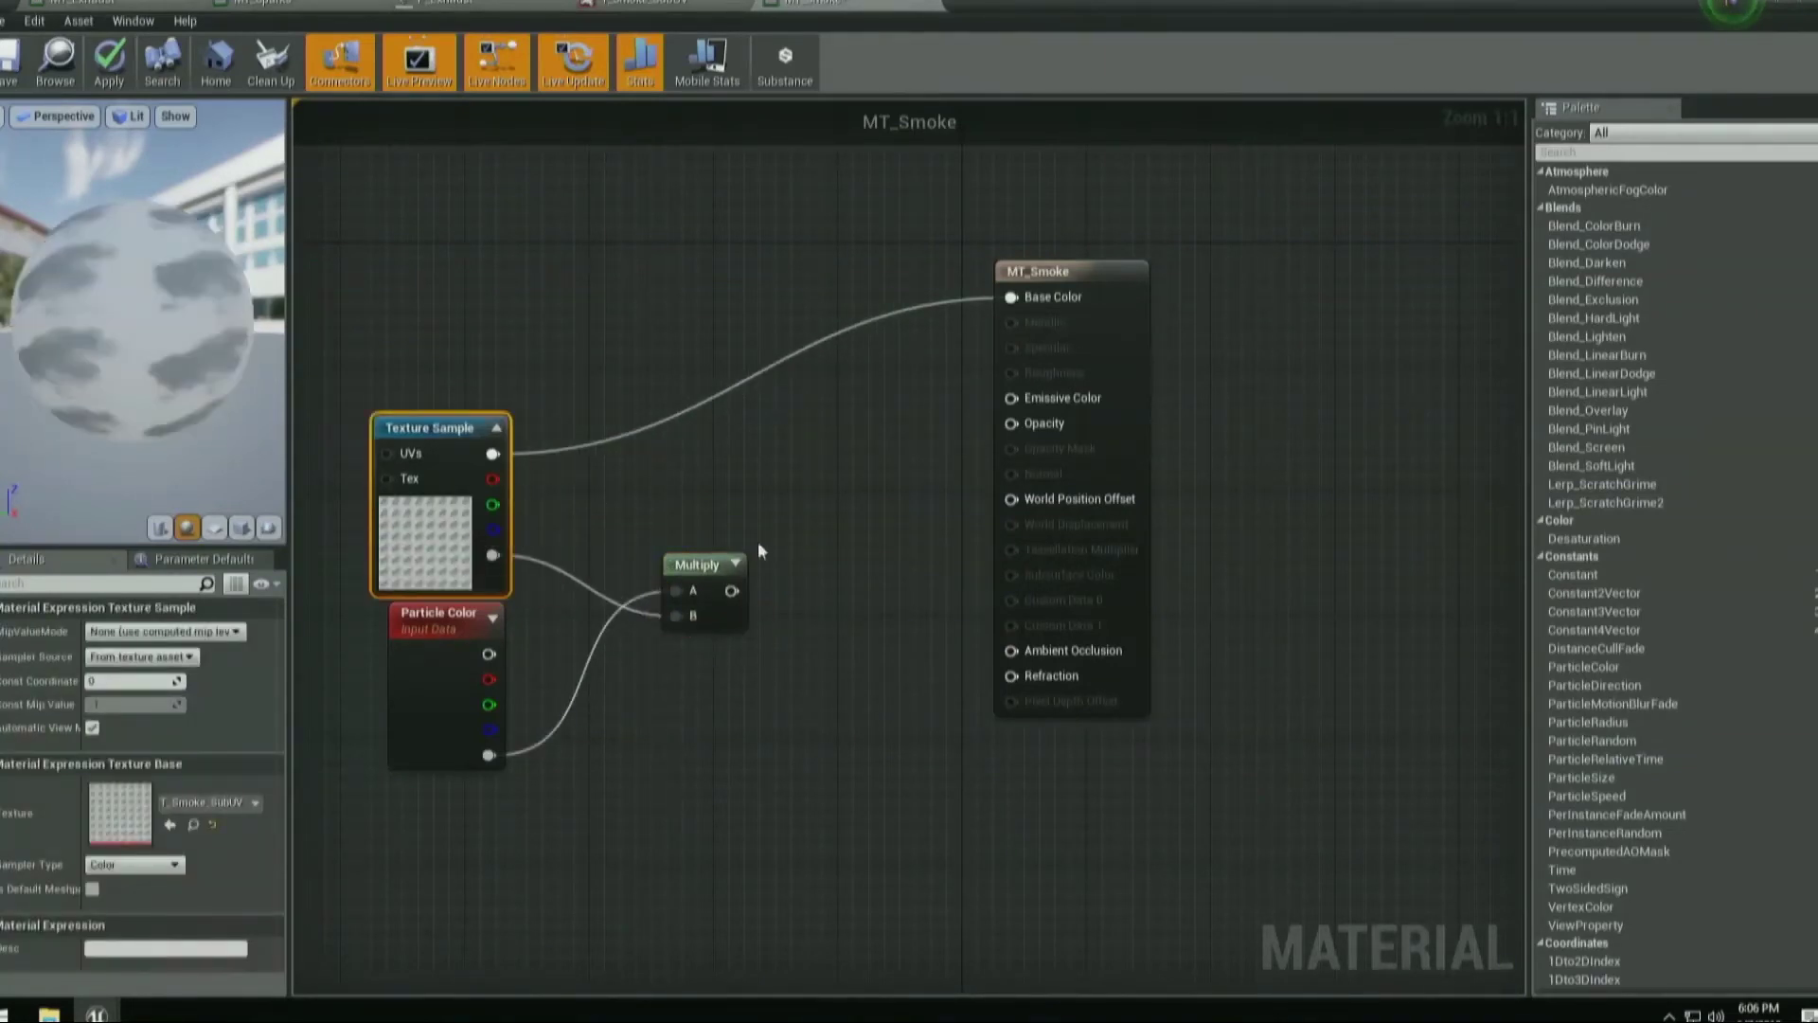
{"action": "left_click_drag", "start_coordinate": [696, 559], "coordinate": [1048, 428]}
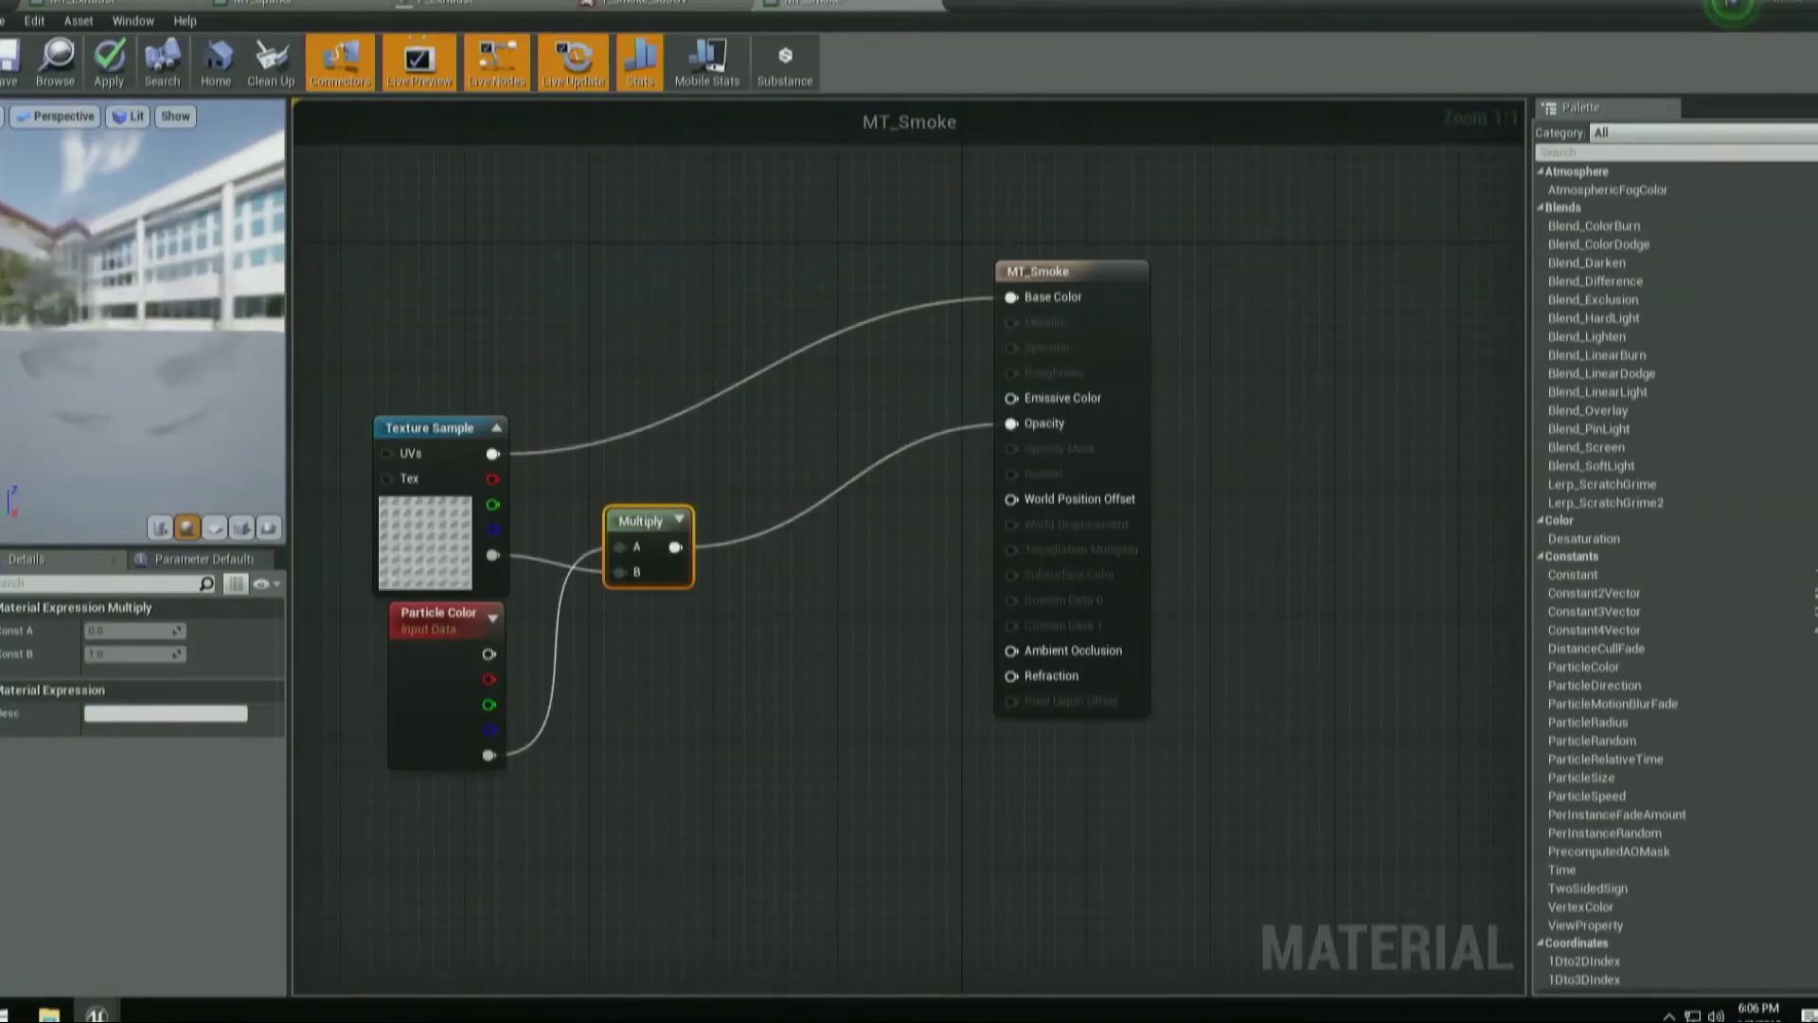
{"action": "left_click_drag", "start_coordinate": [142, 327], "coordinate": [184, 317]}
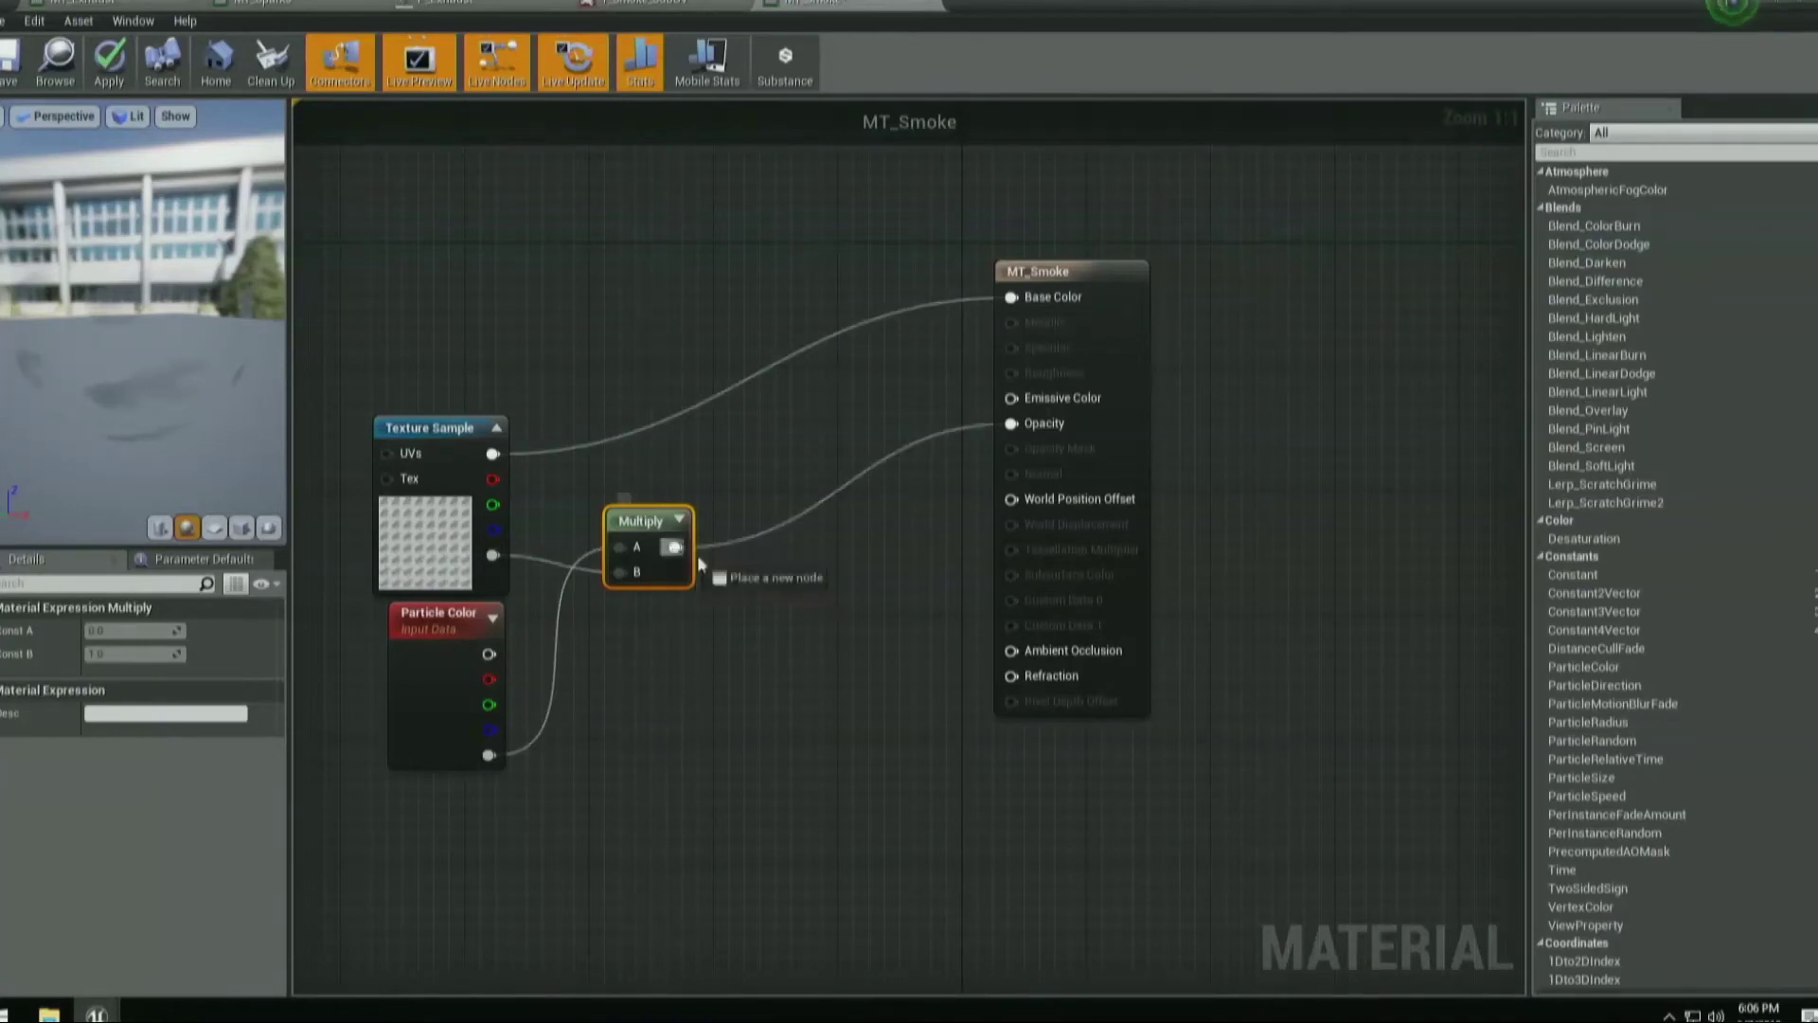
Insert a Depth Fade node between the Multiply node and the material's Opacity input.
{"action": "left_click_drag", "start_coordinate": [675, 547], "coordinate": [765, 575]}
{"action": "type", "text": "depth fade"}
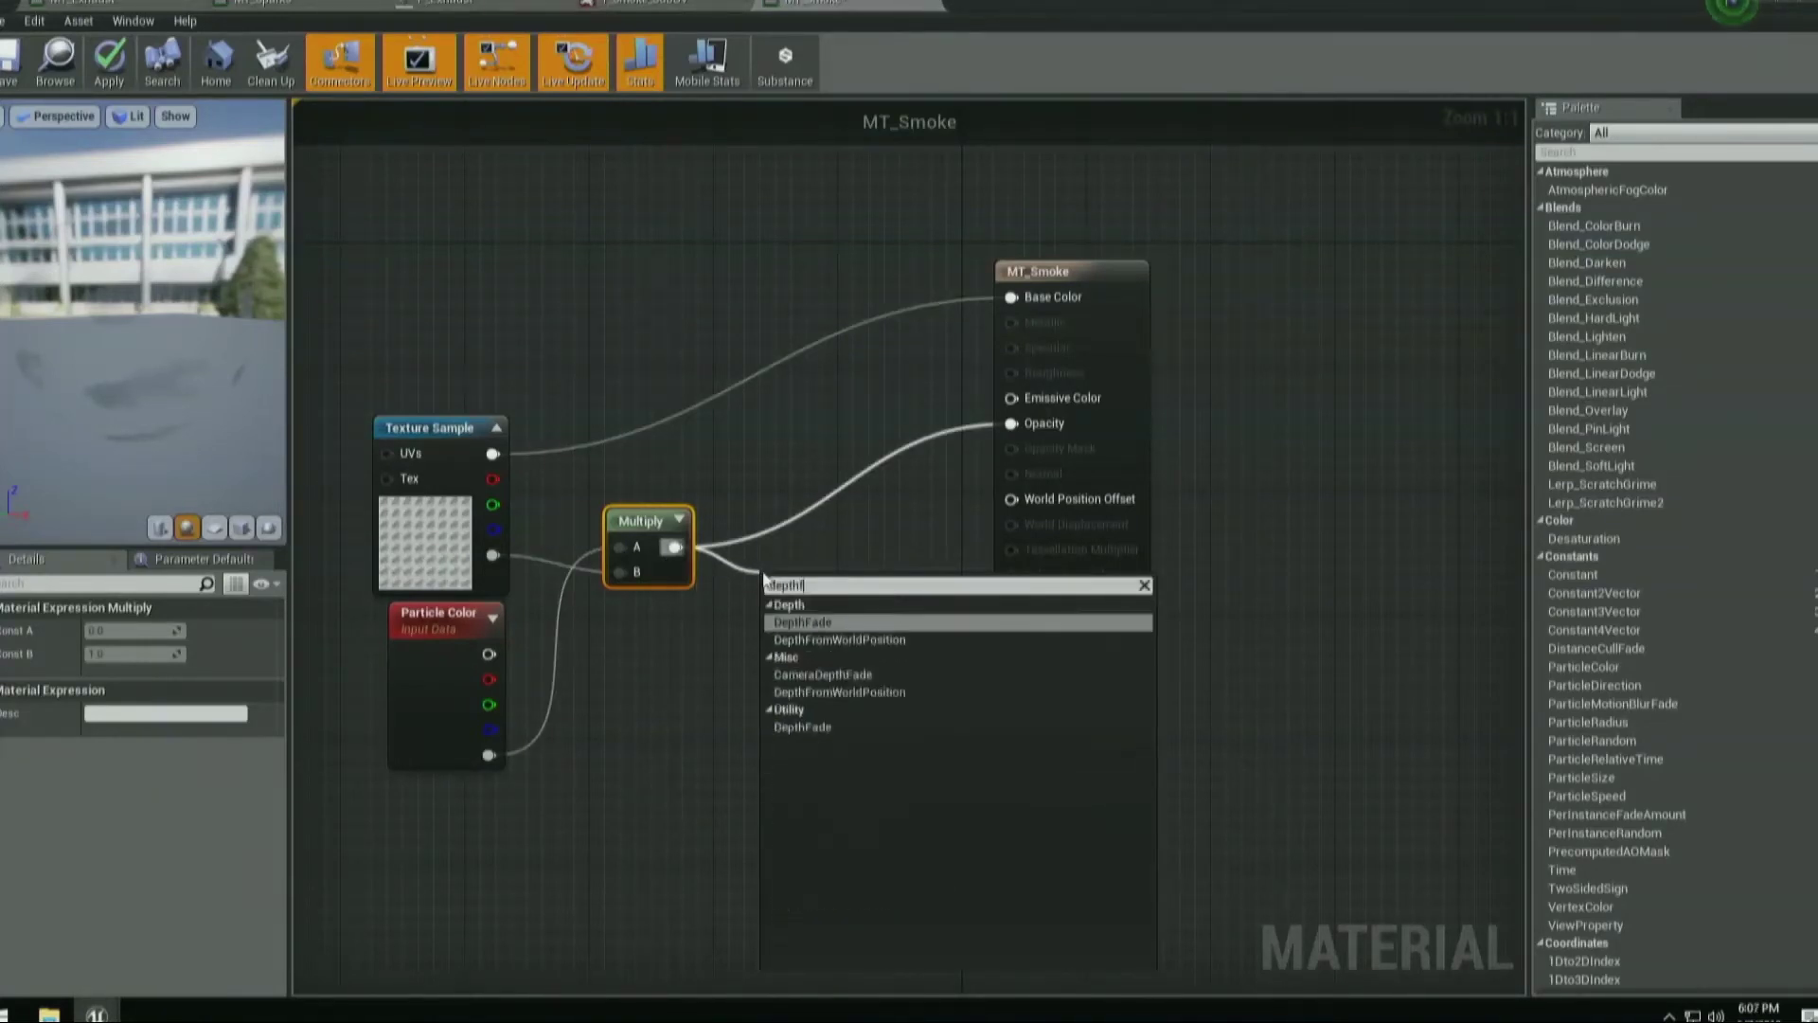
{"action": "key", "text": "Return"}
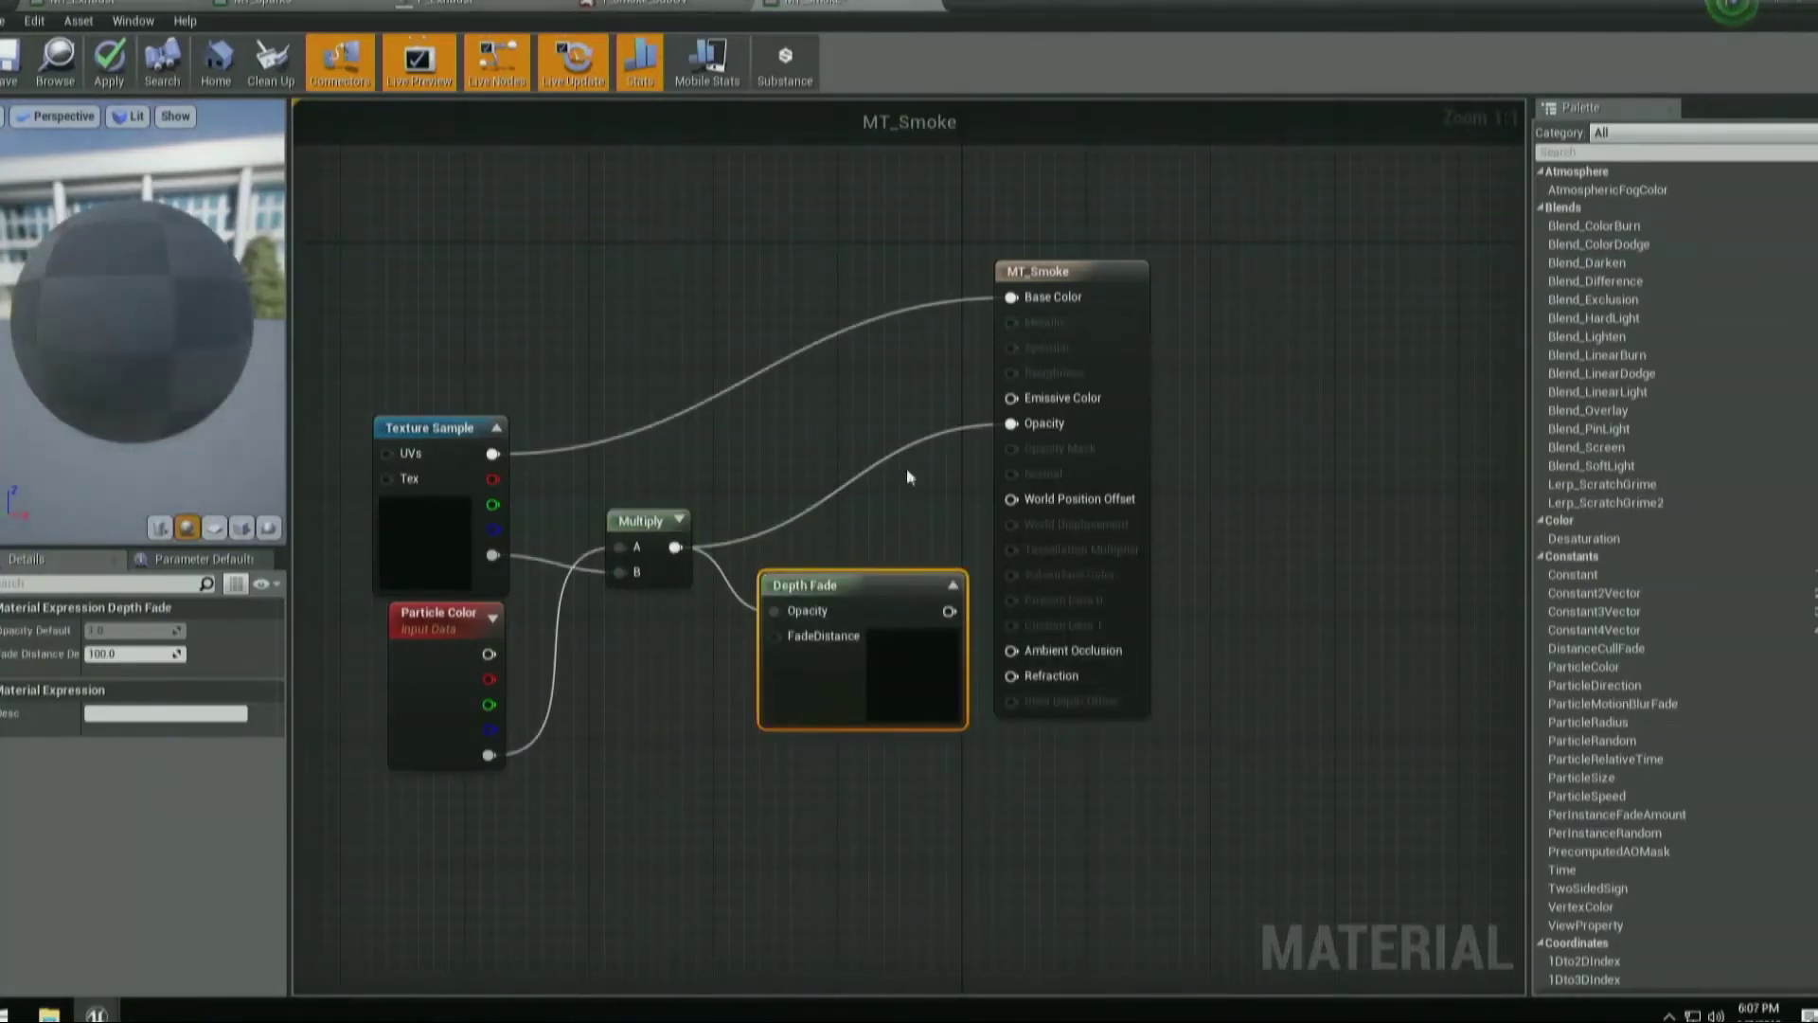
{"action": "left_click_drag", "start_coordinate": [890, 584], "coordinate": [876, 551]}
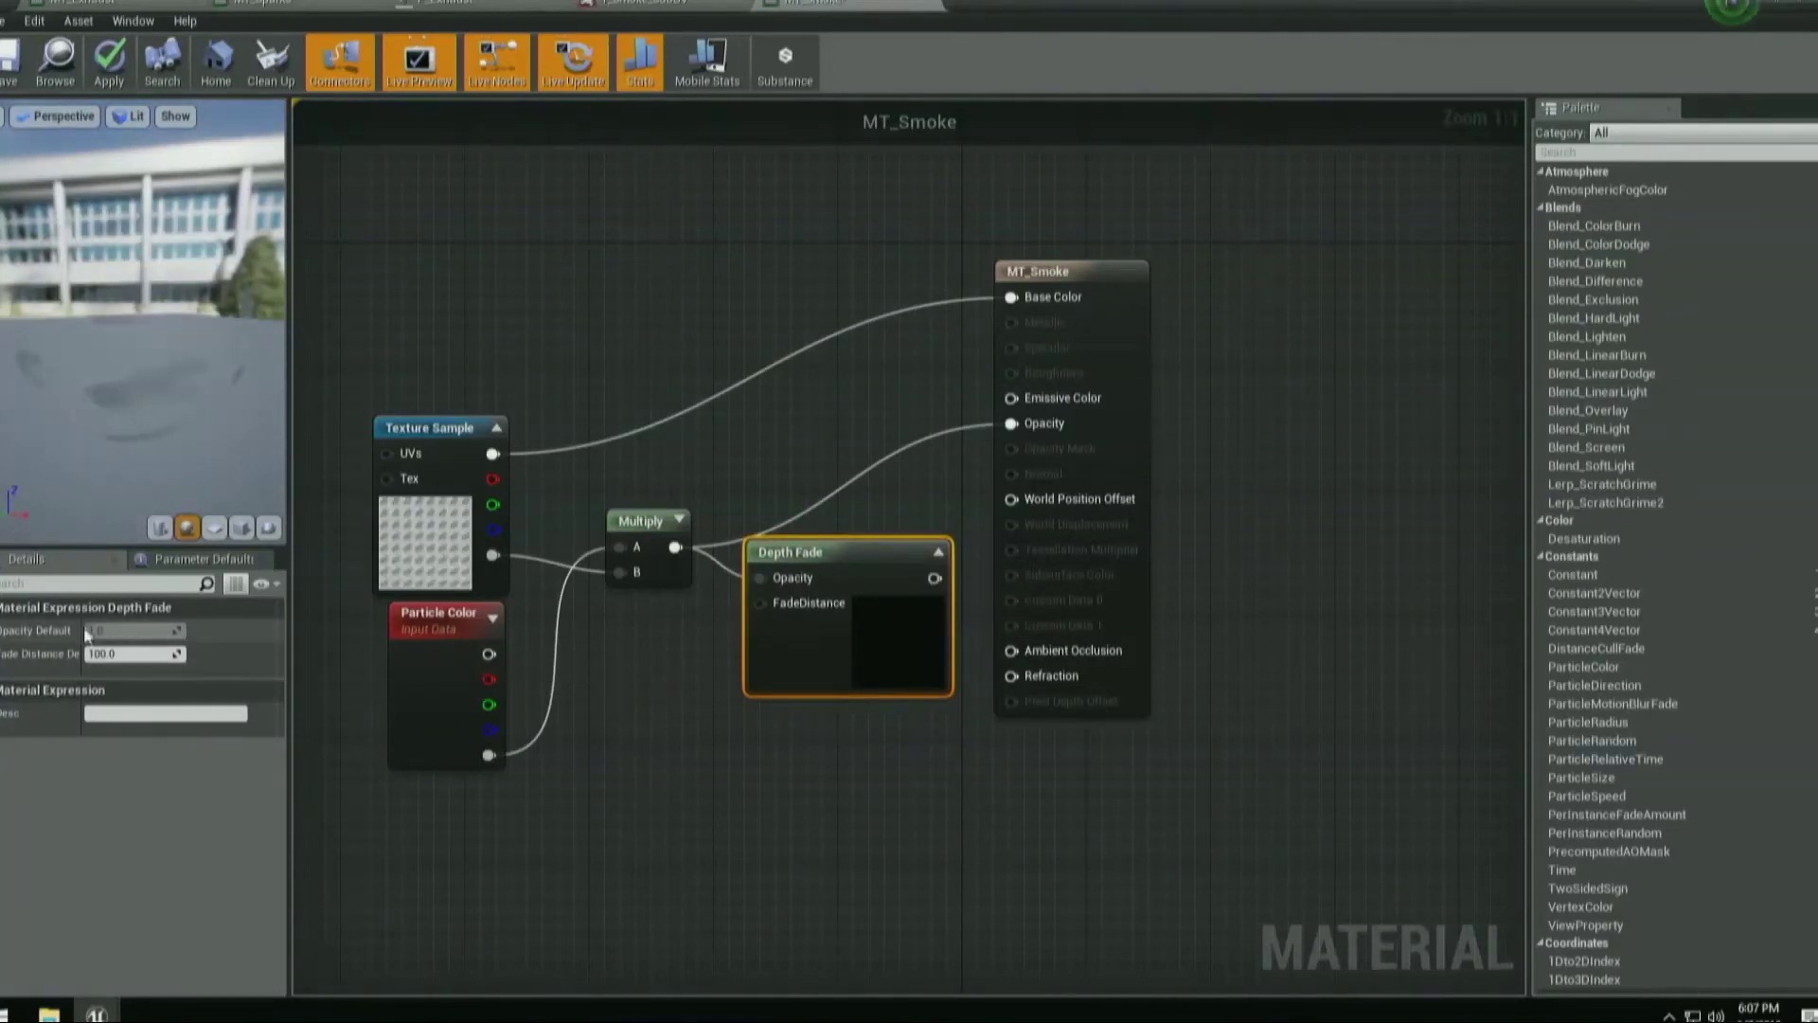
{"action": "left_click_drag", "start_coordinate": [83, 654], "coordinate": [128, 663]}
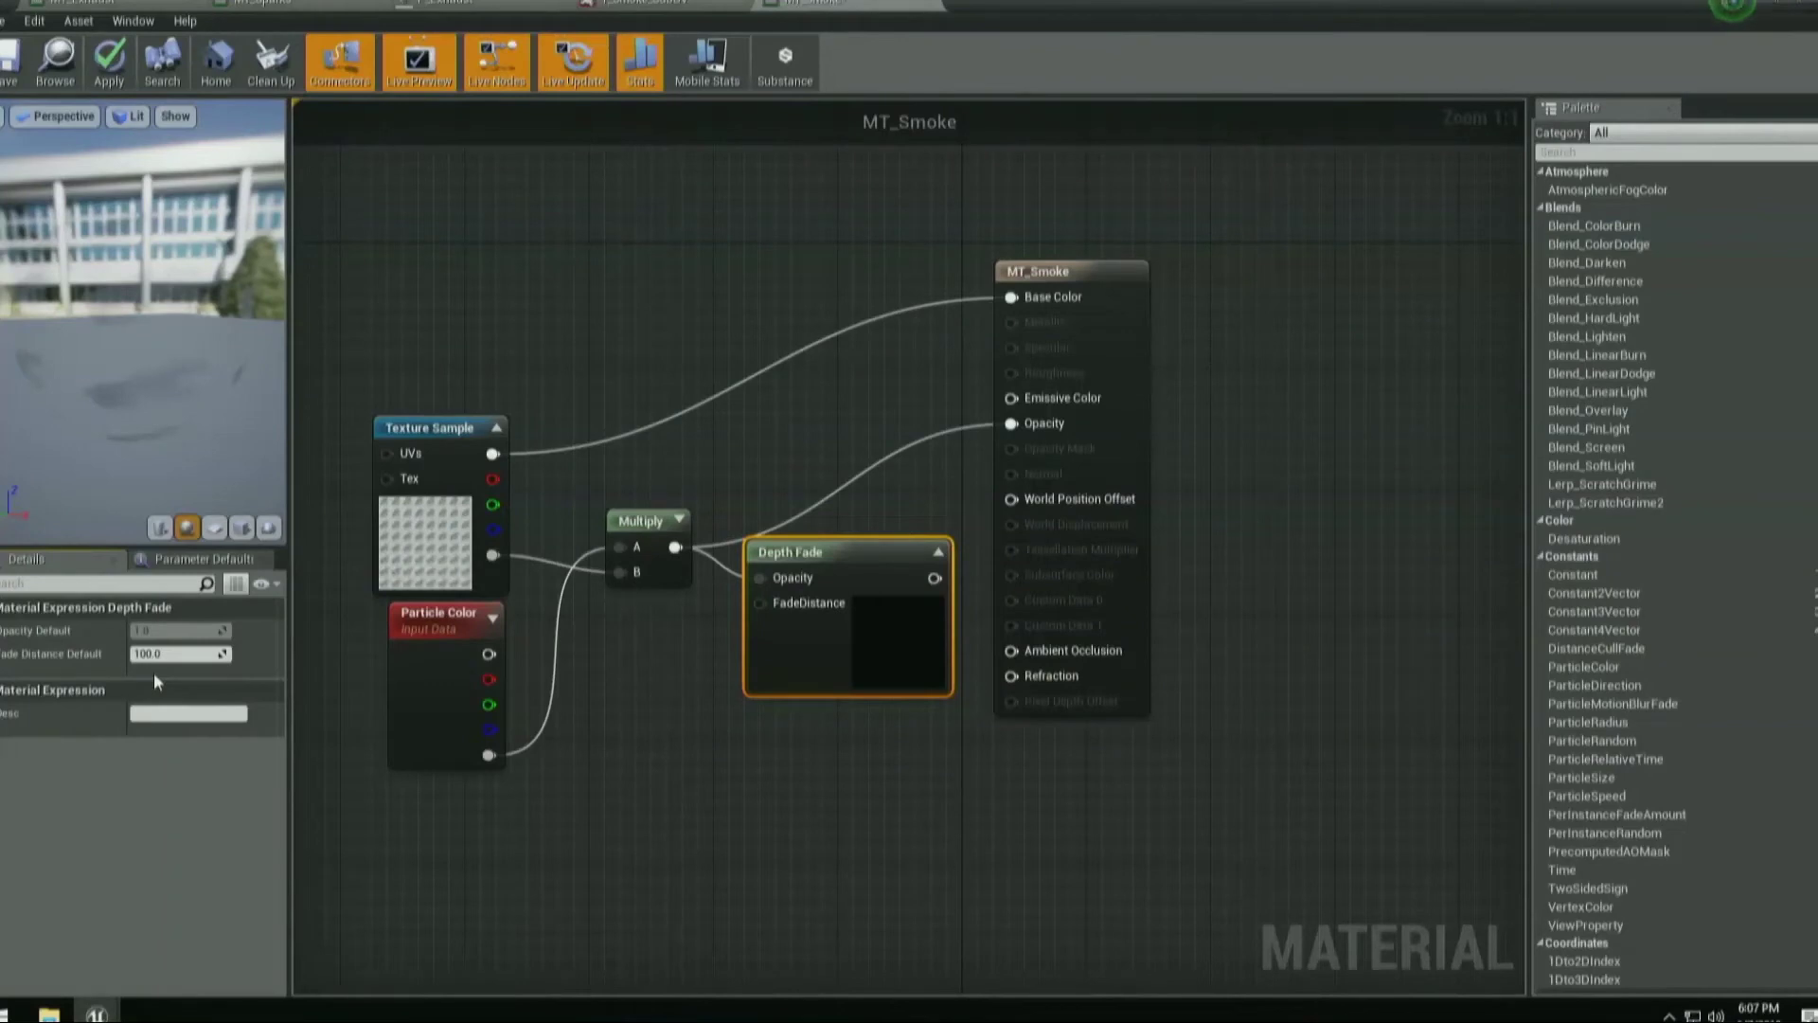
{"action": "left_click_drag", "start_coordinate": [935, 578], "coordinate": [1034, 424]}
{"action": "left_click_drag", "start_coordinate": [873, 622], "coordinate": [856, 576]}
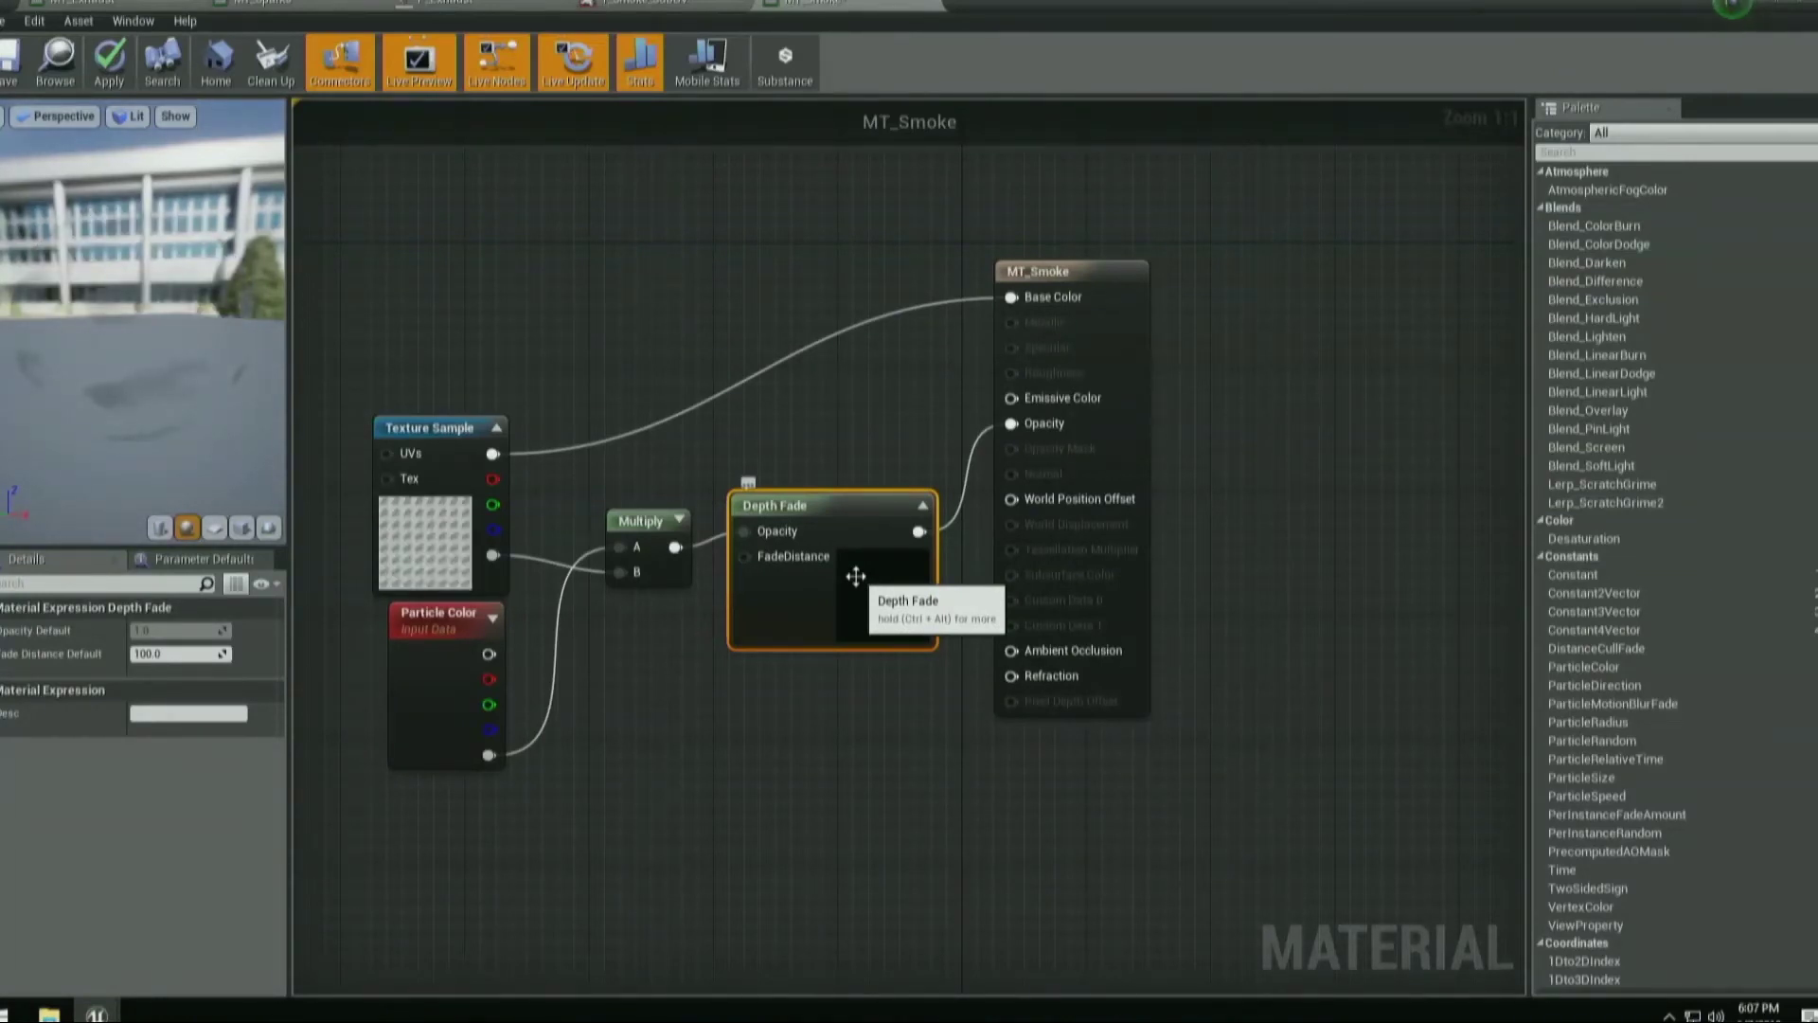
Tidy the Texture Sample and Particle Color nodes, then apply and save the MT_Smoke material.
{"action": "left_click_drag", "start_coordinate": [436, 545], "coordinate": [478, 403]}
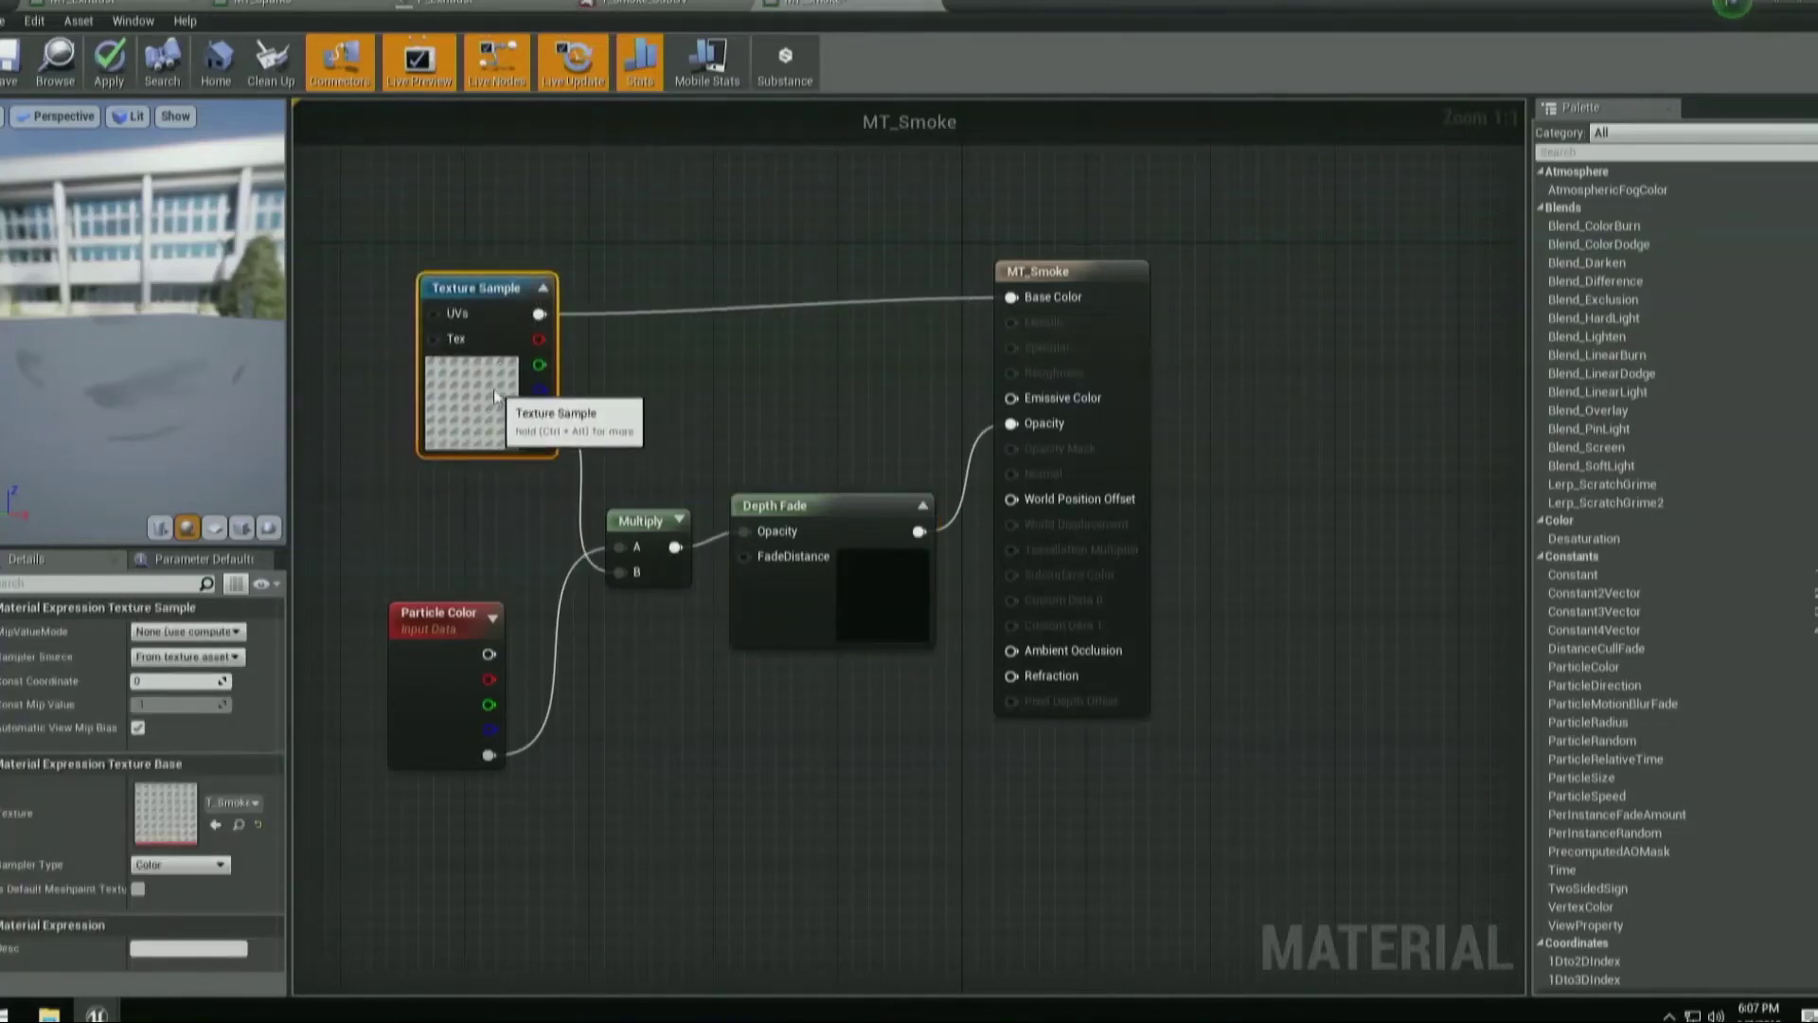
{"action": "left_click_drag", "start_coordinate": [454, 674], "coordinate": [486, 628]}
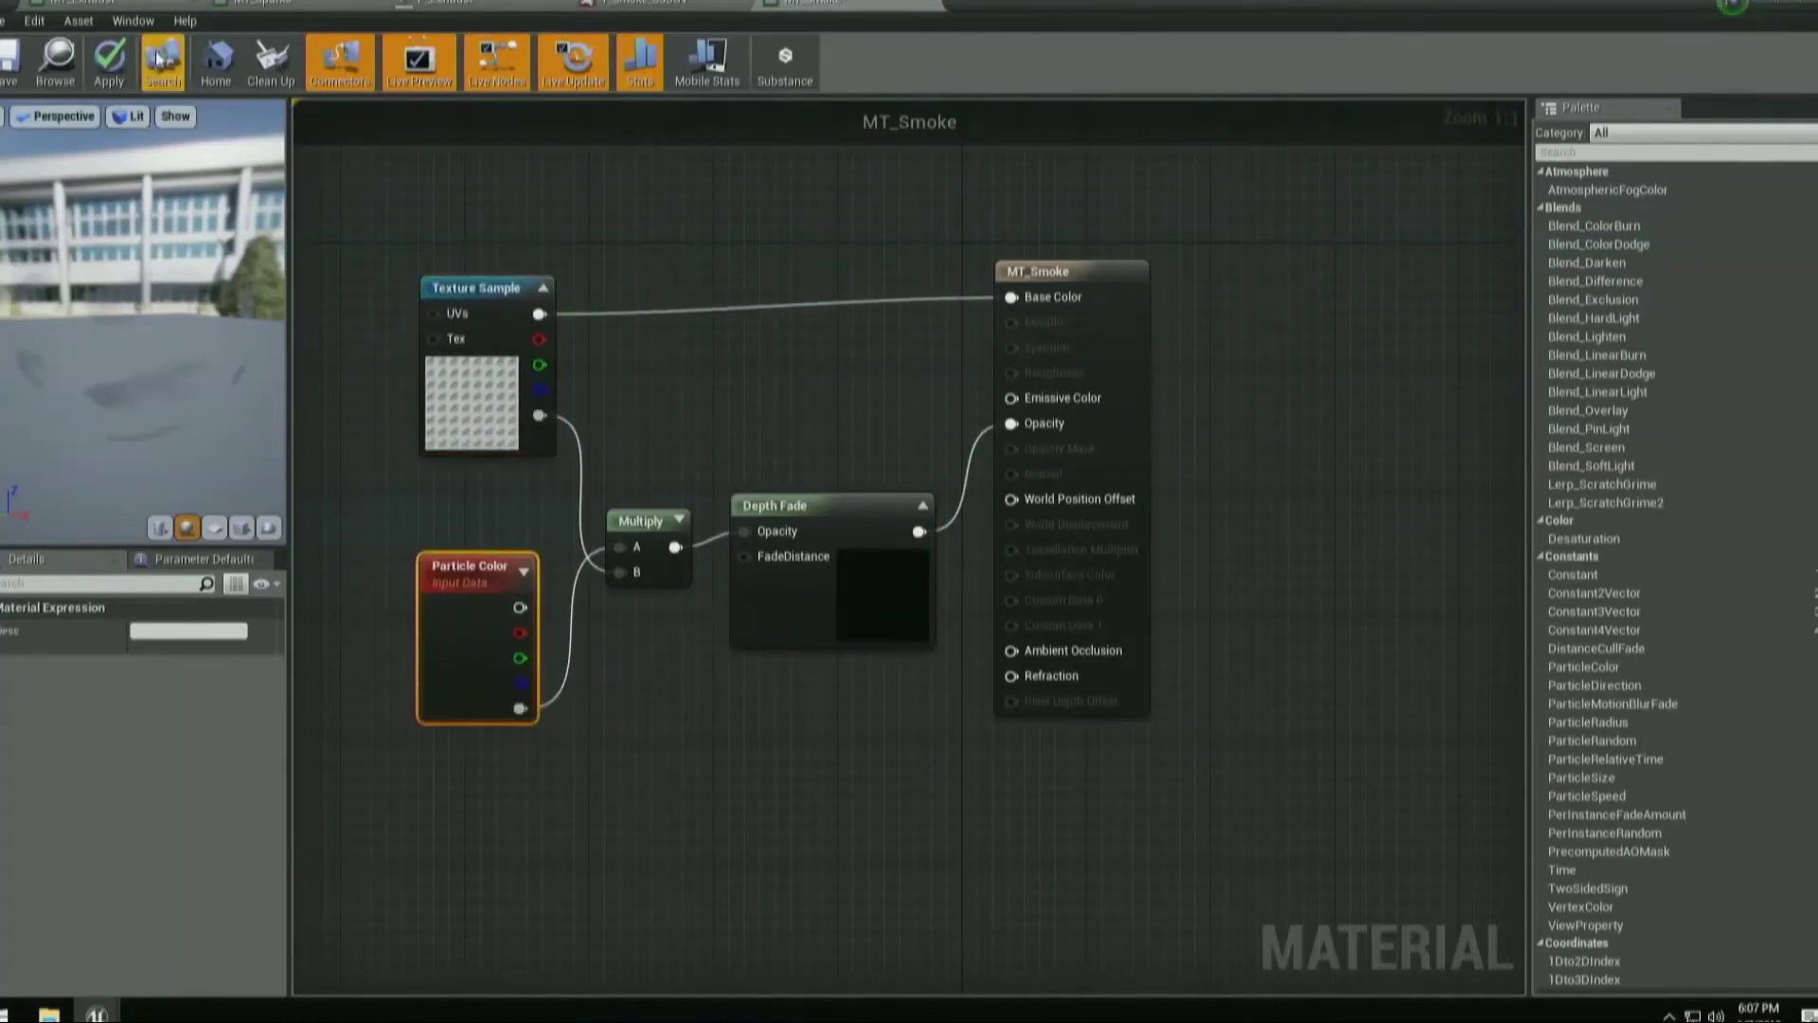
{"action": "left_click", "coordinate": [110, 69]}
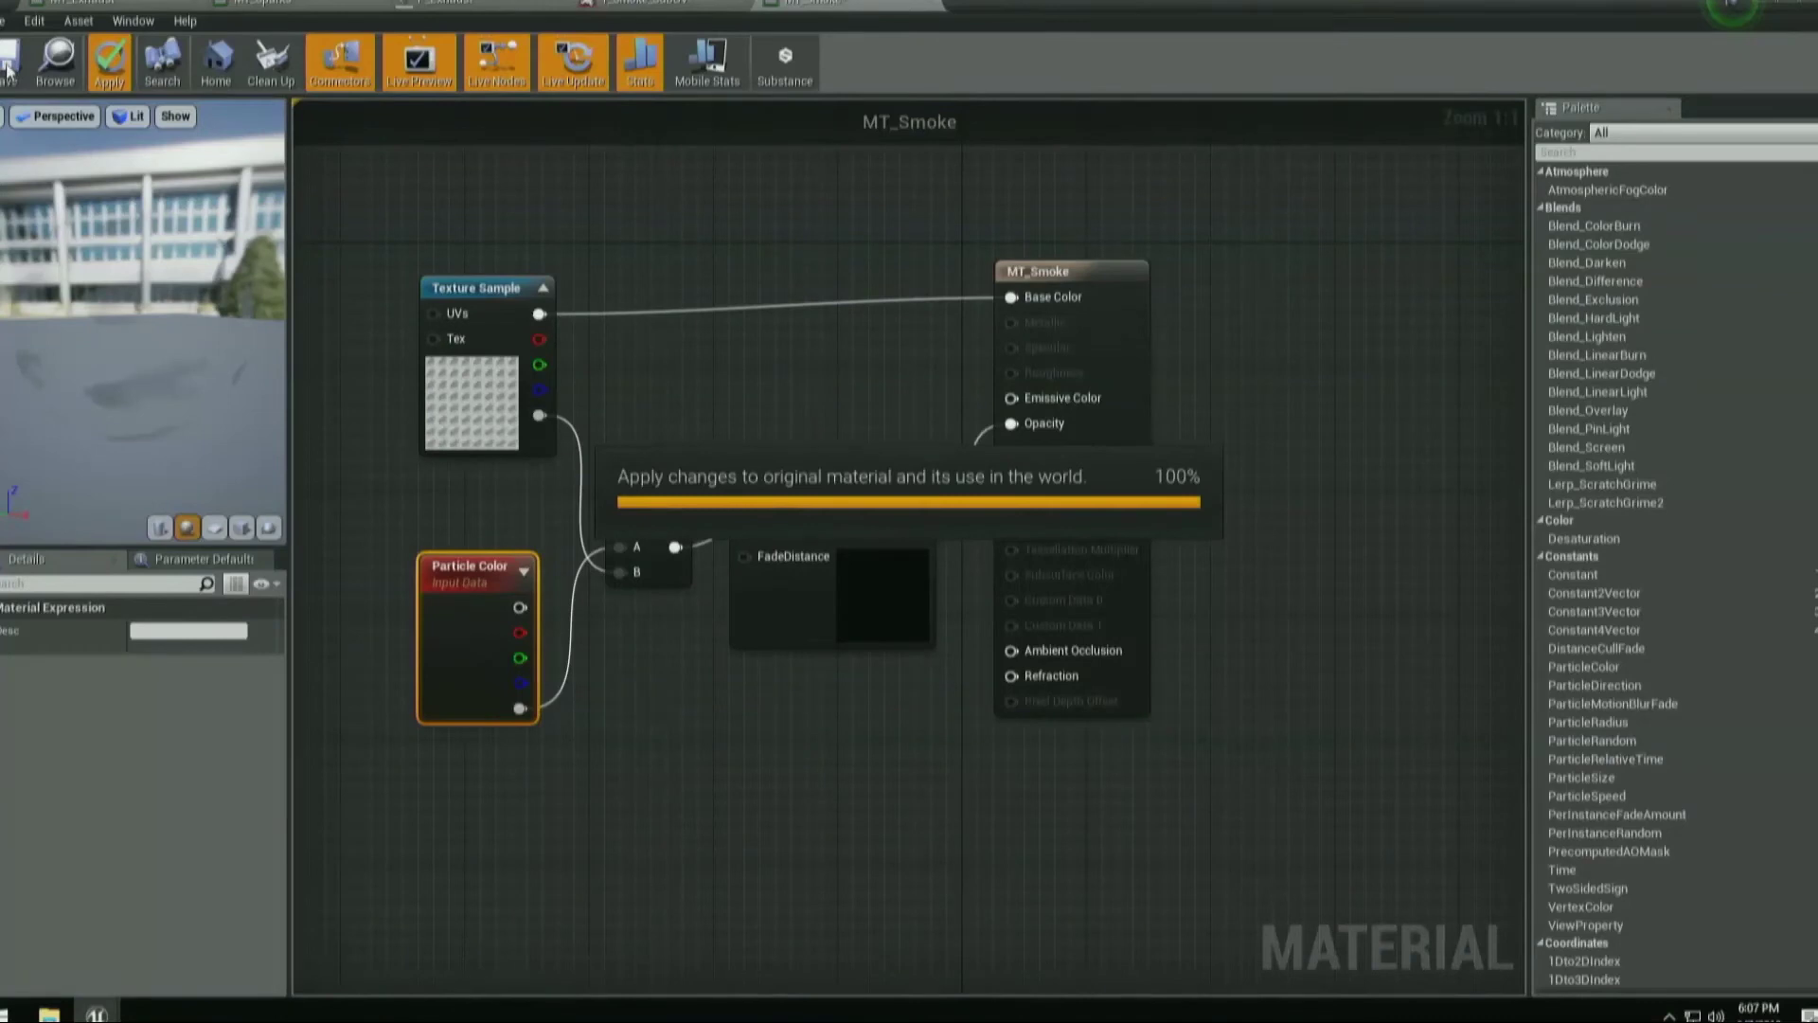
{"action": "left_click", "coordinate": [7, 68]}
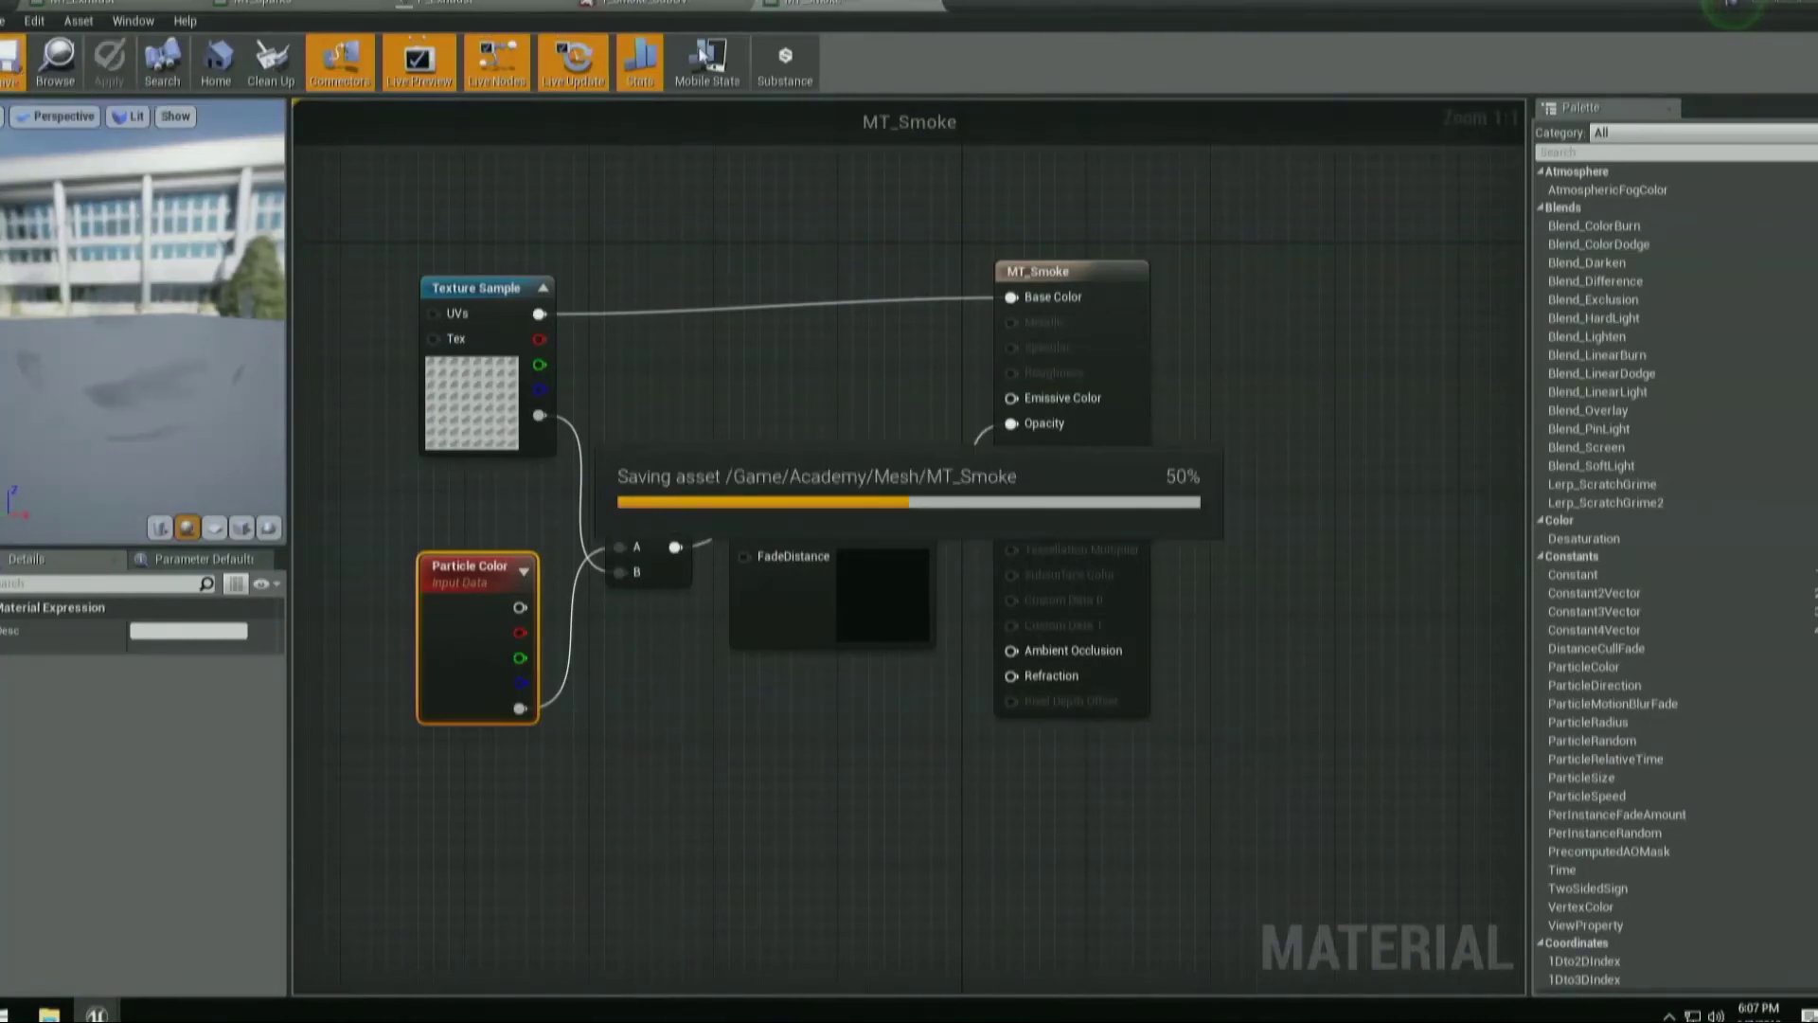
Assign the MT_Smoke material to the second emitter of P_Exhaust and solo that emitter.
{"action": "left_click", "coordinate": [666, 7]}
{"action": "left_click", "coordinate": [485, 8]}
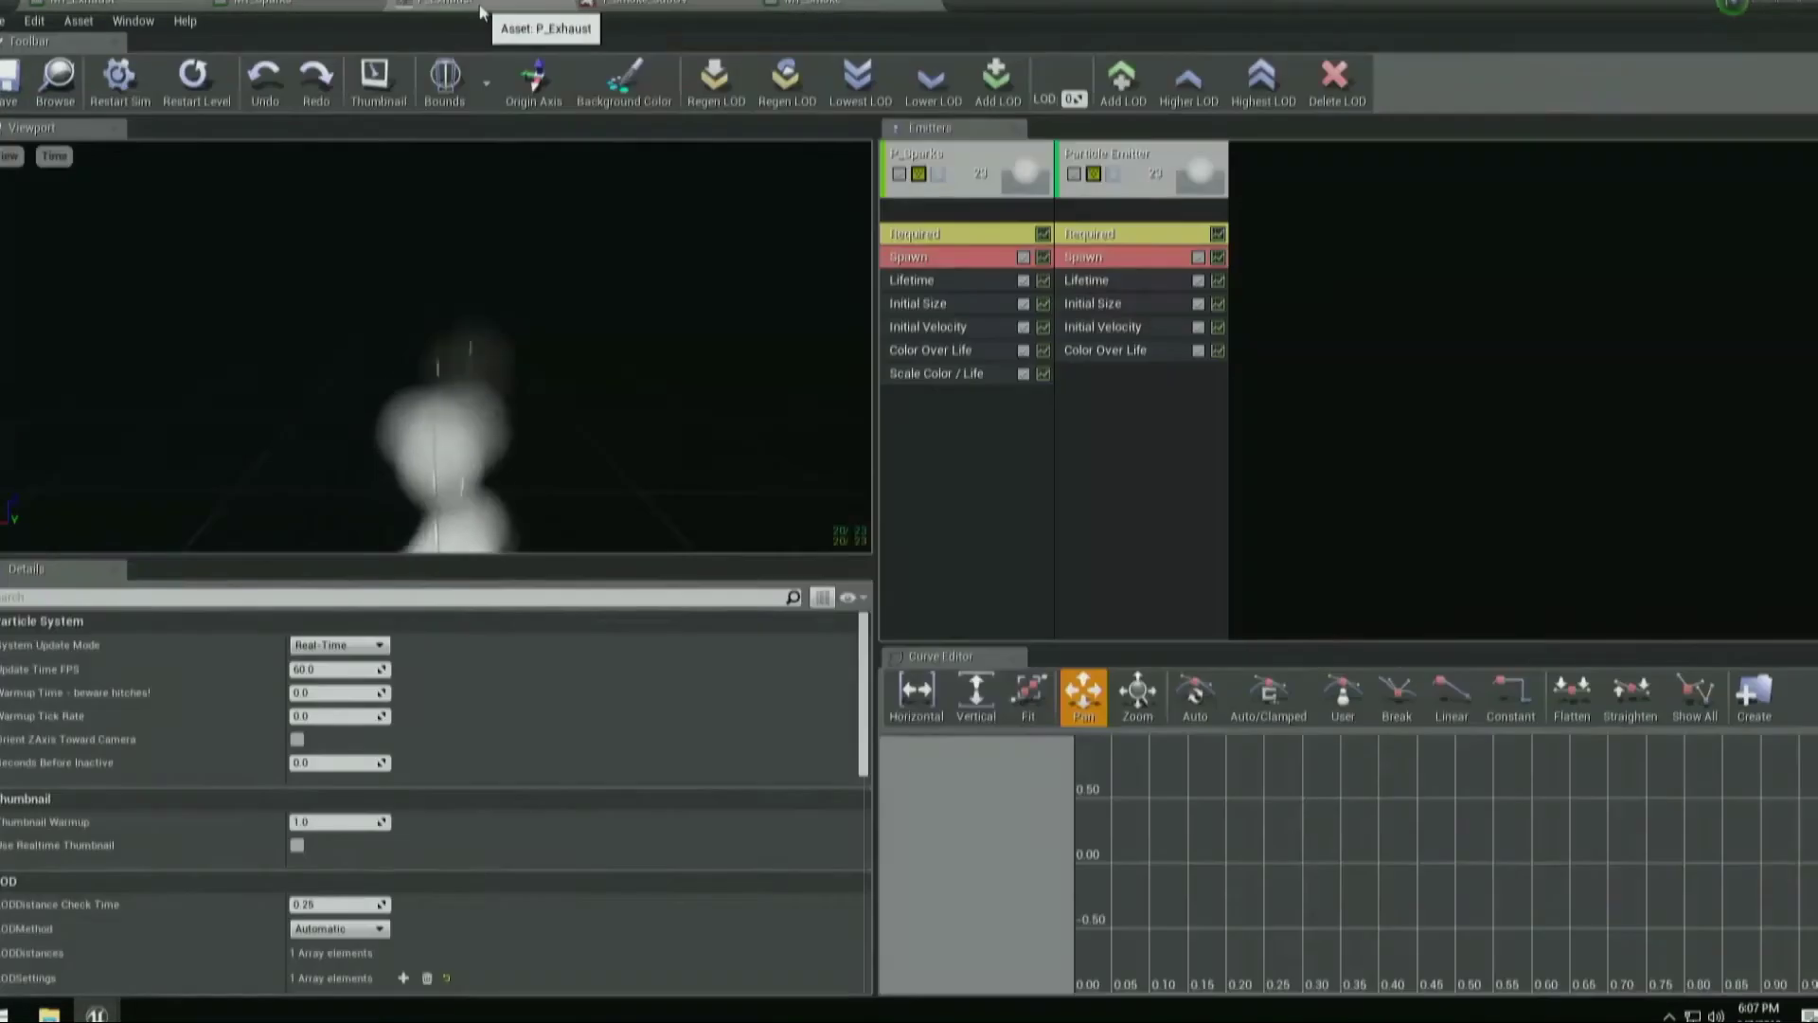
{"action": "left_click", "coordinate": [1136, 234]}
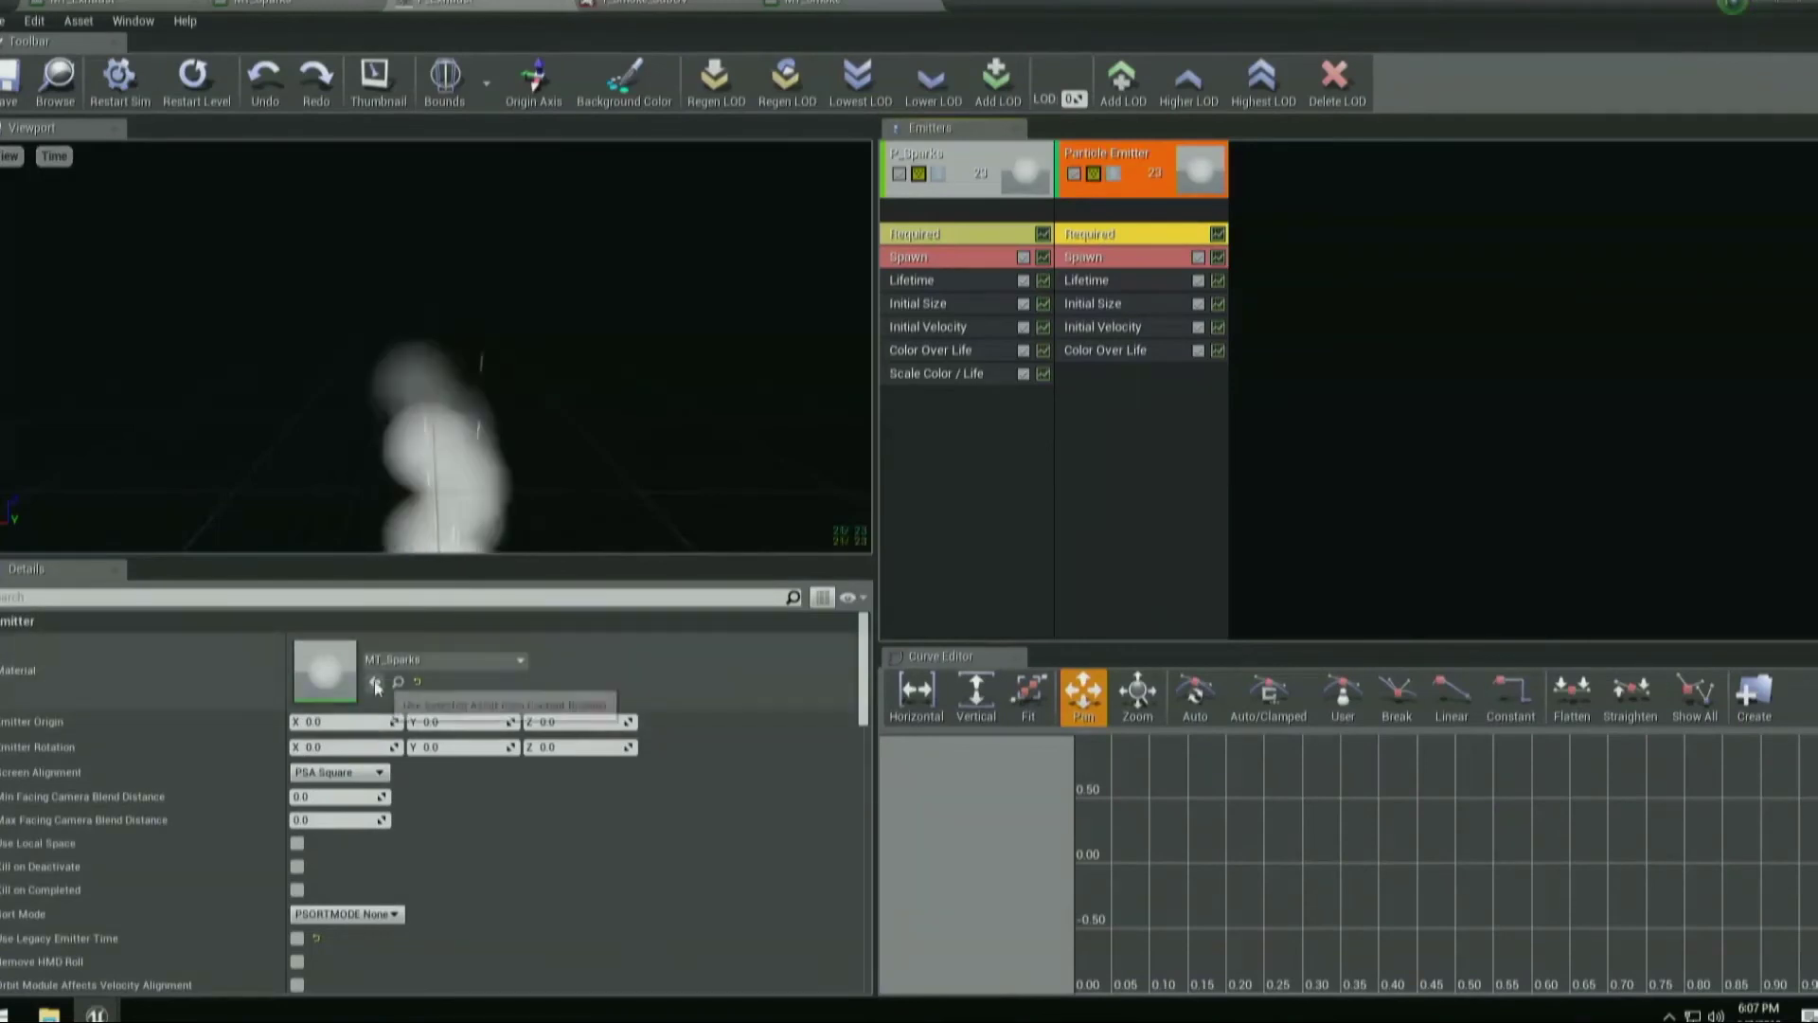
{"action": "left_click_drag", "start_coordinate": [1298, 6], "coordinate": [1096, 92]}
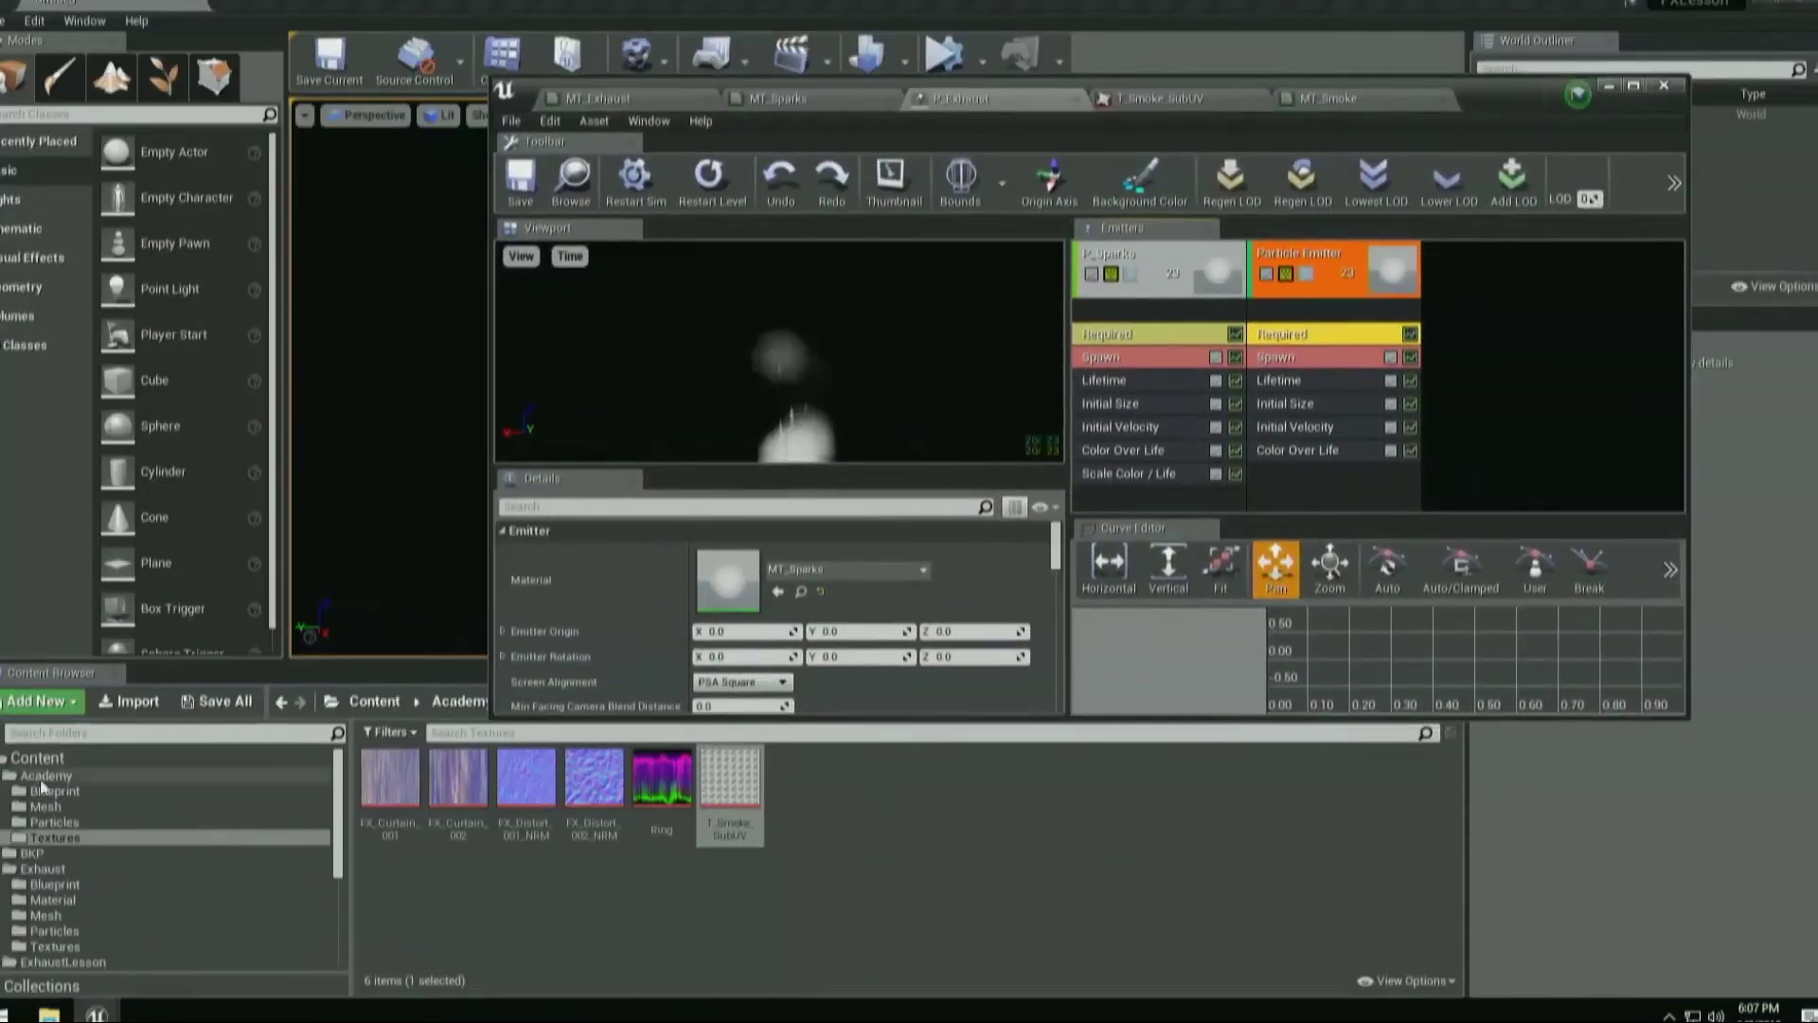
{"action": "left_click", "coordinate": [47, 808]}
{"action": "left_click", "coordinate": [459, 778]}
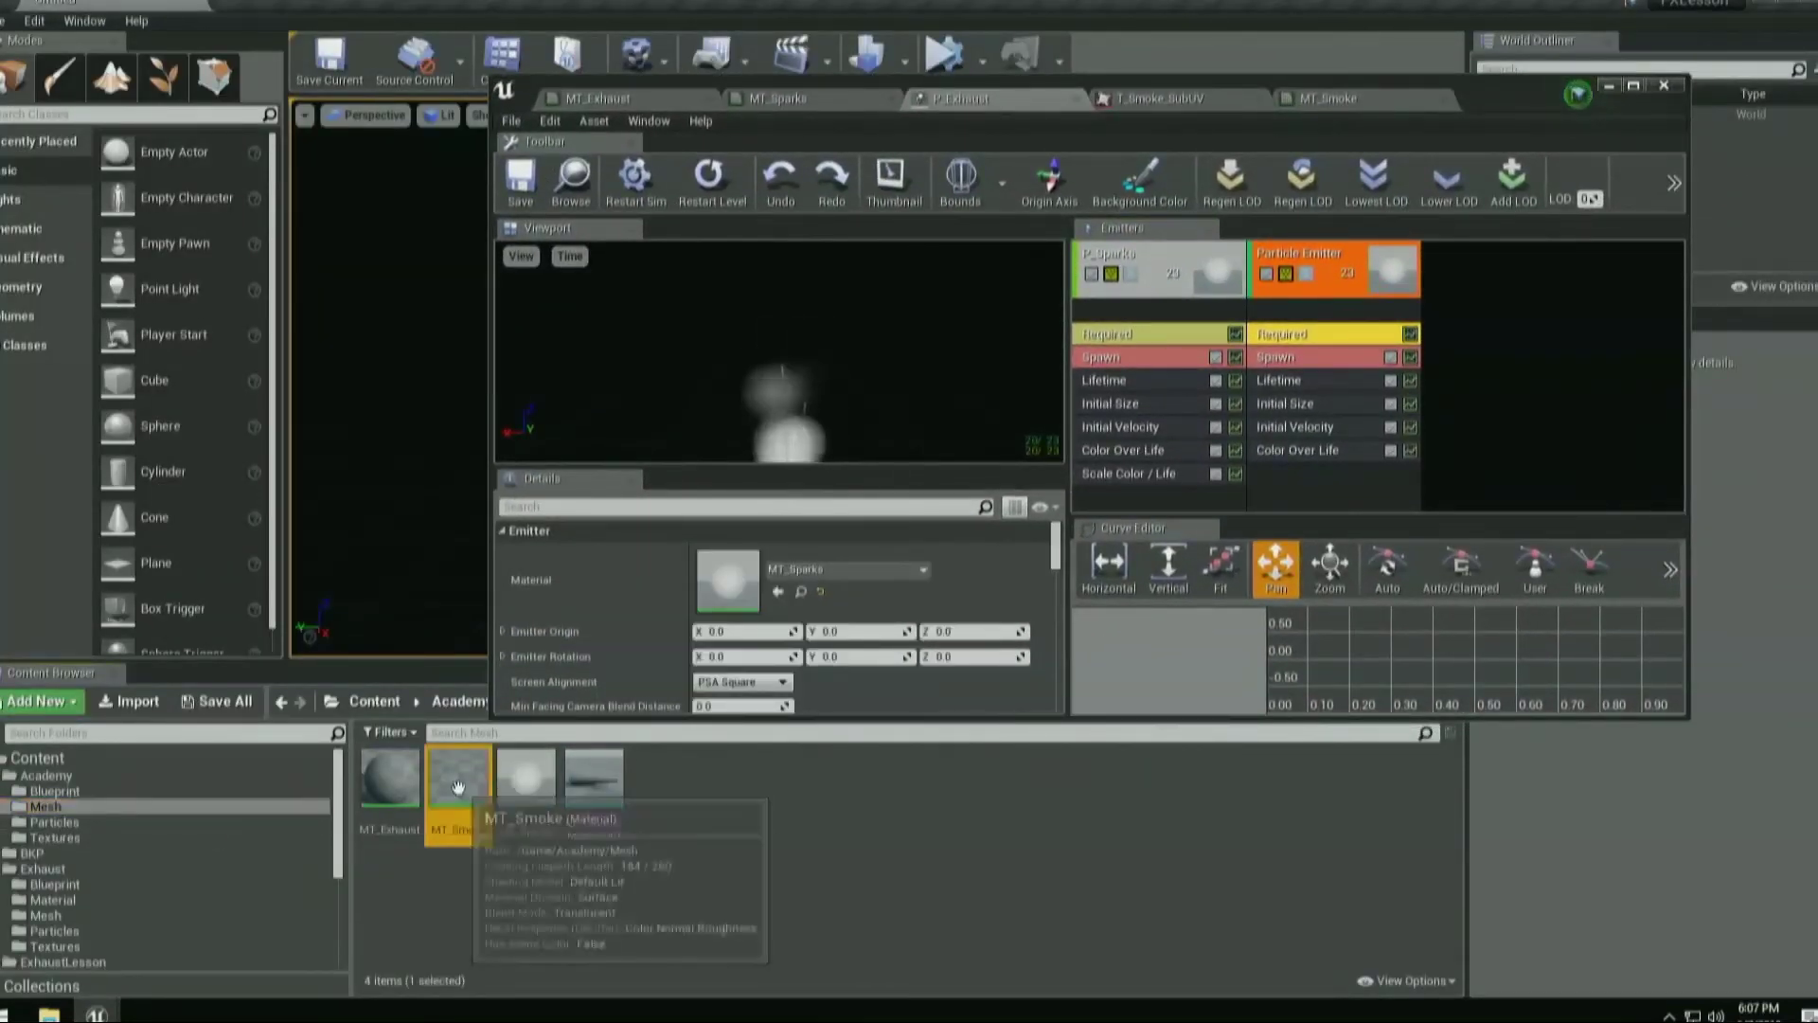
{"action": "left_click_drag", "start_coordinate": [1463, 116], "coordinate": [1018, 2]}
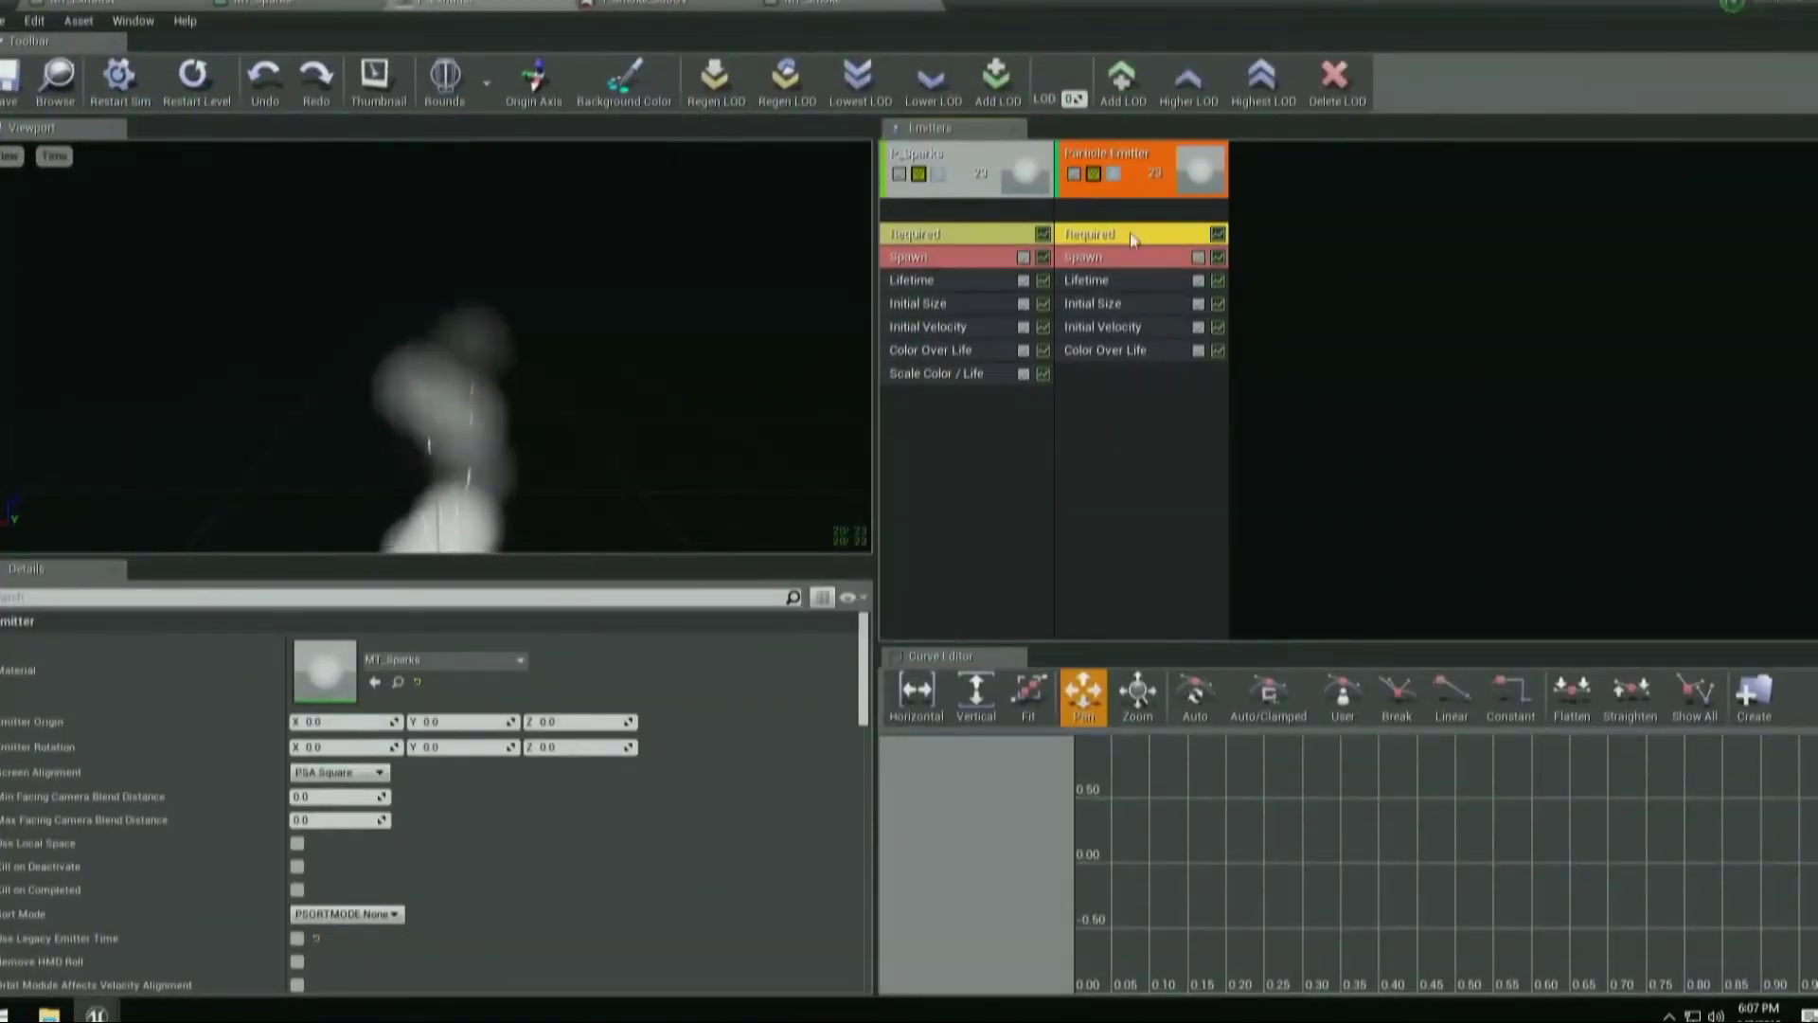
{"action": "left_click", "coordinate": [375, 682]}
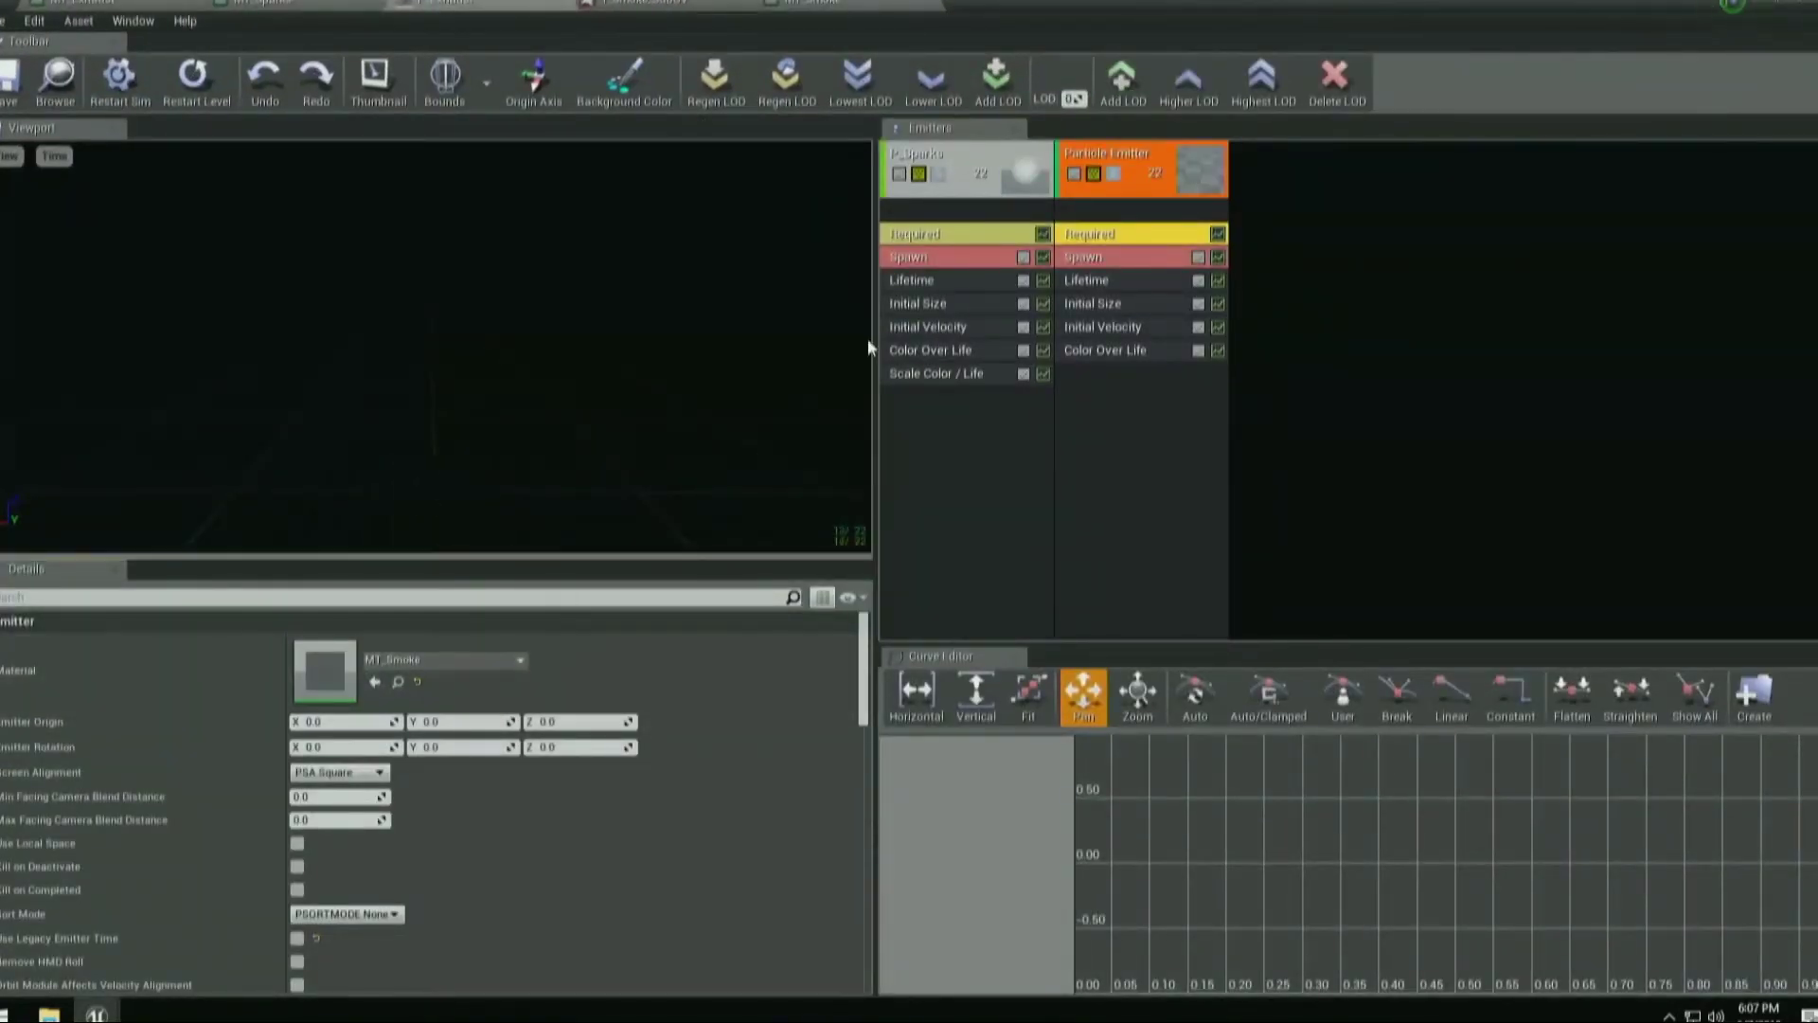
{"action": "left_click", "coordinate": [1115, 175]}
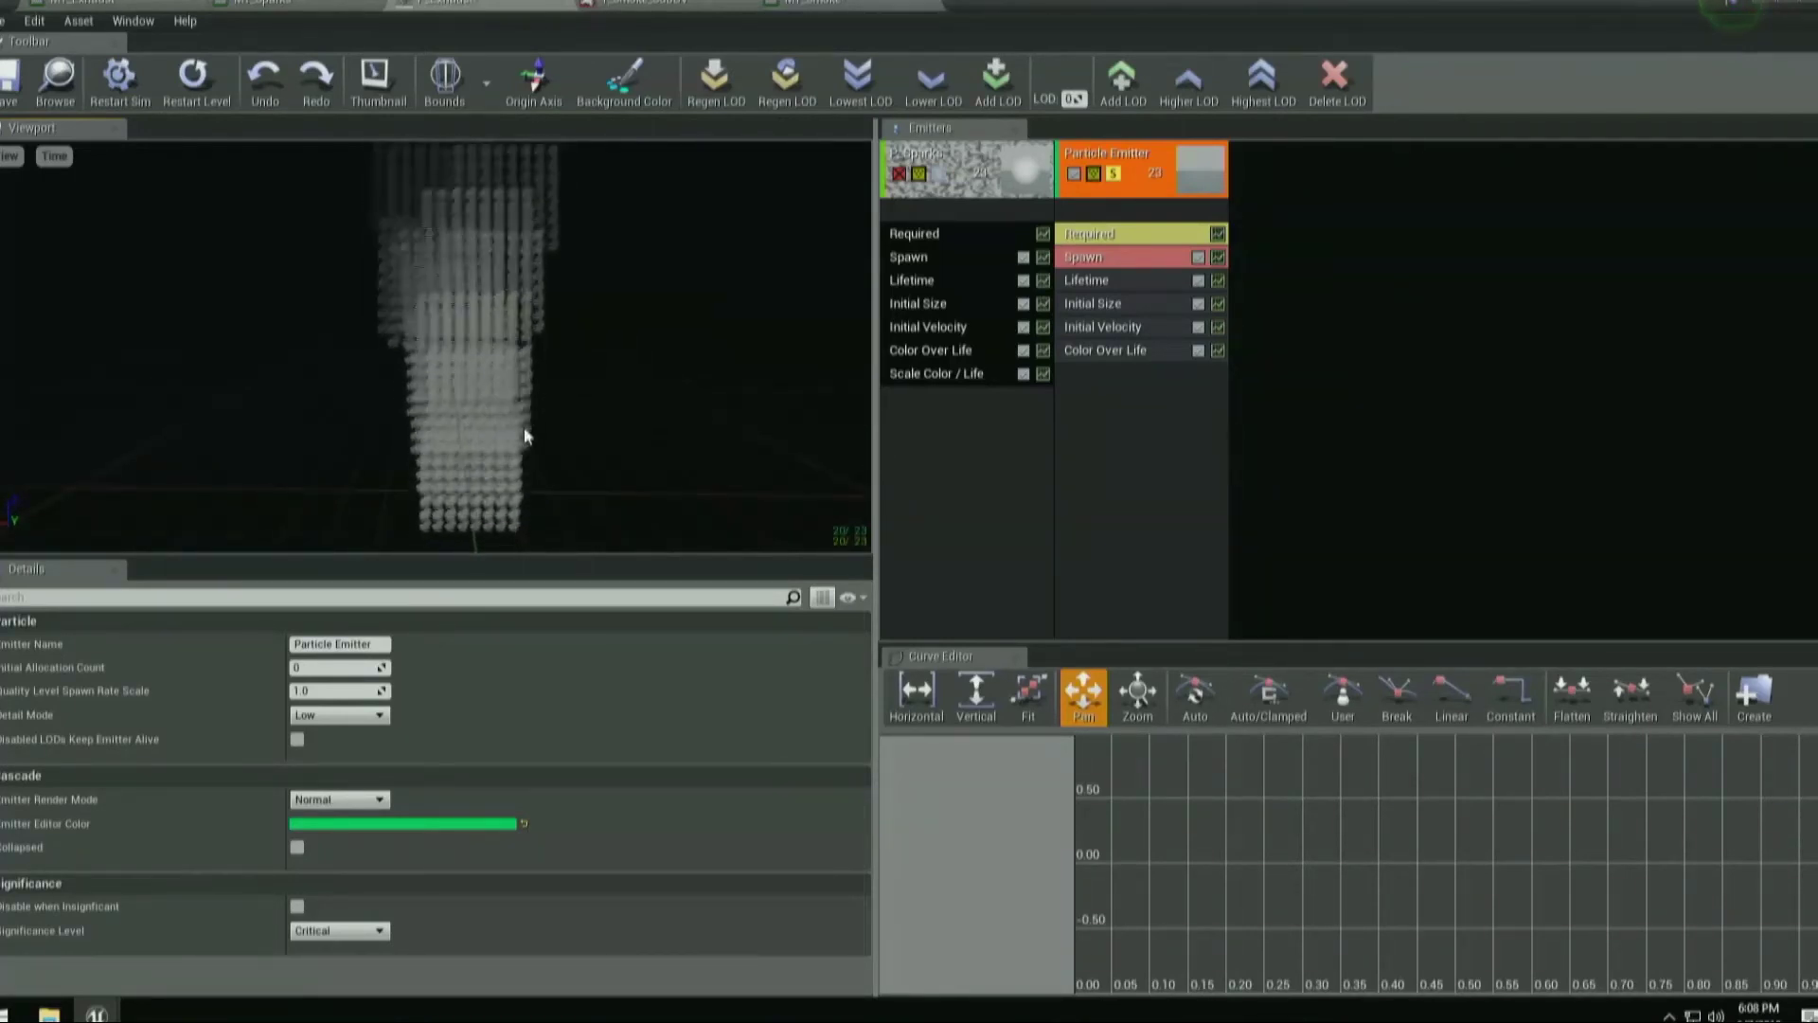
Toggle the alpha channel in the T_Smoke_SubUV preview to examine its grid of smoke frames, and return to P_Exhaust.
{"action": "left_click", "coordinate": [668, 3]}
{"action": "left_click", "coordinate": [21, 116]}
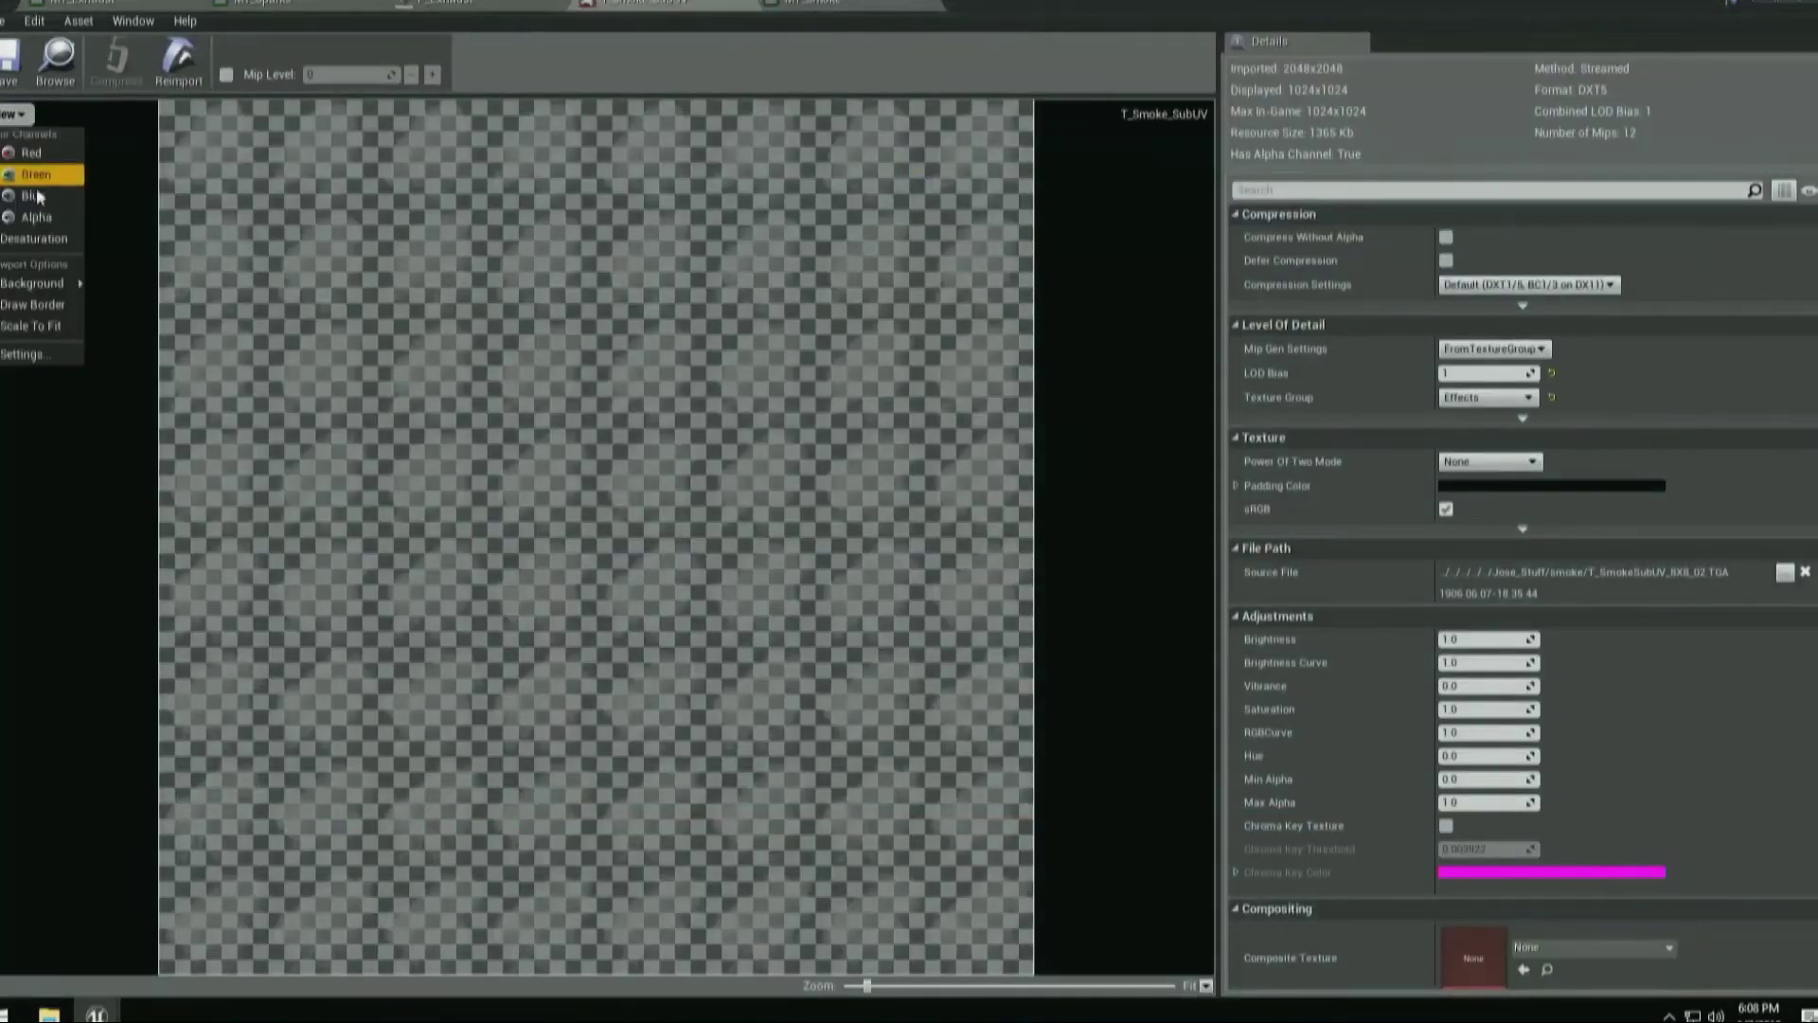
{"action": "left_click", "coordinate": [39, 220]}
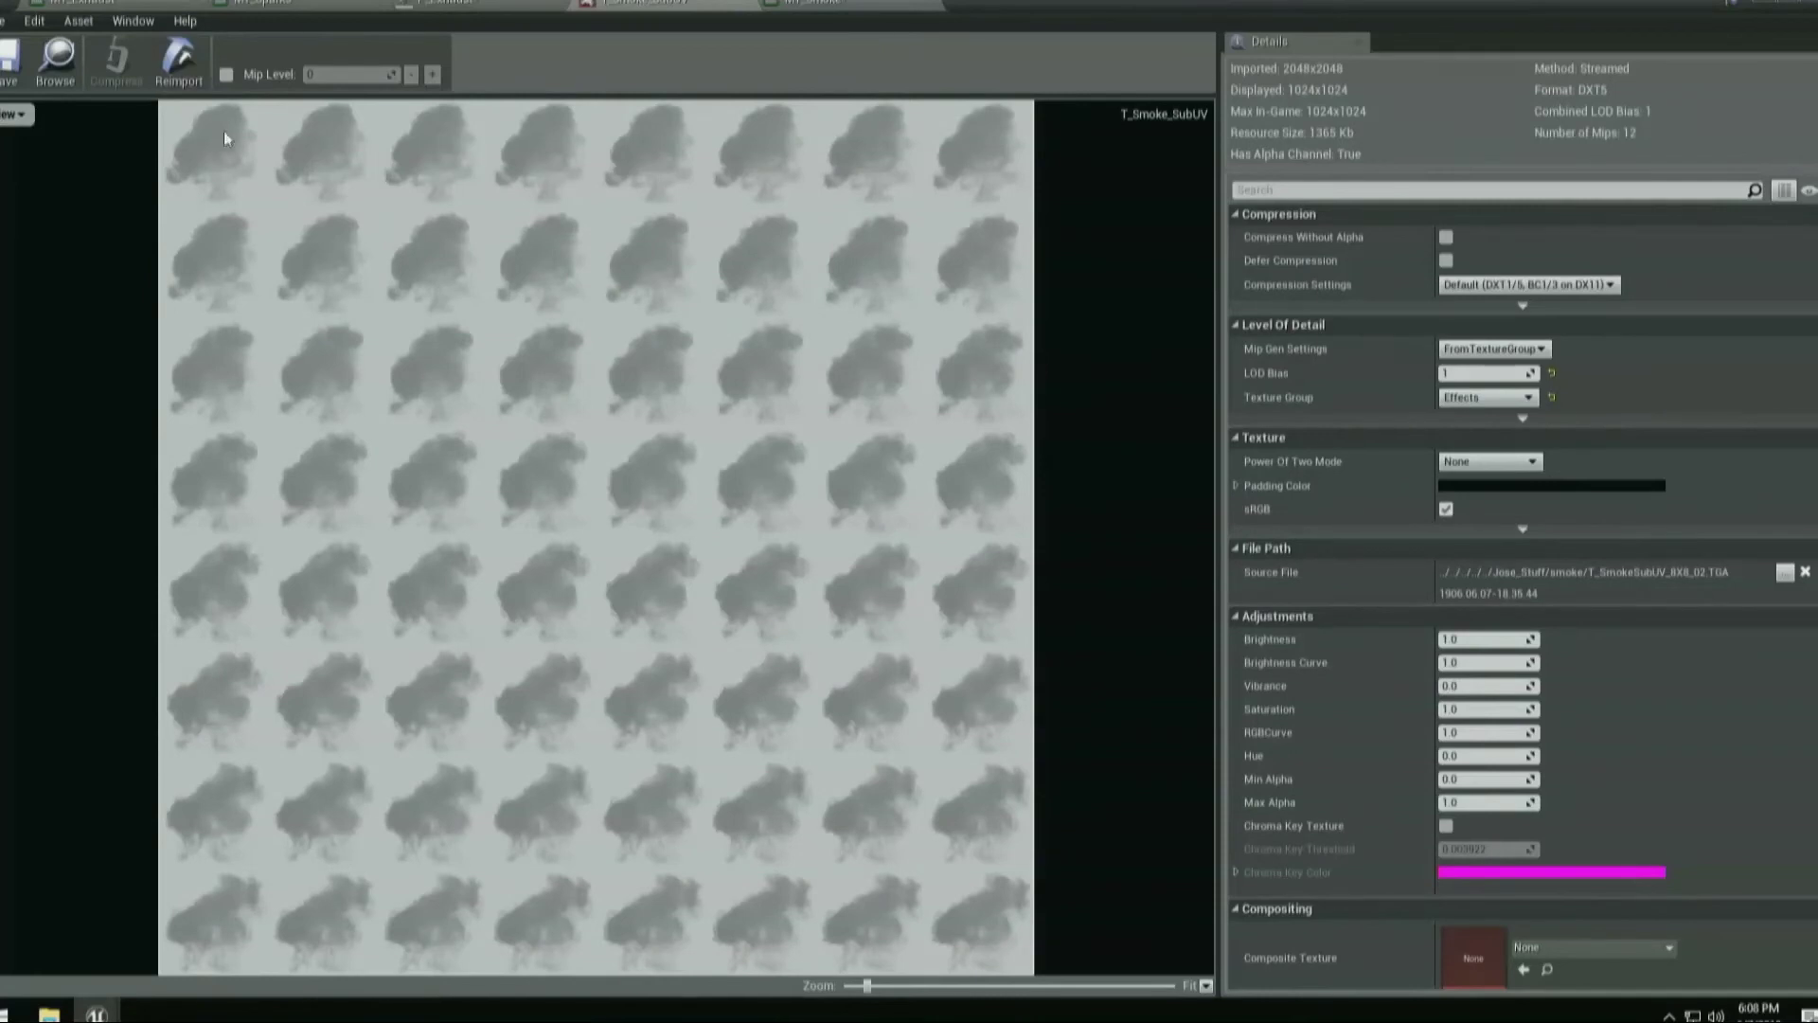
{"action": "left_click", "coordinate": [822, 3]}
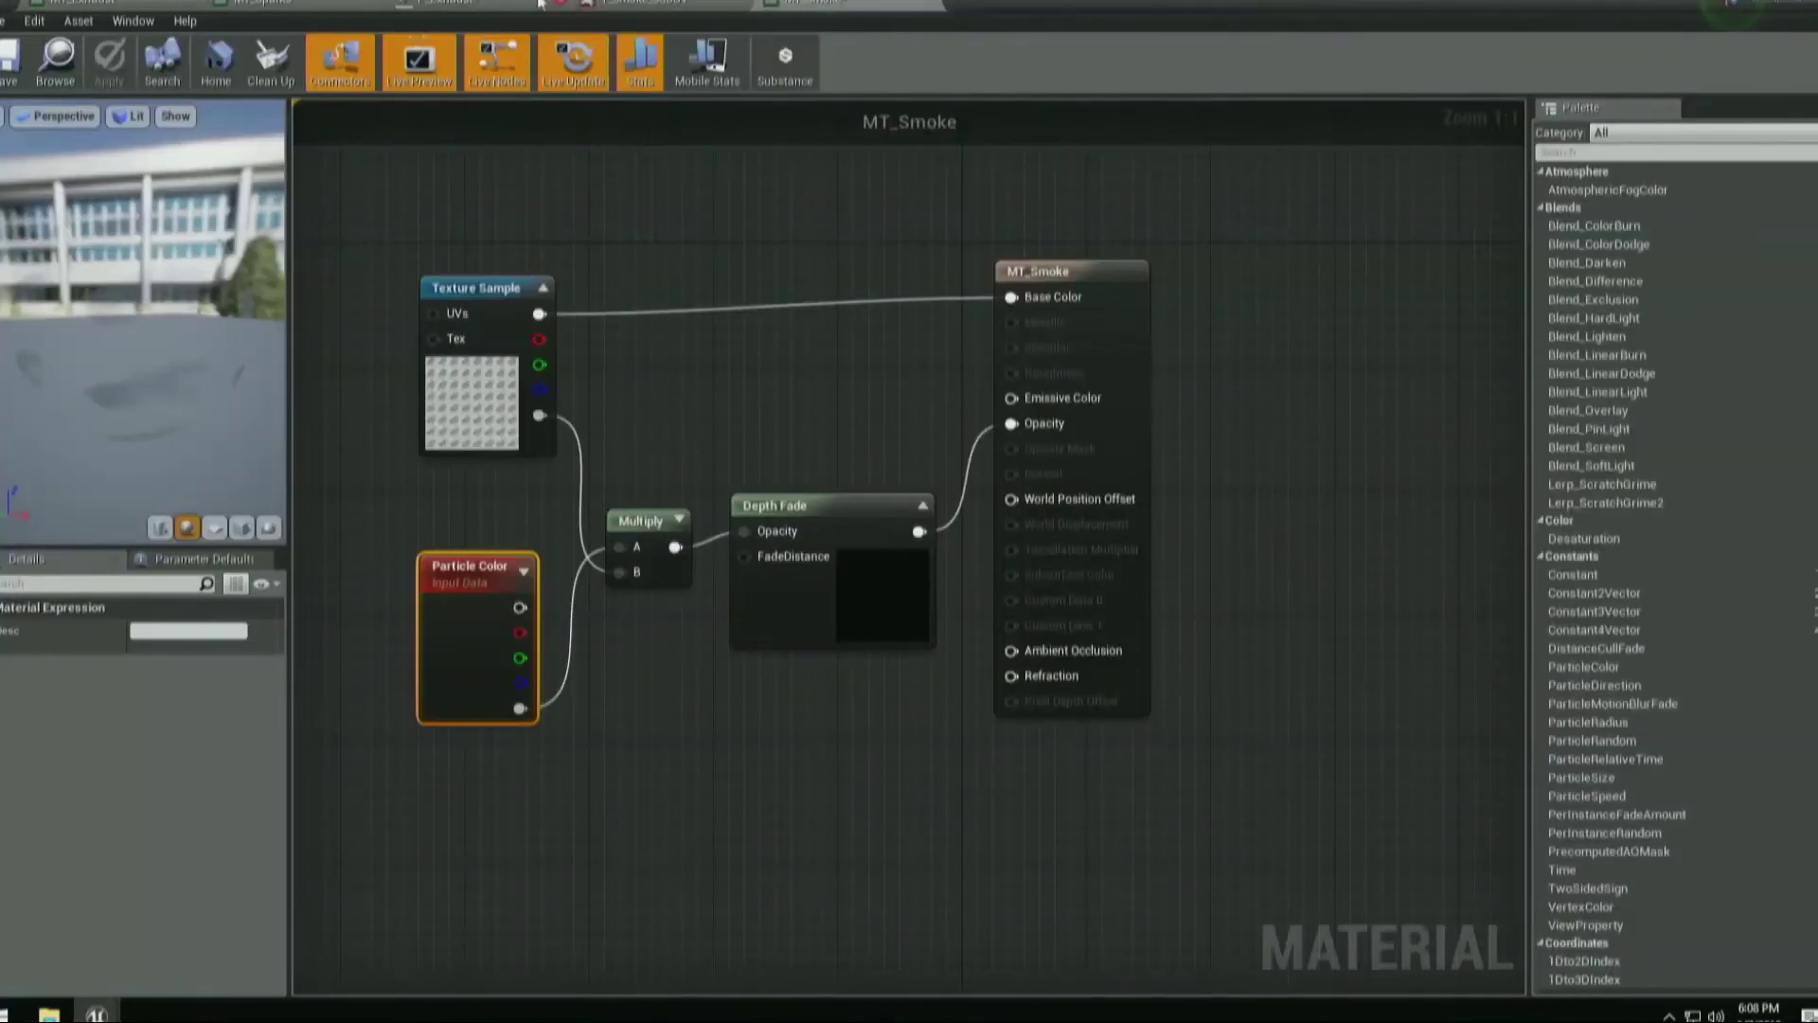
{"action": "left_click", "coordinate": [502, 6]}
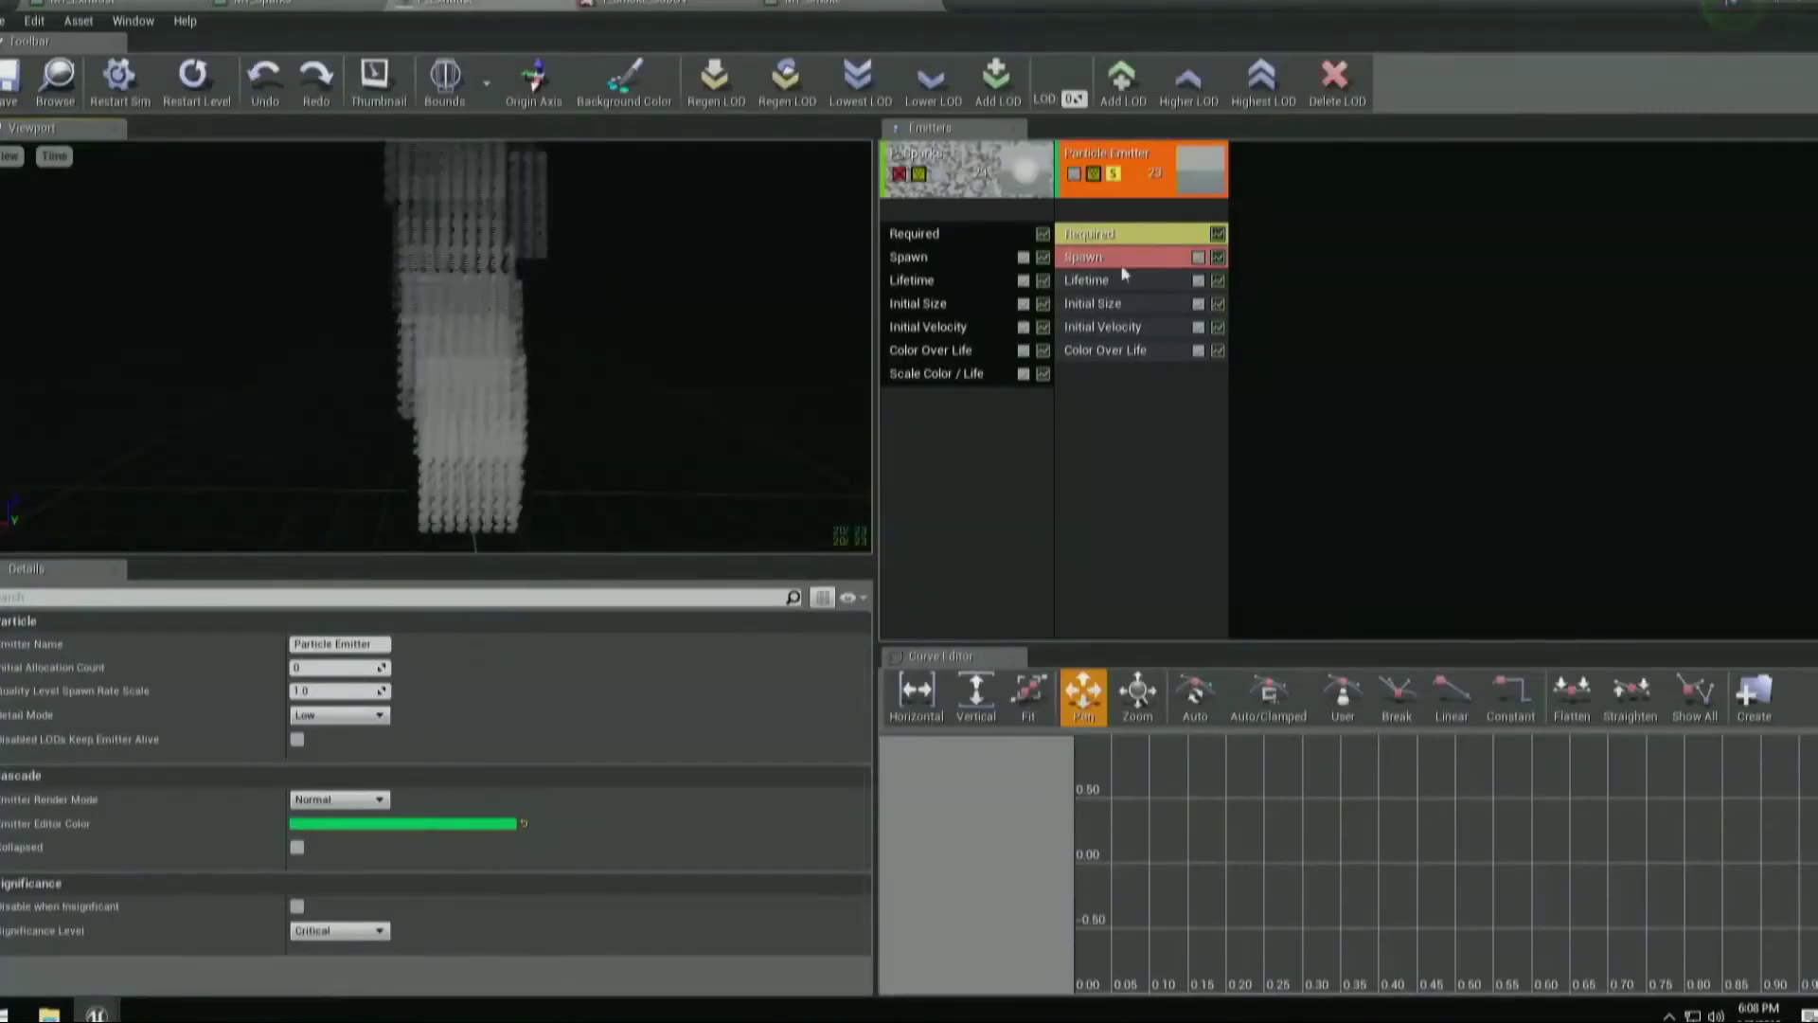
Set the Sub UV interpolation method in the second emitter's Required module to Linear Blend.
{"action": "left_click", "coordinate": [1123, 233]}
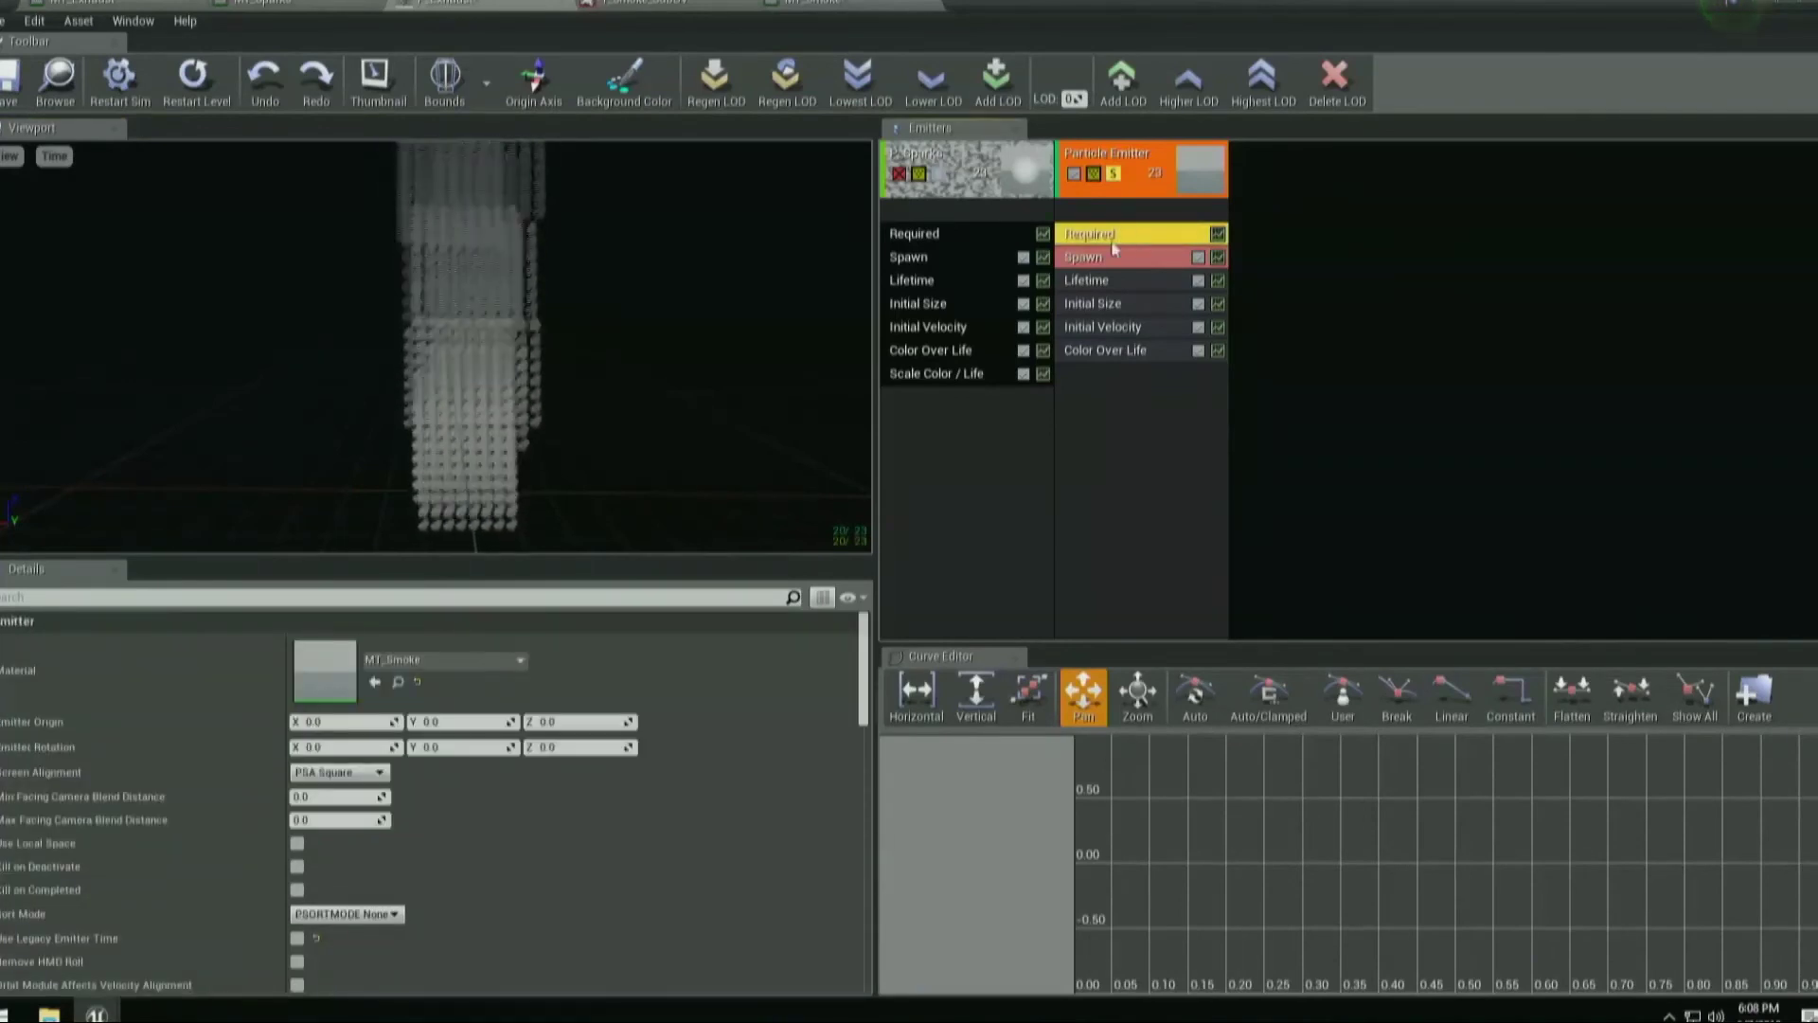
{"action": "scroll", "coordinate": [588, 807], "scroll_direction": "down", "scroll_amount": 3}
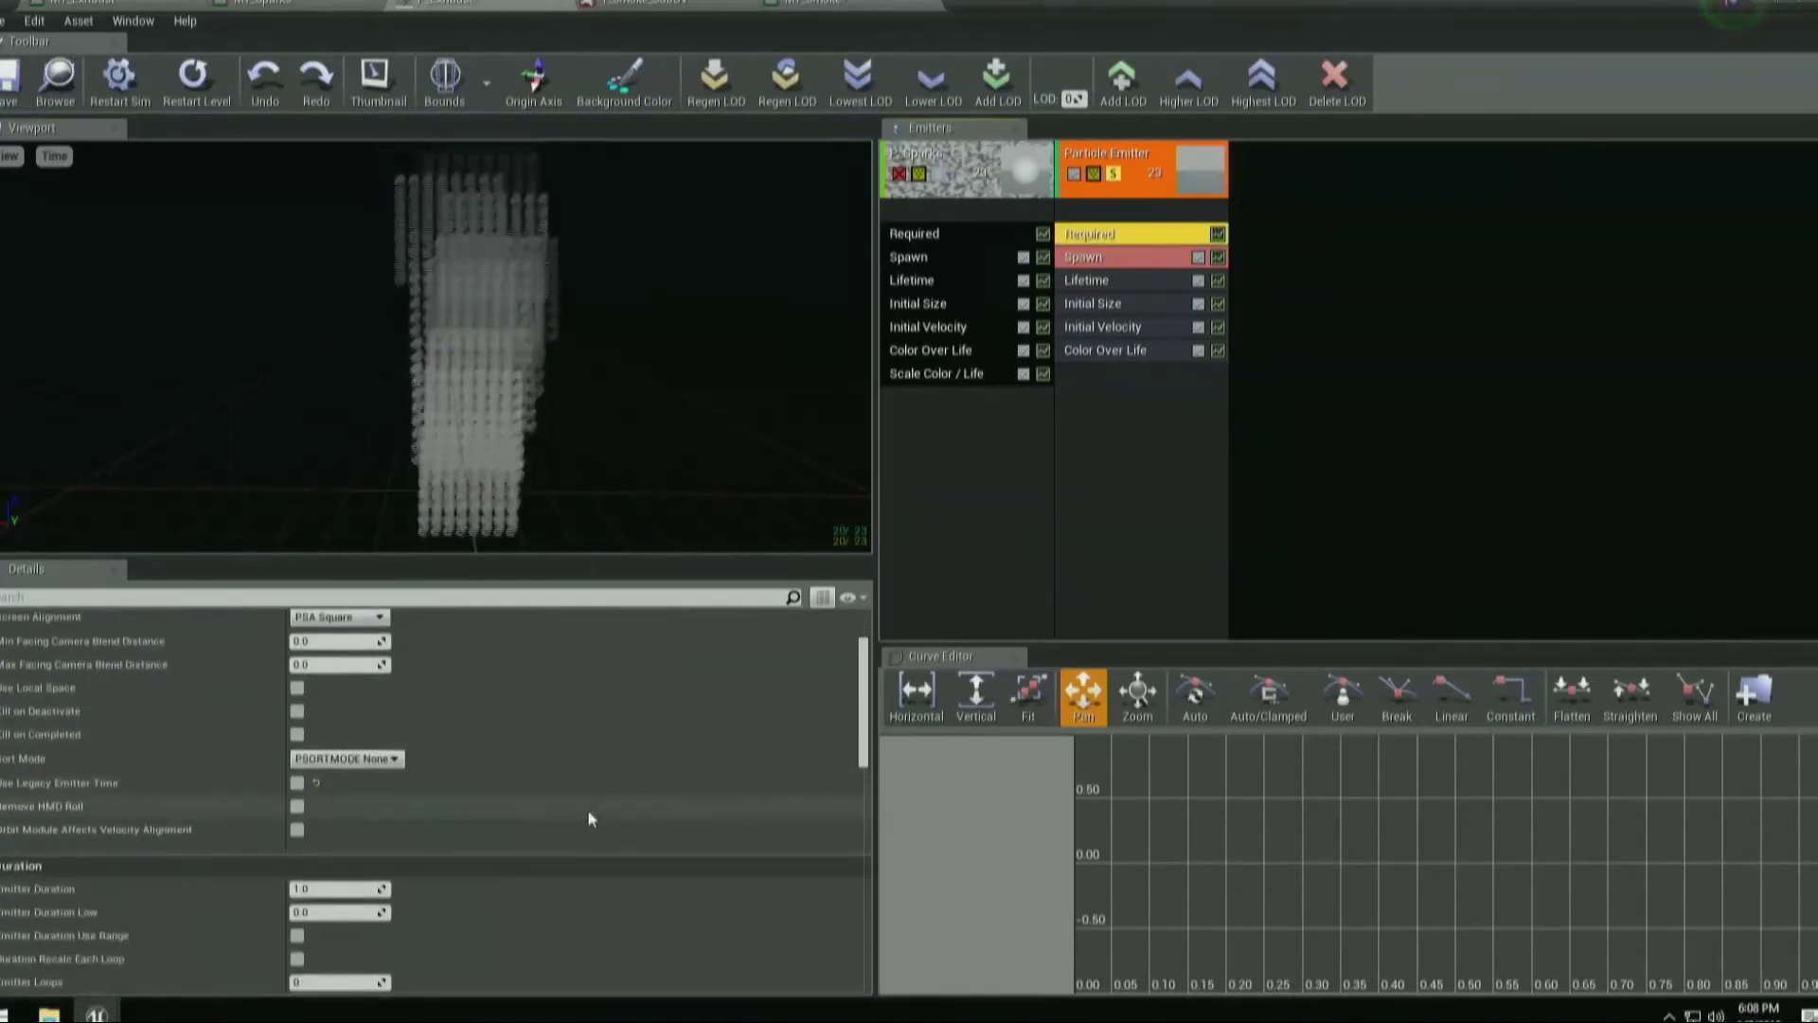
{"action": "scroll", "coordinate": [479, 775], "scroll_direction": "down", "scroll_amount": 8}
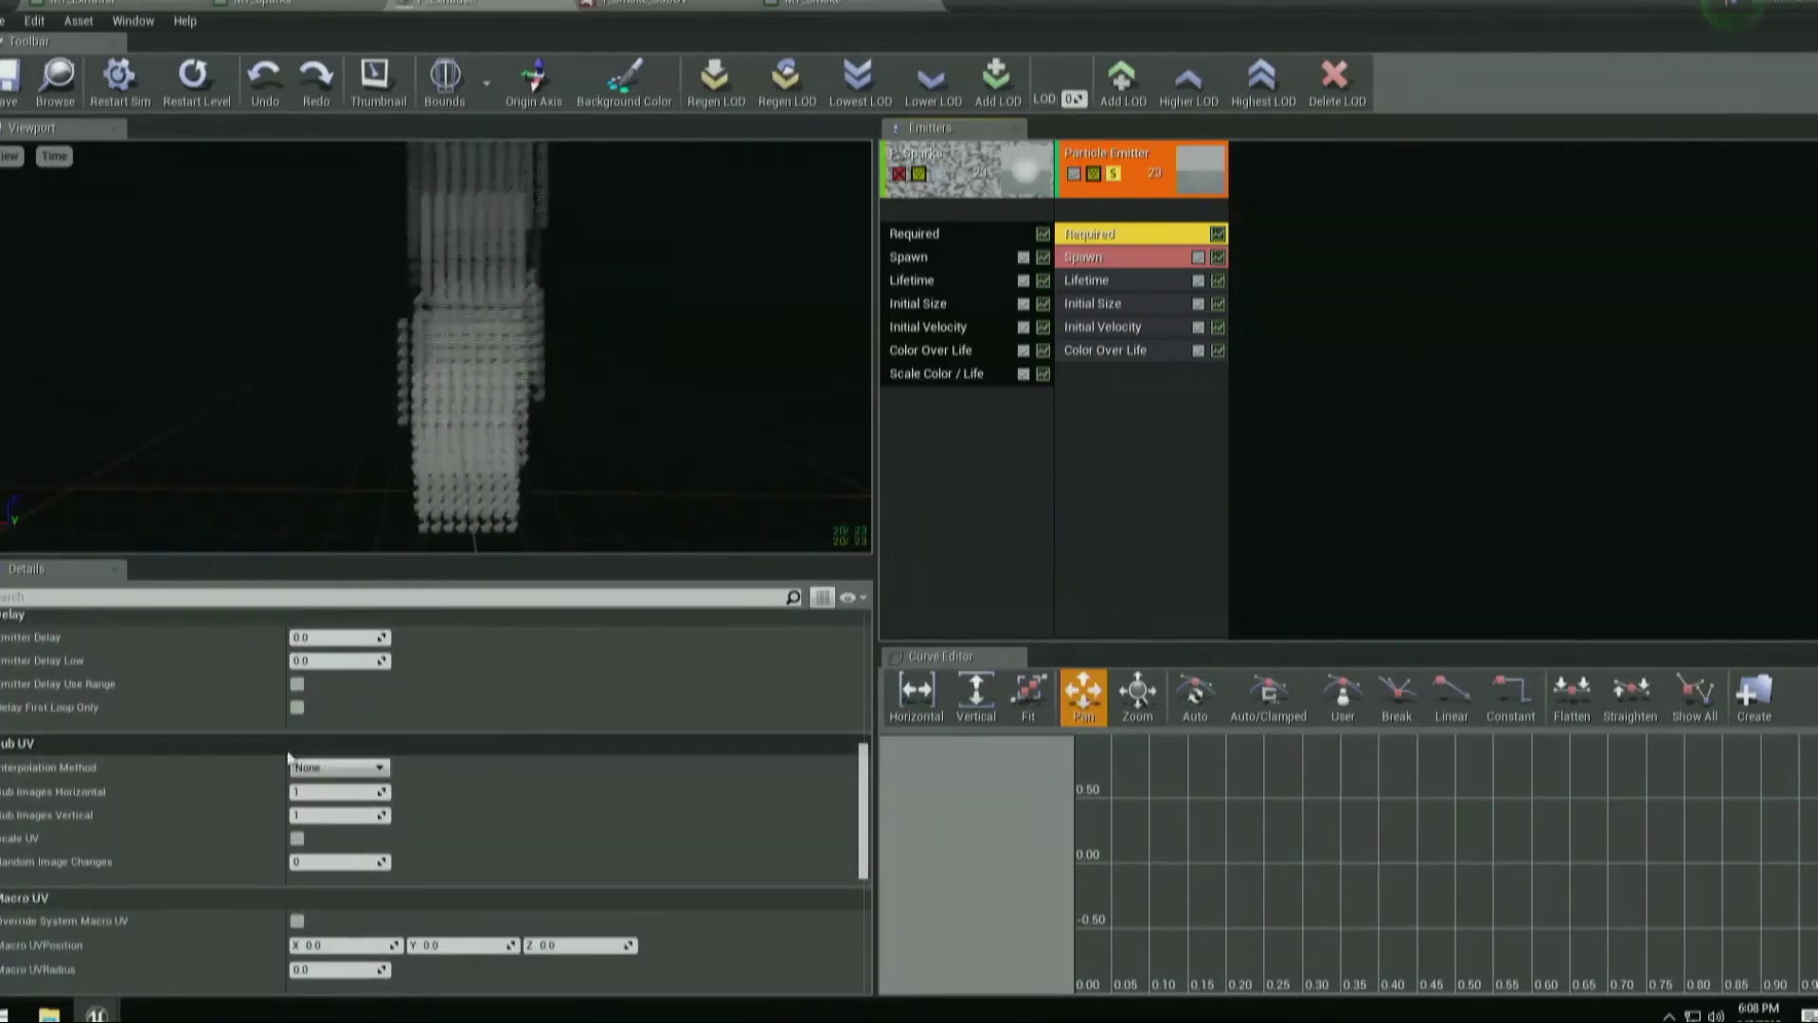
{"action": "left_click", "coordinate": [338, 767]}
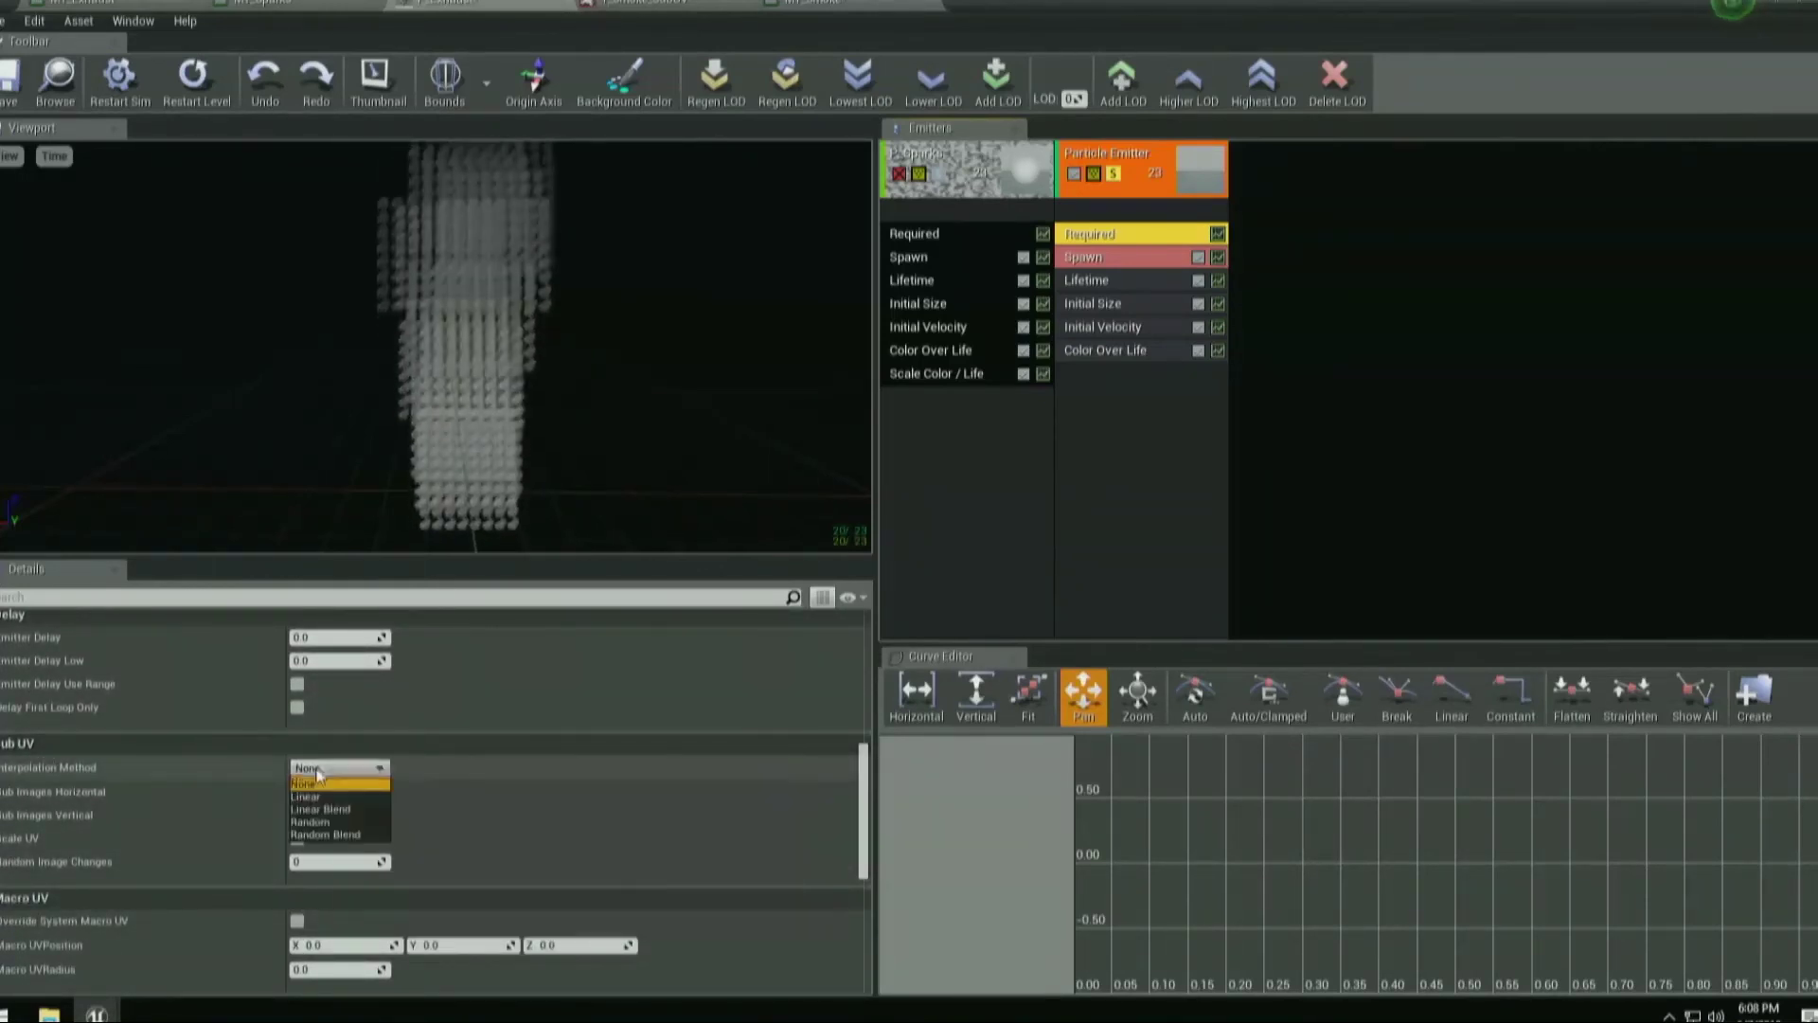
{"action": "left_click", "coordinate": [363, 808]}
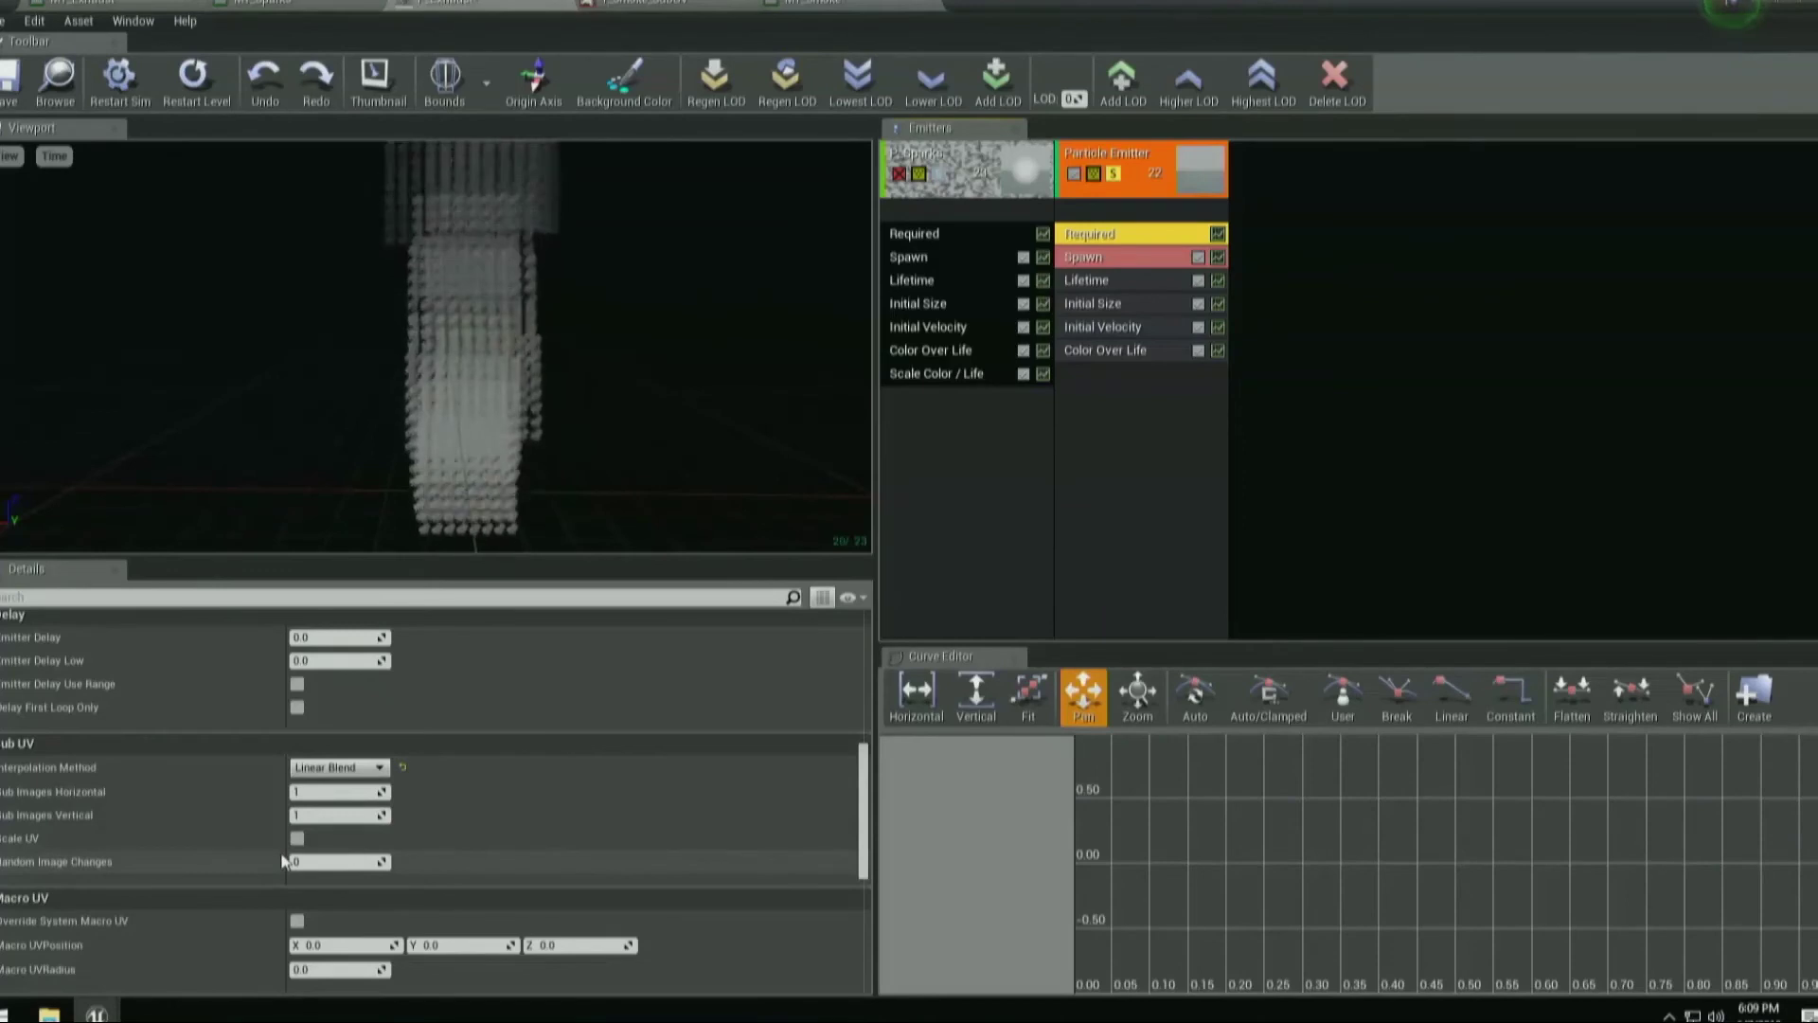
Check the frame grid of T_Smoke_SubUV and set both Sub Images Horizontal and Sub Images Vertical to 8.
{"action": "left_click", "coordinate": [633, 3]}
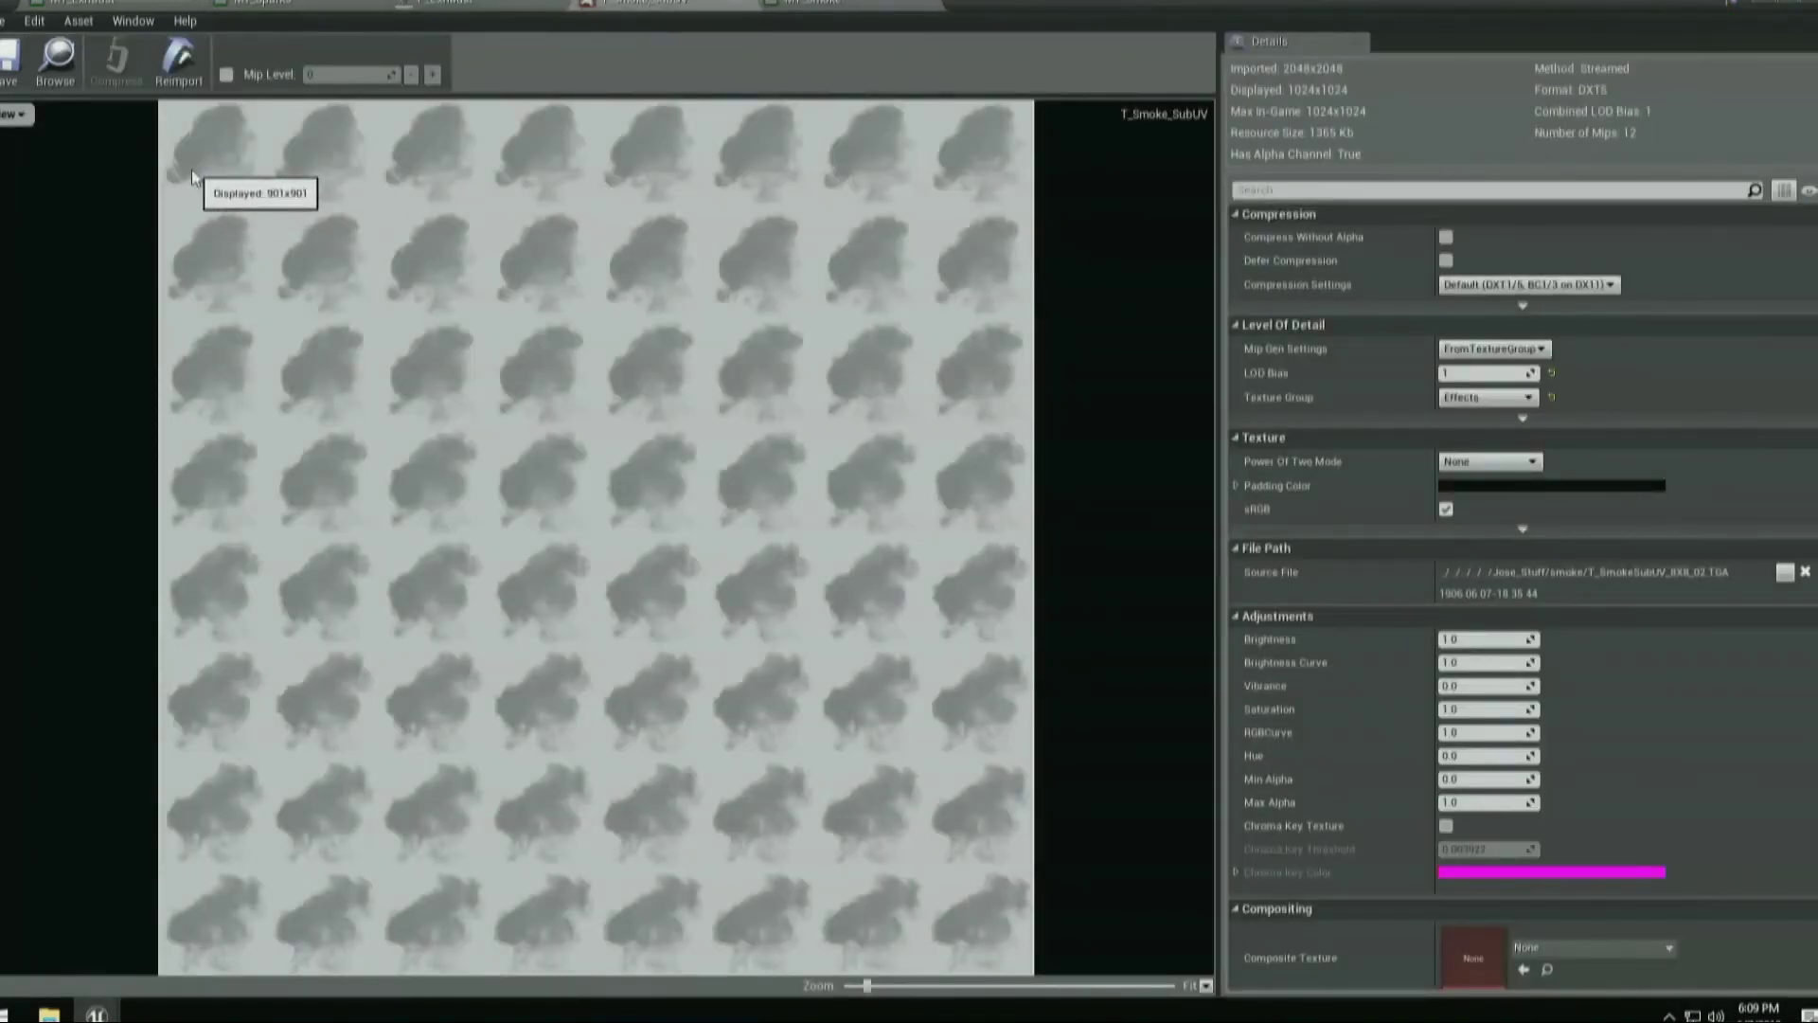
{"action": "left_click", "coordinate": [465, 3]}
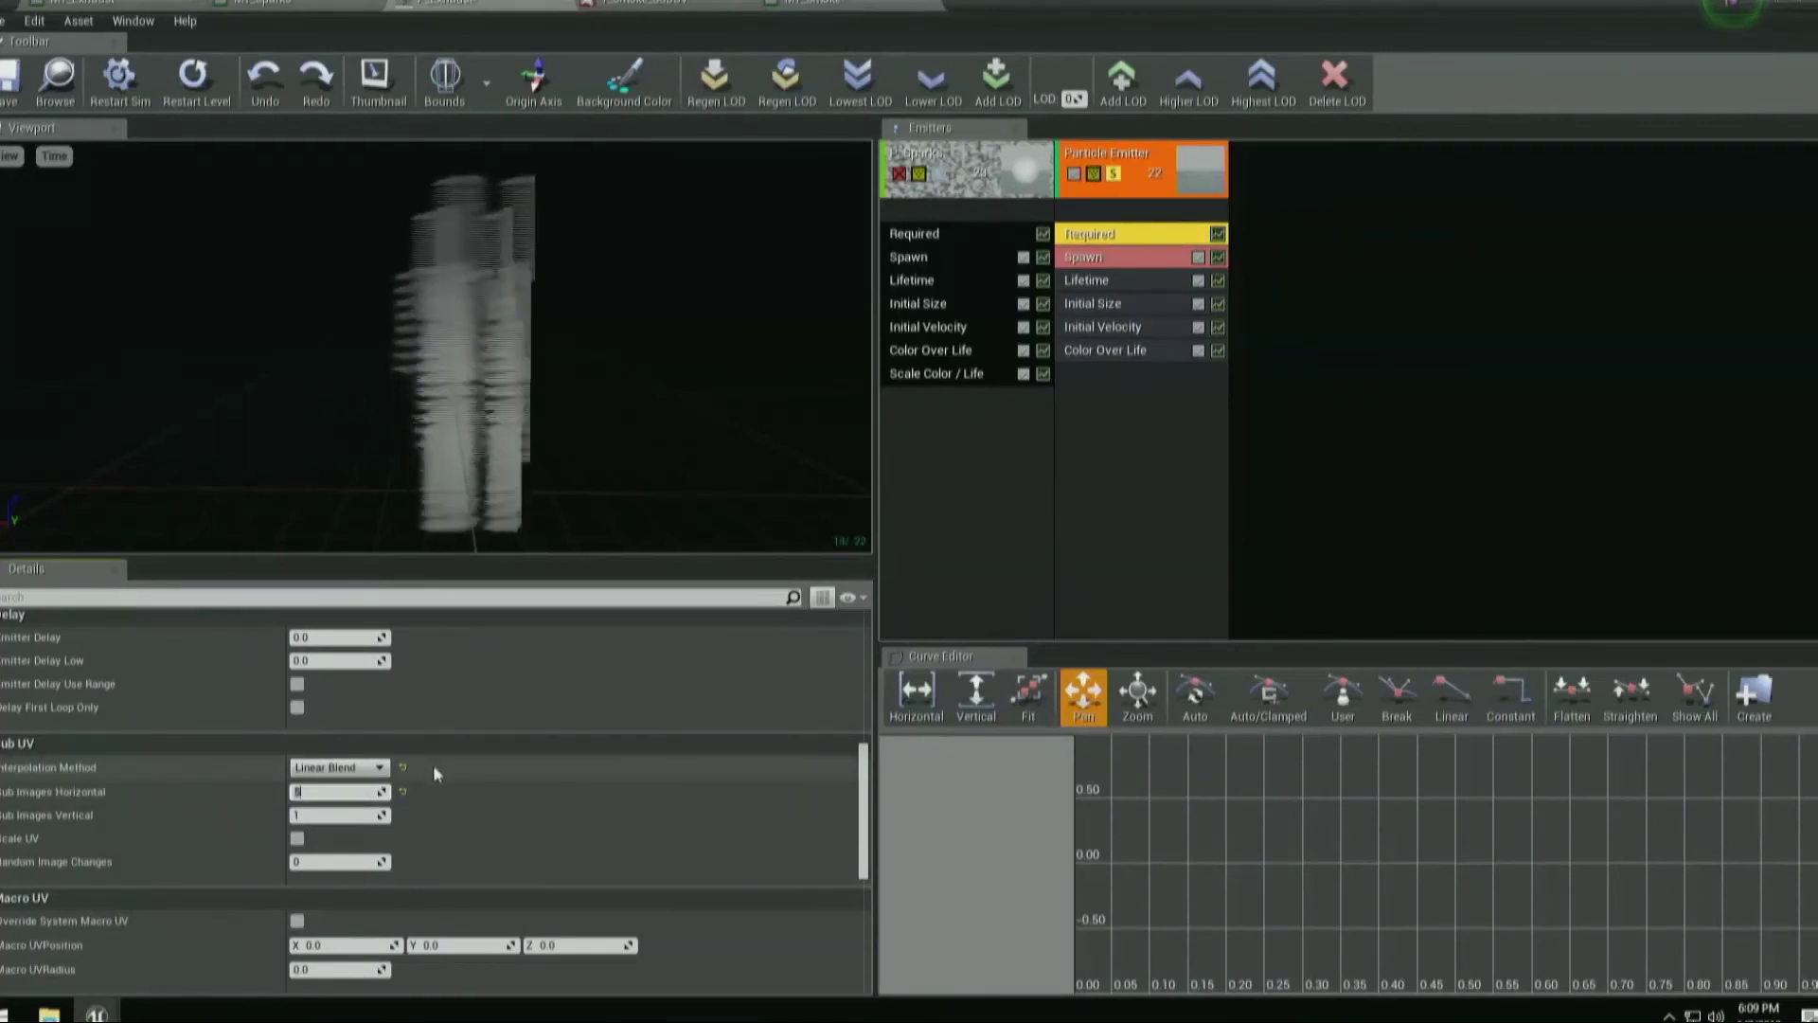
{"action": "left_click", "coordinate": [350, 814]}
{"action": "type", "text": "8"}
{"action": "key", "text": "Return"}
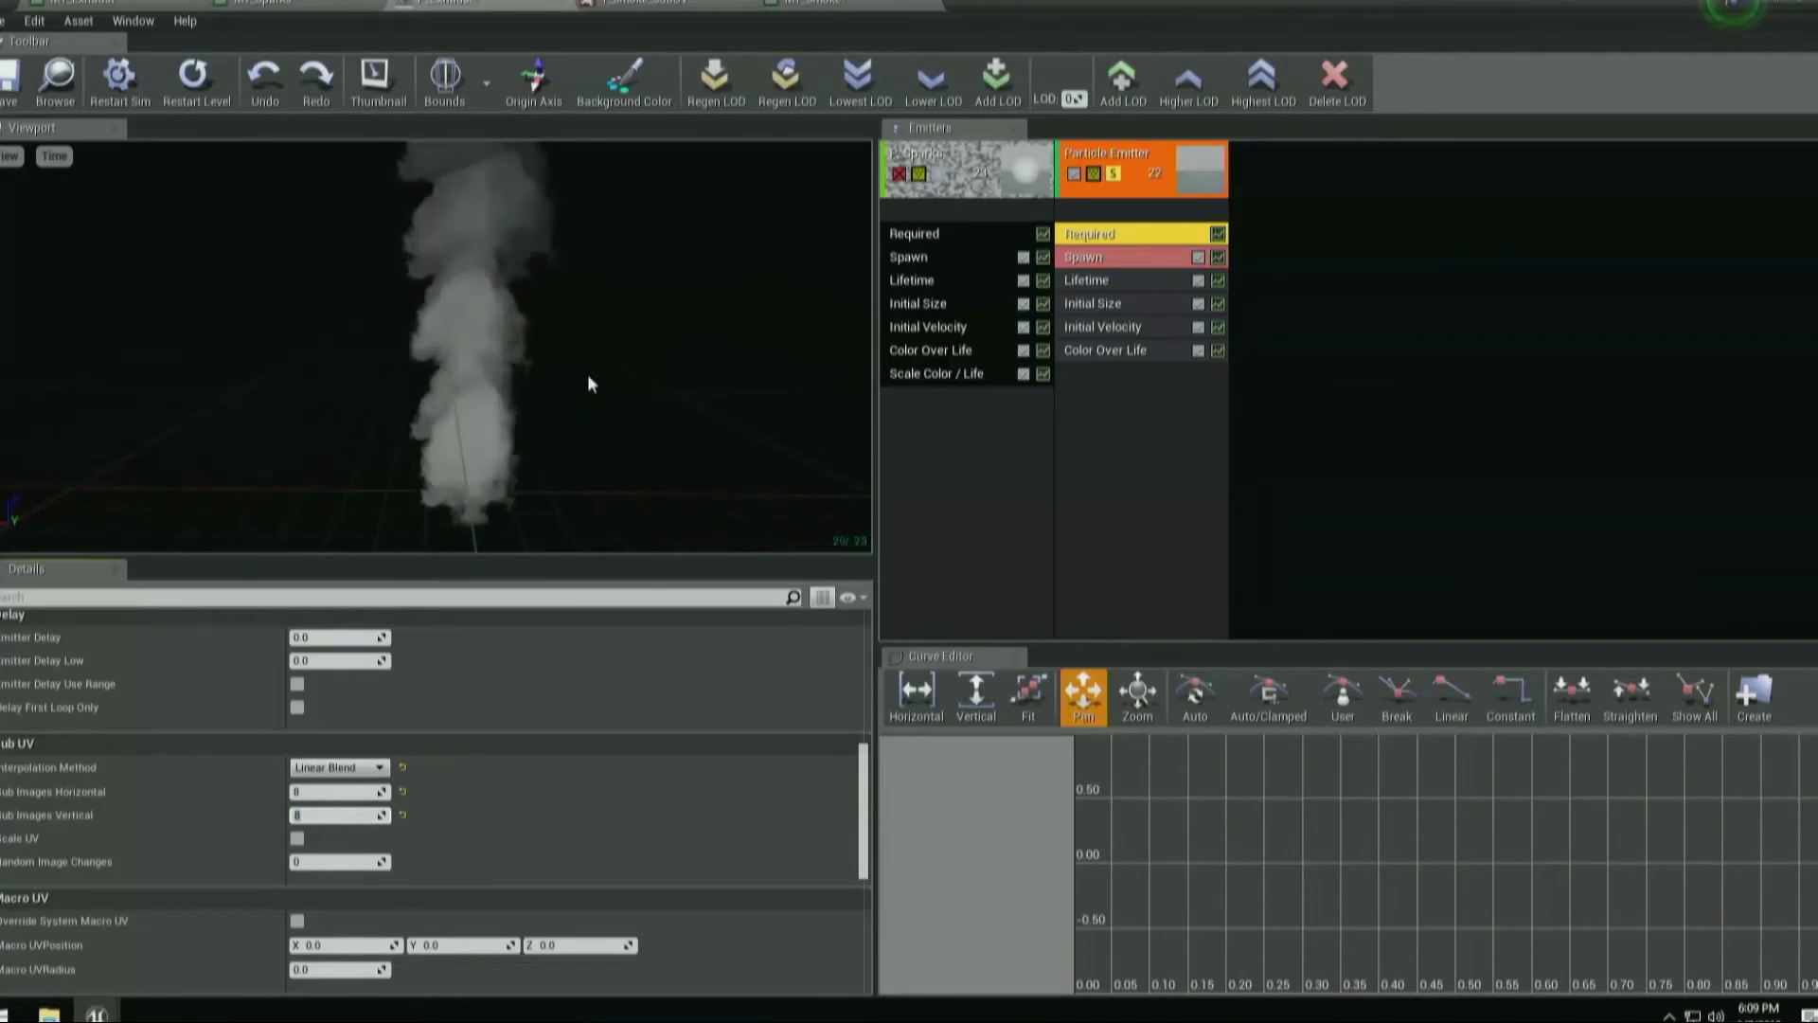
Add a SubImage Index module to the second emitter.
{"action": "right_click", "coordinate": [1166, 384]}
{"action": "left_click", "coordinate": [1157, 385]}
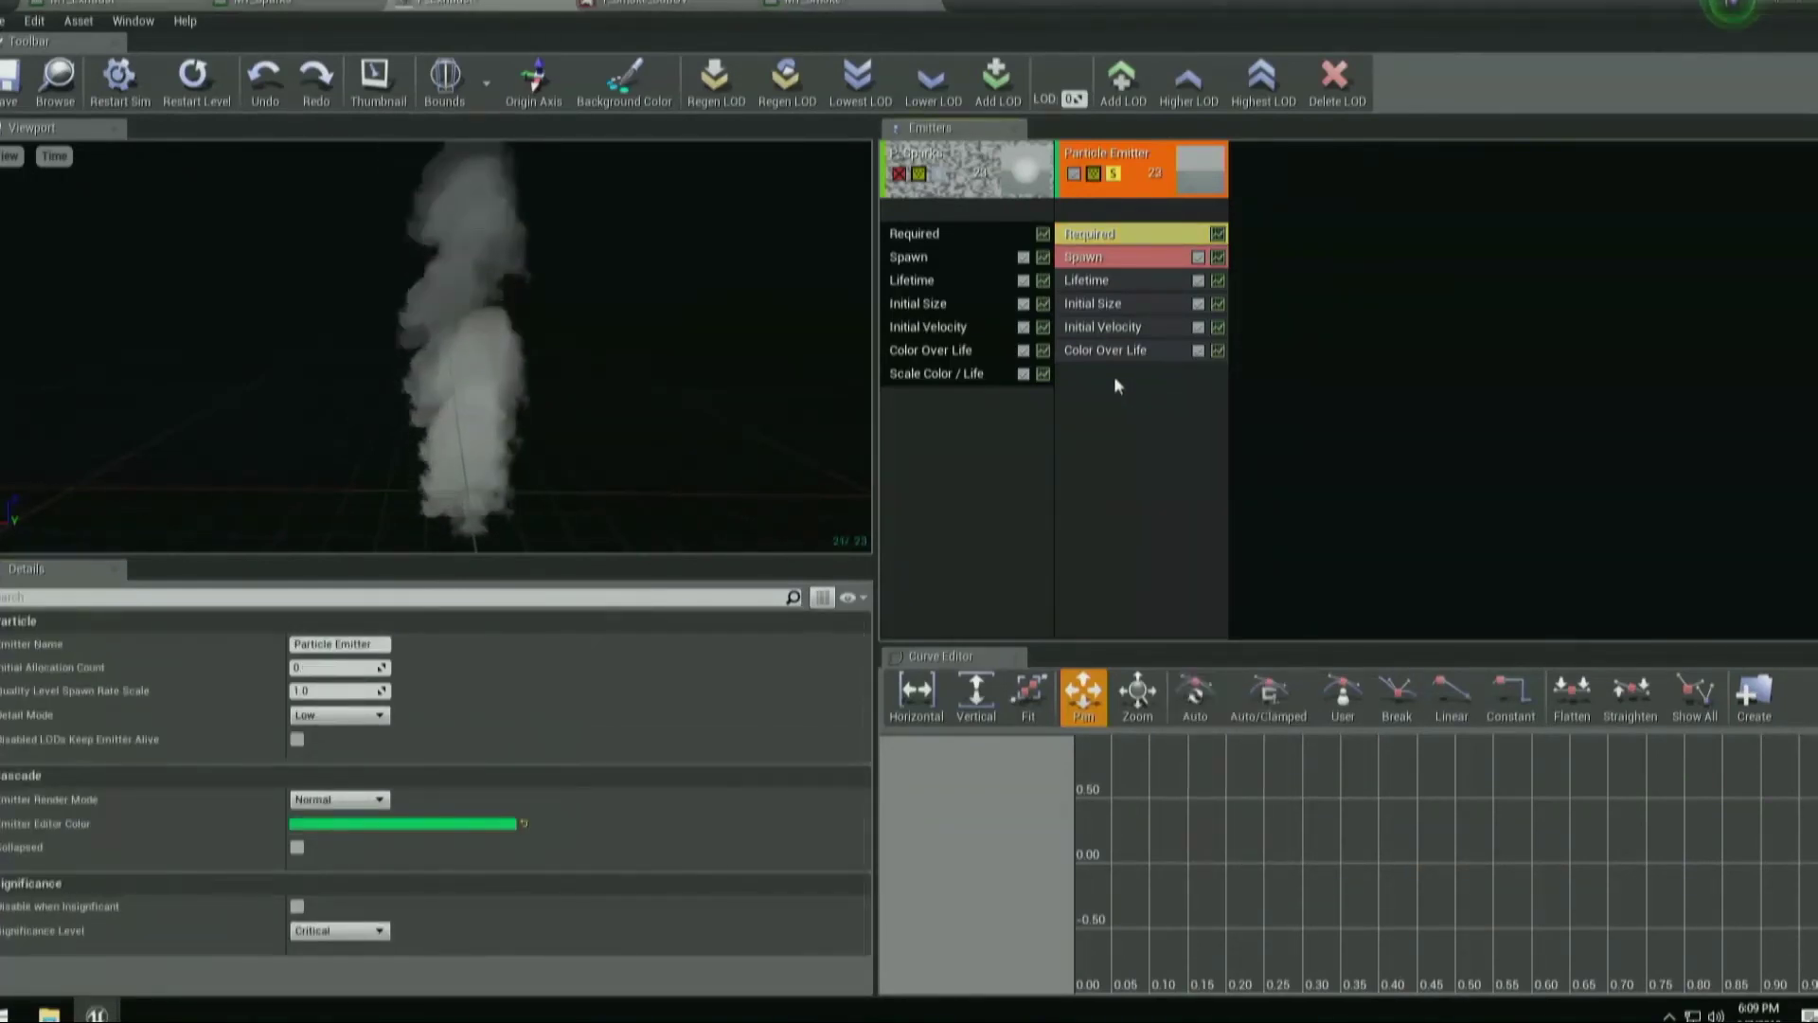
{"action": "right_click", "coordinate": [1113, 377]}
{"action": "mouse_move", "coordinate": [1199, 816]}
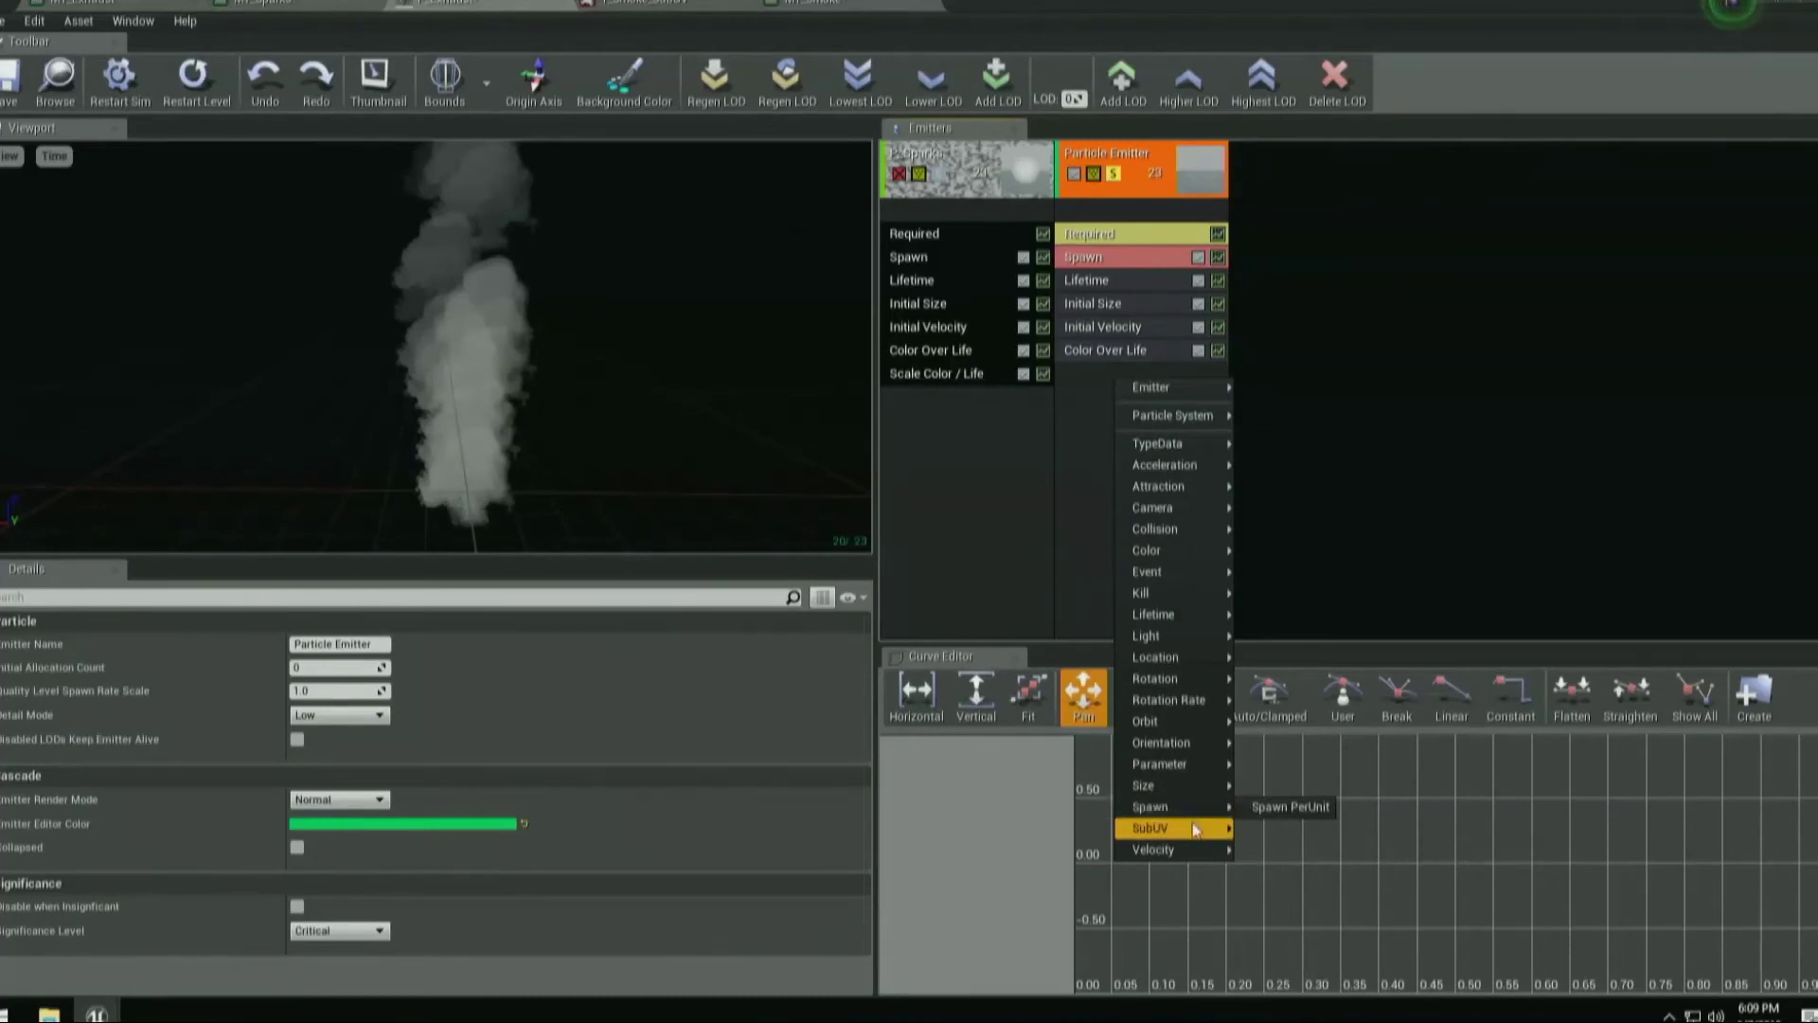
{"action": "right_click", "coordinate": [1089, 376]}
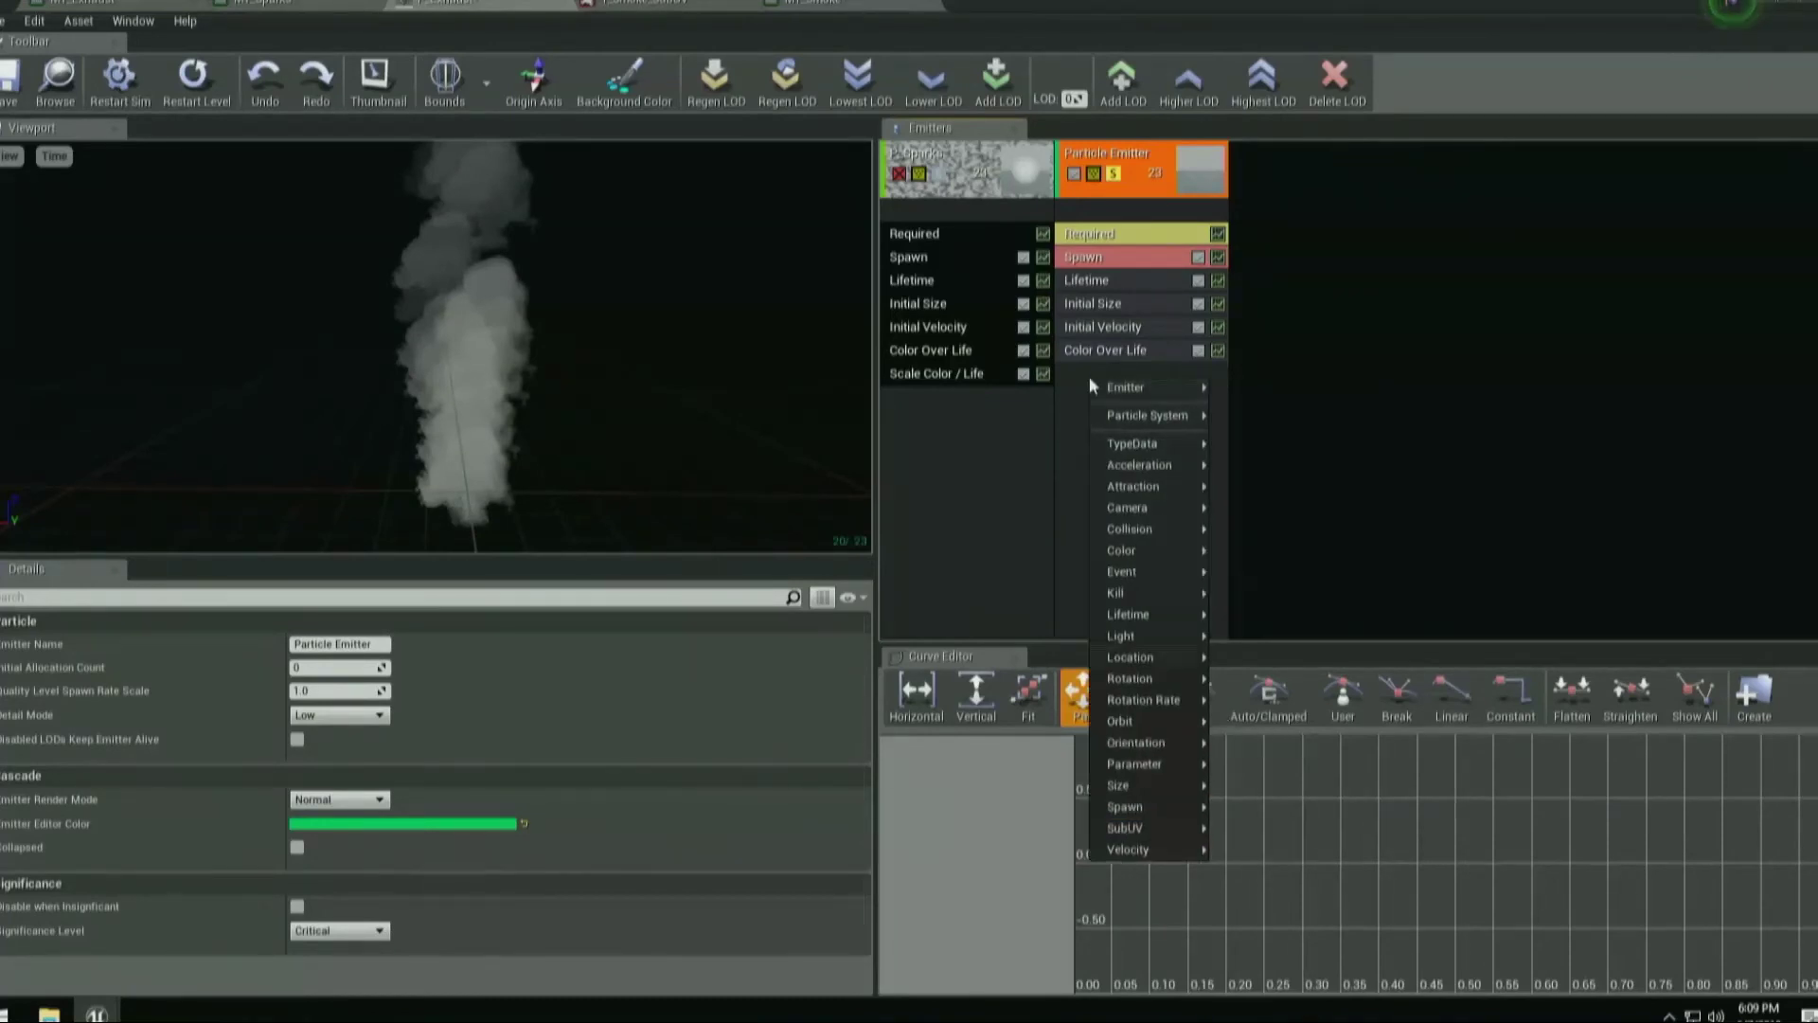
{"action": "mouse_move", "coordinate": [1172, 833]}
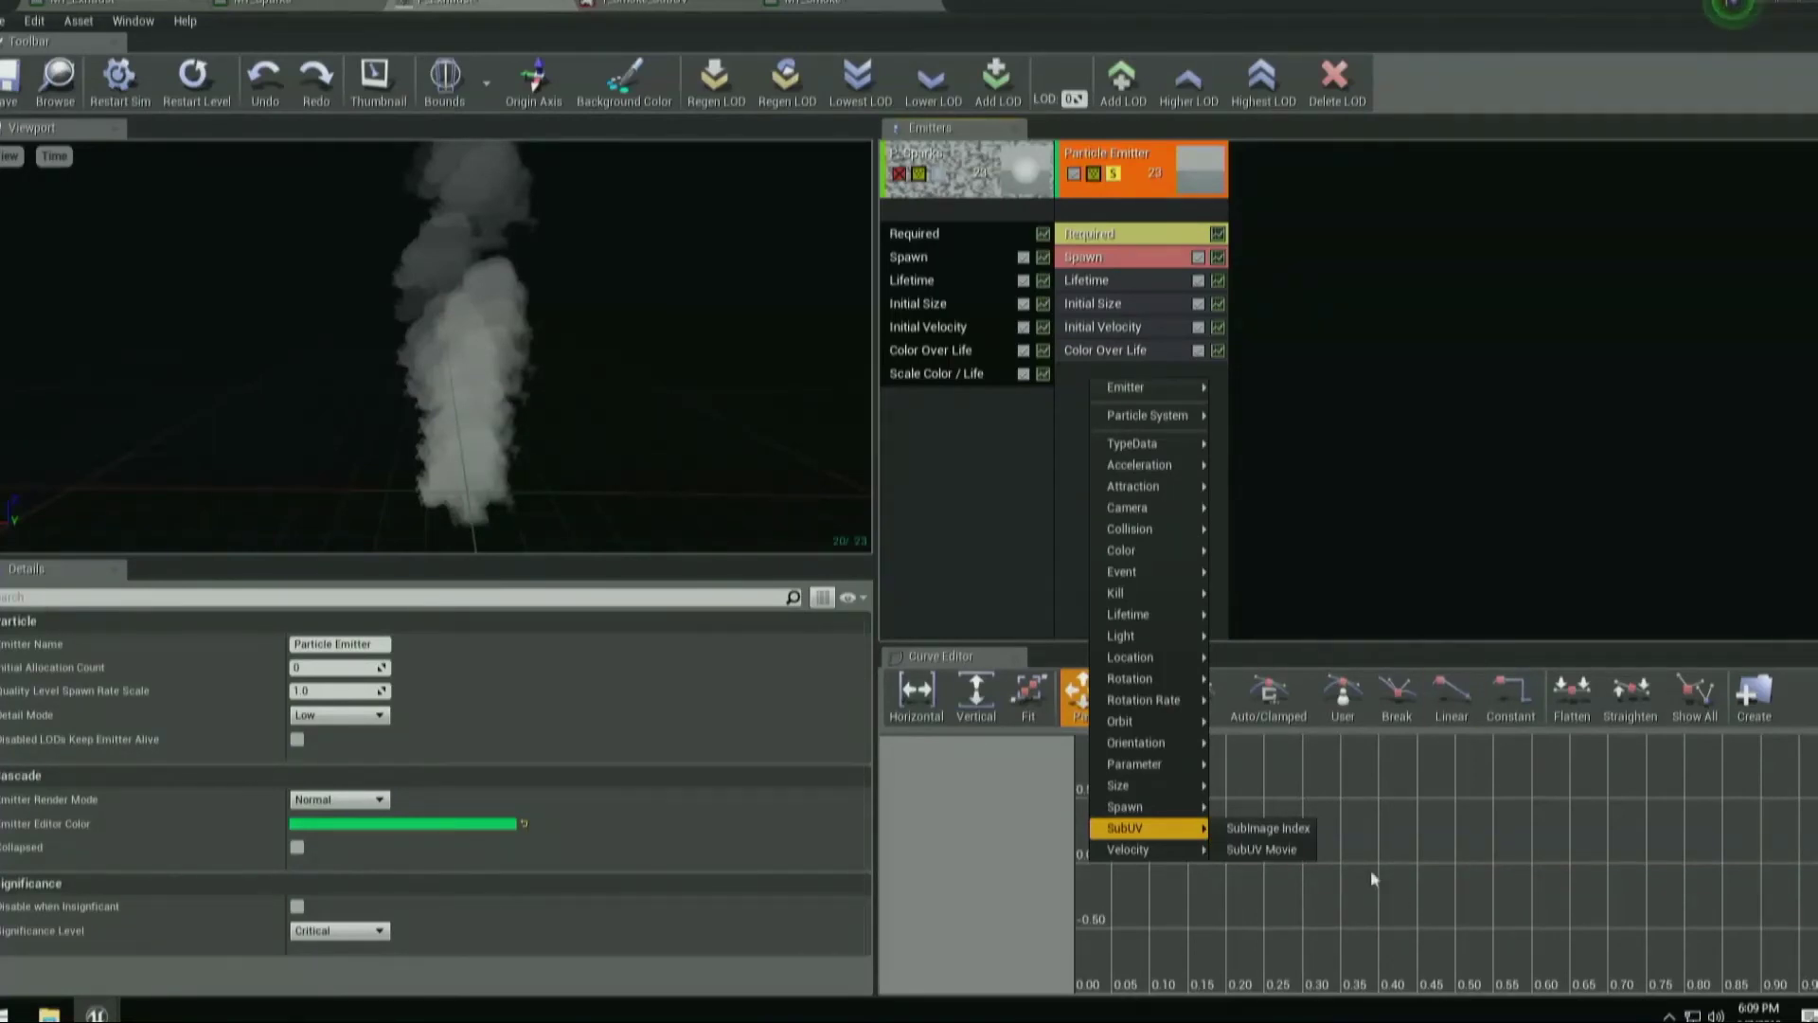
{"action": "left_click", "coordinate": [1296, 831]}
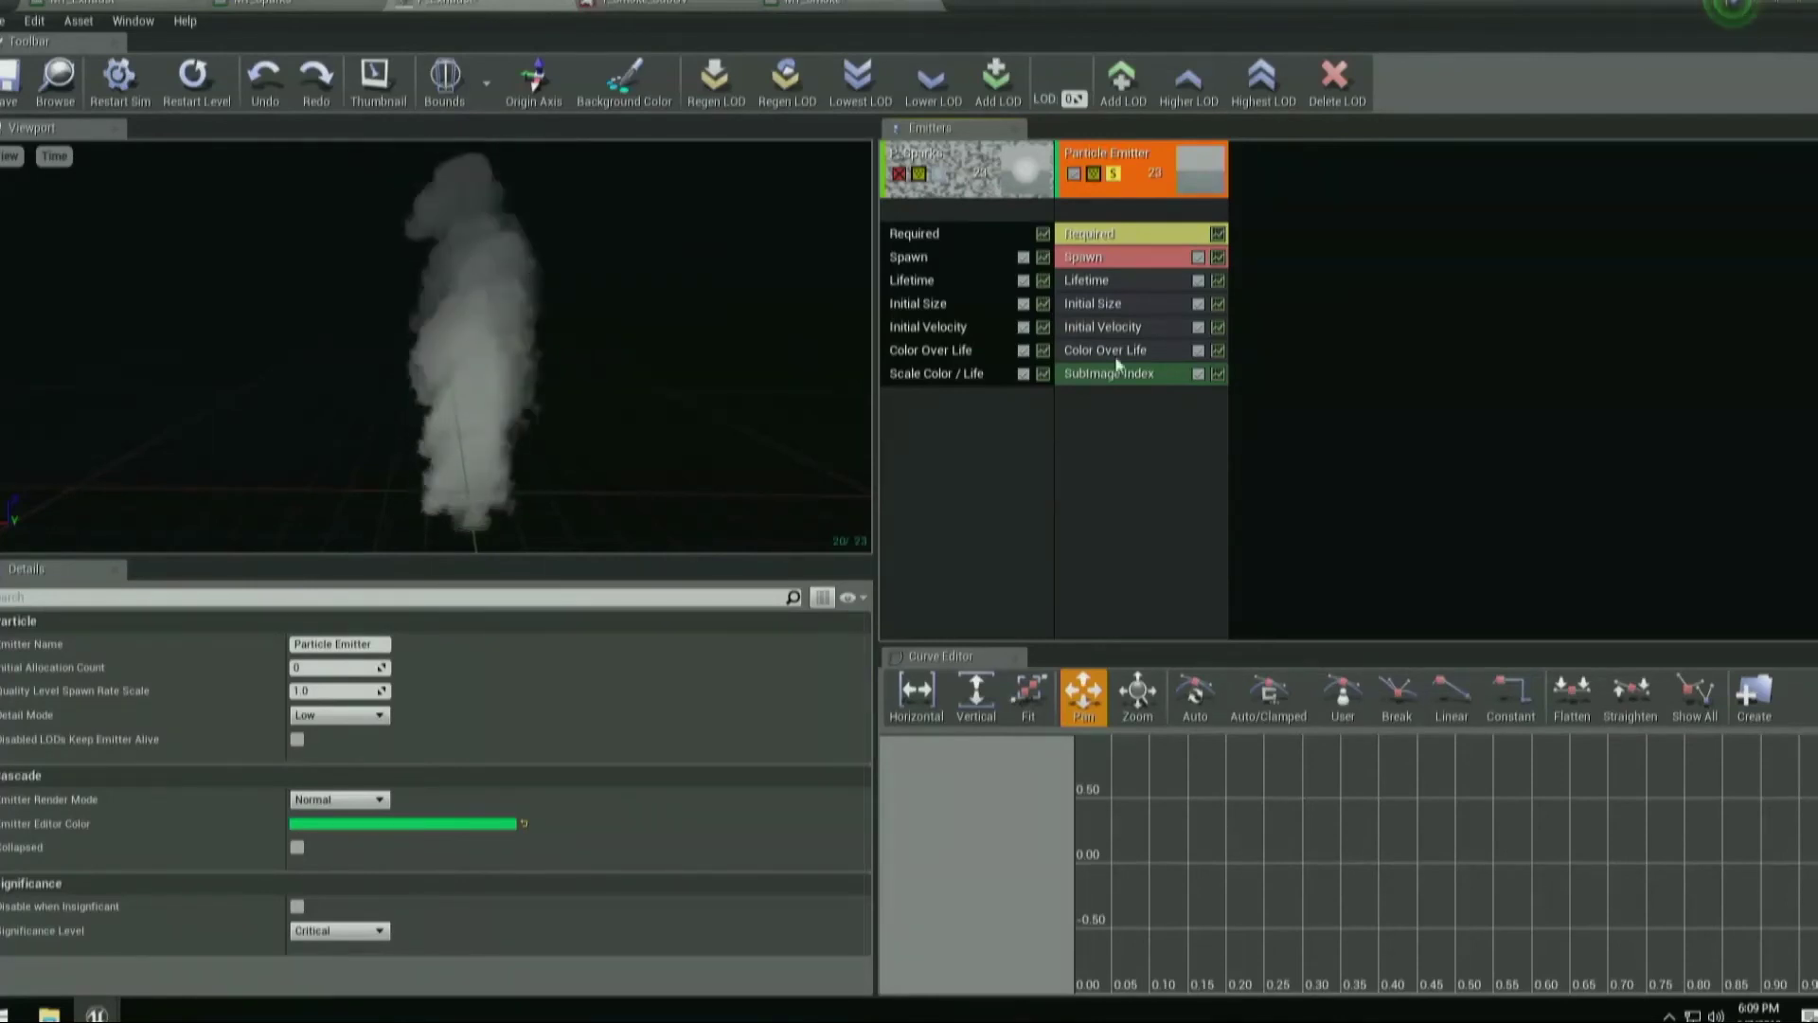
Set the Out Val of point 1 on the SubImage Index constant curve to 63.
{"action": "left_click", "coordinate": [1166, 377]}
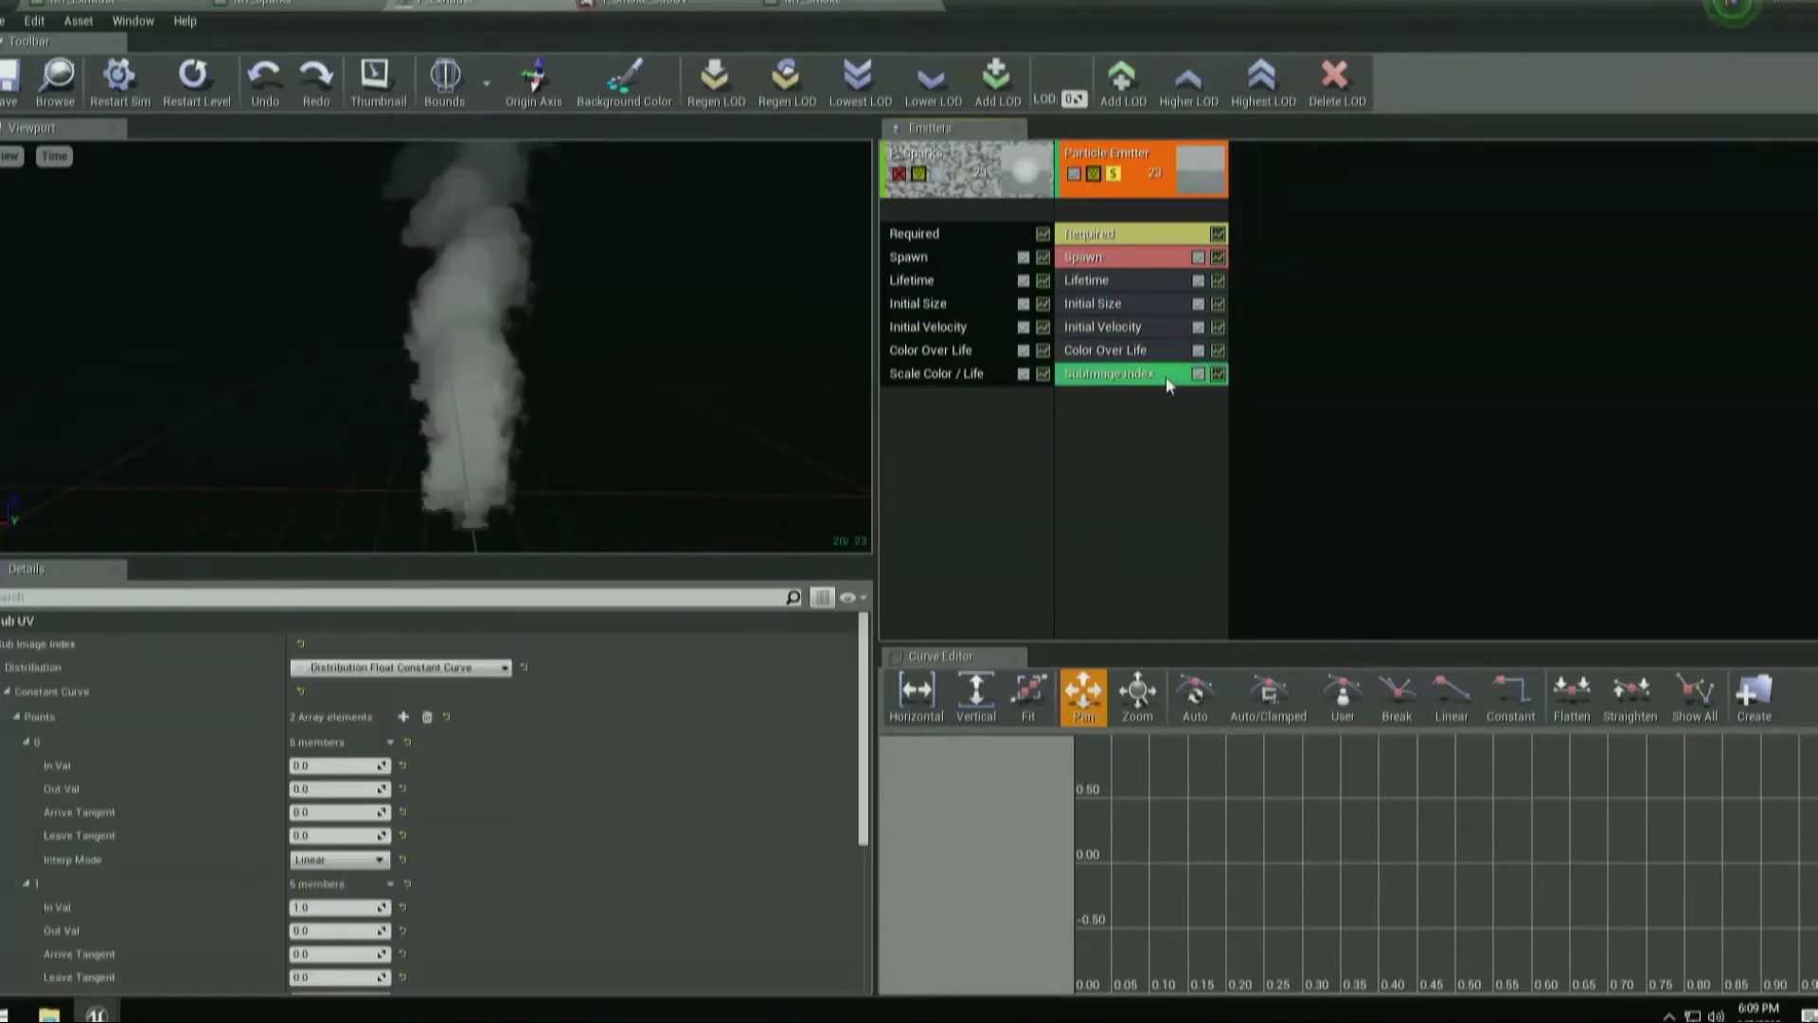
{"action": "scroll", "coordinate": [492, 743], "scroll_direction": "down", "scroll_amount": 2}
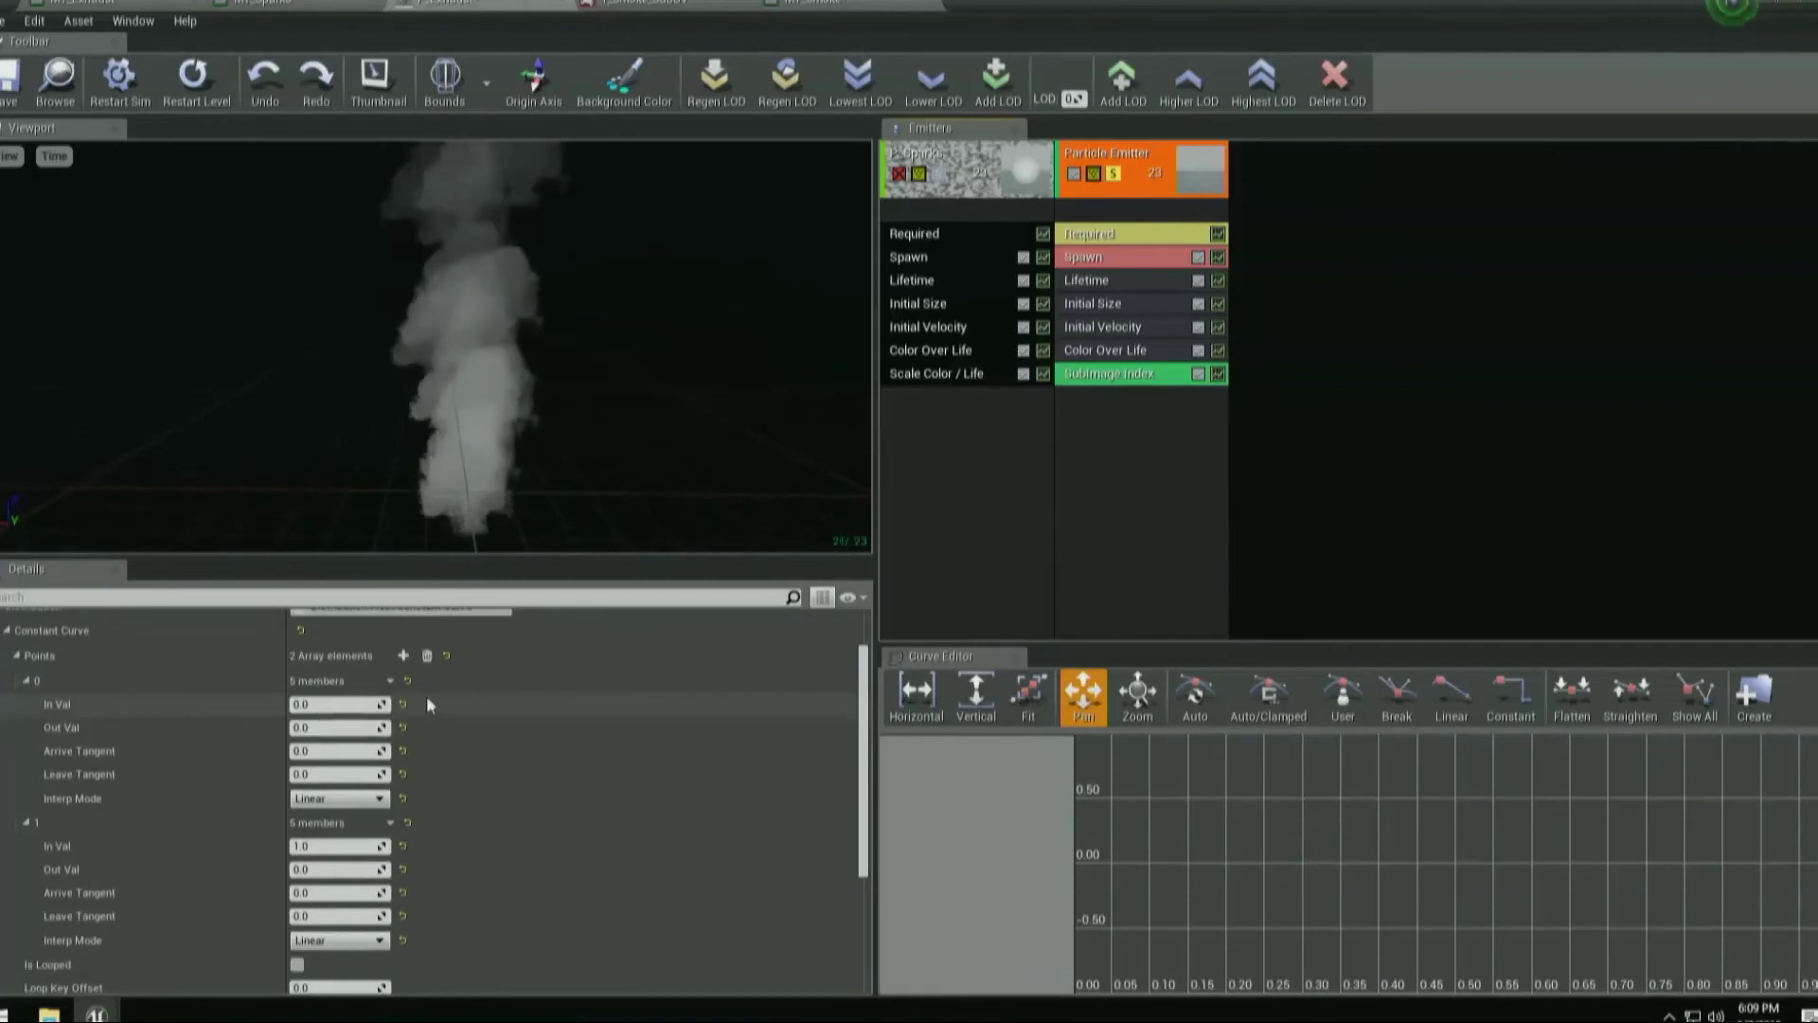
{"action": "scroll", "coordinate": [426, 696], "scroll_direction": "up", "scroll_amount": 1}
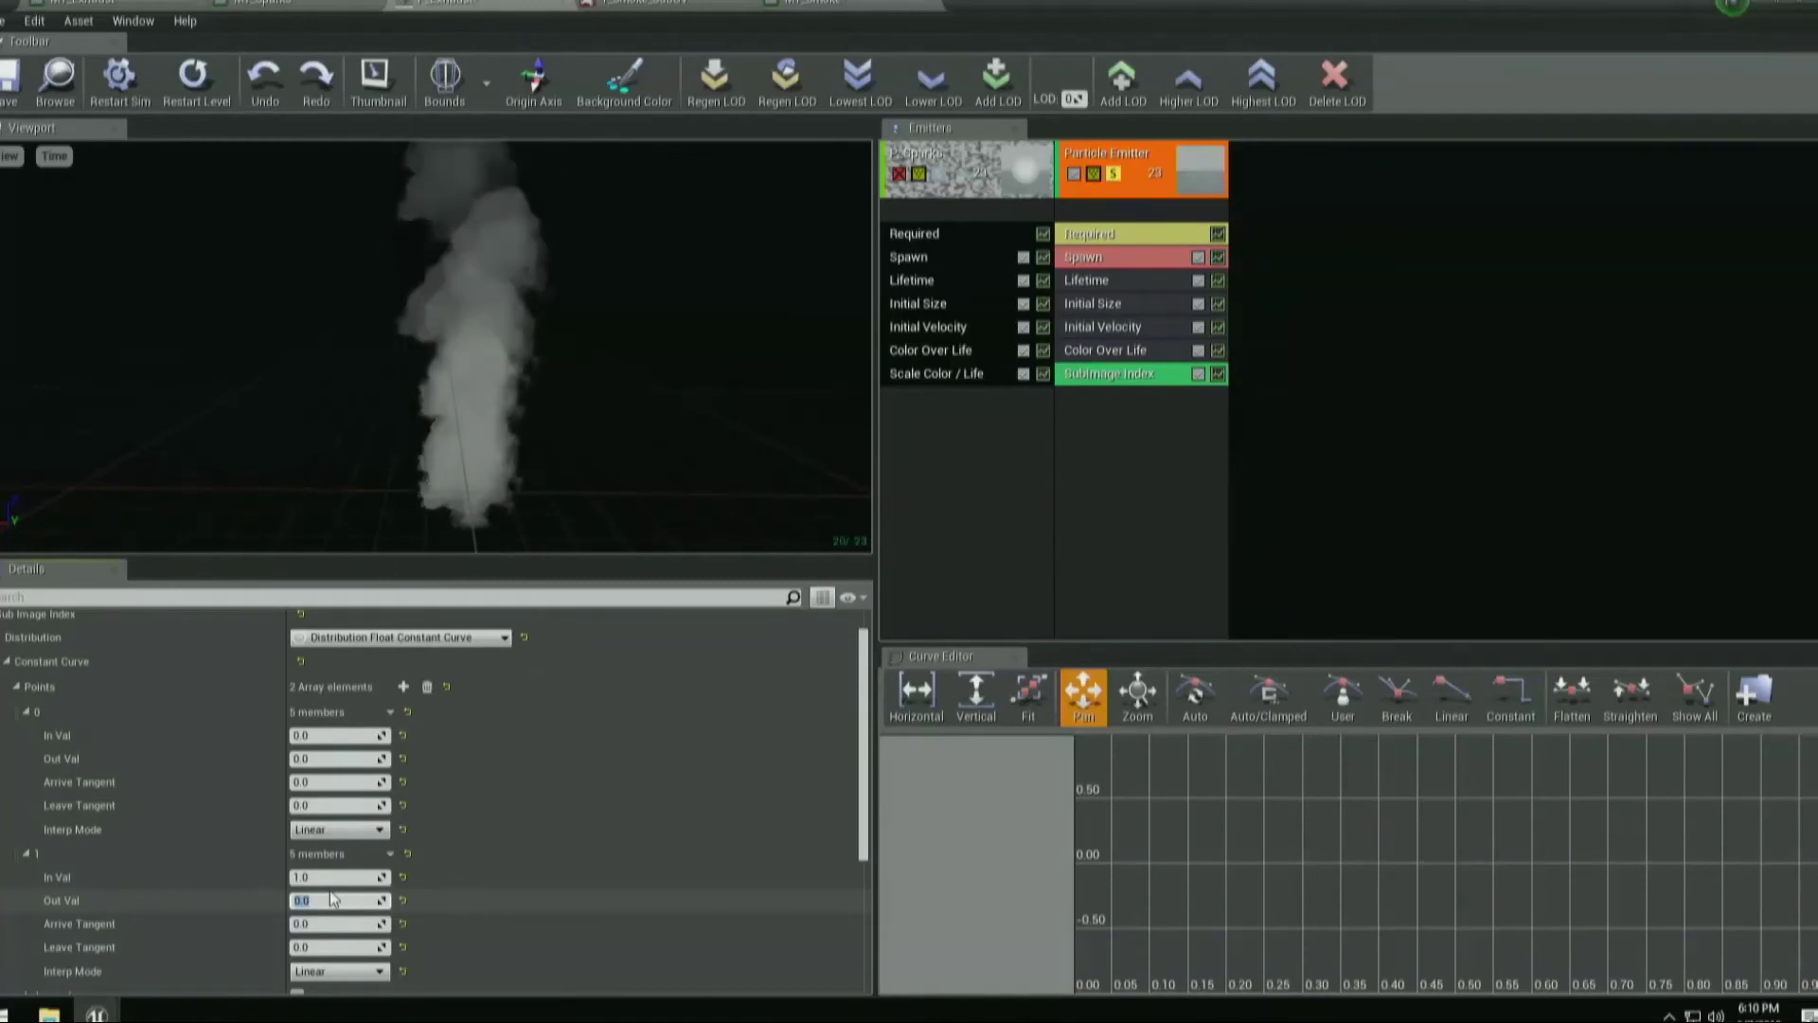
{"action": "type", "text": "63"}
{"action": "key", "text": "Return"}
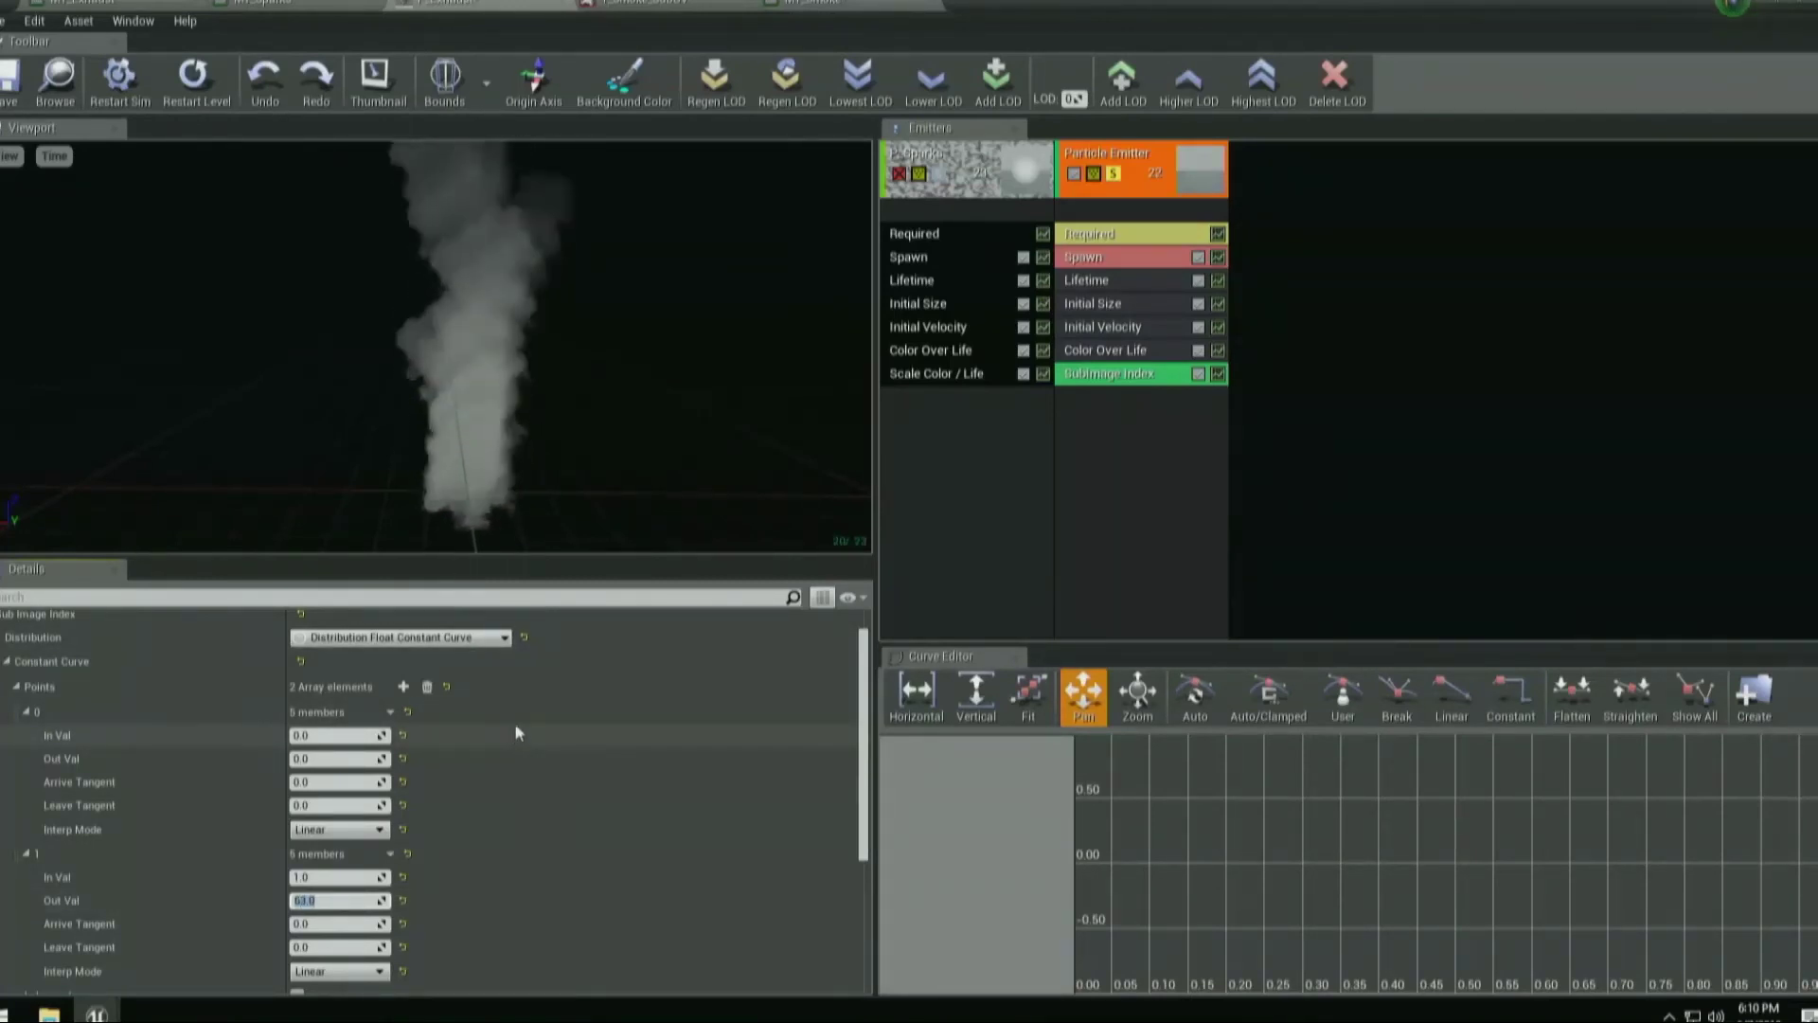
Set the second emitter's constant spawn rate to 1 and compare the single particle with the T_Smoke_SubUV frames.
{"action": "left_click", "coordinate": [1173, 257]}
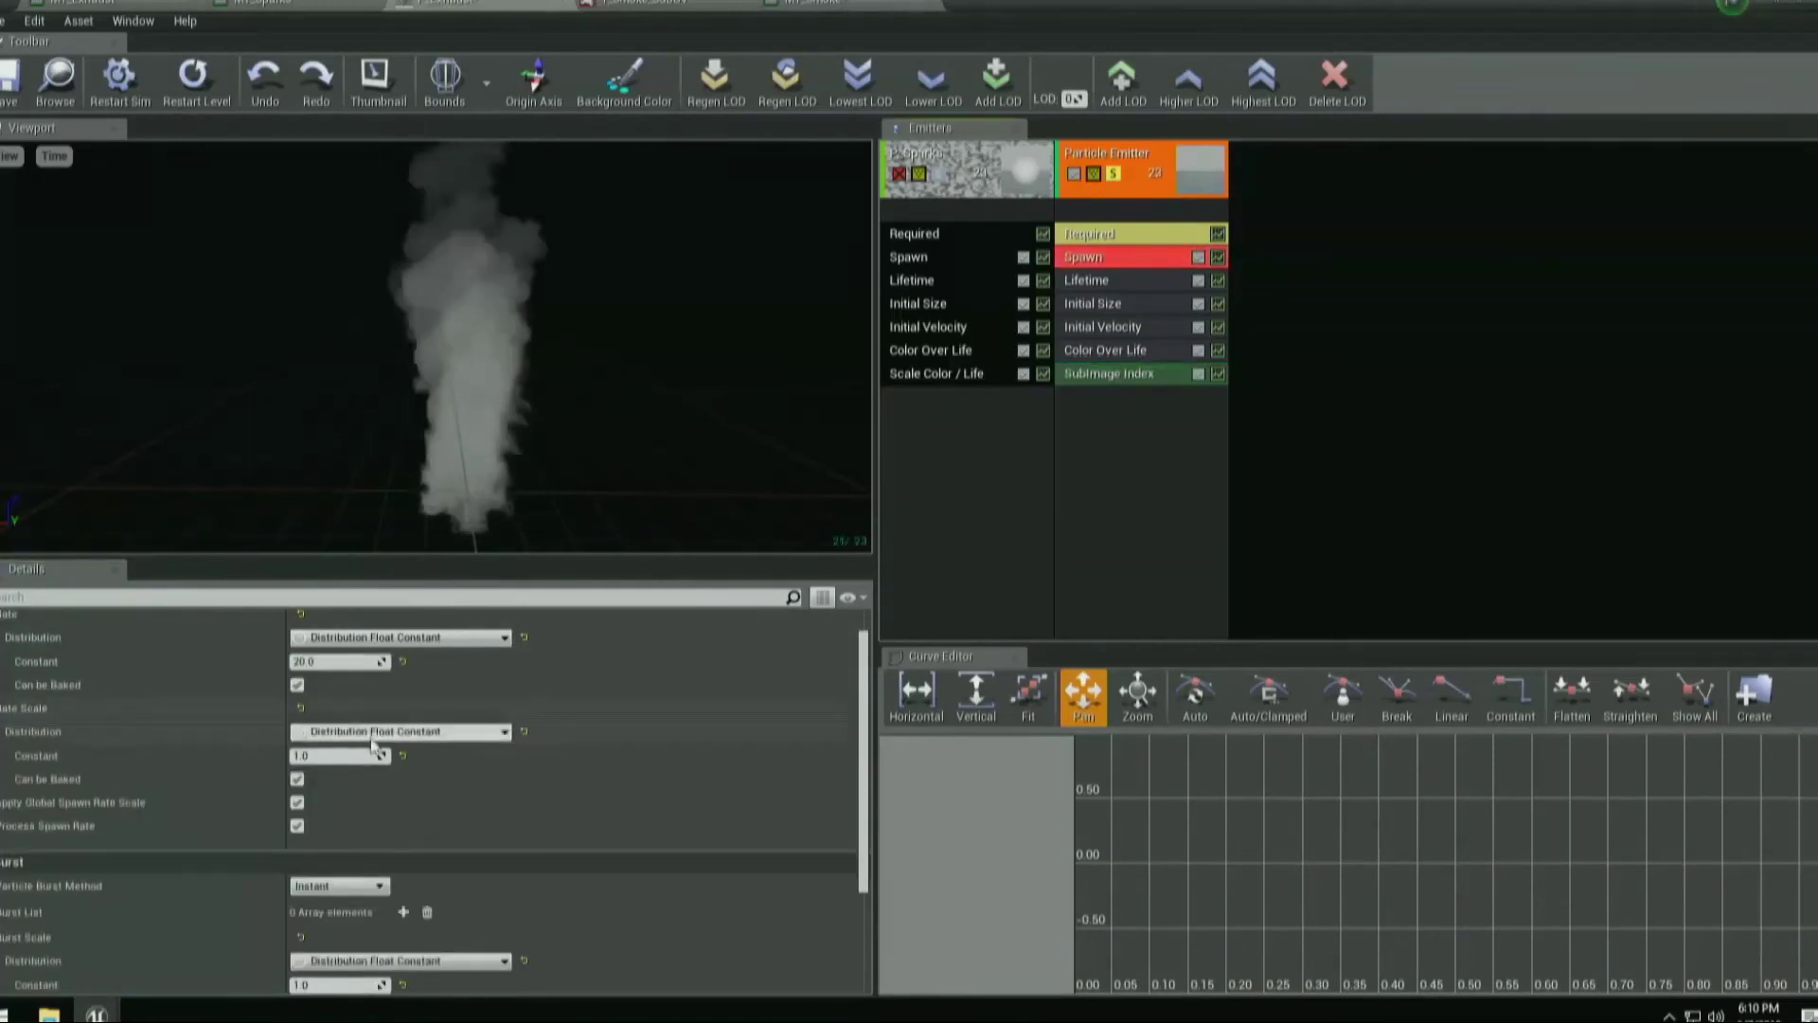
{"action": "left_click", "coordinate": [327, 692]}
{"action": "type", "text": "1"}
{"action": "key", "text": "Return"}
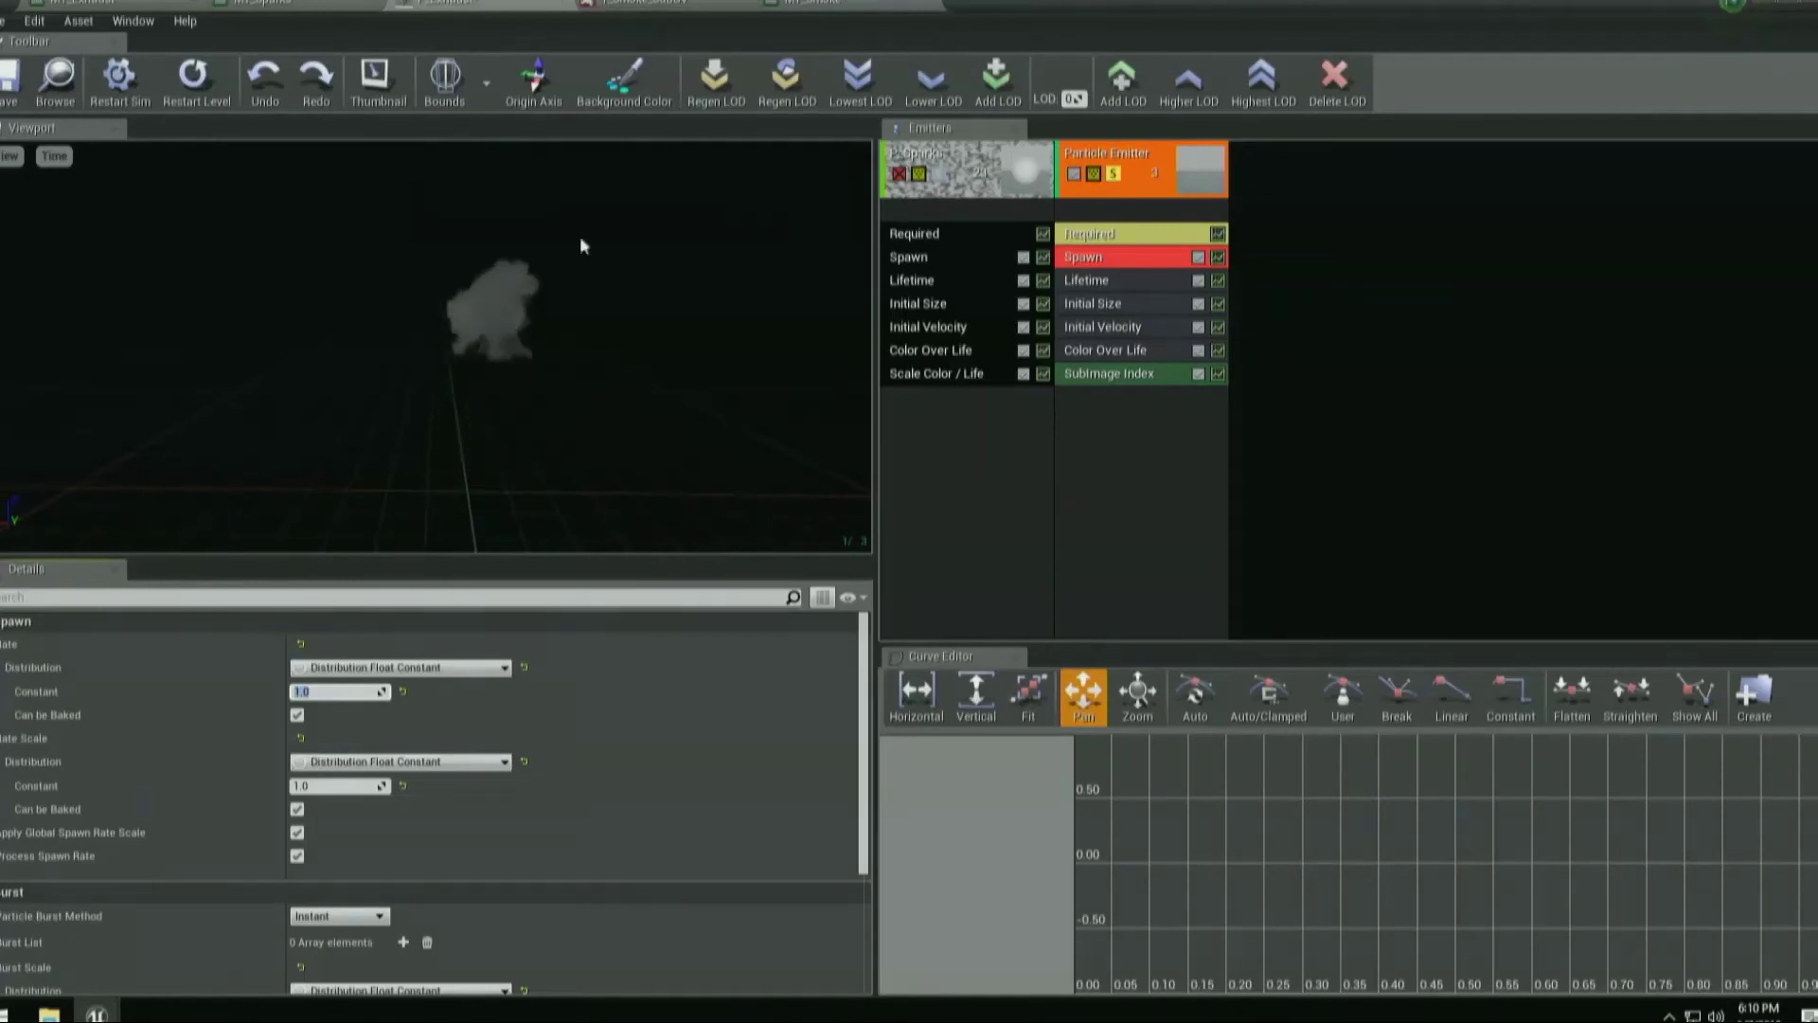
{"action": "left_click", "coordinate": [634, 3]}
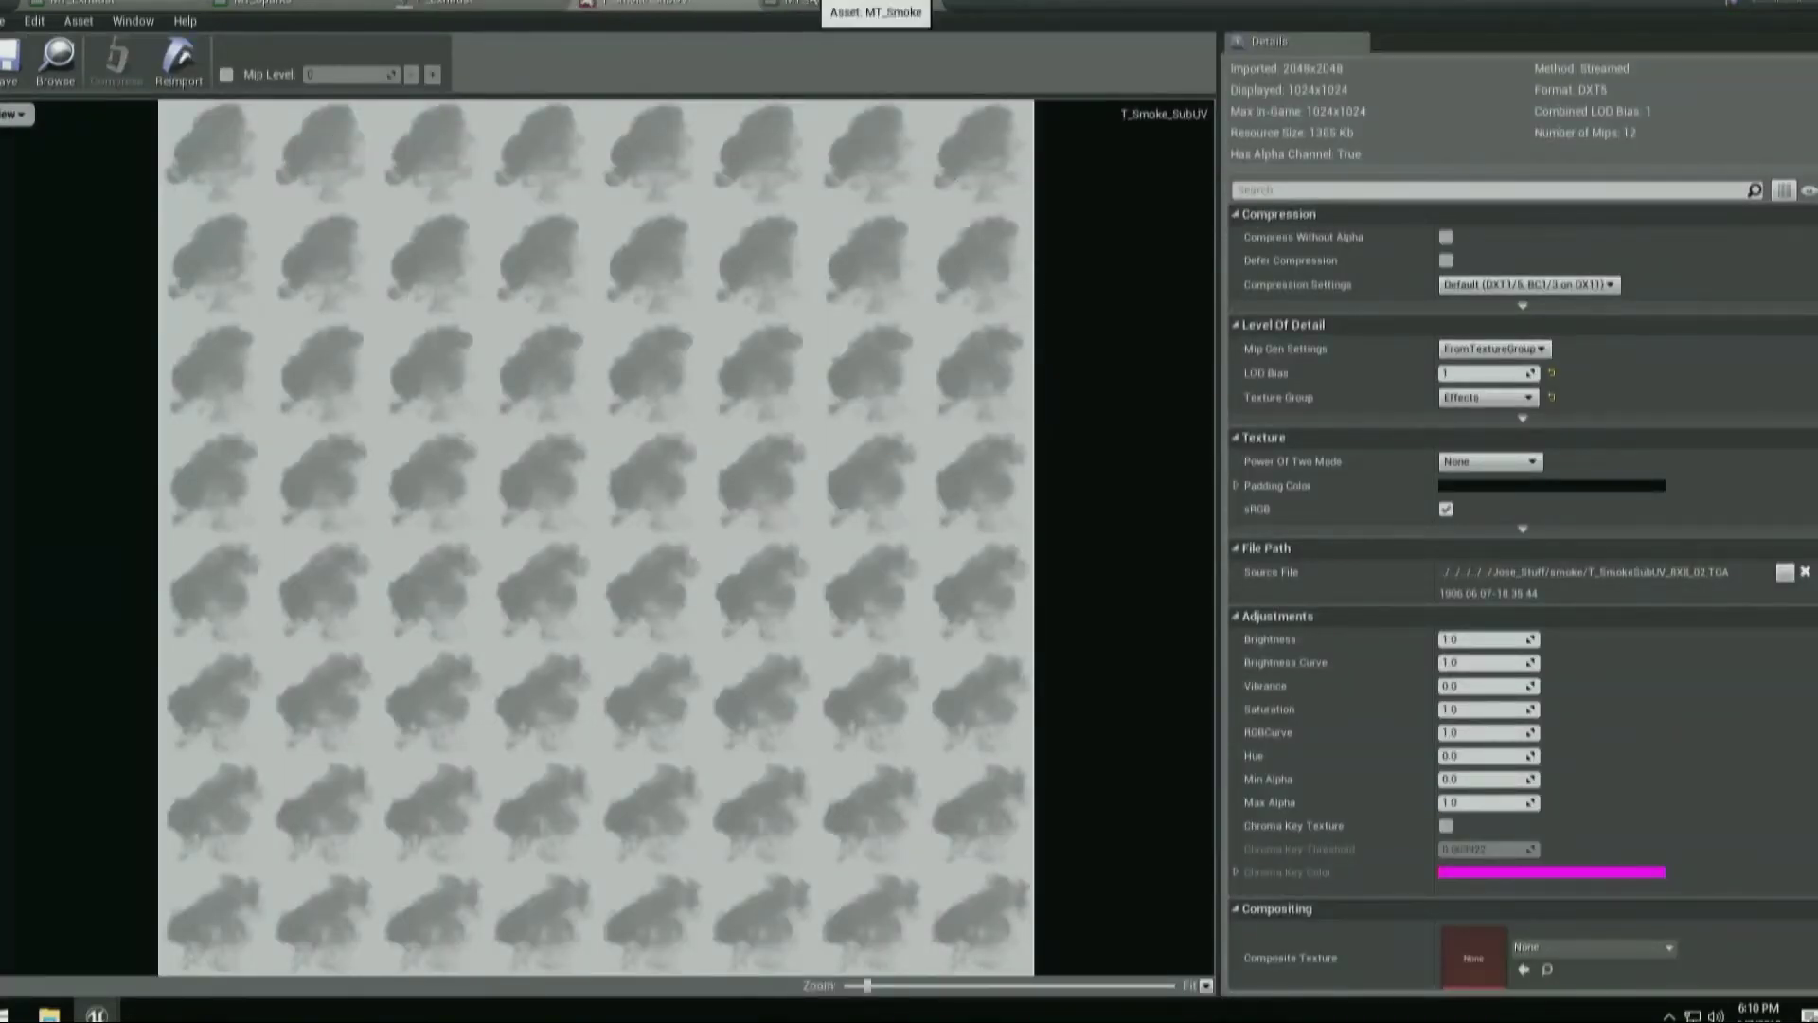
{"action": "left_click", "coordinate": [815, 3]}
{"action": "left_click", "coordinate": [445, 4]}
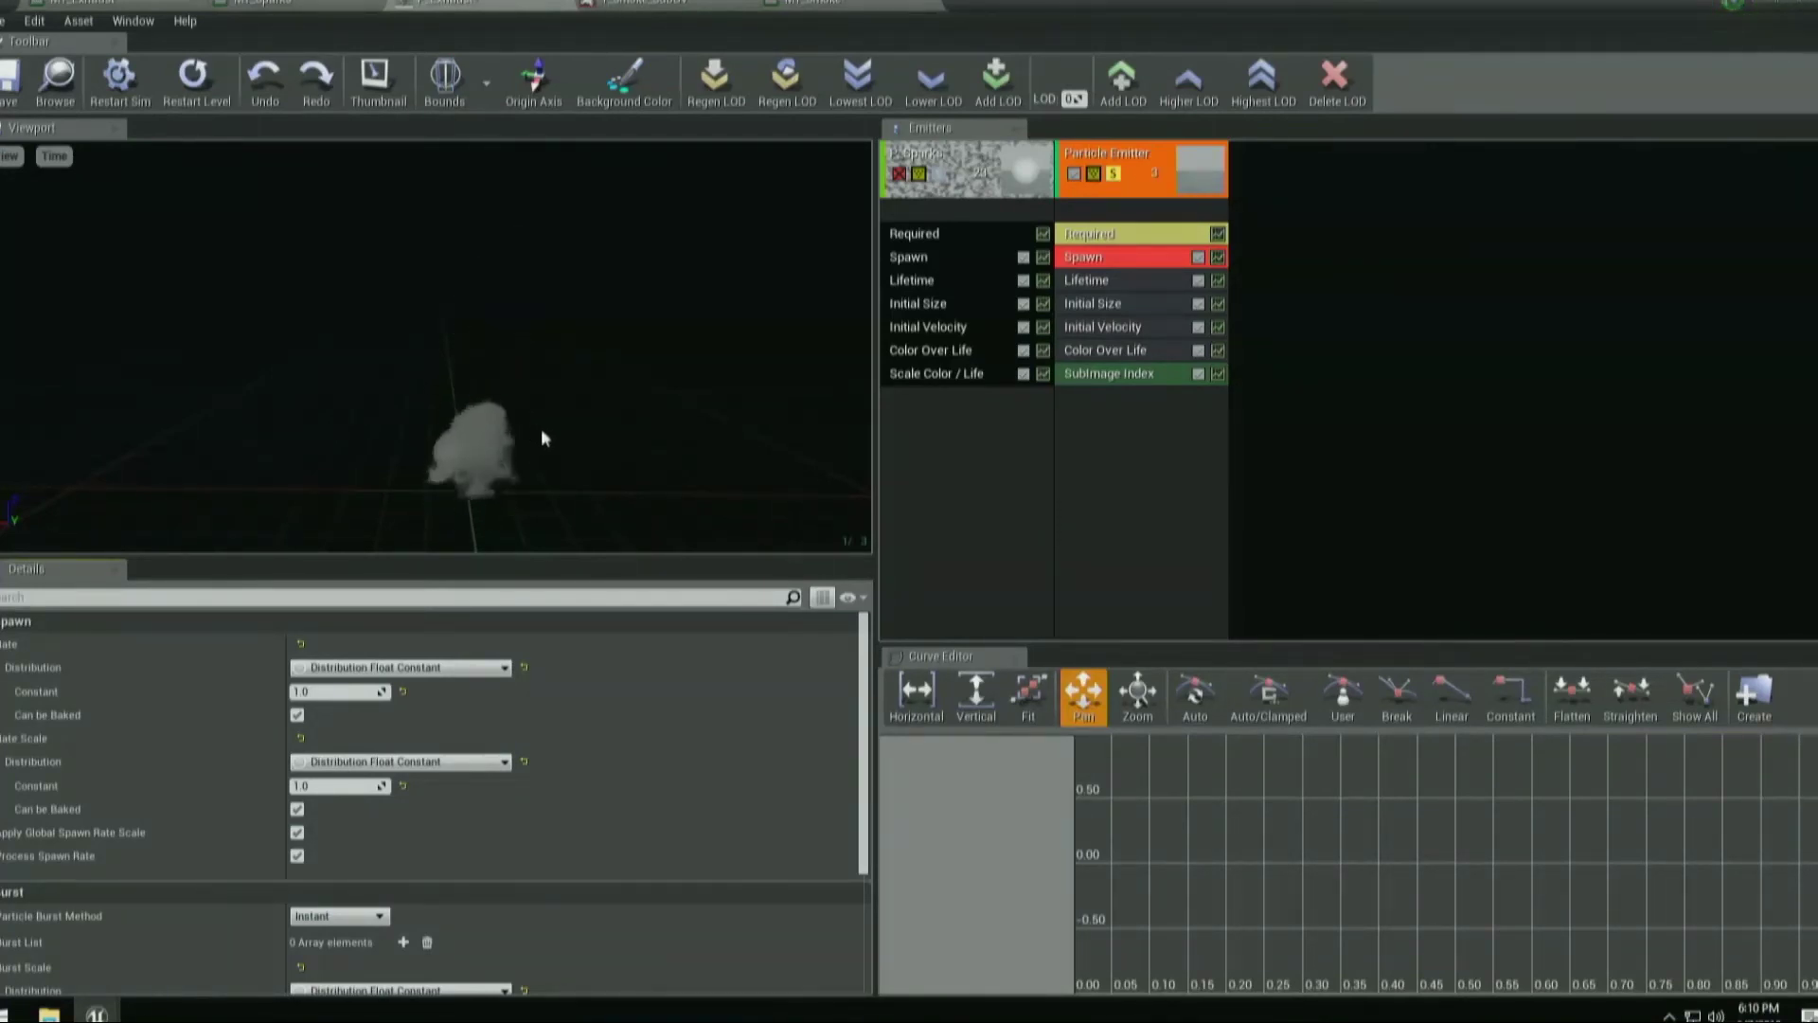
Rename the second particle emitter to Smoke.
{"action": "left_click", "coordinate": [1108, 235]}
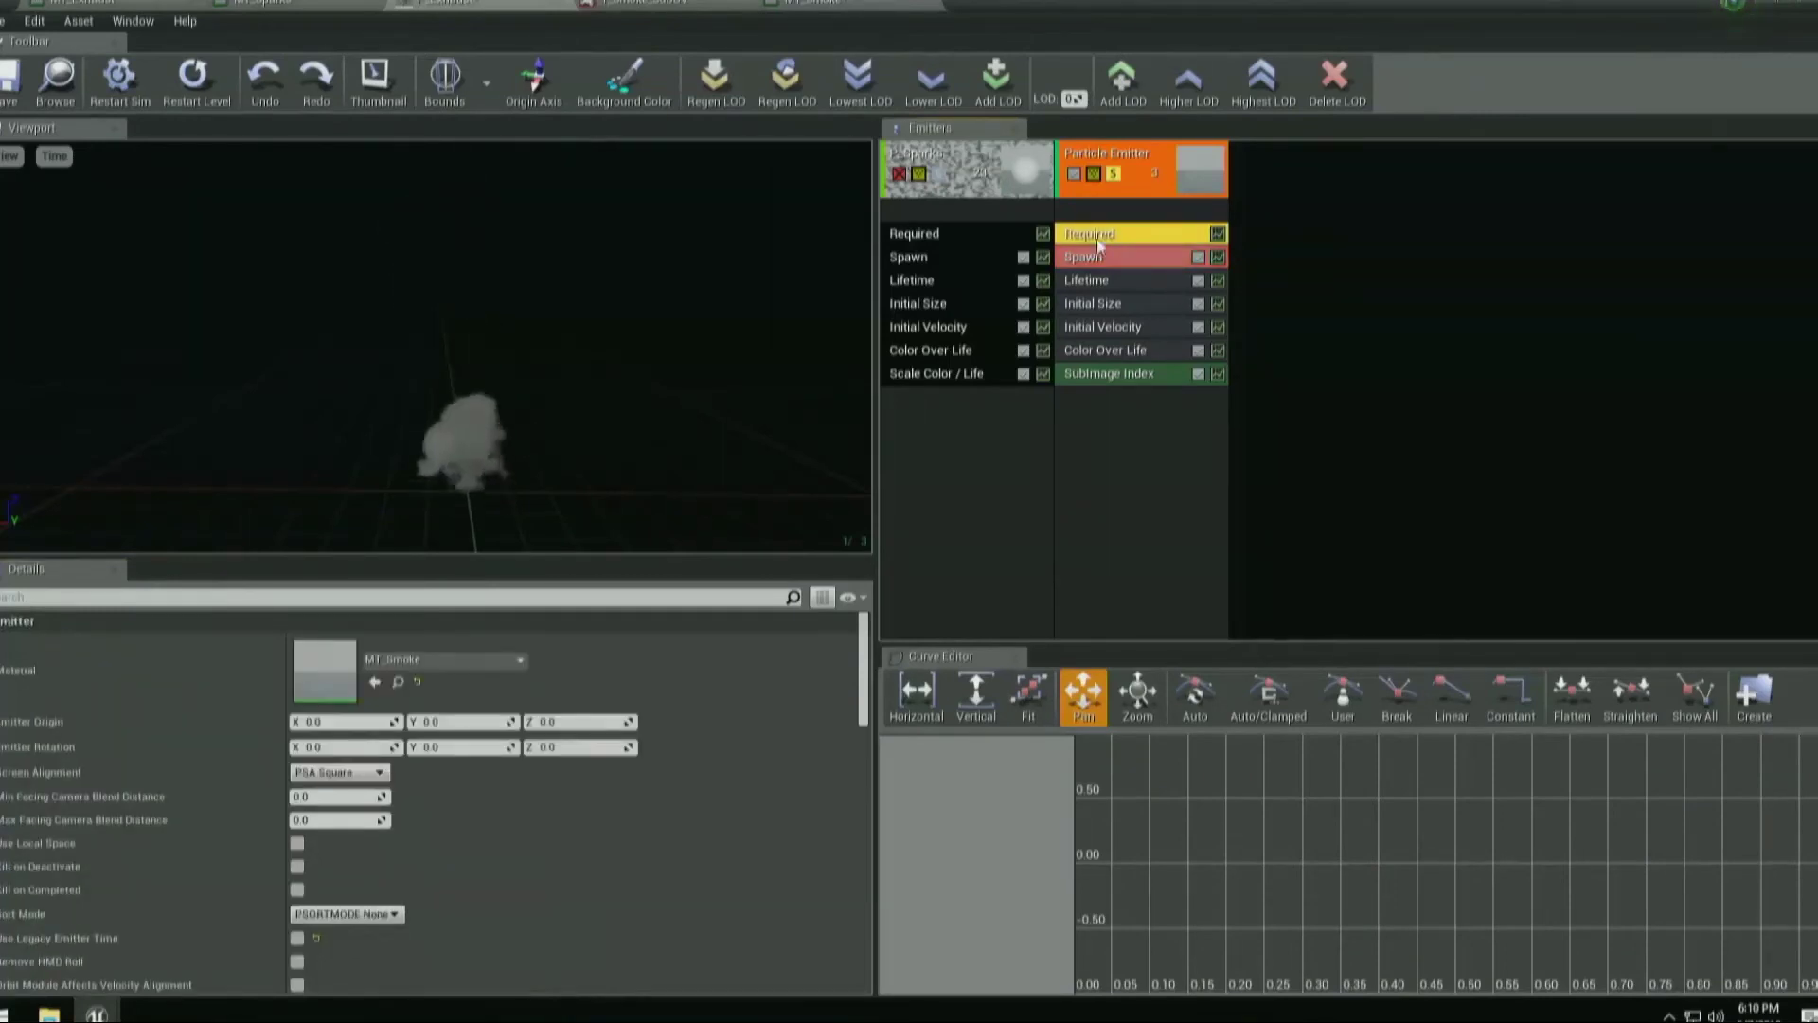
{"action": "right_click", "coordinate": [1126, 148]}
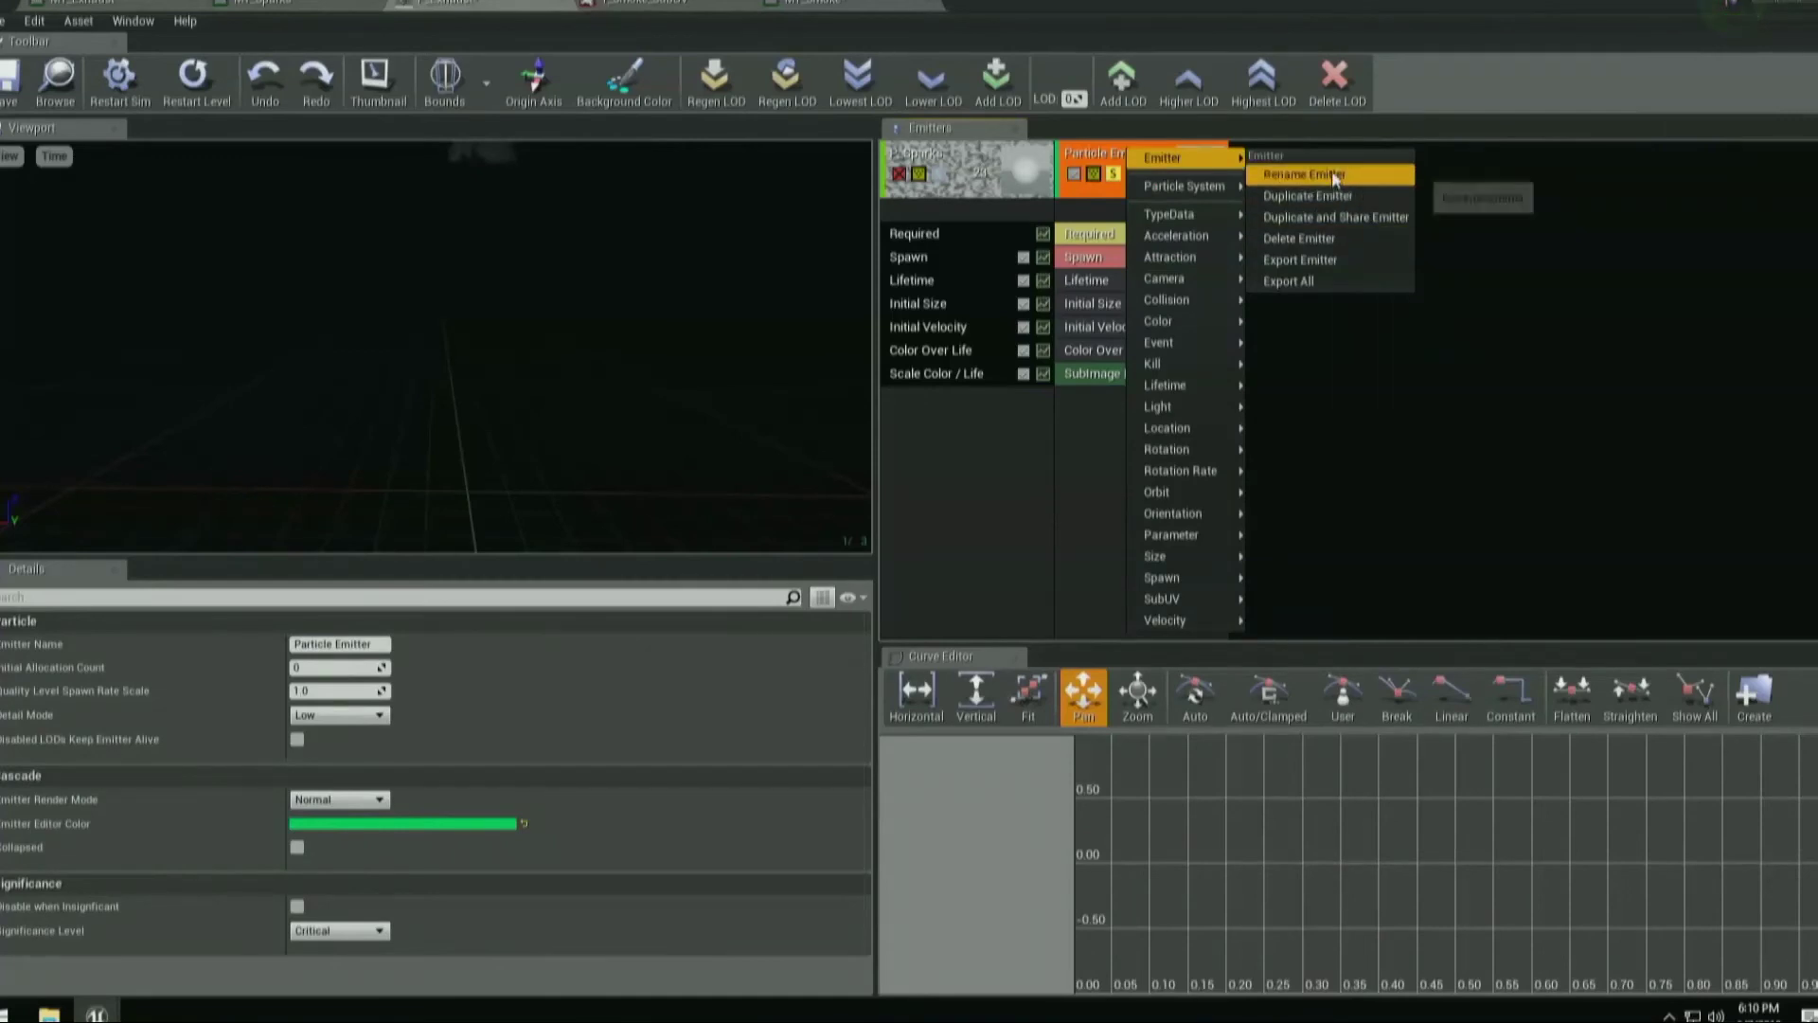
{"action": "left_click", "coordinate": [1354, 175]}
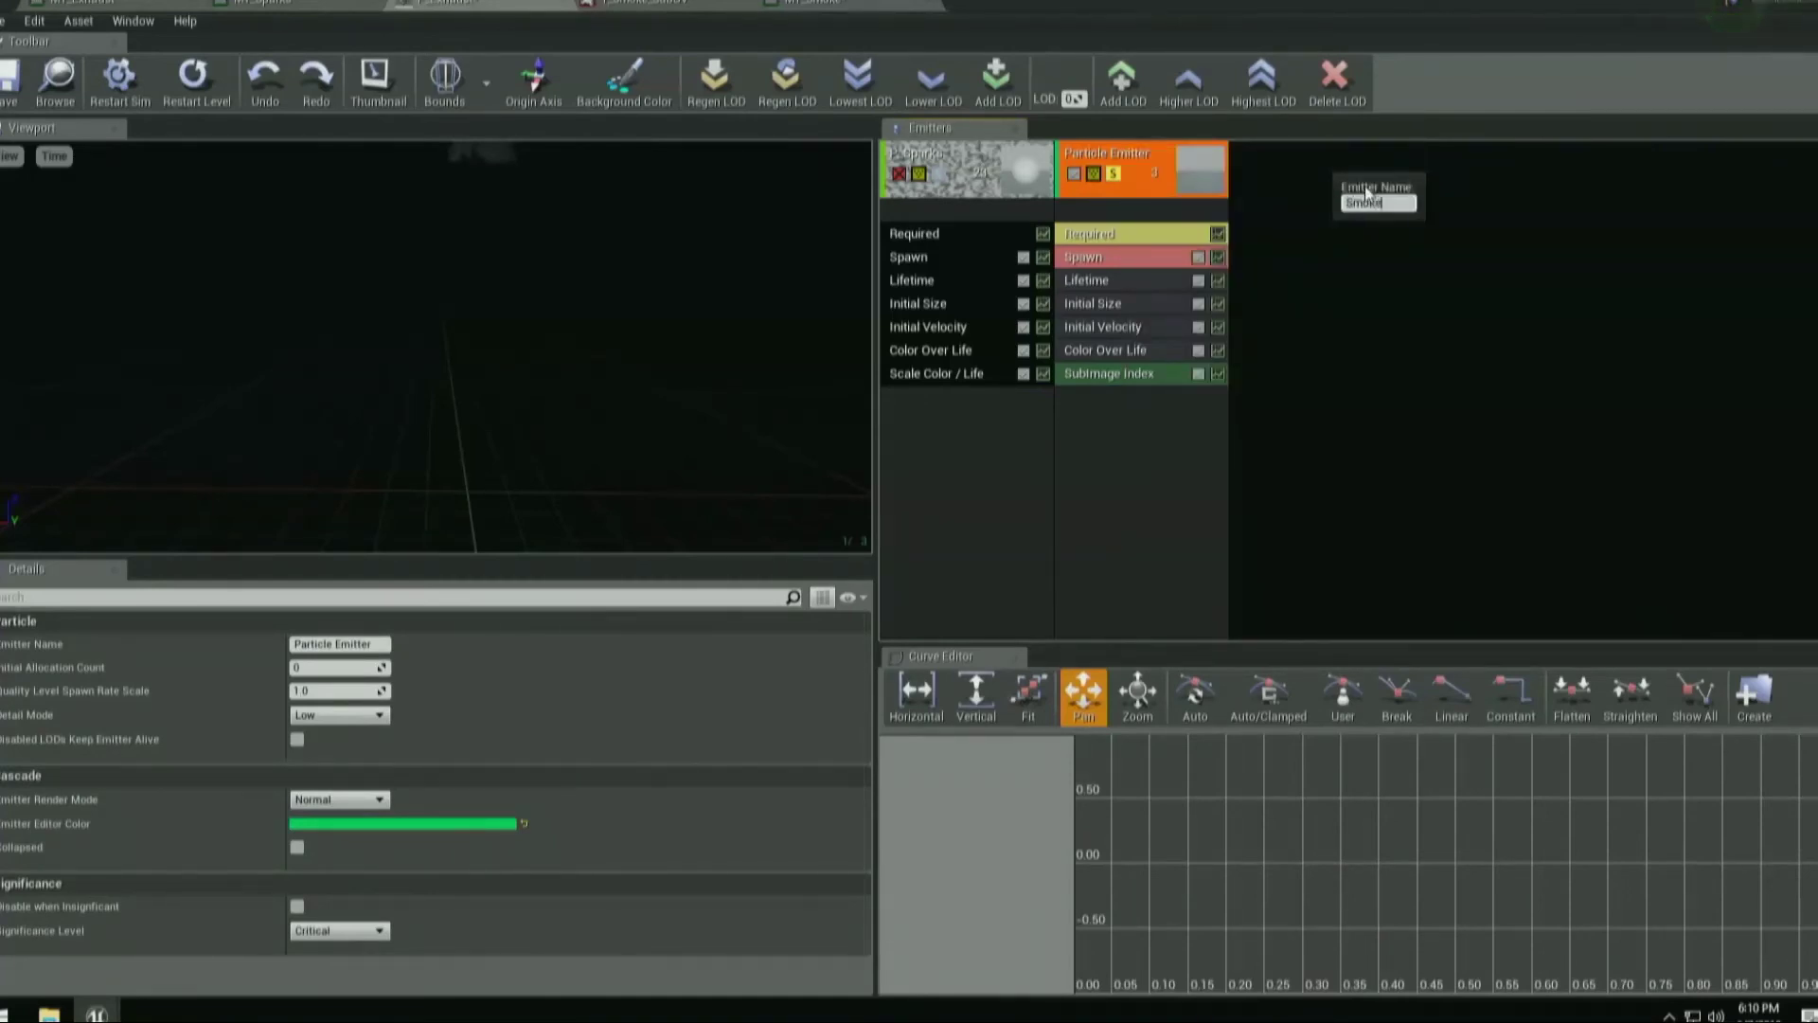
{"action": "key", "text": "Return"}
Set the Smoke emitter's spawn Rate constant to 20.
{"action": "left_click", "coordinate": [1082, 257]}
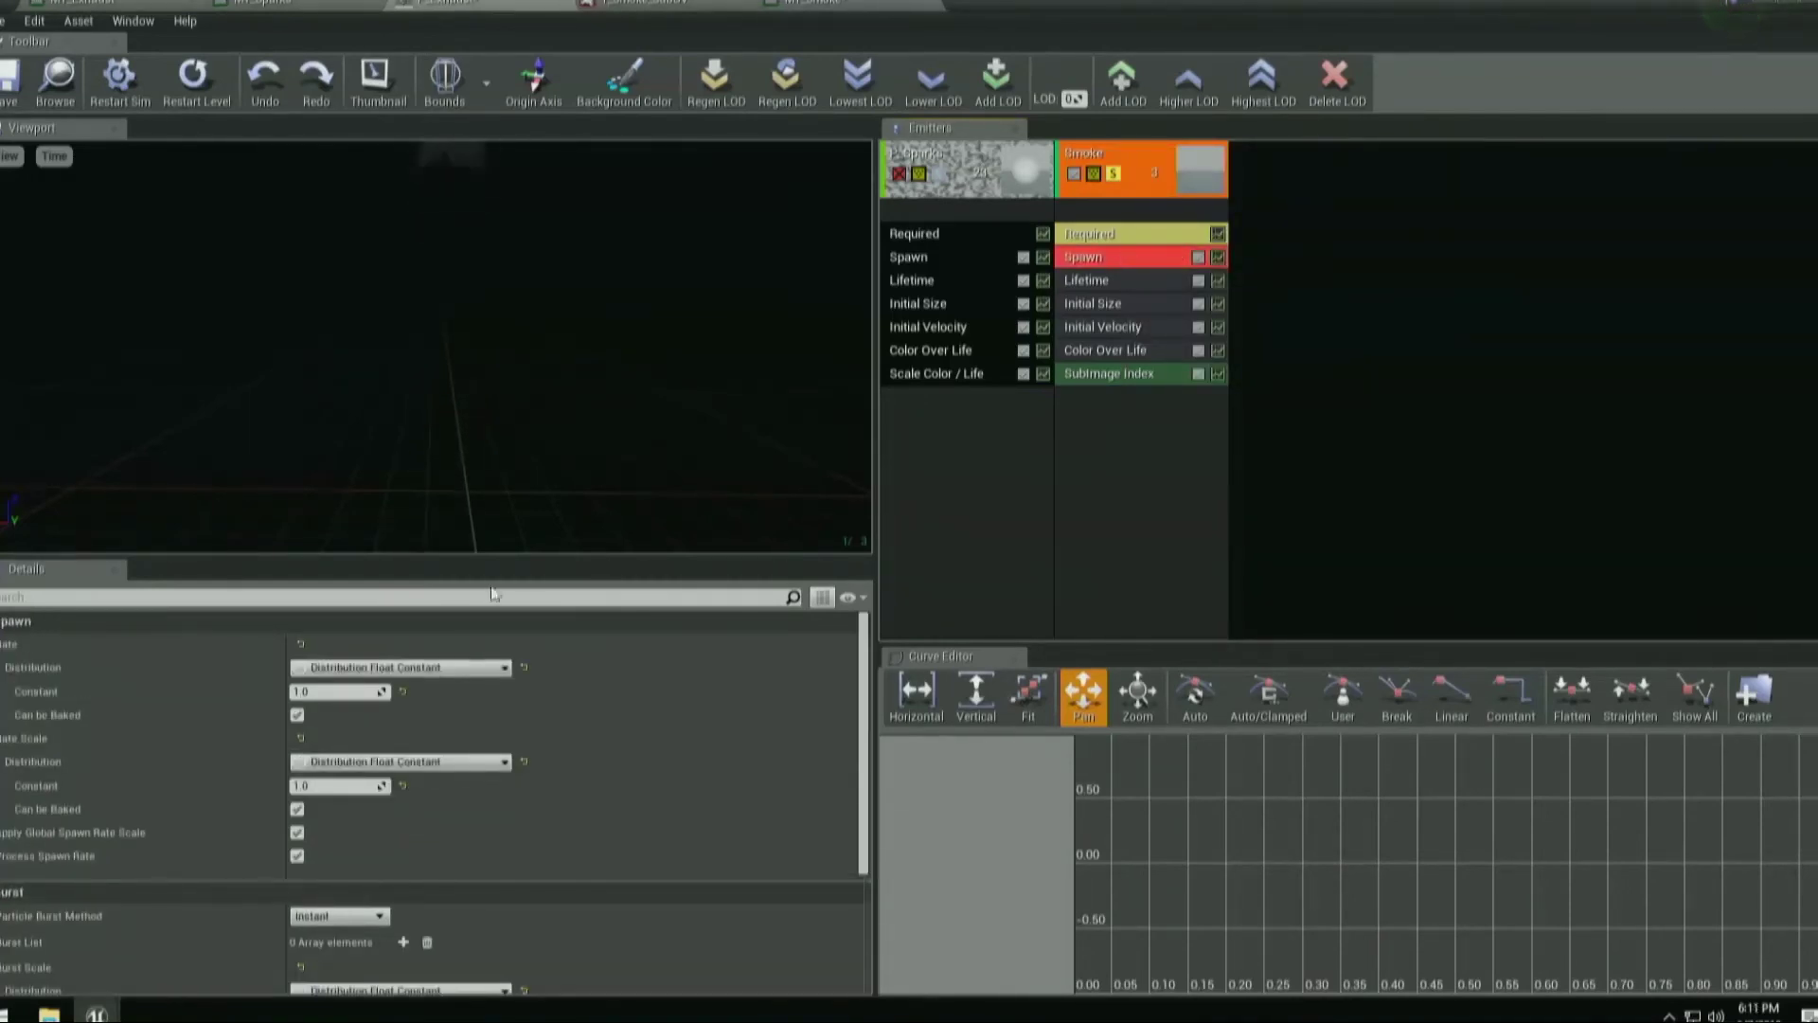
{"action": "left_click", "coordinate": [334, 692]}
{"action": "type", "text": "25"}
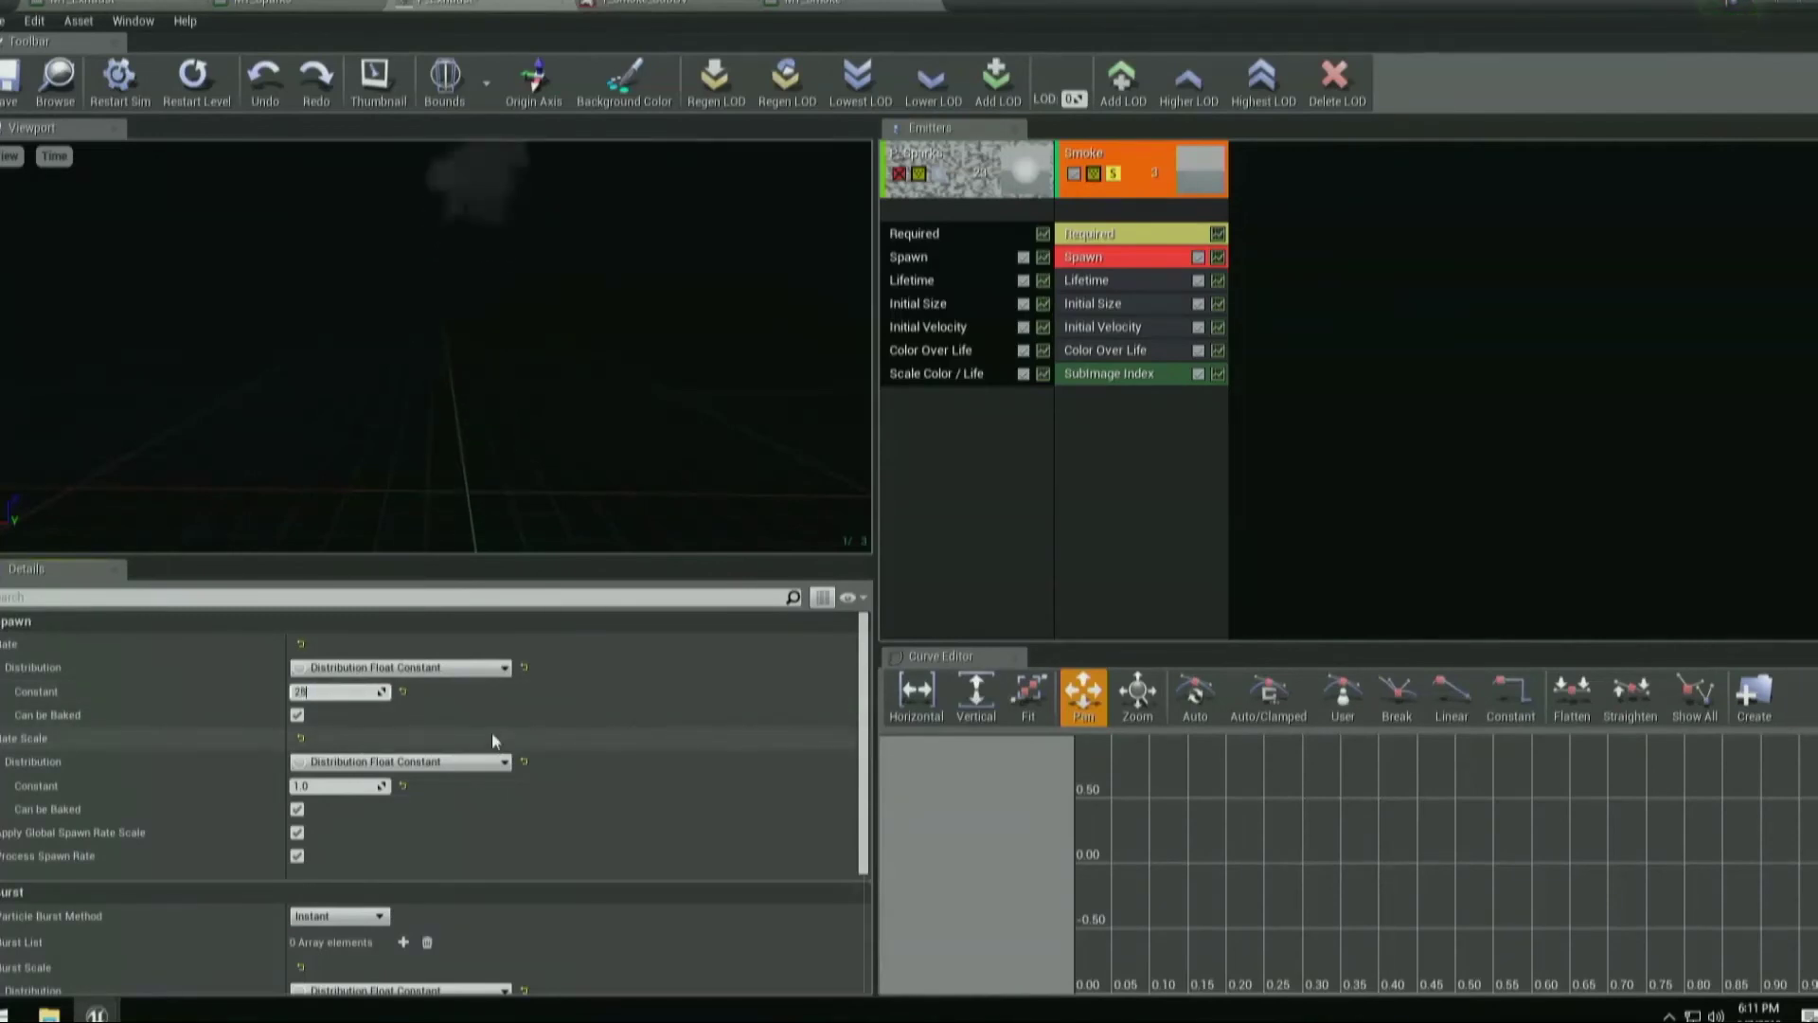
{"action": "key", "text": "Return"}
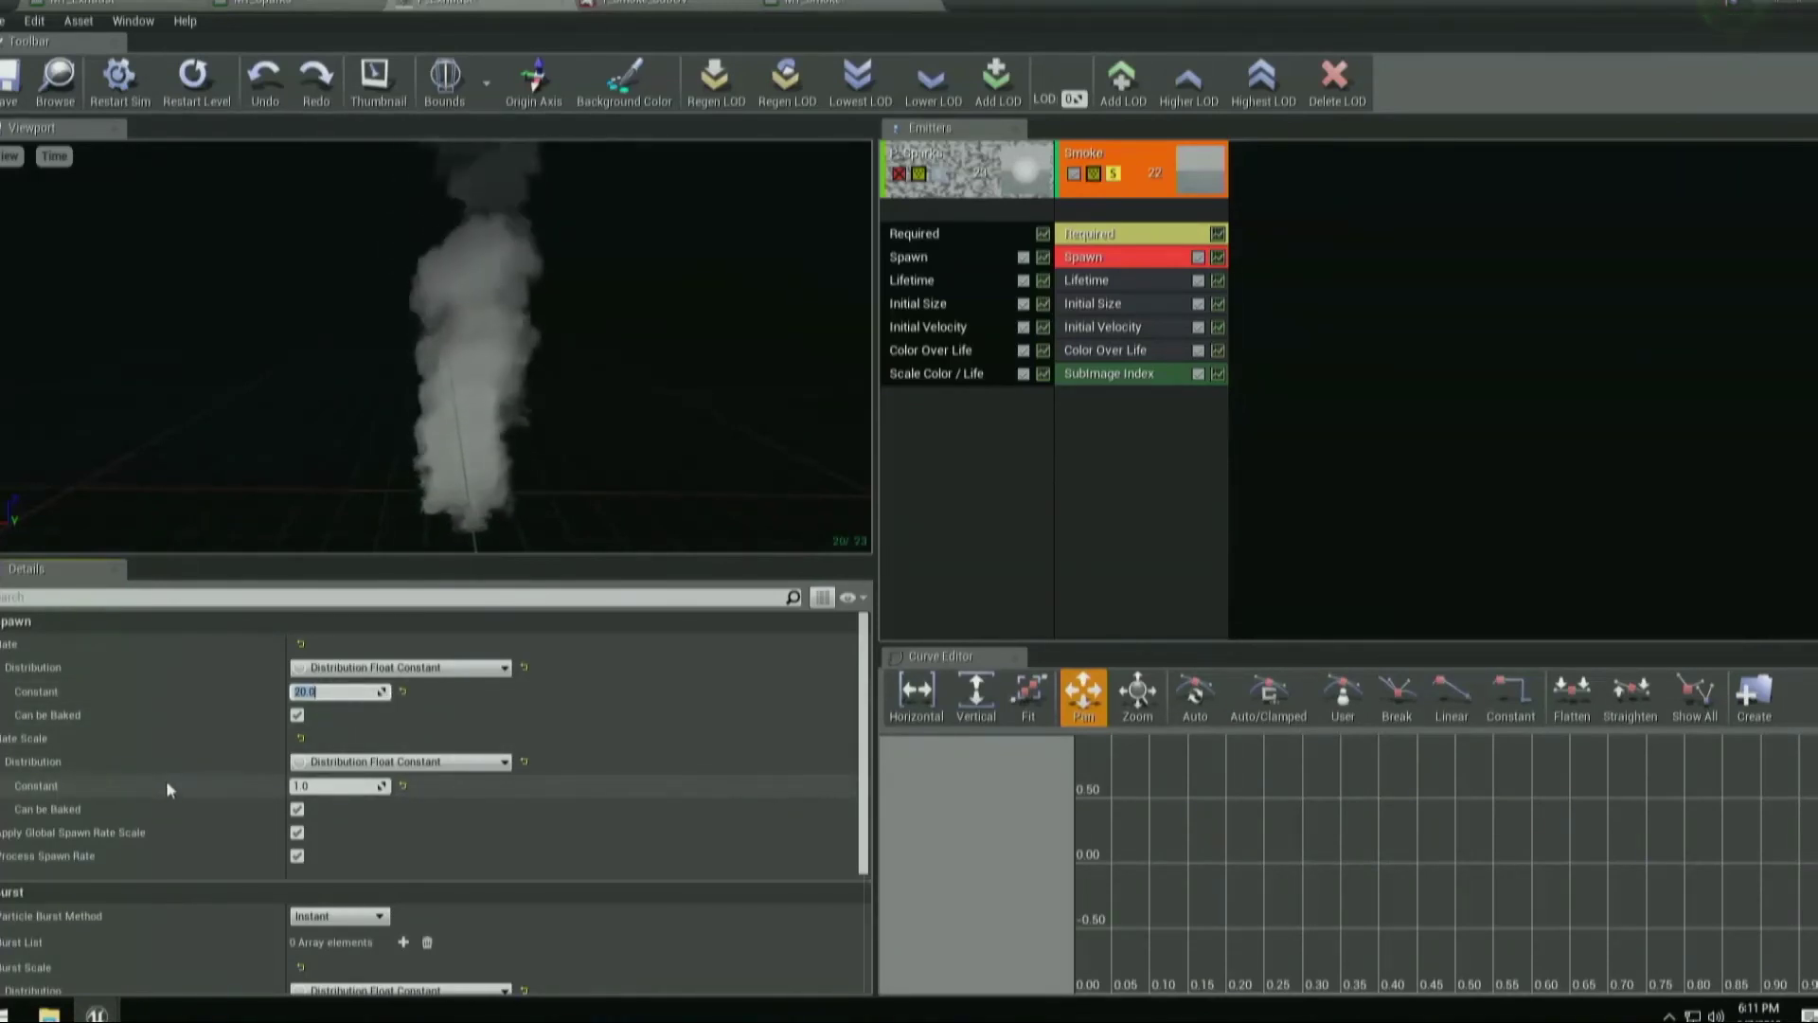
Try Rate Scale constants of 0 and 10 in the Smoke emitter's Spawn module, ending at 1.
{"action": "left_click", "coordinate": [336, 786]}
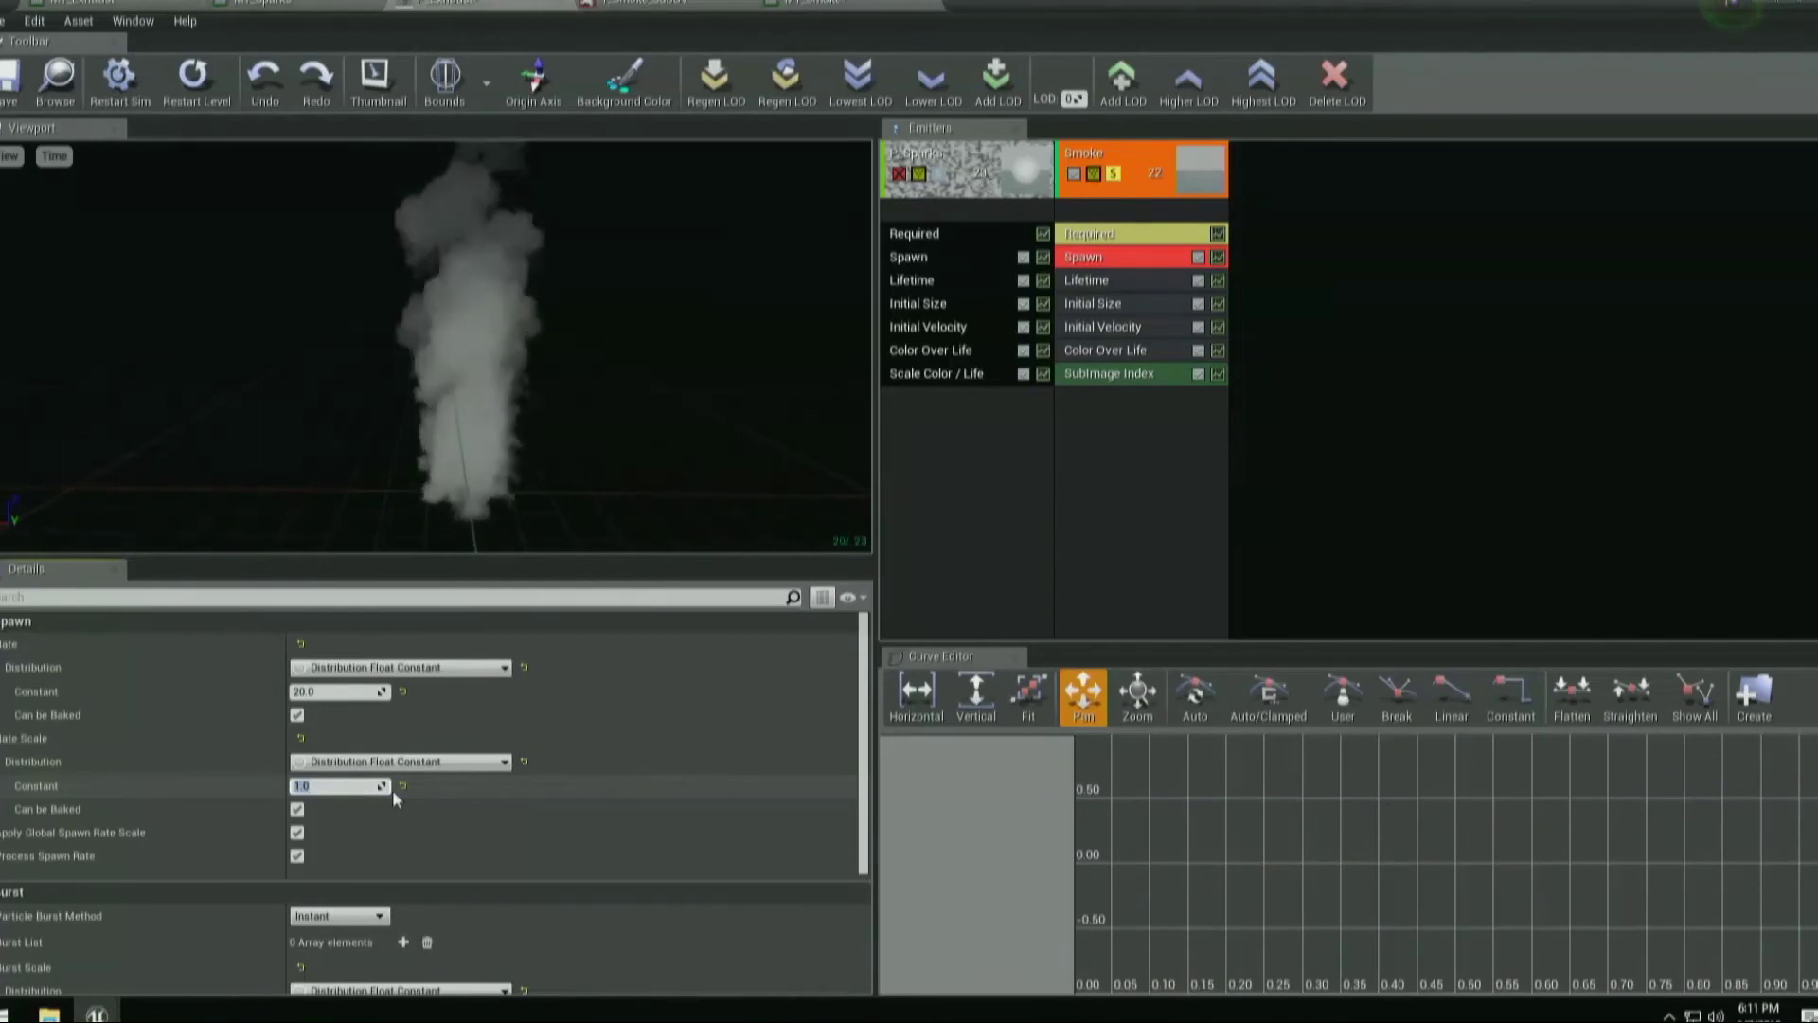
{"action": "type", "text": "0"}
{"action": "key", "text": "Return"}
{"action": "type", "text": "10"}
{"action": "key", "text": "Return"}
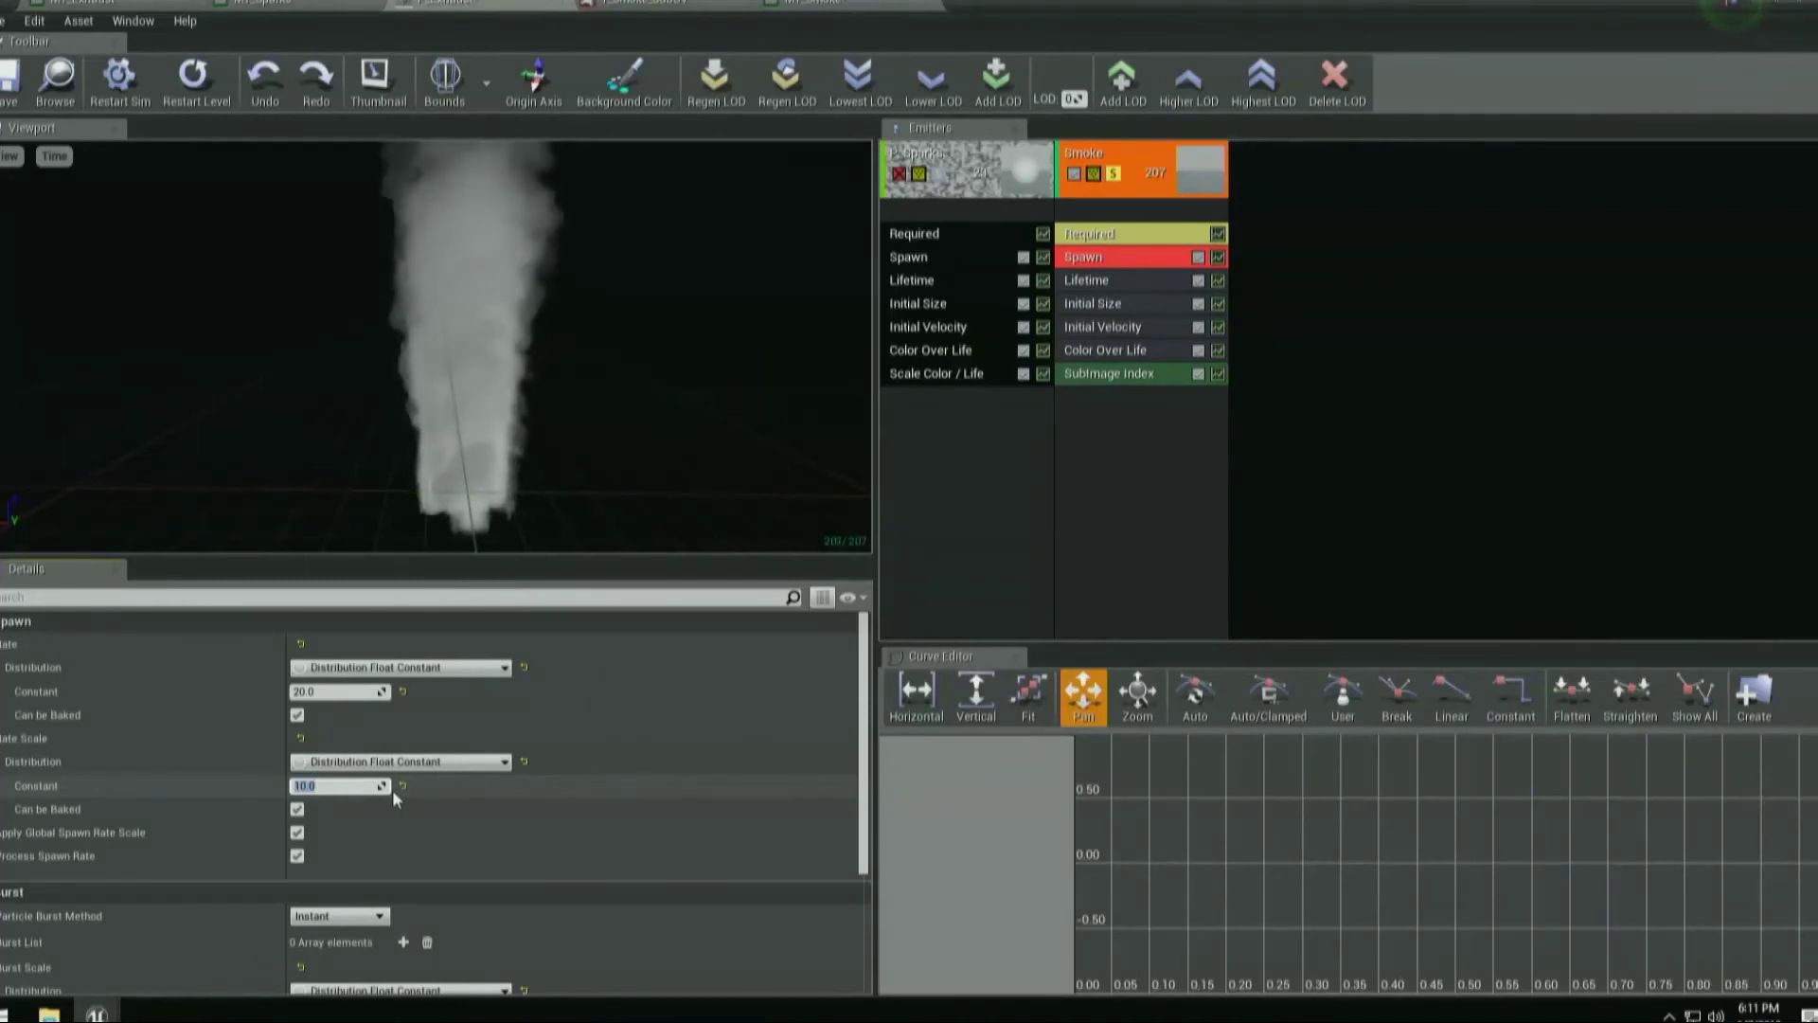
{"action": "type", "text": "1"}
{"action": "key", "text": "Return"}
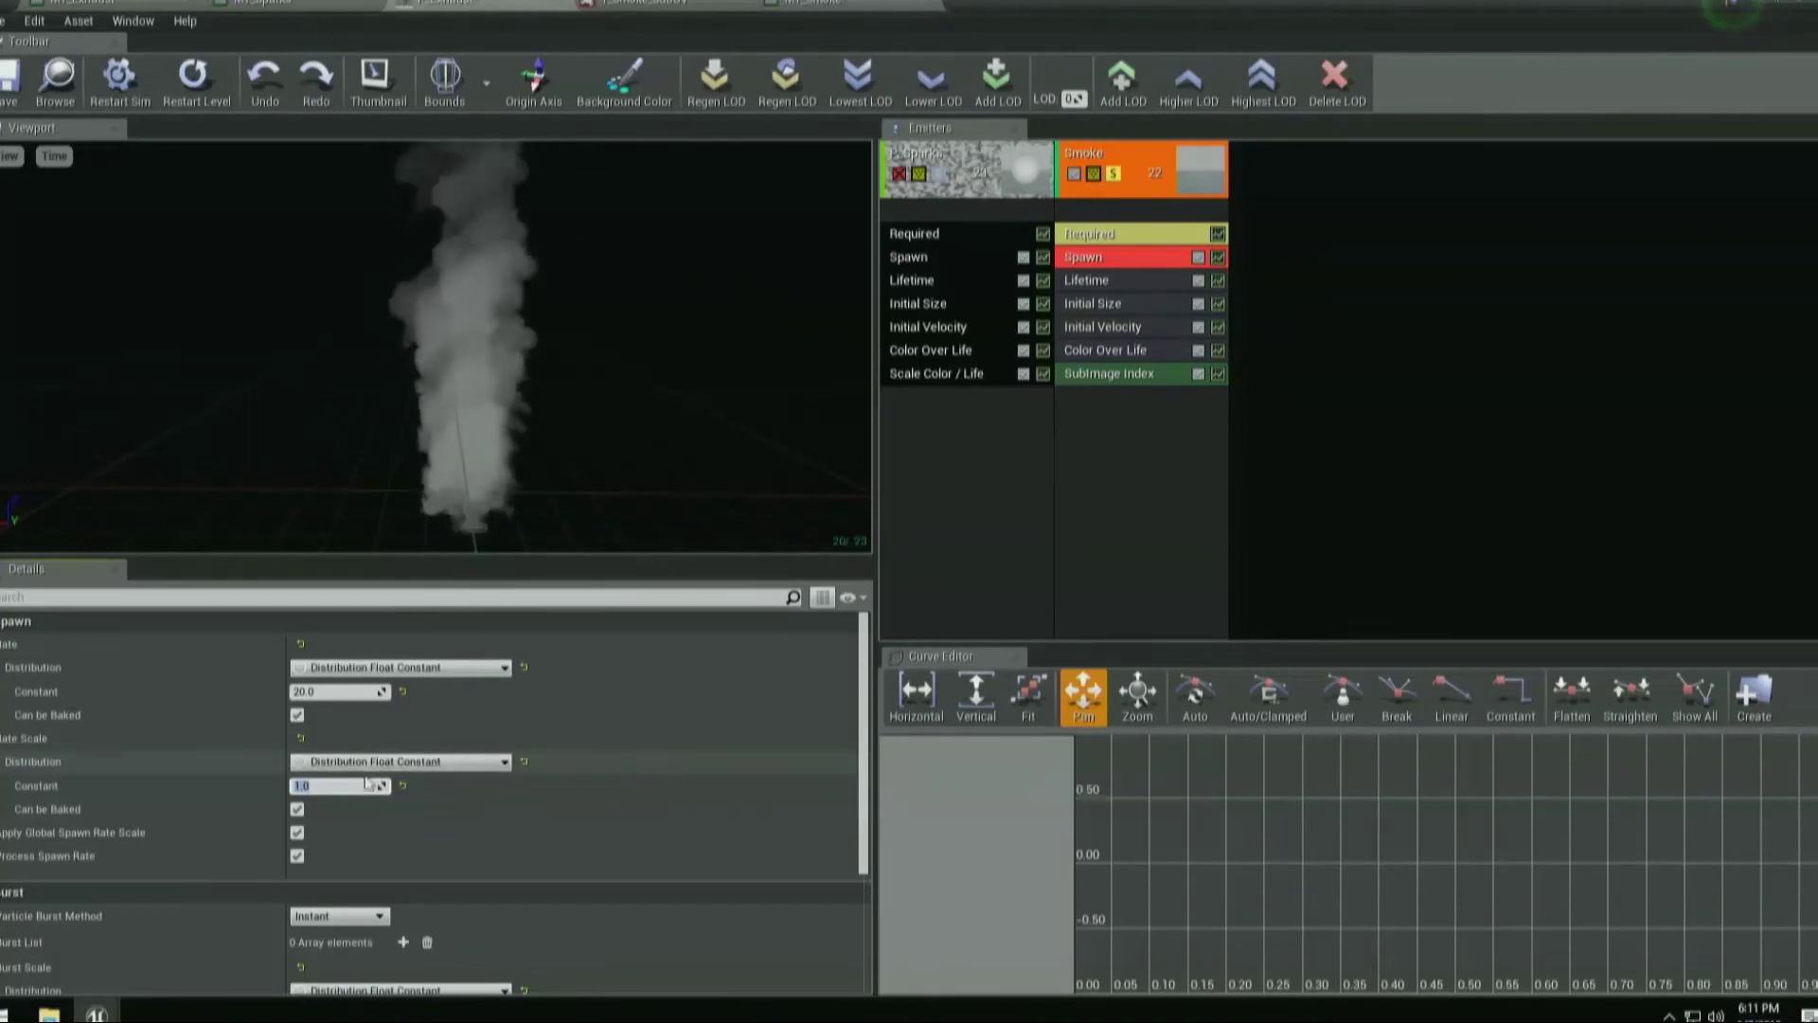
{"action": "left_click", "coordinate": [504, 763]}
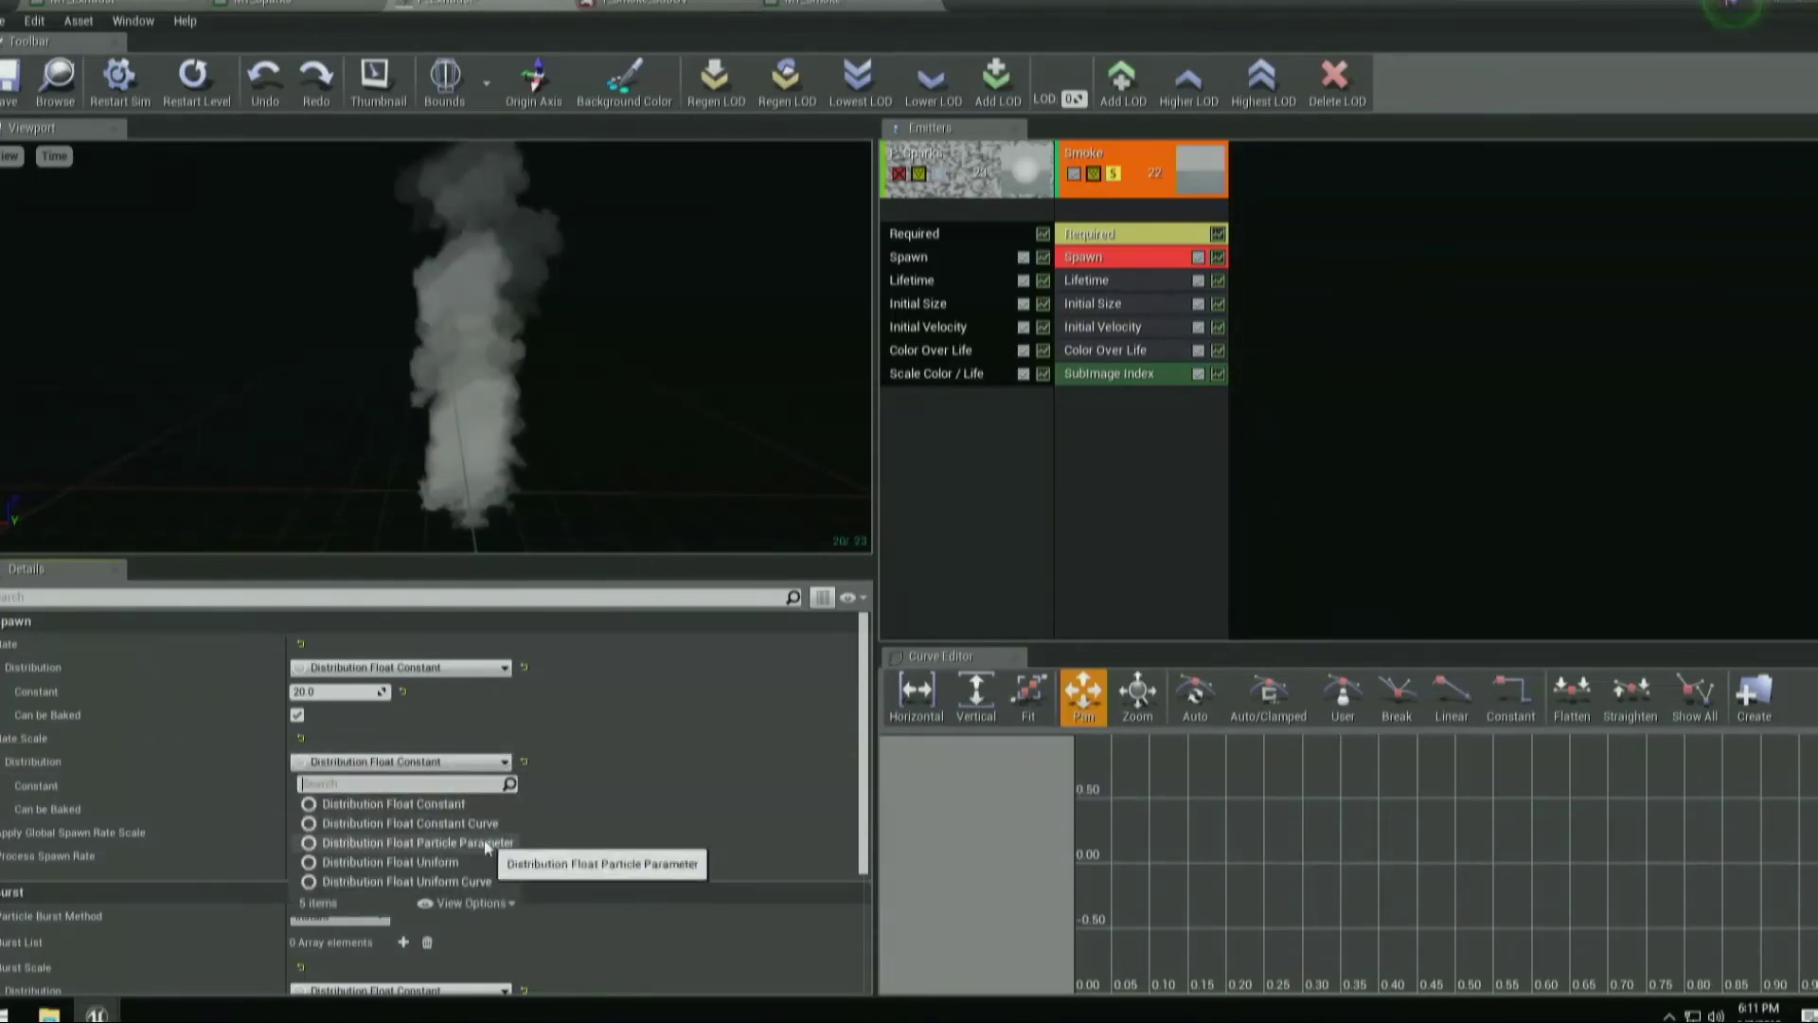
{"action": "left_click", "coordinate": [462, 763]}
{"action": "left_click", "coordinate": [462, 762]}
{"action": "left_click", "coordinate": [463, 762]}
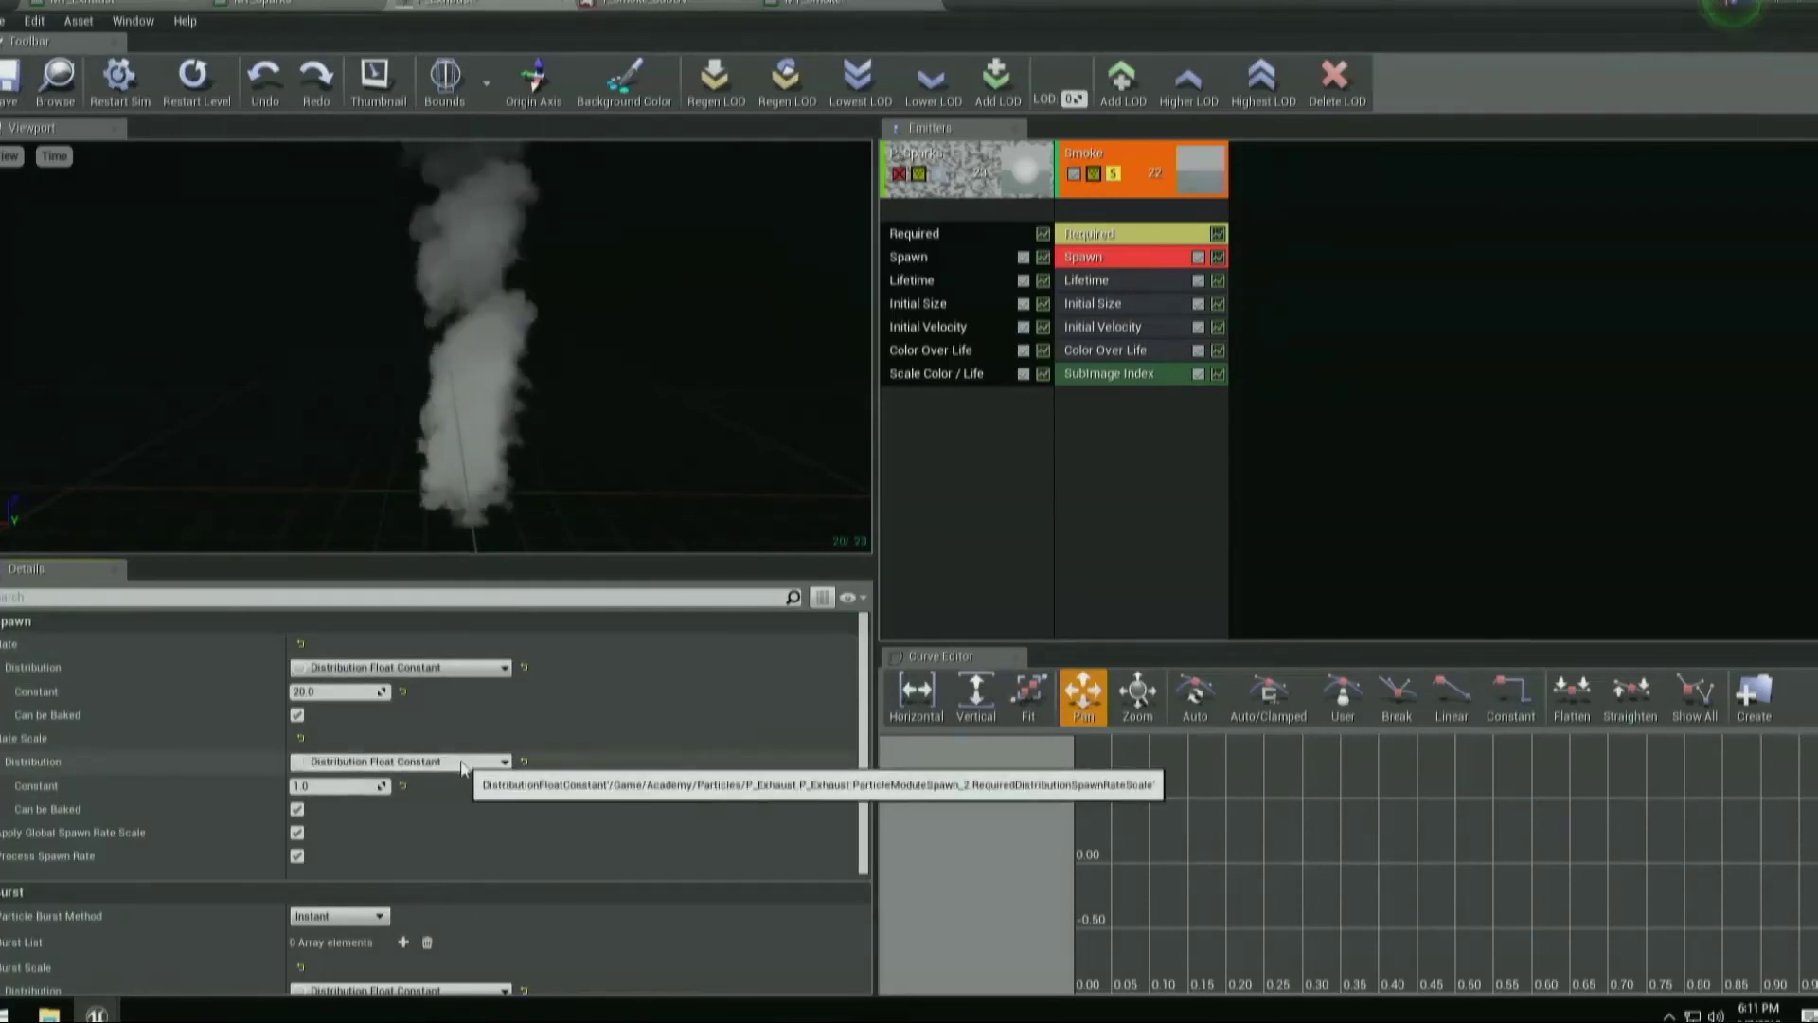
{"action": "left_click", "coordinate": [466, 765]}
{"action": "left_click", "coordinate": [327, 780]}
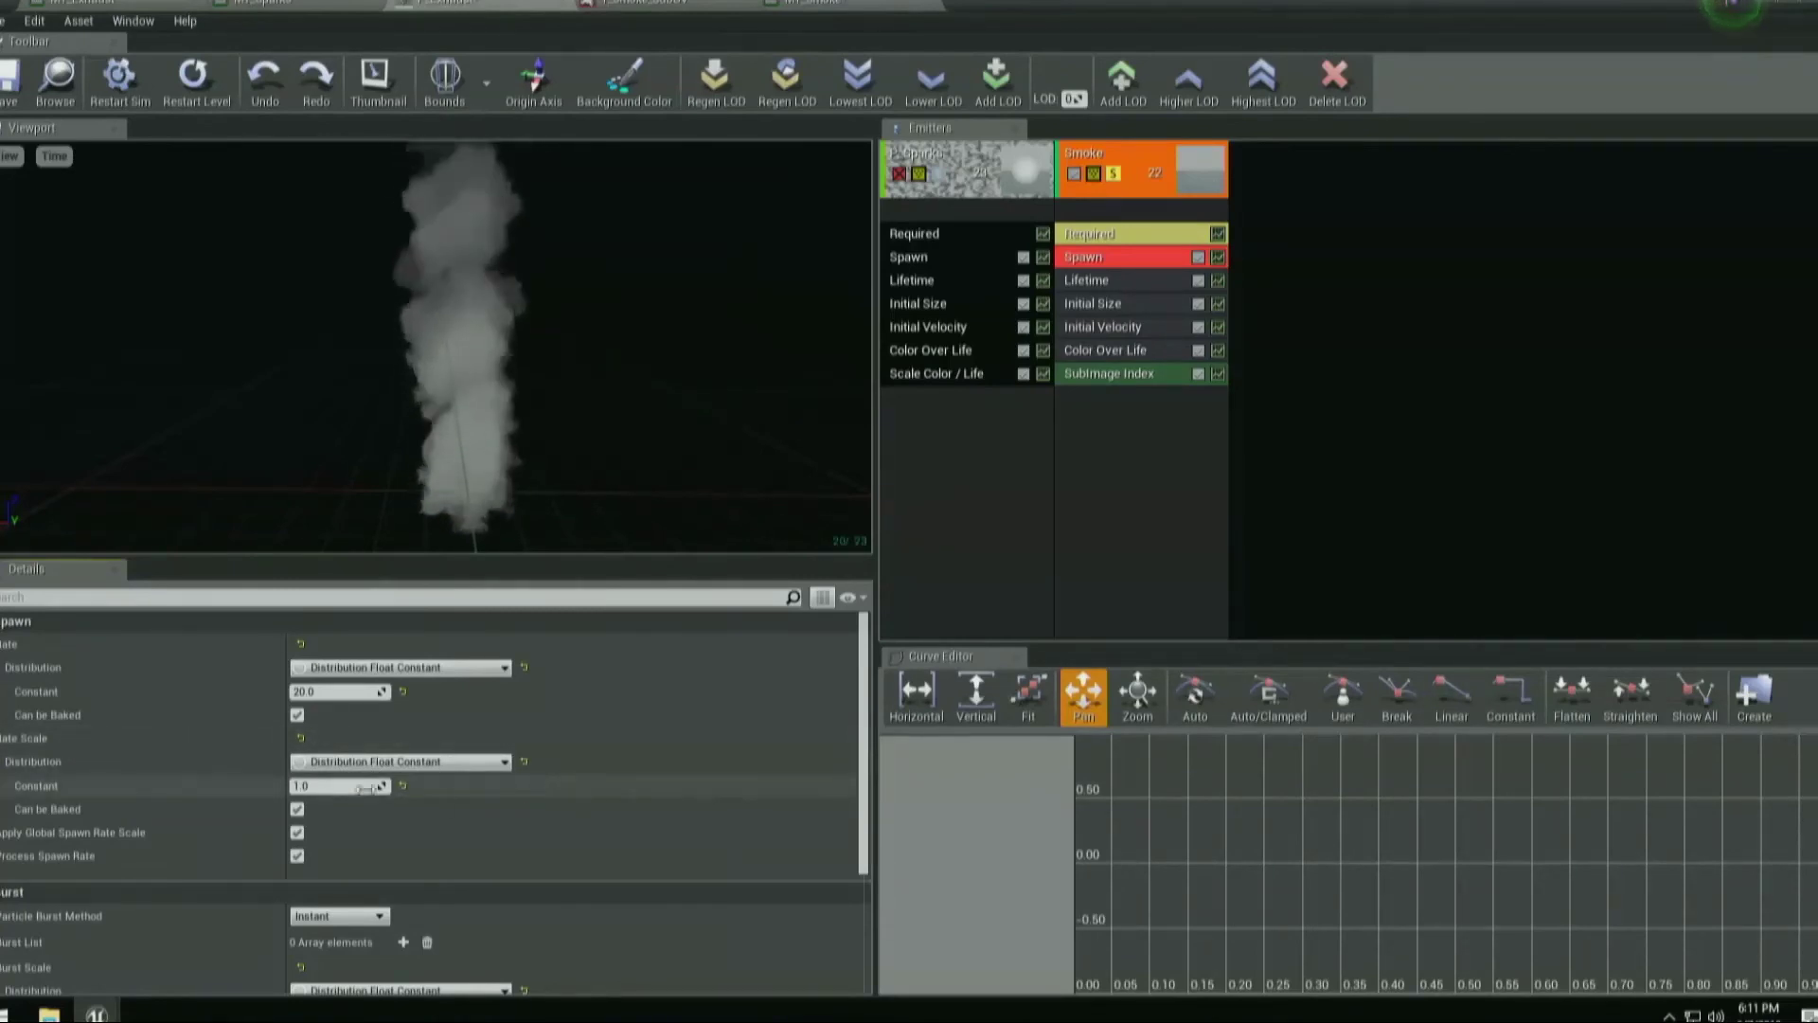
Test the Smoke emitter's Rate Scale with constants of 0.1, 100 and 10, and restore it to 1.
{"action": "left_click", "coordinate": [337, 786]}
{"action": "key", "text": "Return"}
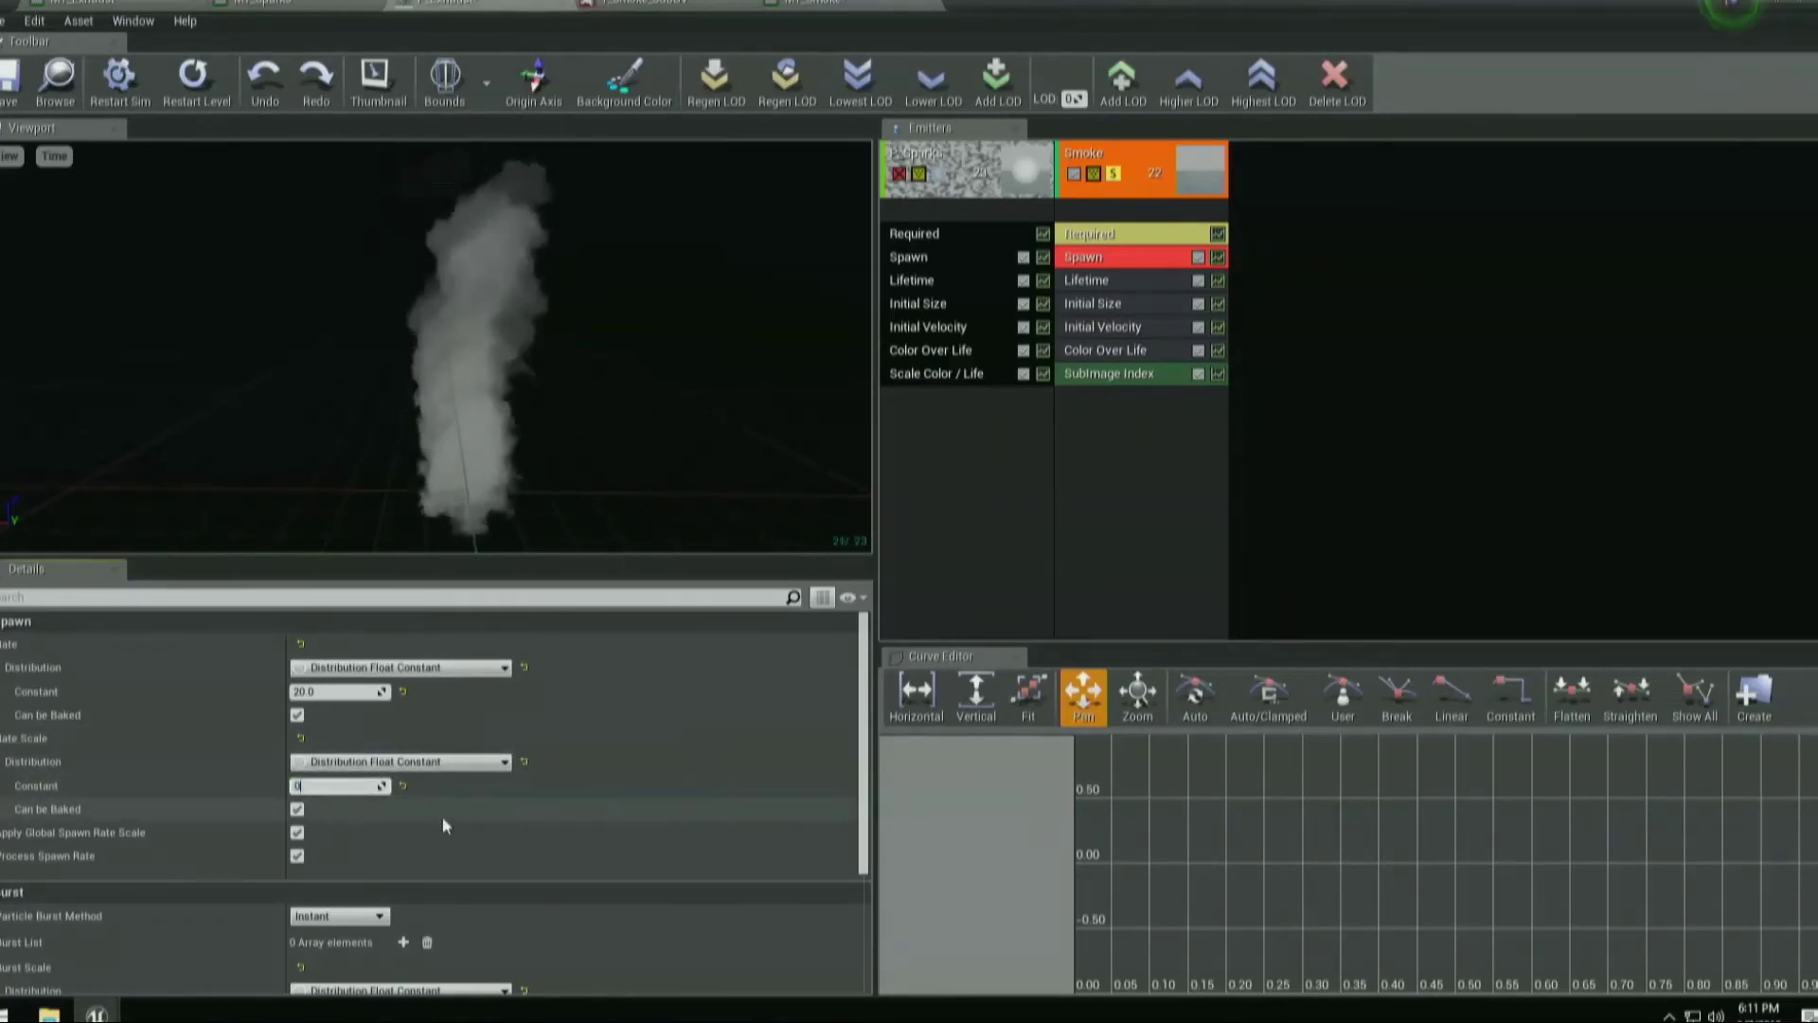
{"action": "type", "text": "3"}
{"action": "type", "text": "0.1"}
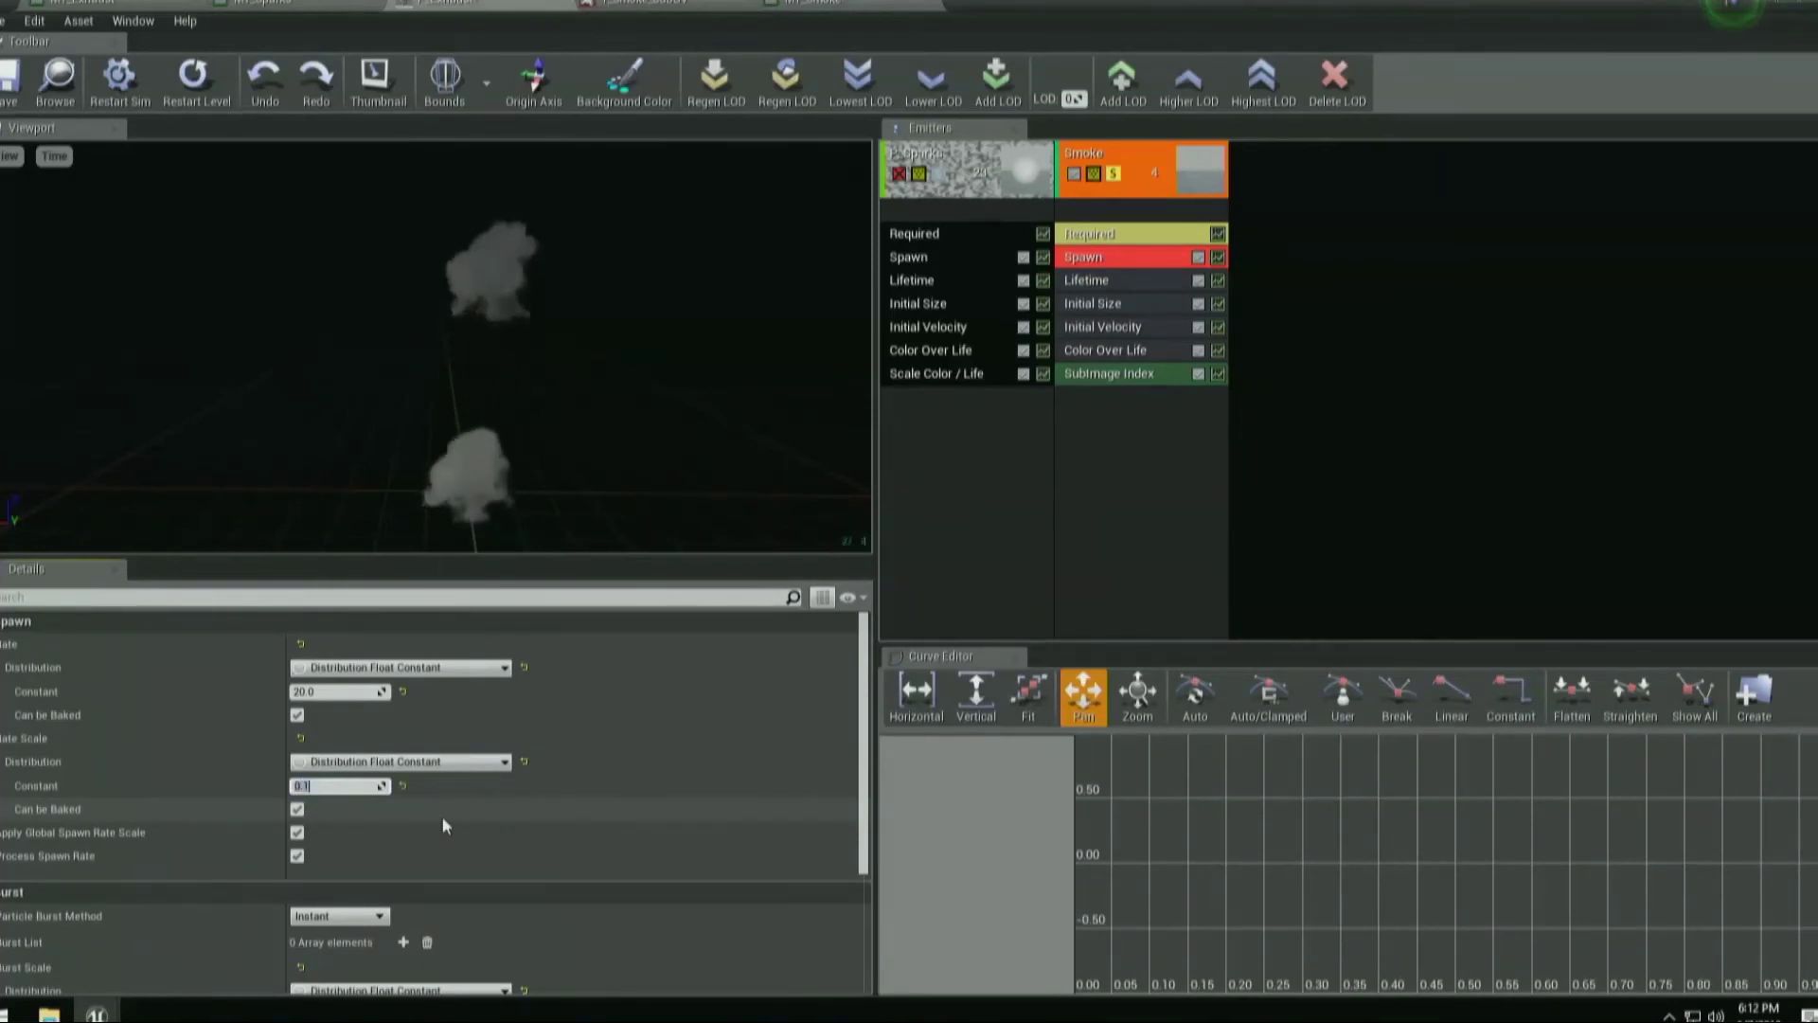
{"action": "type", "text": "100"}
{"action": "key", "text": "Return"}
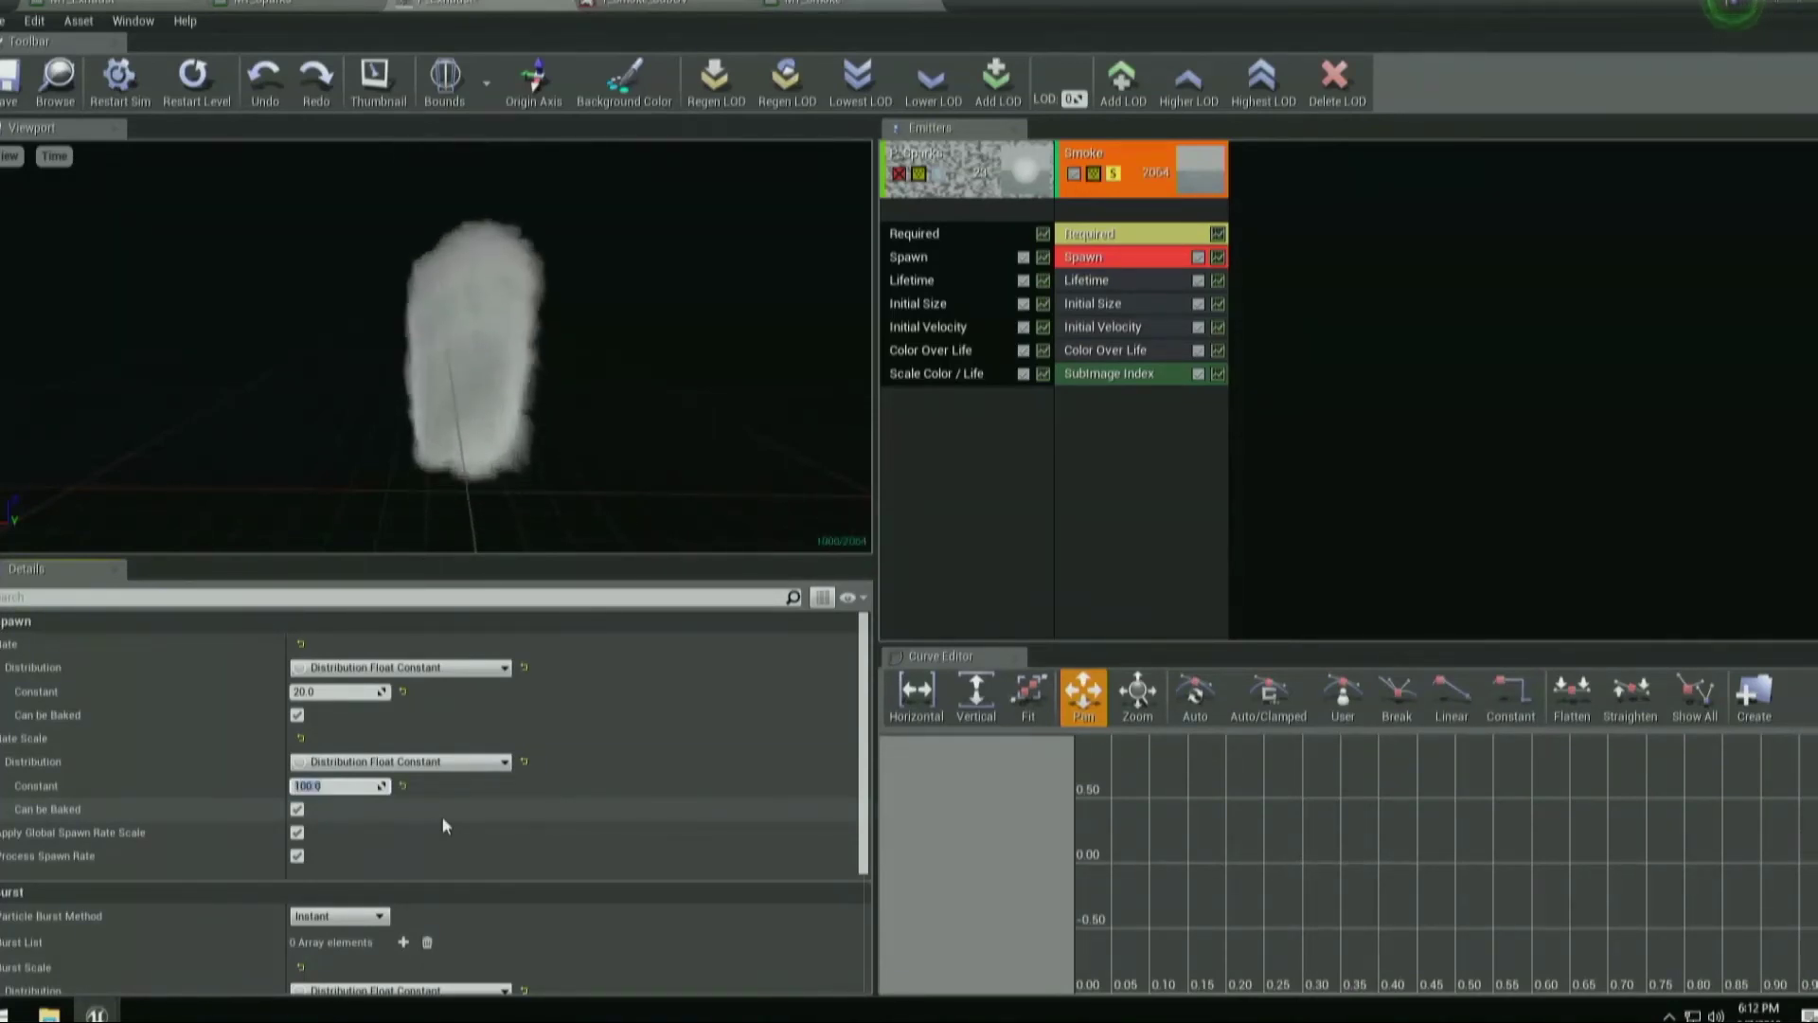
{"action": "type", "text": "10"}
{"action": "key", "text": "Return"}
{"action": "type", "text": "1"}
{"action": "key", "text": "Return"}
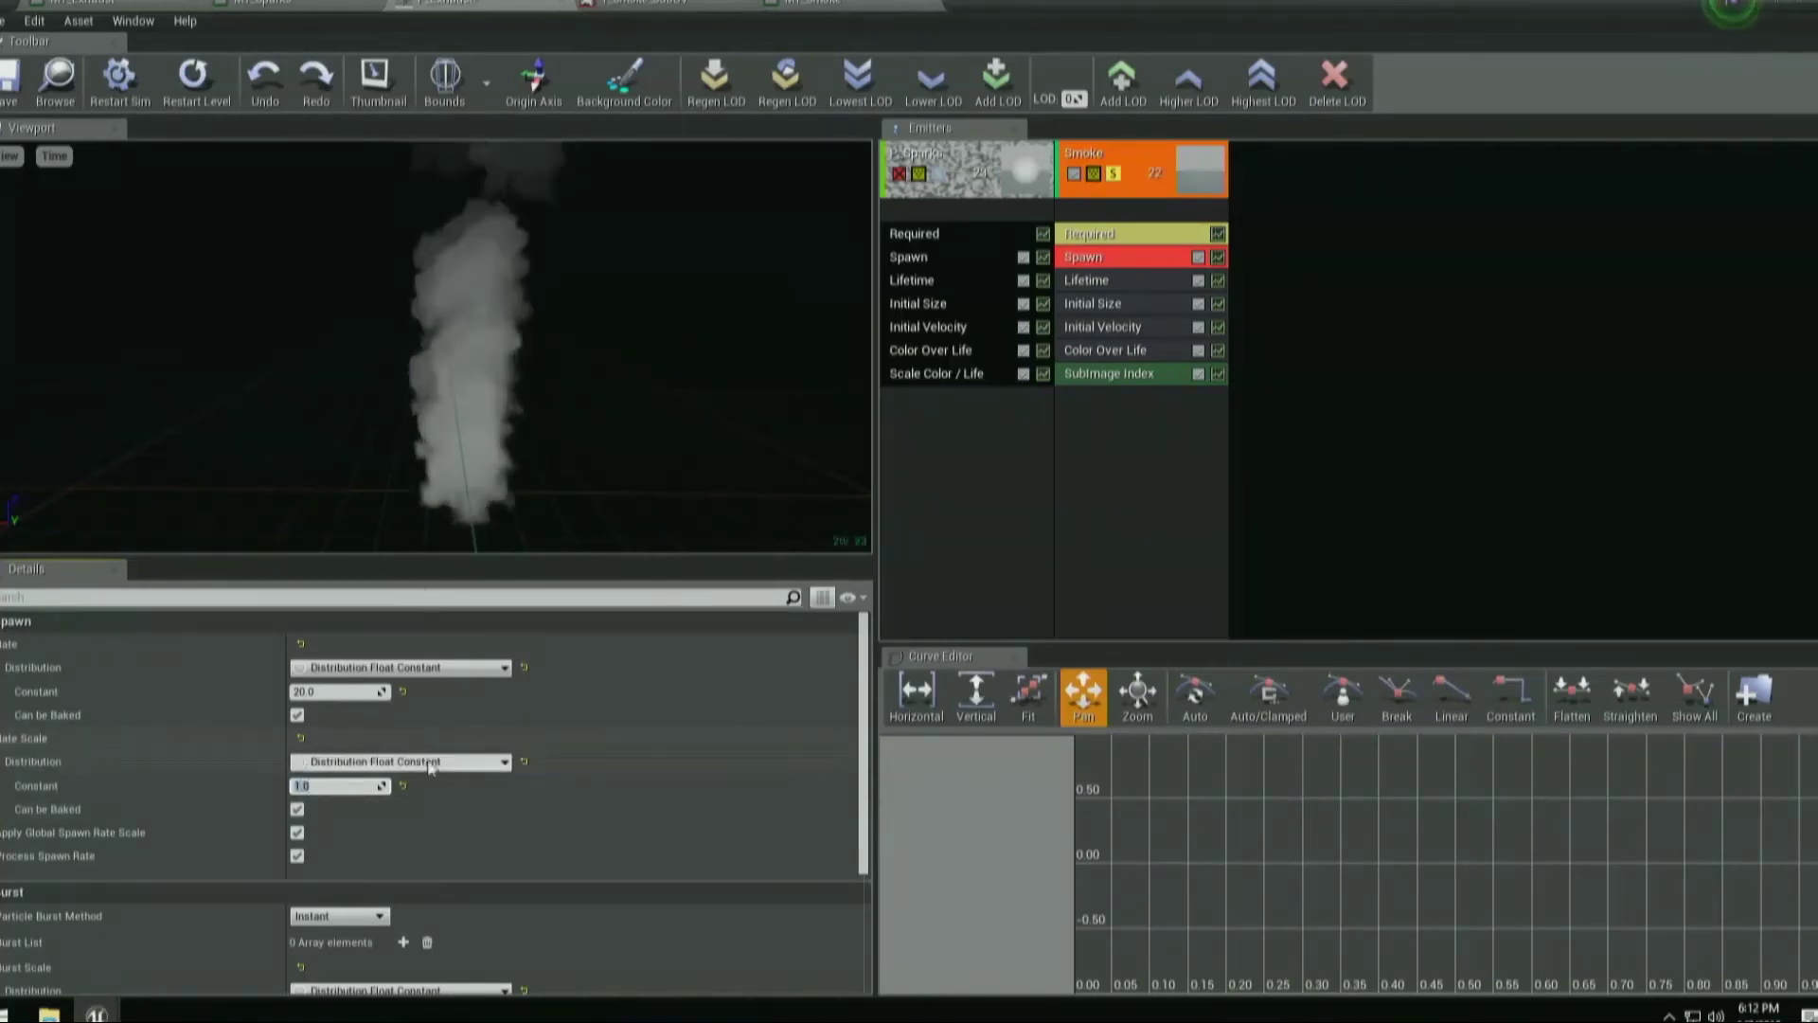
Switch the Rate Scale distribution to Distribution Float Particle Parameter, with Parameter Name SmokeEmit and a Constant of 1.
{"action": "left_click", "coordinate": [431, 764]}
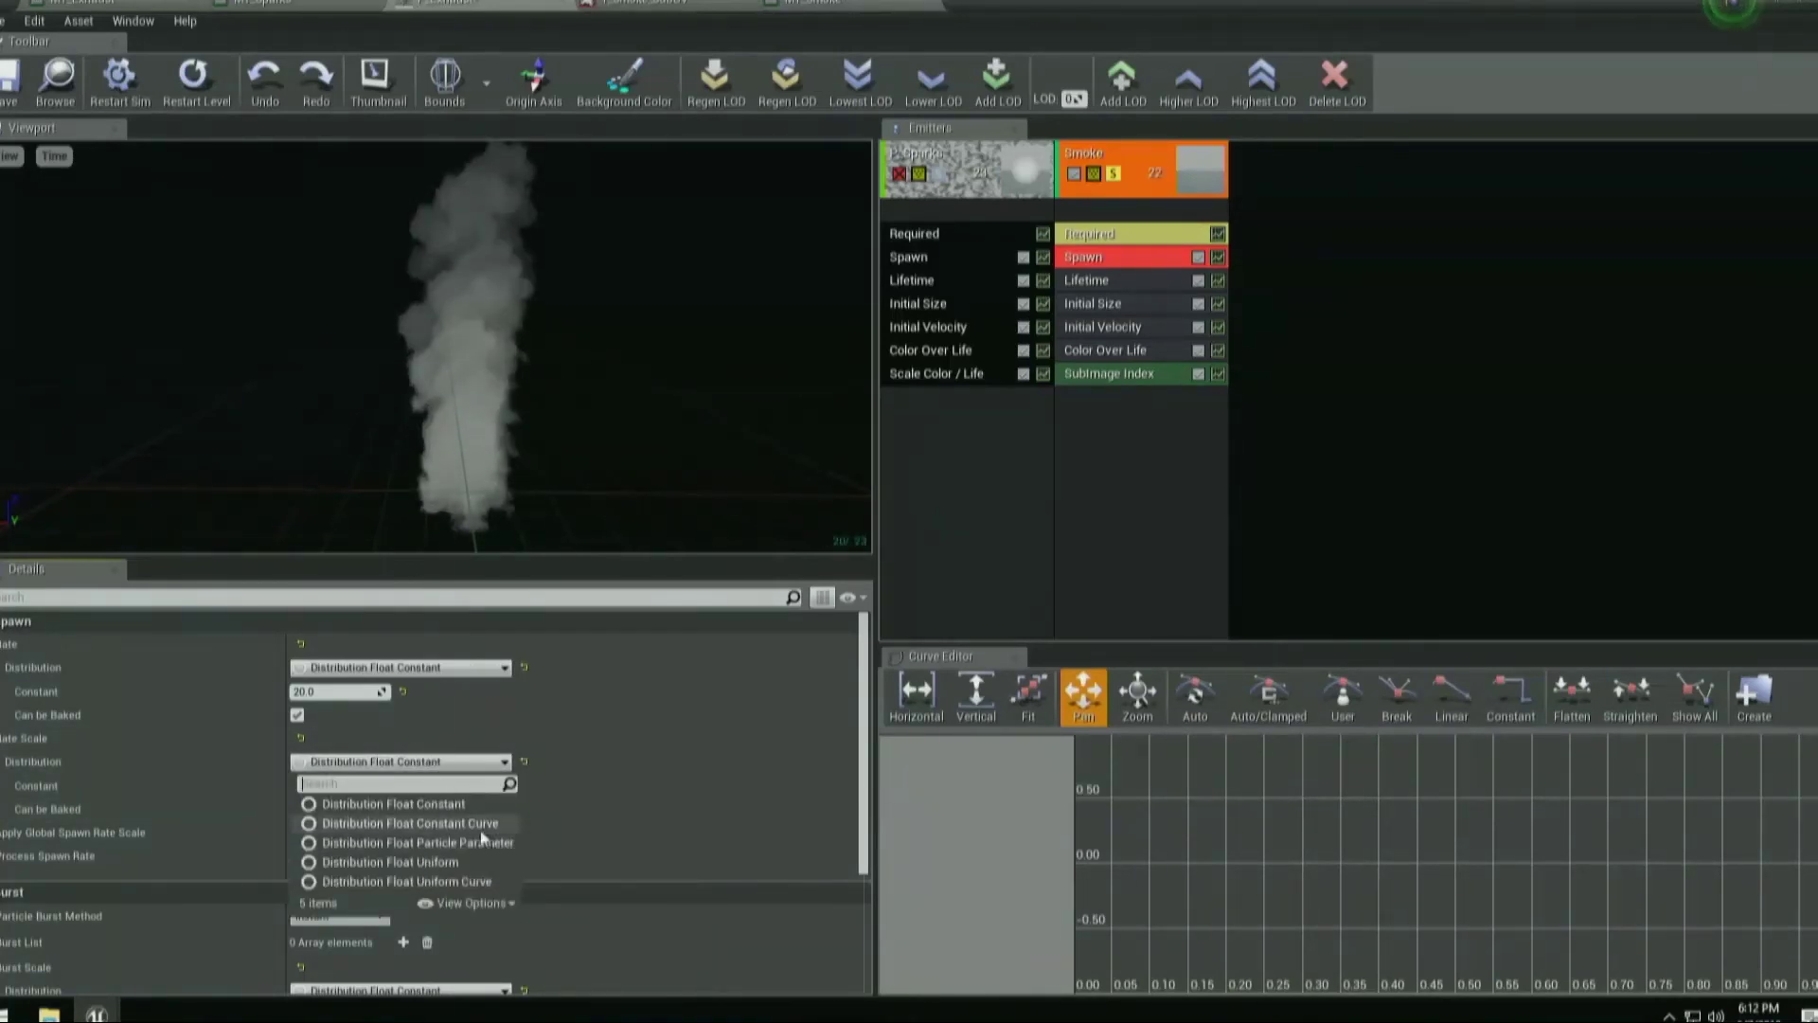
{"action": "left_click", "coordinate": [458, 843]}
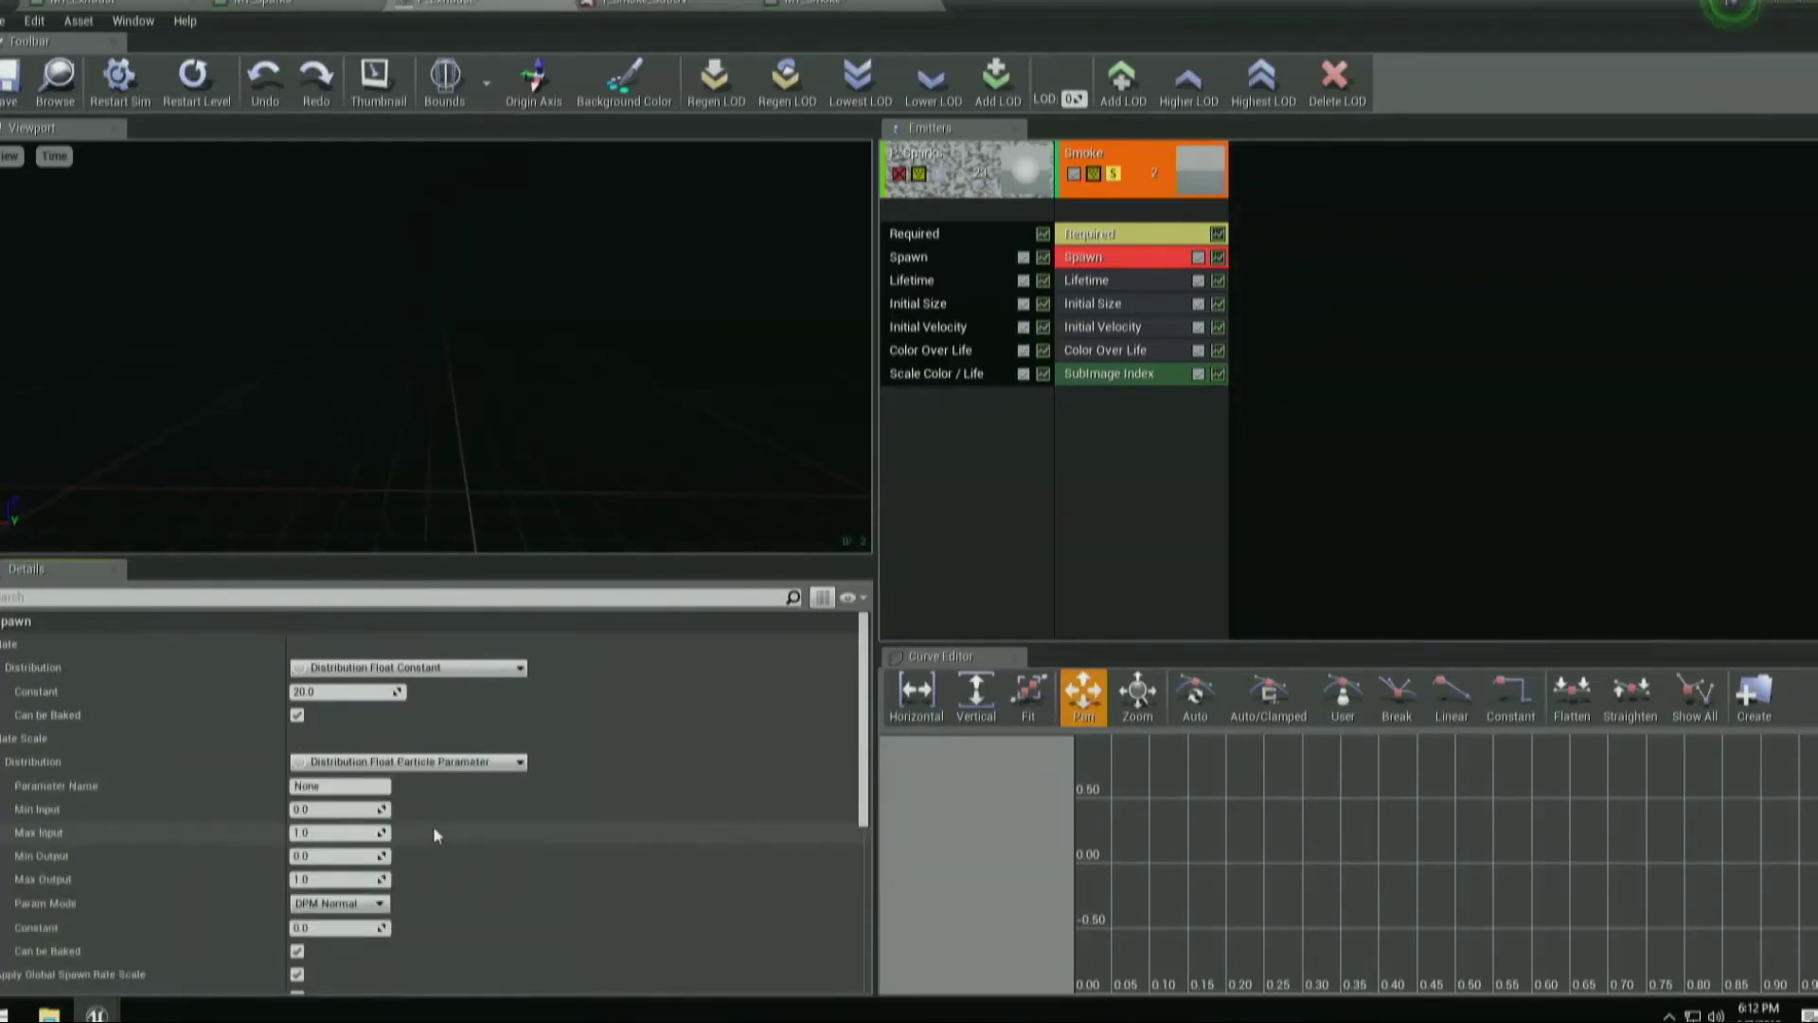
{"action": "left_click", "coordinate": [339, 787]}
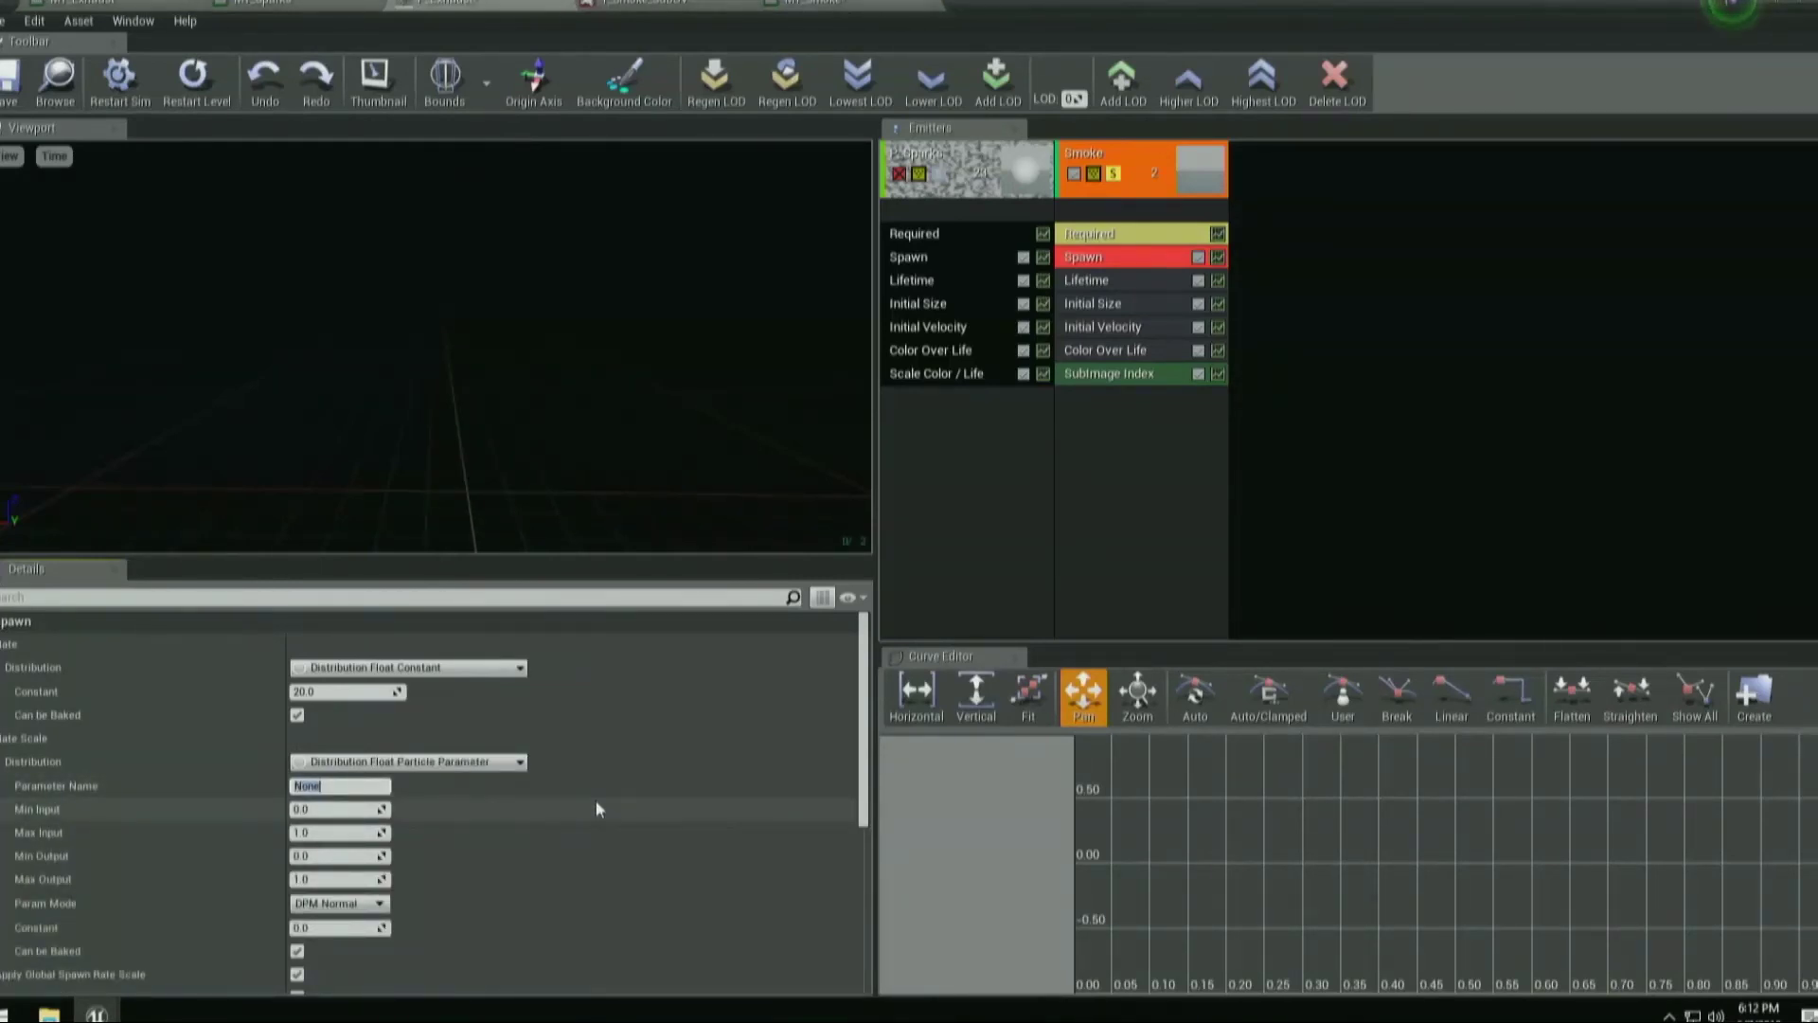
{"action": "type", "text": "SmokeEmit"}
{"action": "key", "text": "Return"}
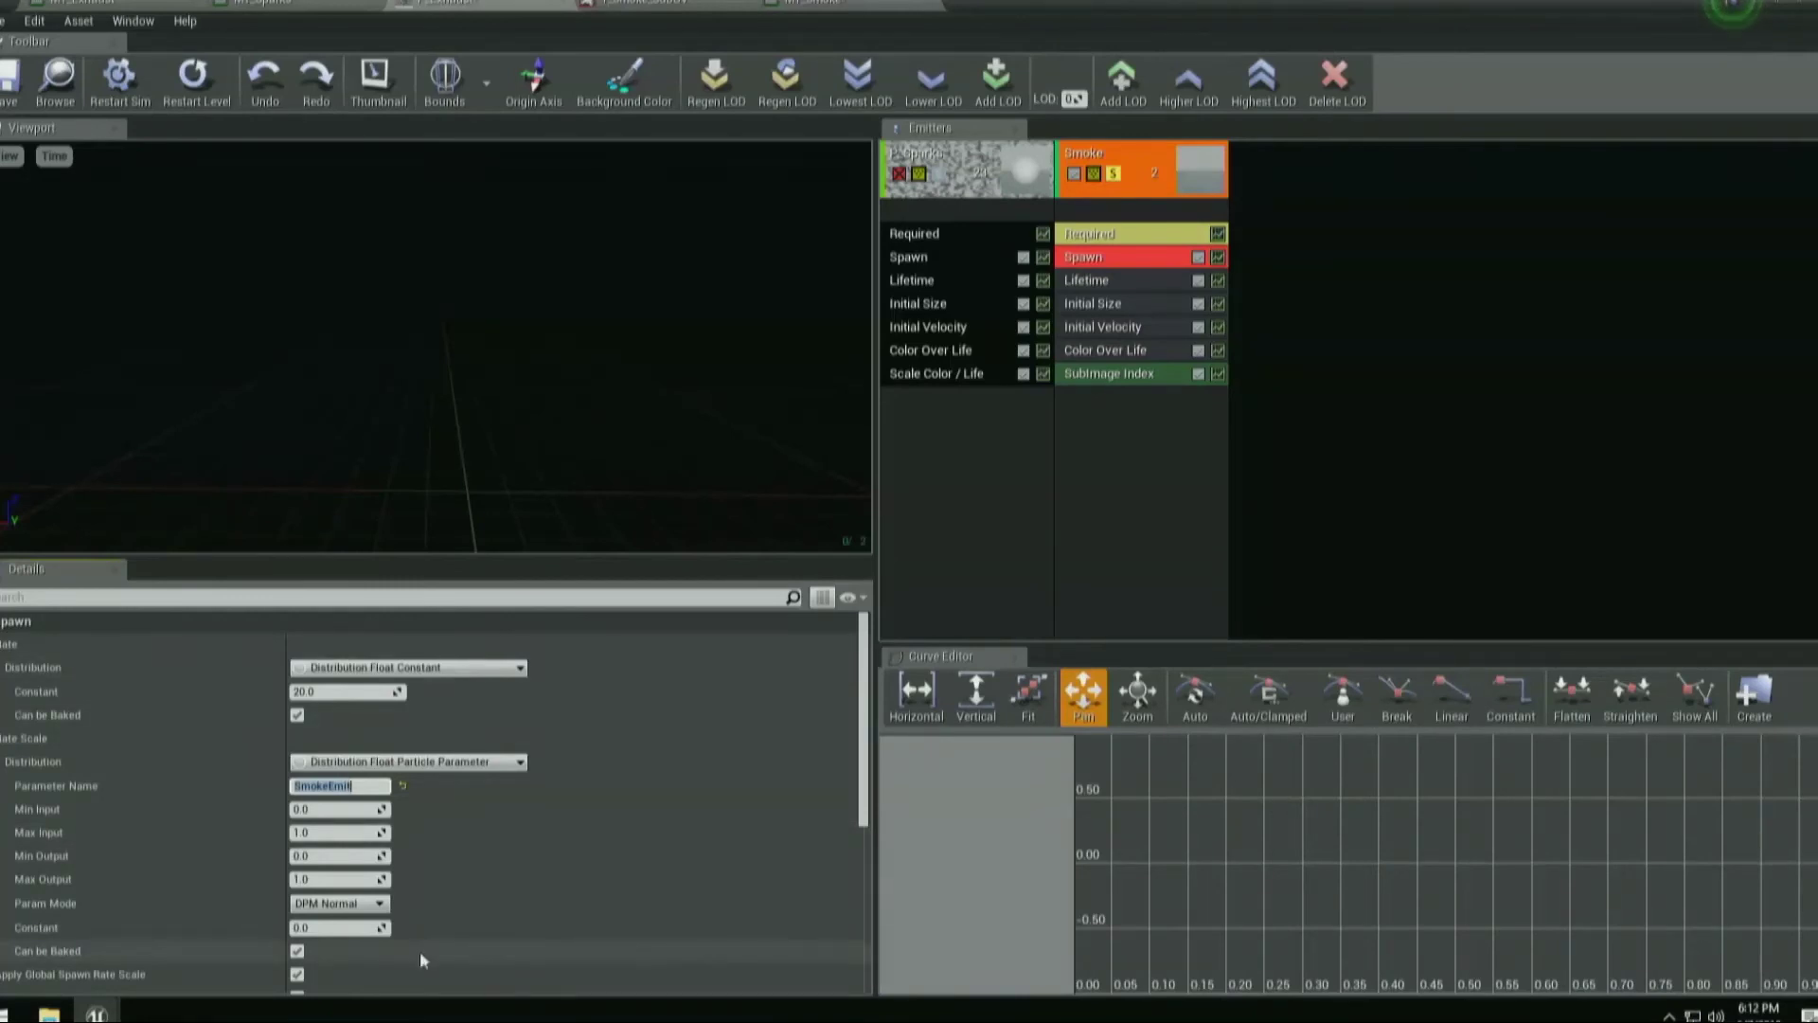
{"action": "left_click", "coordinate": [333, 925]}
{"action": "type", "text": "1"}
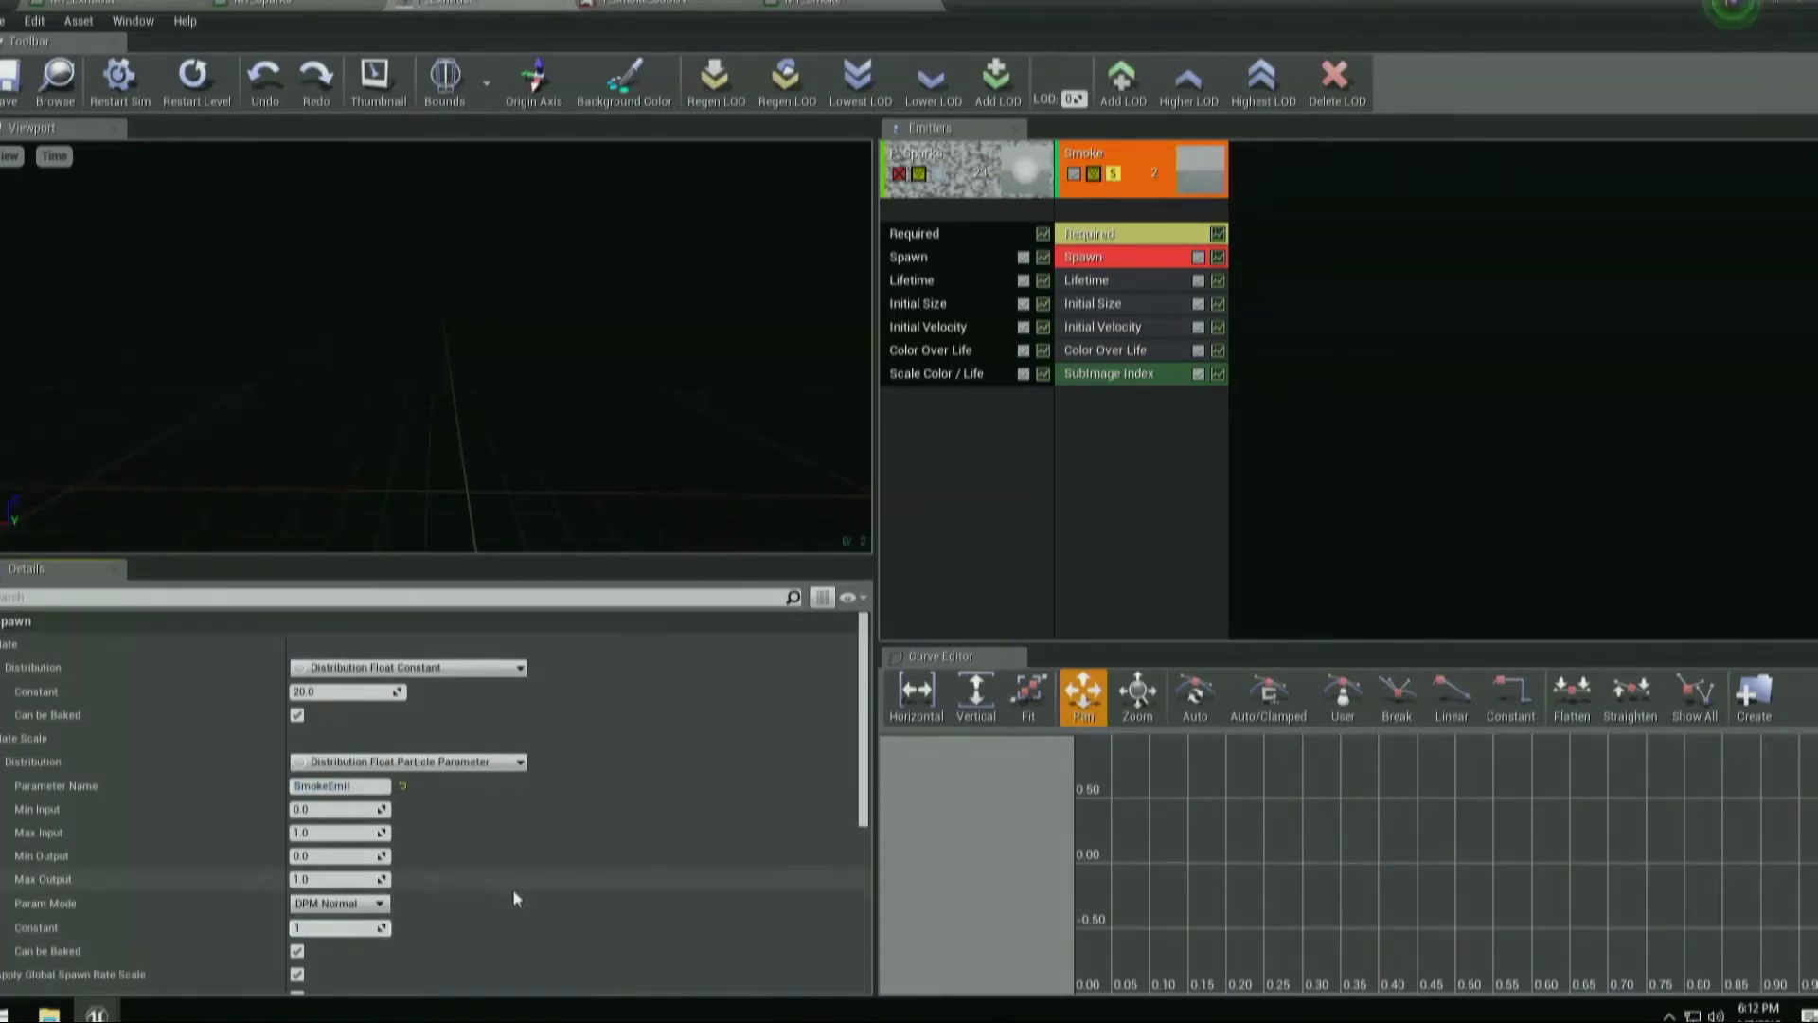
{"action": "key", "text": "Return"}
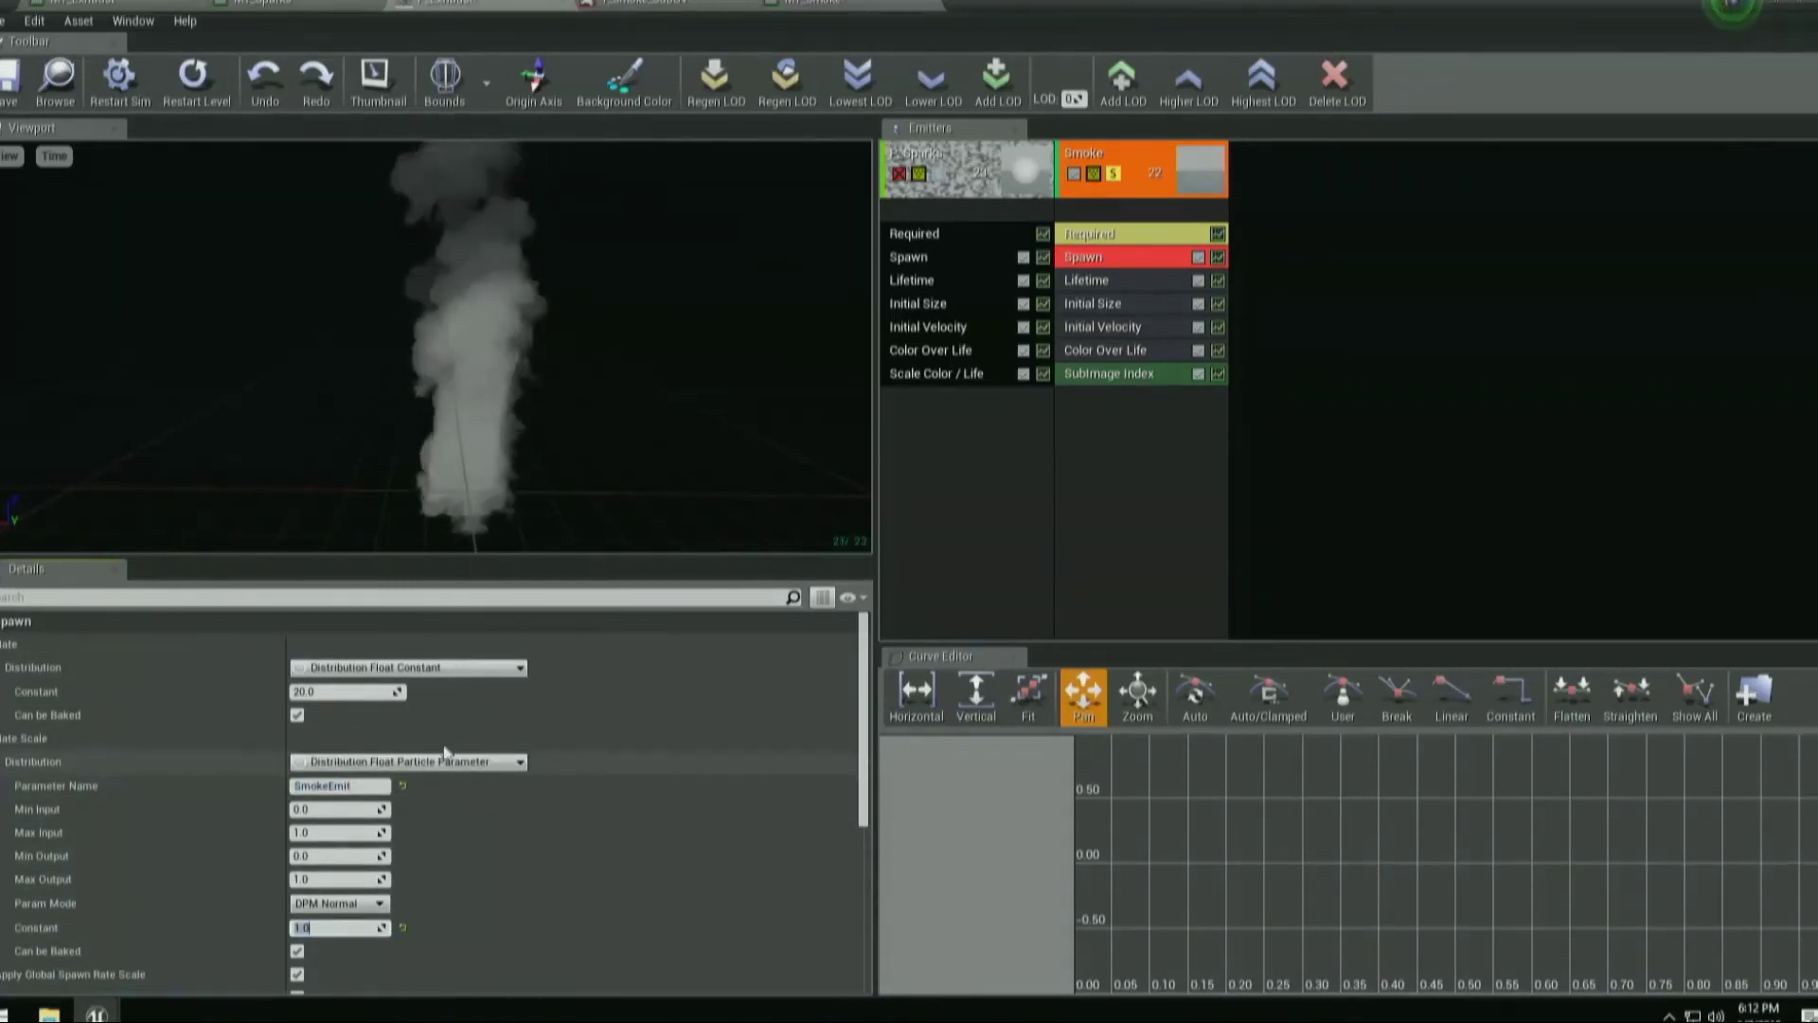
Set the Smoke emitter's spawn Rate constant to 10.
{"action": "left_click", "coordinate": [350, 691]}
{"action": "type", "text": "10"}
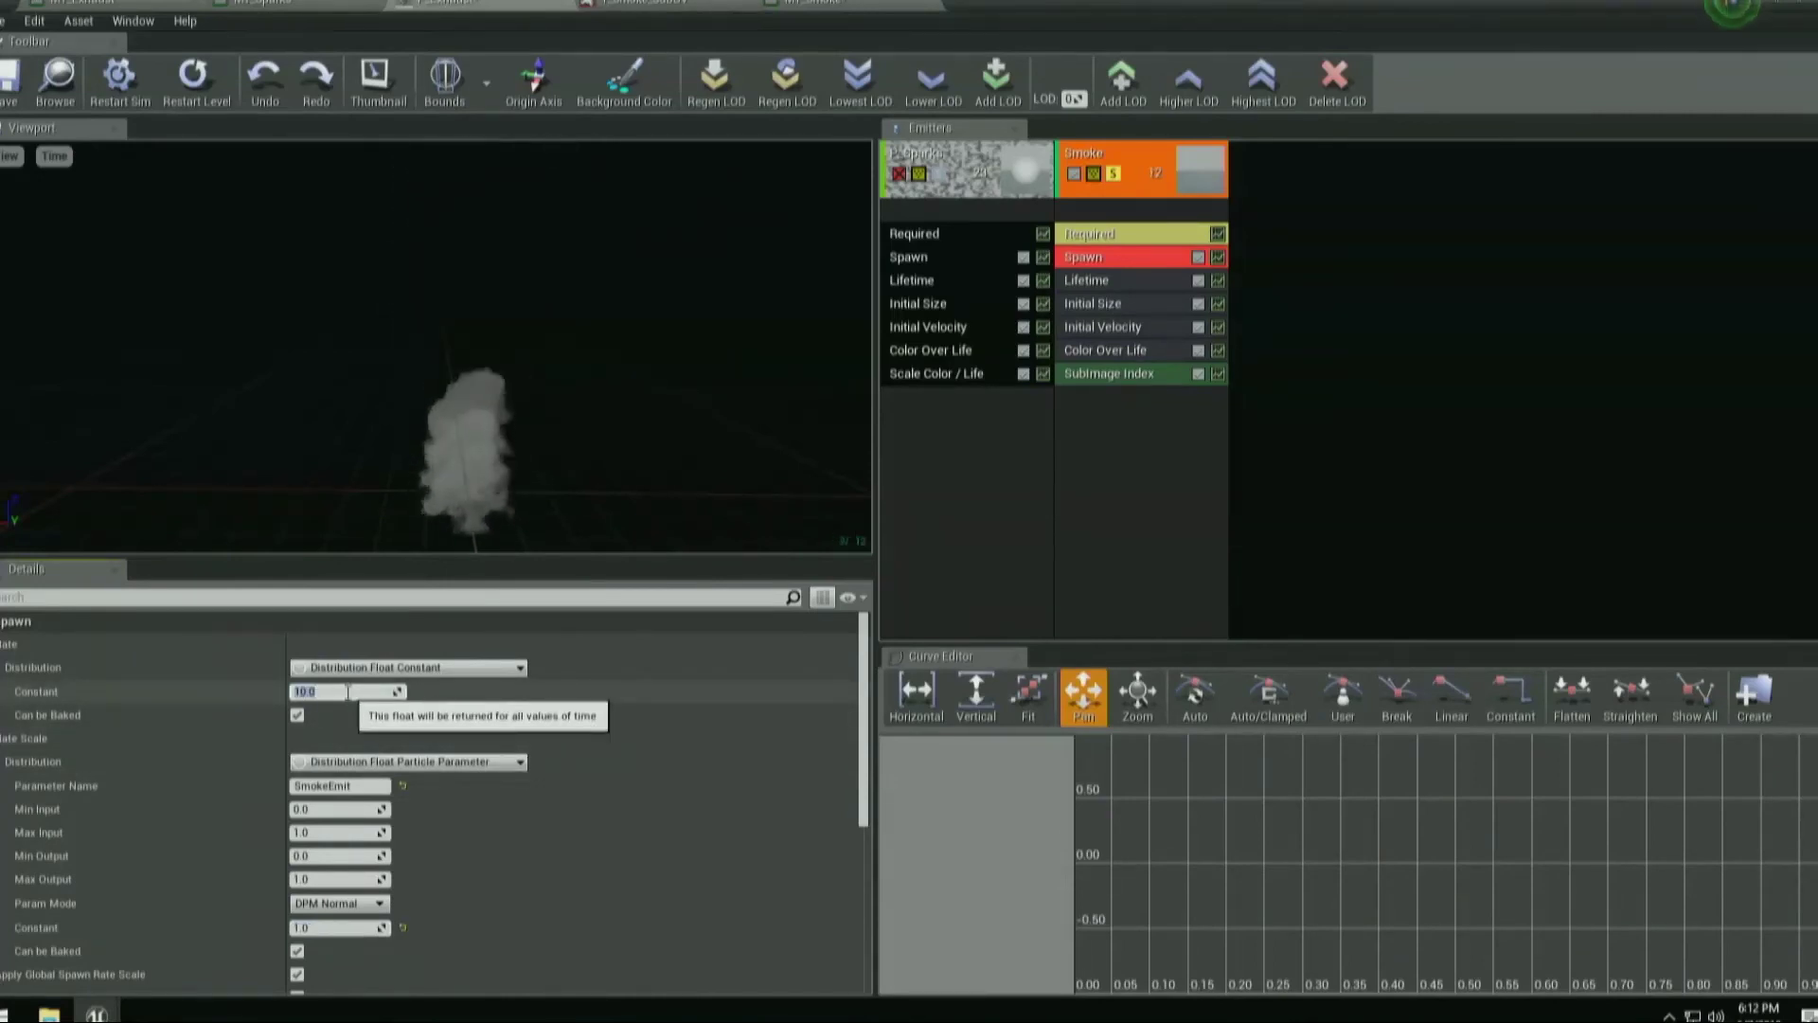
{"action": "key", "text": "Return"}
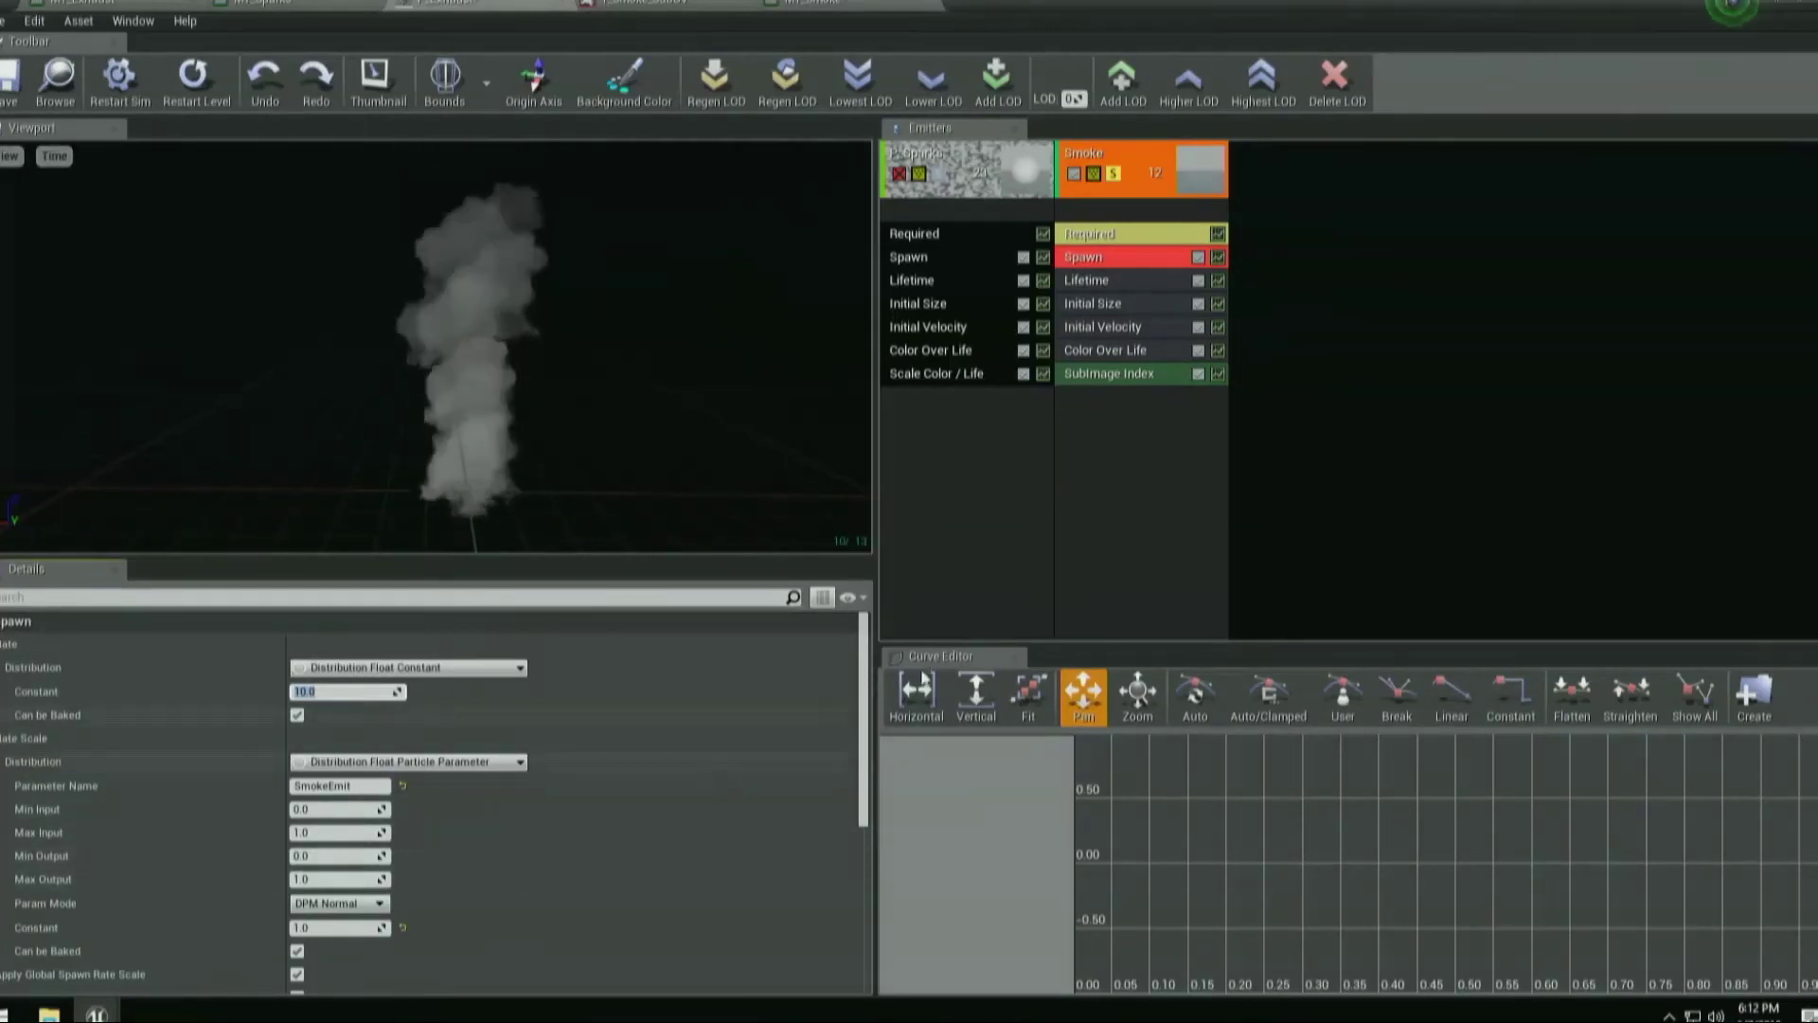
Add a Size By Life module to the Smoke emitter.
{"action": "right_click", "coordinate": [1152, 434]}
{"action": "mouse_move", "coordinate": [1203, 852]}
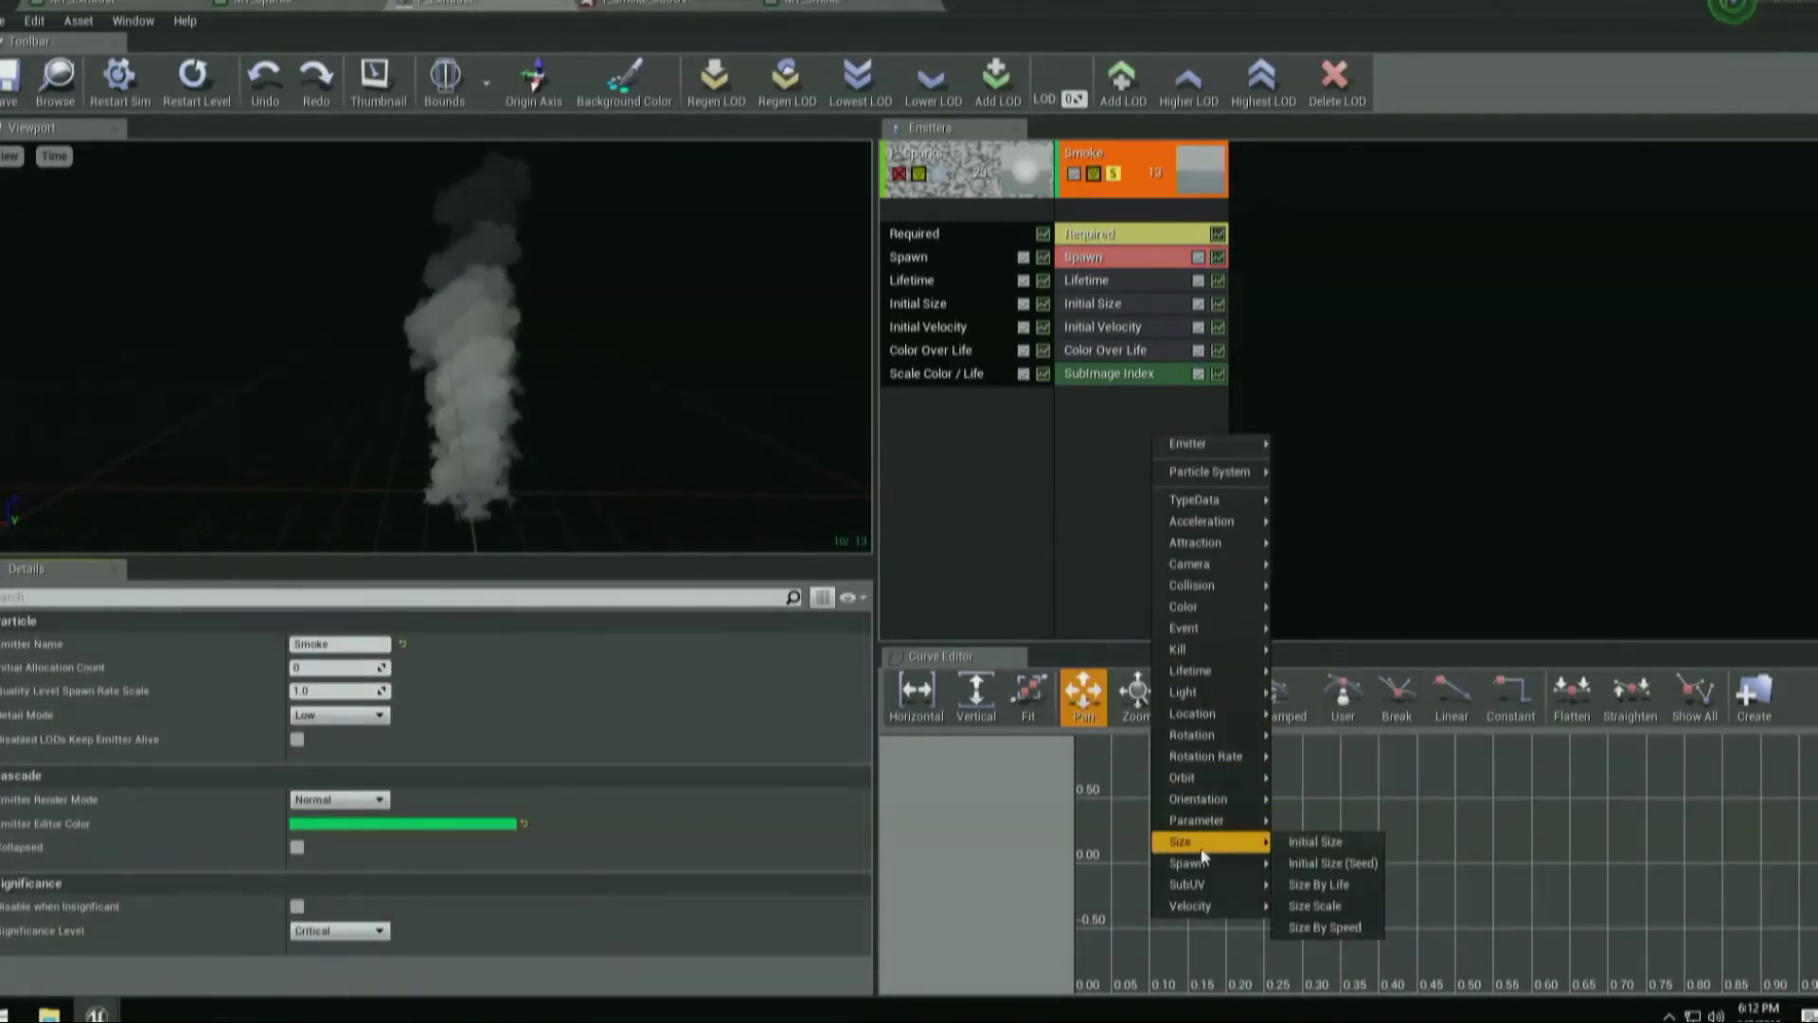
{"action": "left_click", "coordinate": [1343, 884]}
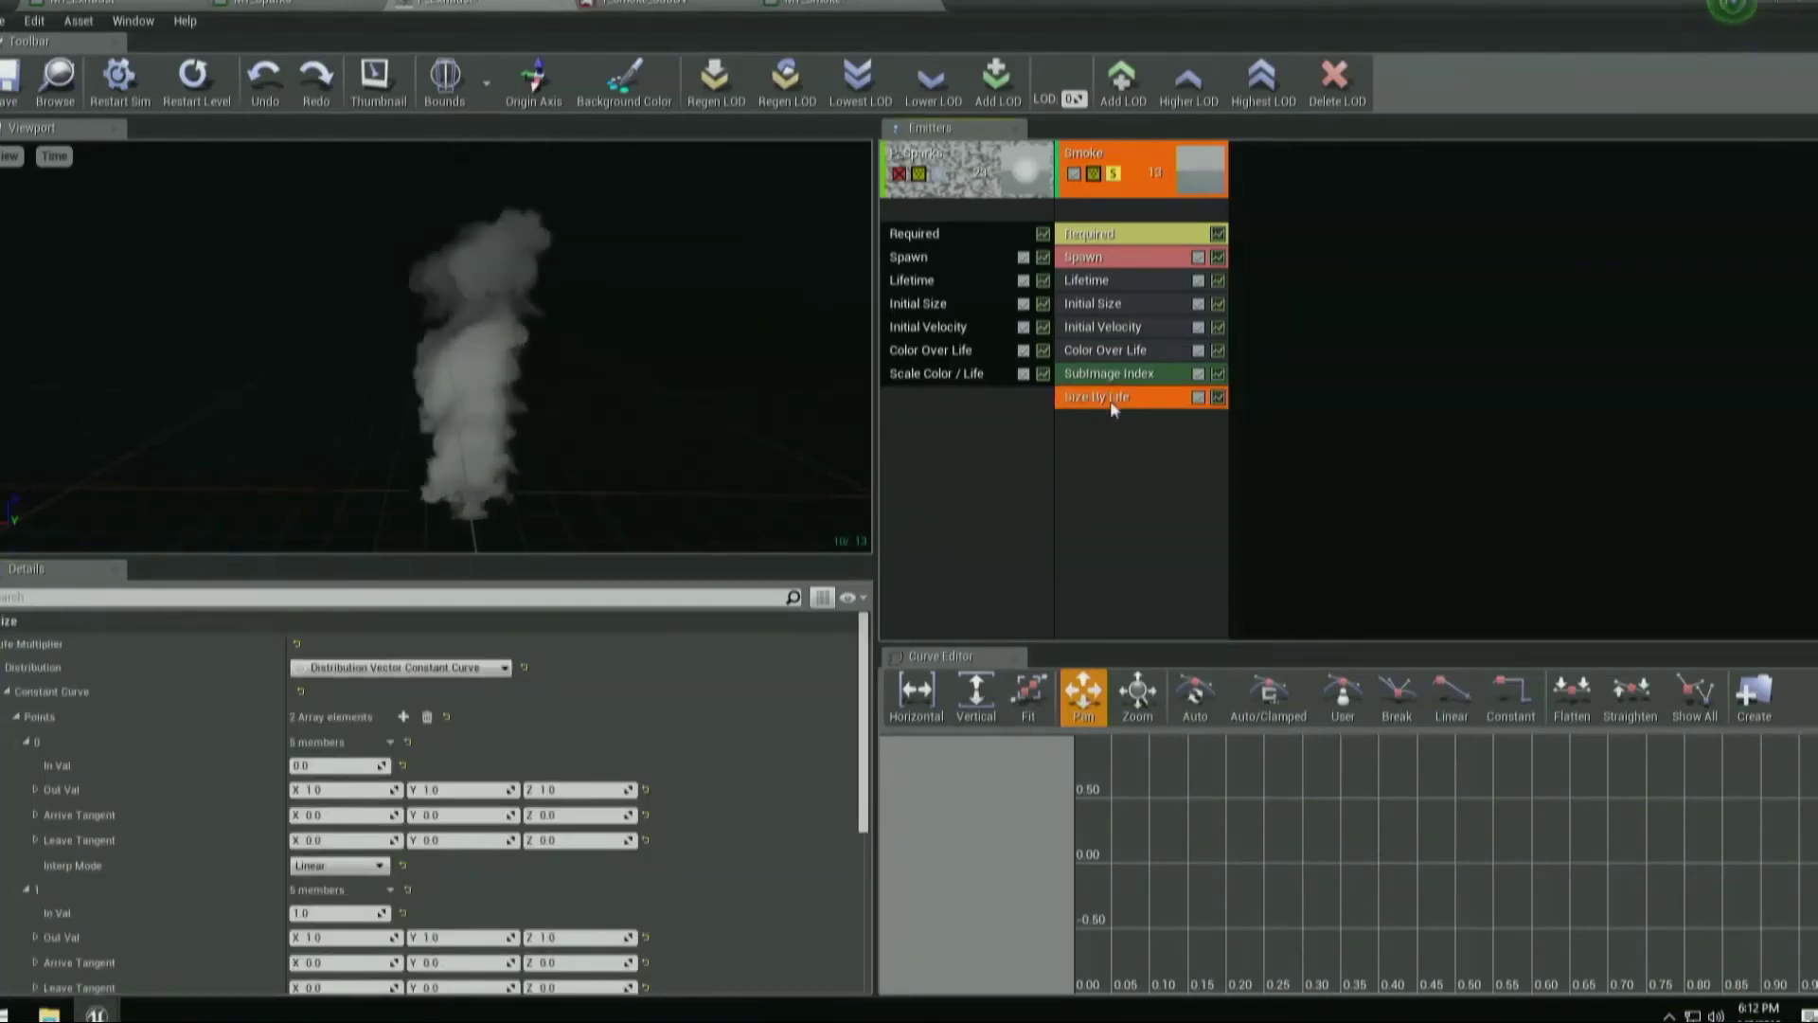
Try 20 for the Out Val X of point 1 on the Size By Life curve and settle on 1.5.
{"action": "scroll", "coordinate": [370, 805], "scroll_direction": "down", "scroll_amount": 3}
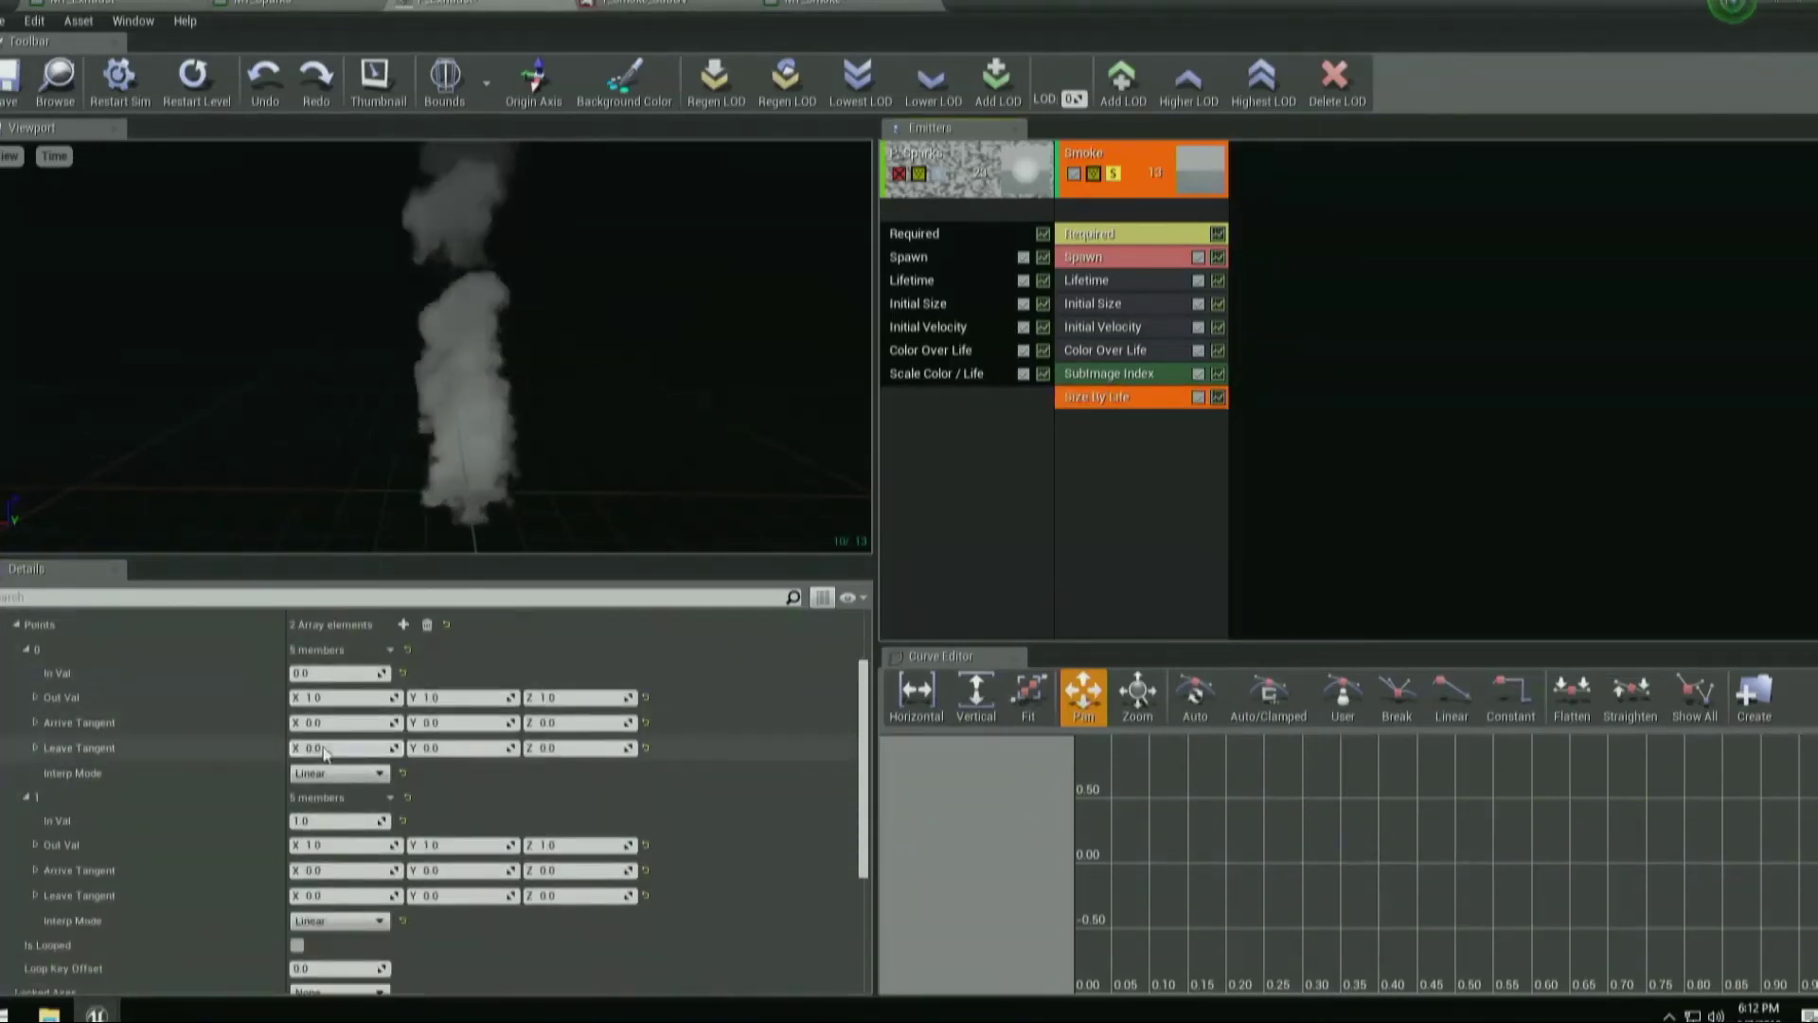
{"action": "left_click", "coordinate": [370, 845]}
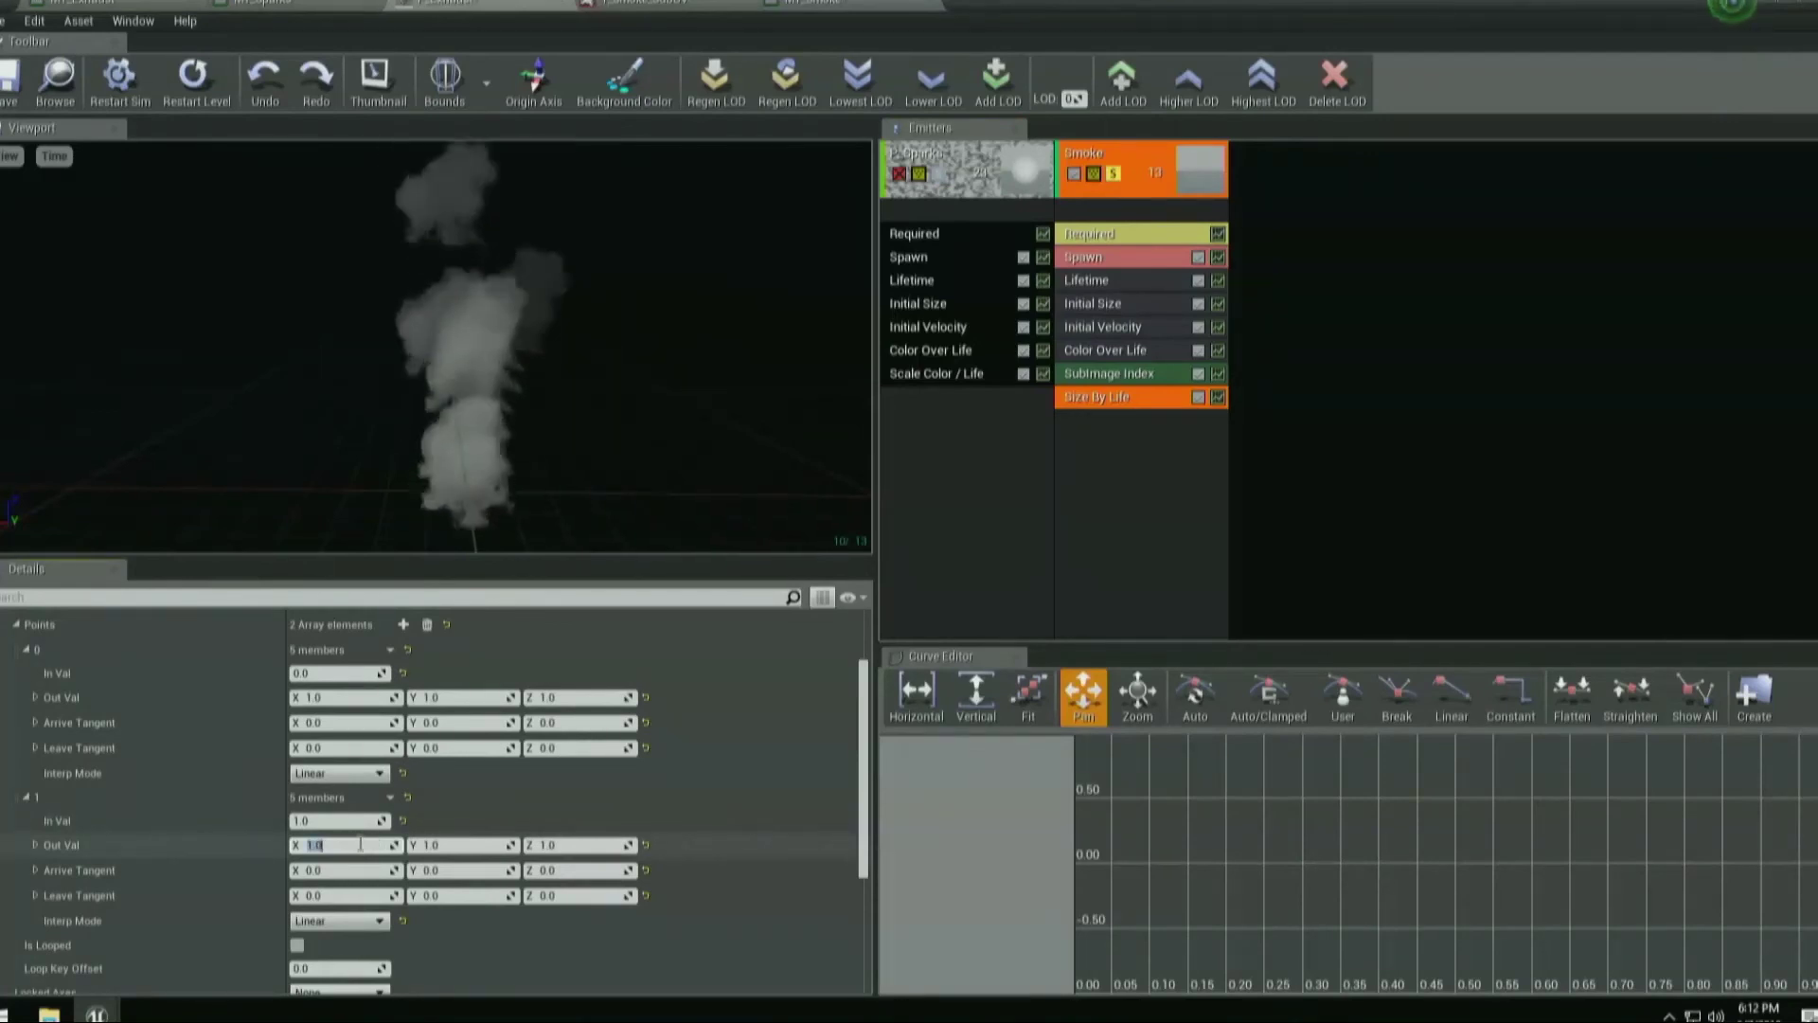
{"action": "type", "text": "20"}
{"action": "key", "text": "Return"}
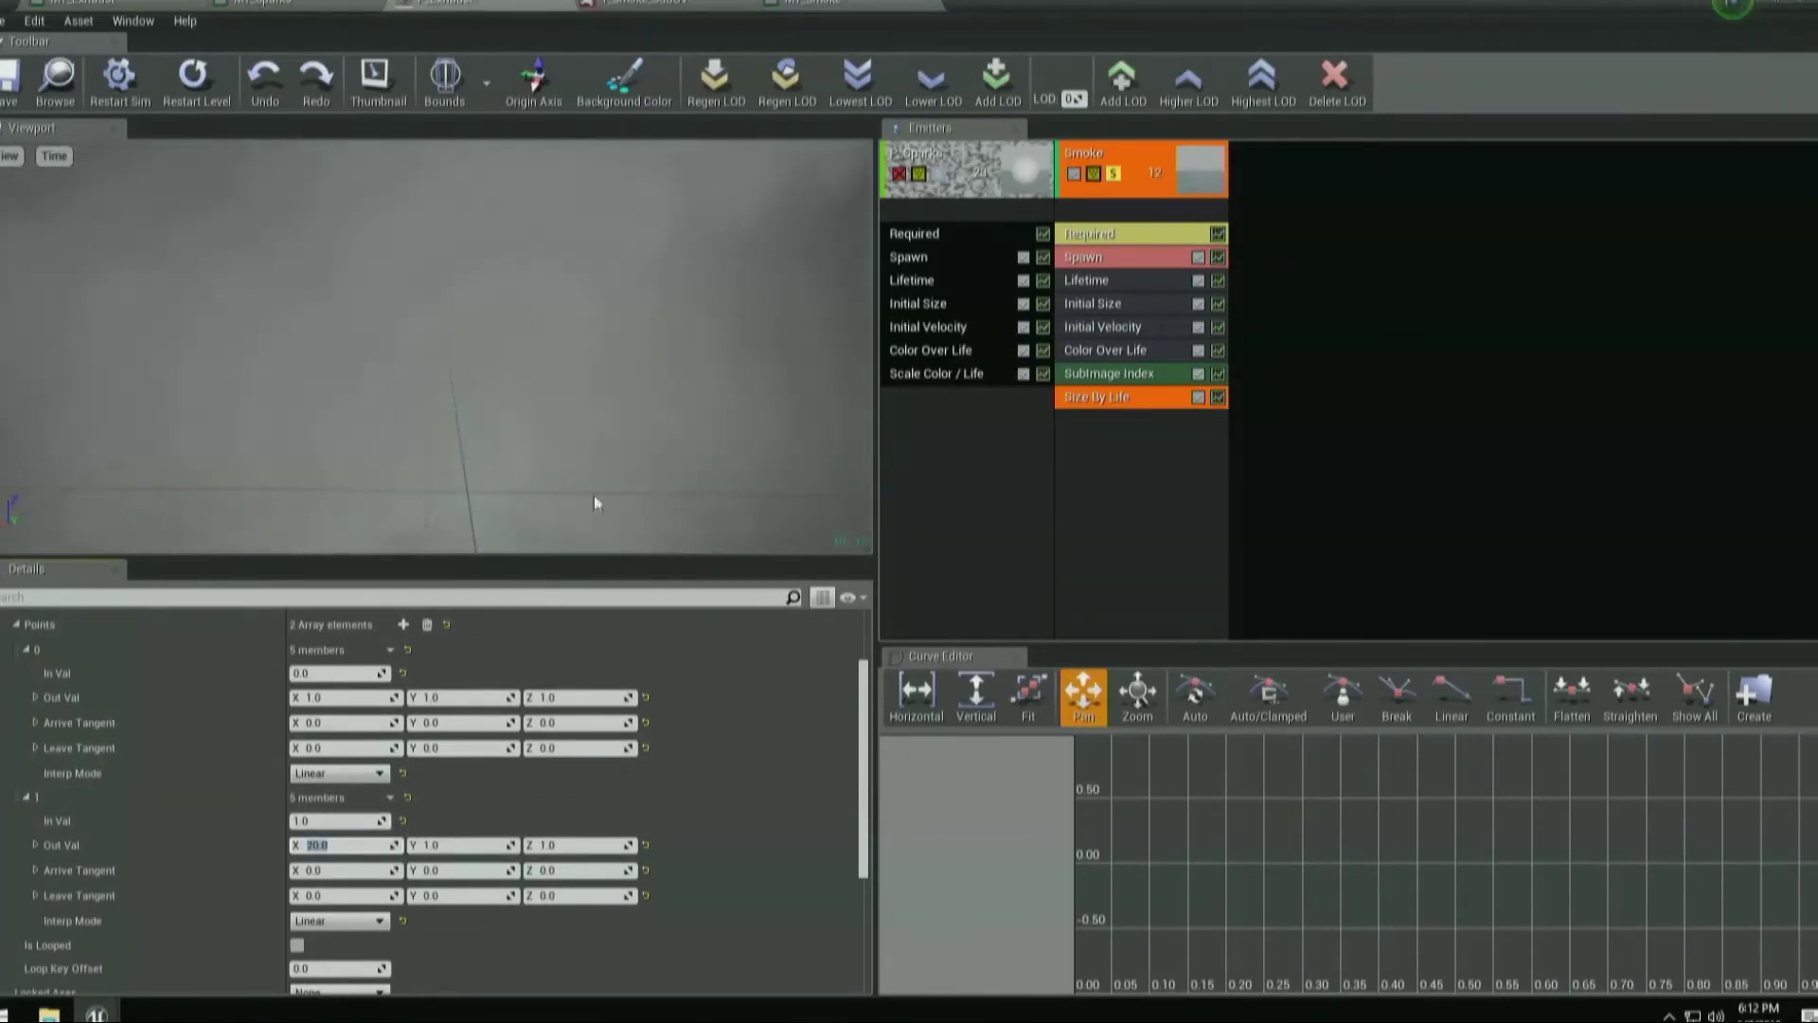
{"action": "type", "text": "1.5"}
{"action": "key", "text": "Return"}
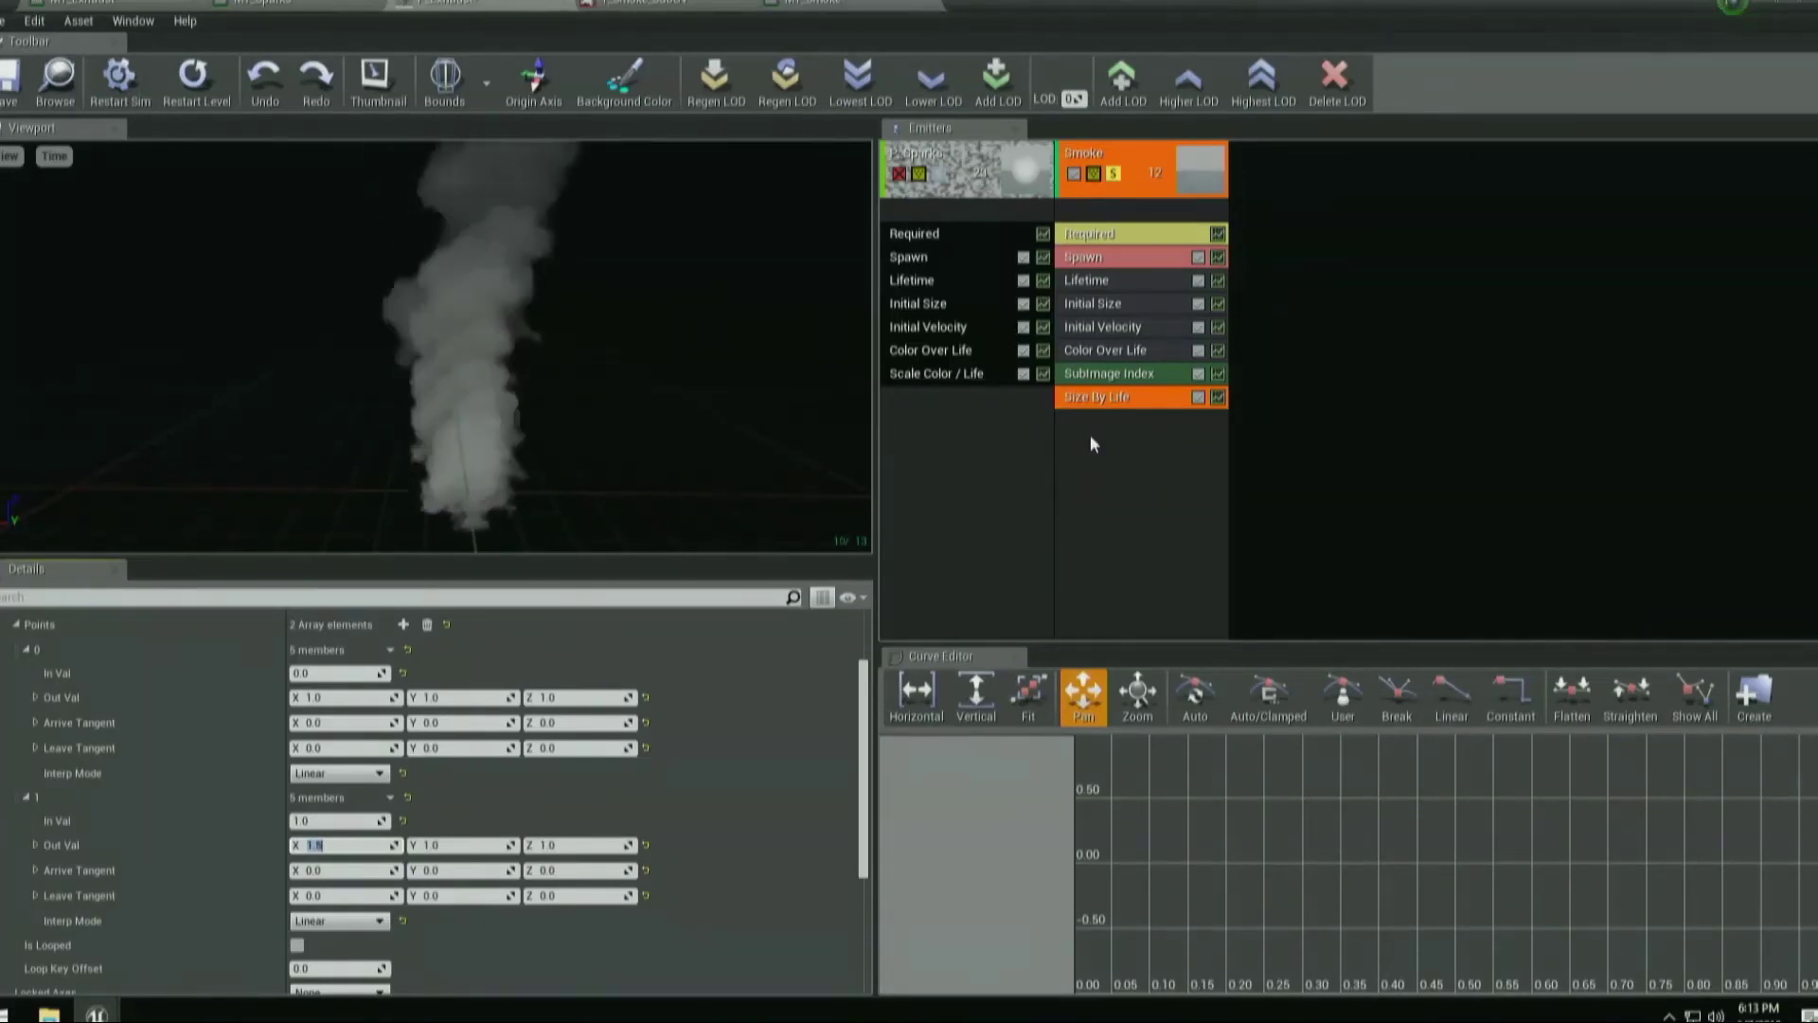
Add a Drag module from the Acceleration category to the Smoke emitter and show its settings.
{"action": "right_click", "coordinate": [1140, 469]}
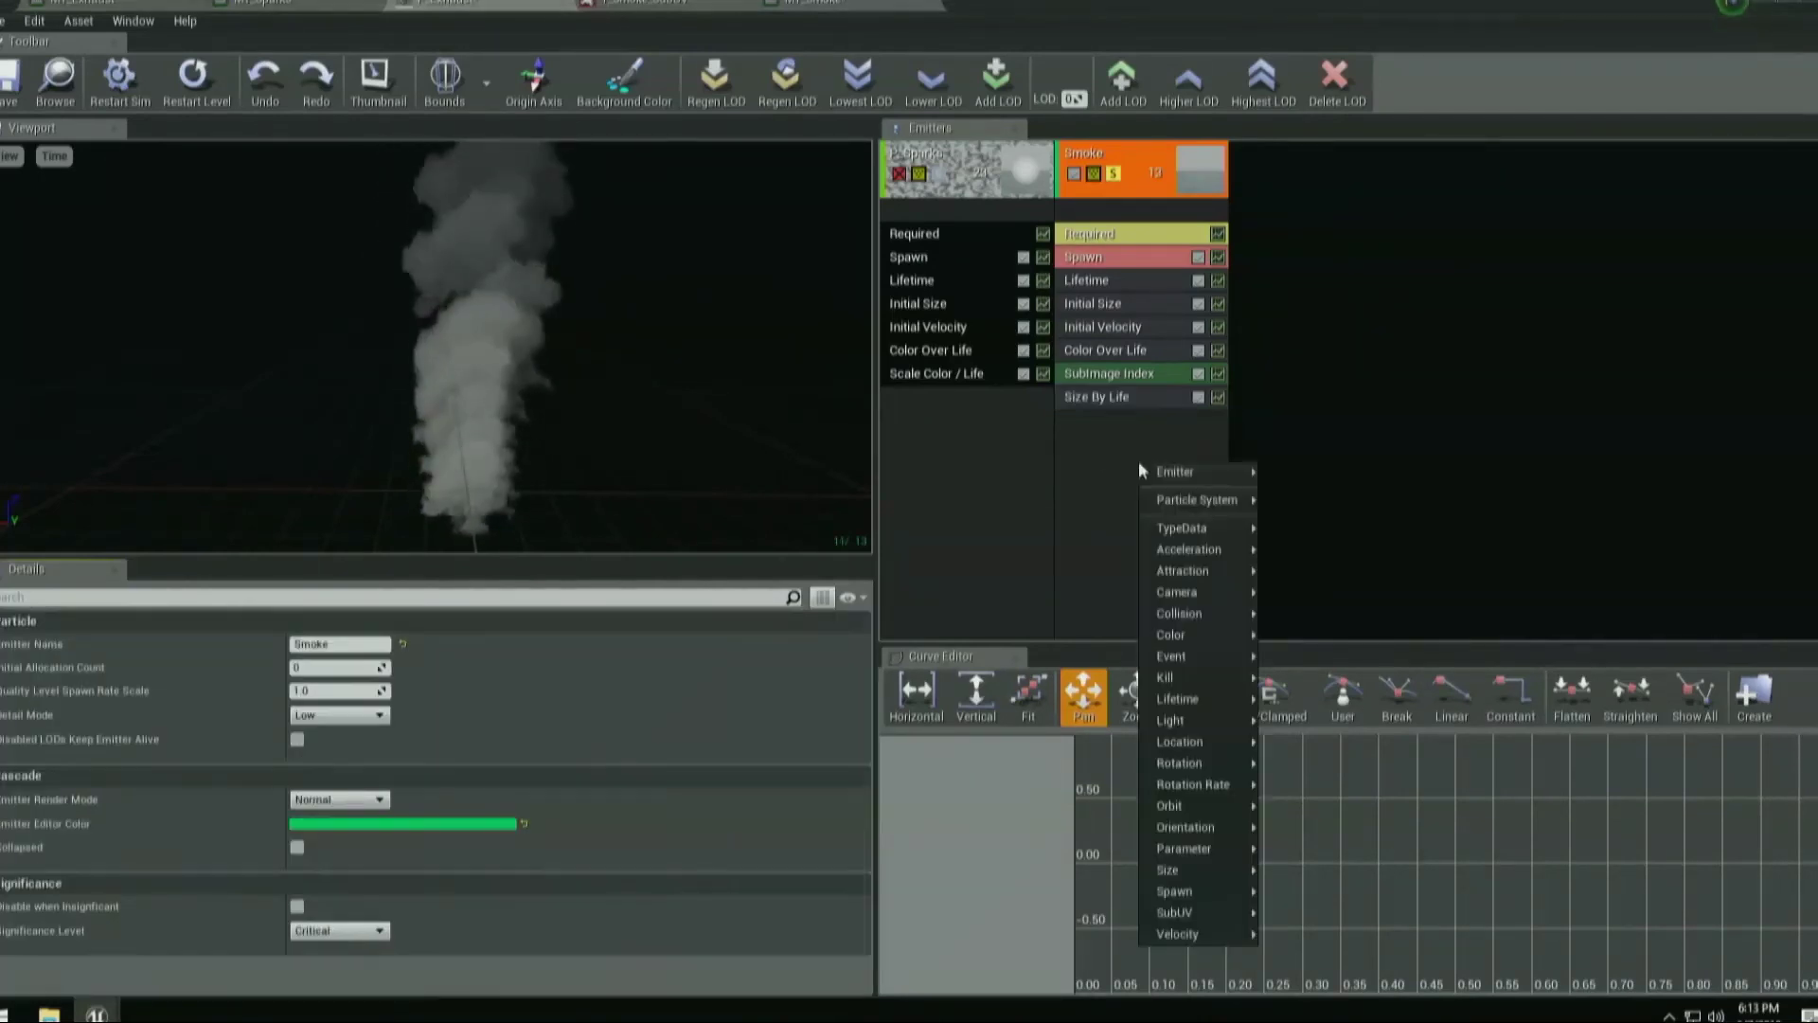
{"action": "mouse_move", "coordinate": [1196, 869]}
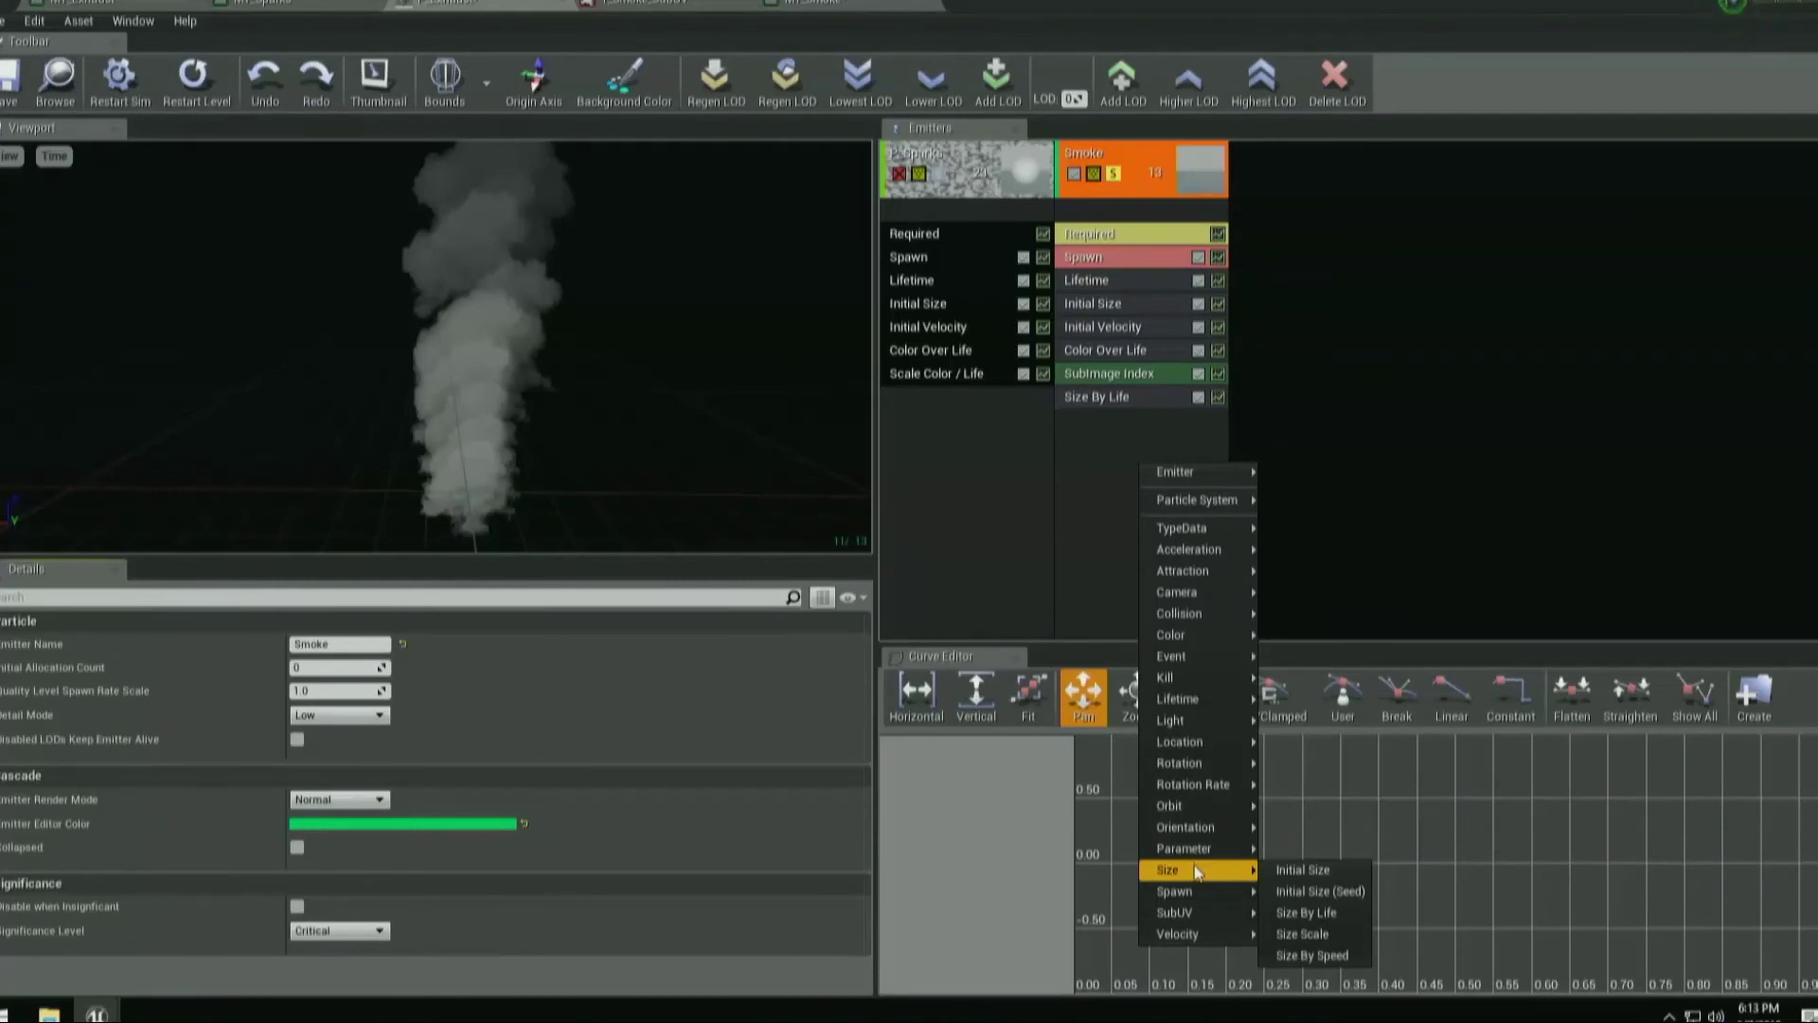
{"action": "mouse_move", "coordinate": [1233, 827]}
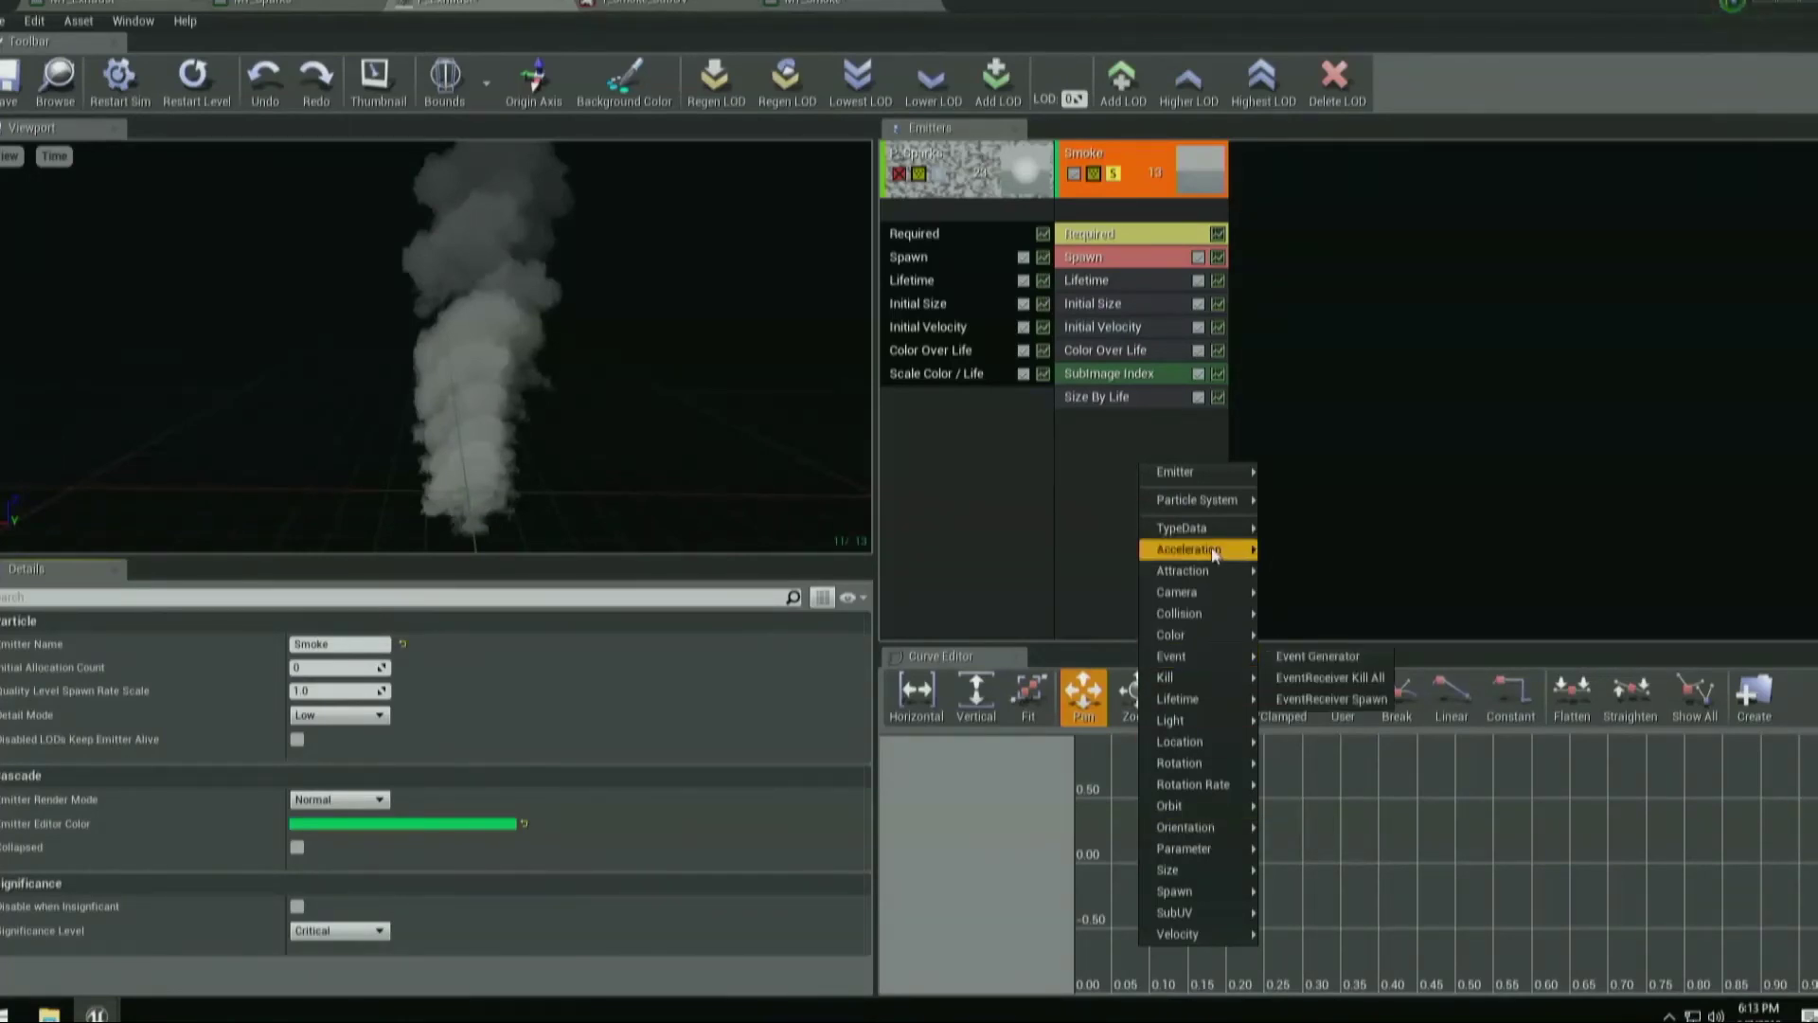
{"action": "mouse_move", "coordinate": [1215, 554]}
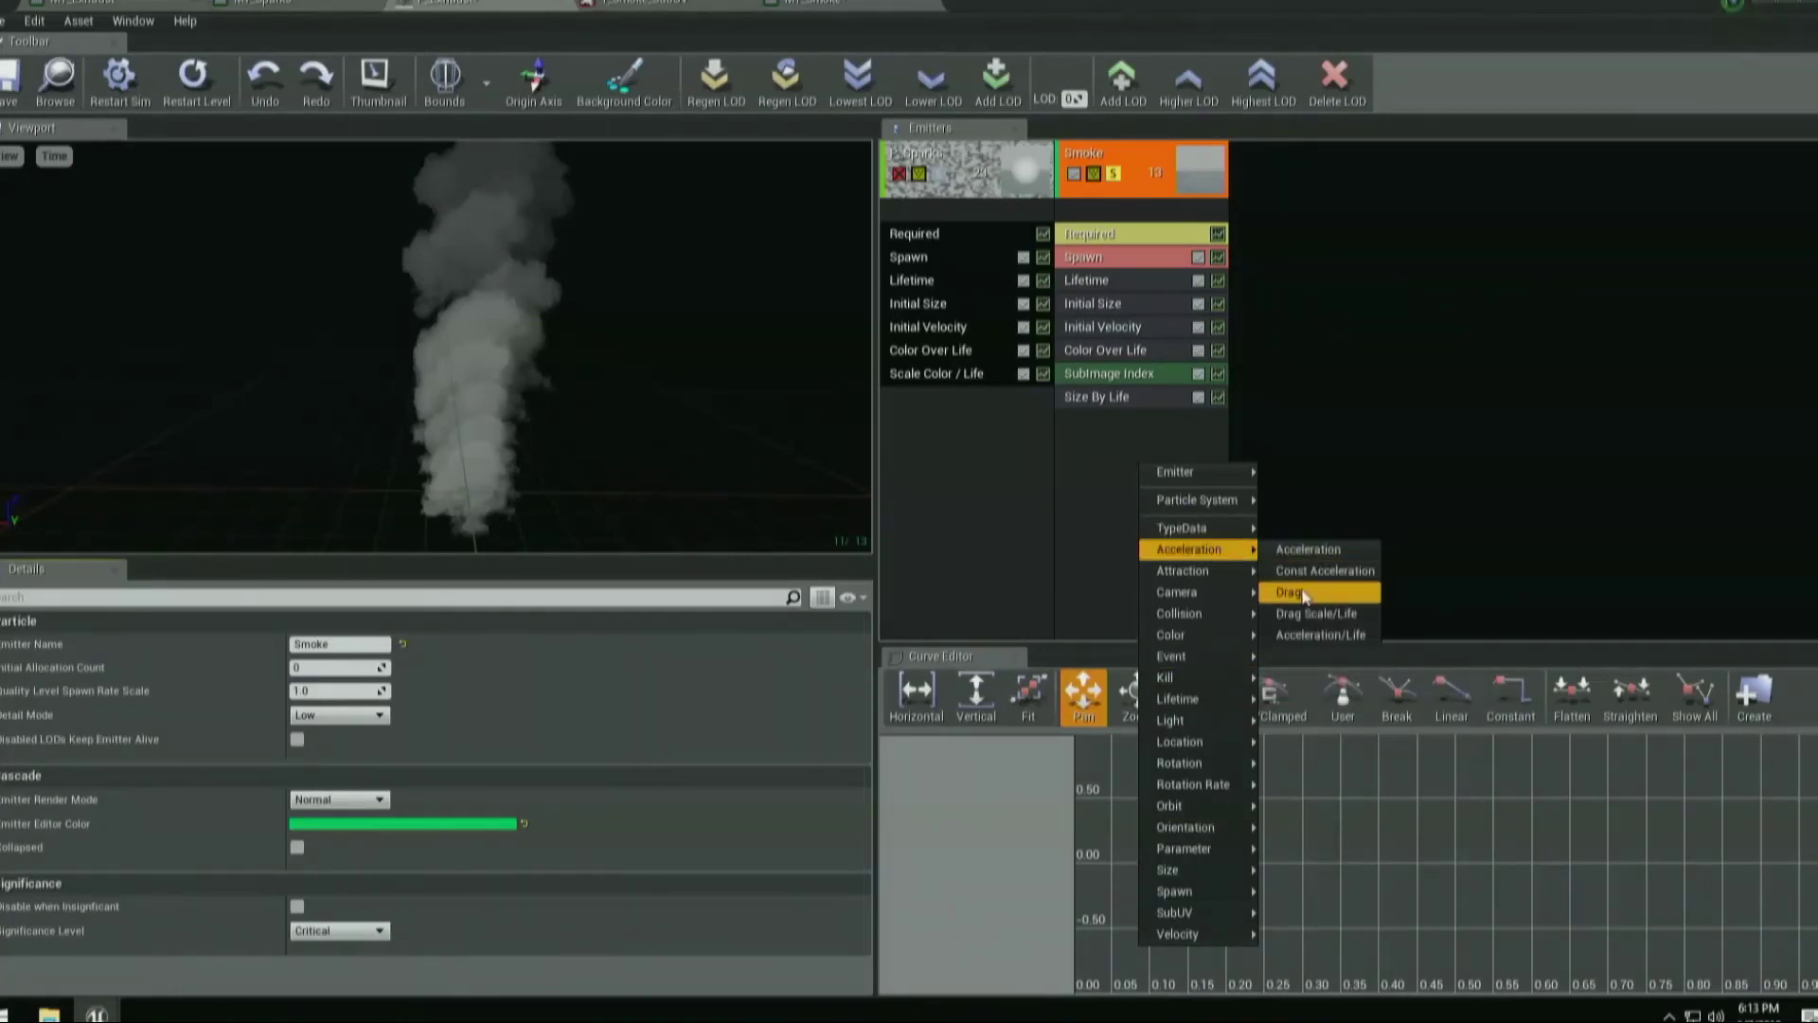
{"action": "left_click", "coordinate": [1295, 592]}
{"action": "left_click", "coordinate": [1117, 421]}
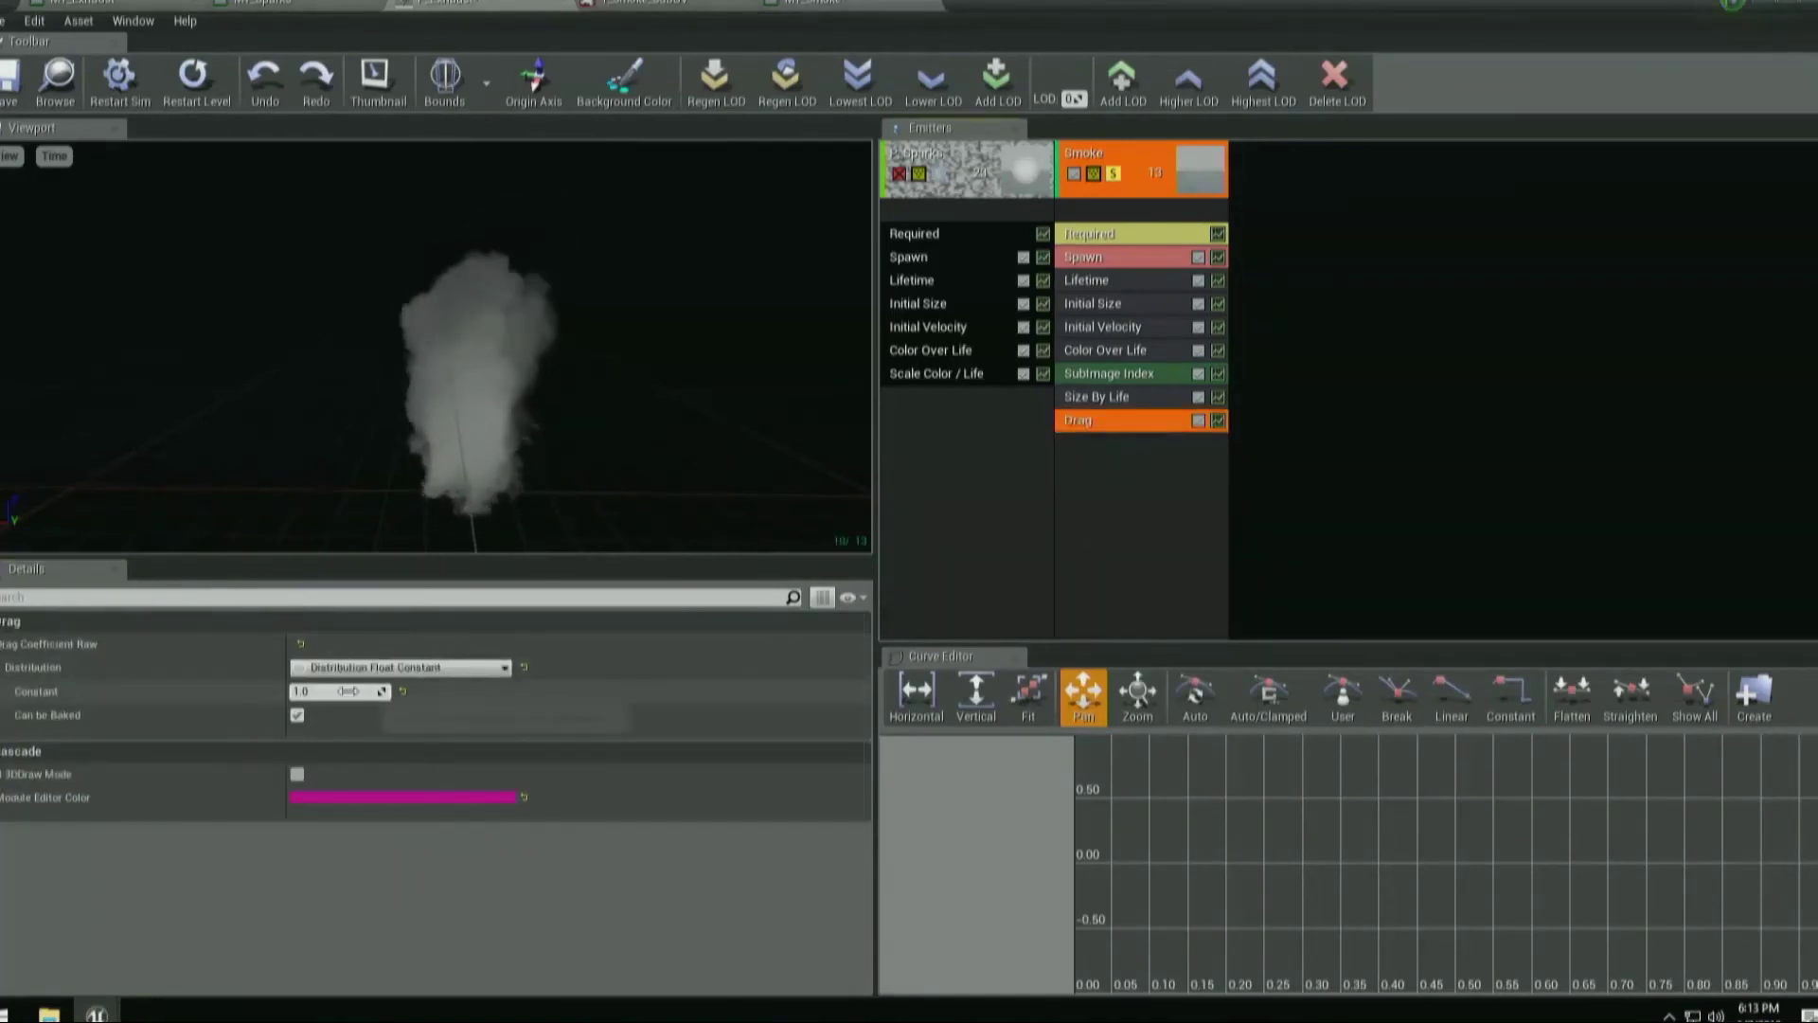
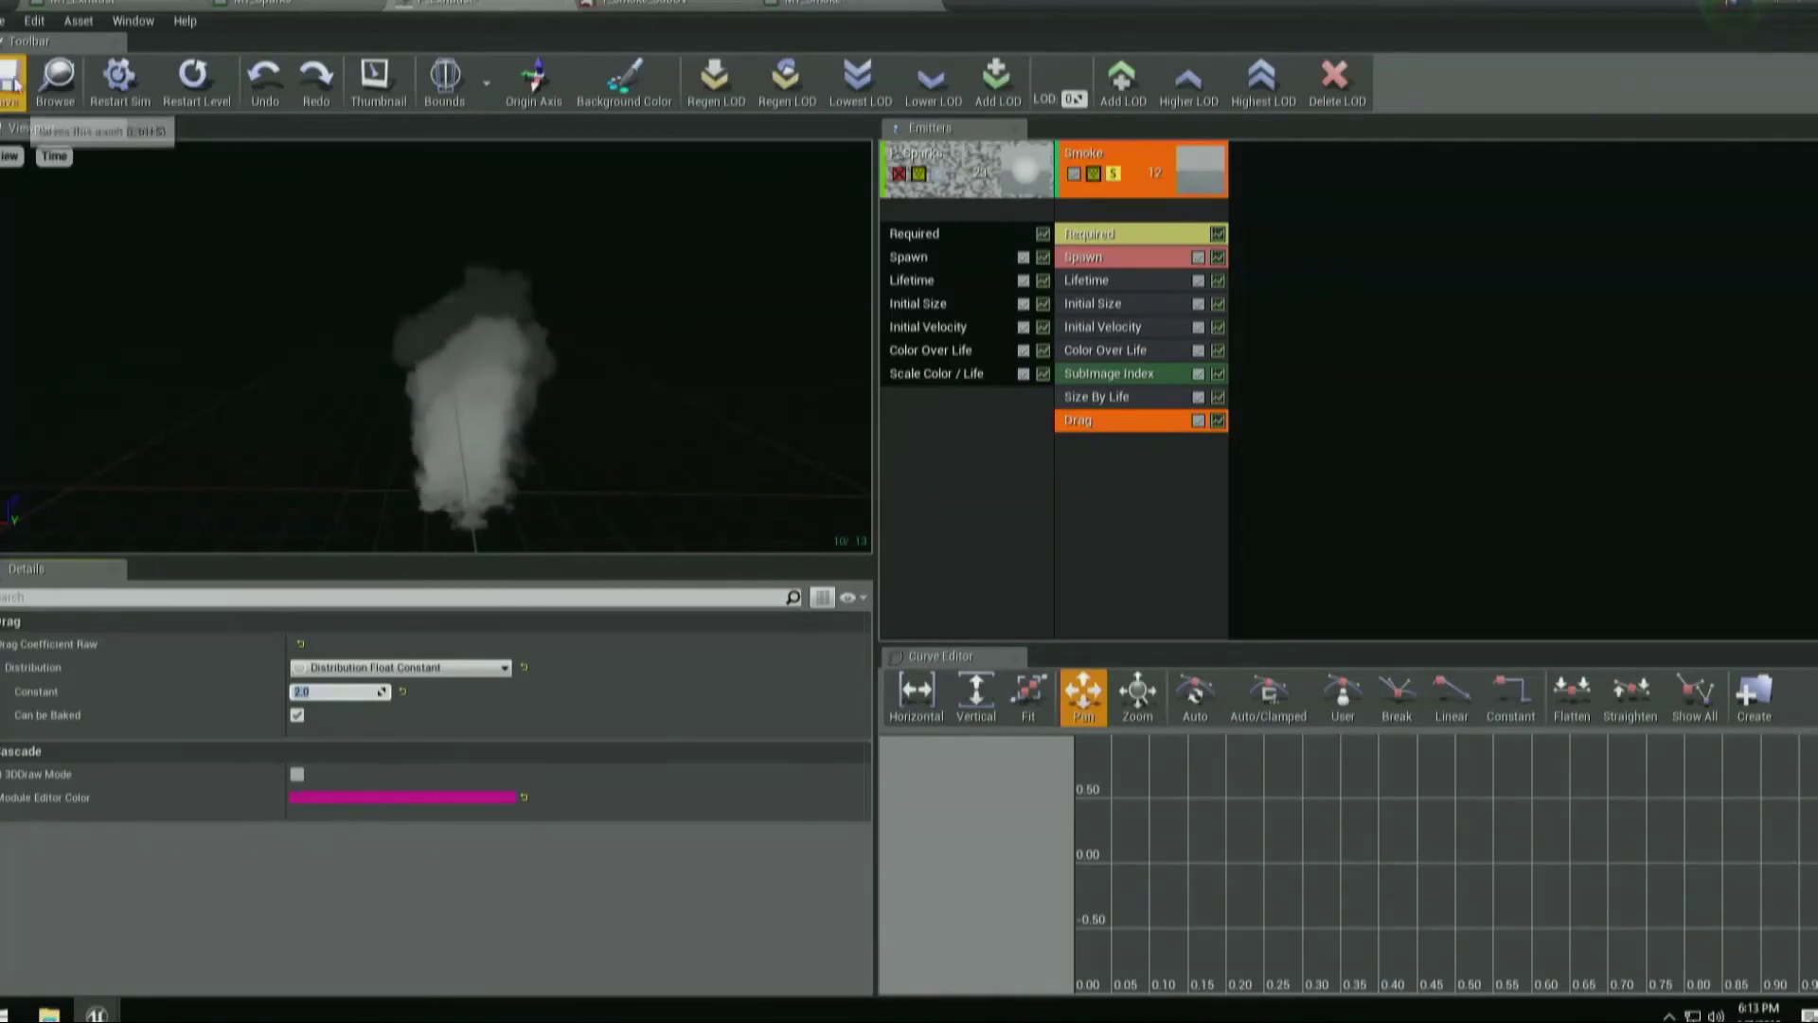
Re-enable the P_Sparks emitter alongside Smoke, and open BP_Exhaust from the Academy Blueprint folder in a full-size editor.
{"action": "left_click", "coordinate": [899, 174]}
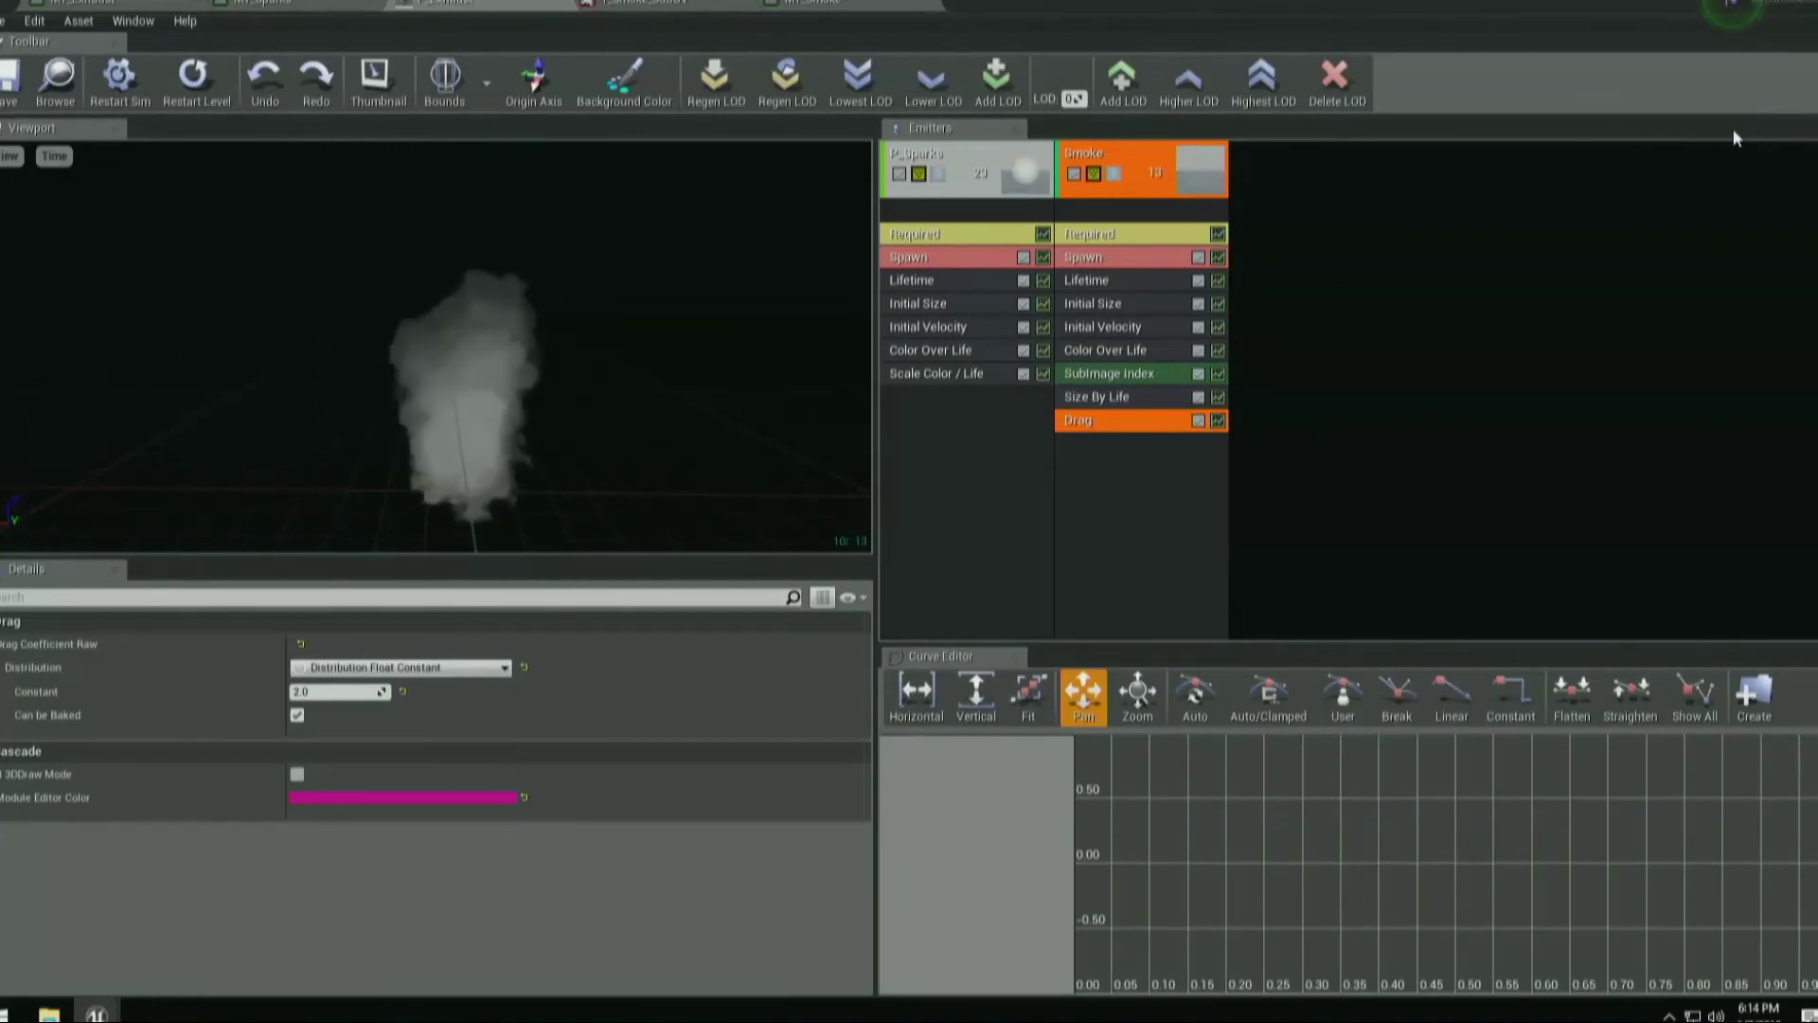
{"action": "left_click", "coordinate": [1802, 2]}
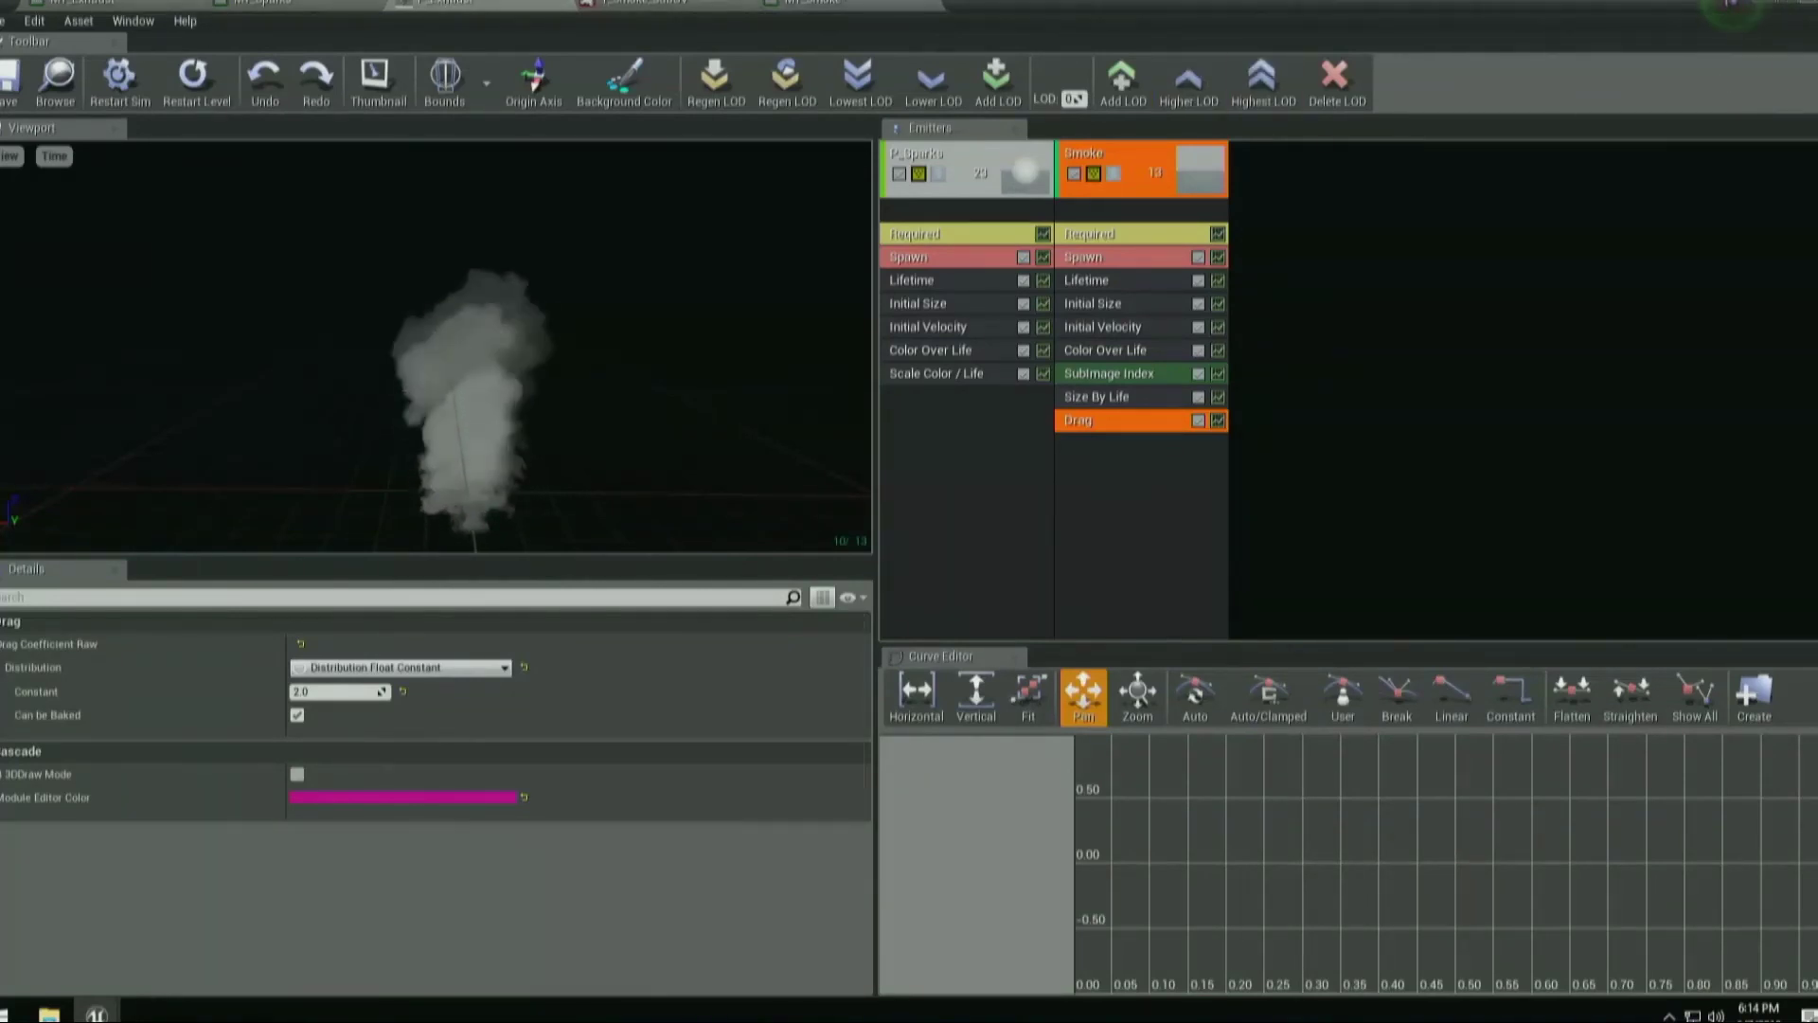
{"action": "left_click", "coordinate": [972, 565]}
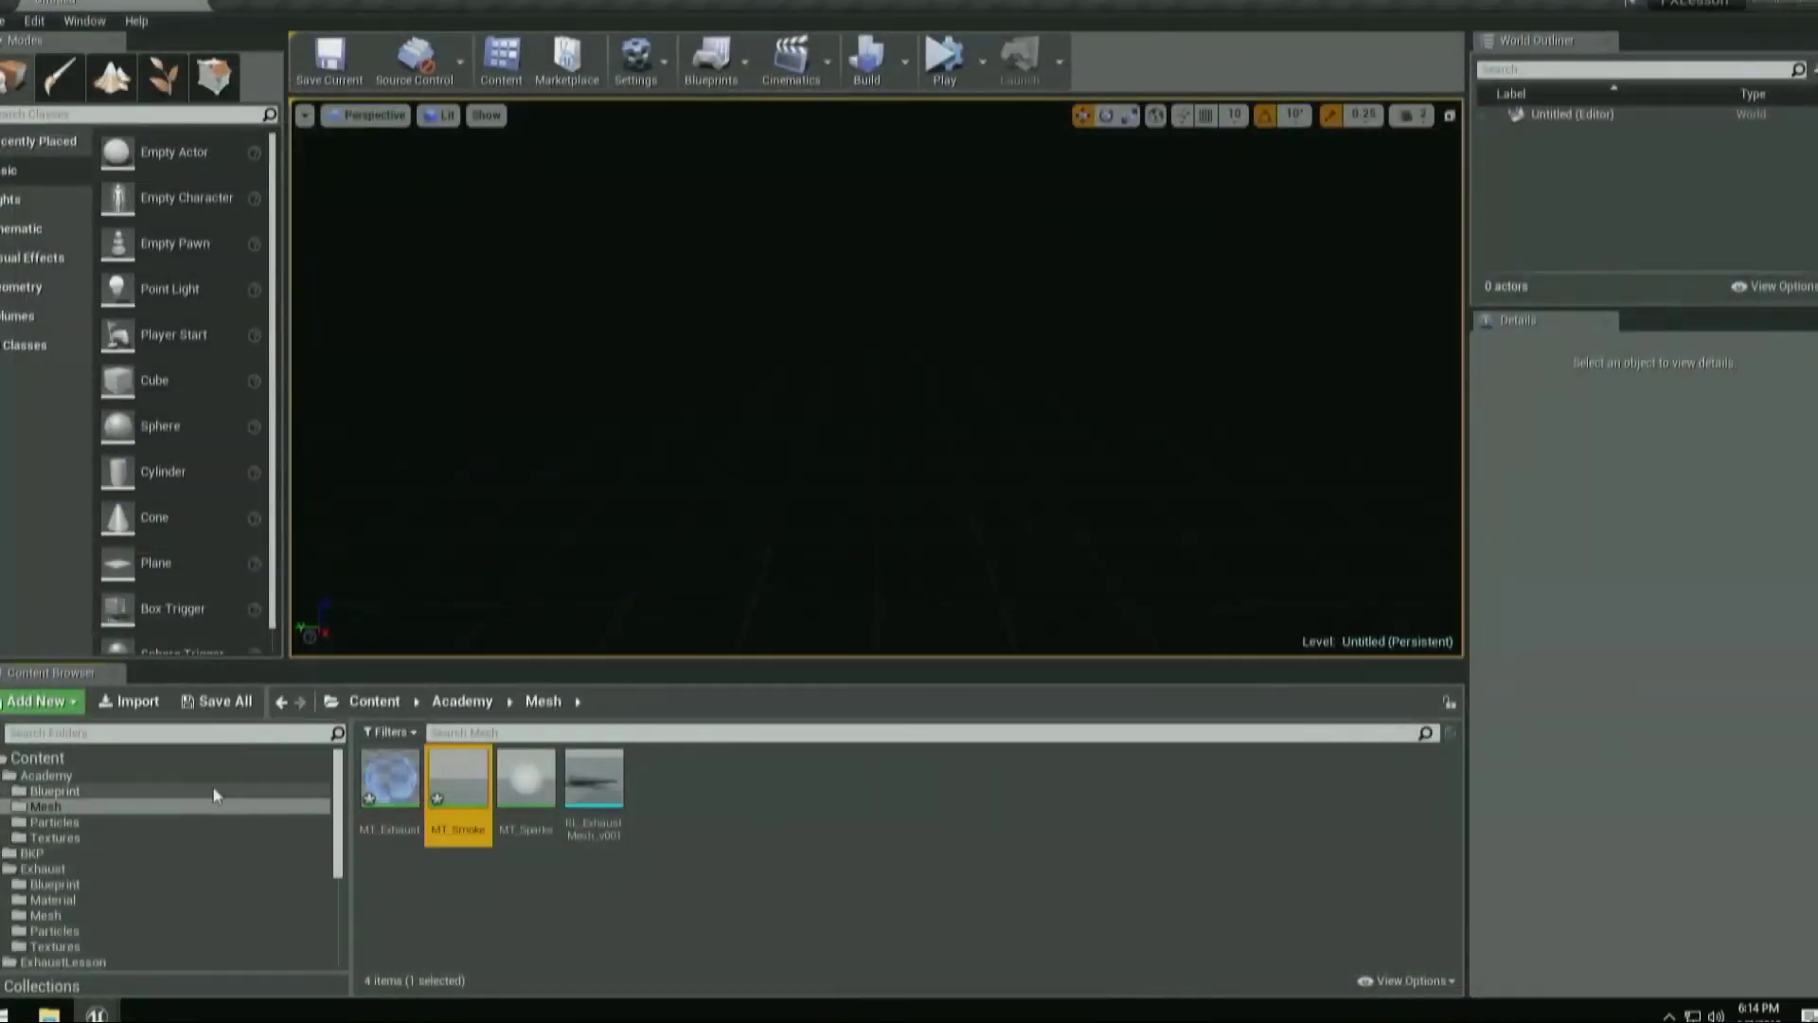
{"action": "left_click", "coordinate": [104, 791]}
{"action": "double_click", "coordinate": [383, 777]}
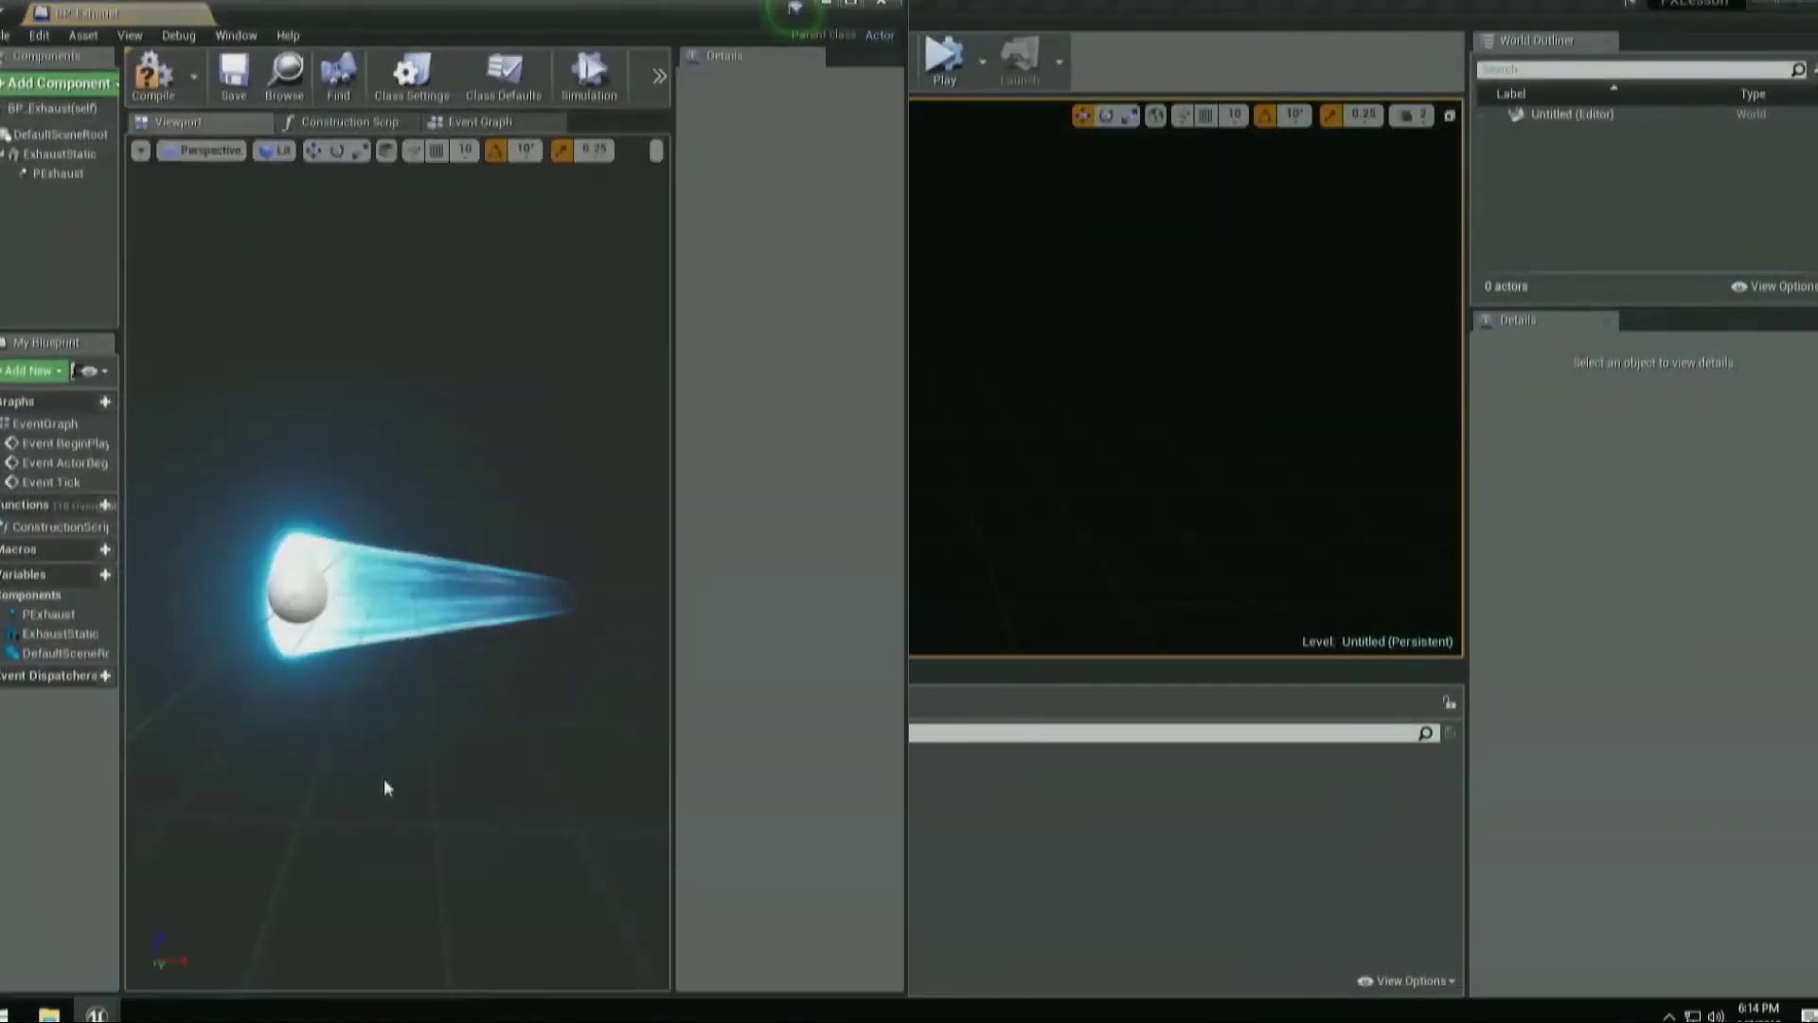
{"action": "left_click_drag", "start_coordinate": [455, 9], "coordinate": [1090, 0]}
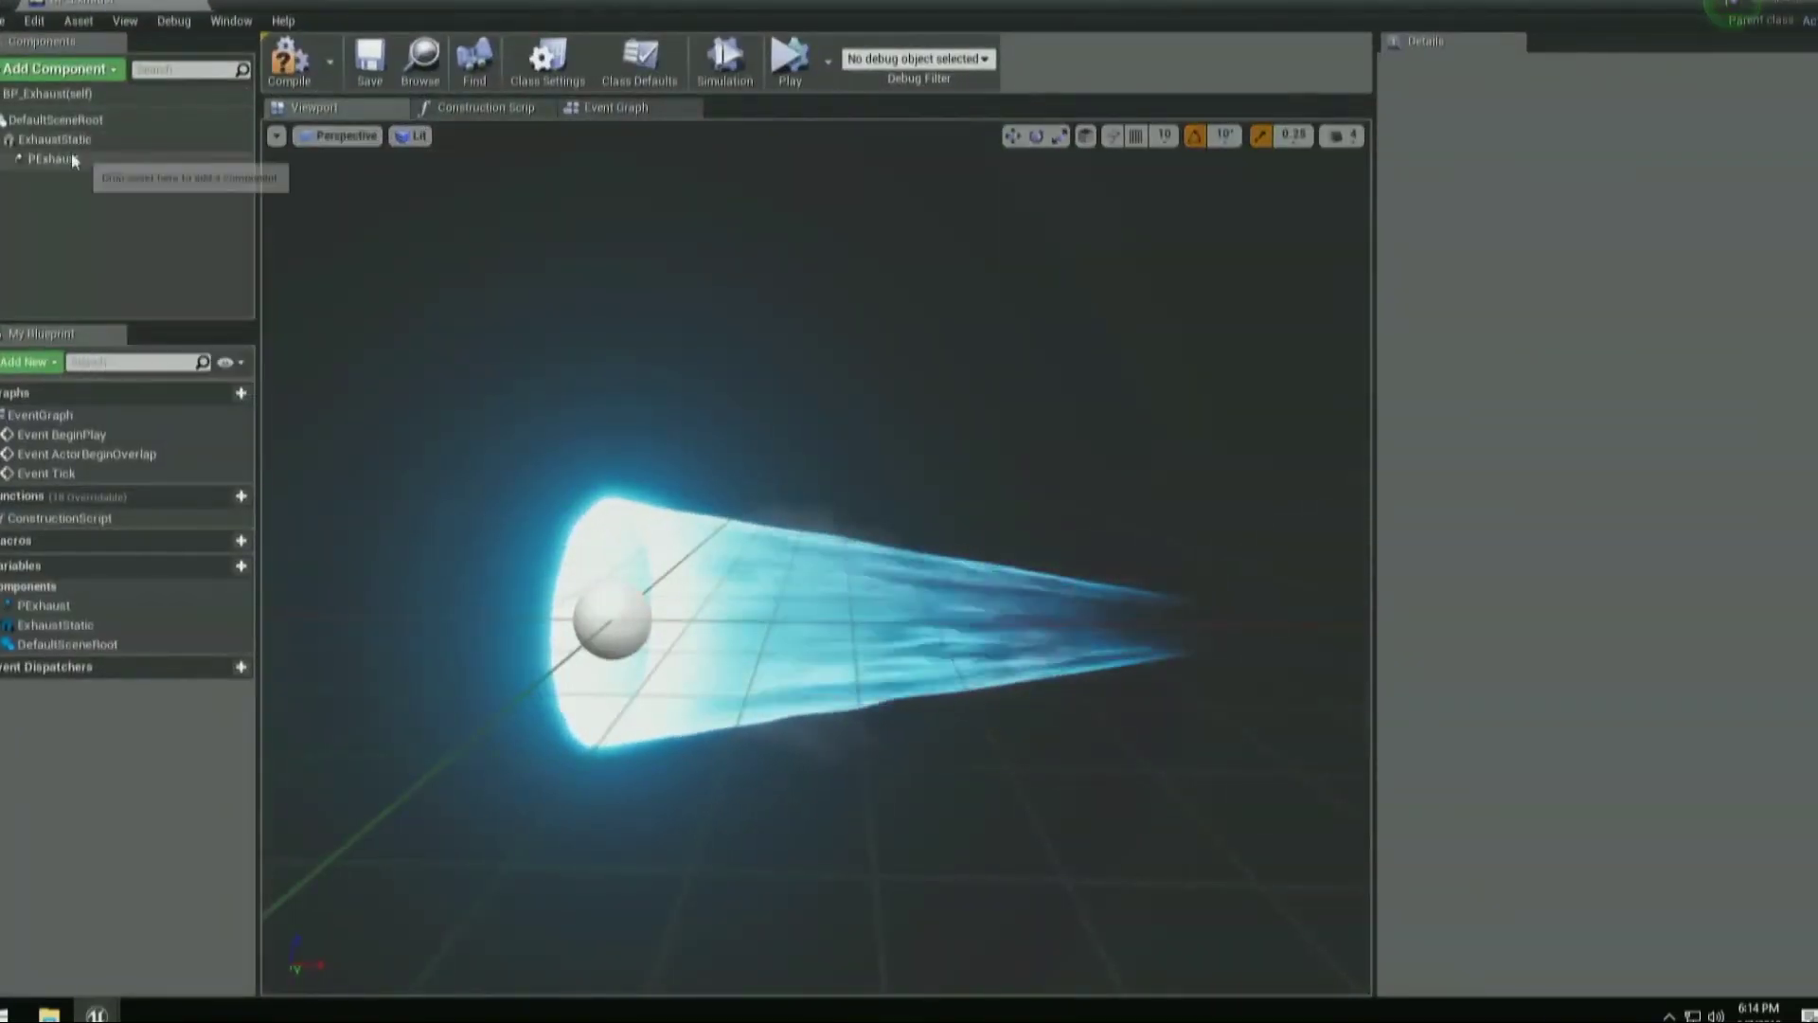
Add a Point Light component to BP_Exhaust and attach it to DefaultSceneRoot rather than to PExhaust.
{"action": "left_click", "coordinate": [77, 161]}
{"action": "left_click", "coordinate": [72, 70]}
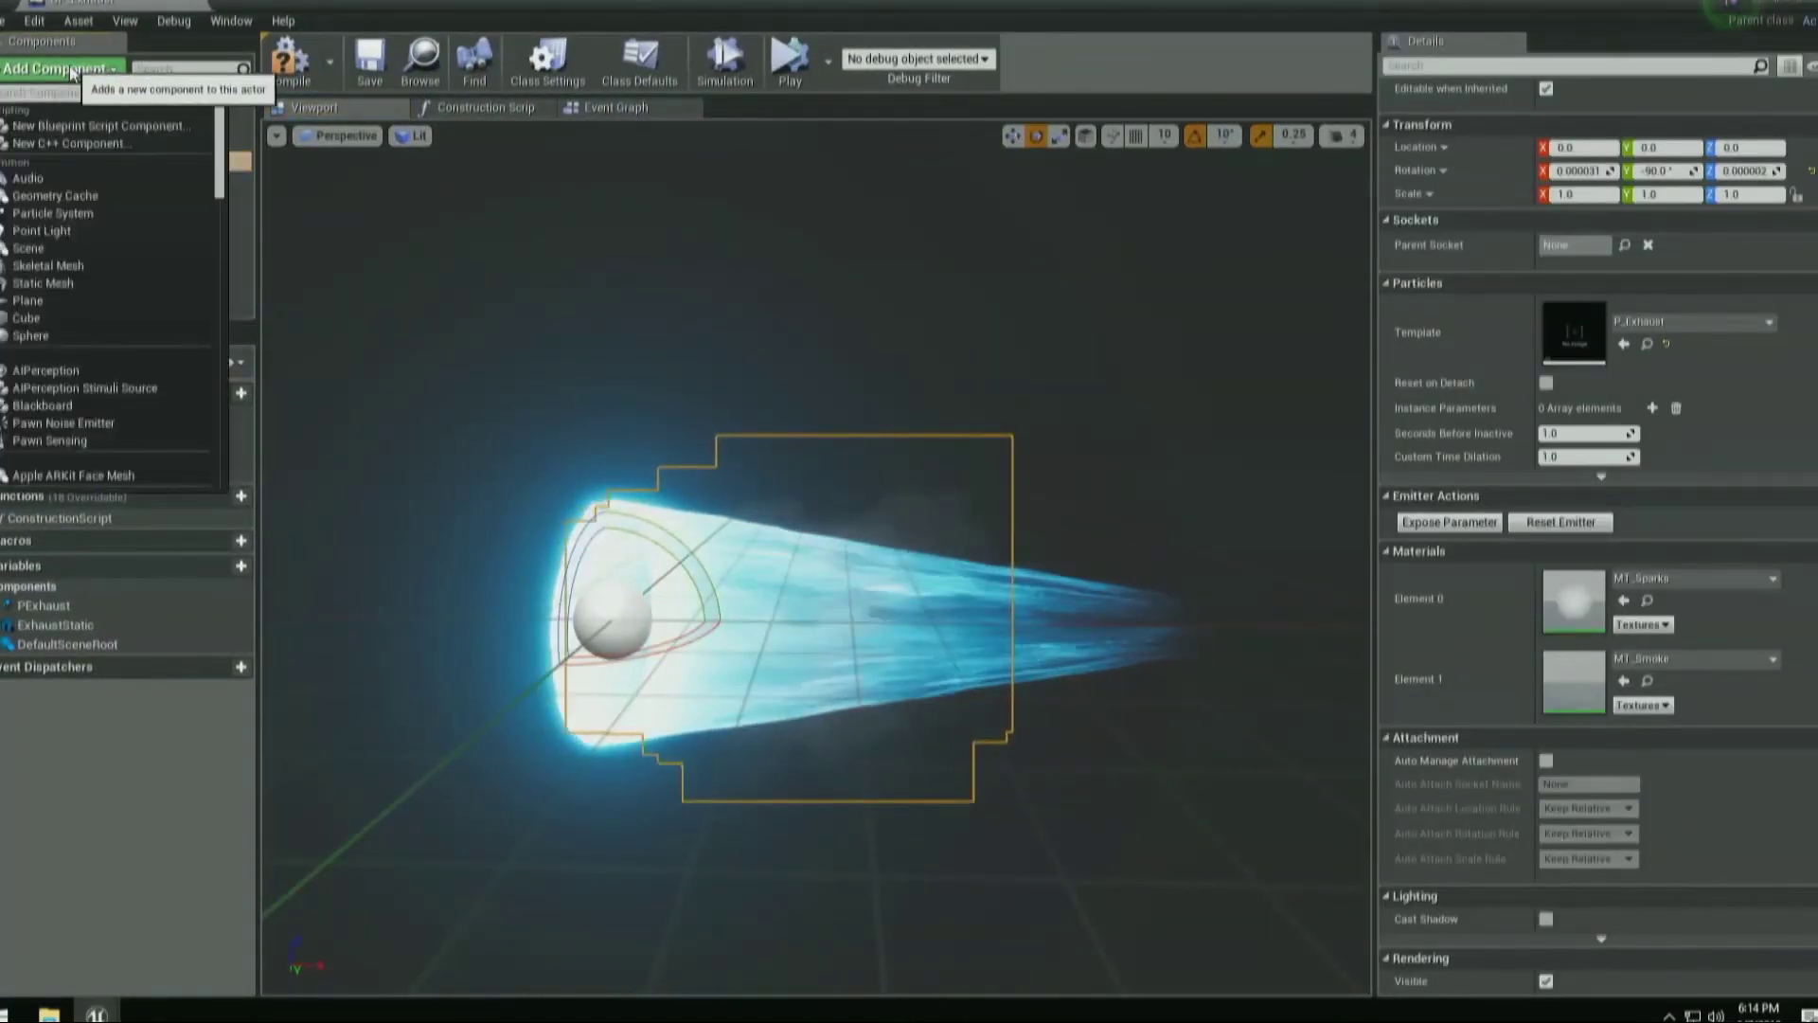
{"action": "type", "text": "poin"}
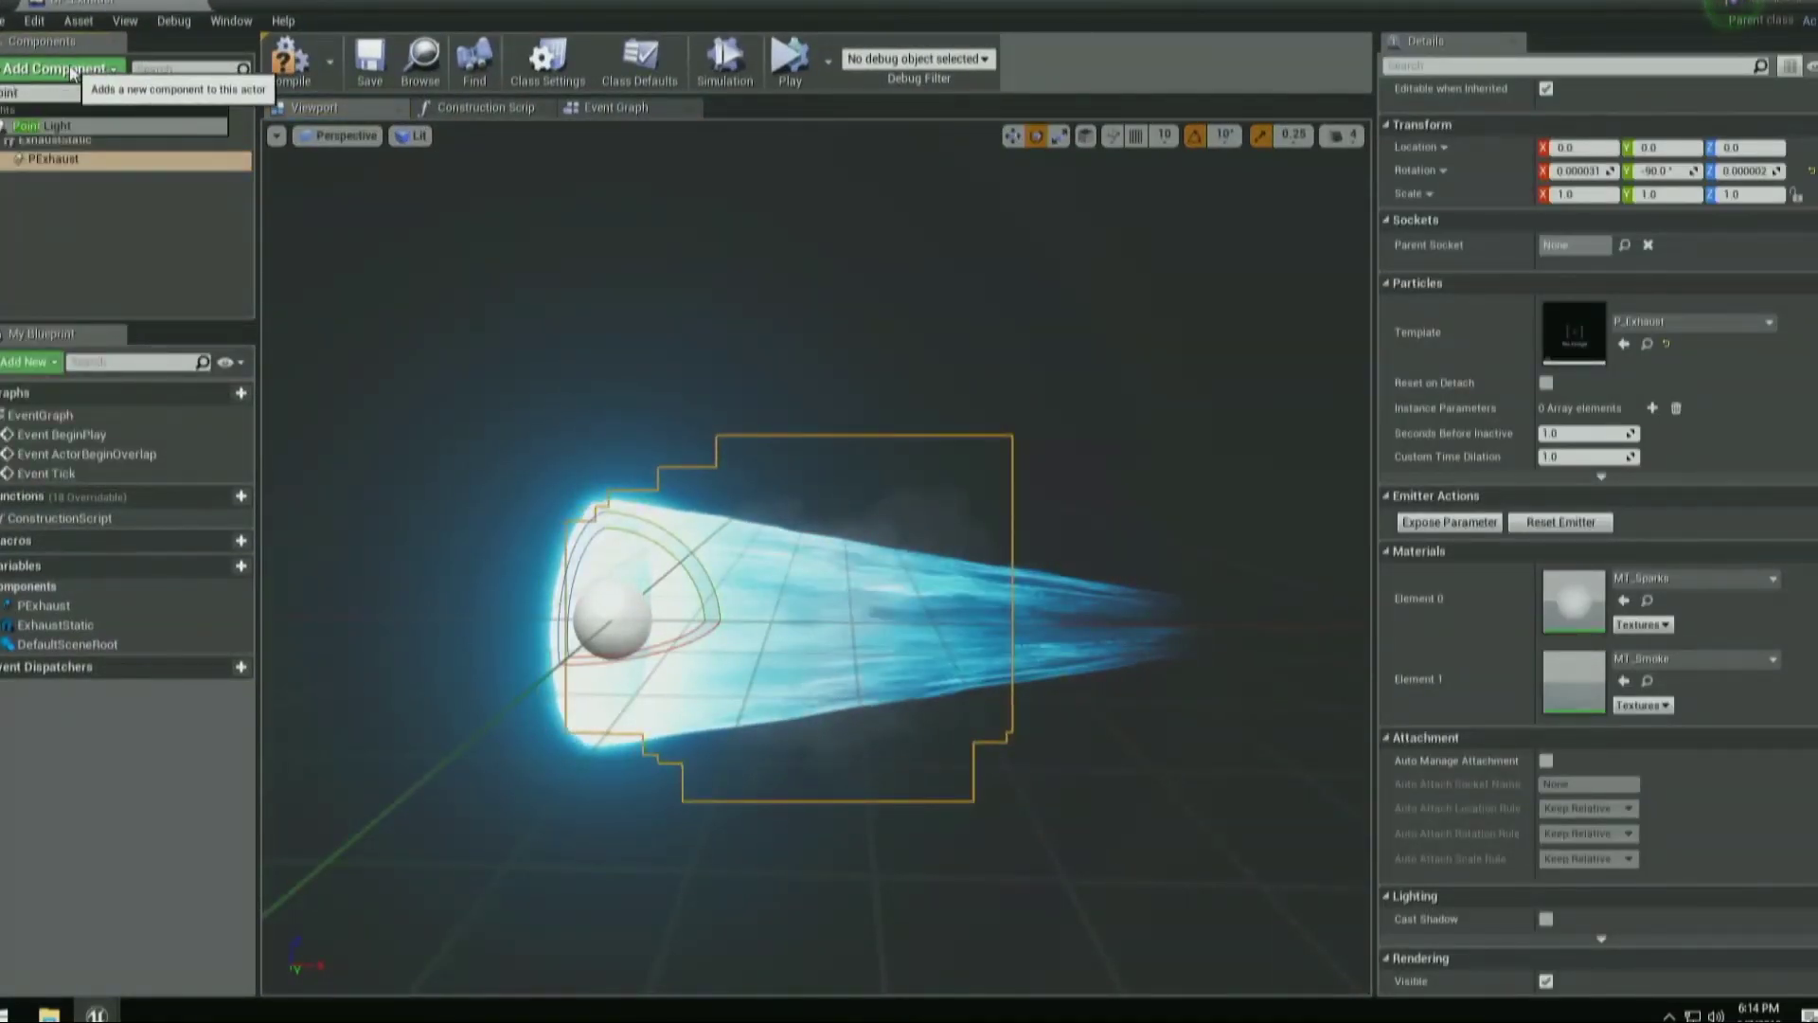
{"action": "key", "text": "Return"}
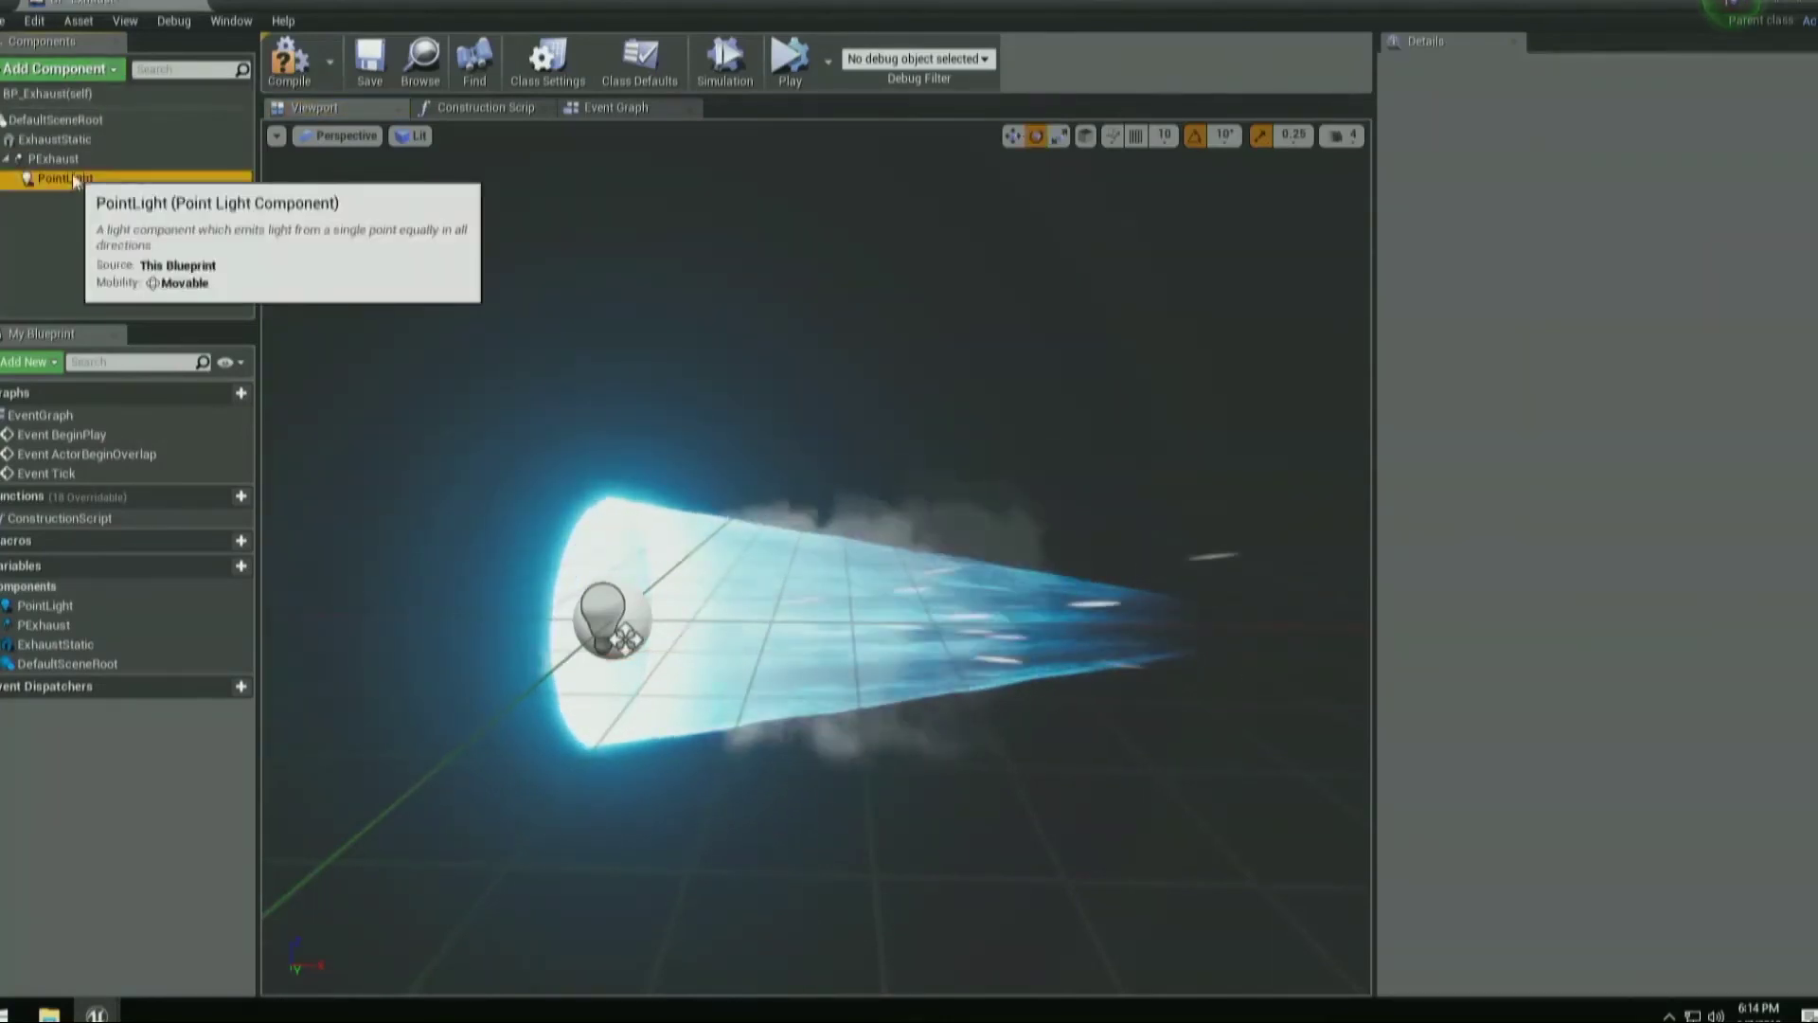
{"action": "left_click_drag", "start_coordinate": [75, 178], "coordinate": [66, 163]}
{"action": "left_click", "coordinate": [81, 195]}
{"action": "left_click", "coordinate": [21, 180]}
Place an enlarged Plane in the level and put a BP_Exhaust instance just above it.
{"action": "left_click_drag", "start_coordinate": [1051, 8], "coordinate": [1223, 263]}
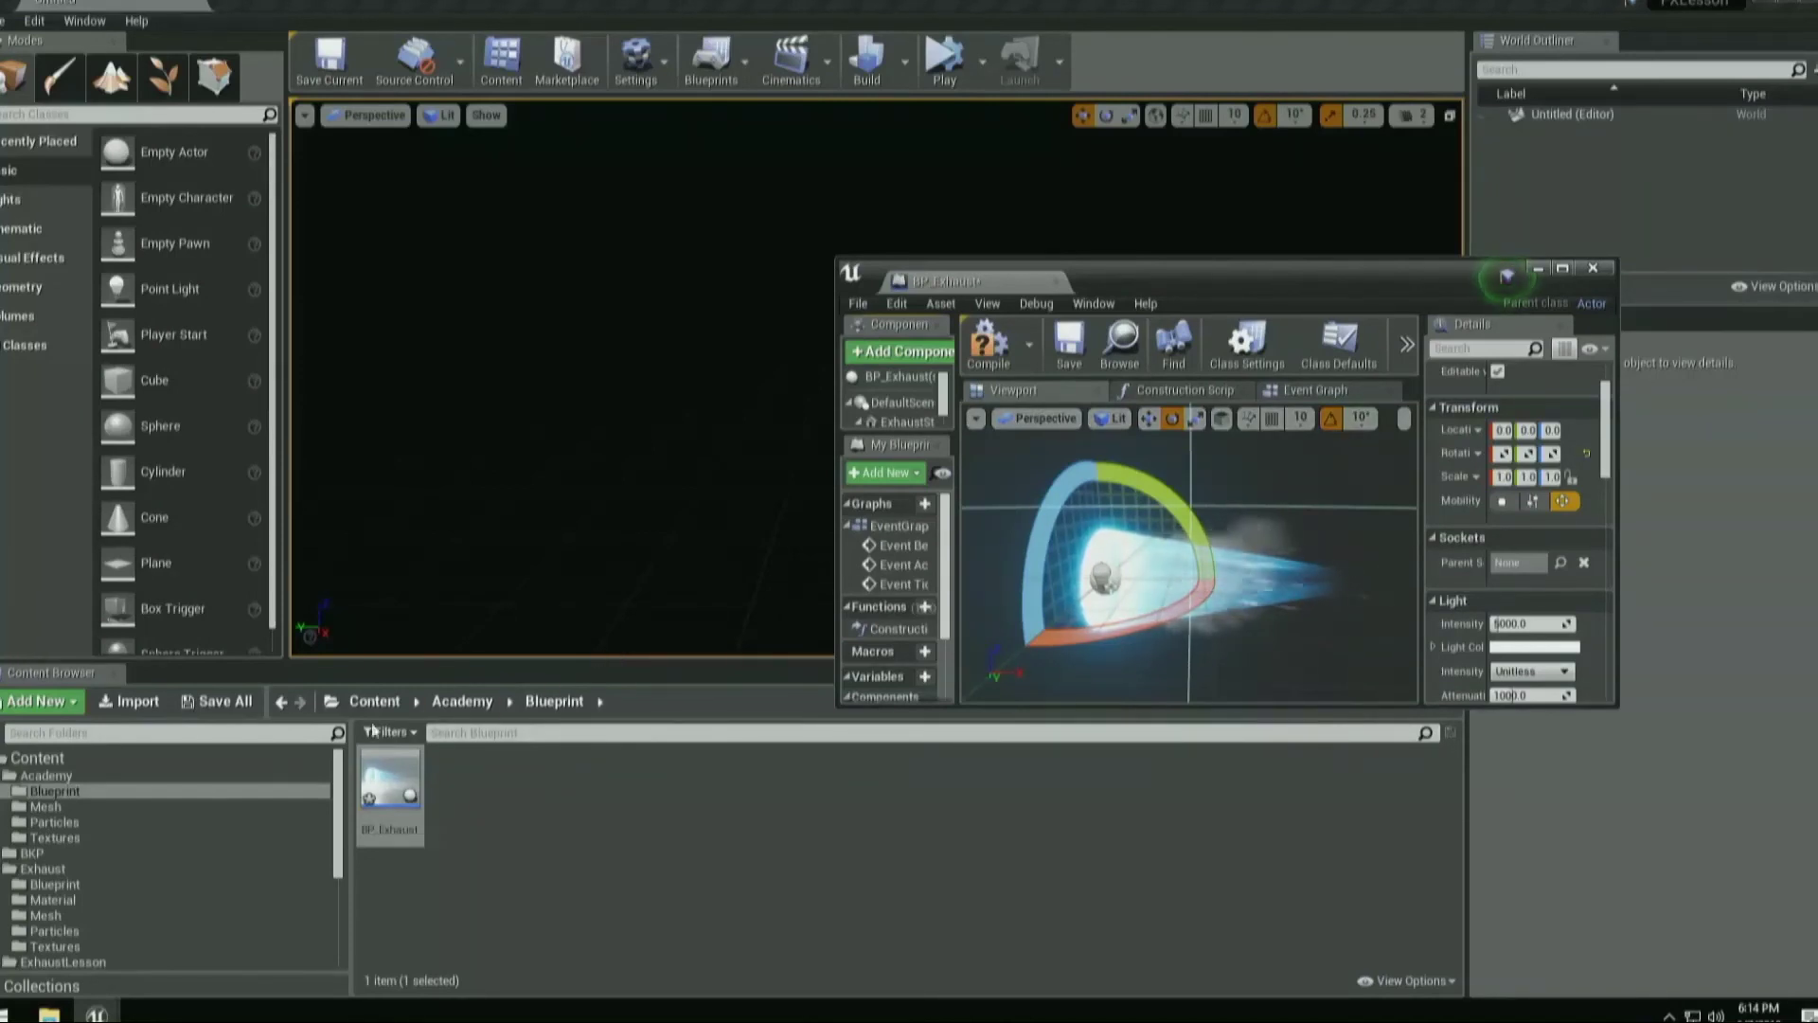
{"action": "left_click_drag", "start_coordinate": [156, 562], "coordinate": [413, 513]}
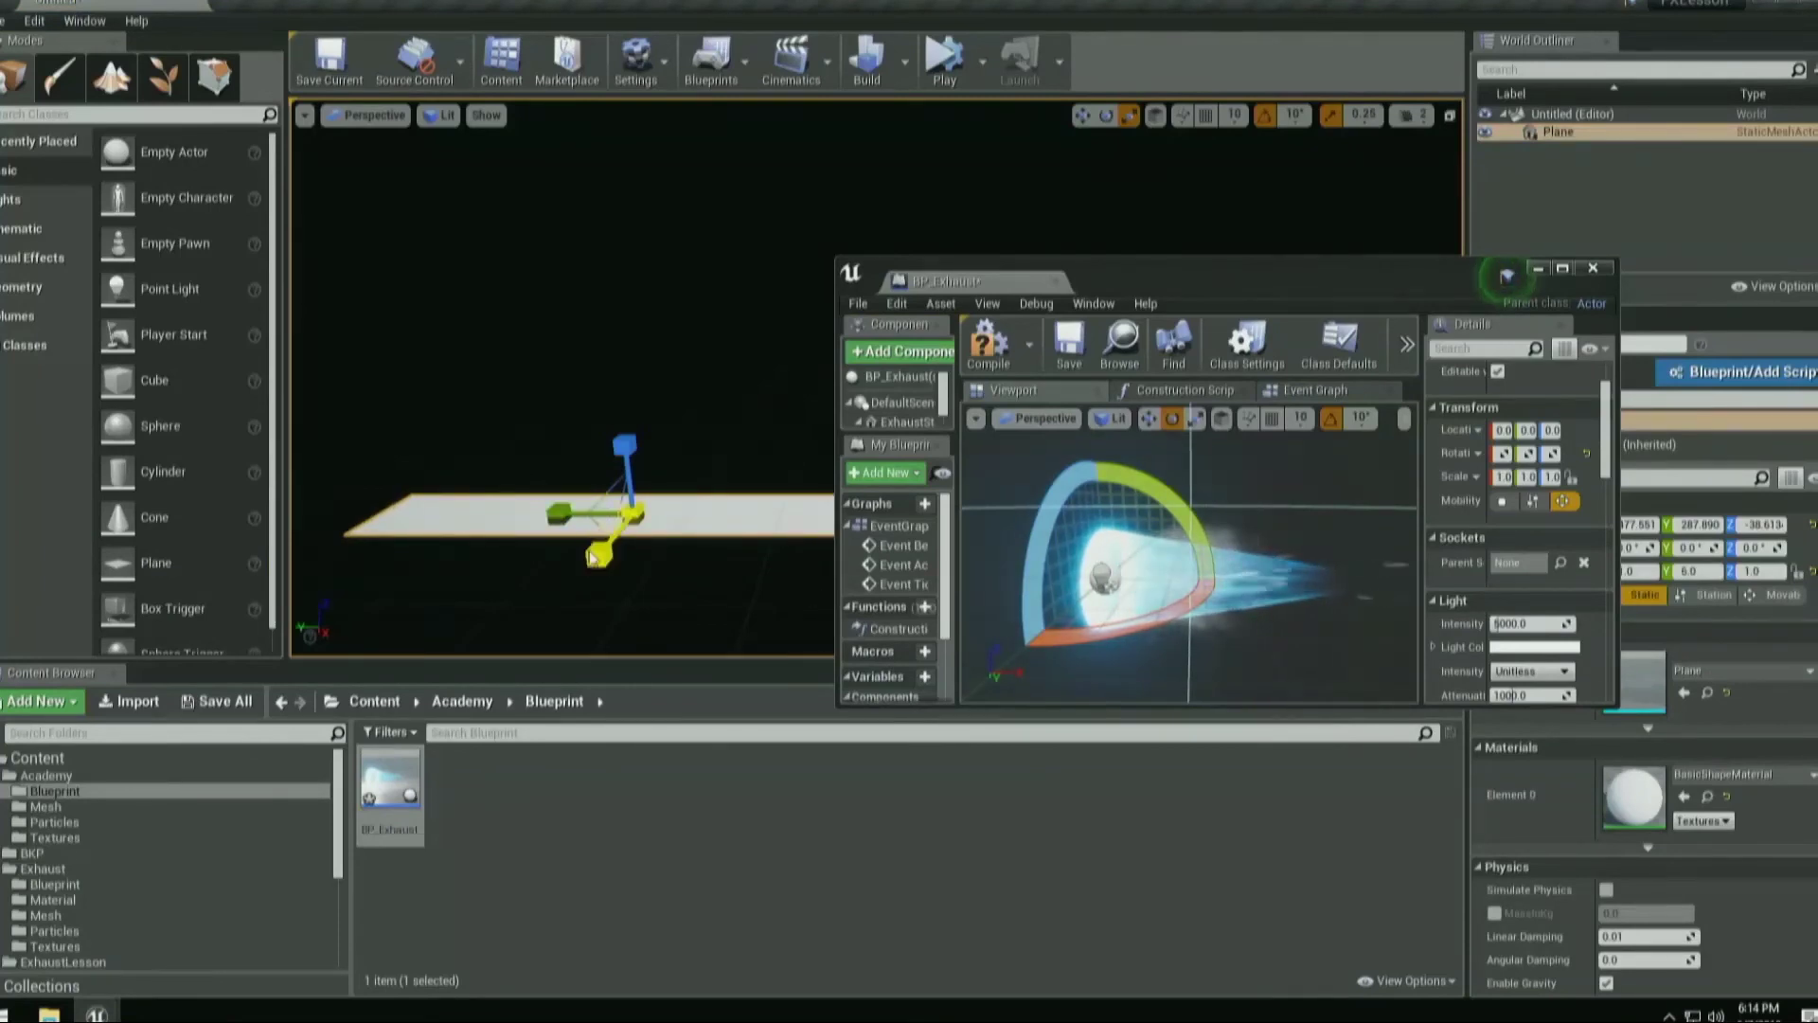
{"action": "left_click_drag", "start_coordinate": [589, 550], "coordinate": [589, 551]}
{"action": "left_click_drag", "start_coordinate": [390, 794], "coordinate": [636, 497]}
{"action": "left_click_drag", "start_coordinate": [643, 433], "coordinate": [618, 409]}
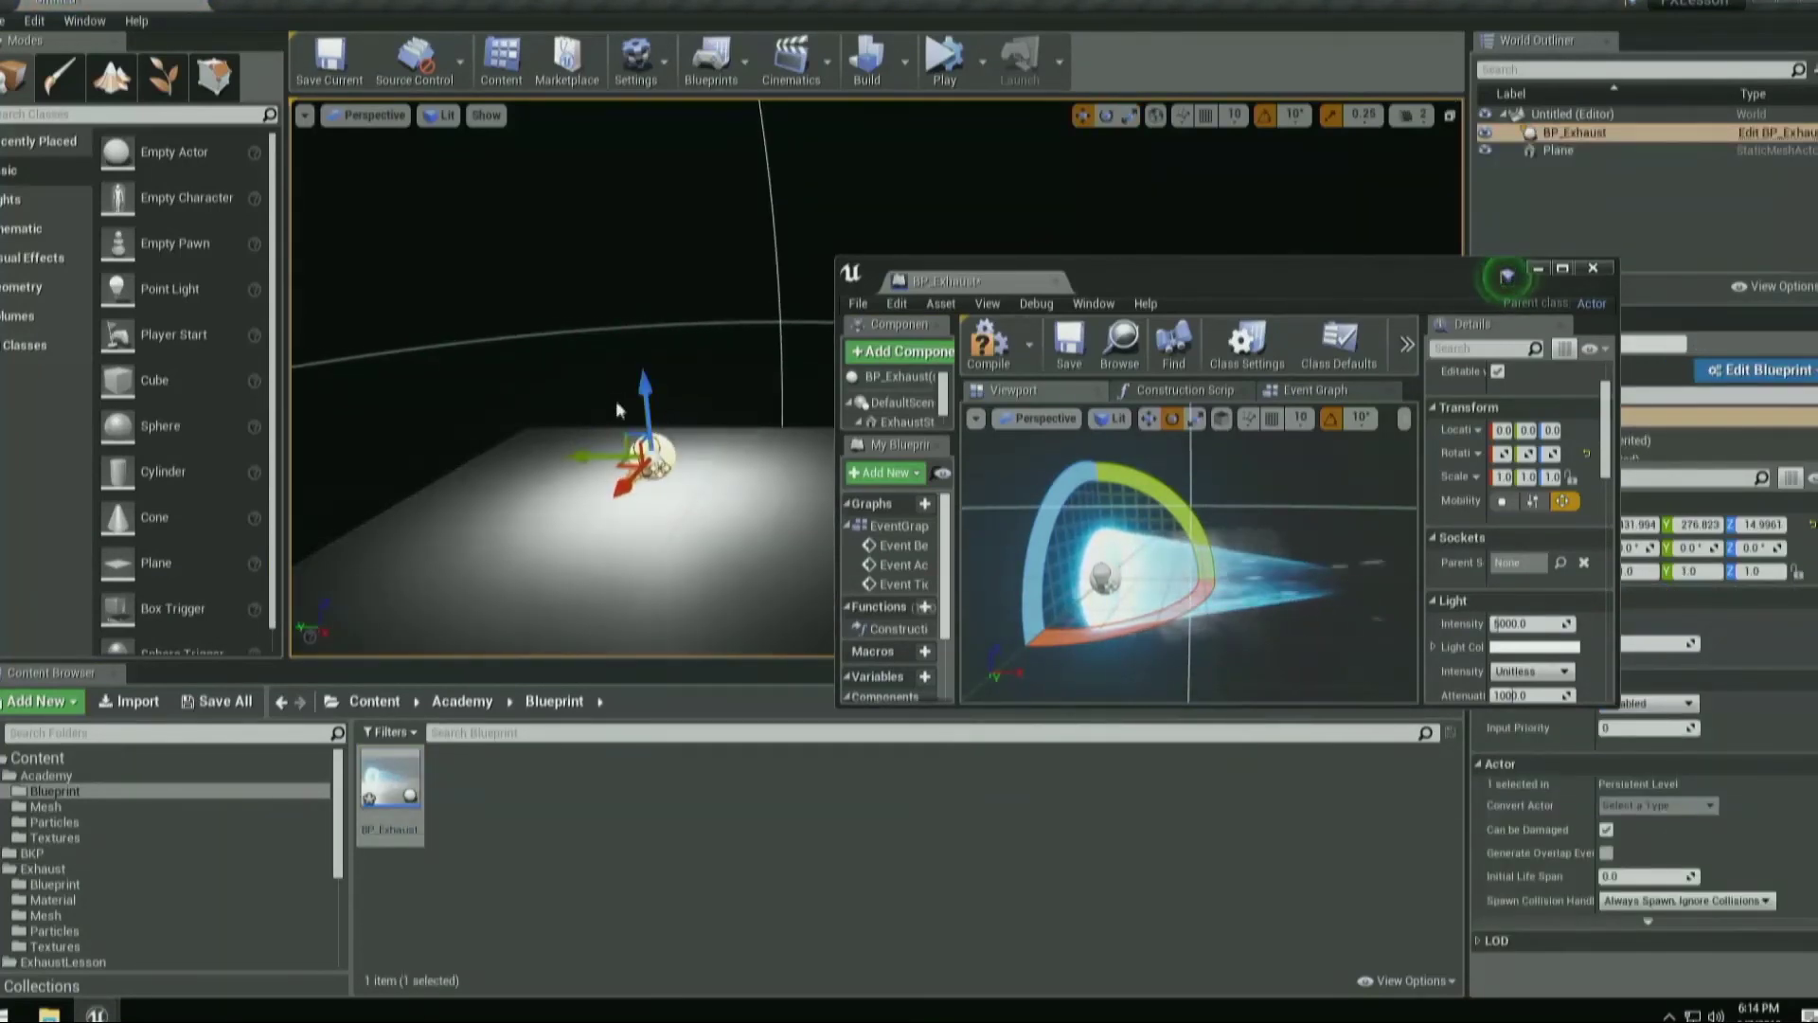
Set the PointLight's Attenuation Radius to 256 and Intensity to 1000, compile BP_Exhaust and check the light in the level.
{"action": "double_click", "coordinate": [1358, 276]}
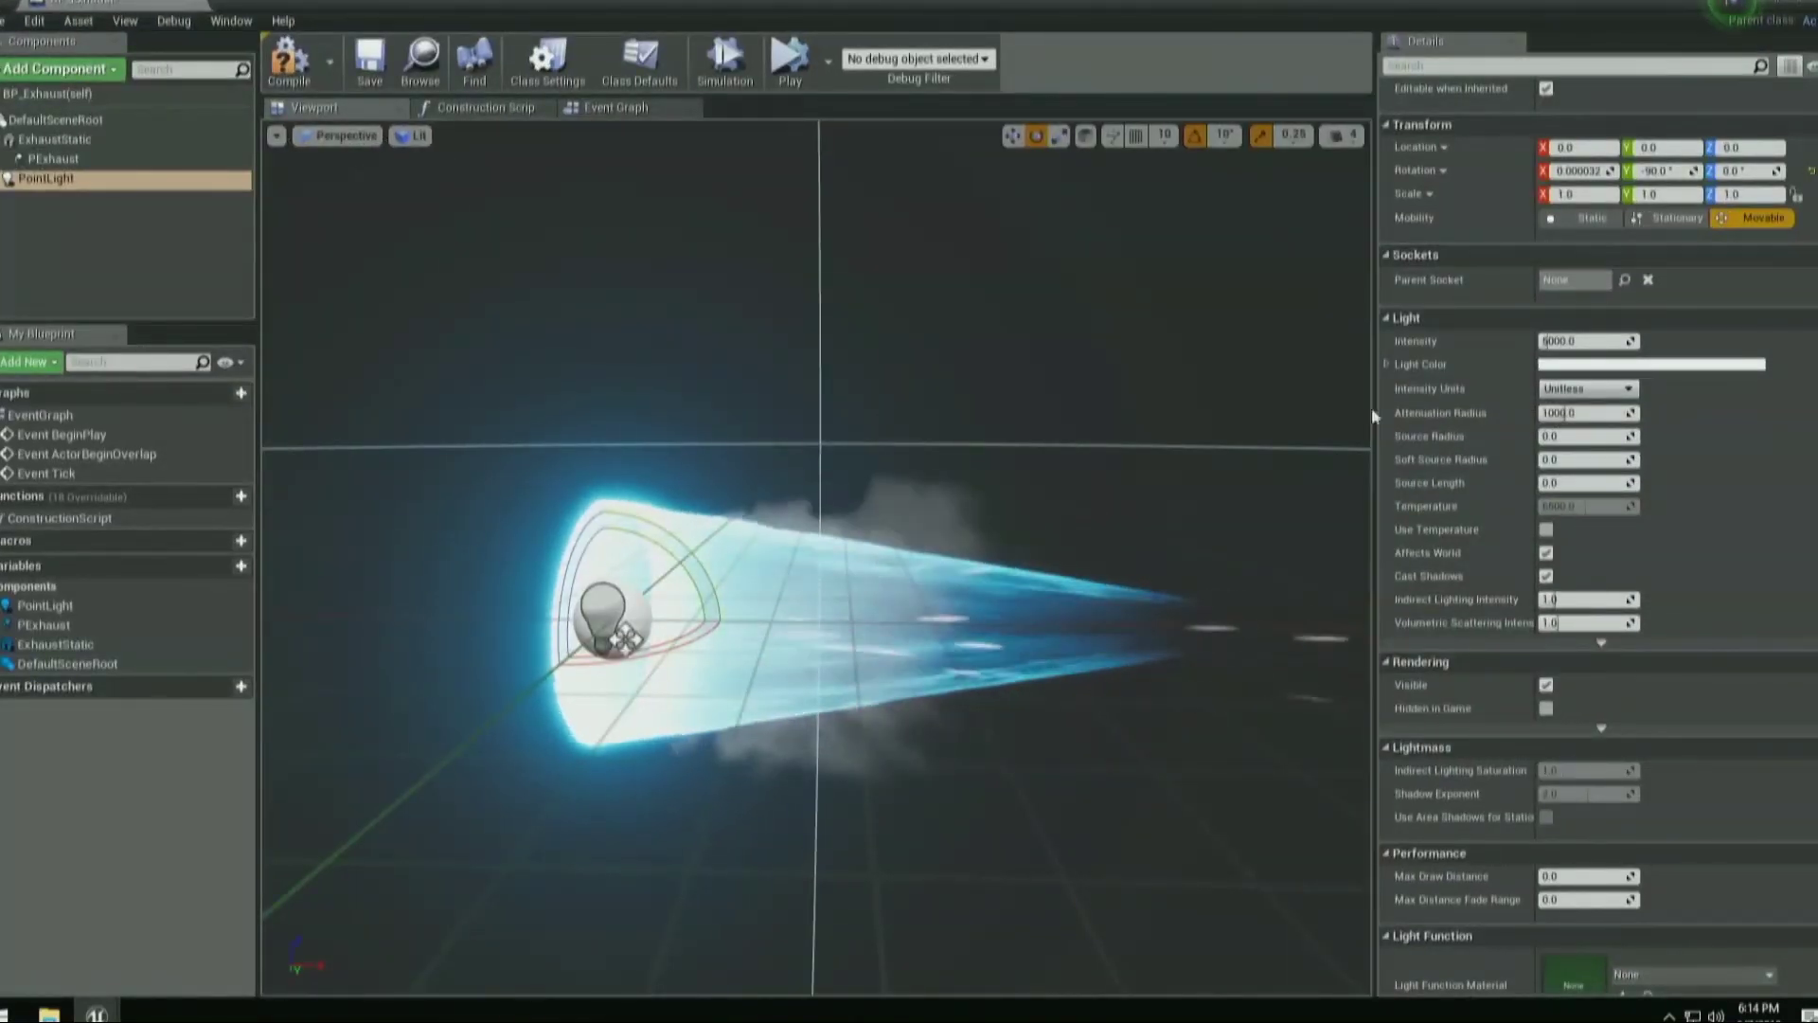
{"action": "left_click", "coordinate": [1578, 413]}
{"action": "type", "text": "256"}
{"action": "key", "text": "Return"}
{"action": "left_click", "coordinate": [1615, 339]}
{"action": "type", "text": "1"}
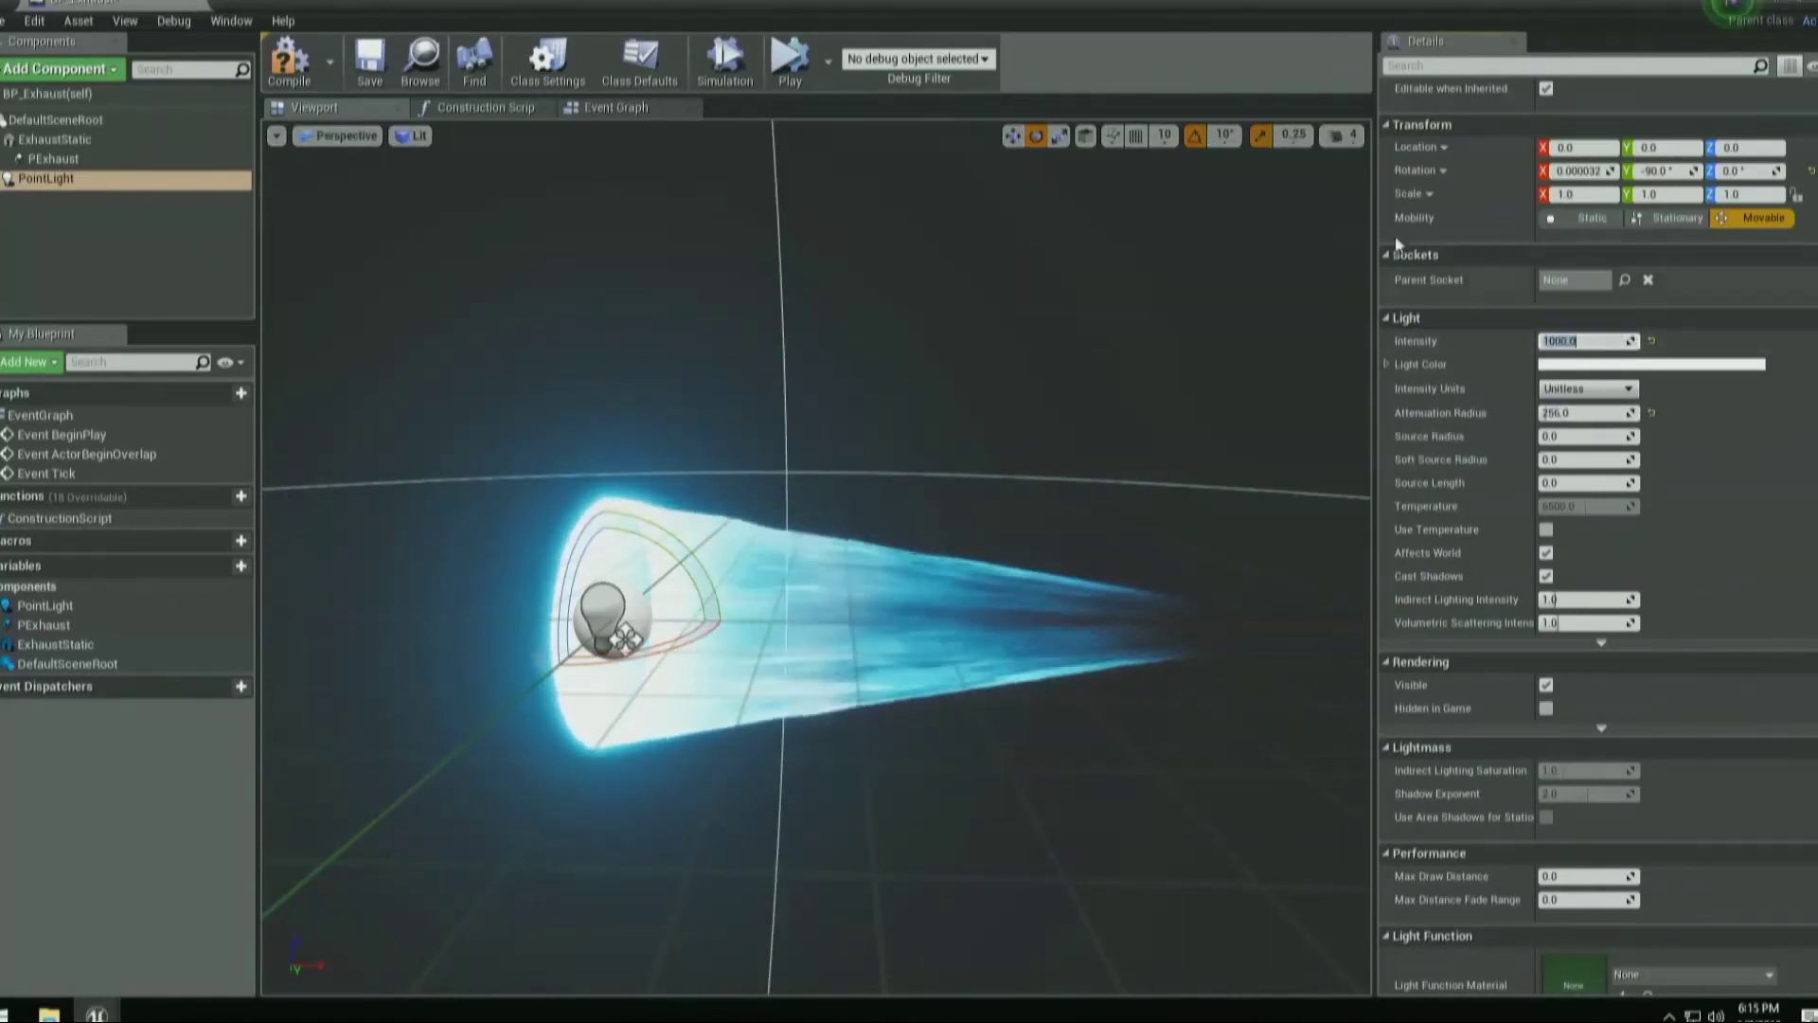
{"action": "left_click", "coordinate": [289, 63]}
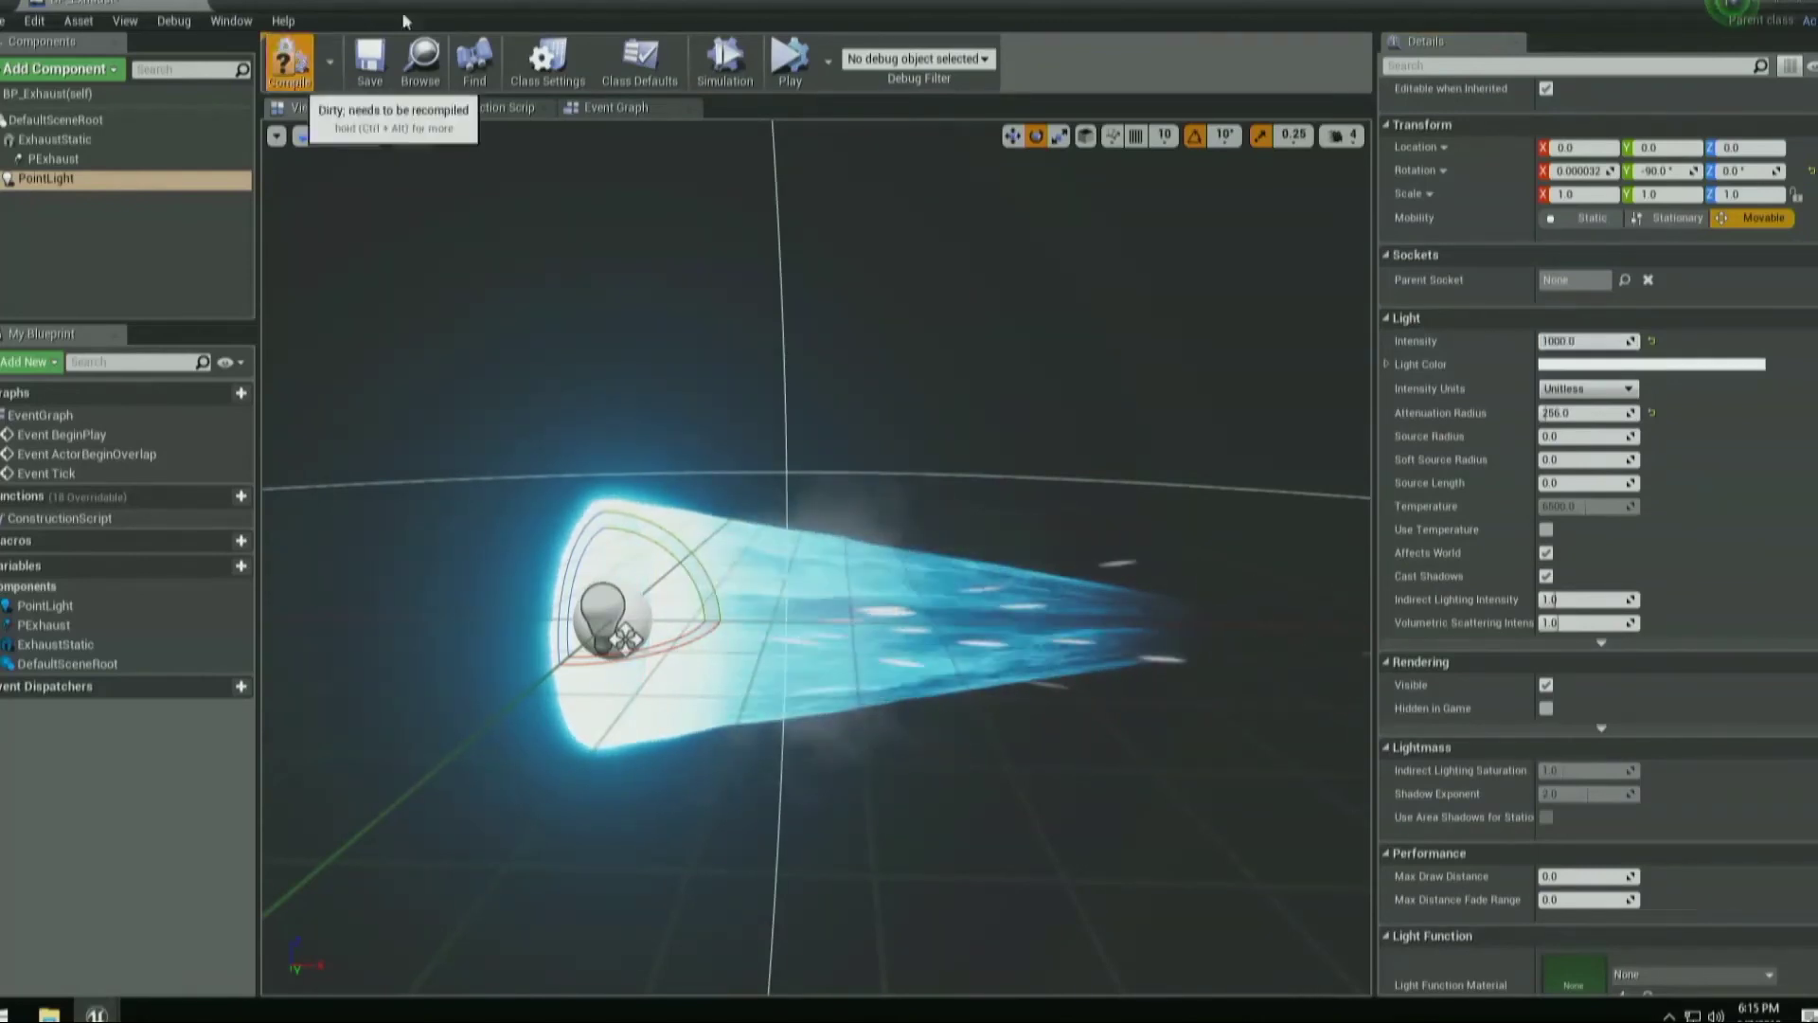
{"action": "left_click_drag", "start_coordinate": [834, 6], "coordinate": [1241, 268]}
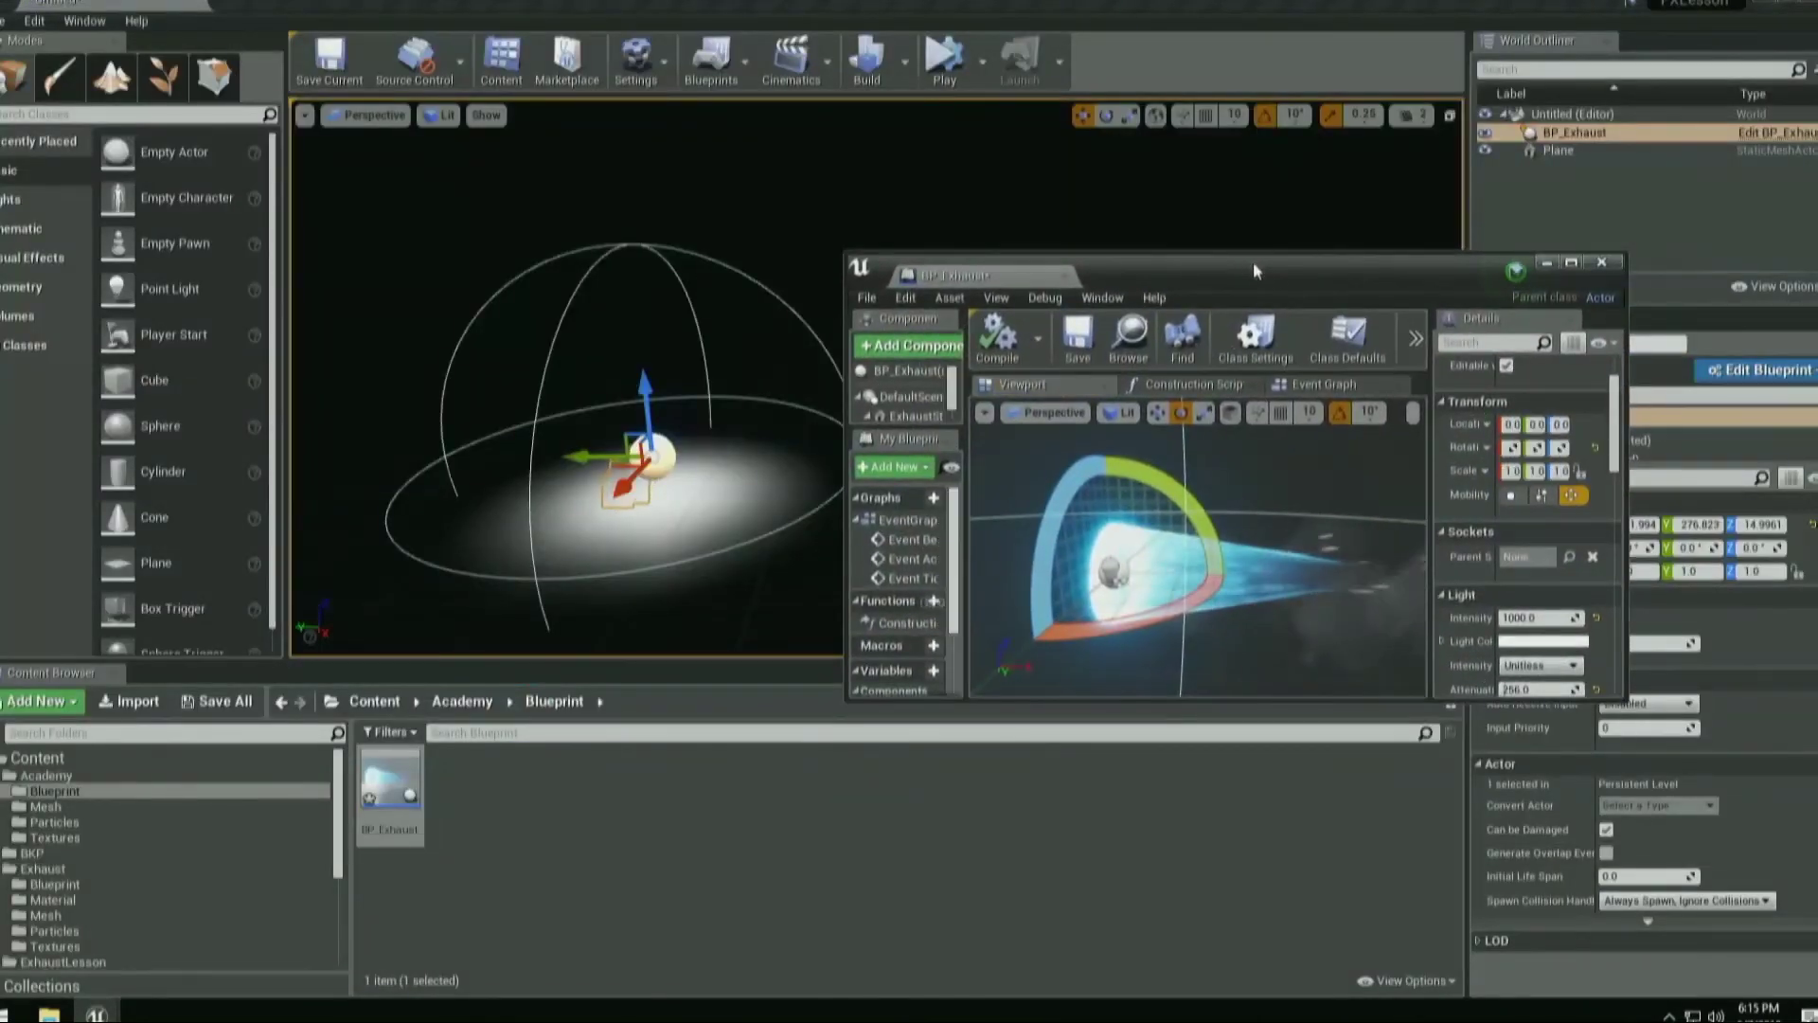
Open BP_Exhaust's Construction Script and place a reference to the ExhaustStatic component below the entry node.
{"action": "double_click", "coordinate": [1316, 269]}
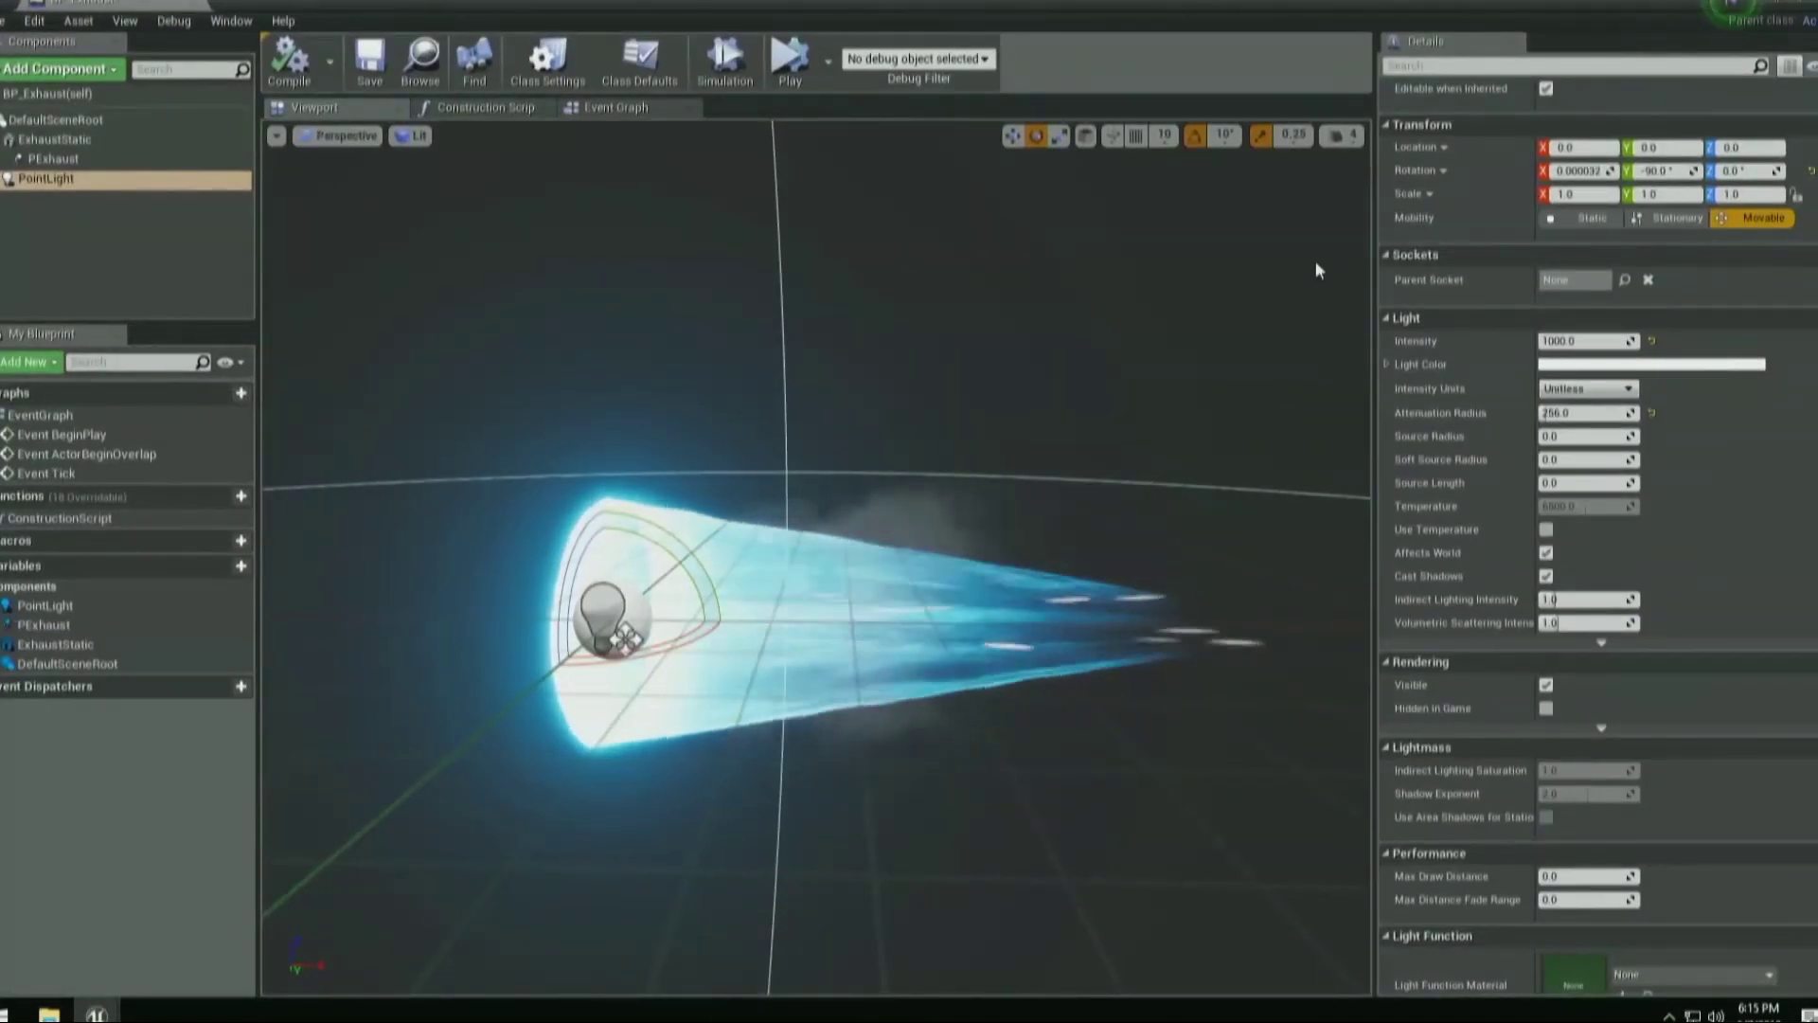
{"action": "left_click", "coordinate": [480, 107]}
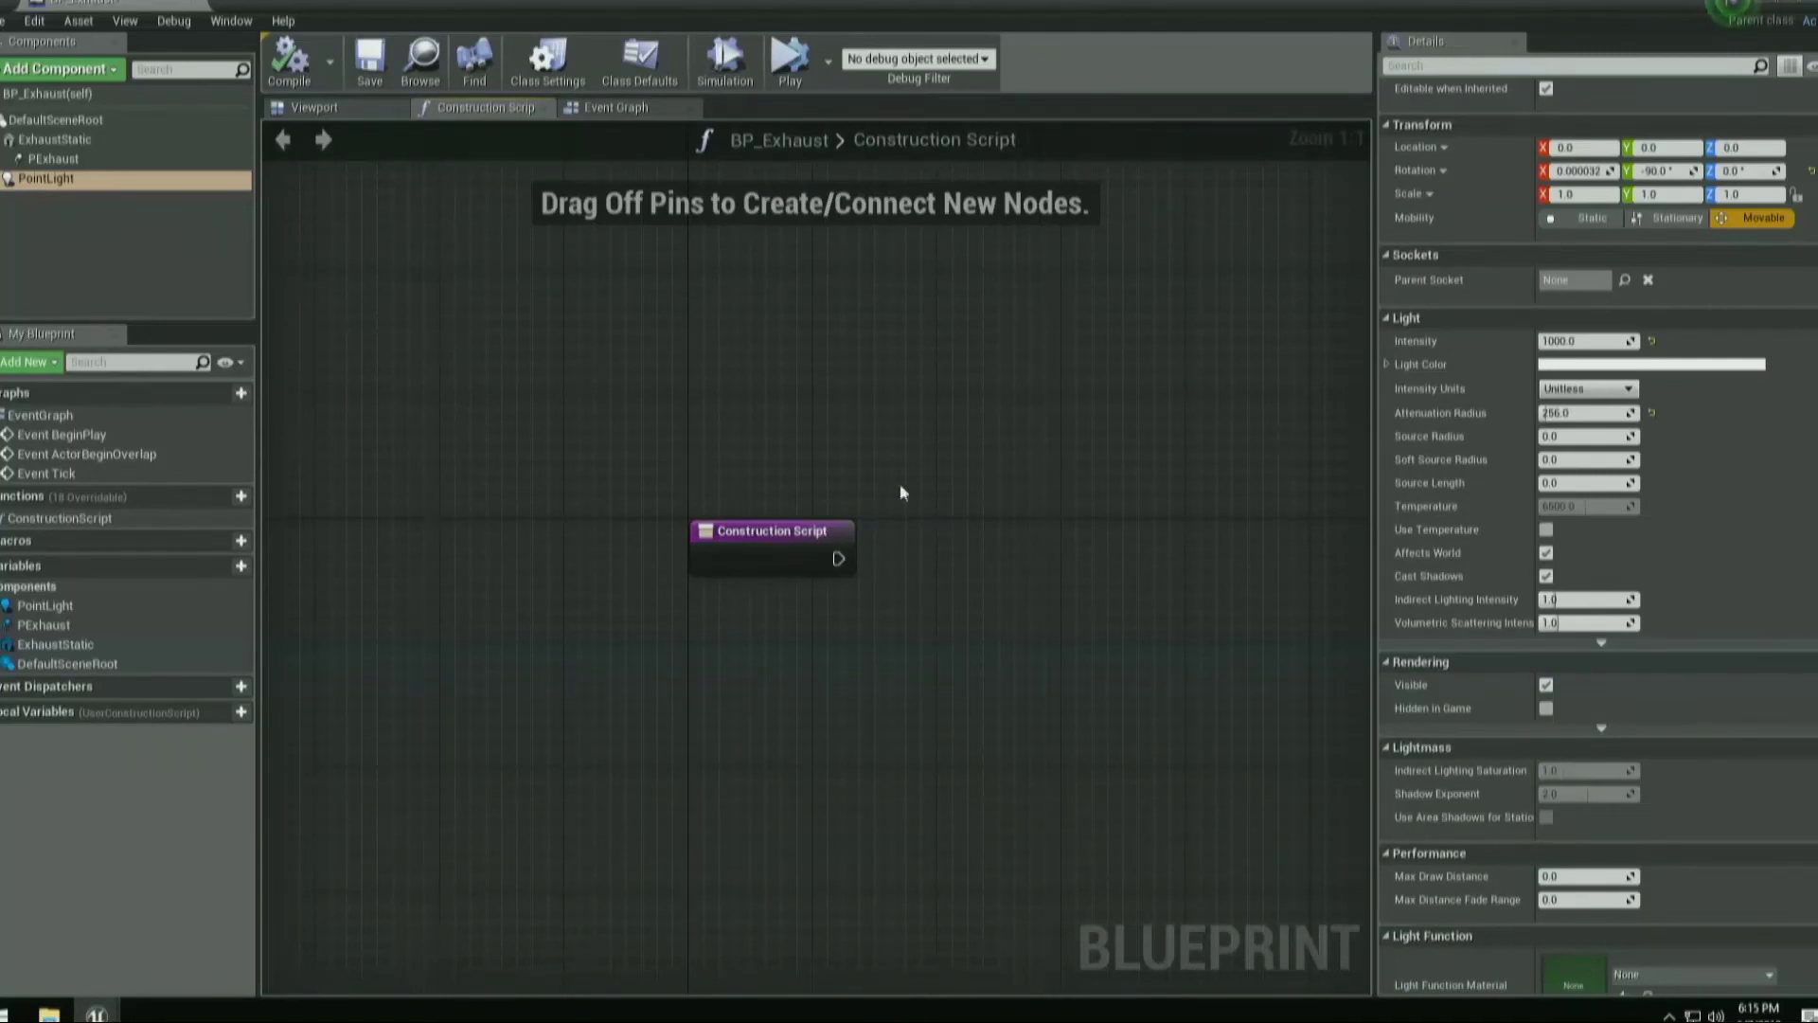
{"action": "right_click_drag", "start_coordinate": [917, 542], "coordinate": [877, 542]}
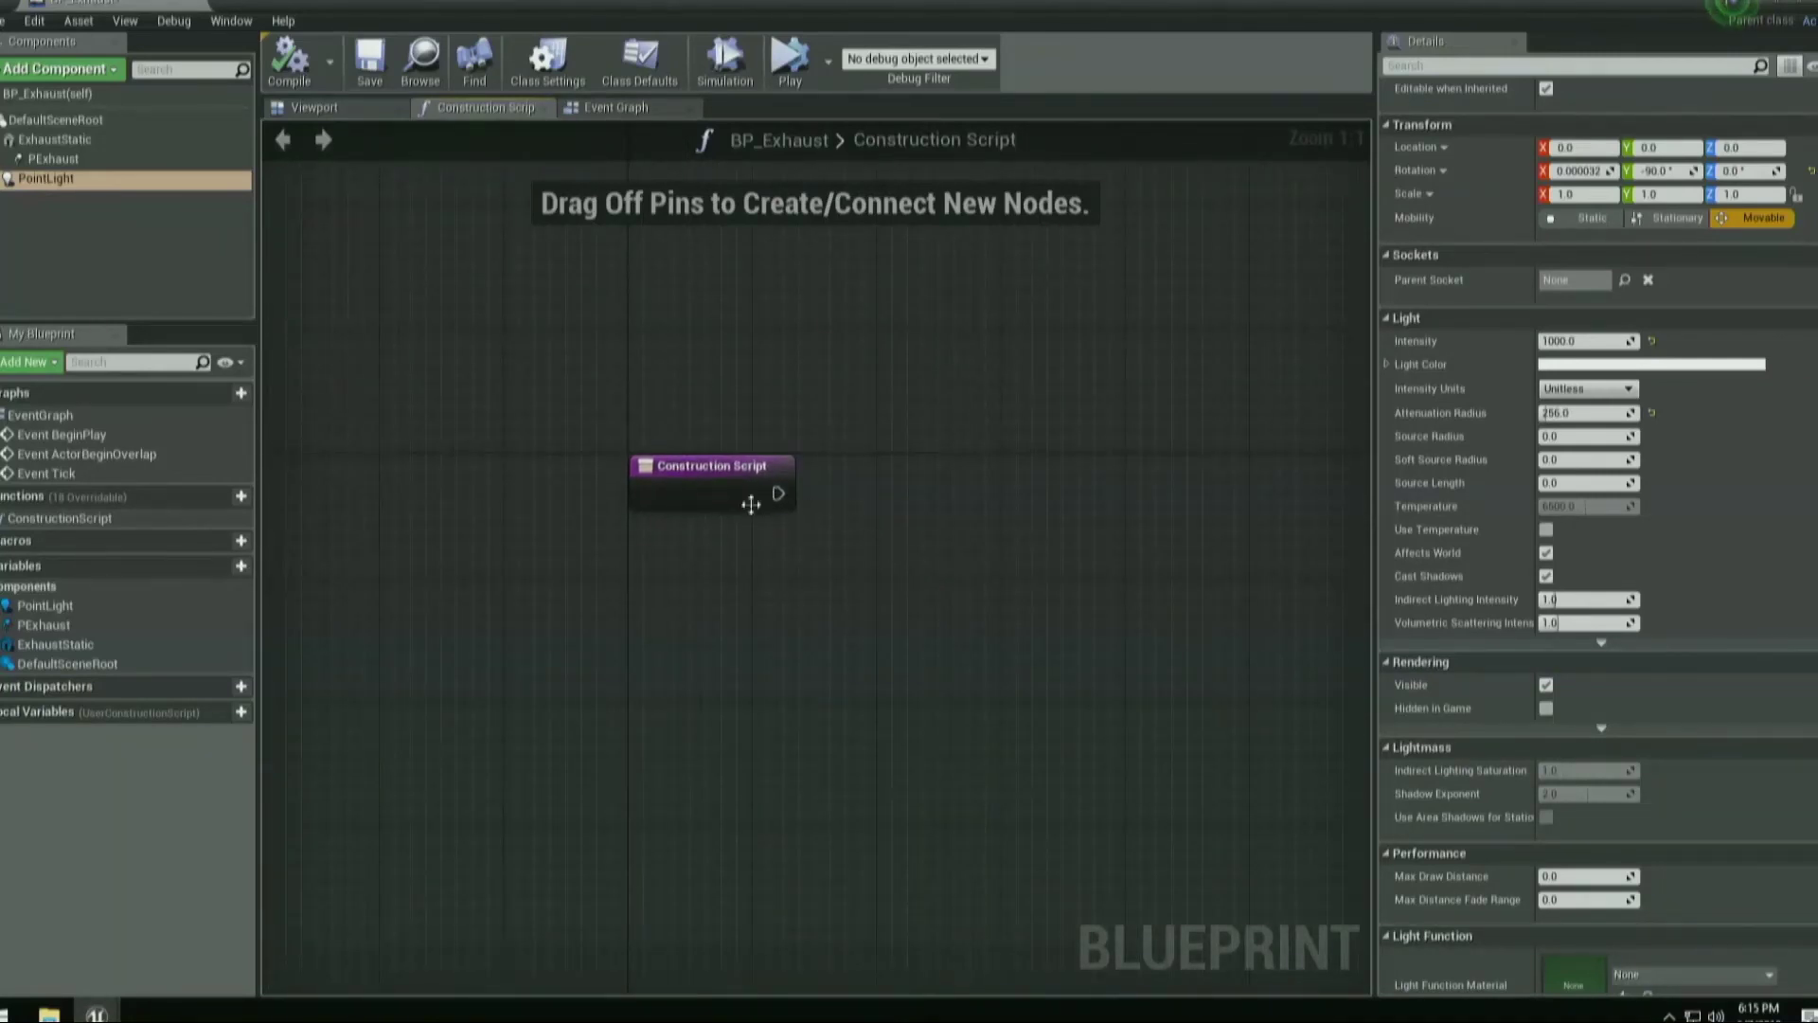
{"action": "left_click_drag", "start_coordinate": [54, 140], "coordinate": [646, 567]}
{"action": "mouse_move", "coordinate": [62, 142]}
{"action": "left_mouse_down"}
{"action": "mouse_move", "coordinate": [621, 339]}
{"action": "mouse_move", "coordinate": [25, 124]}
{"action": "mouse_move", "coordinate": [76, 143]}
{"action": "left_mouse_up"}
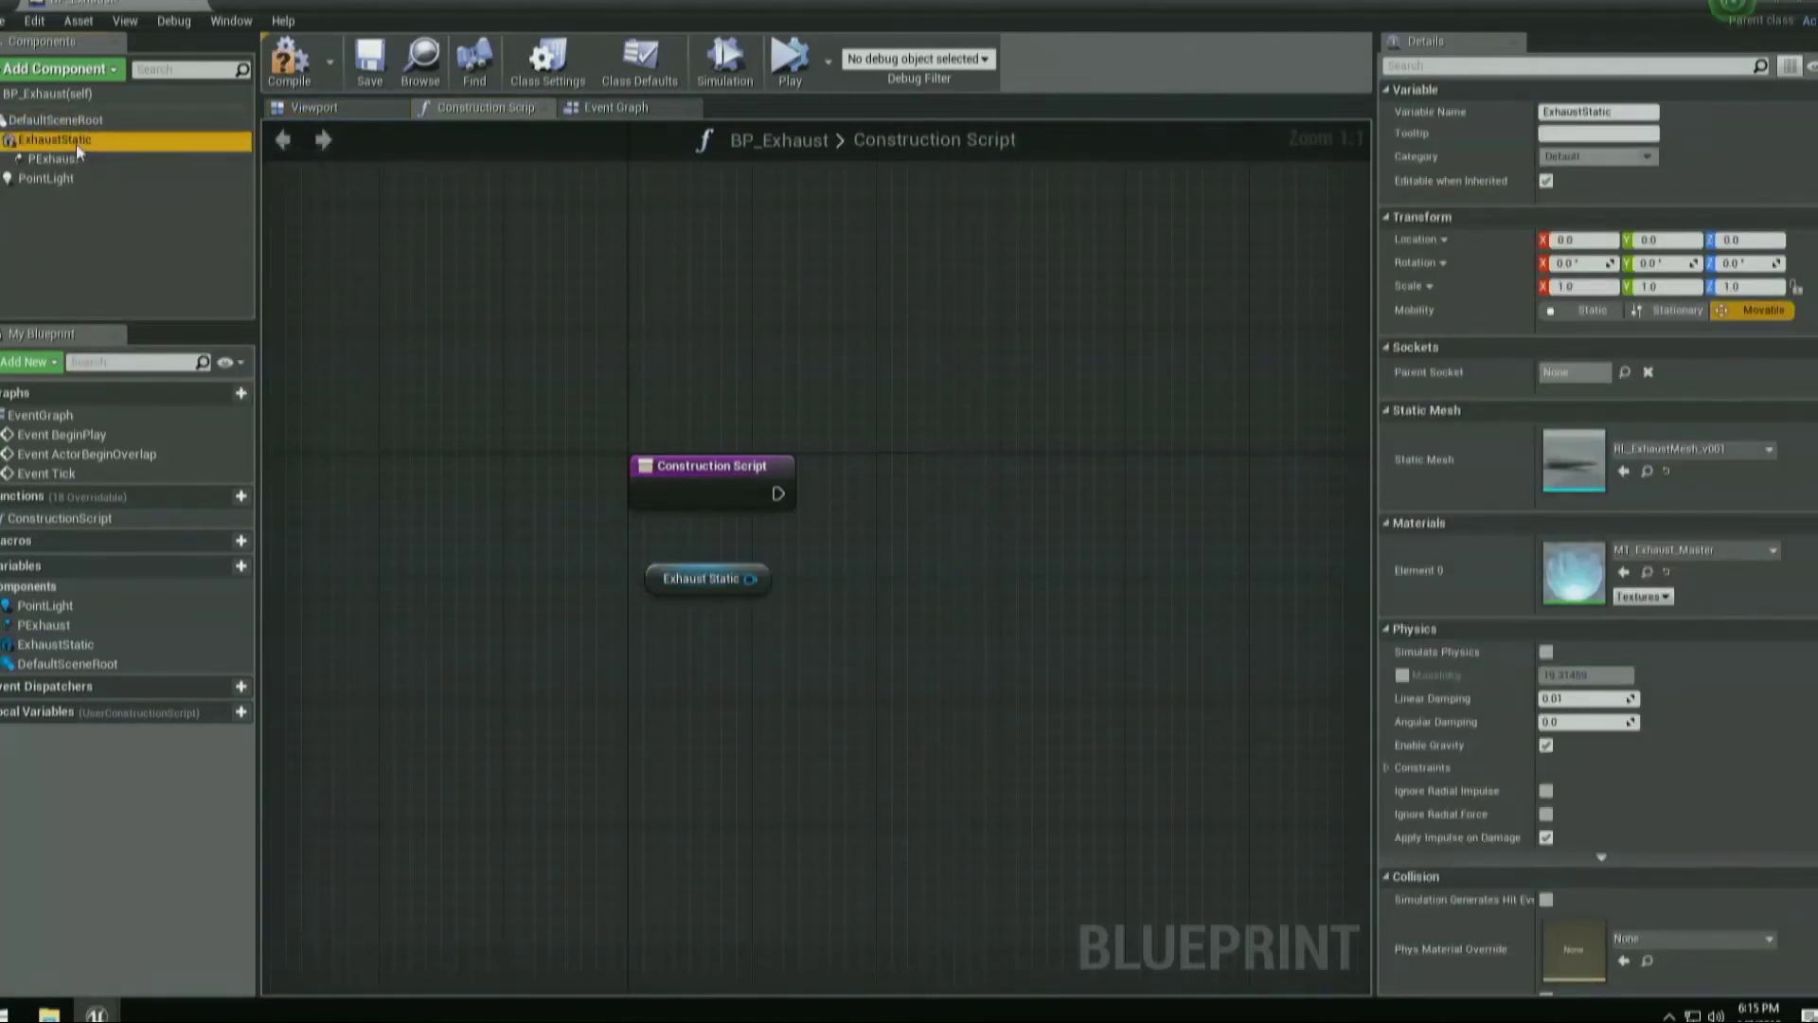
Add a Create Dynamic Material Instance node targeting Exhaust Static and connect the Construction Script execution to it.
{"action": "left_click_drag", "start_coordinate": [750, 578], "coordinate": [751, 584]}
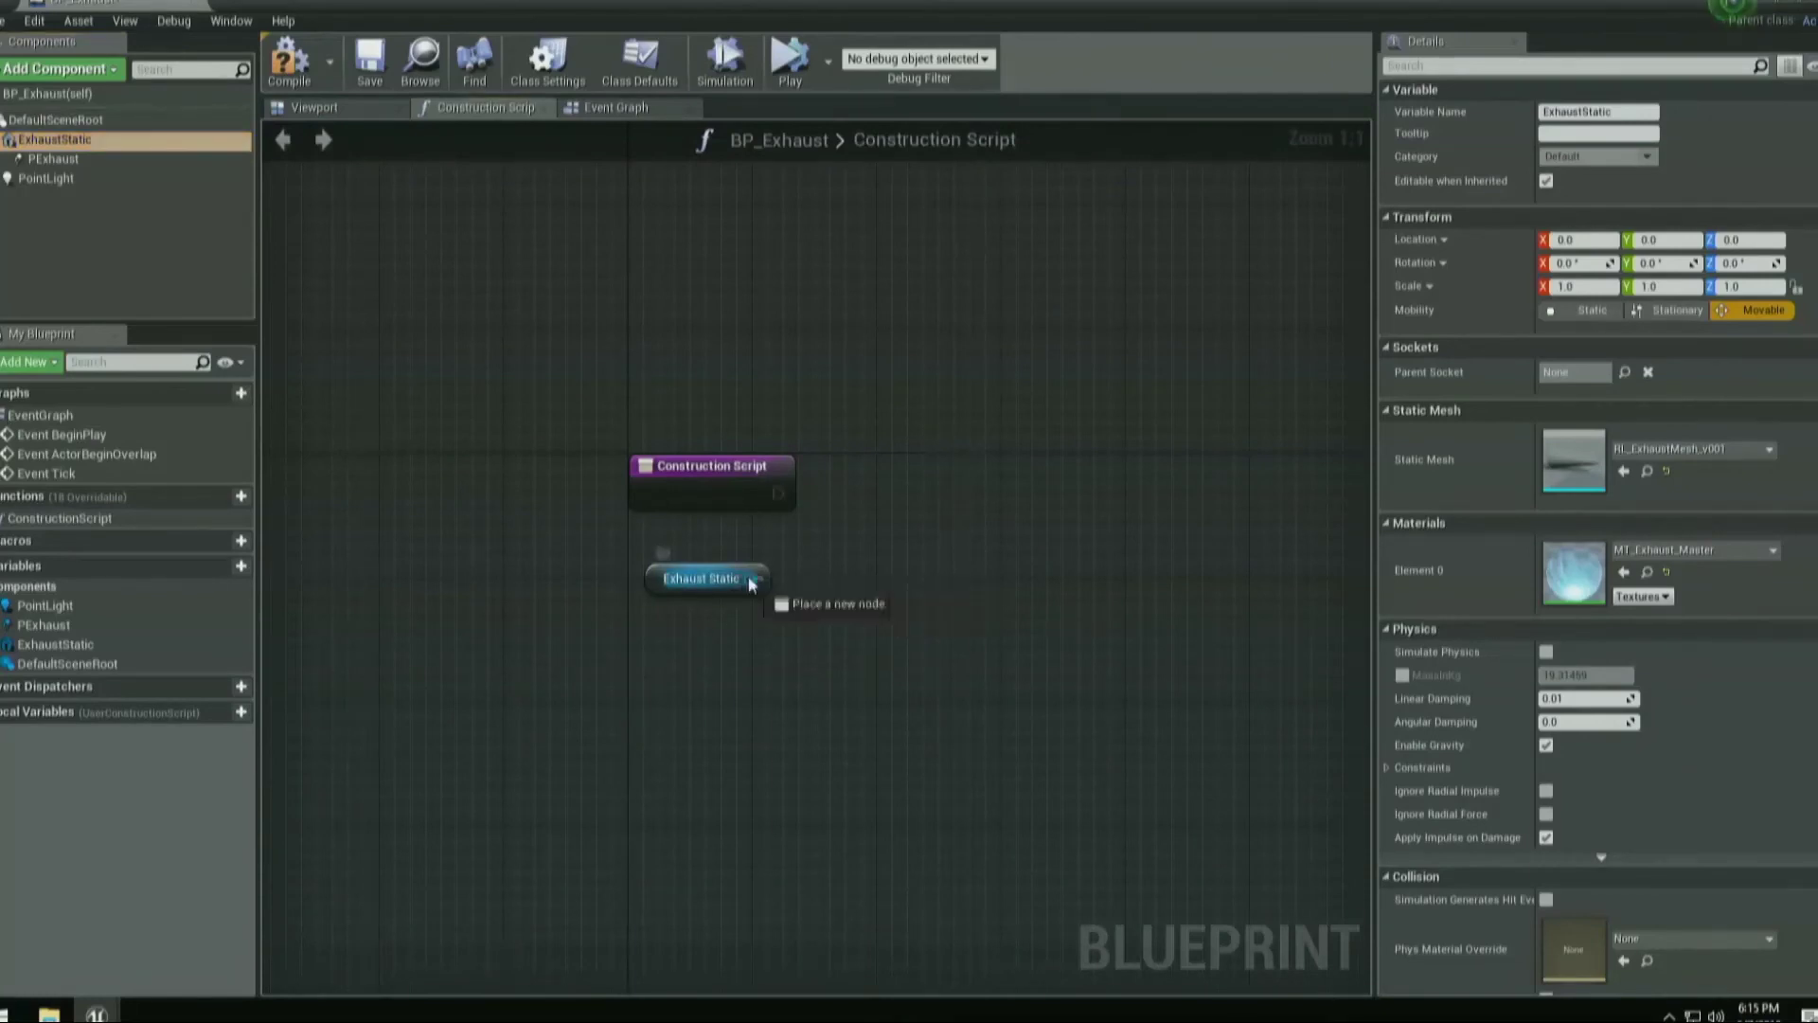
{"action": "left_click_drag", "start_coordinate": [899, 536], "coordinate": [900, 536]}
{"action": "type", "text": "dyna"}
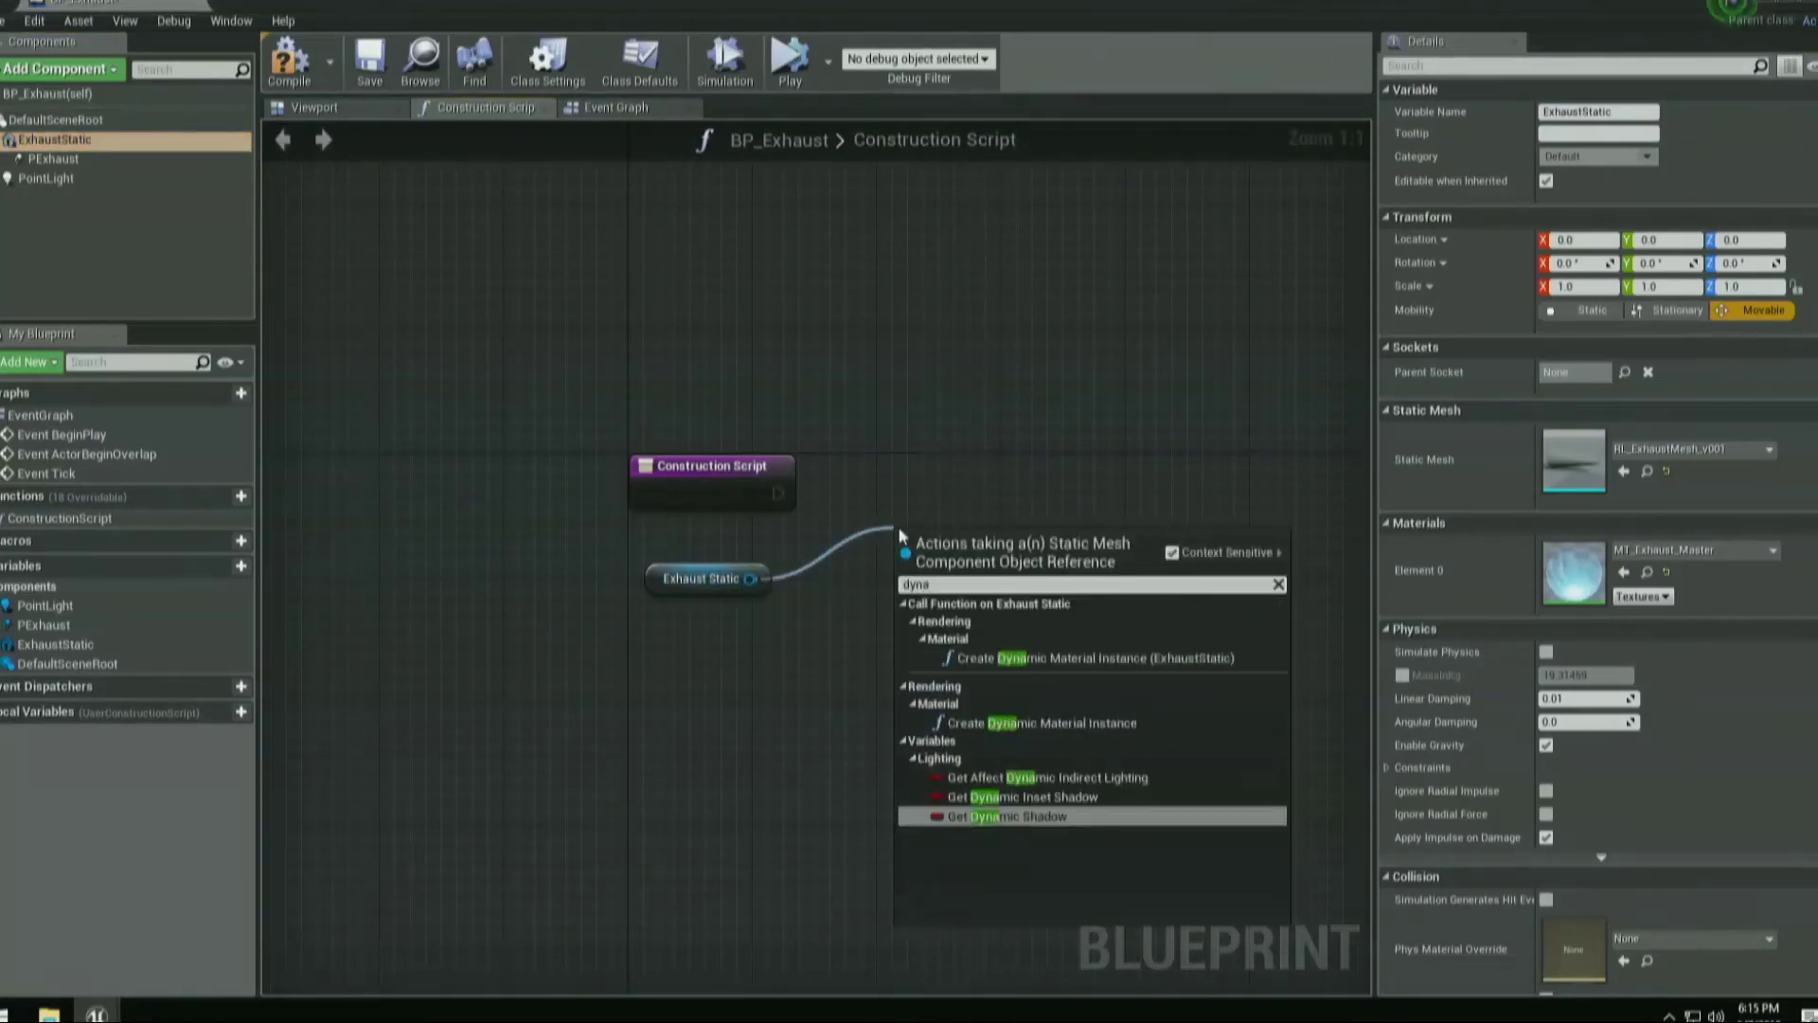
{"action": "key", "text": "Up"}
{"action": "key", "text": "Up"}
{"action": "key", "text": "Return"}
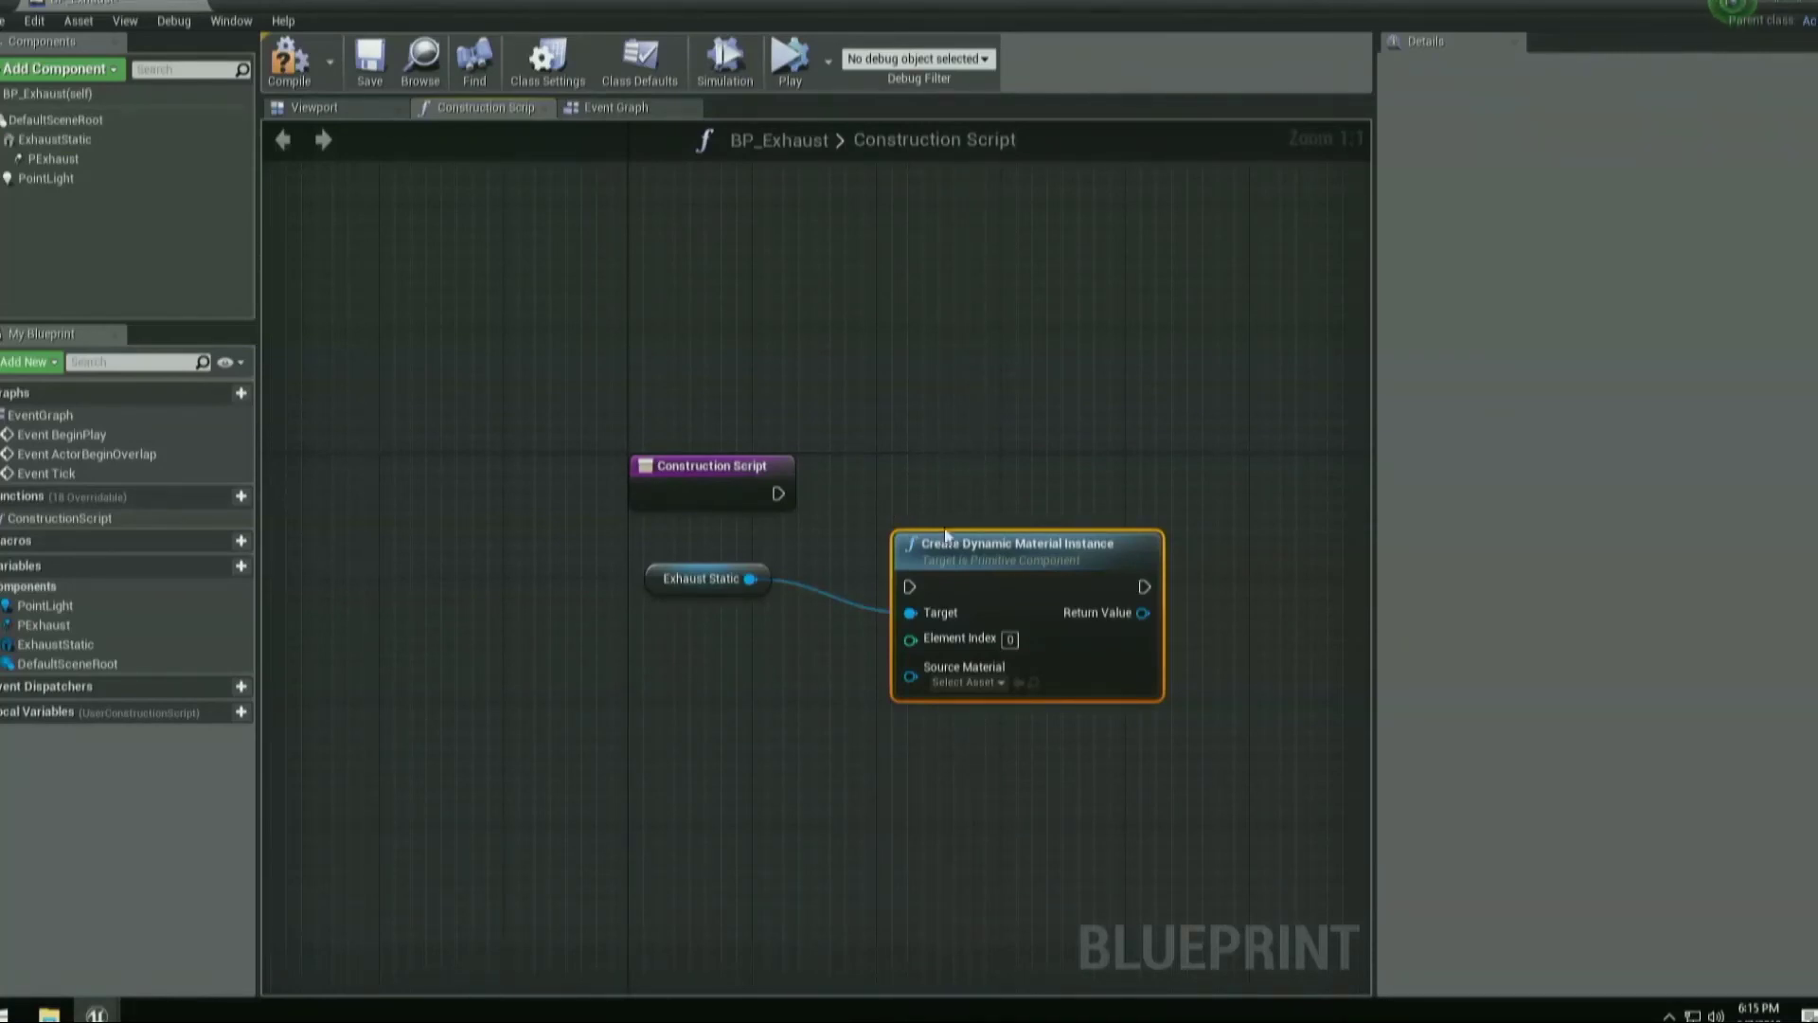
{"action": "left_click_drag", "start_coordinate": [778, 495], "coordinate": [909, 586]}
{"action": "left_click_drag", "start_coordinate": [994, 598], "coordinate": [1026, 501]}
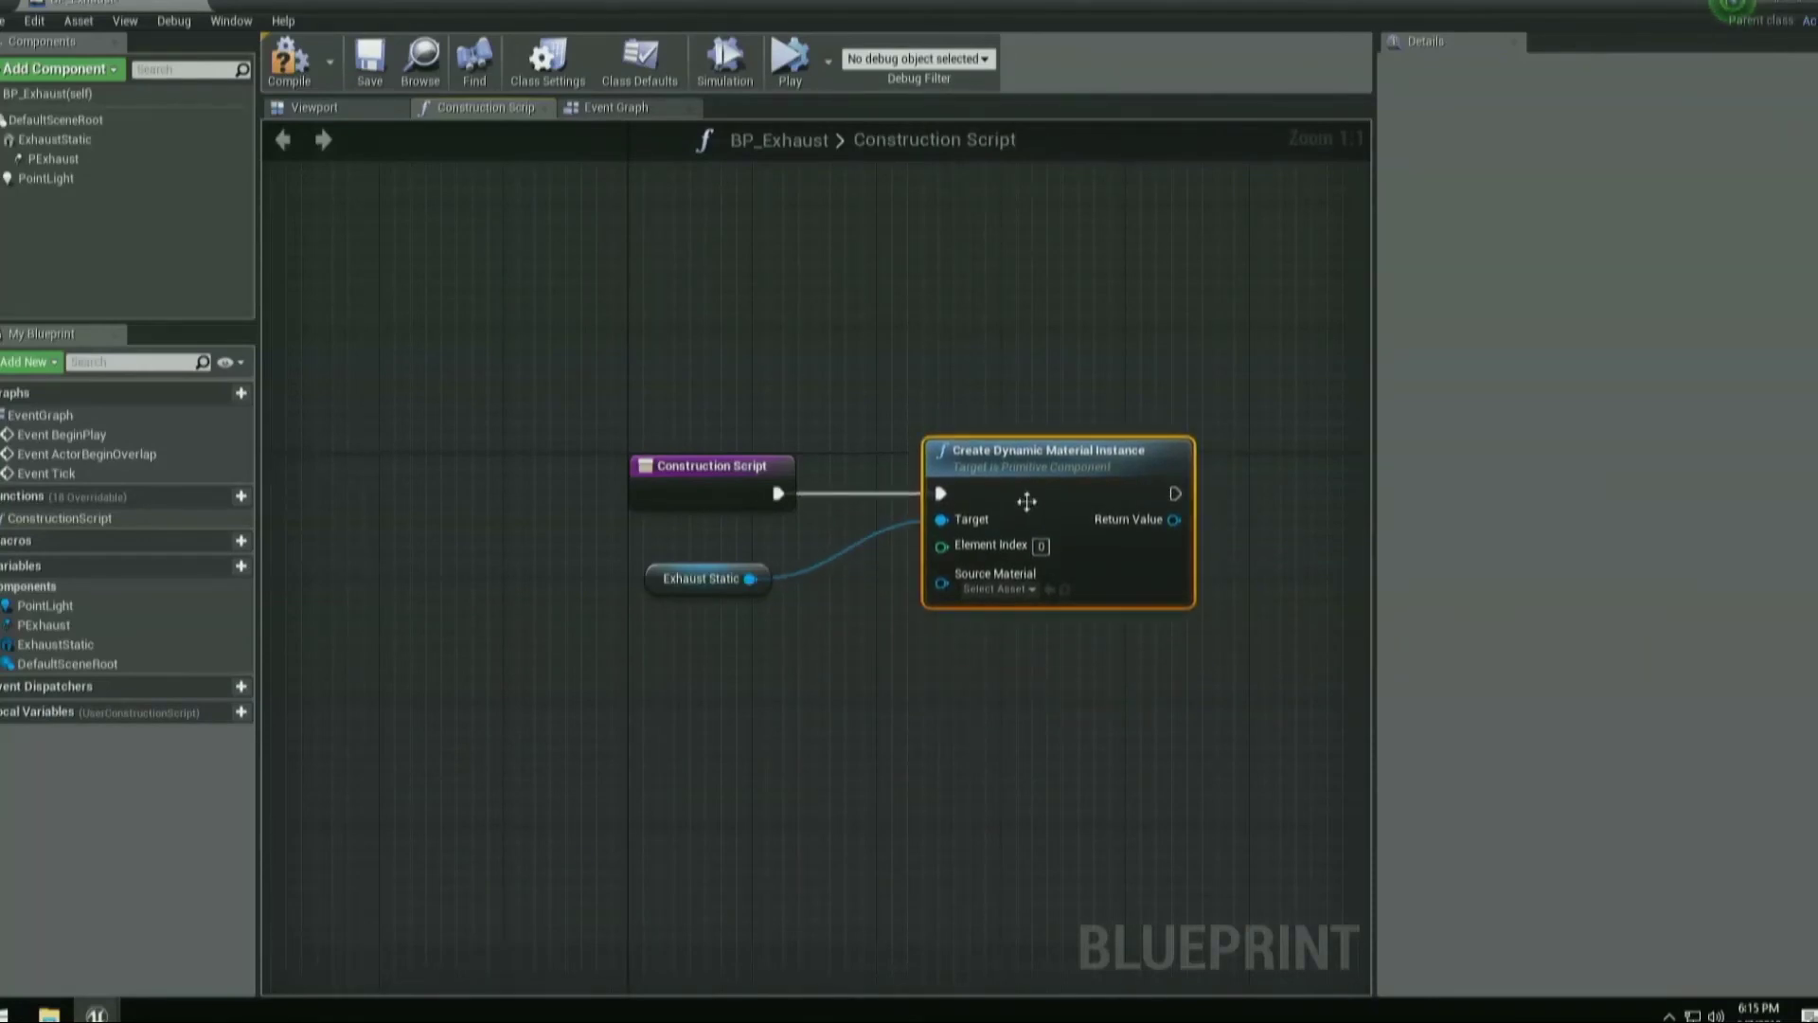
Assign ExhaustStatic's MT_Exhaust_Master material as the Source Material of the Create Dynamic Material Instance node.
{"action": "left_click", "coordinate": [81, 140]}
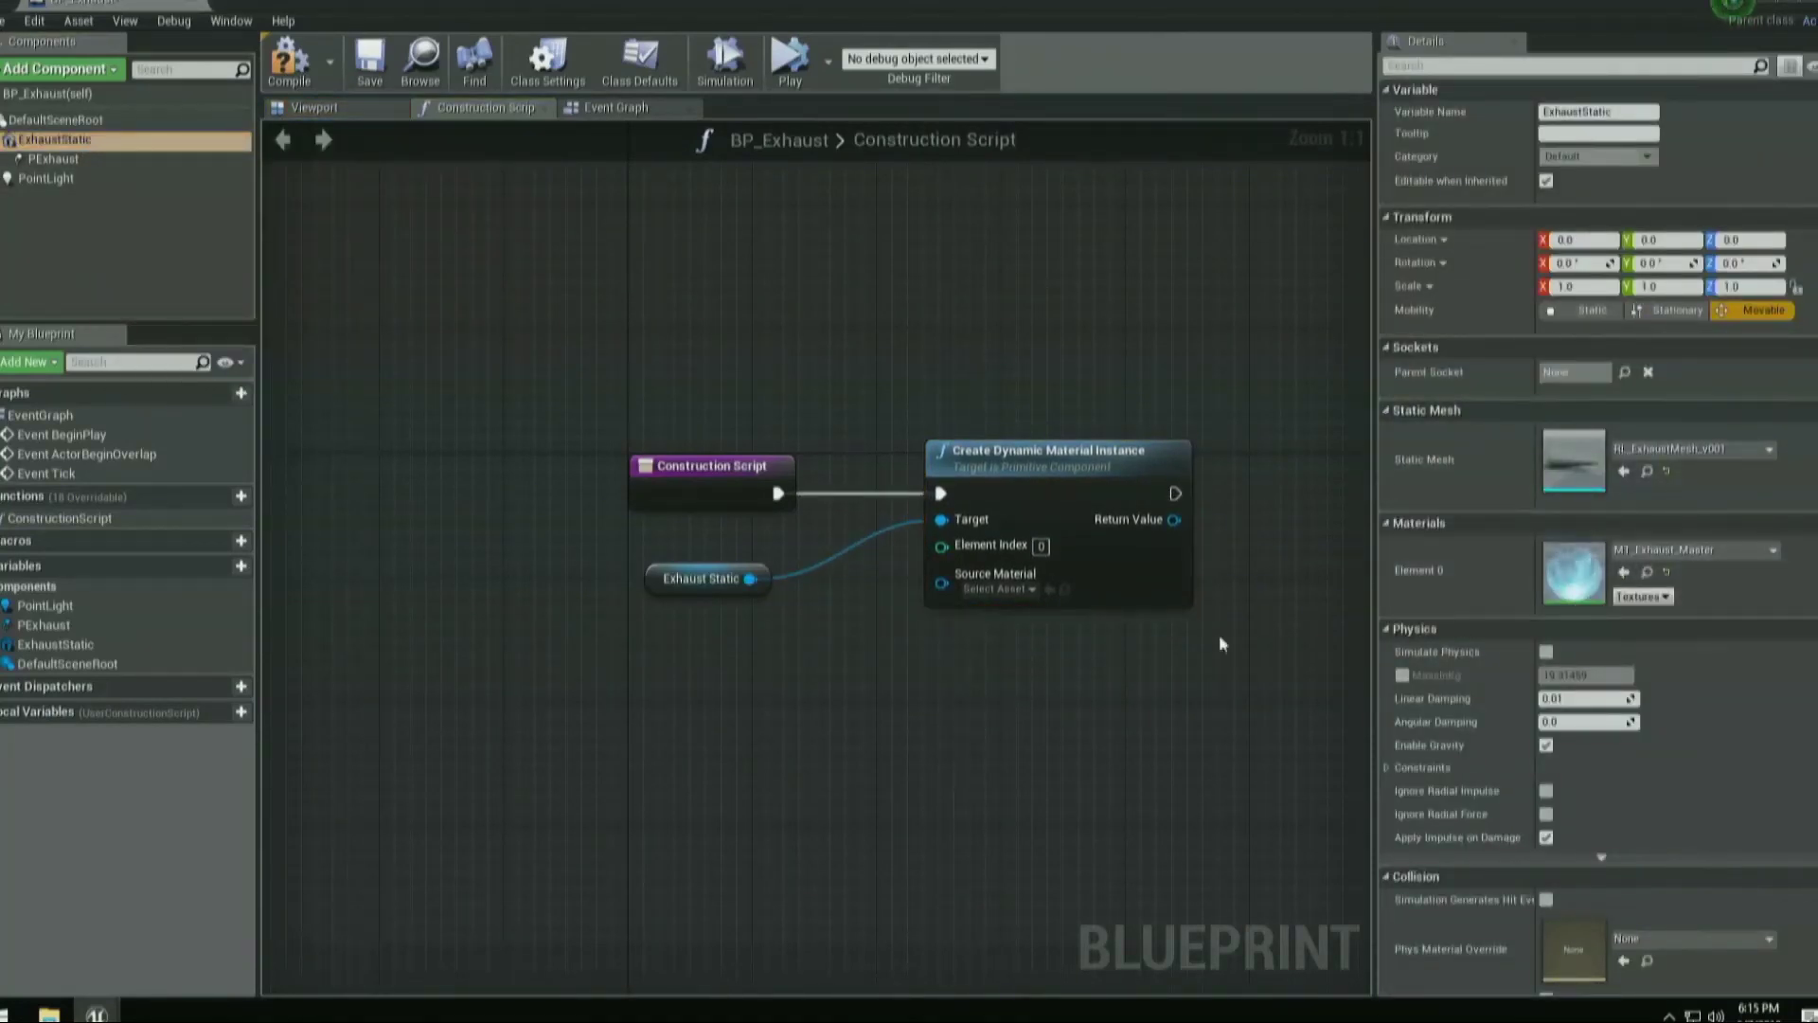
{"action": "left_click", "coordinate": [1049, 589]}
{"action": "right_click_drag", "start_coordinate": [1190, 582], "coordinate": [882, 594]}
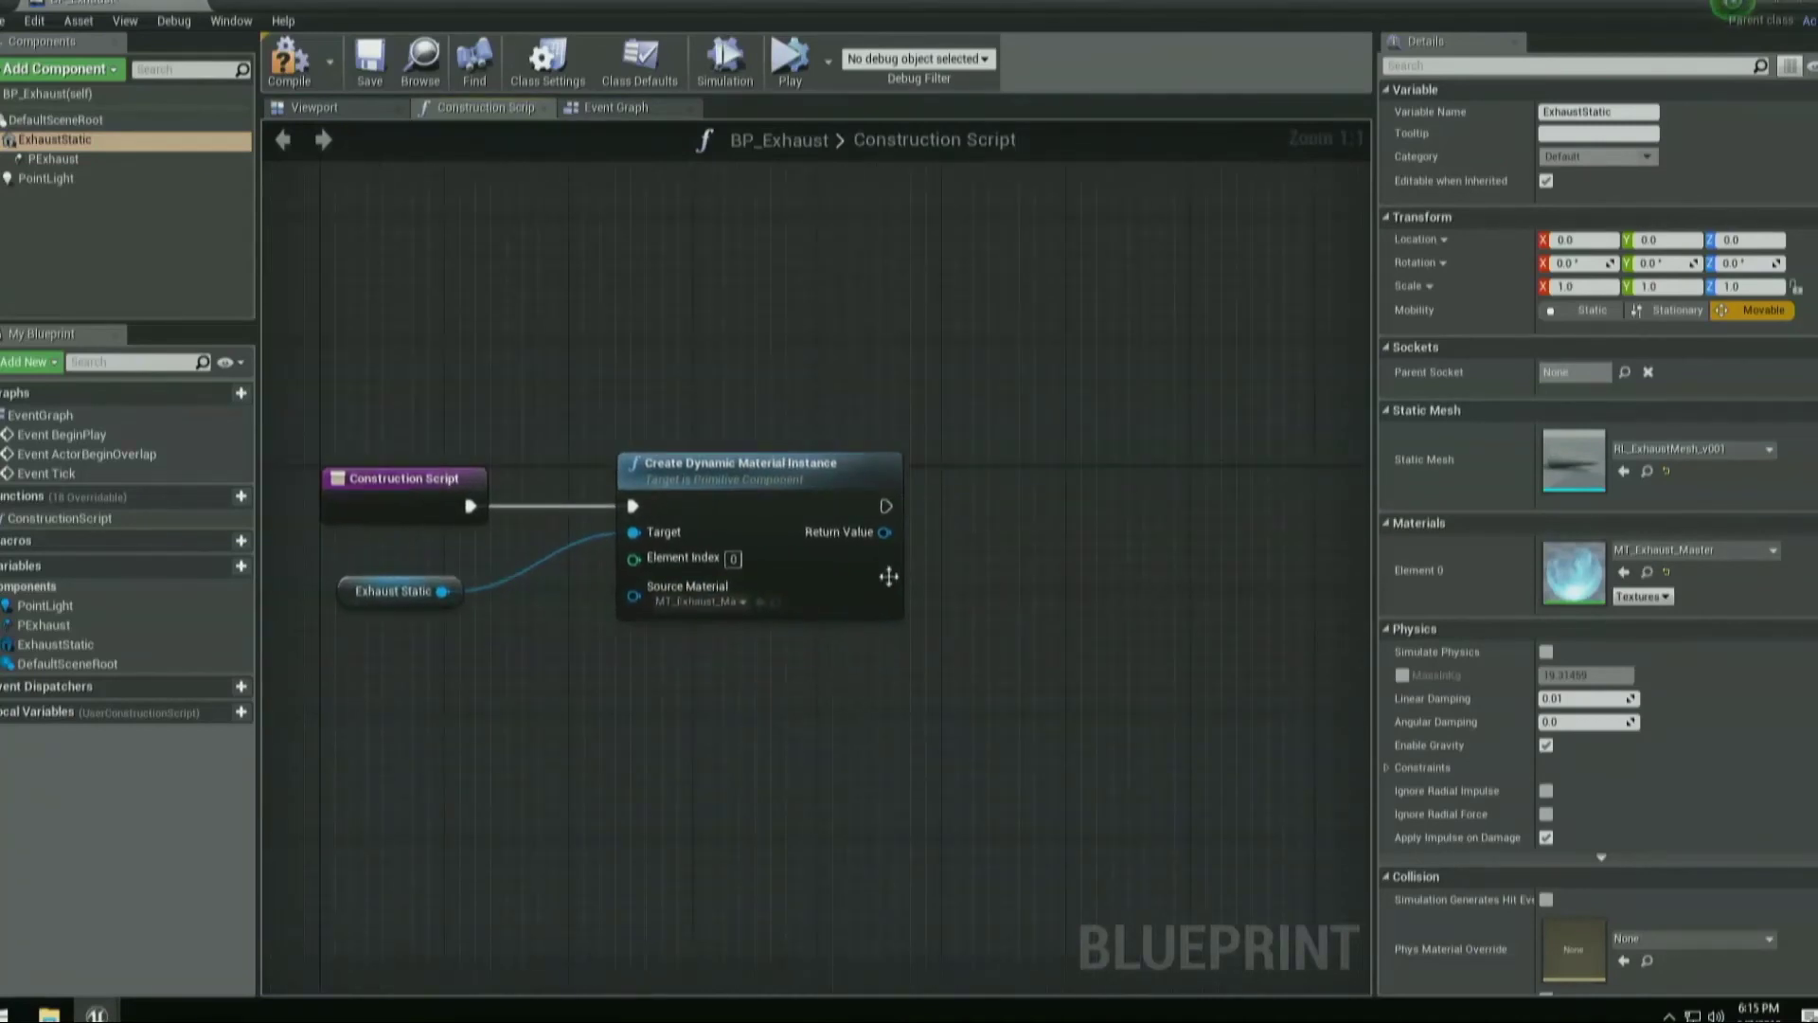
Promote the dynamic material's Return Value to a variable named ExhaustMat, align its SET node and compile the blueprint.
{"action": "right_click", "coordinate": [884, 533]}
{"action": "left_click", "coordinate": [1031, 559]}
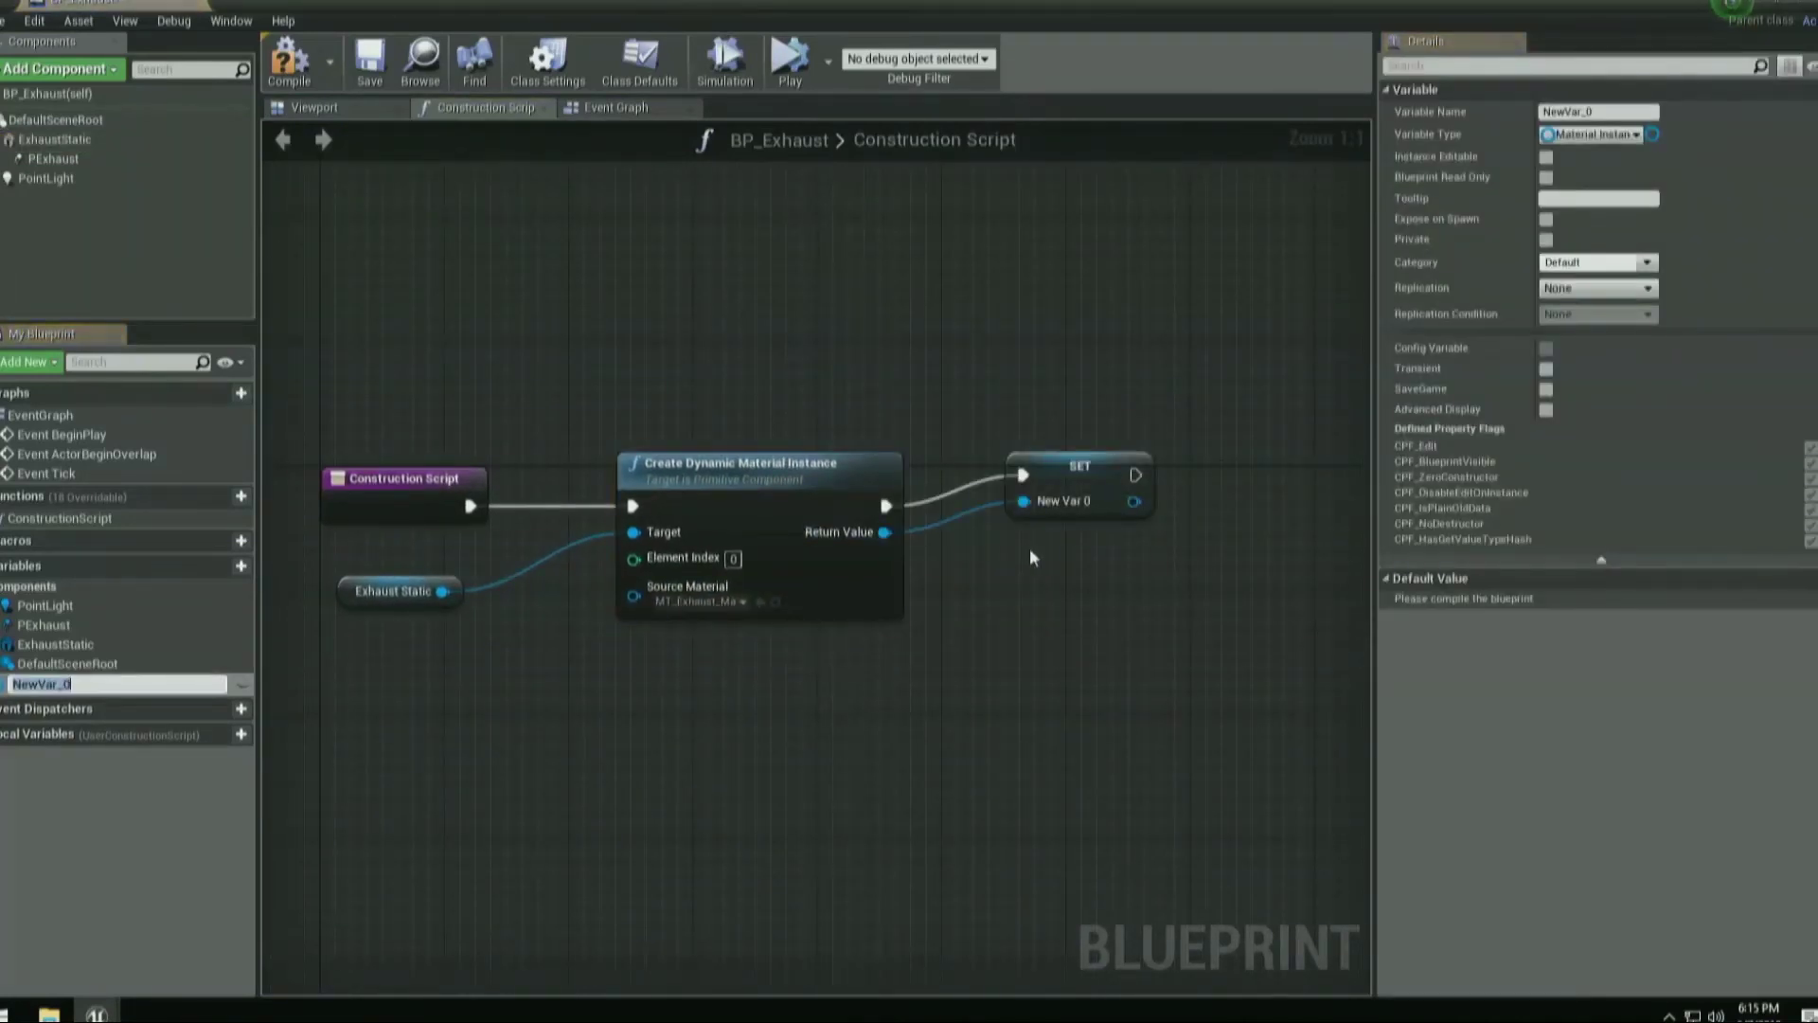
{"action": "type", "text": "ExhaustMat"}
{"action": "key", "text": "Return"}
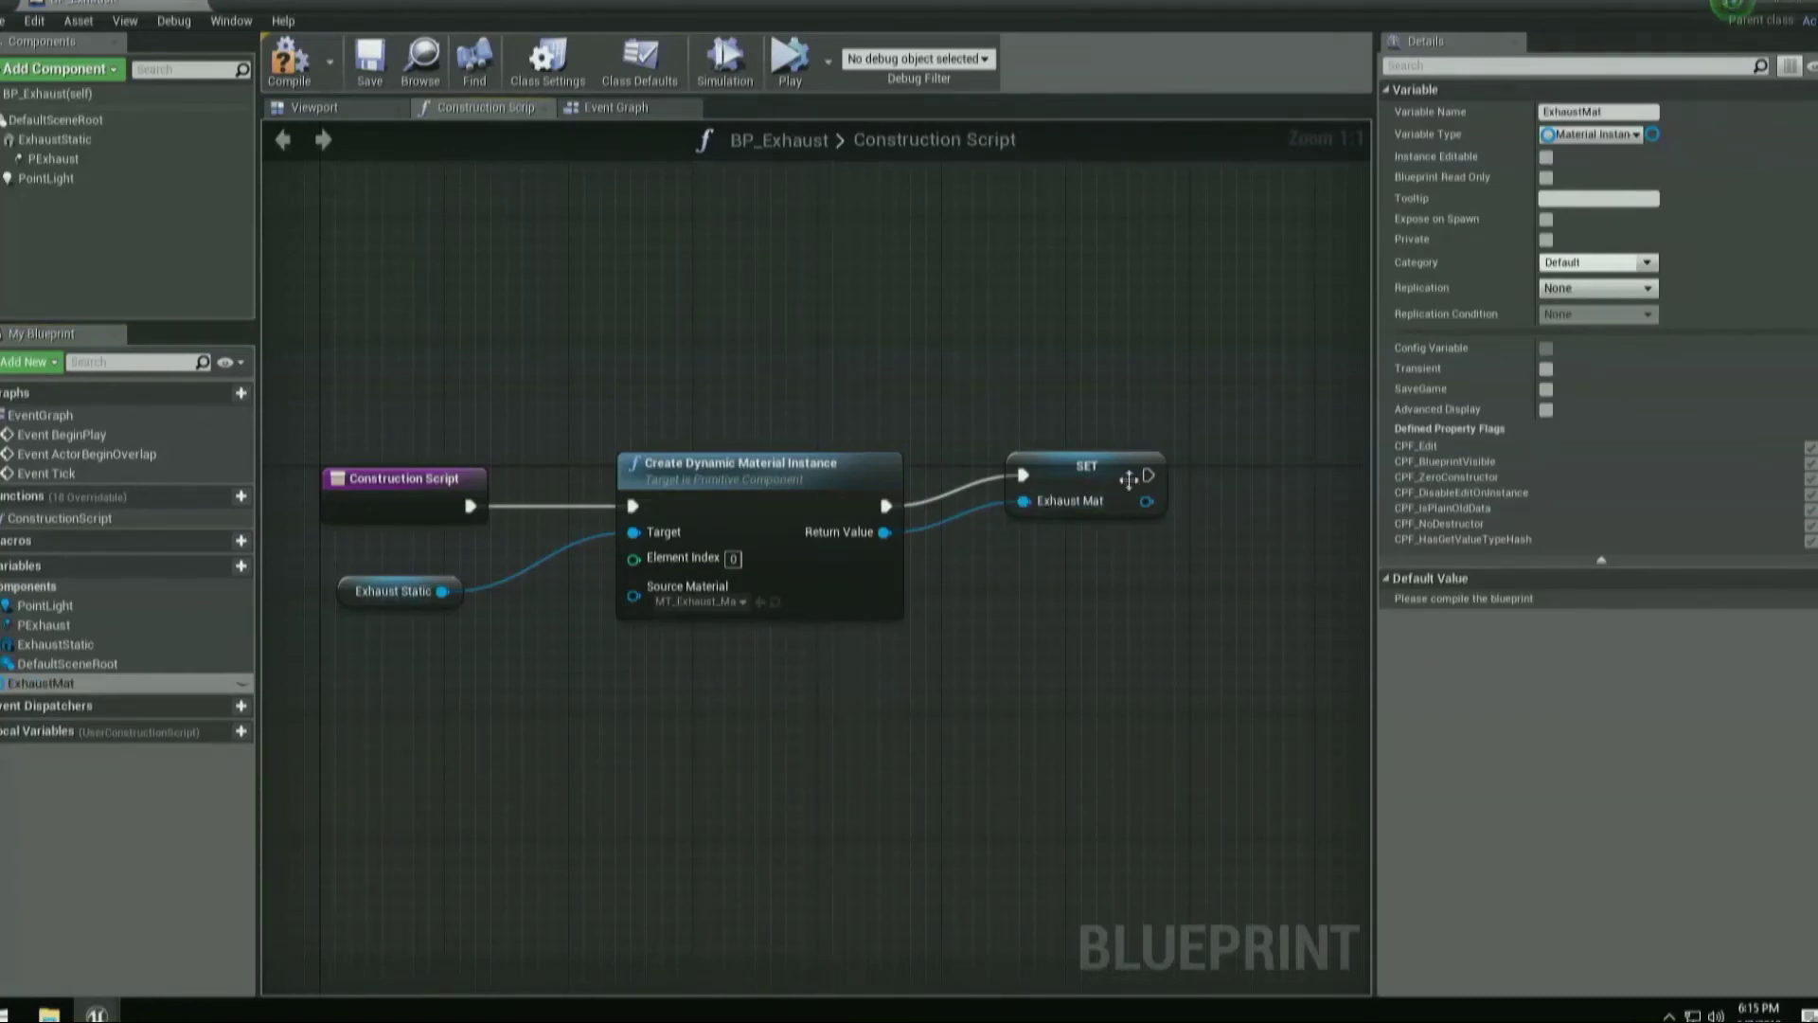
{"action": "left_click_drag", "start_coordinate": [1130, 480], "coordinate": [1114, 511]}
{"action": "left_click", "coordinate": [289, 59]}
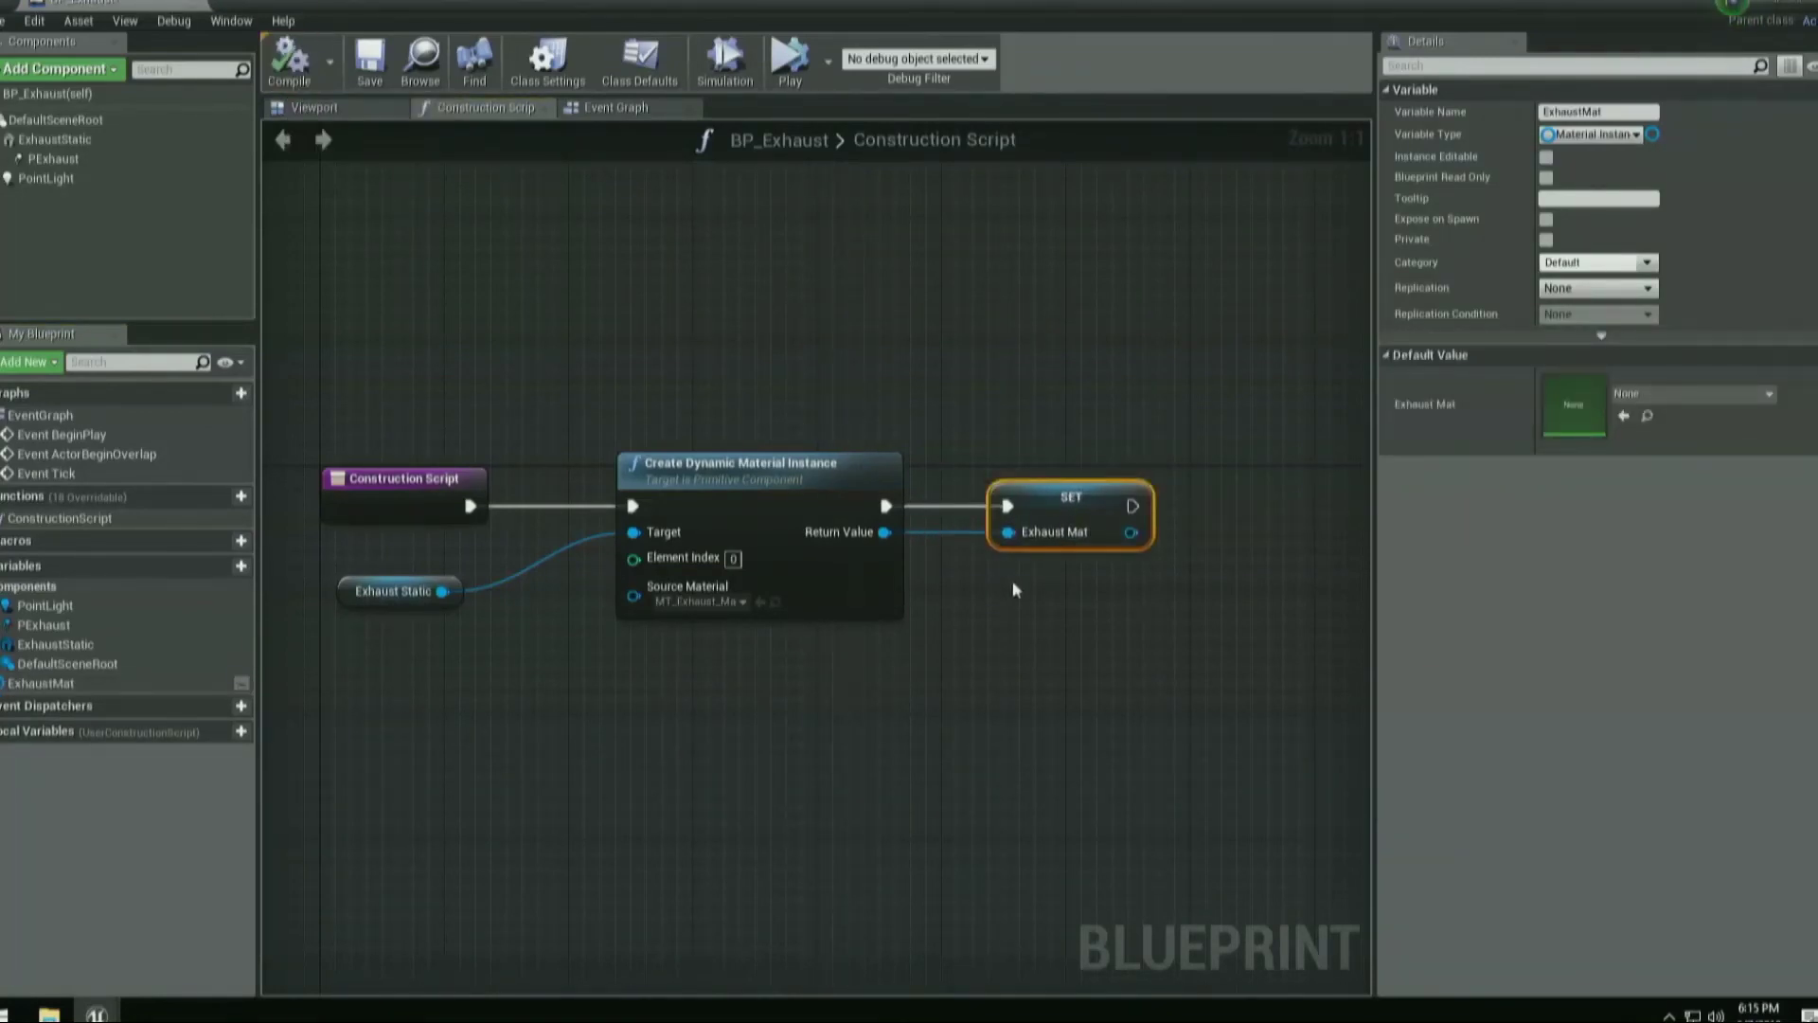
Add an ExhaustMat getter feeding a Set Vector Parameter Value node, and connect the SET node's execution to it.
{"action": "right_click_drag", "start_coordinate": [1127, 609], "coordinate": [860, 579]}
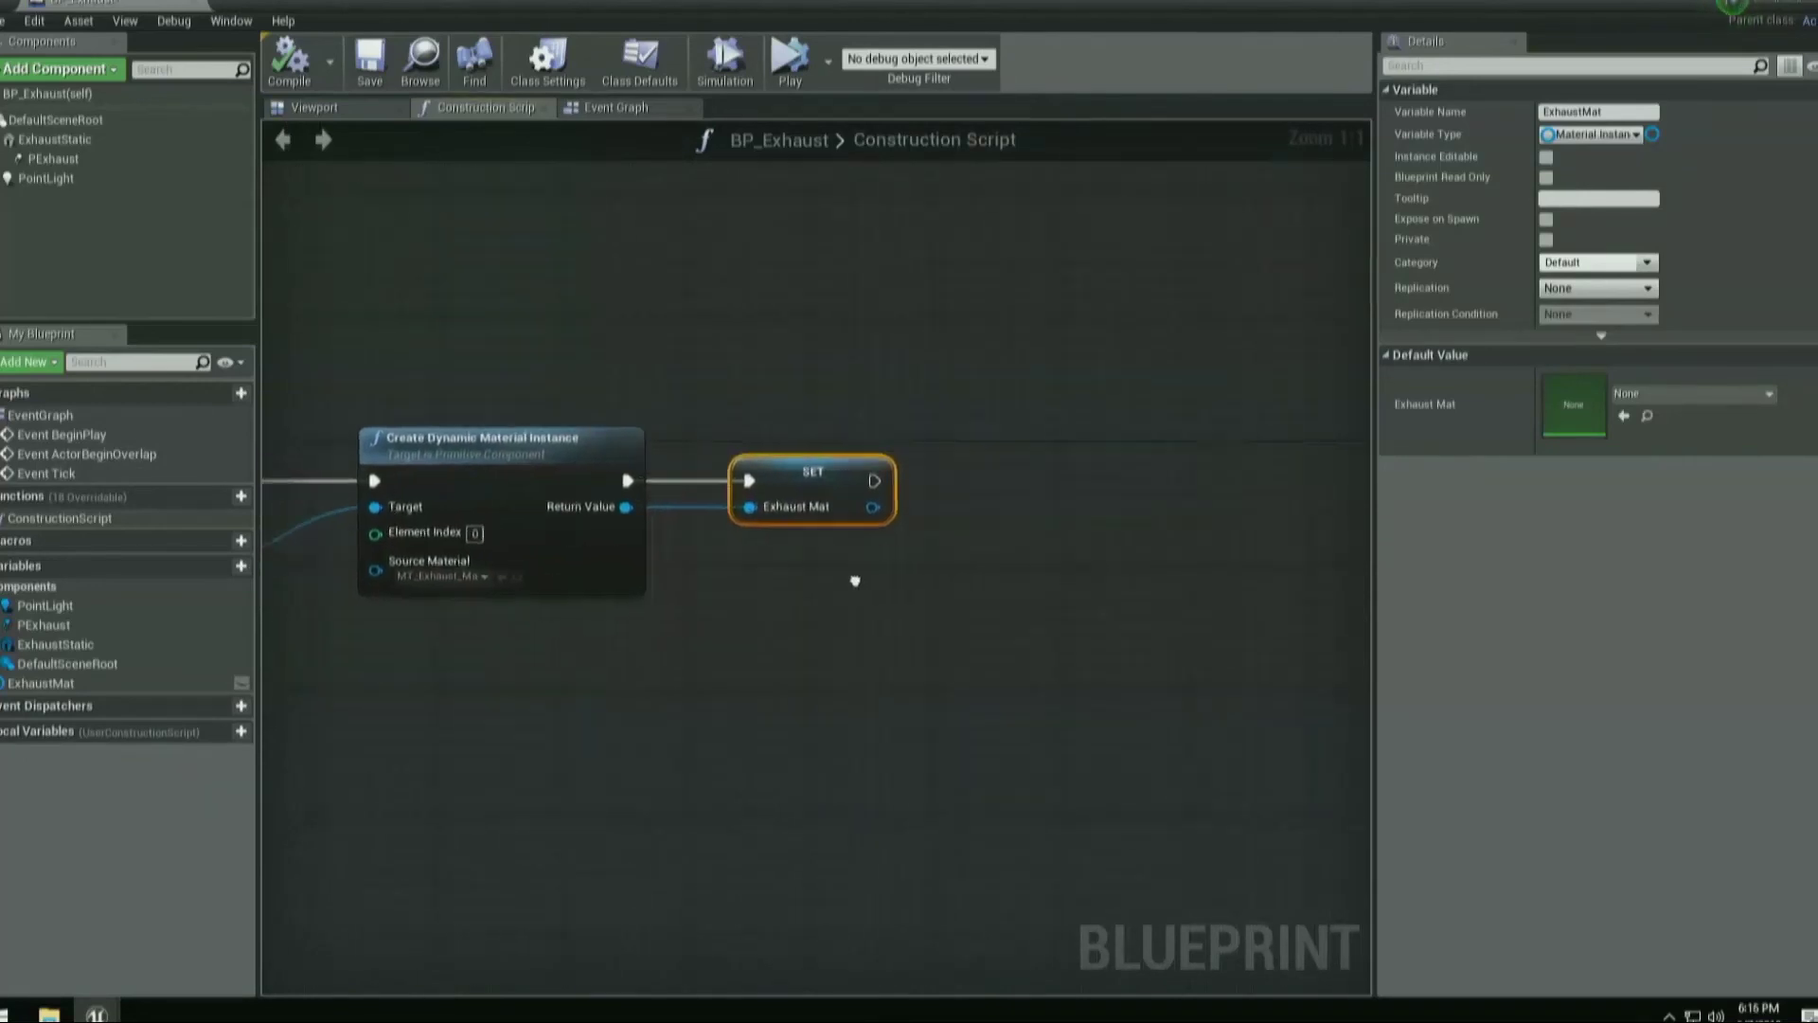
{"action": "left_click_drag", "start_coordinate": [76, 684], "coordinate": [1009, 511]}
{"action": "left_click", "coordinate": [796, 576]}
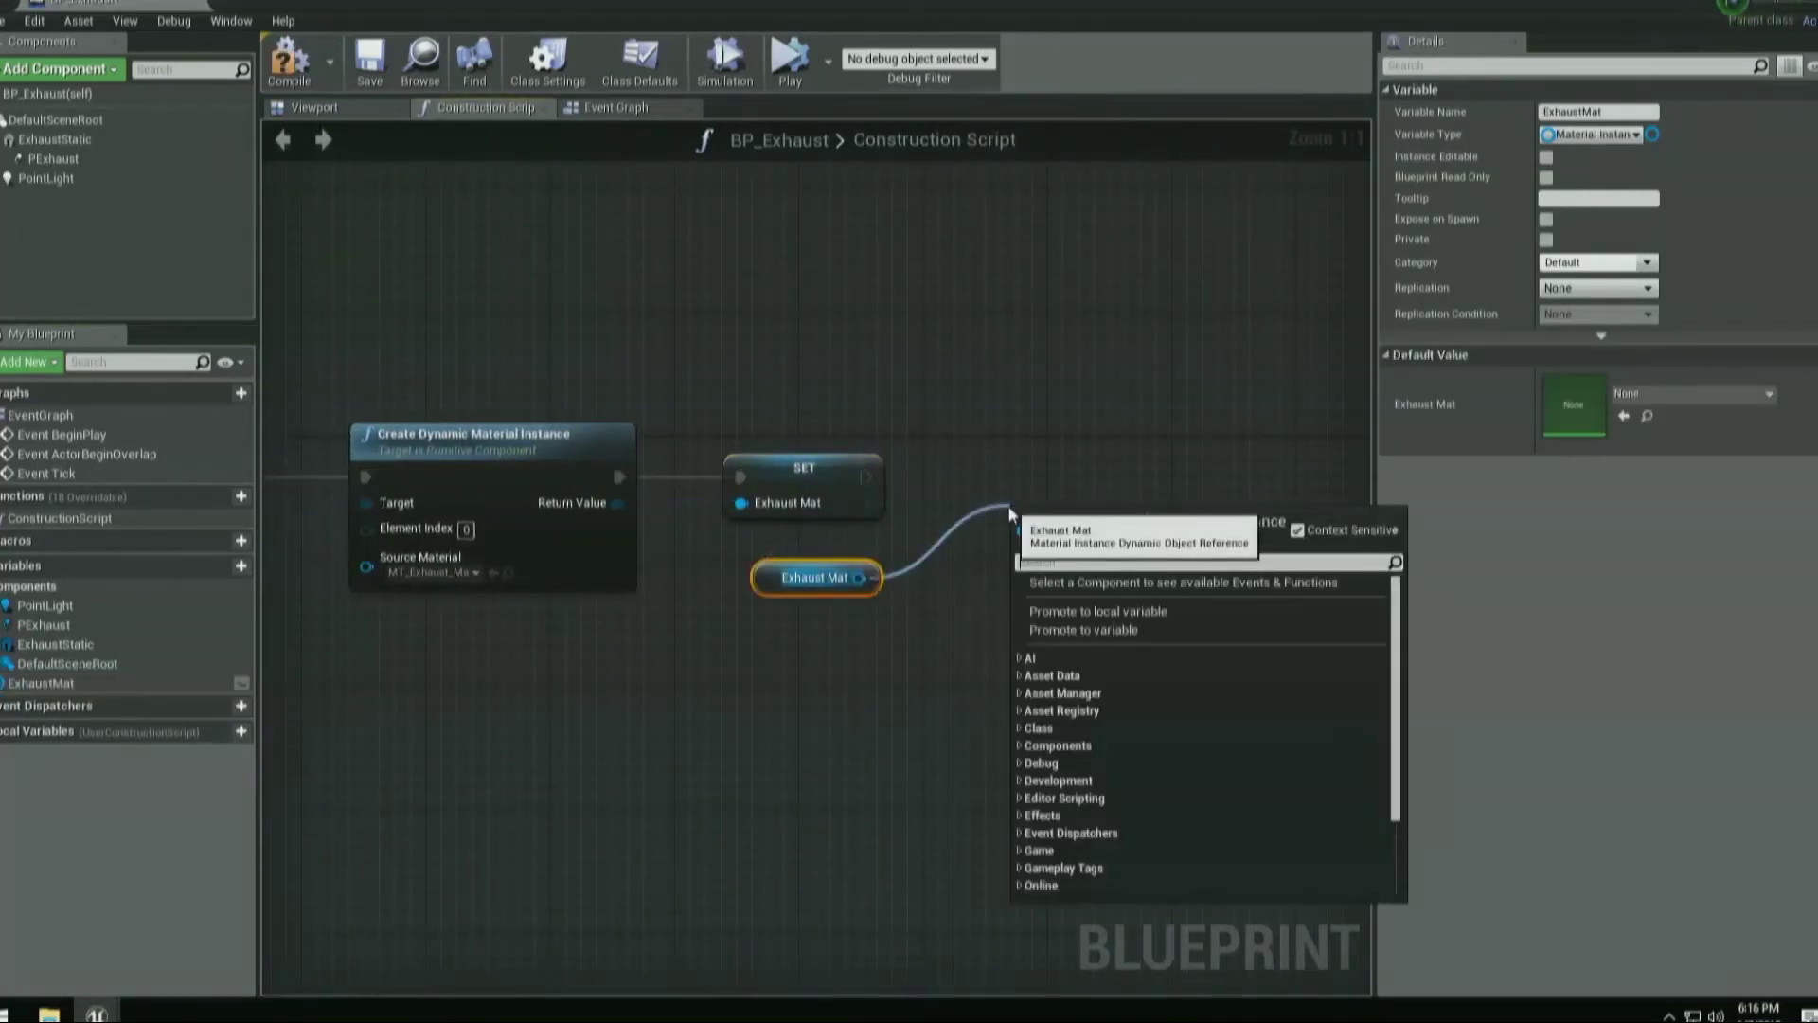
{"action": "type", "text": "colo"}
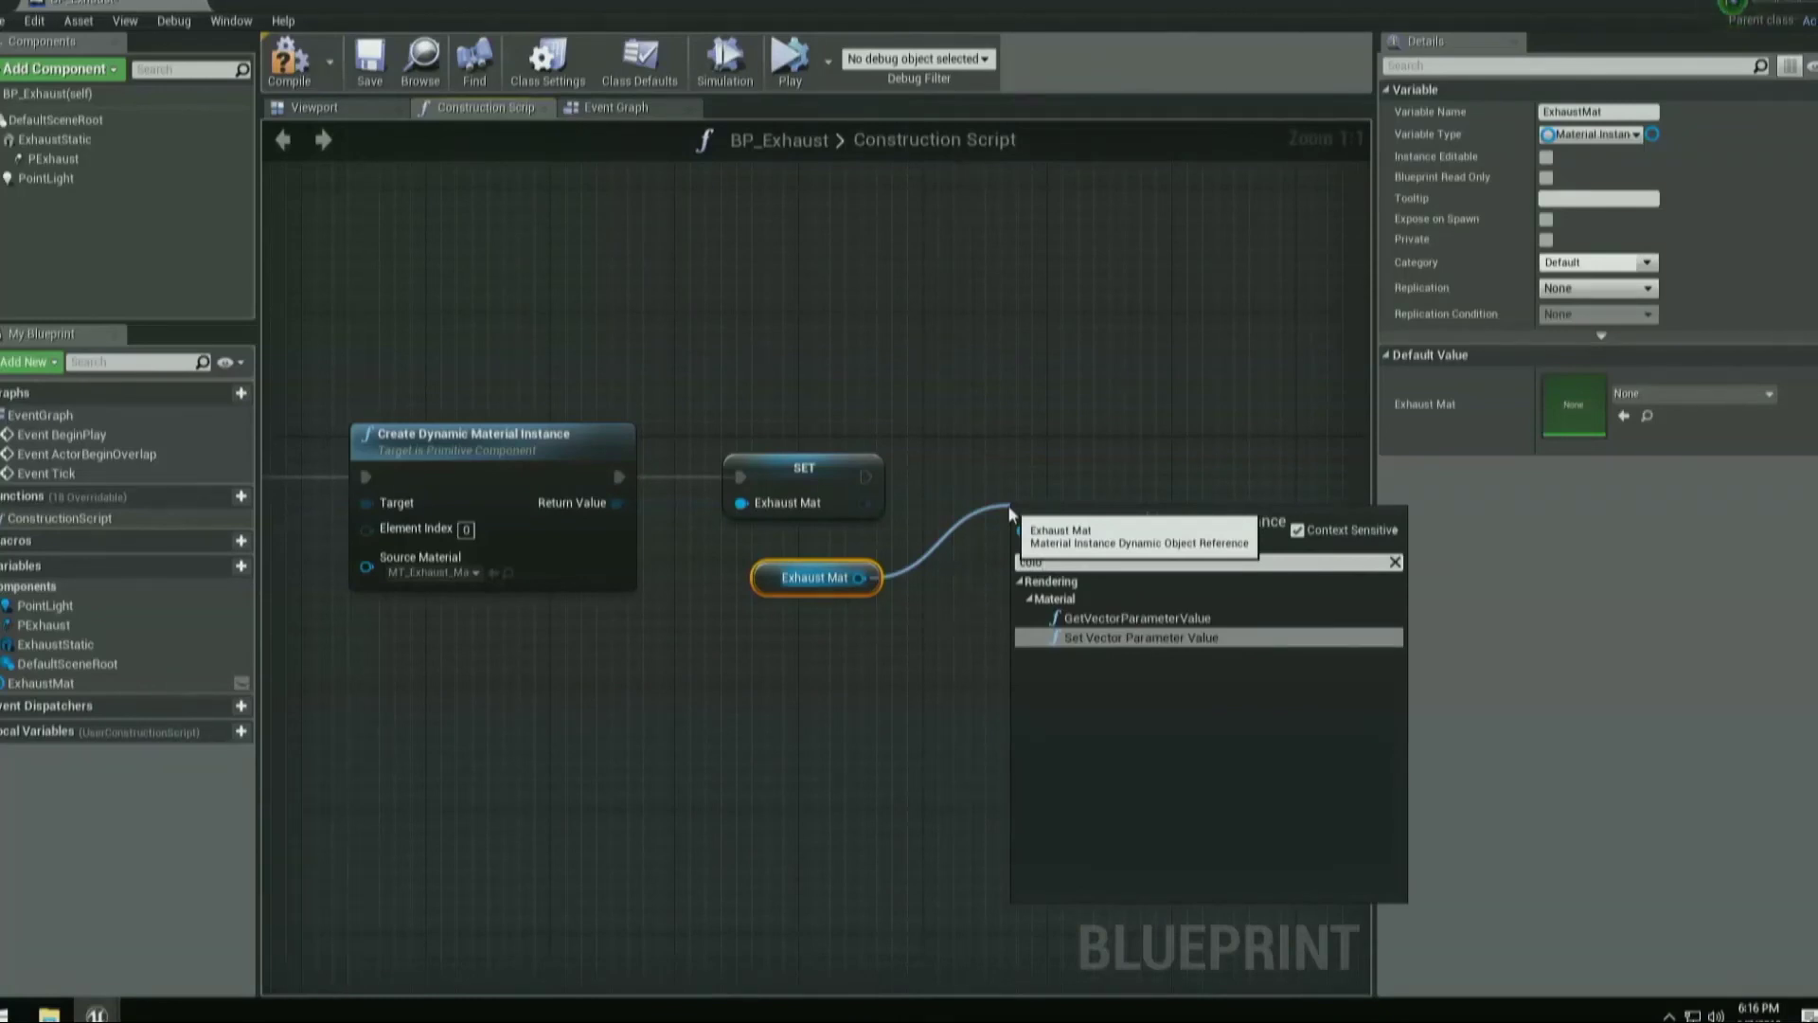
{"action": "left_click", "coordinate": [1119, 637]}
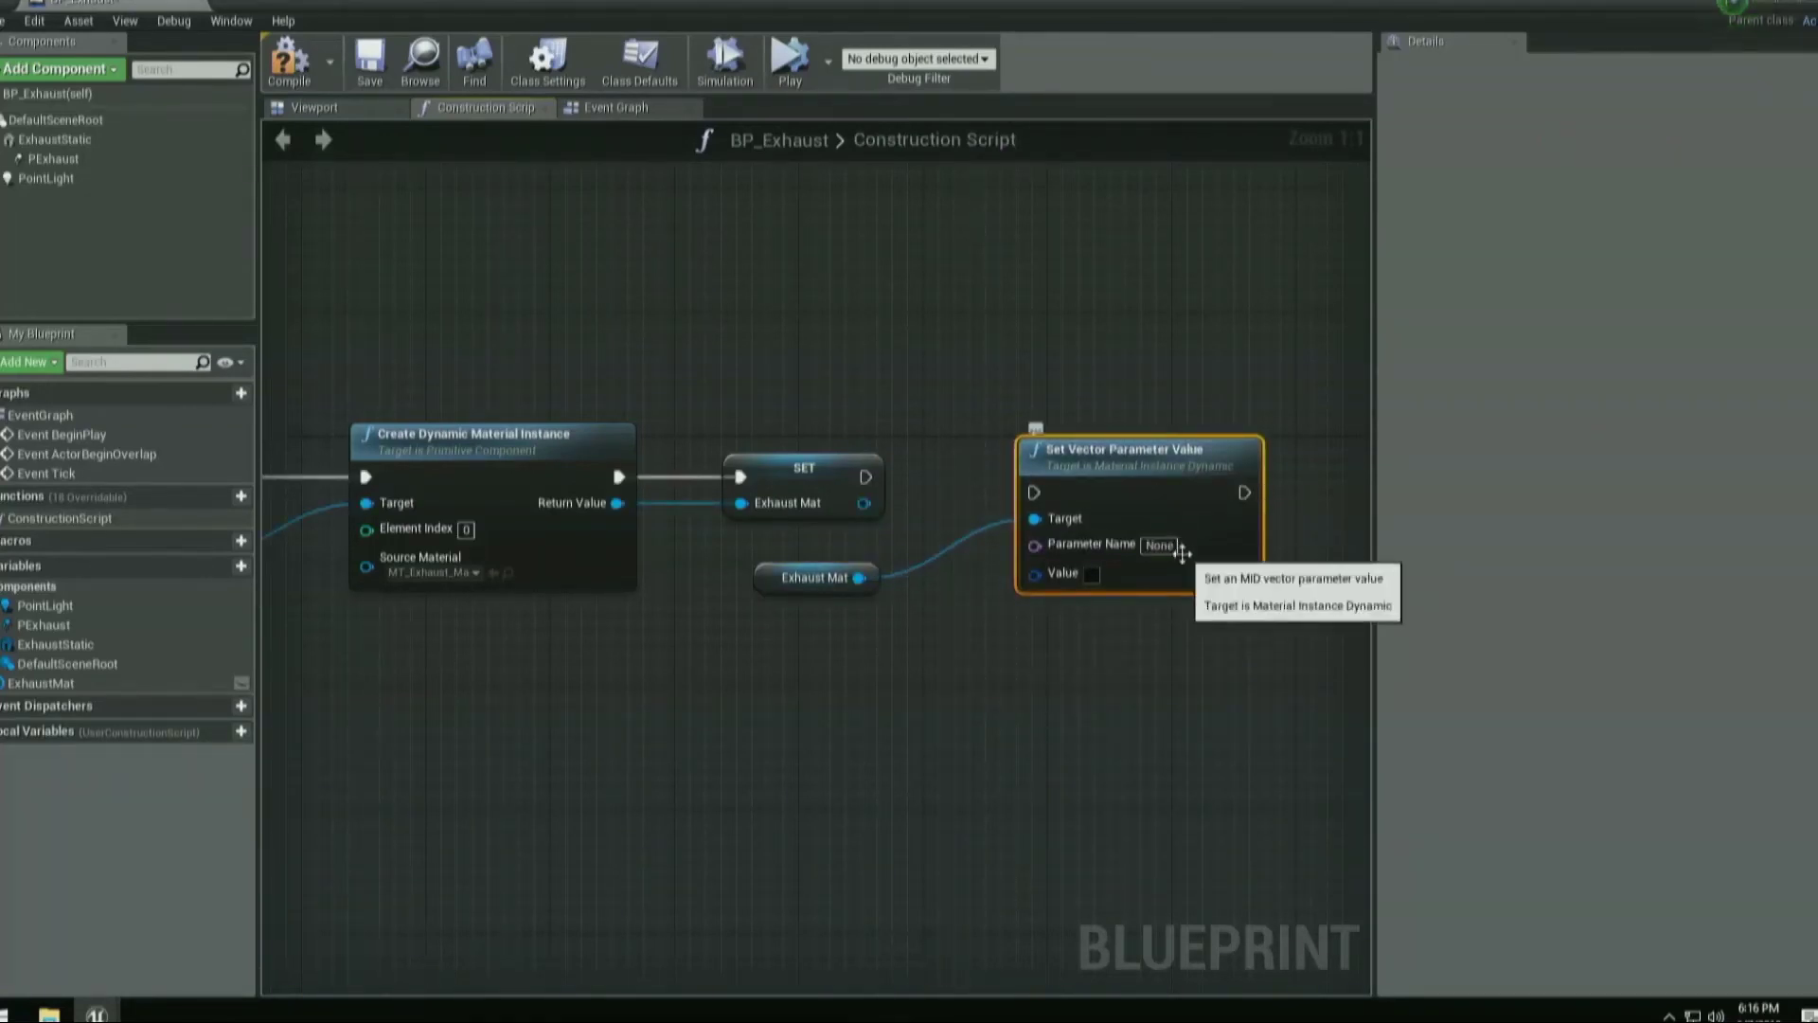
{"action": "left_click_drag", "start_coordinate": [865, 476], "coordinate": [1038, 493]}
Open the MT_Exhaust_Master material from the Exhaust Material folder and look up the name of its color parameter.
{"action": "left_click_drag", "start_coordinate": [881, 5], "coordinate": [1110, 70]}
{"action": "double_click", "coordinate": [405, 793]}
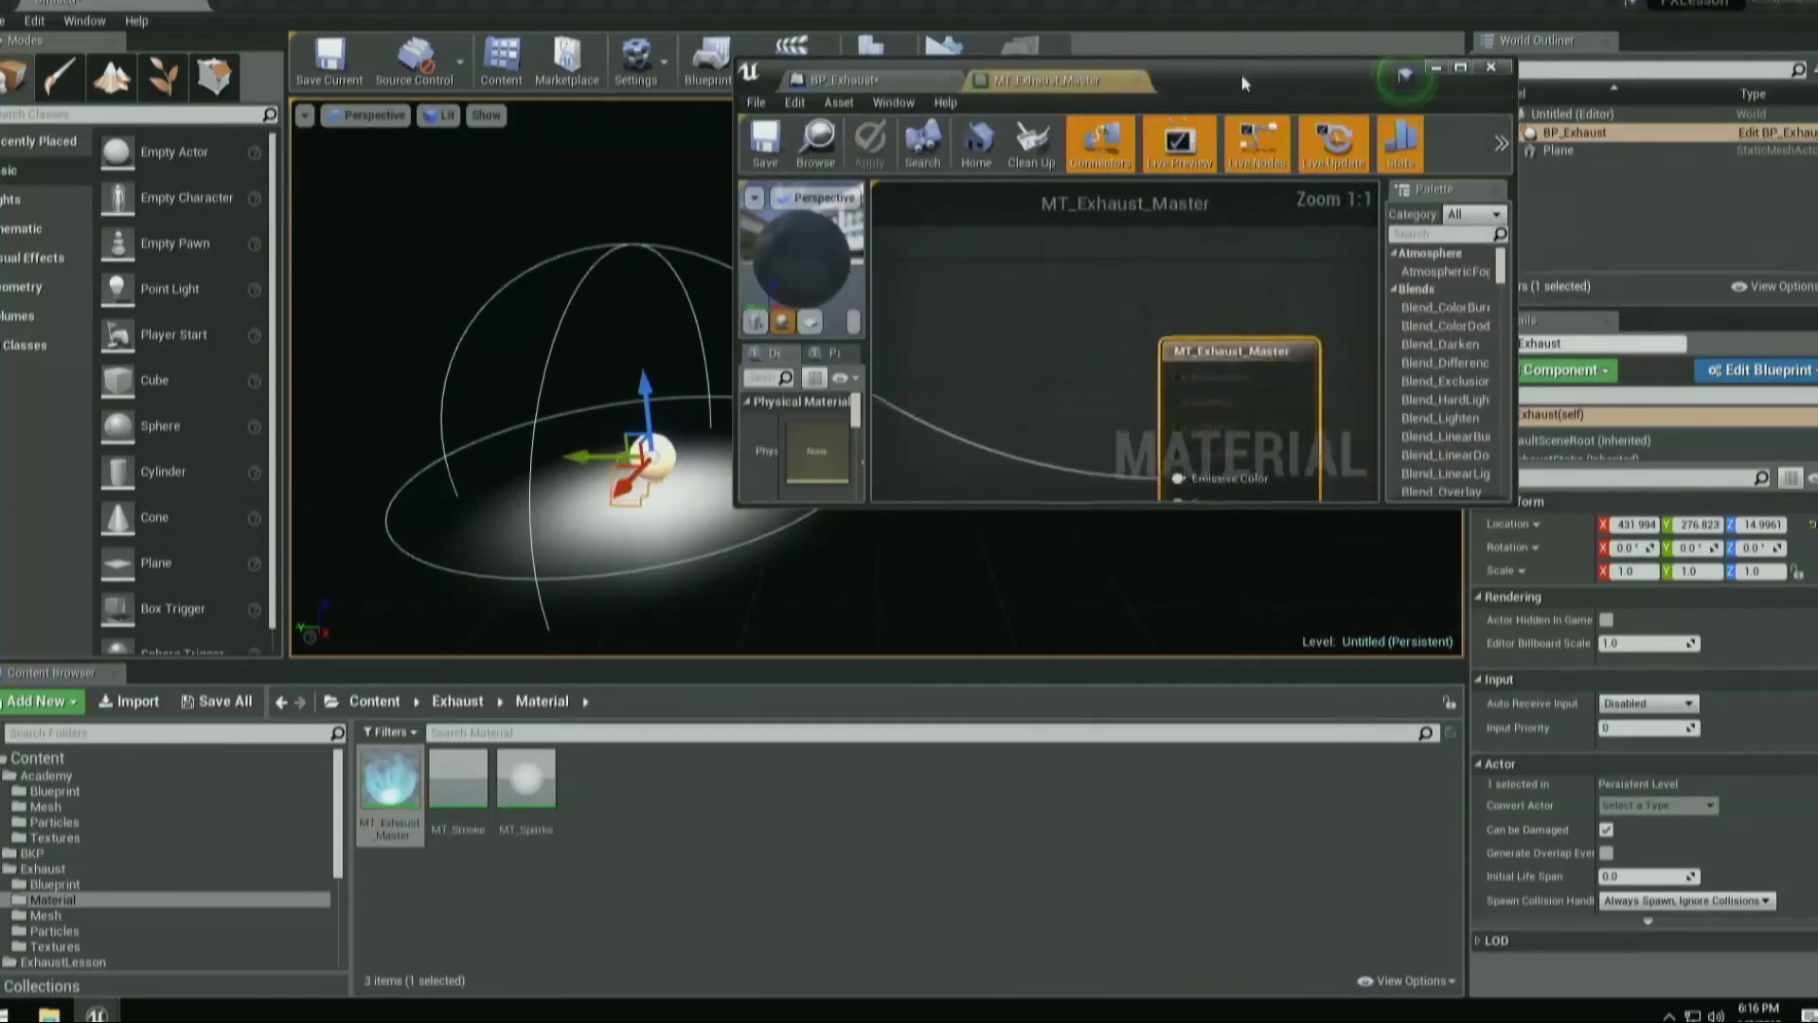
{"action": "double_click", "coordinate": [1240, 74]}
{"action": "right_click_drag", "start_coordinate": [630, 322], "coordinate": [1177, 587]}
{"action": "right_click_drag", "start_coordinate": [637, 491], "coordinate": [1482, 557]}
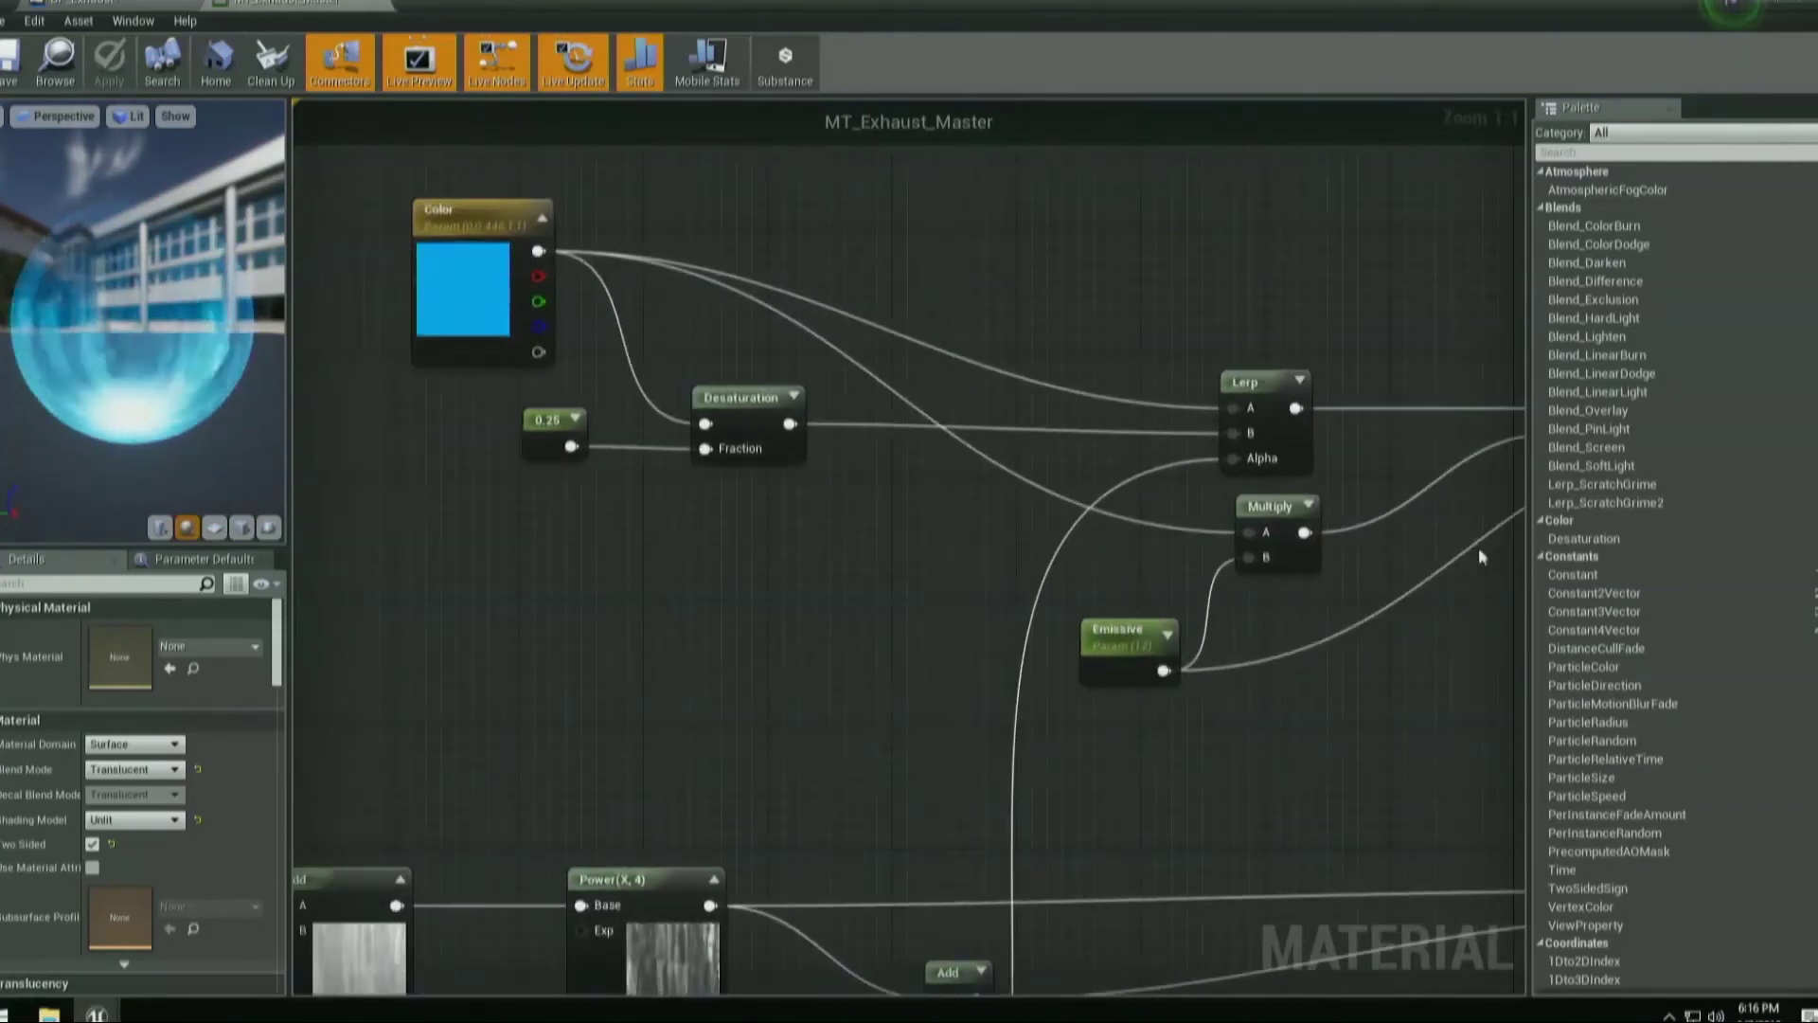
Set the Set Vector Parameter Value node's Parameter Name to Color, matching the color parameter in MT_Exhaust_Master.
{"action": "left_click", "coordinate": [478, 291]}
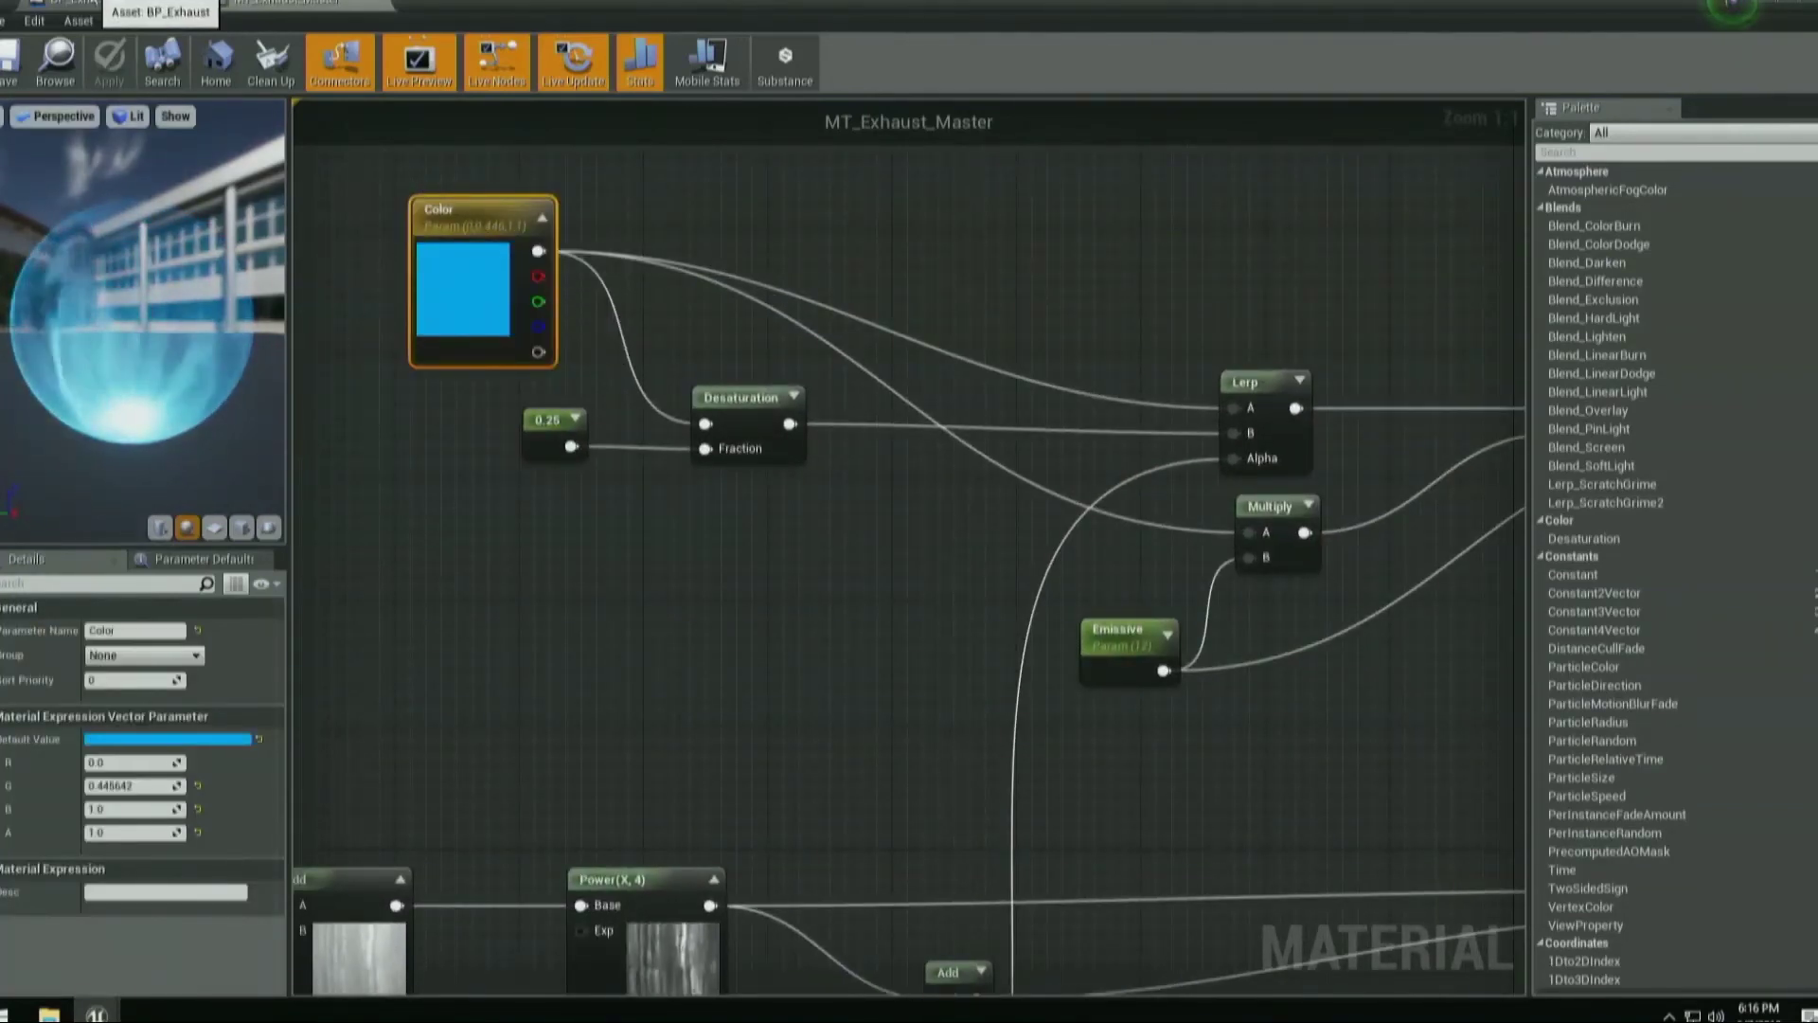
{"action": "left_click", "coordinate": [90, 2]}
{"action": "left_click", "coordinate": [1159, 529]}
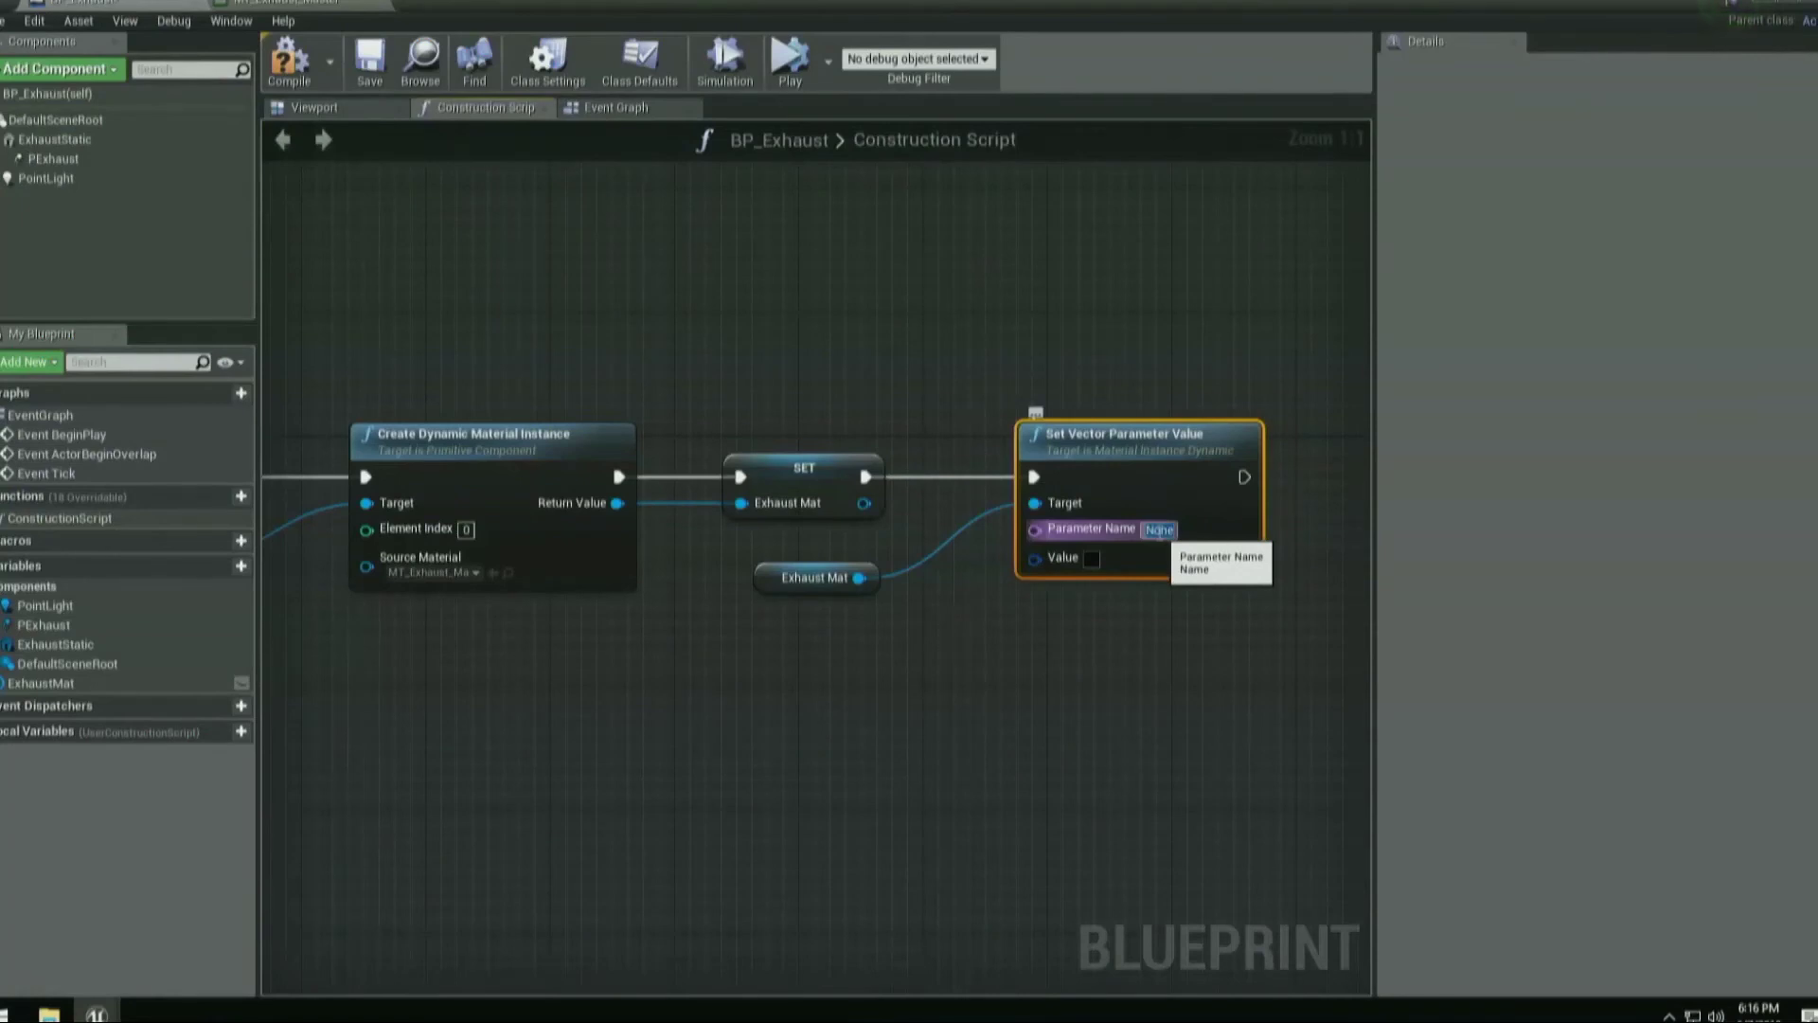
{"action": "key", "text": "Return"}
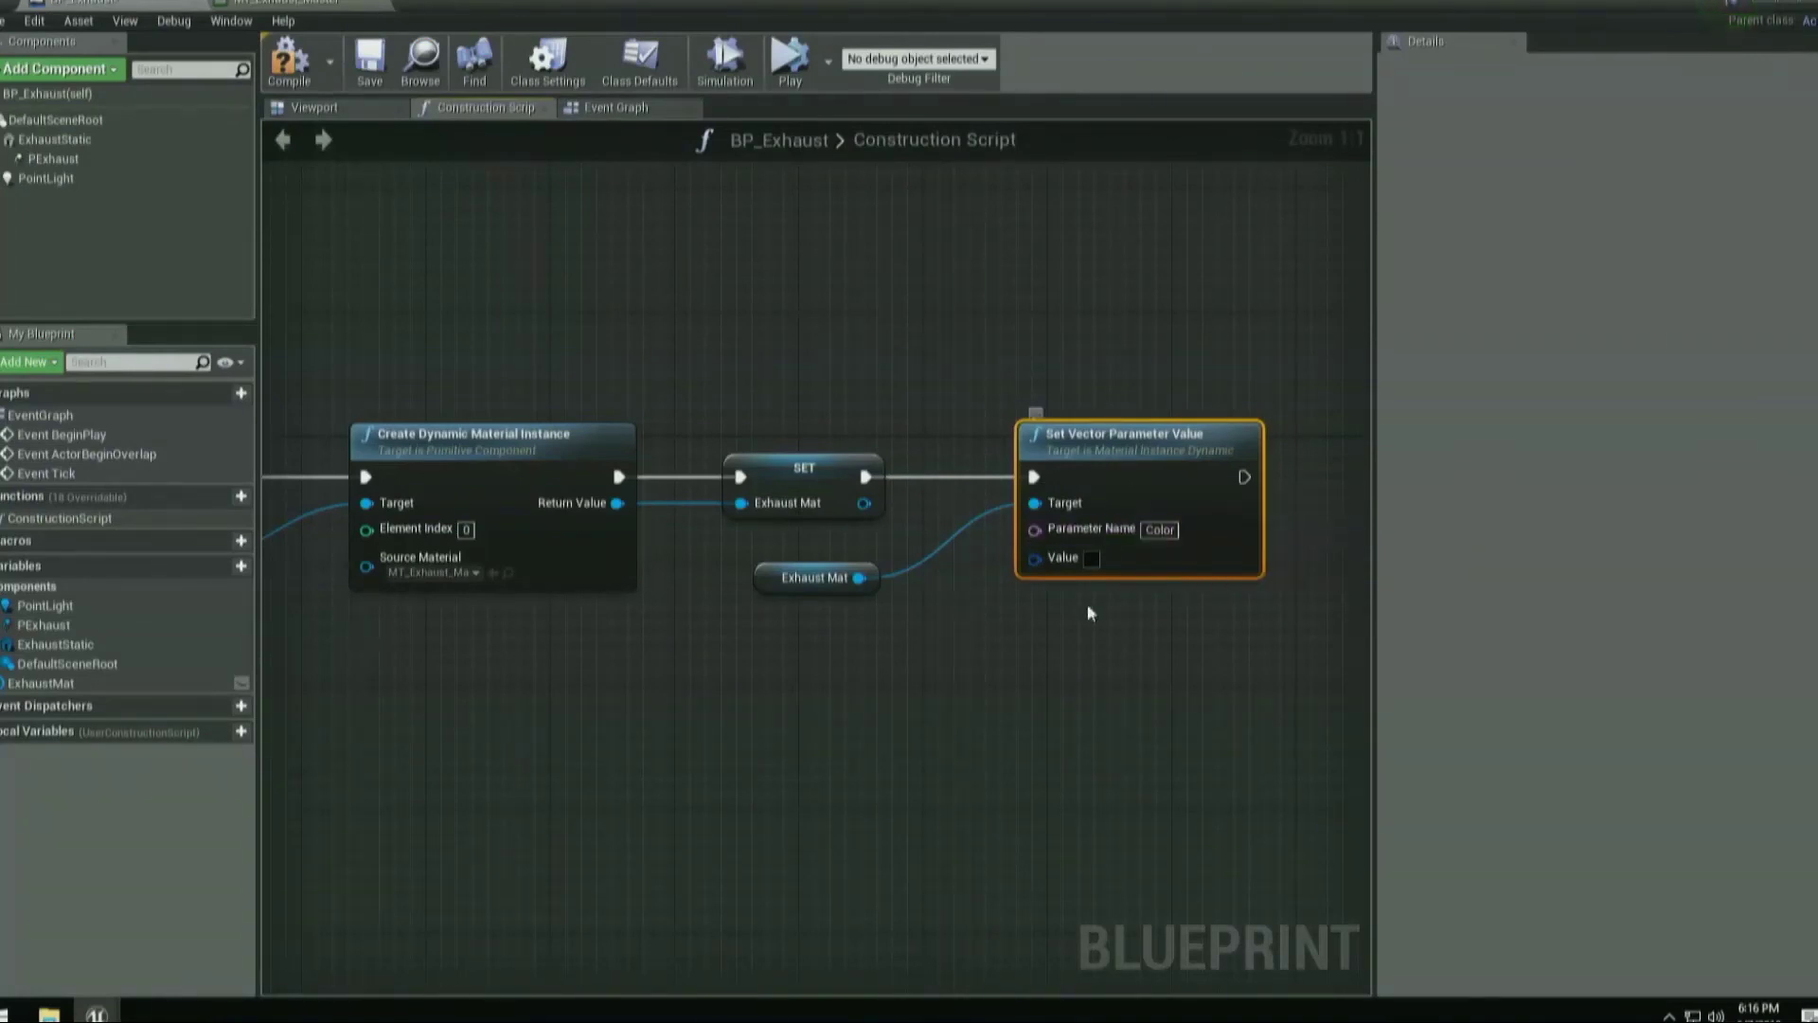
Promote the node's Value input to a variable named MainColor, compile, and place its getter below the Exhaust Mat getter.
{"action": "right_click", "coordinate": [1034, 557]}
{"action": "left_click", "coordinate": [1079, 581]}
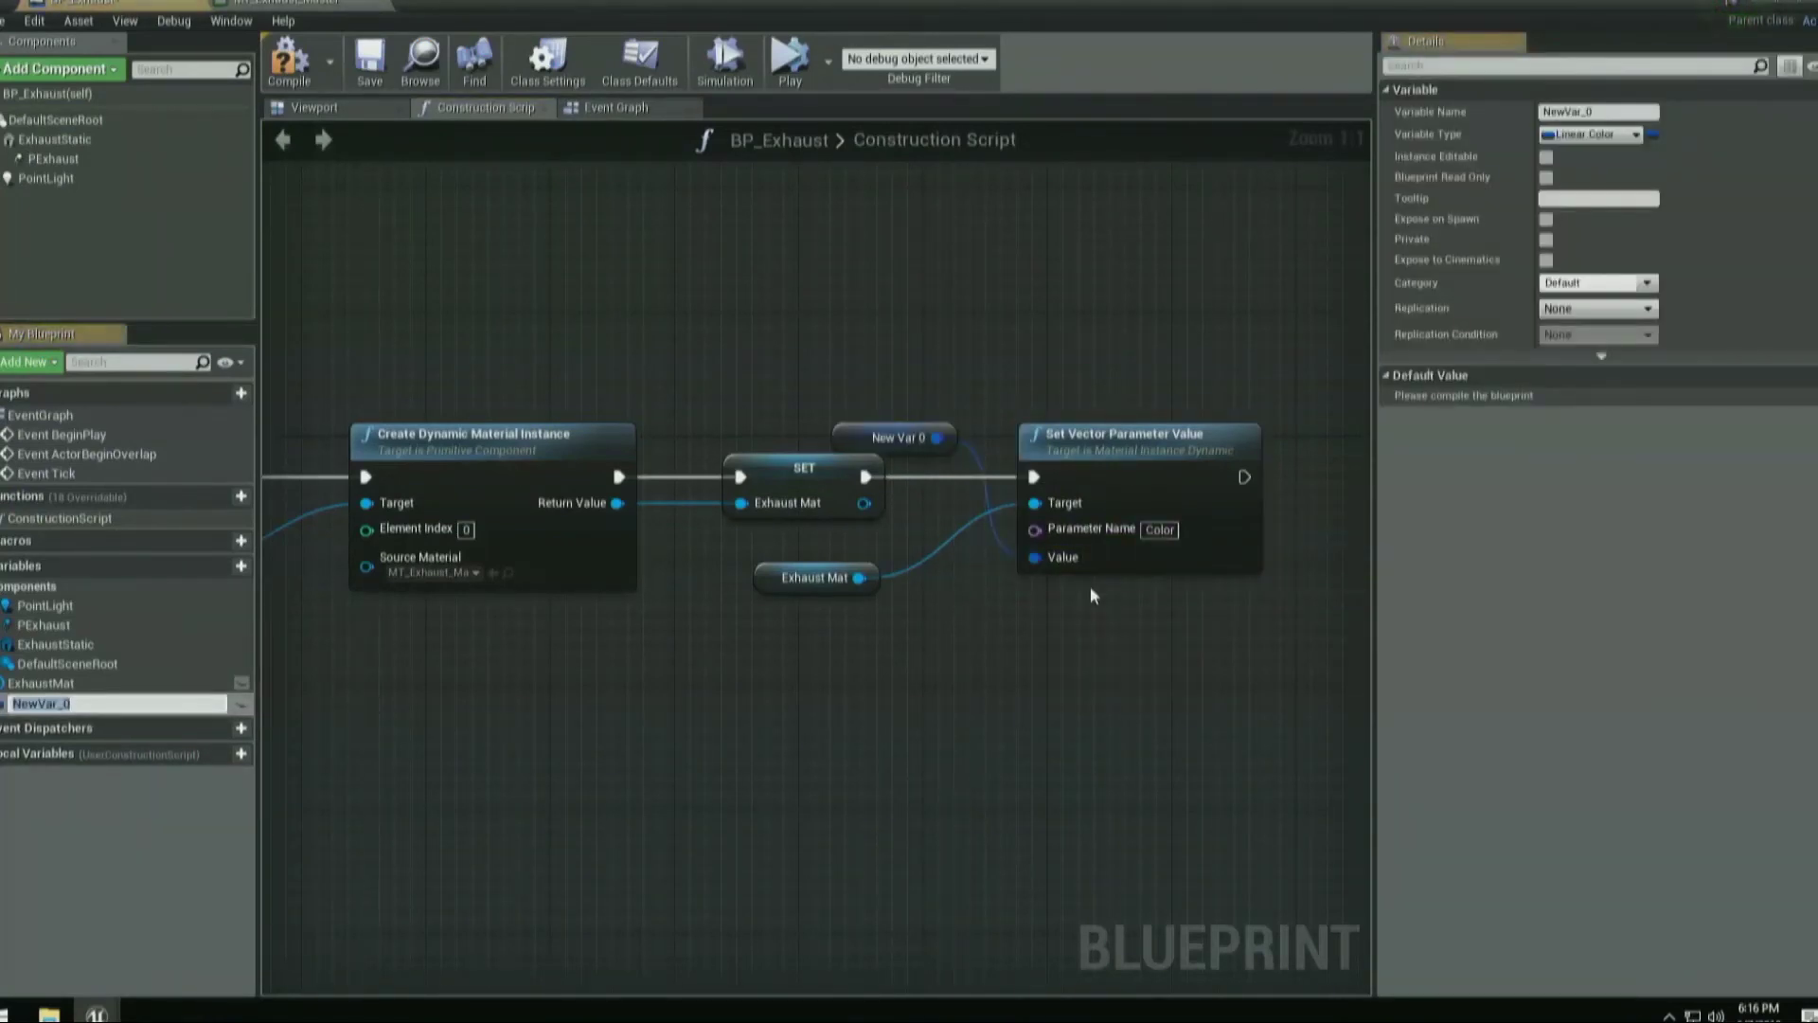
{"action": "type", "text": "MainColor"}
{"action": "key", "text": "Return"}
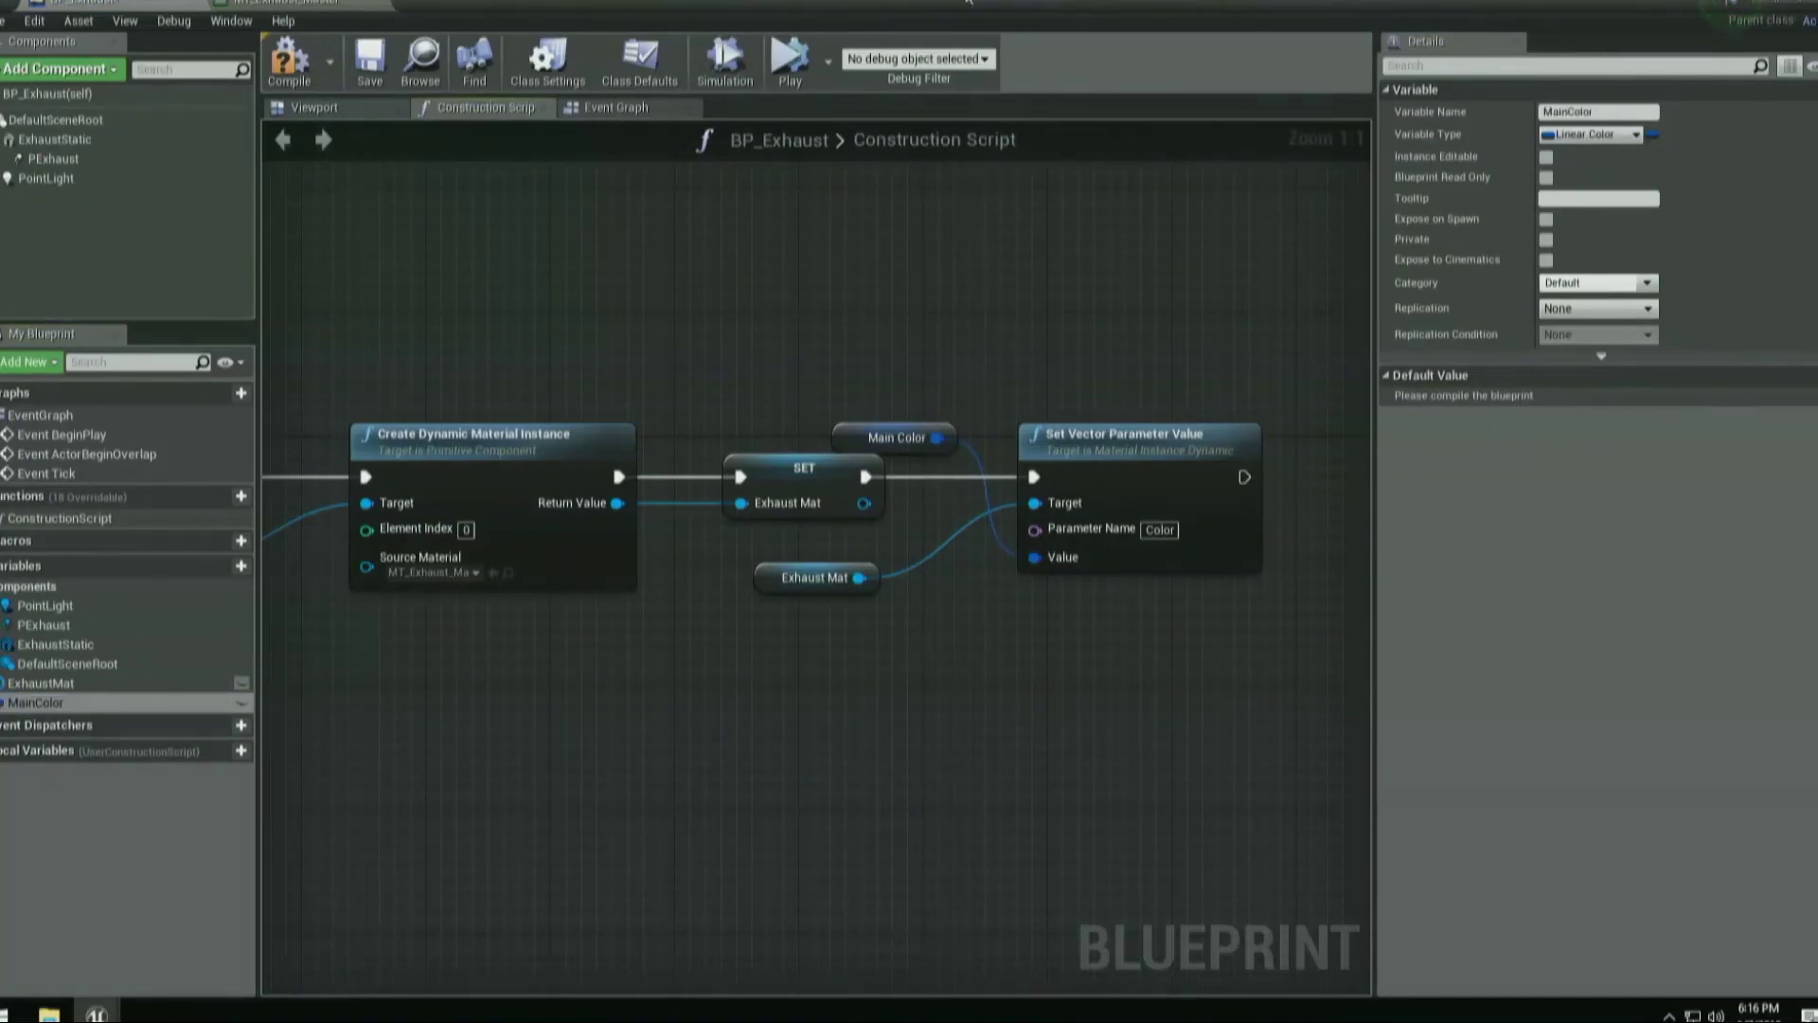
{"action": "left_click", "coordinate": [289, 59]}
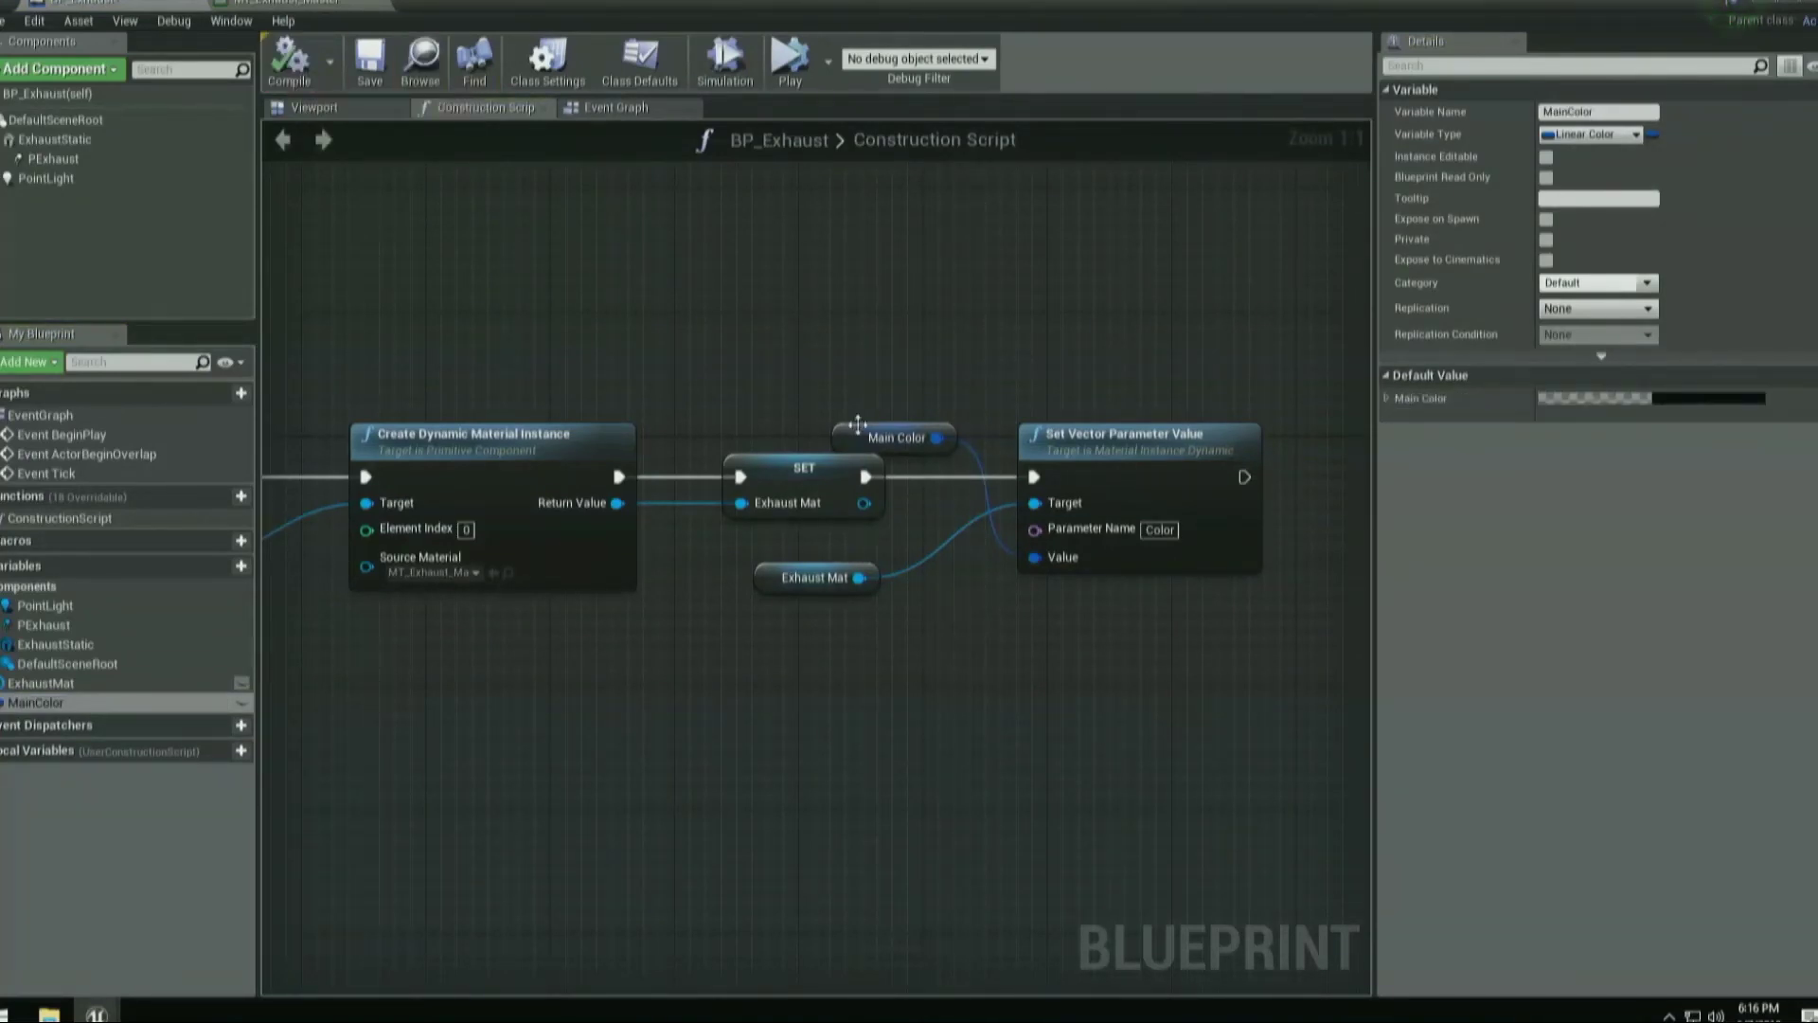
{"action": "left_click_drag", "start_coordinate": [857, 426], "coordinate": [841, 659]}
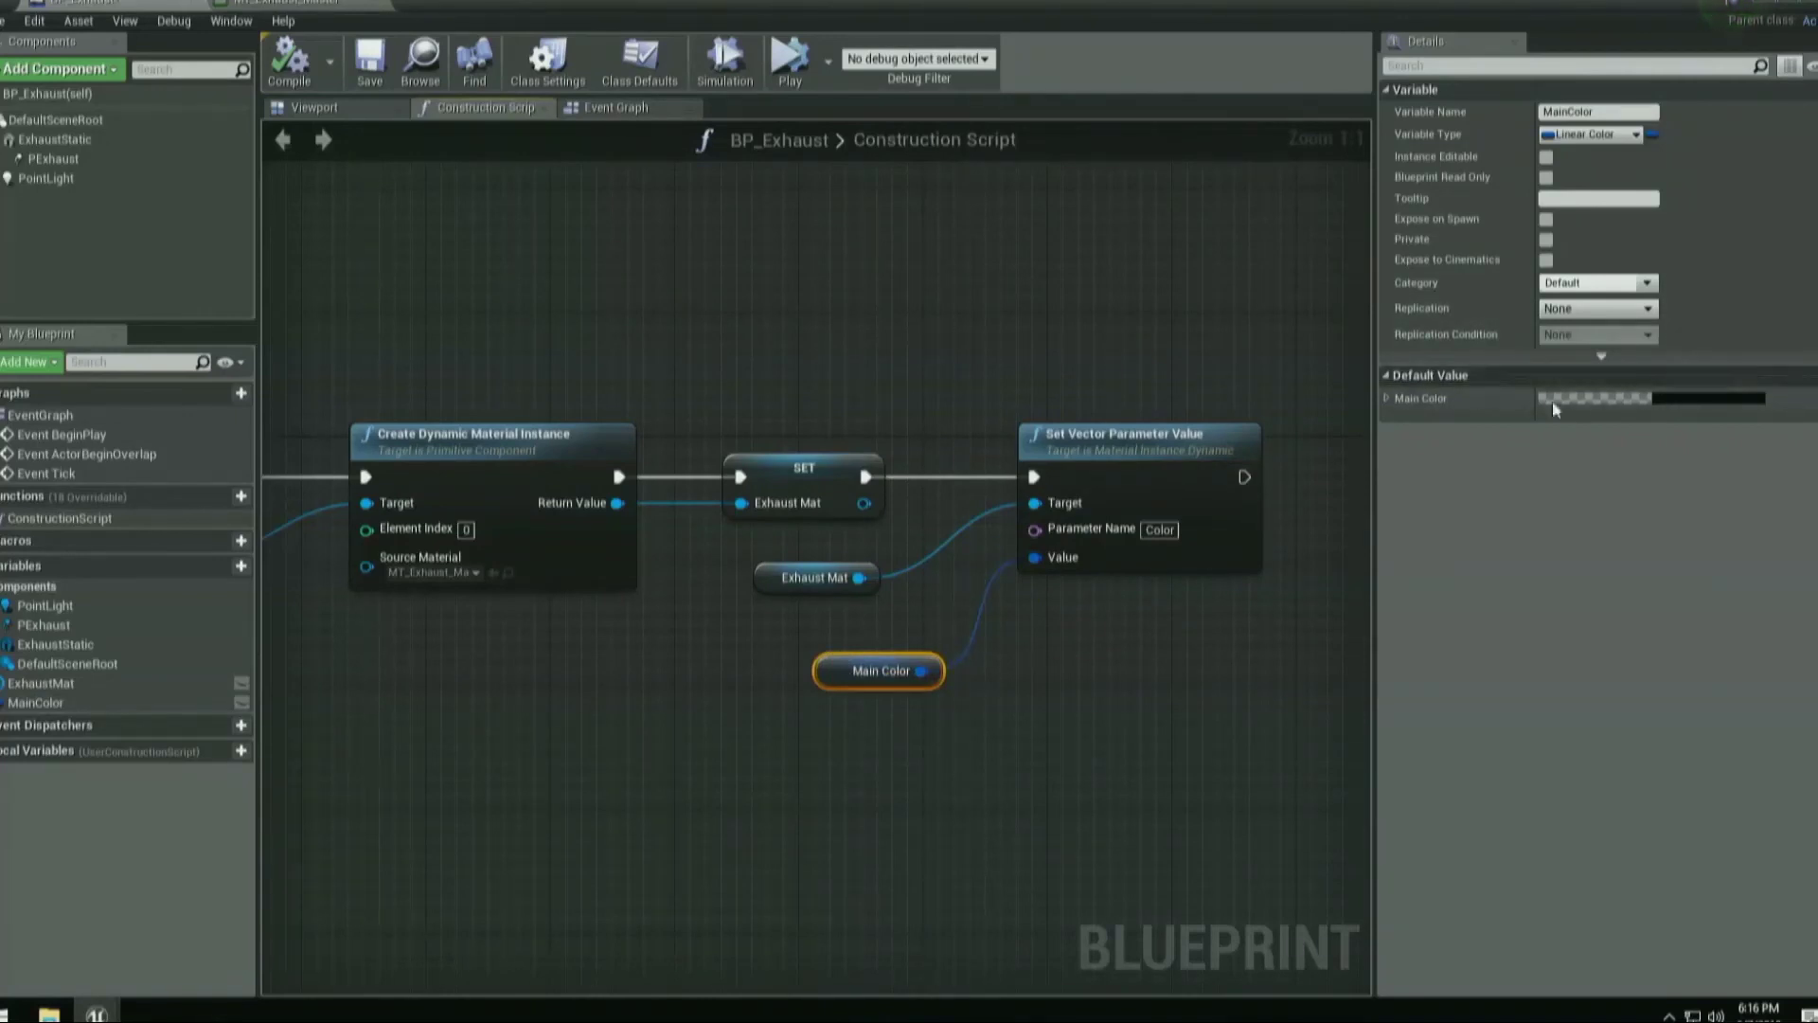
Copy the Color parameter's default value from MT_Exhaust_Master into MainColor's default value, compile BP_Exhaust and check the exhaust preview.
{"action": "left_click", "coordinate": [289, 8]}
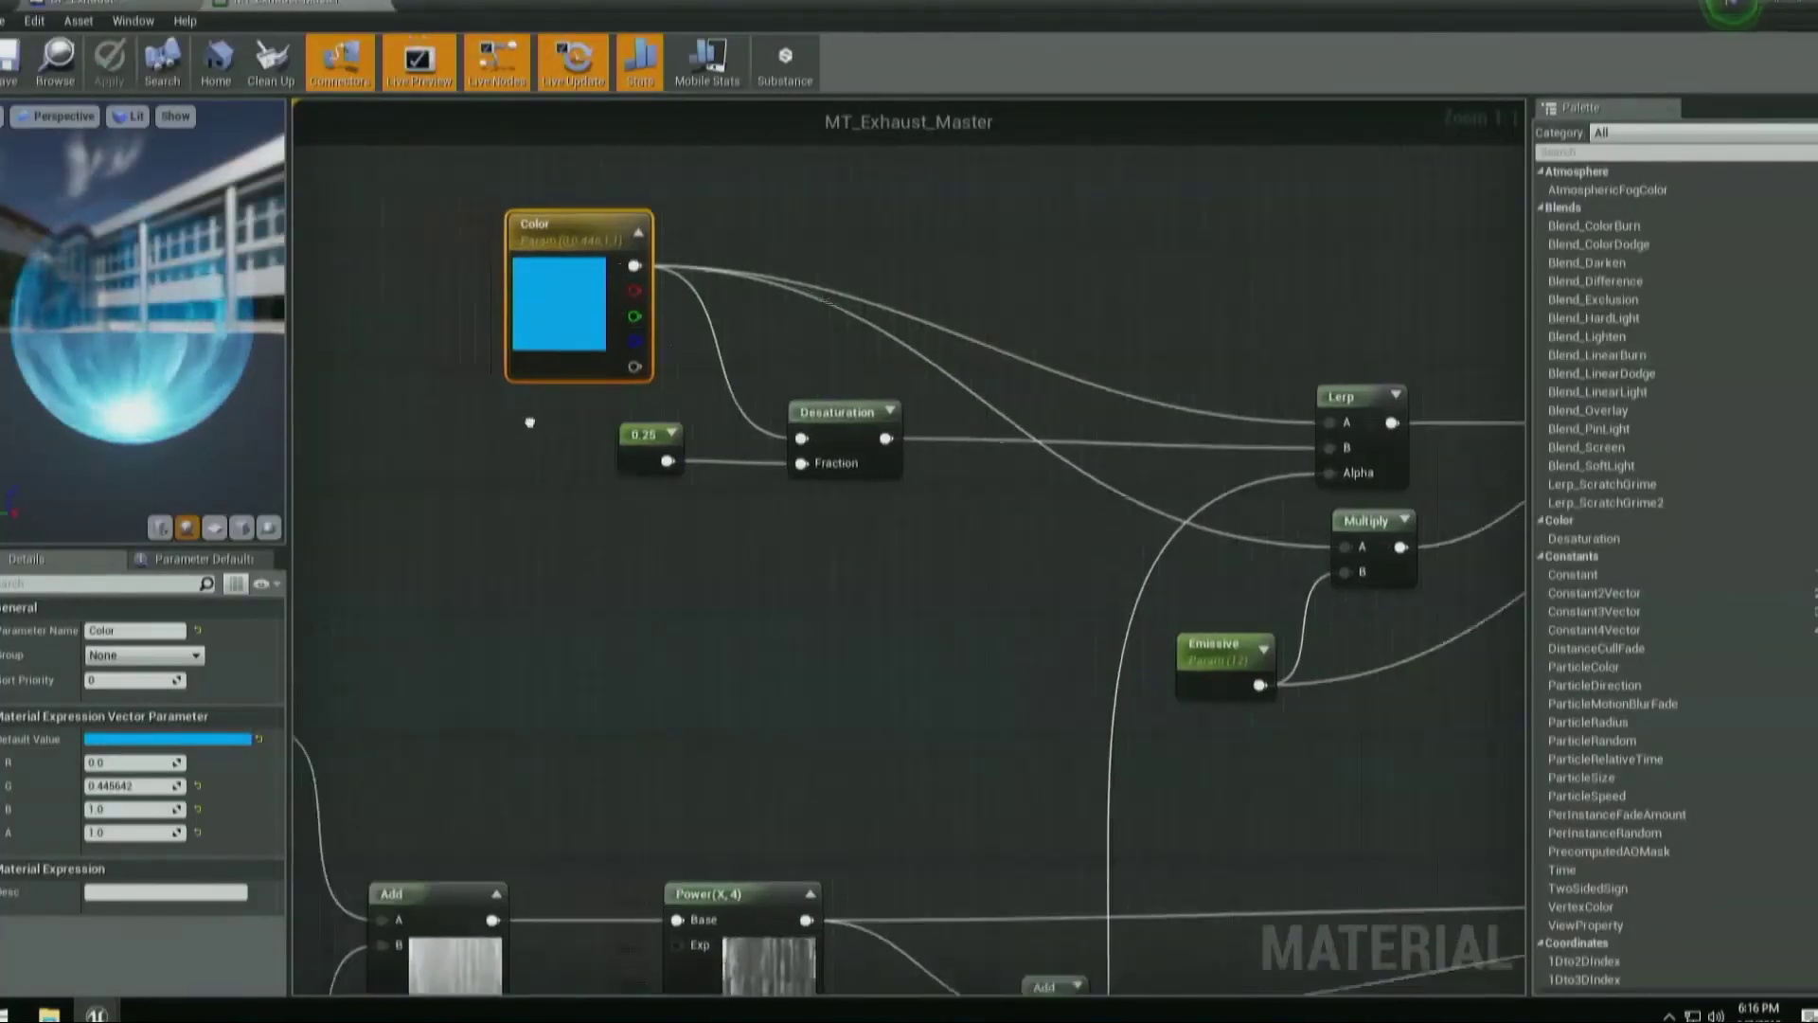
{"action": "right_click", "coordinate": [207, 747]}
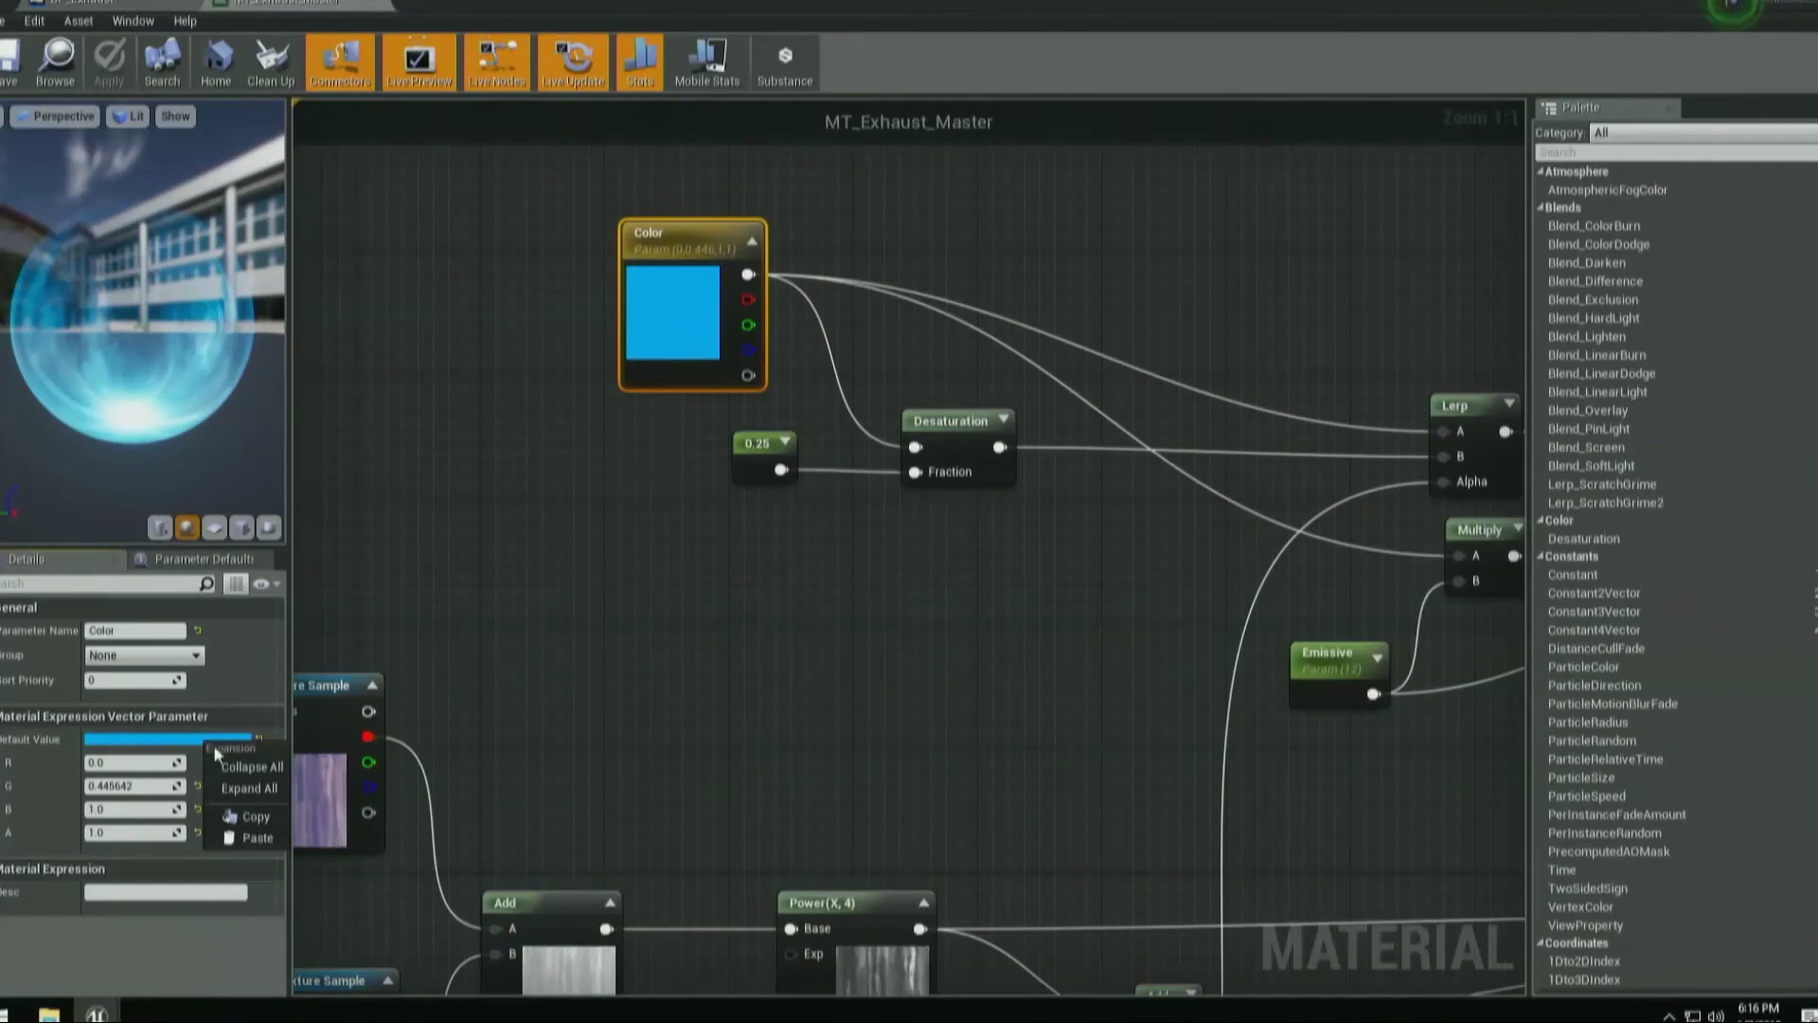
{"action": "left_click", "coordinate": [245, 817]}
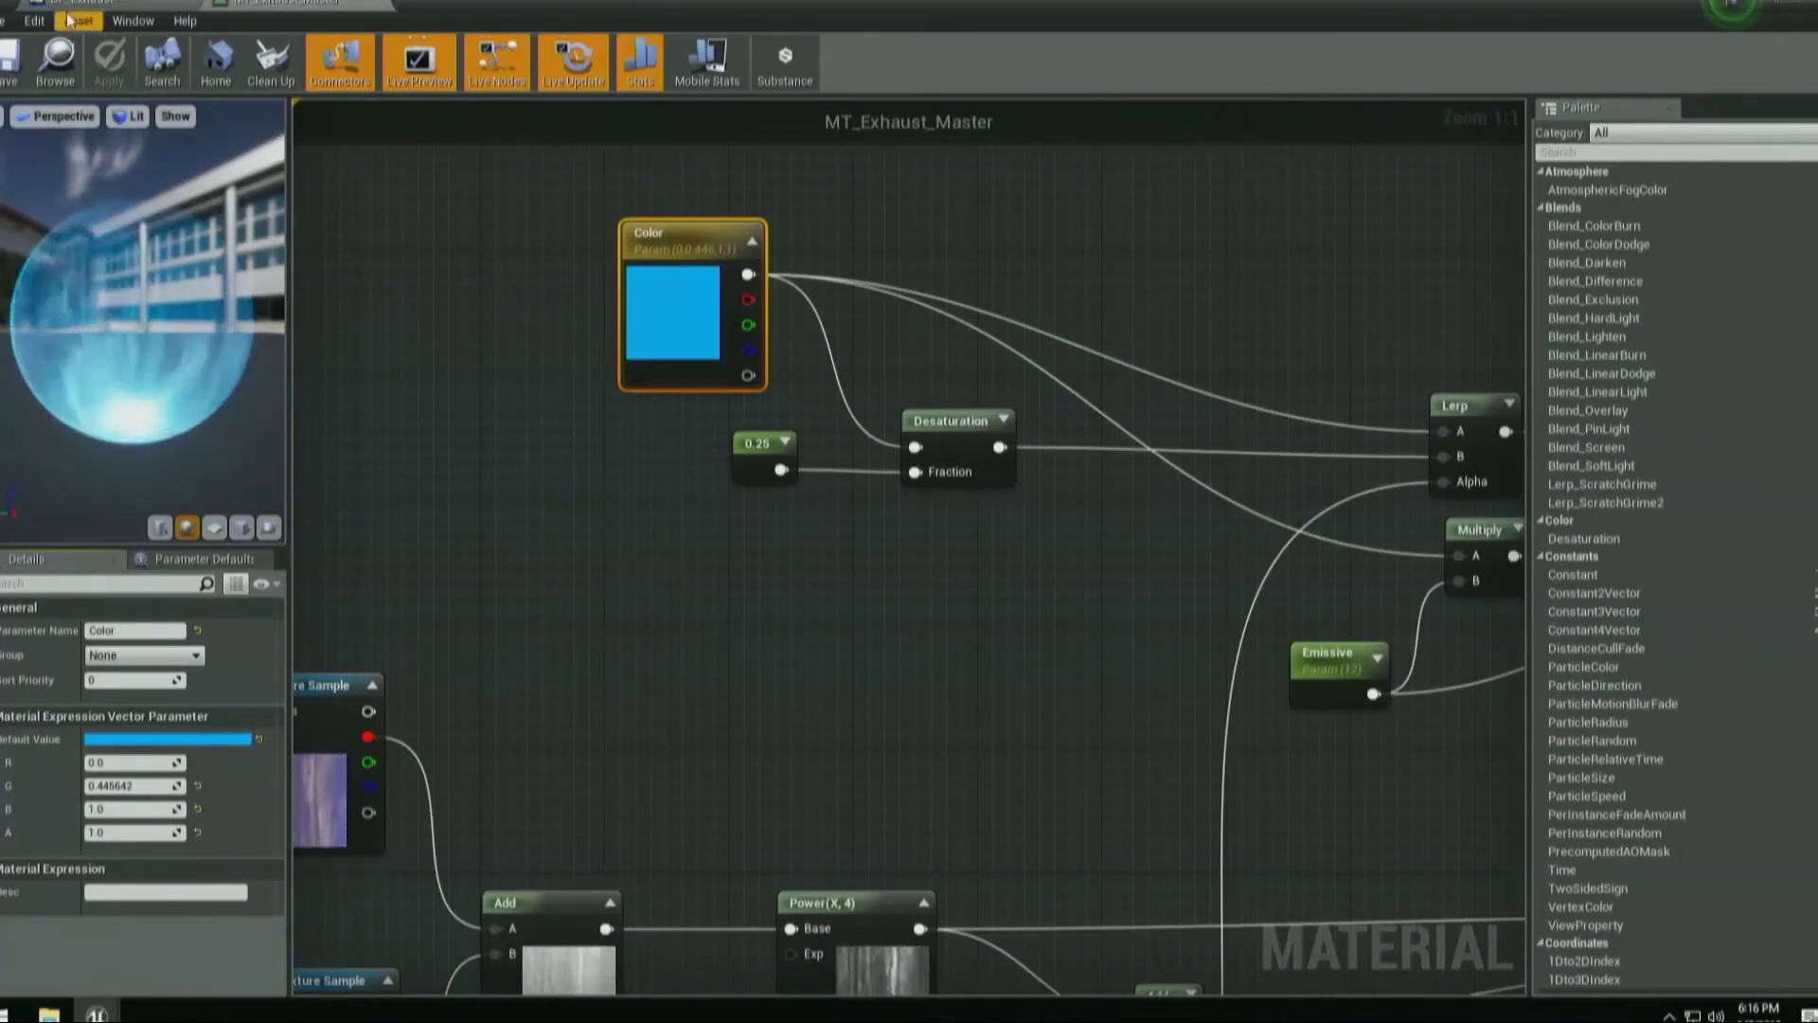
{"action": "left_click", "coordinate": [100, 3]}
{"action": "right_click", "coordinate": [1593, 395]}
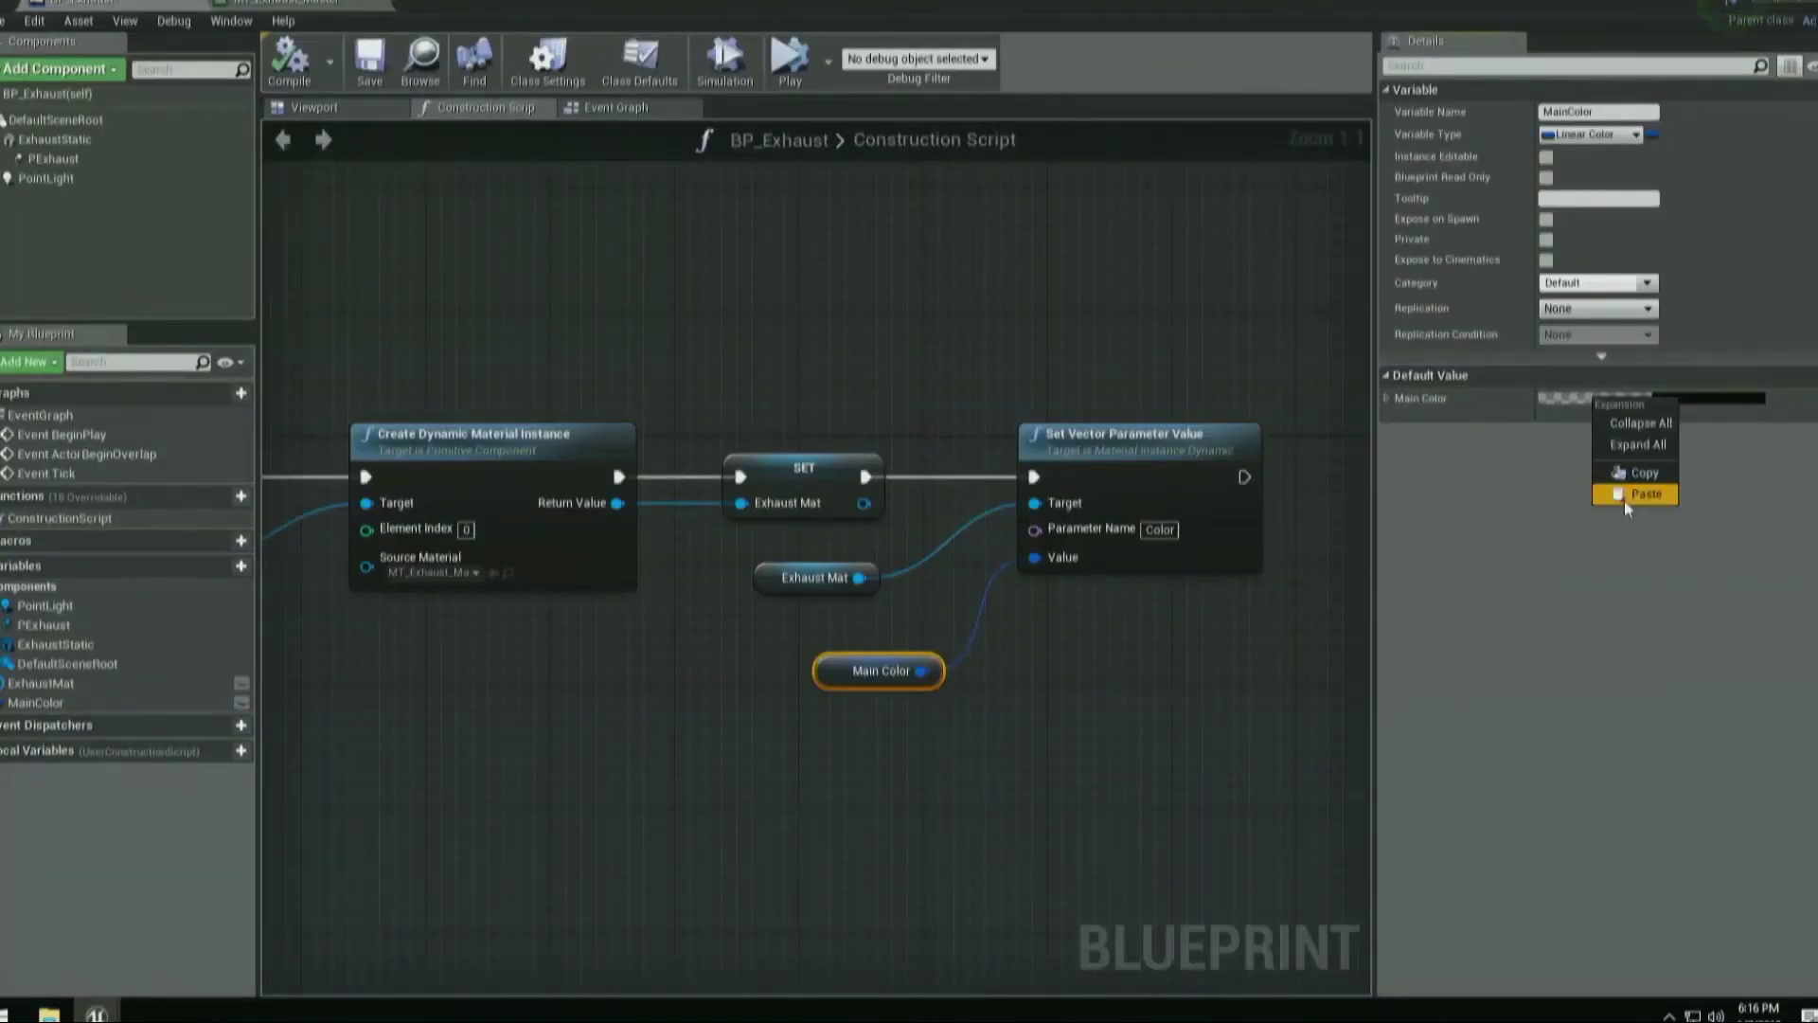
{"action": "left_click", "coordinate": [1623, 500]}
{"action": "left_click", "coordinate": [288, 59]}
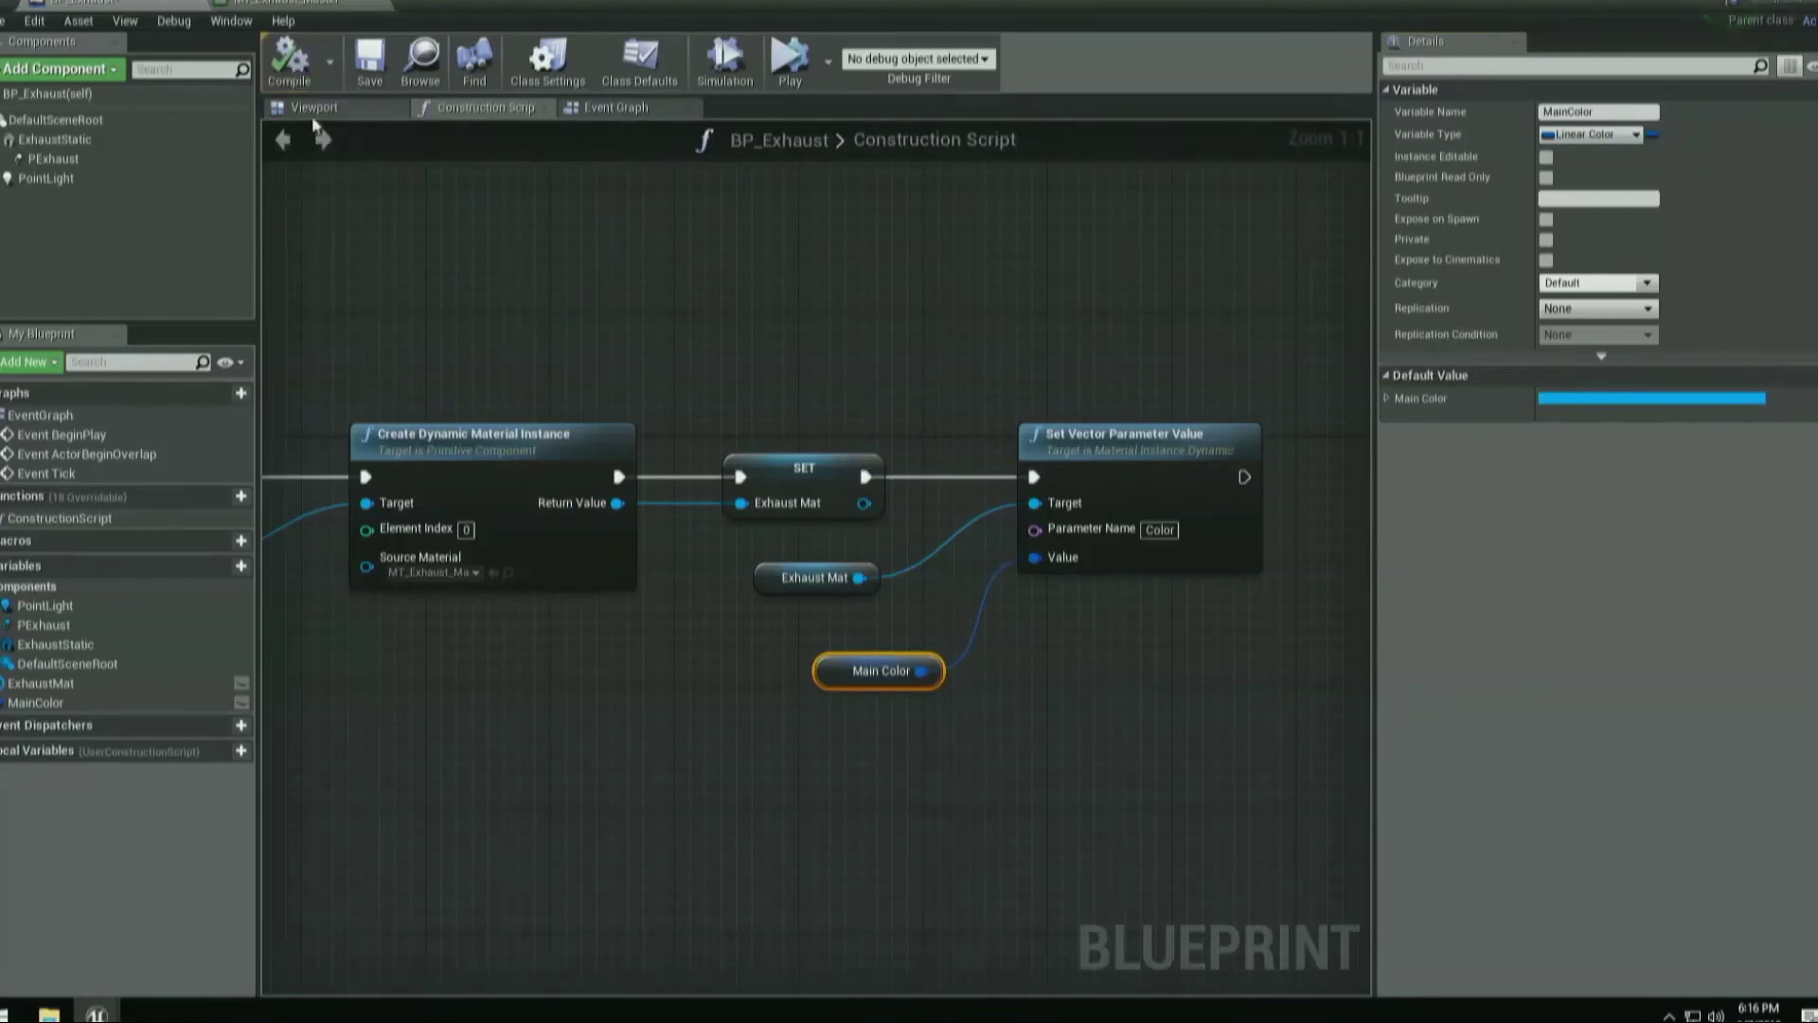
{"action": "left_click", "coordinate": [314, 107]}
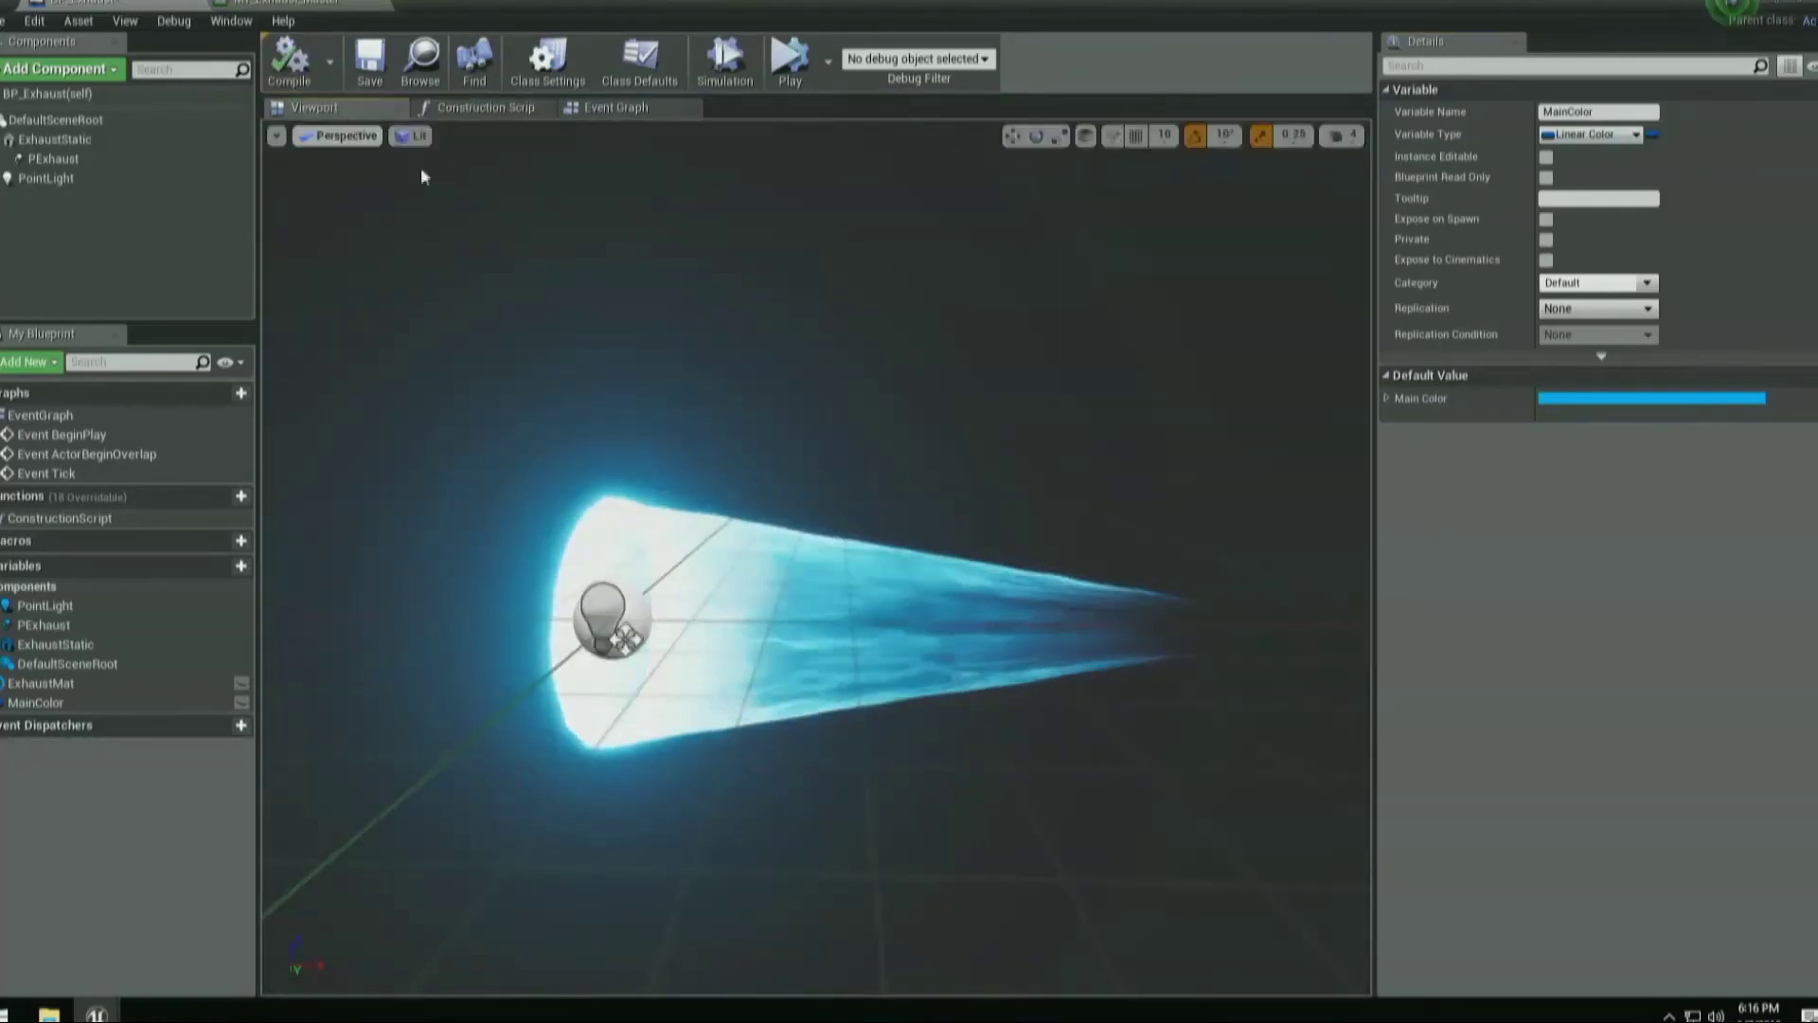
{"action": "left_click", "coordinate": [604, 107]}
Make the MainColor variable instance editable in the BP_Exhaust Construction Script.
{"action": "left_click", "coordinate": [486, 107]}
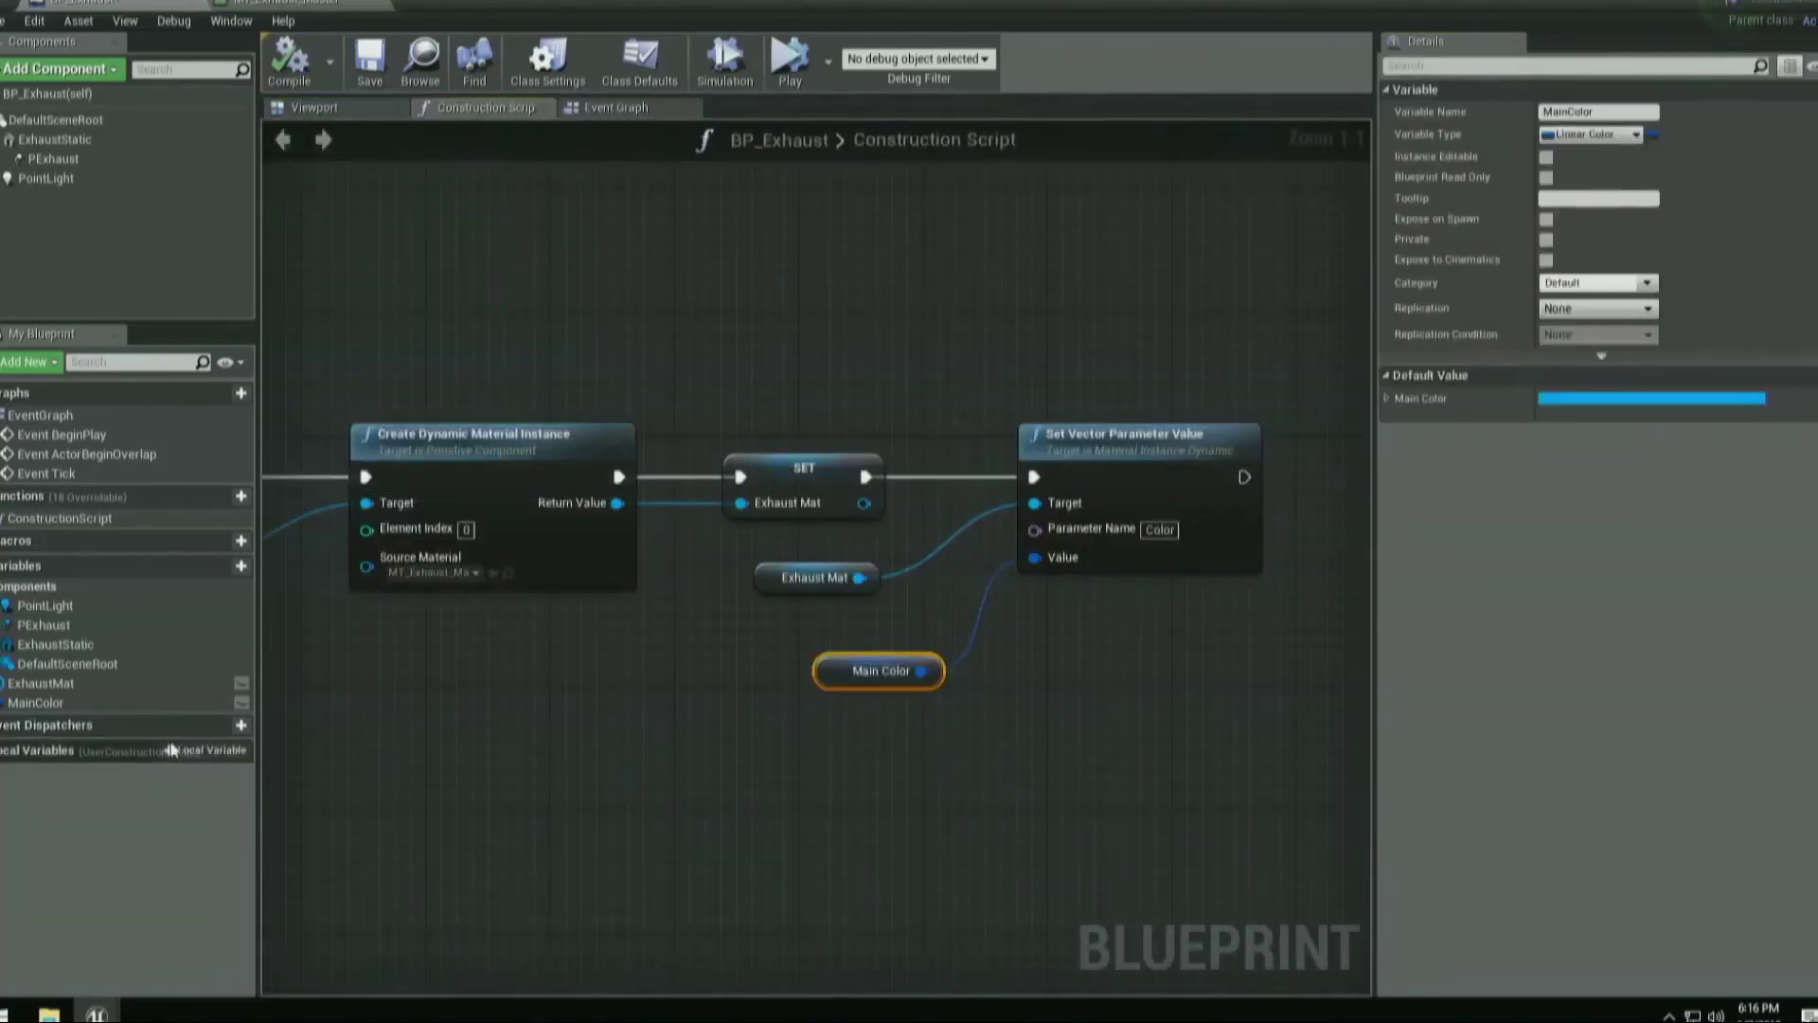
{"action": "left_click", "coordinate": [54, 703]}
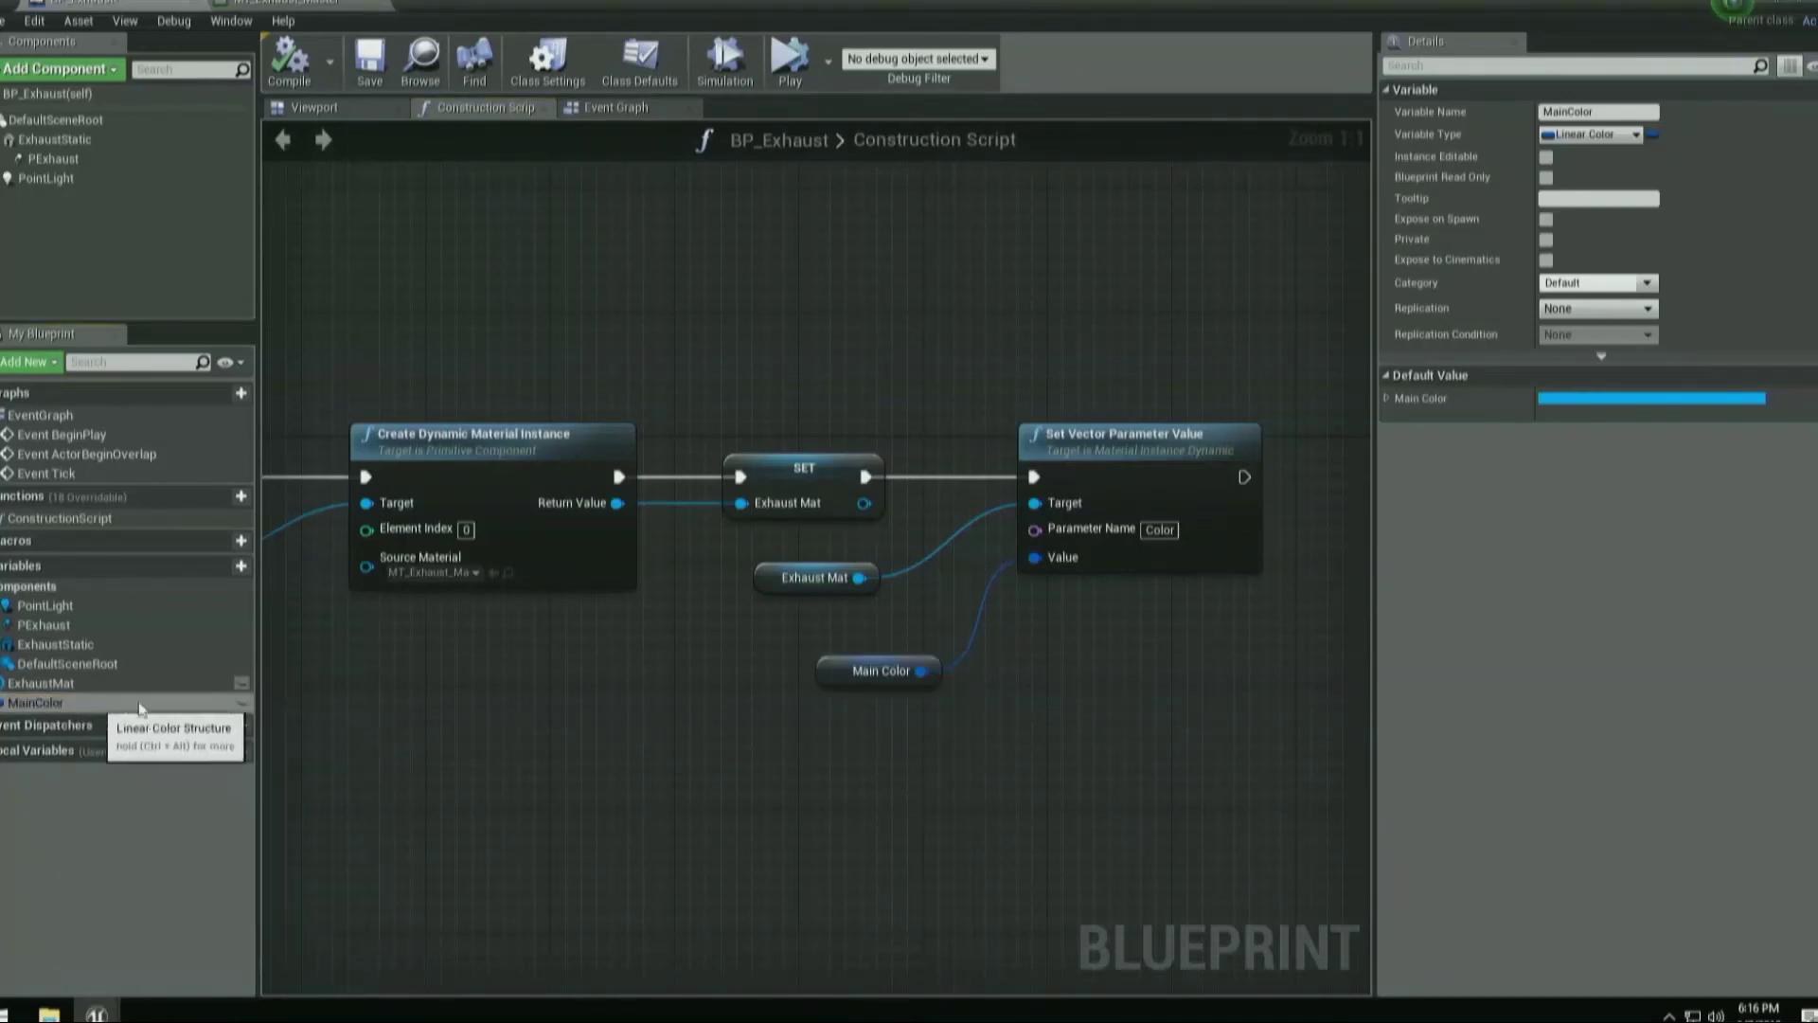
{"action": "left_click", "coordinate": [243, 704]}
{"action": "right_click_drag", "start_coordinate": [801, 618], "coordinate": [896, 591]}
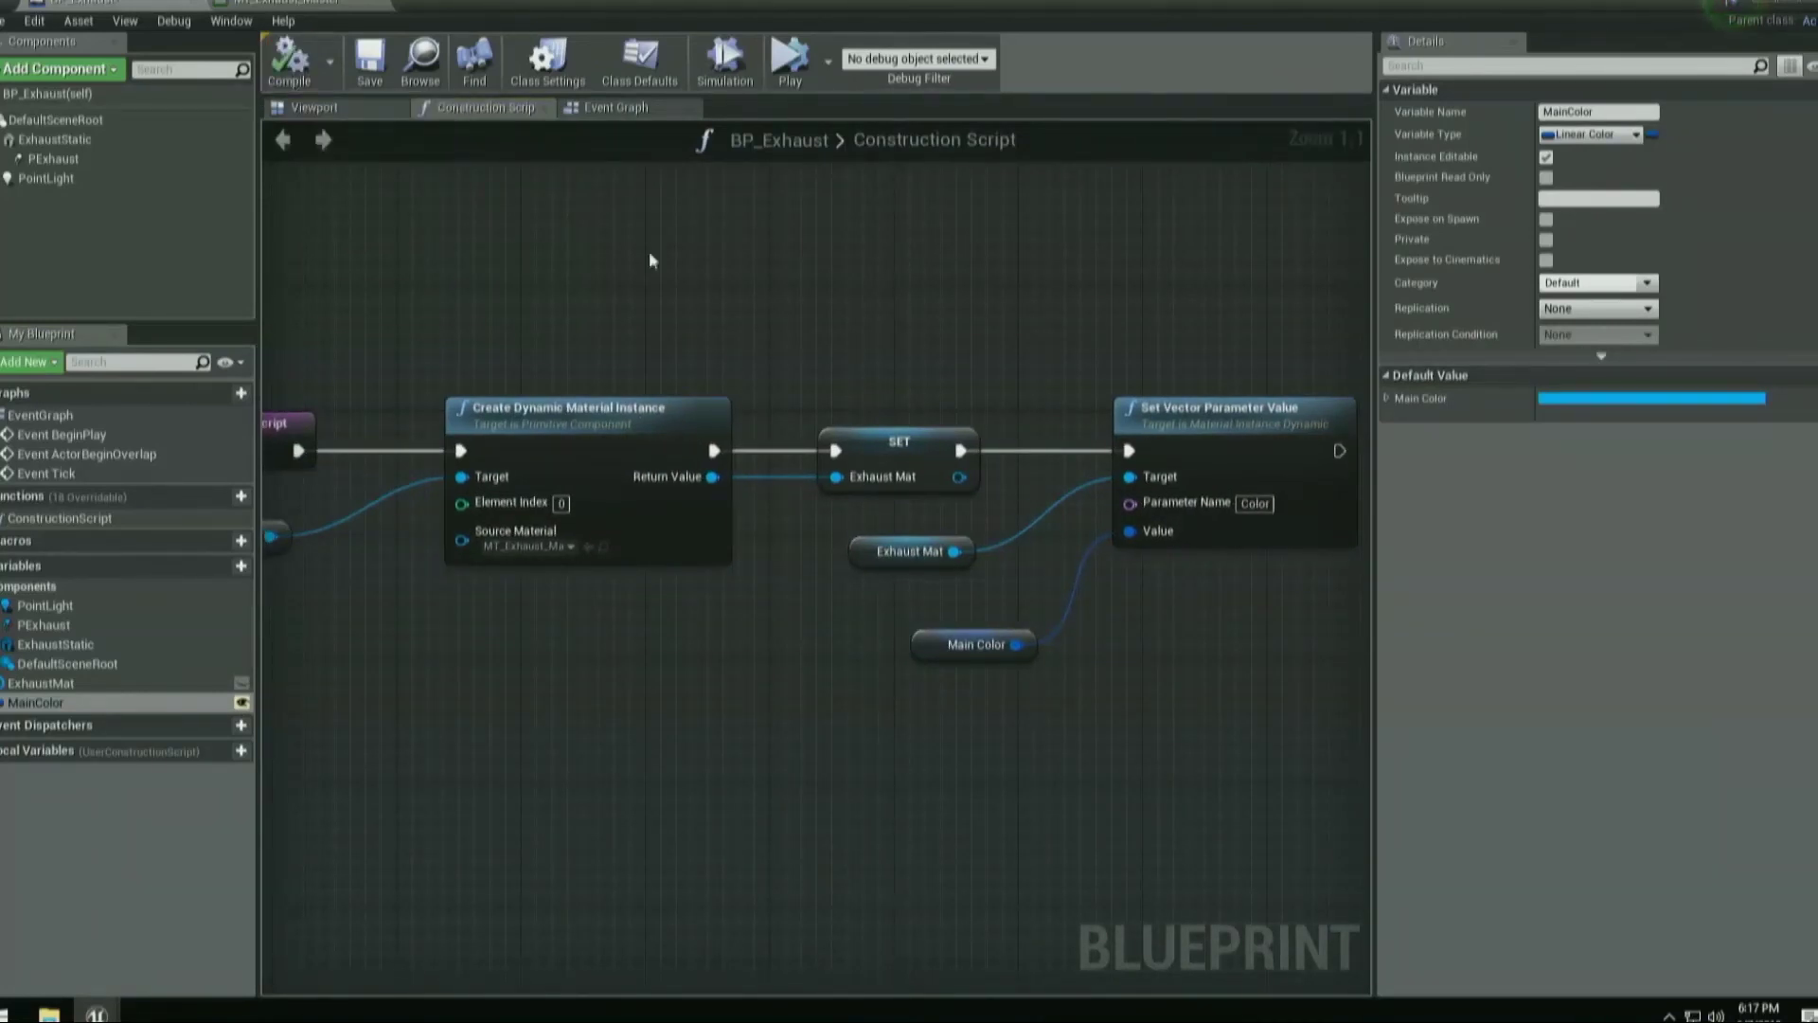
Try an orange Main Color on the BP_Exhaust actor placed in the level, and cancel the color change.
{"action": "left_click", "coordinate": [1771, 5]}
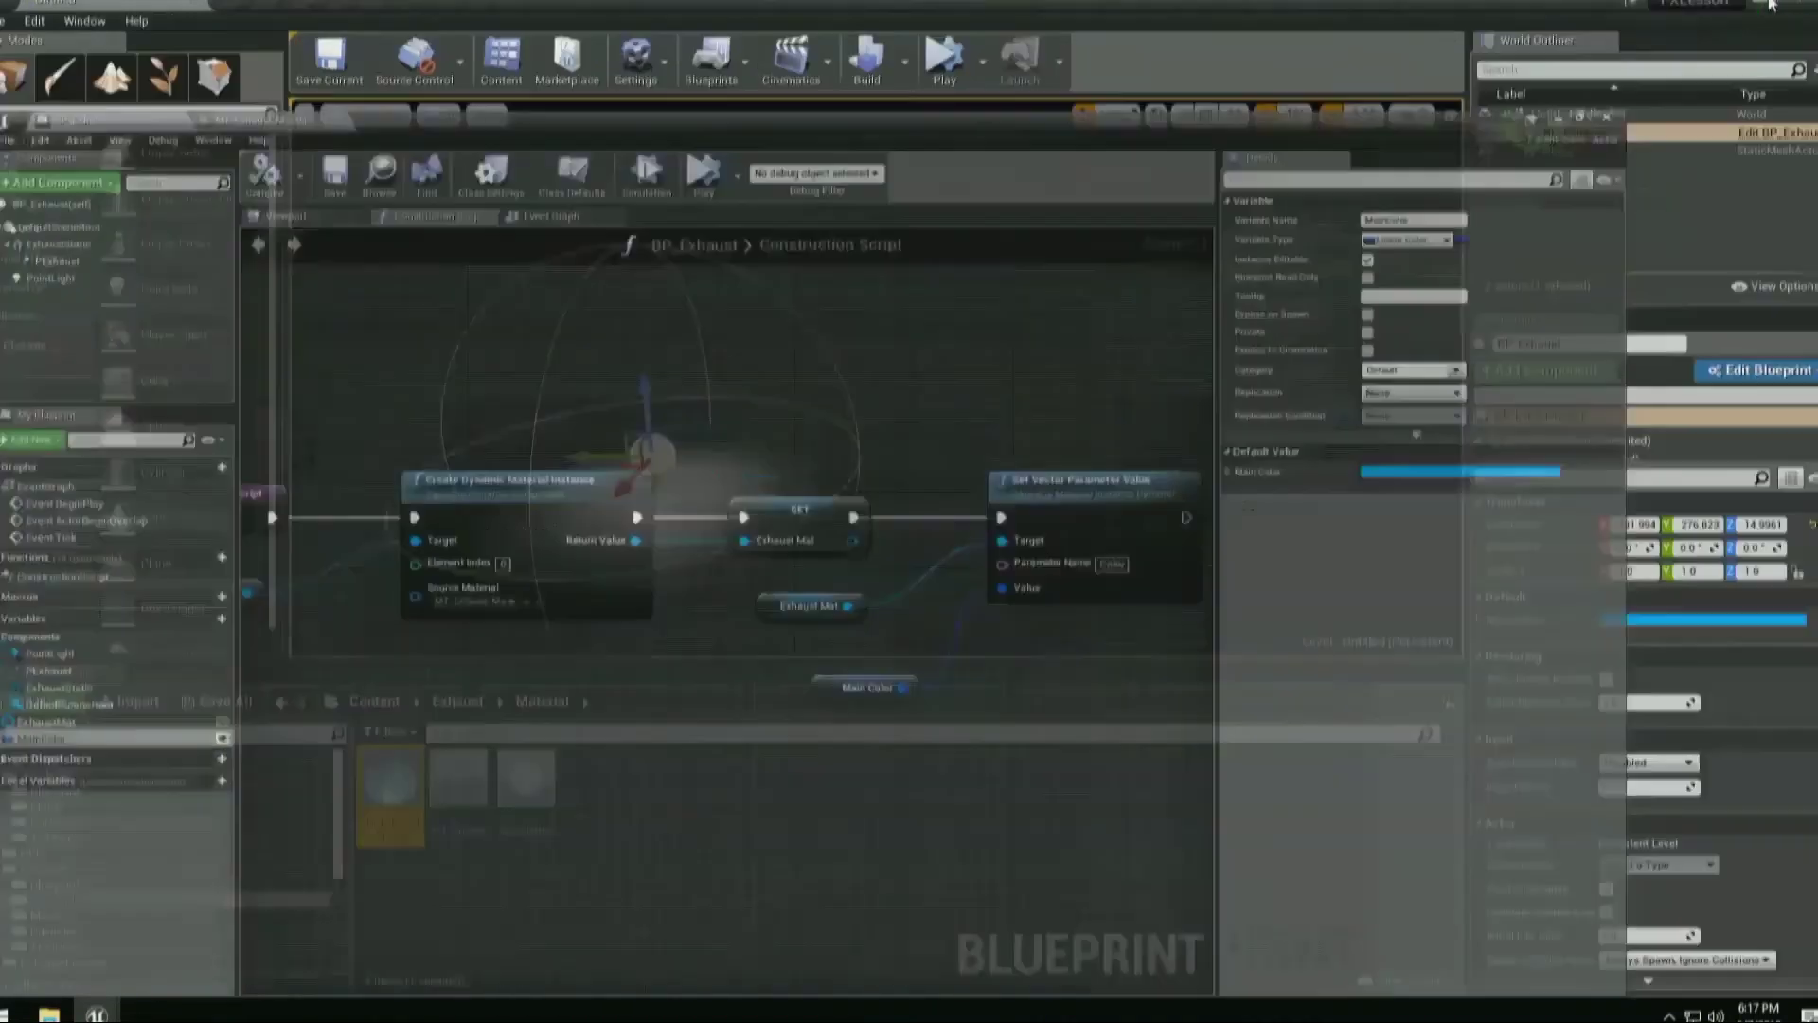
{"action": "key", "text": "g"}
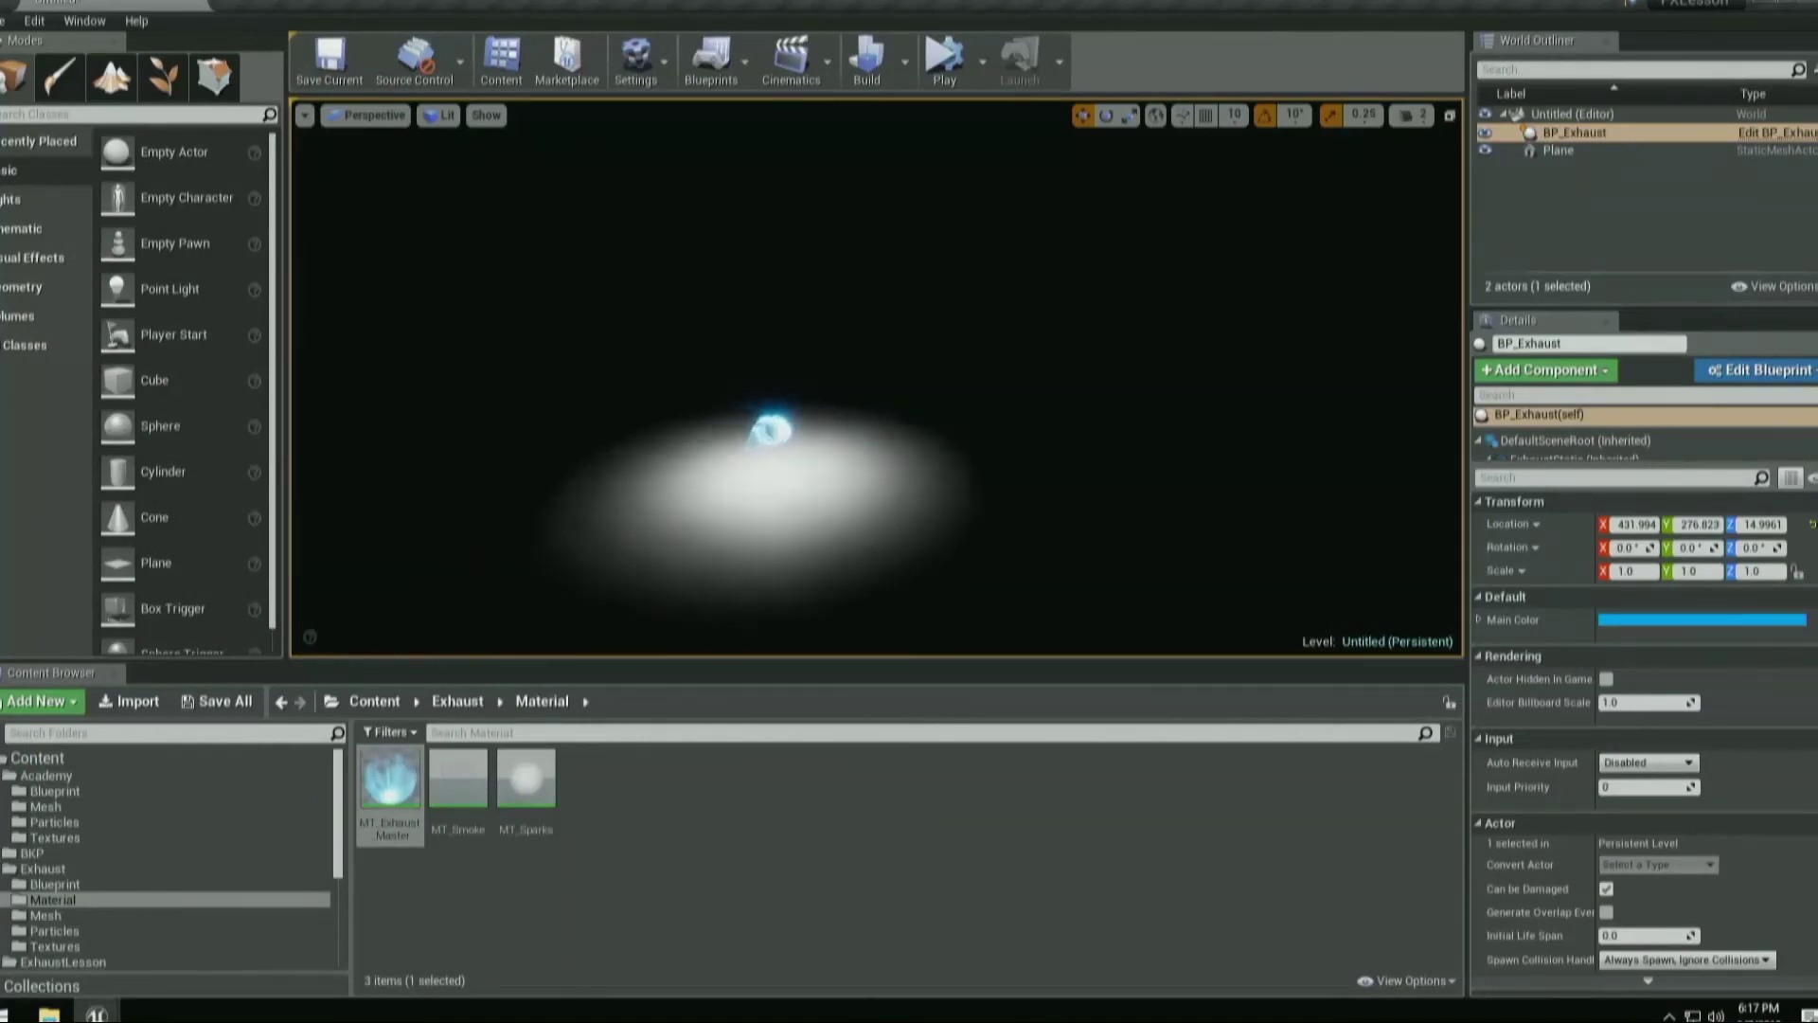
{"action": "mouse_move", "coordinate": [796, 426]}
{"action": "right_mouse_down"}
{"action": "mouse_move", "coordinate": [763, 451]}
{"action": "mouse_move", "coordinate": [803, 424]}
{"action": "right_mouse_up"}
{"action": "key", "text": "w"}
{"action": "key", "text": "s"}
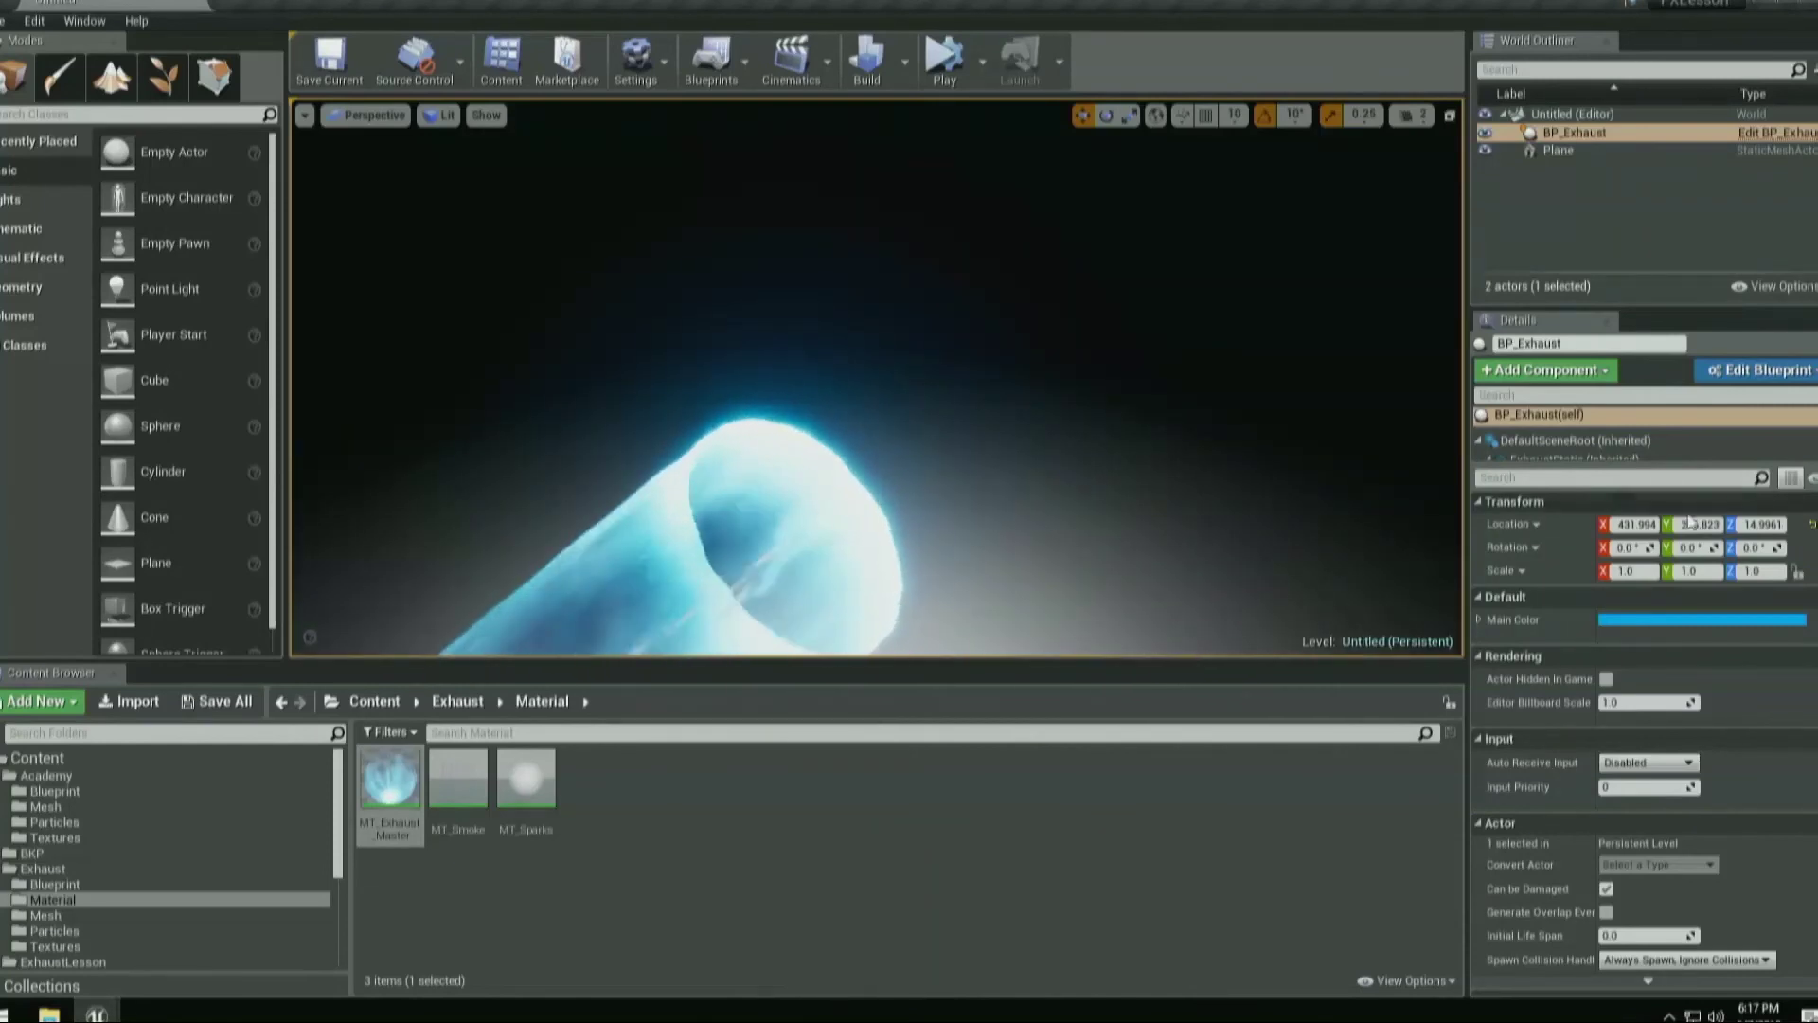
{"action": "left_click", "coordinate": [1691, 625]}
{"action": "left_click_drag", "start_coordinate": [1383, 640], "coordinate": [1547, 674]}
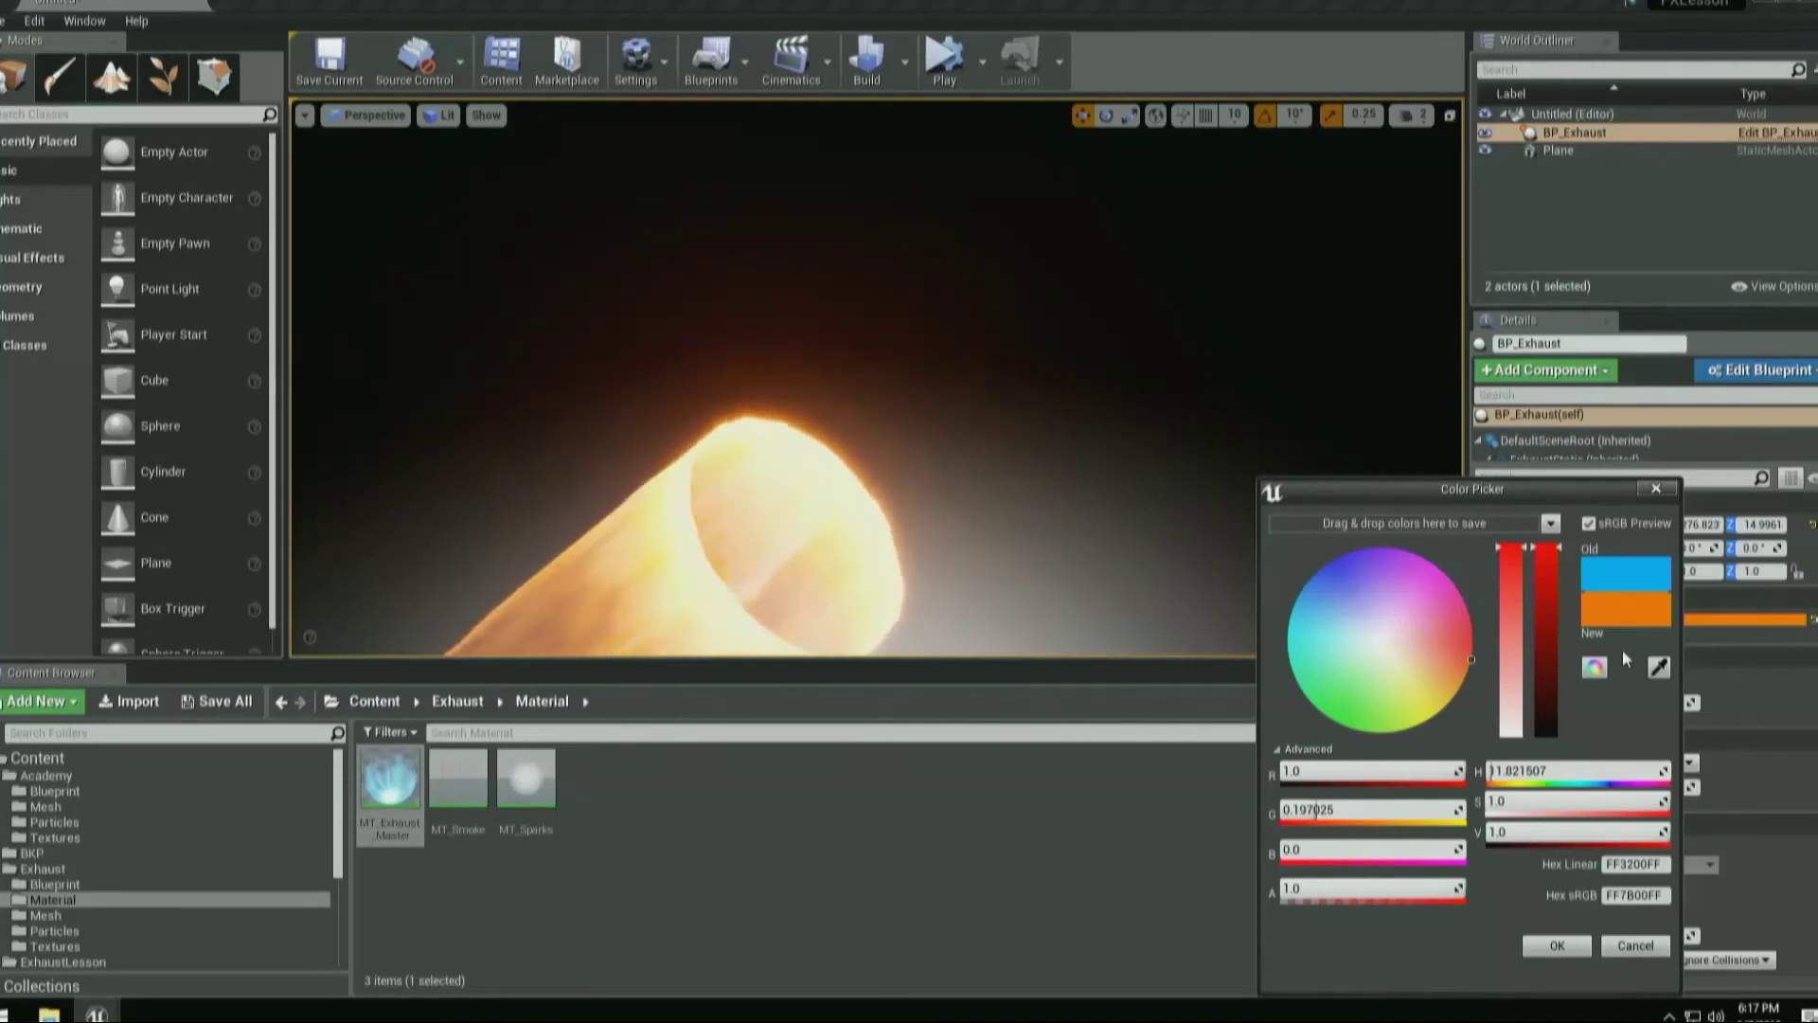
{"action": "left_click", "coordinate": [1635, 945]}
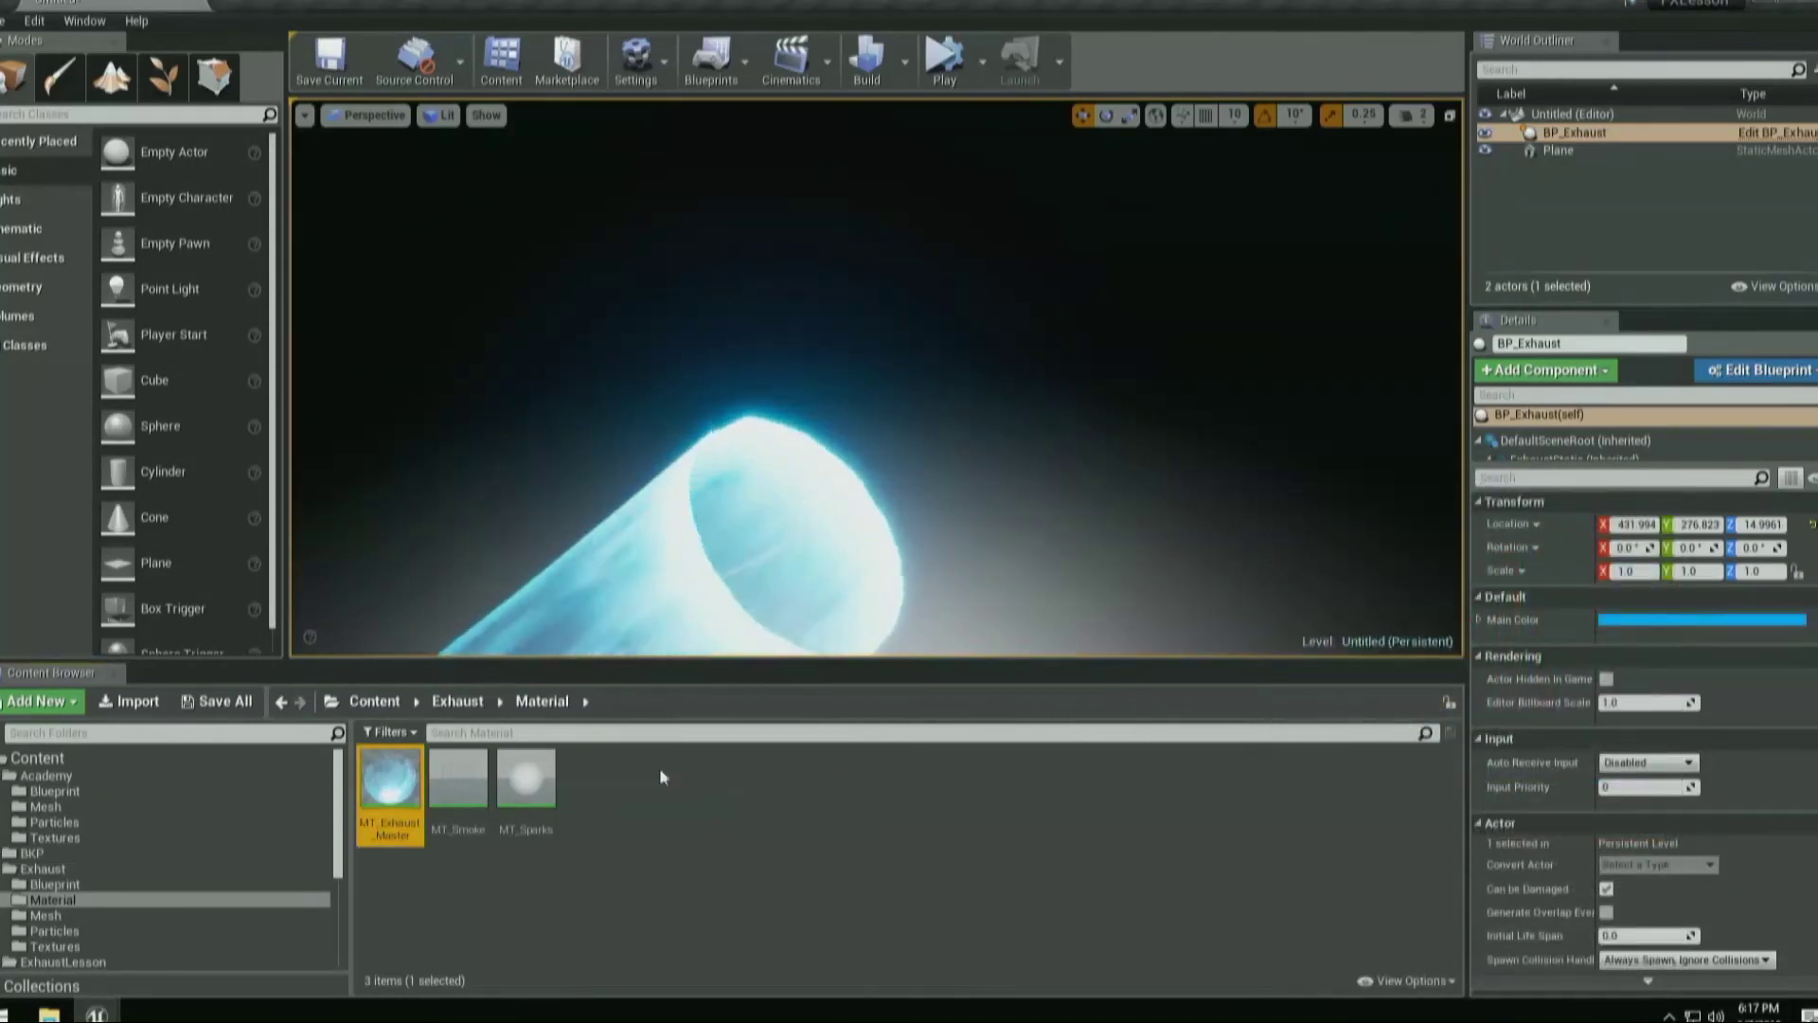
Return to the BP_Exhaust Construction Script and add a PExhaust reference feeding a Set Color Parameter node.
{"action": "mouse_move", "coordinate": [96, 1014]}
{"action": "left_click", "coordinate": [265, 923]}
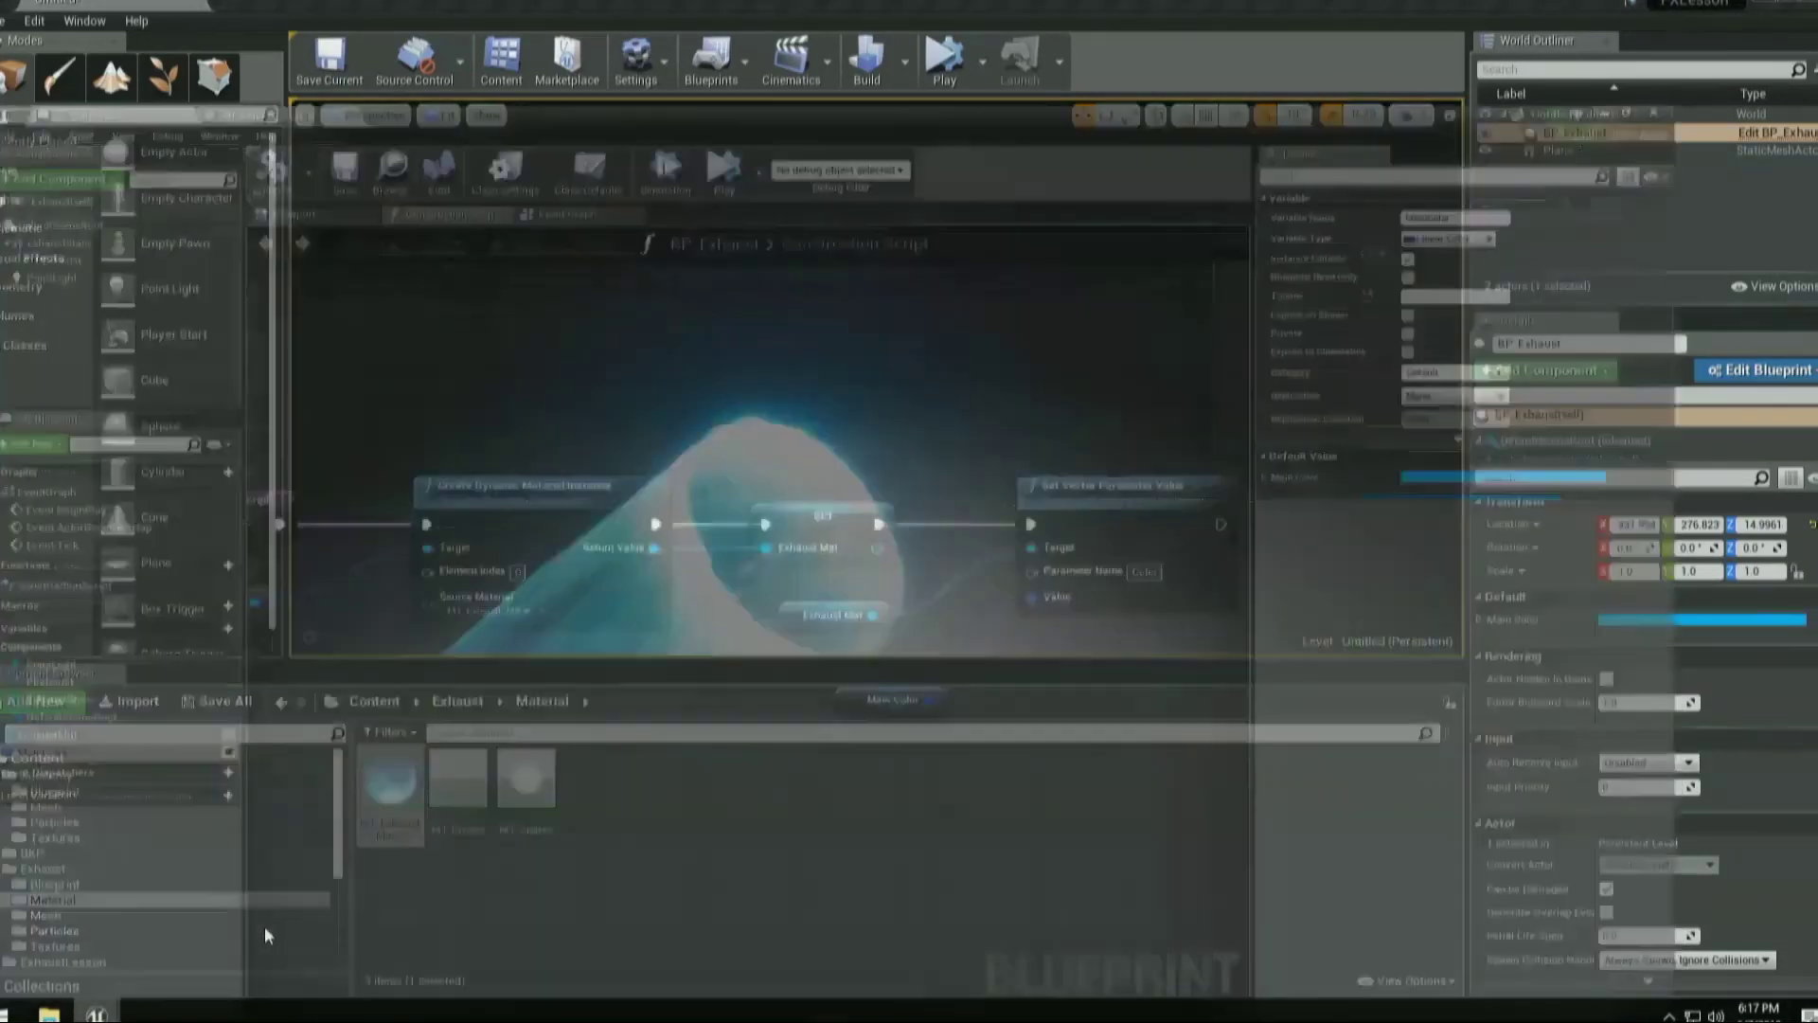
{"action": "right_click_drag", "start_coordinate": [953, 476], "coordinate": [542, 470]}
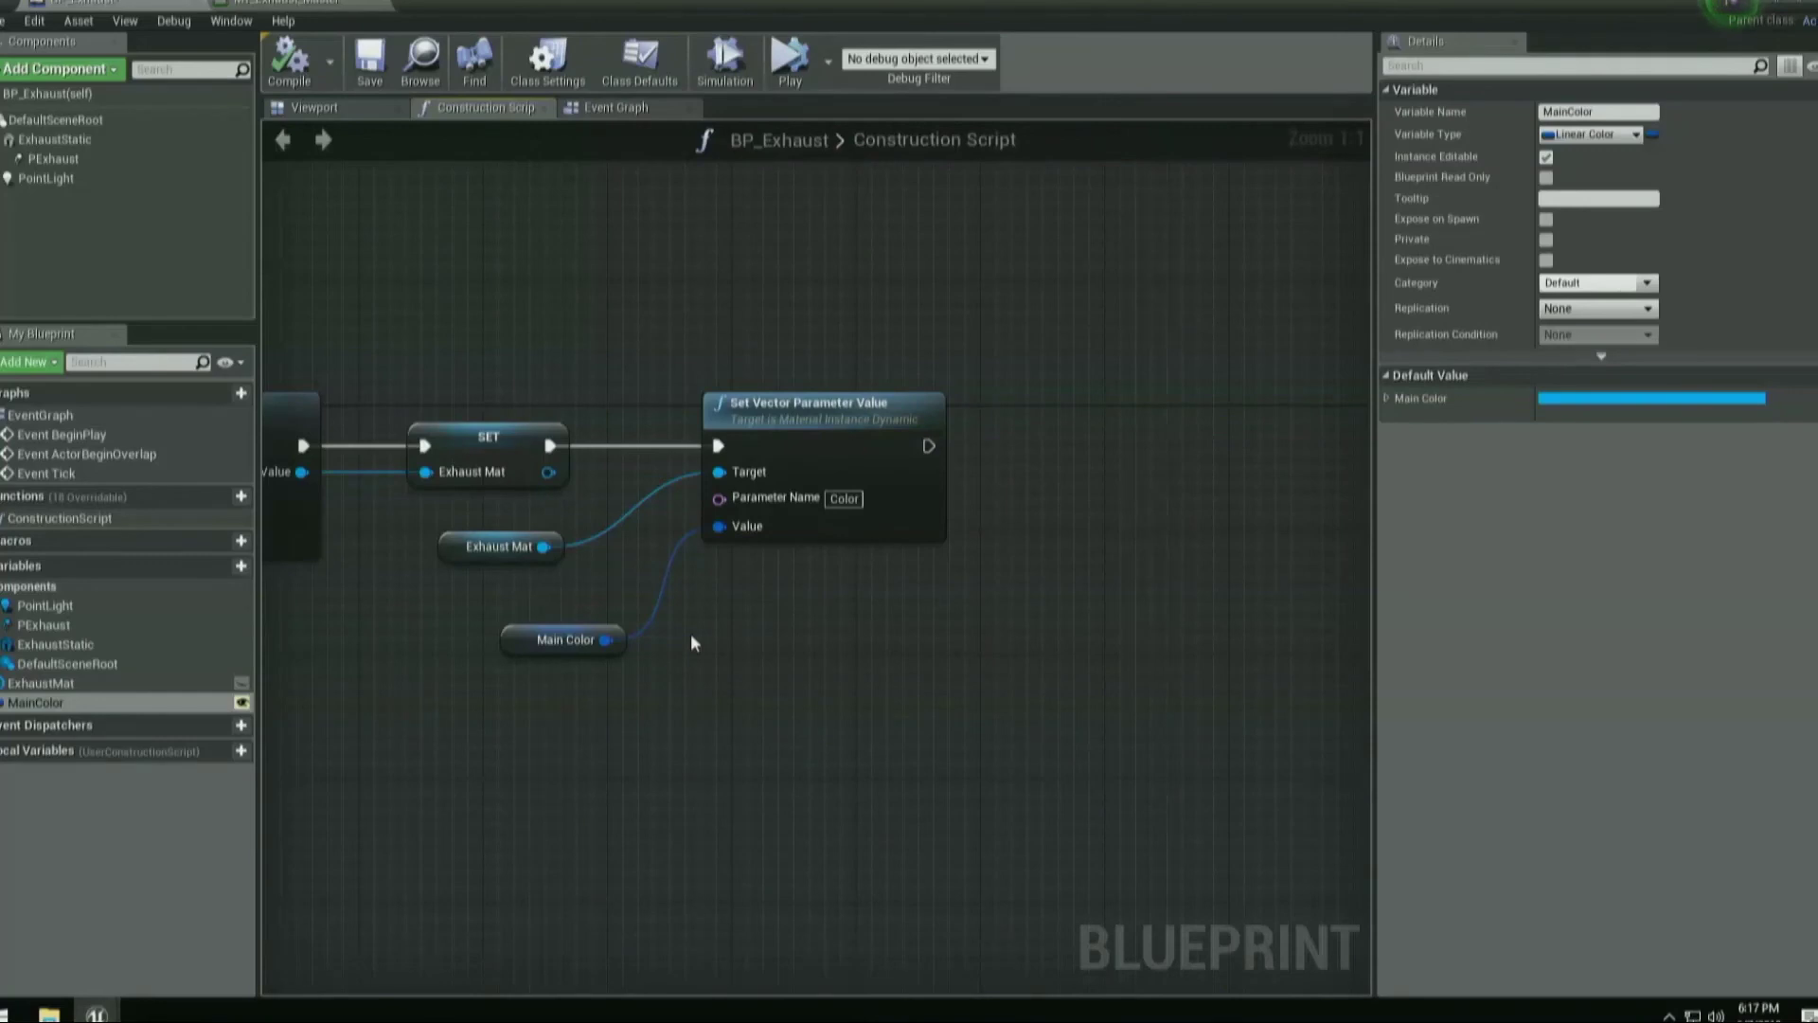
{"action": "left_click_drag", "start_coordinate": [57, 158], "coordinate": [690, 358]}
{"action": "left_click_drag", "start_coordinate": [769, 622], "coordinate": [1049, 578]}
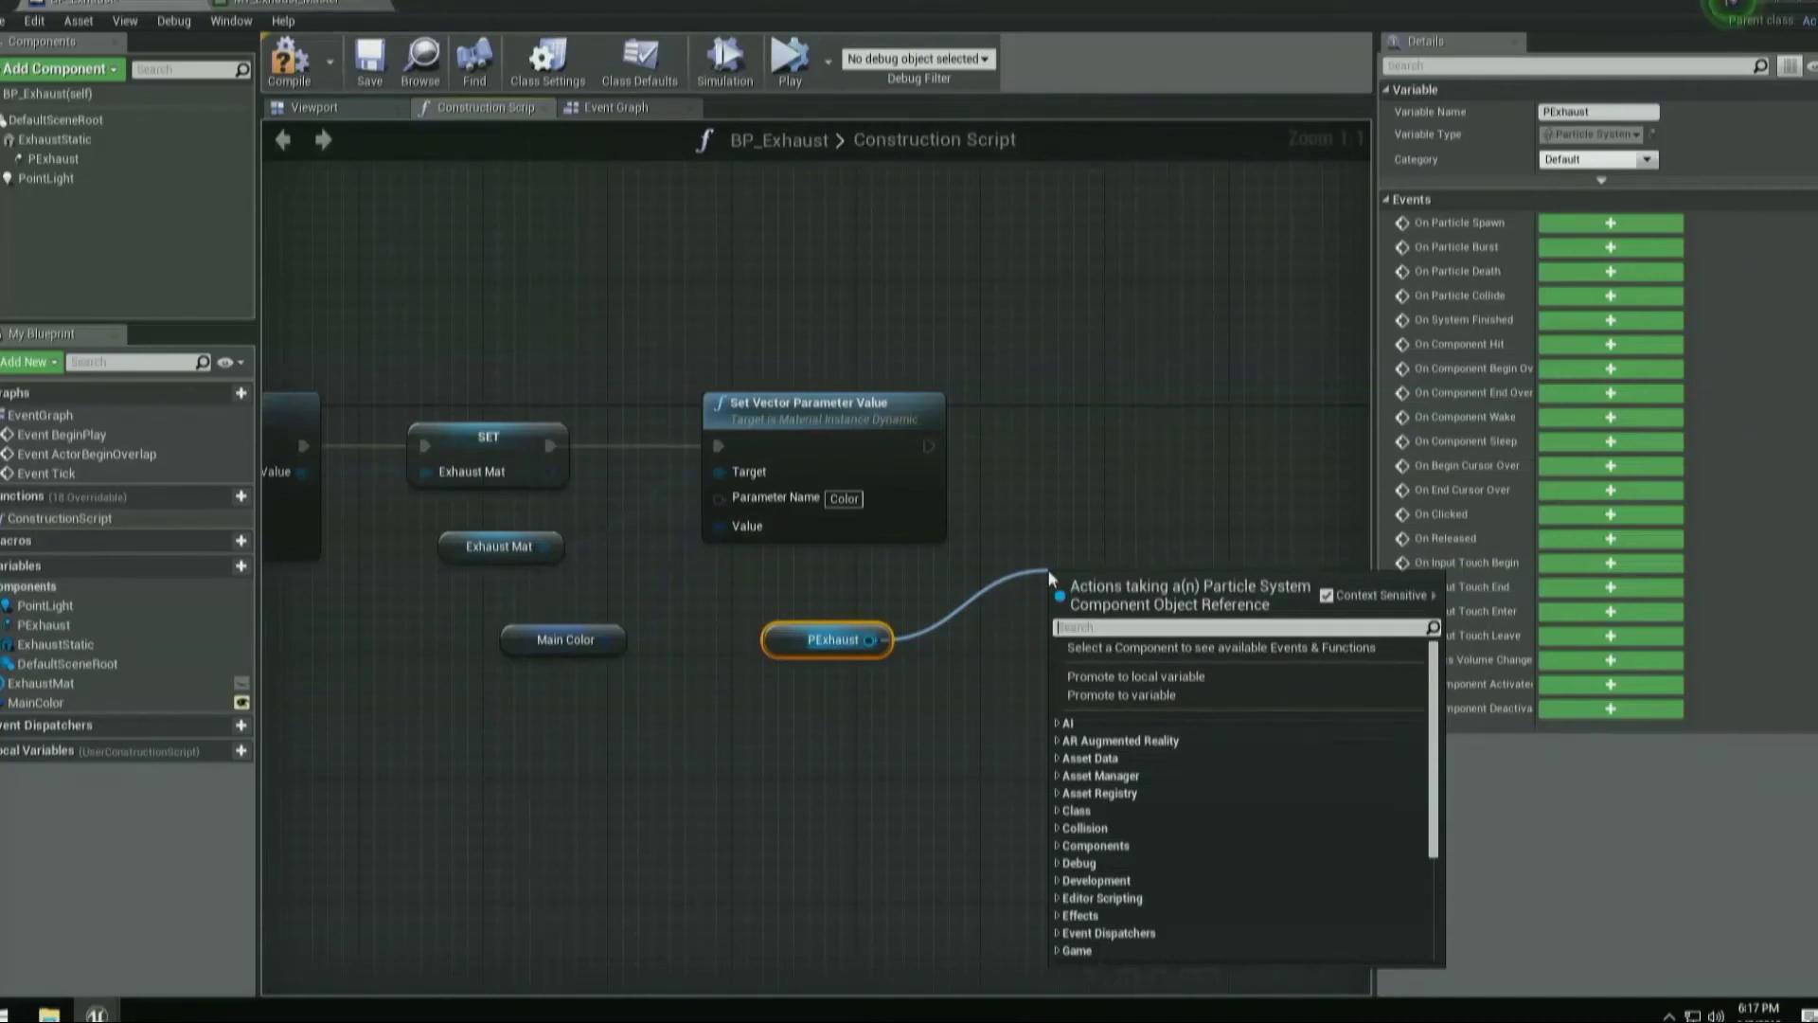
{"action": "type", "text": "colo"}
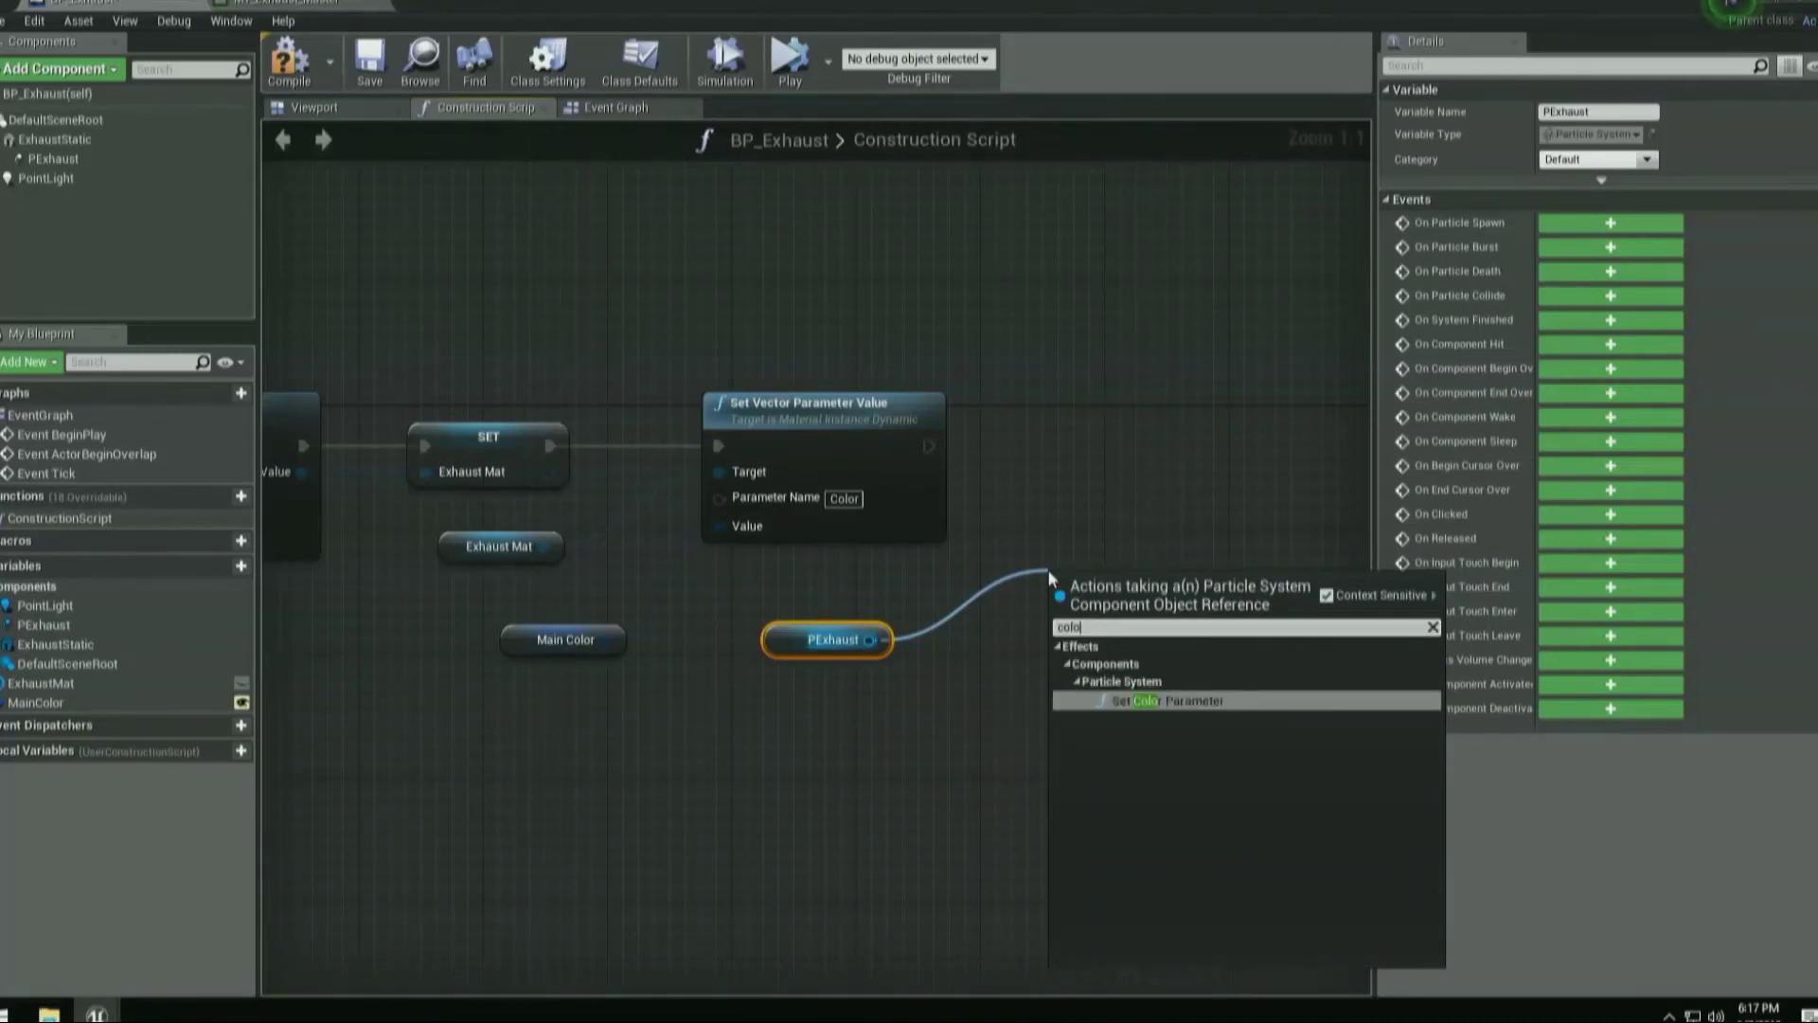
{"action": "key", "text": "Return"}
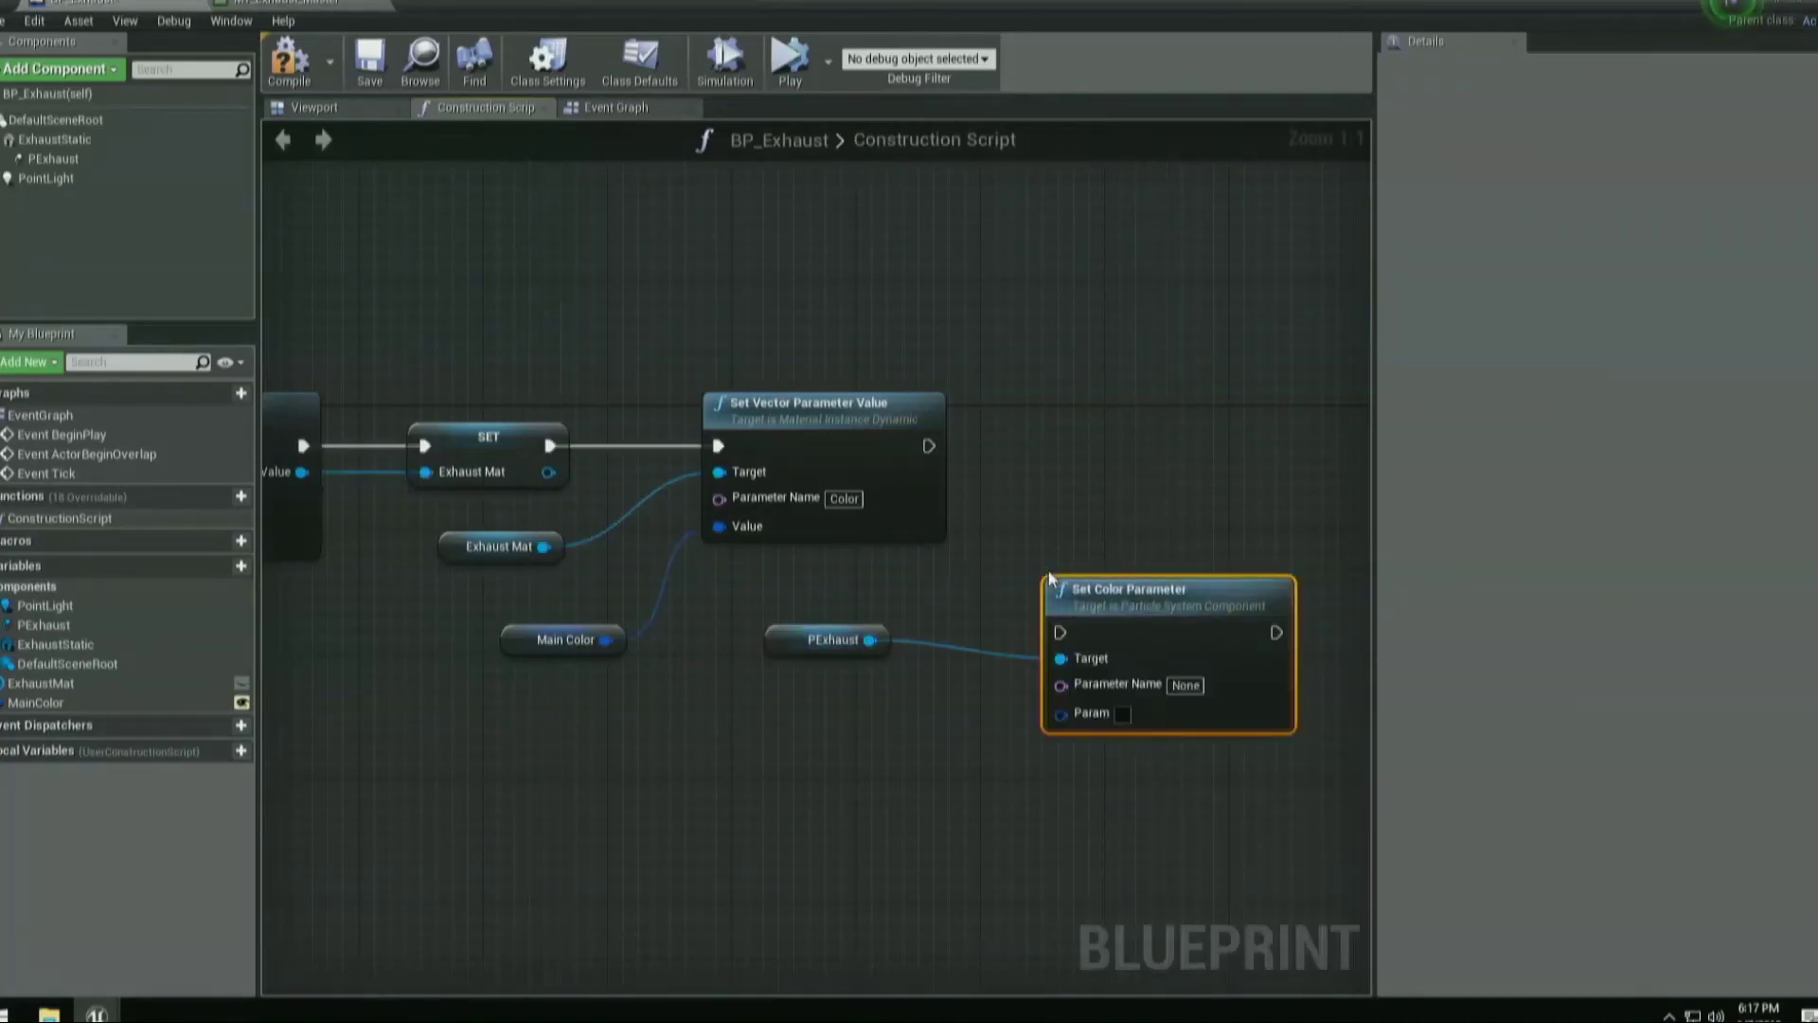
Name the particle parameter Color, link the node after Set Vector Parameter Value, connect Main Color to Param, and compile.
{"action": "left_click", "coordinate": [1187, 685]}
{"action": "type", "text": "Color"}
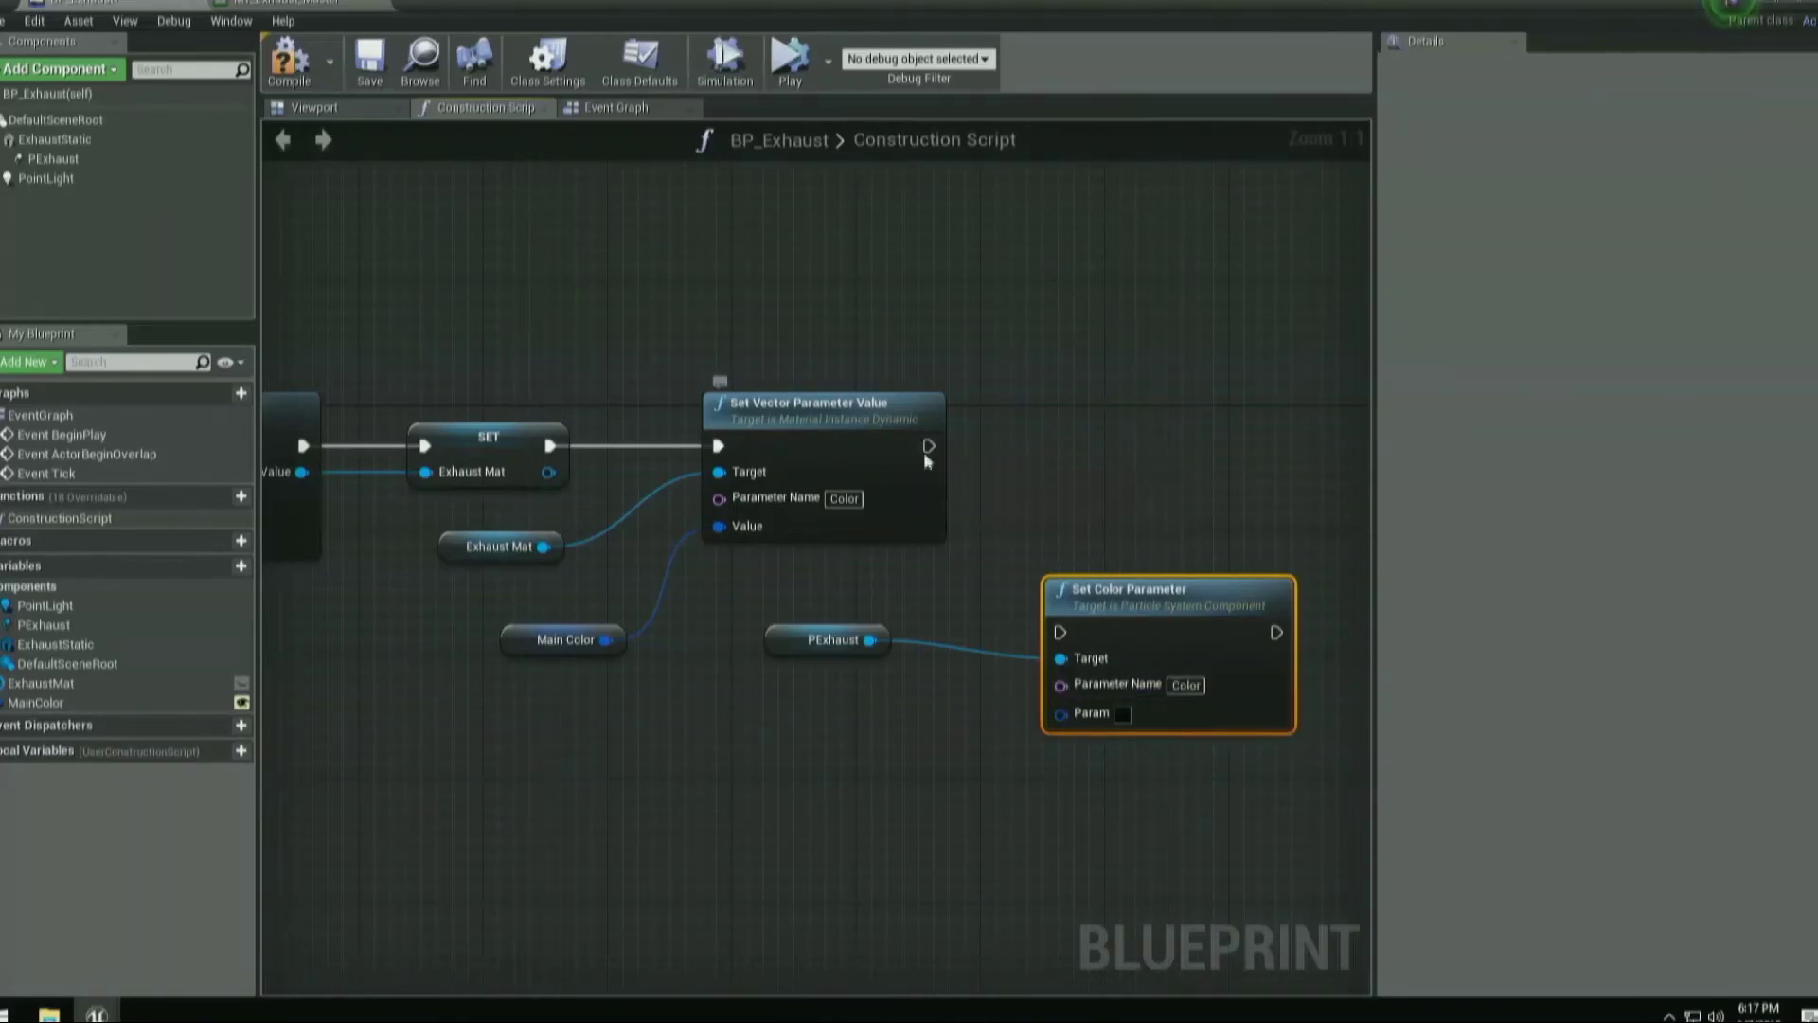
{"action": "left_click_drag", "start_coordinate": [928, 446], "coordinate": [1167, 463]}
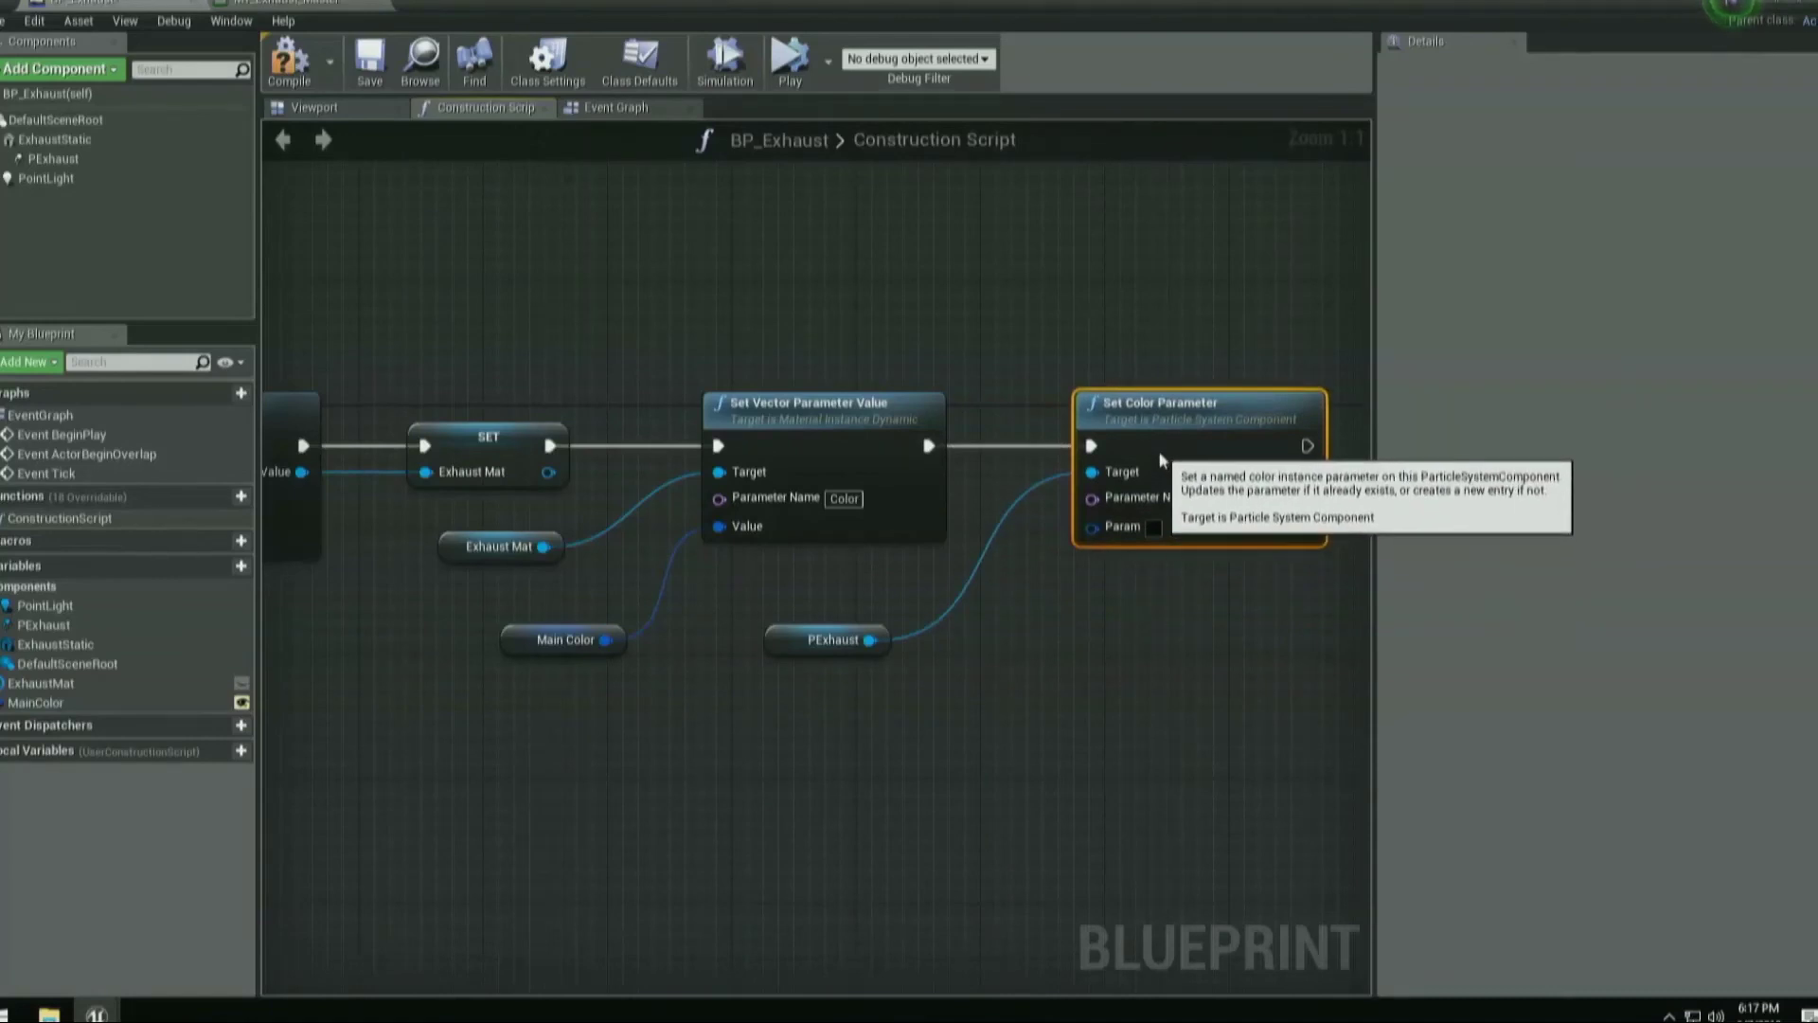
{"action": "left_click_drag", "start_coordinate": [606, 640], "coordinate": [1134, 531]}
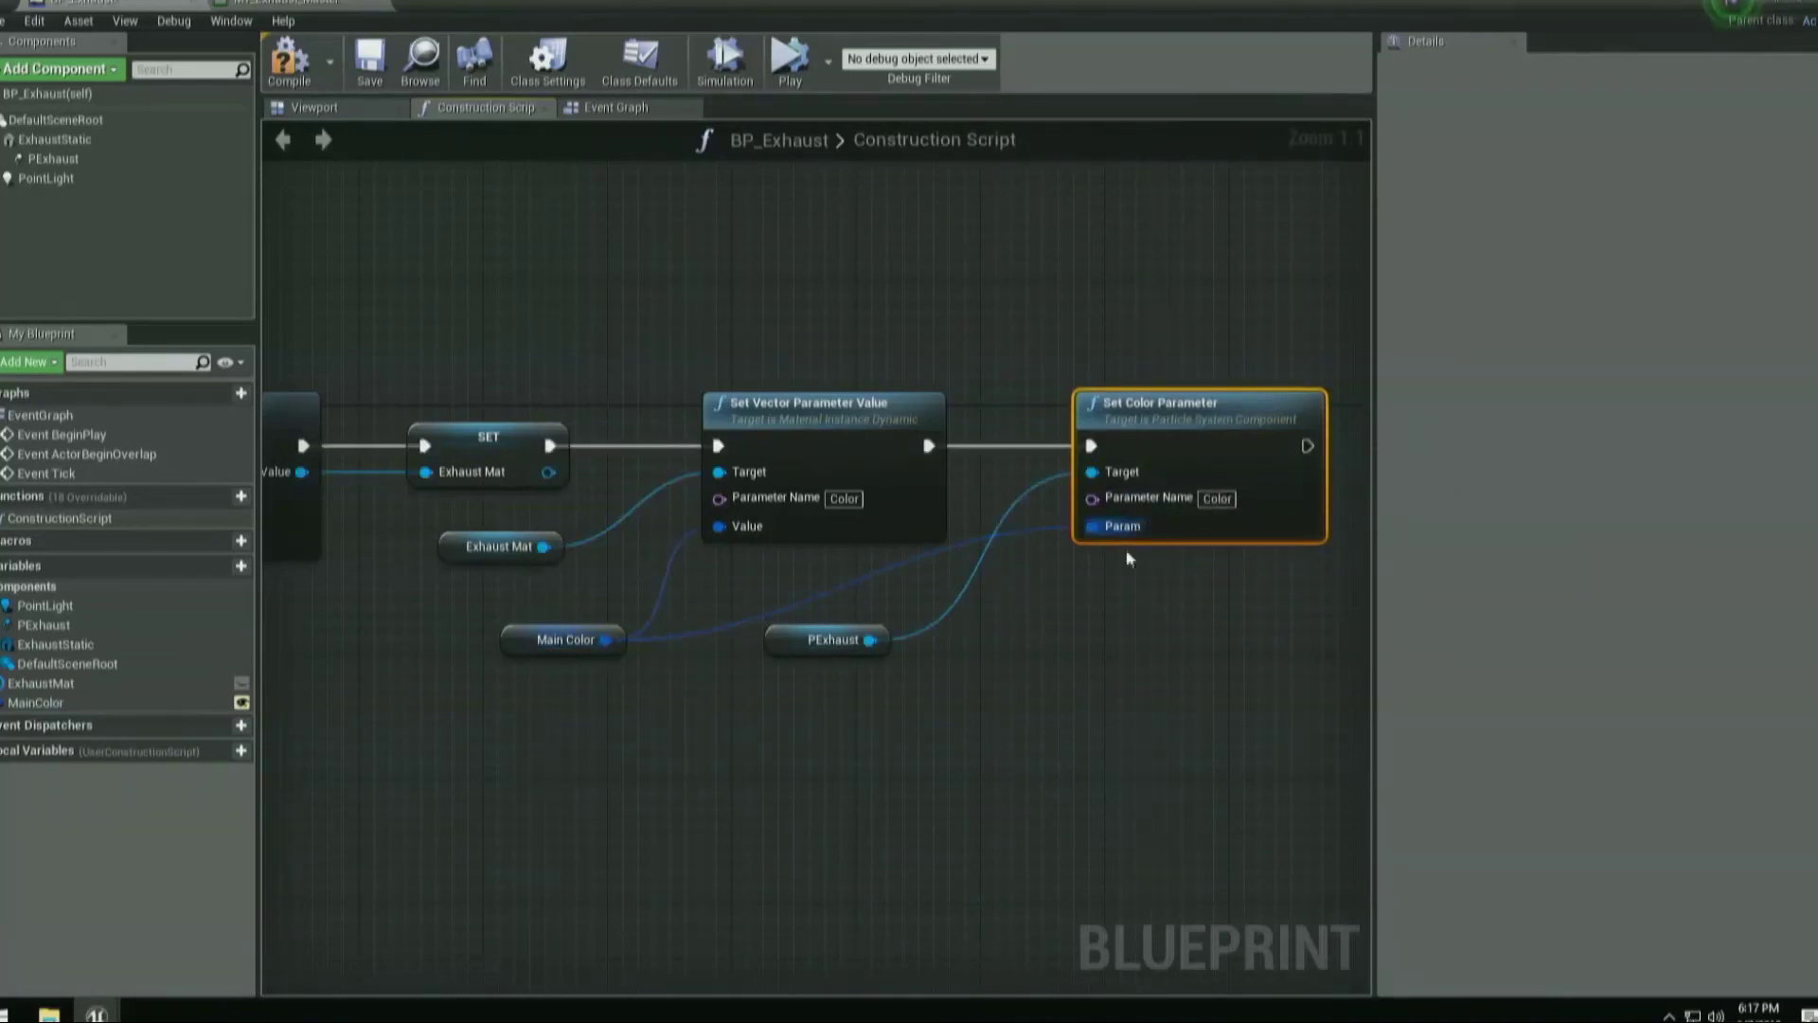
{"action": "left_click", "coordinate": [289, 58]}
Check the particles in the blueprint preview and level, trying an orange Main Color on the placed actor and cancelling it.
{"action": "left_click", "coordinate": [308, 107]}
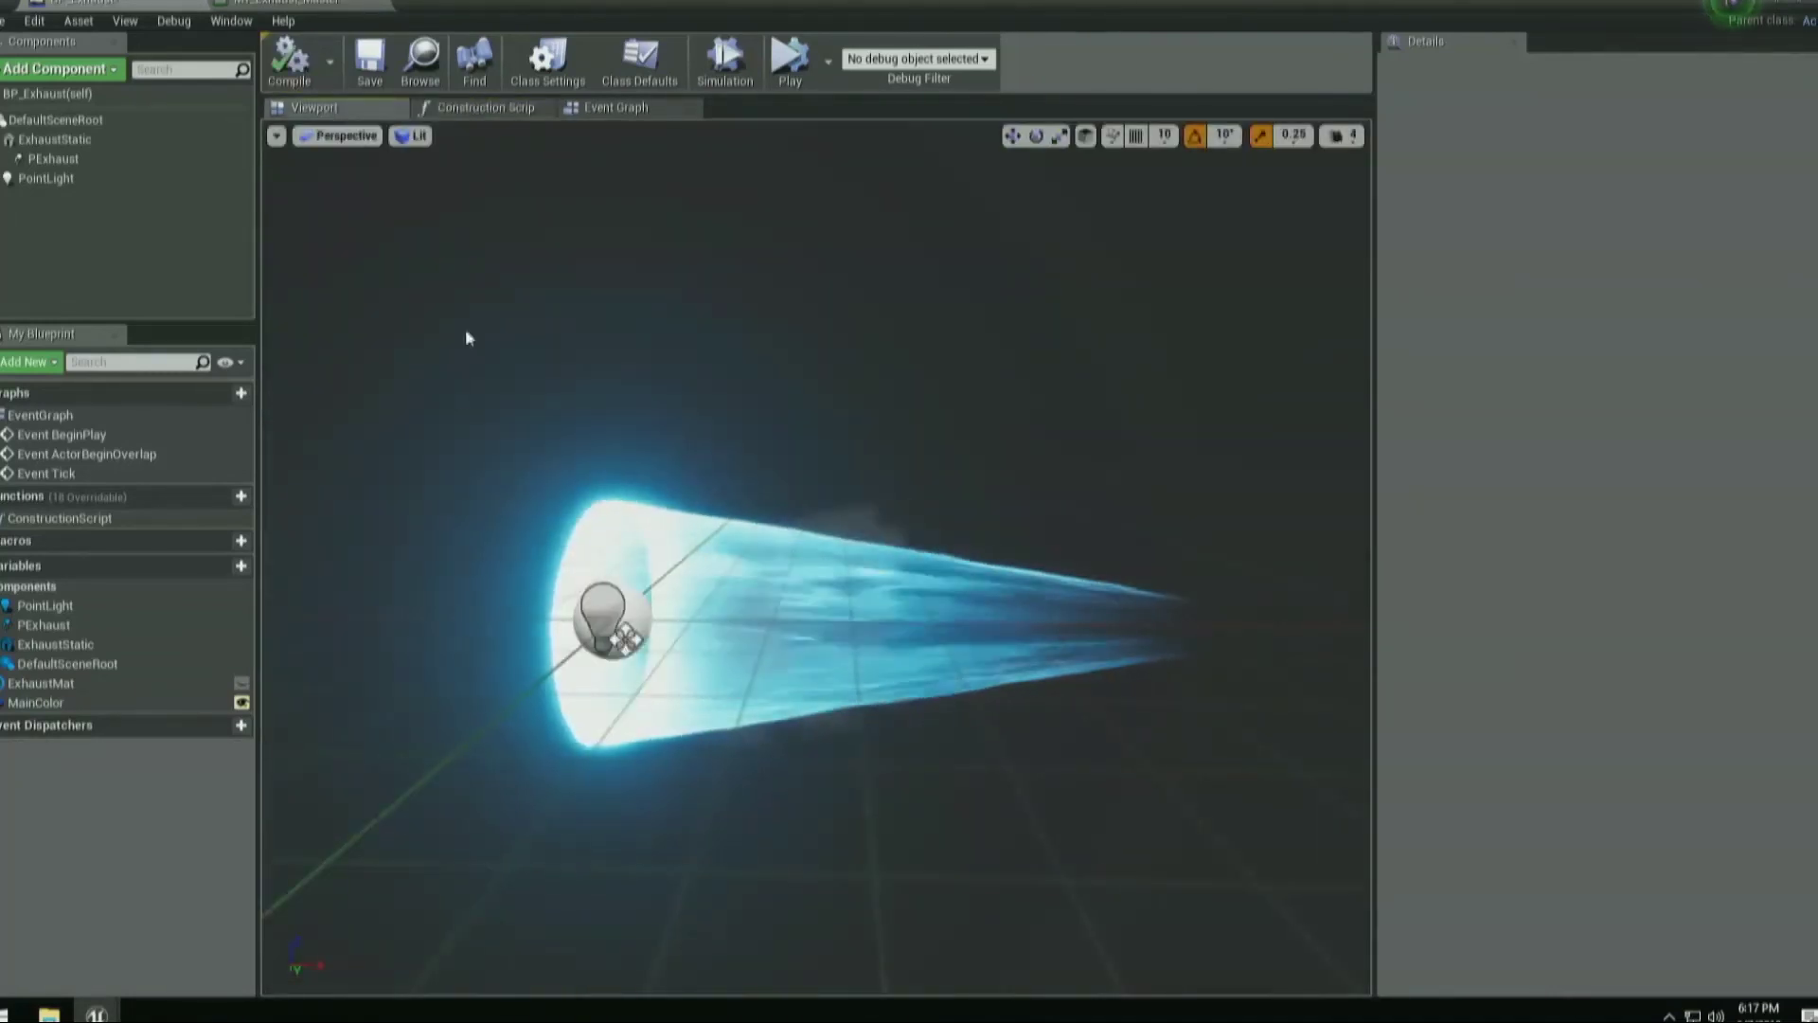
{"action": "right_click_drag", "start_coordinate": [650, 451], "coordinate": [978, 596]}
{"action": "left_click_drag", "start_coordinate": [798, 4], "coordinate": [708, 824]}
{"action": "right_click_drag", "start_coordinate": [863, 515], "coordinate": [1112, 446]}
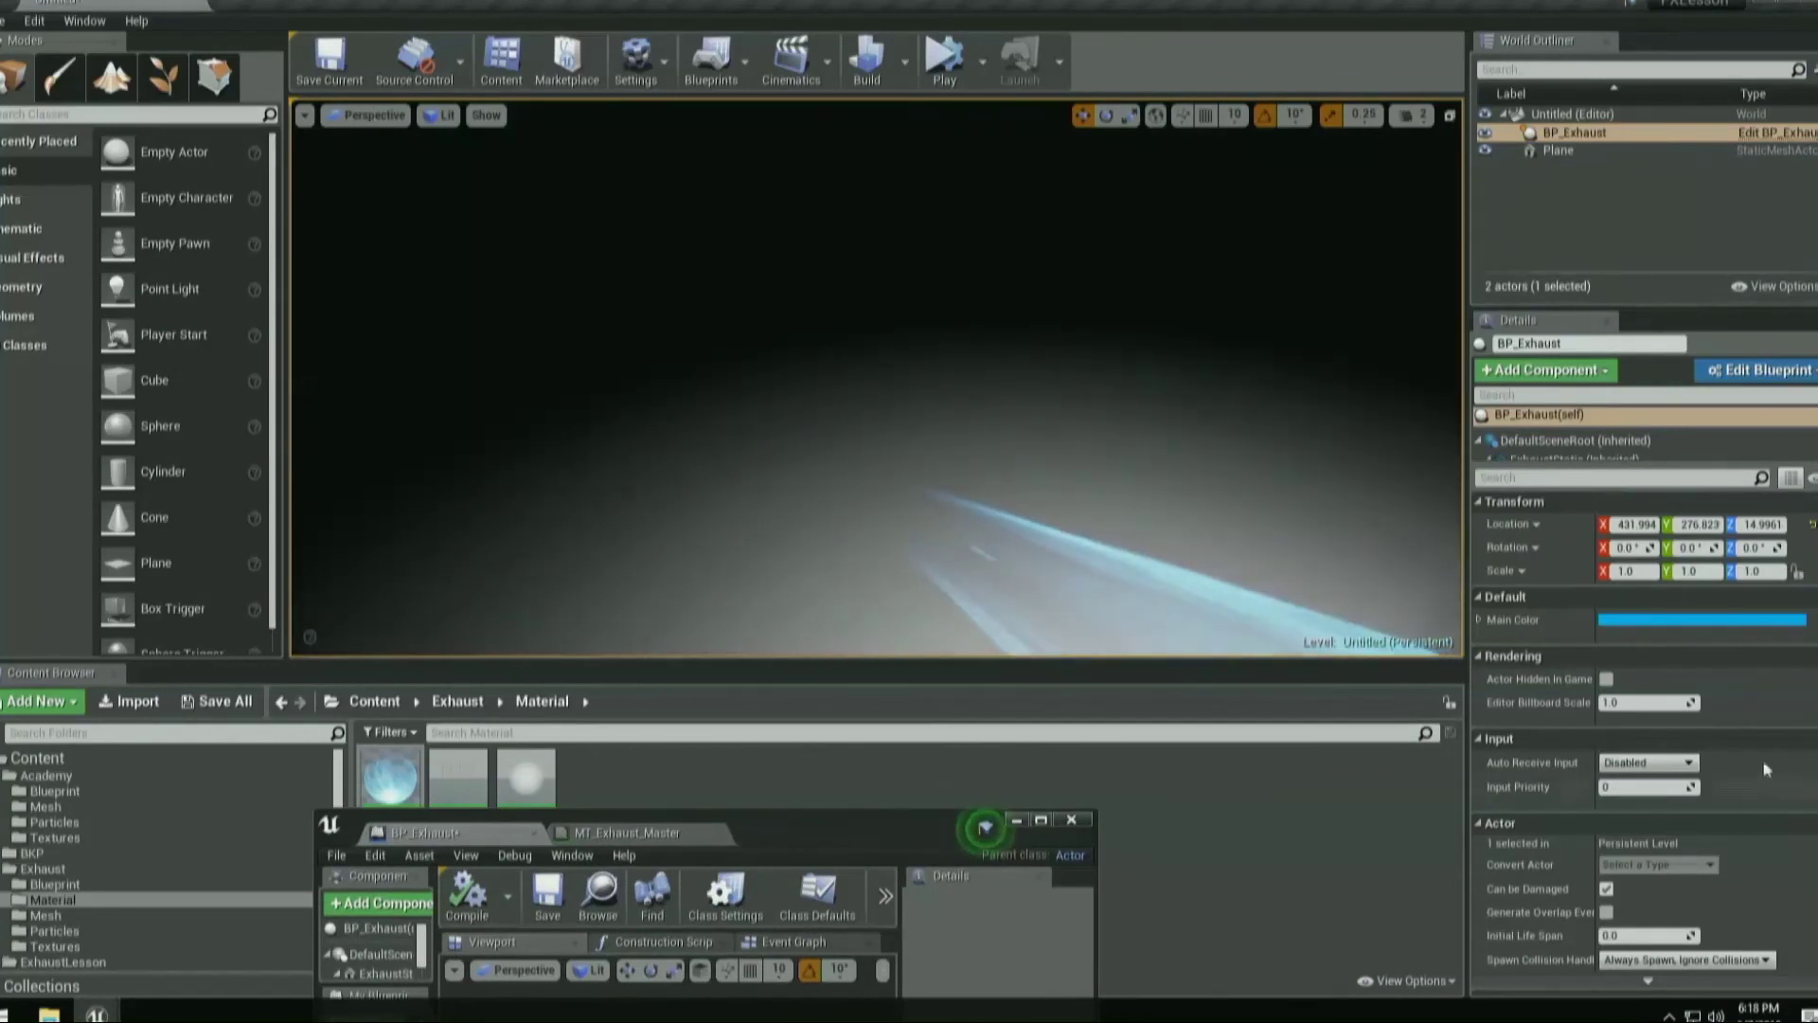
{"action": "left_click", "coordinate": [1630, 618]}
{"action": "left_click", "coordinate": [1416, 667]}
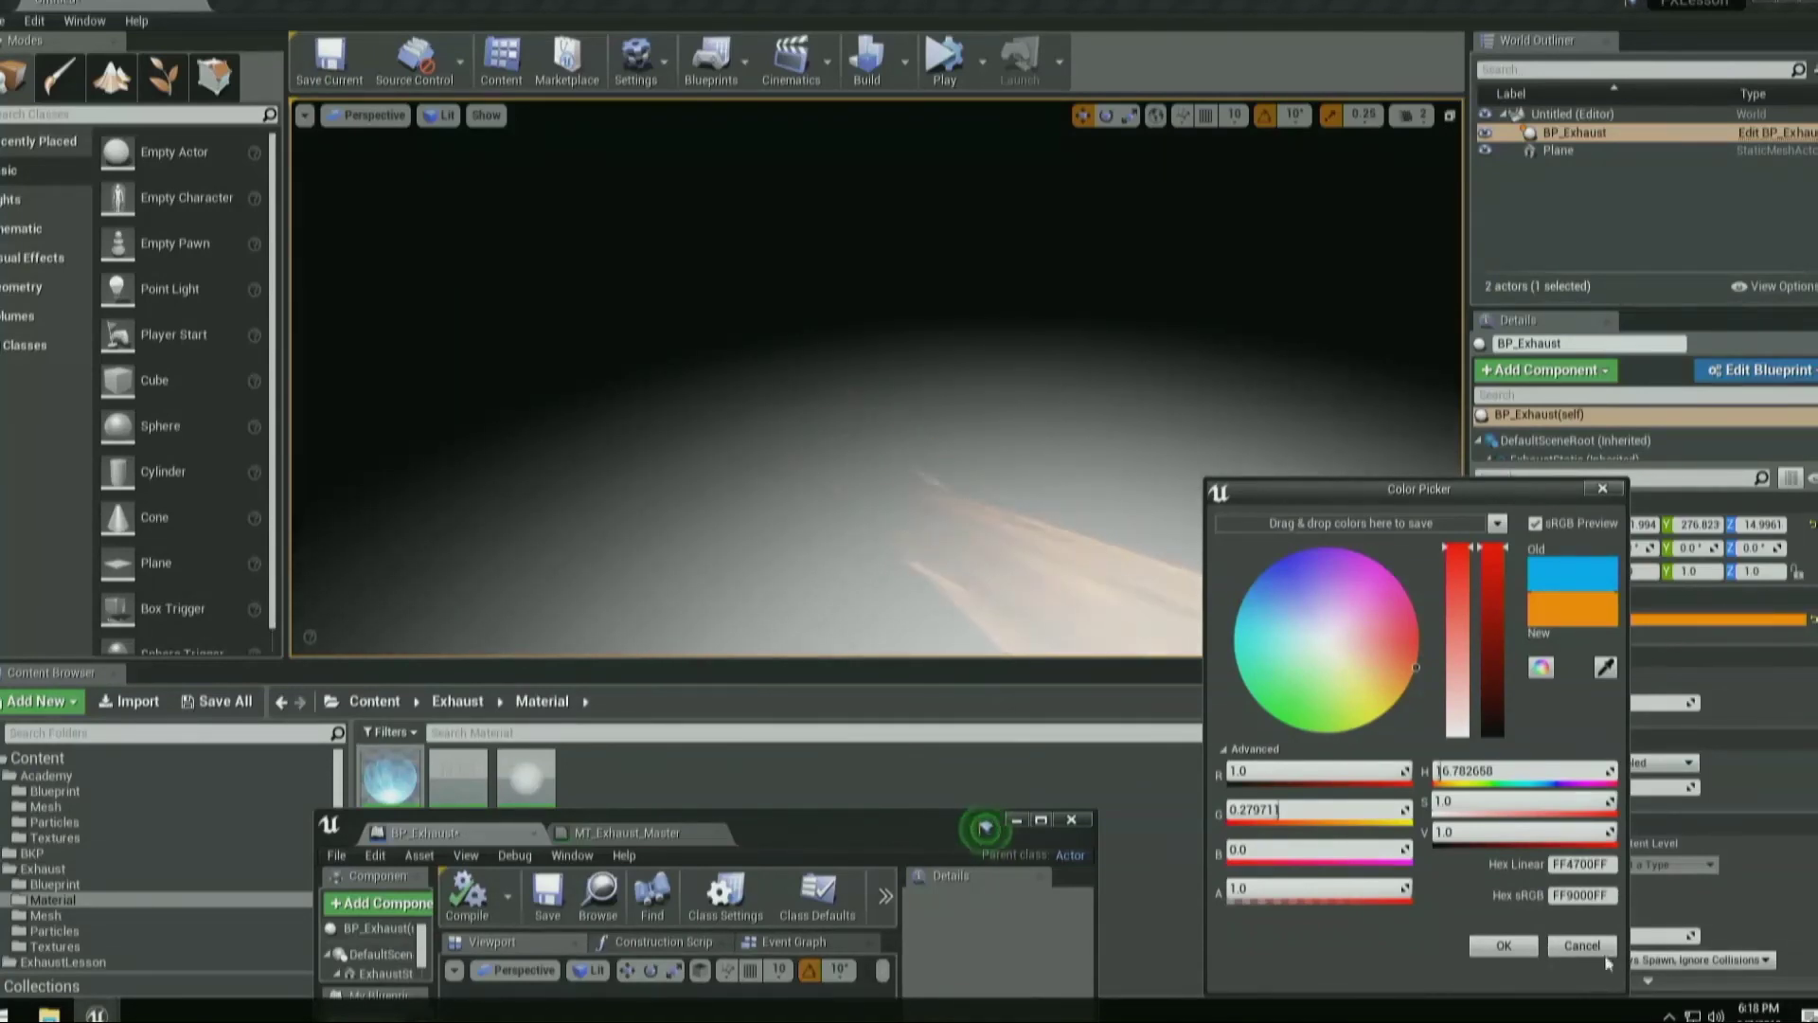
{"action": "left_click", "coordinate": [1582, 945]}
Reopen the BP_Exhaust Construction Script full size and add a PointLight reference feeding a Set Light Color node.
{"action": "double_click", "coordinate": [832, 829]}
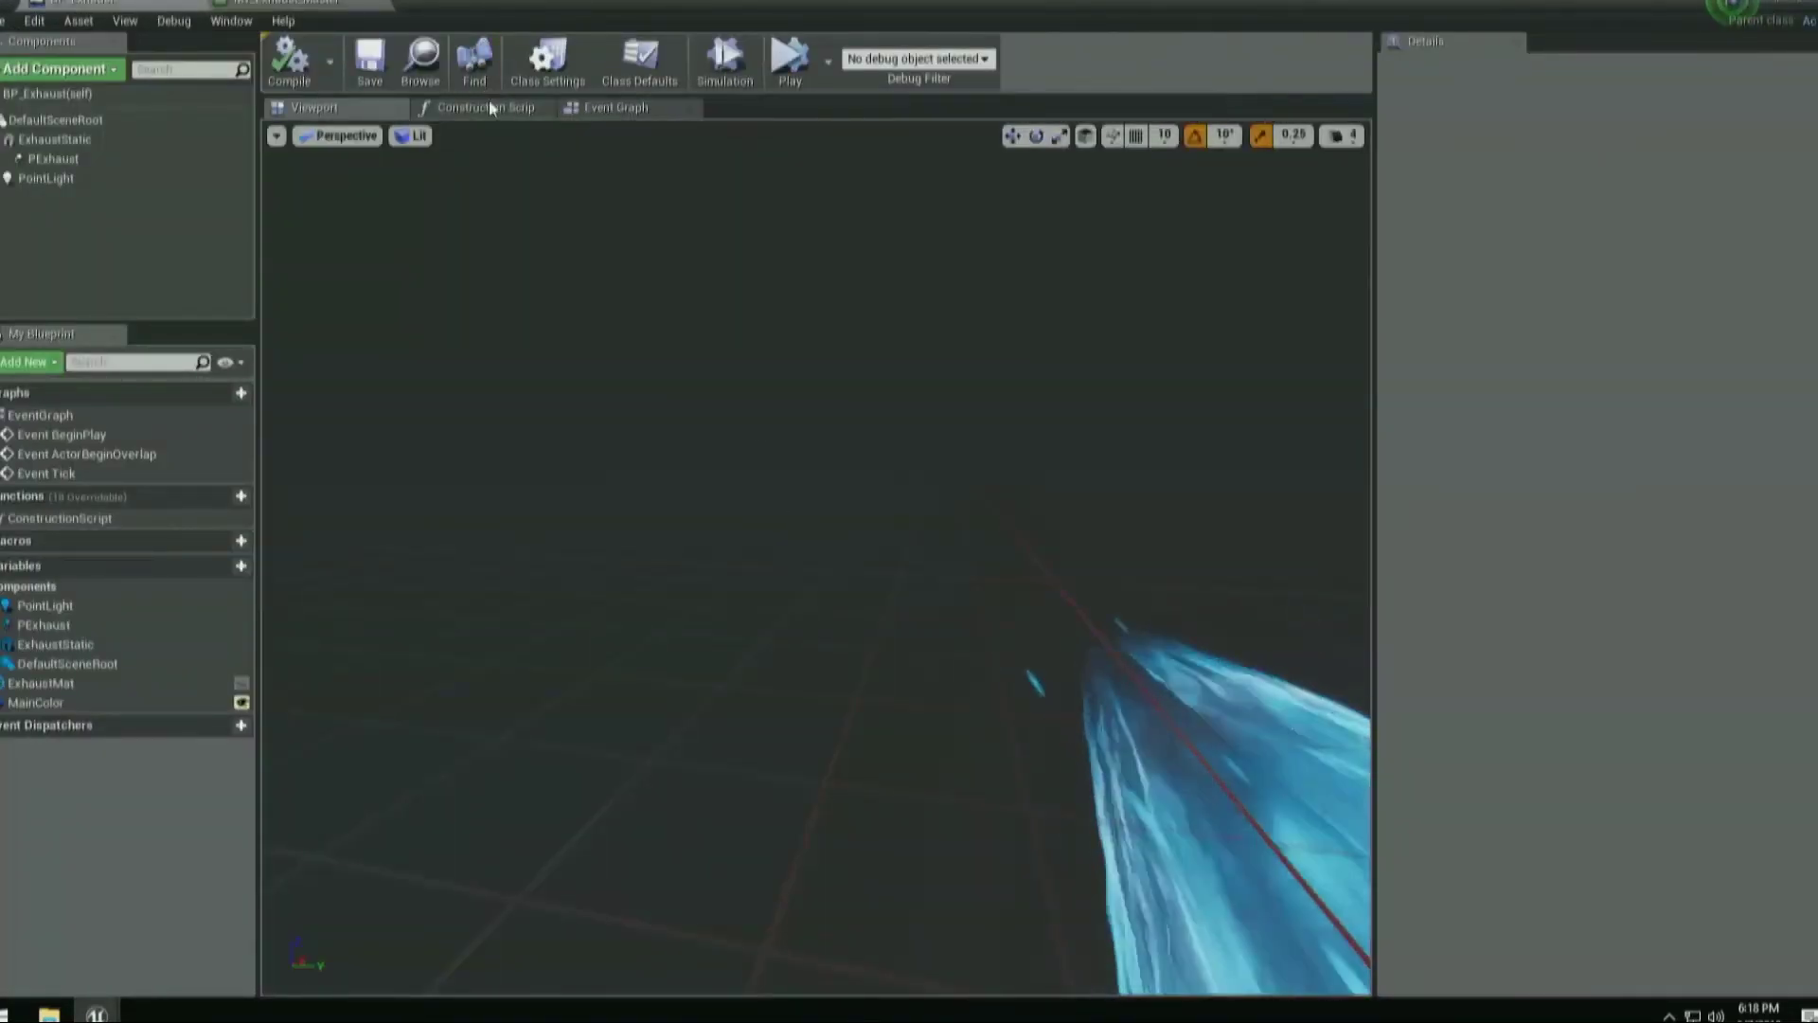
{"action": "left_click", "coordinate": [485, 104]}
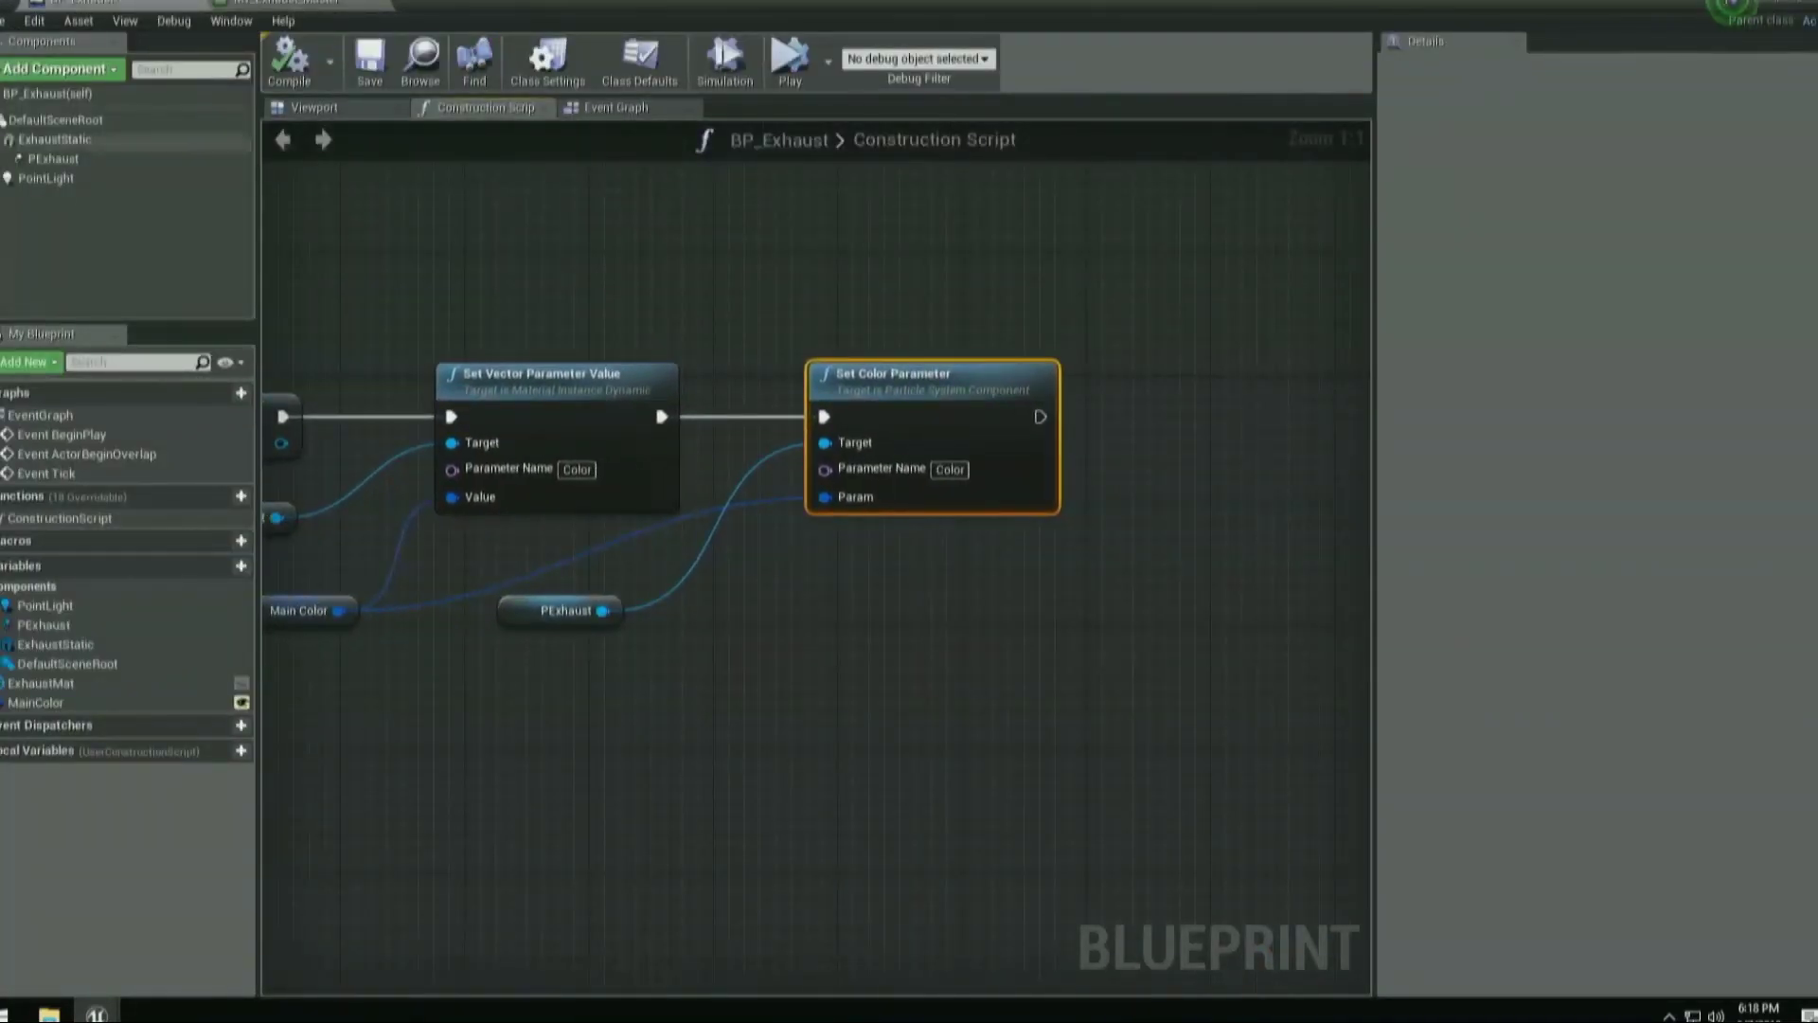
{"action": "left_click_drag", "start_coordinate": [42, 188], "coordinate": [1170, 520]}
{"action": "type", "text": "set color"}
{"action": "key", "text": "Return"}
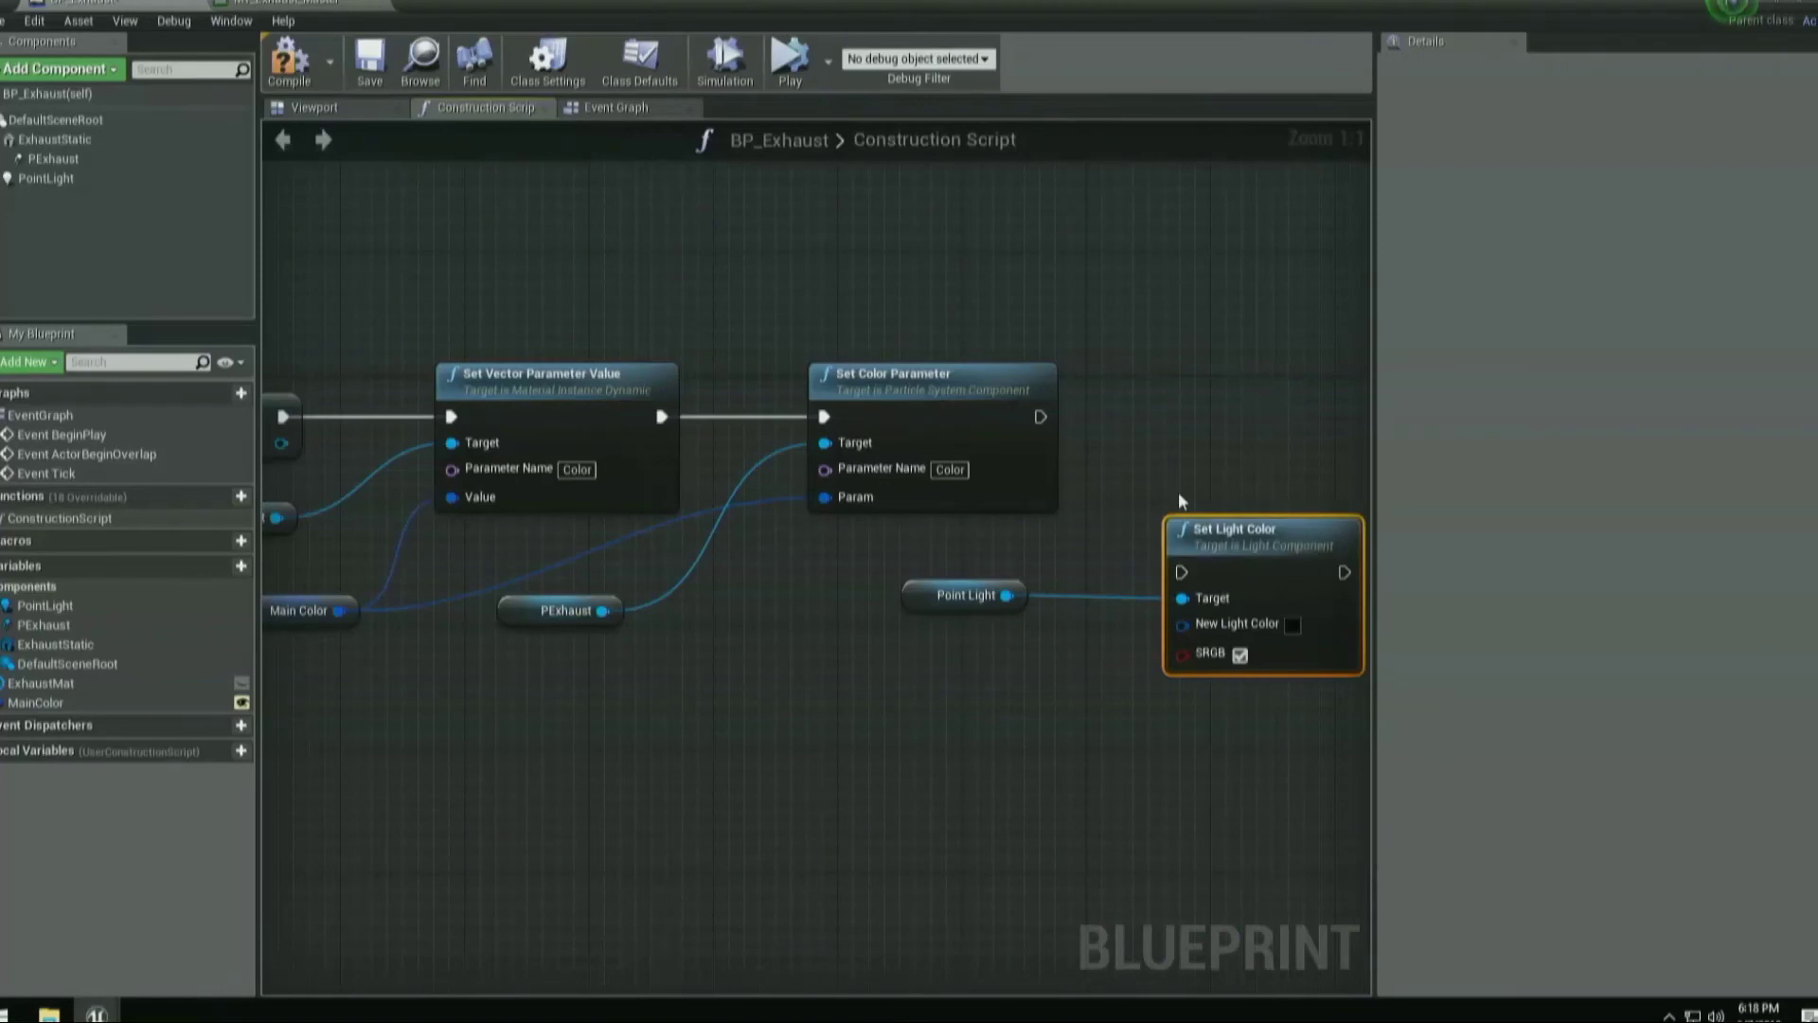
Connect Main Color to New Light Color, link Set Light Color after Set Color Parameter, align the node with the chain, and compile.
{"action": "left_click_drag", "start_coordinate": [339, 610], "coordinate": [1192, 627]}
{"action": "left_click_drag", "start_coordinate": [1040, 417], "coordinate": [1186, 576]}
{"action": "left_click_drag", "start_coordinate": [1263, 575], "coordinate": [1264, 420]}
{"action": "left_click", "coordinate": [292, 79]}
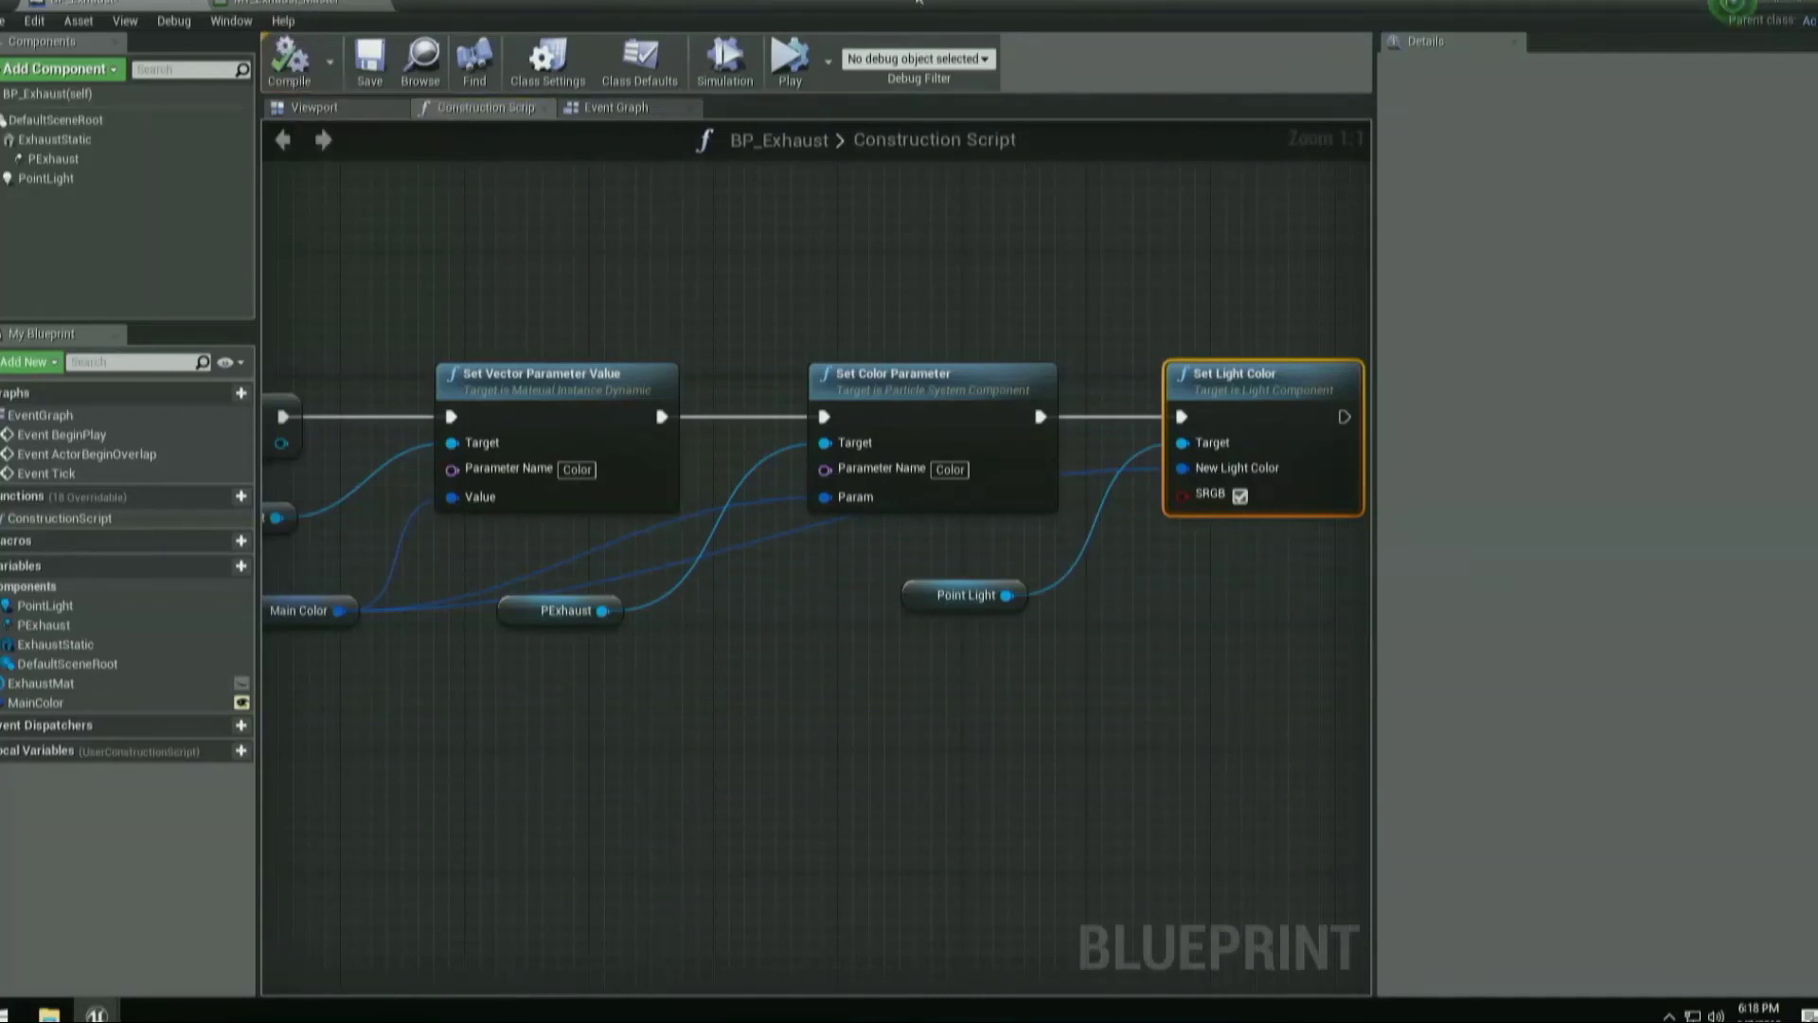
Try a red Main Color on the placed BP_Exhaust actor in the level and cancel the color change.
{"action": "double_click", "coordinate": [918, 3]}
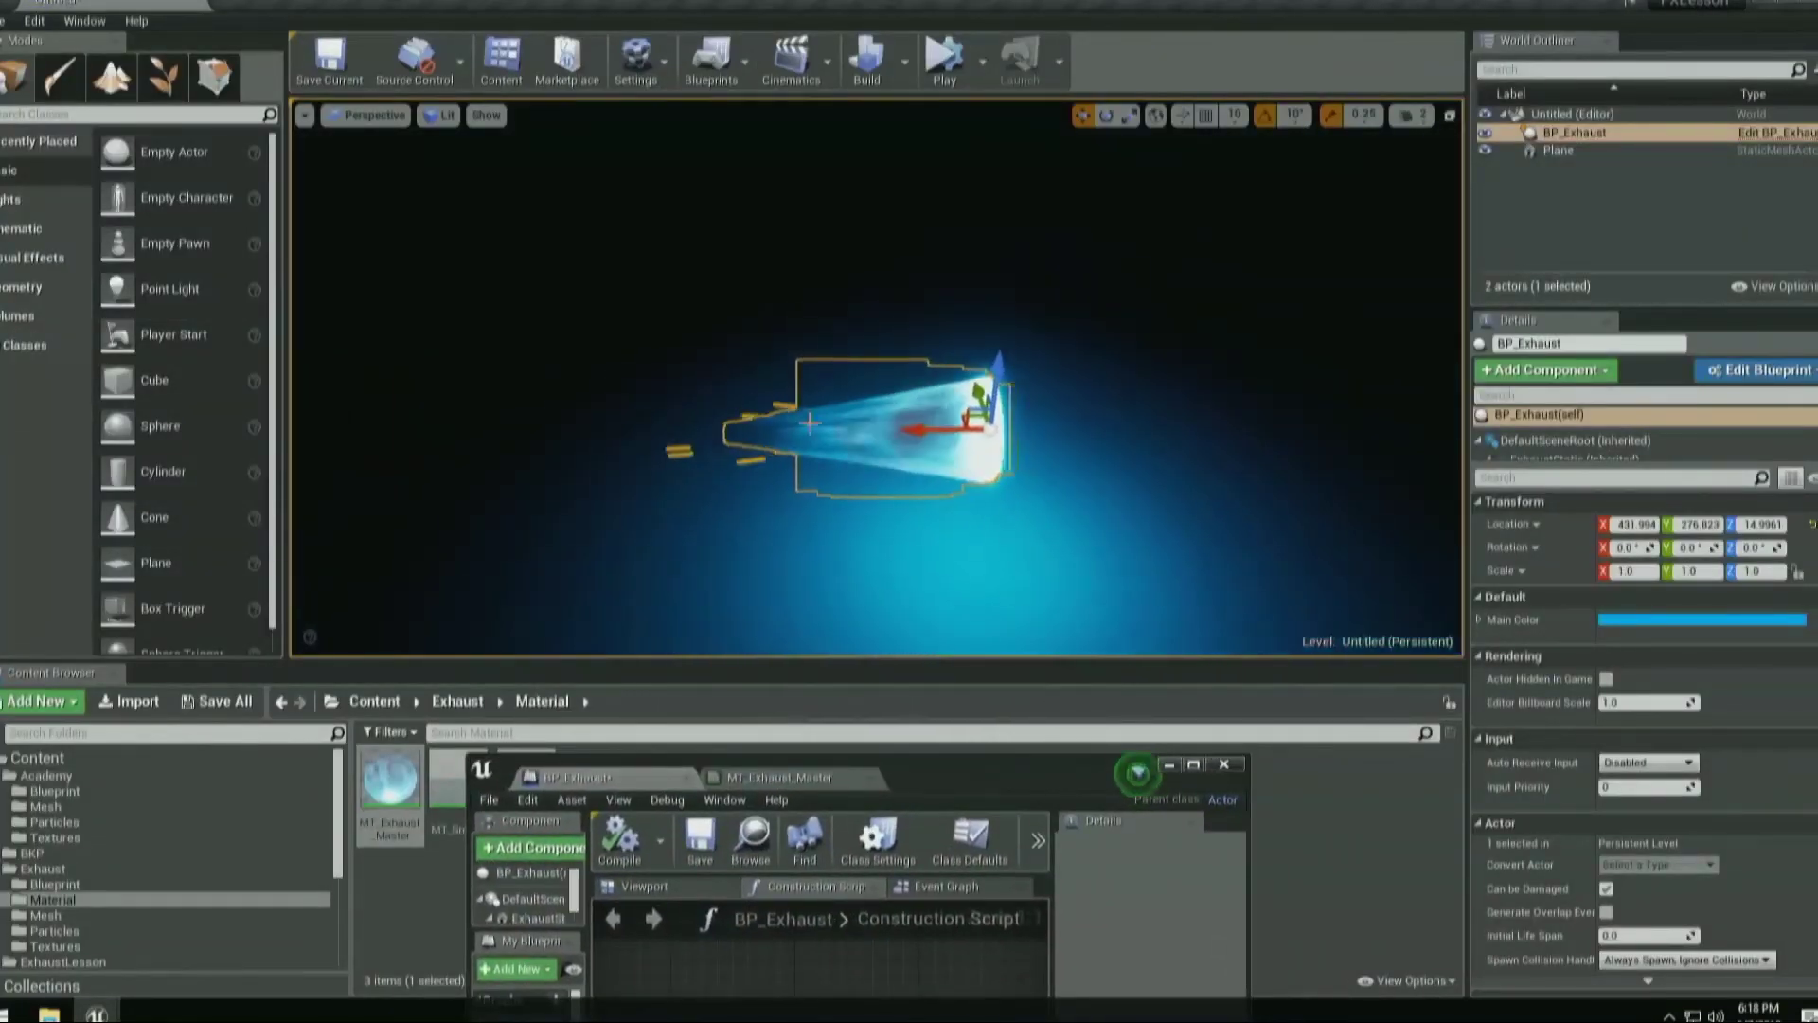
{"action": "left_click", "coordinate": [1670, 617]}
{"action": "left_click", "coordinate": [1440, 589]}
{"action": "left_click_drag", "start_coordinate": [1439, 589], "coordinate": [1459, 634]}
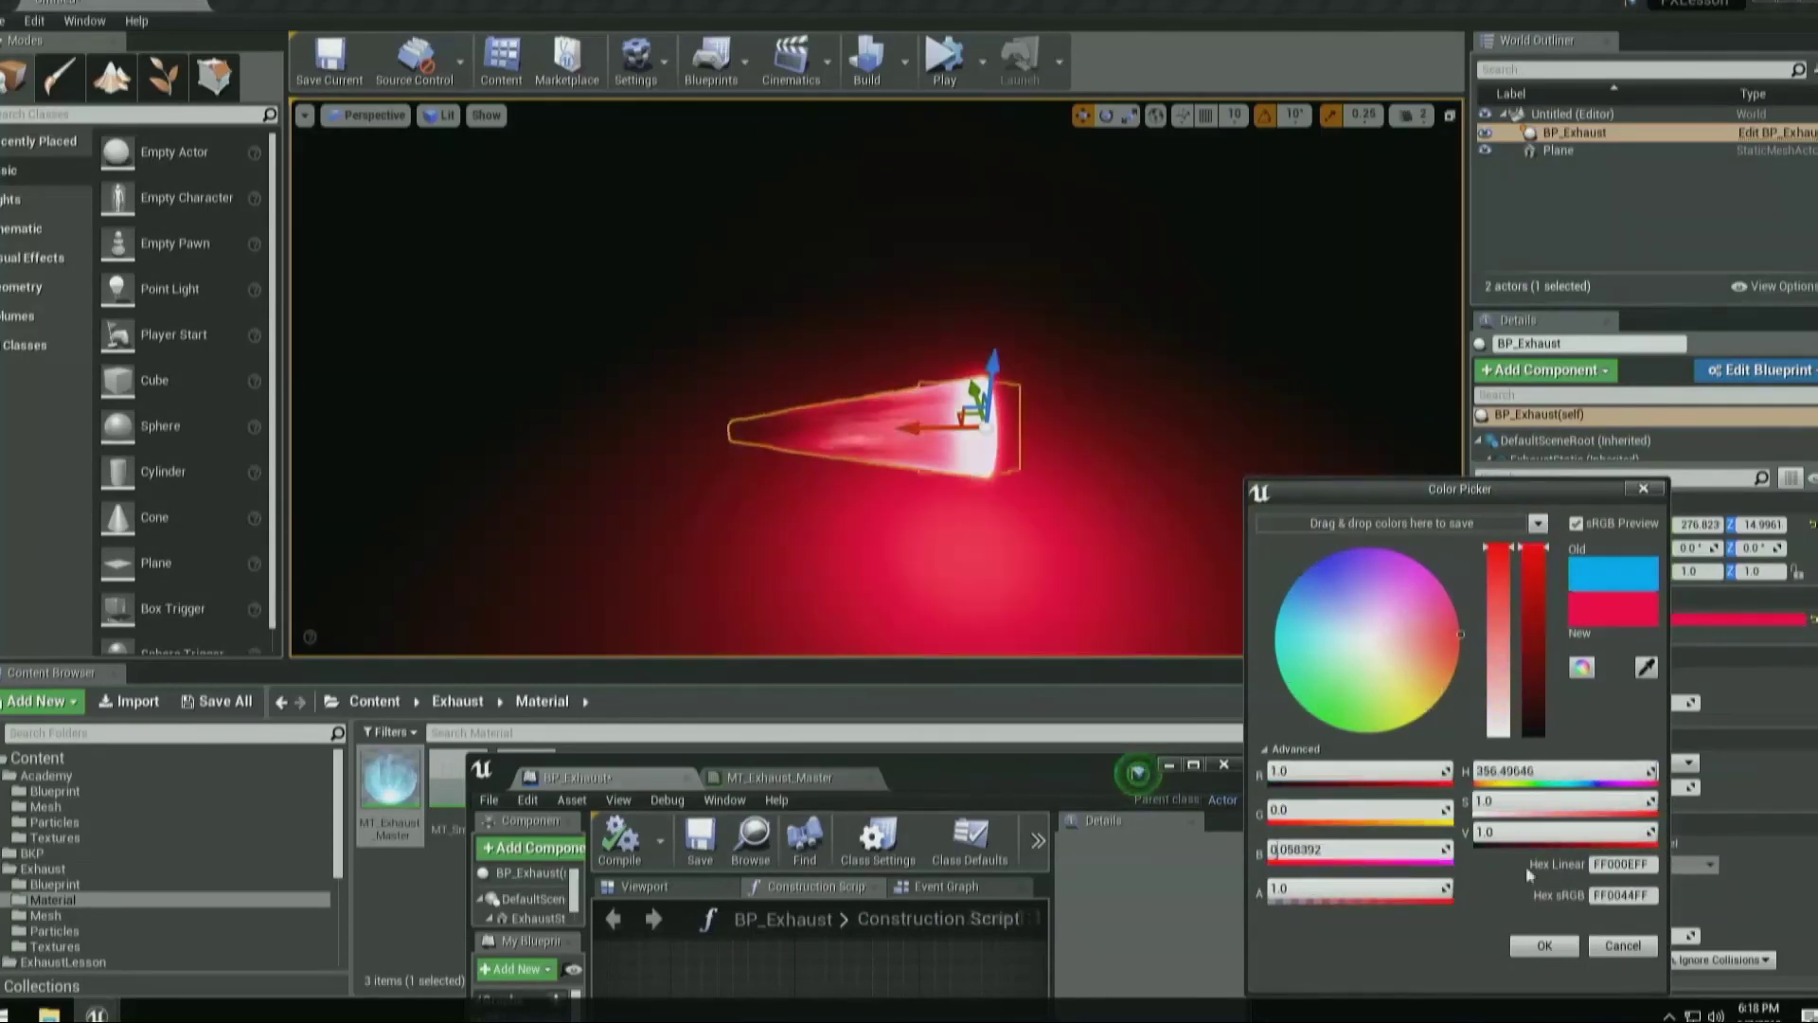
{"action": "left_click", "coordinate": [1623, 945]}
Reopen the Construction Script and add a Set Scalar Parameter Value node from Exhaust Mat with the parameter name MainSpeed.
{"action": "double_click", "coordinate": [1044, 765]}
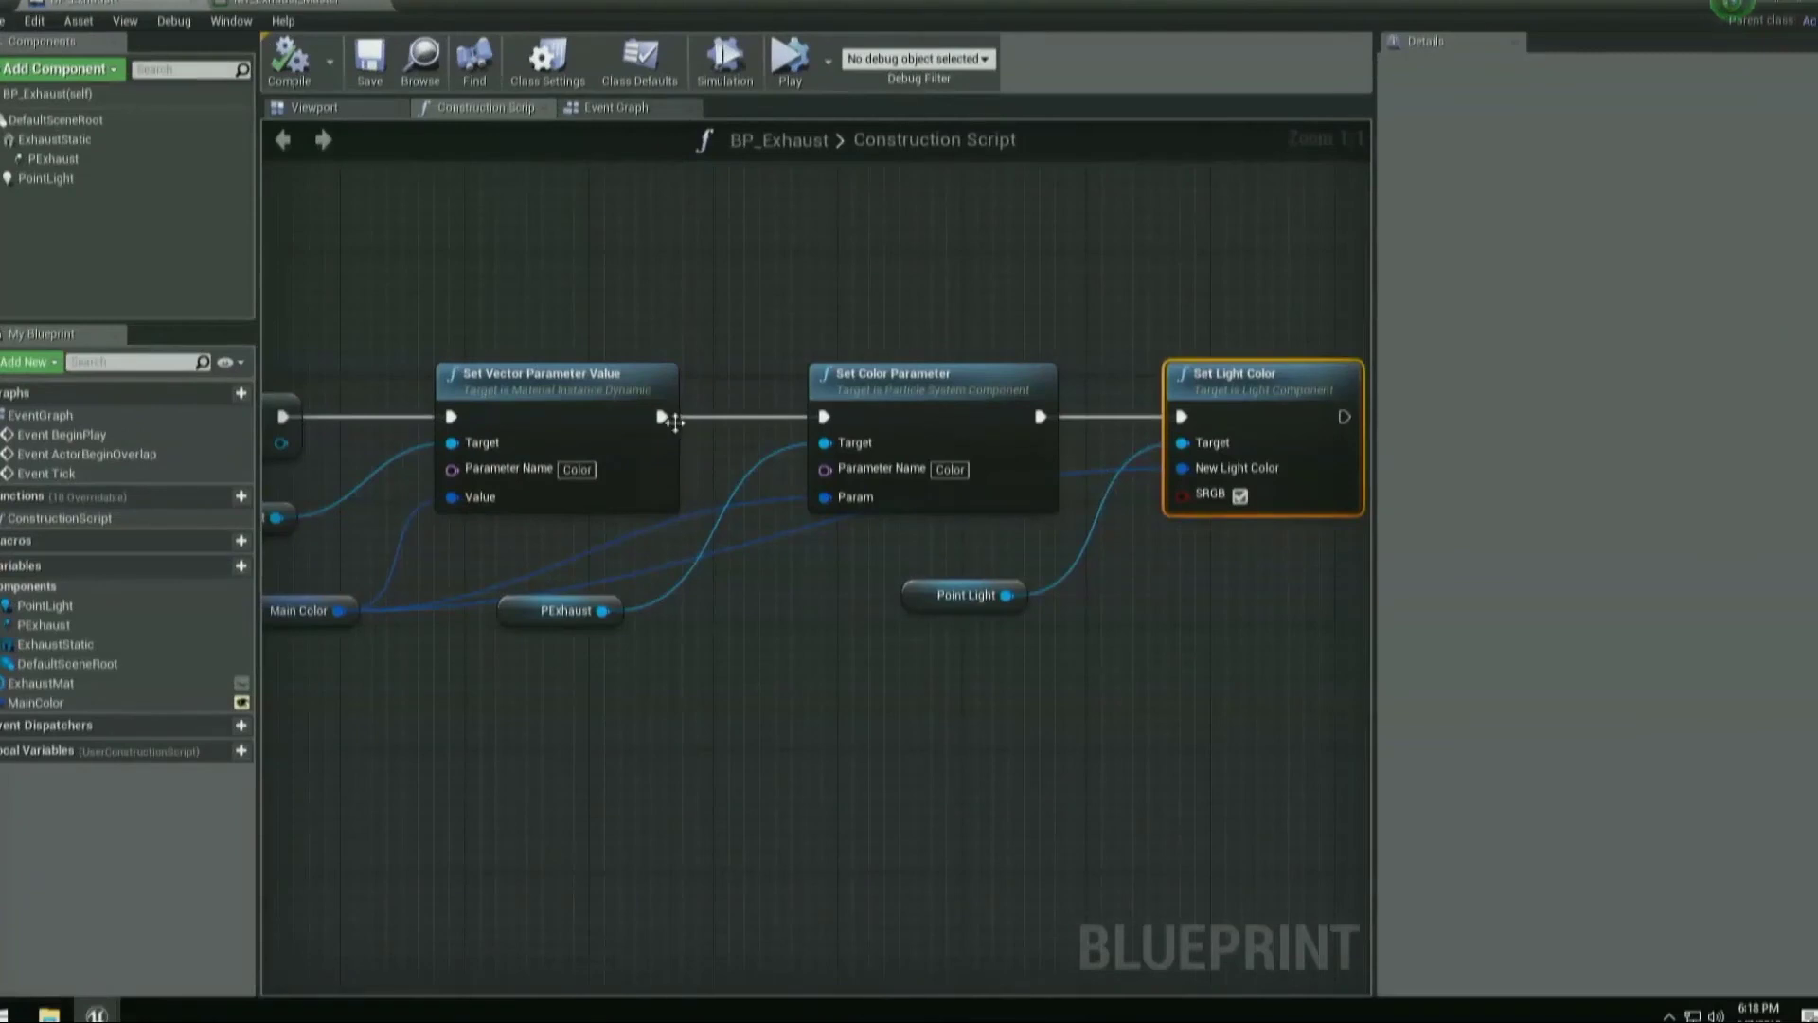
{"action": "right_click_drag", "start_coordinate": [967, 672], "coordinate": [853, 644]}
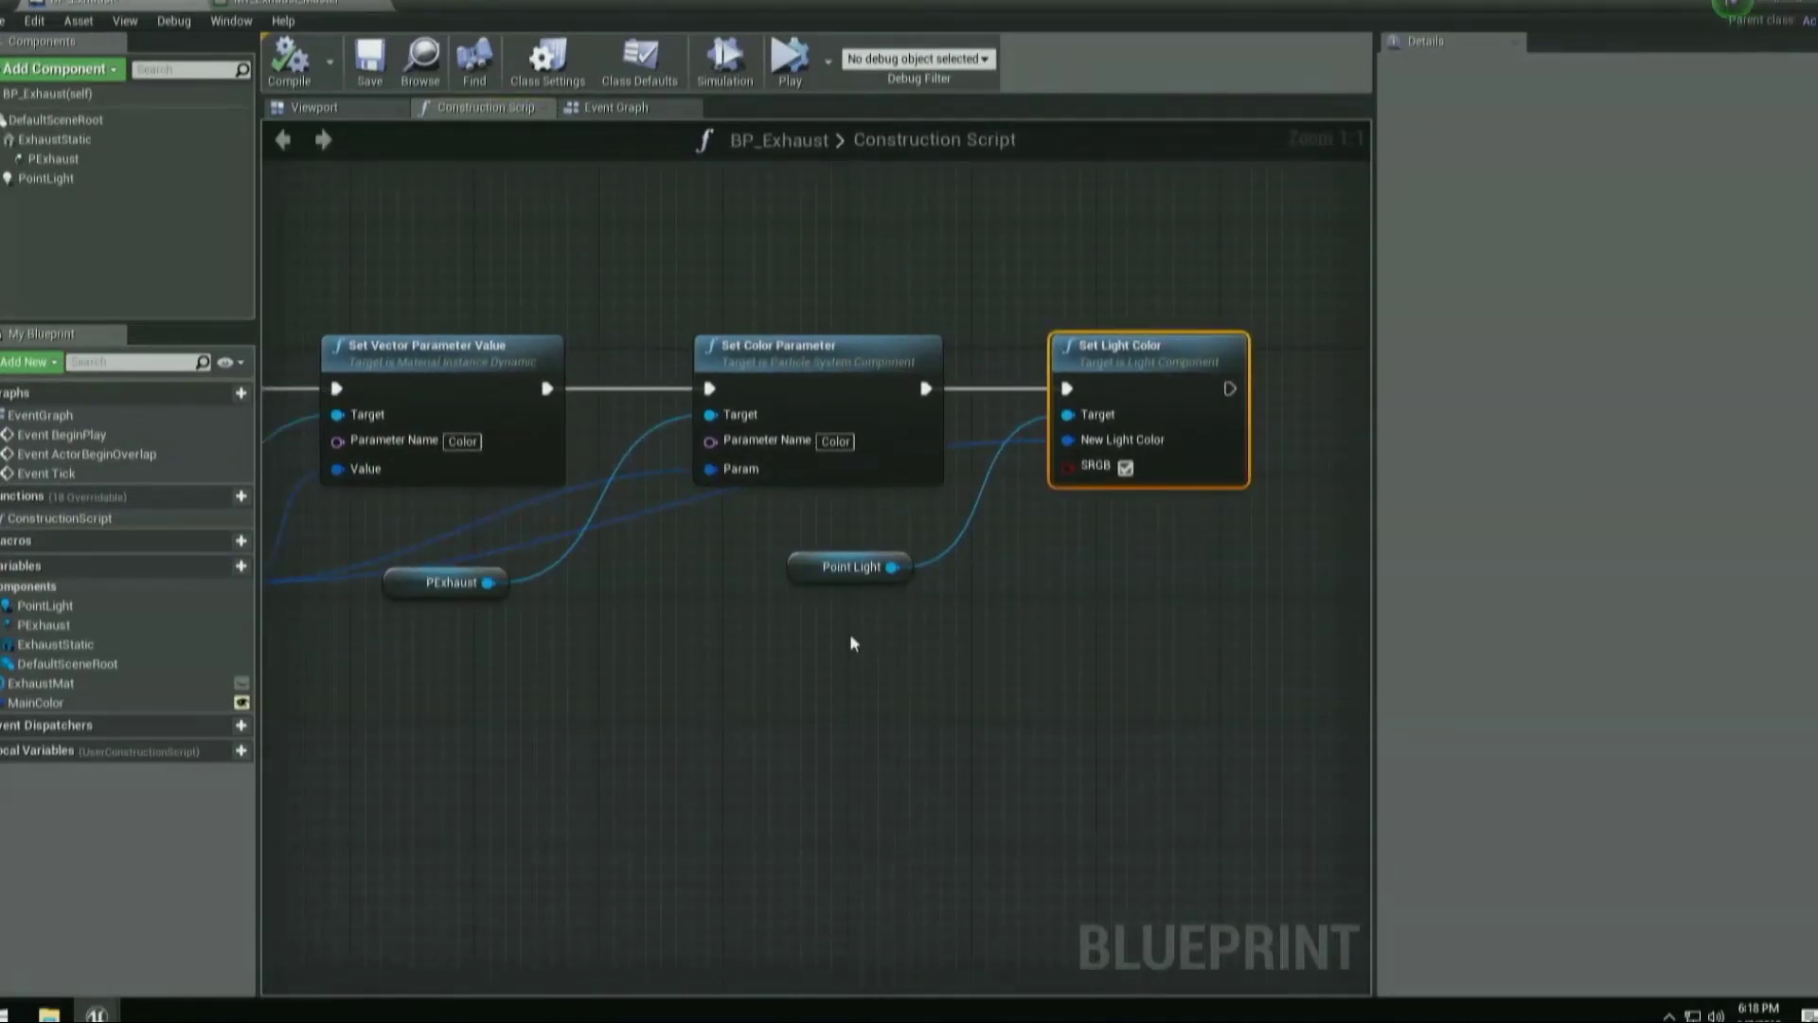
{"action": "right_click_drag", "start_coordinate": [892, 667], "coordinate": [1166, 718]}
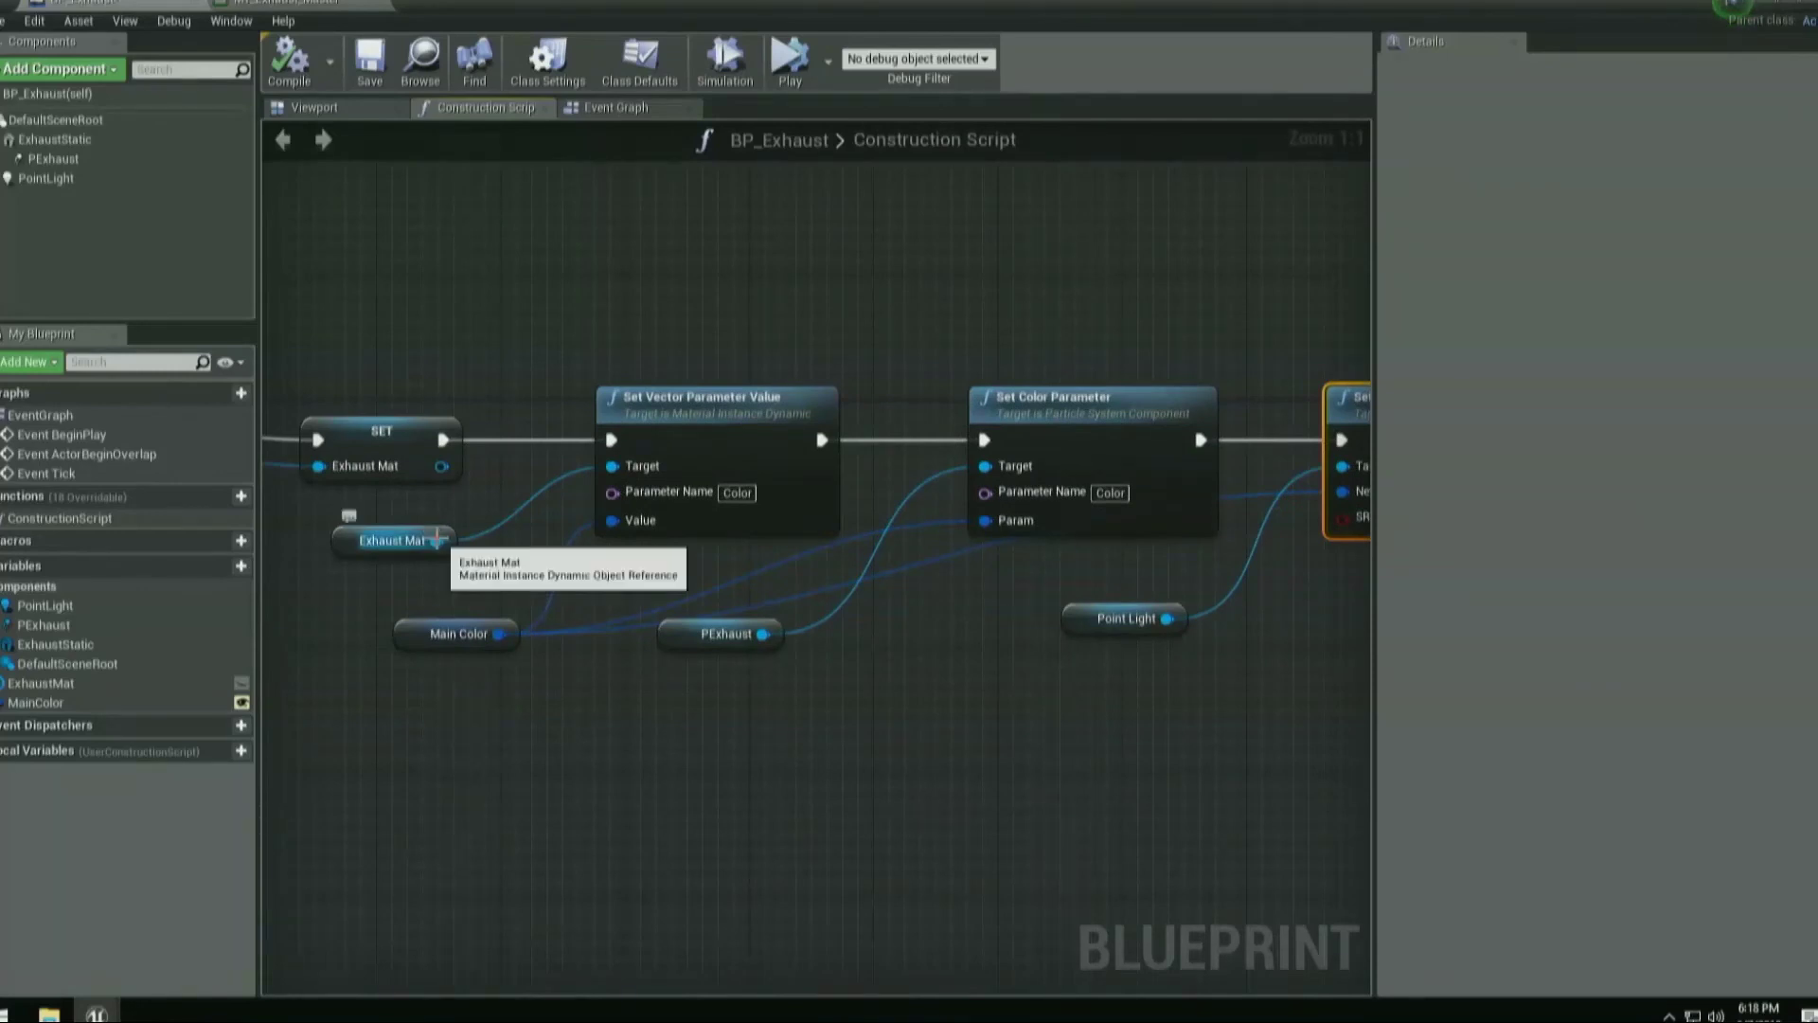
{"action": "left_click_drag", "start_coordinate": [437, 540], "coordinate": [624, 775]}
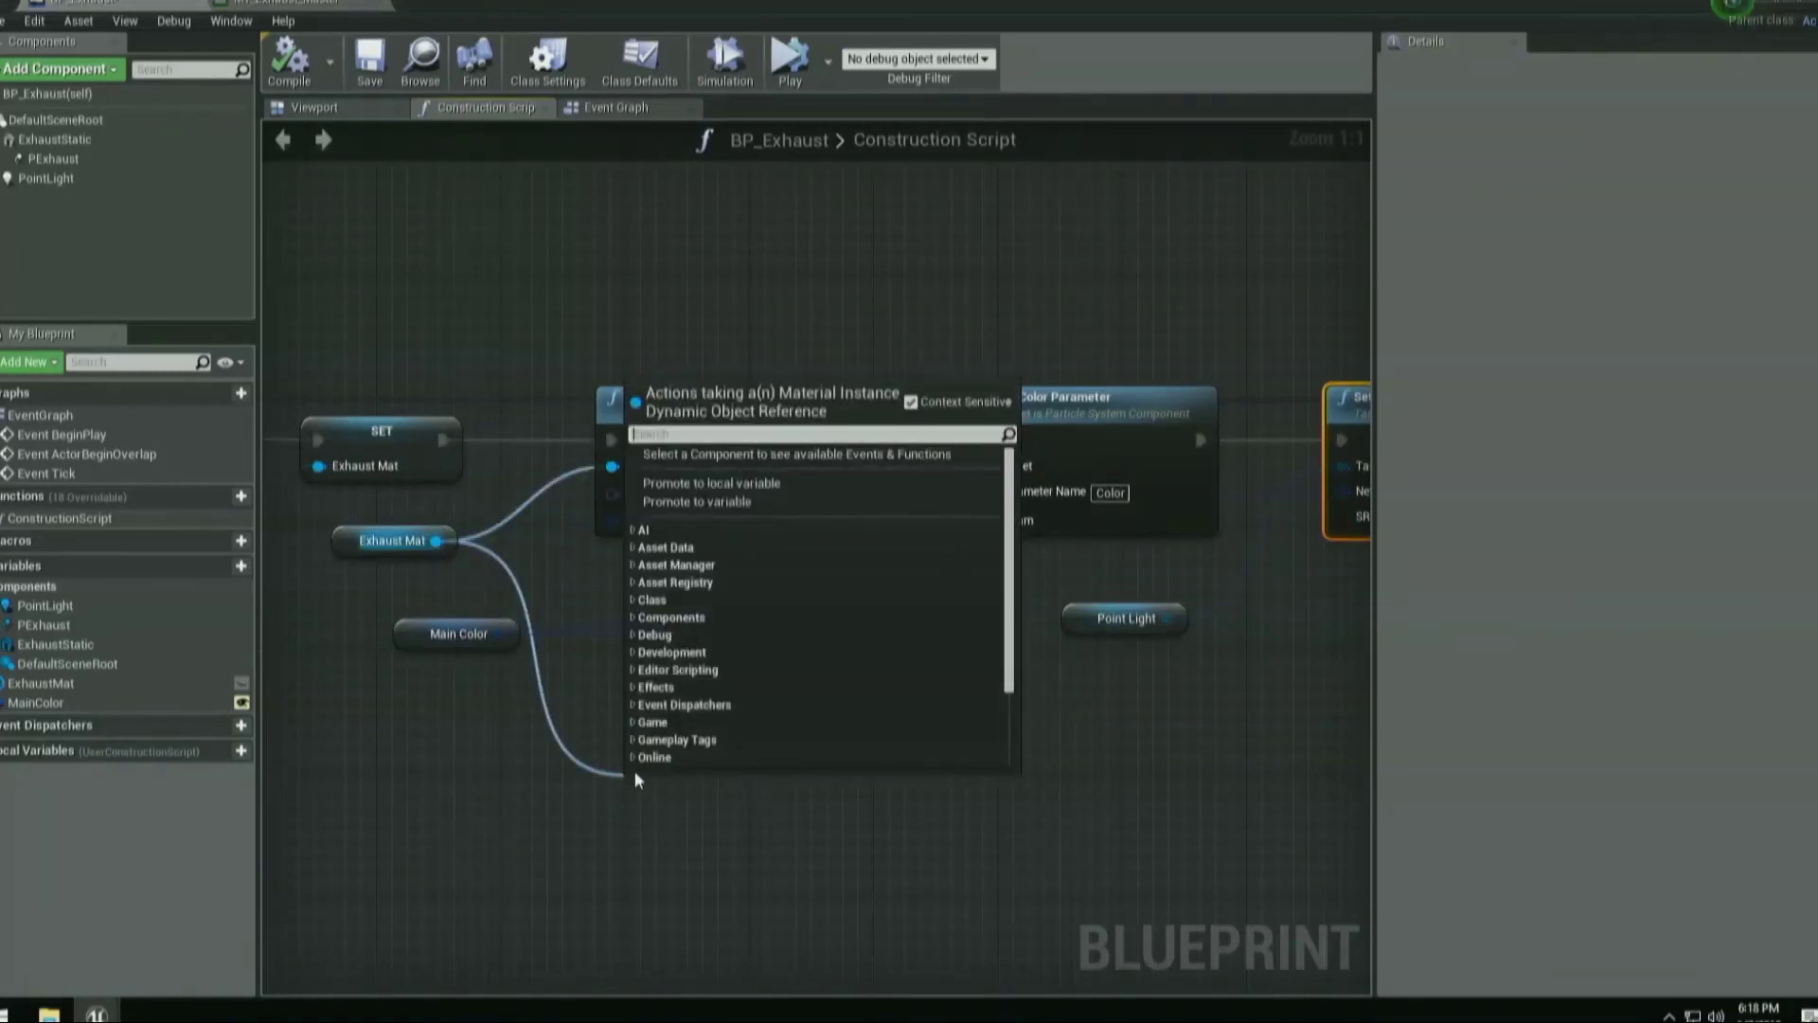
{"action": "type", "text": "flo"}
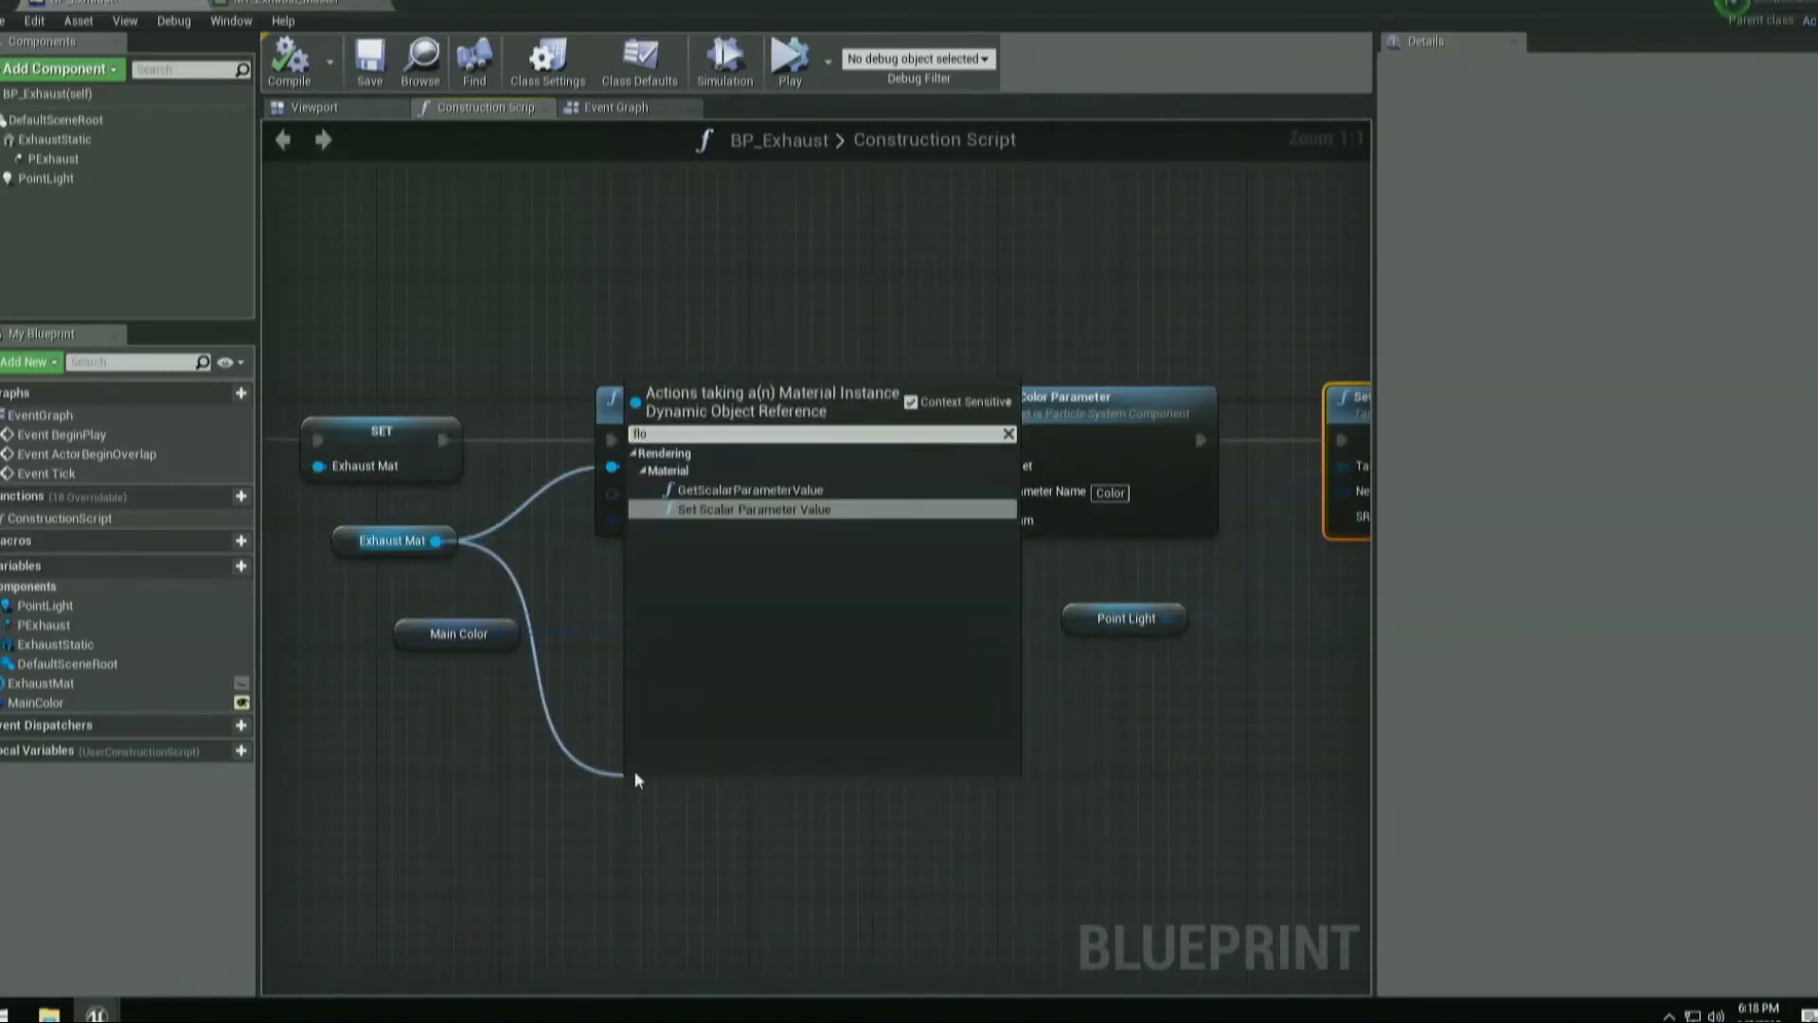
{"action": "key", "text": "Return"}
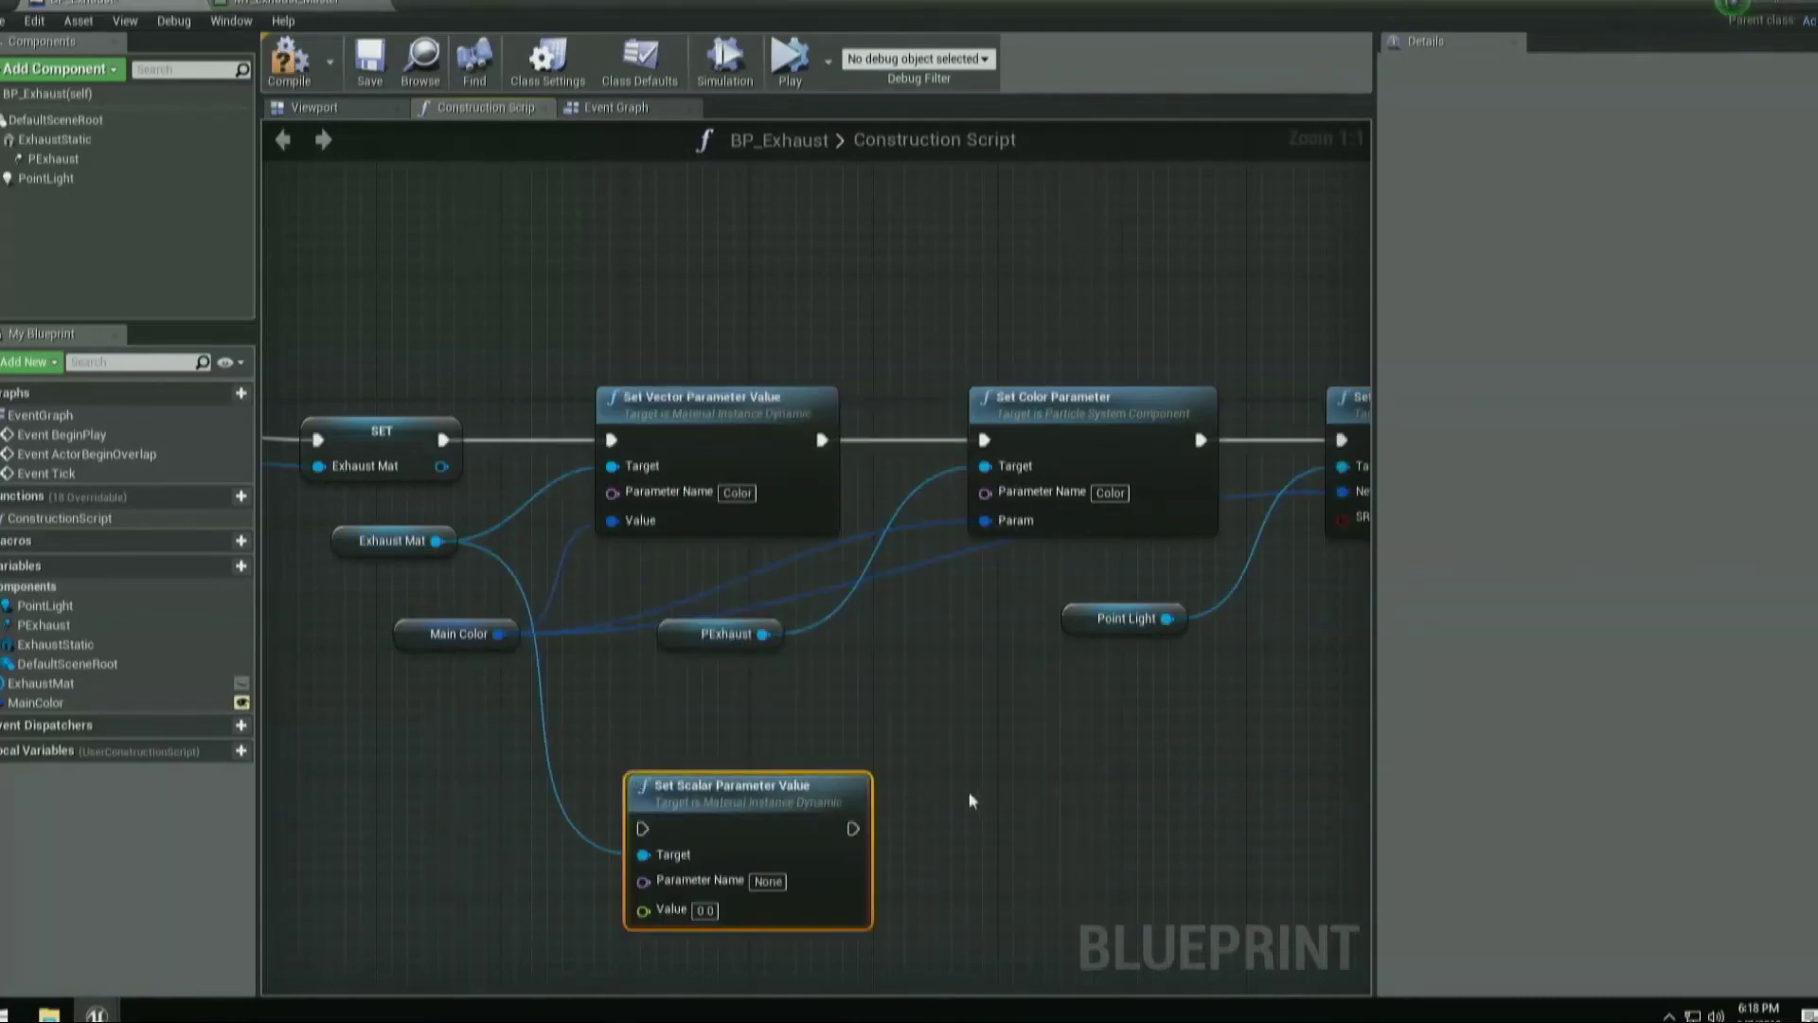
{"action": "left_click", "coordinate": [768, 881]}
{"action": "type", "text": "MainSpeed"}
{"action": "key", "text": "Return"}
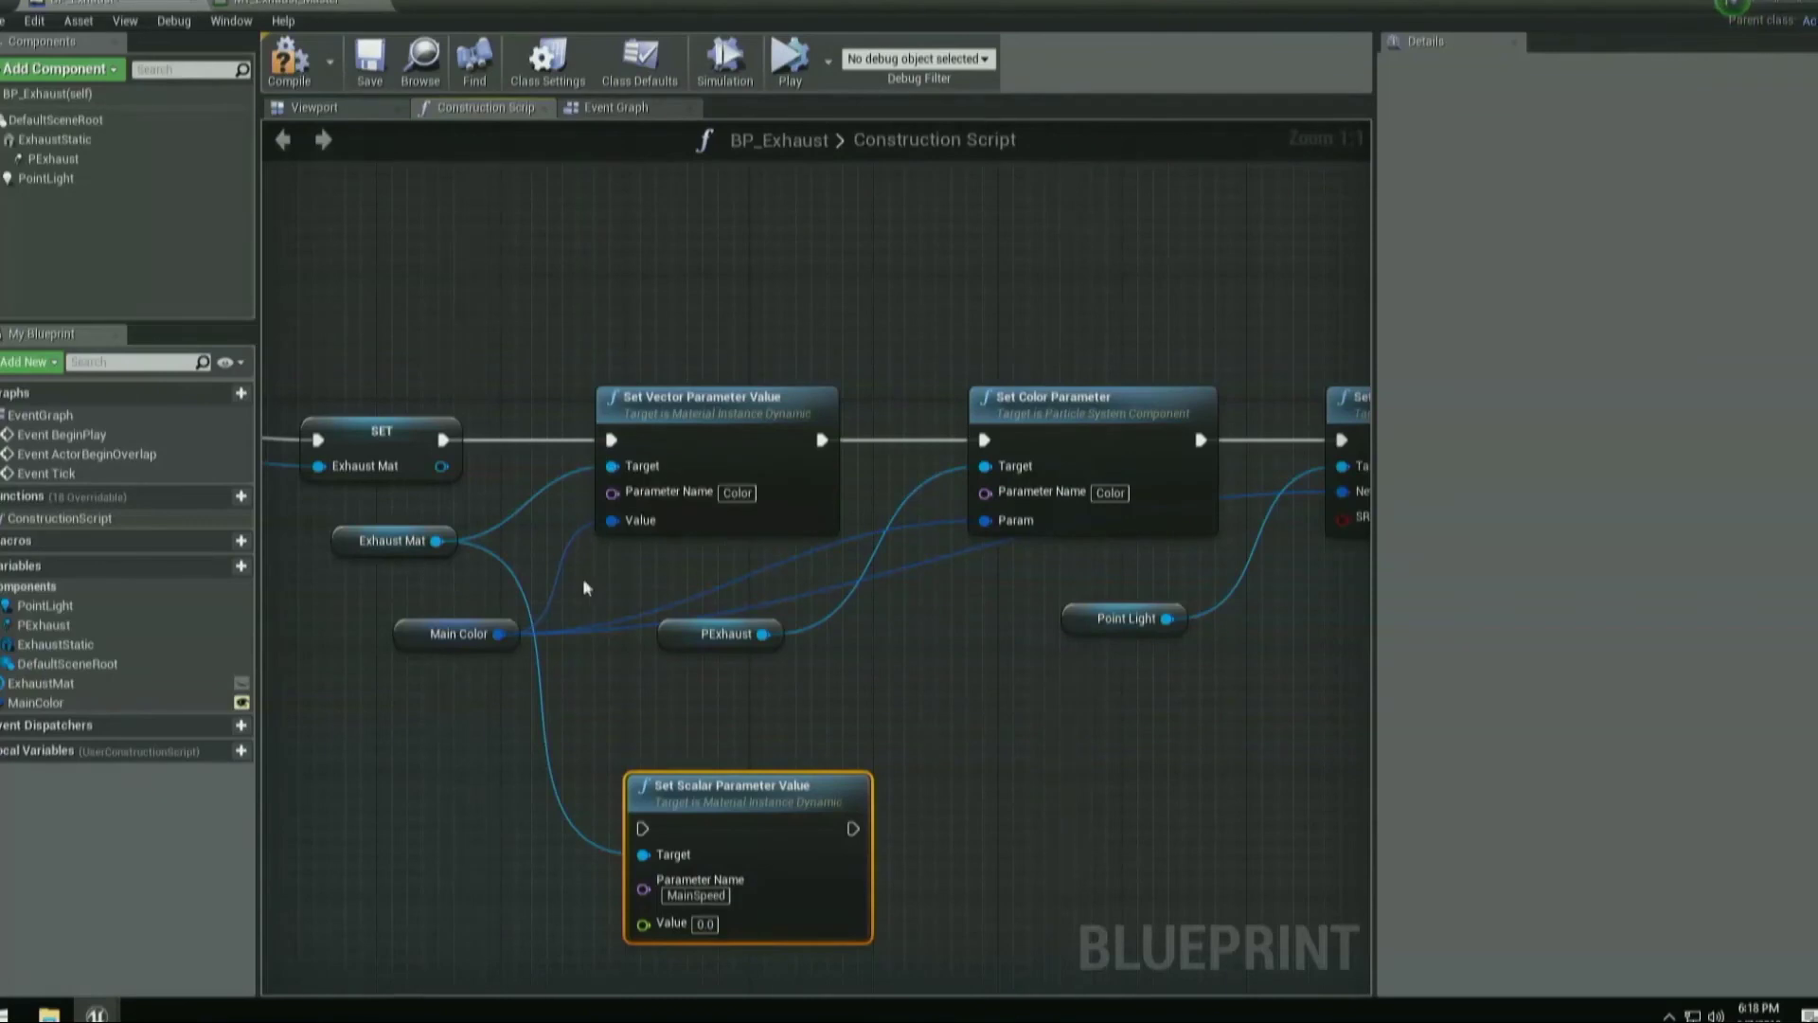
Promote the scalar node's Value input to a variable named MainSpeed and make it instance editable.
{"action": "right_click_drag", "start_coordinate": [583, 588], "coordinate": [645, 412]}
{"action": "right_click", "coordinate": [706, 749]}
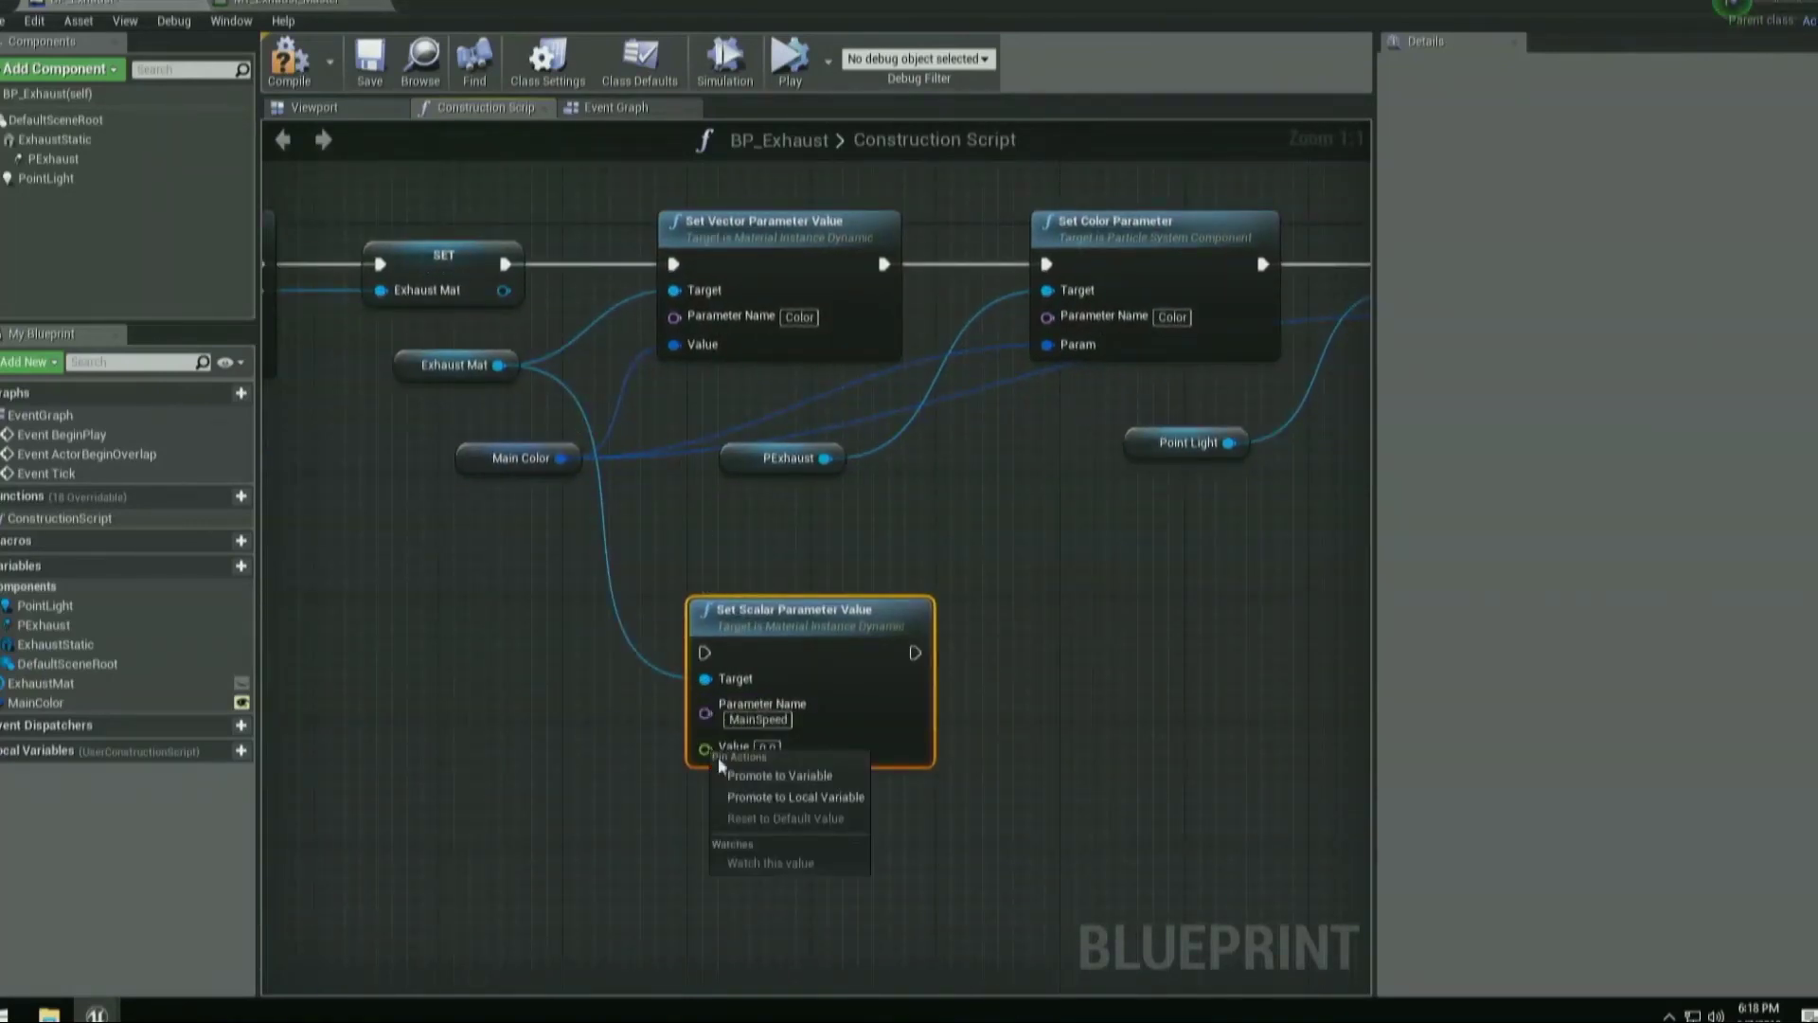
{"action": "left_click", "coordinate": [732, 775]}
{"action": "type", "text": "MainSpeed"}
{"action": "key", "text": "Return"}
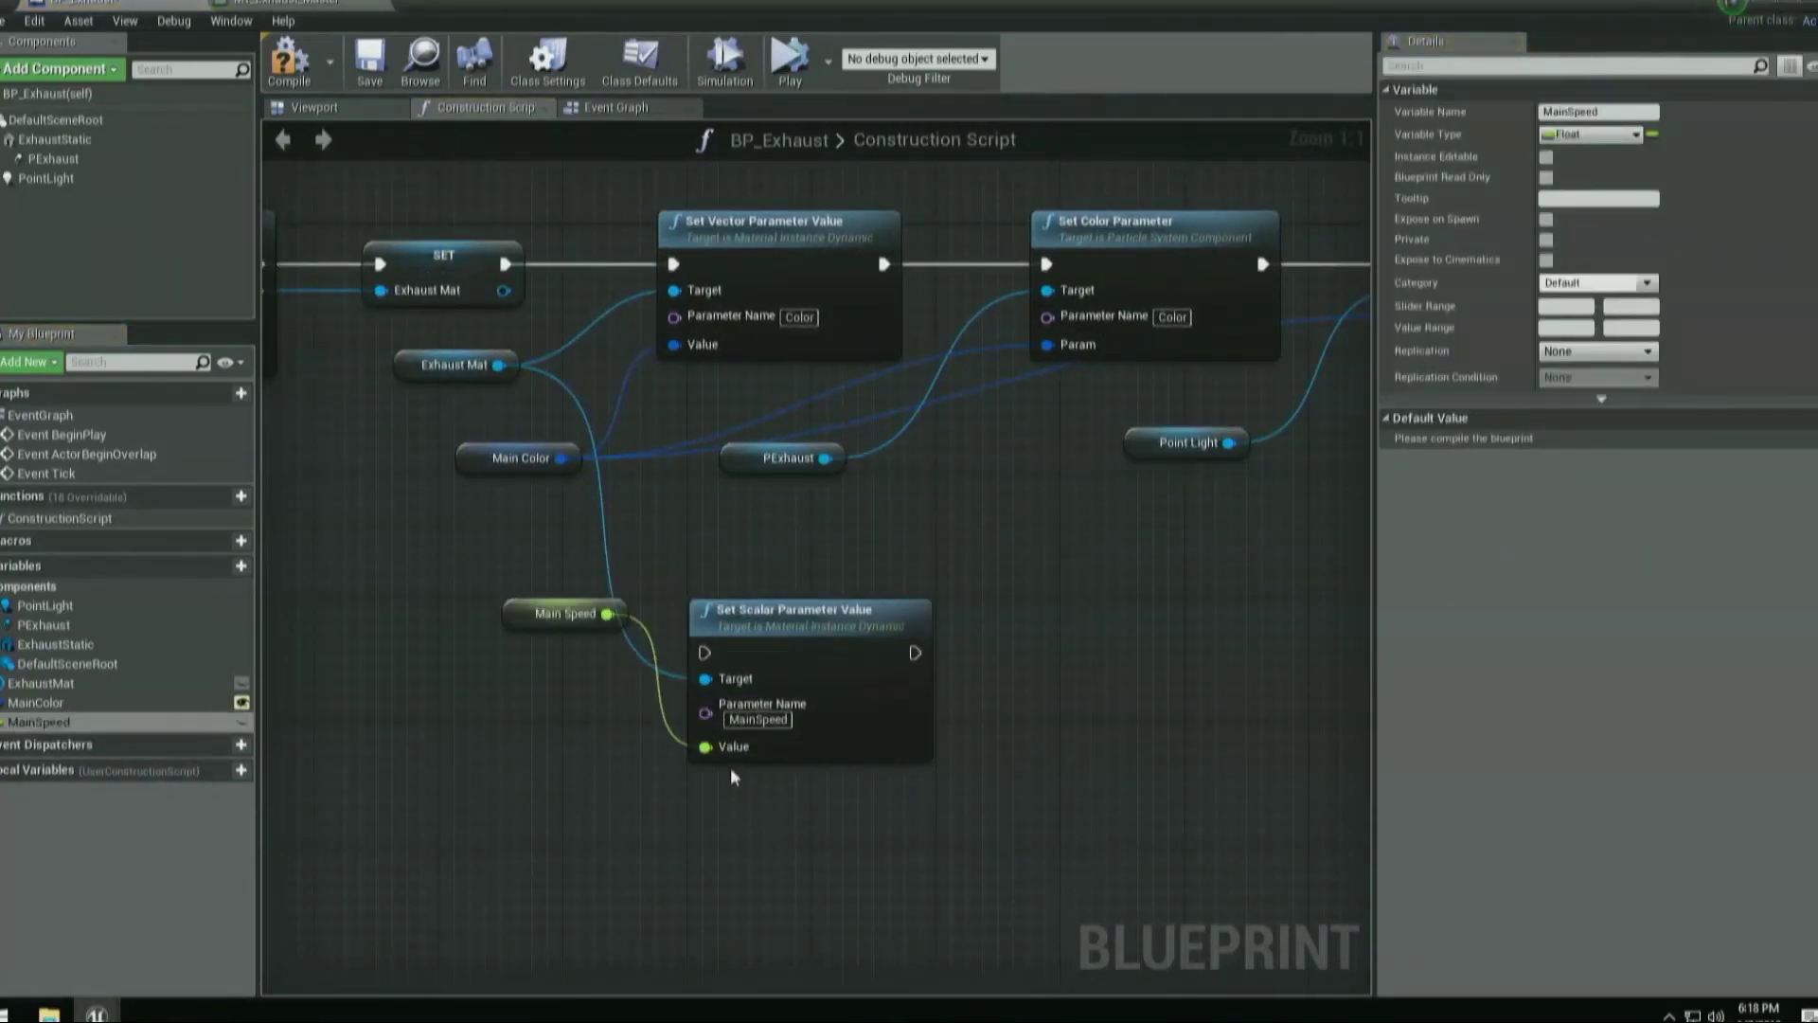
{"action": "left_click", "coordinate": [242, 722]}
Link the Set Scalar Parameter Value node after Set Light Color and place it at the end of the chain.
{"action": "right_click_drag", "start_coordinate": [1054, 481], "coordinate": [621, 511]}
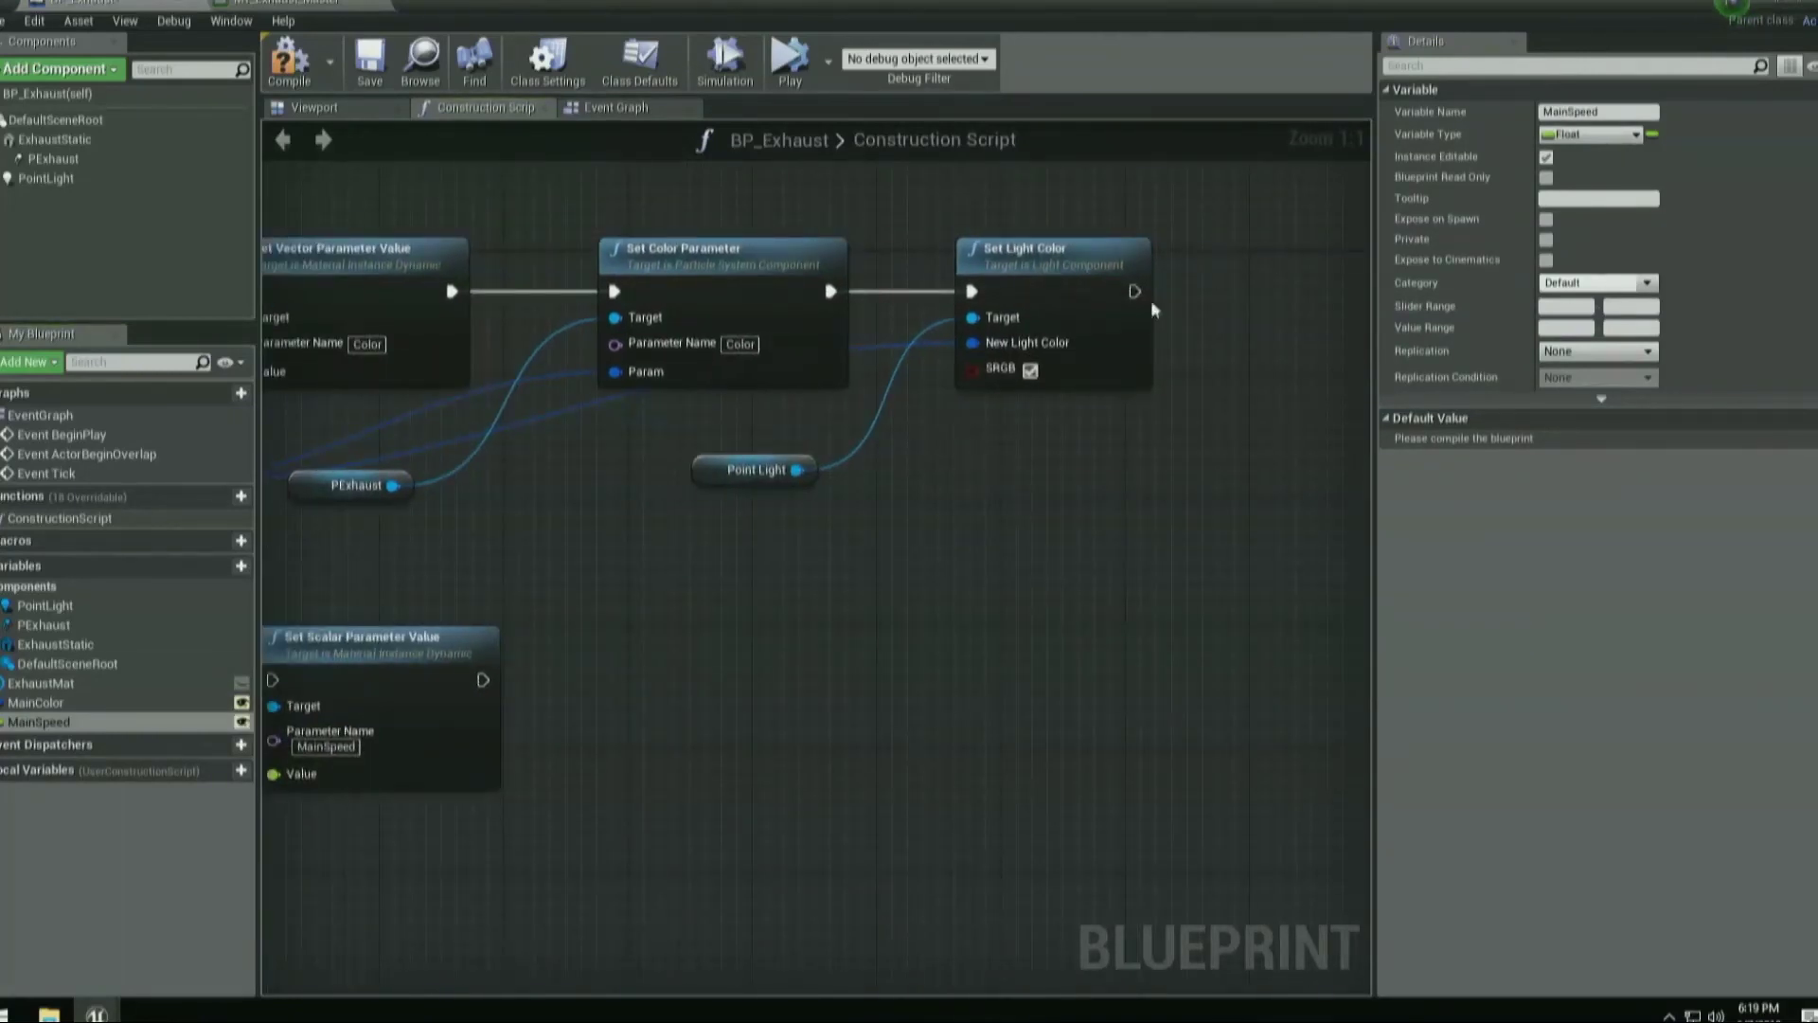
{"action": "left_click_drag", "start_coordinate": [1123, 305], "coordinate": [797, 689]}
{"action": "right_click_drag", "start_coordinate": [1014, 576], "coordinate": [713, 606]}
{"action": "left_click_drag", "start_coordinate": [587, 680], "coordinate": [1133, 355]}
{"action": "right_click_drag", "start_coordinate": [575, 633], "coordinate": [962, 600]}
Route the Exhaust Mat wire above the nodes with two reroute points, move Main Speed beside its scalar node, and compile.
{"action": "right_click_drag", "start_coordinate": [414, 435], "coordinate": [537, 433]}
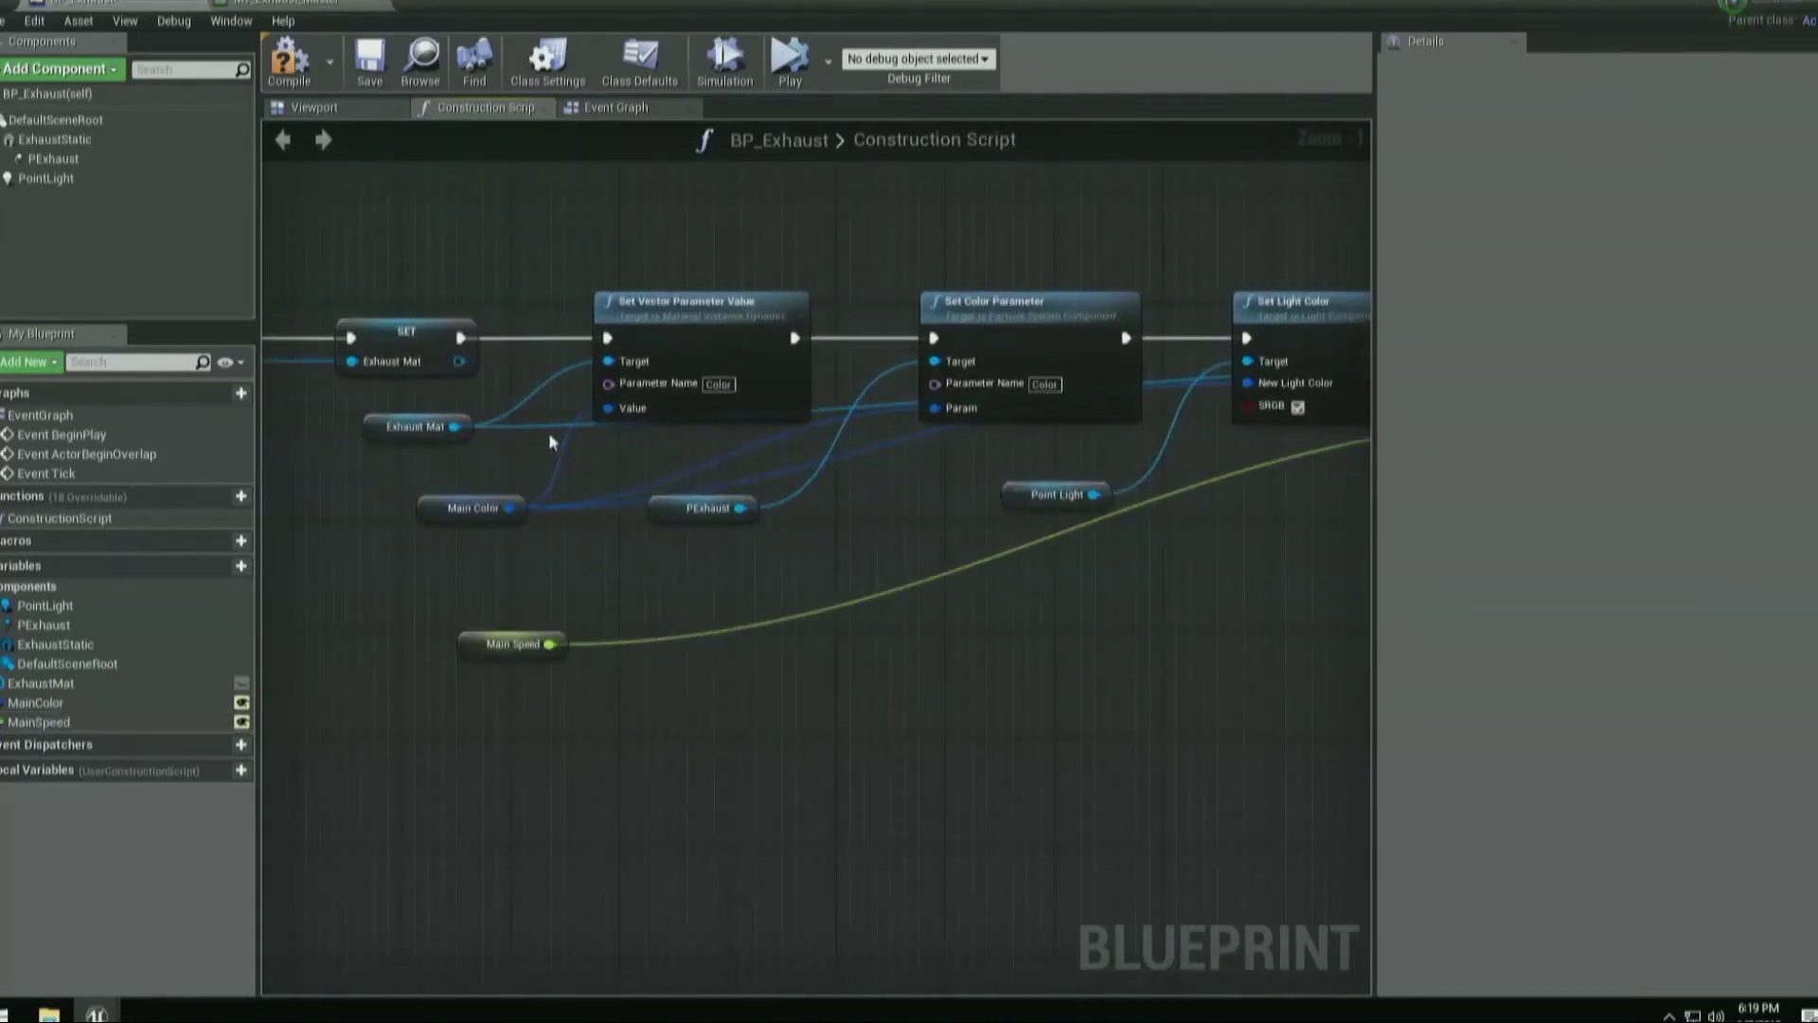
{"action": "double_click", "coordinate": [541, 426]}
{"action": "left_click_drag", "start_coordinate": [532, 425], "coordinate": [554, 244]}
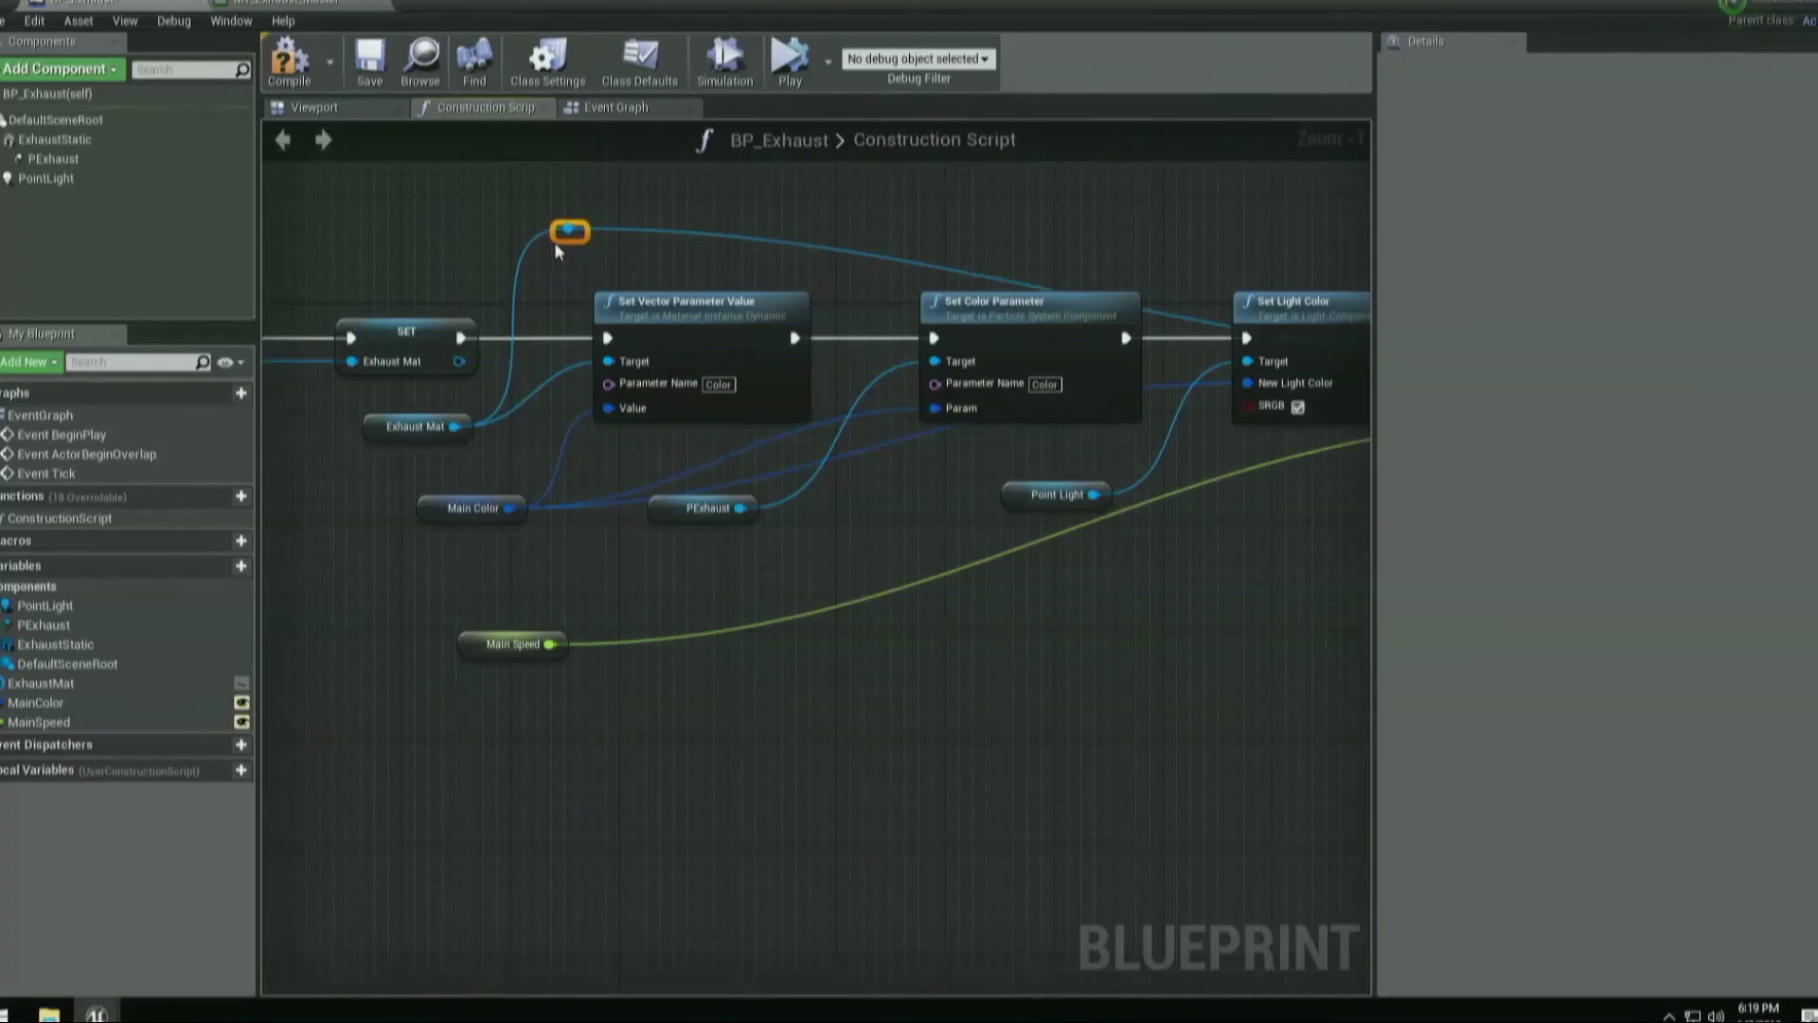
{"action": "double_click", "coordinate": [838, 249]}
{"action": "left_click_drag", "start_coordinate": [840, 251], "coordinate": [1312, 250]}
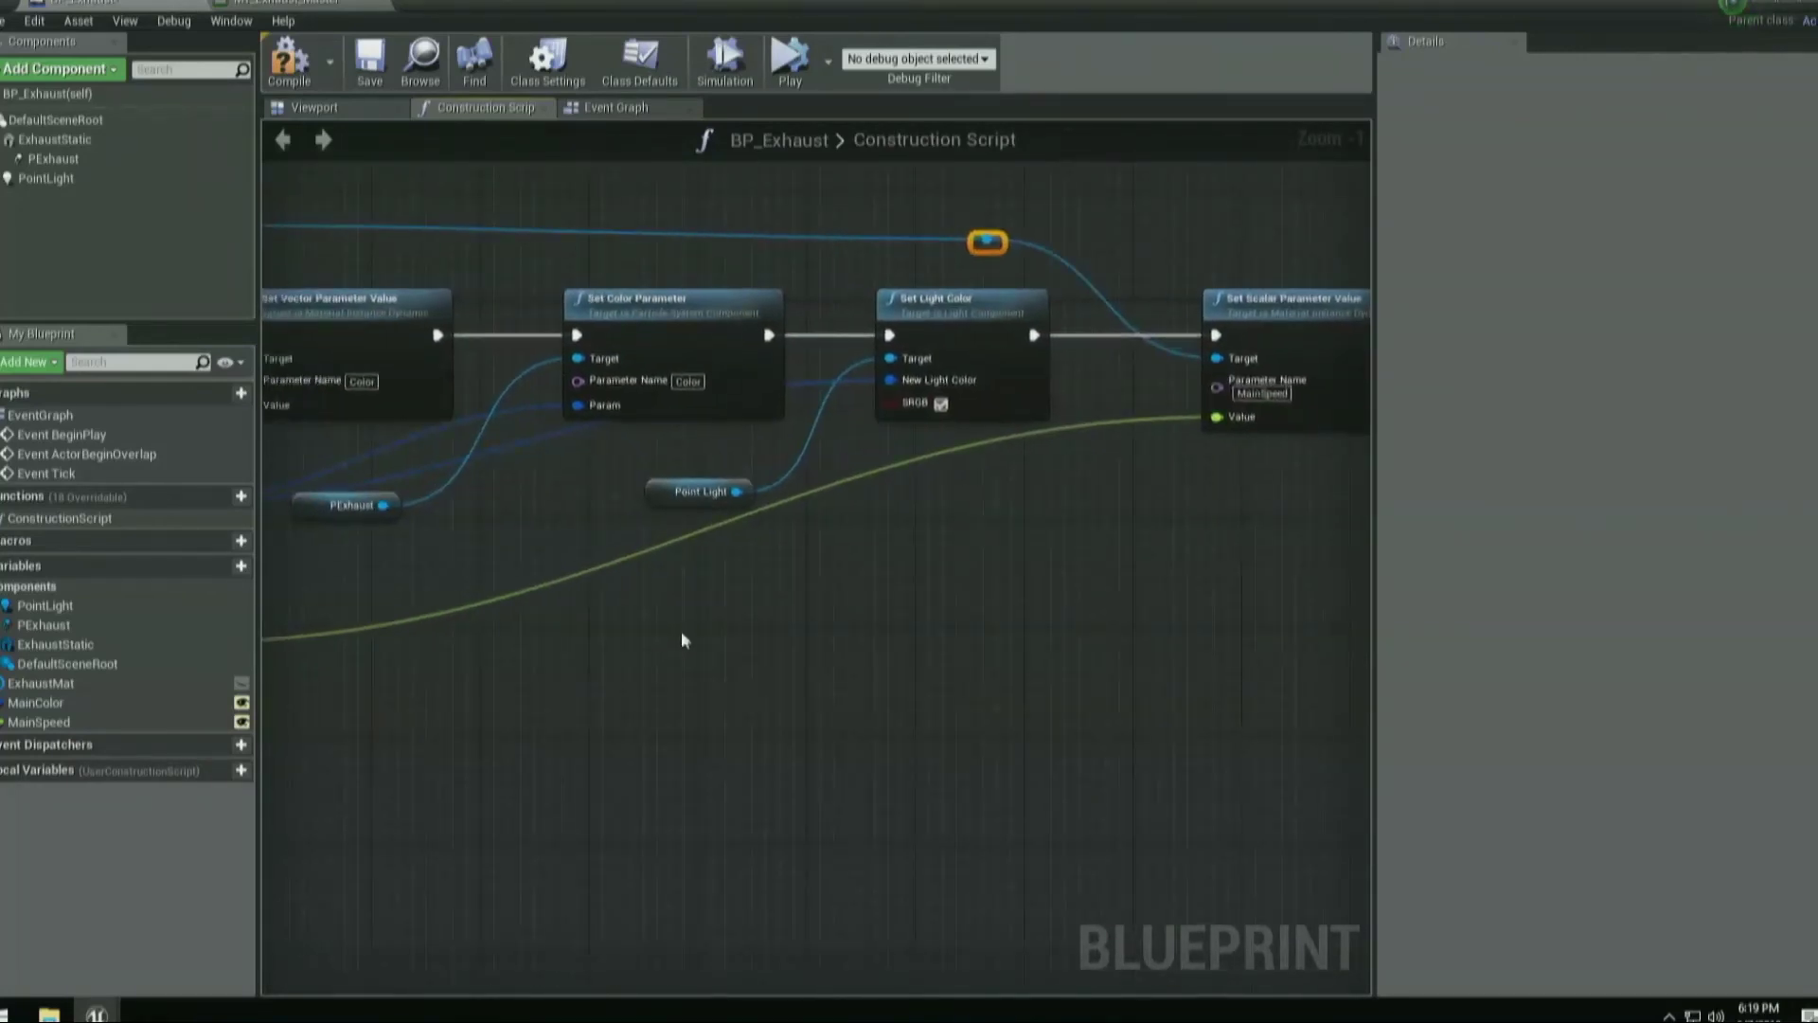
{"action": "left_click_drag", "start_coordinate": [487, 645], "coordinate": [1279, 495]}
{"action": "right_click_drag", "start_coordinate": [1368, 453], "coordinate": [907, 538]}
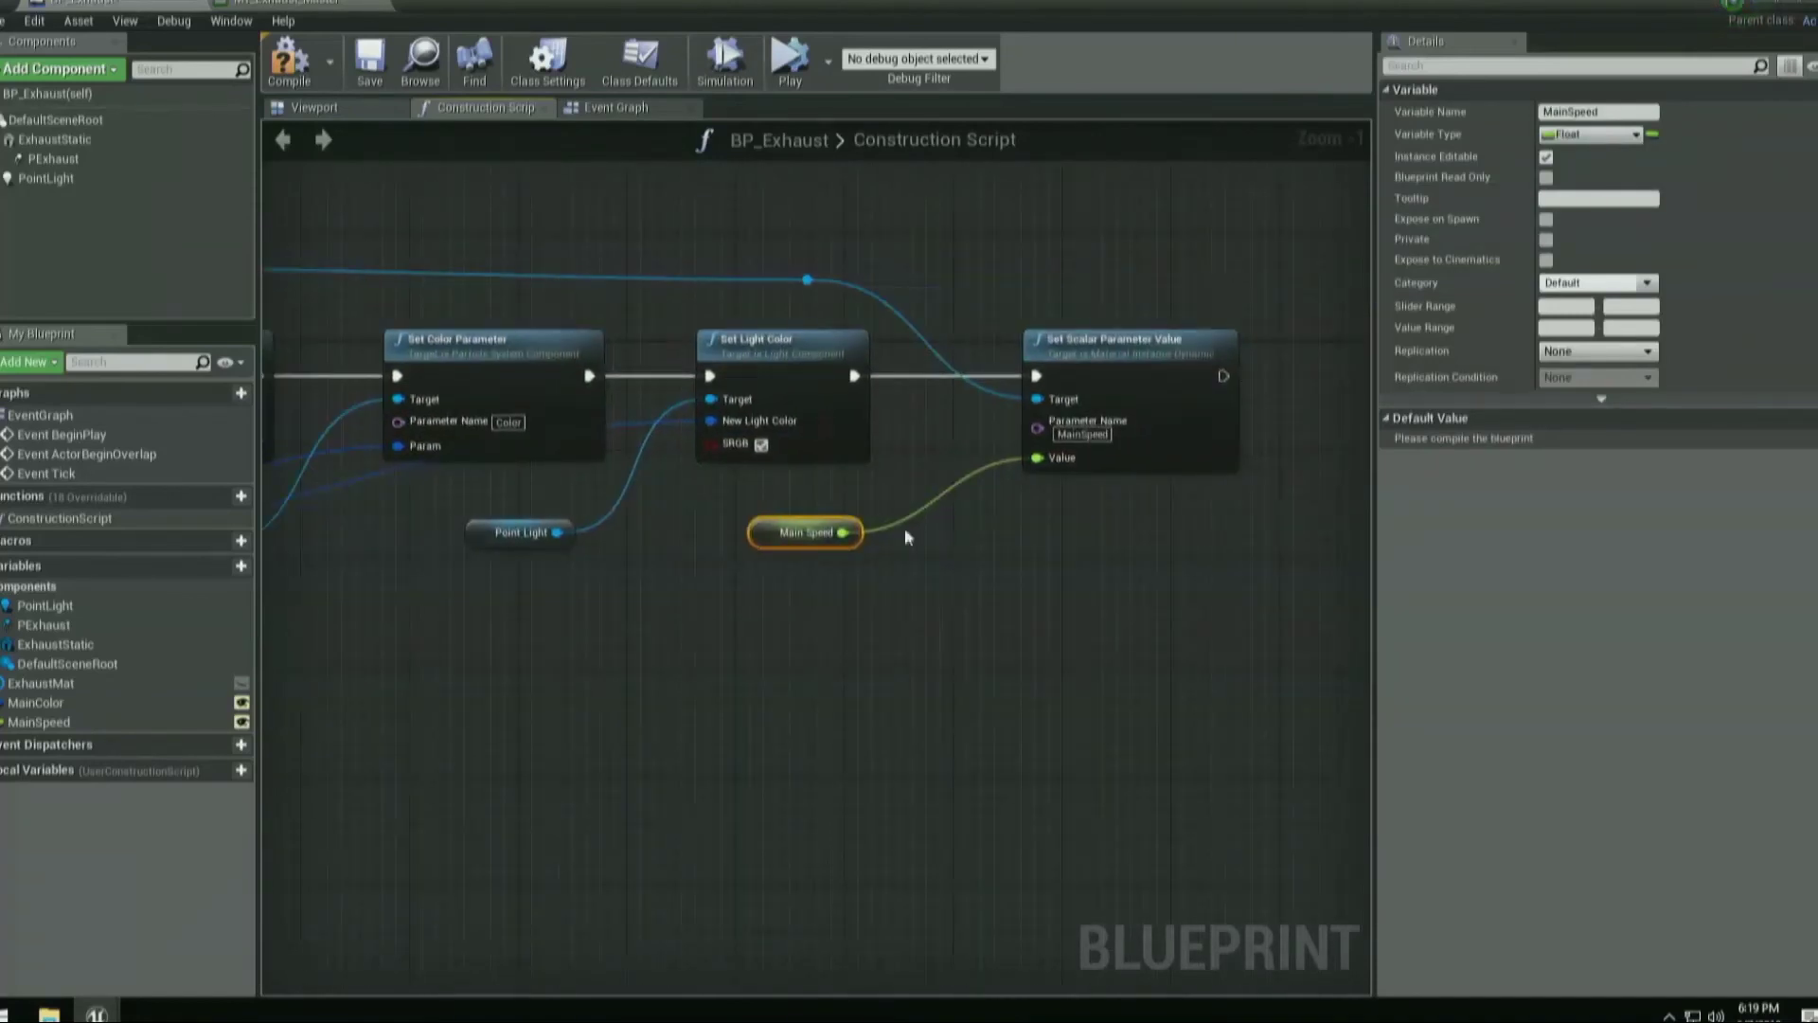
{"action": "left_click", "coordinate": [291, 59]}
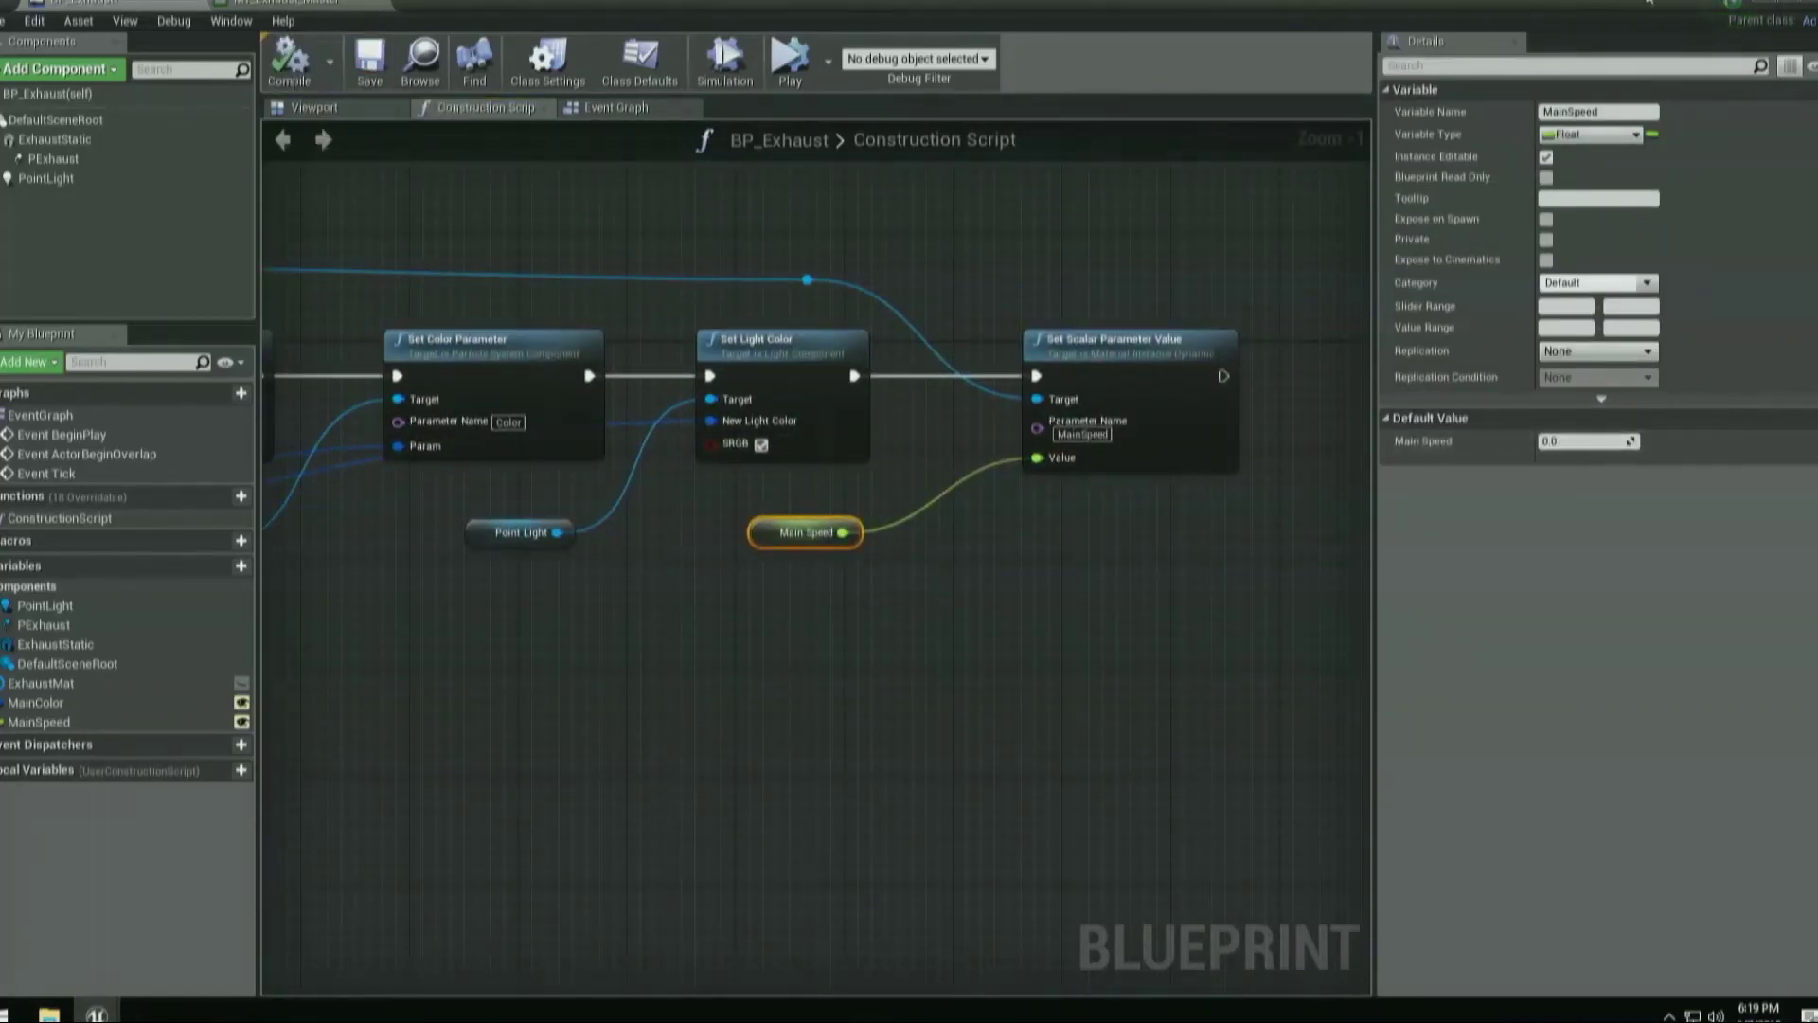
Return to the level and set Main Speed to 1 on the placed BP_Exhaust actor.
{"action": "key", "text": "super+Down"}
{"action": "mouse_move", "coordinate": [653, 458]}
{"action": "right_mouse_down"}
{"action": "mouse_move", "coordinate": [673, 453]}
{"action": "mouse_move", "coordinate": [654, 458]}
{"action": "right_mouse_up"}
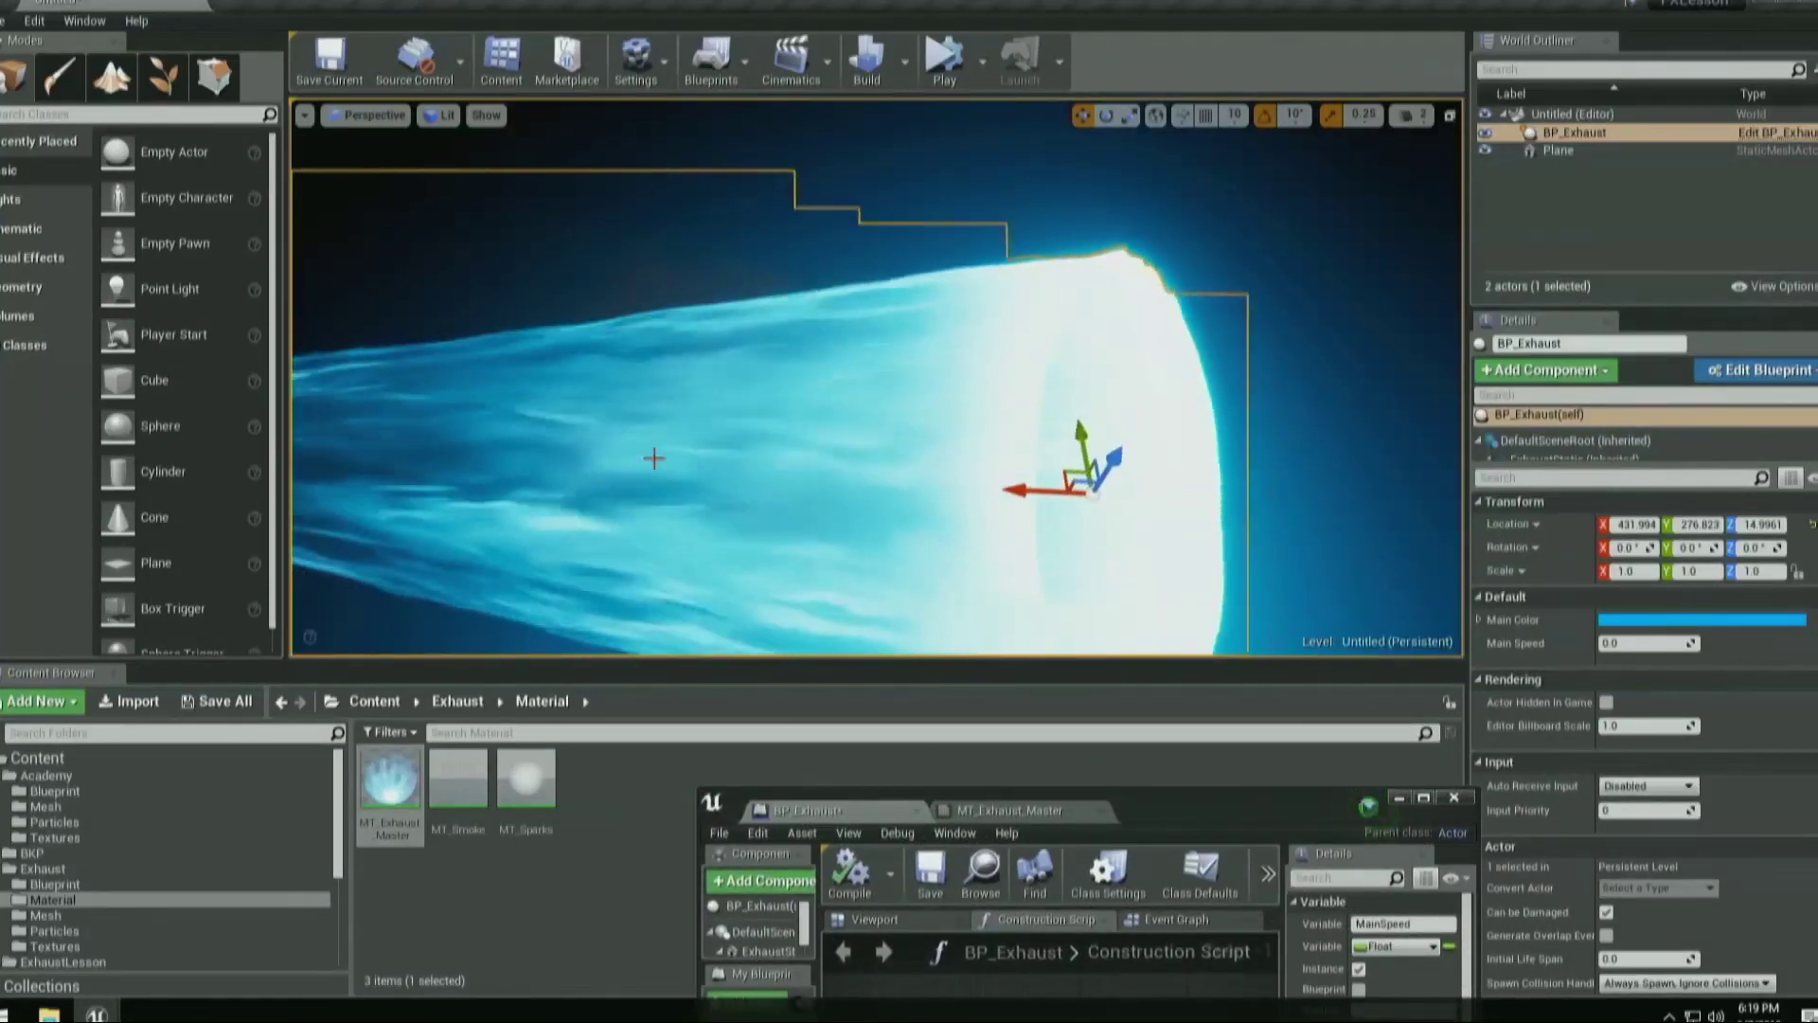
{"action": "left_click", "coordinate": [1638, 643]}
{"action": "type", "text": "1"}
{"action": "key", "text": "Return"}
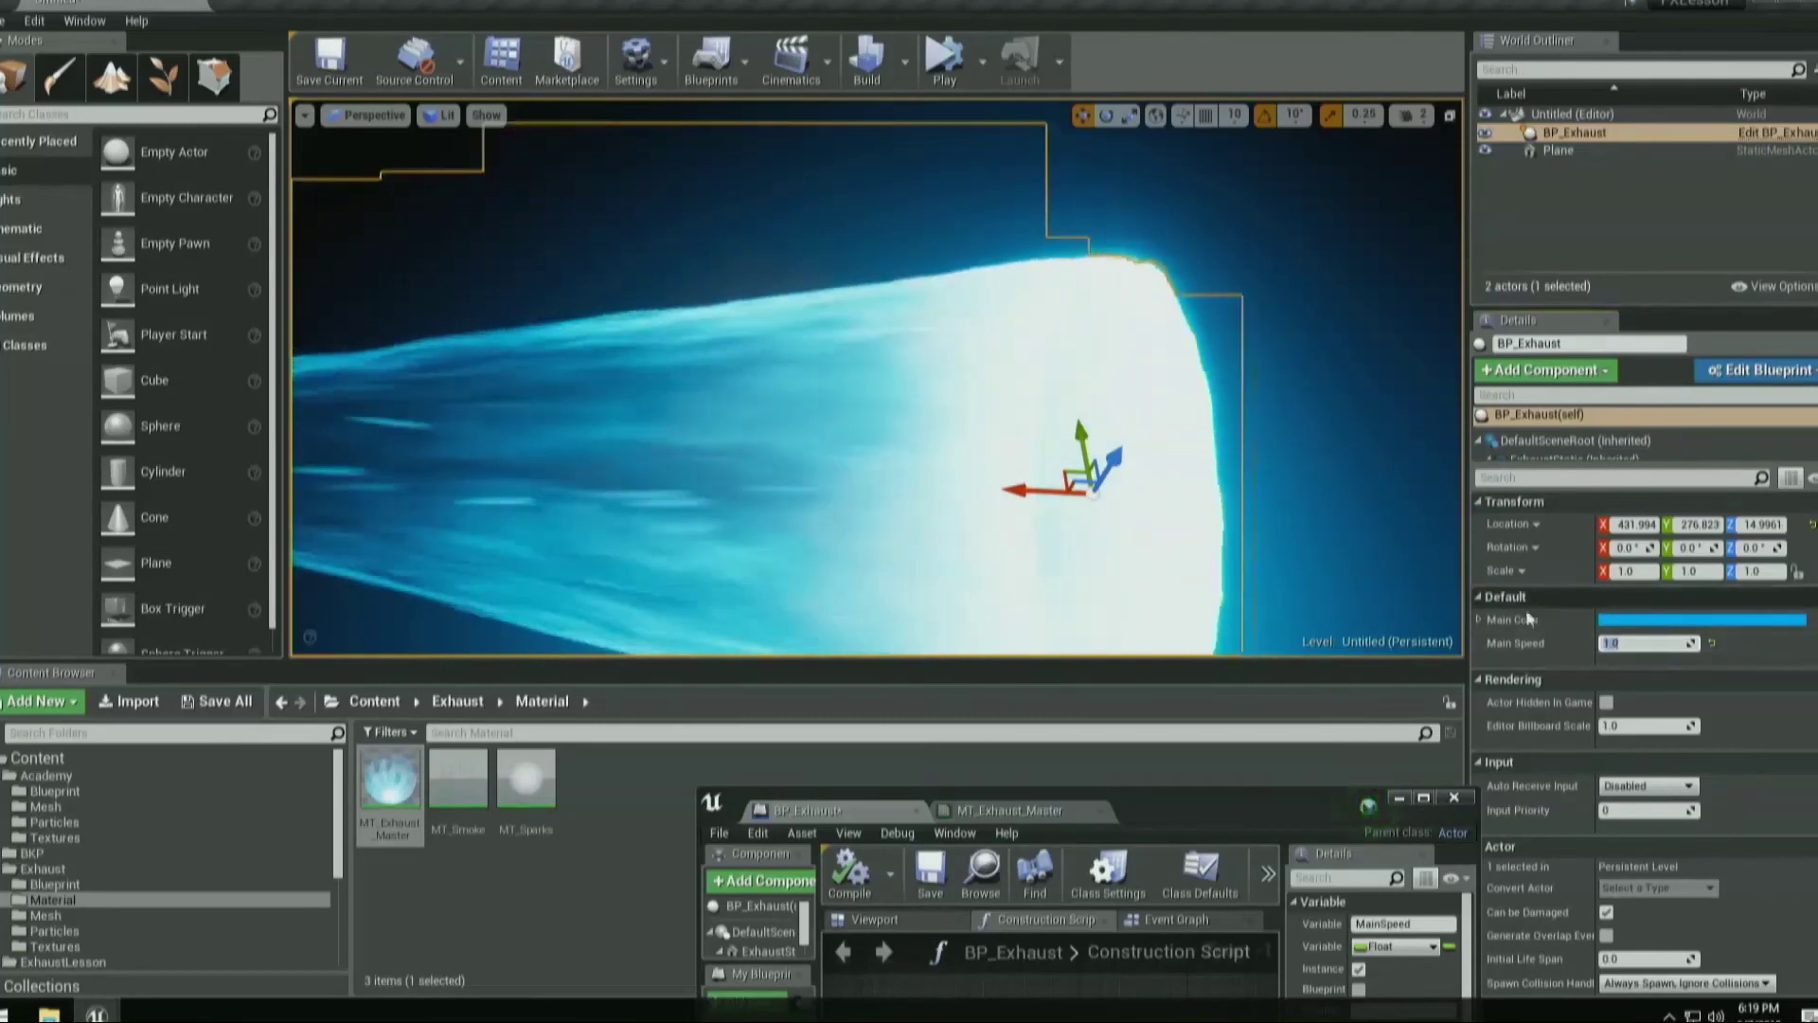
Reopen the BP_Exhaust Construction Script and add a Set Float Parameter node from the PExhaust reference.
{"action": "double_click", "coordinate": [1284, 796]}
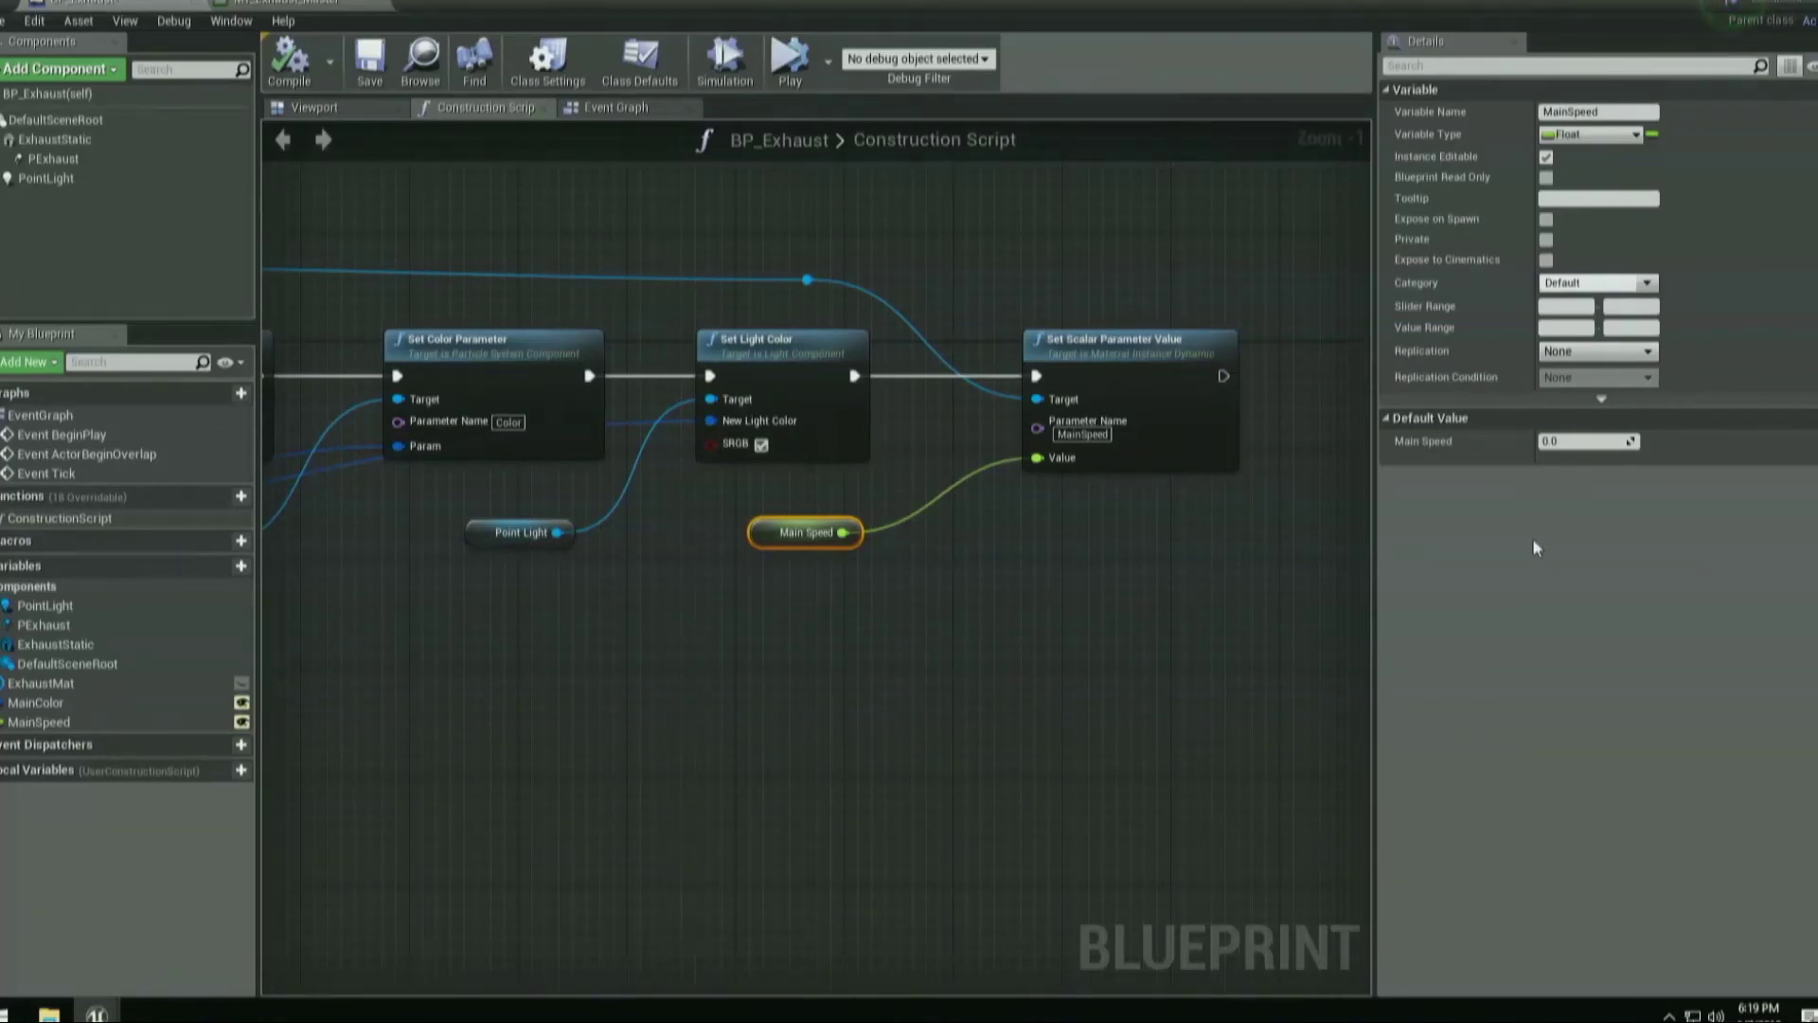
{"action": "right_click_drag", "start_coordinate": [1096, 576], "coordinate": [1200, 591]}
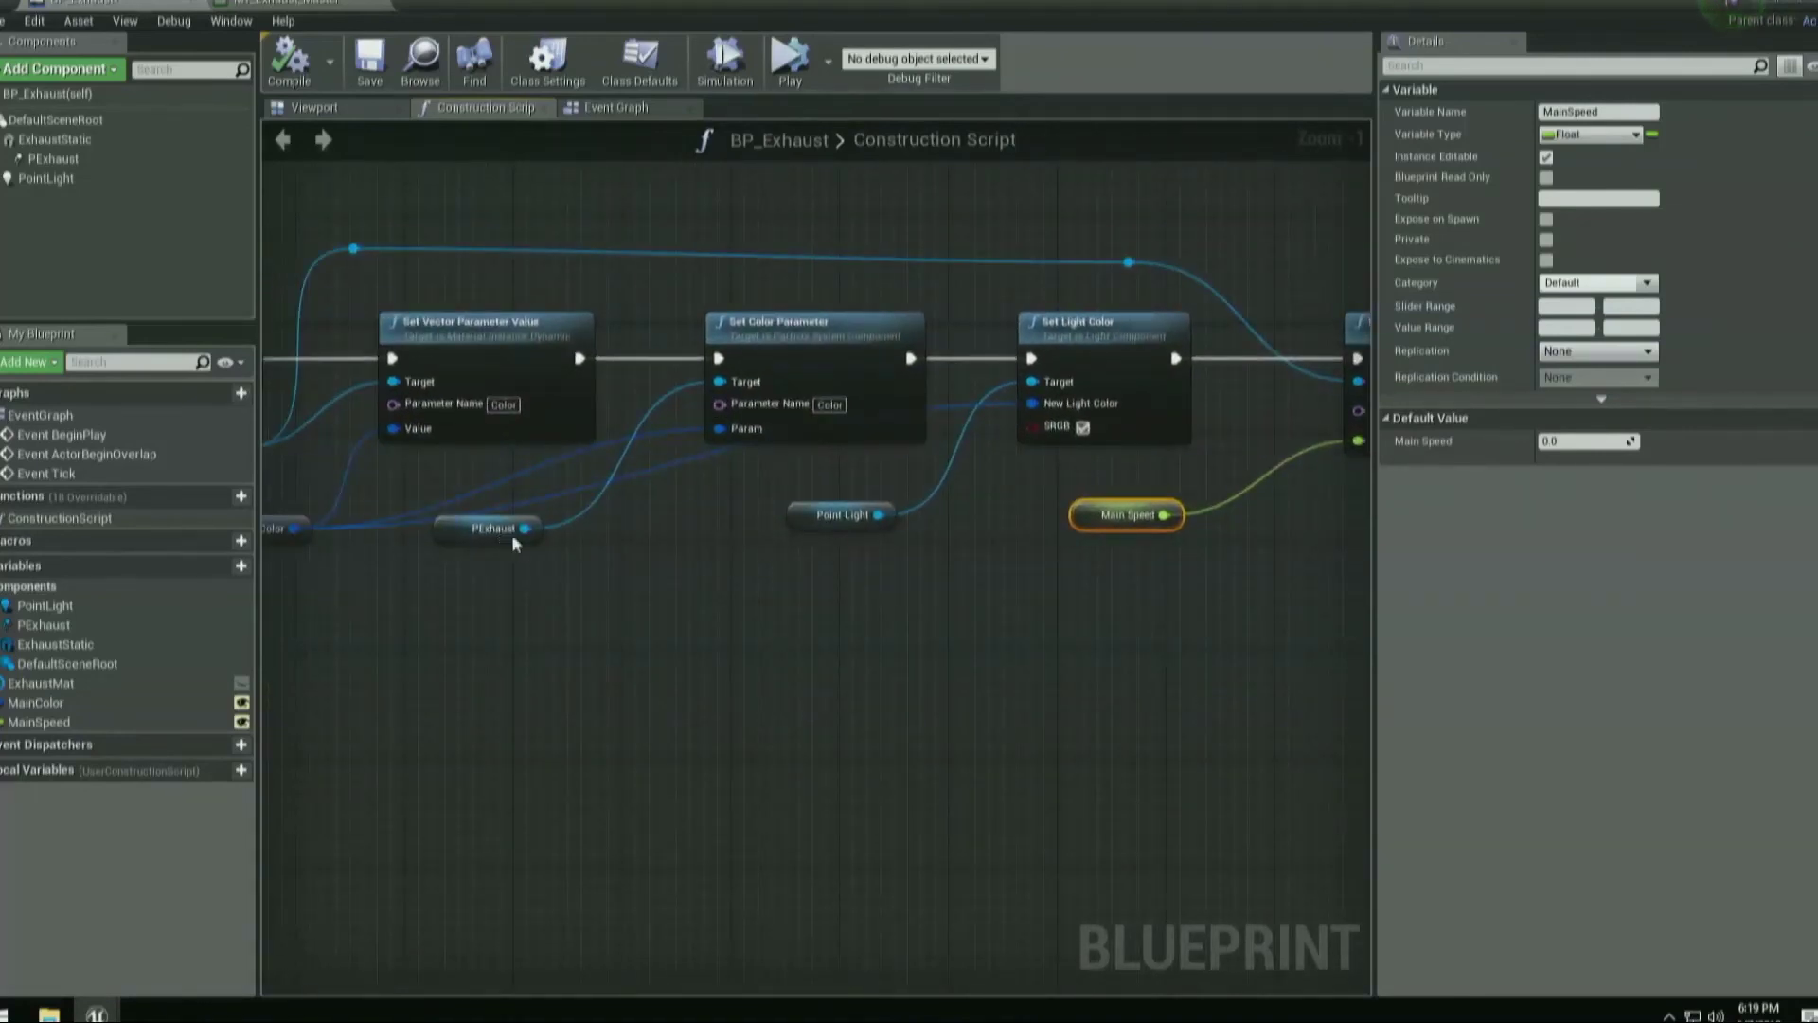
{"action": "left_click_drag", "start_coordinate": [525, 528], "coordinate": [759, 678]}
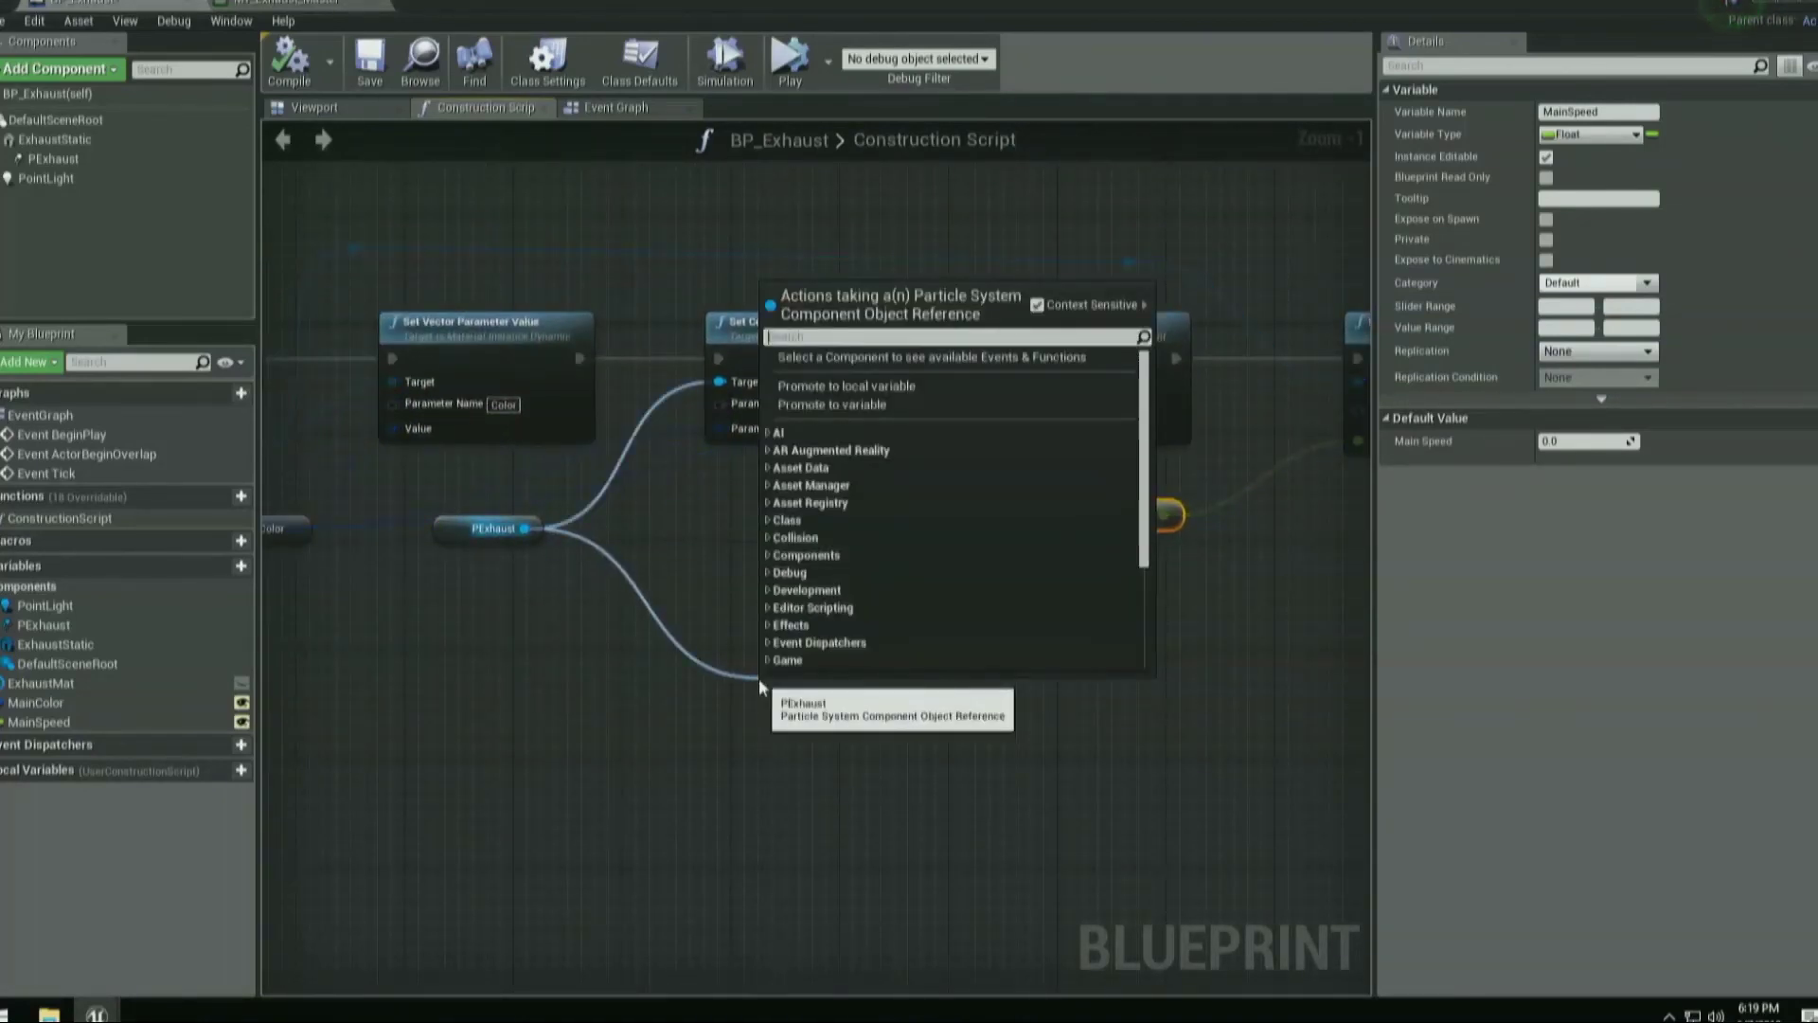
{"action": "type", "text": "scal"}
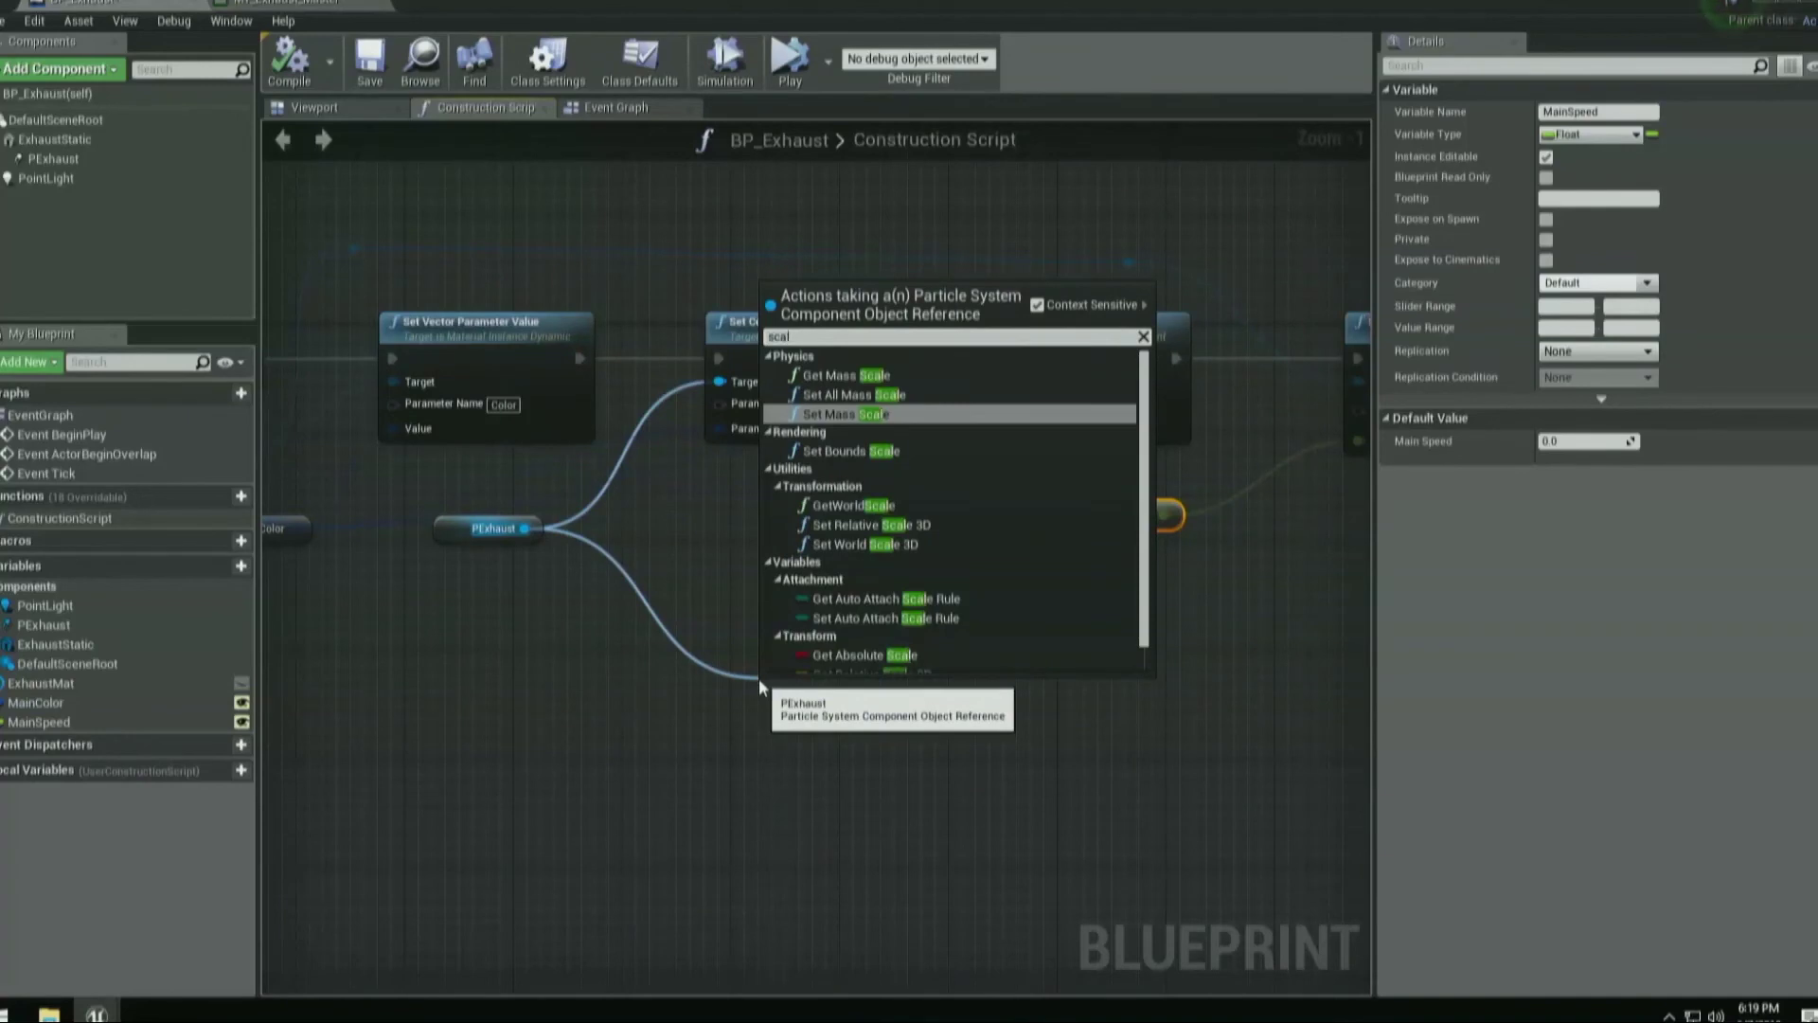
{"action": "key", "text": "BackSpace"}
{"action": "key", "text": "BackSpace"}
{"action": "key", "text": "BackSpace"}
{"action": "key", "text": "BackSpace"}
{"action": "type", "text": "set float param"}
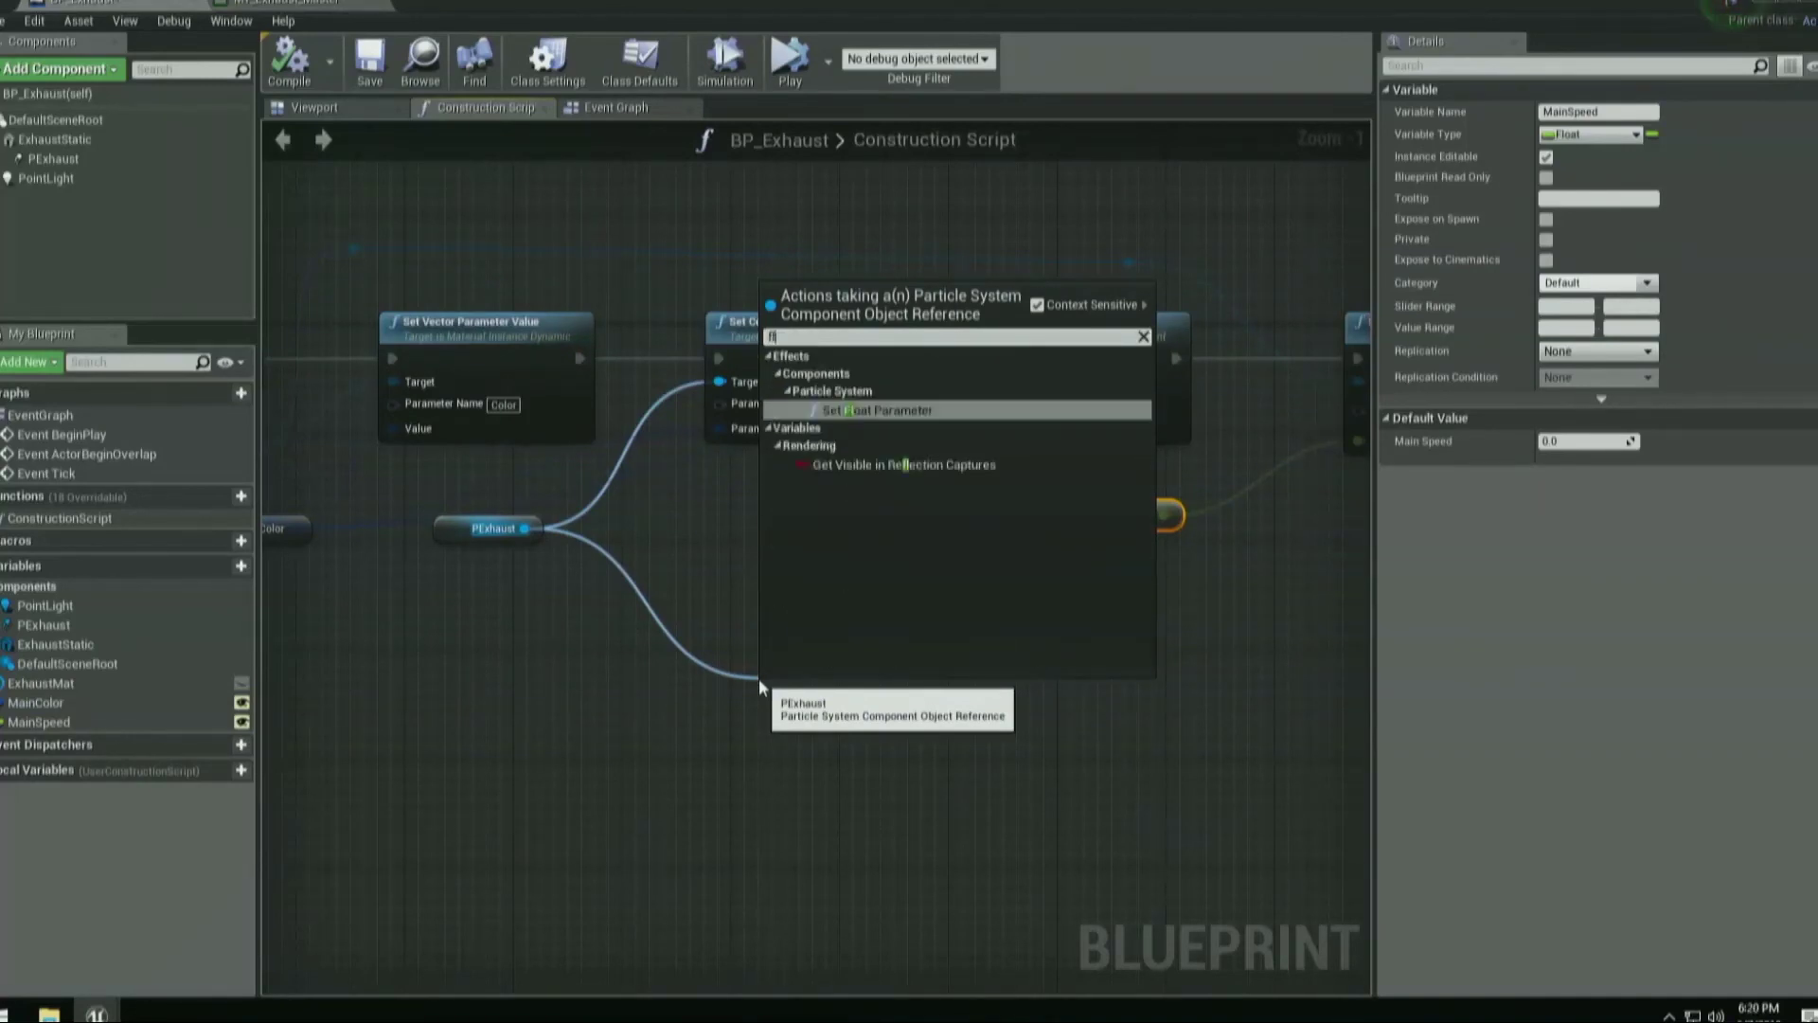
{"action": "key", "text": "Return"}
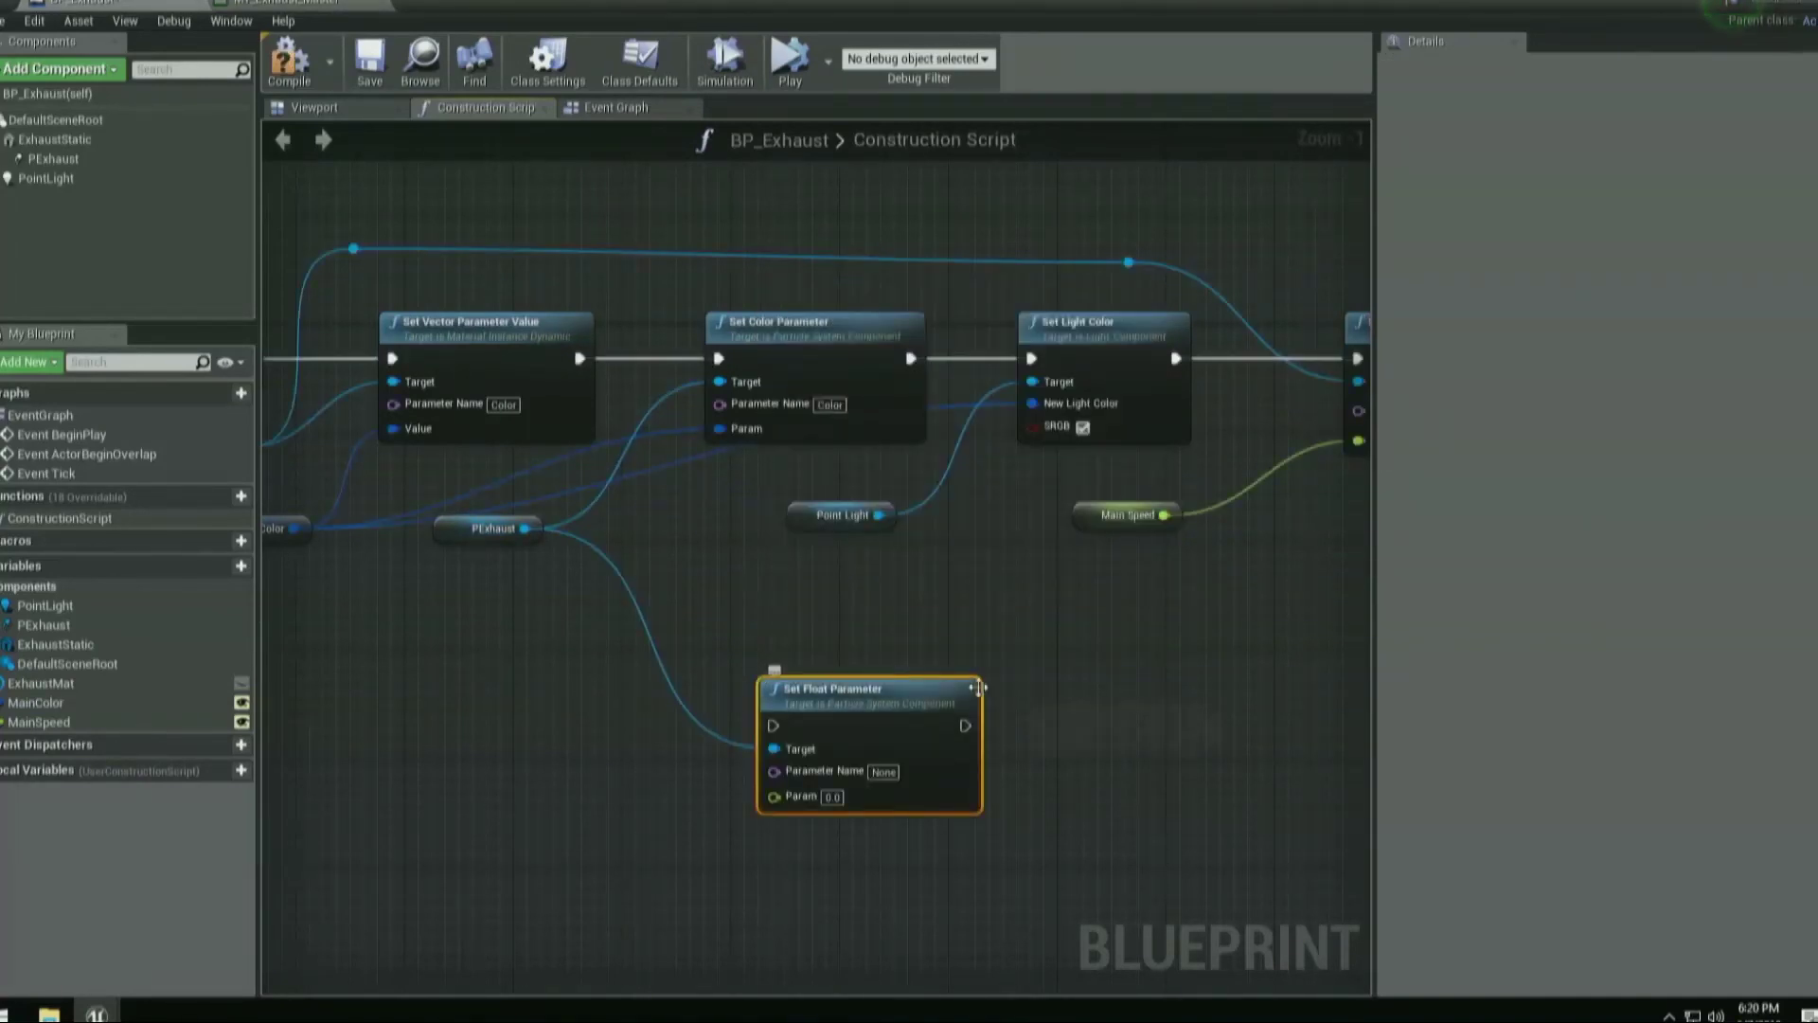
Name the Set Float Parameter node's parameter SmokeEmit and promote its Param input to a variable named SmokeEmit.
{"action": "left_click_drag", "start_coordinate": [979, 686], "coordinate": [923, 618]}
{"action": "left_click", "coordinate": [829, 703]}
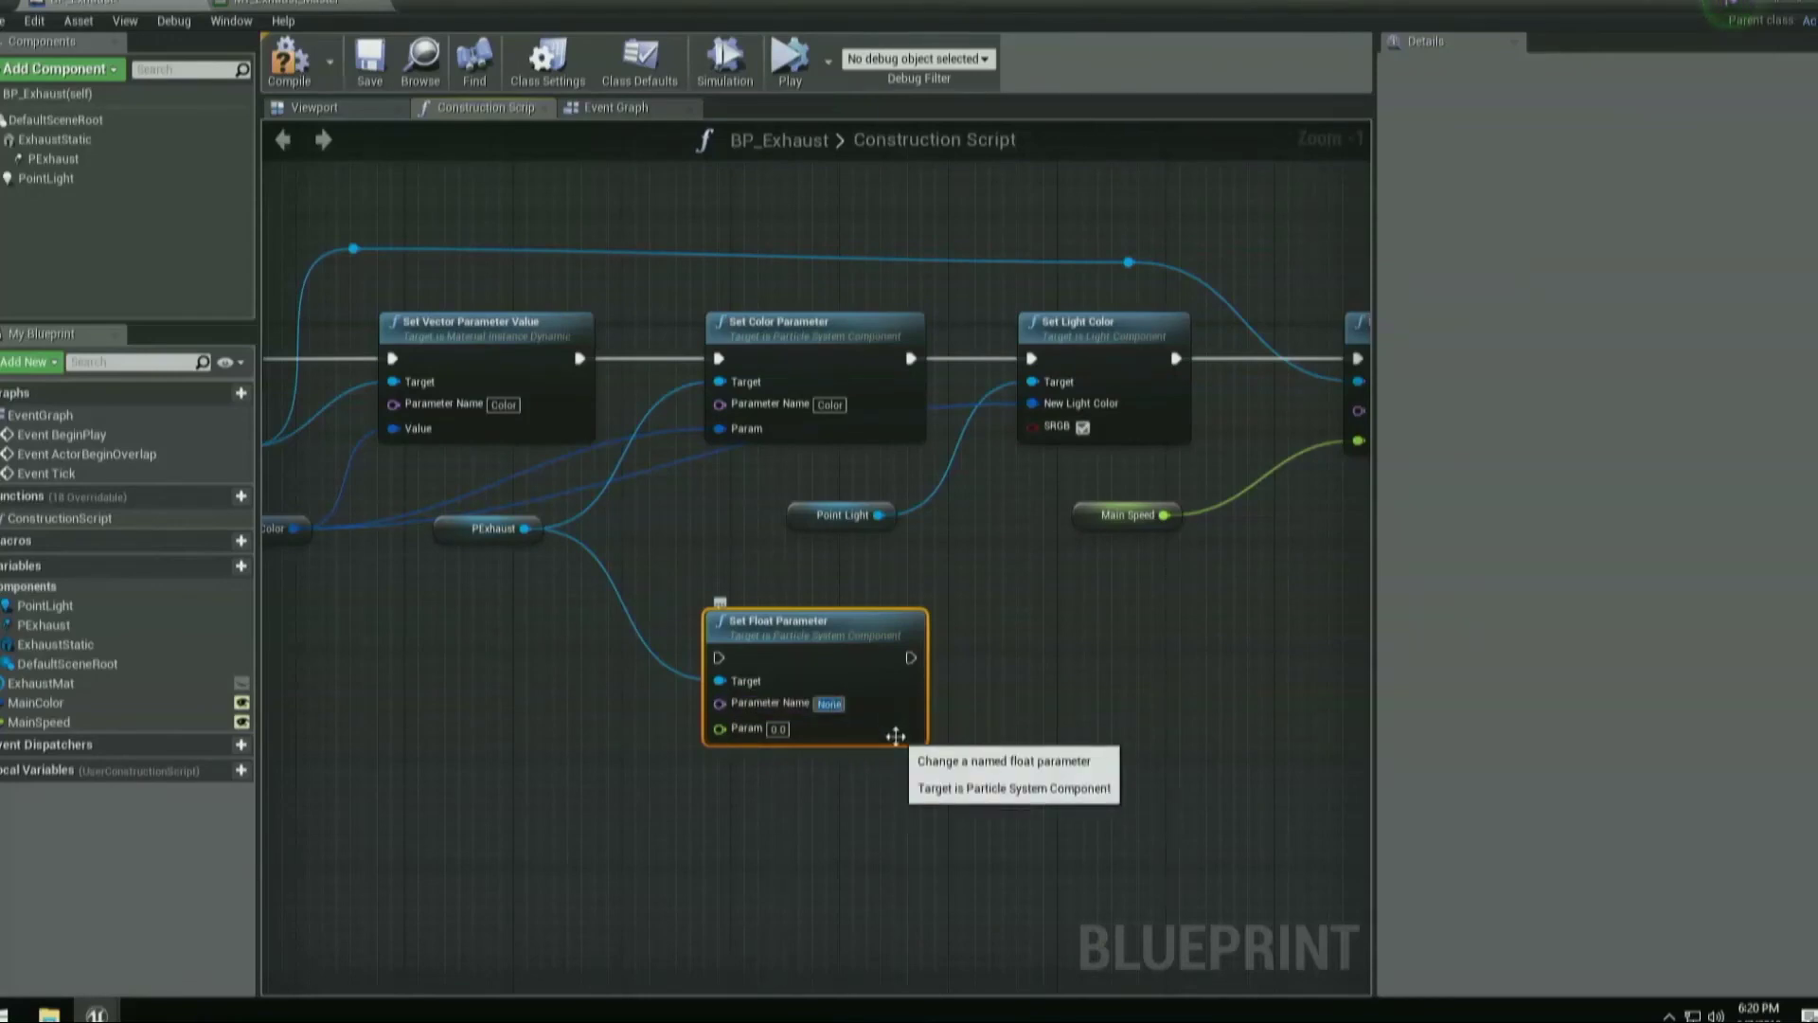
{"action": "type", "text": "SmokeEmit"}
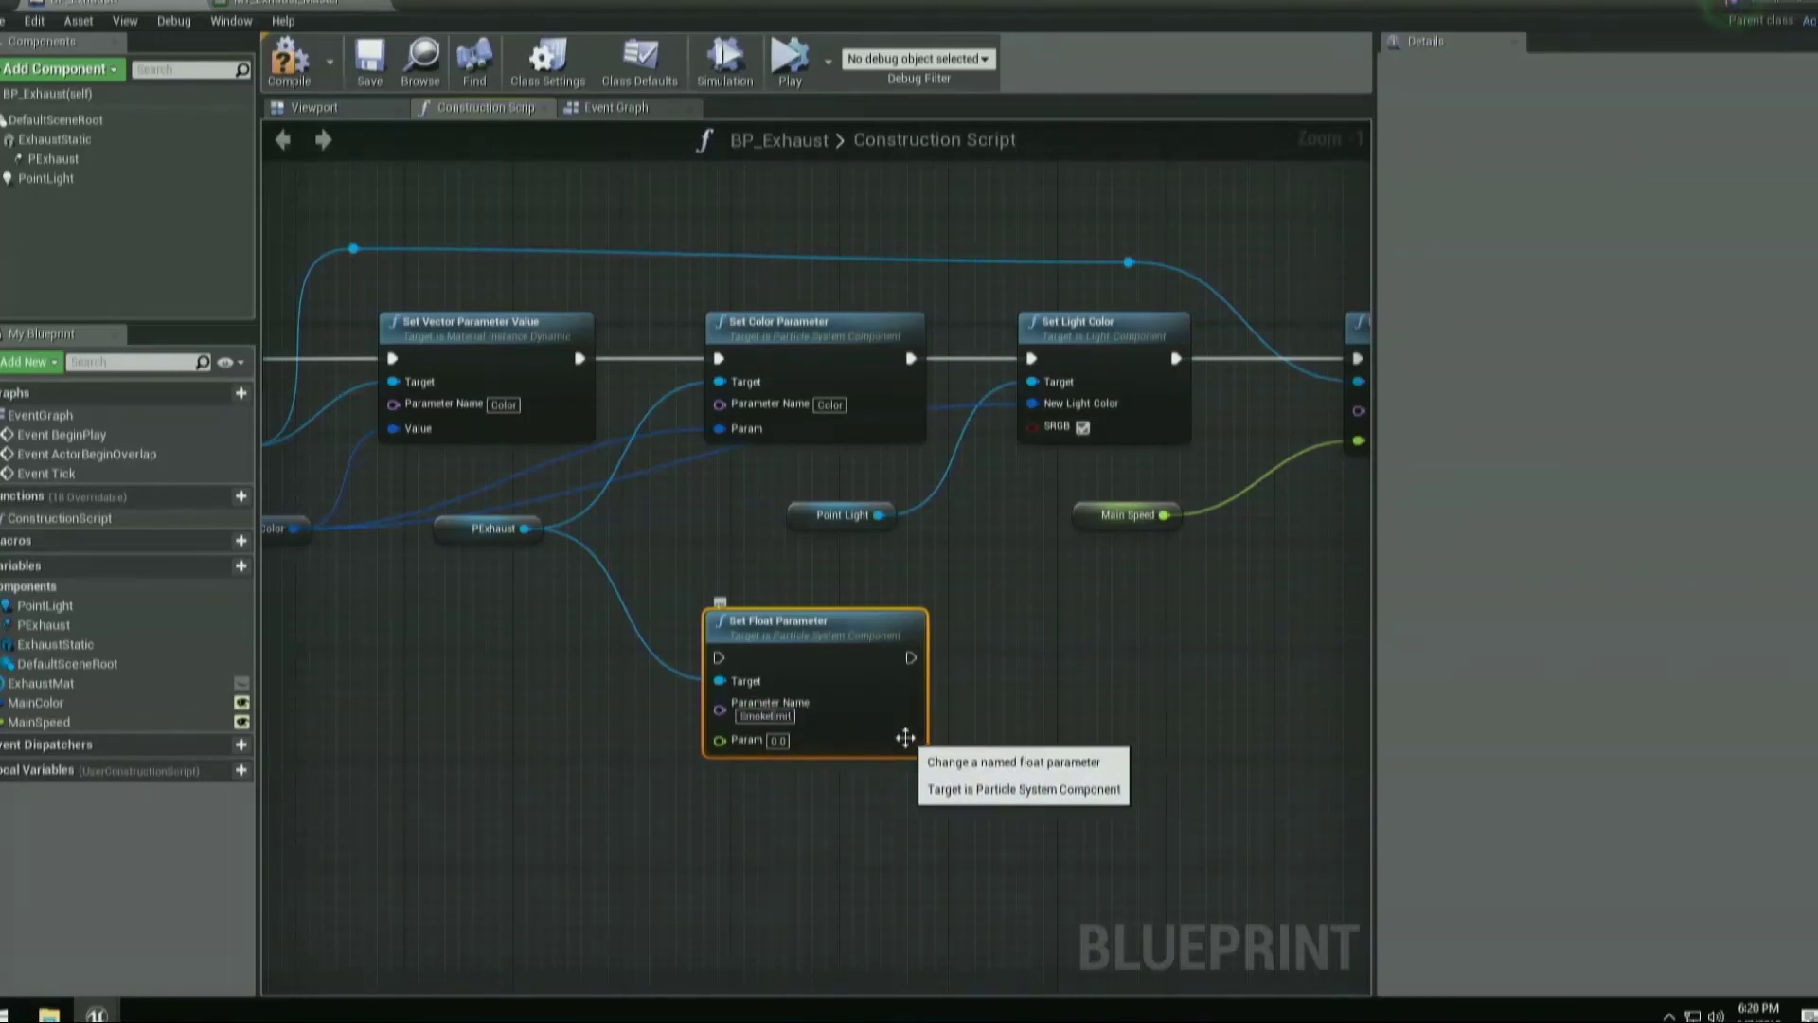
{"action": "key", "text": "Return"}
{"action": "right_click_drag", "start_coordinate": [762, 772], "coordinate": [745, 714]}
{"action": "right_click", "coordinate": [701, 682]}
{"action": "left_click", "coordinate": [753, 702]}
{"action": "type", "text": "SmokeEmit"}
{"action": "key", "text": "Return"}
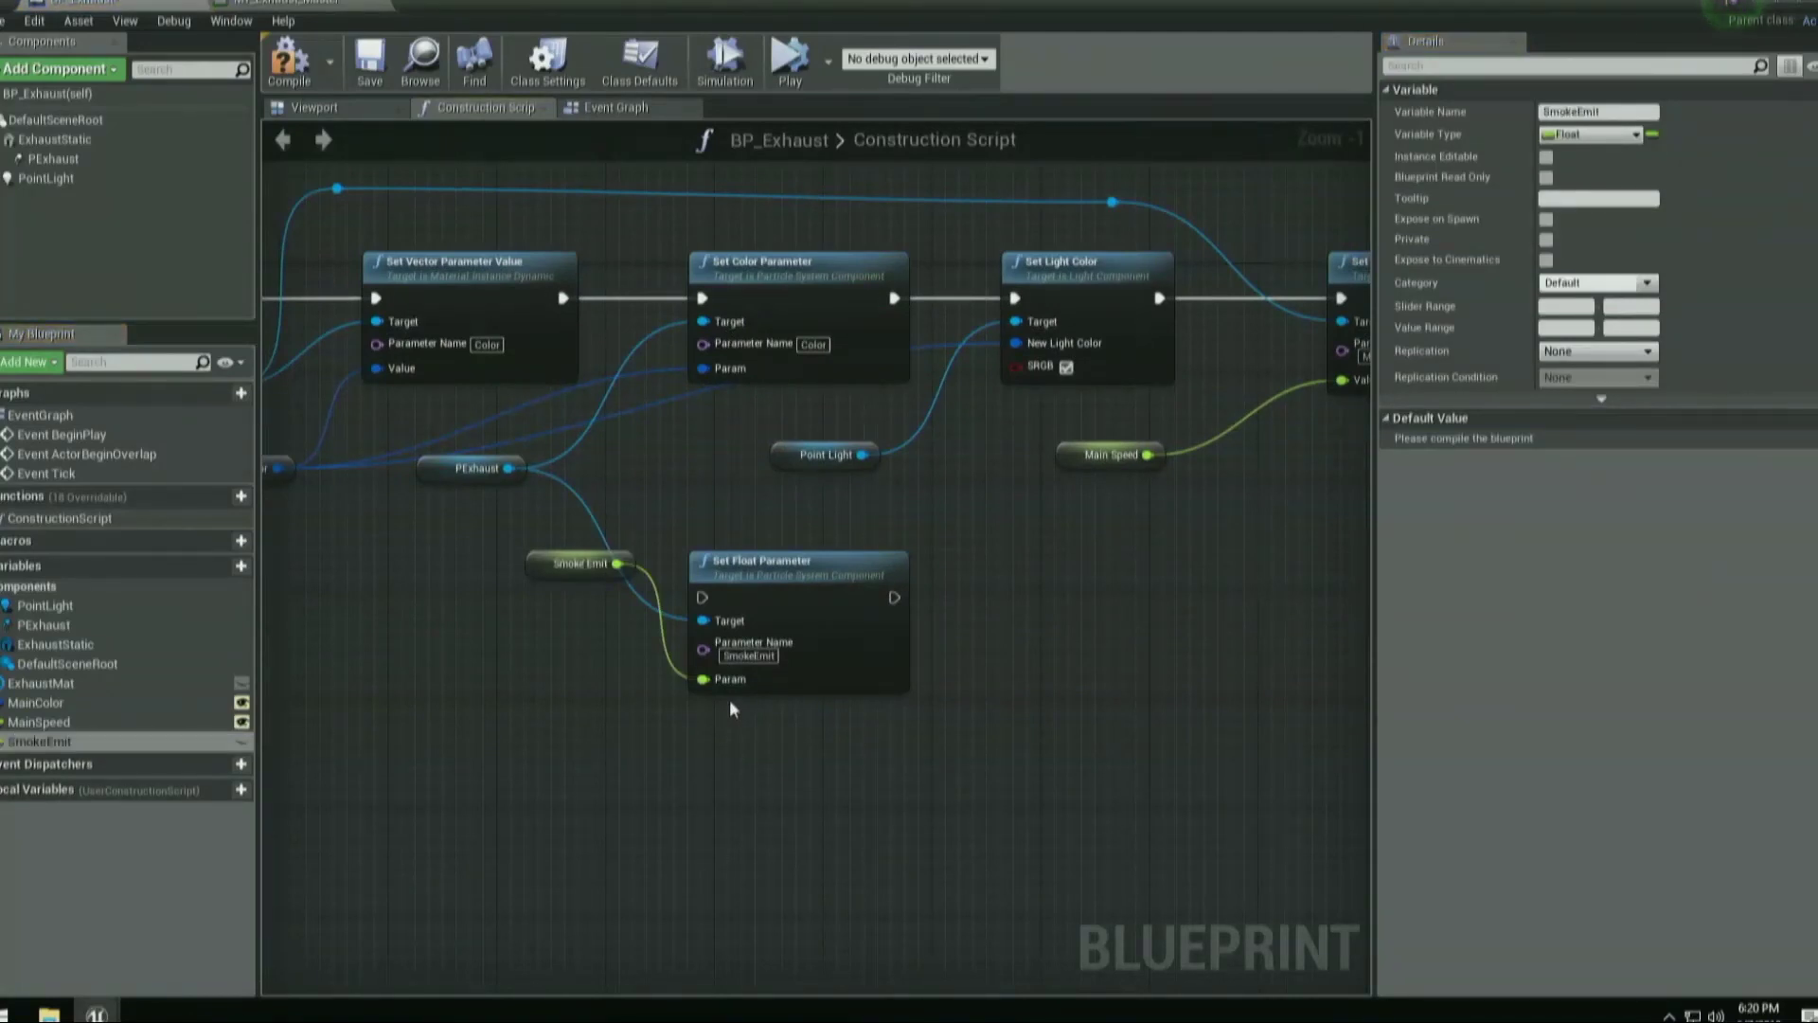
Link Set Float Parameter after the Set Scalar Parameter Value node and make the SmokeEmit variable instance editable.
{"action": "left_click", "coordinate": [305, 71]}
{"action": "scroll", "coordinate": [900, 641], "scroll_direction": "down", "scroll_amount": 3}
{"action": "left_click_drag", "start_coordinate": [1080, 414], "coordinate": [606, 584]}
{"action": "scroll", "coordinate": [701, 639], "scroll_direction": "up", "scroll_amount": 3}
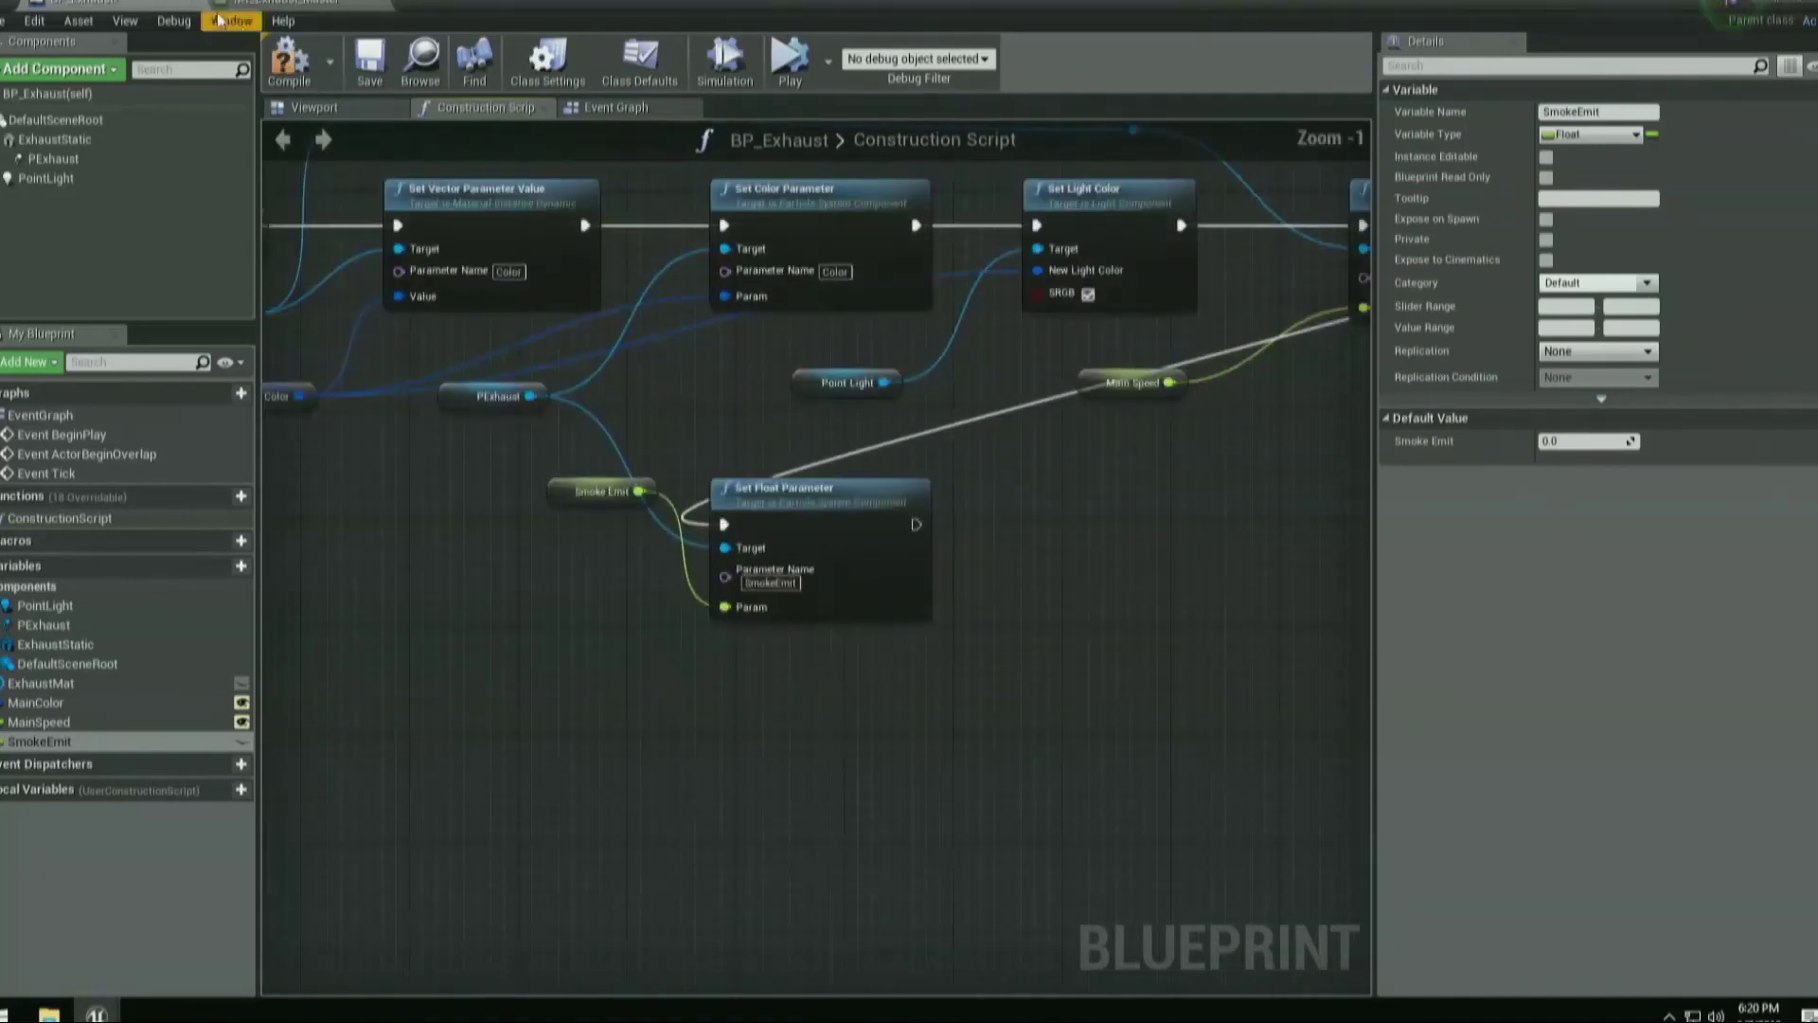
{"action": "left_click", "coordinate": [289, 72]}
Compile BP_Exhaust and test the placed actor in the level with Smoke Emit set to 1 and back to 0.
{"action": "left_click_drag", "start_coordinate": [716, 6], "coordinate": [710, 697]}
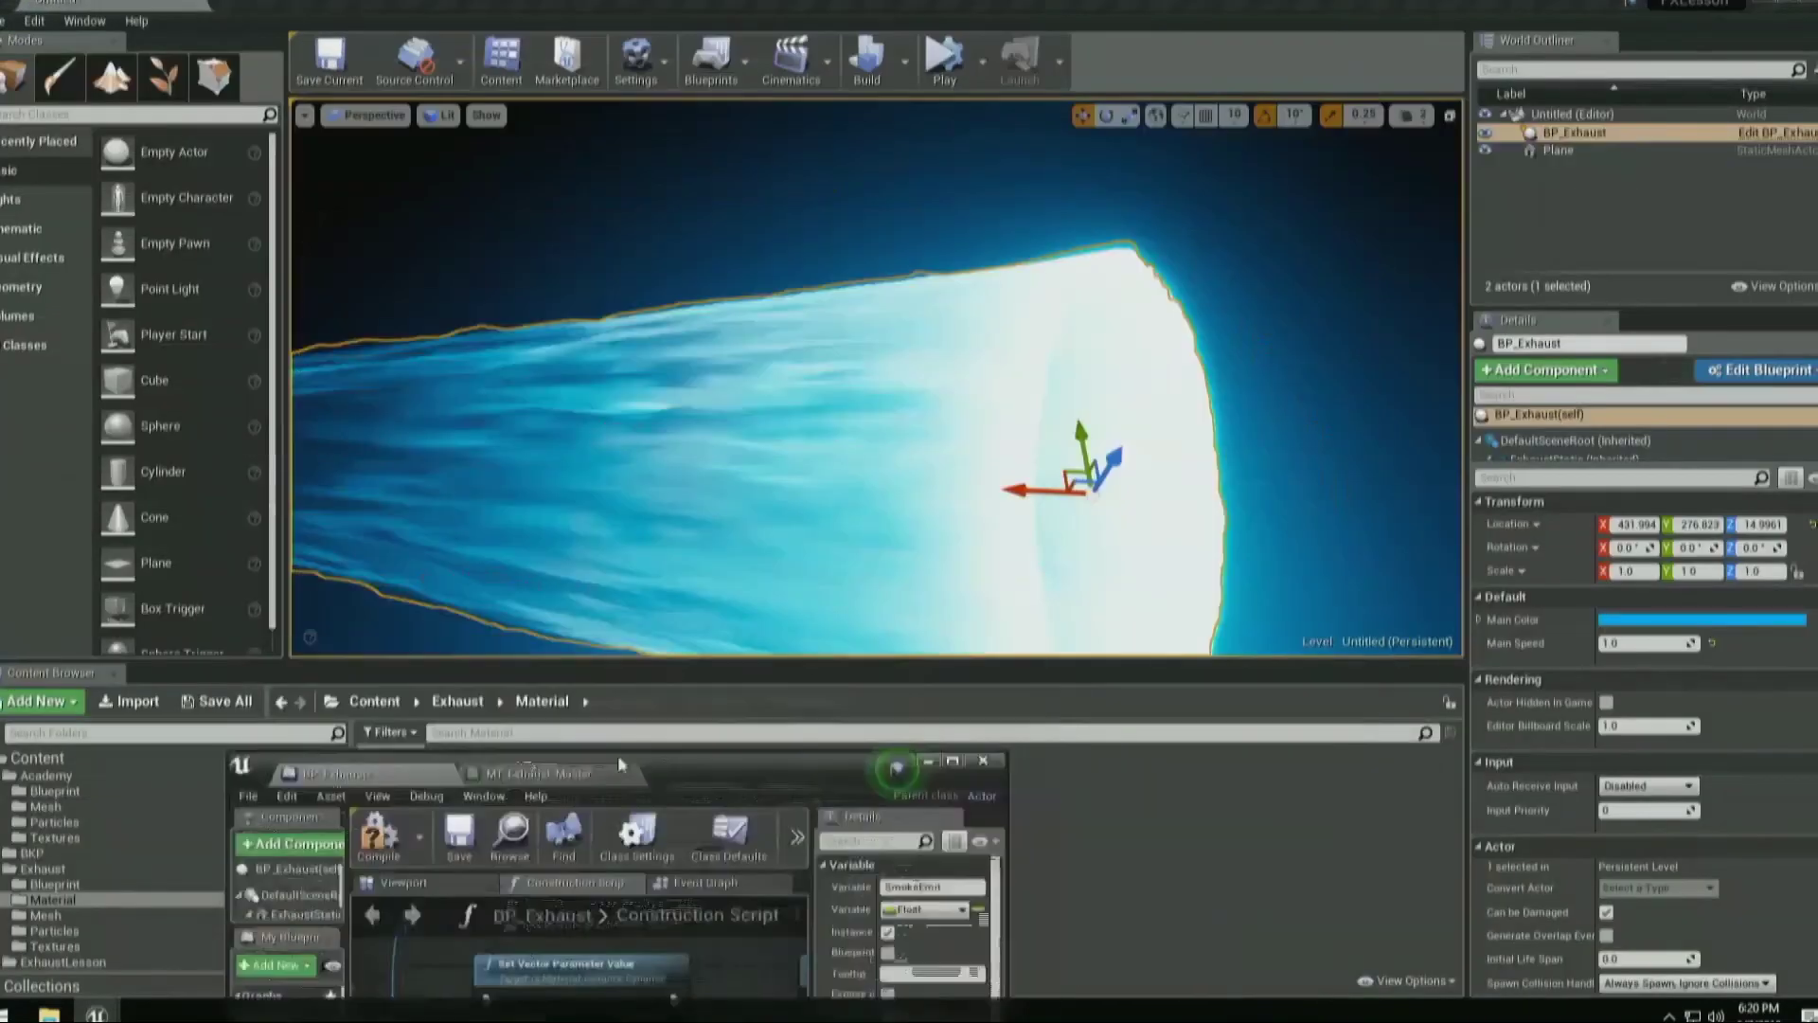
{"action": "left_click_drag", "start_coordinate": [619, 760], "coordinate": [561, 862]}
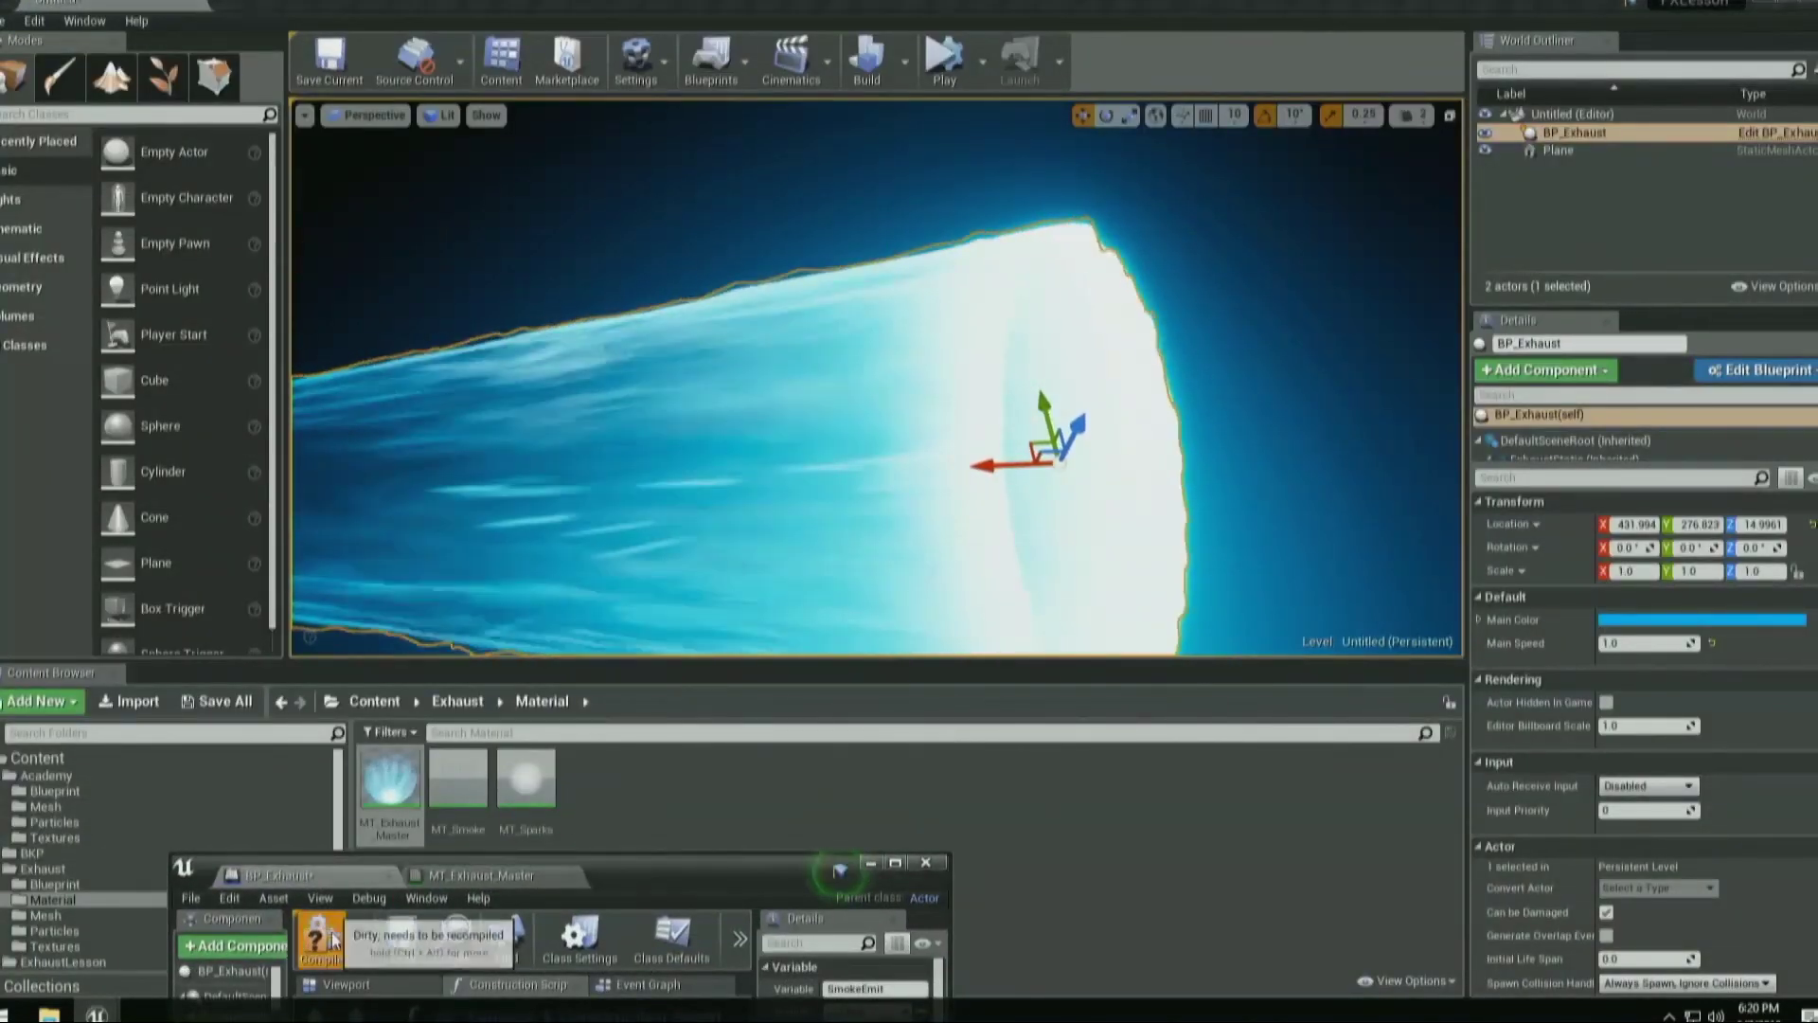
{"action": "left_click", "coordinate": [332, 939]}
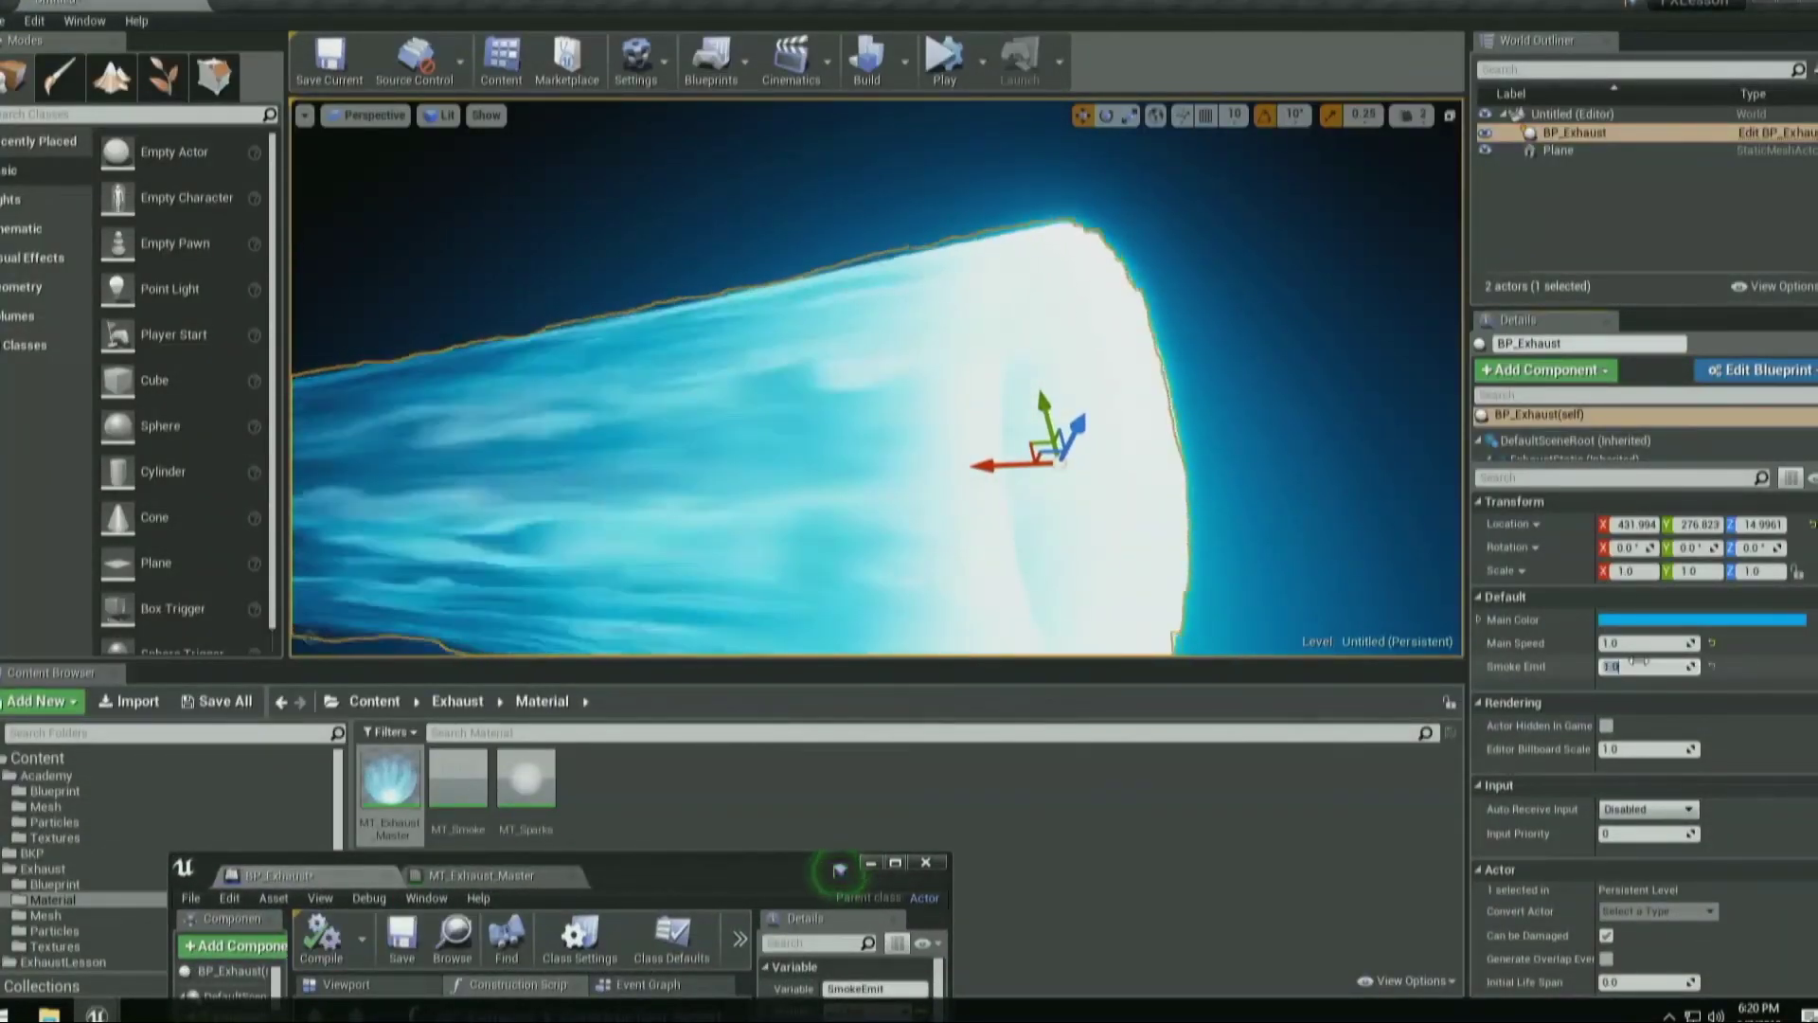
{"action": "right_click_drag", "start_coordinate": [885, 358], "coordinate": [739, 352]}
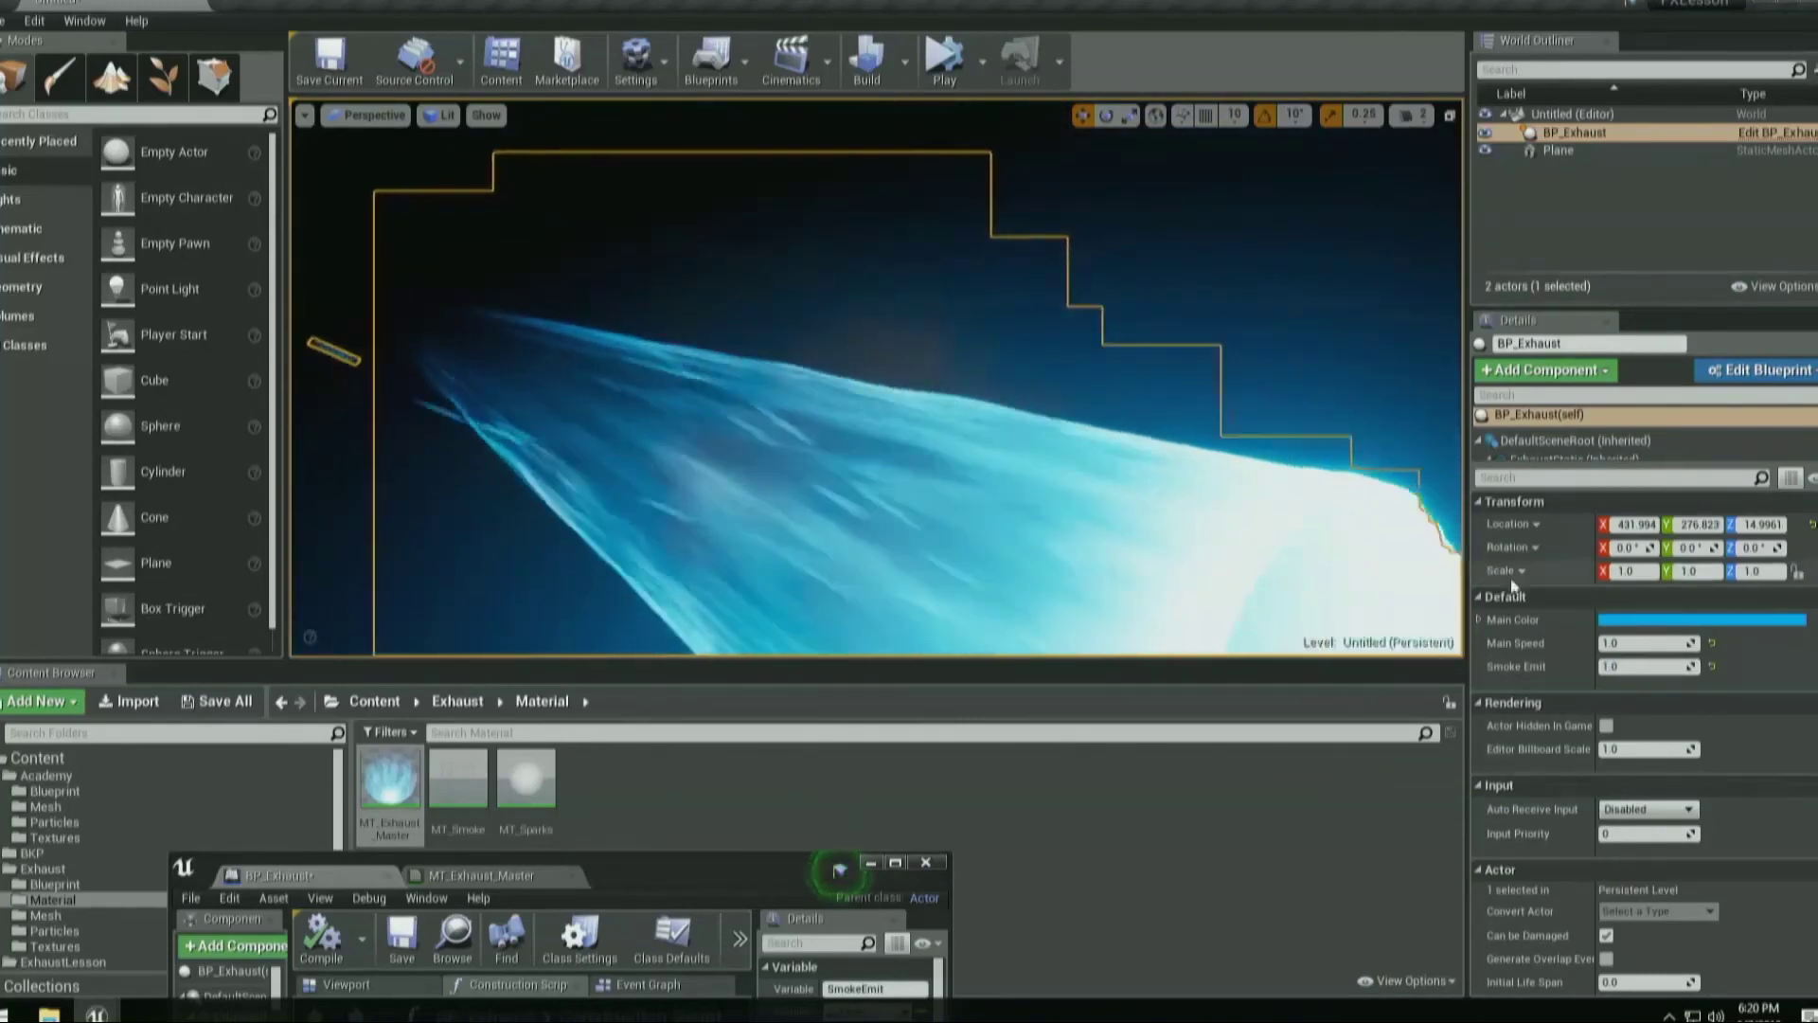
{"action": "left_click", "coordinate": [1645, 665]}
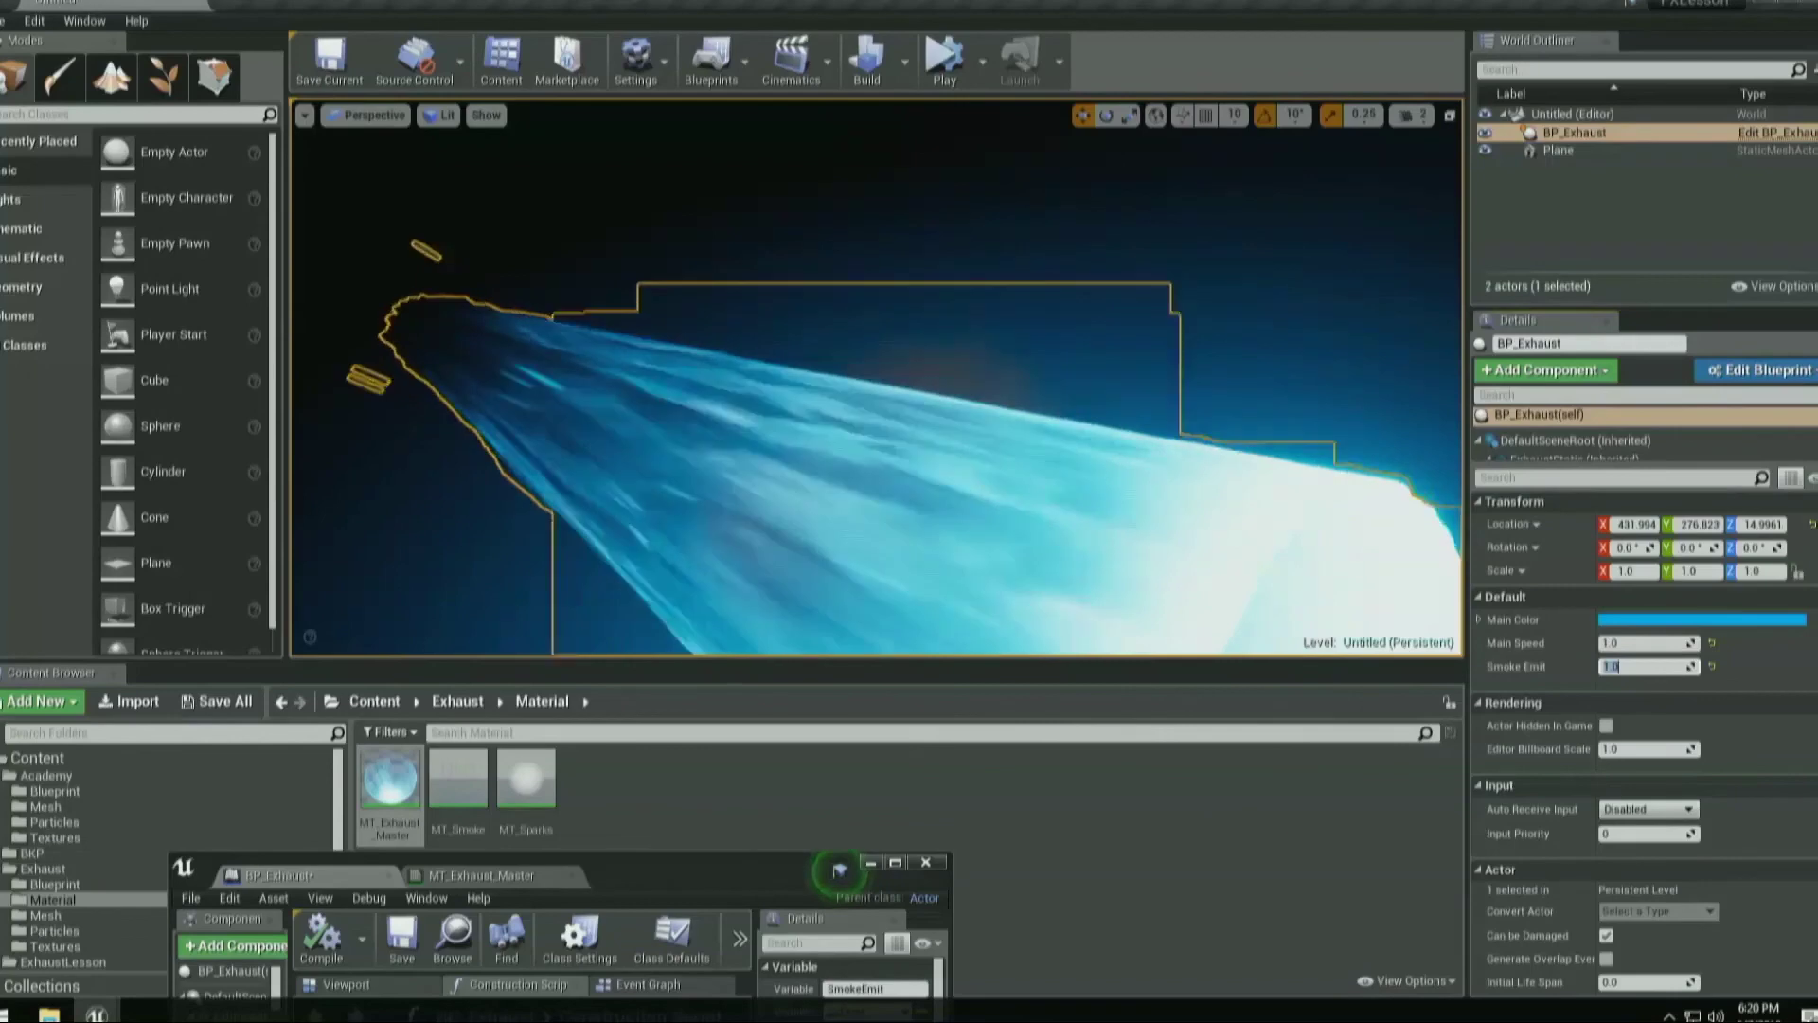
{"action": "double_click", "coordinate": [763, 871]}
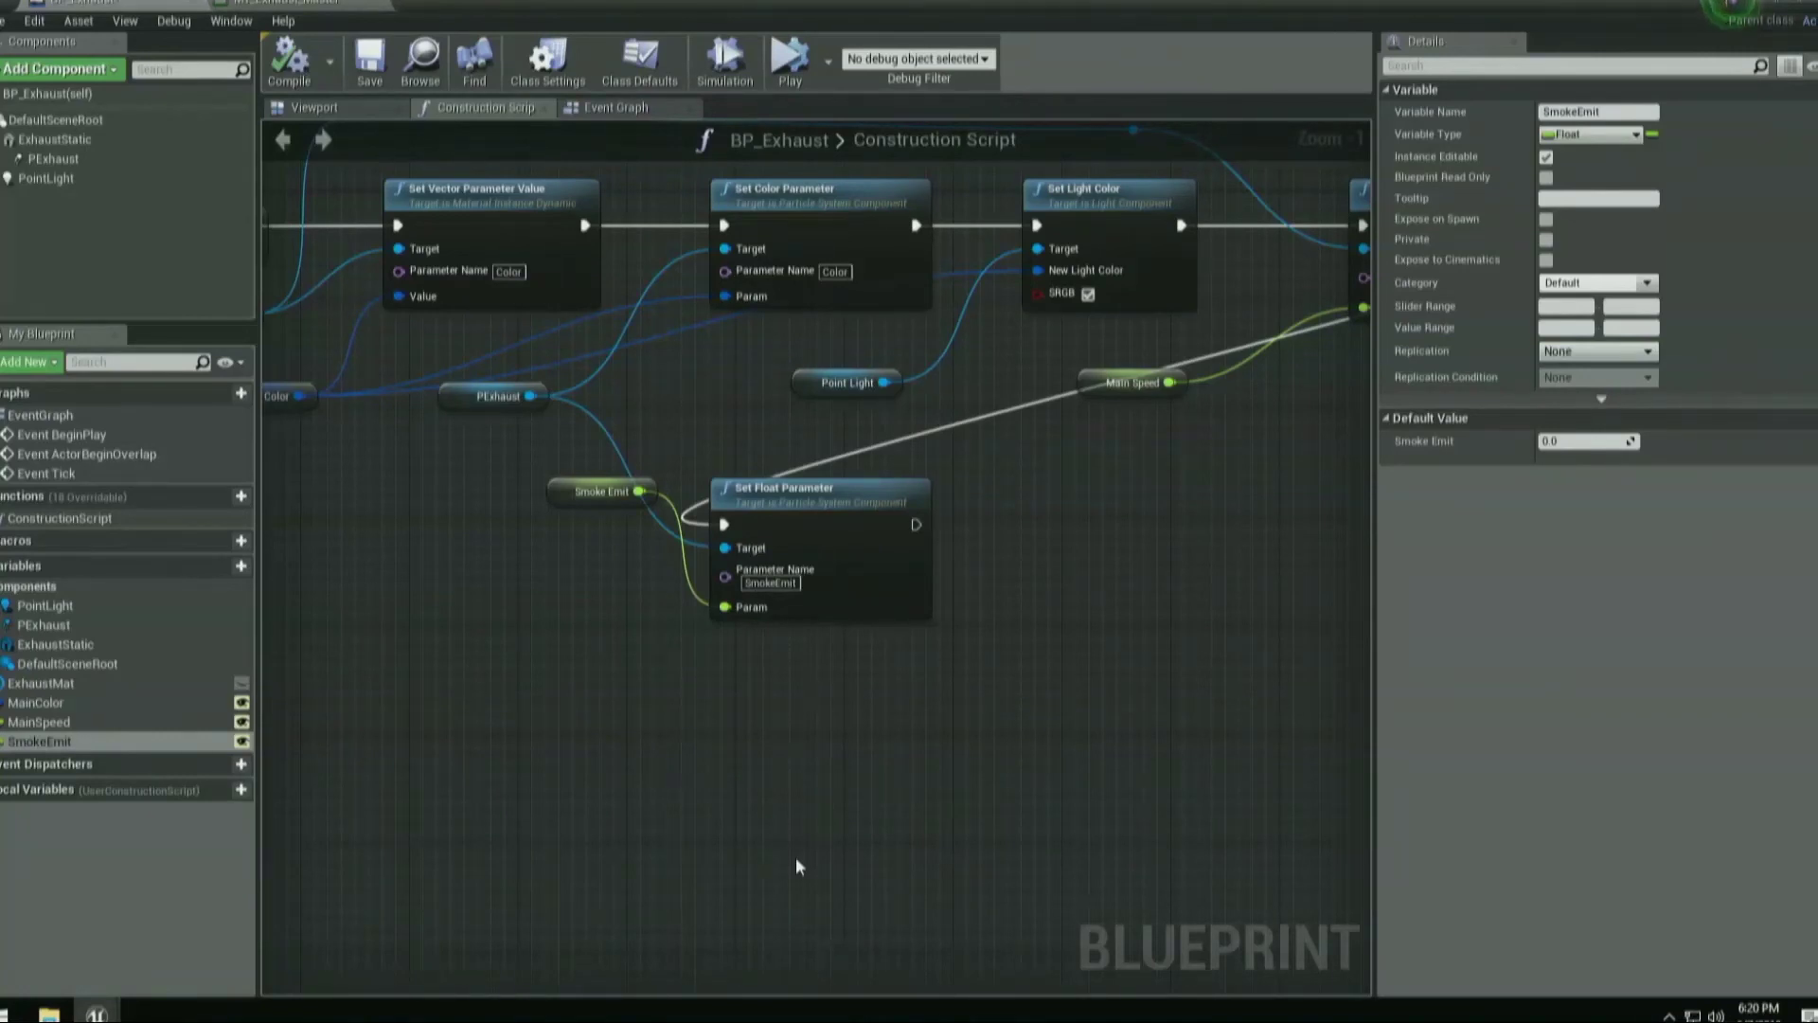
{"action": "right_click_drag", "start_coordinate": [658, 869], "coordinate": [717, 784]}
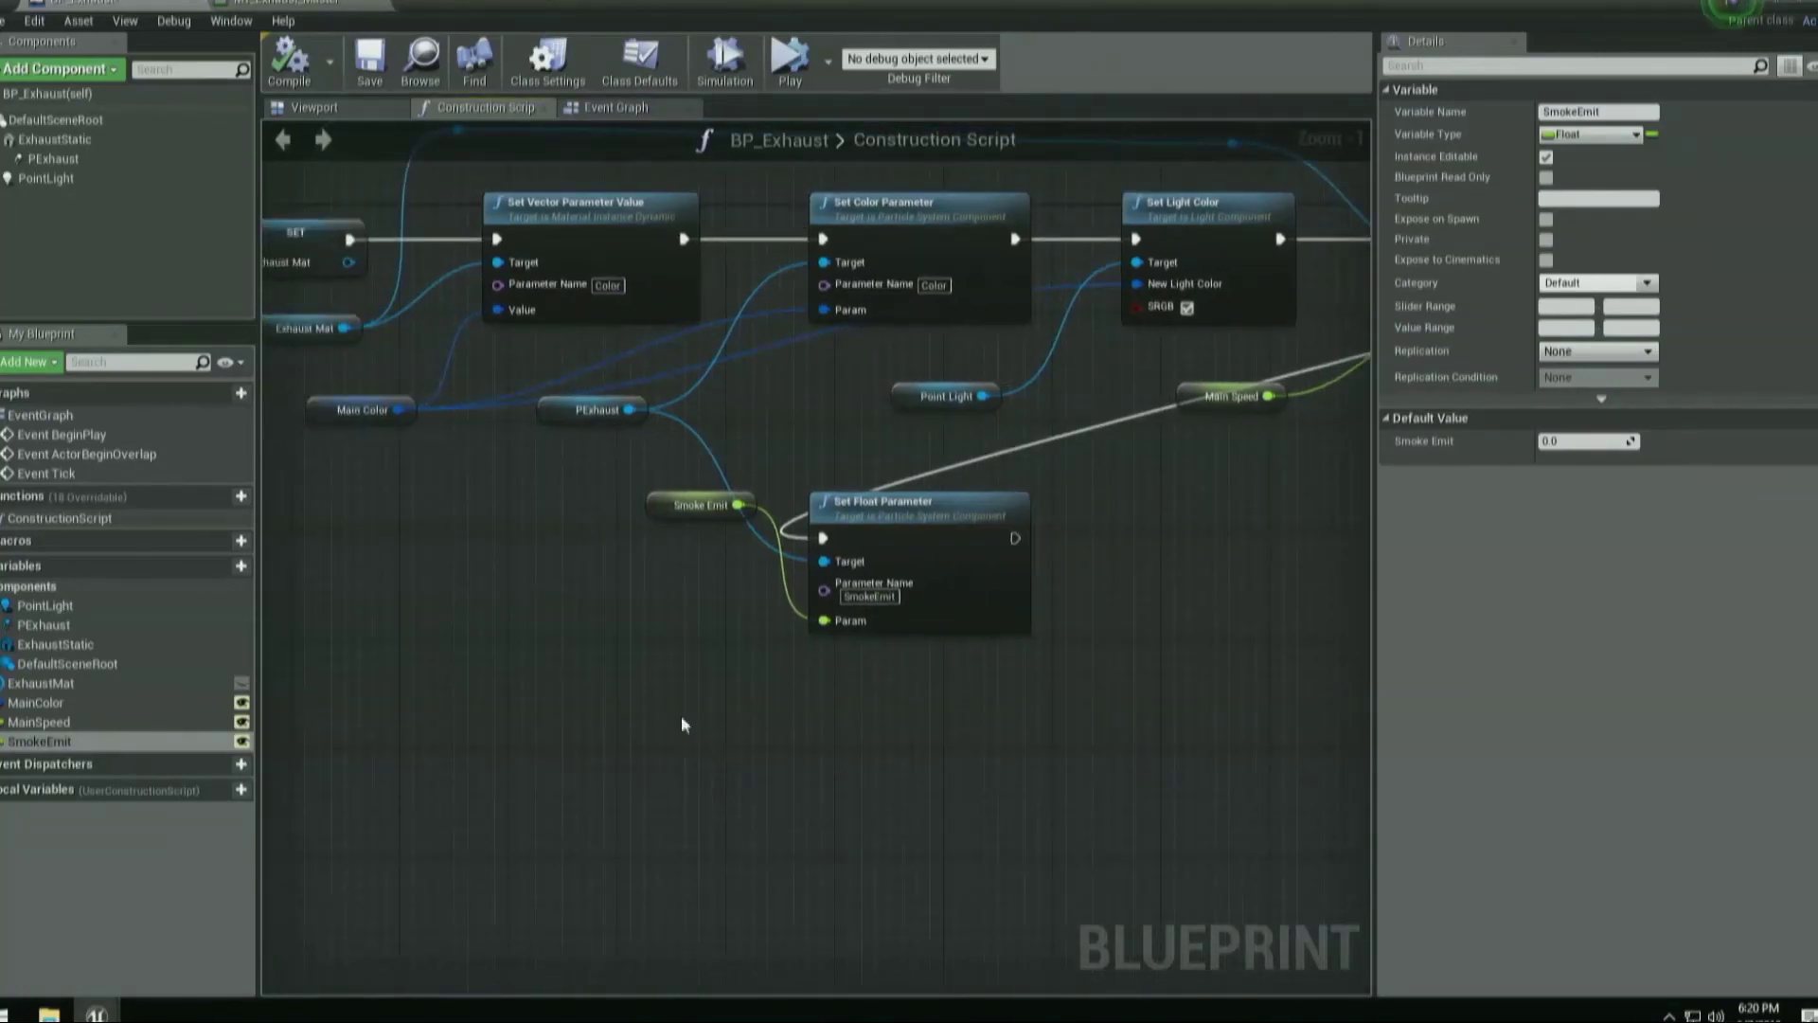
{"action": "left_click_drag", "start_coordinate": [748, 2], "coordinate": [907, 212]}
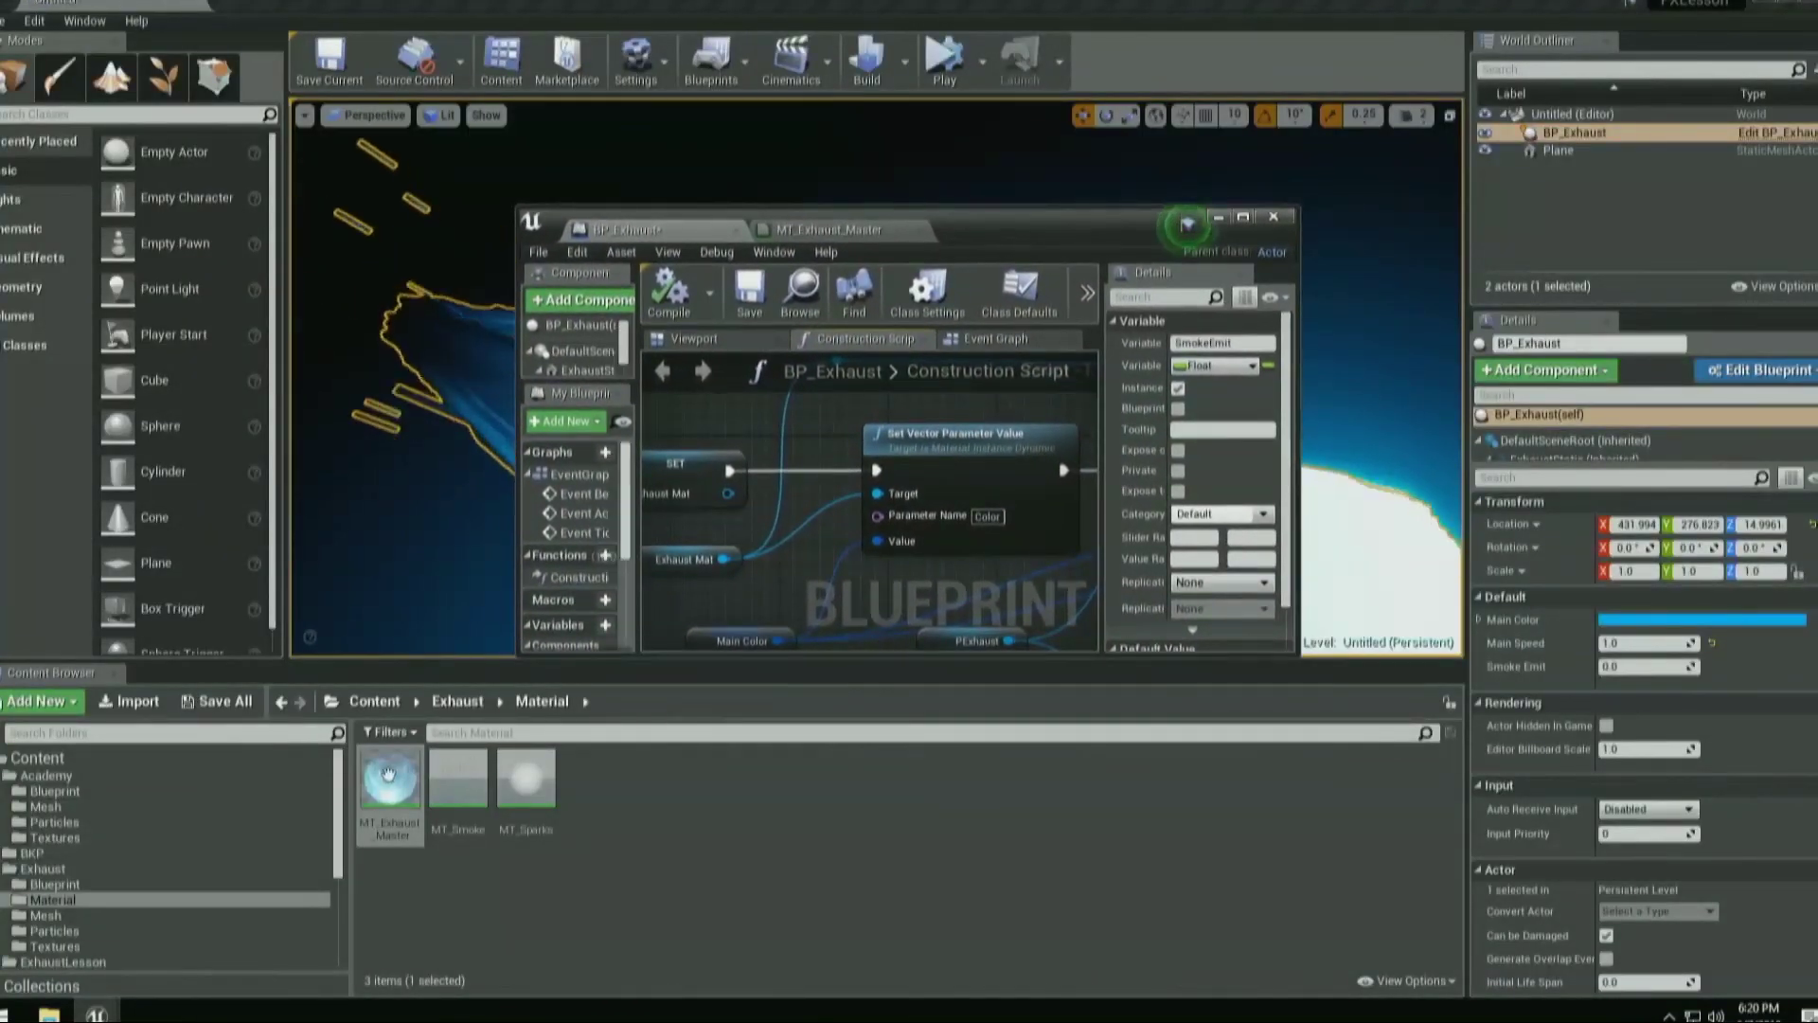
{"action": "left_click_drag", "start_coordinate": [1060, 220], "coordinate": [1335, 686]}
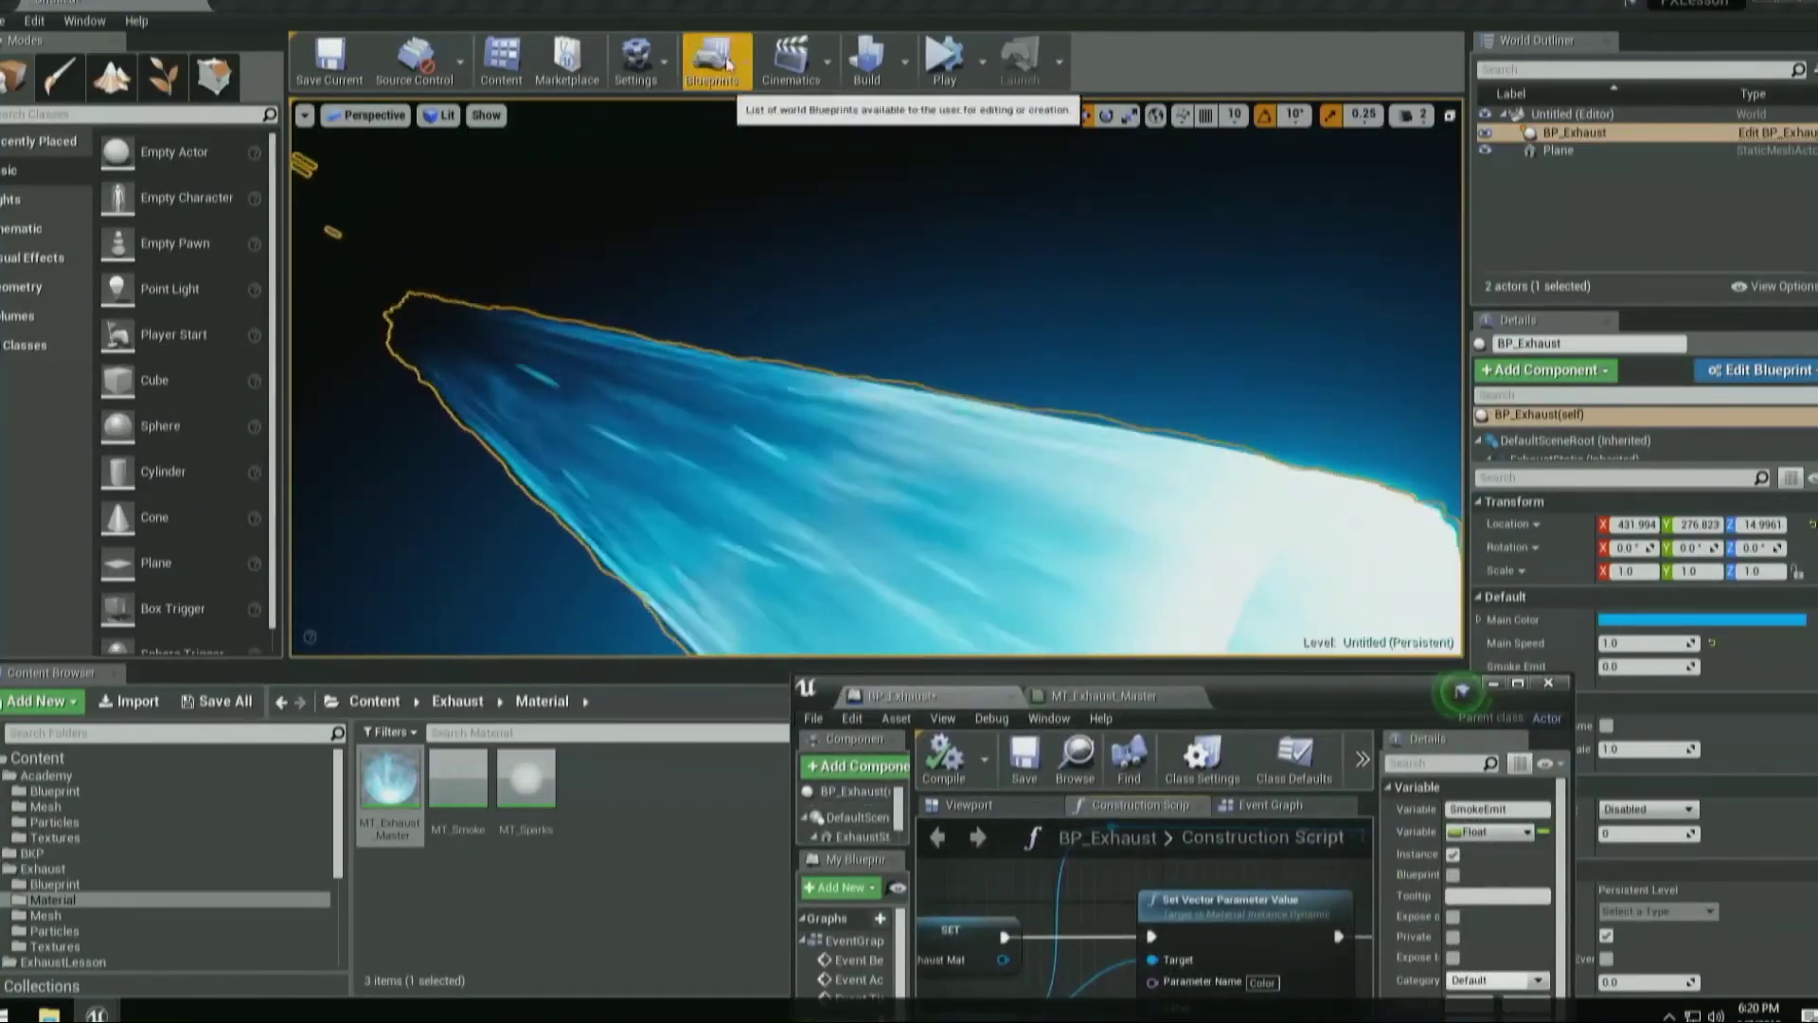
Create a level sequence named test and dock the Sequencer beside the Content Browser.
{"action": "left_click", "coordinate": [794, 59]}
{"action": "left_click", "coordinate": [834, 118]}
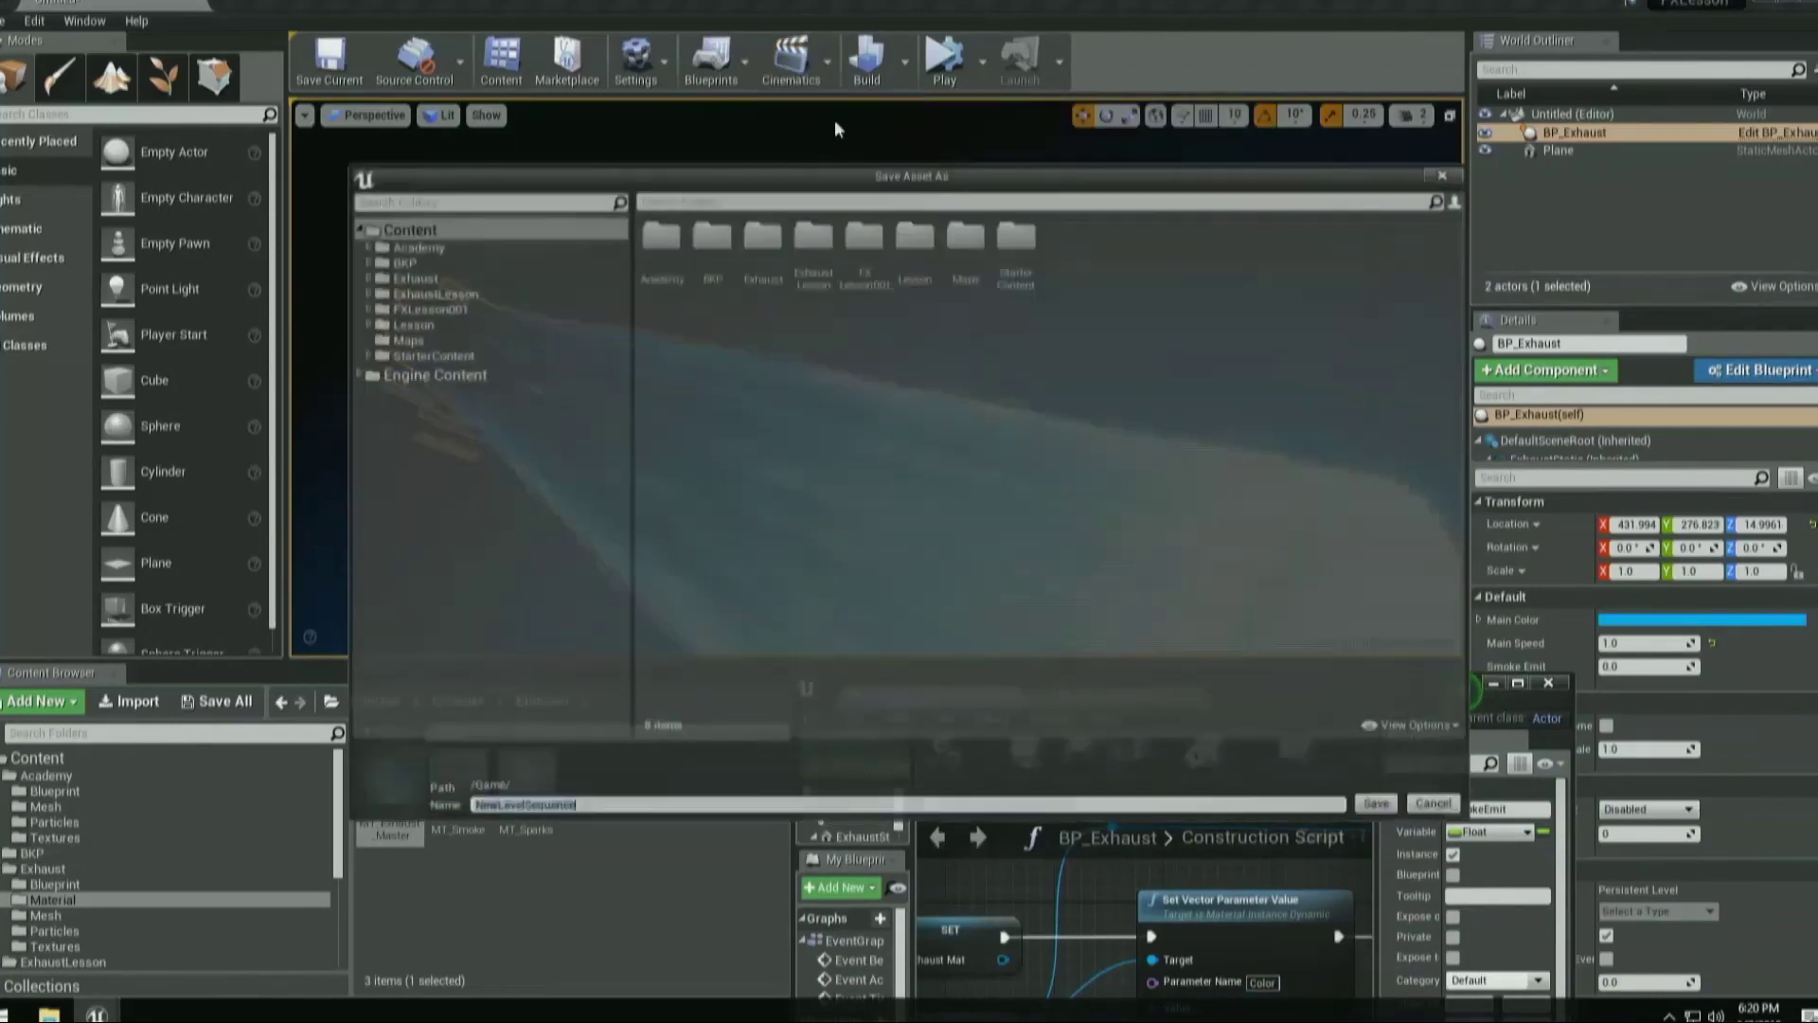
{"action": "type", "text": "test"}
{"action": "key", "text": "Return"}
{"action": "left_click_drag", "start_coordinate": [502, 219], "coordinate": [180, 673]}
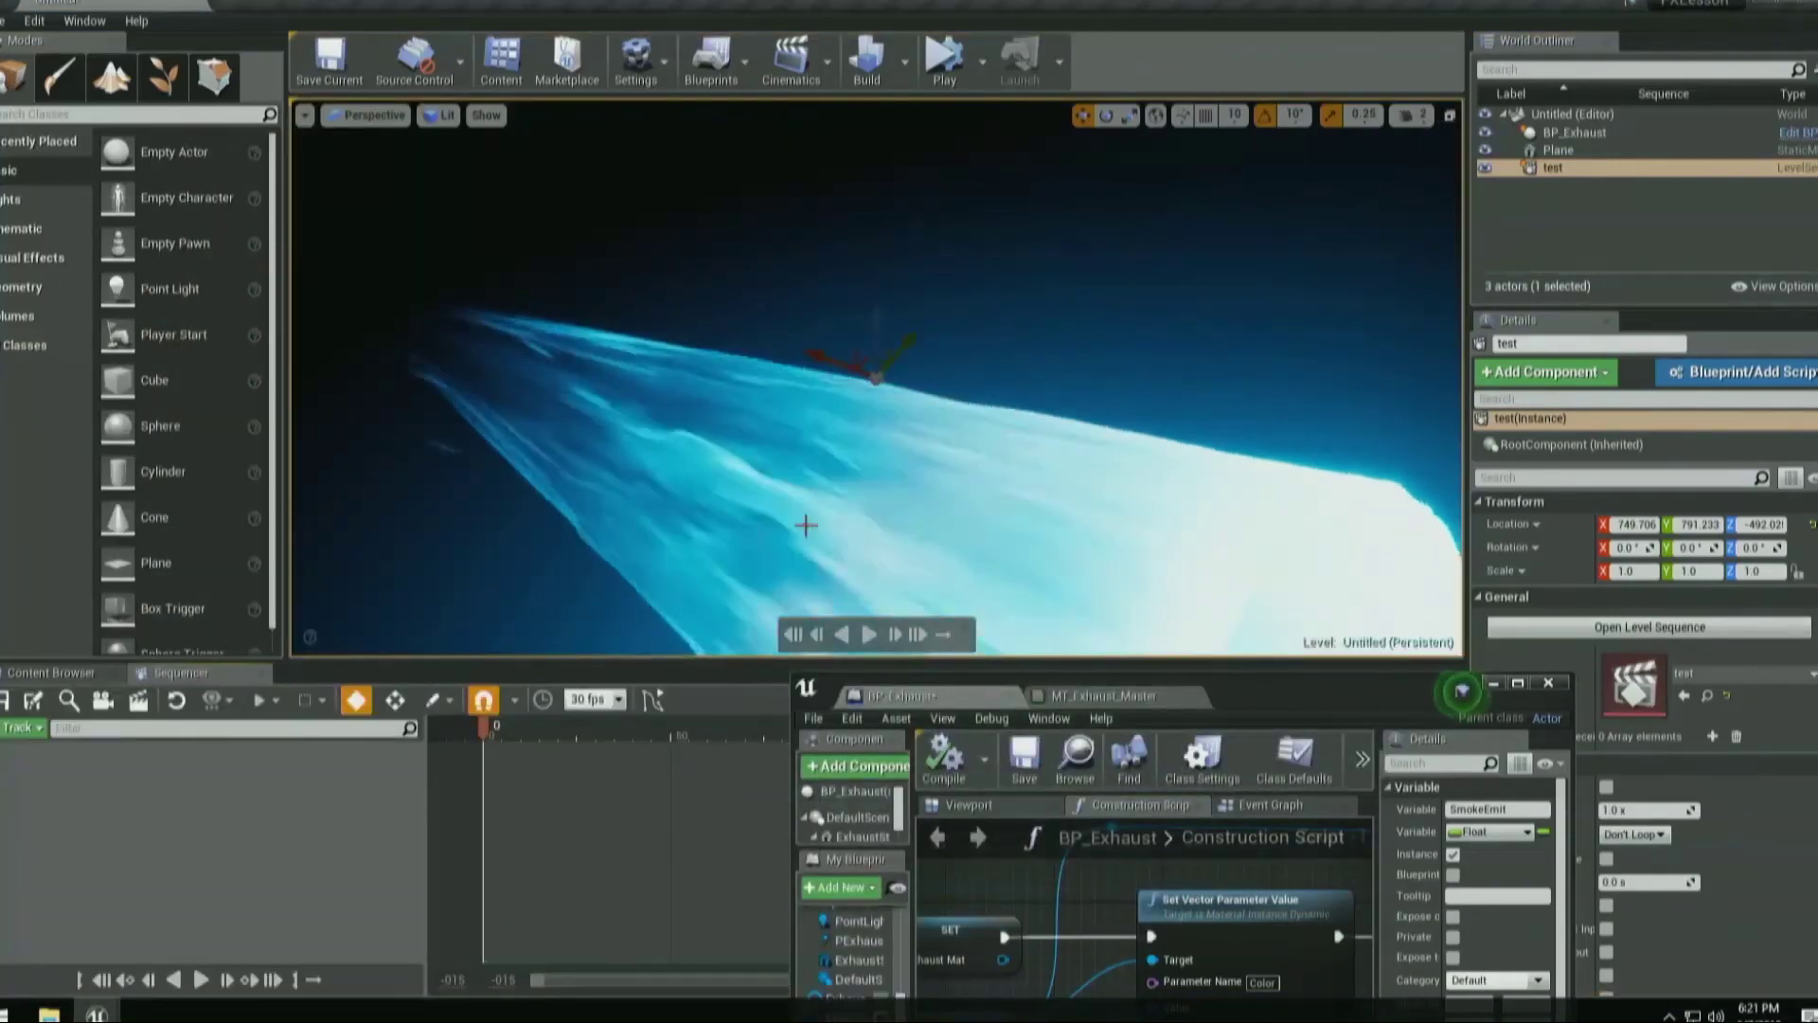
Add the placed BP_Exhaust actor to the test sequence and check which tracks it offers.
{"action": "left_click", "coordinate": [1229, 568]}
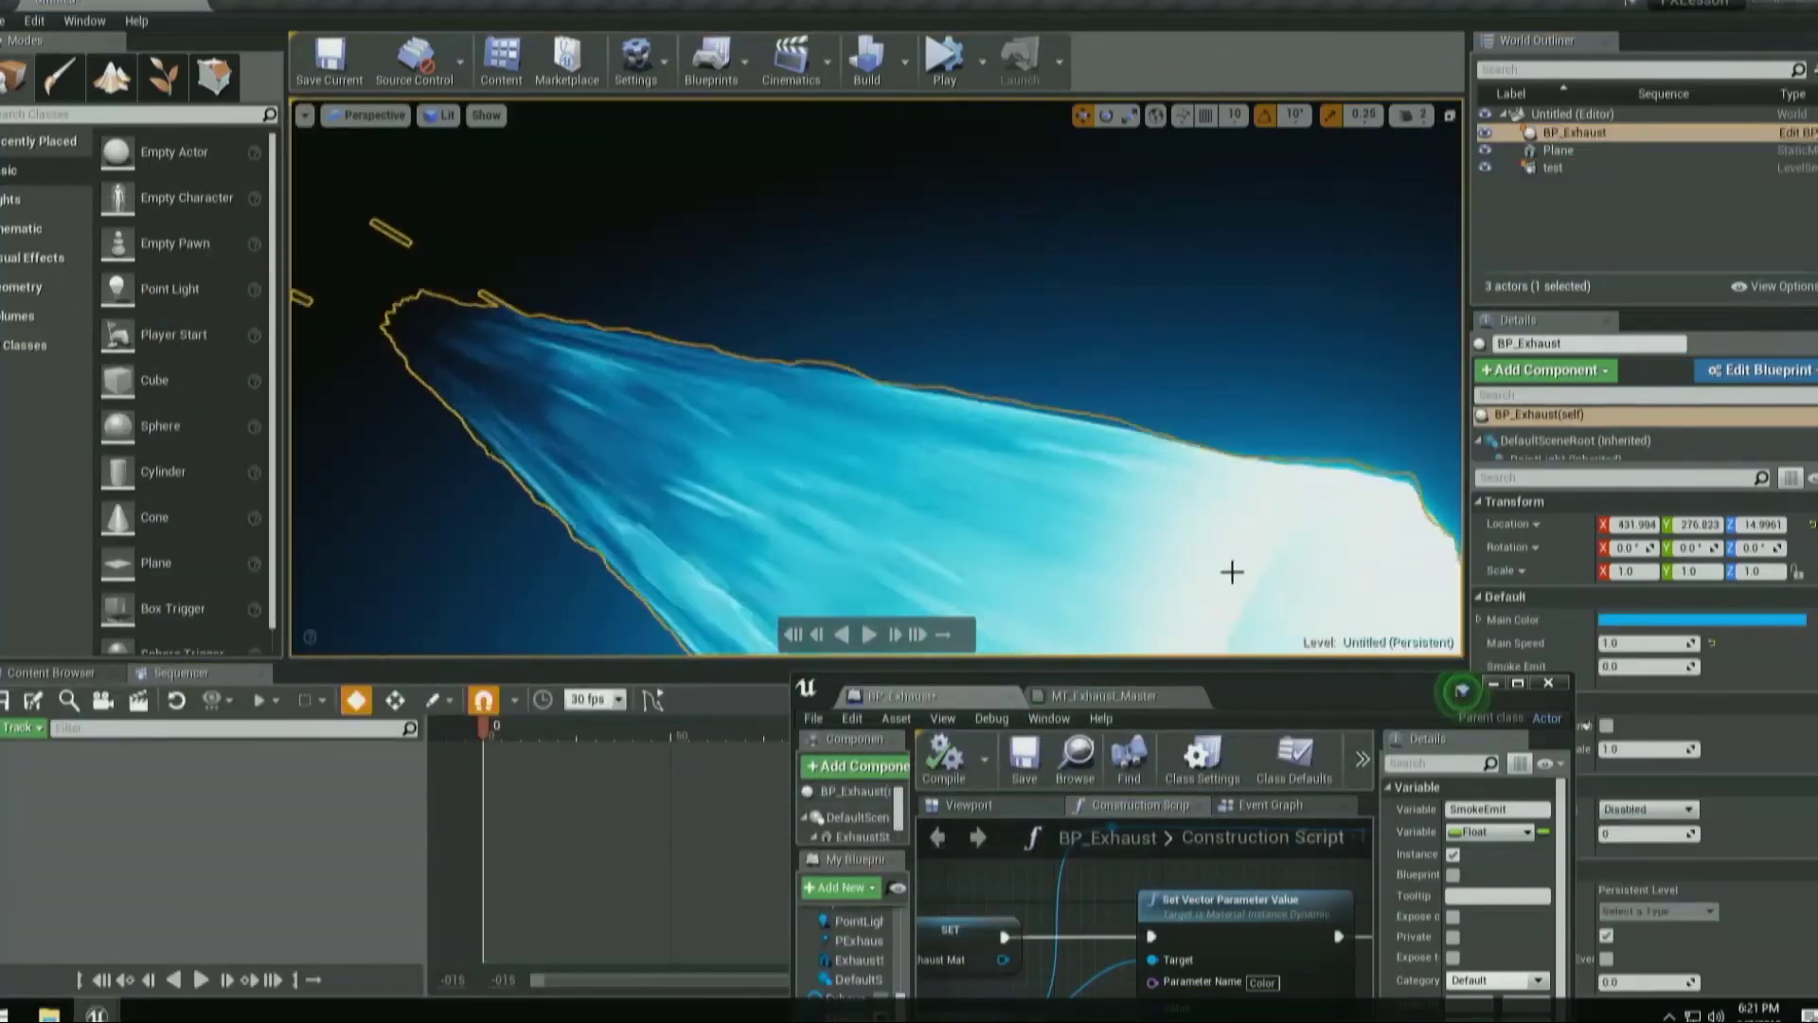
{"action": "left_click", "coordinate": [35, 728]}
{"action": "mouse_move", "coordinate": [151, 464]}
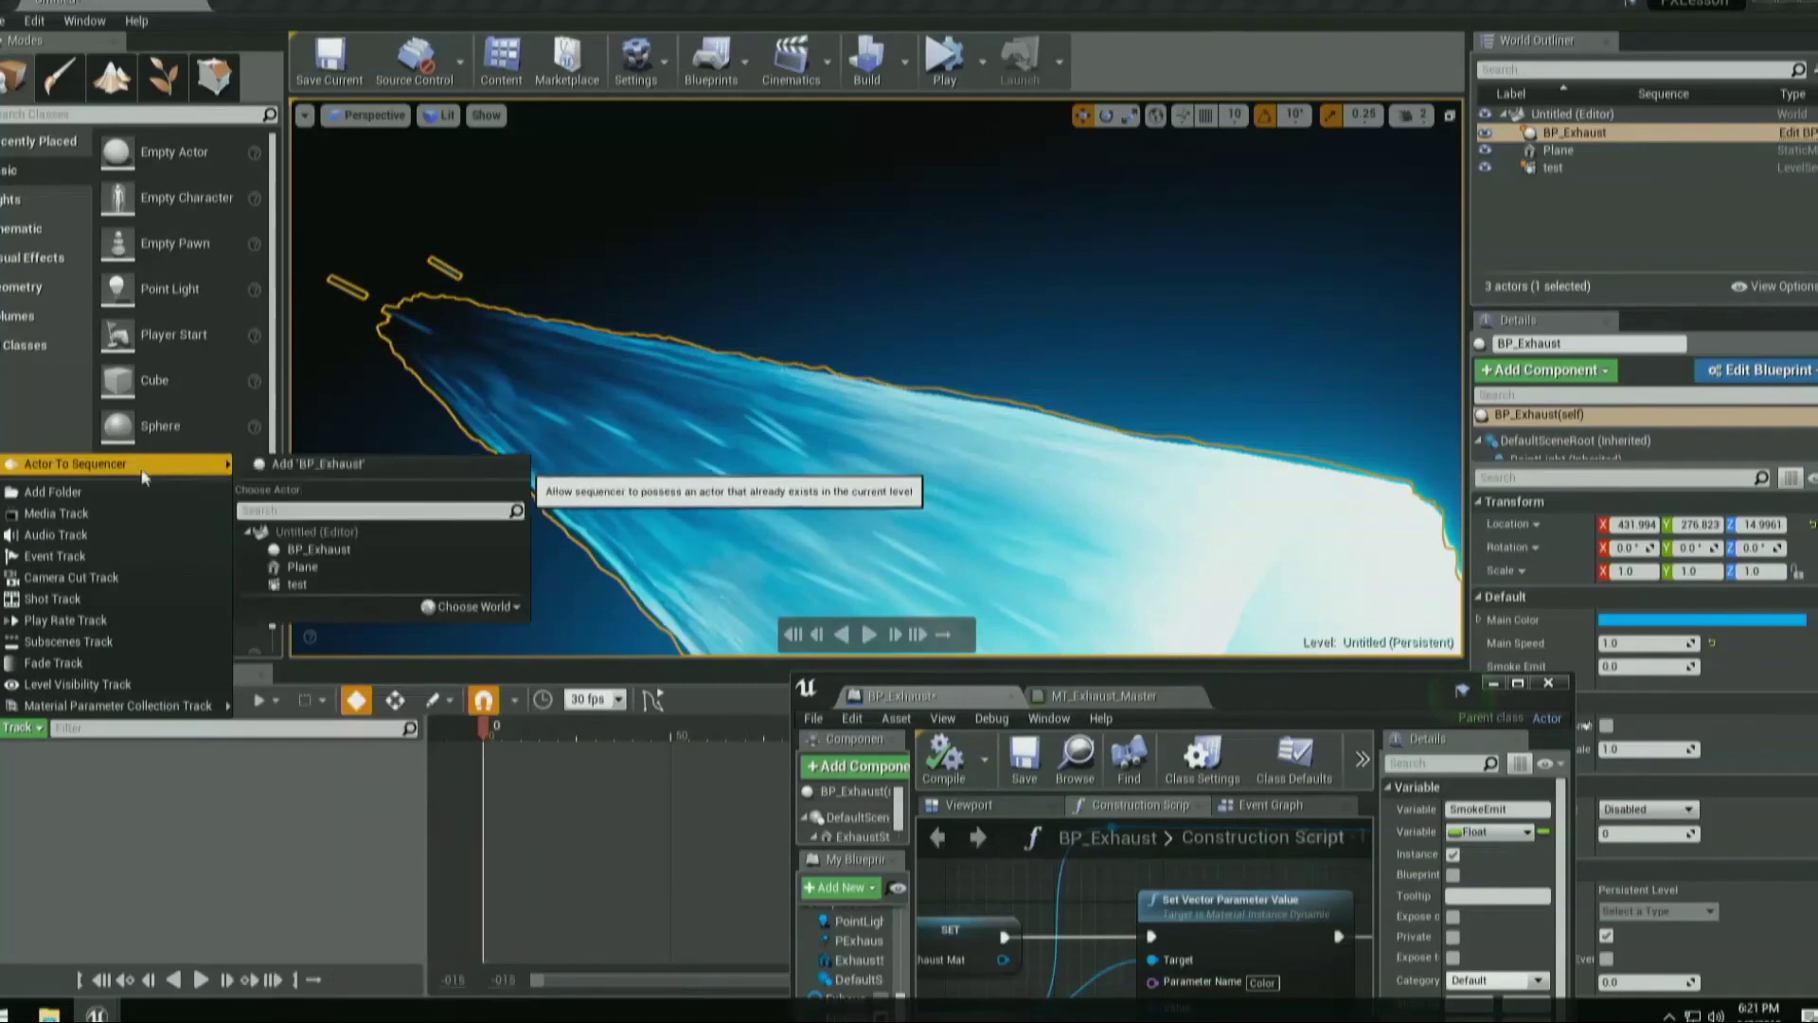
{"action": "left_click", "coordinate": [317, 464]}
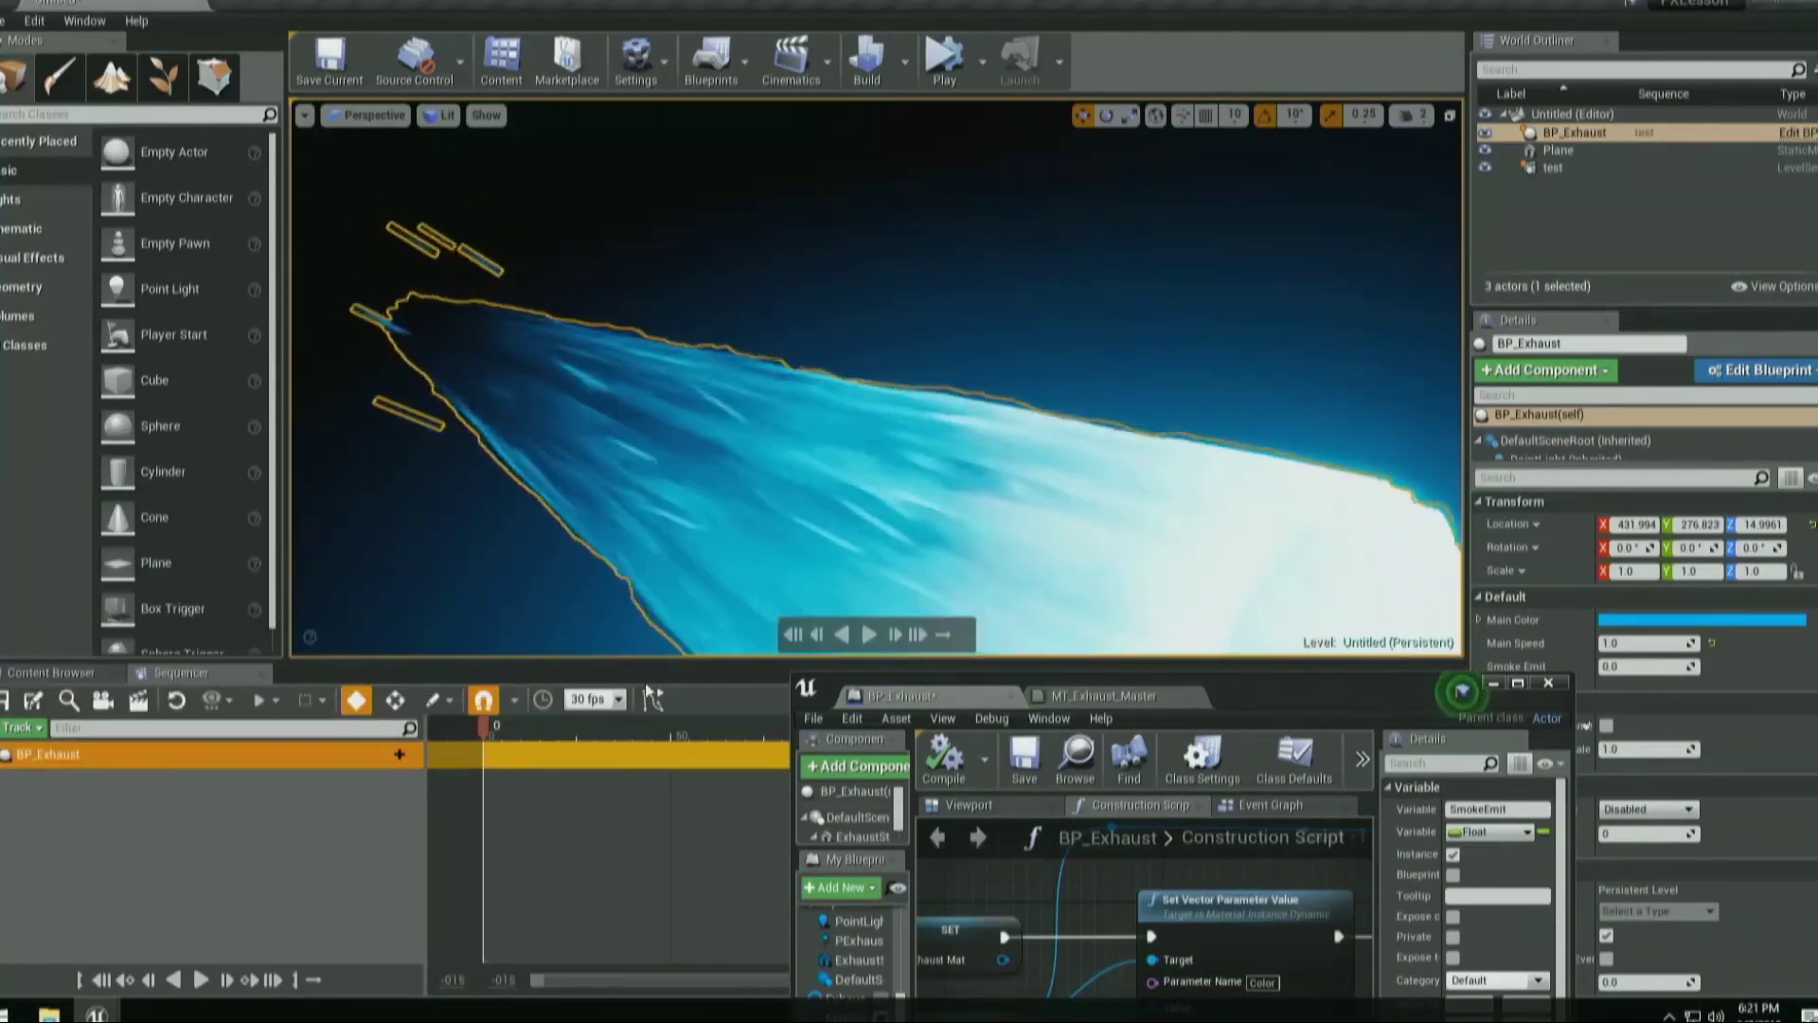
{"action": "left_click", "coordinate": [398, 754]}
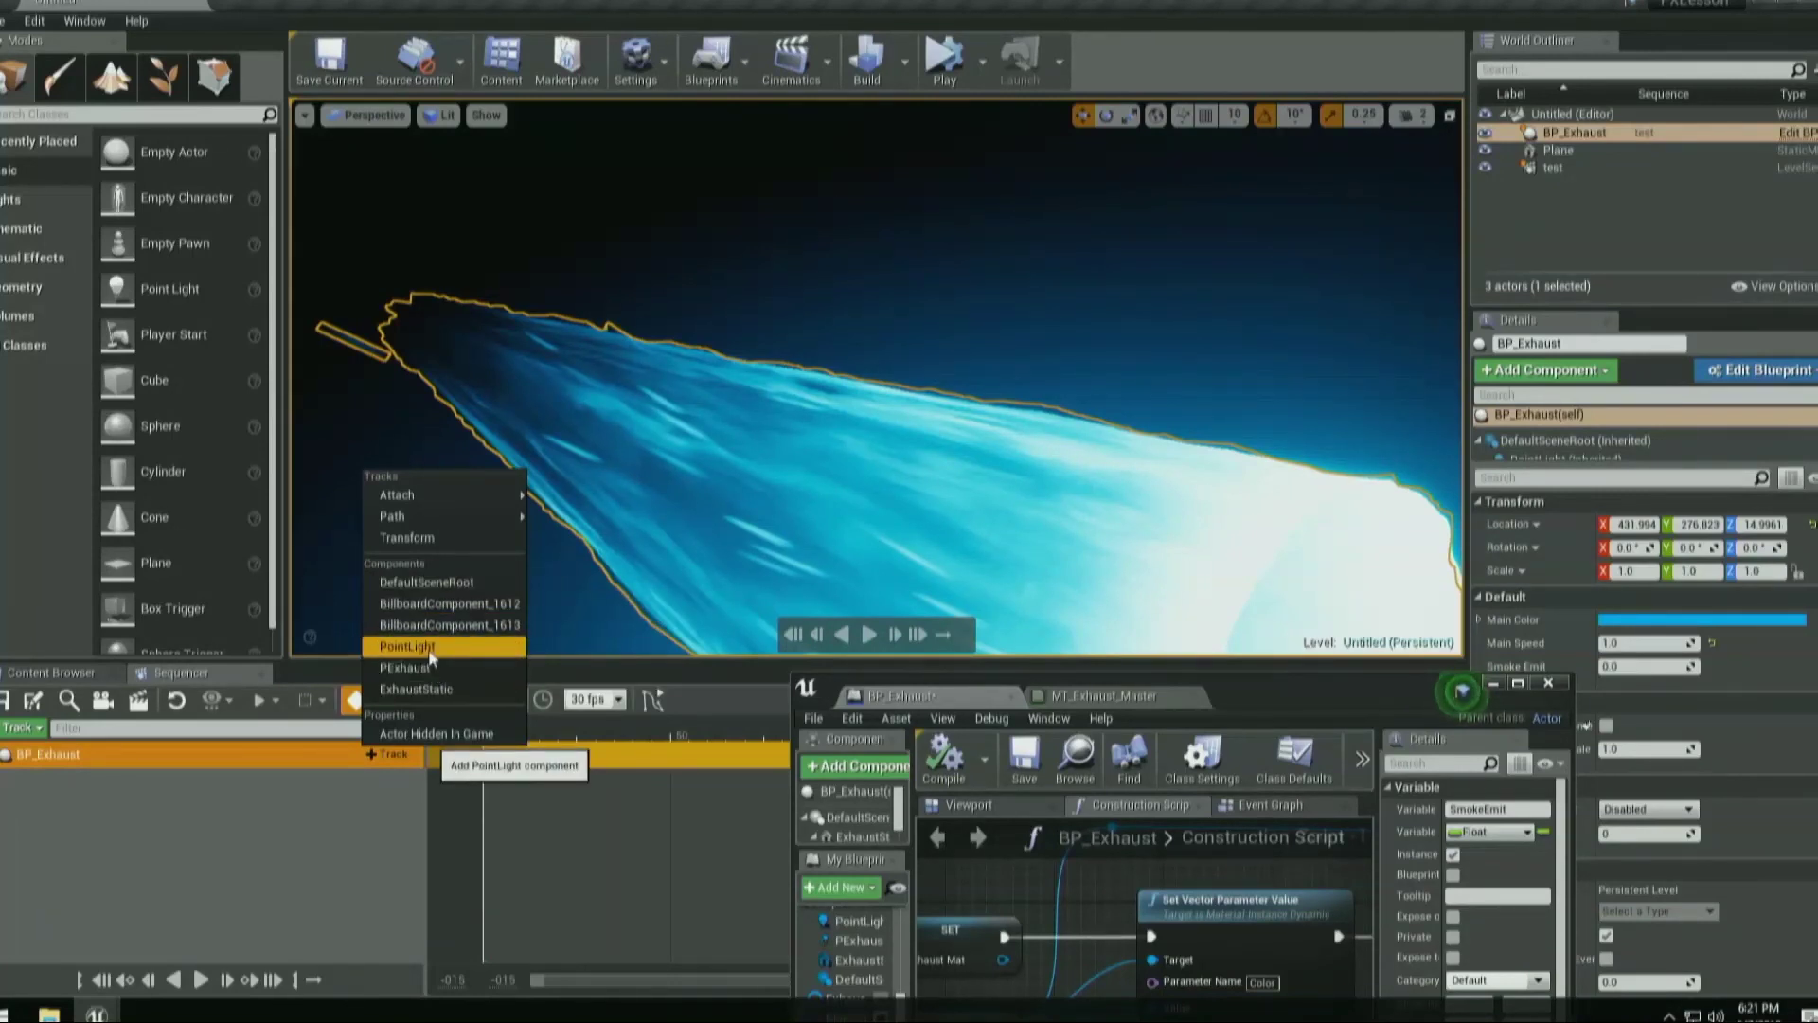
Enable Expose to Cinematics for the MainColor and MainSpeed variables in BP_Exhaust and compile the Blueprint.
{"action": "double_click", "coordinate": [1364, 692]}
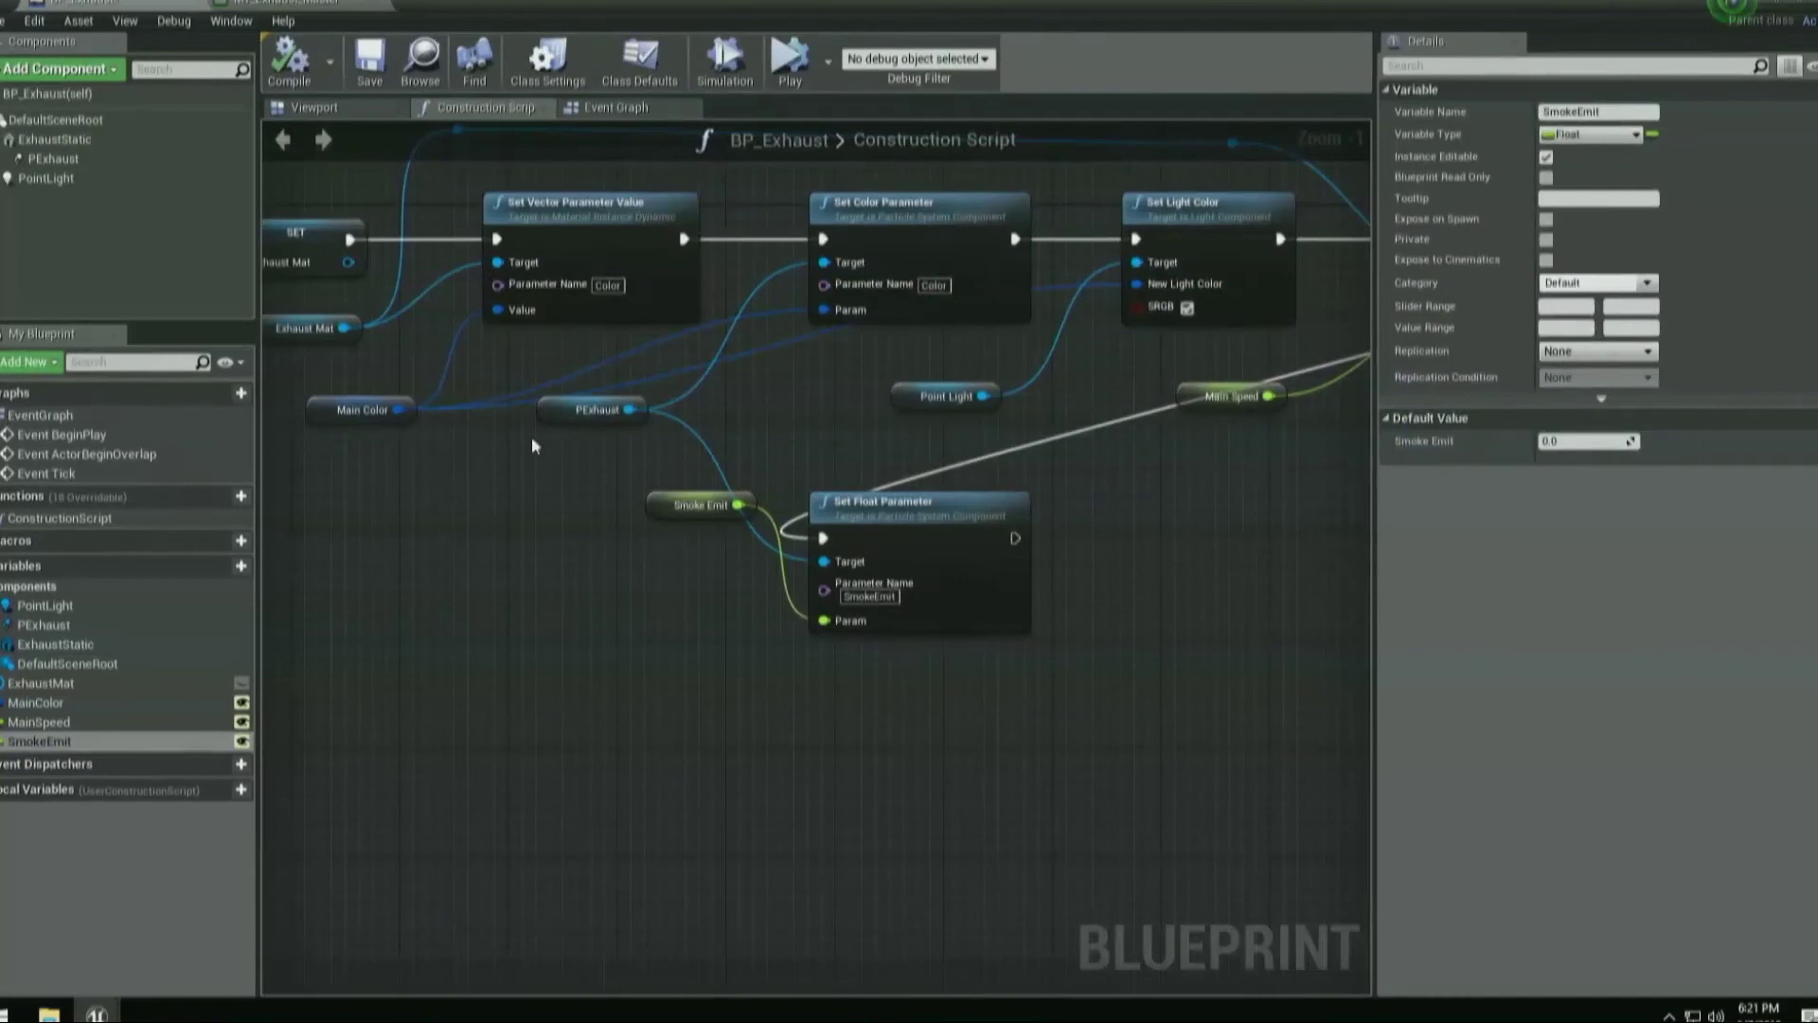
{"action": "left_click", "coordinate": [86, 704]}
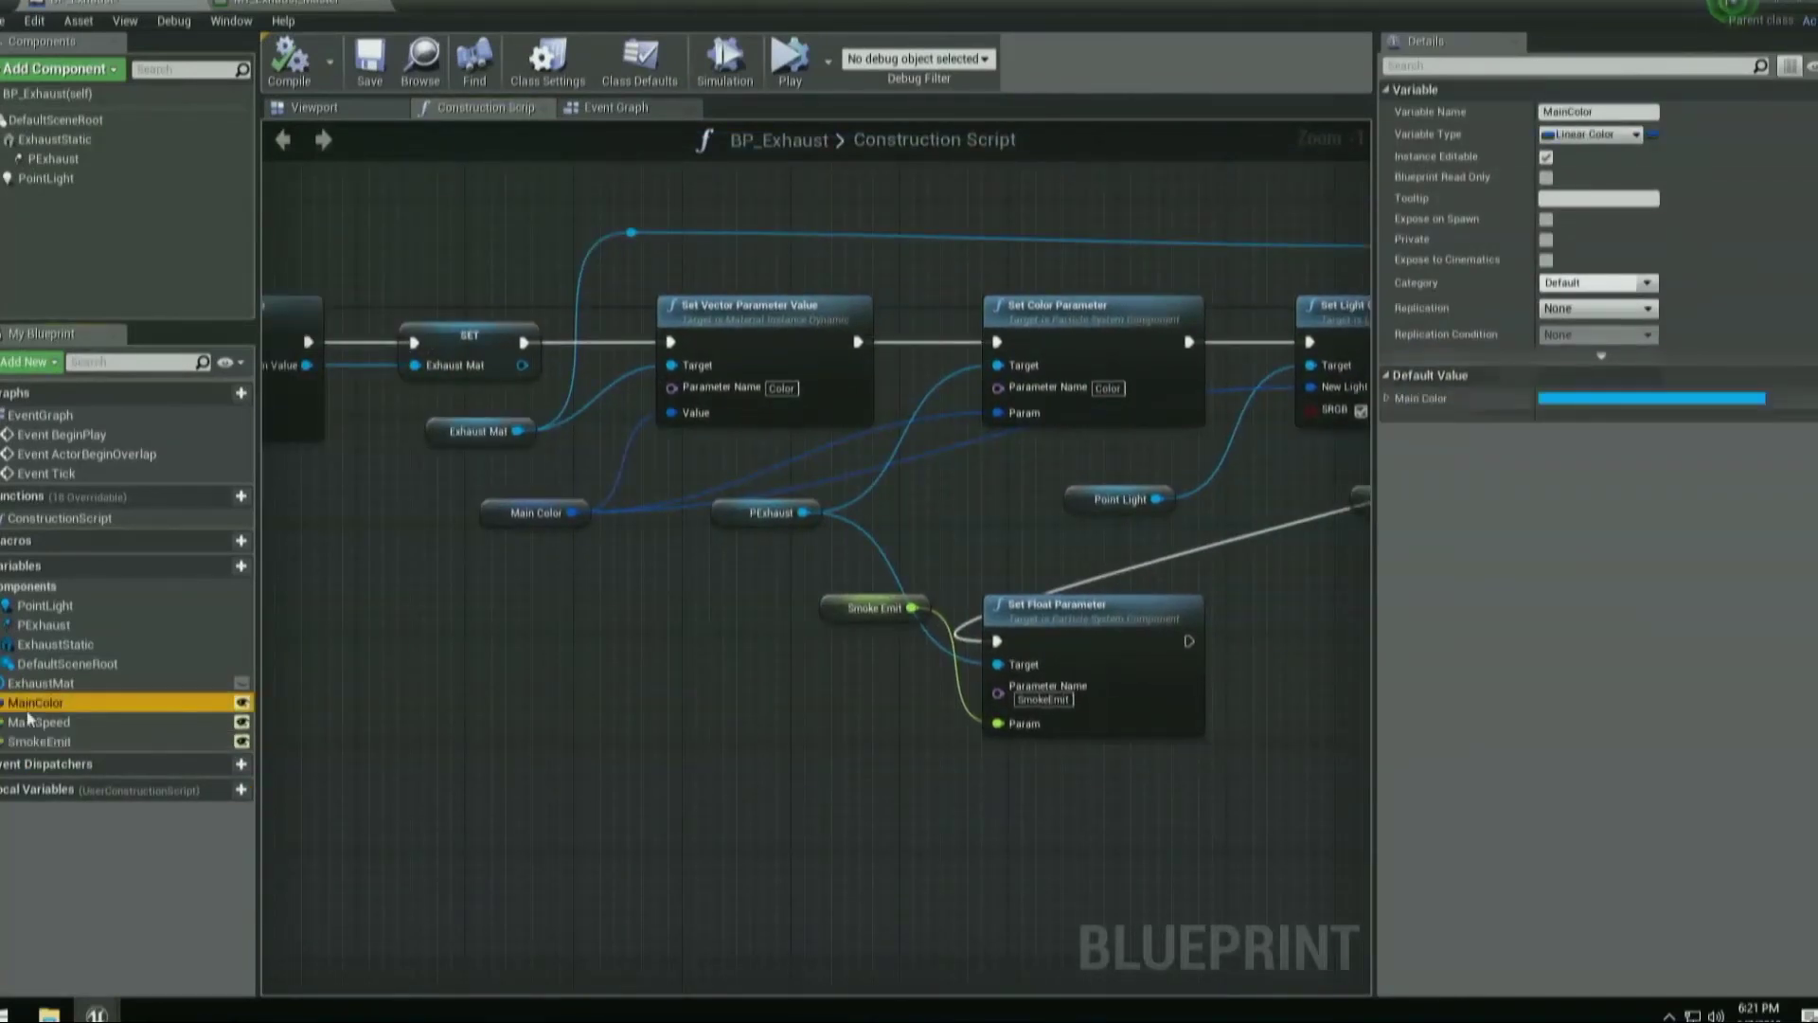
{"action": "left_click", "coordinate": [1548, 265]}
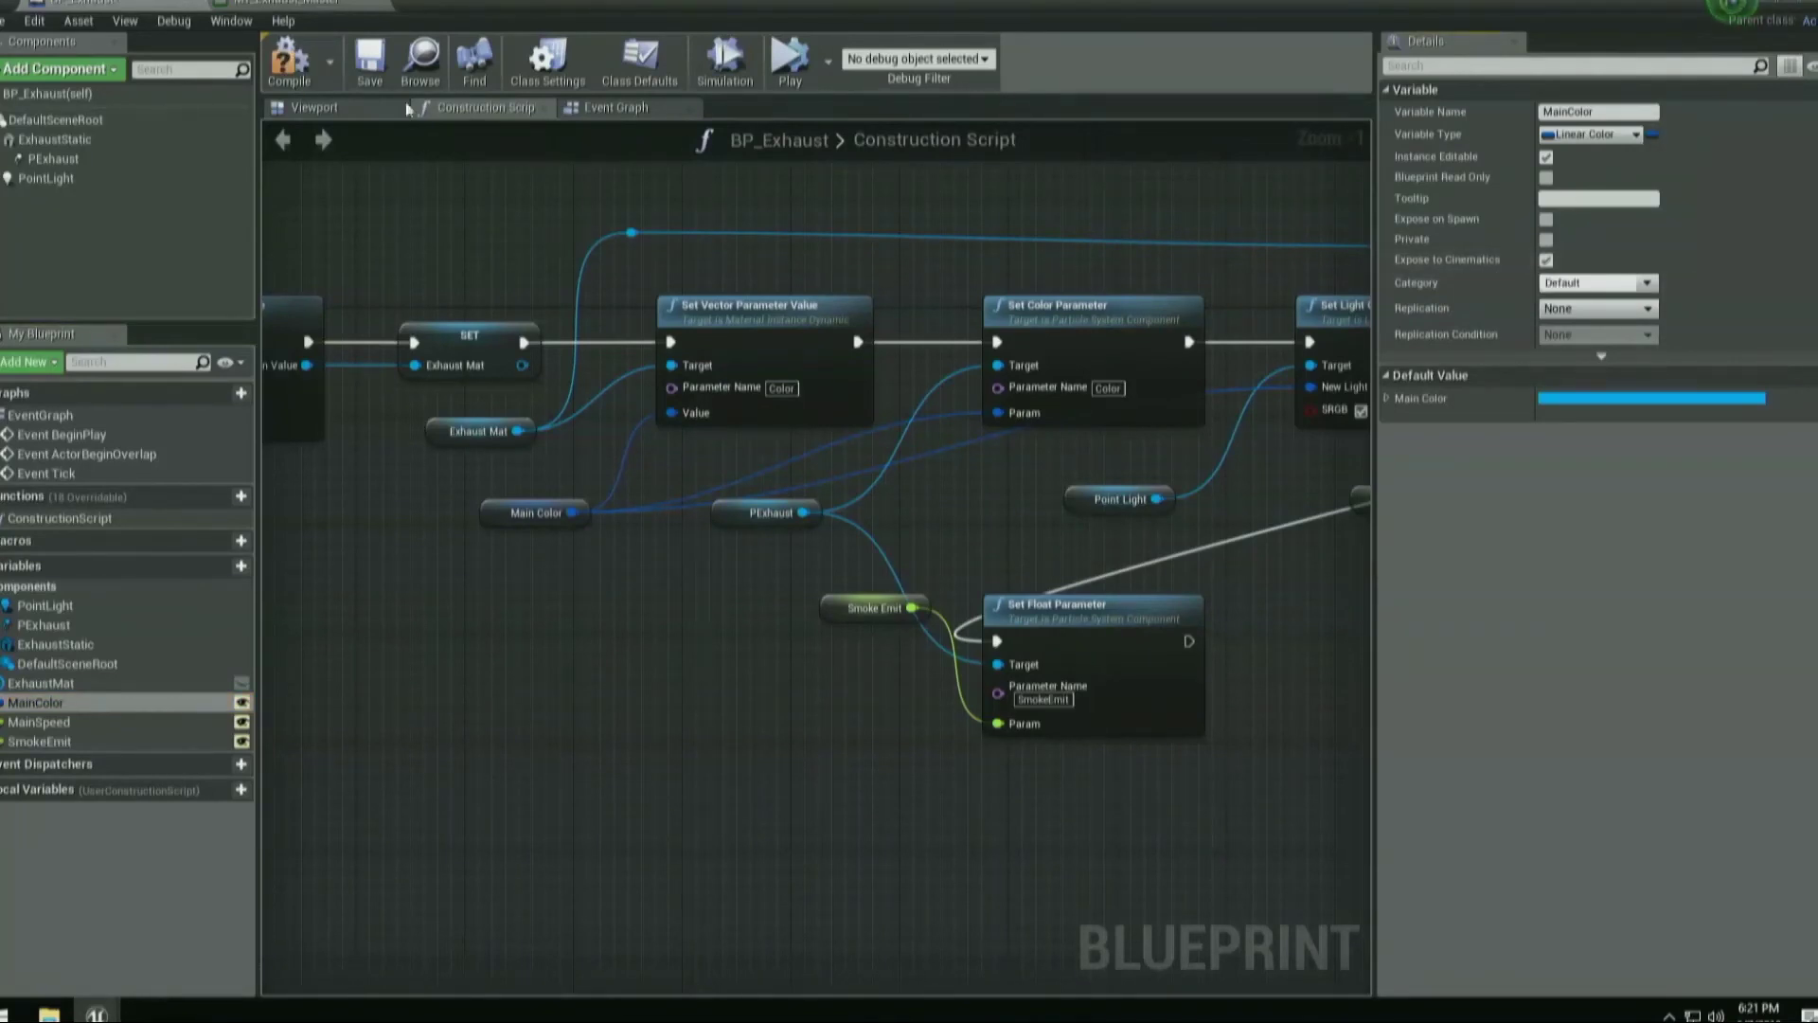
{"action": "left_click", "coordinate": [288, 59]}
{"action": "left_click", "coordinate": [174, 723]}
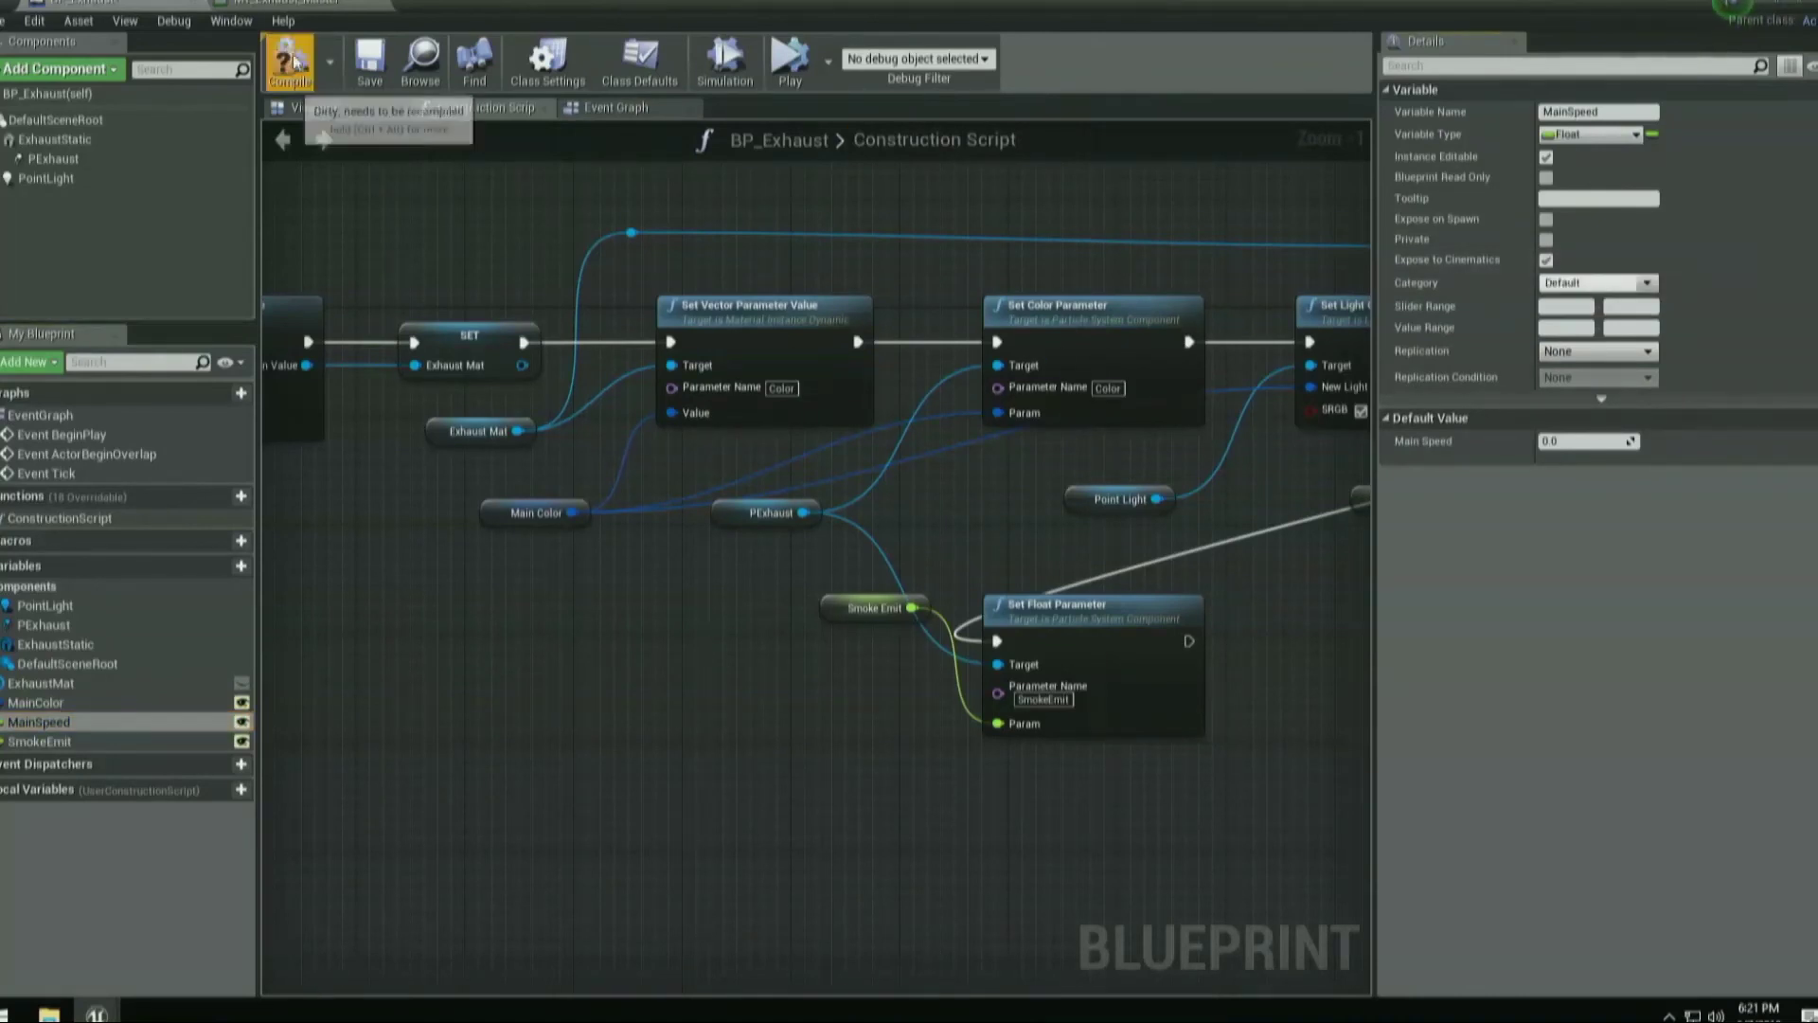
Return to the level and add a Main Speed track to BP_Exhaust in the test sequence.
{"action": "left_click_drag", "start_coordinate": [919, 6], "coordinate": [863, 915]}
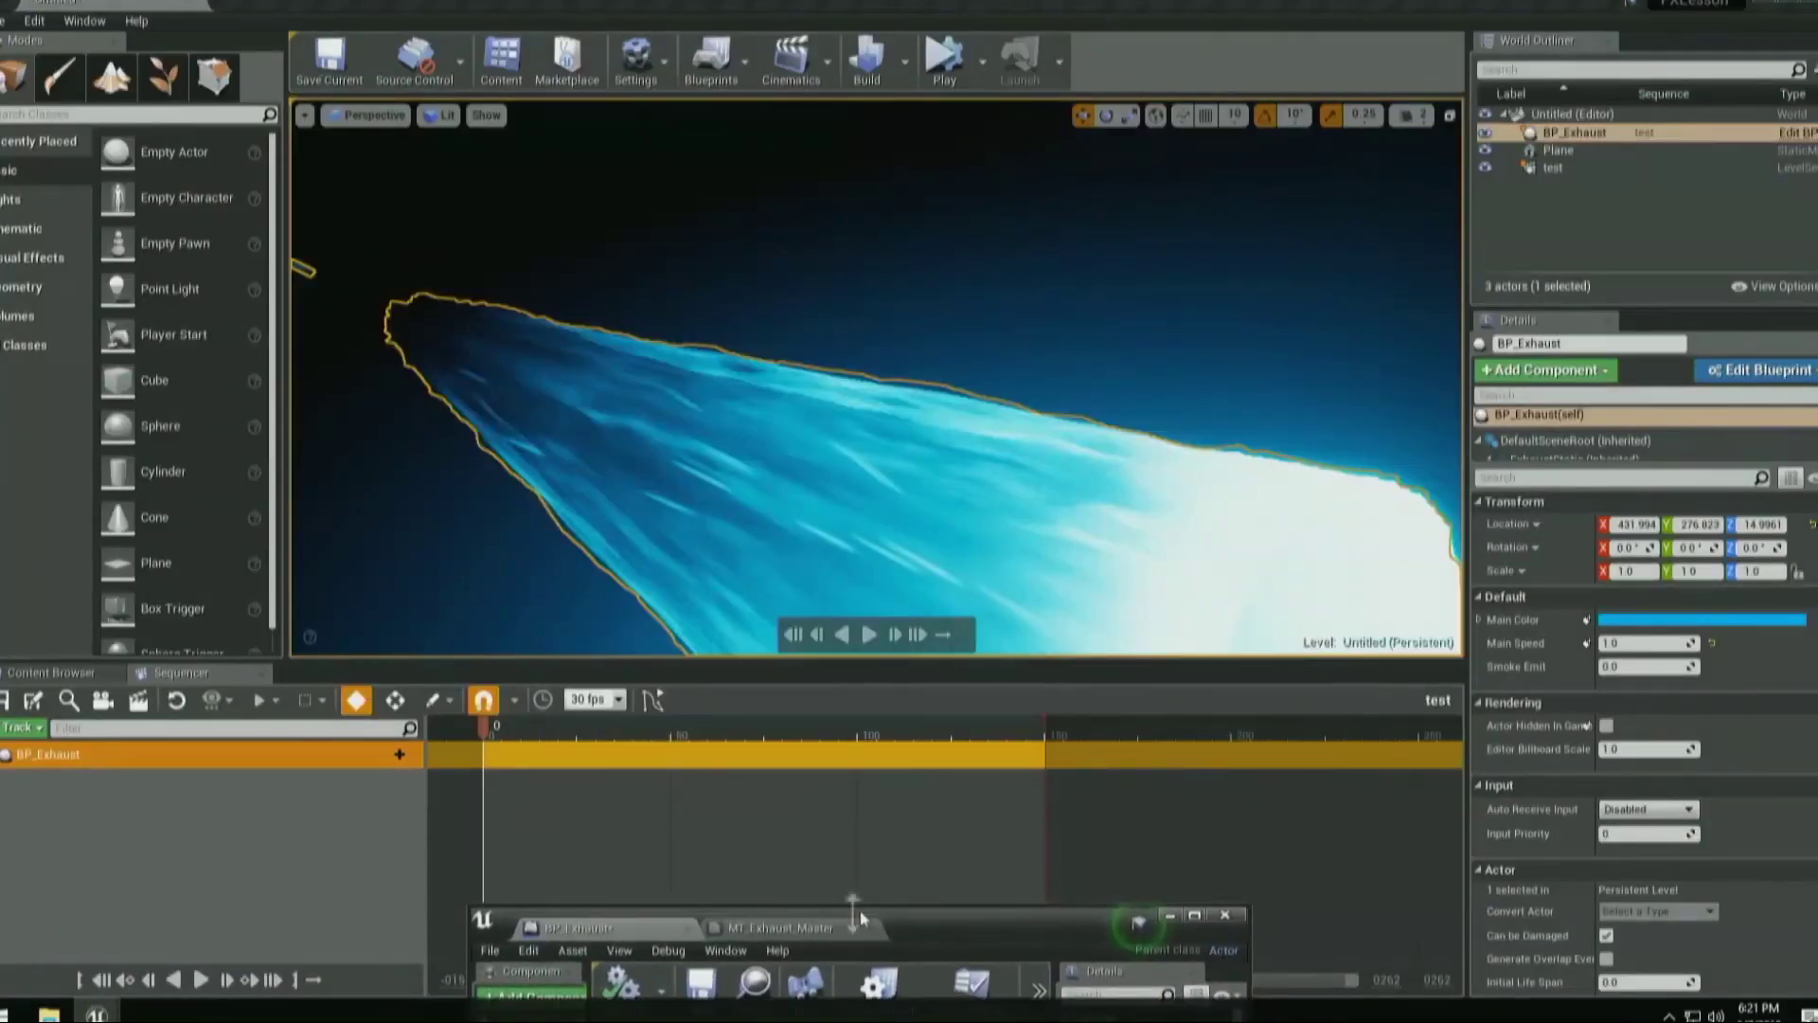
{"action": "left_click", "coordinate": [375, 755]}
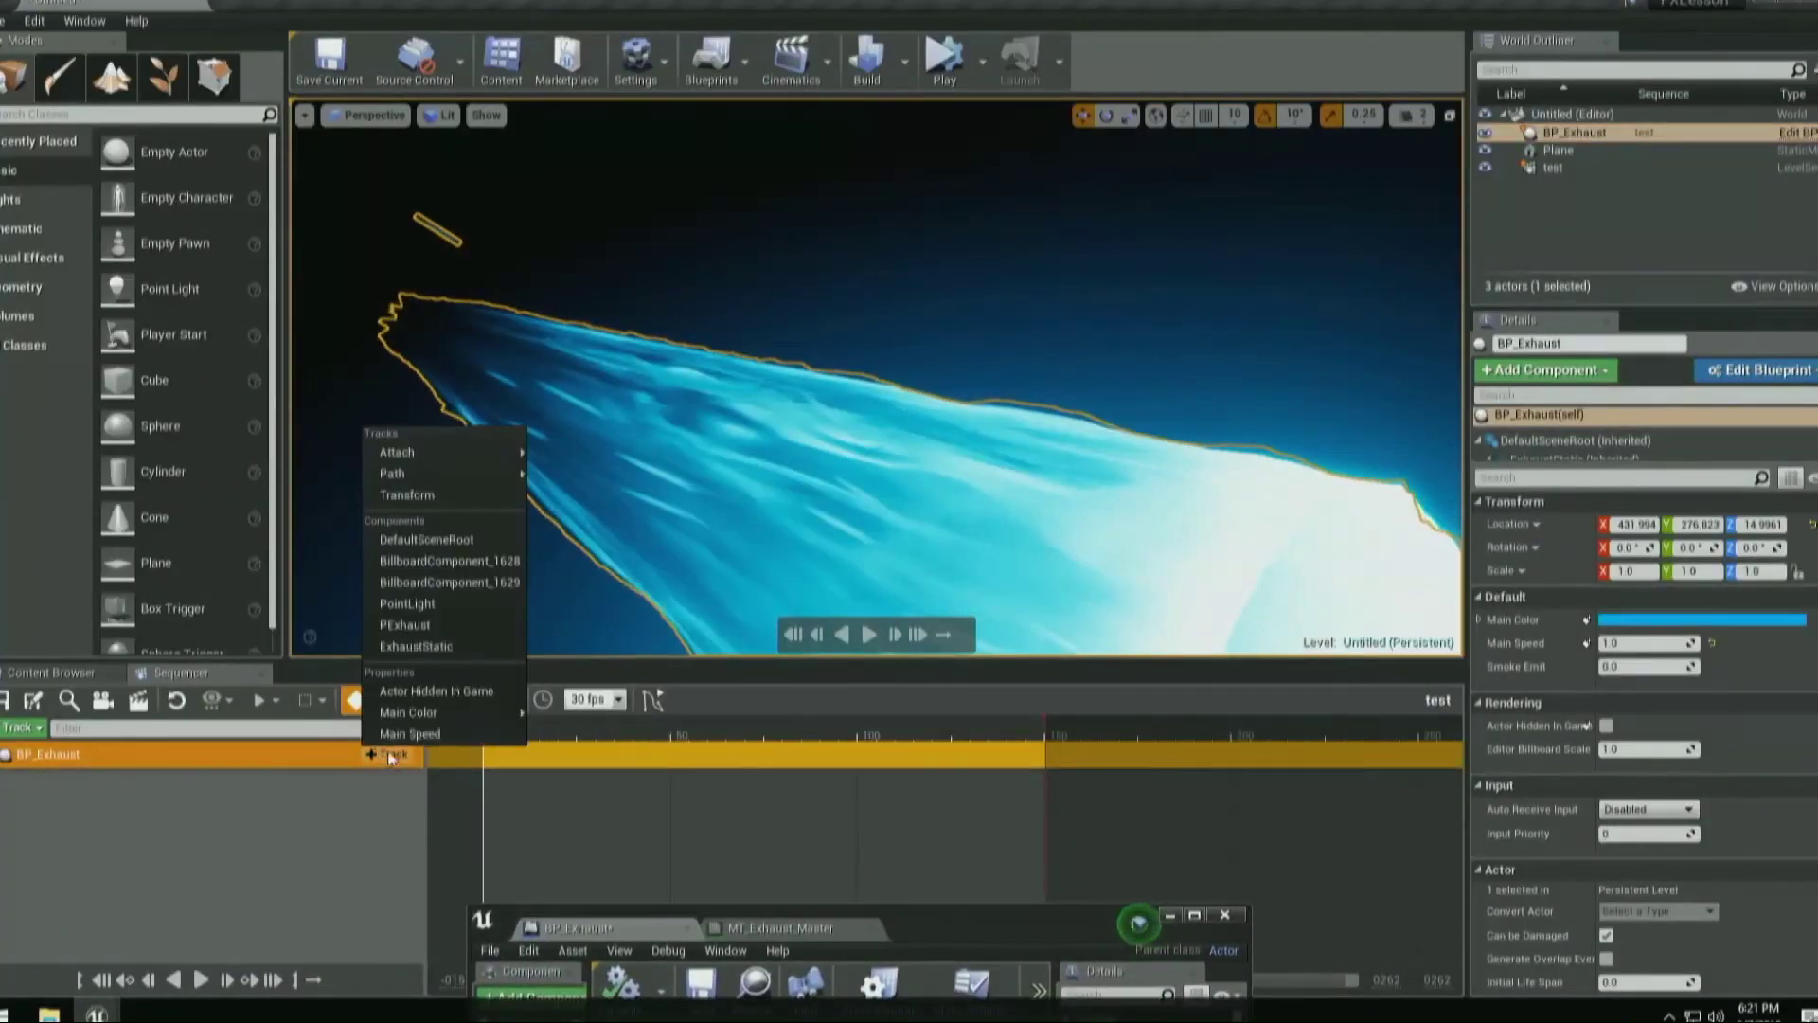
{"action": "mouse_move", "coordinate": [422, 717]}
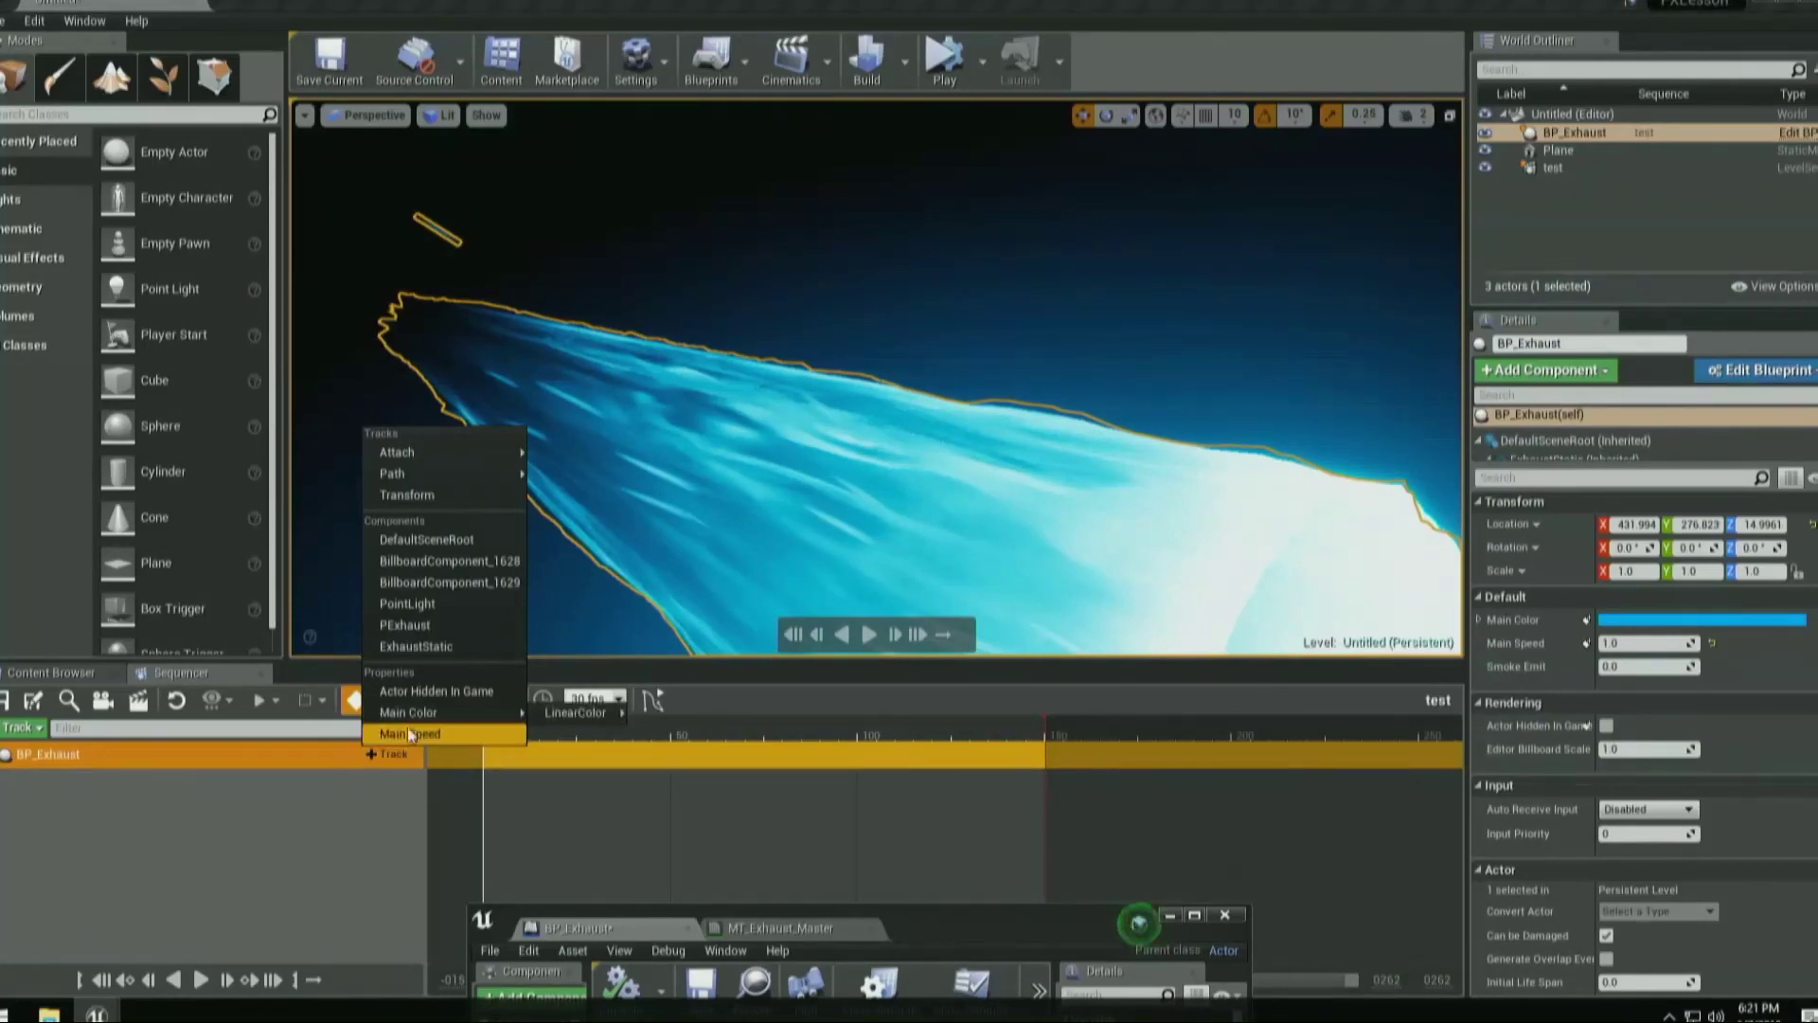
{"action": "left_click", "coordinate": [413, 736]}
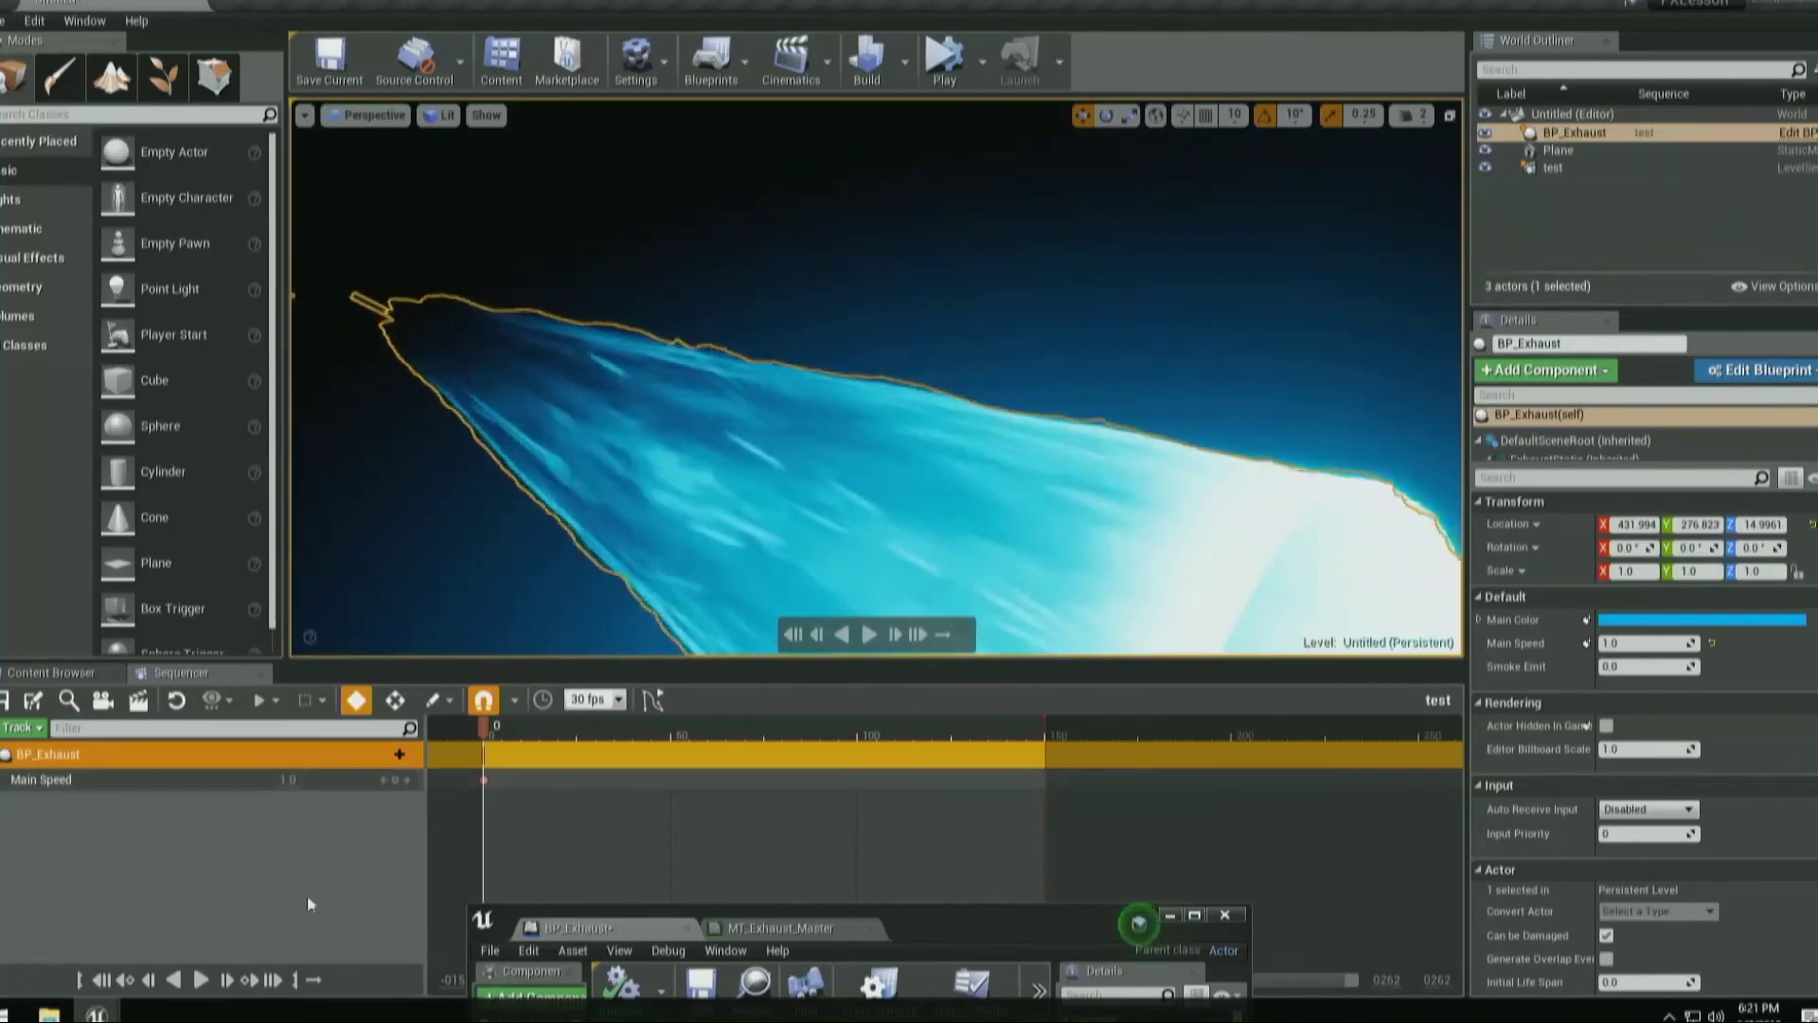
Look at BP_Exhaust's Event Graph and return to the level.
{"action": "double_click", "coordinate": [935, 919]}
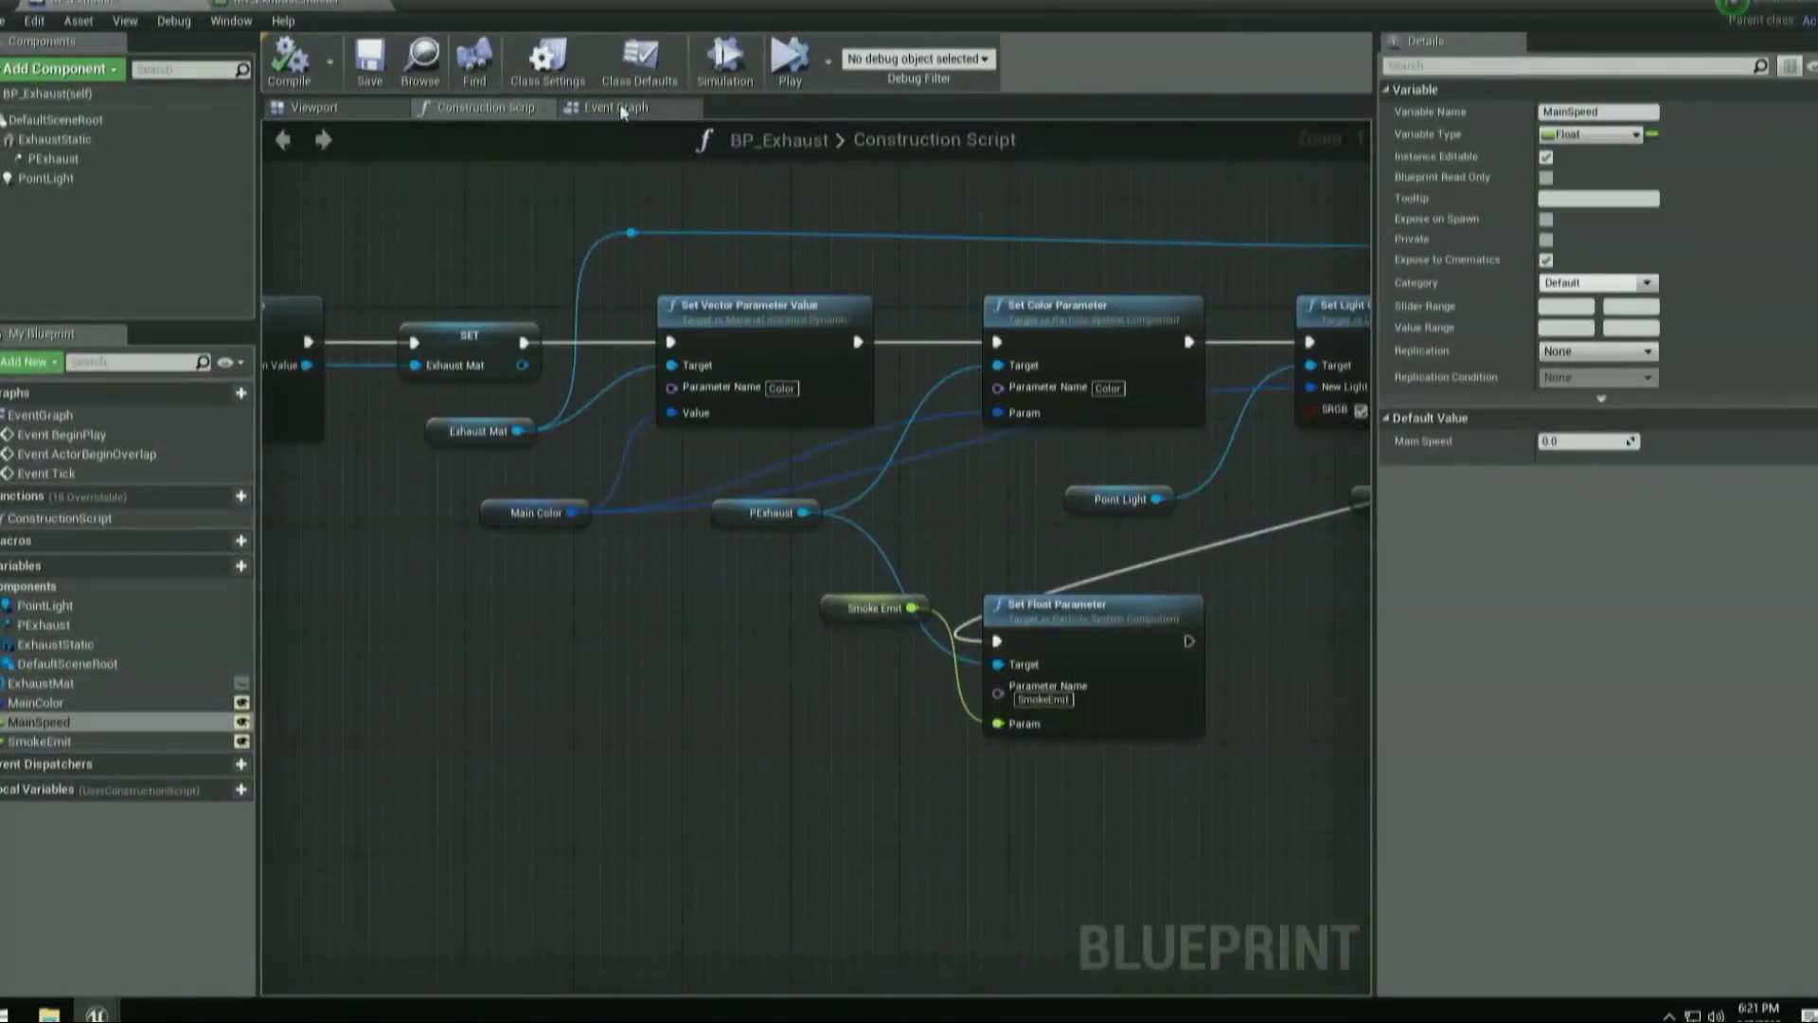
{"action": "left_click", "coordinate": [622, 110]}
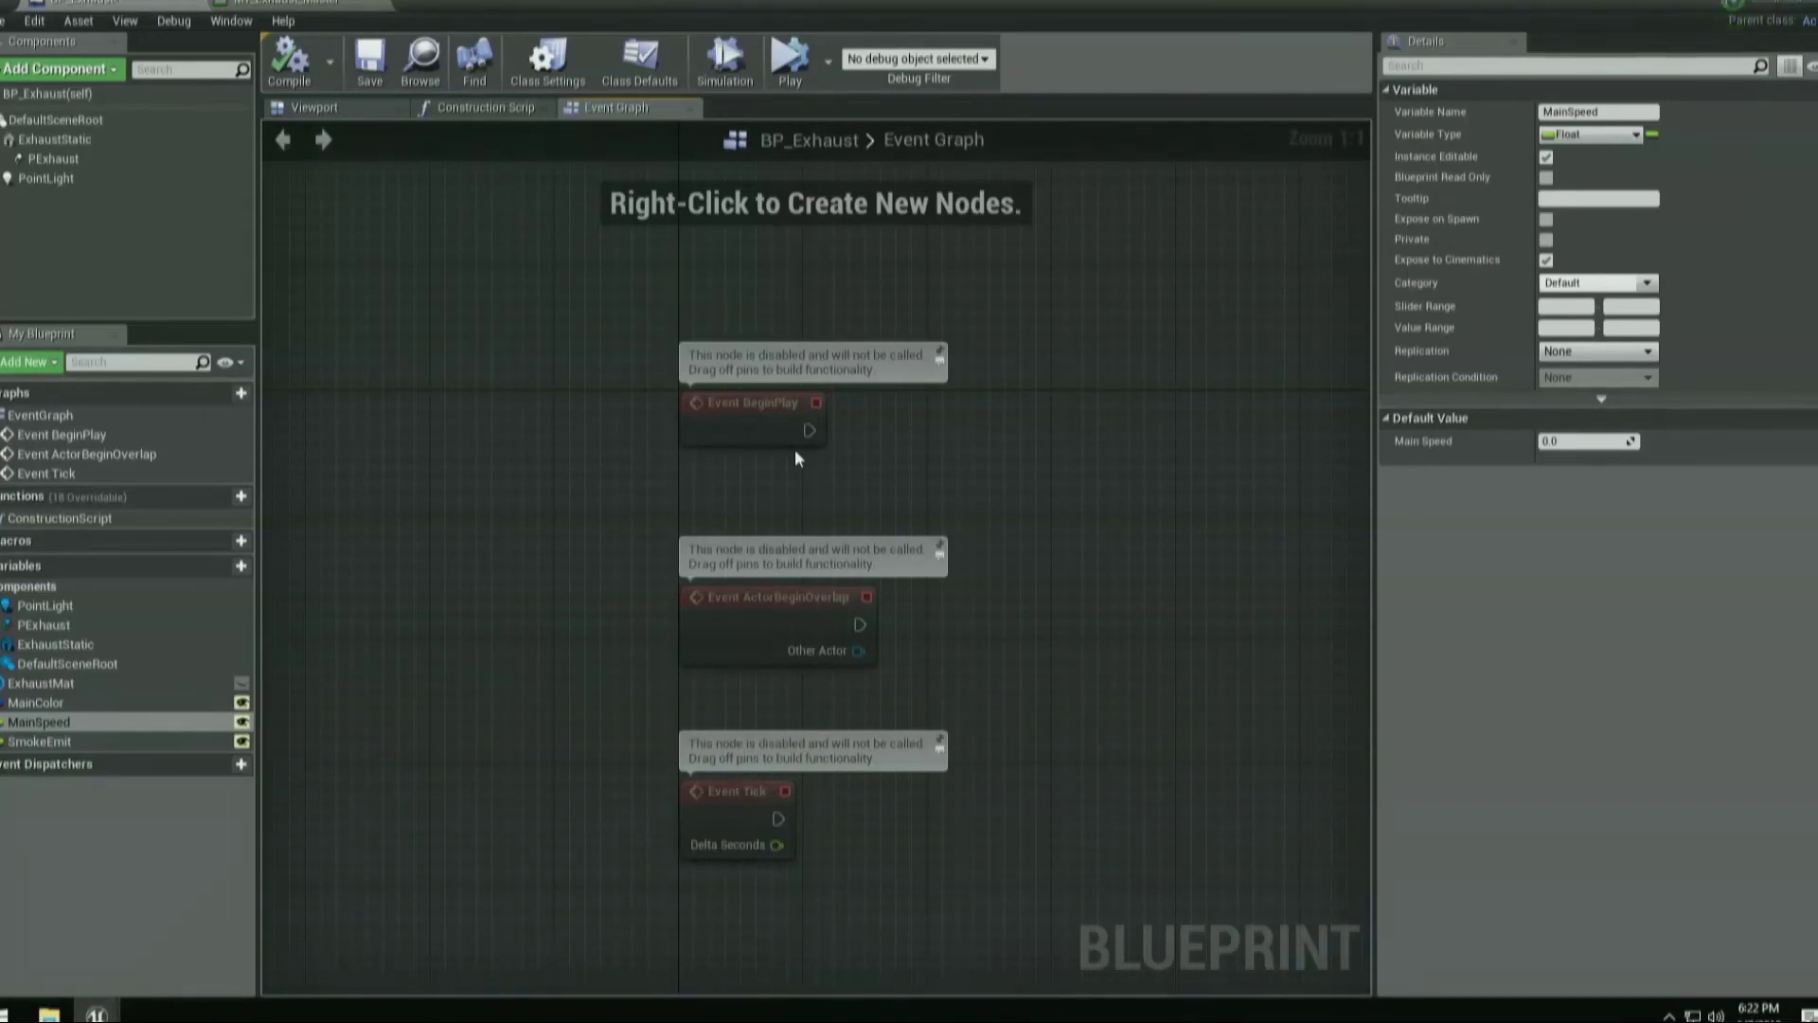
{"action": "double_click", "coordinate": [616, 2]}
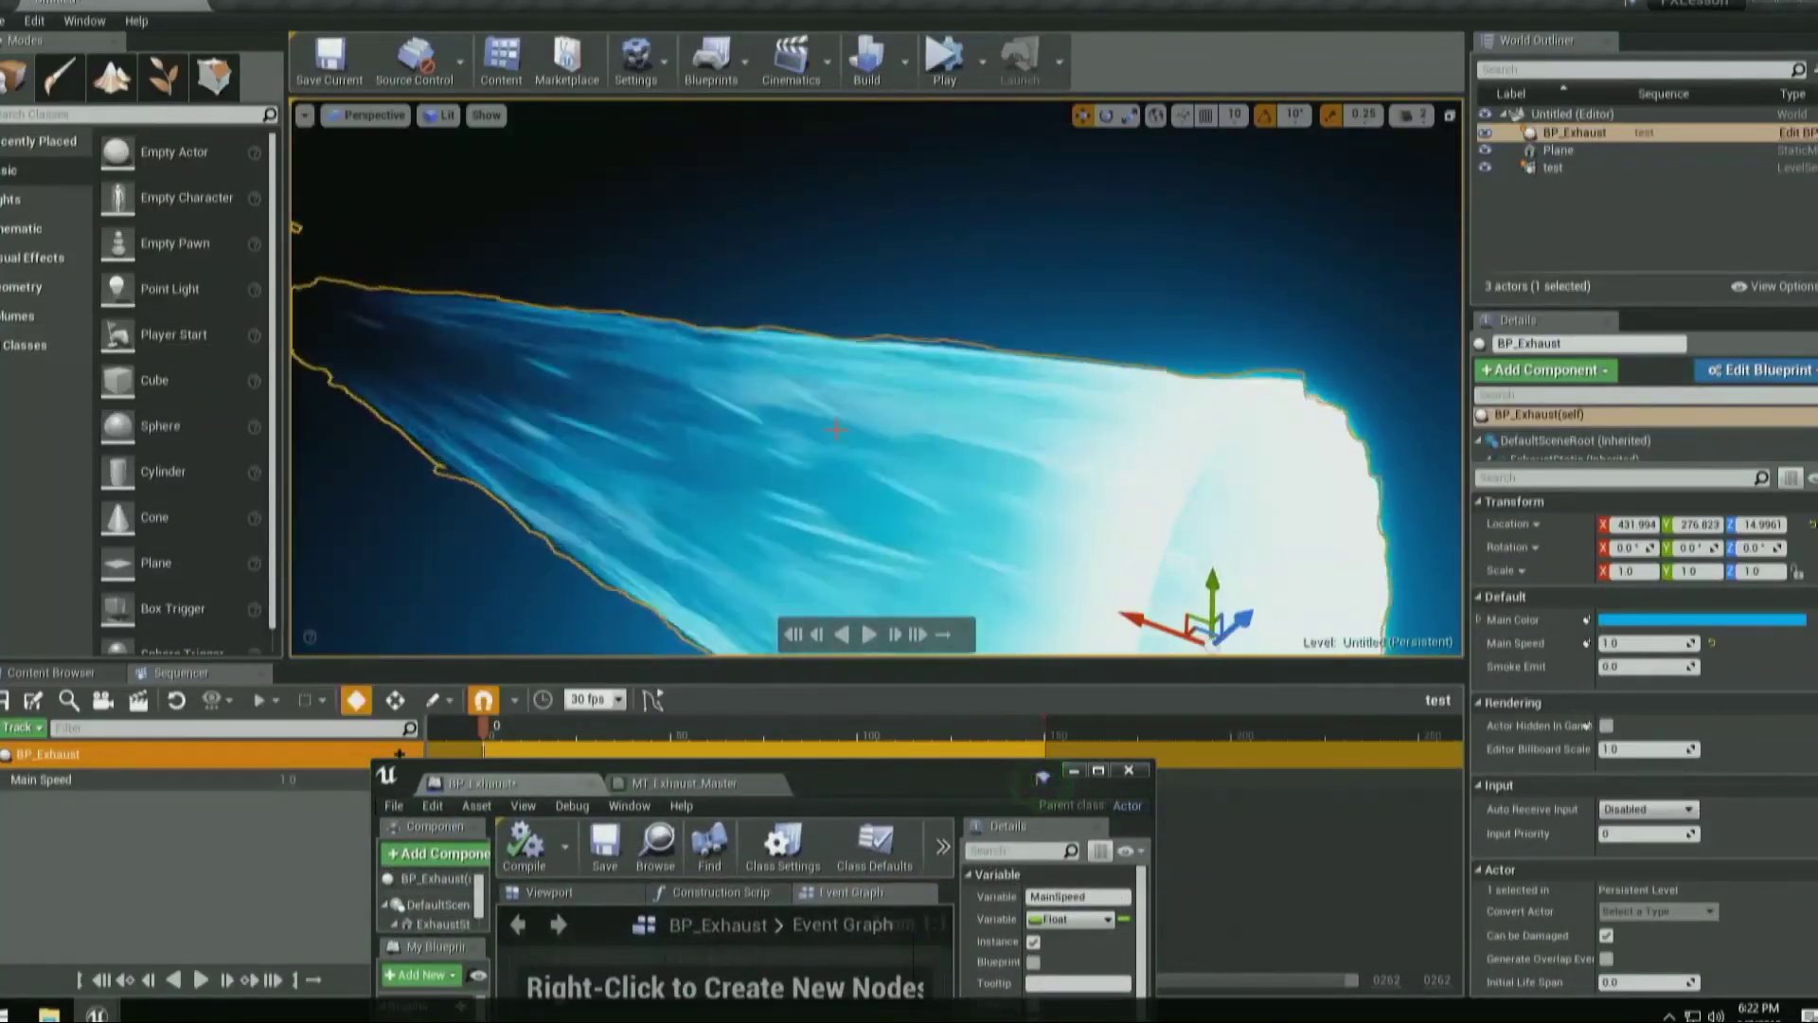